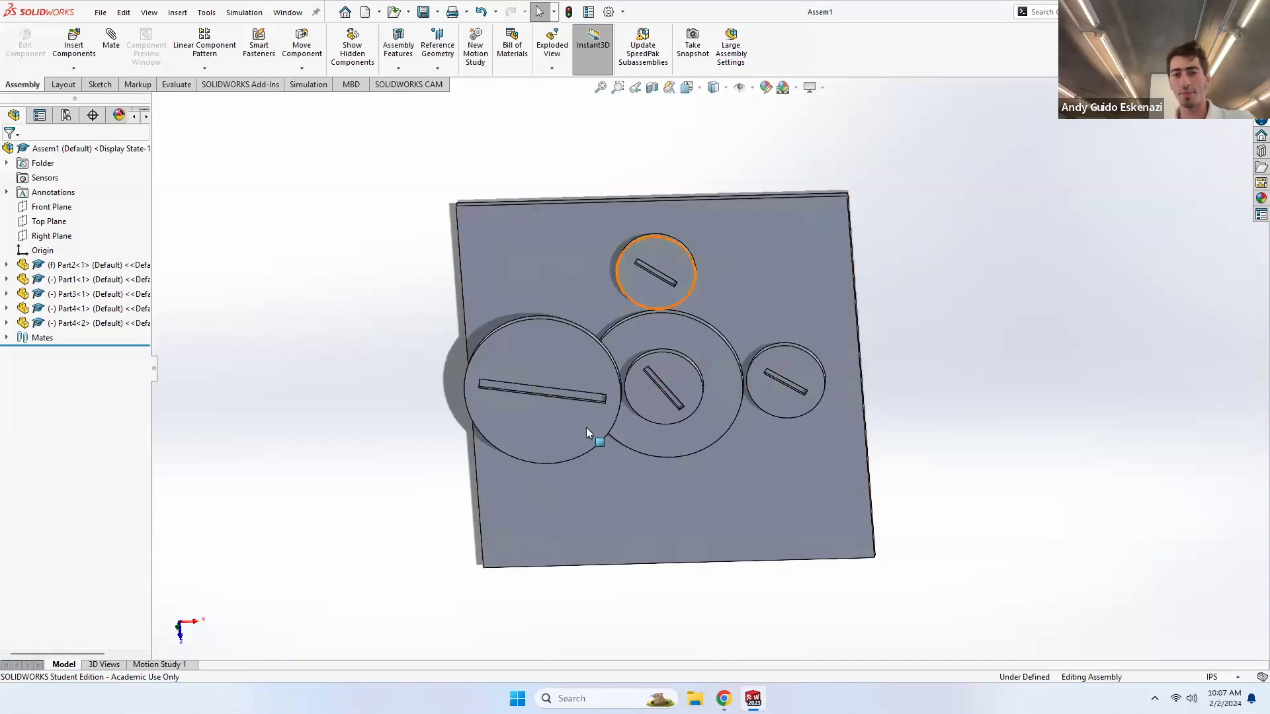
- Bring up the teacup ride assembly and play the animation in its Motion Study 2
{"action": "mouse_move", "coordinate": [753, 699]}
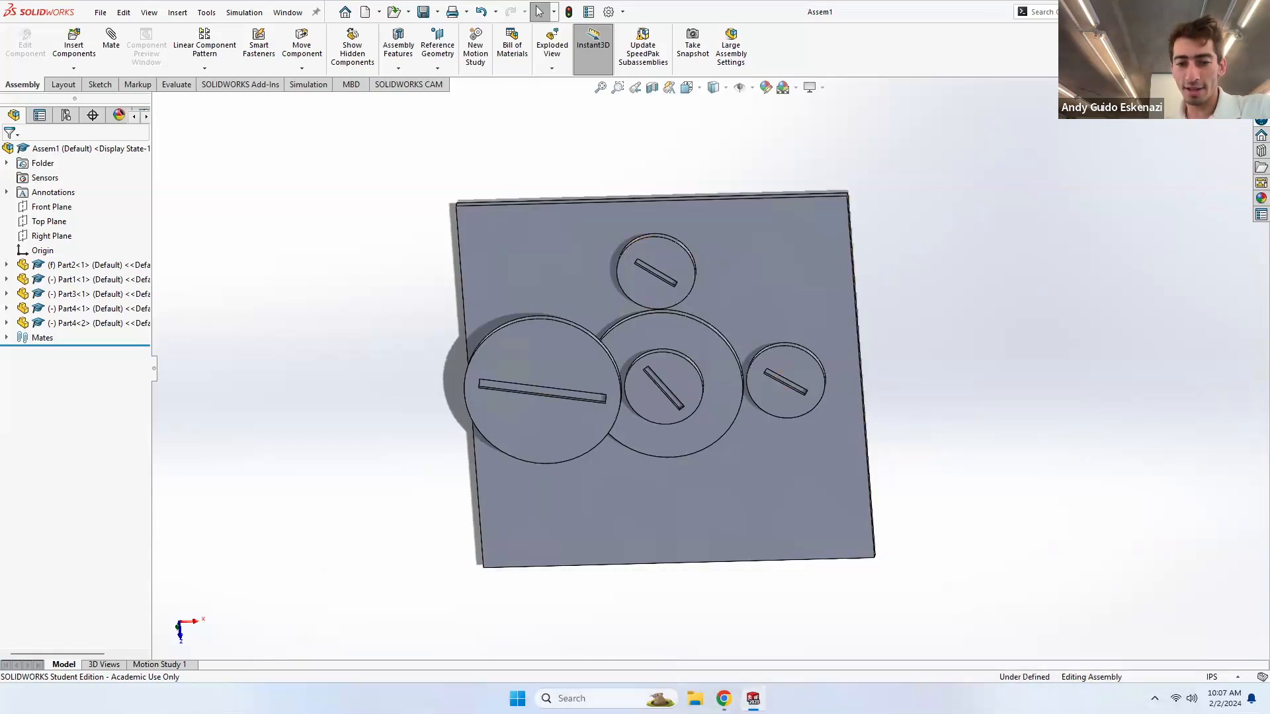
{"action": "left_click", "coordinate": [1091, 632]}
{"action": "scroll", "coordinate": [615, 326], "scroll_direction": "up", "scroll_amount": 3}
{"action": "middle_click_drag", "start_coordinate": [632, 329], "coordinate": [733, 350]}
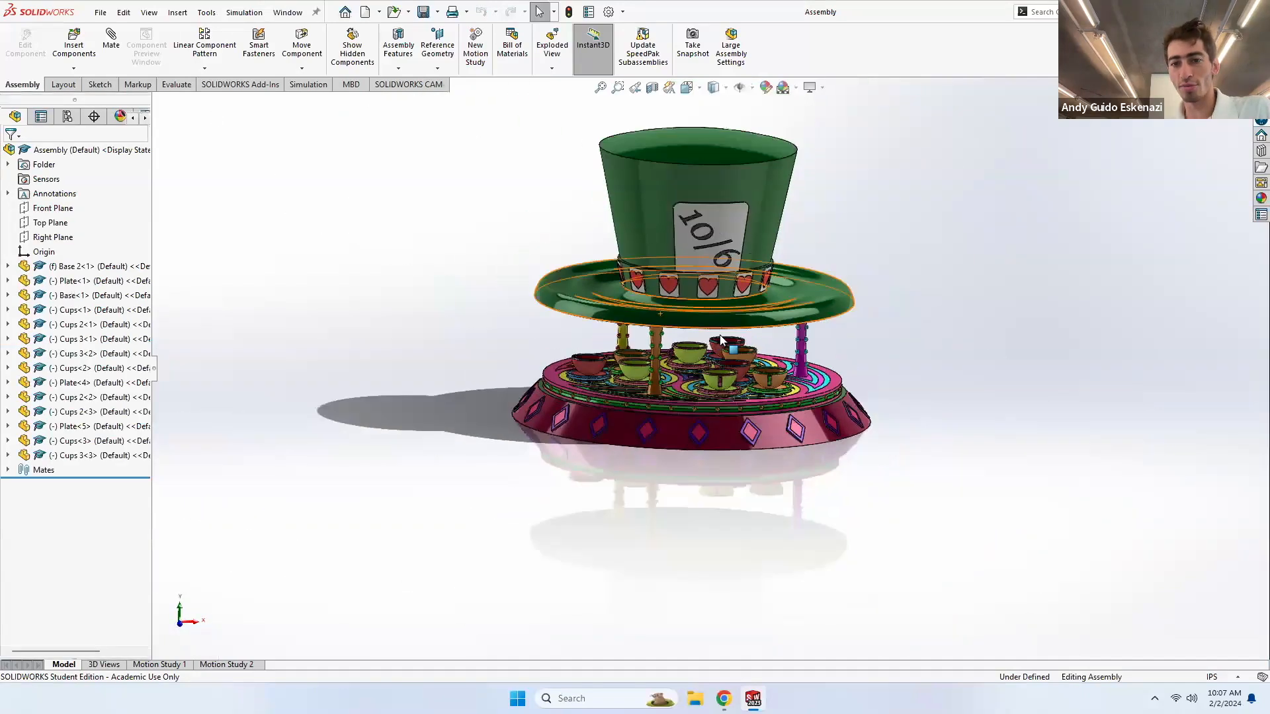
{"action": "left_click", "coordinate": [246, 663]}
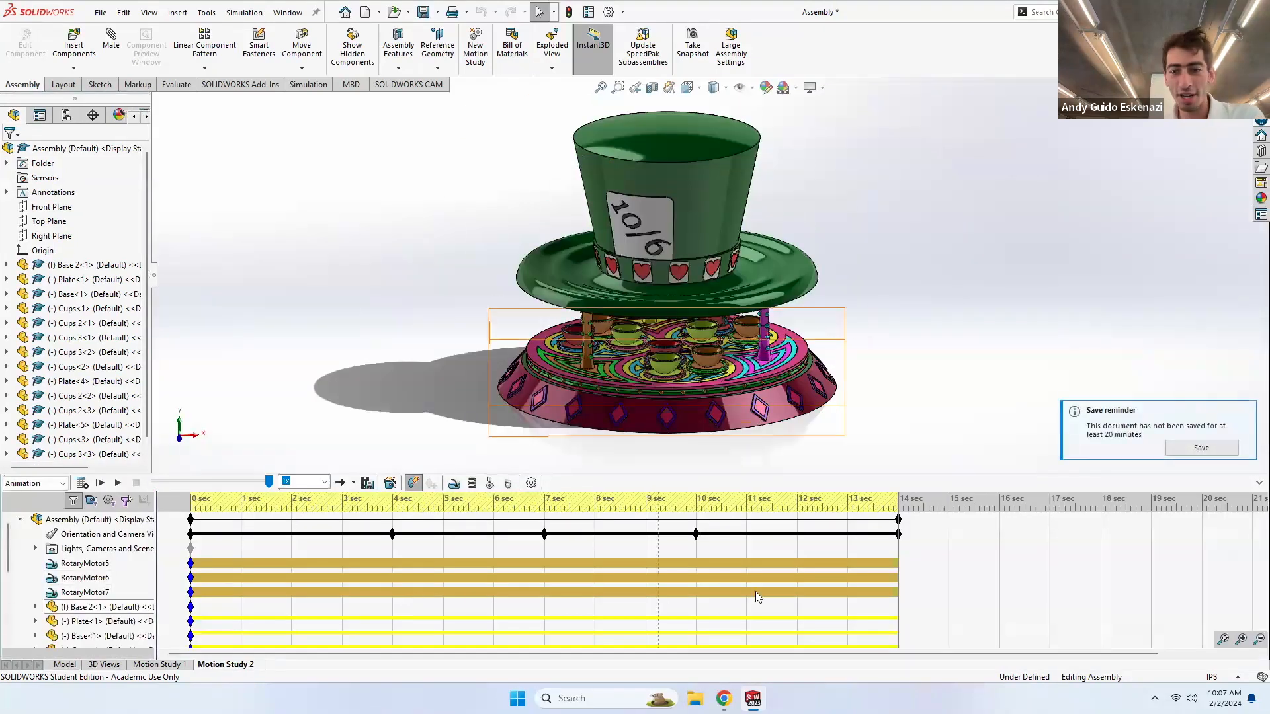
{"action": "left_click_drag", "start_coordinate": [899, 546], "coordinate": [192, 588]}
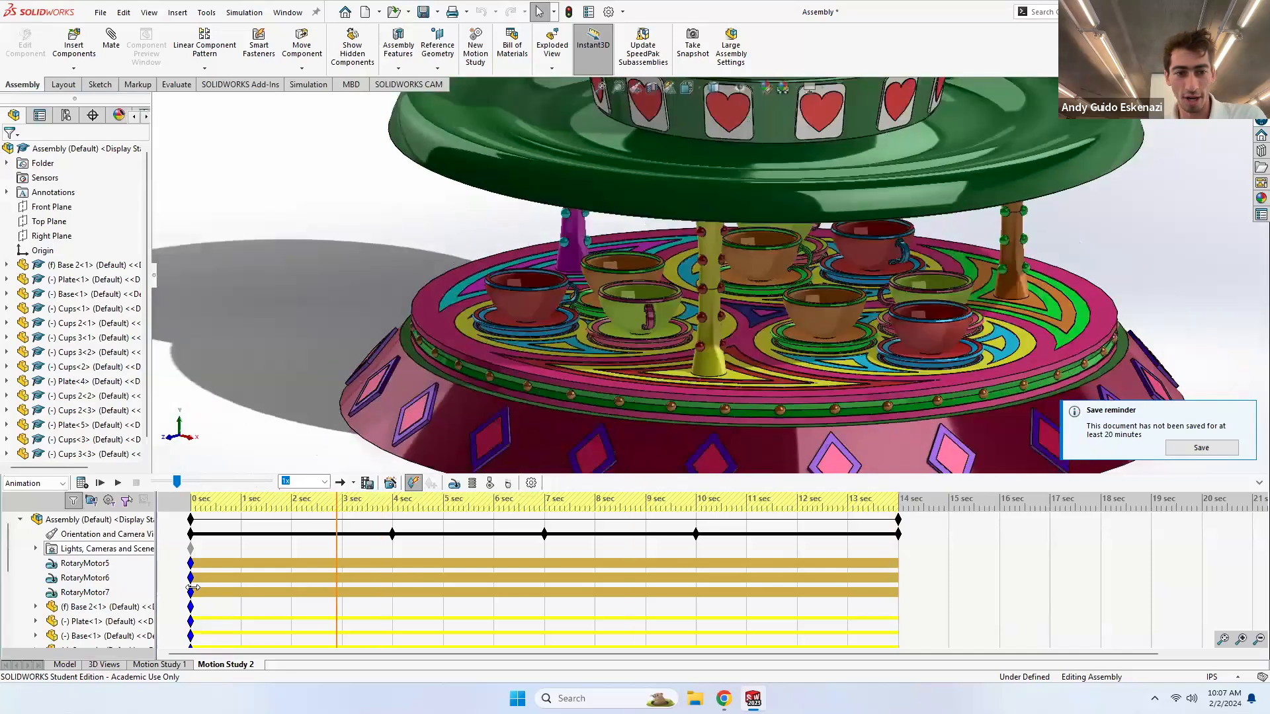
{"action": "left_click", "coordinate": [118, 483]}
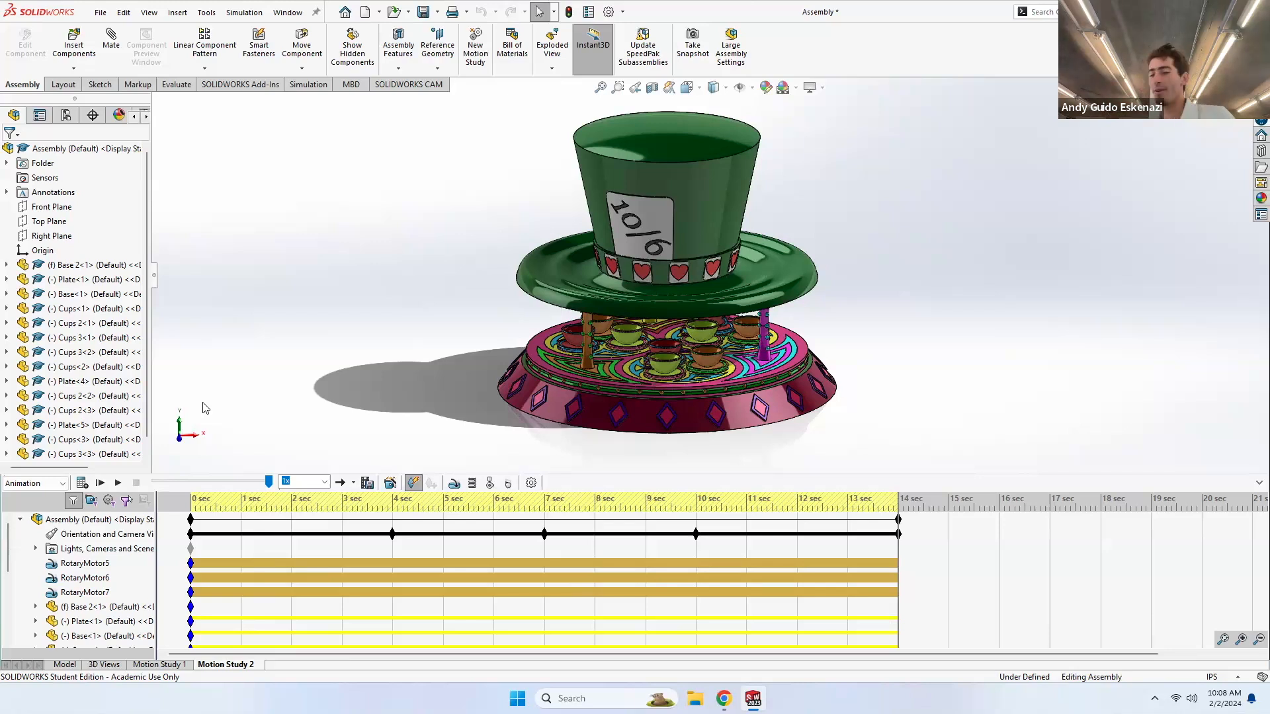
{"action": "left_click", "coordinate": [117, 484]}
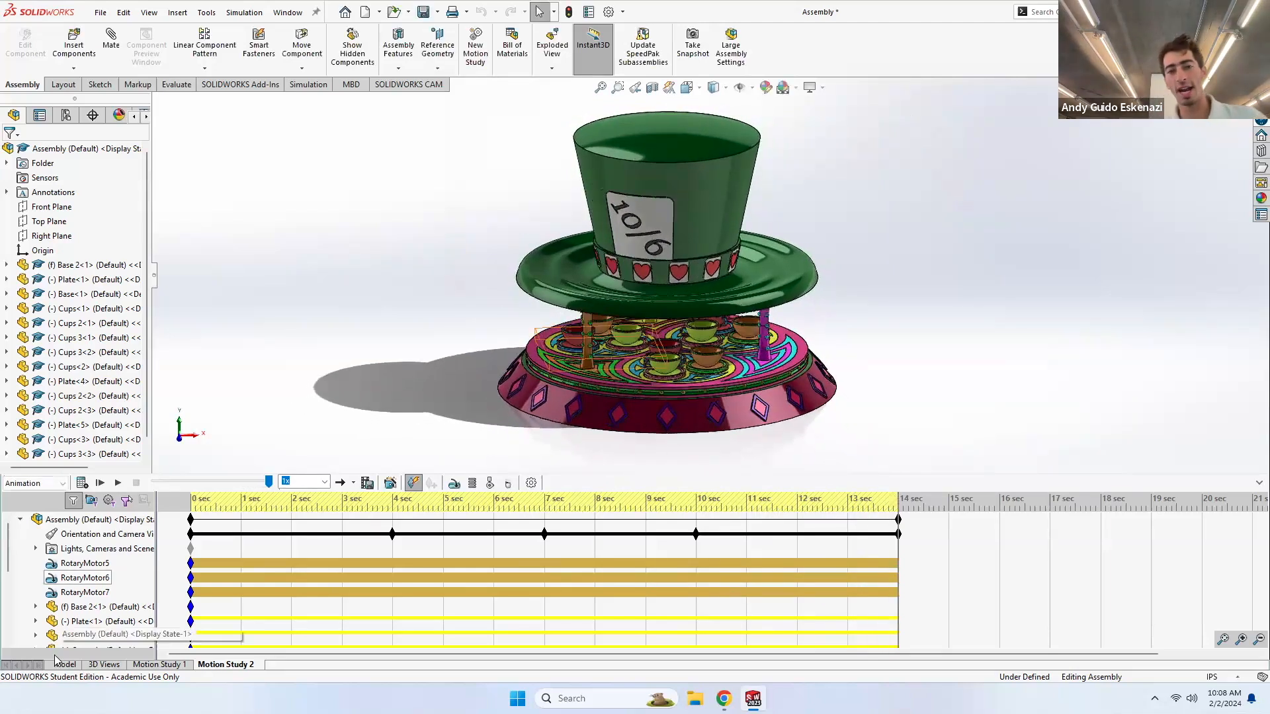
{"action": "scroll", "coordinate": [630, 240], "scroll_direction": "down", "scroll_amount": 5}
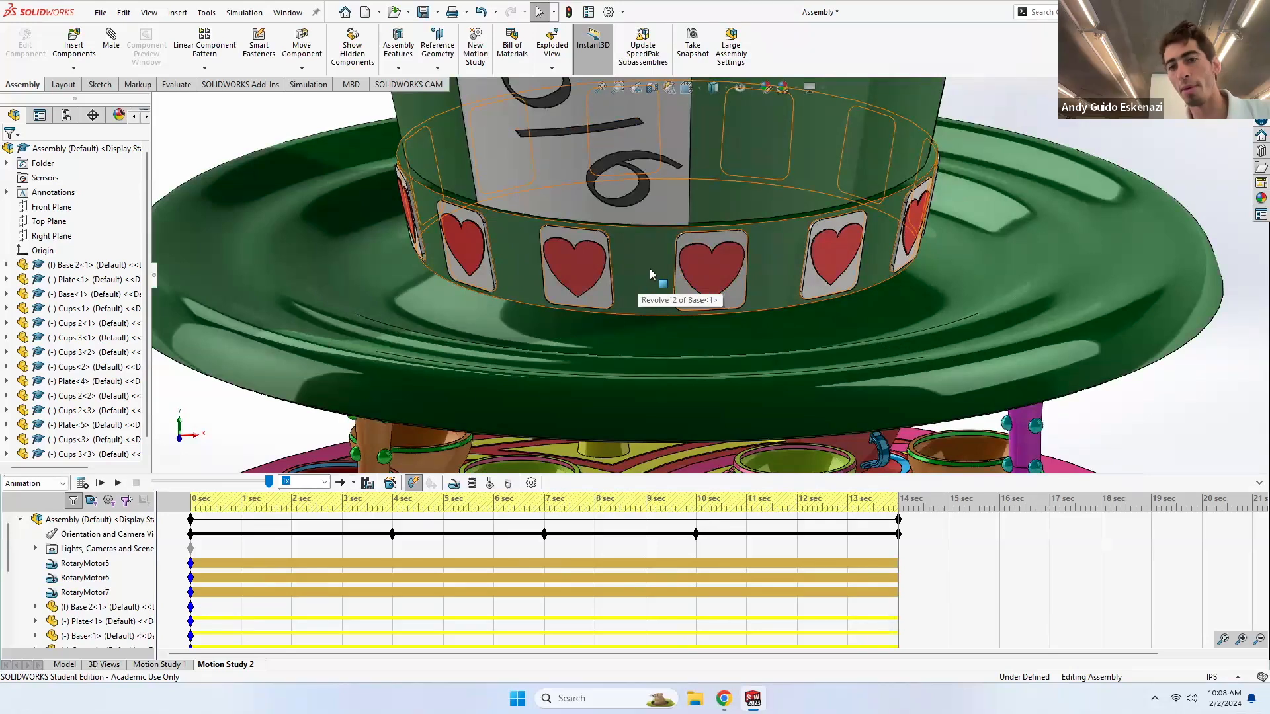
{"action": "scroll", "coordinate": [665, 311], "scroll_direction": "up", "scroll_amount": 2}
{"action": "scroll", "coordinate": [668, 317], "scroll_direction": "up", "scroll_amount": 5}
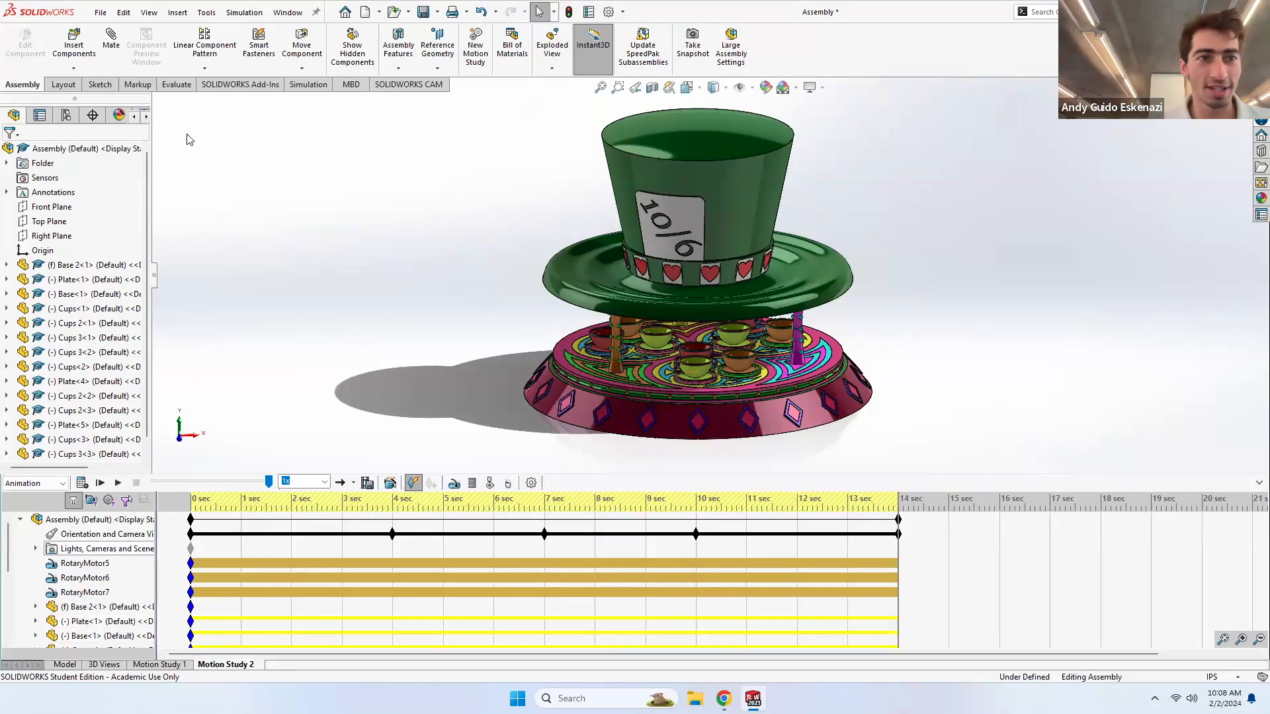
- Create a new part document and start a sketch on its Top Plane
{"action": "left_click", "coordinate": [97, 11]}
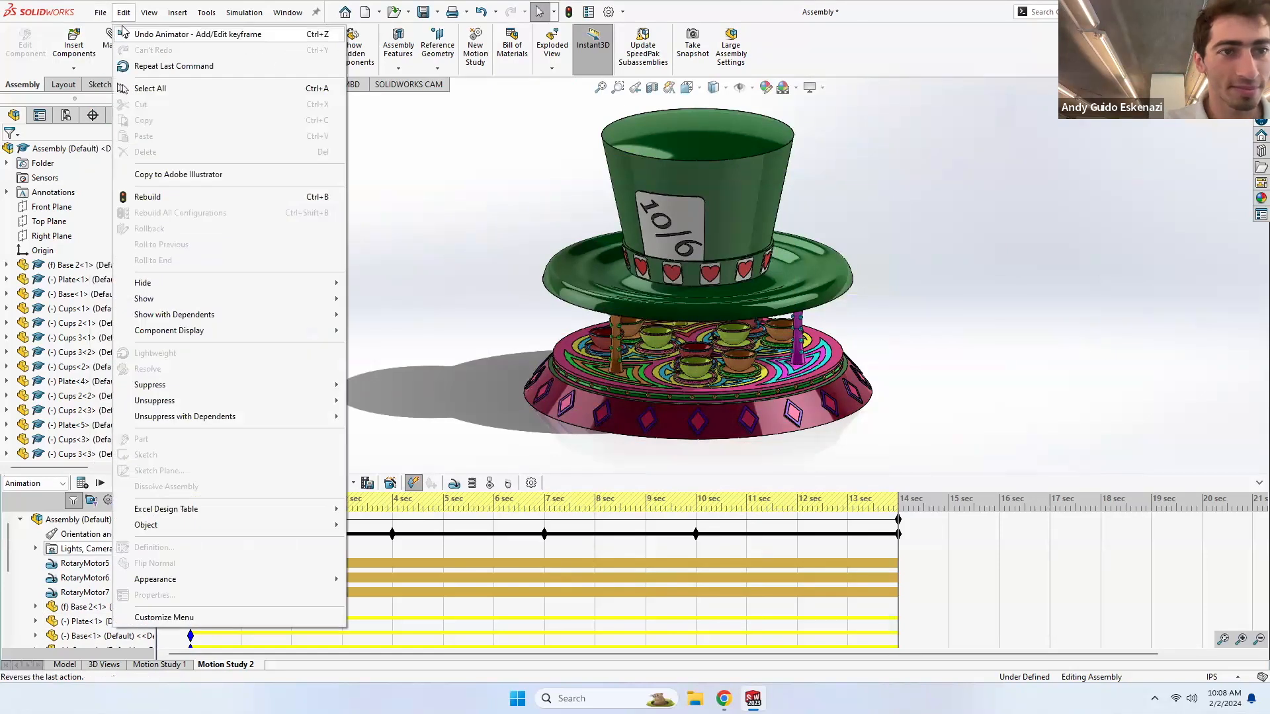
{"action": "left_click", "coordinate": [100, 12]}
{"action": "left_click", "coordinate": [116, 32]}
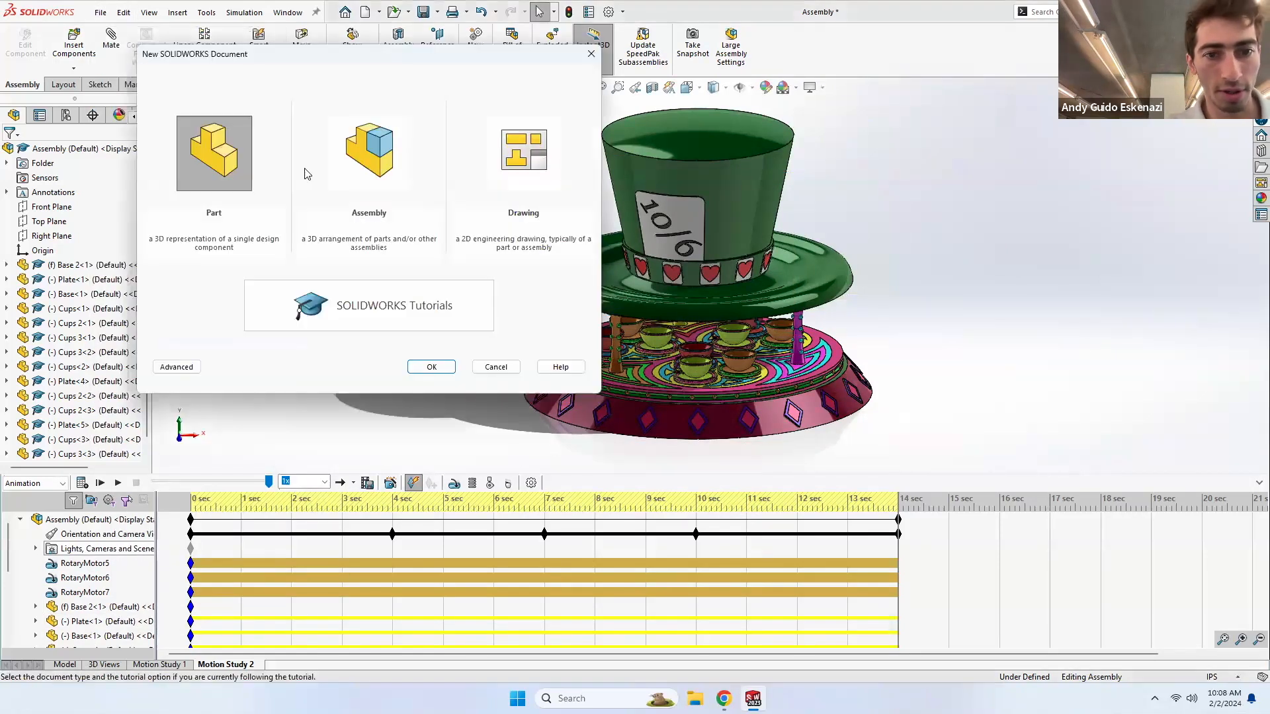
{"action": "left_click", "coordinate": [431, 367]}
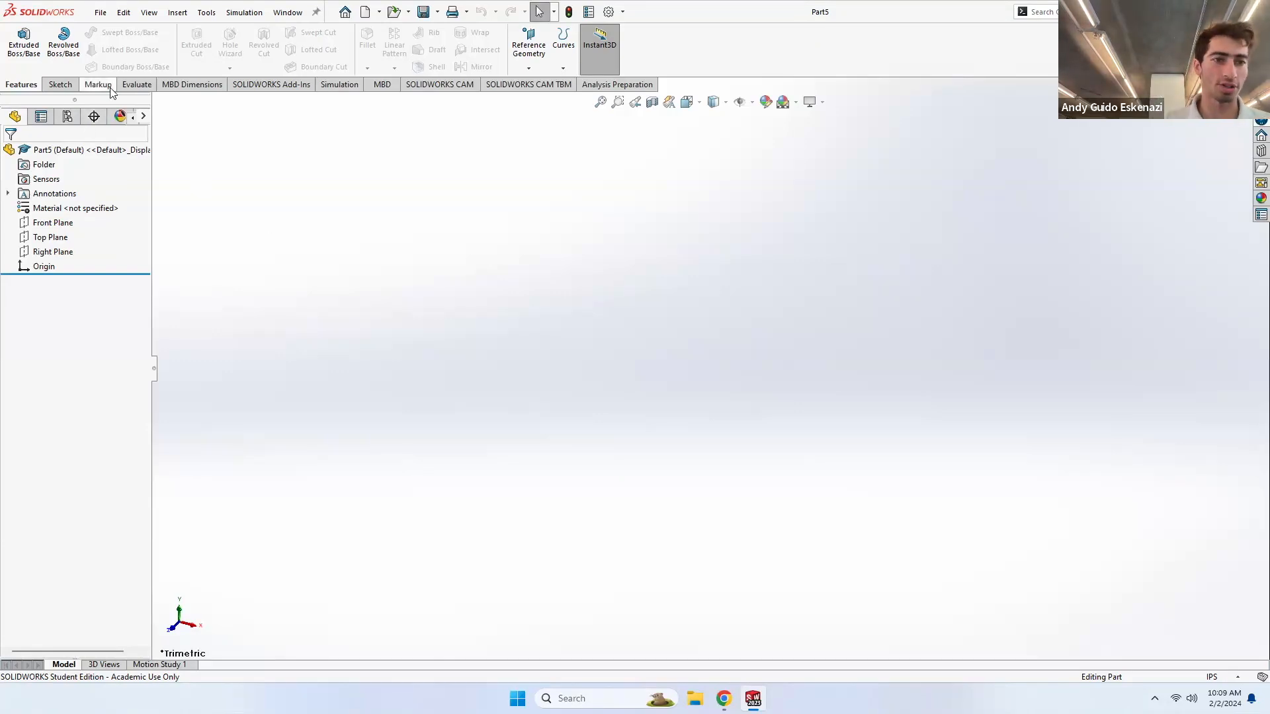
{"action": "left_click", "coordinate": [60, 84]}
{"action": "left_click", "coordinate": [18, 40]}
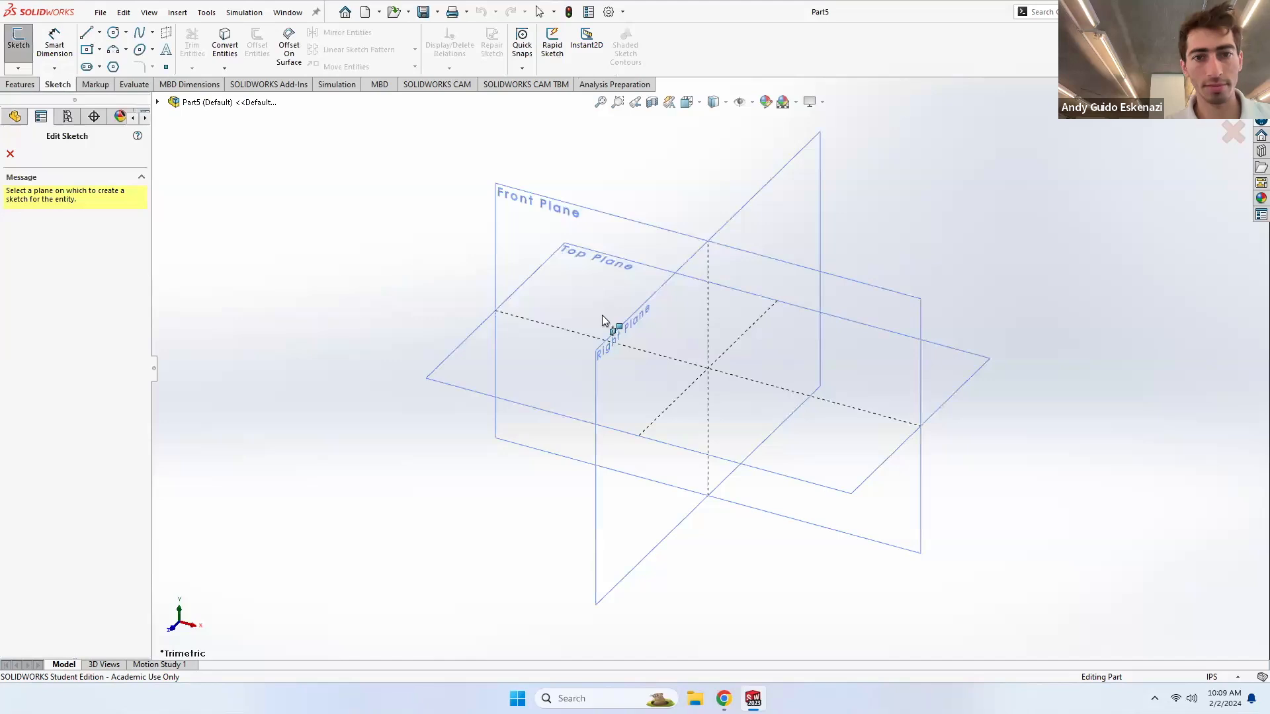
{"action": "left_click", "coordinate": [469, 384]}
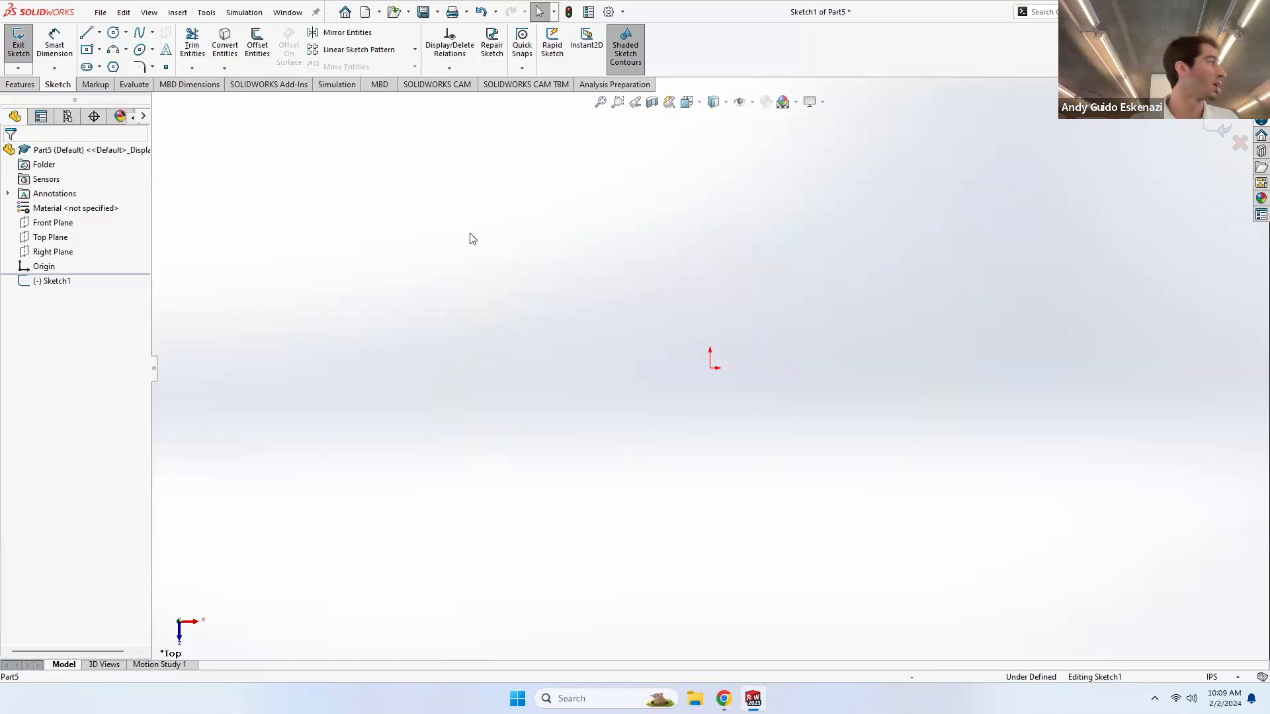
- Sketch a circle centred on the origin and set its diameter to 1 in
{"action": "left_click", "coordinate": [113, 33]}
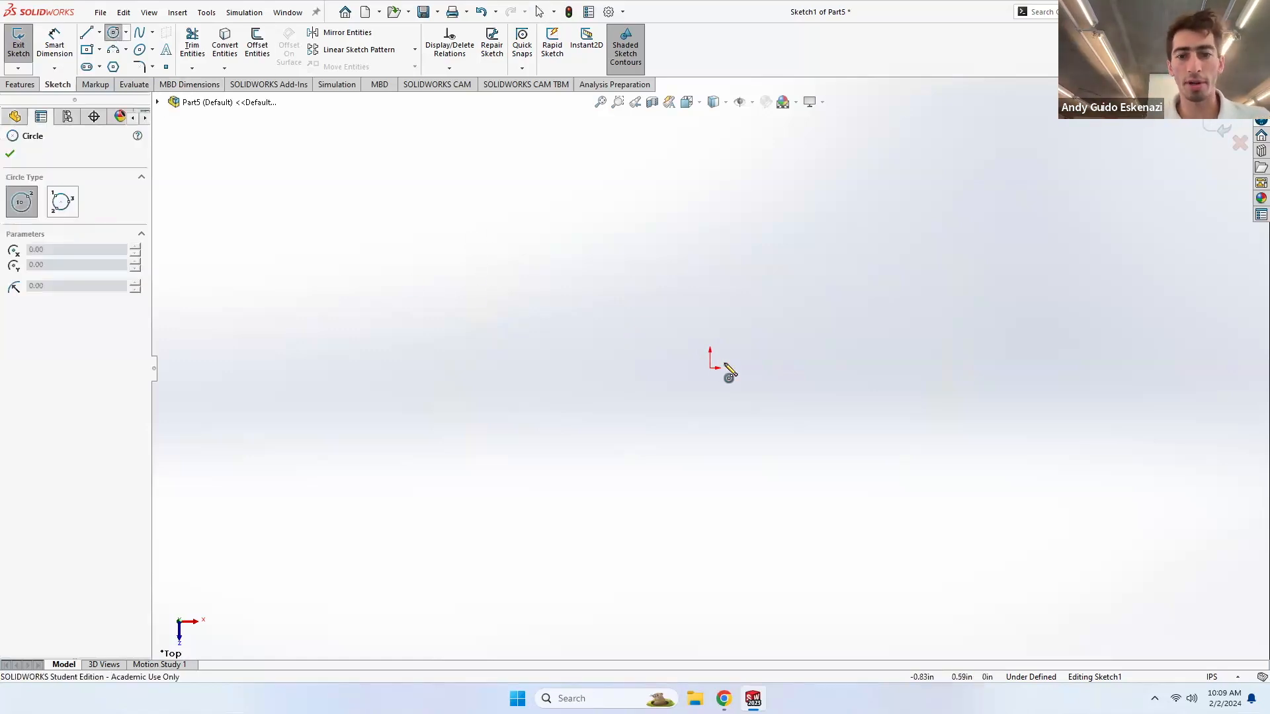
{"action": "left_click", "coordinate": [711, 367]}
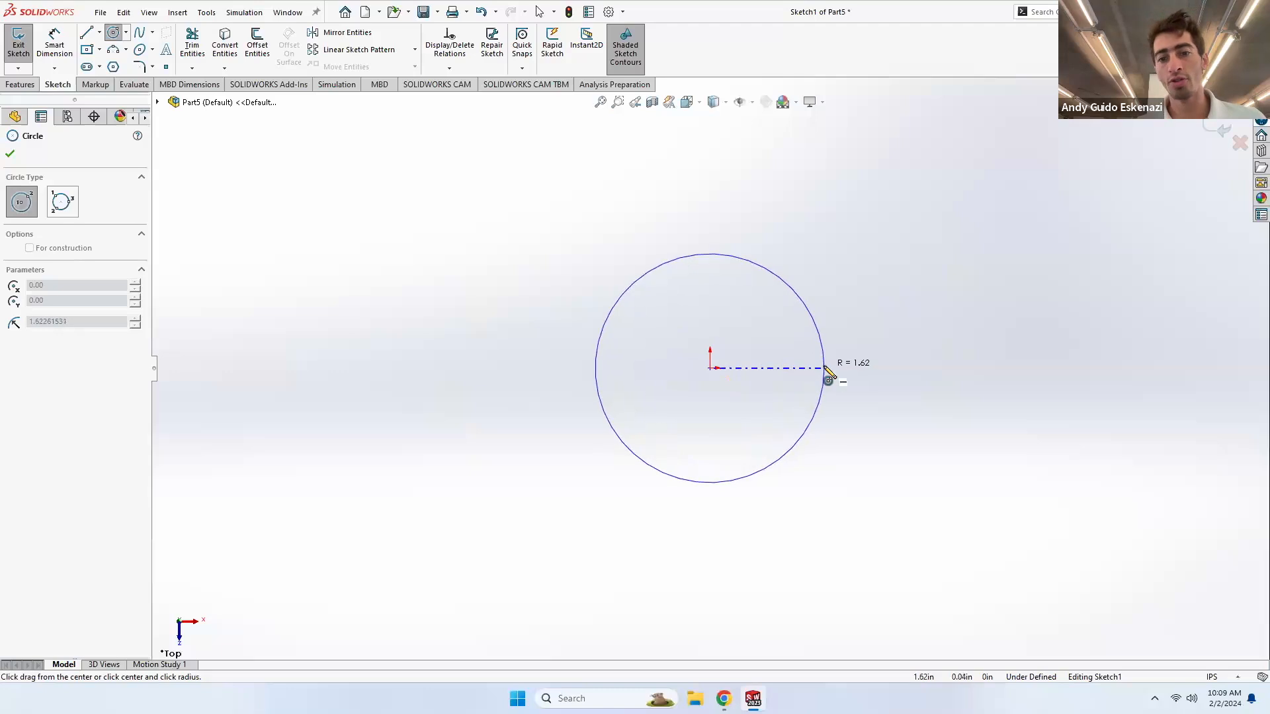
{"action": "left_click", "coordinate": [825, 372]}
{"action": "key", "text": "Escape"}
{"action": "left_click", "coordinate": [71, 51]}
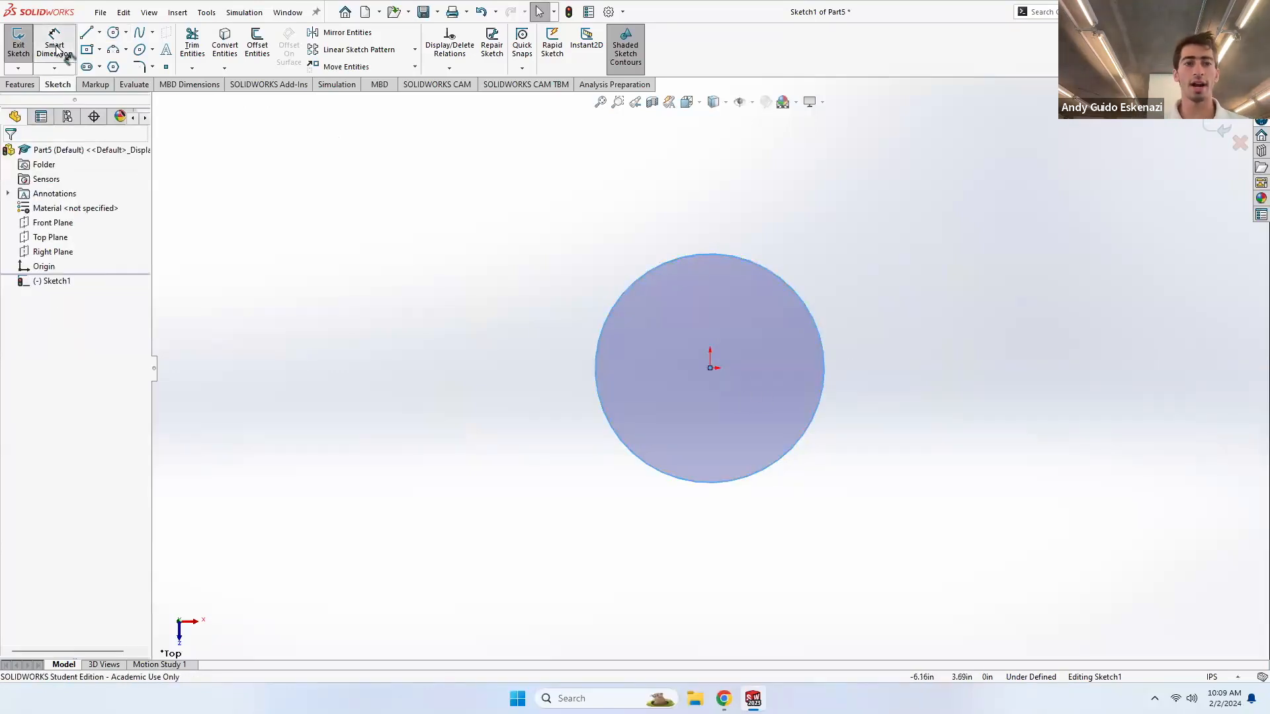
{"action": "left_click", "coordinate": [597, 376]}
{"action": "left_click", "coordinate": [532, 381]}
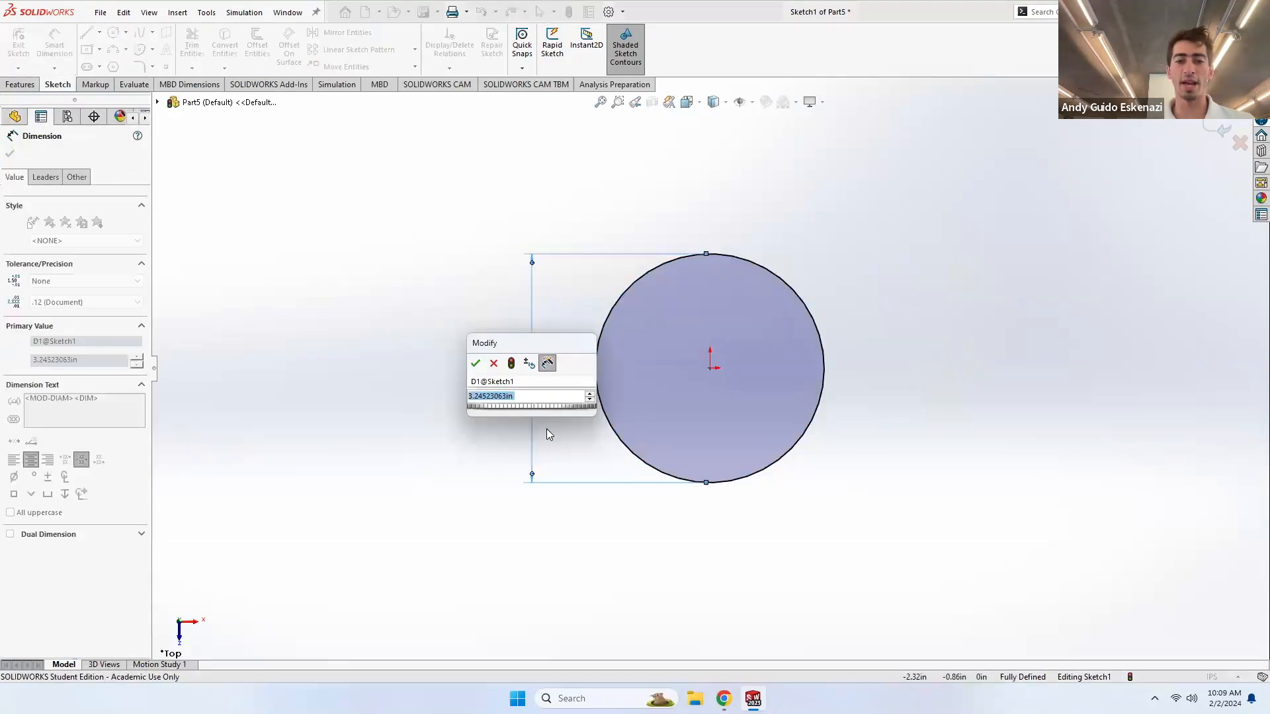
{"action": "type", "text": "1"}
{"action": "key", "text": "Return"}
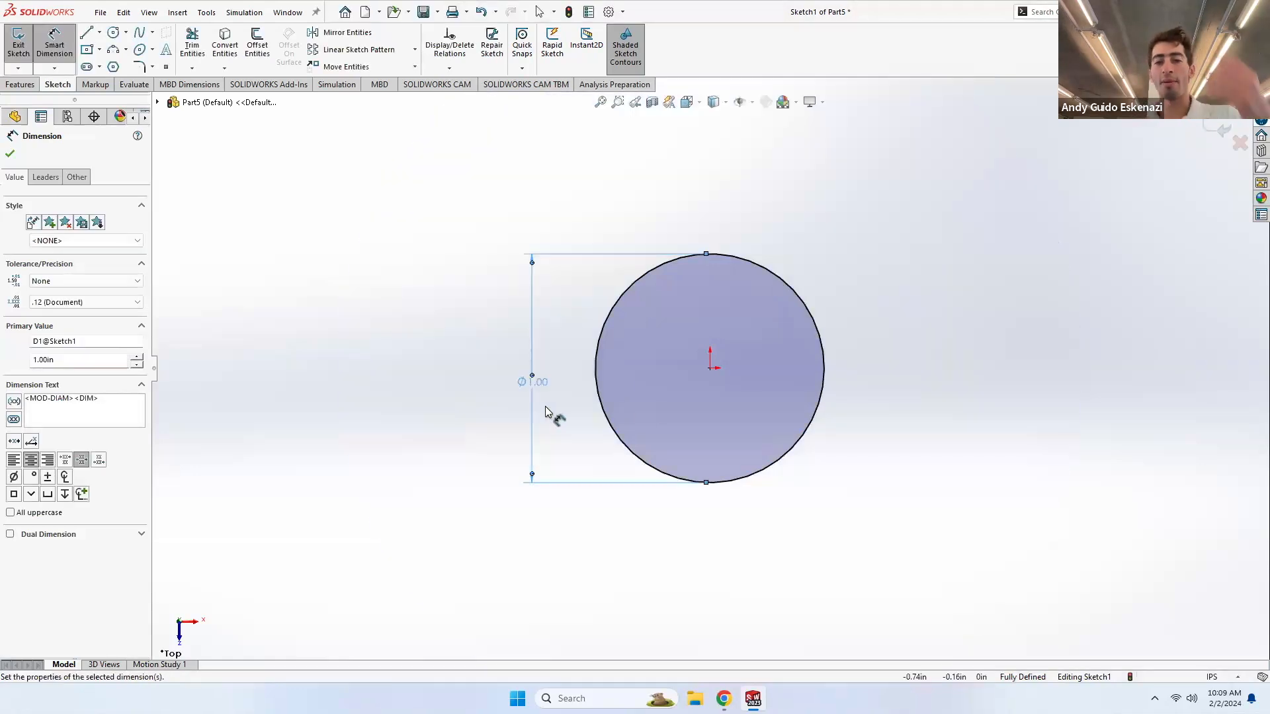
- Draw a horizontal construction line about 0.91 in long from the origin out past the circle
{"action": "scroll", "coordinate": [772, 340], "scroll_direction": "down", "scroll_amount": 3}
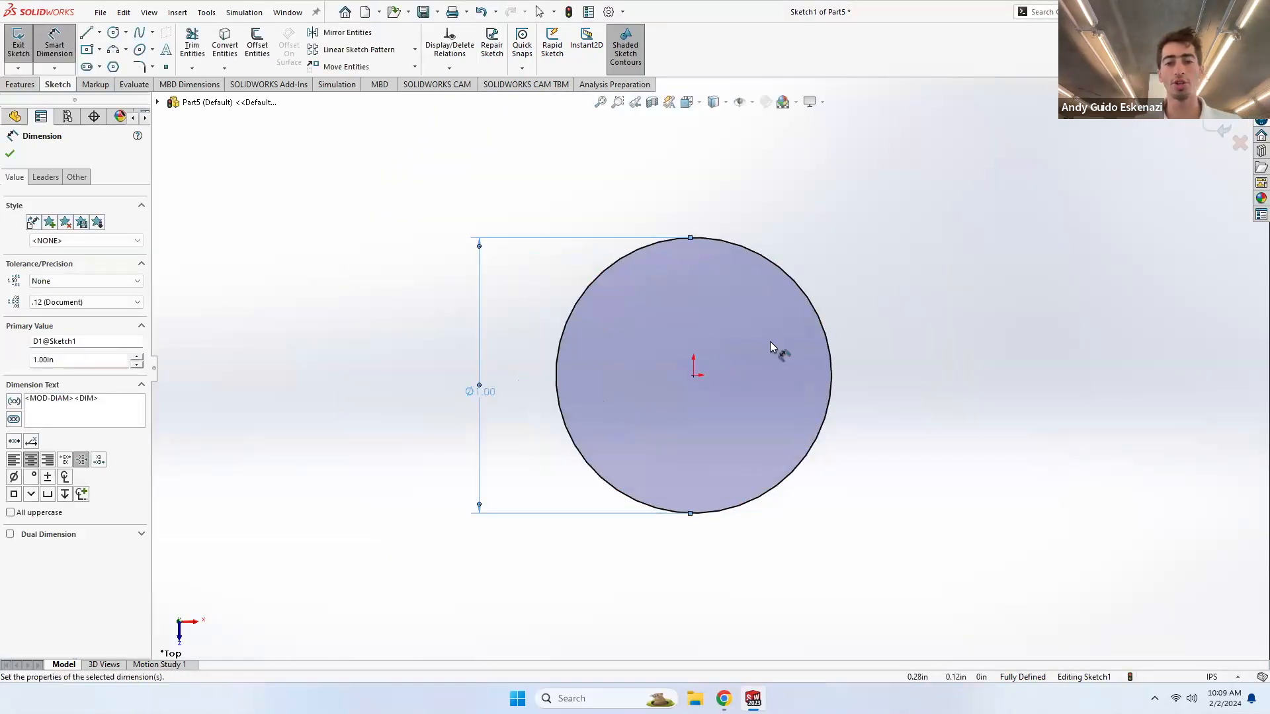
{"action": "left_click", "coordinate": [99, 33]}
{"action": "left_click", "coordinate": [108, 49]}
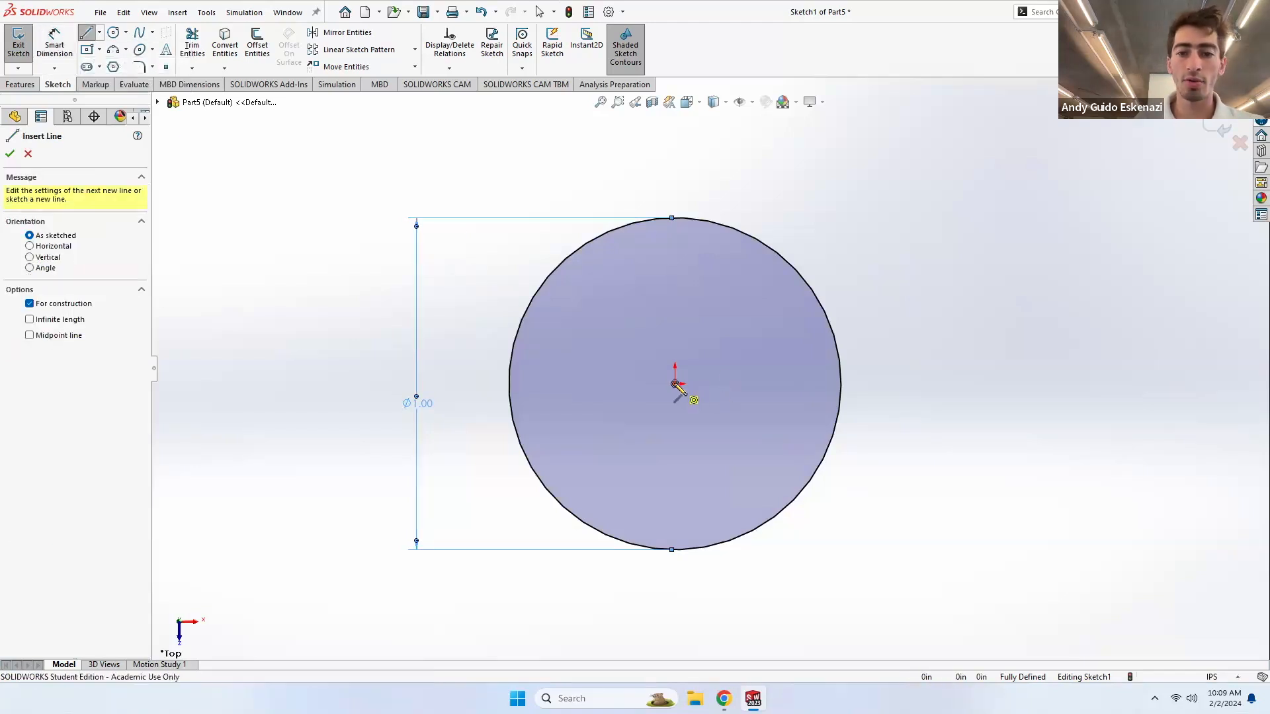
{"action": "left_click", "coordinate": [675, 384]}
{"action": "scroll", "coordinate": [794, 404], "scroll_direction": "up", "scroll_amount": 3}
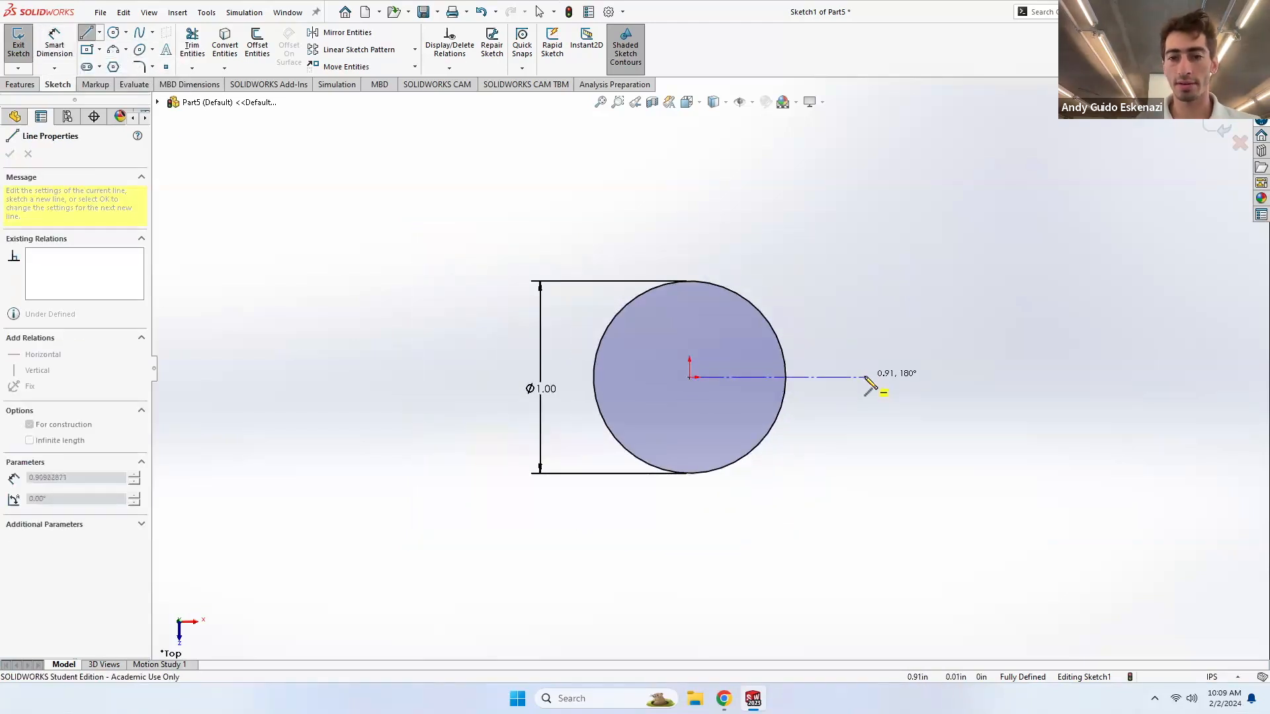
{"action": "left_click", "coordinate": [866, 378]}
{"action": "key", "text": "Escape"}
- Sketch a second circle centred on the construction line's free end and give it a diameter of 0.75 in
{"action": "scroll", "coordinate": [886, 367], "scroll_direction": "down", "scroll_amount": 2}
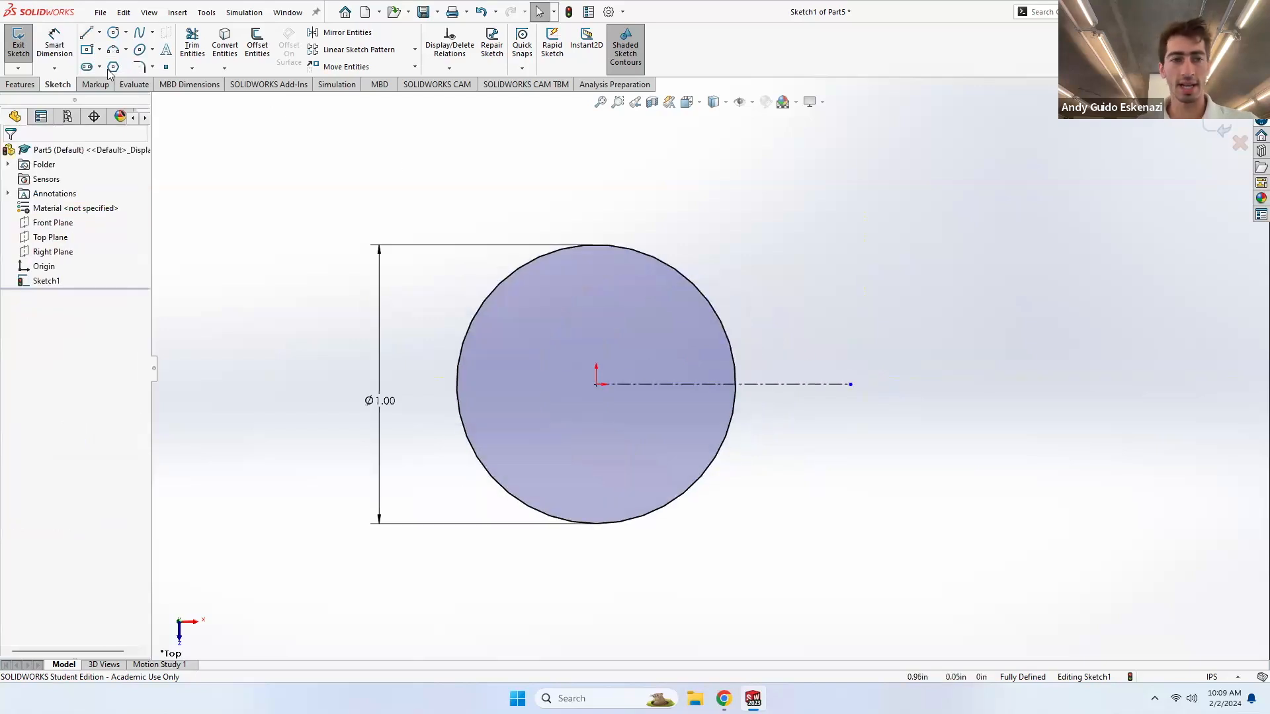
{"action": "left_click", "coordinate": [113, 35]}
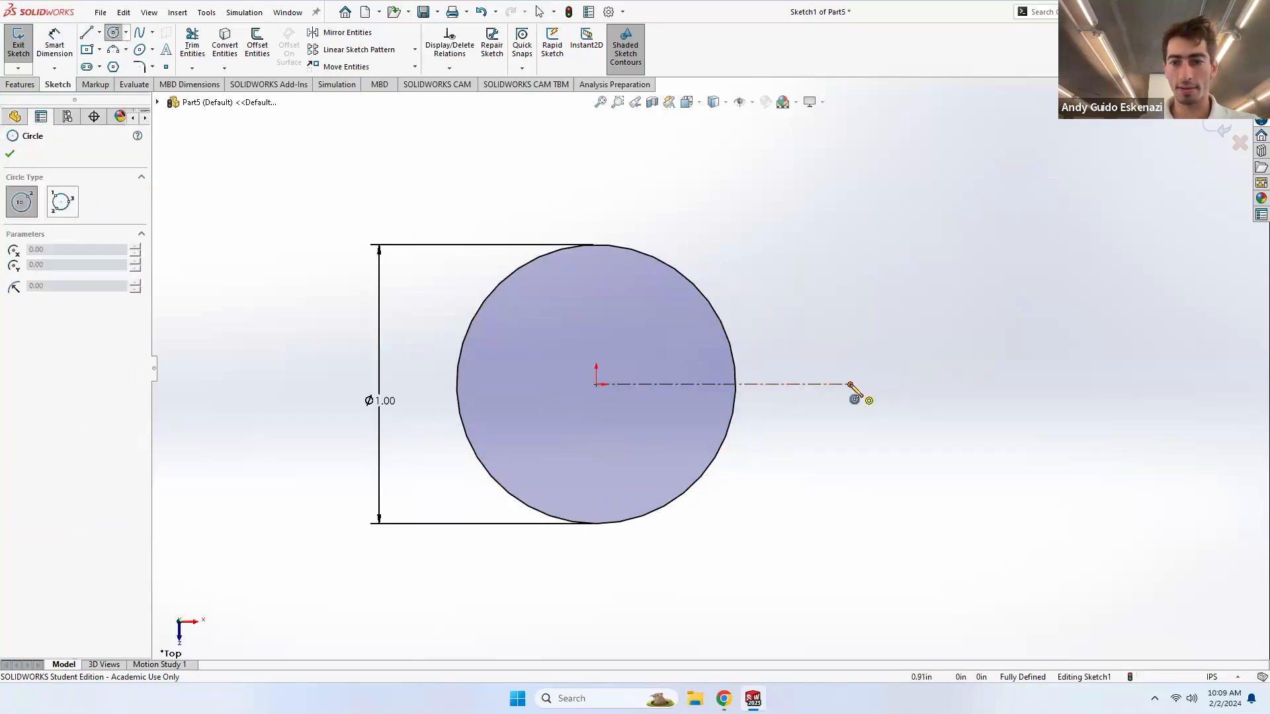
{"action": "left_click", "coordinate": [851, 384]}
{"action": "left_click", "coordinate": [870, 461]}
{"action": "key", "text": "Escape"}
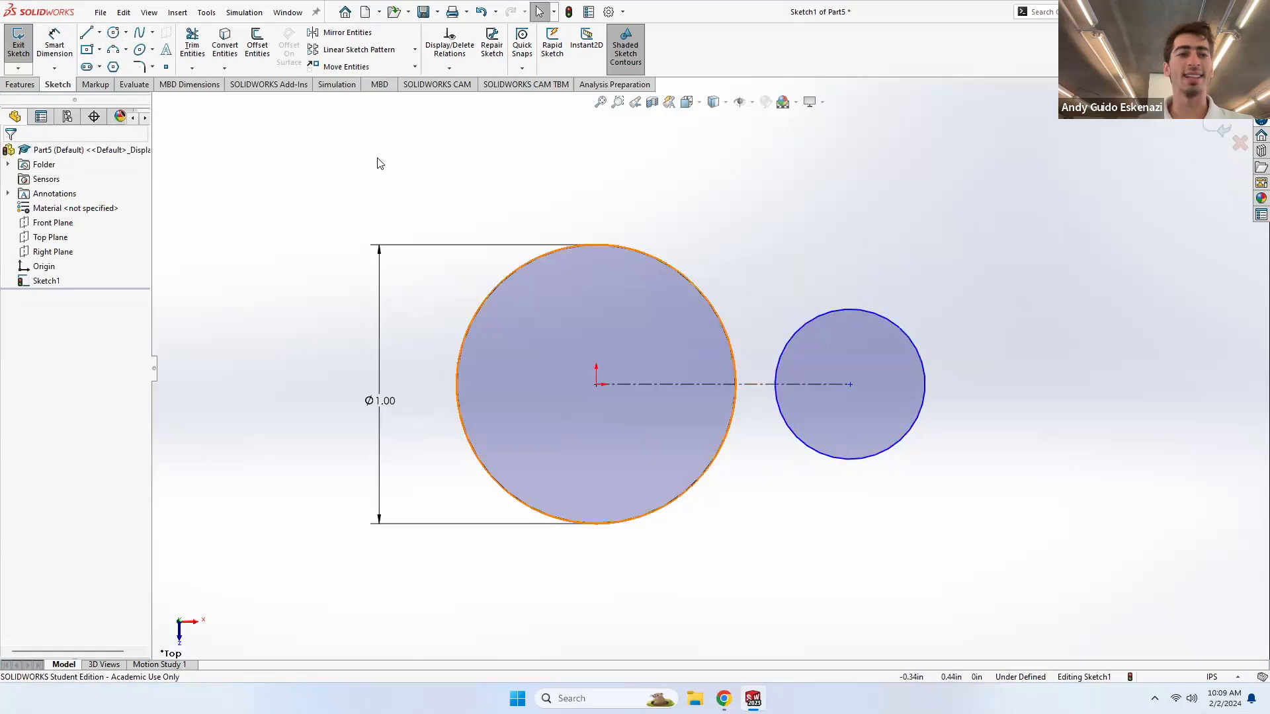
{"action": "left_click", "coordinate": [55, 44]}
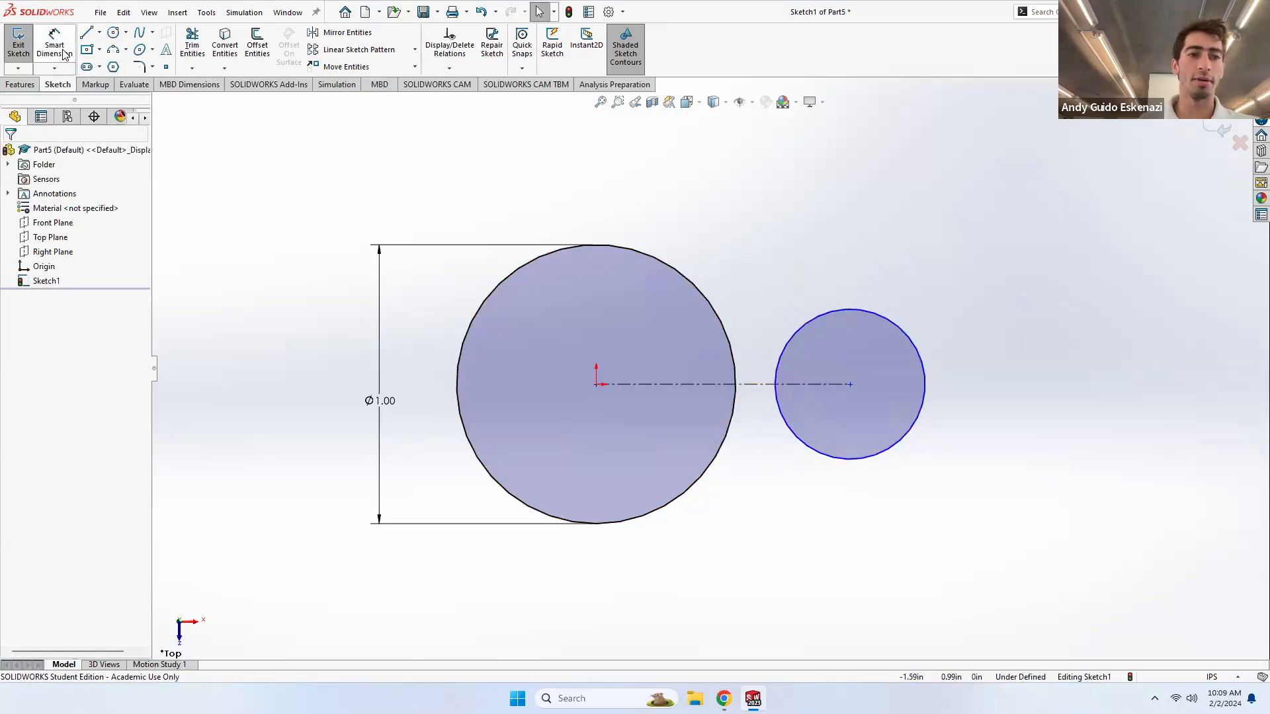
{"action": "left_click", "coordinate": [926, 381]}
{"action": "left_click", "coordinate": [1019, 371]}
{"action": "type", "text": ".75"}
{"action": "key", "text": "Return"}
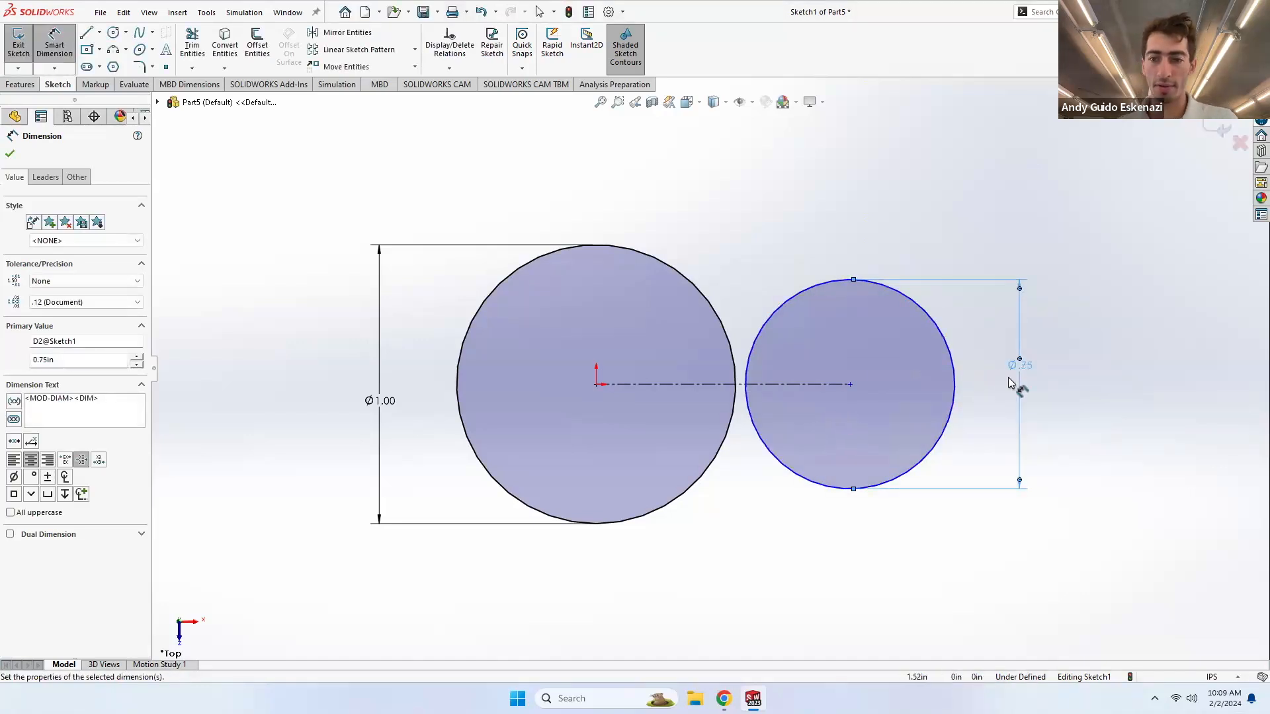
- Change the second circle's diameter to 0.6 in
{"action": "double_click", "coordinate": [1022, 367]}
{"action": "type", "text": ".6"}
{"action": "key", "text": "Return"}
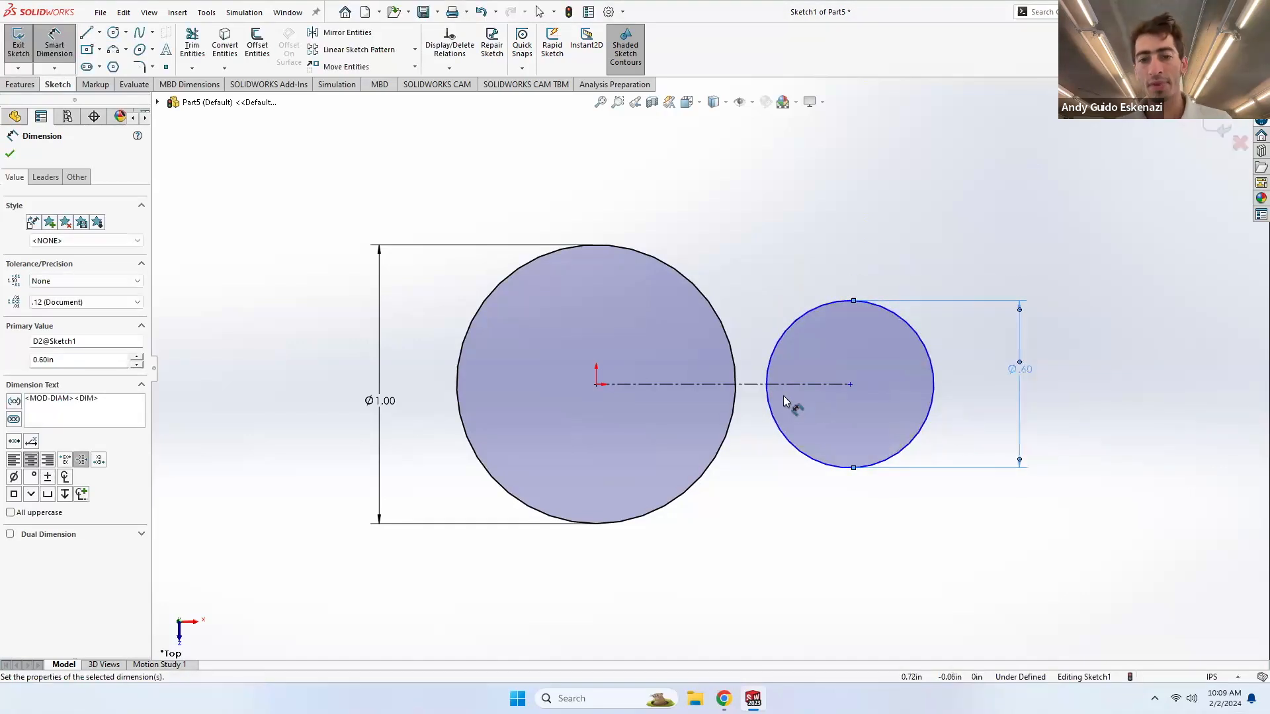
- Dimension the construction line between the two circle centres and set its length to 0.8 in
{"action": "left_click", "coordinate": [746, 389]}
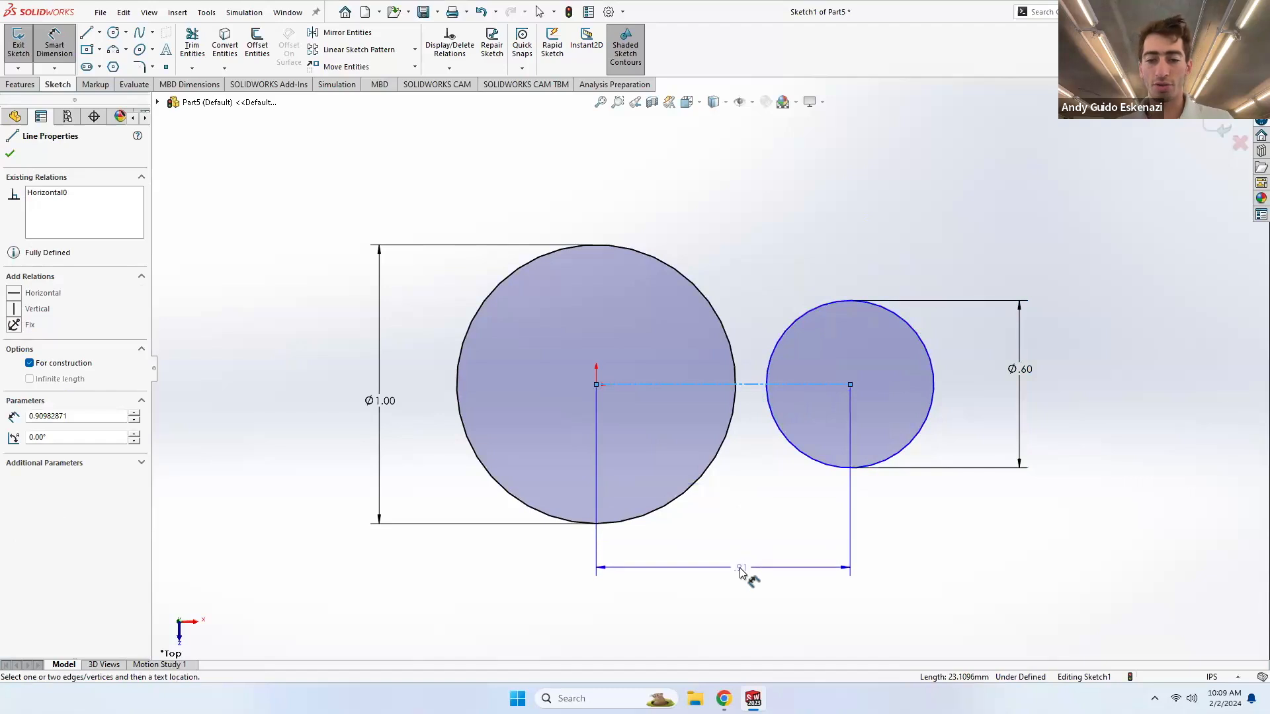
{"action": "left_click", "coordinate": [743, 571]}
{"action": "type", "text": ".8"}
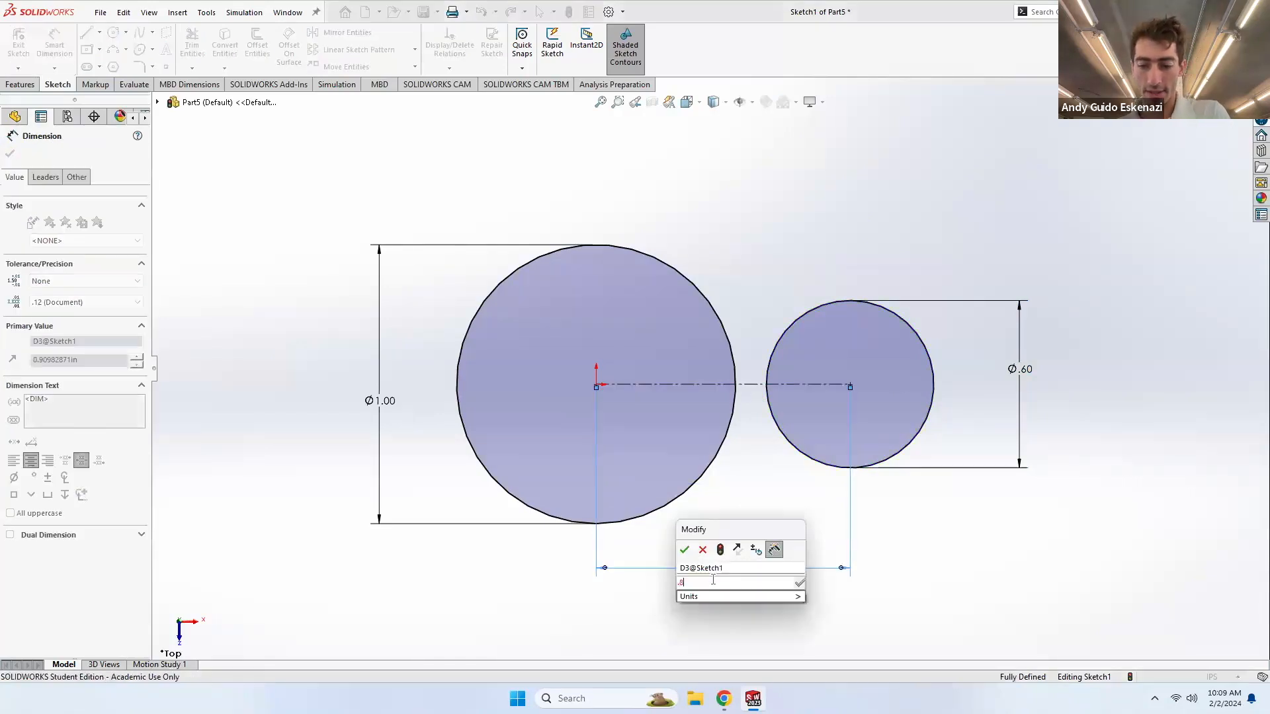
{"action": "key", "text": "Return"}
- Increase the distance between the two circle centres to 0.81 in
{"action": "double_click", "coordinate": [729, 573]}
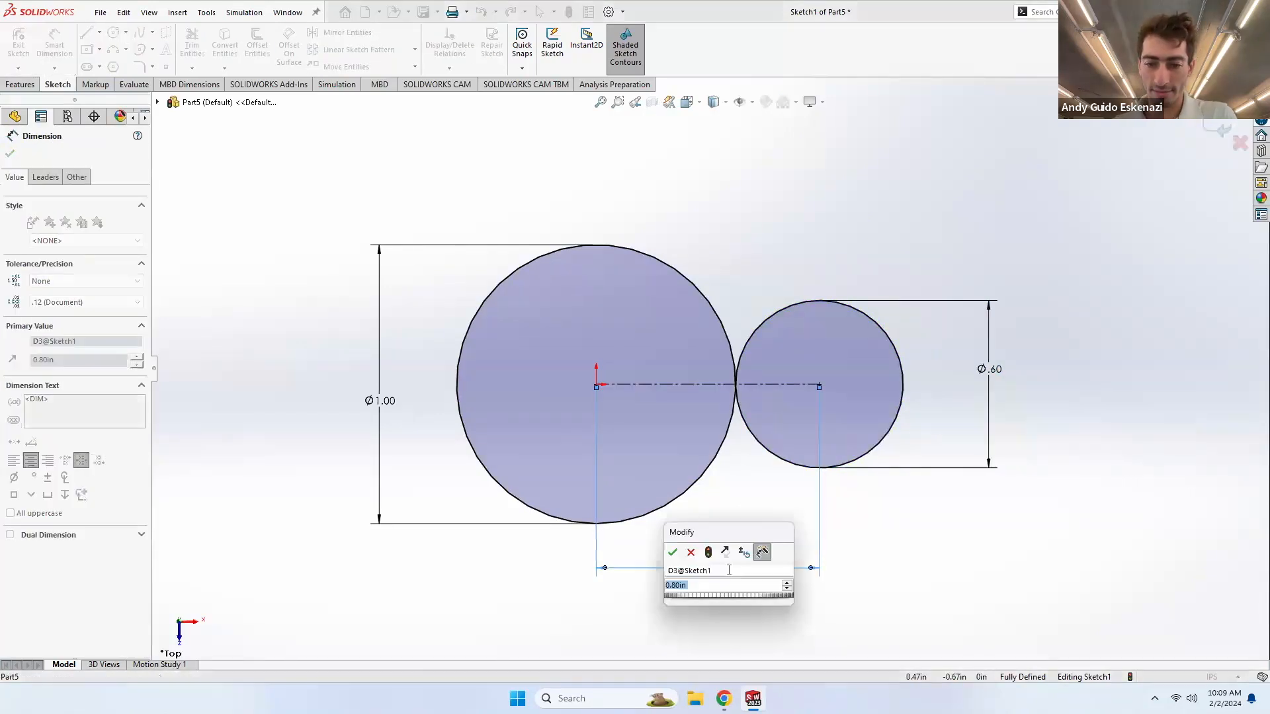
{"action": "type", "text": ".81"}
{"action": "key", "text": "Return"}
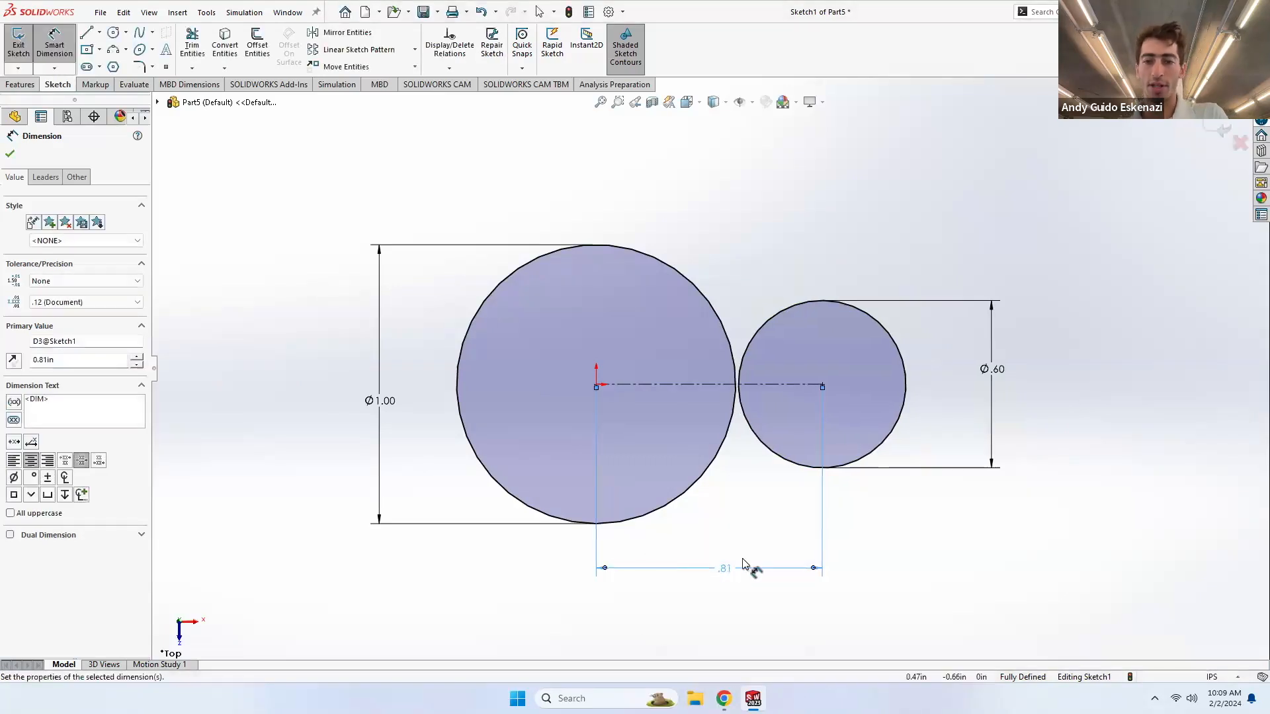
- Convert both the smaller and the larger circle to construction geometry
{"action": "scroll", "coordinate": [741, 397], "scroll_direction": "down", "scroll_amount": 4}
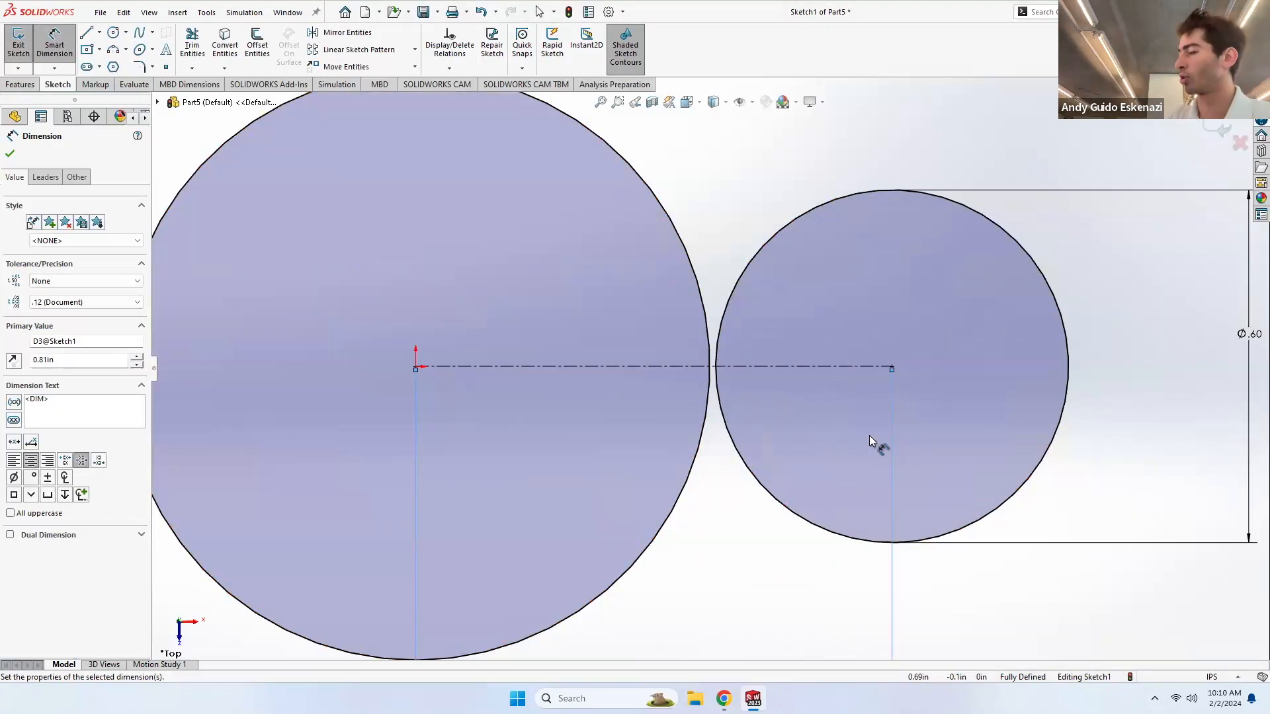
{"action": "key", "text": "Escape"}
{"action": "right_click", "coordinate": [1006, 406]}
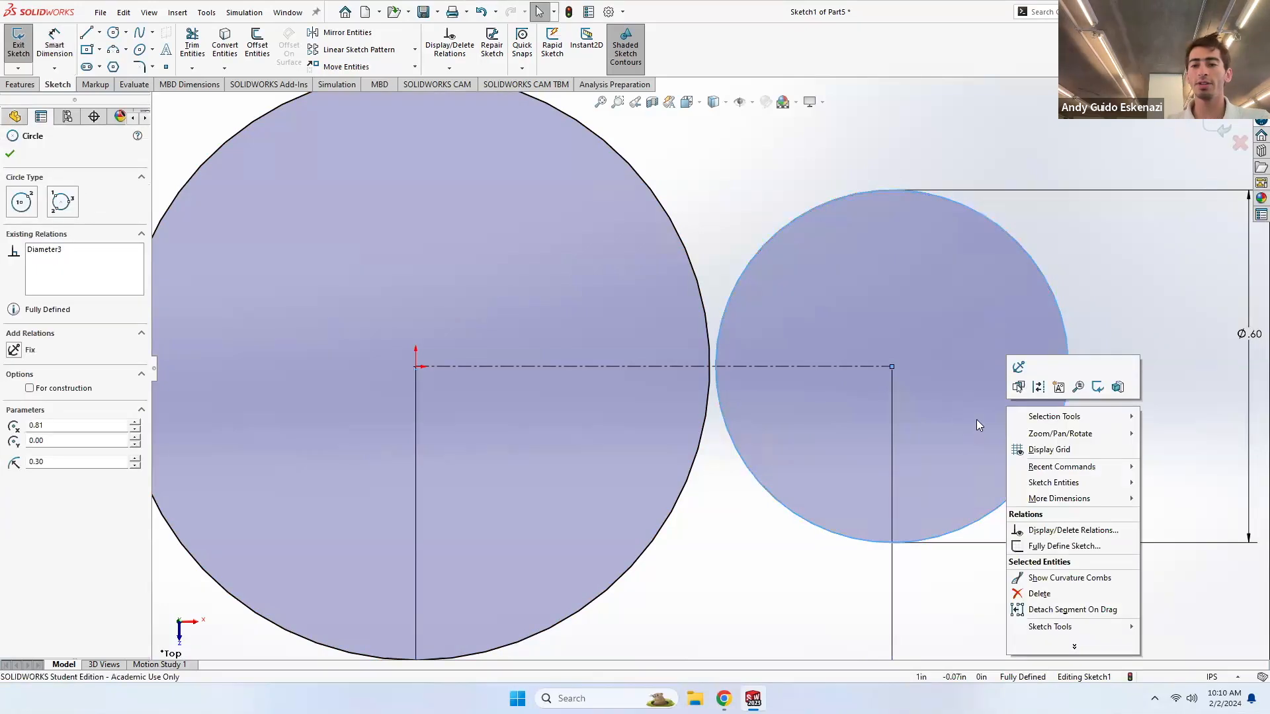
{"action": "left_click", "coordinate": [1040, 391]}
{"action": "right_click", "coordinate": [618, 264]}
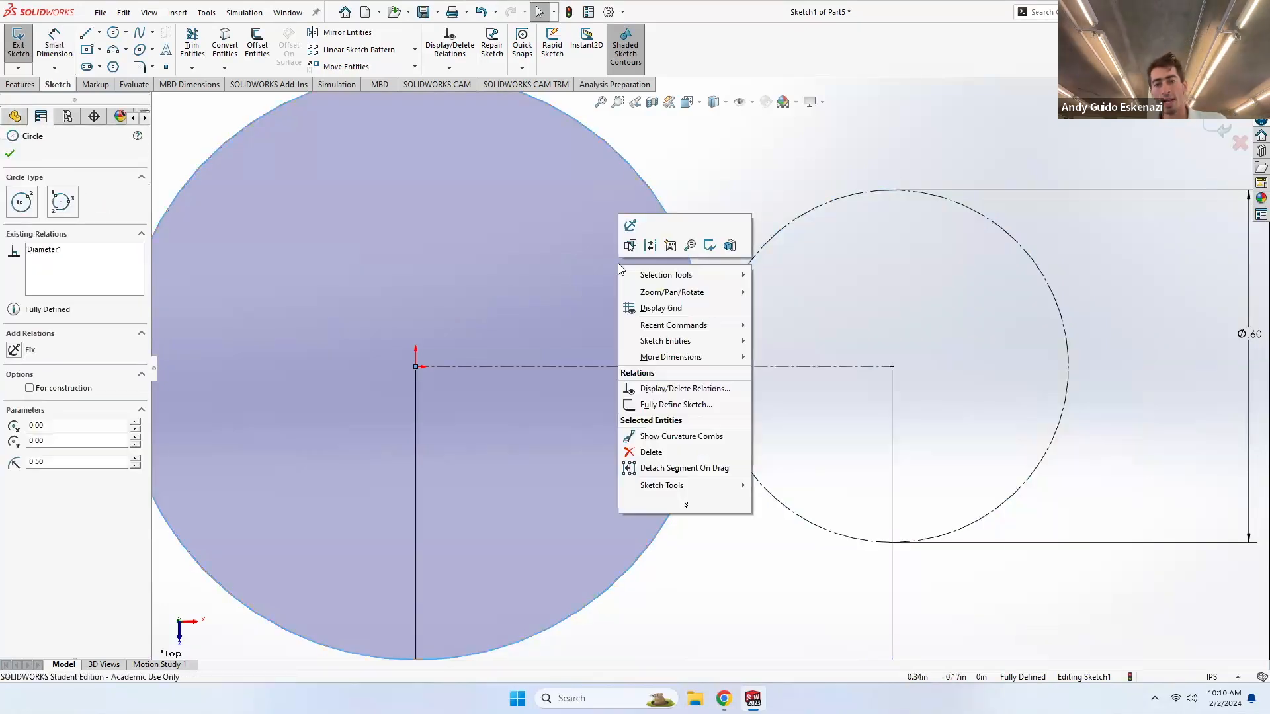
{"action": "left_click", "coordinate": [651, 247]}
{"action": "key", "text": "f"}
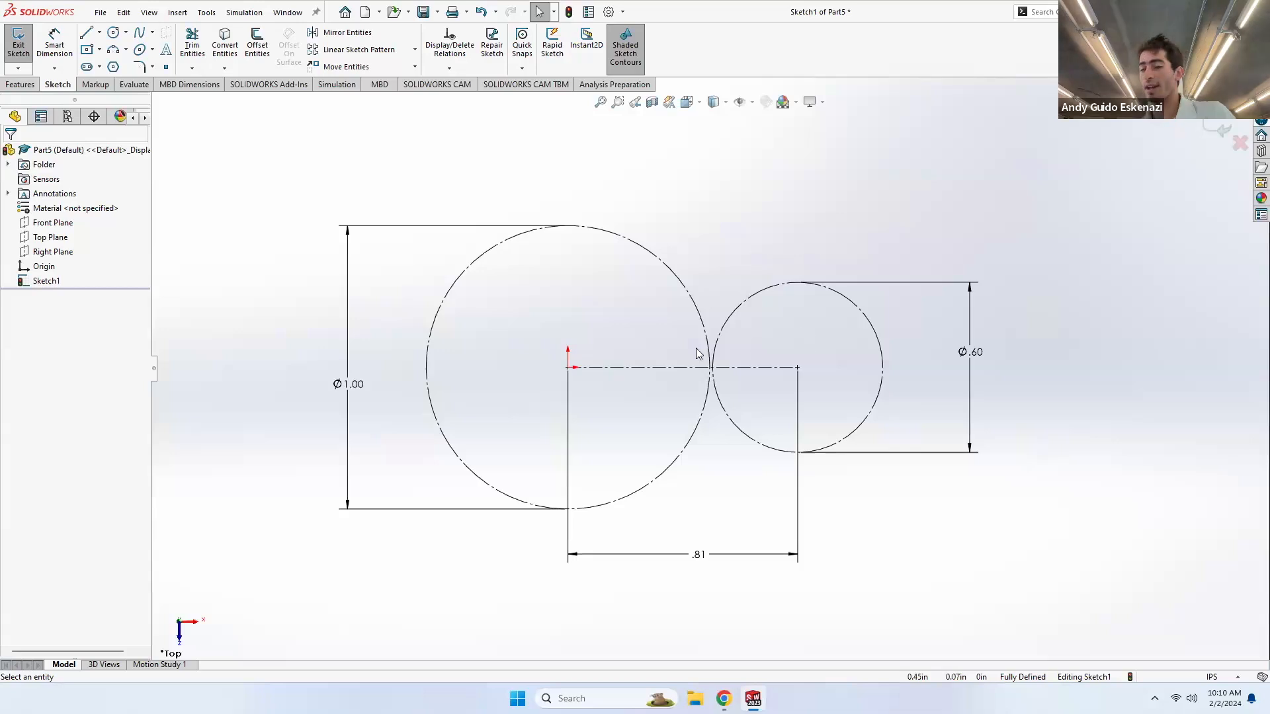
- Circular-pattern the 0.6 in construction circle and its centre line about the origin, four equally spaced instances over 360 degrees
{"action": "scroll", "coordinate": [710, 365], "scroll_direction": "up", "scroll_amount": 2}
{"action": "scroll", "coordinate": [651, 305], "scroll_direction": "down", "scroll_amount": 2}
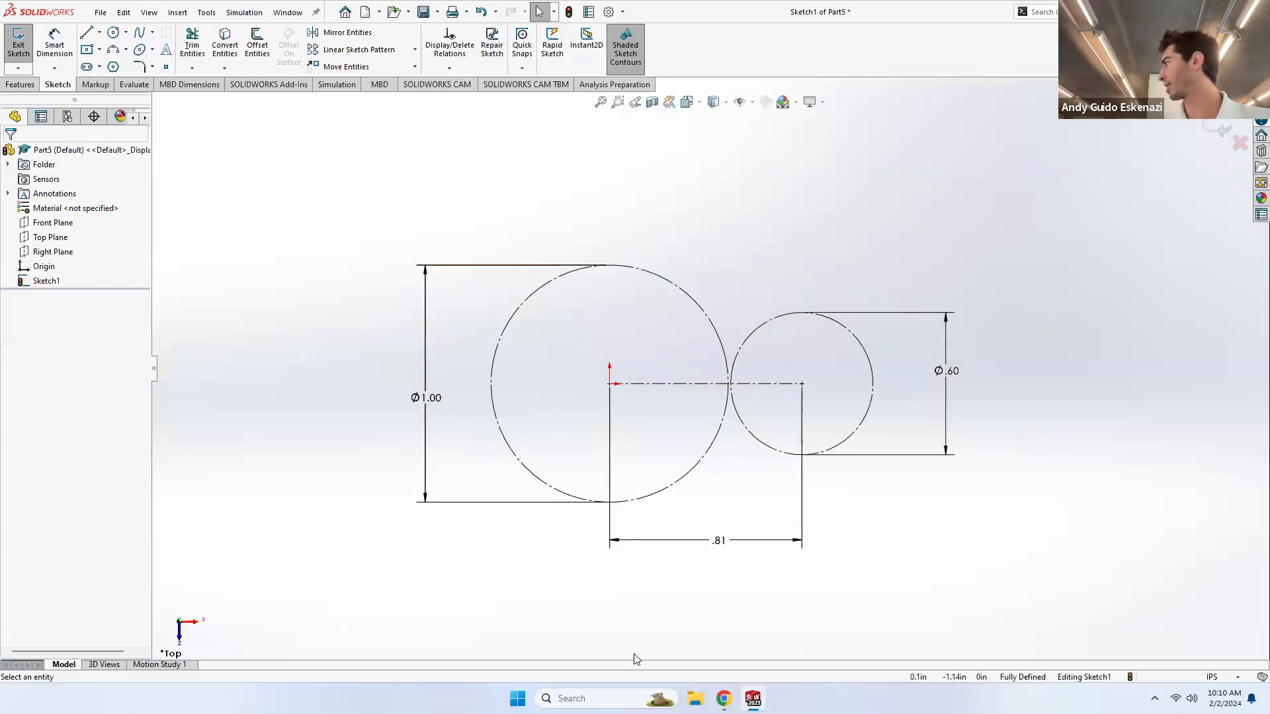
{"action": "left_click", "coordinate": [416, 49]}
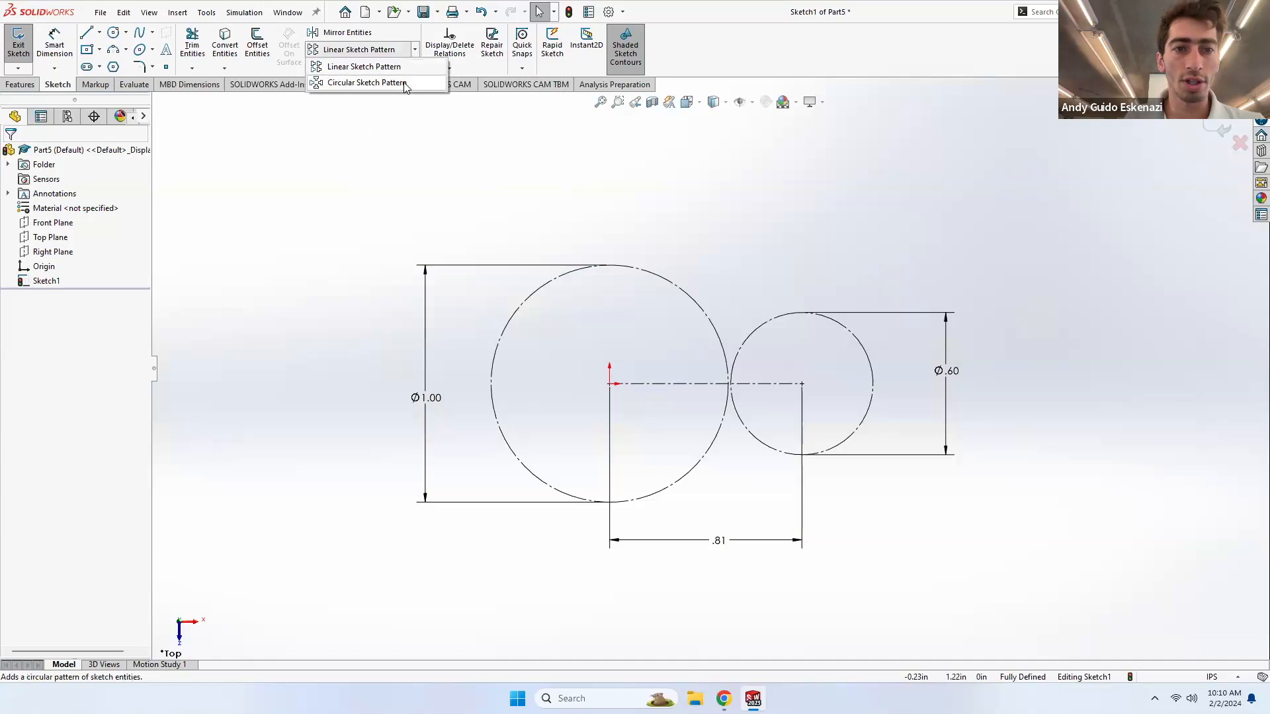
{"action": "left_click", "coordinate": [404, 82]}
{"action": "left_click", "coordinate": [772, 390]}
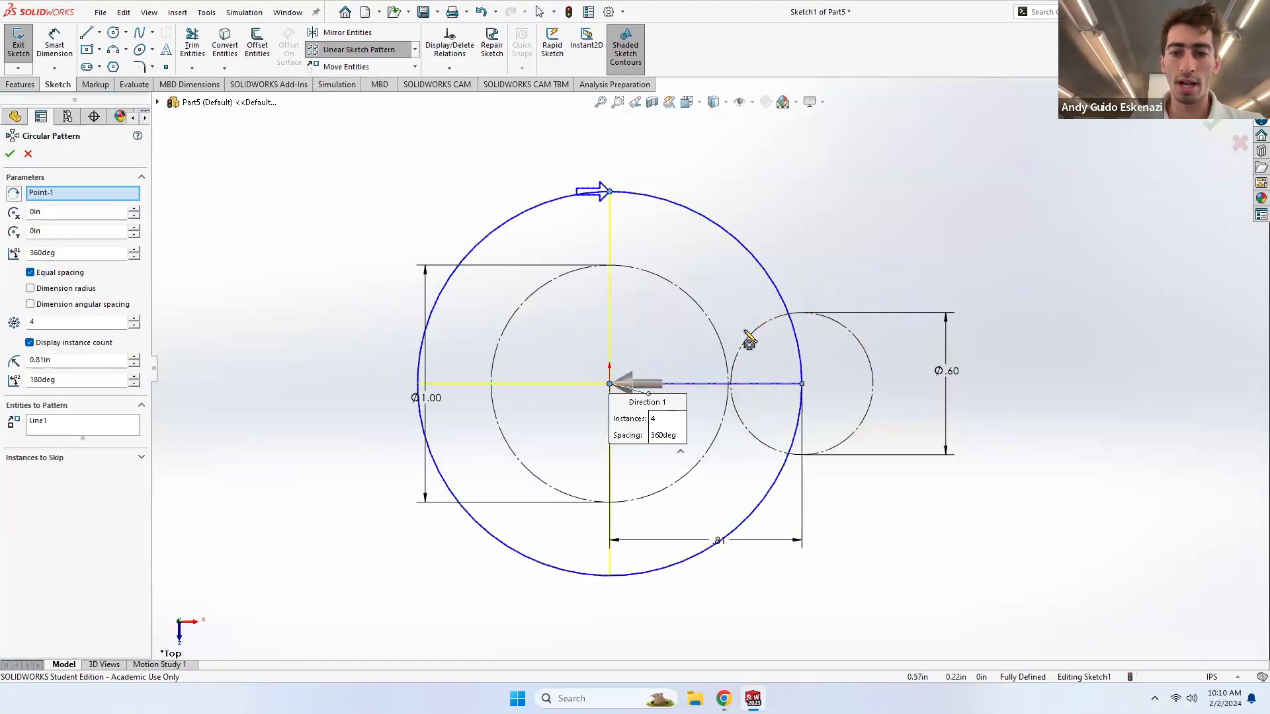
{"action": "left_click", "coordinate": [760, 335]}
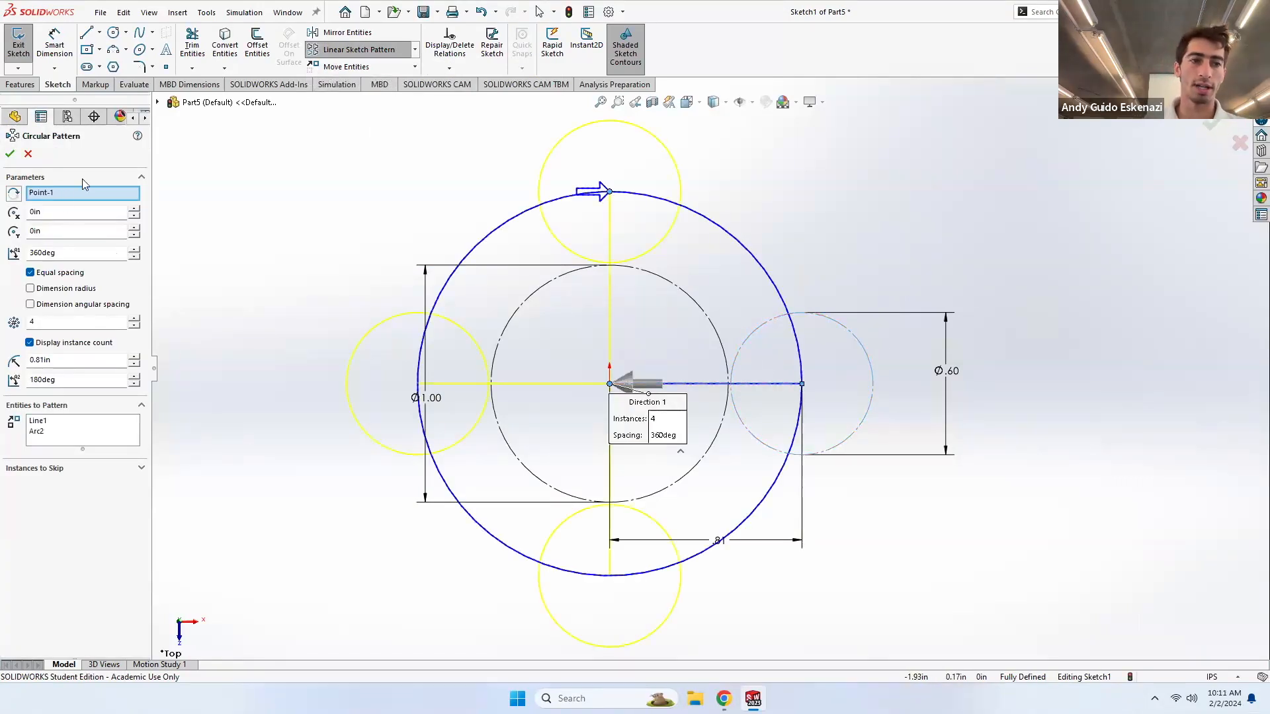
{"action": "left_click", "coordinate": [10, 156]}
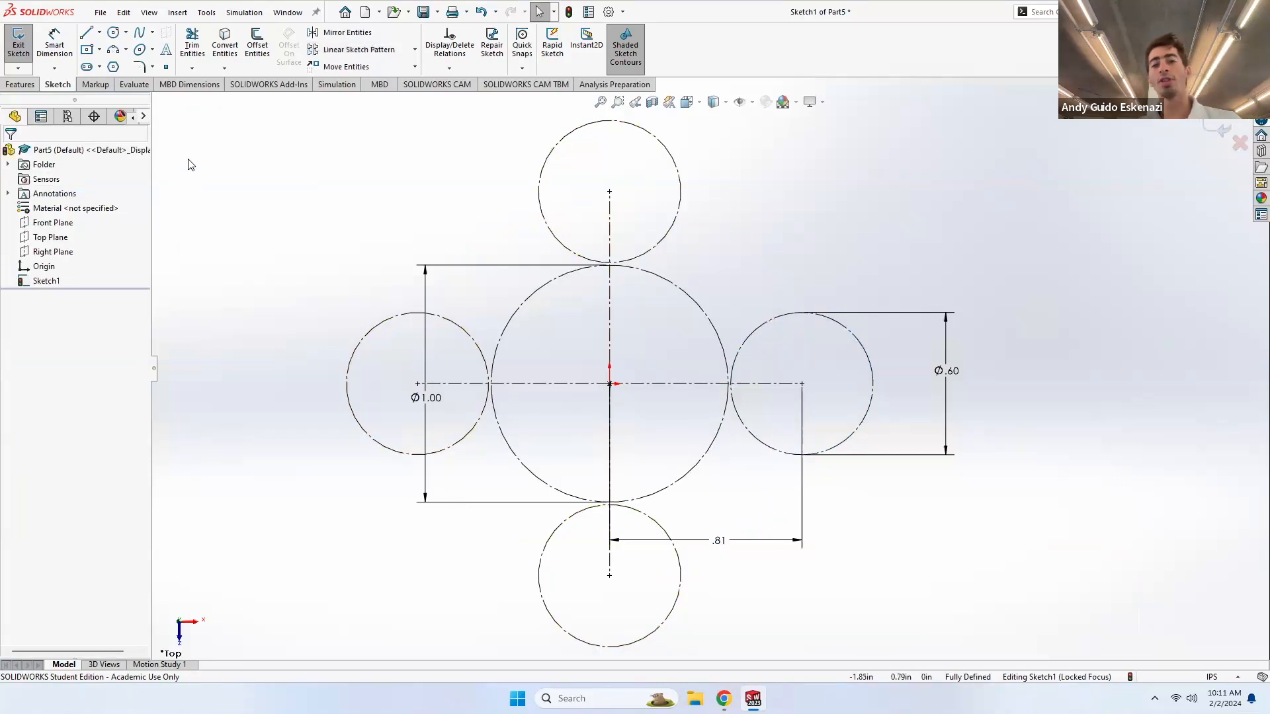
{"action": "scroll", "coordinate": [707, 370], "scroll_direction": "up", "scroll_amount": 1}
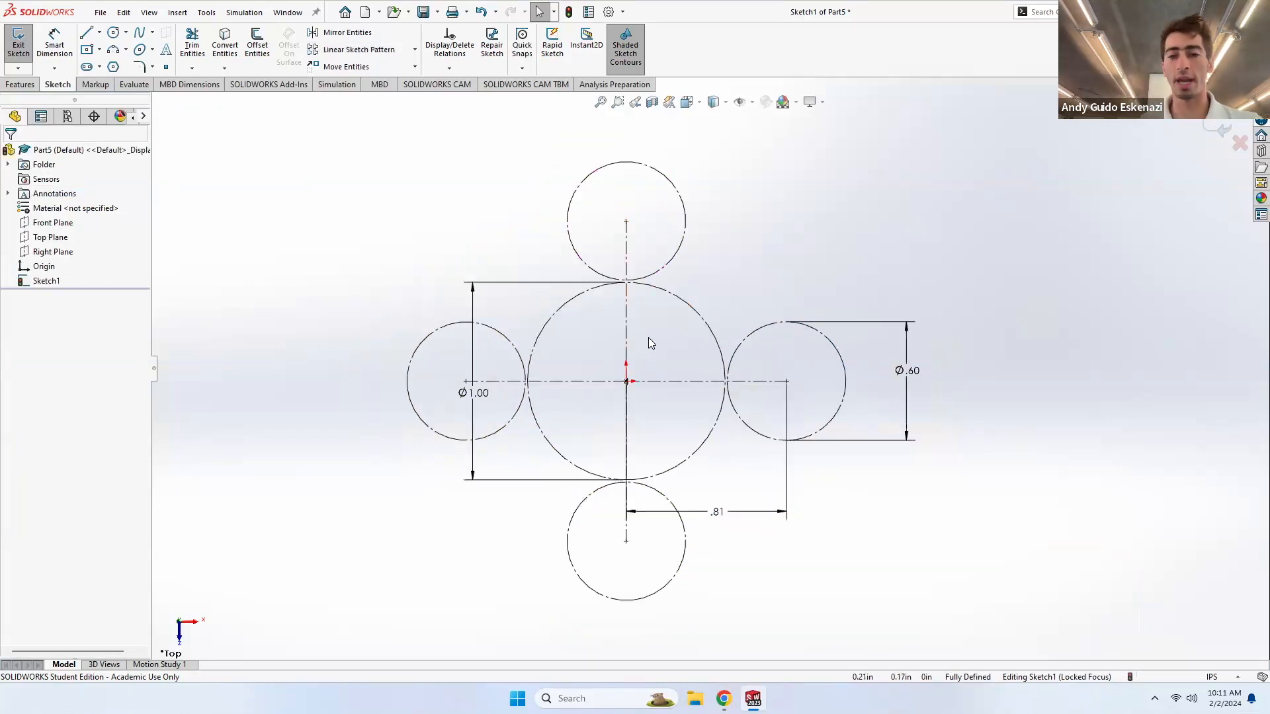
- Sketch a small circle, about 0.15 to 0.22 in across, at the centre of each of the four patterned construction circles
{"action": "left_click", "coordinate": [113, 33]}
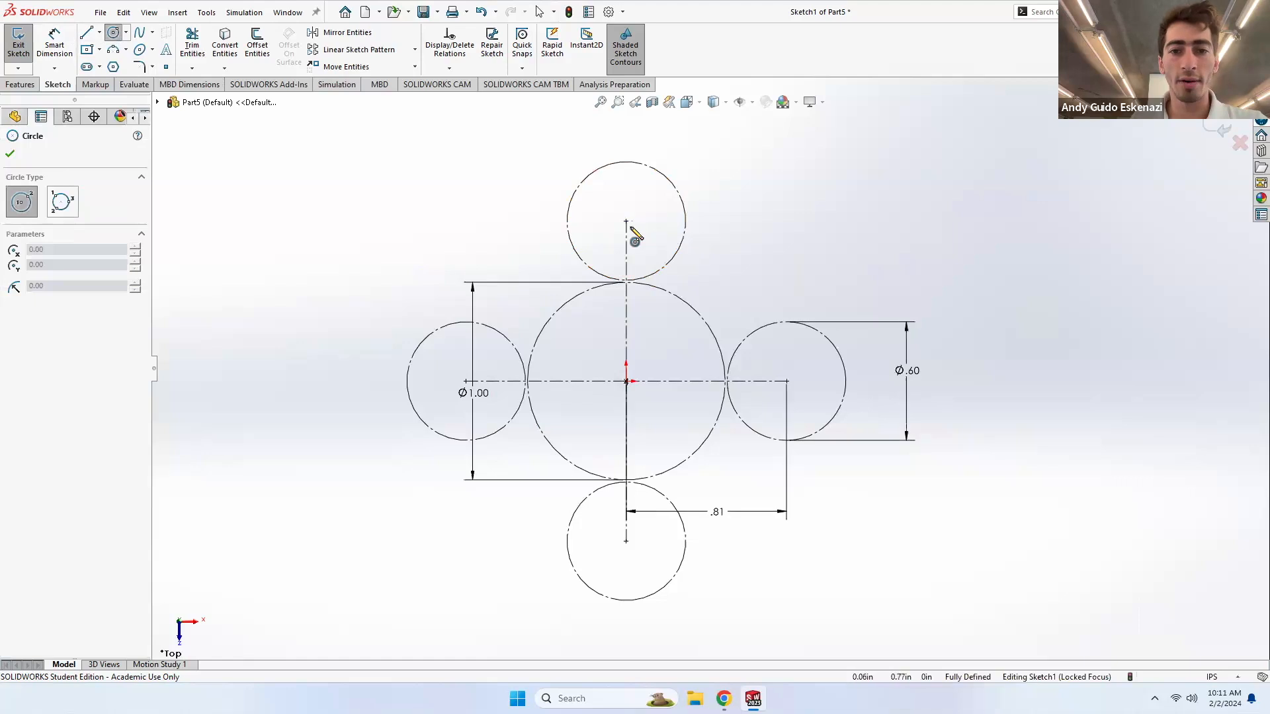
{"action": "left_click", "coordinate": [626, 221]}
{"action": "left_click", "coordinate": [638, 224]}
{"action": "left_click", "coordinate": [466, 381]}
{"action": "left_click", "coordinate": [482, 365]}
{"action": "left_click", "coordinate": [627, 541]}
{"action": "left_click", "coordinate": [636, 551]}
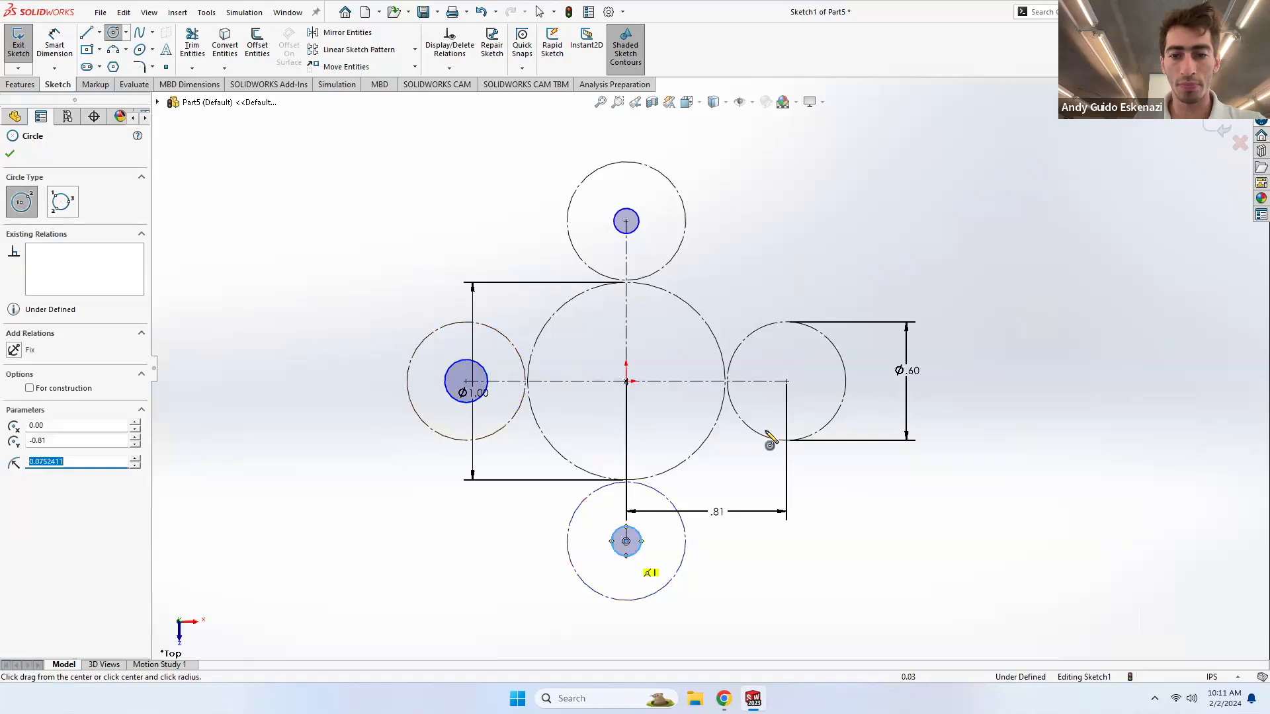
{"action": "left_click", "coordinate": [787, 381]}
{"action": "left_click", "coordinate": [798, 392]}
- Dimension the diameter of the left small circle and set it to 0.25 in
{"action": "left_click", "coordinate": [54, 44]}
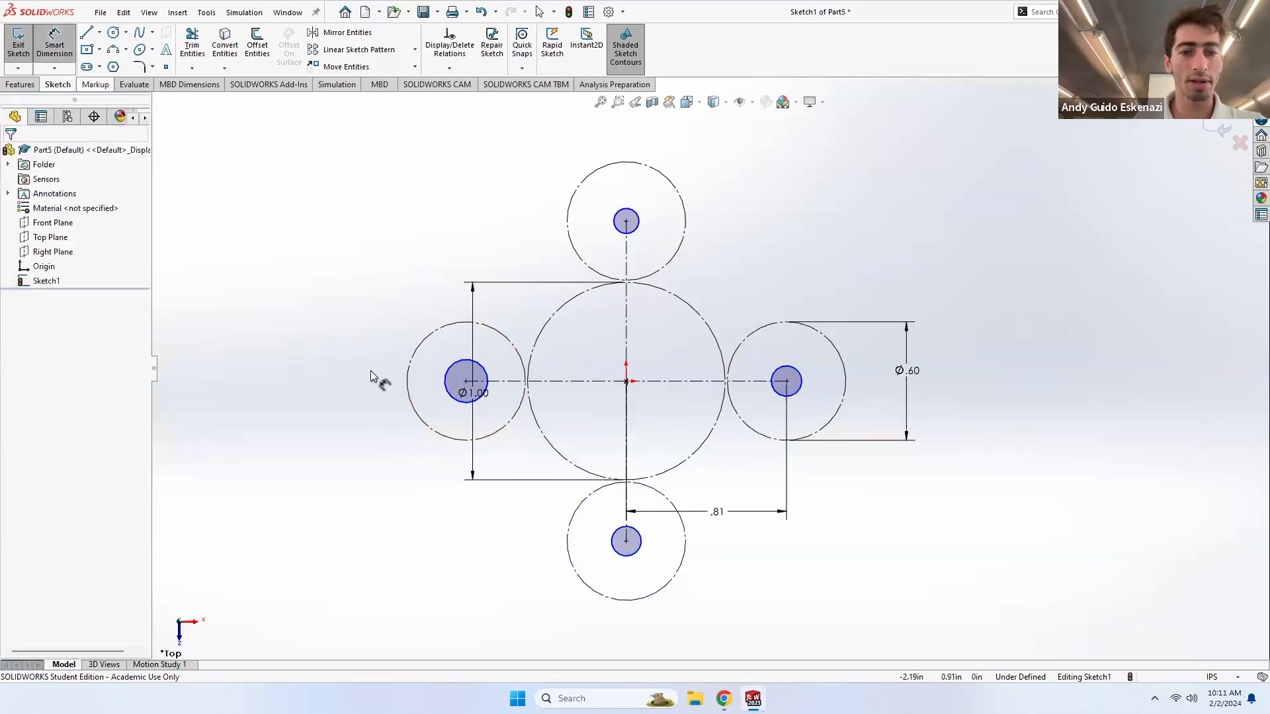
{"action": "left_click", "coordinate": [453, 390]}
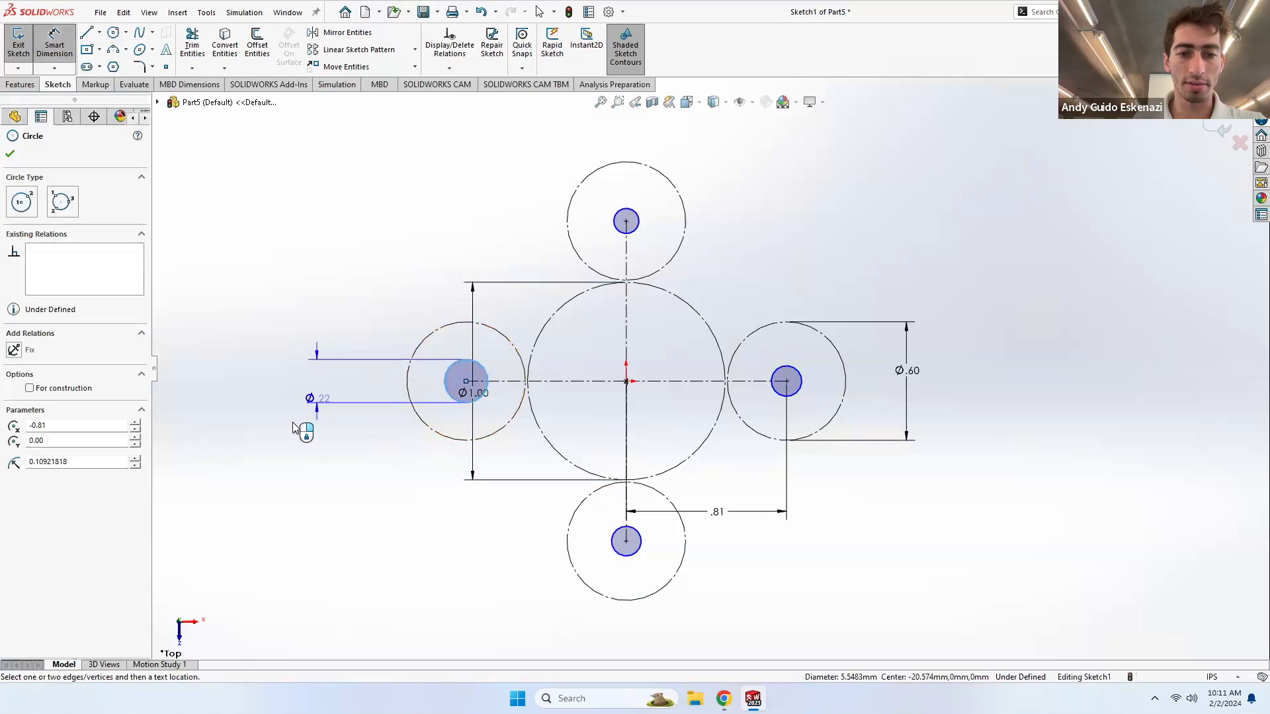
{"action": "left_click", "coordinate": [295, 429]}
{"action": "key", "text": "Return"}
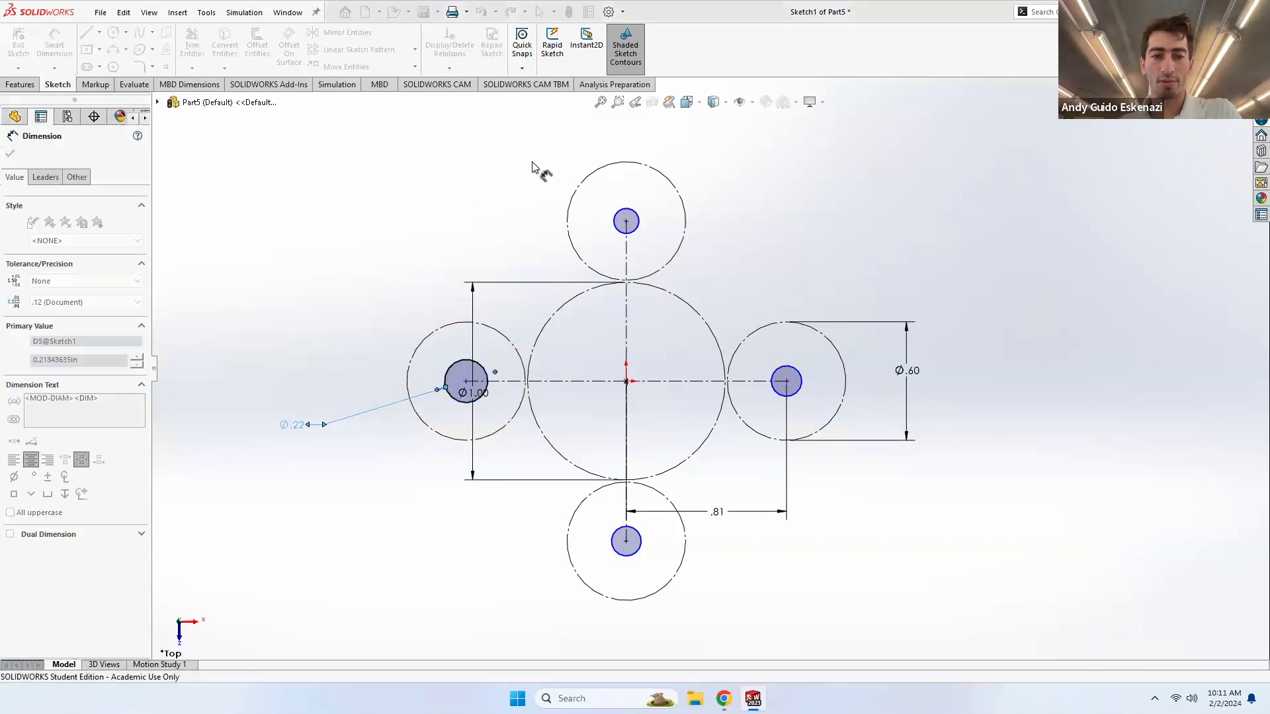
- Dimension the diameter of the upper small circle and set it to 0.15 in
{"action": "left_click", "coordinate": [626, 221]}
{"action": "left_click", "coordinate": [456, 205]}
{"action": "type", "text": ".15"}
{"action": "key", "text": "Return"}
{"action": "key", "text": "Escape"}
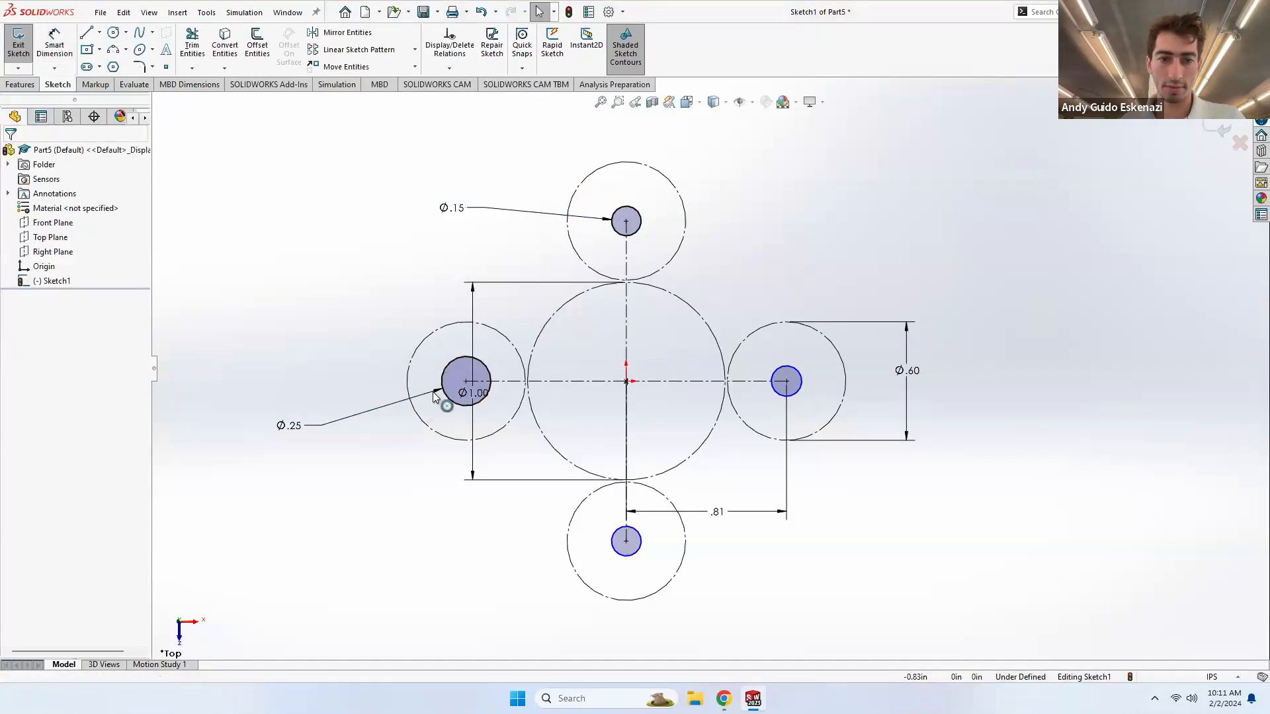
- Delete the diameter dimension of the left small circle
{"action": "right_click", "coordinate": [335, 421]}
{"action": "left_click", "coordinate": [380, 541]}
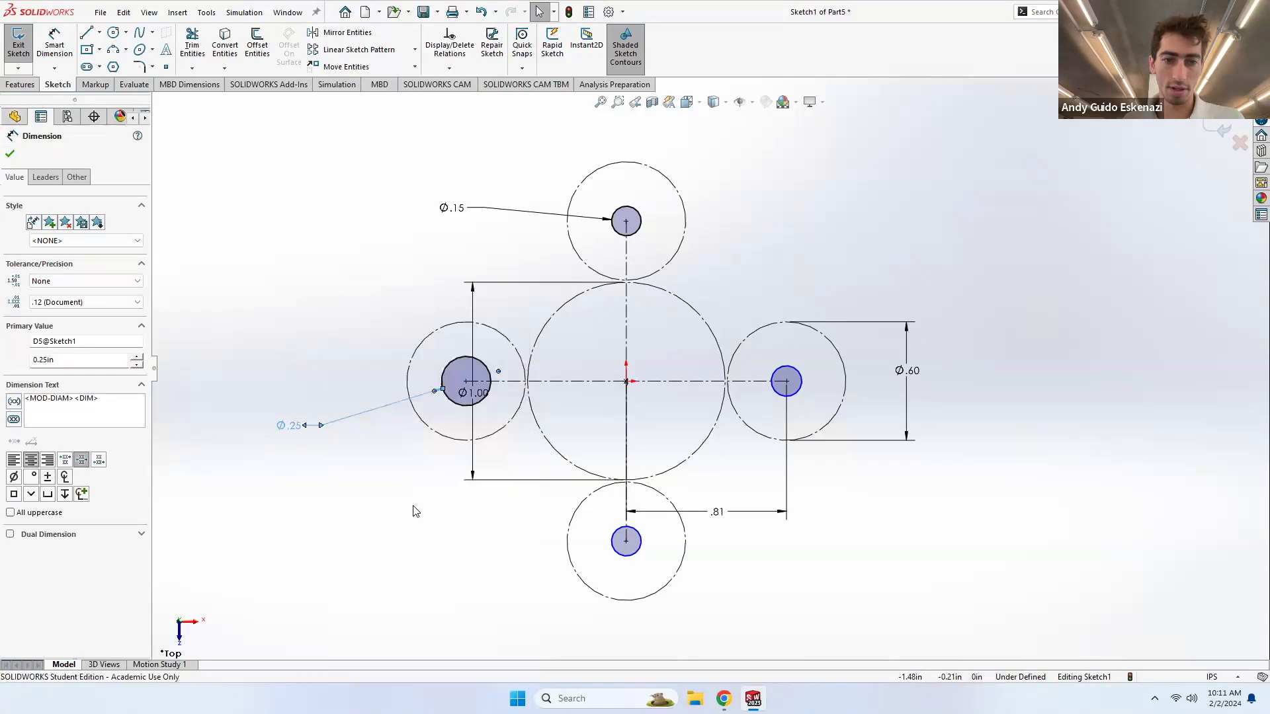
- Add an Equal relation between all four small circles at the centres of the outer construction circles
{"action": "left_click", "coordinate": [490, 376]}
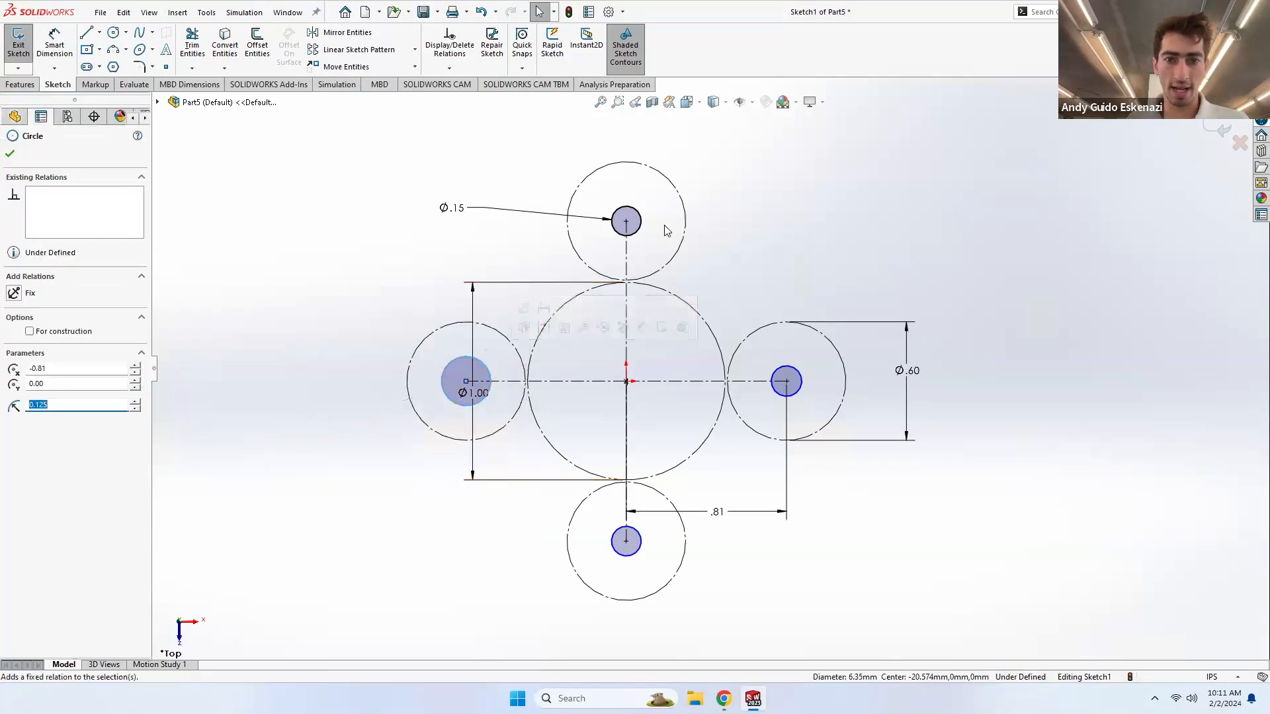
{"action": "left_click", "coordinate": [640, 222], "text": "ctrl"}
{"action": "left_click", "coordinate": [802, 379], "text": "ctrl"}
{"action": "left_click", "coordinate": [636, 553], "text": "ctrl"}
{"action": "left_click", "coordinate": [640, 549], "text": "ctrl"}
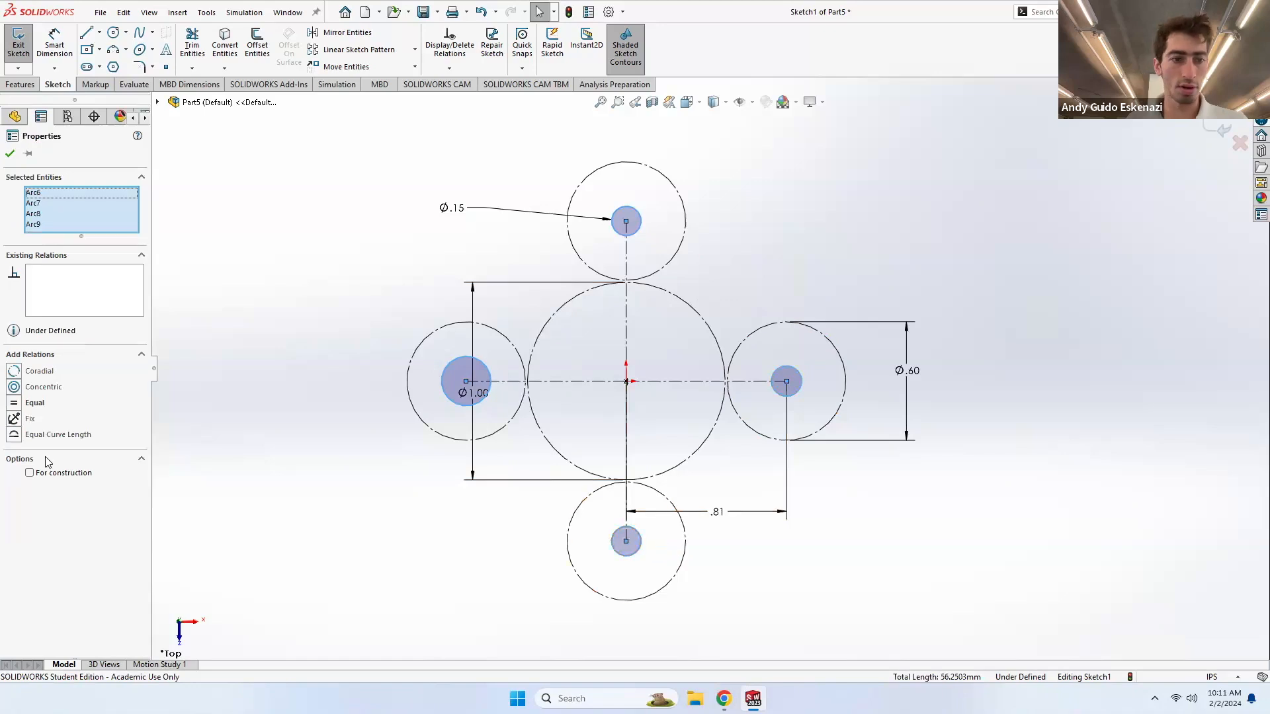
{"action": "left_click", "coordinate": [10, 404]}
{"action": "left_click", "coordinate": [175, 301]}
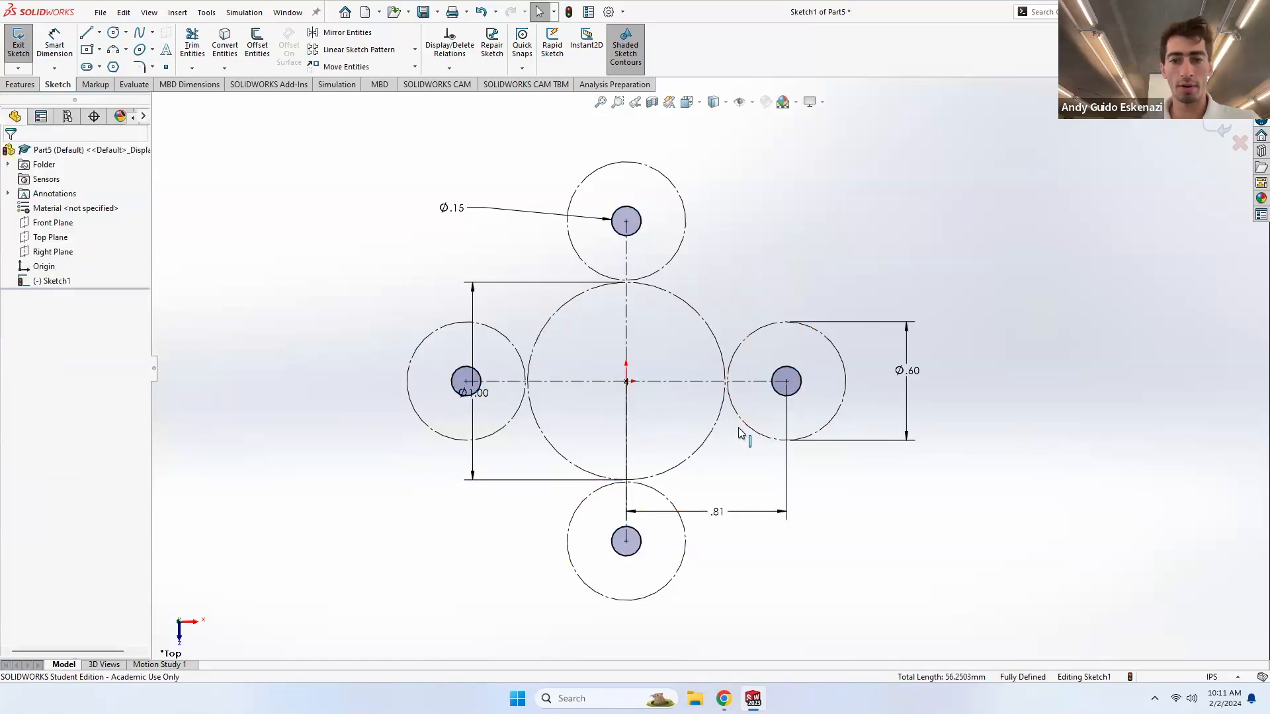
- Sketch a small circle at the origin and make it equal to the left small circle
{"action": "left_click", "coordinate": [626, 382]}
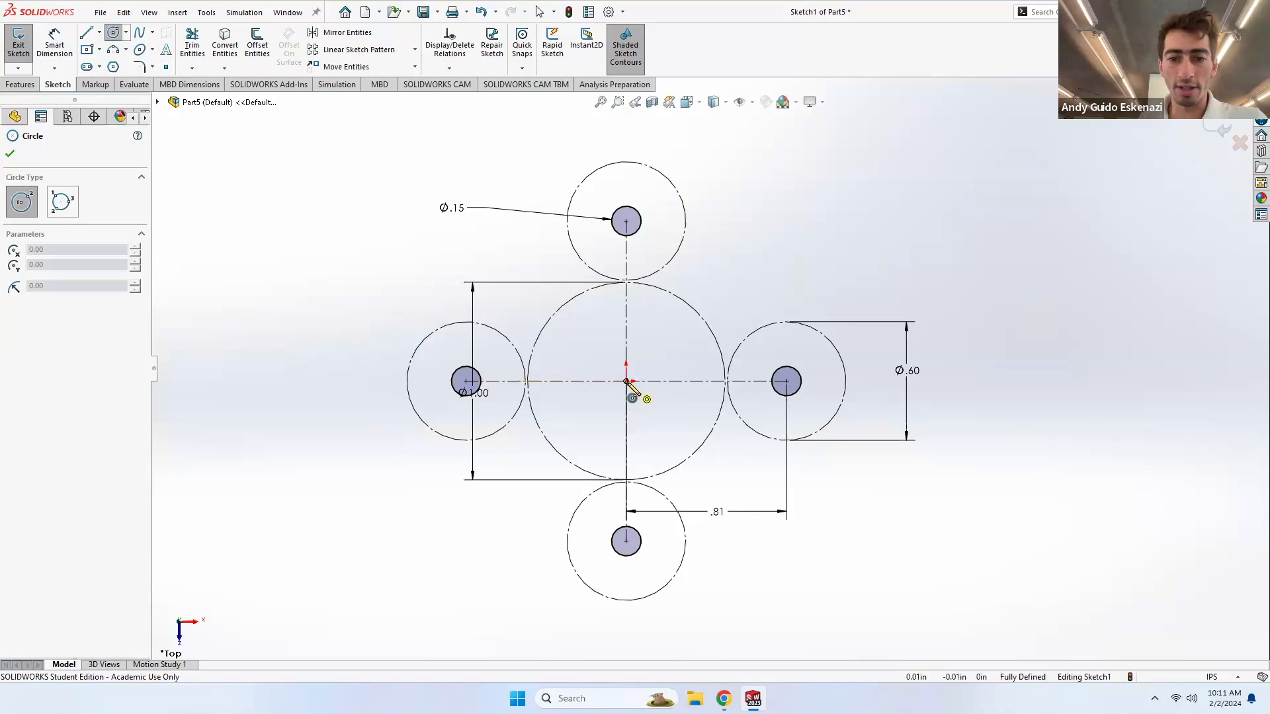
{"action": "left_click", "coordinate": [638, 393]}
{"action": "key", "text": "Escape"}
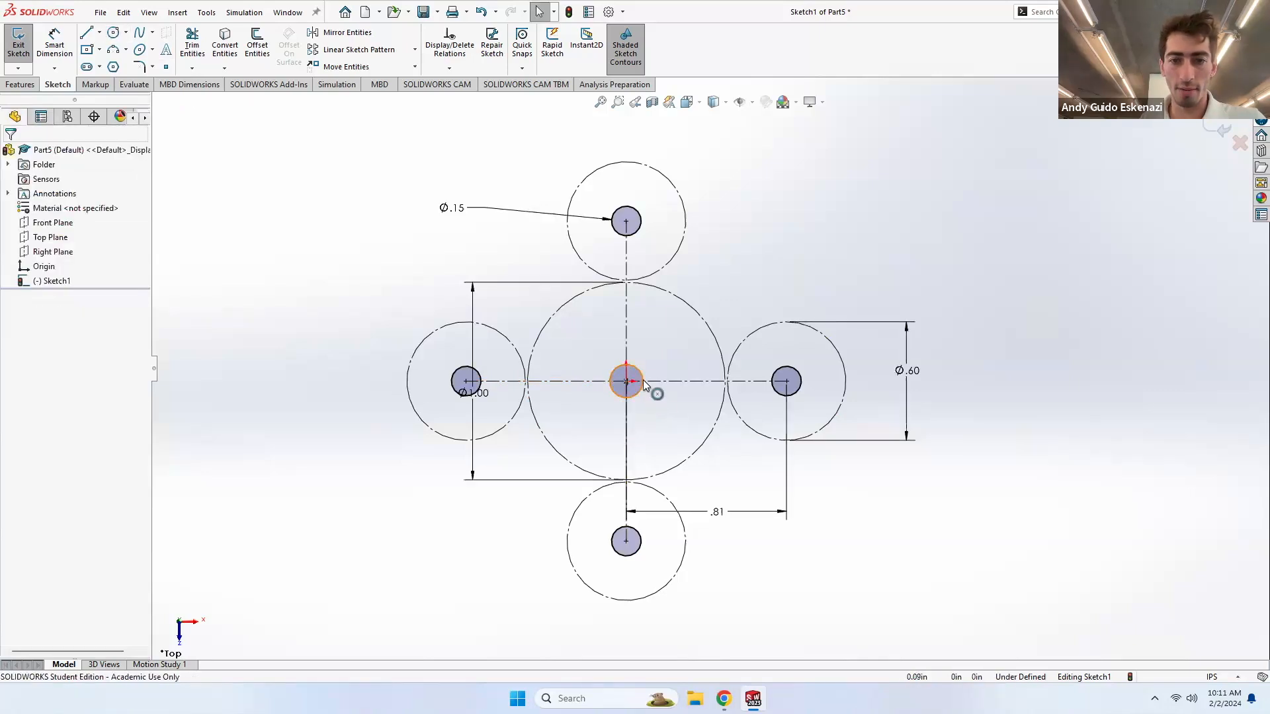
{"action": "left_click", "coordinate": [640, 386]}
{"action": "left_click", "coordinate": [479, 383], "text": "ctrl"}
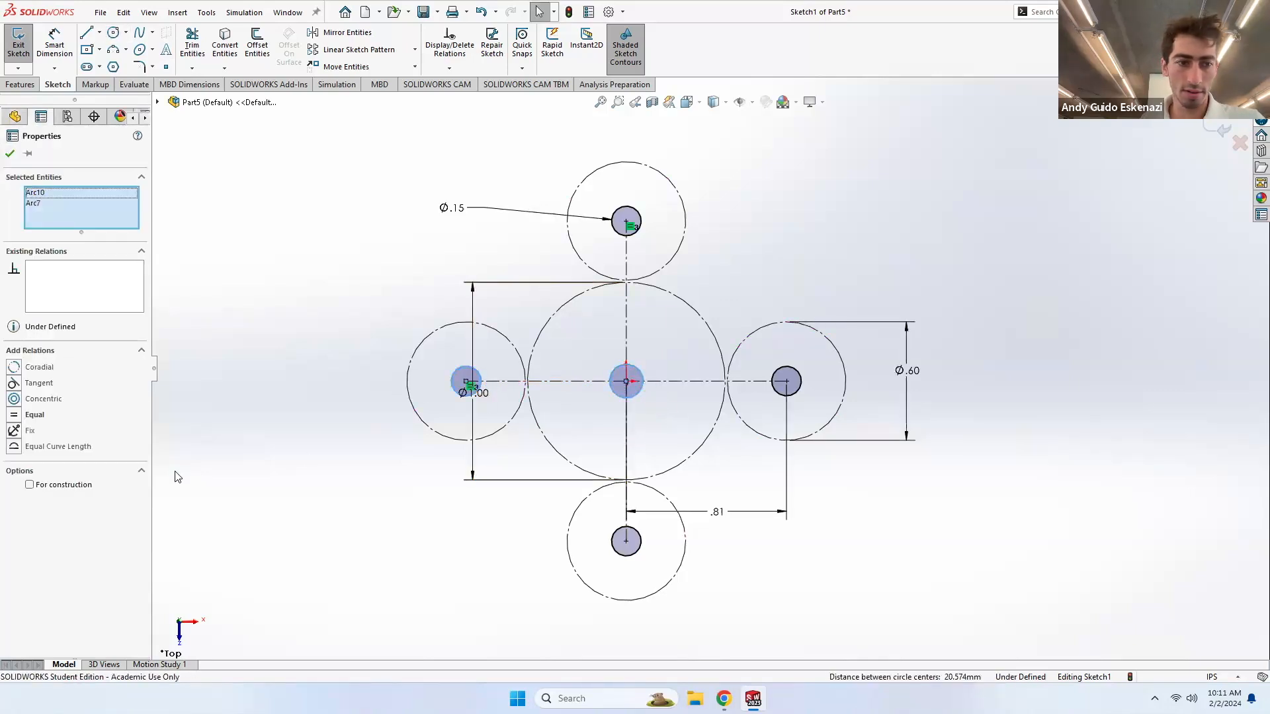
{"action": "left_click", "coordinate": [30, 415]}
{"action": "left_click", "coordinate": [652, 326]}
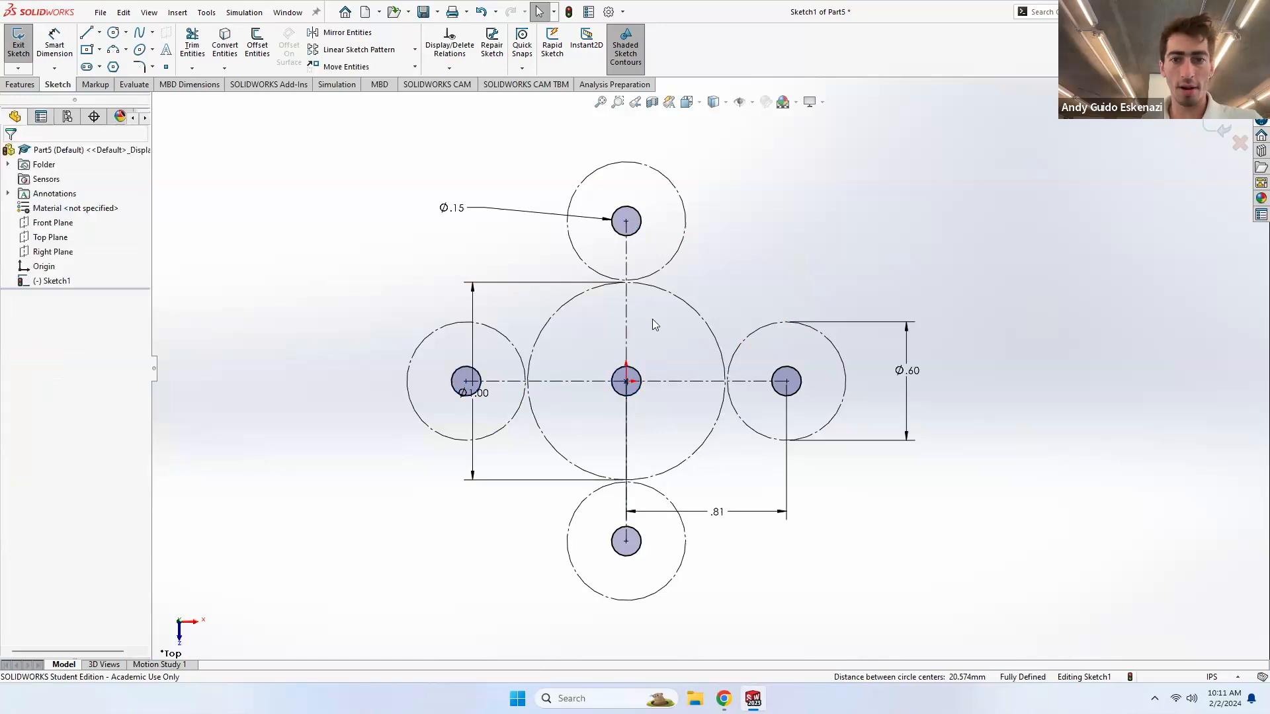
- Sketch a circle from the origin enclosing the whole layout, set its diameter to 2.5 in and exit the sketch
{"action": "scroll", "coordinate": [708, 298], "scroll_direction": "up", "scroll_amount": 2}
{"action": "left_click", "coordinate": [113, 33]}
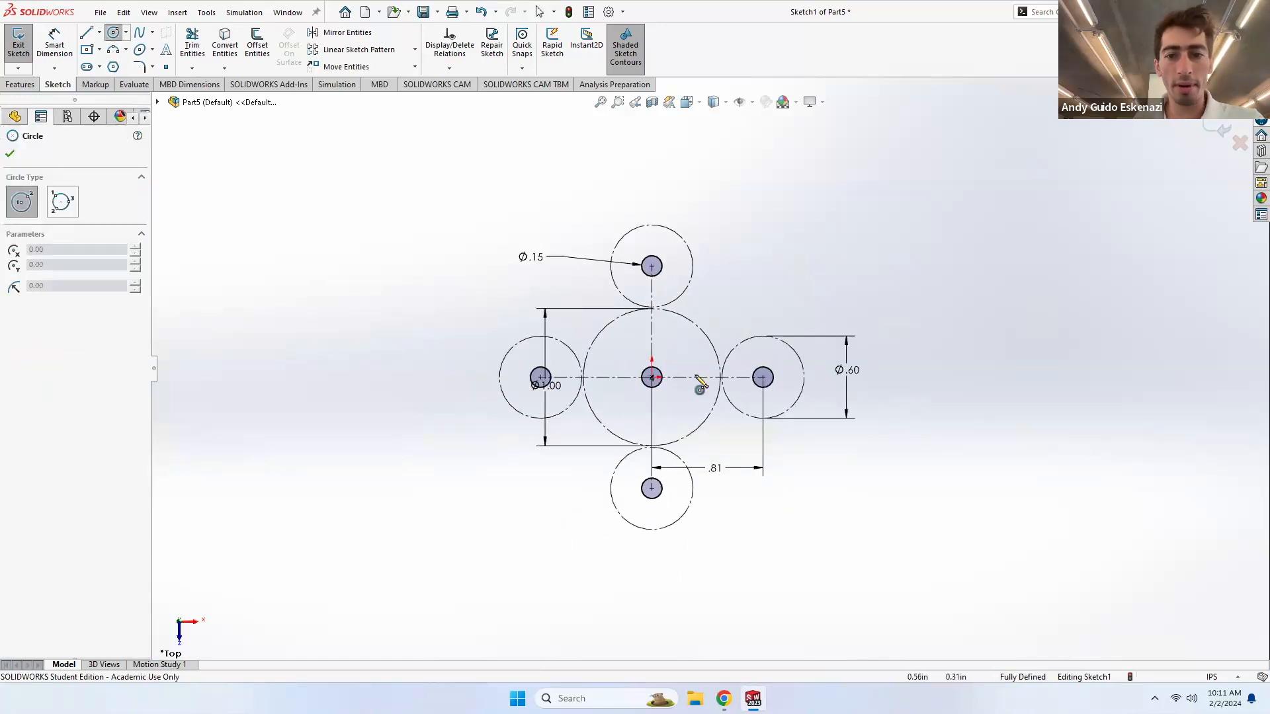
{"action": "left_click", "coordinate": [653, 378]}
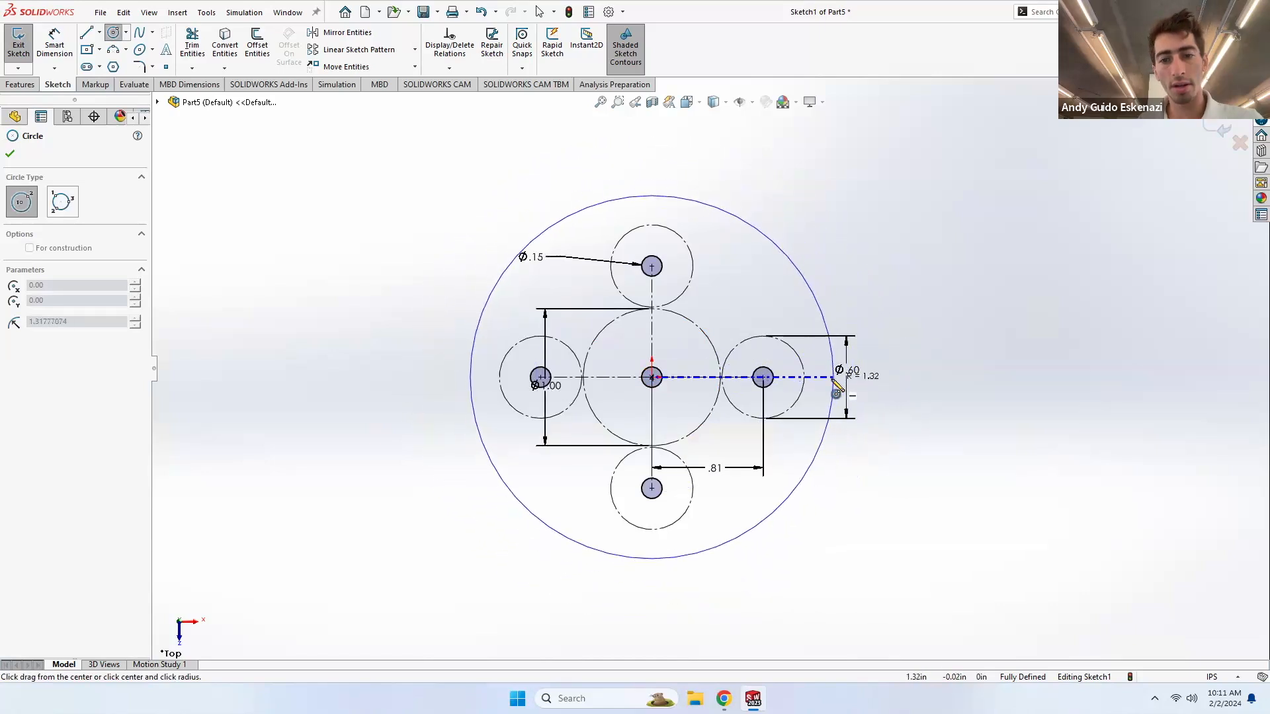
{"action": "left_click", "coordinate": [830, 388]}
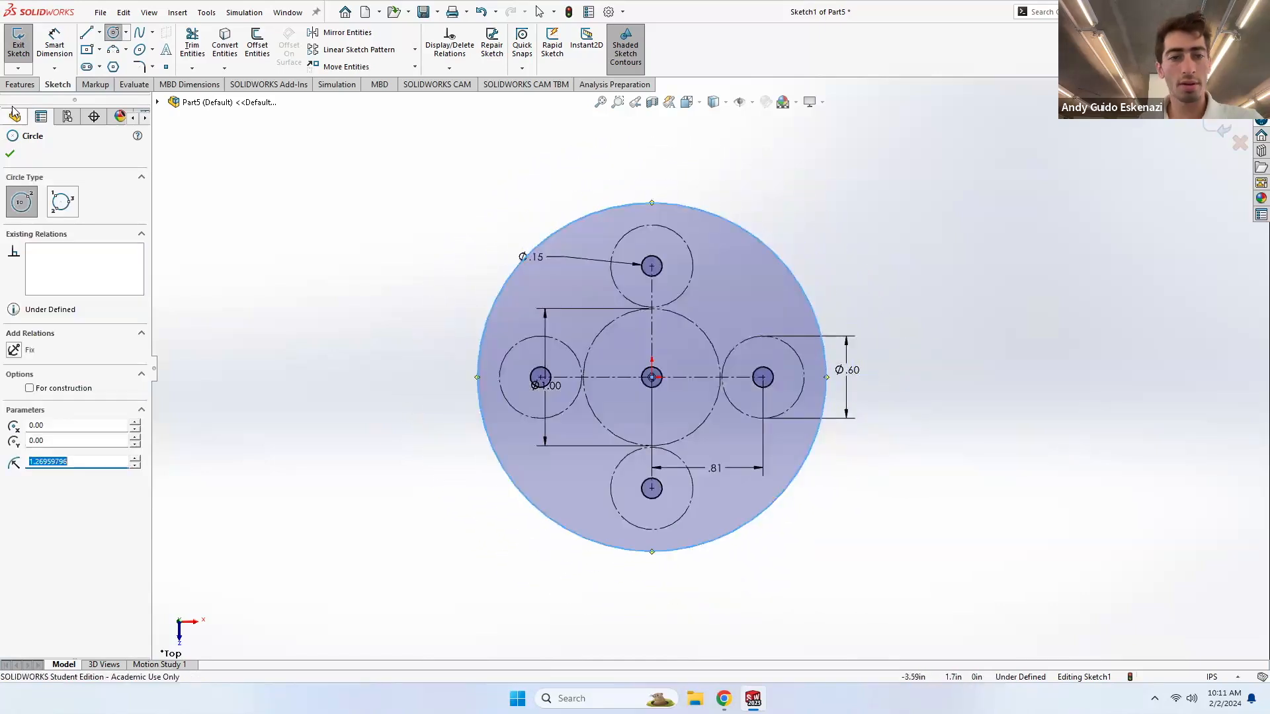
{"action": "left_click", "coordinate": [54, 46]}
{"action": "left_click", "coordinate": [479, 350]}
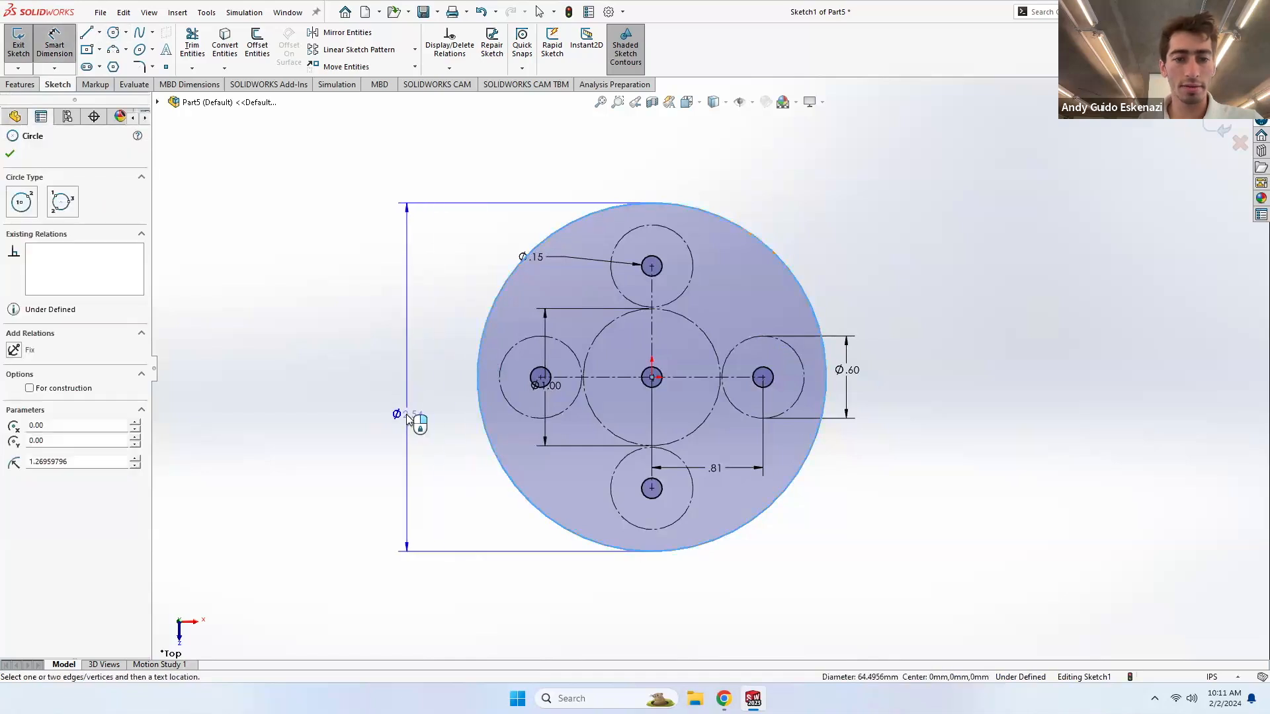
{"action": "left_click", "coordinate": [407, 417]}
{"action": "type", "text": "2.5"}
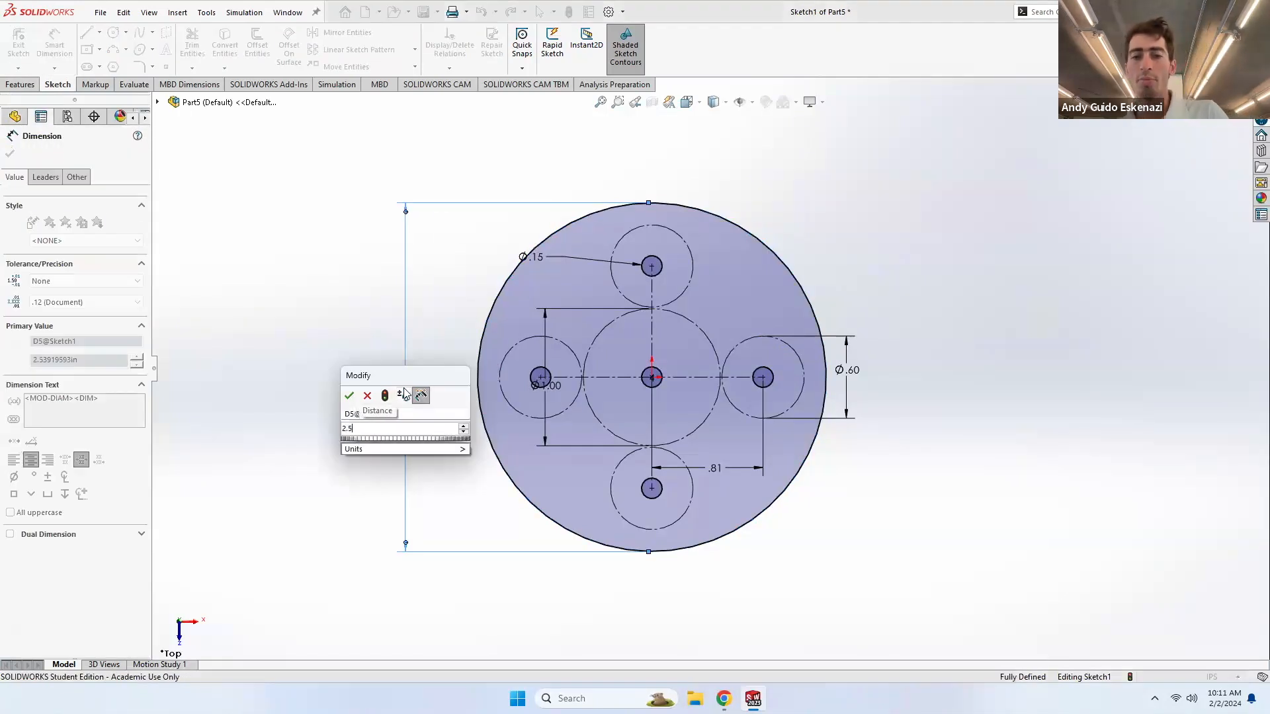
{"action": "key", "text": "Return"}
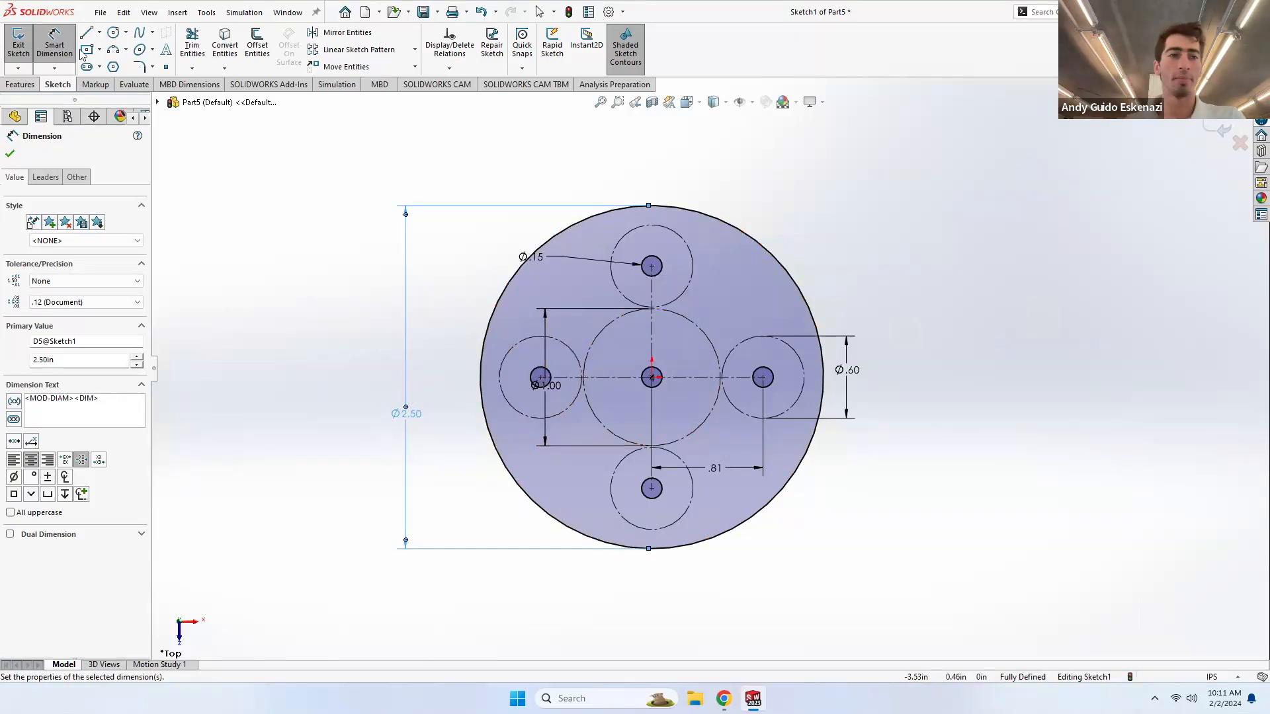
{"action": "left_click", "coordinate": [19, 41]}
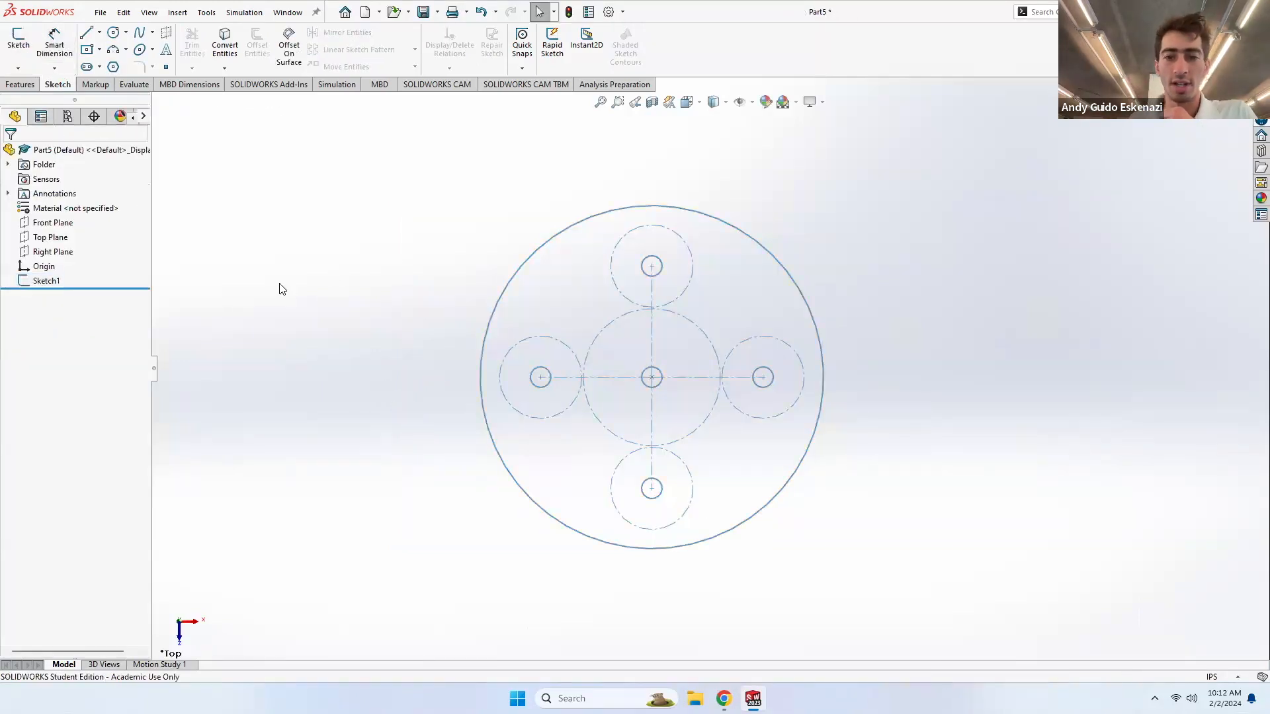
- Start saving the part under a new name and create a folder called Tea Cups Example one level above Gears Example
{"action": "left_click", "coordinate": [101, 12]}
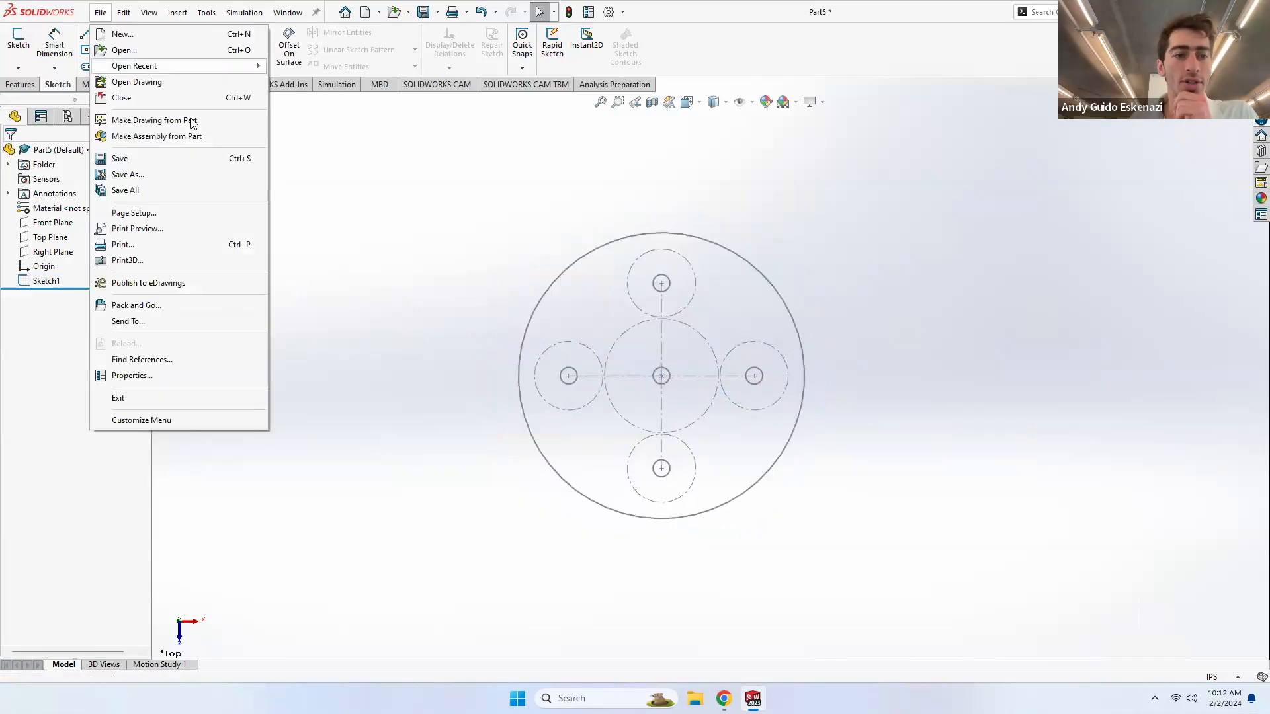
{"action": "left_click", "coordinate": [166, 158]}
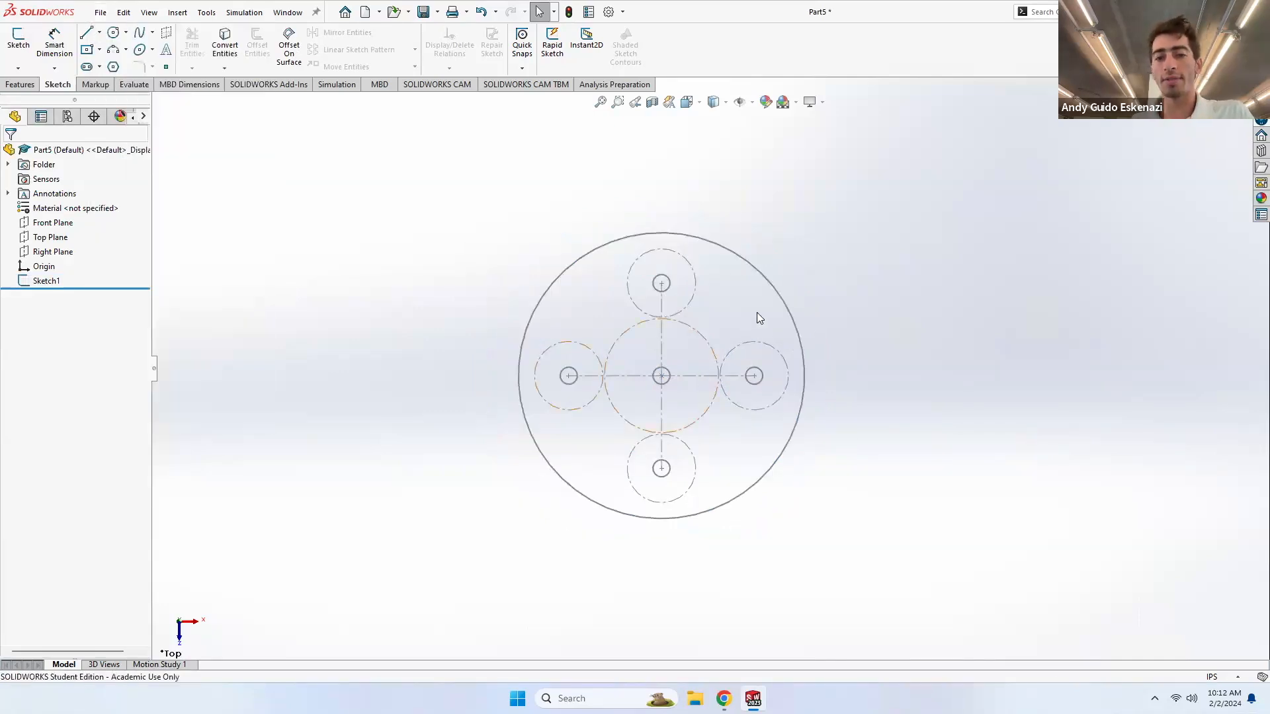
{"action": "scroll", "coordinate": [760, 318], "scroll_direction": "down", "scroll_amount": 2}
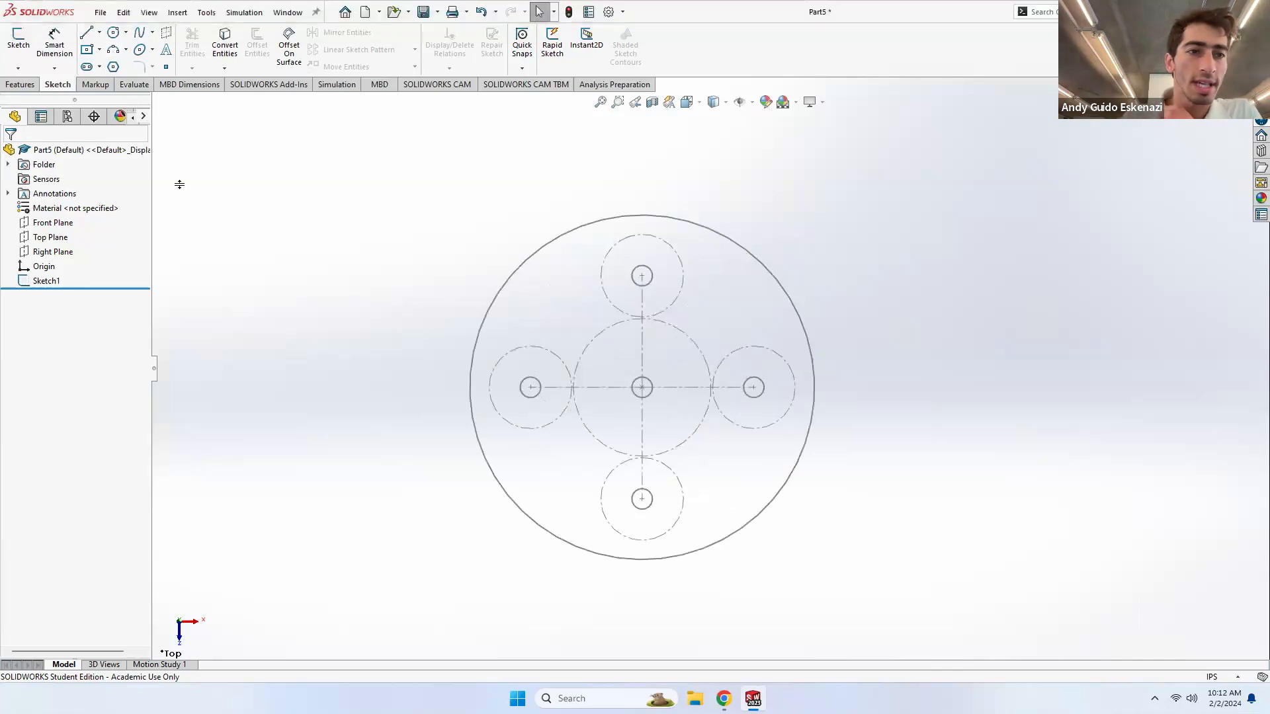
{"action": "left_click", "coordinate": [101, 12]}
{"action": "left_click", "coordinate": [132, 174]}
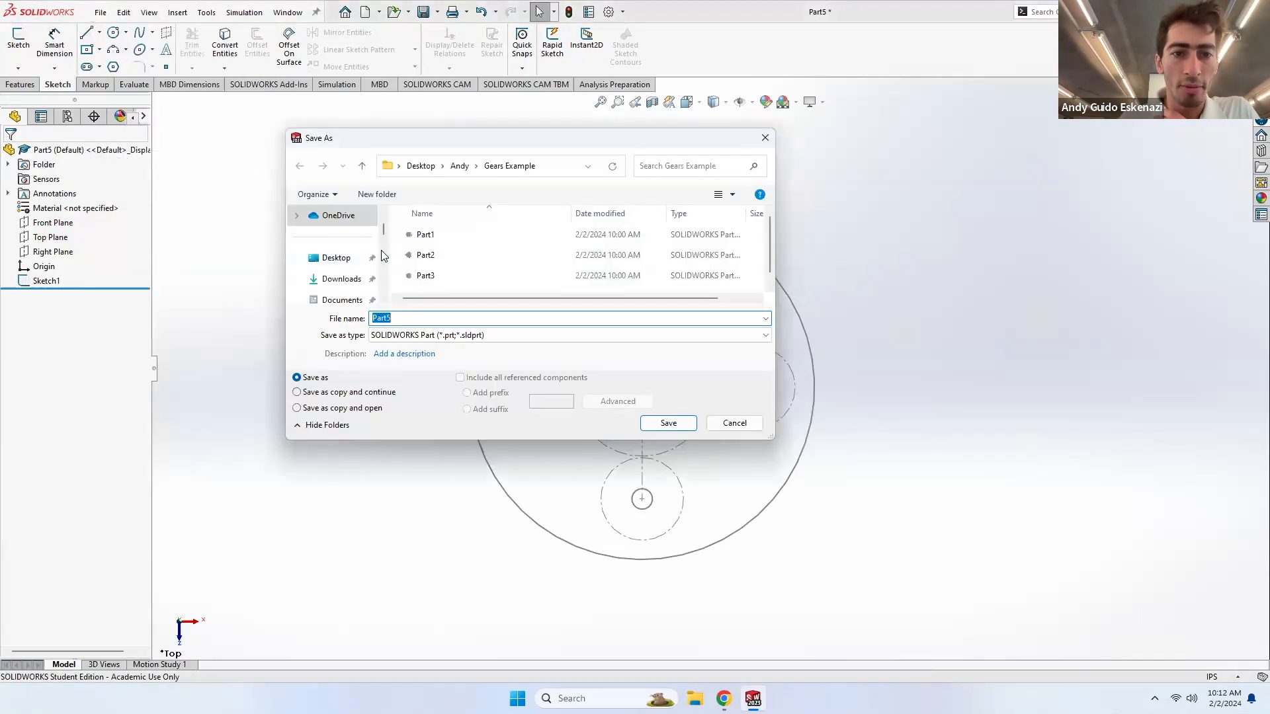
{"action": "left_click", "coordinate": [457, 168]}
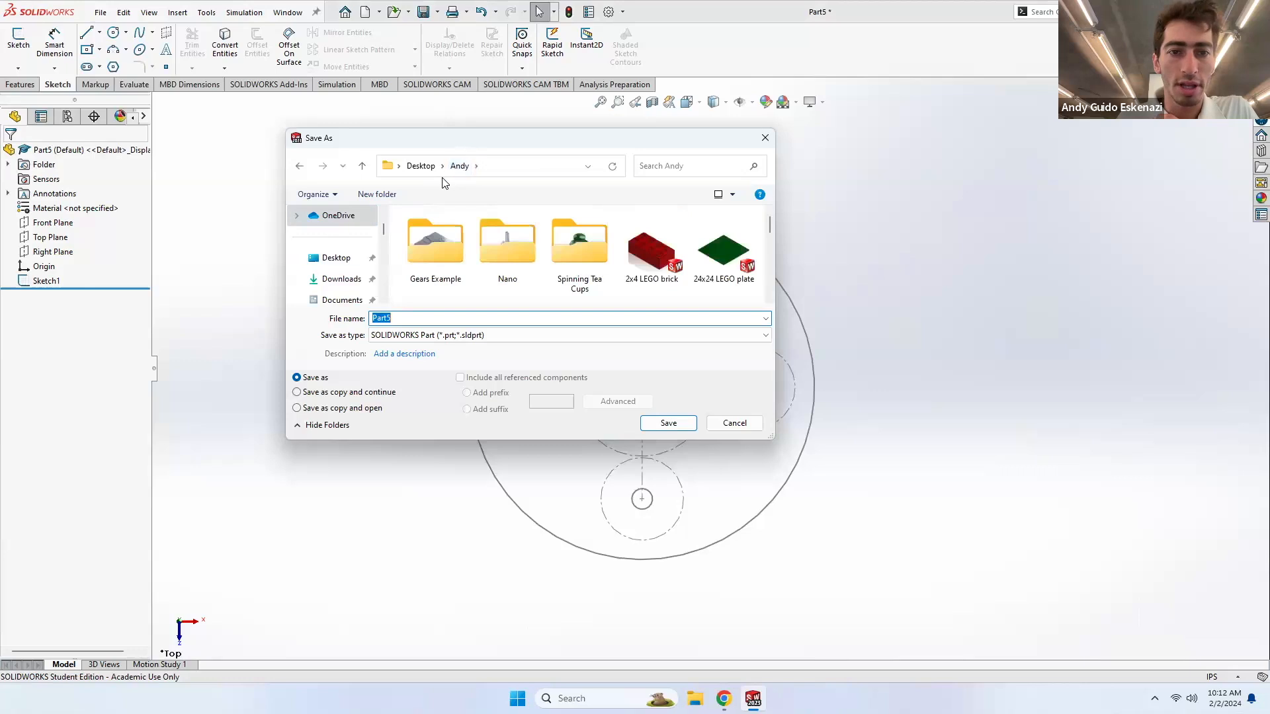
{"action": "left_click", "coordinate": [376, 194]}
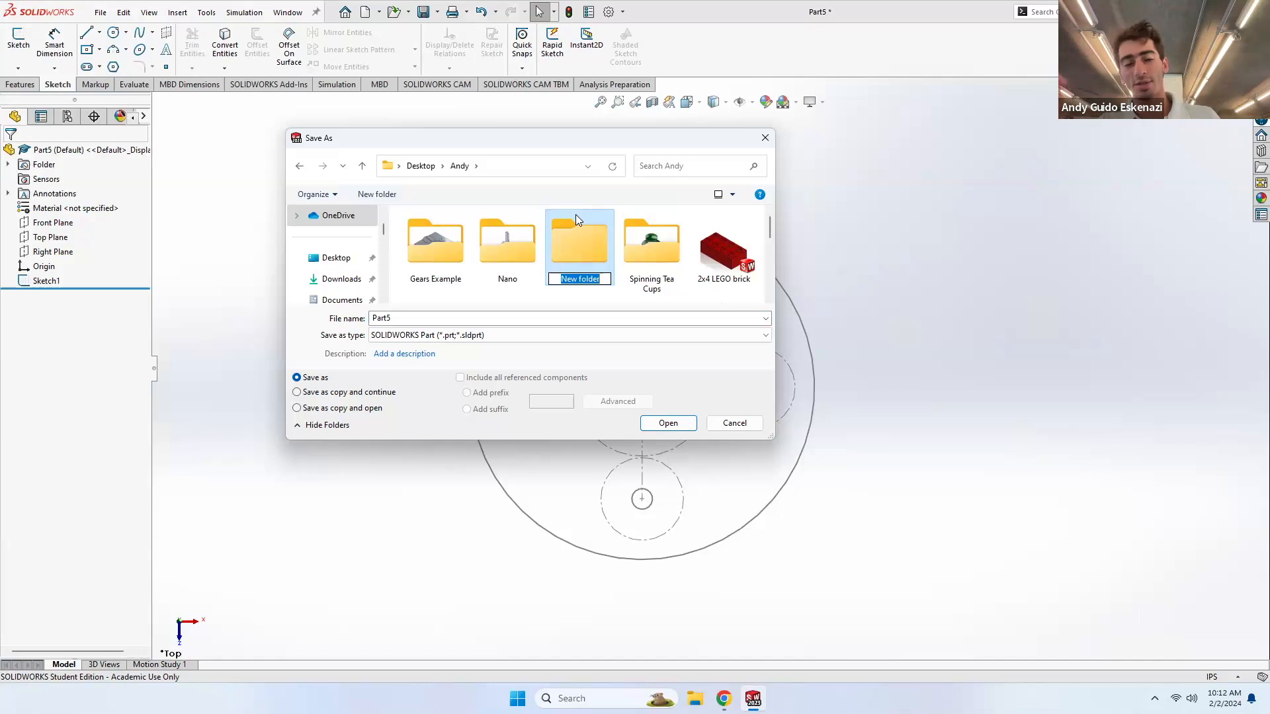
{"action": "type", "text": "T"}
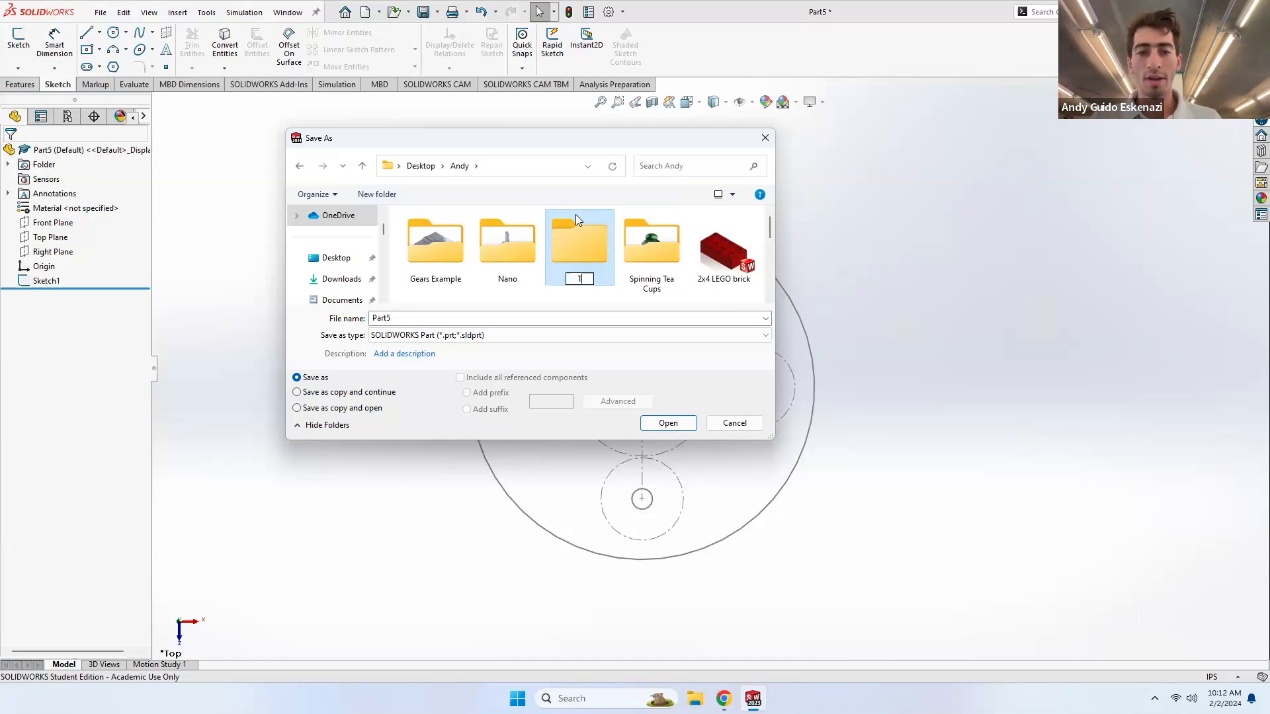
{"action": "type", "text": "ea Cups"}
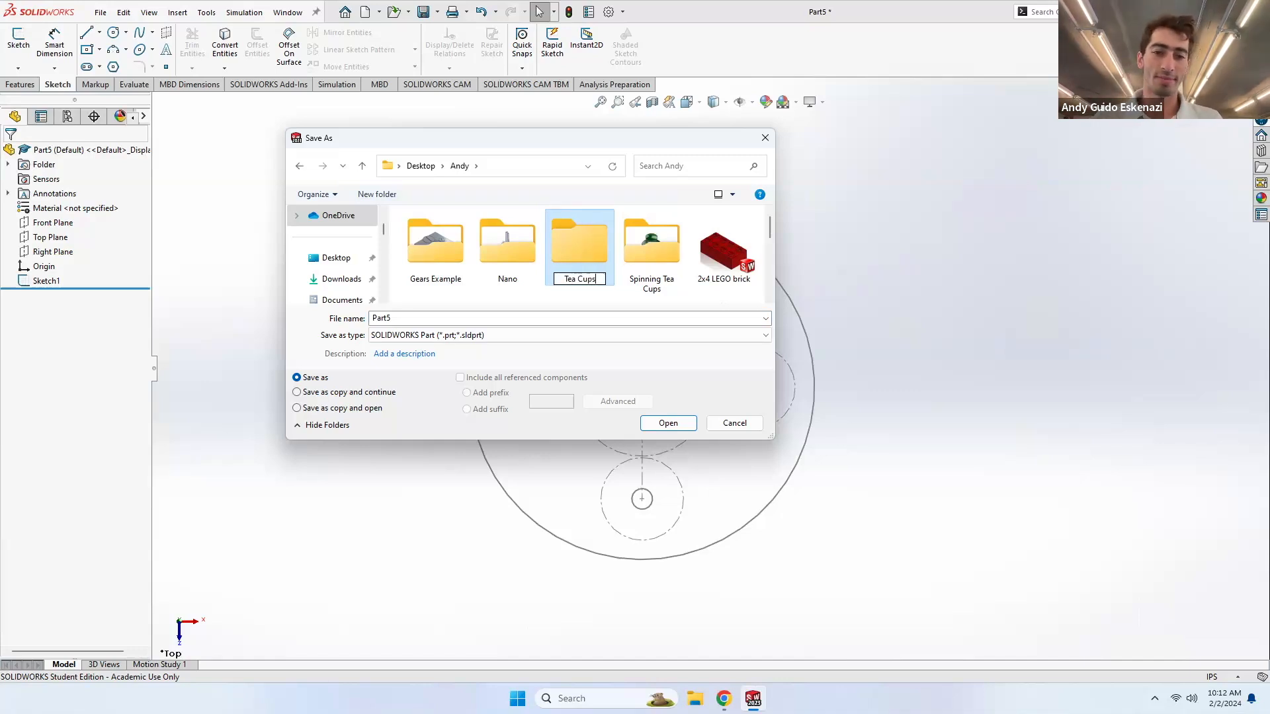
{"action": "type", "text": " Example"}
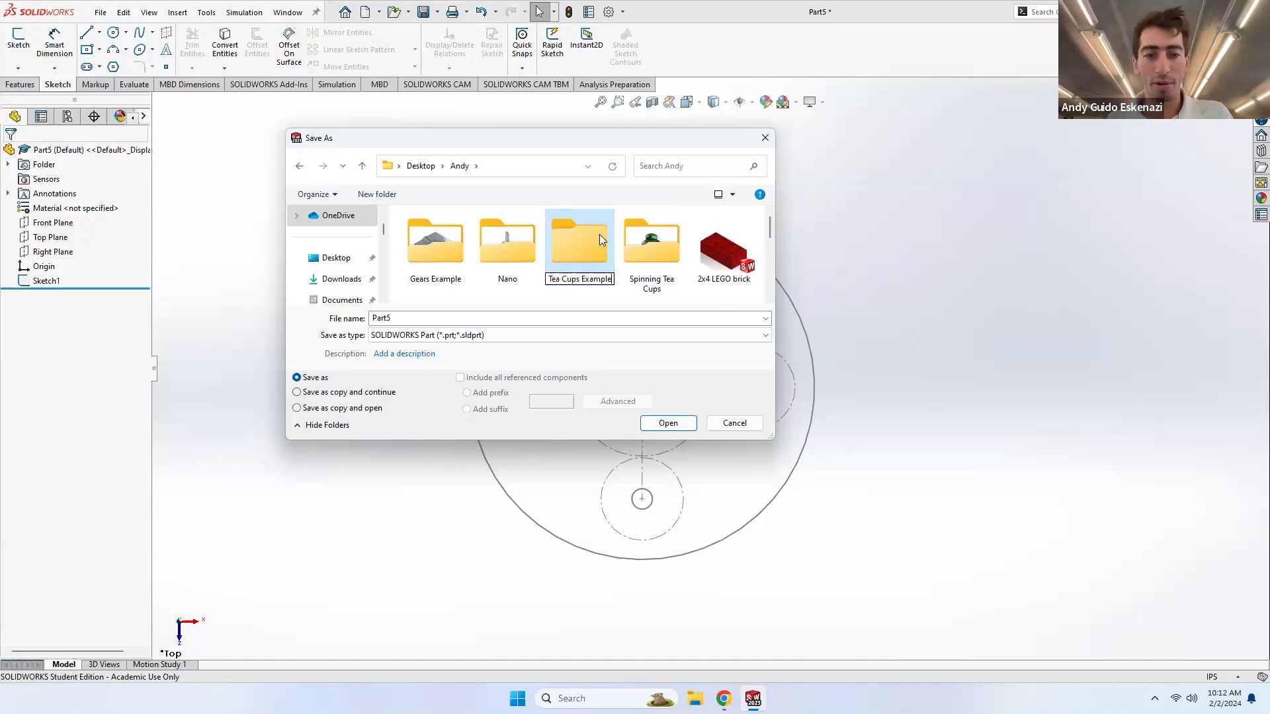
{"action": "key", "text": "Return"}
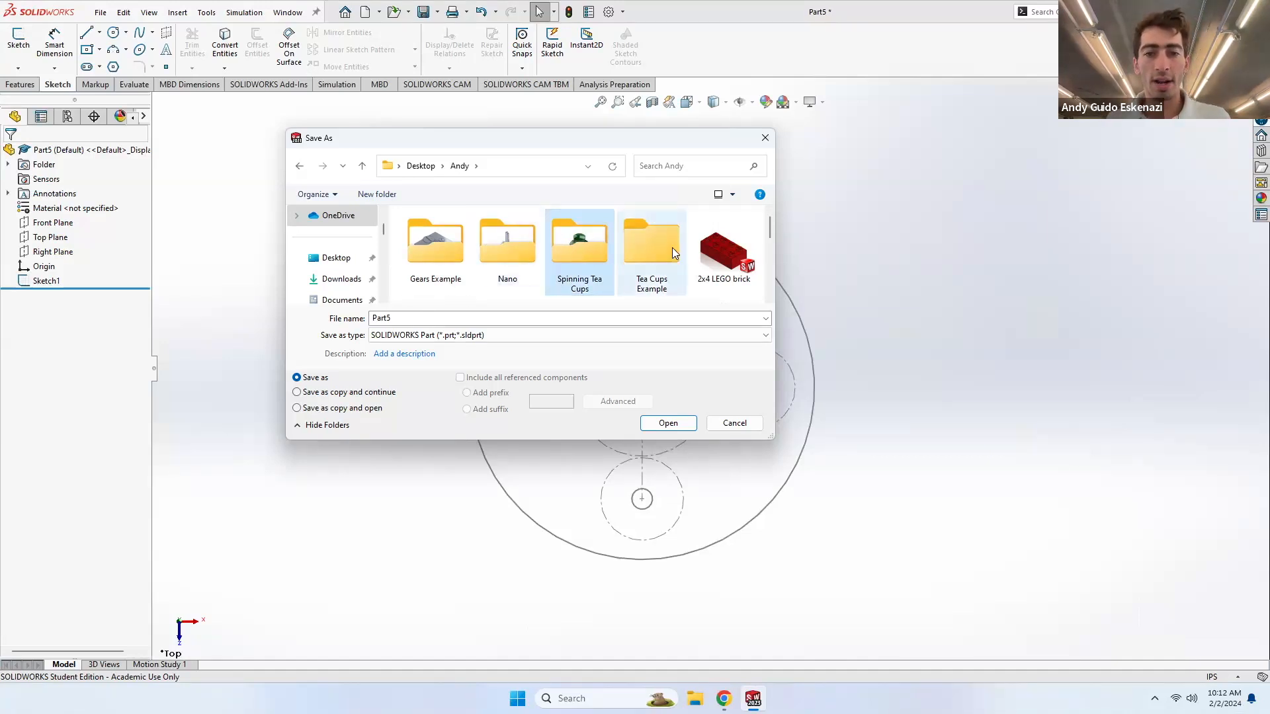
- Save the part as Master Sketch inside the Tea Cups Example folder
{"action": "left_click", "coordinate": [650, 257]}
{"action": "double_click", "coordinate": [651, 259]}
{"action": "double_click", "coordinate": [434, 322]}
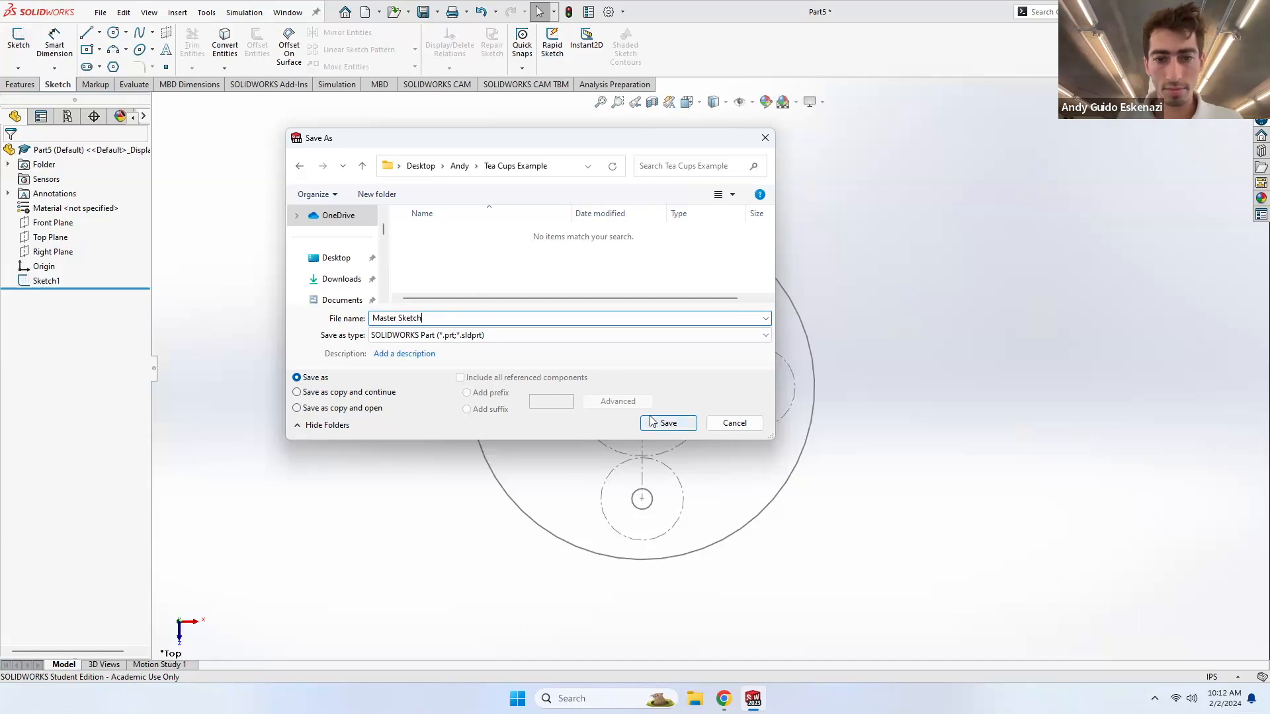
{"action": "left_click", "coordinate": [670, 424]}
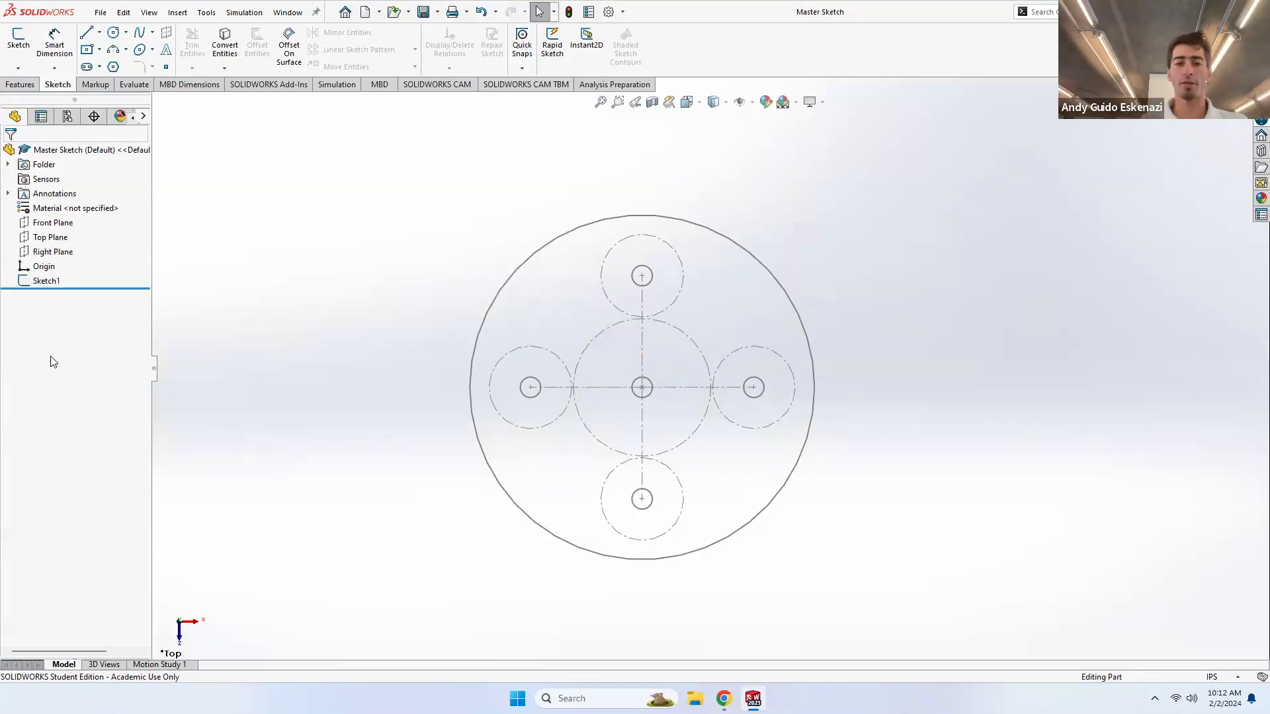
- Save the part as a copy named Base Example in the same folder and open it, keeping the original document open
{"action": "left_click", "coordinate": [100, 14]}
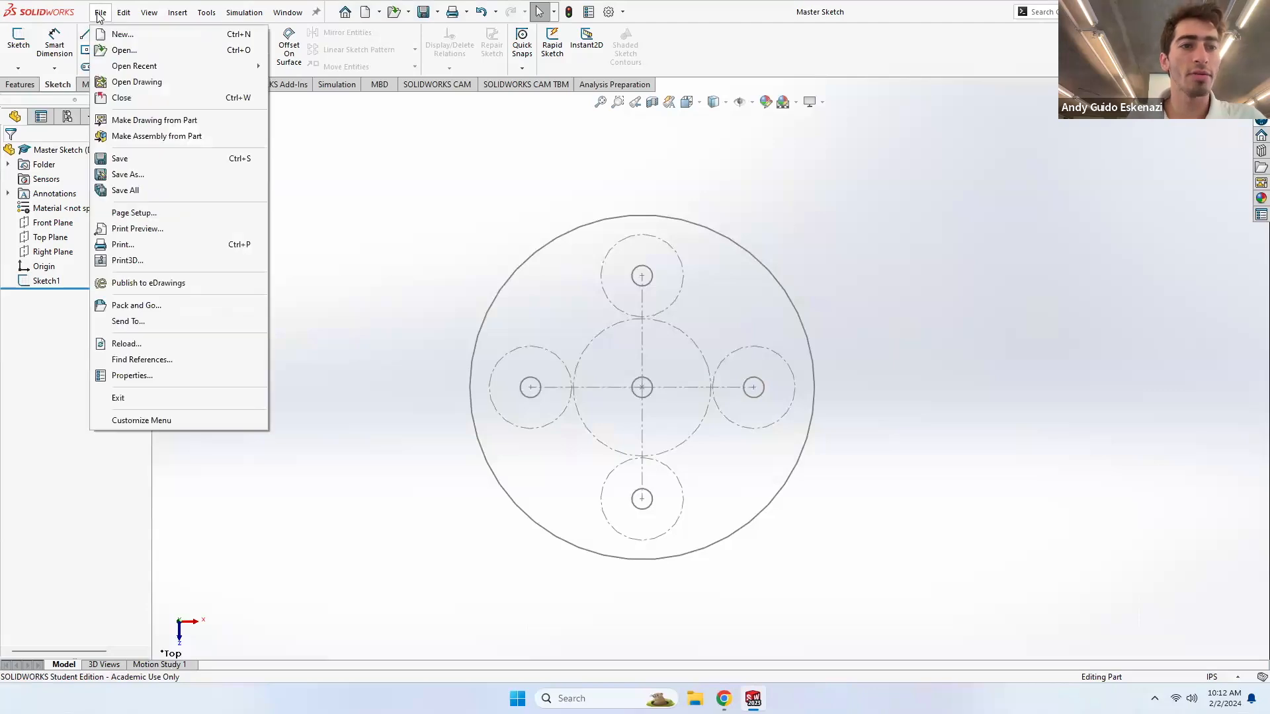
{"action": "left_click", "coordinate": [133, 174]}
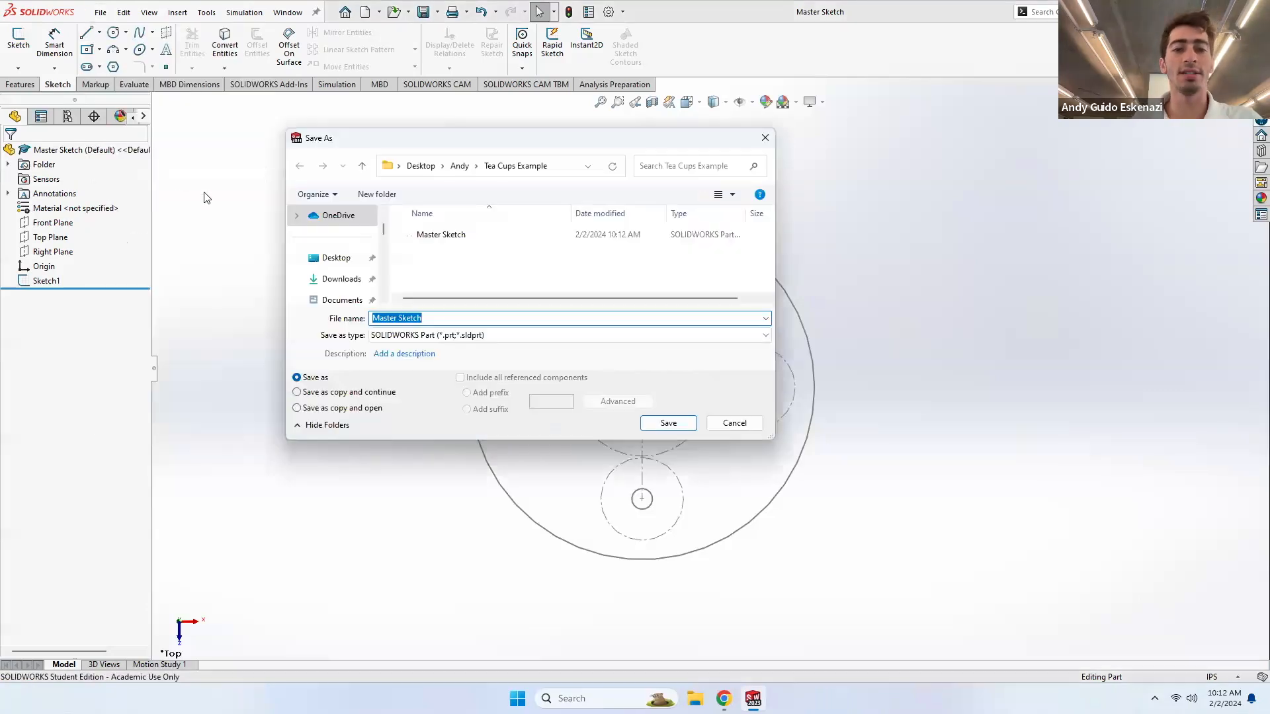
{"action": "left_click", "coordinate": [435, 335]}
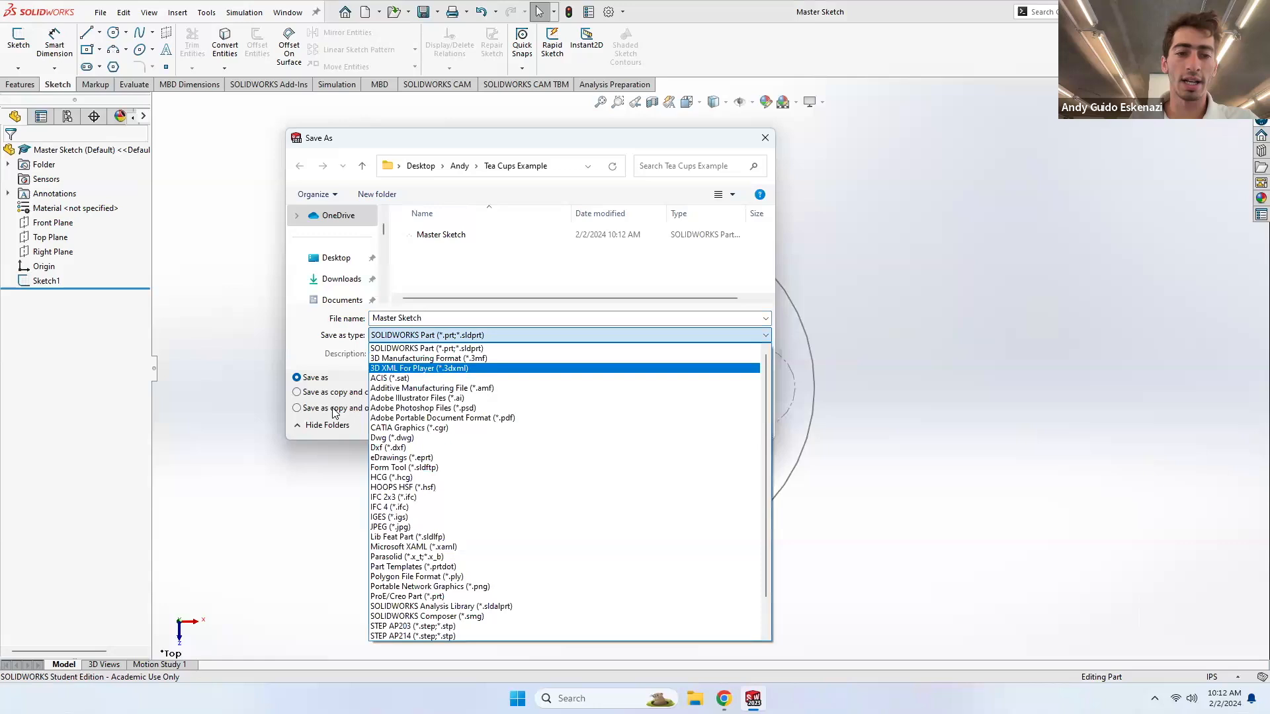
{"action": "left_click", "coordinate": [297, 410]}
{"action": "left_click", "coordinate": [307, 409]}
{"action": "left_click", "coordinate": [435, 320]}
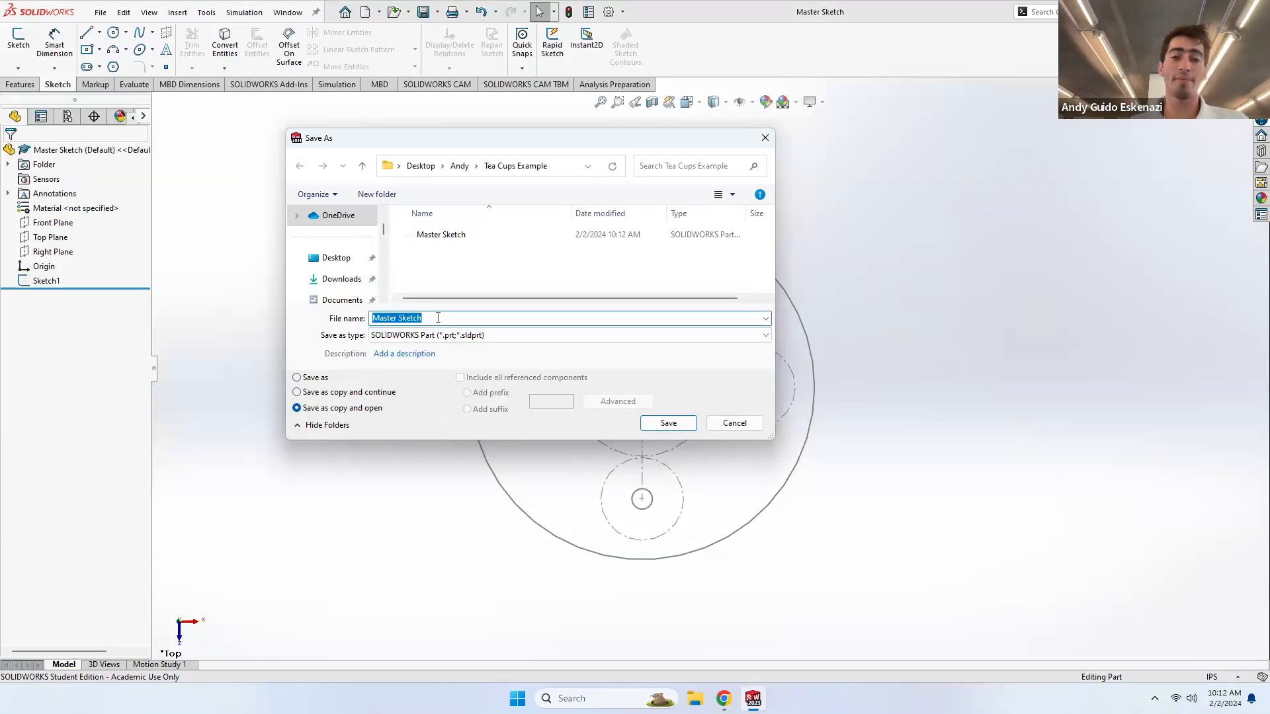
{"action": "type", "text": "Base"}
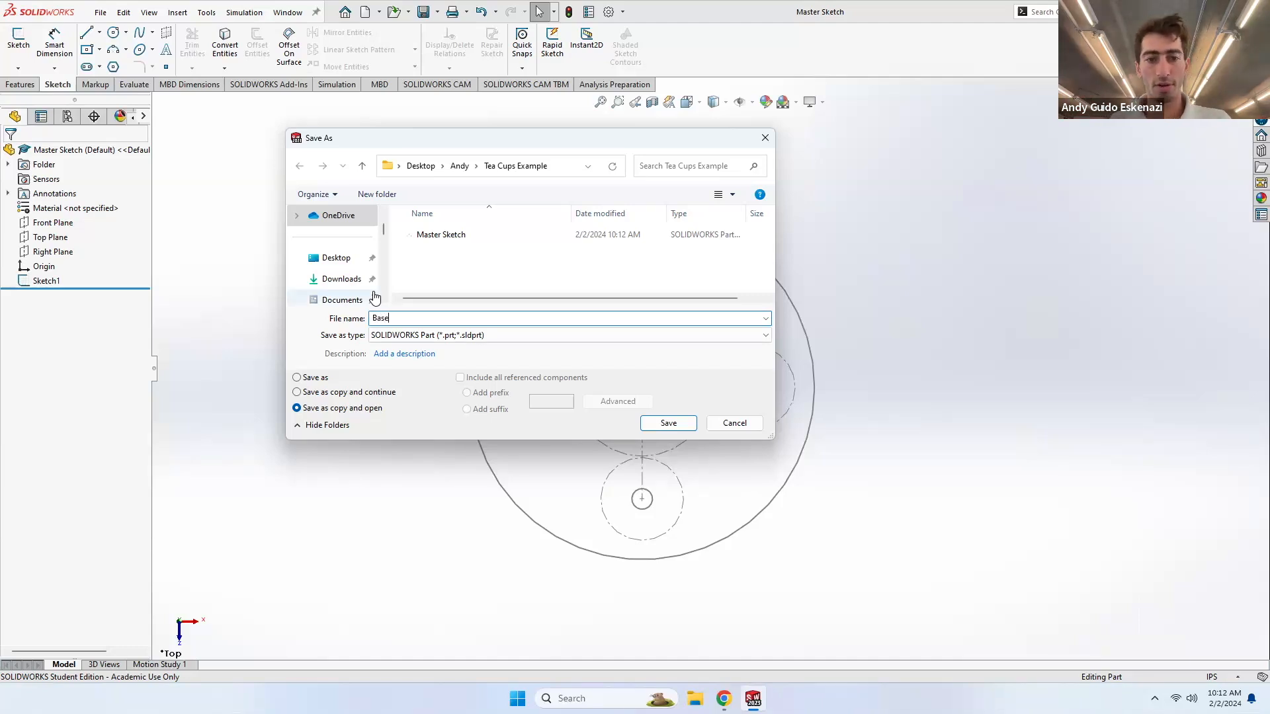
{"action": "left_click", "coordinate": [669, 423]}
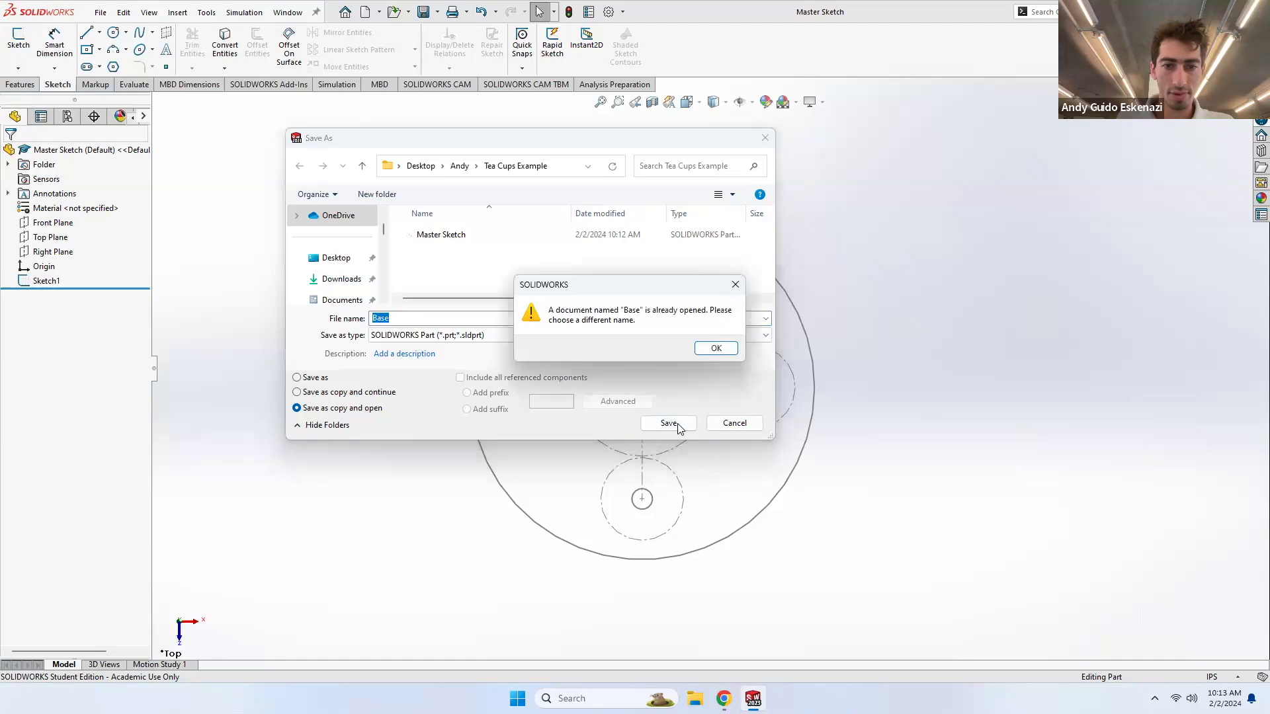
{"action": "left_click", "coordinate": [716, 348]}
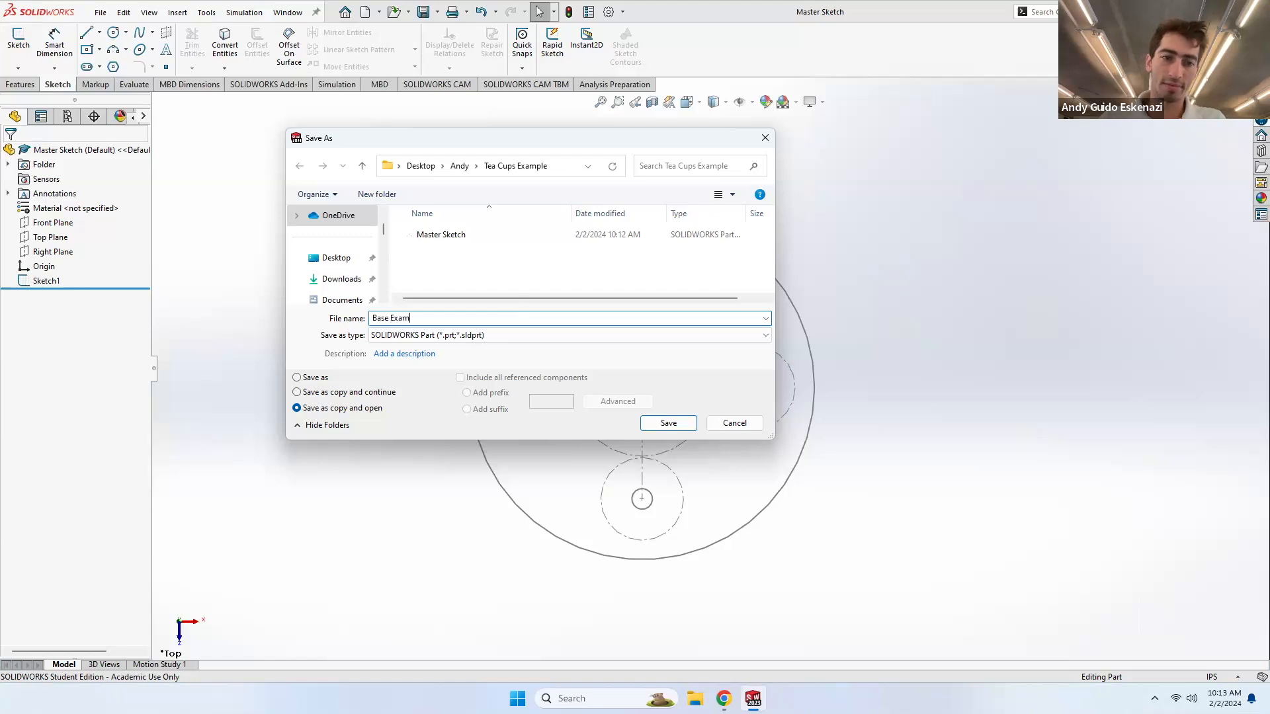
{"action": "left_click", "coordinate": [653, 422]}
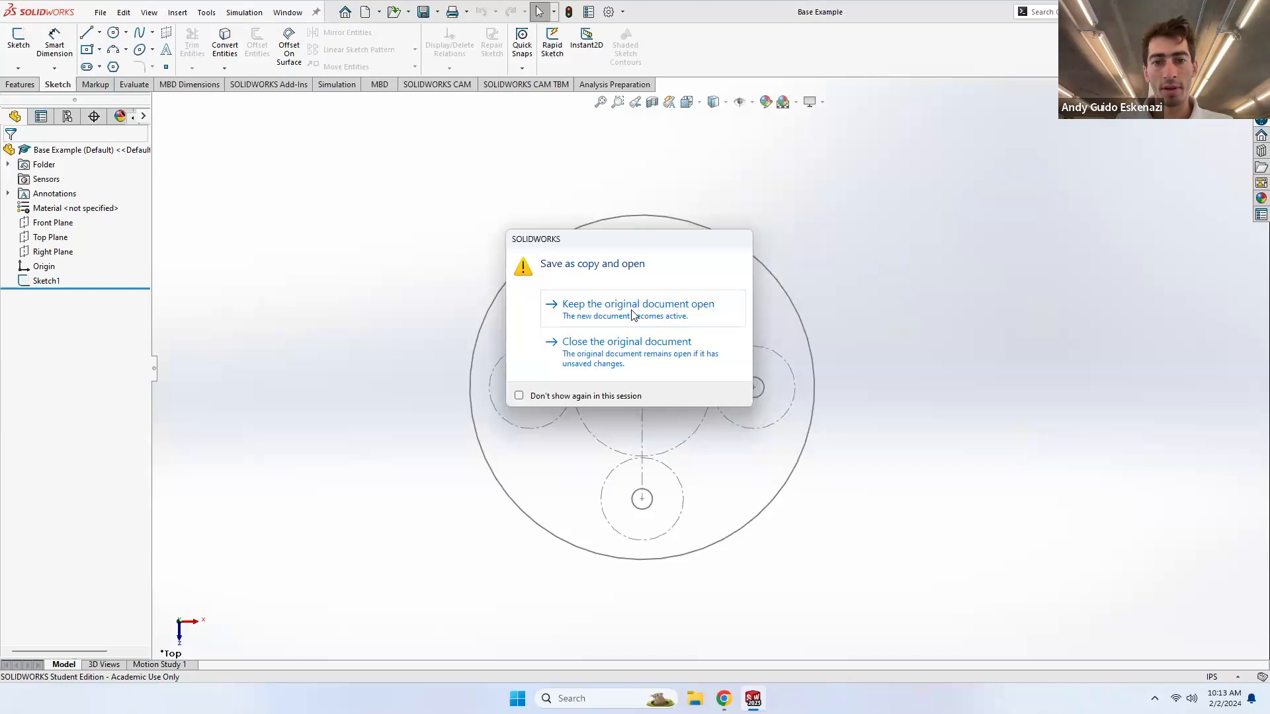
{"action": "left_click", "coordinate": [634, 313]}
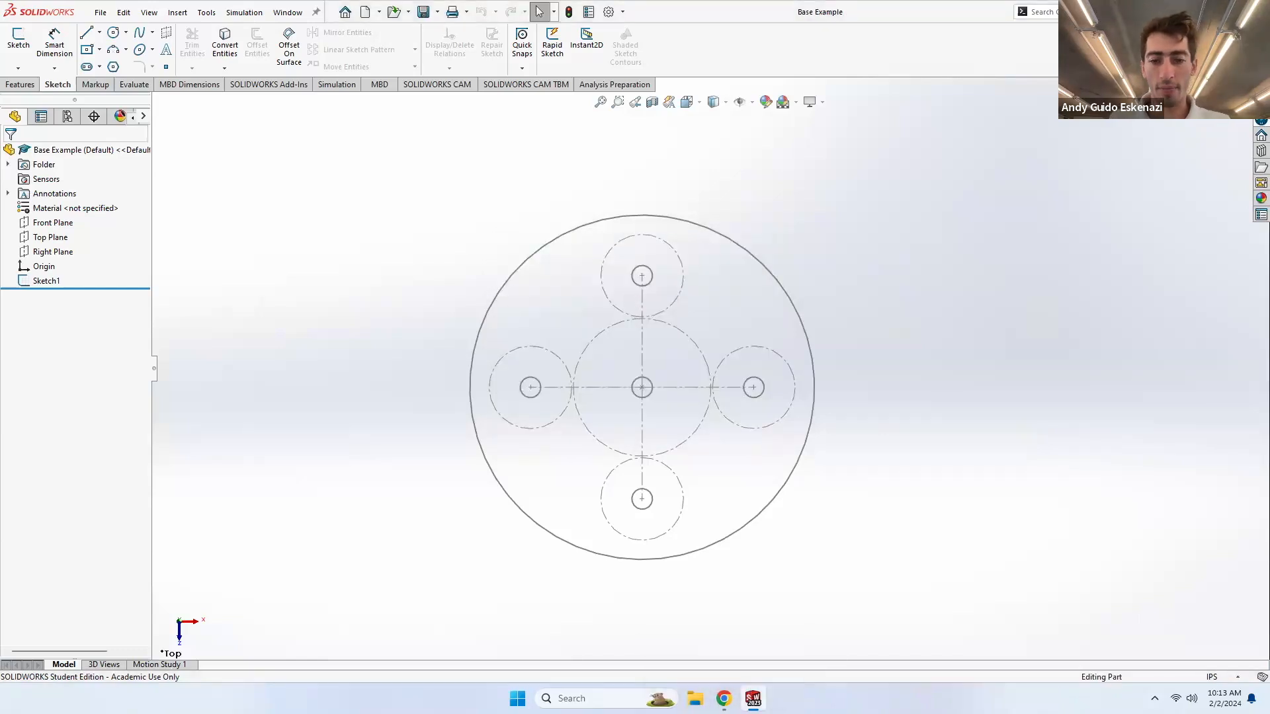
- Close the open Part1, Part2, Assem1, Part3 and Part4 documents and return to Base Example
{"action": "mouse_move", "coordinate": [752, 698]}
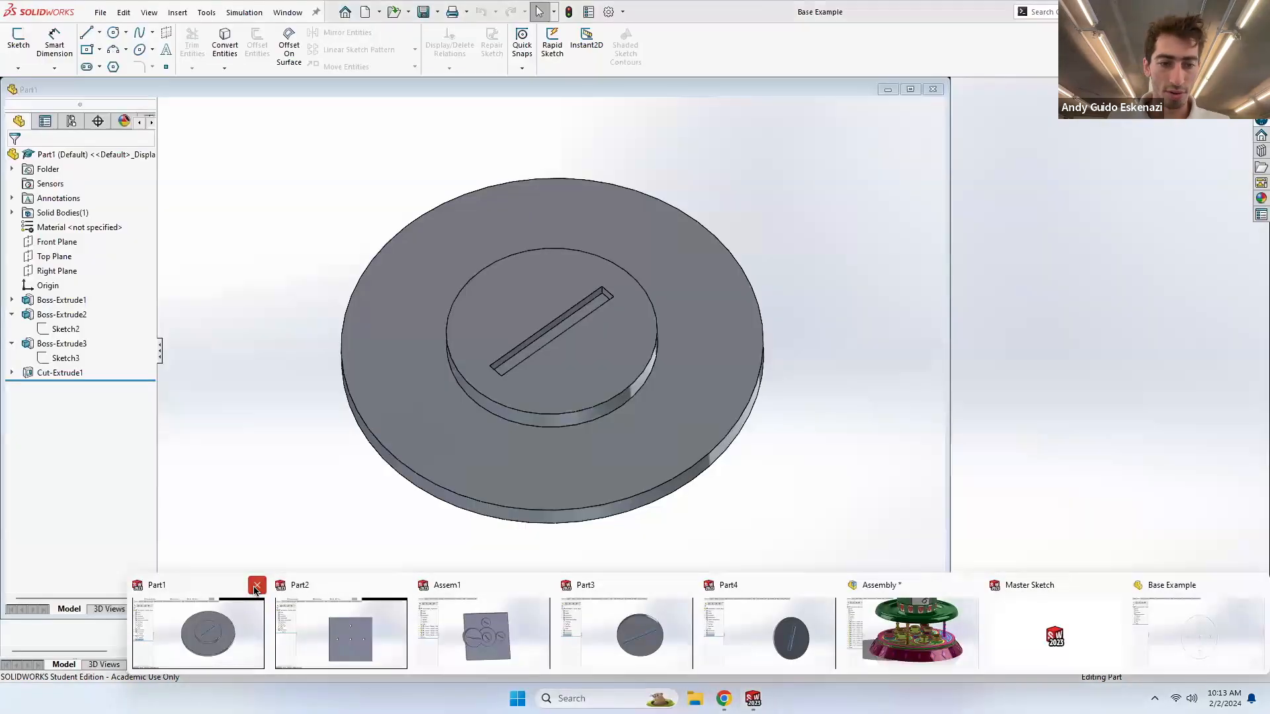
{"action": "left_click", "coordinate": [258, 595]}
{"action": "left_click", "coordinate": [380, 595]}
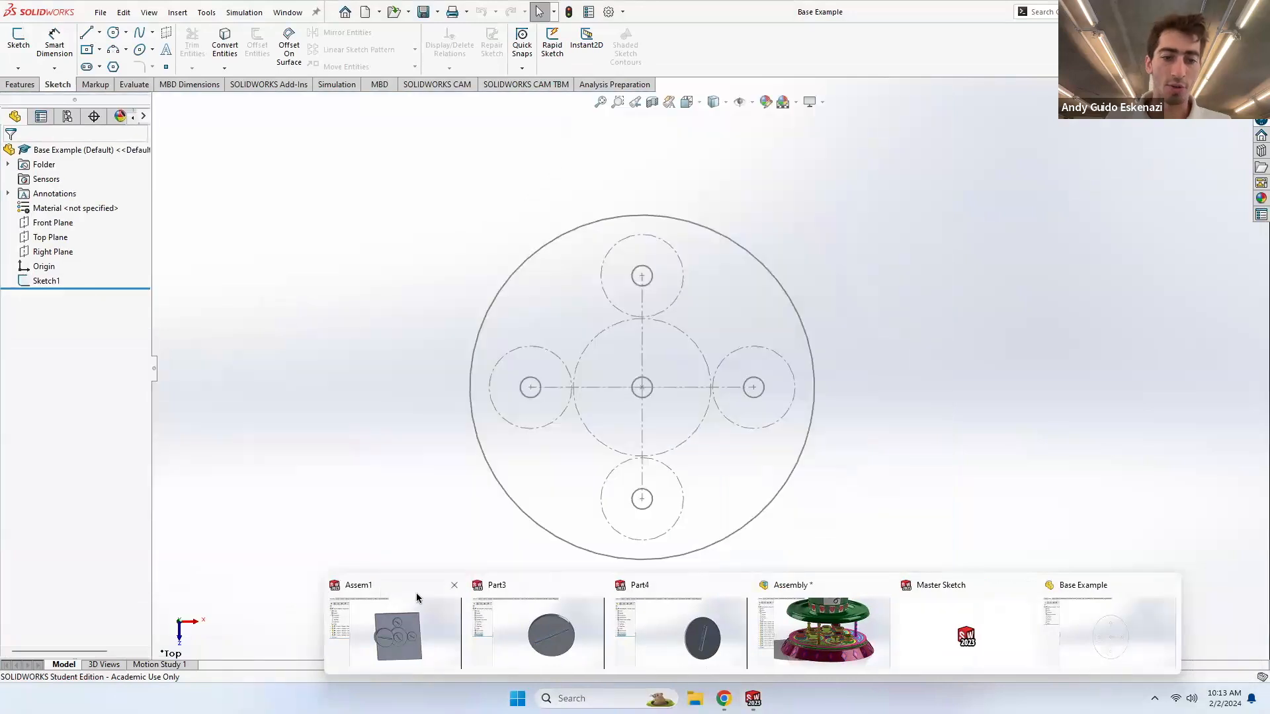
{"action": "left_click", "coordinate": [454, 585]}
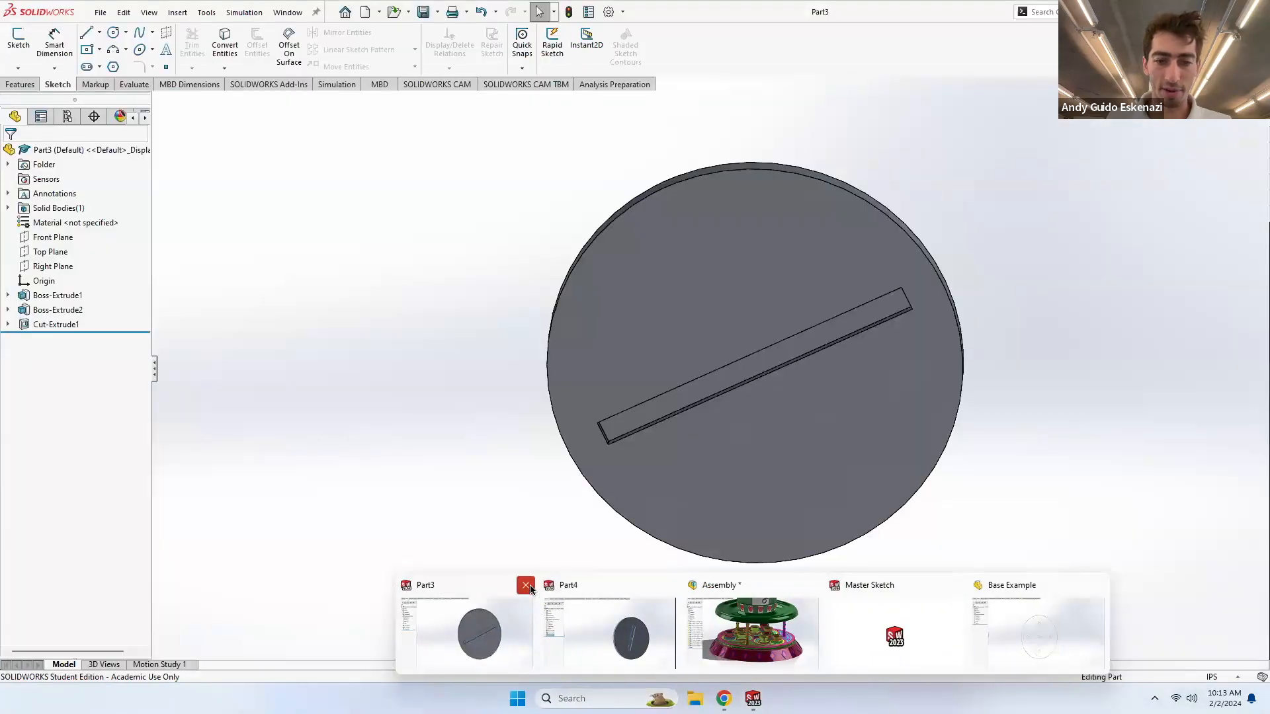
{"action": "left_click", "coordinate": [526, 584]}
{"action": "left_click", "coordinate": [595, 585]}
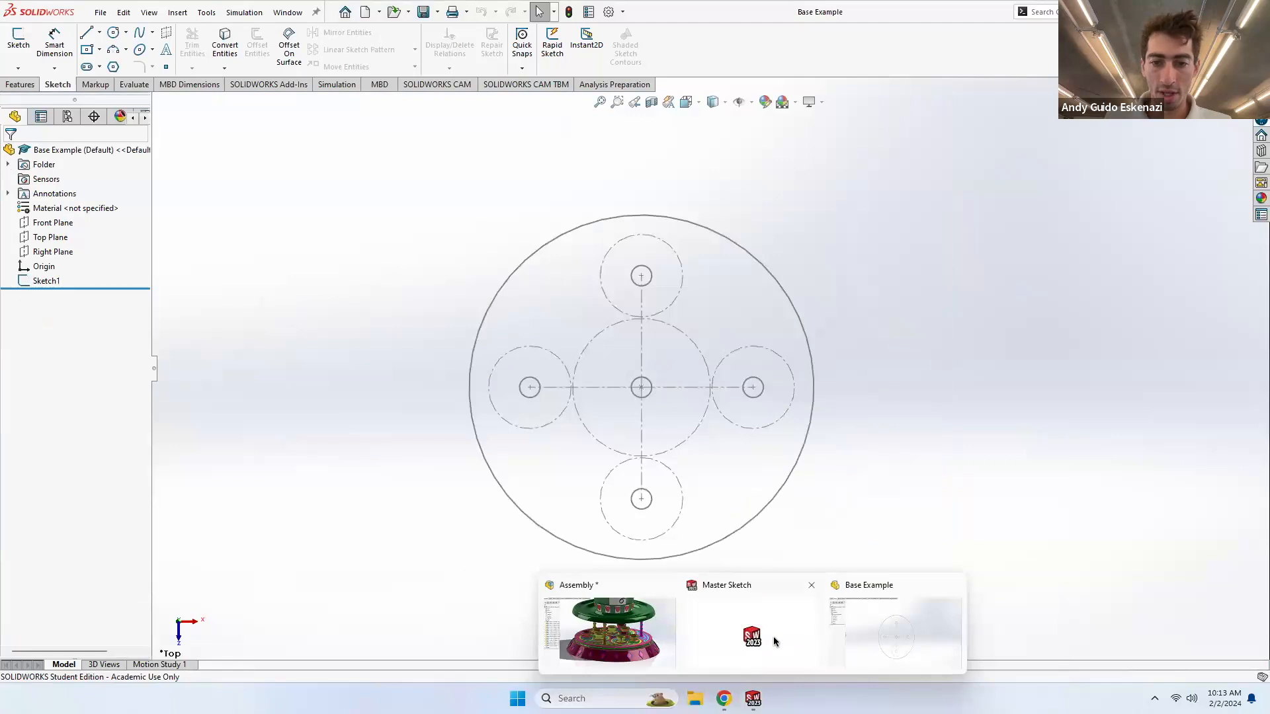
{"action": "left_click", "coordinate": [910, 637]}
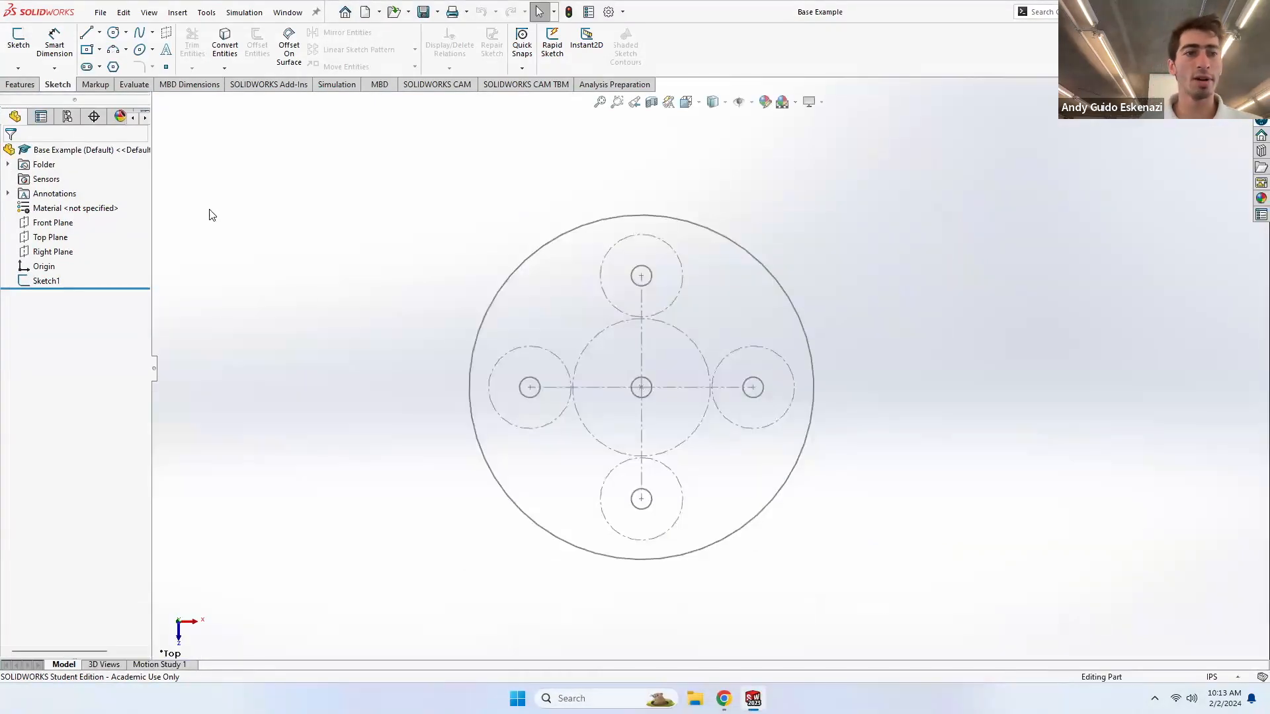
- Open the layout sketch for editing and extrude it as a 0.10 in blind boss to form the base disc with its five holes
{"action": "right_click", "coordinate": [74, 283]}
{"action": "left_click", "coordinate": [62, 250]}
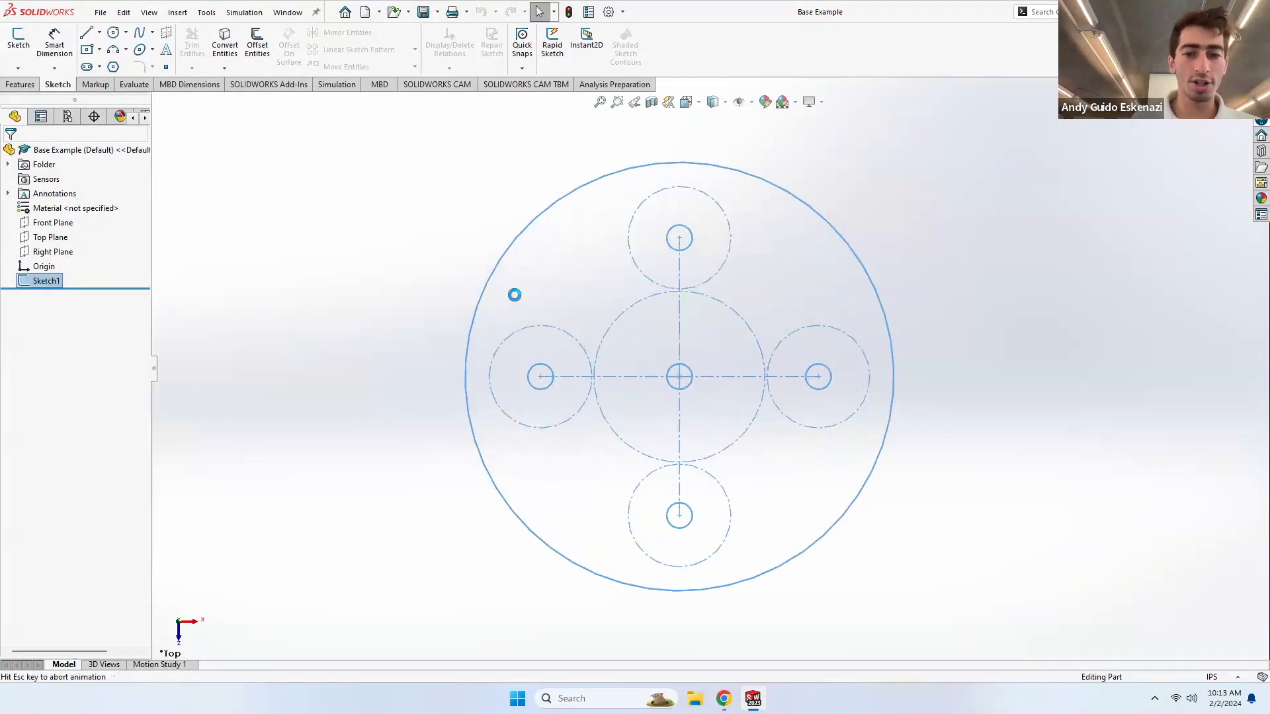
{"action": "scroll", "coordinate": [596, 423], "scroll_direction": "down", "scroll_amount": 1}
{"action": "middle_click_drag", "start_coordinate": [621, 401], "coordinate": [655, 295]}
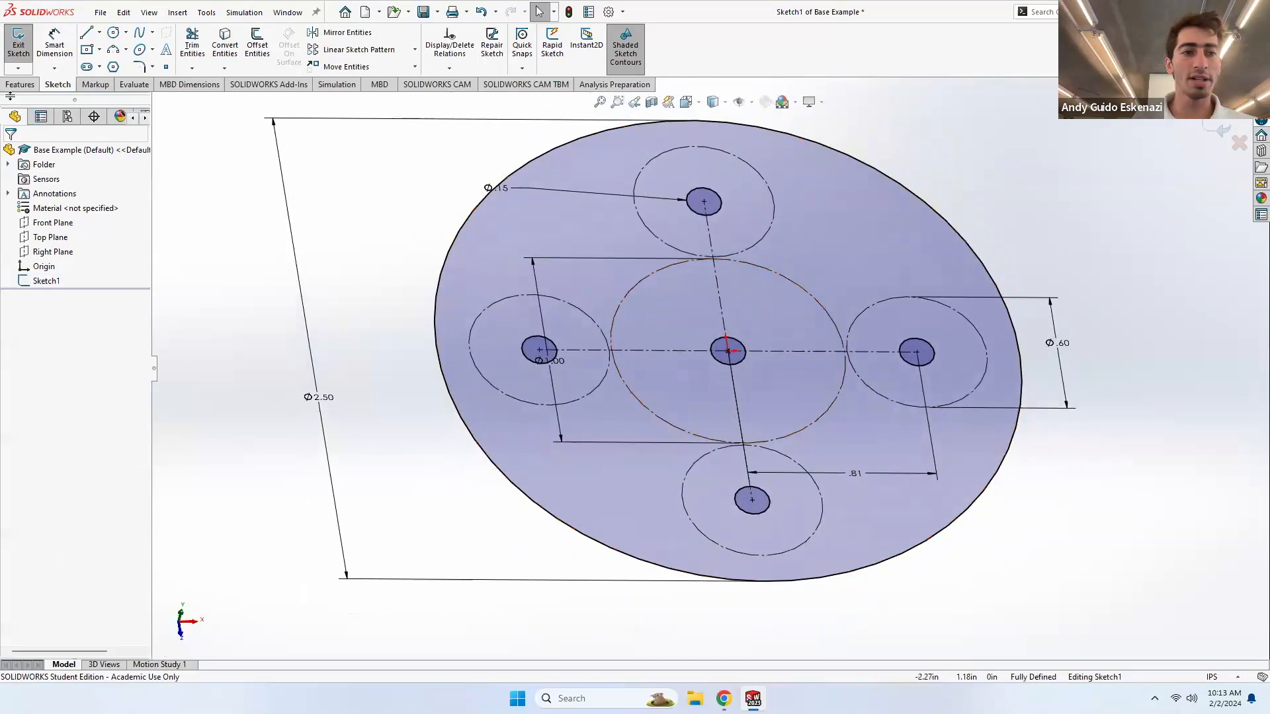
{"action": "left_click", "coordinate": [20, 84]}
{"action": "left_click", "coordinate": [23, 45]}
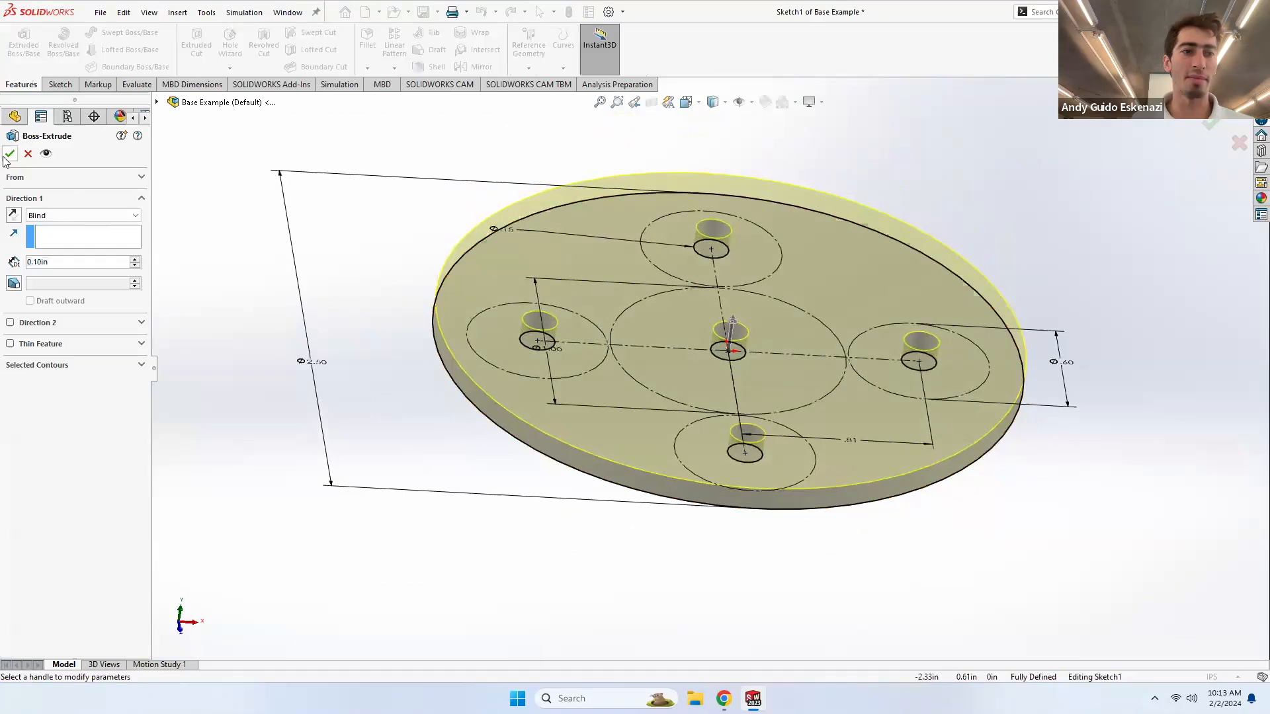
{"action": "left_click", "coordinate": [305, 384]}
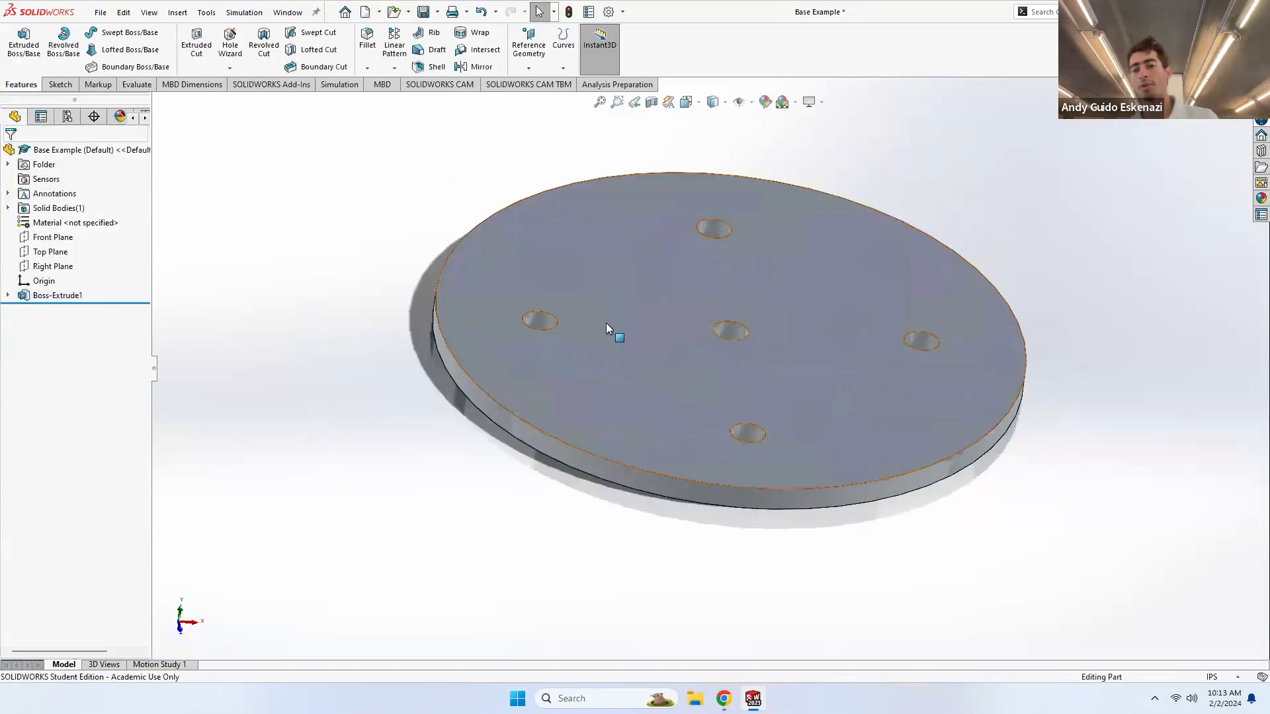
{"action": "scroll", "coordinate": [614, 371], "scroll_direction": "up", "scroll_amount": 2}
{"action": "middle_click_drag", "start_coordinate": [640, 372], "coordinate": [628, 391]}
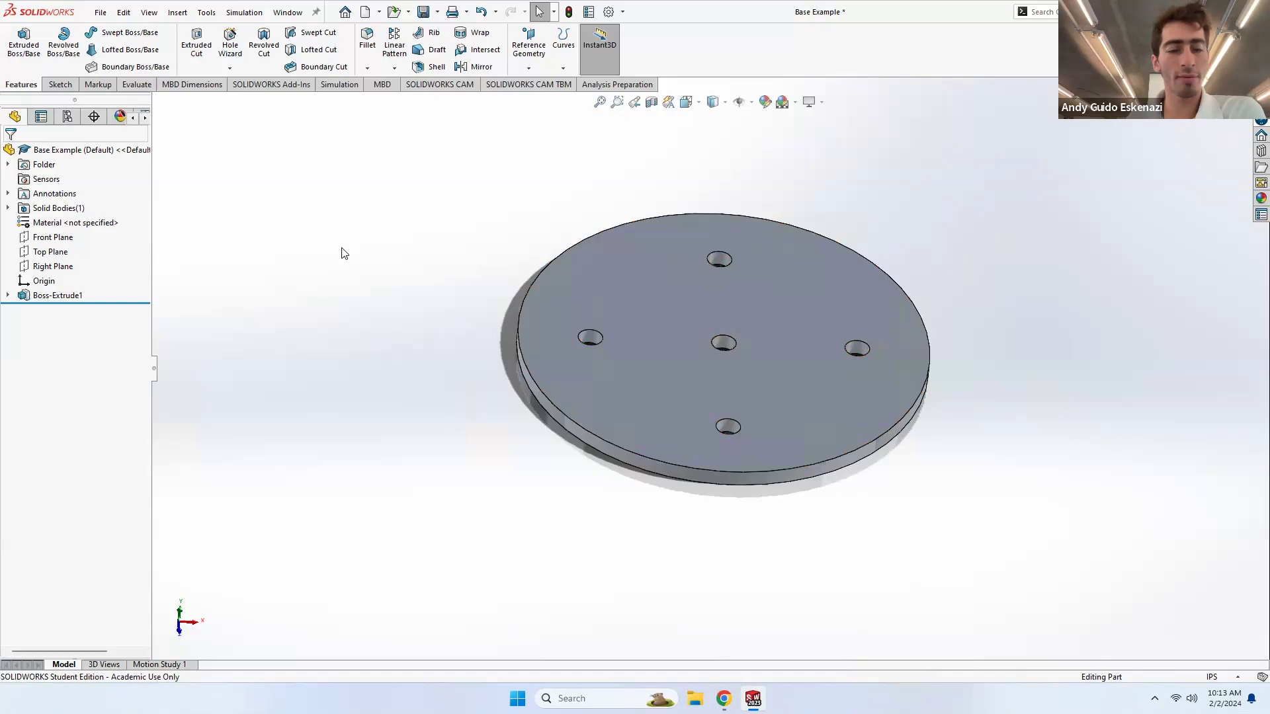
{"action": "left_click", "coordinate": [60, 84]}
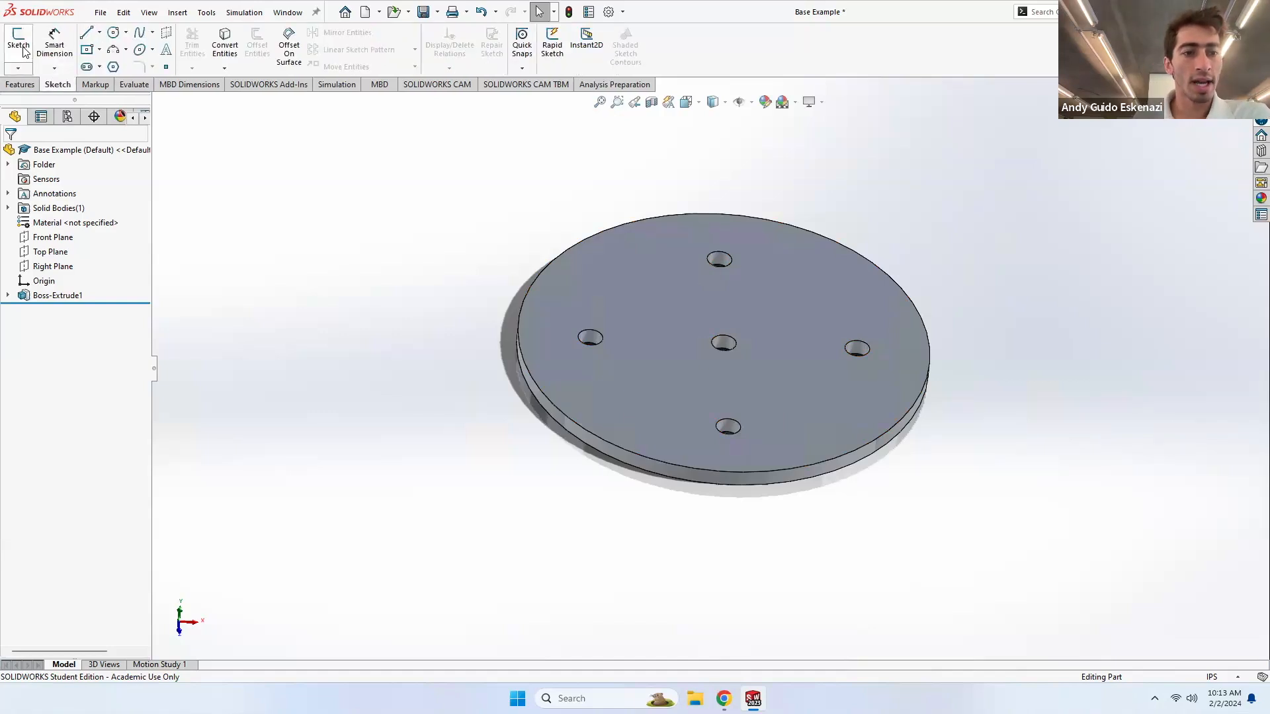
{"action": "left_click", "coordinate": [7, 295]}
{"action": "left_click", "coordinate": [59, 310]}
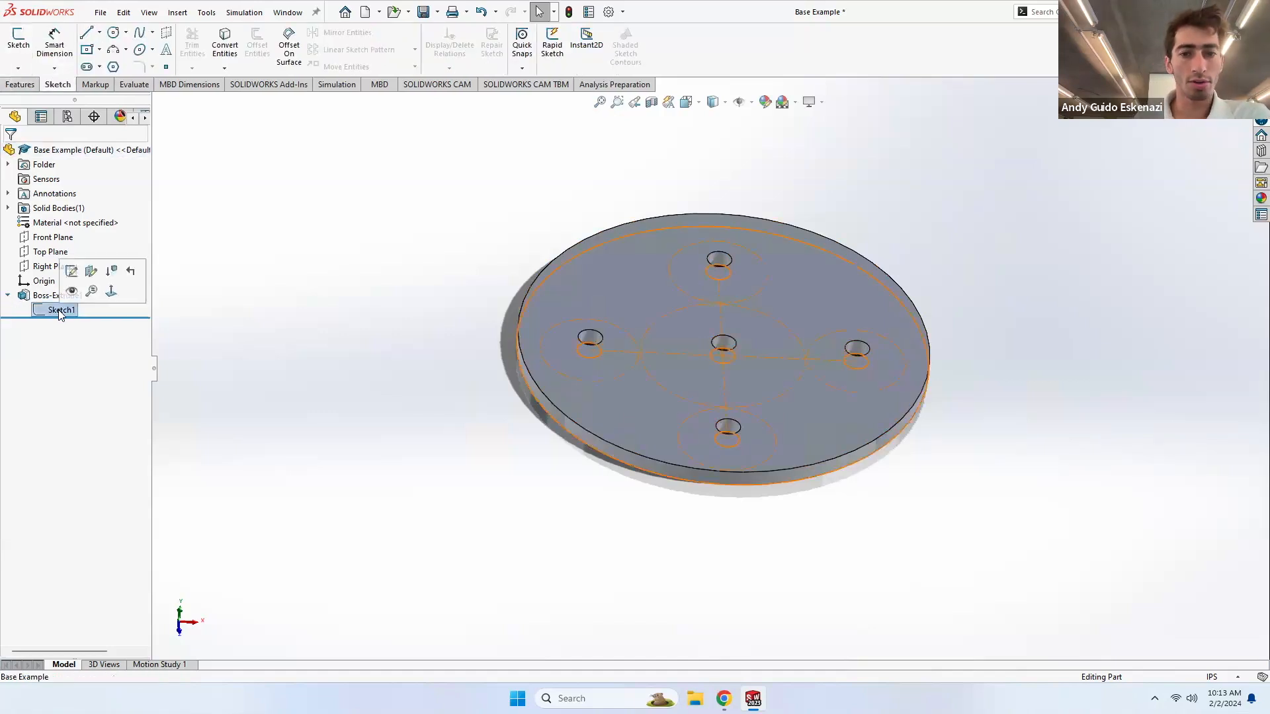
{"action": "left_click", "coordinate": [18, 40]}
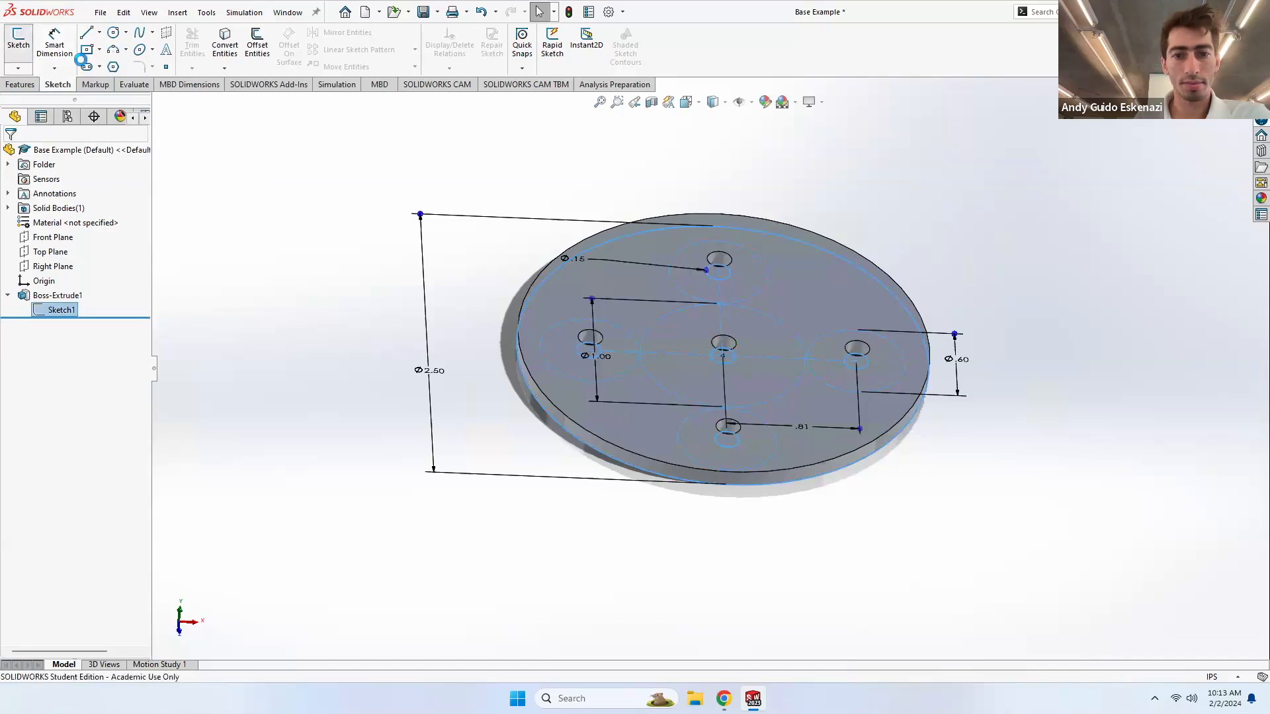
{"action": "middle_click_drag", "start_coordinate": [643, 373], "coordinate": [628, 334]}
{"action": "left_click", "coordinate": [17, 45]}
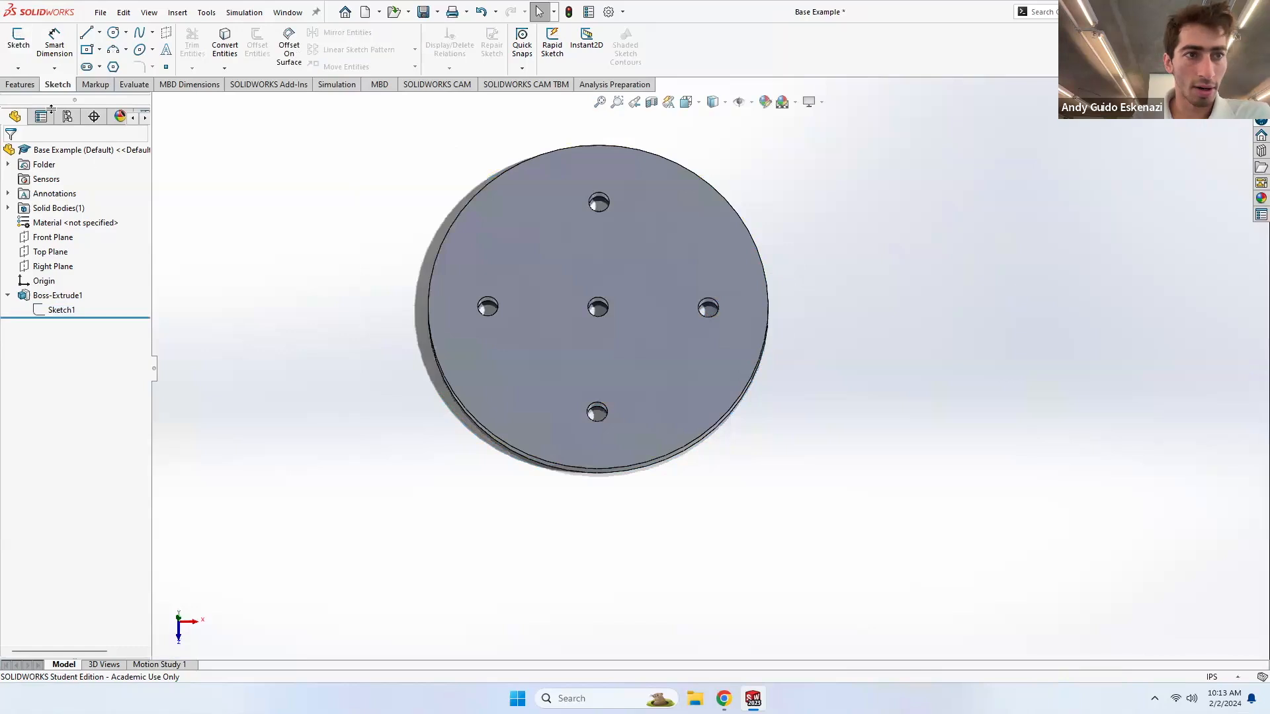
- Show the layout sketch and sketch a circle of about 1.15 in radius at the origin on the disc's upper face
{"action": "right_click", "coordinate": [58, 310]}
{"action": "left_click", "coordinate": [85, 290]}
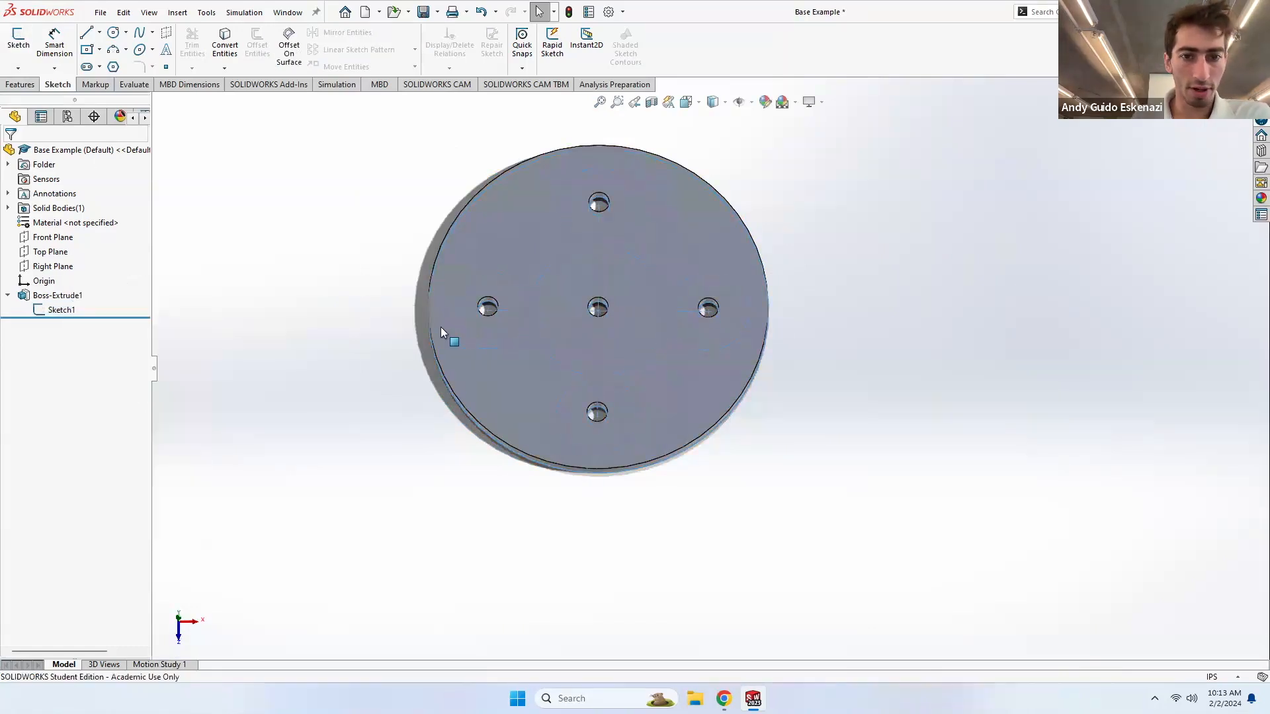
{"action": "left_click", "coordinate": [17, 41]}
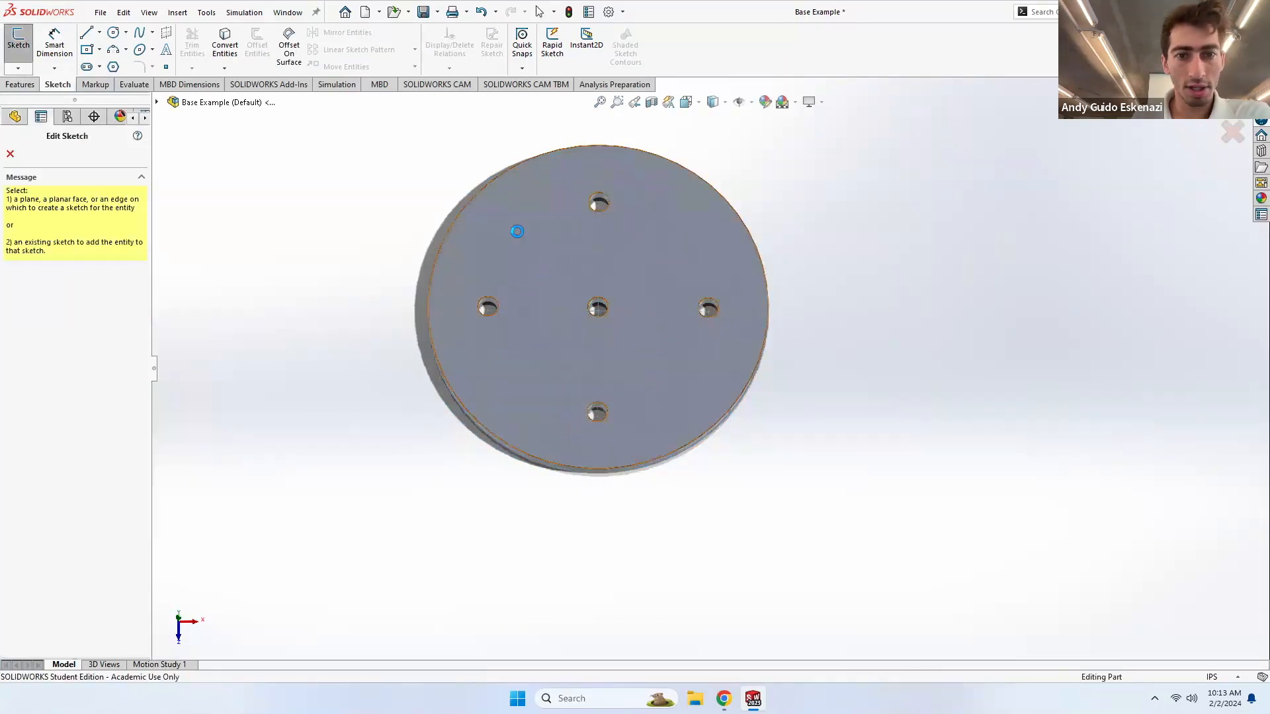
{"action": "left_click", "coordinate": [509, 227]}
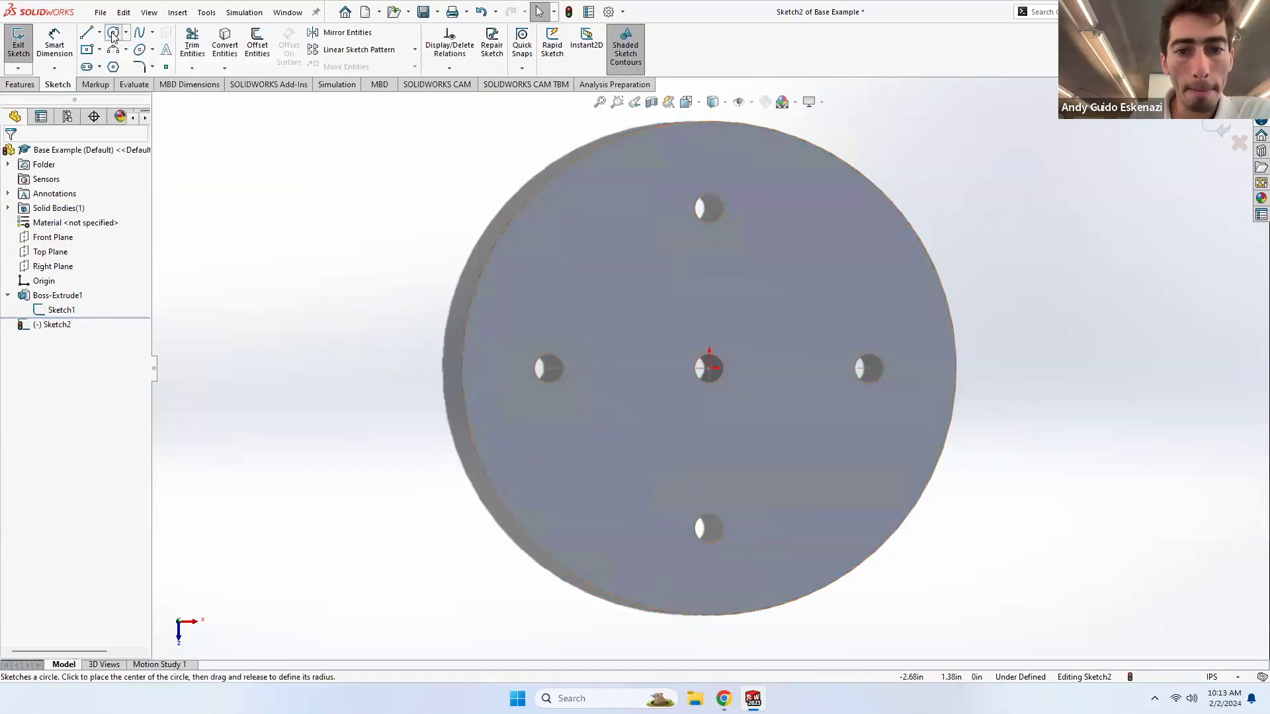
{"action": "left_click", "coordinate": [114, 33]}
{"action": "left_click", "coordinate": [711, 369]}
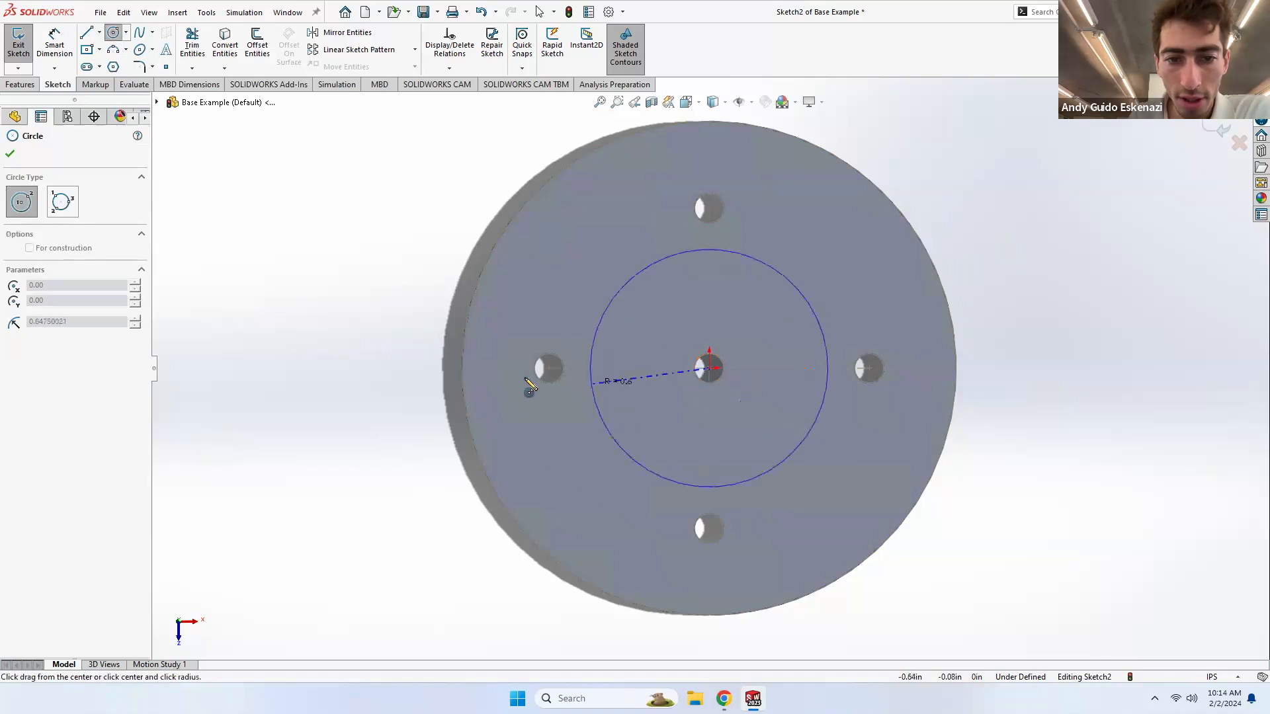
{"action": "left_click", "coordinate": [484, 370]}
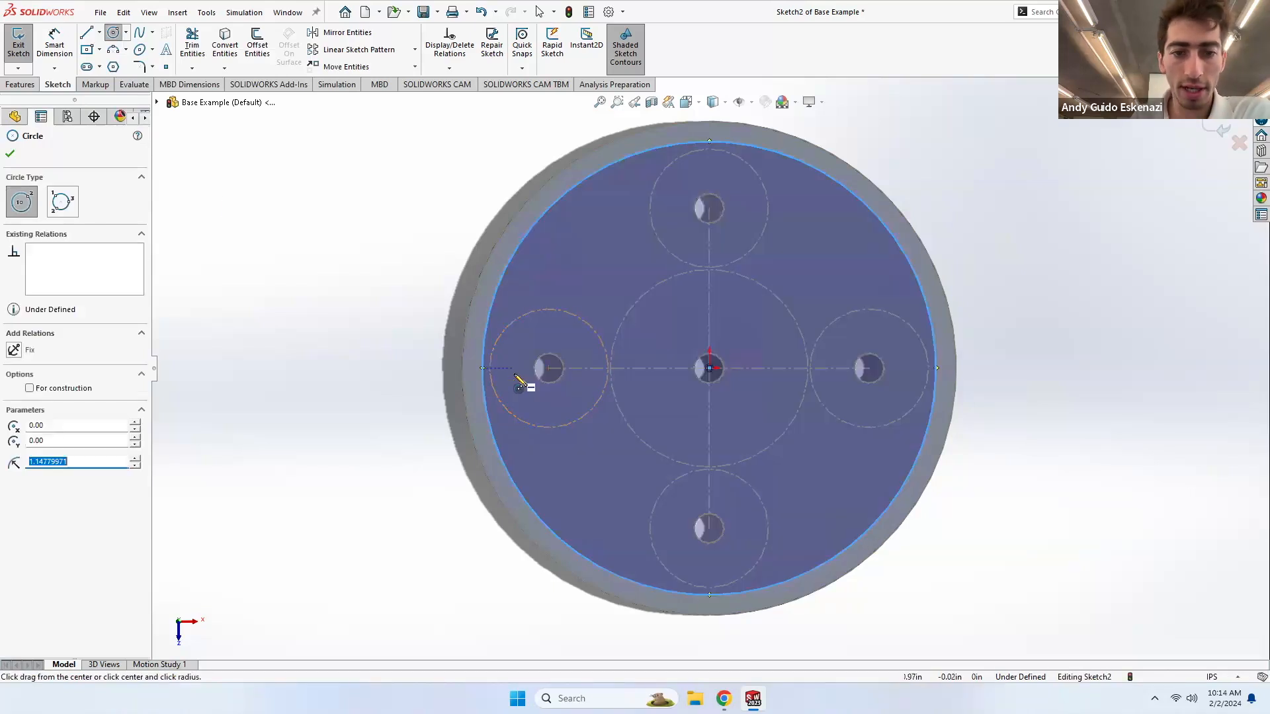
- Dimension the new circle's diameter as 2.3 in
{"action": "left_click", "coordinate": [55, 53]}
{"action": "left_click", "coordinate": [483, 358]}
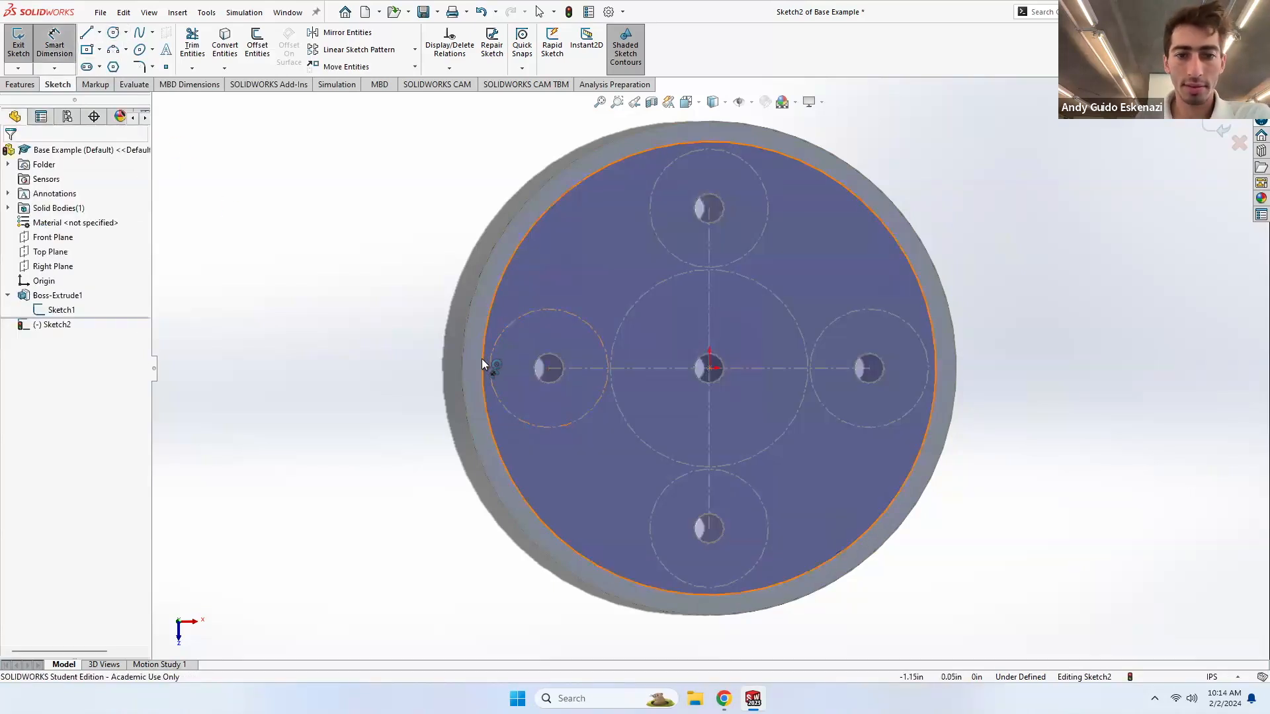
{"action": "left_click", "coordinate": [402, 370]}
{"action": "type", "text": "2.3"}
{"action": "mouse_move", "coordinate": [416, 402]}
{"action": "key", "text": "Return"}
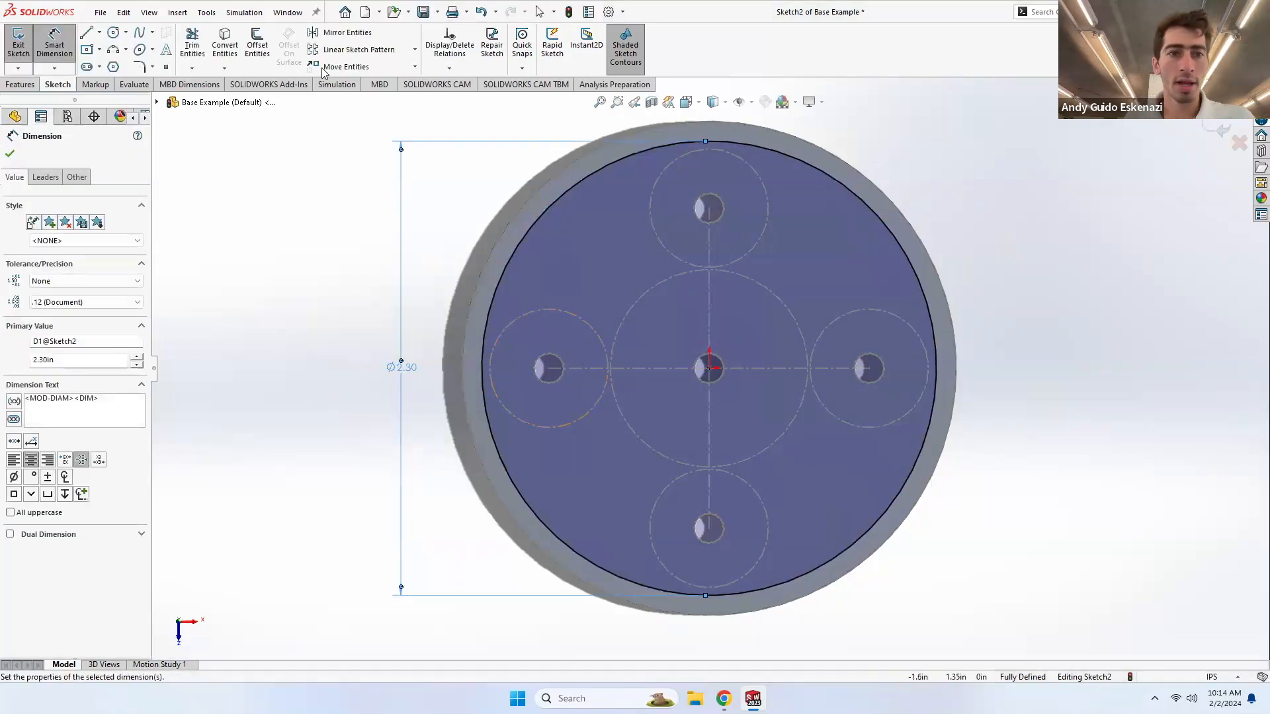
- Convert the disc's outer edge into the sketch and extrude the ring as a 0.10 in blind boss to form a raised rim
{"action": "left_click", "coordinate": [225, 46]}
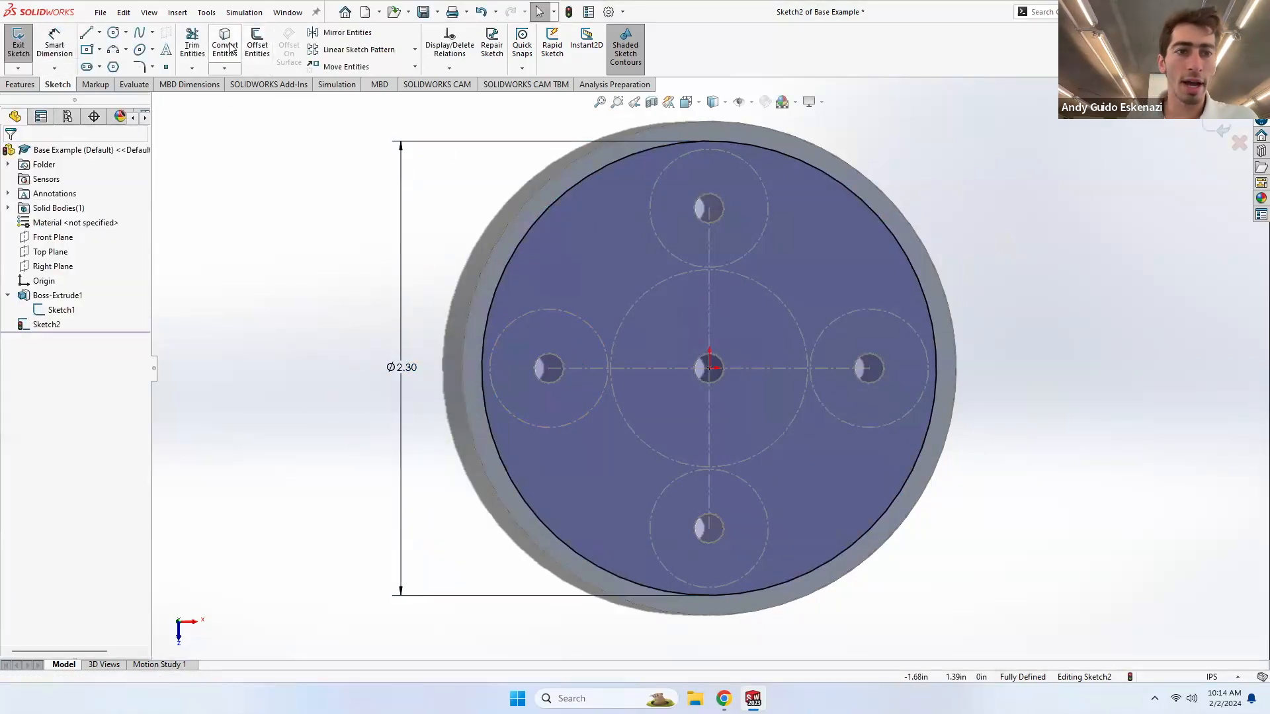
{"action": "left_click", "coordinate": [486, 263]}
{"action": "left_click", "coordinate": [10, 154]}
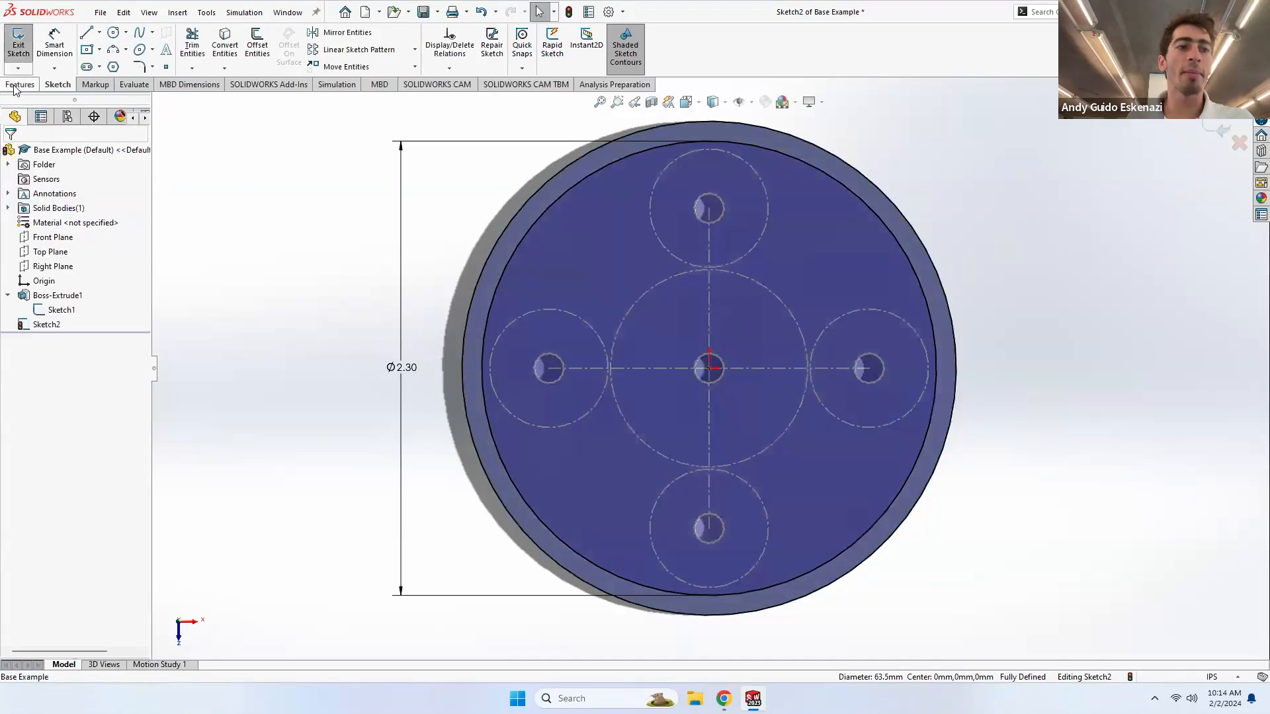
{"action": "left_click", "coordinate": [19, 44]}
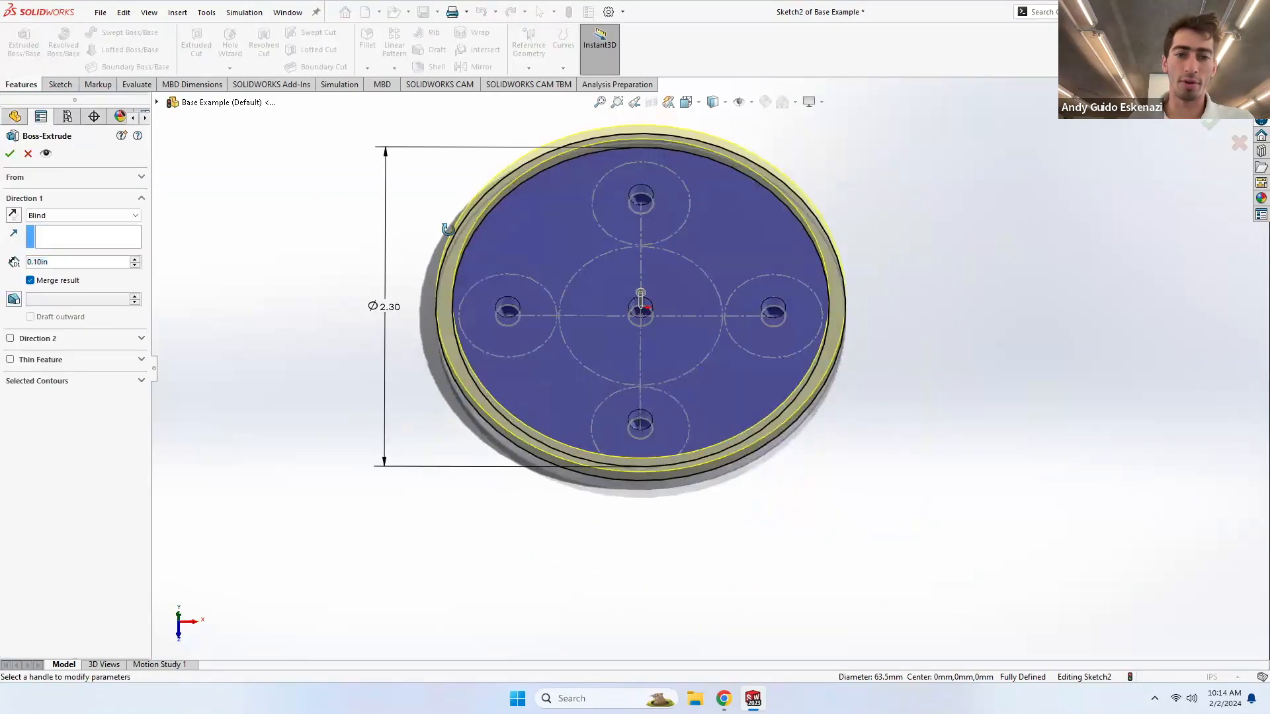
{"action": "left_click", "coordinate": [10, 153]}
{"action": "left_click", "coordinate": [280, 248]}
- Start a sketch on the disc's underside and convert the face's outer edge into it
{"action": "middle_click_drag", "start_coordinate": [557, 297], "coordinate": [623, 298]}
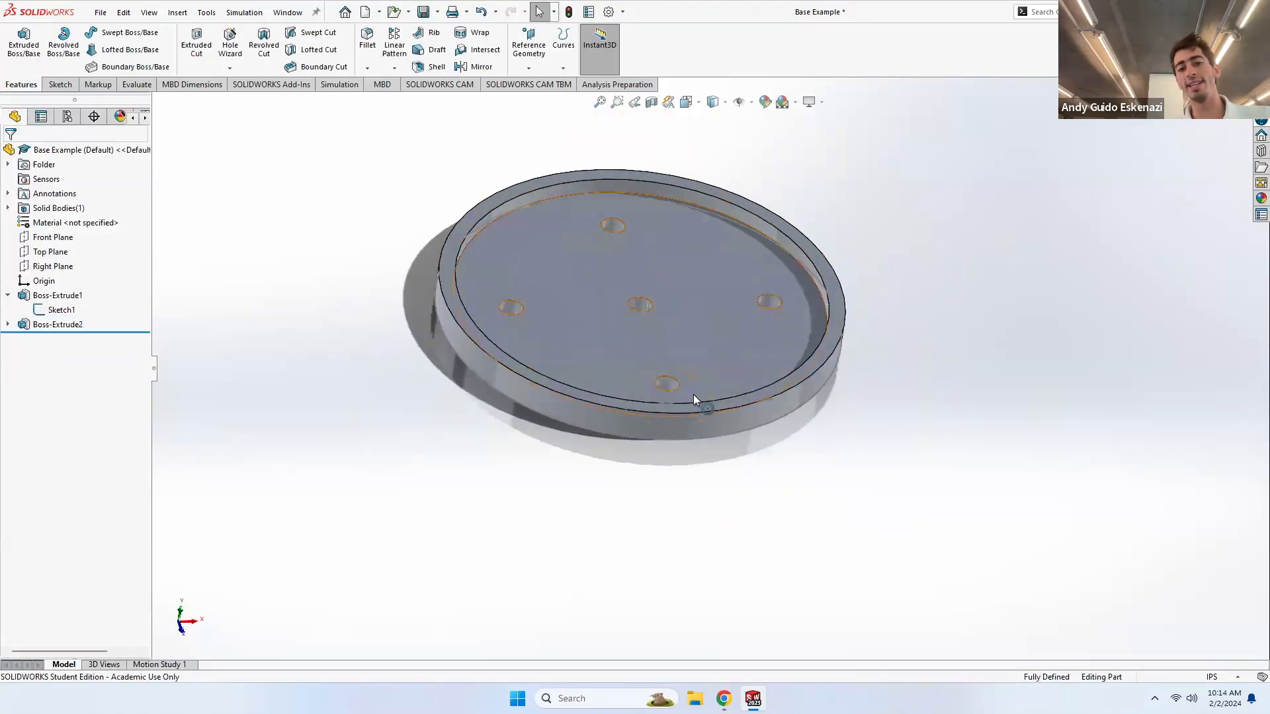
{"action": "middle_click_drag", "start_coordinate": [635, 248], "coordinate": [638, 272]}
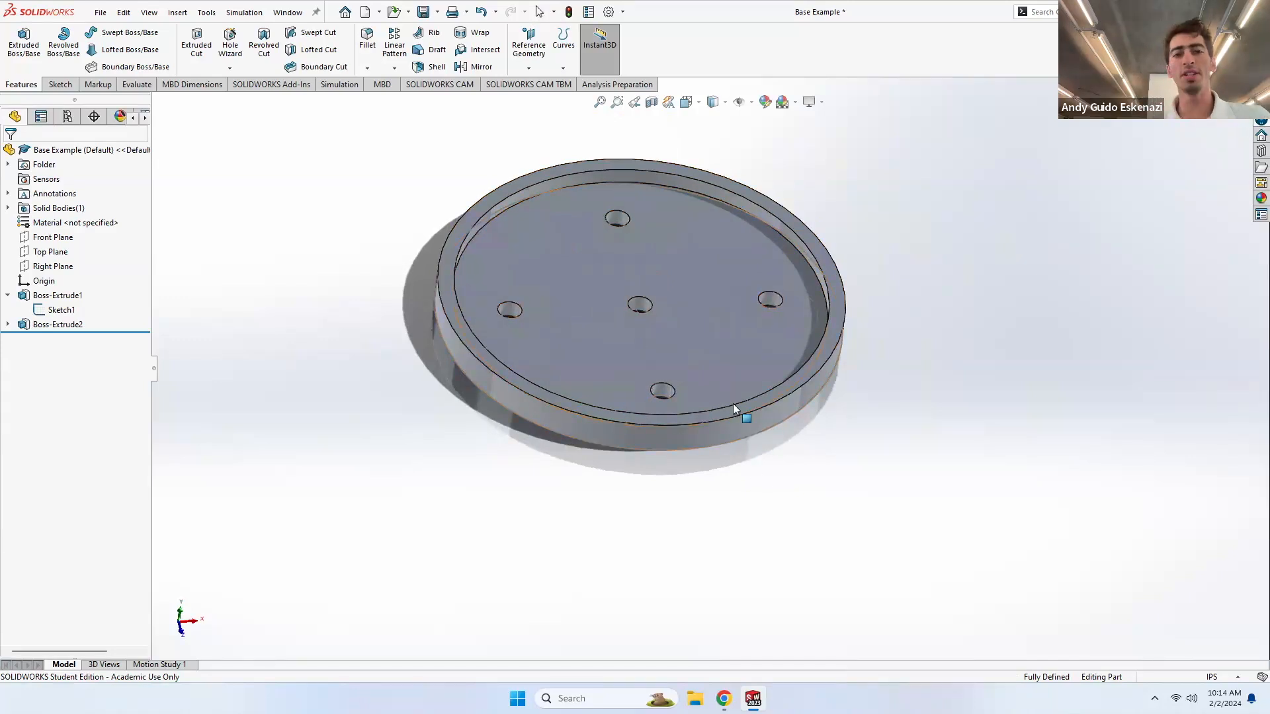
{"action": "scroll", "coordinate": [724, 352], "scroll_direction": "down", "scroll_amount": 5}
{"action": "scroll", "coordinate": [626, 311], "scroll_direction": "up", "scroll_amount": 8}
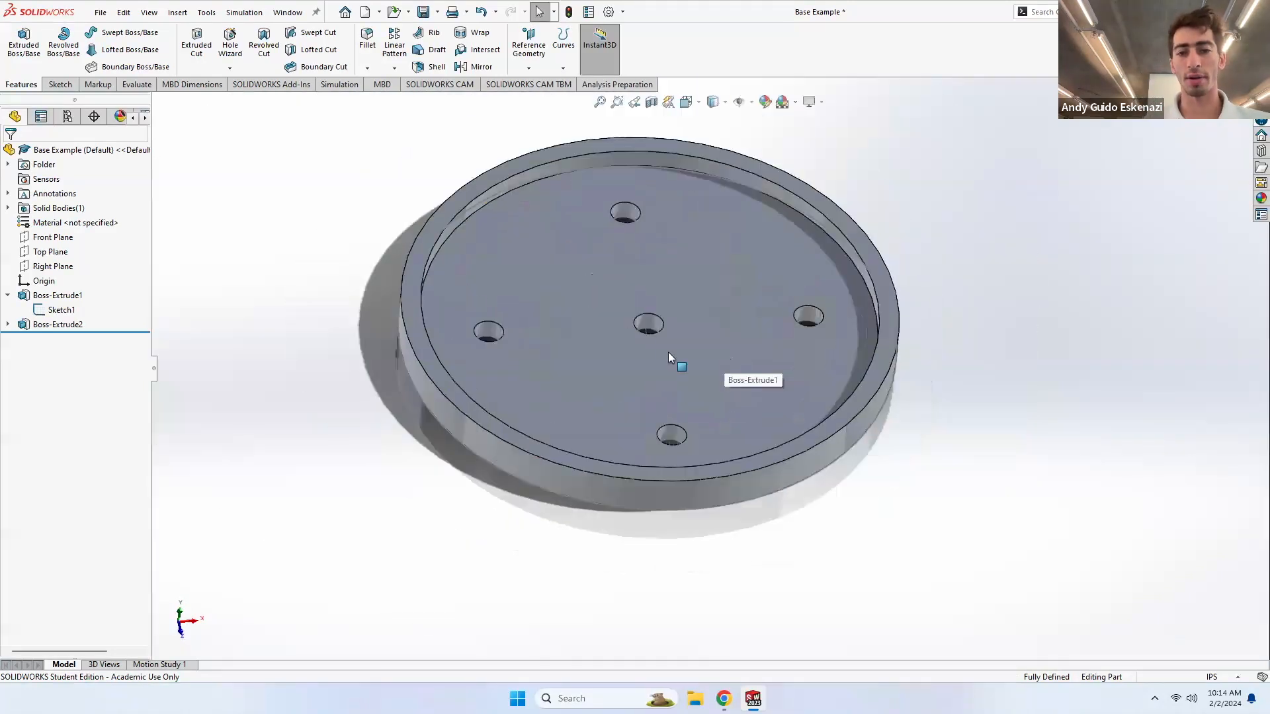
{"action": "scroll", "coordinate": [724, 437], "scroll_direction": "down", "scroll_amount": 4}
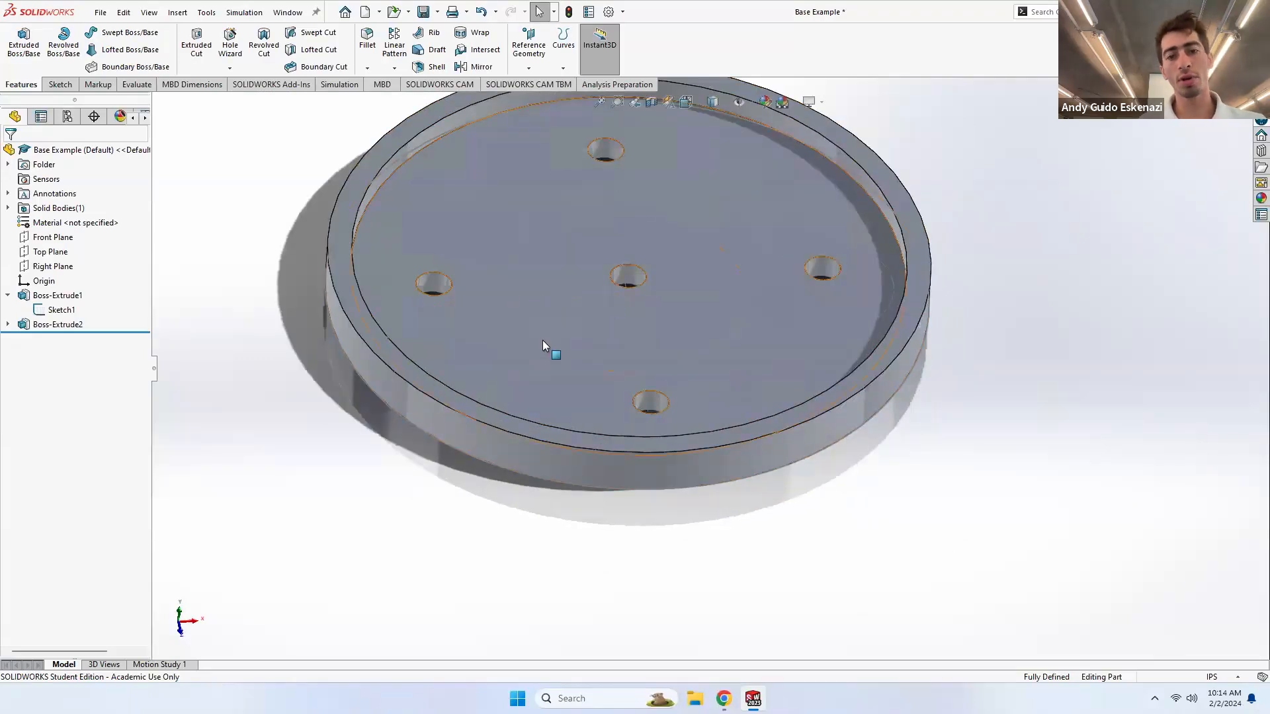
{"action": "mouse_move", "coordinate": [258, 388]}
{"action": "middle_mouse_down"}
{"action": "mouse_move", "coordinate": [558, 304]}
{"action": "mouse_move", "coordinate": [565, 218]}
{"action": "middle_mouse_up"}
{"action": "left_click", "coordinate": [60, 84]}
{"action": "left_click", "coordinate": [21, 41]}
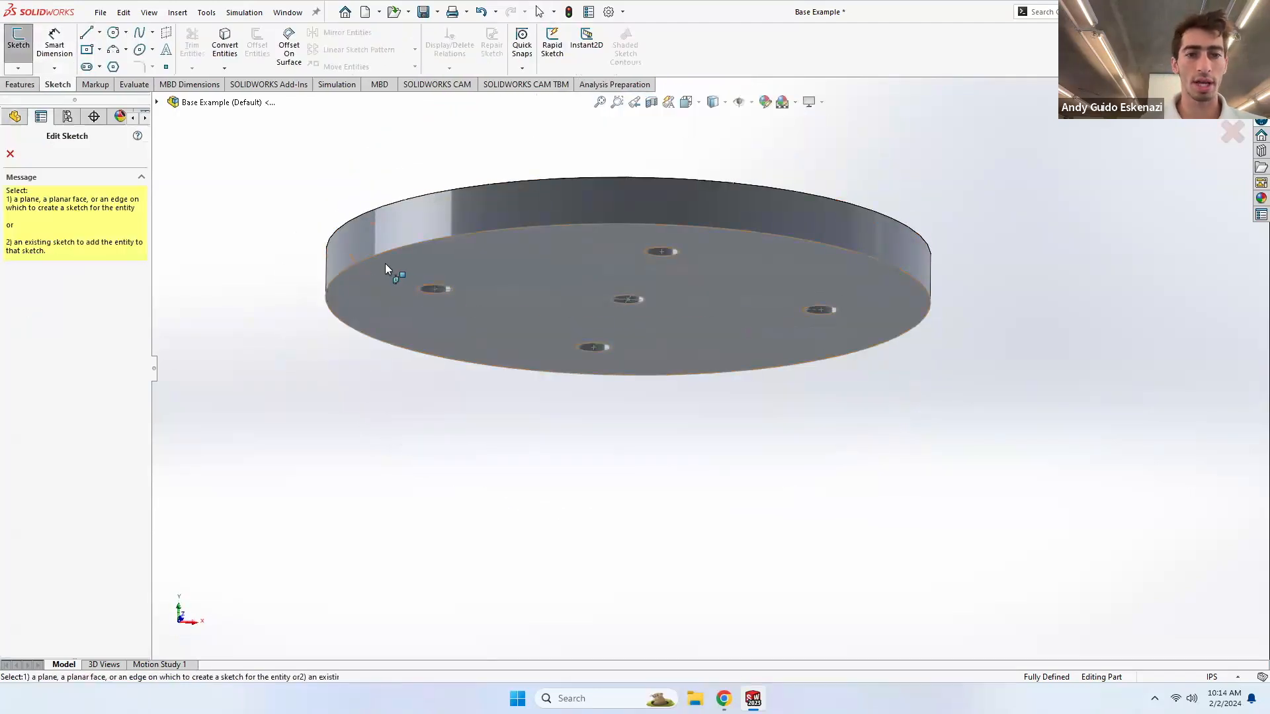
{"action": "left_click", "coordinate": [440, 262]}
{"action": "middle_click_drag", "start_coordinate": [638, 264], "coordinate": [635, 340]}
{"action": "left_click", "coordinate": [233, 45]}
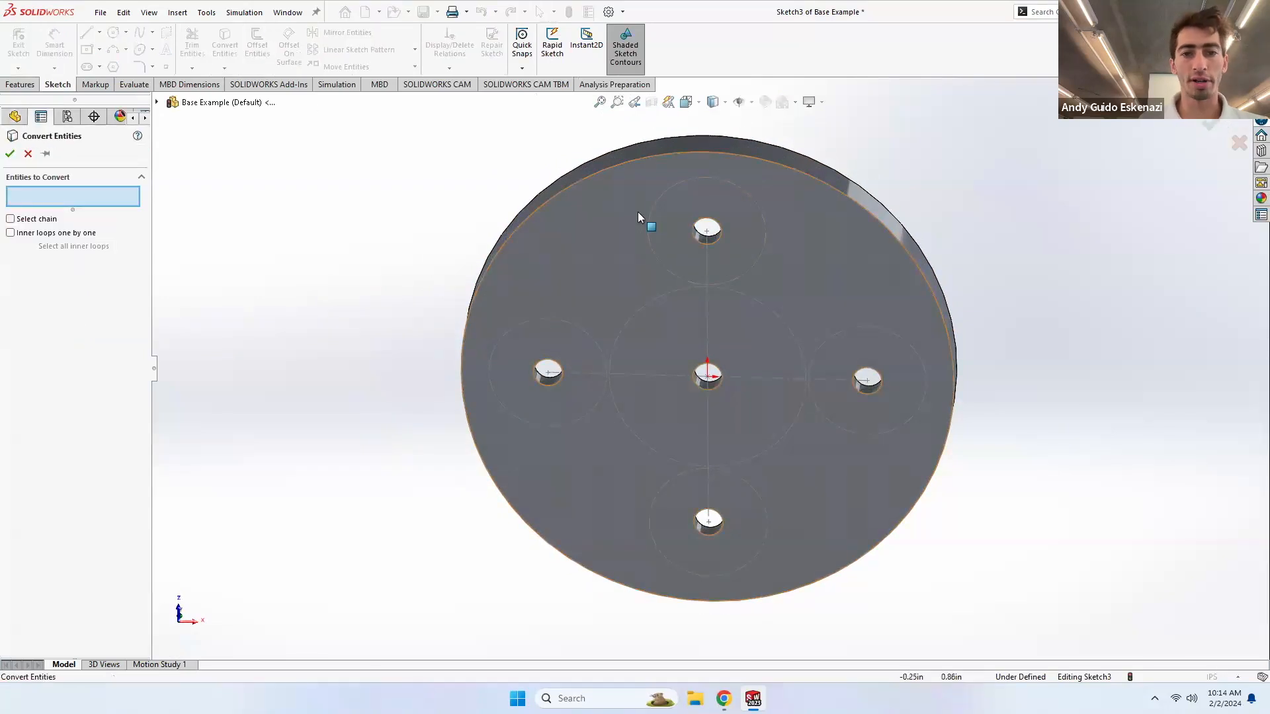
{"action": "left_click", "coordinate": [655, 231]}
{"action": "left_click", "coordinate": [10, 154]}
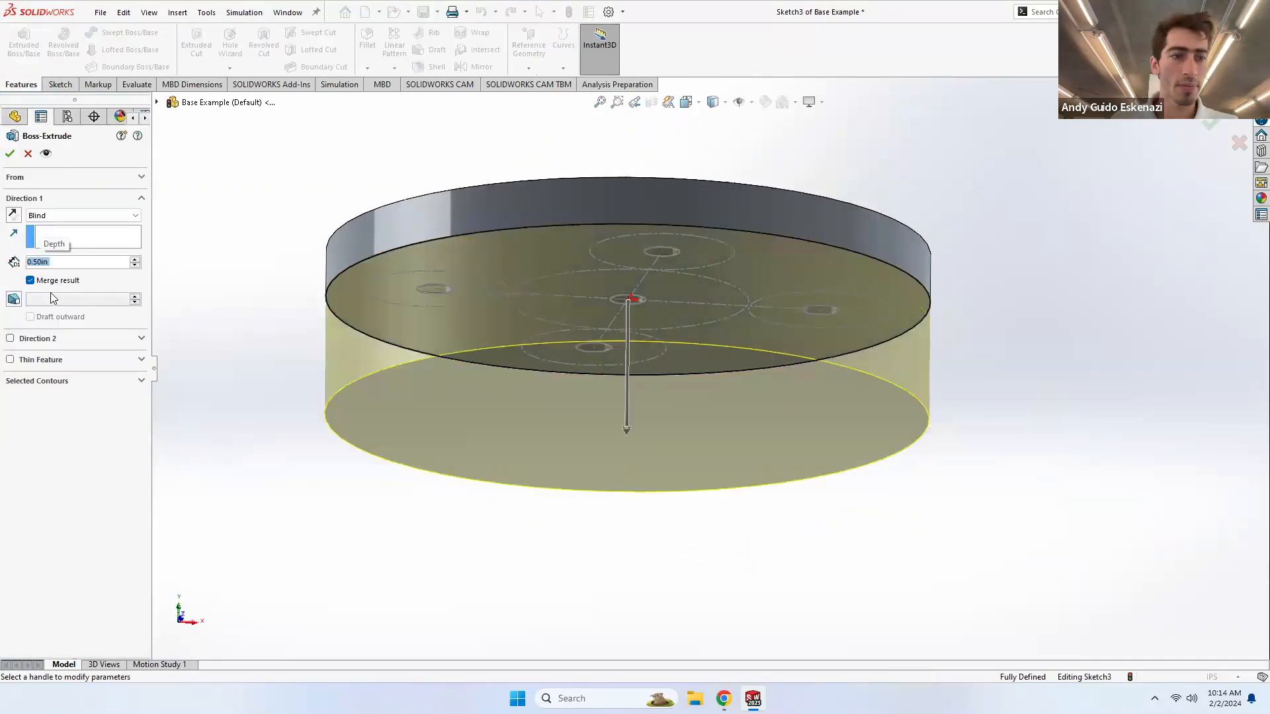
- Extrude the underside circle as a 0.50 in blind boss with a 50° outward draft to form a flared base
{"action": "left_click", "coordinate": [13, 301]}
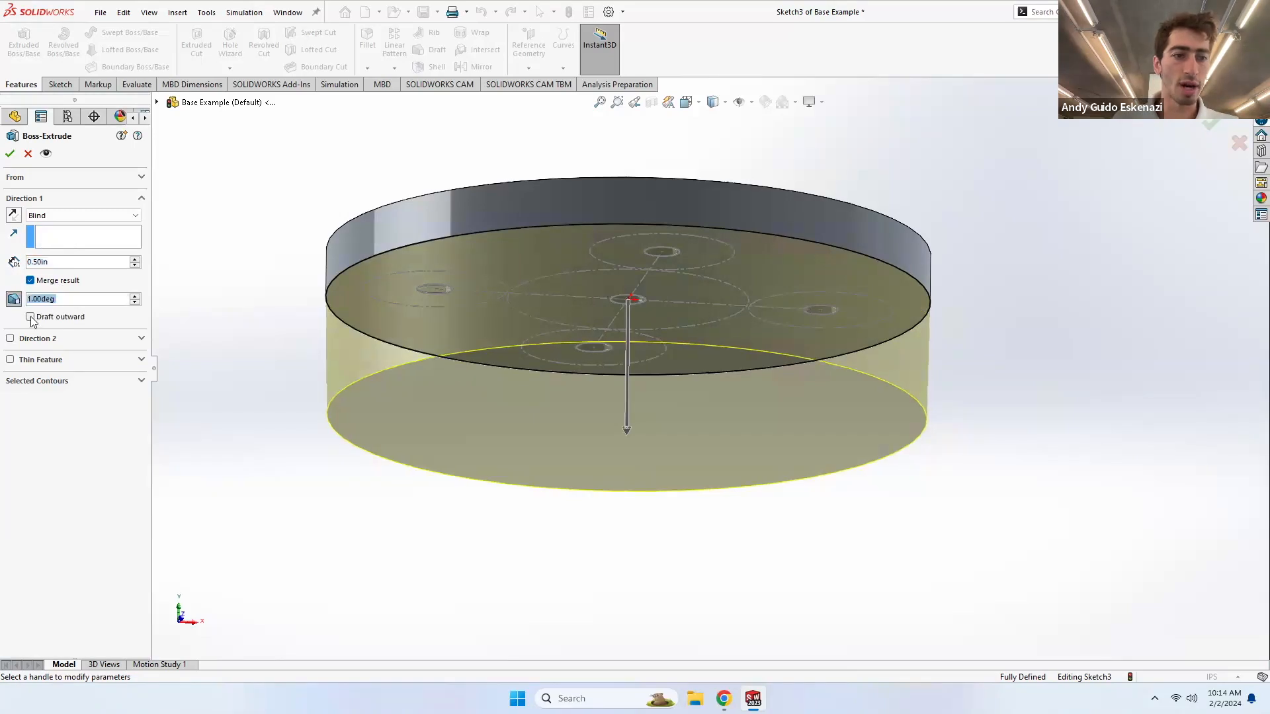
{"action": "left_click", "coordinate": [31, 318]}
{"action": "type", "text": "50"}
{"action": "key", "text": "Return"}
{"action": "middle_click_drag", "start_coordinate": [275, 255], "coordinate": [278, 303]}
{"action": "scroll", "coordinate": [194, 228], "scroll_direction": "up", "scroll_amount": 1}
{"action": "middle_click_drag", "start_coordinate": [291, 233], "coordinate": [300, 249]}
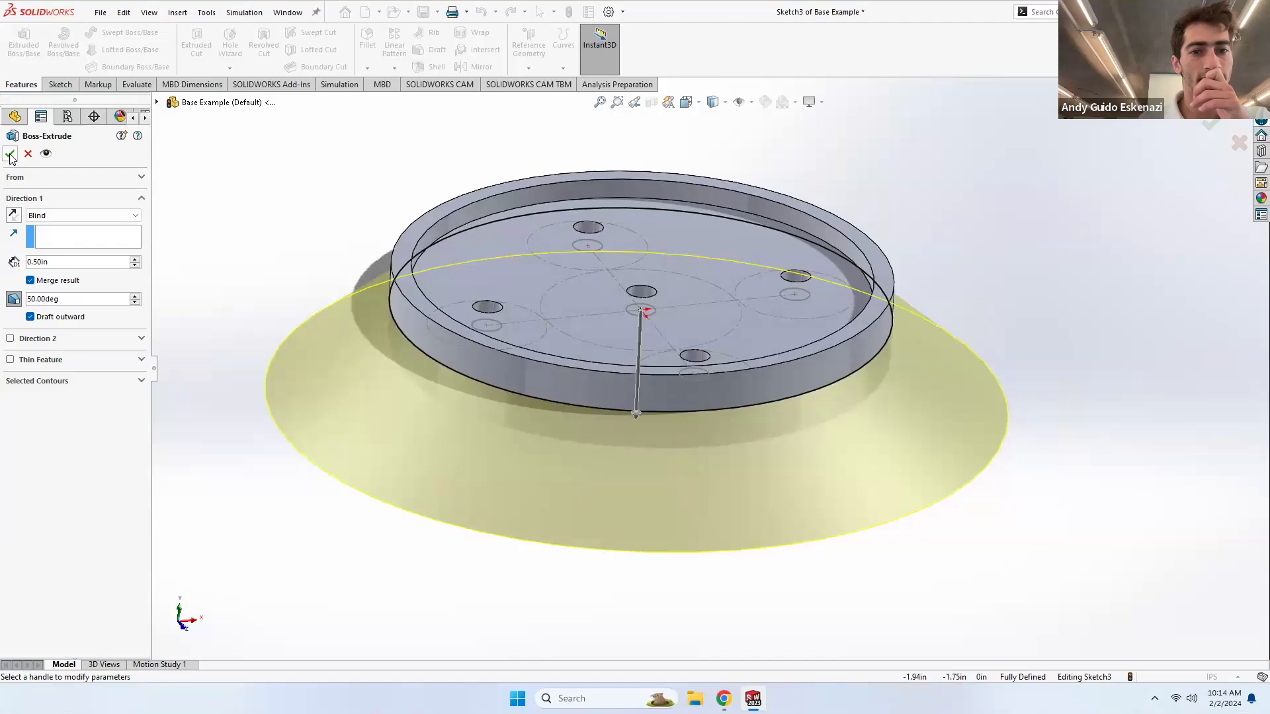
{"action": "left_click", "coordinate": [10, 156]}
- Hide the layout sketch on the disc
{"action": "mouse_move", "coordinate": [480, 250]}
{"action": "middle_mouse_down"}
{"action": "mouse_move", "coordinate": [474, 301]}
{"action": "mouse_move", "coordinate": [628, 263]}
{"action": "middle_mouse_up"}
{"action": "right_click", "coordinate": [610, 257]}
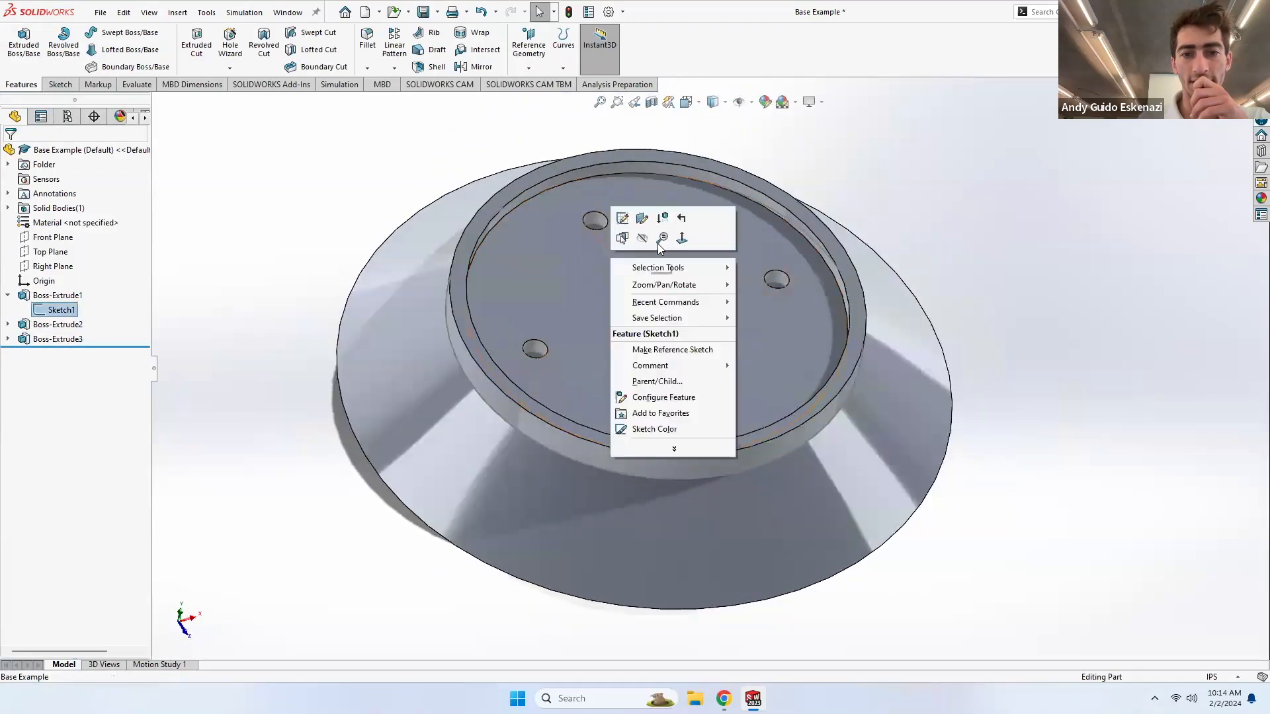
{"action": "left_click", "coordinate": [642, 239]}
- Start a sketch on the flared base's bottom face and convert its circular outline into it
{"action": "scroll", "coordinate": [691, 341], "scroll_direction": "up", "scroll_amount": 3}
{"action": "mouse_move", "coordinate": [692, 352]}
{"action": "middle_mouse_down"}
{"action": "mouse_move", "coordinate": [679, 234]}
{"action": "mouse_move", "coordinate": [695, 297]}
{"action": "middle_mouse_up"}
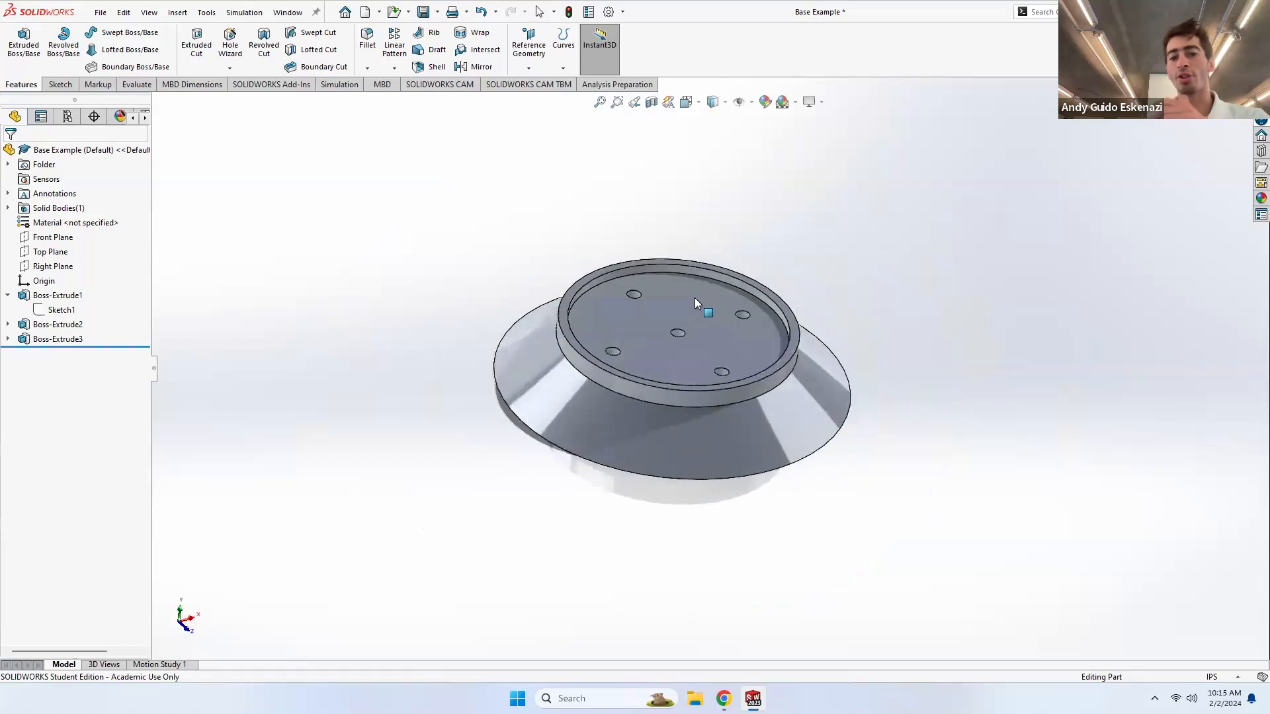
{"action": "middle_click_drag", "start_coordinate": [775, 297], "coordinate": [778, 178]}
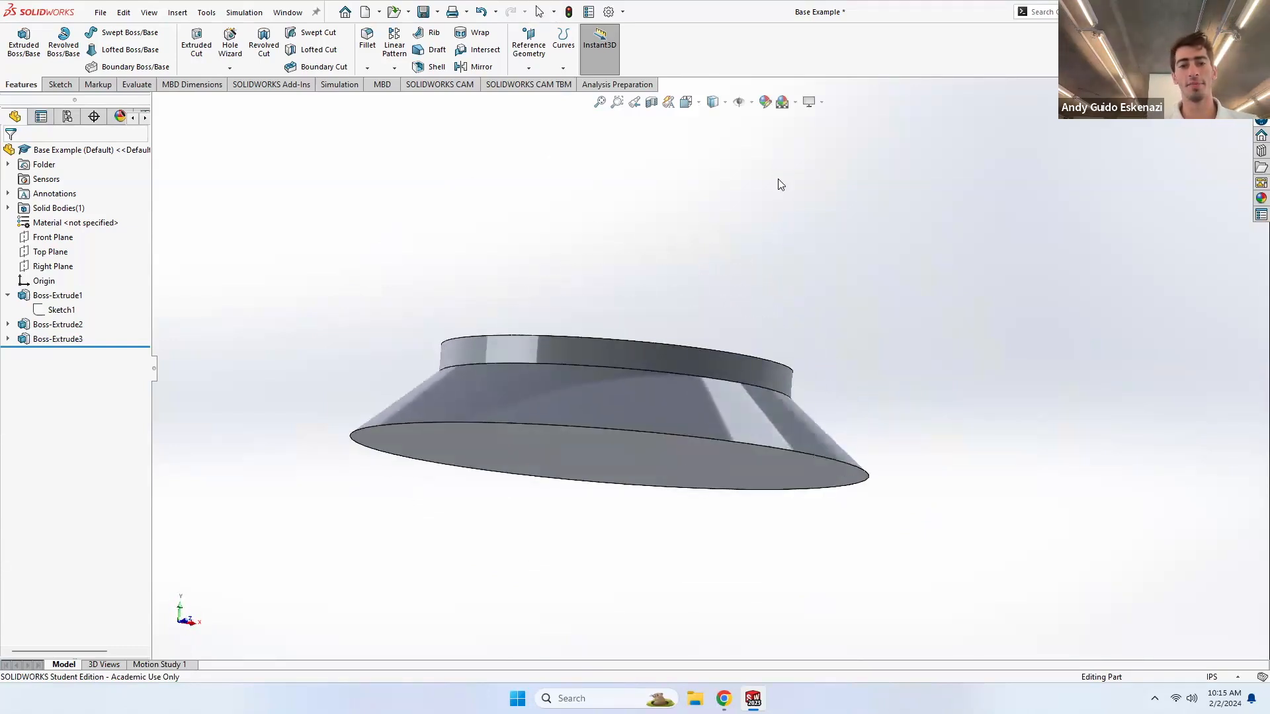
{"action": "left_click", "coordinate": [60, 84]}
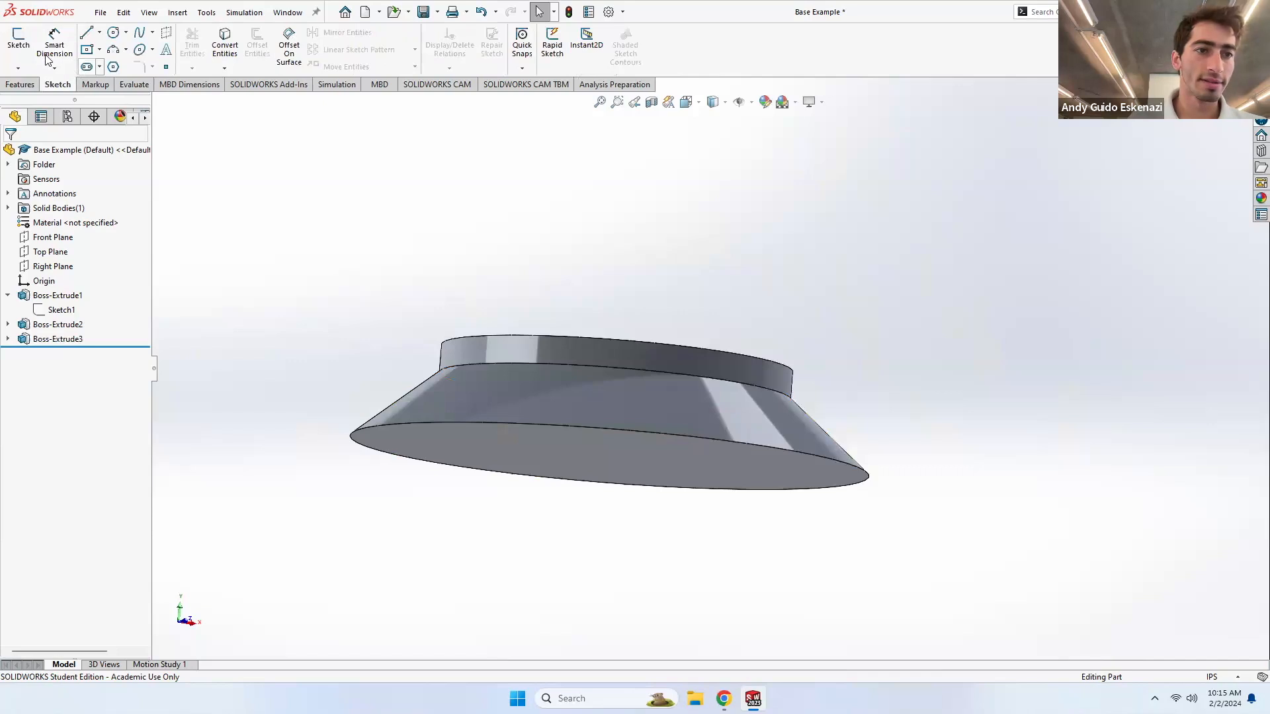
{"action": "left_click", "coordinate": [19, 39]}
{"action": "left_click", "coordinate": [520, 448]}
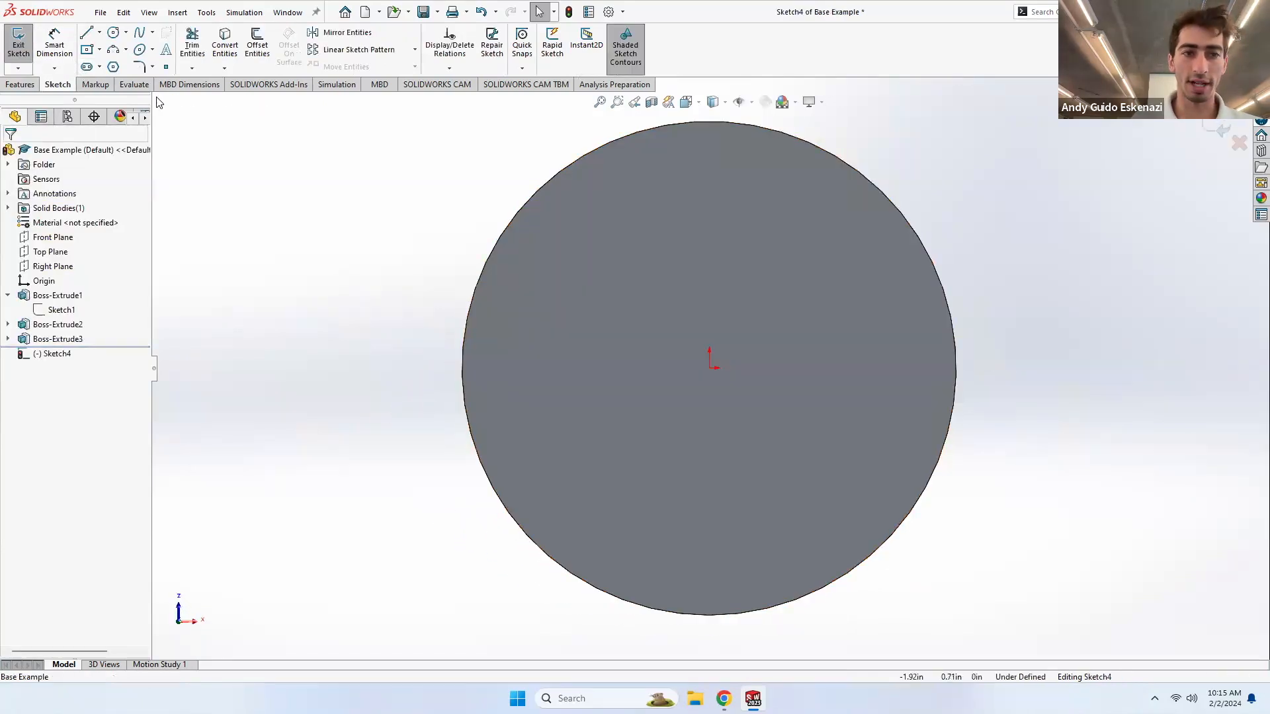
{"action": "left_click", "coordinate": [224, 49]}
{"action": "left_click", "coordinate": [607, 253]}
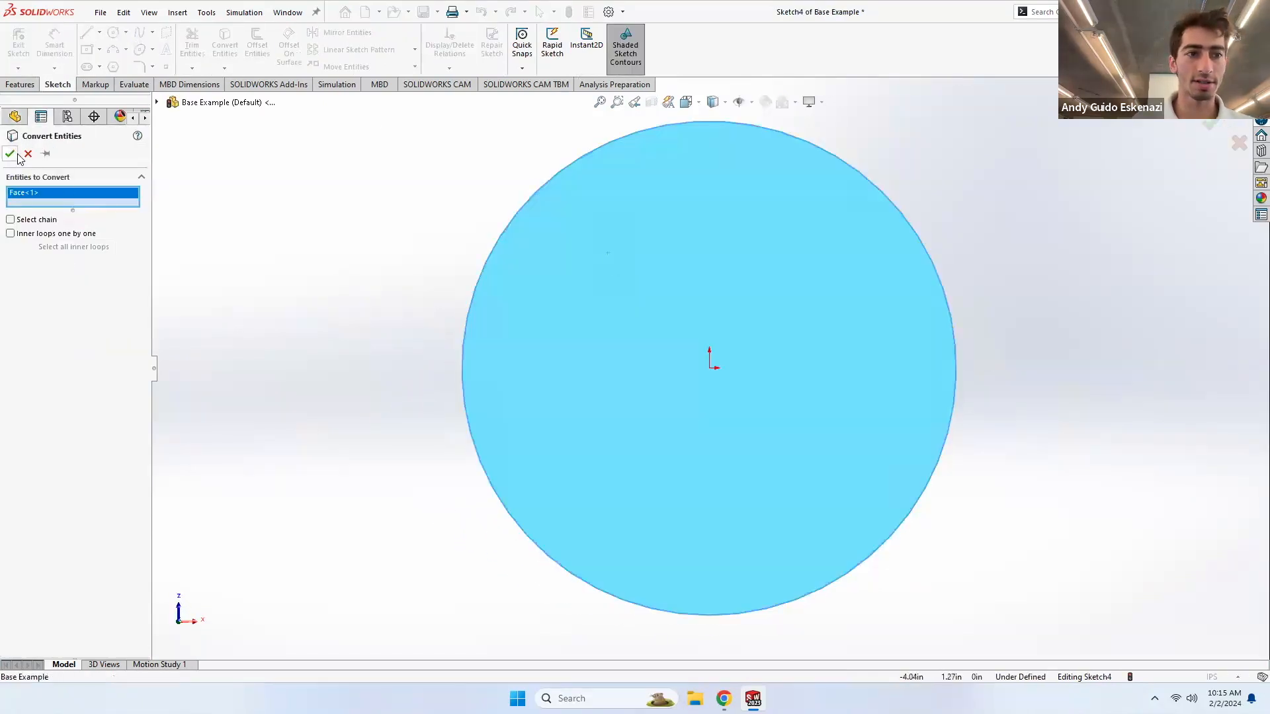
{"action": "left_click", "coordinate": [15, 154]}
- Extrude the converted bottom outline as a 0.10 in blind boss to form a flat foot
{"action": "left_click", "coordinate": [20, 84]}
{"action": "left_click", "coordinate": [24, 45]}
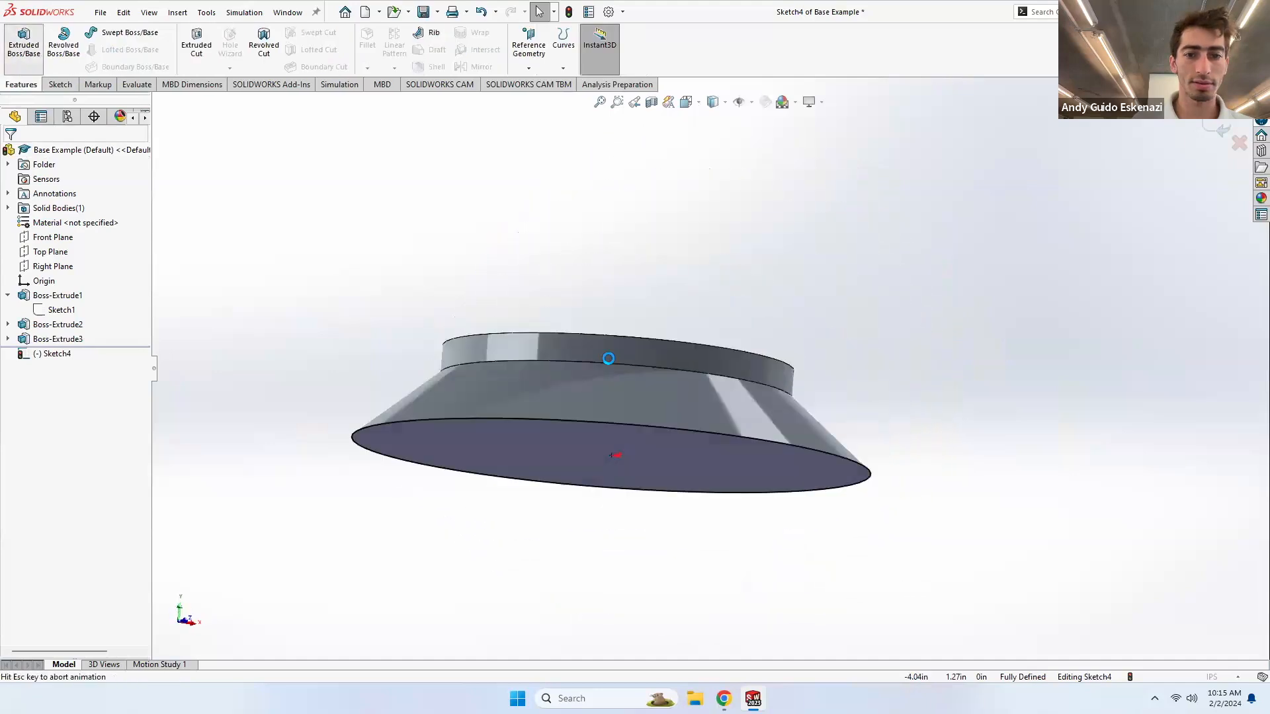
{"action": "type", "text": "0.1"}
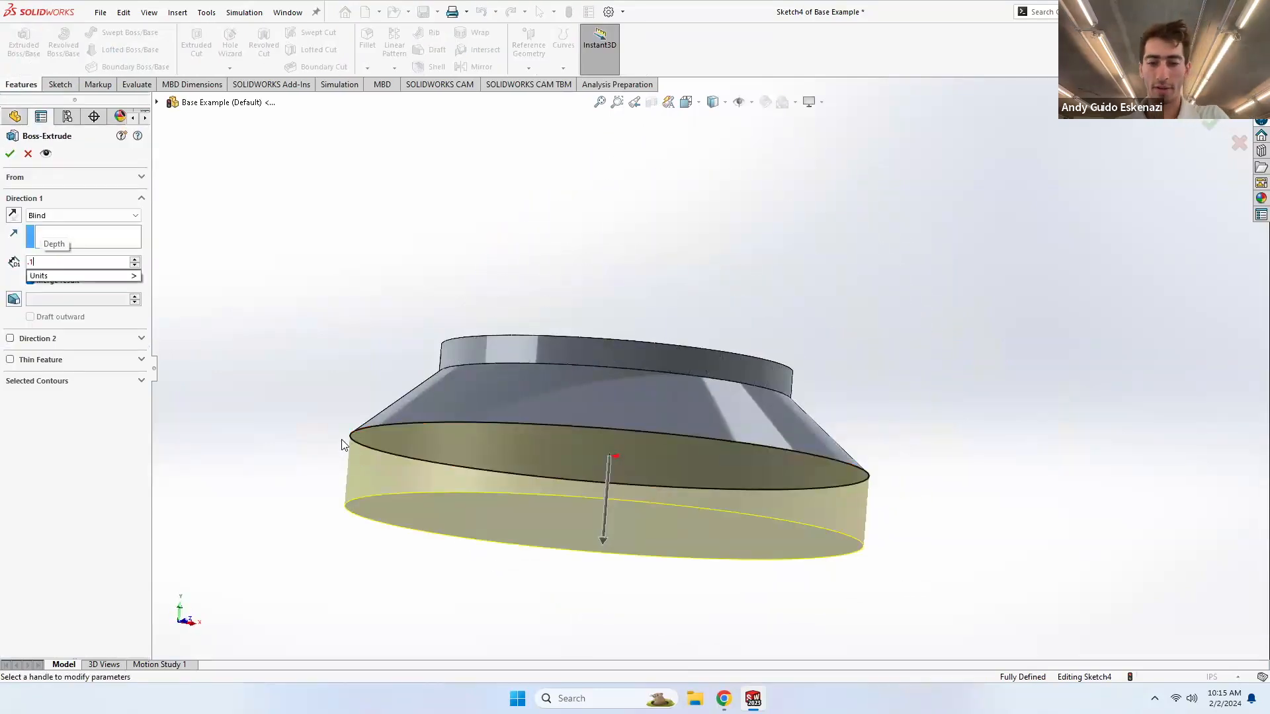
{"action": "key", "text": "Return"}
{"action": "left_click", "coordinate": [8, 154]}
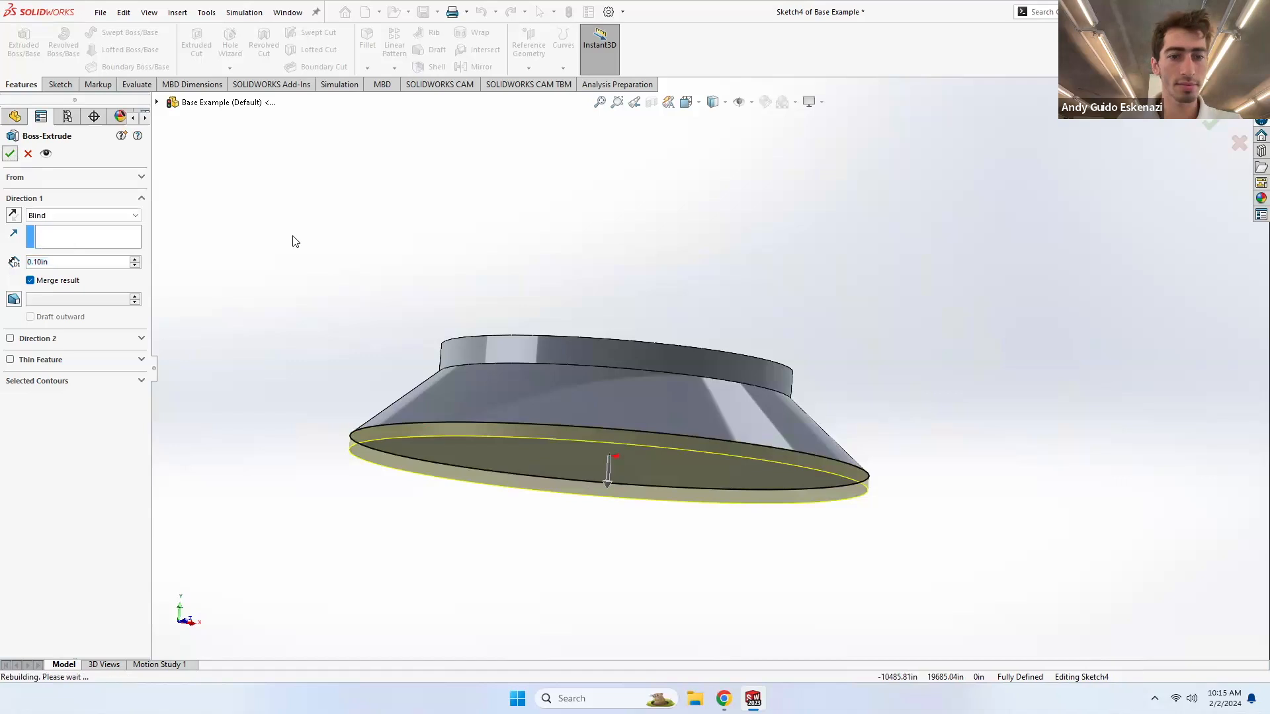
- Save the Base Example part
{"action": "middle_click_drag", "start_coordinate": [434, 245], "coordinate": [473, 379]}
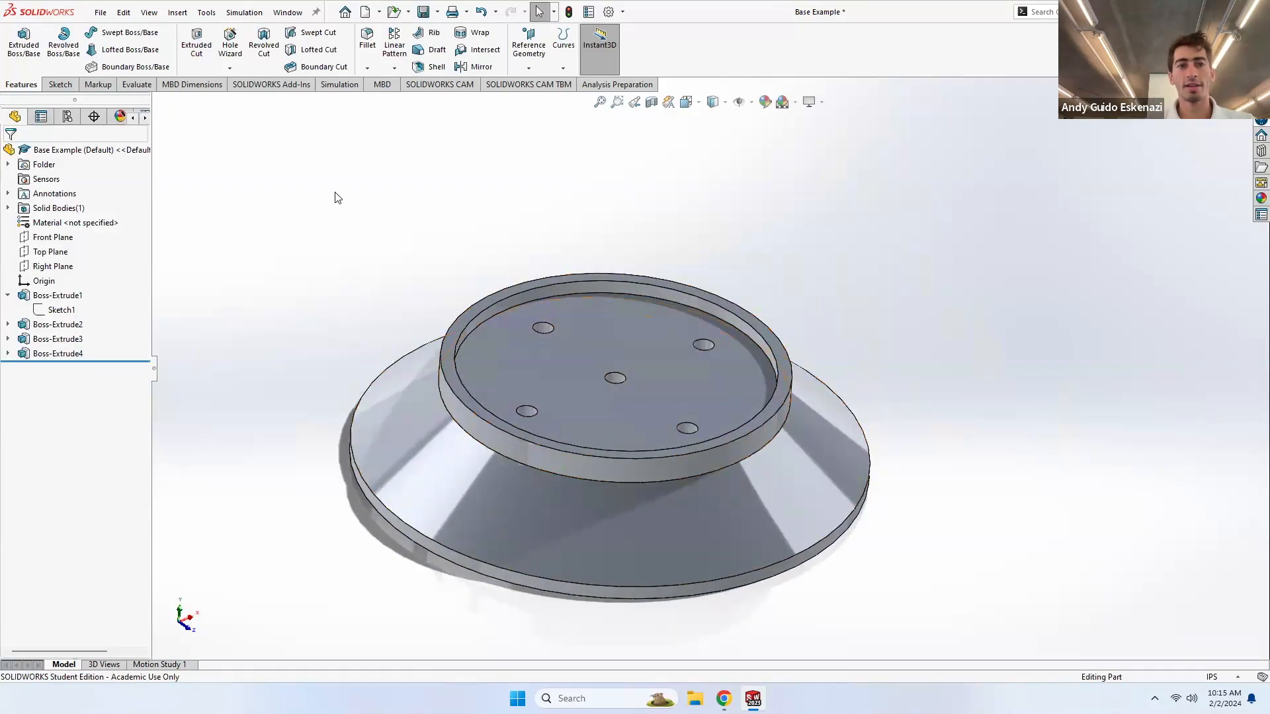
{"action": "left_click", "coordinate": [101, 12]}
{"action": "left_click", "coordinate": [126, 161]}
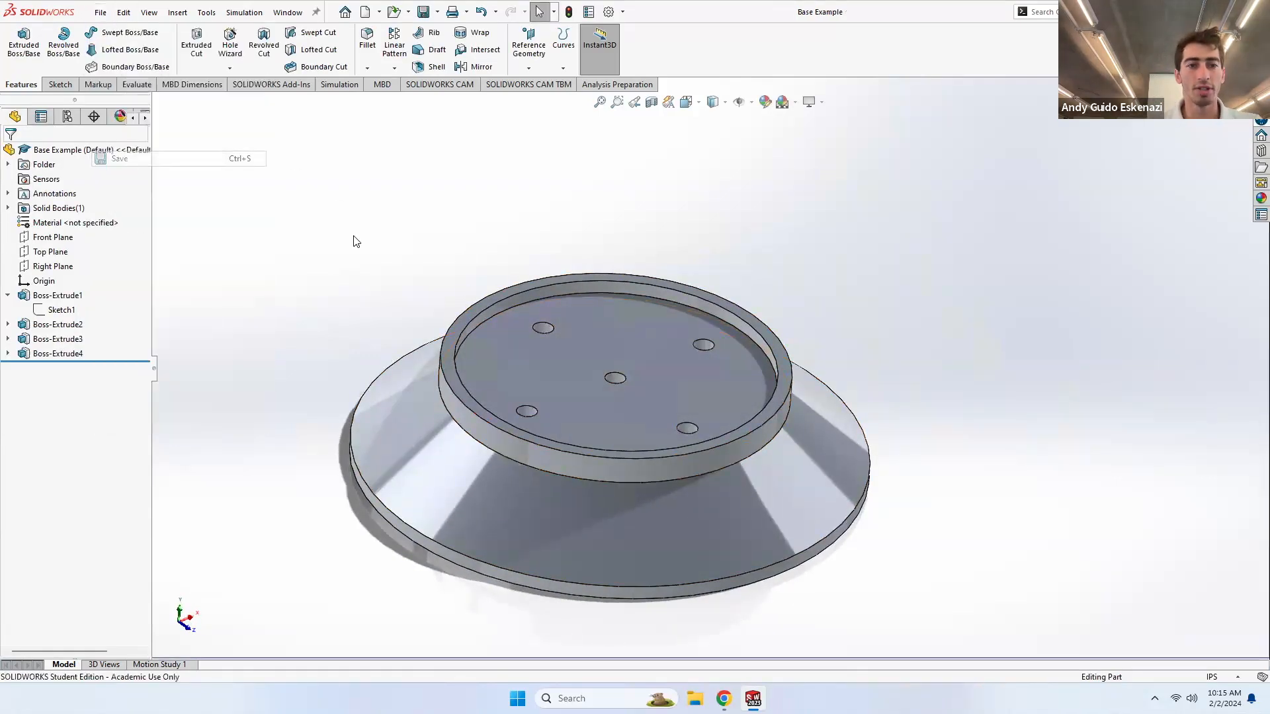
- Start a sketch on the Front Plane, convert the flared body's slanted silhouette edge into it, and make that edge construction geometry
{"action": "middle_click_drag", "start_coordinate": [520, 375], "coordinate": [523, 370]}
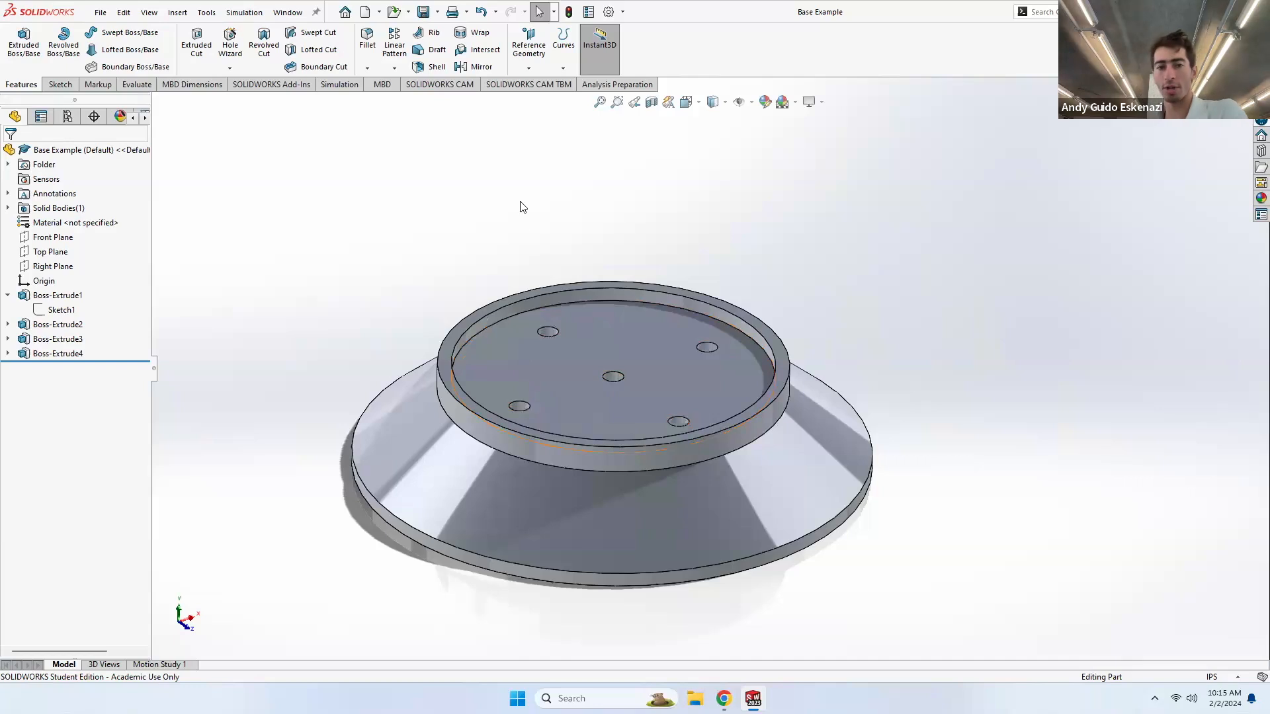
{"action": "middle_click_drag", "start_coordinate": [466, 371], "coordinate": [476, 370]}
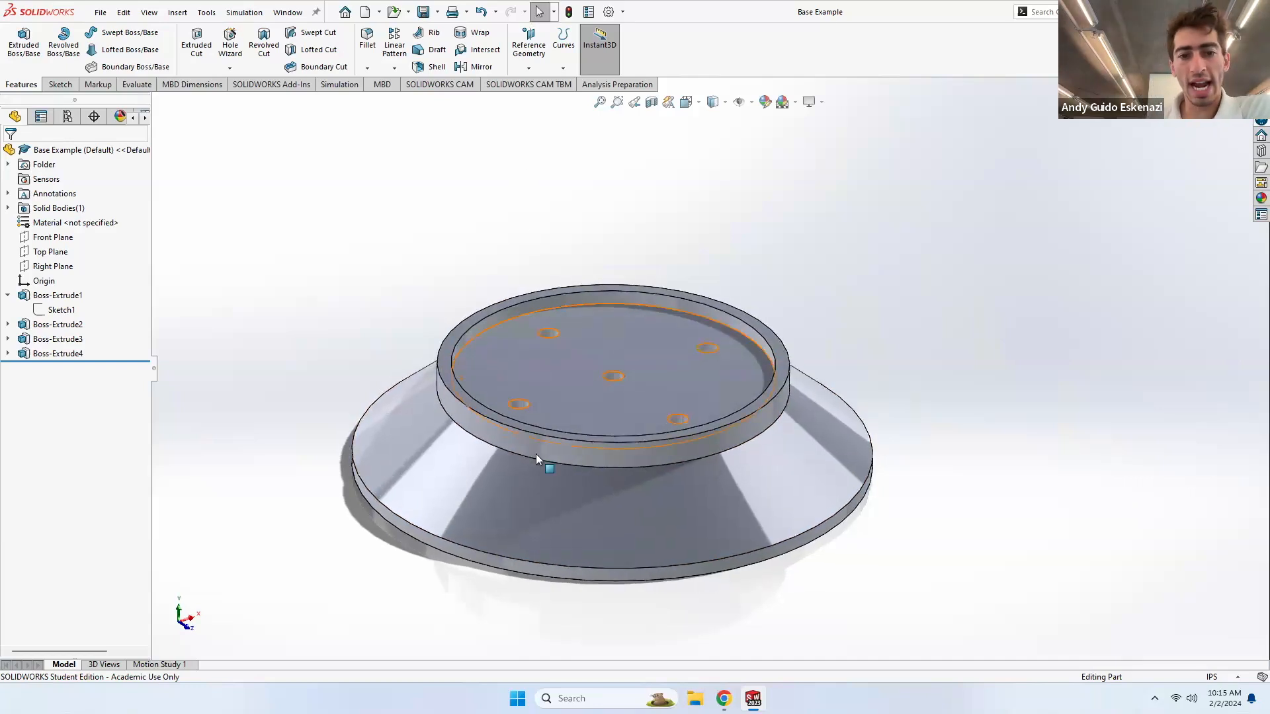
{"action": "left_click", "coordinate": [41, 240]}
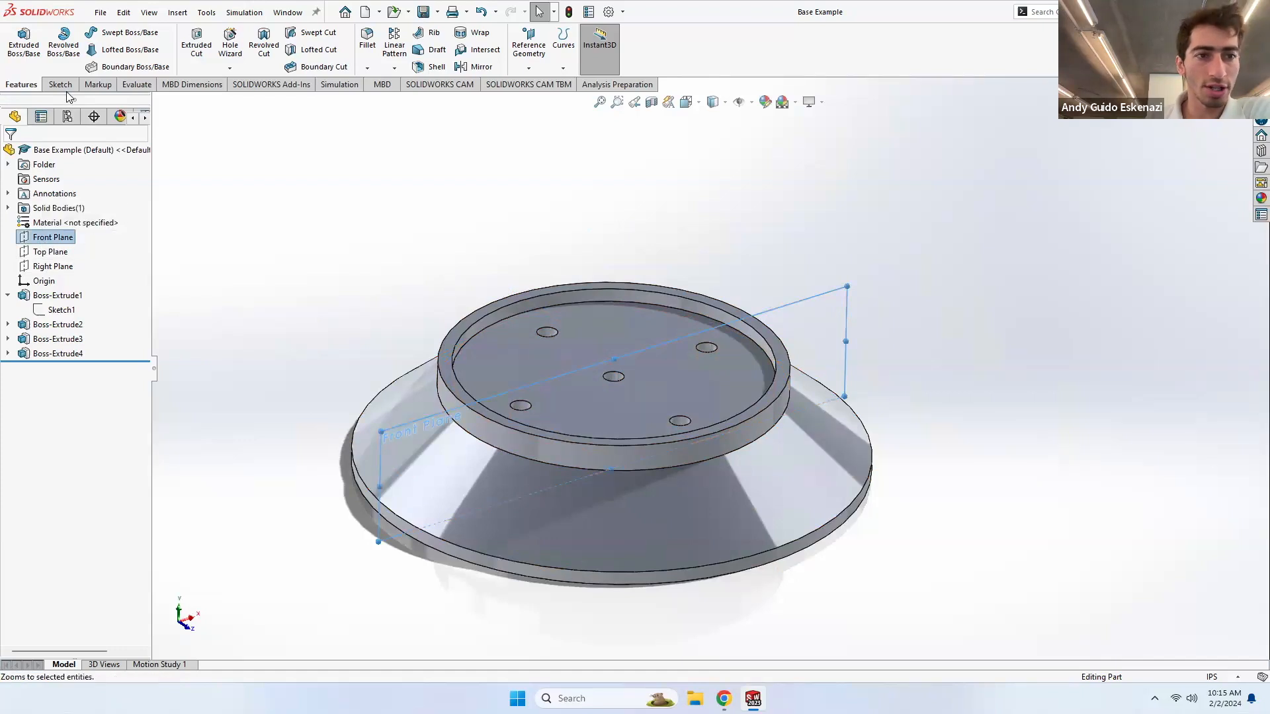
{"action": "left_click", "coordinate": [26, 58]}
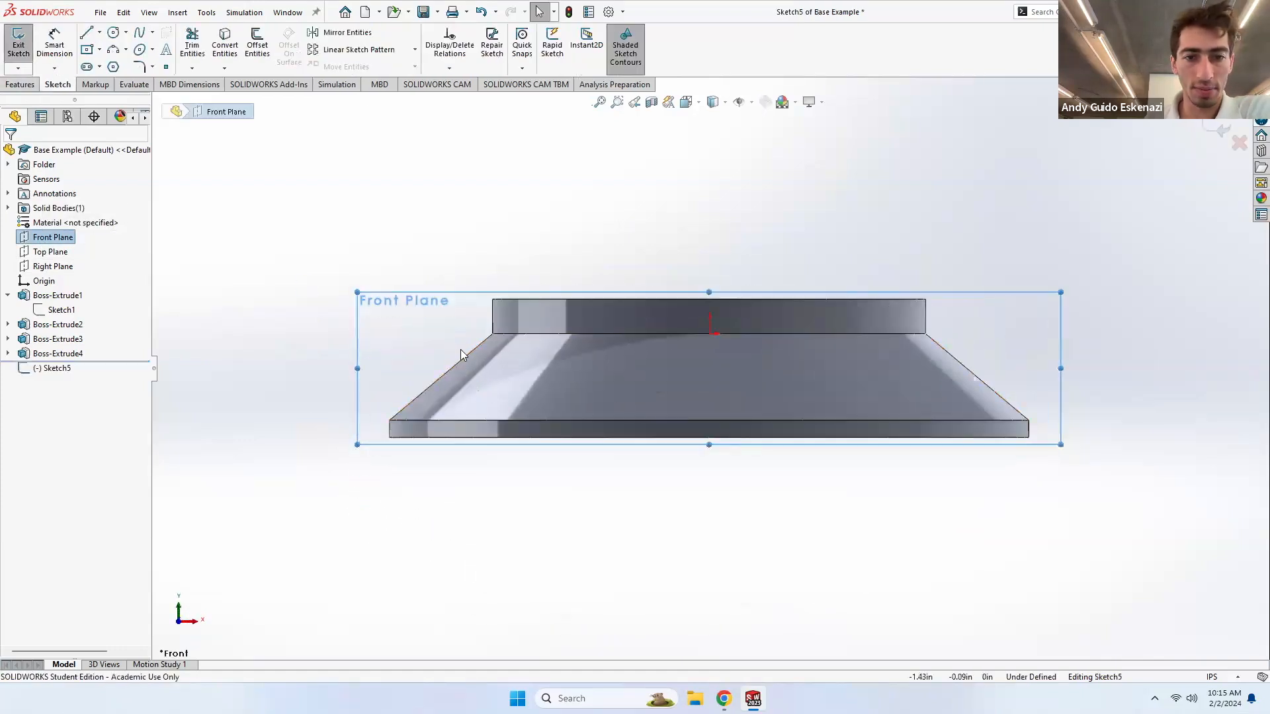
{"action": "left_click", "coordinate": [225, 45]}
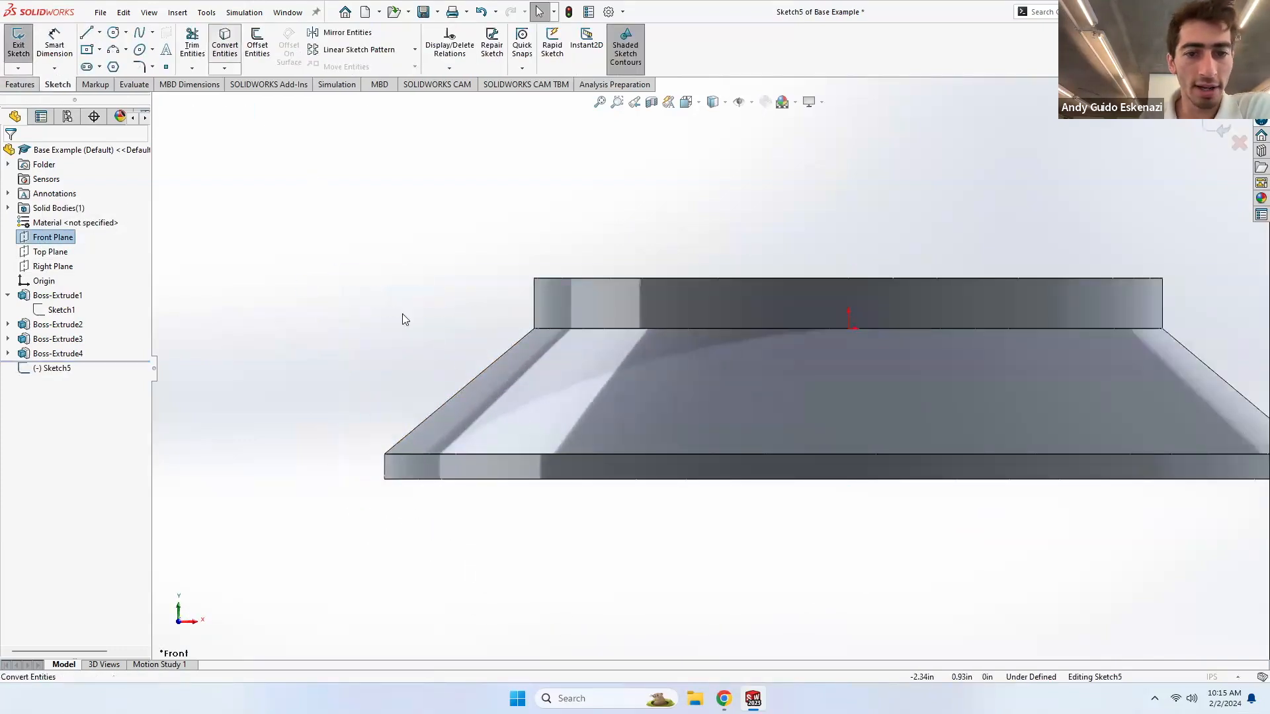
{"action": "left_click", "coordinate": [470, 382]}
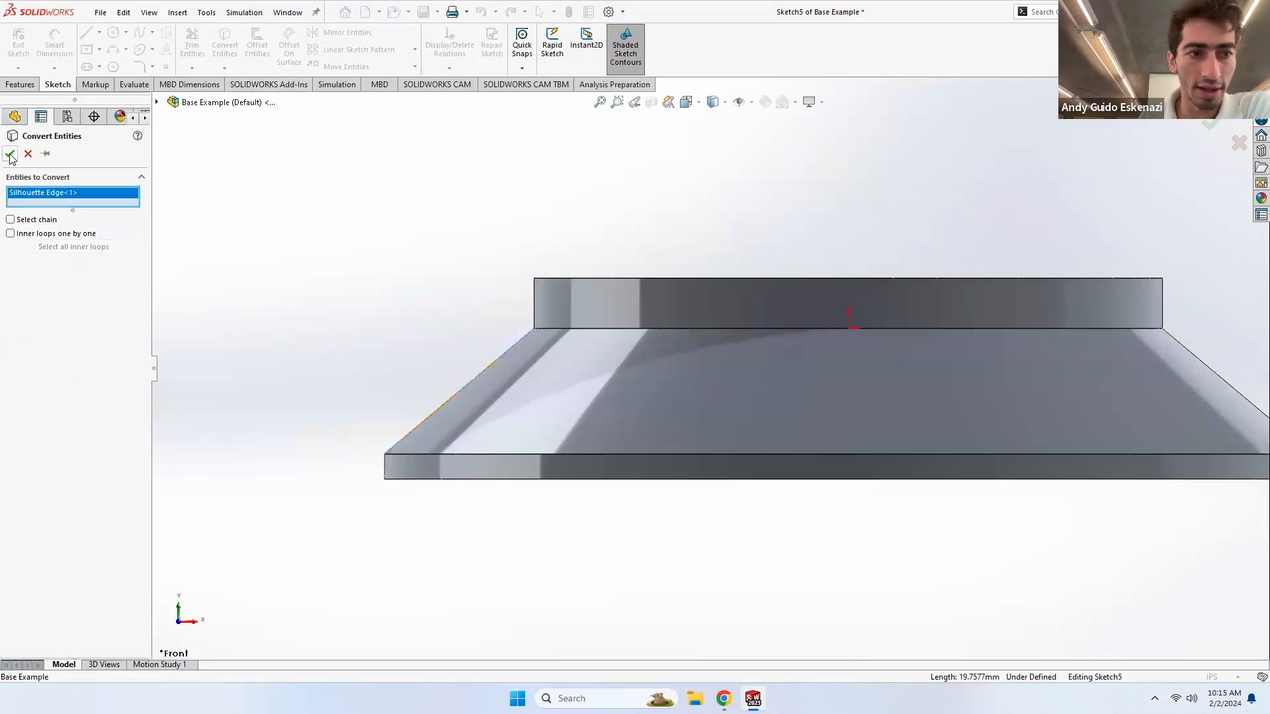
{"action": "left_click", "coordinate": [10, 154]}
{"action": "right_click", "coordinate": [479, 378]}
{"action": "left_click", "coordinate": [521, 358]}
- Draw a centerline about 0.16 in long from the slanted edge's midpoint, perpendicular to it and into the body, and dimension its length
{"action": "left_click", "coordinate": [99, 33]}
{"action": "left_click", "coordinate": [119, 63]}
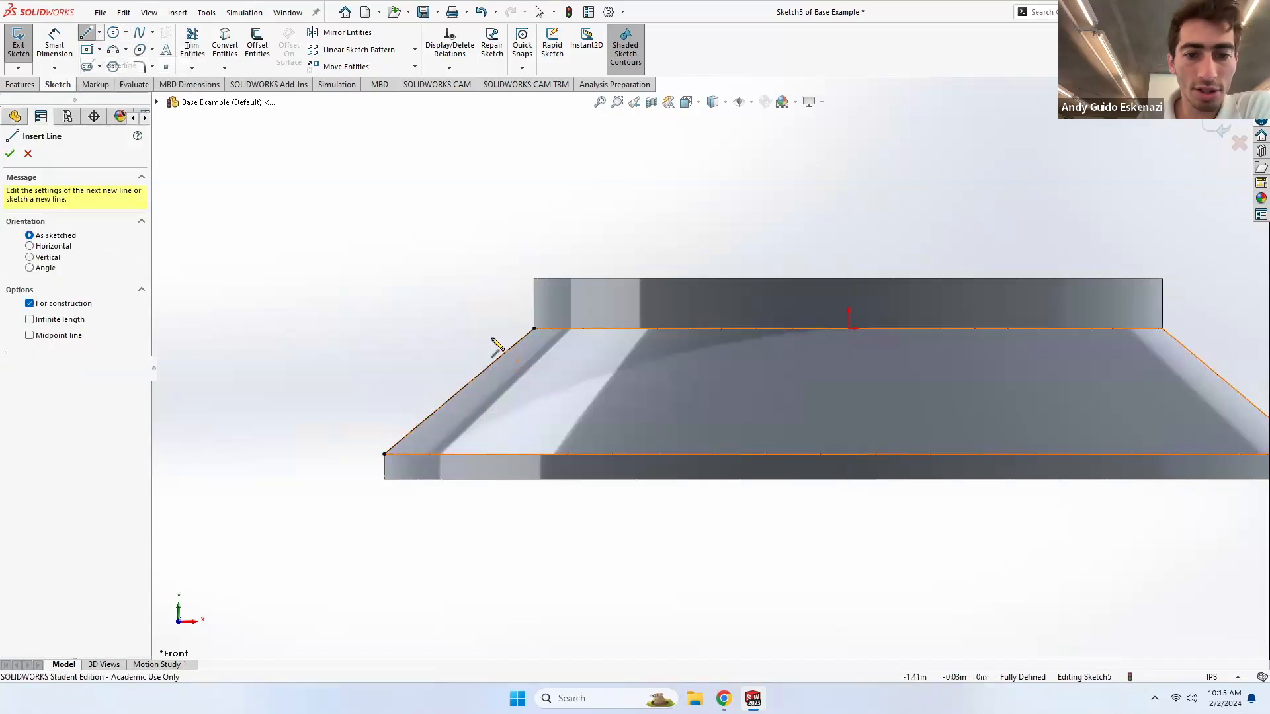
{"action": "left_click", "coordinate": [458, 392]}
{"action": "left_click", "coordinate": [485, 421]}
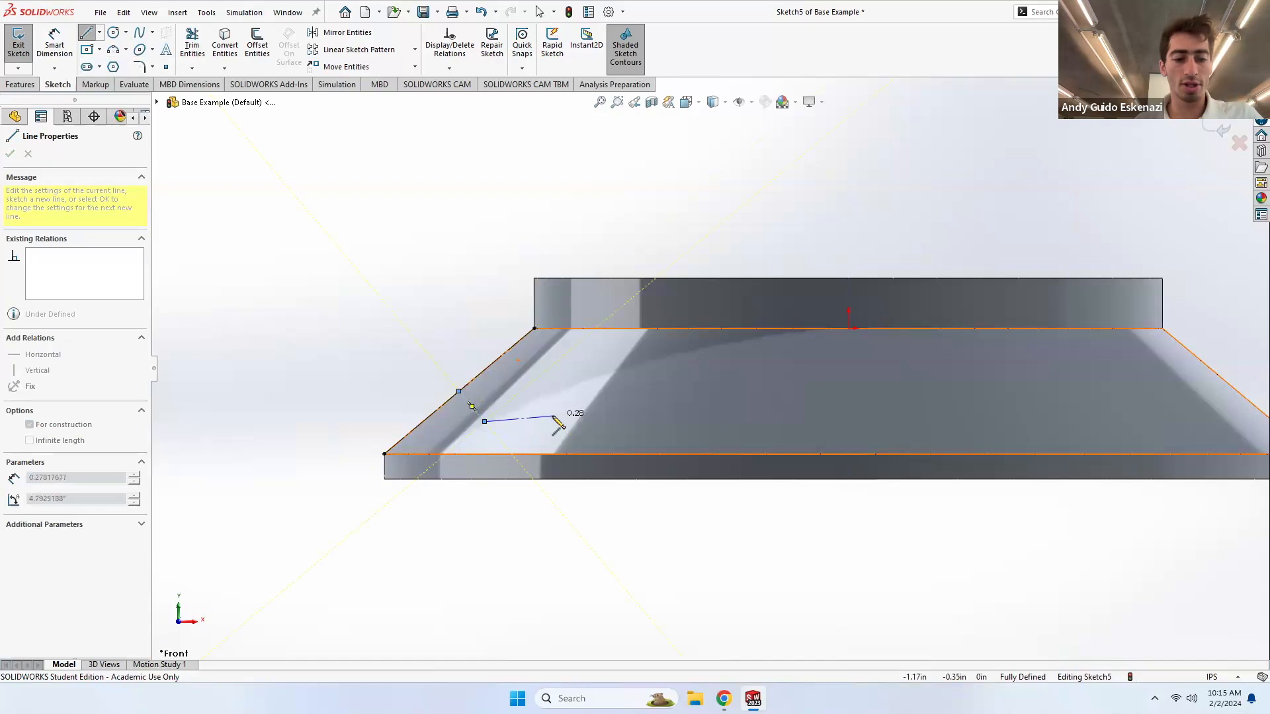
{"action": "key", "text": "Escape"}
{"action": "left_click", "coordinate": [56, 51]}
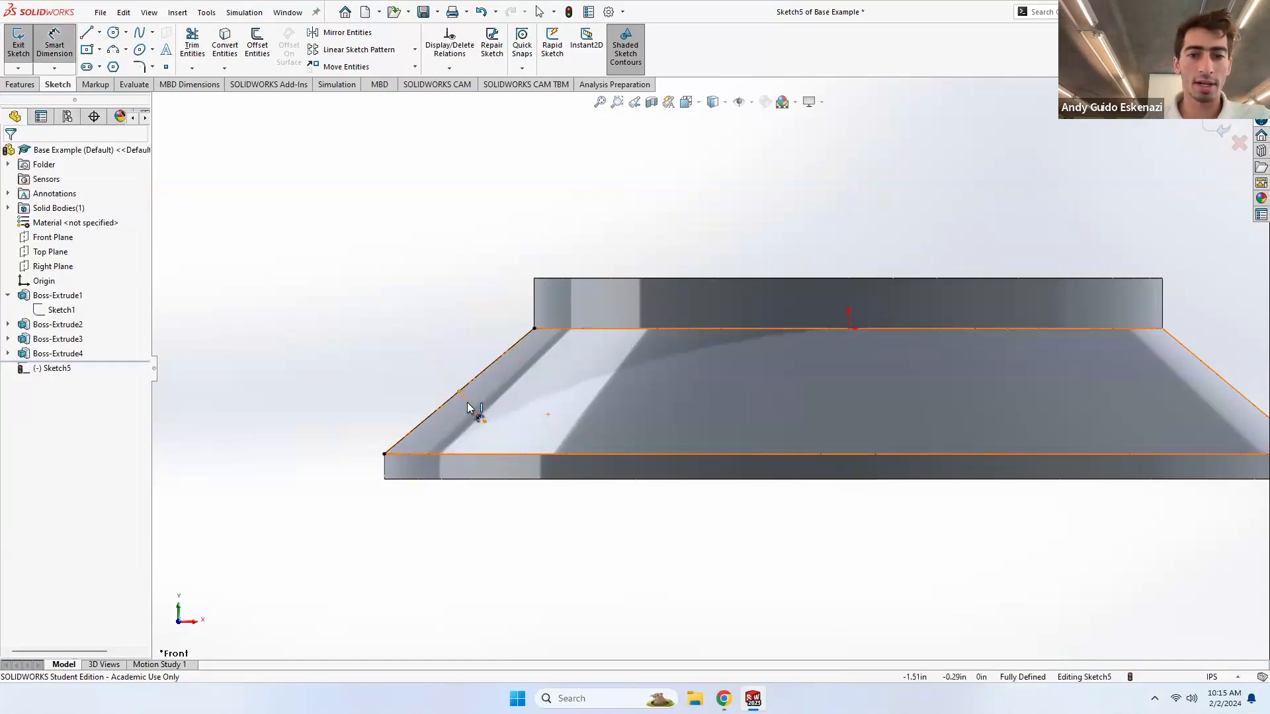
{"action": "left_click", "coordinate": [467, 407]}
{"action": "left_click", "coordinate": [430, 442]}
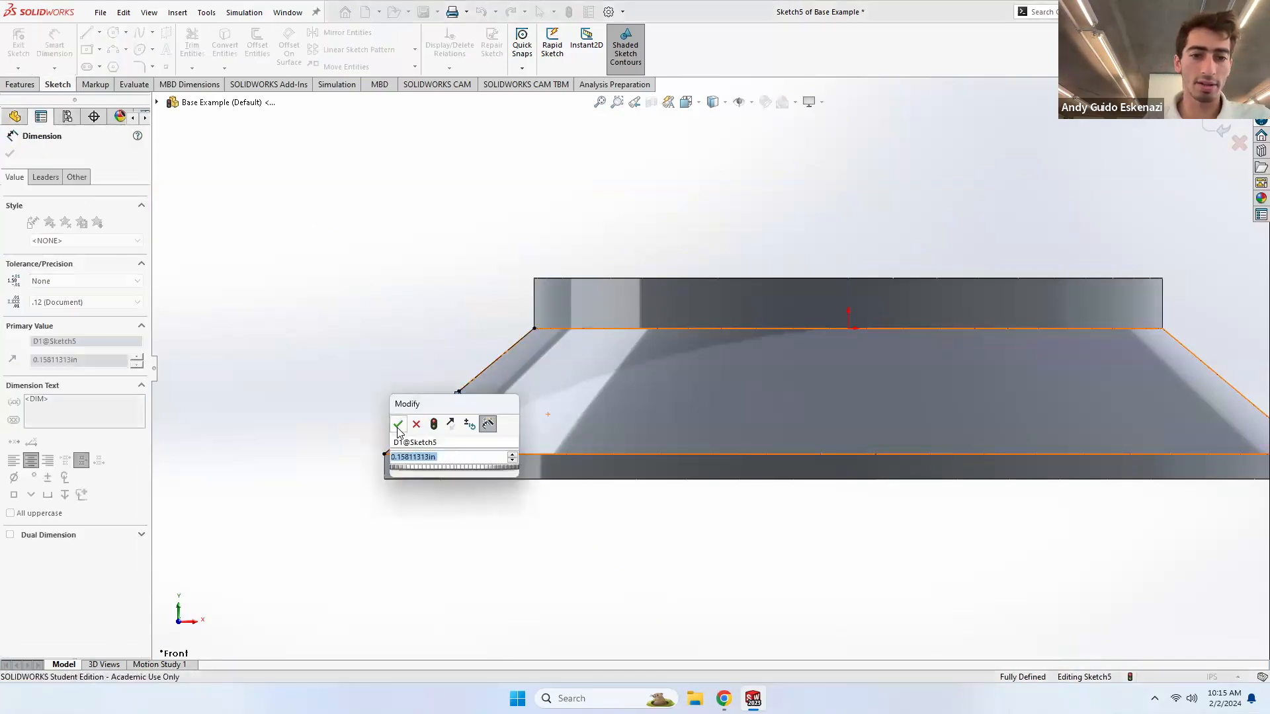
{"action": "left_click", "coordinate": [397, 428]}
- Exit the sketch and create a reference plane through the slanted edge's midpoint, perpendicular to the short centerline
{"action": "left_click", "coordinate": [18, 44]}
{"action": "middle_click_drag", "start_coordinate": [434, 287], "coordinate": [483, 368]}
{"action": "left_click", "coordinate": [20, 84]}
{"action": "left_click", "coordinate": [528, 67]}
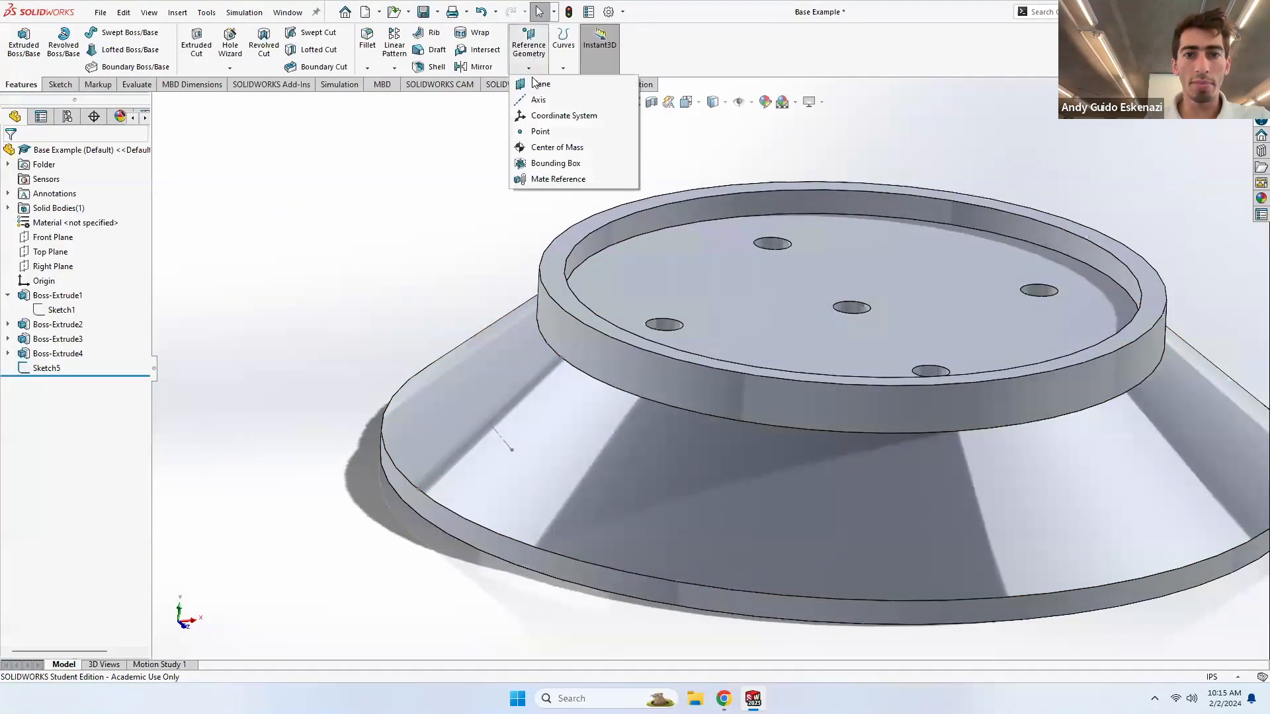
{"action": "left_click", "coordinate": [492, 426]}
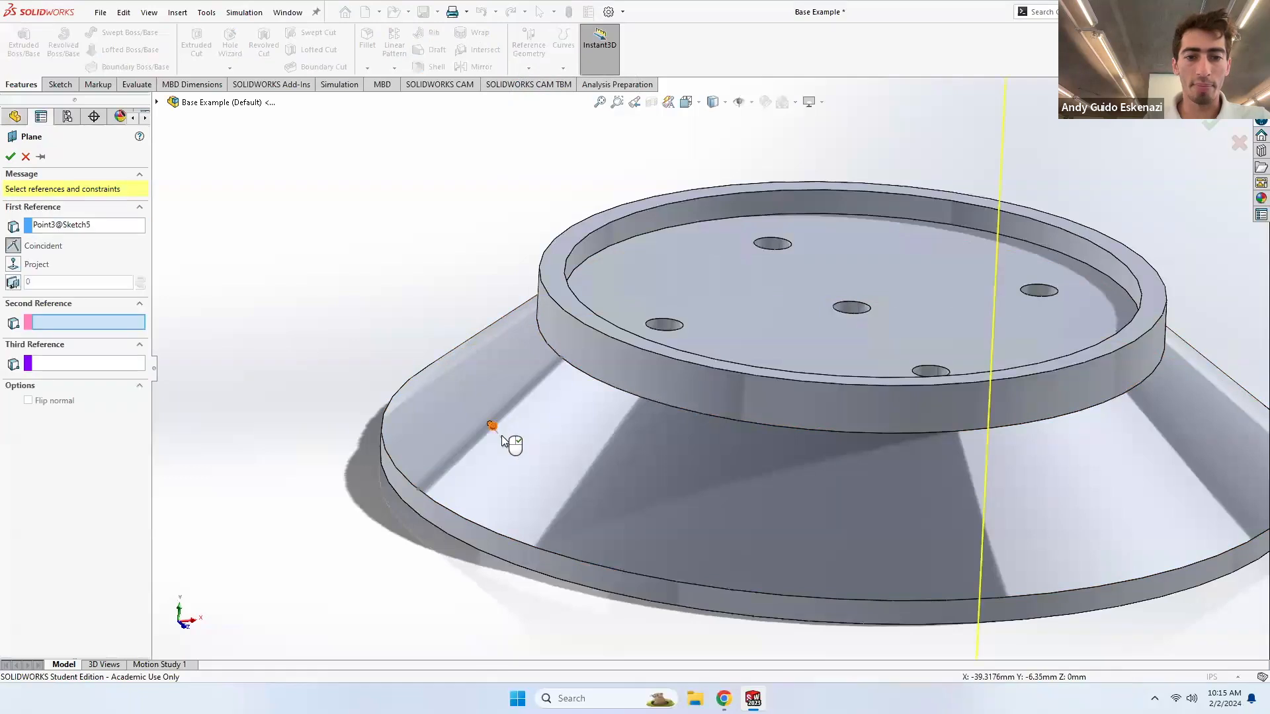
{"action": "left_click", "coordinate": [502, 442]}
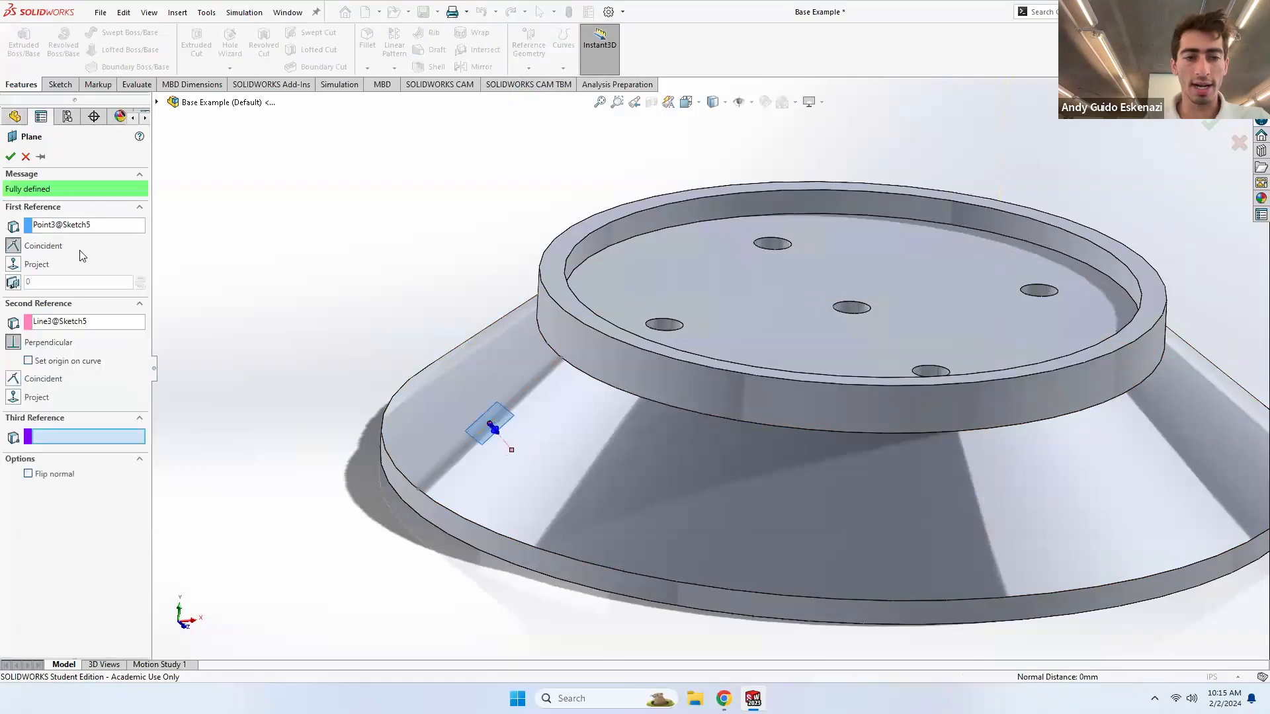
{"action": "left_click", "coordinate": [10, 156]}
- Start a sketch on the new plane and draw a closed four-line diamond with its upper and lower corners on the slanted construction line
{"action": "left_click", "coordinate": [58, 84]}
{"action": "left_click", "coordinate": [19, 40]}
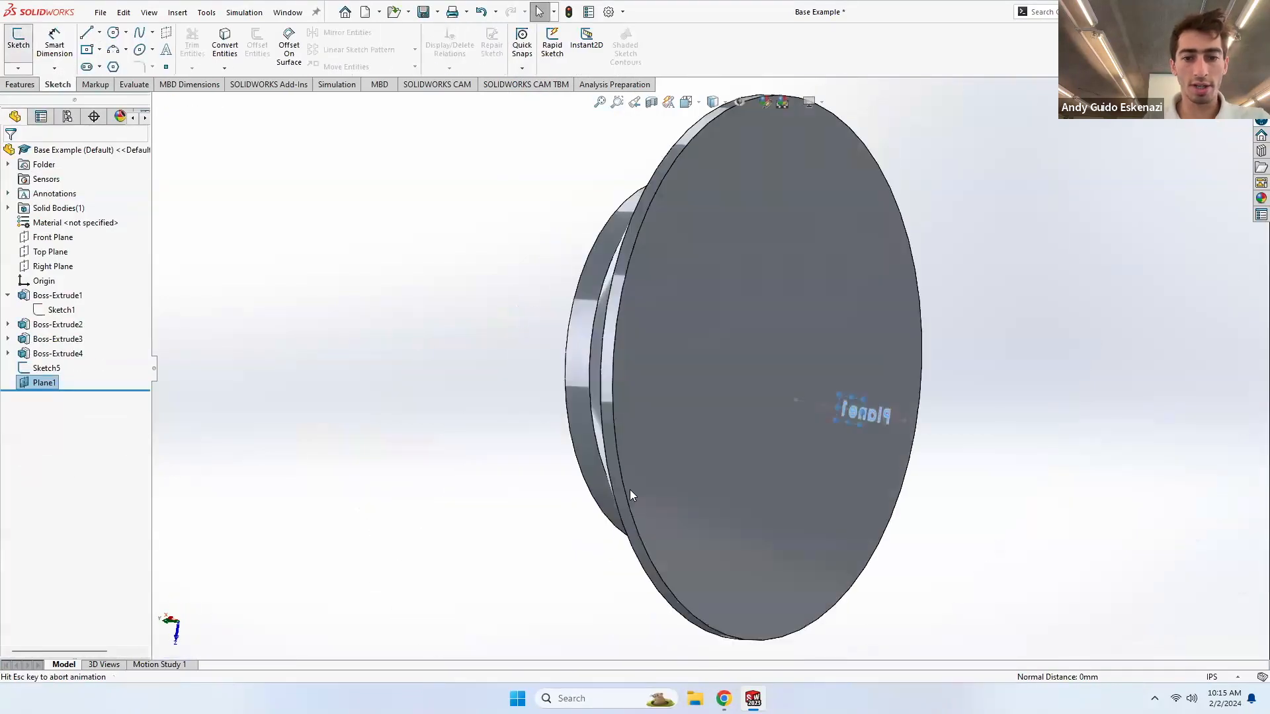
{"action": "middle_click_drag", "start_coordinate": [764, 360], "coordinate": [872, 400]}
{"action": "scroll", "coordinate": [666, 453], "scroll_direction": "up", "scroll_amount": 3}
{"action": "middle_click_drag", "start_coordinate": [659, 442], "coordinate": [728, 398]}
{"action": "scroll", "coordinate": [677, 391], "scroll_direction": "down", "scroll_amount": 8}
{"action": "middle_click_drag", "start_coordinate": [663, 359], "coordinate": [672, 373]}
{"action": "left_click", "coordinate": [87, 34]}
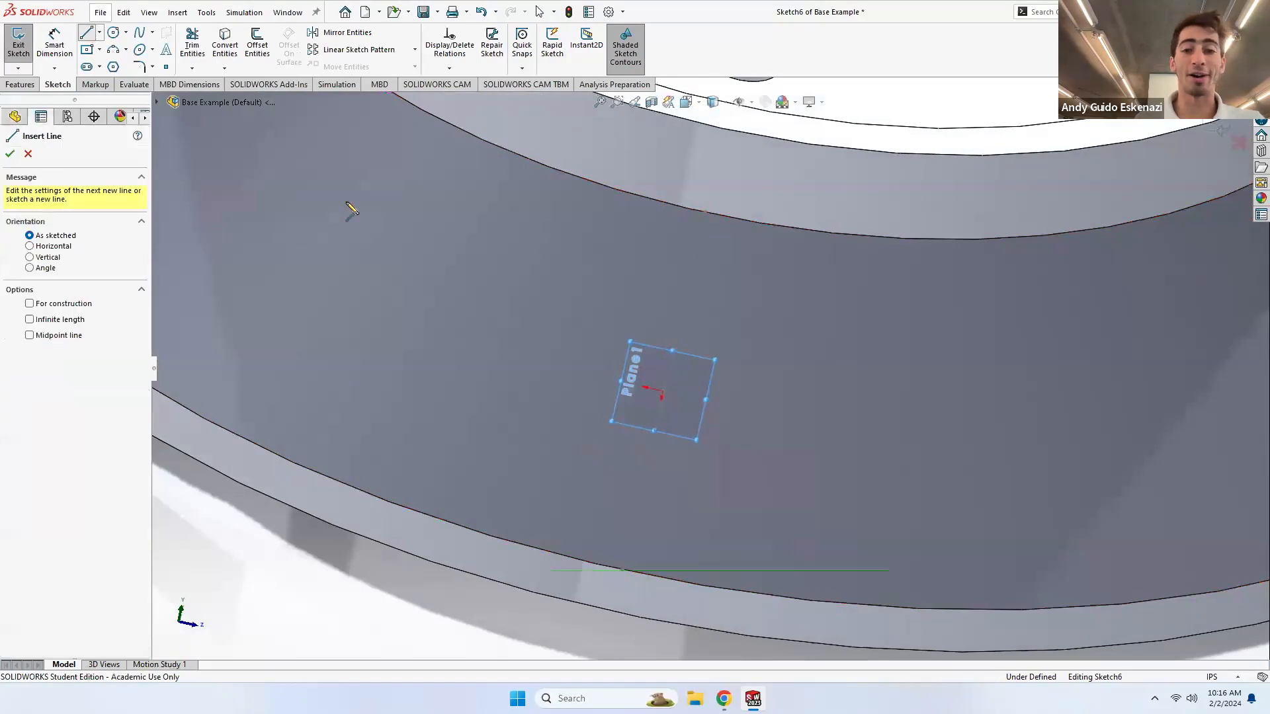
{"action": "left_click", "coordinate": [694, 256]}
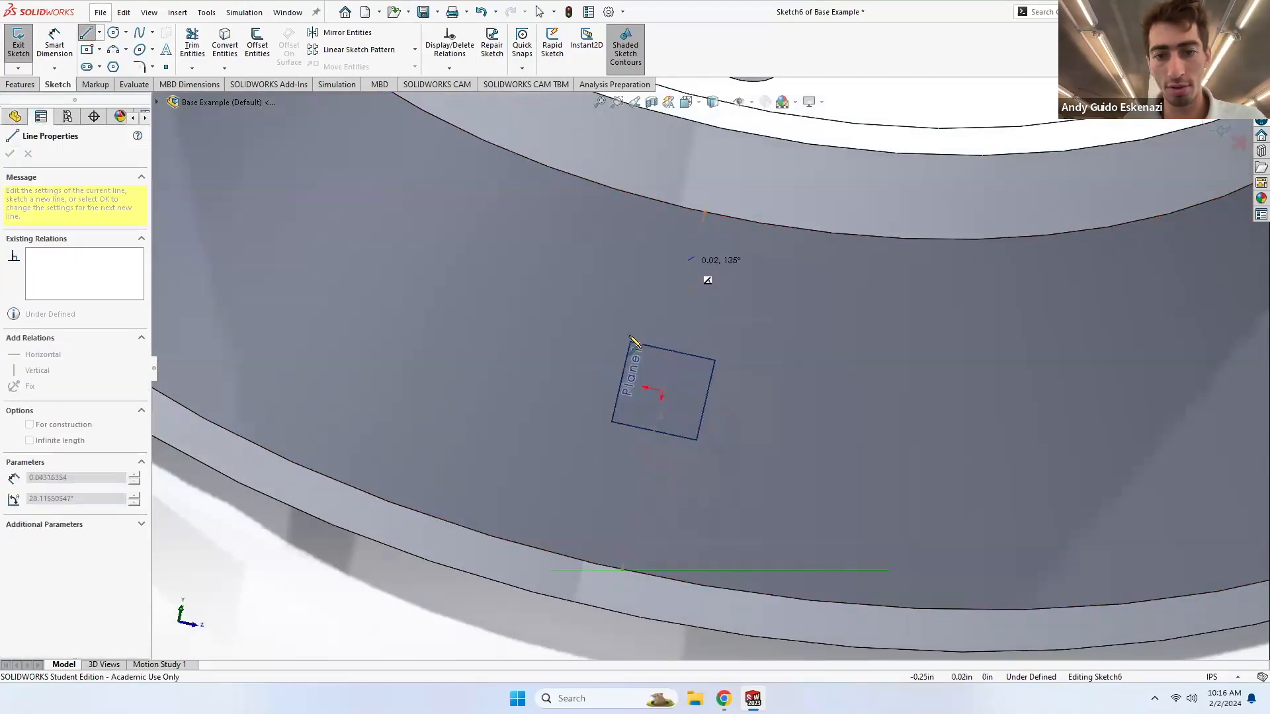
{"action": "left_click", "coordinate": [574, 375]}
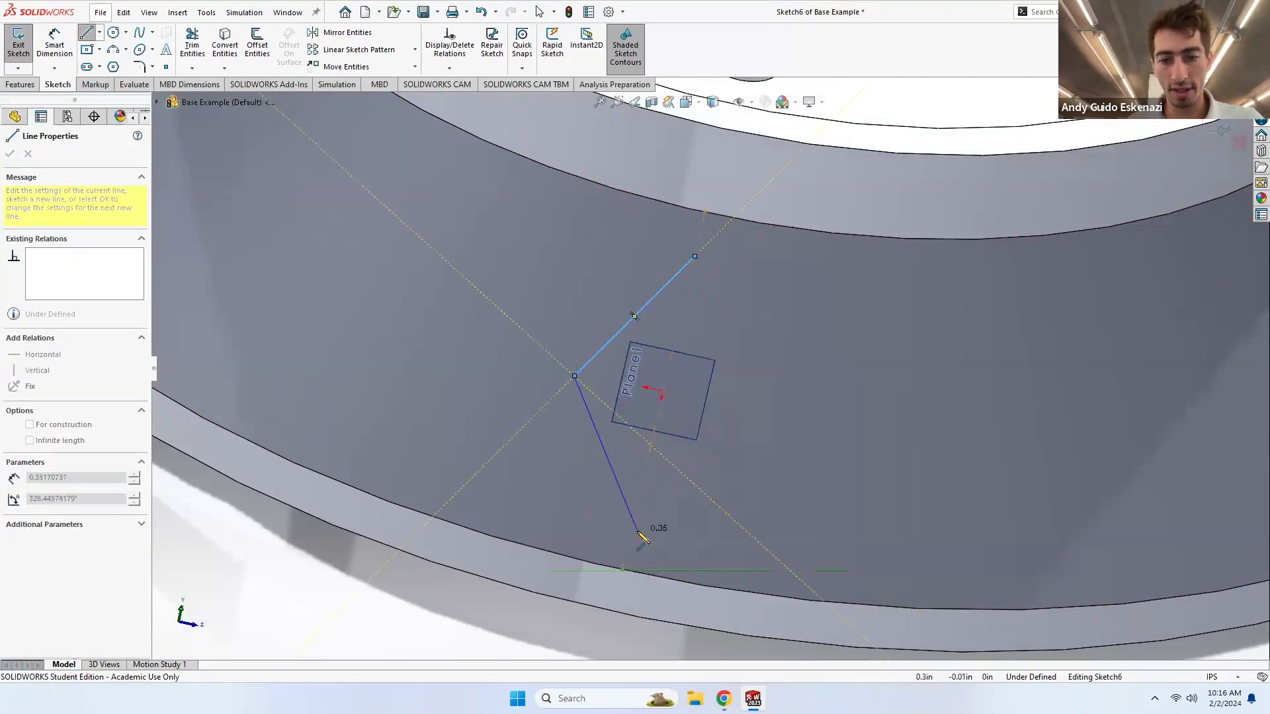
{"action": "left_click", "coordinate": [631, 530]}
{"action": "left_click", "coordinate": [742, 420]}
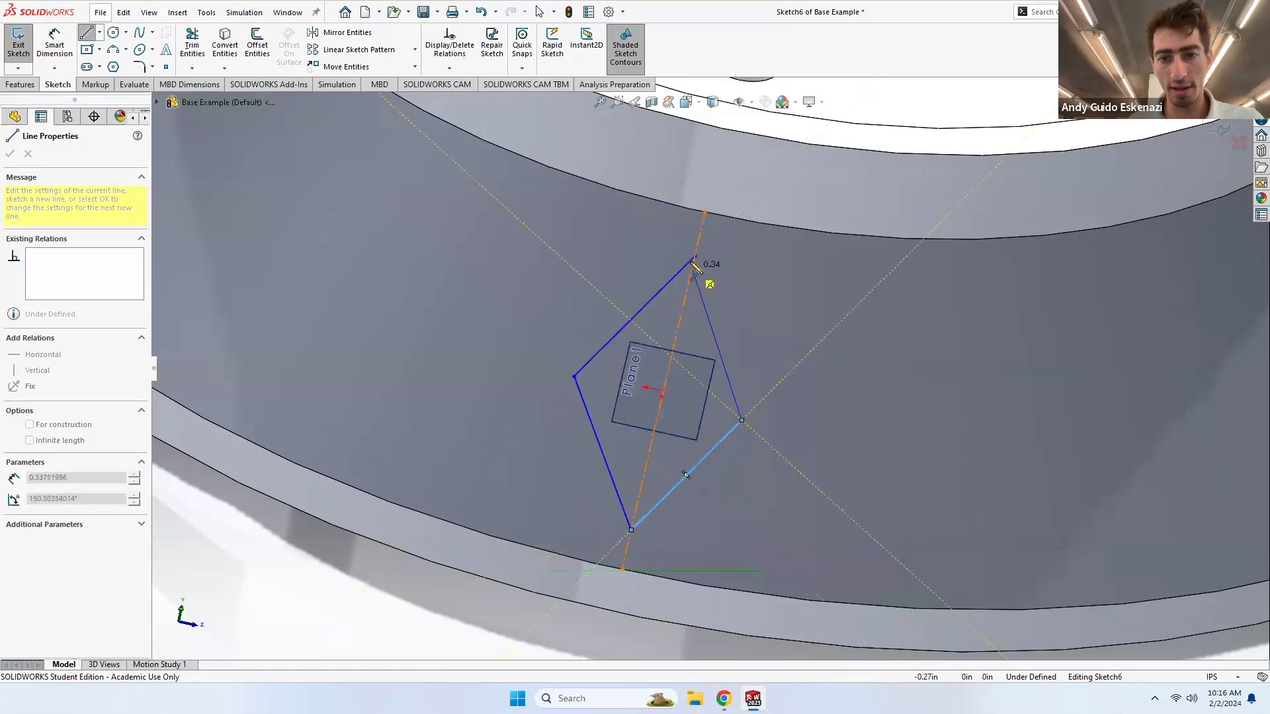
{"action": "left_click", "coordinate": [695, 256]}
{"action": "key", "text": "Escape"}
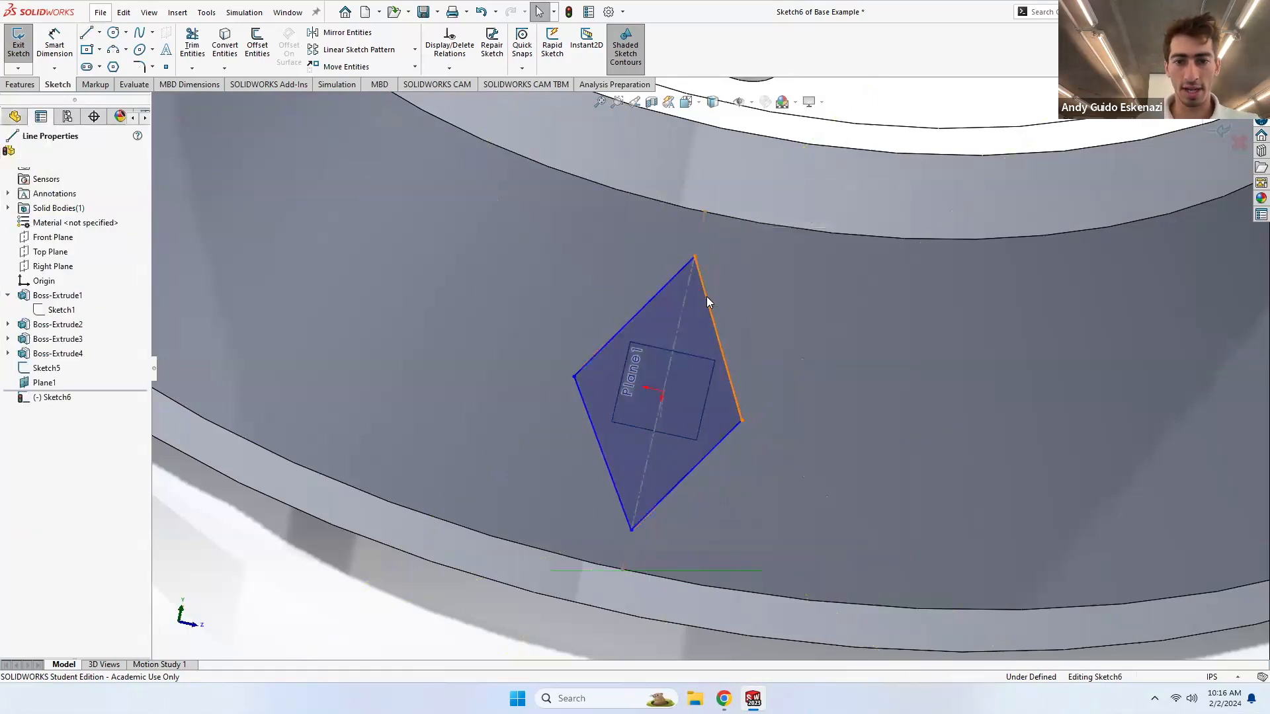
- Make the diamond's four sides equal in length
{"action": "left_click", "coordinate": [706, 297]}
{"action": "left_click", "coordinate": [633, 318], "text": "ctrl"}
{"action": "left_click", "coordinate": [591, 415], "text": "ctrl"}
{"action": "left_click", "coordinate": [697, 464], "text": "ctrl"}
{"action": "left_click", "coordinate": [17, 437]}
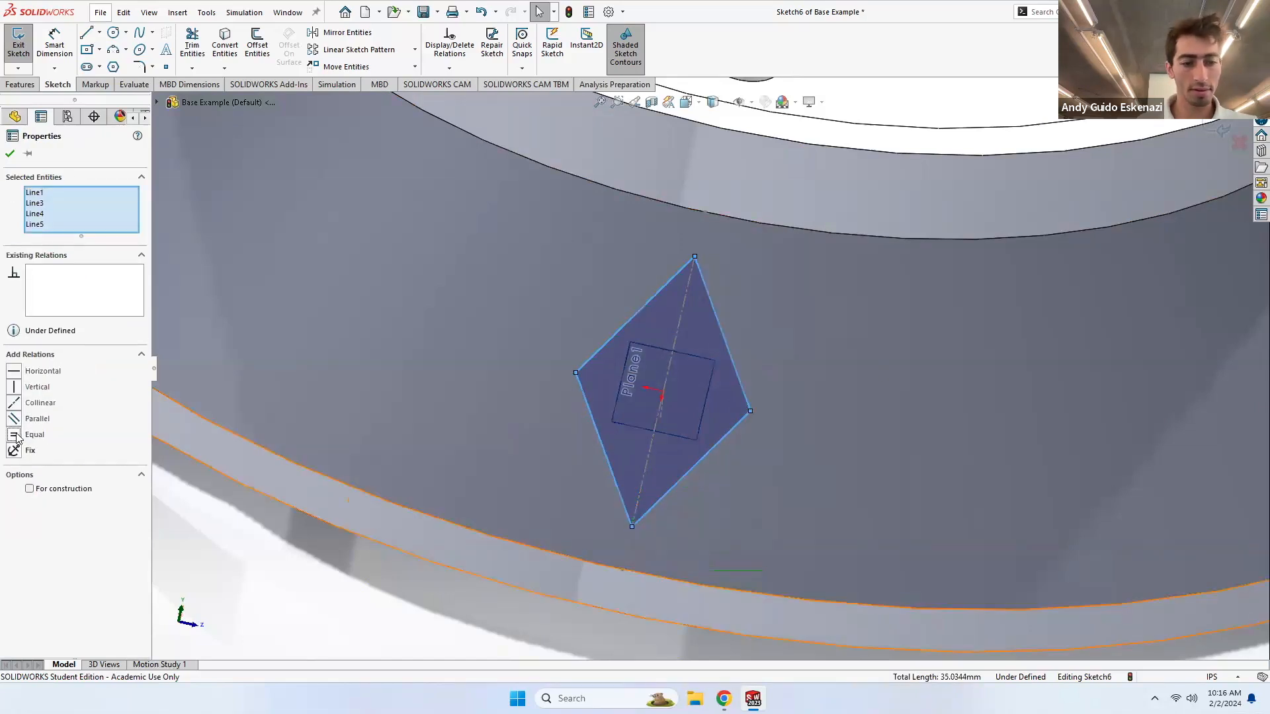
{"action": "key", "text": "Escape"}
- Draw two centerlines joining the diamond's side corners through the sketch origin
{"action": "left_click", "coordinate": [99, 31]}
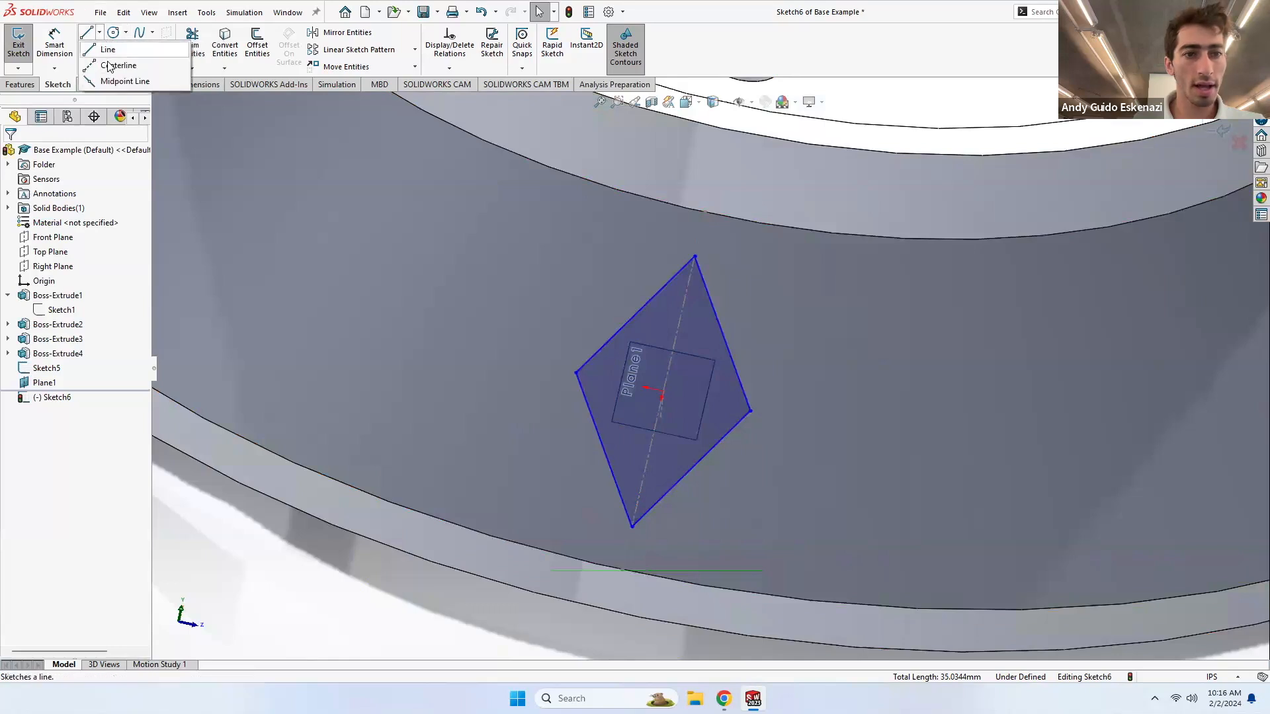
{"action": "left_click", "coordinate": [117, 65]}
{"action": "left_click", "coordinate": [575, 373]}
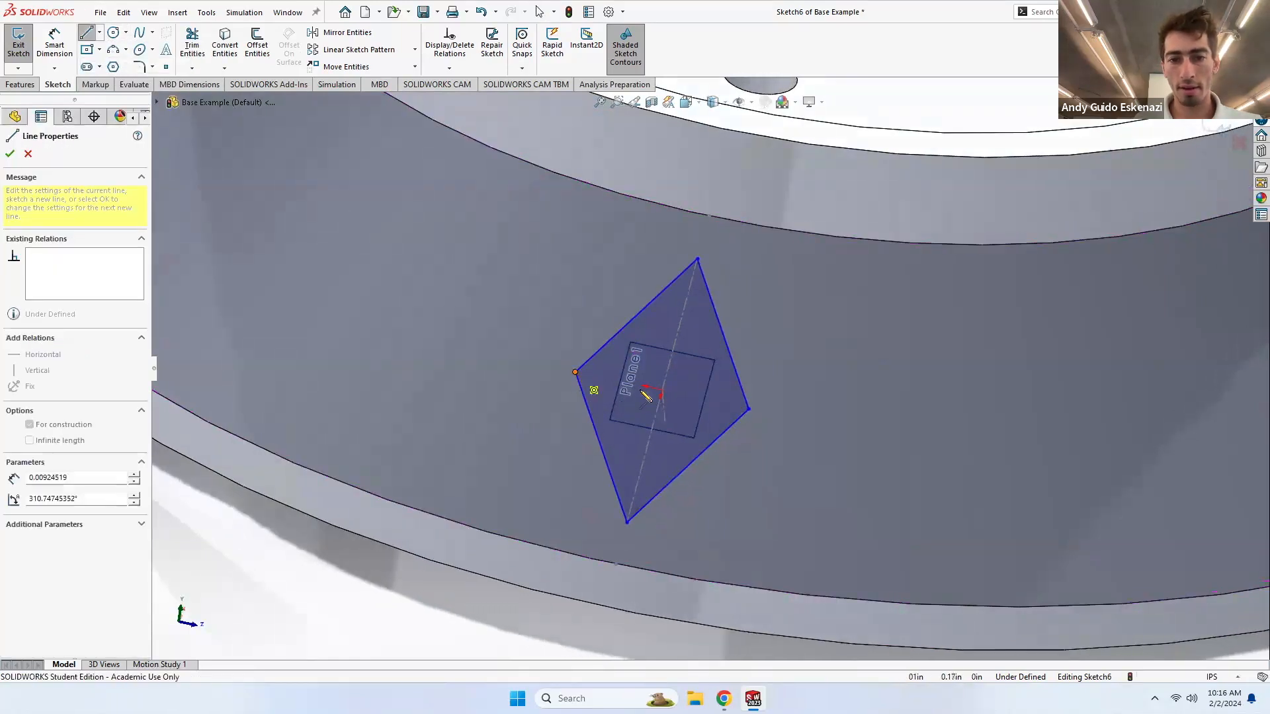
{"action": "scroll", "coordinate": [665, 396], "scroll_direction": "down", "scroll_amount": 5}
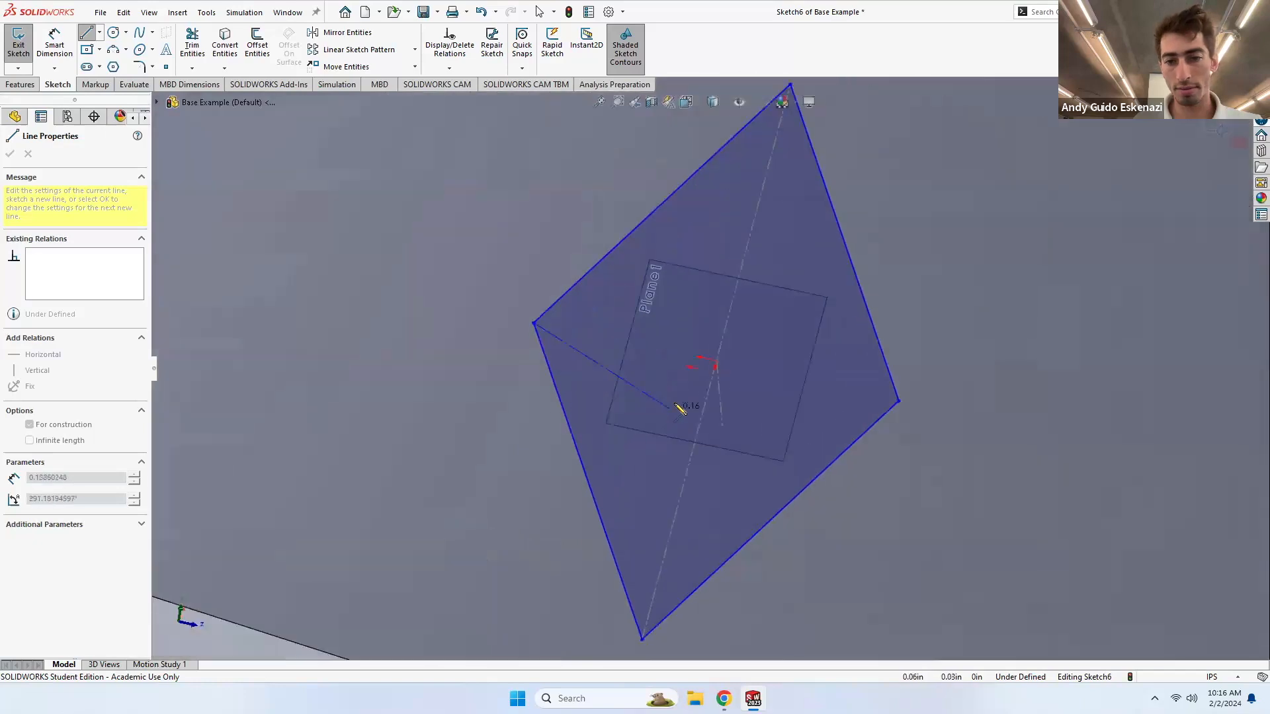
{"action": "left_click", "coordinate": [742, 335]}
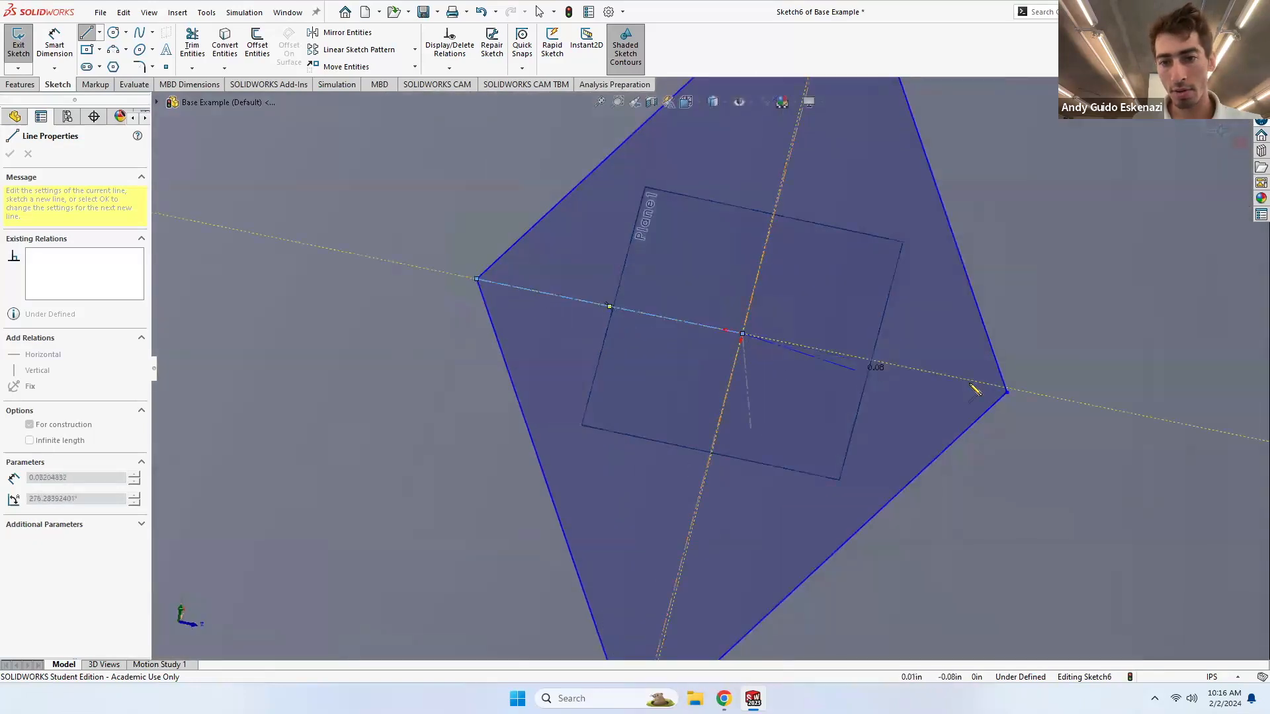
{"action": "double_click", "coordinate": [1008, 393]}
{"action": "key", "text": "Escape"}
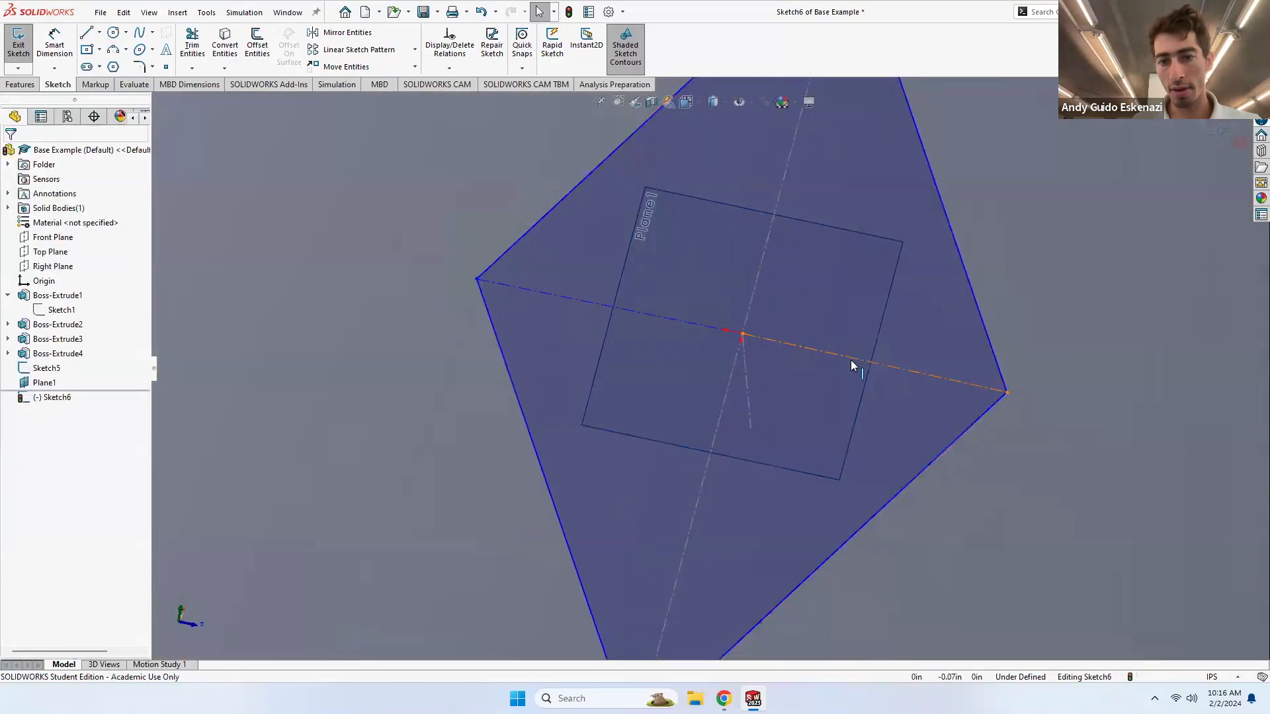
- Make the two cross centerlines equal in length and align them into one straight line
{"action": "left_click", "coordinate": [851, 363]}
{"action": "left_click", "coordinate": [585, 304], "text": "ctrl"}
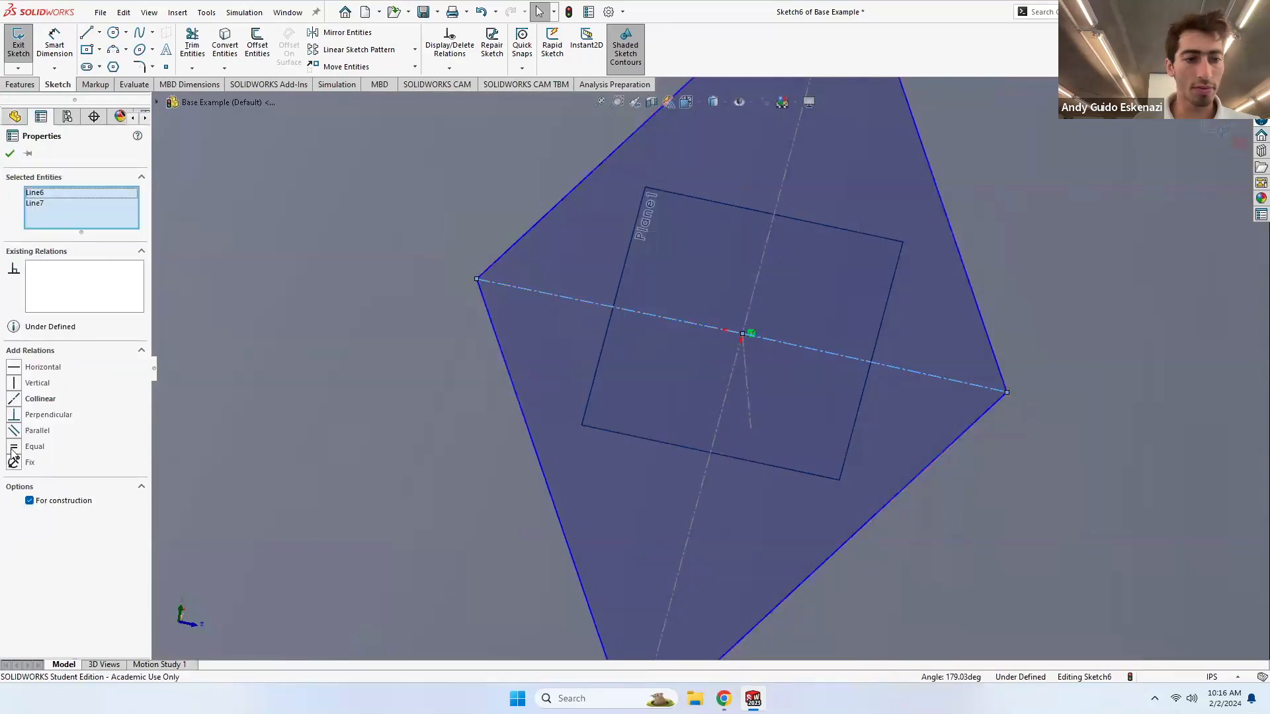
{"action": "left_click", "coordinate": [292, 377]}
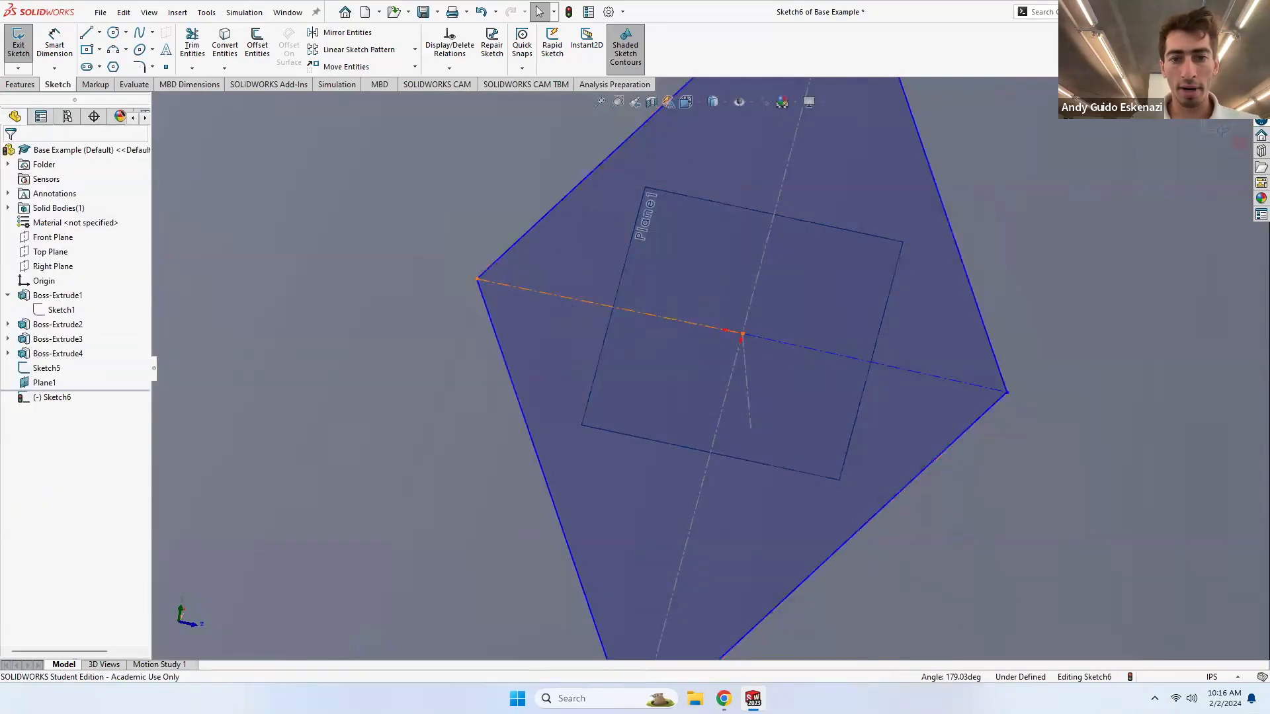
{"action": "left_click", "coordinate": [794, 345]}
{"action": "left_click", "coordinate": [694, 324], "text": "ctrl"}
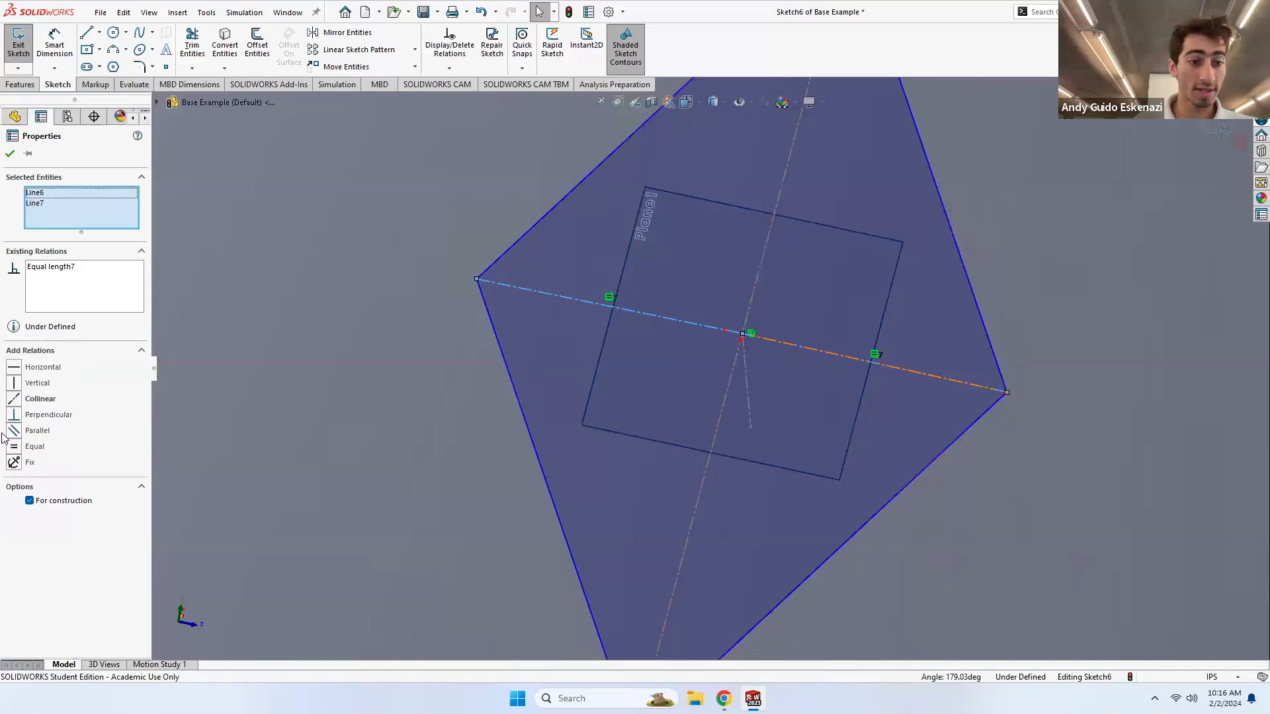
{"action": "key", "text": "Escape"}
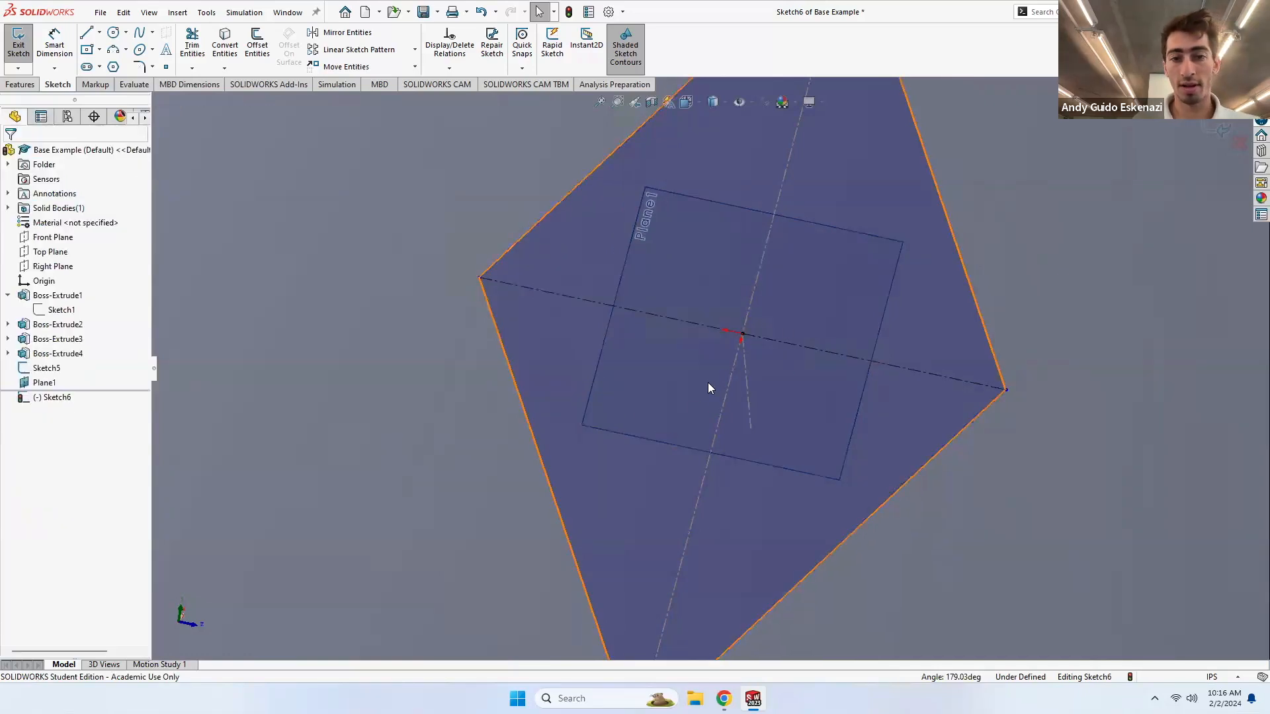
- Dimension the distance from the diamond's upper corner to the cross centerline as 0.30 in
{"action": "scroll", "coordinate": [709, 388], "scroll_direction": "up", "scroll_amount": 3}
{"action": "left_click", "coordinate": [73, 66]}
{"action": "scroll", "coordinate": [727, 251], "scroll_direction": "up", "scroll_amount": 3}
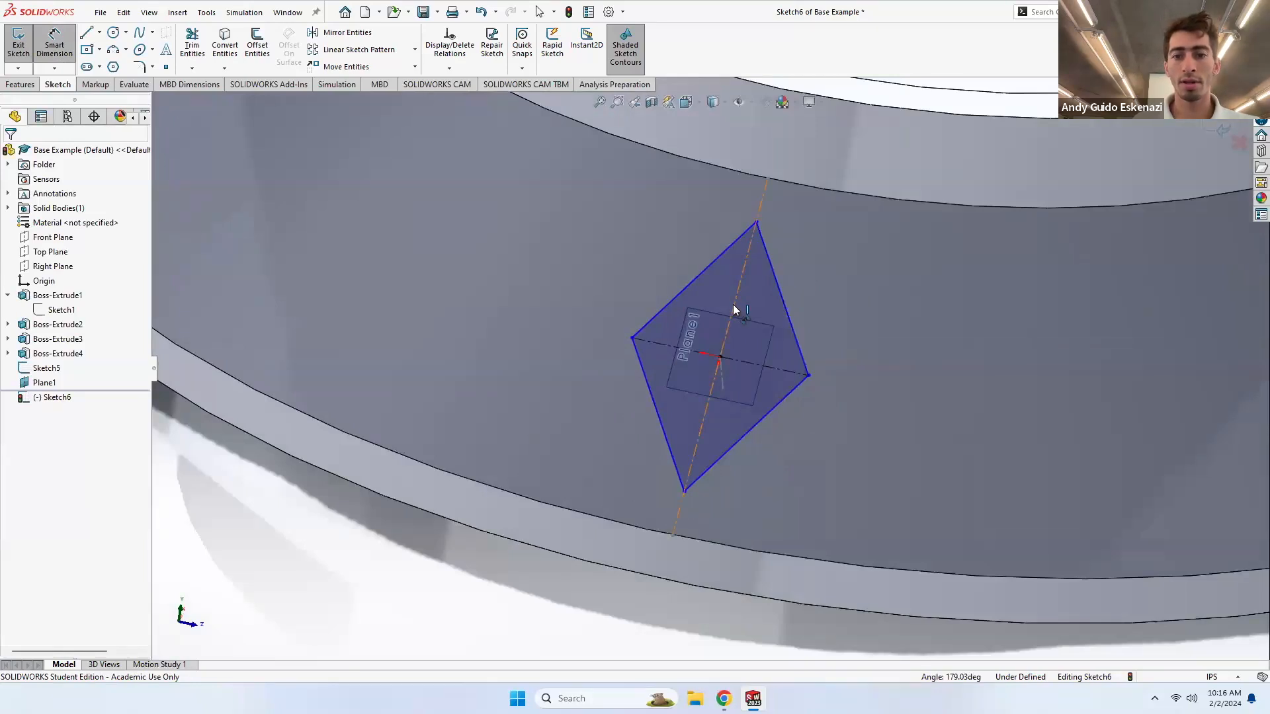
{"action": "left_click", "coordinate": [757, 224]}
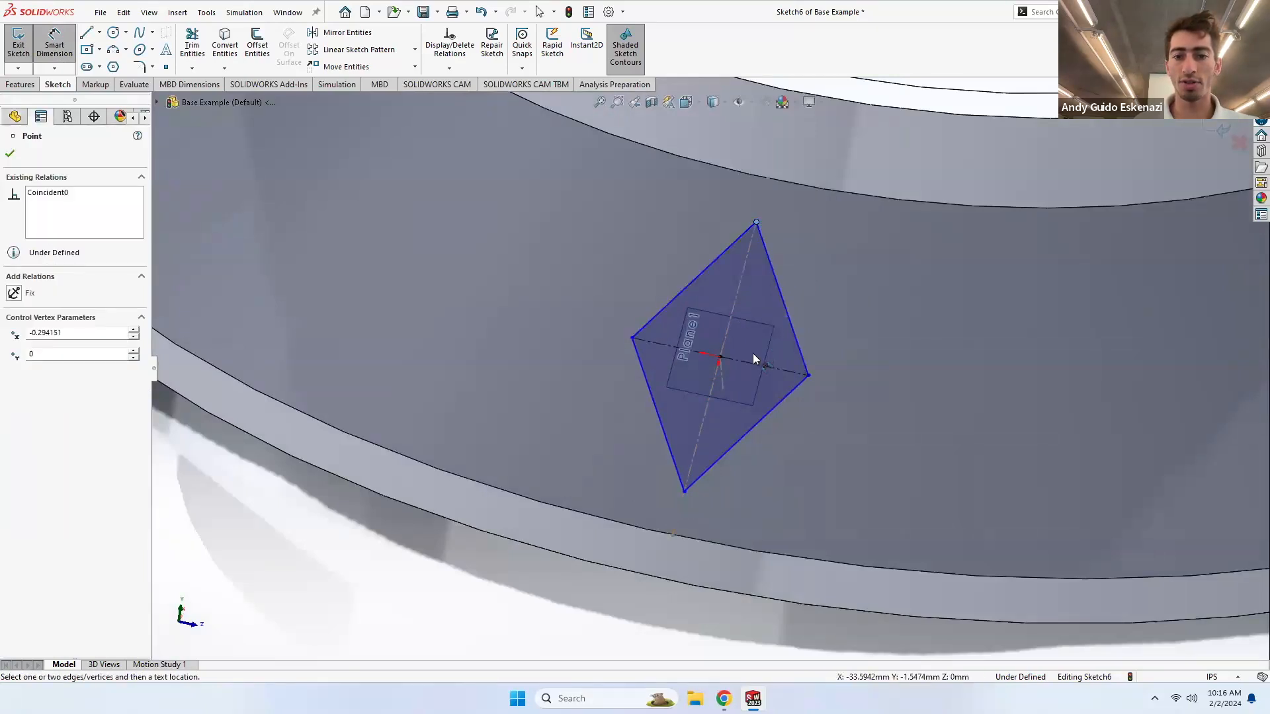
{"action": "left_click", "coordinate": [757, 364]}
{"action": "left_click", "coordinate": [923, 357]}
{"action": "type", "text": ".3"}
{"action": "key", "text": "Return"}
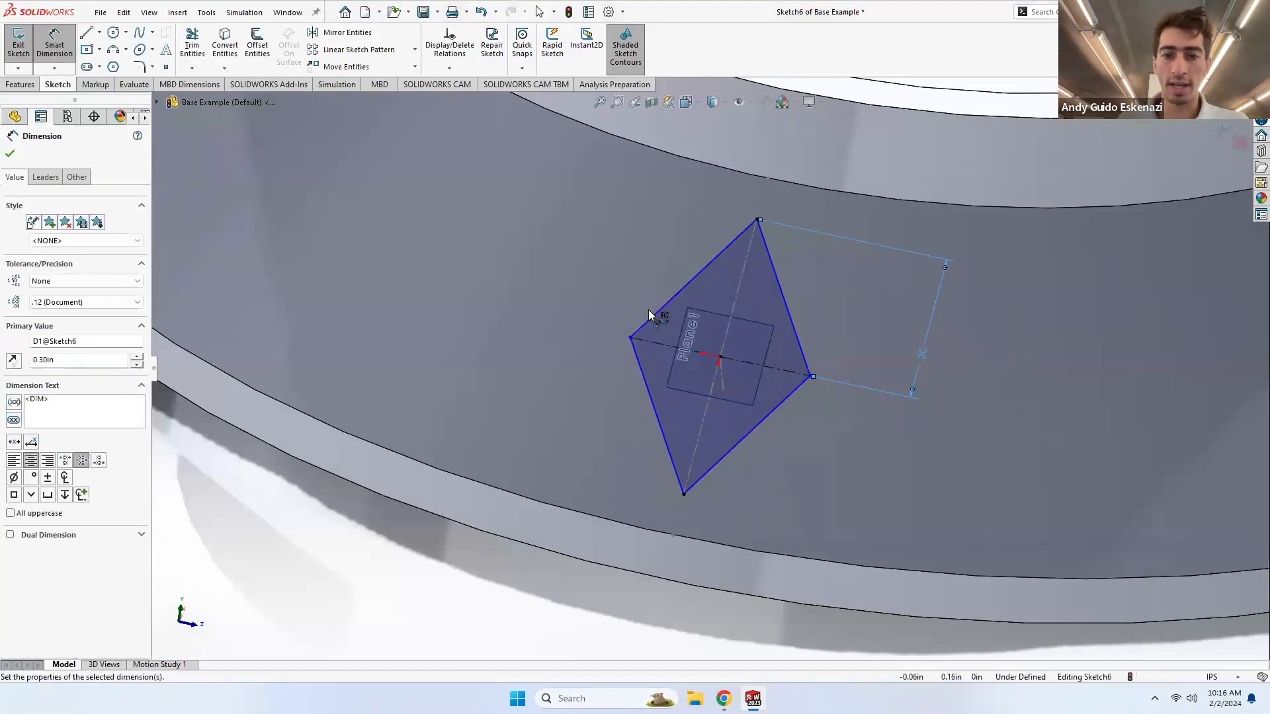
- Dimension the angle between the diamond's upper-left side and the cross centerline as 110 degrees
{"action": "left_click", "coordinate": [654, 318]}
{"action": "left_click", "coordinate": [642, 341]}
{"action": "left_click", "coordinate": [645, 364]}
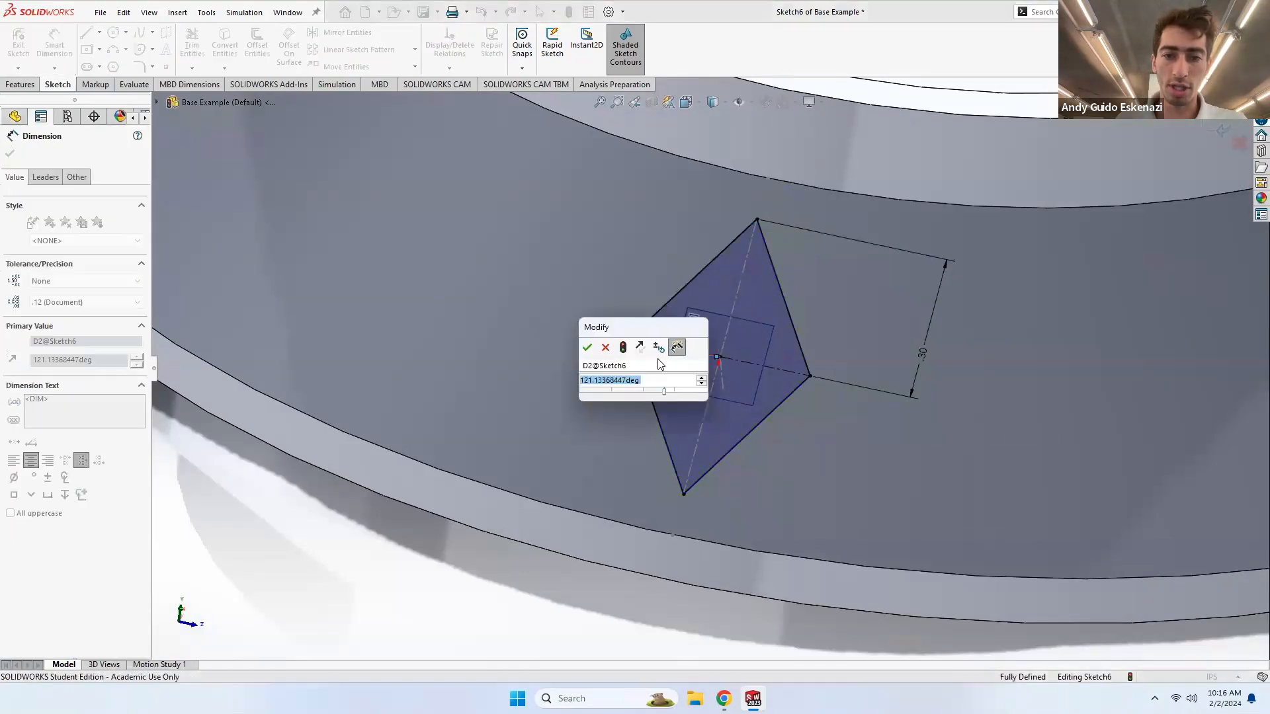
{"action": "type", "text": "110"}
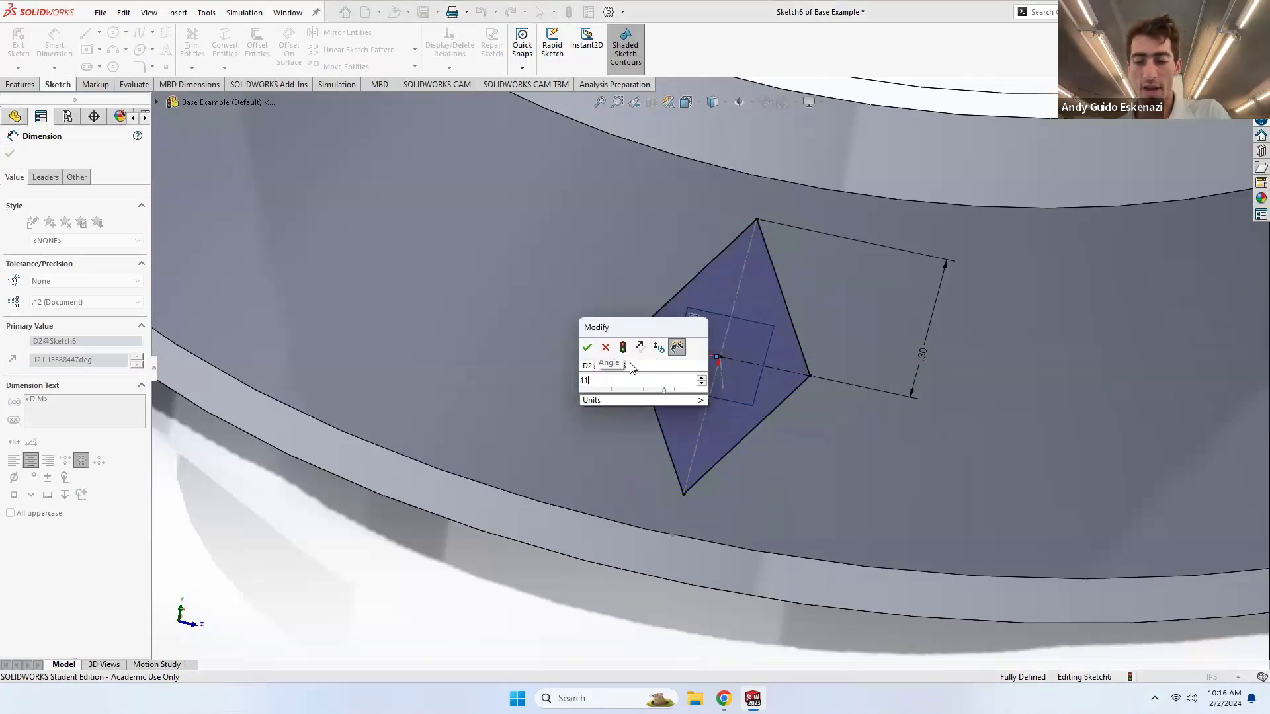
{"action": "key", "text": "Return"}
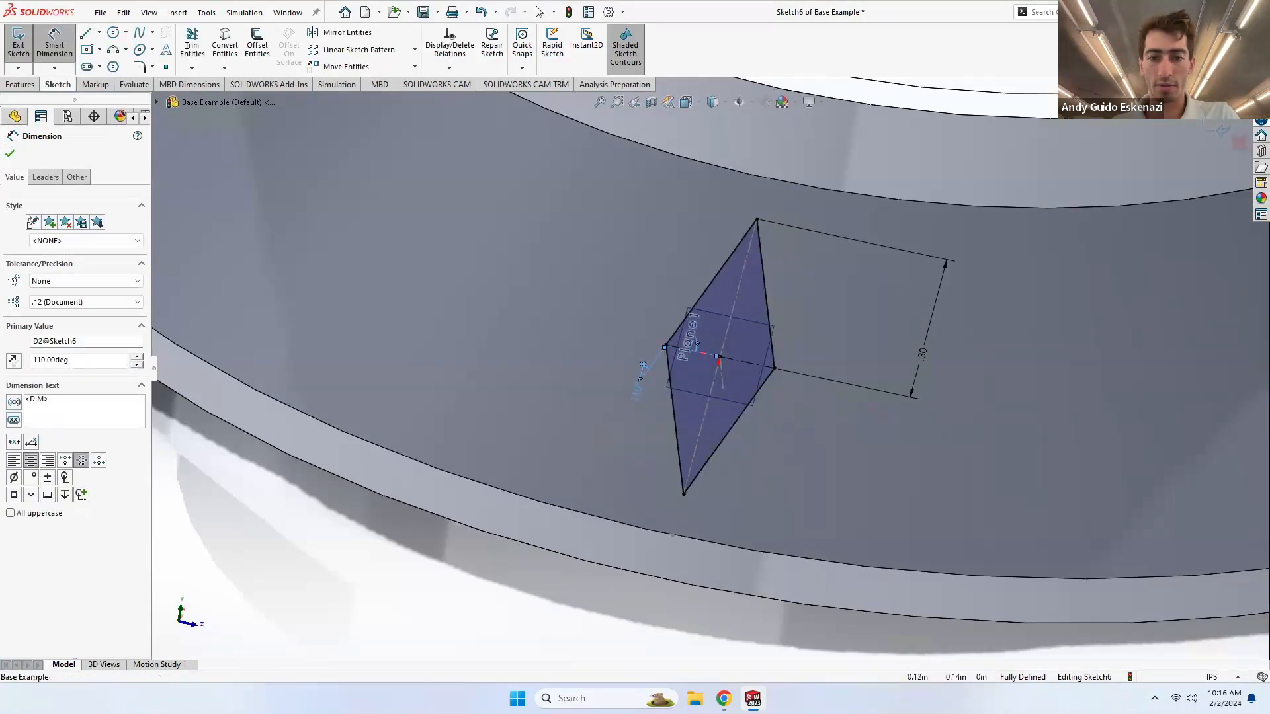
- Set the angle between the diamond's upper-left side and the cross centerline to 115 degrees
{"action": "double_click", "coordinate": [636, 399]}
{"action": "type", "text": "115"}
{"action": "key", "text": "Return"}
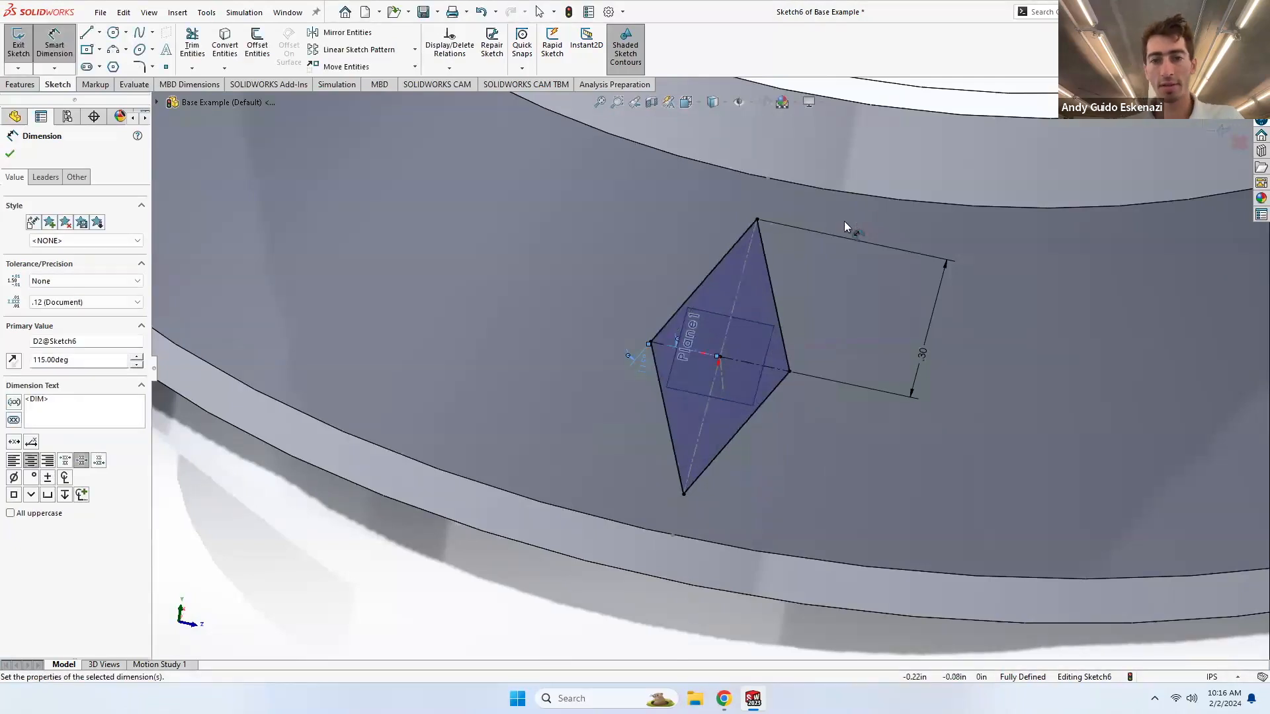
- Extrude the diamond sketch as a merged boss, 0.05 in into the flared side and 0.01 in outward in the second direction
{"action": "left_click", "coordinate": [20, 84]}
{"action": "left_click", "coordinate": [24, 45]}
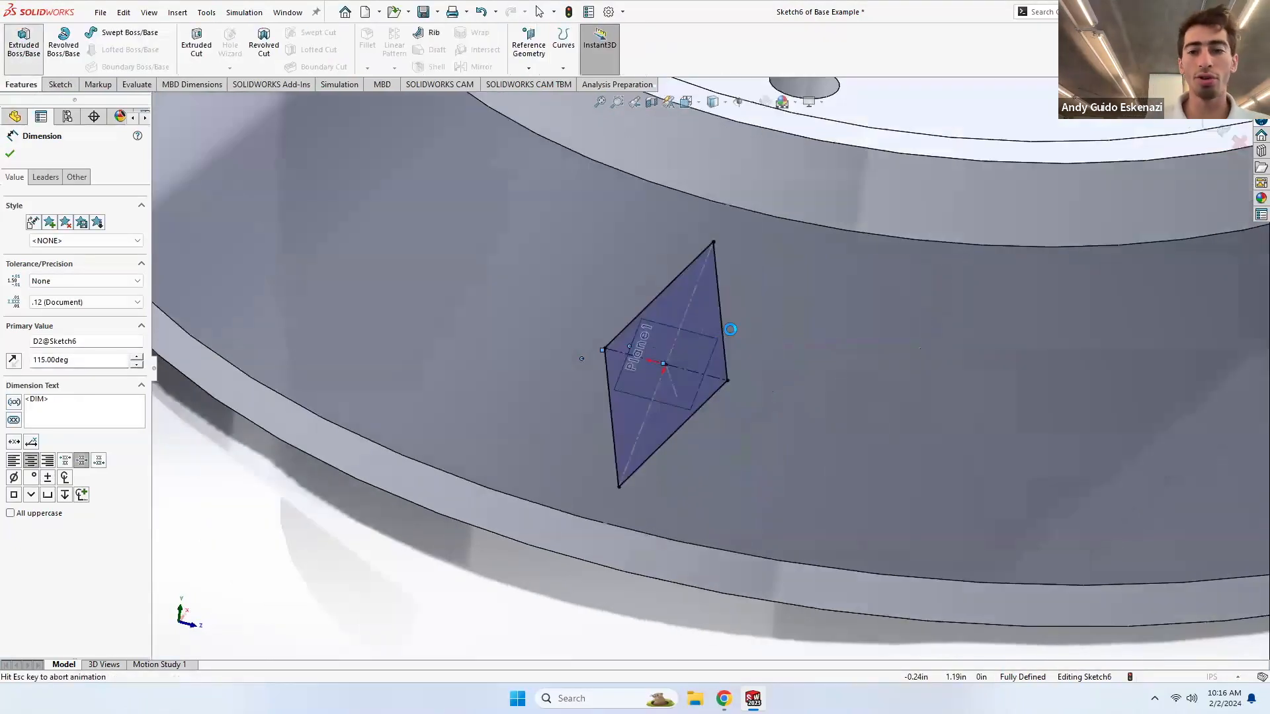
{"action": "scroll", "coordinate": [502, 427], "scroll_direction": "down", "scroll_amount": 4}
{"action": "middle_click_drag", "start_coordinate": [502, 427], "coordinate": [505, 366]}
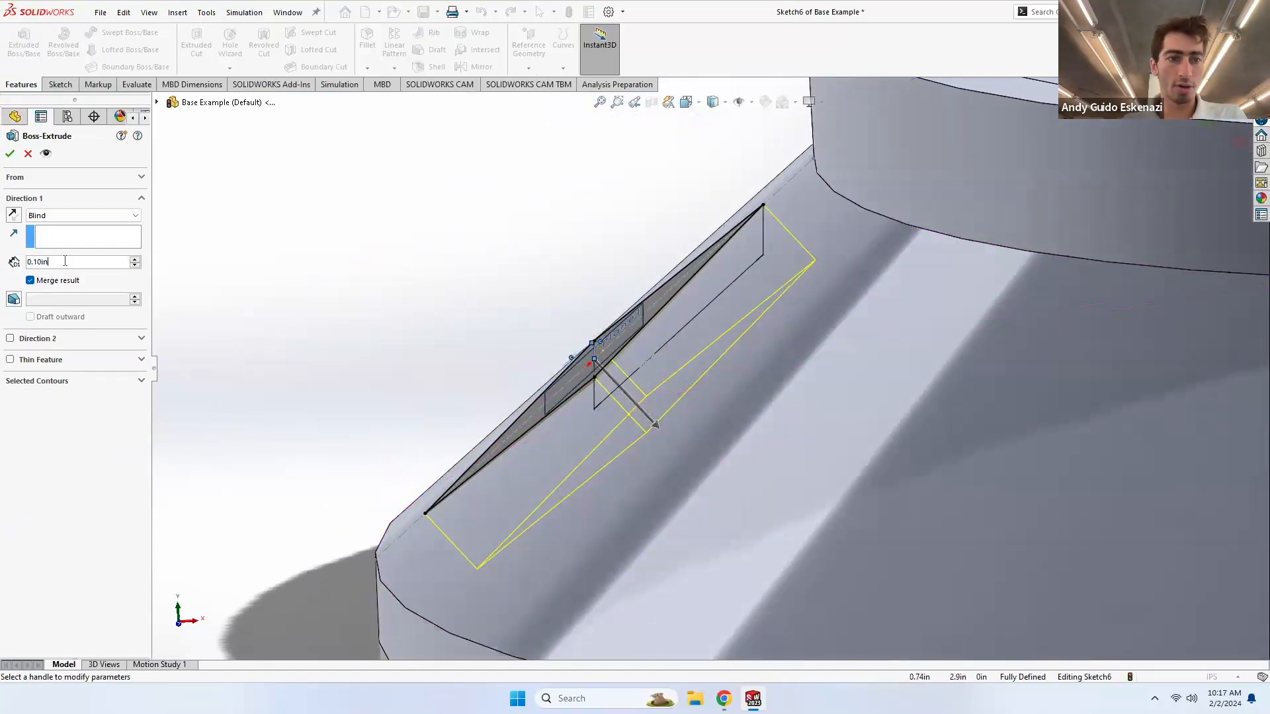
{"action": "type", "text": "0.05"}
{"action": "key", "text": "Return"}
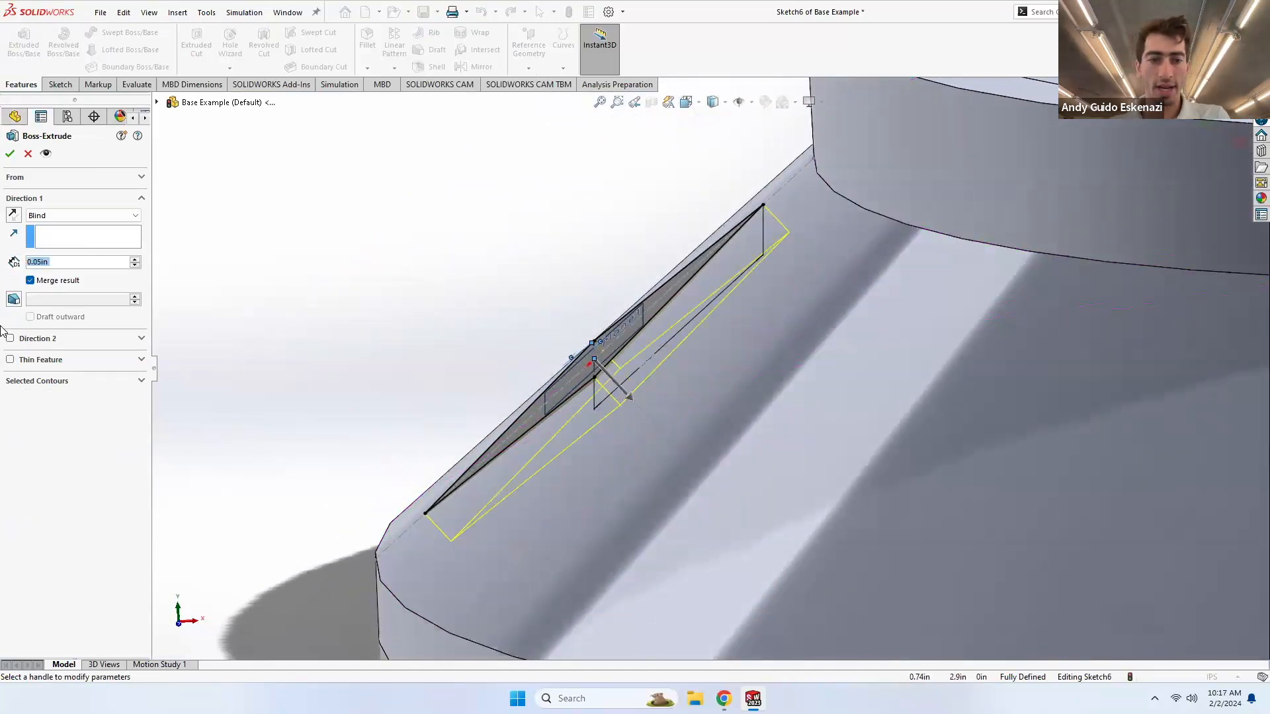
{"action": "left_click", "coordinate": [12, 339]}
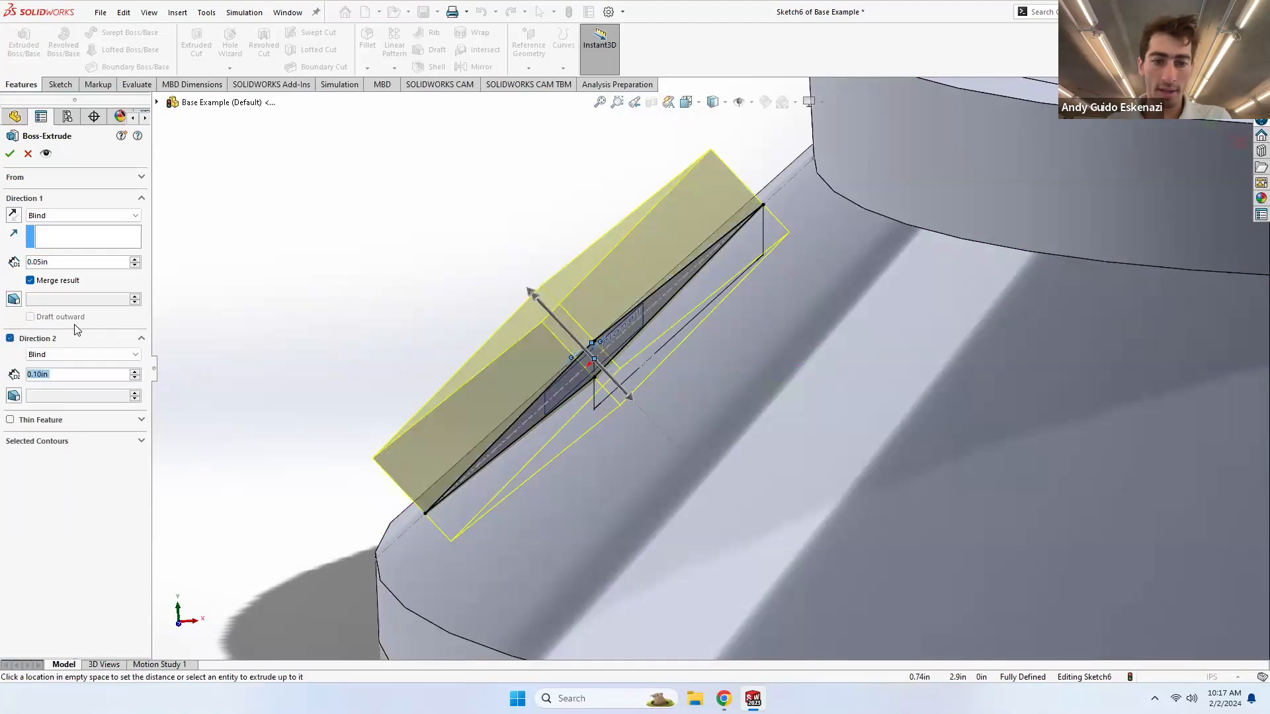
{"action": "type", "text": "0.01"}
{"action": "key", "text": "Return"}
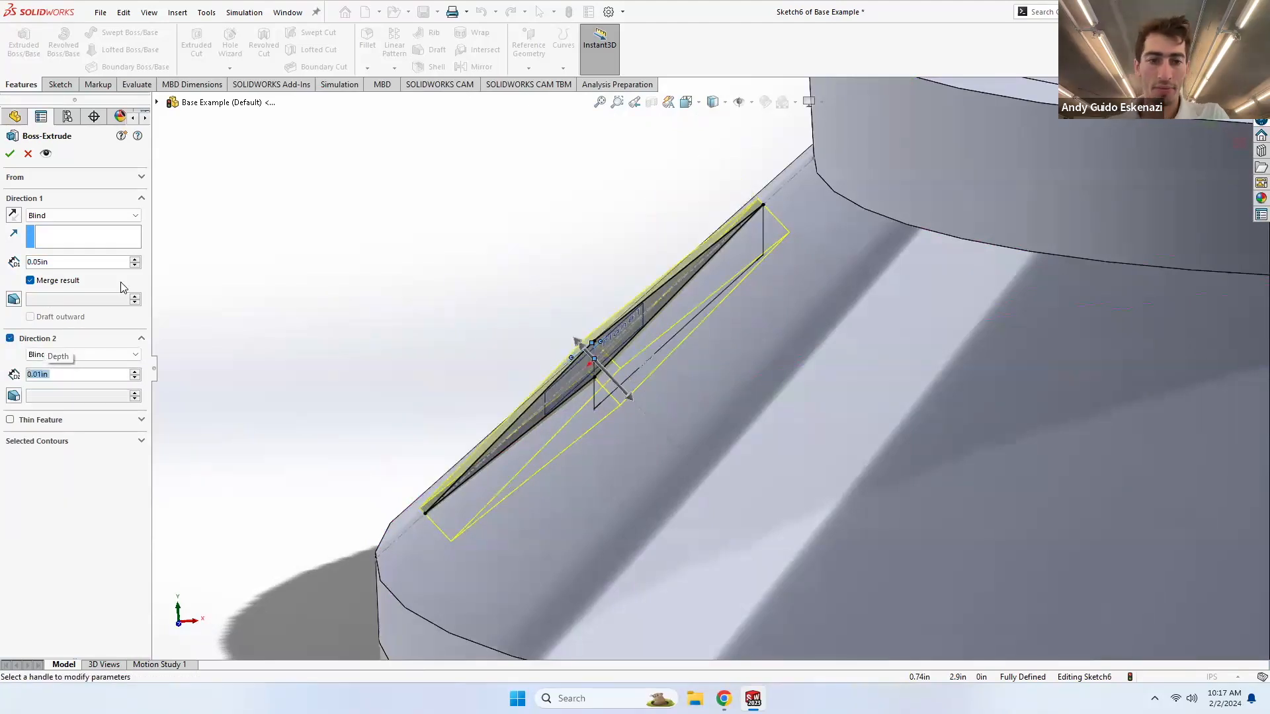
{"action": "left_click", "coordinate": [10, 155]}
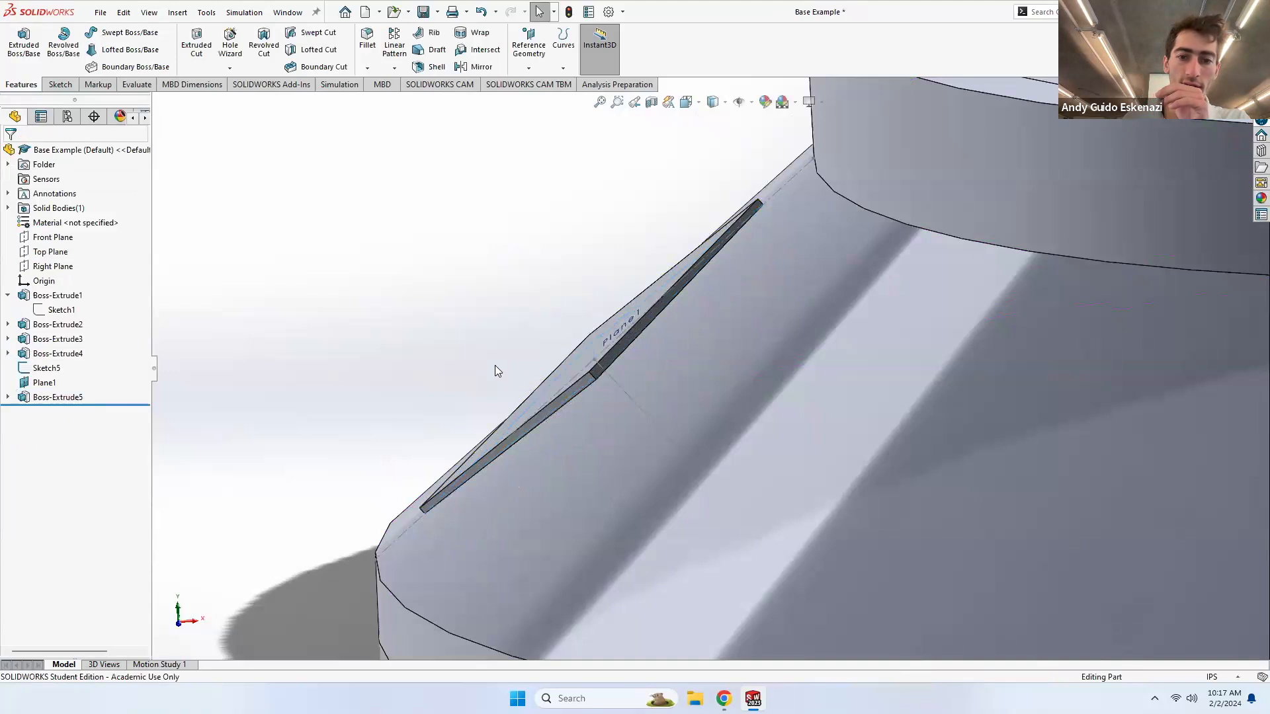
- Hide Plane1, the reference plane lying on the diamond
{"action": "scroll", "coordinate": [678, 387], "scroll_direction": "up", "scroll_amount": 3}
{"action": "right_click", "coordinate": [672, 383]}
{"action": "left_click", "coordinate": [703, 364]}
{"action": "mouse_move", "coordinate": [706, 365]}
{"action": "middle_mouse_down"}
{"action": "mouse_move", "coordinate": [721, 371]}
{"action": "mouse_move", "coordinate": [682, 381]}
{"action": "middle_mouse_up"}
{"action": "scroll", "coordinate": [681, 374], "scroll_direction": "up", "scroll_amount": 4}
{"action": "scroll", "coordinate": [642, 354], "scroll_direction": "down", "scroll_amount": 5}
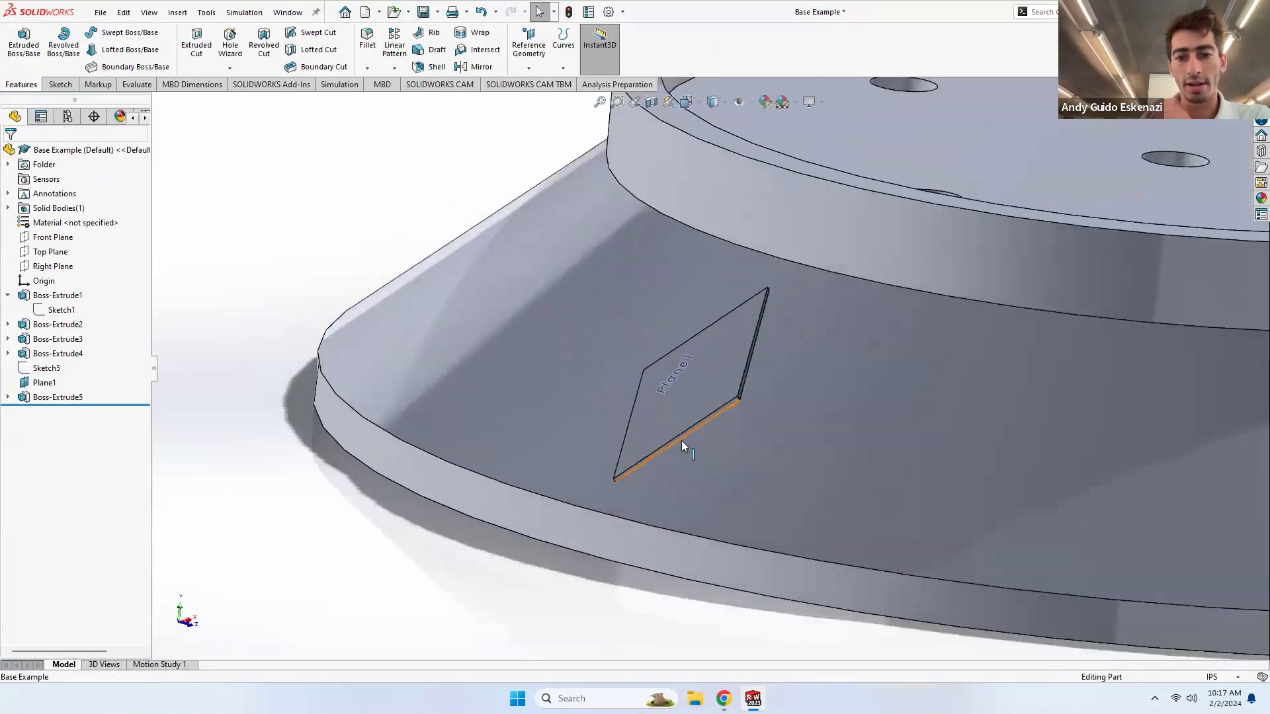
{"action": "right_click", "coordinate": [672, 369]}
{"action": "left_click", "coordinate": [724, 352]}
{"action": "scroll", "coordinate": [725, 362], "scroll_direction": "up", "scroll_amount": 5}
{"action": "middle_click_drag", "start_coordinate": [728, 362], "coordinate": [757, 379]}
{"action": "middle_click_drag", "start_coordinate": [623, 278], "coordinate": [605, 315]}
{"action": "scroll", "coordinate": [550, 131], "scroll_direction": "down", "scroll_amount": 1}
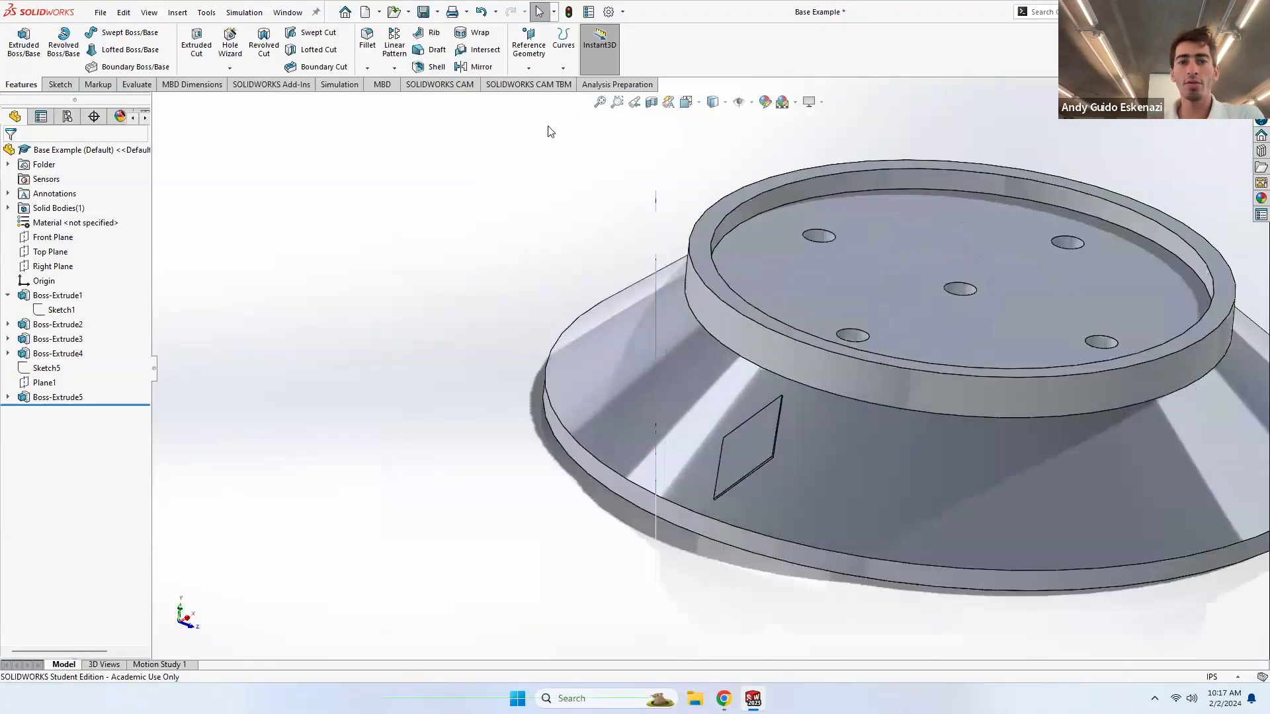
- Circular-pattern the diamond boss around the collar's lower edge with 20 equally spaced instances over 360 degrees
{"action": "left_click", "coordinate": [395, 69]}
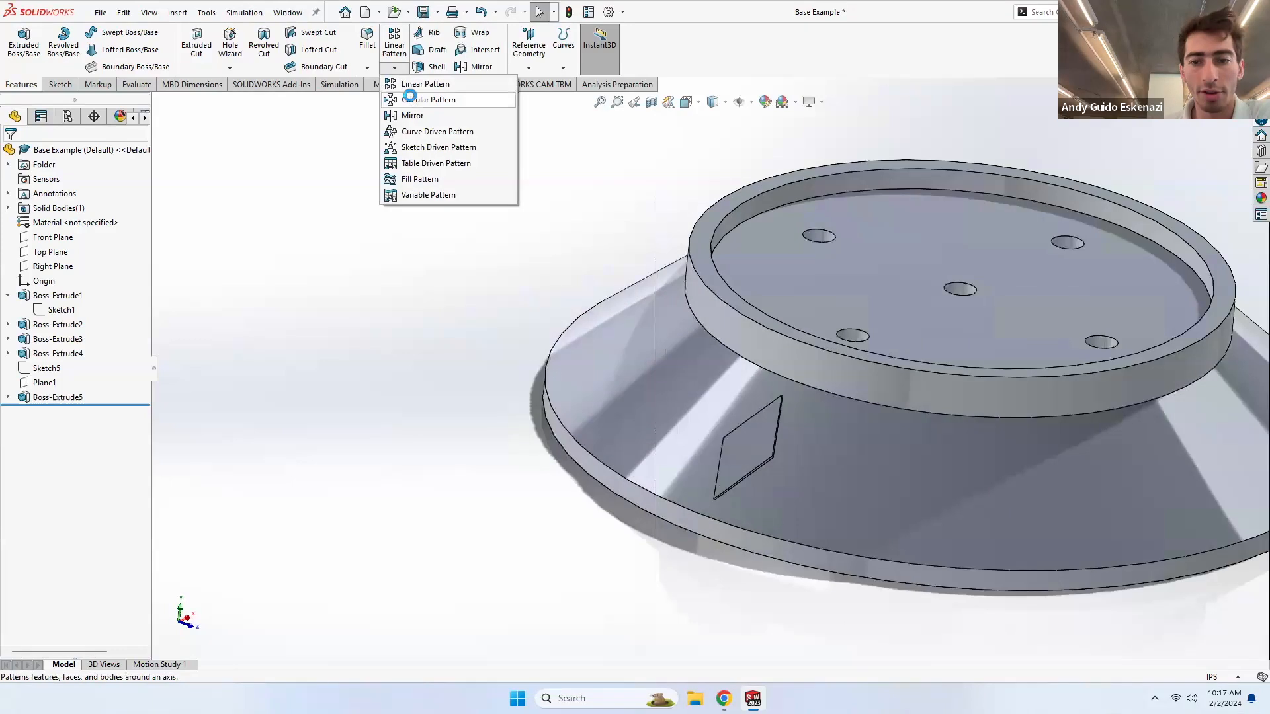
{"action": "left_click", "coordinate": [436, 99]}
{"action": "left_click", "coordinate": [760, 439]}
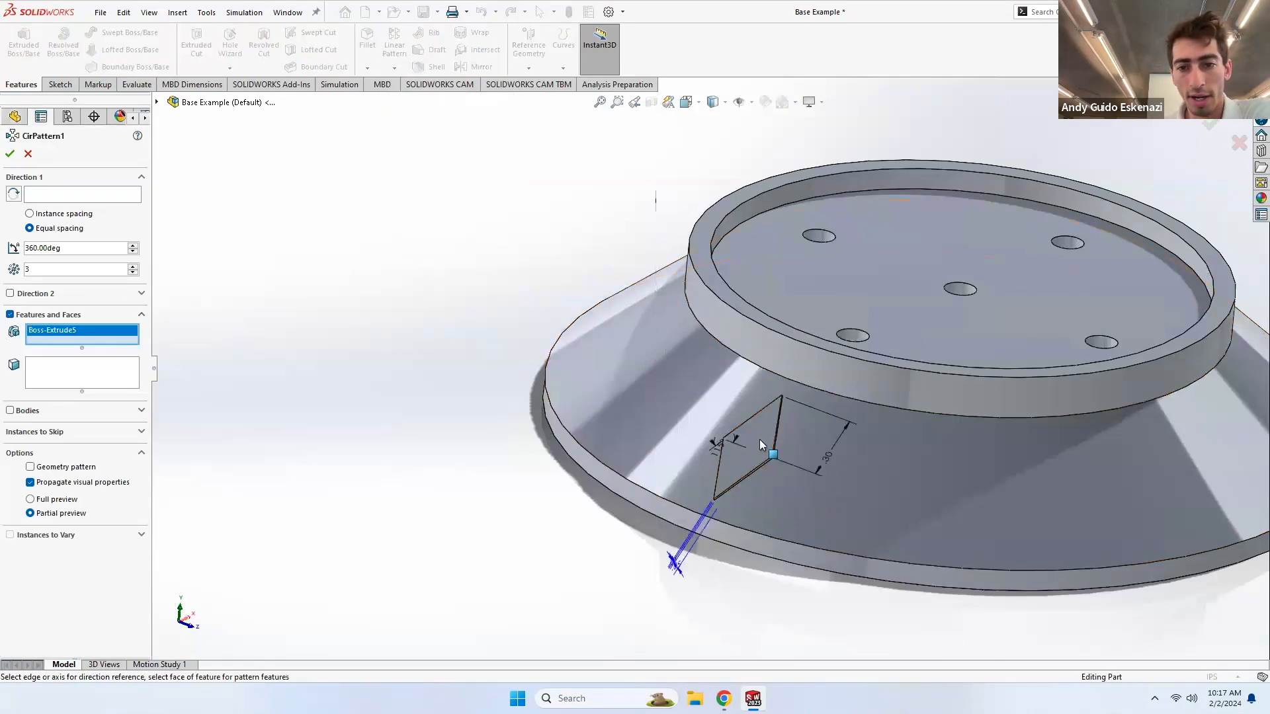
{"action": "left_click", "coordinate": [39, 194]}
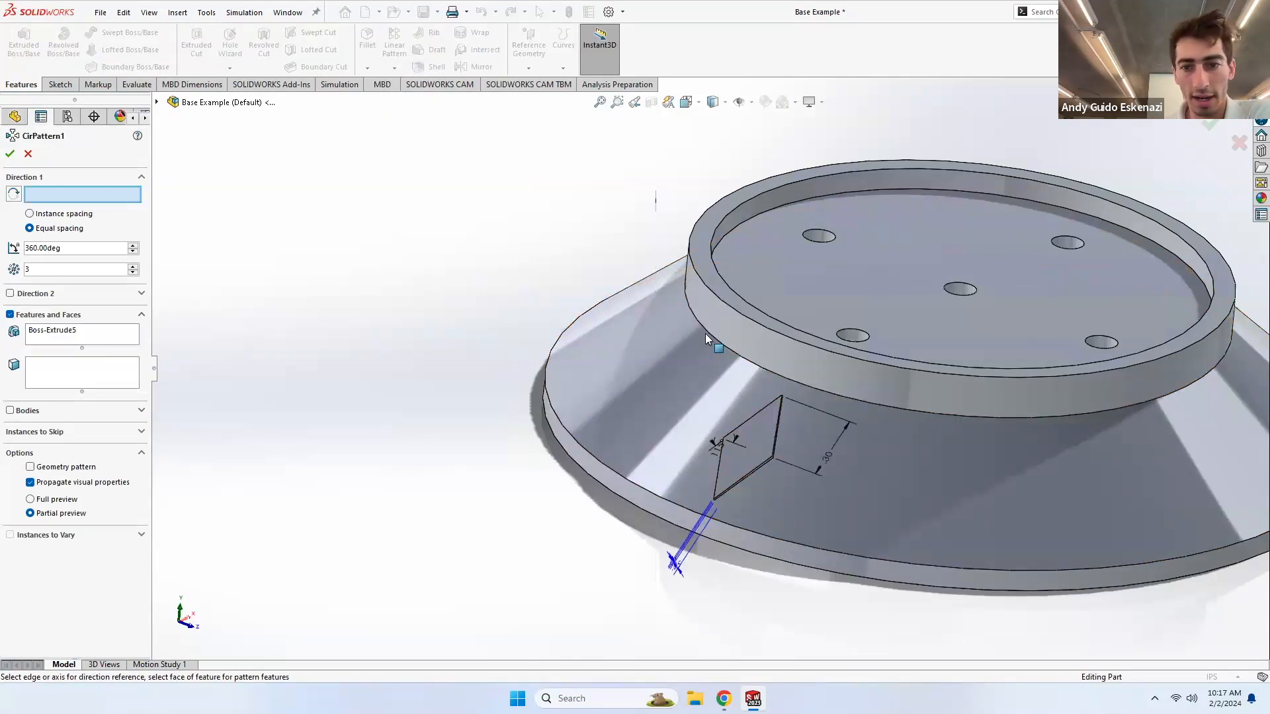
{"action": "left_click", "coordinate": [742, 359]}
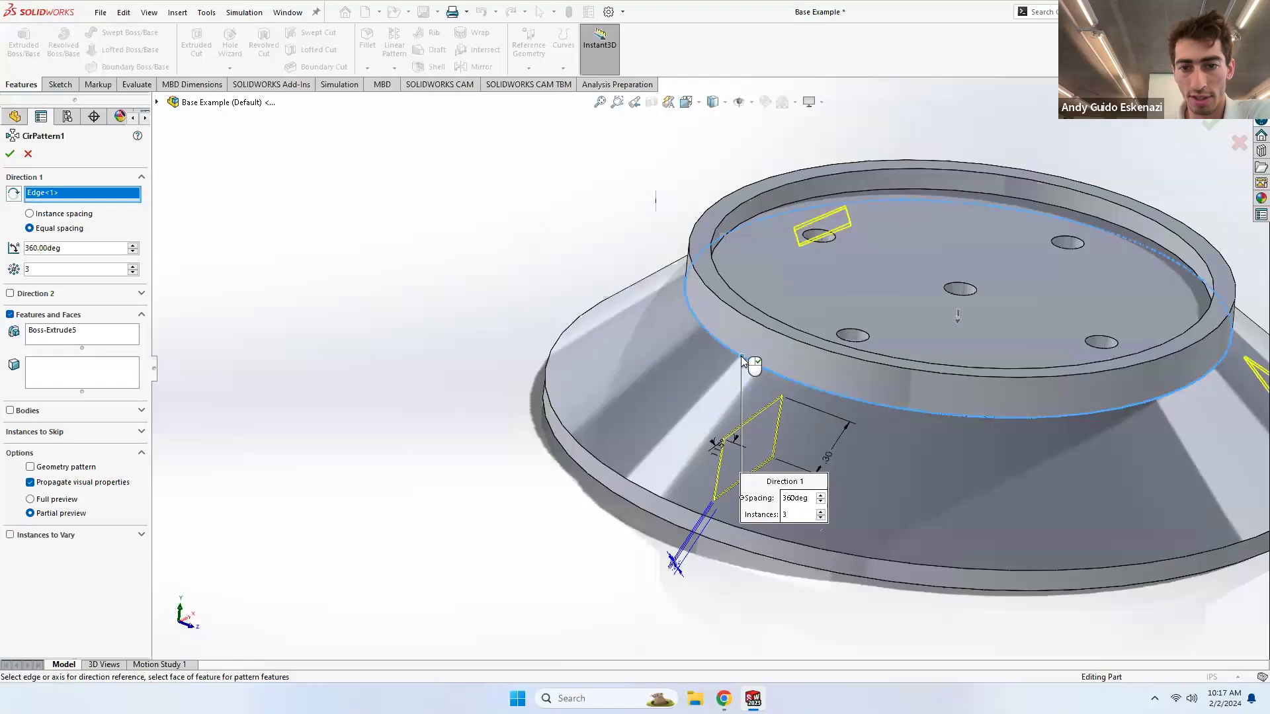
{"action": "double_click", "coordinate": [72, 269]}
{"action": "type", "text": "20"}
{"action": "key", "text": "Return"}
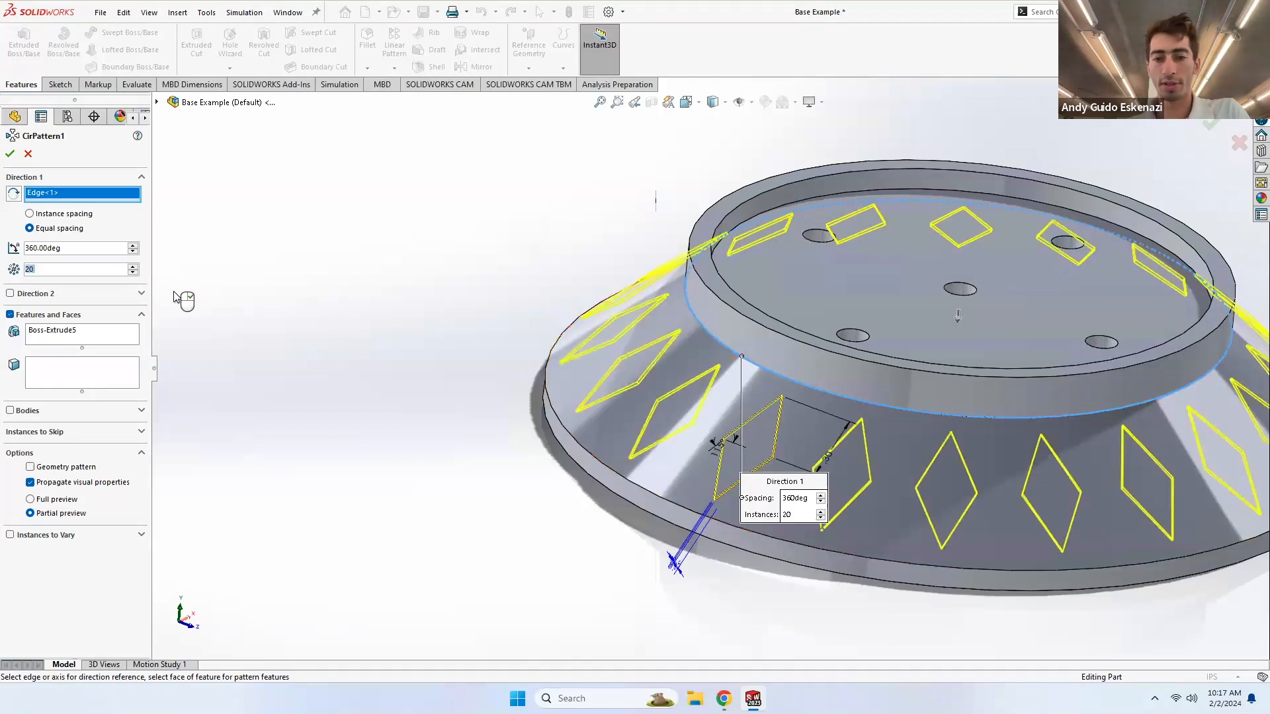
{"action": "left_click", "coordinate": [10, 153]}
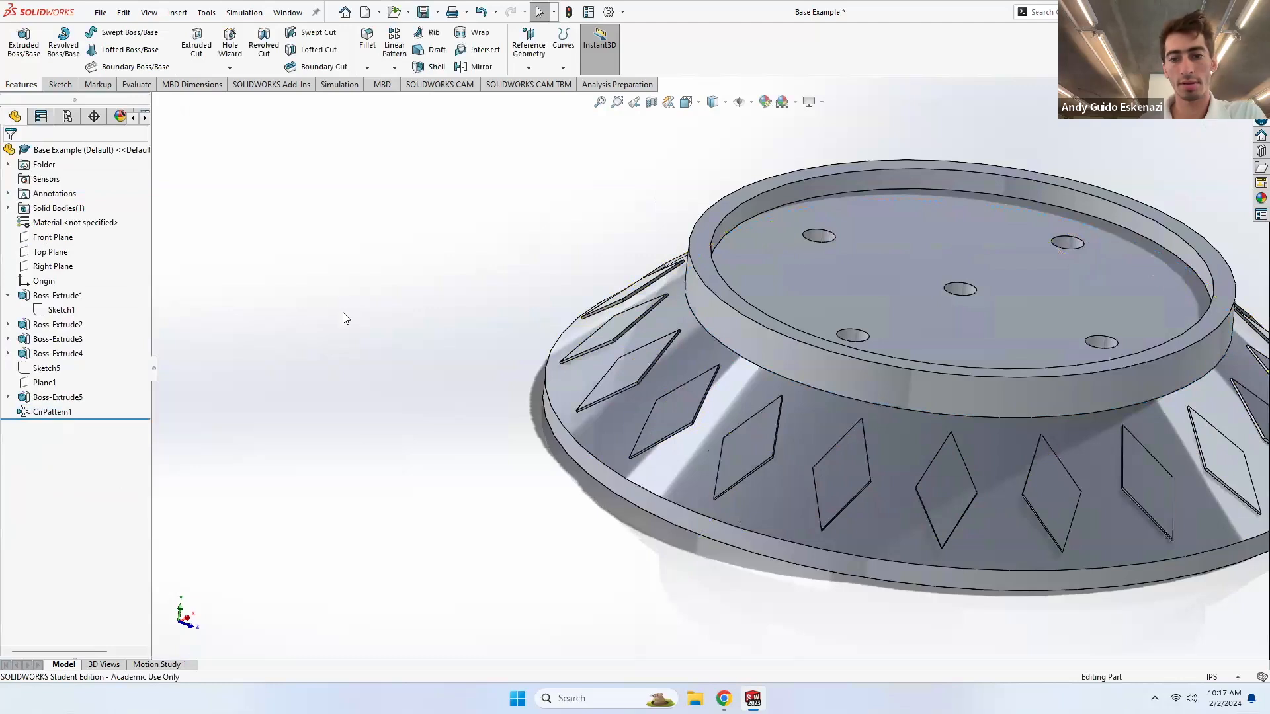
{"action": "scroll", "coordinate": [396, 330], "scroll_direction": "up", "scroll_amount": 3}
{"action": "scroll", "coordinate": [860, 390], "scroll_direction": "down", "scroll_amount": 3}
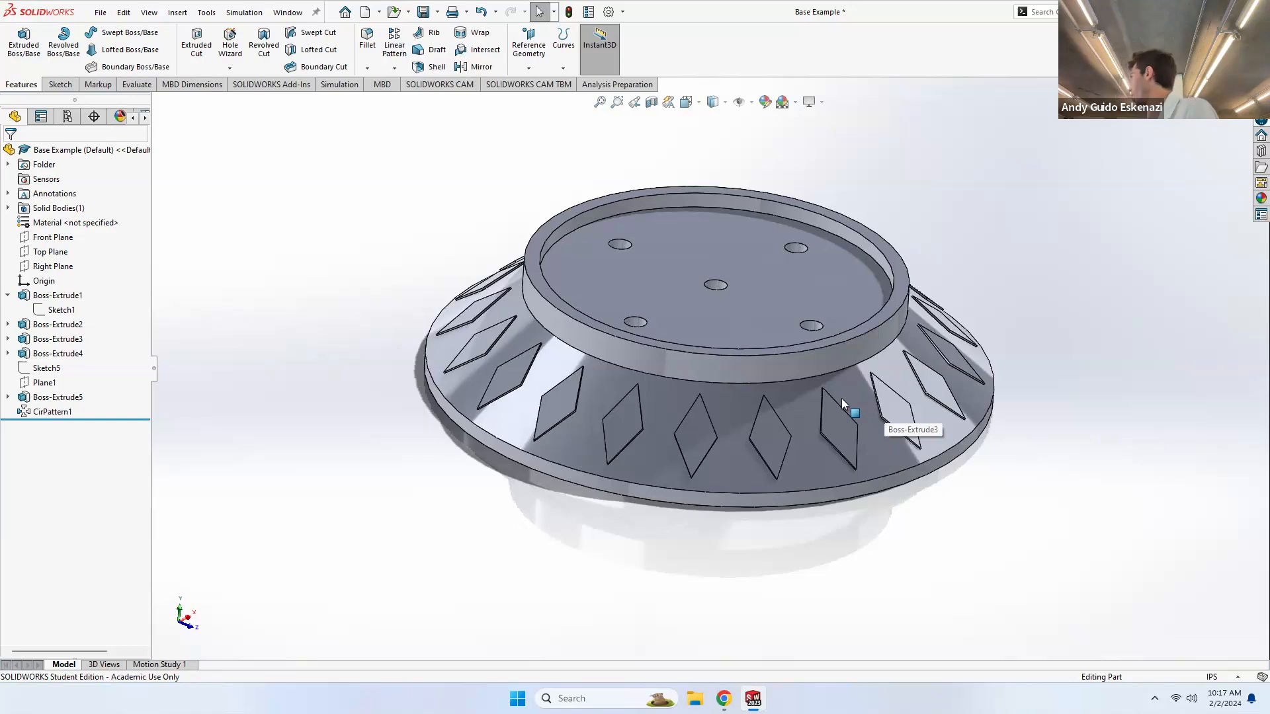
{"action": "key", "text": "ctrl+s"}
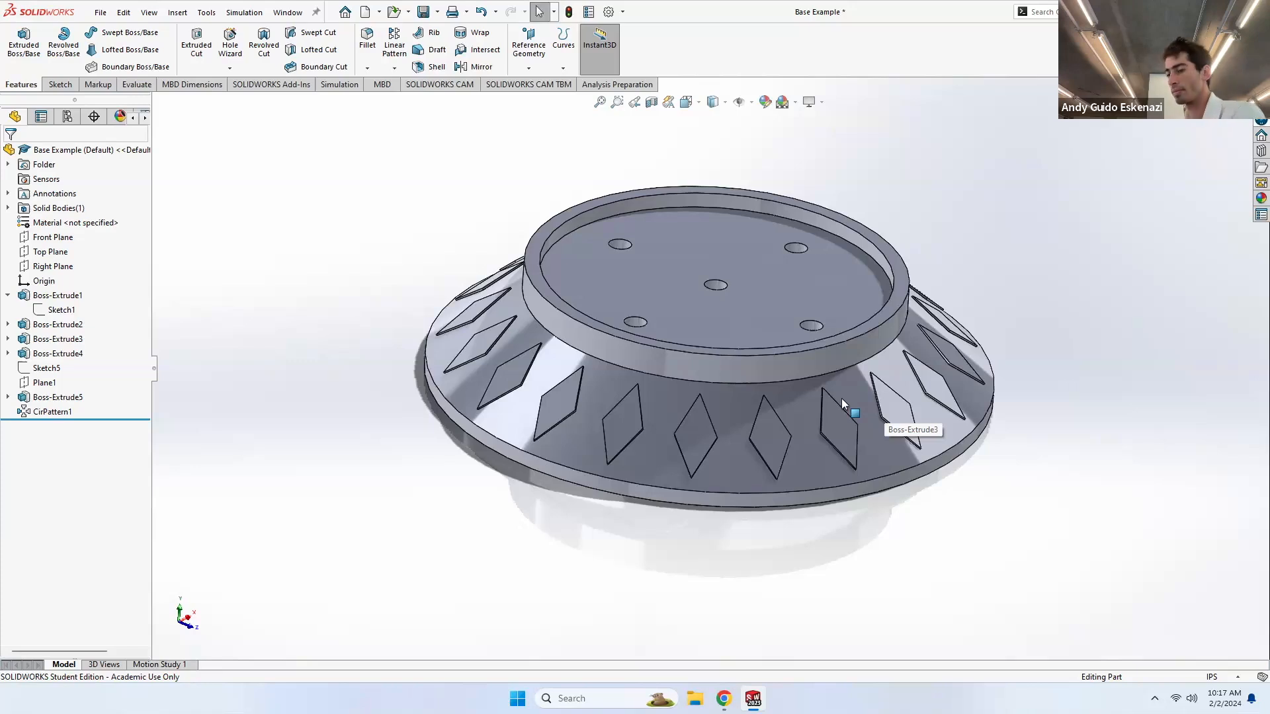
{"action": "key", "text": "ctrl+s"}
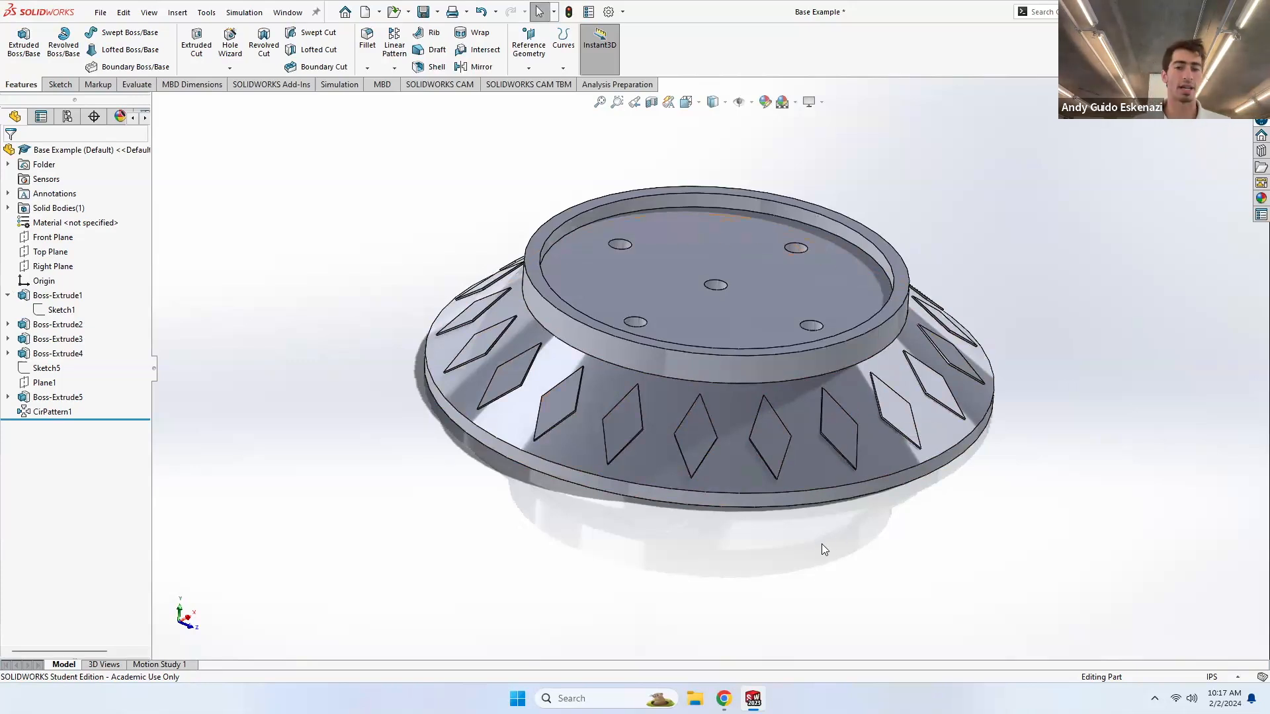
- Color the entire body purple, RGB 192, 0, 192
{"action": "scroll", "coordinate": [767, 390], "scroll_direction": "down", "scroll_amount": 4}
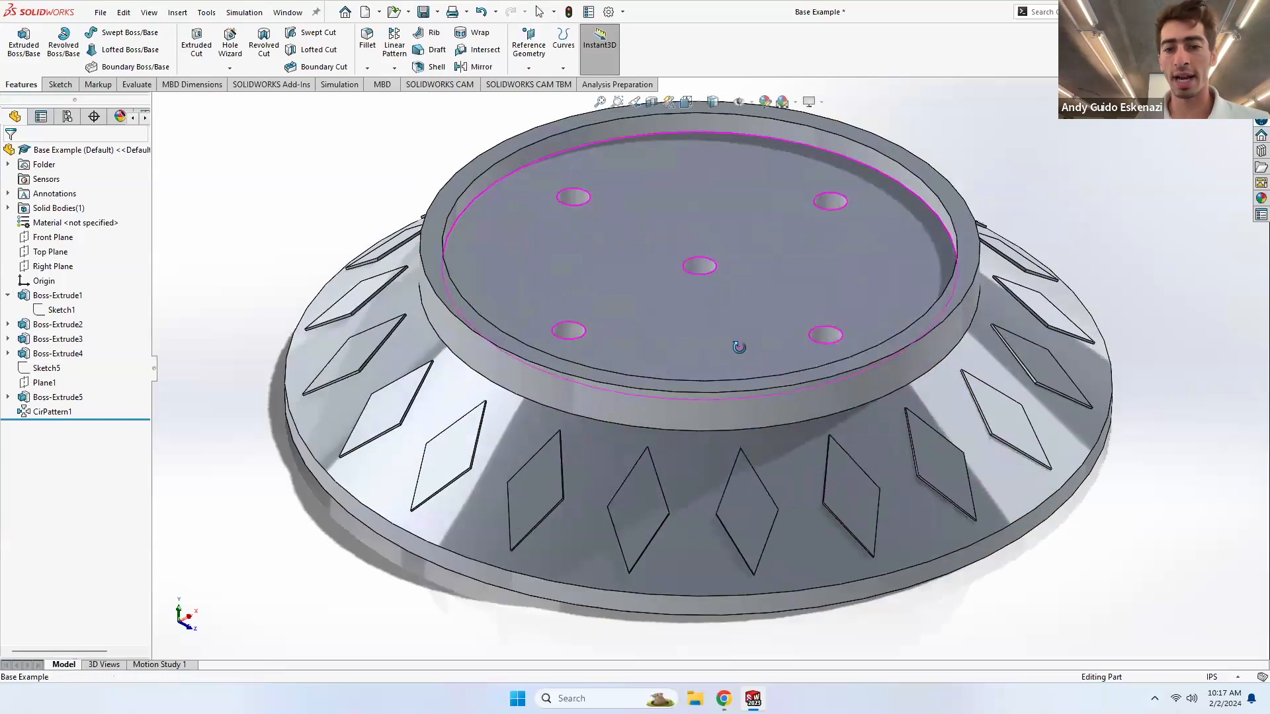
{"action": "left_click", "coordinate": [741, 341]}
{"action": "right_click", "coordinate": [741, 342]}
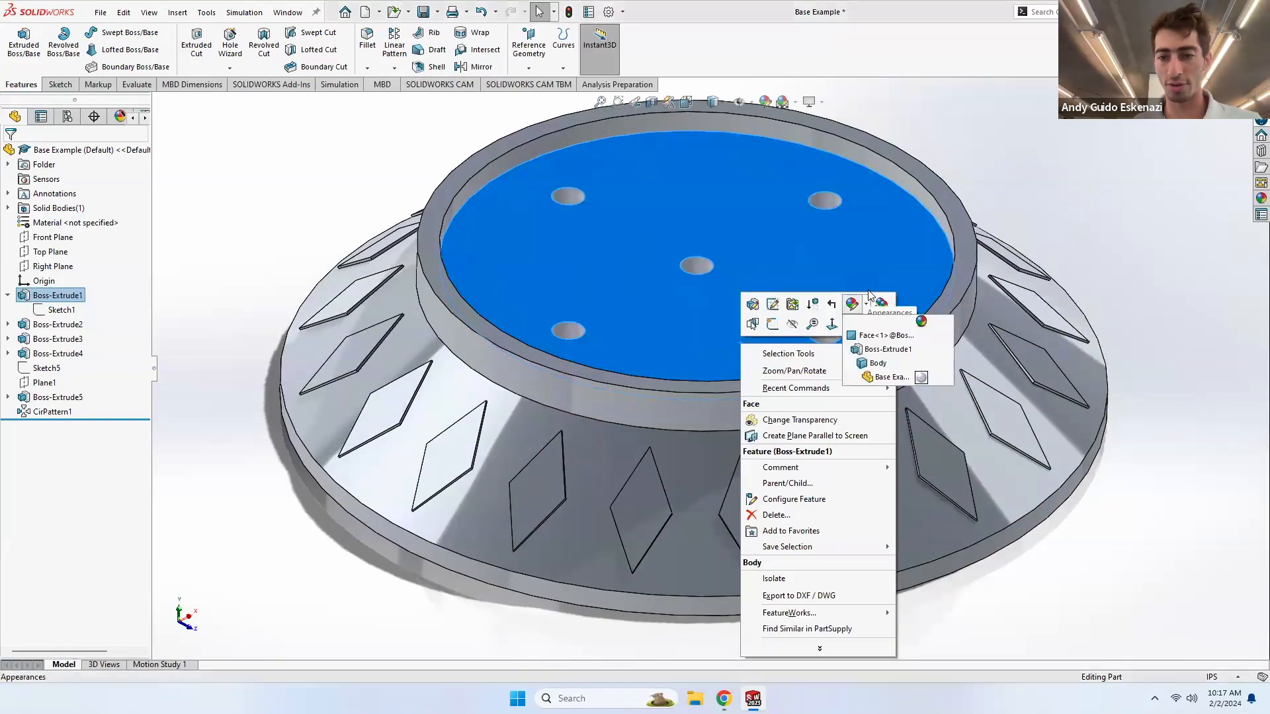
{"action": "left_click", "coordinate": [866, 304]}
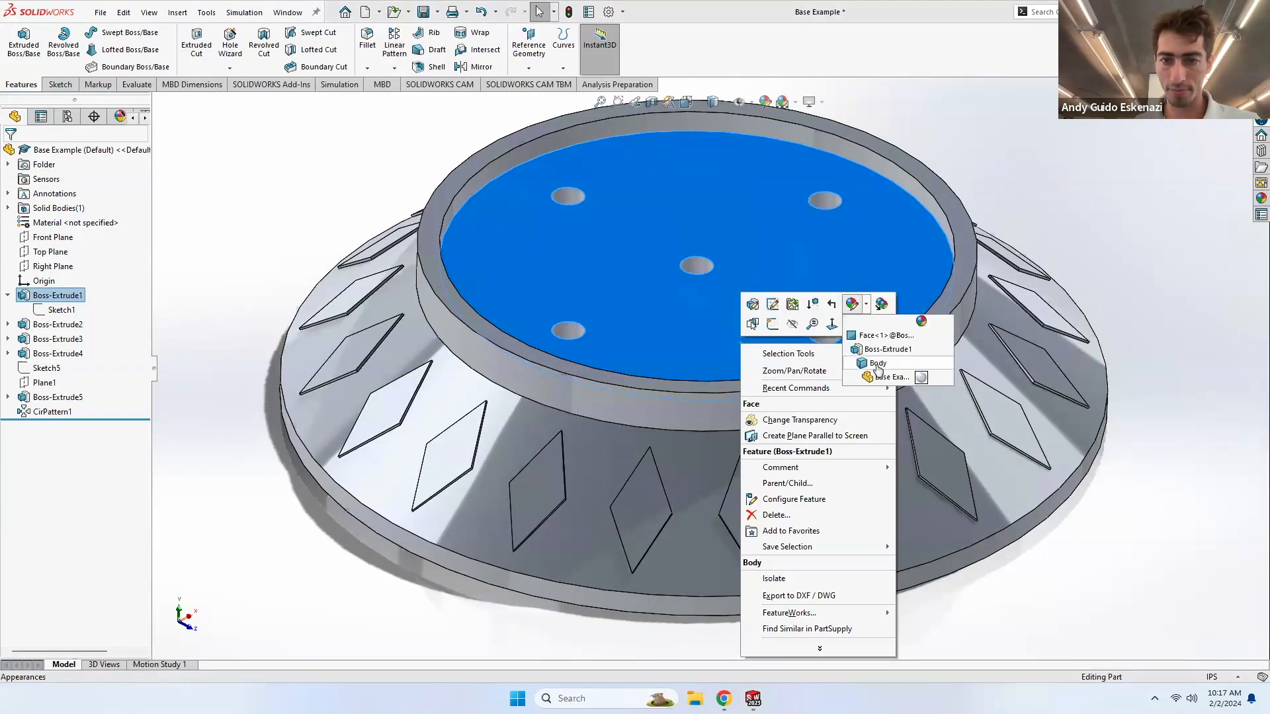
{"action": "left_click", "coordinate": [890, 359]}
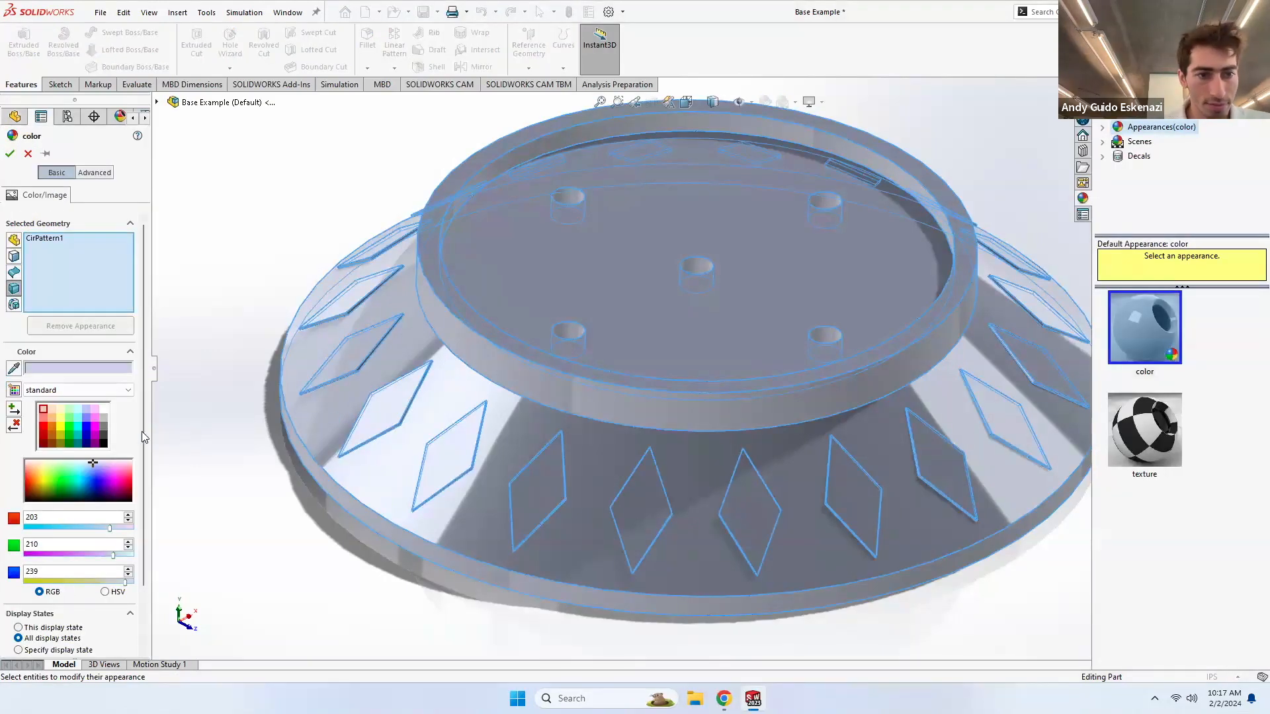
{"action": "left_click", "coordinate": [96, 436]}
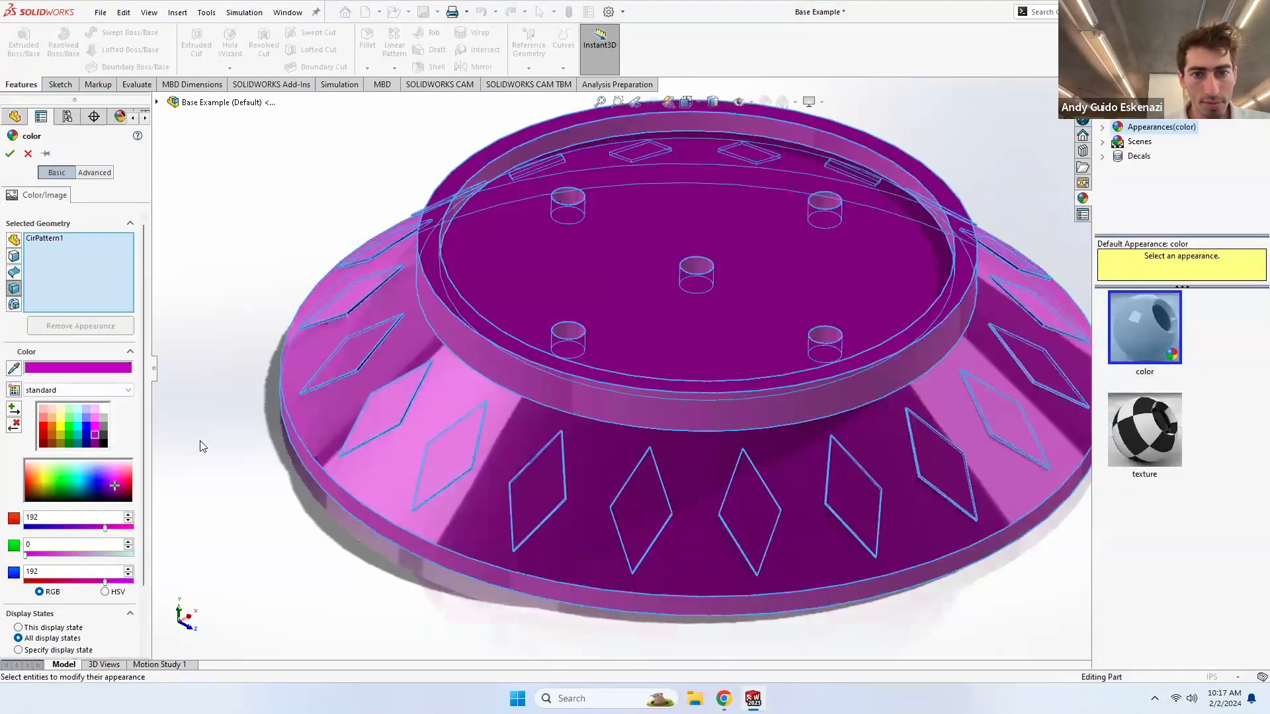
{"action": "left_click", "coordinate": [10, 152]}
- Color the patterned diamonds, the original diamond and the base's outer rim green, RGB 0, 192, 0
{"action": "left_click", "coordinate": [359, 398]}
{"action": "right_click", "coordinate": [361, 397]}
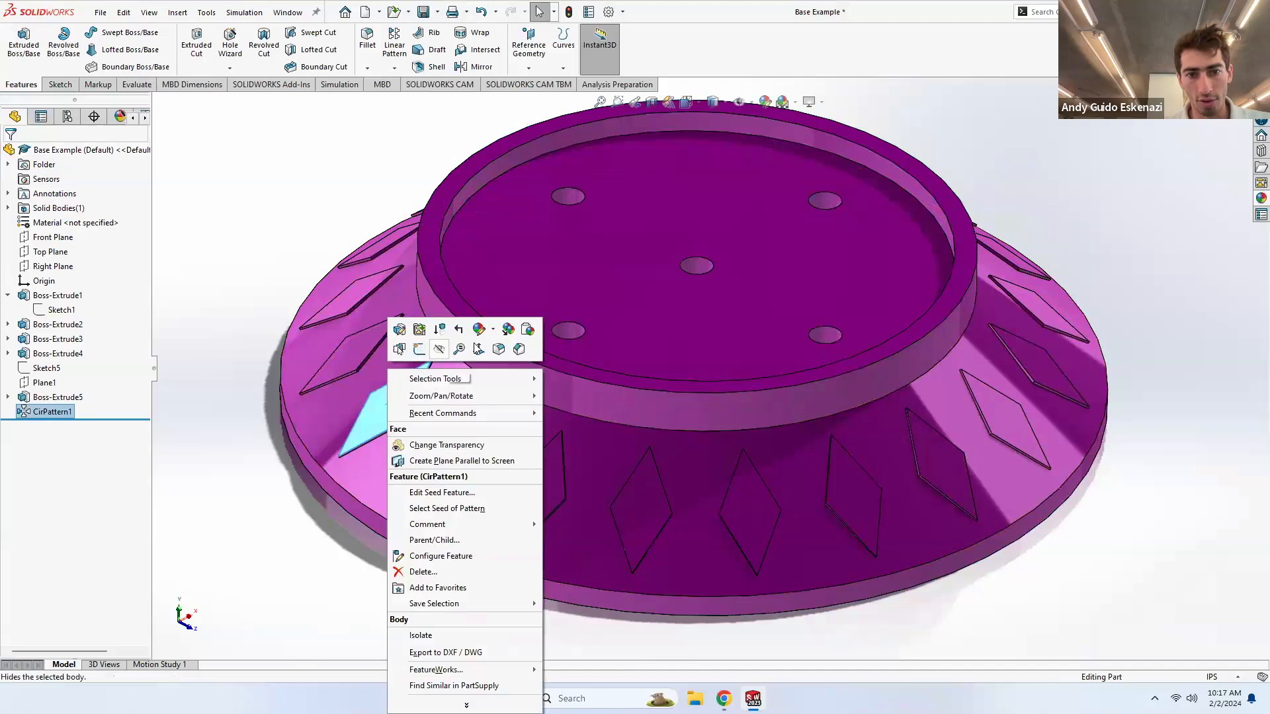
{"action": "left_click", "coordinate": [480, 330]}
{"action": "left_click", "coordinate": [549, 393]}
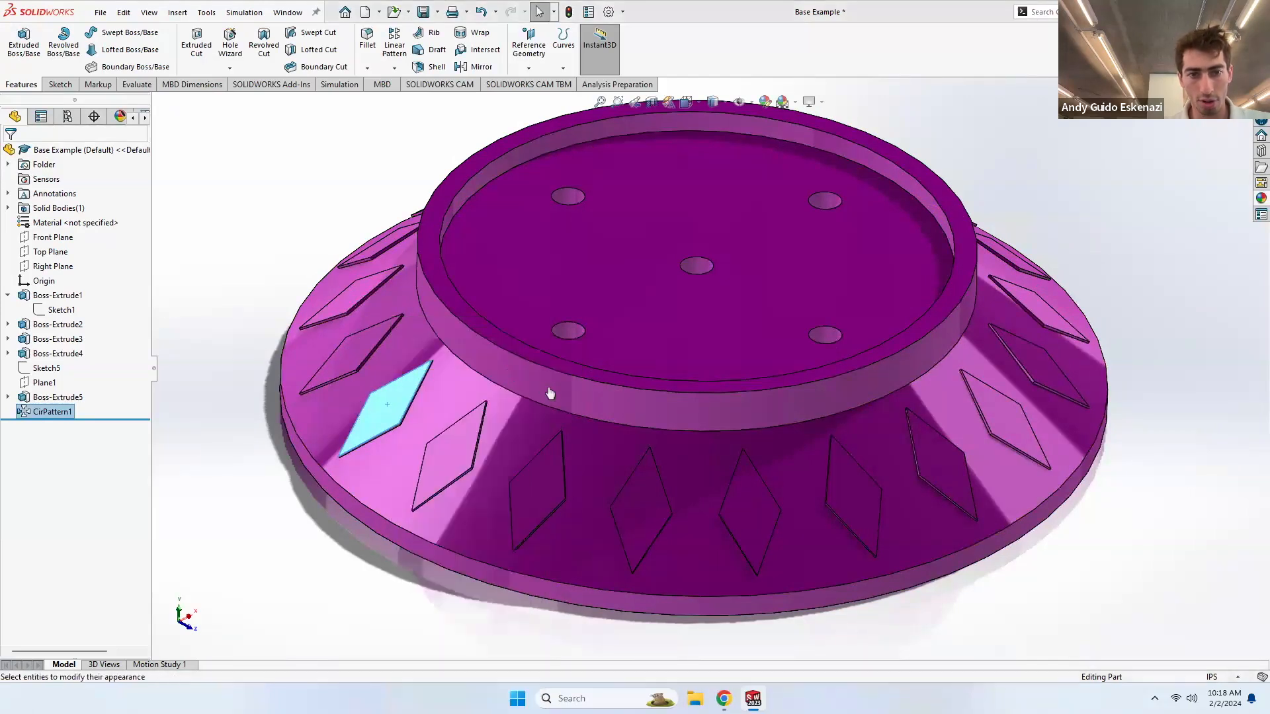
{"action": "left_click", "coordinate": [72, 435]}
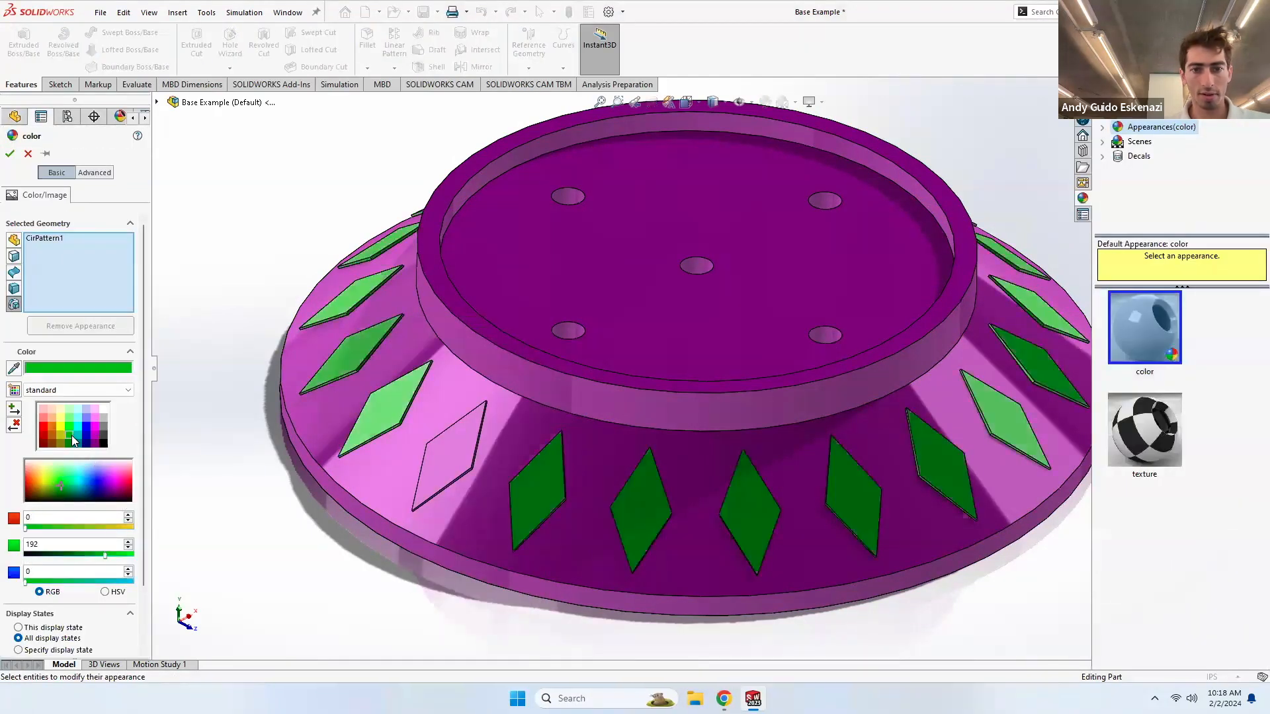
{"action": "left_click", "coordinate": [455, 465]}
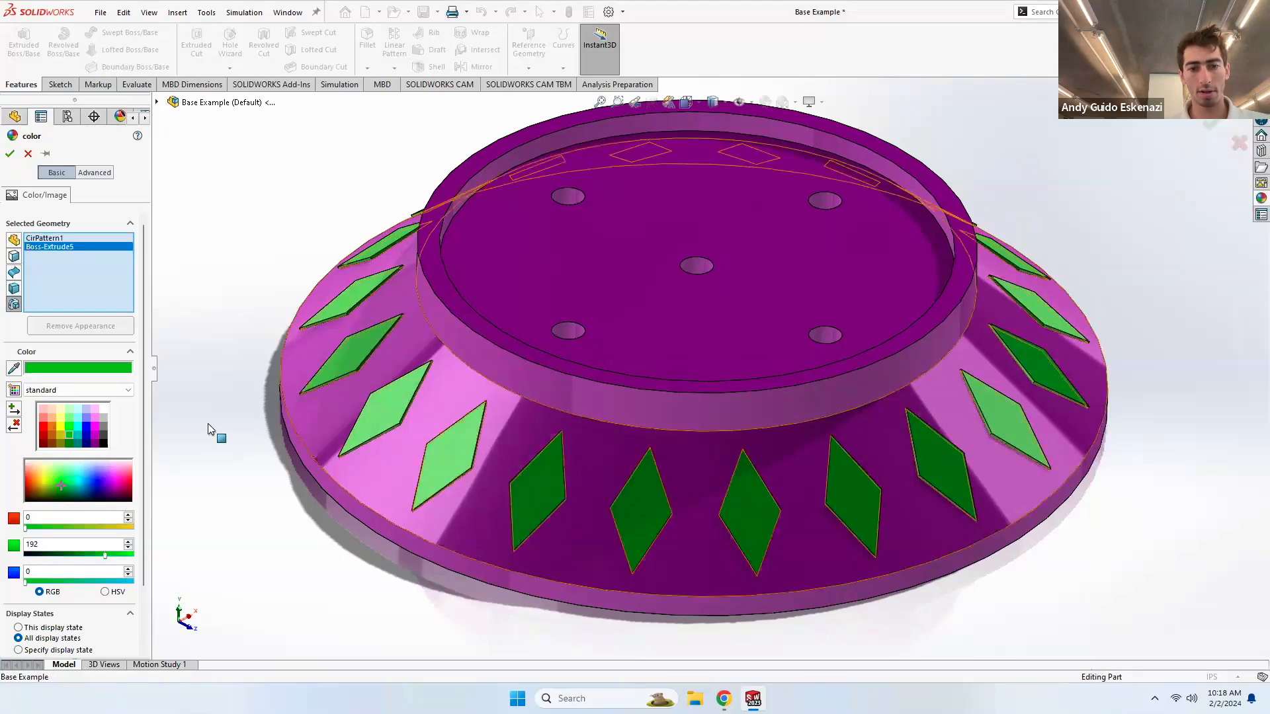
{"action": "left_click", "coordinate": [350, 505]}
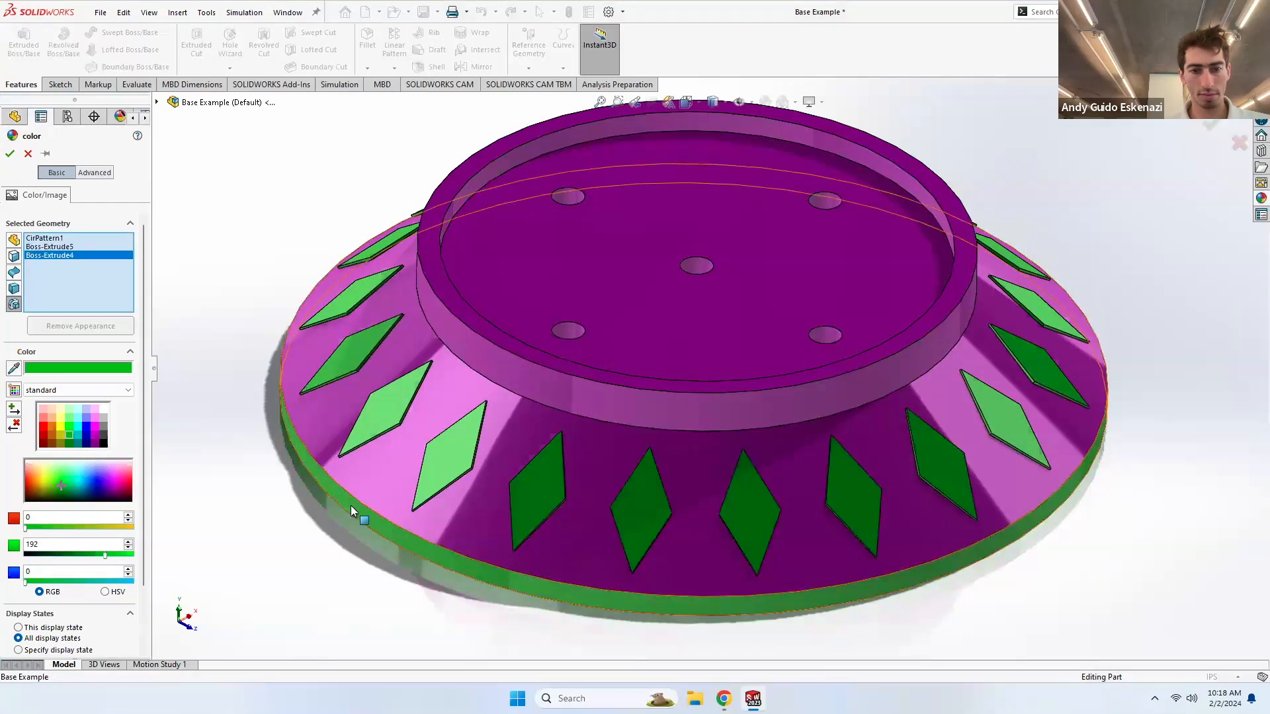
{"action": "left_click", "coordinate": [548, 381]}
{"action": "left_click", "coordinate": [547, 381]}
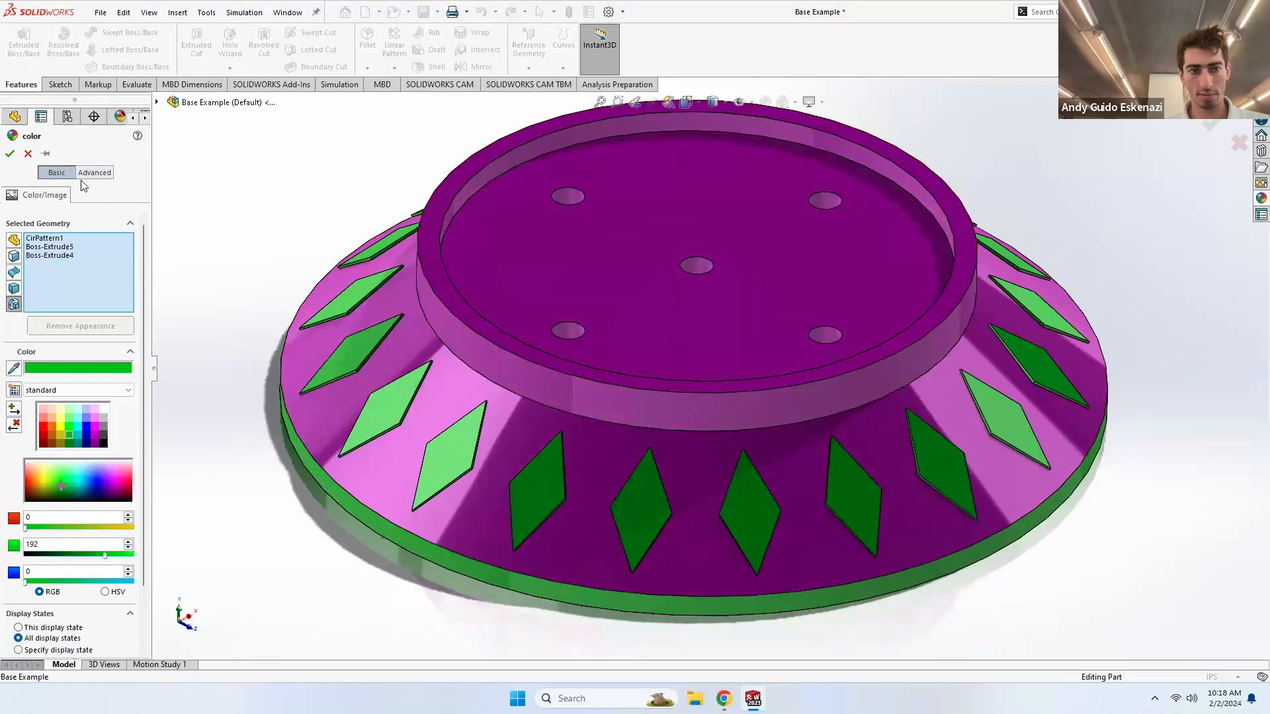
{"action": "left_click", "coordinate": [10, 155]}
- Save the Base Example part
{"action": "middle_click_drag", "start_coordinate": [483, 370], "coordinate": [409, 267]}
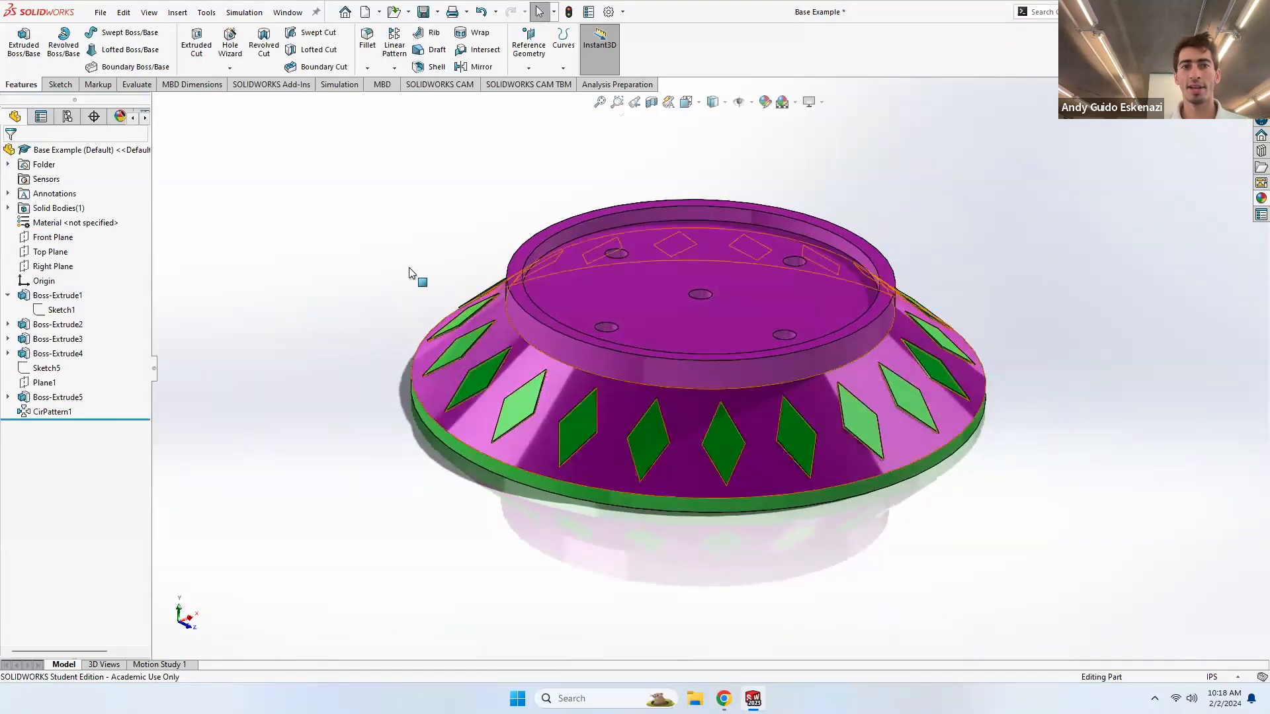
{"action": "left_click", "coordinate": [101, 12]}
{"action": "left_click", "coordinate": [138, 159]}
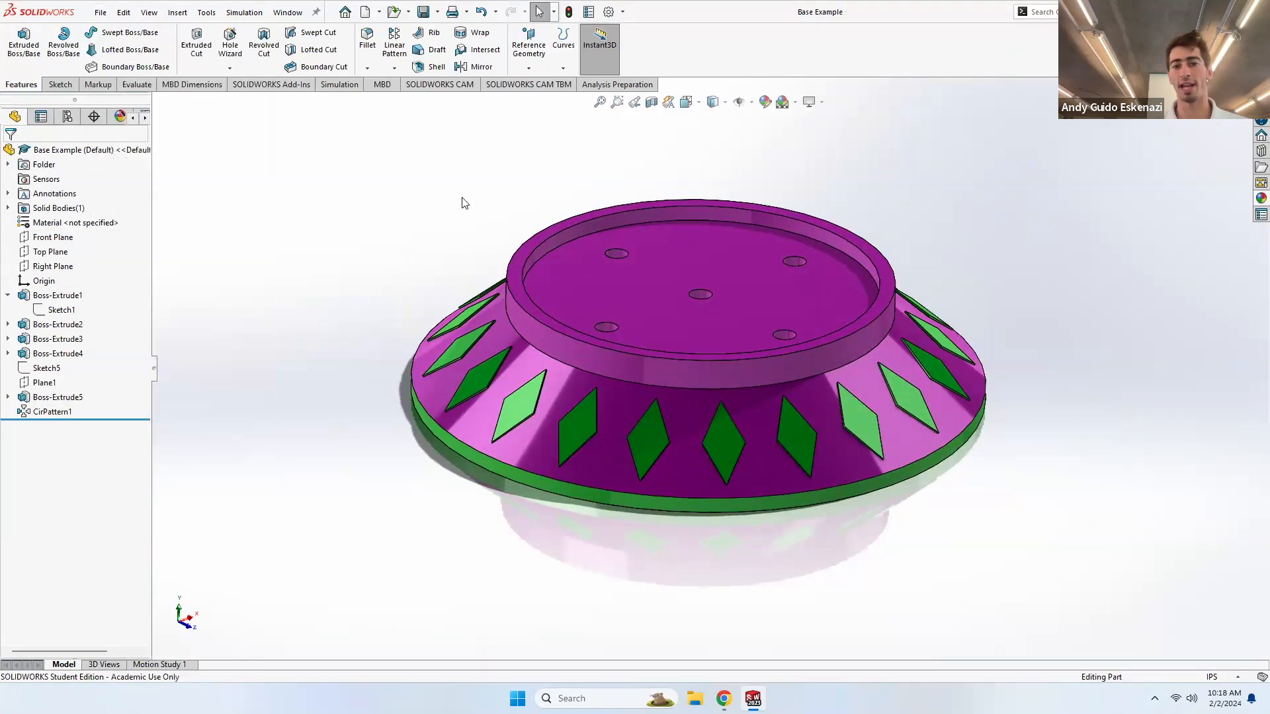
- Switch to the Master Sketch part and examine its layout of gear circles and shaft holes
{"action": "middle_click_drag", "start_coordinate": [463, 199], "coordinate": [476, 210]}
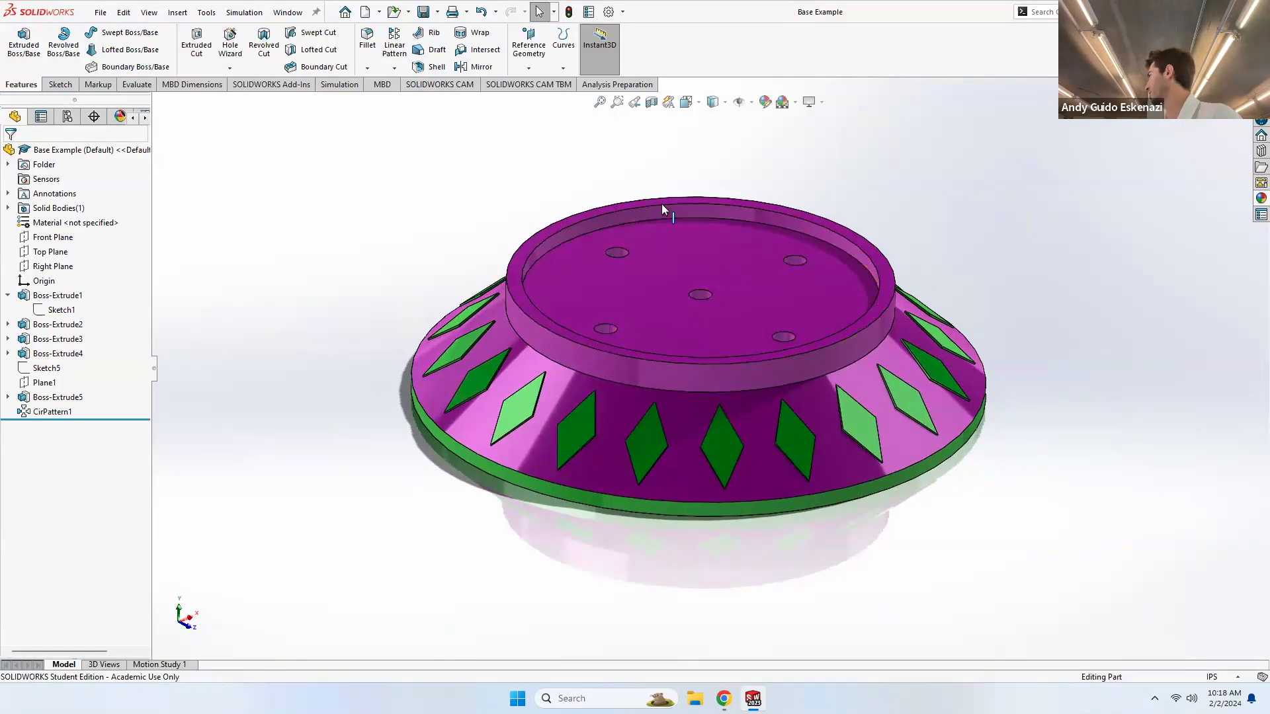
{"action": "scroll", "coordinate": [703, 309], "scroll_direction": "down", "scroll_amount": 3}
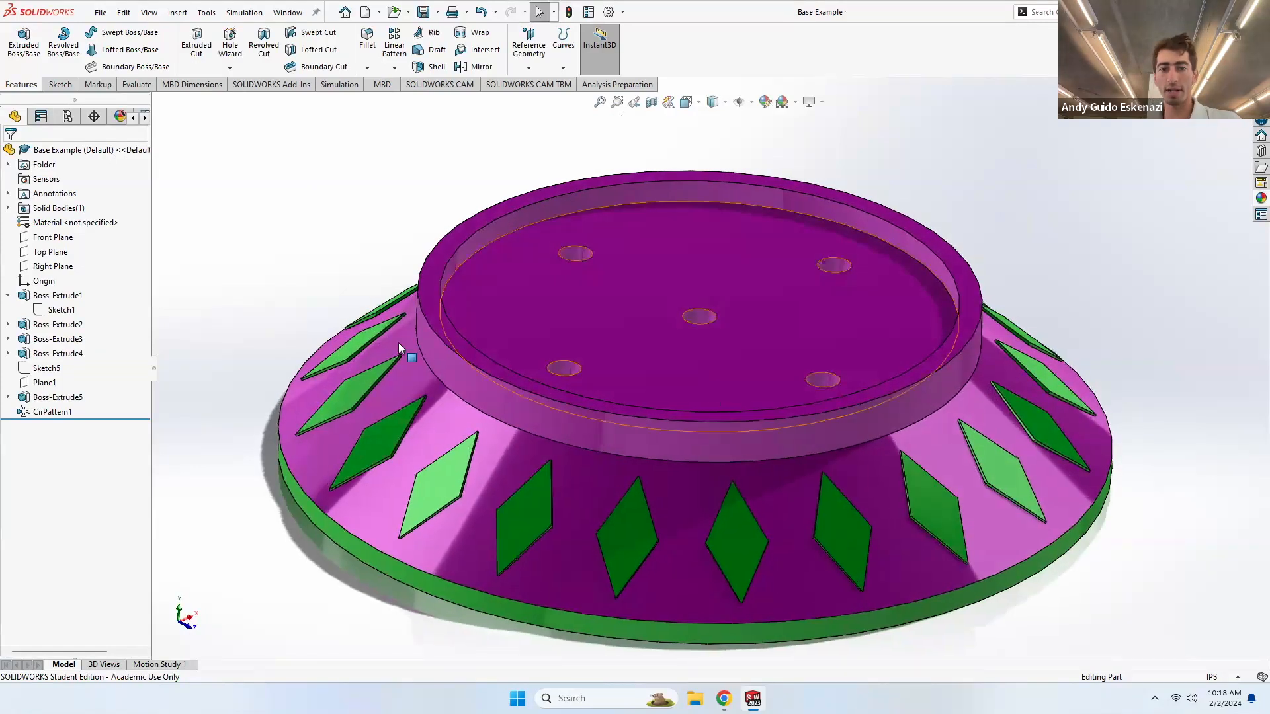
{"action": "scroll", "coordinate": [706, 371], "scroll_direction": "up", "scroll_amount": 2}
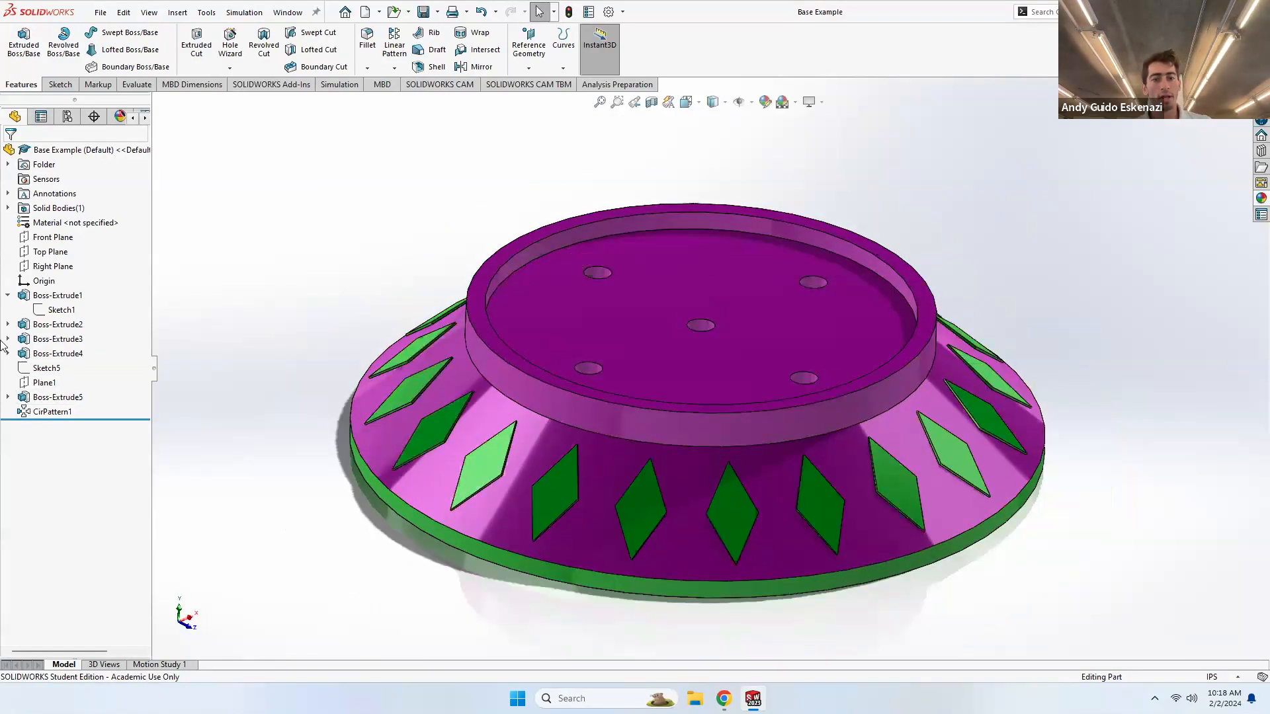
{"action": "mouse_move", "coordinate": [753, 698]}
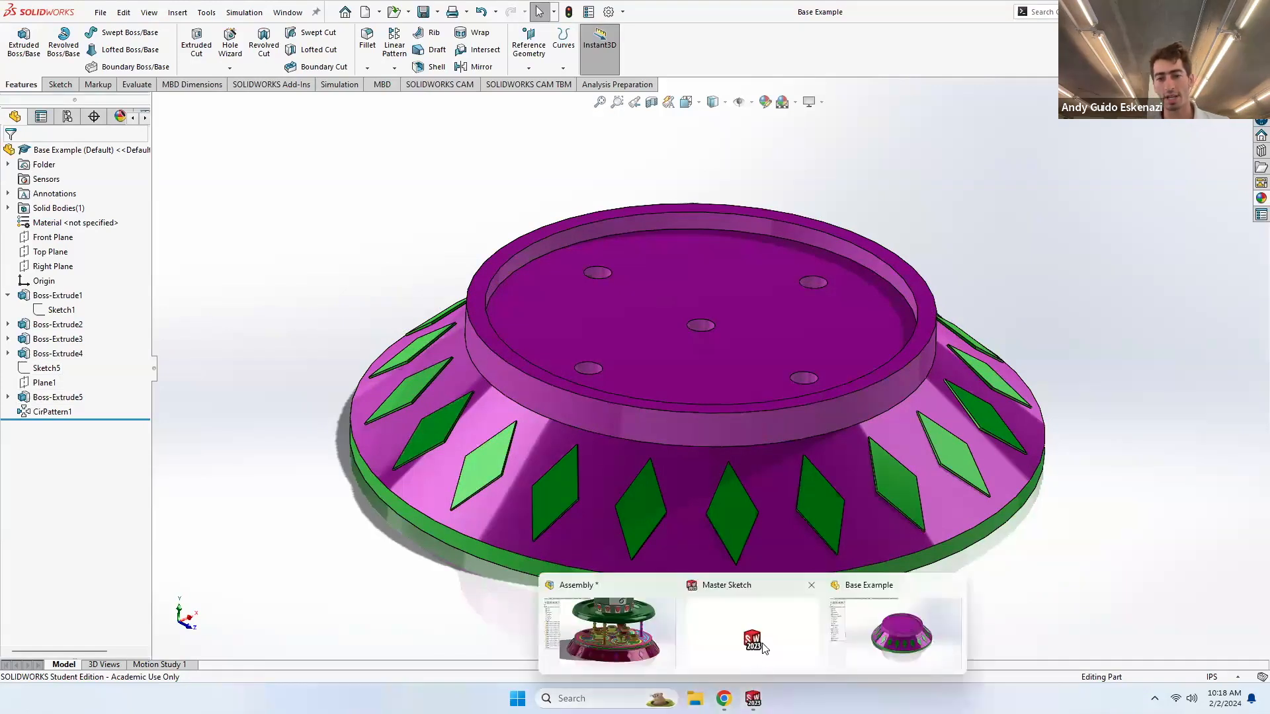
{"action": "left_click", "coordinate": [761, 645]}
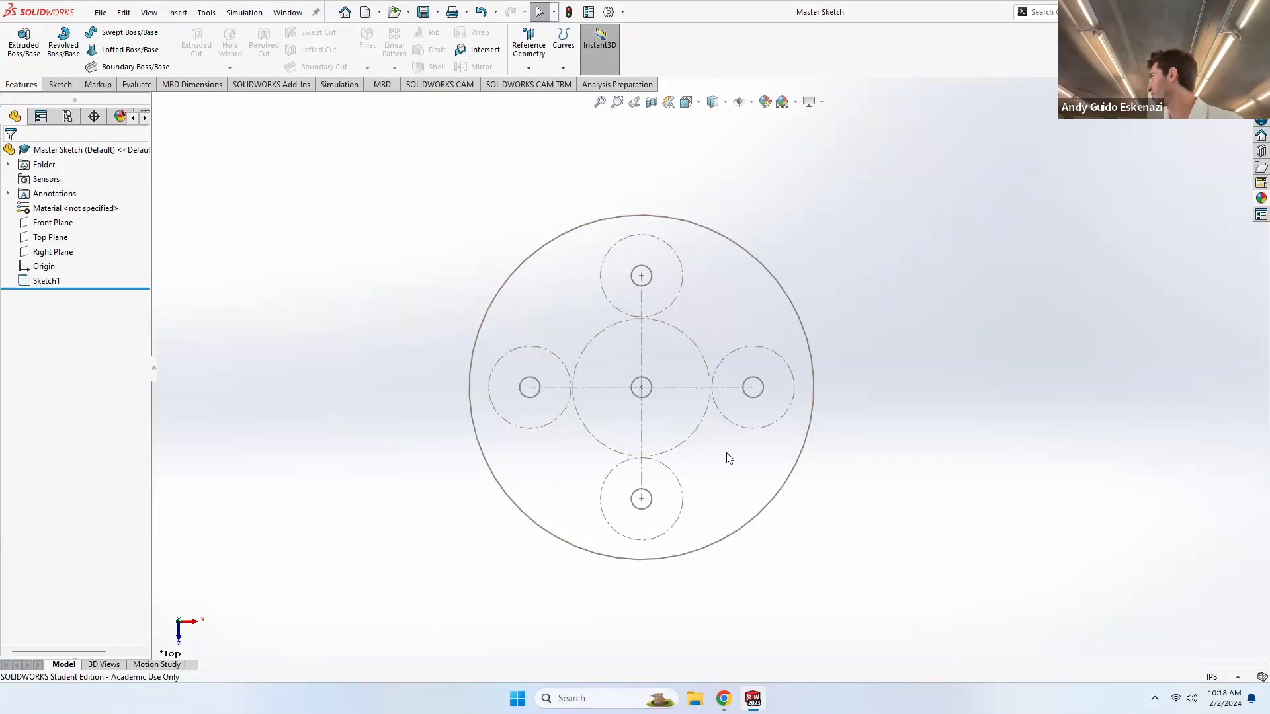
{"action": "scroll", "coordinate": [516, 350], "scroll_direction": "down", "scroll_amount": 2}
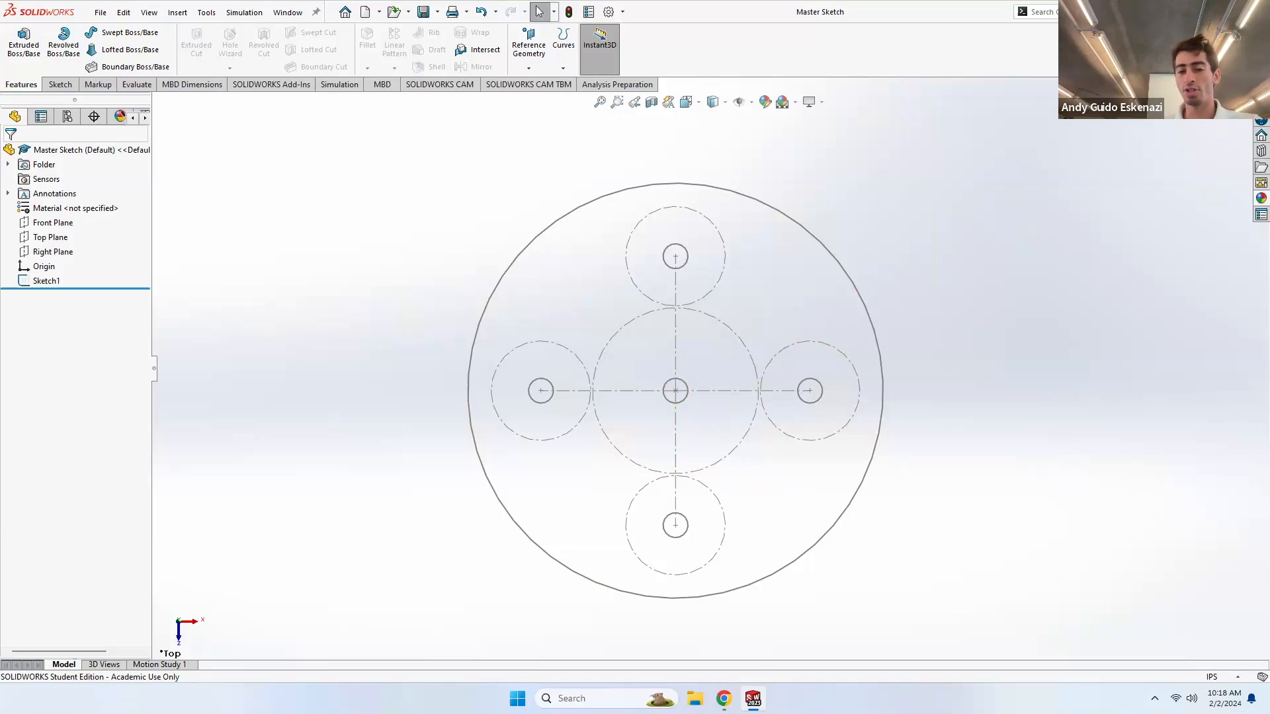
- Return to the Base Example part and examine the sketch behind its first extrusion in relation to the holes
{"action": "mouse_move", "coordinate": [753, 699]}
{"action": "left_click", "coordinate": [868, 632]}
{"action": "left_click", "coordinate": [599, 306]}
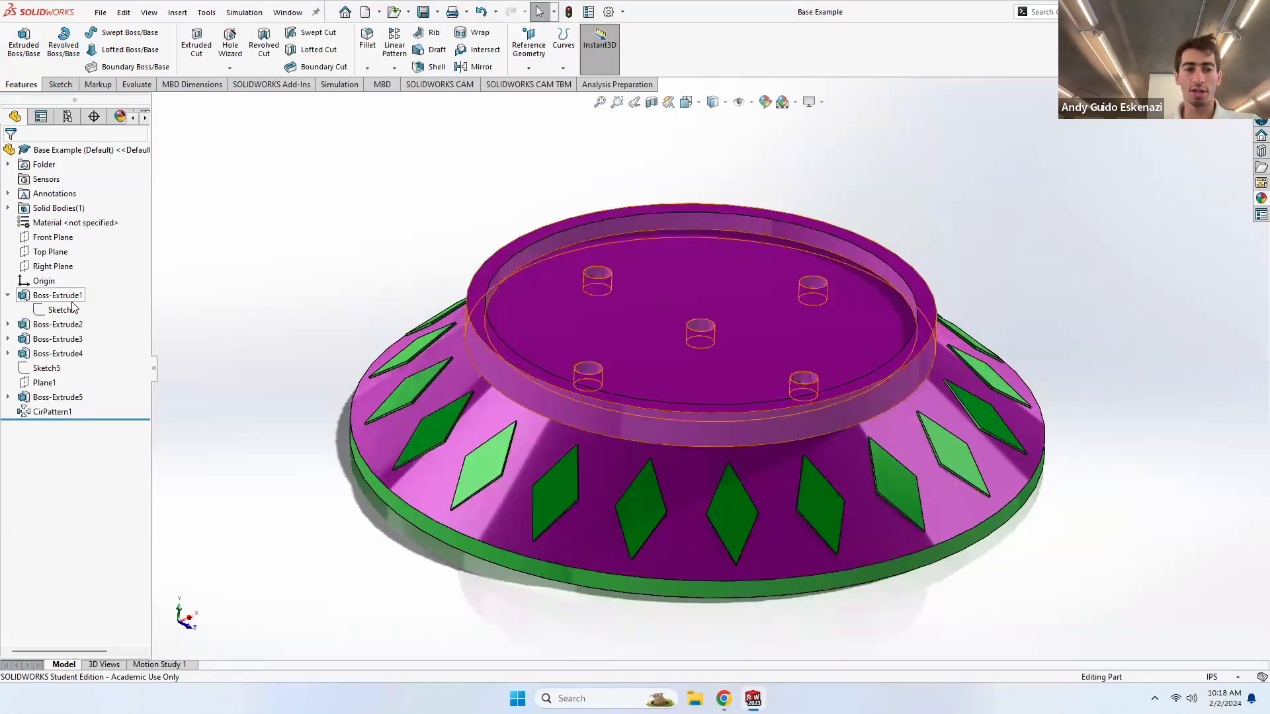
{"action": "middle_click_drag", "start_coordinate": [600, 306], "coordinate": [598, 387]}
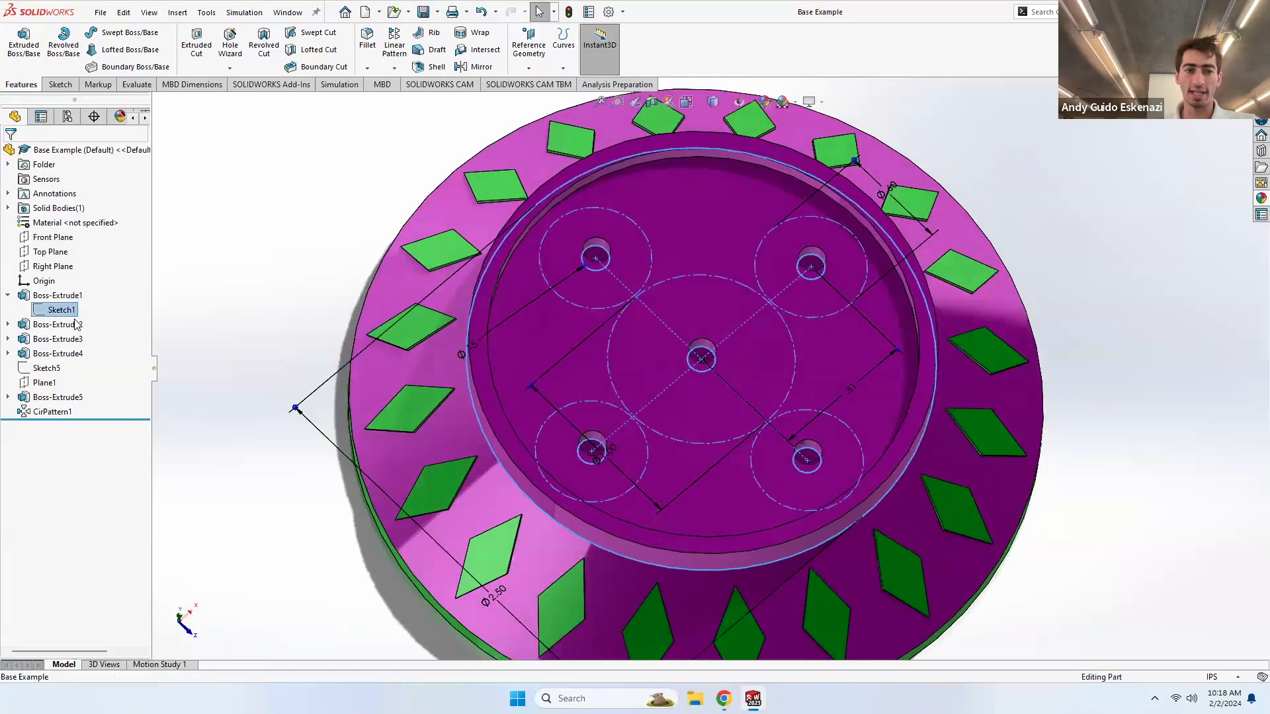
{"action": "middle_click_drag", "start_coordinate": [364, 360], "coordinate": [529, 340]}
{"action": "scroll", "coordinate": [529, 340], "scroll_direction": "up", "scroll_amount": 3}
{"action": "scroll", "coordinate": [592, 401], "scroll_direction": "down", "scroll_amount": 1}
{"action": "middle_click_drag", "start_coordinate": [592, 402], "coordinate": [614, 367]}
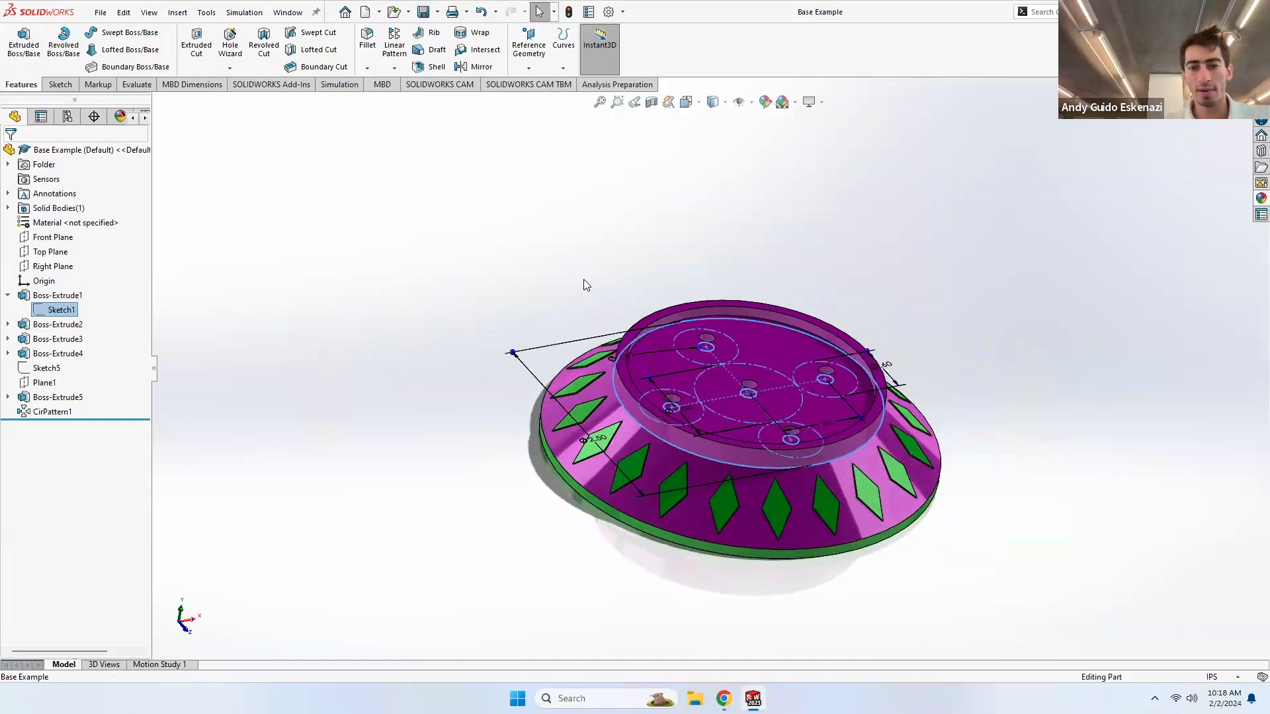
{"action": "left_click", "coordinate": [583, 279]}
{"action": "mouse_move", "coordinate": [827, 521]}
{"action": "middle_mouse_down"}
{"action": "mouse_move", "coordinate": [821, 531]}
{"action": "mouse_move", "coordinate": [882, 502]}
{"action": "middle_mouse_up"}
{"action": "scroll", "coordinate": [916, 522], "scroll_direction": "down", "scroll_amount": 2}
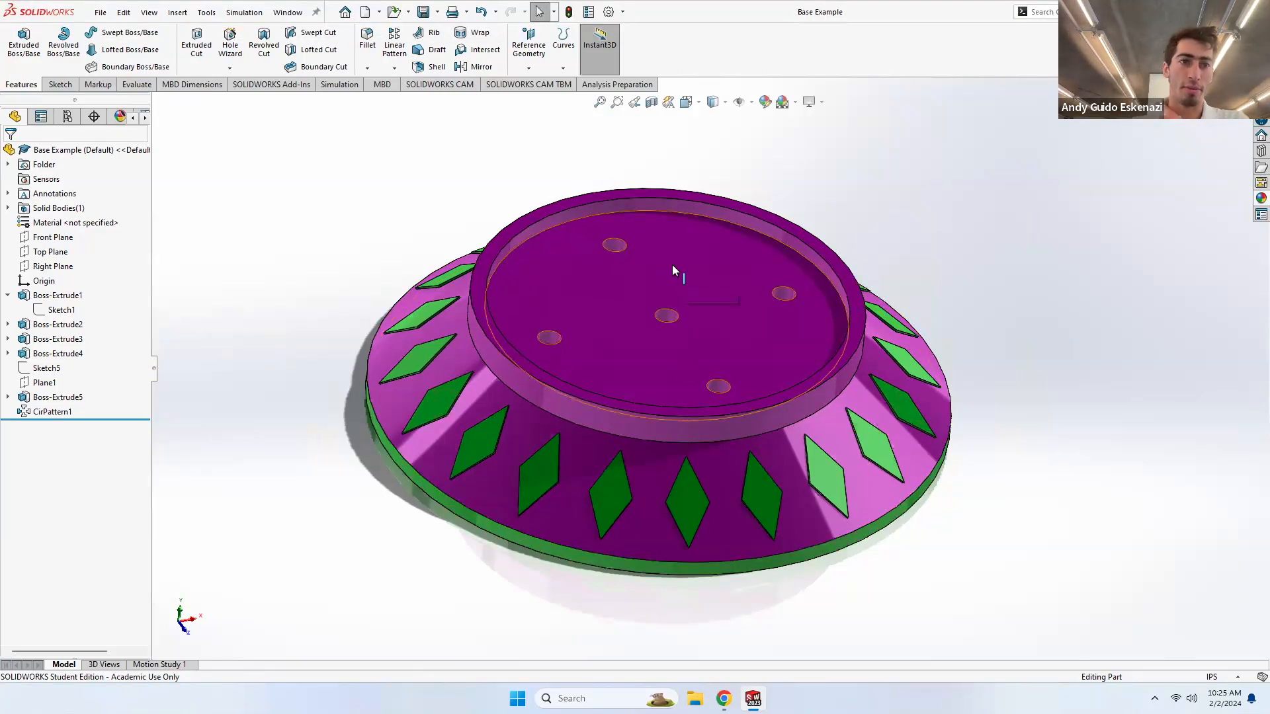
- Save the Master Sketch part as a copy named Cup Gear and open it, keeping the original document open
{"action": "left_click", "coordinate": [101, 13]}
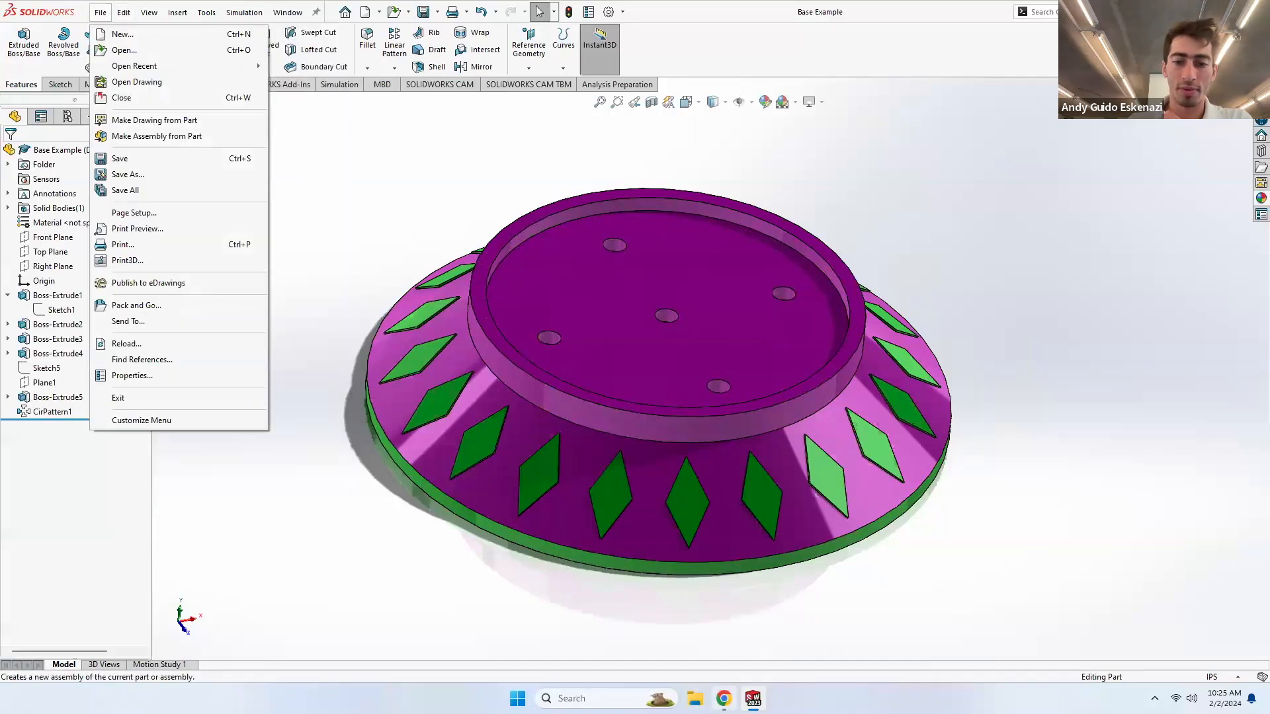
{"action": "left_click", "coordinate": [753, 698]}
{"action": "left_click", "coordinate": [750, 619]}
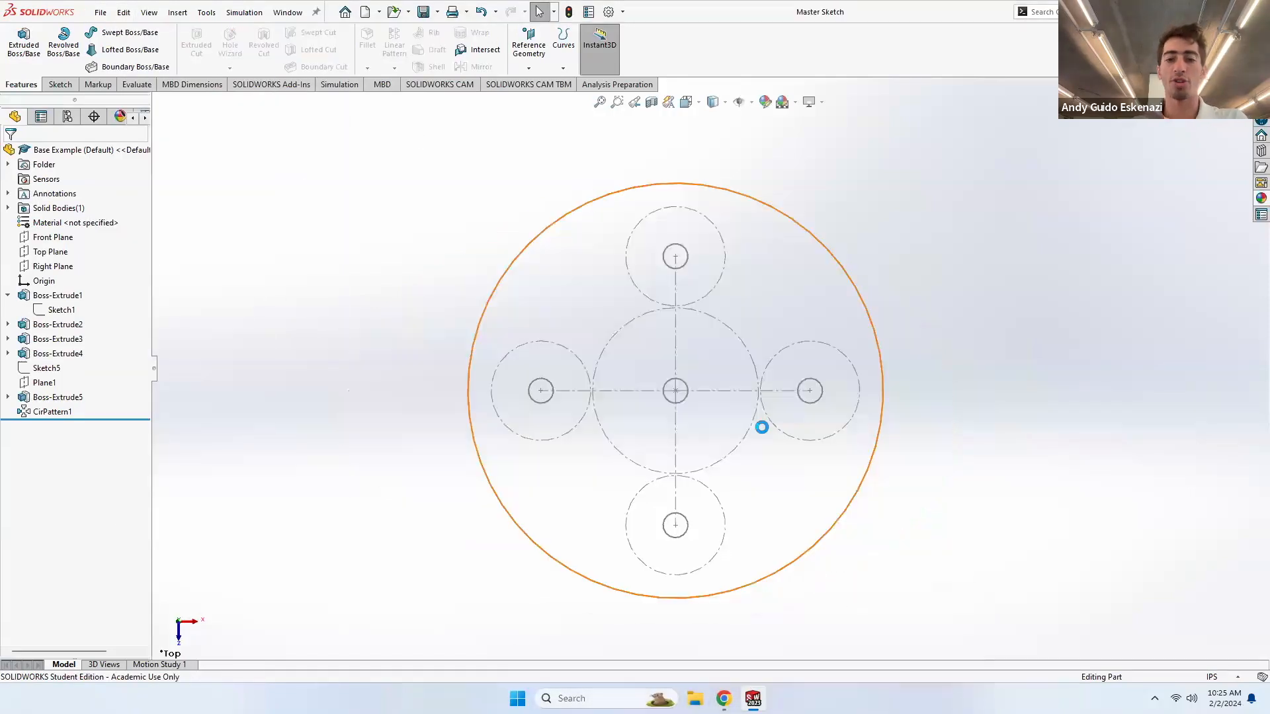
{"action": "left_click", "coordinate": [100, 13]}
{"action": "left_click", "coordinate": [120, 174]}
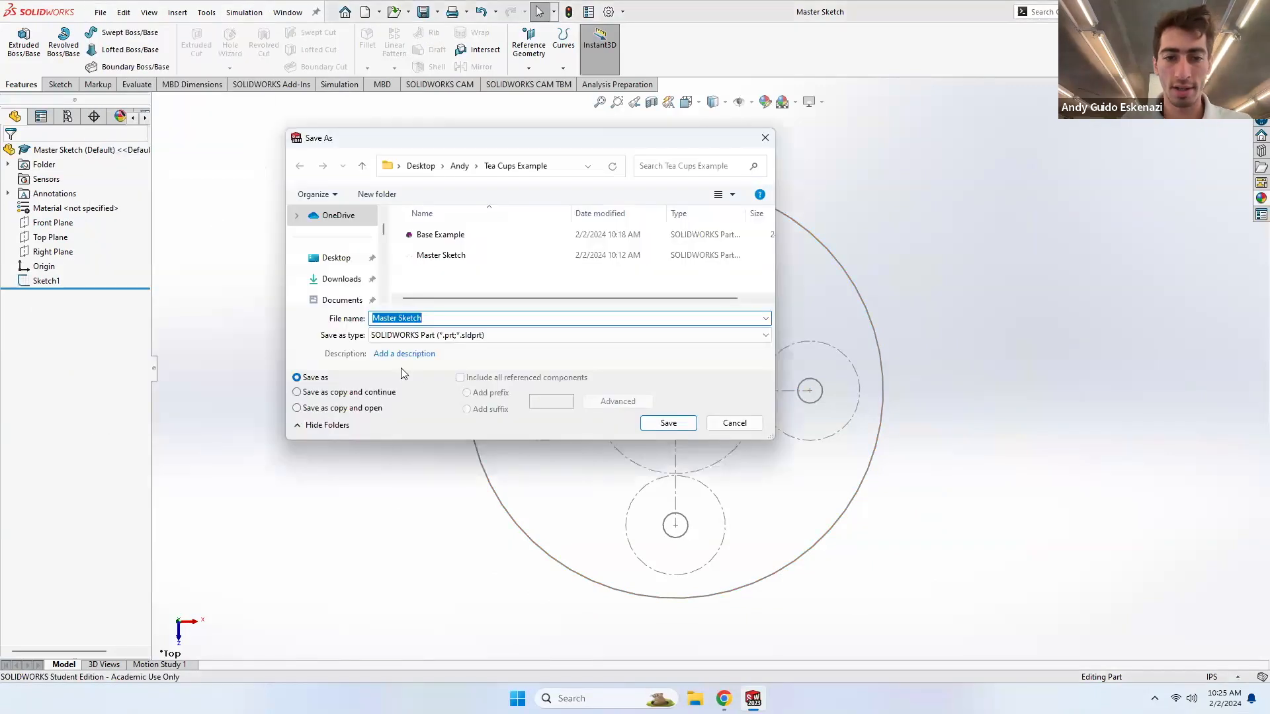
{"action": "left_click", "coordinate": [309, 407]}
{"action": "left_click", "coordinate": [459, 319]}
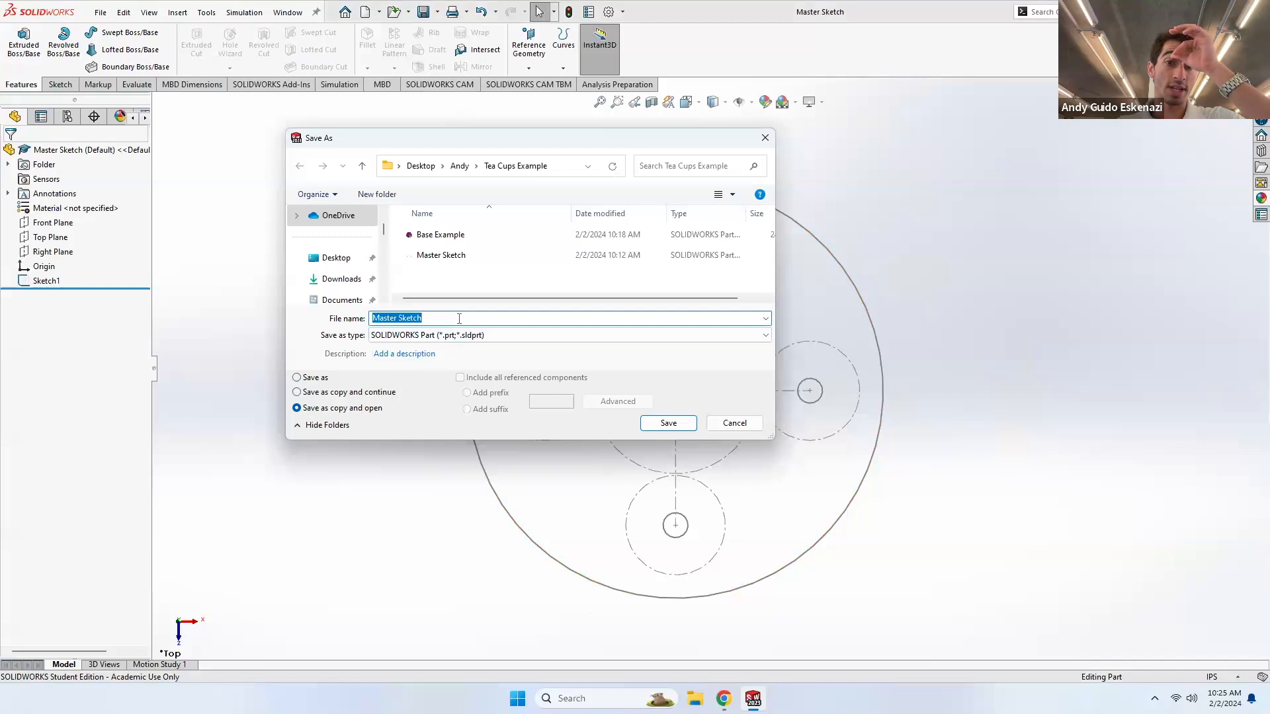
{"action": "type", "text": "Cup Gear"}
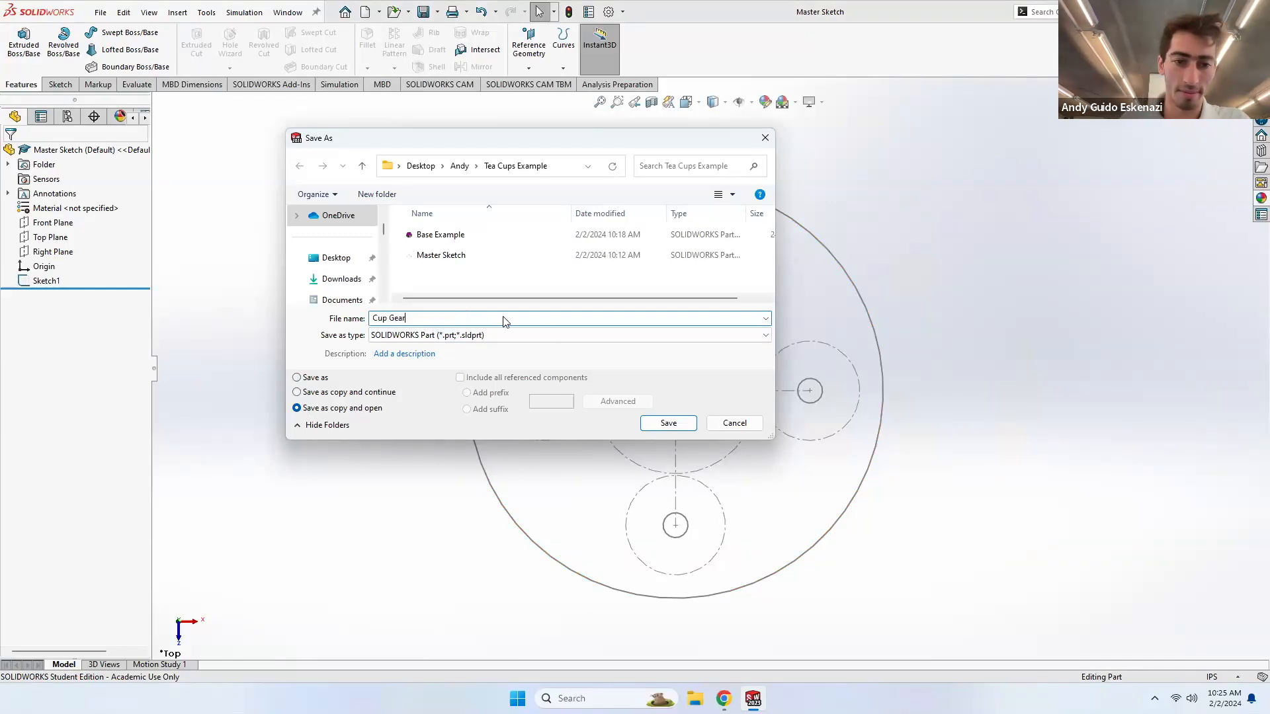
{"action": "left_click", "coordinate": [684, 425]}
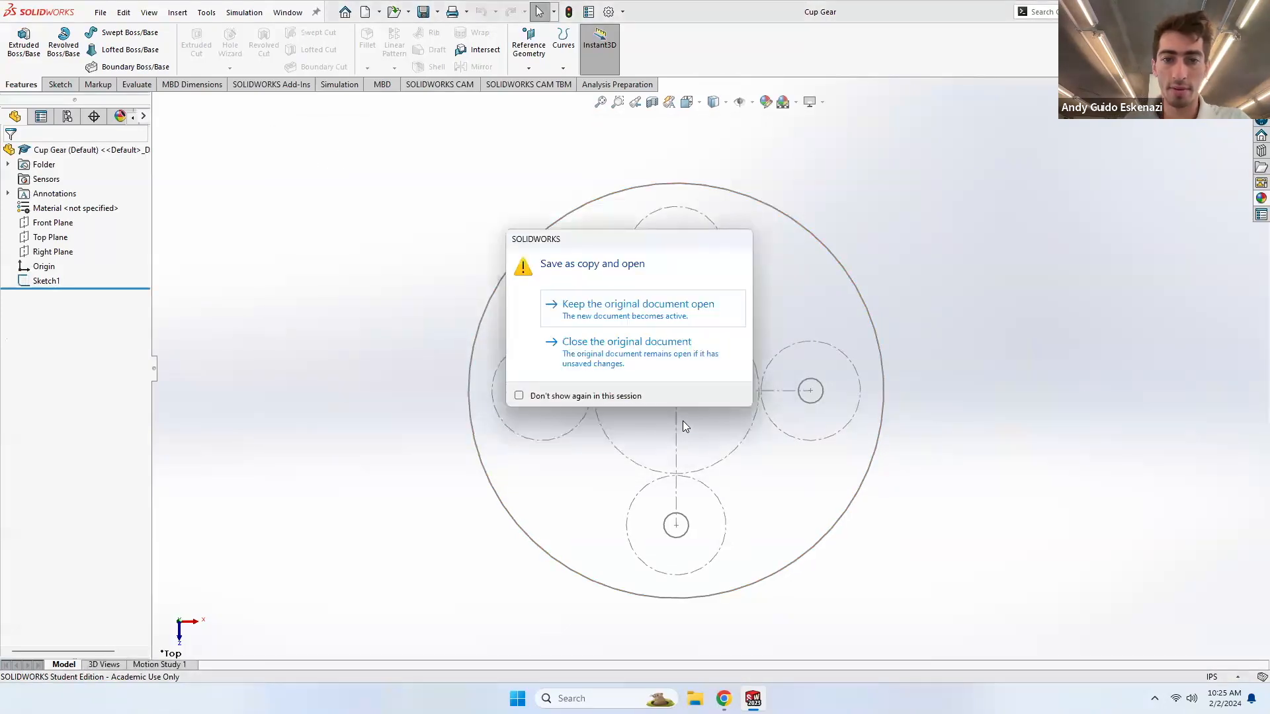
{"action": "left_click", "coordinate": [617, 319]}
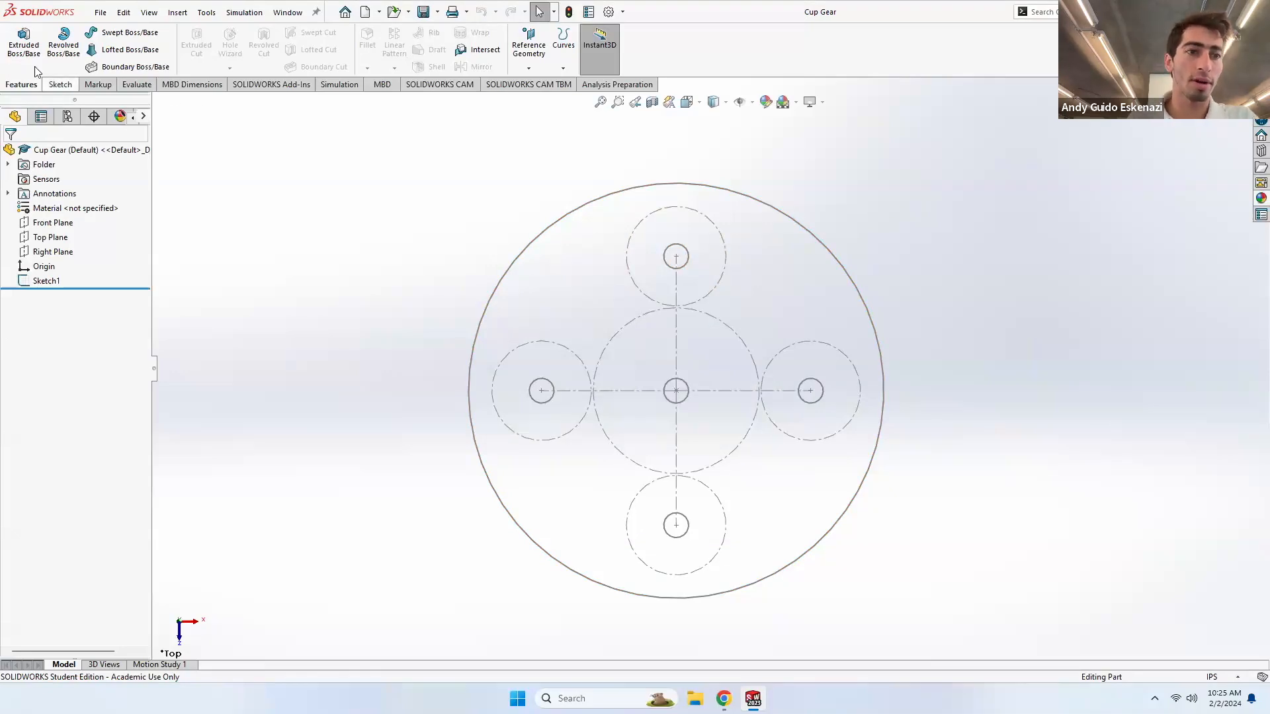
- Start a sketch on the Top Plane and convert the master sketch's left-hand small construction circle into it
{"action": "left_click", "coordinate": [60, 84]}
{"action": "left_click", "coordinate": [18, 39]}
{"action": "left_click", "coordinate": [157, 103]}
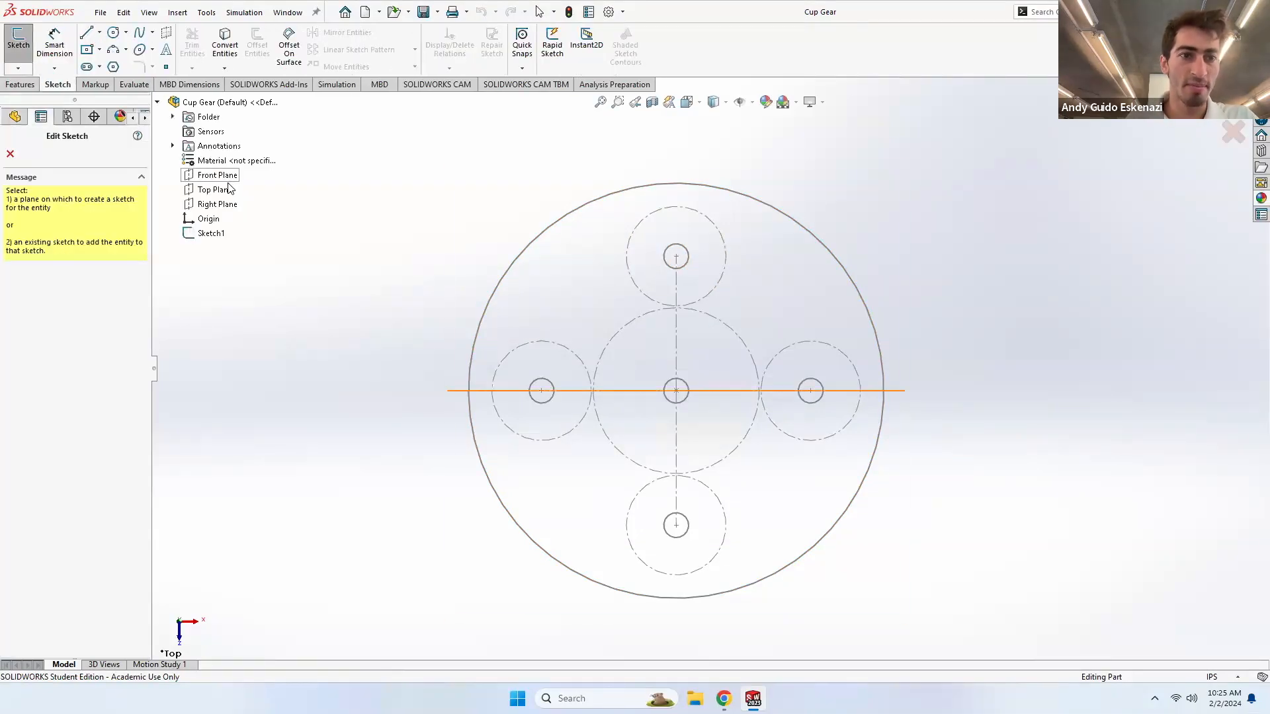
{"action": "left_click", "coordinate": [209, 190]}
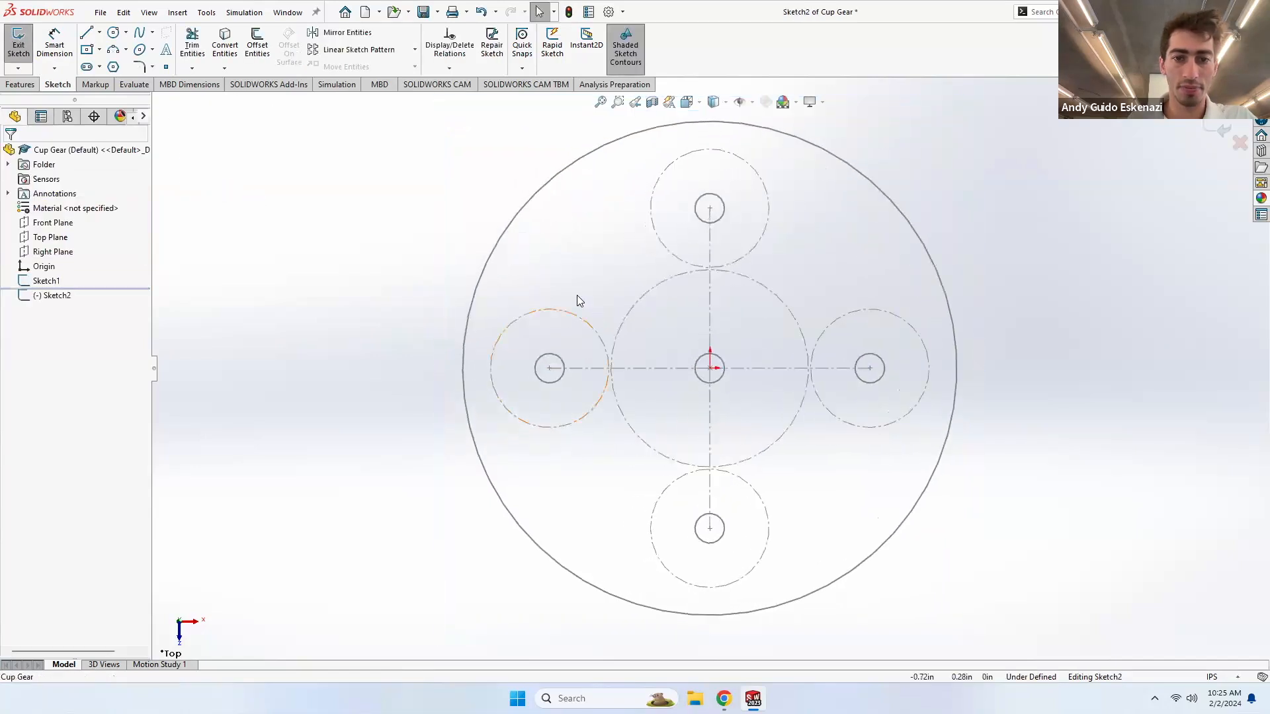
{"action": "left_click", "coordinate": [225, 45]}
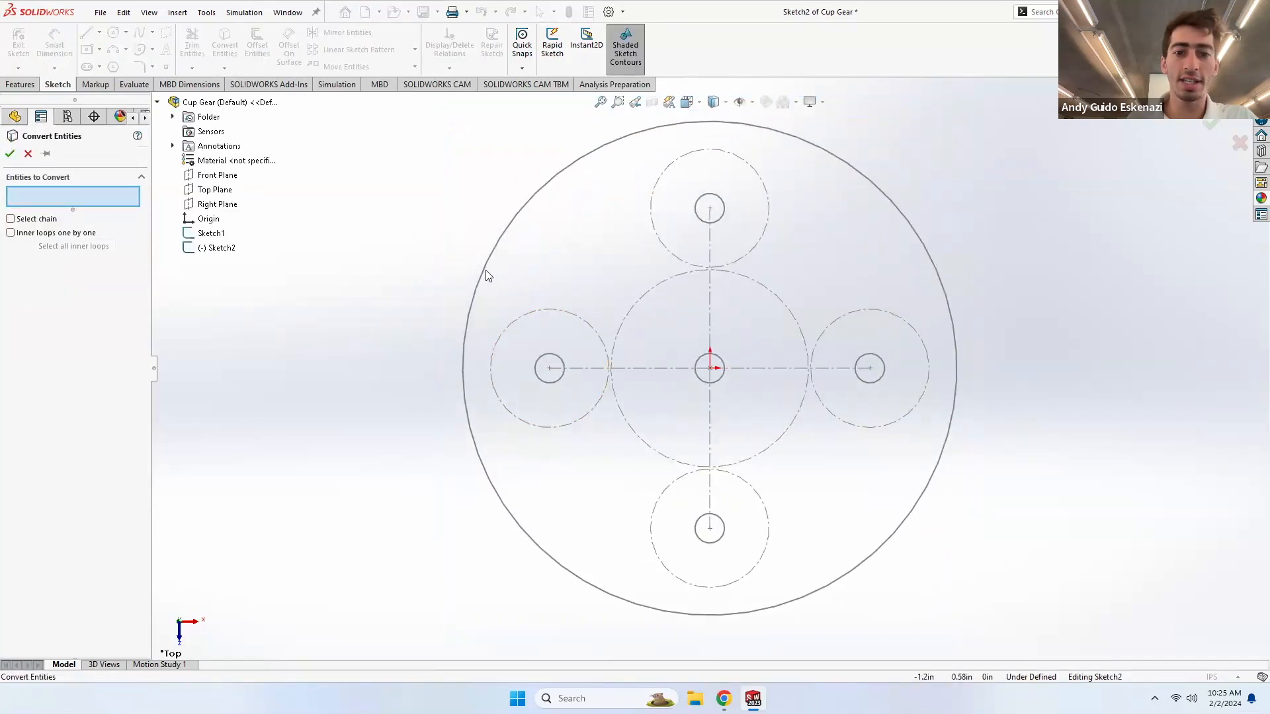
{"action": "left_click", "coordinate": [537, 309]}
{"action": "left_click", "coordinate": [10, 153]}
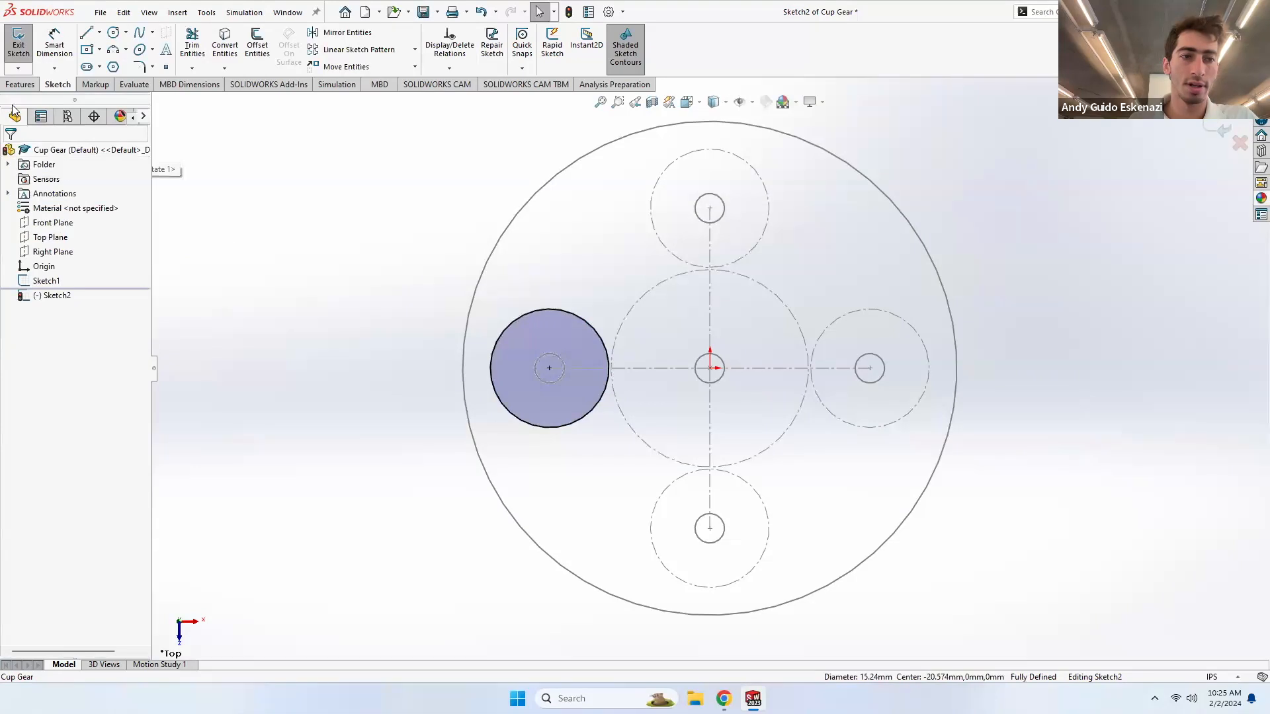
- Extrude the converted gear circle as a 0.10 in blind boss
{"action": "left_click", "coordinate": [10, 81]}
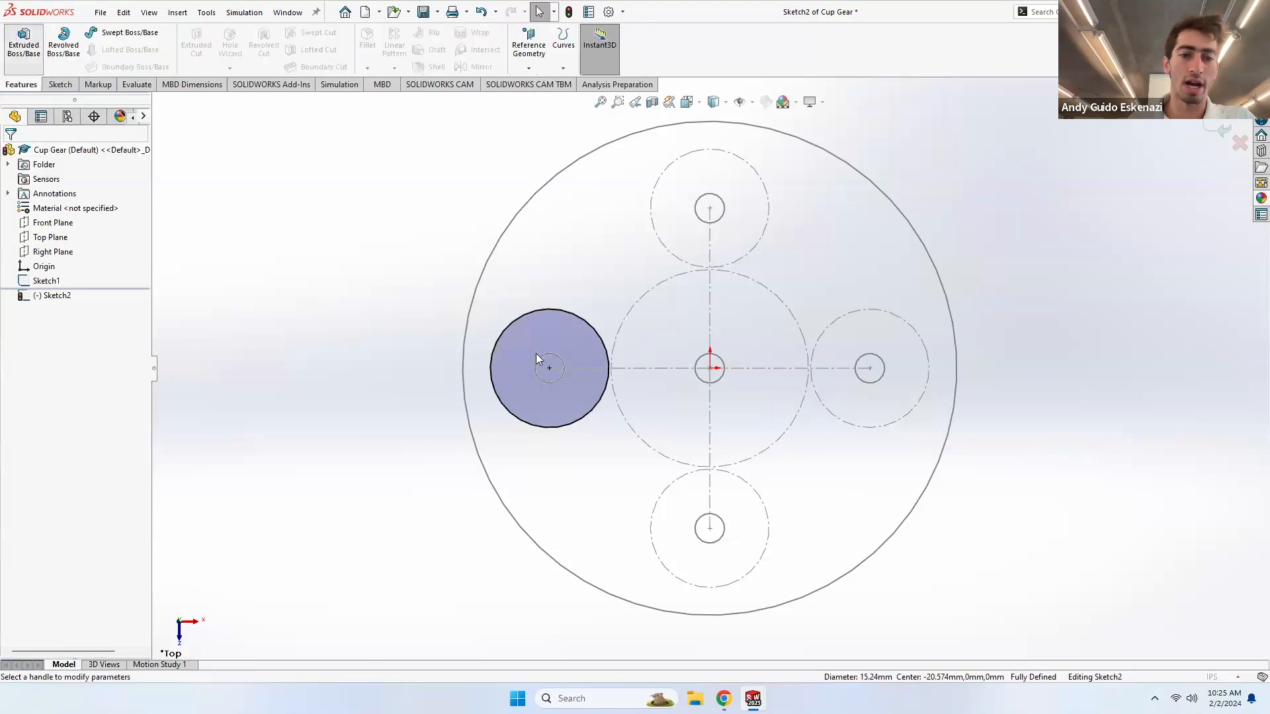
{"action": "left_click", "coordinate": [24, 44]}
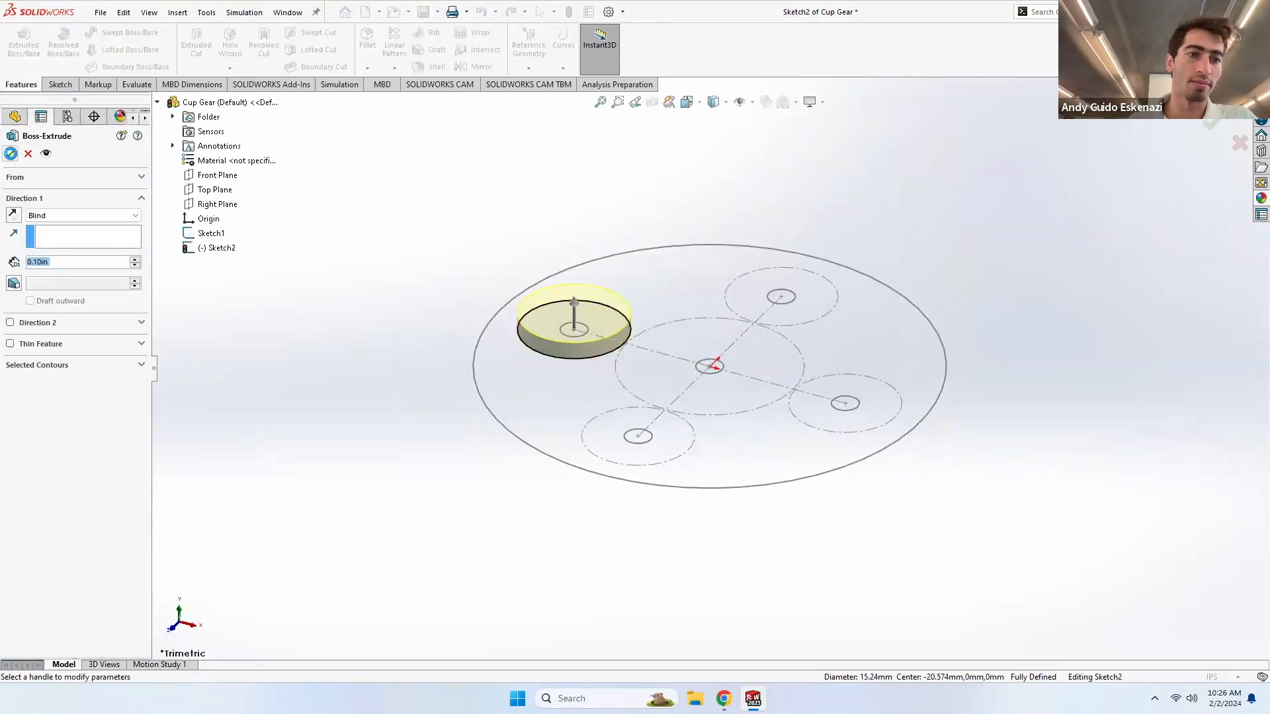
{"action": "key", "text": "Return"}
- Start a sketch on the gear disc's underside and convert the master sketch's shaft-hole circle at the disc's center
{"action": "scroll", "coordinate": [659, 342], "scroll_direction": "up", "scroll_amount": 2}
{"action": "scroll", "coordinate": [561, 334], "scroll_direction": "down", "scroll_amount": 5}
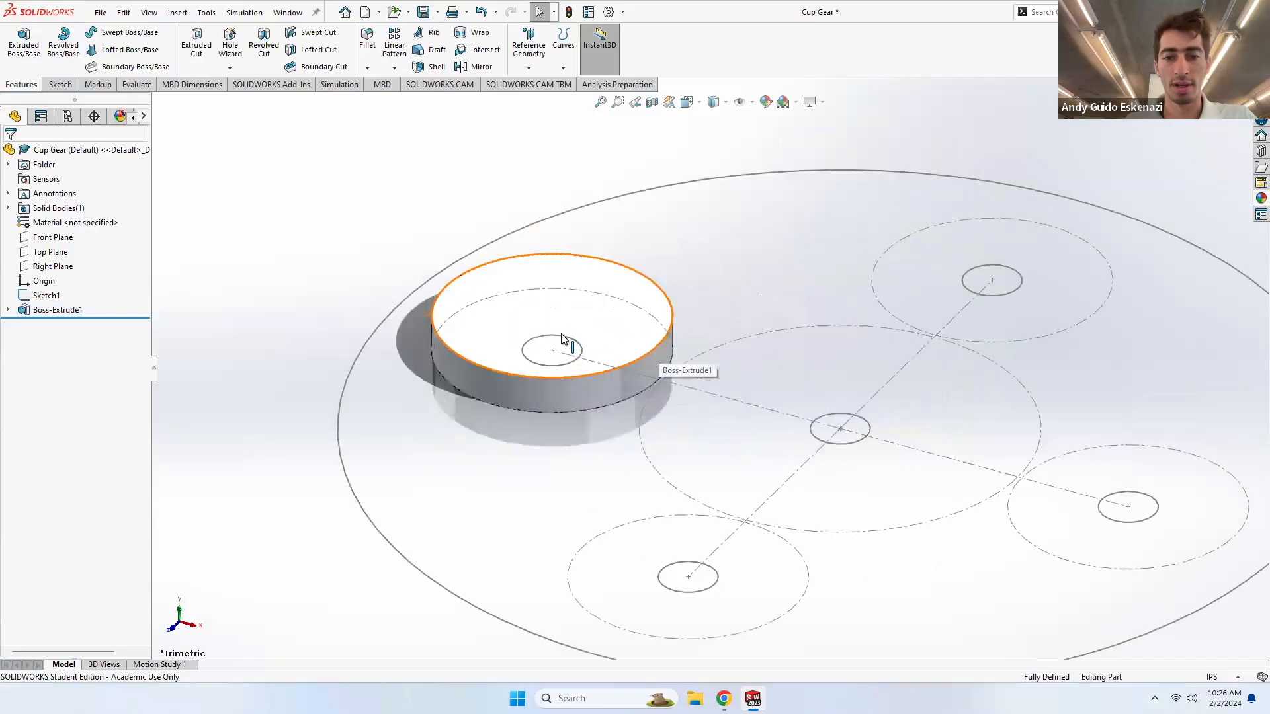
{"action": "left_click", "coordinate": [561, 337]}
{"action": "left_click", "coordinate": [58, 84]}
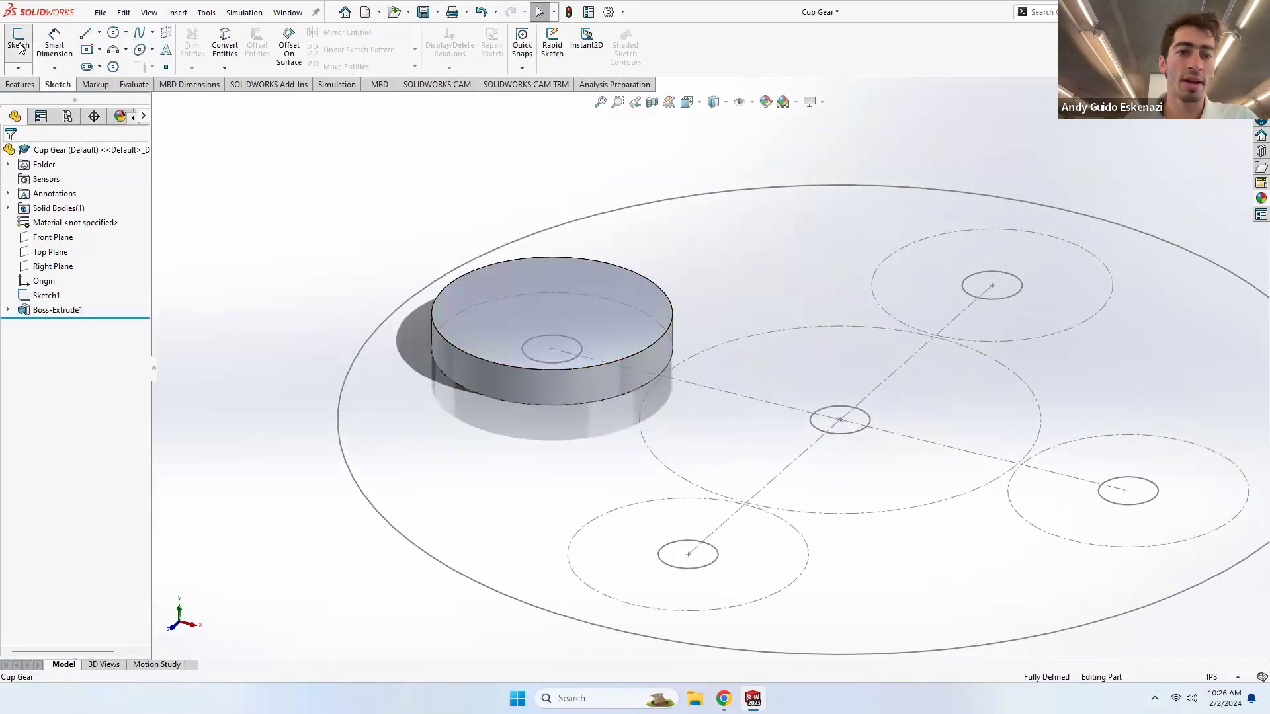
{"action": "left_click", "coordinate": [19, 44]}
{"action": "mouse_move", "coordinate": [519, 373]}
{"action": "middle_mouse_down"}
{"action": "mouse_move", "coordinate": [523, 219]}
{"action": "mouse_move", "coordinate": [497, 444]}
{"action": "middle_mouse_up"}
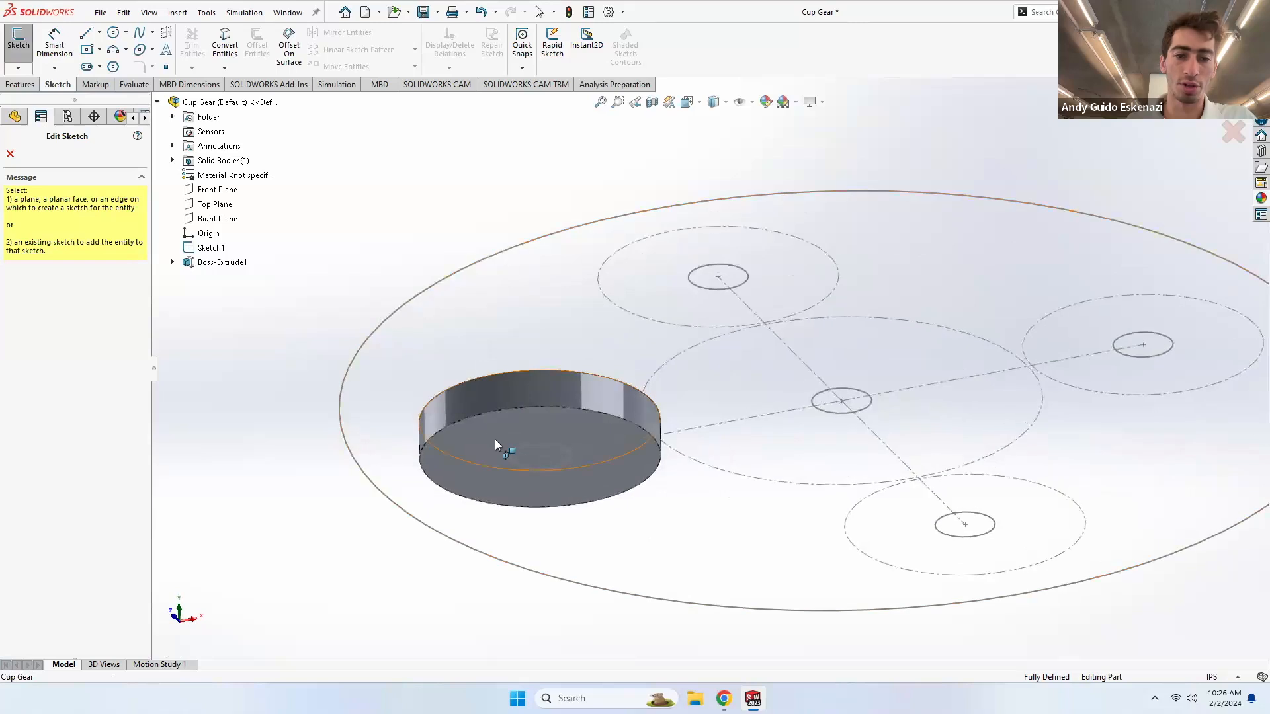
{"action": "left_click", "coordinate": [495, 445]}
{"action": "scroll", "coordinate": [637, 335], "scroll_direction": "down", "scroll_amount": 5}
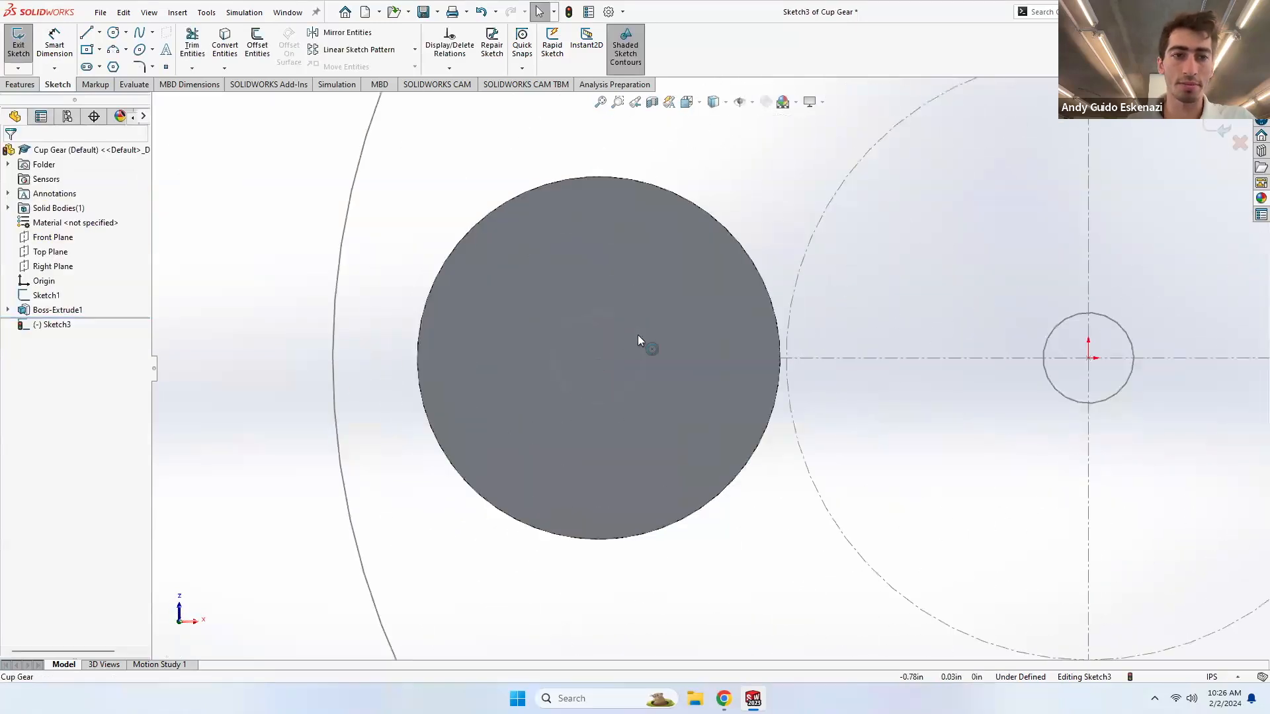
{"action": "left_click", "coordinate": [225, 45]}
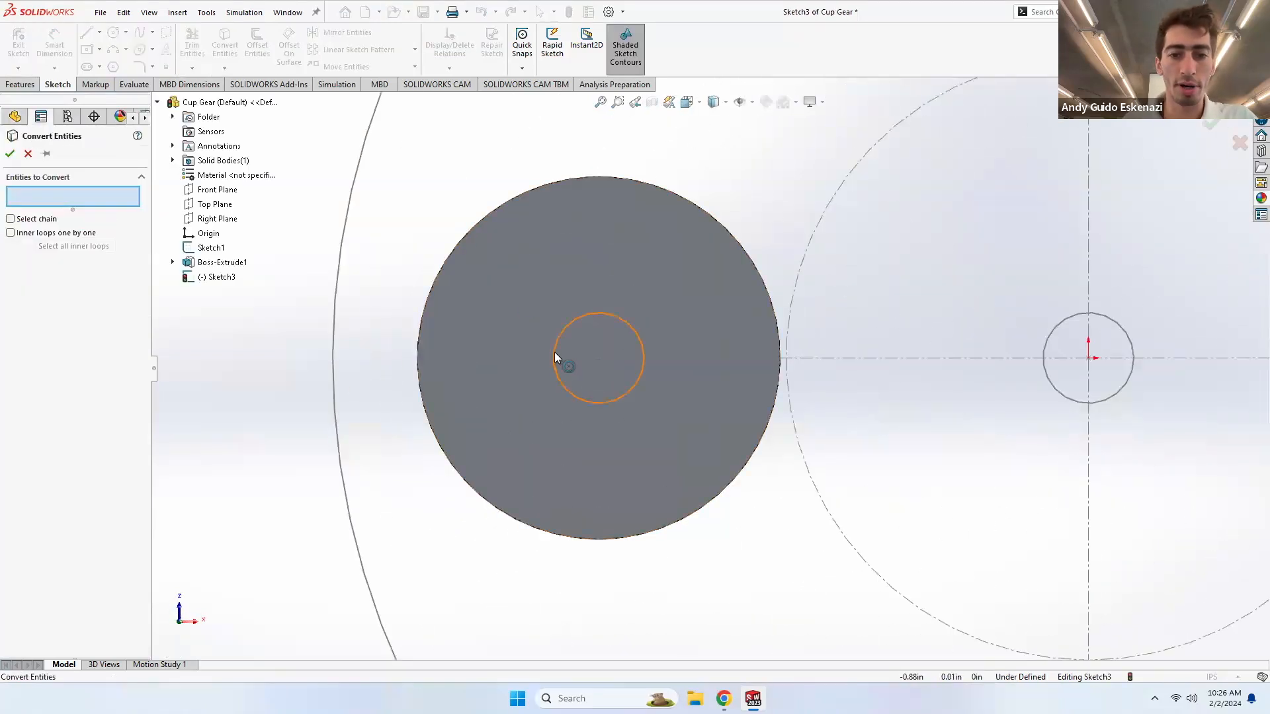
{"action": "left_click", "coordinate": [554, 353]}
{"action": "left_click", "coordinate": [10, 155]}
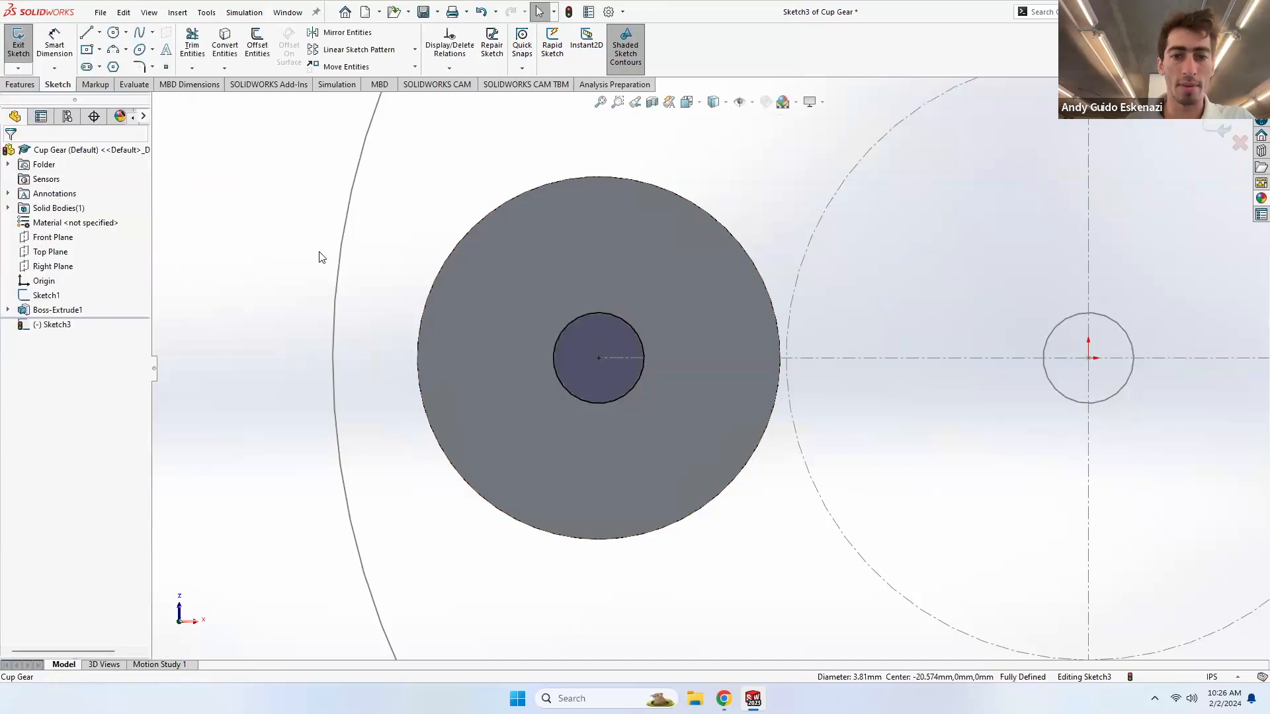
- Extrude the shaft circle 0.10 in downward from the disc's underside, merged with the gear body
{"action": "left_click", "coordinate": [20, 84]}
{"action": "left_click", "coordinate": [24, 45]}
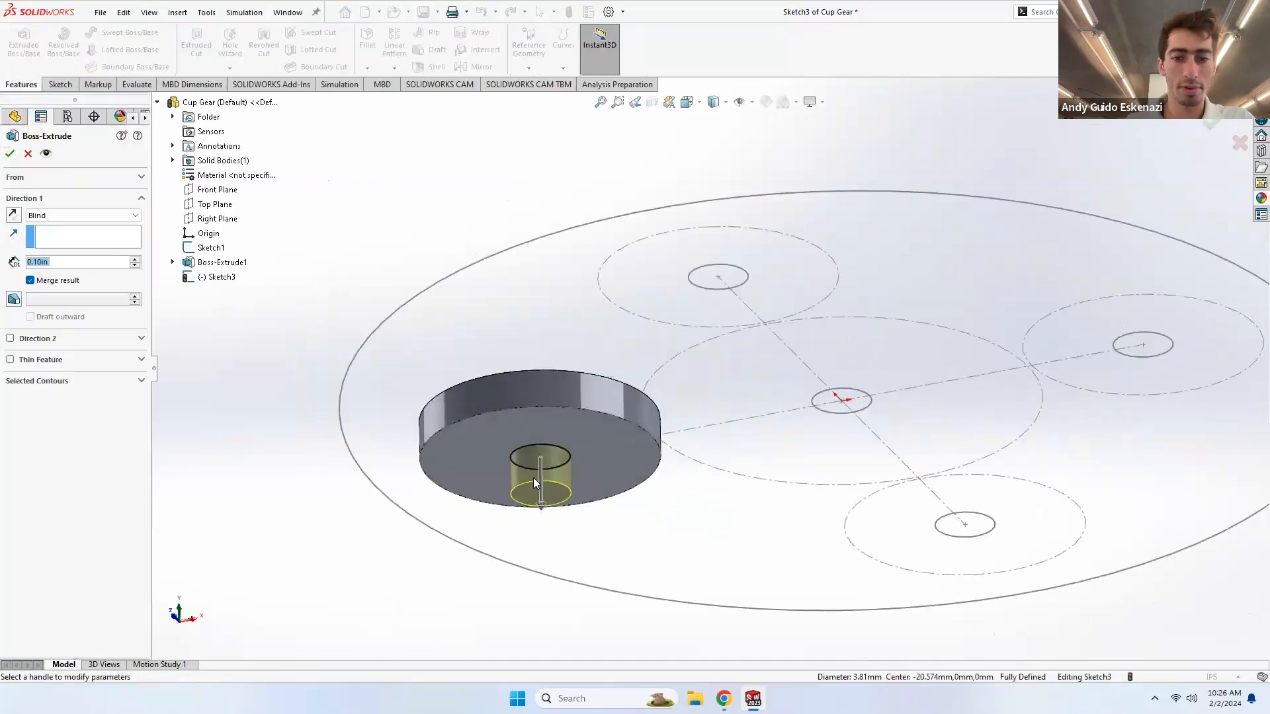
{"action": "left_click", "coordinate": [10, 154]}
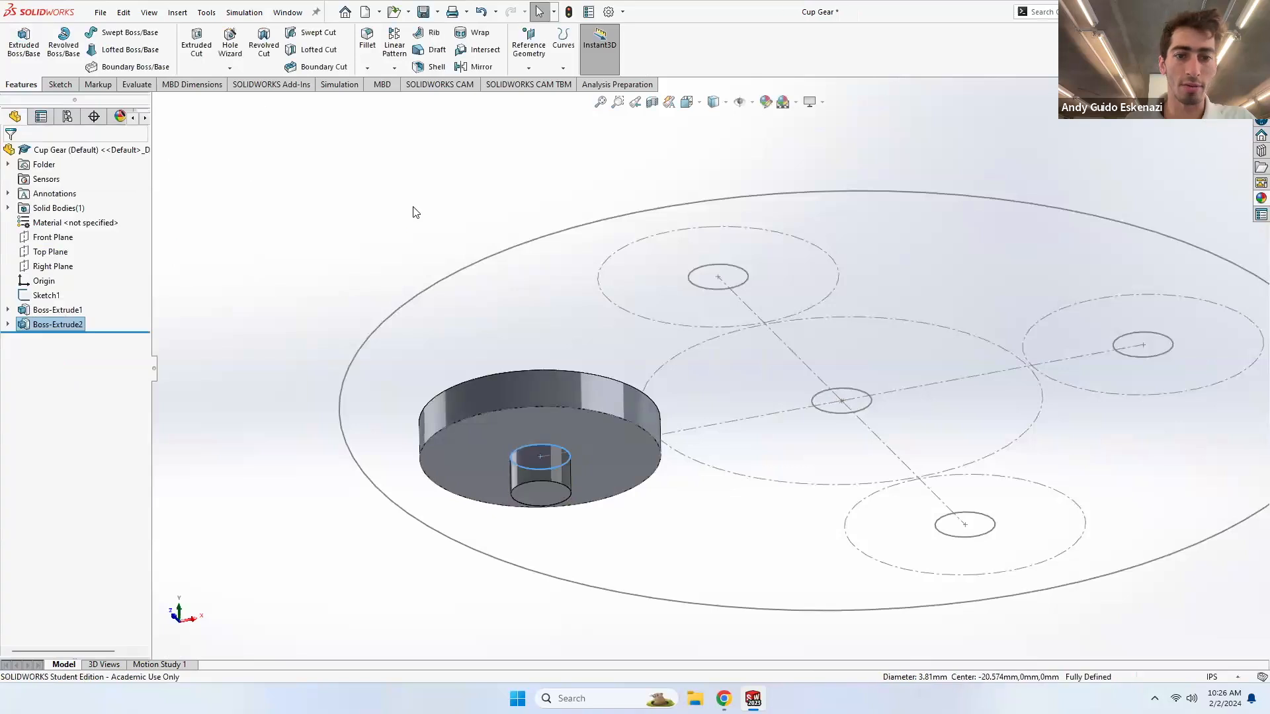
- Hide the master layout sketch in the Cup Gear part
{"action": "scroll", "coordinate": [476, 255], "scroll_direction": "up", "scroll_amount": 3}
{"action": "middle_click_drag", "start_coordinate": [476, 255], "coordinate": [490, 397]}
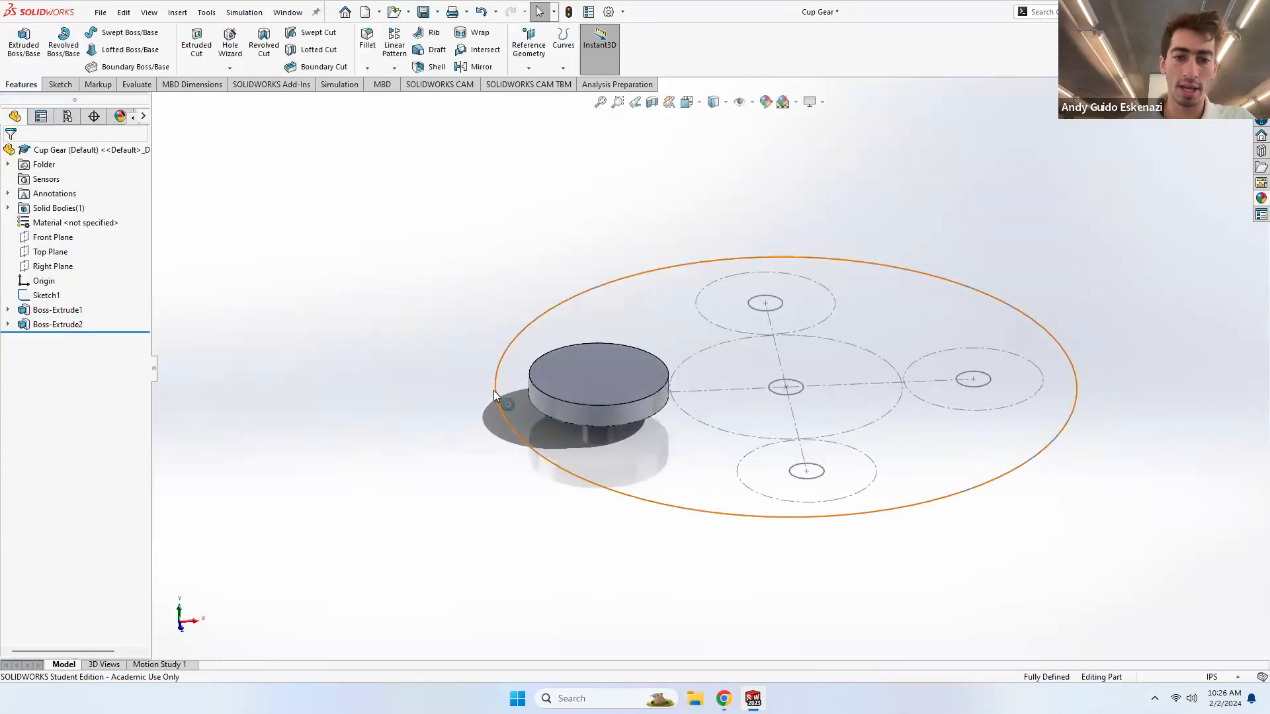
{"action": "right_click", "coordinate": [494, 390]}
{"action": "left_click", "coordinate": [531, 370]}
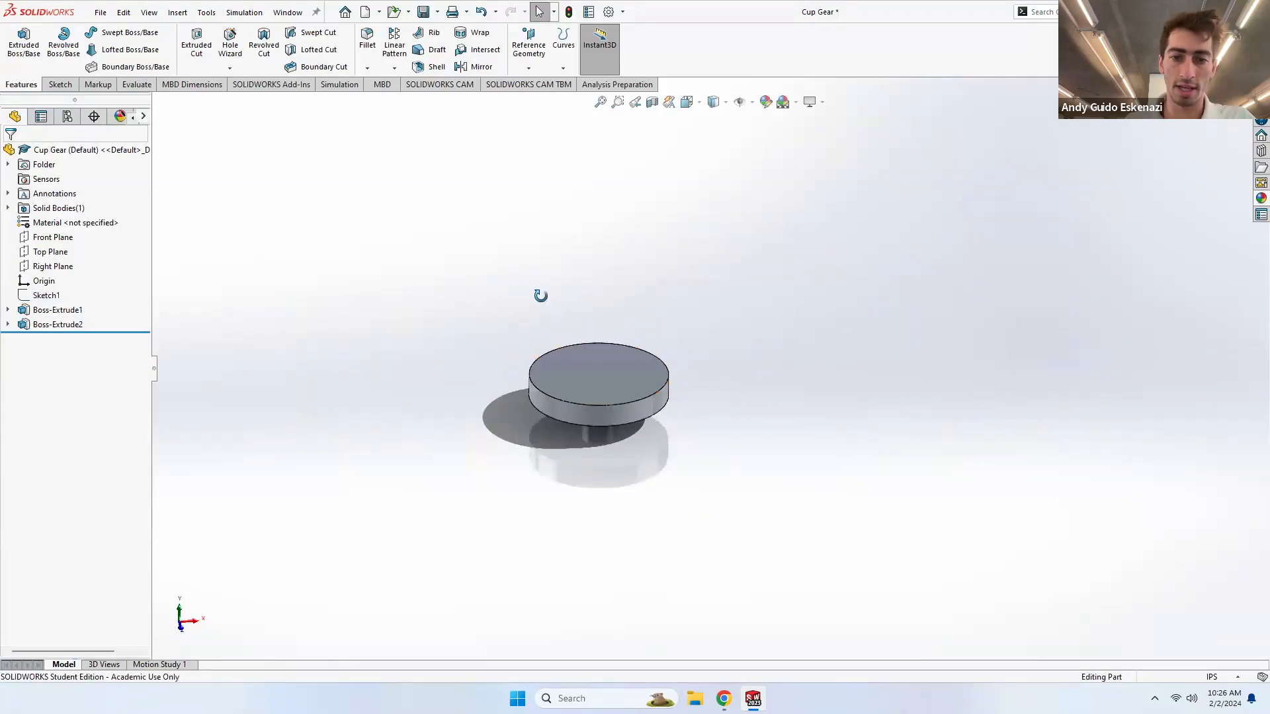
- Save the Cup Gear part
{"action": "left_click", "coordinate": [101, 12]}
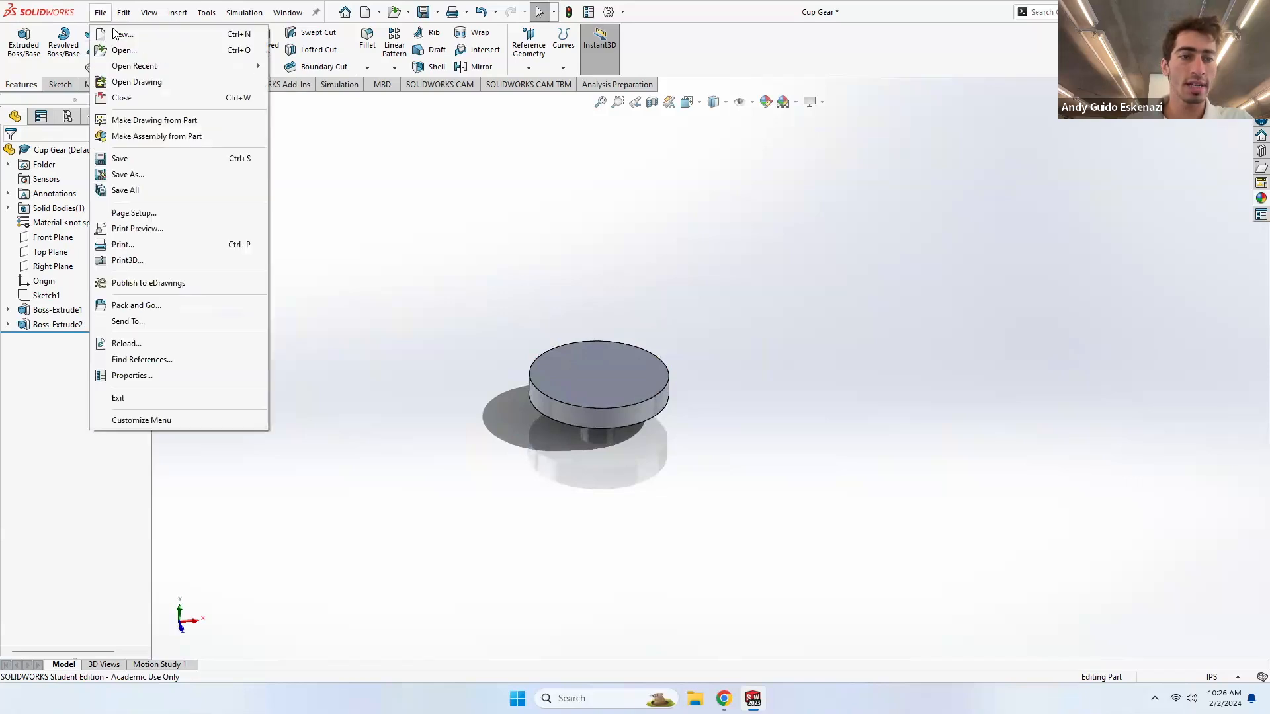
{"action": "left_click", "coordinate": [120, 159]}
{"action": "middle_click_drag", "start_coordinate": [568, 400], "coordinate": [552, 352]}
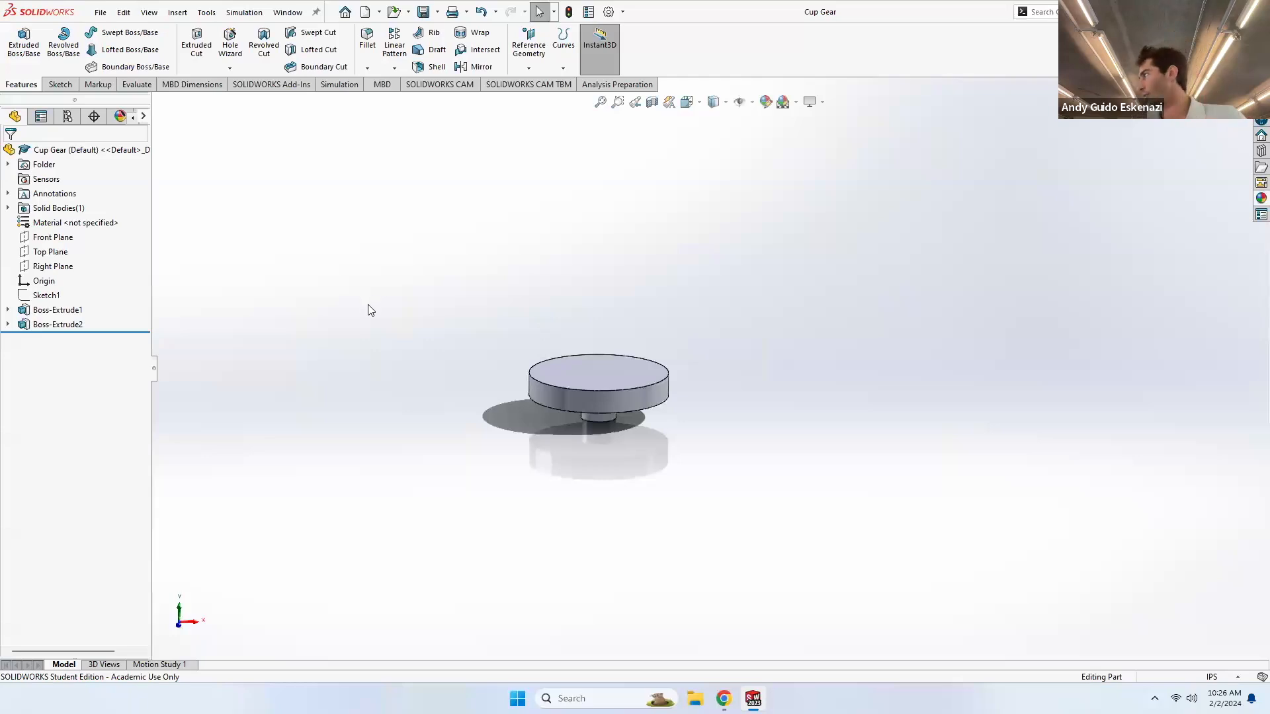
{"action": "middle_click_drag", "start_coordinate": [428, 377], "coordinate": [550, 364]}
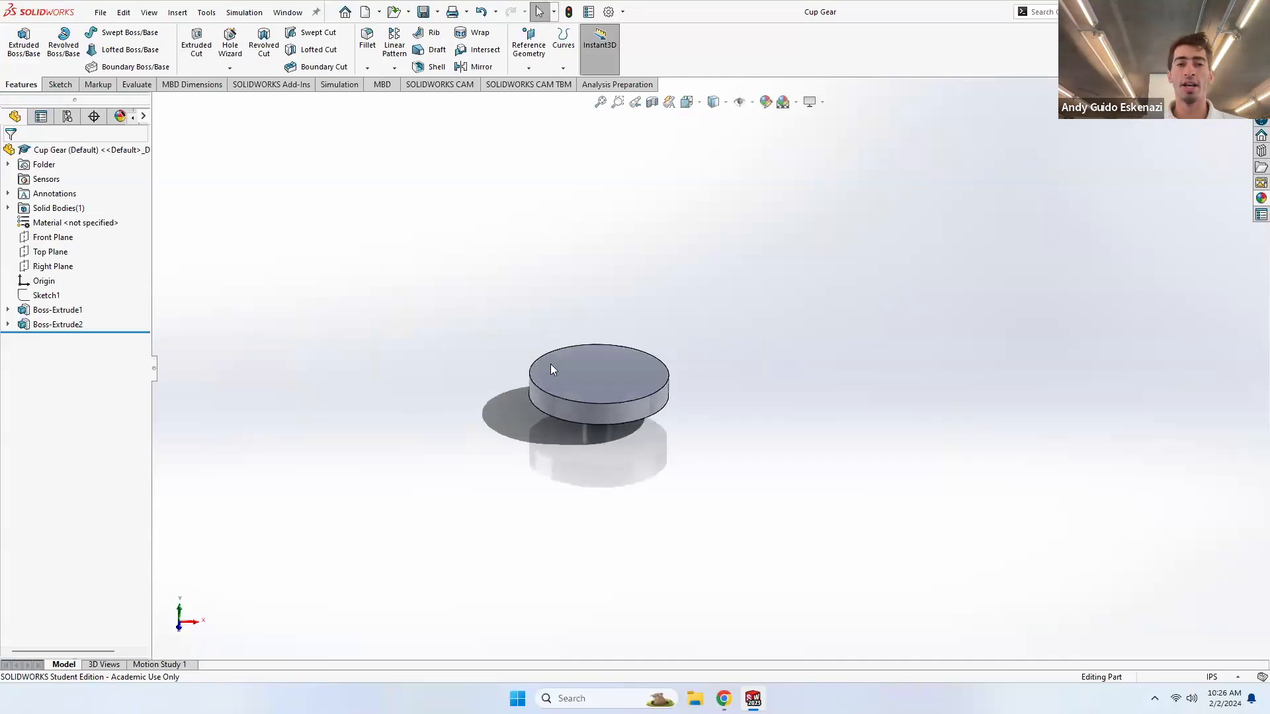
{"action": "scroll", "coordinate": [638, 394], "scroll_direction": "down", "scroll_amount": 2}
{"action": "mouse_move", "coordinate": [594, 439]}
{"action": "middle_mouse_down"}
{"action": "mouse_move", "coordinate": [581, 303]}
{"action": "mouse_move", "coordinate": [598, 424]}
{"action": "mouse_move", "coordinate": [617, 434]}
{"action": "middle_mouse_up"}
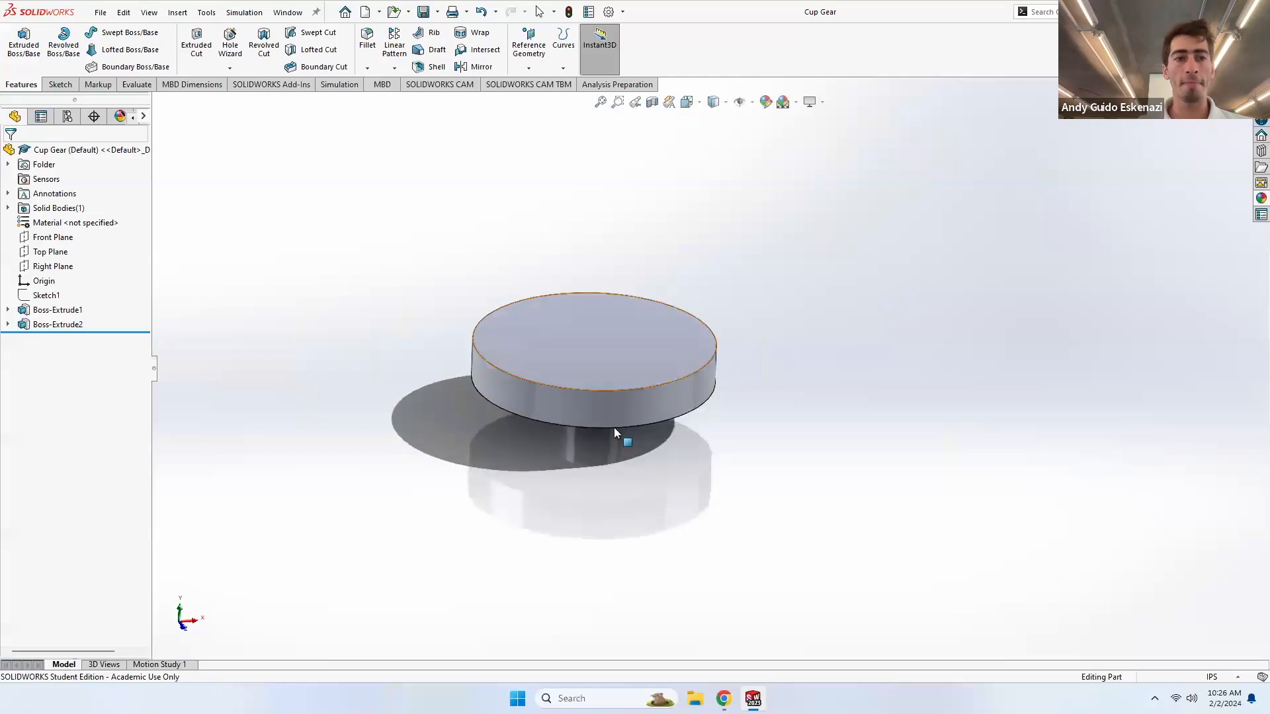
- Switch to the open Master Sketch part
{"action": "left_click", "coordinate": [100, 14]}
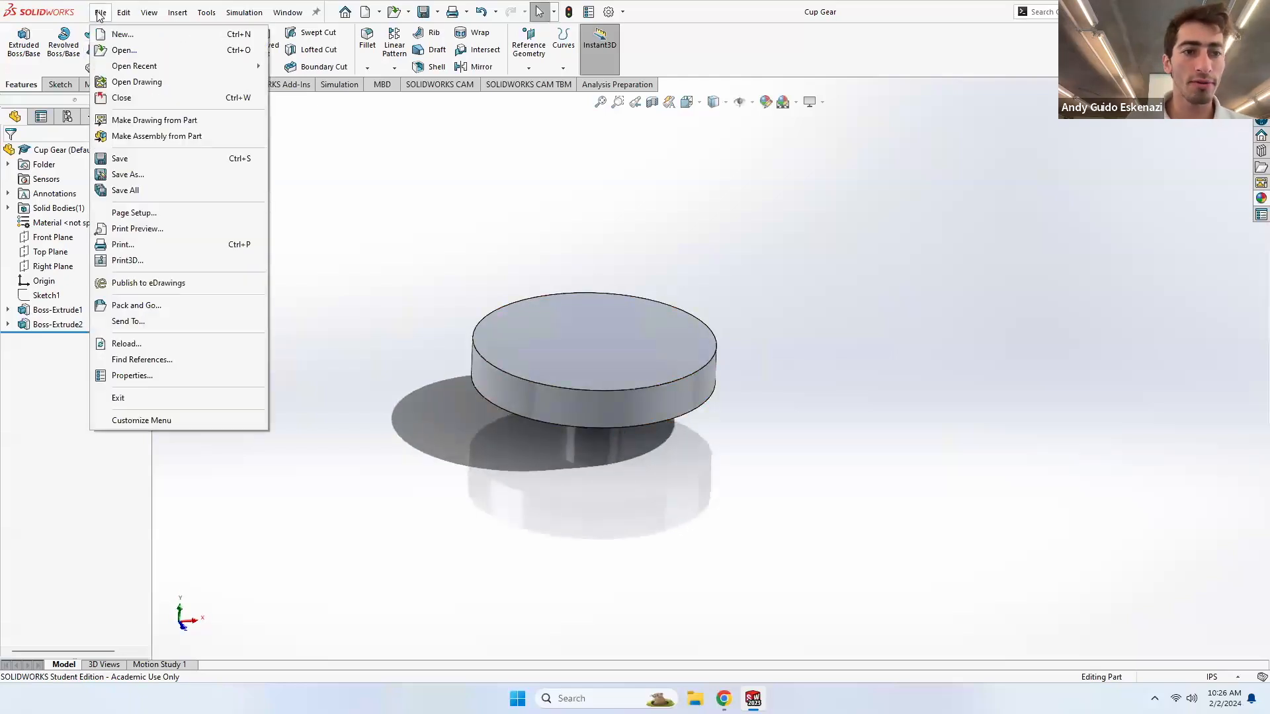
{"action": "left_click", "coordinate": [592, 636]}
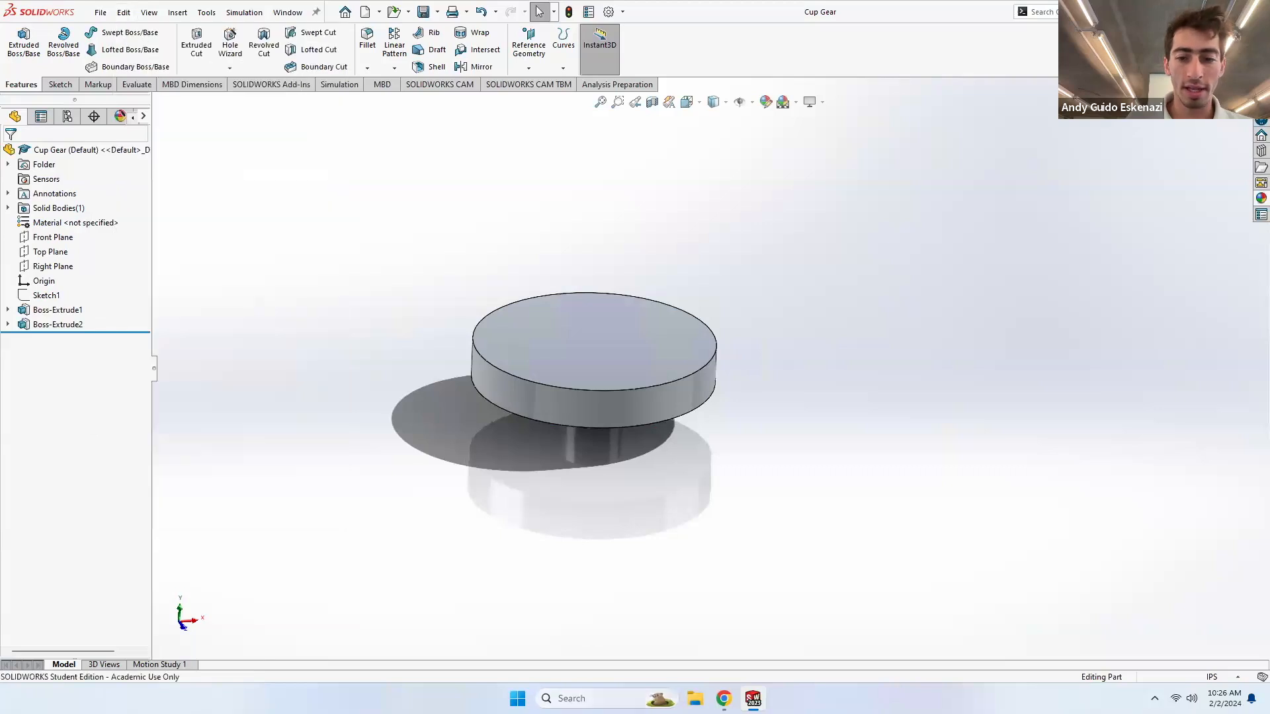
{"action": "mouse_move", "coordinate": [753, 698]}
{"action": "left_click", "coordinate": [668, 640]}
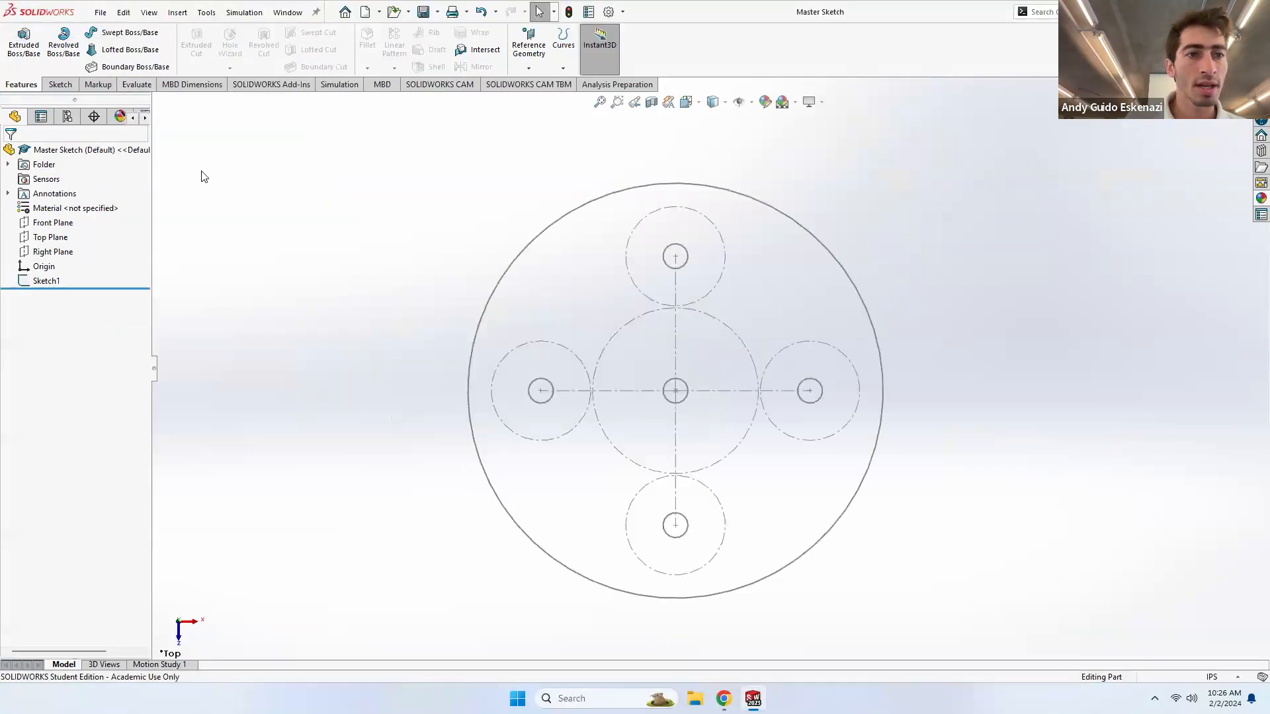
- Save the master sketch part as a copy named Main Gear and open the copy, keeping the original document open
{"action": "left_click", "coordinate": [101, 13]}
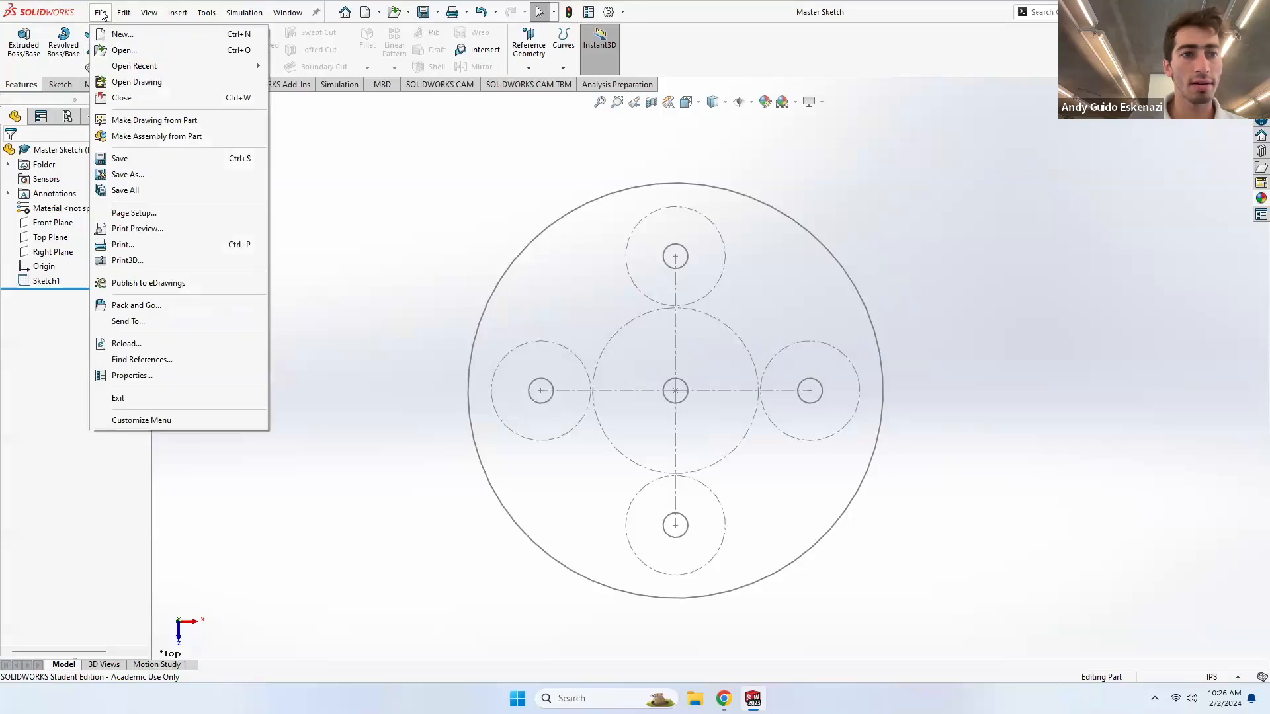
{"action": "left_click", "coordinate": [135, 176]}
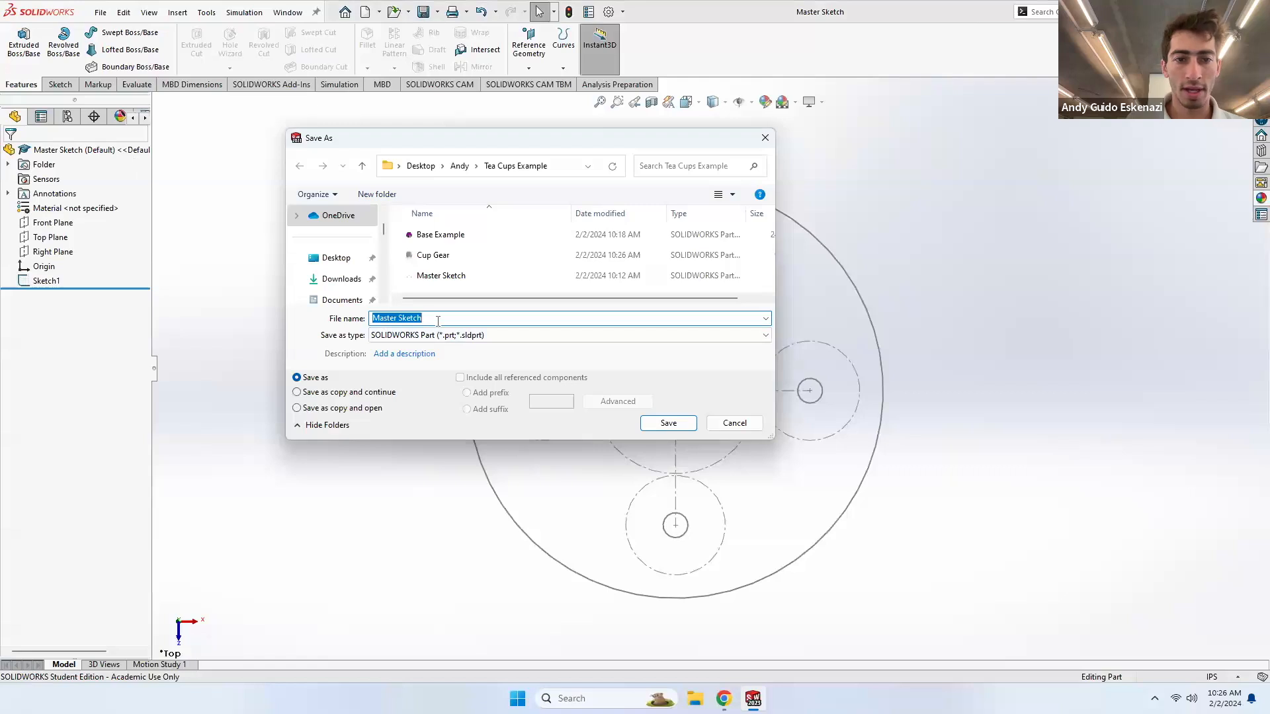
{"action": "type", "text": "Main Gear"}
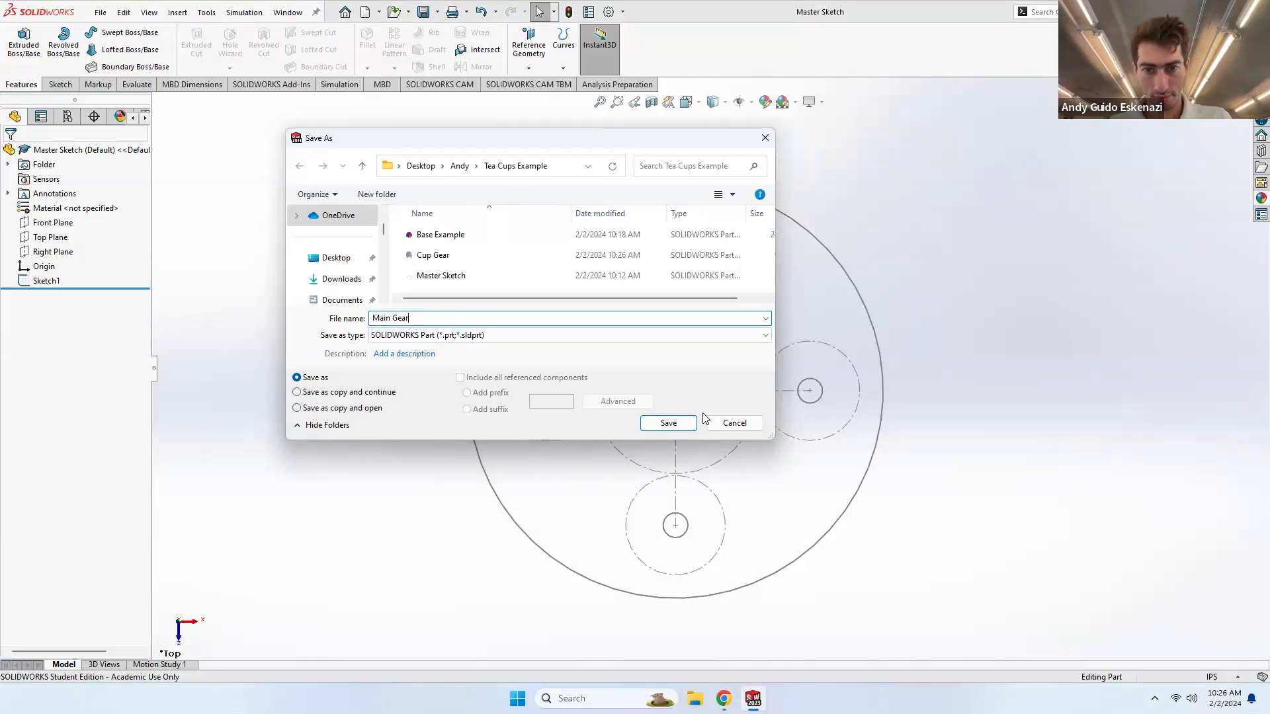
{"action": "left_click", "coordinate": [351, 408]}
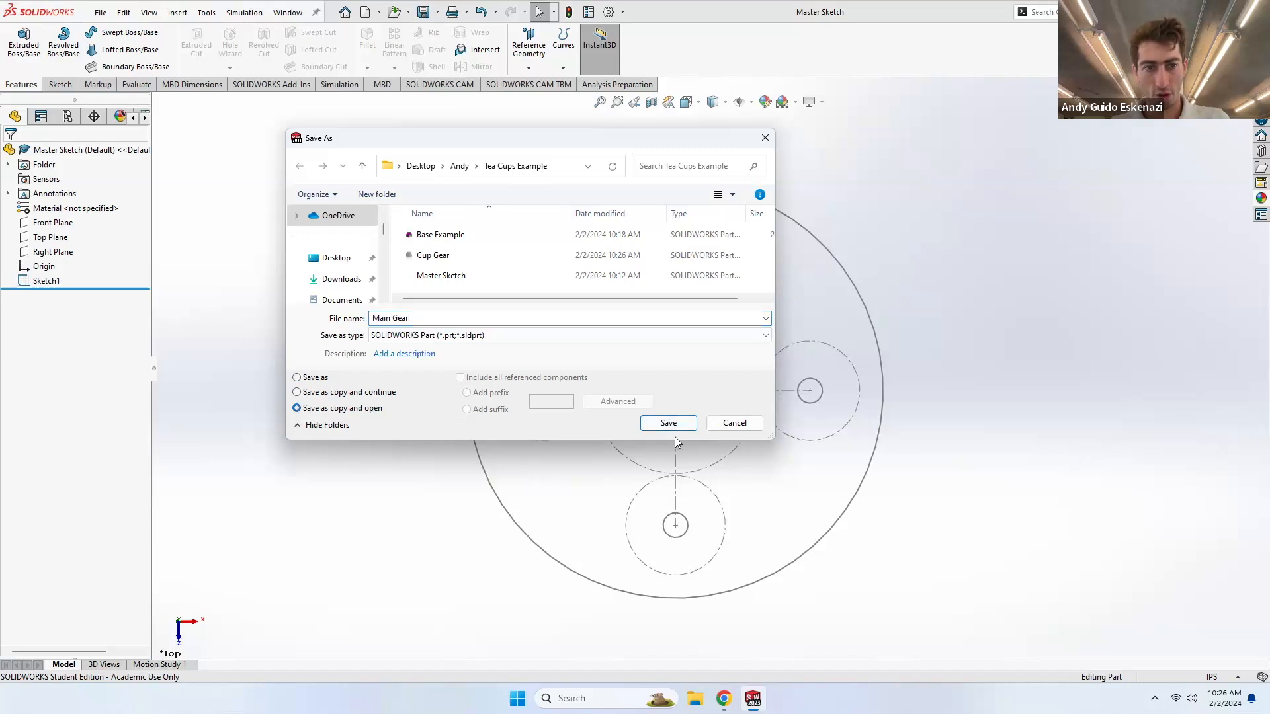
{"action": "left_click", "coordinate": [671, 424]}
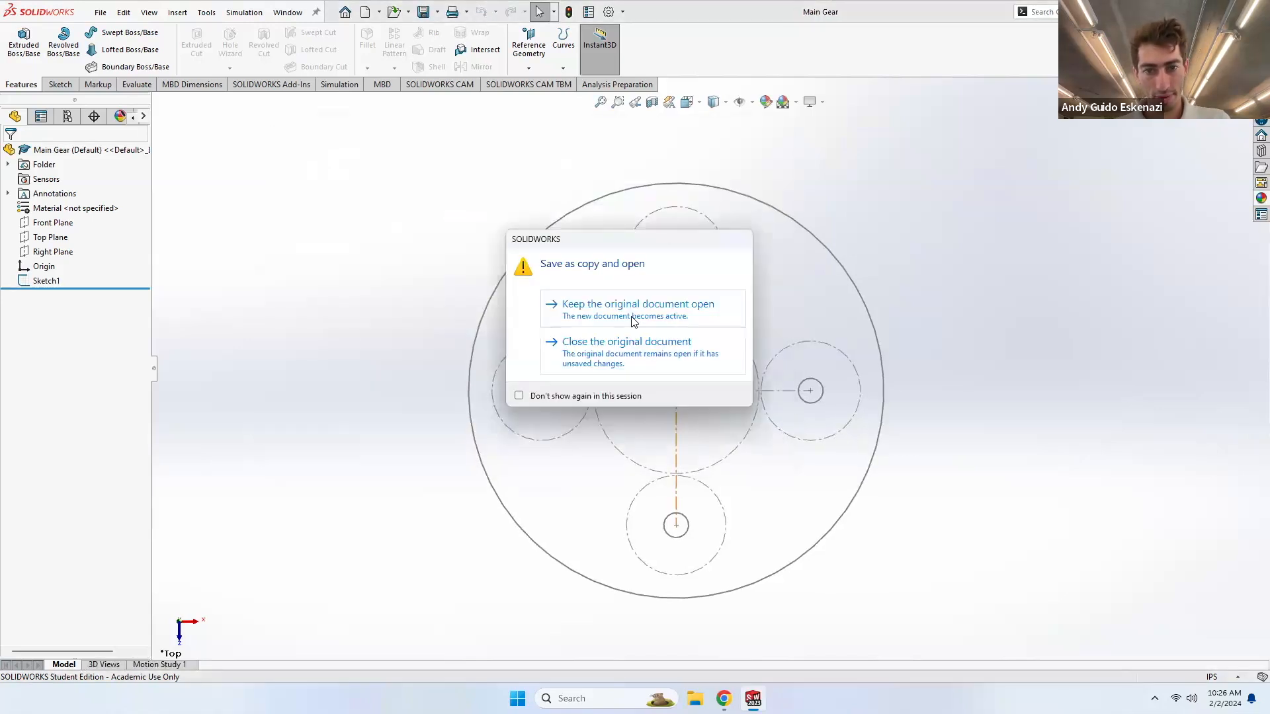
{"action": "left_click", "coordinate": [628, 309]}
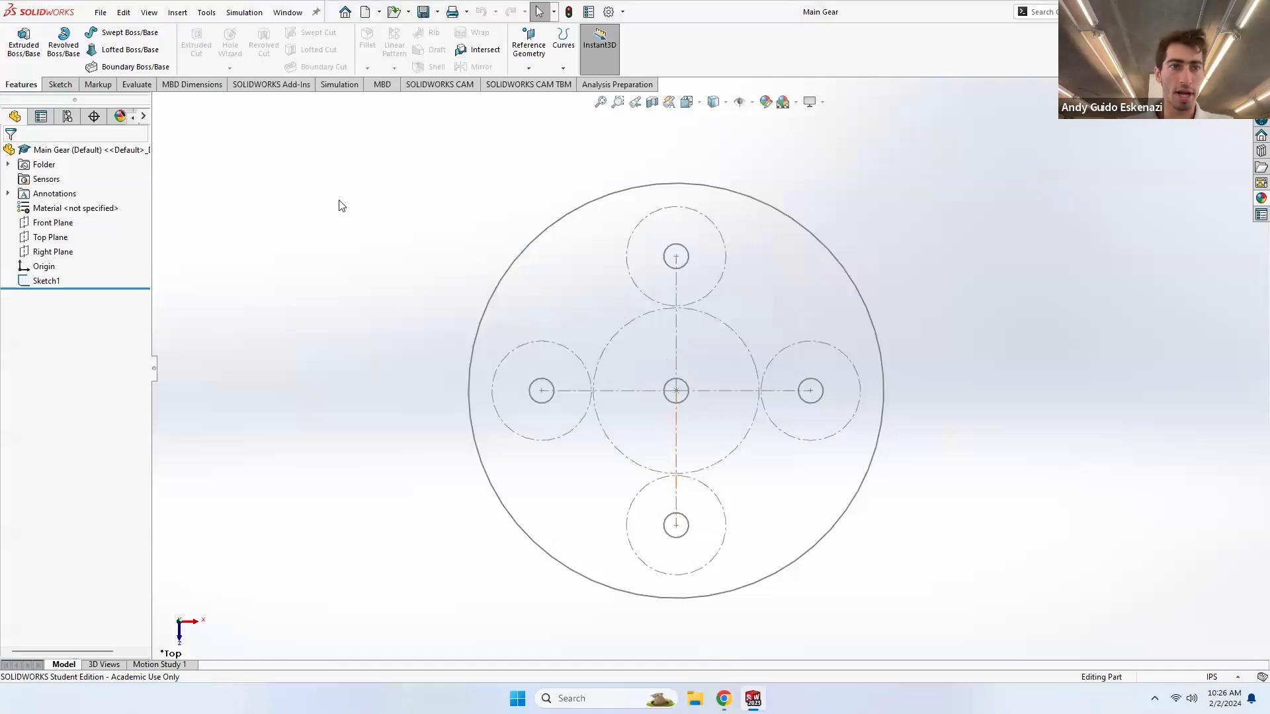
- Start a sketch on the Top Plane and convert the master sketch's large central construction circle into it
{"action": "left_click", "coordinate": [60, 84]}
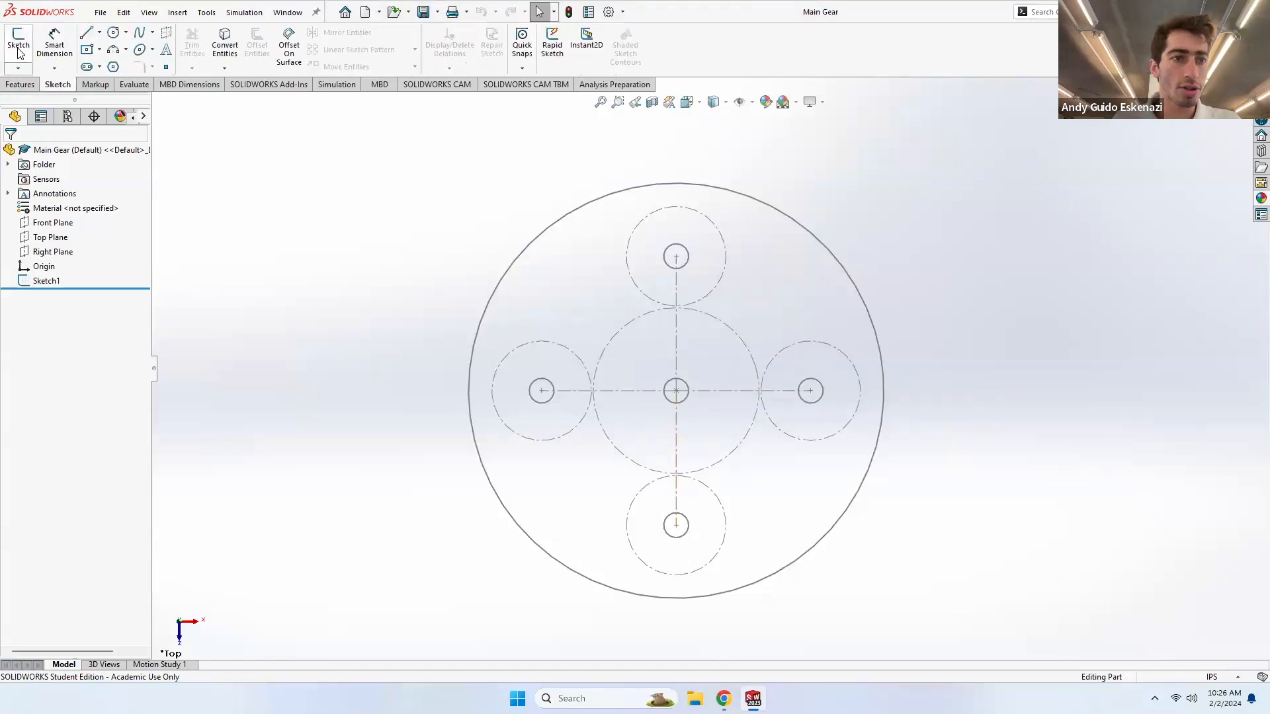
{"action": "left_click", "coordinate": [18, 43]}
{"action": "left_click", "coordinate": [158, 102]}
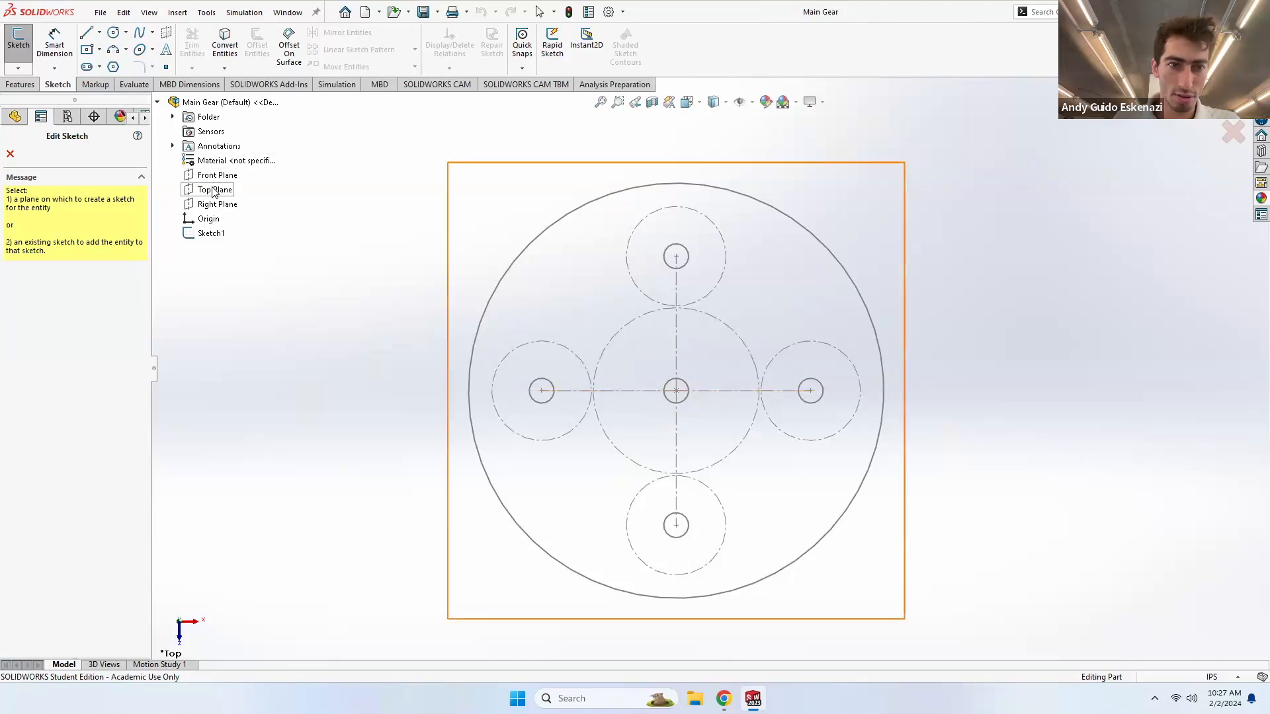
{"action": "left_click", "coordinate": [212, 194]}
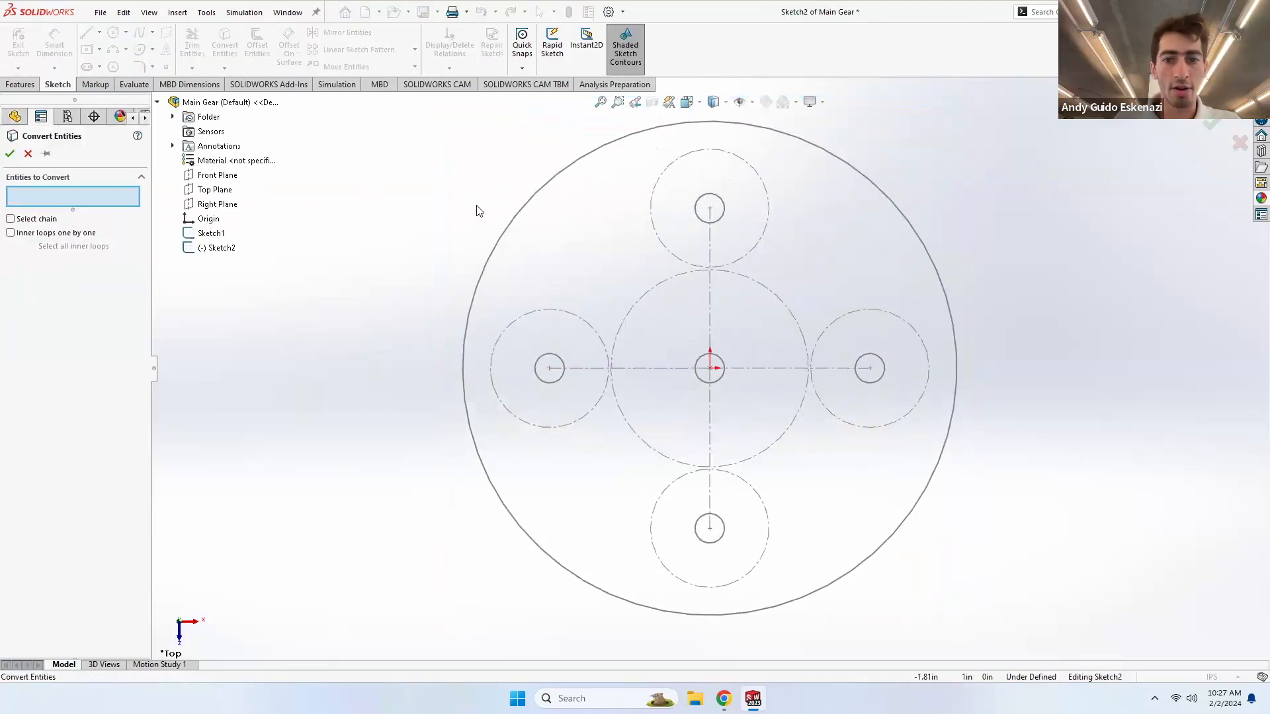
{"action": "left_click", "coordinate": [636, 316]}
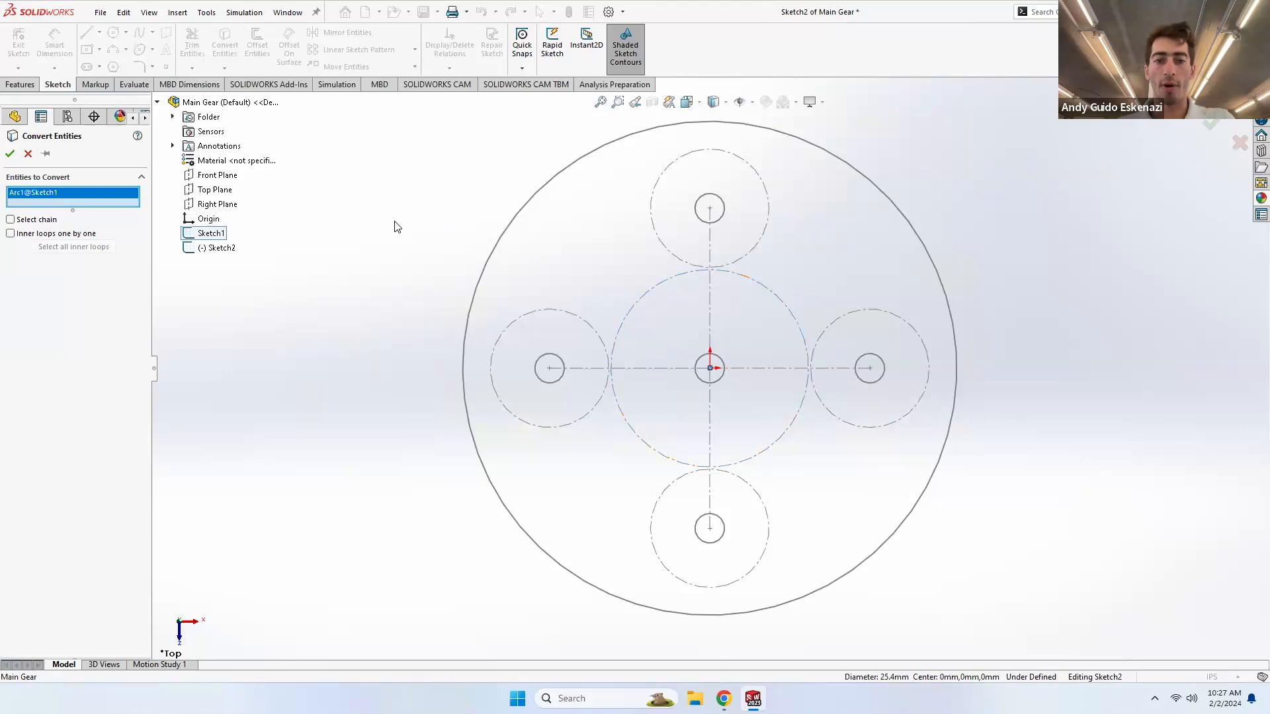
{"action": "left_click", "coordinate": [9, 153]}
- Extrude the central gear circle 0.10 in as a blind boss to form the main gear disc
{"action": "left_click", "coordinate": [20, 84]}
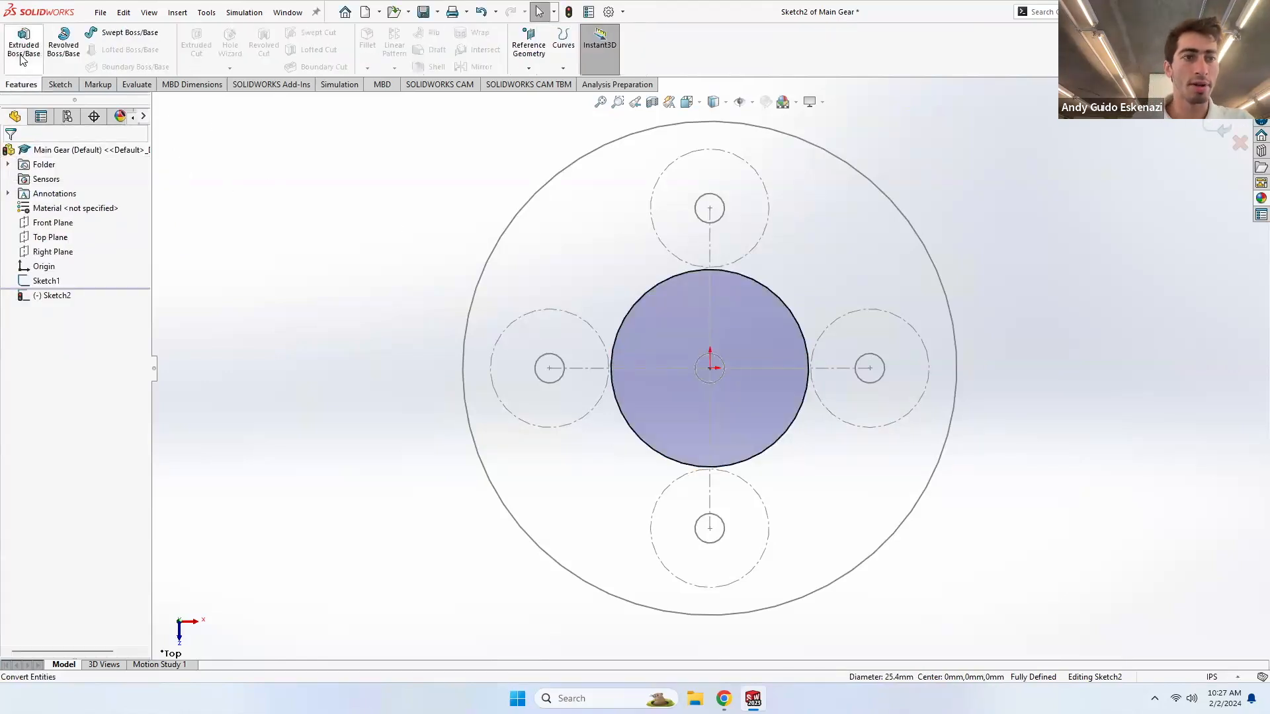
{"action": "left_click", "coordinate": [24, 45]}
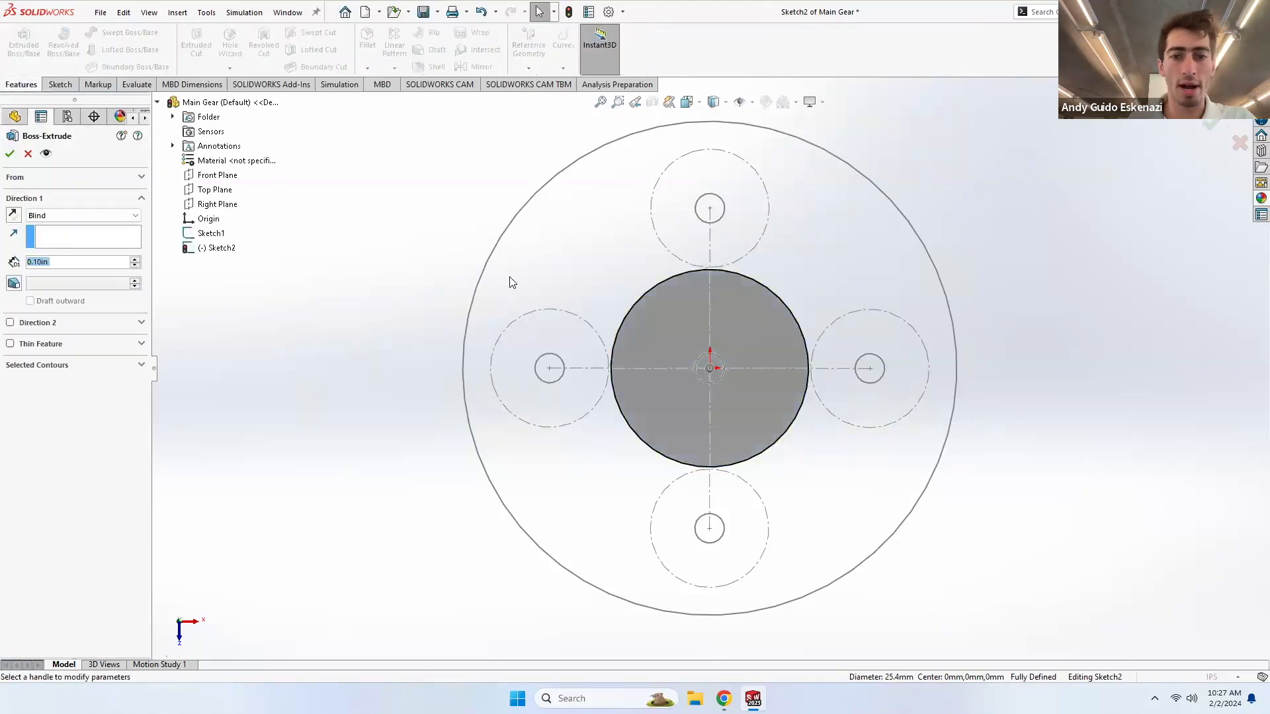
{"action": "left_click", "coordinate": [10, 153]}
- Start a sketch on the main gear disc's underside and convert the master sketch's central shaft-hole circle
{"action": "middle_click_drag", "start_coordinate": [577, 311], "coordinate": [652, 301]}
{"action": "left_click", "coordinate": [61, 84]}
{"action": "left_click", "coordinate": [19, 36]}
{"action": "left_click", "coordinate": [654, 366]}
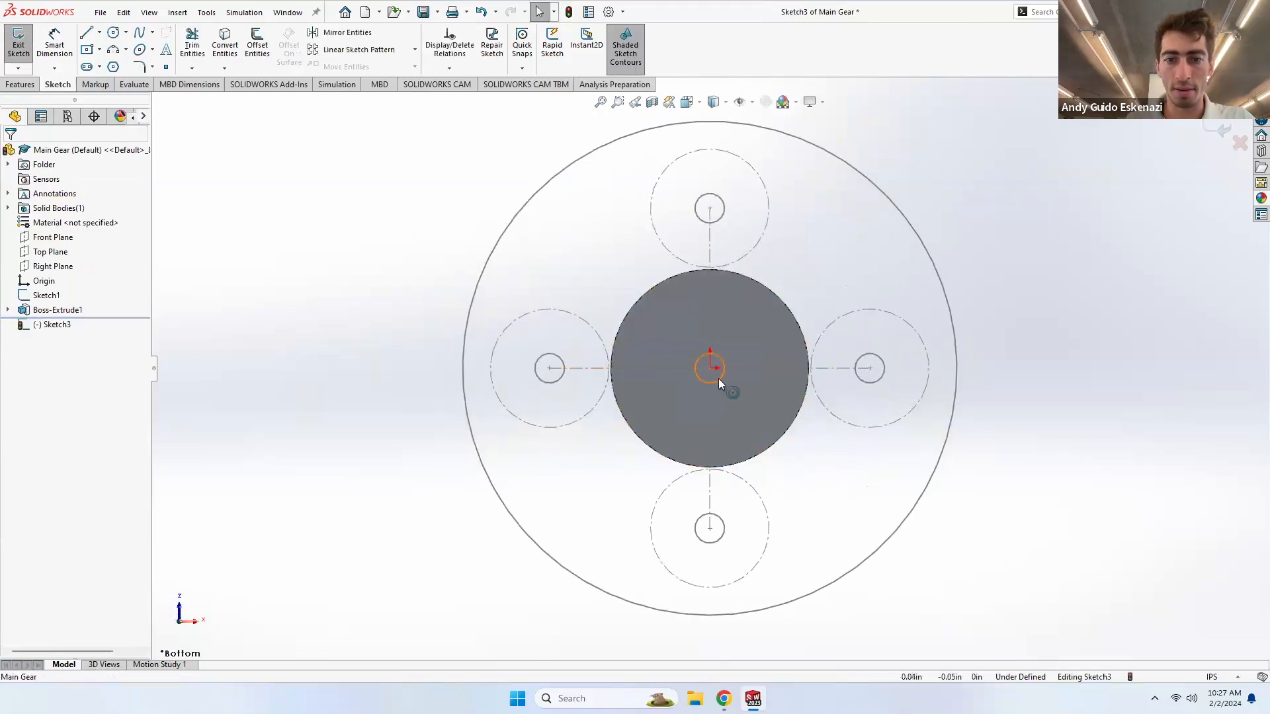
{"action": "left_click", "coordinate": [225, 44]}
{"action": "left_click", "coordinate": [698, 378]}
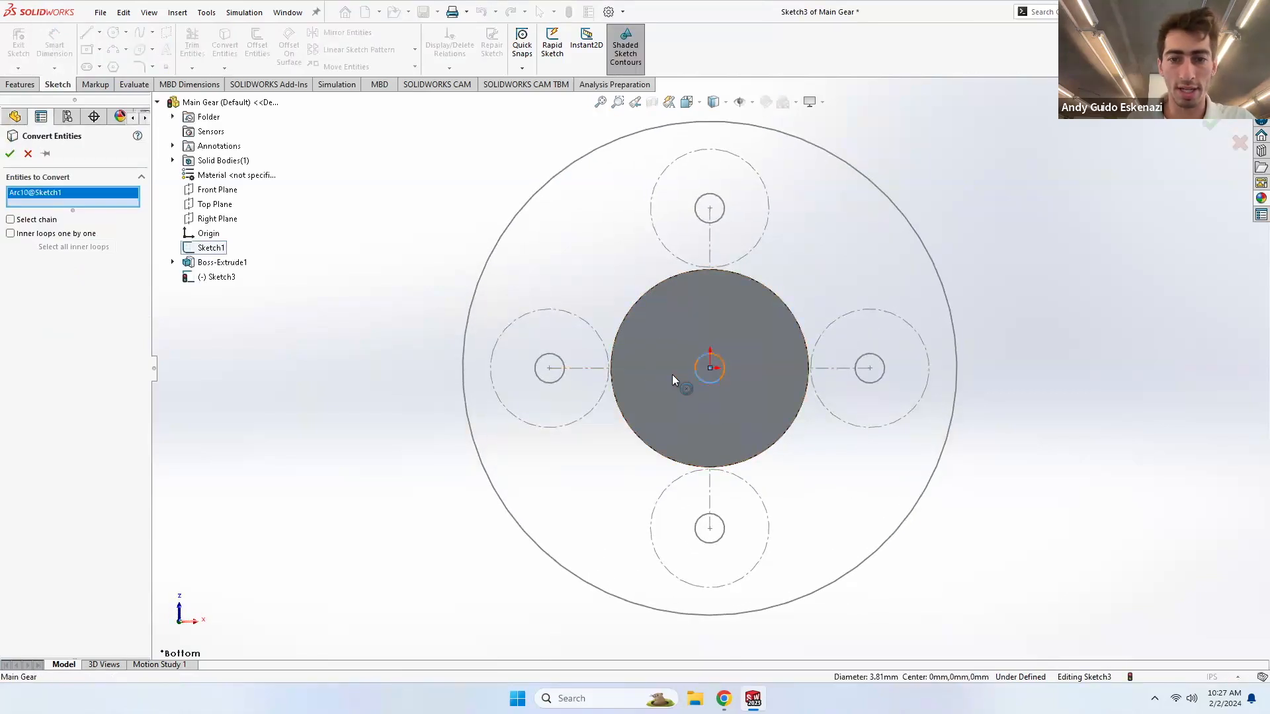
{"action": "left_click", "coordinate": [10, 154]}
- Extrude the central shaft circle 0.10 in downward from the main gear's underside, merged with the disc
{"action": "left_click", "coordinate": [20, 84]}
{"action": "left_click", "coordinate": [24, 43]}
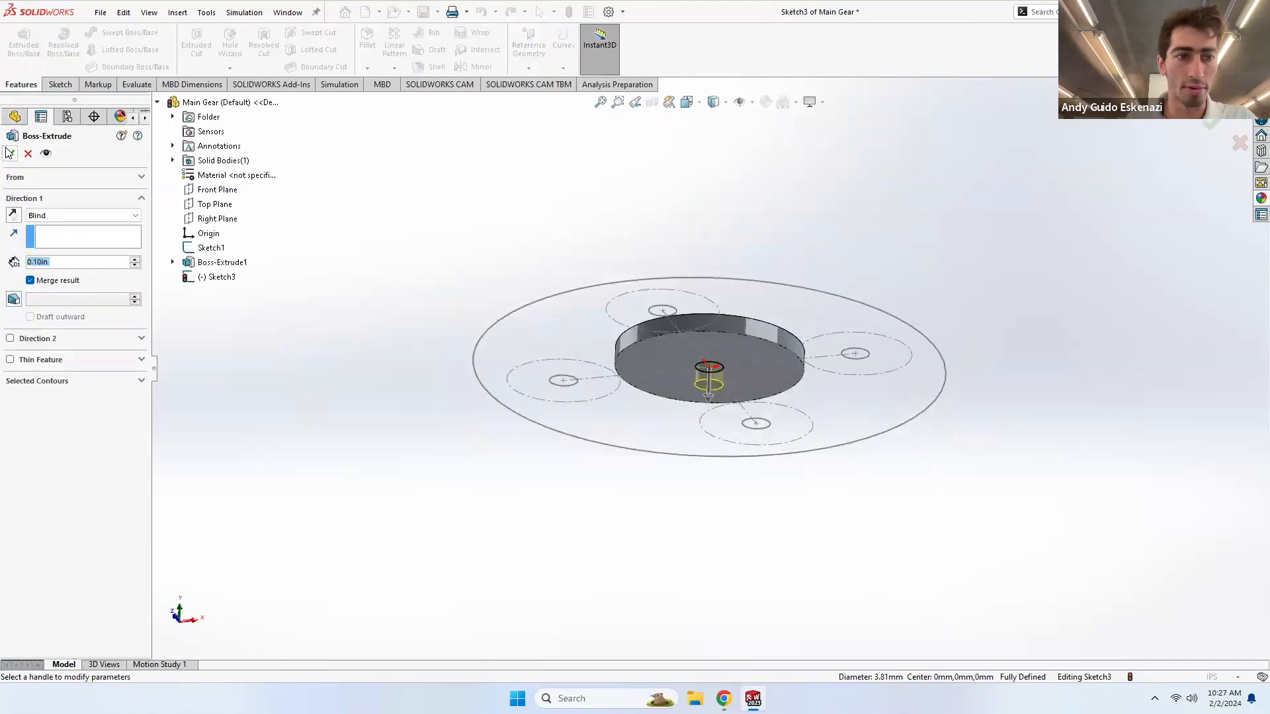
{"action": "left_click", "coordinate": [10, 153]}
- Hide the master layout sketch in the Main Gear part and save the part
{"action": "middle_click_drag", "start_coordinate": [519, 261], "coordinate": [512, 345]}
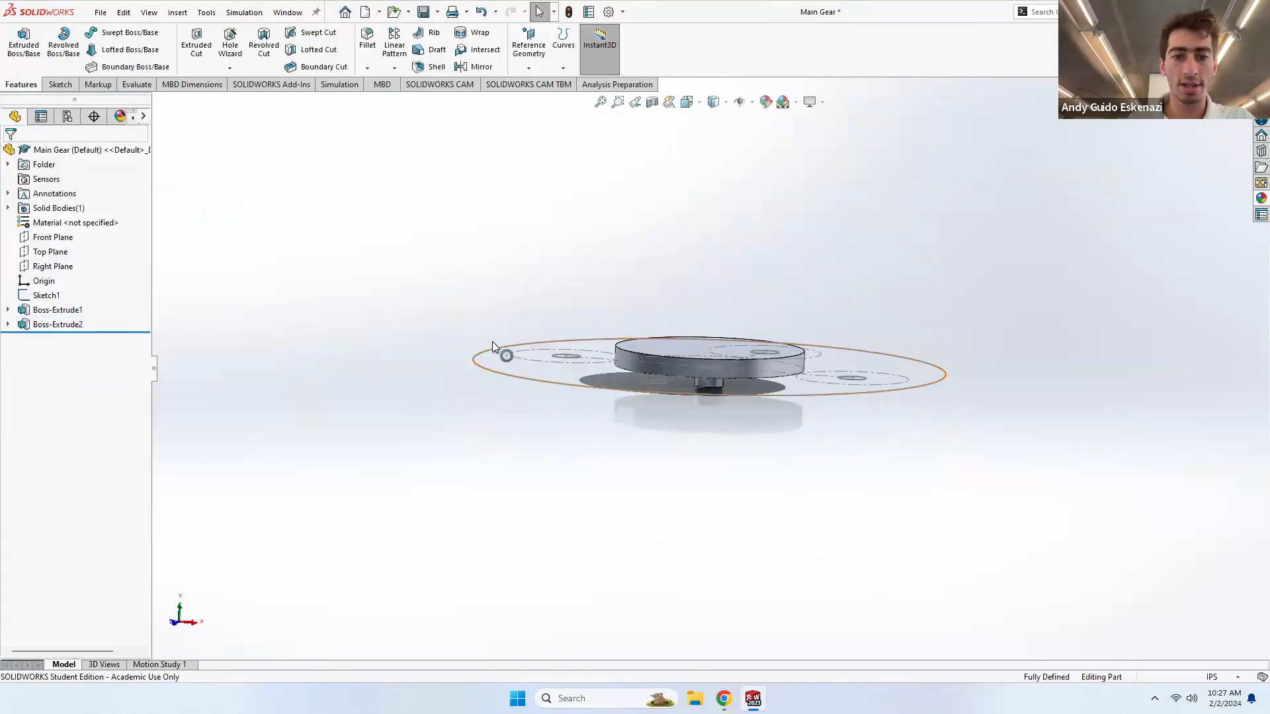
{"action": "right_click", "coordinate": [493, 346]}
{"action": "left_click", "coordinate": [529, 329]}
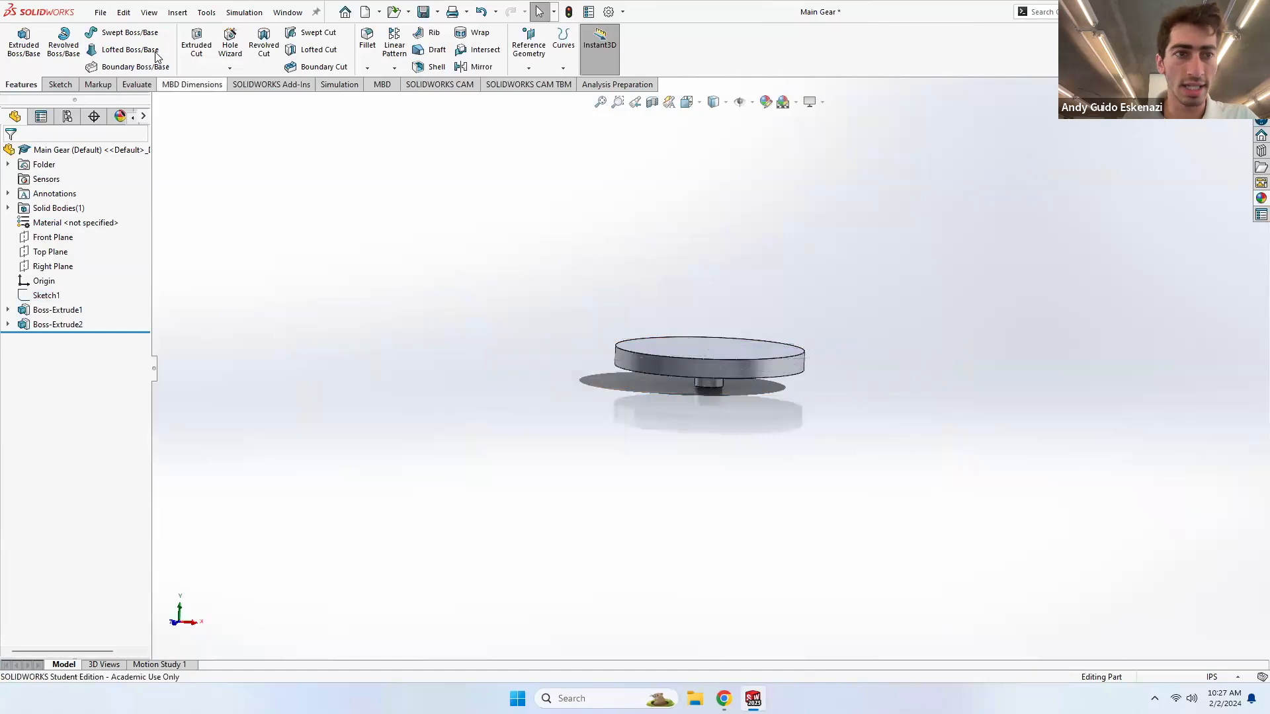
{"action": "left_click", "coordinate": [101, 13]}
{"action": "left_click", "coordinate": [125, 158]}
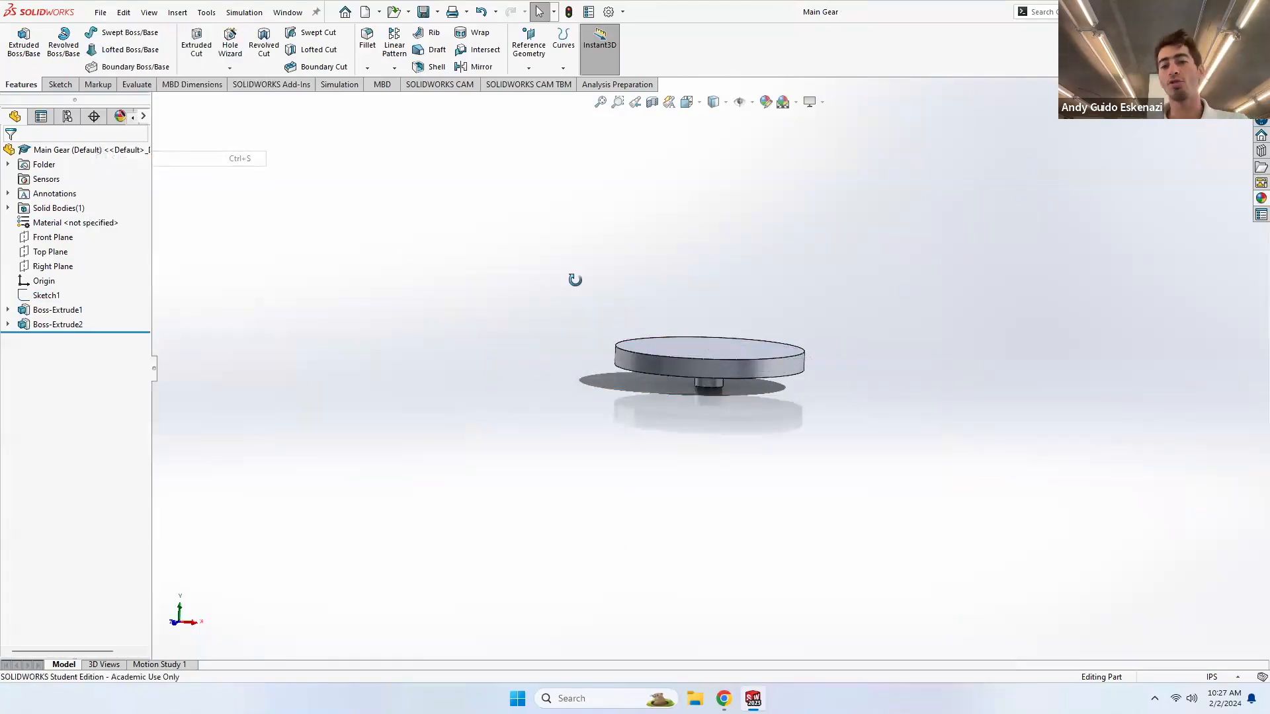
{"action": "middle_click_drag", "start_coordinate": [575, 280], "coordinate": [549, 347]}
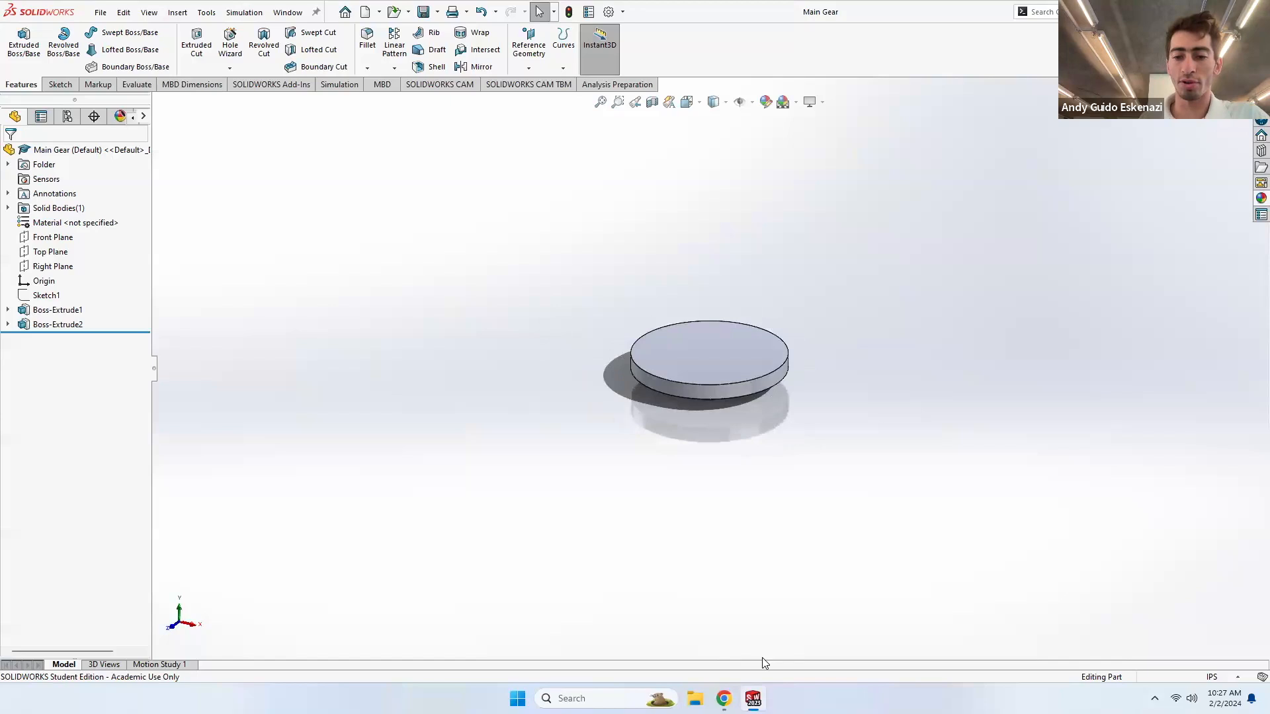
- Create a new assembly and place the Base Example part as its first, fixed component
{"action": "mouse_move", "coordinate": [753, 699]}
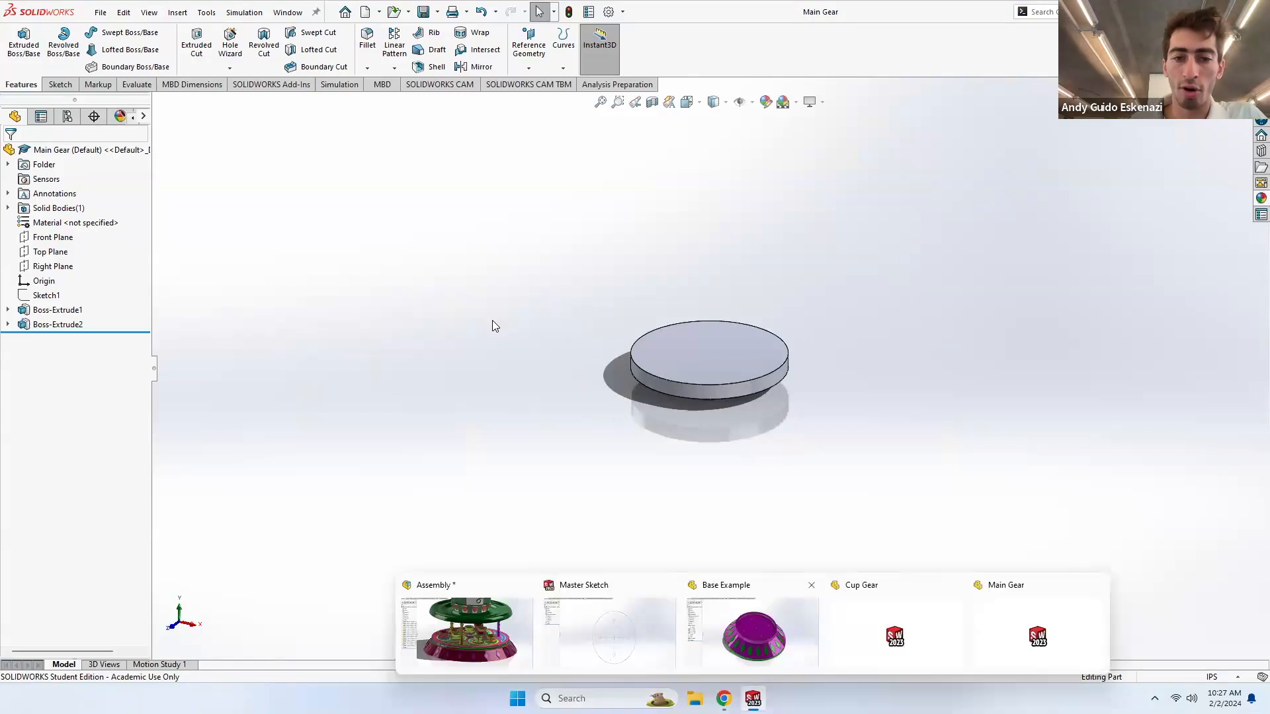
{"action": "left_click", "coordinate": [100, 12]}
{"action": "left_click", "coordinate": [120, 37]}
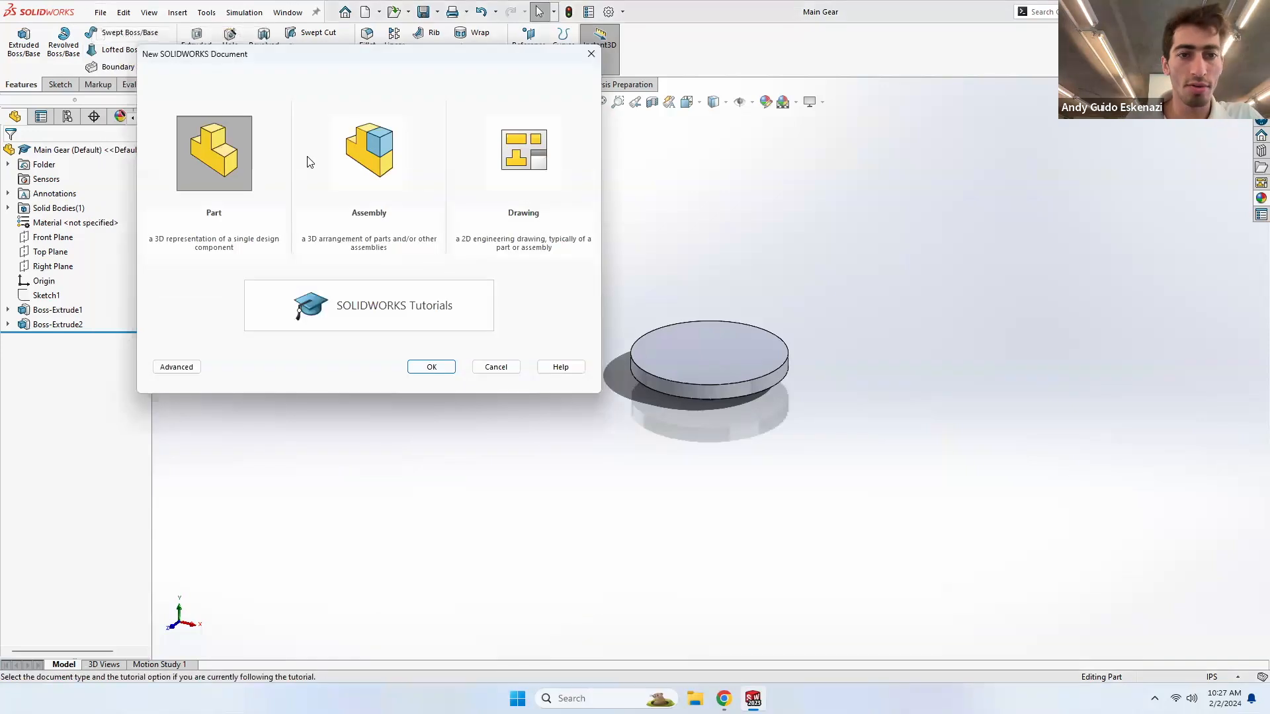
{"action": "left_click", "coordinate": [359, 147]}
{"action": "left_click", "coordinate": [429, 368]}
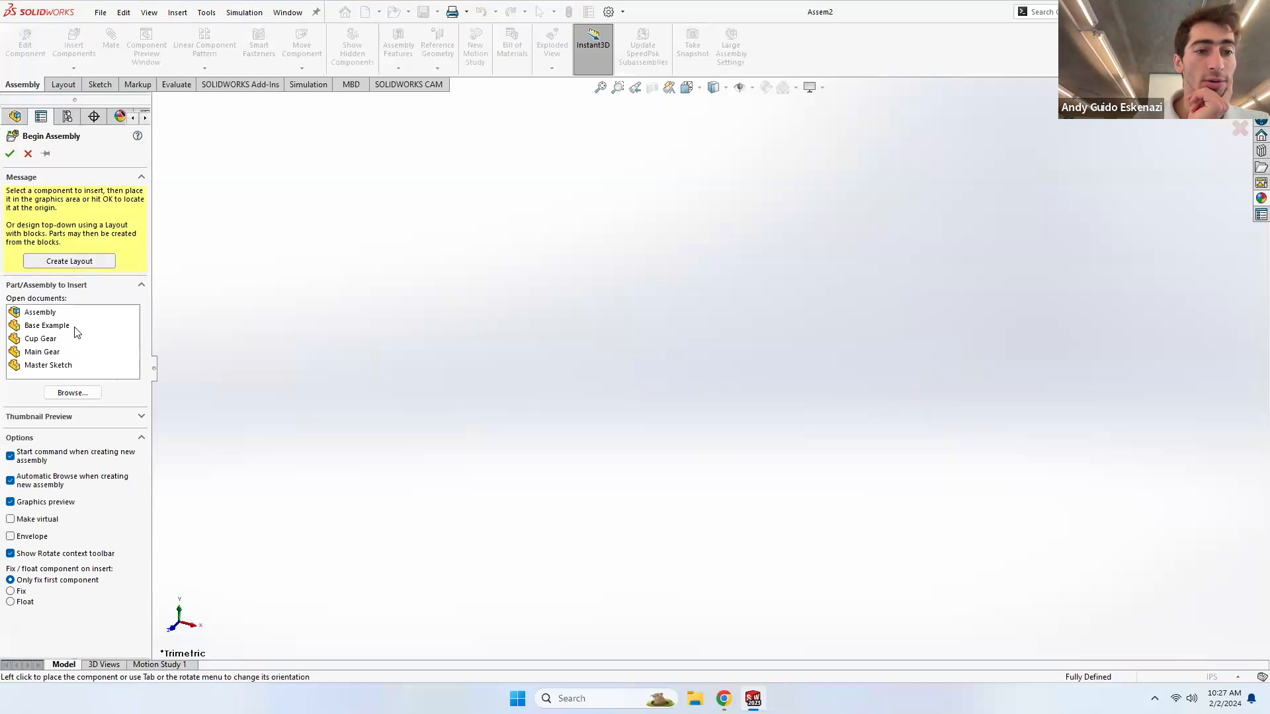
{"action": "left_click", "coordinate": [76, 327]}
{"action": "left_click", "coordinate": [682, 306]}
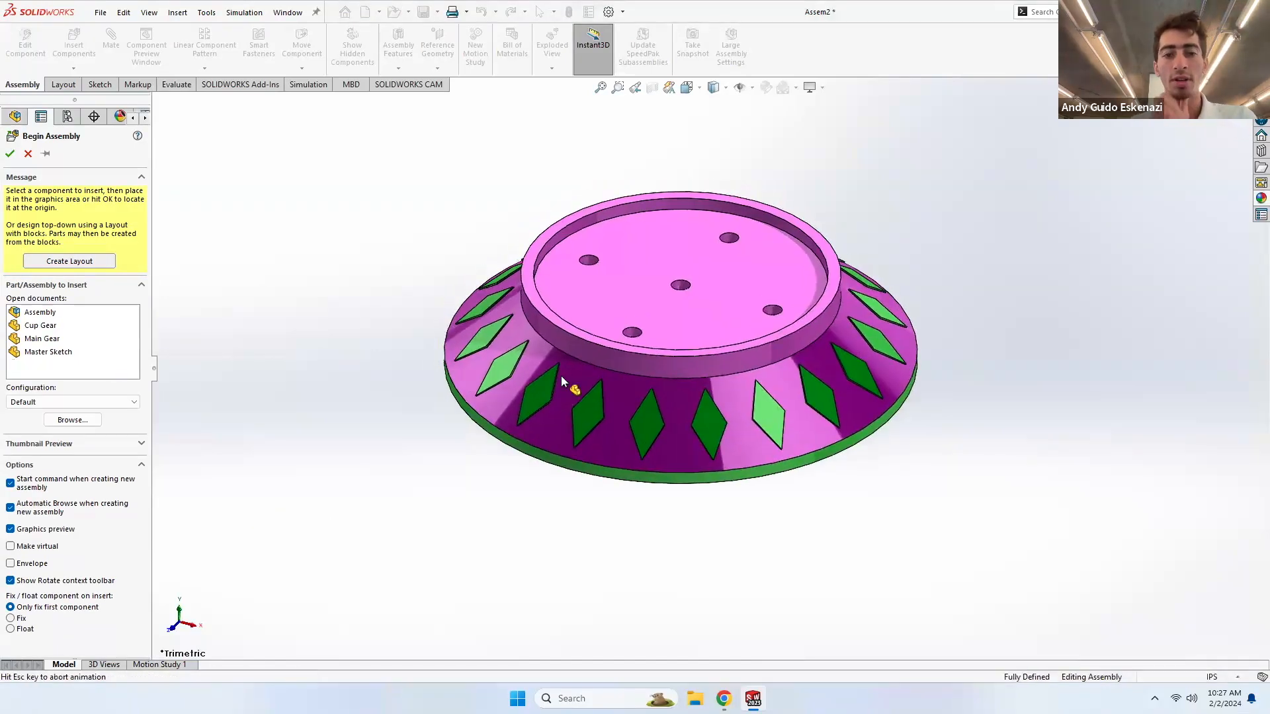
- Insert one Cup Gear beside the base and add three more copies of it spaced around the base
{"action": "left_click", "coordinate": [74, 46]}
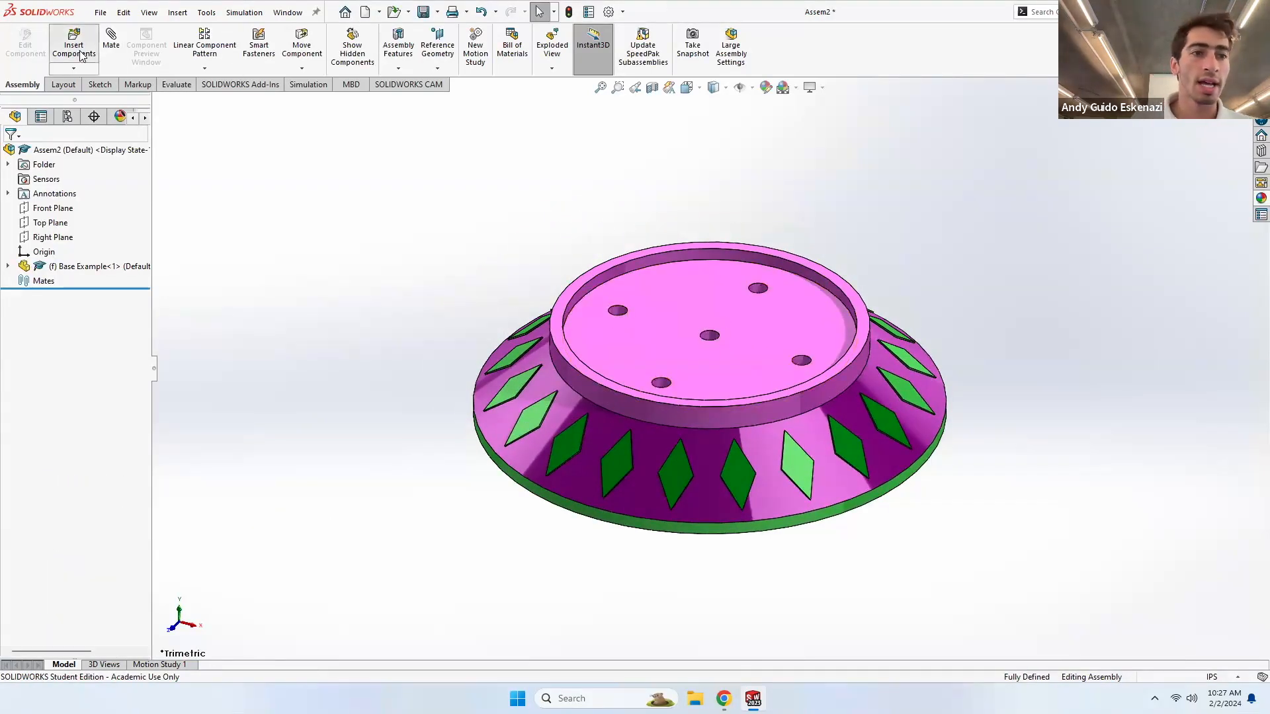
{"action": "left_click", "coordinate": [58, 329]}
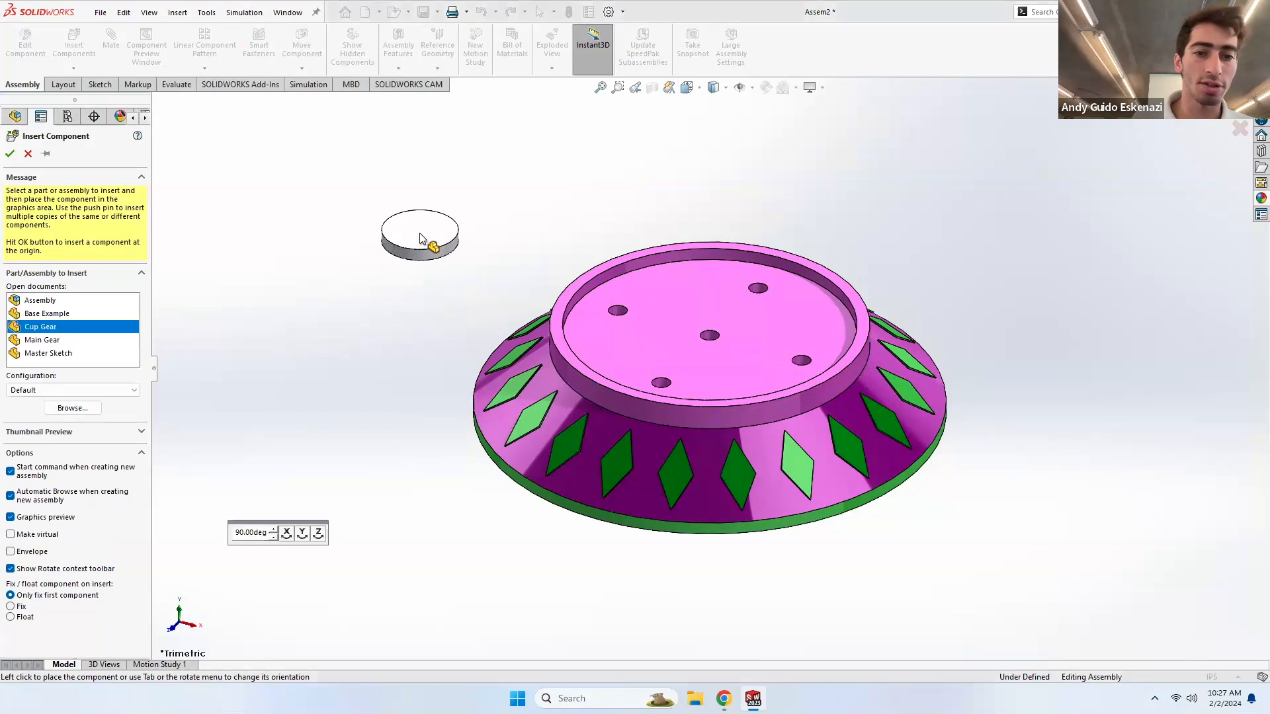
{"action": "left_click", "coordinate": [397, 203]}
{"action": "left_click_drag", "start_coordinate": [323, 164], "coordinate": [489, 282]}
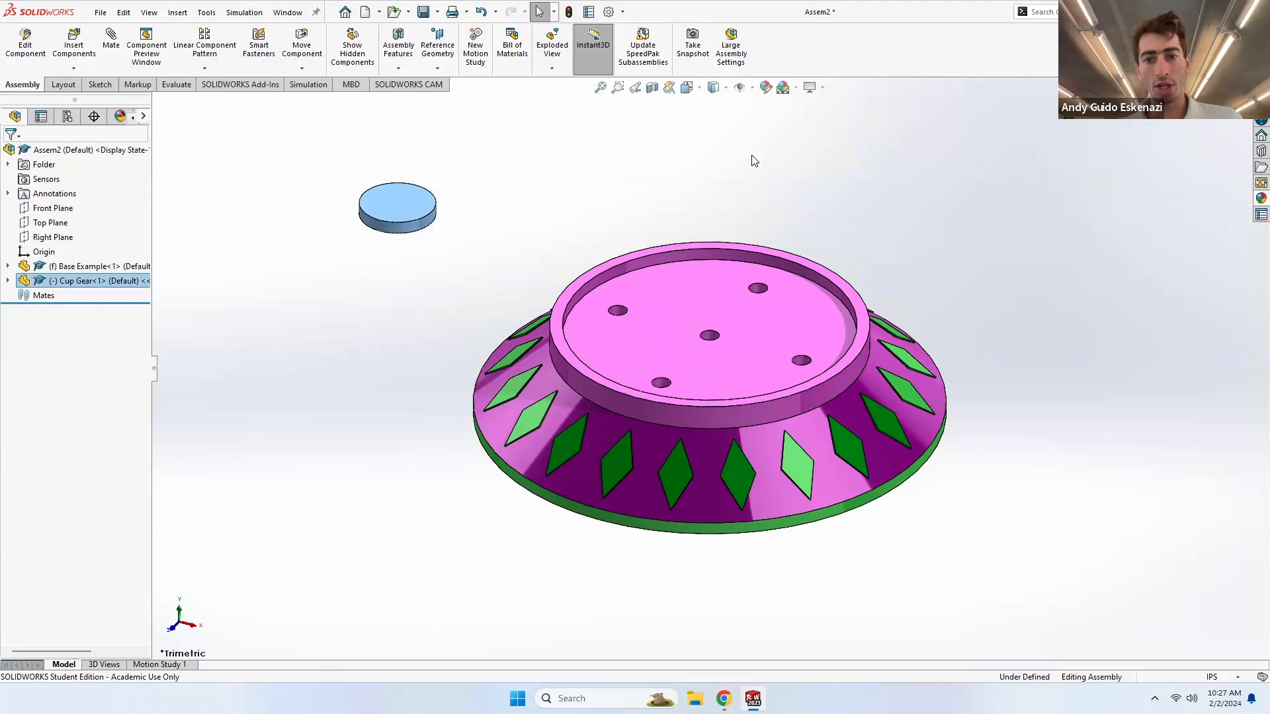
{"action": "key", "text": "ctrl+v"}
{"action": "key", "text": "ctrl+v"}
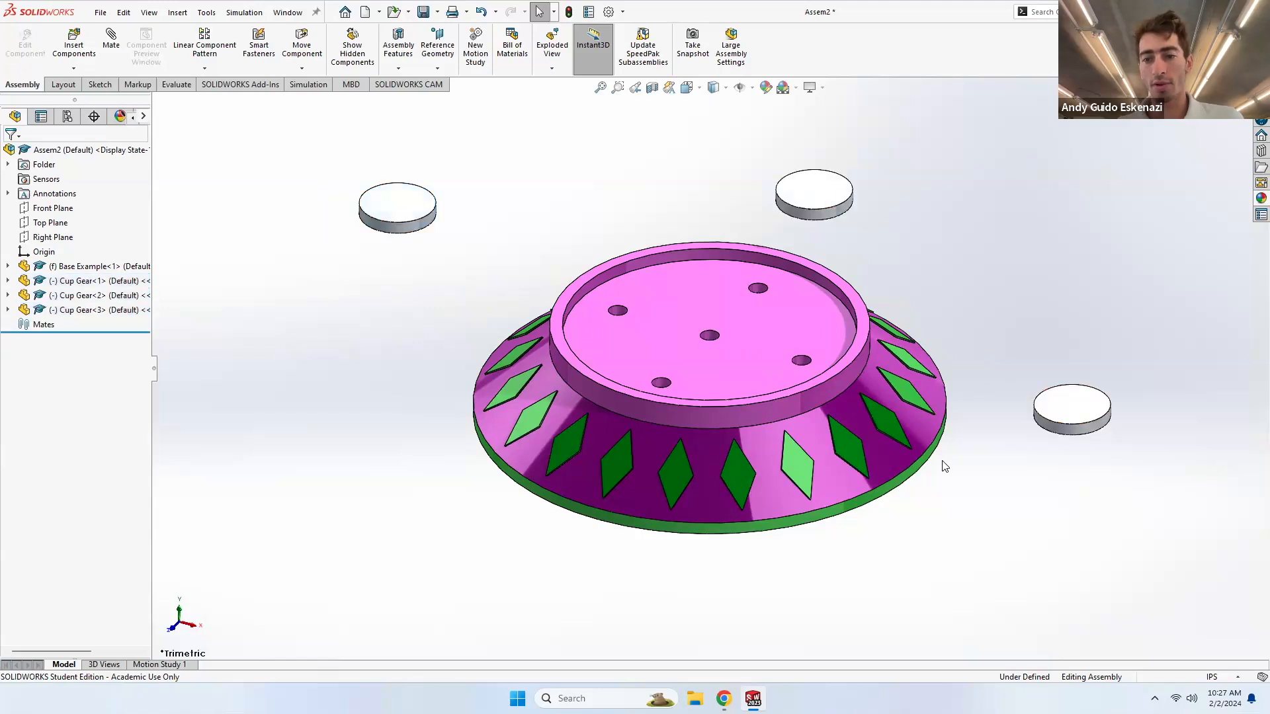
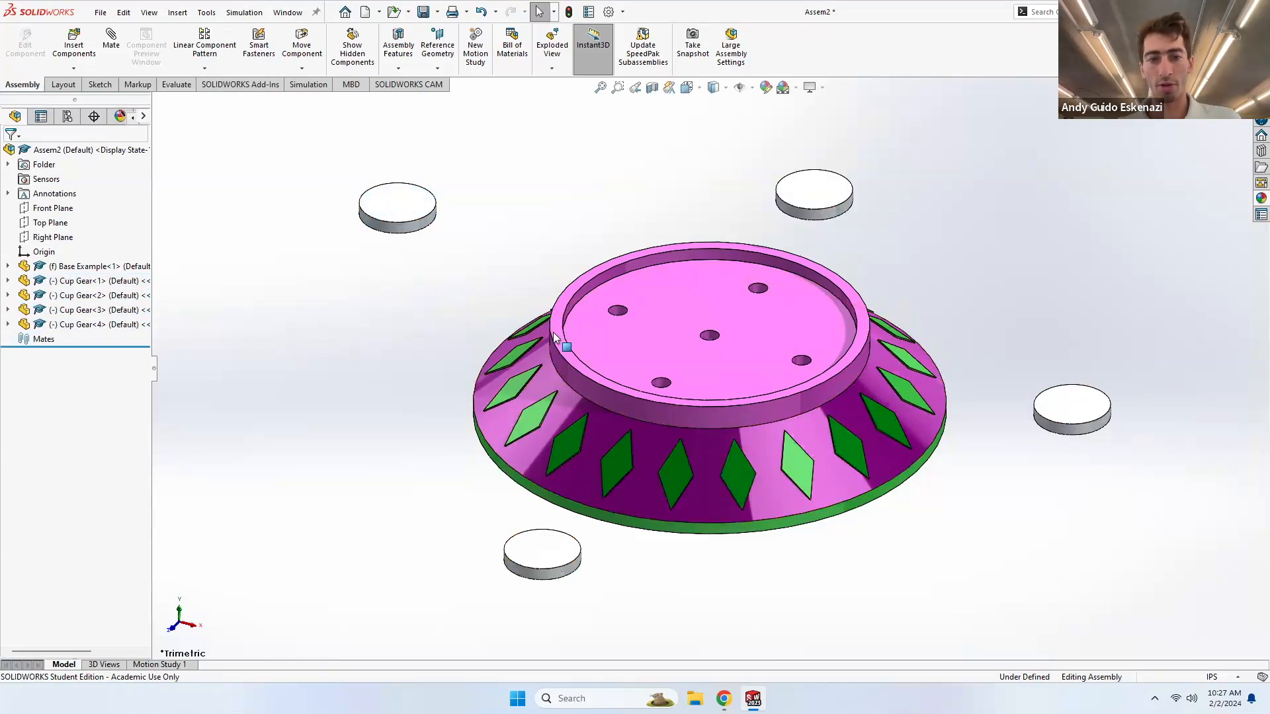
- Add a concentric mate between one outer hole of the base and the first Cup Gear's shaft
{"action": "left_click", "coordinate": [111, 41]}
{"action": "scroll", "coordinate": [647, 321], "scroll_direction": "down", "scroll_amount": 5}
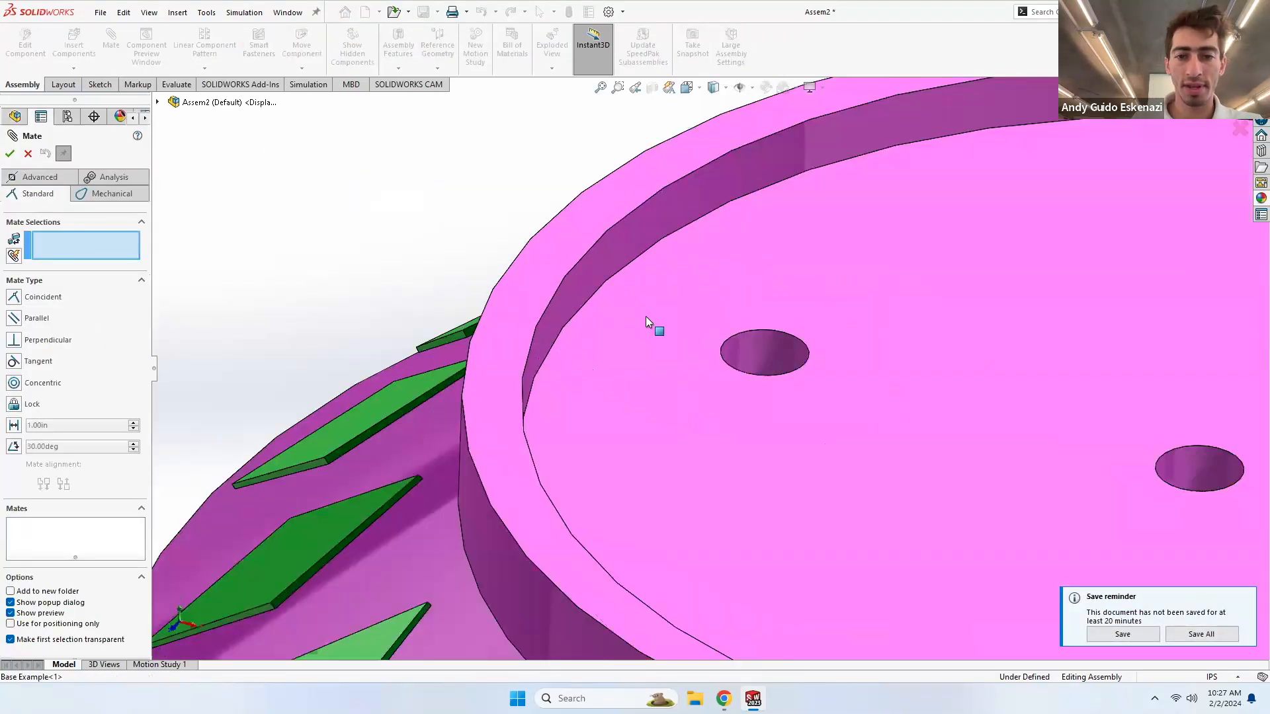
{"action": "left_click", "coordinate": [770, 358]}
{"action": "scroll", "coordinate": [776, 357], "scroll_direction": "up", "scroll_amount": 5}
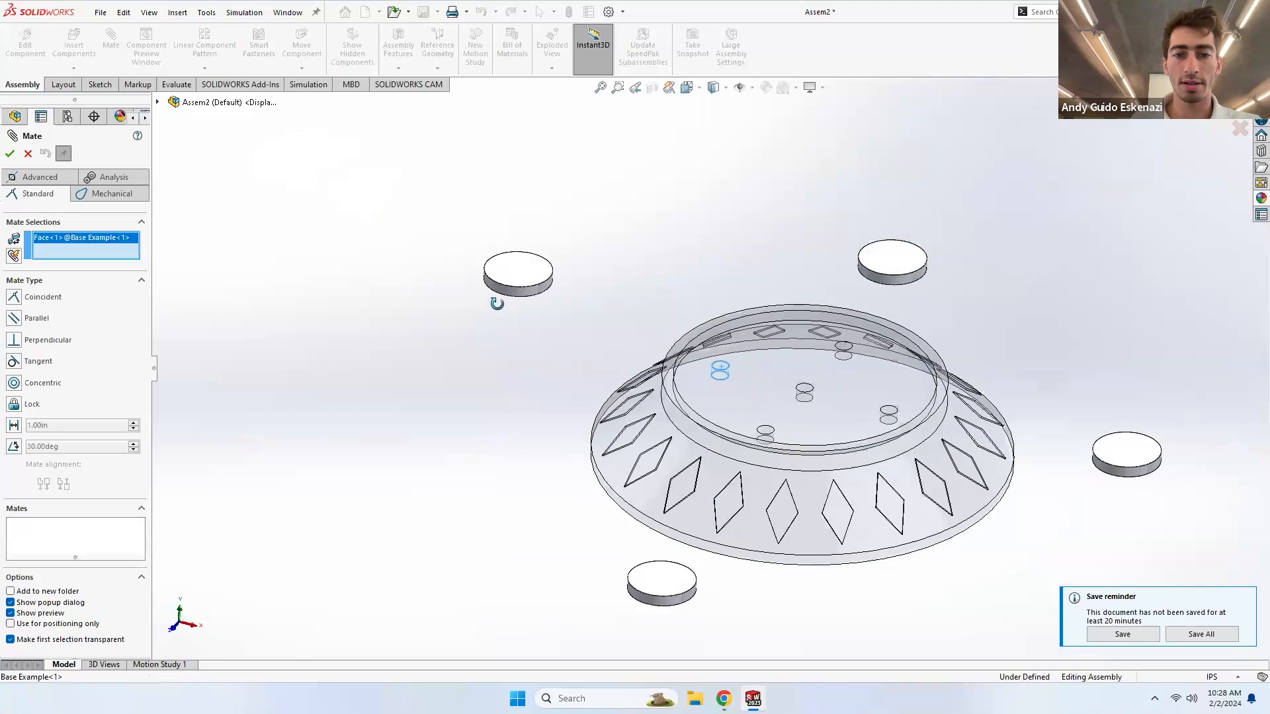
{"action": "scroll", "coordinate": [503, 351], "scroll_direction": "down", "scroll_amount": 5}
{"action": "left_click", "coordinate": [592, 284]}
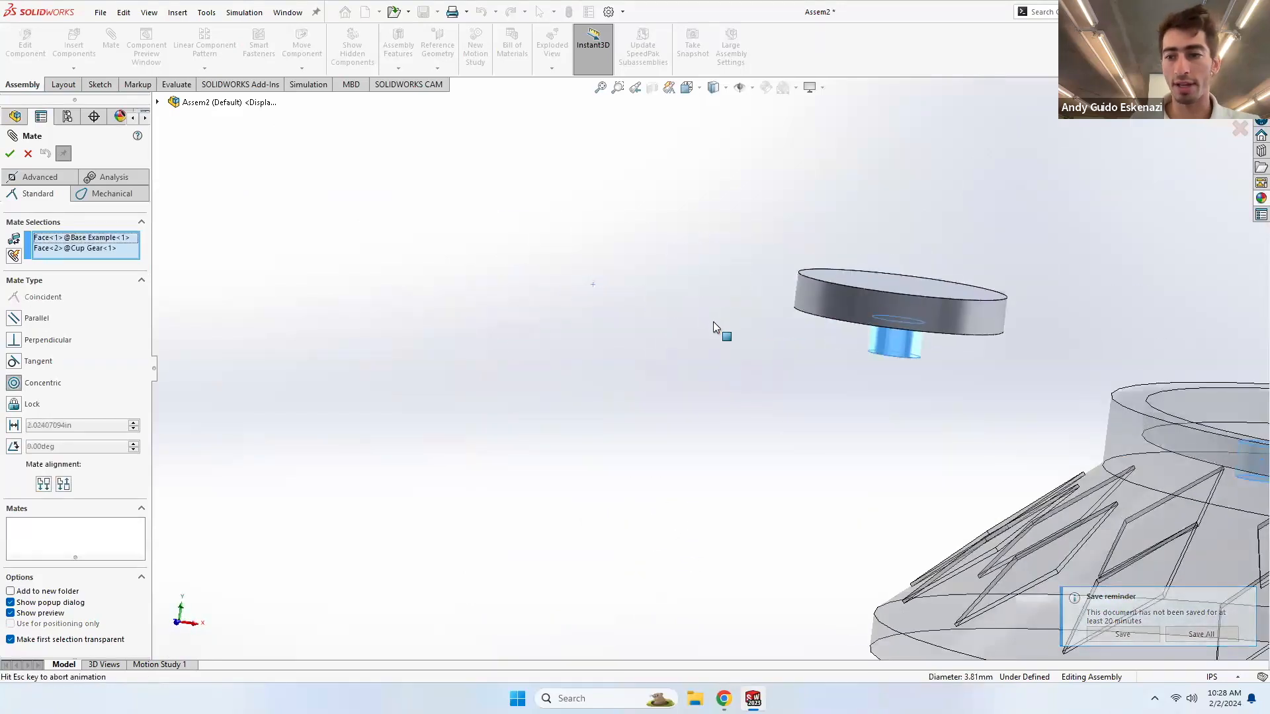
{"action": "left_click", "coordinate": [9, 154]}
- Add a coincident mate between the base's recessed floor and the underside of the first Cup Gear's disc
{"action": "scroll", "coordinate": [711, 336], "scroll_direction": "up", "scroll_amount": 5}
{"action": "scroll", "coordinate": [1021, 352], "scroll_direction": "down", "scroll_amount": 2}
{"action": "scroll", "coordinate": [725, 459], "scroll_direction": "down", "scroll_amount": 3}
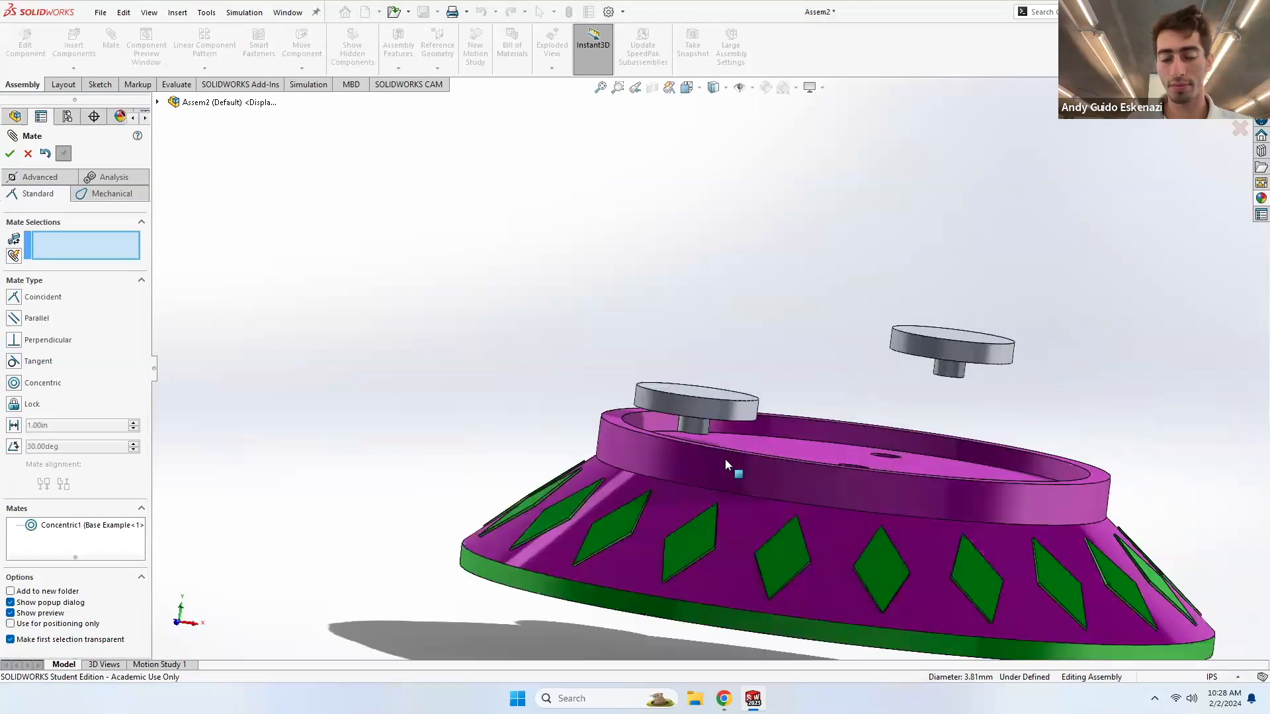
{"action": "scroll", "coordinate": [765, 427], "scroll_direction": "down", "scroll_amount": 3}
{"action": "left_click", "coordinate": [765, 429]}
{"action": "middle_click_drag", "start_coordinate": [761, 434], "coordinate": [702, 376]}
{"action": "left_click", "coordinate": [612, 415]}
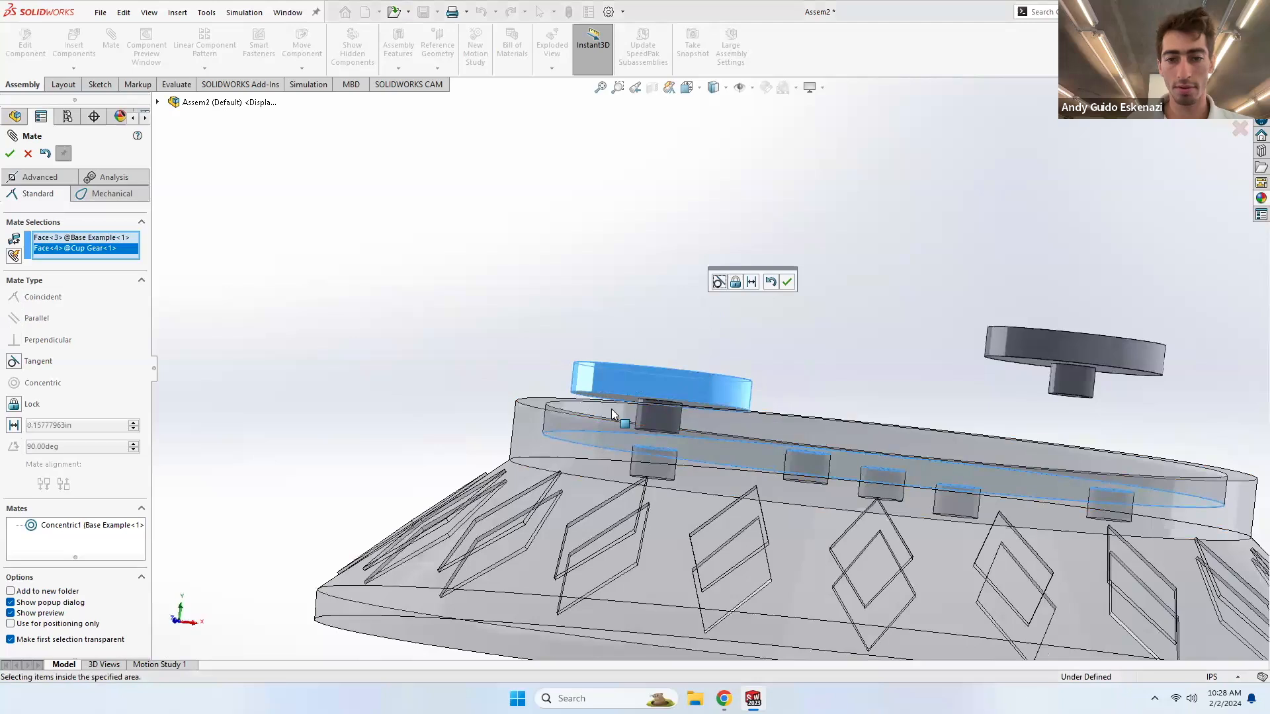
{"action": "right_click", "coordinate": [96, 246]}
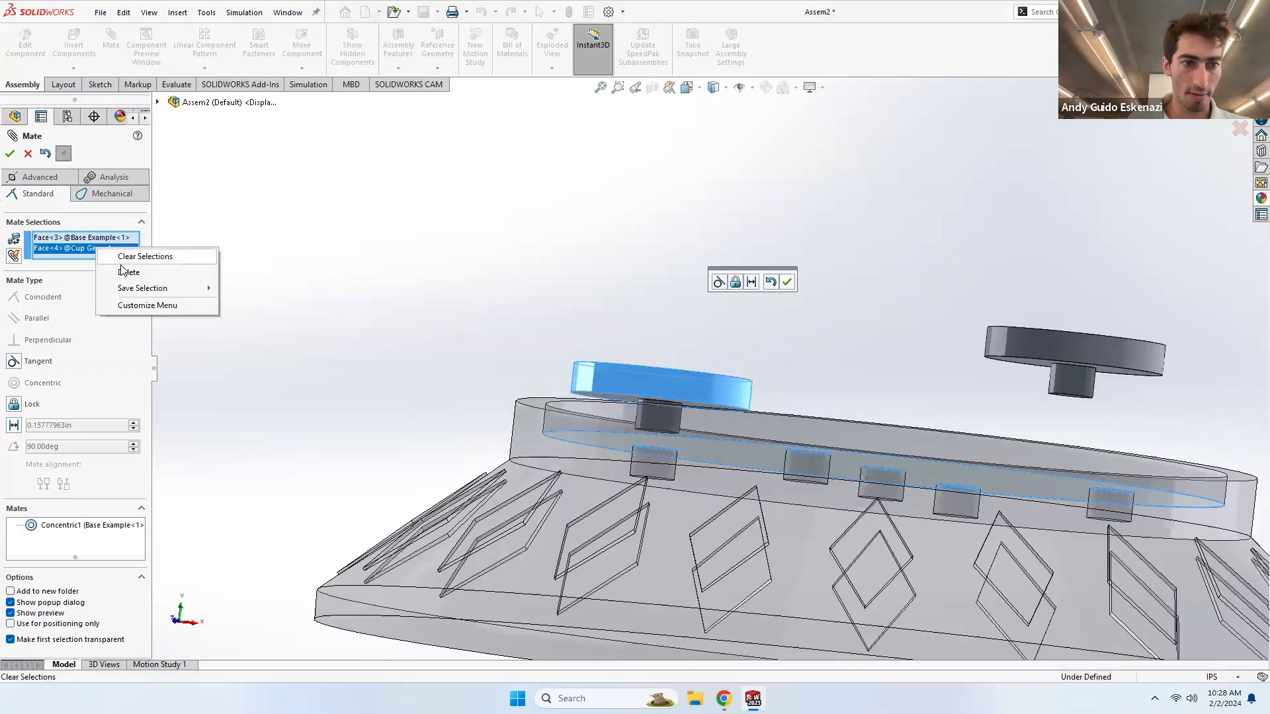
{"action": "left_click", "coordinate": [112, 268]}
{"action": "scroll", "coordinate": [621, 399], "scroll_direction": "down", "scroll_amount": 3}
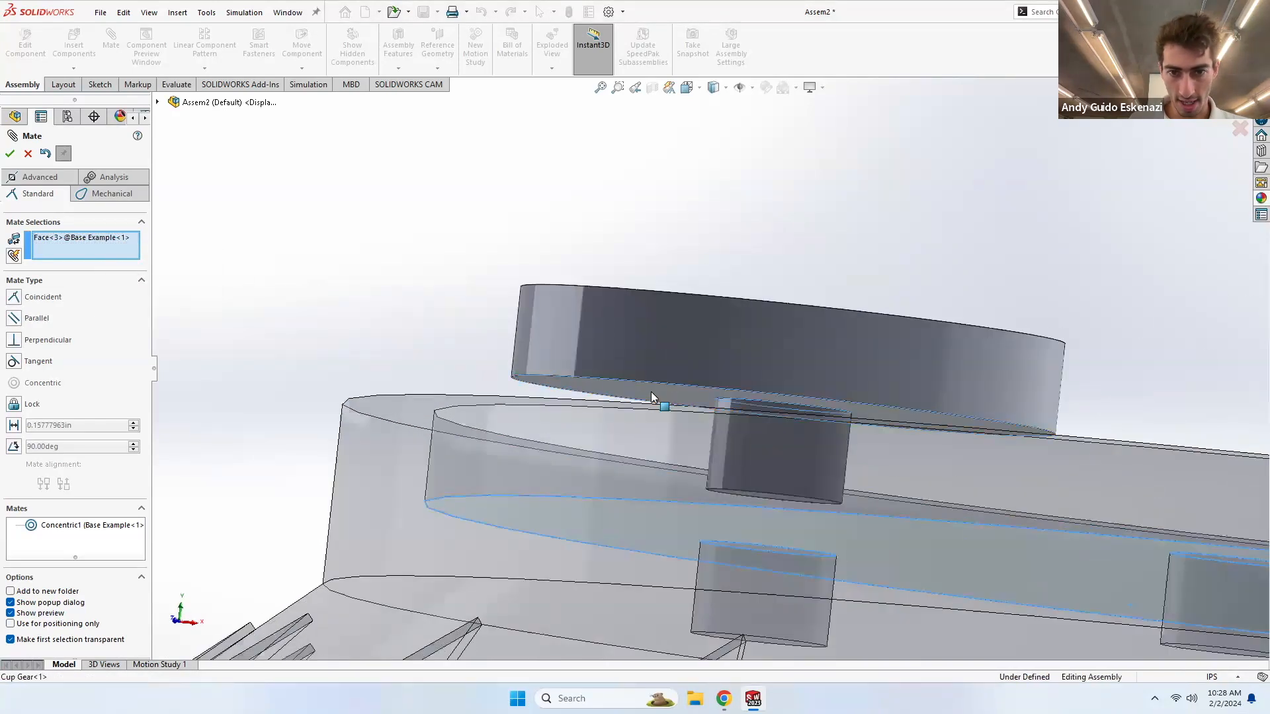
{"action": "left_click", "coordinate": [651, 392]}
{"action": "left_click", "coordinate": [10, 155]}
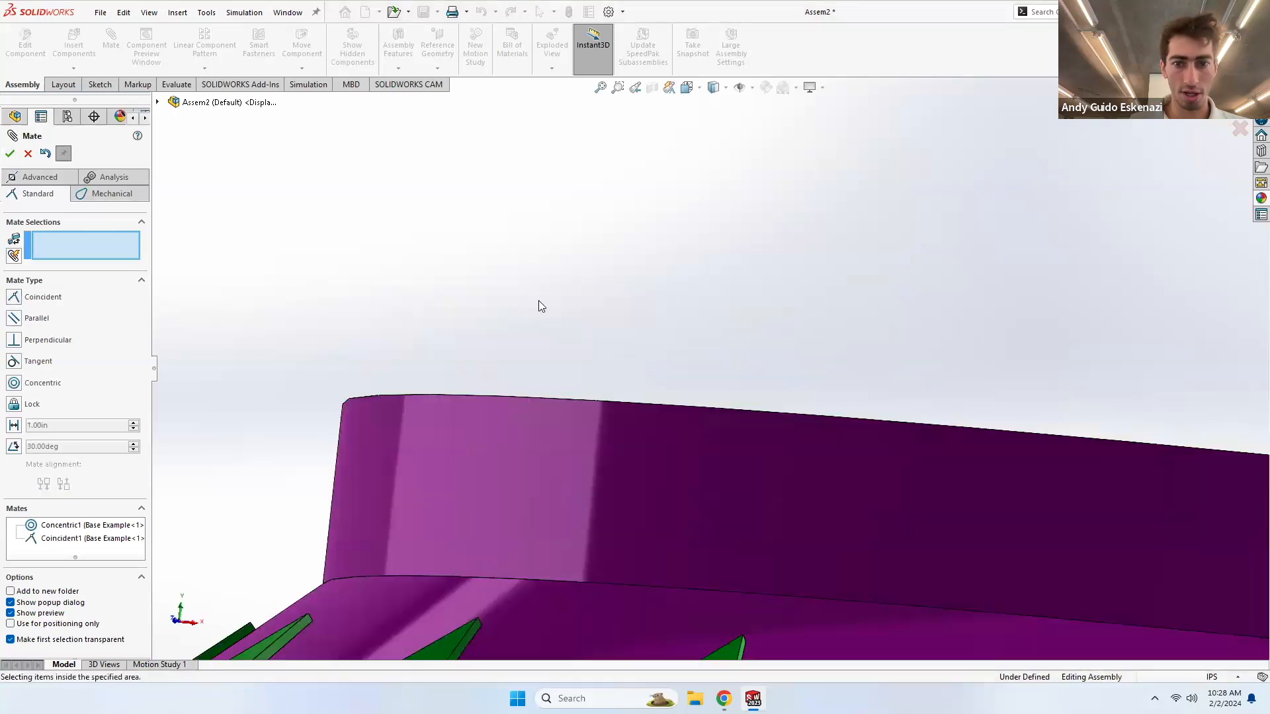
- Make the second Cup Gear's shaft concentric with the rear outer hole of the base
{"action": "scroll", "coordinate": [566, 309], "scroll_direction": "up", "scroll_amount": 8}
{"action": "middle_click_drag", "start_coordinate": [732, 340], "coordinate": [860, 373]}
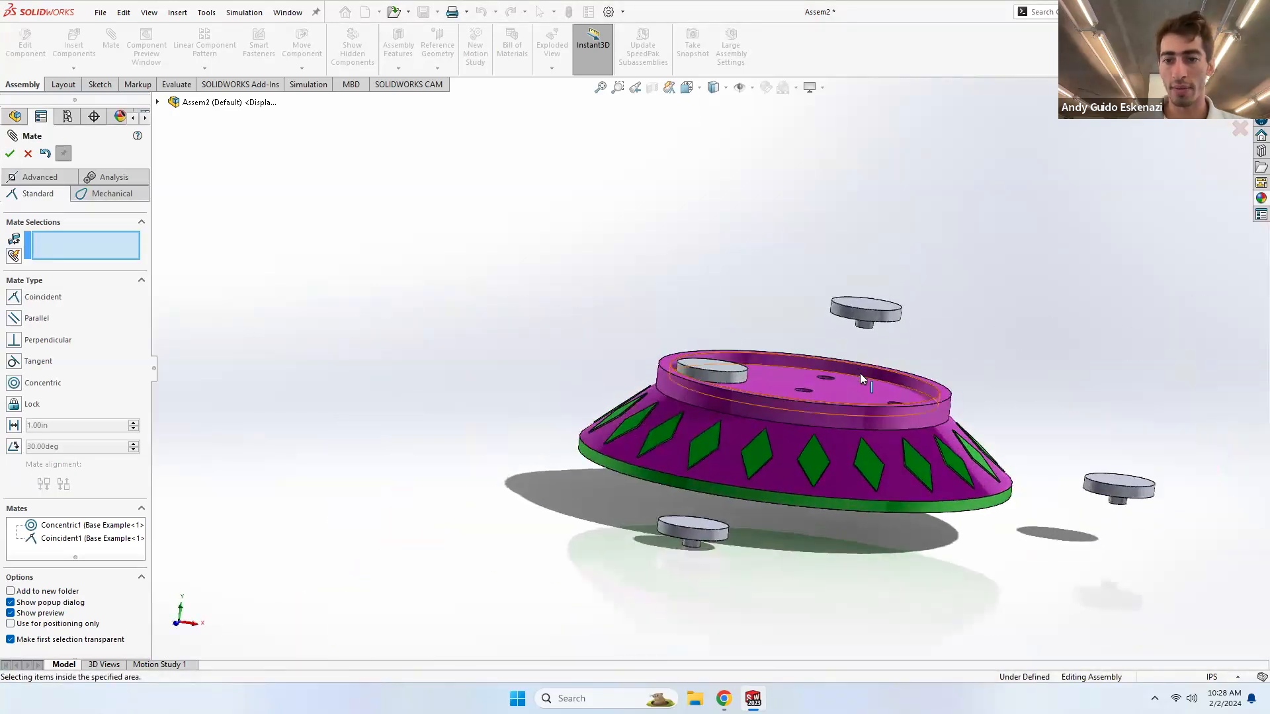
{"action": "scroll", "coordinate": [721, 376], "scroll_direction": "down", "scroll_amount": 8}
{"action": "left_click", "coordinate": [646, 388]}
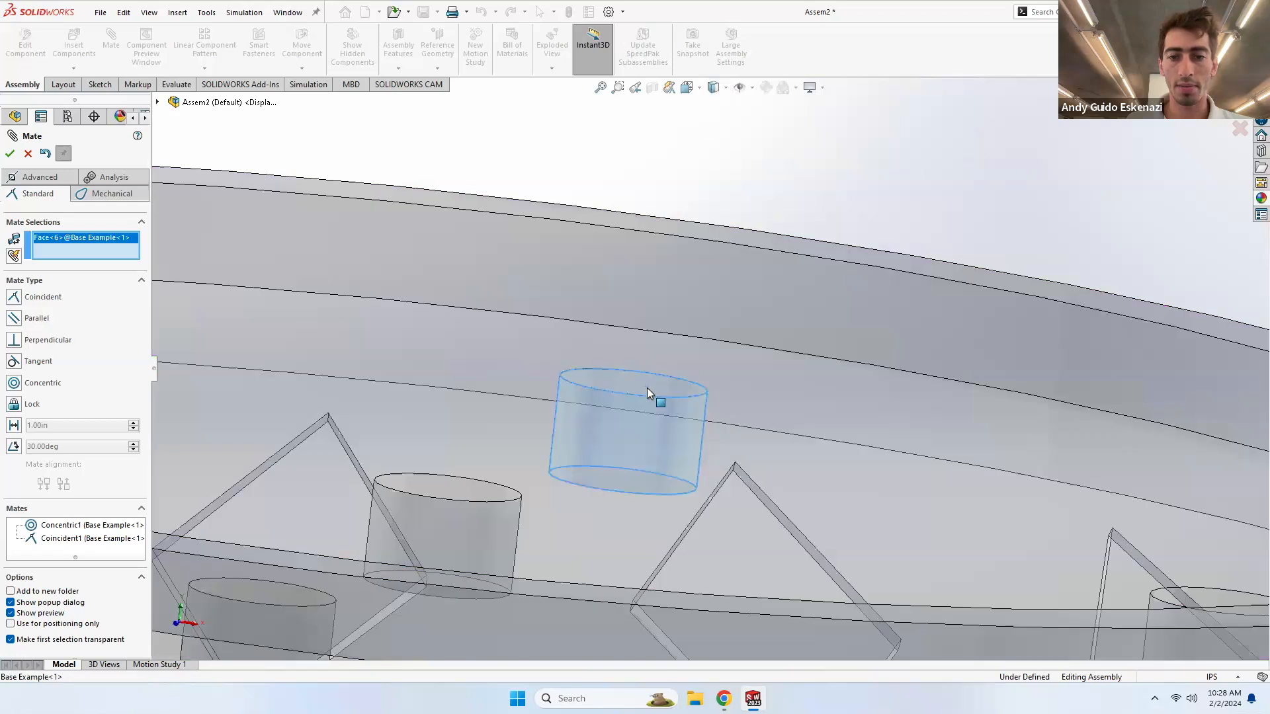
{"action": "scroll", "coordinate": [646, 388], "scroll_direction": "up", "scroll_amount": 5}
{"action": "left_click", "coordinate": [800, 206]}
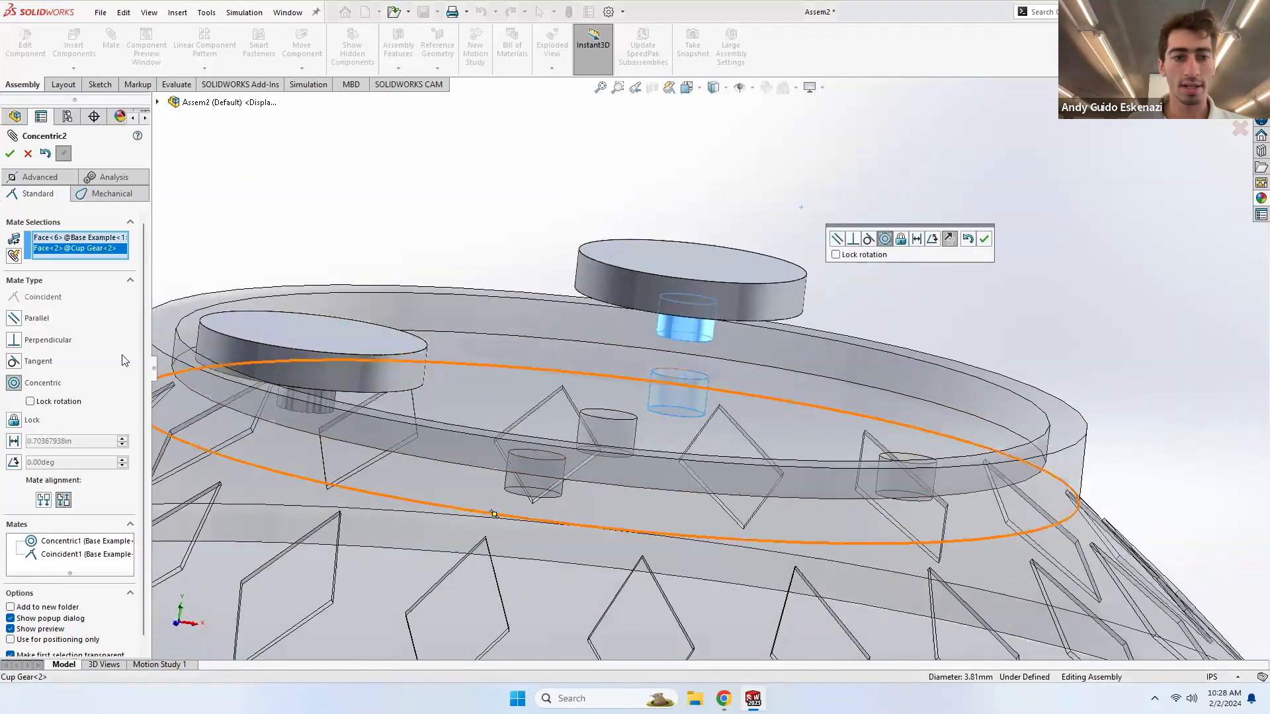
{"action": "left_click", "coordinate": [10, 153]}
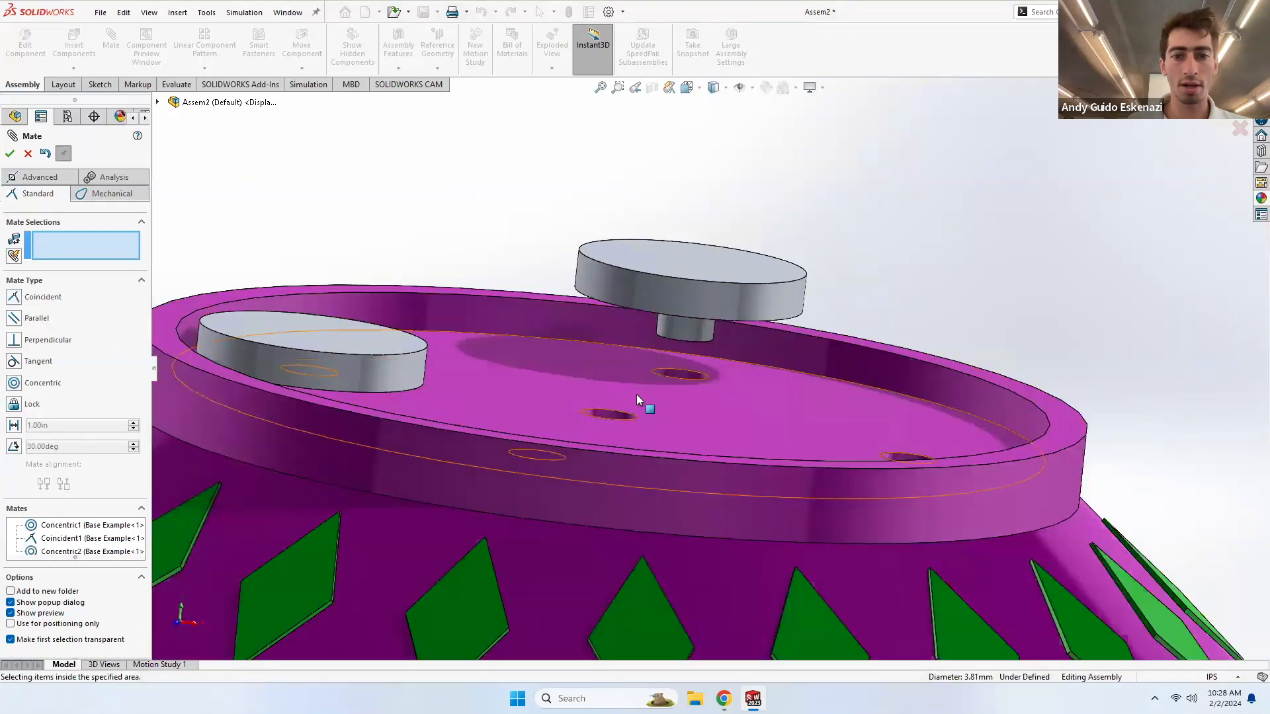
- Seat the second Cup Gear by mating its disc's underside coincident with the base's recessed floor
{"action": "left_click", "coordinate": [593, 389]}
{"action": "scroll", "coordinate": [593, 389], "scroll_direction": "up", "scroll_amount": 3}
{"action": "middle_click_drag", "start_coordinate": [595, 377], "coordinate": [628, 331]}
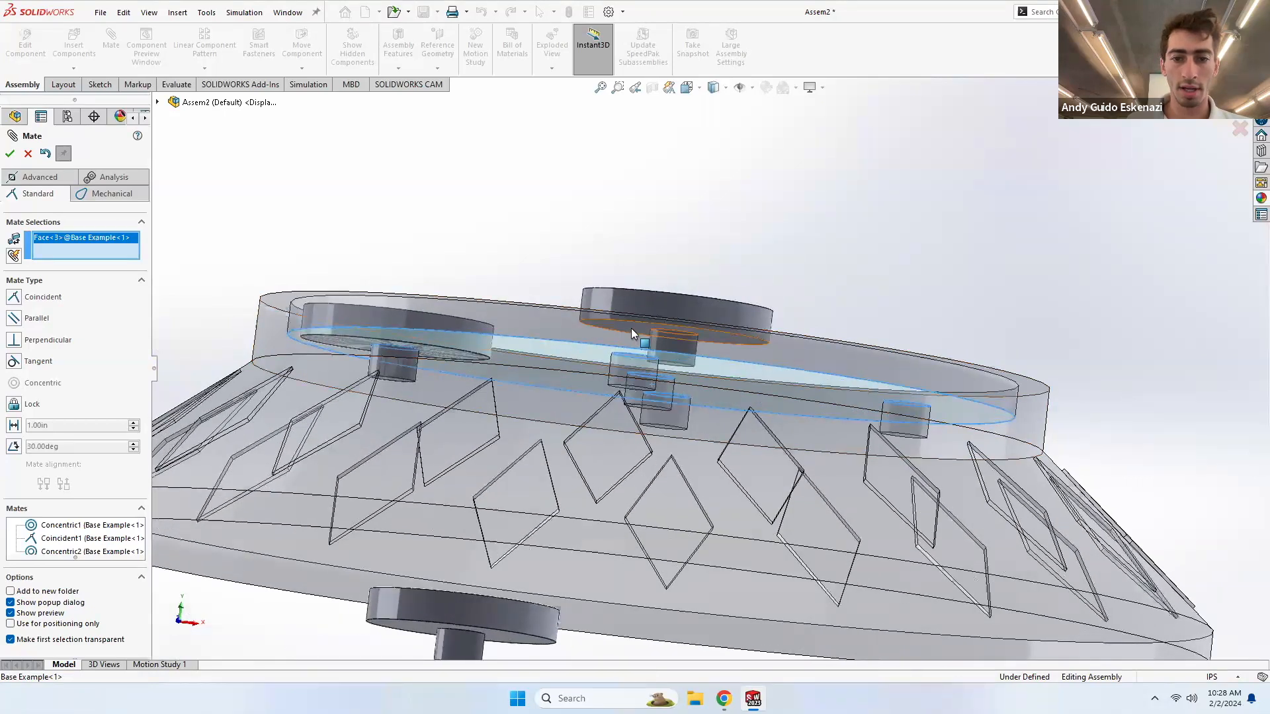
{"action": "left_click", "coordinate": [634, 349]}
{"action": "left_click", "coordinate": [8, 154]}
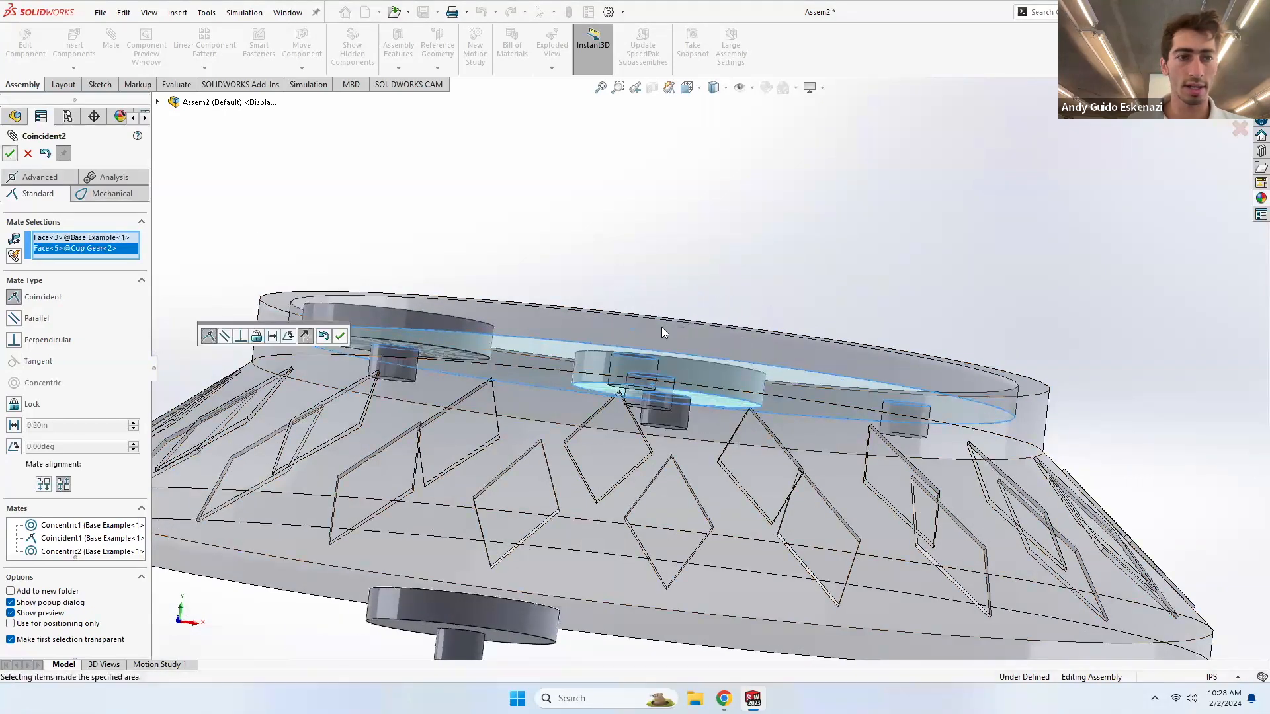
- Mate the third Cup Gear's shaft concentric with the next free outer hole of the base
{"action": "scroll", "coordinate": [741, 329], "scroll_direction": "up", "scroll_amount": 4}
{"action": "middle_click_drag", "start_coordinate": [769, 331], "coordinate": [772, 375]}
{"action": "scroll", "coordinate": [810, 392], "scroll_direction": "down", "scroll_amount": 5}
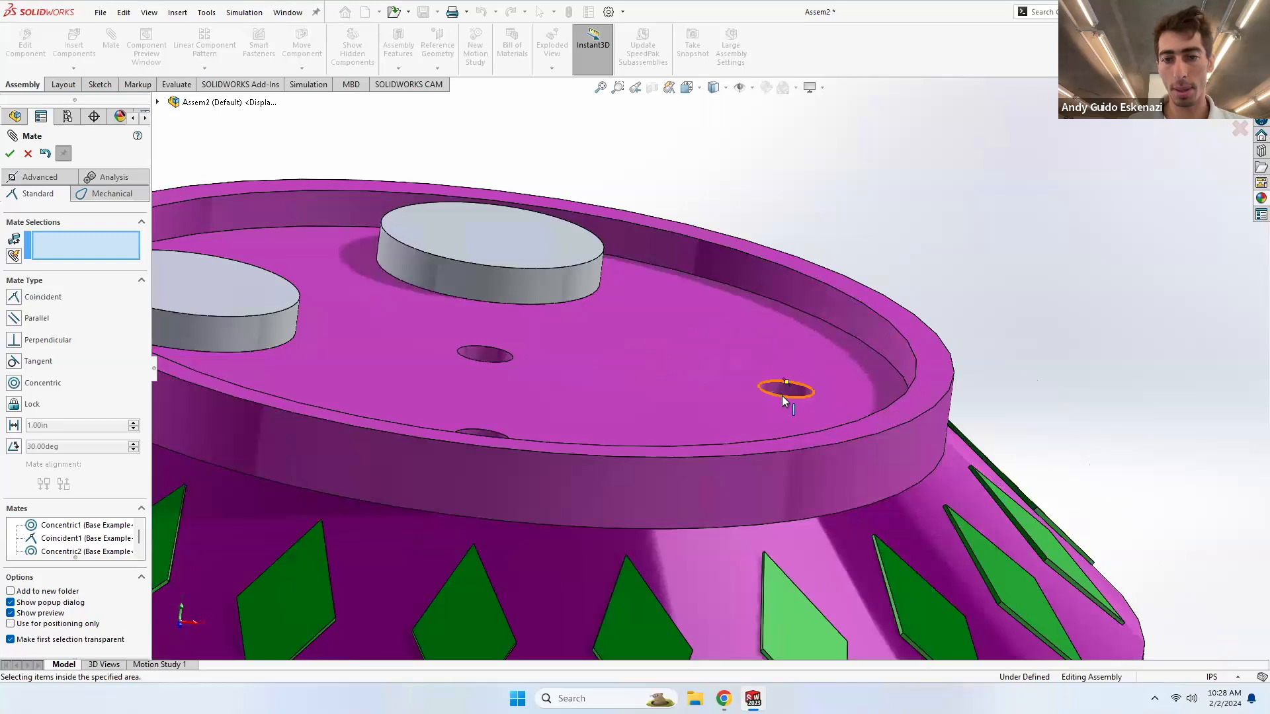
{"action": "left_click", "coordinate": [782, 394]}
{"action": "left_click", "coordinate": [787, 397]}
{"action": "scroll", "coordinate": [776, 394], "scroll_direction": "down", "scroll_amount": 2}
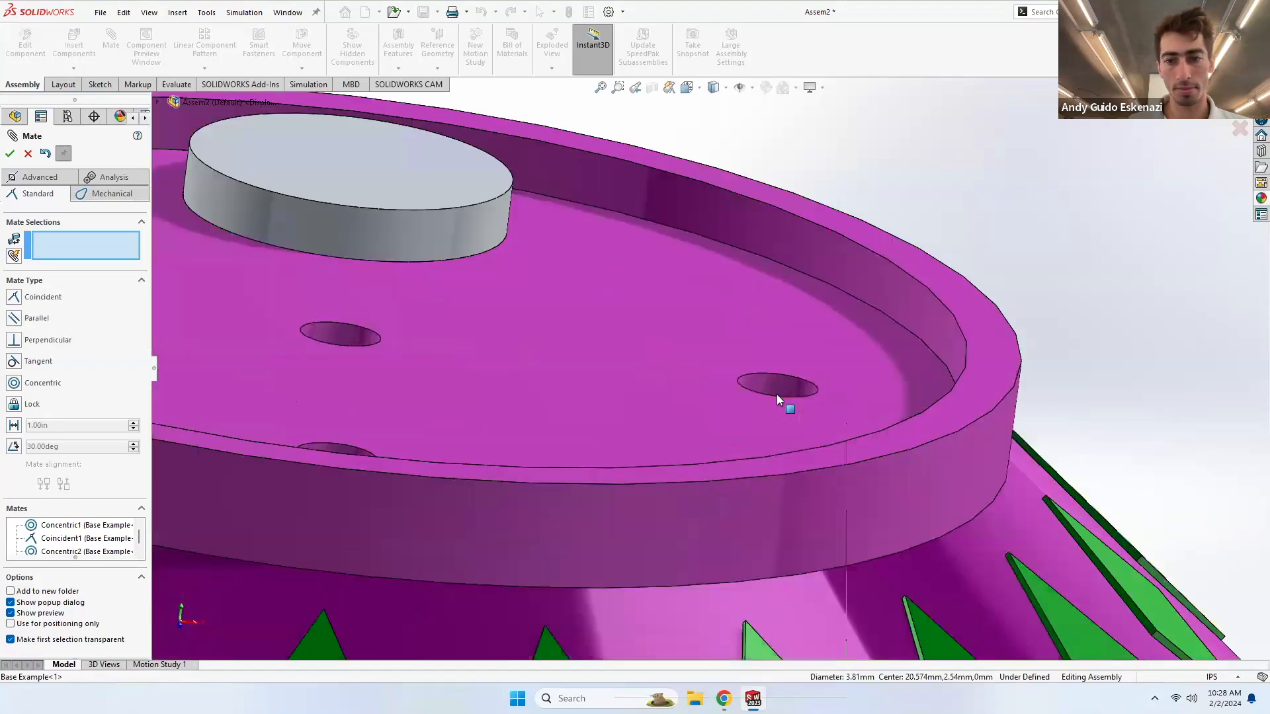
{"action": "scroll", "coordinate": [777, 394], "scroll_direction": "down", "scroll_amount": 4}
{"action": "left_click", "coordinate": [761, 363]}
{"action": "scroll", "coordinate": [768, 363], "scroll_direction": "up", "scroll_amount": 8}
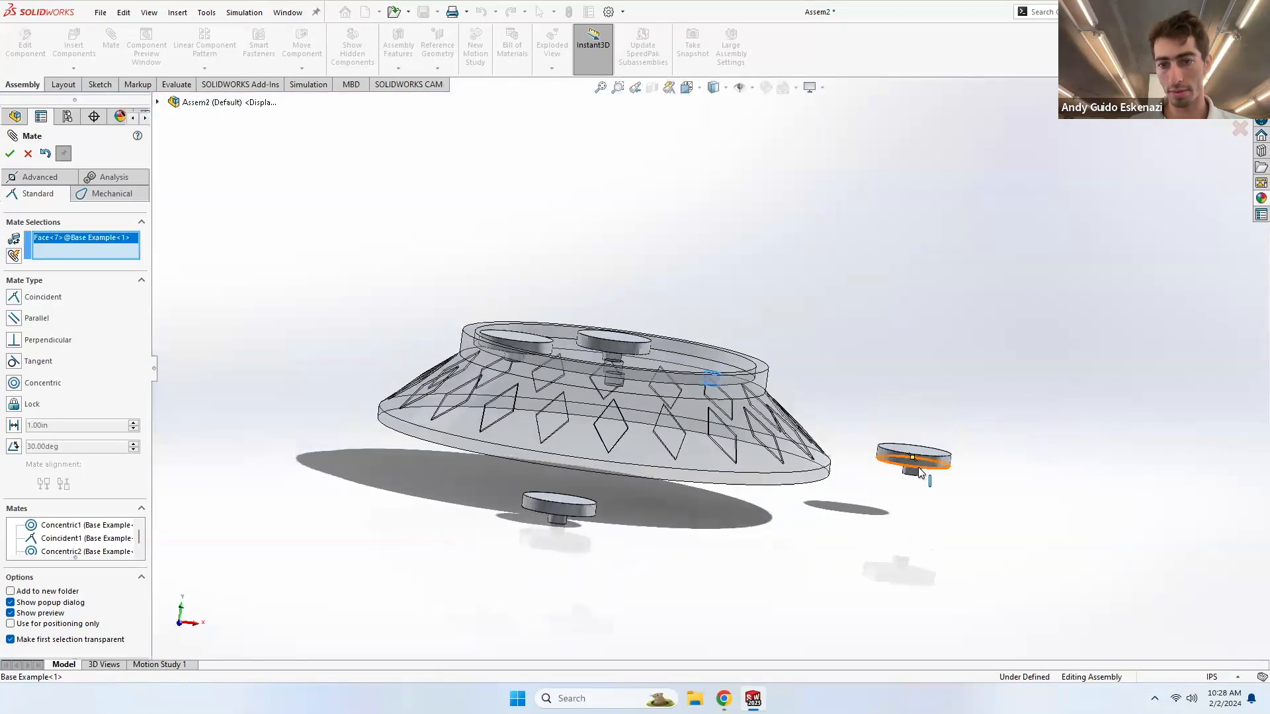
{"action": "scroll", "coordinate": [918, 468], "scroll_direction": "down", "scroll_amount": 5}
{"action": "left_click", "coordinate": [812, 435]}
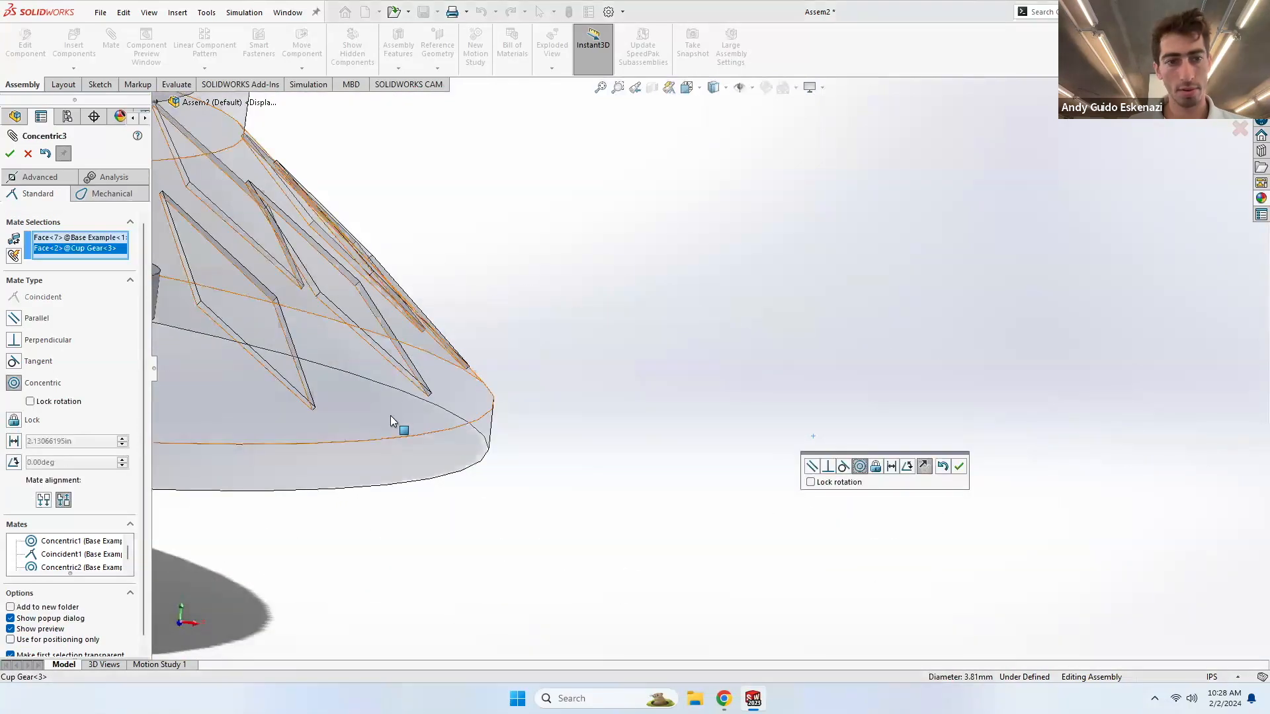
{"action": "left_click", "coordinate": [10, 153]}
- Hide the base temporarily, pull the third Cup Gear up along its axis above the base, and show the base again
{"action": "scroll", "coordinate": [310, 310], "scroll_direction": "up", "scroll_amount": 4}
{"action": "middle_click_drag", "start_coordinate": [344, 368], "coordinate": [404, 249]}
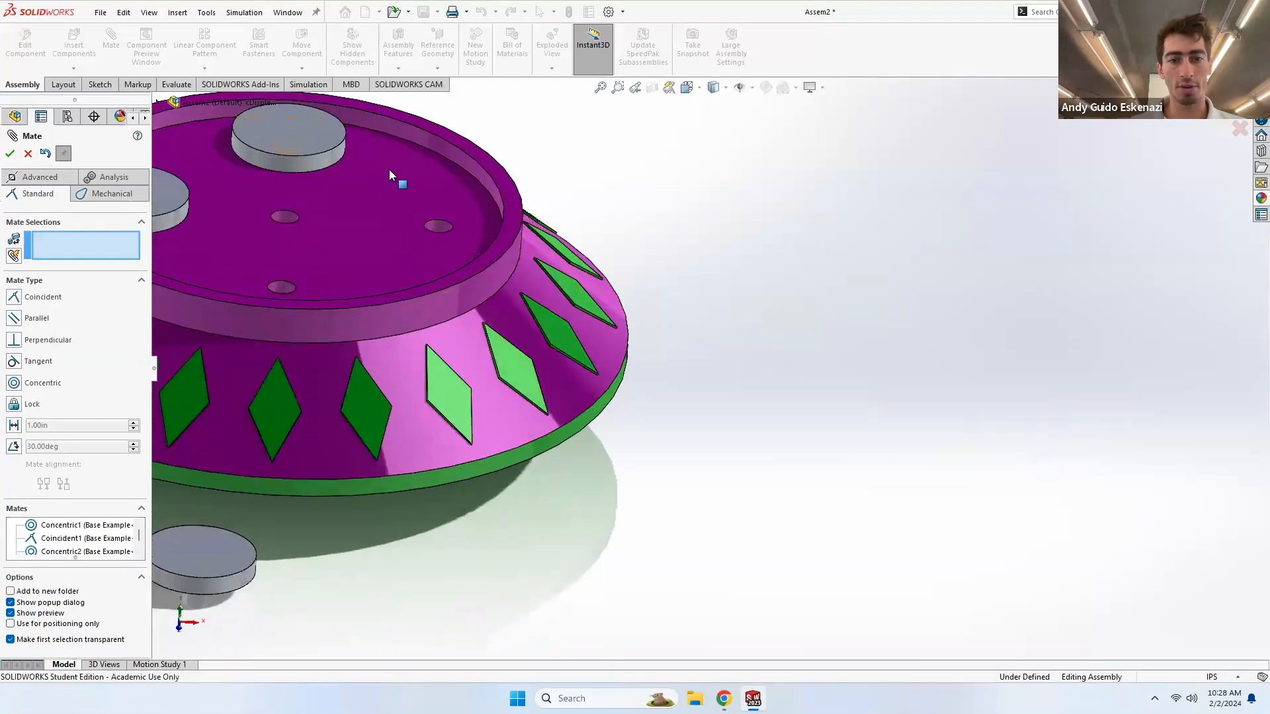
{"action": "left_click", "coordinate": [28, 153]}
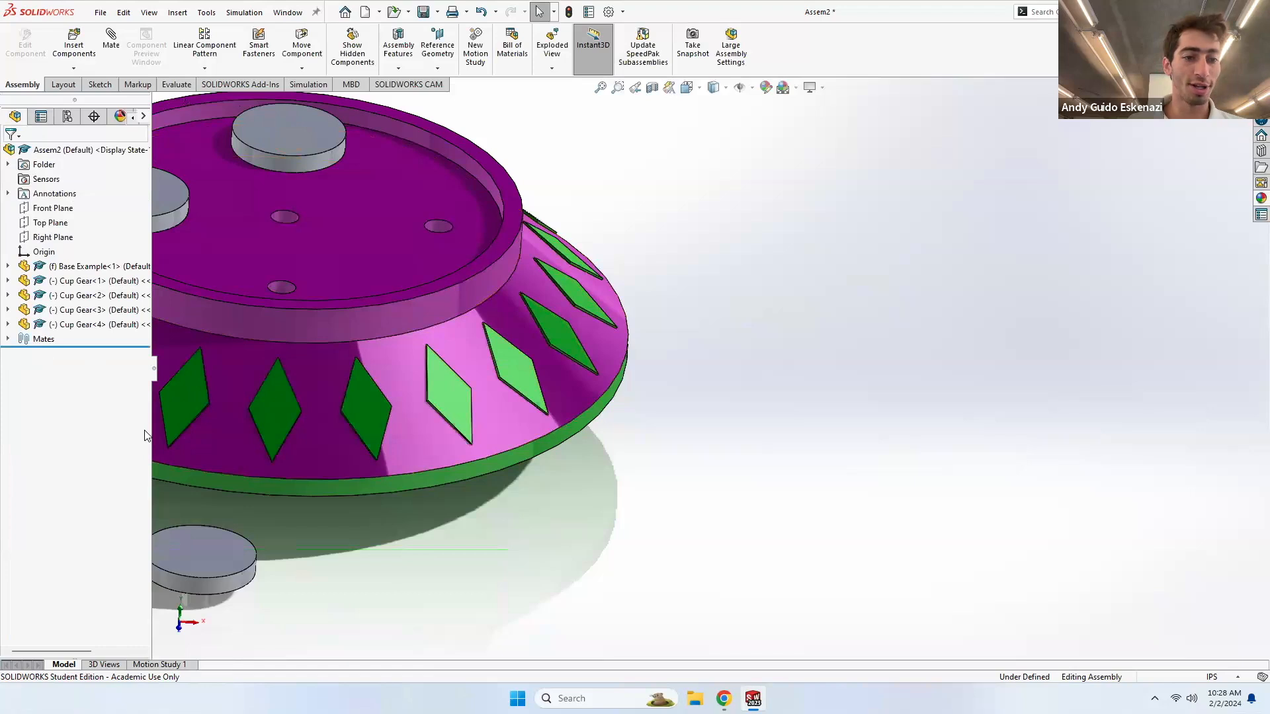
{"action": "right_click", "coordinate": [81, 267]}
{"action": "left_click", "coordinate": [197, 234]}
{"action": "left_click_drag", "start_coordinate": [411, 265], "coordinate": [442, 148]}
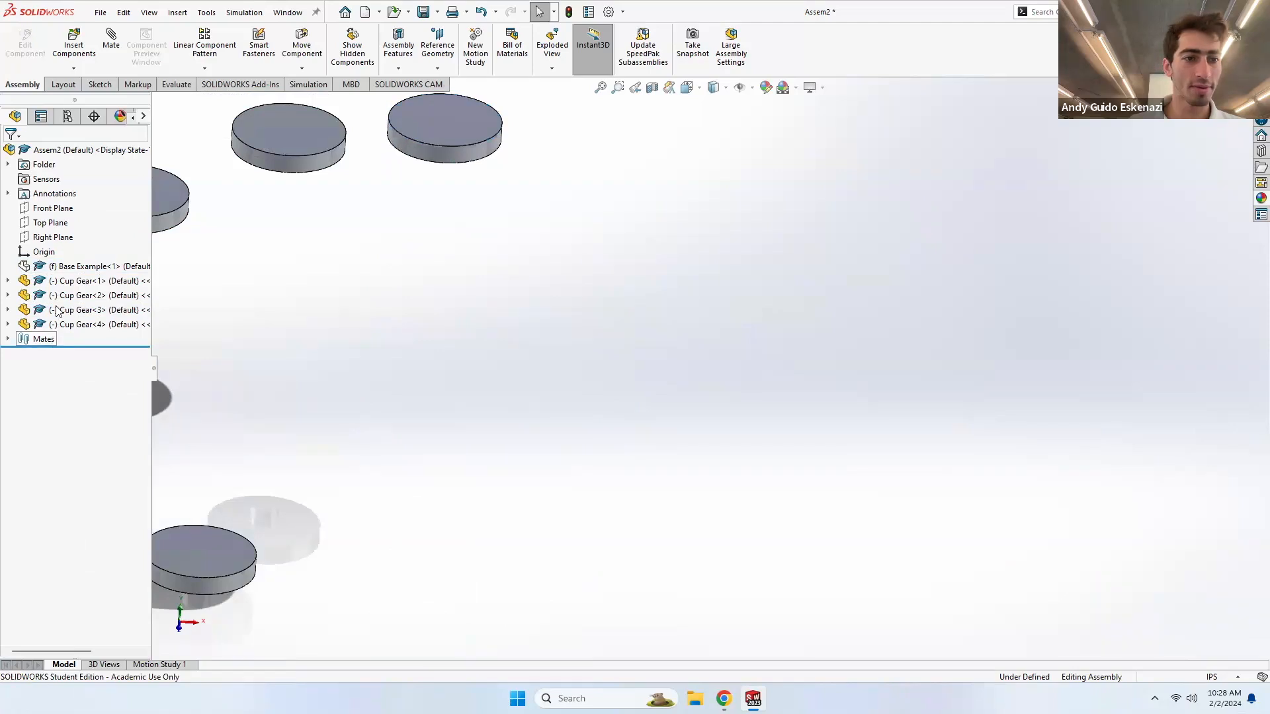
{"action": "right_click", "coordinate": [81, 267]}
{"action": "left_click", "coordinate": [143, 237]}
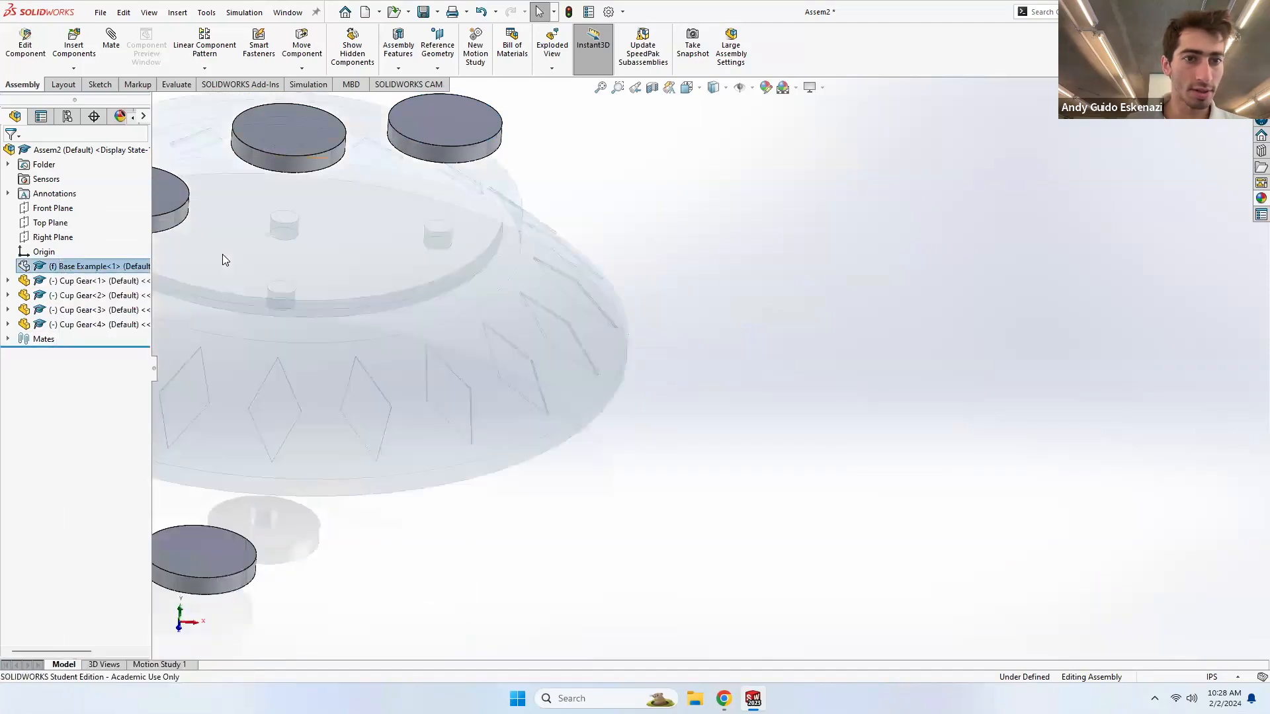
- Mate the underside of the third Cup Gear's disc coincident with the base's recessed floor
{"action": "scroll", "coordinate": [675, 295], "scroll_direction": "up", "scroll_amount": 2}
{"action": "left_click", "coordinate": [679, 295]}
{"action": "scroll", "coordinate": [537, 234], "scroll_direction": "down", "scroll_amount": 2}
{"action": "middle_click_drag", "start_coordinate": [534, 237], "coordinate": [255, 119]}
{"action": "left_click", "coordinate": [111, 40]}
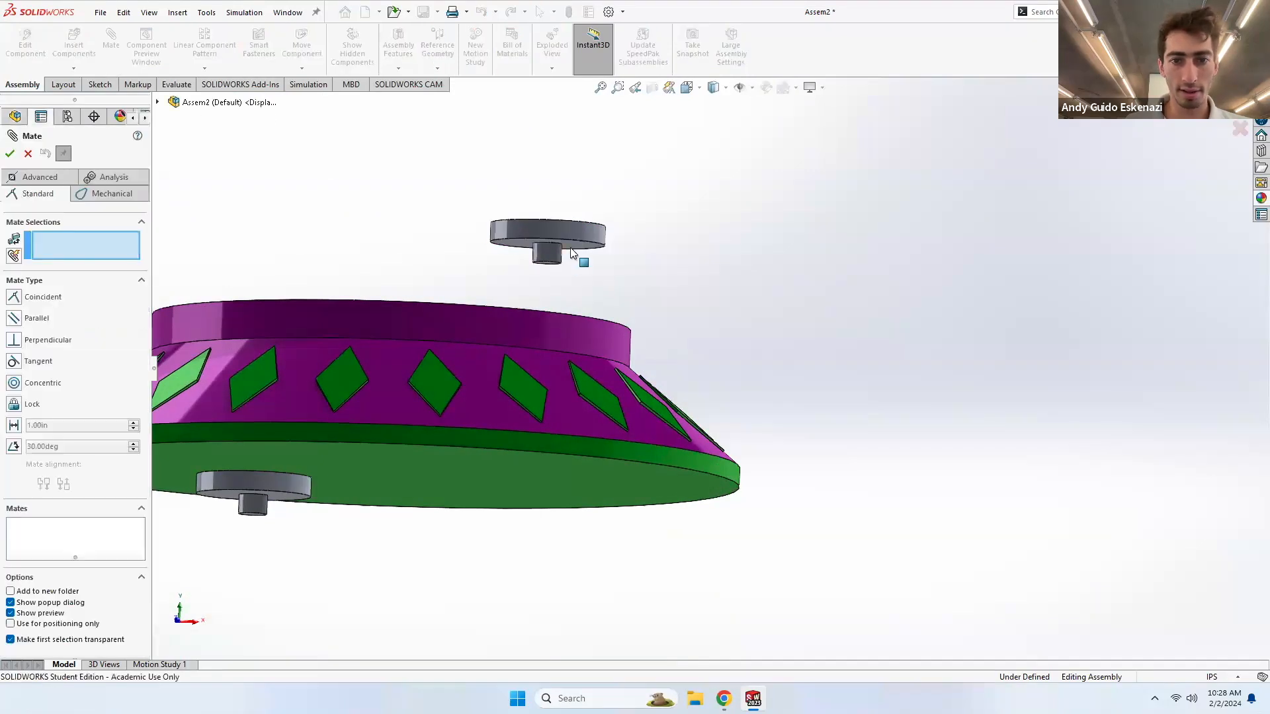
{"action": "left_click", "coordinate": [570, 252]}
{"action": "middle_click_drag", "start_coordinate": [571, 252], "coordinate": [541, 302]}
{"action": "left_click", "coordinate": [519, 310]}
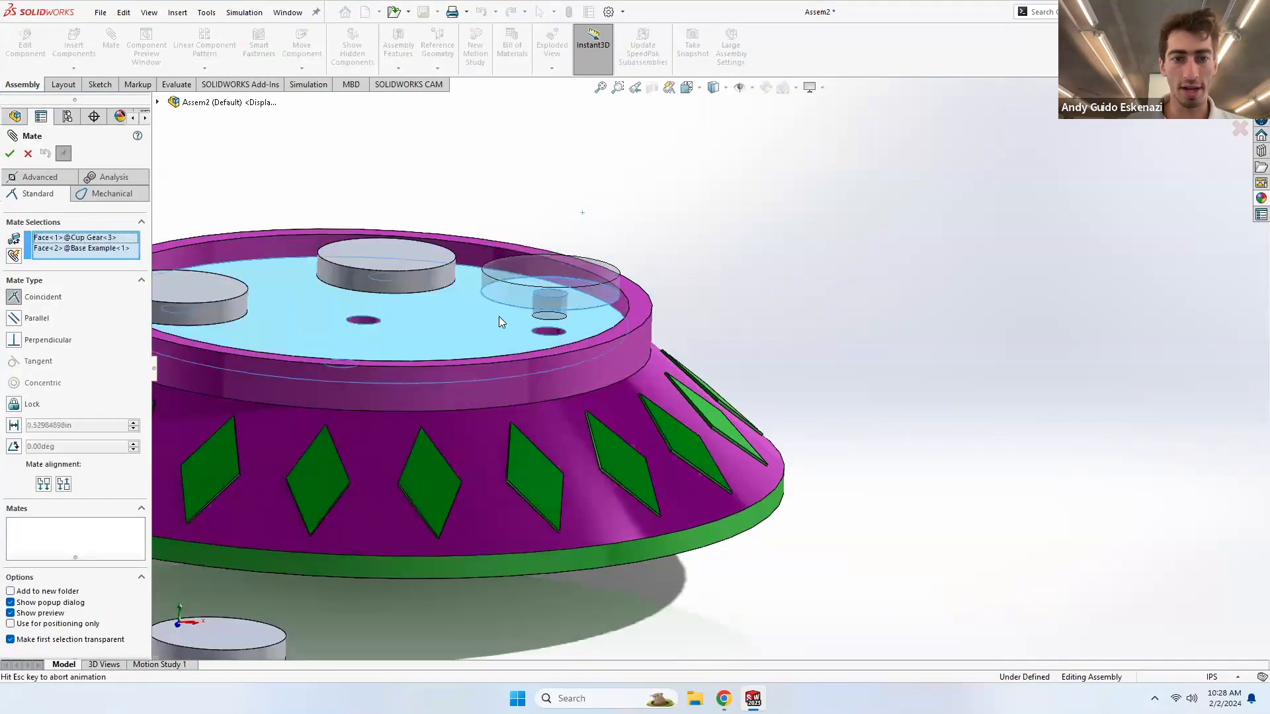
{"action": "left_click", "coordinate": [10, 154]}
- Add a concentric mate between the fourth Cup Gear's shaft and the last free outer hole of the base
{"action": "scroll", "coordinate": [340, 387], "scroll_direction": "up", "scroll_amount": 3}
{"action": "middle_click_drag", "start_coordinate": [340, 388], "coordinate": [478, 424]}
{"action": "scroll", "coordinate": [477, 425], "scroll_direction": "down", "scroll_amount": 4}
{"action": "left_click", "coordinate": [544, 390]}
{"action": "scroll", "coordinate": [601, 268], "scroll_direction": "up", "scroll_amount": 4}
{"action": "middle_click_drag", "start_coordinate": [601, 268], "coordinate": [723, 360]}
{"action": "scroll", "coordinate": [723, 359], "scroll_direction": "down", "scroll_amount": 5}
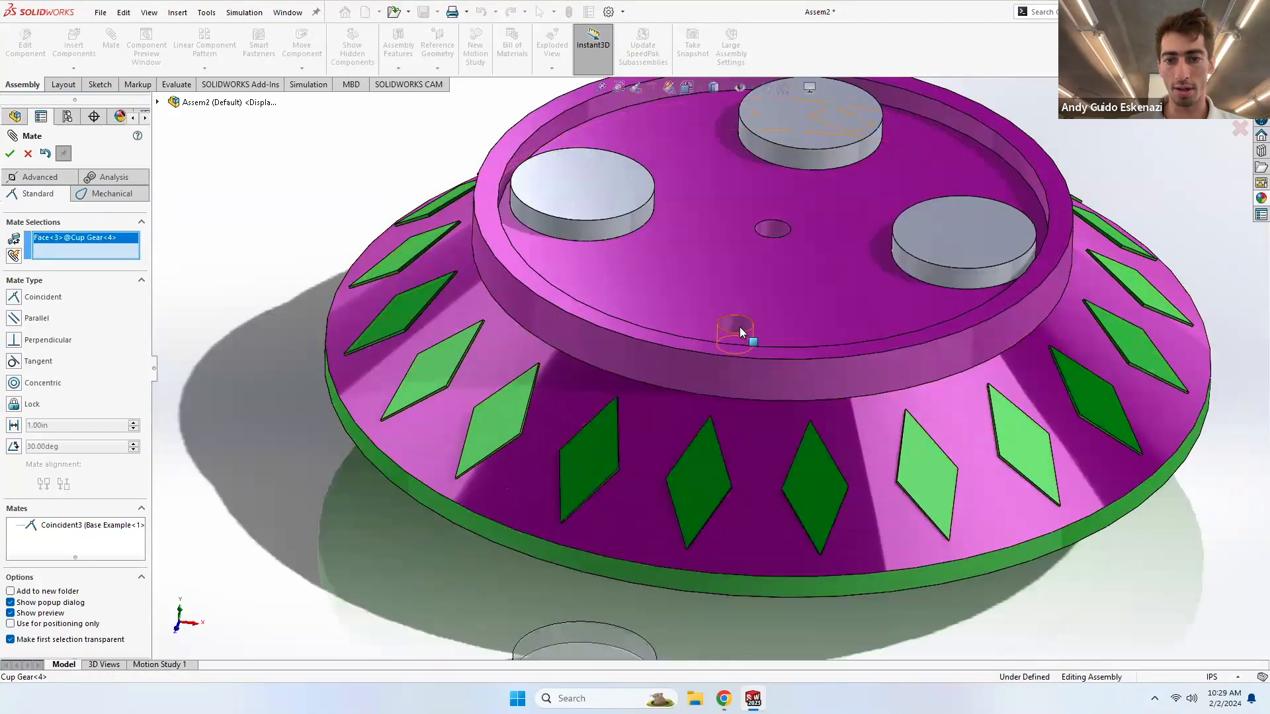
{"action": "left_click", "coordinate": [741, 331]}
{"action": "left_click", "coordinate": [10, 154]}
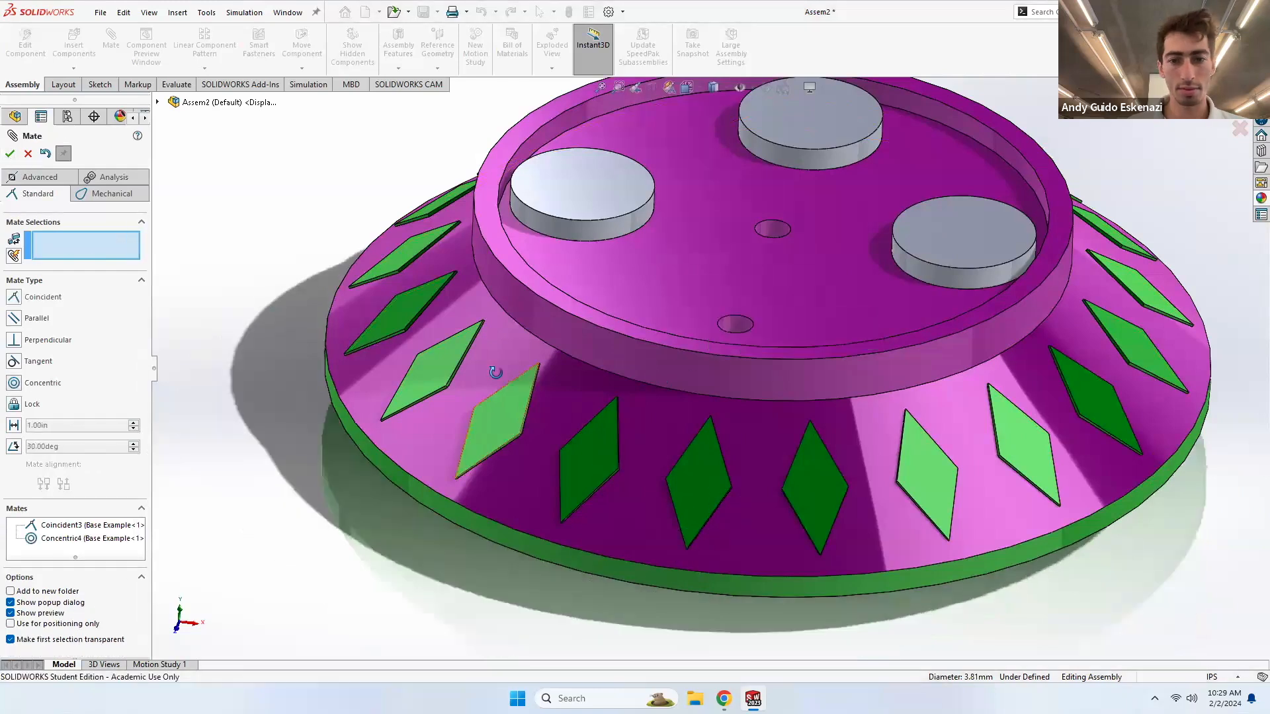
- Add a coincident mate between the underside of the fourth Cup Gear's disc and the base's recessed floor
{"action": "middle_click_drag", "start_coordinate": [490, 463], "coordinate": [496, 301]}
{"action": "left_click_drag", "start_coordinate": [721, 546], "coordinate": [769, 224]}
{"action": "left_click", "coordinate": [766, 230]}
{"action": "middle_click_drag", "start_coordinate": [766, 231], "coordinate": [653, 450]}
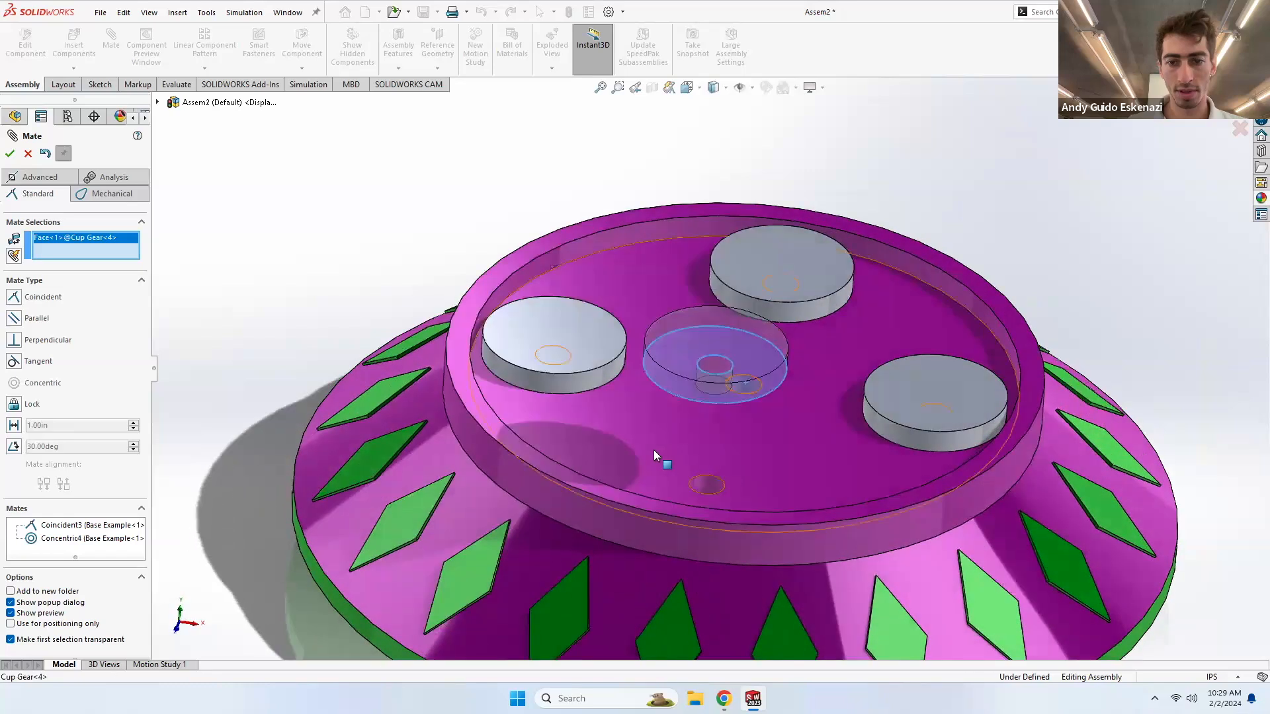
{"action": "left_click", "coordinate": [635, 447]}
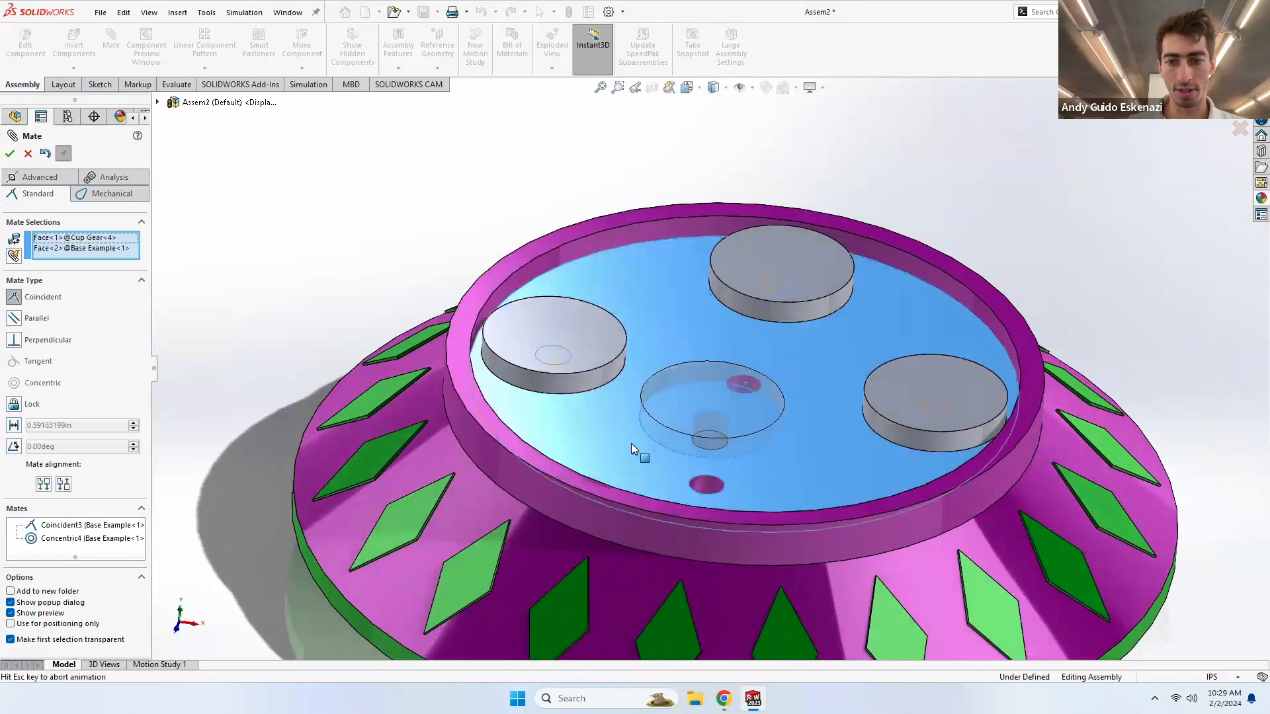
{"action": "left_click", "coordinate": [10, 153]}
{"action": "left_click", "coordinate": [10, 153]}
- Insert the Main Gear part into the assembly and place it beside the base
{"action": "left_click", "coordinate": [73, 45]}
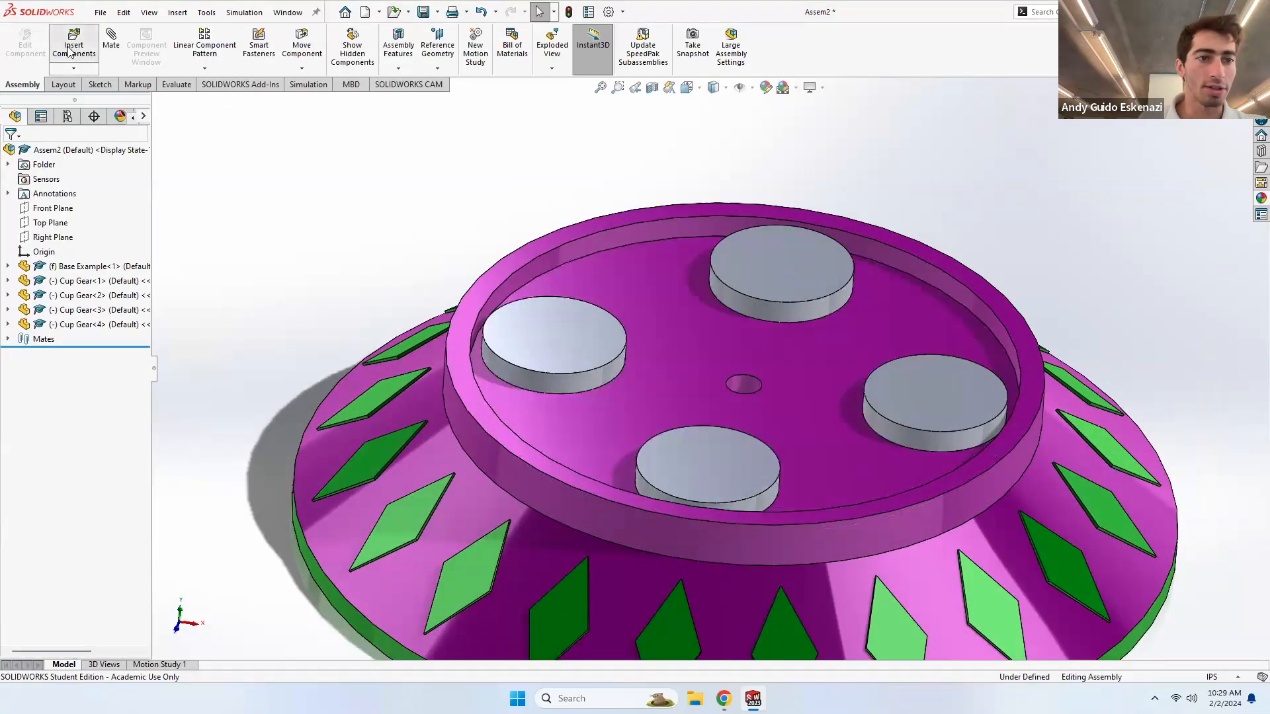
{"action": "left_click", "coordinate": [50, 341]}
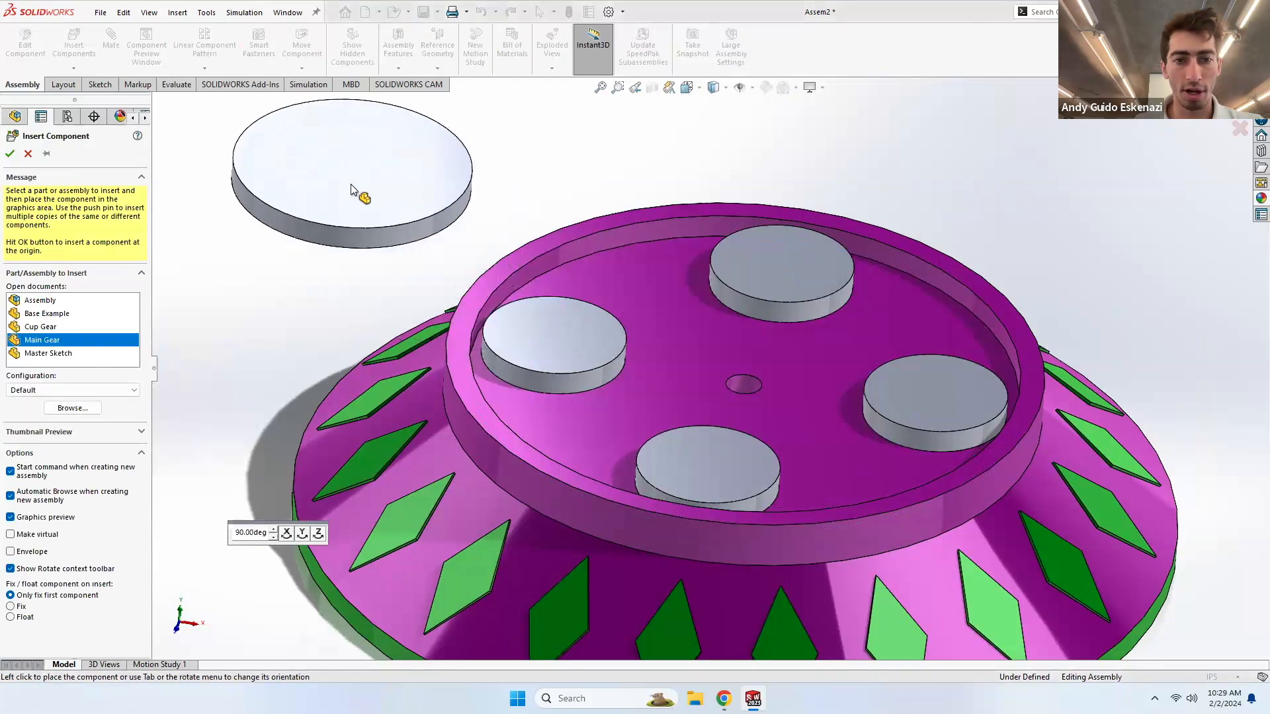
{"action": "left_click", "coordinate": [369, 195]}
- Add a concentric mate between the base's central hole and the Main Gear's shaft
{"action": "left_click", "coordinate": [111, 39]}
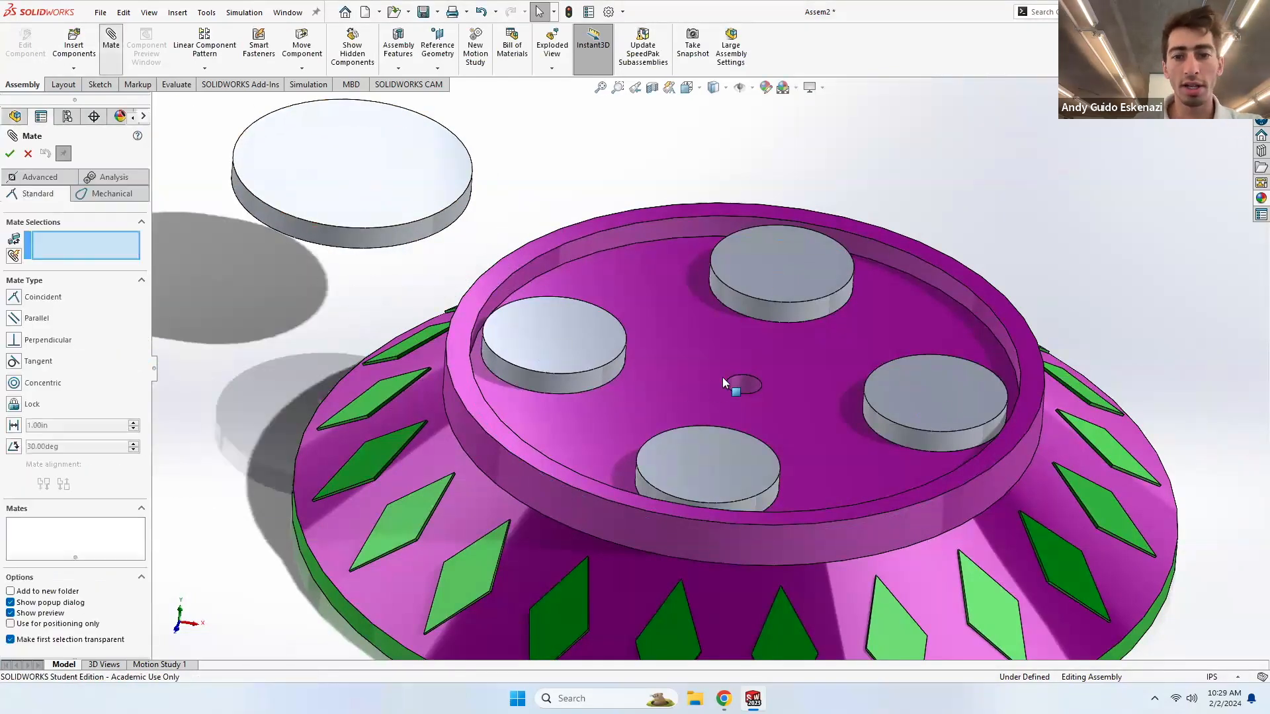
{"action": "left_click", "coordinate": [743, 384]}
{"action": "middle_click_drag", "start_coordinate": [264, 358], "coordinate": [281, 315]}
{"action": "left_click", "coordinate": [272, 310]}
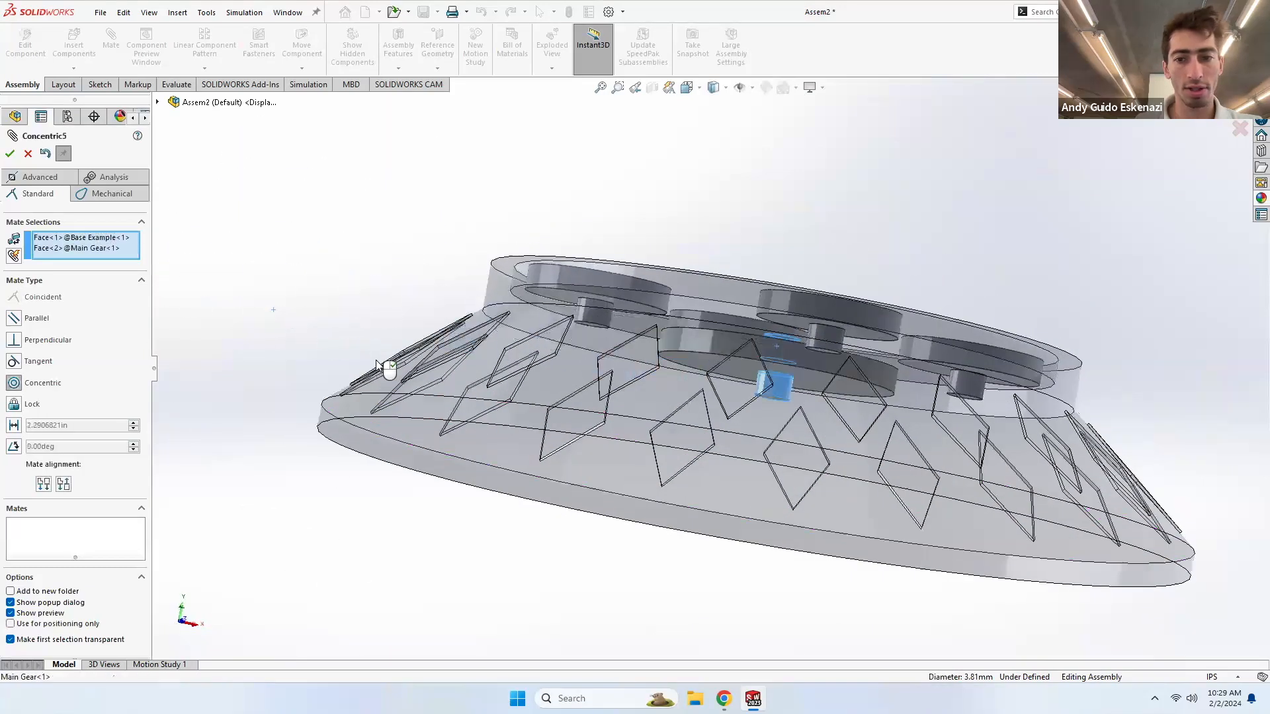
{"action": "left_click", "coordinate": [10, 155]}
- Hide the base and pull the Main Gear up along its axis above the four Cup Gears
{"action": "middle_click_drag", "start_coordinate": [705, 332], "coordinate": [691, 397]}
{"action": "left_click", "coordinate": [29, 154]}
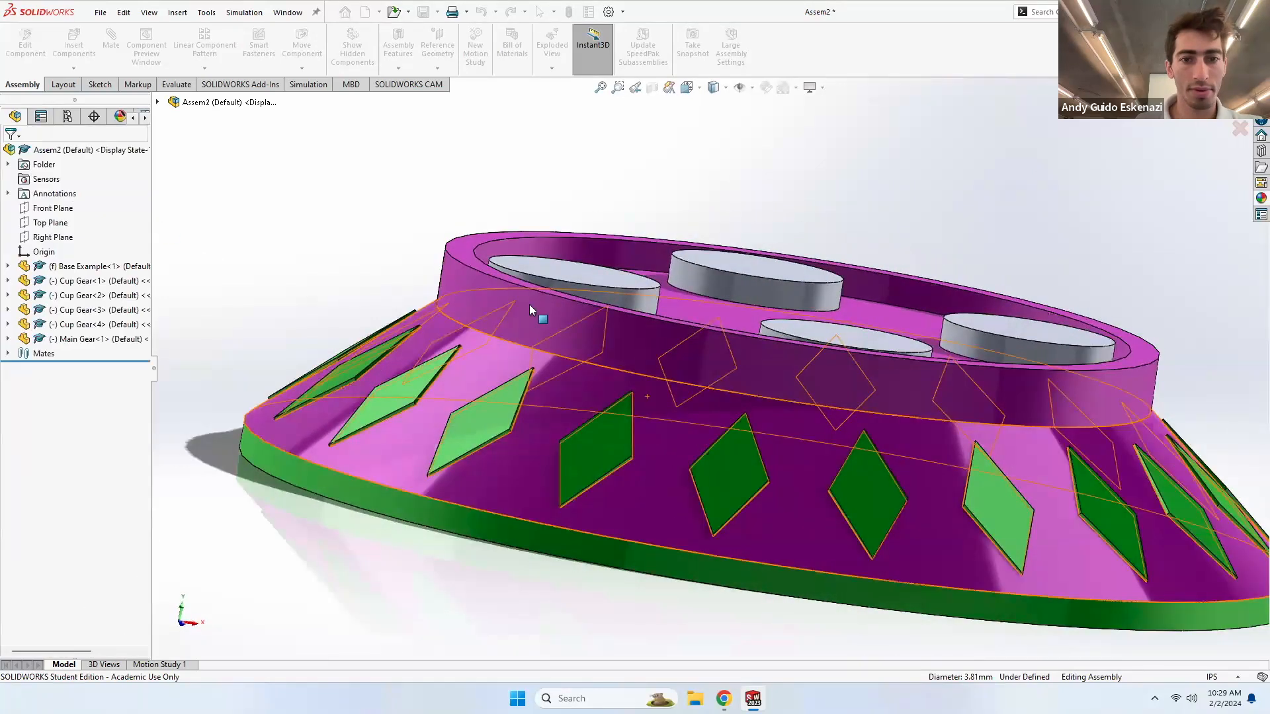
{"action": "left_click", "coordinate": [557, 305]}
{"action": "right_click", "coordinate": [557, 305]}
{"action": "left_click", "coordinate": [648, 215]}
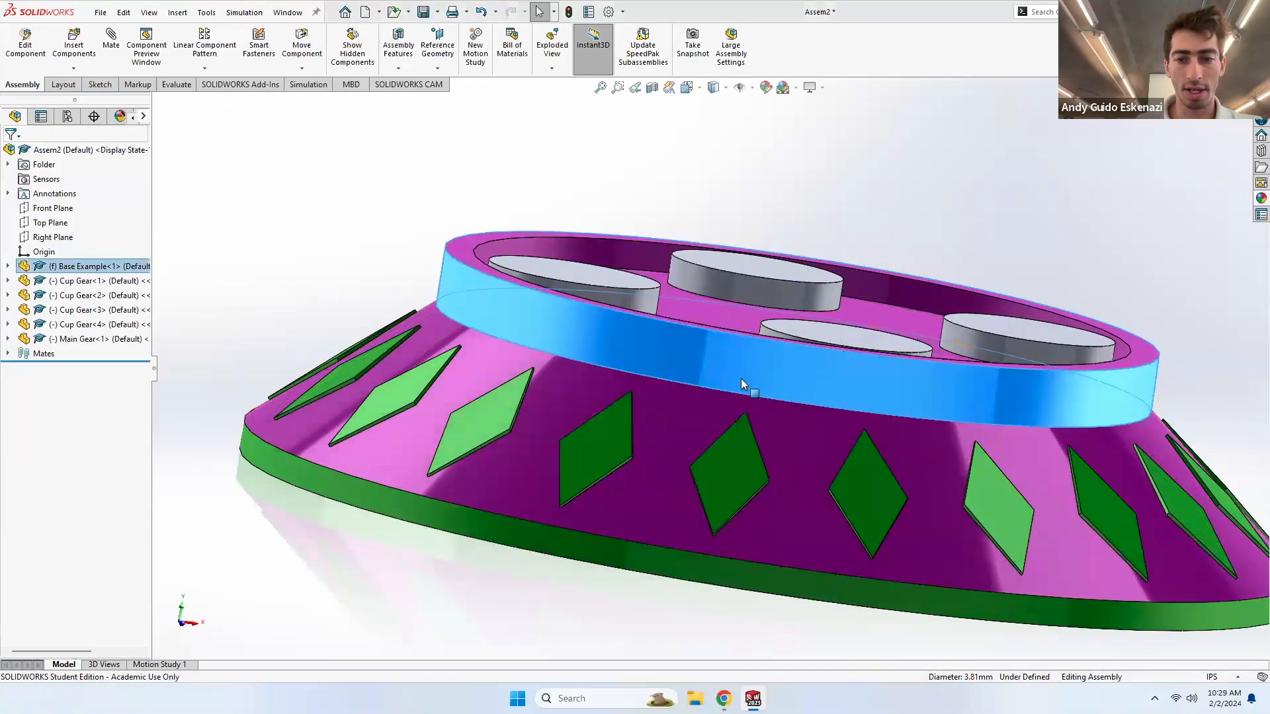
{"action": "left_click_drag", "start_coordinate": [763, 242], "coordinate": [818, 149]}
{"action": "left_click", "coordinate": [565, 209]}
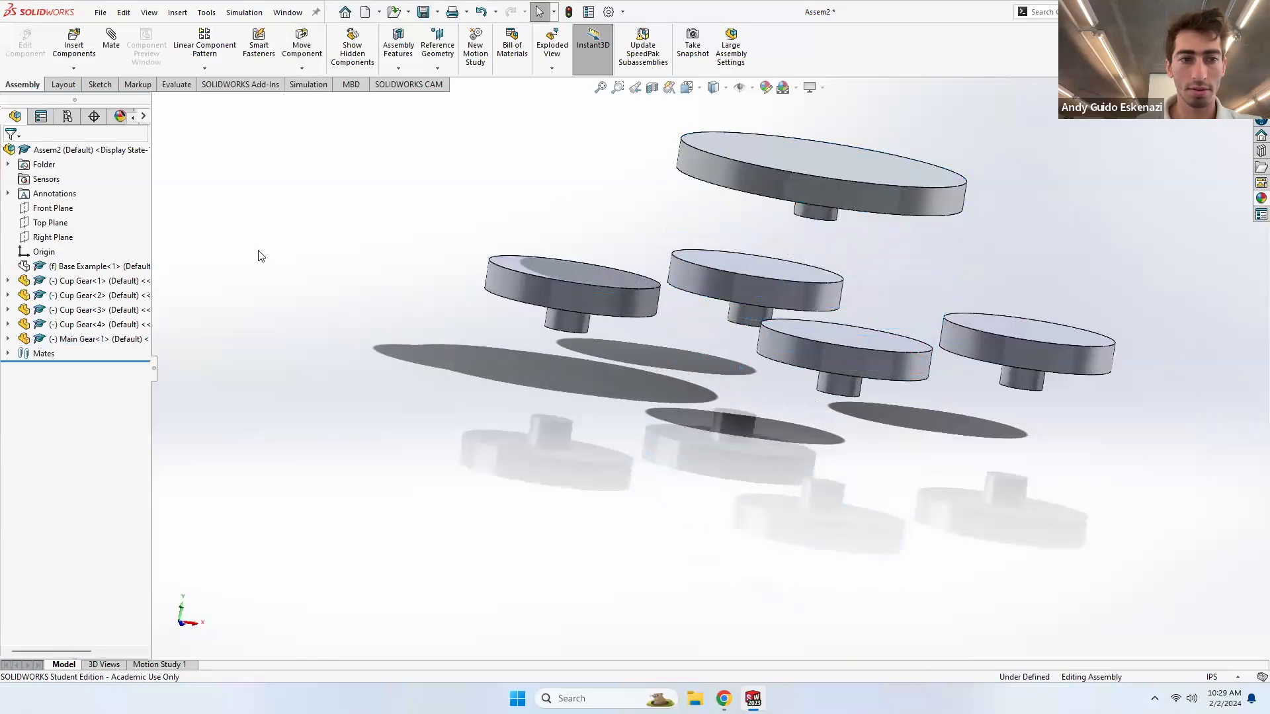
- Show the base again and add a coincident mate between the underside of the Main Gear's disc and the base's recessed floor
{"action": "right_click", "coordinate": [79, 268]}
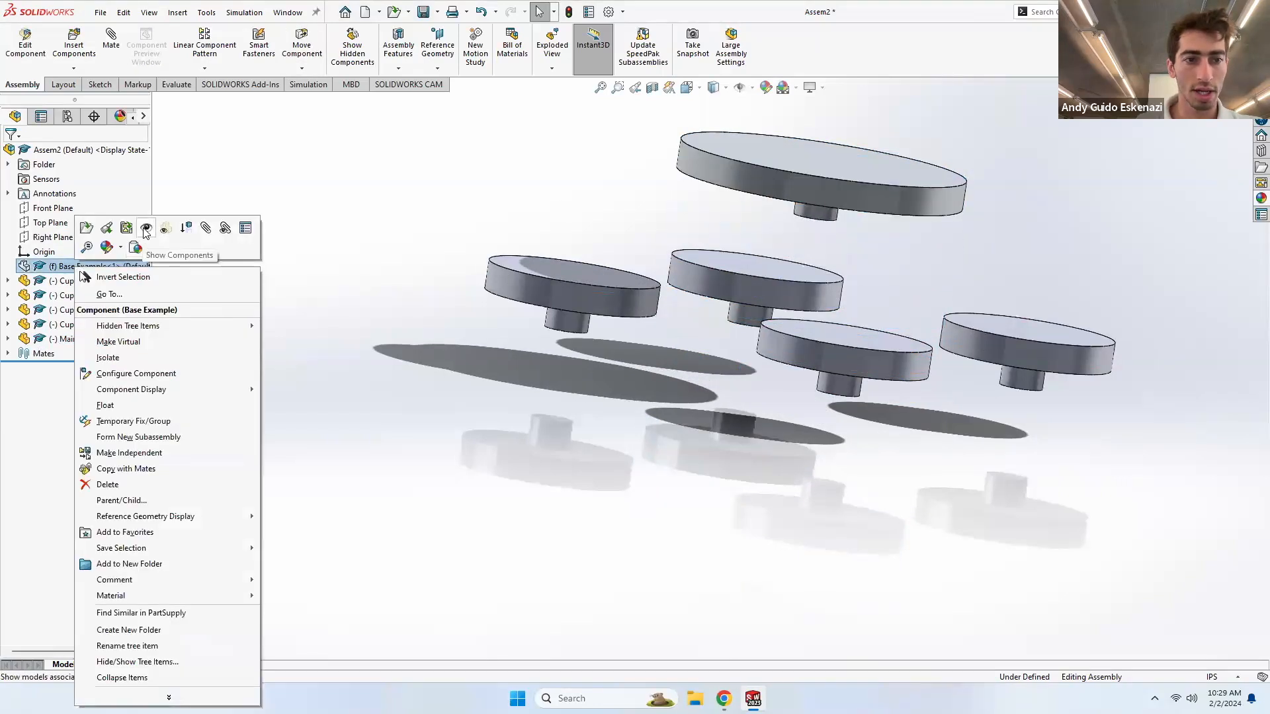
{"action": "left_click", "coordinate": [147, 227]}
{"action": "key", "text": "m"}
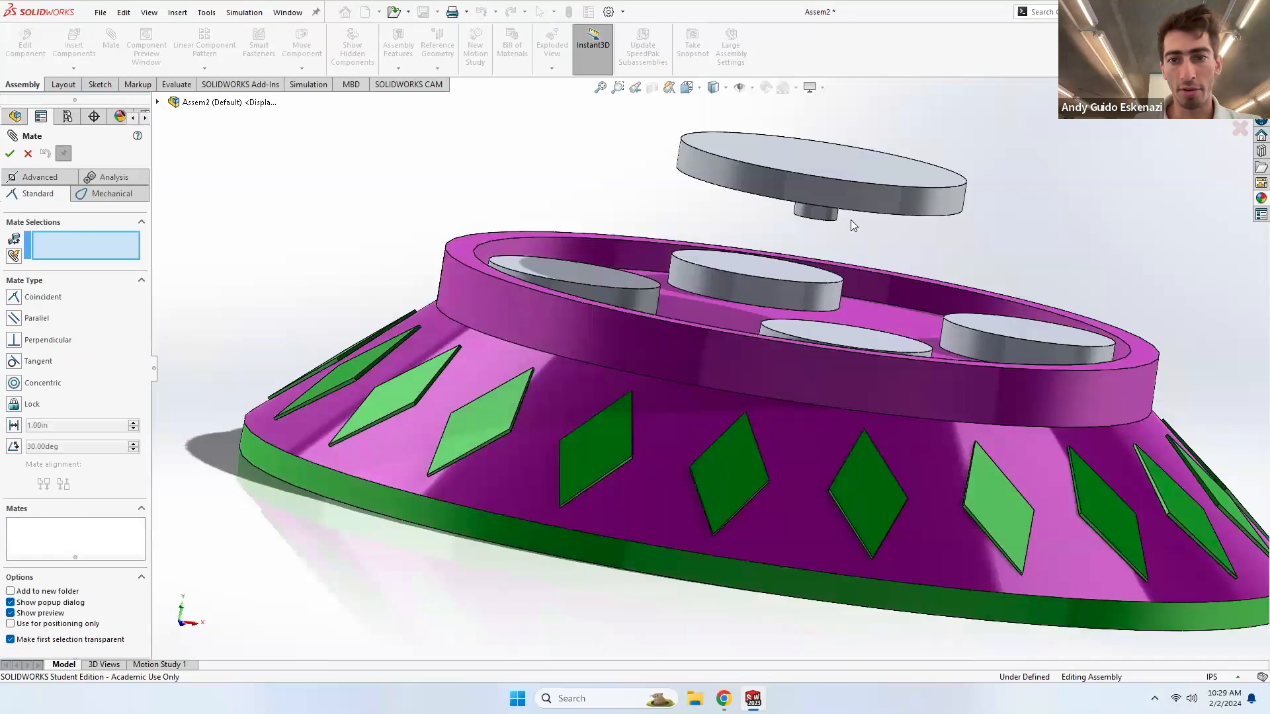
{"action": "middle_click_drag", "start_coordinate": [796, 206], "coordinate": [737, 235]}
{"action": "left_click", "coordinate": [779, 103]}
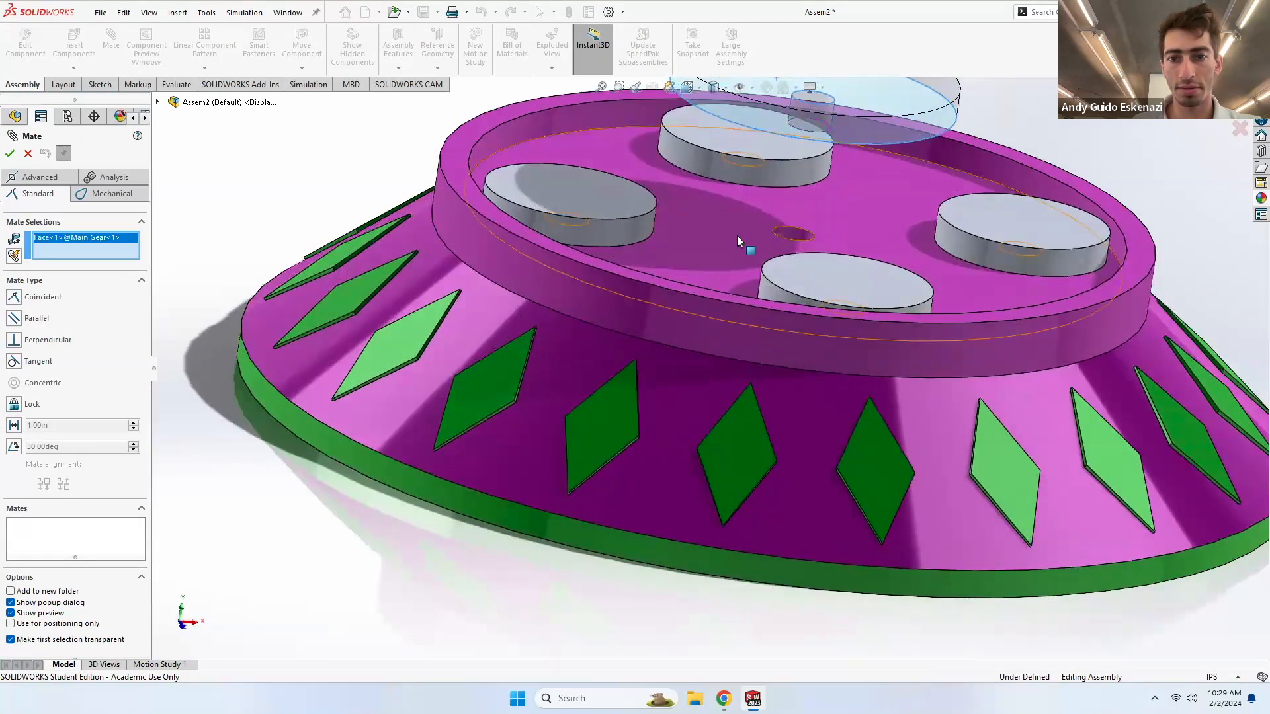
{"action": "left_click", "coordinate": [737, 237]}
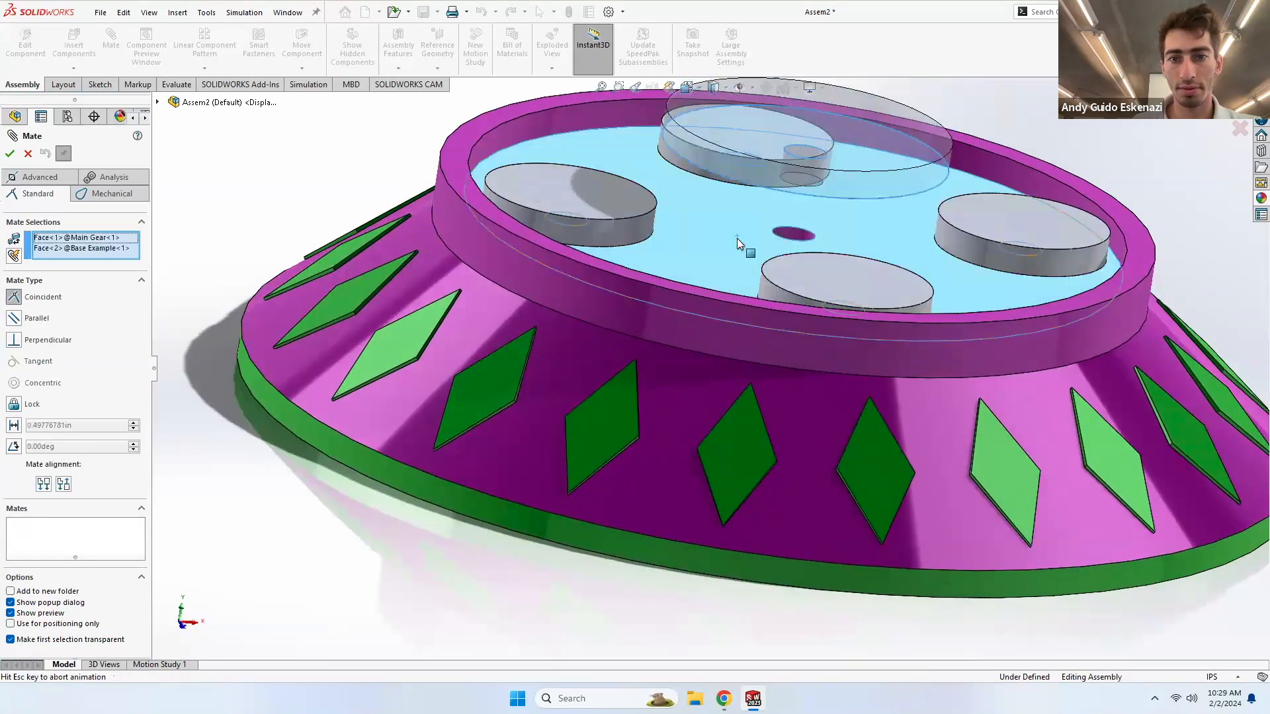
{"action": "left_click", "coordinate": [10, 154]}
{"action": "left_click", "coordinate": [28, 155]}
- Add a mechanical gear mate between the rims of the Main Gear and the first Cup Gear, with a 1 in to 0.6 in ratio
{"action": "scroll", "coordinate": [703, 254], "scroll_direction": "up", "scroll_amount": 3}
{"action": "middle_click_drag", "start_coordinate": [702, 254], "coordinate": [590, 326]}
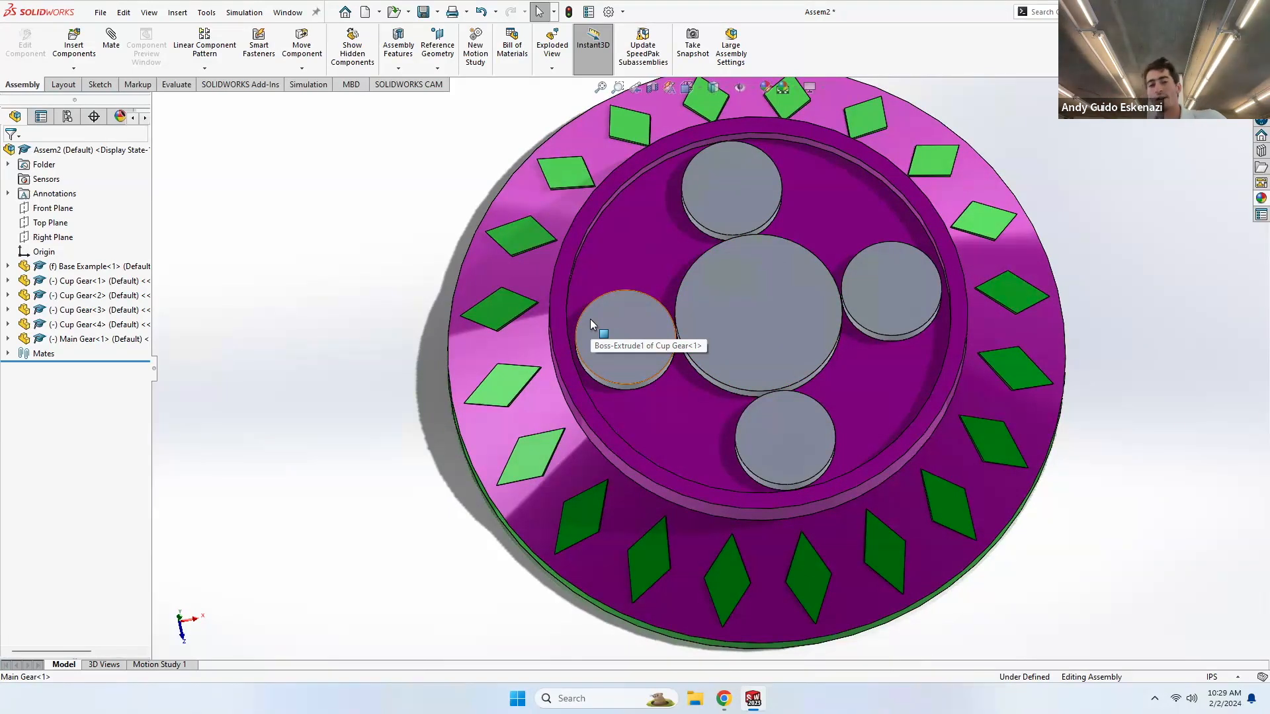
{"action": "middle_click_drag", "start_coordinate": [590, 319], "coordinate": [567, 231]}
{"action": "middle_click_drag", "start_coordinate": [754, 251], "coordinate": [776, 319]}
{"action": "scroll", "coordinate": [721, 423], "scroll_direction": "down", "scroll_amount": 3}
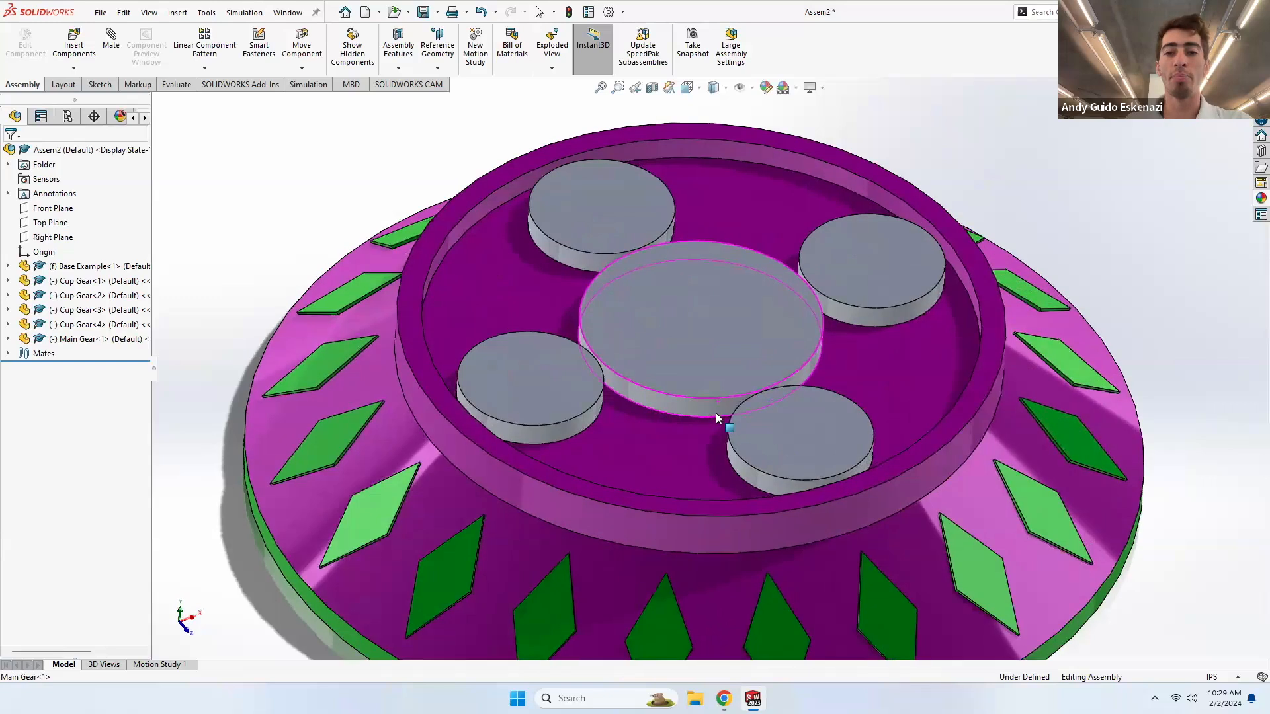
{"action": "left_click", "coordinate": [111, 45]}
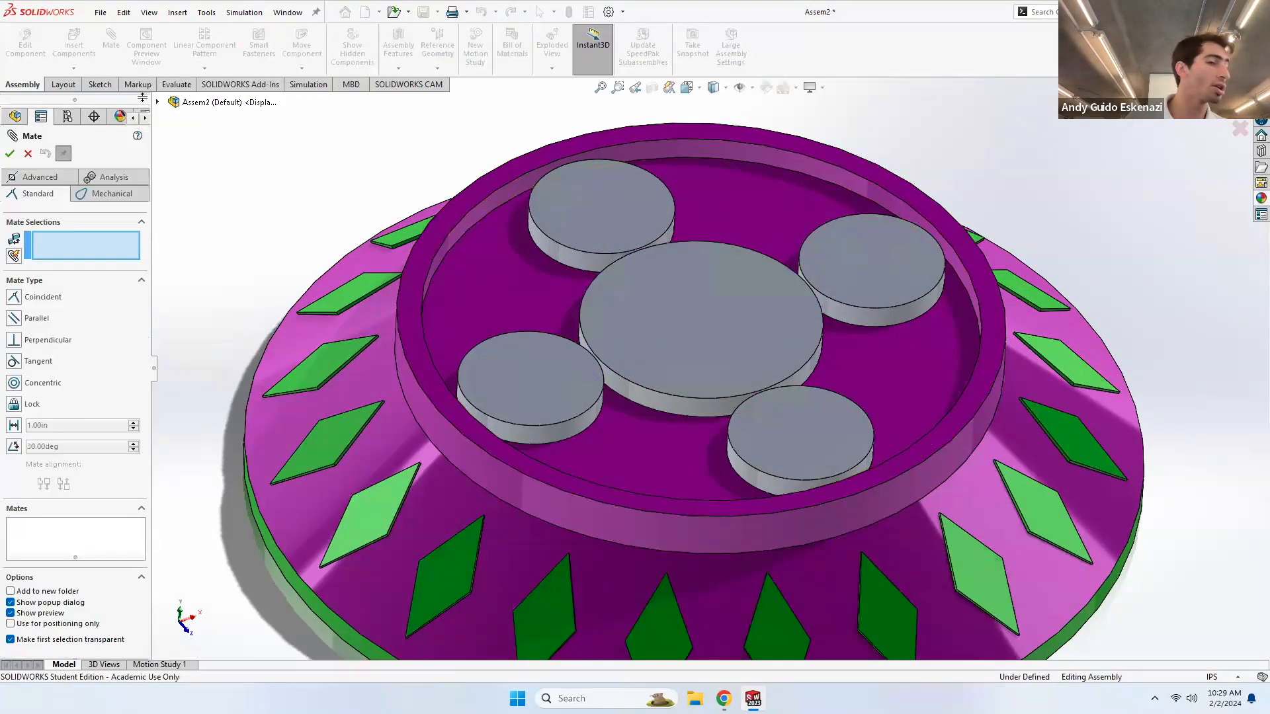
{"action": "left_click", "coordinate": [108, 196]}
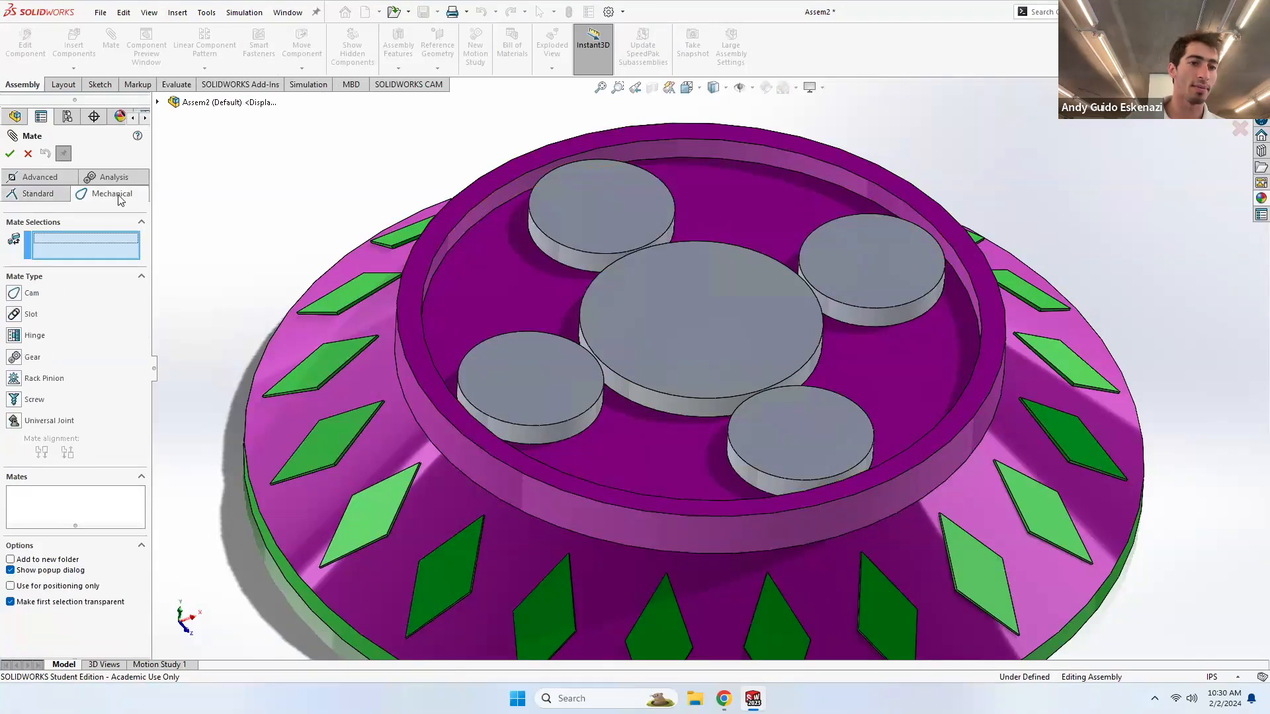
{"action": "left_click", "coordinate": [14, 358]}
{"action": "scroll", "coordinate": [635, 403], "scroll_direction": "down", "scroll_amount": 5}
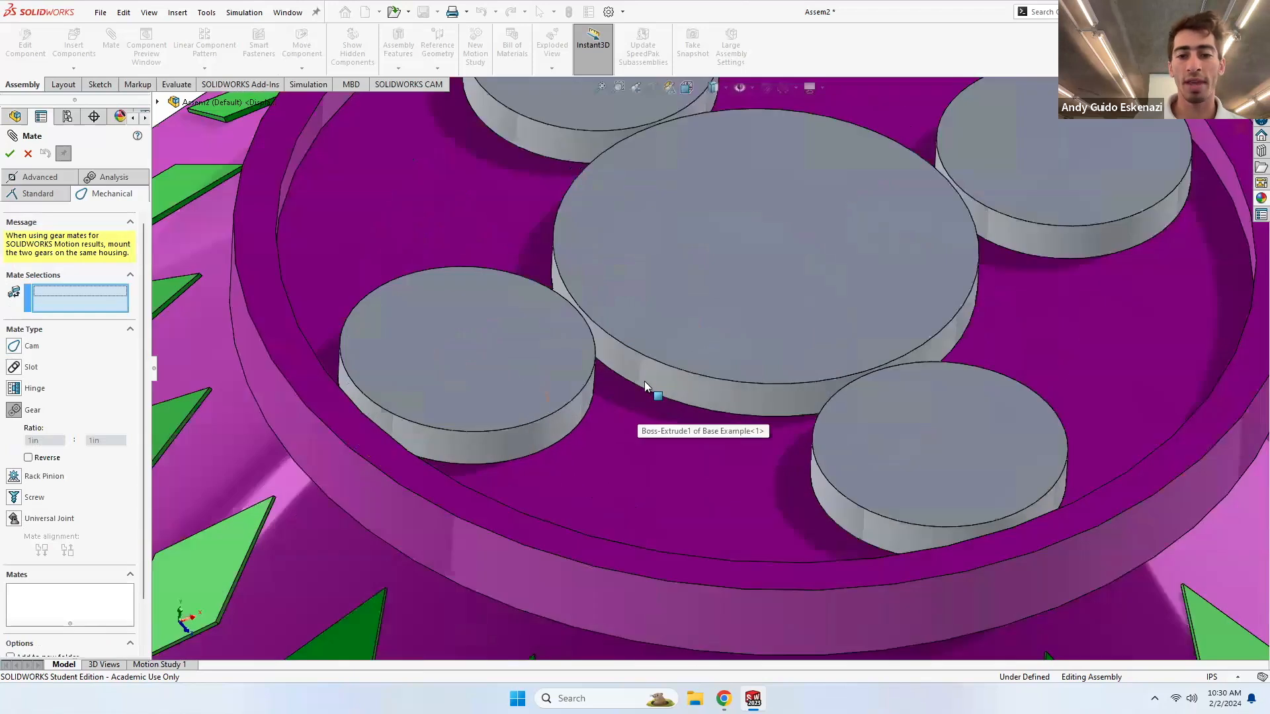
{"action": "left_click", "coordinate": [655, 377]}
{"action": "left_click", "coordinate": [549, 434]}
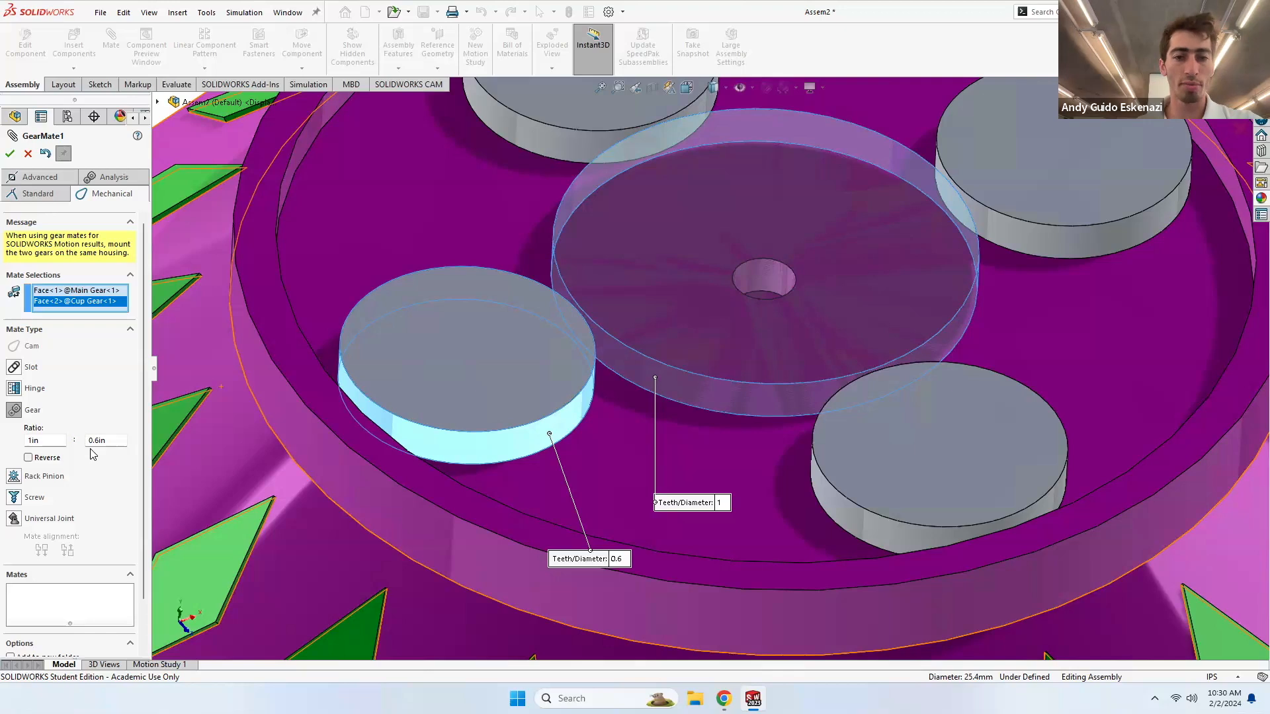
{"action": "left_click", "coordinate": [10, 154]}
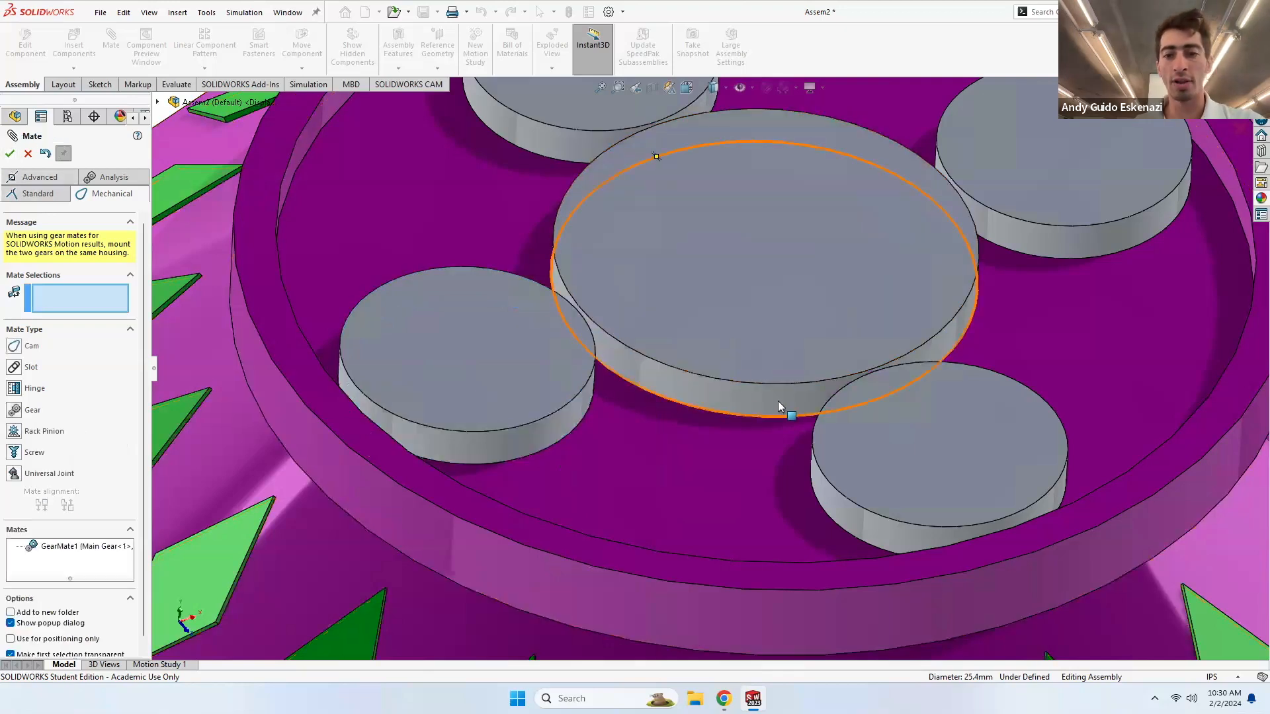
- Add a gear mate between the rims of the Main Gear and the fourth Cup Gear
{"action": "left_click", "coordinate": [753, 399]}
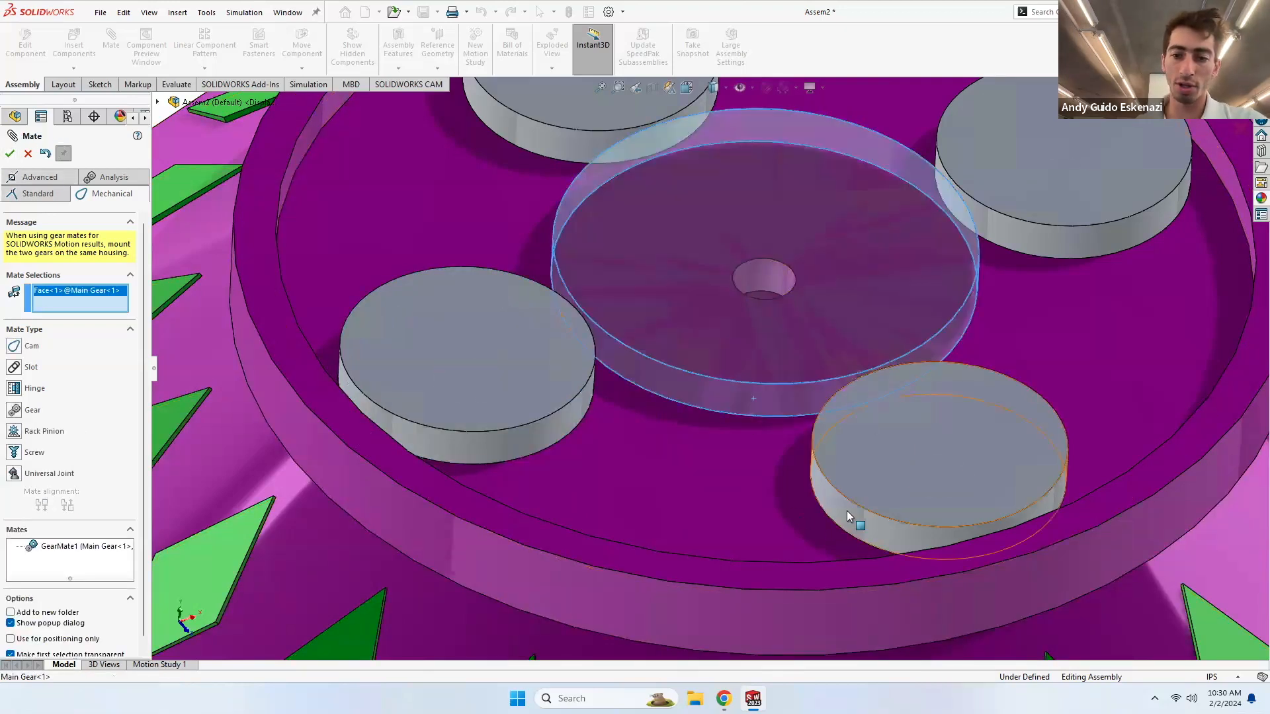
{"action": "left_click", "coordinate": [847, 510]}
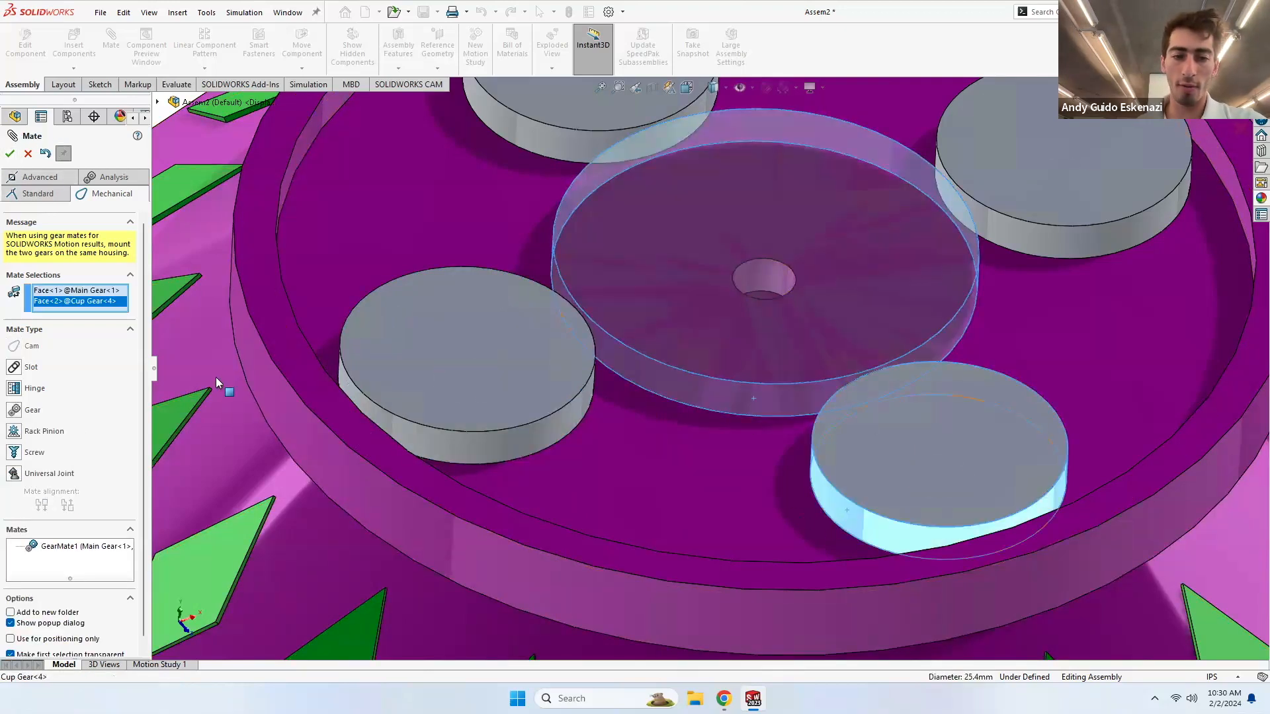
{"action": "left_click", "coordinate": [14, 411]}
{"action": "left_click", "coordinate": [13, 158]}
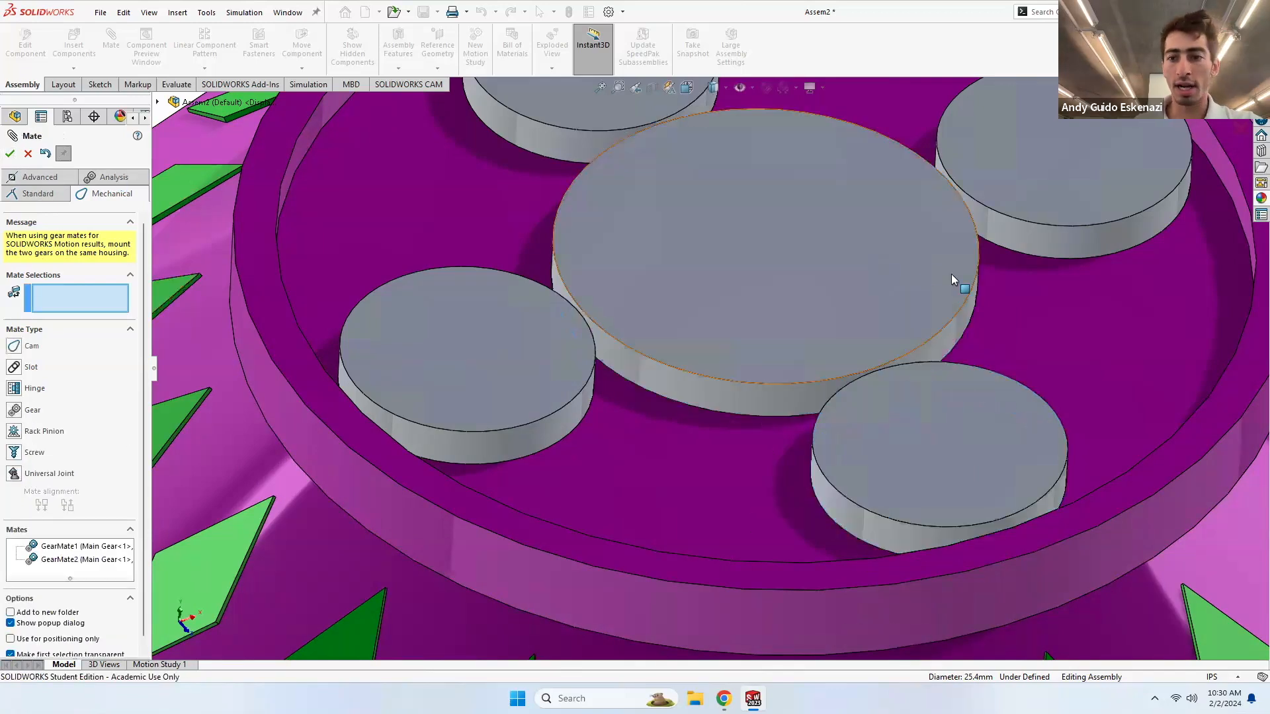
- Add a gear mate between the rims of the Main Gear and the third Cup Gear, with a 1 in to 0.6 in ratio
{"action": "middle_click_drag", "start_coordinate": [991, 293], "coordinate": [906, 248]}
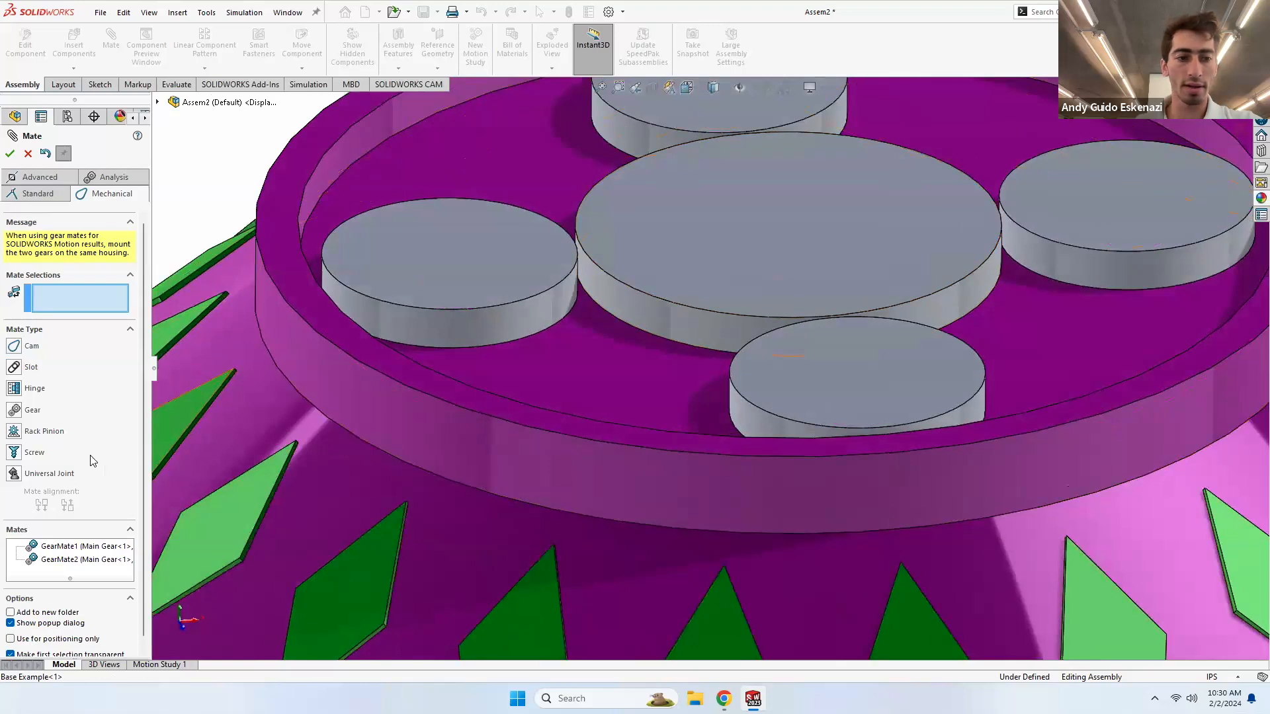
{"action": "left_click", "coordinate": [978, 275]}
{"action": "left_click", "coordinate": [1088, 264]}
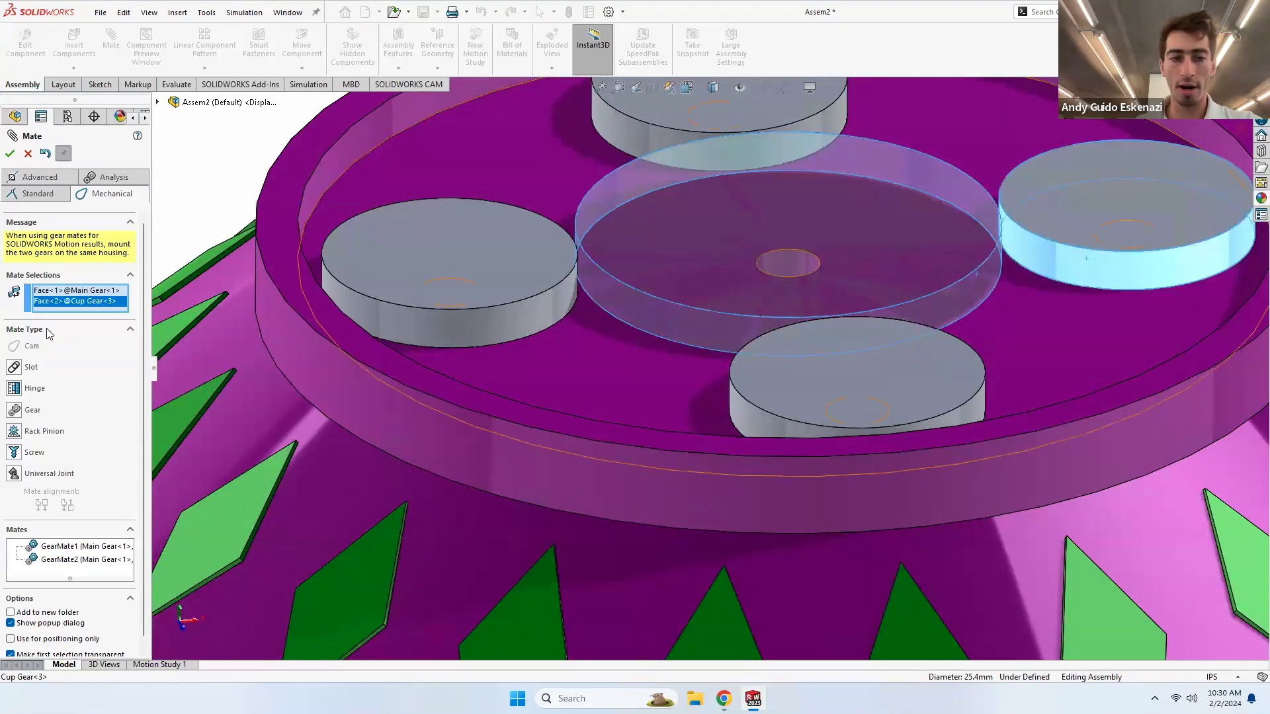
{"action": "left_click", "coordinate": [13, 410]}
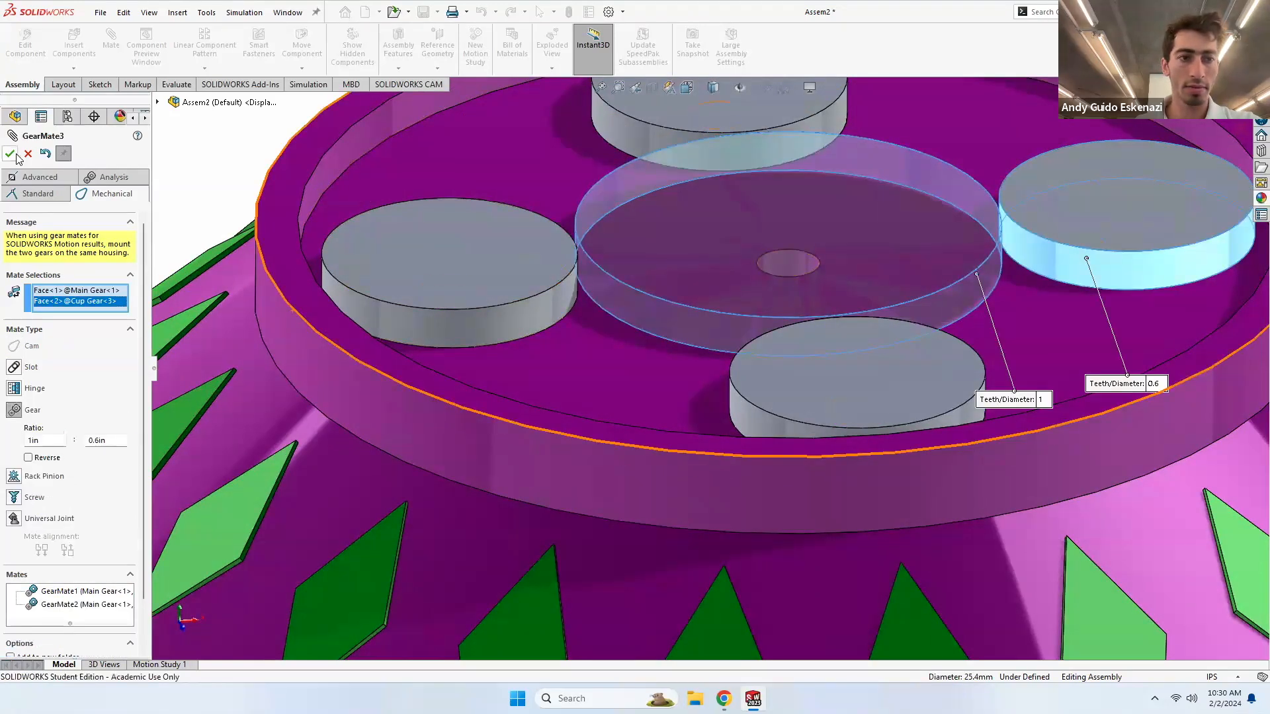
{"action": "left_click", "coordinate": [10, 153]}
- Add a gear mate between the rims of the Main Gear and the second Cup Gear at 1 in to 0.6 in, and finish mating
{"action": "scroll", "coordinate": [521, 295], "scroll_direction": "up", "scroll_amount": 5}
{"action": "middle_click_drag", "start_coordinate": [530, 292], "coordinate": [448, 219]}
{"action": "left_click", "coordinate": [431, 204]}
{"action": "left_click", "coordinate": [354, 170]}
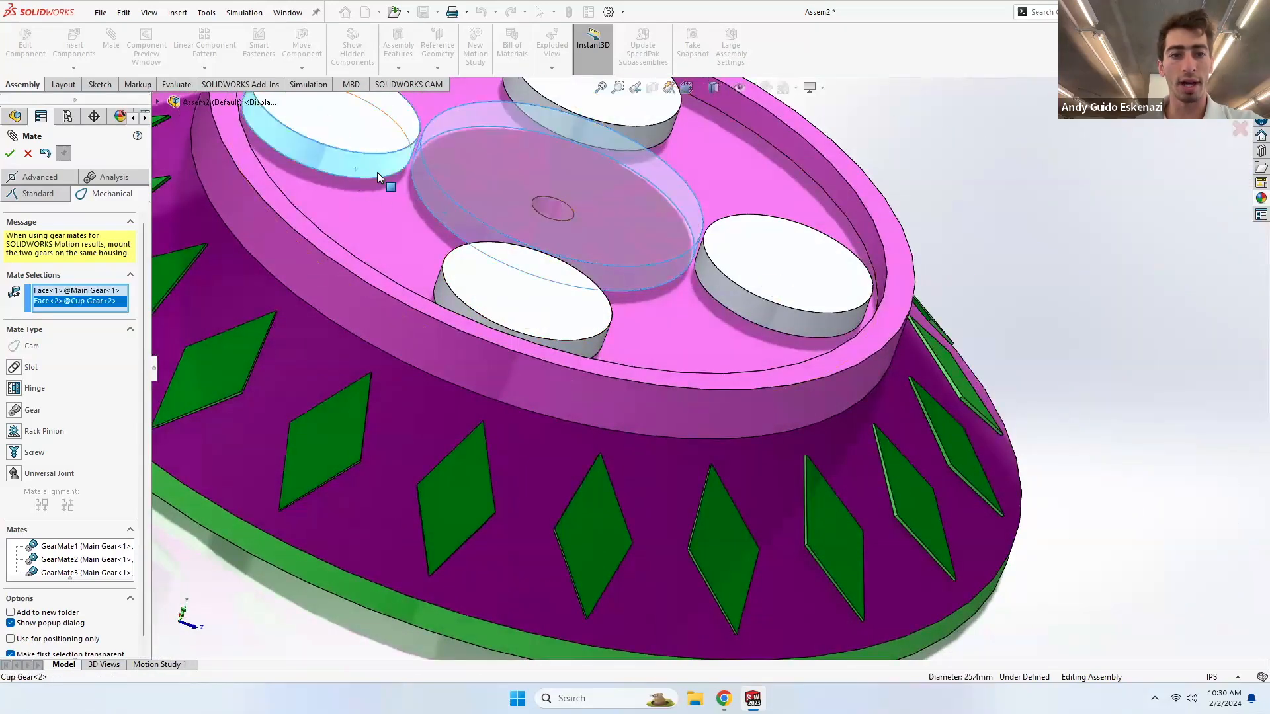
{"action": "left_click", "coordinate": [18, 410]}
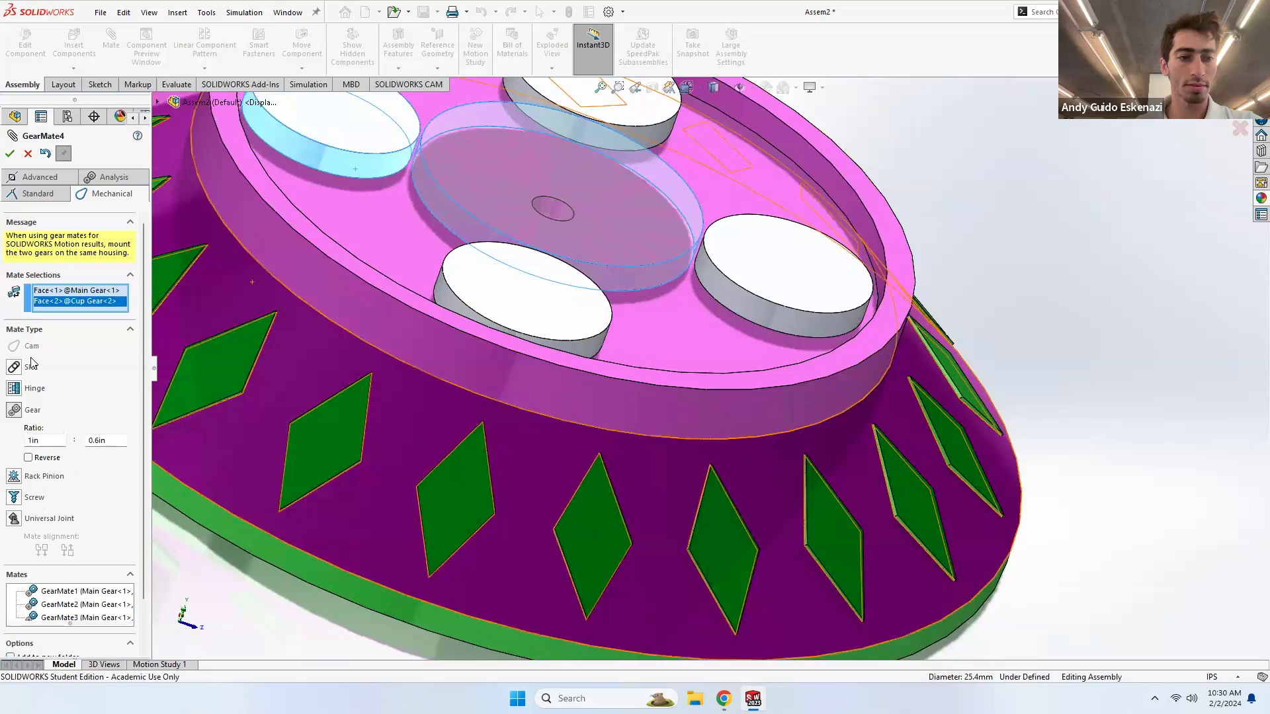
{"action": "left_click", "coordinate": [10, 153]}
{"action": "key", "text": "Escape"}
- Turn the Main Gear by its top face to test how it drives the four Cup Gears
{"action": "scroll", "coordinate": [530, 281], "scroll_direction": "up", "scroll_amount": 4}
{"action": "middle_click_drag", "start_coordinate": [577, 251], "coordinate": [639, 294]}
{"action": "scroll", "coordinate": [627, 297], "scroll_direction": "down", "scroll_amount": 4}
{"action": "scroll", "coordinate": [722, 308], "scroll_direction": "down", "scroll_amount": 3}
{"action": "left_click", "coordinate": [715, 310]}
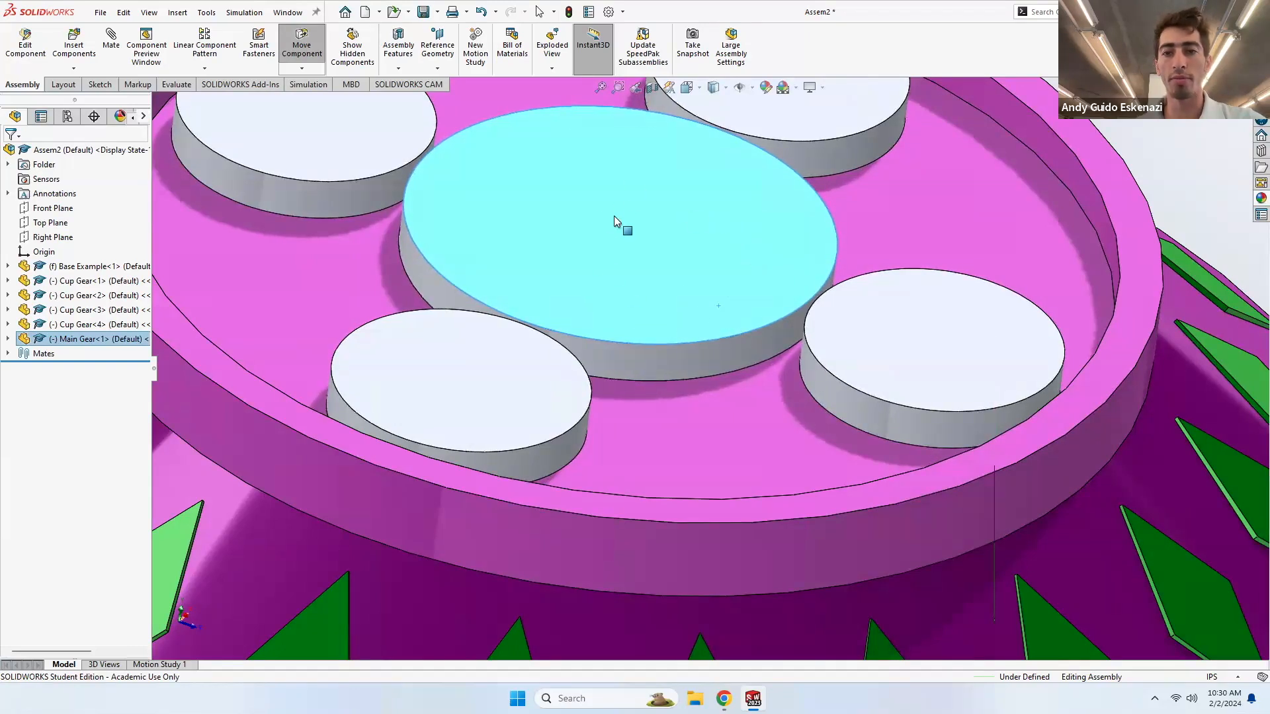
{"action": "key", "text": "Escape"}
{"action": "scroll", "coordinate": [856, 246], "scroll_direction": "up", "scroll_amount": 3}
{"action": "left_click", "coordinate": [991, 215]}
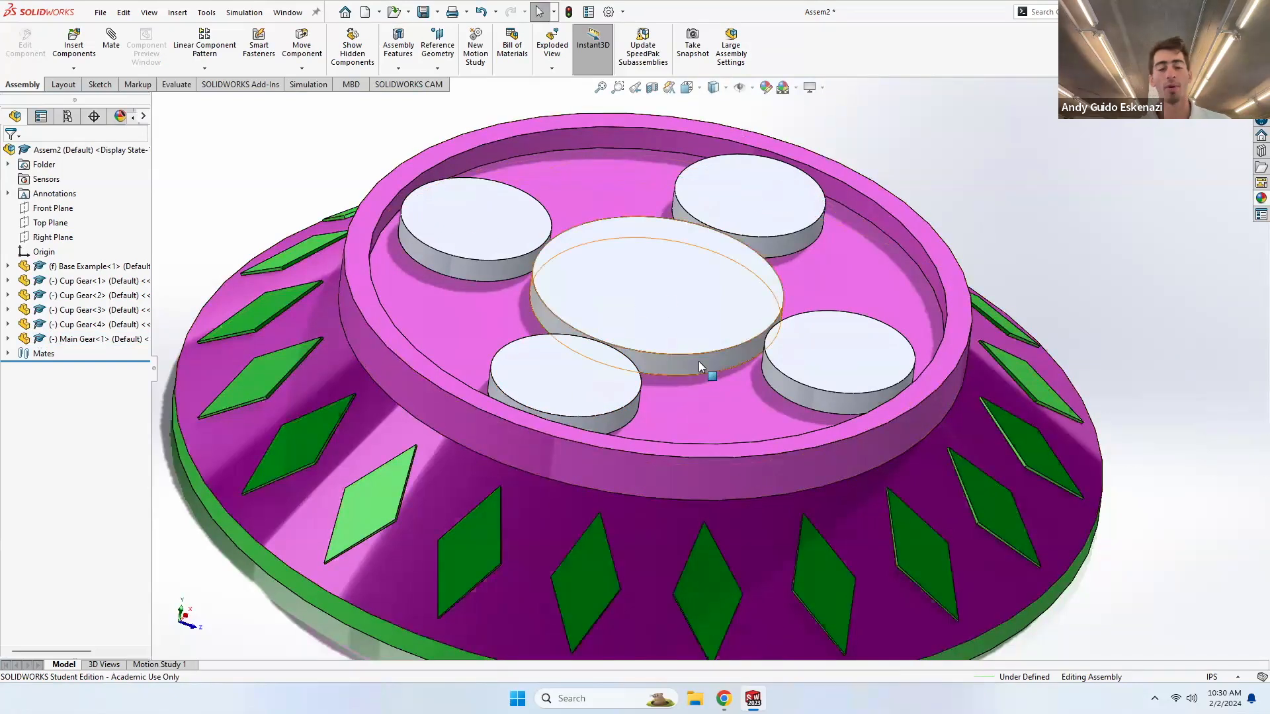
{"action": "scroll", "coordinate": [640, 291], "scroll_direction": "down", "scroll_amount": 2}
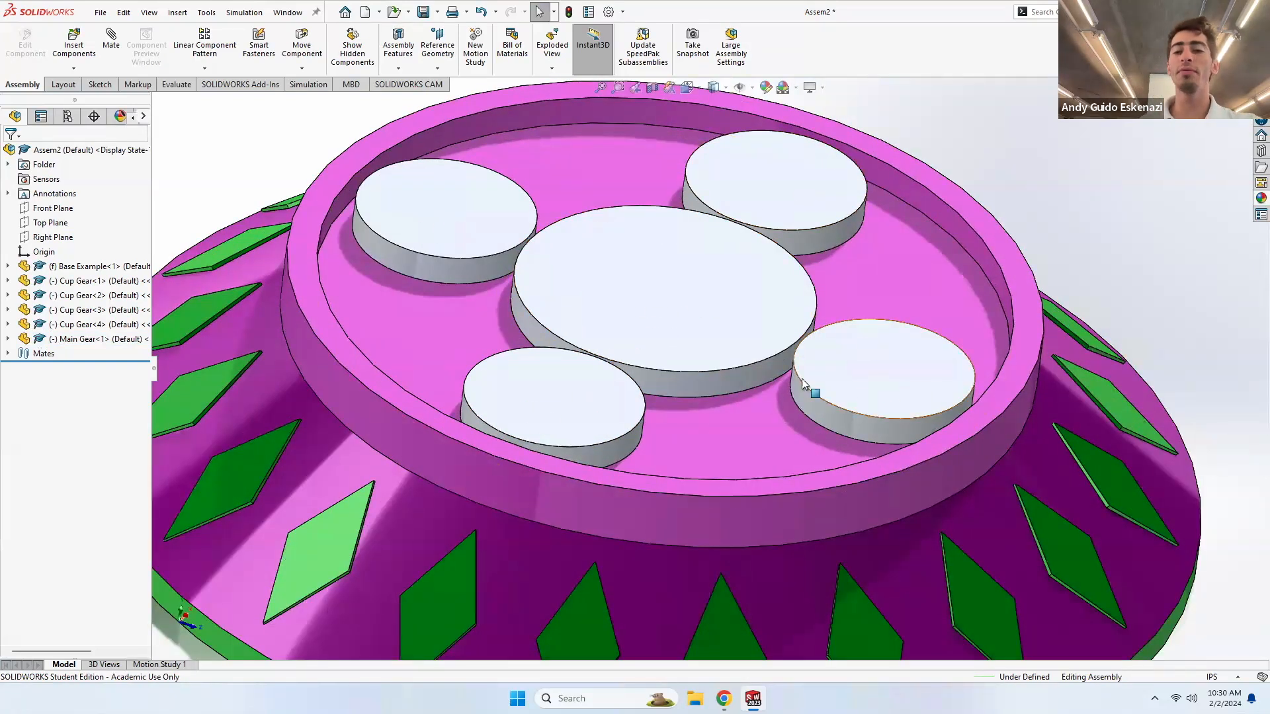
{"action": "middle_click_drag", "start_coordinate": [800, 353], "coordinate": [797, 386]}
{"action": "scroll", "coordinate": [675, 341], "scroll_direction": "down", "scroll_amount": 4}
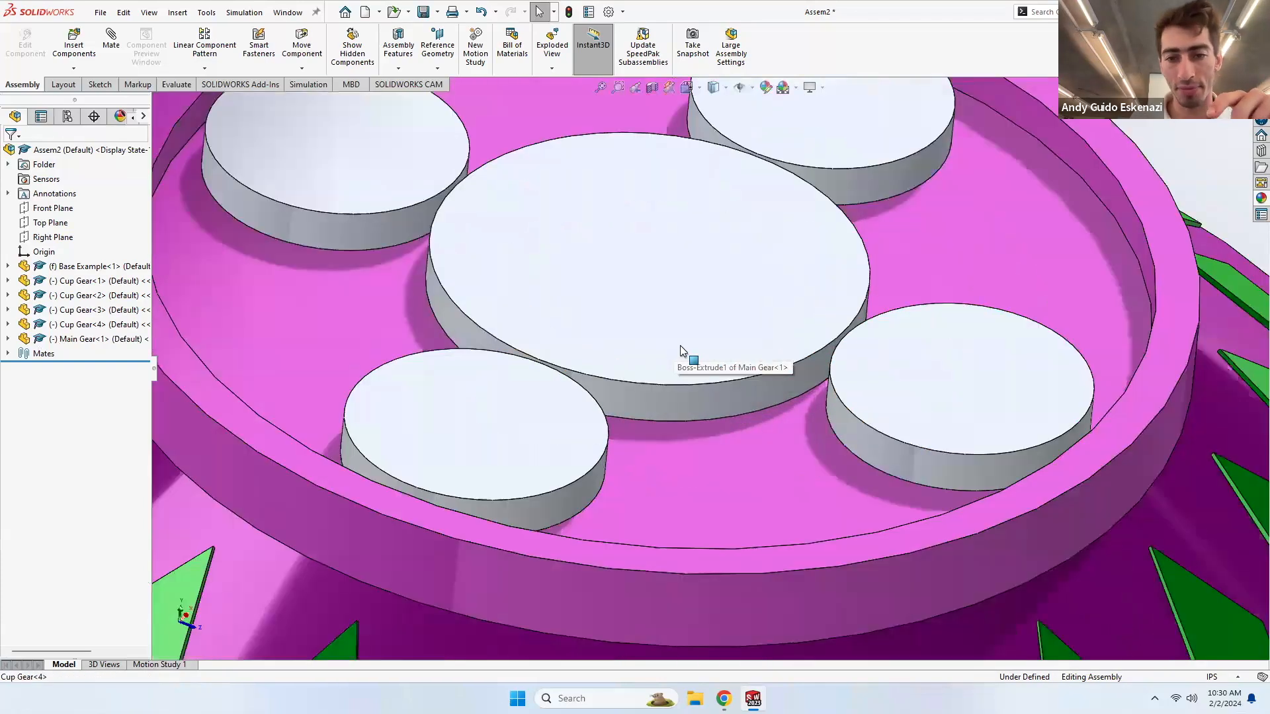
{"action": "left_click", "coordinate": [680, 345]}
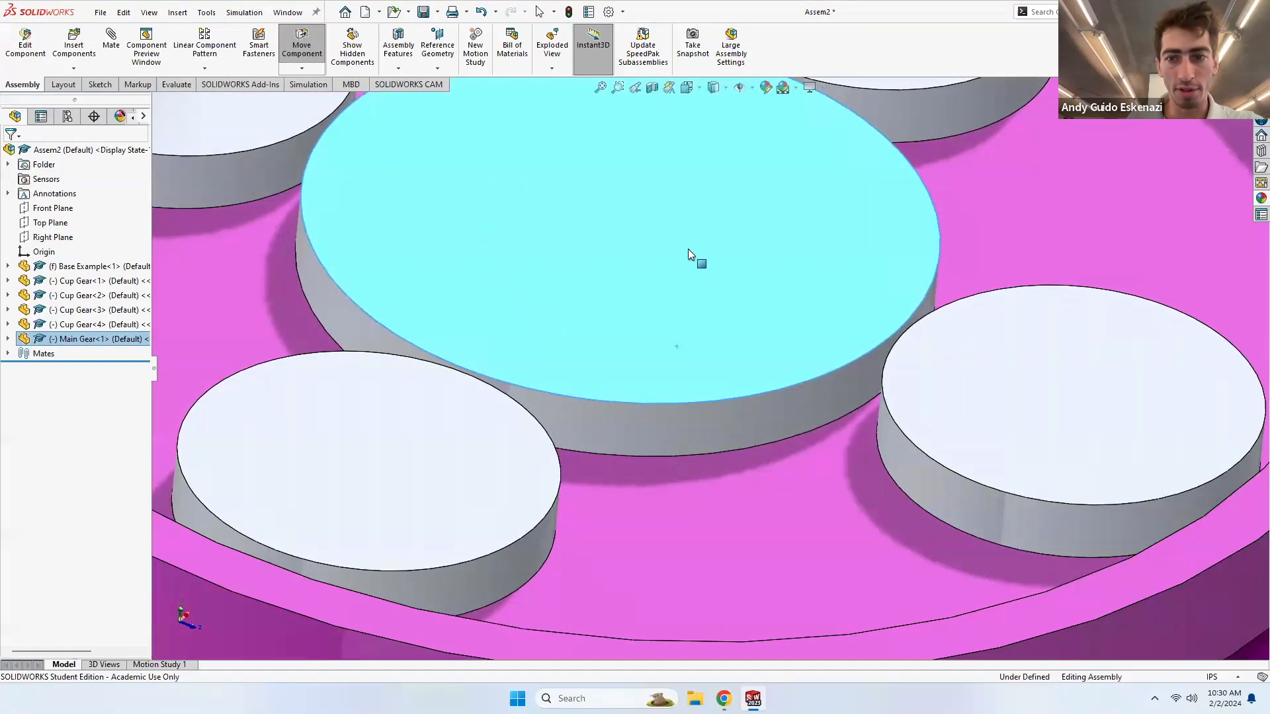
{"action": "left_click_drag", "start_coordinate": [687, 249], "coordinate": [695, 308]}
{"action": "scroll", "coordinate": [699, 304], "scroll_direction": "up", "scroll_amount": 9}
{"action": "left_click", "coordinate": [958, 251]}
{"action": "scroll", "coordinate": [781, 371], "scroll_direction": "down", "scroll_amount": 2}
{"action": "middle_click_drag", "start_coordinate": [779, 372], "coordinate": [783, 352]}
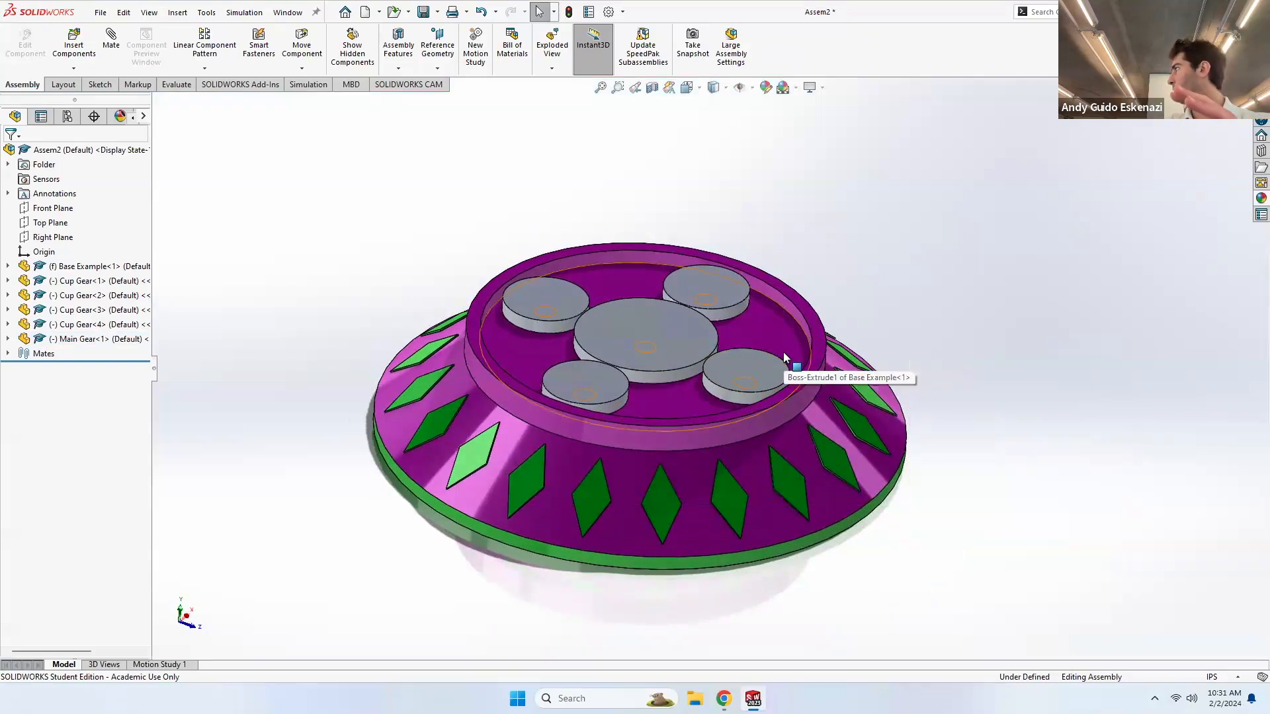
{"action": "mouse_move", "coordinate": [661, 363]}
{"action": "middle_mouse_down"}
{"action": "mouse_move", "coordinate": [662, 383]}
{"action": "mouse_move", "coordinate": [651, 341]}
{"action": "middle_mouse_up"}
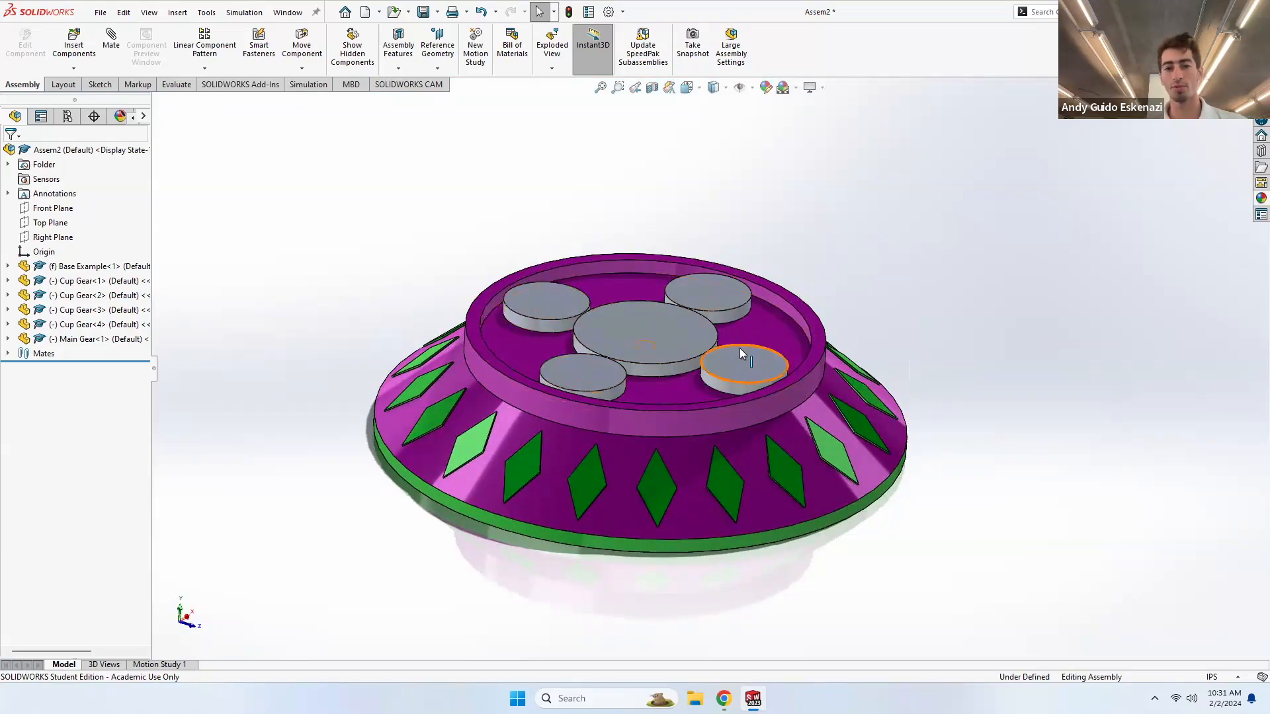
{"action": "scroll", "coordinate": [739, 348], "scroll_direction": "up", "scroll_amount": 2}
{"action": "middle_click_drag", "start_coordinate": [739, 348], "coordinate": [734, 353]}
{"action": "scroll", "coordinate": [735, 353], "scroll_direction": "down", "scroll_amount": 2}
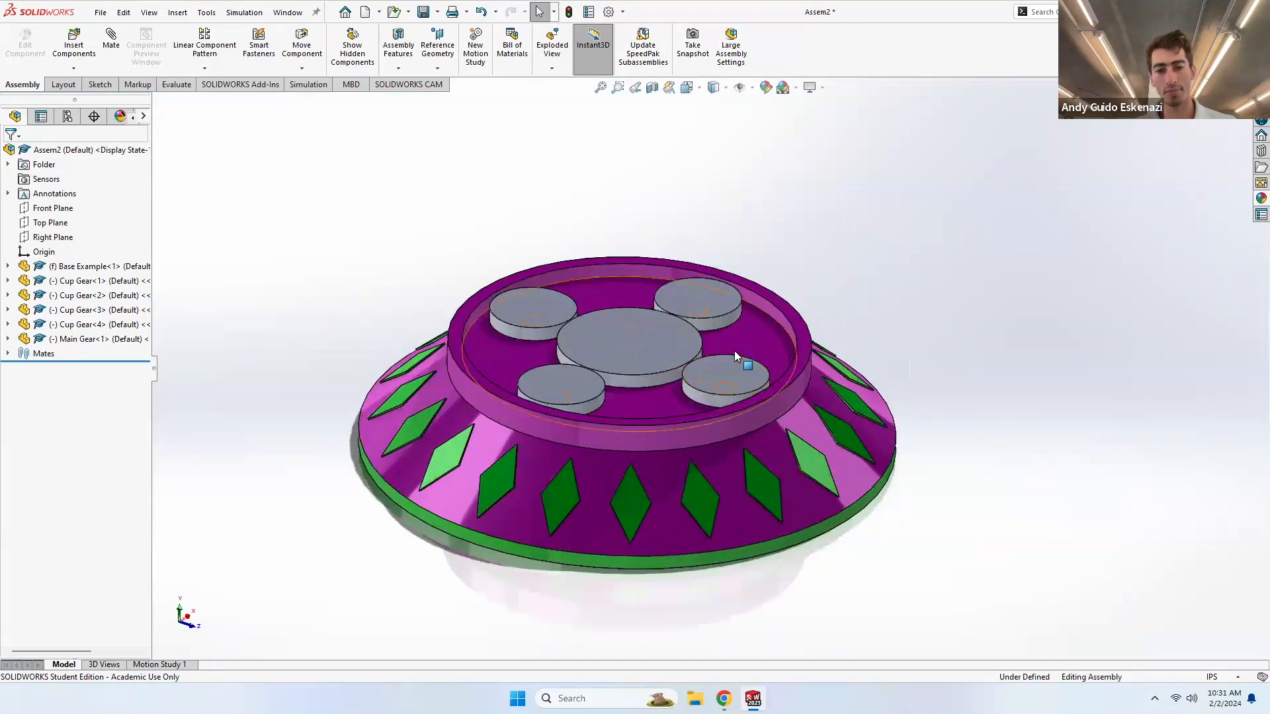
{"action": "scroll", "coordinate": [620, 379], "scroll_direction": "down", "scroll_amount": 2}
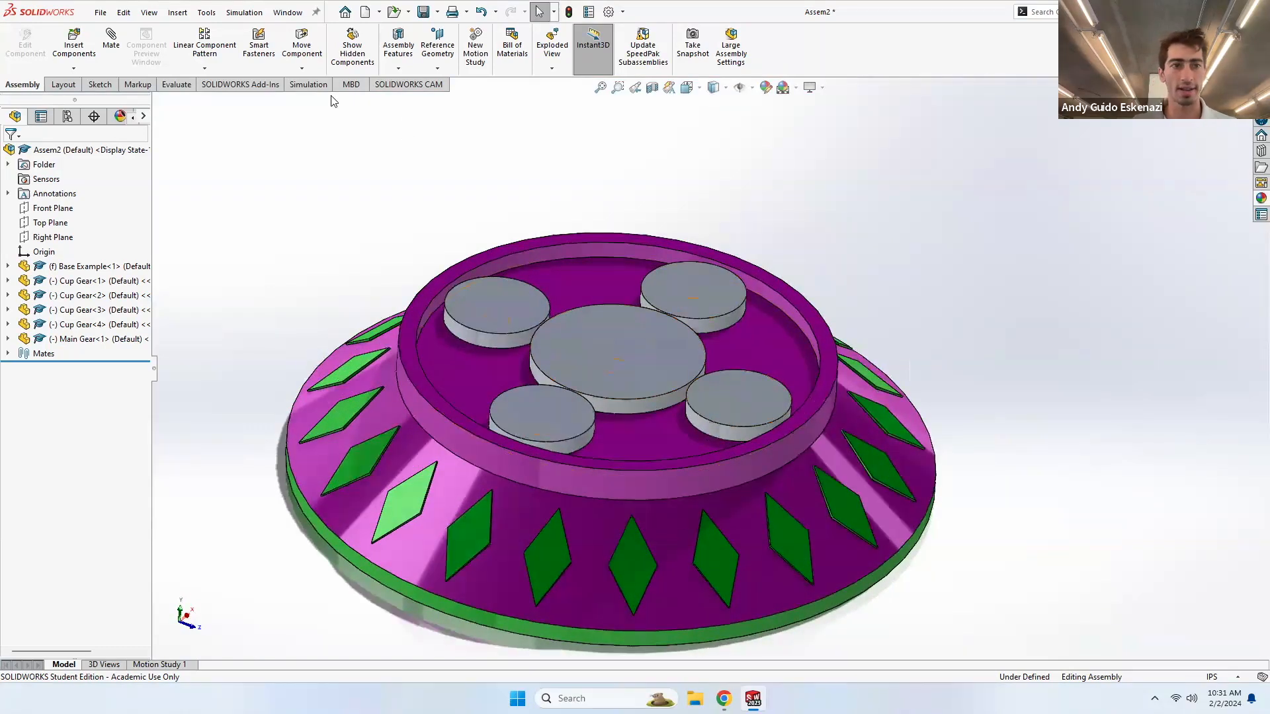
- Save the assembly as Tea Cups Assembly in the Tea Cups Example folder
{"action": "left_click", "coordinate": [100, 12]}
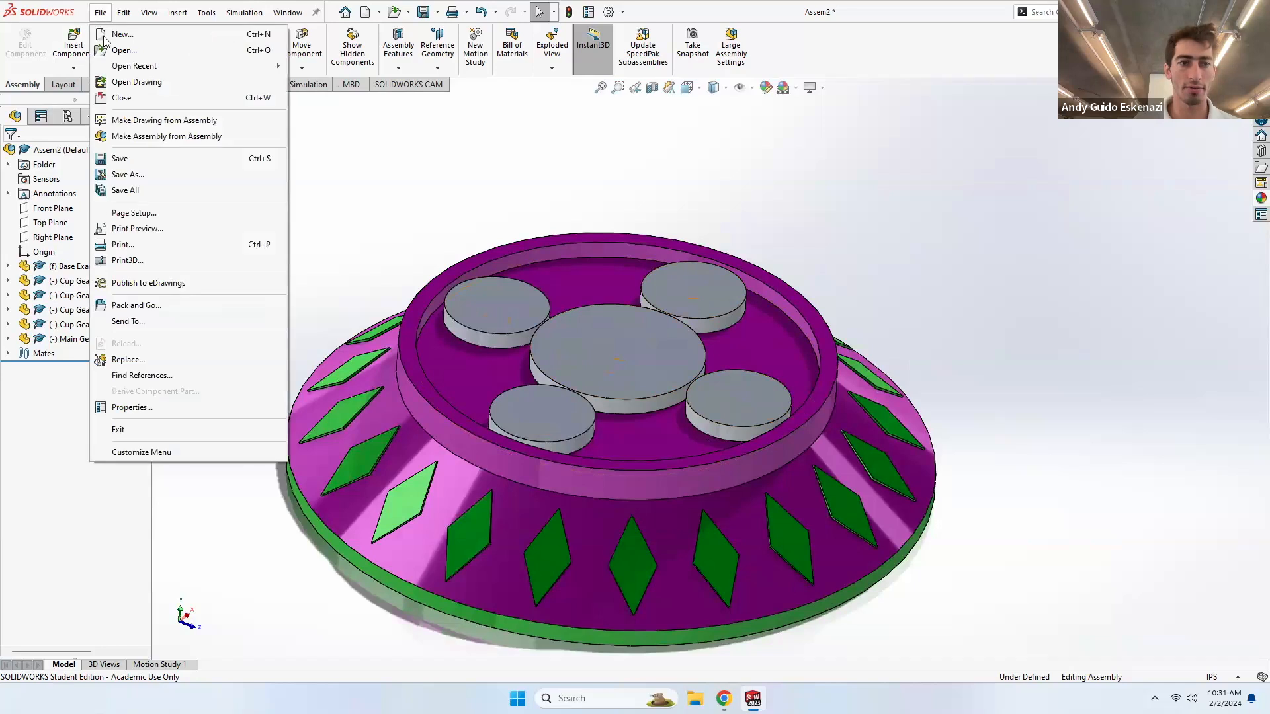
{"action": "left_click", "coordinate": [121, 160]}
{"action": "left_click", "coordinate": [574, 299]}
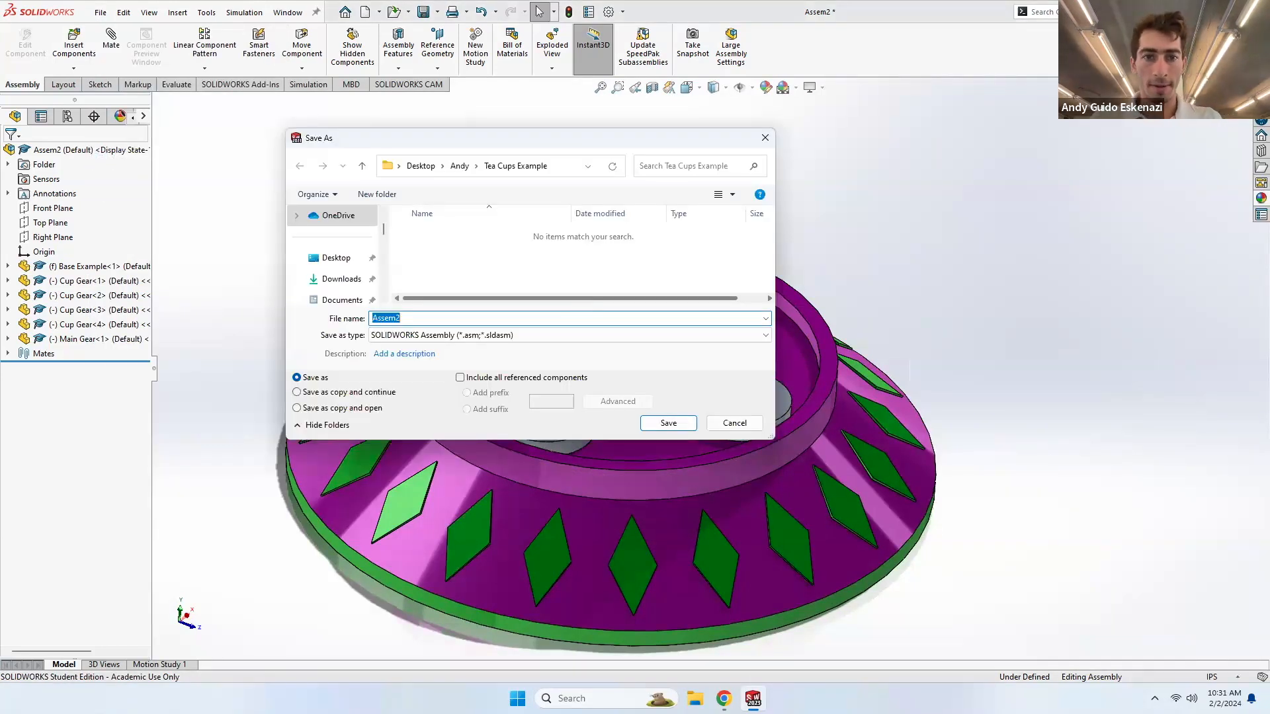
{"action": "type", "text": "C"}
{"action": "key", "text": "BackSpace"}
{"action": "type", "text": "Tea Cups"}
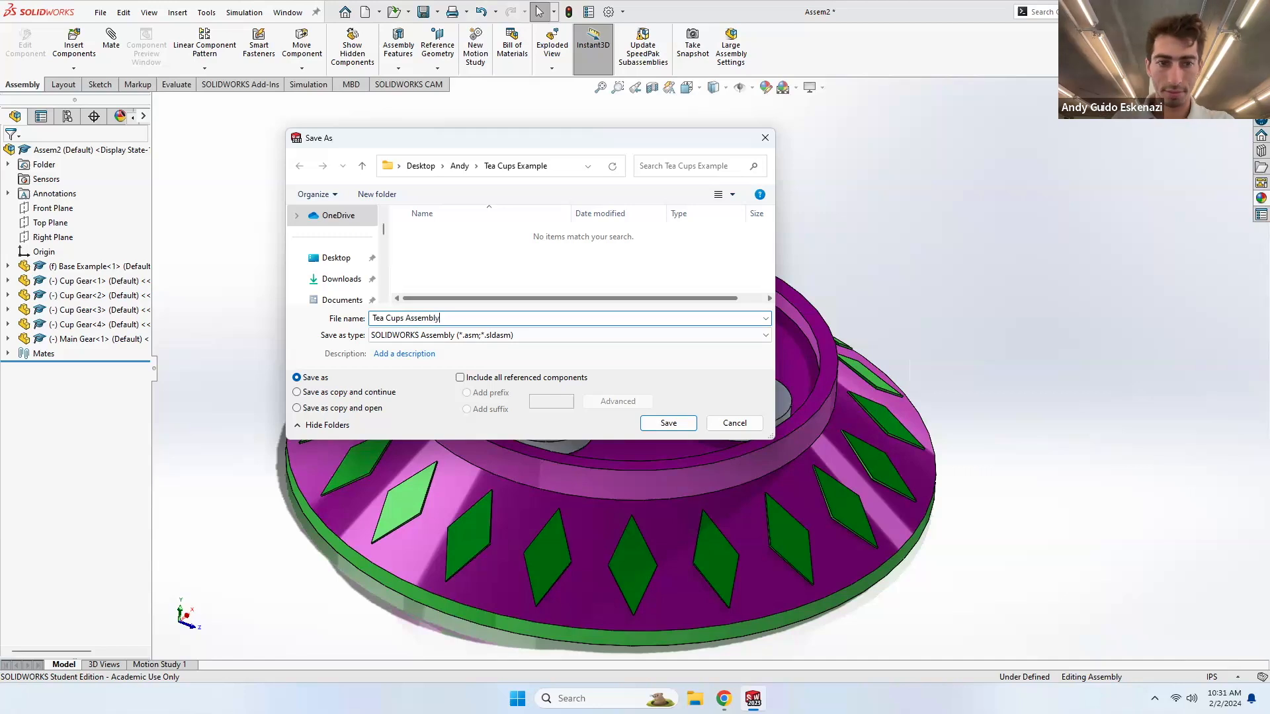
{"action": "left_click", "coordinate": [687, 424]}
- Switch to the open Cup Gear part document
{"action": "middle_click_drag", "start_coordinate": [545, 519], "coordinate": [607, 429]}
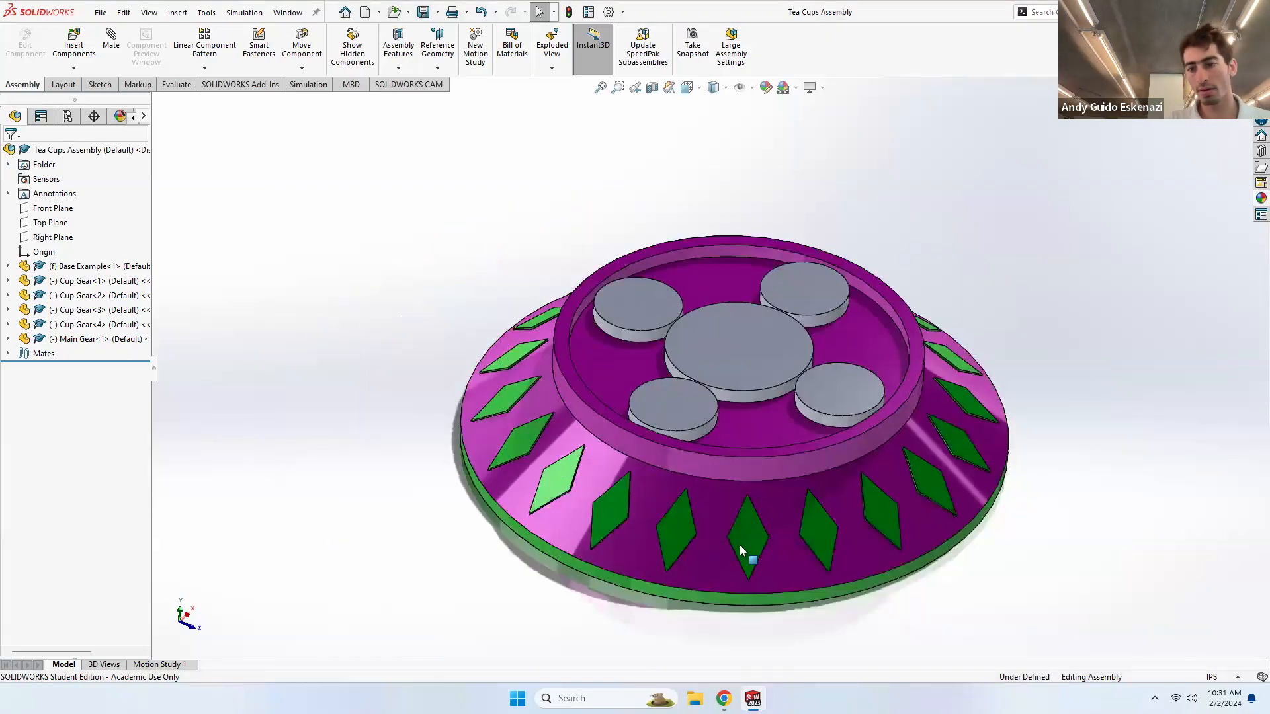
{"action": "scroll", "coordinate": [739, 545], "scroll_direction": "down", "scroll_amount": 2}
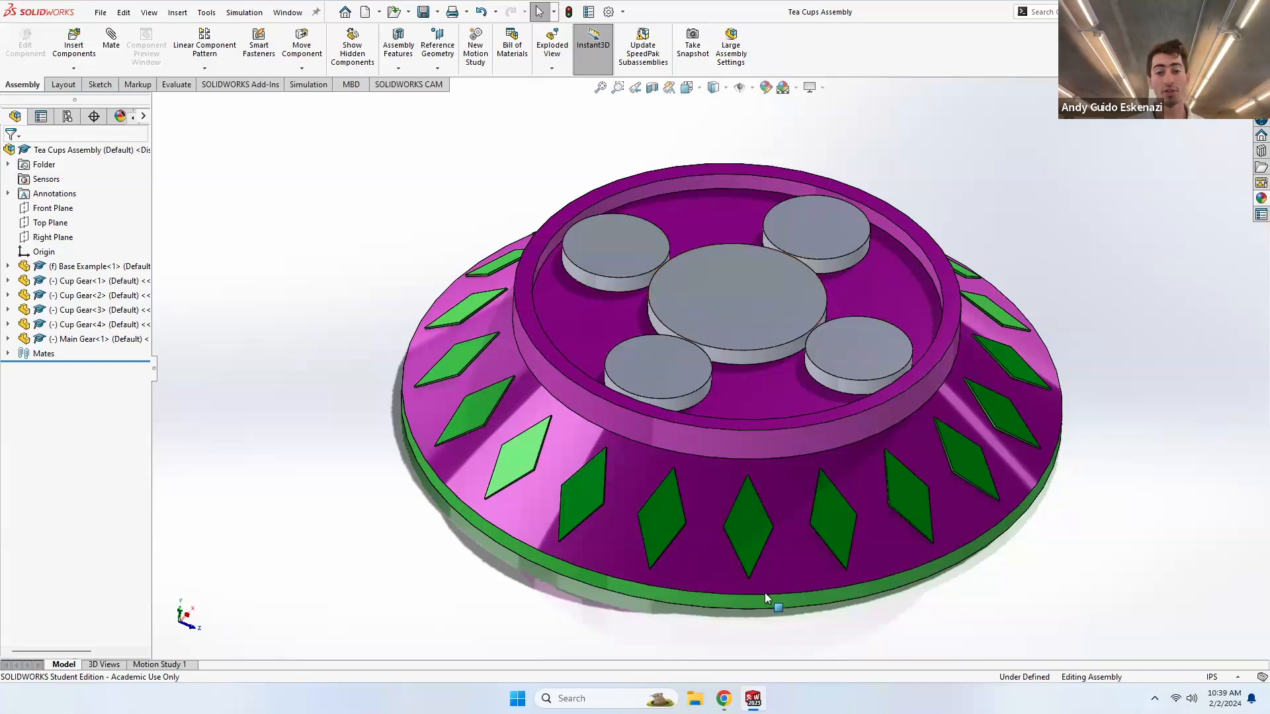
{"action": "mouse_move", "coordinate": [752, 699]}
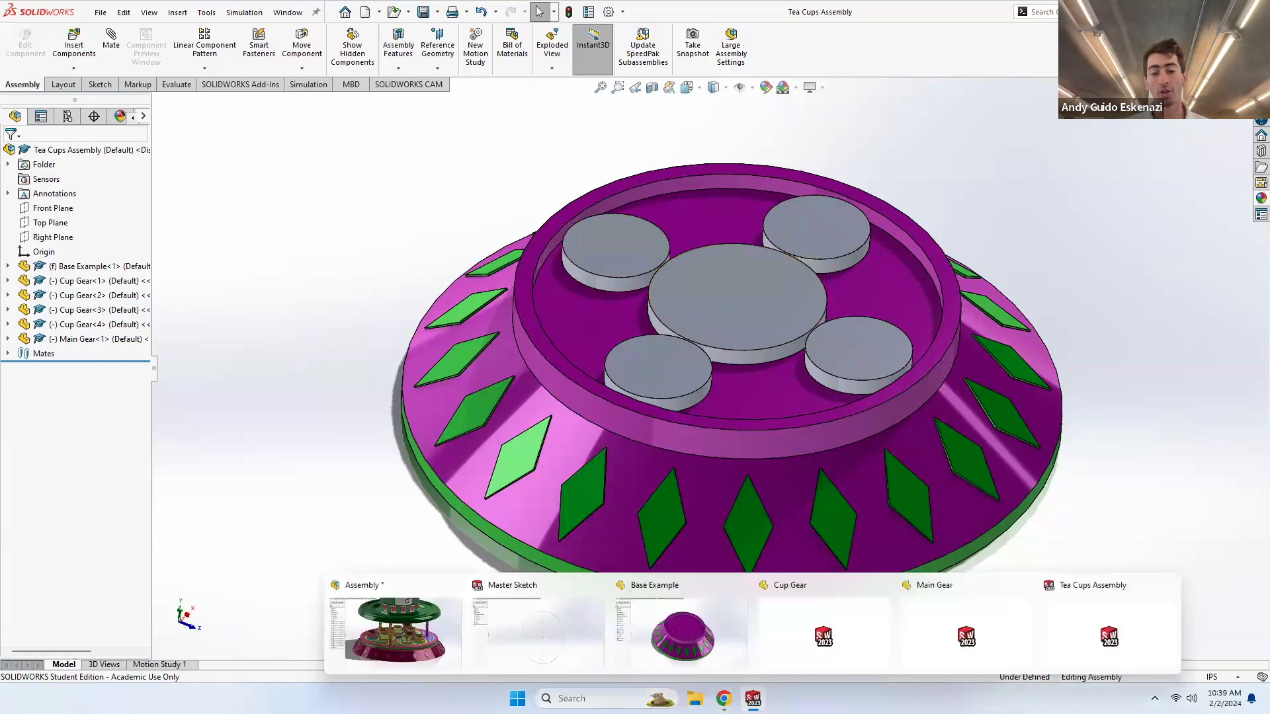
{"action": "left_click", "coordinate": [797, 635]}
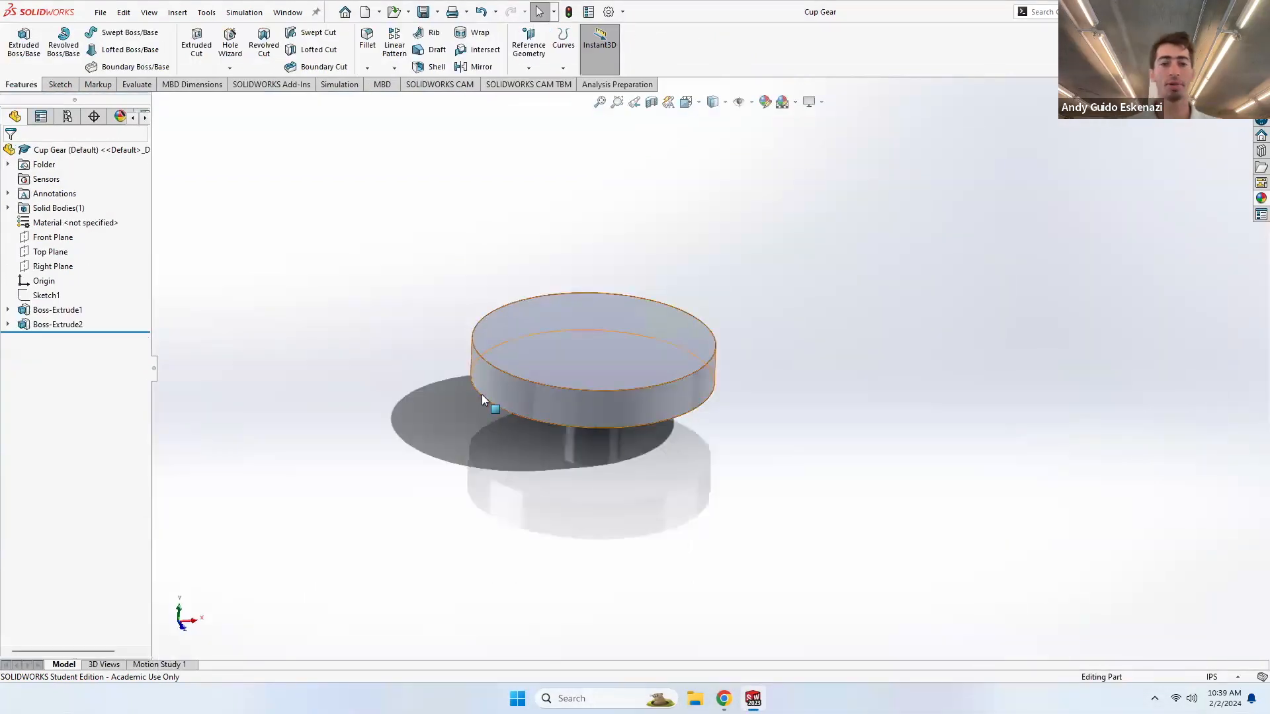
- Sketch a vertical centerline across the full diameter of the Cup Gear's top face, passing through the circle's centre
{"action": "mouse_move", "coordinate": [689, 369]}
{"action": "middle_mouse_down"}
{"action": "mouse_move", "coordinate": [672, 247]}
{"action": "mouse_move", "coordinate": [690, 379]}
{"action": "middle_mouse_up"}
{"action": "left_click", "coordinate": [66, 86]}
{"action": "left_click", "coordinate": [19, 41]}
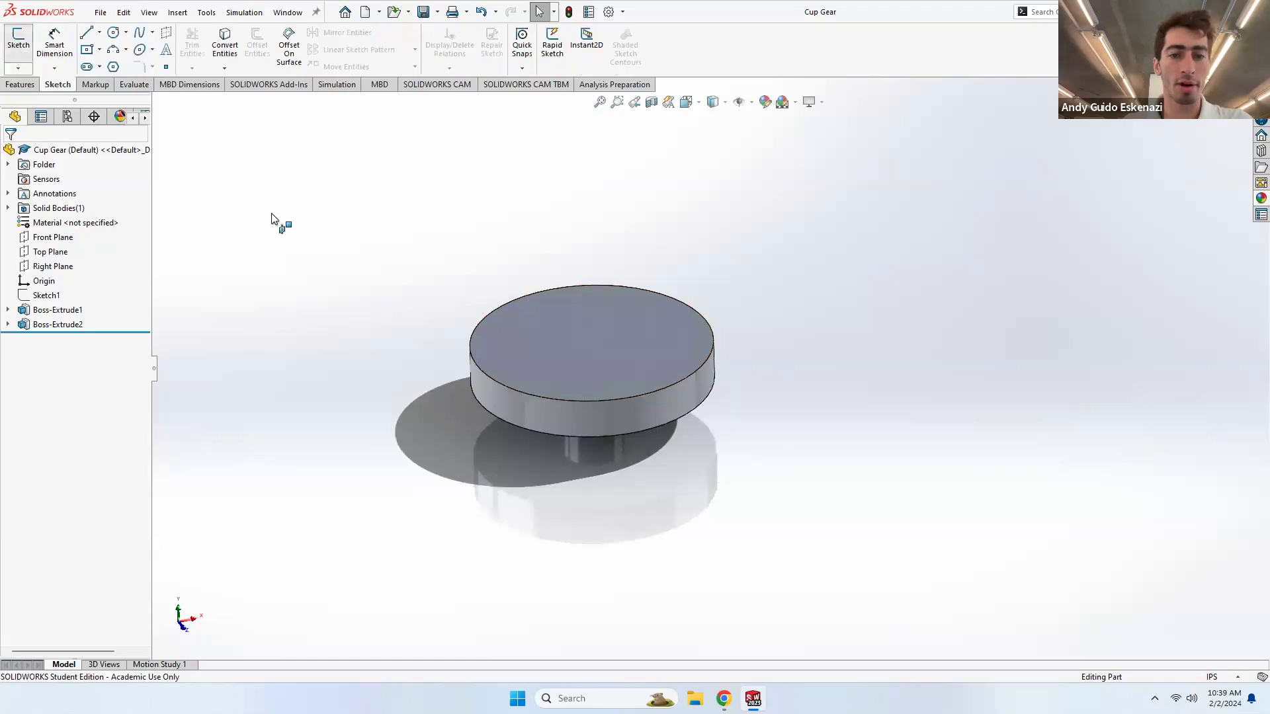
{"action": "left_click", "coordinate": [531, 323]}
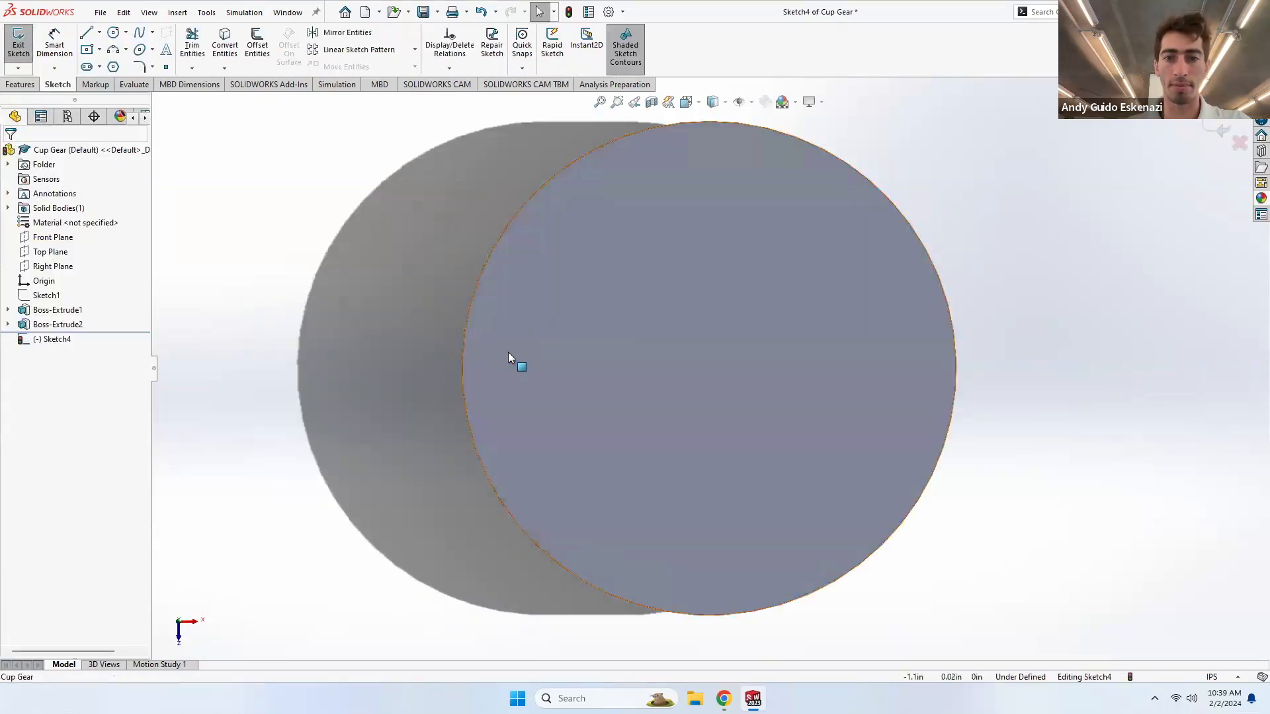
{"action": "scroll", "coordinate": [508, 353], "scroll_direction": "up", "scroll_amount": 3}
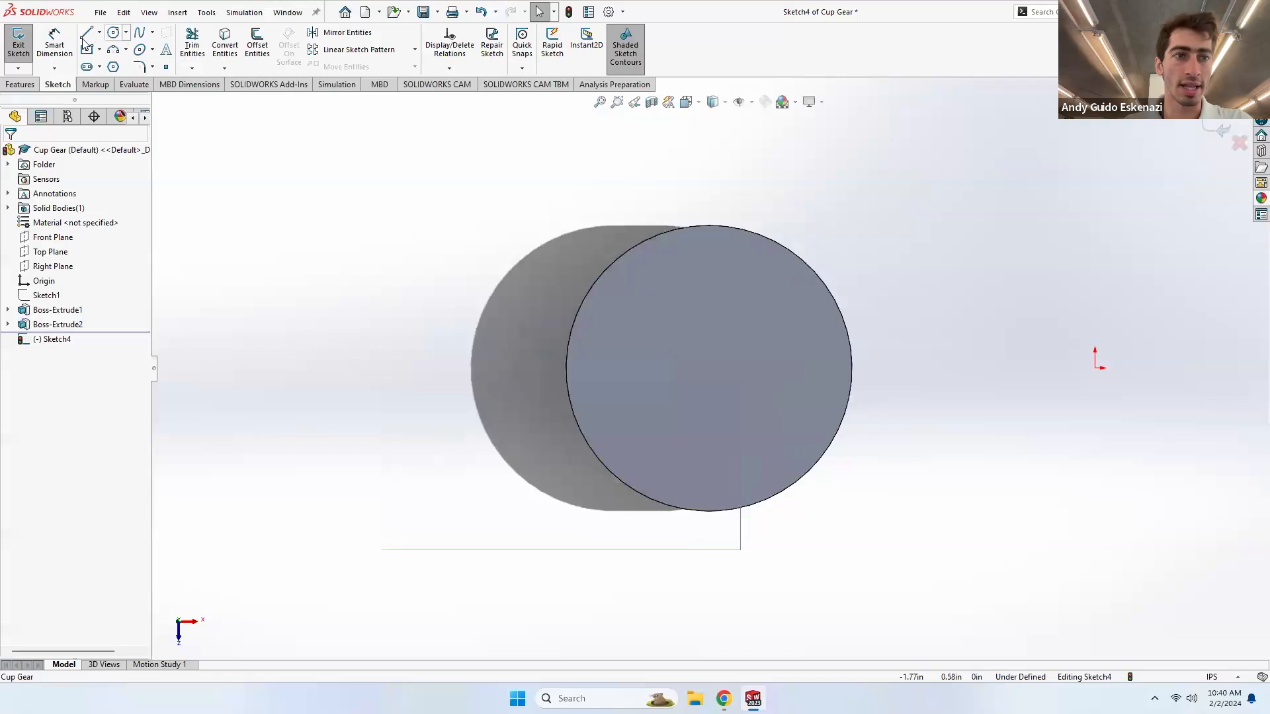
{"action": "left_click", "coordinate": [99, 34]}
{"action": "left_click", "coordinate": [120, 63]}
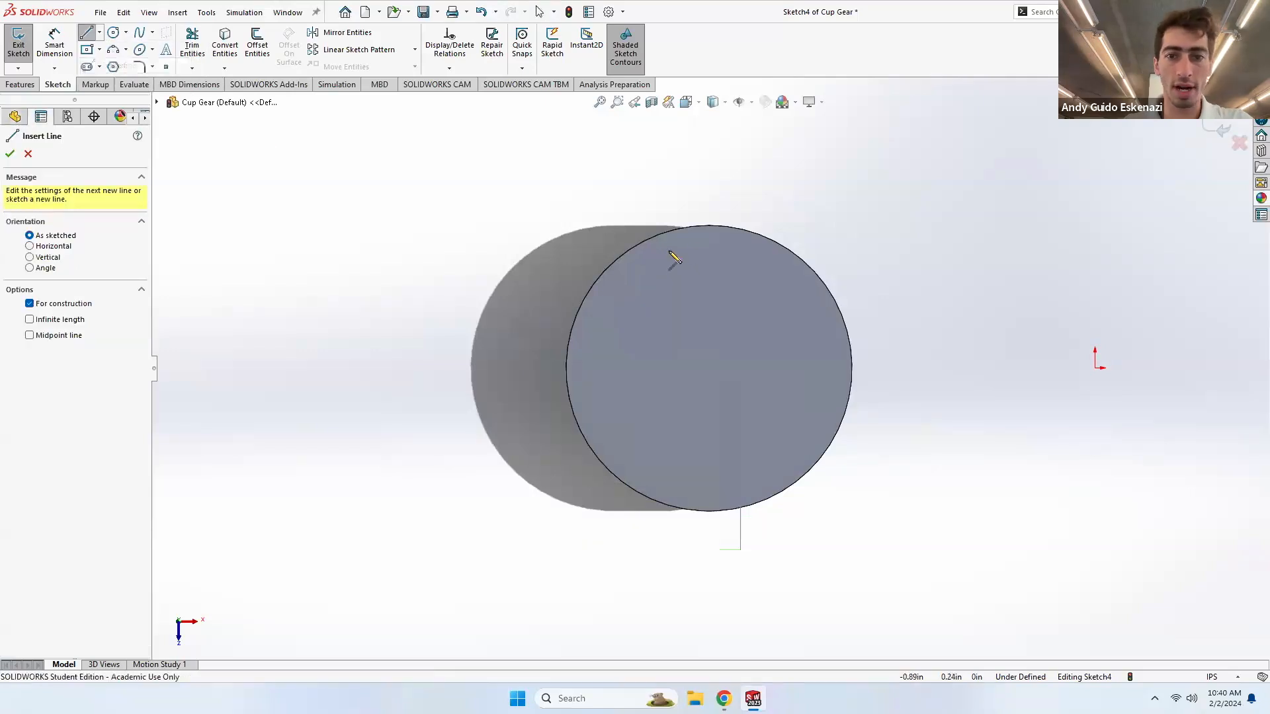
{"action": "left_click", "coordinate": [709, 226]}
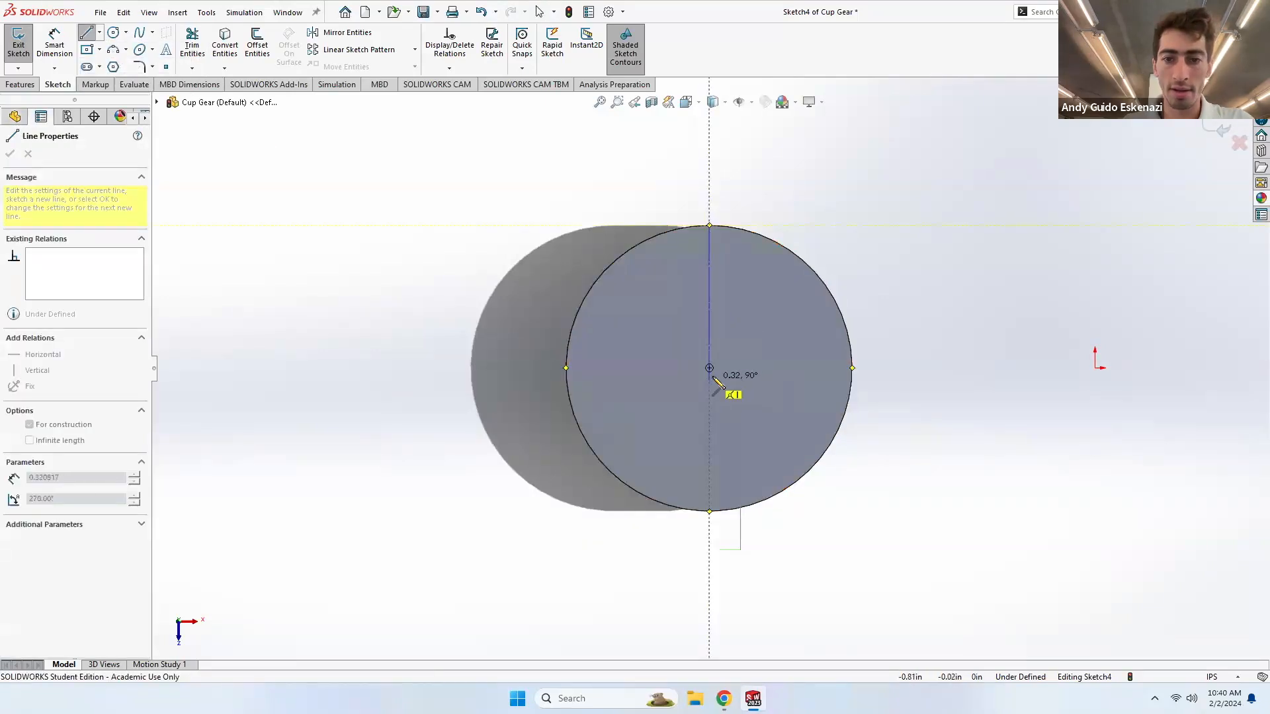
{"action": "left_click", "coordinate": [709, 511]}
{"action": "key", "text": "Escape"}
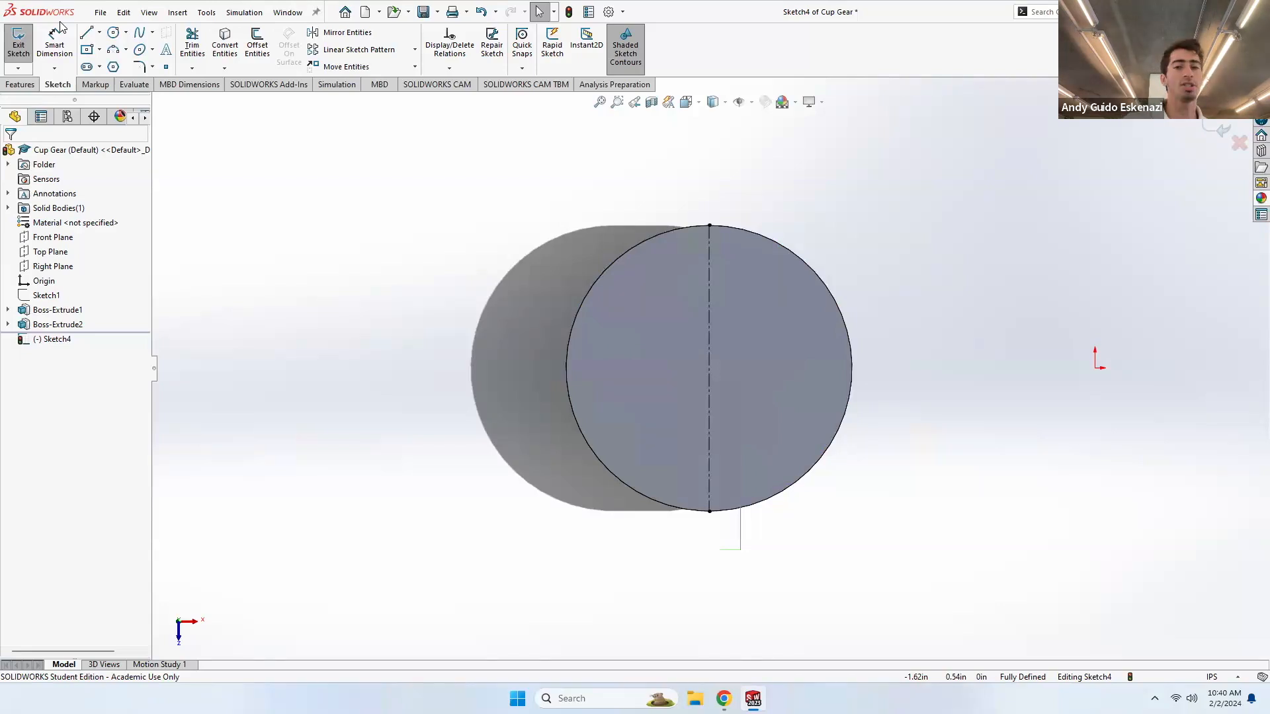
{"action": "mouse_move", "coordinate": [22, 5]}
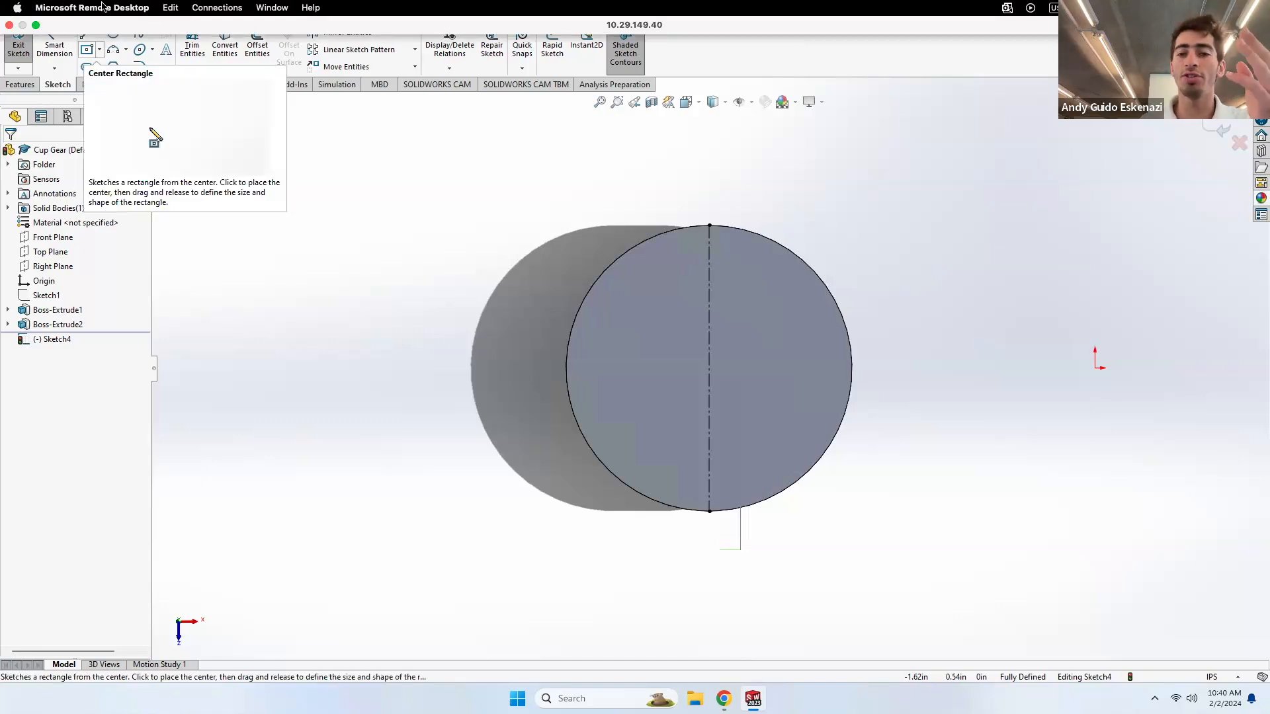
{"action": "middle_click_drag", "start_coordinate": [624, 198], "coordinate": [734, 269]}
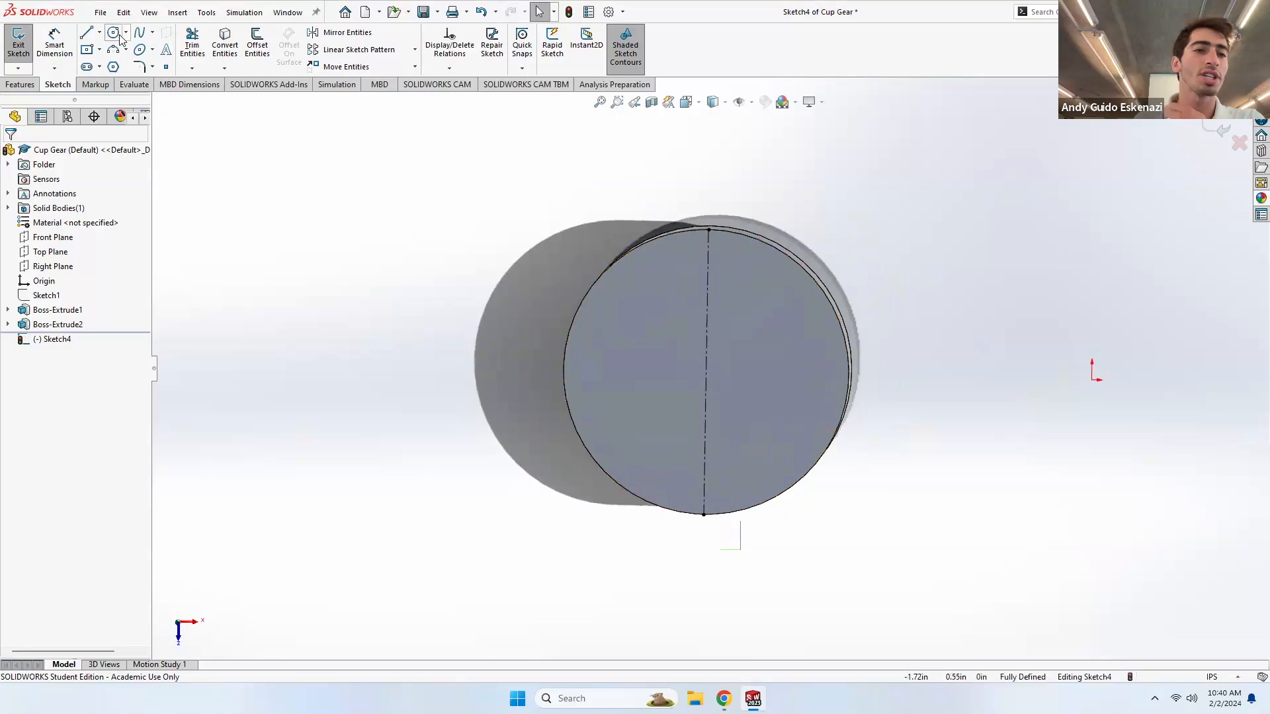
{"action": "left_click", "coordinate": [100, 34]}
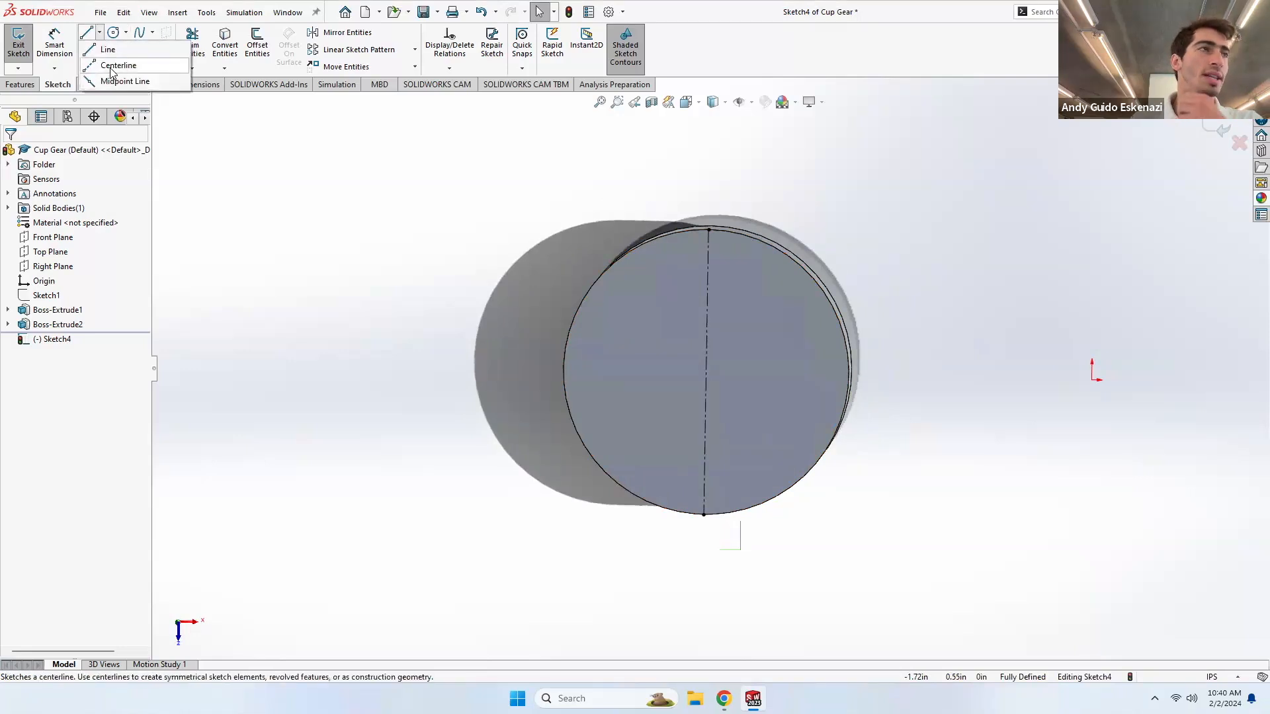
{"action": "left_click", "coordinate": [112, 69]}
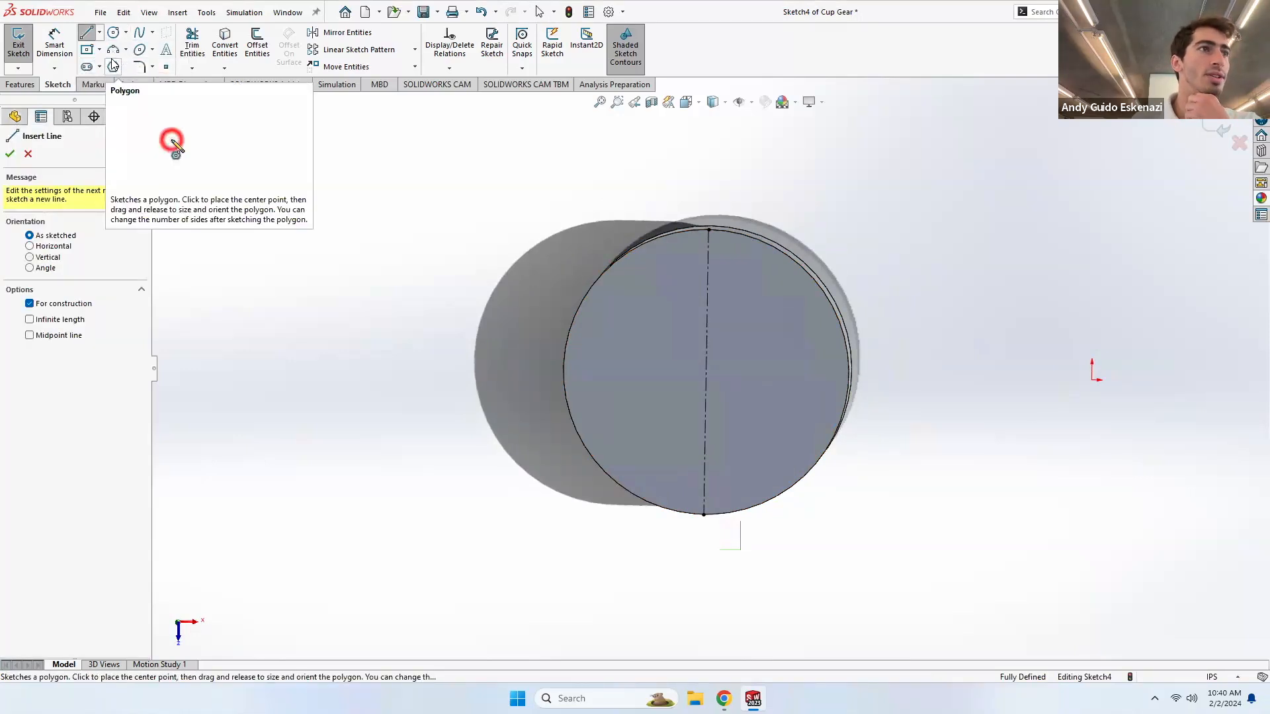
{"action": "key", "text": "Escape"}
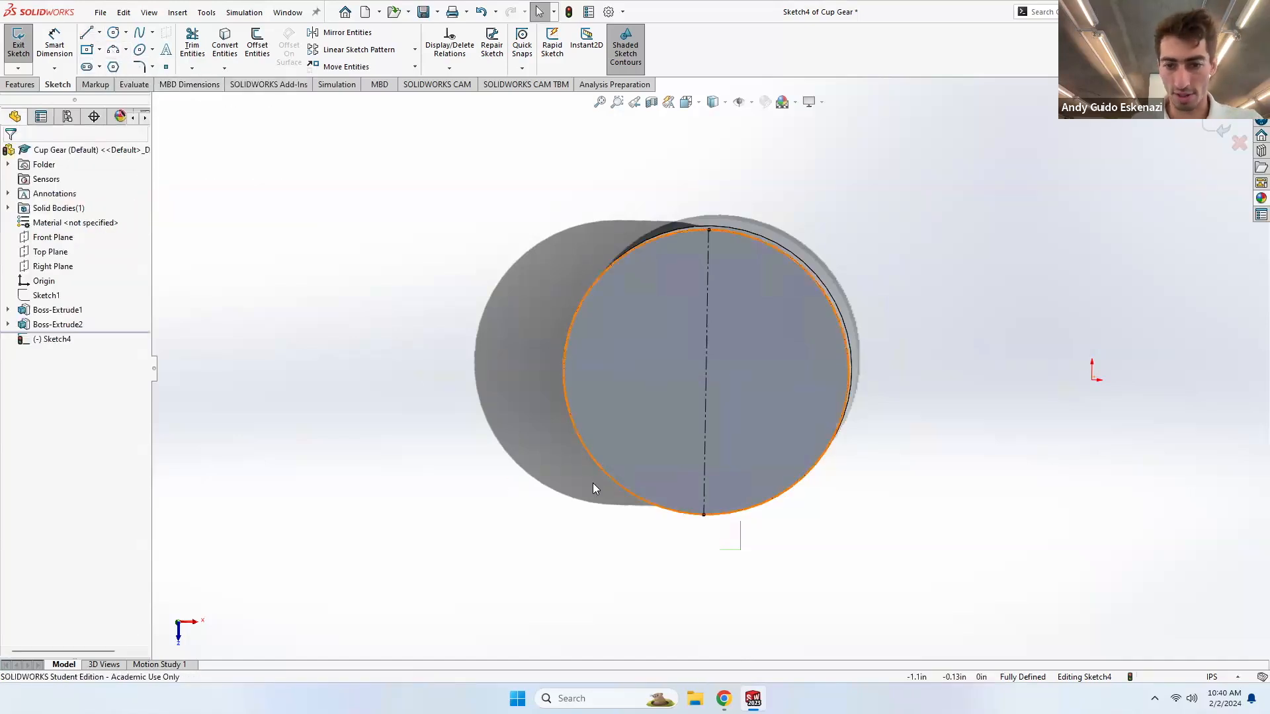
- Switch to the Tea Cups Assembly and turn the Main Gear to watch the Cup Gears rotate by their centerlines
{"action": "mouse_move", "coordinate": [753, 698]}
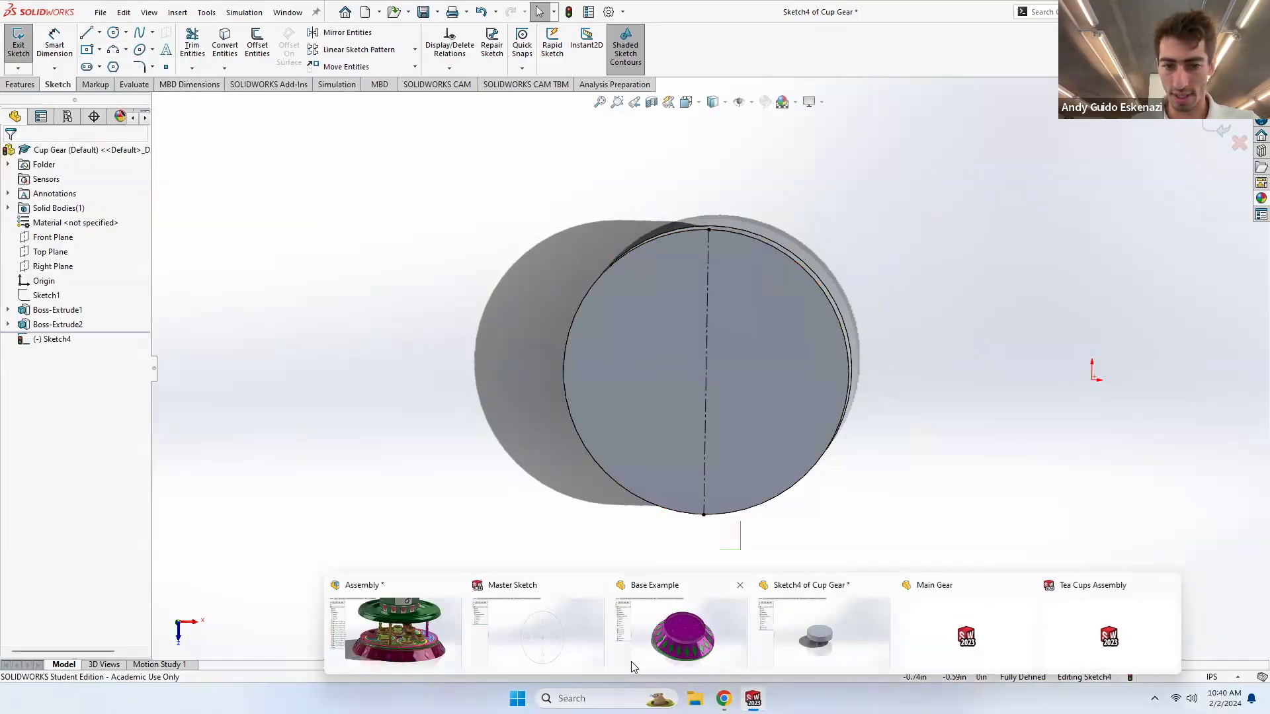
{"action": "left_click", "coordinate": [1090, 630]}
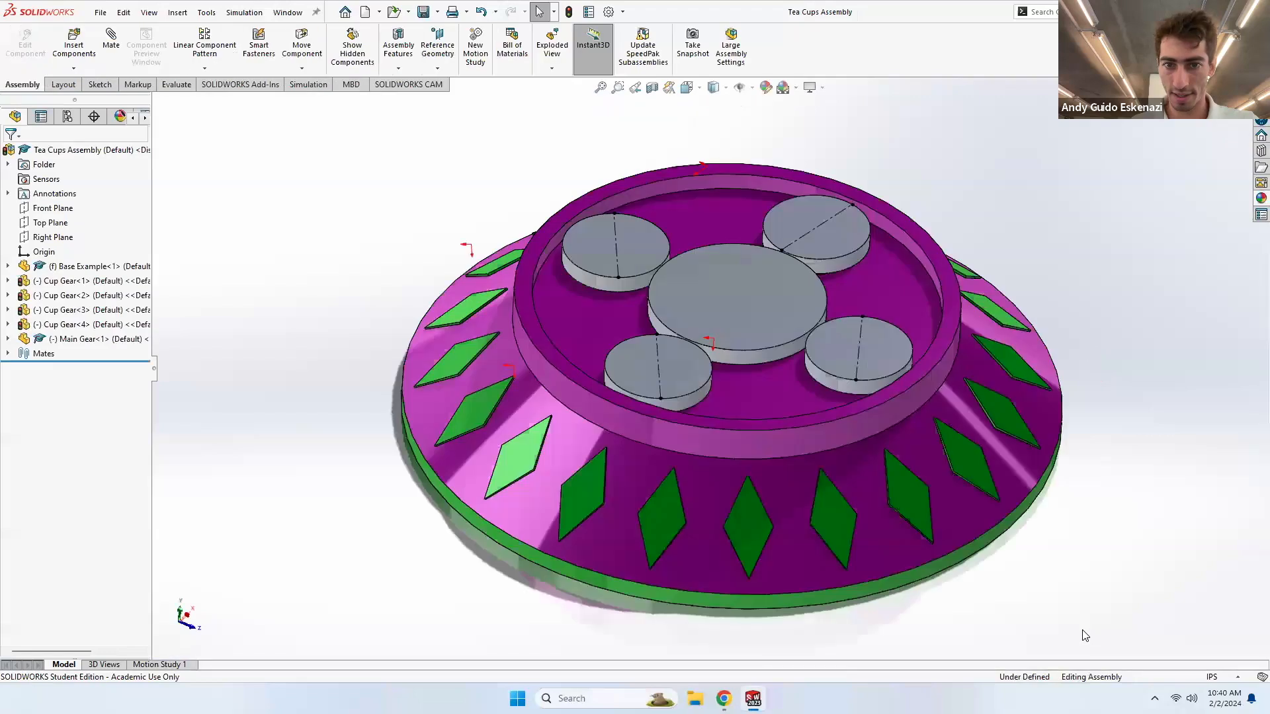
{"action": "middle_click_drag", "start_coordinate": [647, 355], "coordinate": [649, 387]}
{"action": "left_click_drag", "start_coordinate": [735, 328], "coordinate": [754, 285]}
{"action": "mouse_move", "coordinate": [754, 284]}
{"action": "middle_mouse_down"}
{"action": "mouse_move", "coordinate": [748, 339]}
{"action": "mouse_move", "coordinate": [777, 249]}
{"action": "mouse_move", "coordinate": [771, 293]}
{"action": "middle_mouse_up"}
{"action": "scroll", "coordinate": [781, 249], "scroll_direction": "down", "scroll_amount": 3}
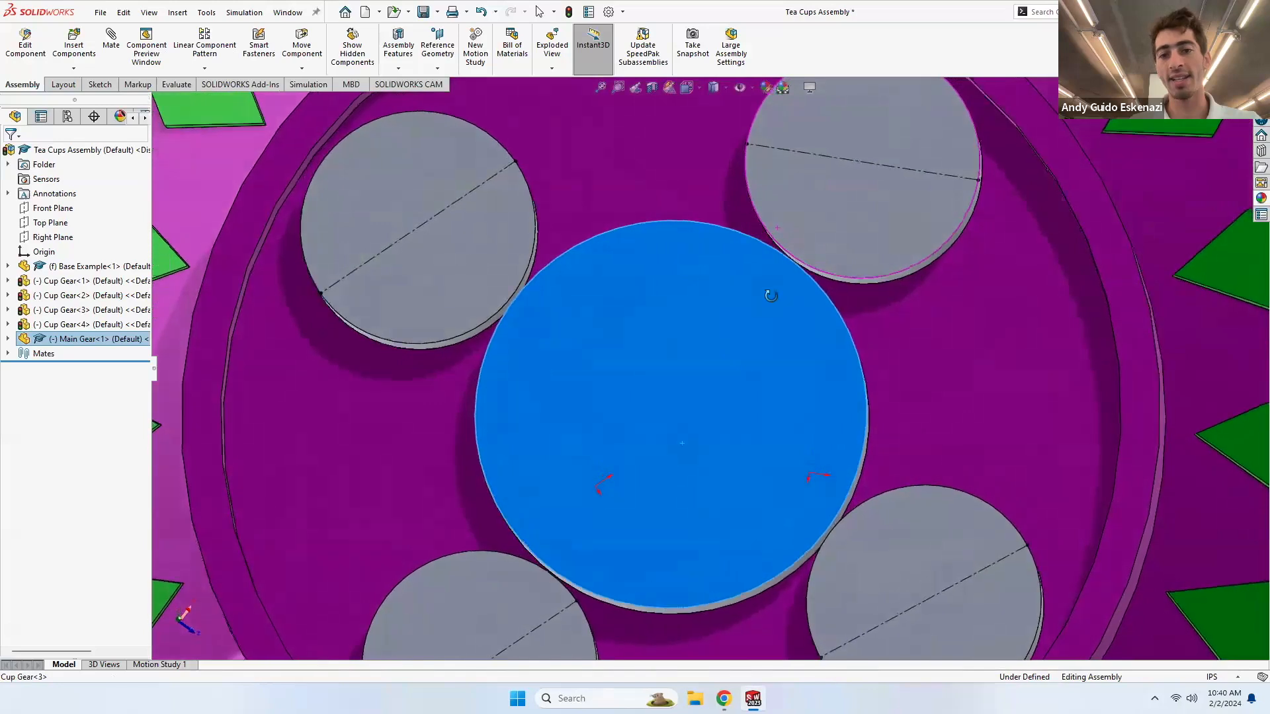
{"action": "scroll", "coordinate": [795, 265], "scroll_direction": "down", "scroll_amount": 1}
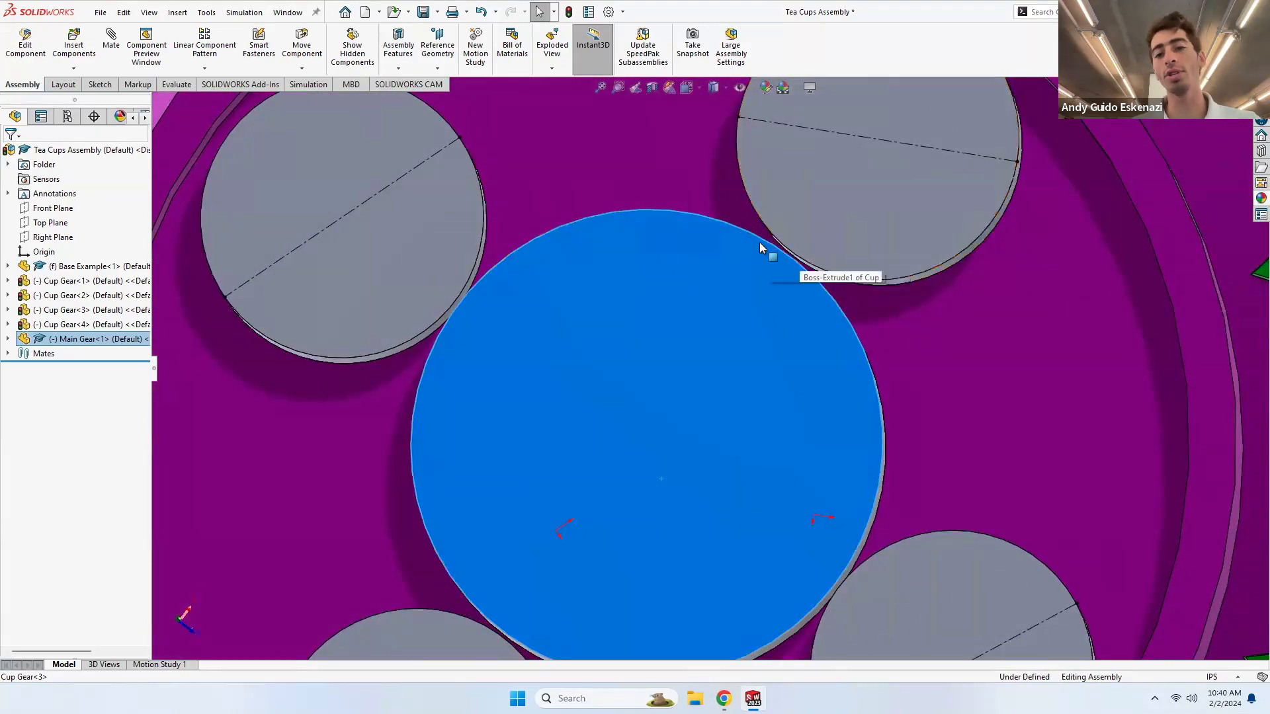
{"action": "scroll", "coordinate": [791, 257], "scroll_direction": "up", "scroll_amount": 3}
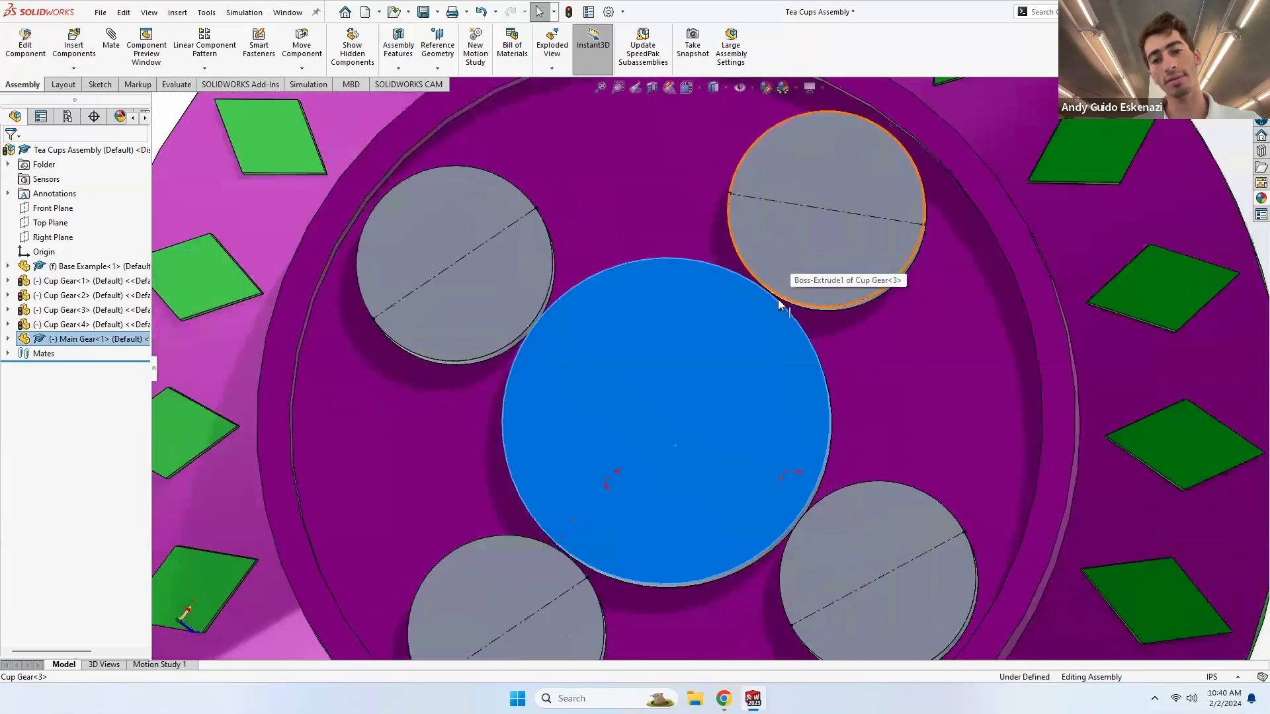
{"action": "middle_click_drag", "start_coordinate": [750, 356], "coordinate": [752, 254]}
{"action": "left_click_drag", "start_coordinate": [676, 350], "coordinate": [676, 348]}
{"action": "key", "text": "Escape"}
- Bring up the Main Gear part briefly, and return to the Cup Gear part document
{"action": "mouse_move", "coordinate": [764, 689]}
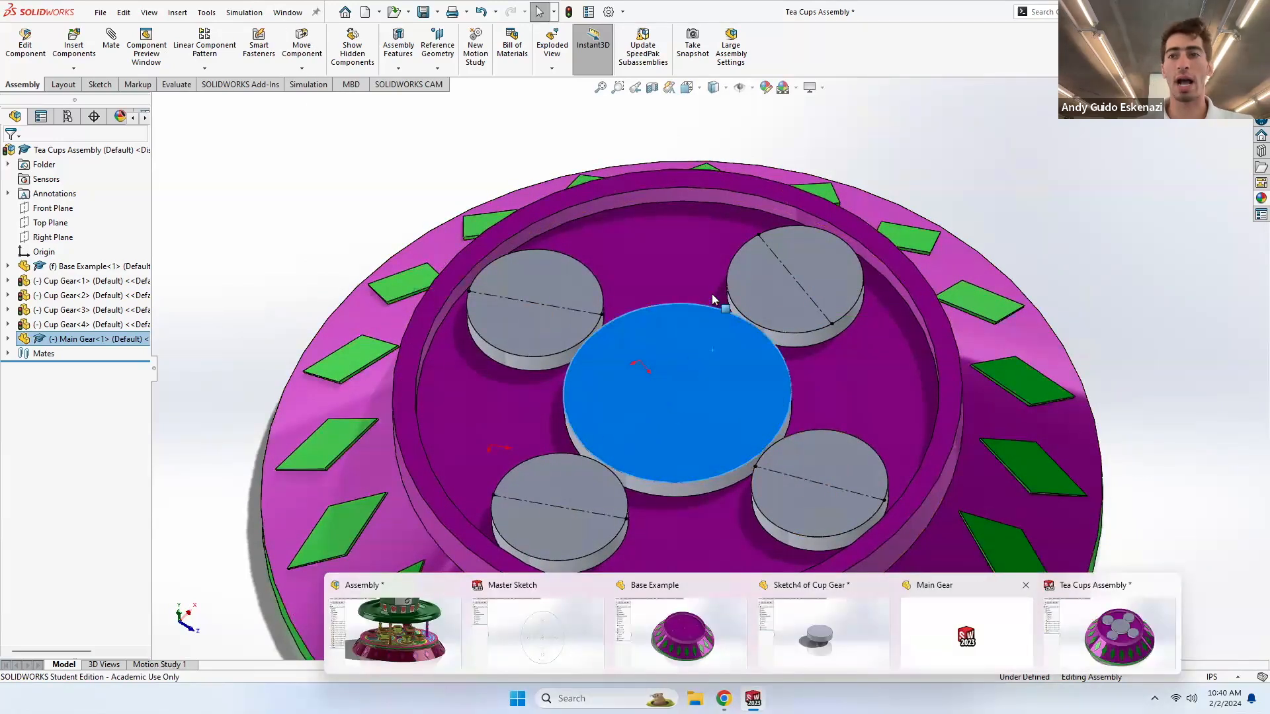
{"action": "left_click", "coordinate": [987, 651]}
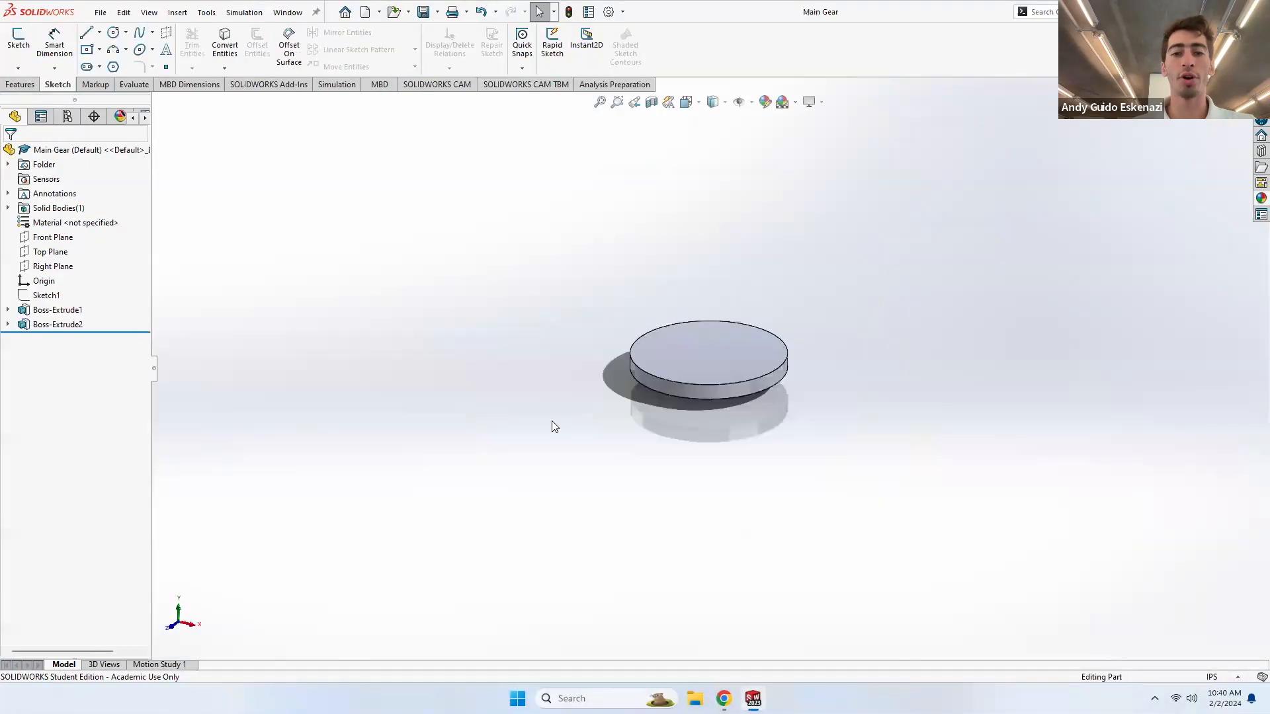
{"action": "mouse_move", "coordinate": [750, 696]}
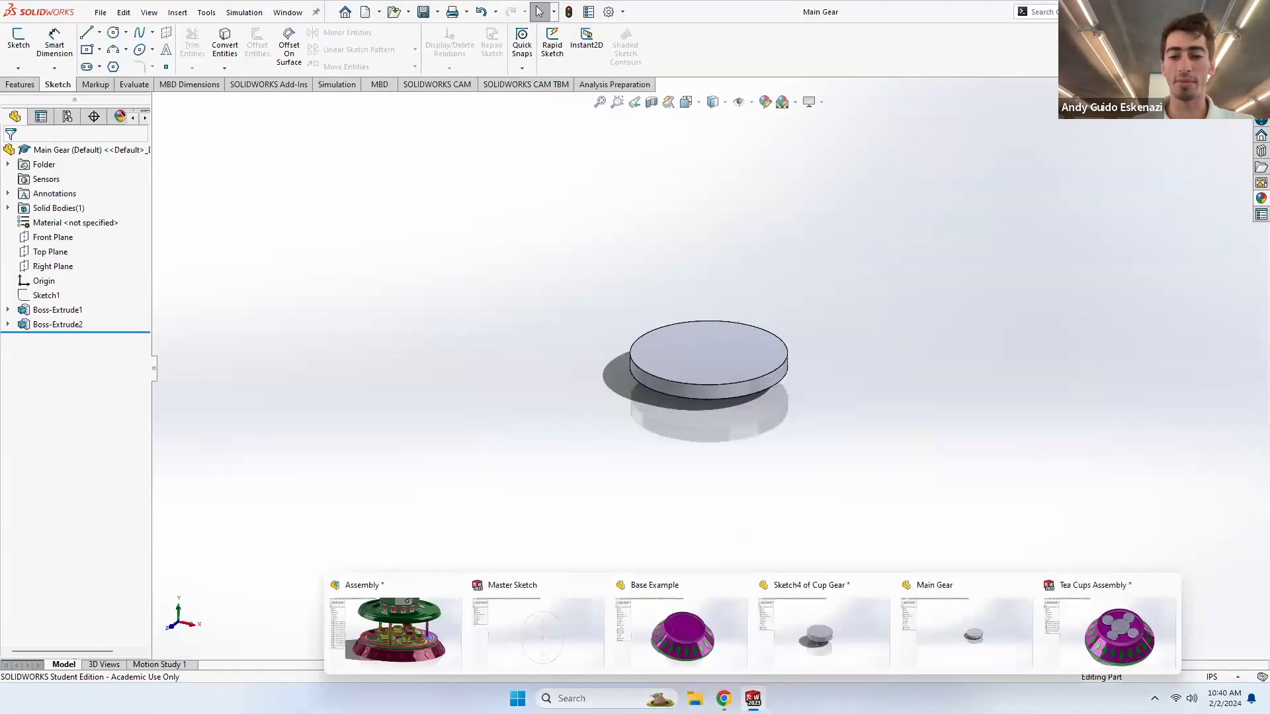
{"action": "left_click", "coordinate": [809, 651]}
- Exit the centerline sketch of the Cup Gear and hide Sketch4
{"action": "left_click", "coordinate": [705, 352]}
{"action": "right_click", "coordinate": [705, 352]}
{"action": "left_click", "coordinate": [627, 345]}
{"action": "left_click", "coordinate": [705, 306]}
{"action": "right_click", "coordinate": [717, 299]}
{"action": "left_click", "coordinate": [734, 280]}
{"action": "left_click", "coordinate": [11, 51]}
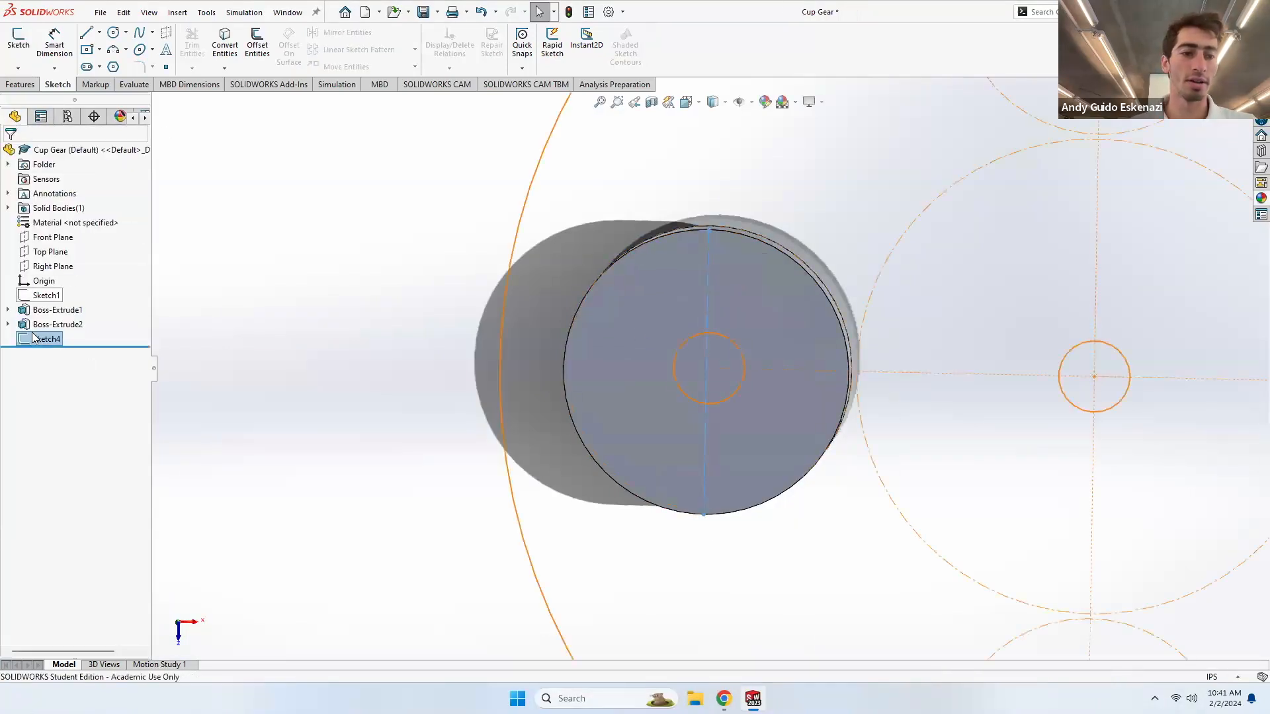
{"action": "right_click", "coordinate": [46, 339]}
{"action": "left_click", "coordinate": [357, 312]}
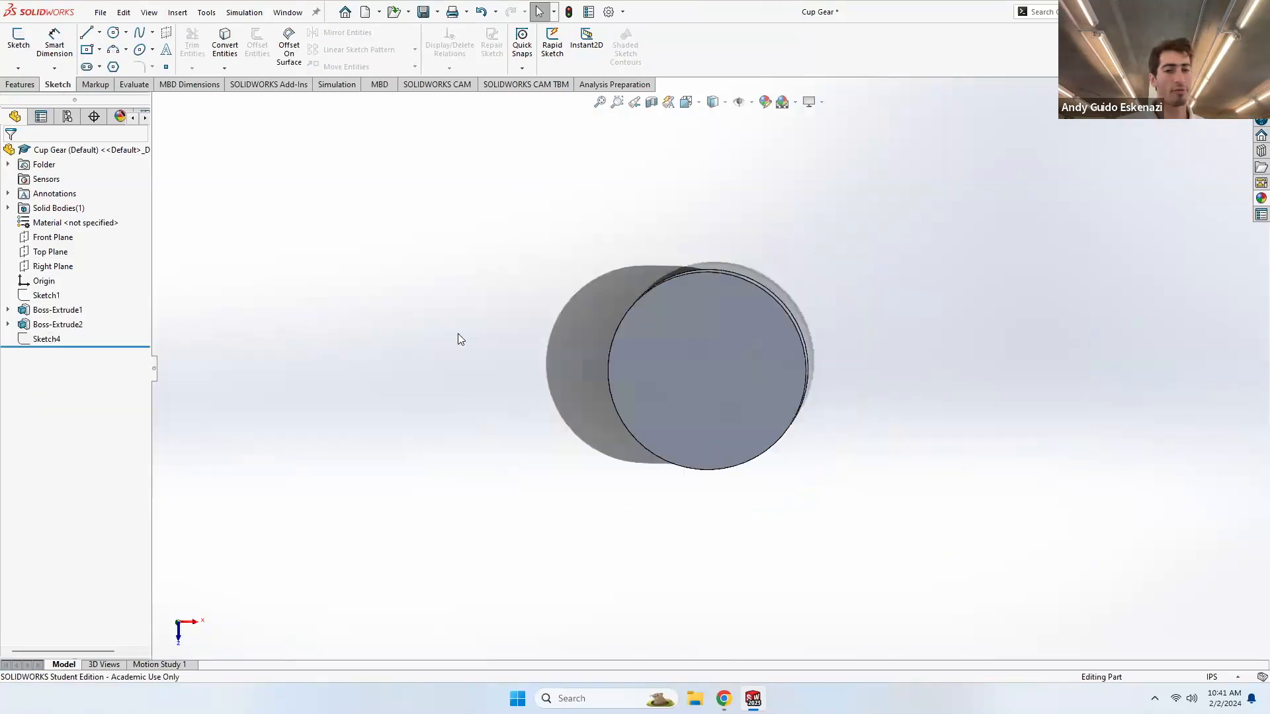
- Create a new part document and open a sketch on the Top Plane
{"action": "middle_click_drag", "start_coordinate": [684, 340], "coordinate": [760, 351]}
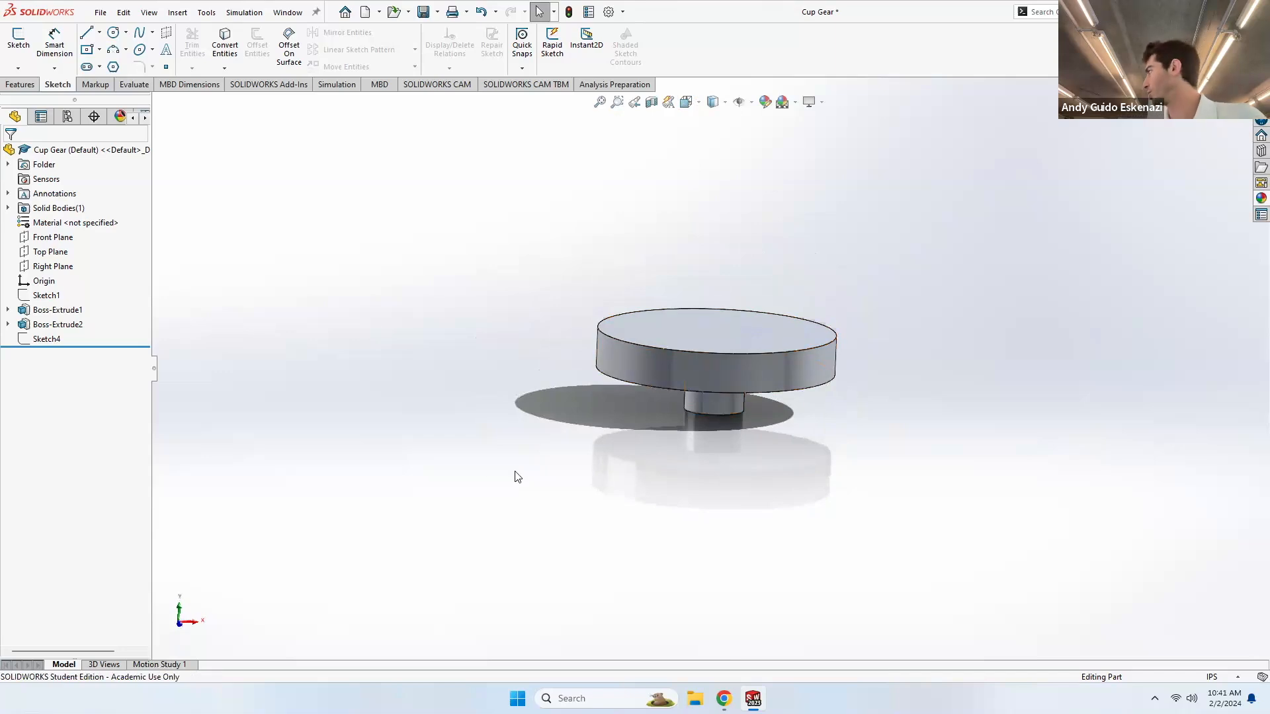
{"action": "middle_click_drag", "start_coordinate": [517, 393], "coordinate": [533, 501]}
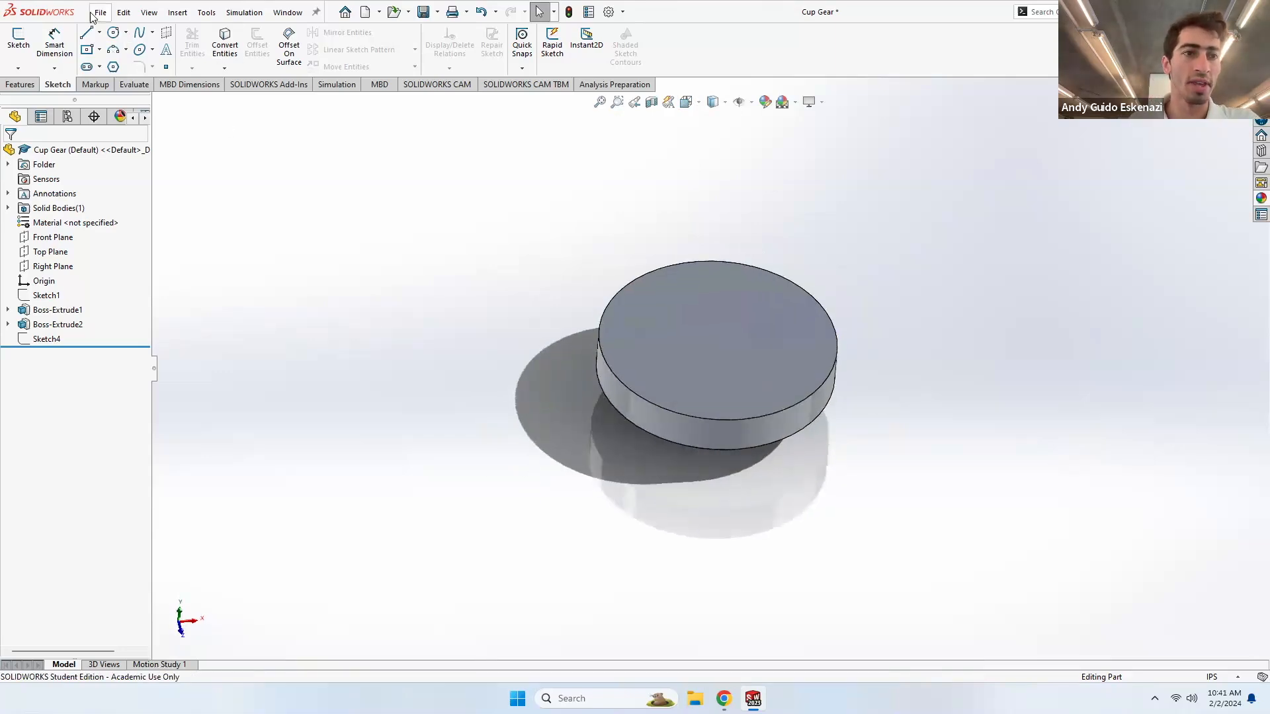
{"action": "left_click", "coordinate": [100, 13]}
{"action": "left_click", "coordinate": [112, 33]}
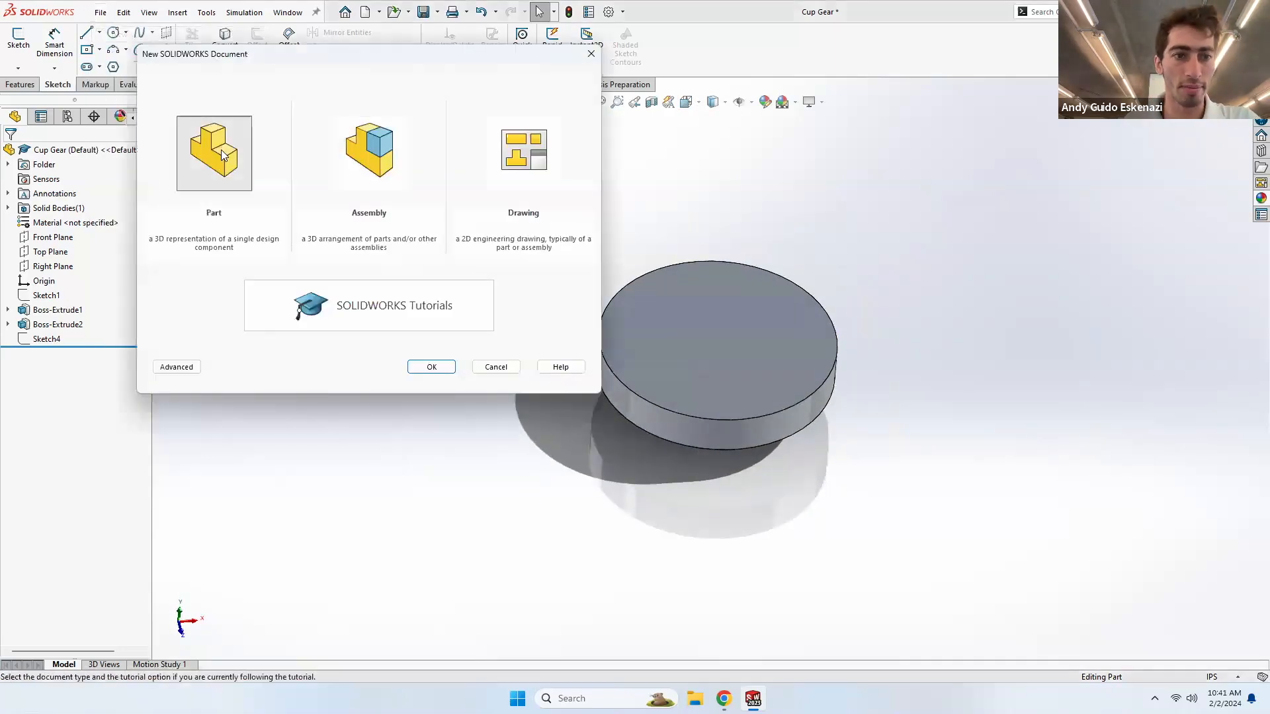
{"action": "left_click", "coordinate": [431, 367]}
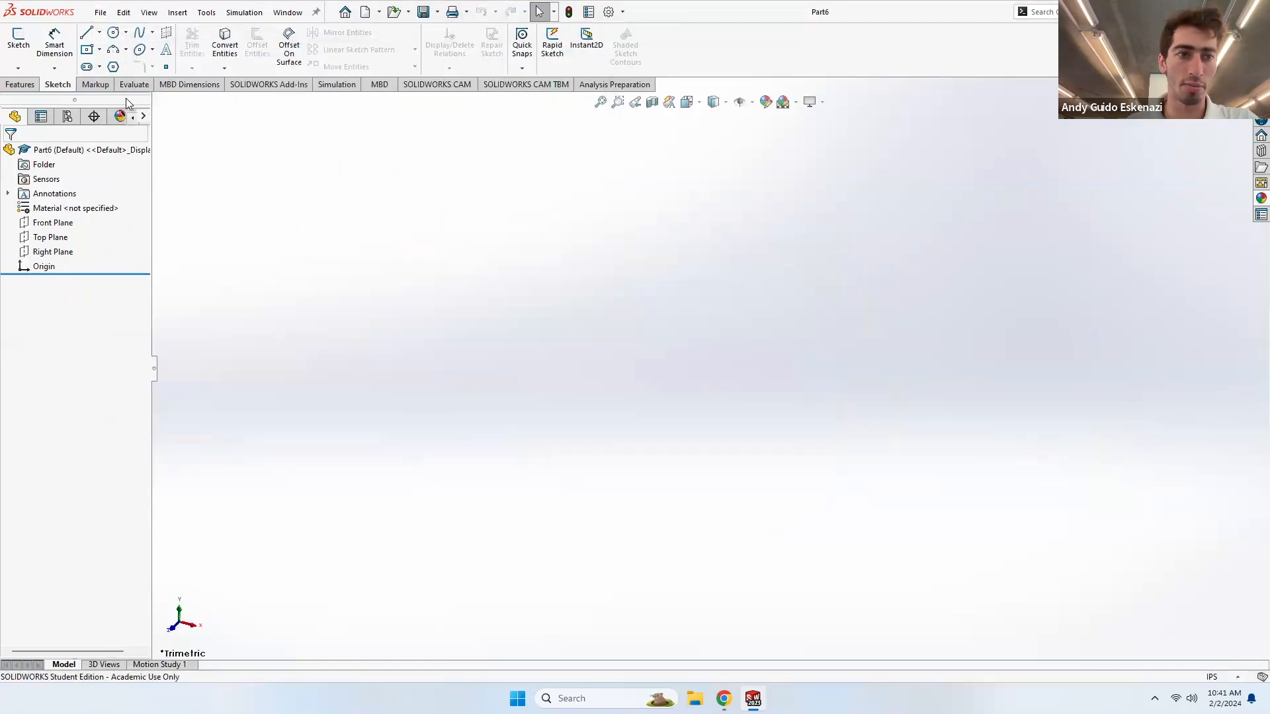
{"action": "left_click", "coordinate": [19, 40]}
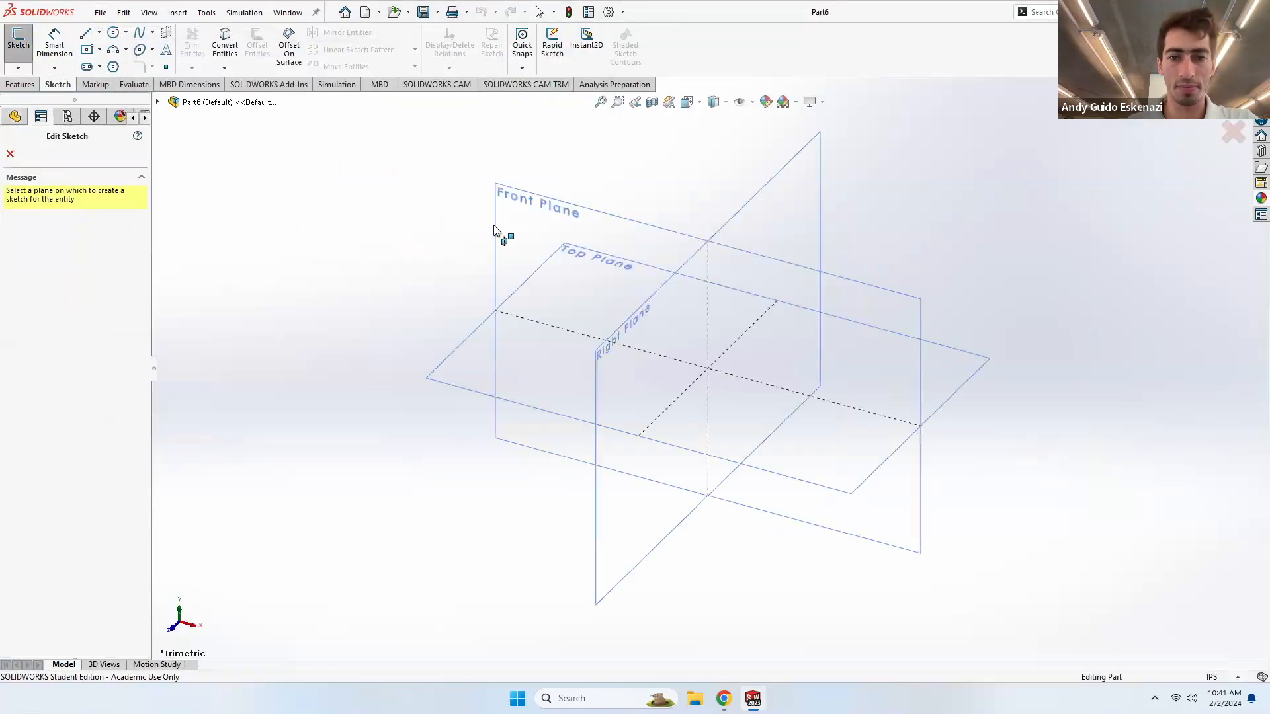
{"action": "left_click", "coordinate": [475, 372]}
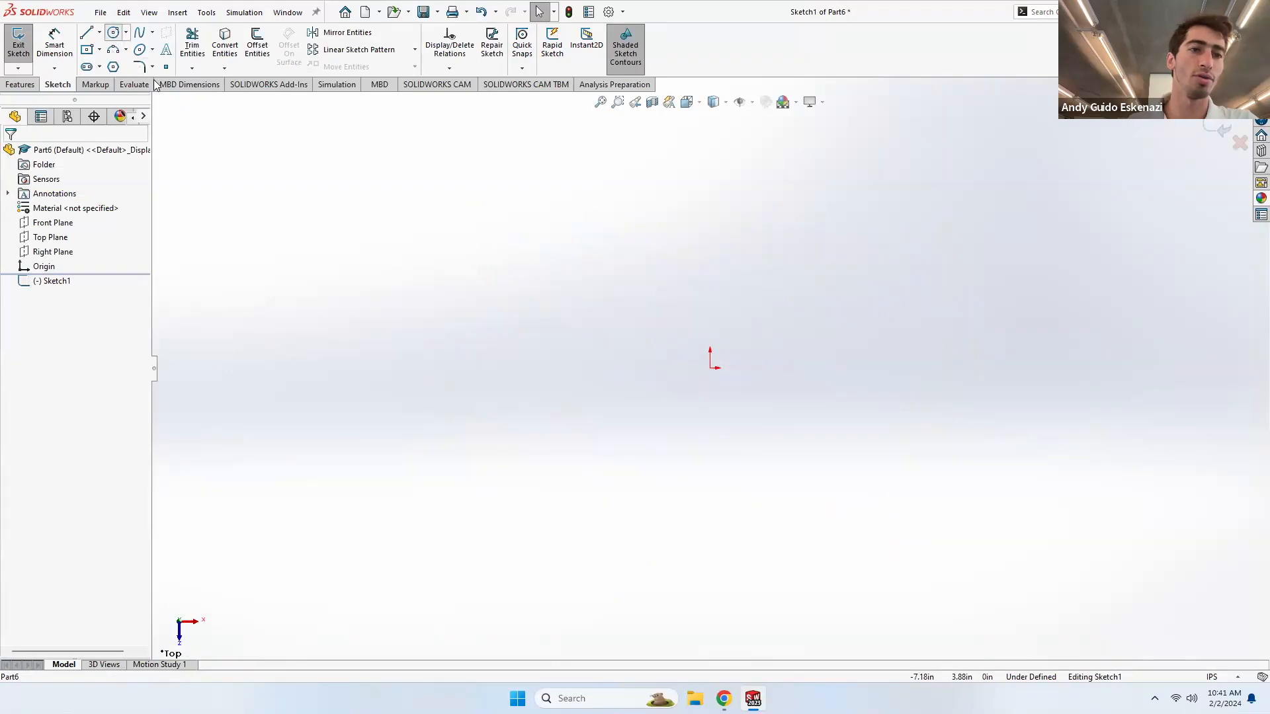
- Sketch a circle centred on the origin and dimension its diameter to 5 in
{"action": "left_click", "coordinate": [711, 368]}
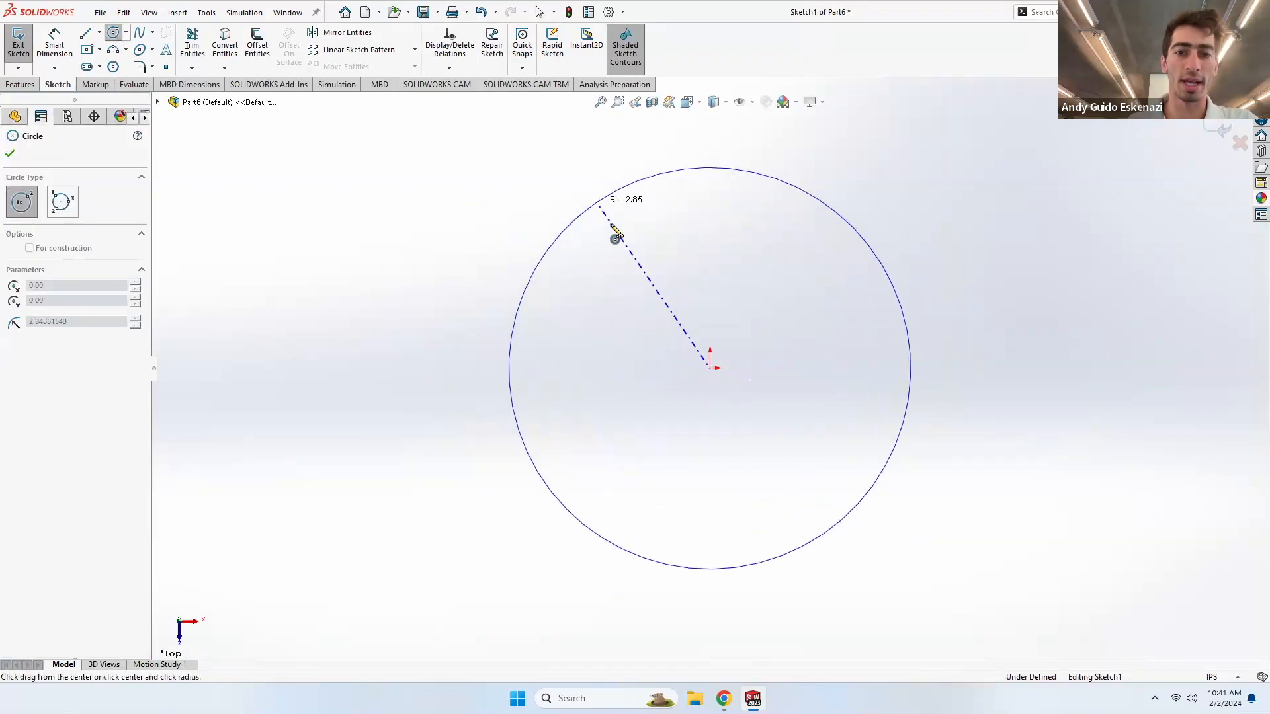
{"action": "left_click", "coordinate": [595, 202]}
{"action": "left_click", "coordinate": [51, 45]}
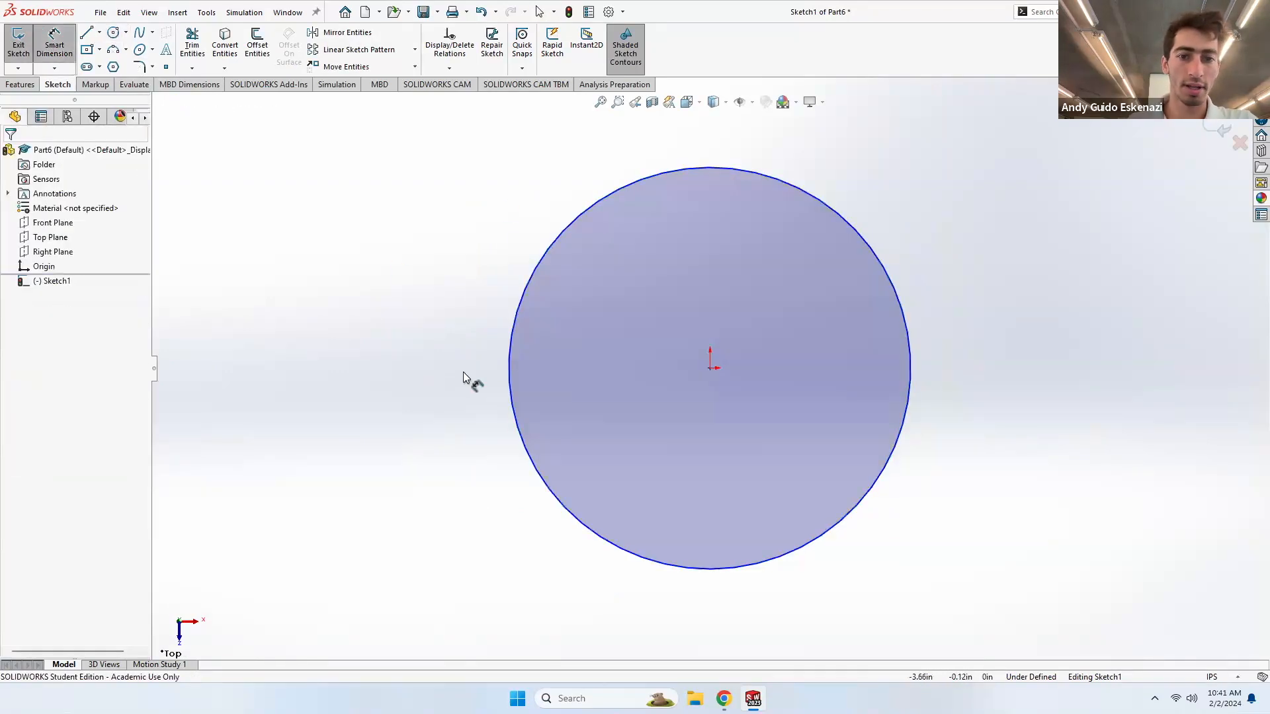
{"action": "left_click", "coordinate": [511, 373]}
{"action": "left_click", "coordinate": [417, 404]}
{"action": "type", "text": "5"}
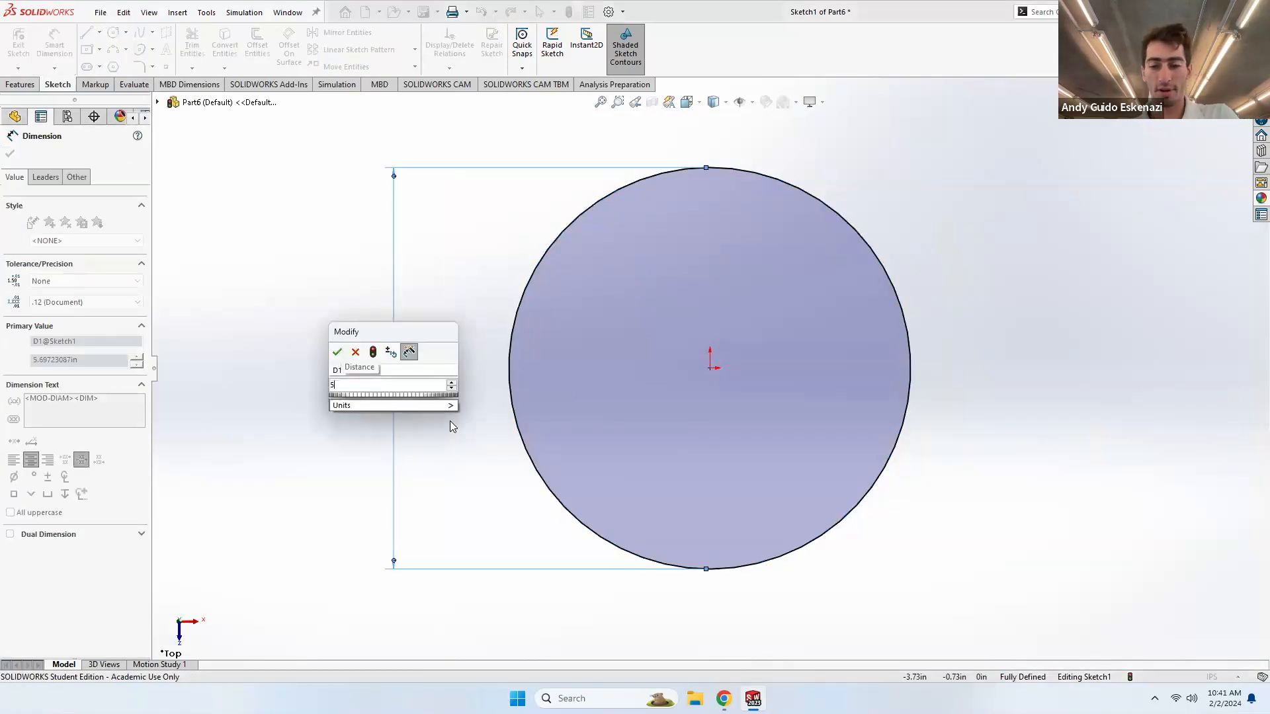
{"action": "key", "text": "Return"}
- Convert the 5 in circle to construction geometry
{"action": "left_click", "coordinate": [486, 375]}
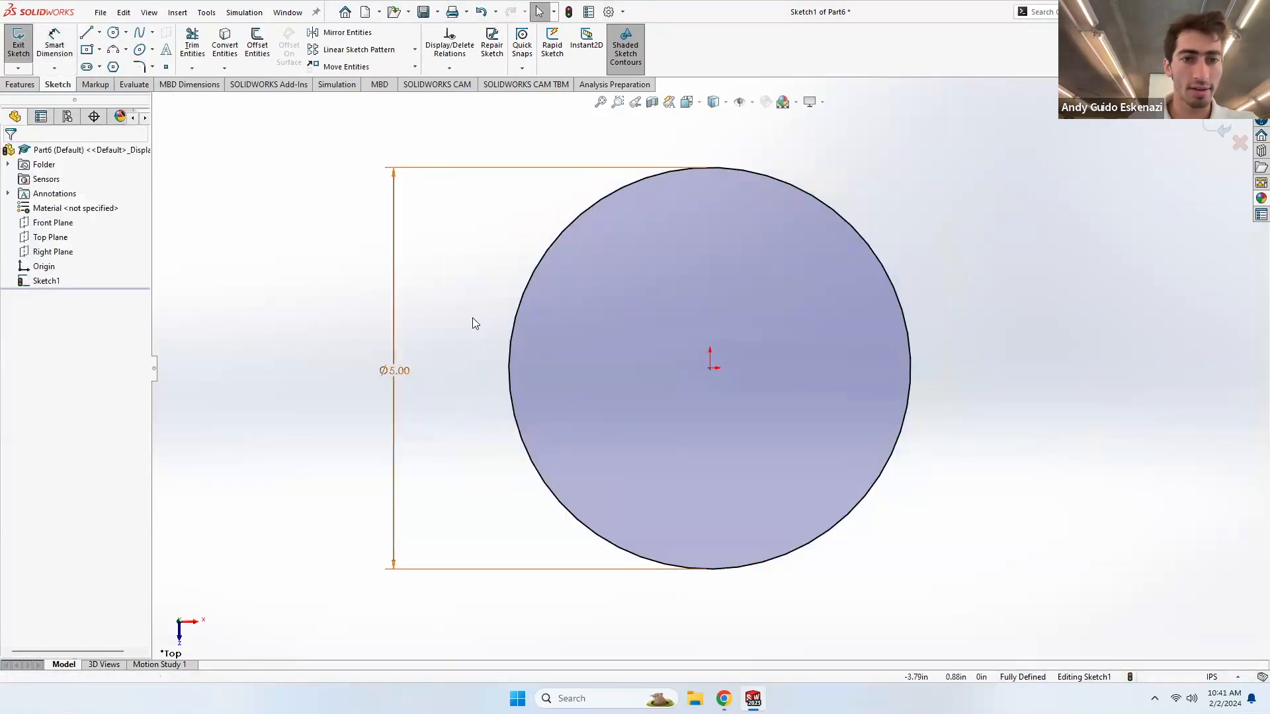
{"action": "right_click", "coordinate": [534, 272]}
{"action": "left_click", "coordinate": [185, 106]}
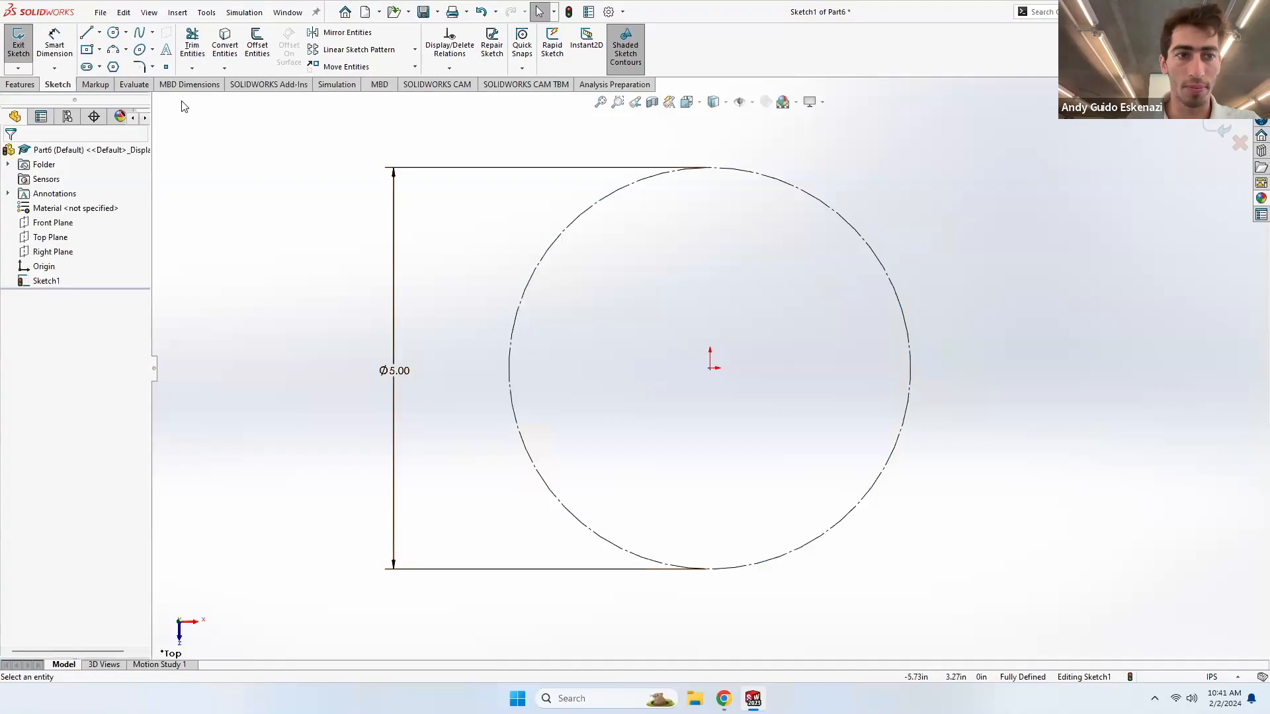
- Draw a vertical centerline from the origin up to the top of the construction circle
{"action": "left_click", "coordinate": [88, 34]}
{"action": "left_click", "coordinate": [100, 33]}
{"action": "left_click", "coordinate": [119, 64]}
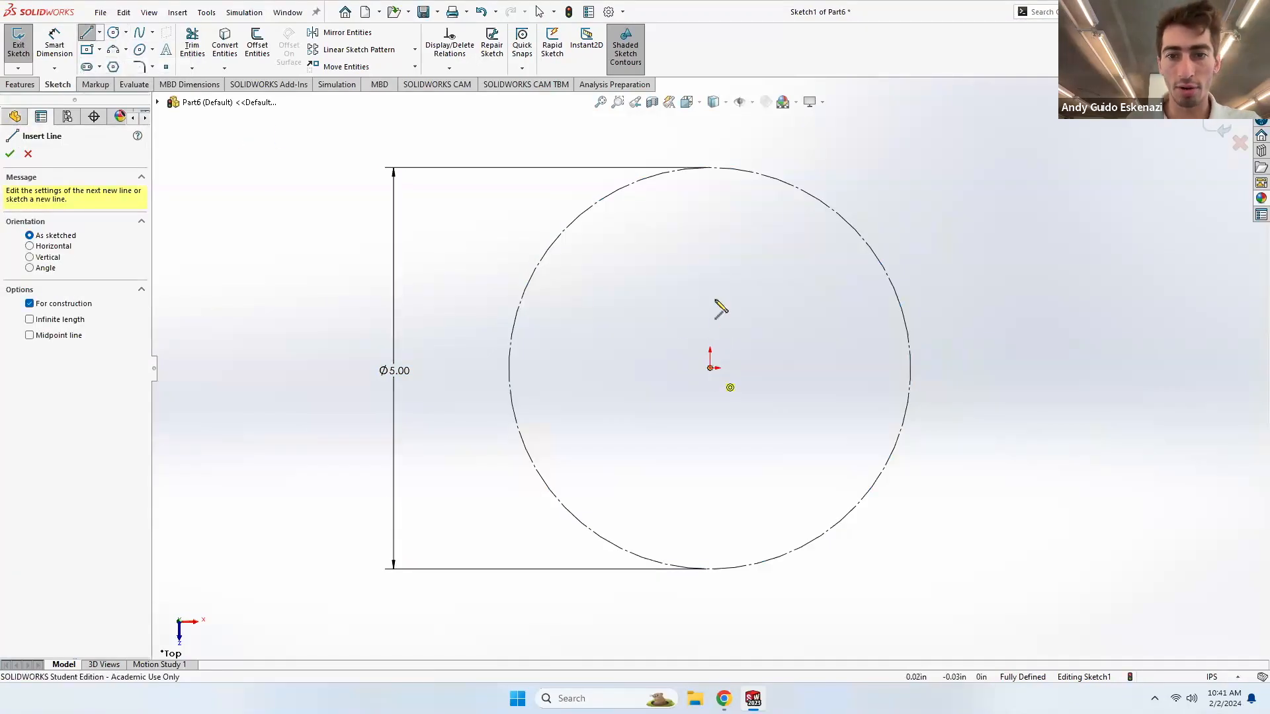
{"action": "left_click", "coordinate": [710, 368]}
{"action": "left_click", "coordinate": [710, 168]}
{"action": "key", "text": "Escape"}
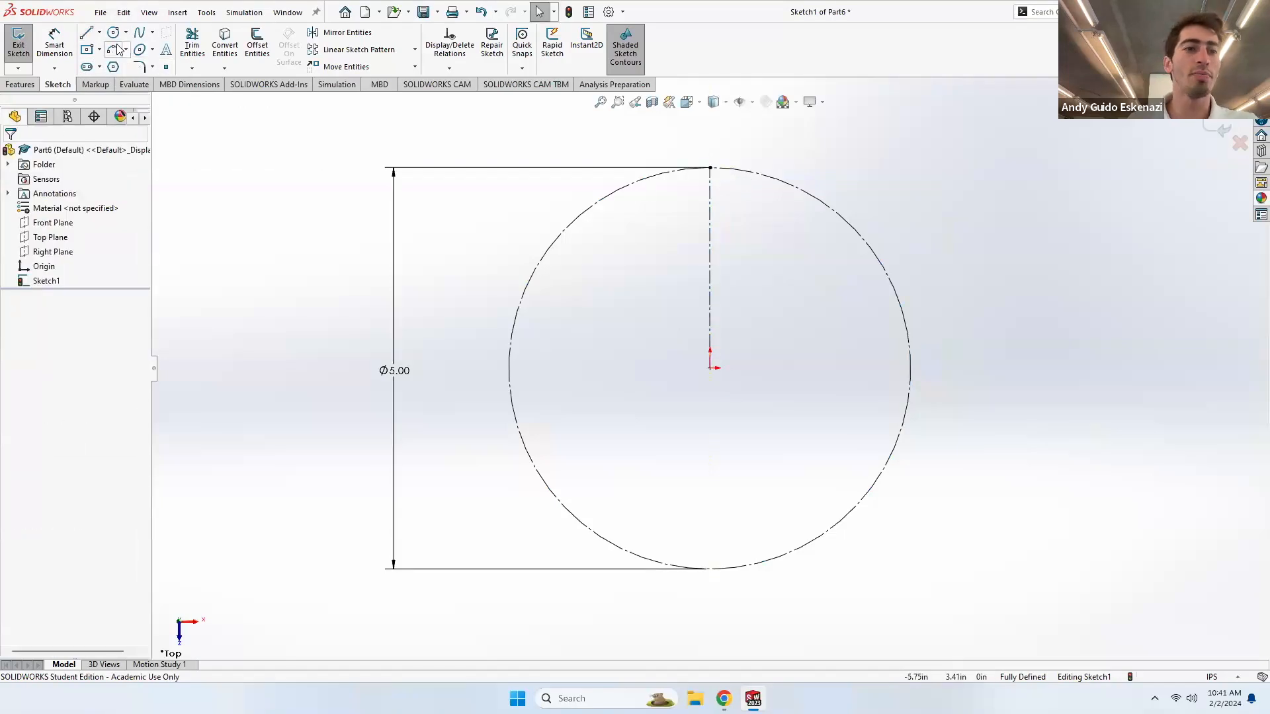
- Draw a second centerline from the origin to the construction circle, slanting to the right of the vertical centerline
{"action": "left_click", "coordinate": [99, 34]}
{"action": "left_click", "coordinate": [119, 65]}
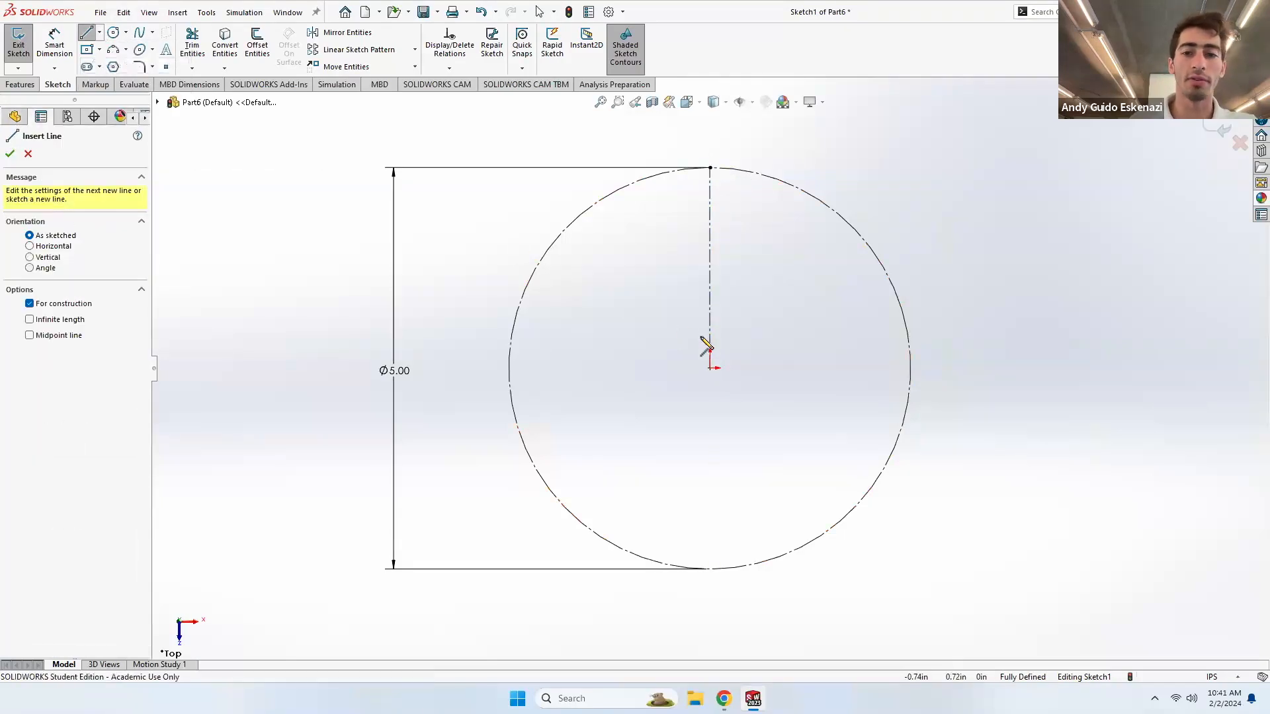
{"action": "left_click", "coordinate": [710, 368]}
{"action": "left_click", "coordinate": [792, 186]}
{"action": "key", "text": "Escape"}
- Dimension the angle between the two centerlines as 360/20, giving 18°
{"action": "left_click", "coordinate": [60, 46]}
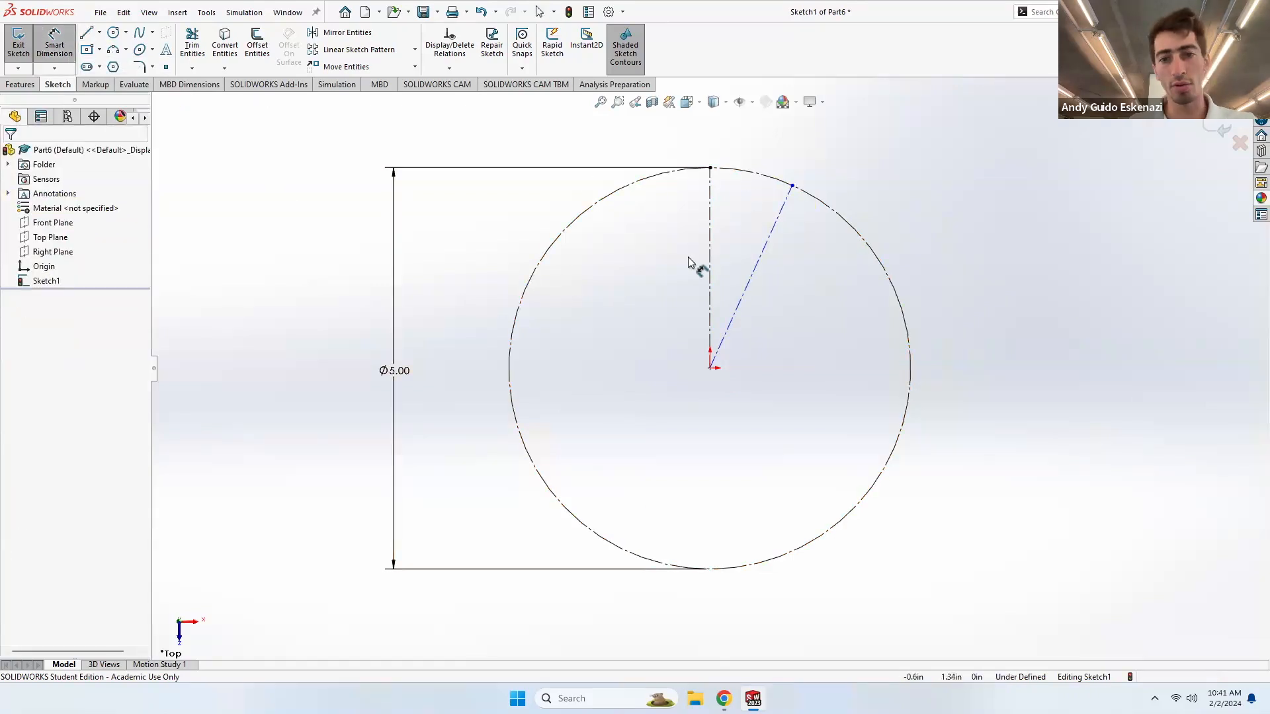
{"action": "left_click", "coordinate": [711, 262]}
{"action": "left_click", "coordinate": [759, 264]}
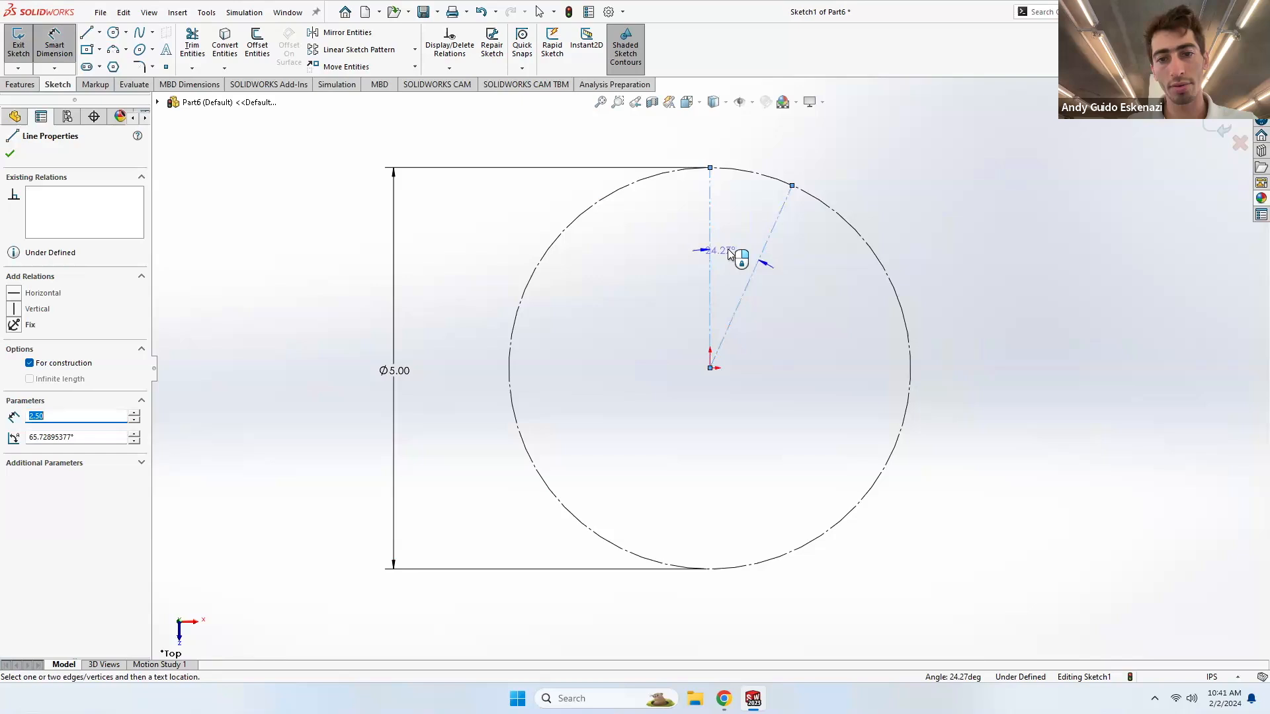
{"action": "left_click", "coordinate": [714, 253]}
{"action": "type", "text": "360/20"}
{"action": "key", "text": "Return"}
{"action": "key", "text": "Escape"}
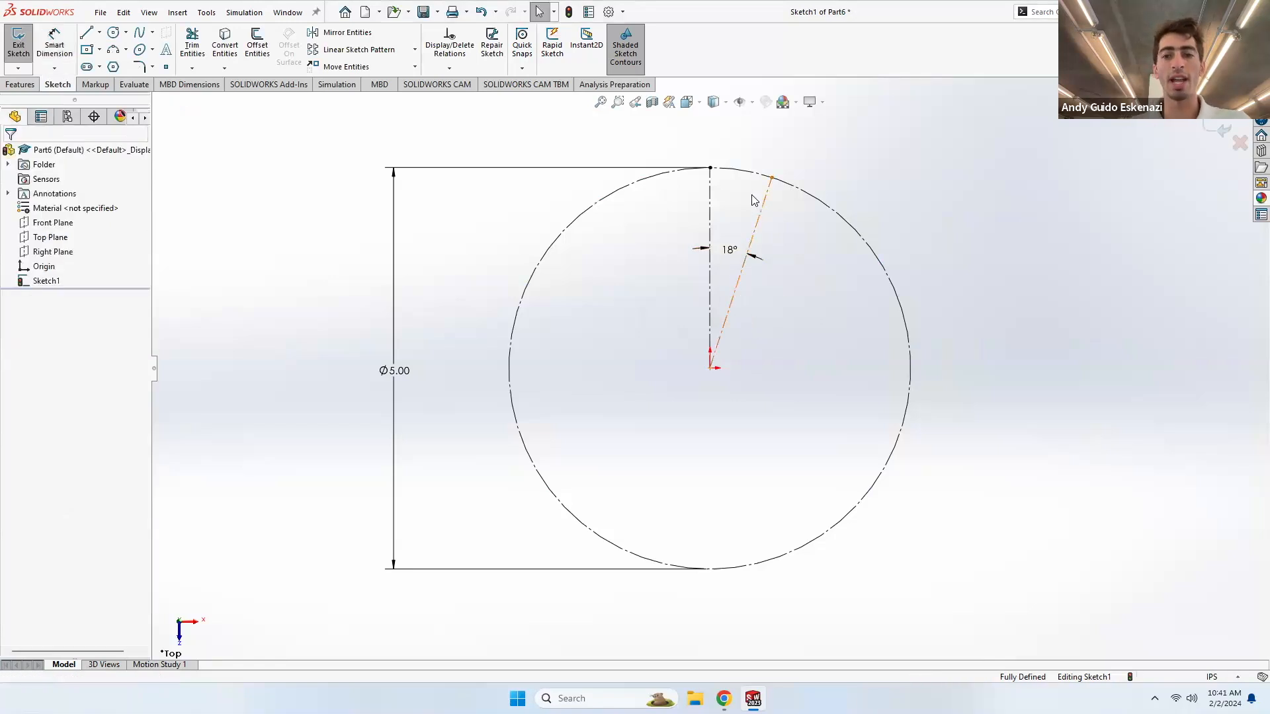
{"action": "scroll", "coordinate": [774, 184], "scroll_direction": "up", "scroll_amount": 2}
{"action": "scroll", "coordinate": [734, 277], "scroll_direction": "down", "scroll_amount": 6}
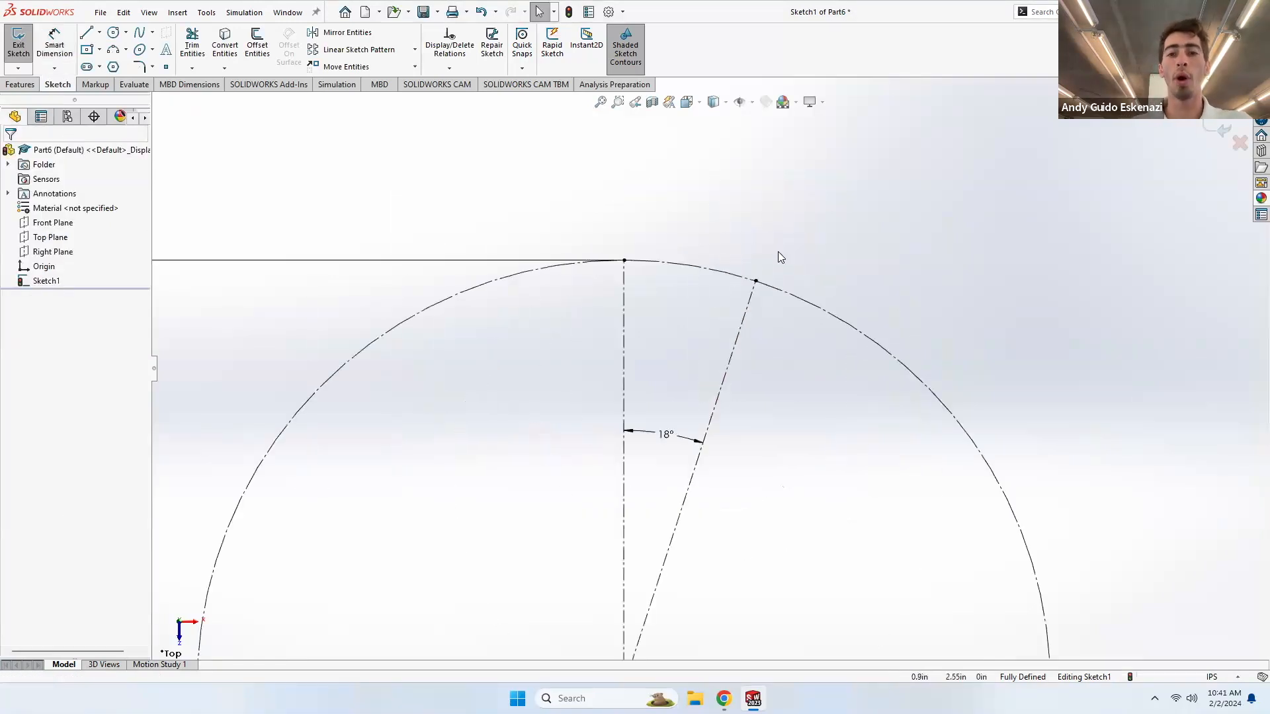
{"action": "left_click", "coordinate": [86, 34]}
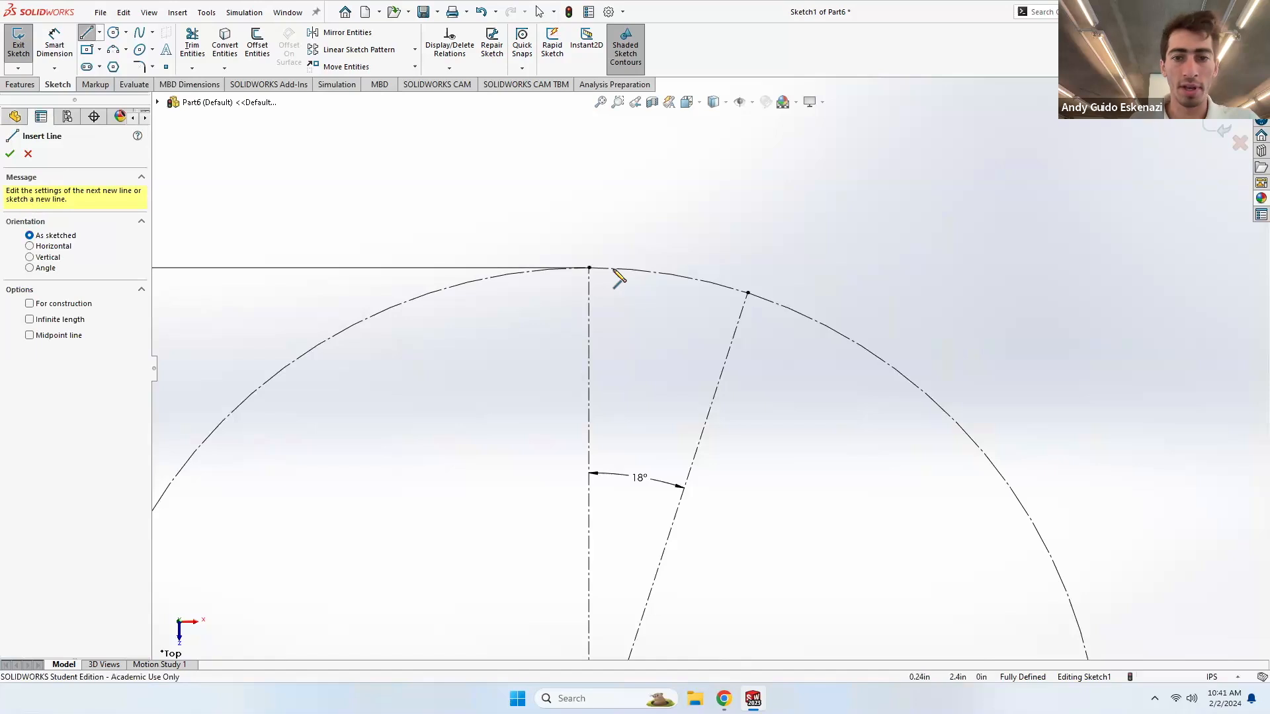
{"action": "left_click", "coordinate": [608, 269]}
{"action": "key", "text": "Escape"}
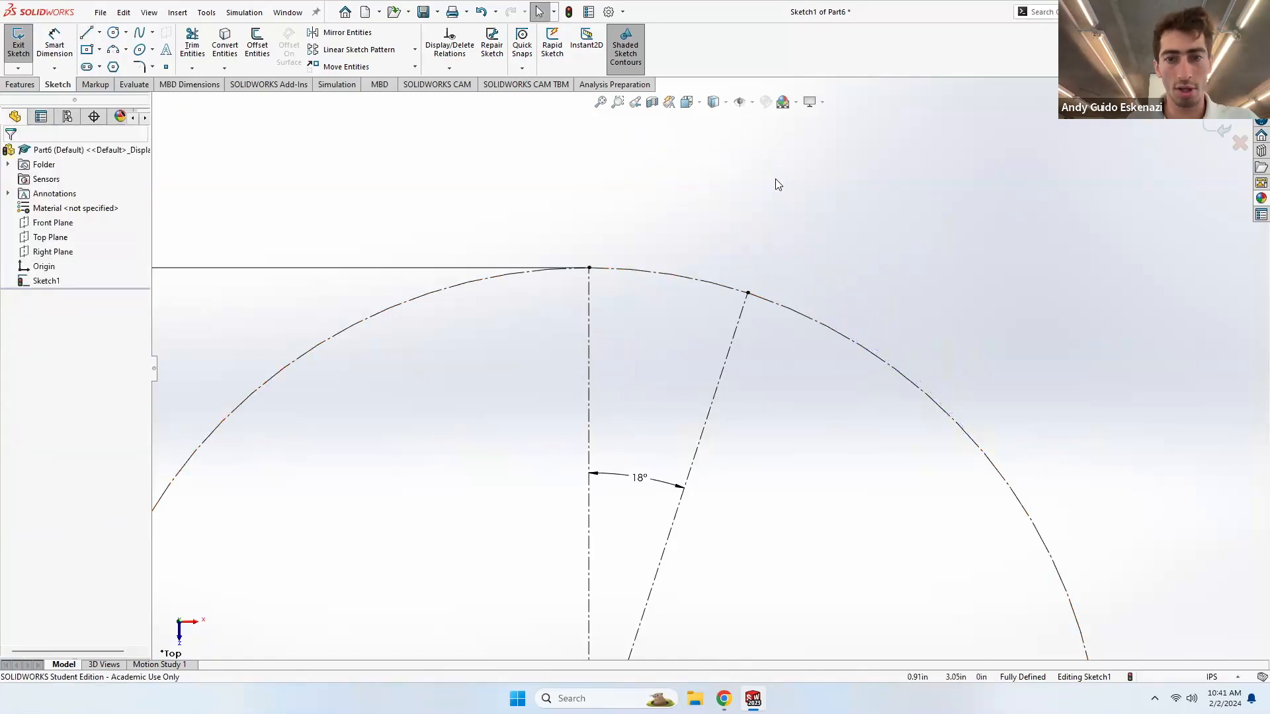
- Sketch an open tooth outline of three connected lines between the centerlines, starting and ending on the construction circle, with the right flank about 0.66 in long
{"action": "left_click", "coordinate": [88, 34]}
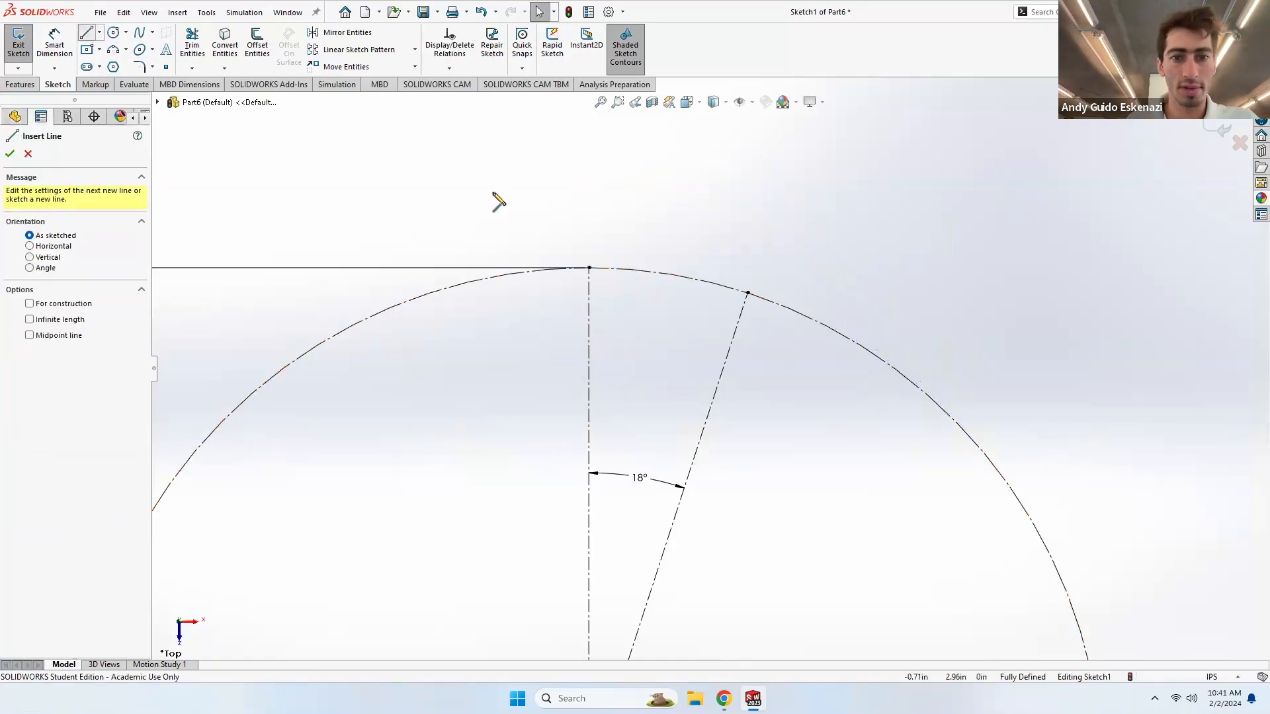
{"action": "left_click", "coordinate": [615, 268]}
{"action": "left_click", "coordinate": [654, 126]}
{"action": "left_click", "coordinate": [752, 154]}
{"action": "left_click", "coordinate": [730, 287]}
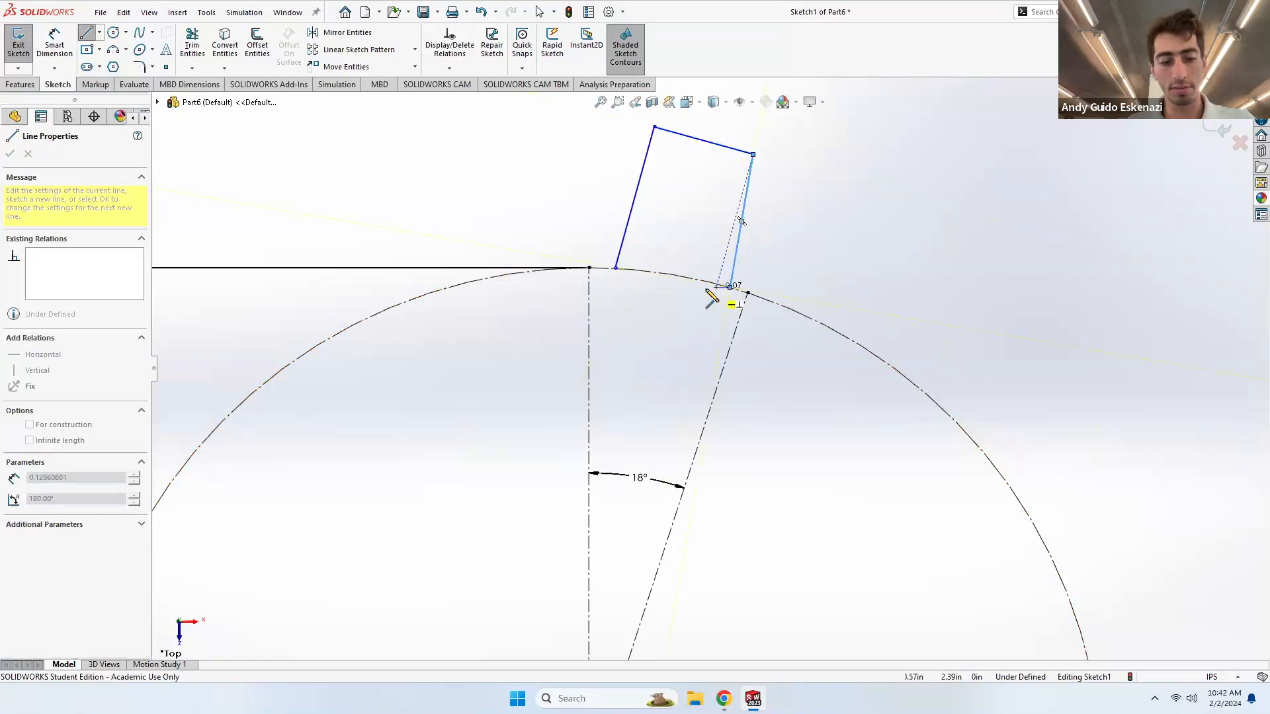
{"action": "key", "text": "Escape"}
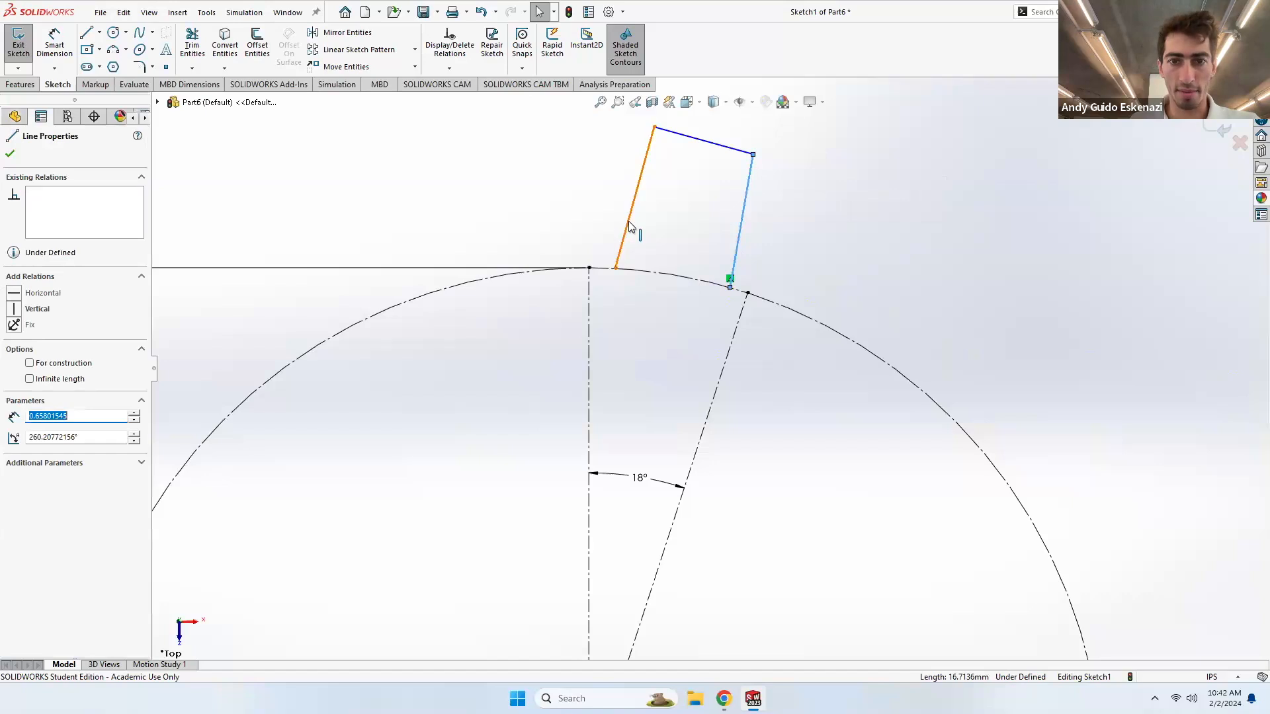
- Make the two tooth flanks equal in length and reshape the outline into a taller tooth with a narrower tip
{"action": "left_click", "coordinate": [630, 227], "text": "ctrl"}
{"action": "left_click", "coordinate": [14, 446]}
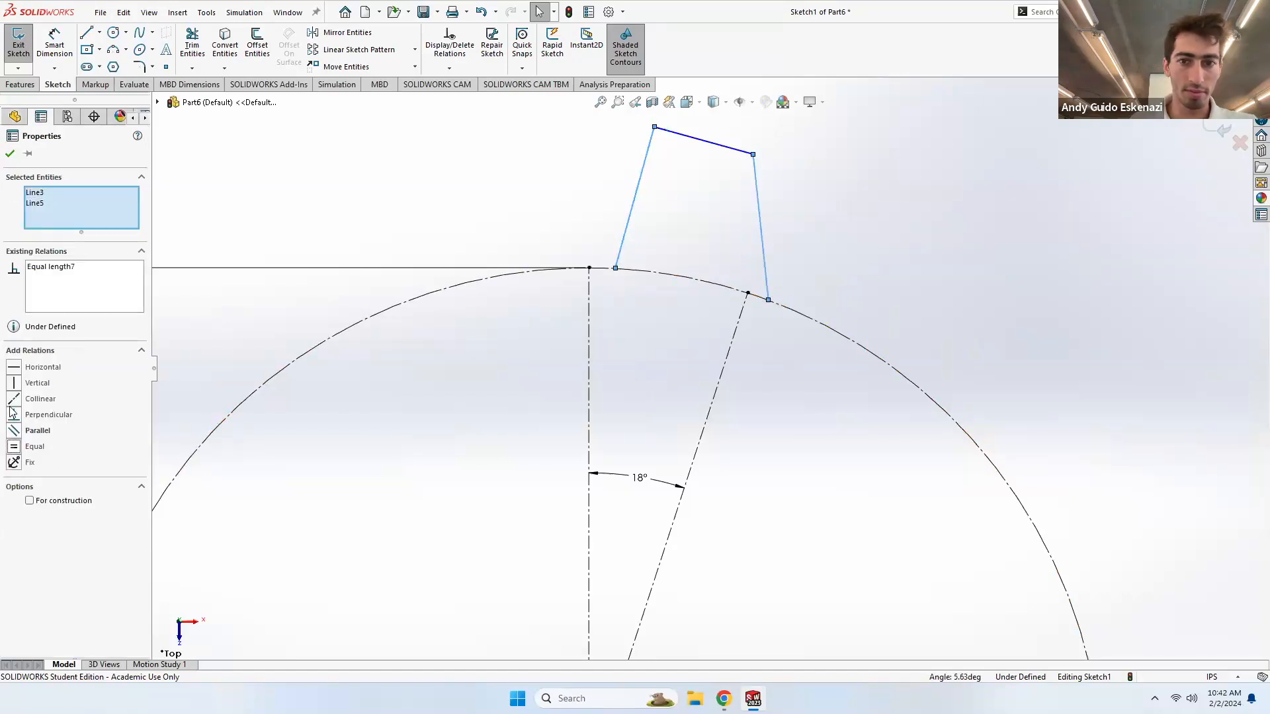
{"action": "left_click_drag", "start_coordinate": [768, 300], "coordinate": [725, 285]}
{"action": "left_click_drag", "start_coordinate": [705, 141], "coordinate": [707, 125]}
{"action": "left_click", "coordinate": [737, 253]}
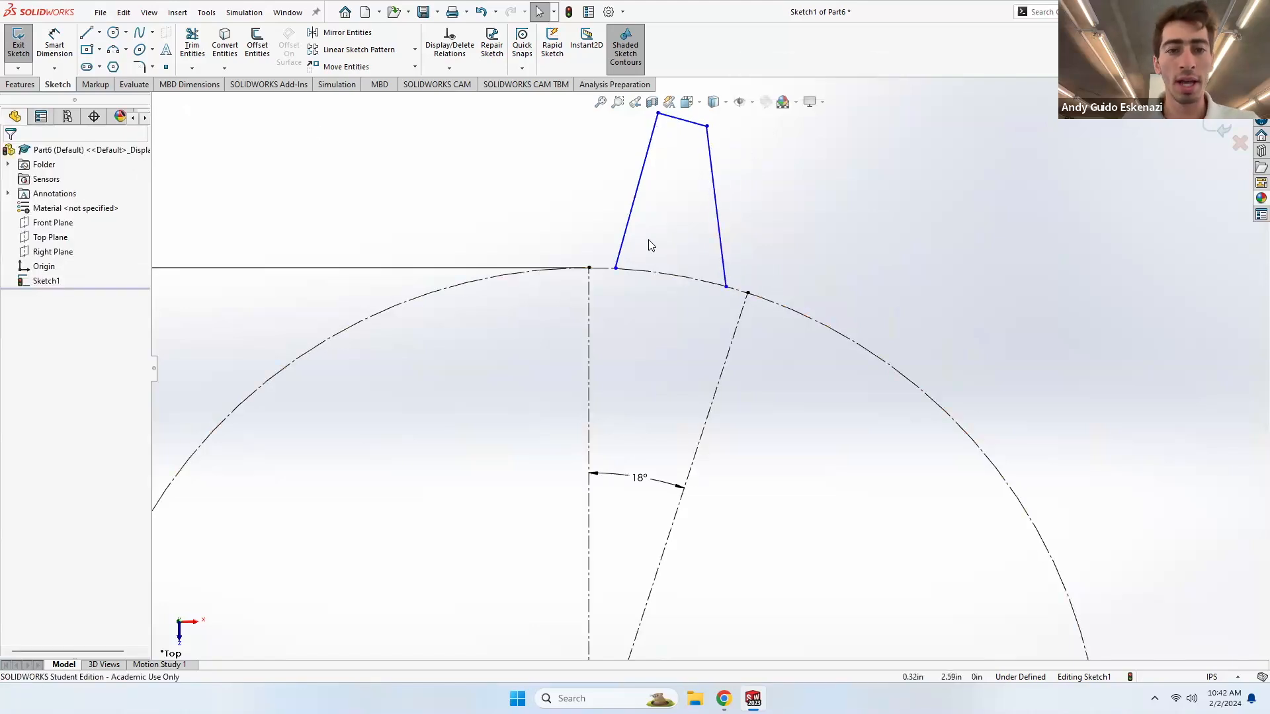
- Draw a three-point arc from the top of the vertical centerline to the foot of the tooth's left flank
{"action": "left_click", "coordinate": [113, 50]}
{"action": "scroll", "coordinate": [576, 211], "scroll_direction": "down", "scroll_amount": 3}
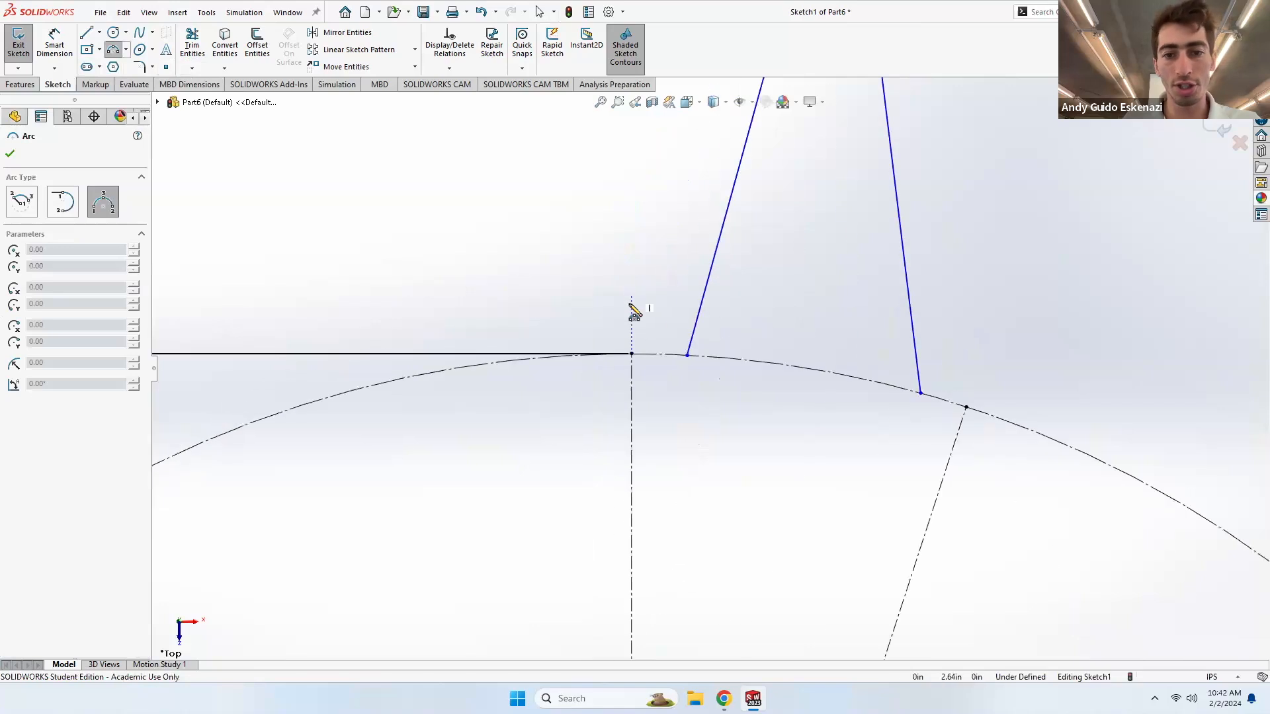
{"action": "left_click", "coordinate": [631, 355]}
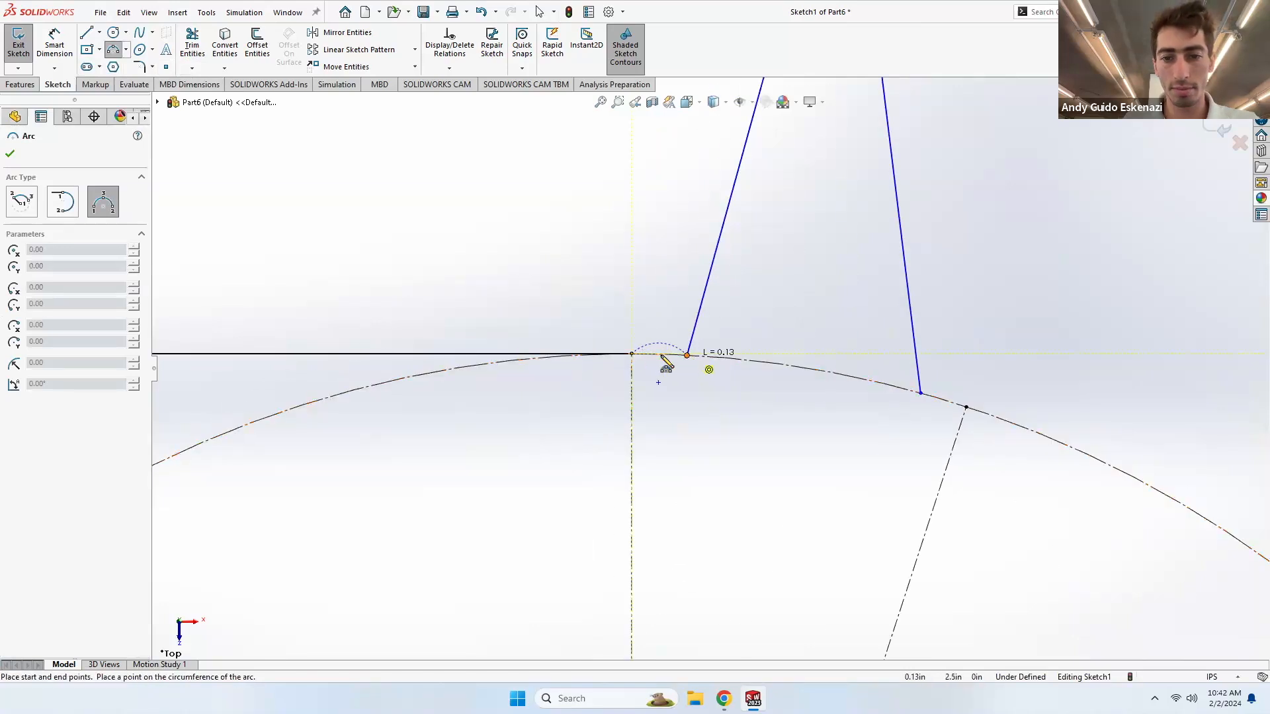
- Draw three-point arcs along the construction circle from the tooth's two base corners to the ends of the vertical and 18° centerlines
{"action": "left_click", "coordinate": [663, 359]}
{"action": "left_click", "coordinate": [921, 393]}
{"action": "left_click", "coordinate": [966, 407]}
{"action": "left_click", "coordinate": [952, 409]}
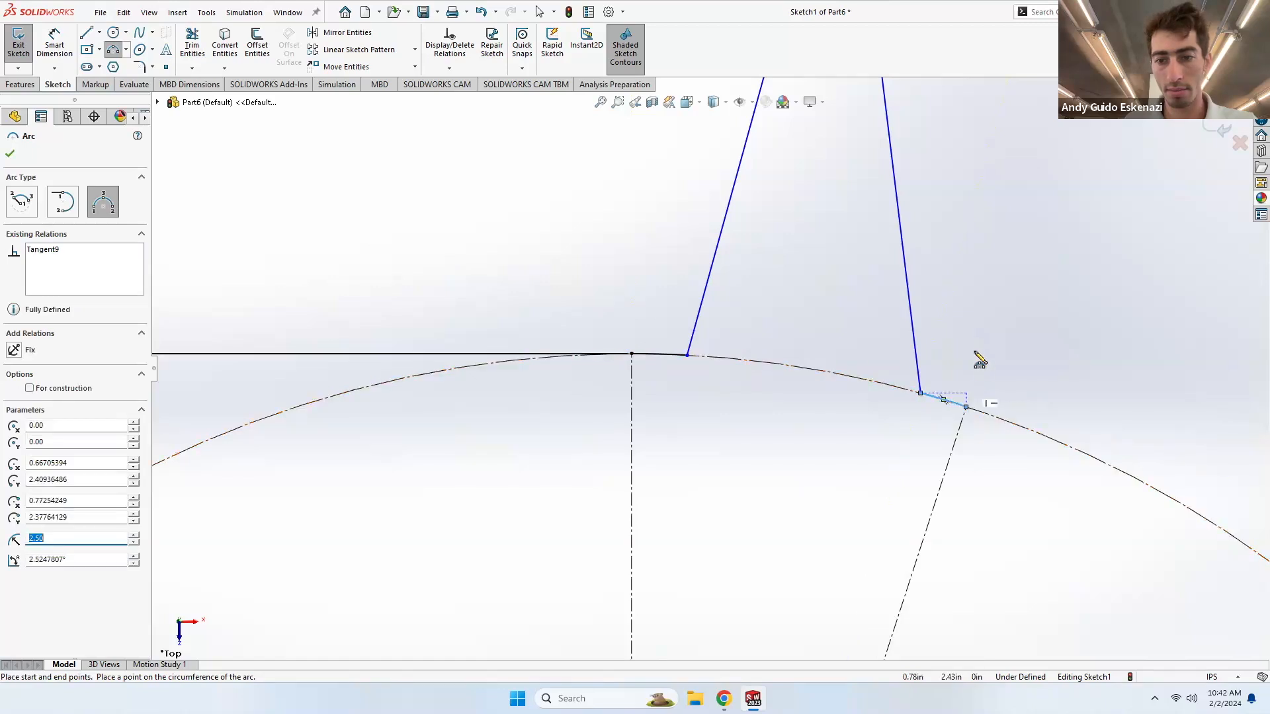
{"action": "key", "text": "Escape"}
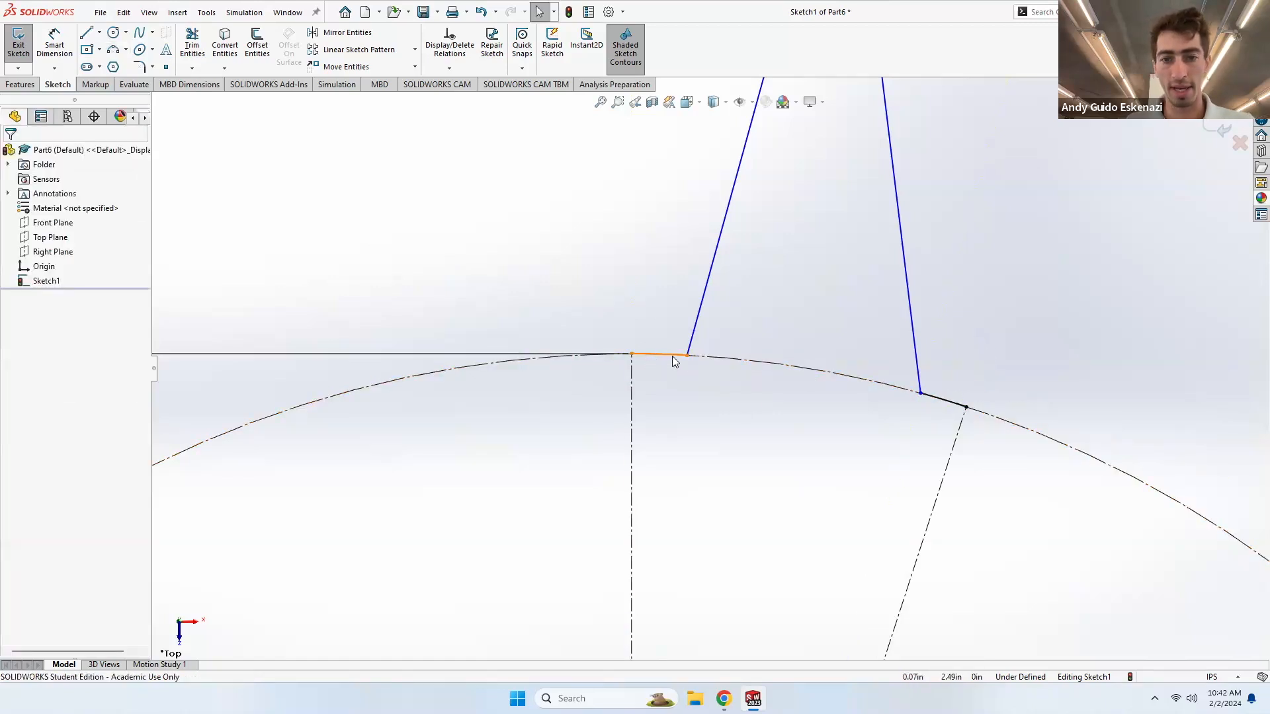
- Draw a straight construction centerline joining the endpoints of each short arc beside the tooth
{"action": "left_click", "coordinate": [100, 34]}
{"action": "left_click", "coordinate": [114, 68]}
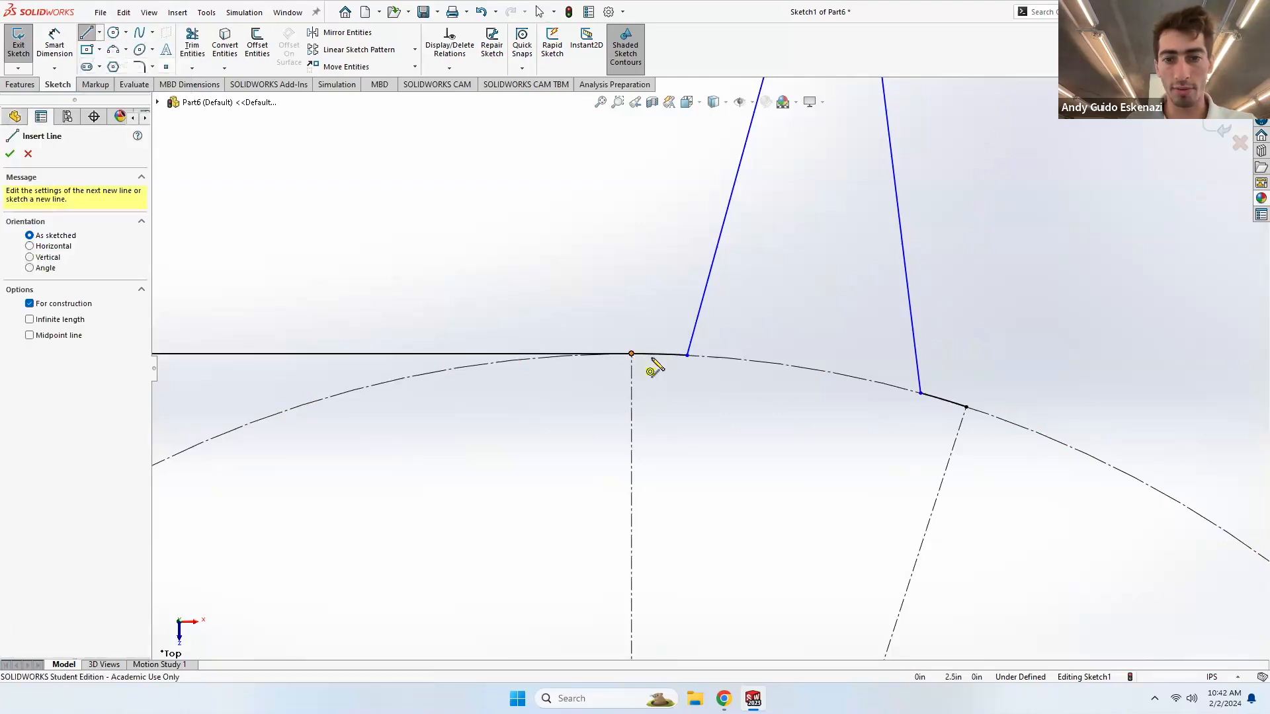
{"action": "left_click", "coordinate": [632, 354]}
{"action": "left_click", "coordinate": [688, 355]}
{"action": "scroll", "coordinate": [686, 363], "scroll_direction": "down", "scroll_amount": 5}
{"action": "scroll", "coordinate": [689, 392], "scroll_direction": "up", "scroll_amount": 5}
{"action": "scroll", "coordinate": [1013, 442], "scroll_direction": "down", "scroll_amount": 5}
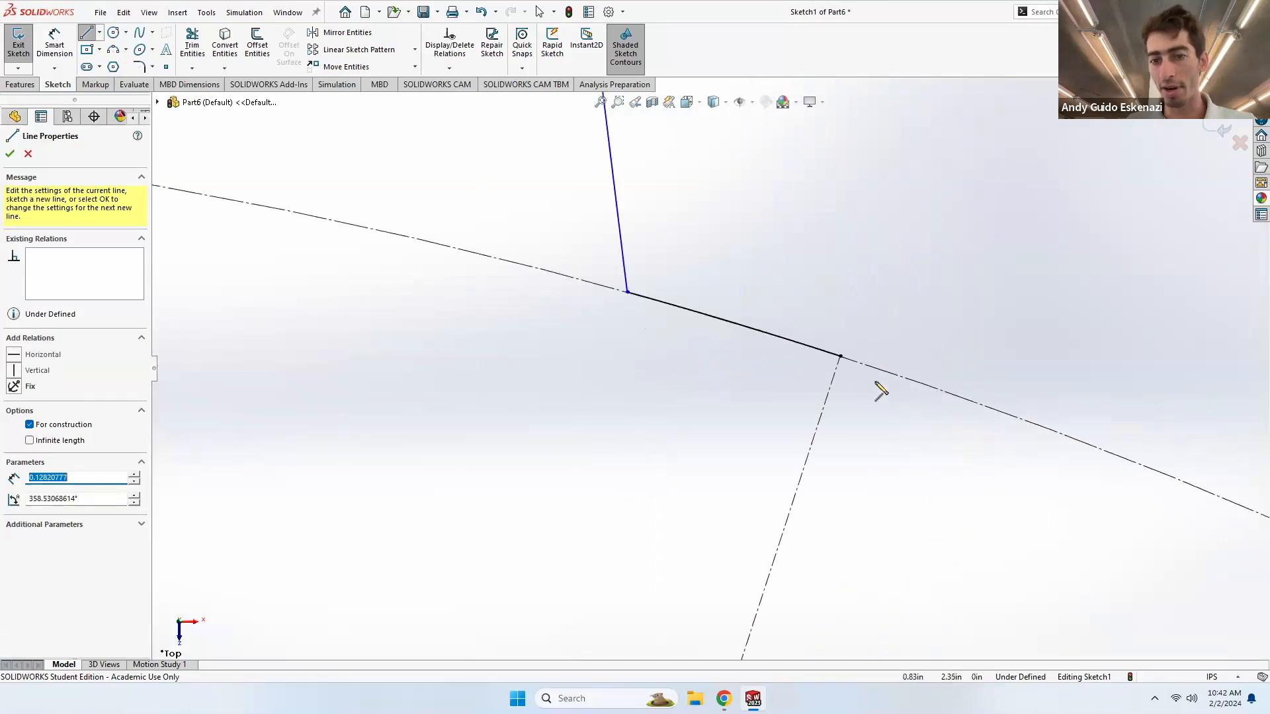
{"action": "left_click", "coordinate": [771, 329]}
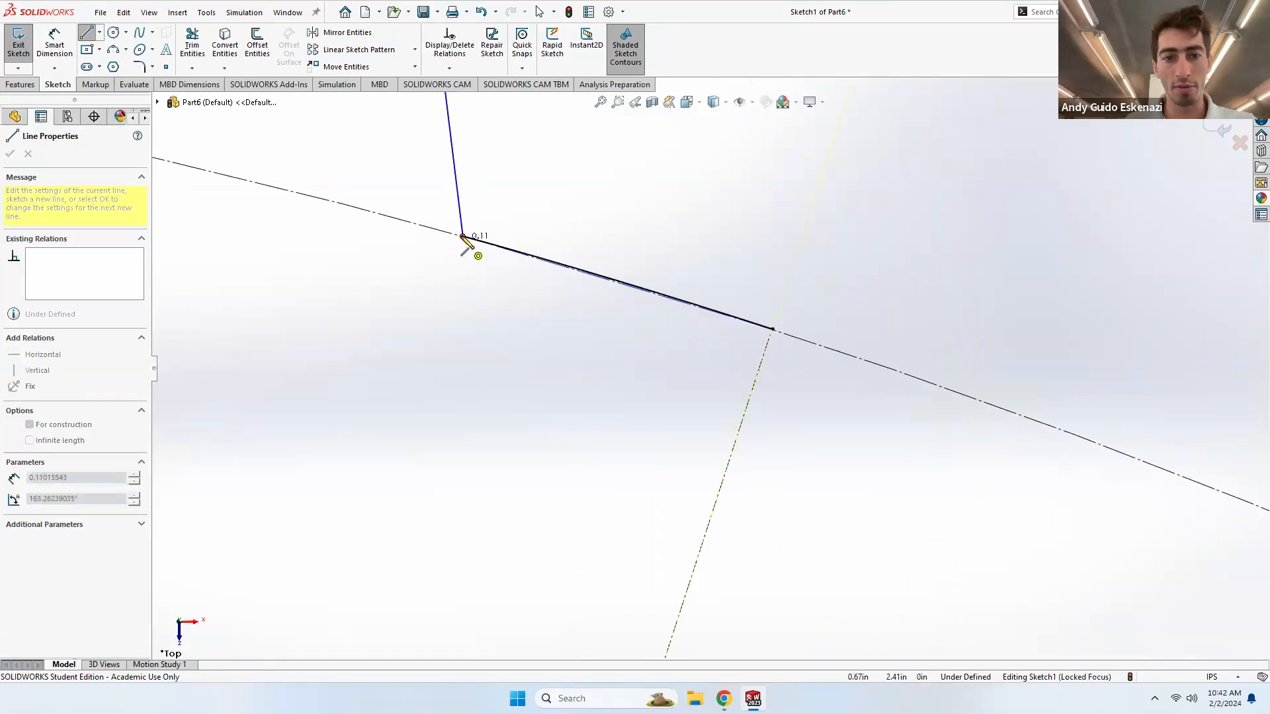
{"action": "scroll", "coordinate": [469, 245], "scroll_direction": "down", "scroll_amount": 4}
{"action": "scroll", "coordinate": [557, 254], "scroll_direction": "down", "scroll_amount": 4}
{"action": "key", "text": "Escape"}
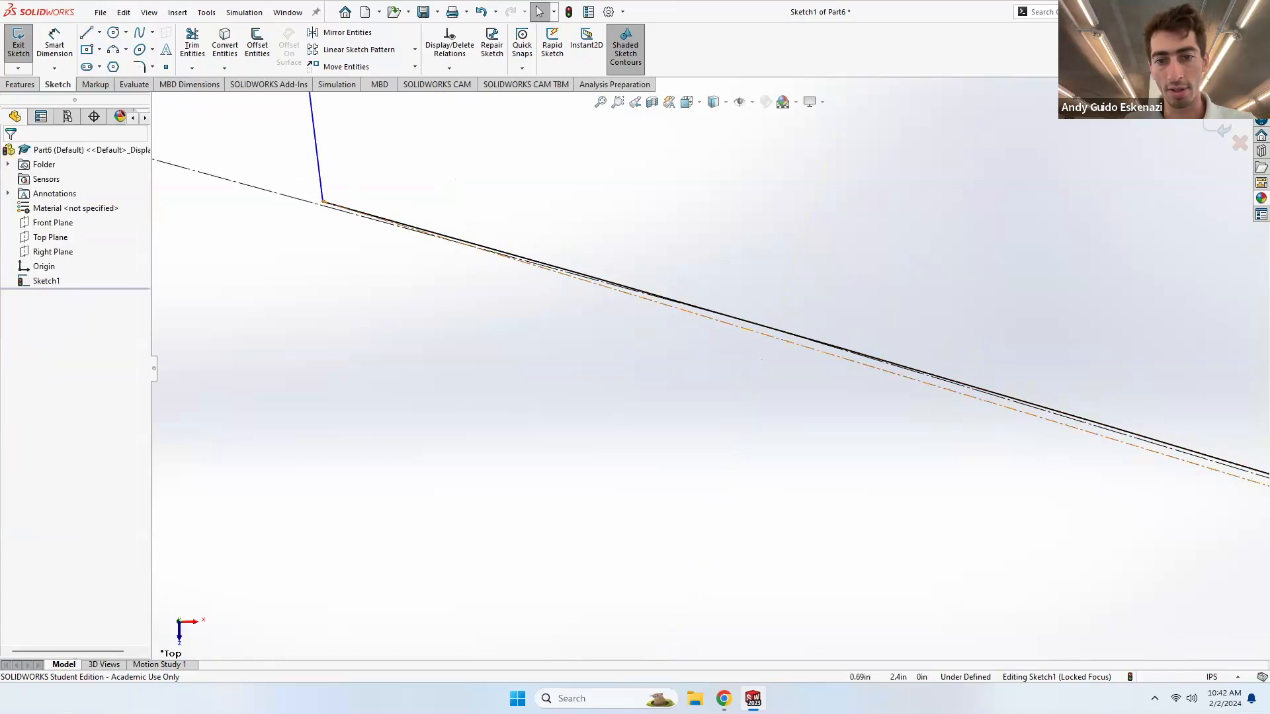
- Make the two chord centerlines beside the tooth equal in length
{"action": "left_click", "coordinate": [684, 312]}
{"action": "scroll", "coordinate": [811, 377], "scroll_direction": "up", "scroll_amount": 9}
{"action": "scroll", "coordinate": [813, 378], "scroll_direction": "up", "scroll_amount": 4}
{"action": "scroll", "coordinate": [473, 300], "scroll_direction": "down", "scroll_amount": 10}
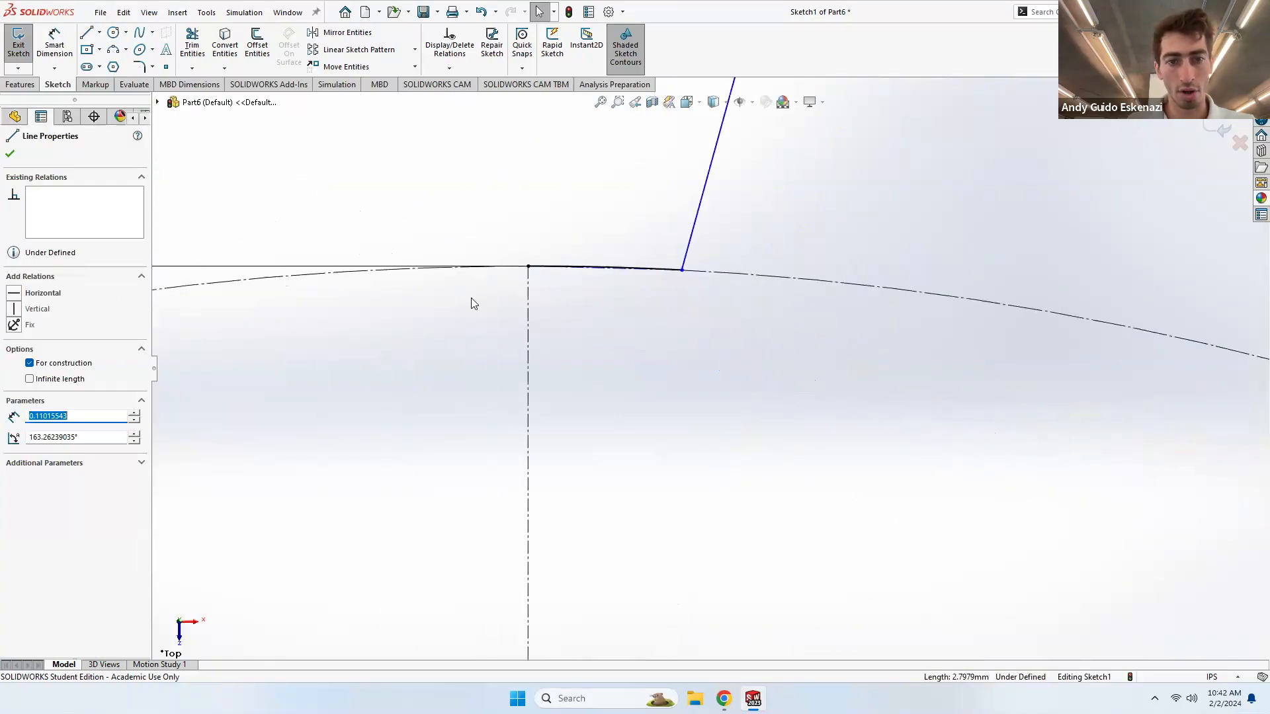
{"action": "left_click", "coordinate": [555, 423], "text": "ctrl"}
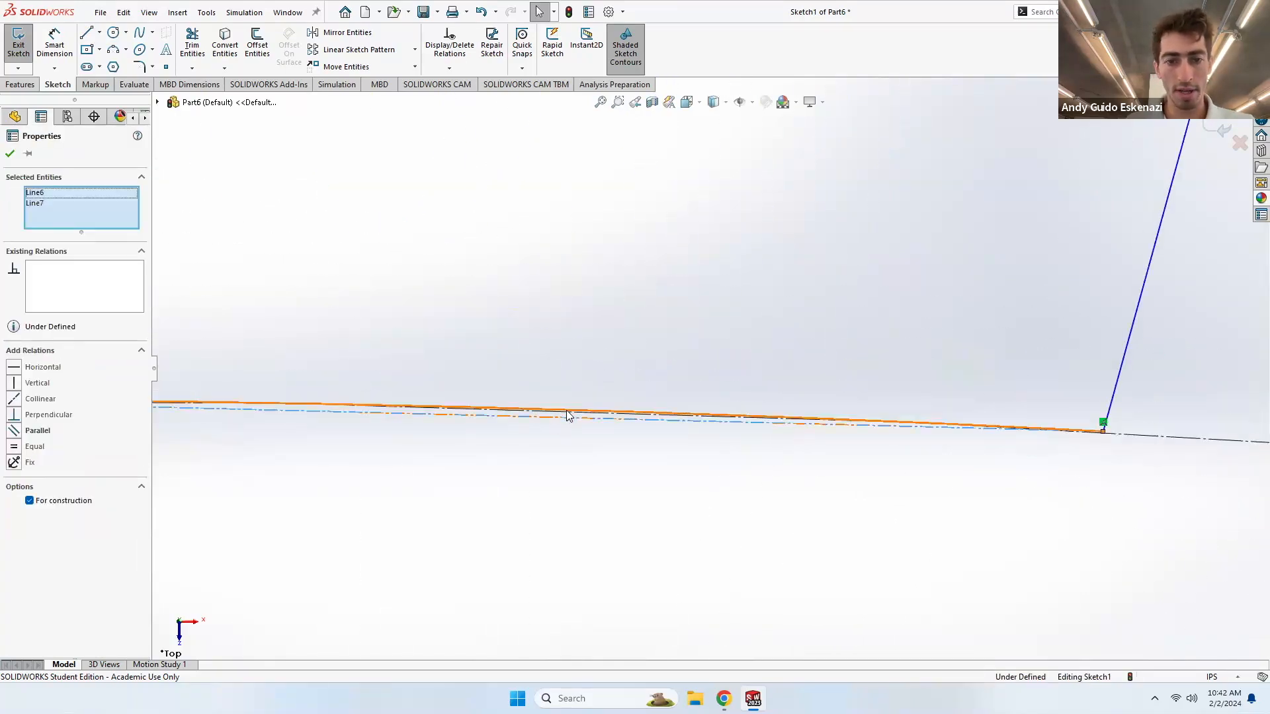
{"action": "left_click", "coordinate": [14, 448]}
{"action": "left_click", "coordinate": [474, 394]}
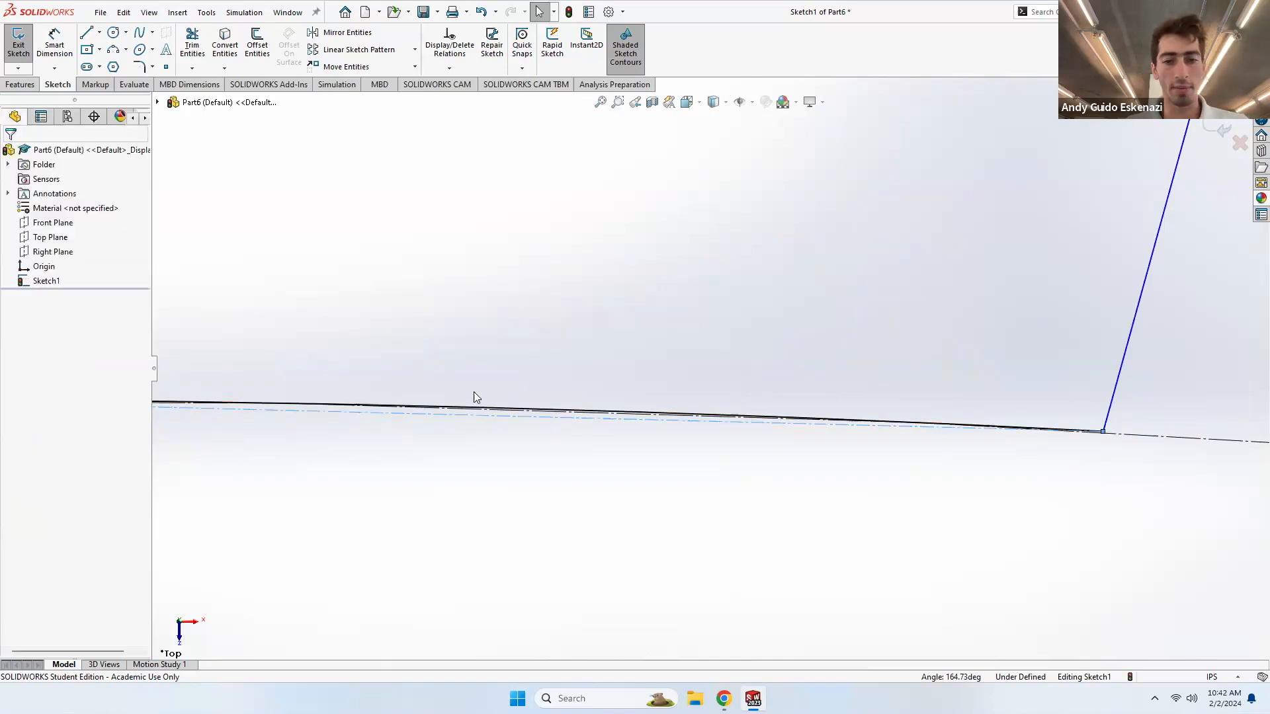
- Draw a centerline from the origin to the midpoint of the tooth's top edge
{"action": "scroll", "coordinate": [474, 394], "scroll_direction": "up", "scroll_amount": 3}
{"action": "scroll", "coordinate": [358, 399], "scroll_direction": "up", "scroll_amount": 7}
{"action": "scroll", "coordinate": [839, 225], "scroll_direction": "down", "scroll_amount": 1}
{"action": "left_click", "coordinate": [99, 31]}
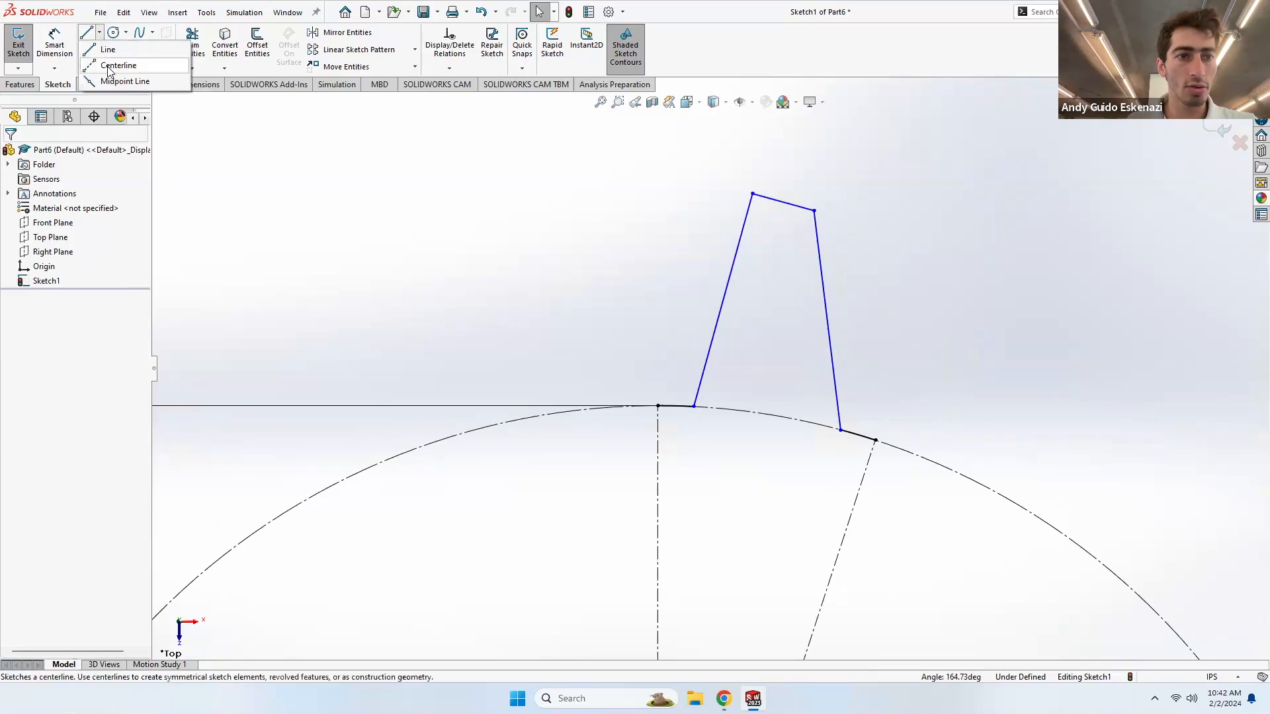
{"action": "left_click", "coordinate": [112, 69]}
{"action": "scroll", "coordinate": [734, 367], "scroll_direction": "up", "scroll_amount": 4}
{"action": "scroll", "coordinate": [706, 590], "scroll_direction": "up", "scroll_amount": 1}
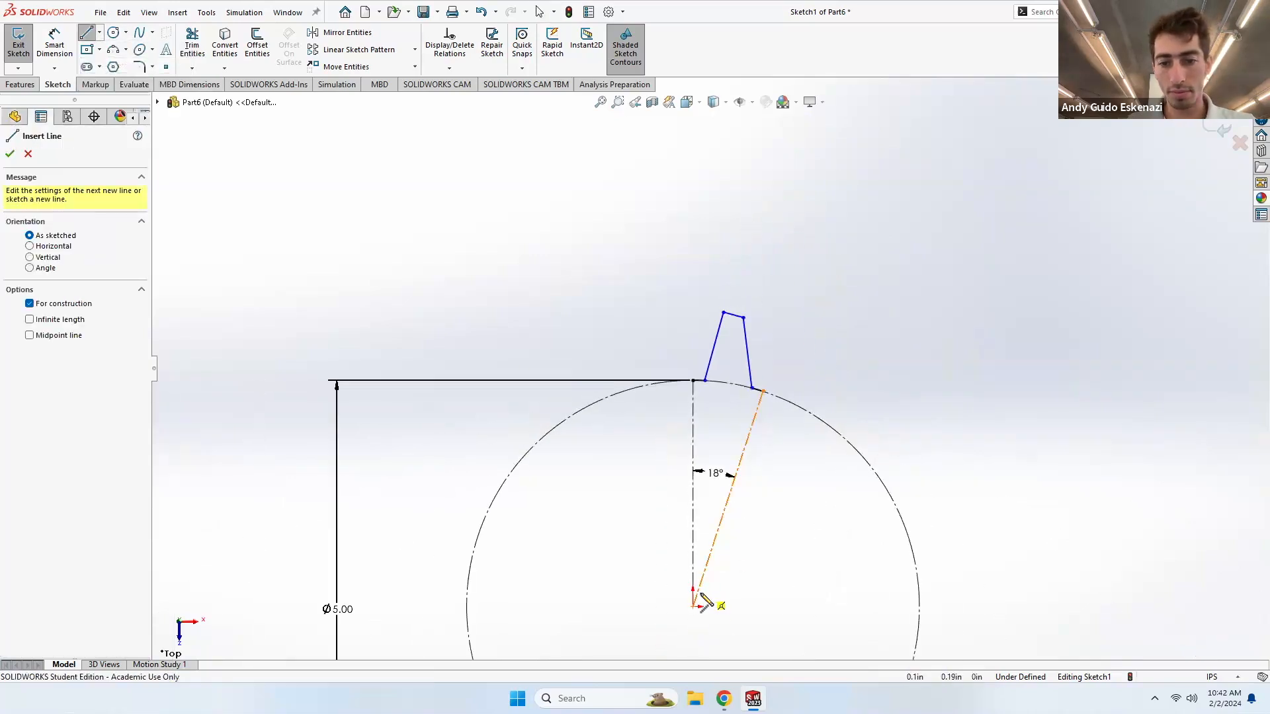
{"action": "left_click", "coordinate": [693, 604]}
{"action": "left_click", "coordinate": [733, 315]}
{"action": "scroll", "coordinate": [734, 347], "scroll_direction": "down", "scroll_amount": 3}
{"action": "key", "text": "Escape"}
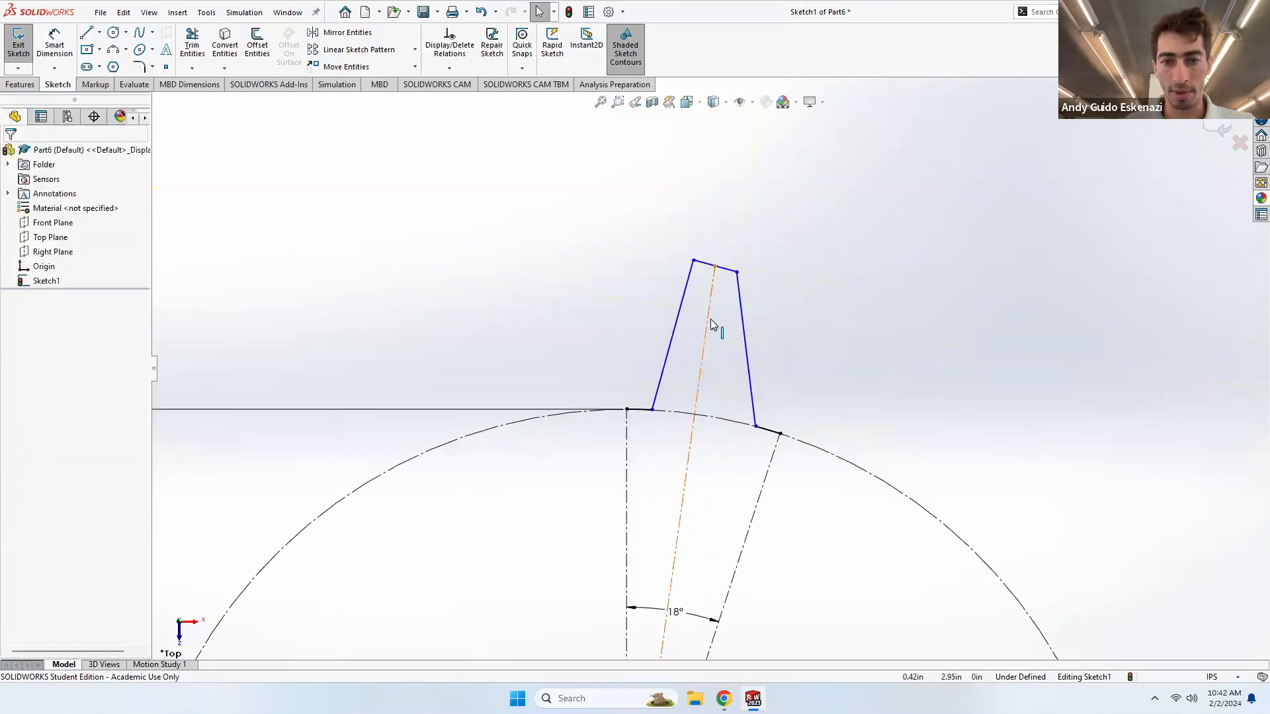
- Make the tooth's top edge perpendicular to its middle centerline and test the profile by moving its upper left corner
{"action": "left_click", "coordinate": [713, 324]}
{"action": "left_click", "coordinate": [724, 270], "text": "ctrl"}
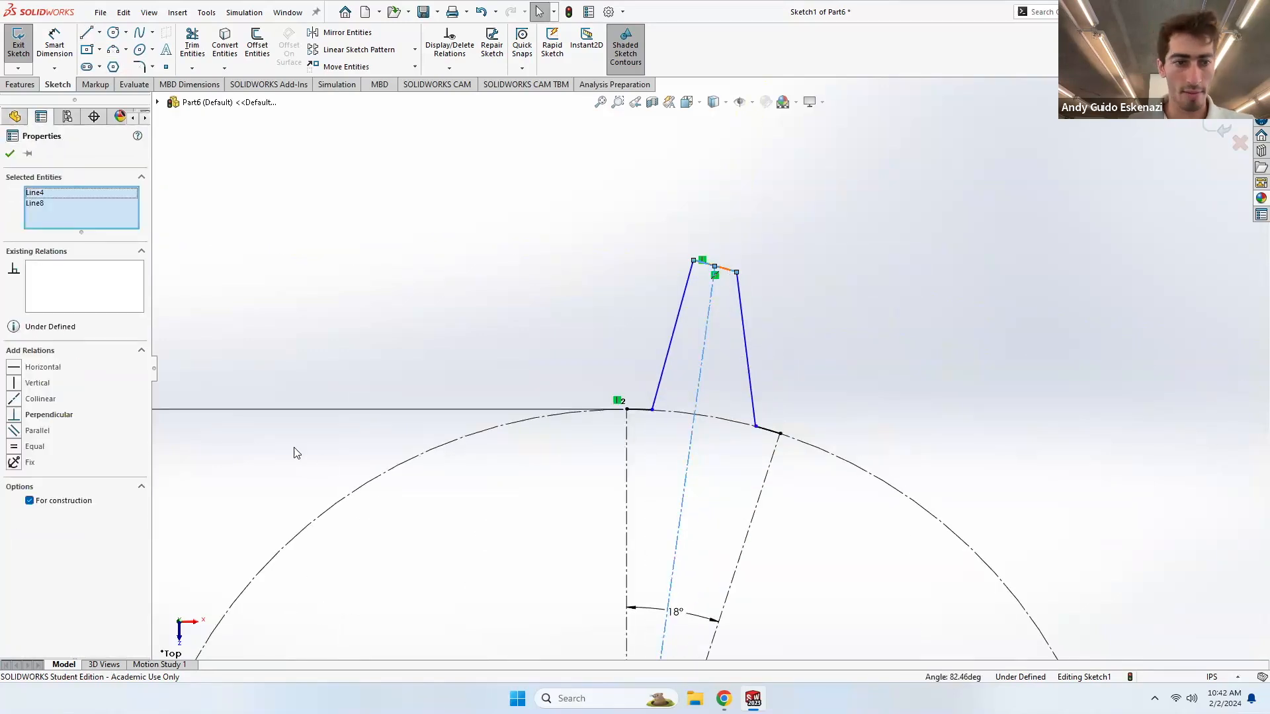
{"action": "left_click", "coordinate": [62, 419]}
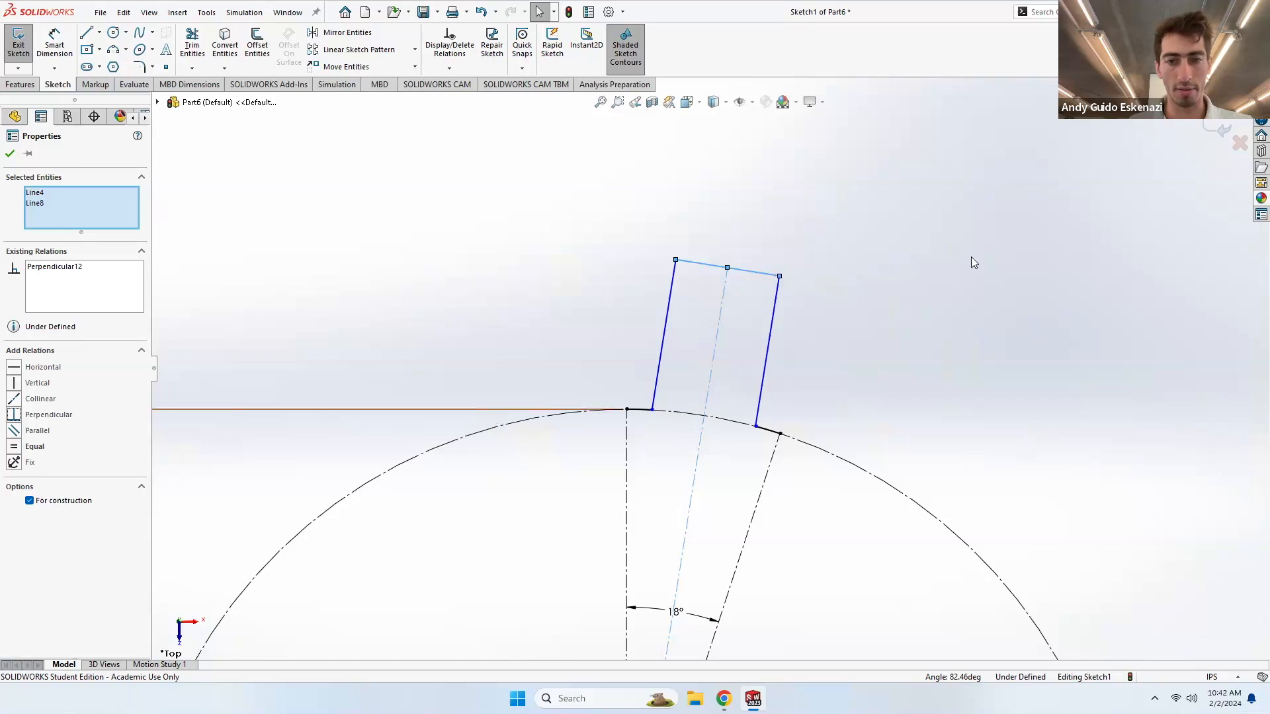
{"action": "left_click", "coordinate": [823, 299]}
{"action": "mouse_move", "coordinate": [676, 262]}
{"action": "left_mouse_down"}
{"action": "mouse_move", "coordinate": [691, 267]}
{"action": "mouse_move", "coordinate": [681, 261]}
{"action": "left_mouse_up"}
{"action": "scroll", "coordinate": [699, 281], "scroll_direction": "down", "scroll_amount": 3}
{"action": "left_click", "coordinate": [701, 287]}
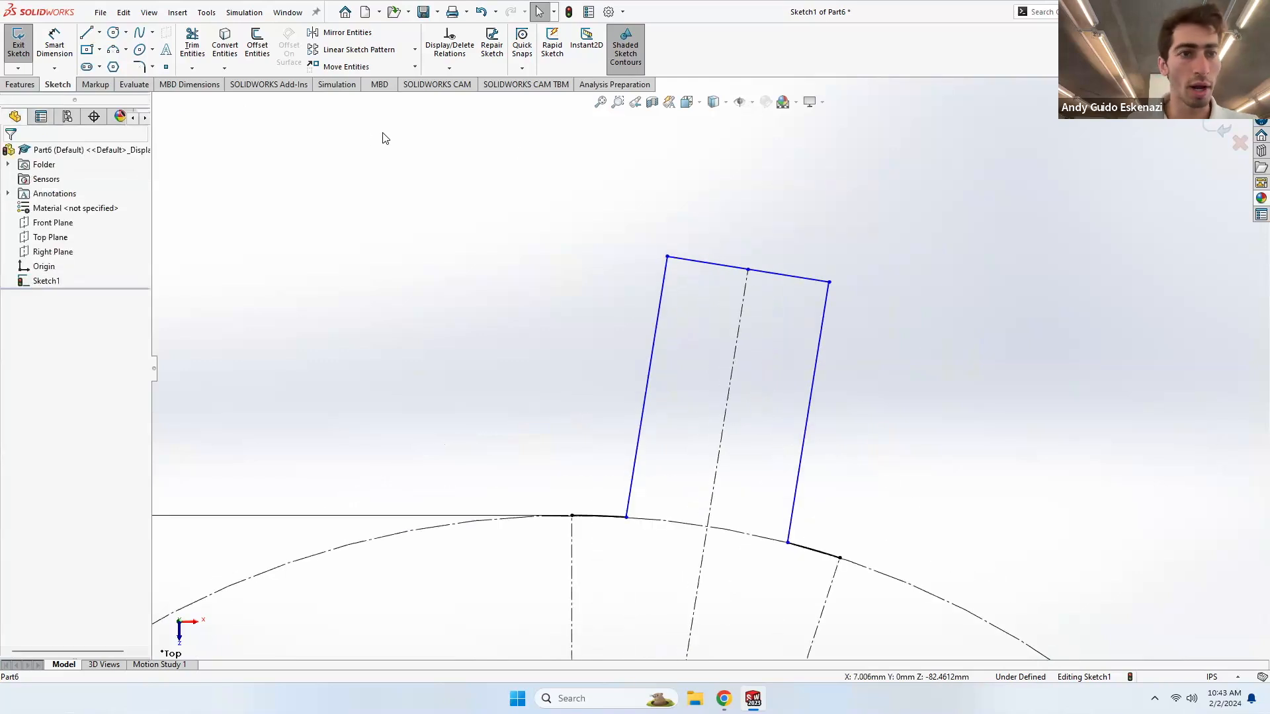
- Try to dimension the angle between the tooth's top edge and its left side line
{"action": "left_click", "coordinate": [64, 55]}
{"action": "left_click", "coordinate": [689, 260]}
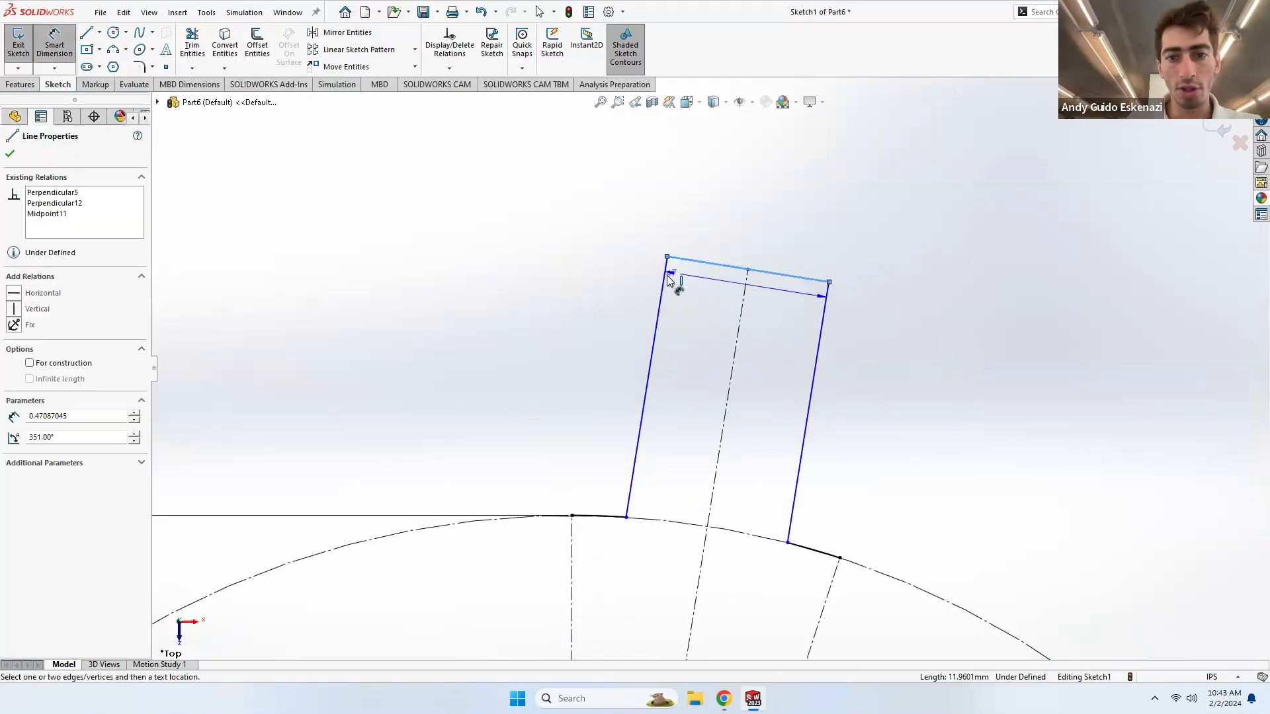
{"action": "left_click", "coordinate": [662, 278]}
{"action": "left_click", "coordinate": [700, 292]}
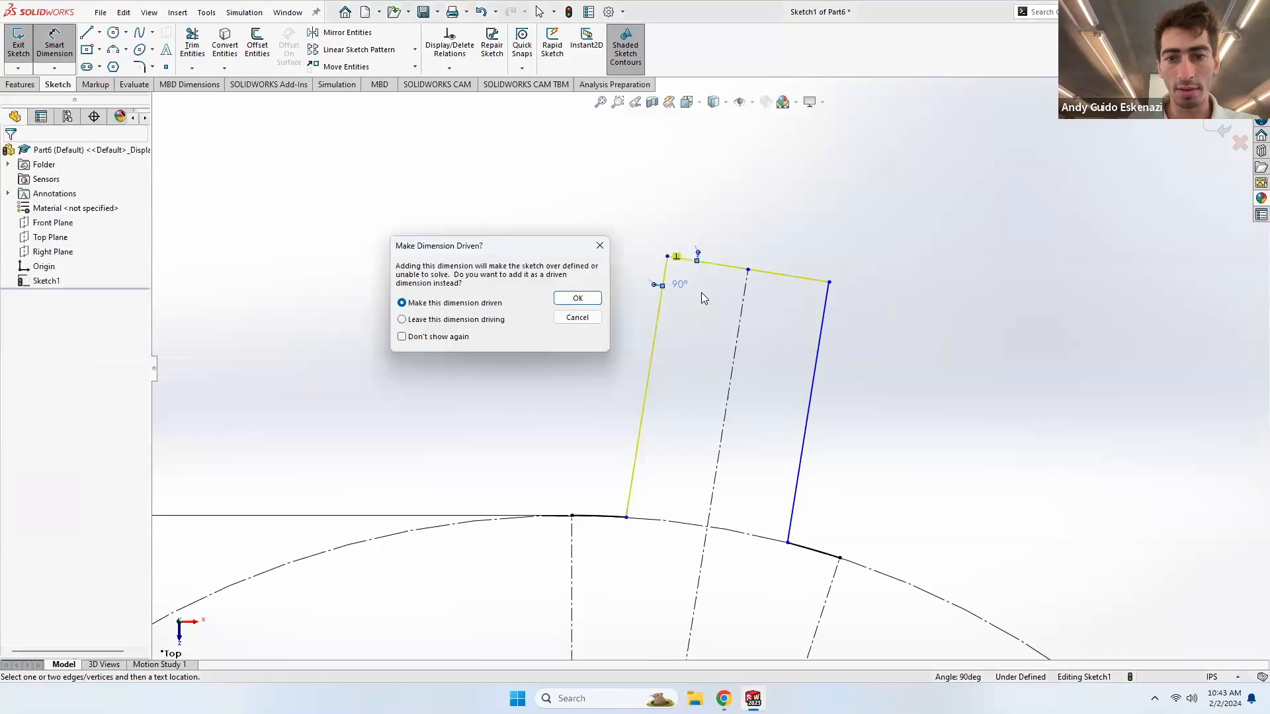
{"action": "left_click", "coordinate": [576, 318]}
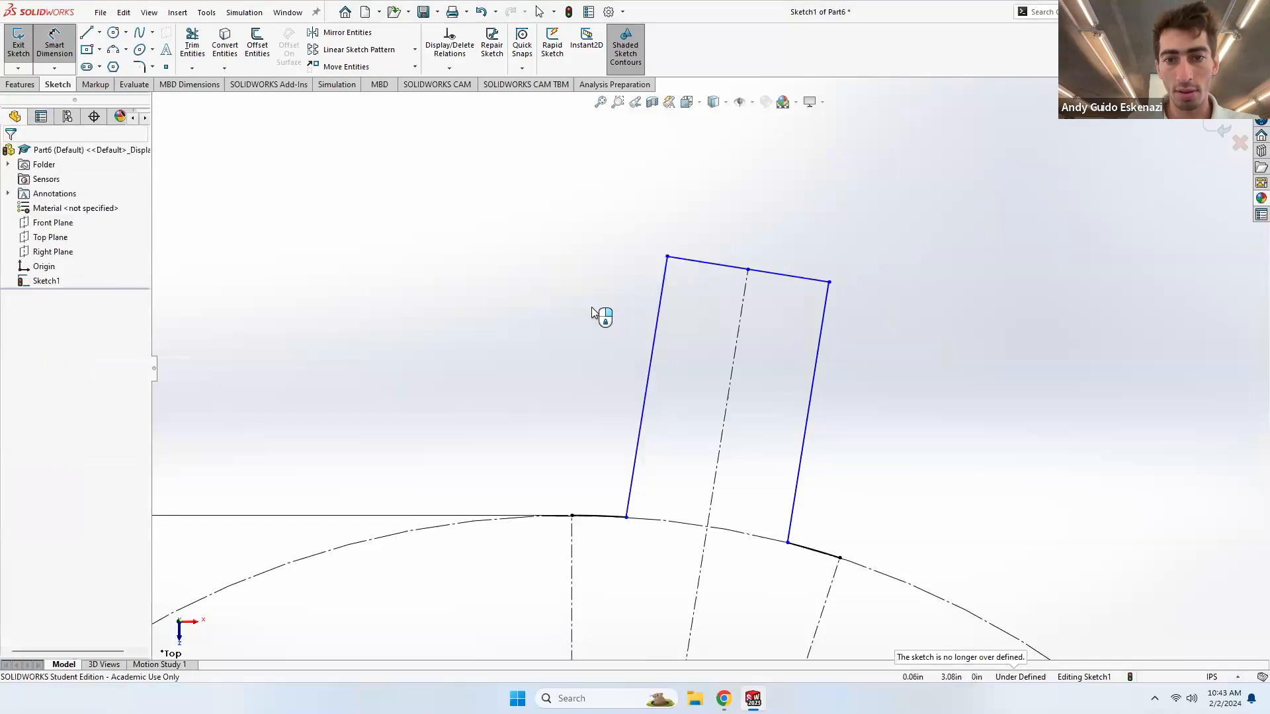
- Delete the tooth's top edge and move the free upper ends of both side lines inward
{"action": "right_click", "coordinate": [689, 267]}
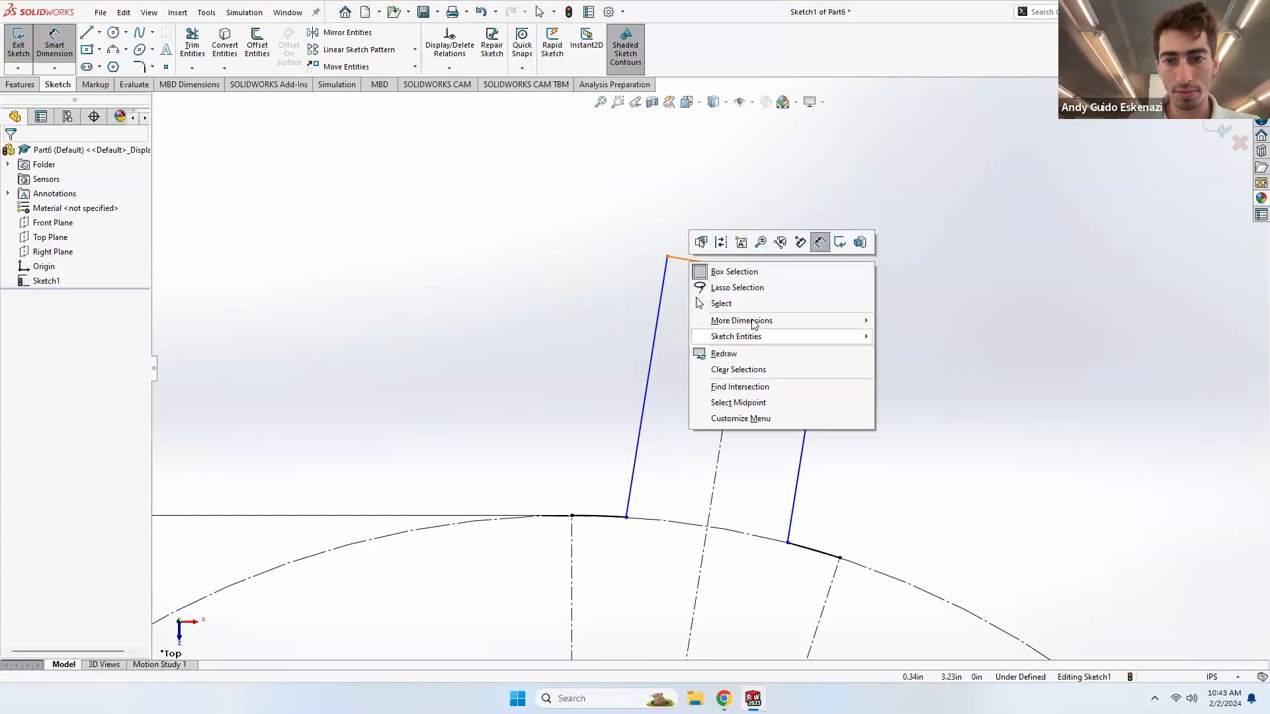
{"action": "left_click", "coordinate": [700, 272]}
{"action": "right_click", "coordinate": [695, 265]}
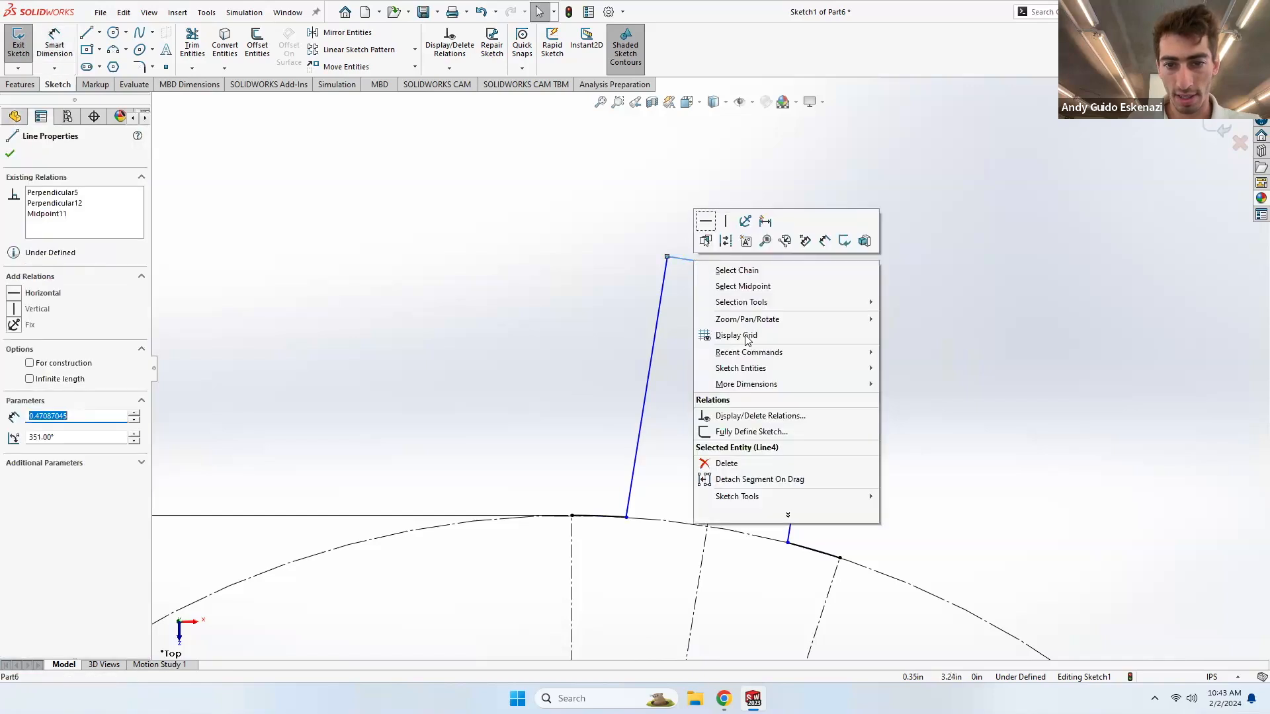
{"action": "left_click", "coordinate": [734, 463]}
{"action": "left_click_drag", "start_coordinate": [671, 258], "coordinate": [689, 259]}
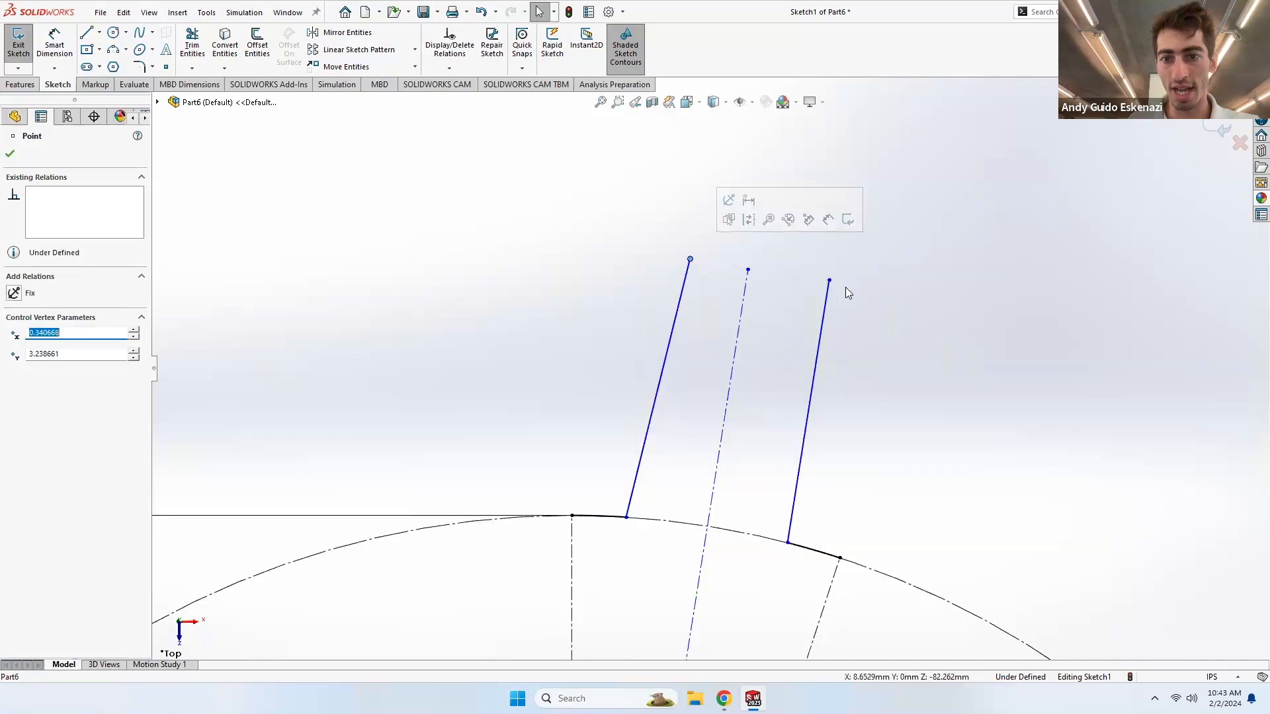
{"action": "left_click_drag", "start_coordinate": [830, 286], "coordinate": [792, 278]}
- Dimension the angle between the tooth's left side line and the adjacent chord centerline as 100°
{"action": "scroll", "coordinate": [593, 483], "scroll_direction": "down", "scroll_amount": 5}
{"action": "scroll", "coordinate": [661, 430], "scroll_direction": "down", "scroll_amount": 3}
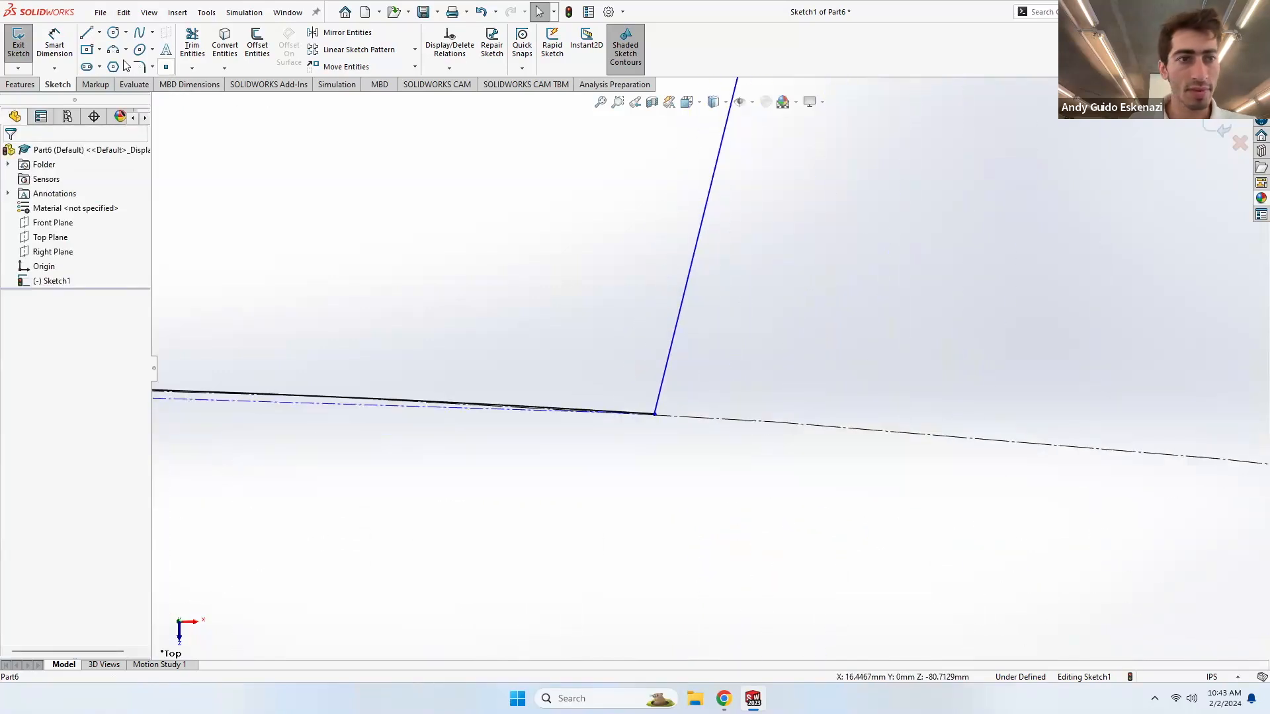
{"action": "left_click", "coordinate": [54, 45]}
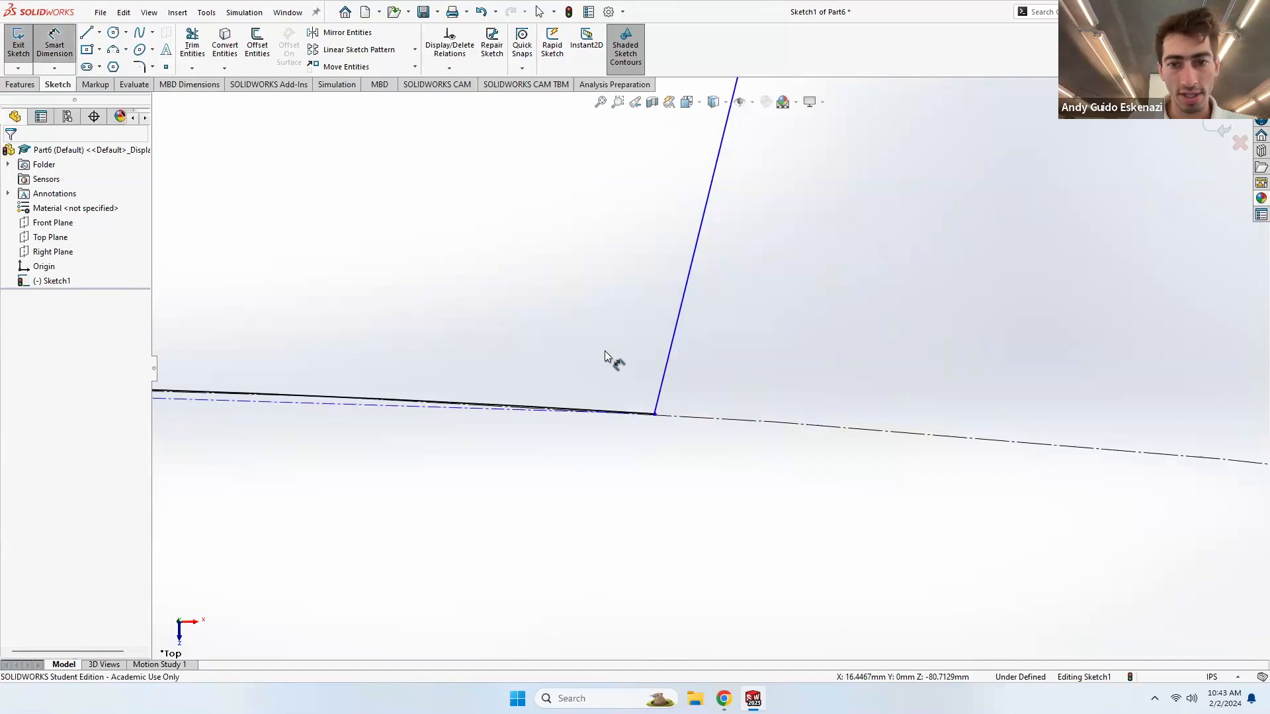
{"action": "left_click", "coordinate": [670, 348]}
{"action": "left_click", "coordinate": [475, 409]}
{"action": "left_click", "coordinate": [535, 350]}
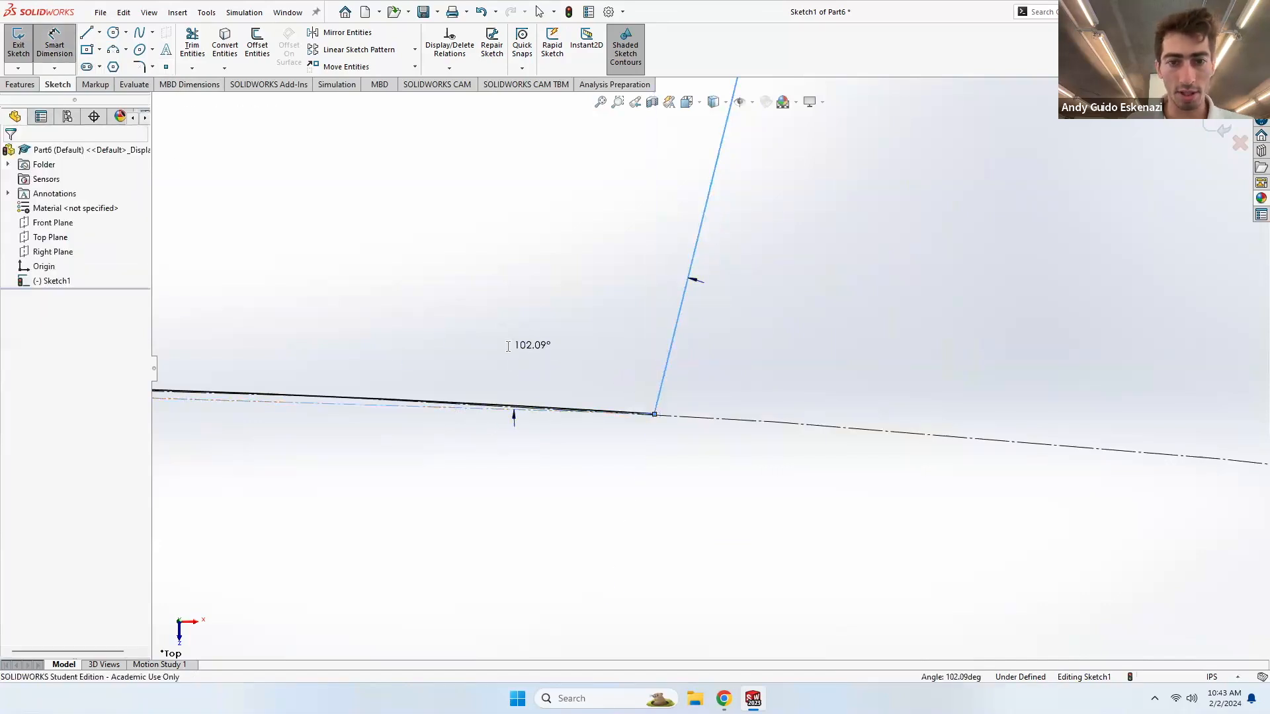
{"action": "type", "text": "100"}
{"action": "key", "text": "Return"}
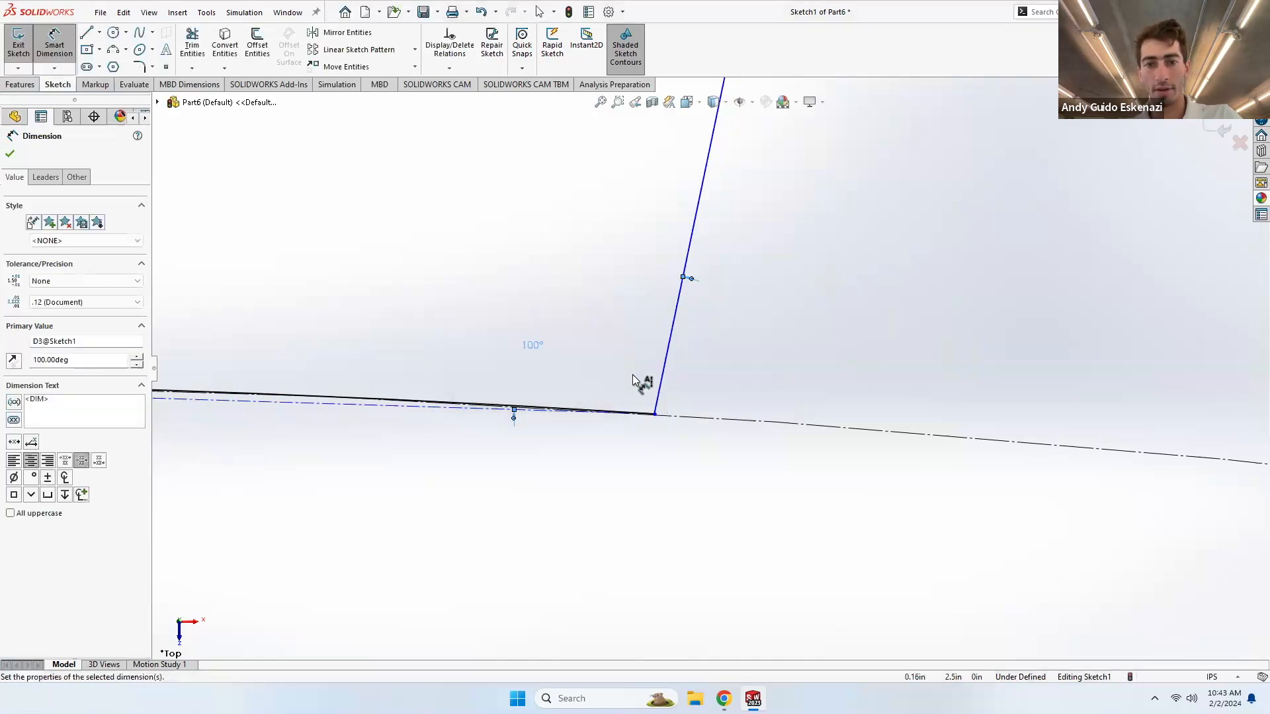
- Dimension the angle between the tooth's right side line and the adjacent chord centerline as 100°
{"action": "scroll", "coordinate": [582, 387], "scroll_direction": "up", "scroll_amount": 5}
{"action": "scroll", "coordinate": [1045, 451], "scroll_direction": "down", "scroll_amount": 5}
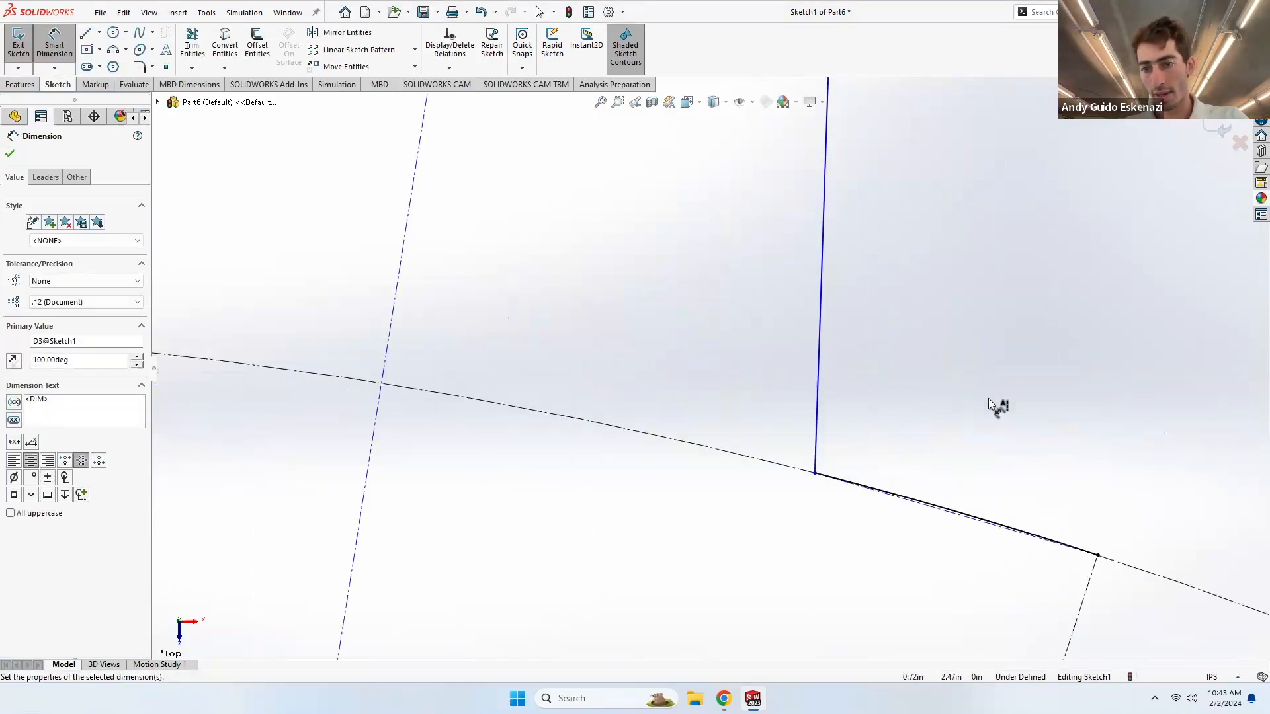
{"action": "left_click", "coordinate": [816, 443]}
{"action": "scroll", "coordinate": [899, 496], "scroll_direction": "up", "scroll_amount": 3}
{"action": "scroll", "coordinate": [793, 400], "scroll_direction": "down", "scroll_amount": 6}
{"action": "left_click", "coordinate": [672, 268]}
{"action": "left_click", "coordinate": [641, 187]}
{"action": "type", "text": "100rad"}
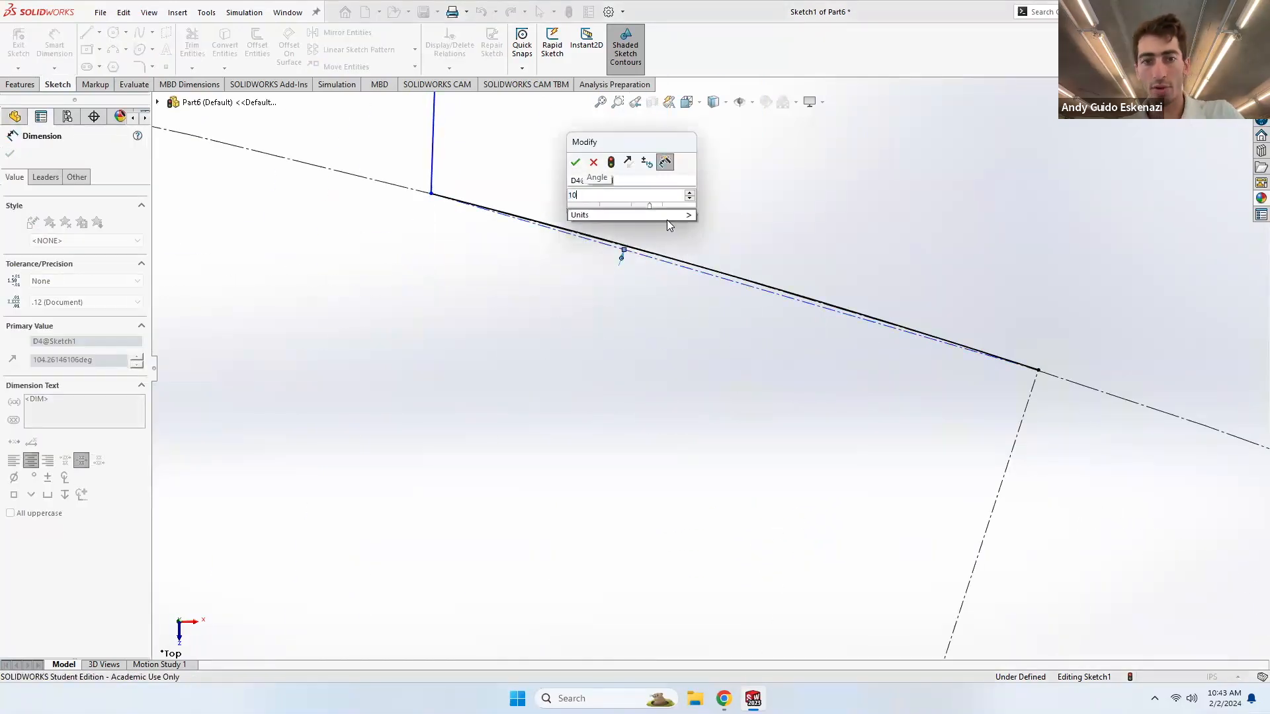
{"action": "key", "text": "BackSpace"}
{"action": "key", "text": "BackSpace"}
{"action": "key", "text": "BackSpace"}
{"action": "key", "text": "BackSpace"}
{"action": "key", "text": "BackSpace"}
{"action": "key", "text": "BackSpace"}
{"action": "type", "text": "100"}
{"action": "key", "text": "Return"}
- Delete the middle centerline running up from the origin between the two side lines
{"action": "scroll", "coordinate": [695, 258], "scroll_direction": "up", "scroll_amount": 5}
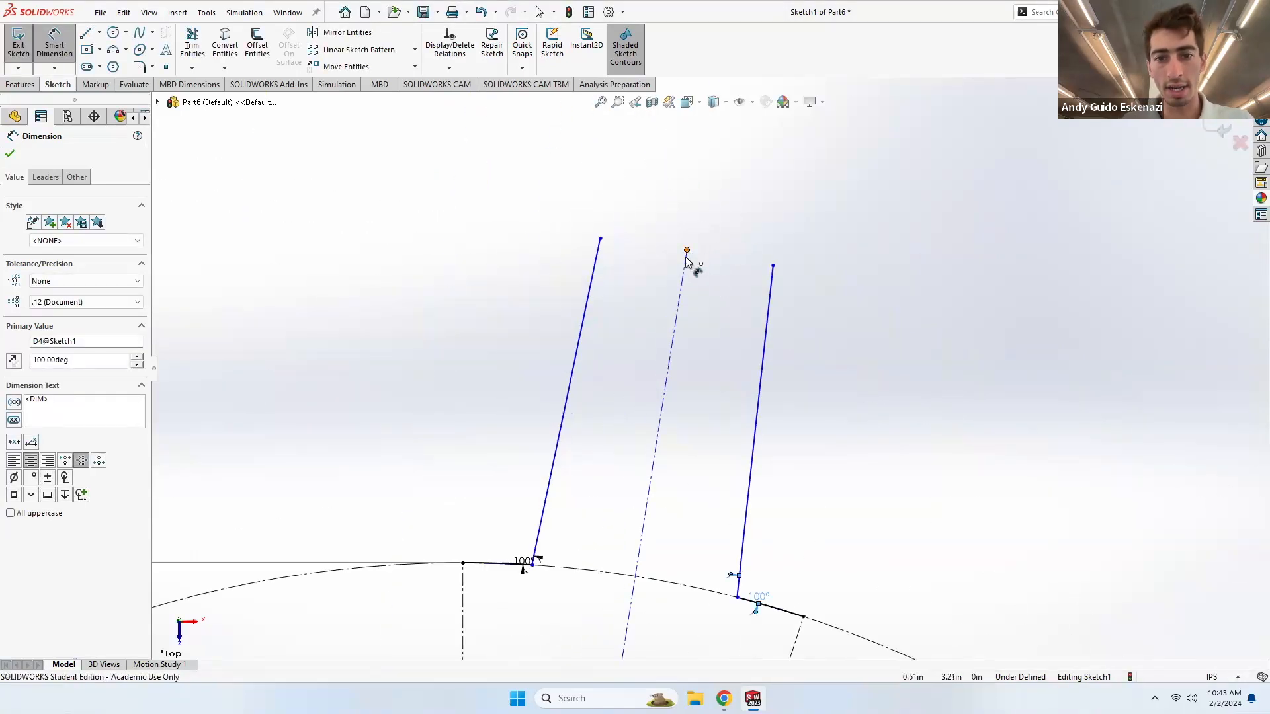
{"action": "left_click", "coordinate": [687, 250]}
{"action": "key", "text": "Escape"}
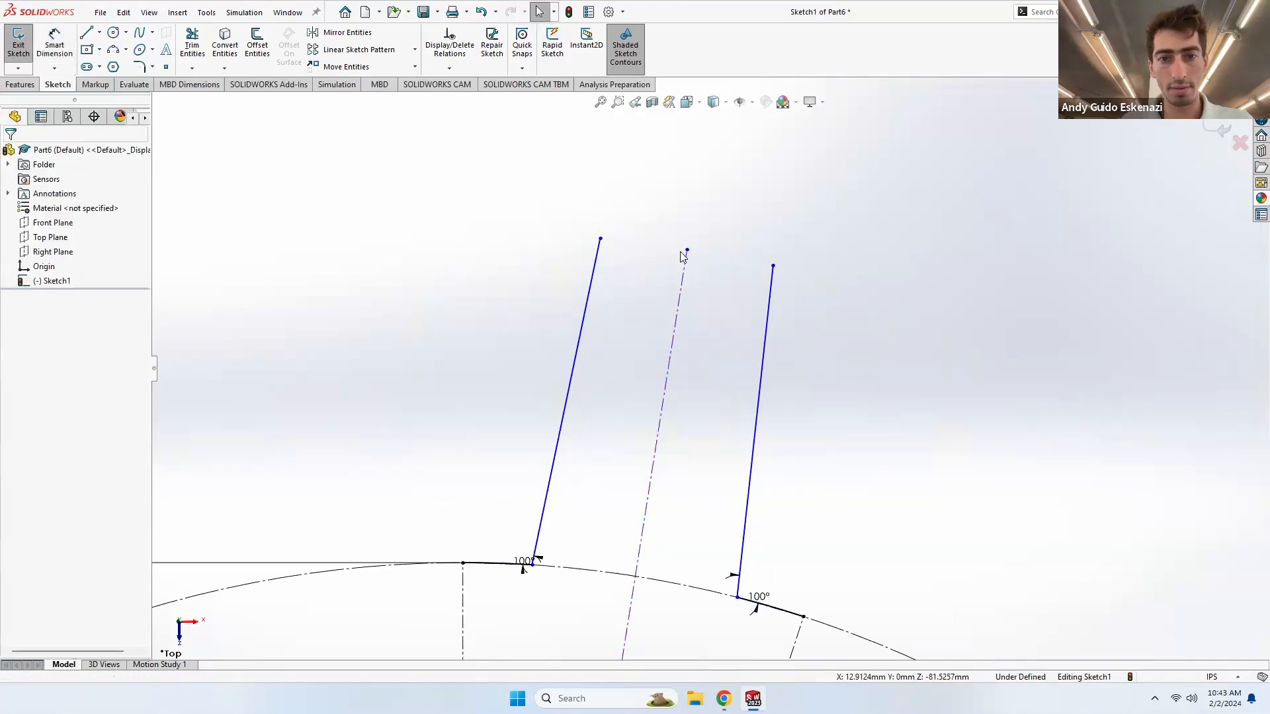
{"action": "left_click", "coordinate": [687, 250]}
{"action": "right_click", "coordinate": [685, 265]}
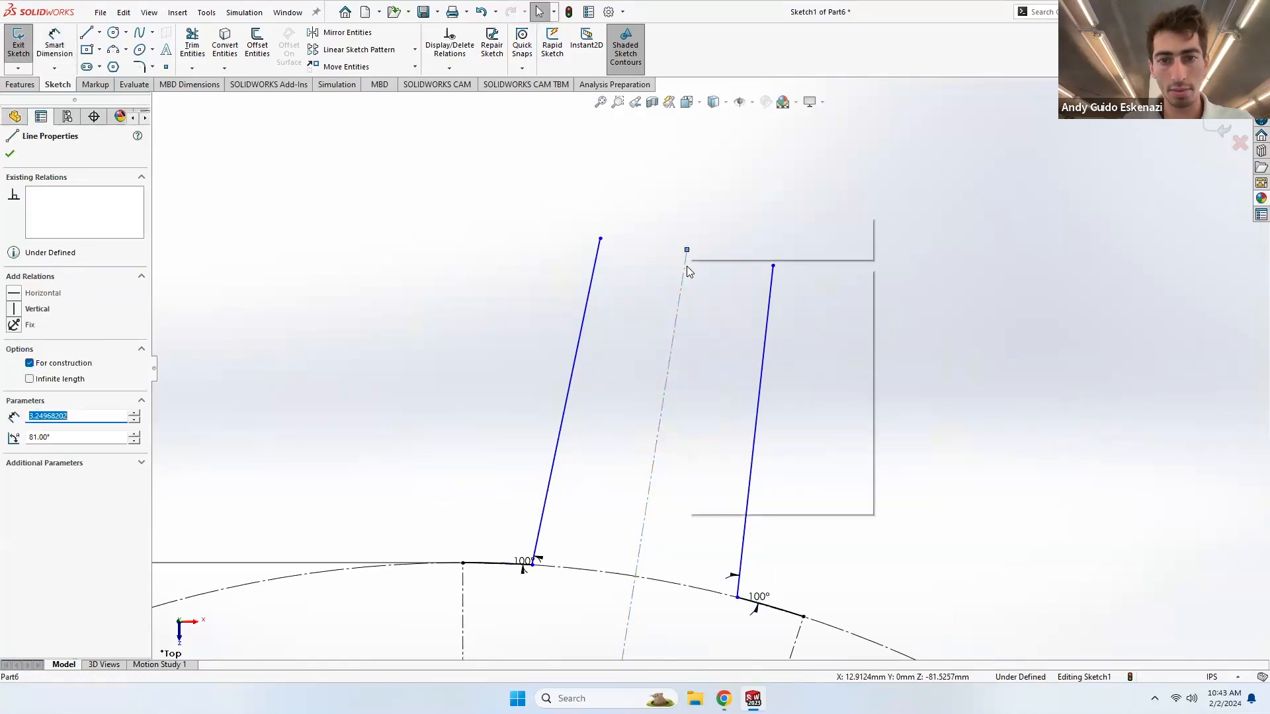
{"action": "left_click", "coordinate": [730, 455]}
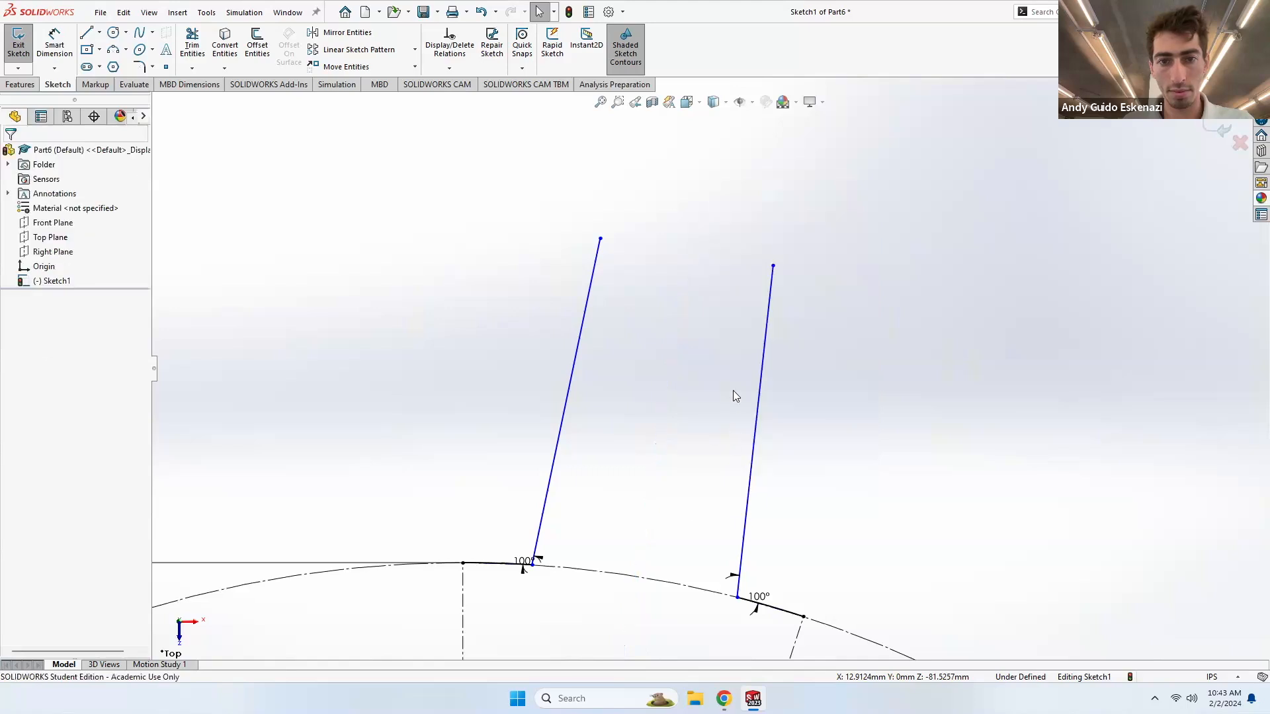
- Close the top of the tooth with a line joining the upper ends of both side lines
{"action": "left_click", "coordinate": [89, 37]}
{"action": "left_click", "coordinate": [600, 239]}
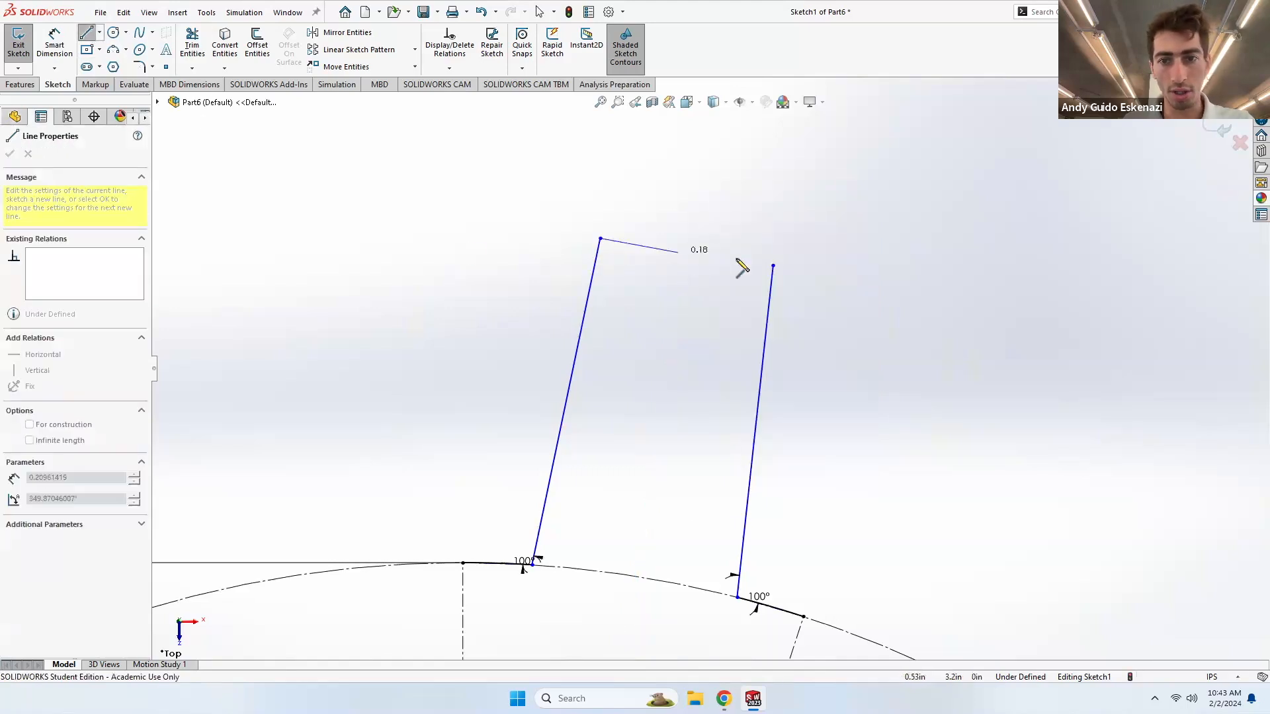
{"action": "left_click", "coordinate": [772, 266]}
{"action": "key", "text": "Escape"}
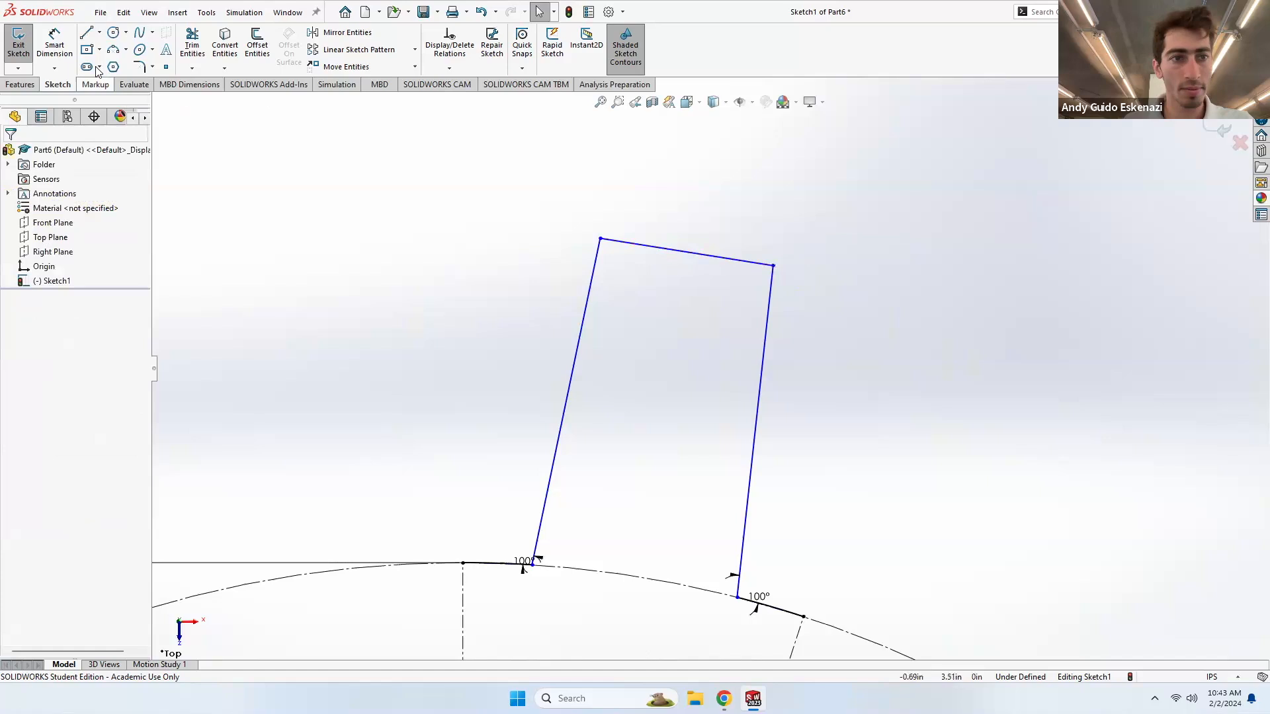
- Draw a centerline from the midpoint of the tooth's top line down to the origin
{"action": "left_click", "coordinate": [100, 33]}
{"action": "left_click", "coordinate": [113, 62]}
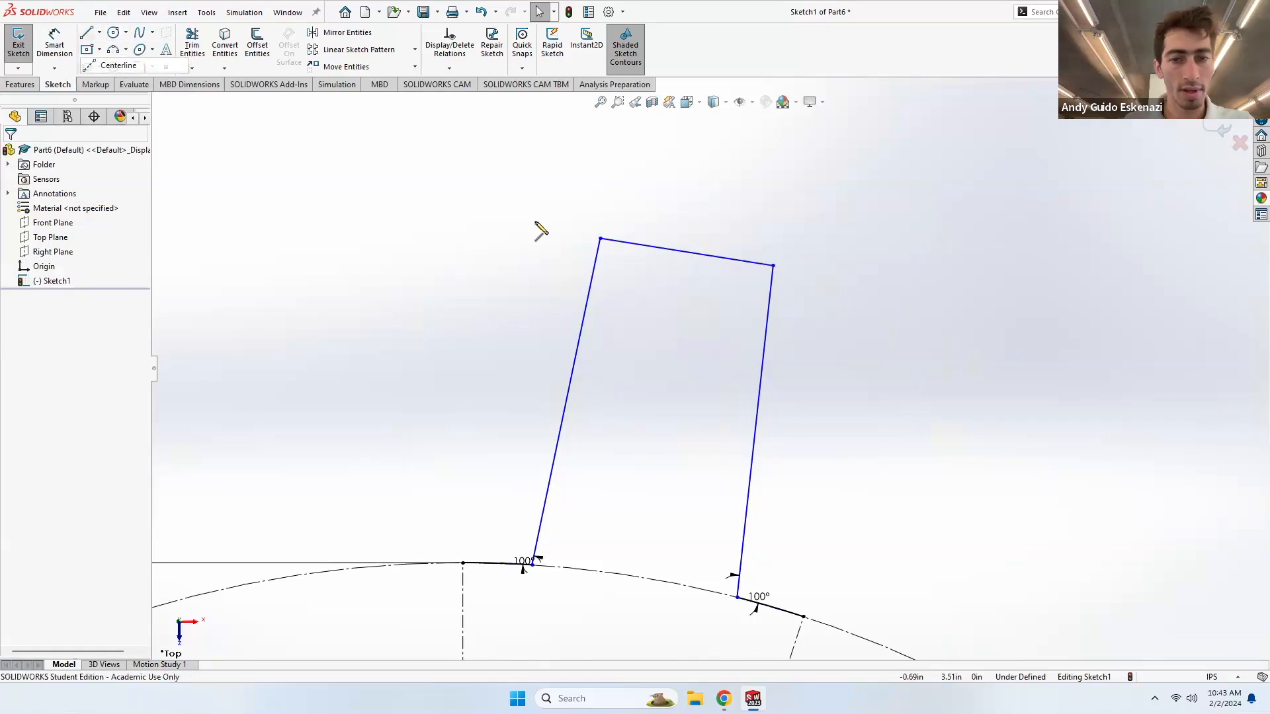
{"action": "left_click", "coordinate": [690, 260]}
{"action": "scroll", "coordinate": [635, 295], "scroll_direction": "up", "scroll_amount": 10}
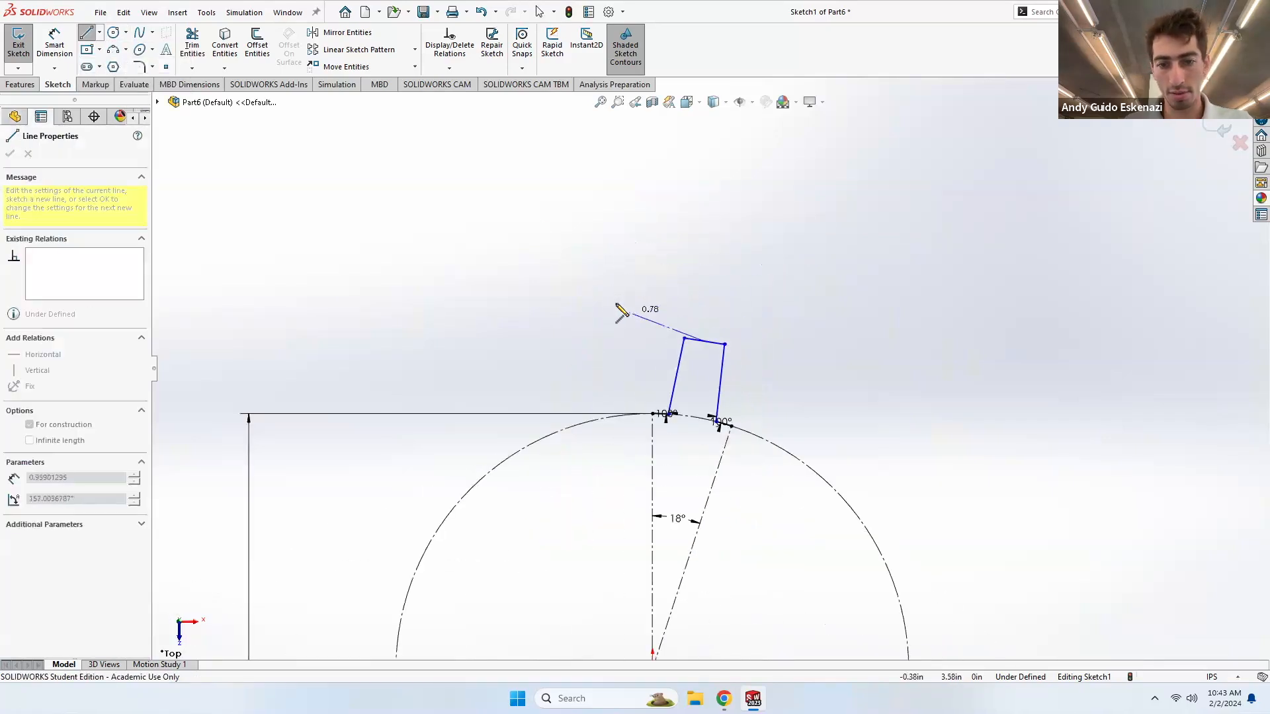
{"action": "left_click", "coordinate": [675, 573]}
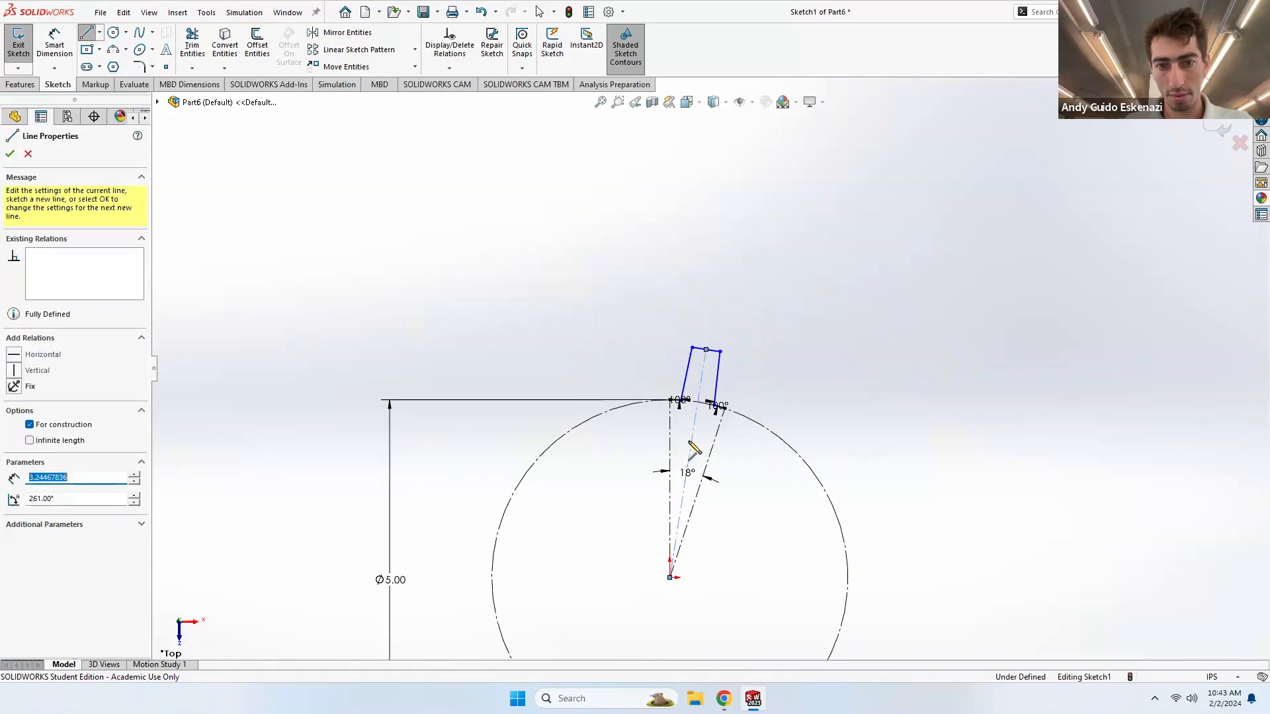
{"action": "key", "text": "Escape"}
{"action": "scroll", "coordinate": [696, 350], "scroll_direction": "down", "scroll_amount": 3}
{"action": "left_click", "coordinate": [690, 342]}
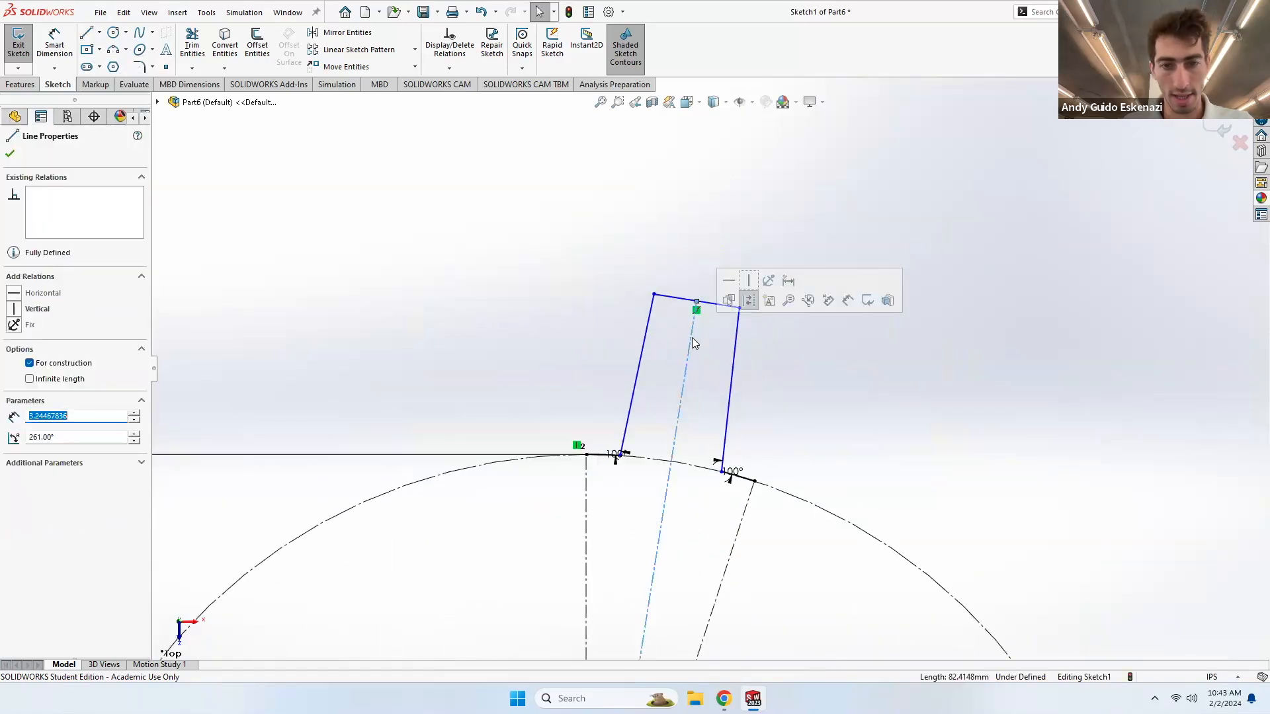
{"action": "scroll", "coordinate": [710, 312], "scroll_direction": "down", "scroll_amount": 2}
{"action": "key", "text": "Escape"}
- Dimension the tooth's left side between its upper and lower endpoints as 0.75 in
{"action": "left_click", "coordinate": [52, 44]}
{"action": "left_click", "coordinate": [592, 290]}
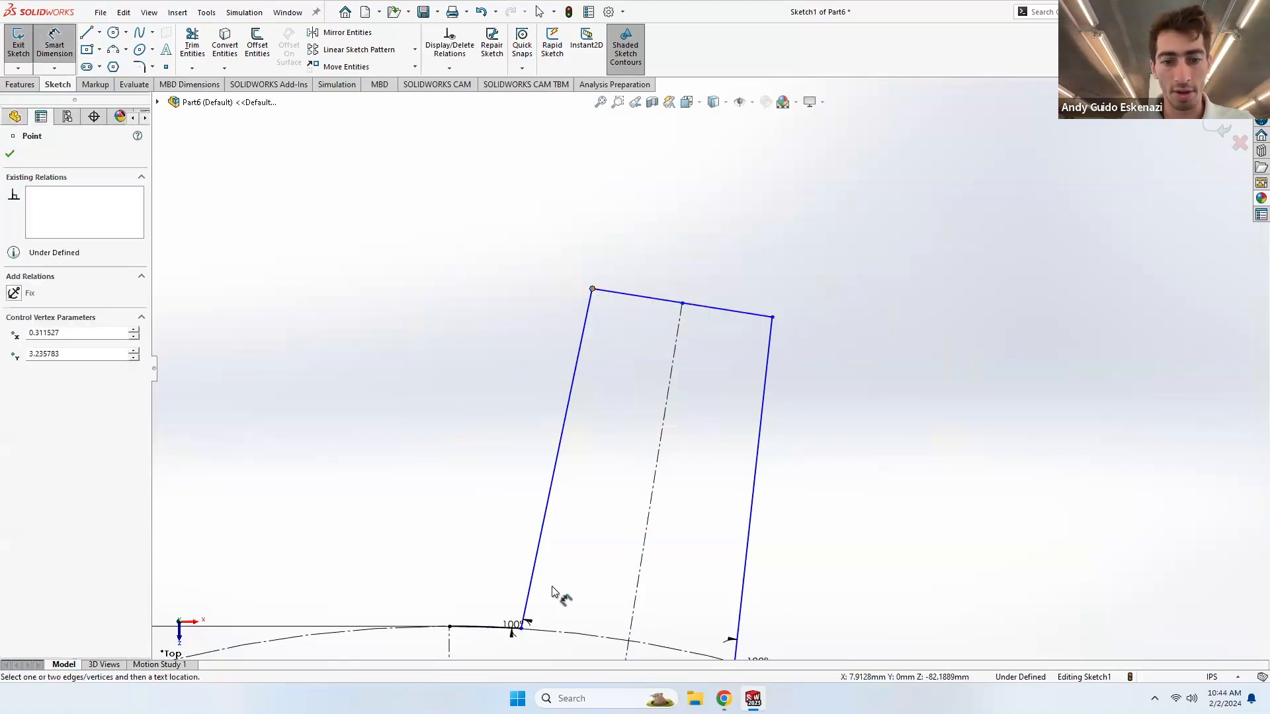
{"action": "left_click", "coordinate": [522, 627]}
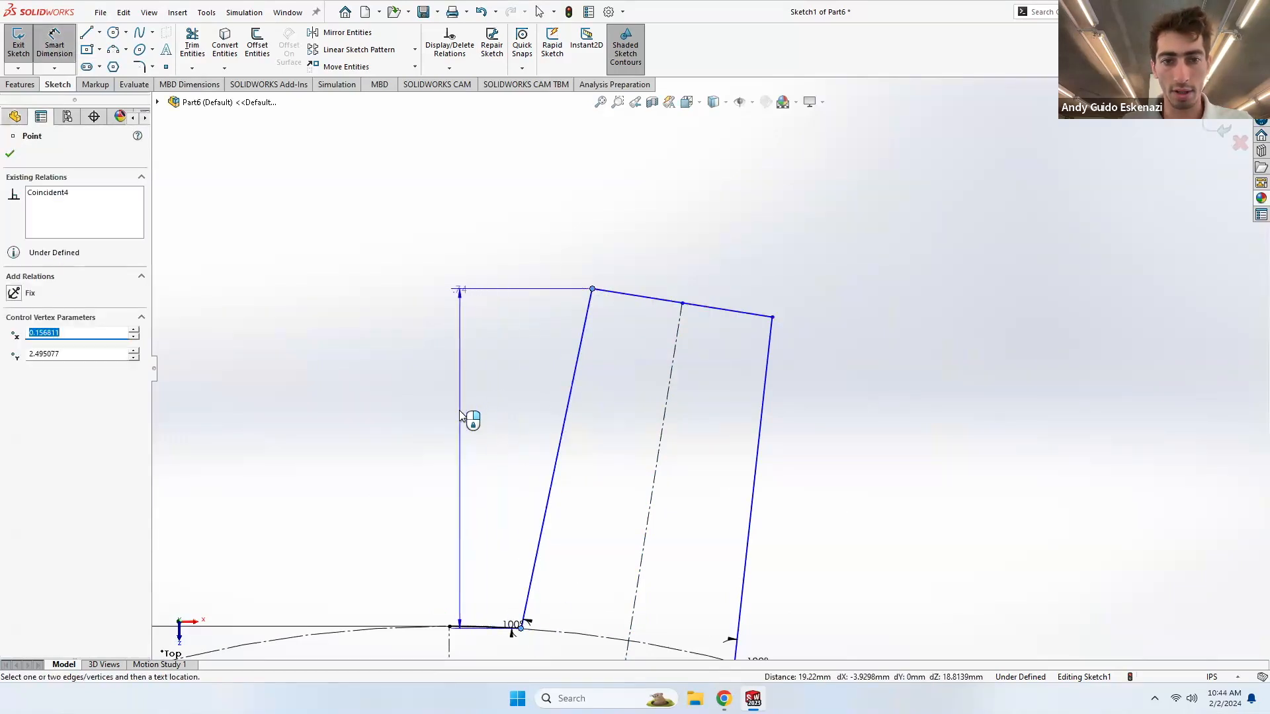
{"action": "left_click", "coordinate": [477, 247]}
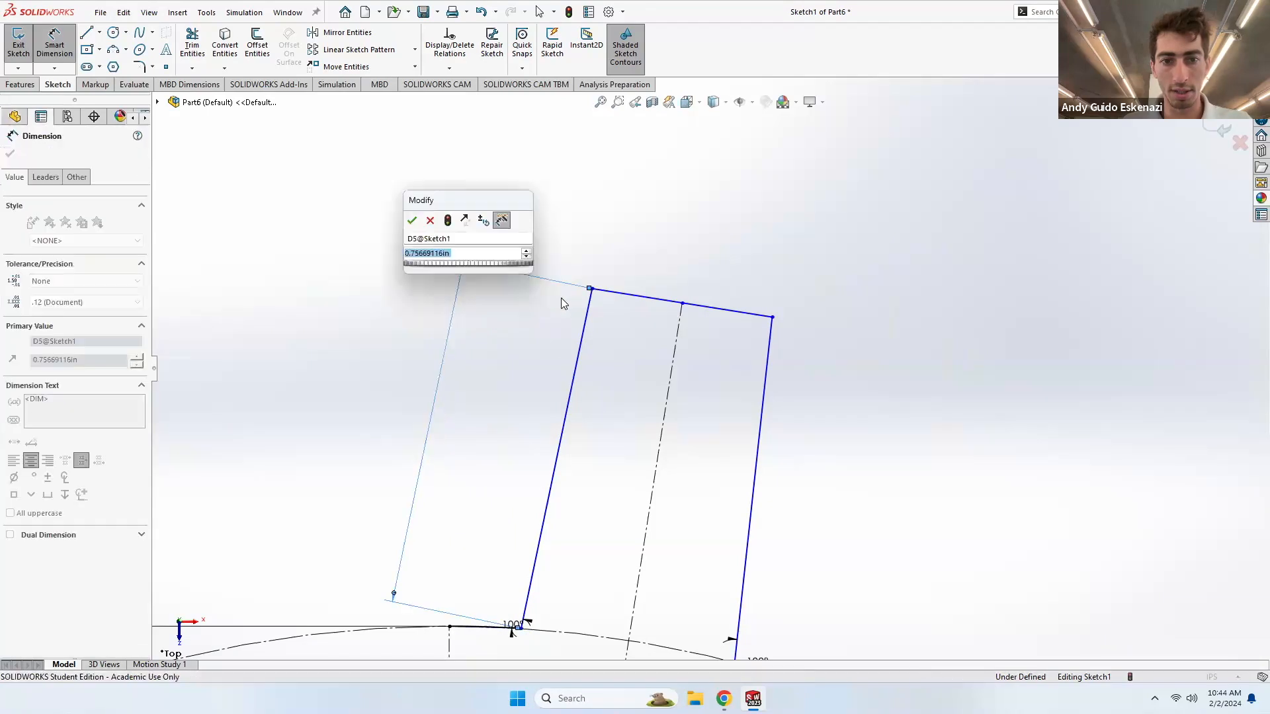
{"action": "type", "text": ".75"}
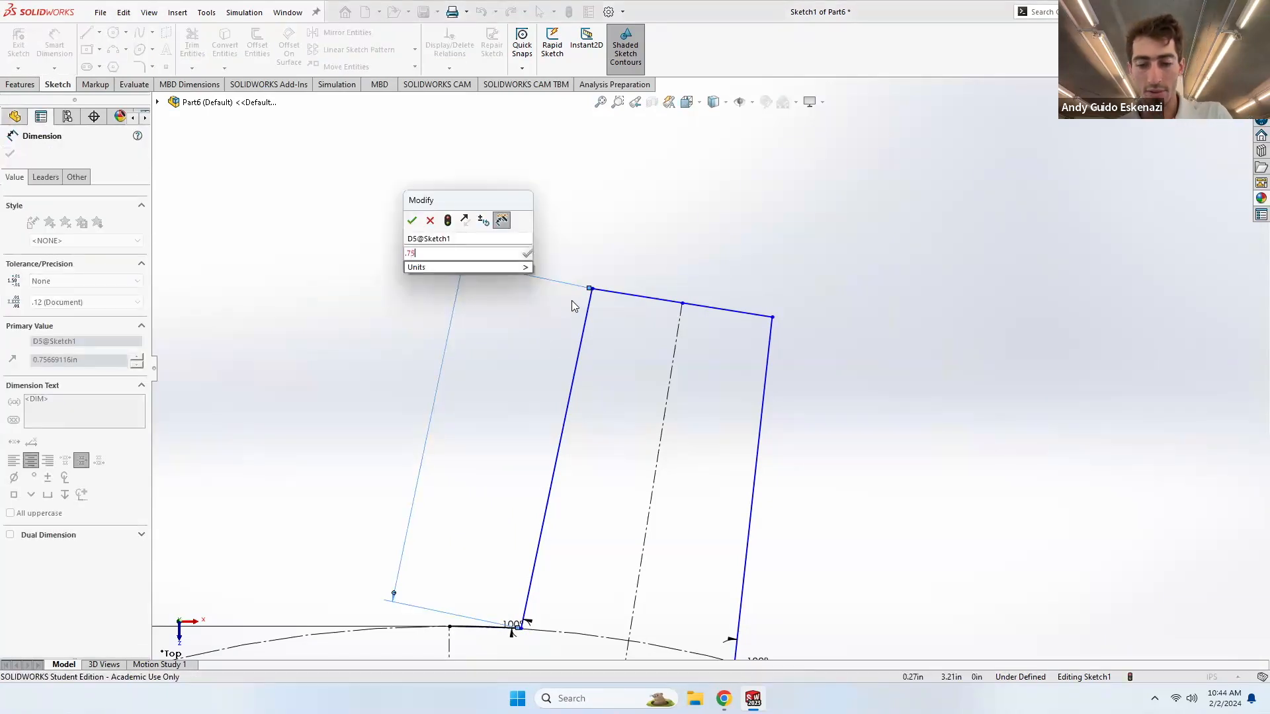
{"action": "key", "text": "Return"}
- Dimension the tooth's top line as 0.4 in, aligned with the line
{"action": "left_click", "coordinate": [630, 304]}
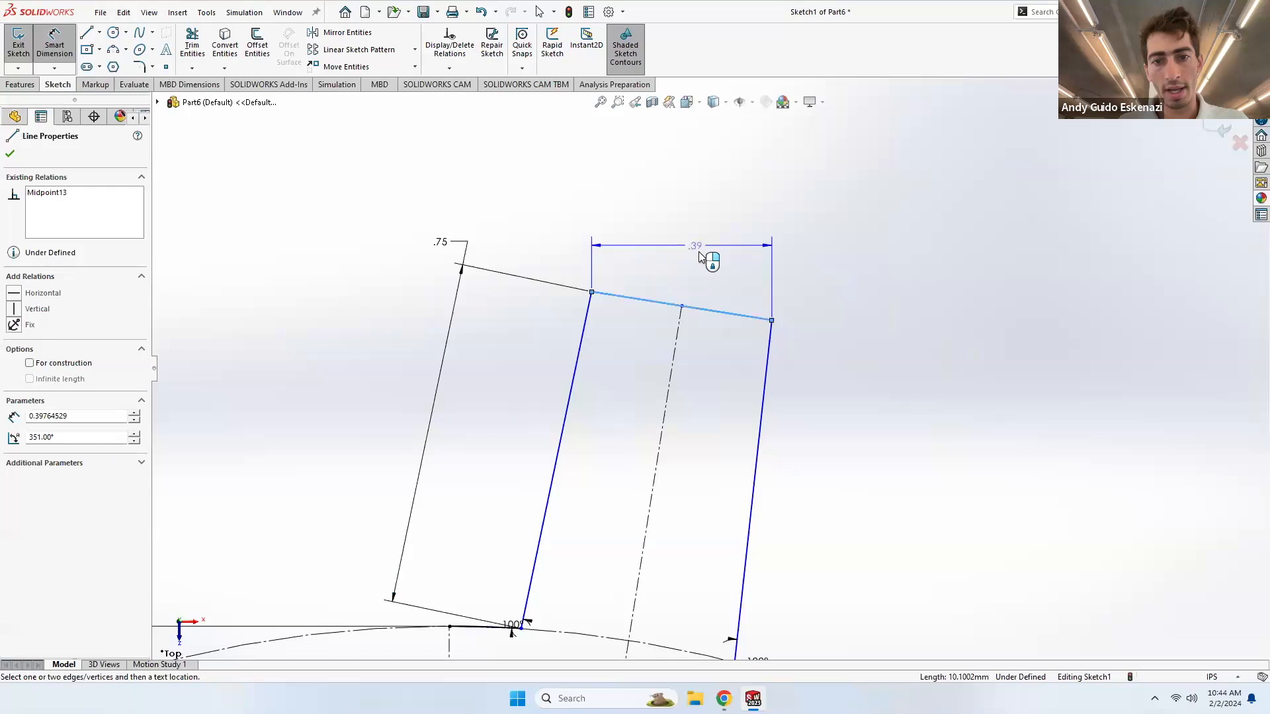
{"action": "left_click", "coordinate": [838, 319]}
{"action": "type", "text": ".4"}
{"action": "key", "text": "Return"}
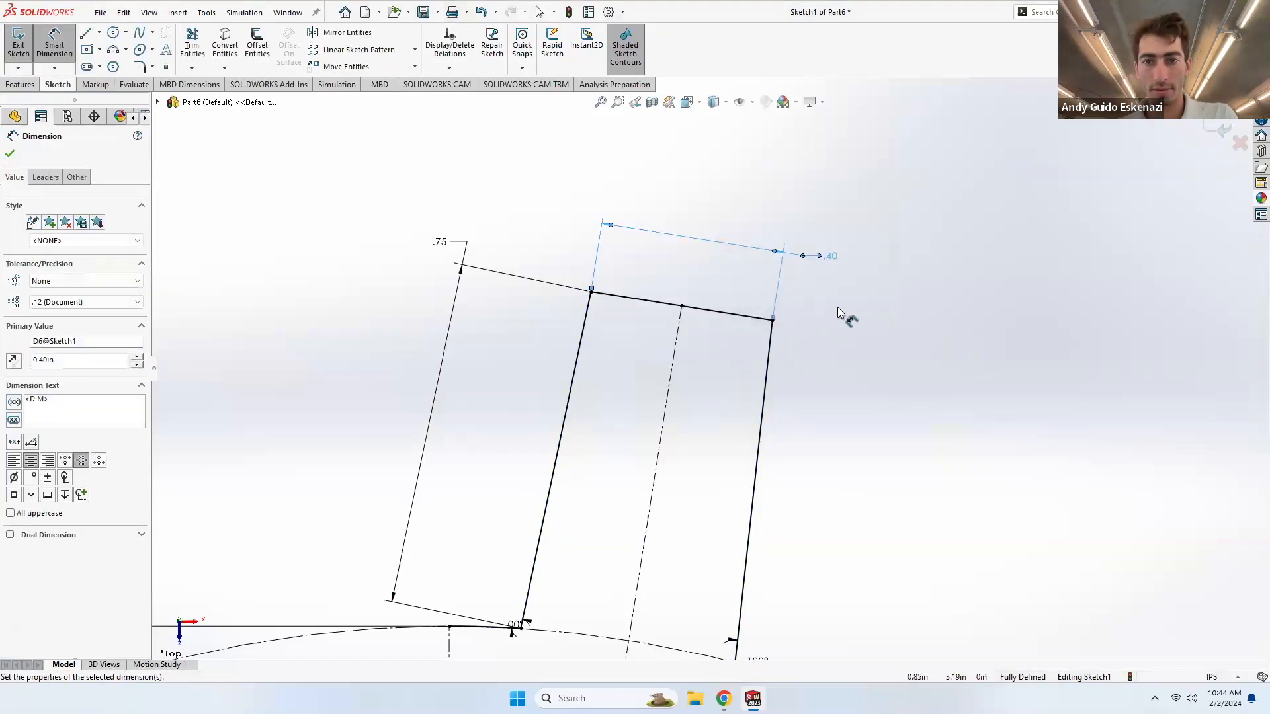
{"action": "key", "text": "Escape"}
- Draw two solid lines over the 18° sector's radial centerlines, from the circle to the origin and back out, closing the wedge profile
{"action": "scroll", "coordinate": [711, 318], "scroll_direction": "up", "scroll_amount": 6}
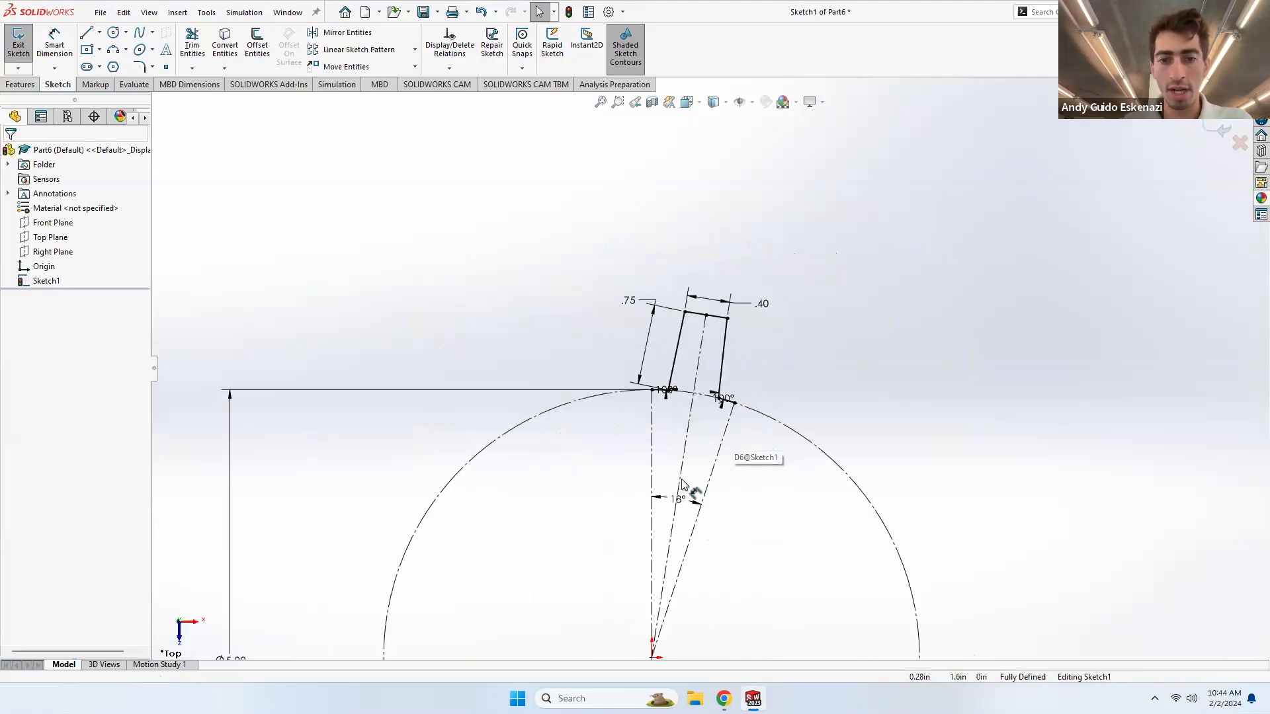
{"action": "scroll", "coordinate": [684, 486], "scroll_direction": "down", "scroll_amount": 3}
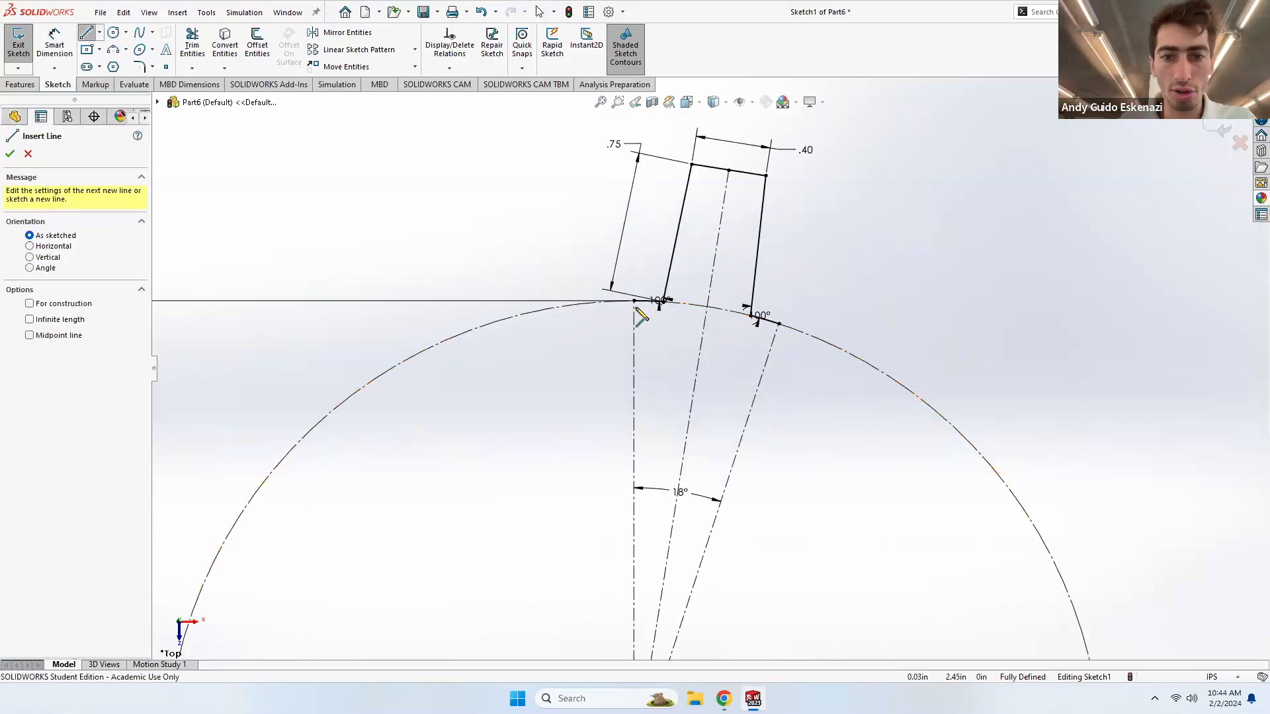
{"action": "left_click", "coordinate": [635, 302]}
{"action": "scroll", "coordinate": [688, 344], "scroll_direction": "up", "scroll_amount": 3}
{"action": "left_click", "coordinate": [676, 552]}
{"action": "left_click", "coordinate": [741, 346]}
{"action": "key", "text": "Escape"}
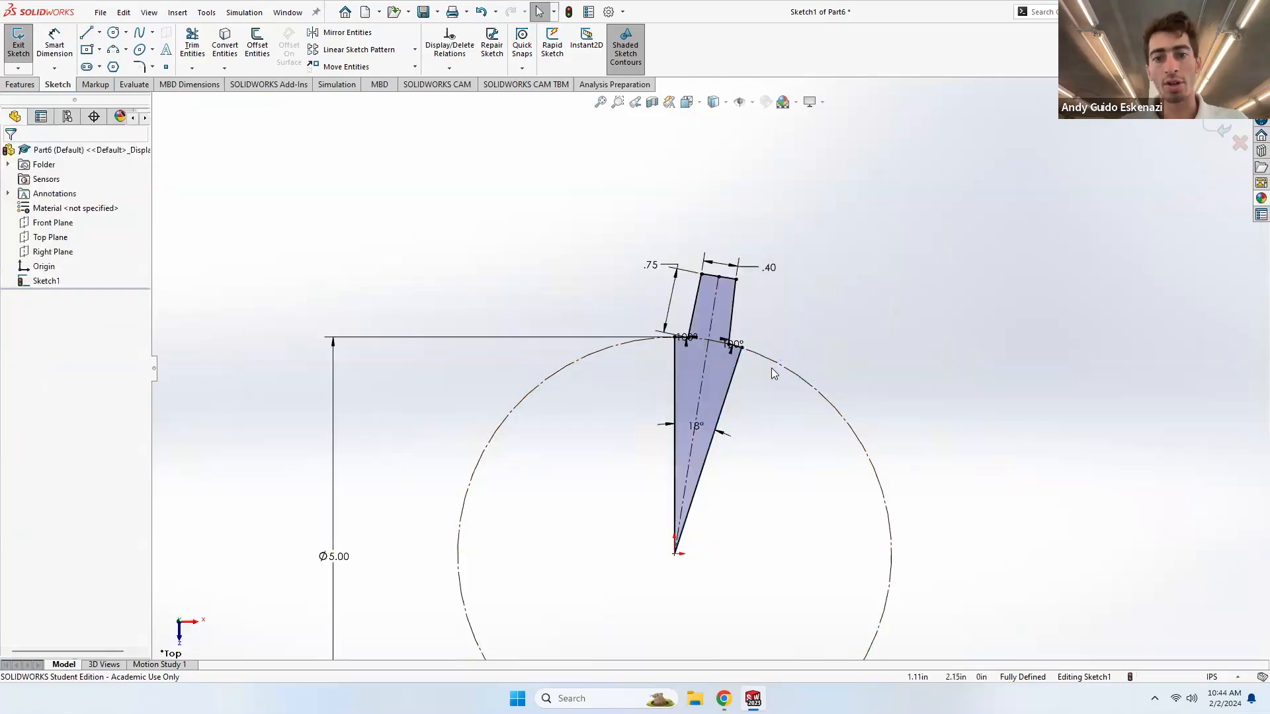
- Extrude the closed wedge and tooth profile as a blind boss 0.10 in deep
{"action": "scroll", "coordinate": [757, 436], "scroll_direction": "up", "scroll_amount": 3}
{"action": "scroll", "coordinate": [731, 409], "scroll_direction": "down", "scroll_amount": 2}
{"action": "middle_click_drag", "start_coordinate": [730, 410], "coordinate": [709, 390]}
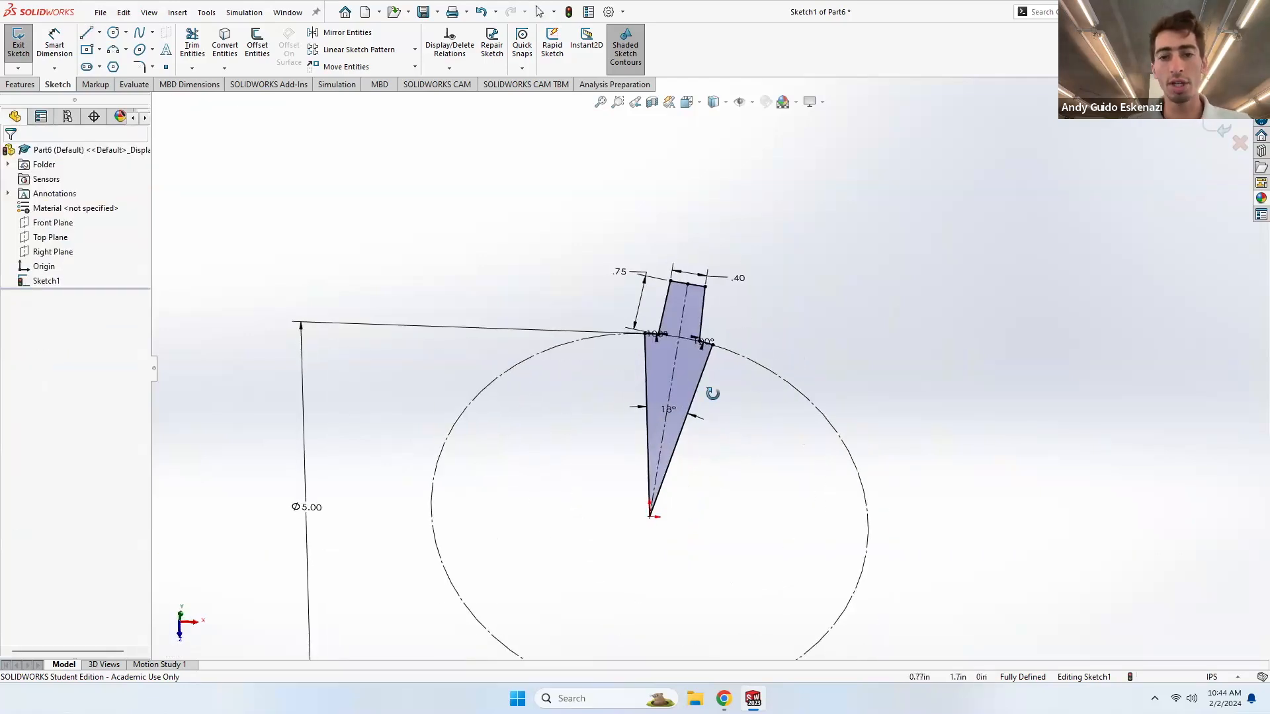
{"action": "left_click", "coordinate": [21, 84]}
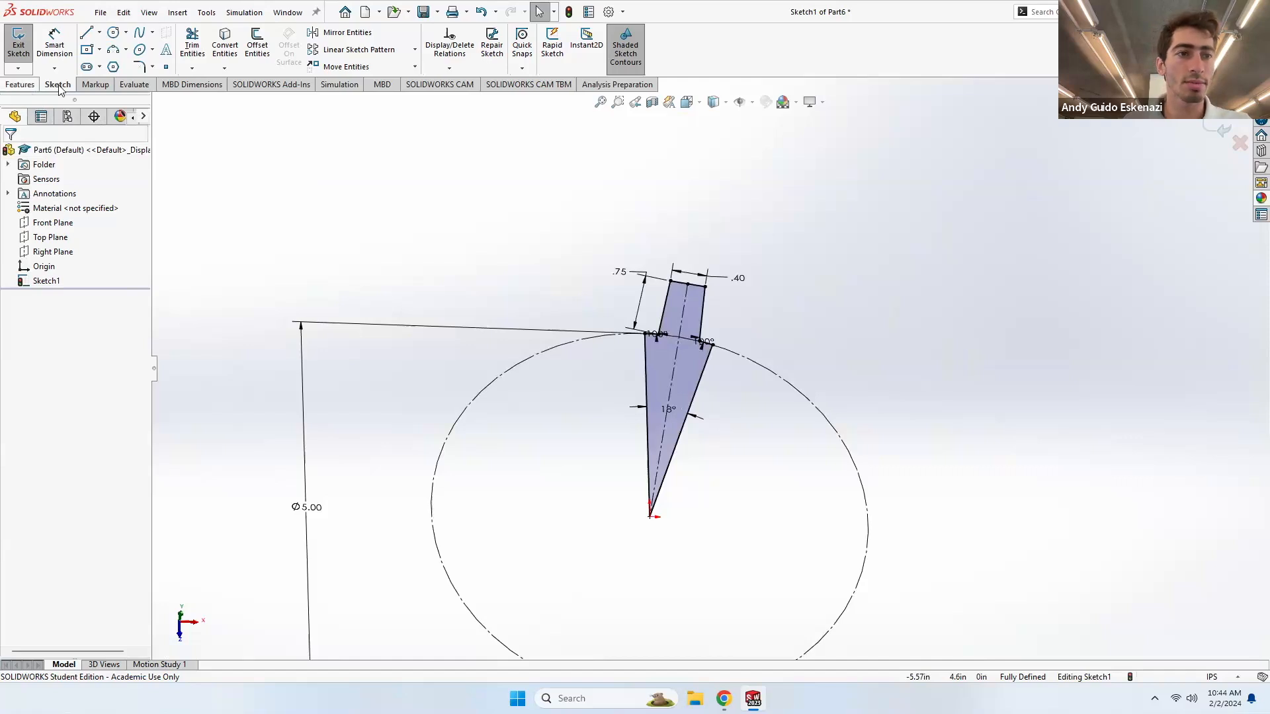
{"action": "left_click", "coordinate": [24, 45]}
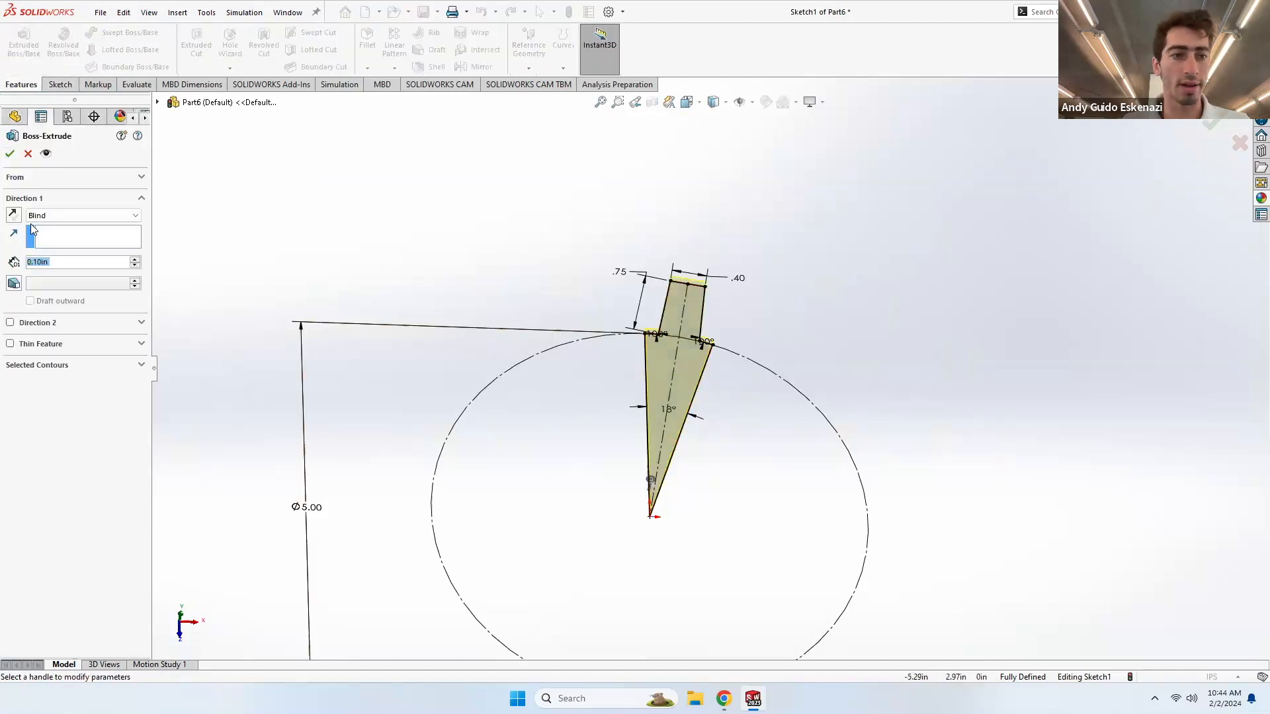
{"action": "left_click", "coordinate": [10, 154]}
- Circular-pattern the extruded wedge about the short edge at its tip, with 20 equally spaced instances over 360°
{"action": "middle_click_drag", "start_coordinate": [493, 264], "coordinate": [671, 500]}
{"action": "scroll", "coordinate": [636, 461], "scroll_direction": "down", "scroll_amount": 3}
{"action": "left_click", "coordinate": [532, 68]}
{"action": "left_click", "coordinate": [395, 68]}
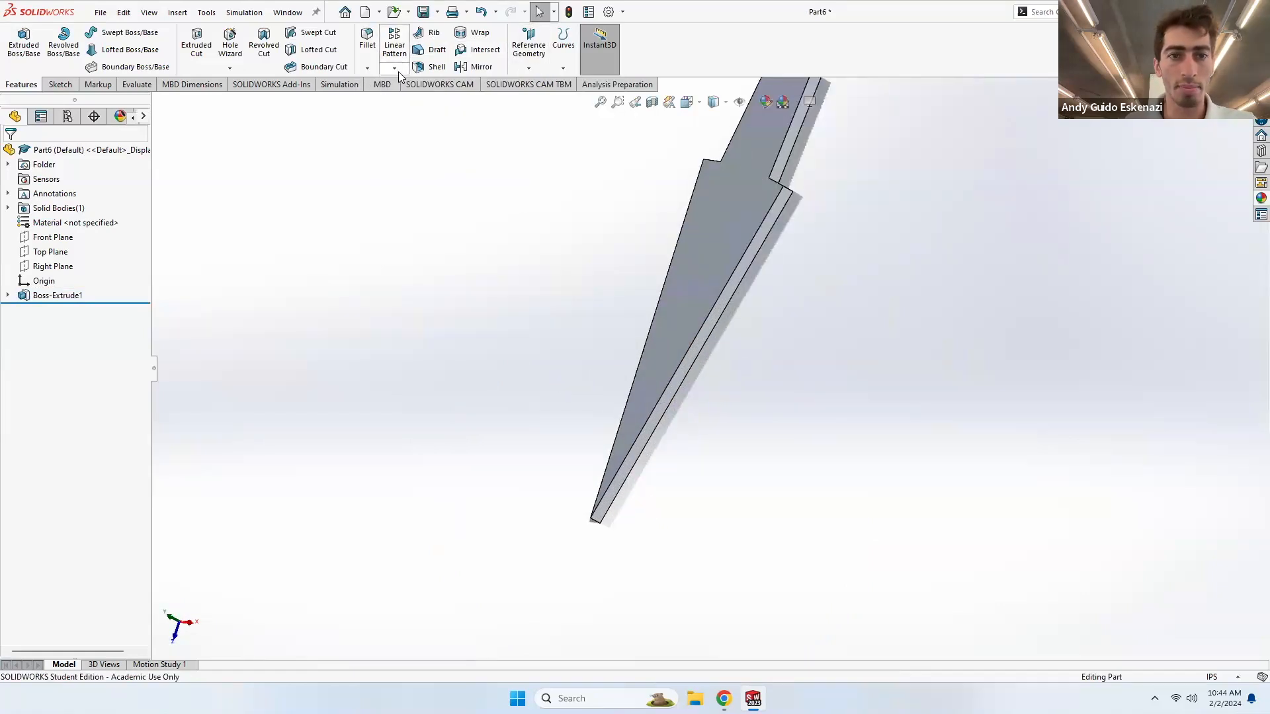
{"action": "left_click", "coordinate": [395, 69]}
{"action": "left_click", "coordinate": [407, 102]}
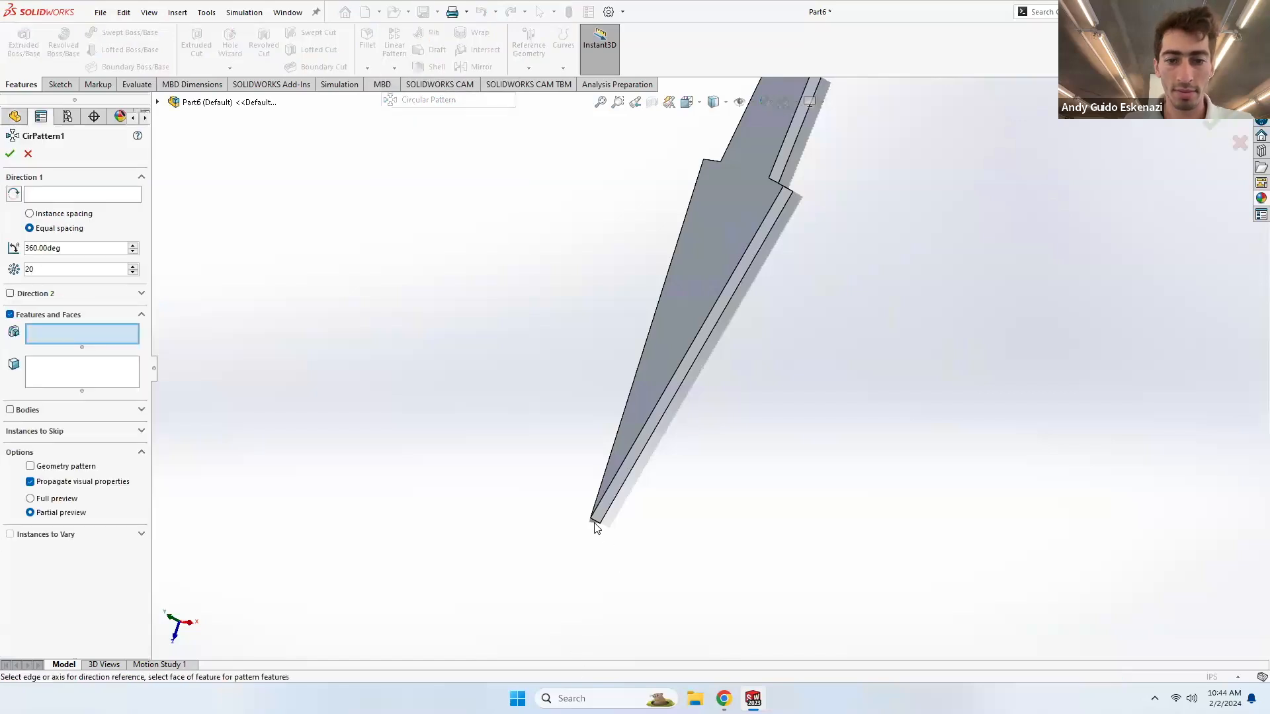
{"action": "left_click", "coordinate": [67, 197]}
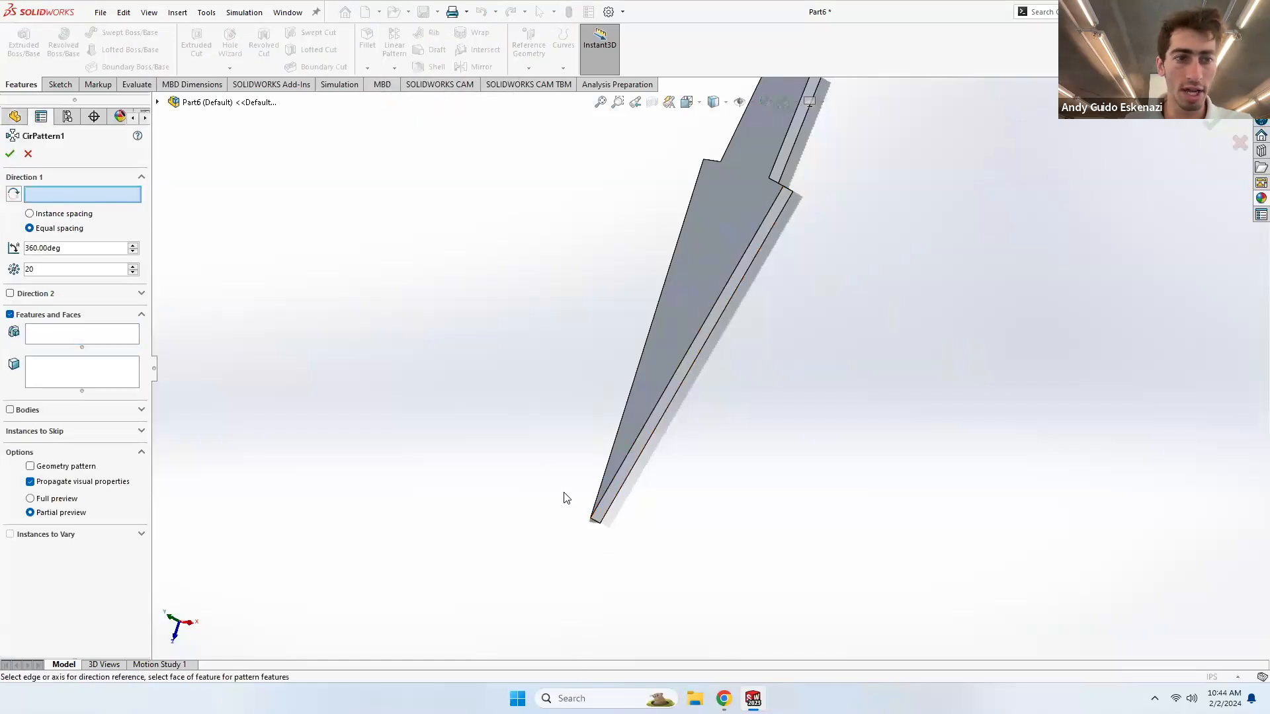
{"action": "scroll", "coordinate": [655, 567], "scroll_direction": "down", "scroll_amount": 2}
{"action": "left_click", "coordinate": [697, 546]}
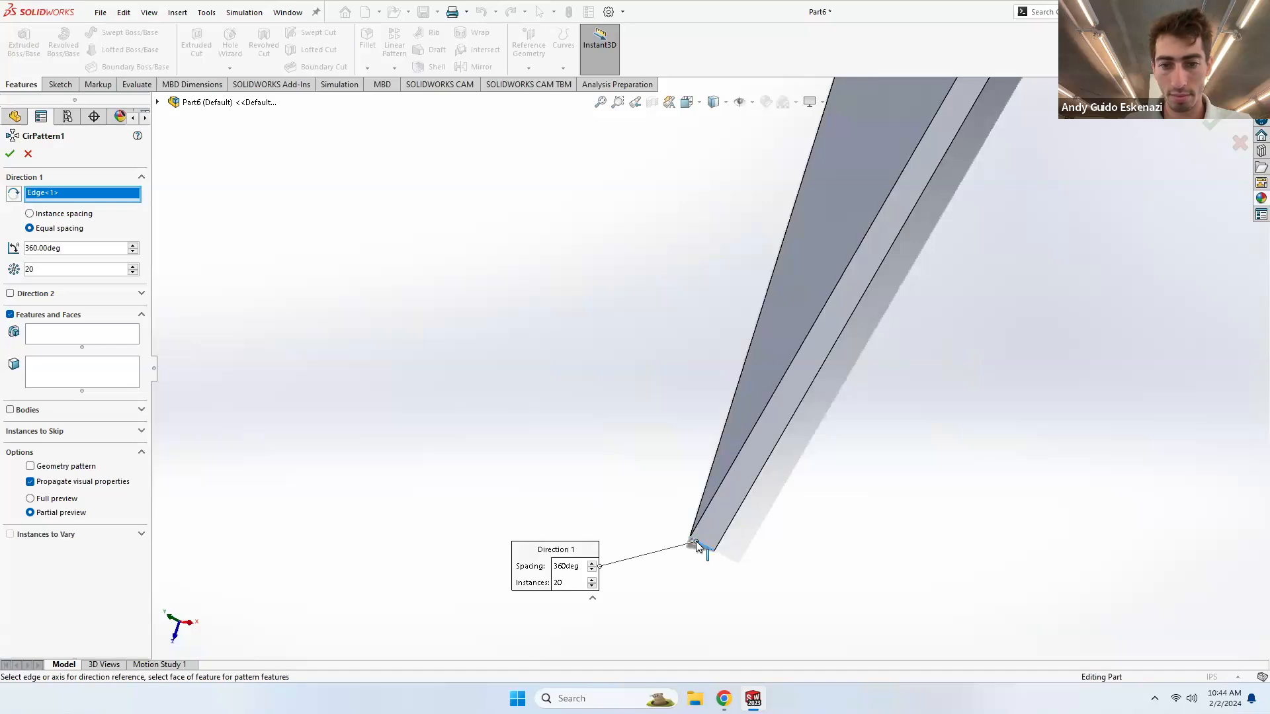
{"action": "left_click", "coordinate": [58, 333]}
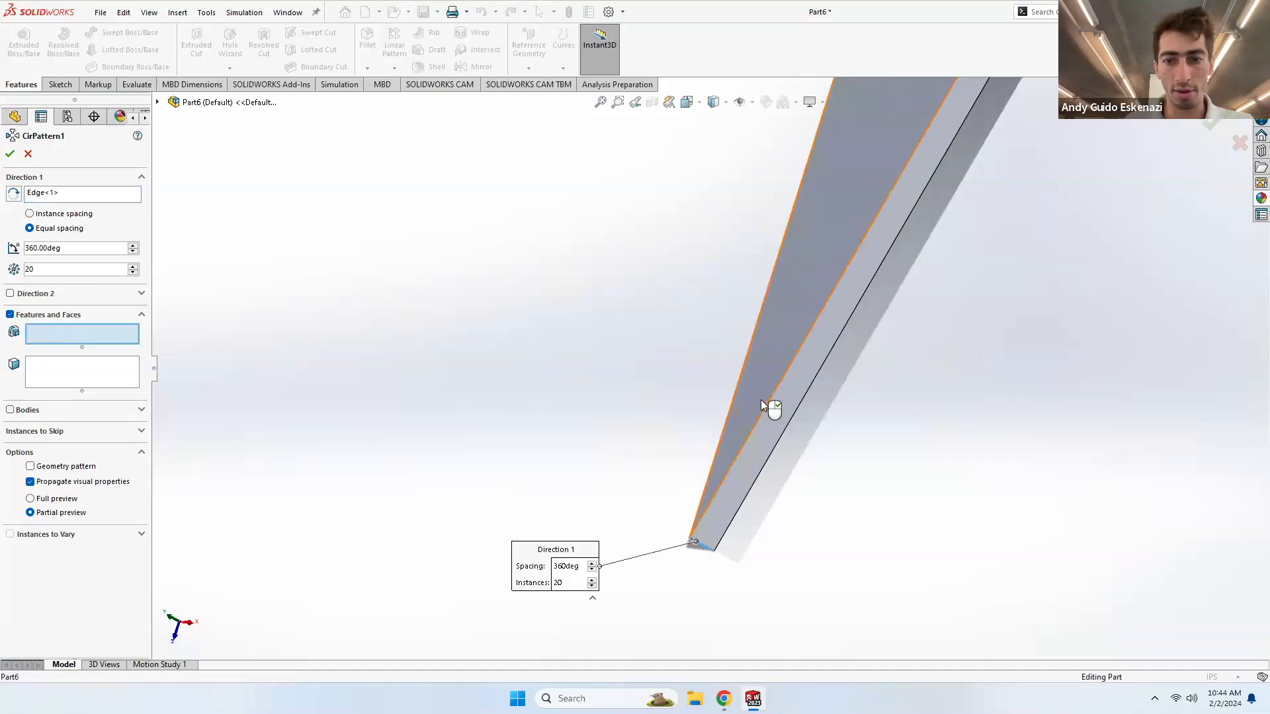
{"action": "left_click", "coordinate": [761, 400]}
{"action": "left_click", "coordinate": [10, 154]}
{"action": "scroll", "coordinate": [577, 302], "scroll_direction": "up", "scroll_amount": 5}
{"action": "middle_click_drag", "start_coordinate": [611, 353], "coordinate": [609, 352]}
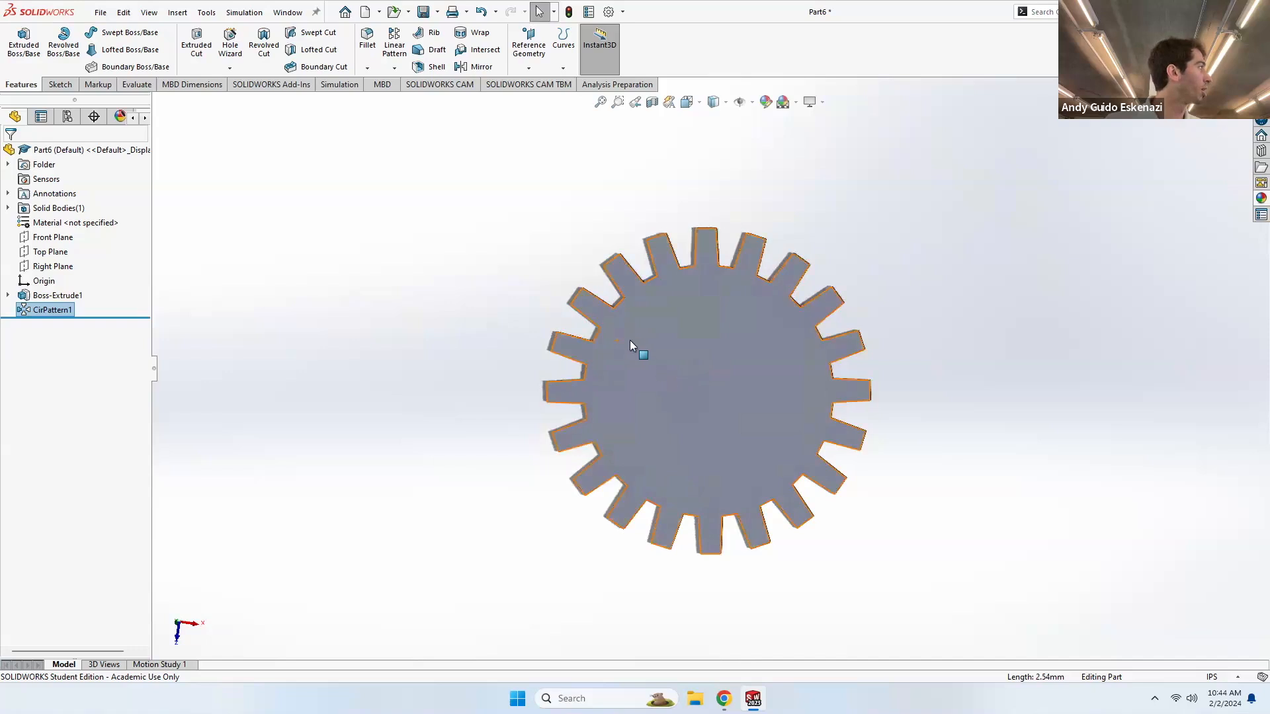
- Switch to the Tea Cups Assembly document, rebuild it and clear the main gear selection
{"action": "mouse_move", "coordinate": [753, 699]}
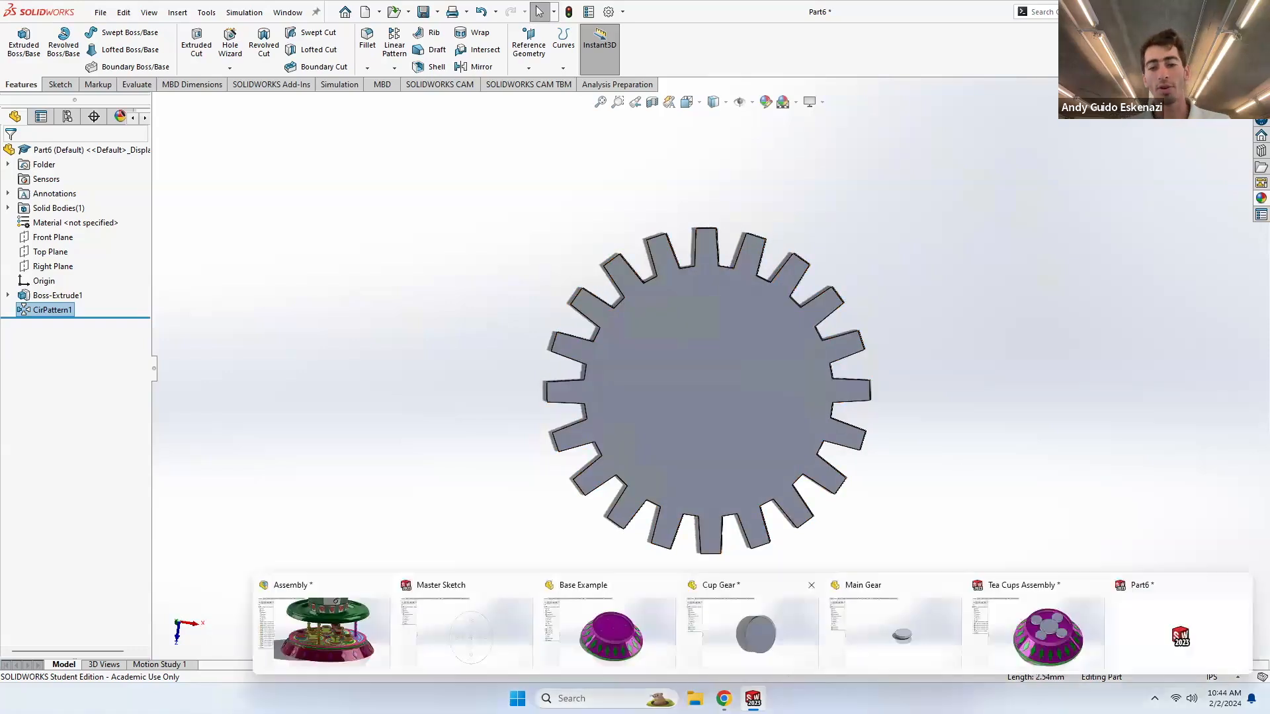
{"action": "left_click", "coordinate": [1028, 650]}
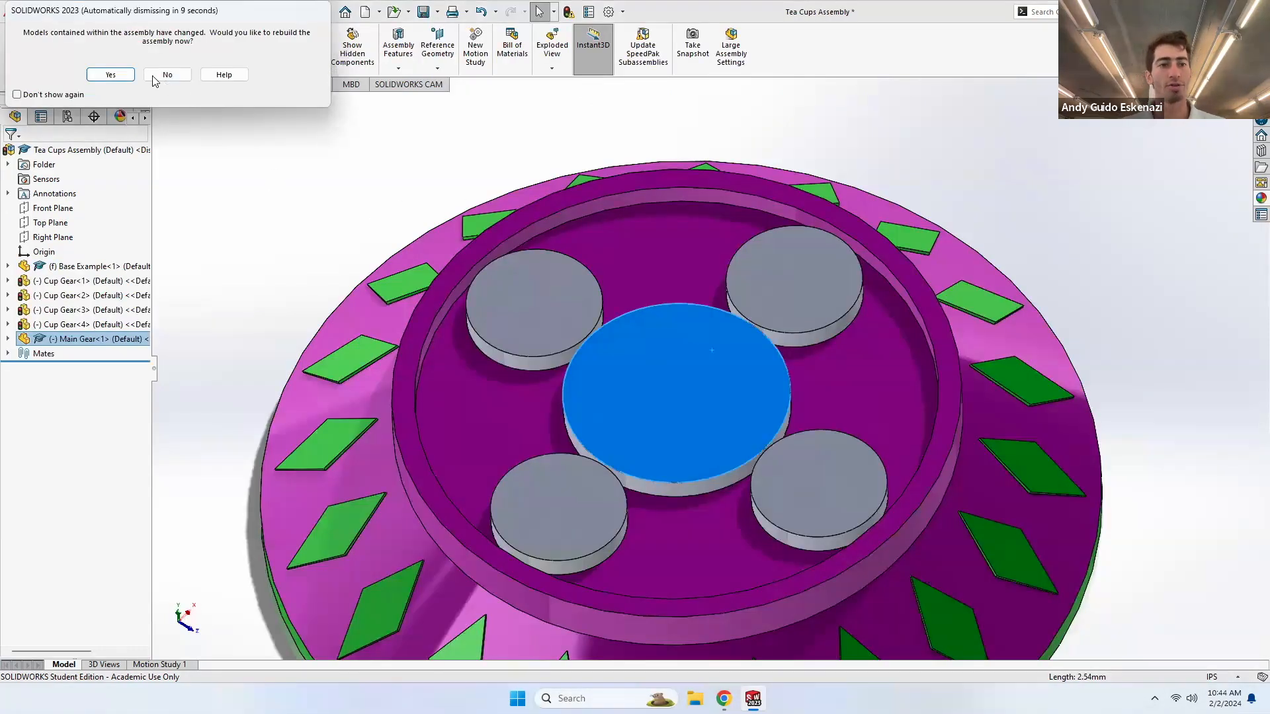
{"action": "left_click", "coordinate": [113, 76]}
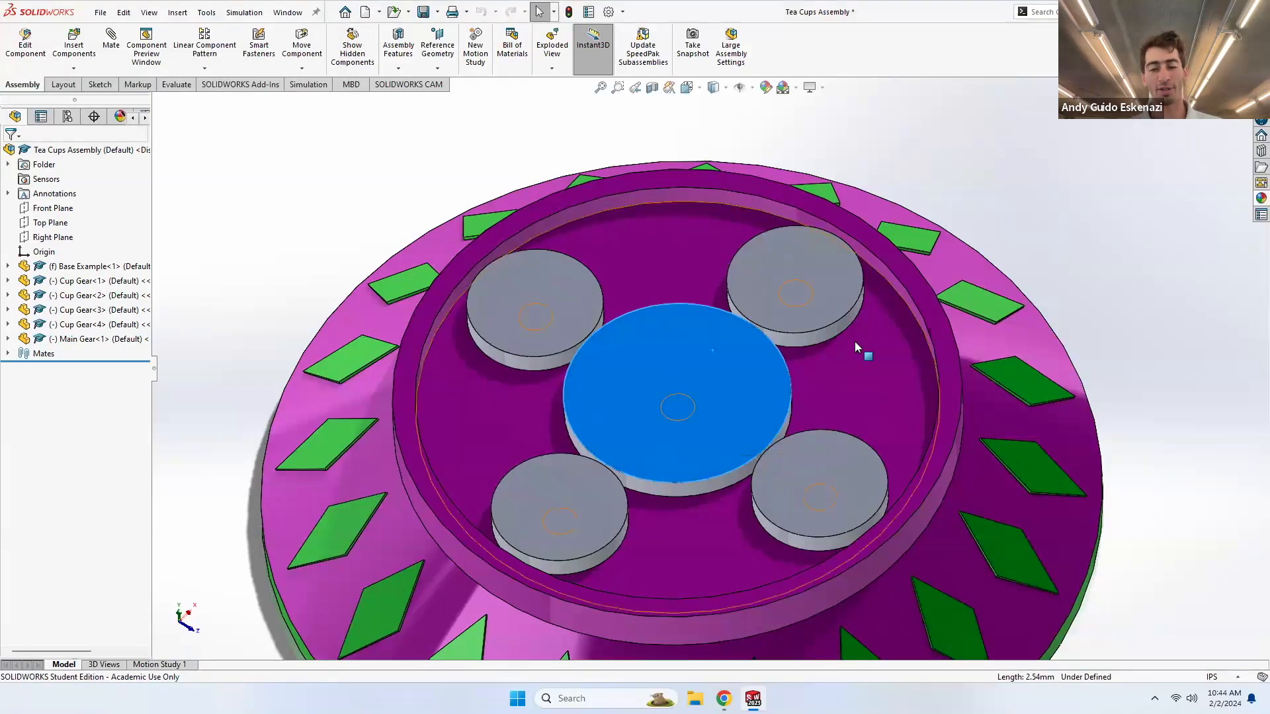
{"action": "left_click", "coordinate": [1012, 261]}
- Expand the assembly's mates and examine how the main gear and cup gears are mated
{"action": "middle_click_drag", "start_coordinate": [613, 395], "coordinate": [638, 377]}
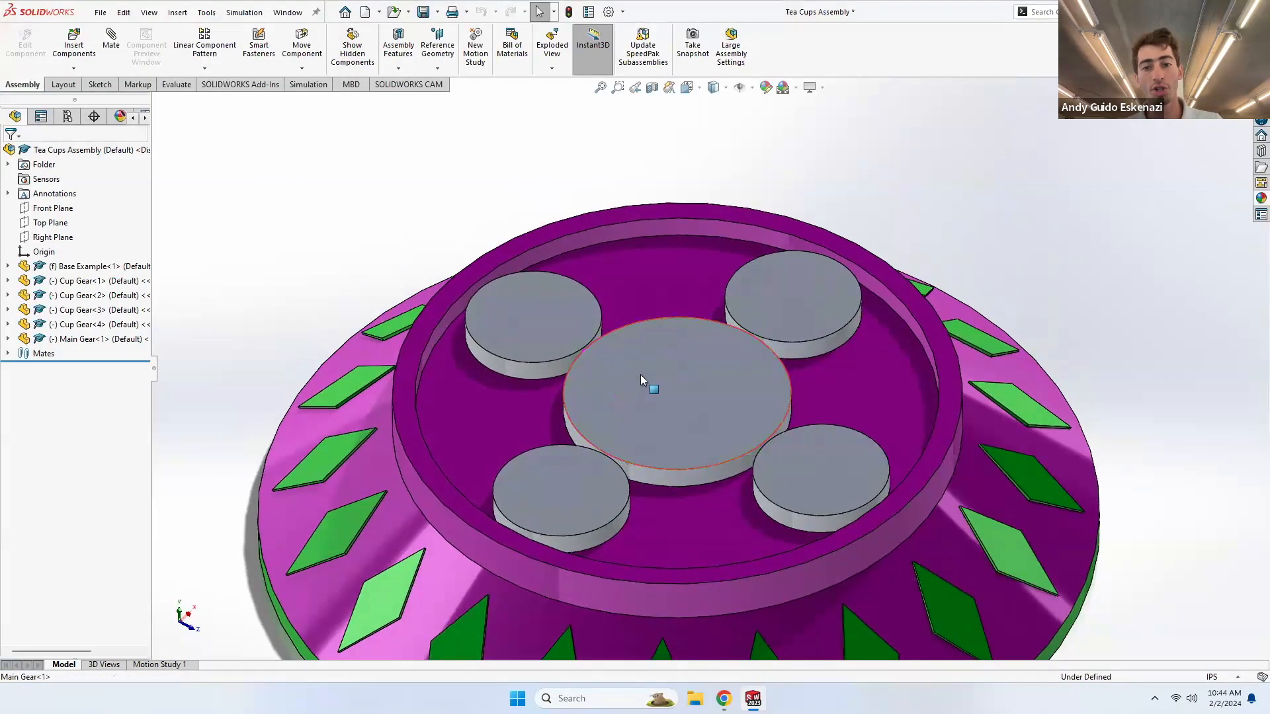
{"action": "scroll", "coordinate": [638, 378], "scroll_direction": "up", "scroll_amount": 3}
{"action": "scroll", "coordinate": [680, 431], "scroll_direction": "down", "scroll_amount": 1}
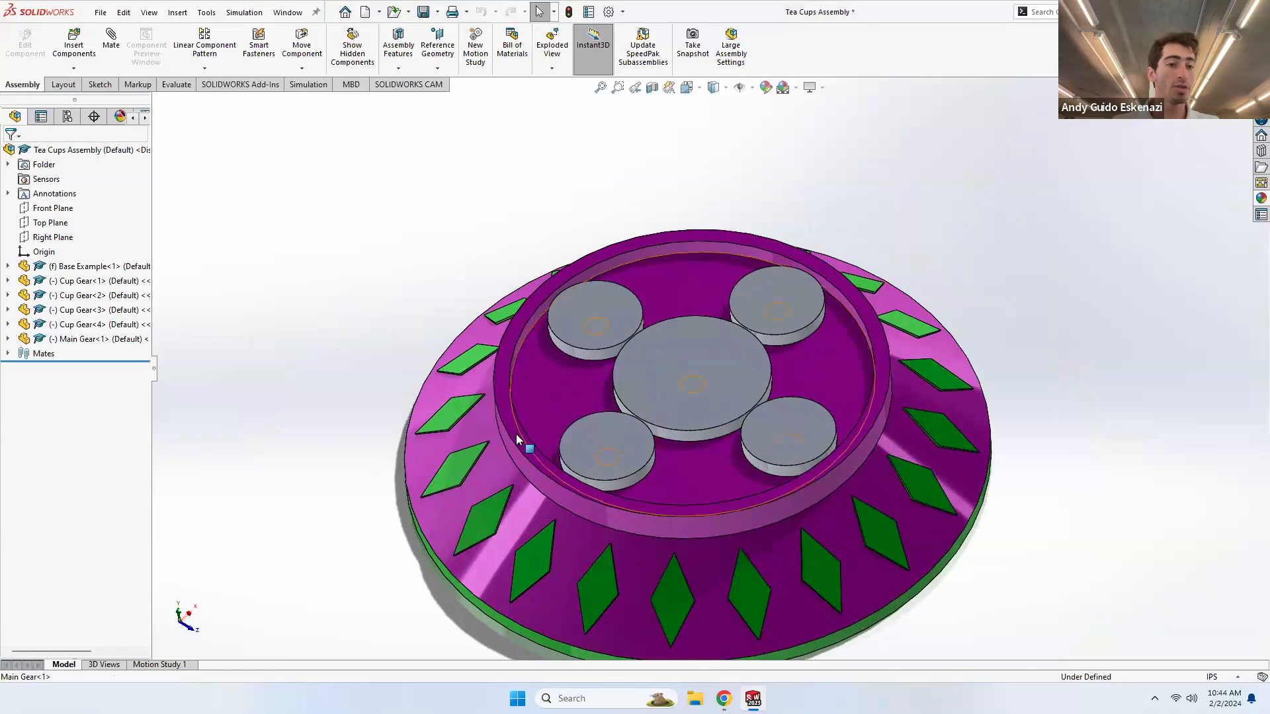
{"action": "left_click", "coordinate": [7, 355]}
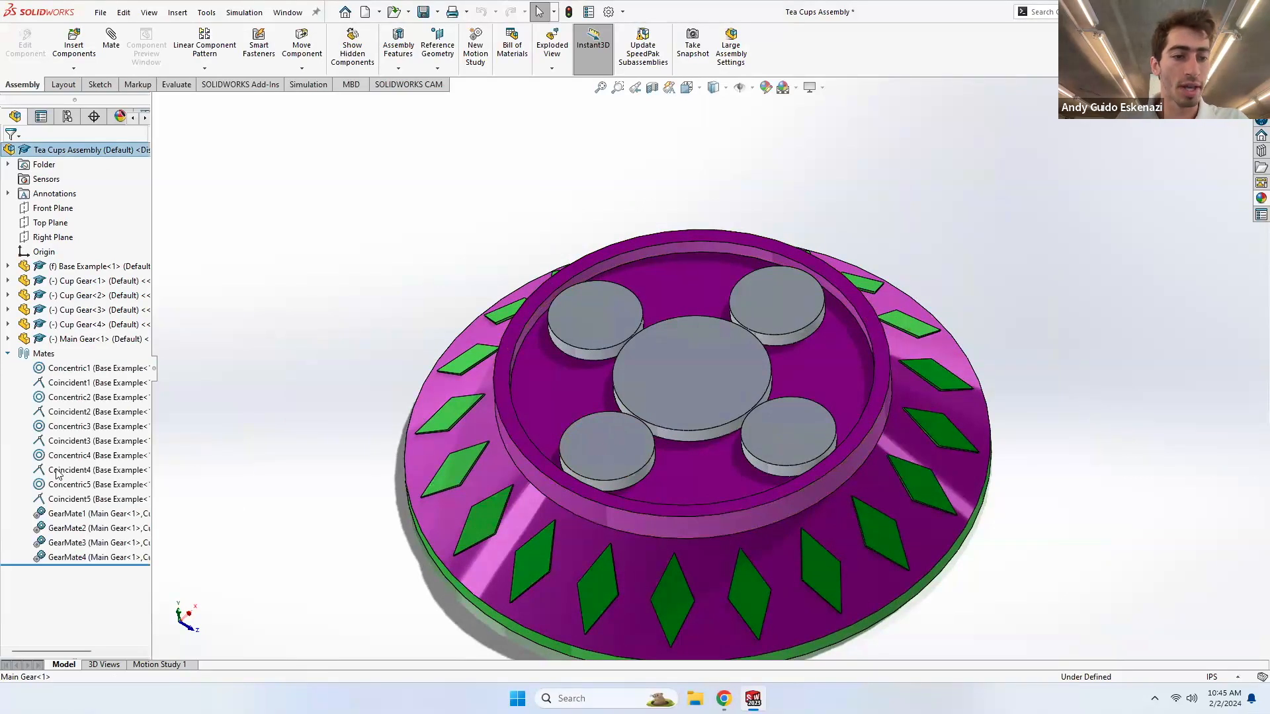
{"action": "middle_click_drag", "start_coordinate": [327, 332], "coordinate": [403, 325]}
{"action": "scroll", "coordinate": [458, 279], "scroll_direction": "down", "scroll_amount": 2}
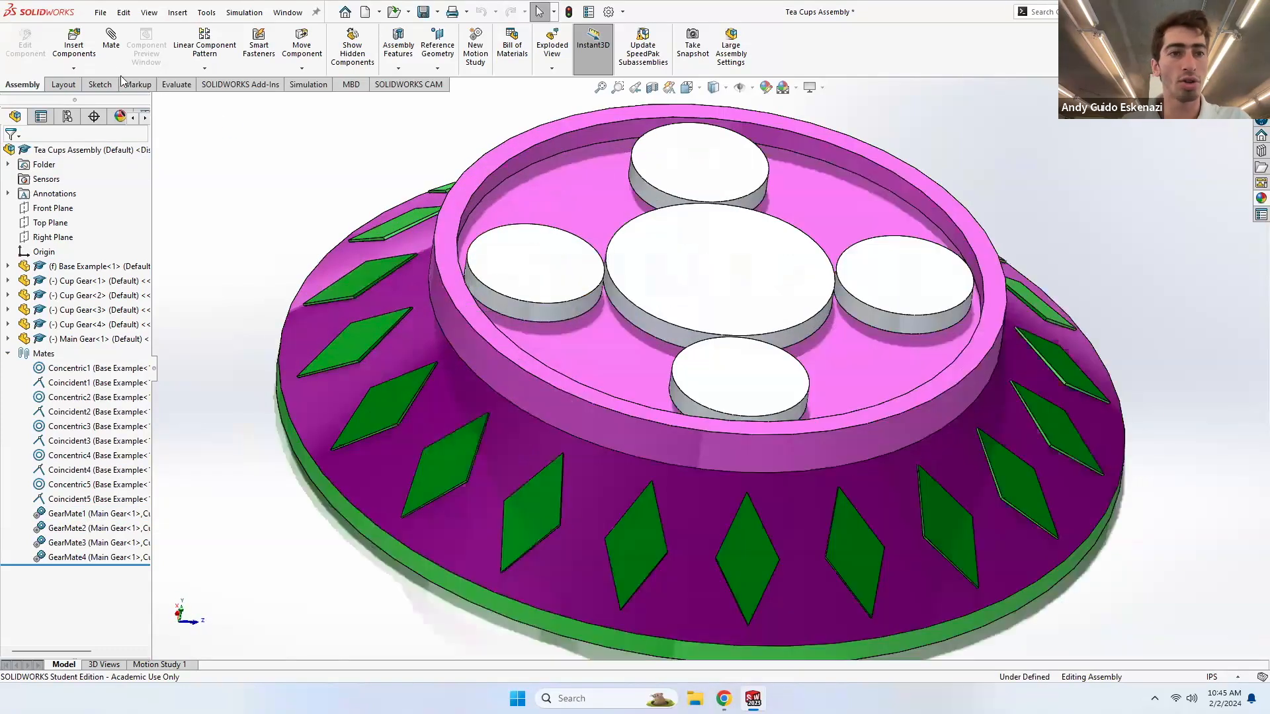
- Try a mechanical gear mate between the cylindrical faces of the main gear and an adjacent cup gear
{"action": "left_click", "coordinate": [121, 53]}
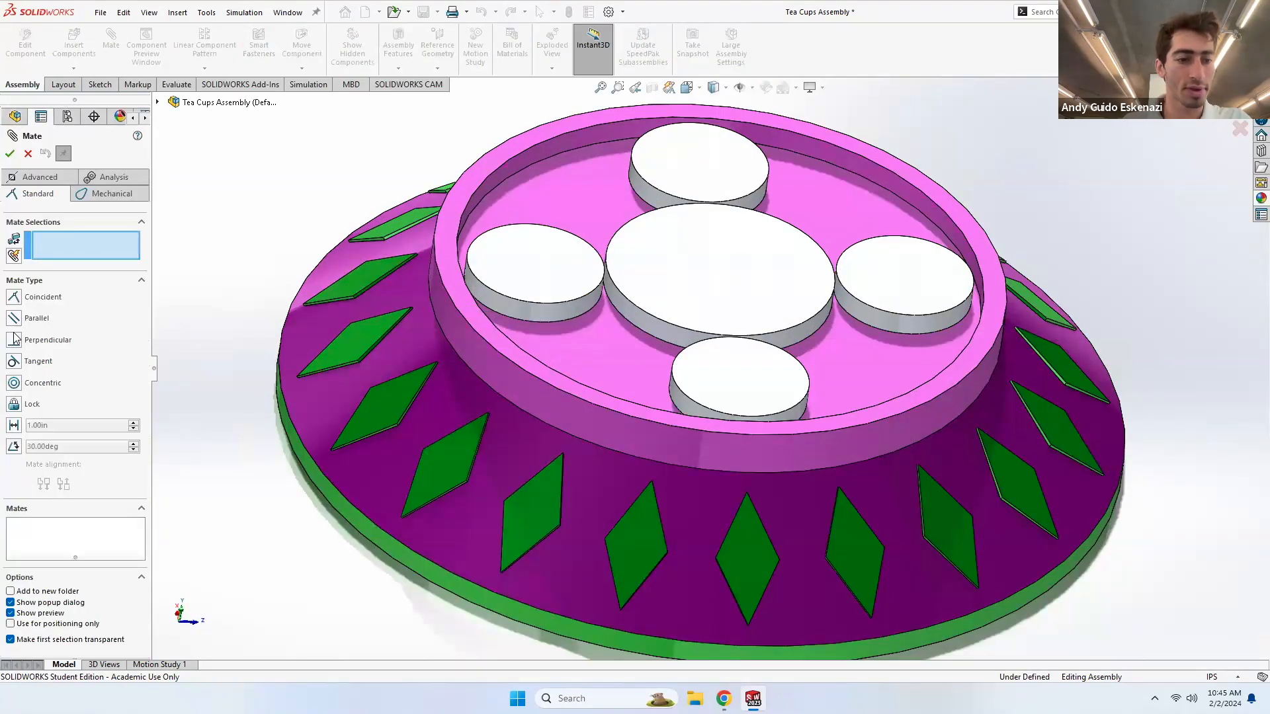
{"action": "left_click", "coordinate": [110, 197]}
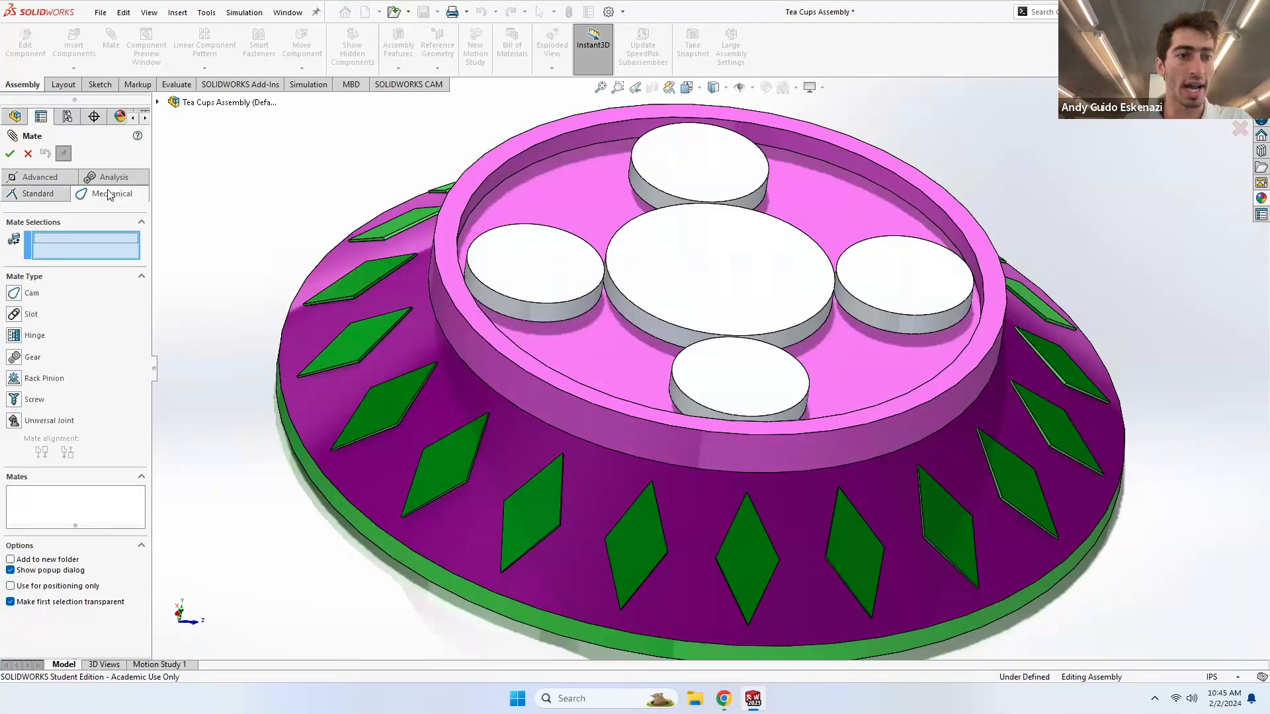
{"action": "left_click", "coordinate": [16, 357]}
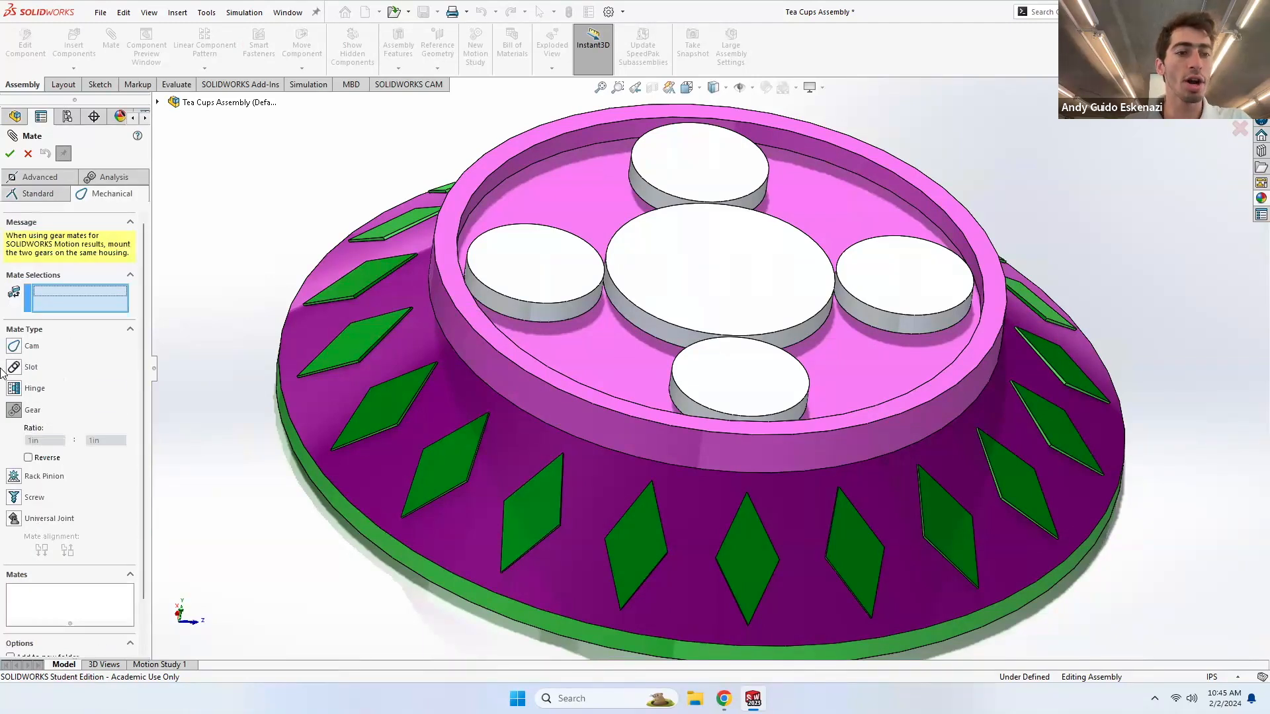
{"action": "left_click", "coordinate": [646, 319]}
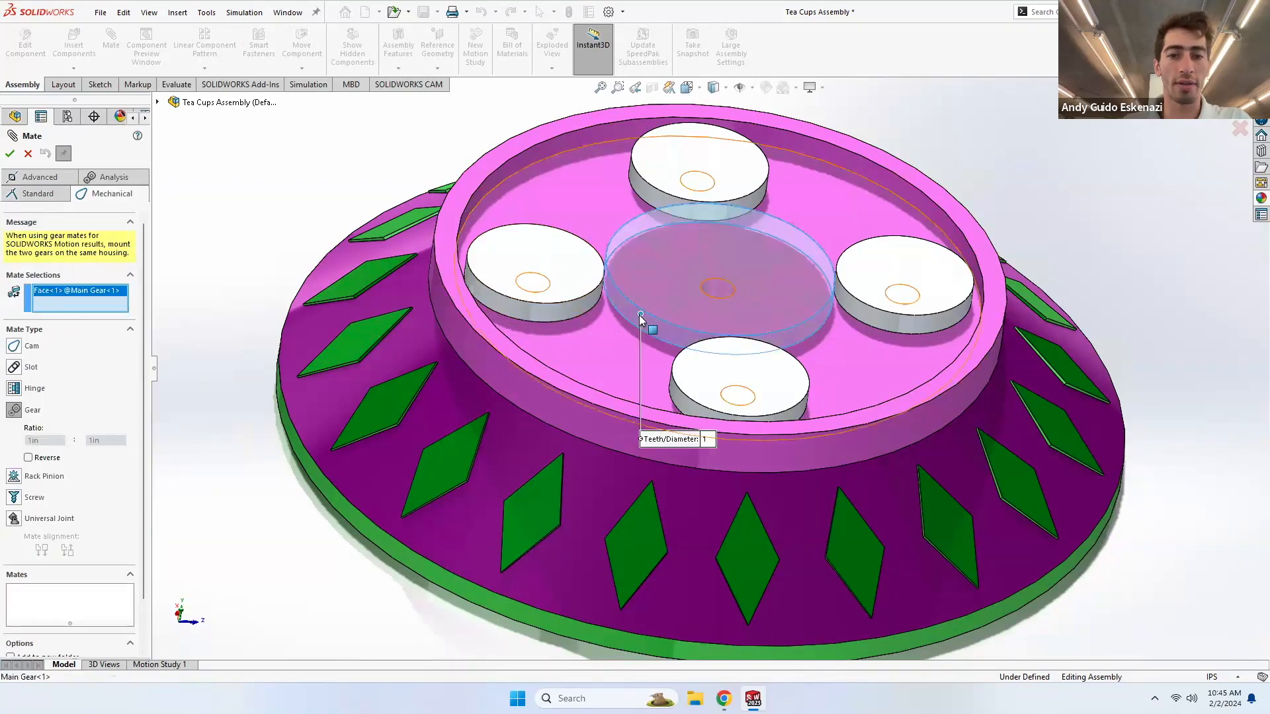
{"action": "left_click", "coordinate": [549, 308]}
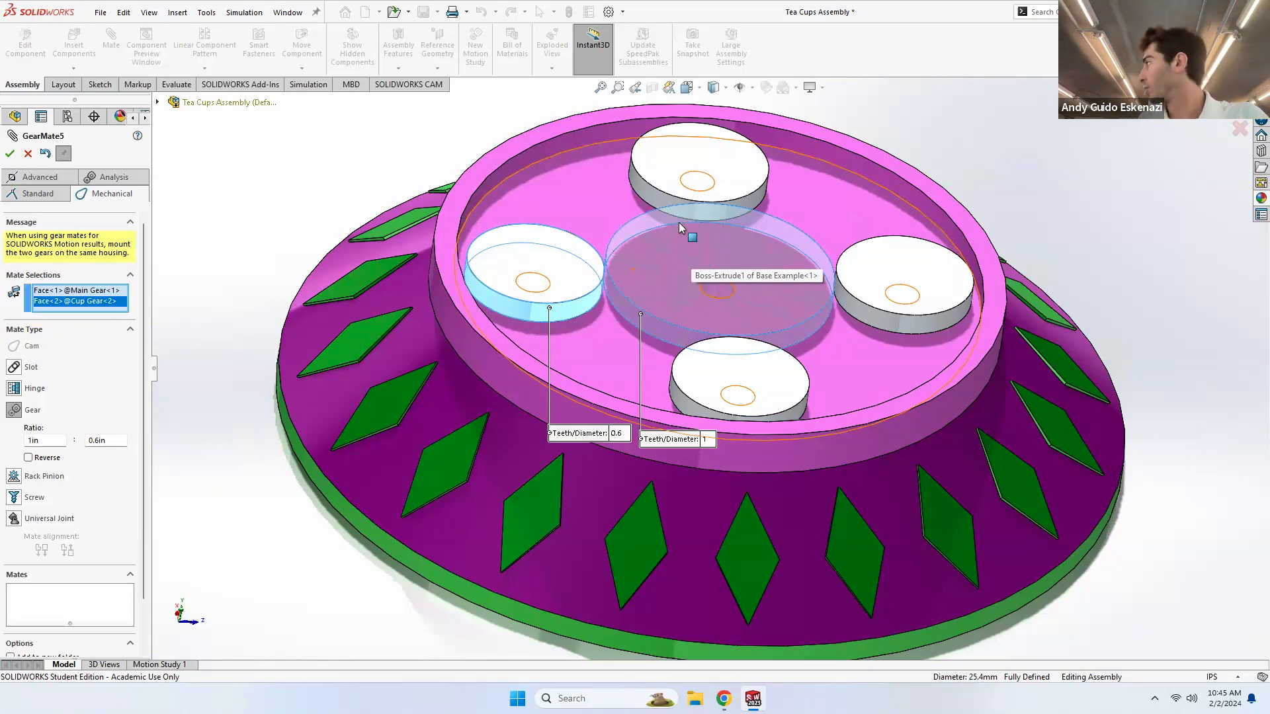
{"action": "left_click", "coordinate": [28, 154]}
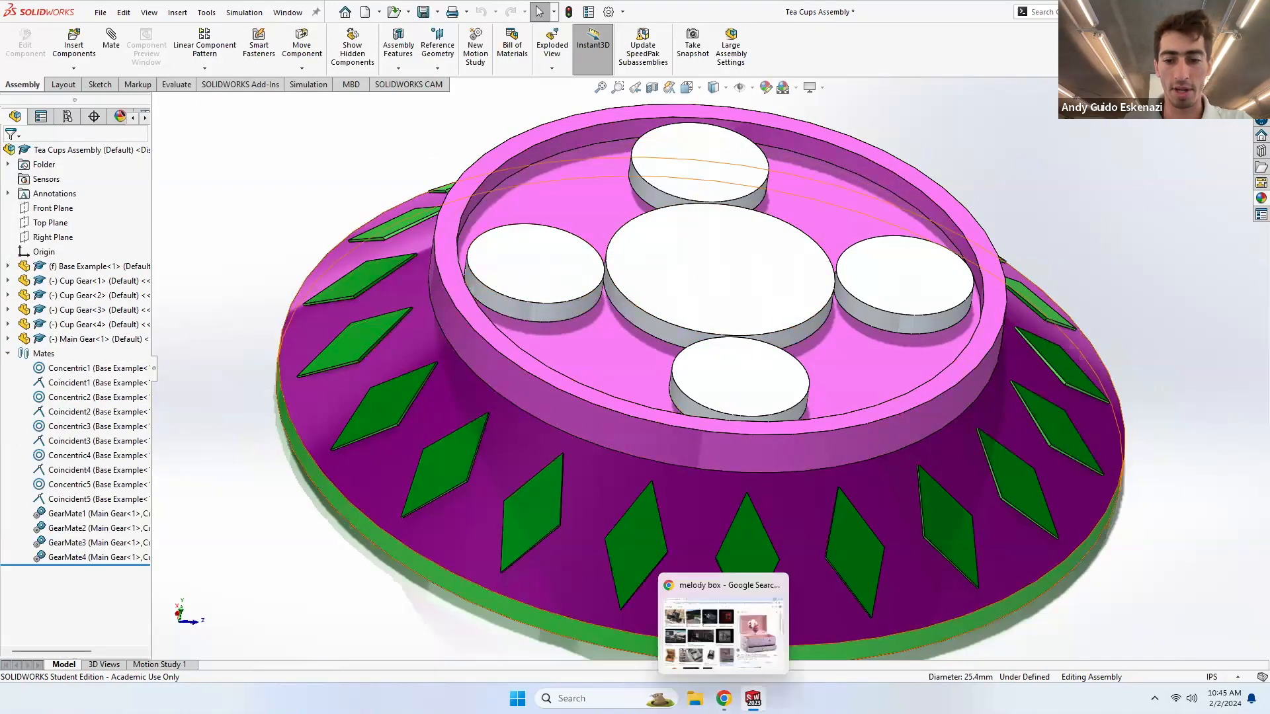
- Switch to the Cup Gear part and show its last sketch, Sketch4
{"action": "mouse_move", "coordinate": [753, 697]}
{"action": "left_click", "coordinate": [886, 626]}
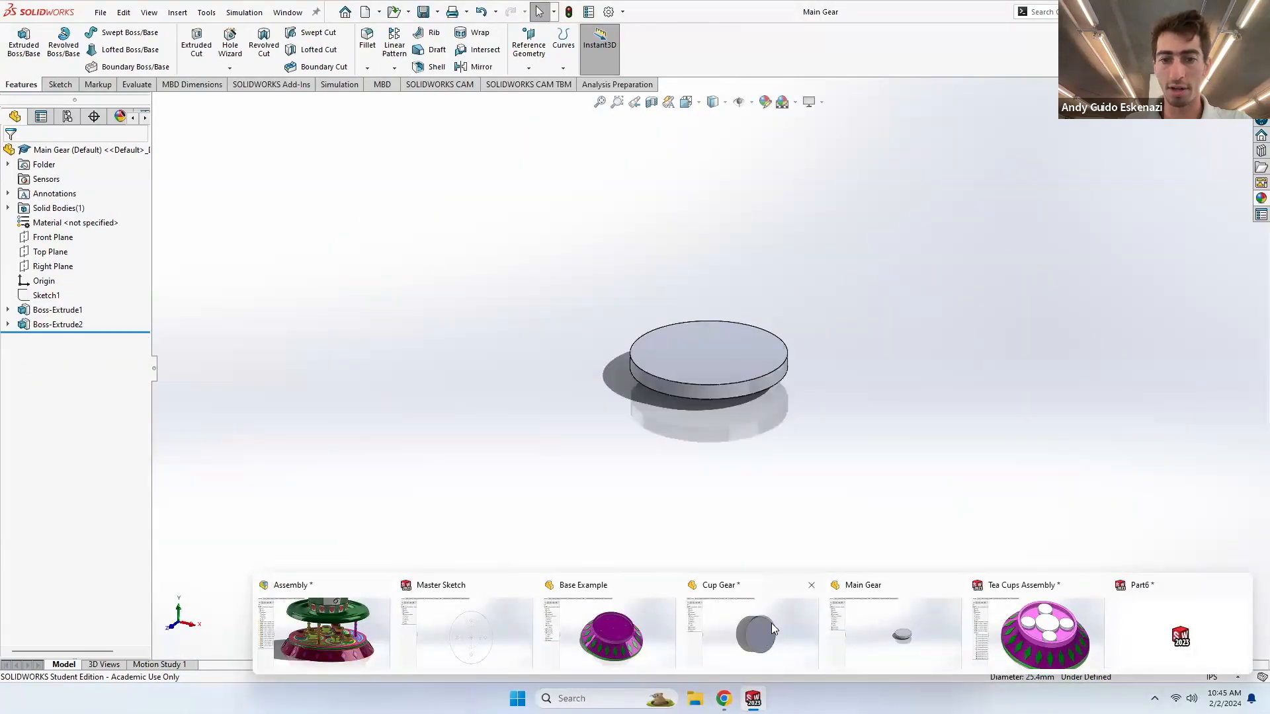
{"action": "left_click", "coordinate": [771, 623]}
{"action": "right_click", "coordinate": [42, 342]}
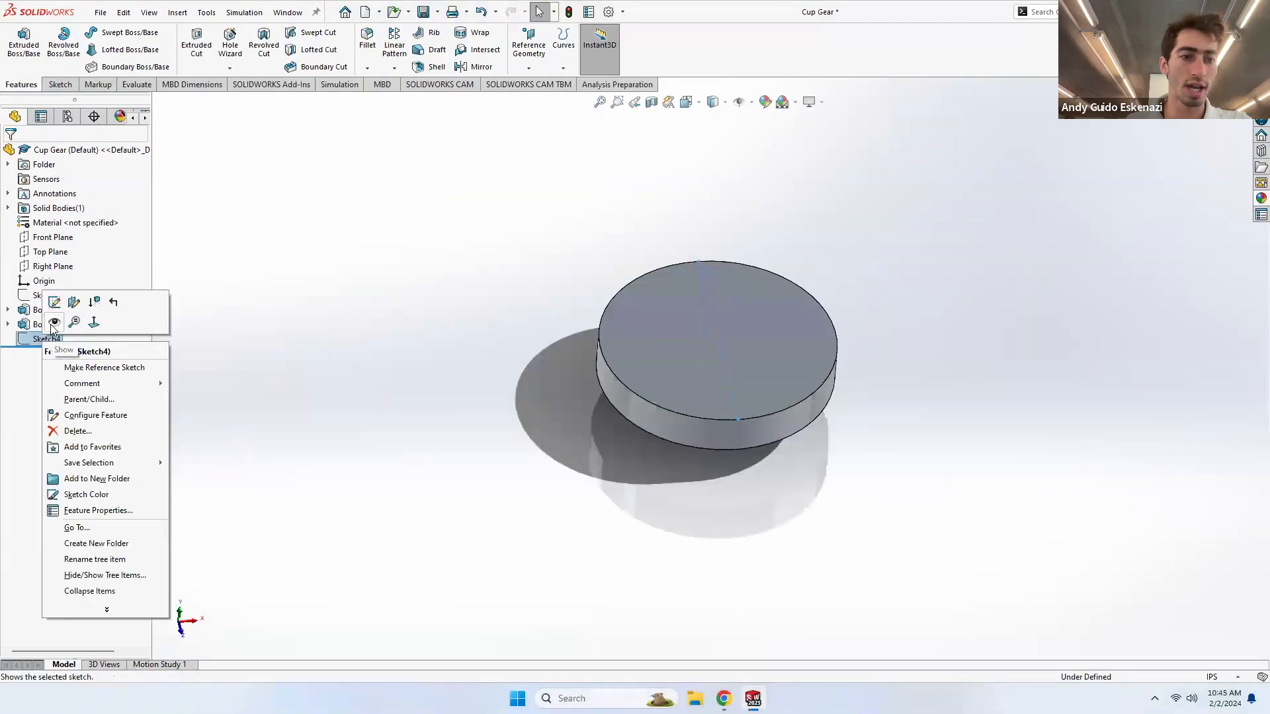
{"action": "left_click", "coordinate": [53, 324]}
- Return to the Tea Cups Assembly and rotate the main gear to check how the cup gears turn with it
{"action": "mouse_move", "coordinate": [753, 698]}
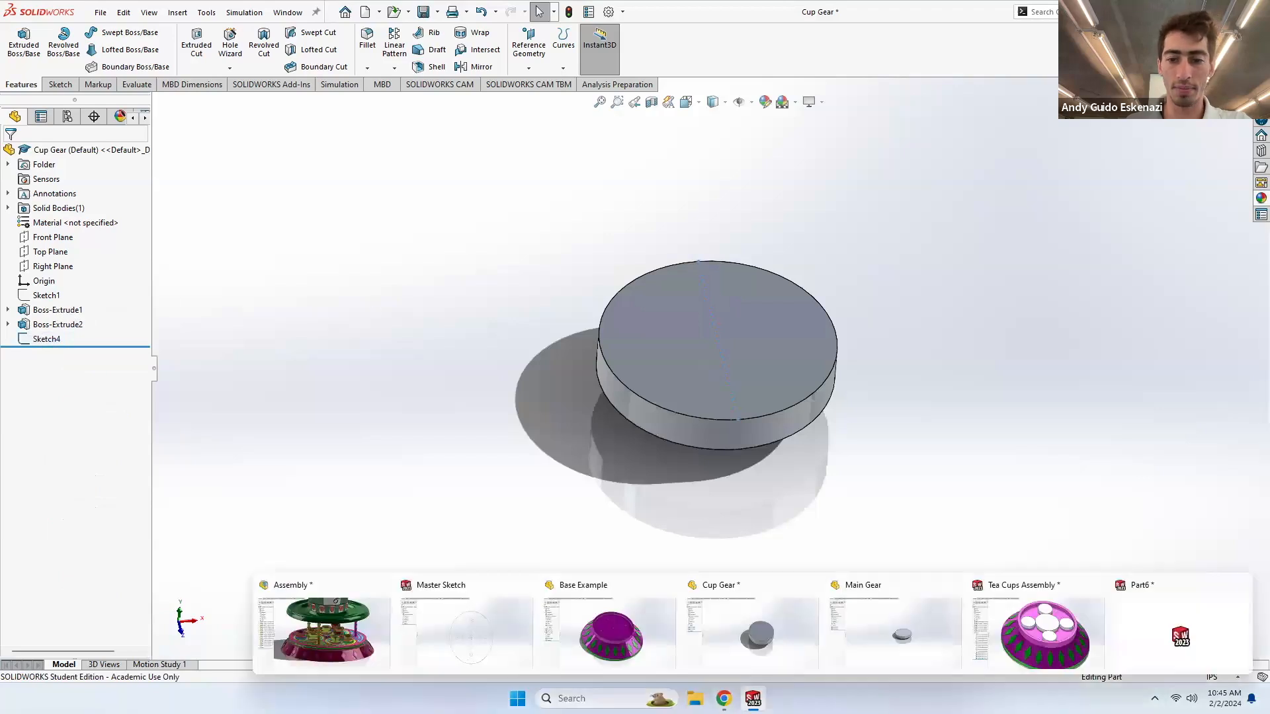
{"action": "left_click", "coordinate": [1004, 627]}
{"action": "left_click", "coordinate": [685, 299]}
{"action": "left_click_drag", "start_coordinate": [683, 235], "coordinate": [769, 329]}
{"action": "left_click_drag", "start_coordinate": [710, 284], "coordinate": [700, 369]}
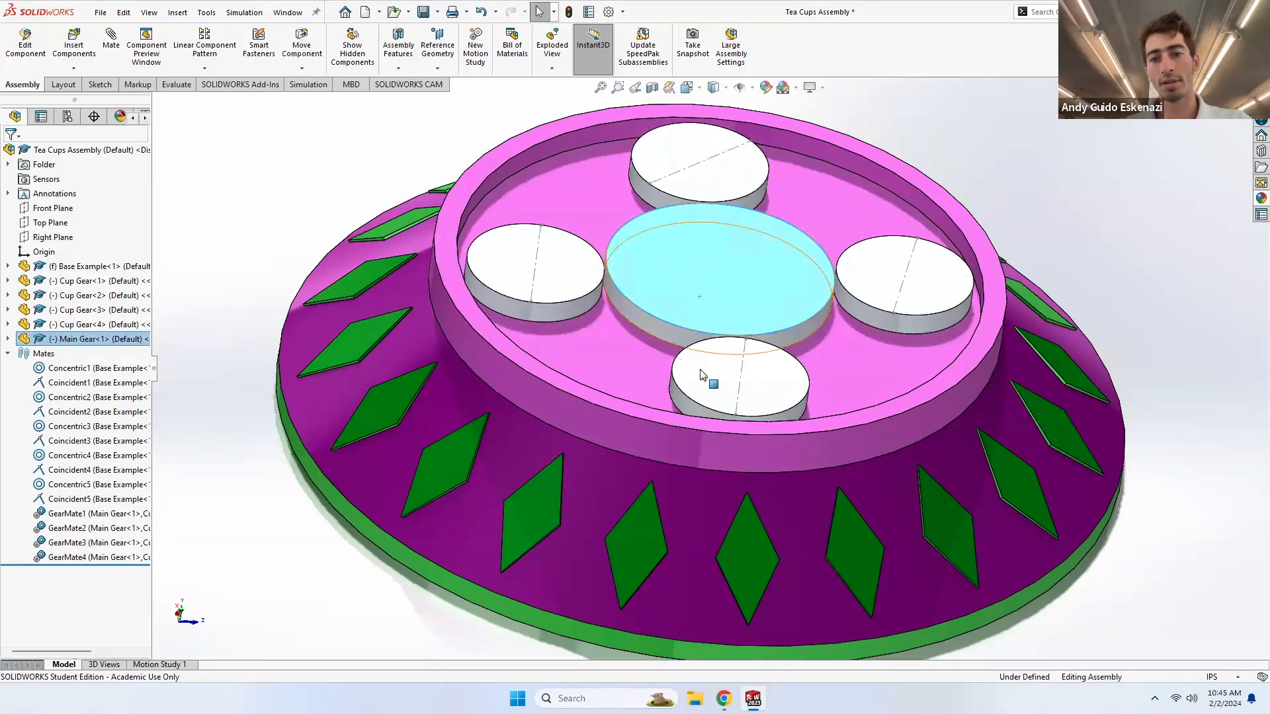
{"action": "scroll", "coordinate": [700, 369], "scroll_direction": "up", "scroll_amount": 3}
{"action": "left_click", "coordinate": [1000, 288]}
{"action": "scroll", "coordinate": [730, 311], "scroll_direction": "down", "scroll_amount": 3}
{"action": "mouse_move", "coordinate": [715, 342]}
{"action": "middle_mouse_down"}
{"action": "mouse_move", "coordinate": [706, 300]}
{"action": "mouse_move", "coordinate": [708, 332]}
{"action": "middle_mouse_up"}
{"action": "scroll", "coordinate": [711, 344], "scroll_direction": "up", "scroll_amount": 2}
{"action": "middle_click_drag", "start_coordinate": [728, 391], "coordinate": [767, 387]}
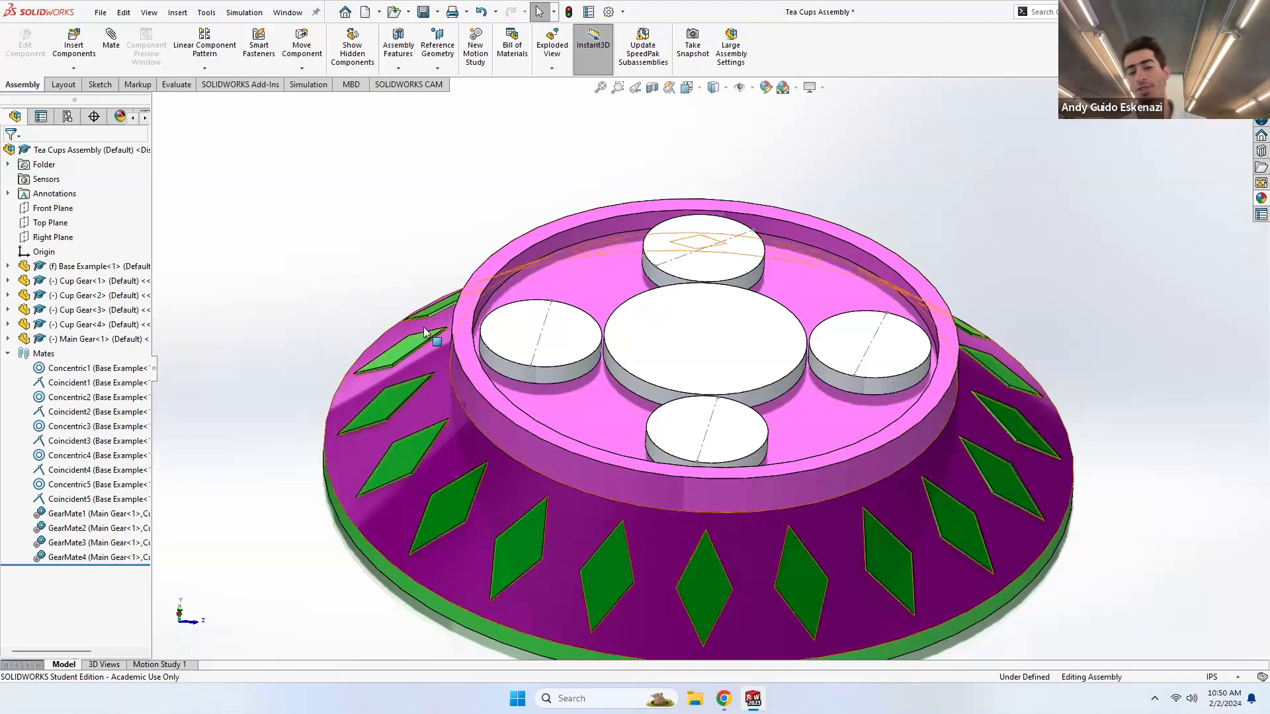
{"action": "middle_click_drag", "start_coordinate": [525, 235], "coordinate": [519, 276]}
{"action": "scroll", "coordinate": [520, 276], "scroll_direction": "up", "scroll_amount": 1}
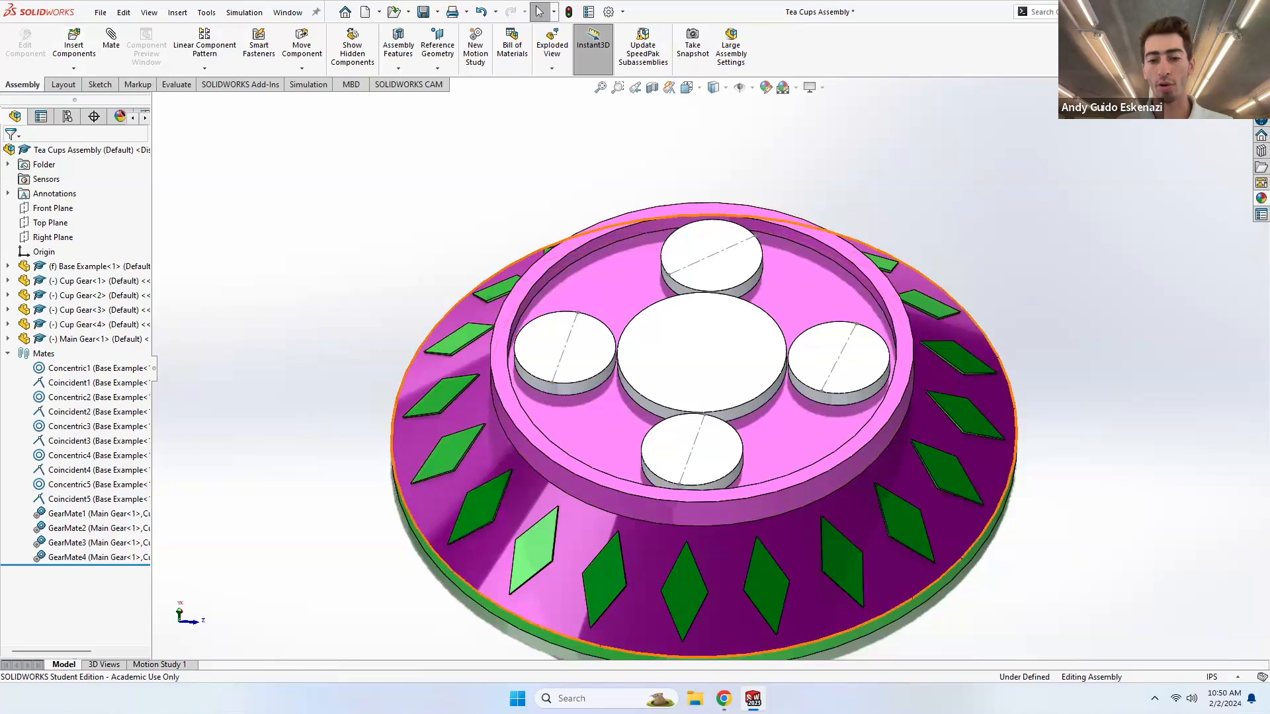
- Save the Master Sketch part as a copy named Top, open the copy and keep the original document open
{"action": "left_click", "coordinate": [754, 699]}
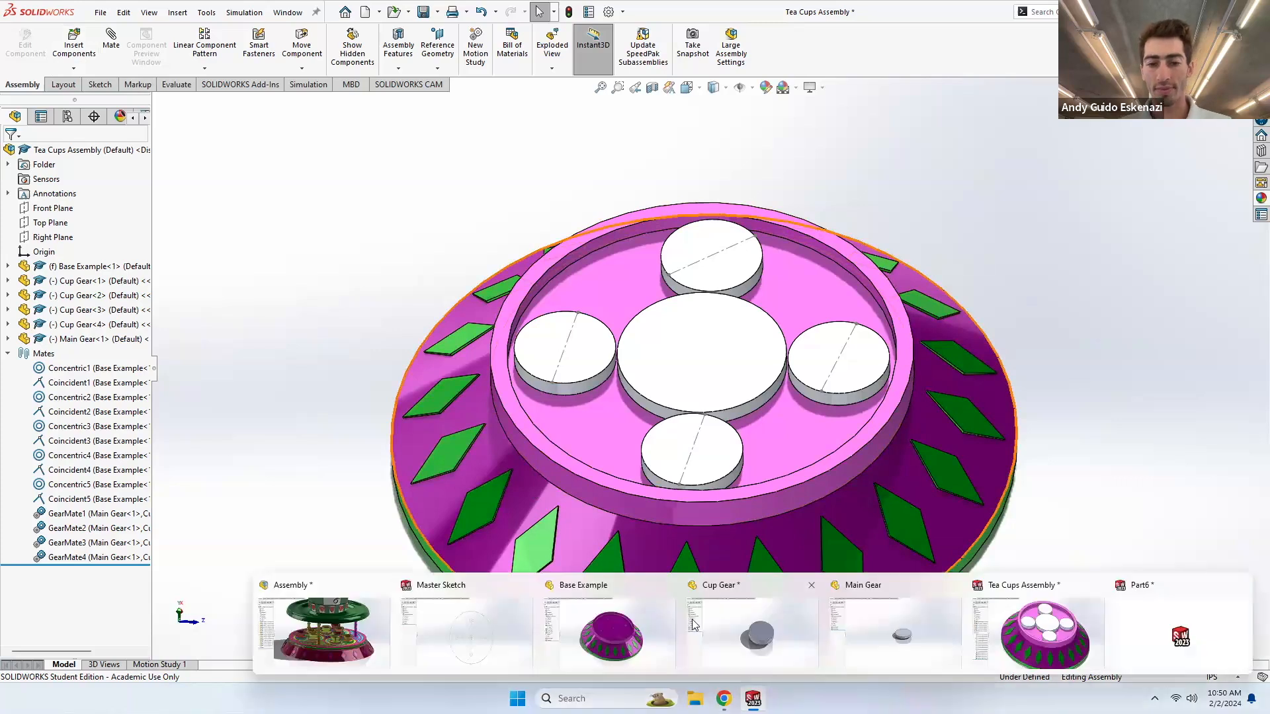
{"action": "left_click", "coordinate": [478, 626]}
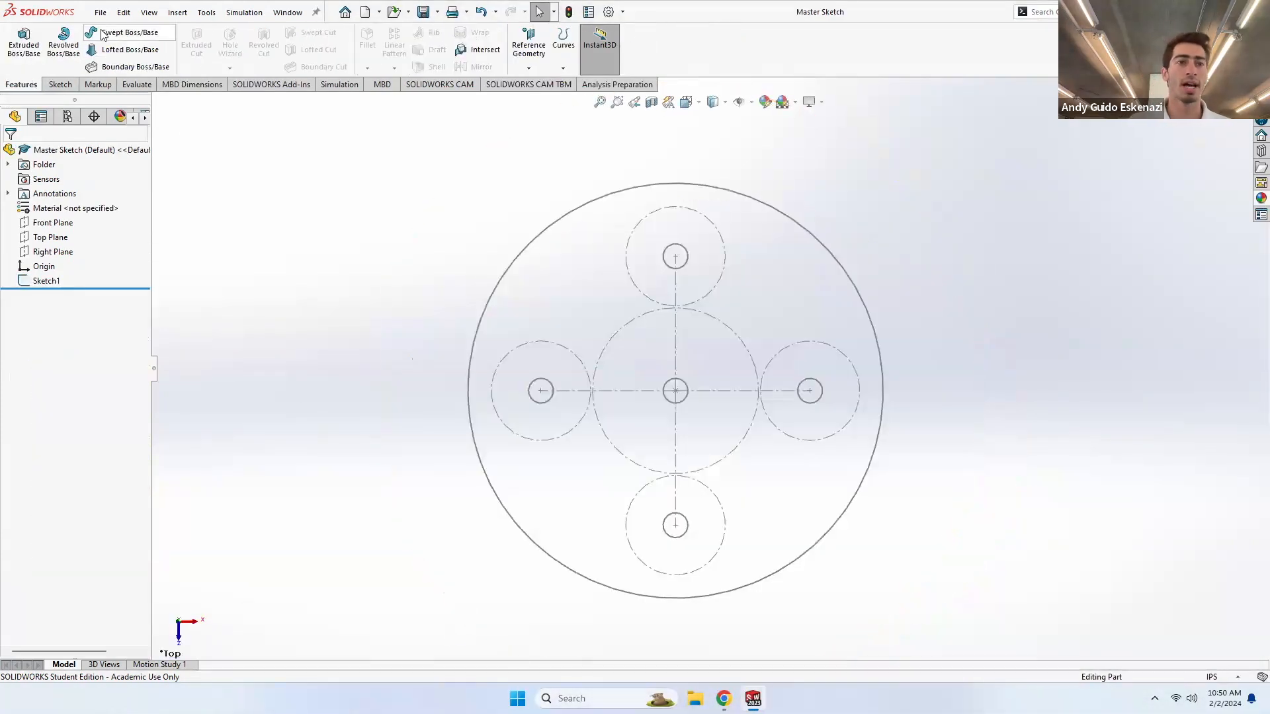
{"action": "left_click", "coordinate": [101, 12]}
{"action": "left_click", "coordinate": [133, 174]}
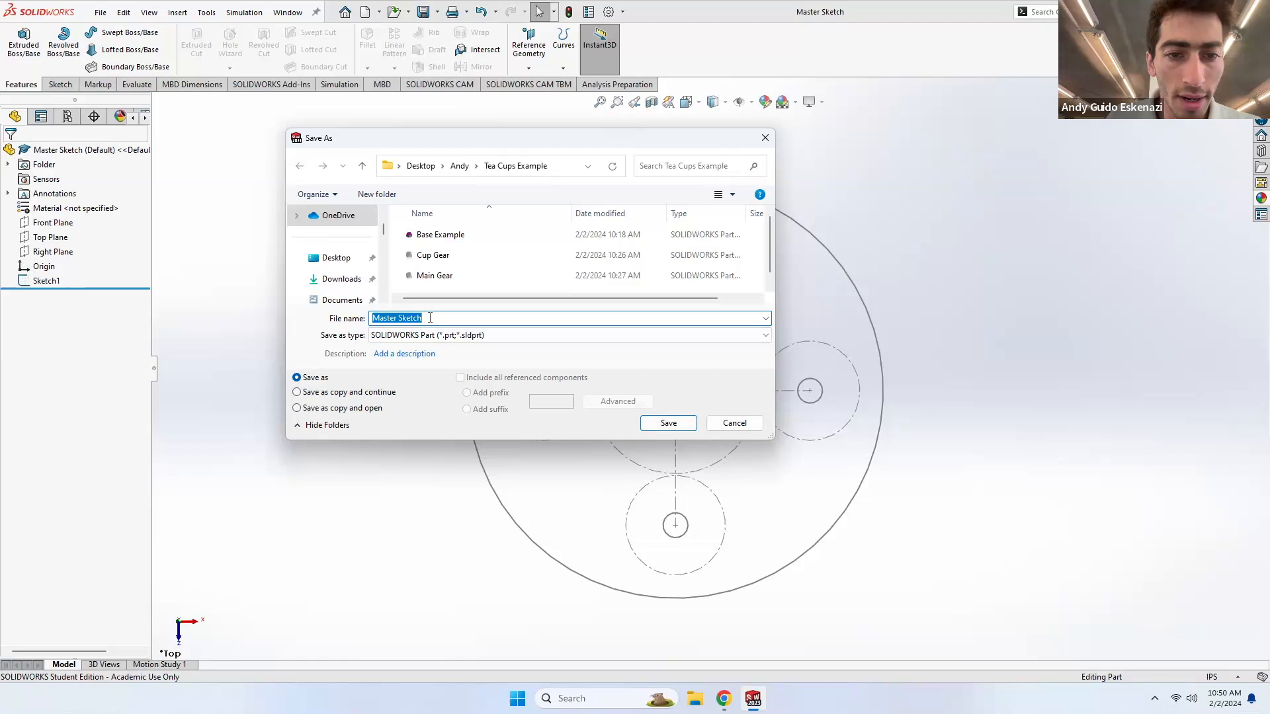
{"action": "type", "text": "Top"}
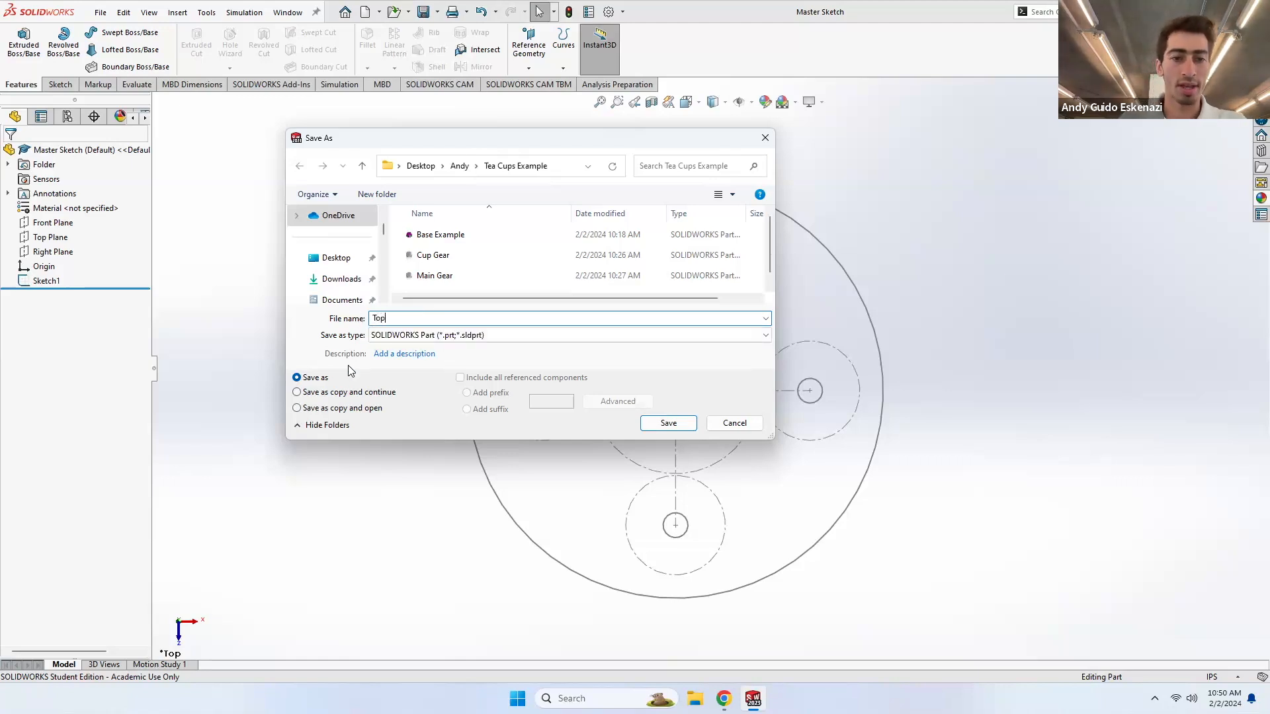
{"action": "left_click", "coordinate": [297, 408]}
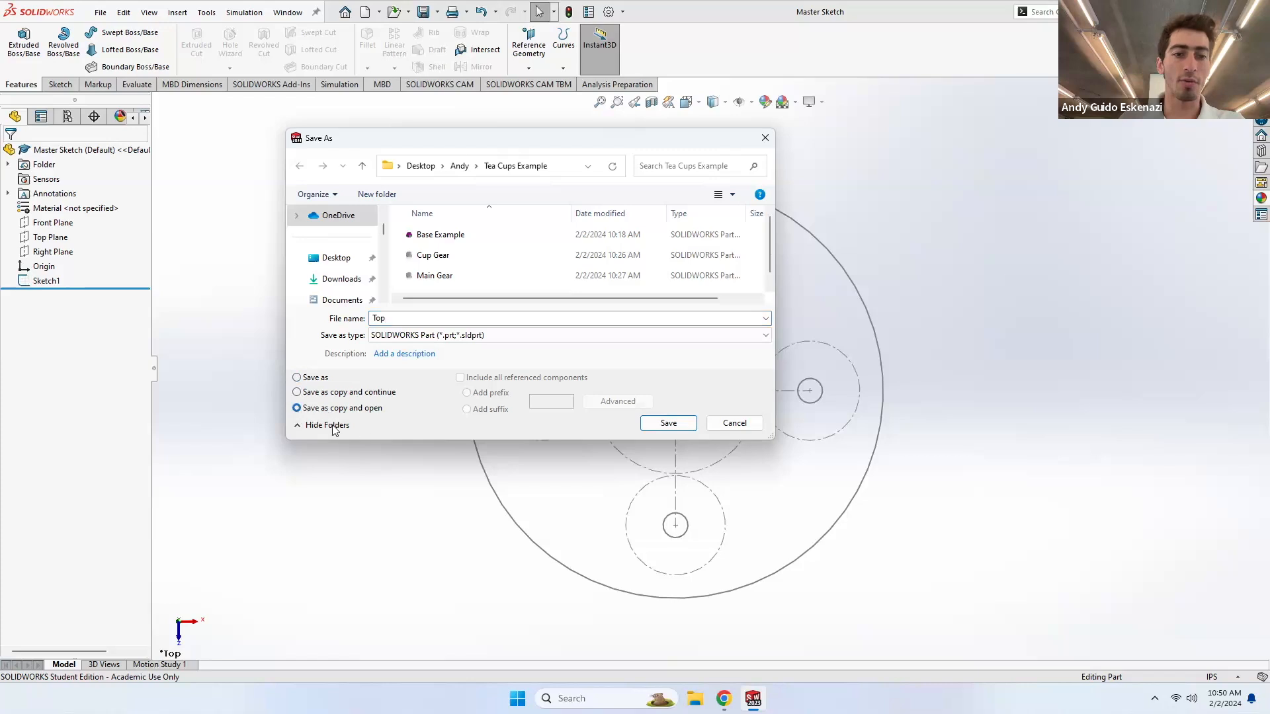
{"action": "left_click", "coordinate": [670, 424]}
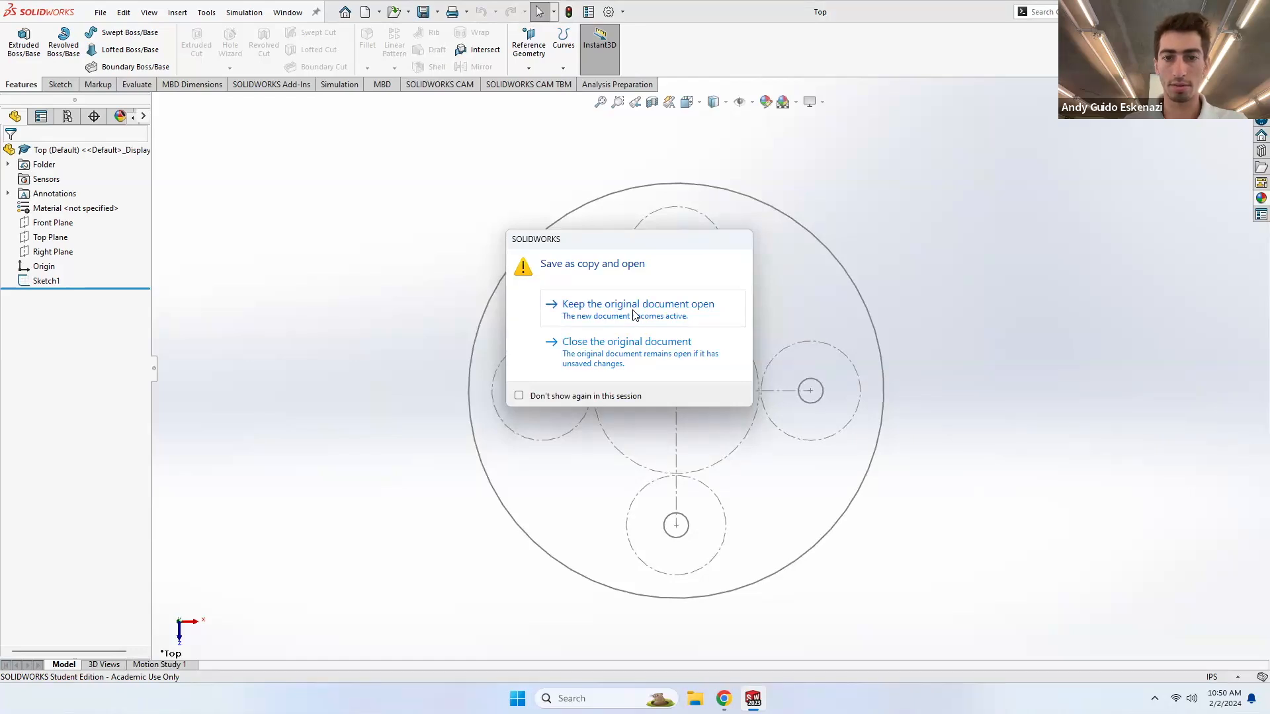
{"action": "left_click", "coordinate": [635, 310]}
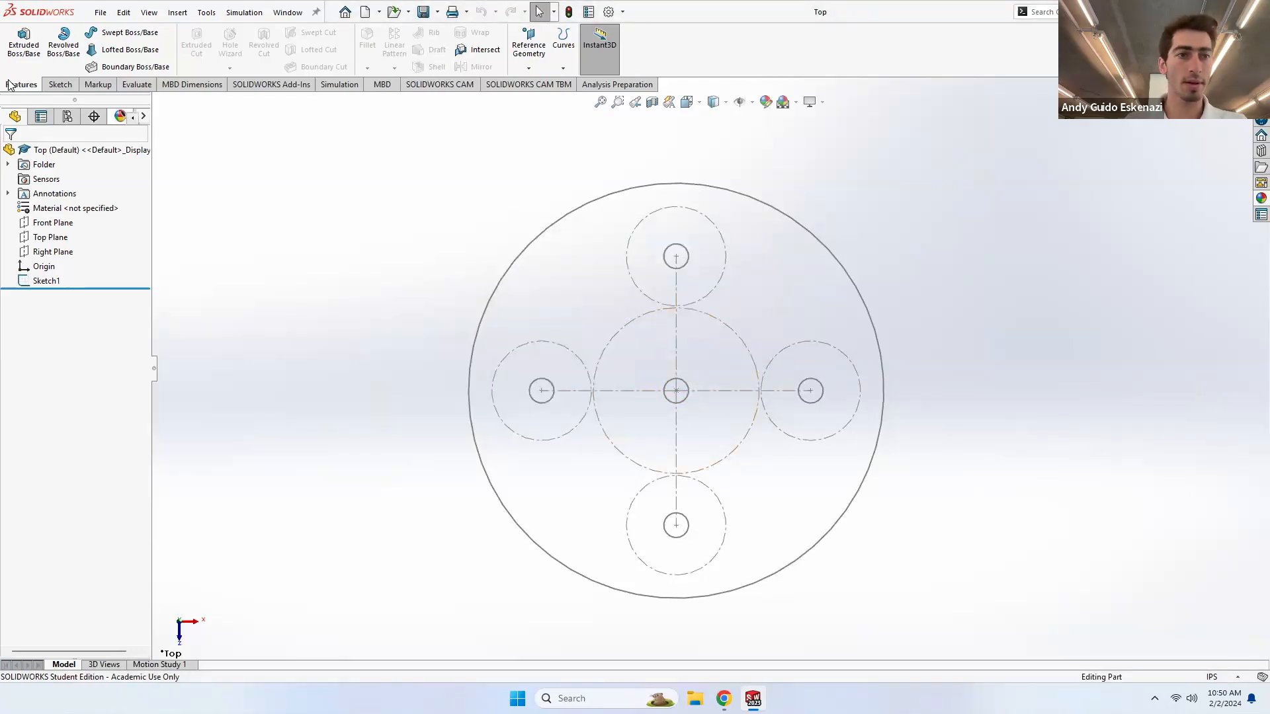
- Start a new sketch on the Top Plane and convert the master sketch's large outer circle into it
{"action": "left_click", "coordinate": [60, 85]}
{"action": "left_click", "coordinate": [18, 40]}
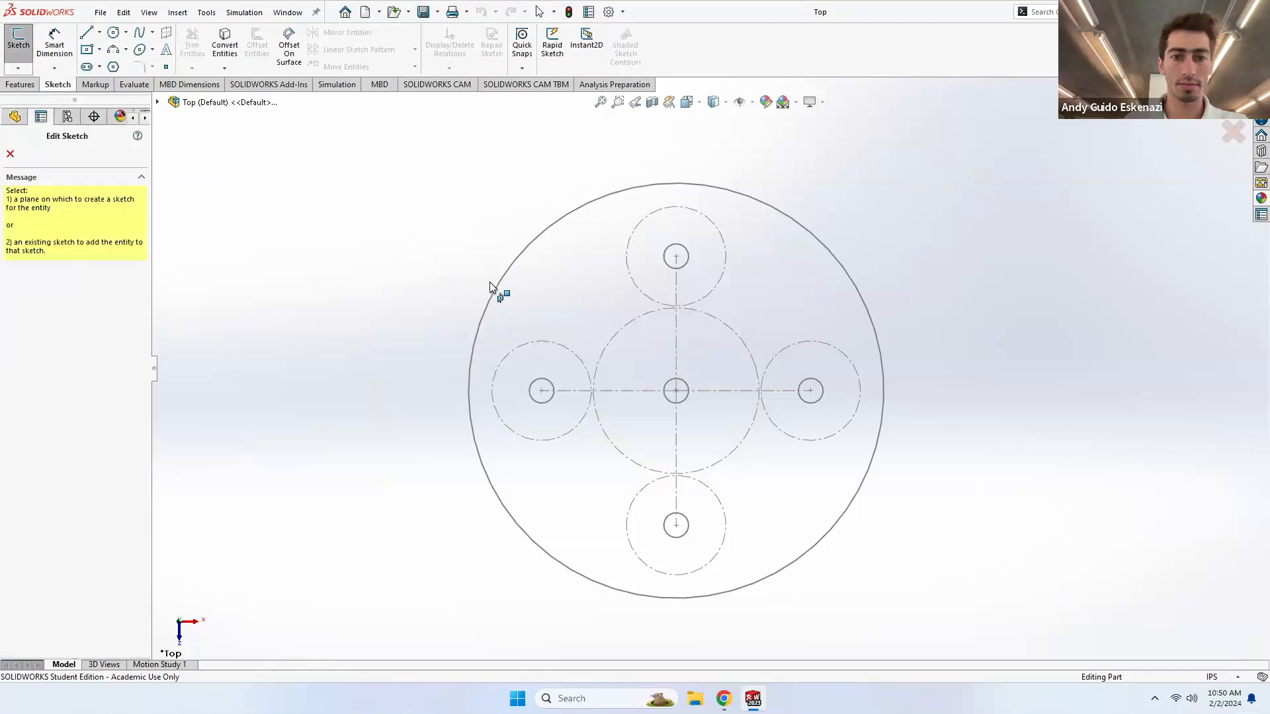
{"action": "left_click", "coordinate": [10, 154]}
{"action": "left_click", "coordinate": [19, 40]}
{"action": "left_click", "coordinate": [158, 103]}
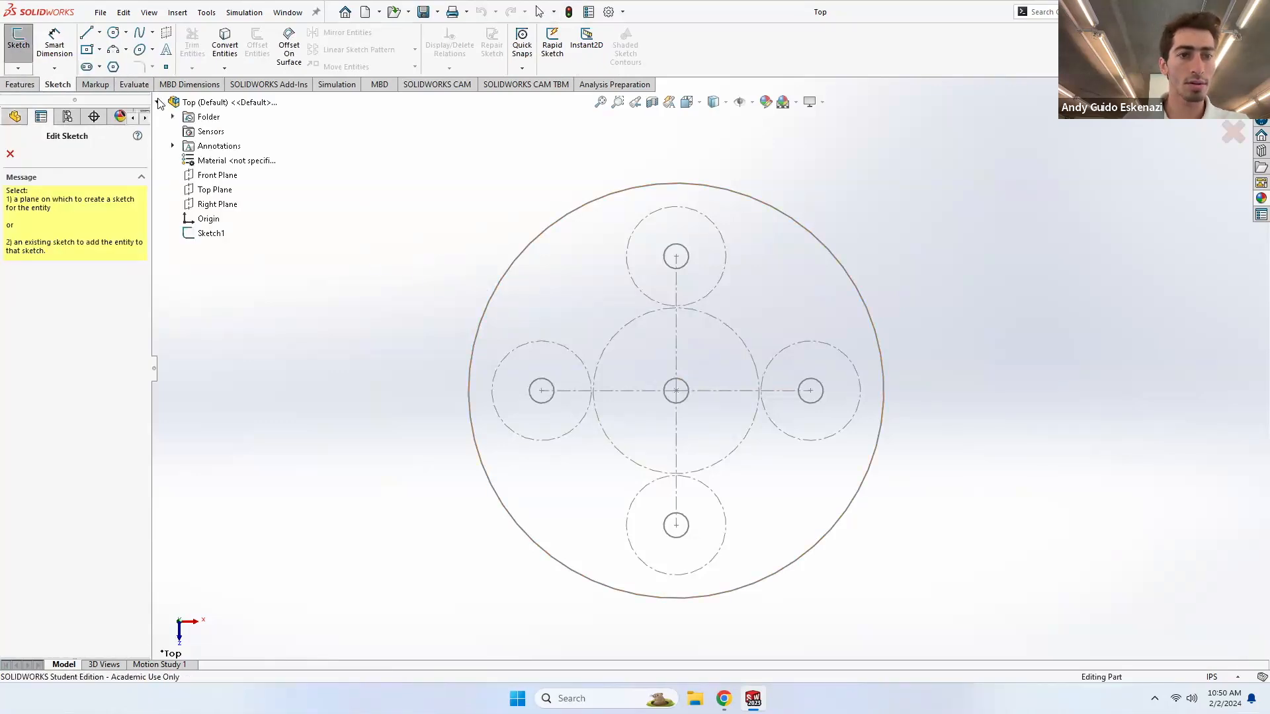
{"action": "left_click", "coordinate": [207, 189]}
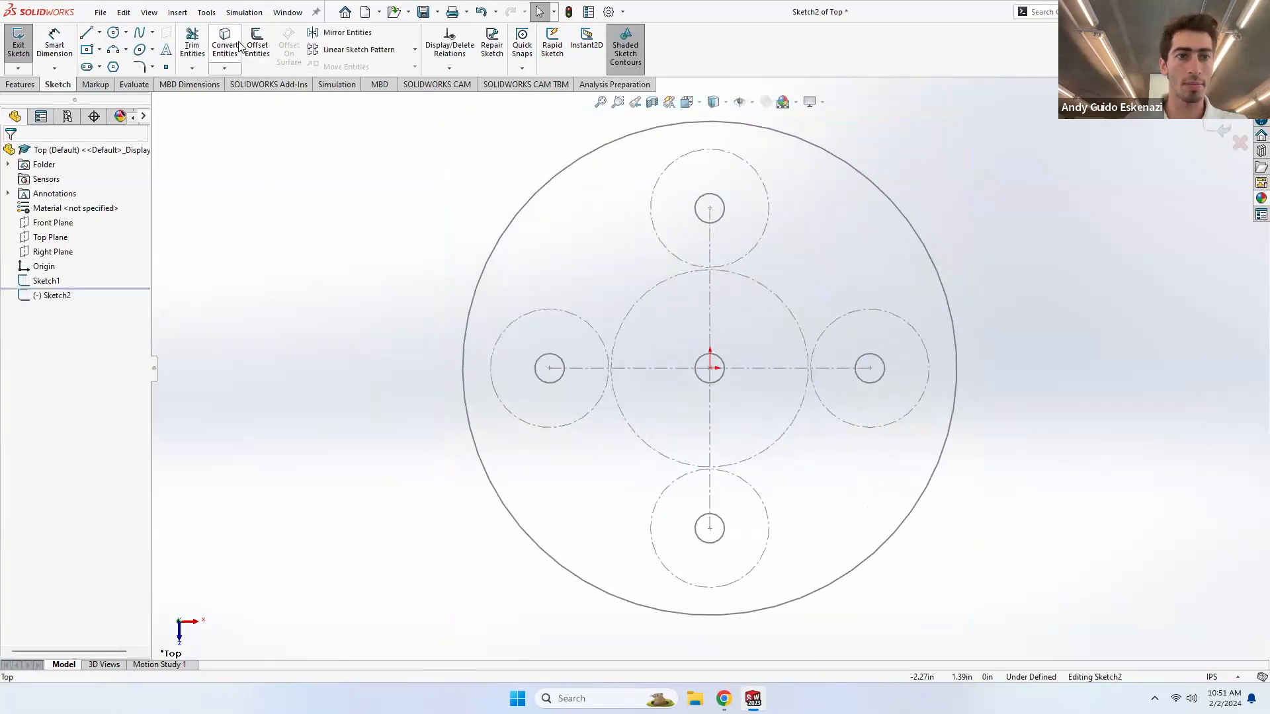
{"action": "left_click", "coordinate": [501, 246]}
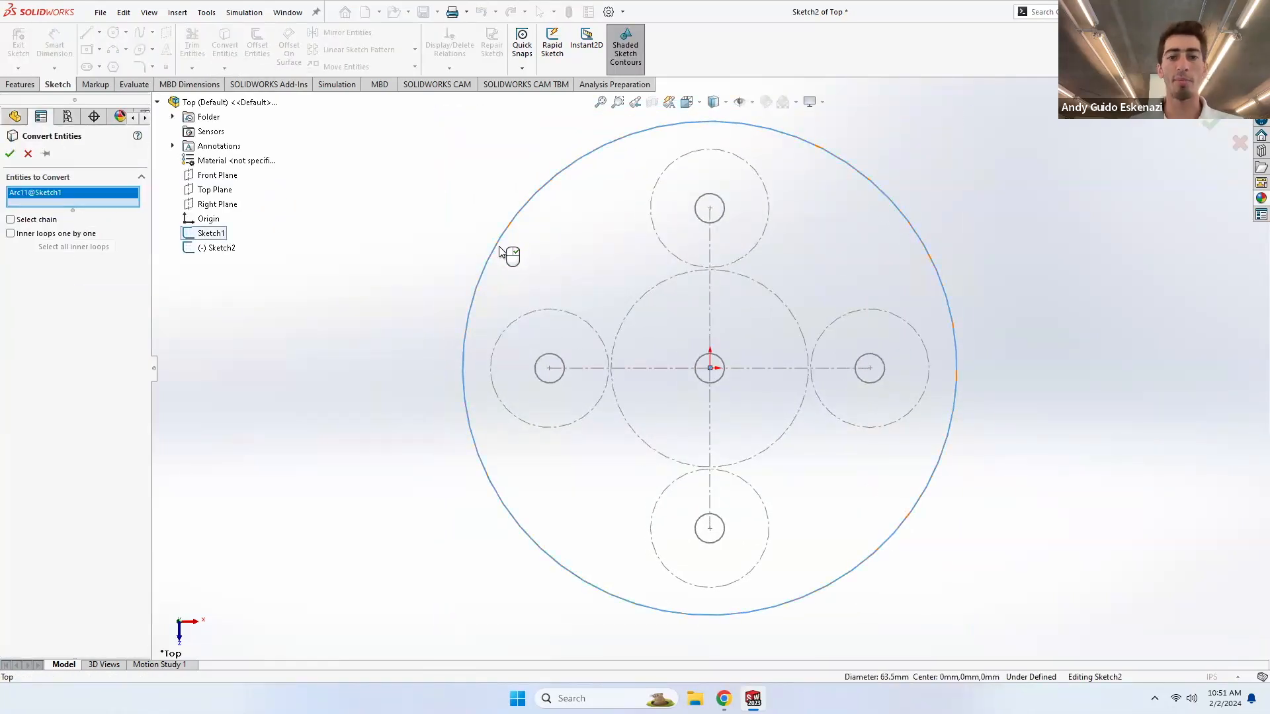
{"action": "left_click", "coordinate": [10, 154]}
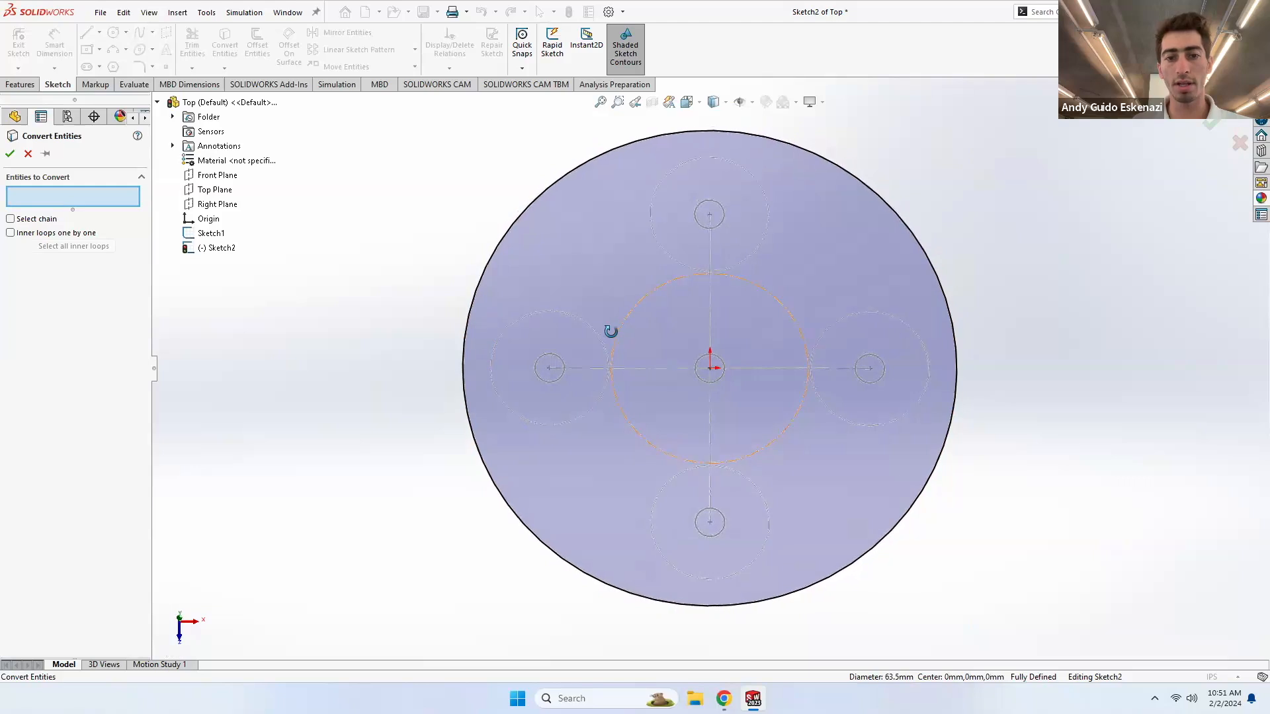
- Convert the four cup gear circles and the central main gear circle of the master sketch into the new sketch
{"action": "scroll", "coordinate": [645, 367], "scroll_direction": "down", "scroll_amount": 3}
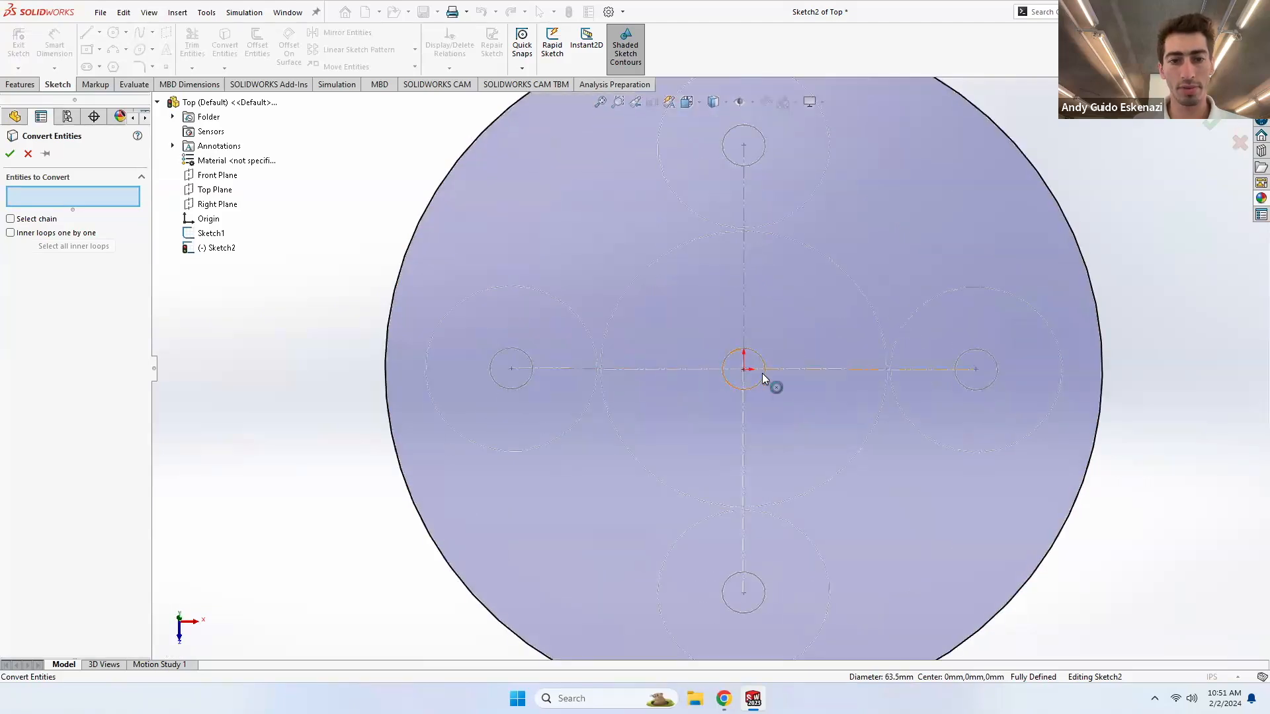
{"action": "left_click", "coordinate": [585, 318]}
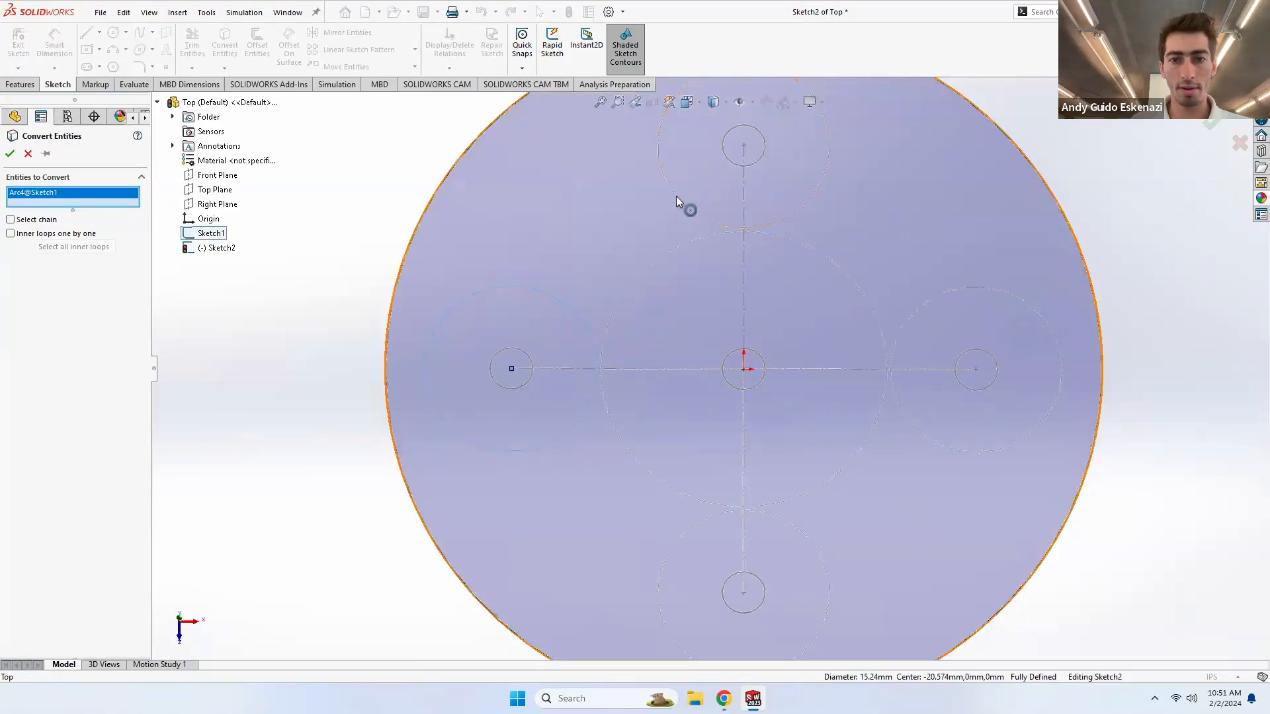
{"action": "left_click", "coordinate": [680, 205]}
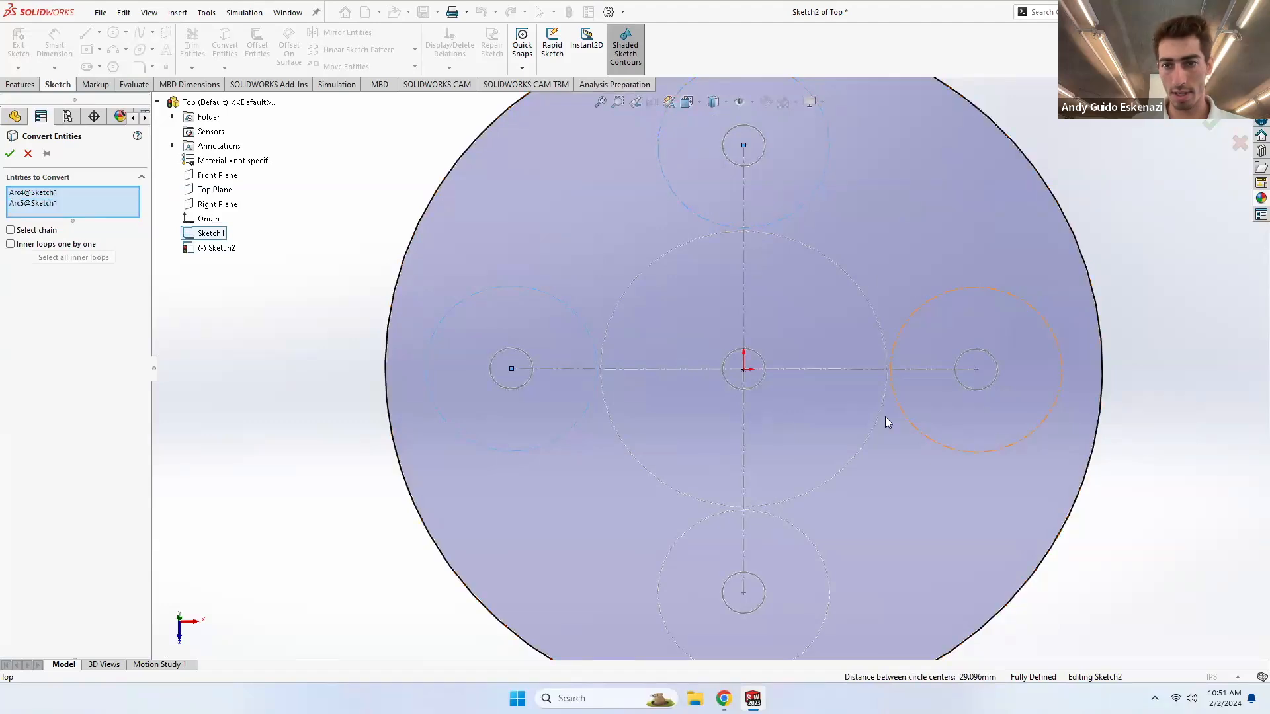
{"action": "left_click", "coordinate": [908, 419]}
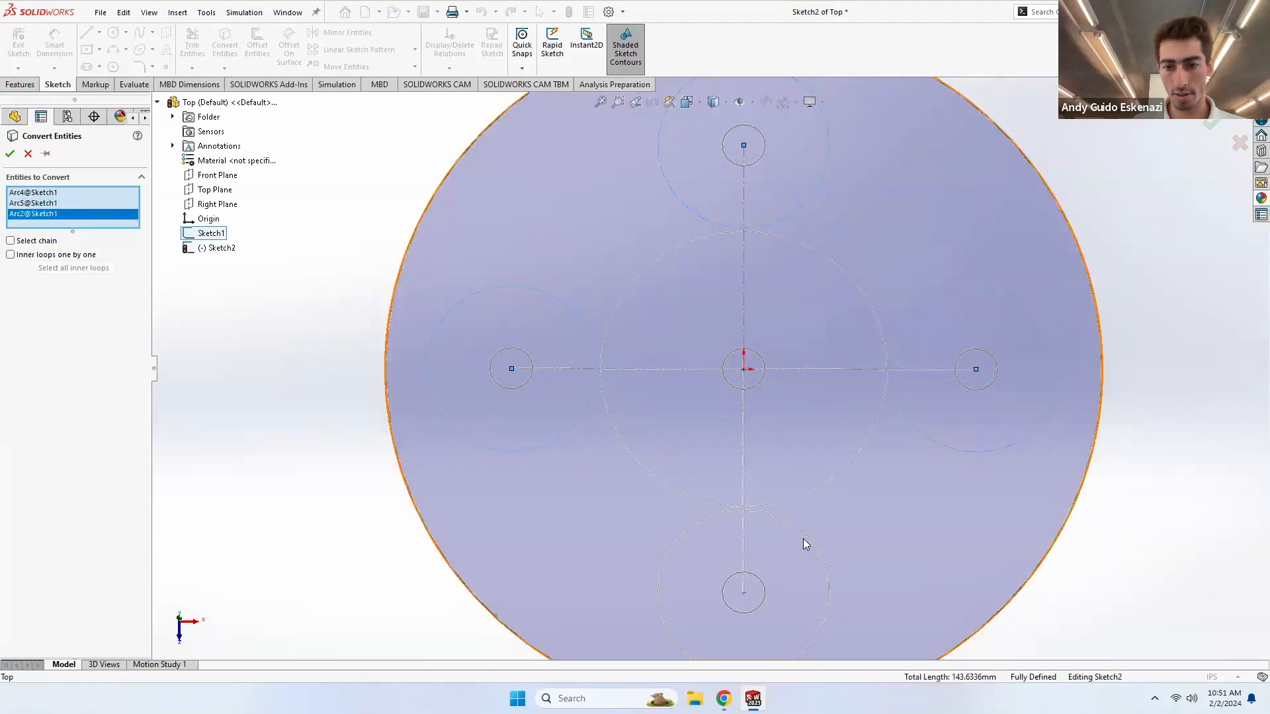
{"action": "left_click", "coordinate": [805, 536]}
{"action": "left_click", "coordinate": [807, 501]}
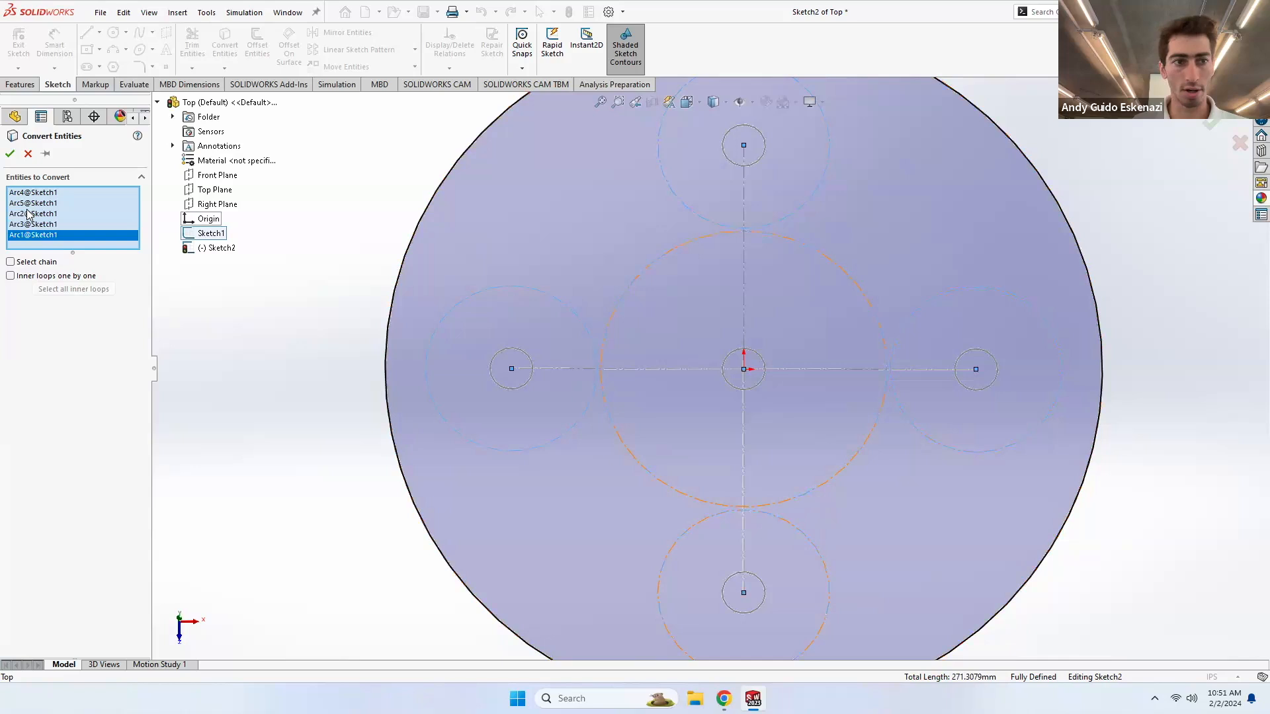
{"action": "left_click", "coordinate": [10, 155]}
{"action": "key", "text": "f"}
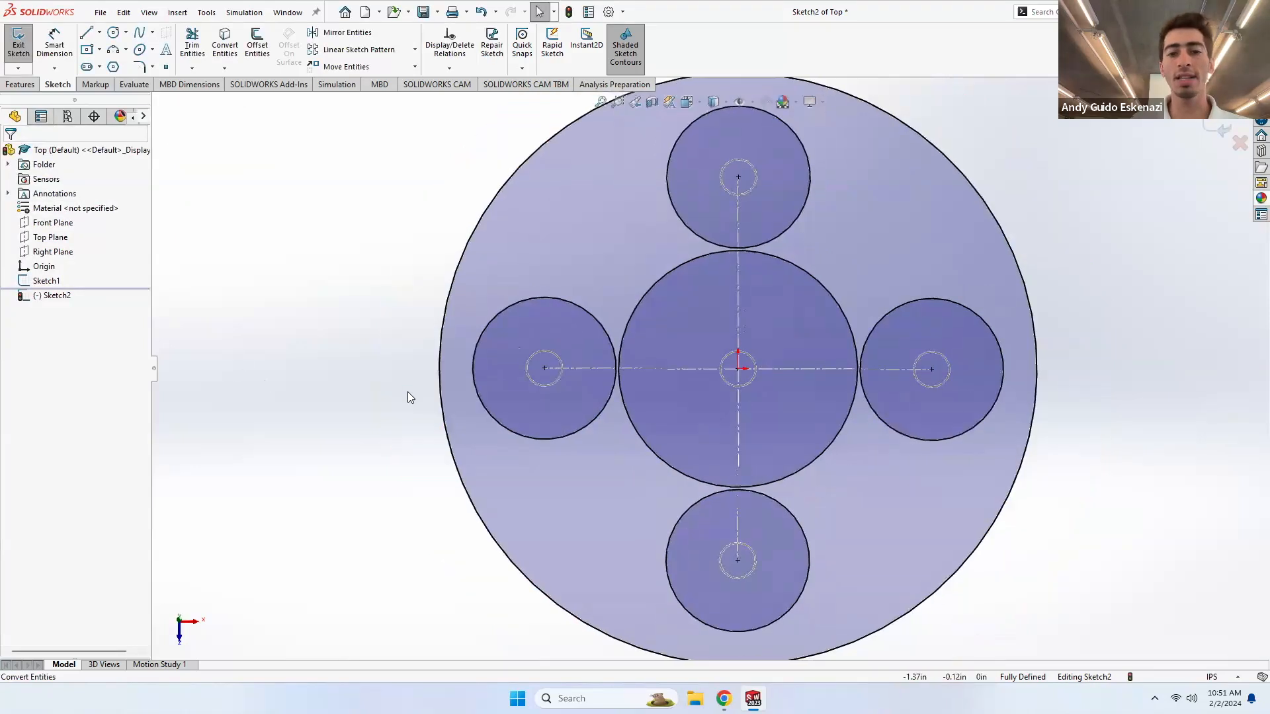
- Change the five converted gear circles to construction geometry, leaving only the outer circle solid
{"action": "right_click", "coordinate": [558, 331]}
{"action": "left_click", "coordinate": [594, 302]}
{"action": "right_click", "coordinate": [695, 213]}
{"action": "left_click", "coordinate": [711, 168]}
{"action": "right_click", "coordinate": [683, 263]}
{"action": "left_click", "coordinate": [694, 275]}
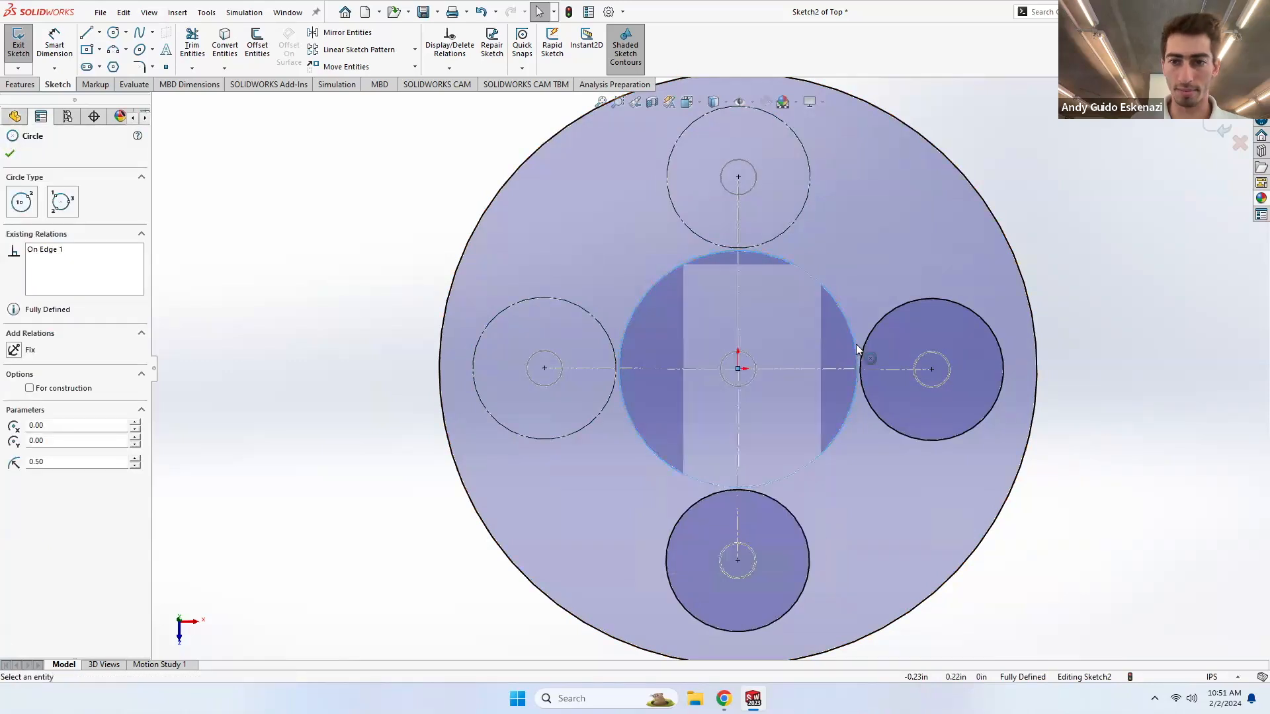
{"action": "right_click", "coordinate": [888, 341]}
{"action": "left_click", "coordinate": [897, 295]}
{"action": "right_click", "coordinate": [785, 533]}
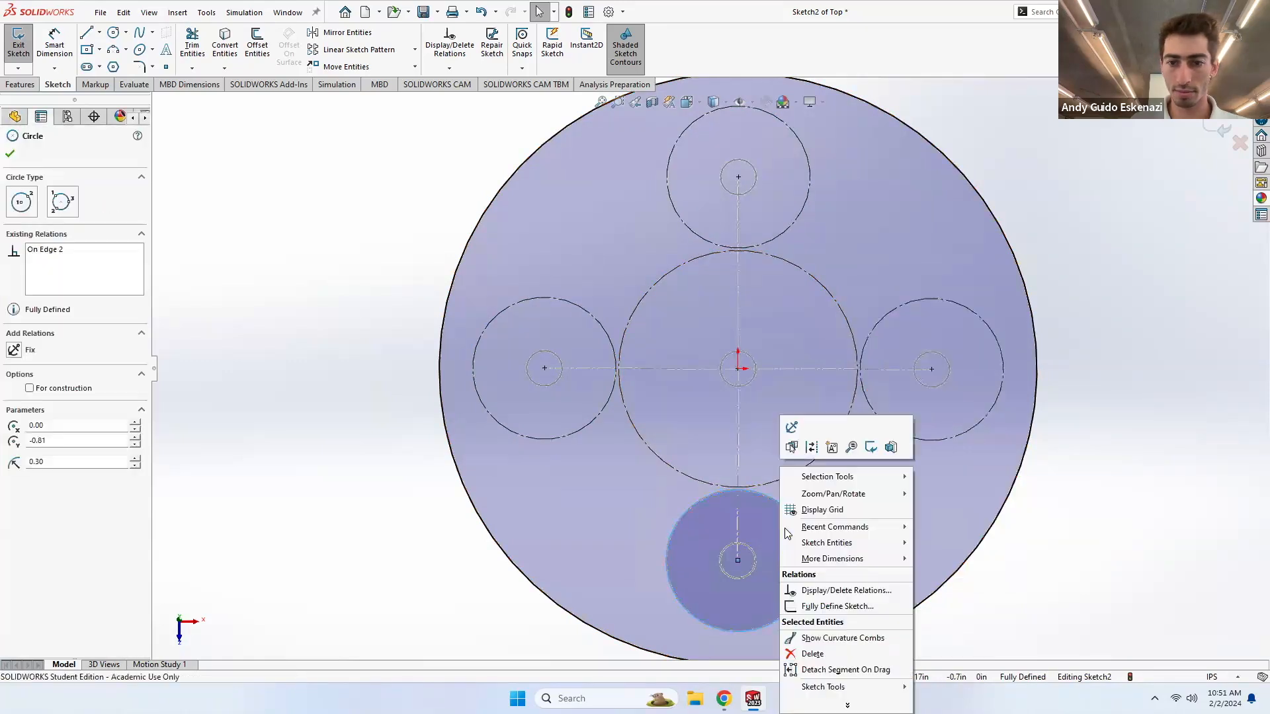
{"action": "left_click", "coordinate": [791, 447]}
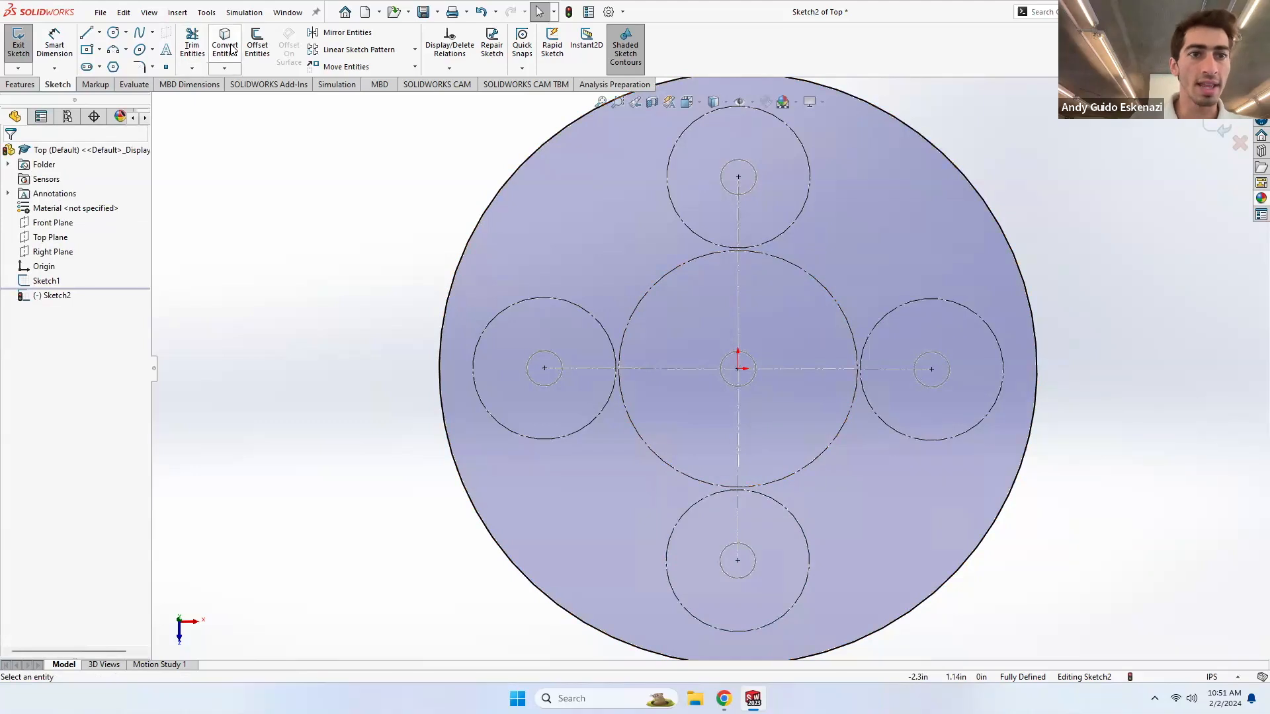
- Offset the left and upper cup gear construction circles inward by 0.10 in
{"action": "left_click", "coordinate": [256, 47]}
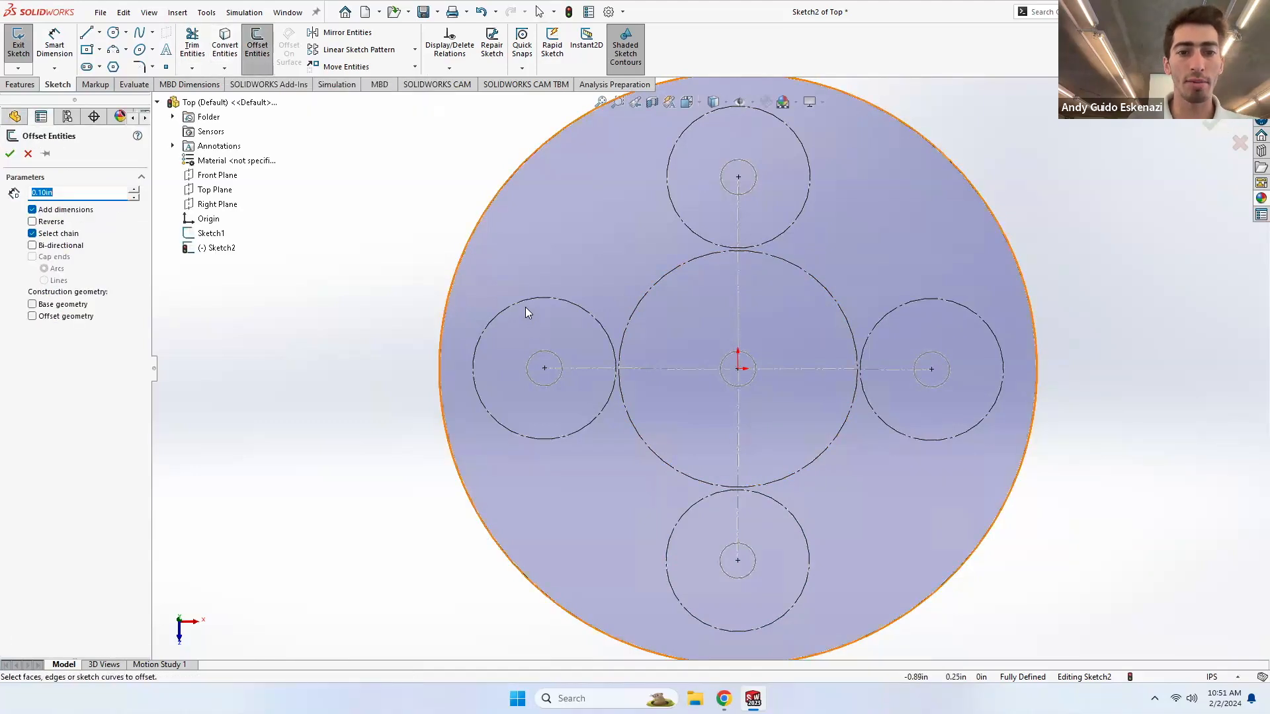
{"action": "left_click", "coordinate": [523, 303]}
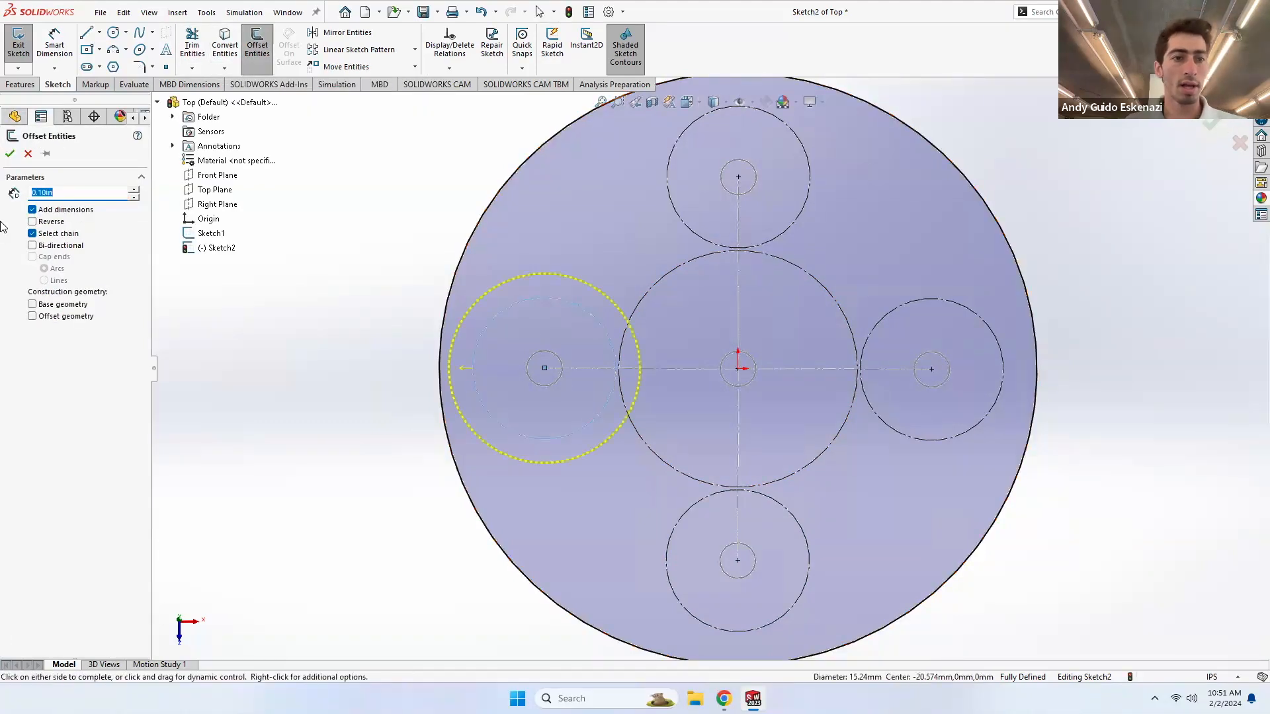
{"action": "left_click", "coordinate": [32, 221]}
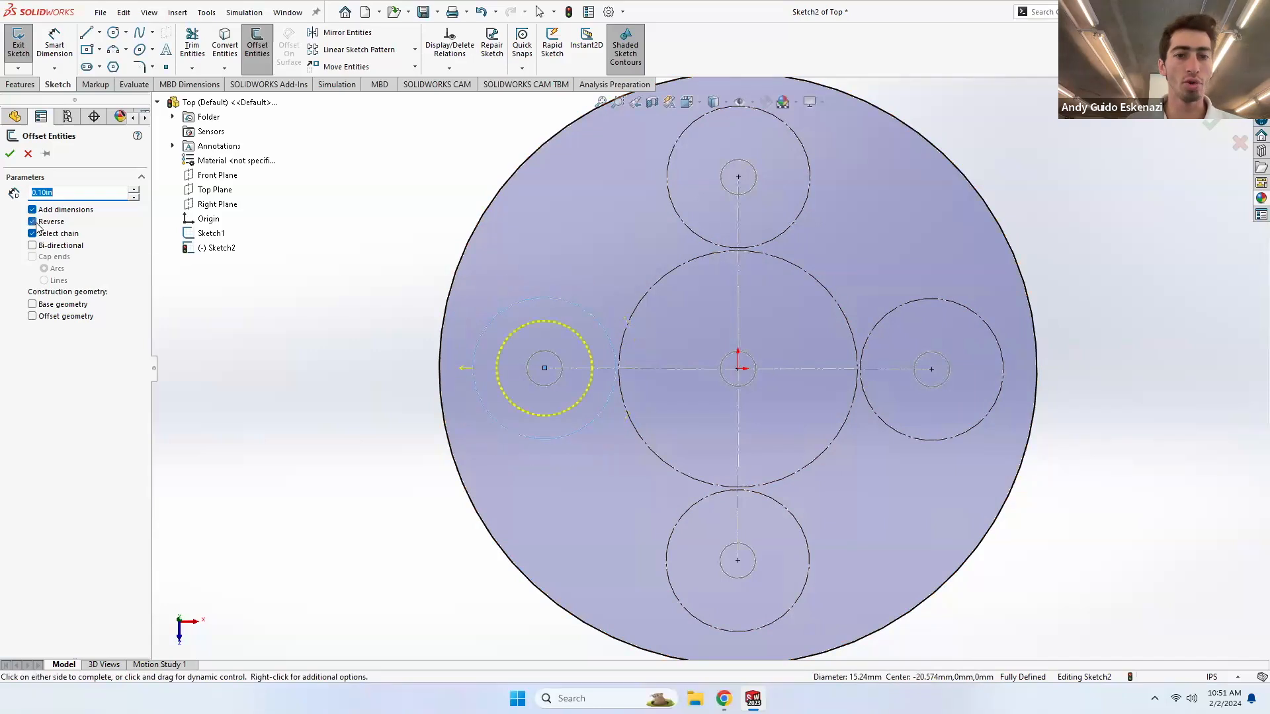
{"action": "left_click", "coordinate": [10, 154]}
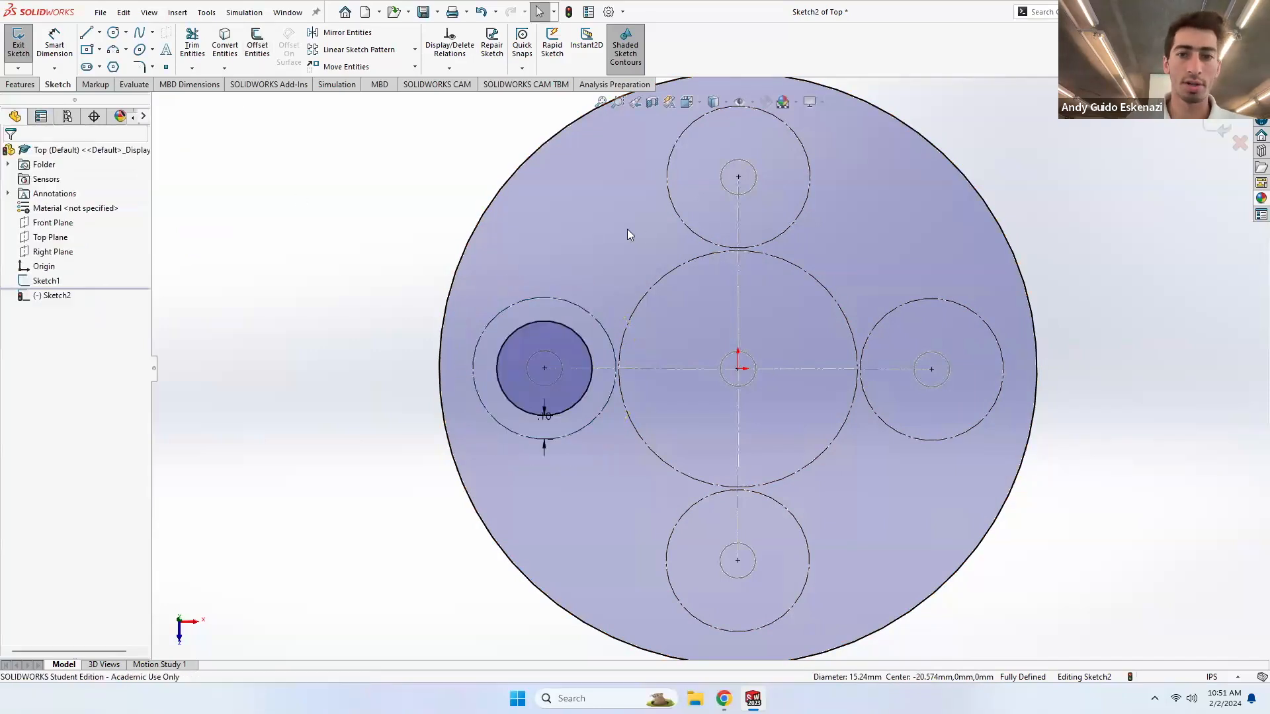
{"action": "left_click", "coordinate": [259, 48]}
{"action": "left_click", "coordinate": [668, 184]}
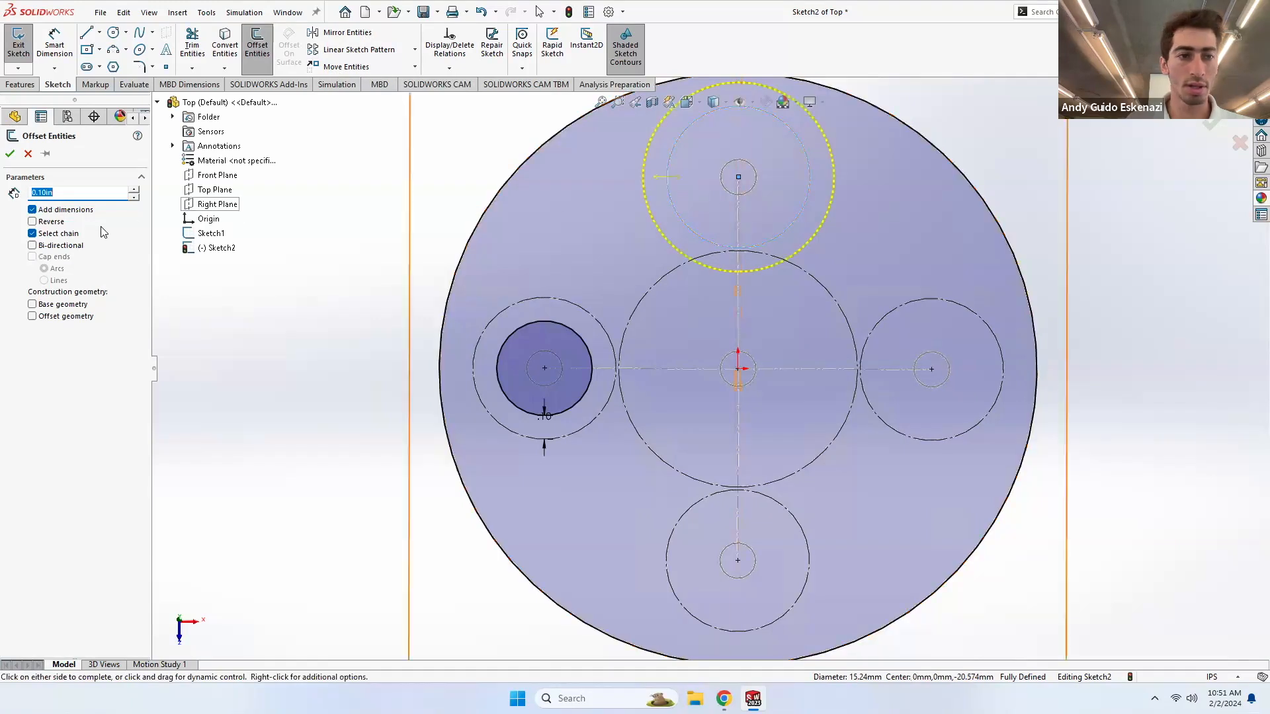
{"action": "left_click", "coordinate": [32, 221]}
{"action": "left_click", "coordinate": [10, 156]}
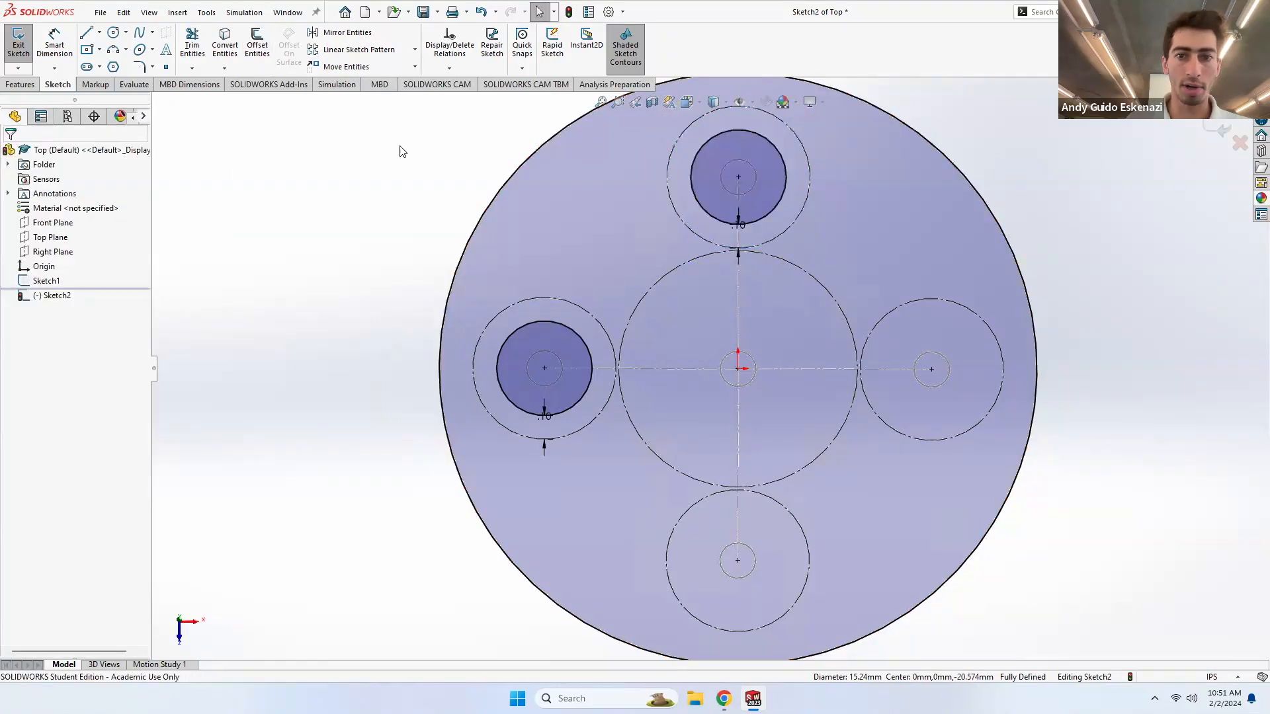
- Offset the right and lower cup gear construction circles inward by 0.10 in
{"action": "left_click", "coordinate": [250, 53]}
{"action": "left_click", "coordinate": [874, 320]}
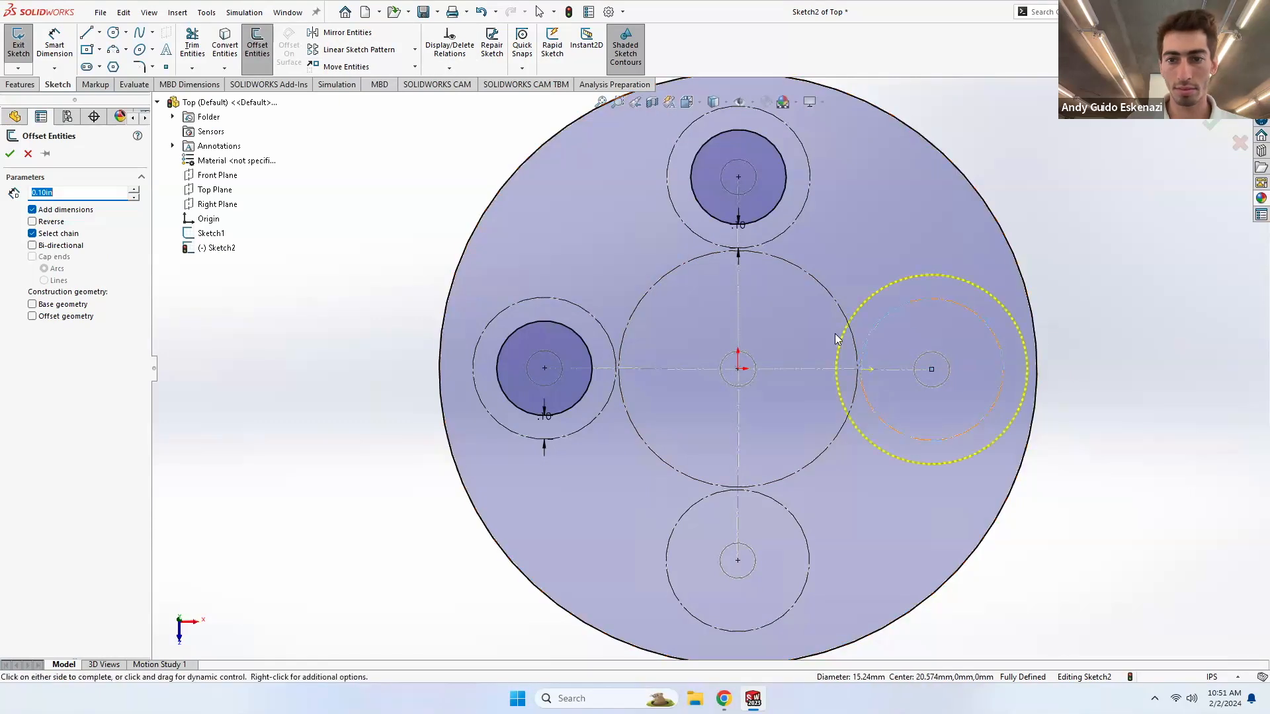
{"action": "left_click", "coordinate": [32, 222]}
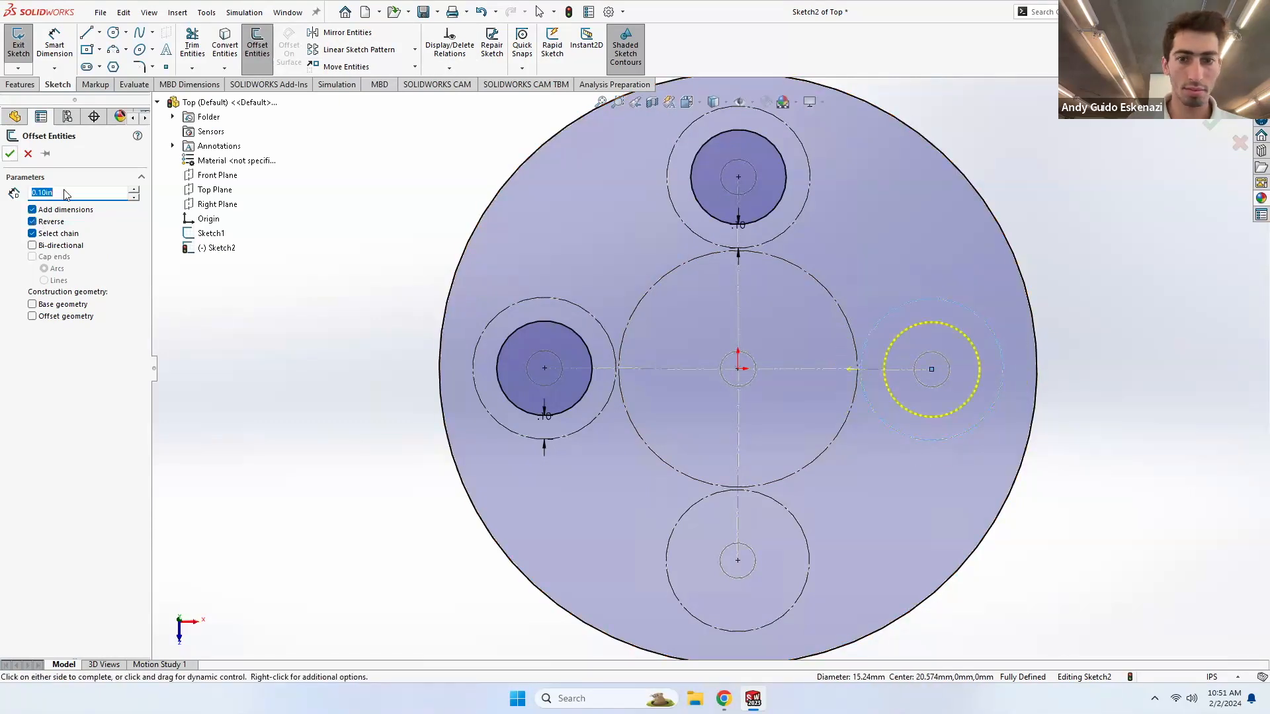
{"action": "left_click", "coordinate": [650, 307]}
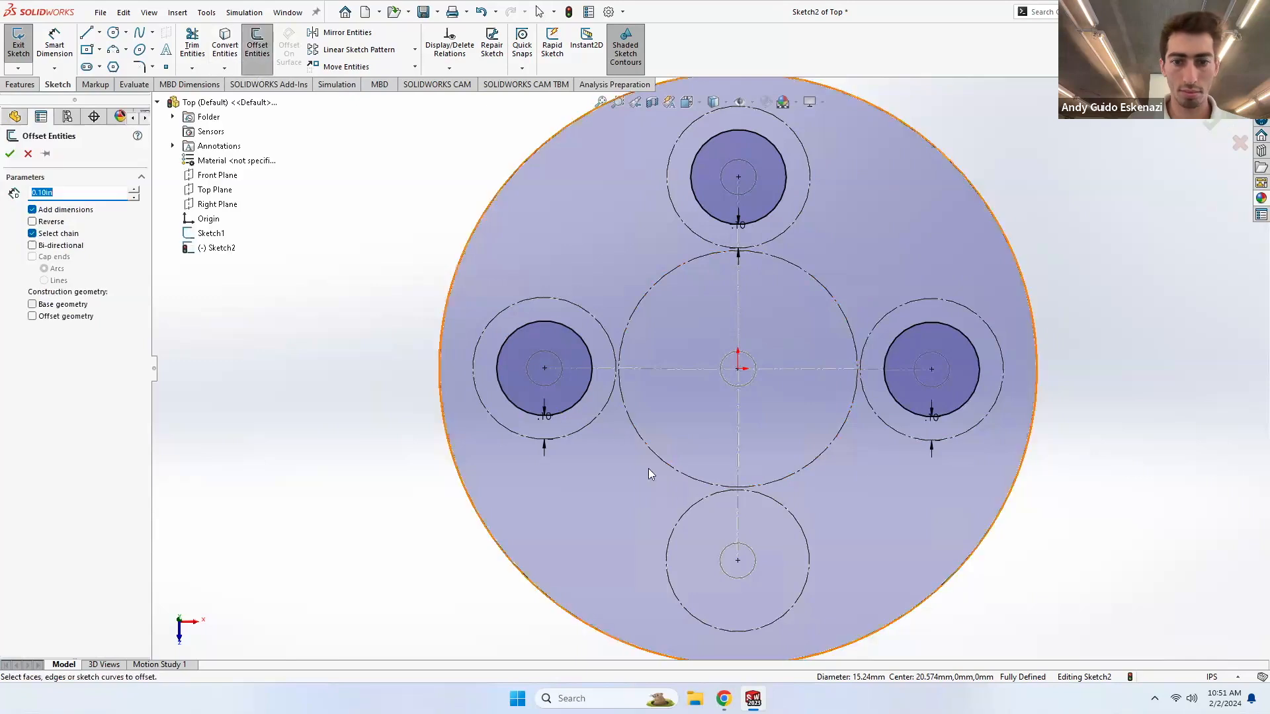
{"action": "left_click", "coordinate": [694, 515]}
{"action": "left_click", "coordinate": [33, 222]}
{"action": "left_click", "coordinate": [10, 154]}
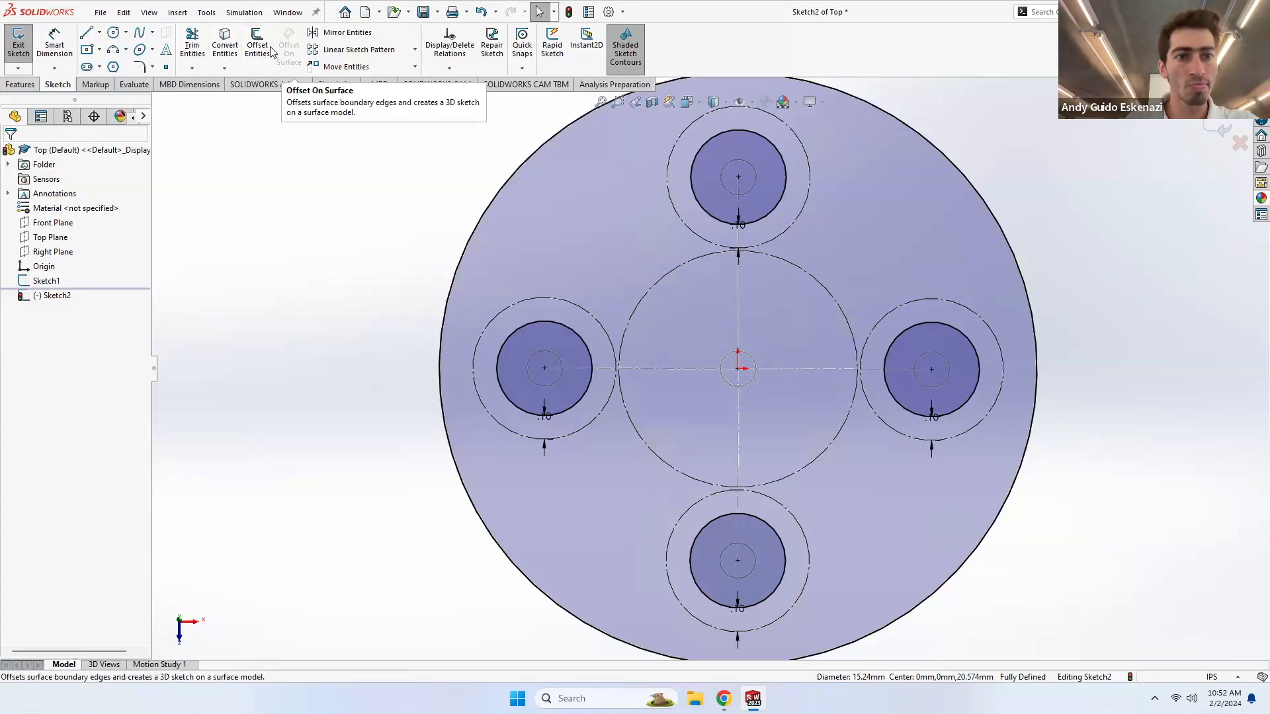
- Offset the central main gear construction circle inward by 0.10 in
{"action": "left_click", "coordinate": [225, 45]}
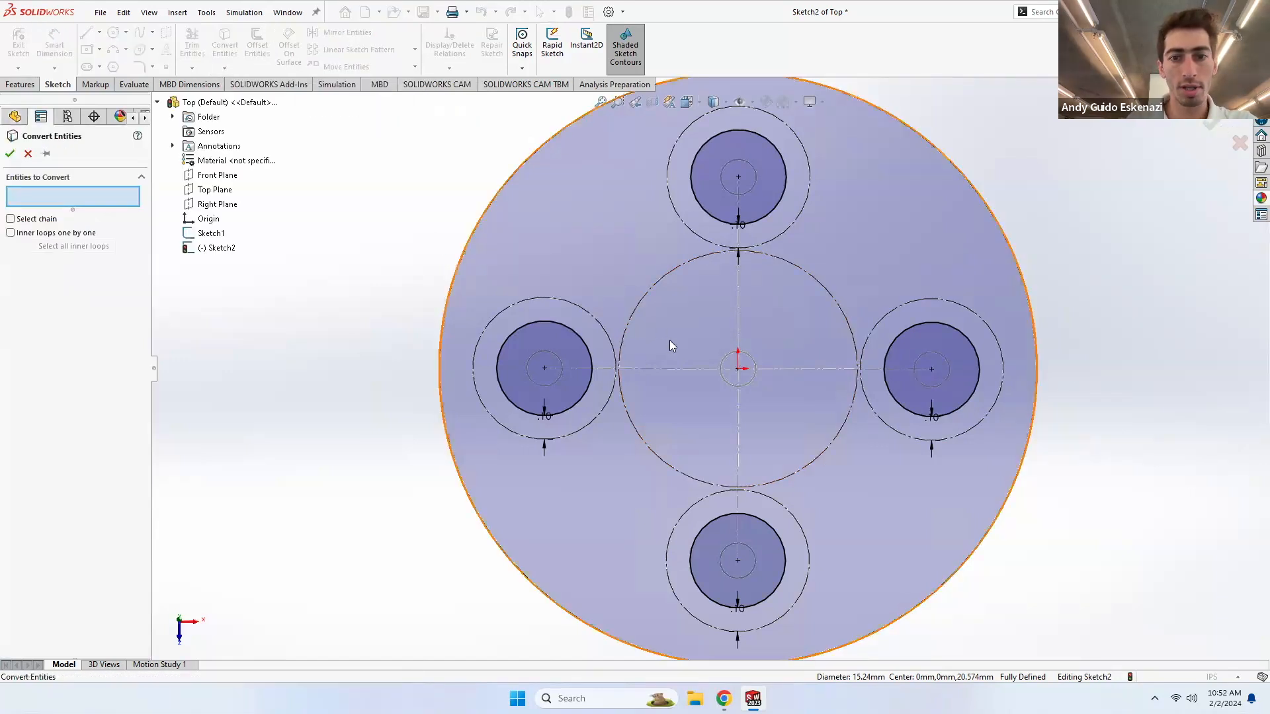
{"action": "left_click", "coordinate": [28, 154]}
{"action": "left_click", "coordinate": [258, 45]}
{"action": "left_click", "coordinate": [643, 292]}
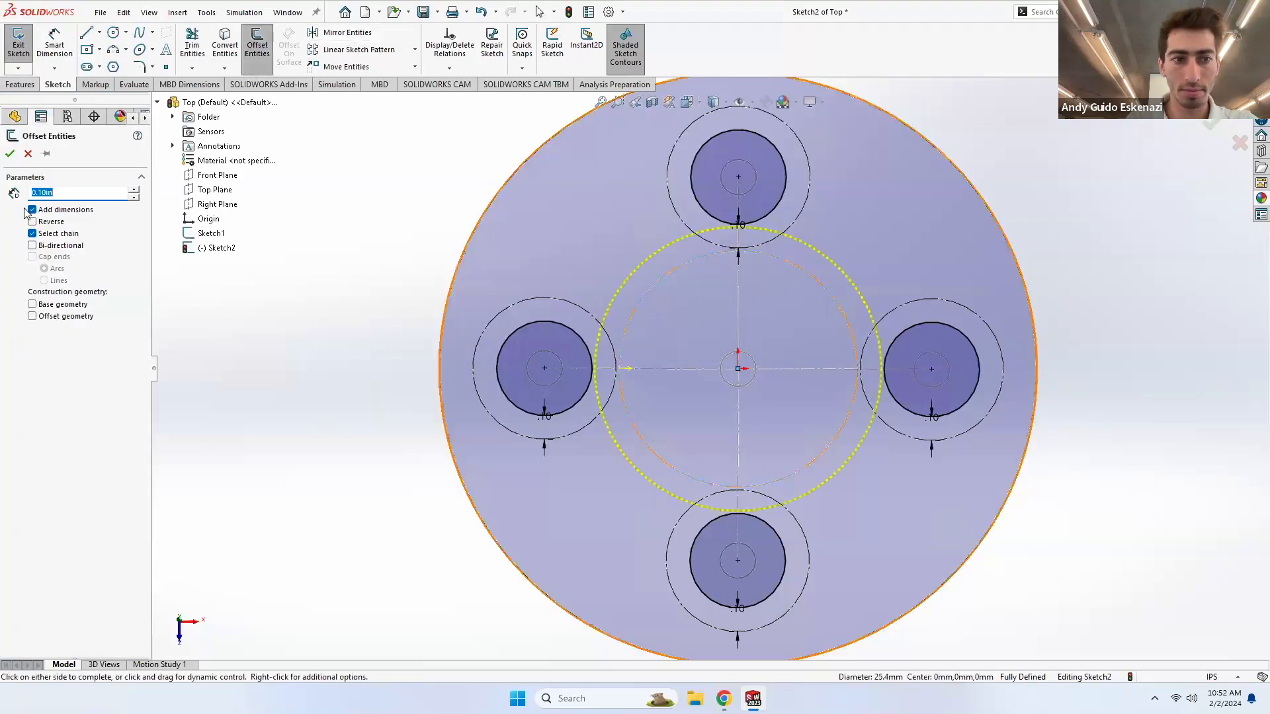
{"action": "left_click", "coordinate": [46, 222]}
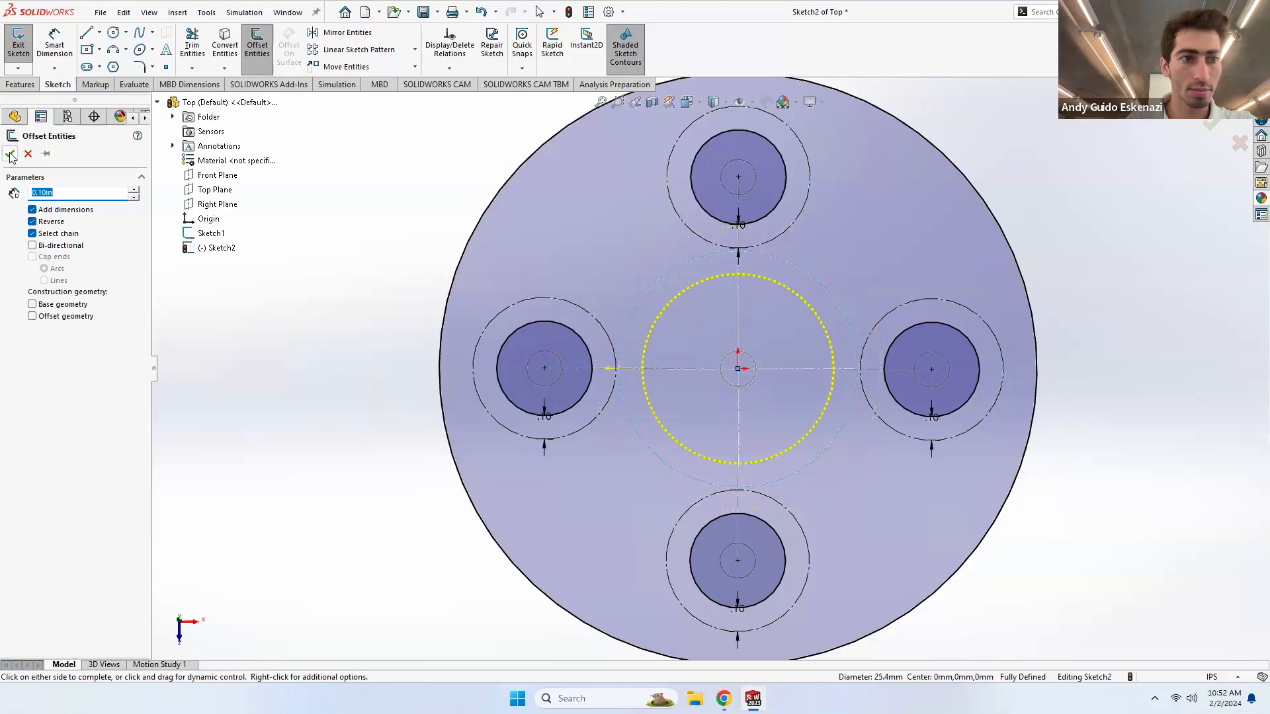
{"action": "left_click", "coordinate": [10, 154]}
- Extrude the disc profile with its five circular openings as a blind boss 0.10 in thick
{"action": "left_click", "coordinate": [20, 84]}
{"action": "left_click", "coordinate": [23, 45]}
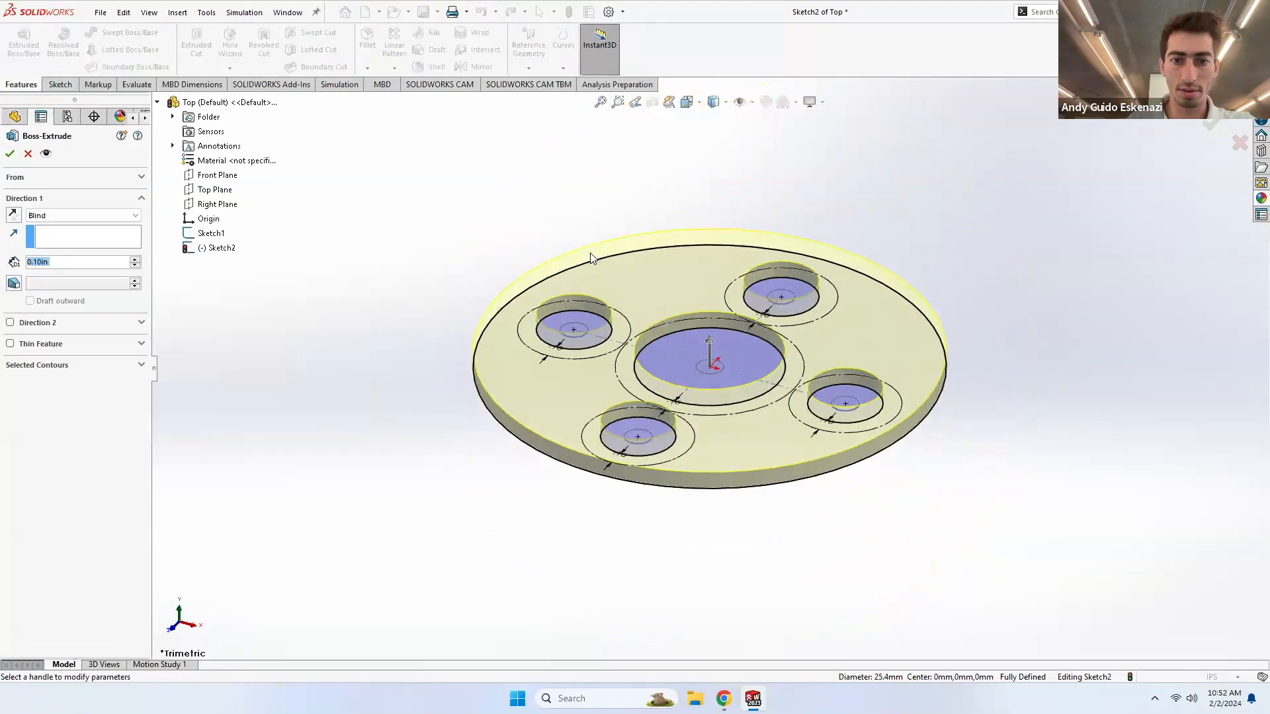
{"action": "left_click", "coordinate": [10, 154]}
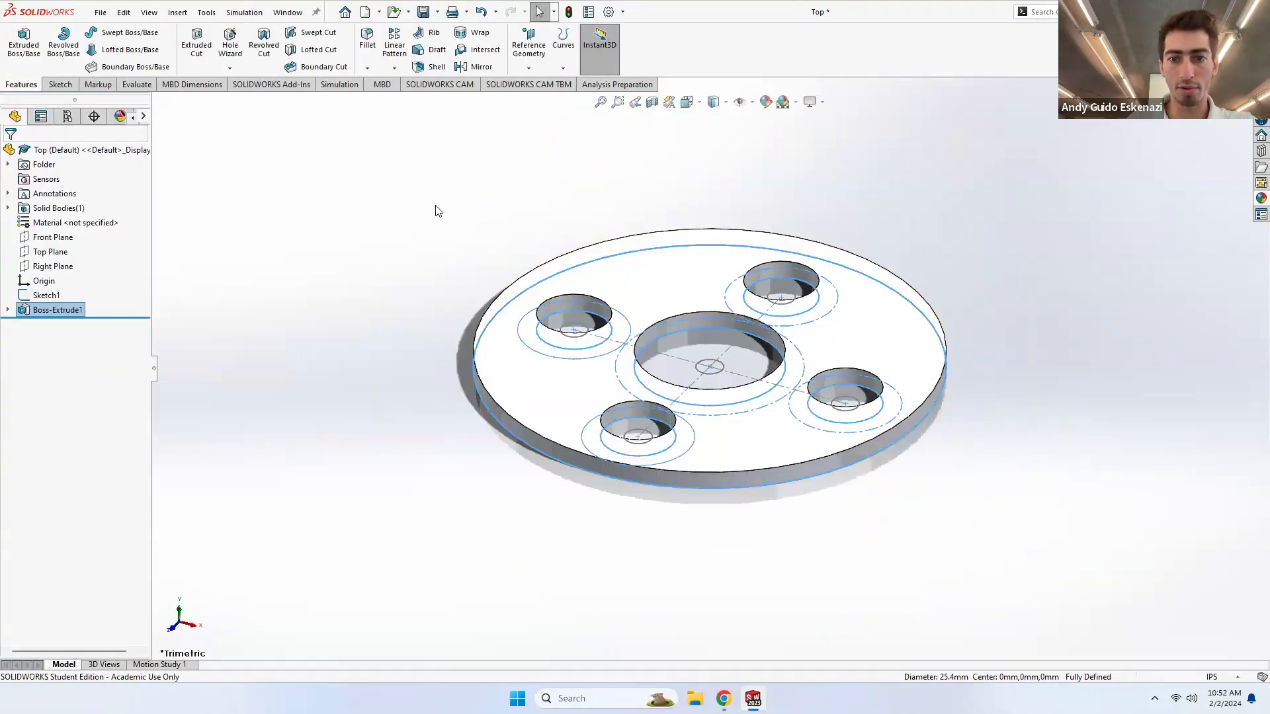
- Hide the master sketch in the Top part and save the part
{"action": "right_click", "coordinate": [562, 362]}
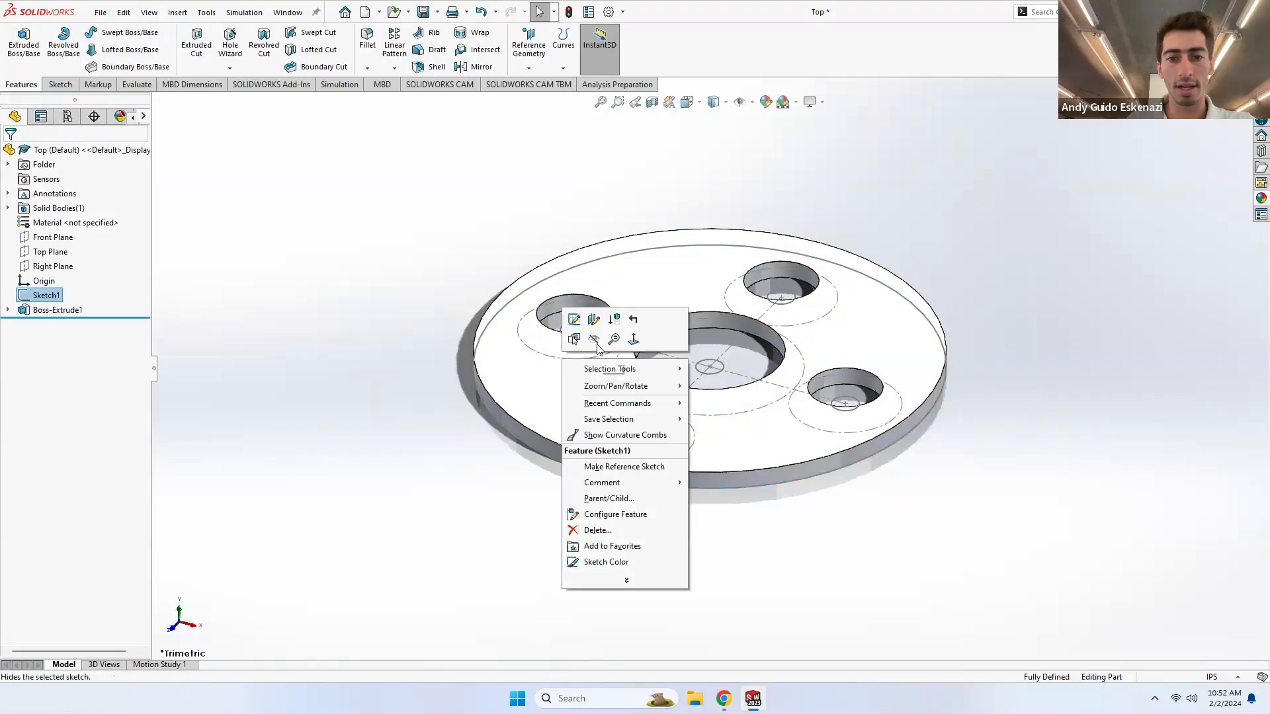
{"action": "left_click", "coordinate": [597, 345]}
{"action": "middle_click_drag", "start_coordinate": [590, 352], "coordinate": [609, 380]}
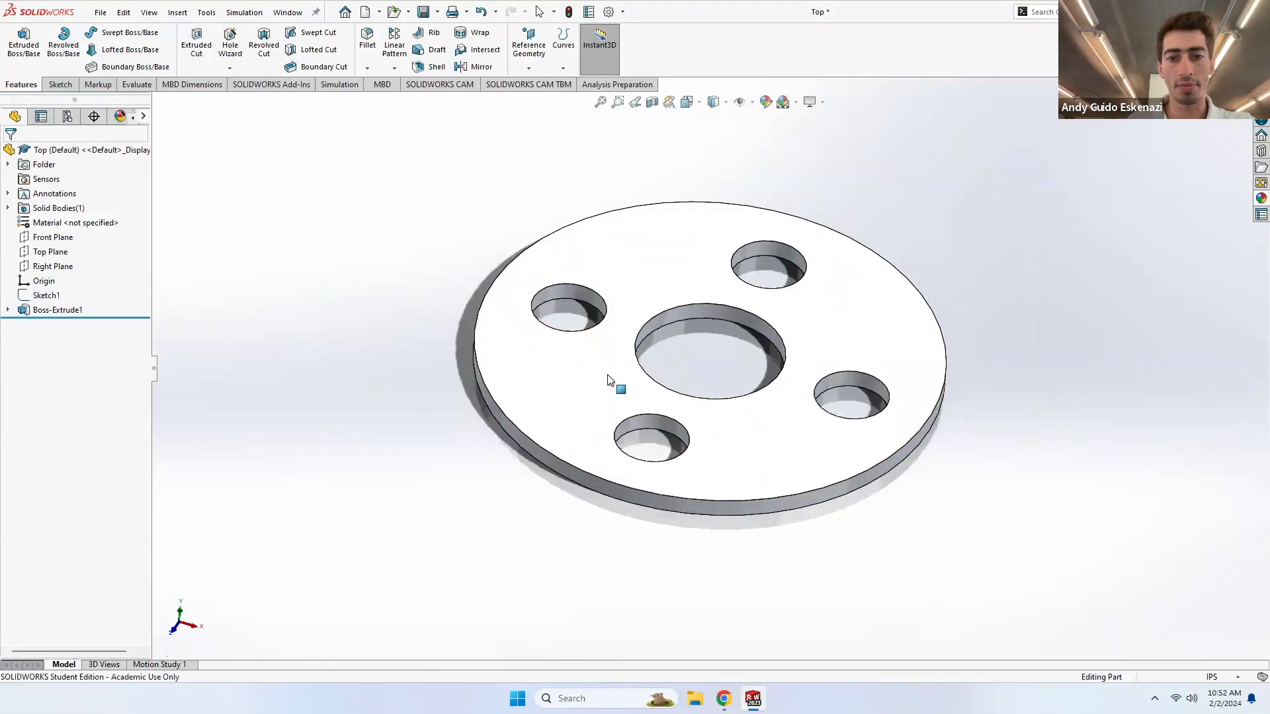
{"action": "left_click", "coordinate": [103, 16]}
{"action": "left_click", "coordinate": [140, 160]}
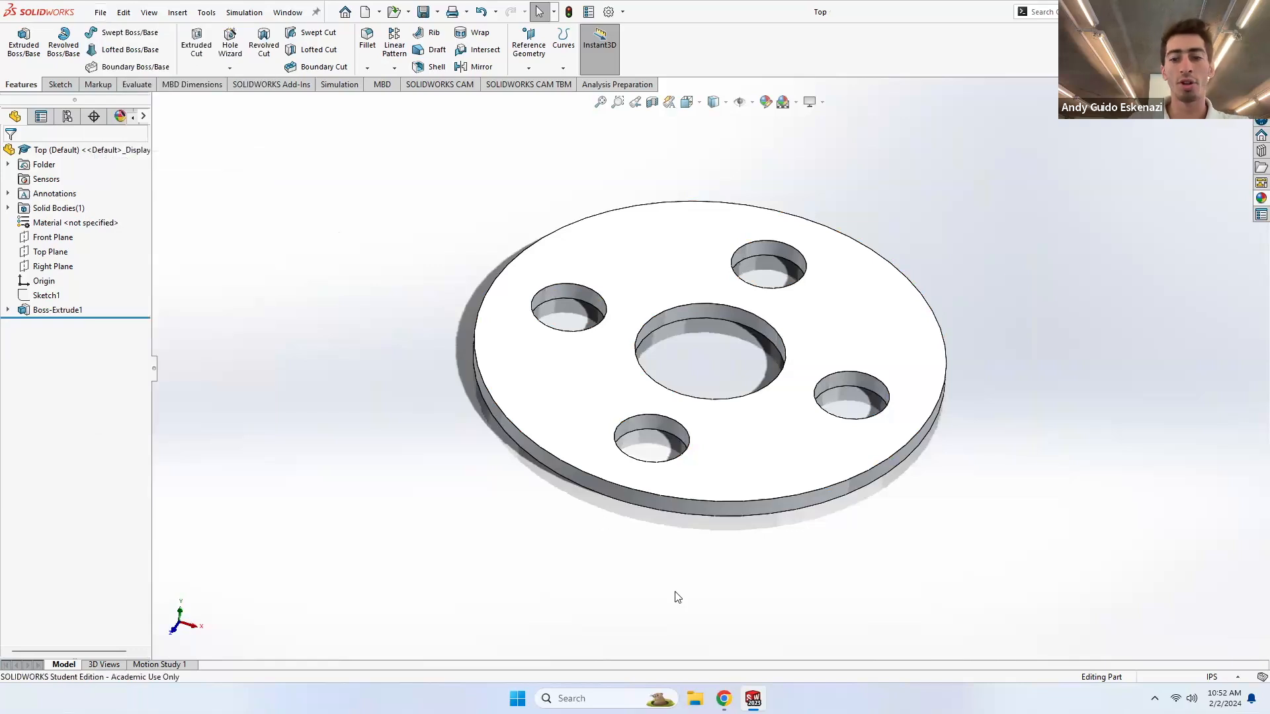
- Switch to the Tea Cups Assembly and insert the Top part above the gears
{"action": "mouse_move", "coordinate": [753, 699]}
{"action": "left_click", "coordinate": [926, 629]}
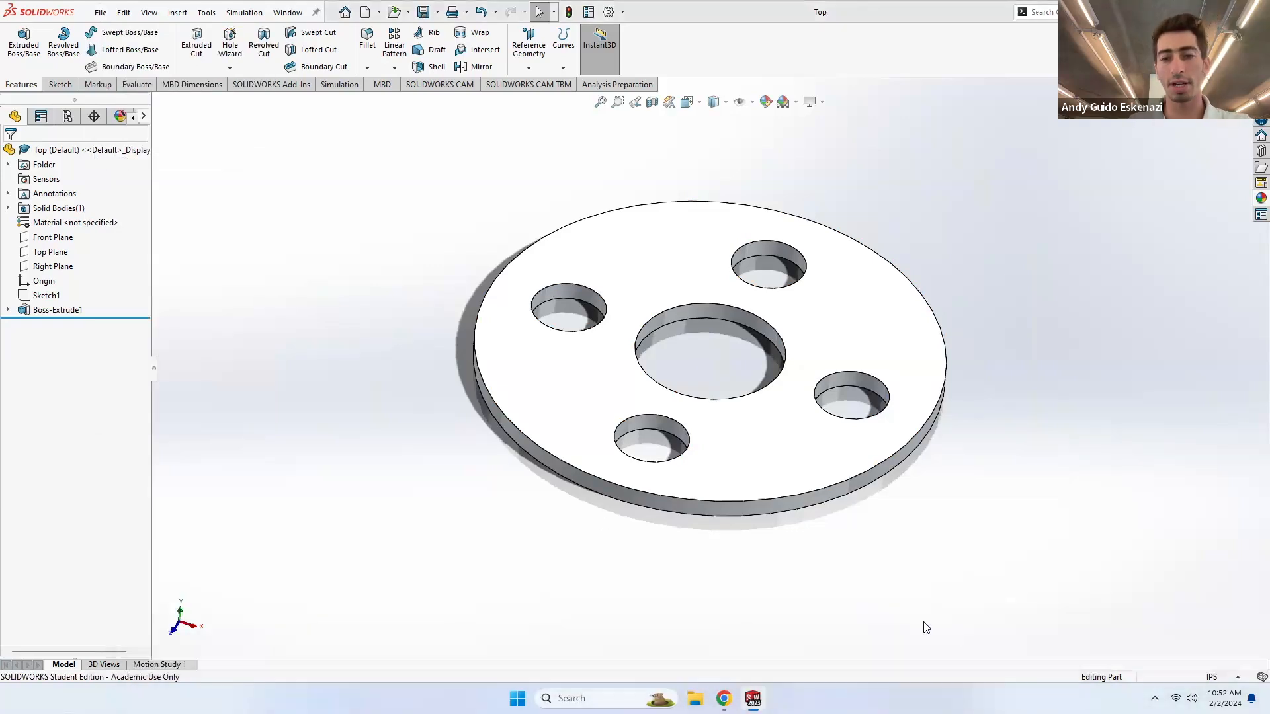
{"action": "left_click", "coordinate": [74, 45]}
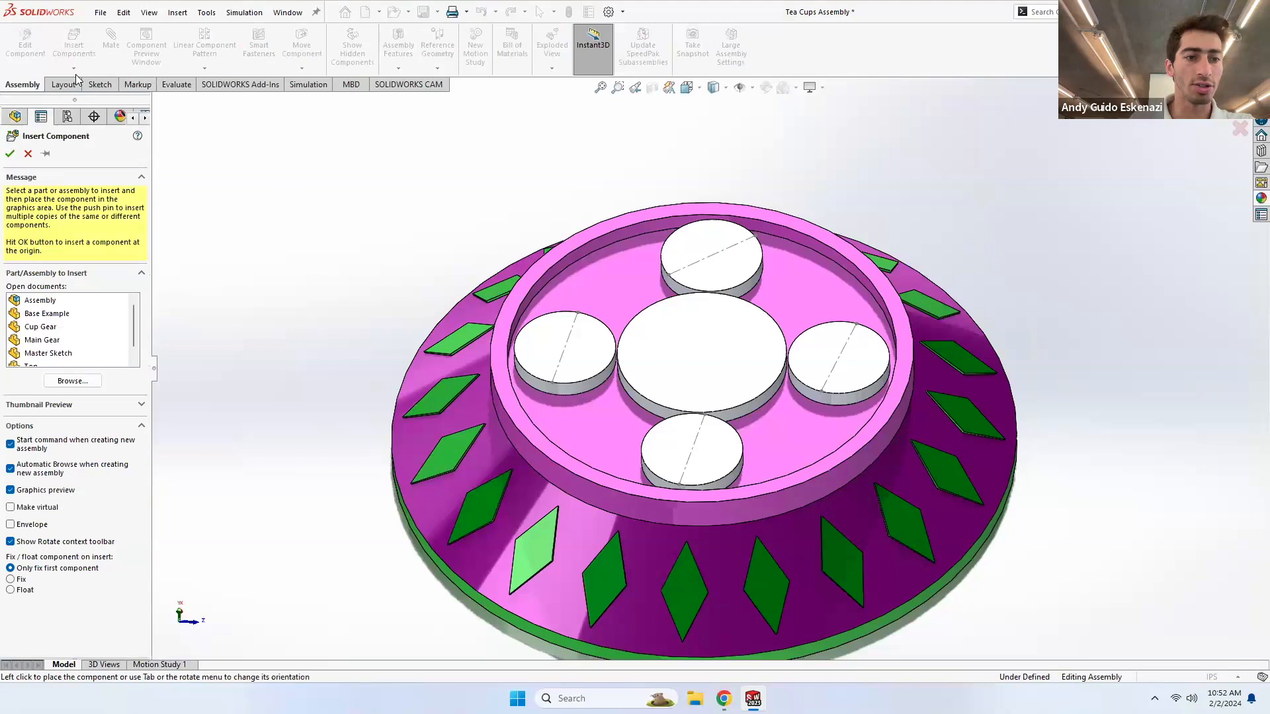
{"action": "scroll", "coordinate": [59, 339], "scroll_direction": "down", "scroll_amount": 1}
{"action": "left_click", "coordinate": [52, 357]}
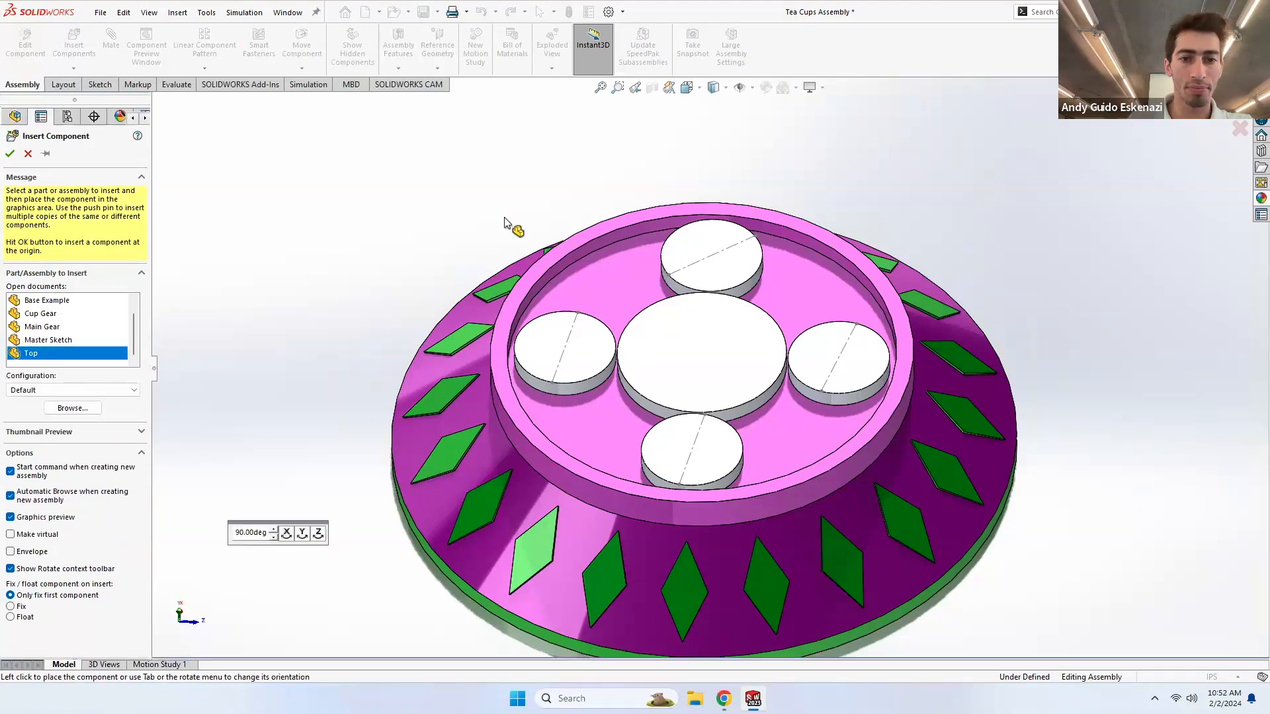
{"action": "left_click", "coordinate": [709, 324]}
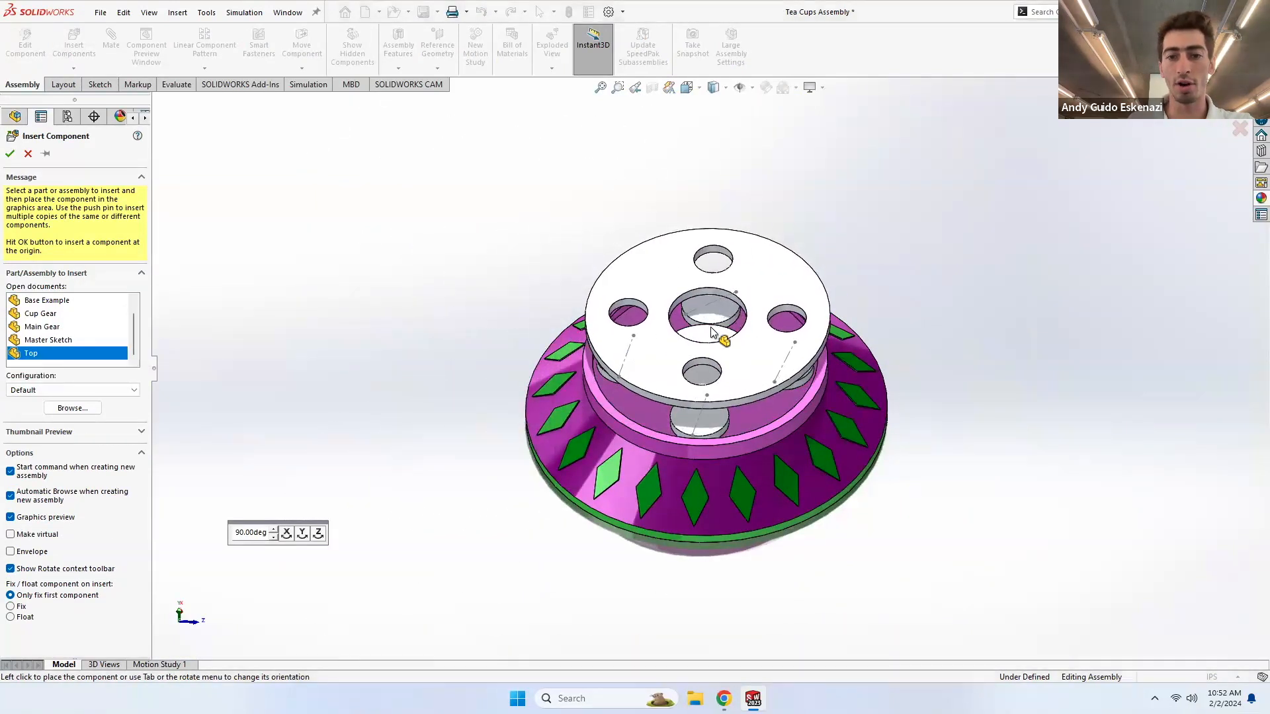
{"action": "scroll", "coordinate": [712, 375], "scroll_direction": "up", "scroll_amount": 3}
{"action": "scroll", "coordinate": [690, 407], "scroll_direction": "down", "scroll_amount": 4}
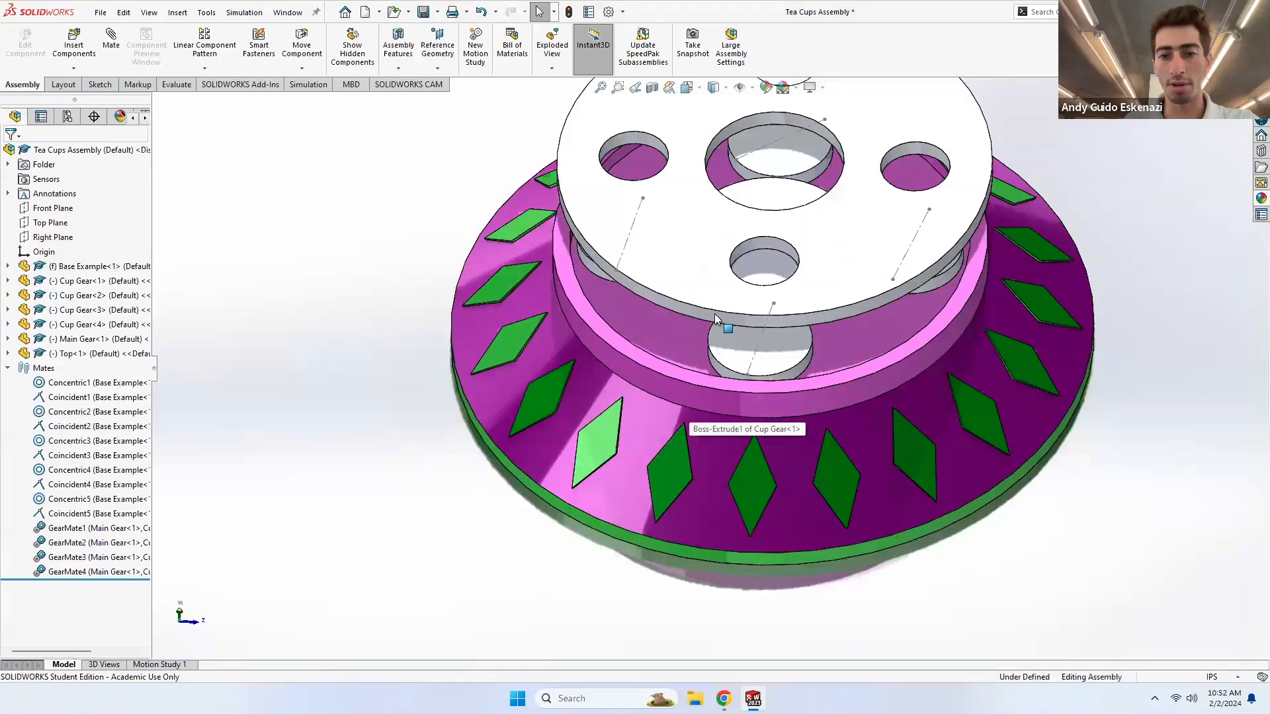
- Add a concentric mate between the Top disc's outer cylindrical face and the base rim's outer cylindrical face
{"action": "left_click", "coordinate": [714, 262]}
{"action": "middle_click_drag", "start_coordinate": [717, 305], "coordinate": [703, 232]}
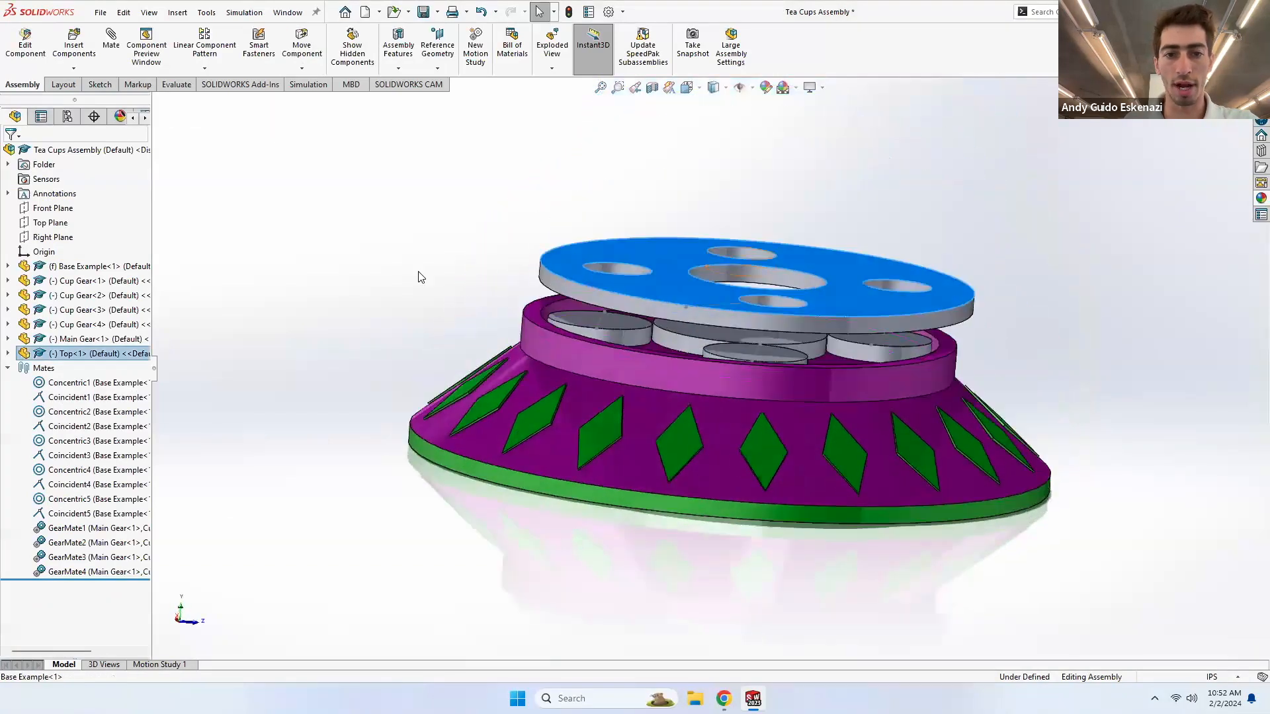
{"action": "left_click", "coordinate": [418, 273]}
{"action": "left_click", "coordinate": [111, 46]}
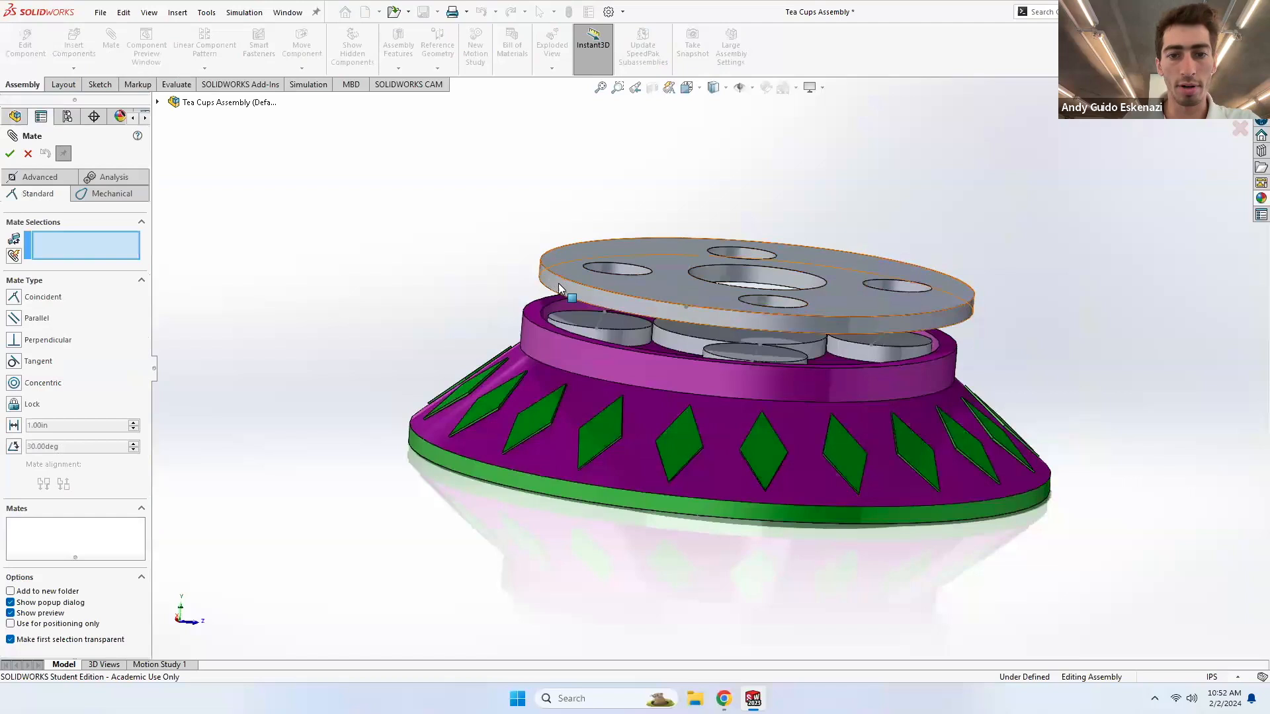
{"action": "left_click", "coordinate": [559, 283]}
{"action": "left_click", "coordinate": [563, 350]}
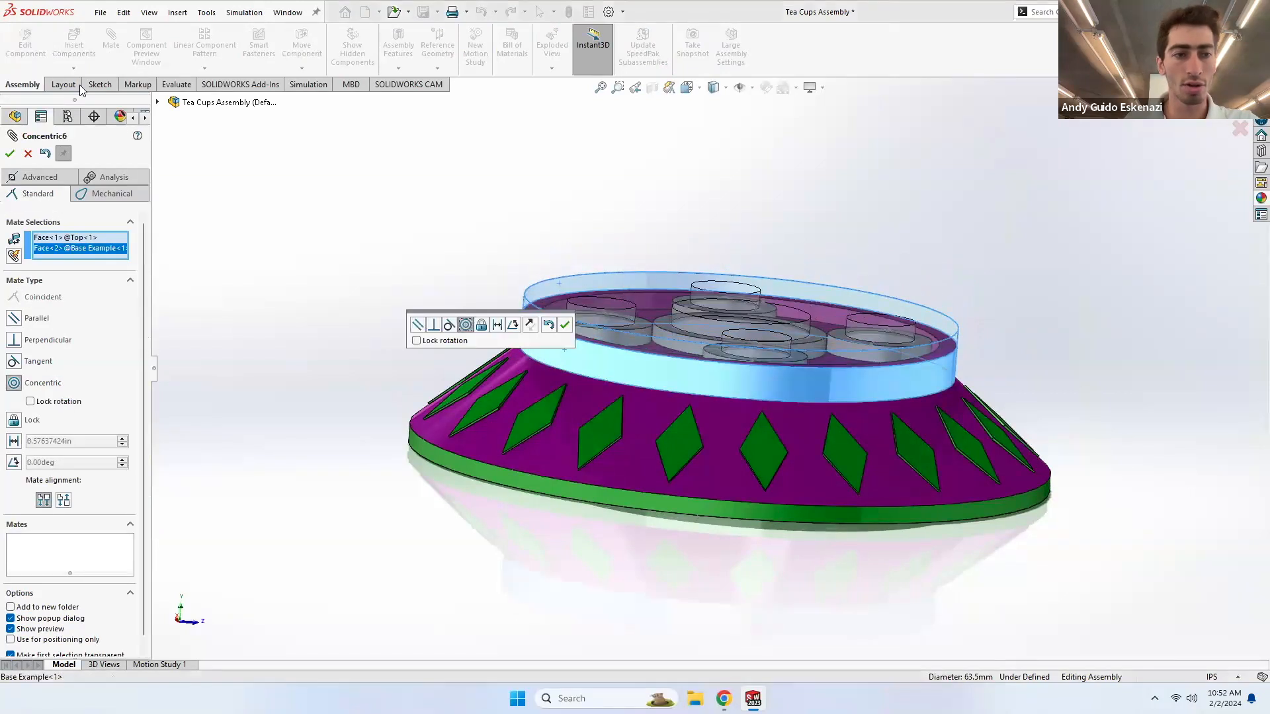
{"action": "left_click", "coordinate": [565, 325]}
- Add a coincident mate between the Top disc's flat face and the upper face of the base rim
{"action": "left_click_drag", "start_coordinate": [579, 322], "coordinate": [597, 184]}
{"action": "middle_click_drag", "start_coordinate": [525, 250], "coordinate": [536, 323]}
{"action": "left_click", "coordinate": [547, 174]}
{"action": "left_click", "coordinate": [536, 324]}
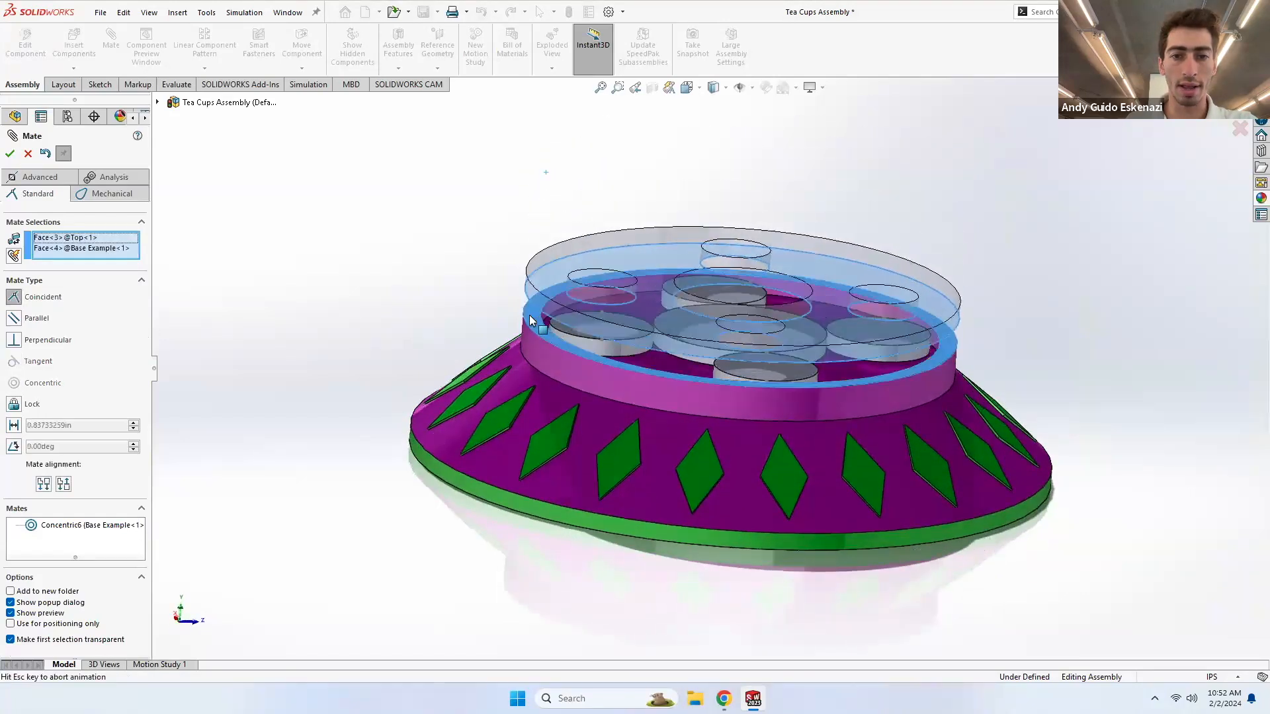
{"action": "left_click", "coordinate": [12, 150]}
- Add a concentric mate between one small opening of the Top disc and the outer face of the cup gear beneath it
{"action": "middle_click_drag", "start_coordinate": [526, 281], "coordinate": [539, 397]}
{"action": "scroll", "coordinate": [539, 396], "scroll_direction": "down", "scroll_amount": 1}
{"action": "left_click_drag", "start_coordinate": [654, 311], "coordinate": [637, 289]}
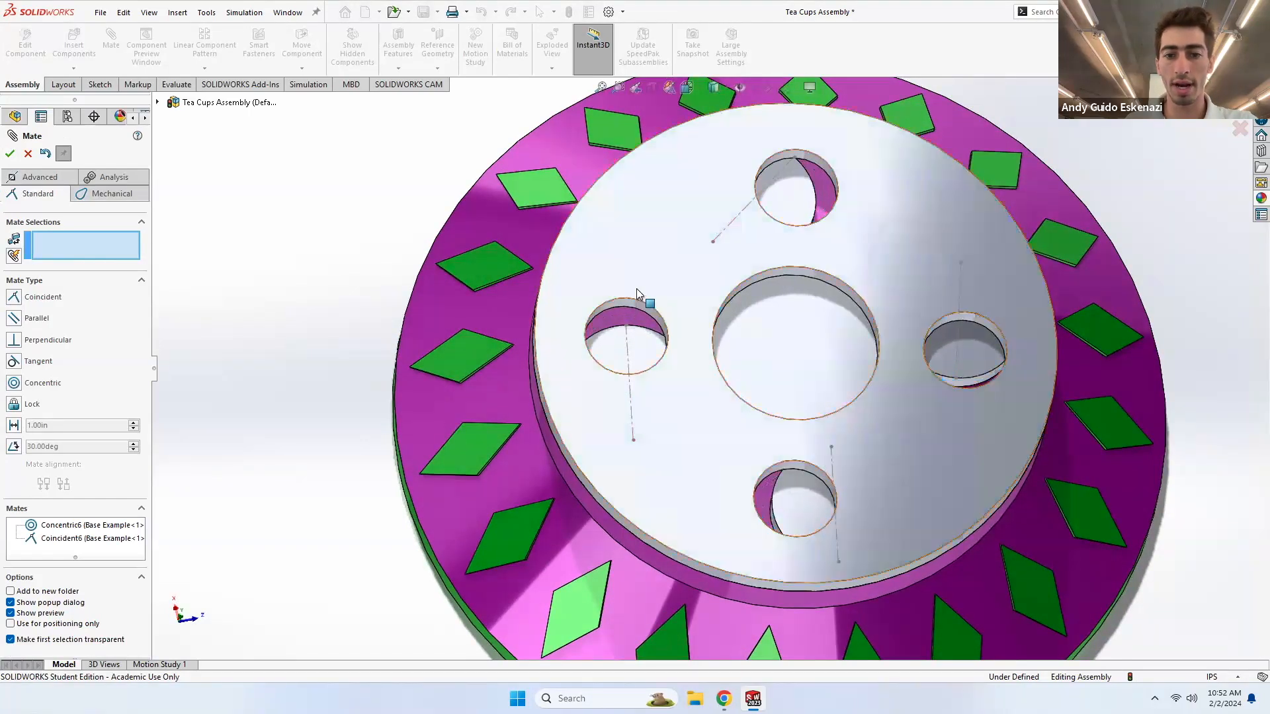
{"action": "left_click", "coordinate": [639, 308]}
{"action": "middle_click_drag", "start_coordinate": [639, 308], "coordinate": [643, 443]}
{"action": "scroll", "coordinate": [652, 430], "scroll_direction": "down", "scroll_amount": 3}
{"action": "left_click", "coordinate": [661, 409]}
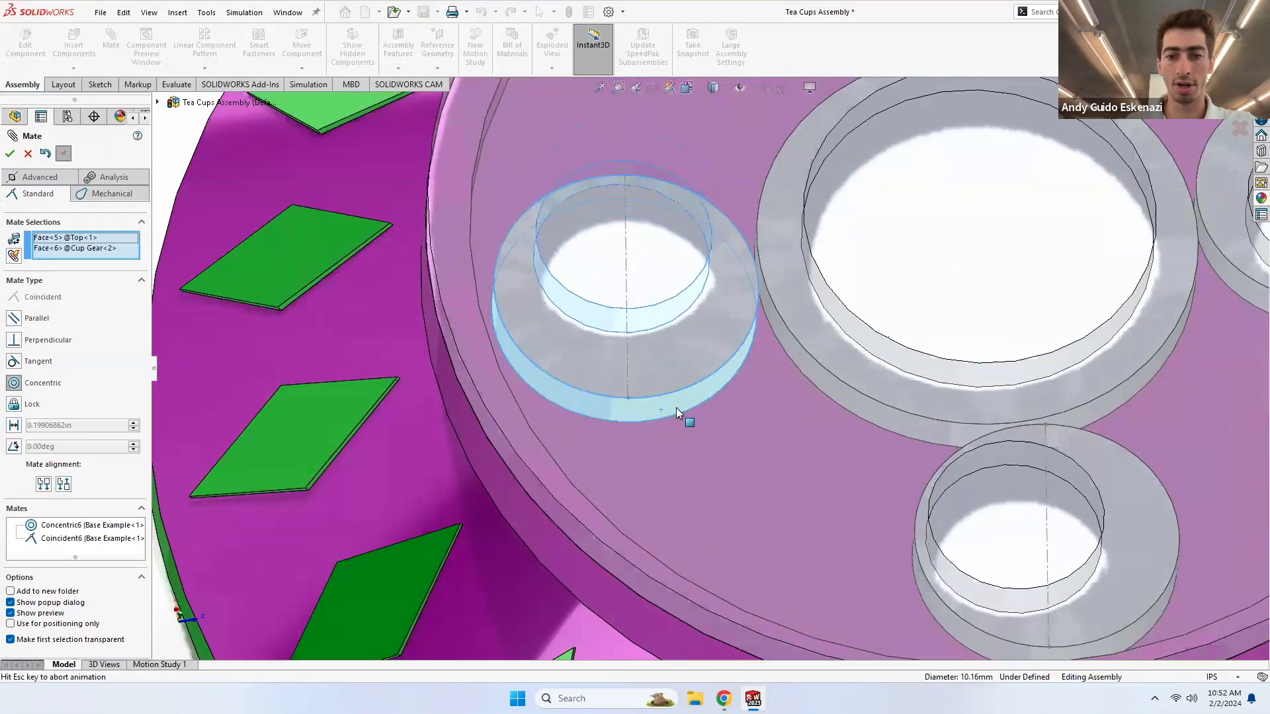
{"action": "left_click", "coordinate": [10, 154]}
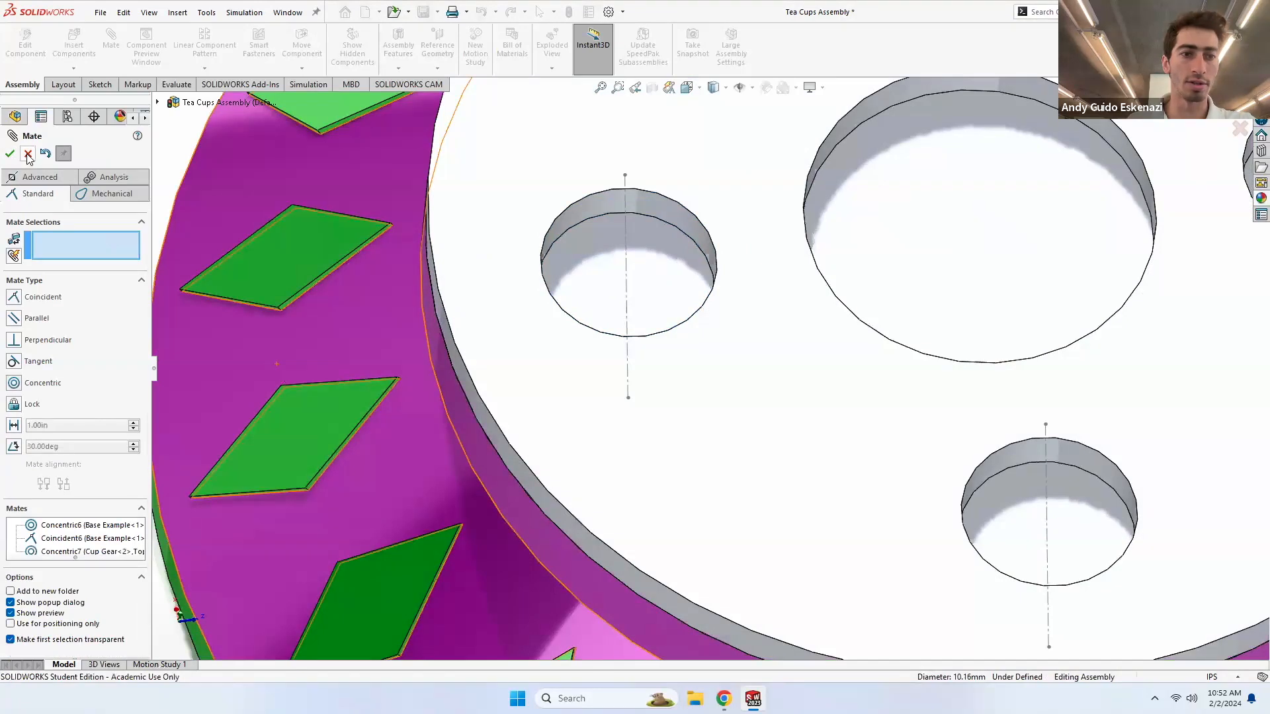
{"action": "left_click", "coordinate": [27, 154]}
- Turn the main gear through the central opening to examine how the cup gears move under the Top disc
{"action": "scroll", "coordinate": [681, 333], "scroll_direction": "up", "scroll_amount": 7}
{"action": "mouse_move", "coordinate": [761, 334]}
{"action": "left_mouse_down"}
{"action": "mouse_move", "coordinate": [808, 301]}
{"action": "mouse_move", "coordinate": [768, 345]}
{"action": "left_mouse_up"}
{"action": "middle_click_drag", "start_coordinate": [767, 345], "coordinate": [810, 358]}
{"action": "scroll", "coordinate": [760, 337], "scroll_direction": "down", "scroll_amount": 5}
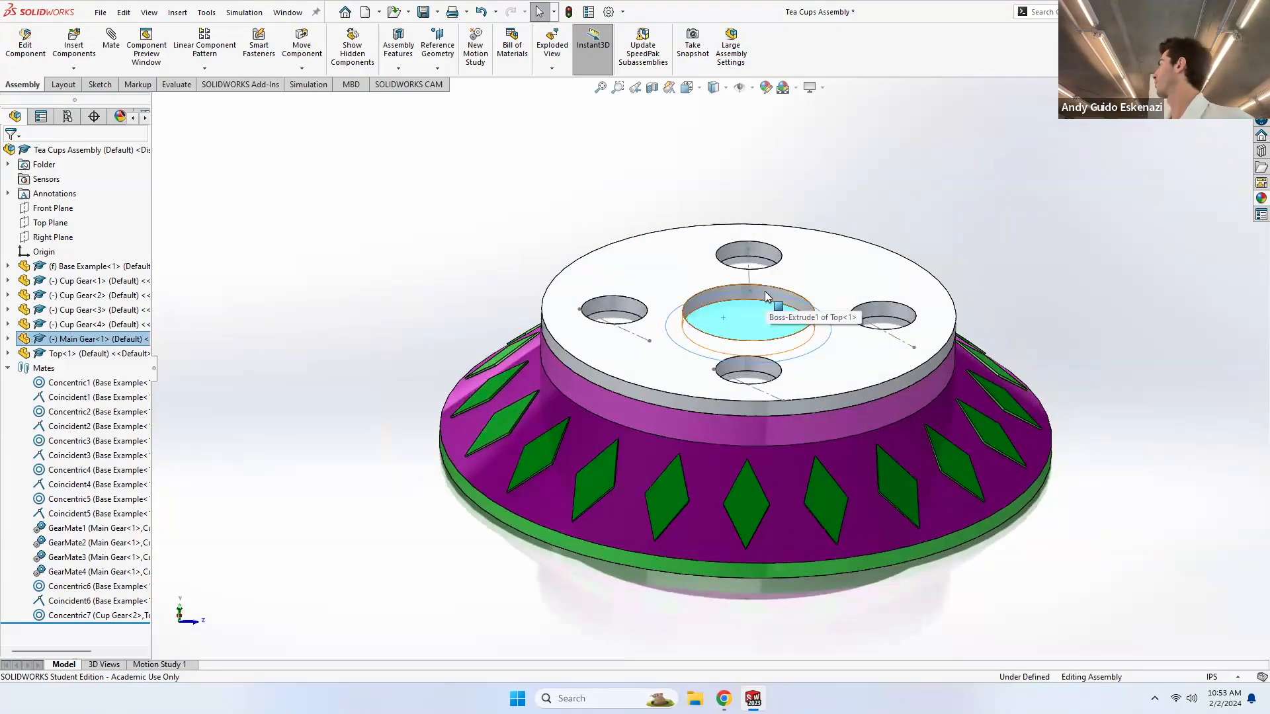
{"action": "left_click_drag", "start_coordinate": [760, 298], "coordinate": [730, 315]}
{"action": "left_click", "coordinate": [905, 210]}
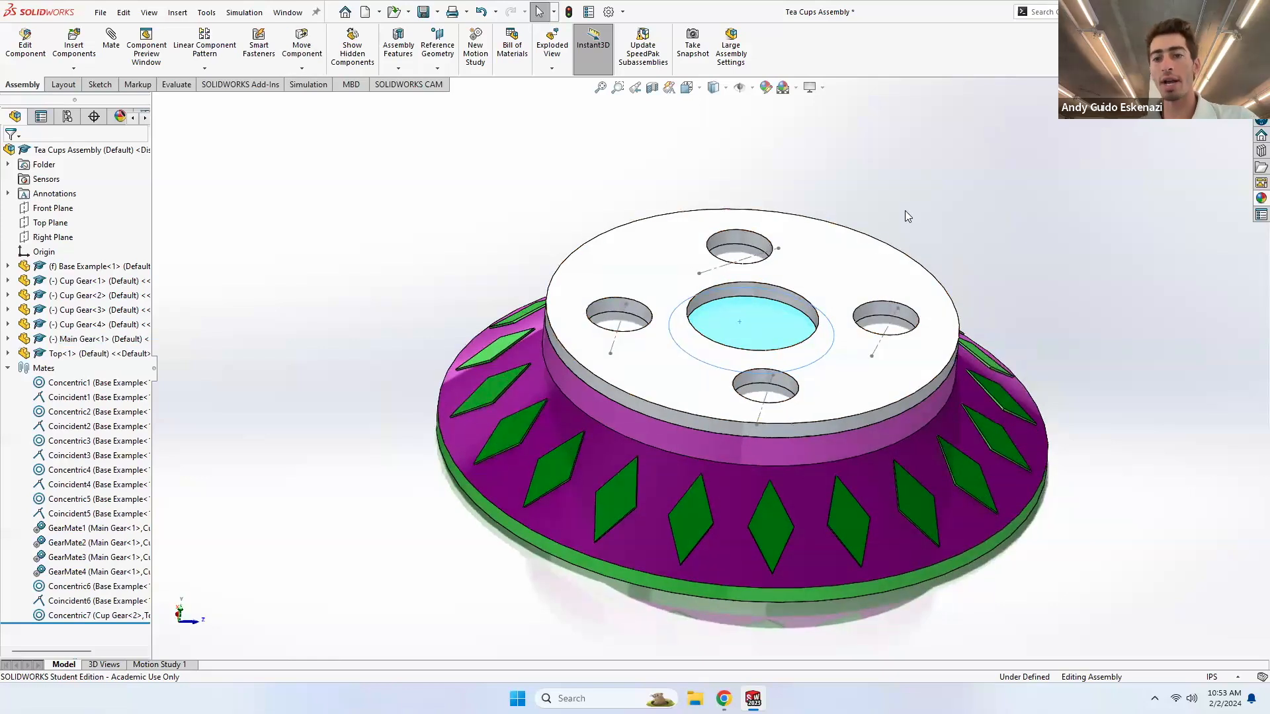
- Open the Cup Gear part from the assembly and start a sketch on its upper circular face
{"action": "scroll", "coordinate": [882, 314], "scroll_direction": "down", "scroll_amount": 5}
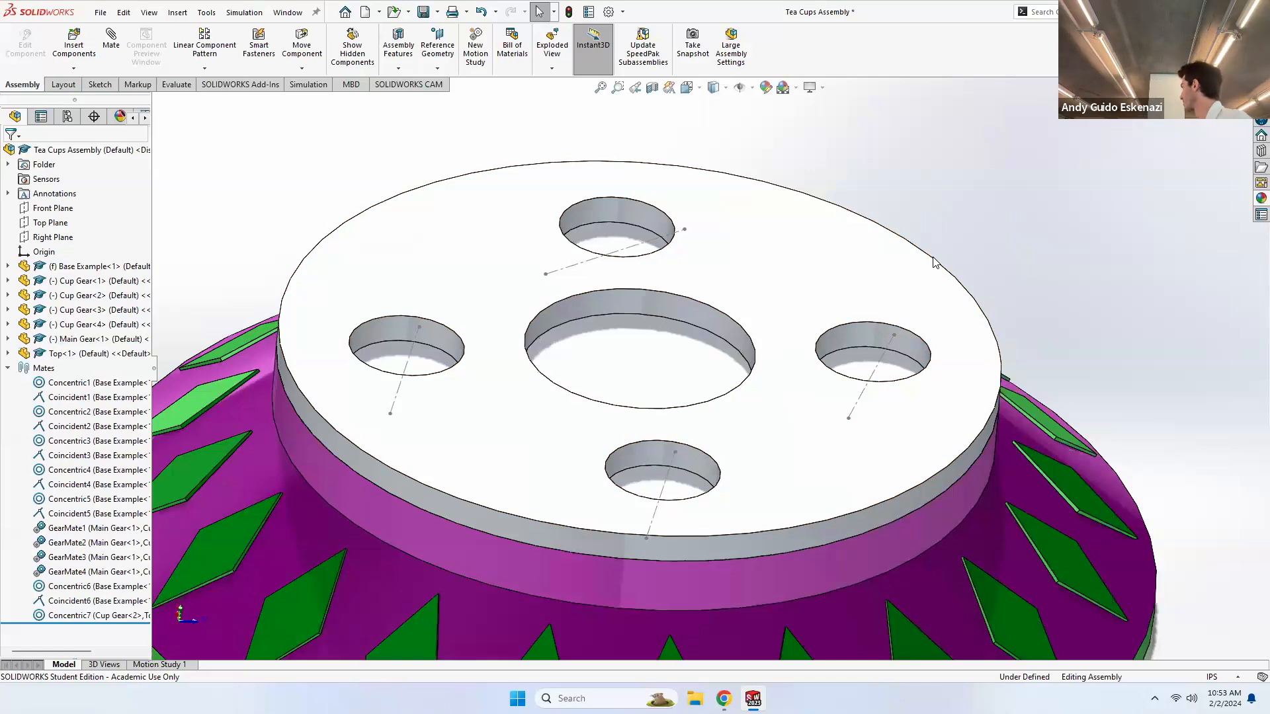
{"action": "right_click", "coordinate": [691, 489]}
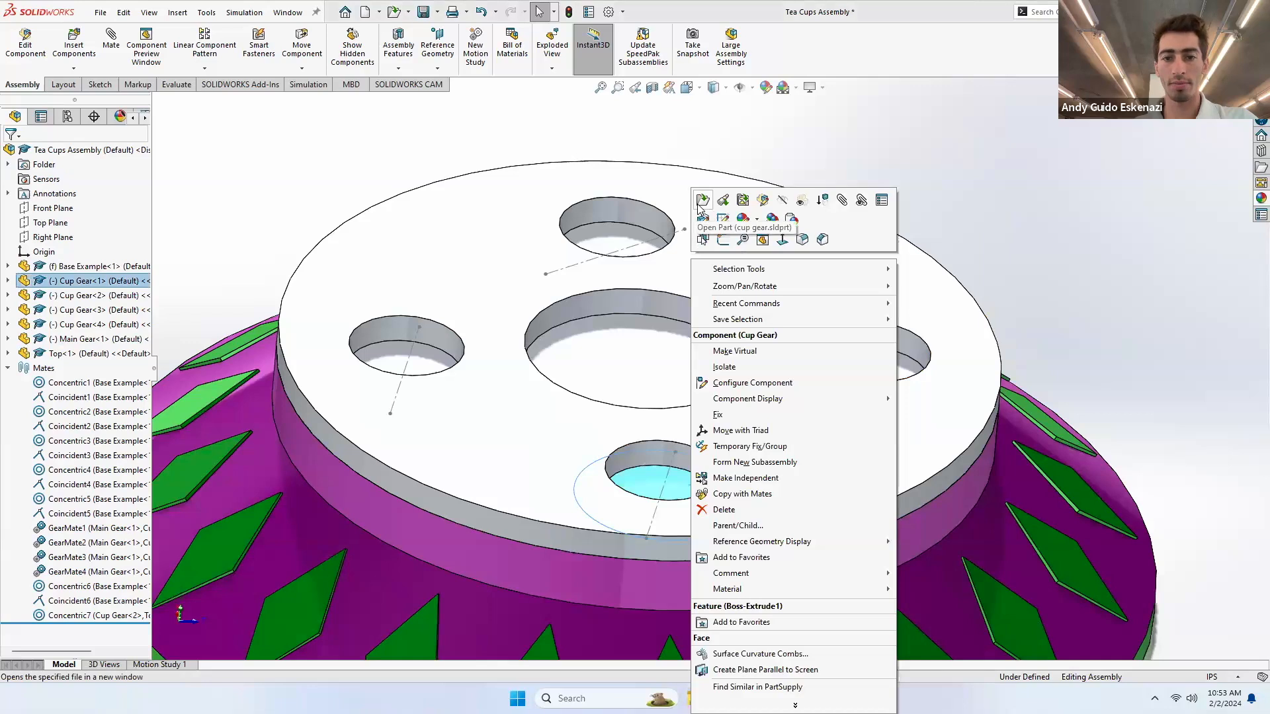
{"action": "left_click", "coordinate": [698, 204]}
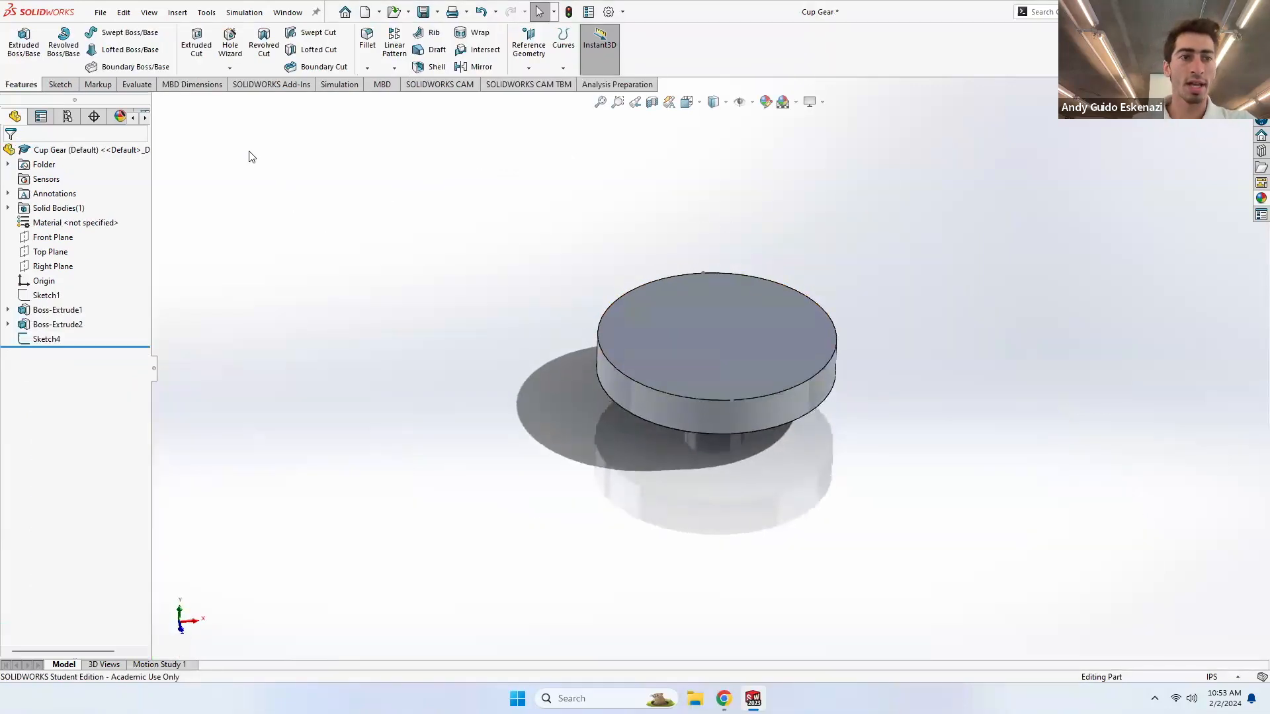
{"action": "left_click", "coordinate": [61, 84]}
{"action": "left_click", "coordinate": [19, 39]}
{"action": "left_click", "coordinate": [681, 322]}
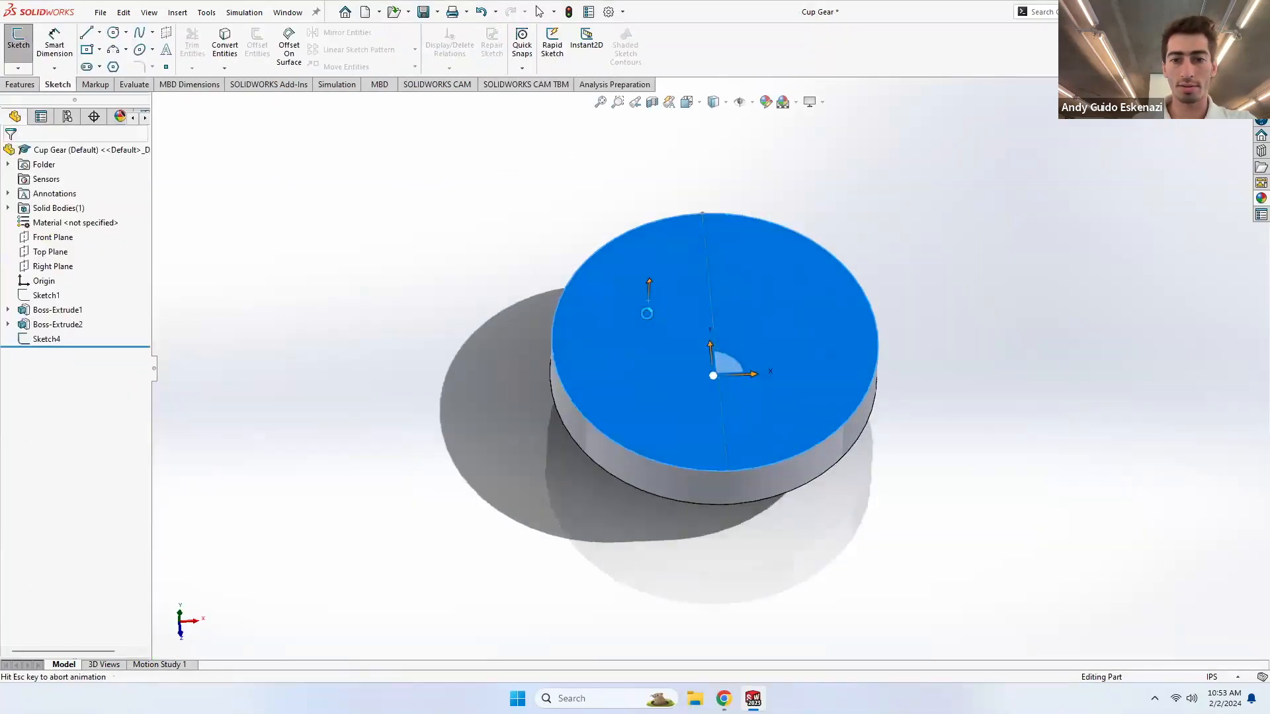
{"action": "left_click", "coordinate": [114, 33]}
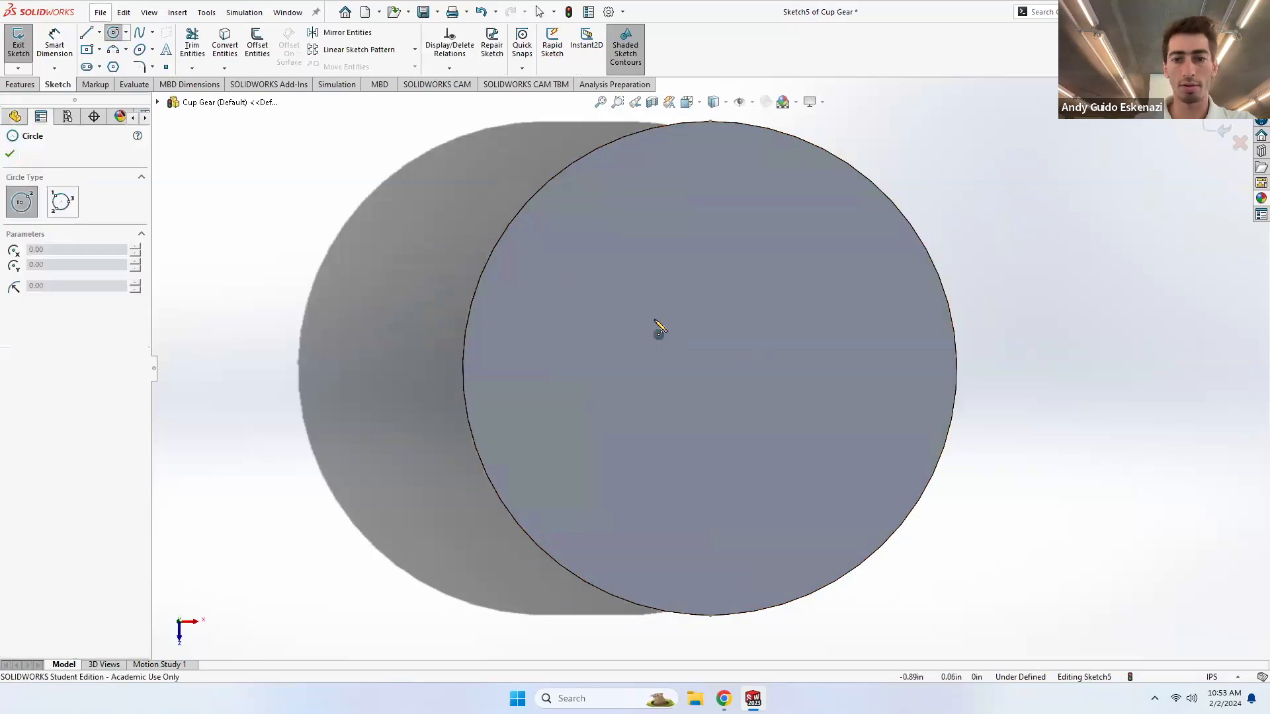
{"action": "left_click", "coordinate": [709, 368]}
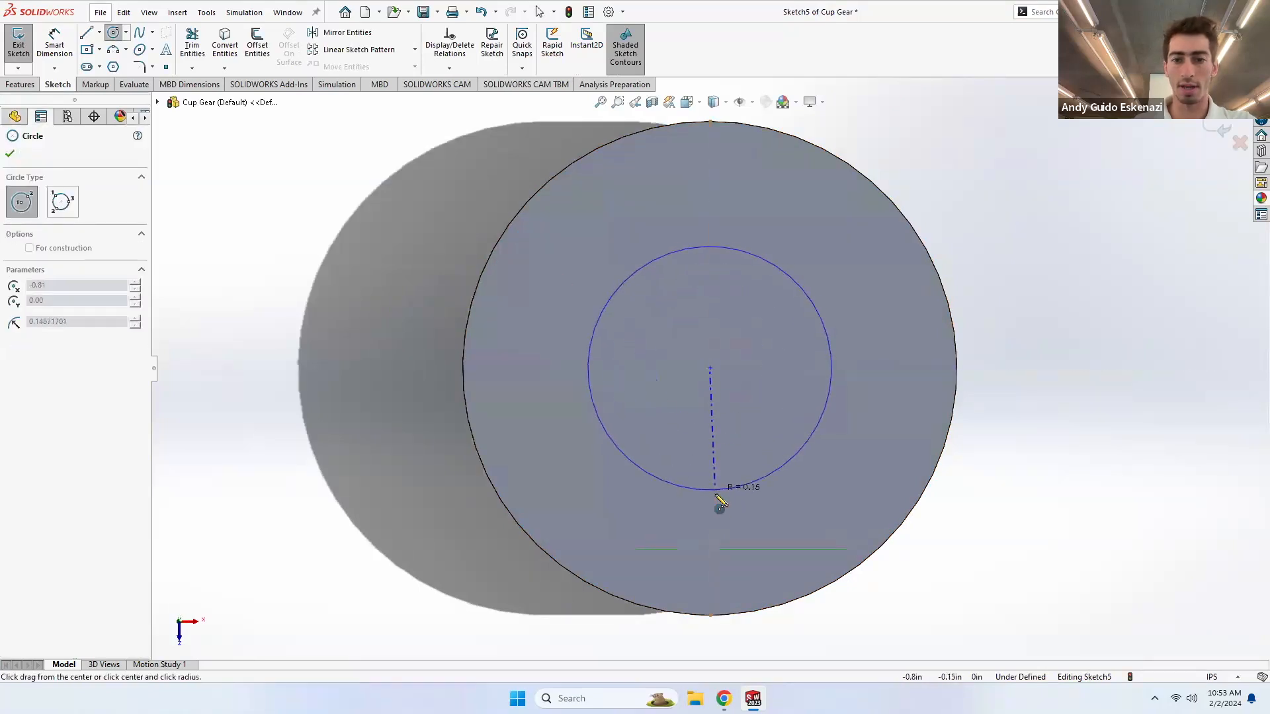
{"action": "left_click", "coordinate": [710, 494]}
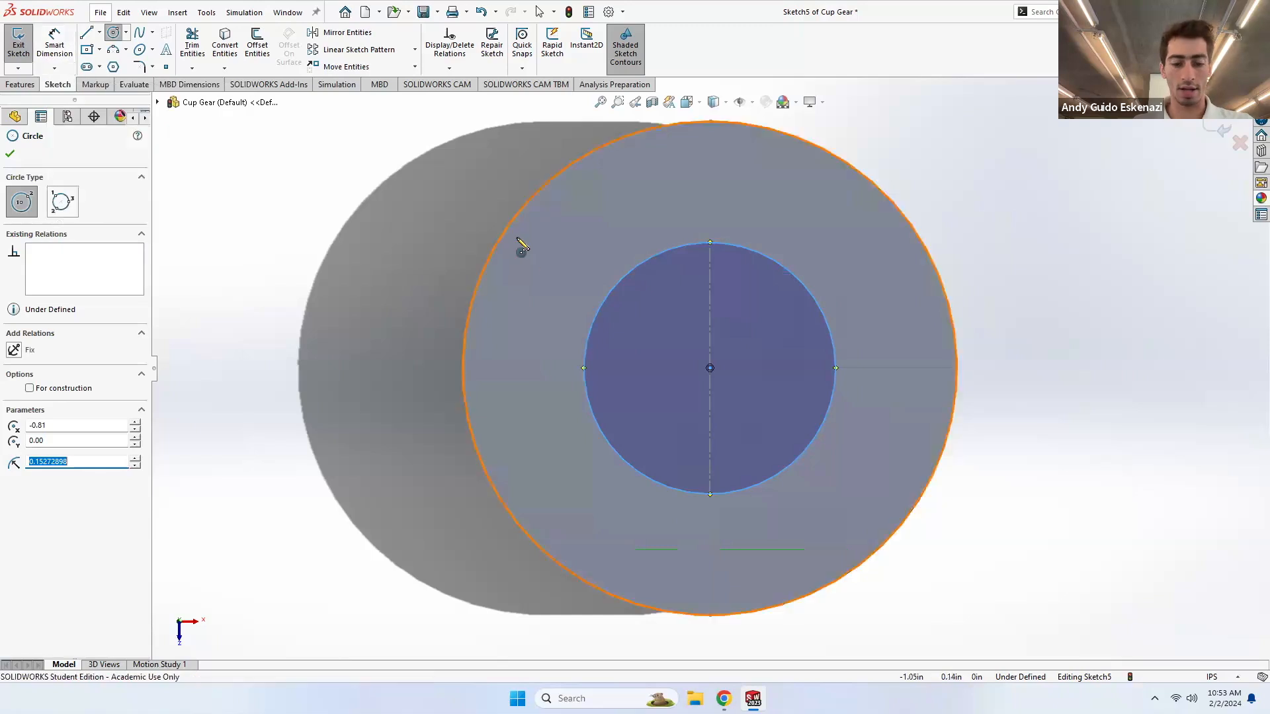
{"action": "key", "text": "ctrl+z"}
- Offset the circular edge of the cup gear's upper face inward by 0.10 in
{"action": "left_click", "coordinate": [263, 54]}
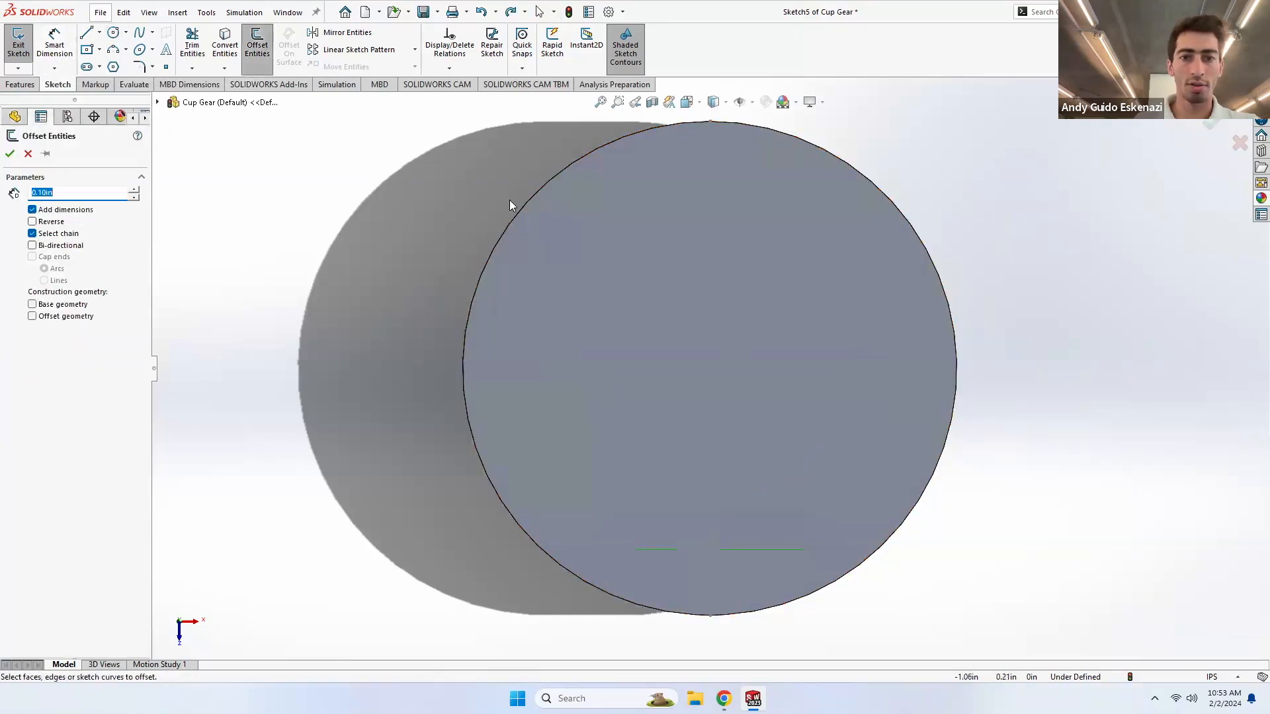
{"action": "left_click", "coordinate": [517, 214]}
{"action": "left_click", "coordinate": [32, 223]}
{"action": "left_click", "coordinate": [11, 155]}
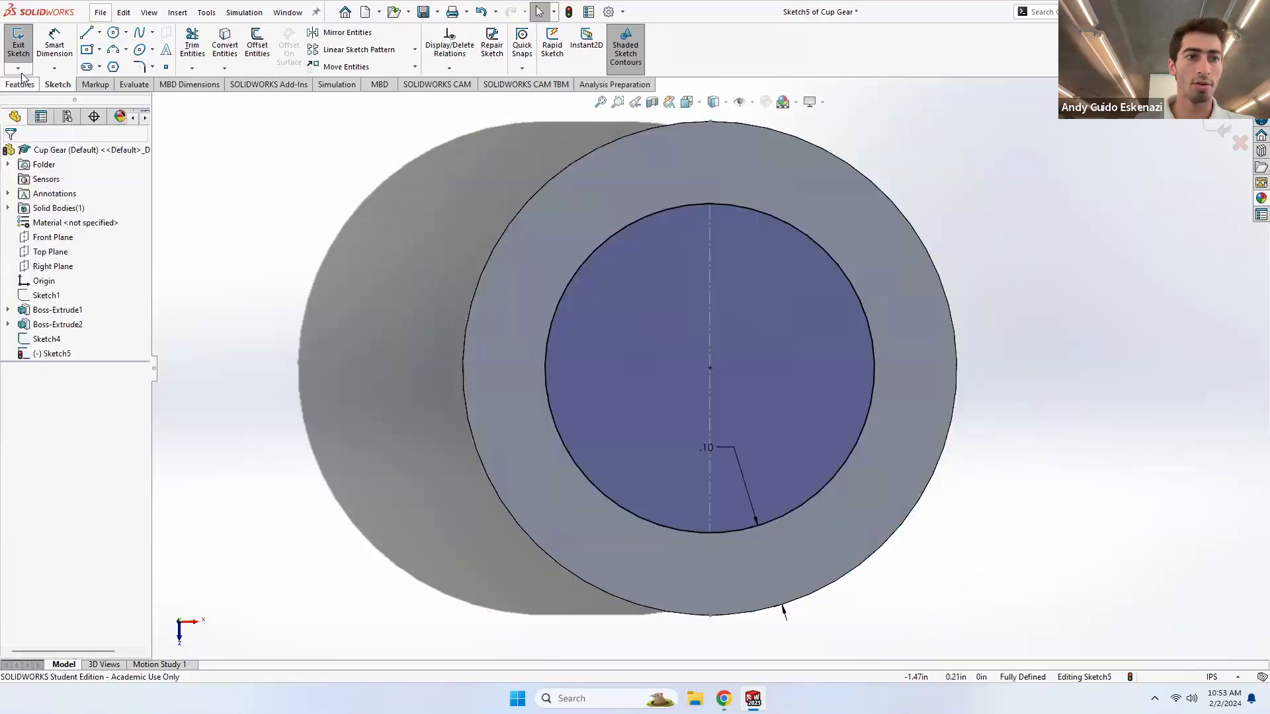
- Extrude the offset circle on the Cup Gear's upper face 0.11 in as a merged boss
{"action": "left_click", "coordinate": [20, 84]}
{"action": "left_click", "coordinate": [24, 44]}
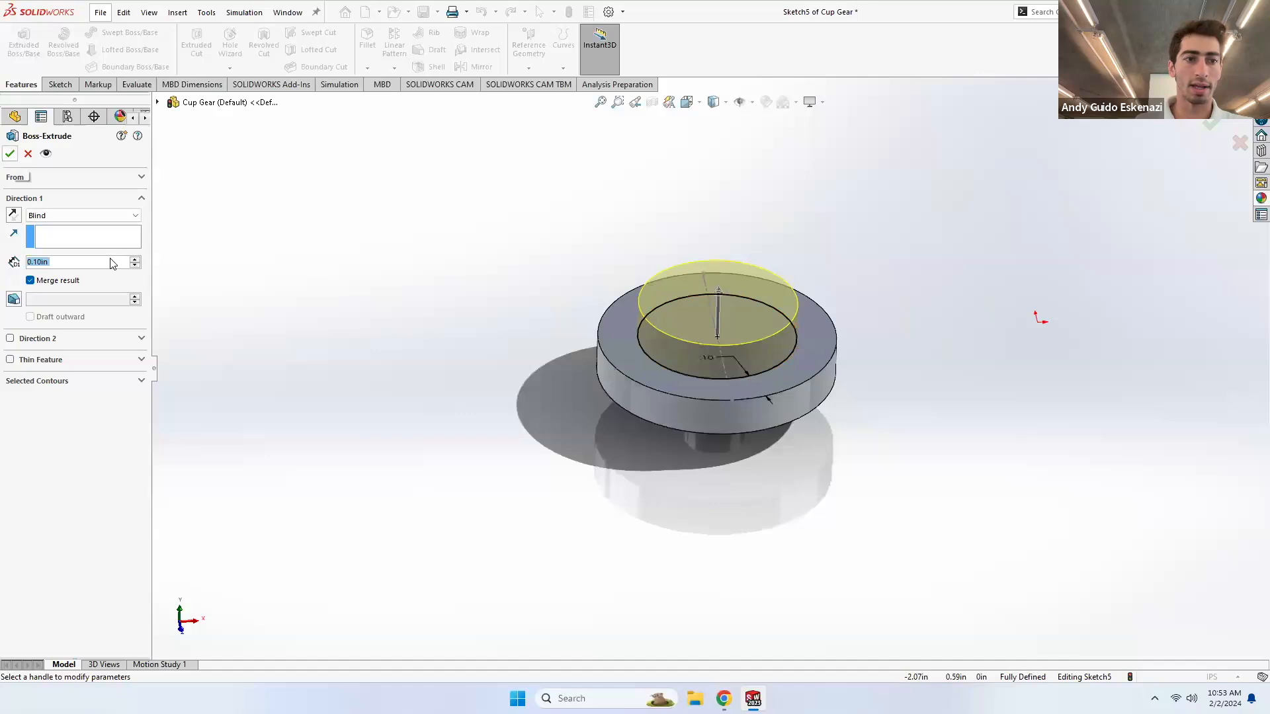
{"action": "type", "text": ".11"}
{"action": "key", "text": "Return"}
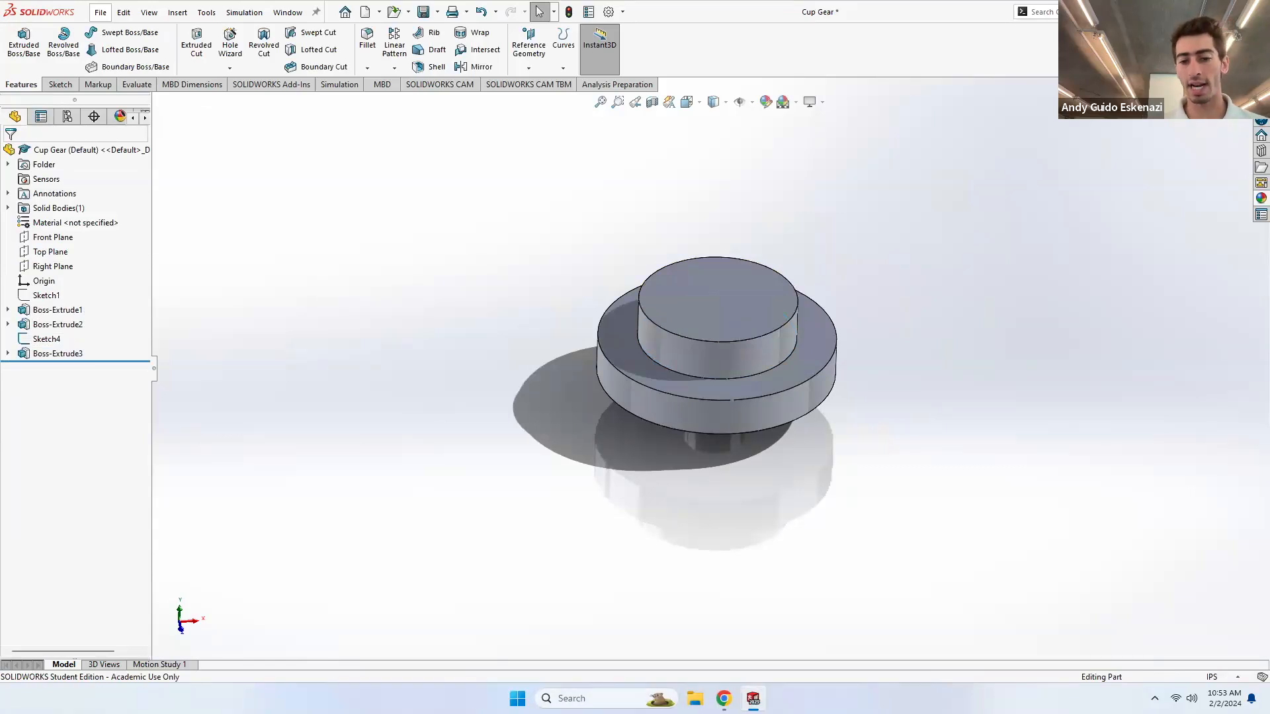
- Return to the Tea Cups Assembly and rebuild it with the modified Cup Gear
{"action": "mouse_move", "coordinate": [752, 699]}
{"action": "left_click", "coordinate": [934, 624]}
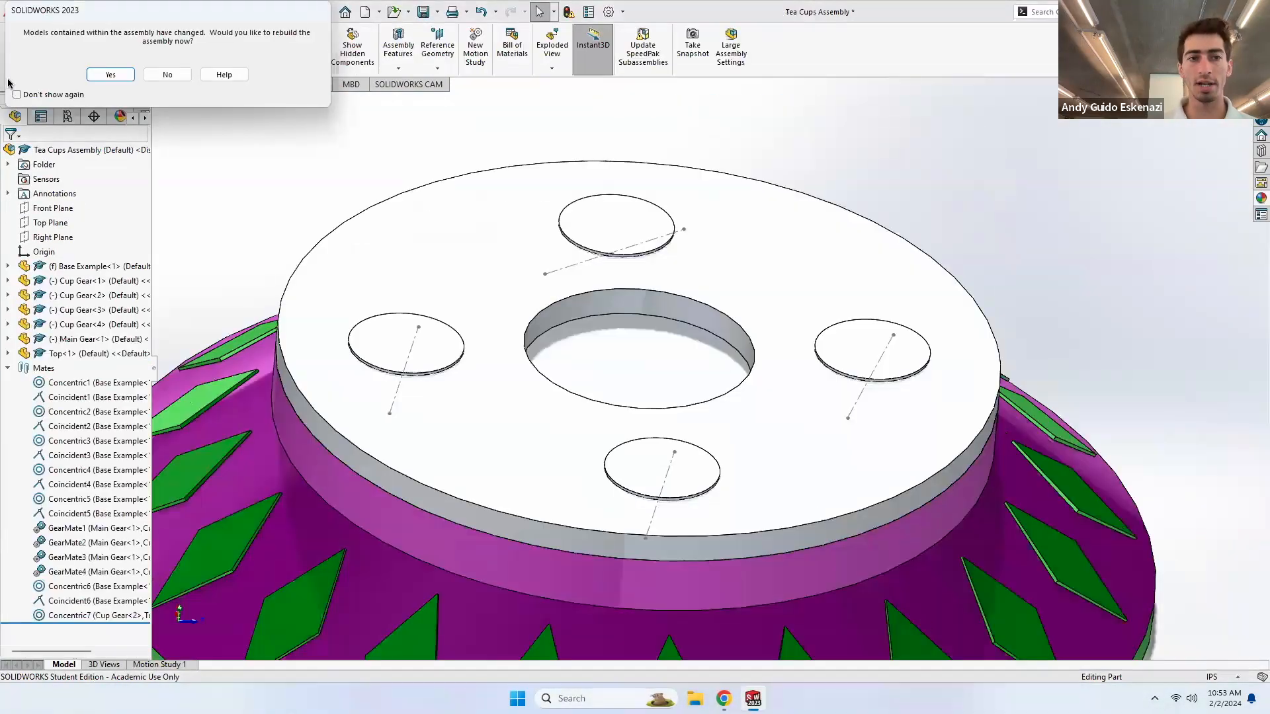
{"action": "left_click", "coordinate": [111, 74]}
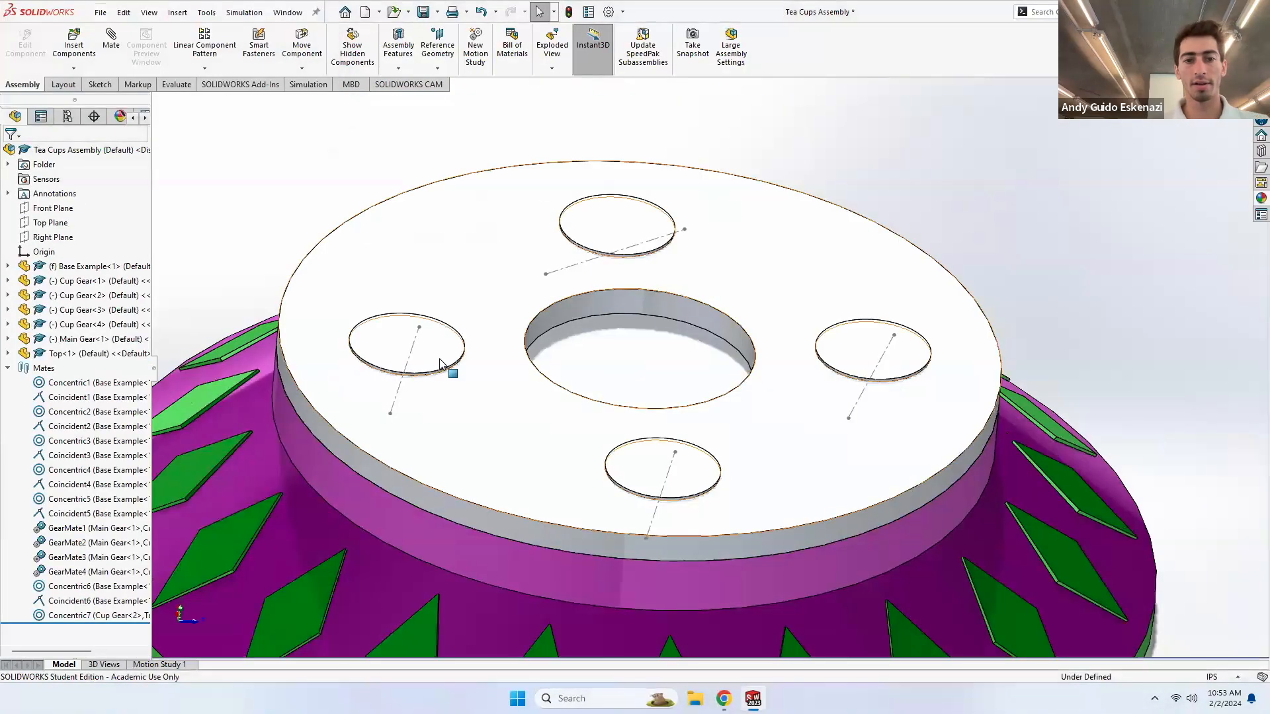
- Turn the main gear through the central opening and examine the raised cup gears in the Top disc's openings
{"action": "left_click", "coordinate": [604, 348]}
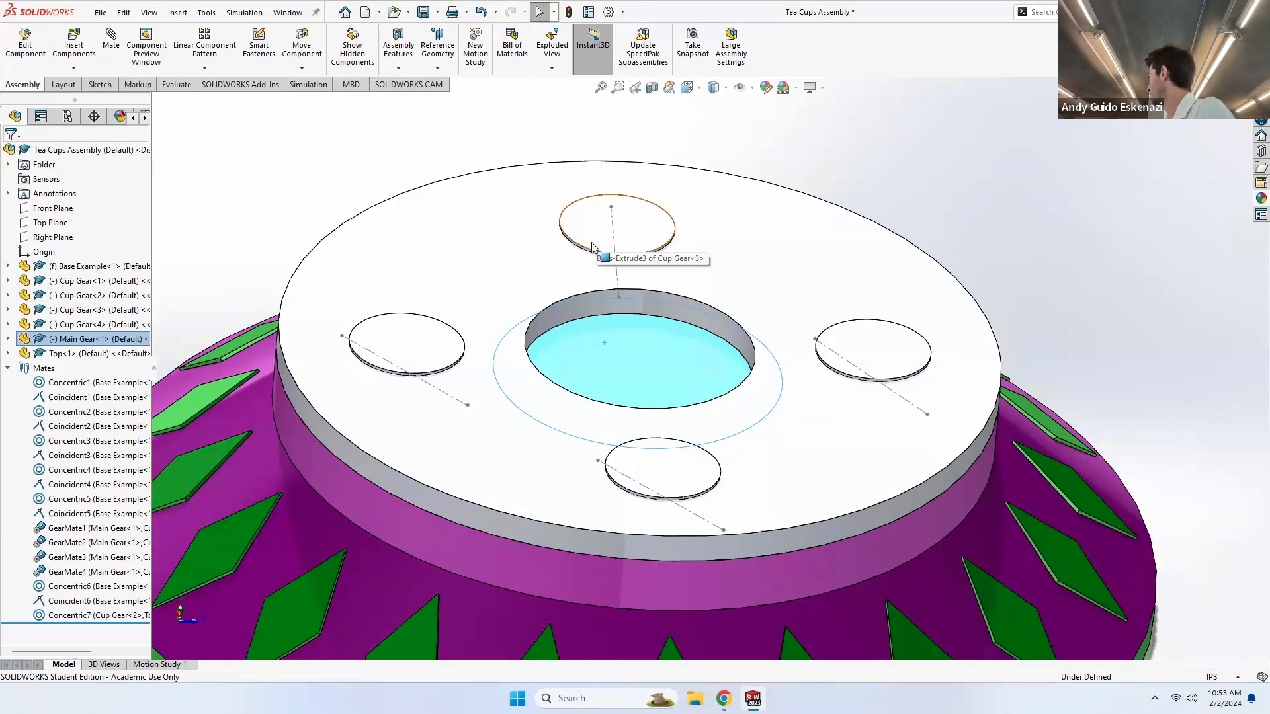
{"action": "scroll", "coordinate": [584, 281], "scroll_direction": "down", "scroll_amount": 3}
{"action": "scroll", "coordinate": [765, 346], "scroll_direction": "up", "scroll_amount": 6}
{"action": "middle_click_drag", "start_coordinate": [798, 346], "coordinate": [820, 320]}
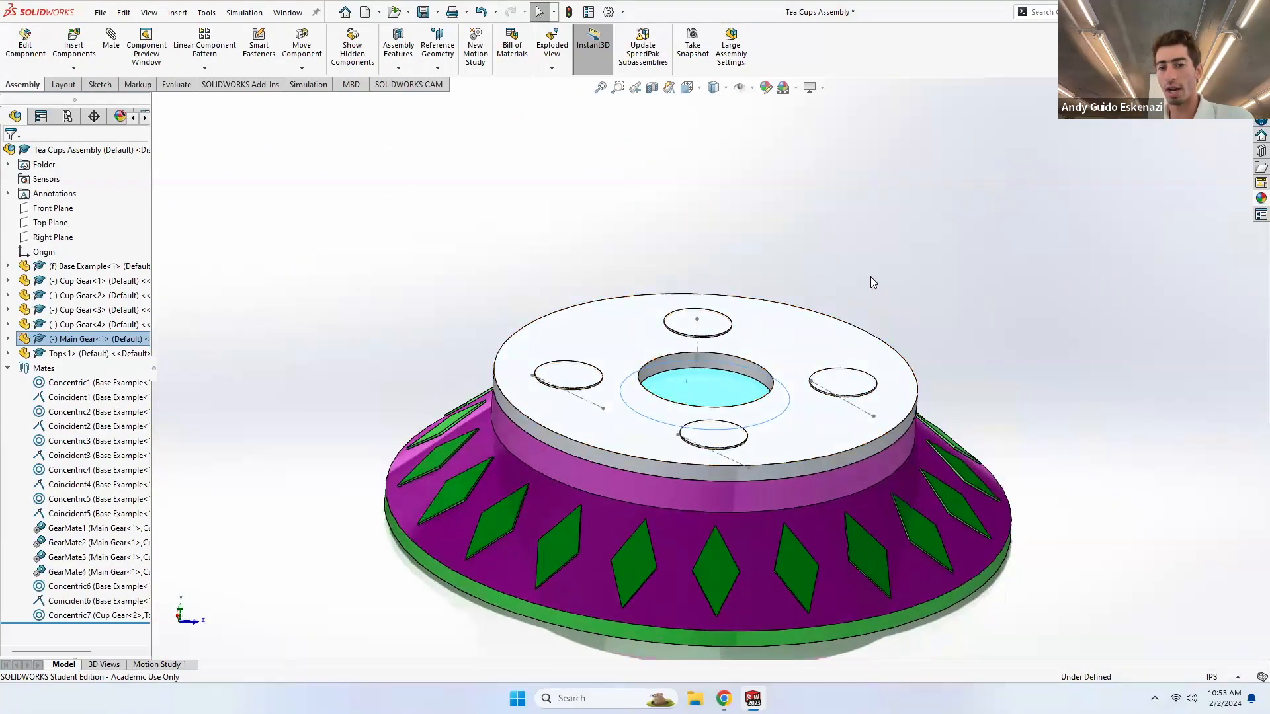
{"action": "left_click", "coordinate": [806, 349]}
{"action": "left_click", "coordinate": [831, 230]}
{"action": "scroll", "coordinate": [751, 439], "scroll_direction": "down", "scroll_amount": 2}
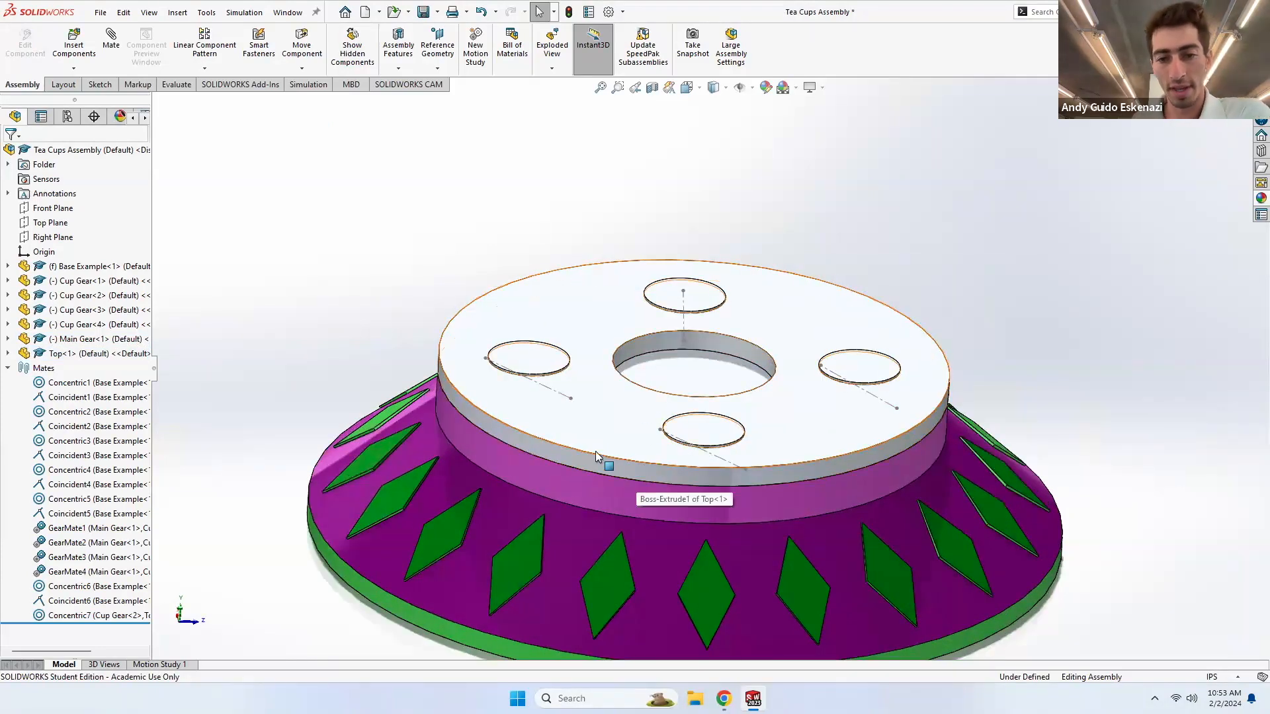
{"action": "scroll", "coordinate": [596, 455], "scroll_direction": "down", "scroll_amount": 2}
- Switch to the Top part and apply a light orange colour to its disc extrusion feature
{"action": "mouse_move", "coordinate": [753, 698]}
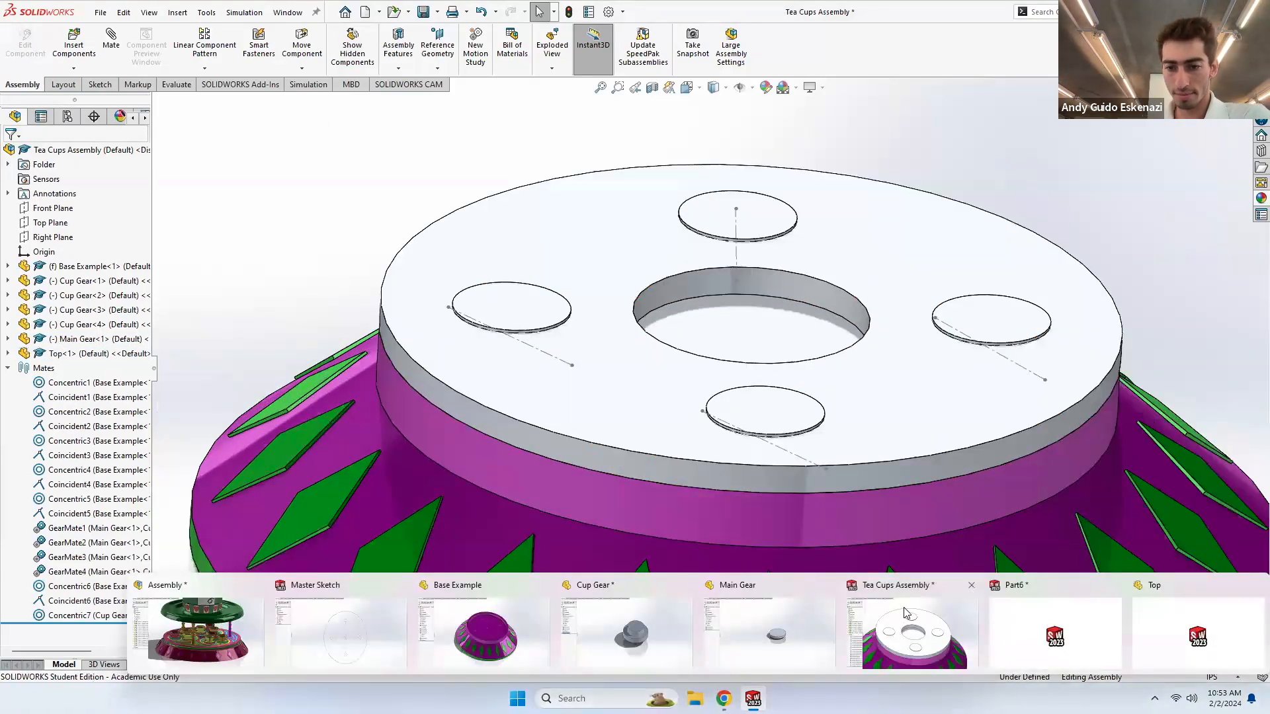
{"action": "mouse_move", "coordinate": [1054, 626]}
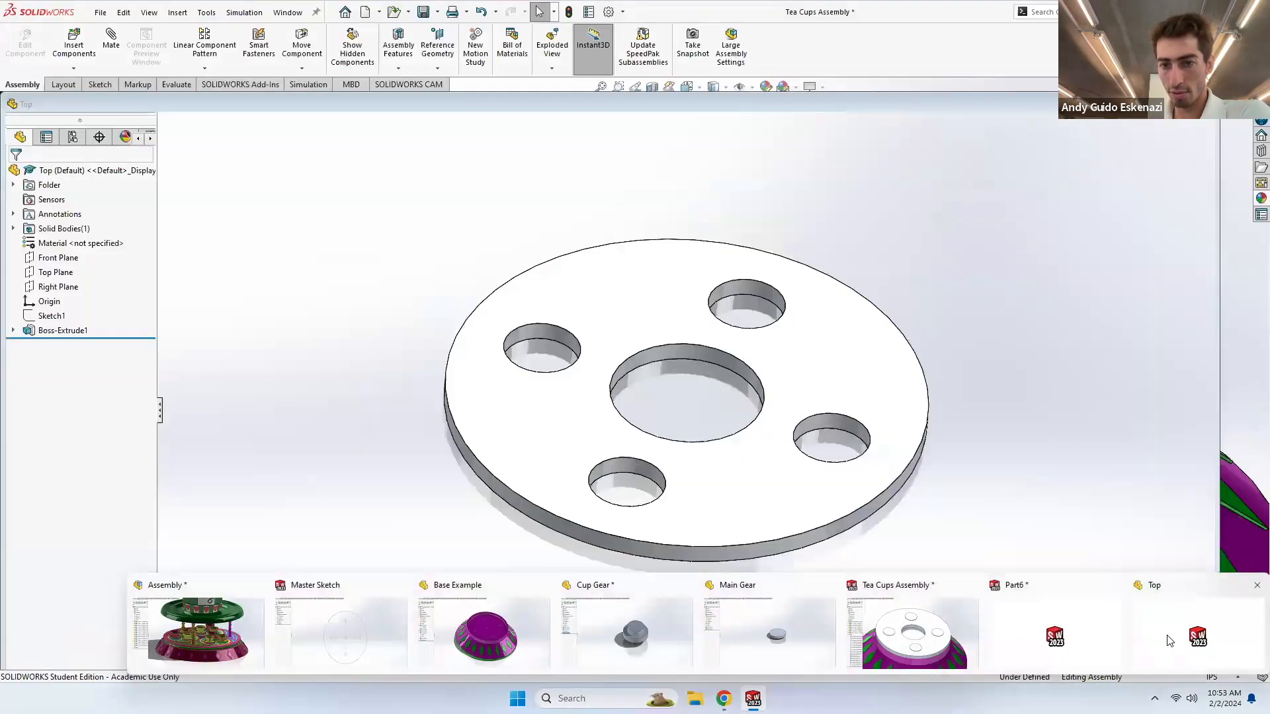
{"action": "left_click", "coordinate": [1194, 636]}
{"action": "right_click", "coordinate": [567, 381]}
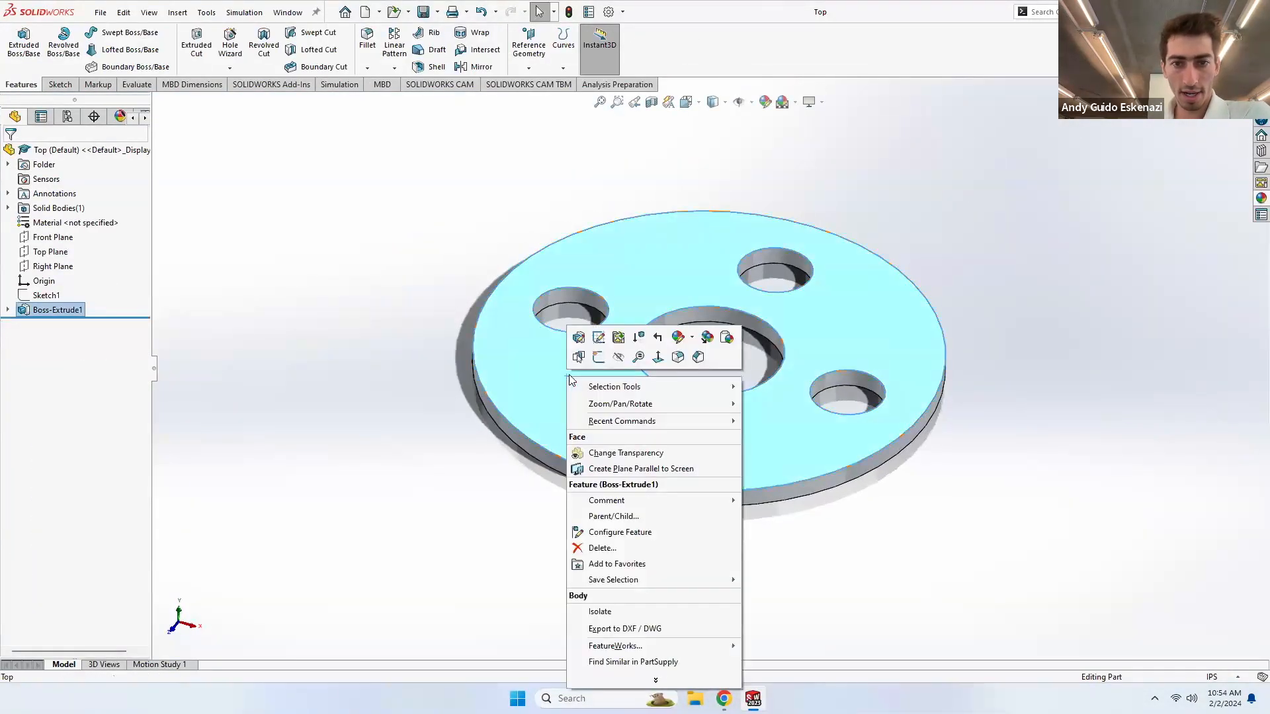
{"action": "mouse_move", "coordinate": [678, 337]}
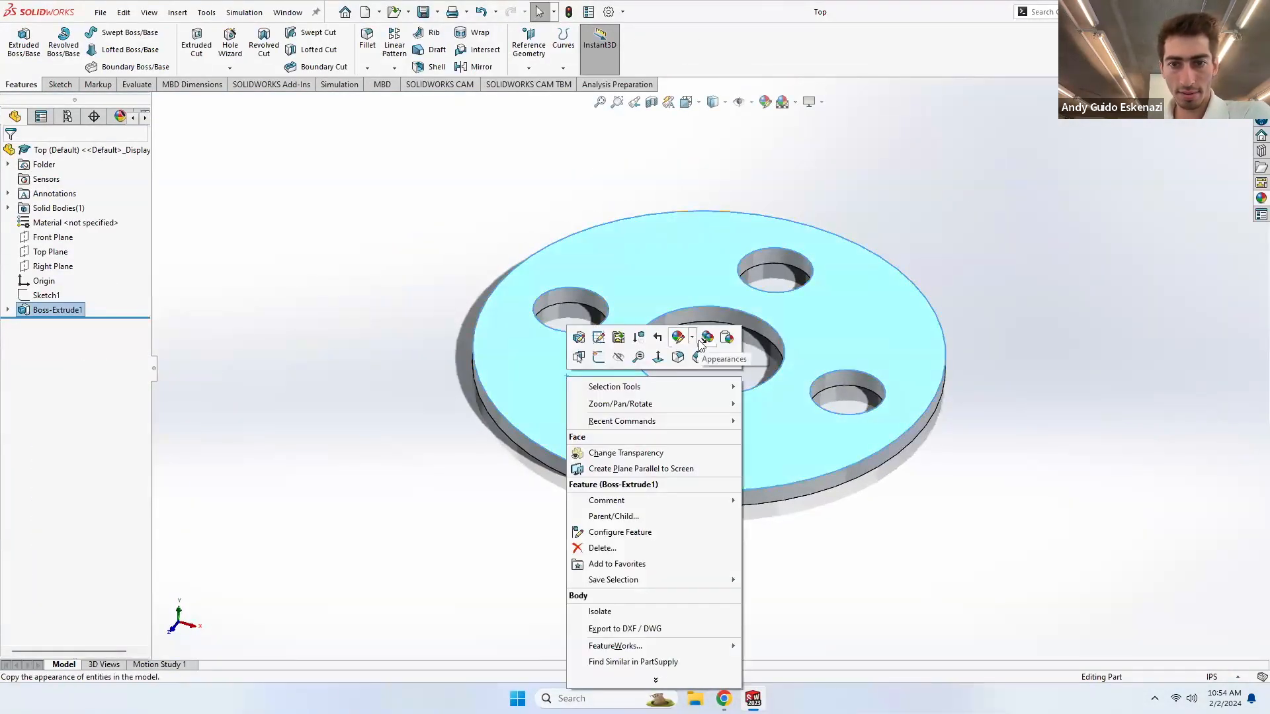
{"action": "left_click", "coordinate": [701, 399]}
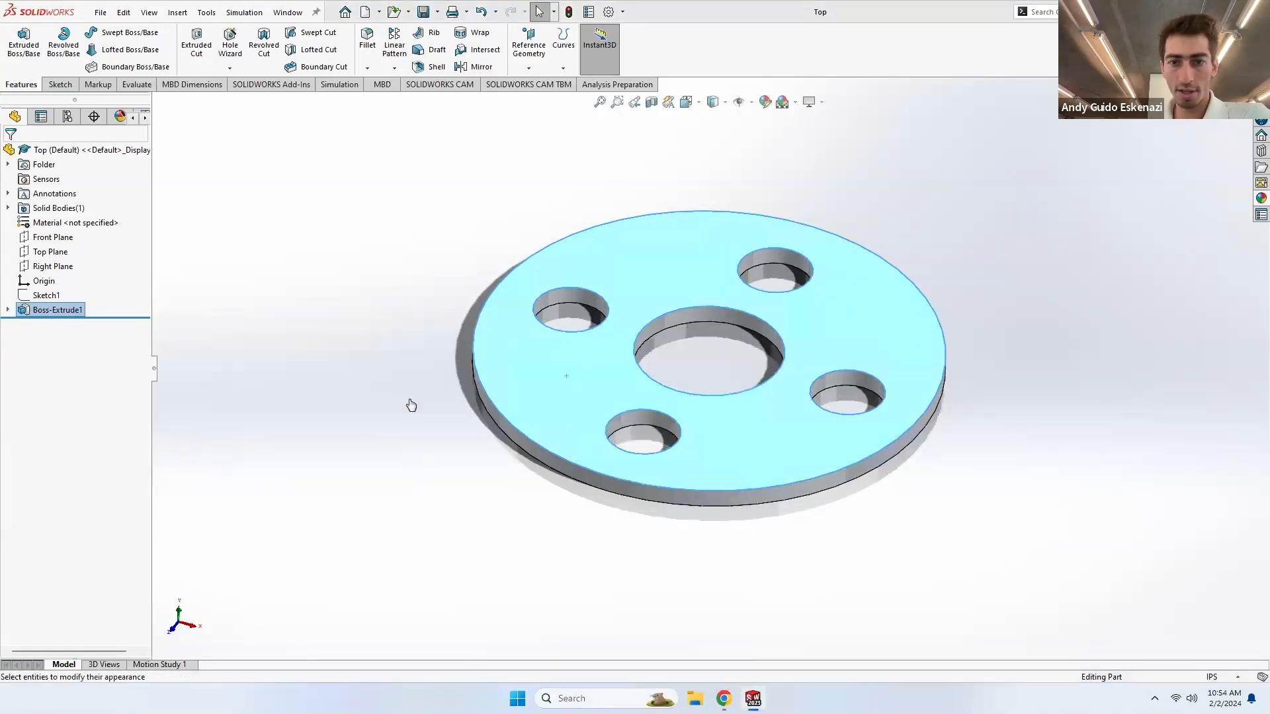
{"action": "left_click", "coordinate": [53, 426]}
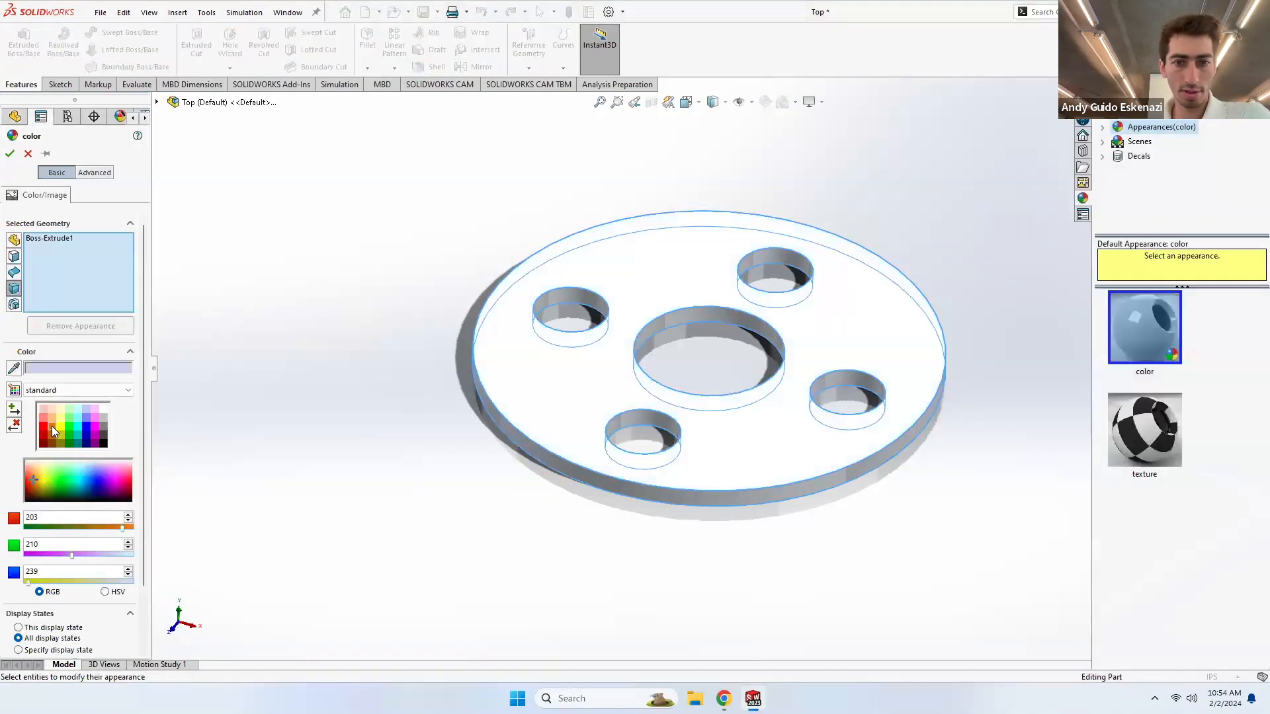
{"action": "left_click", "coordinate": [10, 155]}
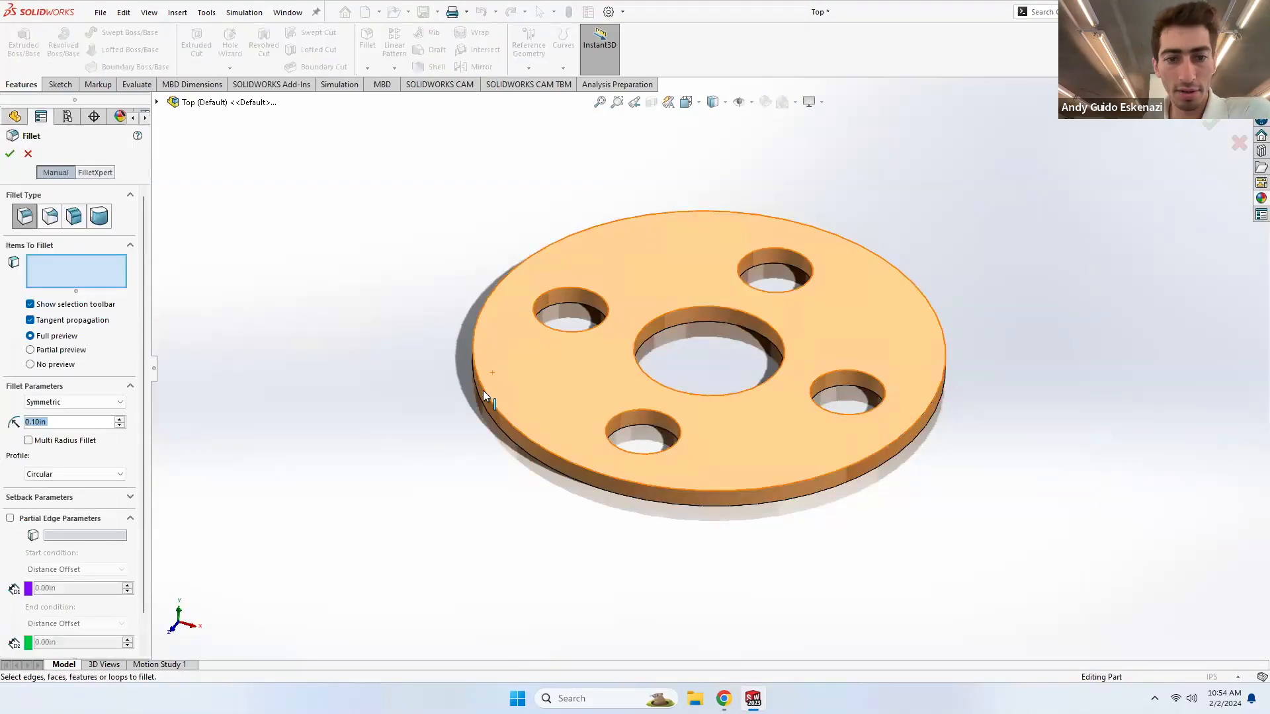
- Chamfer the upper outer edge of the Top disc with a distance of 0.1 in at 45 degrees
{"action": "left_click", "coordinate": [28, 155]}
{"action": "left_click", "coordinate": [367, 68]}
{"action": "left_click", "coordinate": [390, 99]}
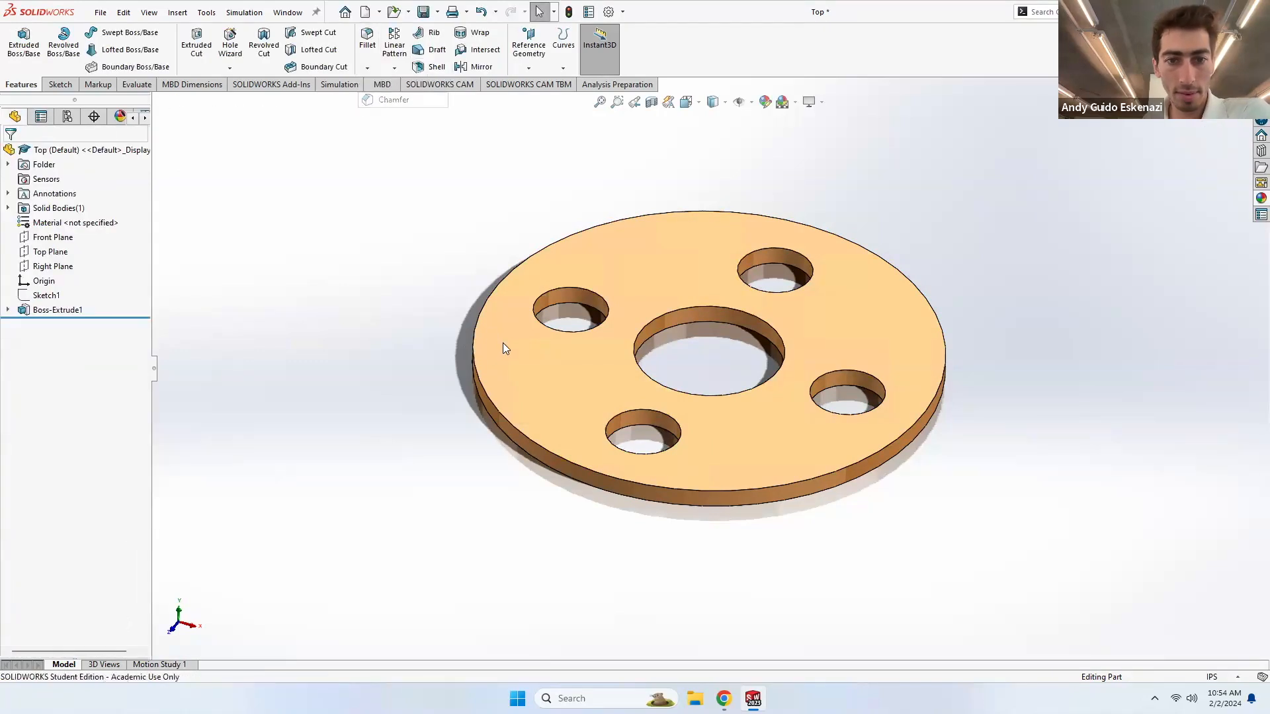
{"action": "left_click", "coordinate": [487, 392]}
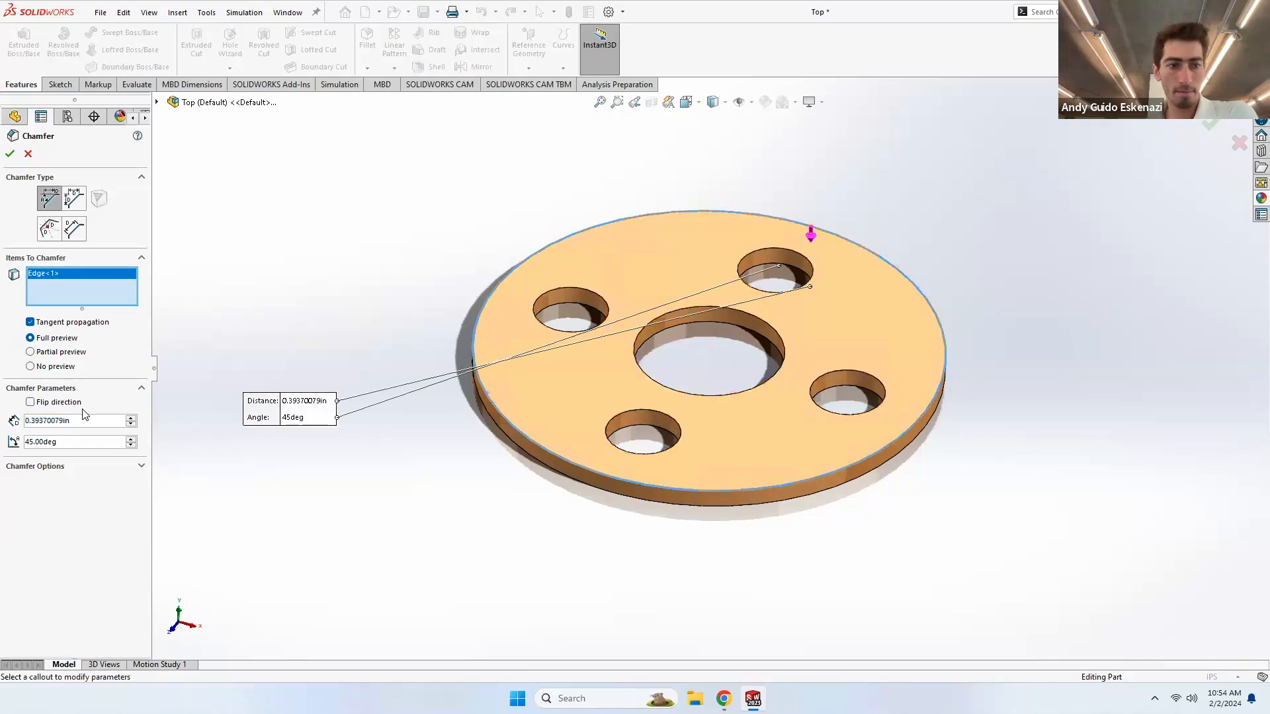
{"action": "type", "text": "0.1"}
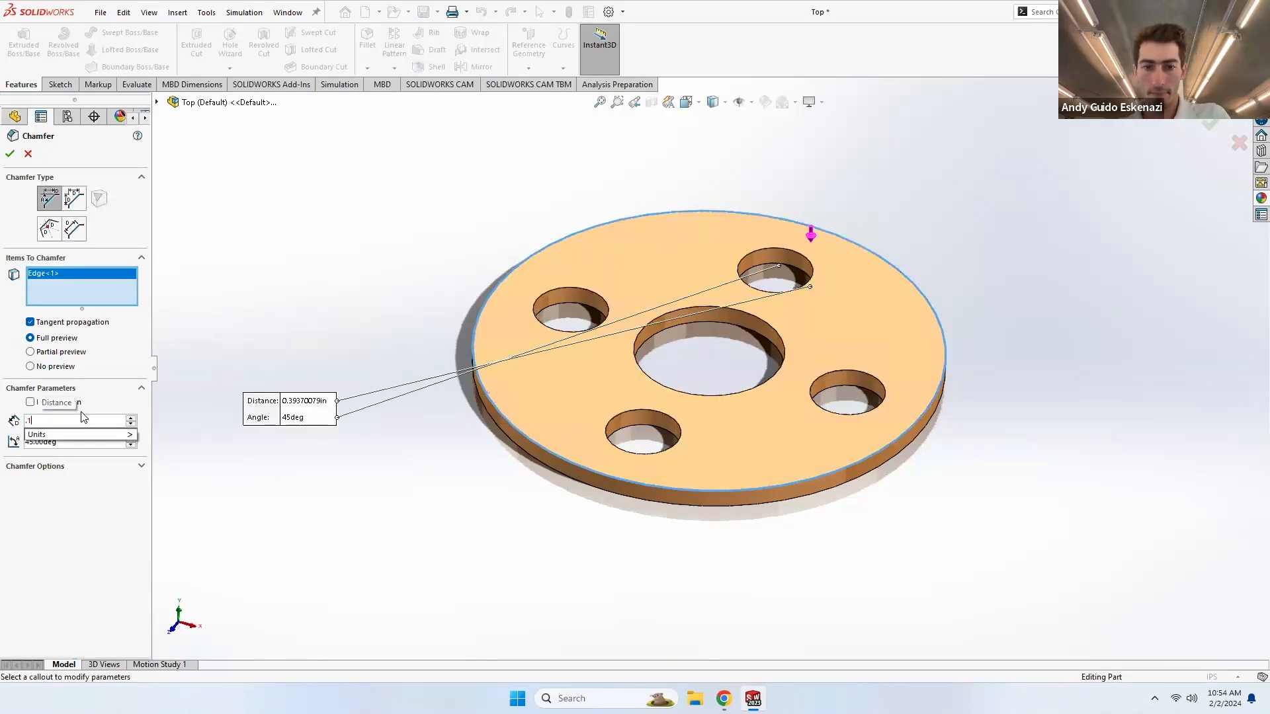
{"action": "key", "text": "Return"}
{"action": "left_click", "coordinate": [9, 154]}
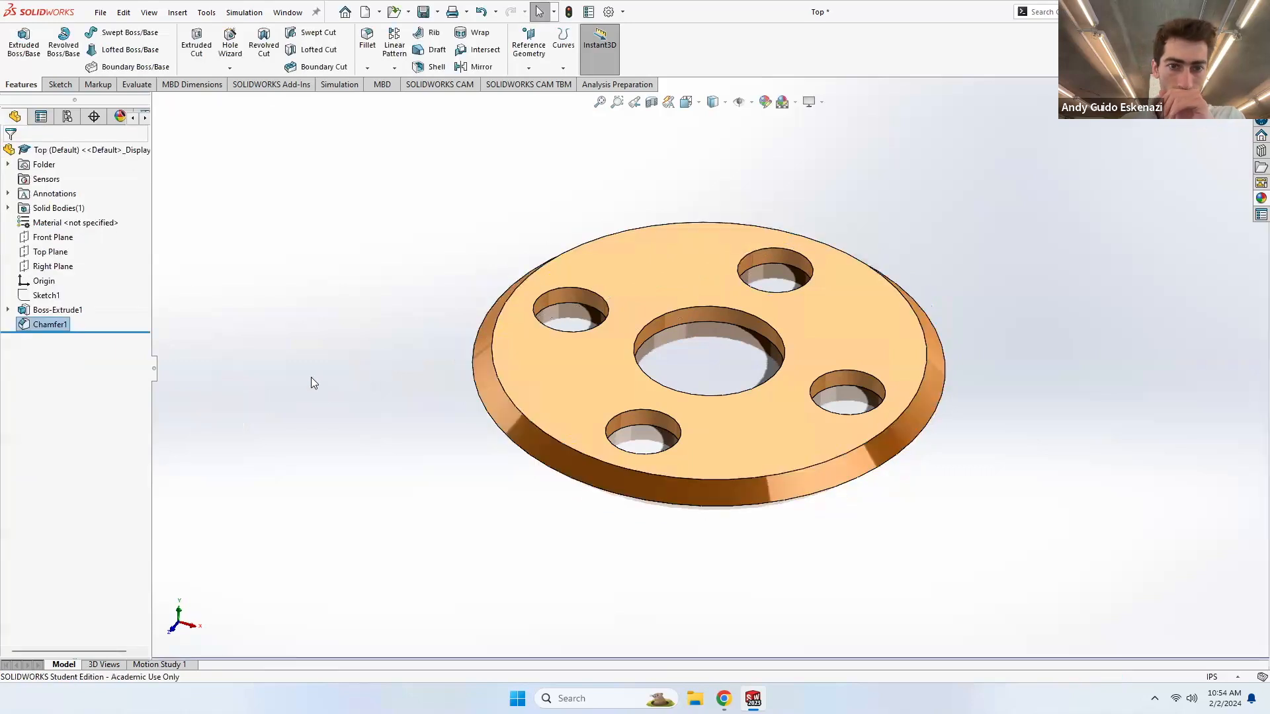
- Return to the Tea Cups Assembly and turn the main gear to check the motion with the chamfered Top disc
{"action": "middle_click_drag", "start_coordinate": [487, 475], "coordinate": [488, 471]}
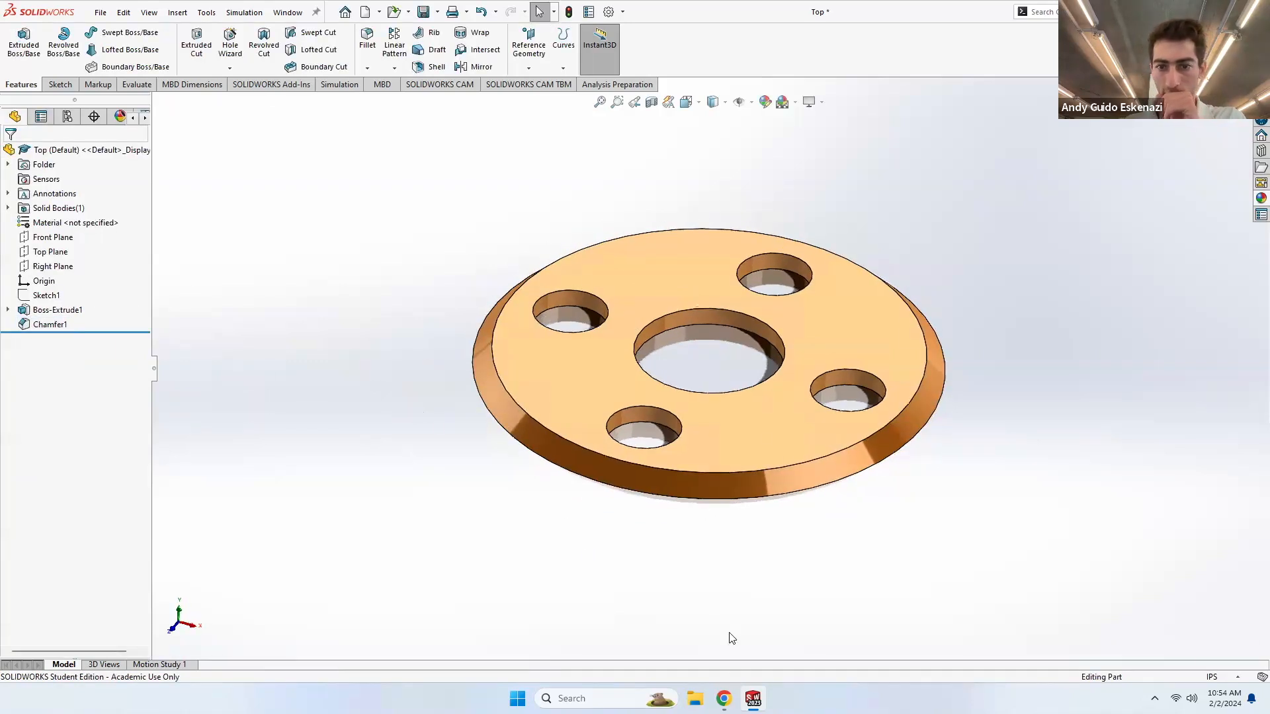
{"action": "mouse_move", "coordinate": [752, 699]}
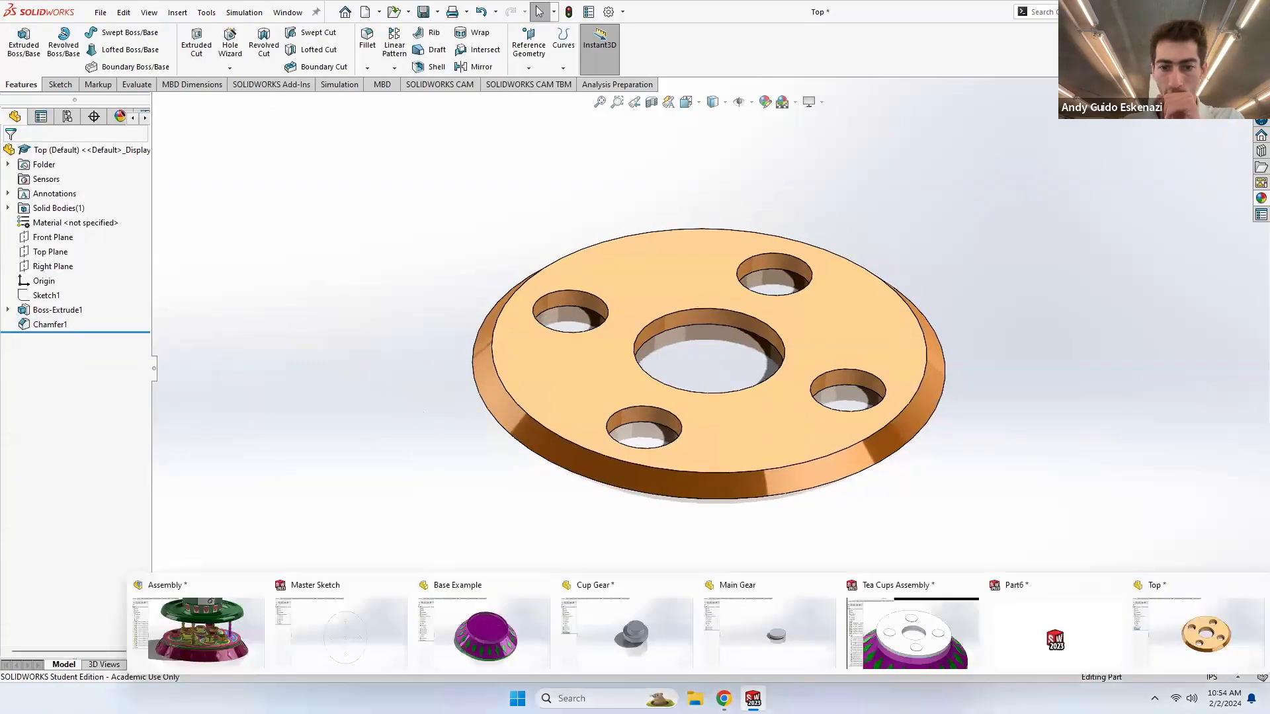
{"action": "left_click", "coordinate": [912, 640]}
{"action": "middle_click_drag", "start_coordinate": [552, 371], "coordinate": [677, 300]}
{"action": "left_click", "coordinate": [716, 348]}
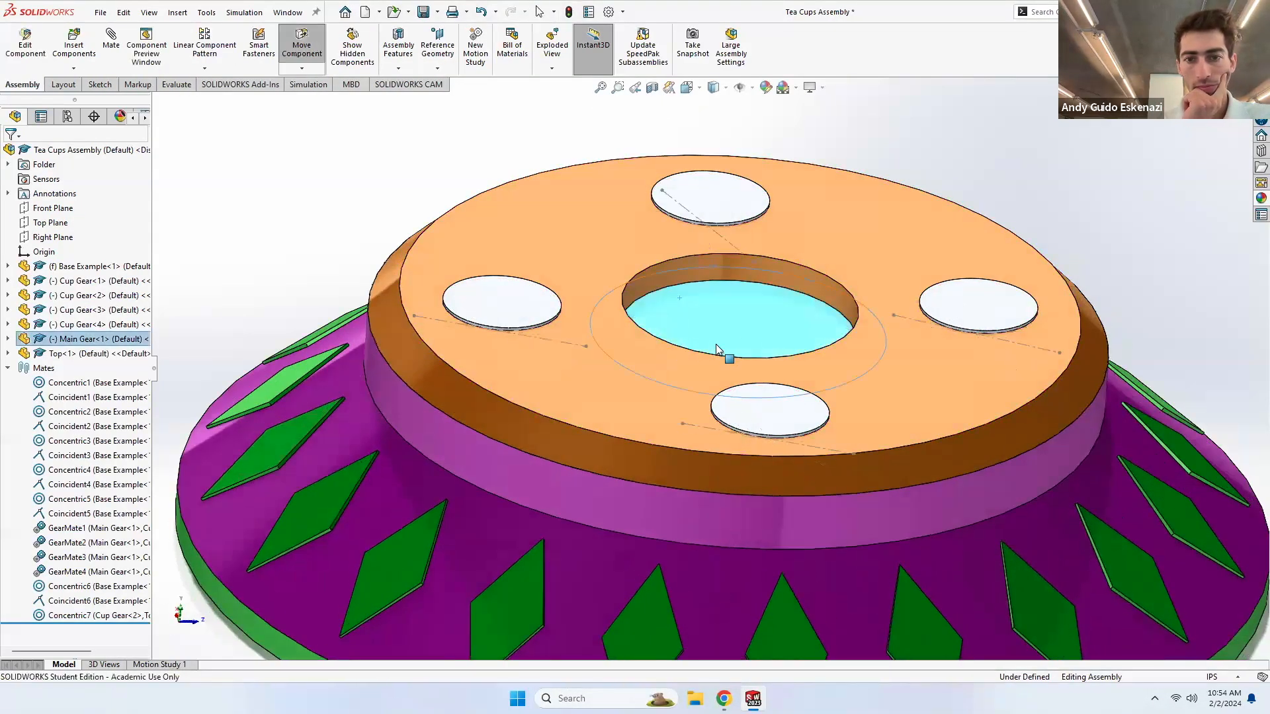
{"action": "left_click_drag", "start_coordinate": [665, 311], "coordinate": [737, 311]}
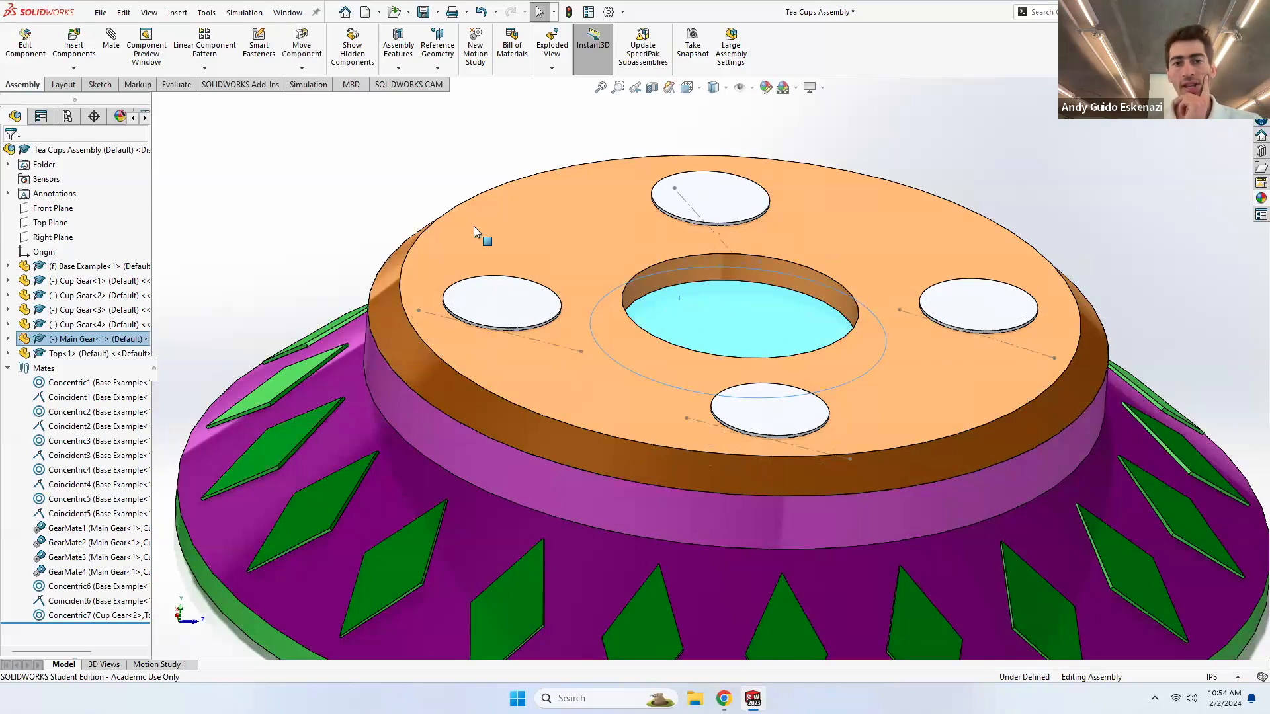
{"action": "left_click", "coordinate": [322, 208]}
{"action": "middle_click_drag", "start_coordinate": [793, 351], "coordinate": [802, 361]}
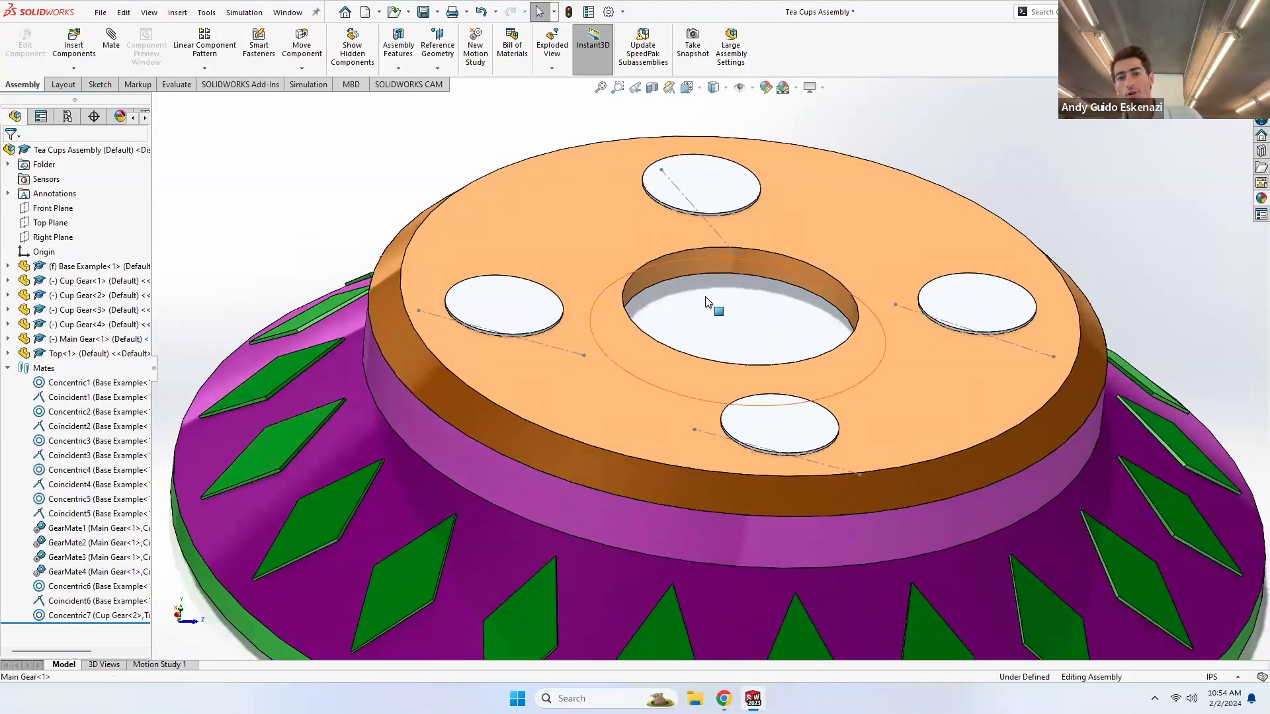
- Close the toothed gear document Part6 without saving its changes
{"action": "mouse_move", "coordinate": [754, 698]}
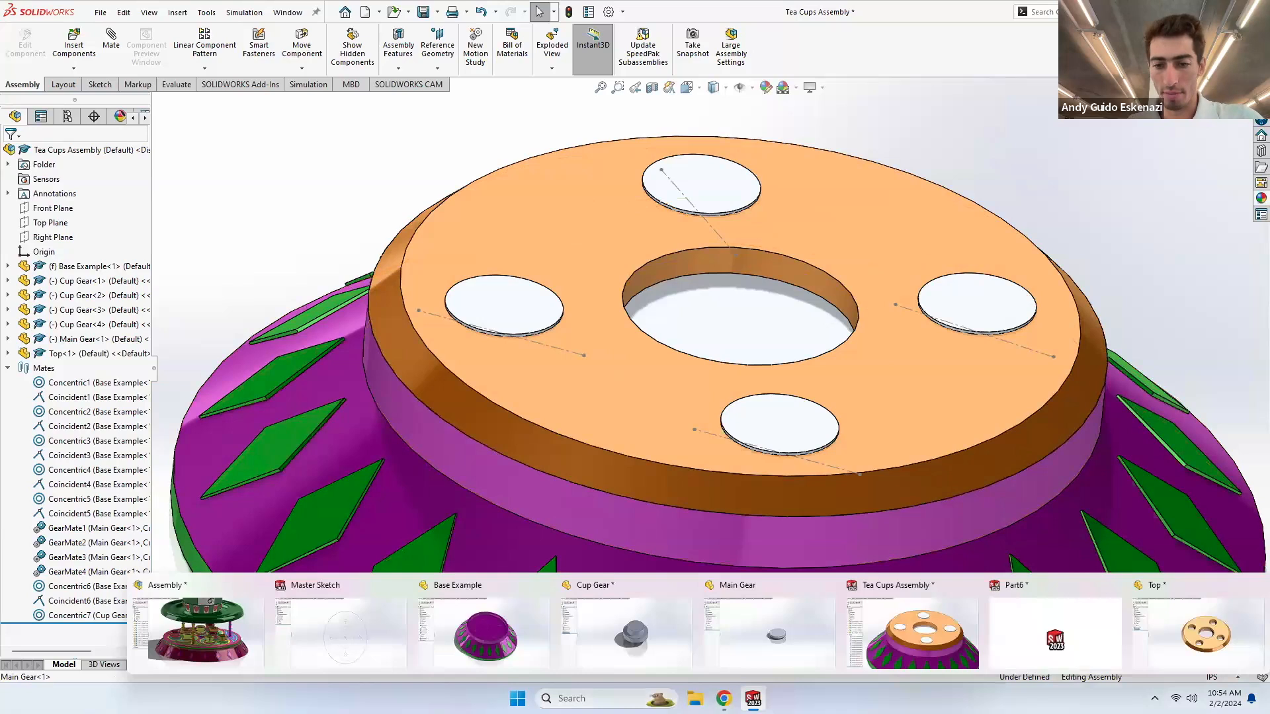
{"action": "left_click", "coordinate": [1059, 646]}
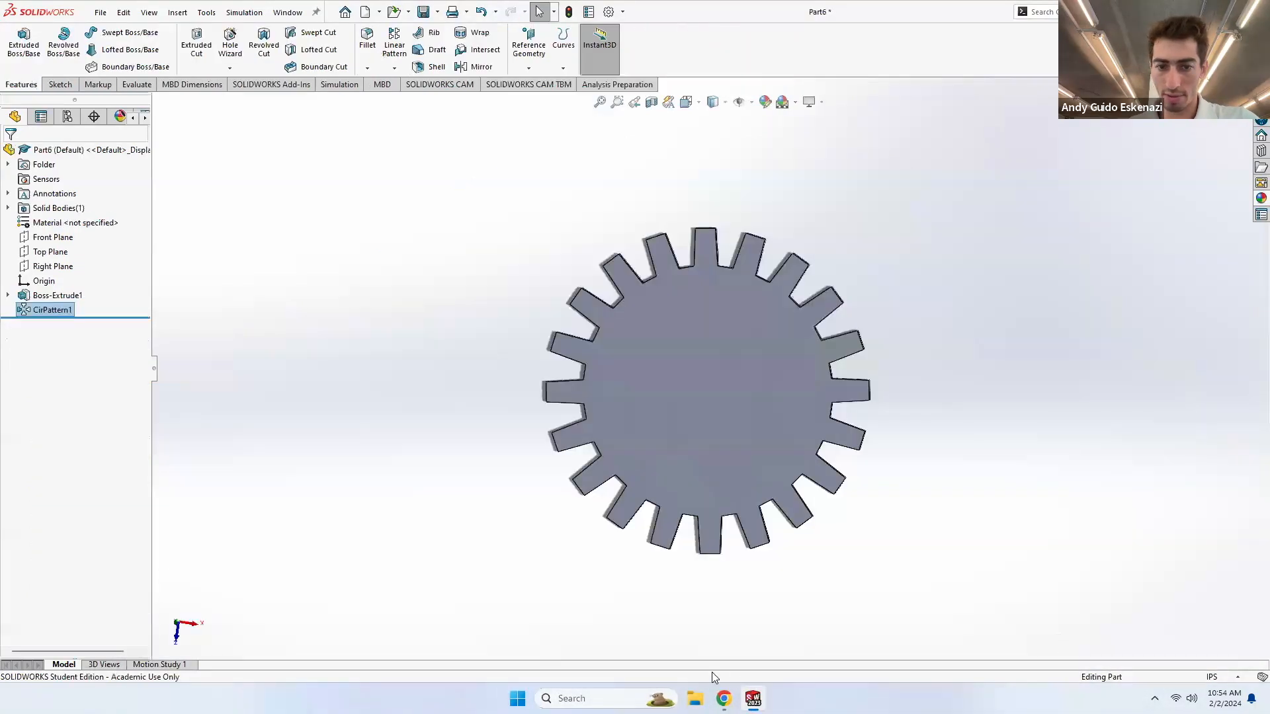
{"action": "left_click", "coordinate": [1114, 587]}
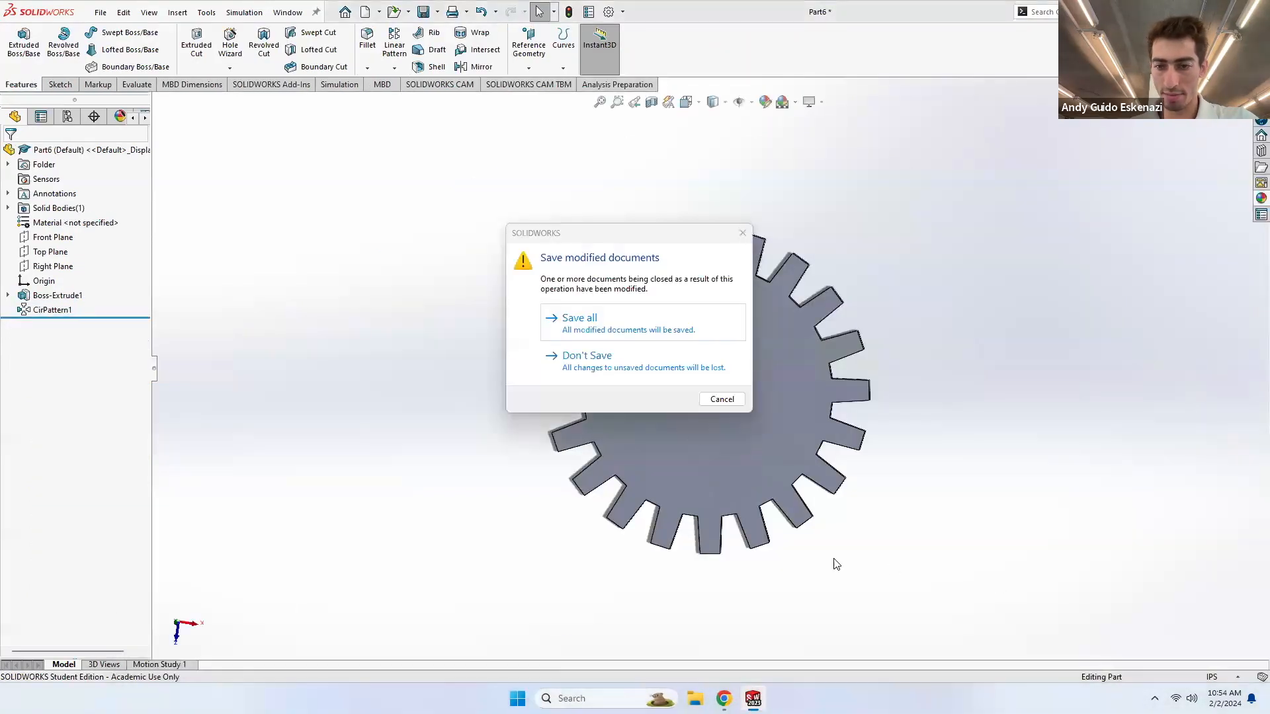
{"action": "left_click", "coordinate": [628, 378]}
- Switch to the Main Gear part and start a sketch on its upper circular face
{"action": "mouse_move", "coordinate": [753, 698]}
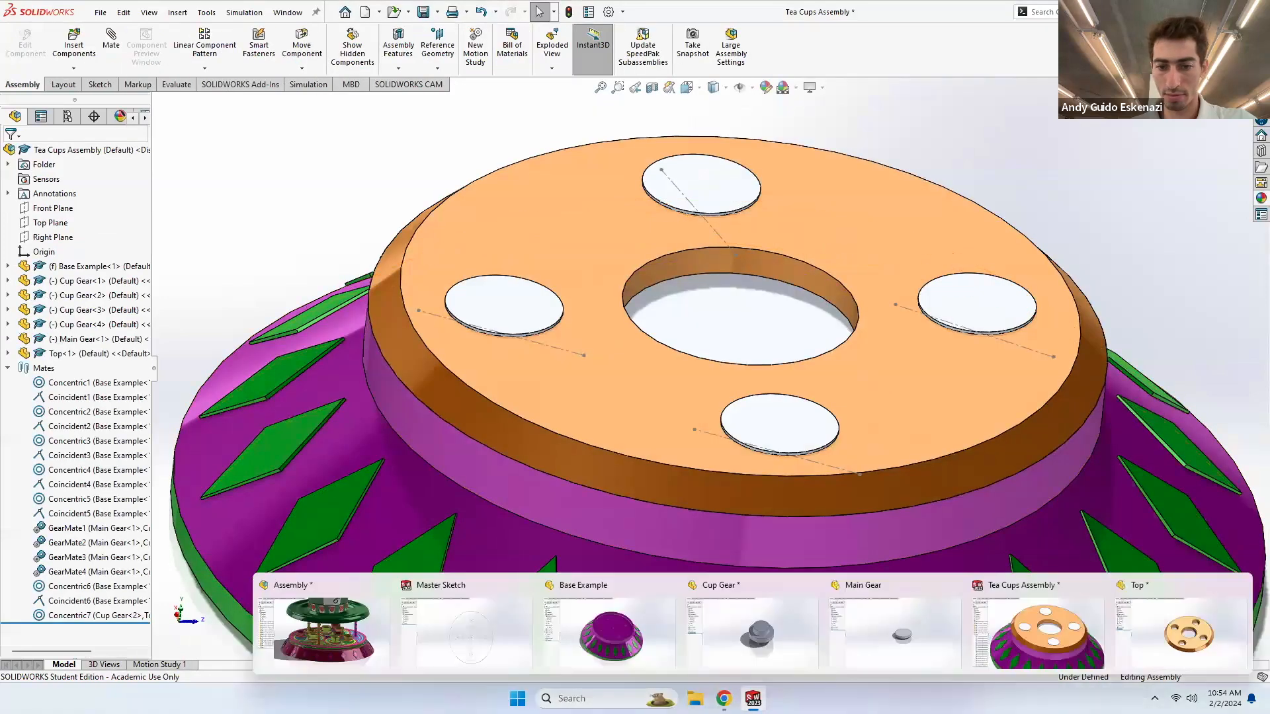
{"action": "left_click", "coordinate": [957, 634]}
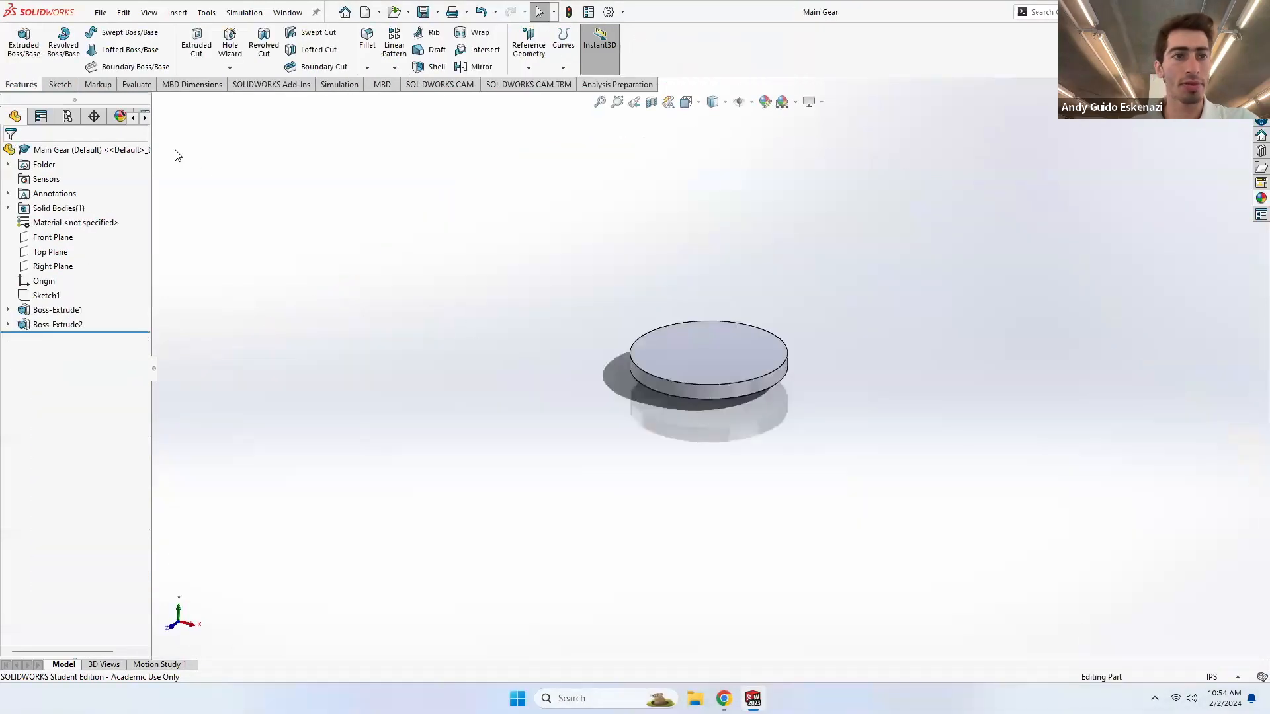
{"action": "left_click", "coordinate": [61, 85]}
{"action": "left_click", "coordinate": [19, 41]}
{"action": "left_click", "coordinate": [655, 340]}
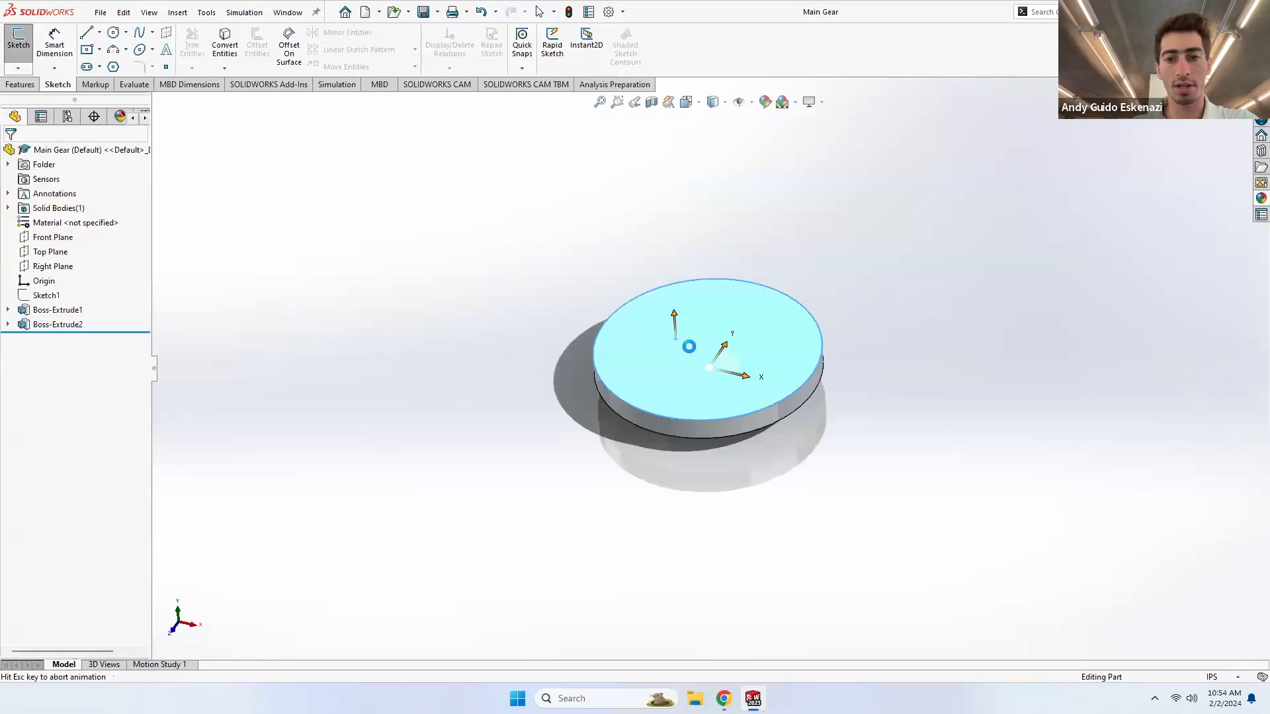
- Offset the circular edge of the Main Gear's upper face inward by 0.10 in
{"action": "left_click", "coordinate": [257, 45]}
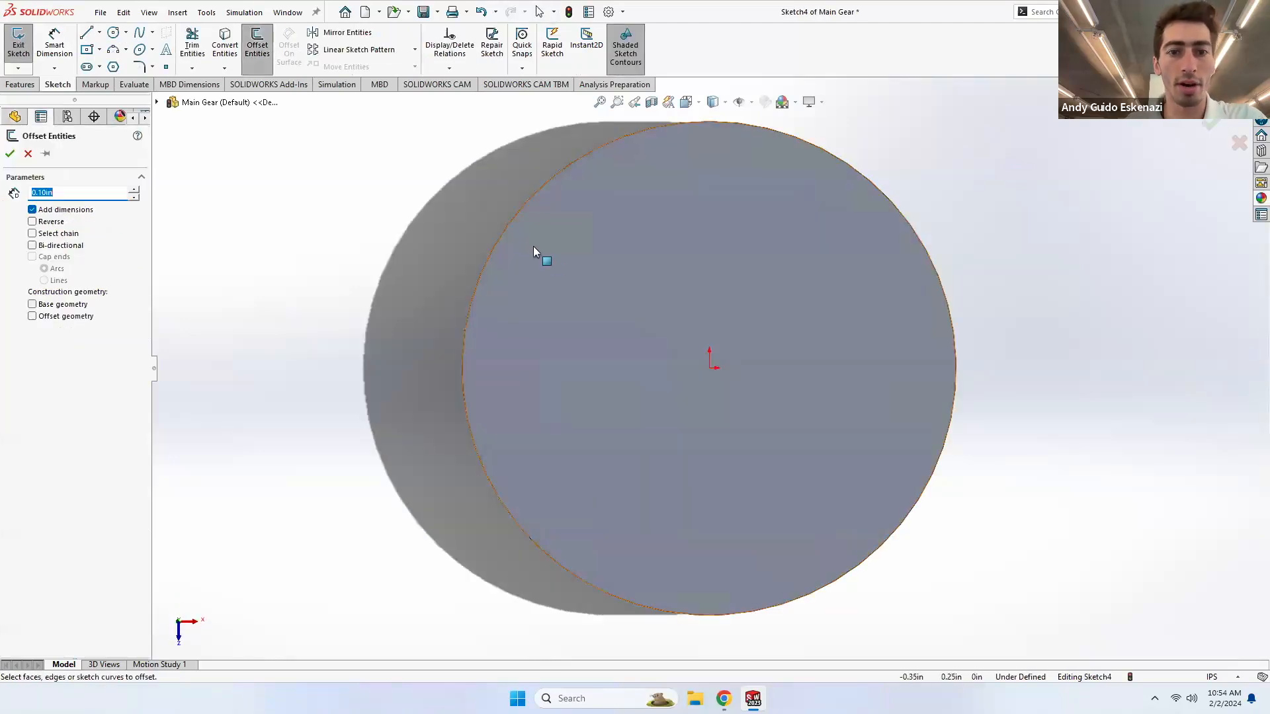
{"action": "left_click", "coordinate": [502, 235]}
{"action": "left_click", "coordinate": [32, 222]}
{"action": "left_click", "coordinate": [12, 154]}
- Extrude the offset circle upward into a raised boss on the Main Gear
{"action": "left_click", "coordinate": [21, 84]}
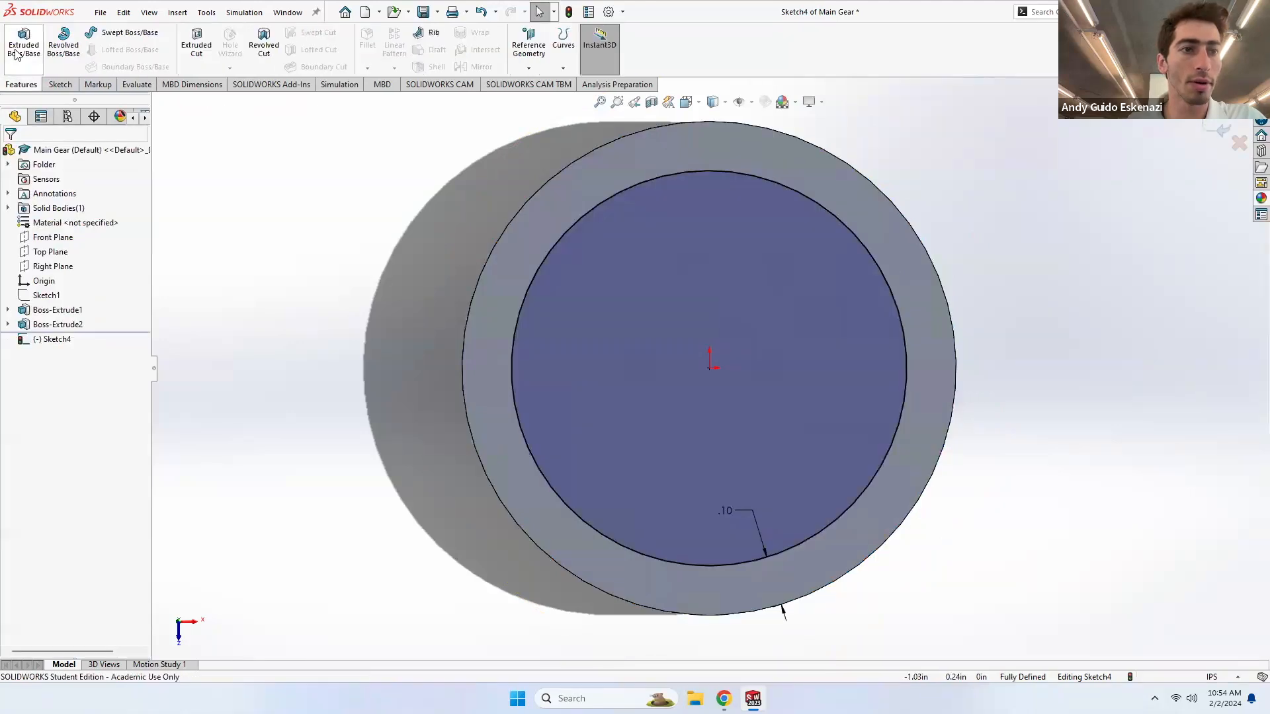
{"action": "left_click", "coordinate": [23, 49]}
{"action": "key", "text": "Return"}
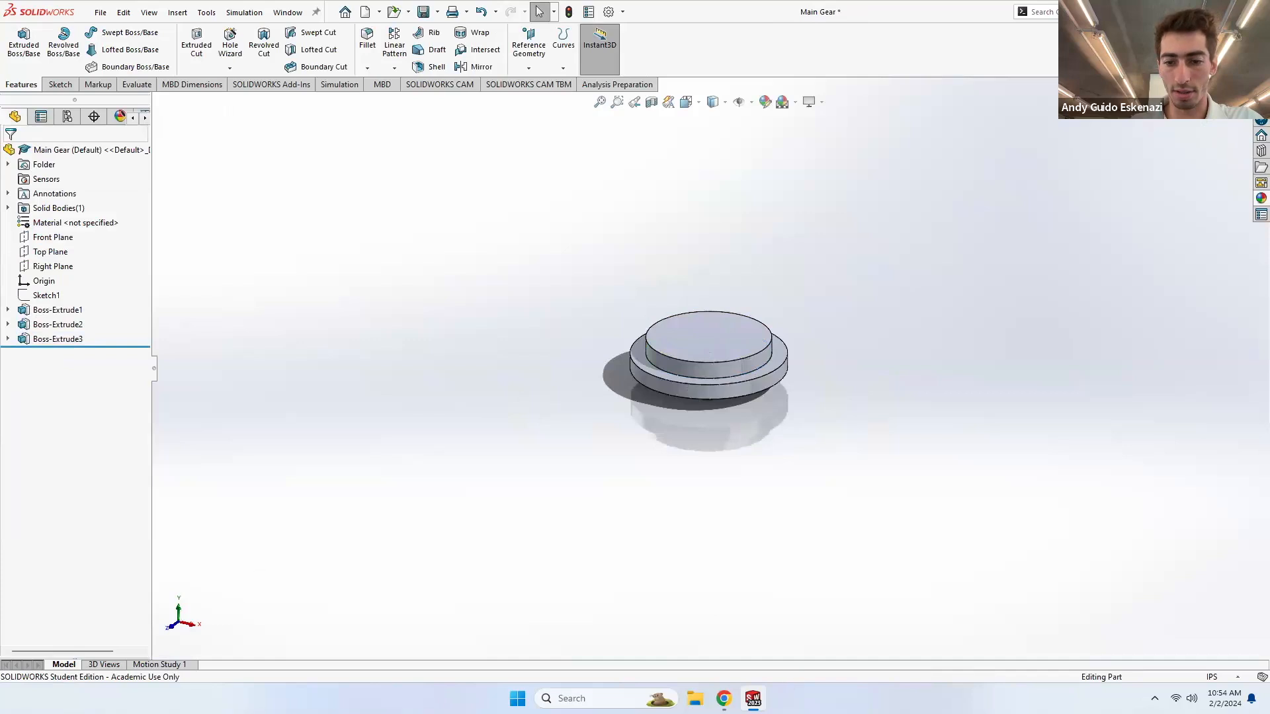
- Return to the Tea Cups Assembly, rebuild it with the modified Main Gear, and dismiss the error report
{"action": "mouse_move", "coordinate": [753, 699]}
{"action": "left_click", "coordinate": [1046, 631]}
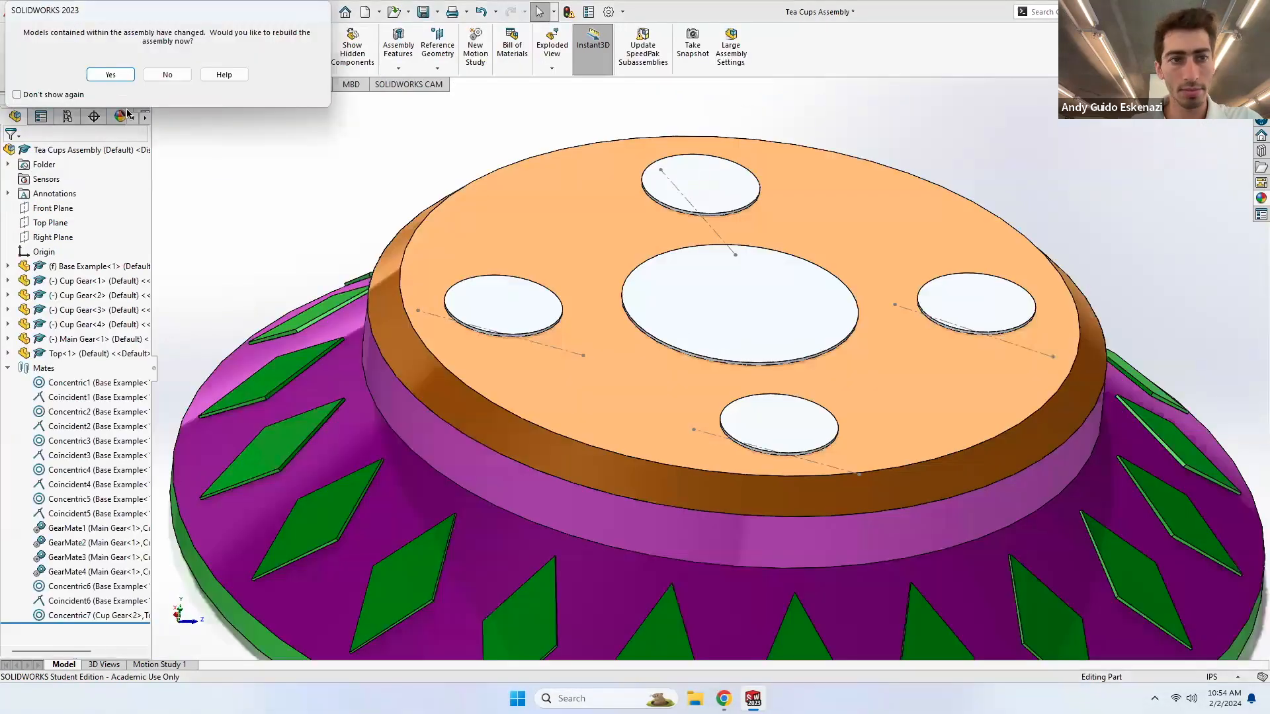
{"action": "key", "text": "Return"}
{"action": "scroll", "coordinate": [529, 261], "scroll_direction": "up", "scroll_amount": 4}
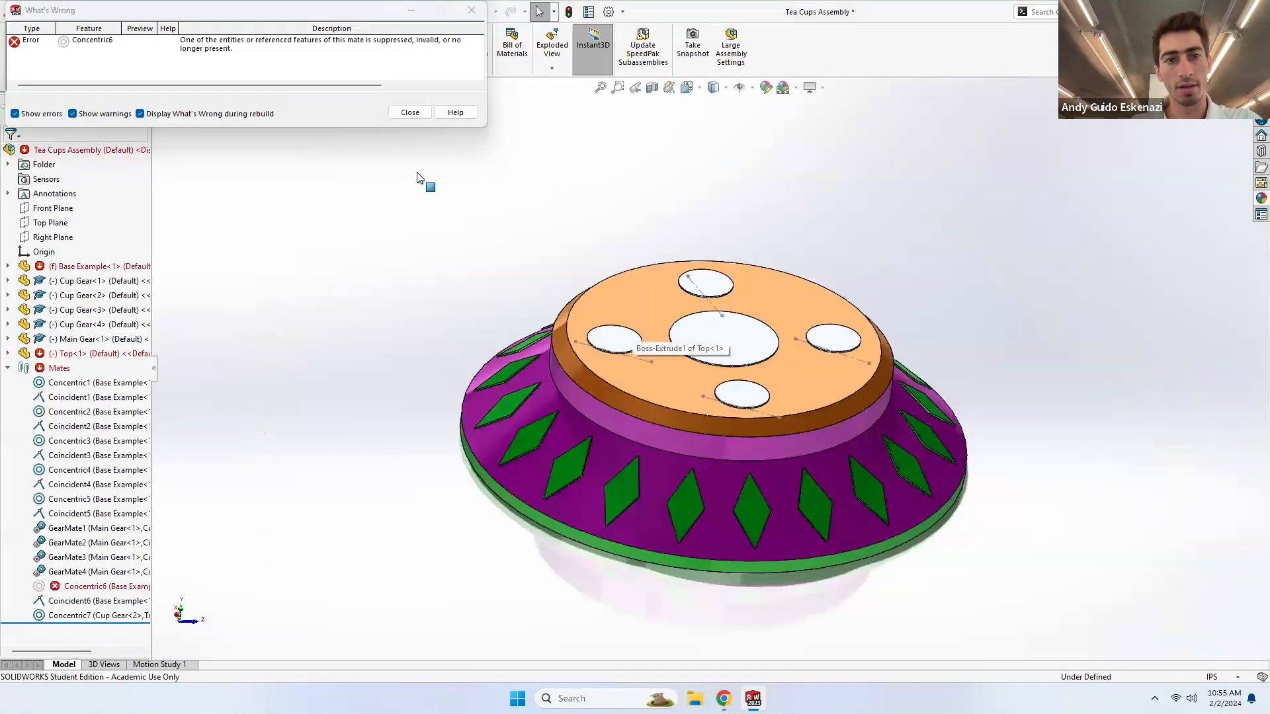
{"action": "left_click", "coordinate": [410, 112]}
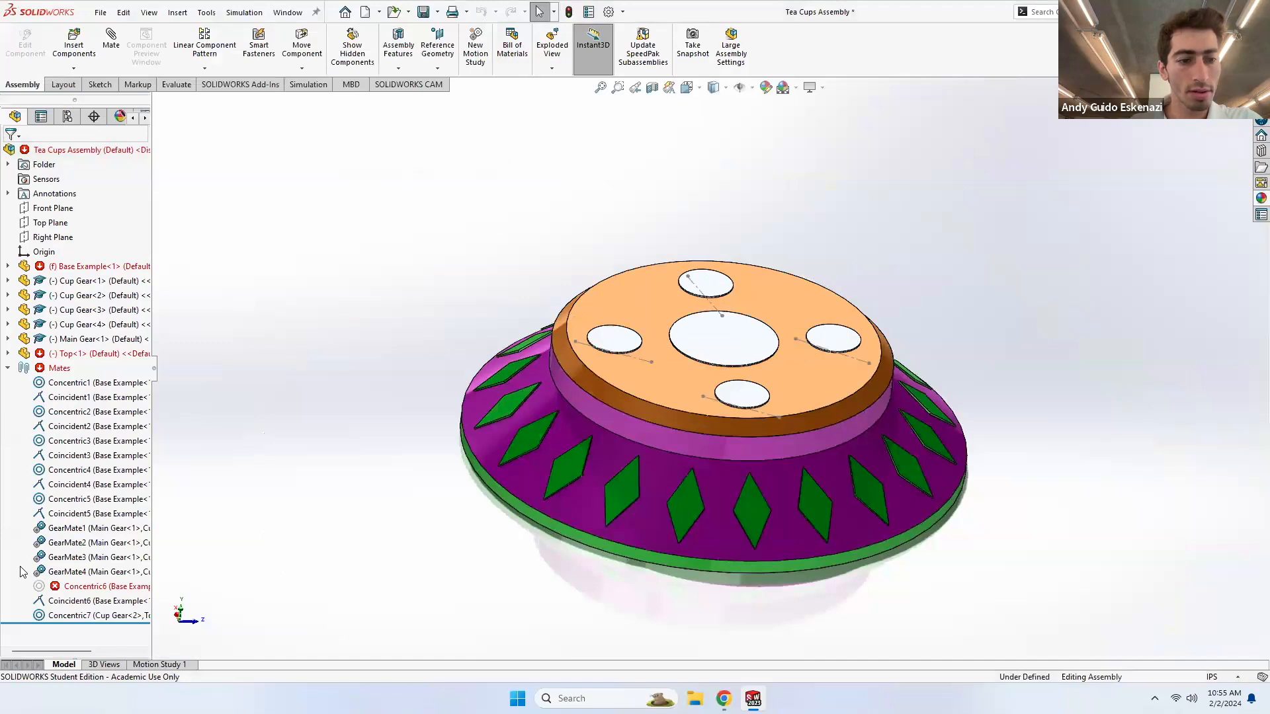
- Repair the failed concentric mate between the base's upper cylindrical face and the Top part by selecting the Top's outer rim face
{"action": "left_click", "coordinate": [80, 586]}
{"action": "left_click", "coordinate": [91, 546]}
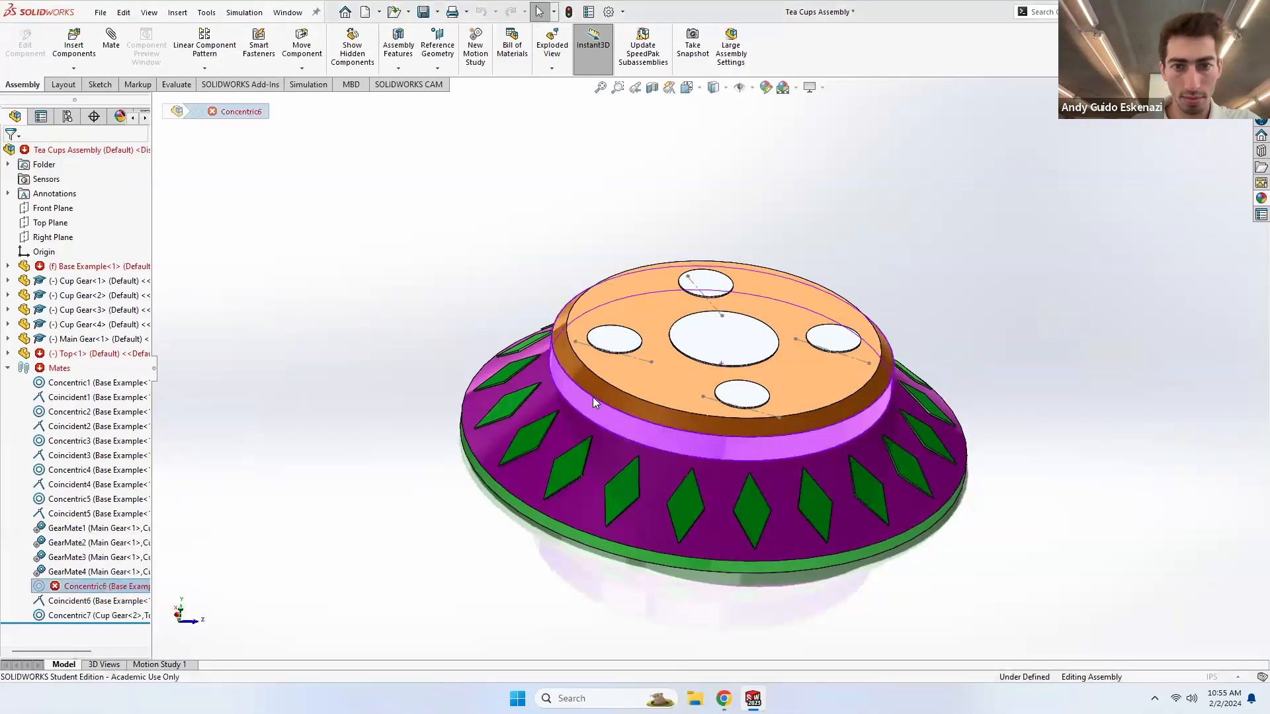
{"action": "middle_click_drag", "start_coordinate": [692, 395], "coordinate": [652, 315]}
{"action": "right_click", "coordinate": [98, 247]}
{"action": "left_click", "coordinate": [129, 275]}
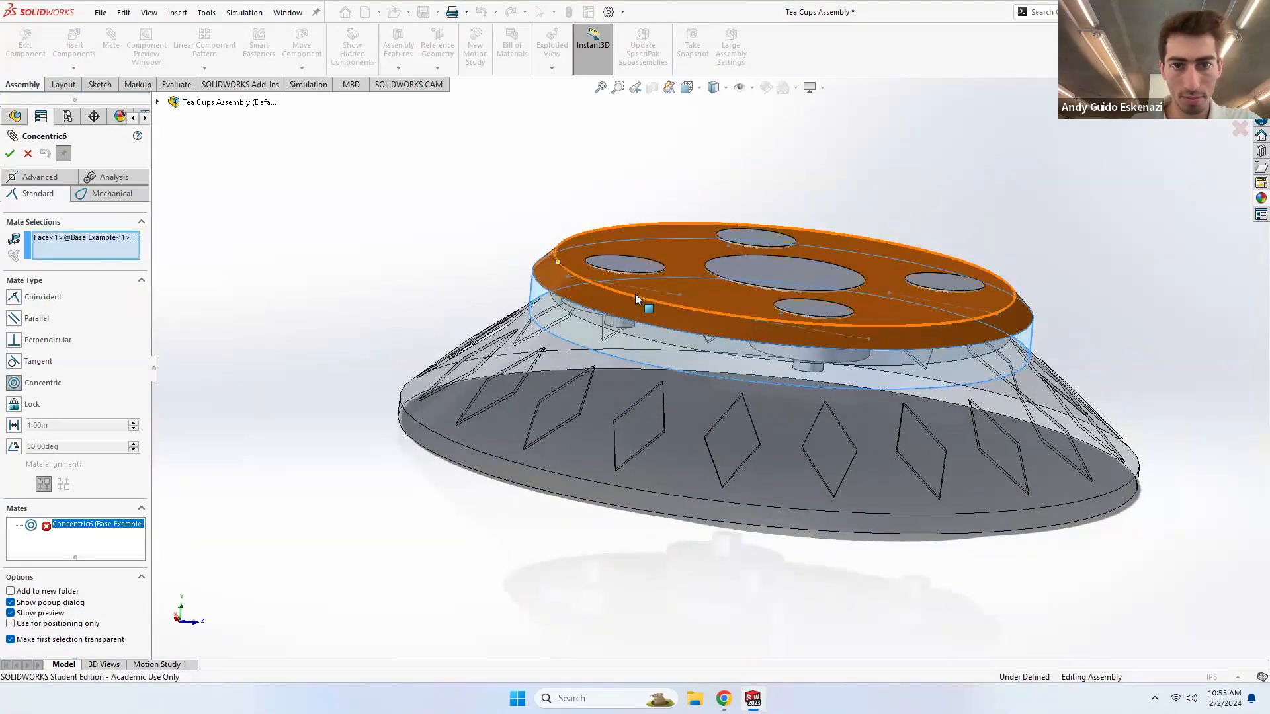
{"action": "scroll", "coordinate": [635, 294], "scroll_direction": "down", "scroll_amount": 4}
{"action": "left_click", "coordinate": [474, 299]}
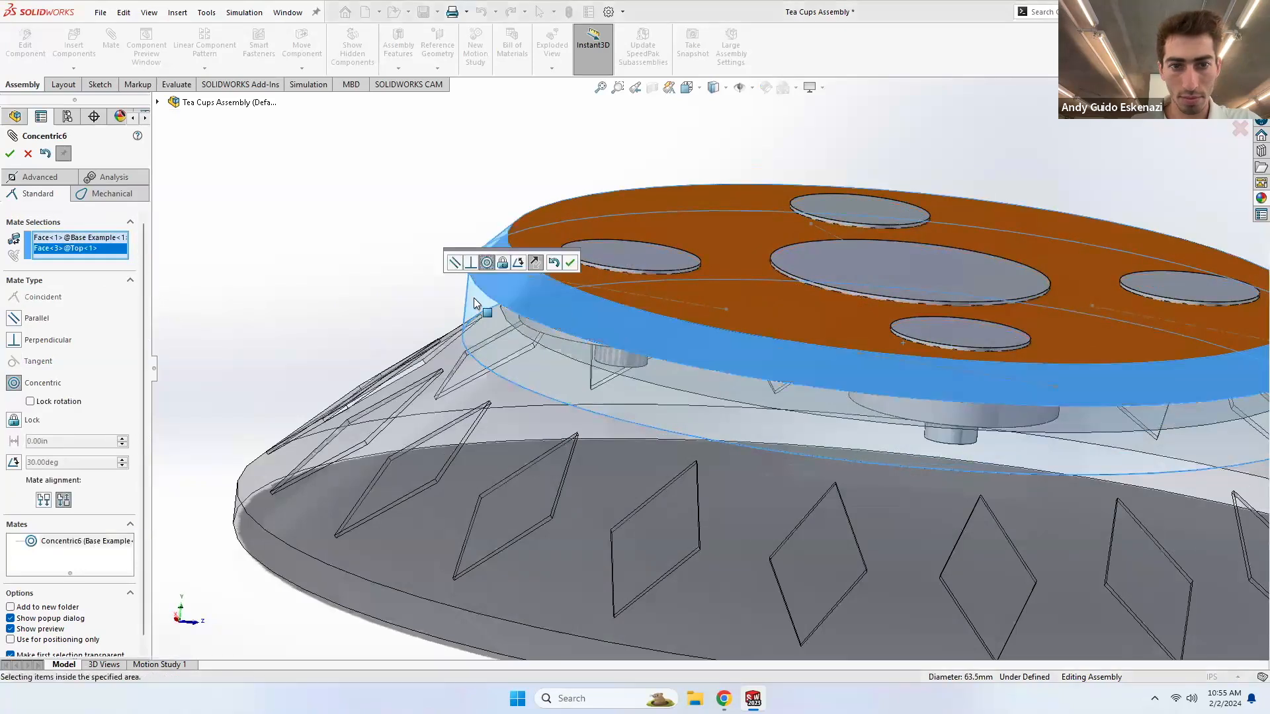
{"action": "right_click", "coordinate": [59, 250]}
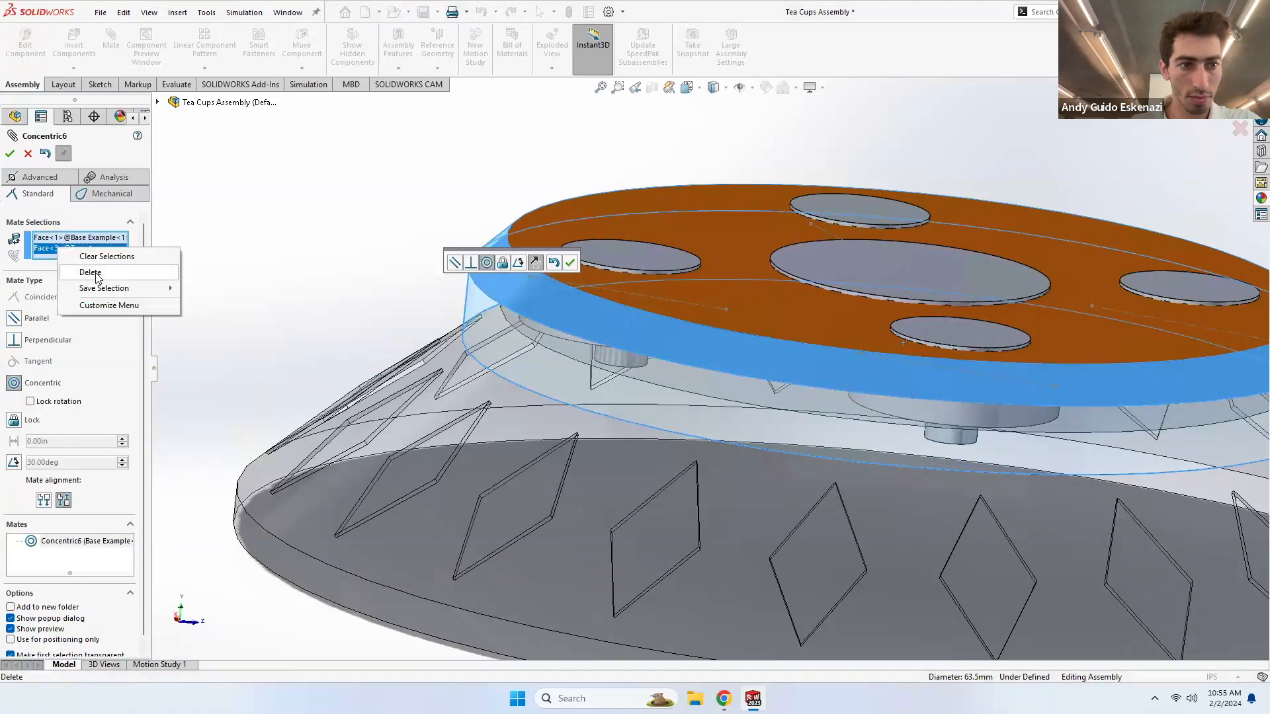
{"action": "left_click", "coordinate": [10, 154]}
{"action": "left_click", "coordinate": [10, 153]}
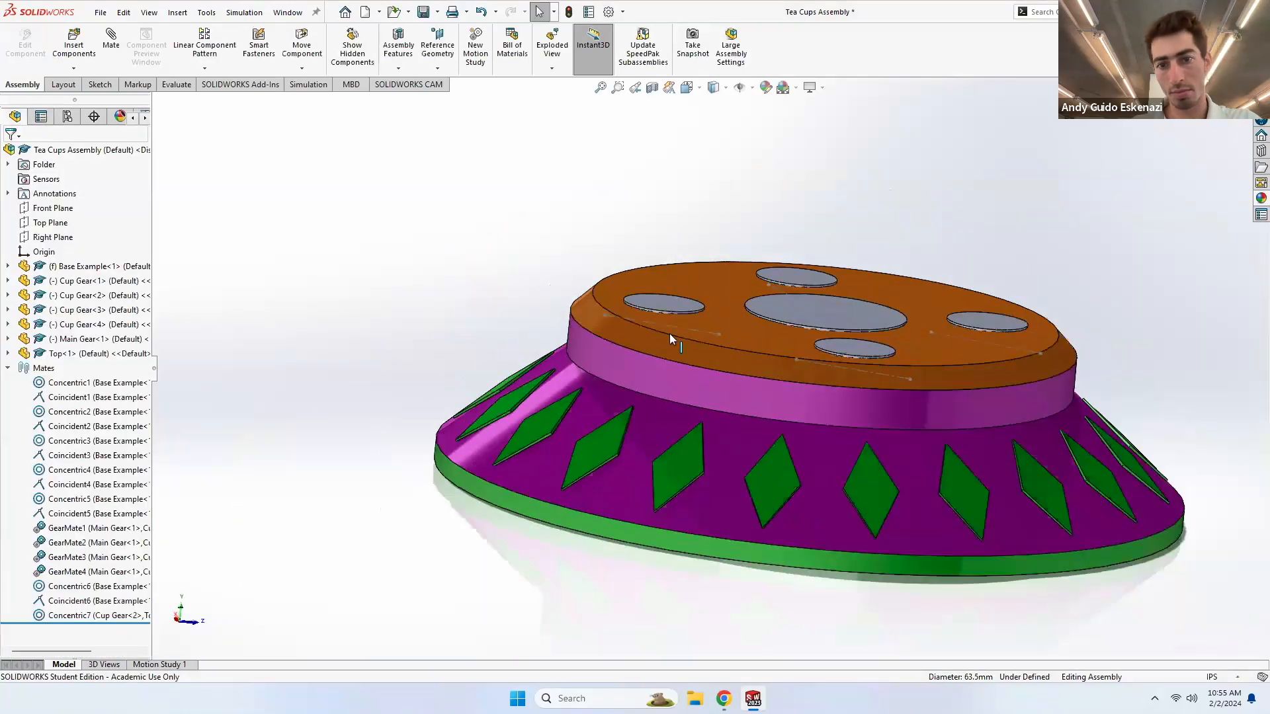
{"action": "left_click", "coordinate": [827, 314]}
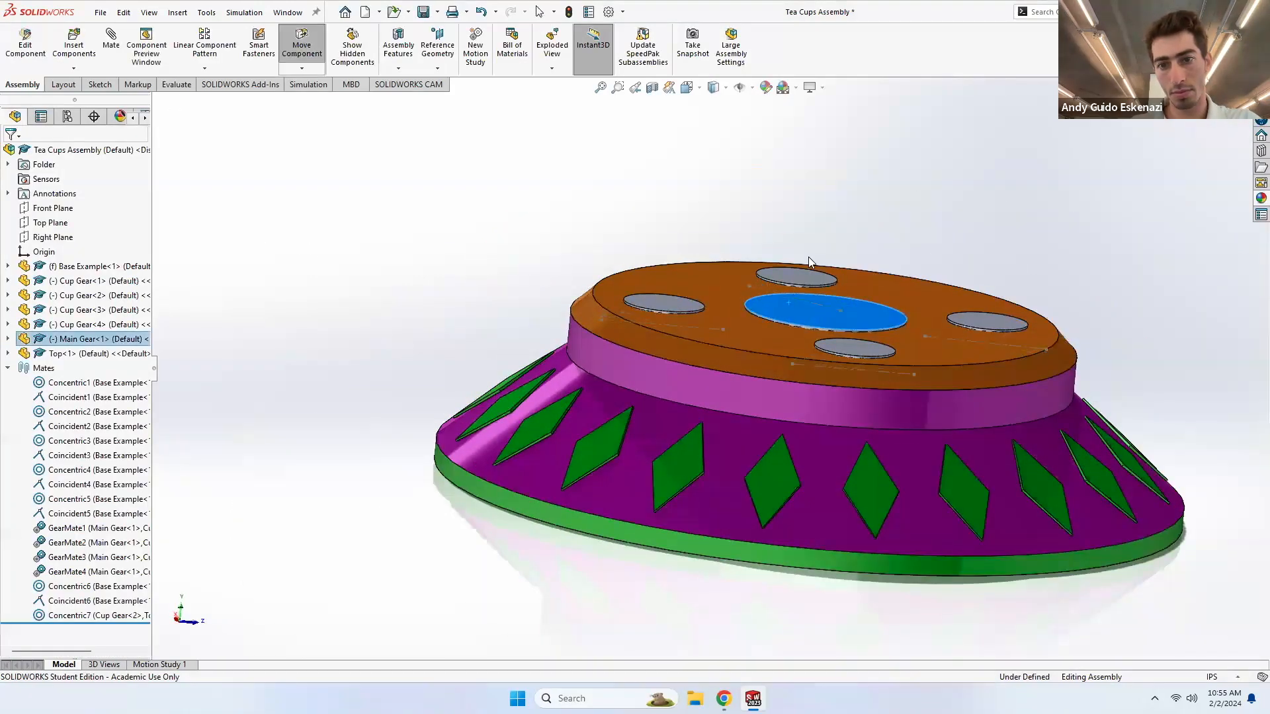
{"action": "left_click", "coordinate": [589, 256]}
{"action": "middle_click_drag", "start_coordinate": [589, 257], "coordinate": [567, 358]}
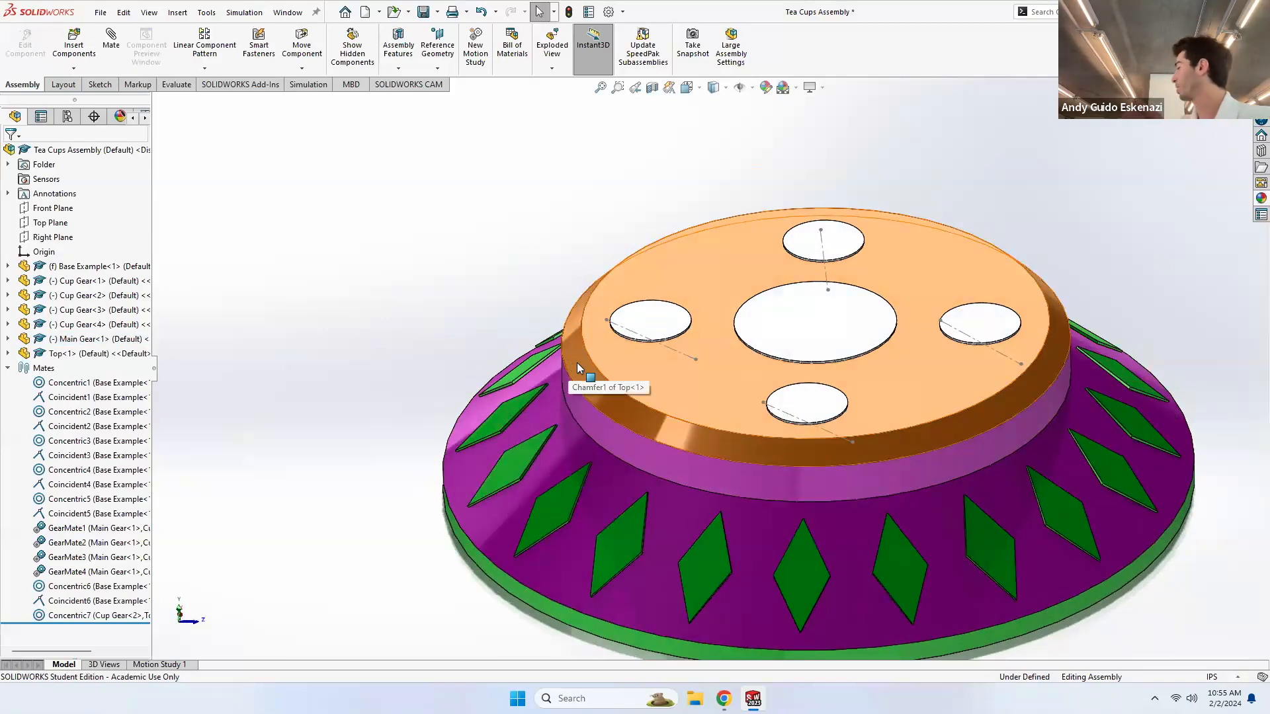
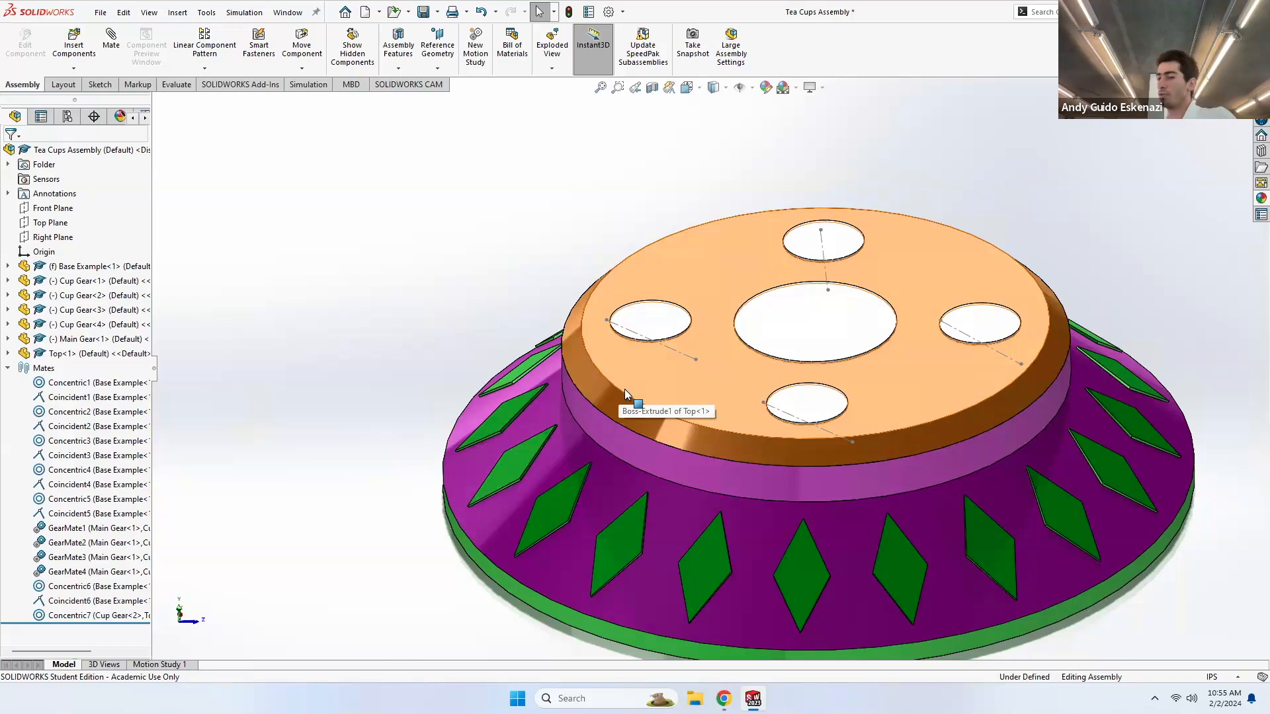
{"action": "scroll", "coordinate": [733, 447], "scroll_direction": "up", "scroll_amount": 3}
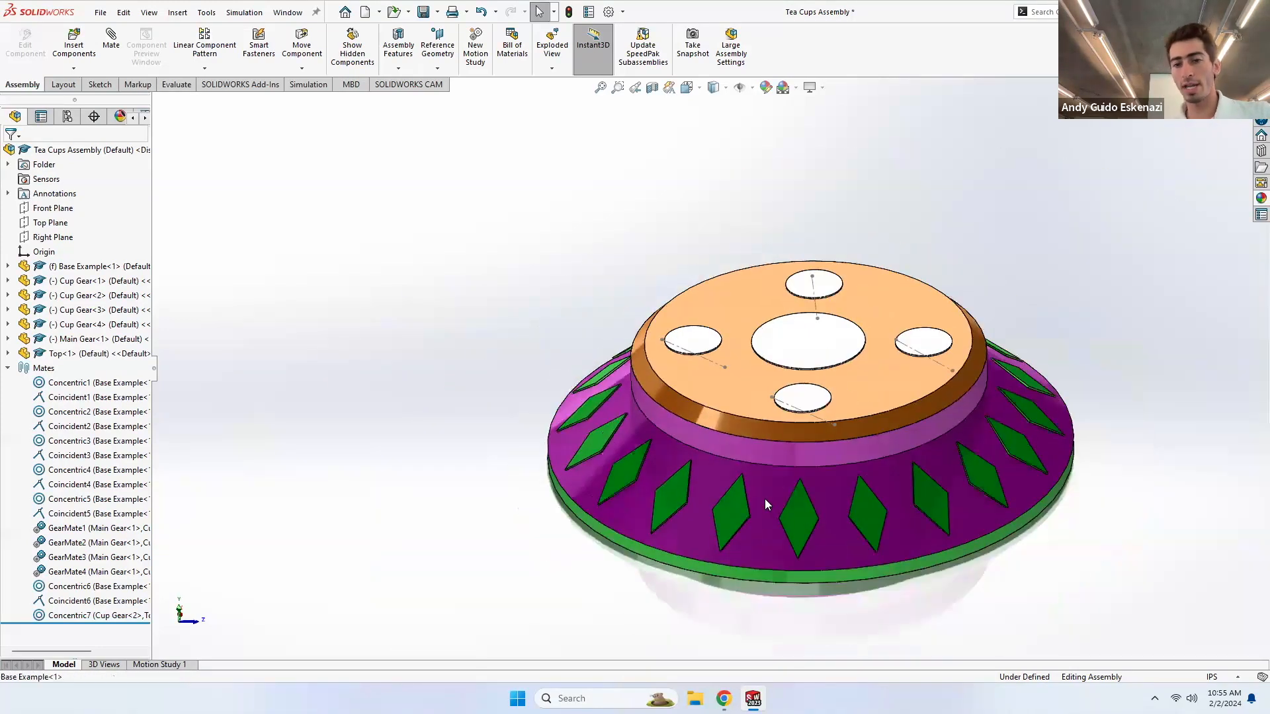
- Hide the Top part to examine the raised bosses on the Main Gear and the cup gears
{"action": "left_click", "coordinate": [765, 498]}
{"action": "left_click", "coordinate": [727, 398]}
{"action": "middle_click_drag", "start_coordinate": [720, 401], "coordinate": [732, 383]}
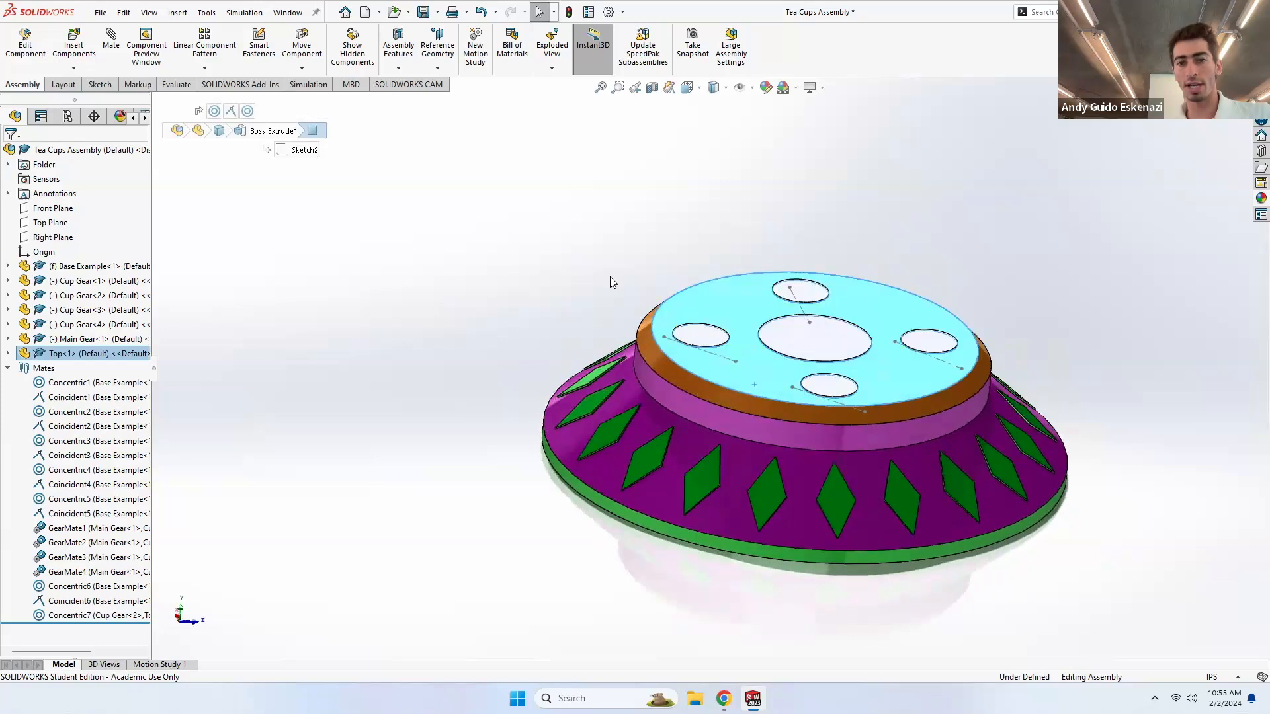
{"action": "right_click", "coordinate": [730, 291]}
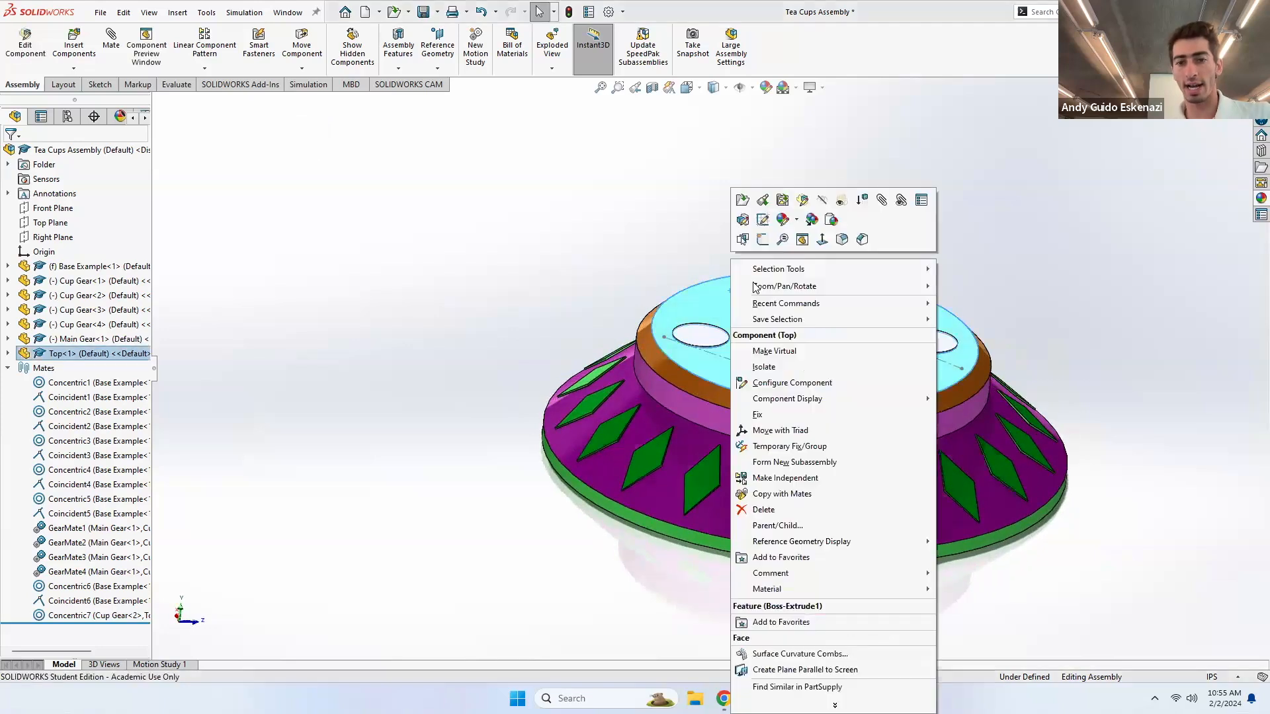
{"action": "left_click", "coordinate": [823, 201]}
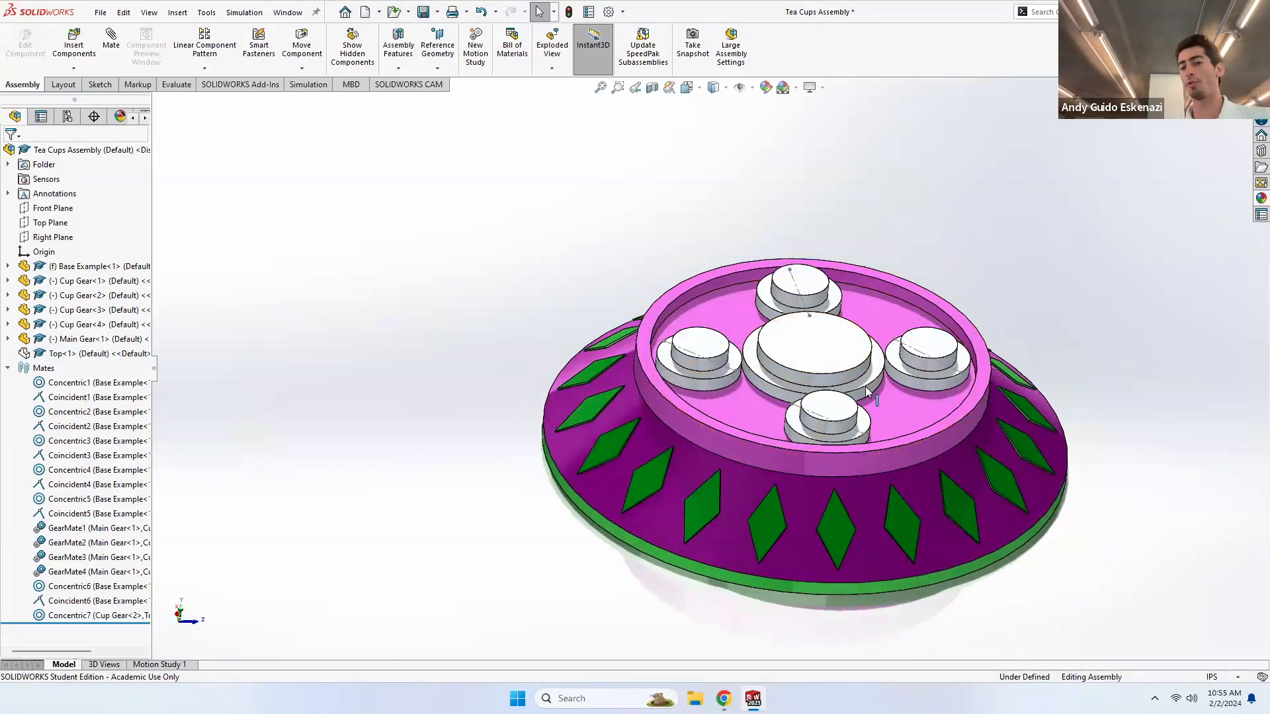
{"action": "scroll", "coordinate": [867, 386], "scroll_direction": "down", "scroll_amount": 3}
{"action": "middle_click_drag", "start_coordinate": [628, 397], "coordinate": [692, 286]}
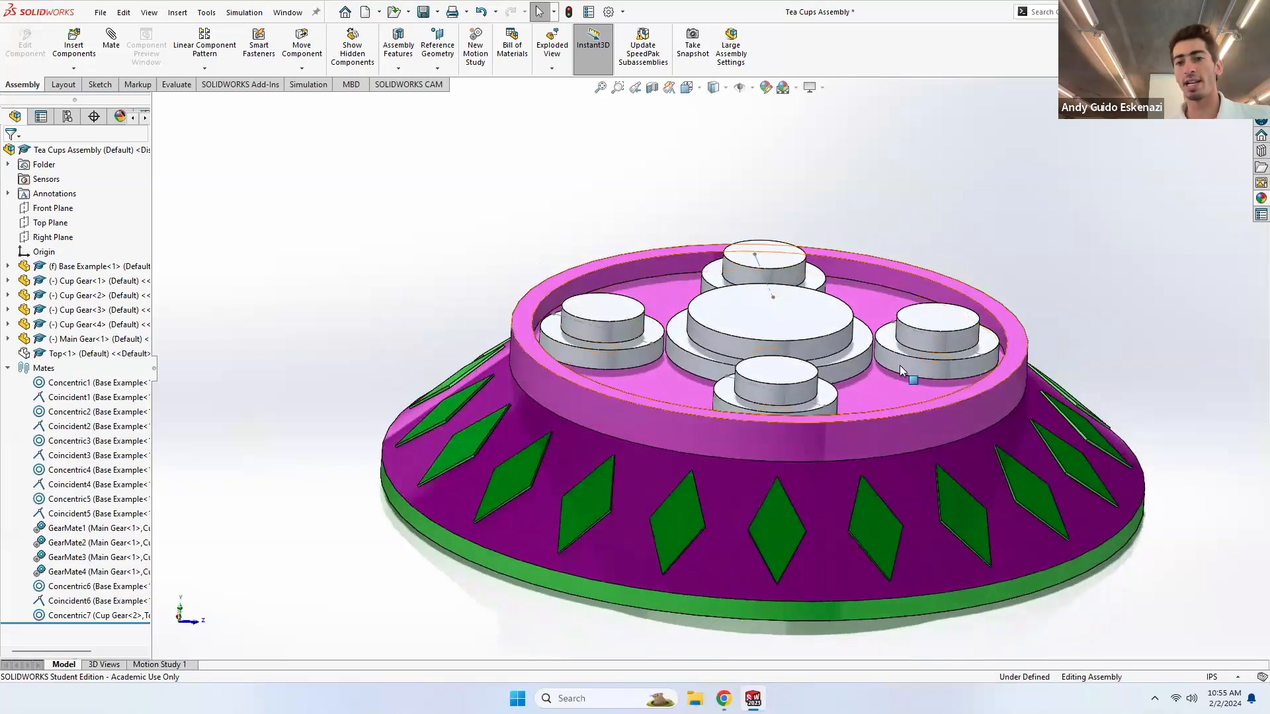
{"action": "scroll", "coordinate": [777, 353], "scroll_direction": "down", "scroll_amount": 2}
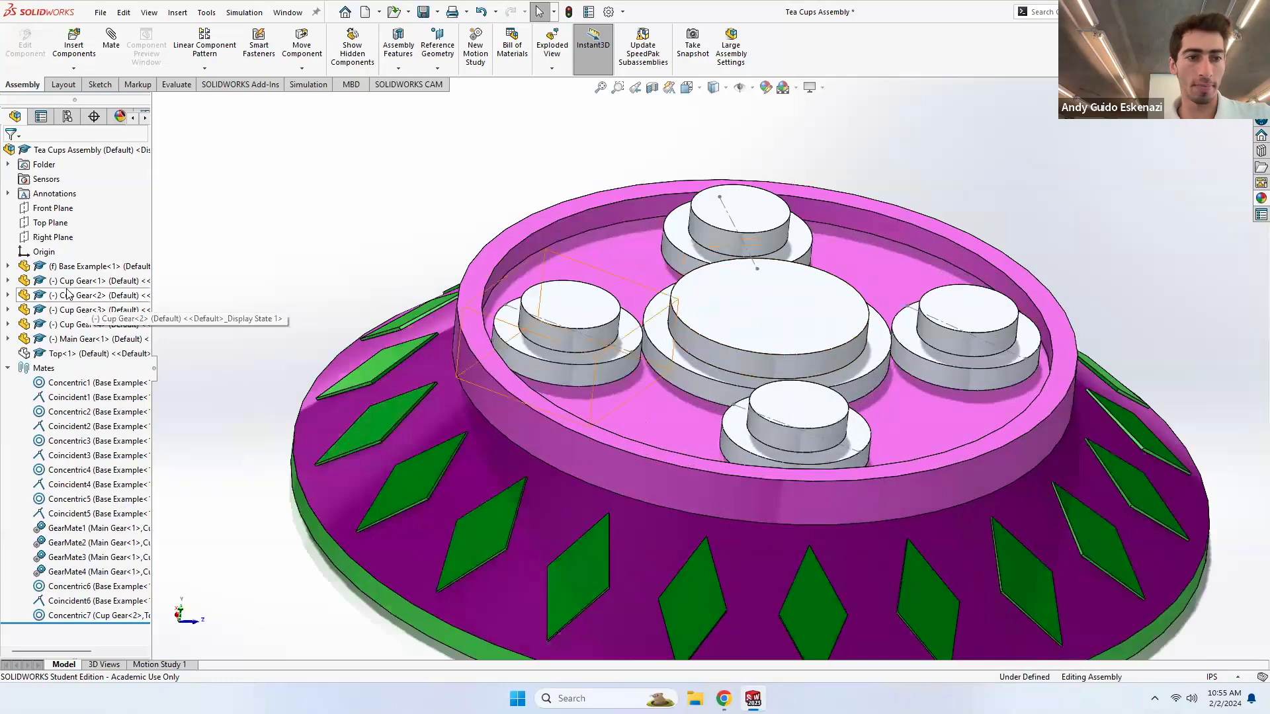
- Show the Top part again and examine how the gear bosses fit through its holes
{"action": "right_click", "coordinate": [56, 353]}
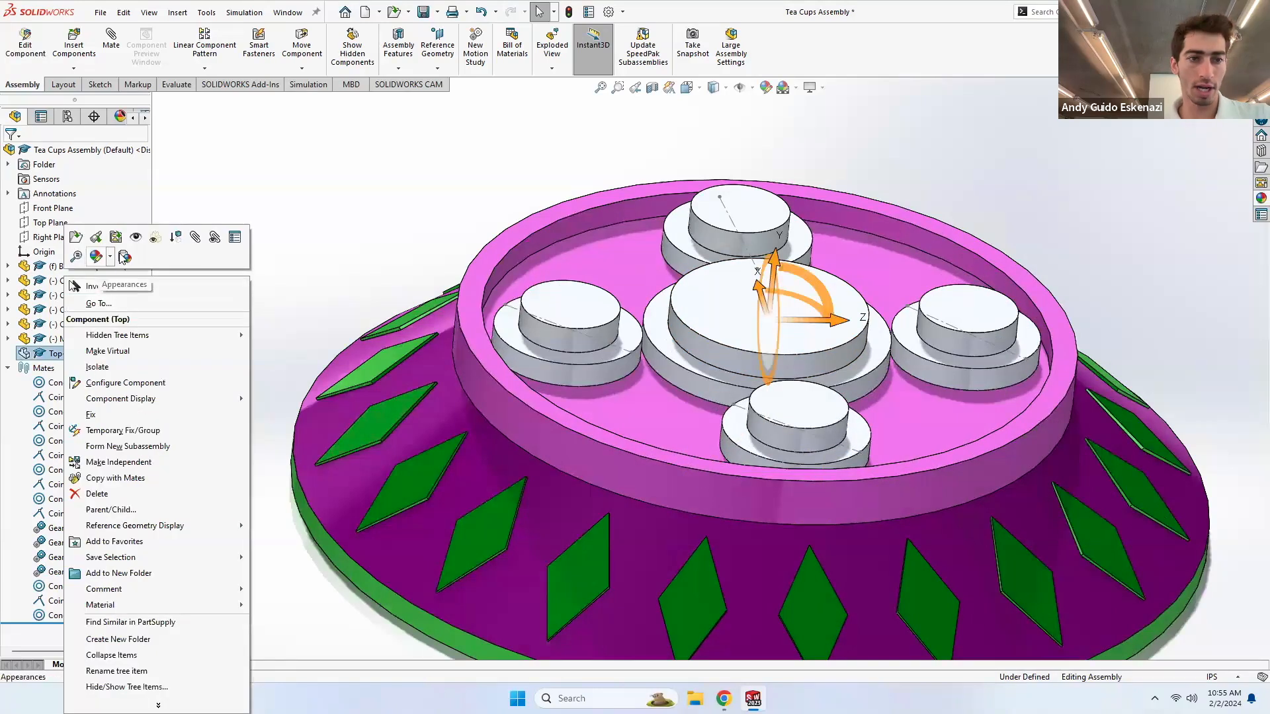
{"action": "left_click", "coordinate": [136, 239]}
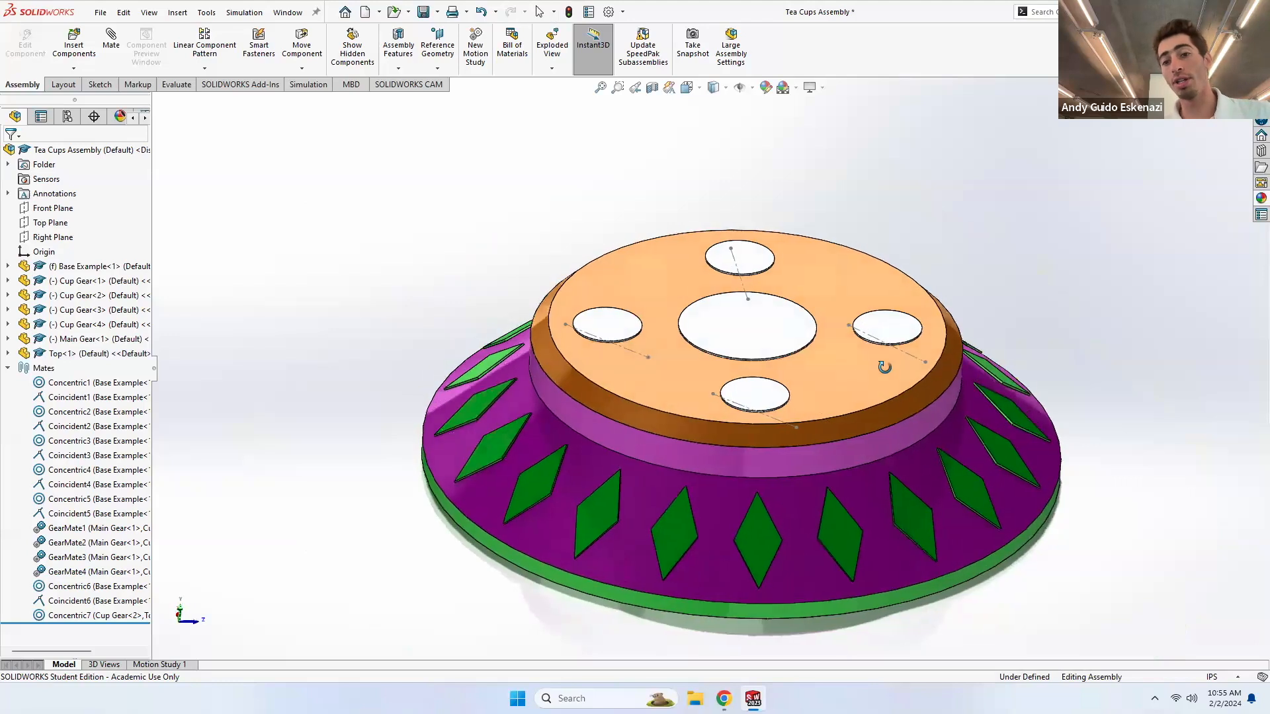
{"action": "scroll", "coordinate": [910, 361], "scroll_direction": "up", "scroll_amount": 2}
{"action": "left_click_drag", "start_coordinate": [905, 331], "coordinate": [815, 313]}
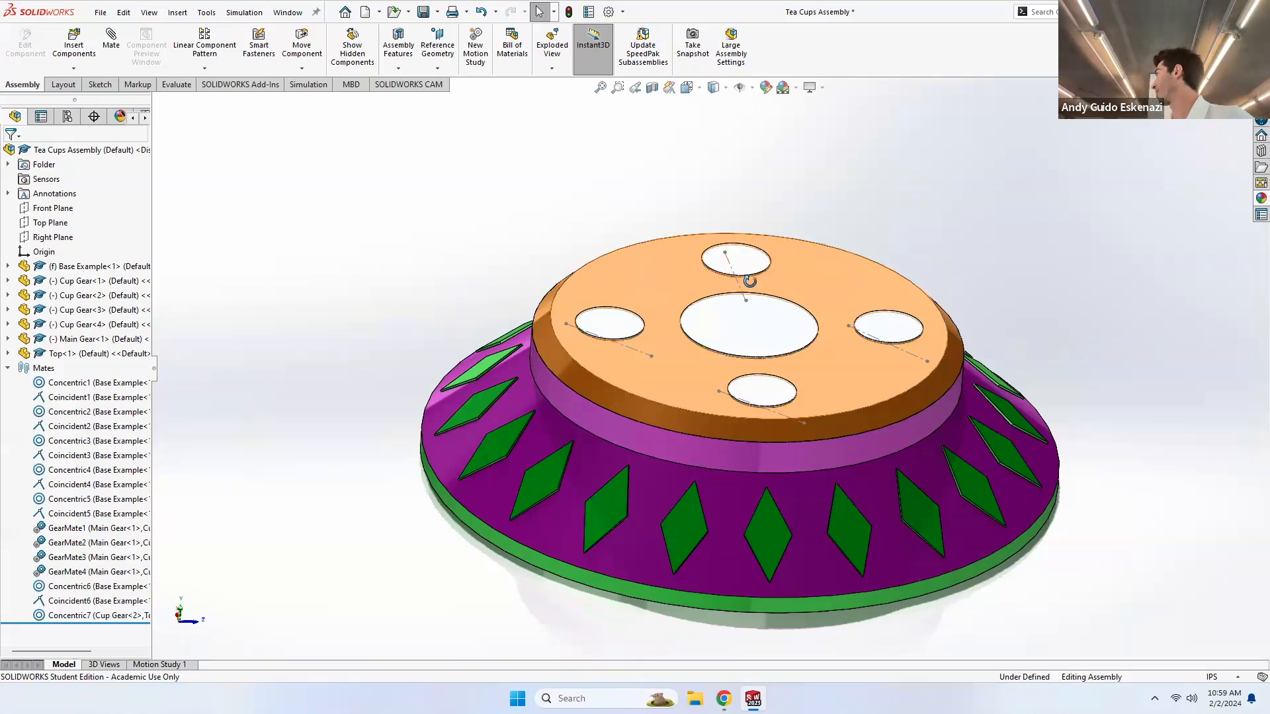
{"action": "middle_click_drag", "start_coordinate": [750, 280], "coordinate": [744, 266]}
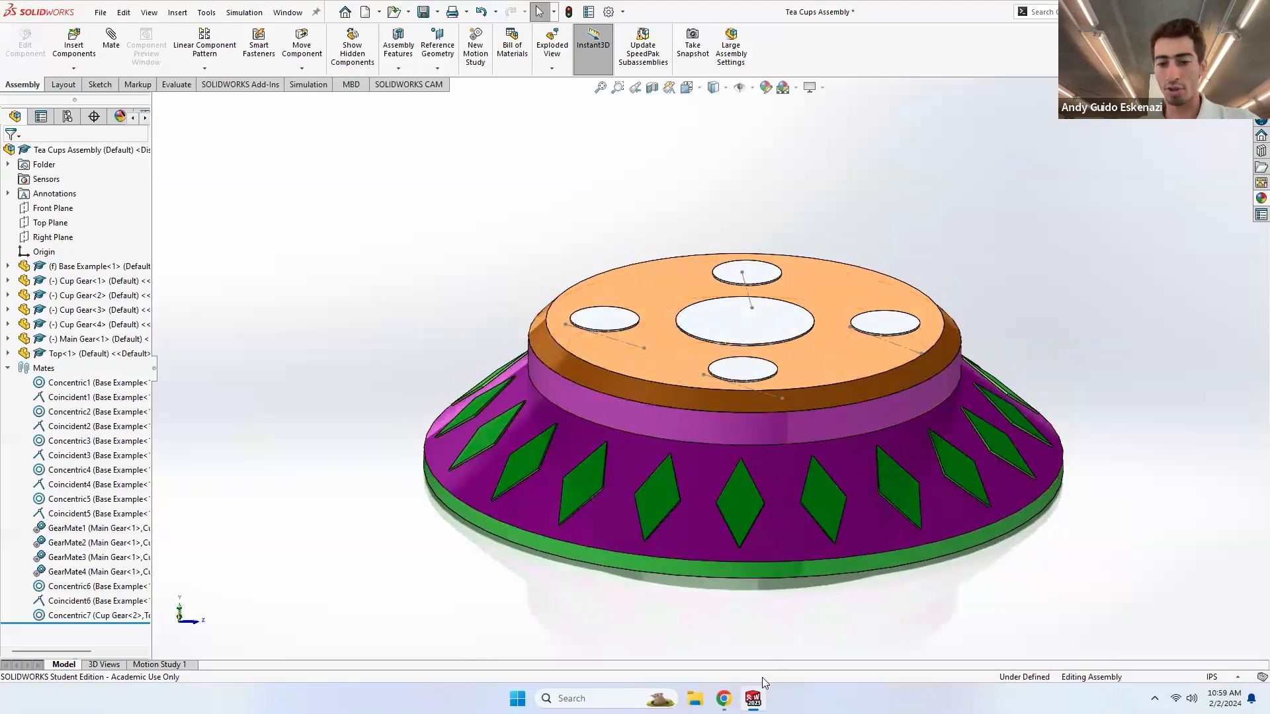
- Switch to the Main Gear part and start a sketch on its Front Plane
{"action": "mouse_move", "coordinate": [754, 698]}
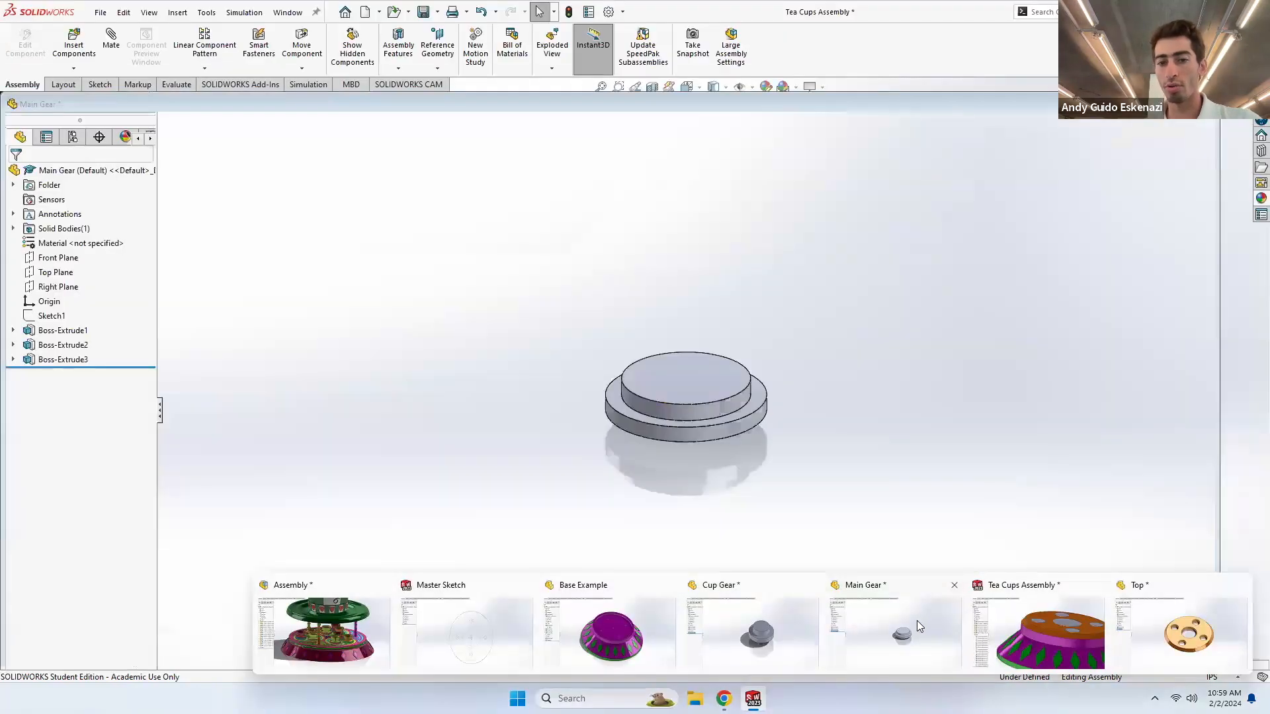
{"action": "left_click", "coordinate": [917, 621]}
{"action": "middle_click_drag", "start_coordinate": [696, 379], "coordinate": [770, 414]}
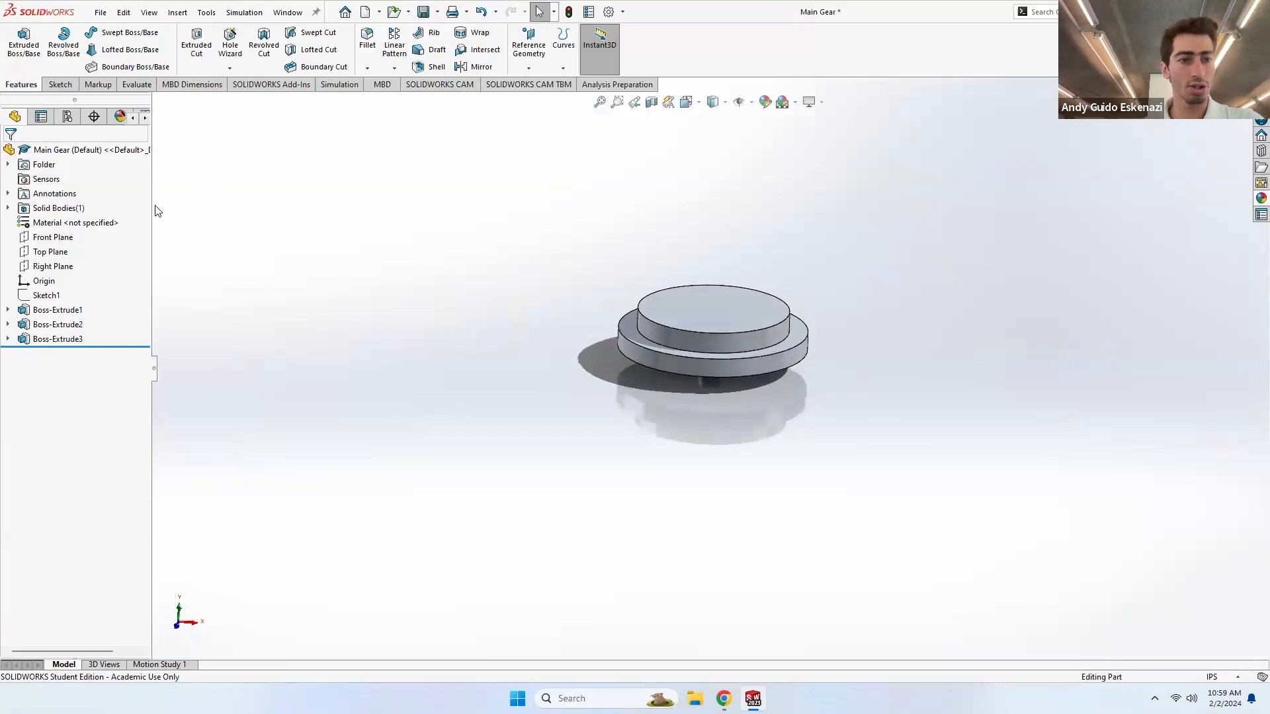
{"action": "left_click", "coordinate": [55, 238]}
{"action": "middle_click_drag", "start_coordinate": [793, 384], "coordinate": [734, 417]}
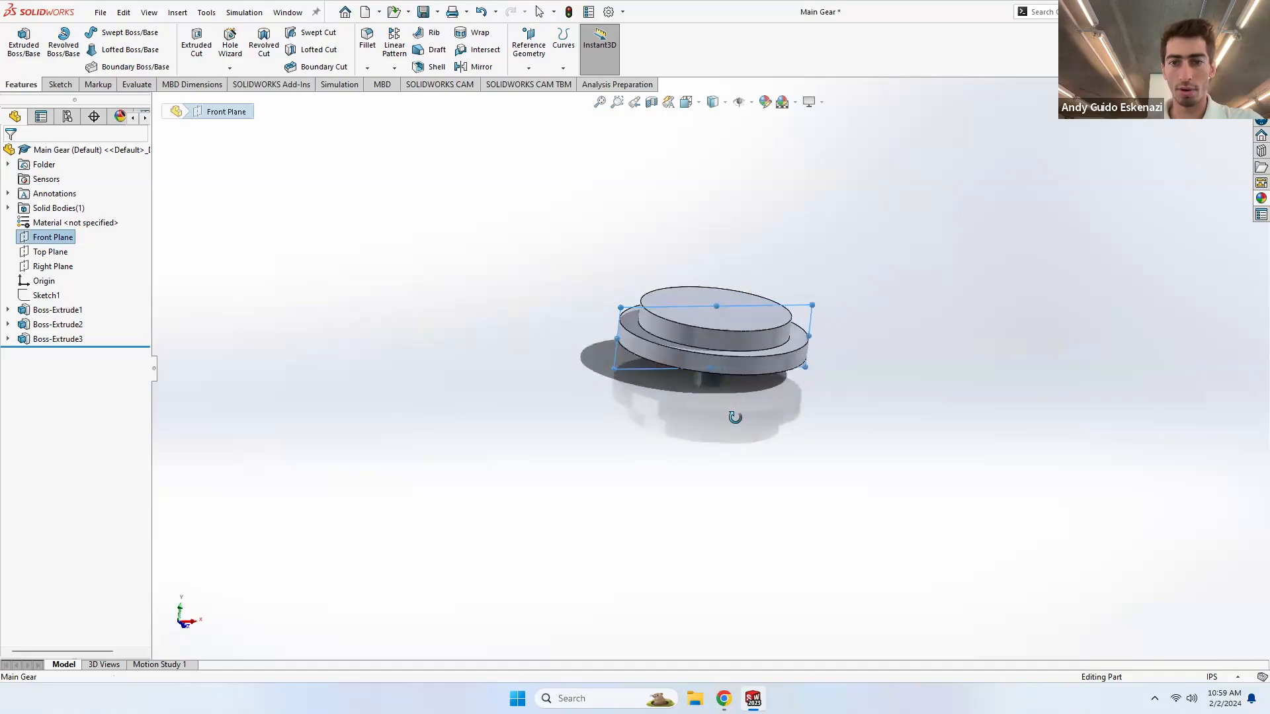
{"action": "left_click", "coordinate": [58, 85]}
{"action": "left_click", "coordinate": [18, 41]}
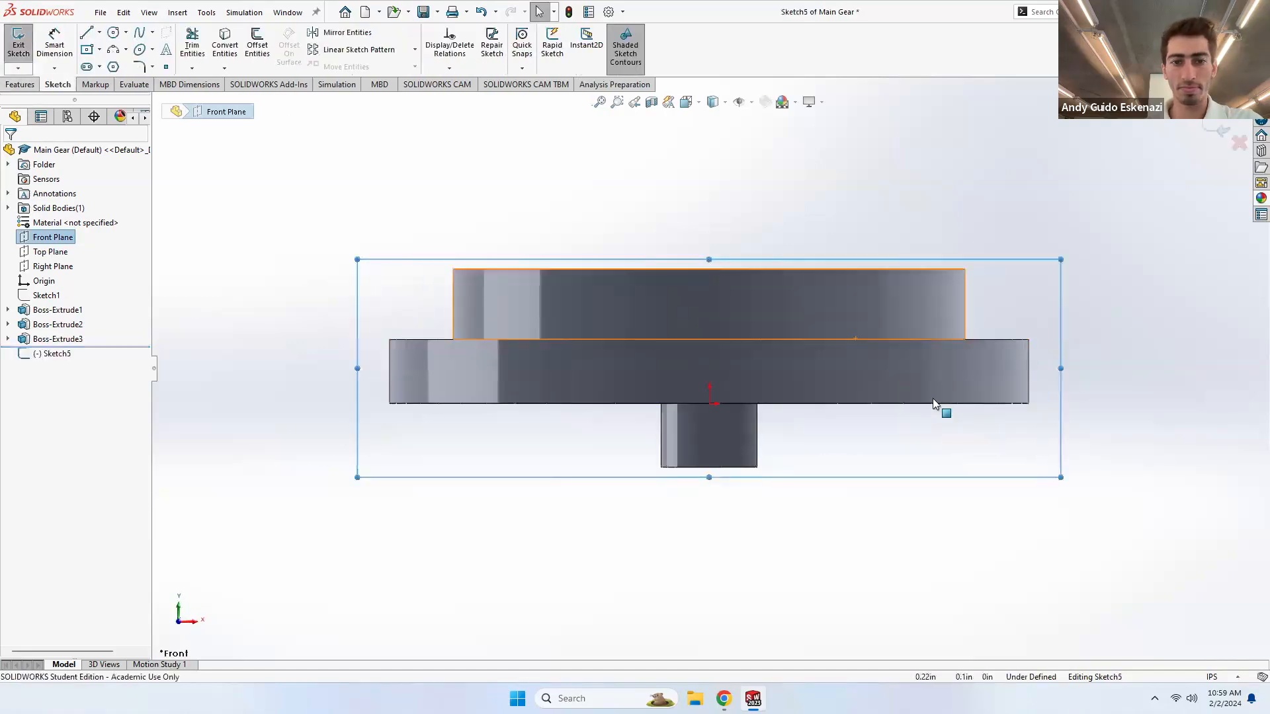
- Draw a horizontal centerline along the upper boss's top edge, from one end of the edge to the other
{"action": "left_click", "coordinate": [100, 33]}
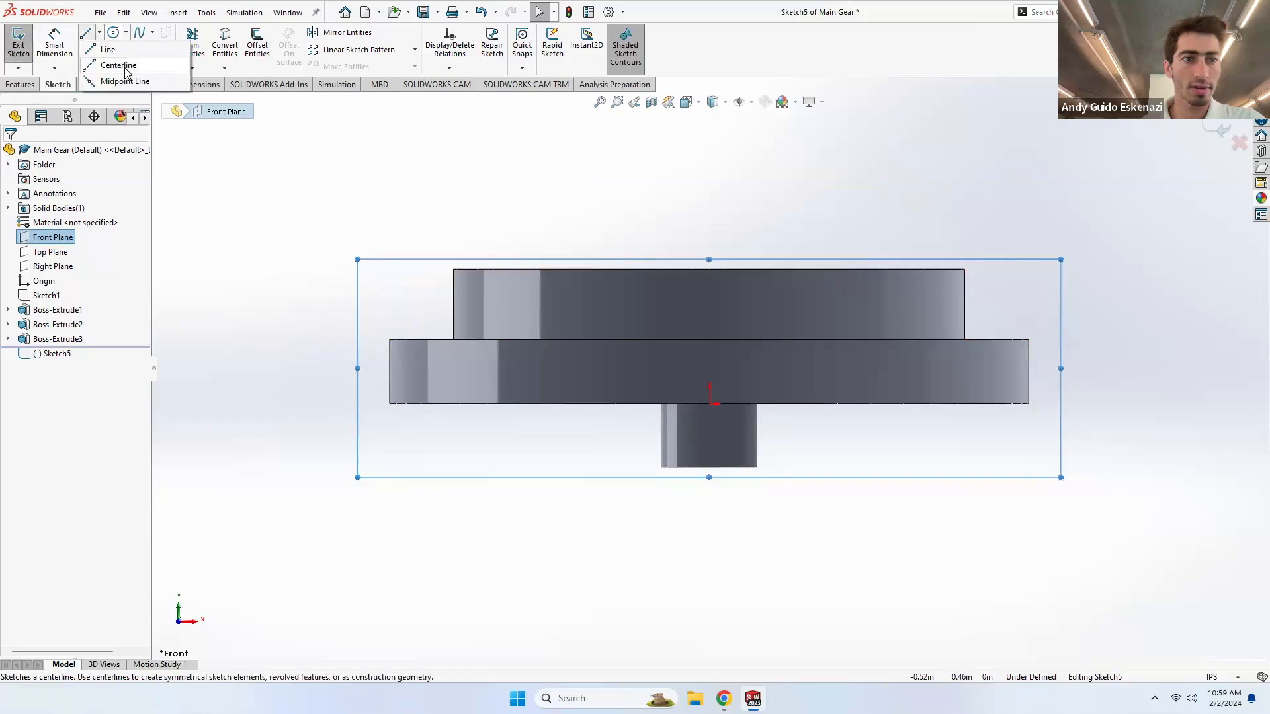
{"action": "left_click", "coordinate": [115, 66]}
{"action": "left_click", "coordinate": [454, 269]}
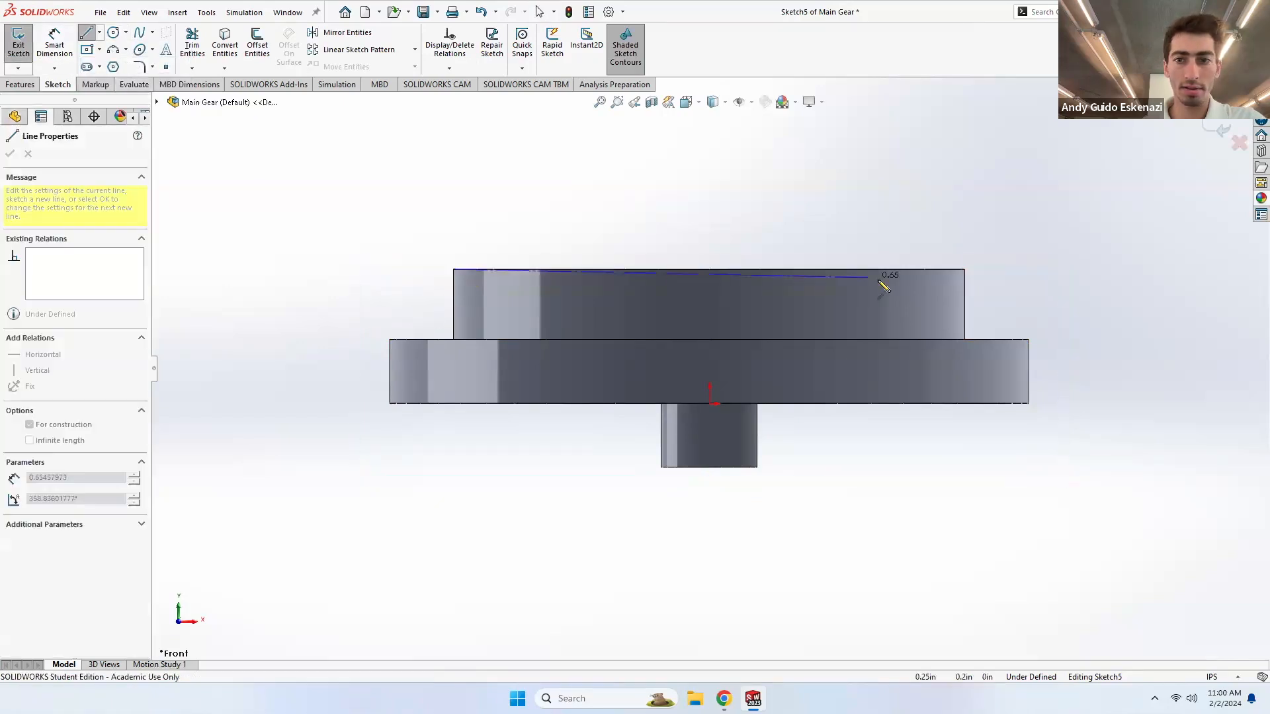
{"action": "left_click", "coordinate": [965, 270]}
{"action": "key", "text": "Escape"}
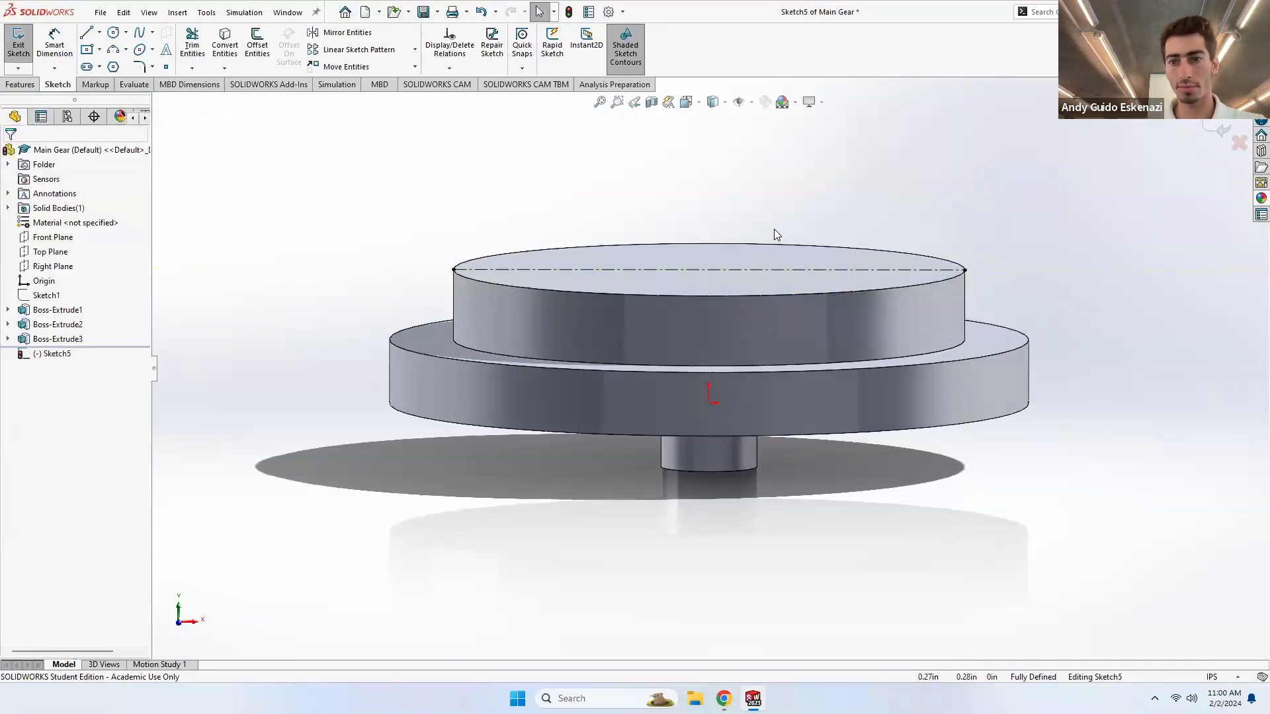
{"action": "scroll", "coordinate": [768, 227], "scroll_direction": "up", "scroll_amount": 3}
{"action": "middle_click_drag", "start_coordinate": [776, 311], "coordinate": [685, 316]}
{"action": "scroll", "coordinate": [685, 316], "scroll_direction": "up", "scroll_amount": 2}
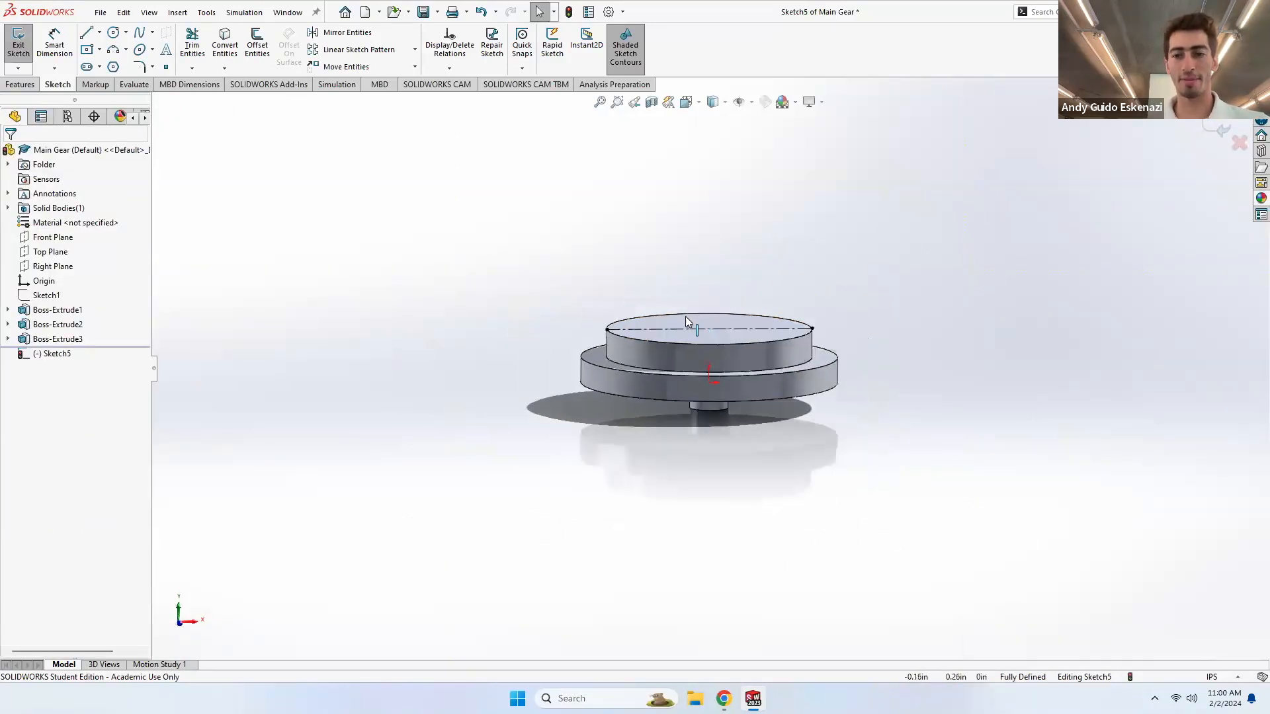
{"action": "left_click", "coordinate": [140, 33]}
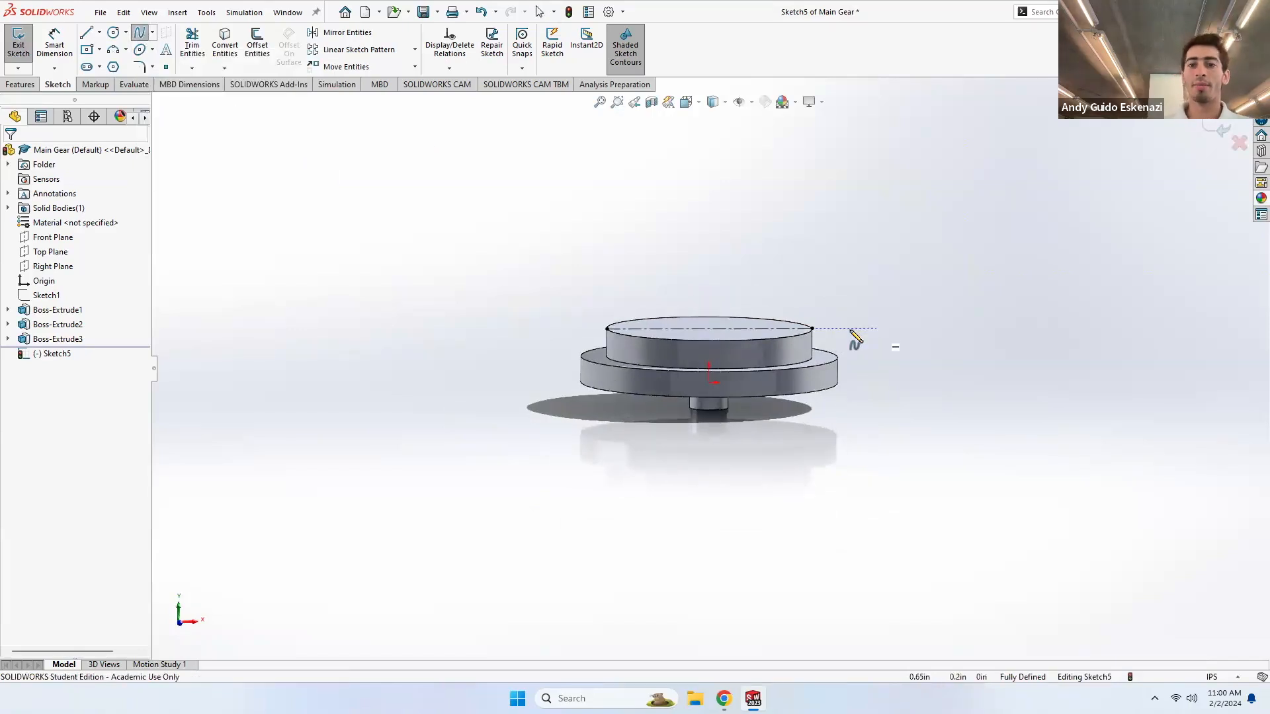
{"action": "left_click", "coordinate": [813, 329]}
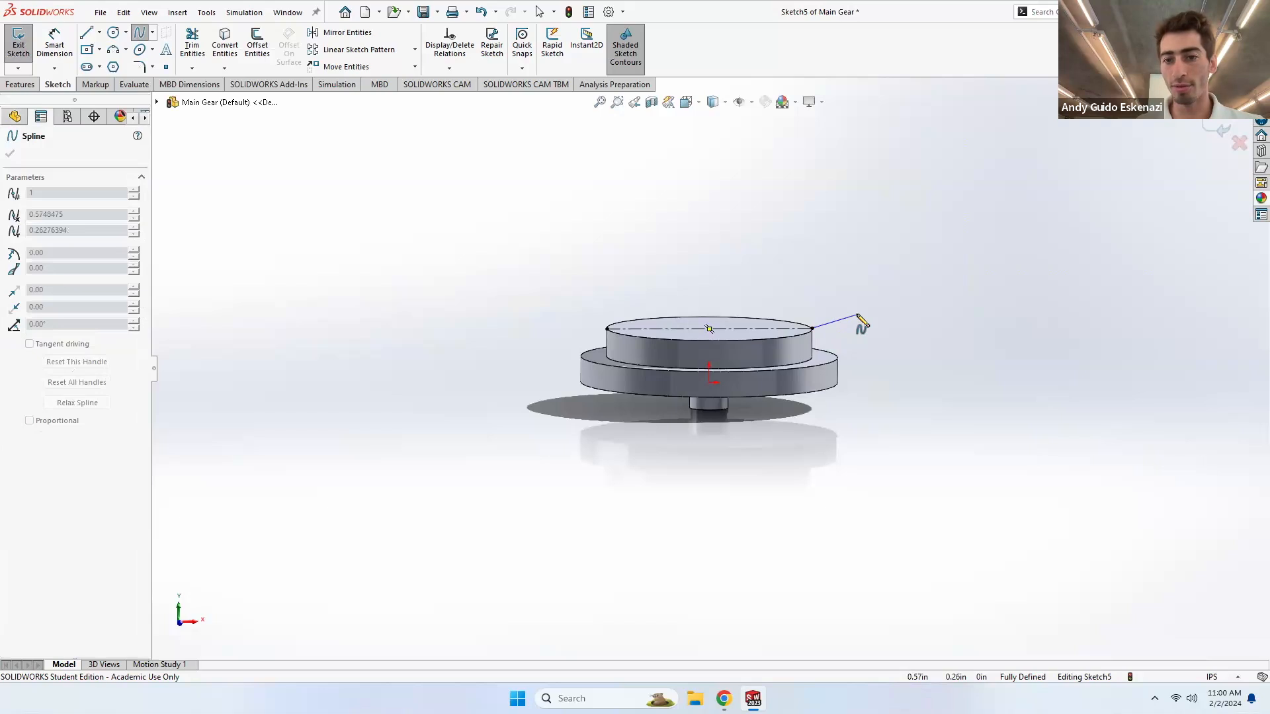
{"action": "left_click", "coordinate": [858, 314]}
{"action": "key", "text": "Escape"}
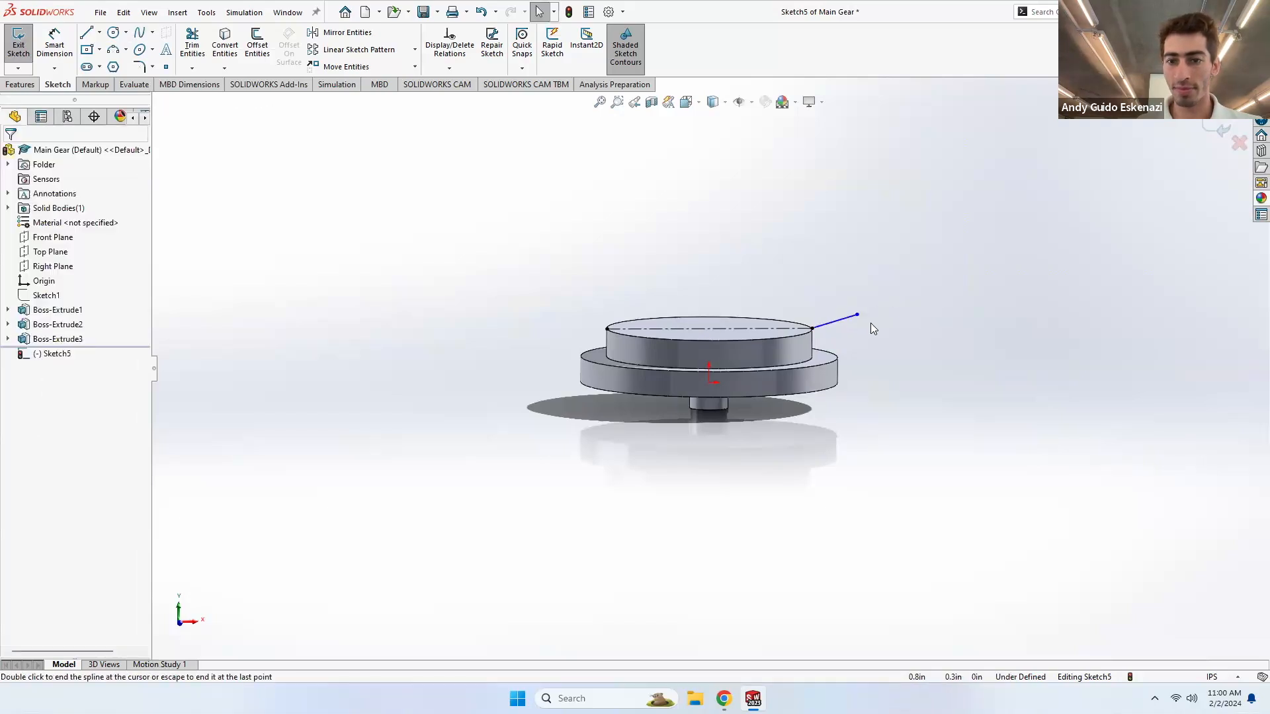
{"action": "key", "text": "ctrl+z"}
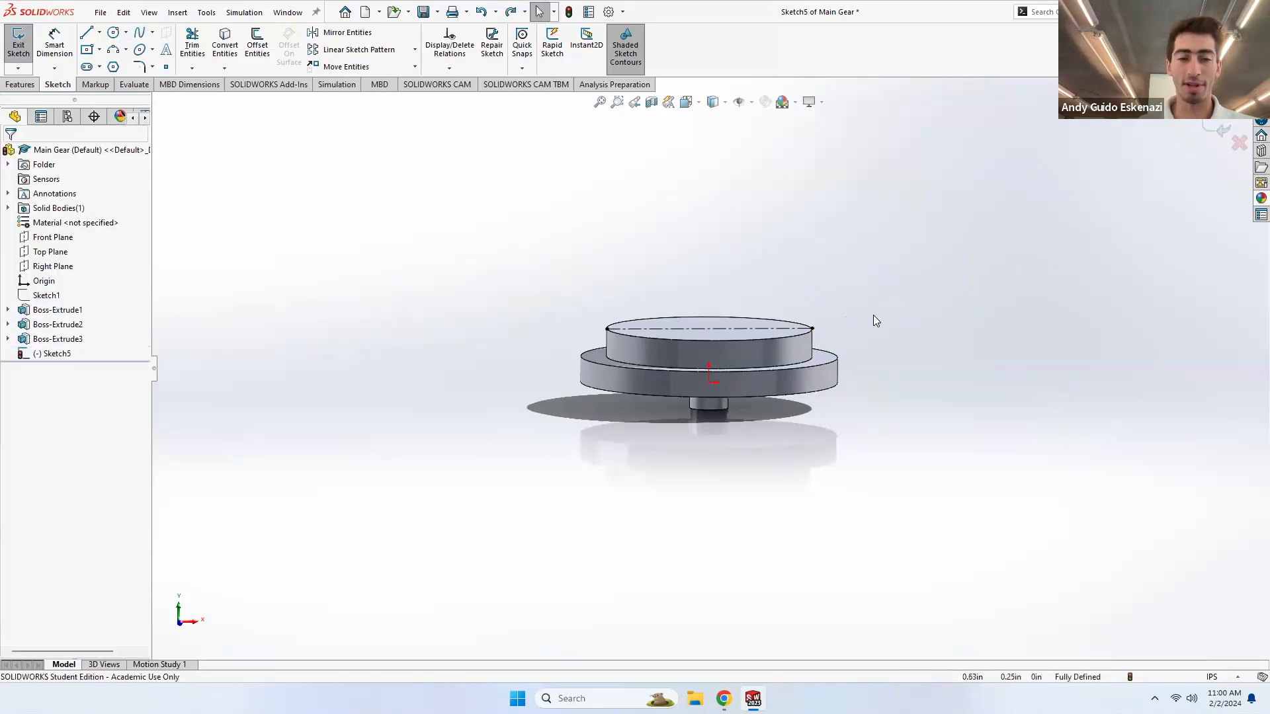
- Draw a four-point spline rising gently outward from the centerline's right endpoint to about 1.24 in right of and 0.34 in above the origin
{"action": "left_click", "coordinate": [138, 34]}
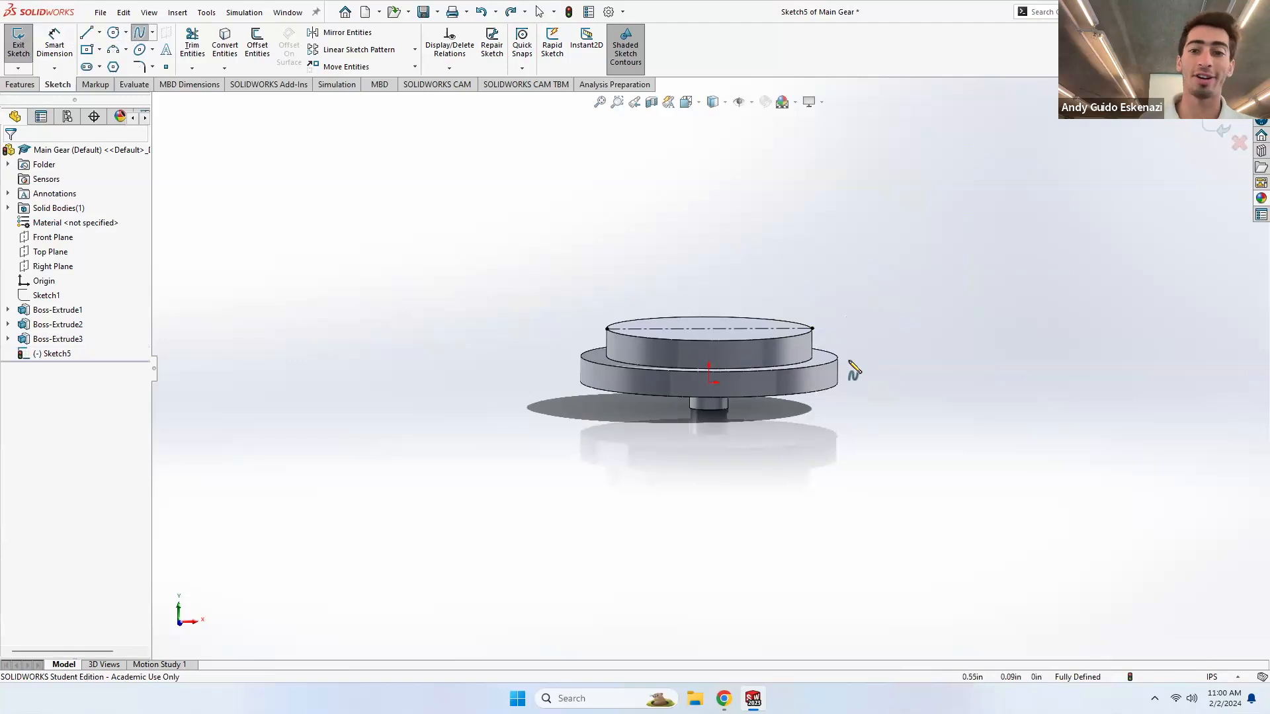
{"action": "left_click", "coordinate": [813, 329]}
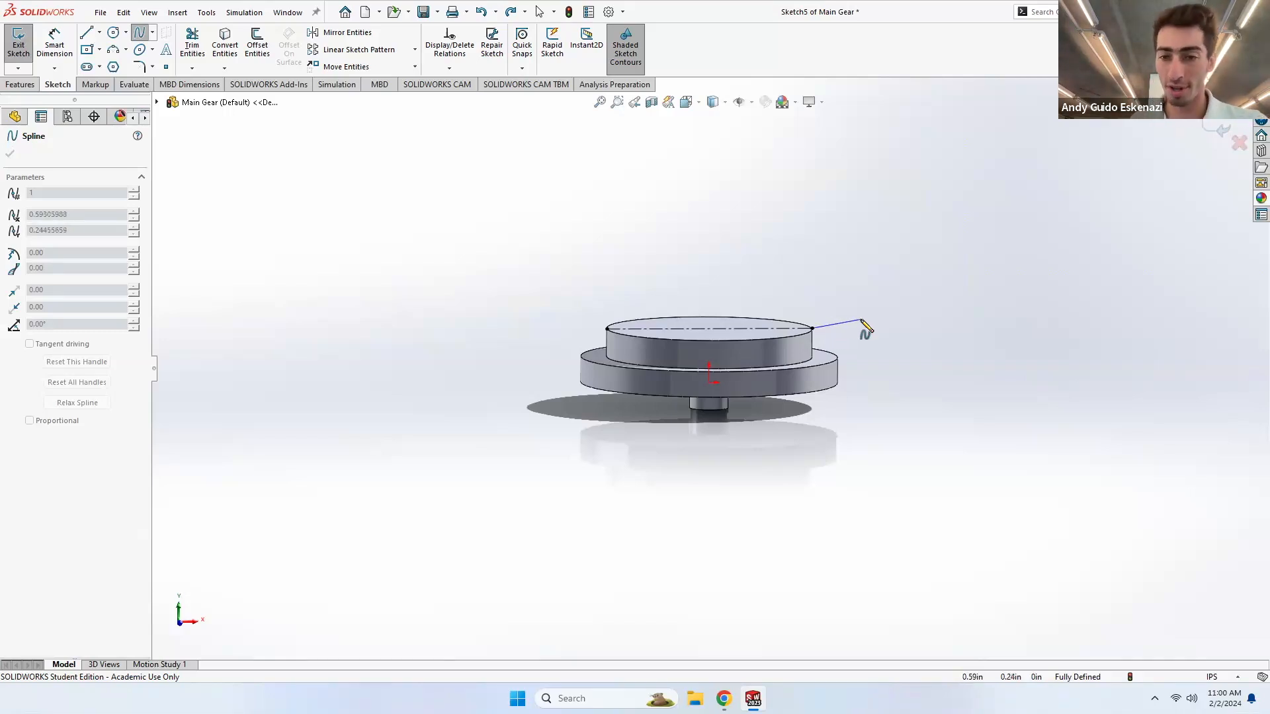
{"action": "left_click", "coordinate": [863, 322]}
{"action": "left_click", "coordinate": [959, 310]}
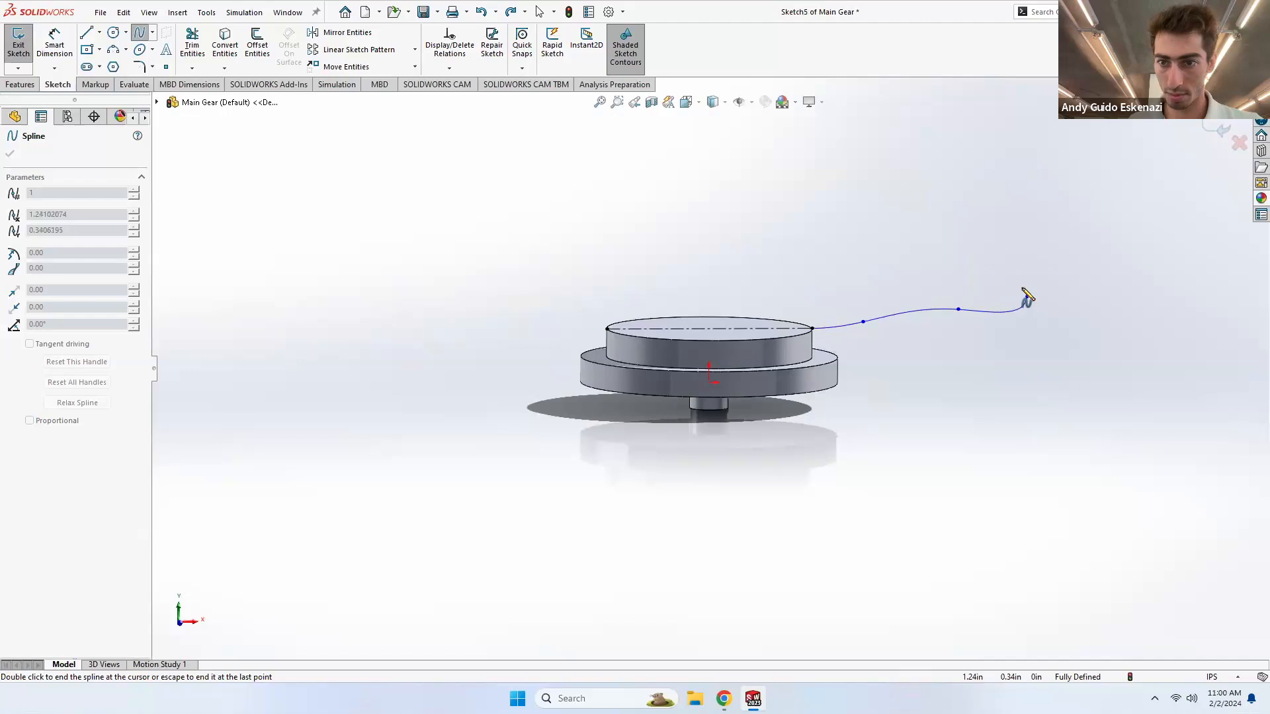
{"action": "left_click", "coordinate": [1027, 297]}
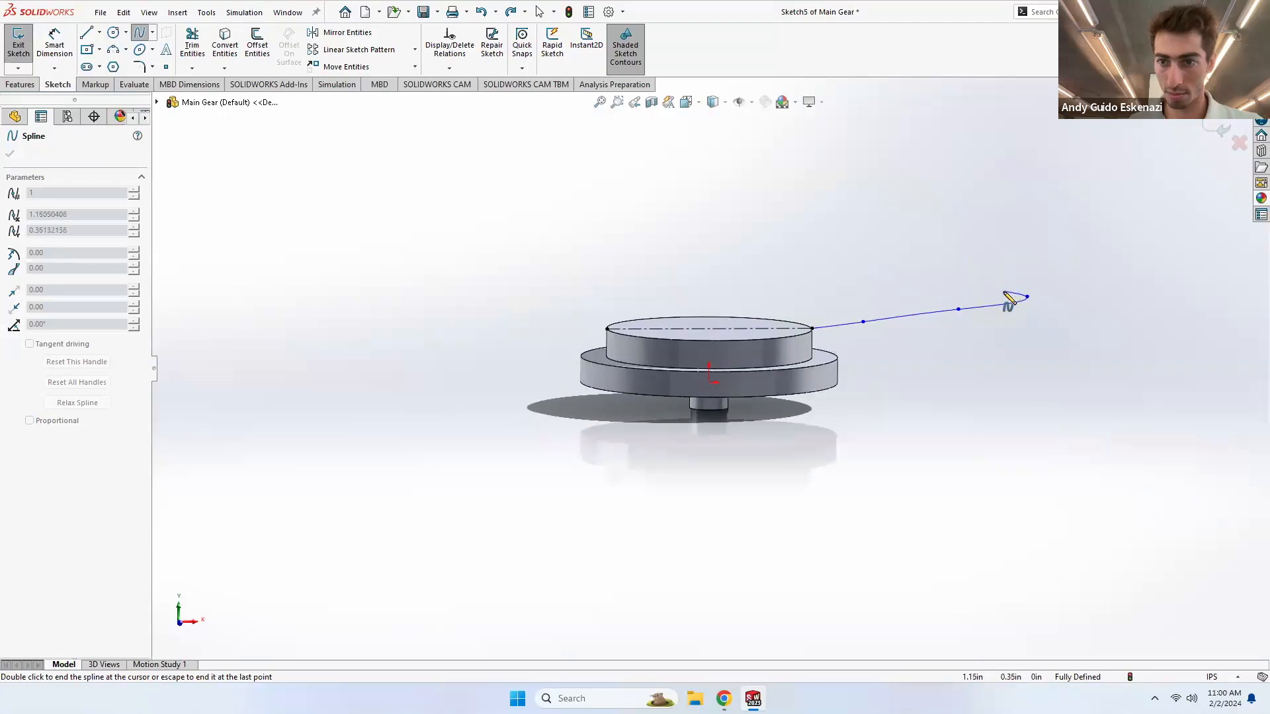
{"action": "key", "text": "Escape"}
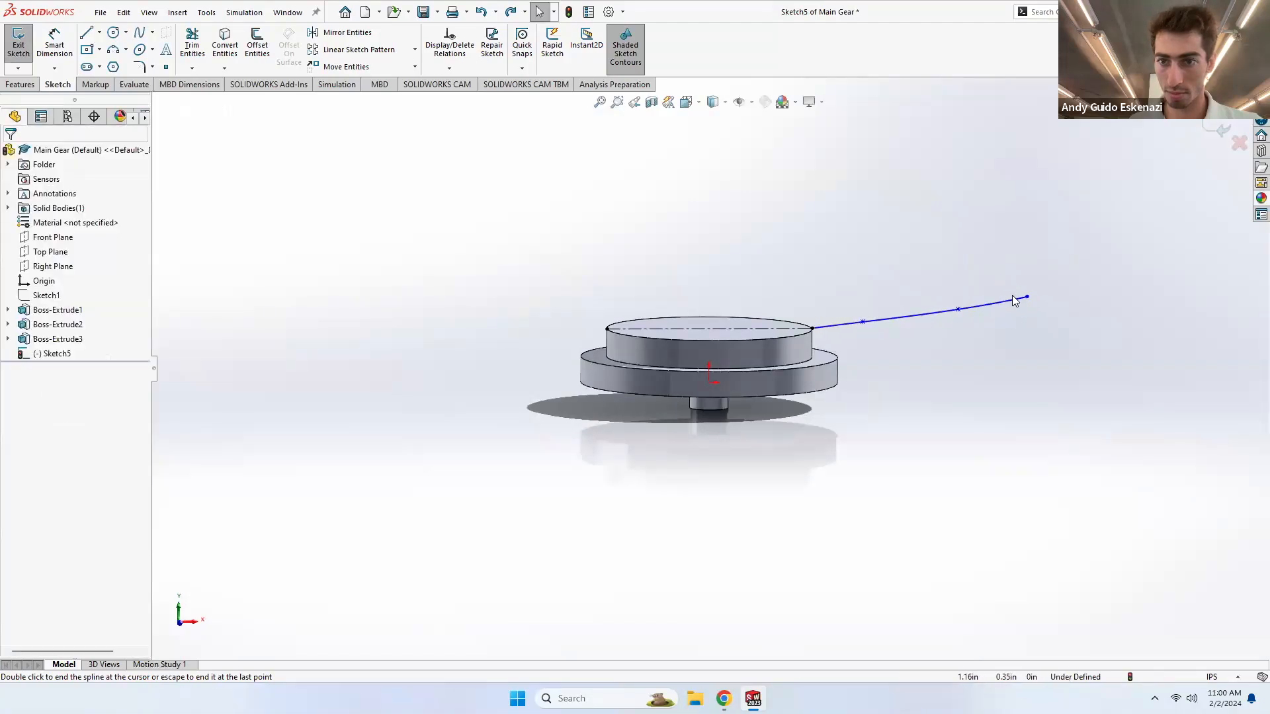
- Draw a short vertical line straight up from the midpoint of the horizontal centerline
{"action": "scroll", "coordinate": [904, 319], "scroll_direction": "down", "scroll_amount": 2}
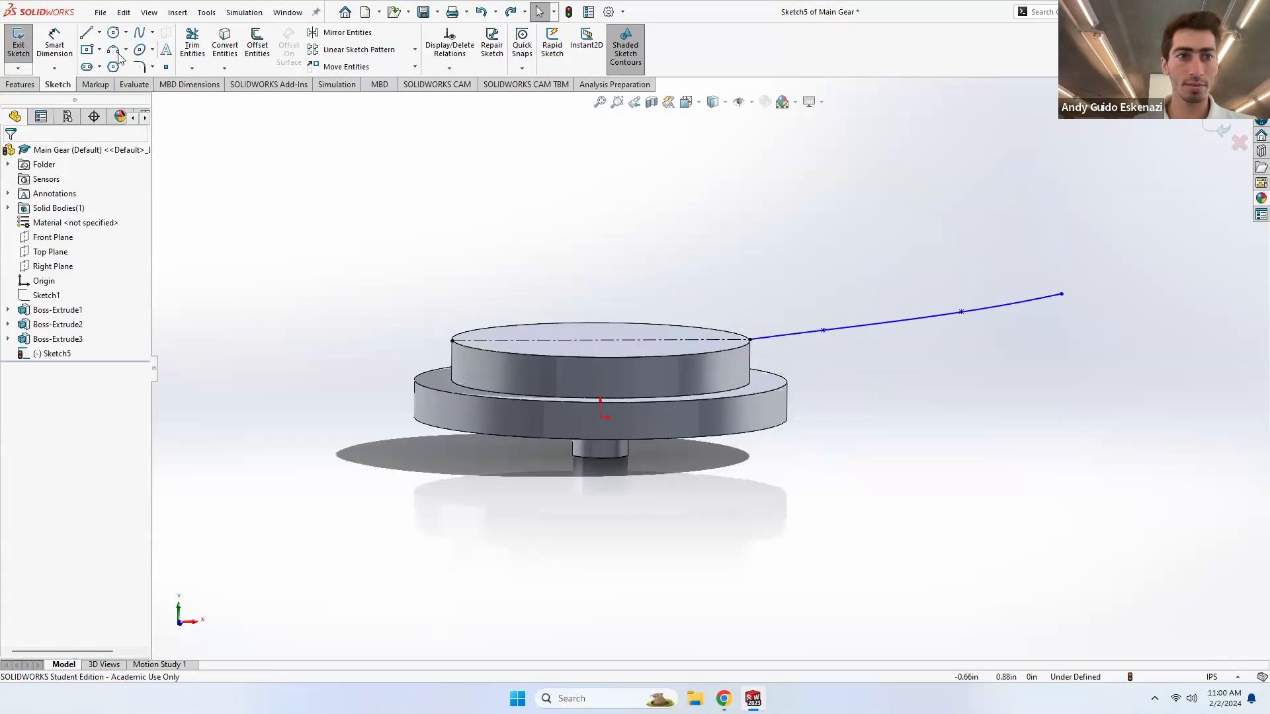
{"action": "left_click", "coordinate": [87, 33]}
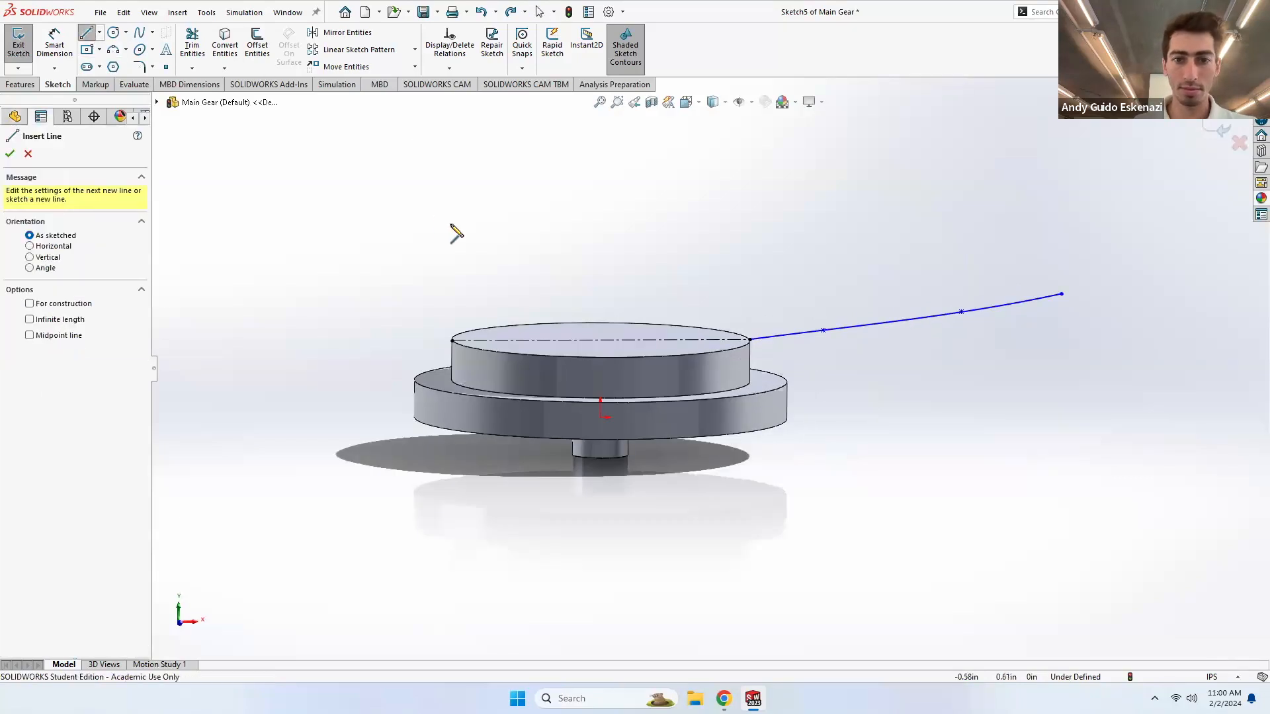
{"action": "left_click", "coordinate": [600, 340]}
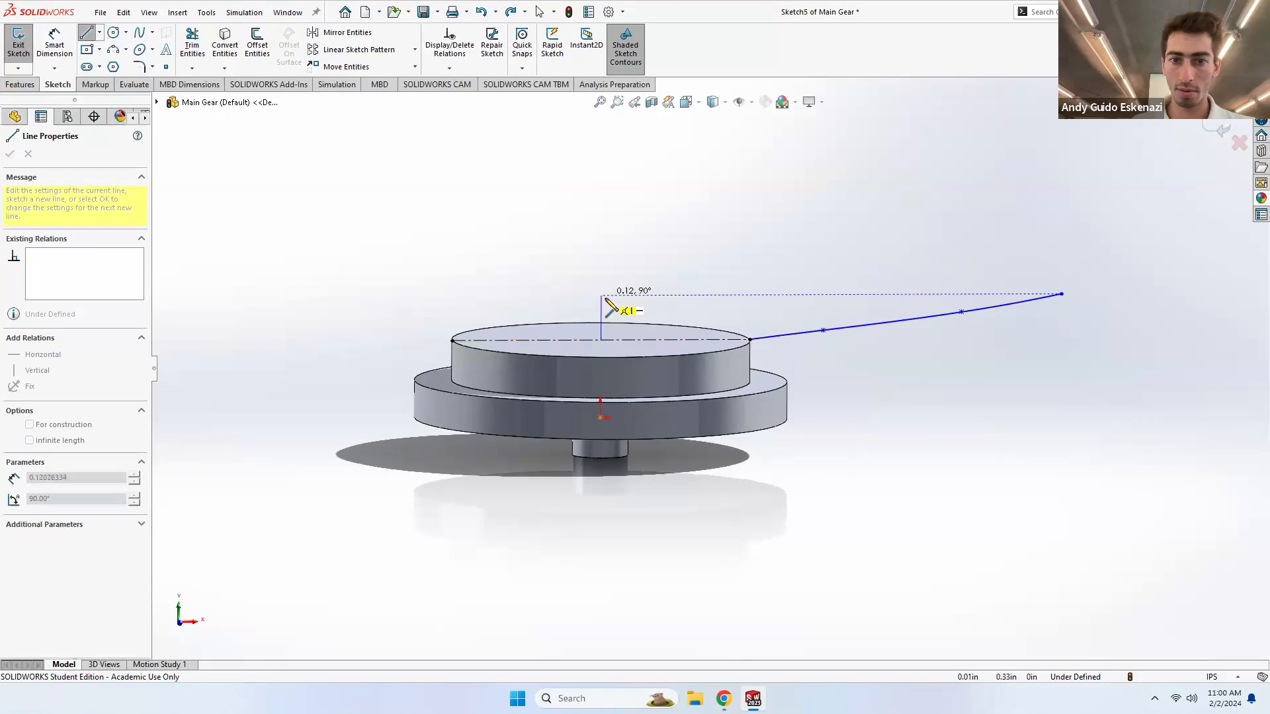
{"action": "left_click", "coordinate": [601, 314]}
{"action": "key", "text": "Escape"}
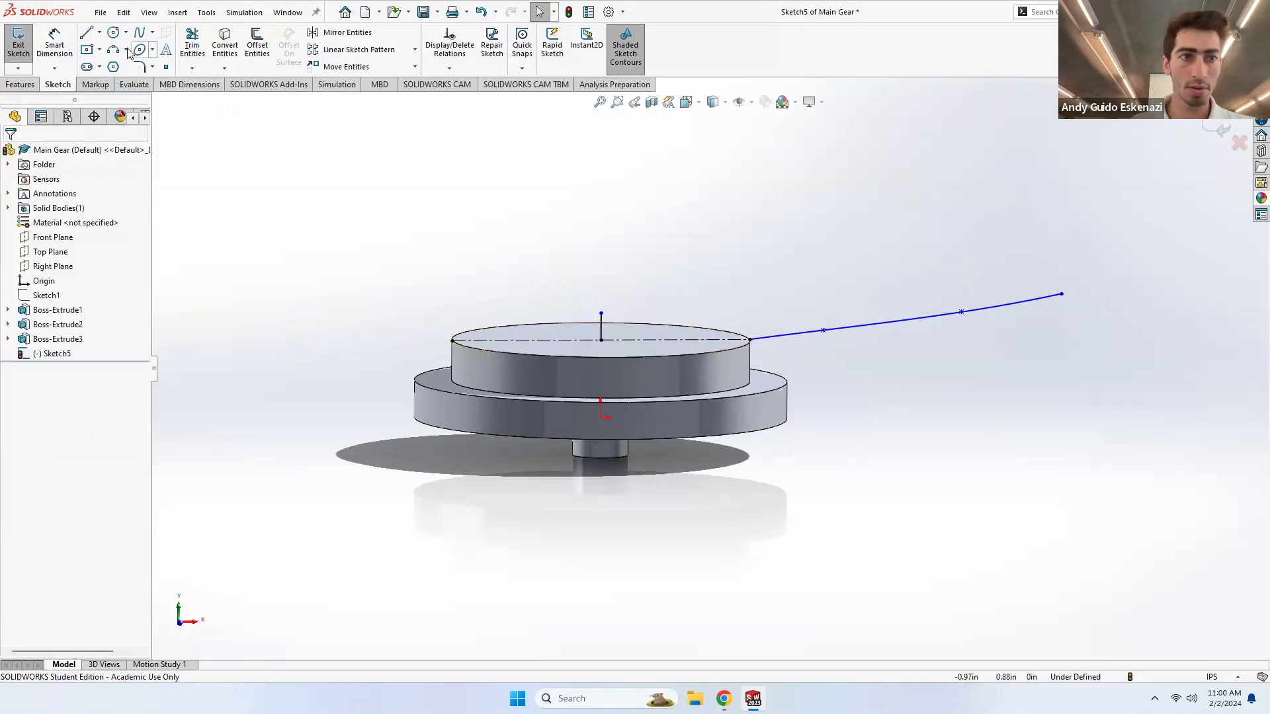
{"action": "left_click", "coordinate": [139, 33]}
{"action": "left_click", "coordinate": [601, 314]}
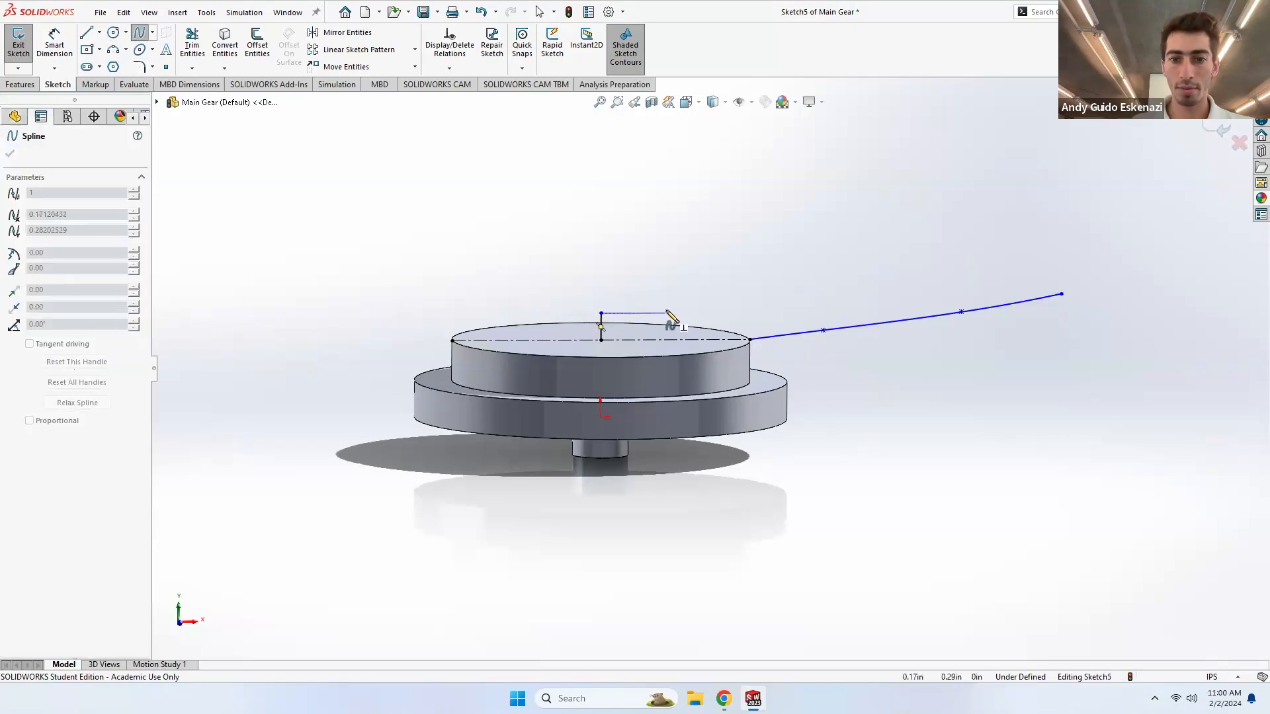
{"action": "key", "text": "Escape"}
- Draw a horizontal line about 0.27 in long outward from the top of the short vertical line
{"action": "left_click", "coordinate": [86, 33]}
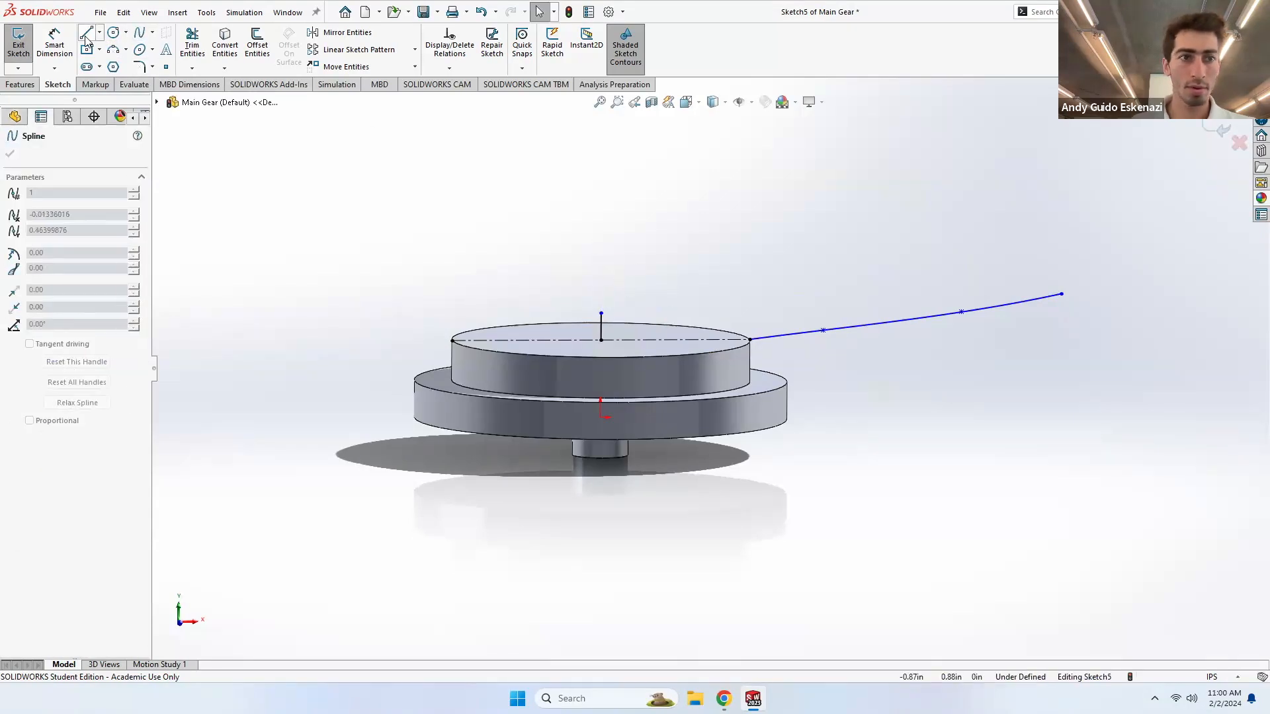
{"action": "left_click", "coordinate": [600, 313]}
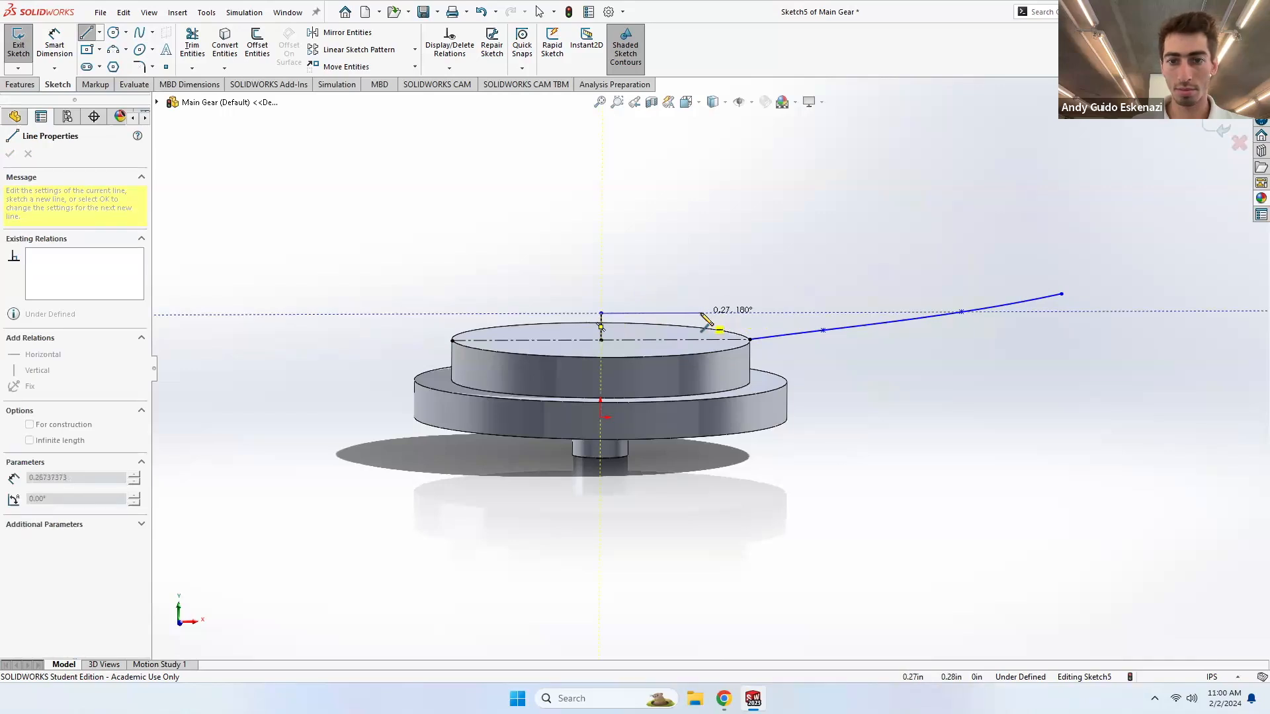
{"action": "left_click", "coordinate": [701, 314]}
{"action": "key", "text": "Escape"}
- Draw a four-point spline rising from the horizontal line's outer end to about 0.96 in right of and 0.36 in above the origin
{"action": "left_click", "coordinate": [139, 33]}
{"action": "left_click", "coordinate": [701, 313]}
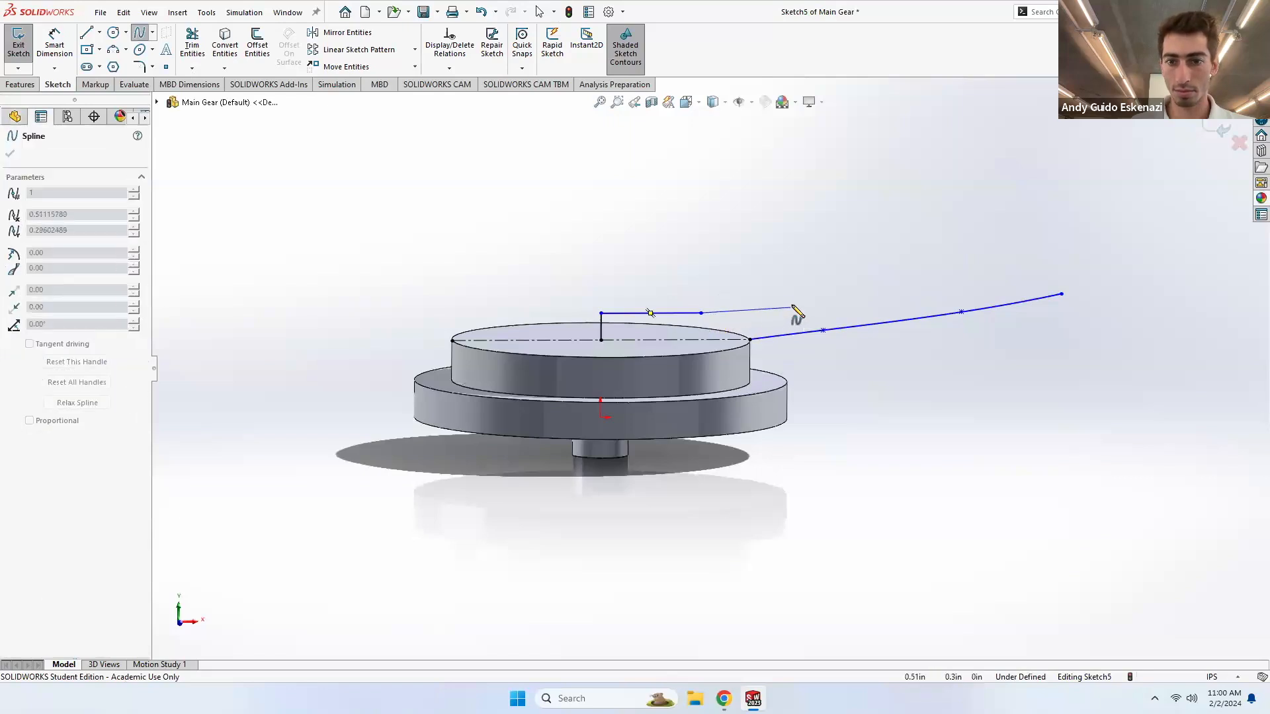
{"action": "left_click", "coordinate": [793, 305]}
{"action": "left_click", "coordinate": [878, 295]}
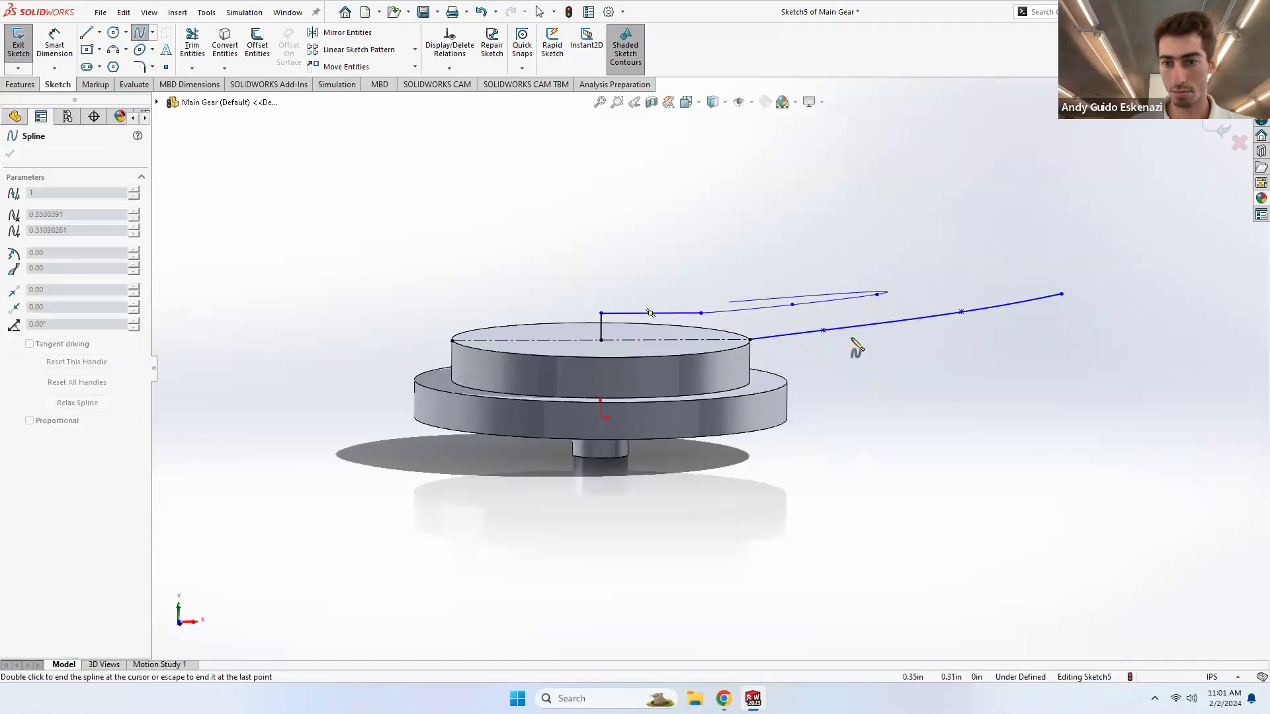
{"action": "scroll", "coordinate": [883, 324], "scroll_direction": "down", "scroll_amount": 4}
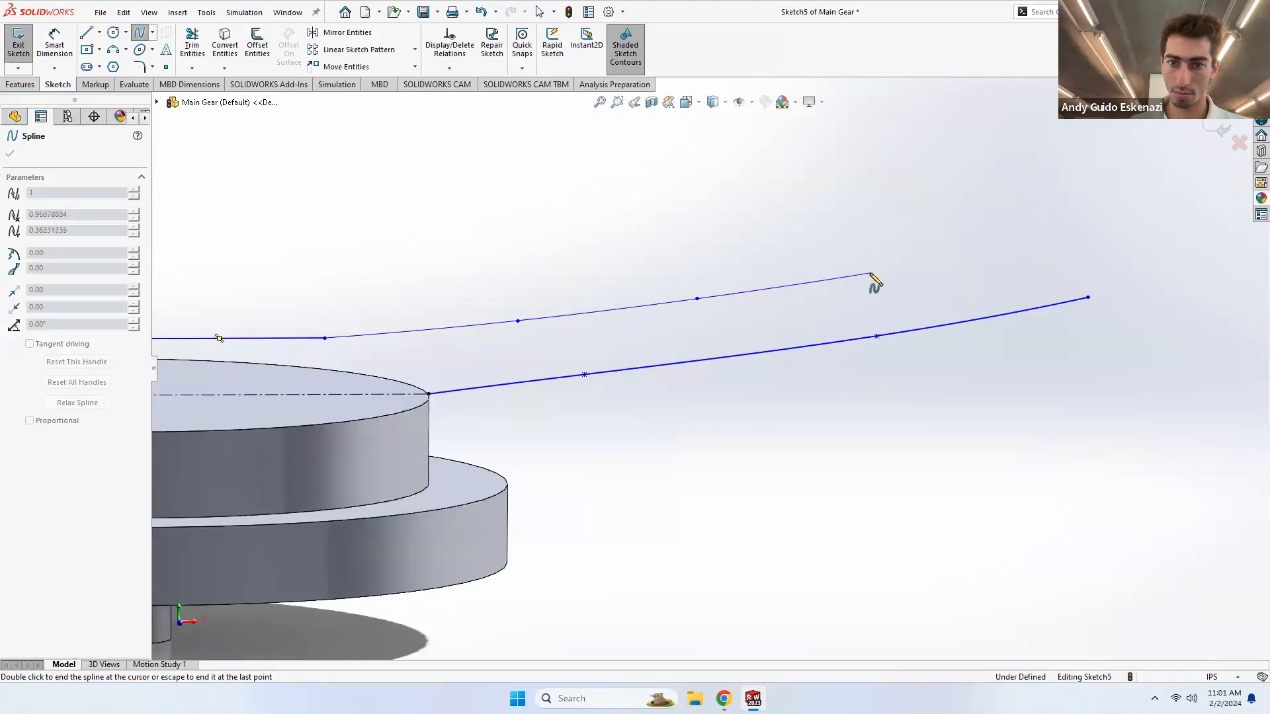
{"action": "double_click", "coordinate": [870, 274]}
- Draw a very short line down from the upper spline's outer endpoint to begin a shallow step in the profile
{"action": "left_click", "coordinate": [86, 32]}
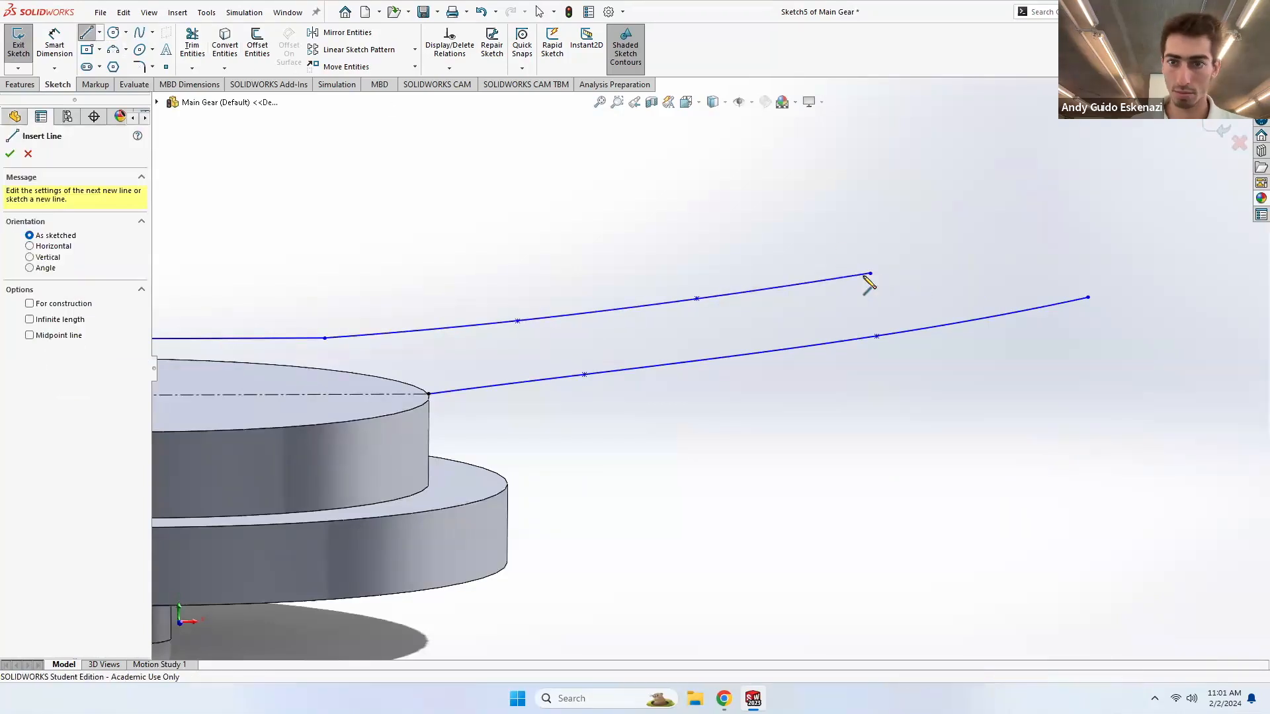
{"action": "scroll", "coordinate": [860, 291], "scroll_direction": "up", "scroll_amount": 4}
{"action": "scroll", "coordinate": [814, 312], "scroll_direction": "down", "scroll_amount": 7}
{"action": "left_click", "coordinate": [717, 308]}
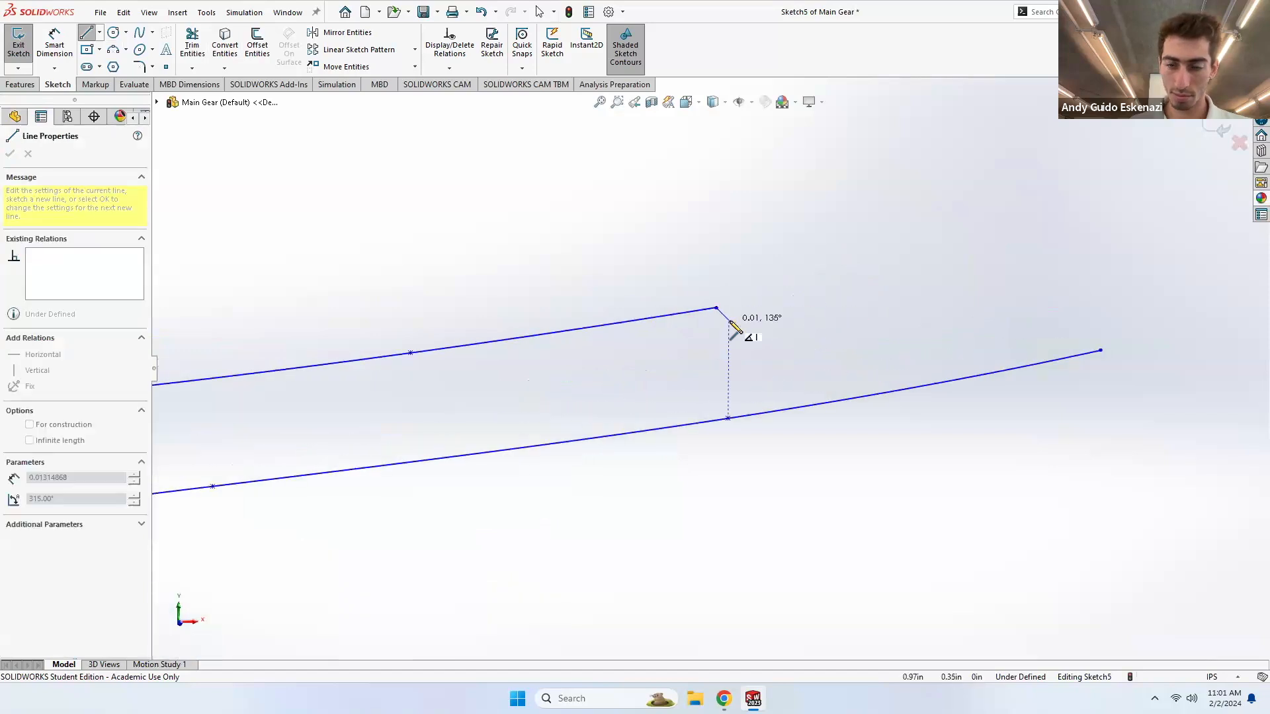
{"action": "scroll", "coordinate": [731, 329], "scroll_direction": "down", "scroll_amount": 2}
{"action": "scroll", "coordinate": [709, 326], "scroll_direction": "down", "scroll_amount": 2}
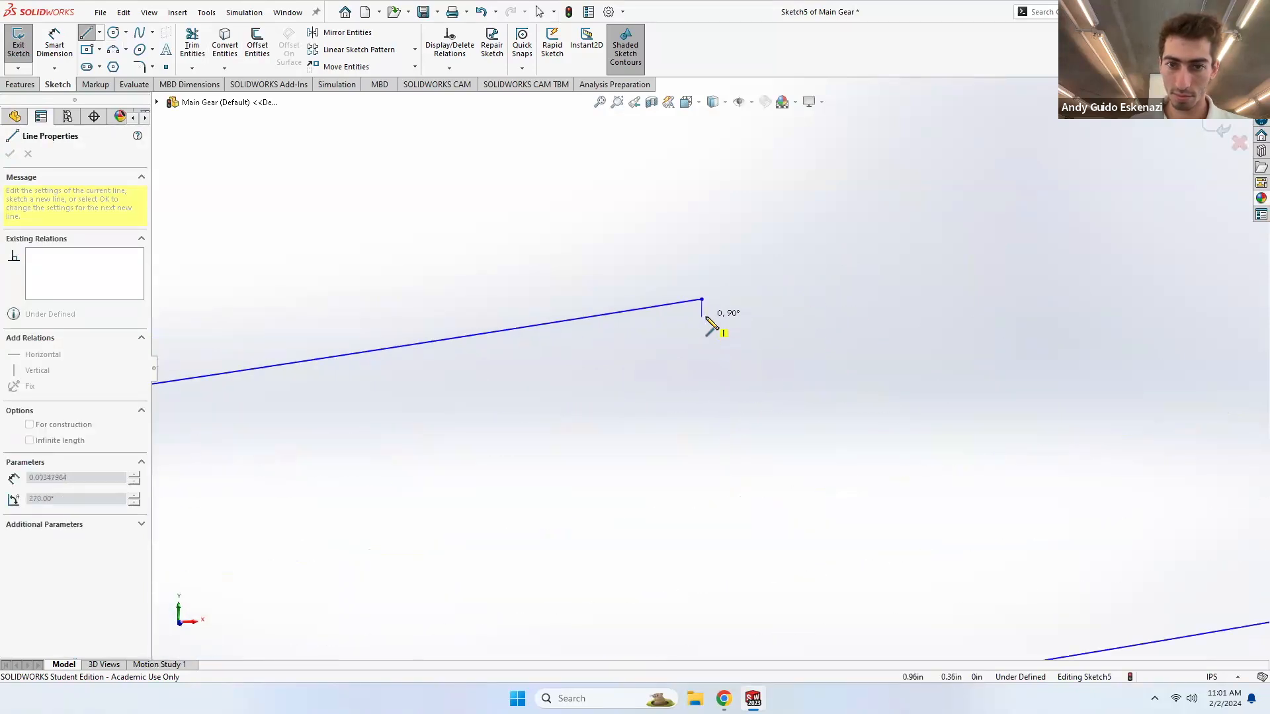
{"action": "scroll", "coordinate": [703, 335], "scroll_direction": "down", "scroll_amount": 1}
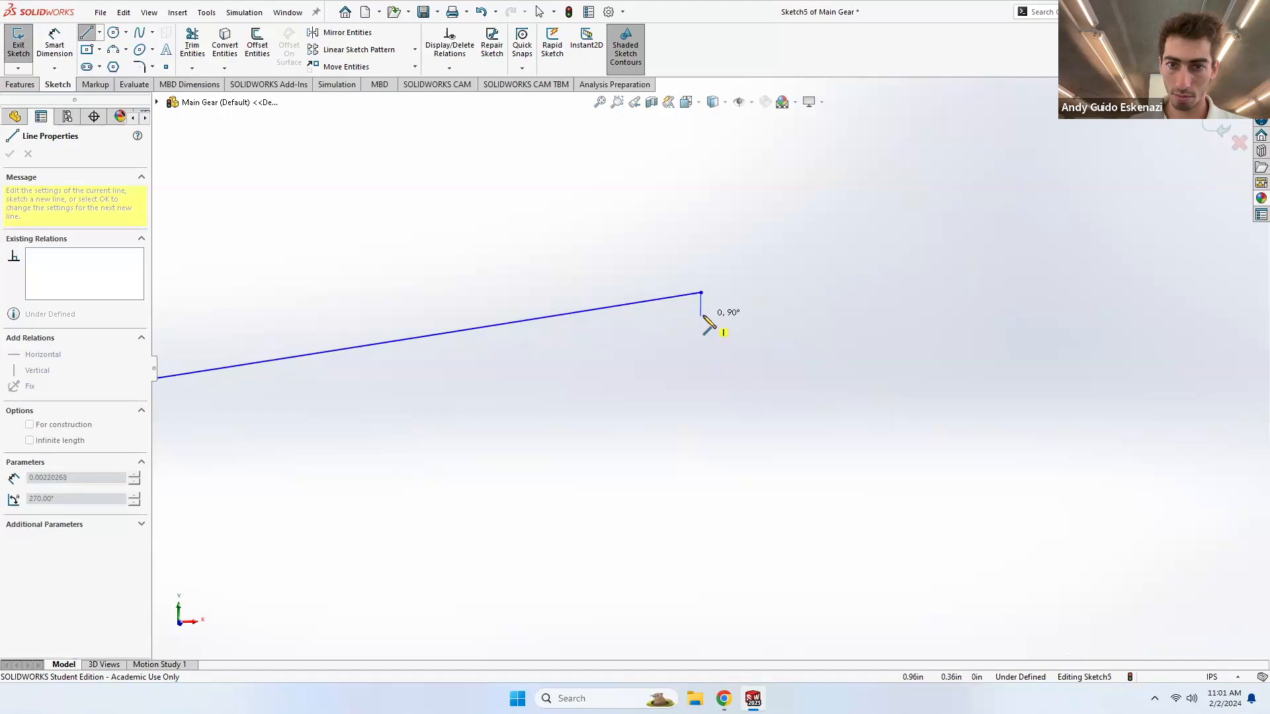
{"action": "scroll", "coordinate": [859, 337], "scroll_direction": "up", "scroll_amount": 1}
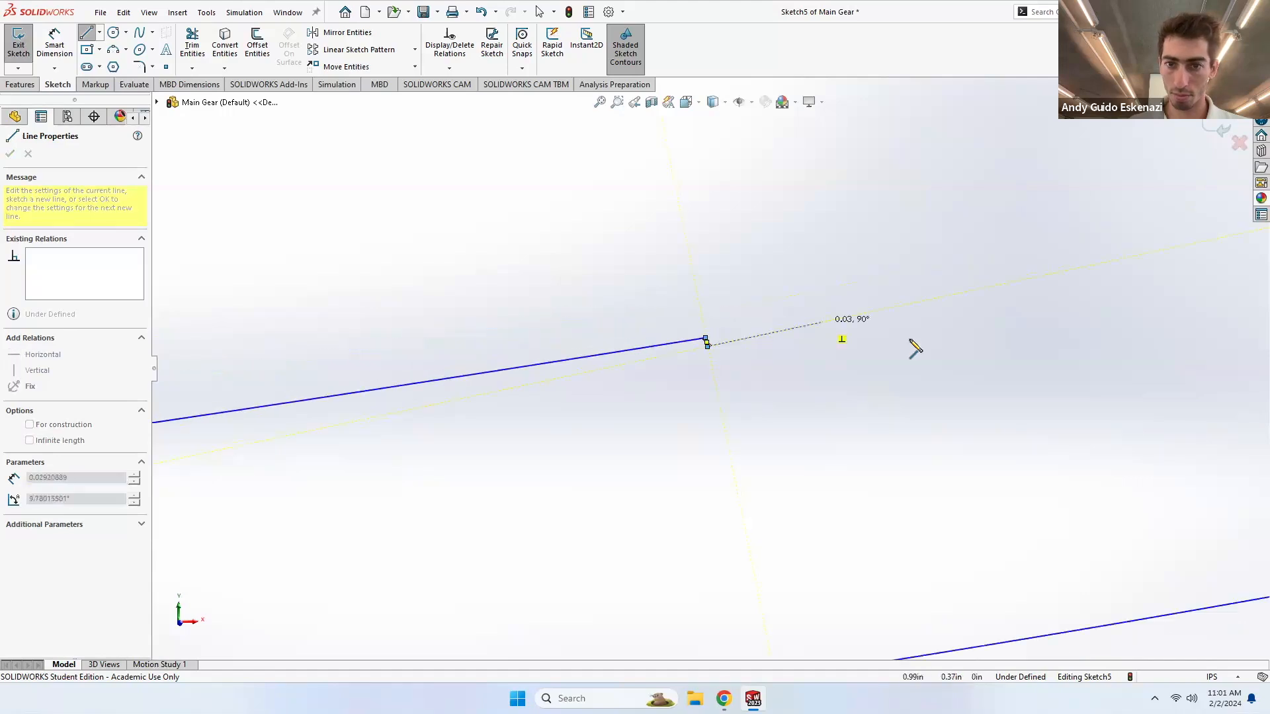
- Continue the shallow step with a perpendicular line running outward and a short perpendicular line up from its end
{"action": "left_click", "coordinate": [986, 287]}
{"action": "scroll", "coordinate": [982, 295], "scroll_direction": "down", "scroll_amount": 4}
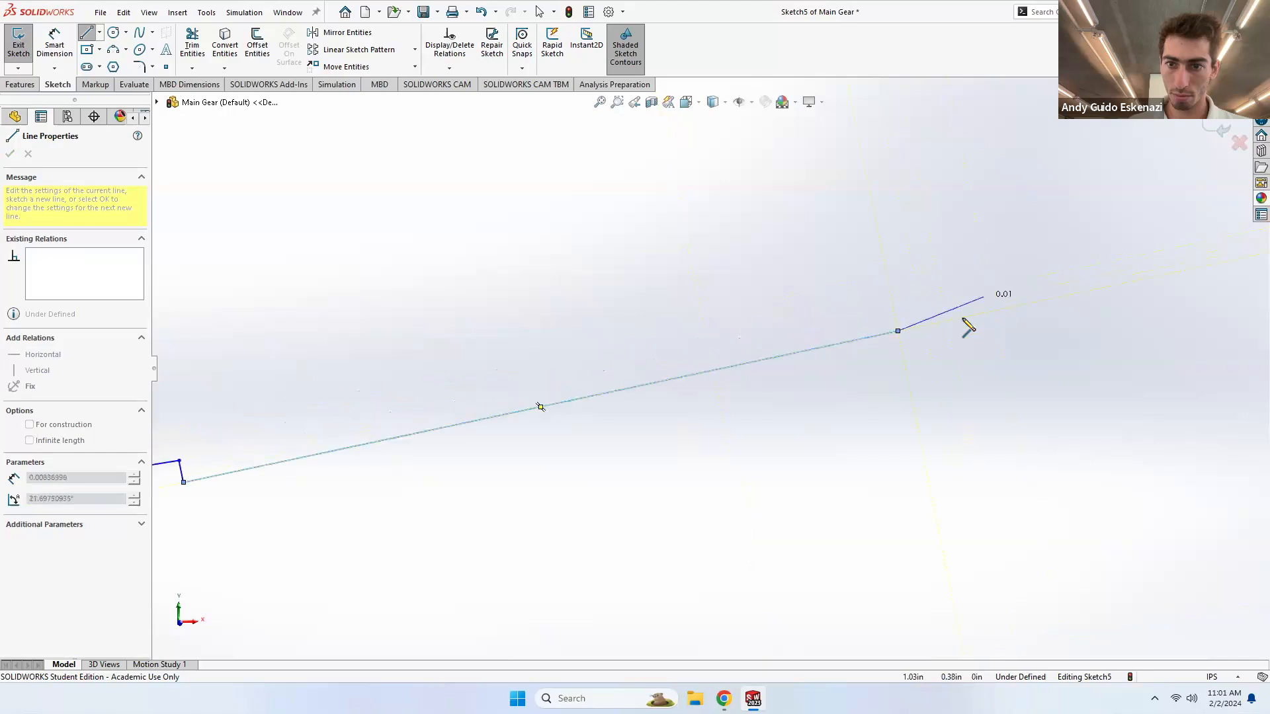
{"action": "left_click", "coordinate": [894, 310]}
{"action": "key", "text": "Escape"}
- Make the two short lines at either end of the shallow step equal in length
{"action": "left_click", "coordinate": [897, 323]}
{"action": "scroll", "coordinate": [708, 368], "scroll_direction": "up", "scroll_amount": 3}
{"action": "scroll", "coordinate": [542, 417], "scroll_direction": "down", "scroll_amount": 3}
{"action": "scroll", "coordinate": [452, 385], "scroll_direction": "down", "scroll_amount": 3}
{"action": "left_click", "coordinate": [463, 392], "text": "ctrl"}
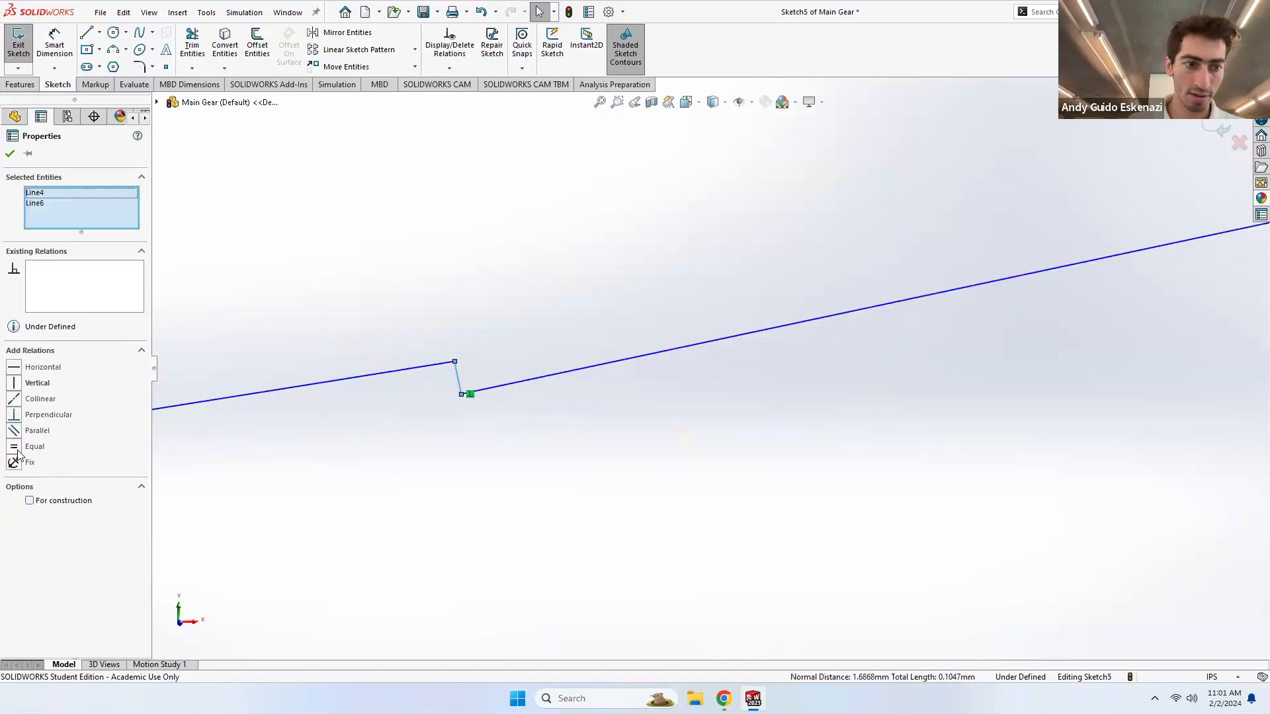
{"action": "left_click", "coordinate": [560, 344]}
{"action": "scroll", "coordinate": [559, 344], "scroll_direction": "up", "scroll_amount": 5}
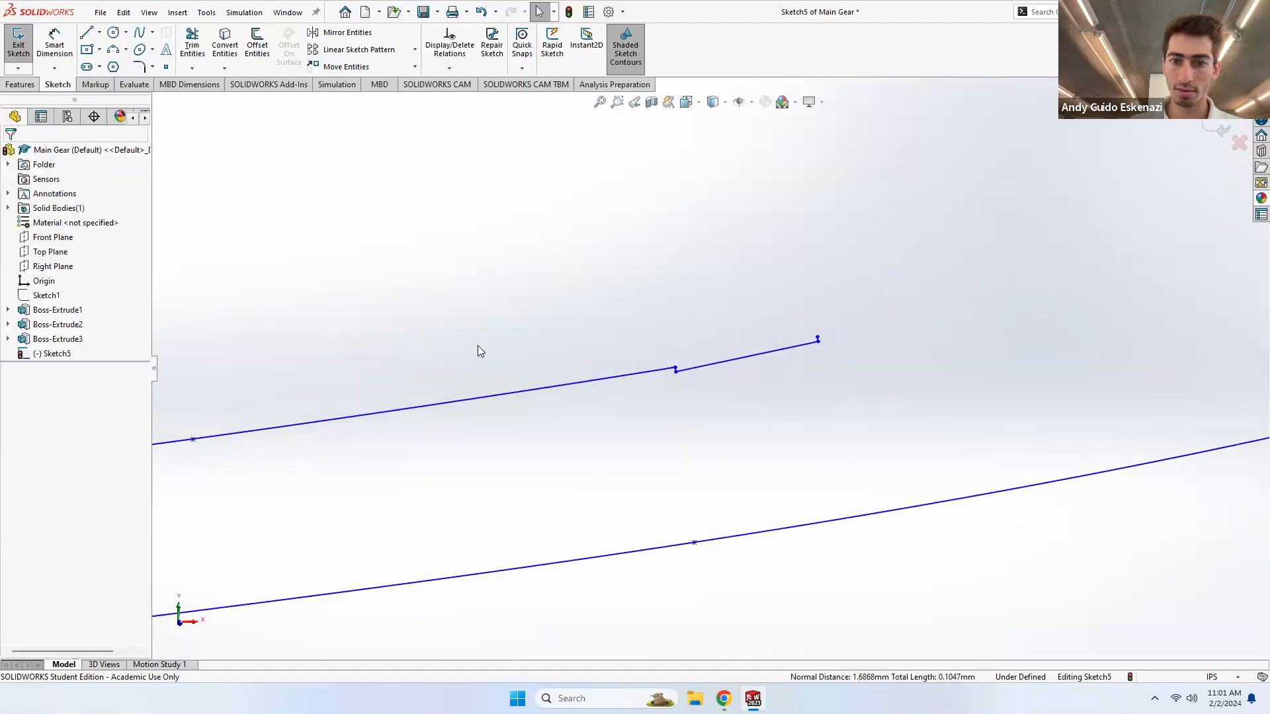
{"action": "scroll", "coordinate": [954, 392], "scroll_direction": "down", "scroll_amount": 3}
{"action": "scroll", "coordinate": [595, 336], "scroll_direction": "down", "scroll_amount": 2}
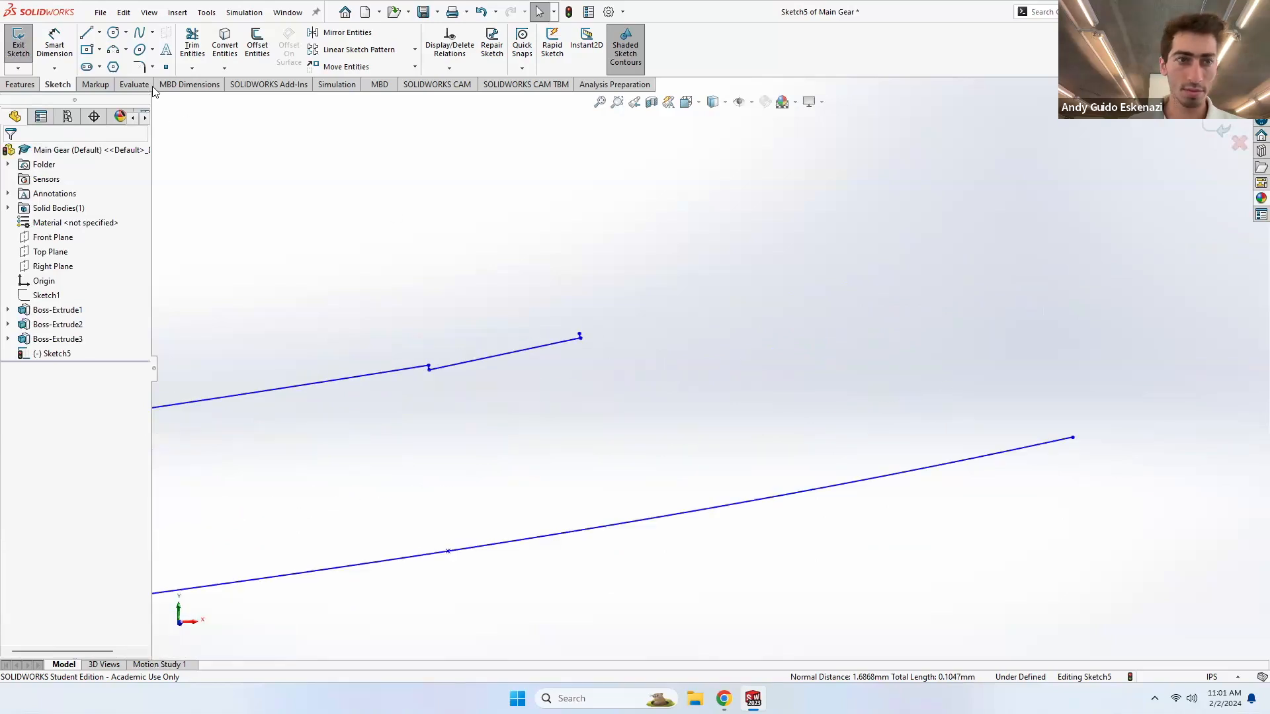
{"action": "left_click", "coordinate": [140, 34]}
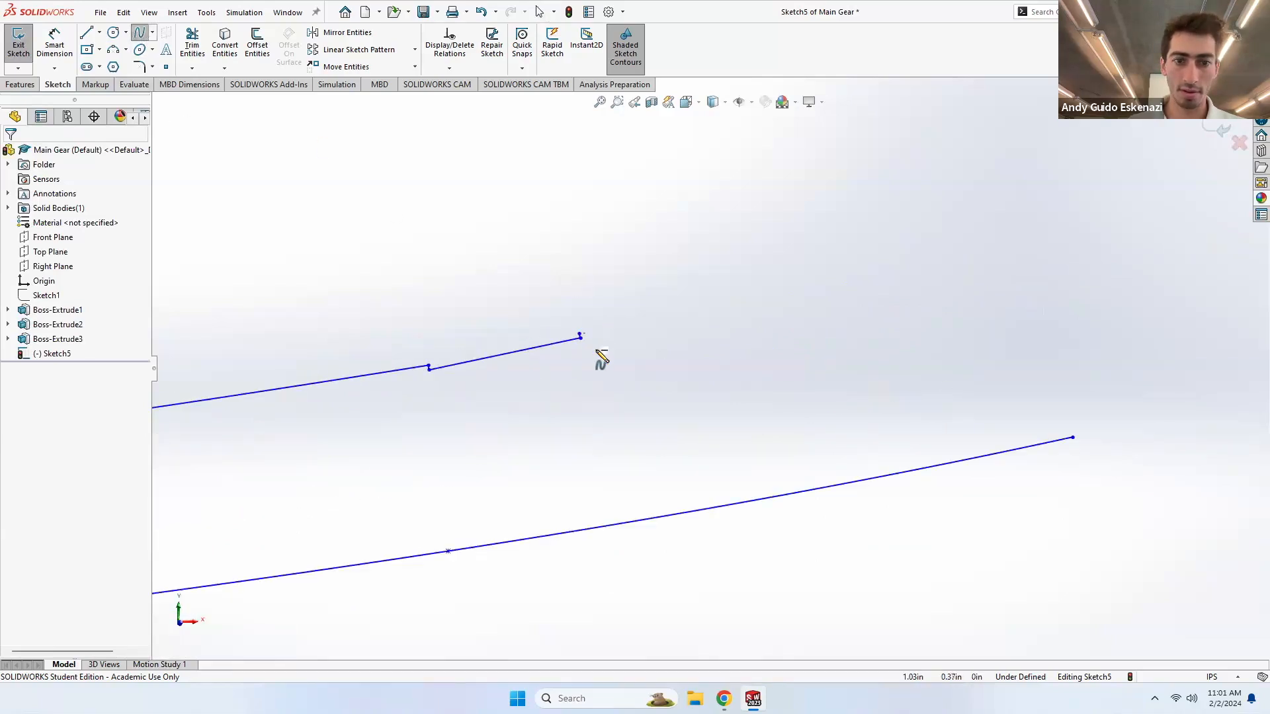
{"action": "key", "text": "Escape"}
- Shift the upper spline's outer endpoint slightly upward to fine-tune the shallow step's corner
{"action": "scroll", "coordinate": [489, 357], "scroll_direction": "down", "scroll_amount": 3}
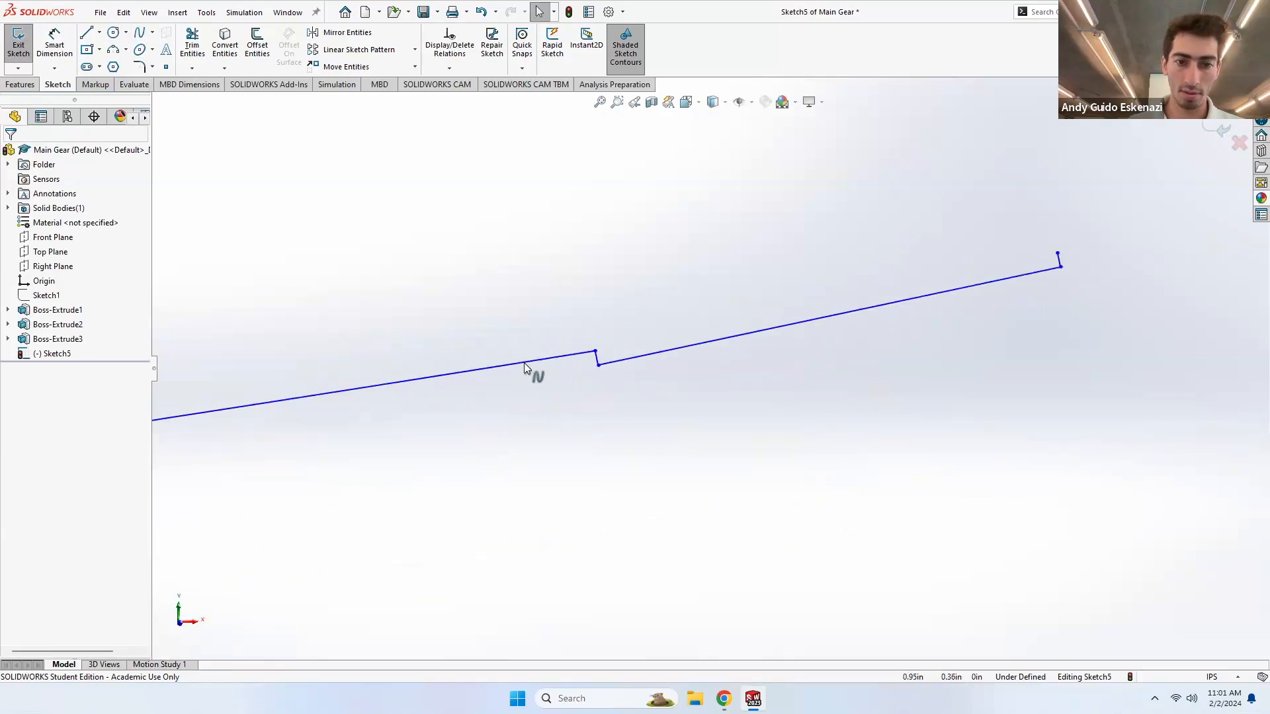
{"action": "left_click", "coordinate": [604, 364]}
{"action": "scroll", "coordinate": [603, 364], "scroll_direction": "down", "scroll_amount": 4}
{"action": "left_click", "coordinate": [450, 346]}
{"action": "scroll", "coordinate": [444, 345], "scroll_direction": "up", "scroll_amount": 4}
{"action": "scroll", "coordinate": [695, 341], "scroll_direction": "up", "scroll_amount": 2}
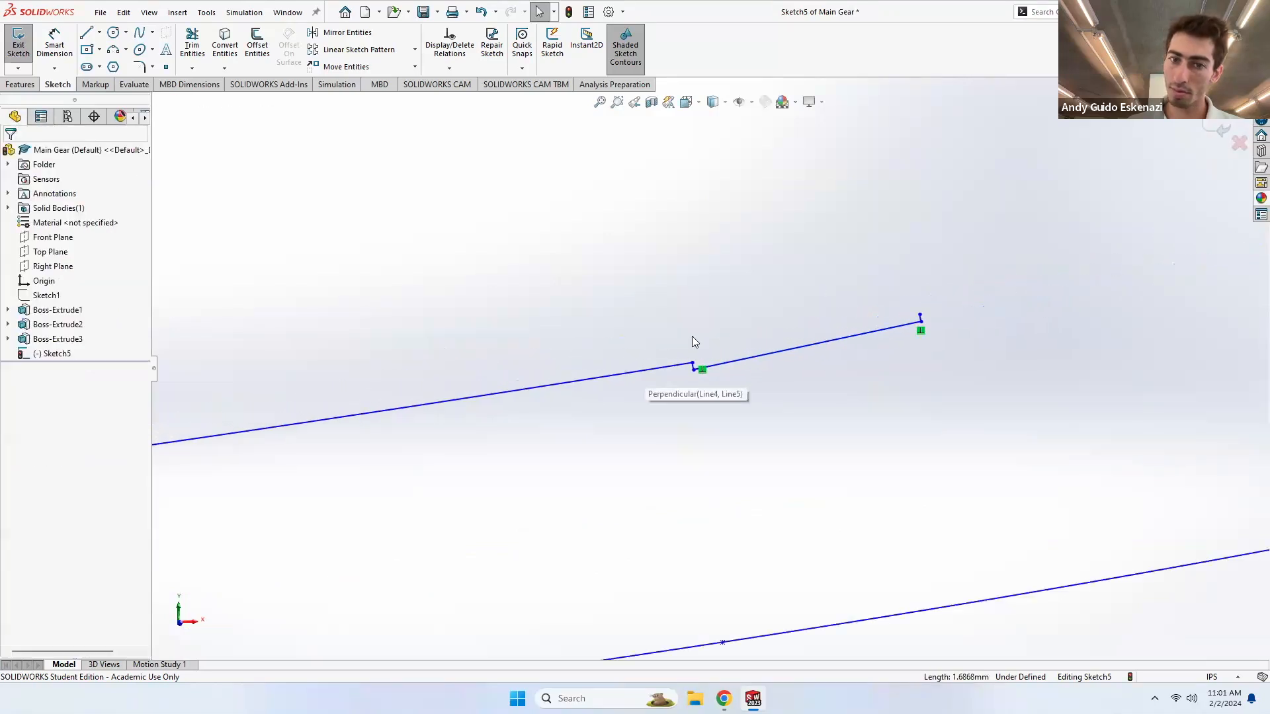
{"action": "mouse_move", "coordinate": [694, 365]}
{"action": "left_mouse_down"}
{"action": "mouse_move", "coordinate": [696, 379]}
{"action": "mouse_move", "coordinate": [693, 361]}
{"action": "left_mouse_up"}
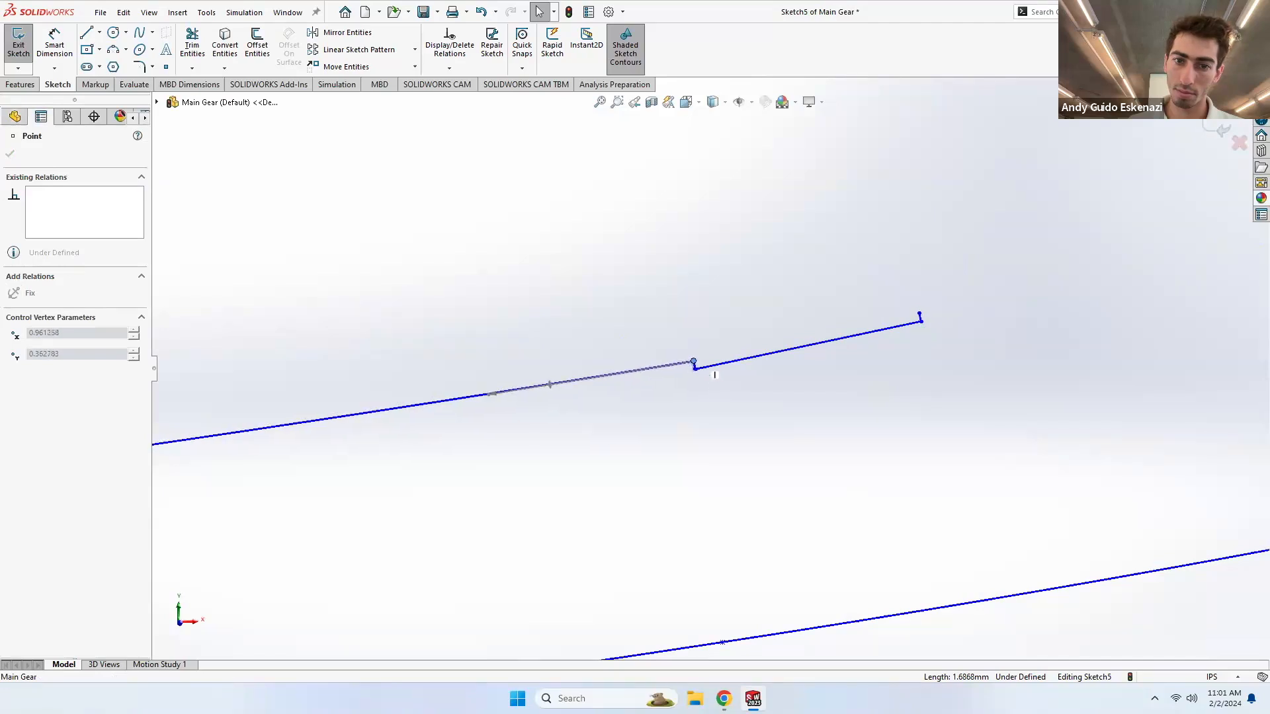
{"action": "mouse_move", "coordinate": [919, 322]}
{"action": "left_mouse_down"}
{"action": "mouse_move", "coordinate": [924, 346]}
{"action": "mouse_move", "coordinate": [921, 323]}
{"action": "left_mouse_up"}
{"action": "key", "text": "Escape"}
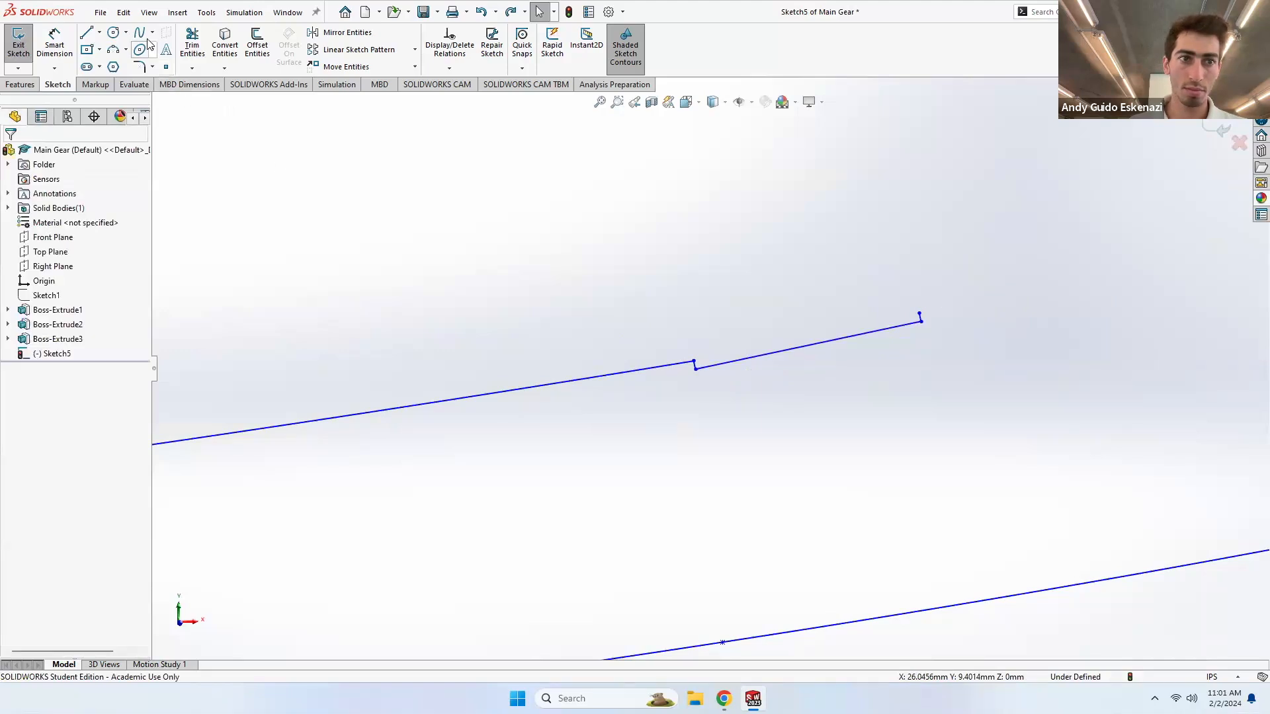
- Draw a three-point spline from the top of the outer short line to about 1.23 in right of and 0.4 in above the origin
{"action": "left_click", "coordinate": [140, 33]}
{"action": "left_click", "coordinate": [919, 314]}
{"action": "scroll", "coordinate": [987, 313], "scroll_direction": "up", "scroll_amount": 3}
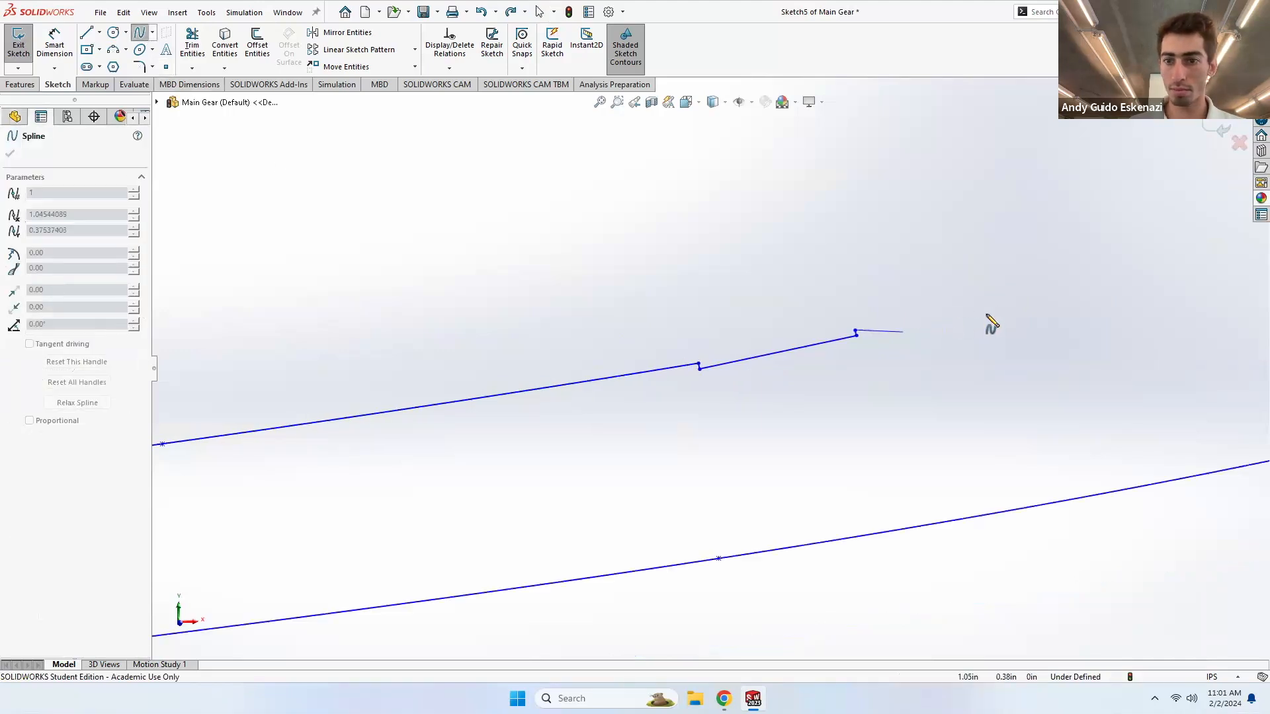
{"action": "left_click", "coordinate": [993, 309]}
{"action": "key", "text": "z"}
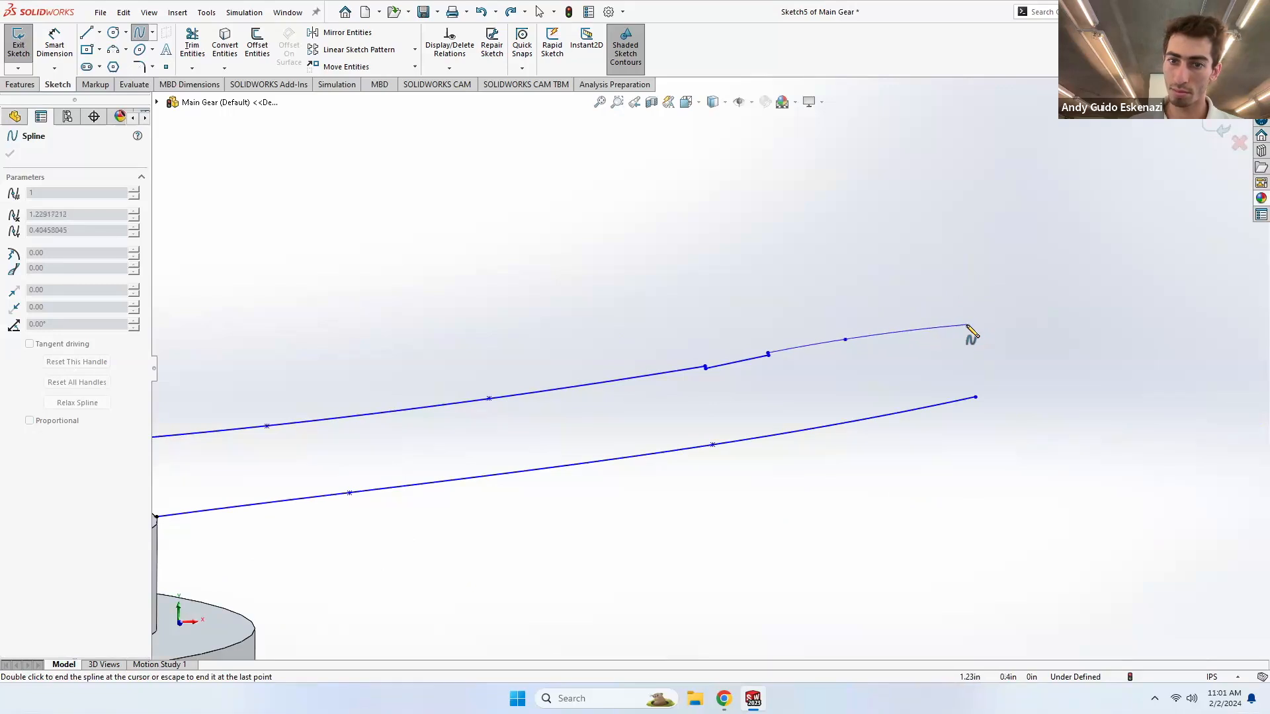
{"action": "key", "text": "Escape"}
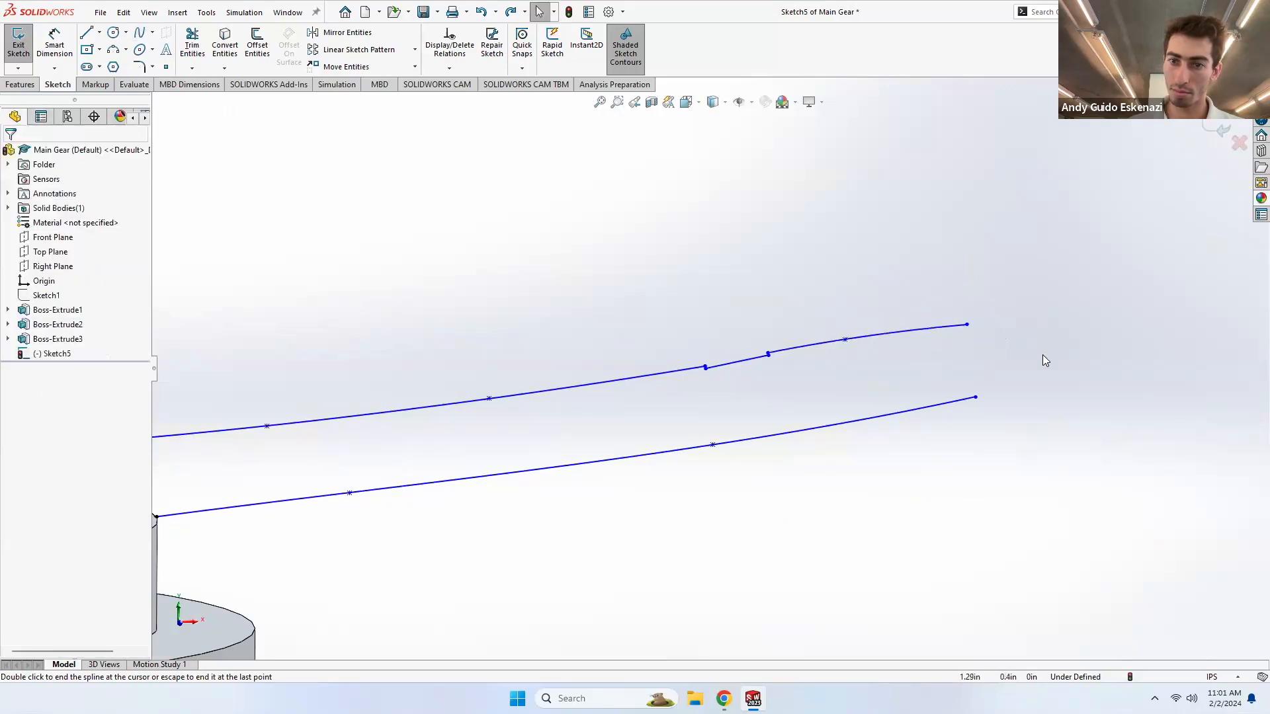
- Close the profile's outer end with a six-point spline curving from the lower spline's endpoint up to the upper spline's endpoint
{"action": "scroll", "coordinate": [970, 378], "scroll_direction": "down", "scroll_amount": 2}
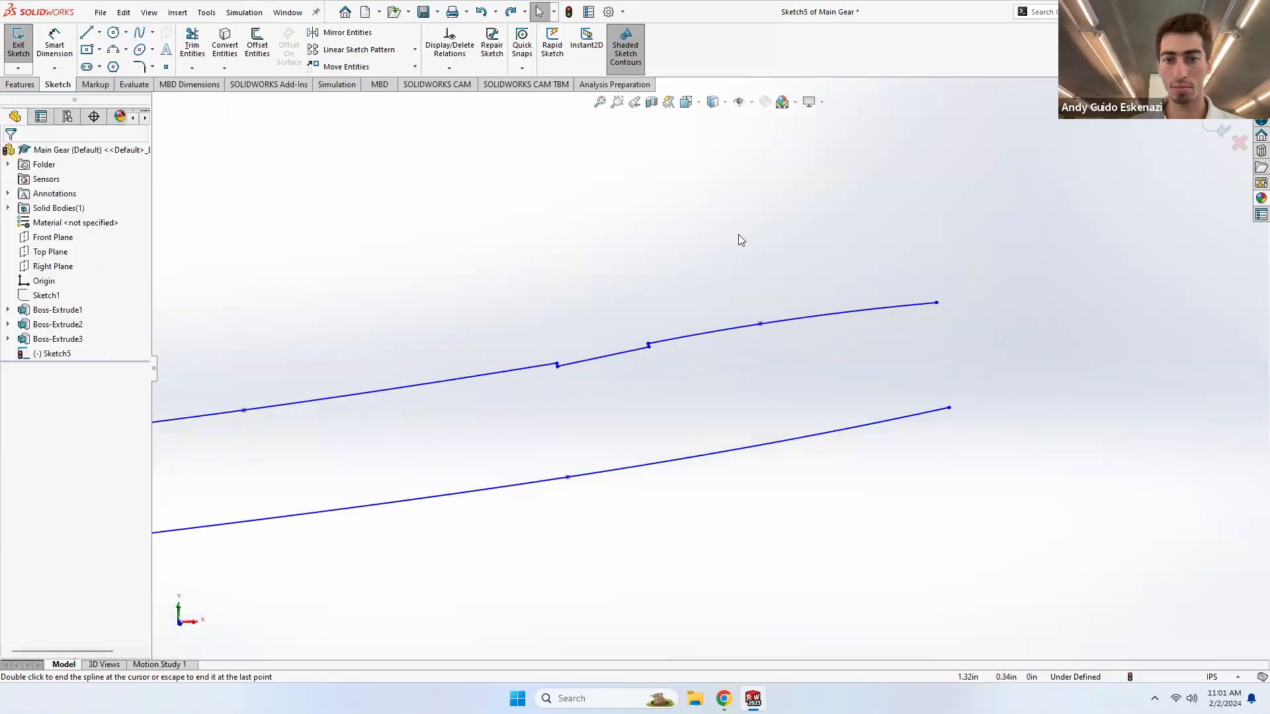
{"action": "left_click", "coordinate": [140, 33]}
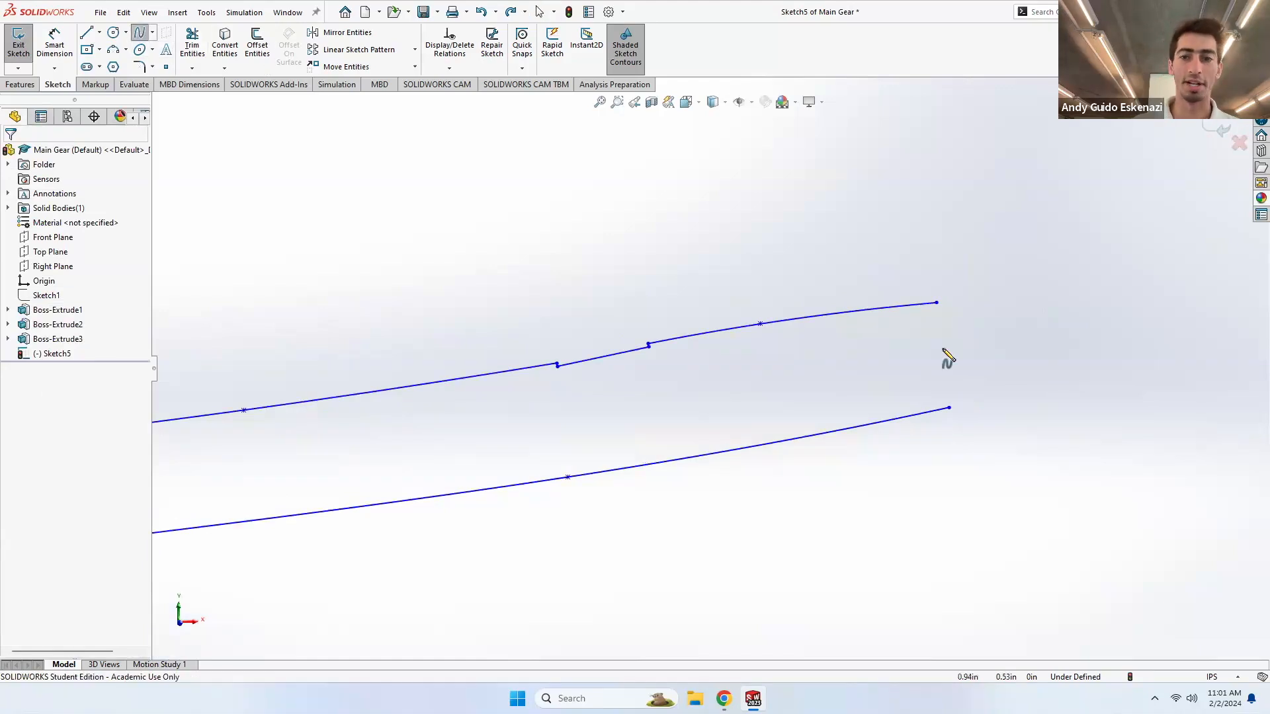
{"action": "left_click", "coordinate": [950, 409]}
{"action": "left_click", "coordinate": [965, 398]}
{"action": "left_click", "coordinate": [975, 375]}
{"action": "left_click", "coordinate": [973, 338]}
{"action": "left_click", "coordinate": [961, 311]}
{"action": "double_click", "coordinate": [936, 303]}
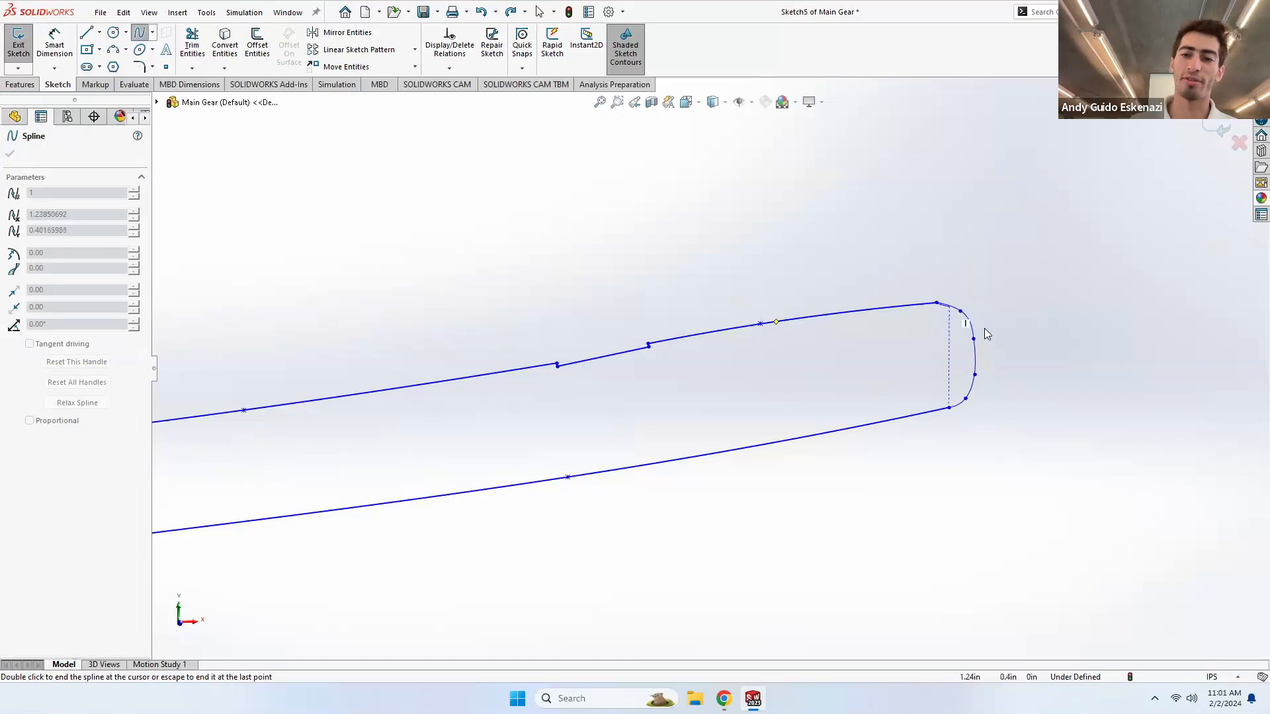
{"action": "key", "text": "Escape"}
- Add a tangent relation between the lower spline and the rounded end spline
{"action": "scroll", "coordinate": [980, 382], "scroll_direction": "down", "scroll_amount": 3}
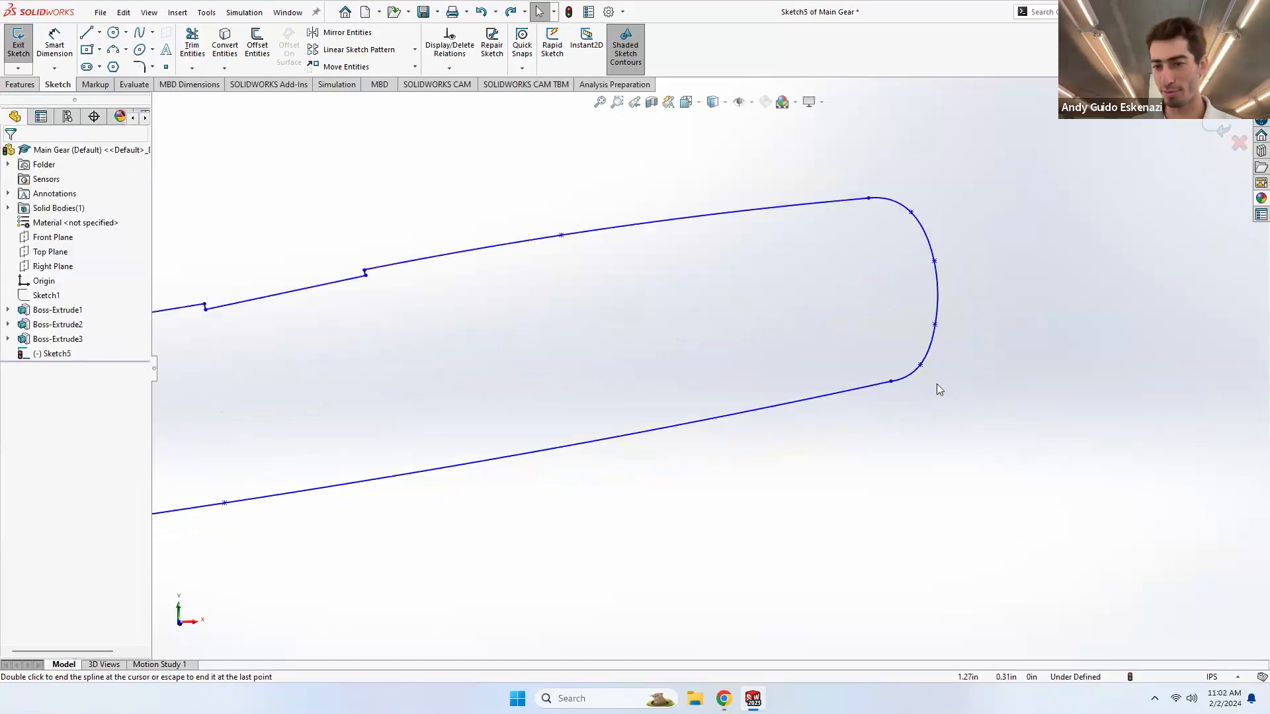
{"action": "left_click", "coordinate": [892, 382]}
{"action": "left_click", "coordinate": [884, 386], "text": "ctrl"}
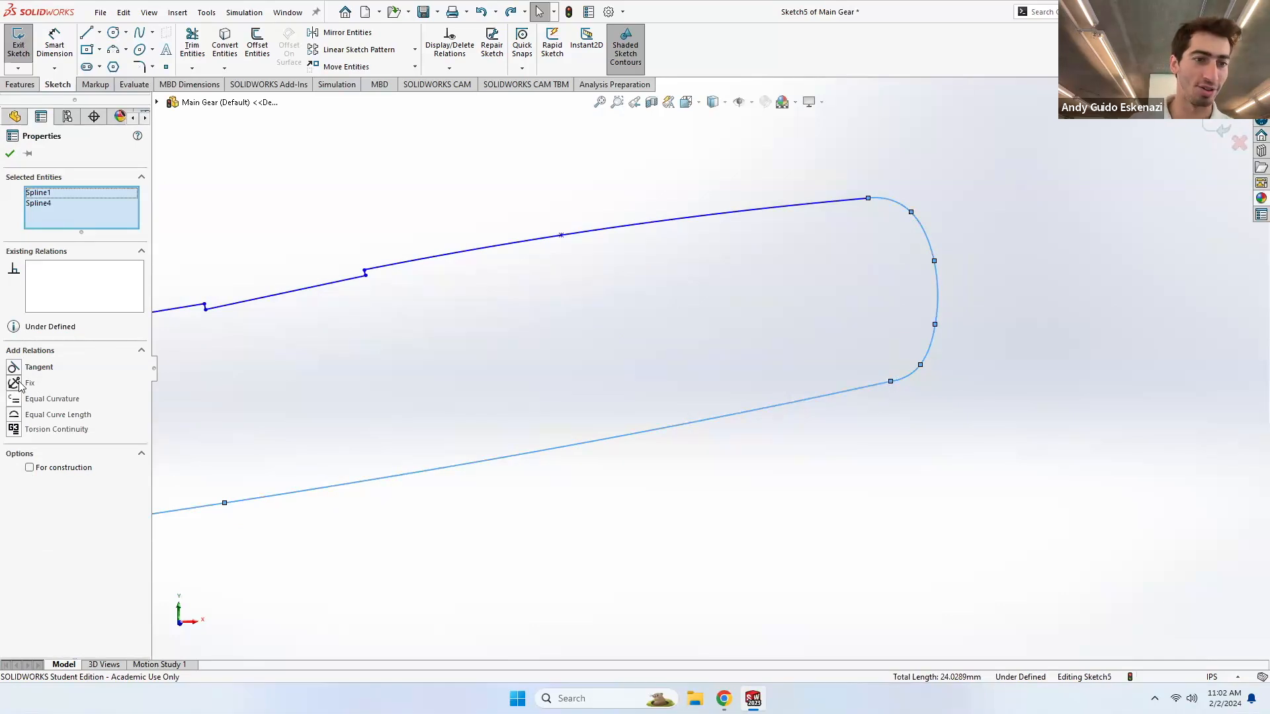
{"action": "left_click", "coordinate": [56, 375]}
{"action": "left_click", "coordinate": [930, 422]}
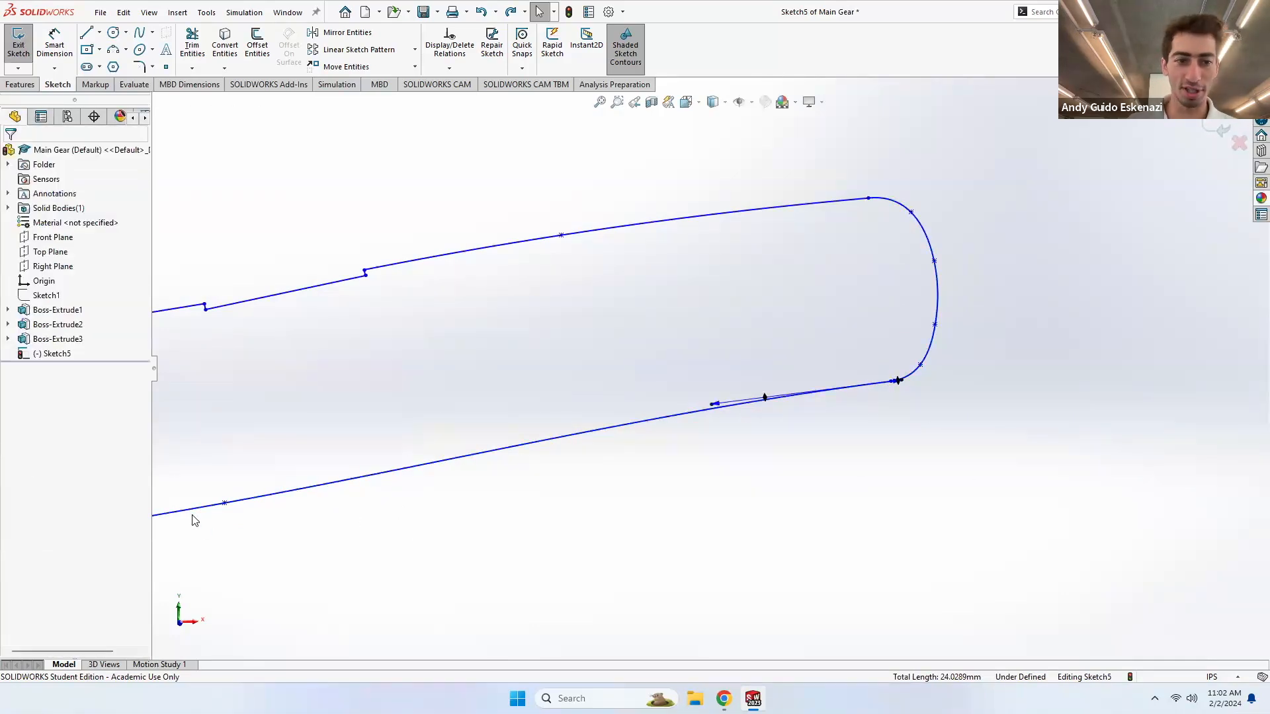
- Move the lower spline's third point outward along the curve, closer to the rounded end, to smooth its shape
{"action": "left_click_drag", "start_coordinate": [226, 504], "coordinate": [497, 445]}
{"action": "left_click", "coordinate": [663, 475]}
{"action": "scroll", "coordinate": [663, 475], "scroll_direction": "up", "scroll_amount": 5}
- Add a tangent relation between the upper spline and the rounded end spline
{"action": "scroll", "coordinate": [688, 357], "scroll_direction": "down", "scroll_amount": 4}
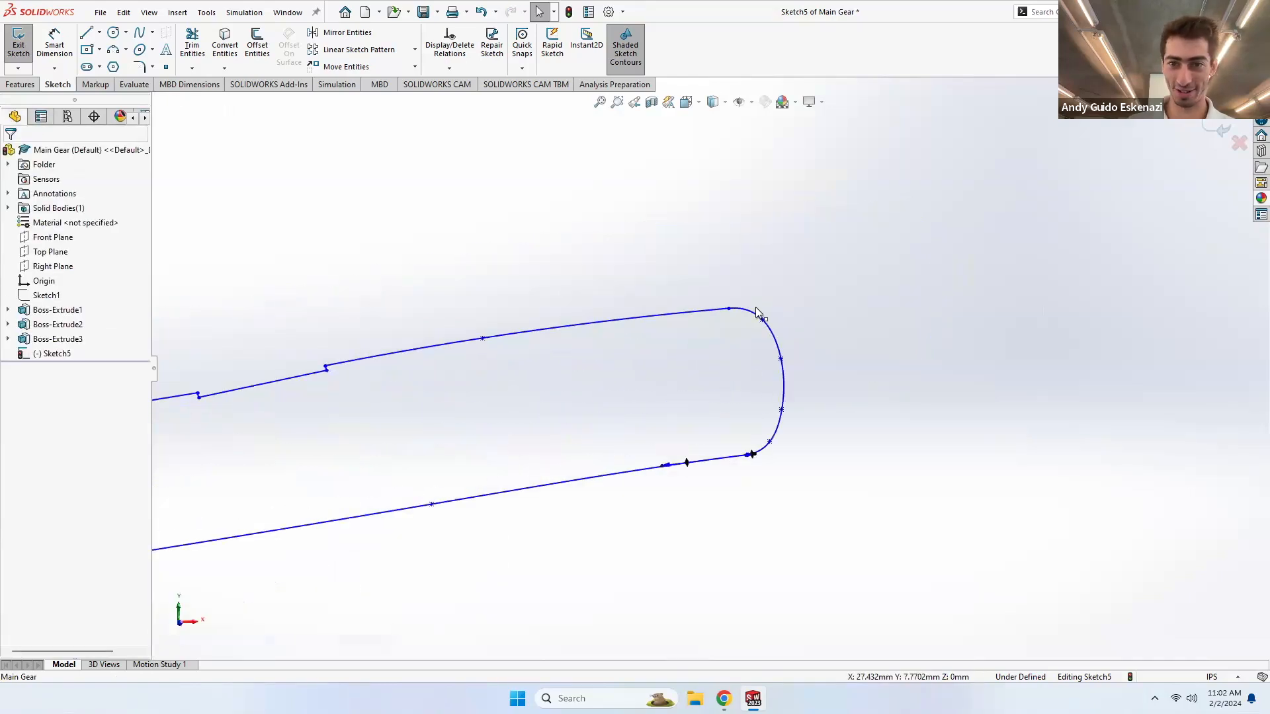
{"action": "left_click", "coordinate": [761, 319]}
{"action": "left_click", "coordinate": [692, 314], "text": "ctrl"}
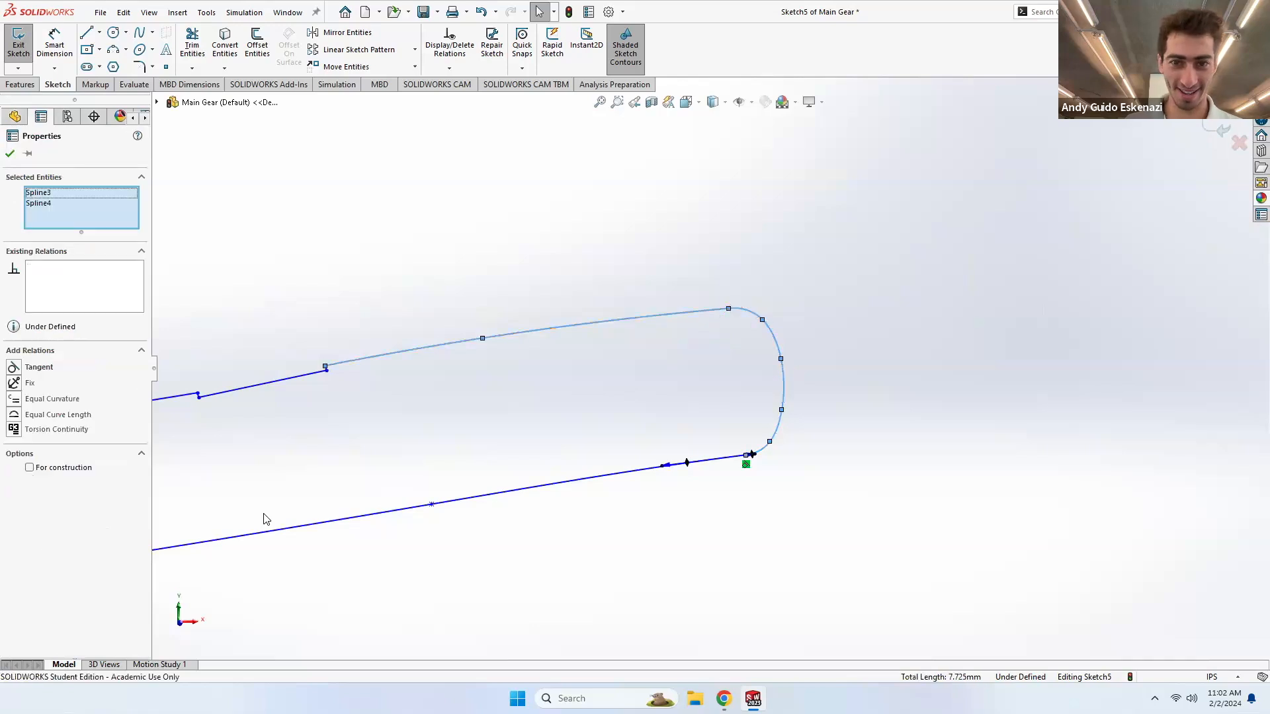
{"action": "left_click", "coordinate": [14, 368]}
{"action": "key", "text": "Escape"}
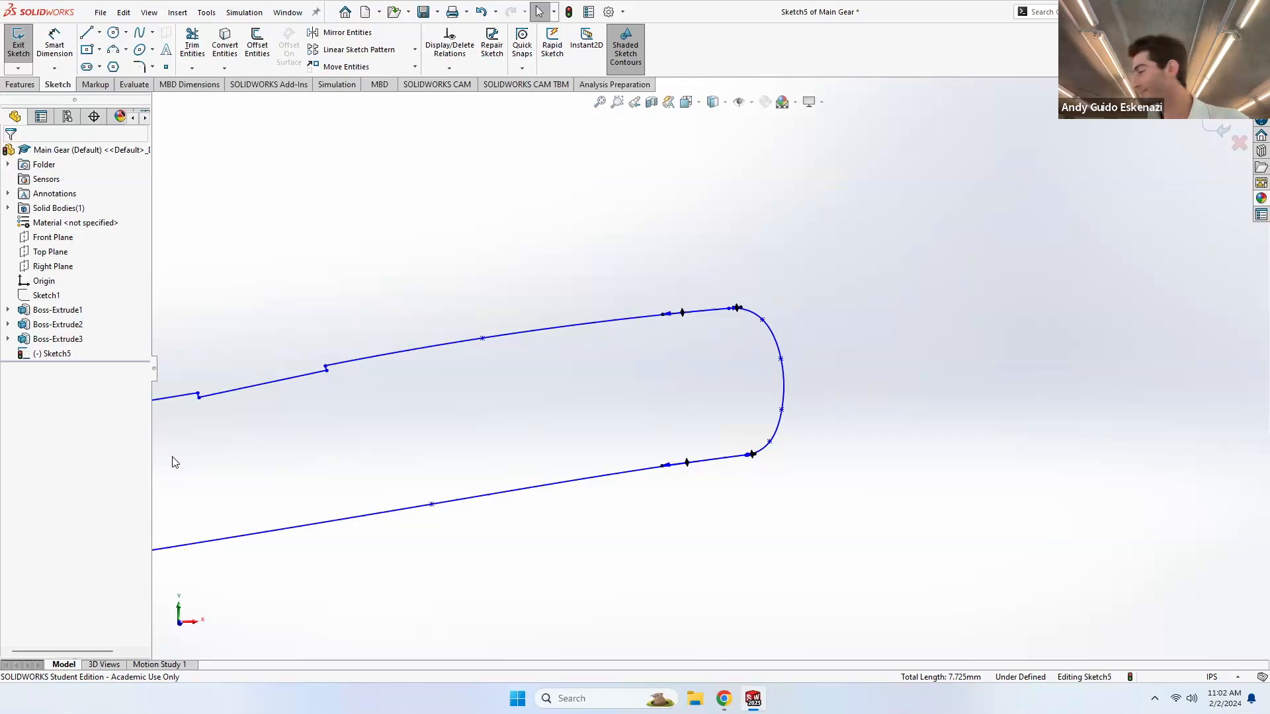
- Close the profile with a horizontal line about 0.3 in long from the lower spline's inner end to the base of the short vertical center line
{"action": "scroll", "coordinate": [601, 429], "scroll_direction": "up", "scroll_amount": 10}
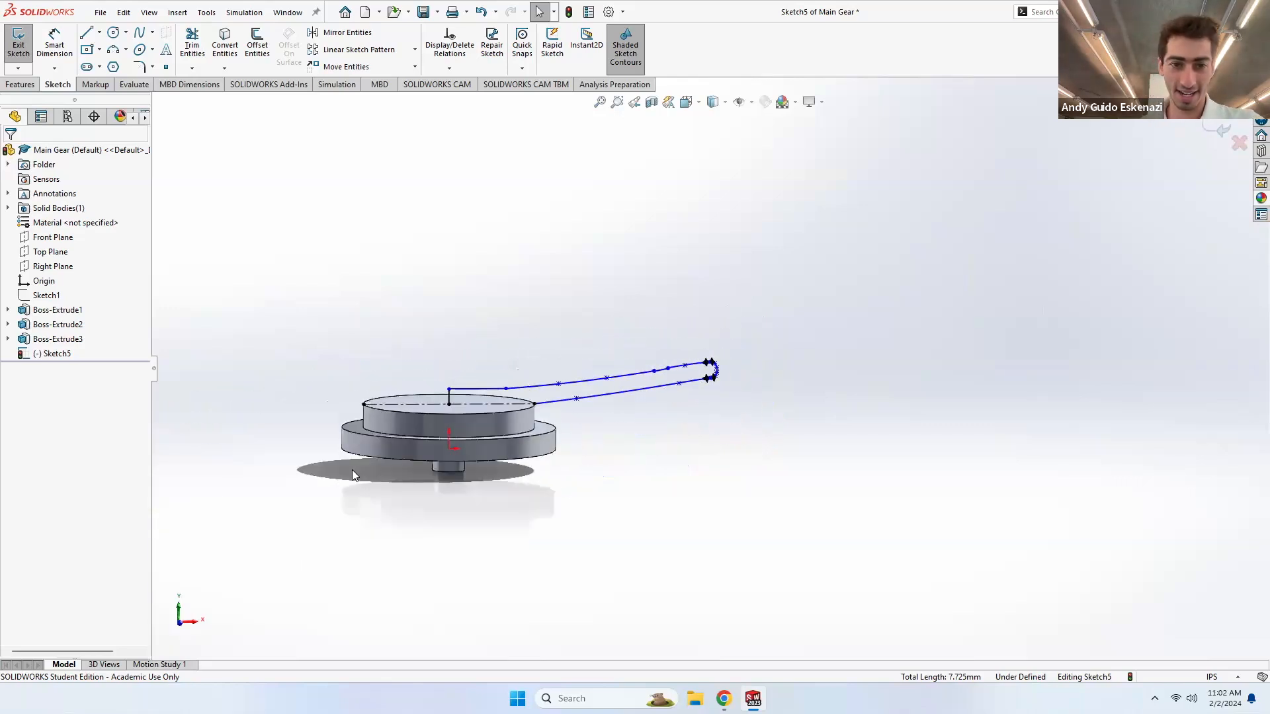
{"action": "scroll", "coordinate": [523, 390], "scroll_direction": "down", "scroll_amount": 2}
{"action": "left_click", "coordinate": [86, 32]}
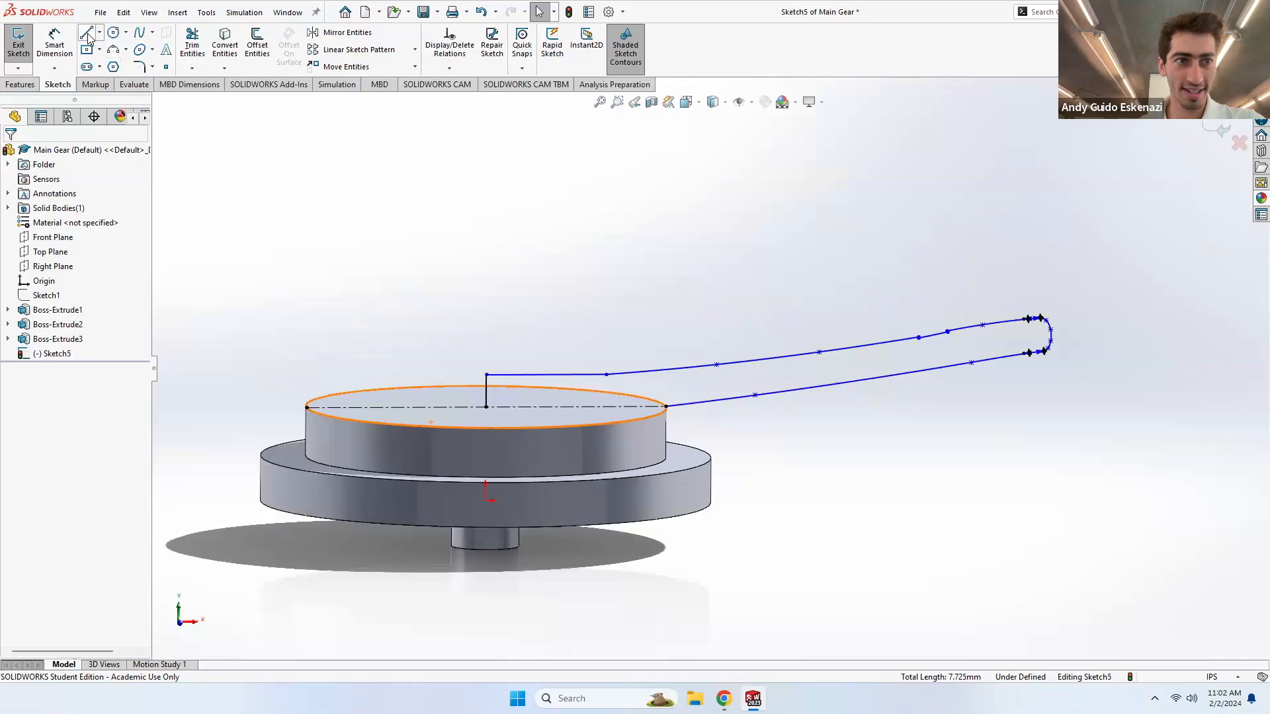
{"action": "left_click", "coordinate": [674, 417]}
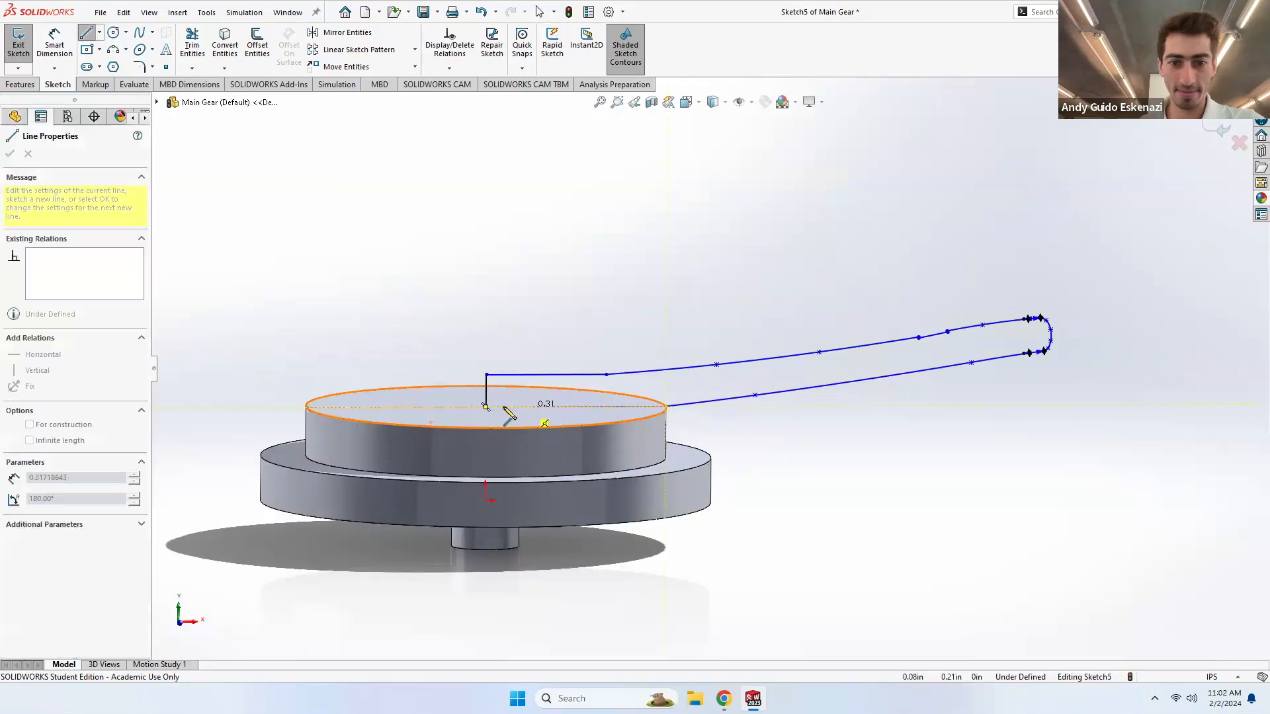
{"action": "left_click", "coordinate": [495, 414]}
{"action": "key", "text": "Escape"}
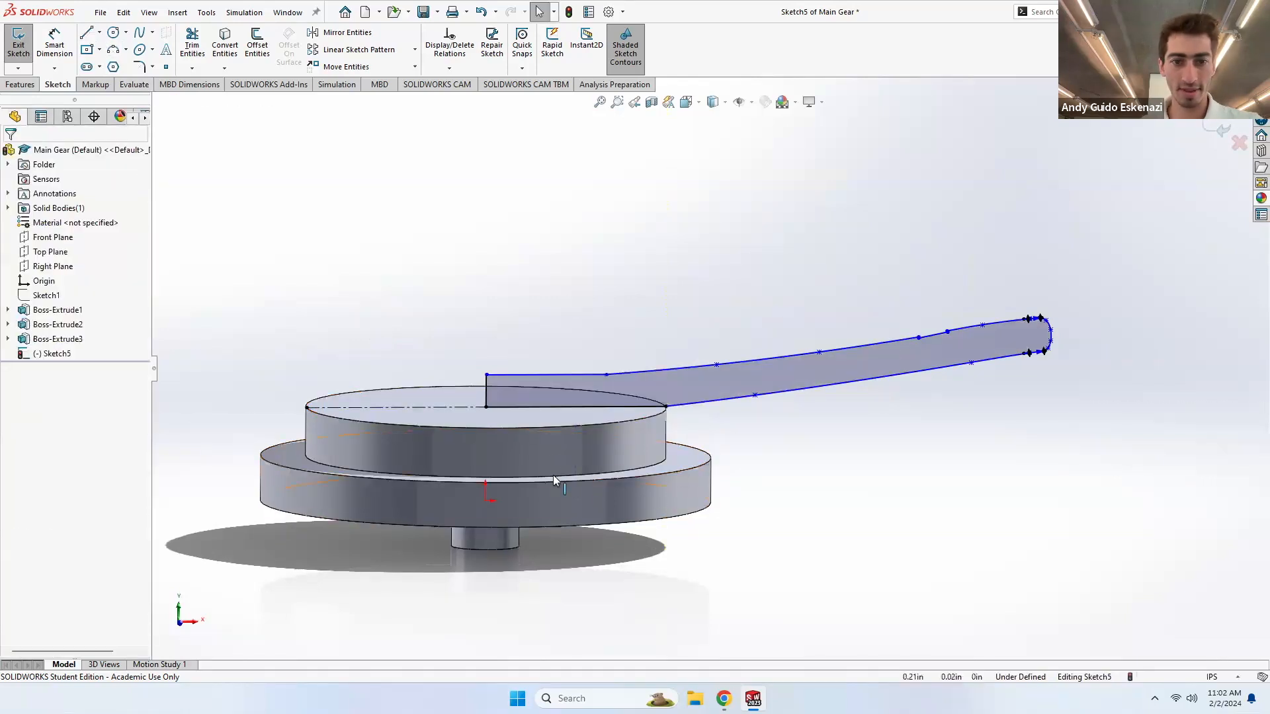
- Revolve the closed profile 360° around the short vertical center line, with the result merged into the Main Gear
{"action": "left_click", "coordinate": [32, 86]}
{"action": "left_click", "coordinate": [63, 43]}
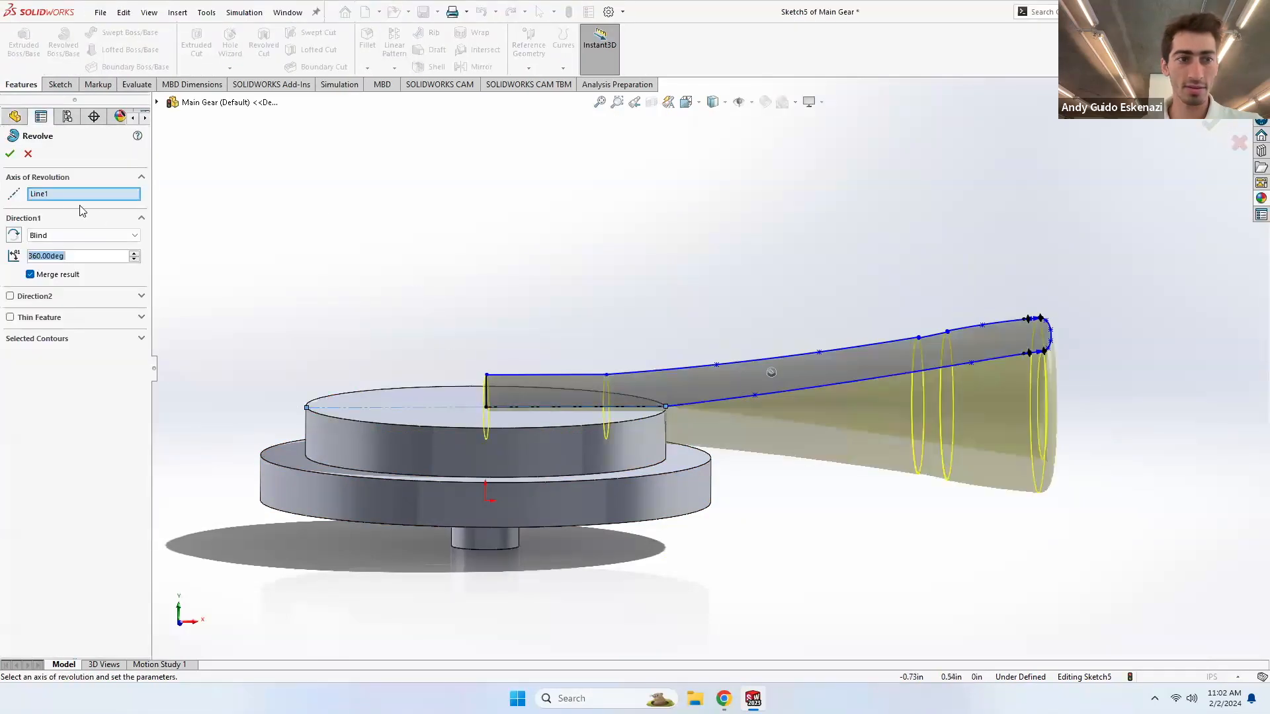
{"action": "right_click", "coordinate": [60, 193]}
{"action": "left_click", "coordinate": [110, 222]}
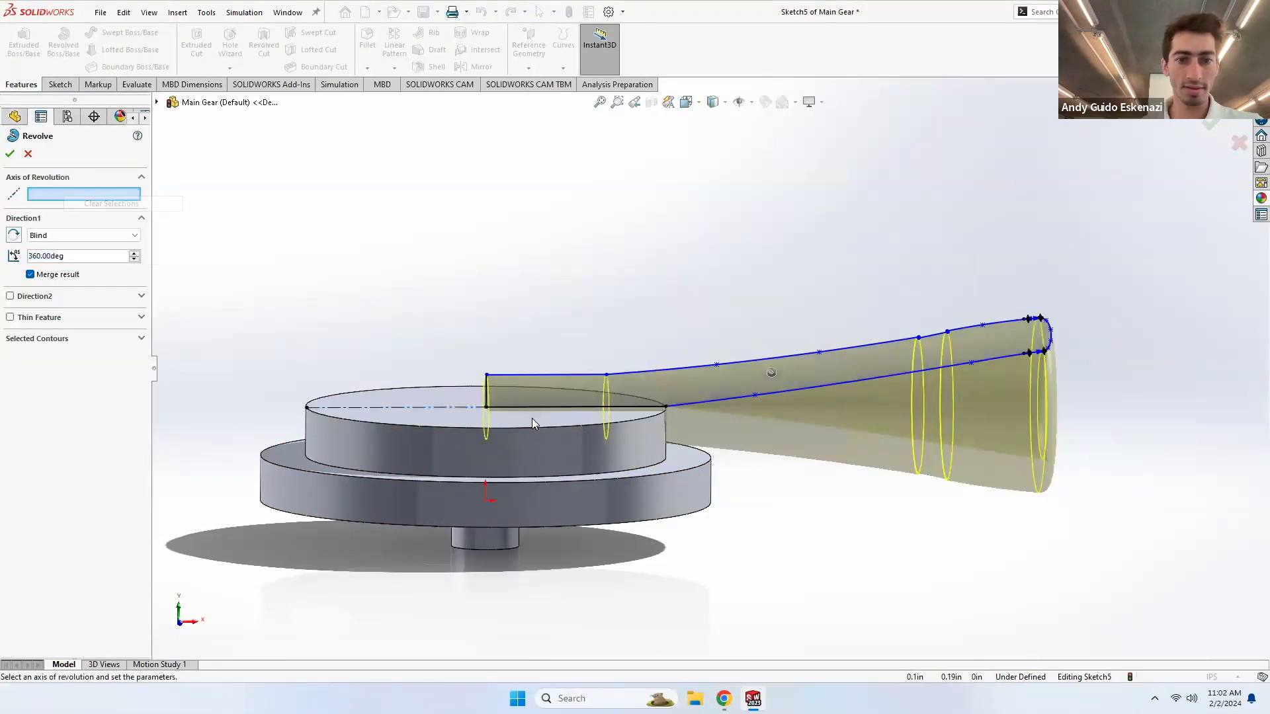
{"action": "left_click", "coordinate": [486, 391]}
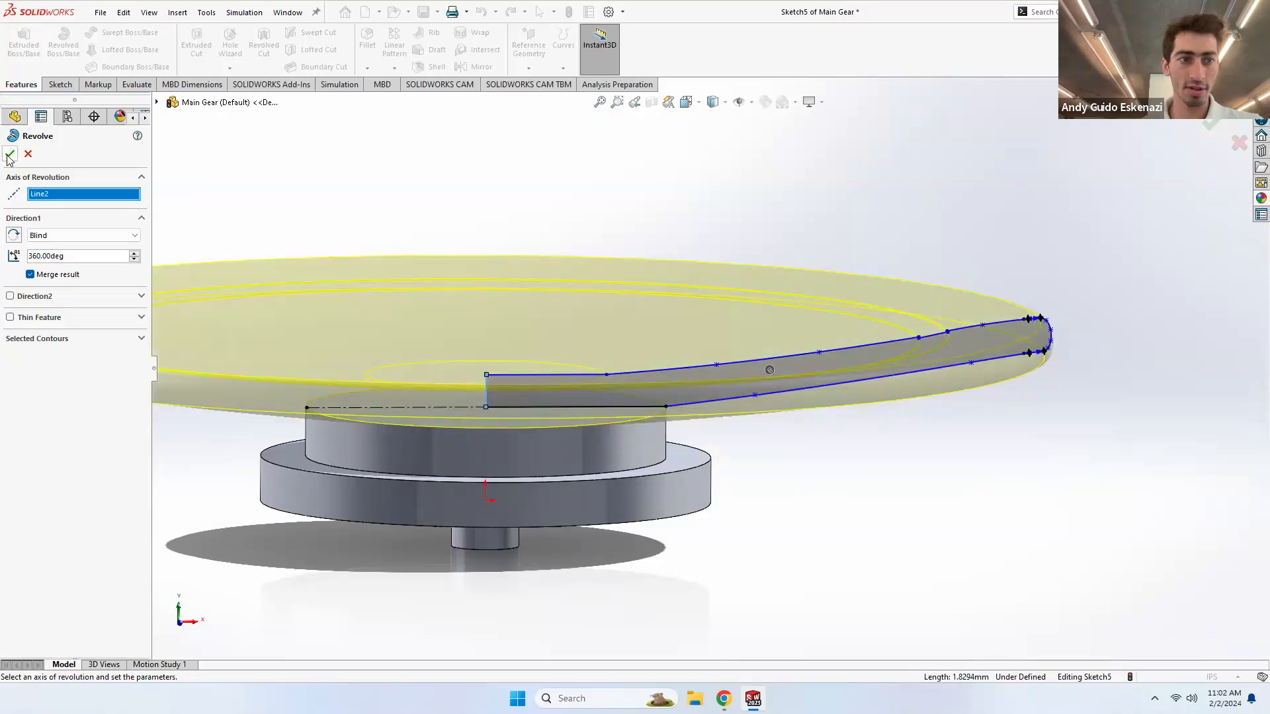
{"action": "left_click", "coordinate": [10, 154]}
- Switch to the Tea Cups Assembly, rebuild it, and inspect how the revolved plate sits over the top of the base
{"action": "scroll", "coordinate": [691, 391], "scroll_direction": "up", "scroll_amount": 3}
{"action": "middle_click_drag", "start_coordinate": [691, 392], "coordinate": [688, 439]}
{"action": "mouse_move", "coordinate": [752, 698]}
{"action": "left_click", "coordinate": [996, 629]}
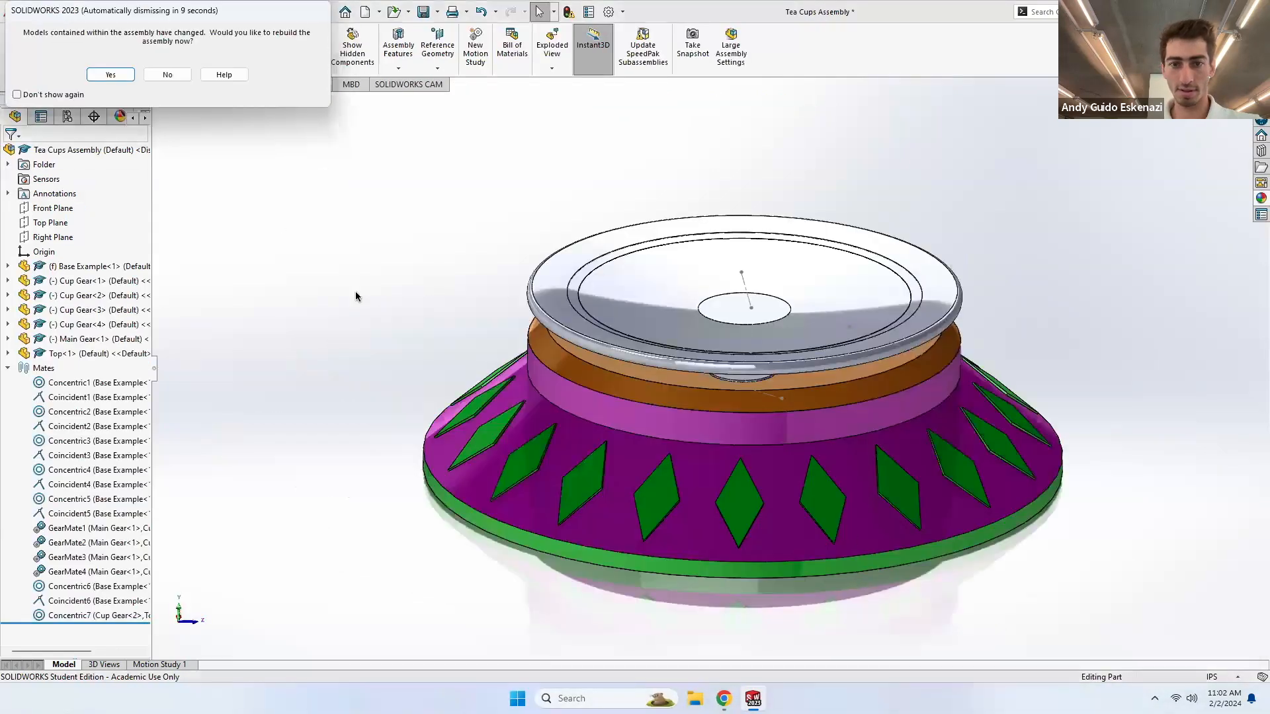
{"action": "left_click", "coordinate": [111, 74]}
{"action": "middle_click_drag", "start_coordinate": [811, 394], "coordinate": [812, 683]}
- Return to the Main Gear and delete the revolve feature and its leftover profile sketch
{"action": "mouse_move", "coordinate": [753, 699]}
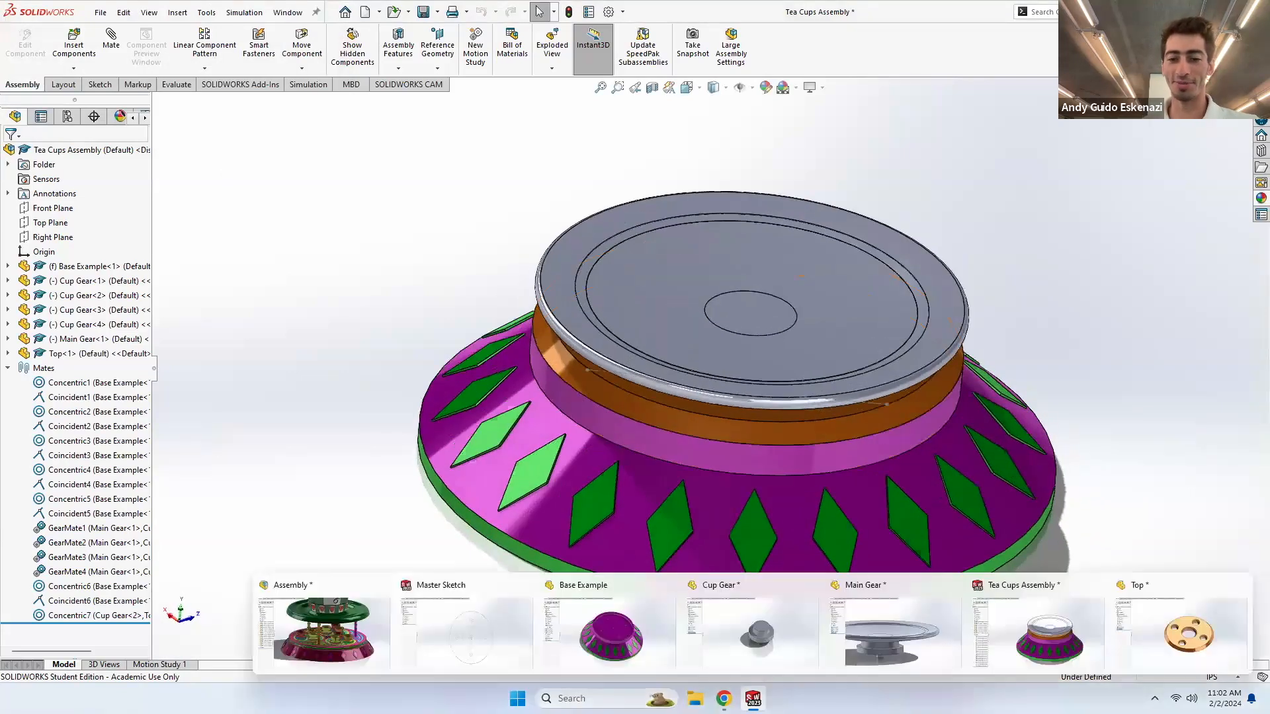
{"action": "left_click", "coordinate": [904, 623]}
{"action": "middle_click_drag", "start_coordinate": [784, 418], "coordinate": [676, 379]}
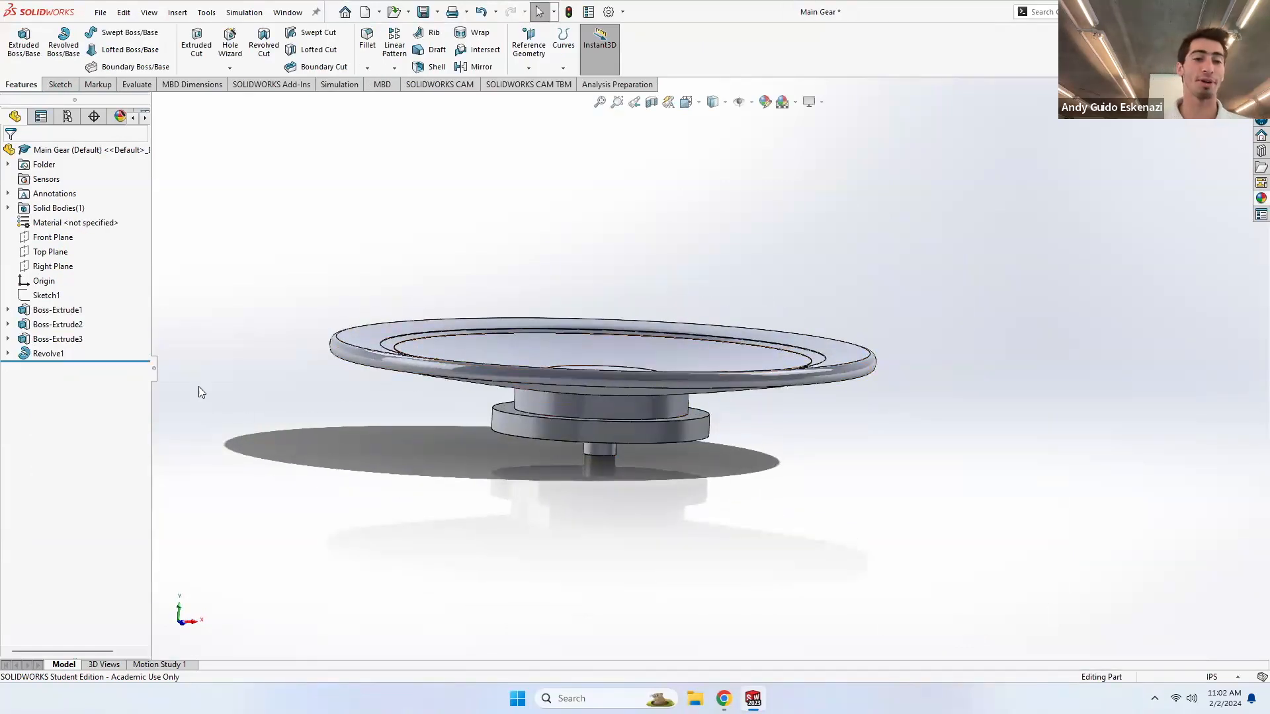
{"action": "right_click", "coordinate": [58, 354]}
{"action": "left_click", "coordinate": [105, 428]}
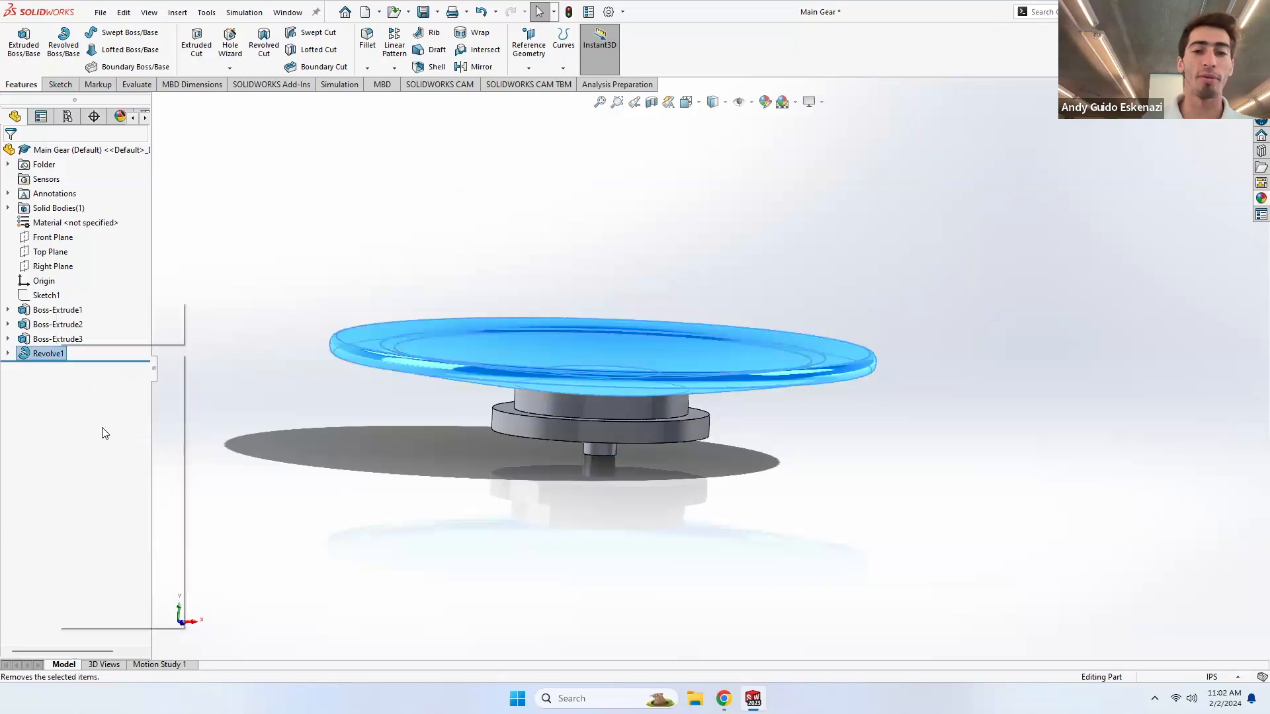
{"action": "left_click", "coordinate": [586, 236]}
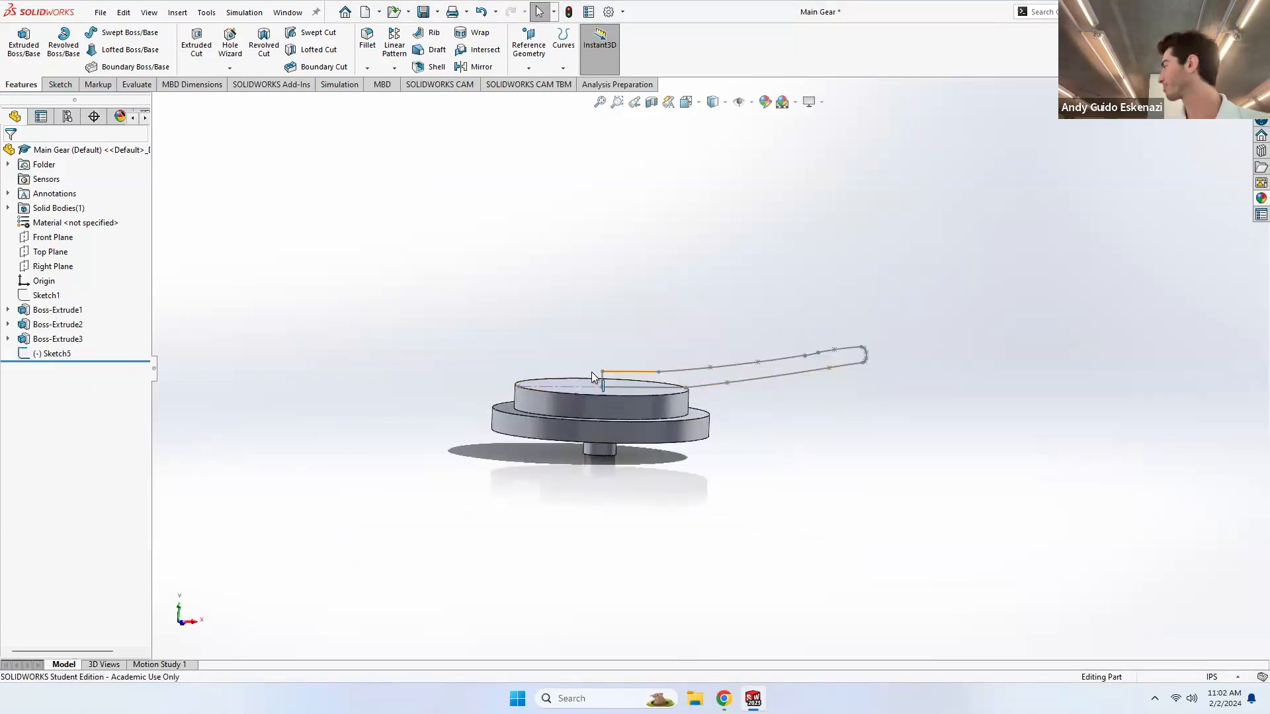
{"action": "right_click", "coordinate": [58, 354]}
{"action": "left_click", "coordinate": [93, 439]}
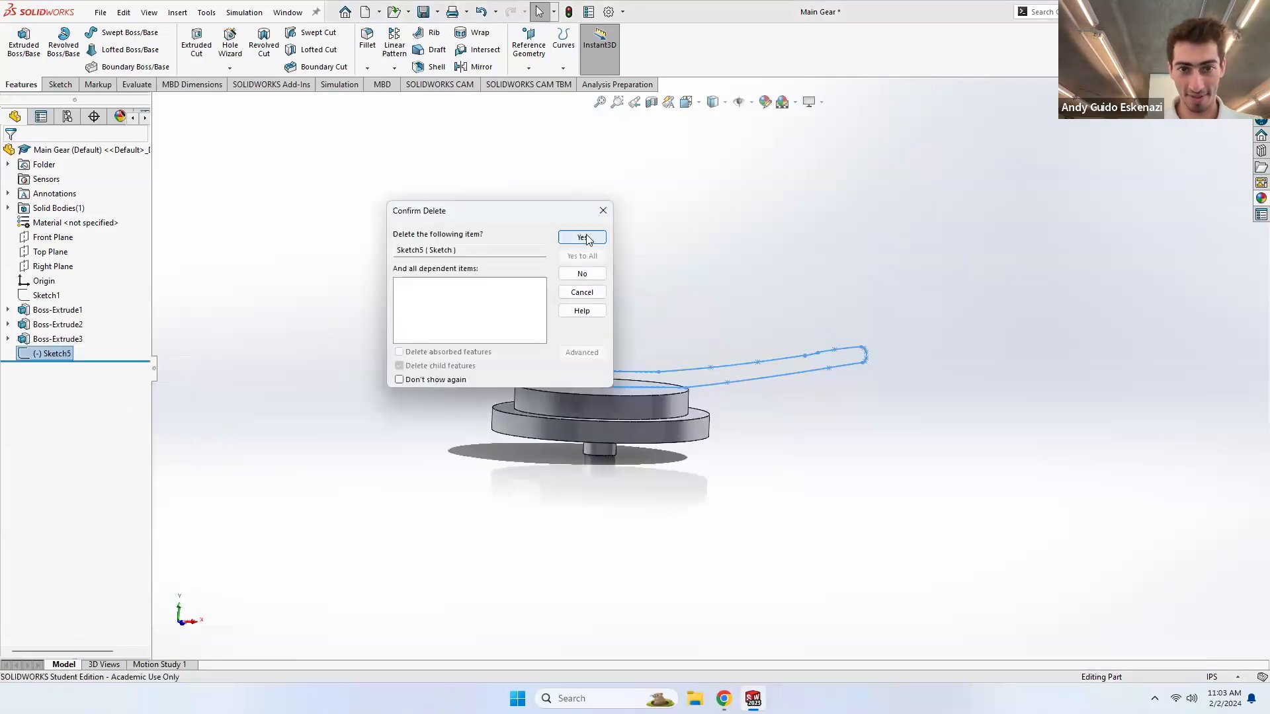
{"action": "left_click", "coordinate": [586, 238]}
- Switch to the Cup Gear part and start a new sketch on its Front Plane
{"action": "mouse_move", "coordinate": [753, 698]}
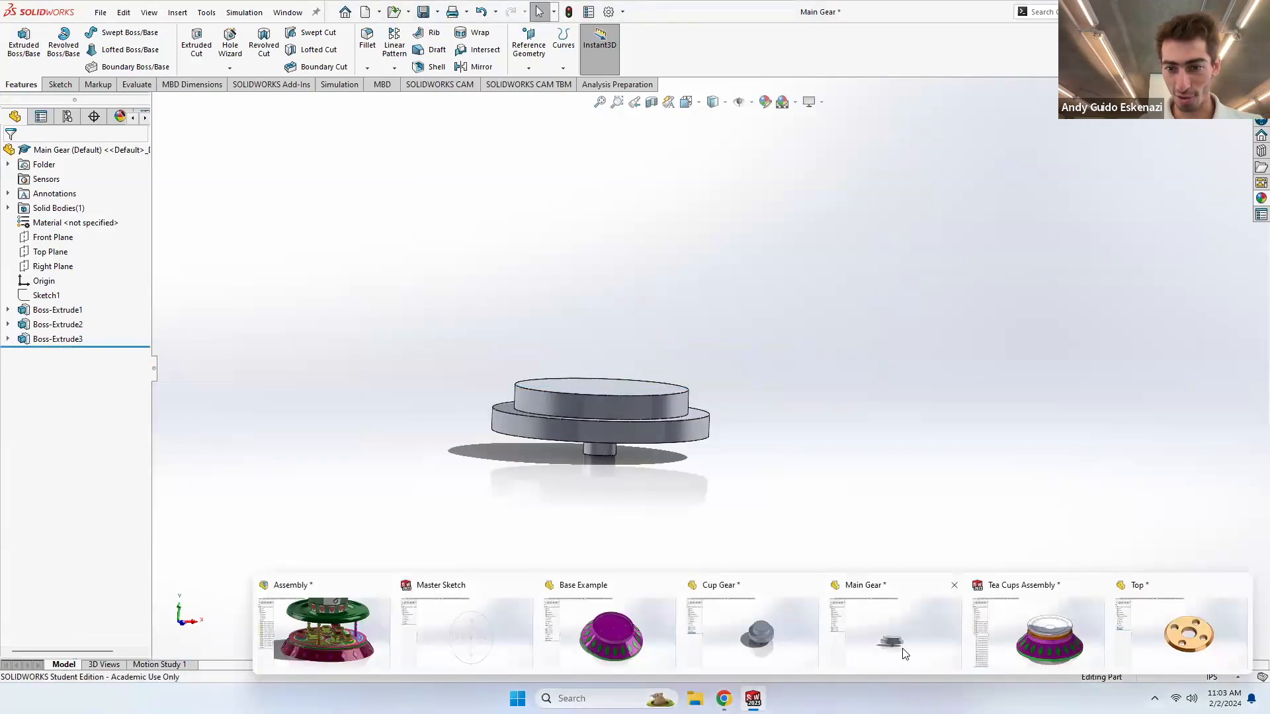
{"action": "left_click", "coordinate": [771, 654]}
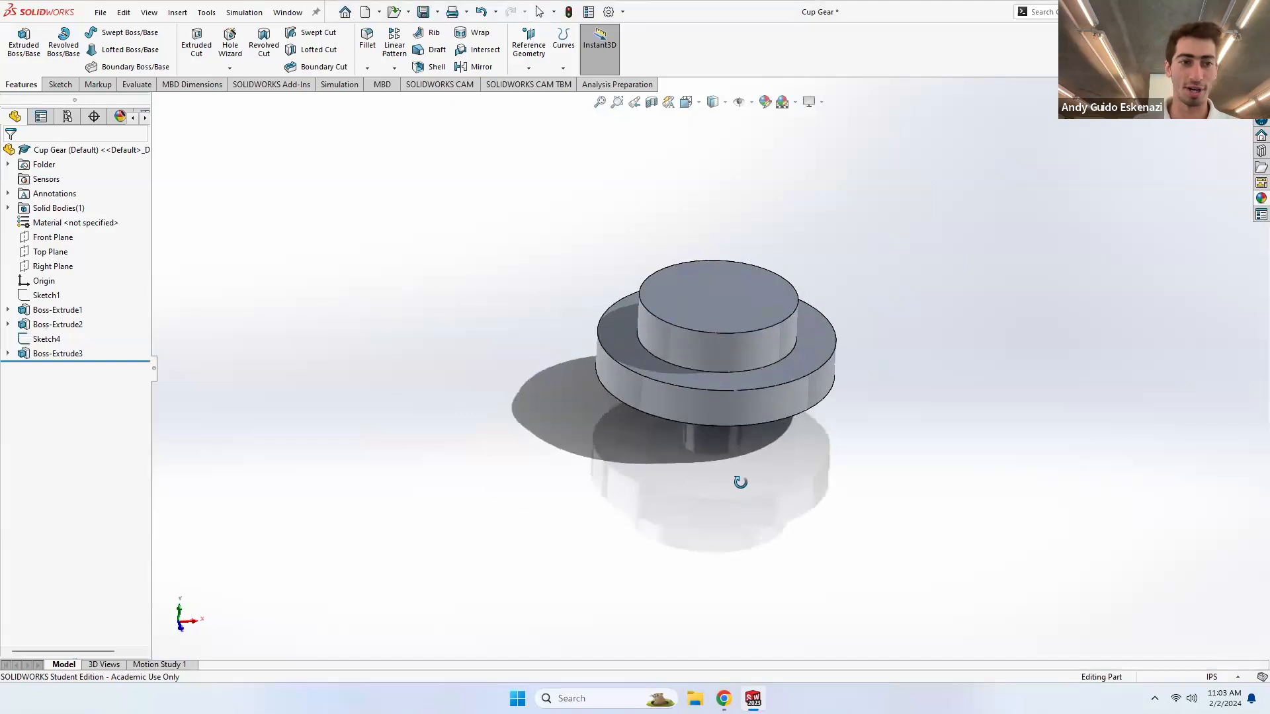
{"action": "left_click", "coordinate": [48, 245]}
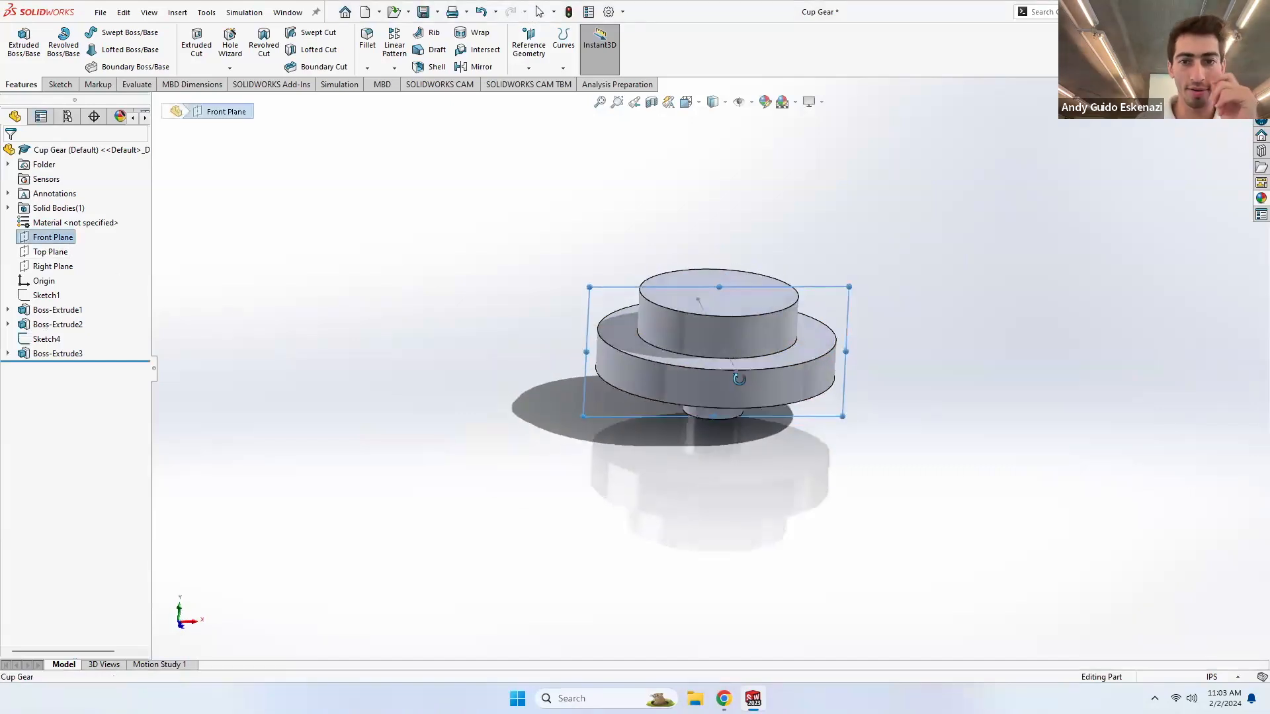
{"action": "left_click", "coordinate": [69, 84]}
{"action": "left_click", "coordinate": [18, 45]}
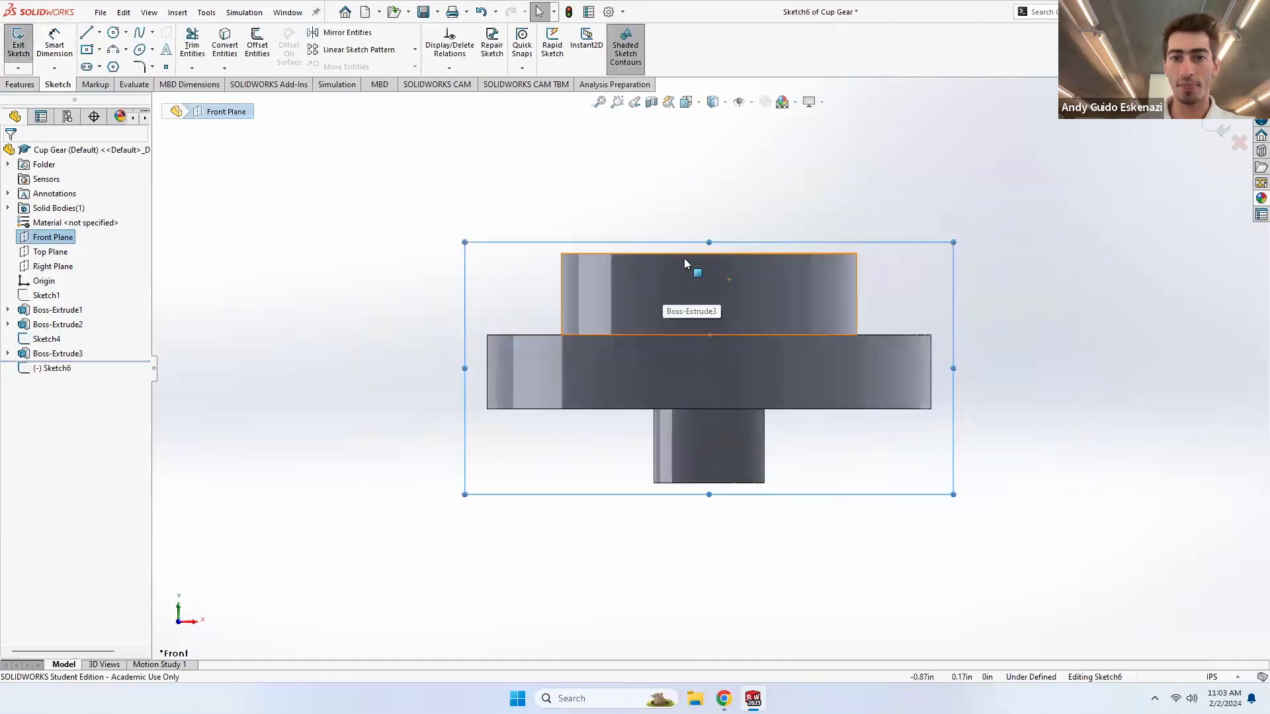
- Convert the circular edge of the gear's top face into the sketch and make the resulting line construction geometry
{"action": "middle_click_drag", "start_coordinate": [684, 258], "coordinate": [691, 283]}
{"action": "left_click", "coordinate": [225, 45]}
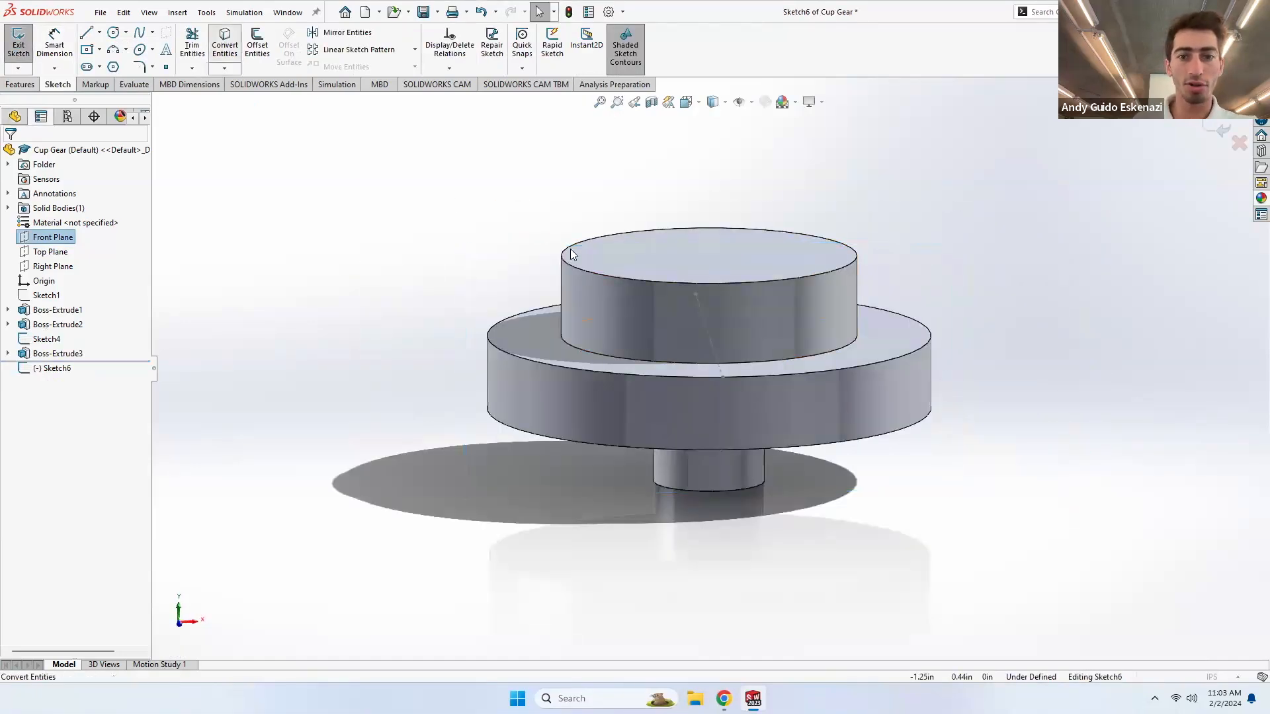
{"action": "left_click", "coordinate": [611, 277]}
{"action": "left_click", "coordinate": [9, 155]}
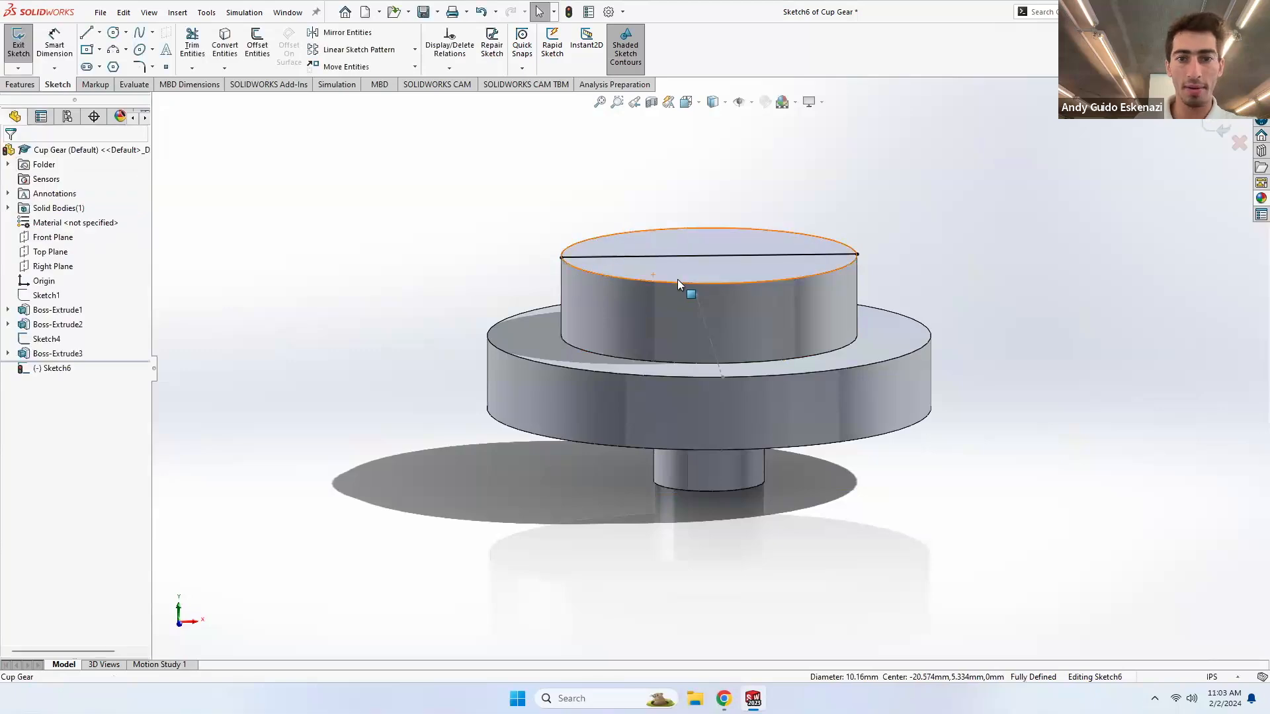
{"action": "right_click", "coordinate": [628, 256]}
{"action": "left_click", "coordinate": [656, 248]}
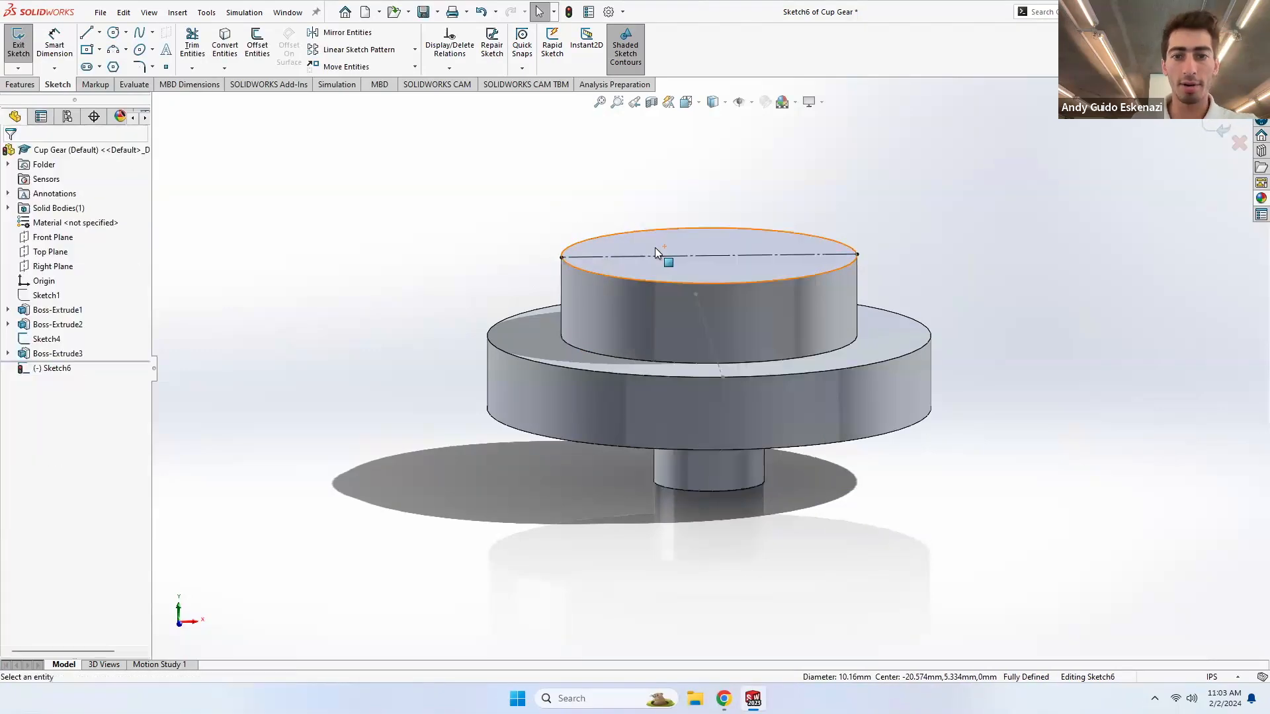
- Draw a short vertical line upward from the midpoint of the converted construction line
{"action": "left_click", "coordinate": [86, 32]}
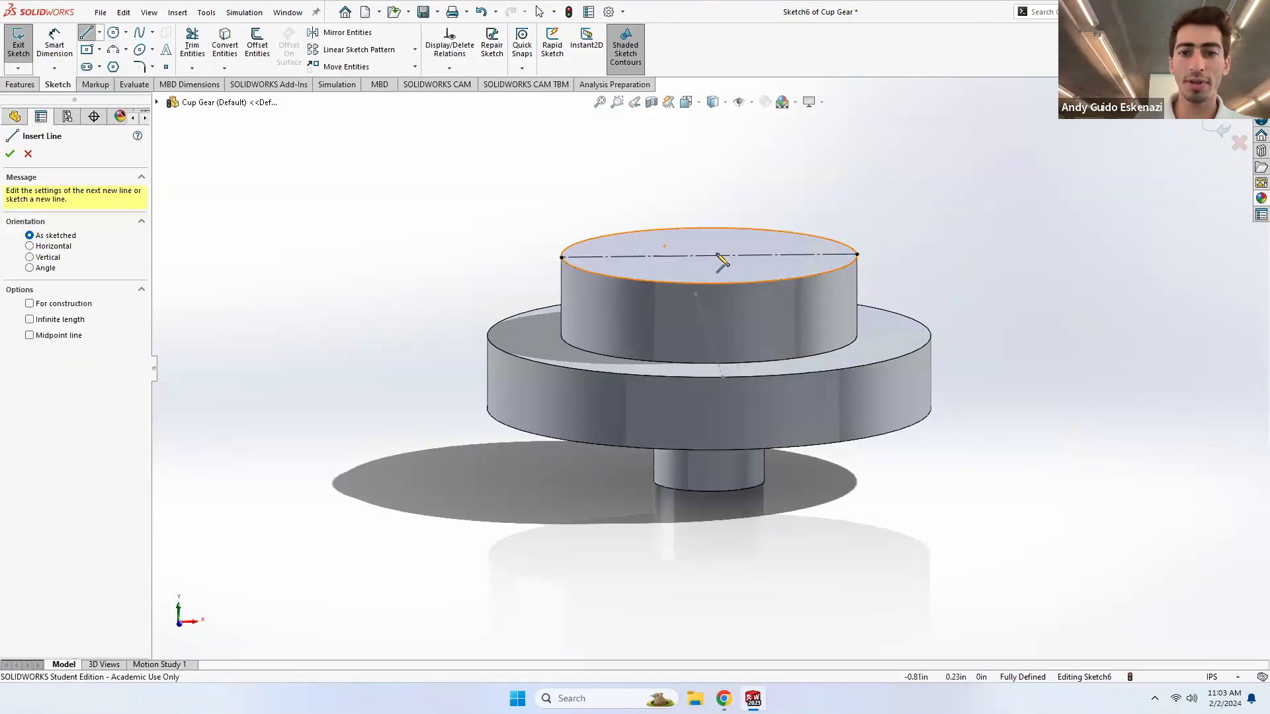
{"action": "left_click", "coordinate": [710, 222]}
{"action": "key", "text": "Escape"}
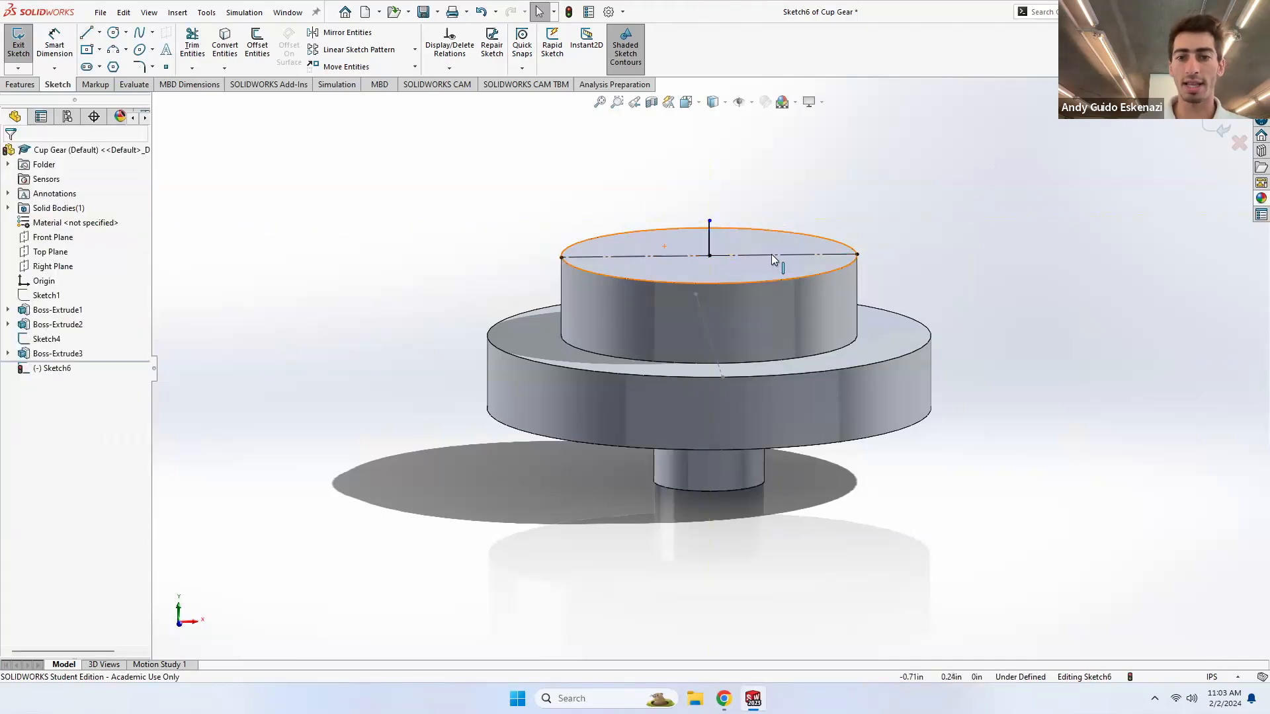
- Draw a horizontal centerline from the base of the vertical line outward well past the edge of the gear
{"action": "left_click", "coordinate": [99, 32]}
{"action": "left_click", "coordinate": [120, 63]}
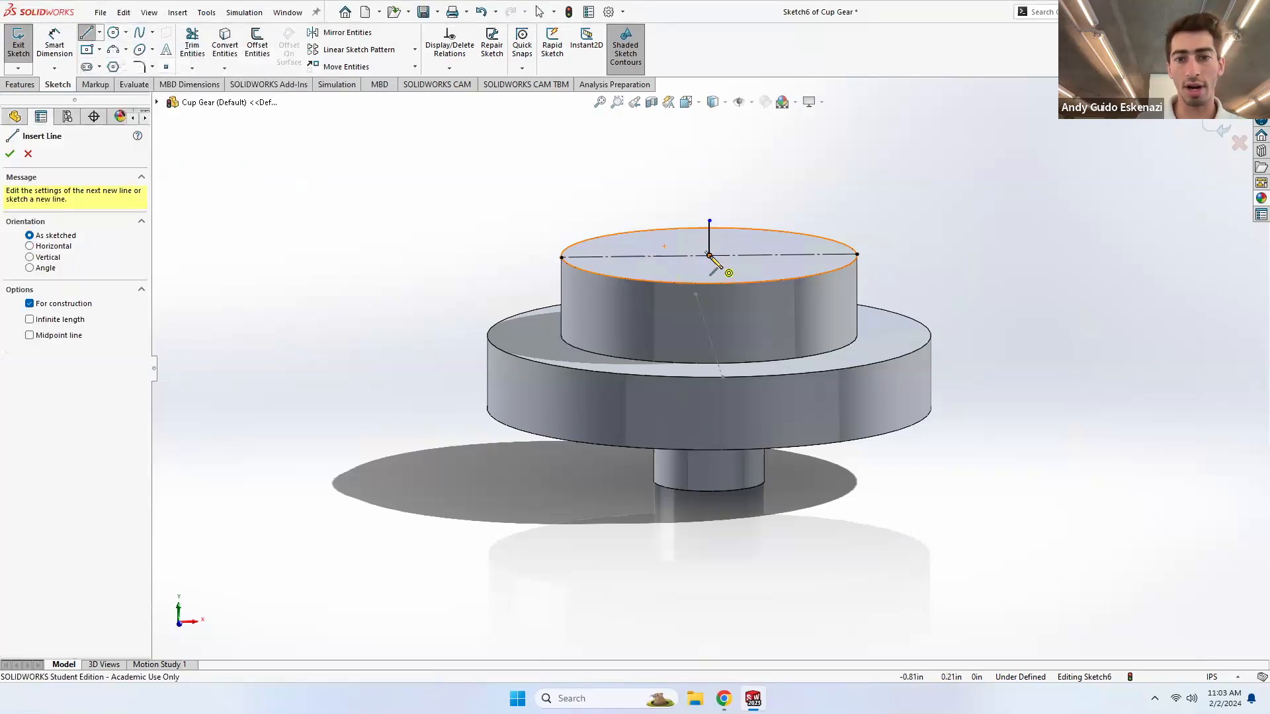
{"action": "left_click", "coordinate": [709, 255]}
{"action": "scroll", "coordinate": [709, 264], "scroll_direction": "up", "scroll_amount": 3}
{"action": "left_click", "coordinate": [939, 321]}
{"action": "key", "text": "Escape"}
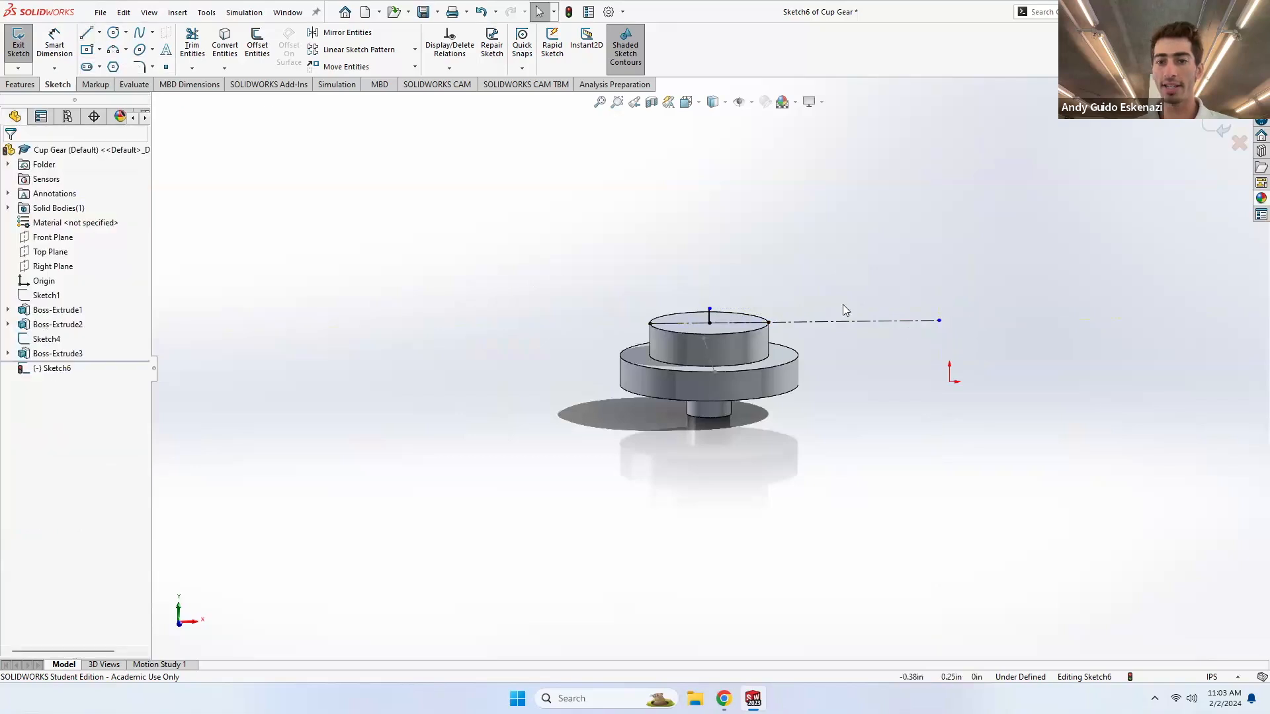
- Exit the sketch, rebuild the Tea Cups Assembly, and turn the main gear to examine how far the cup gears' centerlines reach
{"action": "left_click", "coordinate": [18, 41]}
{"action": "mouse_move", "coordinate": [752, 698]}
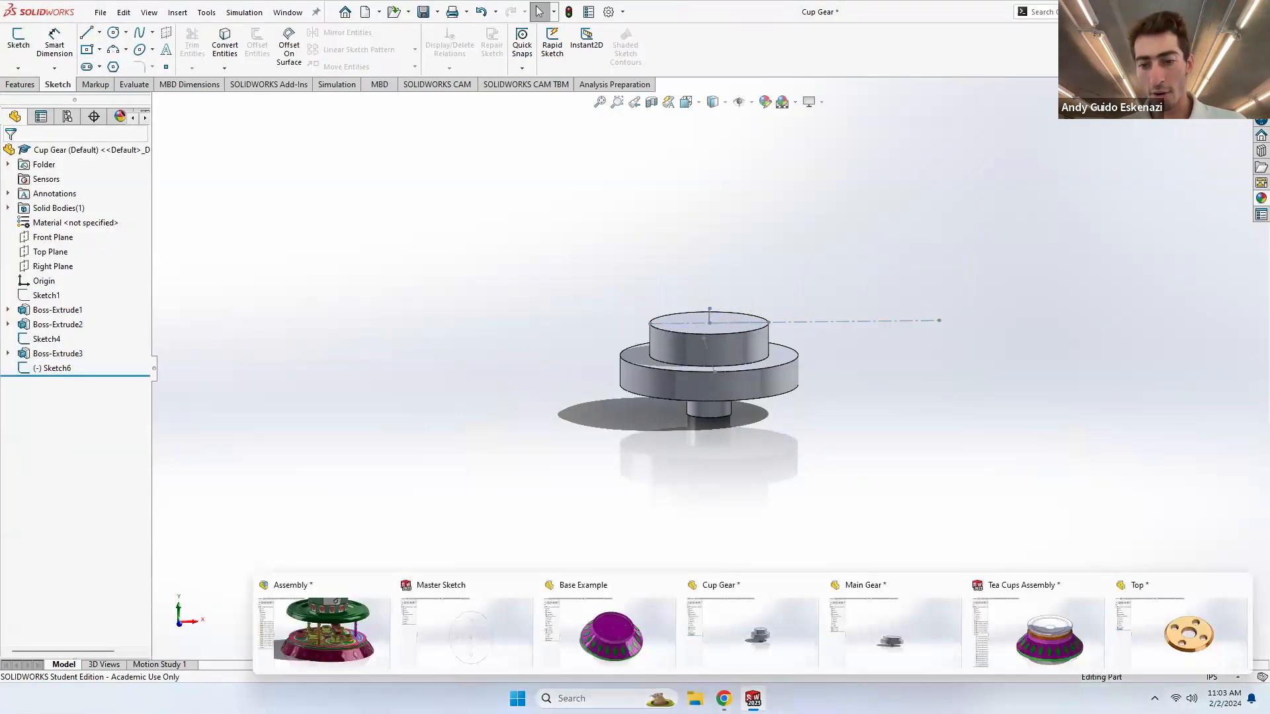
{"action": "left_click", "coordinate": [1039, 629]}
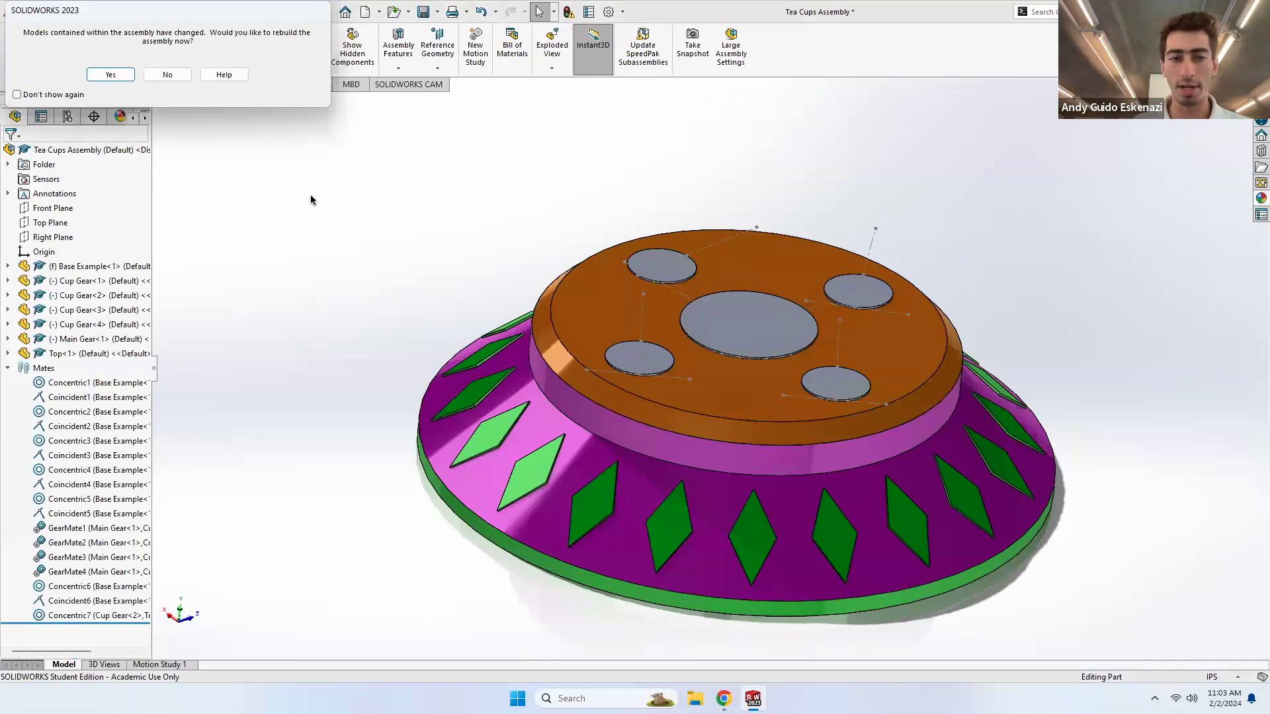
{"action": "left_click", "coordinate": [111, 74]}
{"action": "middle_click_drag", "start_coordinate": [643, 279], "coordinate": [691, 352]}
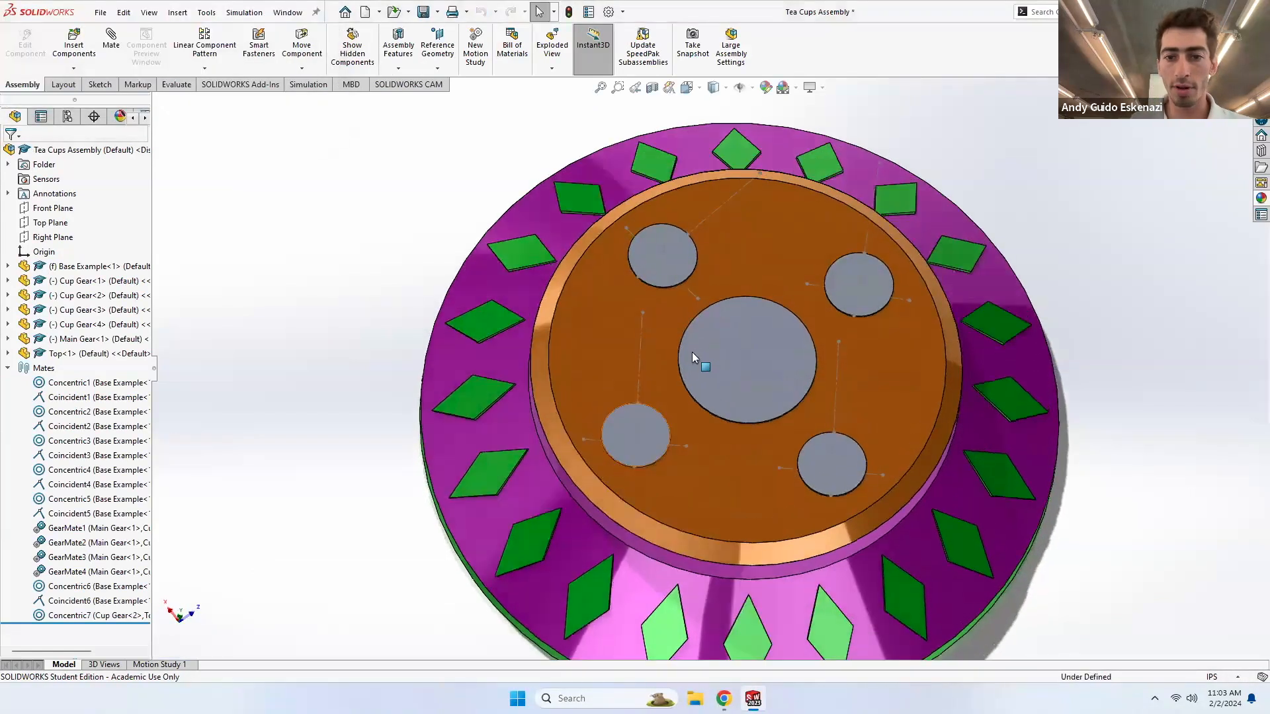
{"action": "left_click", "coordinate": [691, 352]}
{"action": "left_click_drag", "start_coordinate": [670, 328], "coordinate": [648, 312]}
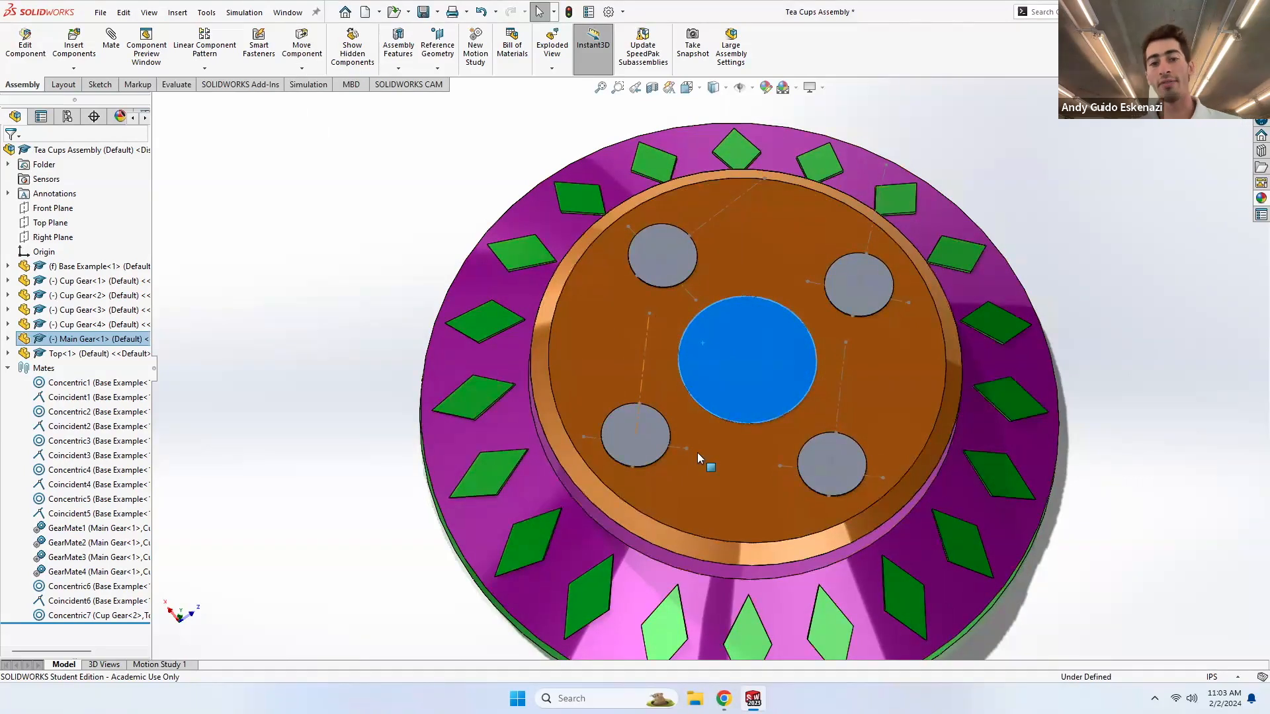
- Reopen the Cup Gear's new sketch, shorten the horizontal centerline by moving its outer endpoint inward, and exit the sketch
{"action": "left_click", "coordinate": [756, 697]}
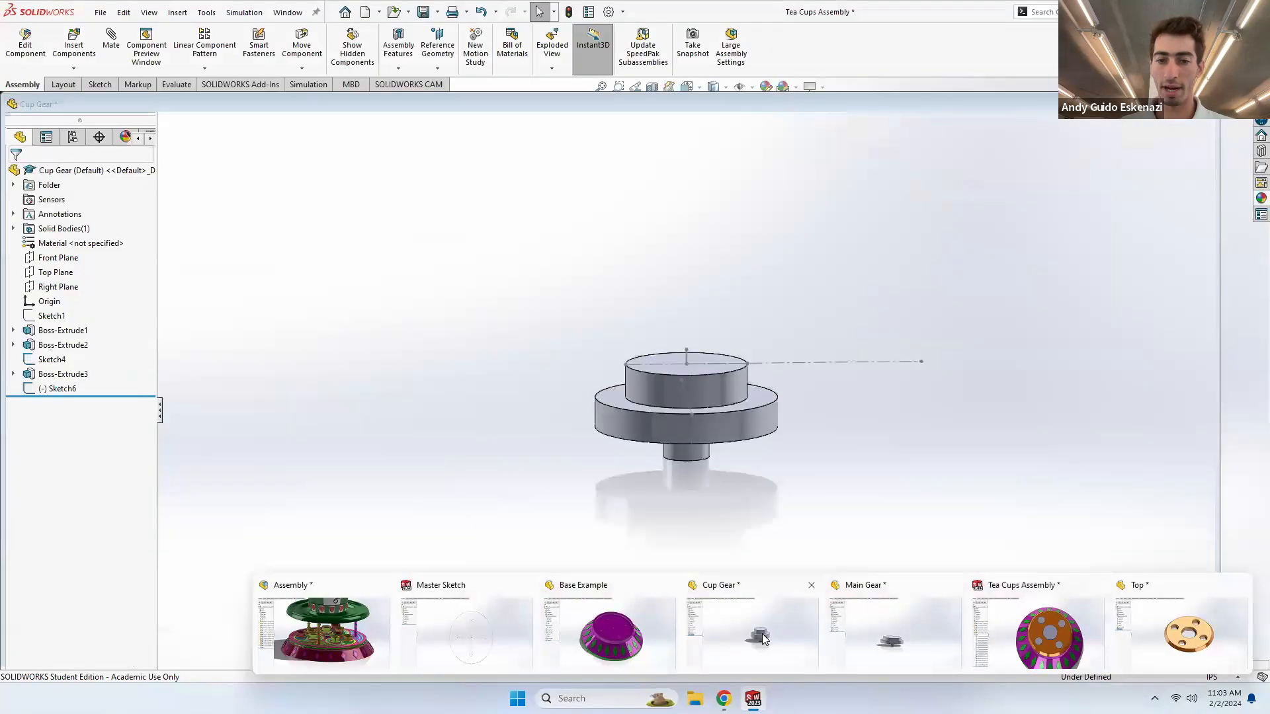
{"action": "left_click", "coordinate": [754, 631]}
{"action": "right_click", "coordinate": [828, 325]}
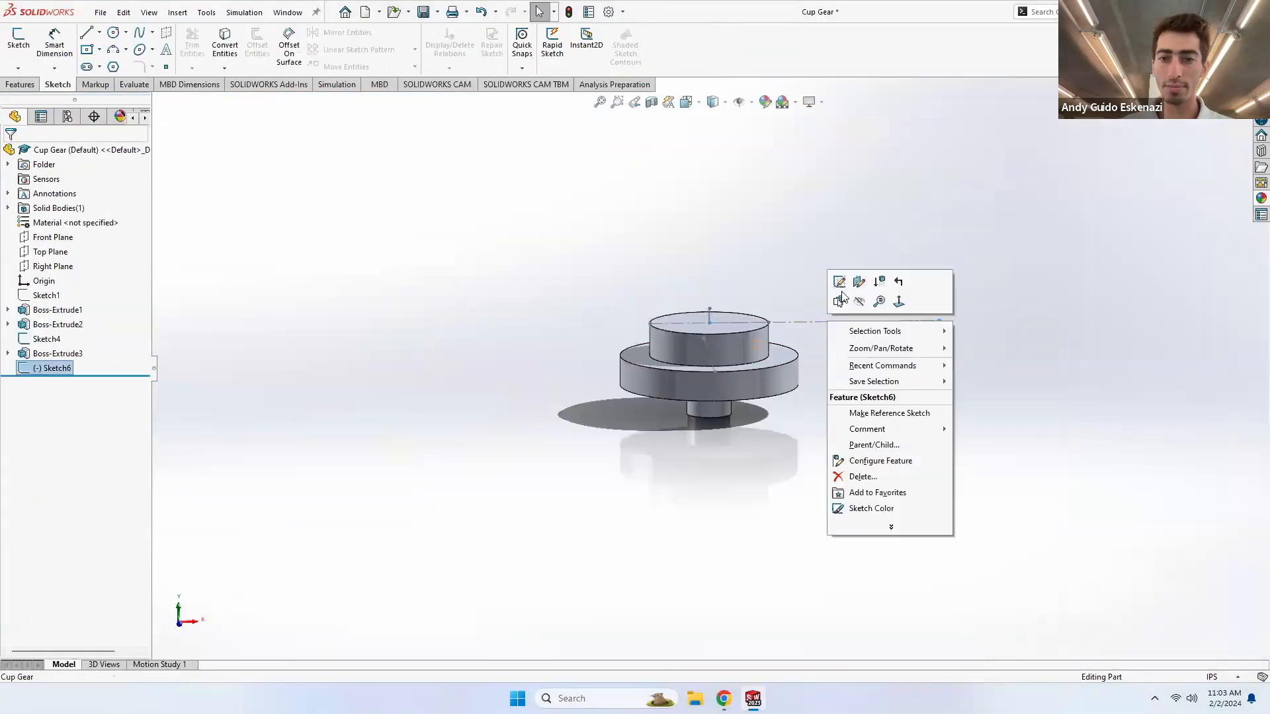
{"action": "left_click", "coordinate": [845, 284]}
{"action": "left_click_drag", "start_coordinate": [1021, 291], "coordinate": [965, 292]}
{"action": "left_click_drag", "start_coordinate": [873, 297], "coordinate": [872, 292]}
{"action": "left_click", "coordinate": [931, 374]}
{"action": "left_click", "coordinate": [754, 698]}
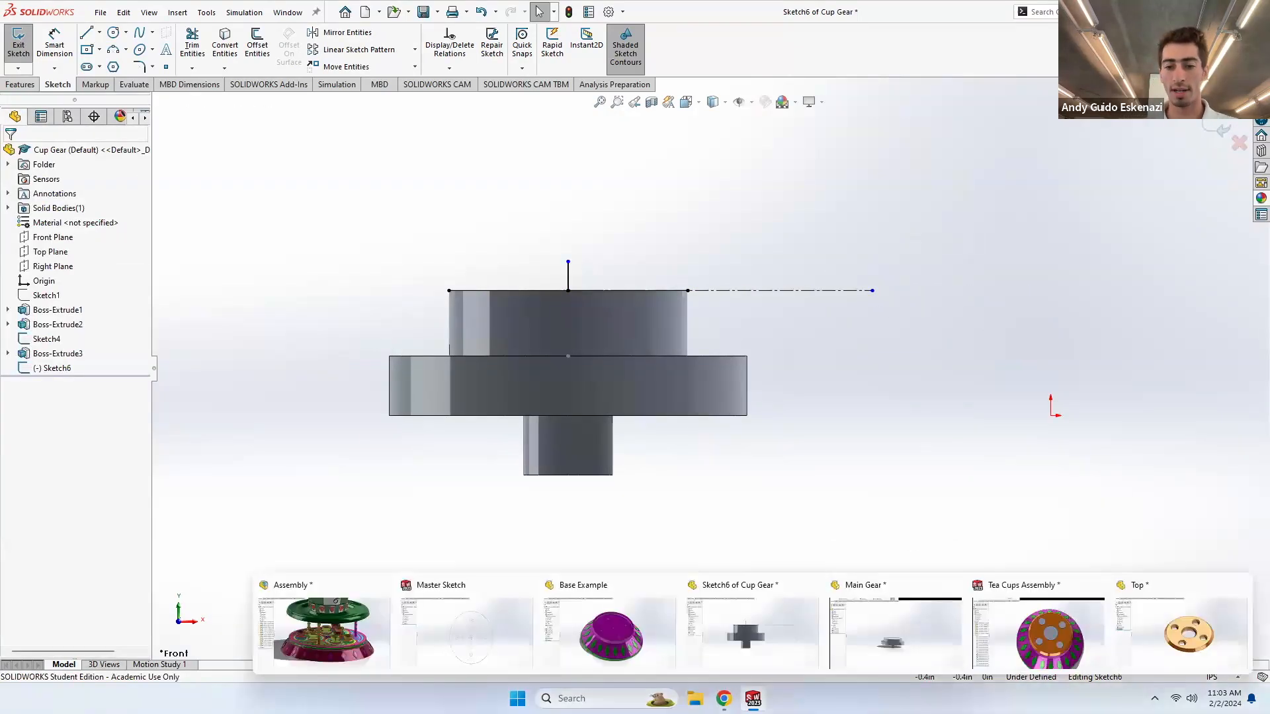
{"action": "left_click", "coordinate": [18, 46]}
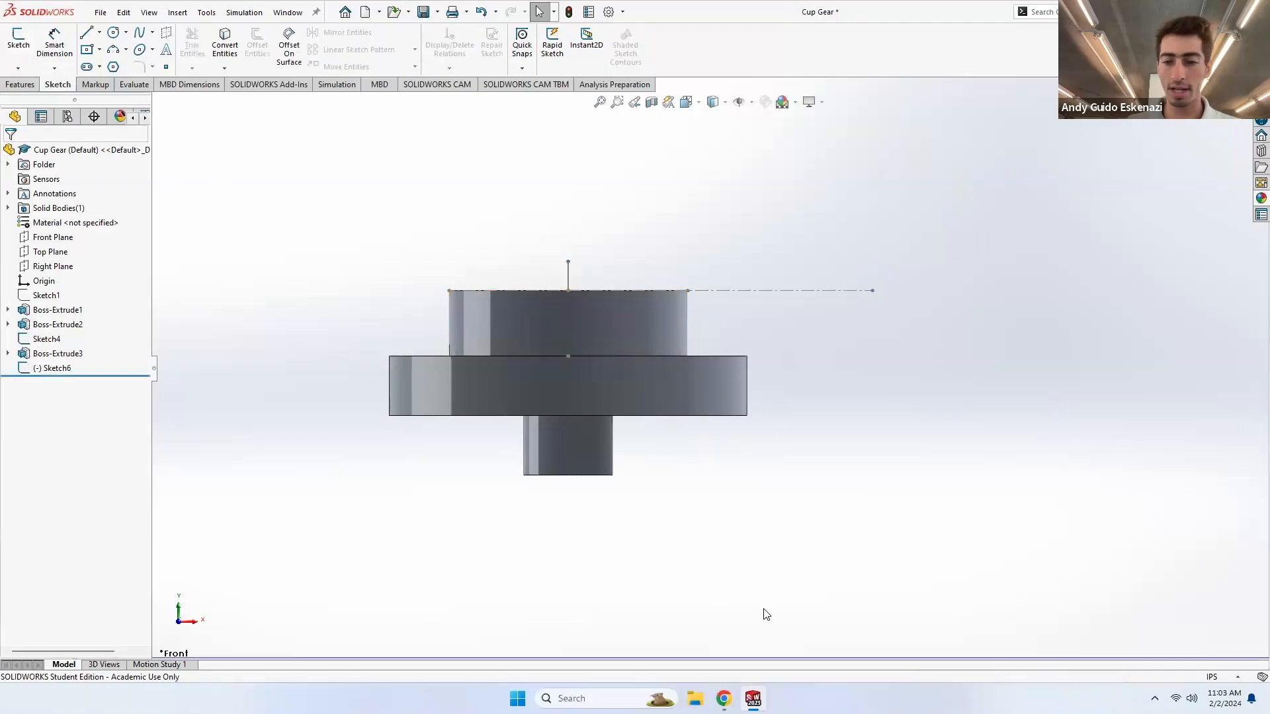
- Switch to the Tea Cups Assembly and turn the main gear to examine the clearance between the cup gears' centerlines
{"action": "left_click", "coordinate": [753, 699]}
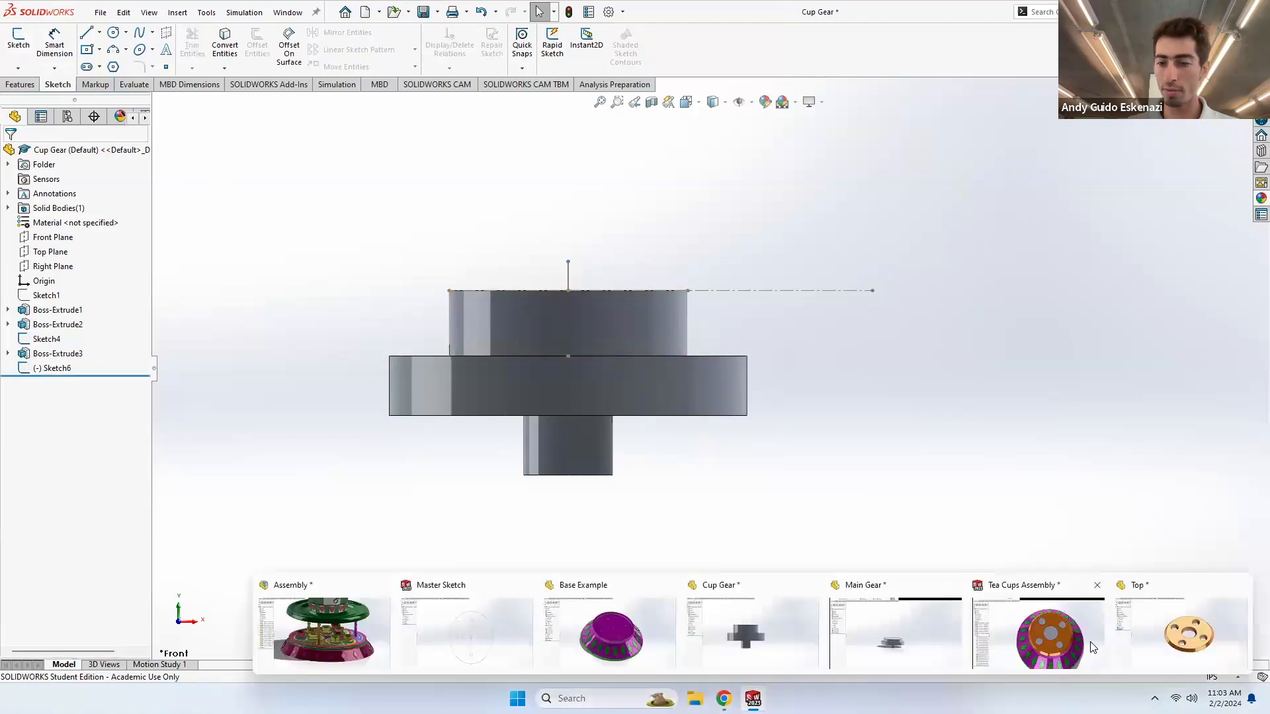
{"action": "left_click", "coordinate": [1056, 640]}
{"action": "mouse_move", "coordinate": [683, 341]}
{"action": "left_mouse_down"}
{"action": "mouse_move", "coordinate": [738, 356]}
{"action": "mouse_move", "coordinate": [716, 341]}
{"action": "mouse_move", "coordinate": [676, 357]}
{"action": "mouse_move", "coordinate": [764, 351]}
{"action": "left_mouse_up"}
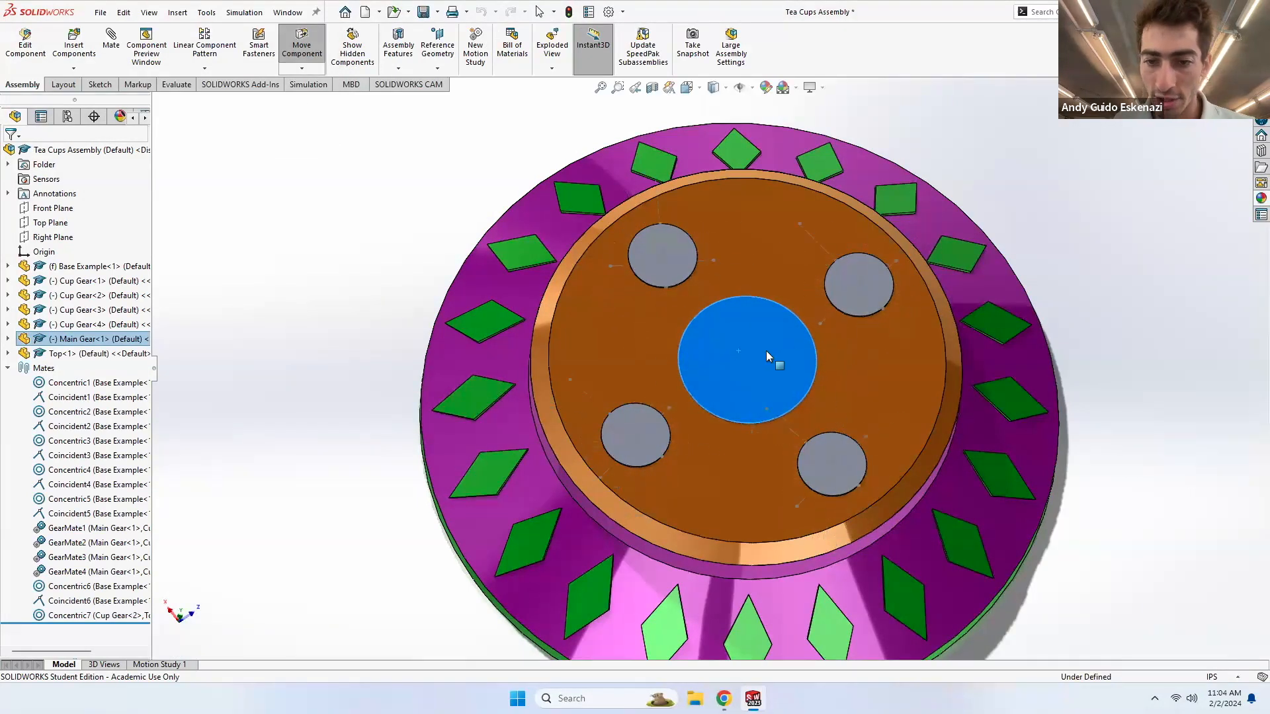
{"action": "left_click_drag", "start_coordinate": [785, 287], "coordinate": [787, 279]}
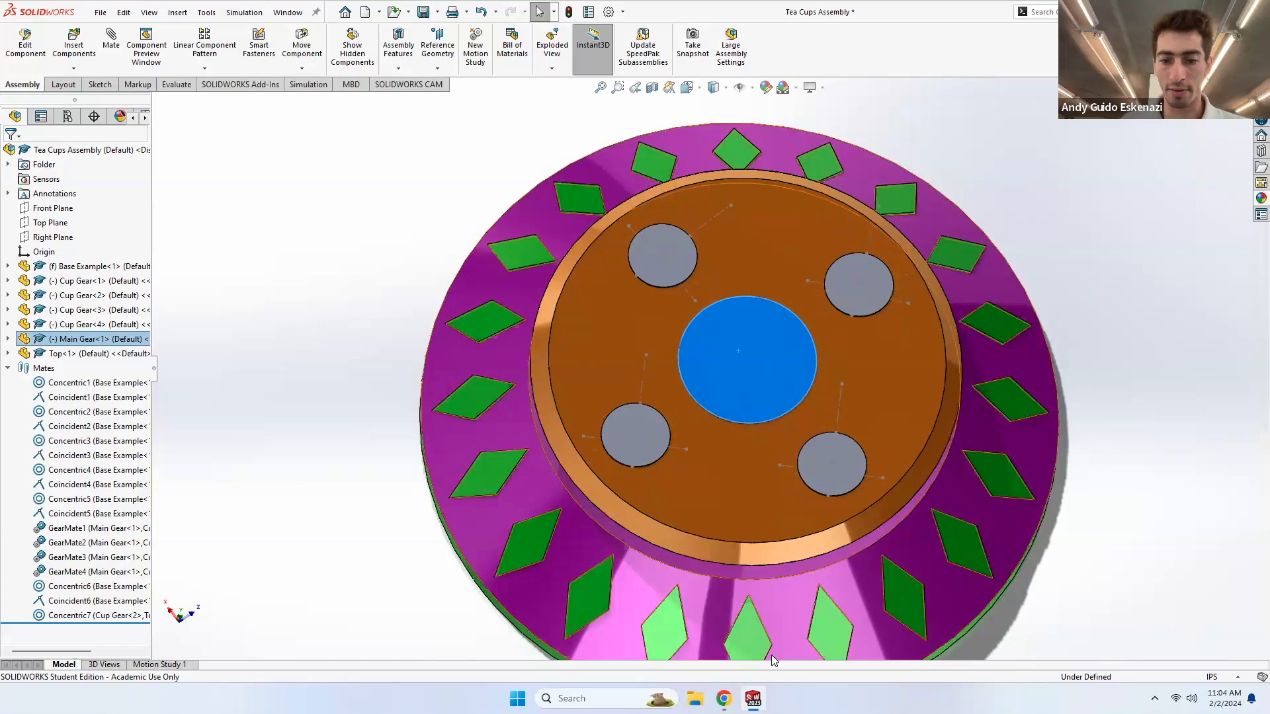
{"action": "left_click", "coordinate": [752, 699]}
{"action": "mouse_move", "coordinate": [725, 336]}
{"action": "left_mouse_down"}
{"action": "mouse_move", "coordinate": [736, 335]}
{"action": "mouse_move", "coordinate": [668, 320]}
{"action": "mouse_move", "coordinate": [732, 324]}
{"action": "mouse_move", "coordinate": [698, 312]}
{"action": "left_mouse_up"}
{"action": "key", "text": "Escape"}
{"action": "middle_click_drag", "start_coordinate": [662, 340], "coordinate": [697, 381]}
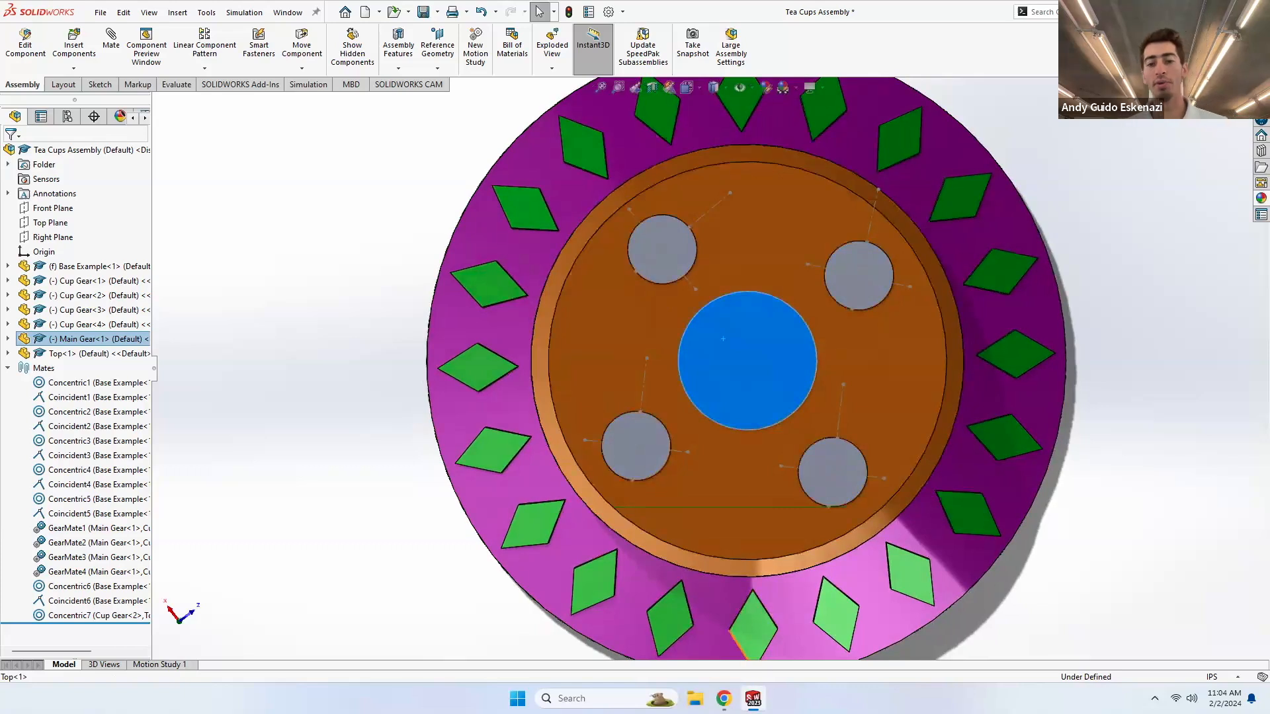
- Switch back to the Cup Gear, reopen its newest sketch, and move the horizontal centerline's outer endpoint slightly inward
{"action": "left_click", "coordinate": [753, 699]}
{"action": "left_click", "coordinate": [768, 627]}
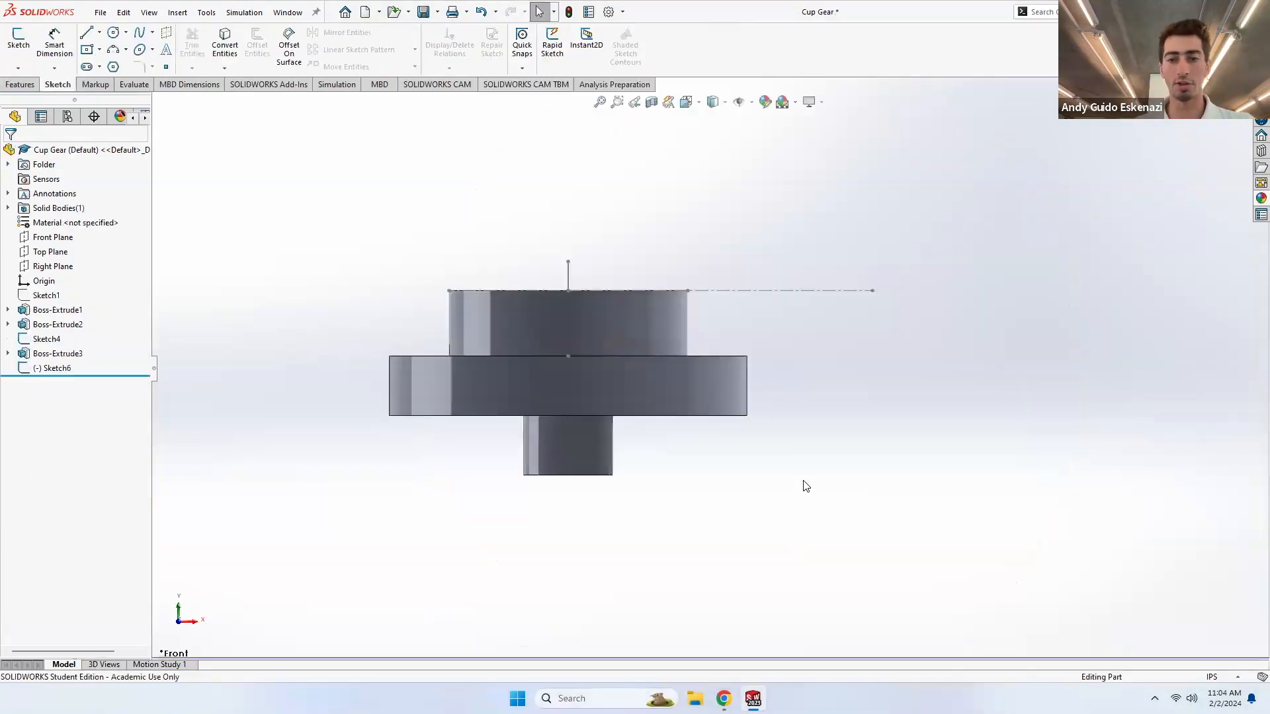
{"action": "right_click", "coordinate": [738, 294]}
{"action": "left_click", "coordinate": [748, 253]}
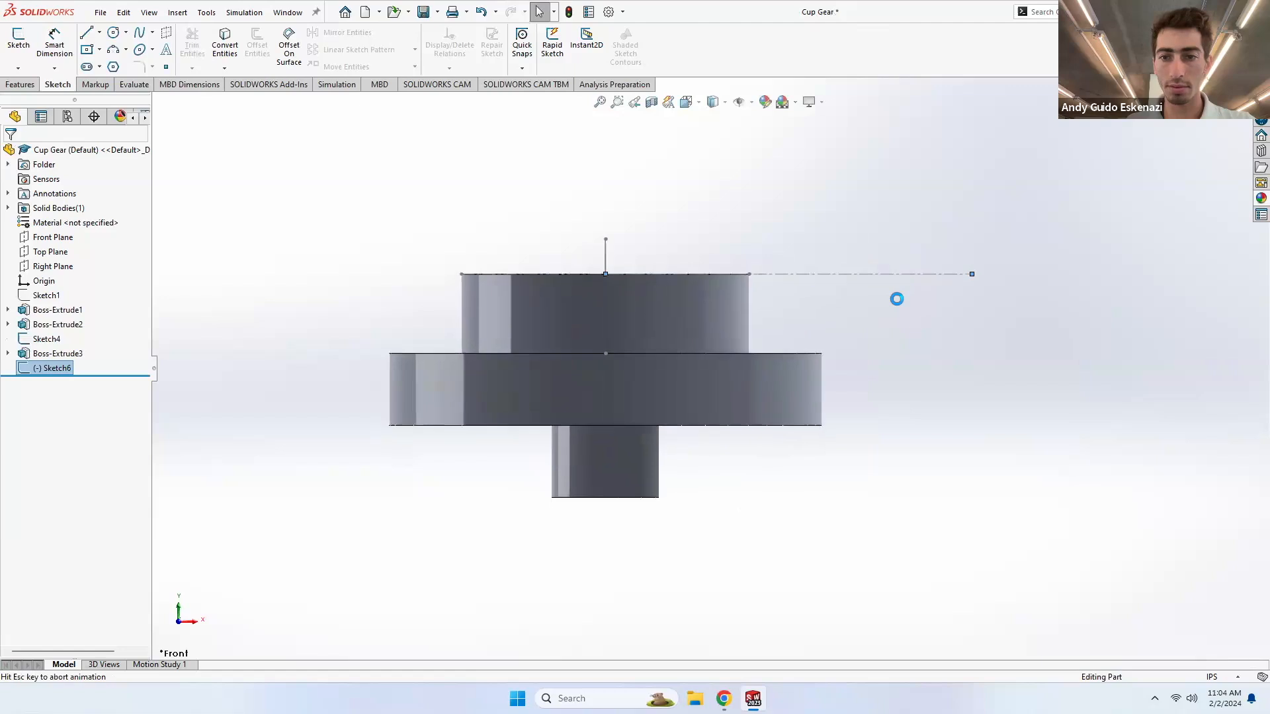
{"action": "left_click_drag", "start_coordinate": [1029, 266], "coordinate": [985, 266]}
- Dimension the horizontal centerline's length as 0.45 in
{"action": "left_click", "coordinate": [54, 43]}
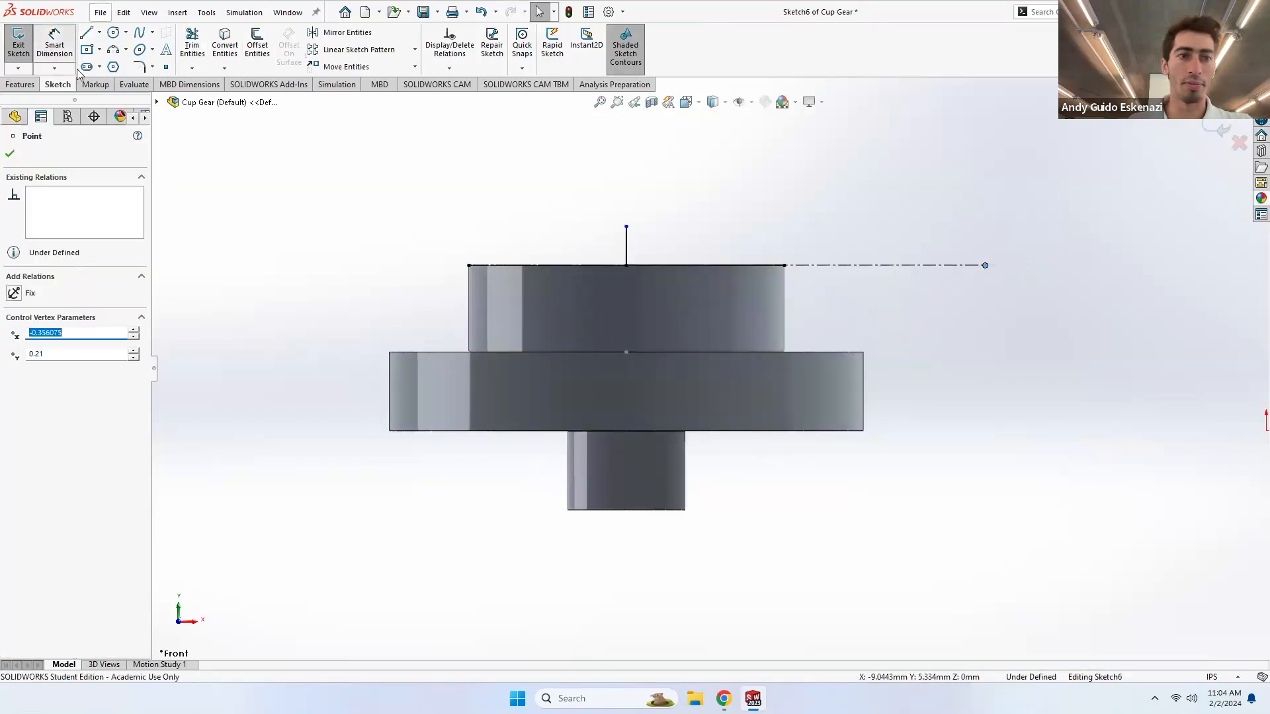
{"action": "left_click", "coordinate": [857, 271]}
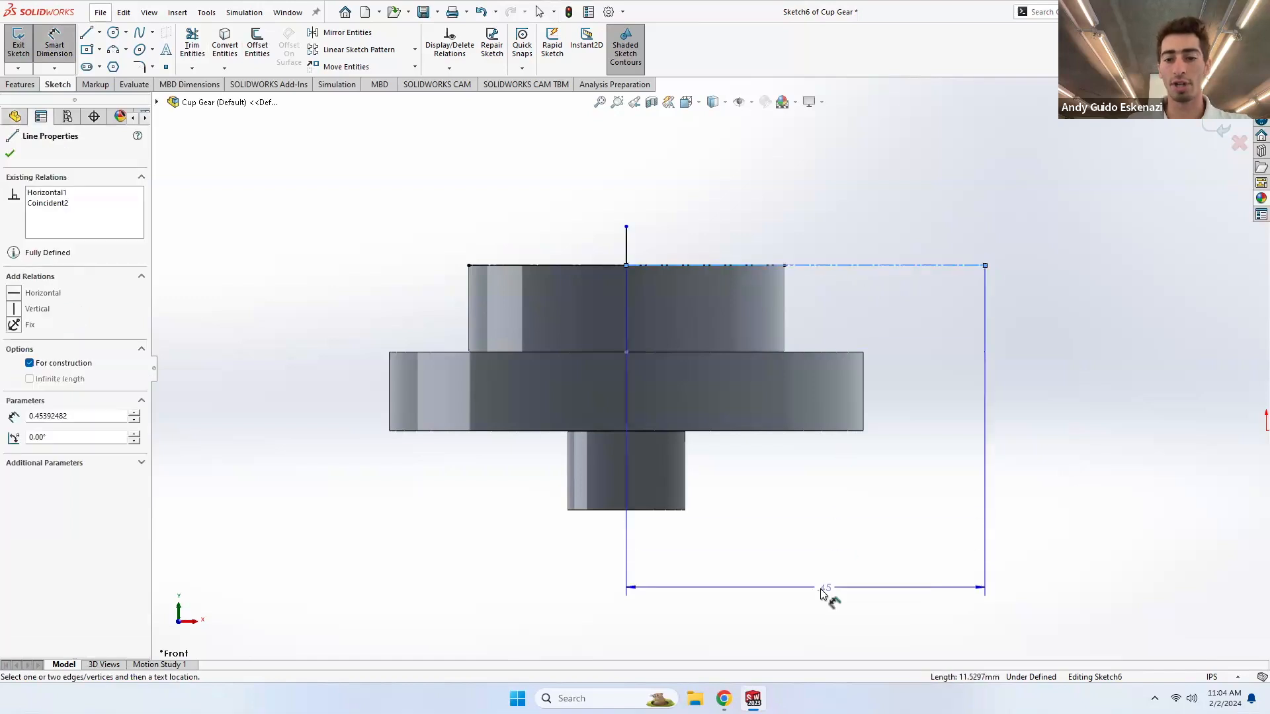
{"action": "left_click", "coordinate": [828, 602]}
{"action": "type", "text": ".45"}
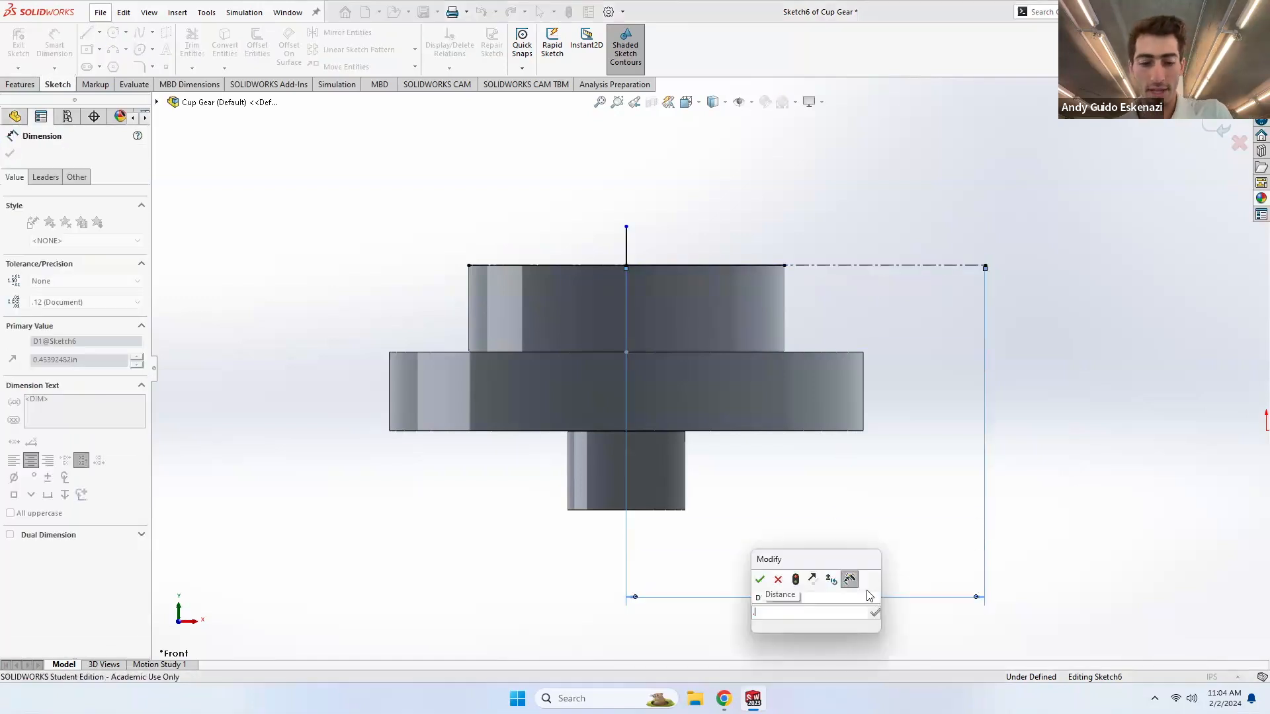
{"action": "key", "text": "Return"}
- Draw a gently rising spline from the gear's upper outer edge outward, ending just short of the centerline's outer end
{"action": "mouse_move", "coordinate": [748, 299]}
{"action": "middle_mouse_down"}
{"action": "mouse_move", "coordinate": [769, 283]}
{"action": "mouse_move", "coordinate": [739, 354]}
{"action": "middle_mouse_up"}
{"action": "left_click", "coordinate": [139, 37]}
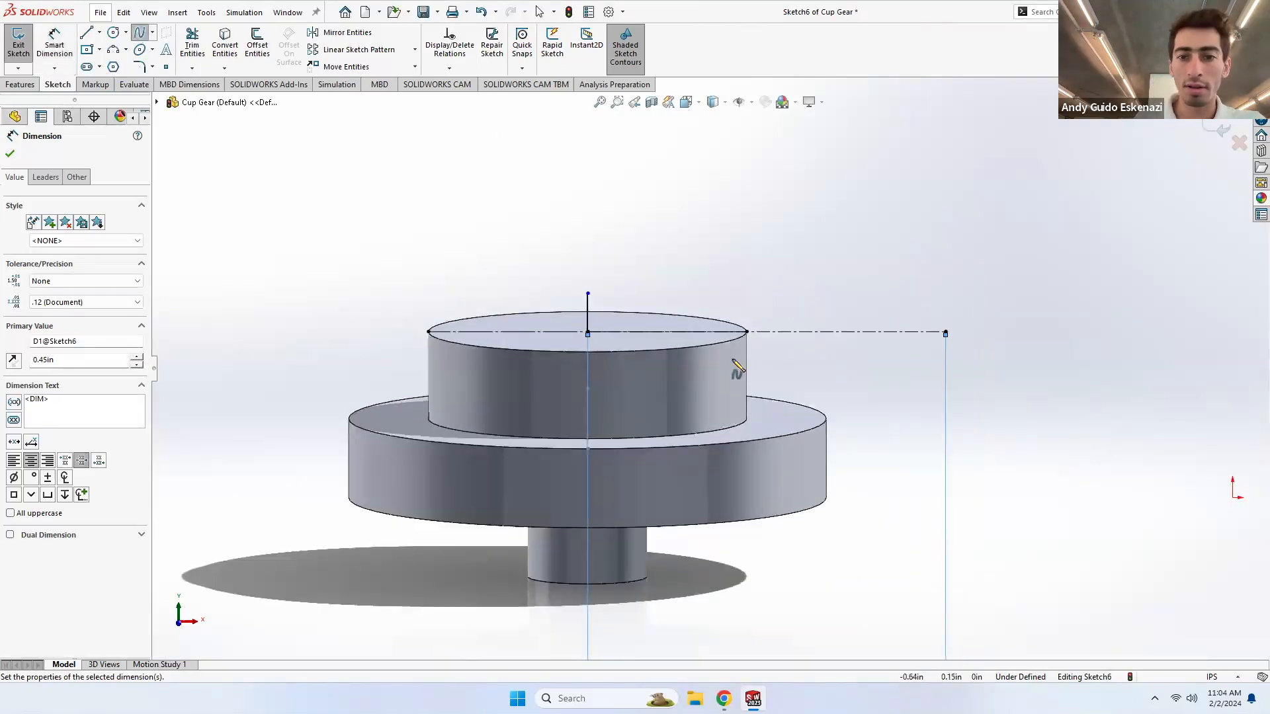
{"action": "left_click", "coordinate": [747, 332]}
{"action": "left_click", "coordinate": [784, 323]}
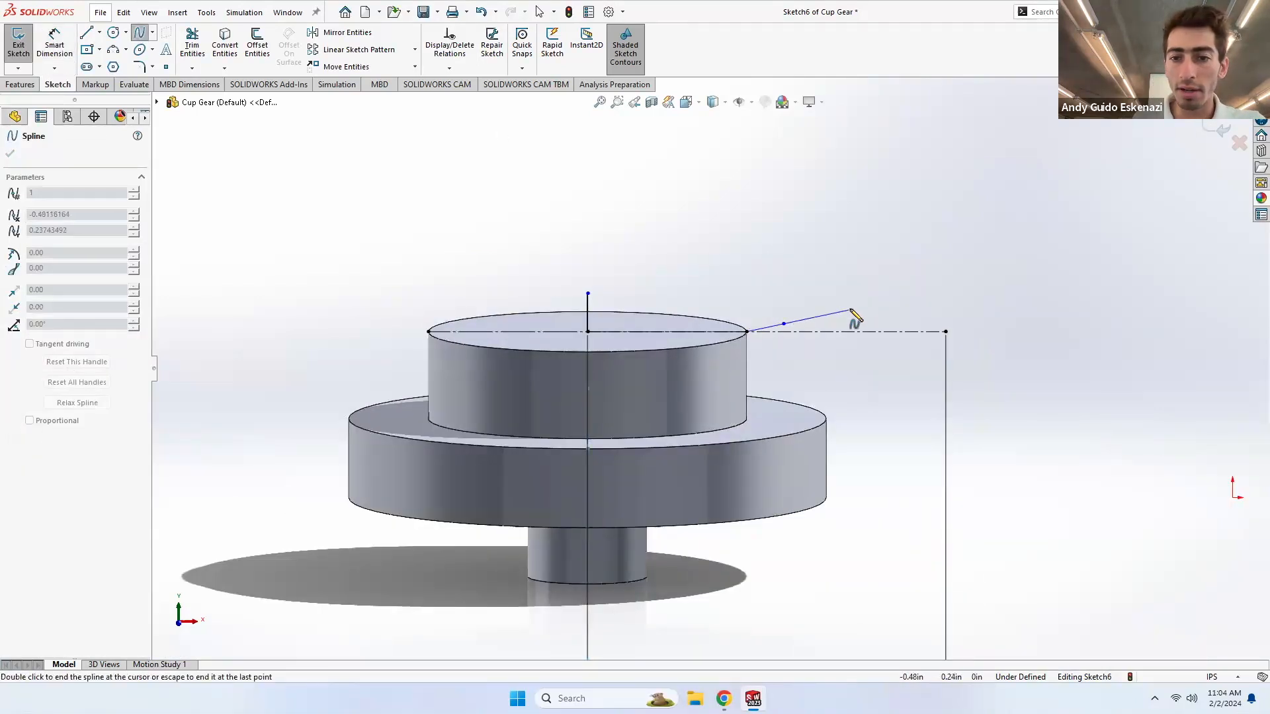
{"action": "left_click", "coordinate": [850, 309]}
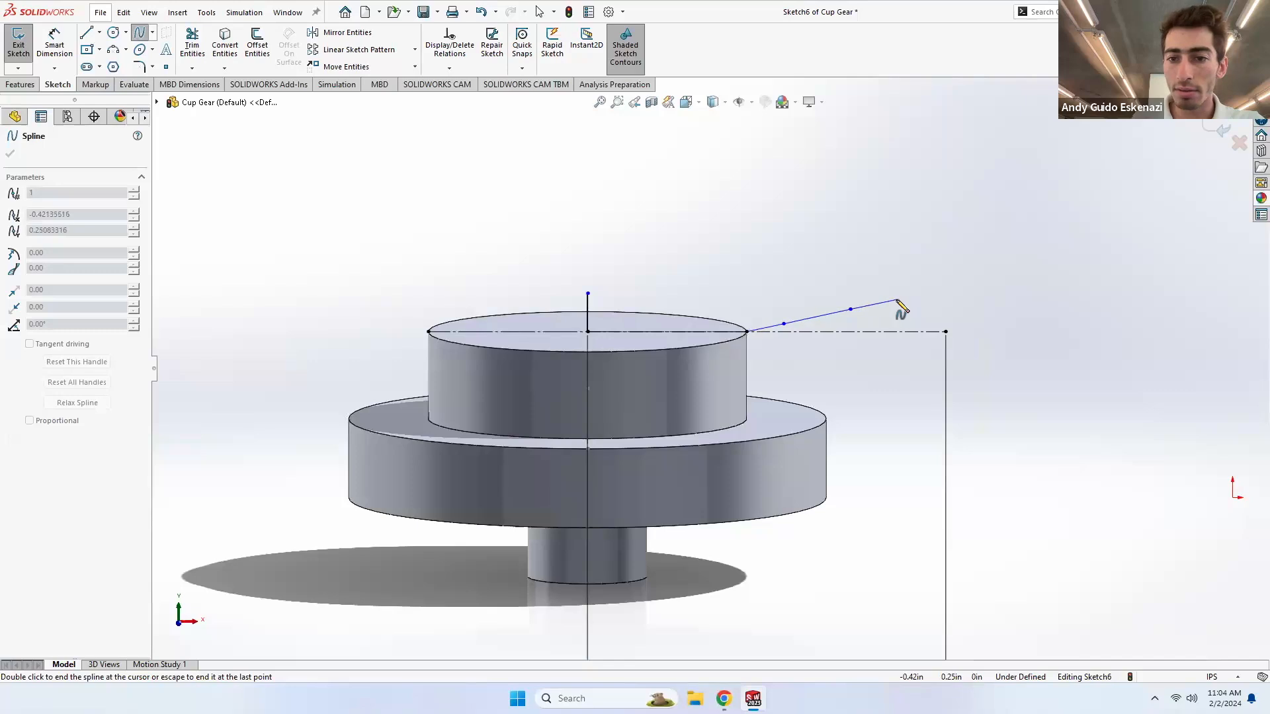
{"action": "double_click", "coordinate": [935, 294]}
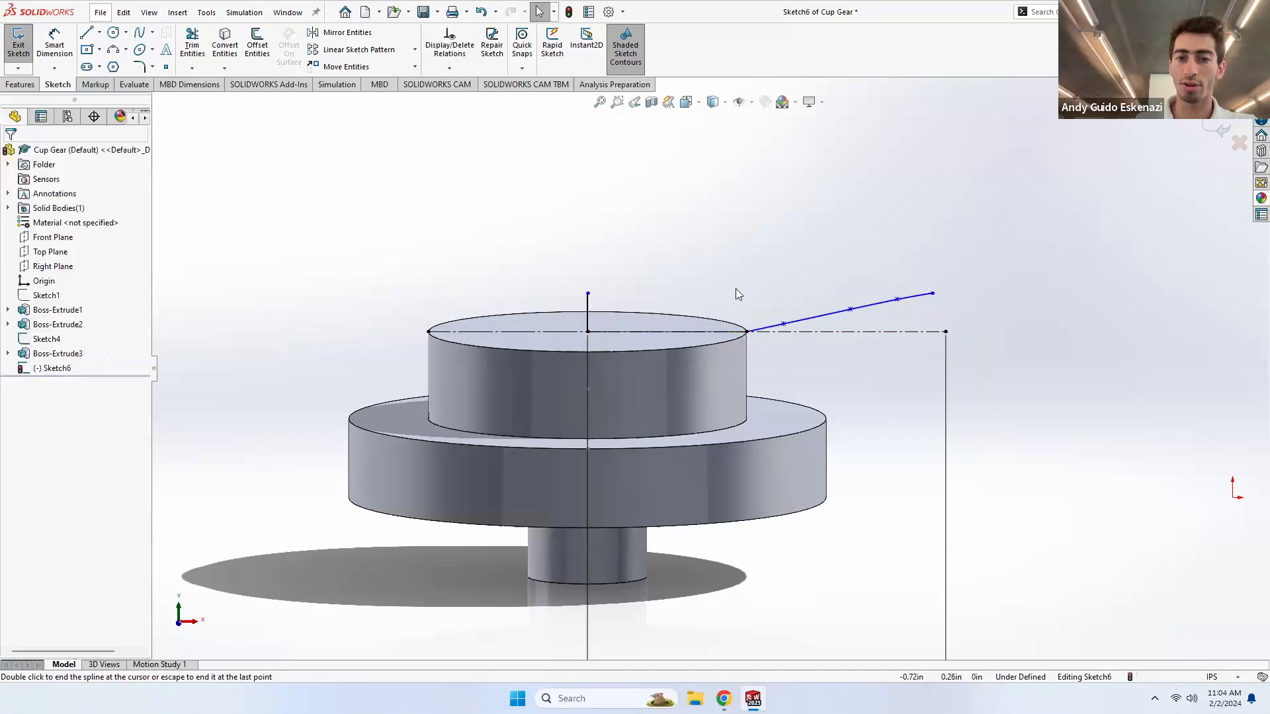
{"action": "scroll", "coordinate": [735, 291], "scroll_direction": "down", "scroll_amount": 2}
{"action": "left_click", "coordinate": [145, 37]}
{"action": "key", "text": "Escape"}
- Dimension the short vertical line at the gear's centre as 0.04 in high
{"action": "left_click", "coordinate": [52, 43]}
{"action": "left_click", "coordinate": [530, 331]}
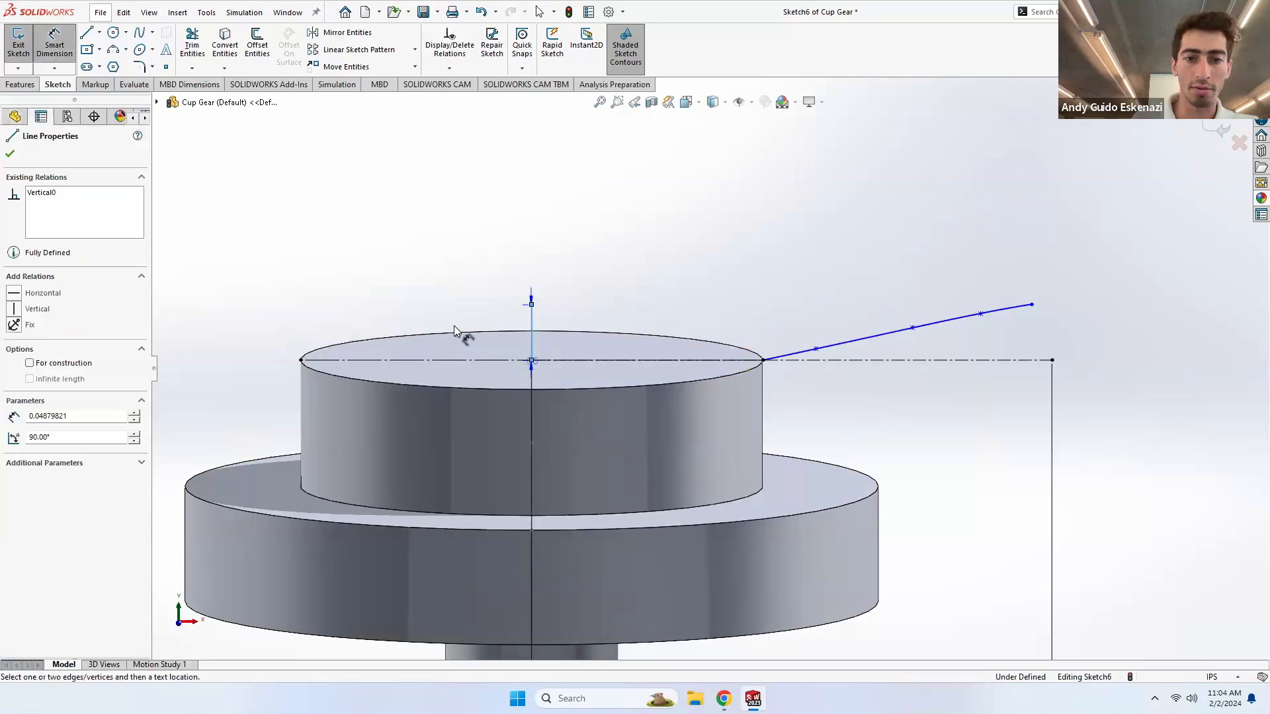
{"action": "left_click", "coordinate": [379, 301]}
{"action": "type", "text": ".04"}
{"action": "key", "text": "Return"}
- Draw a horizontal line outward from the top of the short vertical line, ending before the gear's outer edge
{"action": "left_click", "coordinate": [99, 34]}
{"action": "left_click", "coordinate": [533, 314]}
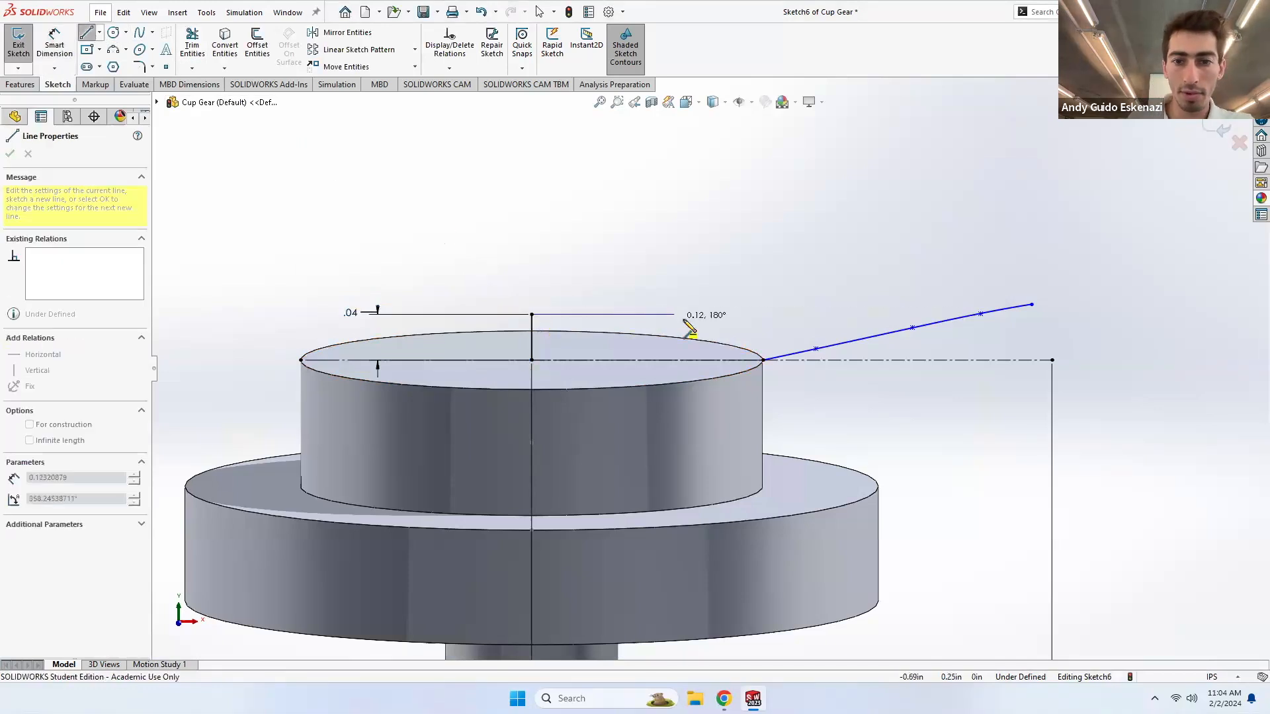
{"action": "left_click", "coordinate": [713, 315]}
{"action": "key", "text": "Escape"}
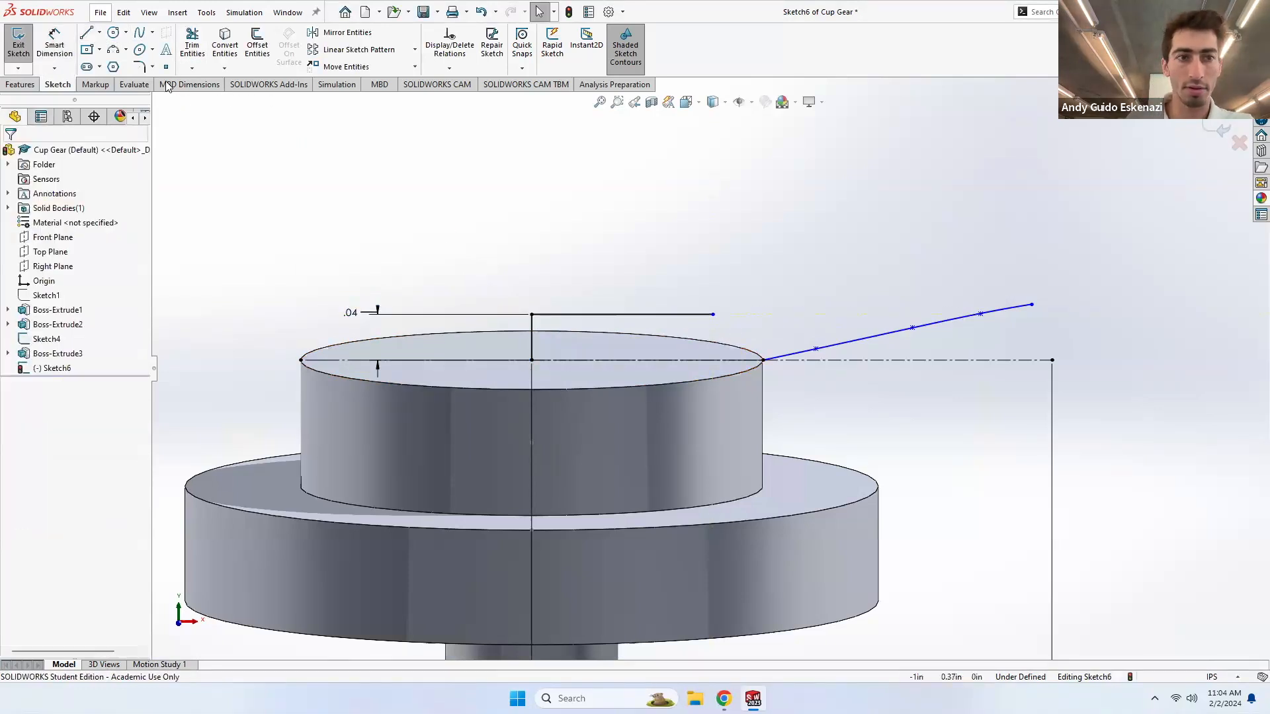
- Dimension the upper horizontal line's length as 0.16 in
{"action": "left_click", "coordinate": [60, 47]}
{"action": "left_click", "coordinate": [664, 318]}
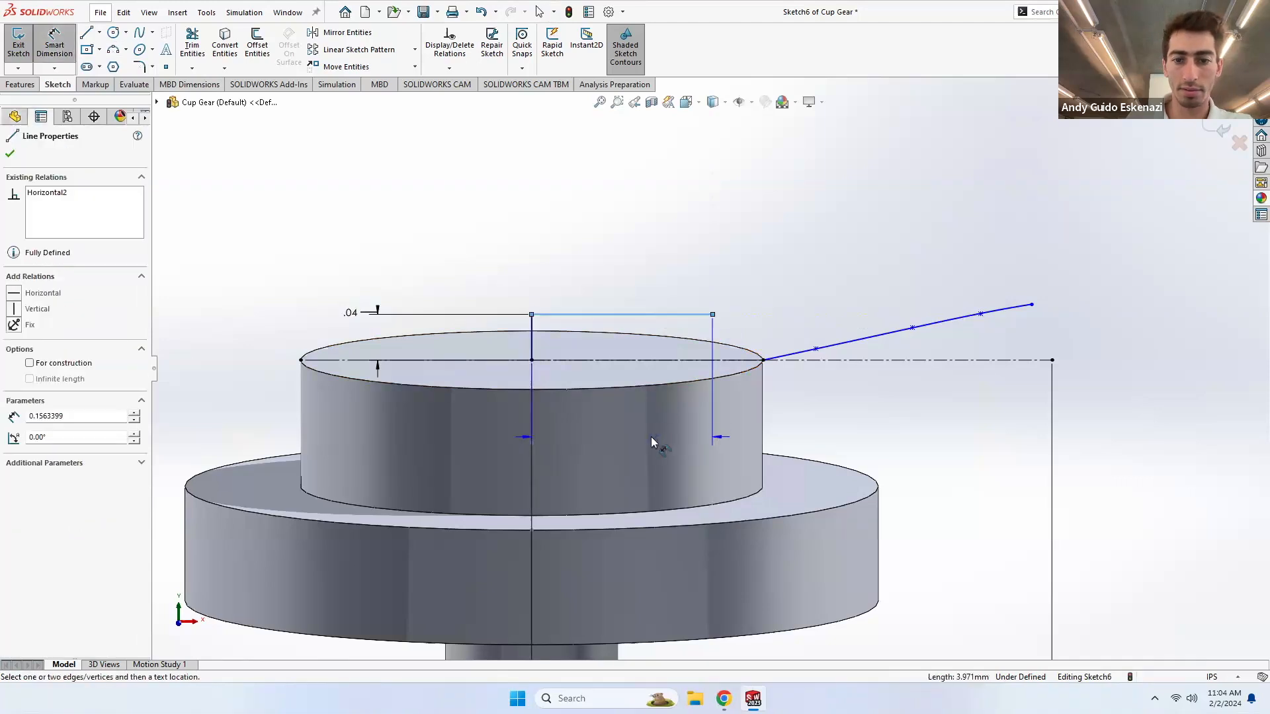
{"action": "left_click", "coordinate": [651, 436]}
{"action": "type", "text": ".16"}
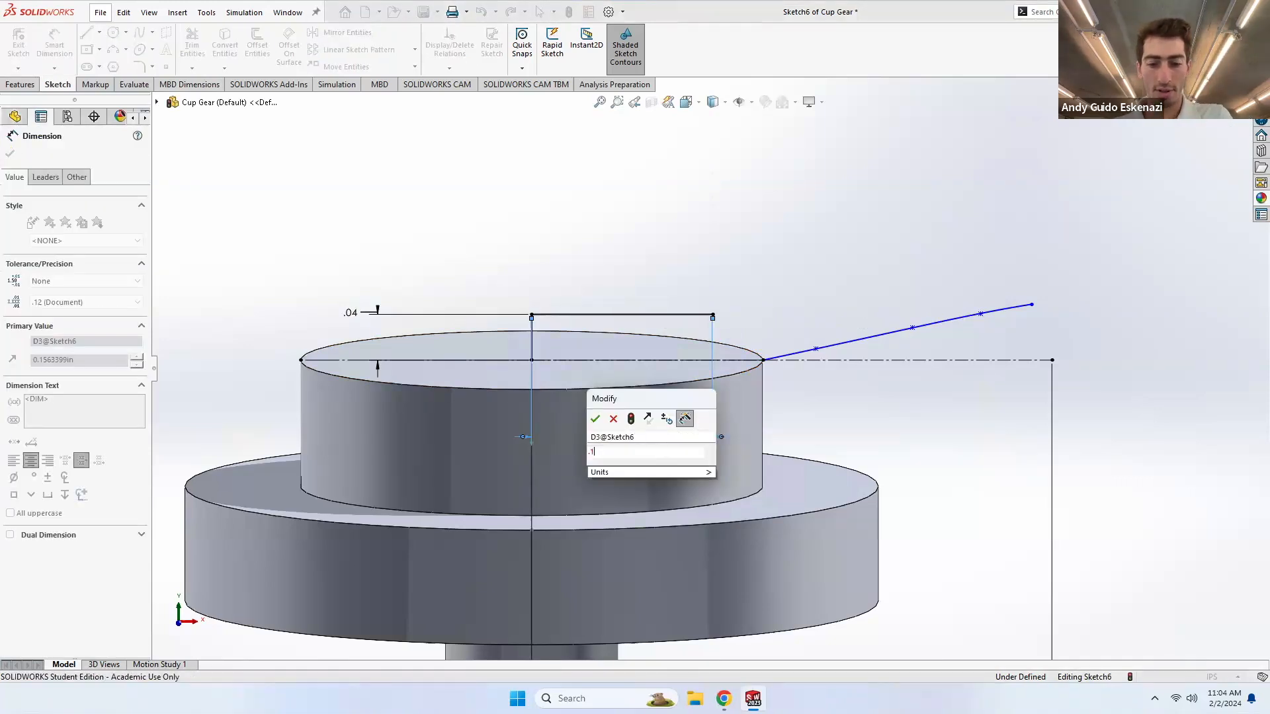
{"action": "key", "text": "Return"}
{"action": "key", "text": "Escape"}
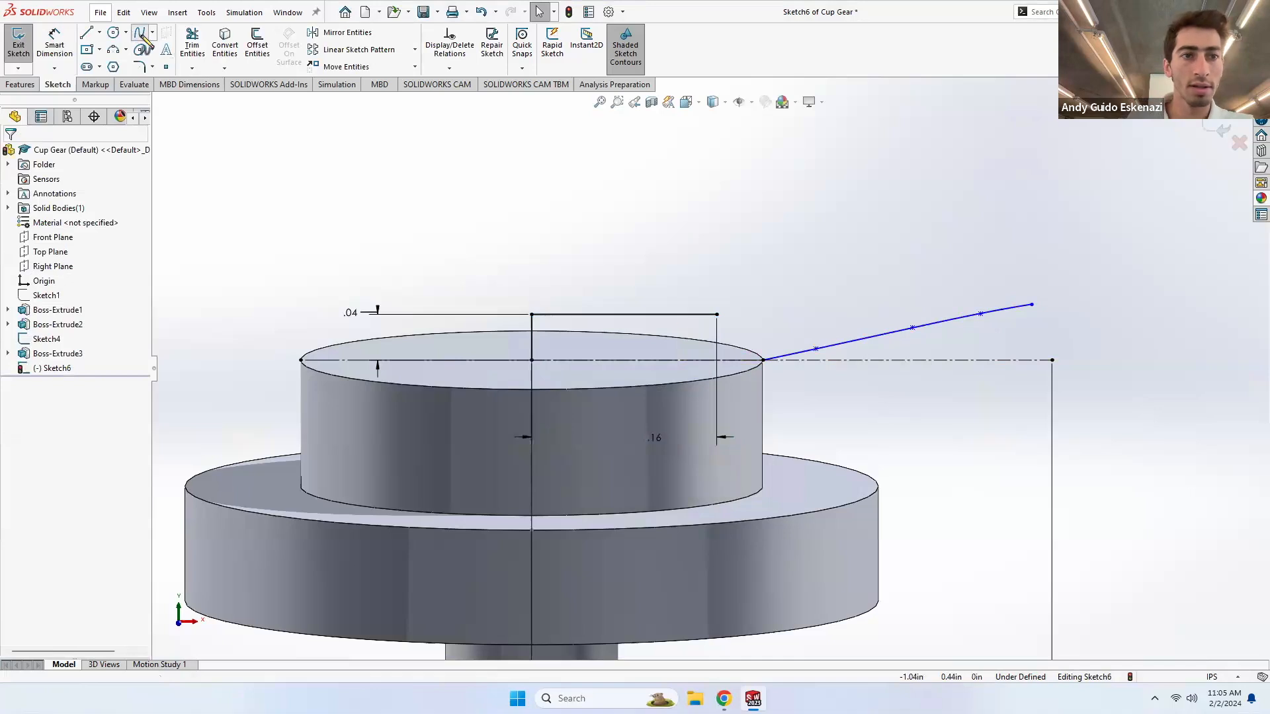
- Draw a second rising spline from the outer end of the upper horizontal line, running above the lower spline
{"action": "left_click", "coordinate": [139, 33]}
{"action": "left_click", "coordinate": [717, 314]}
{"action": "left_click", "coordinate": [781, 304]}
{"action": "left_click", "coordinate": [865, 287]}
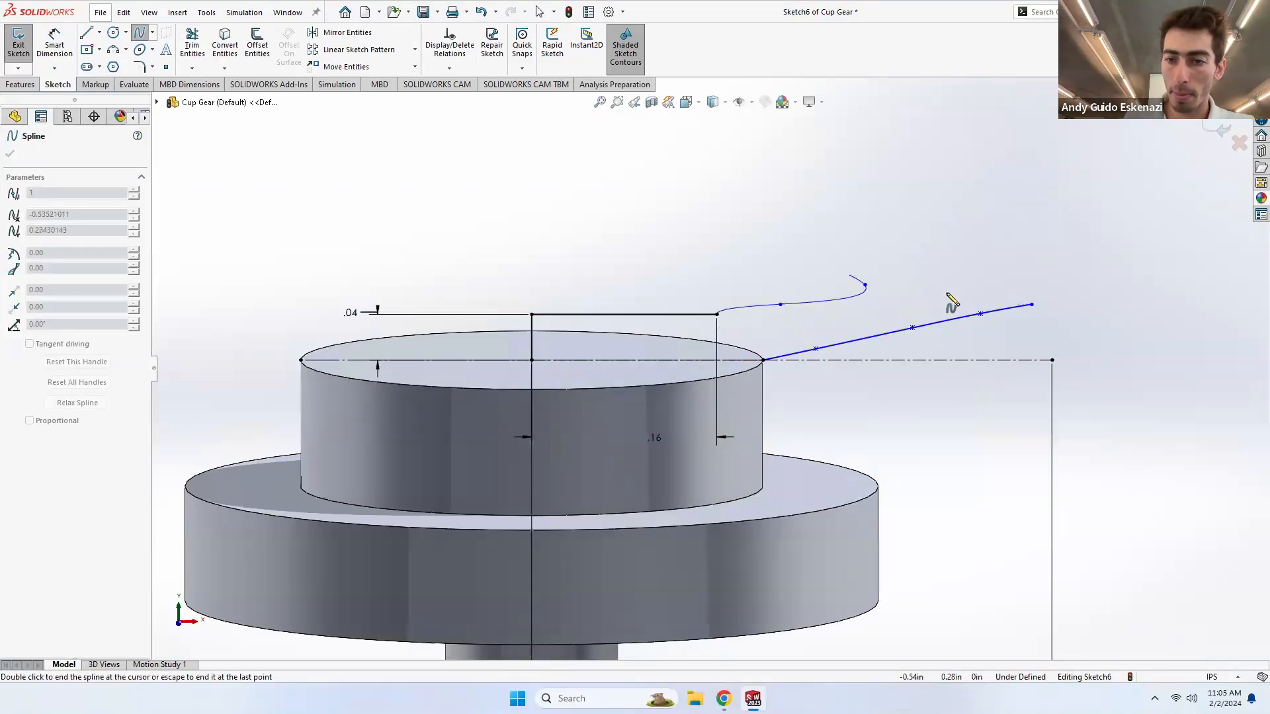
{"action": "scroll", "coordinate": [1023, 275], "scroll_direction": "up", "scroll_amount": 3}
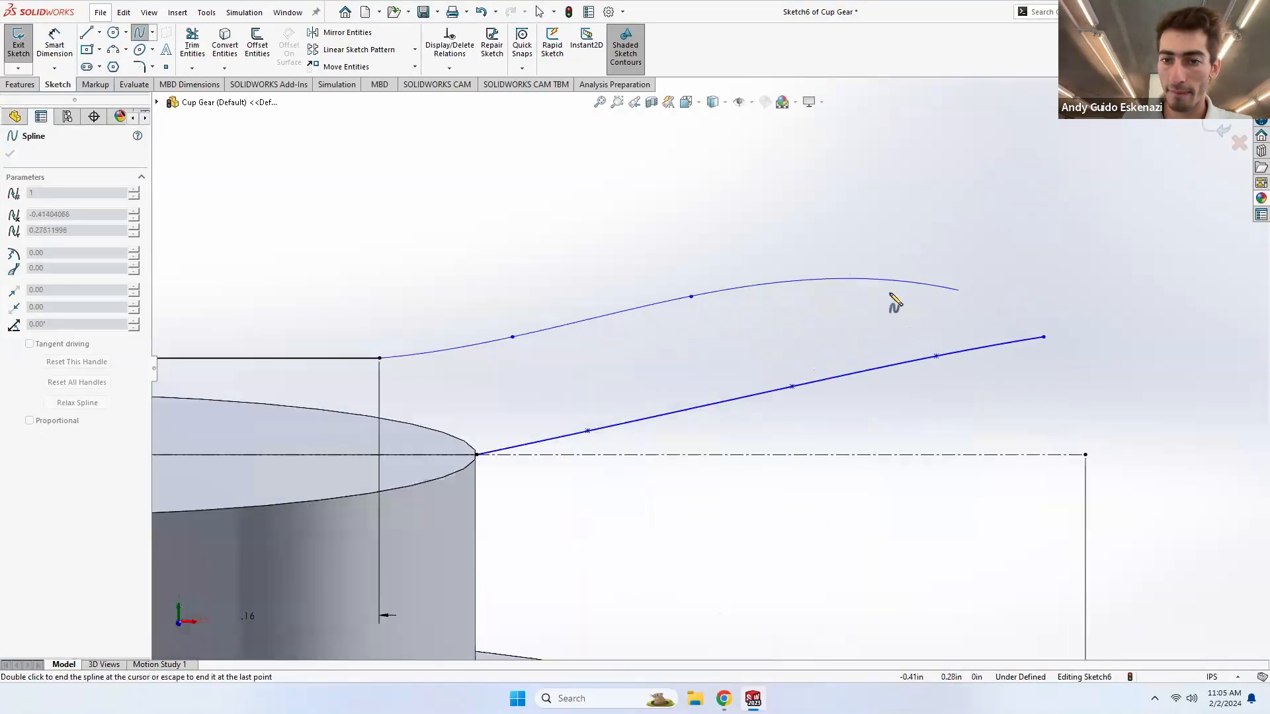
{"action": "double_click", "coordinate": [832, 262]}
{"action": "key", "text": "Escape"}
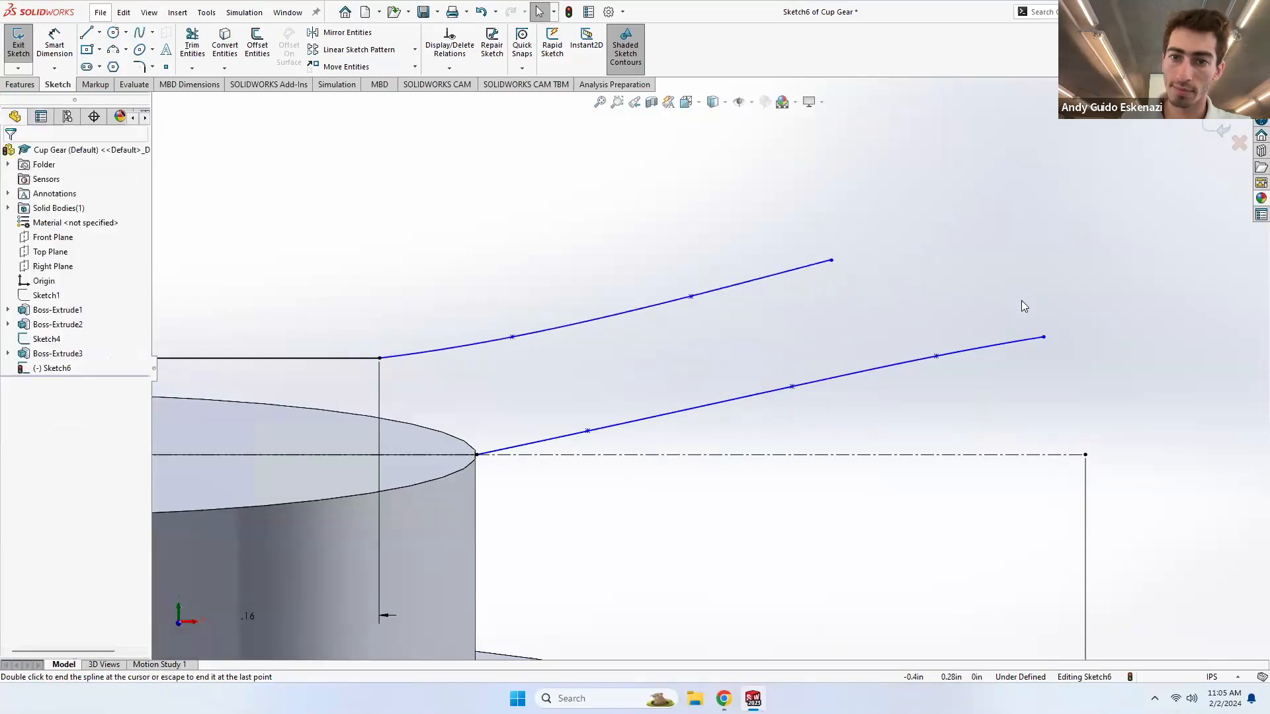
- Draw a tiny recess at the upper spline's end with a short perpendicular drop, a line about 0.02 in outward, and a short perpendicular rise
{"action": "key", "text": "l"}
{"action": "scroll", "coordinate": [893, 307], "scroll_direction": "down", "scroll_amount": 5}
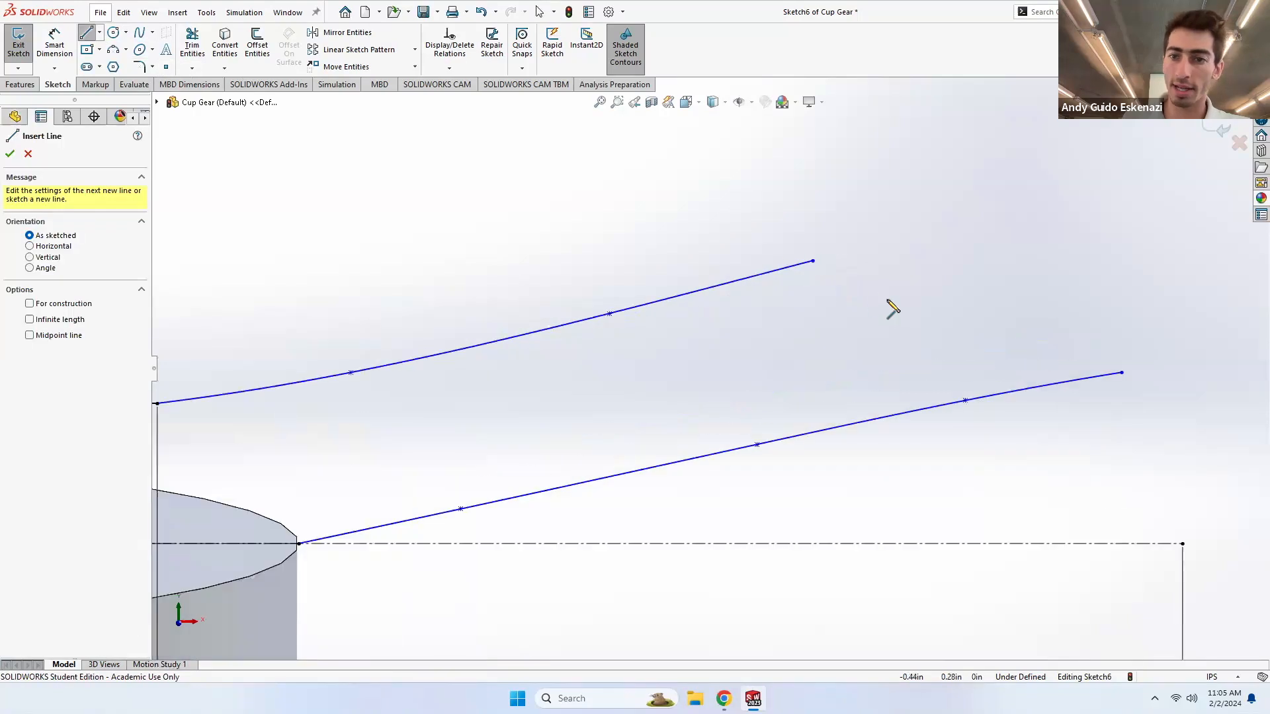
{"action": "left_click", "coordinate": [726, 245]}
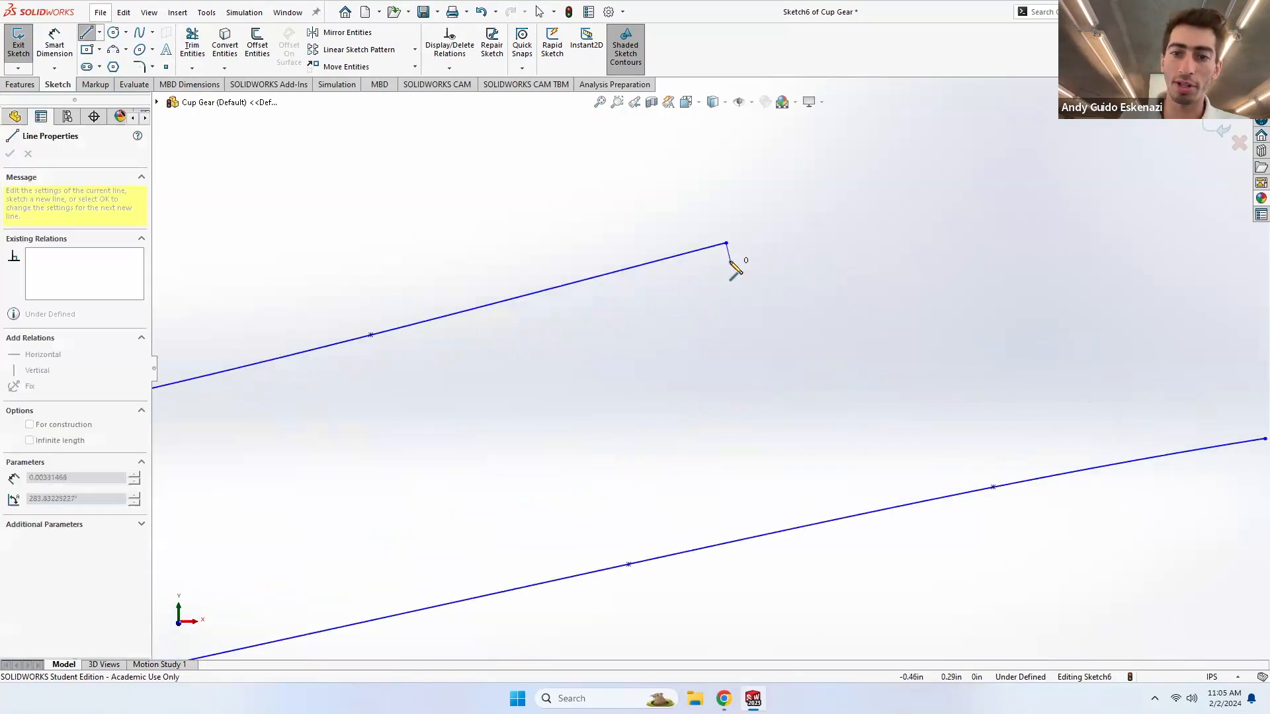
{"action": "scroll", "coordinate": [731, 267], "scroll_direction": "down", "scroll_amount": 3}
{"action": "scroll", "coordinate": [721, 273], "scroll_direction": "down", "scroll_amount": 2}
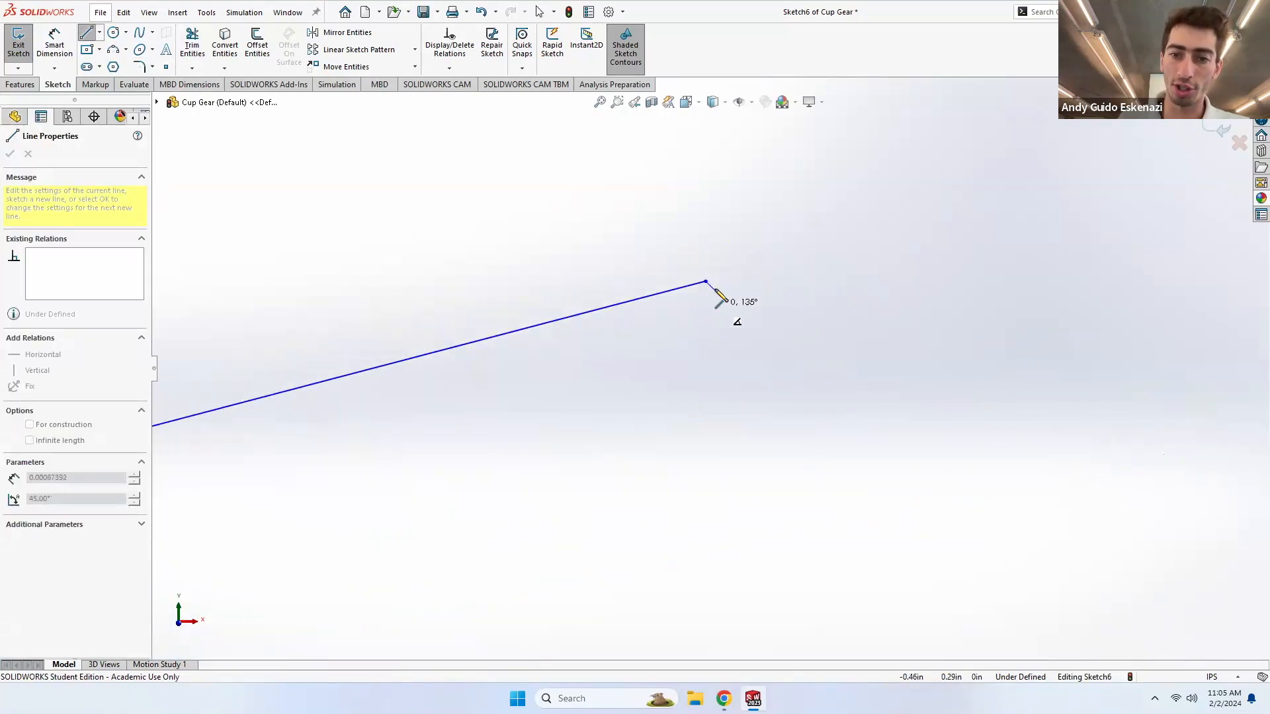
{"action": "middle_click_drag", "start_coordinate": [814, 298], "coordinate": [850, 343], "text": "ctrl"}
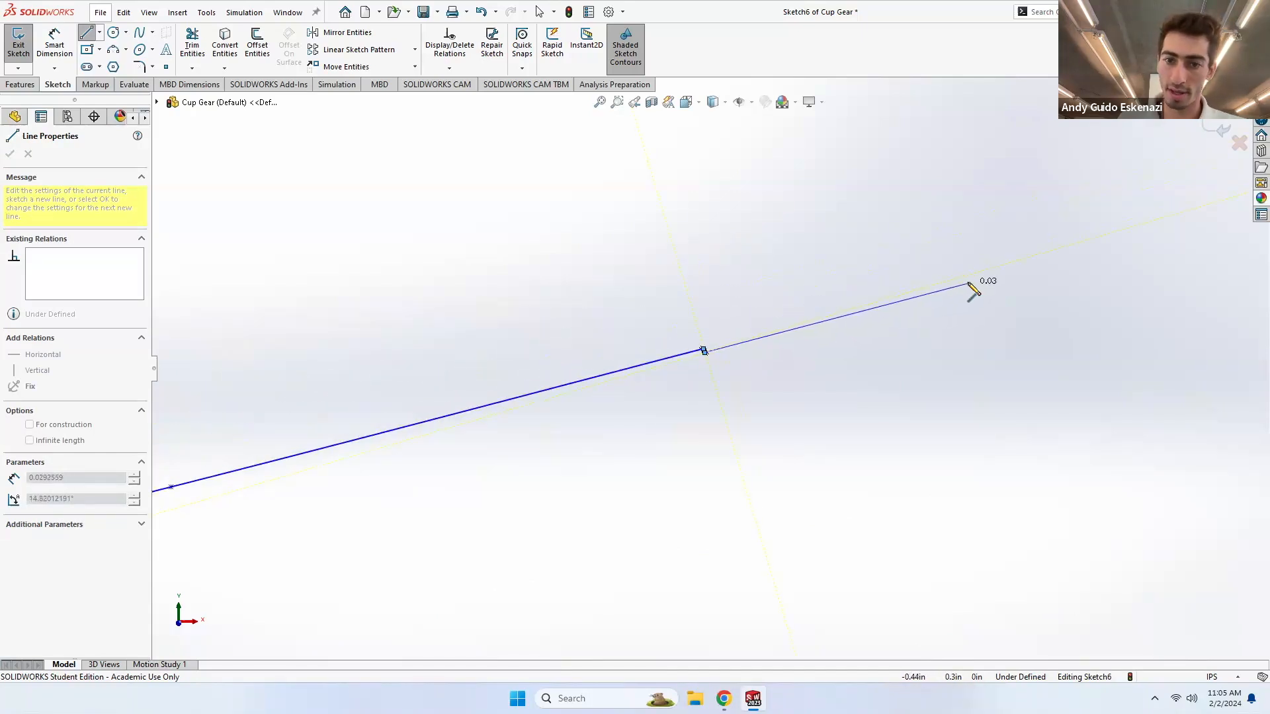
{"action": "scroll", "coordinate": [863, 316], "scroll_direction": "down", "scroll_amount": 3}
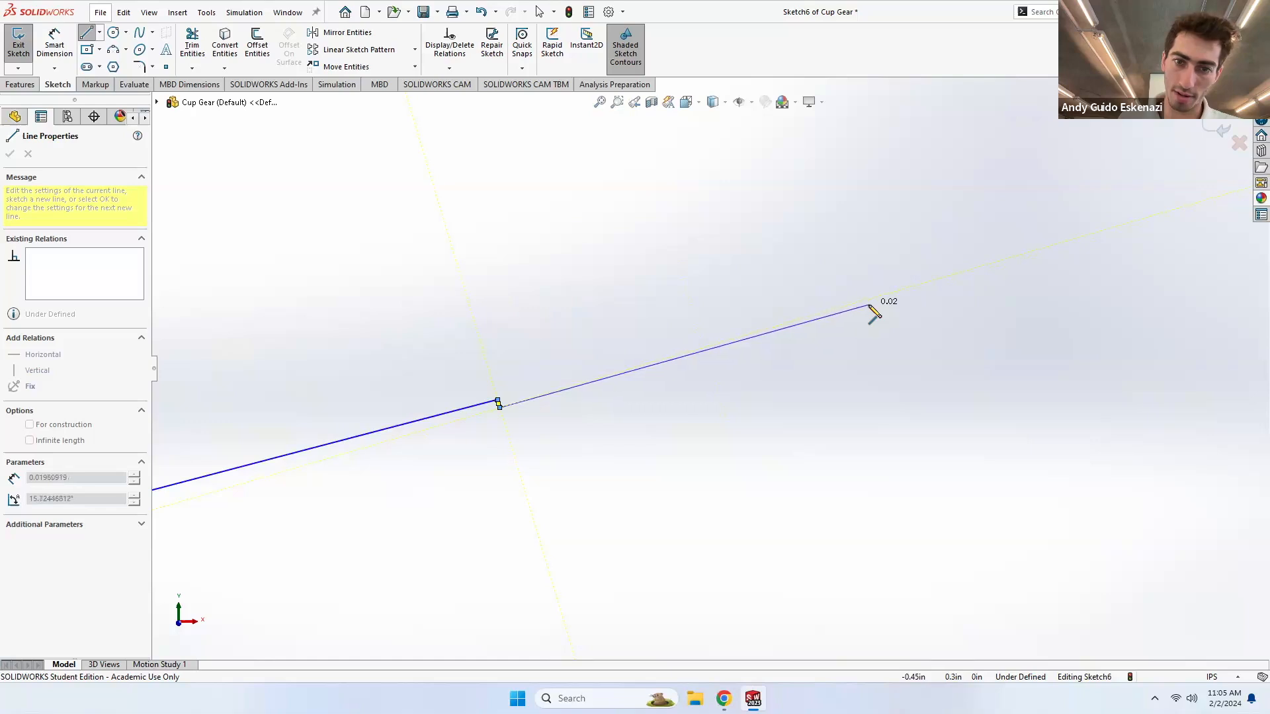
{"action": "left_click", "coordinate": [873, 304]}
{"action": "scroll", "coordinate": [876, 297], "scroll_direction": "down", "scroll_amount": 2}
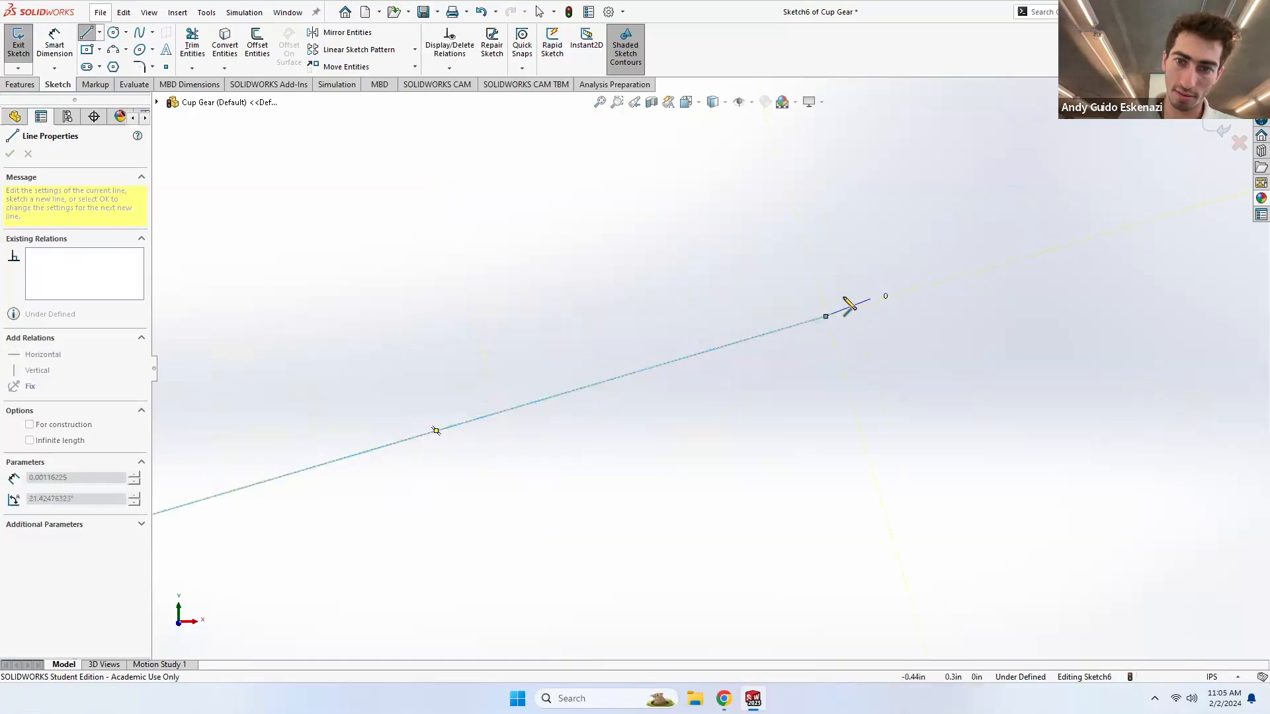
{"action": "scroll", "coordinate": [812, 312], "scroll_direction": "down", "scroll_amount": 3}
{"action": "left_click", "coordinate": [787, 328]}
{"action": "key", "text": "Escape"}
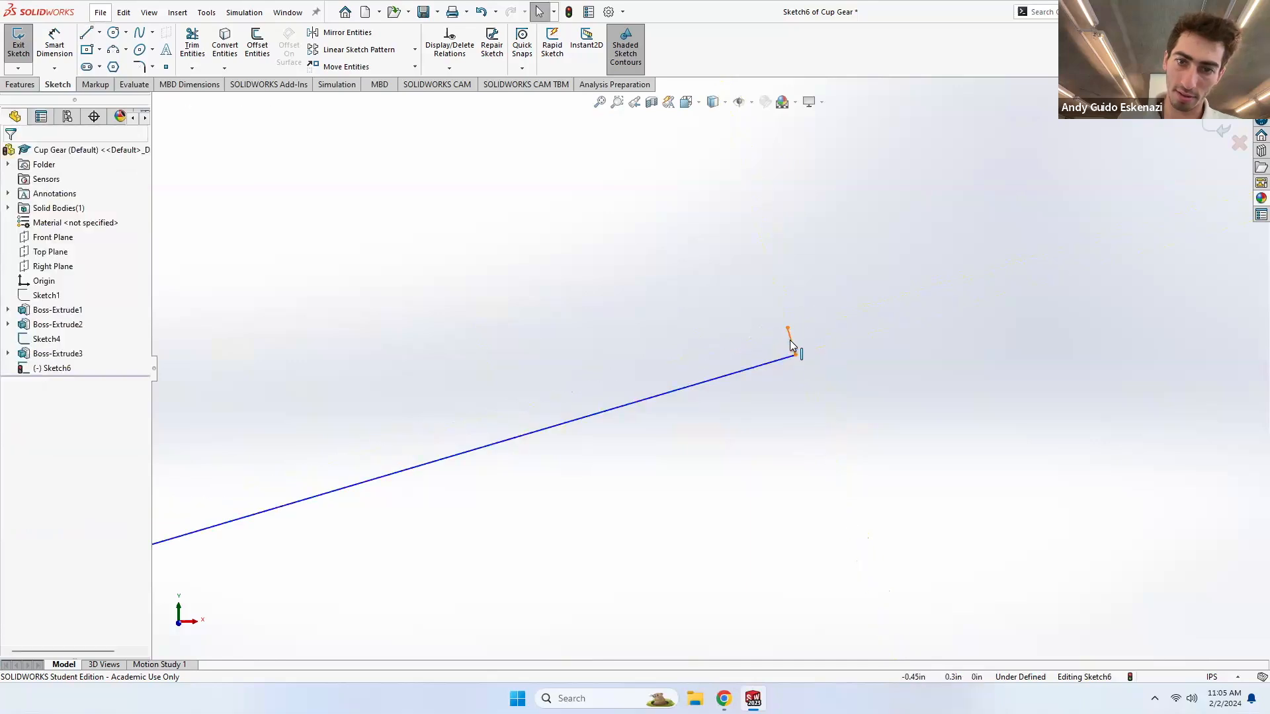
- Make the two short perpendicular lines at either end of the recess equal in length
{"action": "left_click", "coordinate": [792, 344]}
{"action": "scroll", "coordinate": [704, 389], "scroll_direction": "up", "scroll_amount": 3}
{"action": "scroll", "coordinate": [580, 387], "scroll_direction": "down", "scroll_amount": 3}
{"action": "scroll", "coordinate": [517, 403], "scroll_direction": "down", "scroll_amount": 3}
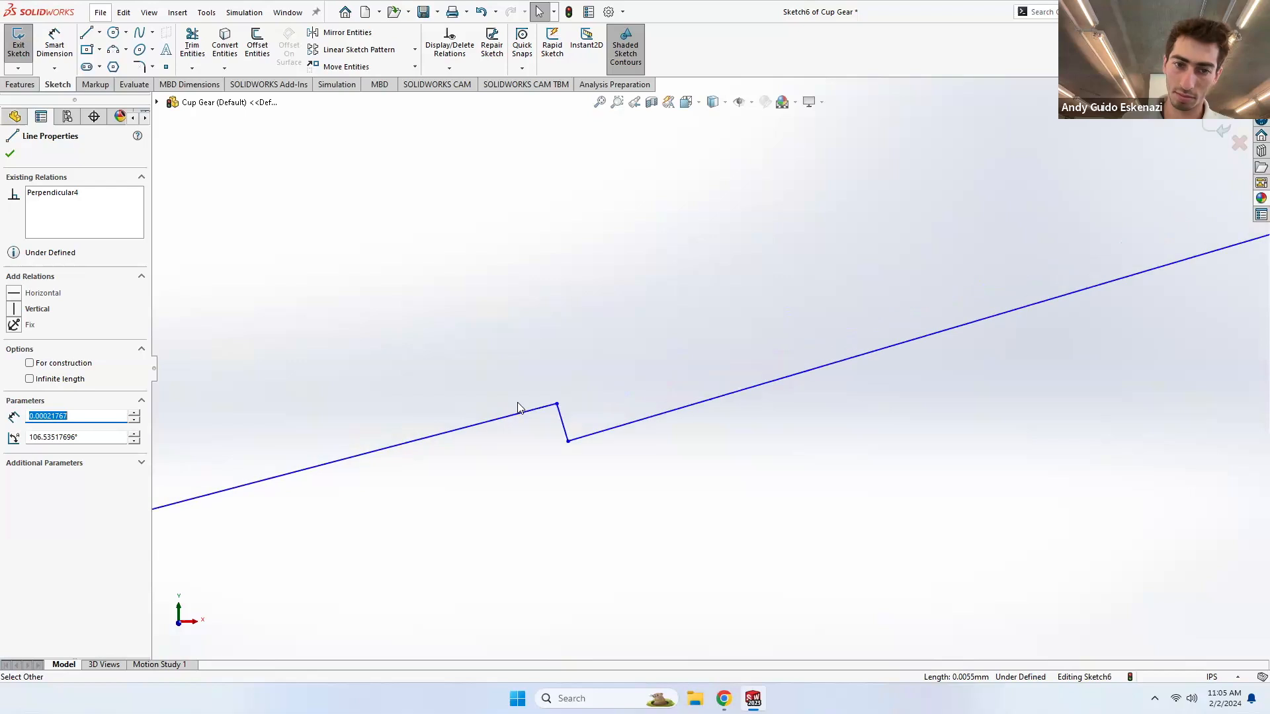
{"action": "left_click", "coordinate": [565, 423], "text": "ctrl"}
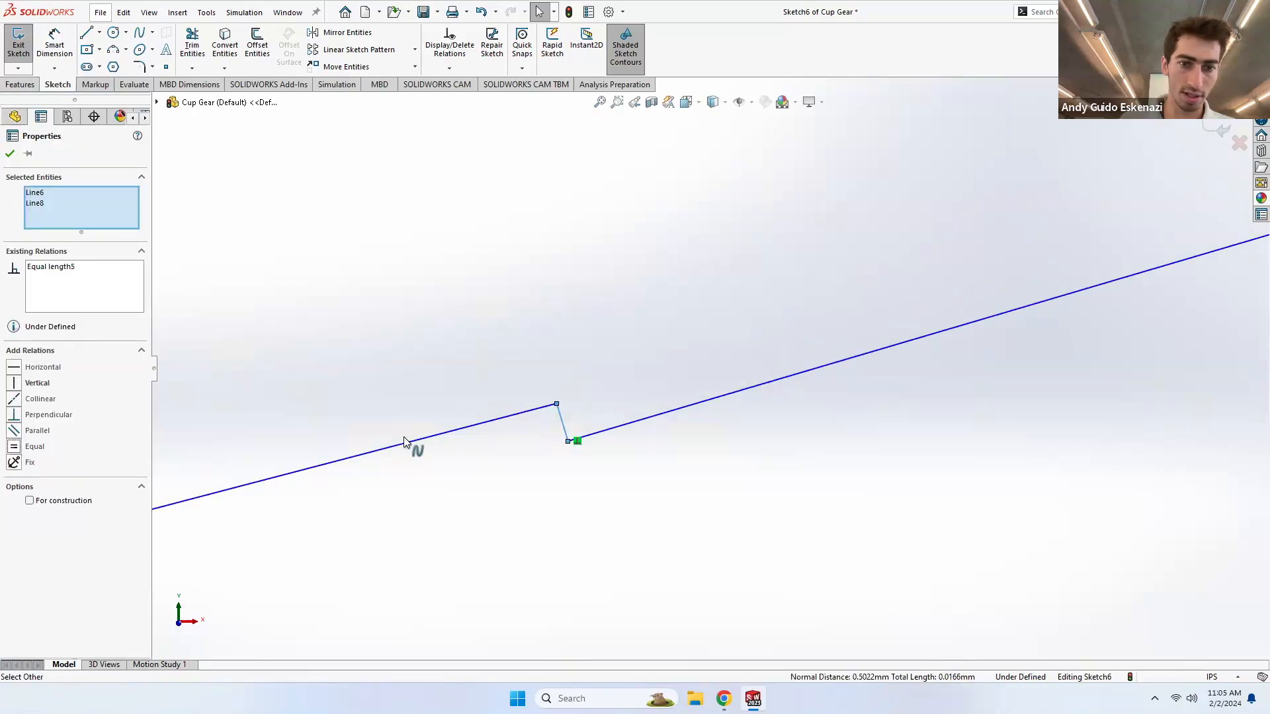
{"action": "left_click", "coordinate": [662, 357]}
- Draw a gently arched three-point spline outward from the recess's outer end to continue the plate's upper profile
{"action": "scroll", "coordinate": [668, 357], "scroll_direction": "up", "scroll_amount": 3}
{"action": "scroll", "coordinate": [841, 365], "scroll_direction": "down", "scroll_amount": 3}
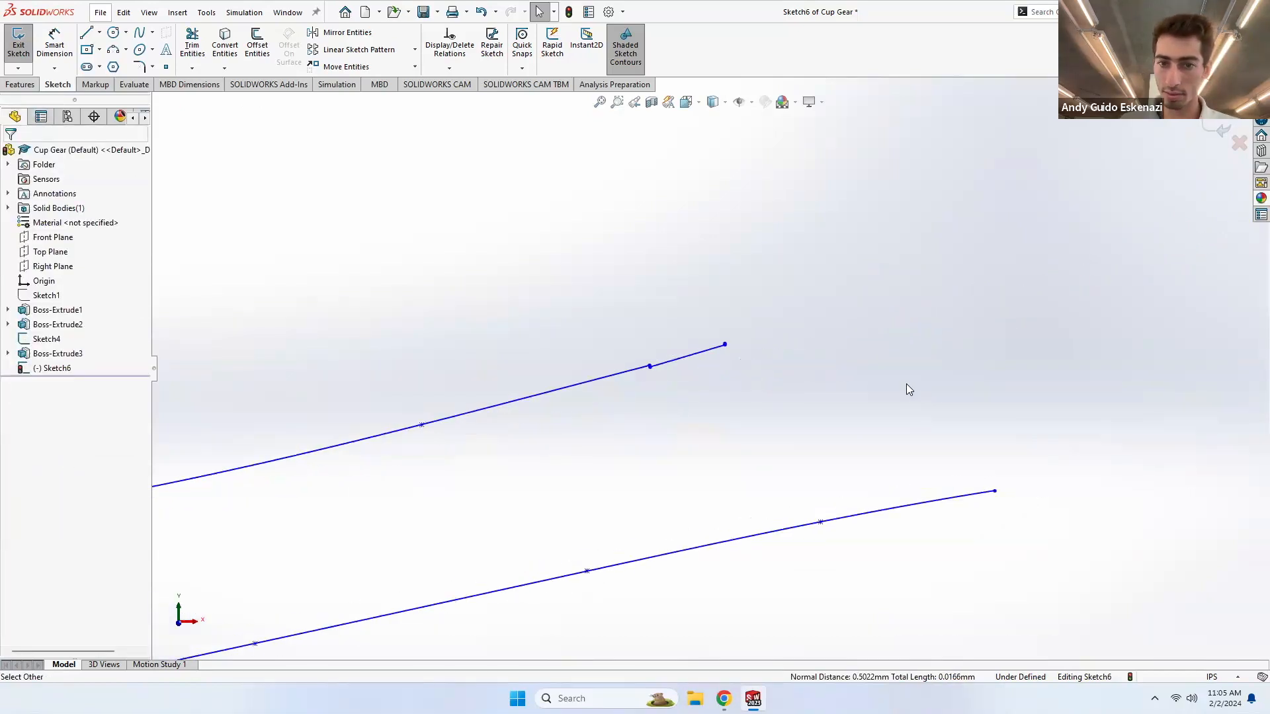
{"action": "left_click", "coordinate": [138, 33]}
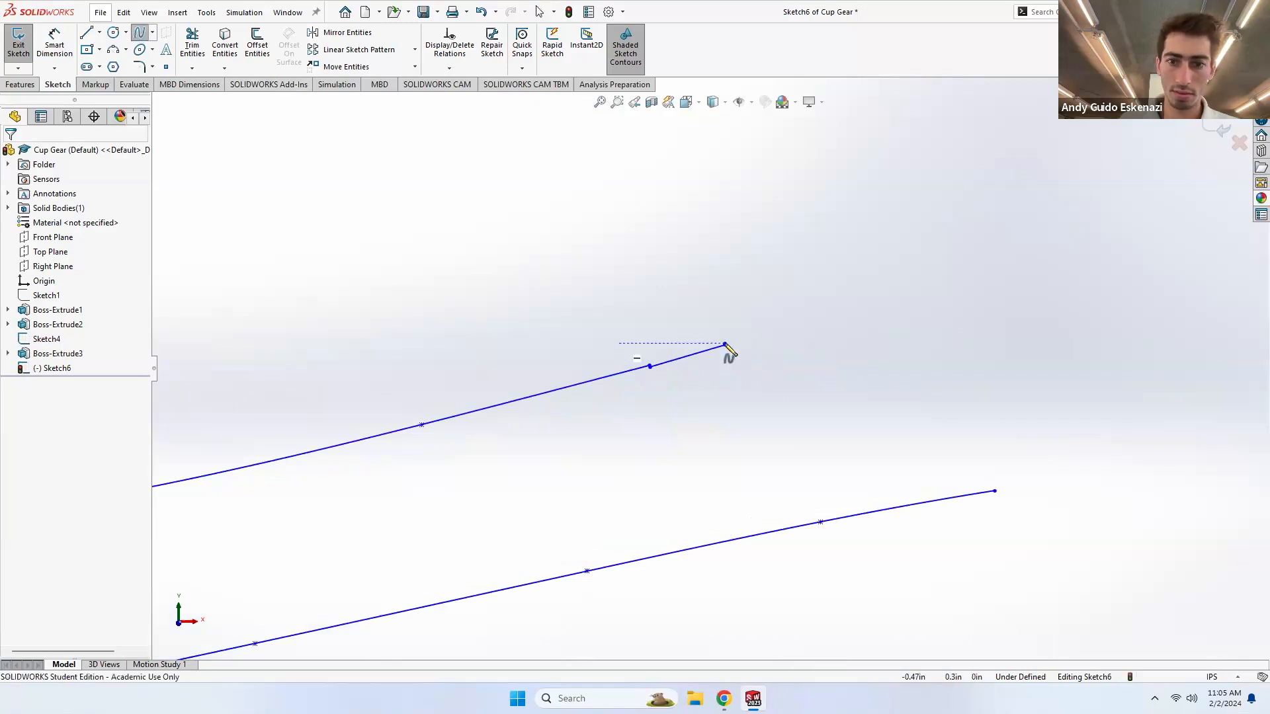
{"action": "scroll", "coordinate": [728, 349], "scroll_direction": "down", "scroll_amount": 2}
{"action": "scroll", "coordinate": [730, 349], "scroll_direction": "down", "scroll_amount": 1}
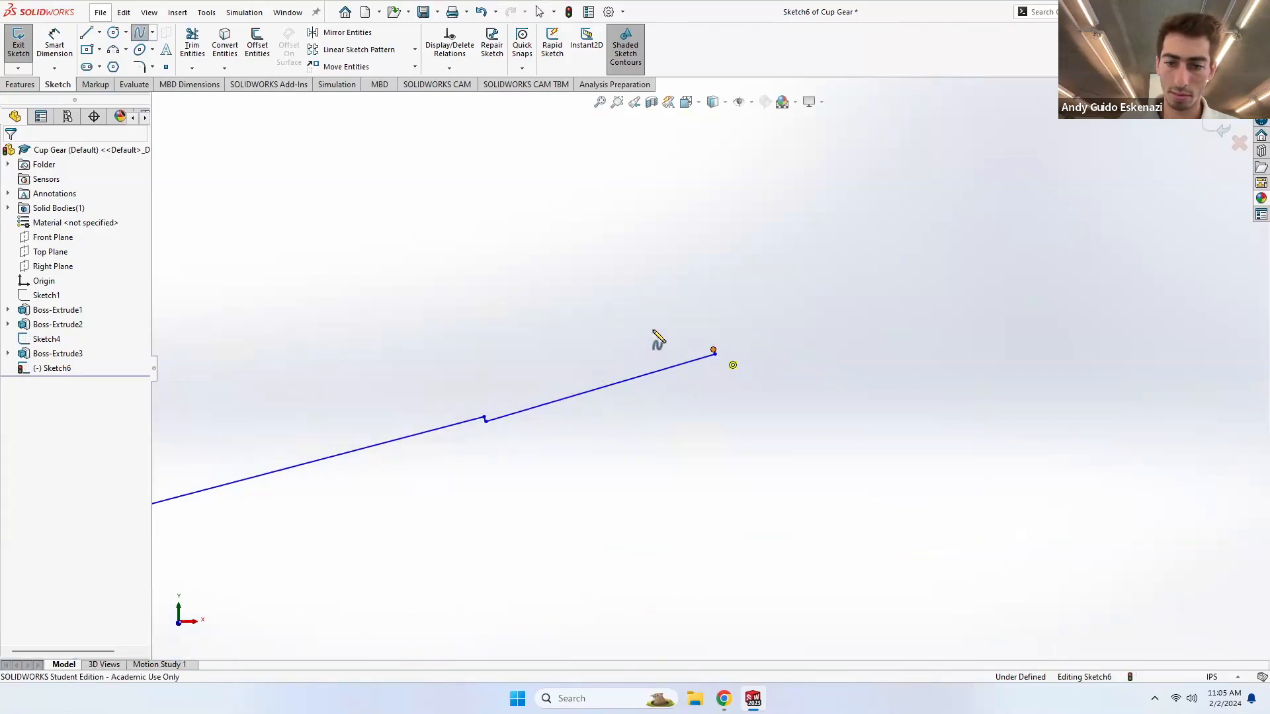
{"action": "left_click", "coordinate": [721, 345]}
{"action": "scroll", "coordinate": [728, 332], "scroll_direction": "up", "scroll_amount": 3}
{"action": "left_click", "coordinate": [829, 349]}
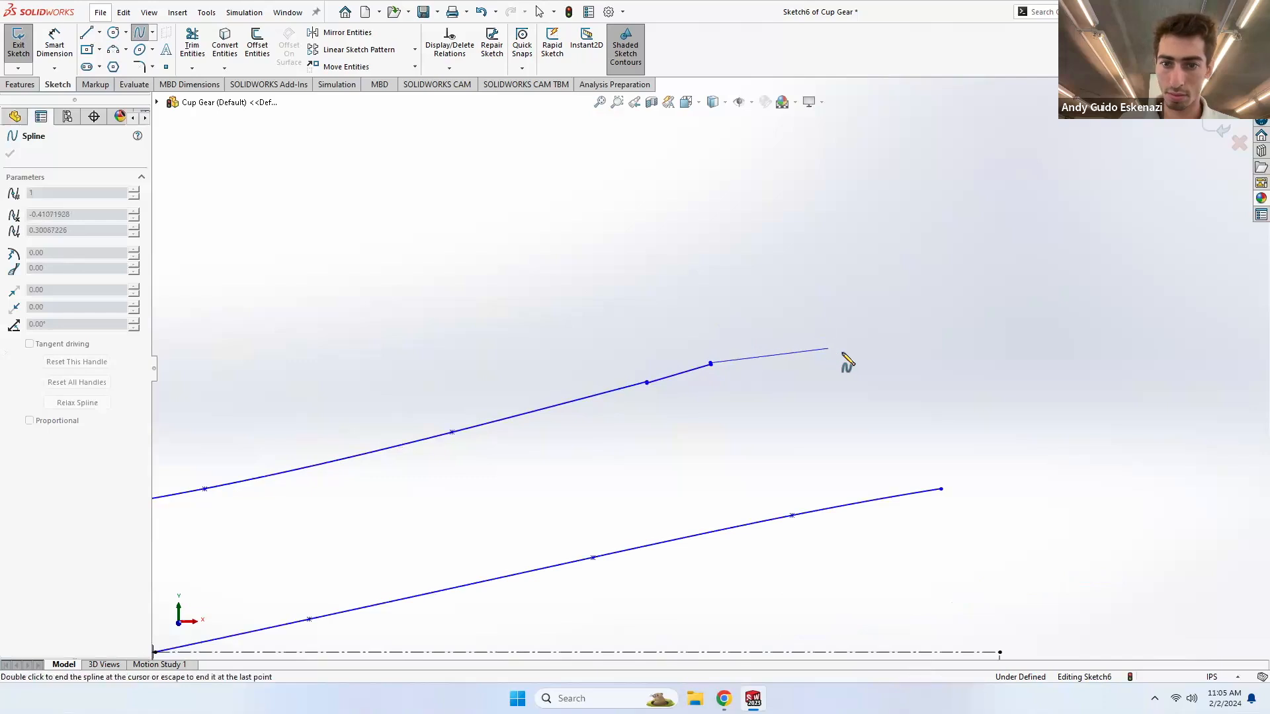
{"action": "double_click", "coordinate": [926, 354]}
- Draw a rounded end spline from the upper profile's outer end down to the lower spline's end
{"action": "left_click", "coordinate": [139, 32]}
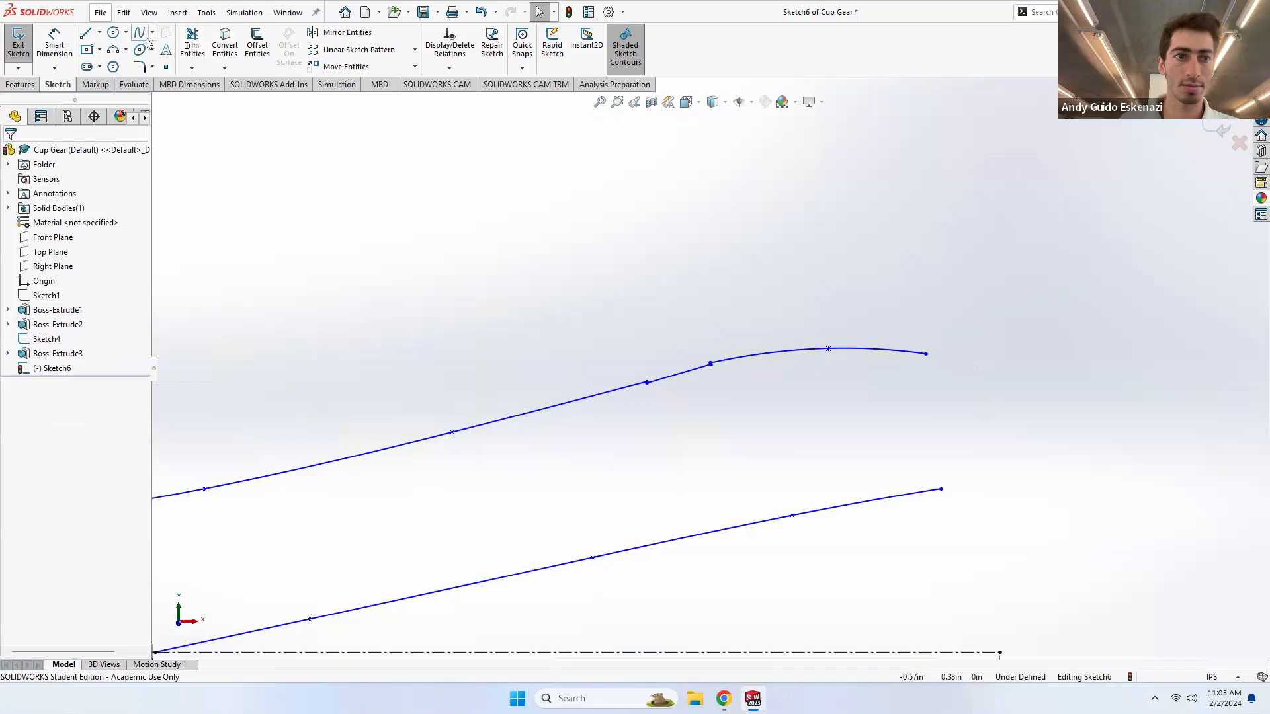
{"action": "left_click", "coordinate": [941, 363]}
{"action": "left_click", "coordinate": [950, 364]}
{"action": "left_click", "coordinate": [966, 413]}
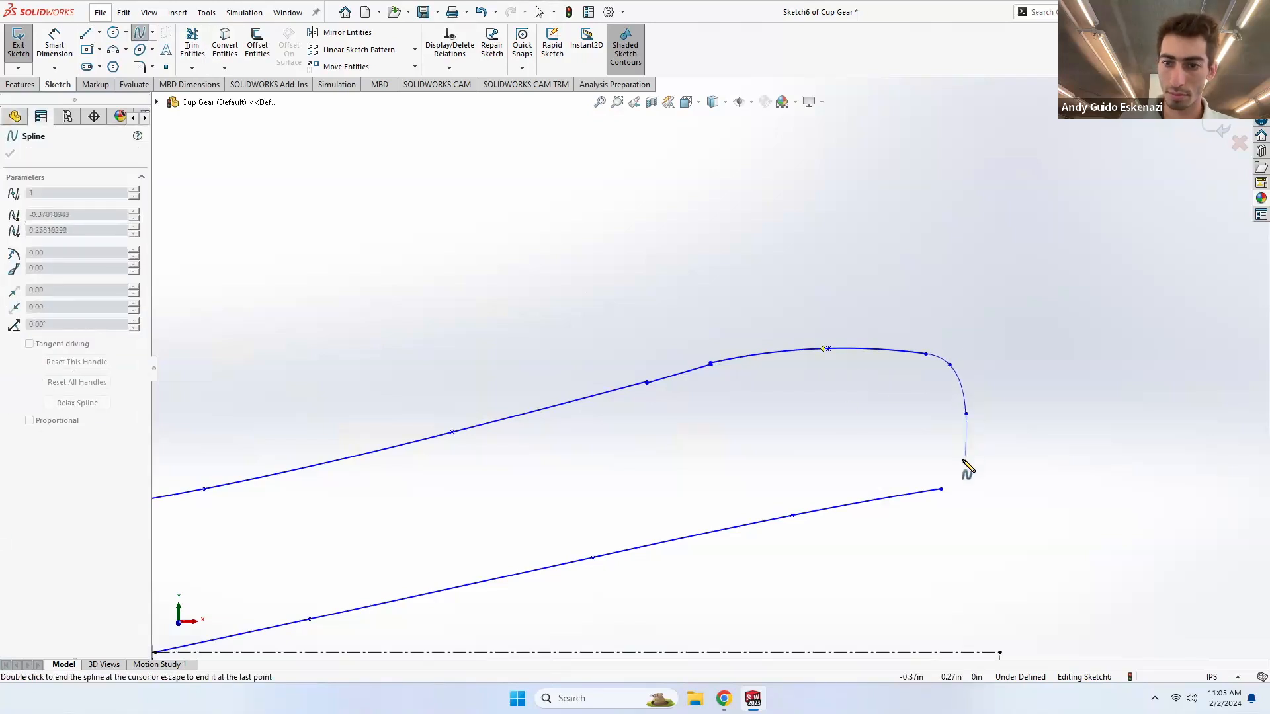
{"action": "double_click", "coordinate": [942, 491]}
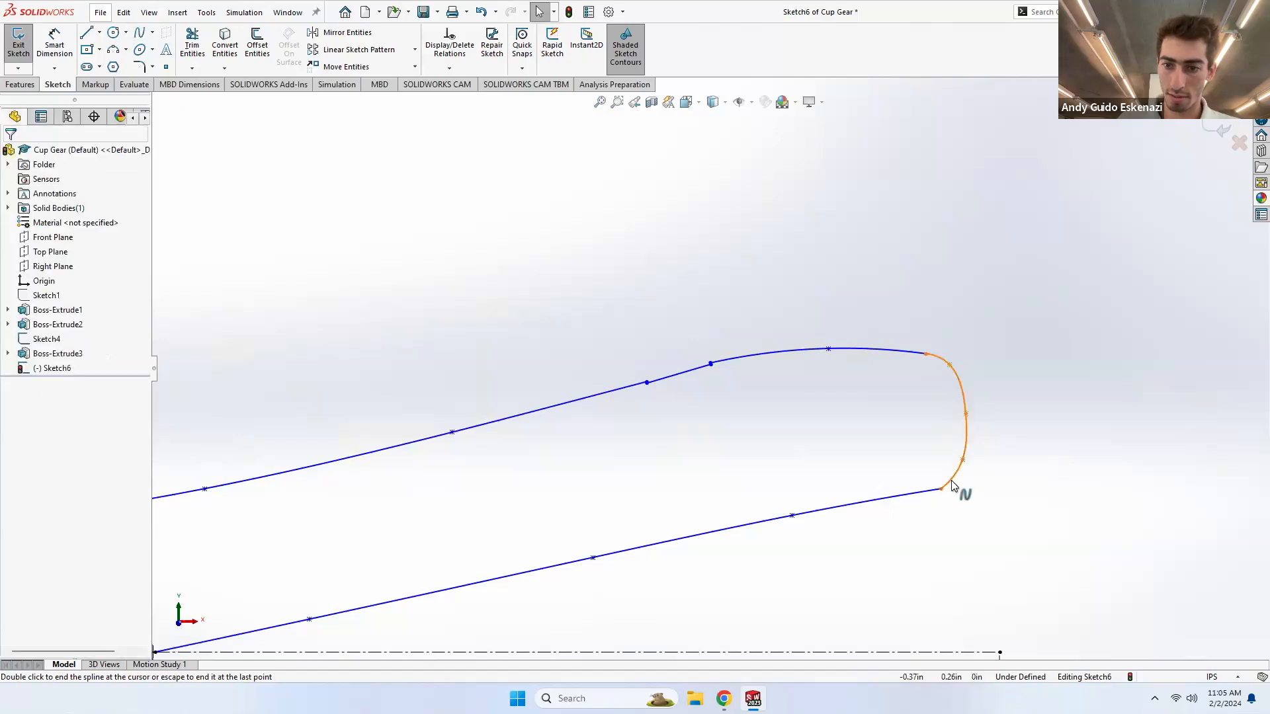
- Make the rounded end spline tangent to the lower spline
{"action": "left_click", "coordinate": [951, 480]}
{"action": "left_click", "coordinate": [905, 494], "text": "ctrl"}
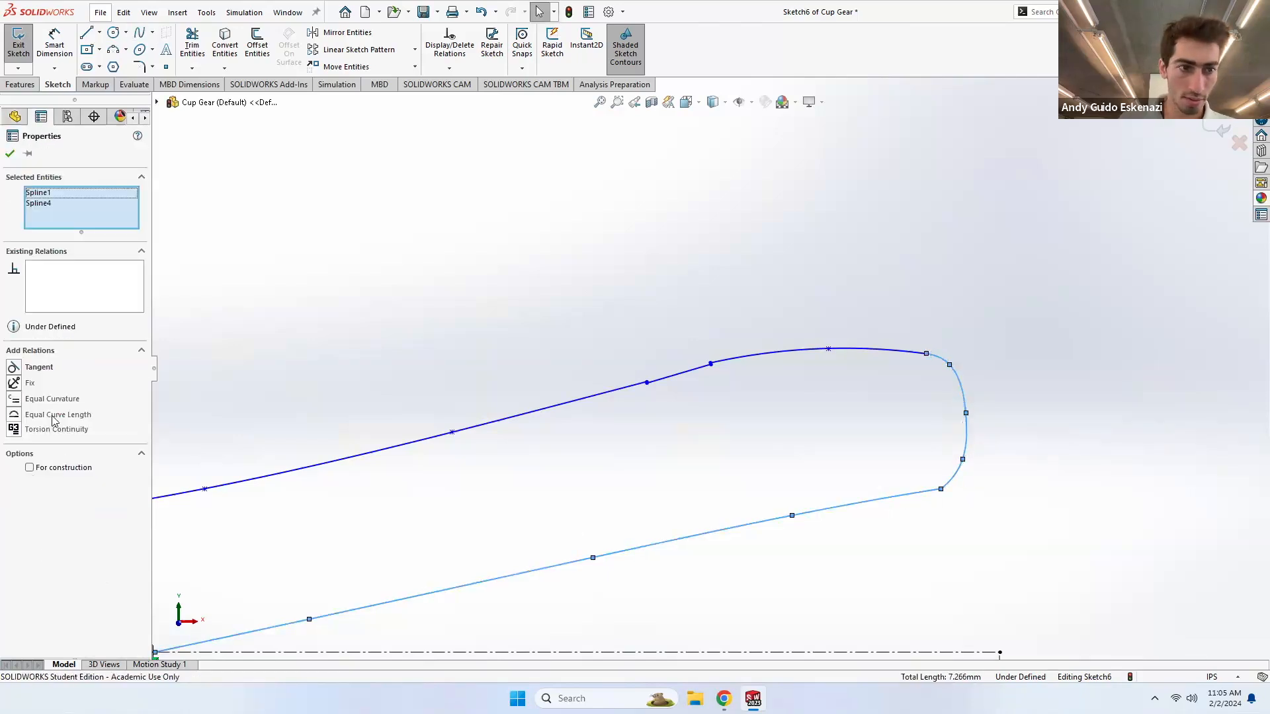
{"action": "left_click", "coordinate": [14, 372]}
- Reshape the lower spline's outer end by moving its last inner point and its endpoint for a smoother transition
{"action": "left_click", "coordinate": [840, 533]}
{"action": "left_click_drag", "start_coordinate": [792, 516], "coordinate": [844, 518]}
{"action": "mouse_move", "coordinate": [943, 491]}
{"action": "left_mouse_down"}
{"action": "mouse_move", "coordinate": [914, 489]}
{"action": "mouse_move", "coordinate": [947, 487]}
{"action": "left_mouse_up"}
{"action": "left_click", "coordinate": [844, 519]}
{"action": "left_click_drag", "start_coordinate": [846, 520], "coordinate": [826, 520]}
{"action": "left_click", "coordinate": [928, 531]}
{"action": "scroll", "coordinate": [951, 458], "scroll_direction": "up", "scroll_amount": 1}
{"action": "scroll", "coordinate": [940, 423], "scroll_direction": "down", "scroll_amount": 2}
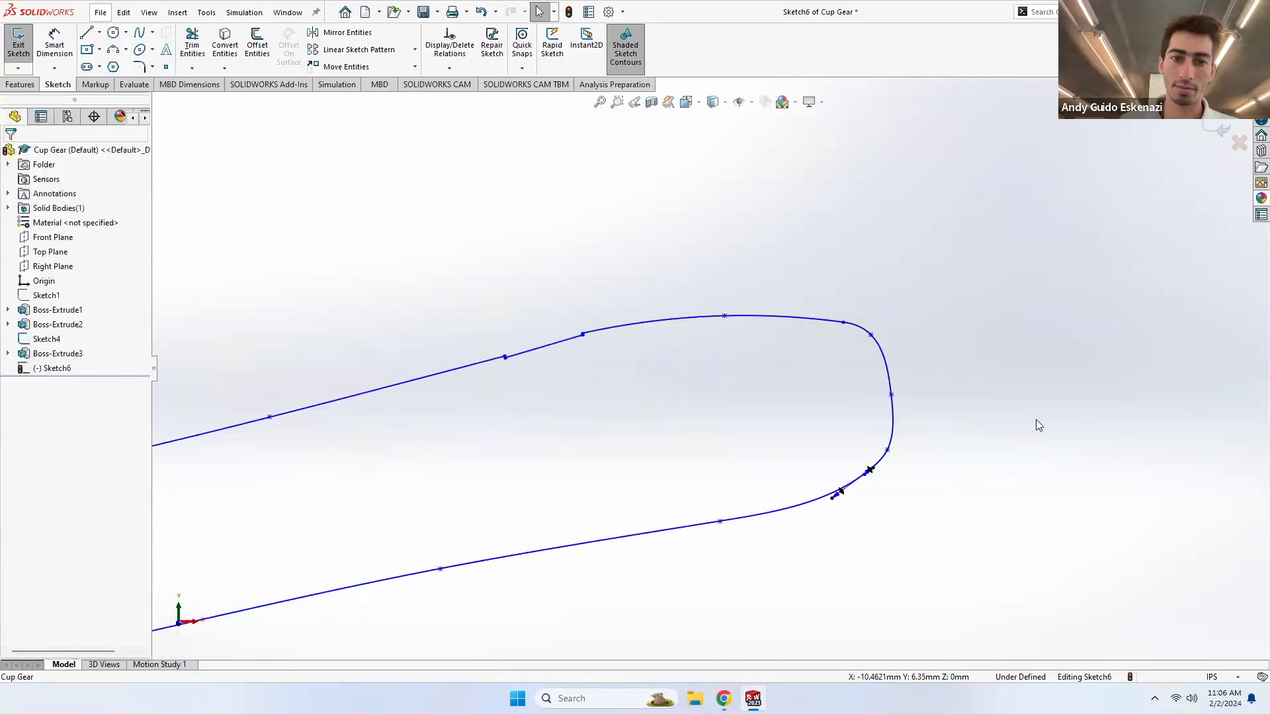
{"action": "scroll", "coordinate": [529, 255], "scroll_direction": "up", "scroll_amount": 4}
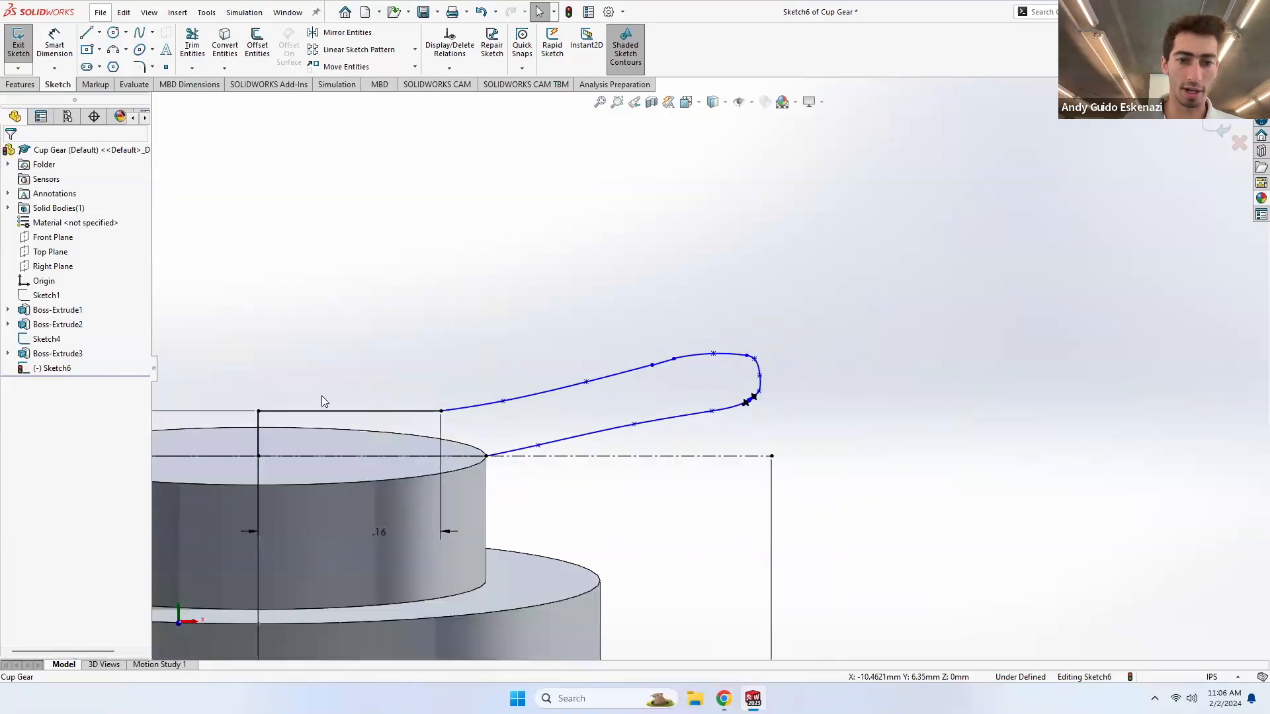
- Close the plate profile with a horizontal line from the lower spline's start to the gear's central axis
{"action": "left_click", "coordinate": [86, 32]}
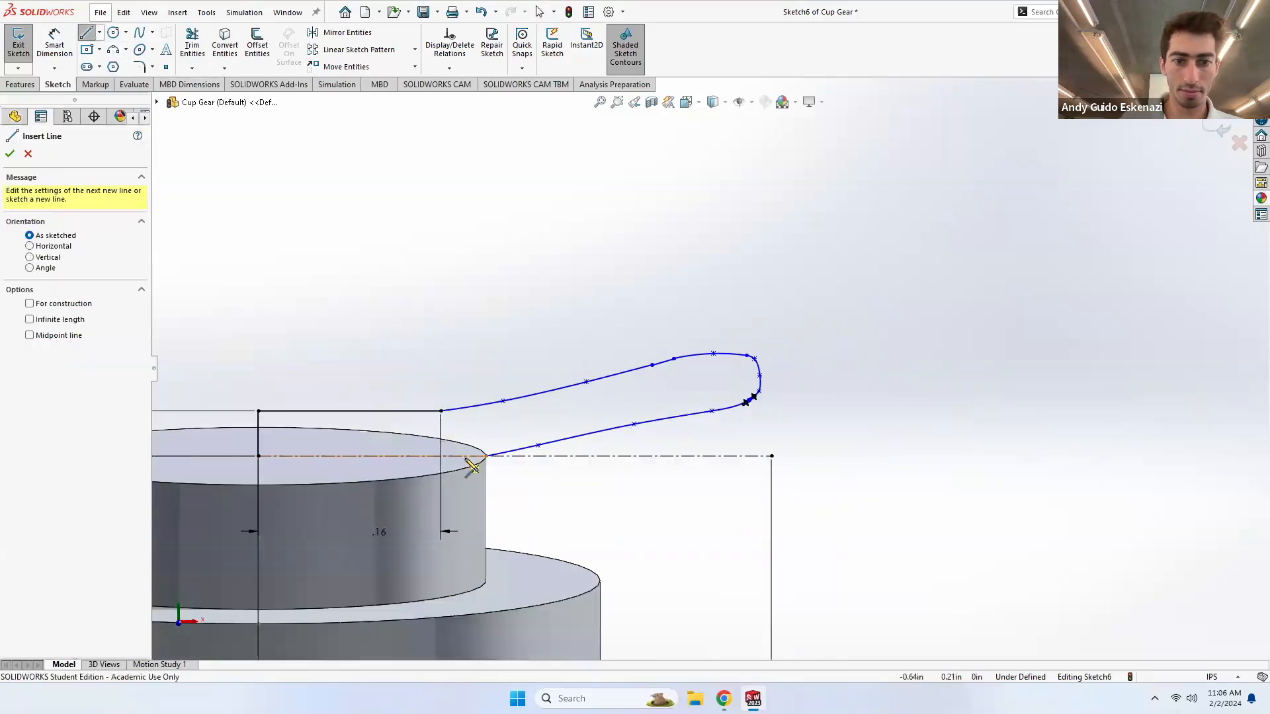
{"action": "left_click", "coordinate": [486, 457]}
{"action": "left_click", "coordinate": [258, 456]}
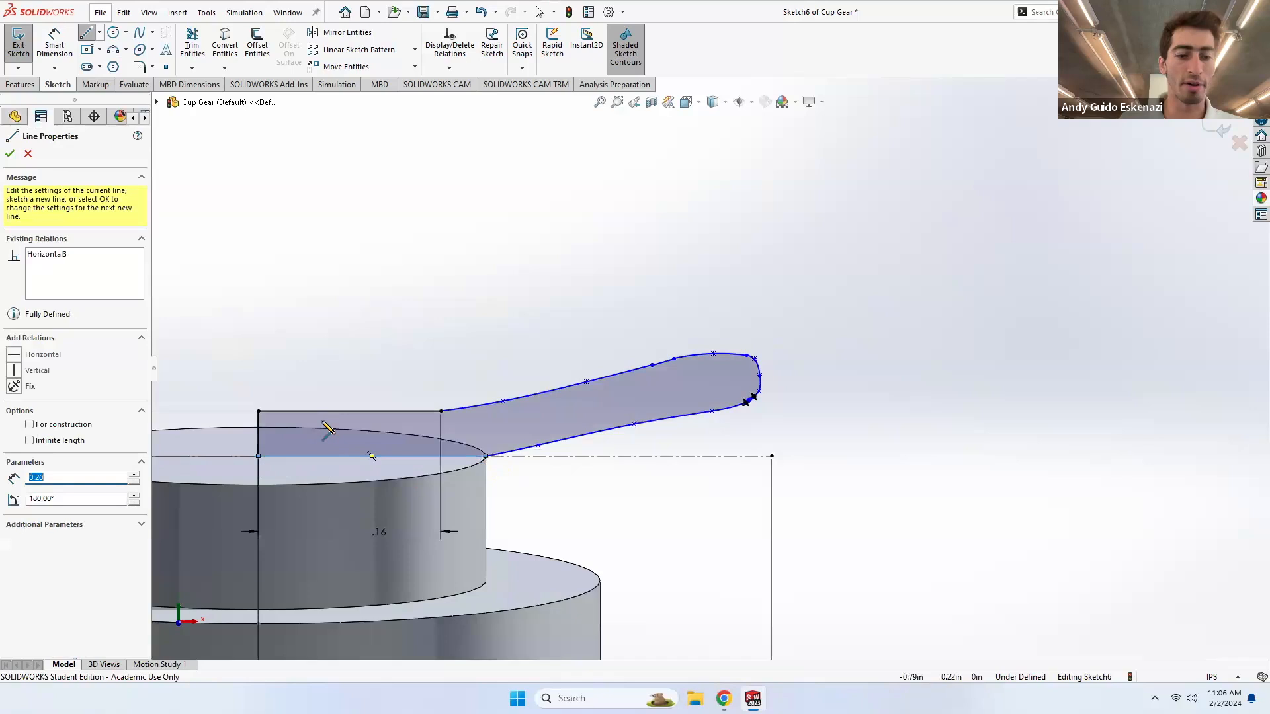
{"action": "key", "text": "Escape"}
- Revolve the closed plate profile 360 degrees about the vertical centre line, merged with the gear body
{"action": "left_click", "coordinate": [19, 84]}
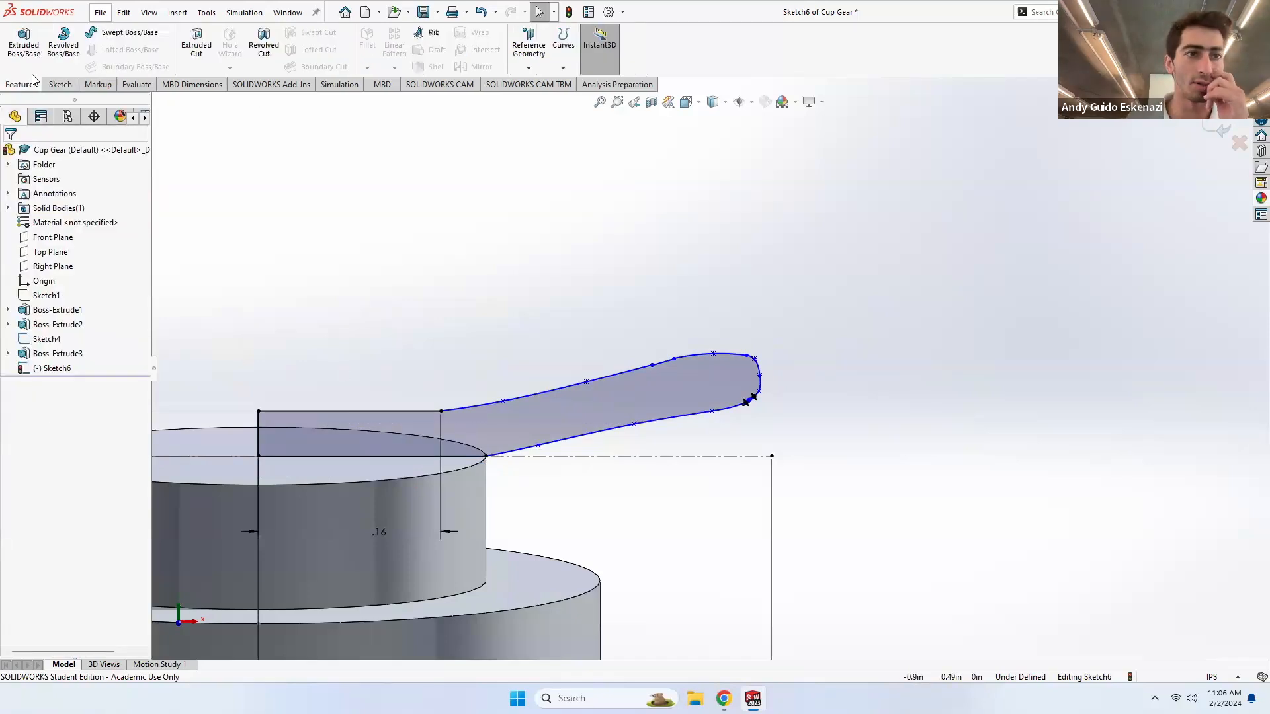
{"action": "left_click", "coordinate": [74, 47]}
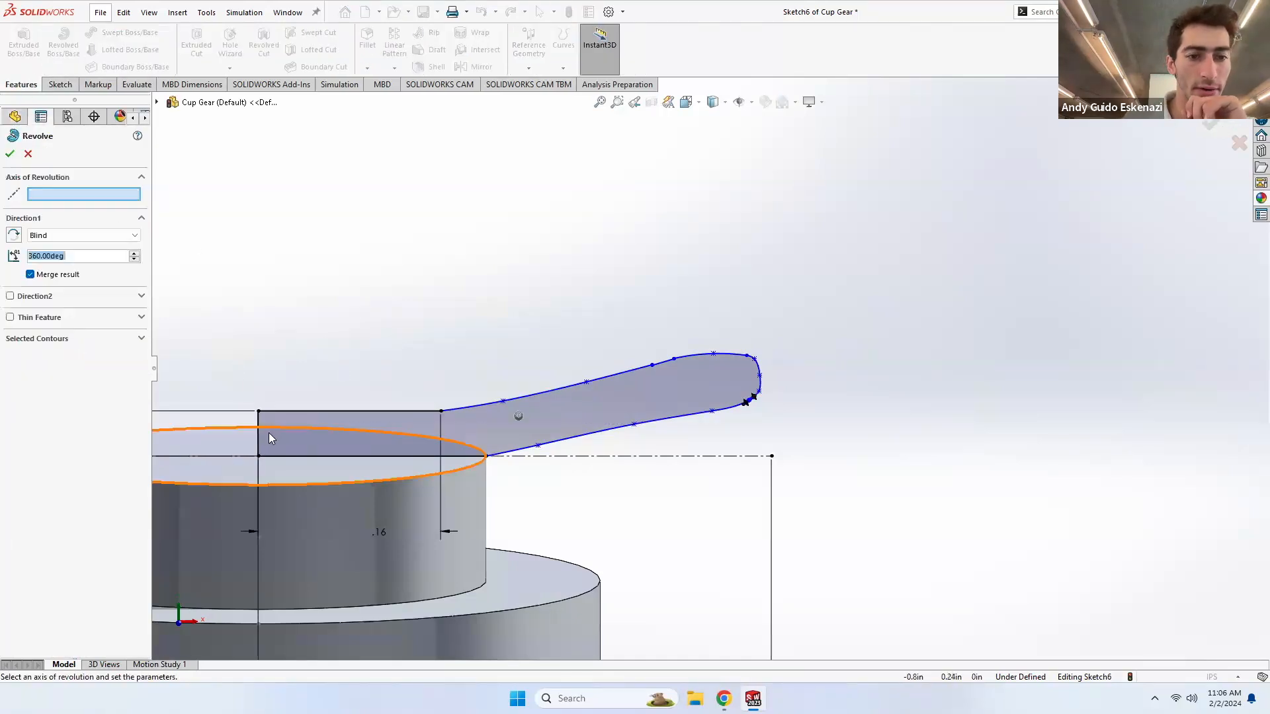
{"action": "left_click", "coordinate": [10, 153]}
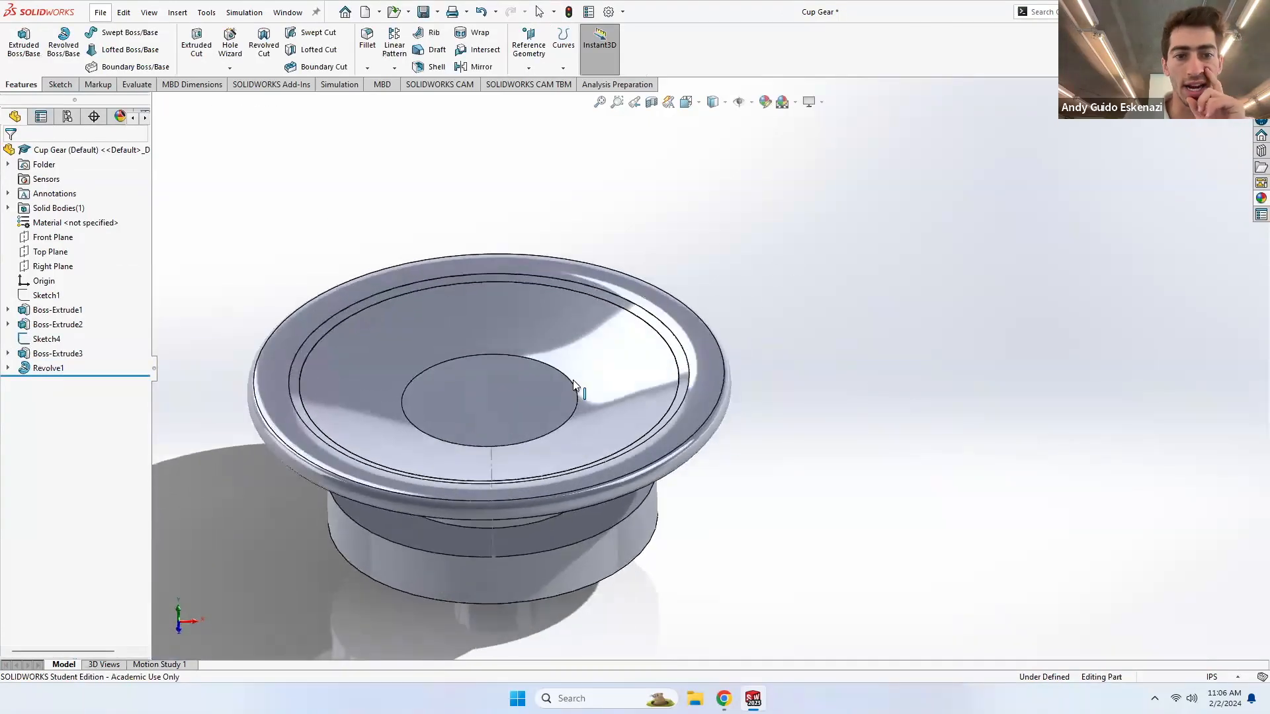
- Hide the leftover sketch line on the Cup Gear and check the plate's groove and rim
{"action": "mouse_move", "coordinate": [482, 388]}
{"action": "middle_mouse_down"}
{"action": "mouse_move", "coordinate": [490, 280]}
{"action": "mouse_move", "coordinate": [504, 280]}
{"action": "mouse_move", "coordinate": [492, 349]}
{"action": "mouse_move", "coordinate": [603, 405]}
{"action": "middle_mouse_up"}
{"action": "right_click", "coordinate": [597, 491]}
{"action": "left_click", "coordinate": [630, 471]}
{"action": "scroll", "coordinate": [744, 377], "scroll_direction": "down", "scroll_amount": 3}
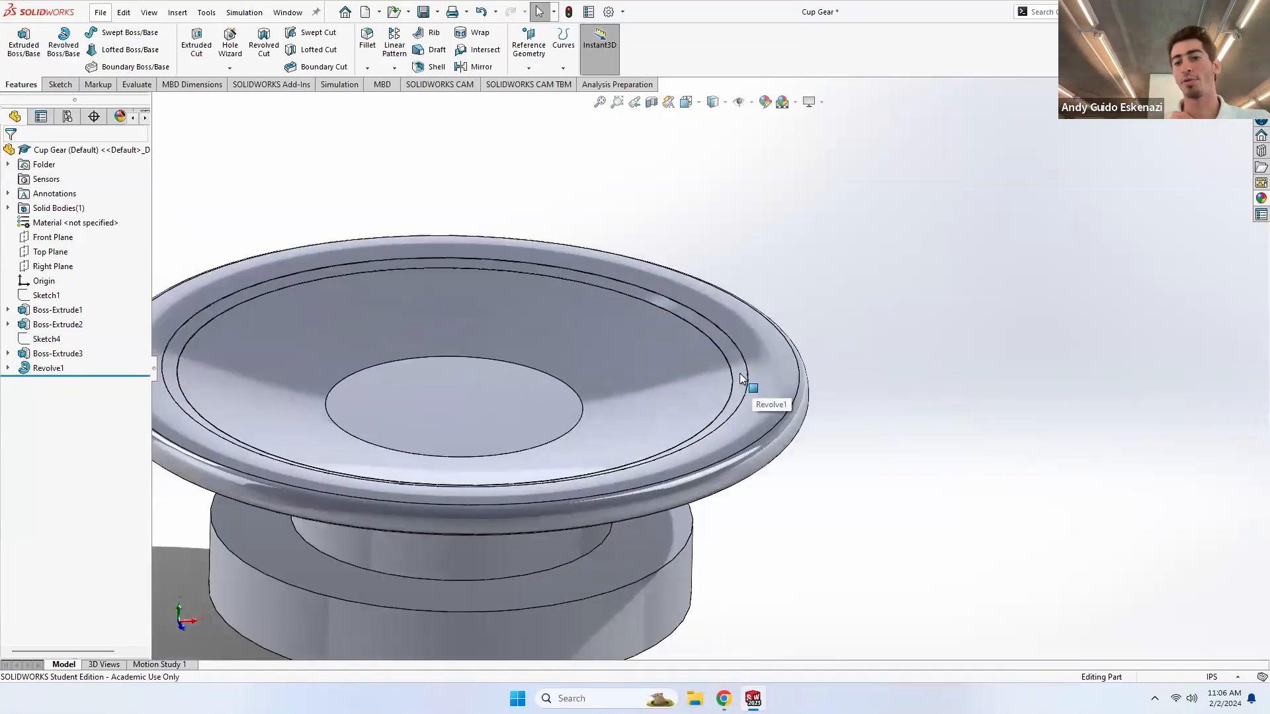
{"action": "left_click", "coordinate": [740, 373]}
{"action": "left_click", "coordinate": [879, 456]}
{"action": "scroll", "coordinate": [738, 353], "scroll_direction": "up", "scroll_amount": 2}
{"action": "scroll", "coordinate": [737, 351], "scroll_direction": "up", "scroll_amount": 1}
{"action": "mouse_move", "coordinate": [737, 352]}
{"action": "middle_mouse_down"}
{"action": "mouse_move", "coordinate": [740, 454]}
{"action": "mouse_move", "coordinate": [736, 336]}
{"action": "middle_mouse_up"}
{"action": "scroll", "coordinate": [736, 339], "scroll_direction": "down", "scroll_amount": 1}
- Switch to the Tea Cups Assembly and rebuild it with the changed Cup Gear
{"action": "left_click", "coordinate": [753, 699]}
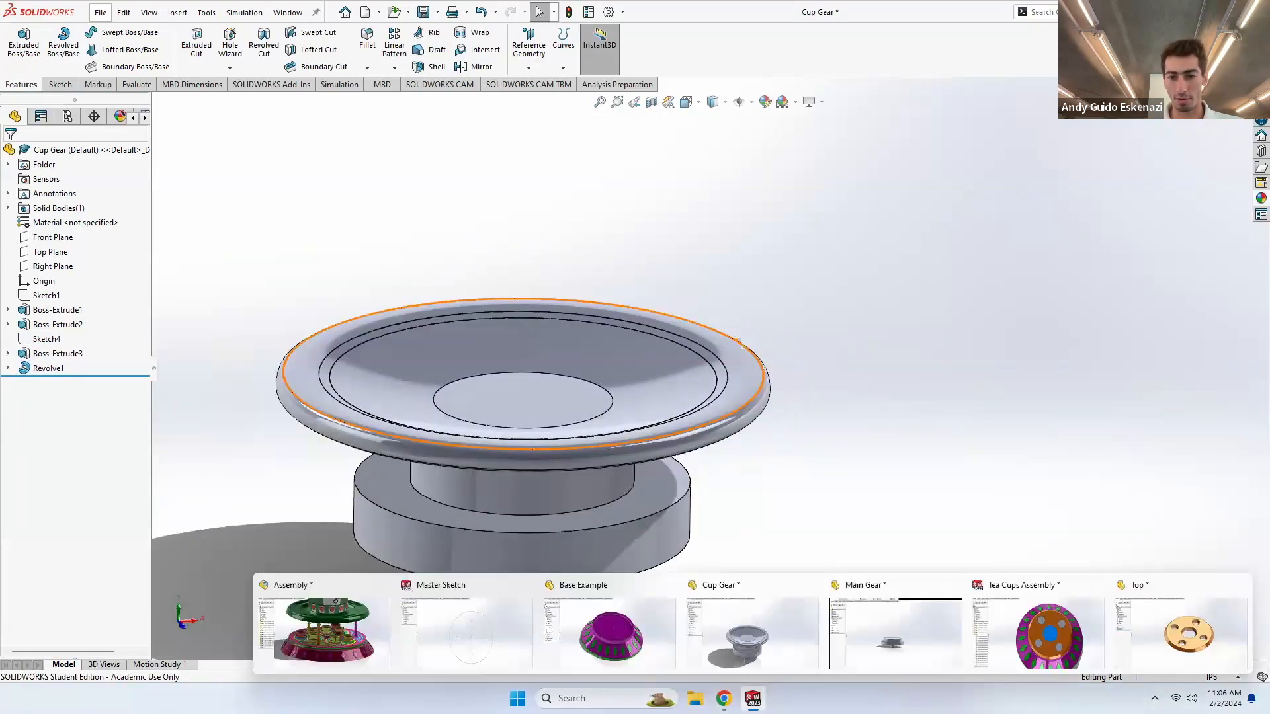
{"action": "left_click", "coordinate": [1047, 640]}
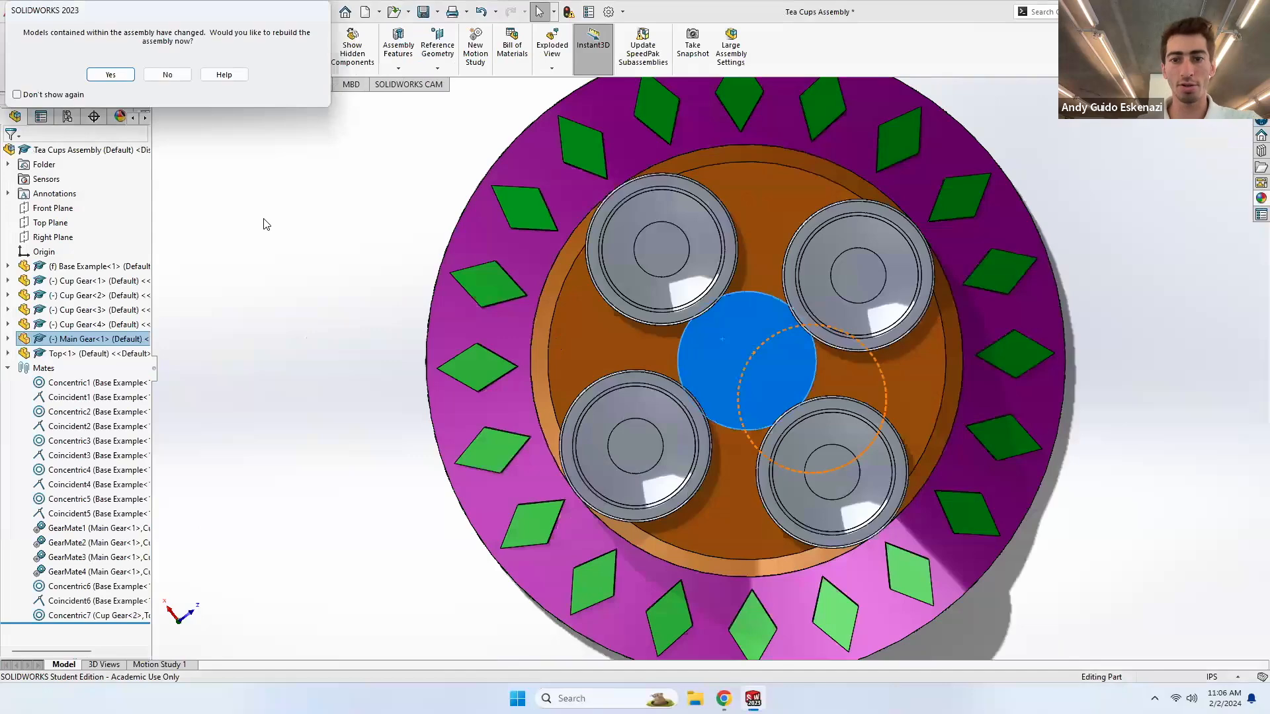
{"action": "left_click", "coordinate": [115, 75]}
- Rotate the main gear slightly and examine how the four plates sit and clear each other
{"action": "middle_click_drag", "start_coordinate": [530, 259], "coordinate": [551, 228]}
{"action": "scroll", "coordinate": [725, 336], "scroll_direction": "down", "scroll_amount": 3}
{"action": "scroll", "coordinate": [727, 335], "scroll_direction": "up", "scroll_amount": 2}
{"action": "middle_click_drag", "start_coordinate": [728, 336], "coordinate": [726, 309]}
{"action": "left_click_drag", "start_coordinate": [720, 287], "coordinate": [737, 279]}
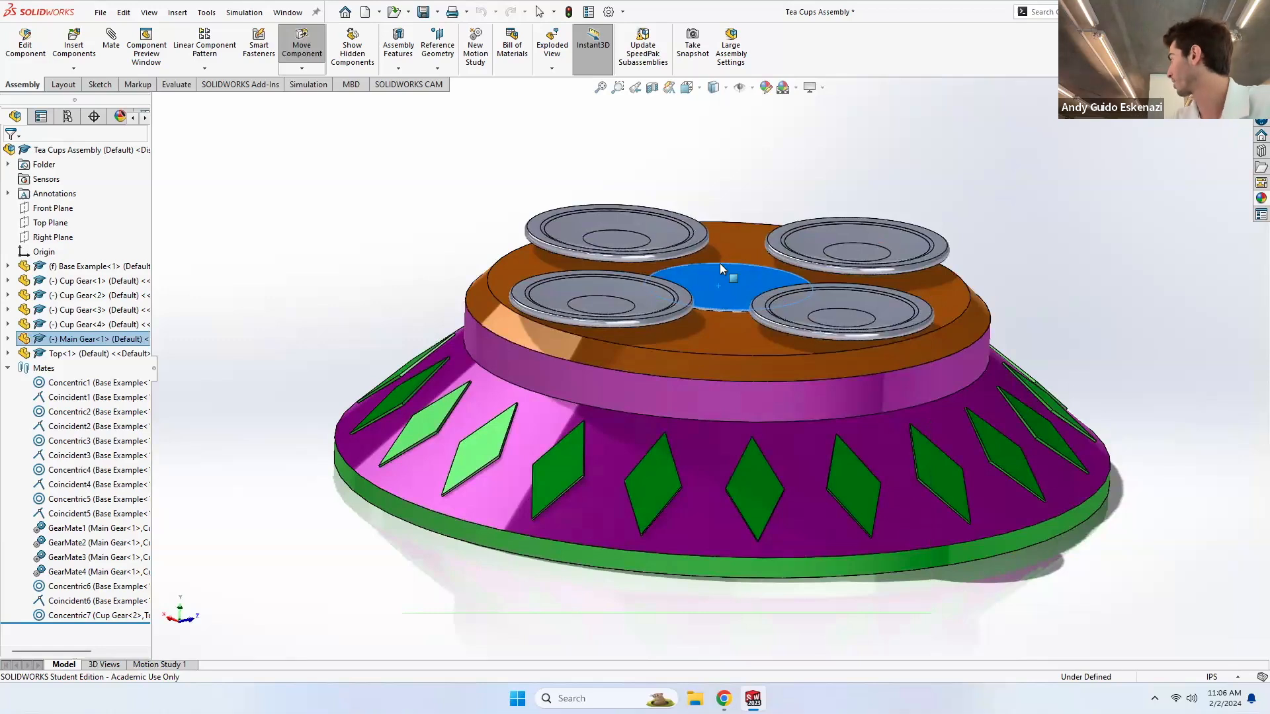
{"action": "middle_click_drag", "start_coordinate": [729, 264], "coordinate": [732, 289]}
{"action": "left_click", "coordinate": [740, 172]}
{"action": "scroll", "coordinate": [743, 313], "scroll_direction": "down", "scroll_amount": 3}
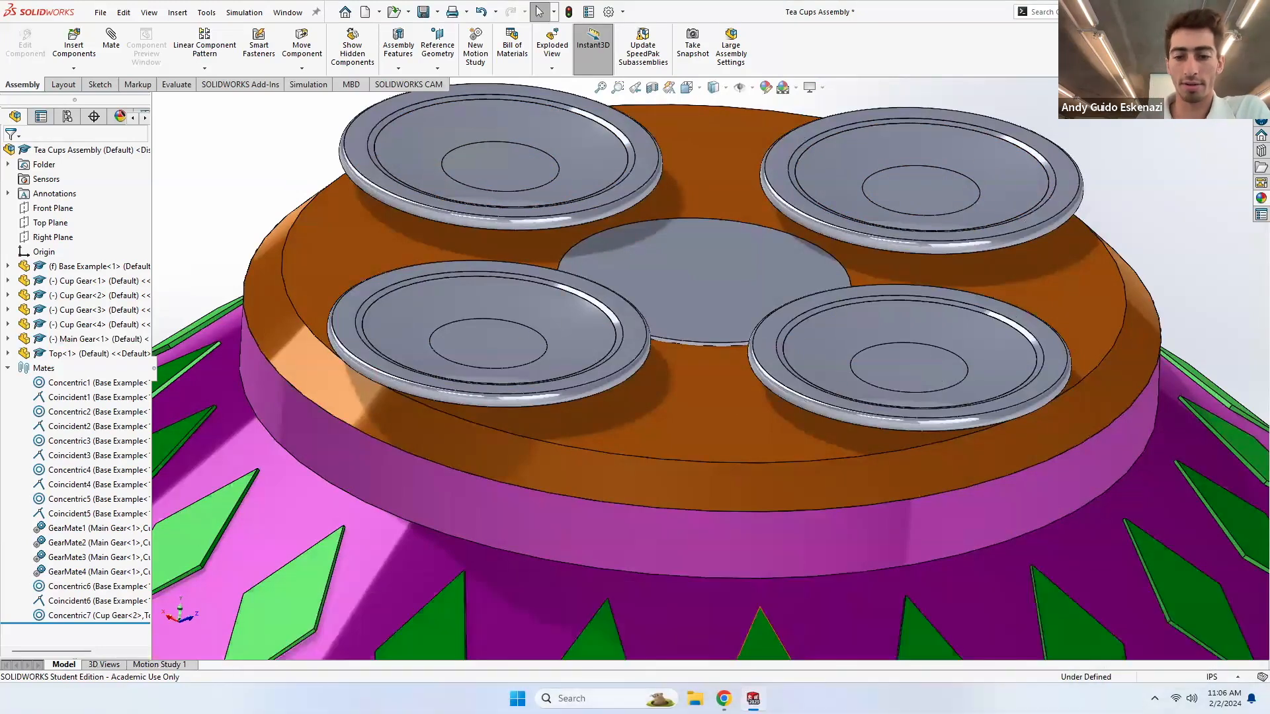
- Switch to the Cup Gear part and colour its whole body green, RGB 0, 192, 0
{"action": "mouse_move", "coordinate": [752, 699]}
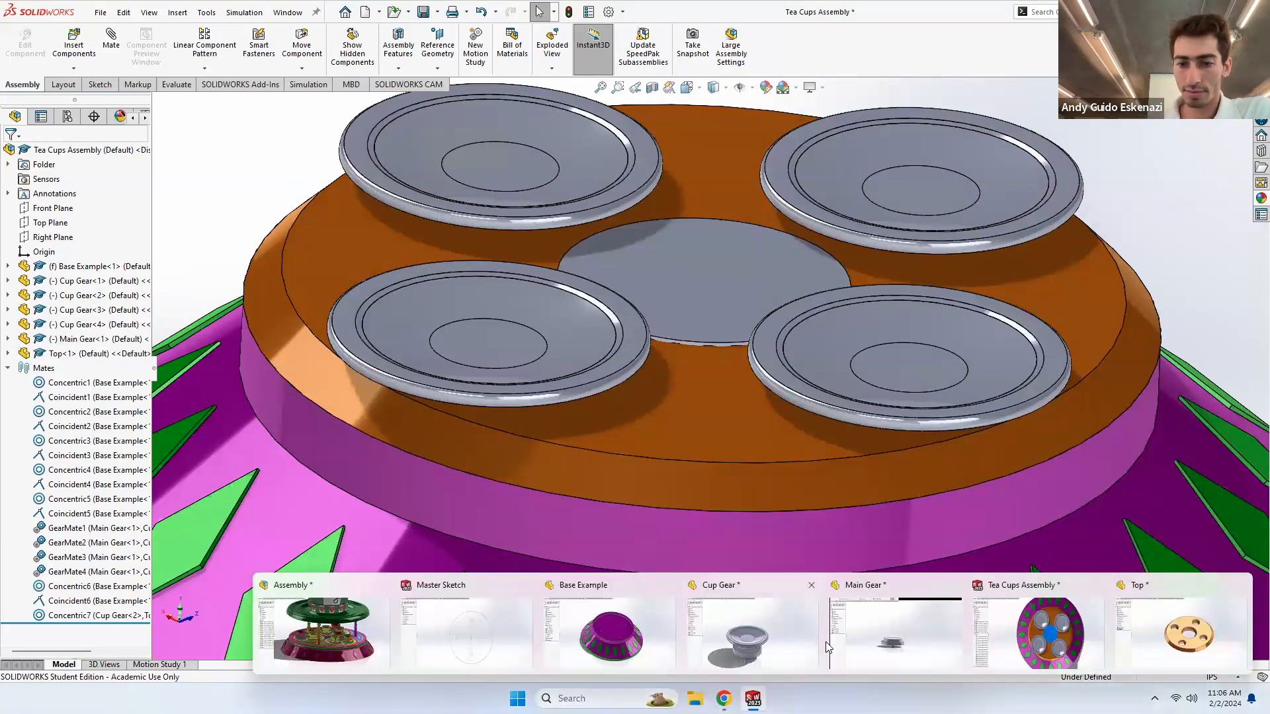
{"action": "left_click", "coordinate": [773, 642]}
{"action": "left_click", "coordinate": [599, 350]}
{"action": "right_click", "coordinate": [599, 349]}
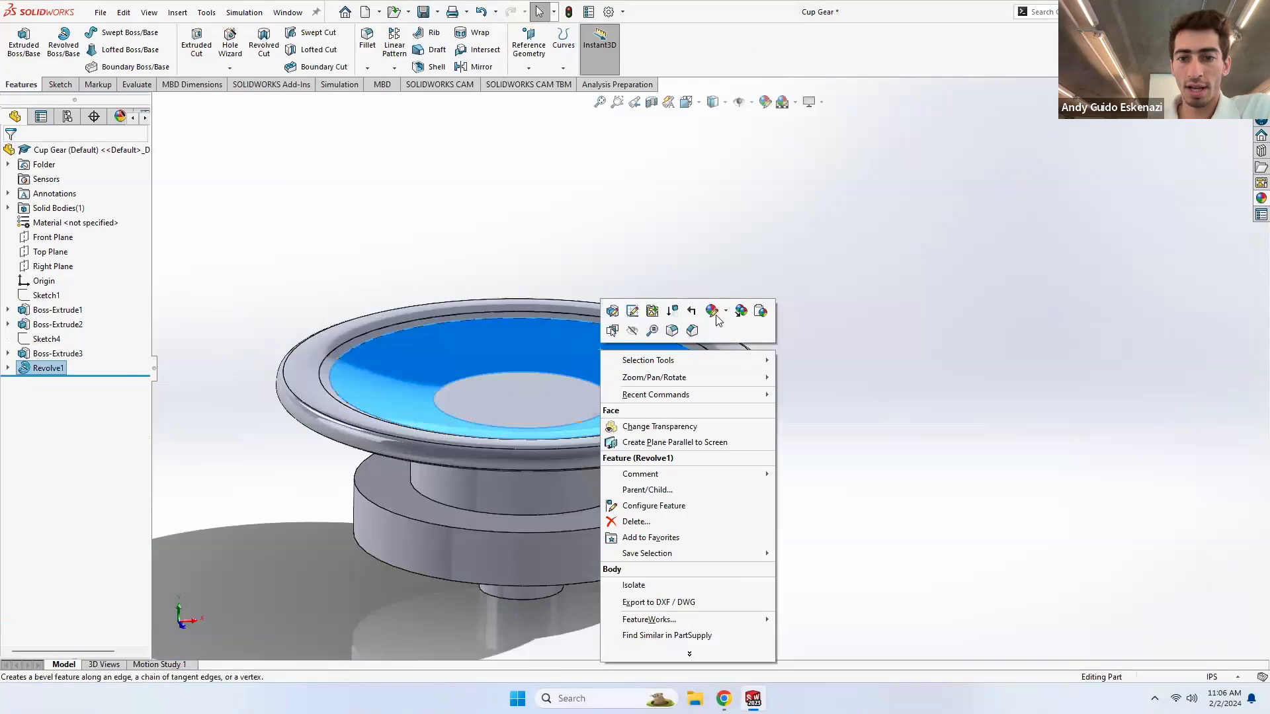
{"action": "left_click", "coordinate": [726, 313]}
{"action": "left_click", "coordinate": [727, 316]}
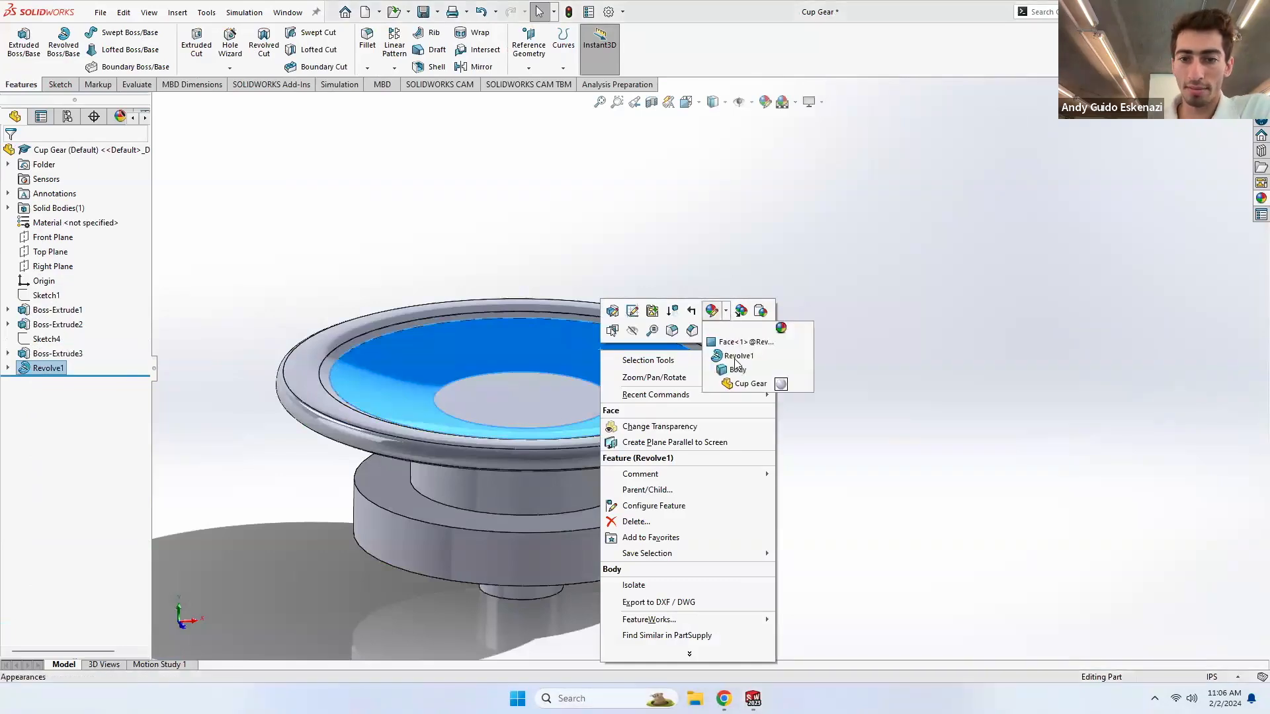
{"action": "left_click", "coordinate": [726, 312]}
{"action": "left_click", "coordinate": [742, 370]}
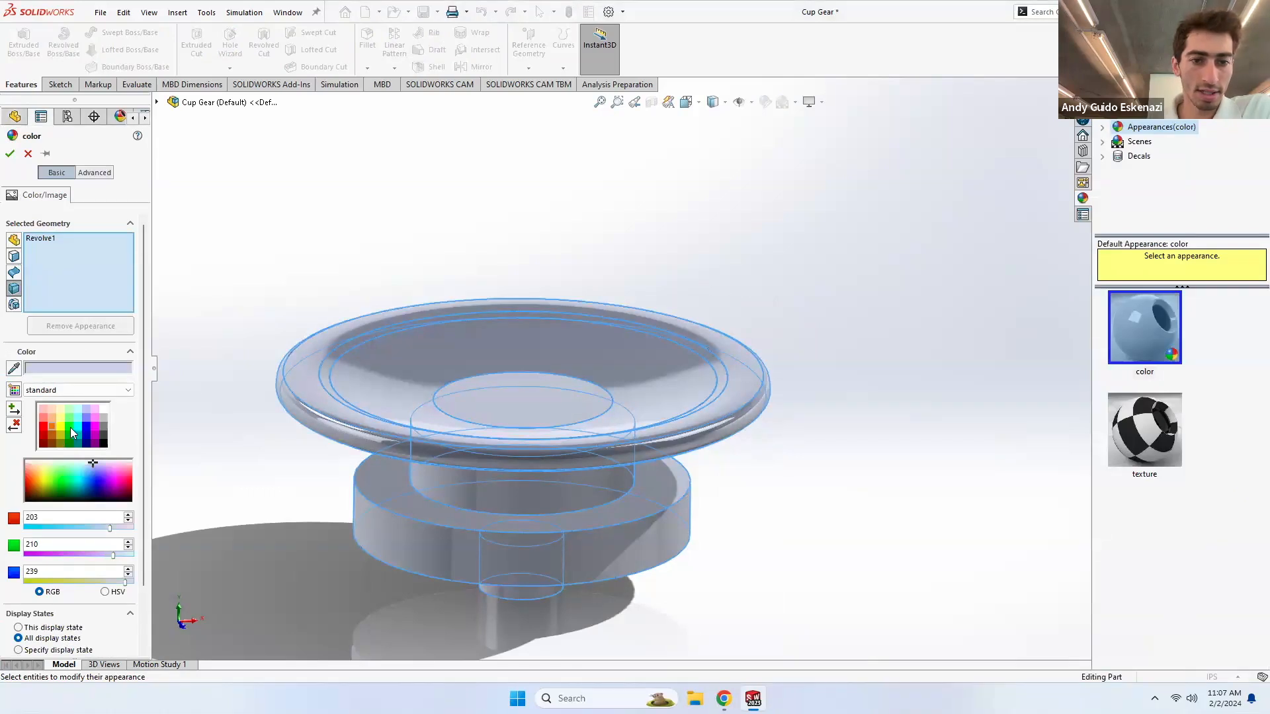
{"action": "left_click", "coordinate": [71, 427]}
{"action": "left_click", "coordinate": [72, 434]}
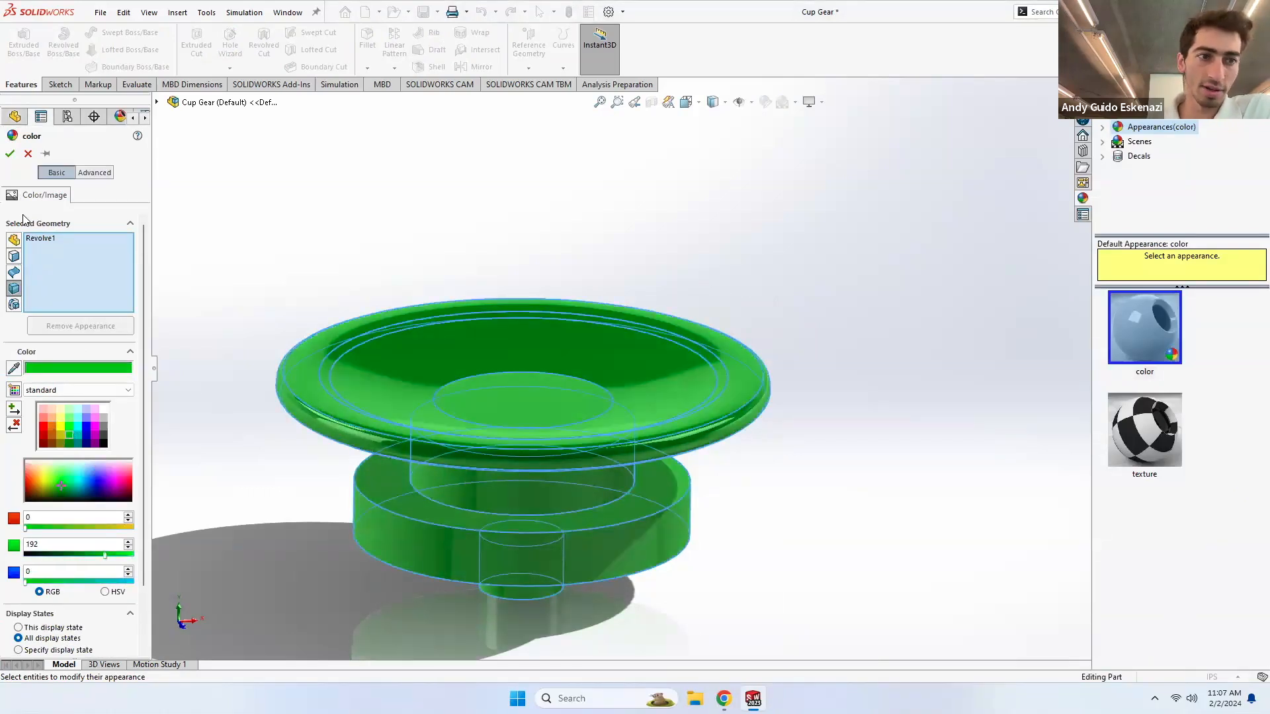
{"action": "key", "text": "Return"}
- Give the recessed ring face inside the plate a cyan colour, RGB 0, 255, 255
{"action": "scroll", "coordinate": [386, 361], "scroll_direction": "down", "scroll_amount": 5}
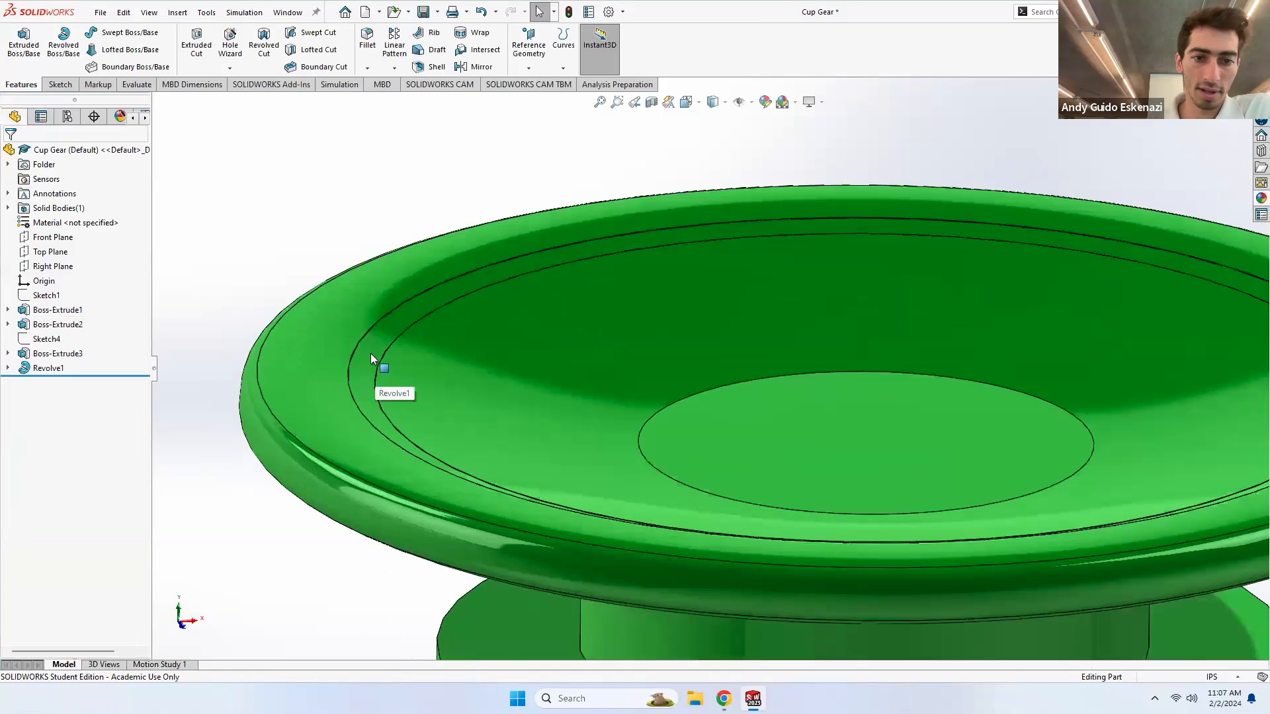
{"action": "right_click", "coordinate": [370, 353]}
{"action": "left_click", "coordinate": [496, 318]}
{"action": "left_click", "coordinate": [504, 343]}
{"action": "left_click", "coordinate": [498, 320]}
{"action": "left_click", "coordinate": [512, 346]}
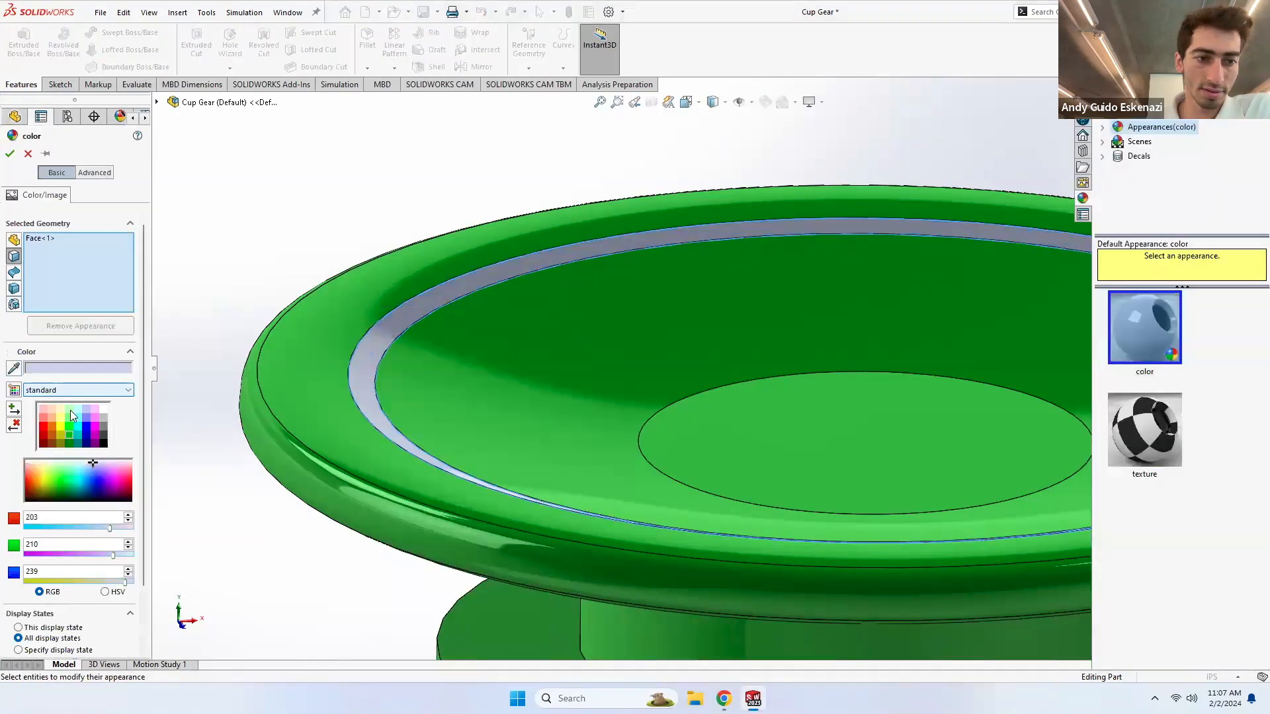
{"action": "left_click", "coordinate": [79, 428]}
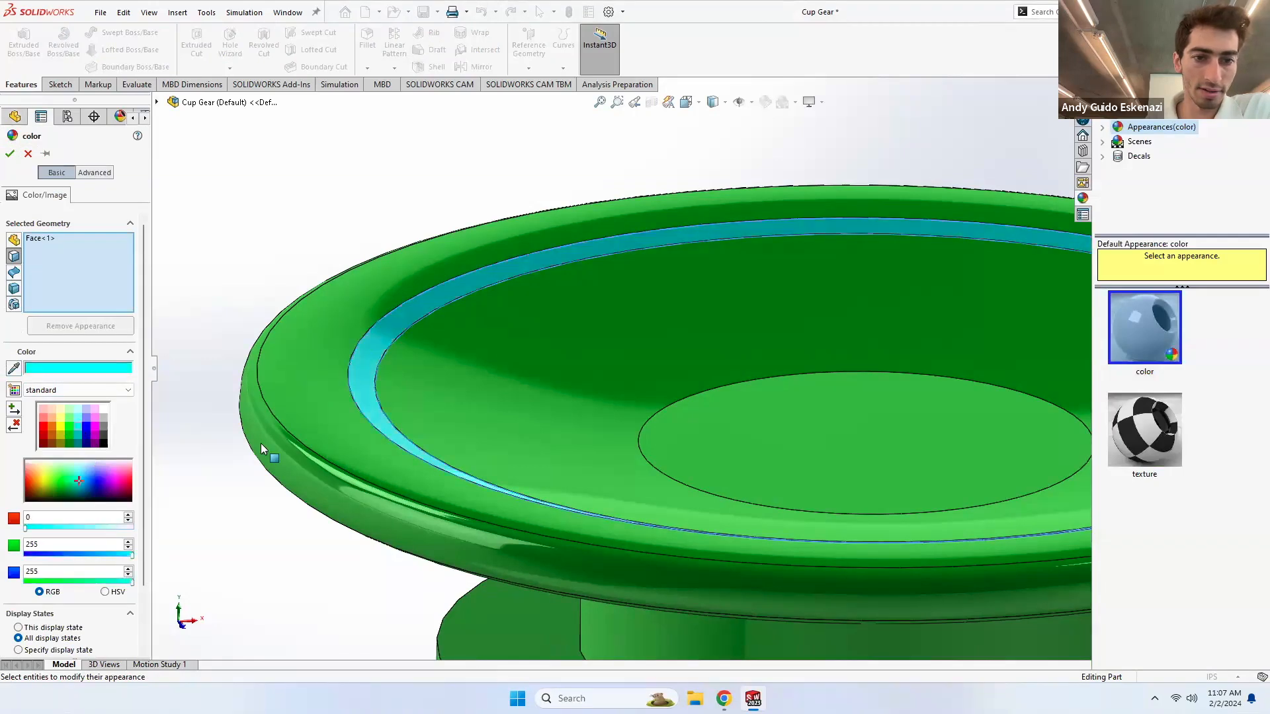
- Apply the same cyan to the plate's outer rim face and its flat central circle
{"action": "left_click", "coordinate": [308, 444]}
{"action": "key", "text": "f"}
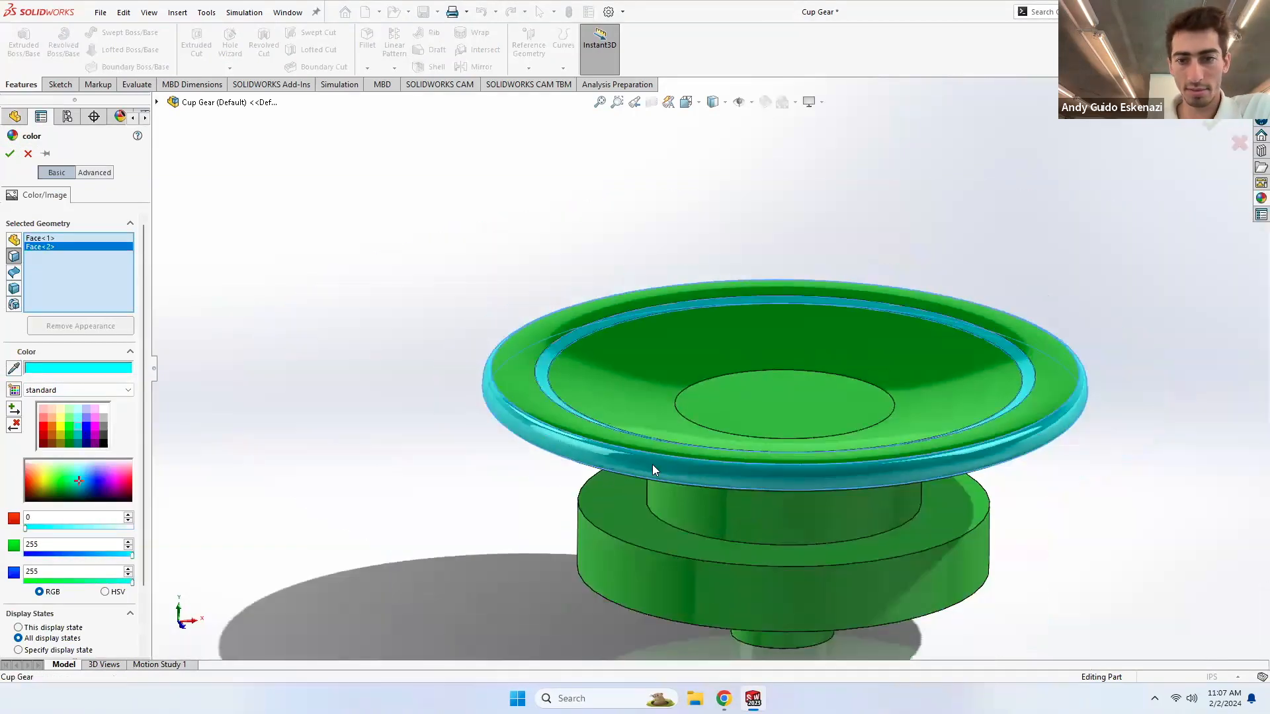
{"action": "left_click", "coordinate": [815, 427]}
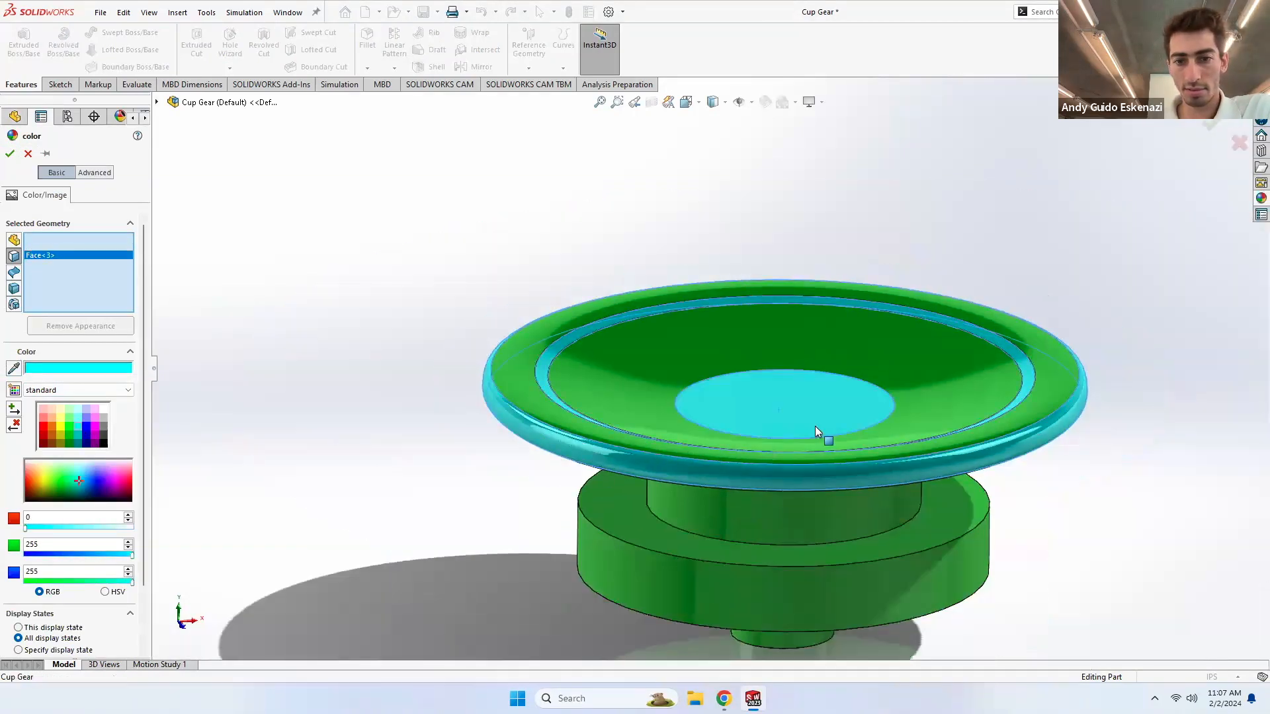
{"action": "left_click", "coordinate": [10, 154]}
{"action": "middle_click_drag", "start_coordinate": [675, 402], "coordinate": [733, 616]}
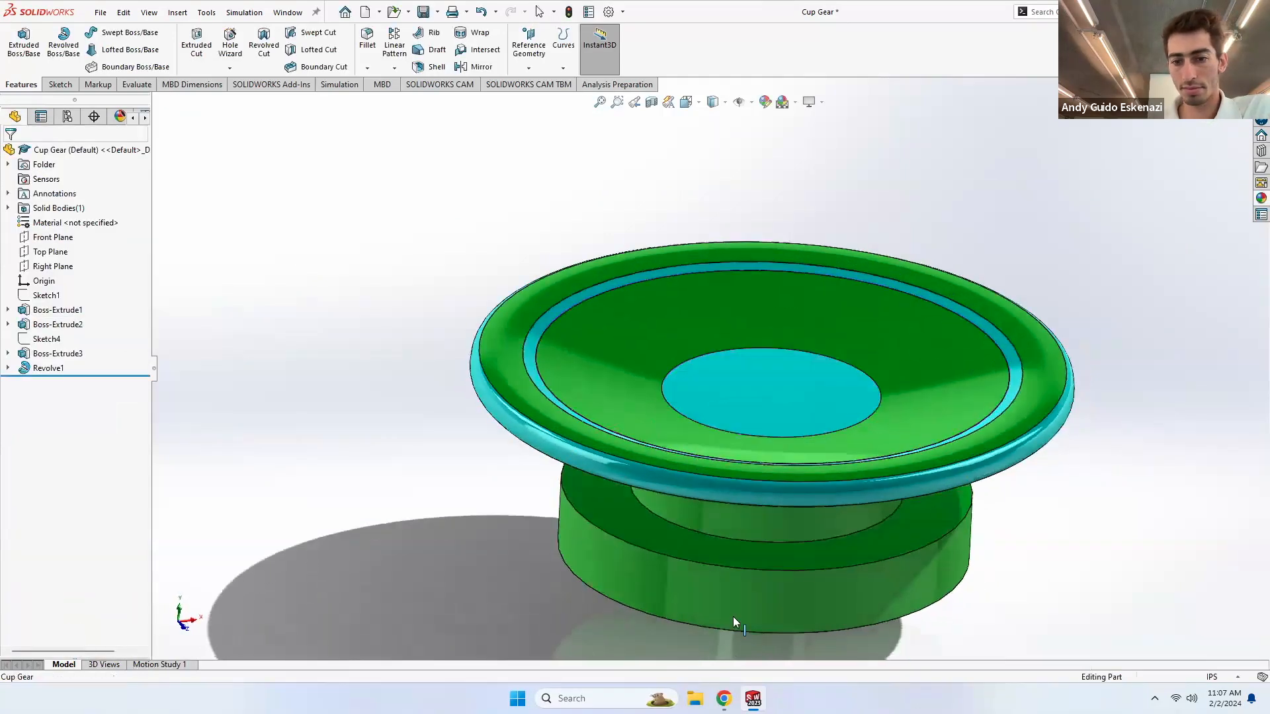
- Switch to the Tea Cups Assembly and examine the coloured plates and their clearance above the top
{"action": "left_click", "coordinate": [752, 699]}
{"action": "left_click", "coordinate": [1069, 627]}
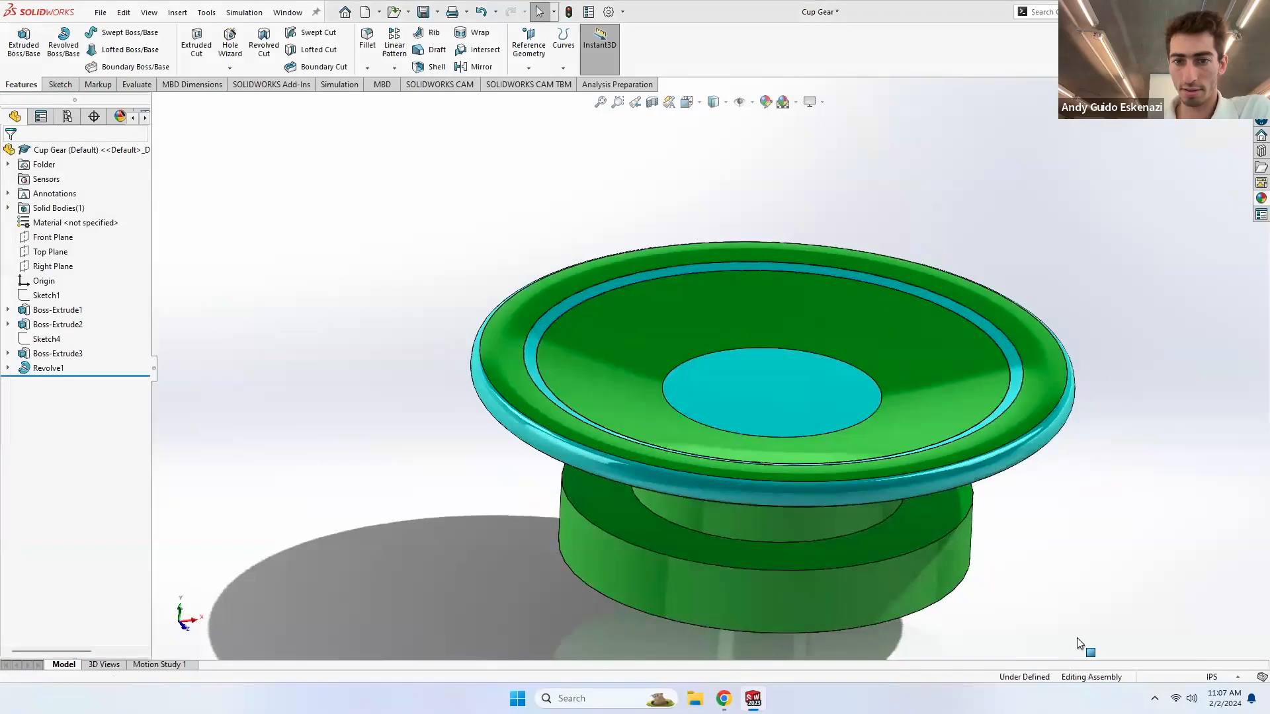
{"action": "scroll", "coordinate": [589, 369], "scroll_direction": "up", "scroll_amount": 4}
{"action": "middle_click_drag", "start_coordinate": [591, 370], "coordinate": [648, 353]}
{"action": "scroll", "coordinate": [648, 353], "scroll_direction": "down", "scroll_amount": 1}
{"action": "scroll", "coordinate": [648, 353], "scroll_direction": "down", "scroll_amount": 3}
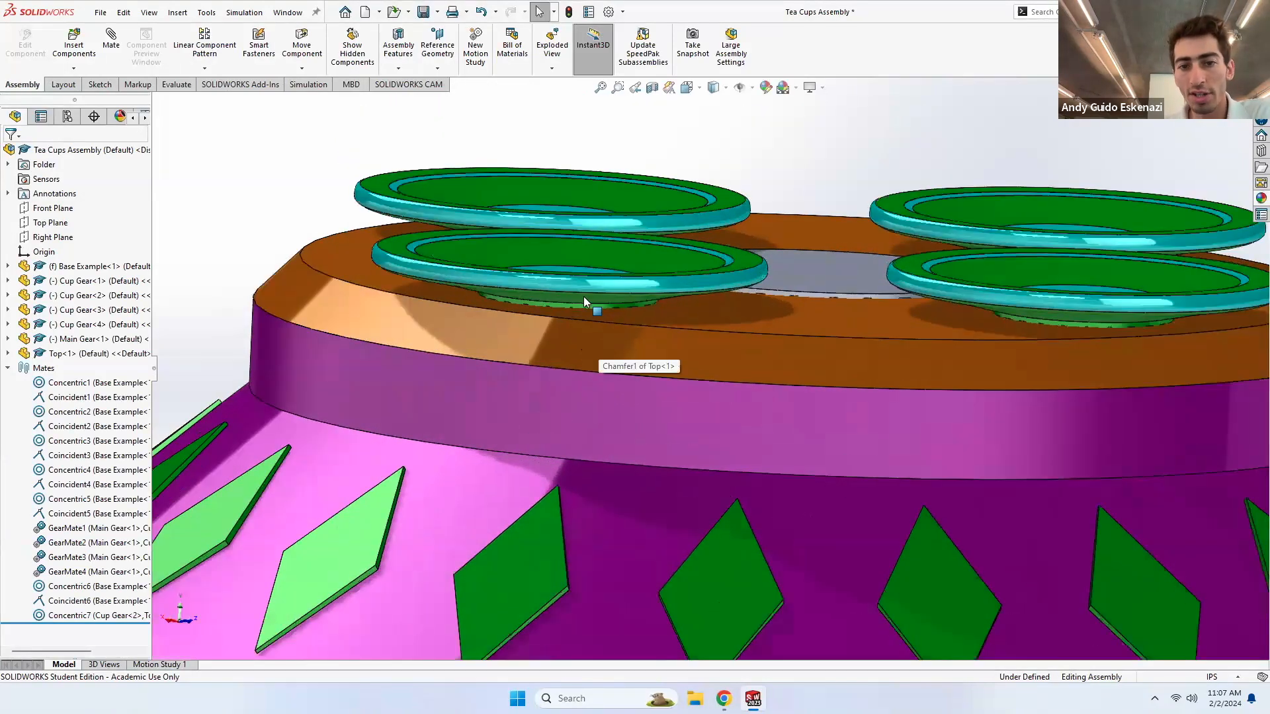
{"action": "left_click", "coordinate": [567, 292]}
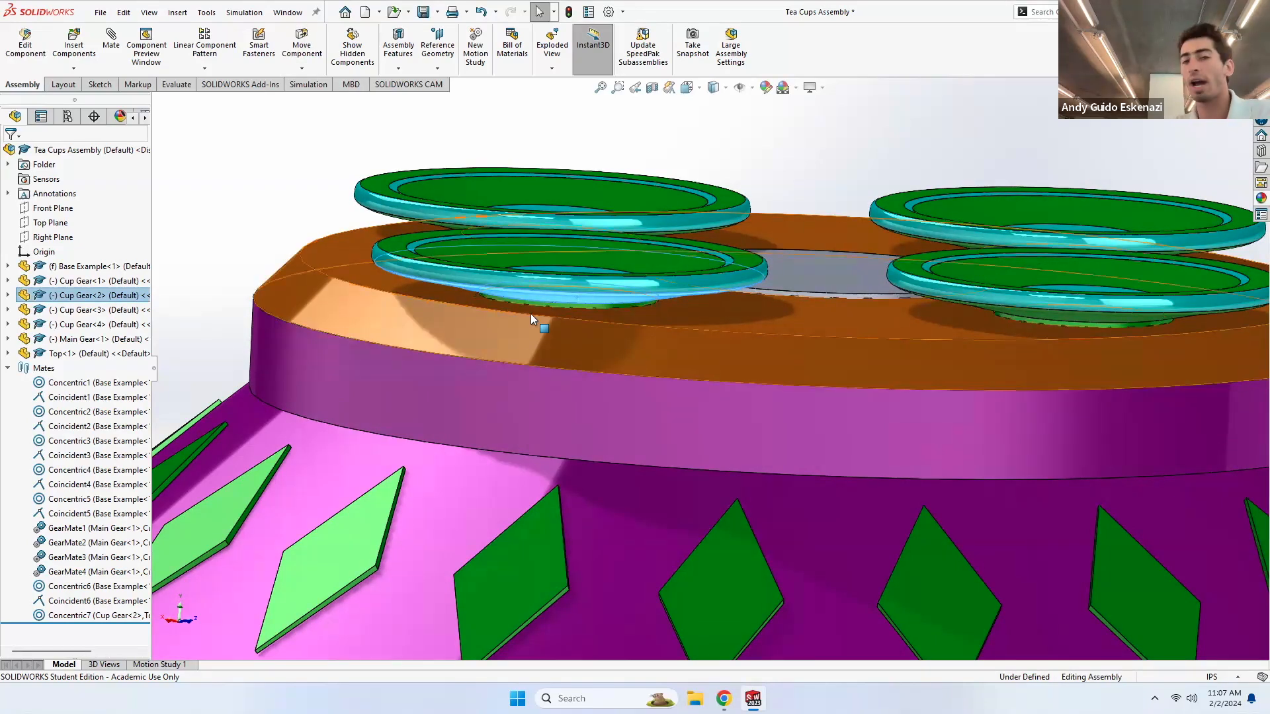
{"action": "left_click", "coordinate": [255, 190]}
{"action": "middle_click_drag", "start_coordinate": [487, 249], "coordinate": [563, 353]}
{"action": "scroll", "coordinate": [562, 354], "scroll_direction": "up", "scroll_amount": 7}
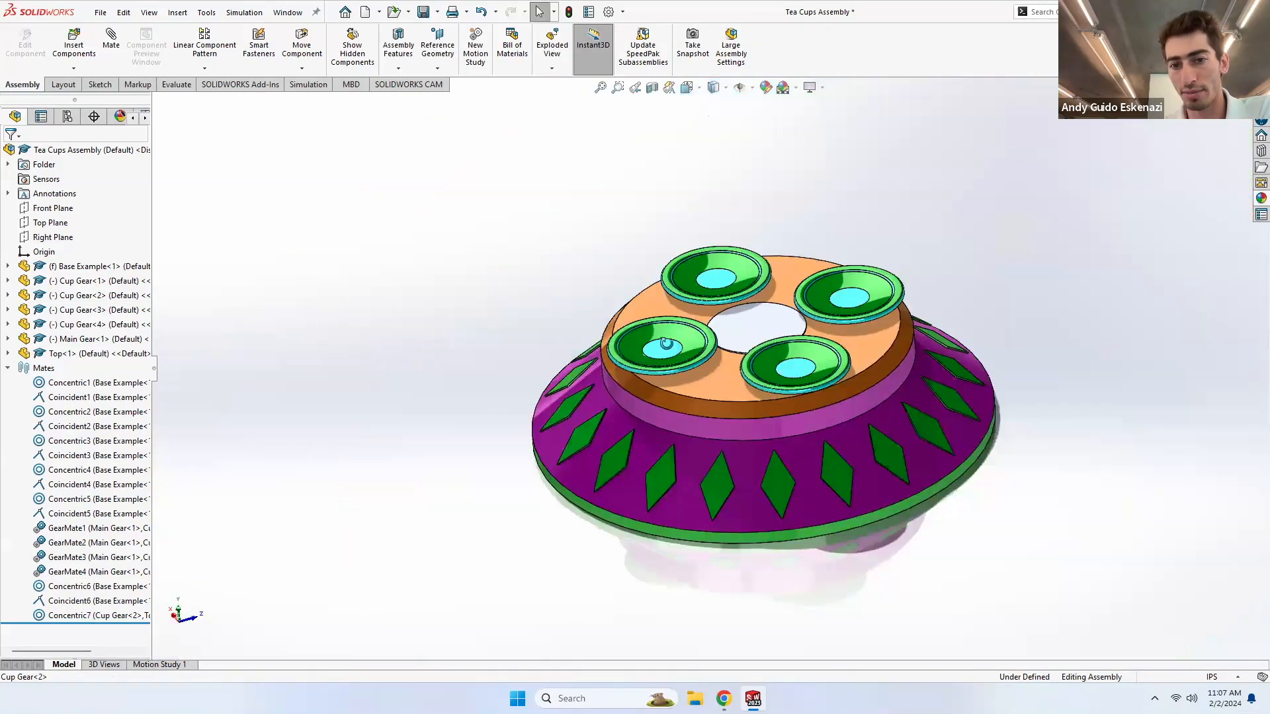
- Switch from the assembly to the Cup Gear part and start a new sketch on its Front Plane
{"action": "middle_click_drag", "start_coordinate": [666, 344], "coordinate": [813, 321]}
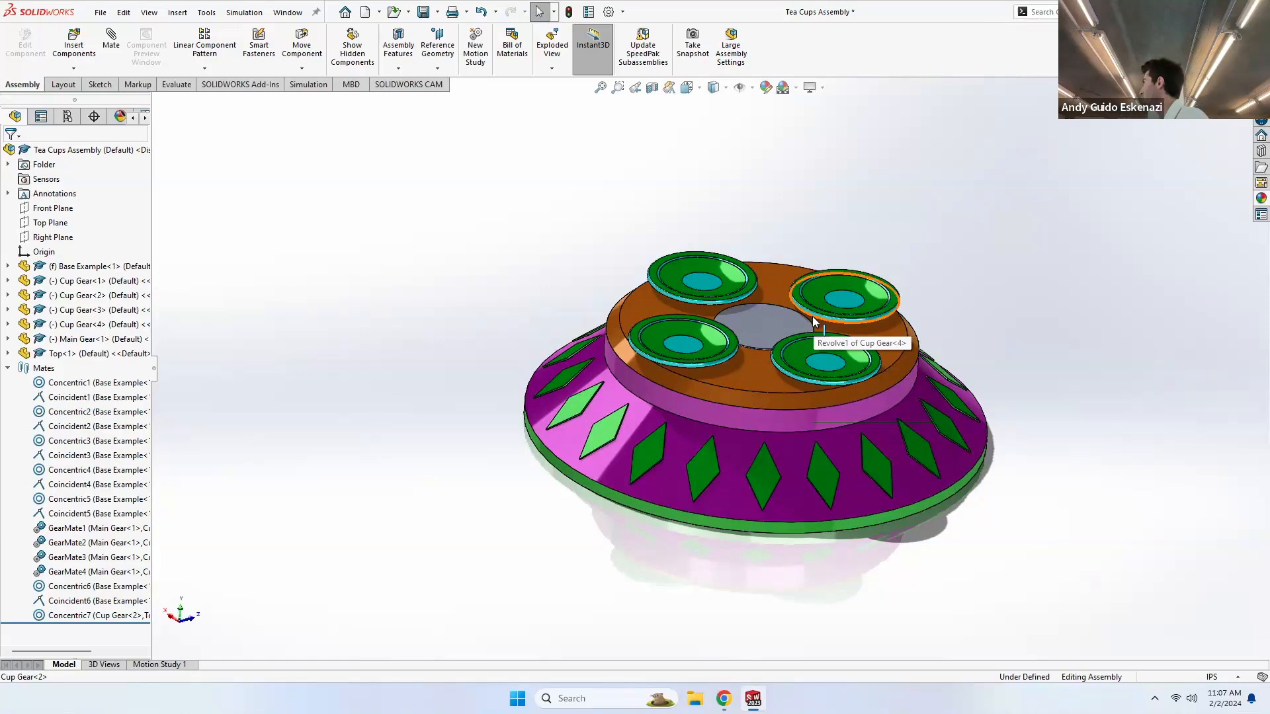
{"action": "middle_click_drag", "start_coordinate": [803, 332], "coordinate": [754, 339]}
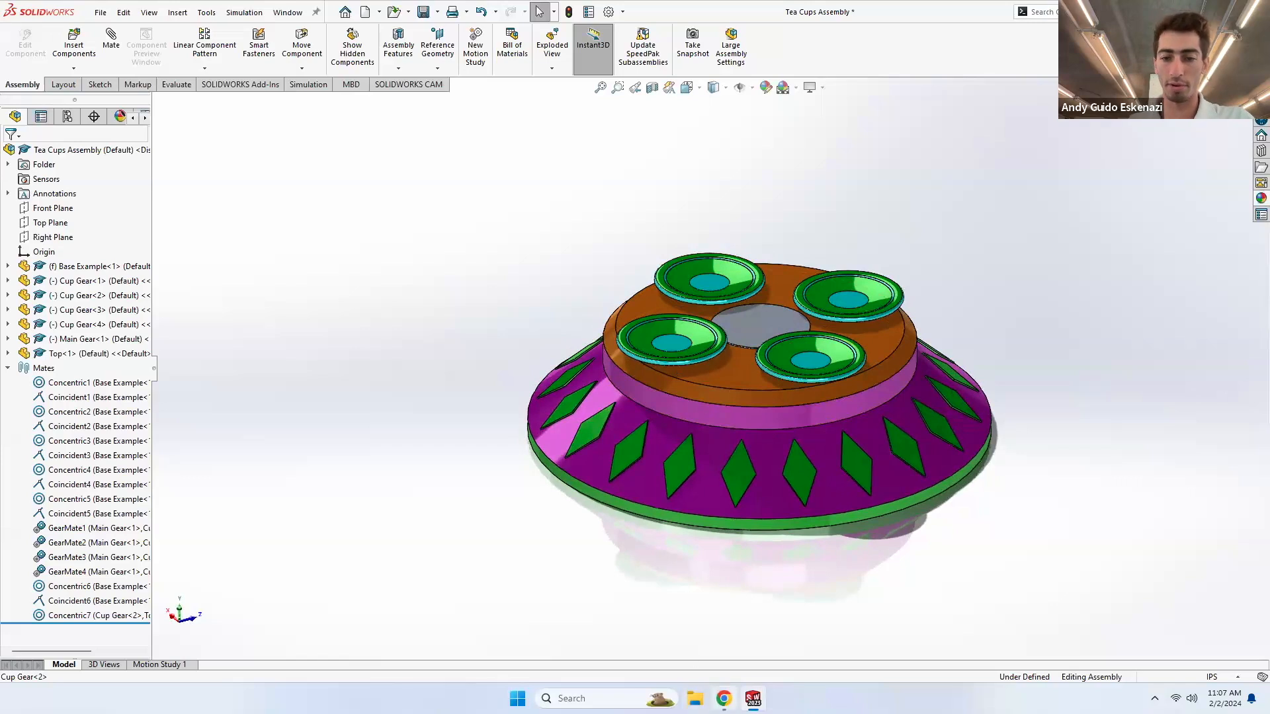
{"action": "mouse_move", "coordinate": [753, 699]}
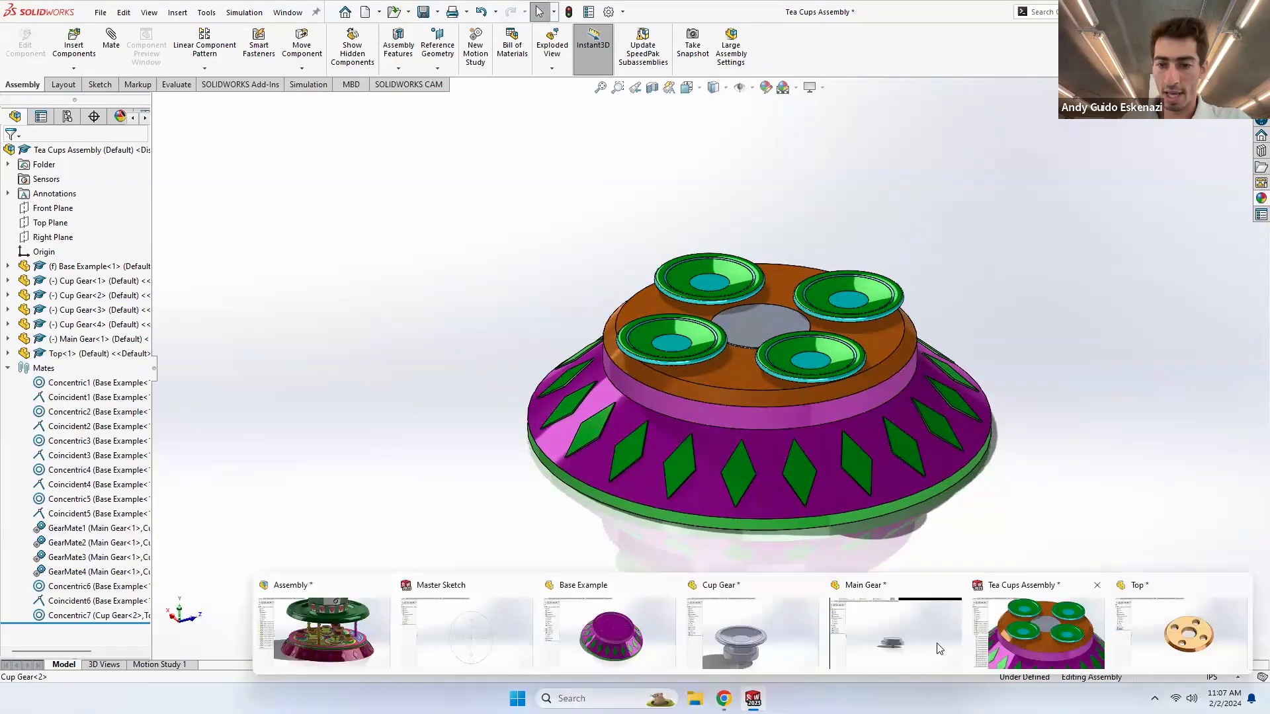
{"action": "left_click", "coordinate": [757, 622]}
{"action": "middle_click_drag", "start_coordinate": [771, 381], "coordinate": [751, 251]}
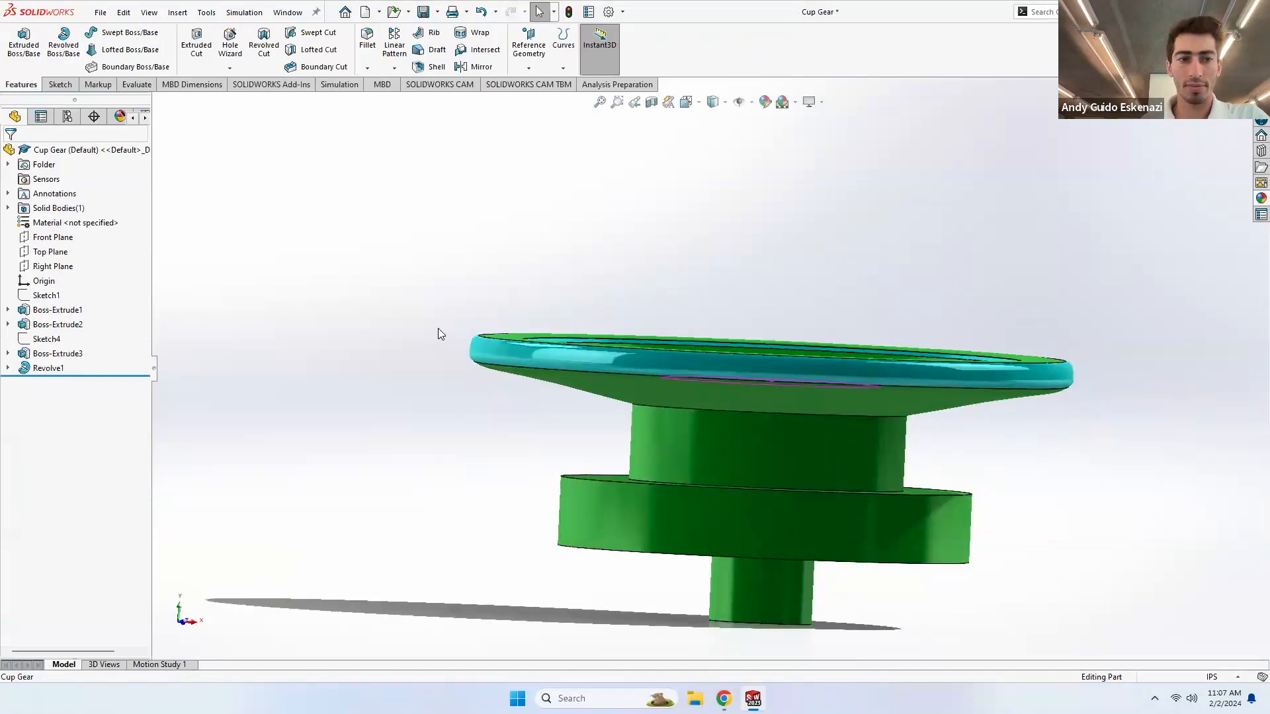
{"action": "left_click", "coordinate": [53, 237]}
{"action": "left_click", "coordinate": [61, 217]}
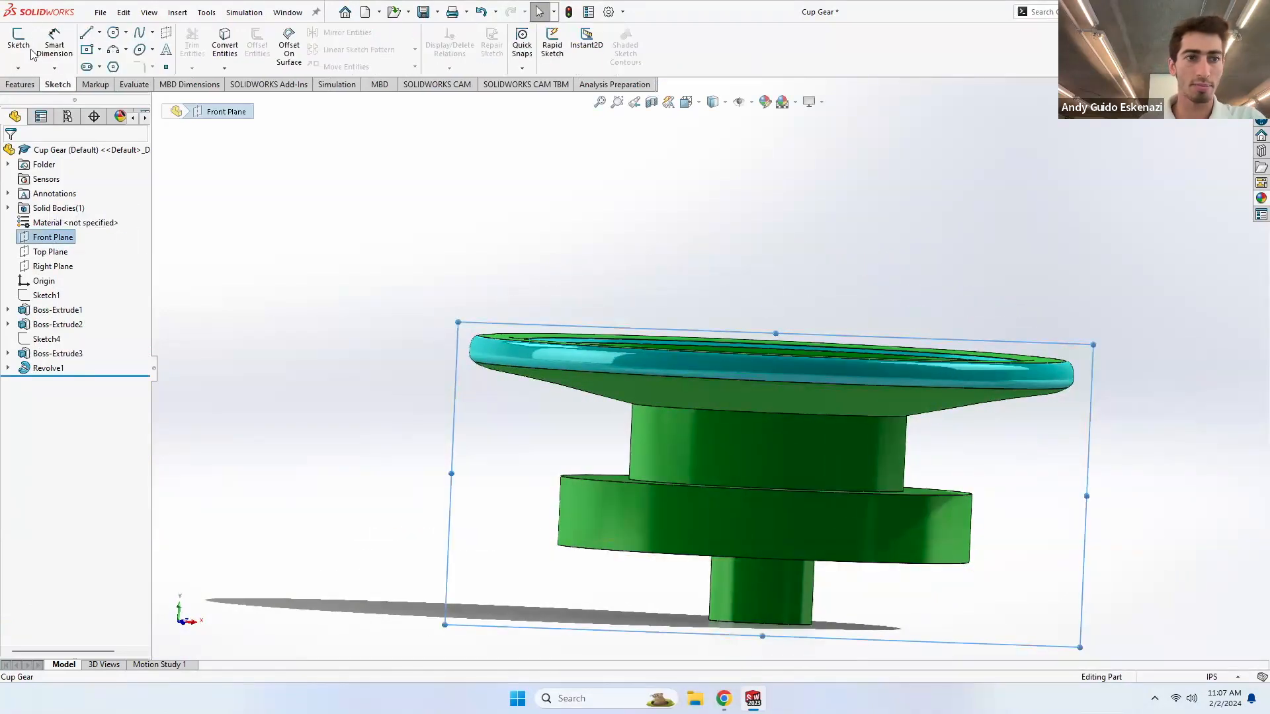
- Convert the edge of the plate's flat central circle into the sketch and make the resulting line construction geometry
{"action": "scroll", "coordinate": [602, 377], "scroll_direction": "up", "scroll_amount": 2}
{"action": "middle_click_drag", "start_coordinate": [600, 375], "coordinate": [720, 279]}
{"action": "scroll", "coordinate": [721, 280], "scroll_direction": "down", "scroll_amount": 3}
{"action": "left_click", "coordinate": [225, 45]}
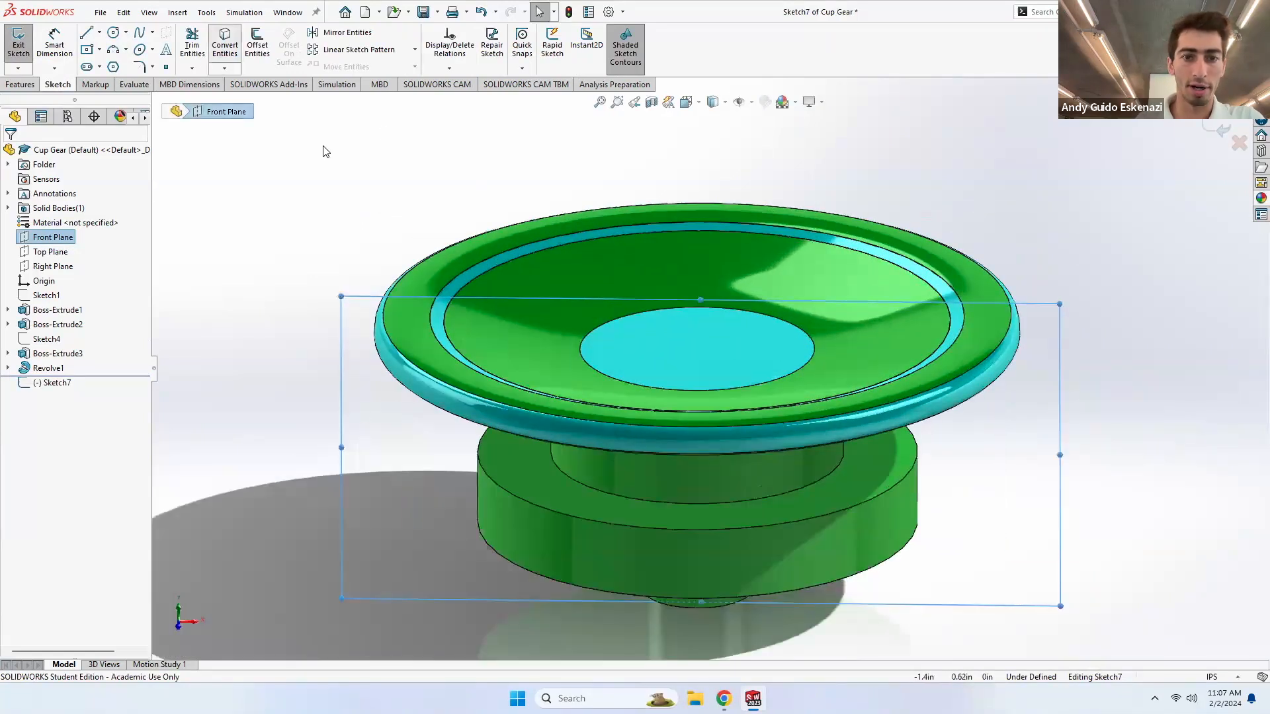
{"action": "left_click", "coordinate": [655, 387]}
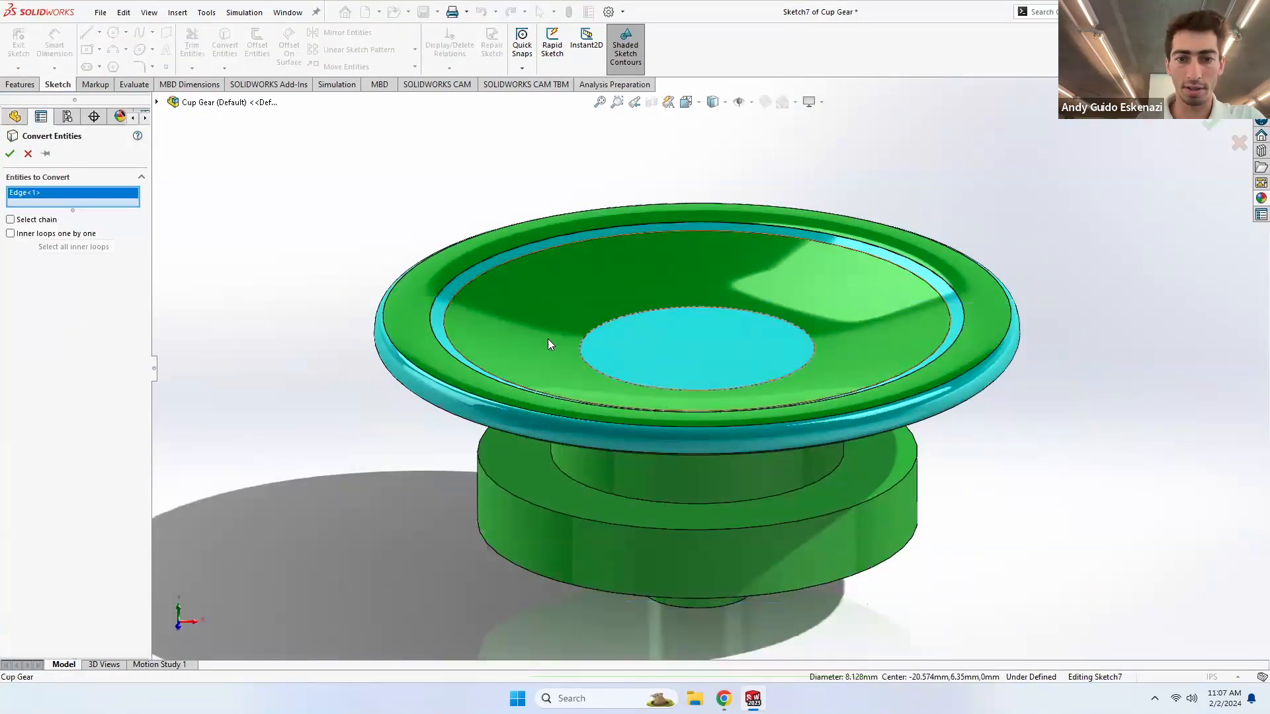
{"action": "left_click", "coordinate": [10, 153]}
{"action": "left_click", "coordinate": [676, 350]}
{"action": "right_click", "coordinate": [676, 351]}
{"action": "left_click", "coordinate": [706, 341]}
- Draw a line about 0.14 in long from the construction line's midpoint outward along it, stopping just short of the circle's edge
{"action": "left_click", "coordinate": [89, 35]}
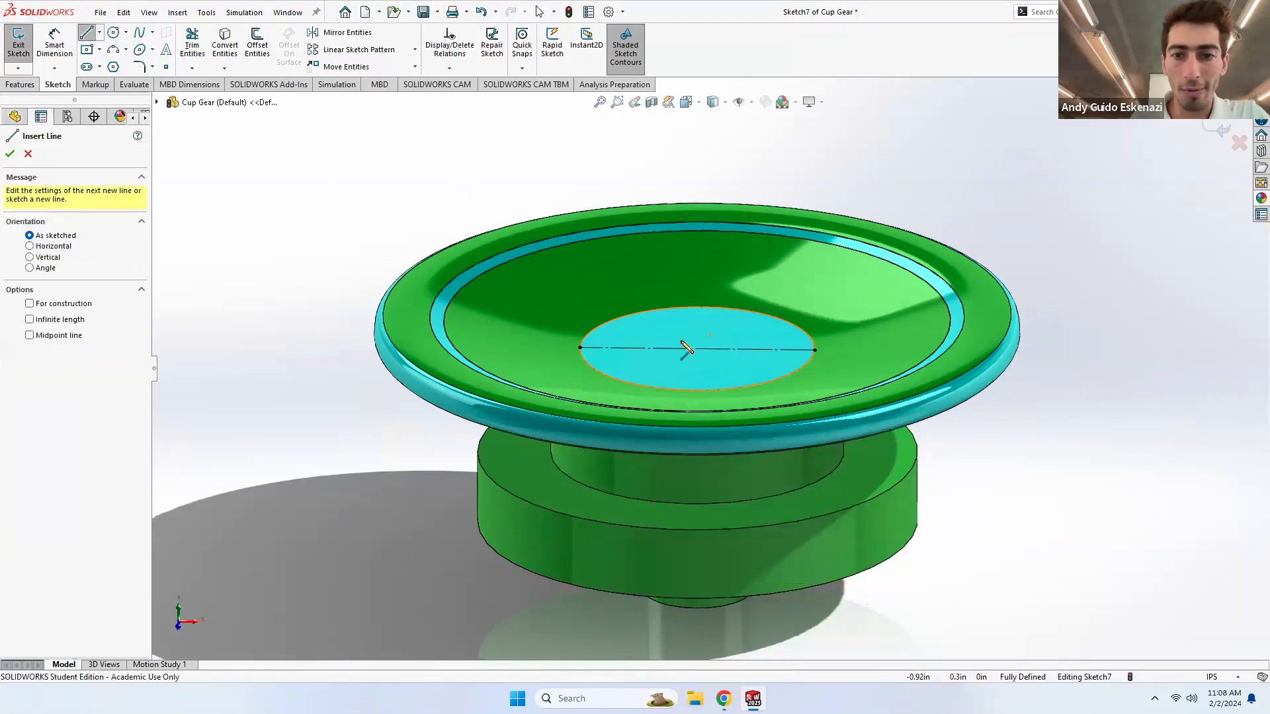
{"action": "left_click", "coordinate": [697, 349]}
{"action": "scroll", "coordinate": [771, 352], "scroll_direction": "down", "scroll_amount": 5}
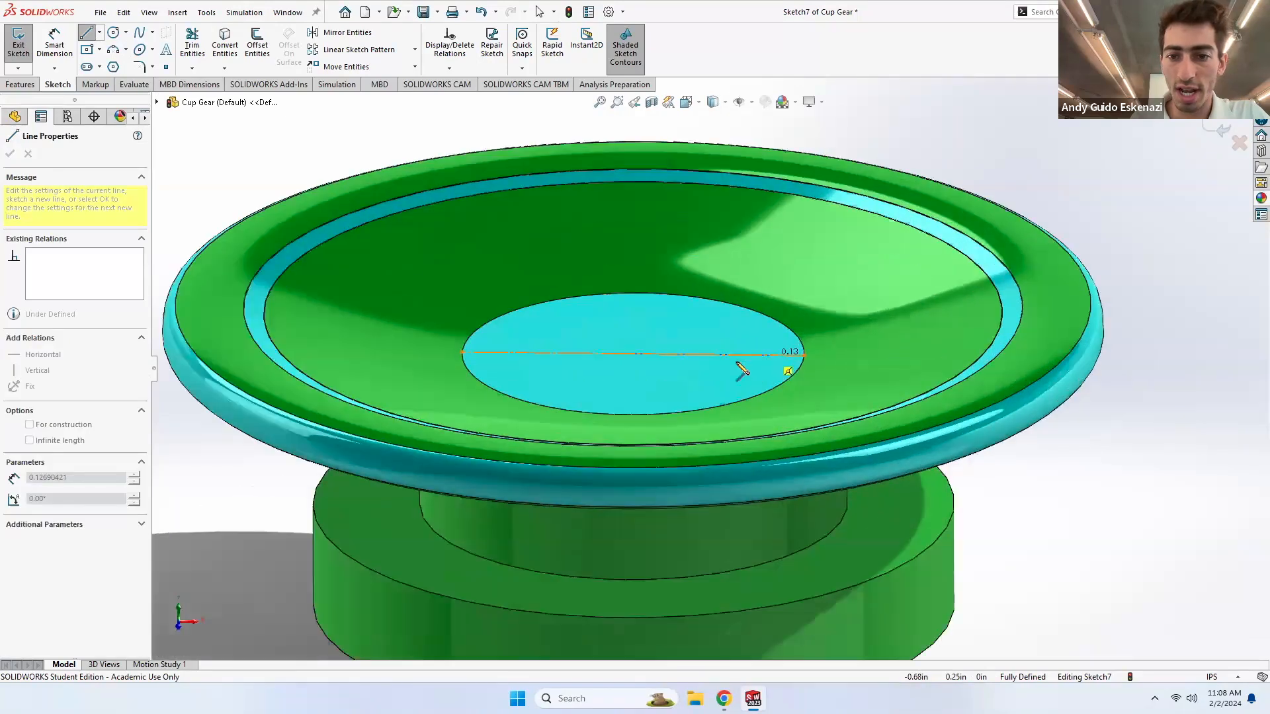
{"action": "left_click", "coordinate": [820, 352]}
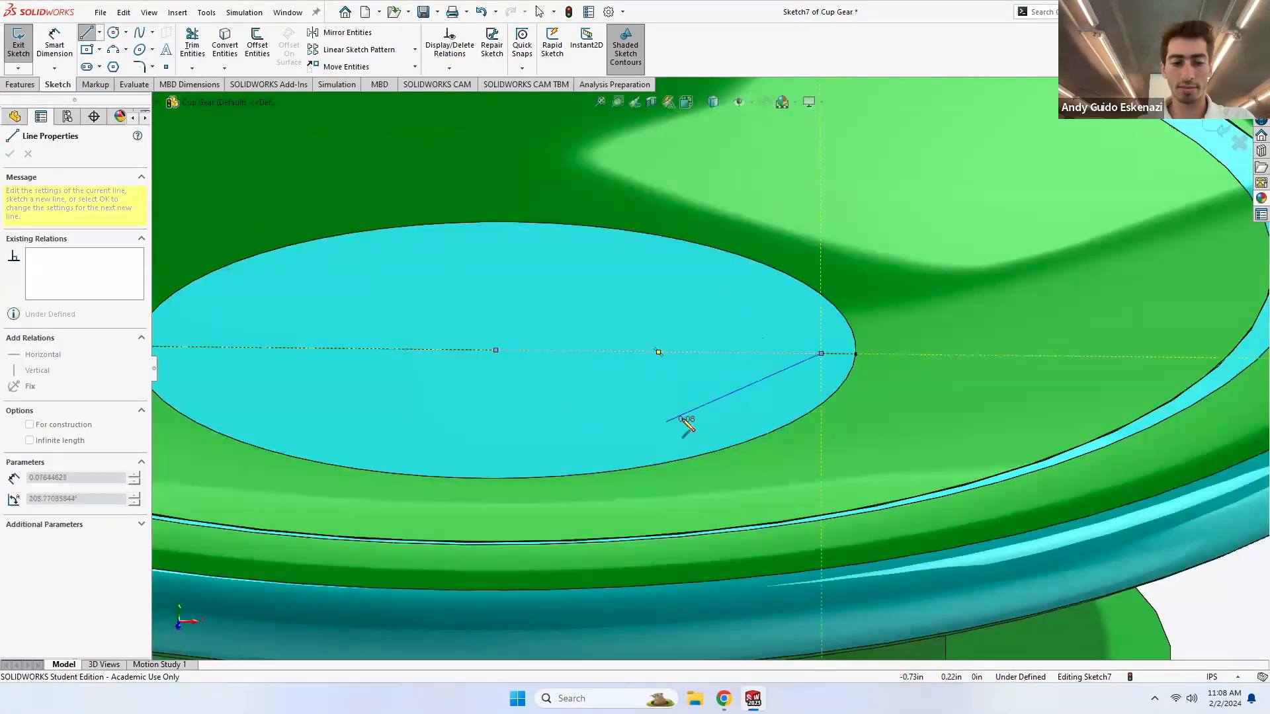
{"action": "key", "text": "Escape"}
- Dimension the new base line's length and set it to 0.15 in
{"action": "left_click", "coordinate": [56, 41]}
{"action": "left_click", "coordinate": [650, 351]}
{"action": "left_click", "coordinate": [654, 390]}
{"action": "type", "text": "0.15"}
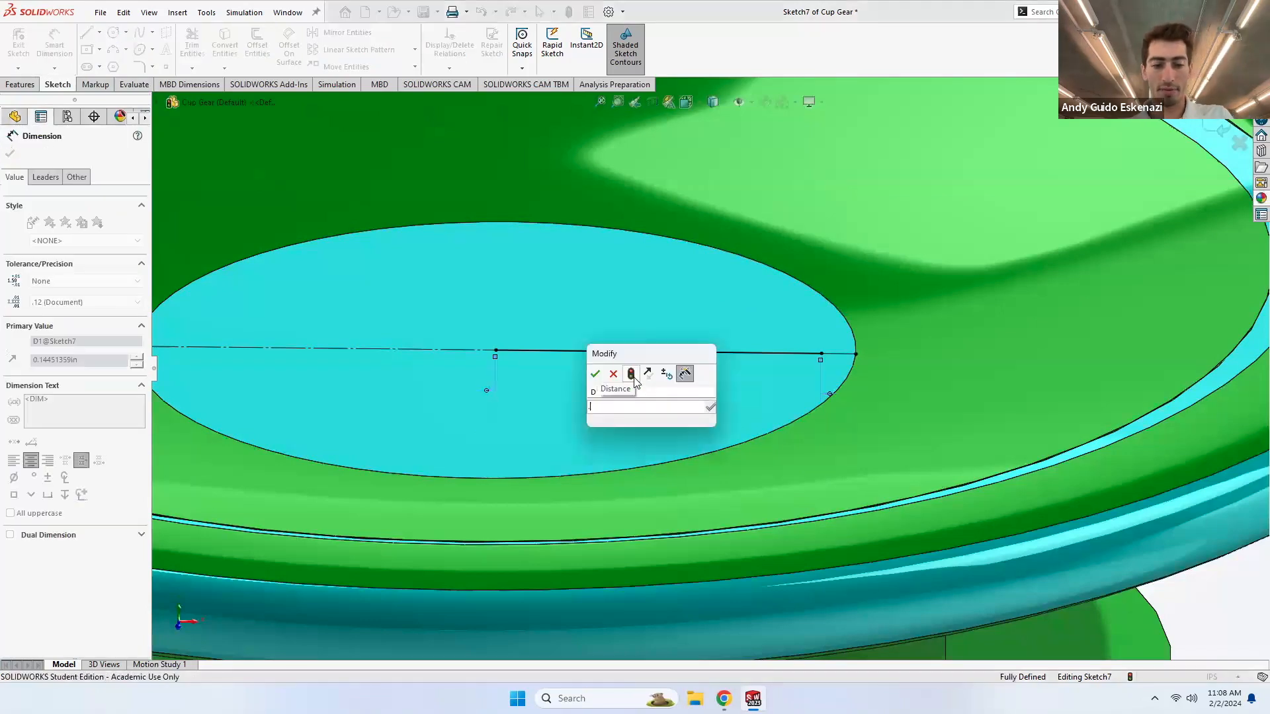
{"action": "key", "text": "Return"}
- Draw a spline for the cup's outer wall from the base line's outer end, rising outward through two intermediate points above the plate
{"action": "scroll", "coordinate": [700, 368], "scroll_direction": "up", "scroll_amount": 5}
{"action": "middle_click_drag", "start_coordinate": [703, 326], "coordinate": [709, 312]}
{"action": "left_click", "coordinate": [139, 32]}
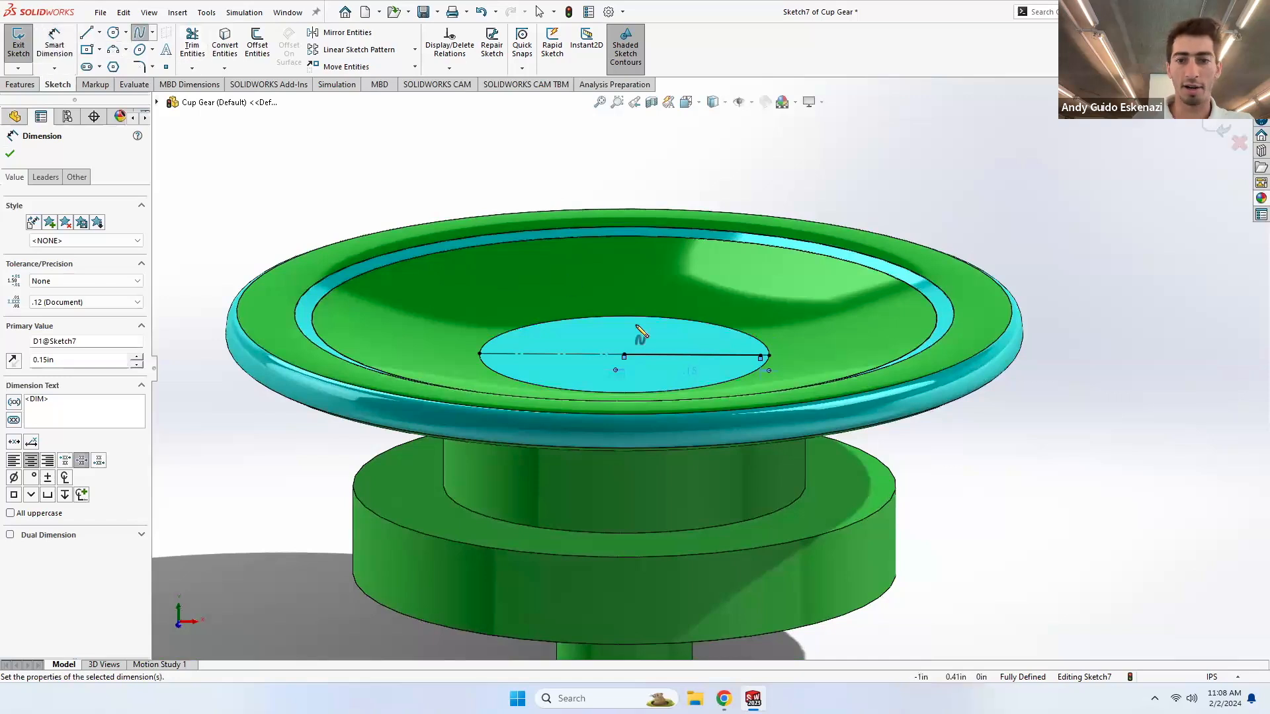
{"action": "left_click", "coordinate": [762, 356]}
{"action": "scroll", "coordinate": [768, 354], "scroll_direction": "up", "scroll_amount": 8}
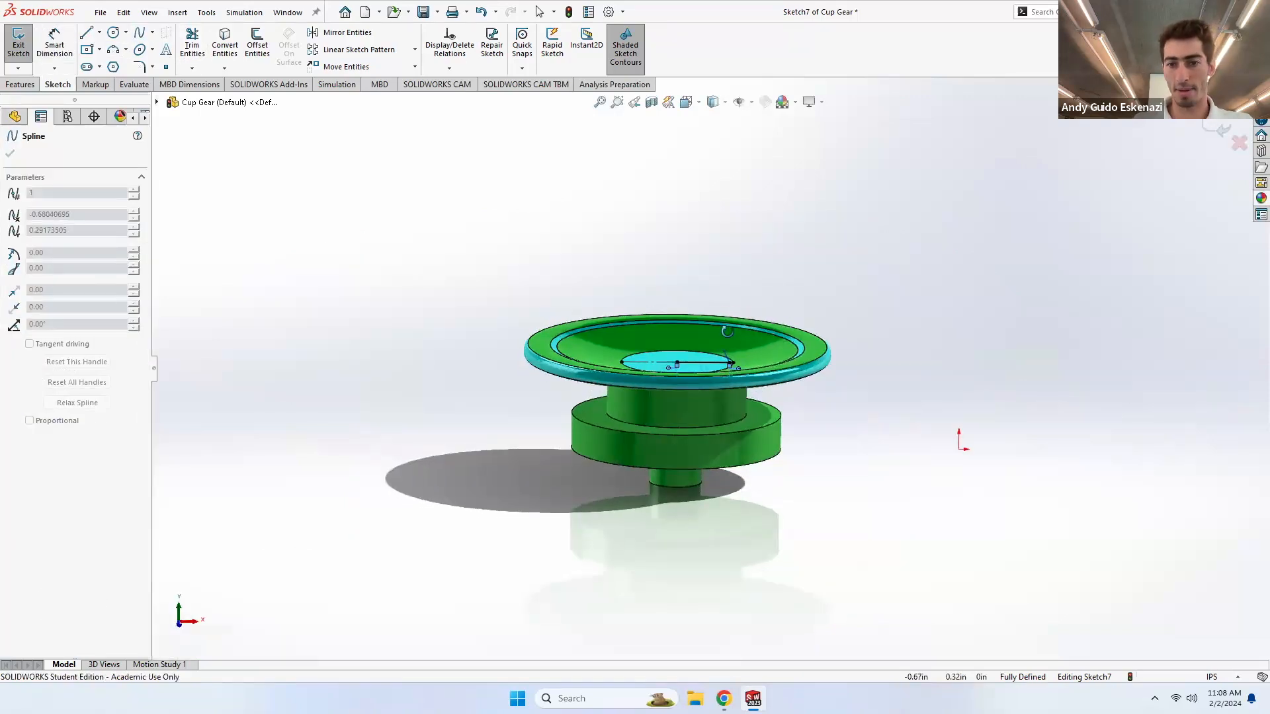
{"action": "left_click", "coordinate": [768, 324]}
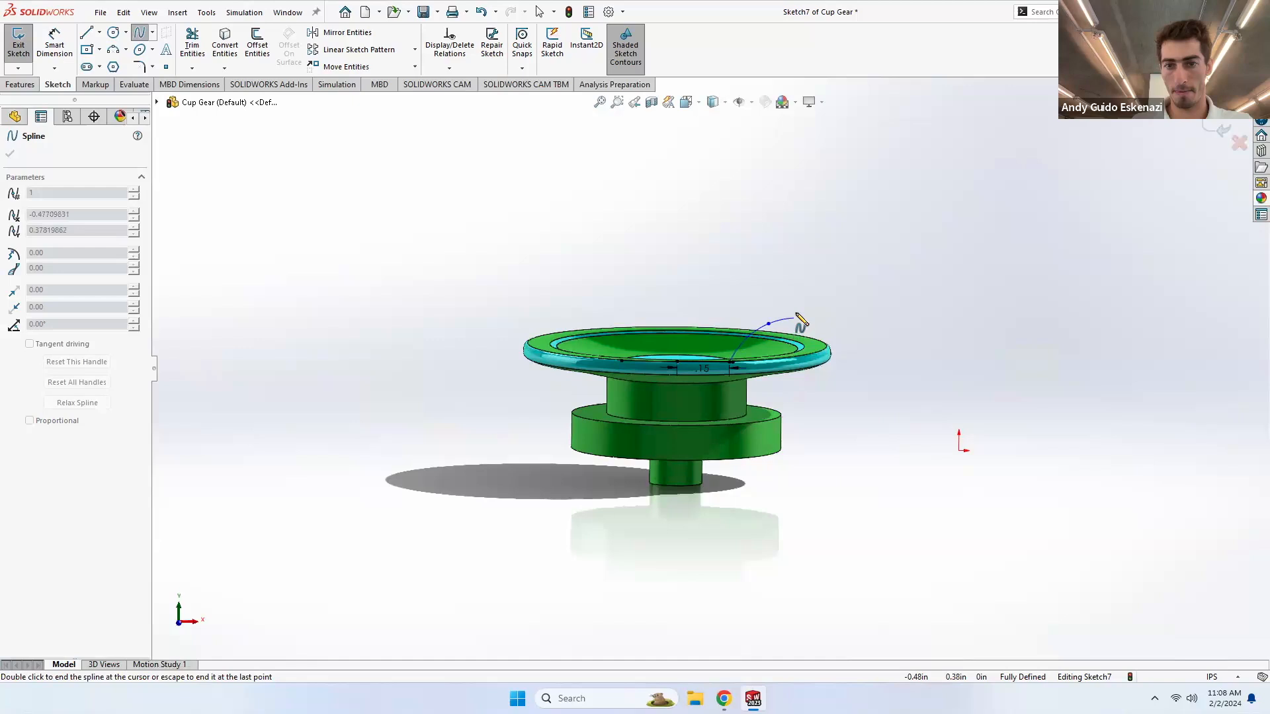
{"action": "left_click", "coordinate": [802, 286]}
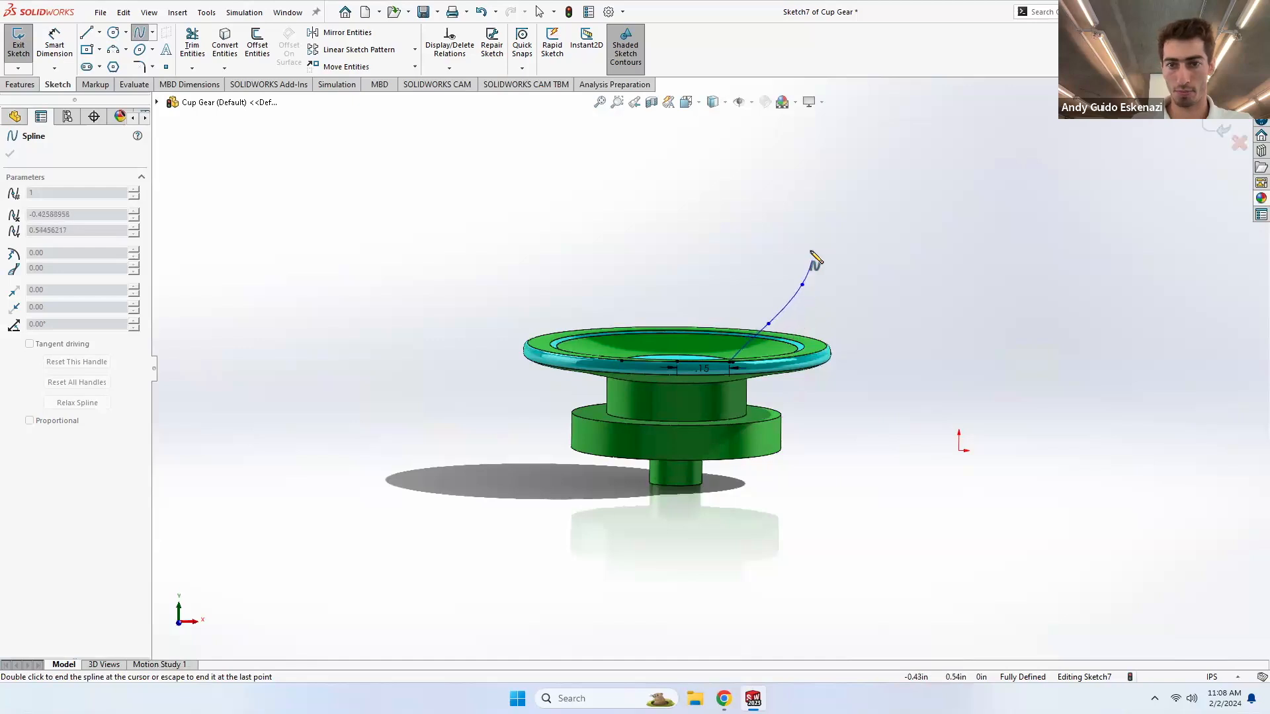
{"action": "left_click", "coordinate": [810, 236]}
{"action": "key", "text": "Escape"}
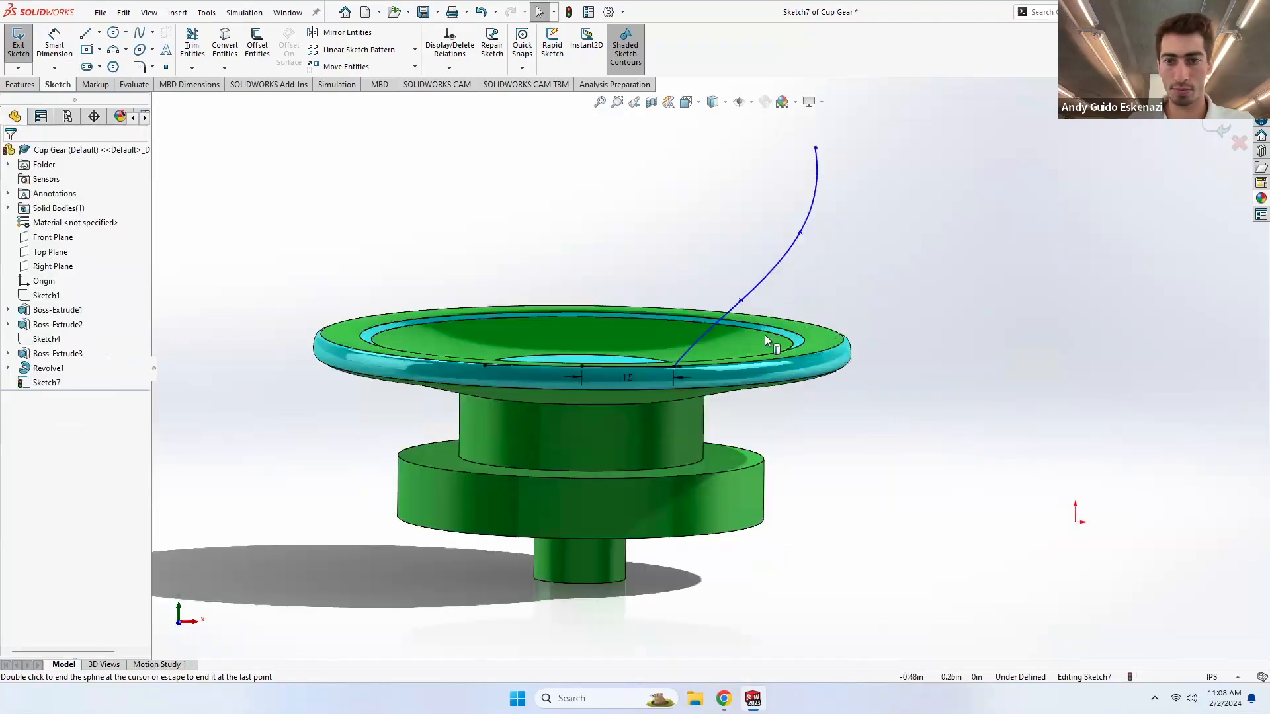
- Reshape the cup wall spline by moving its lower and upper points to form a smooth outward-bulging curve
{"action": "scroll", "coordinate": [764, 335], "scroll_direction": "down", "scroll_amount": 5}
{"action": "left_click", "coordinate": [712, 276]}
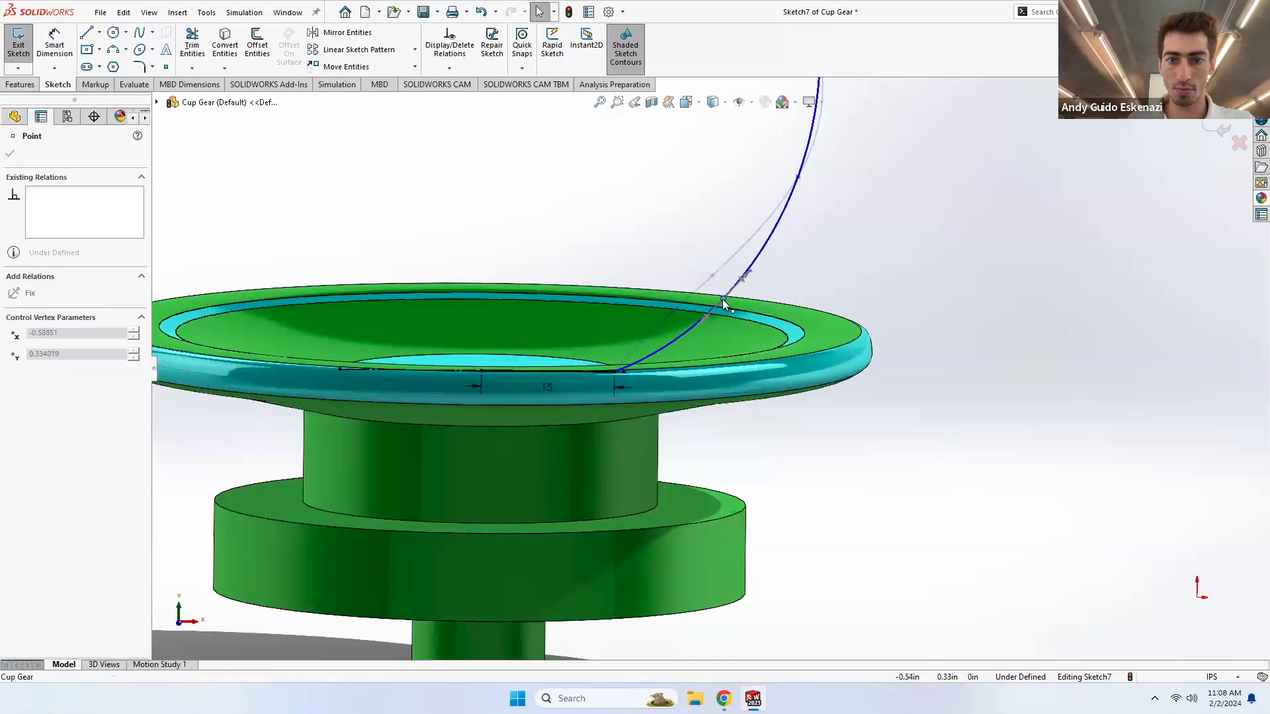
{"action": "scroll", "coordinate": [741, 324], "scroll_direction": "up", "scroll_amount": 3}
{"action": "scroll", "coordinate": [787, 237], "scroll_direction": "down", "scroll_amount": 2}
{"action": "left_click", "coordinate": [765, 181]}
{"action": "left_click_drag", "start_coordinate": [764, 174], "coordinate": [771, 161]}
{"action": "scroll", "coordinate": [726, 238], "scroll_direction": "up", "scroll_amount": 3}
{"action": "scroll", "coordinate": [686, 310], "scroll_direction": "down", "scroll_amount": 2}
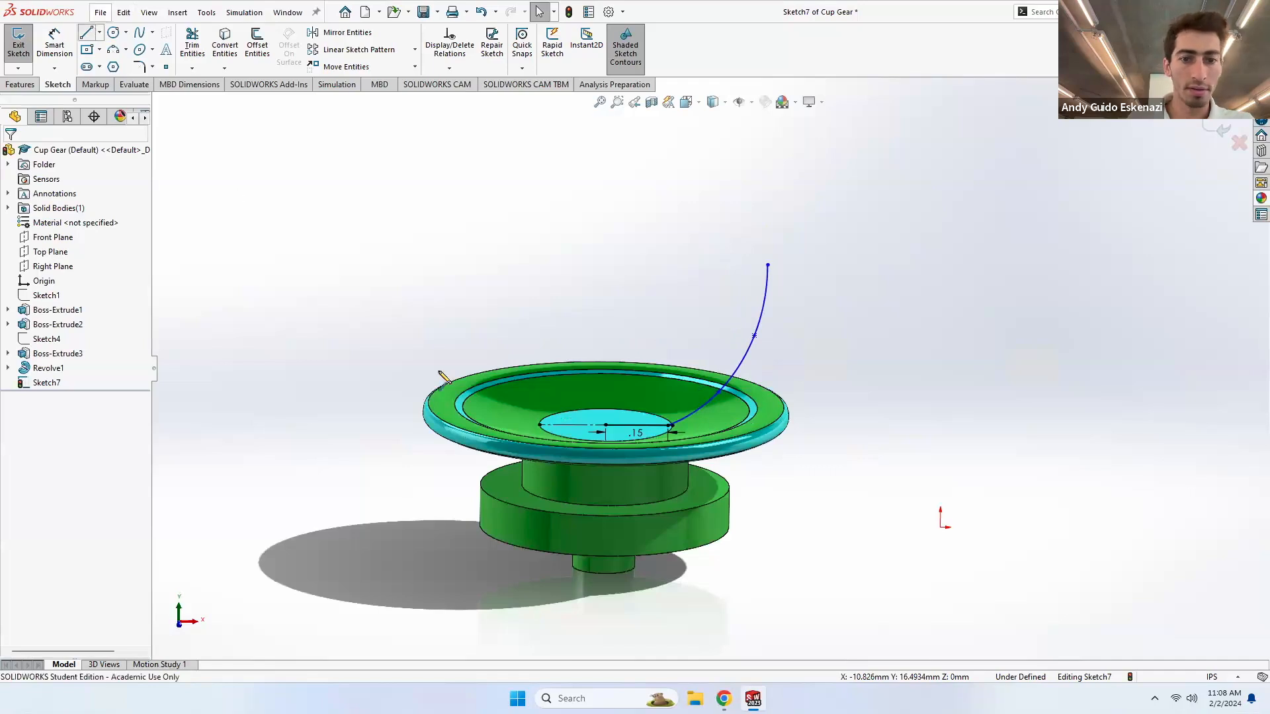
- Draw a vertical line from the central circle's midpoint and extend its upper end slightly above the top of the wall spline
{"action": "left_click", "coordinate": [606, 425]}
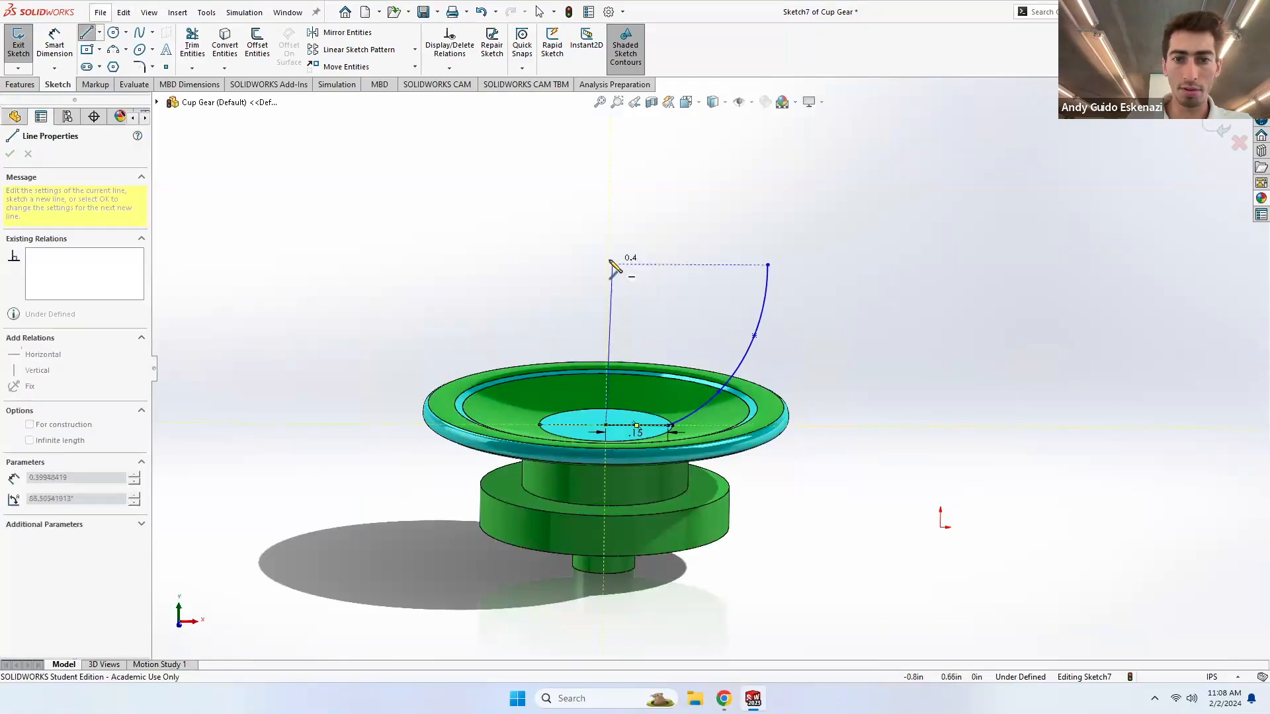
{"action": "left_click", "coordinate": [609, 264]}
{"action": "key", "text": "Escape"}
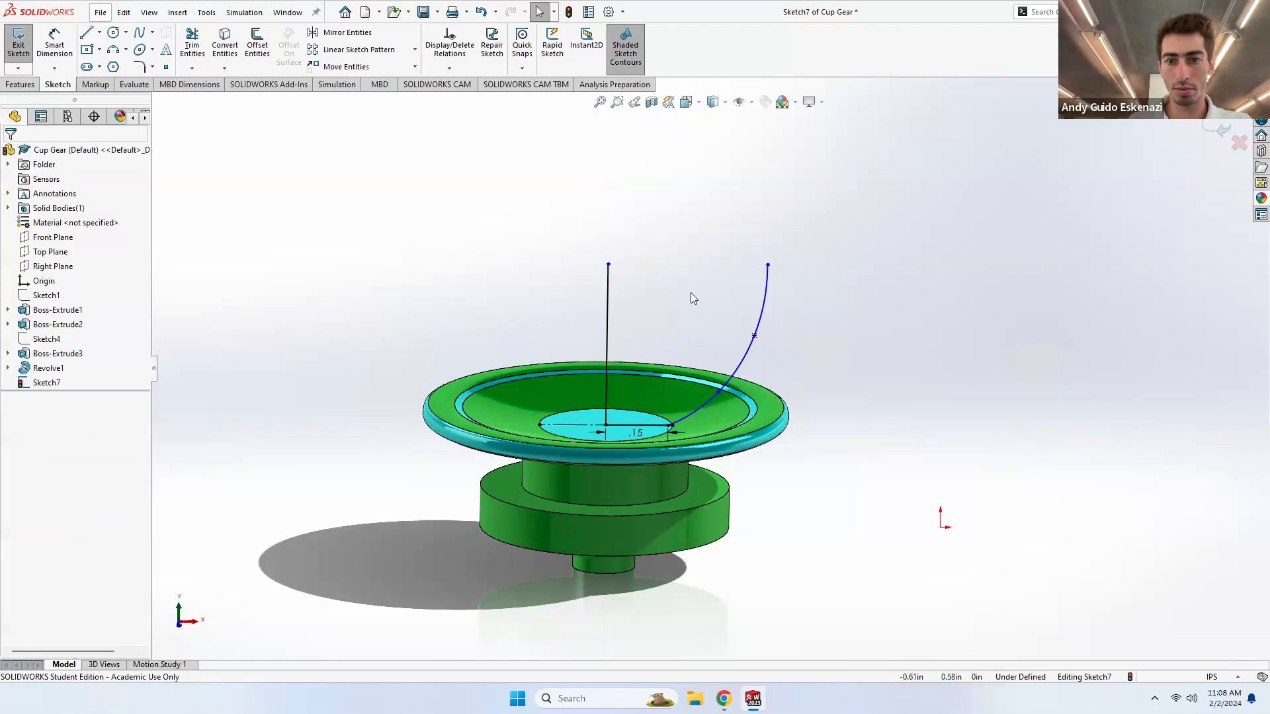
{"action": "scroll", "coordinate": [691, 292], "scroll_direction": "down", "scroll_amount": 3}
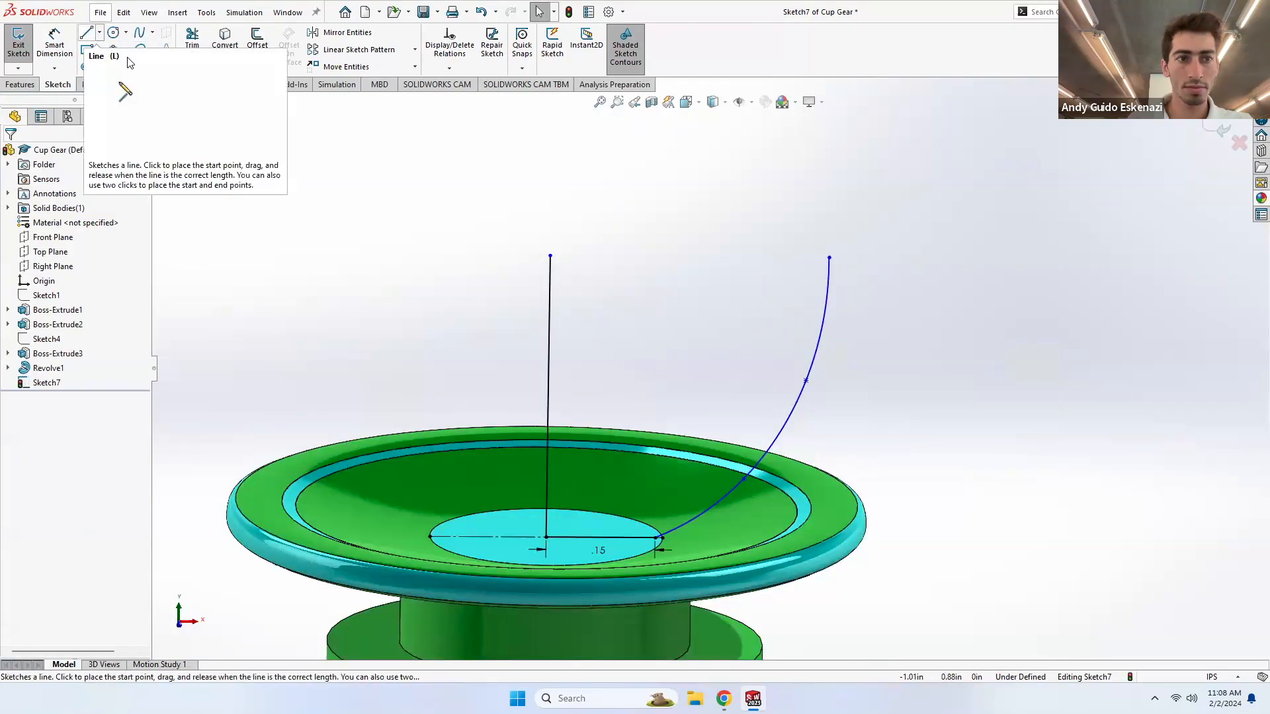
{"action": "left_click_drag", "start_coordinate": [550, 256], "coordinate": [551, 235]}
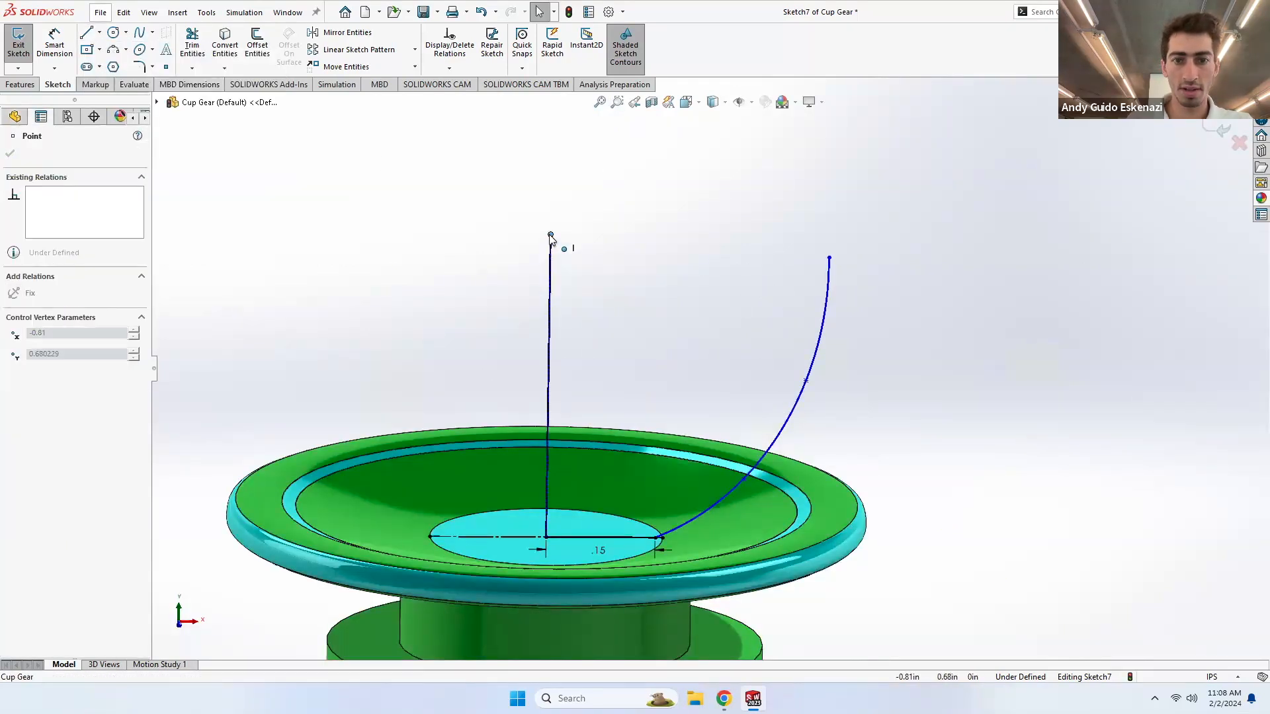
- Draw a horizontal line about 0.35 in long from the vertical line's upper end toward the wall spline, stopping short of it
{"action": "left_click", "coordinate": [84, 34]}
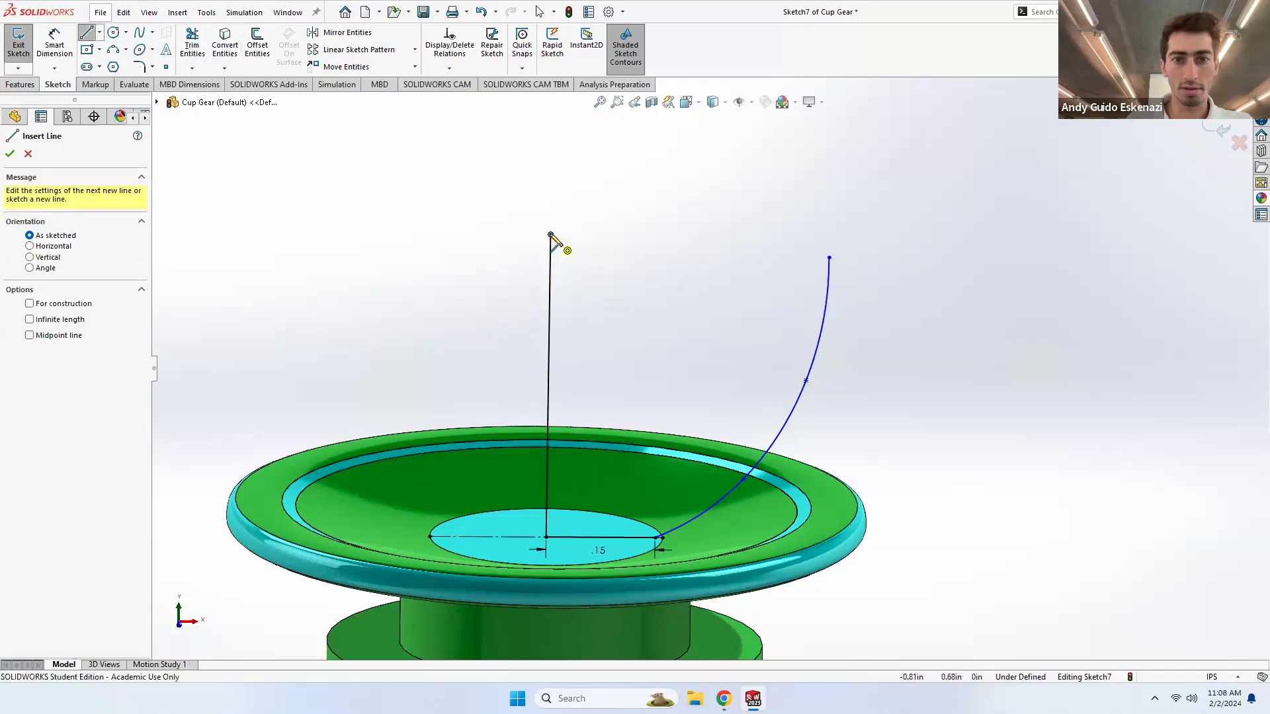
{"action": "left_click", "coordinate": [551, 235]}
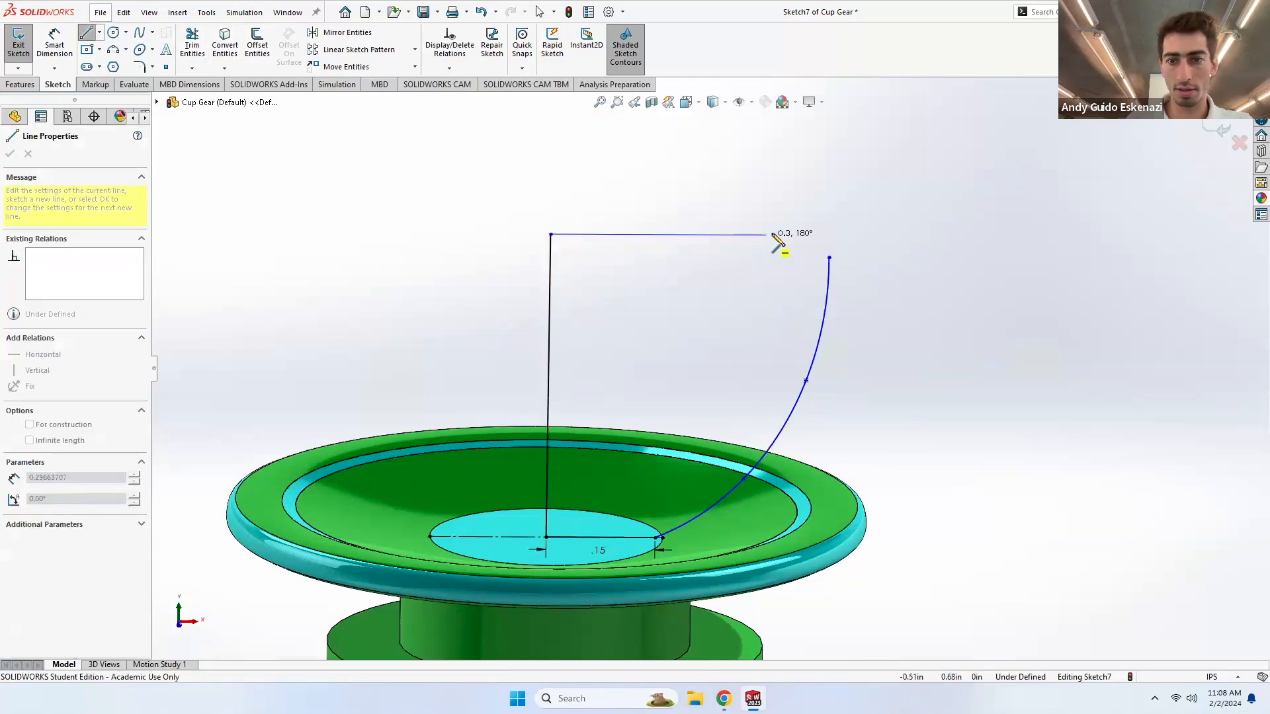
{"action": "left_click", "coordinate": [812, 236]}
{"action": "key", "text": "Escape"}
- Connect the top of the wall spline to the horizontal line's free end with a short rounded spline
{"action": "scroll", "coordinate": [755, 232], "scroll_direction": "down", "scroll_amount": 5}
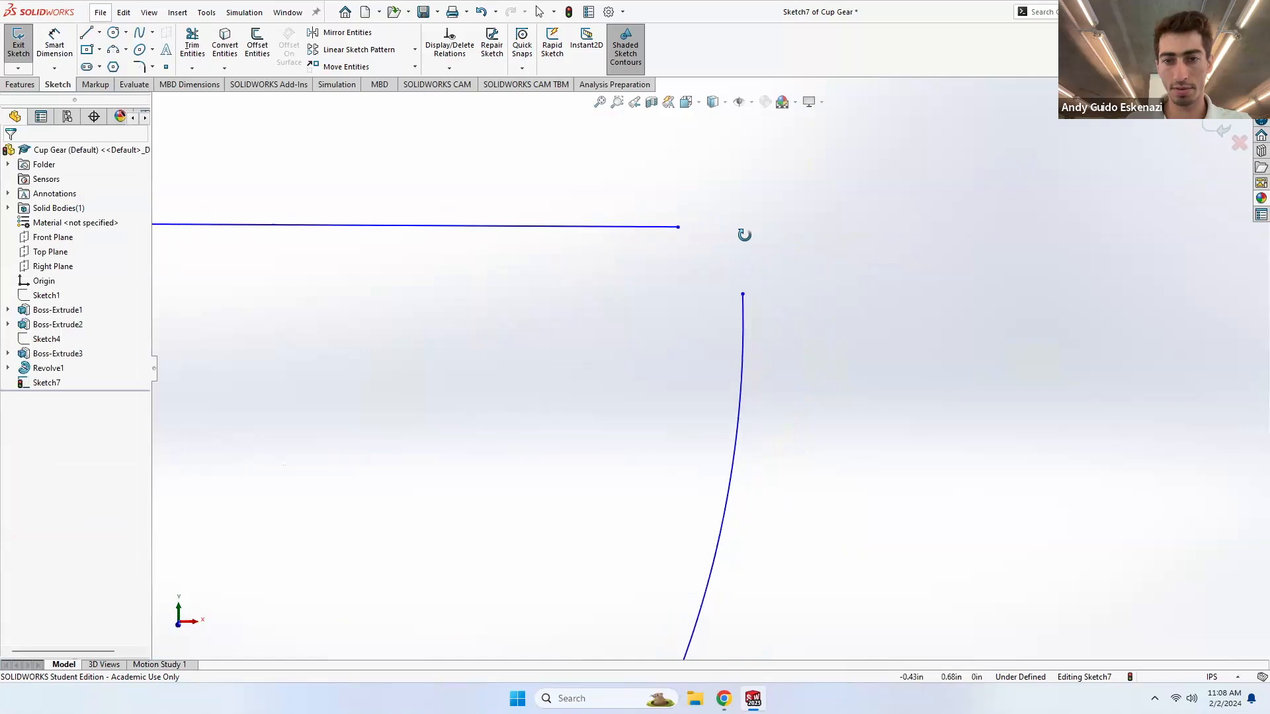
{"action": "left_click", "coordinate": [140, 32]}
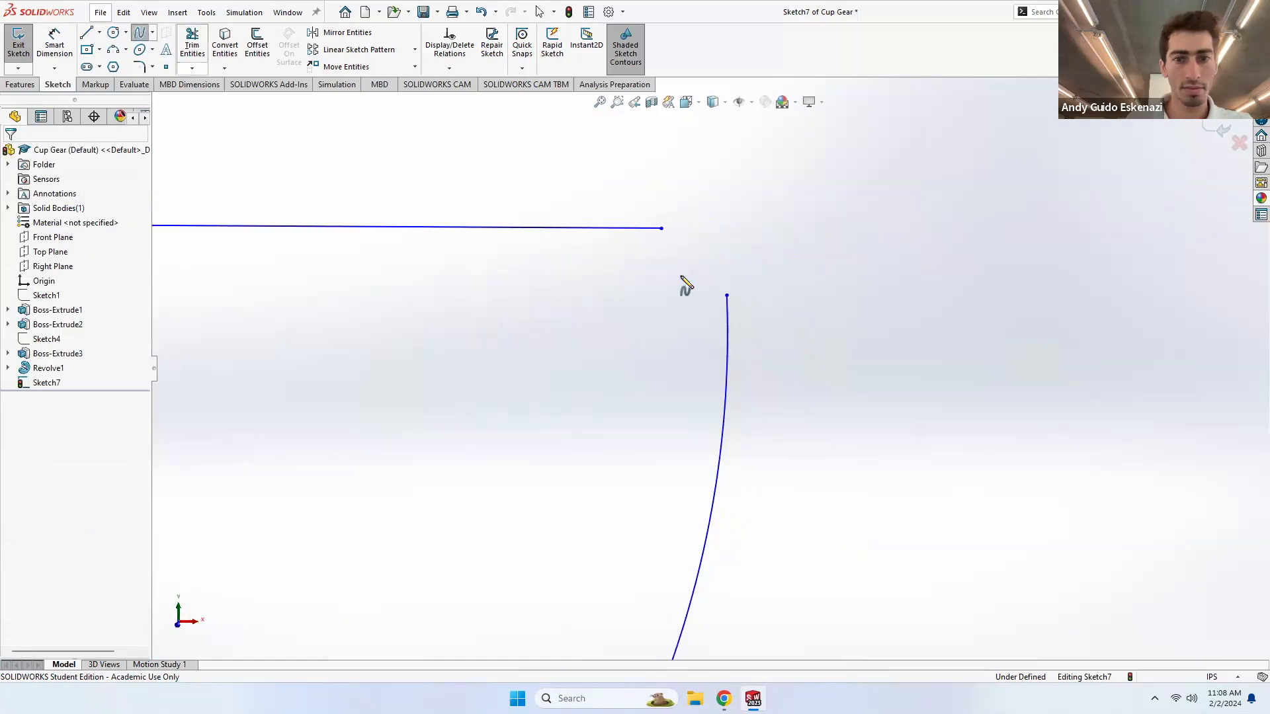
{"action": "left_click", "coordinate": [727, 295]}
{"action": "left_click", "coordinate": [717, 267]}
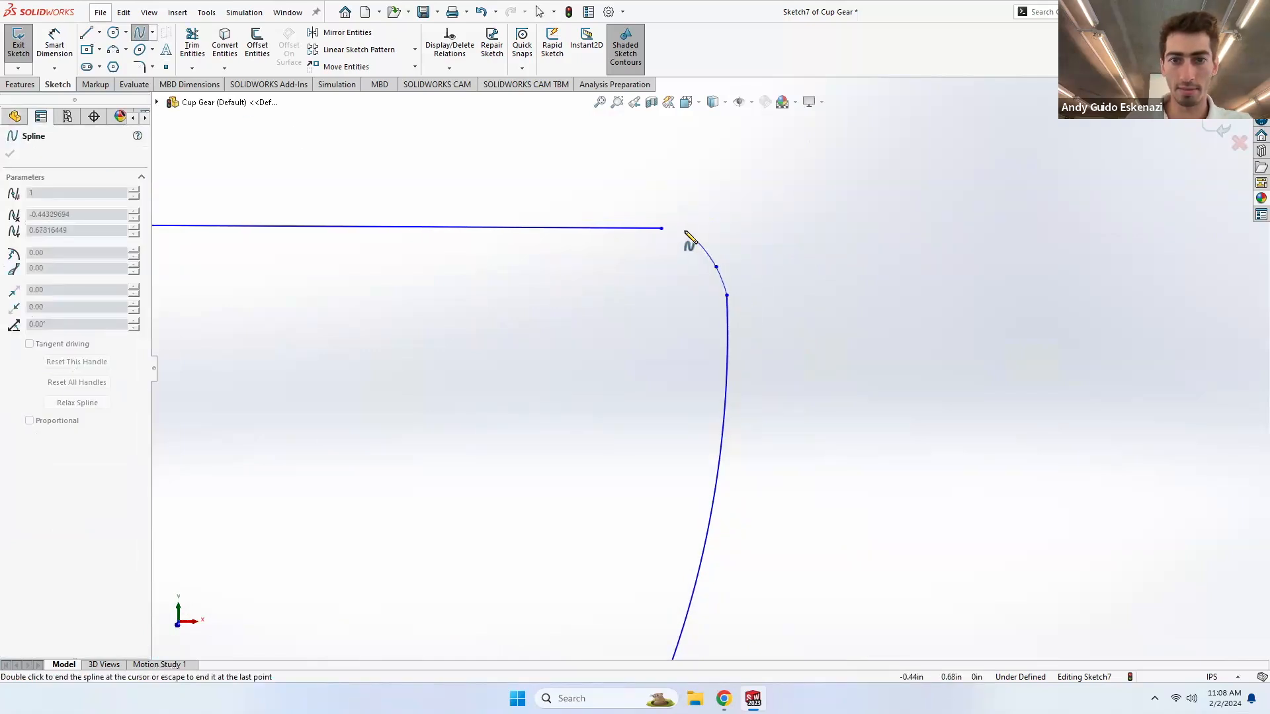
{"action": "double_click", "coordinate": [662, 228]}
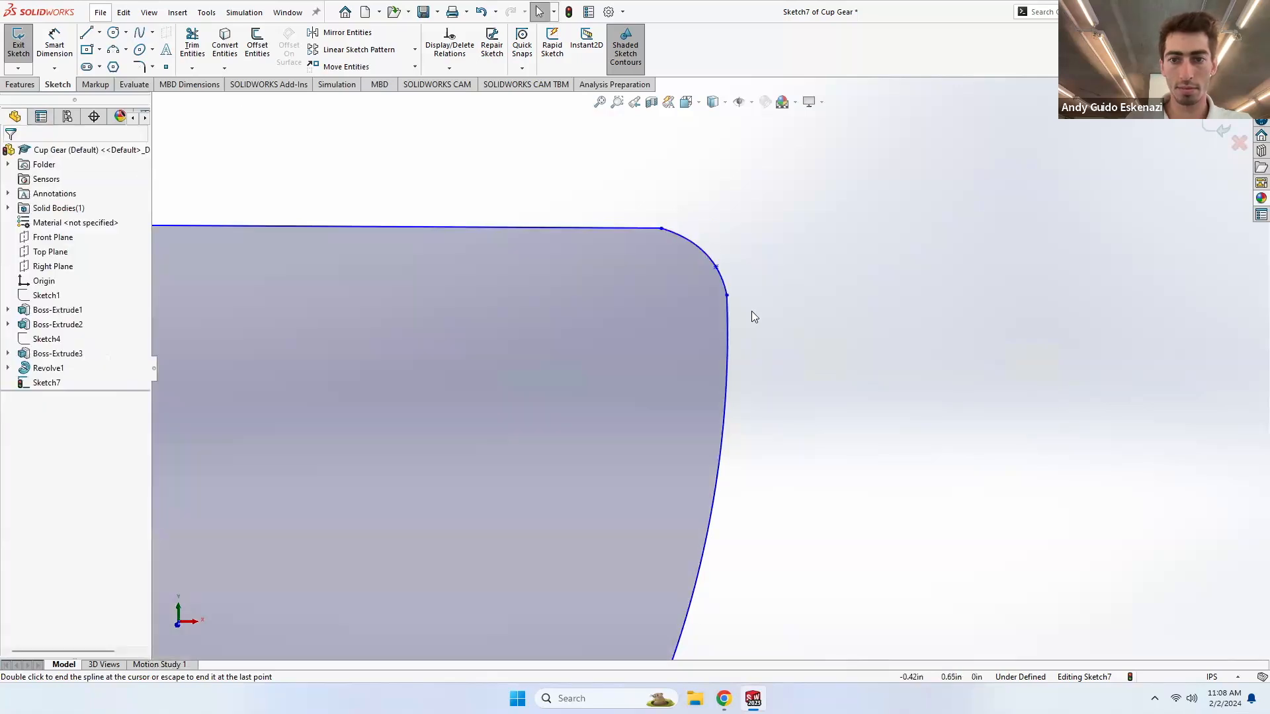
- Add a tangent relation between the short upper spline and the cup wall spline
{"action": "scroll", "coordinate": [706, 309], "scroll_direction": "down", "scroll_amount": 4}
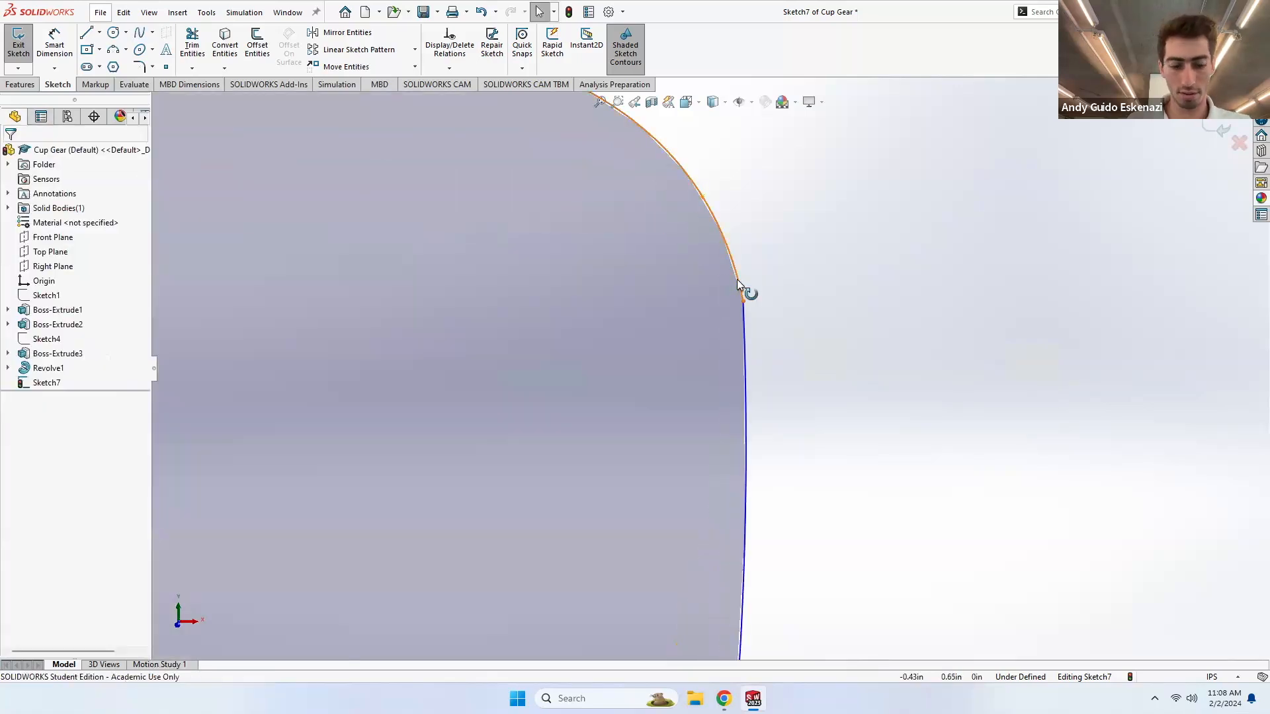
{"action": "double_click", "coordinate": [741, 298]}
{"action": "left_click", "coordinate": [745, 337], "text": "ctrl"}
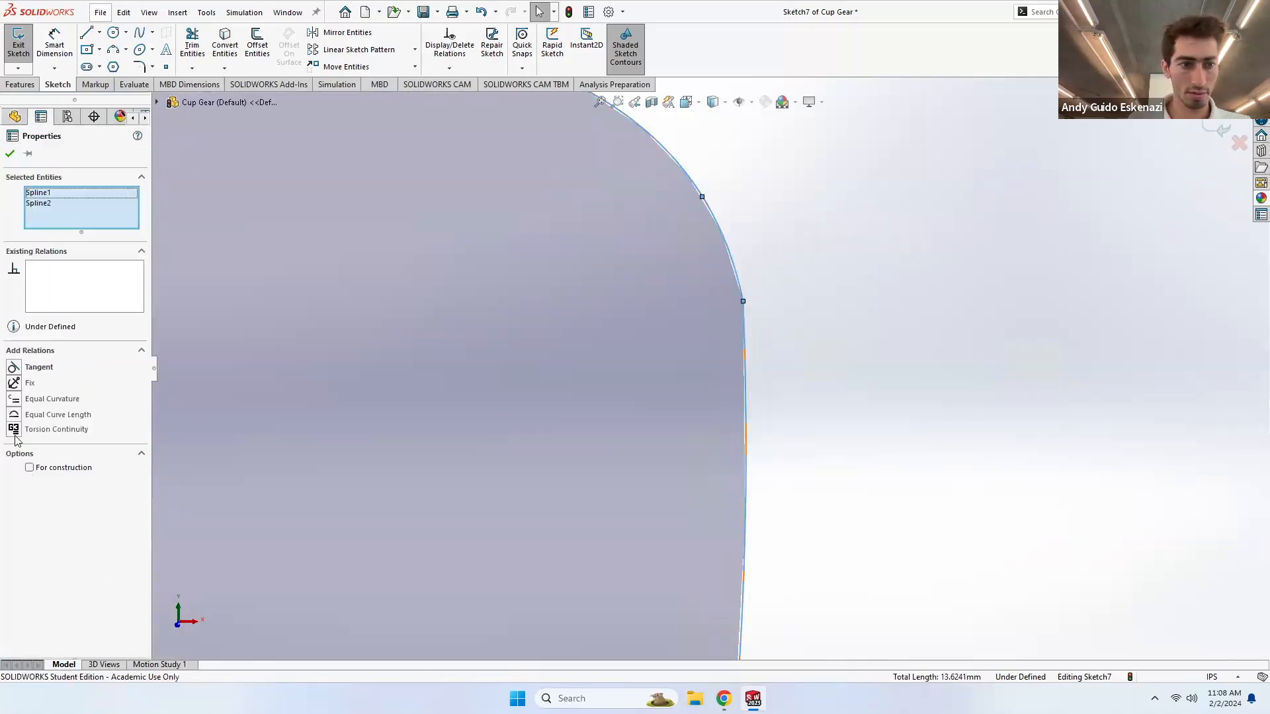
{"action": "left_click", "coordinate": [12, 369]}
{"action": "left_click", "coordinate": [635, 427]}
- Turn the profile's horizontal top line, vertical centre line and 0.15 in base line into construction geometry
{"action": "scroll", "coordinate": [627, 423], "scroll_direction": "up", "scroll_amount": 4}
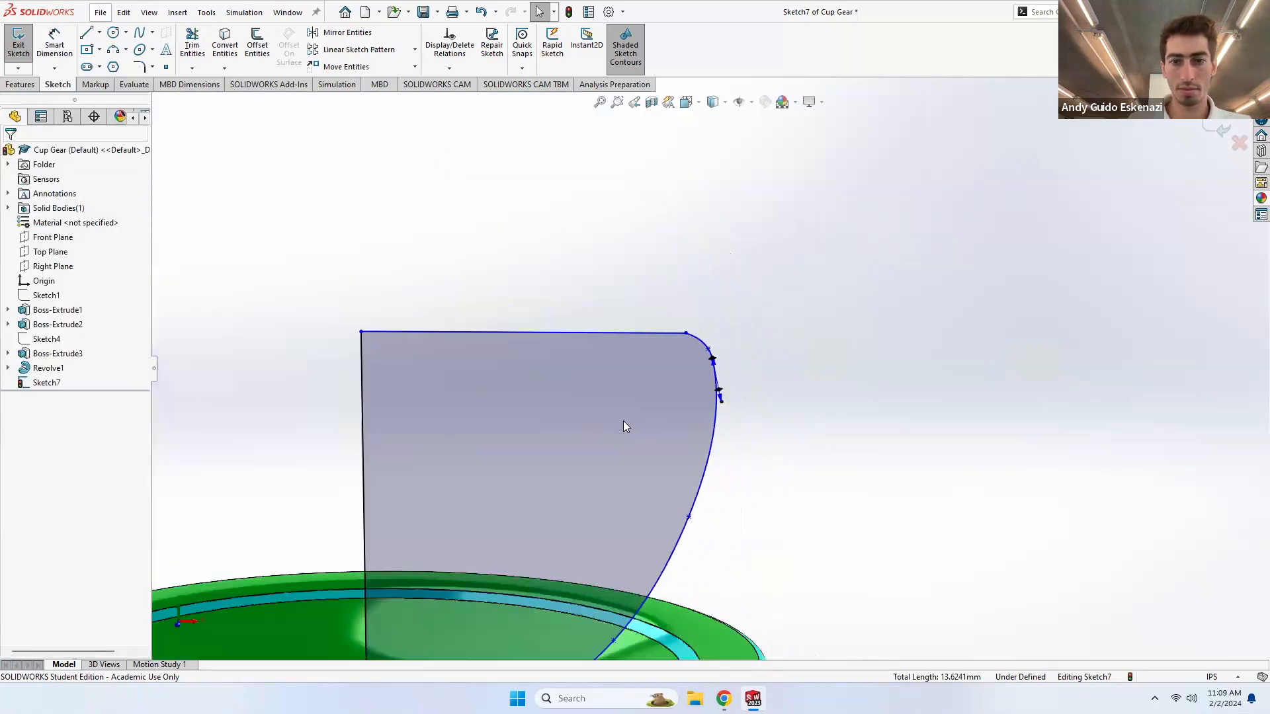
{"action": "scroll", "coordinate": [623, 421], "scroll_direction": "up", "scroll_amount": 2}
{"action": "scroll", "coordinate": [559, 337], "scroll_direction": "up", "scroll_amount": 2}
{"action": "left_click", "coordinate": [555, 334]}
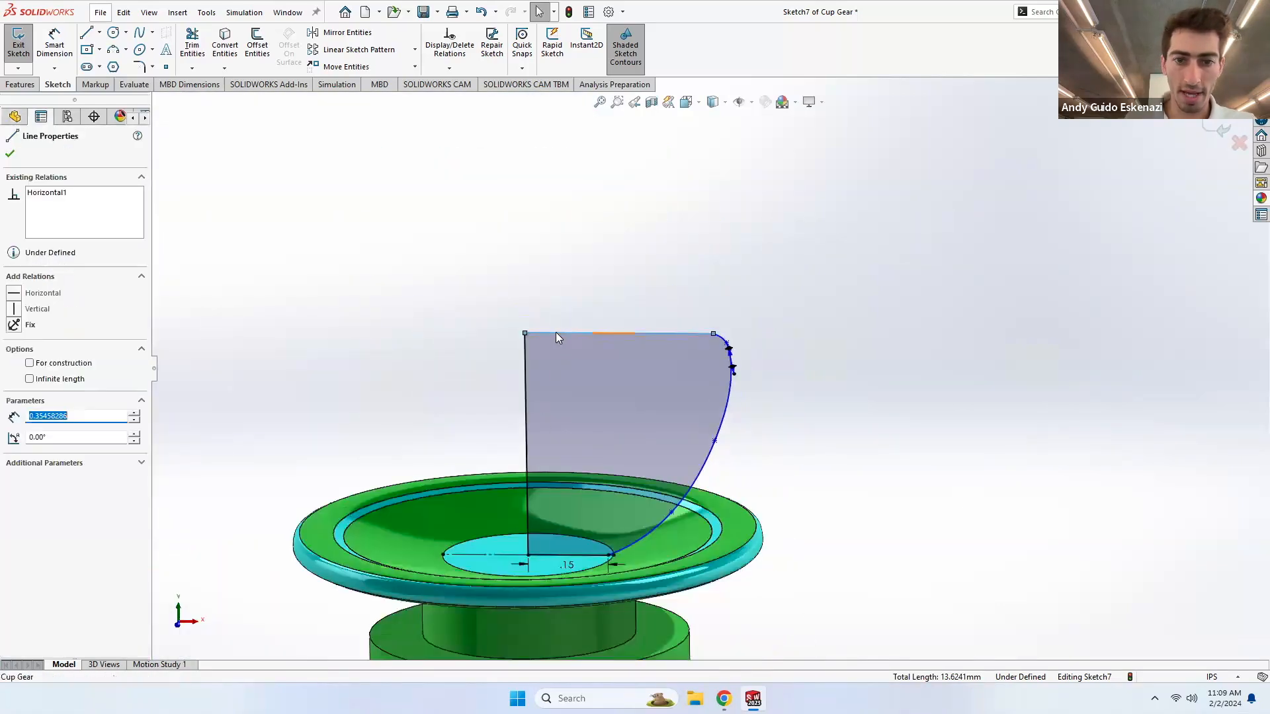
{"action": "right_click", "coordinate": [556, 333]}
{"action": "left_click", "coordinate": [595, 295]}
{"action": "right_click", "coordinate": [526, 368]}
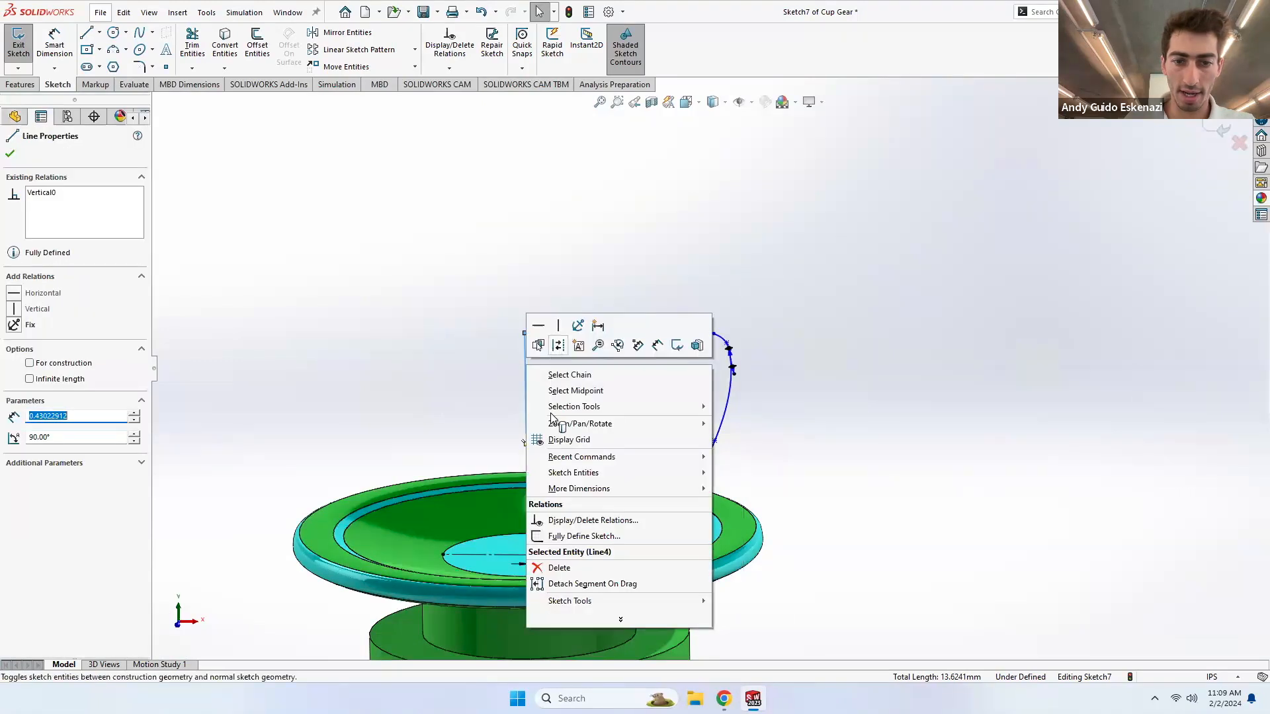
{"action": "left_click", "coordinate": [559, 351]}
{"action": "right_click", "coordinate": [563, 554]}
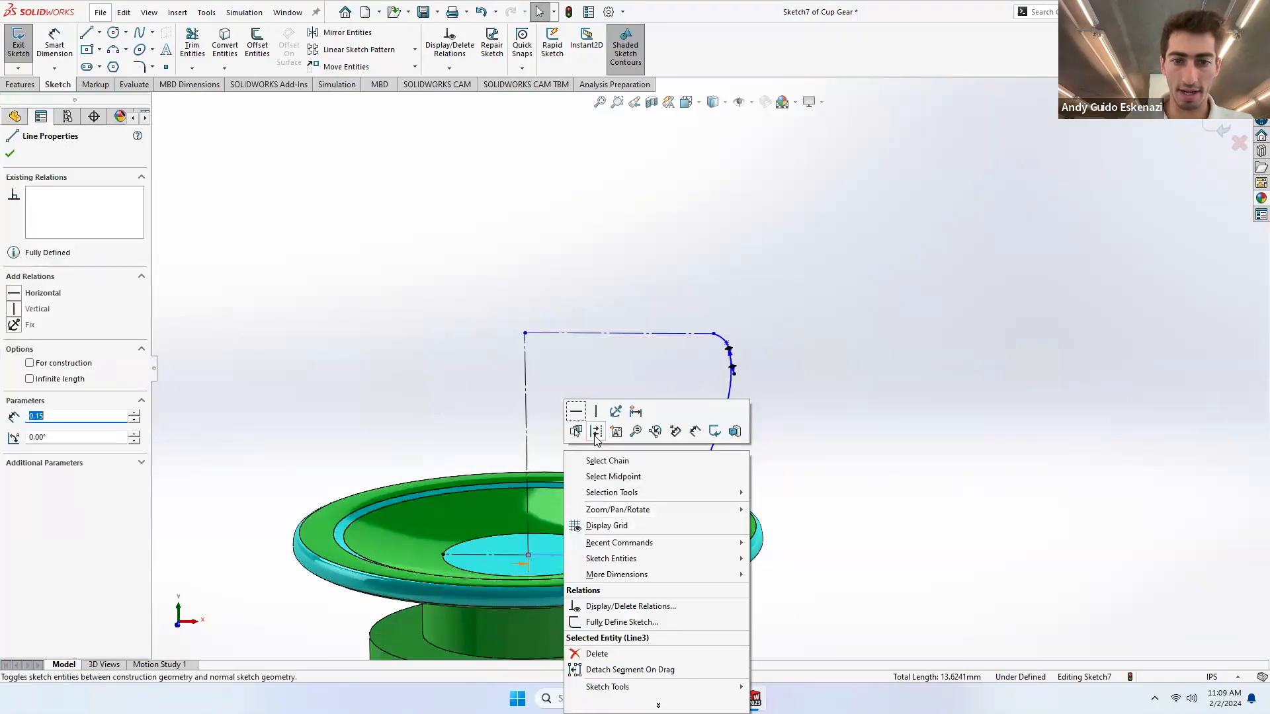
{"action": "left_click", "coordinate": [622, 524]}
- Offset the cup wall spline inward by 0.03 in, with the direction reversed
{"action": "scroll", "coordinate": [661, 413], "scroll_direction": "up", "scroll_amount": 2}
{"action": "scroll", "coordinate": [662, 415], "scroll_direction": "down", "scroll_amount": 4}
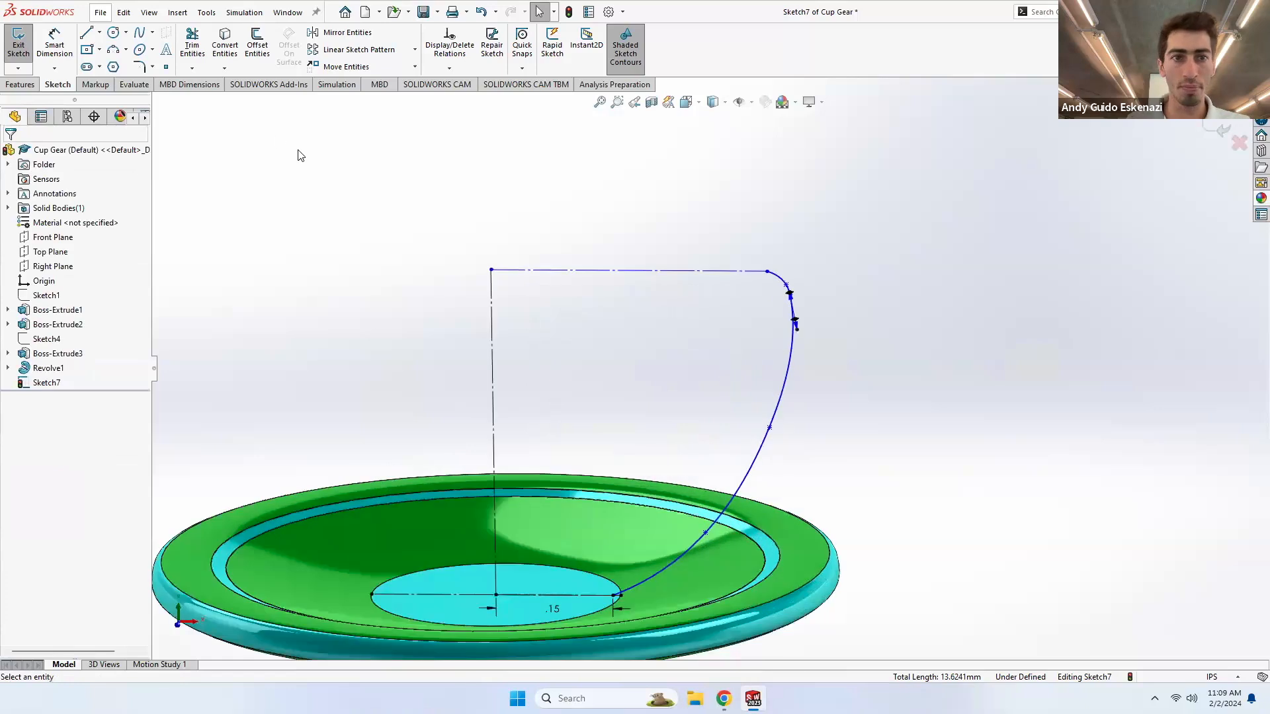
{"action": "left_click", "coordinate": [257, 44]}
{"action": "left_click", "coordinate": [644, 580]}
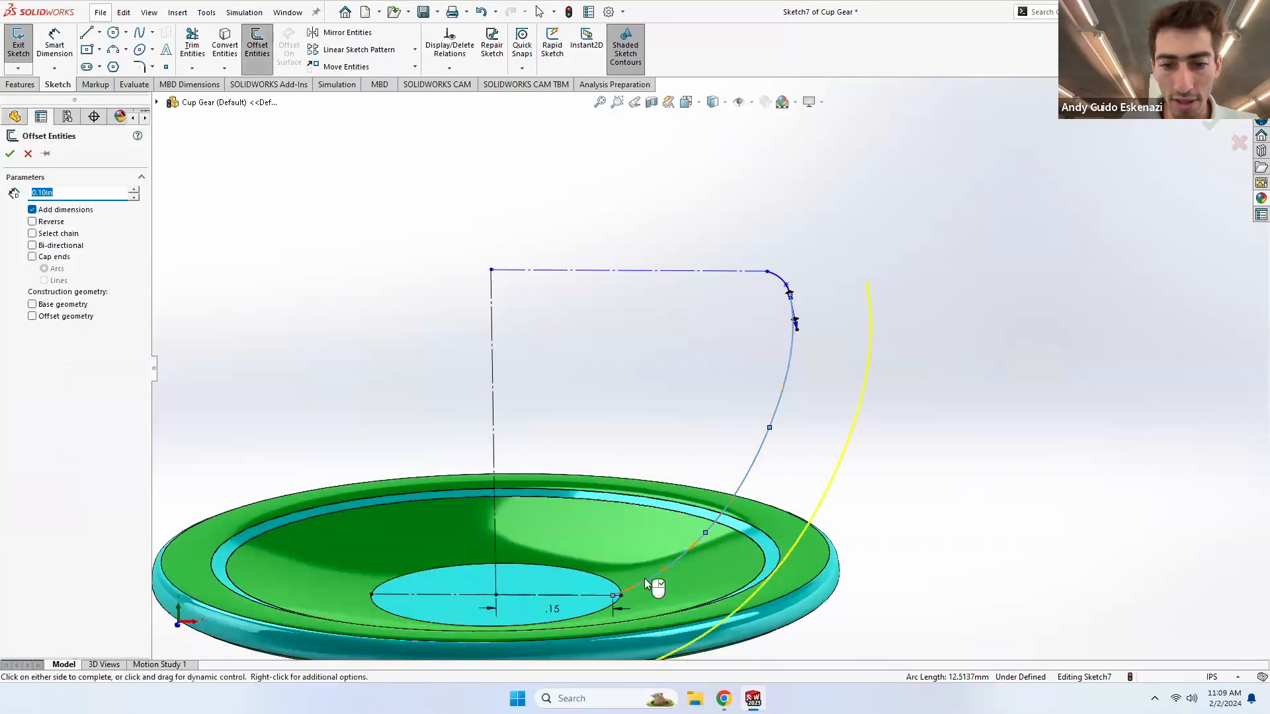
{"action": "left_click", "coordinate": [32, 222]}
{"action": "type", "text": ".02"}
{"action": "key", "text": "Return"}
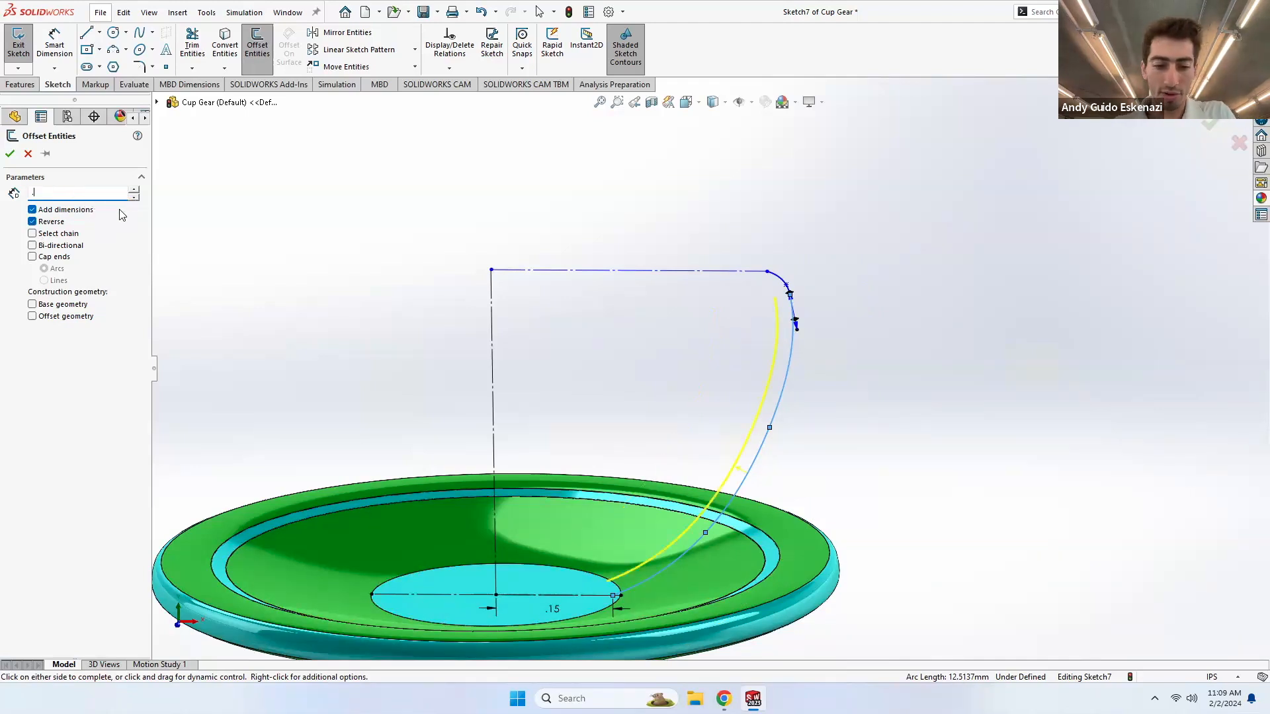
{"action": "type", "text": ".03"}
{"action": "key", "text": "Return"}
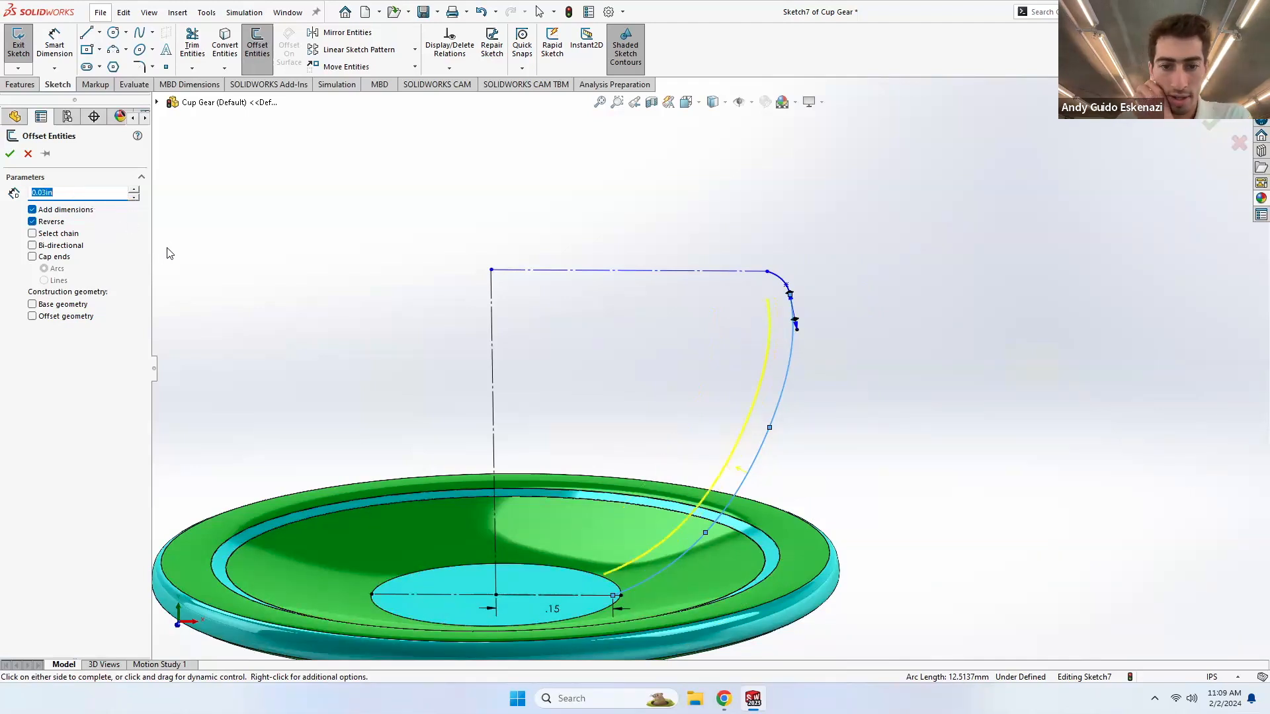
{"action": "left_click", "coordinate": [11, 154]}
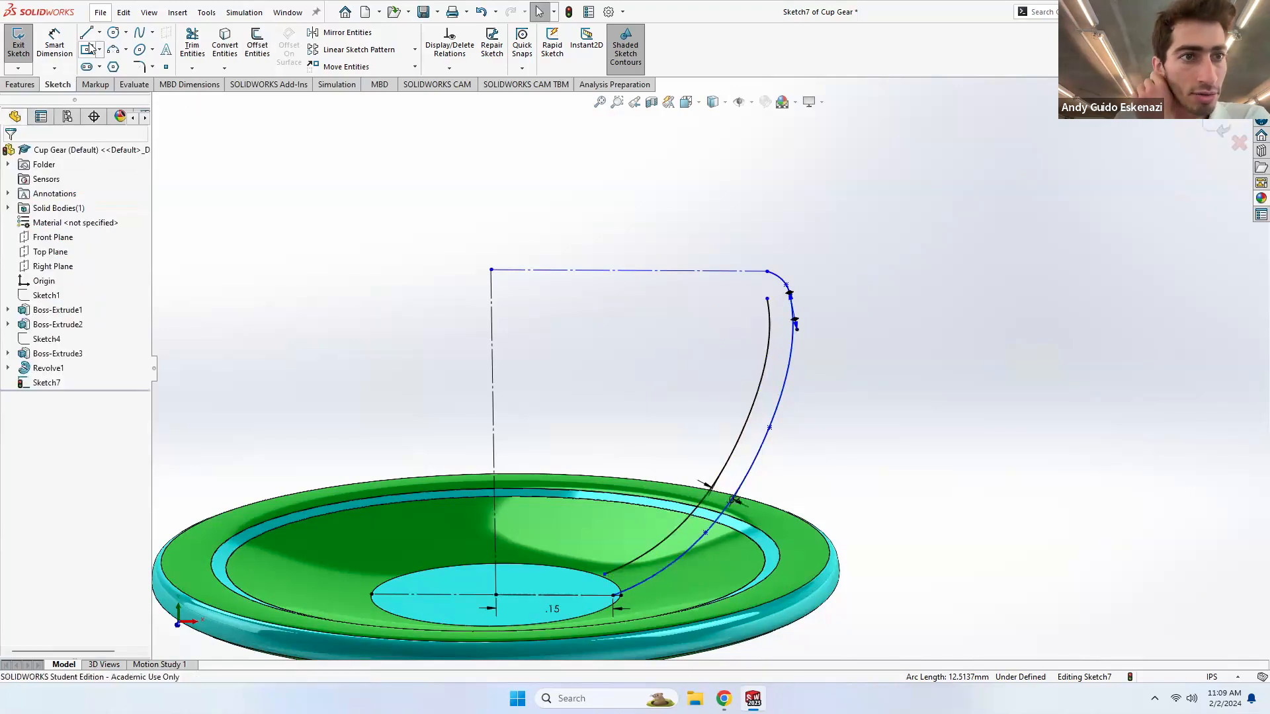
- Start a line at the lower end of the inner offset spline
{"action": "left_click", "coordinate": [604, 575]}
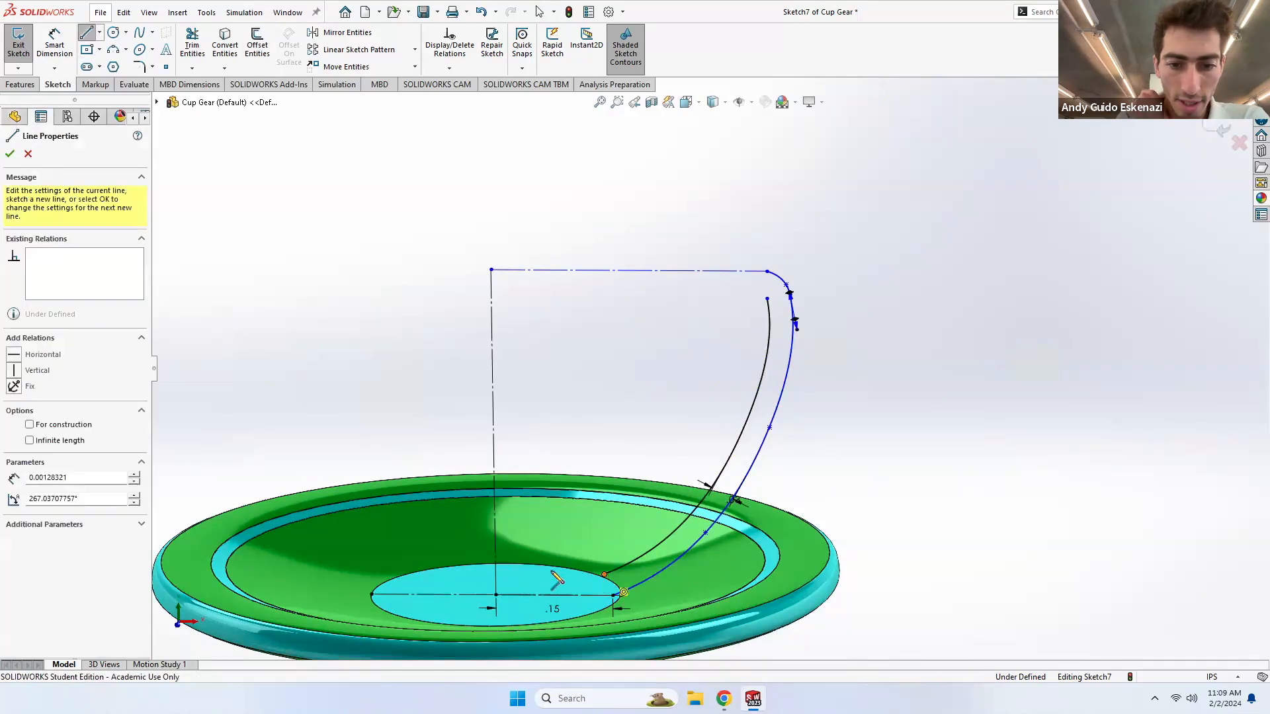
- Finish the cup's base outline with a vertical line about 0.03 in long on the centre axis and a horizontal line to the outer curve
{"action": "left_click", "coordinate": [496, 595]}
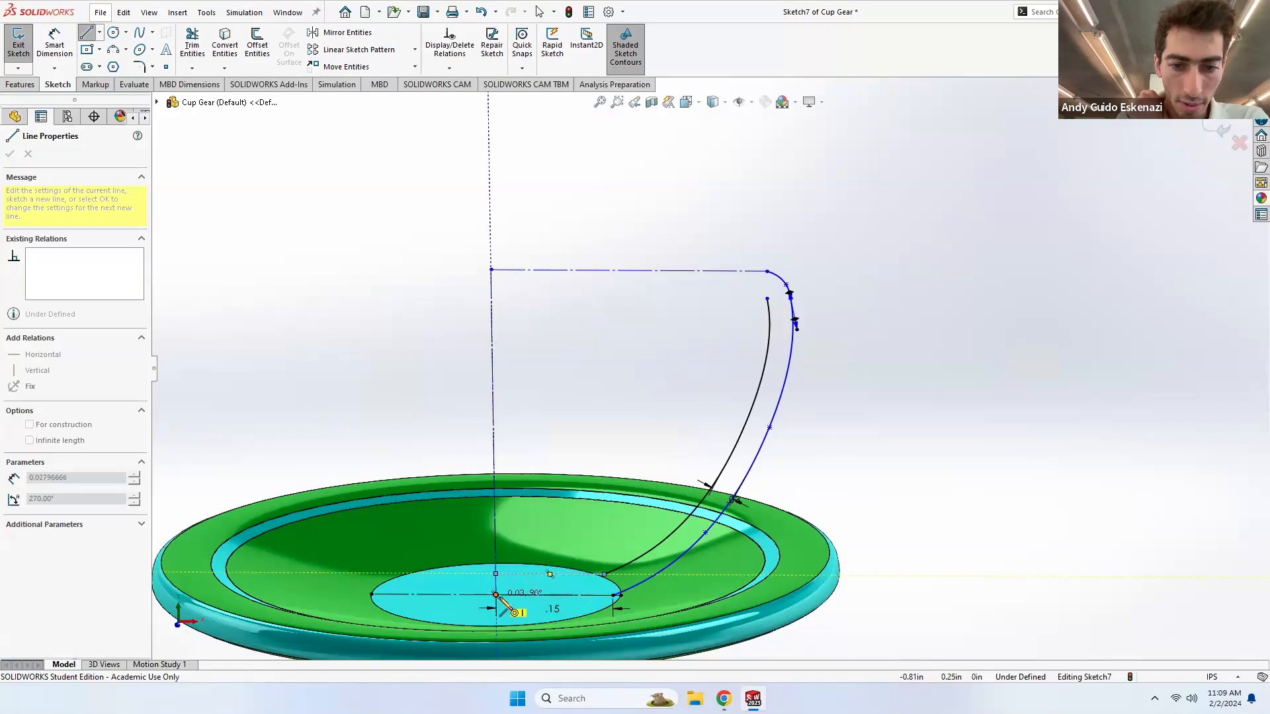
{"action": "double_click", "coordinate": [613, 595]}
{"action": "key", "text": "Escape"}
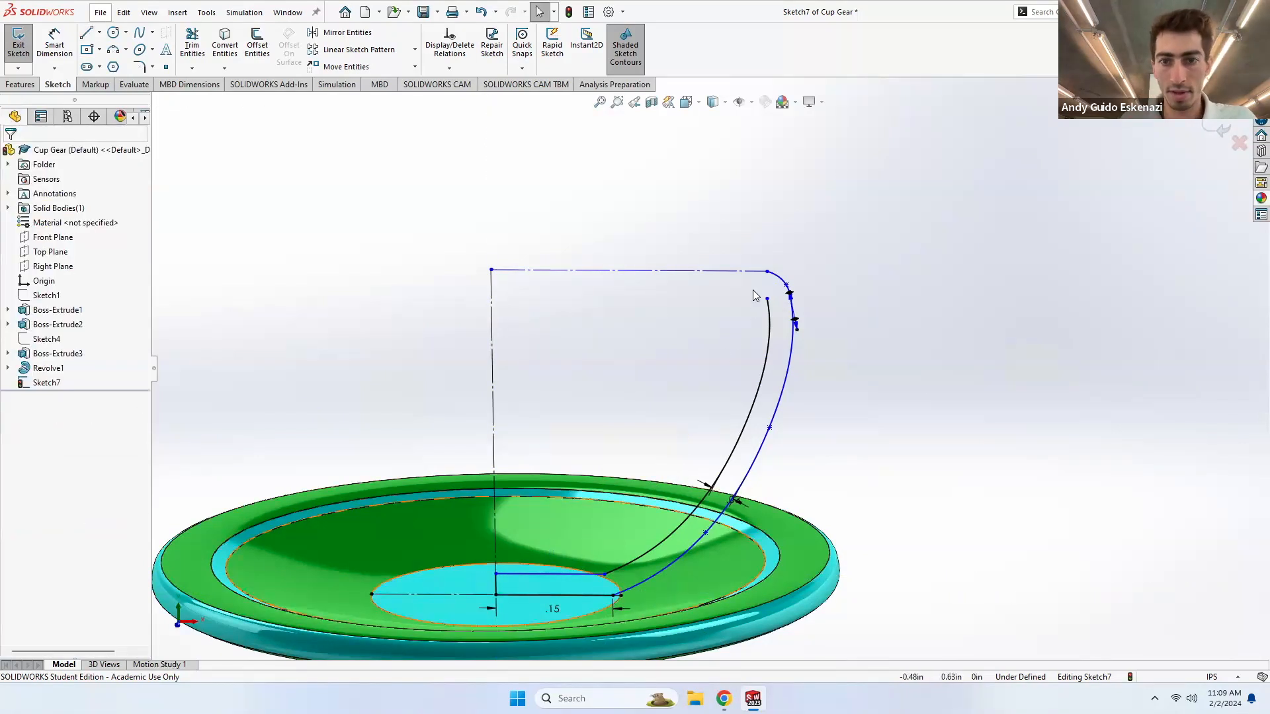
{"action": "scroll", "coordinate": [754, 289], "scroll_direction": "down", "scroll_amount": 5}
{"action": "left_click", "coordinate": [87, 35]}
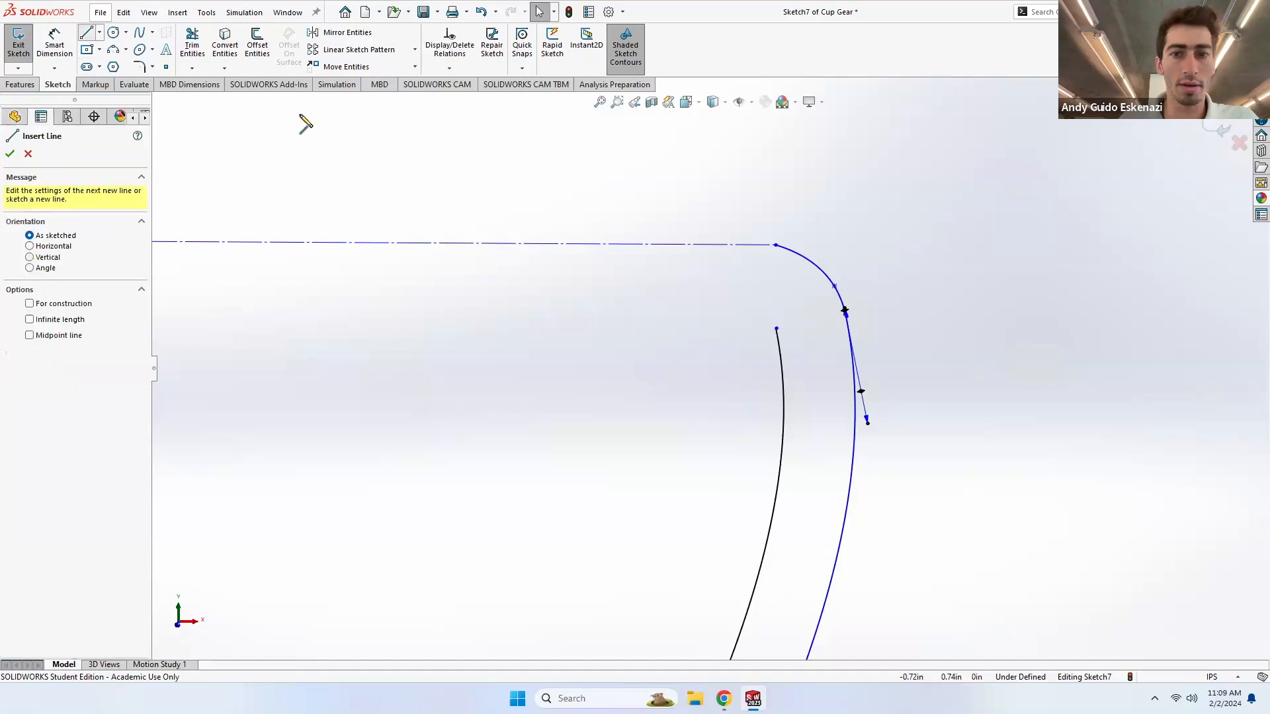
{"action": "left_click", "coordinate": [777, 329]}
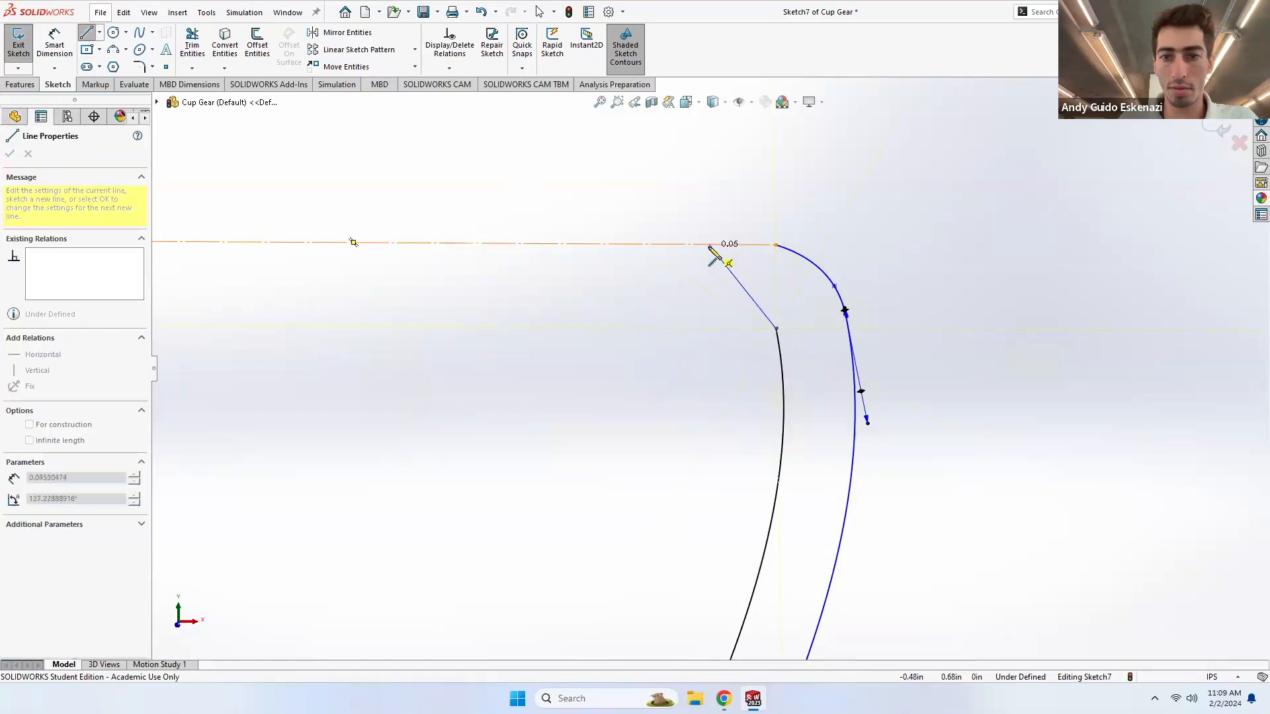
{"action": "key", "text": "Escape"}
{"action": "key", "text": "Escape"}
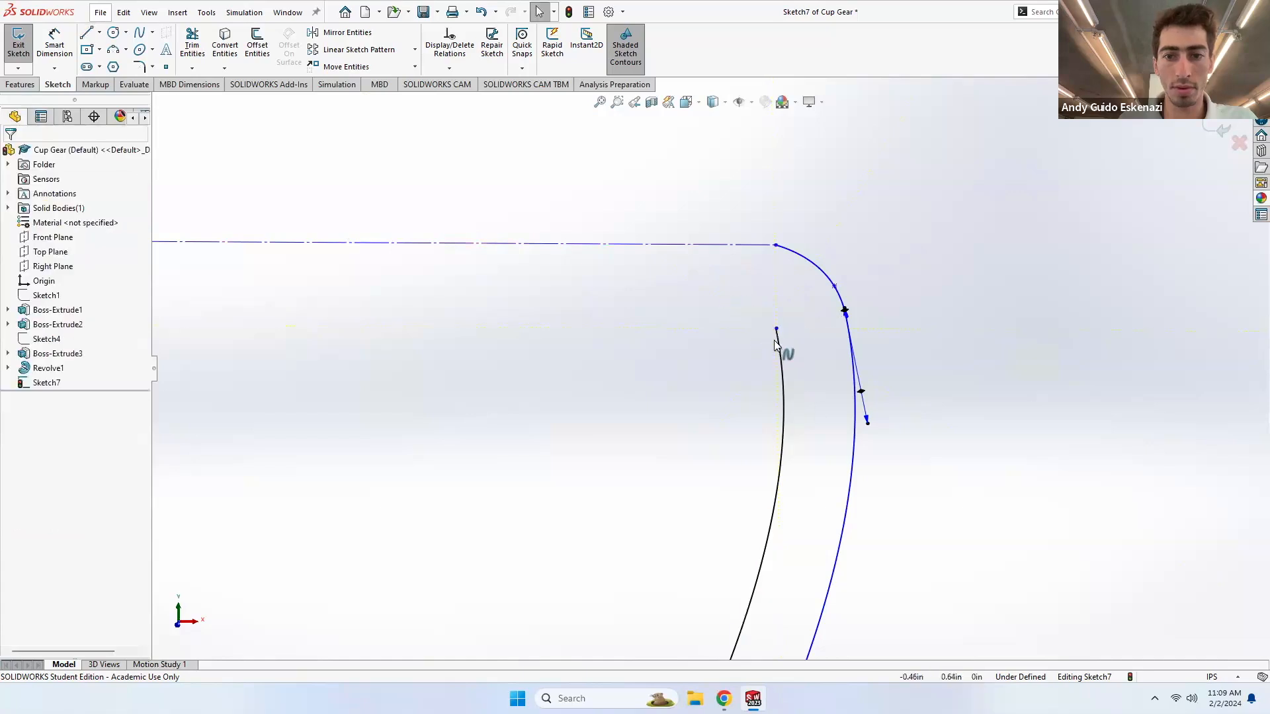
{"action": "left_click", "coordinate": [776, 328]}
{"action": "left_click_drag", "start_coordinate": [768, 307], "coordinate": [767, 302]}
{"action": "key", "text": "ctrl+z"}
- Draw a three-point spline from the inner curve's upper end to the horizontal centerline, just inside the outer lip's end
{"action": "left_click", "coordinate": [139, 33]}
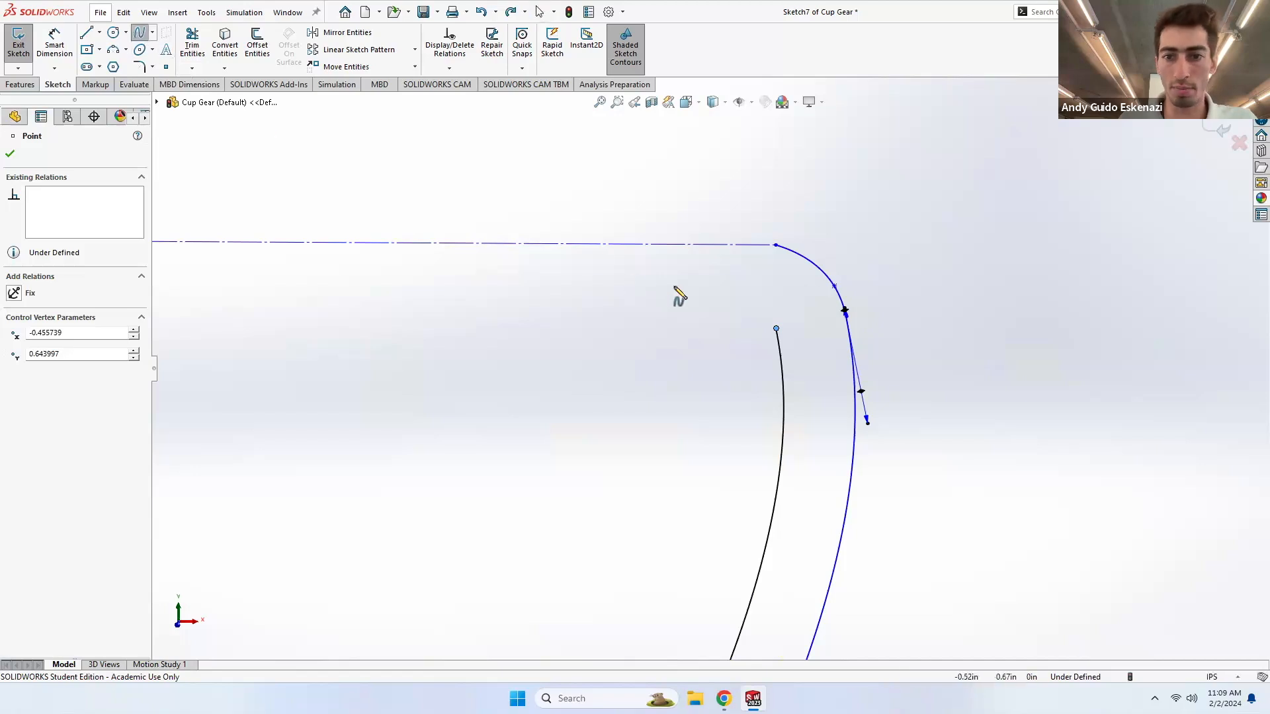
{"action": "left_click", "coordinate": [777, 329]}
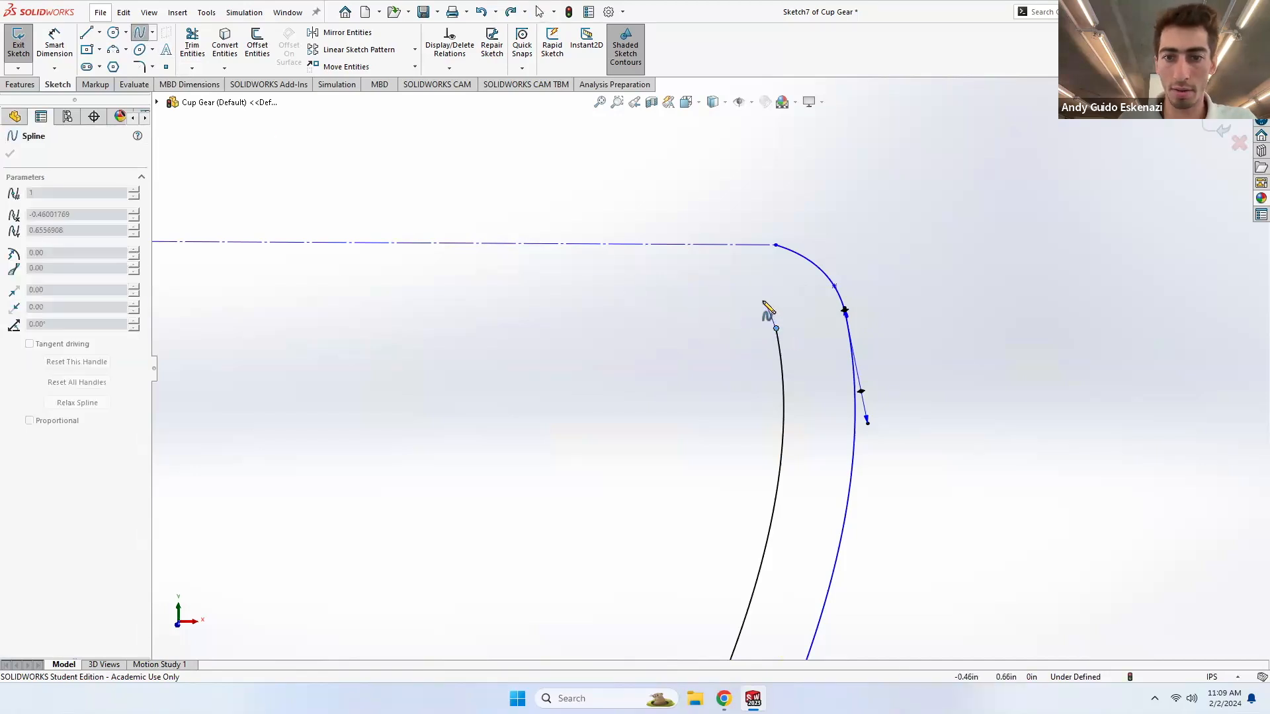
{"action": "left_click", "coordinate": [761, 301]}
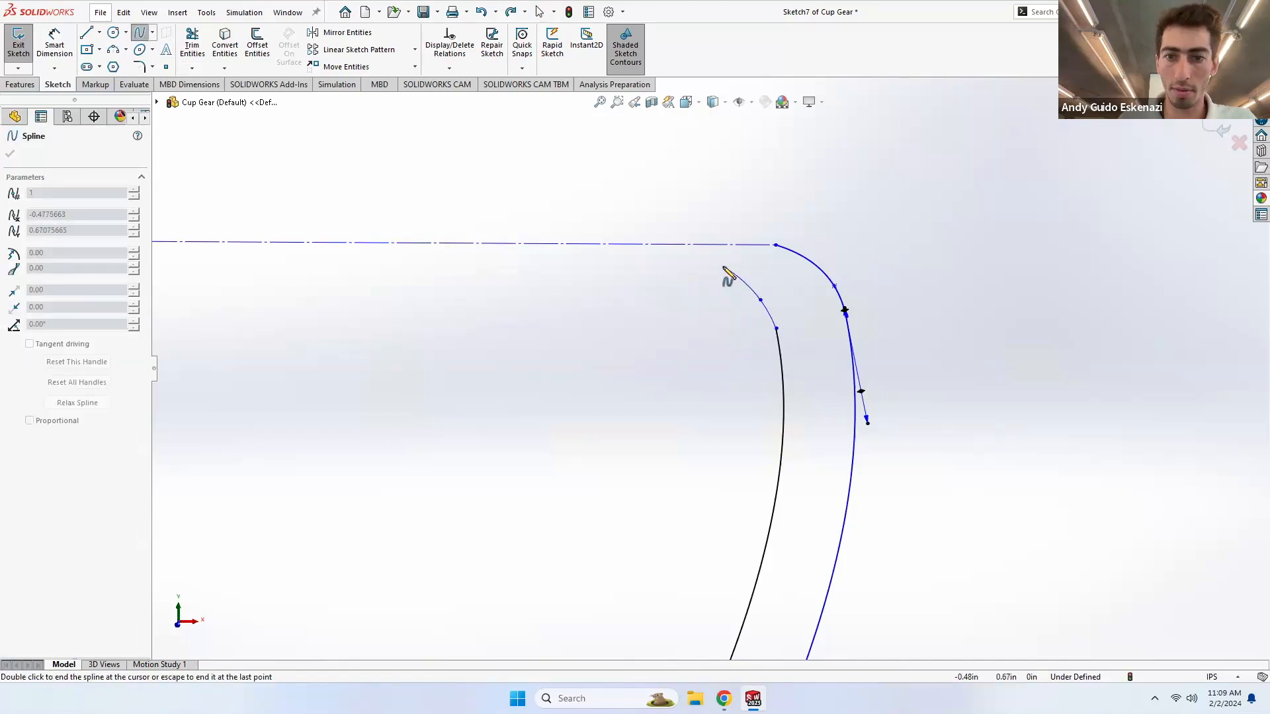
{"action": "double_click", "coordinate": [750, 245]}
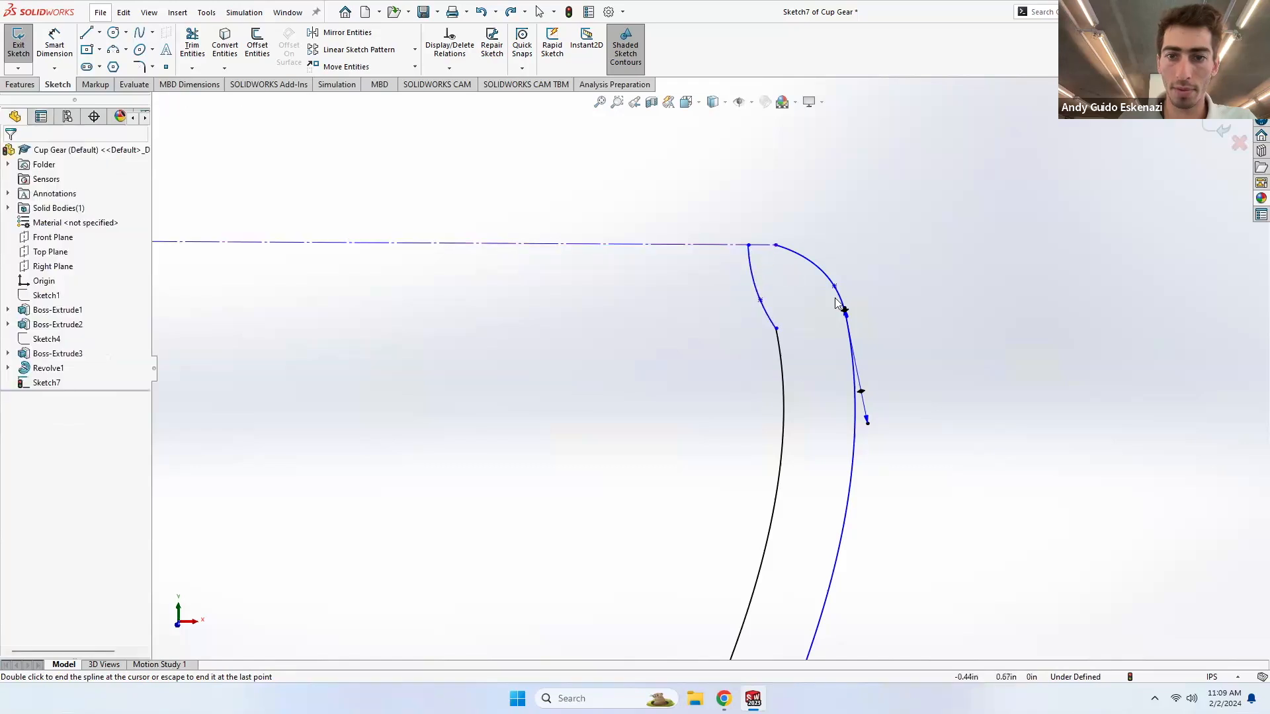
- Close the lip of the cup profile with a horizontal line about 0.01 in long joining the inner and outer curve ends
{"action": "left_click", "coordinate": [99, 32]}
{"action": "left_click", "coordinate": [99, 32]}
{"action": "left_click", "coordinate": [99, 32]}
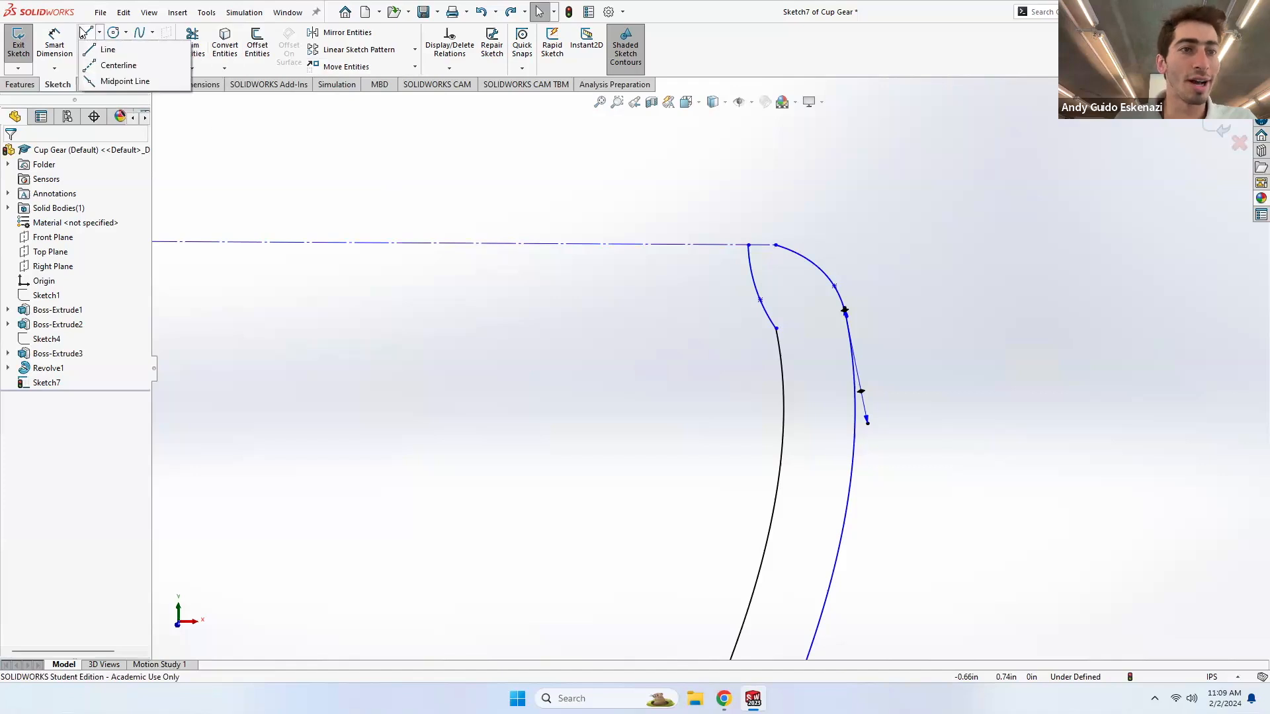
{"action": "left_click", "coordinate": [86, 32]}
{"action": "left_click", "coordinate": [749, 245]}
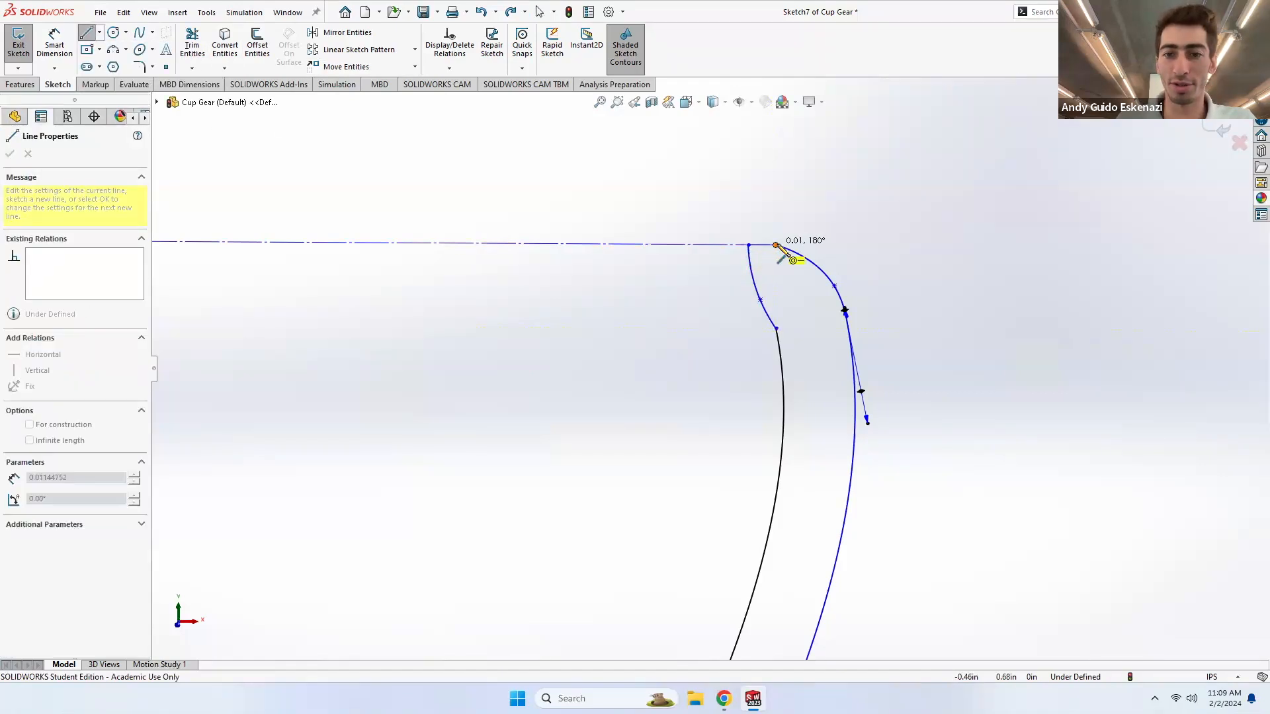
{"action": "left_click", "coordinate": [776, 245]}
{"action": "key", "text": "Escape"}
- Revolve the closed cup profile 360 degrees about its short vertical centre line, merging the result
{"action": "scroll", "coordinate": [795, 277], "scroll_direction": "up", "scroll_amount": 5}
{"action": "scroll", "coordinate": [740, 364], "scroll_direction": "up", "scroll_amount": 4}
{"action": "middle_click_drag", "start_coordinate": [728, 410], "coordinate": [722, 442]}
{"action": "scroll", "coordinate": [589, 532], "scroll_direction": "down", "scroll_amount": 2}
{"action": "scroll", "coordinate": [588, 530], "scroll_direction": "down", "scroll_amount": 2}
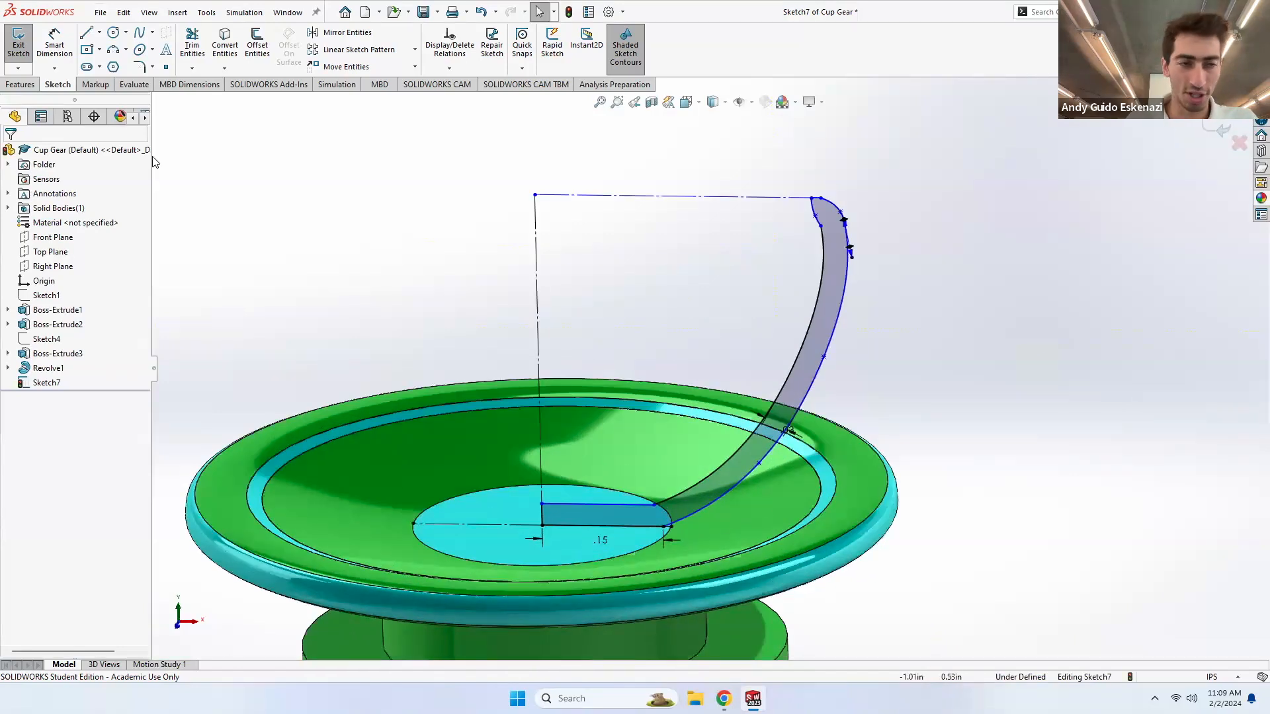
{"action": "left_click", "coordinate": [20, 84]}
{"action": "left_click", "coordinate": [63, 45]}
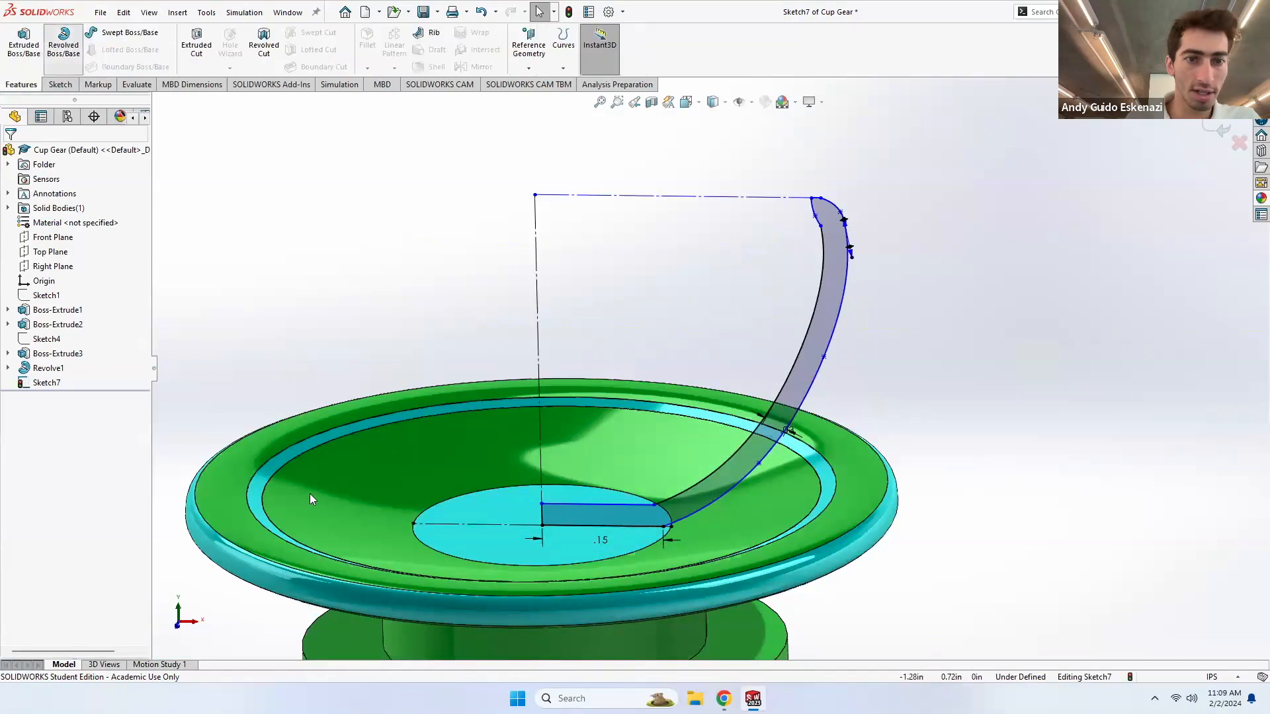
{"action": "left_click", "coordinate": [543, 515]}
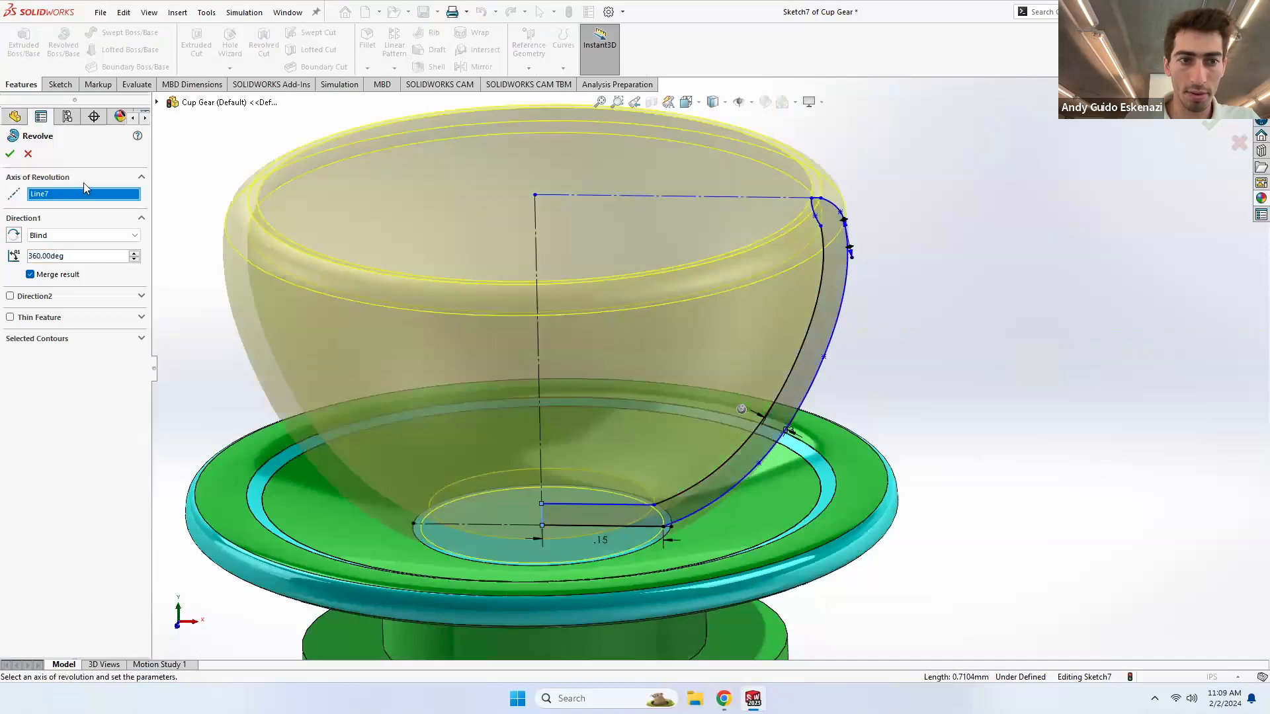
{"action": "left_click", "coordinate": [11, 155]}
- Color the whole revolved cup feature magenta (RGB 255, 0, 255)
{"action": "scroll", "coordinate": [668, 392], "scroll_direction": "up", "scroll_amount": 4}
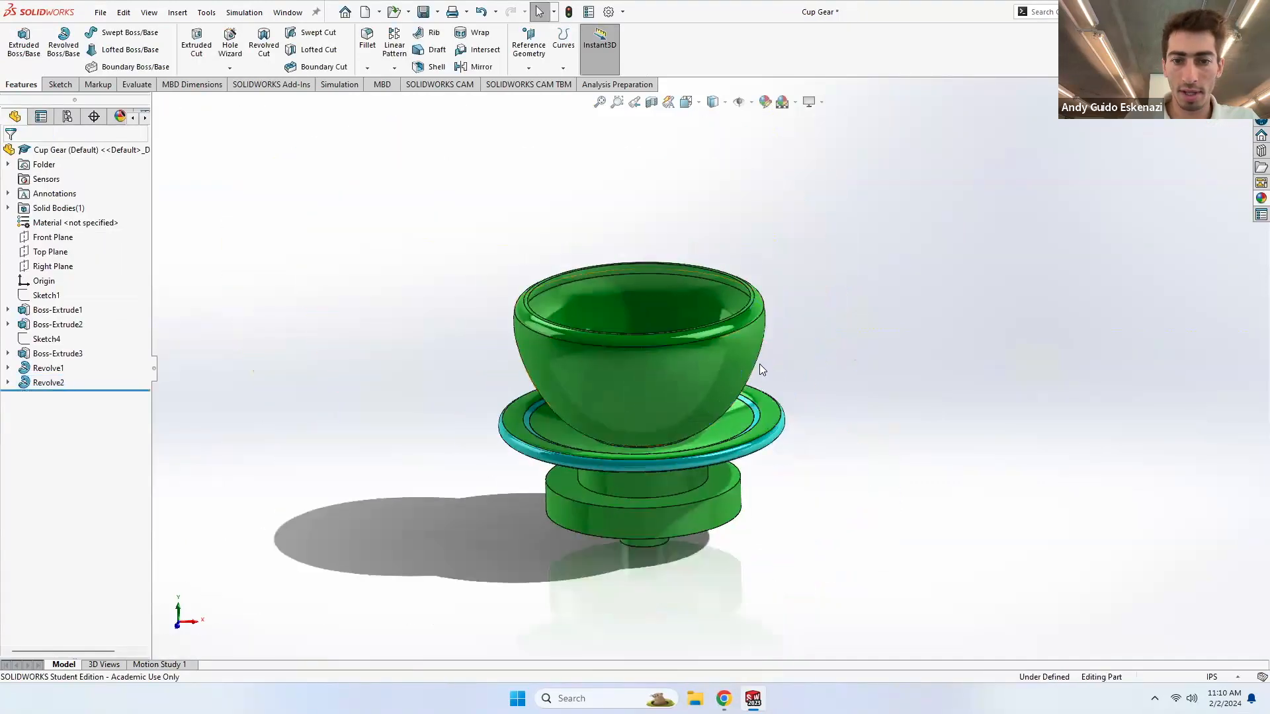
{"action": "middle_click_drag", "start_coordinate": [343, 467], "coordinate": [412, 395]}
{"action": "right_click", "coordinate": [652, 418]}
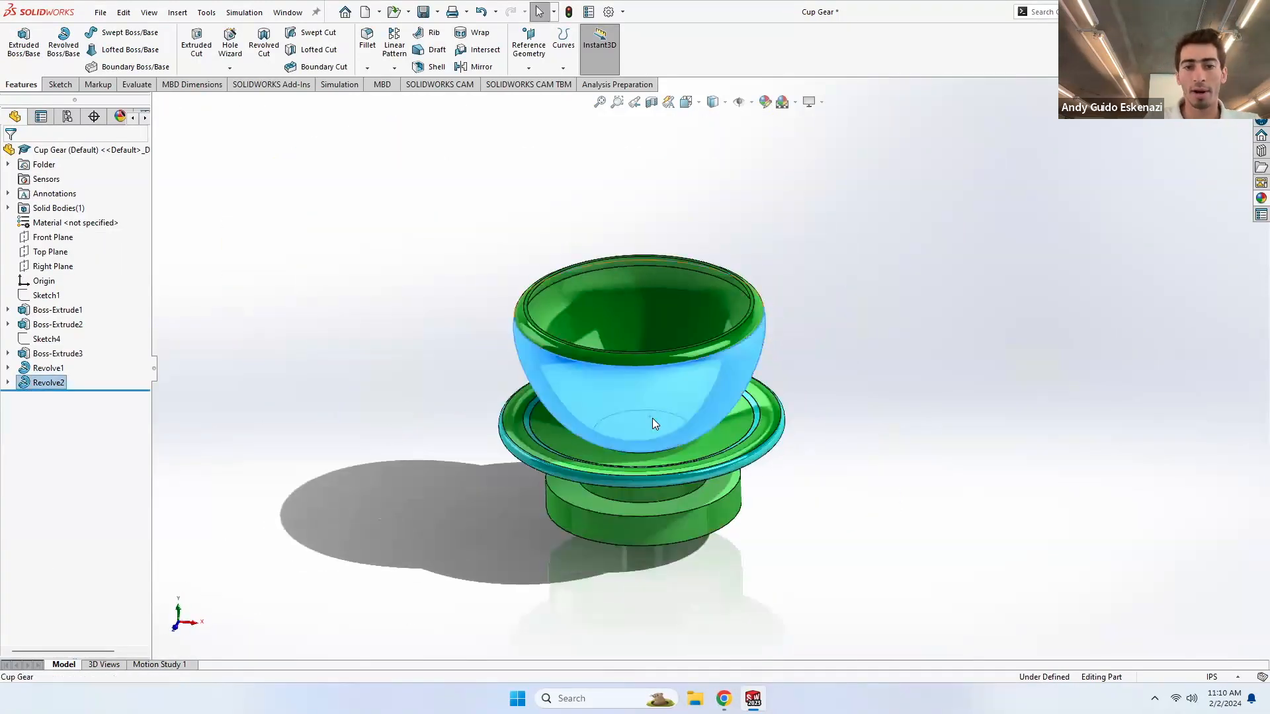
{"action": "left_click", "coordinate": [779, 347]}
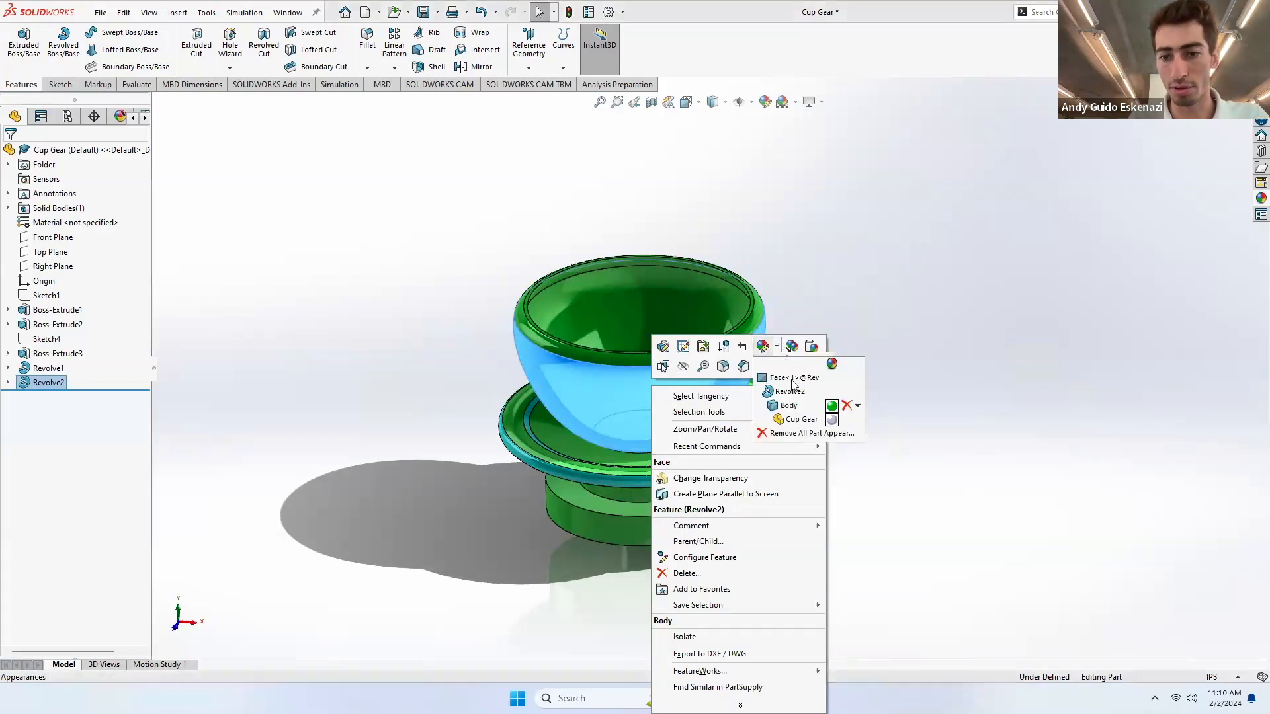
{"action": "left_click", "coordinate": [777, 348]}
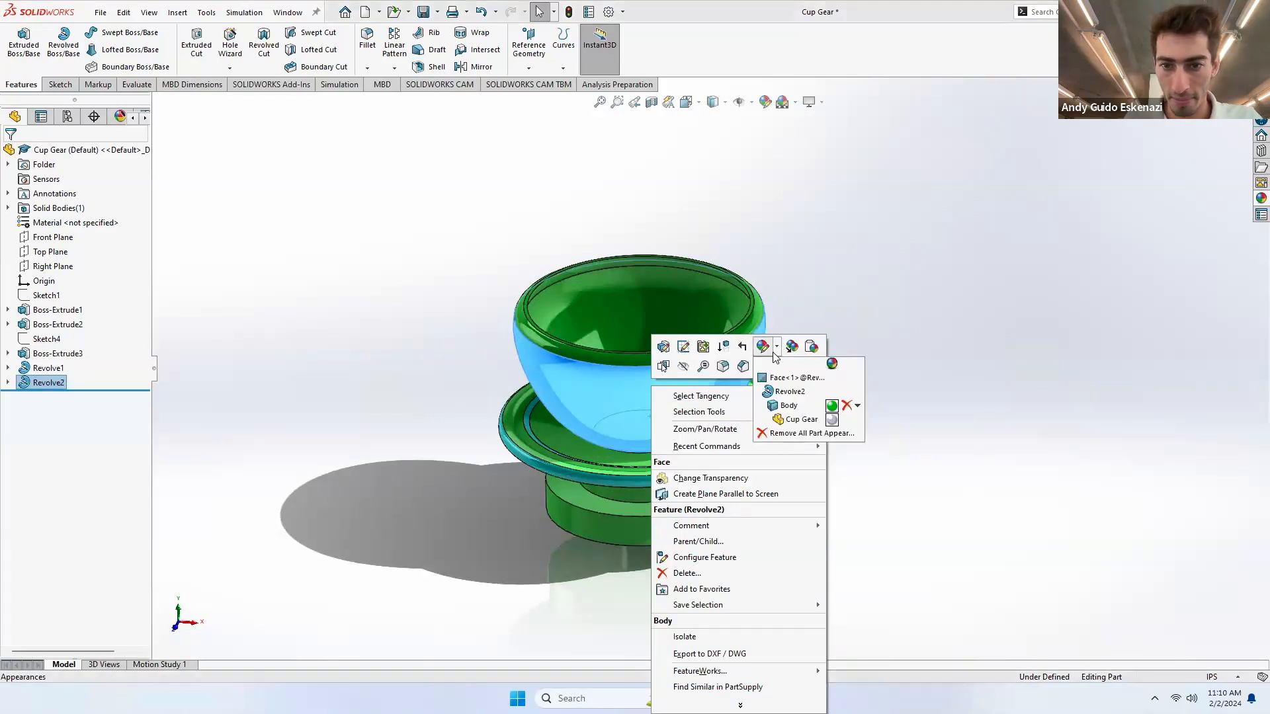
{"action": "left_click", "coordinate": [790, 393]}
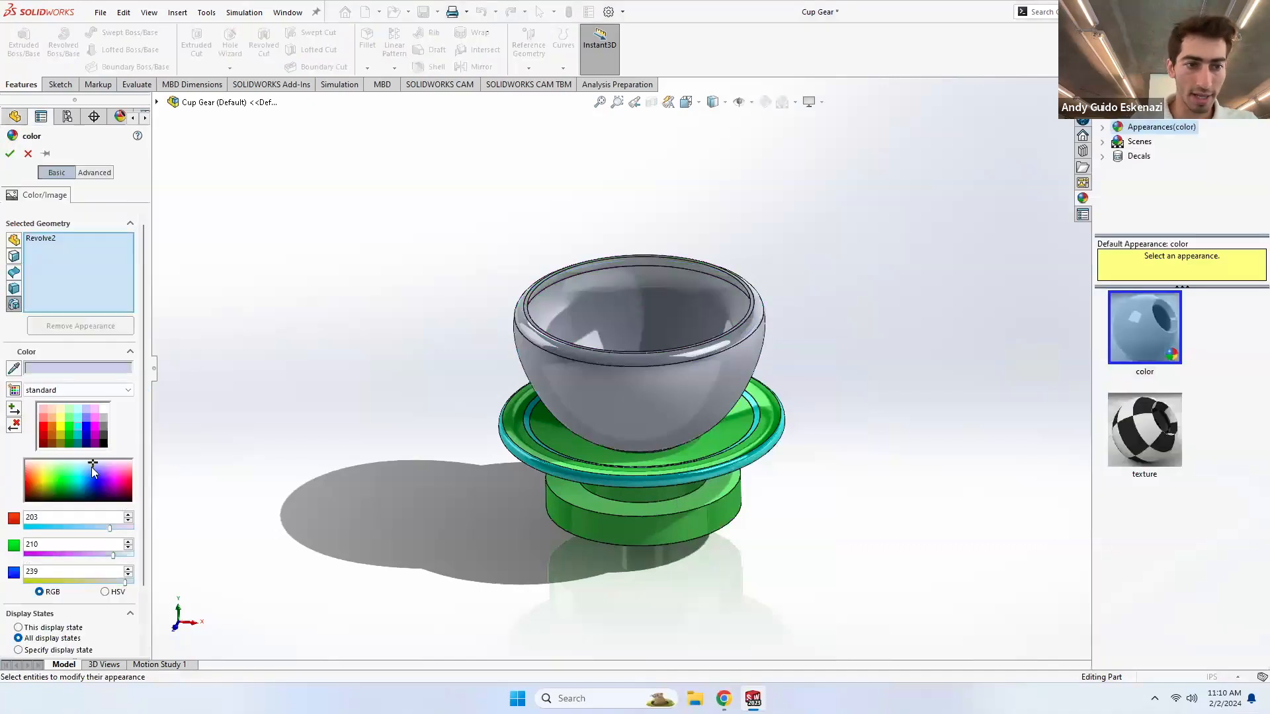
{"action": "left_click", "coordinate": [95, 432]}
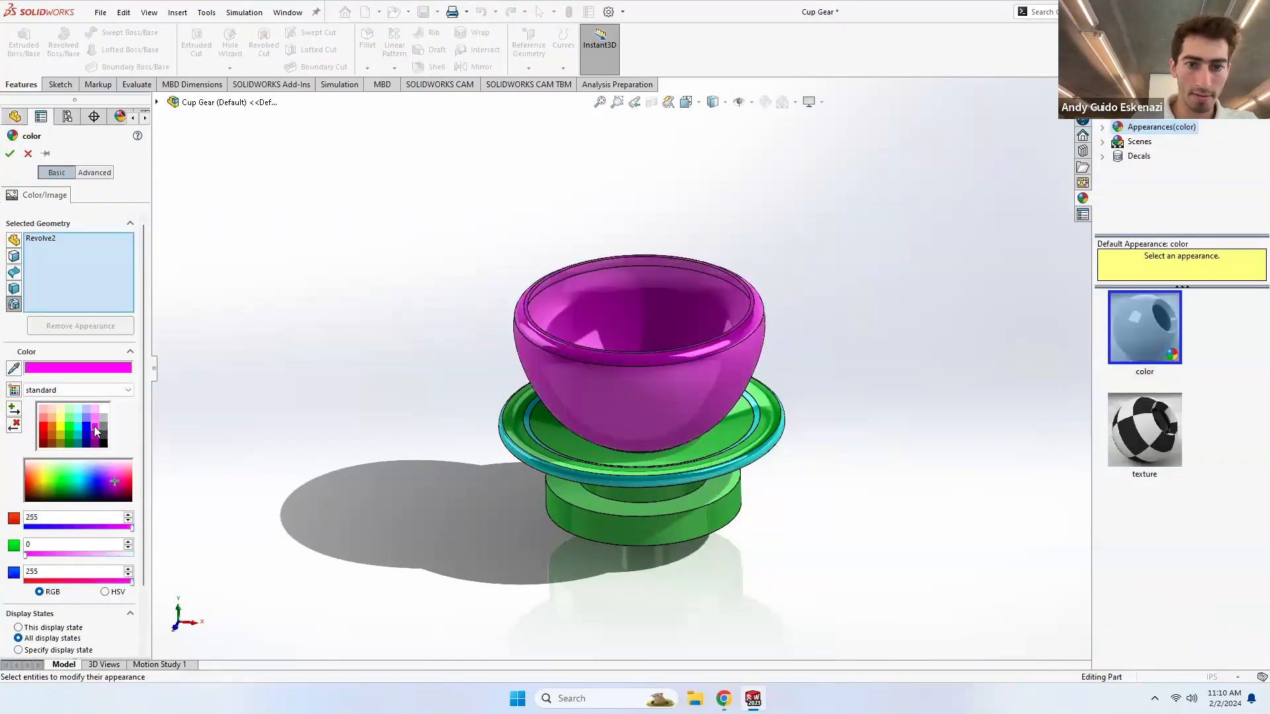
{"action": "left_click", "coordinate": [10, 154]}
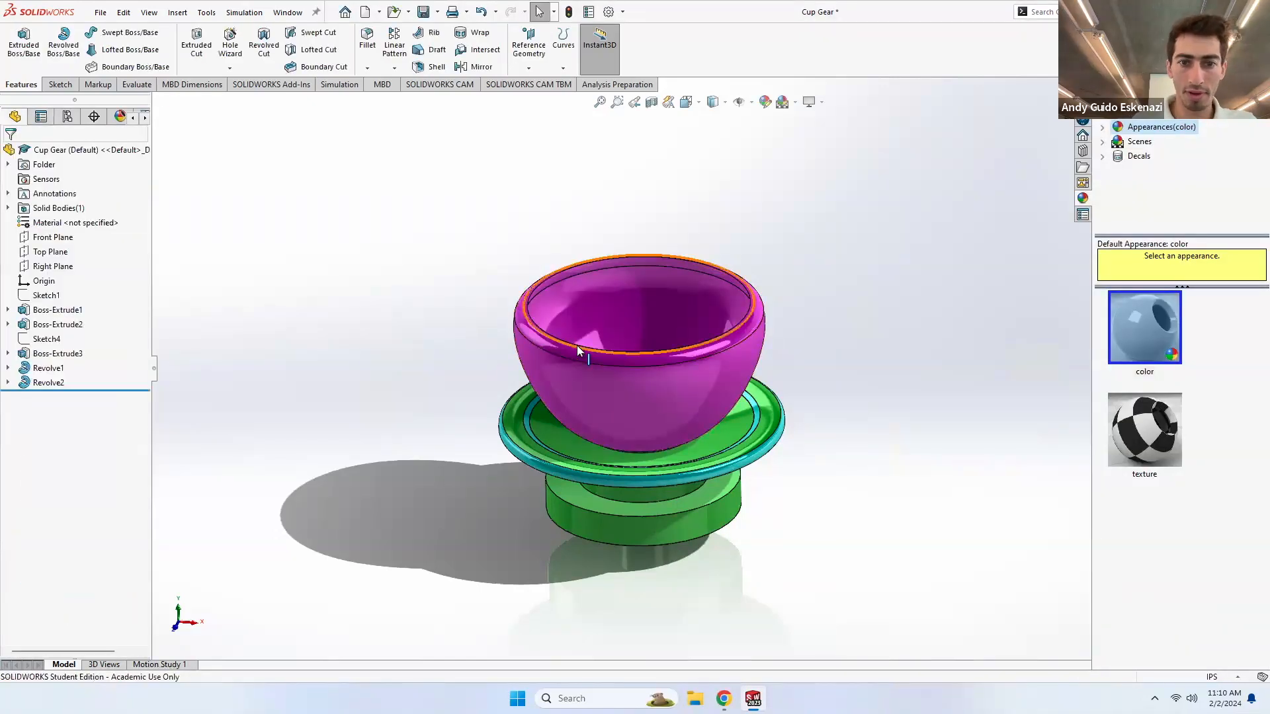
- Color the cup's outer rim face orange (RGB 232, 113, 8), overriding the feature color
{"action": "scroll", "coordinate": [577, 346], "scroll_direction": "down", "scroll_amount": 4}
{"action": "right_click", "coordinate": [511, 329]}
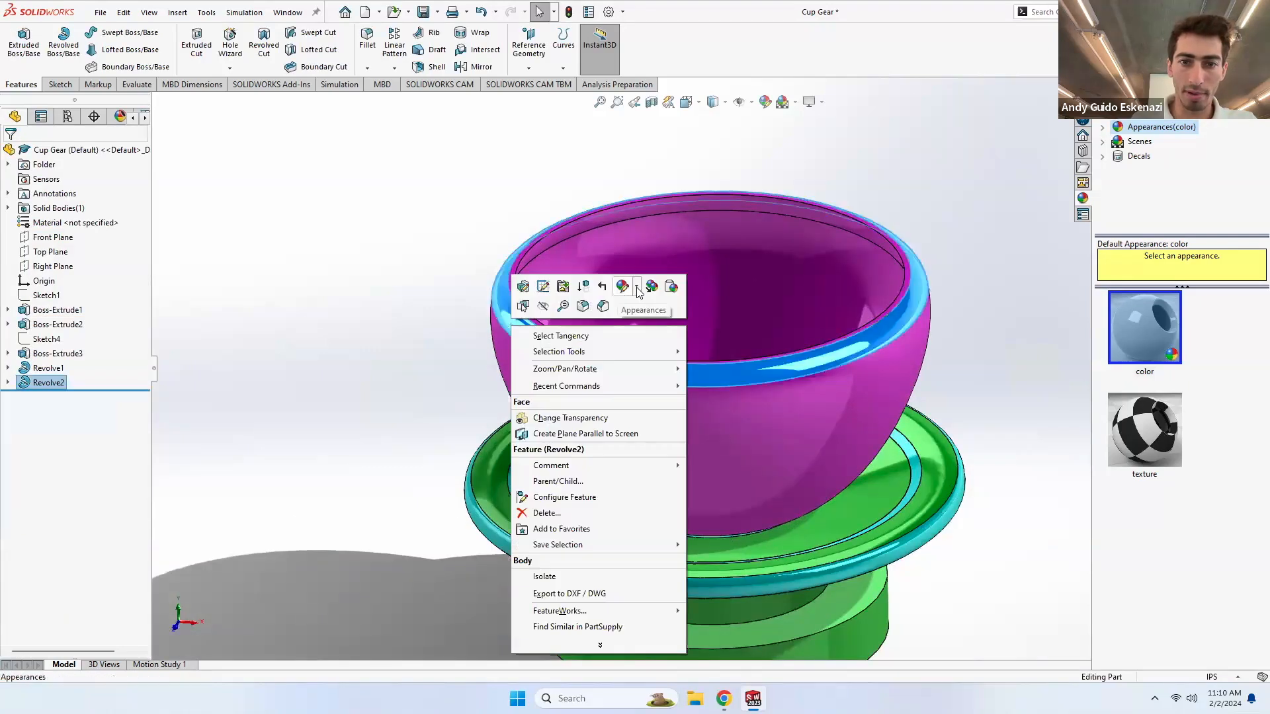
{"action": "left_click", "coordinate": [637, 287]}
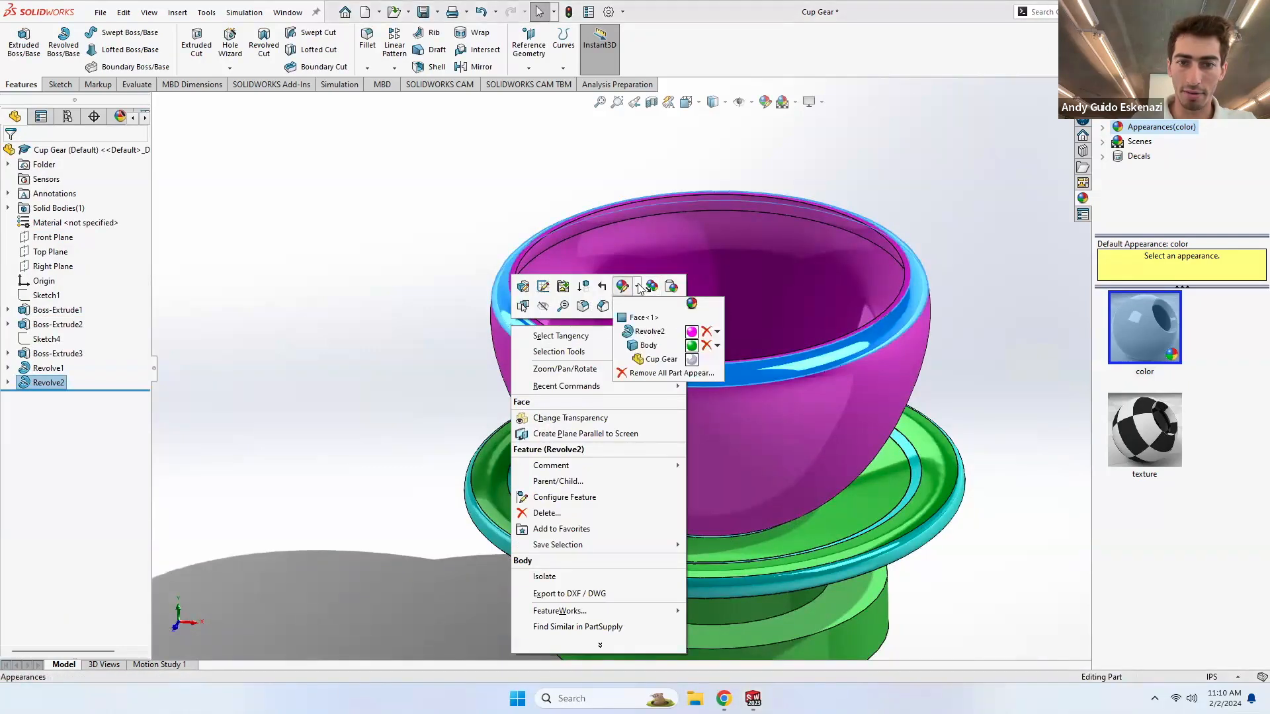
{"action": "left_click", "coordinate": [654, 312]}
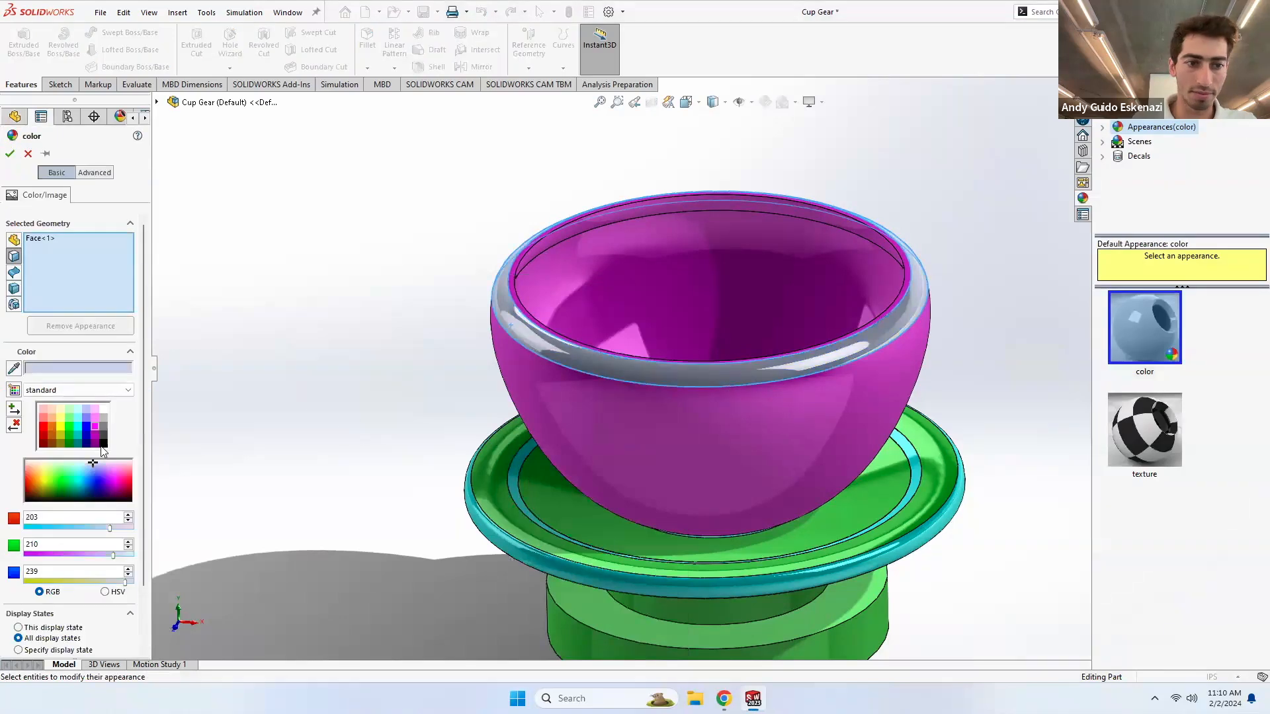
{"action": "left_click", "coordinate": [52, 427]}
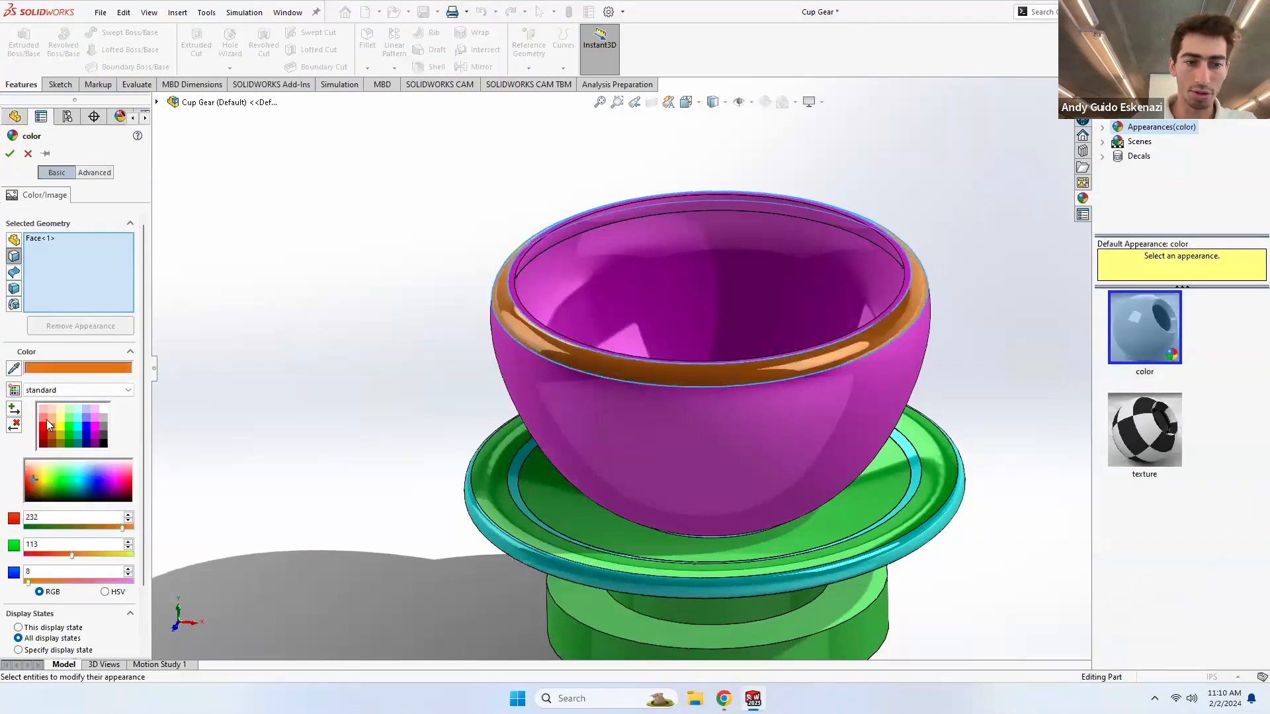
{"action": "left_click", "coordinate": [51, 430]}
{"action": "left_click", "coordinate": [51, 419]}
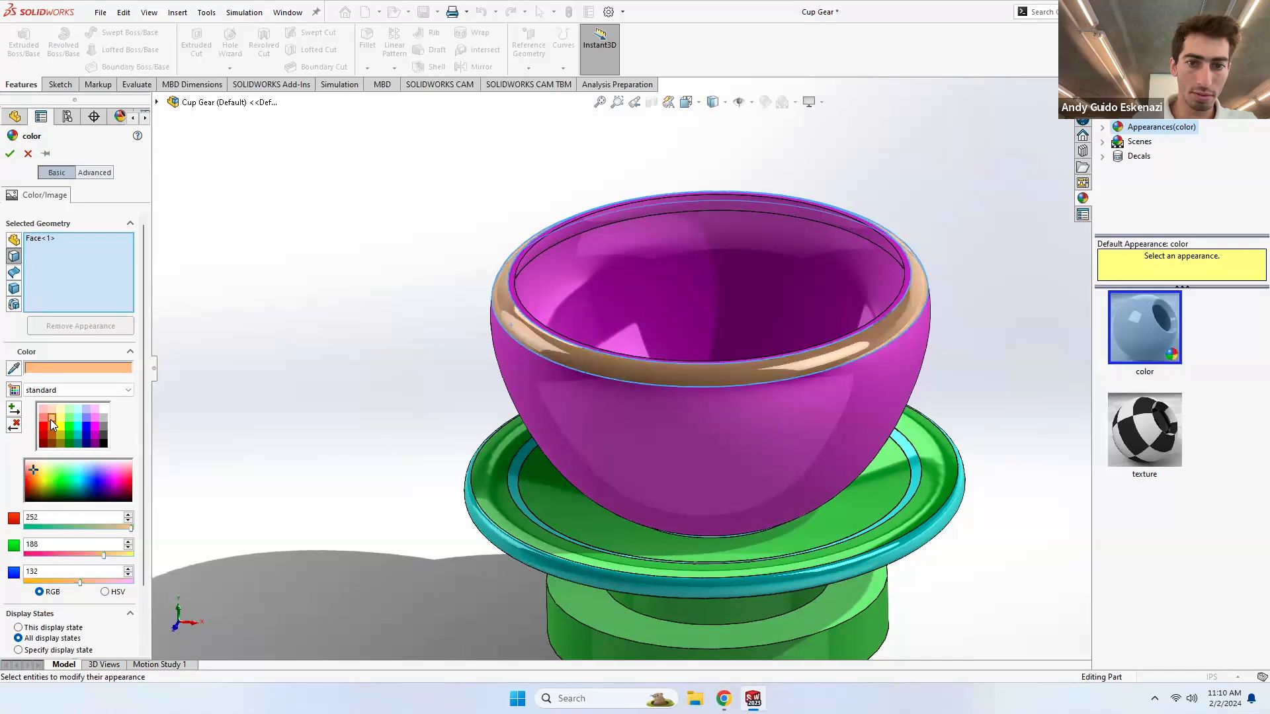
{"action": "left_click", "coordinate": [49, 424]}
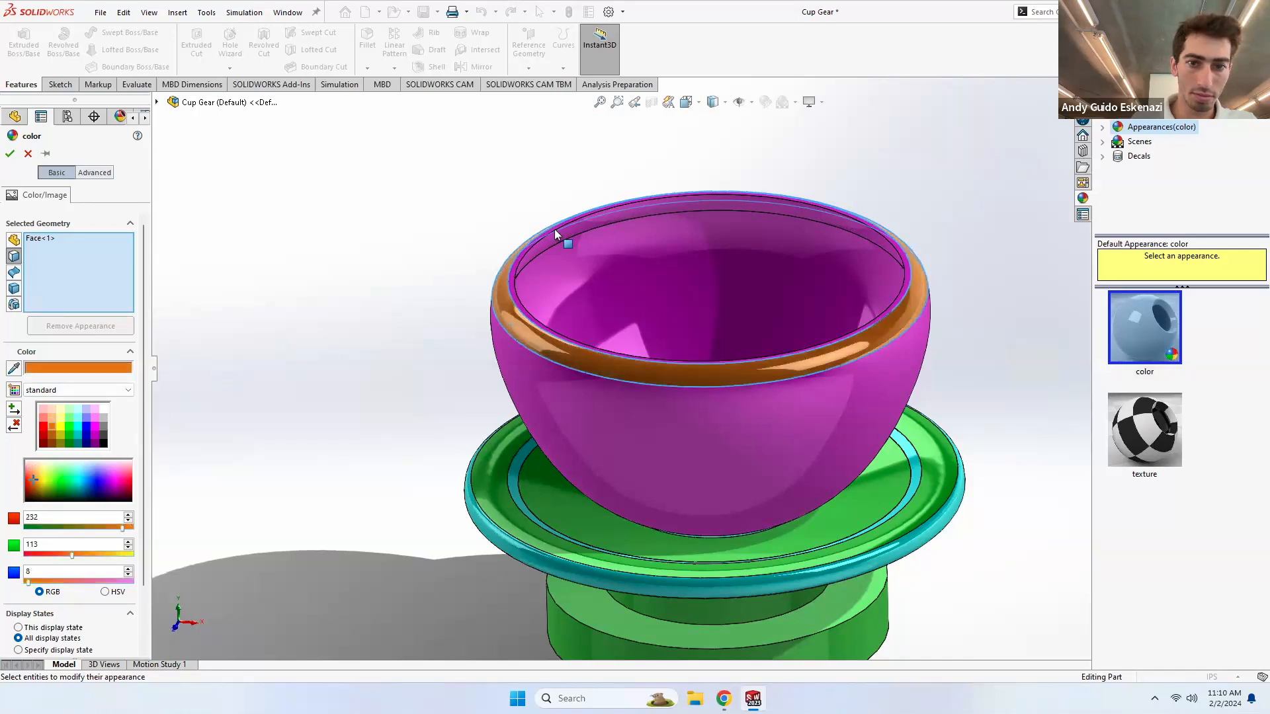
- Add the inner rim face and the narrow flat lip face to the orange color selection and apply it
{"action": "left_click", "coordinate": [554, 236]}
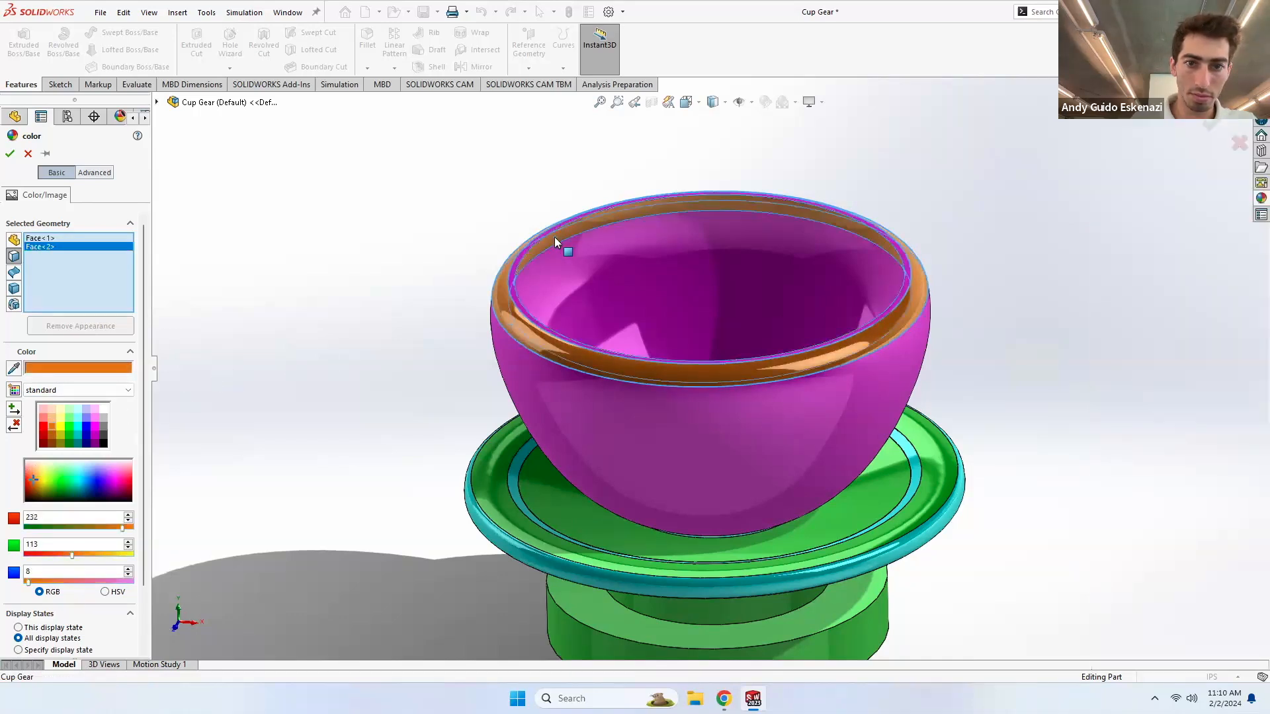
{"action": "left_click", "coordinate": [515, 279]}
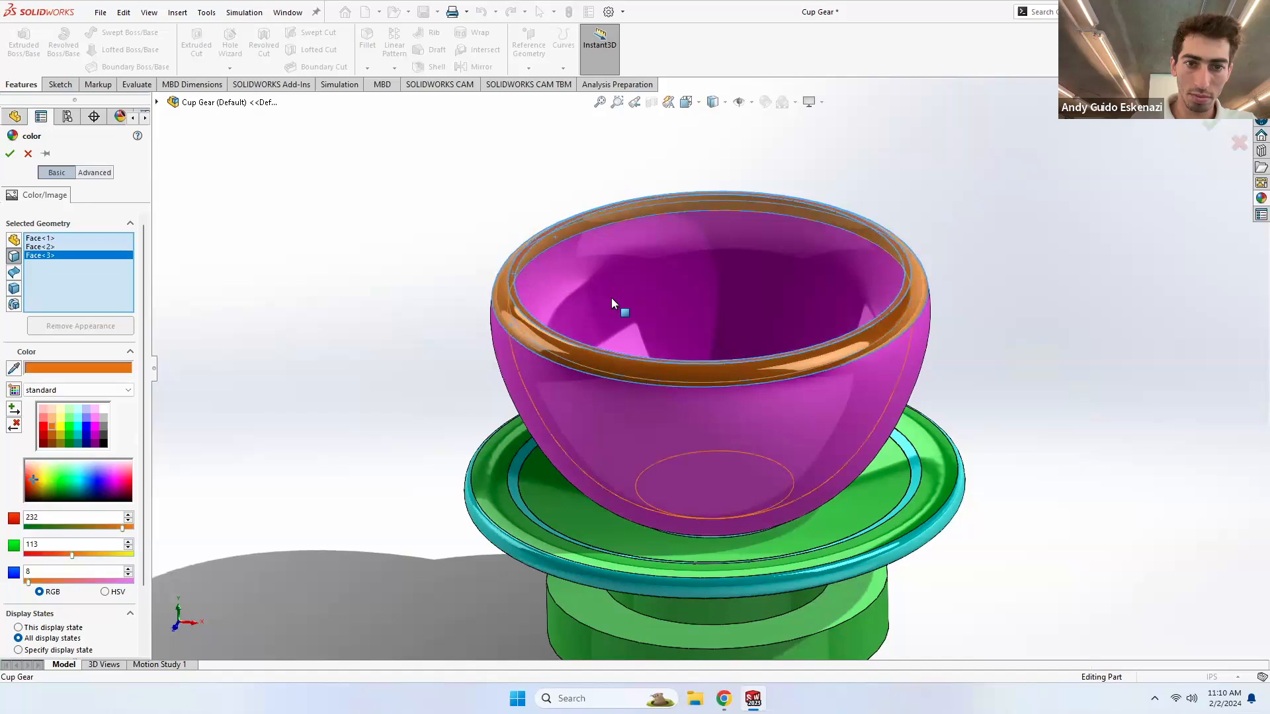
{"action": "left_click", "coordinate": [10, 156]}
- Switch to the Tea Cups Assembly document and inspect the four cups on the ride's top plate
{"action": "scroll", "coordinate": [417, 303], "scroll_direction": "up", "scroll_amount": 5}
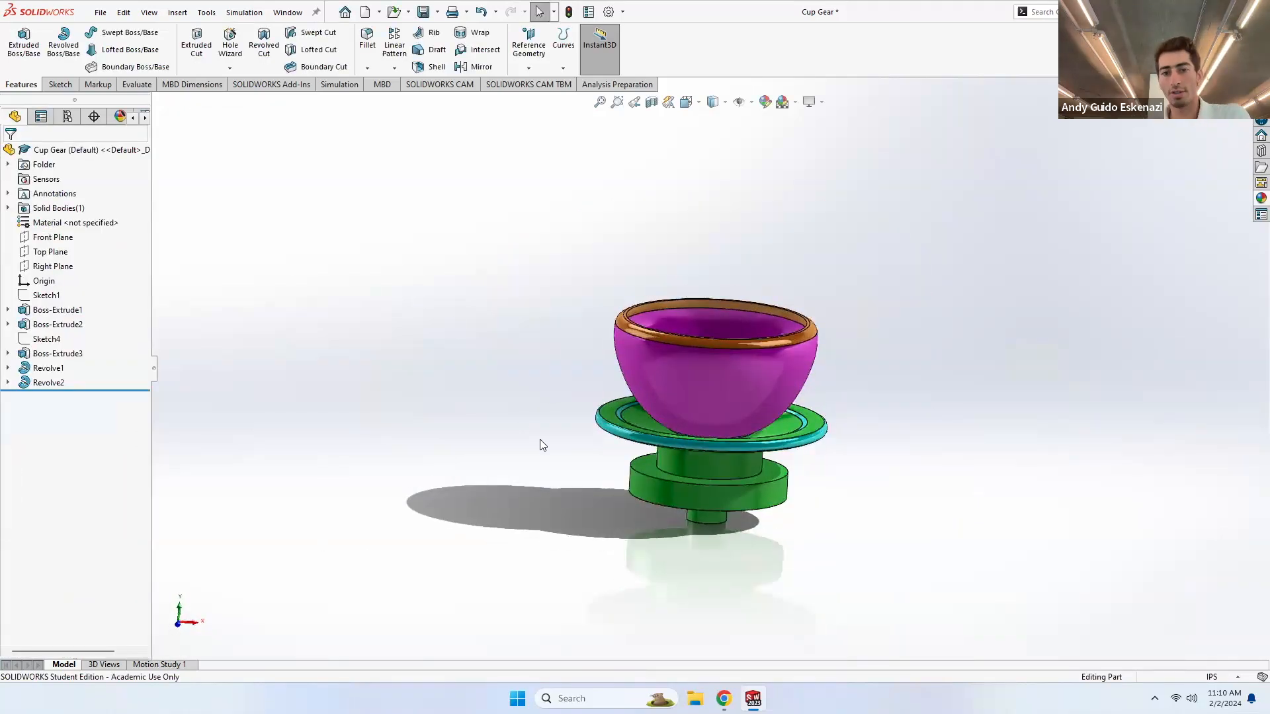
{"action": "left_click", "coordinate": [754, 699]}
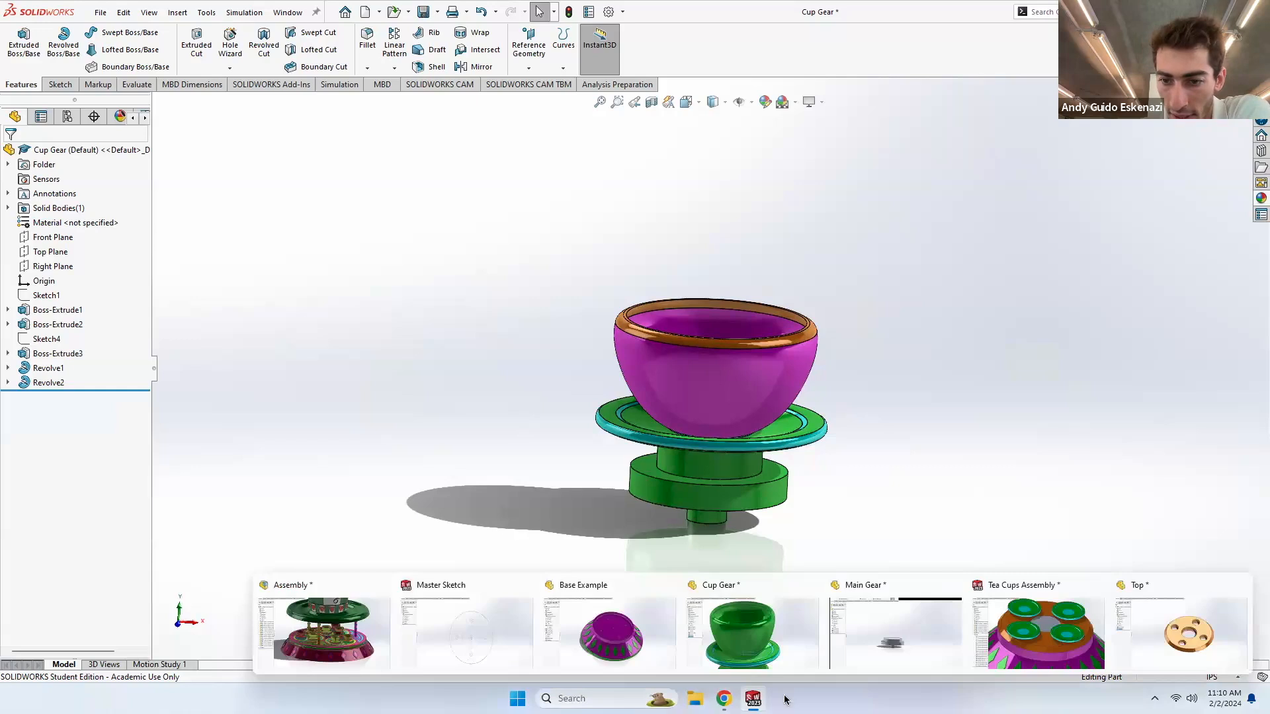
{"action": "left_click", "coordinate": [996, 633]}
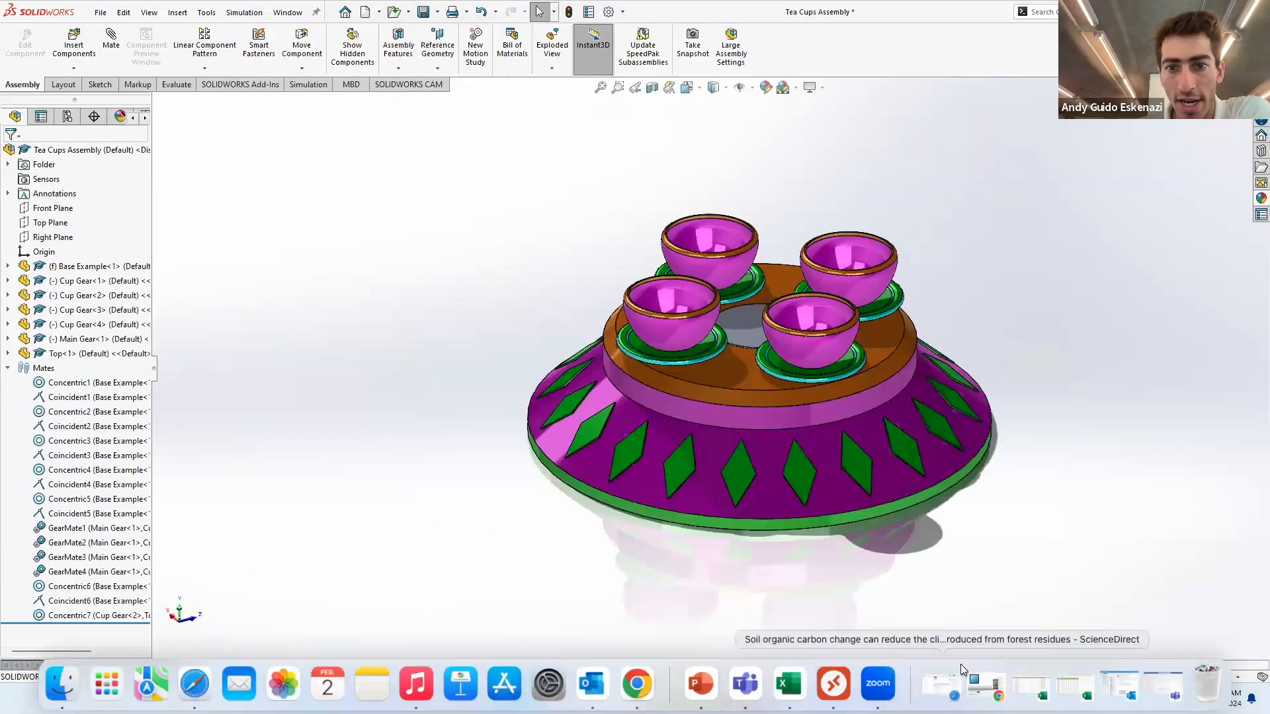
{"action": "mouse_move", "coordinate": [789, 310]}
{"action": "middle_mouse_down"}
{"action": "mouse_move", "coordinate": [797, 265]}
{"action": "mouse_move", "coordinate": [806, 297]}
{"action": "middle_mouse_up"}
{"action": "scroll", "coordinate": [767, 334], "scroll_direction": "up", "scroll_amount": 2}
{"action": "scroll", "coordinate": [766, 336], "scroll_direction": "down", "scroll_amount": 4}
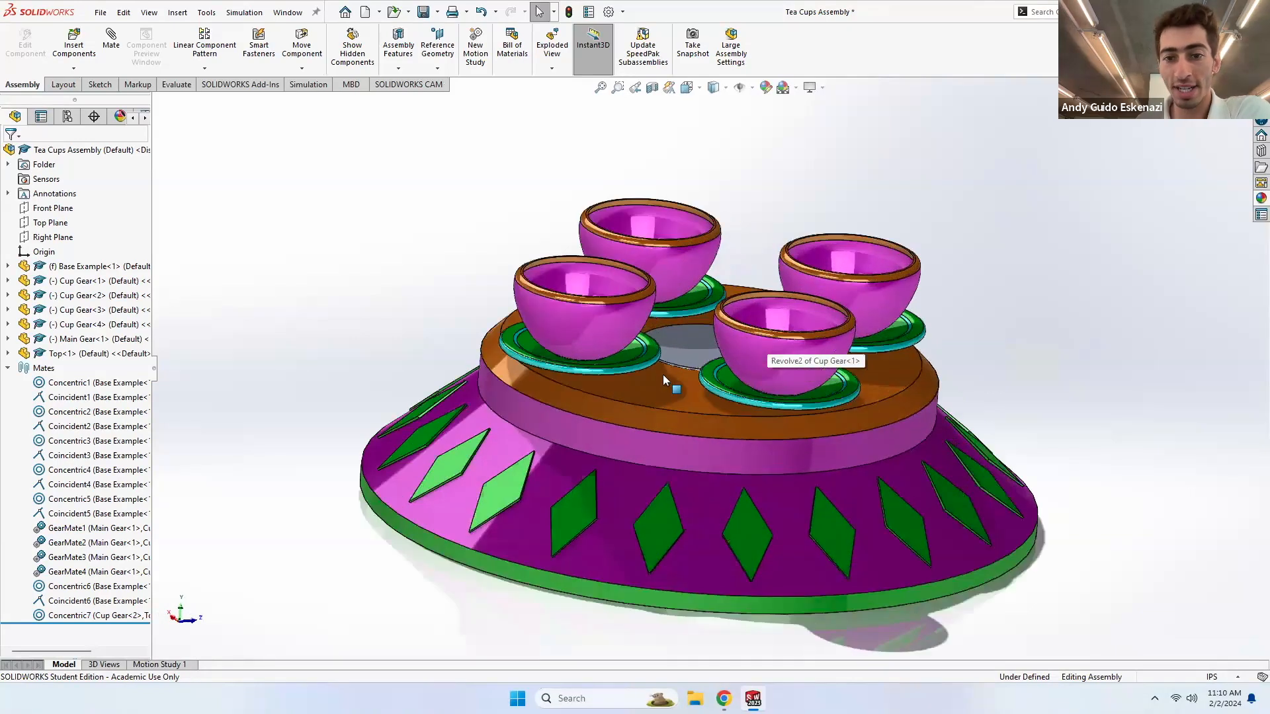
- Rotate the main gear at the centre of the assembly to check how the cups spin with it
{"action": "left_click", "coordinate": [680, 354]}
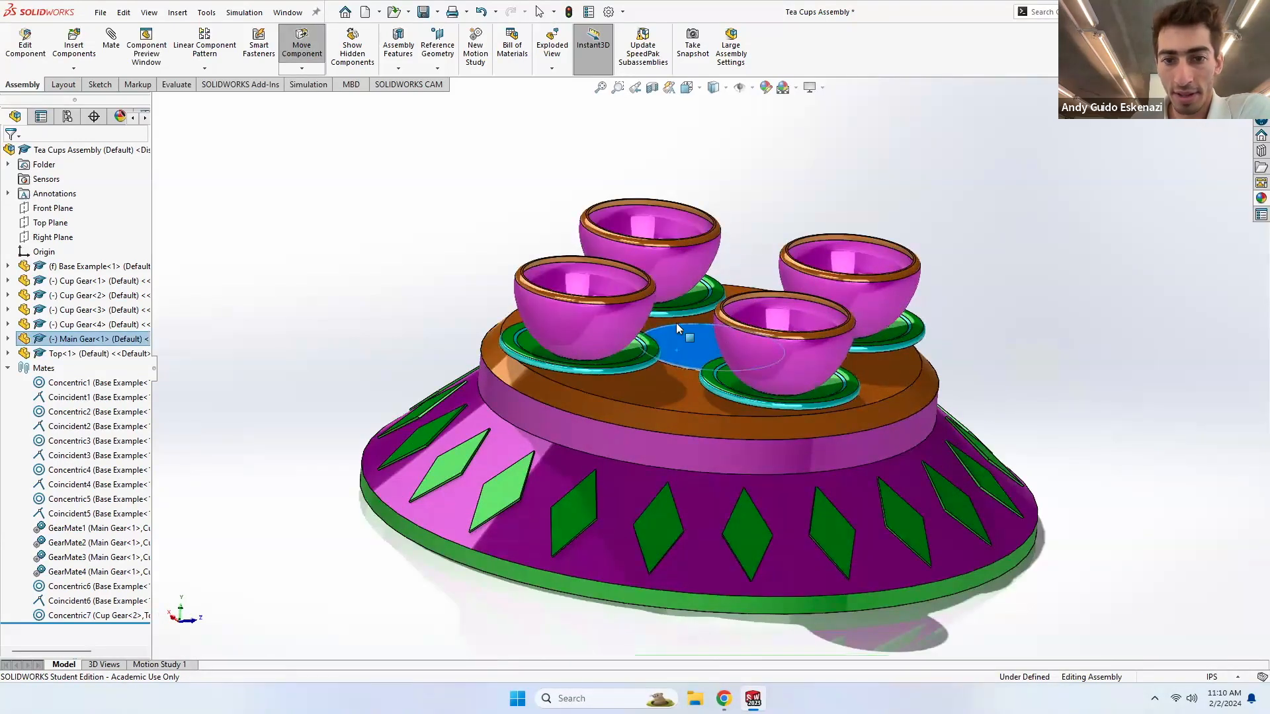
{"action": "left_click_drag", "start_coordinate": [699, 326], "coordinate": [734, 356]}
{"action": "middle_click_drag", "start_coordinate": [827, 370], "coordinate": [818, 378]}
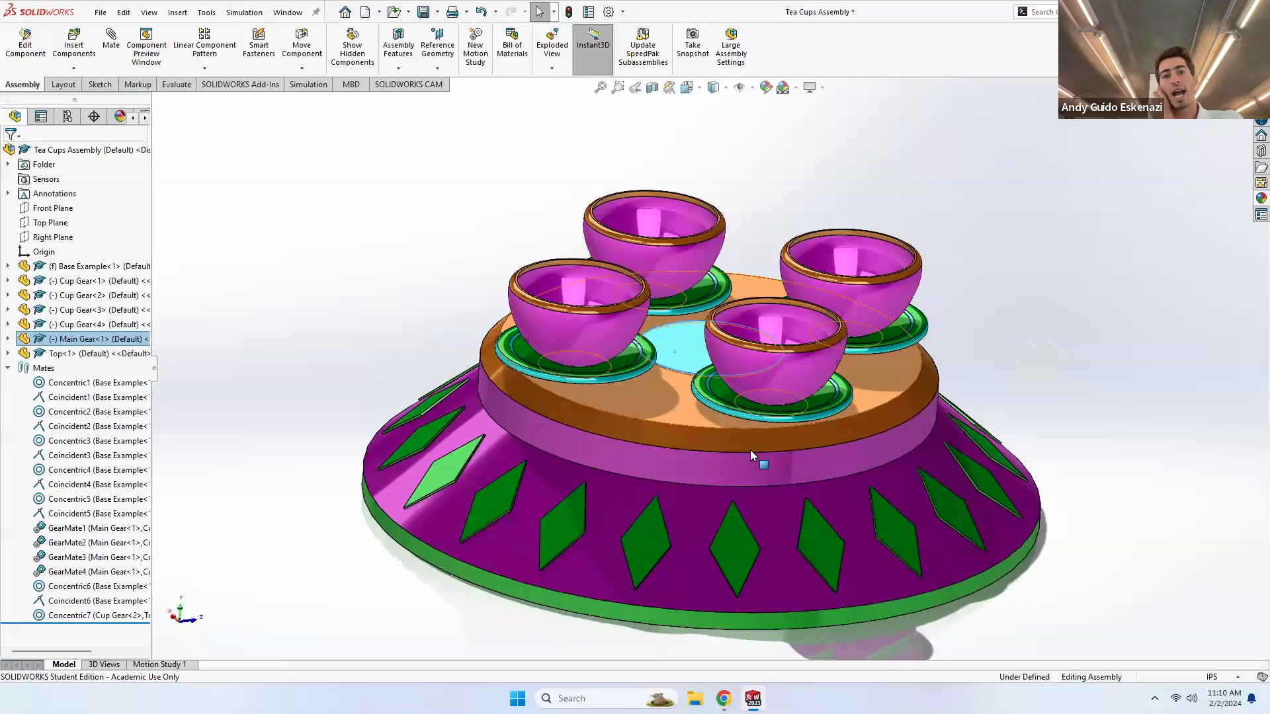
- Rebuild and save the Tea Cups Assembly, and clear the main gear selection
{"action": "middle_click_drag", "start_coordinate": [803, 434], "coordinate": [773, 444]}
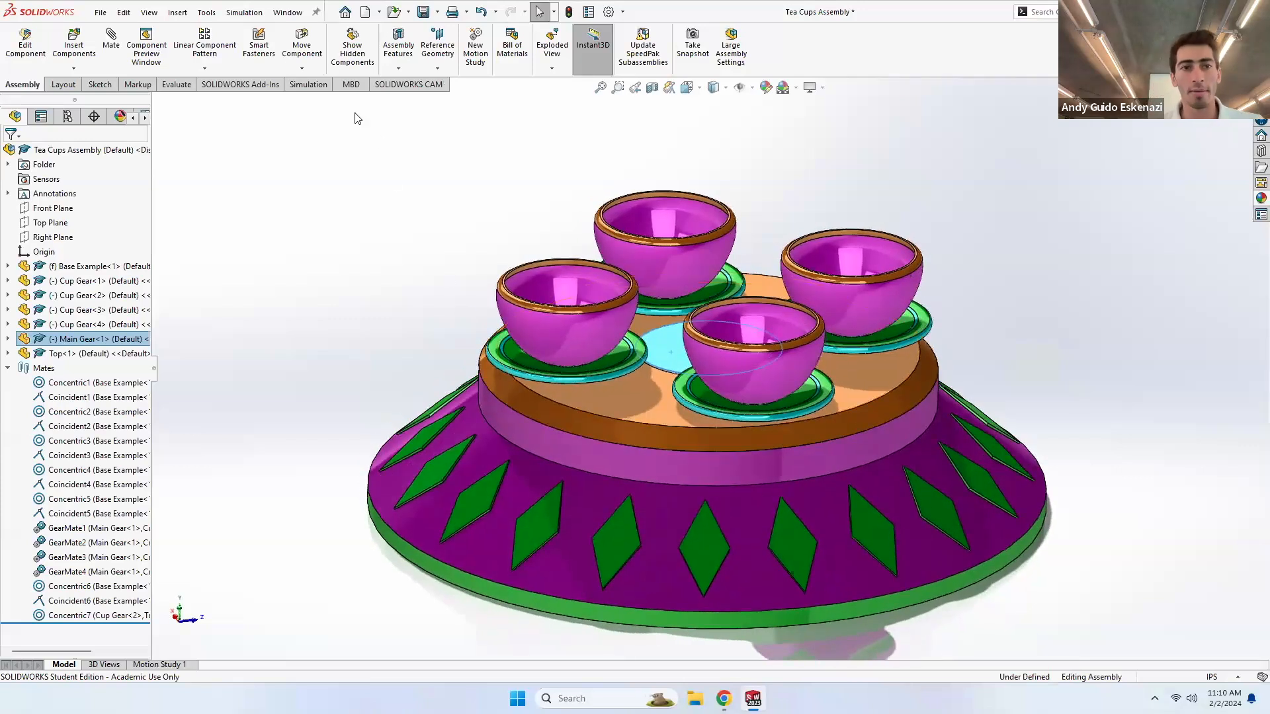
{"action": "left_click", "coordinate": [100, 12]}
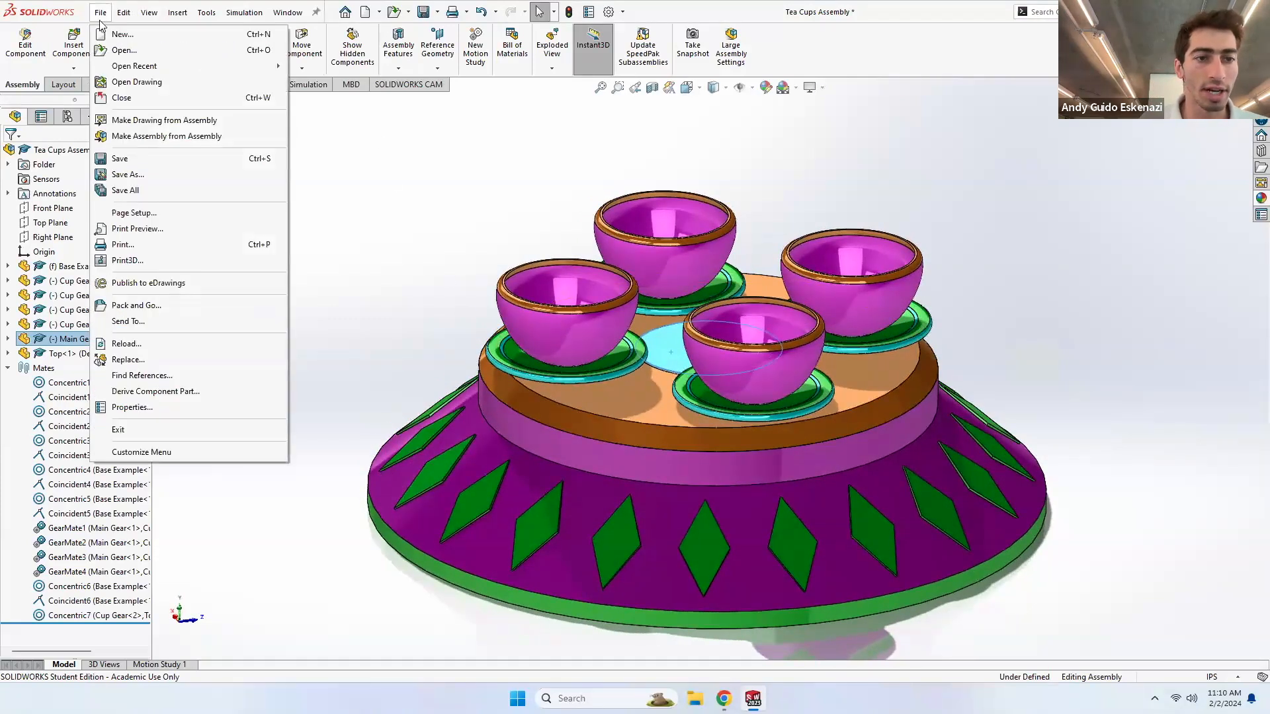
{"action": "left_click", "coordinate": [129, 159]}
{"action": "left_click", "coordinate": [264, 206]}
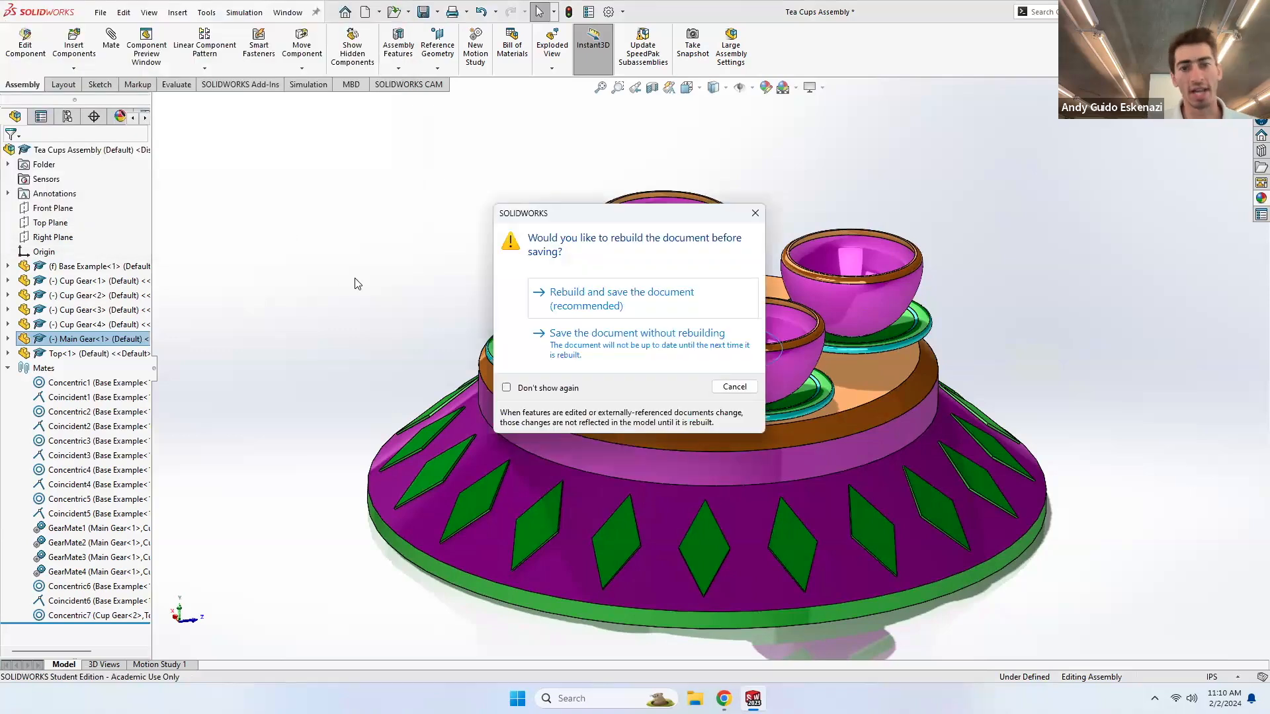
{"action": "left_click", "coordinate": [560, 292]}
{"action": "middle_click_drag", "start_coordinate": [562, 382], "coordinate": [356, 291]}
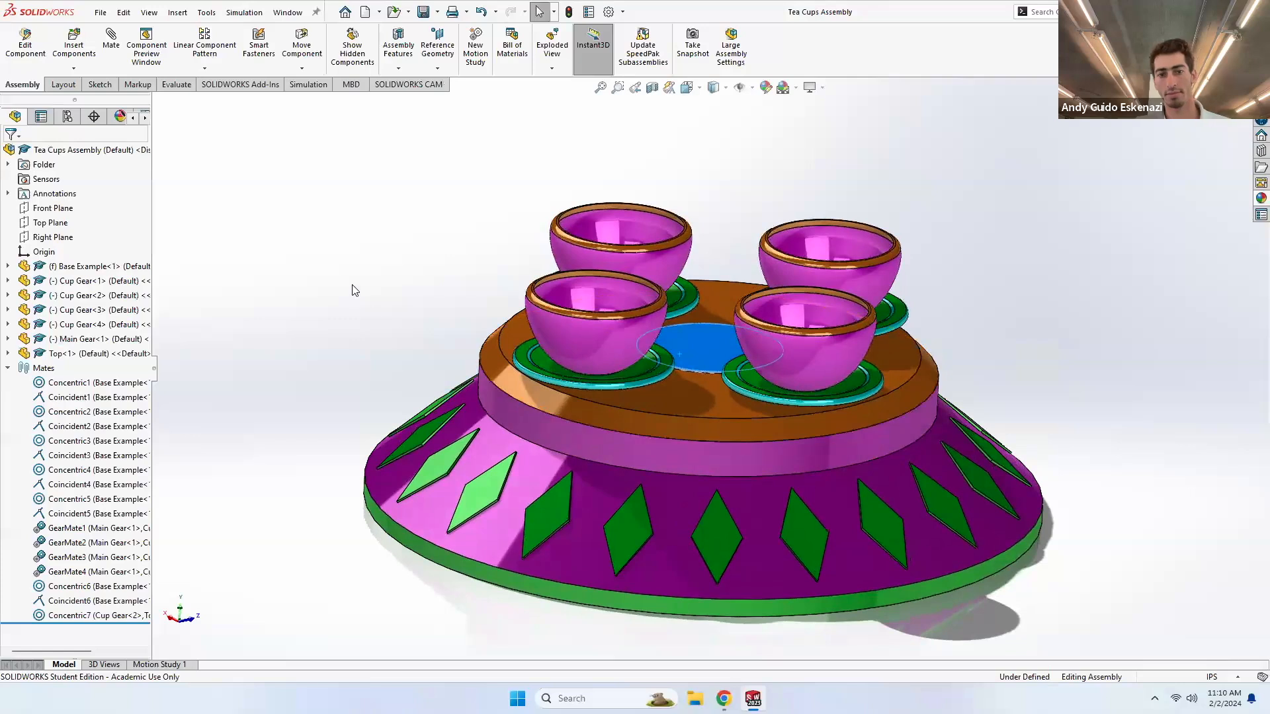
{"action": "left_click", "coordinate": [355, 274]}
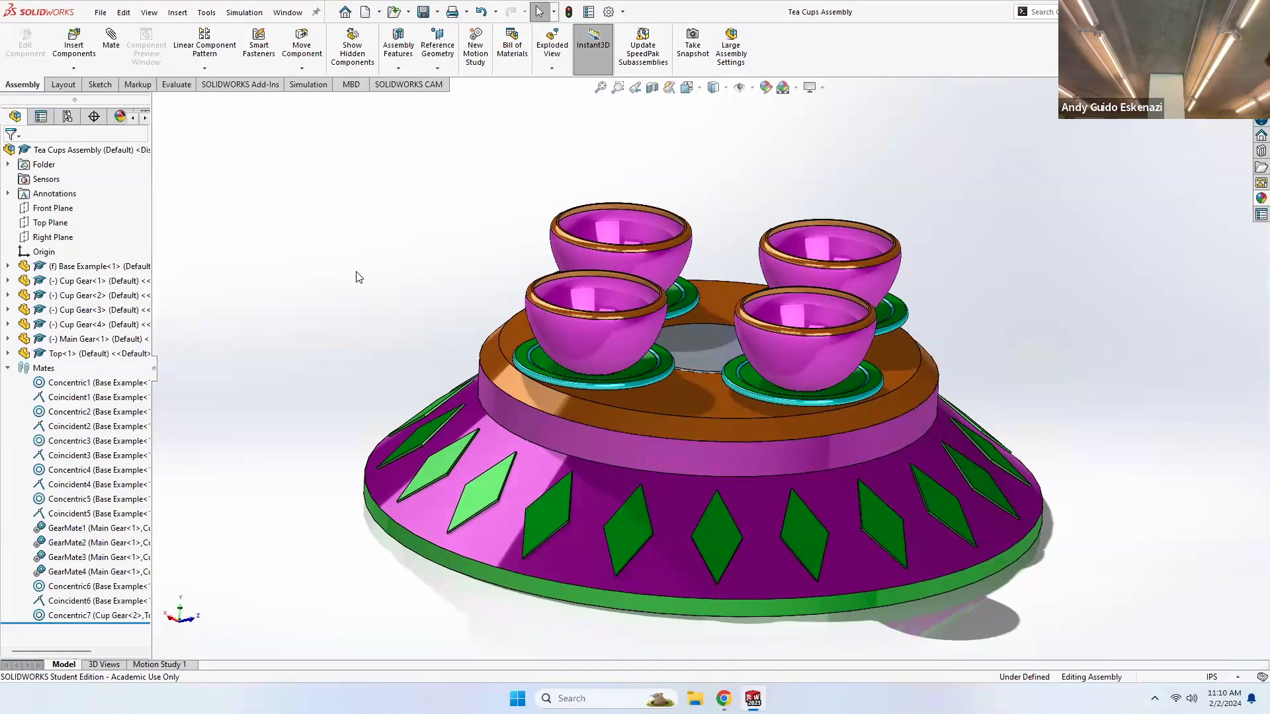
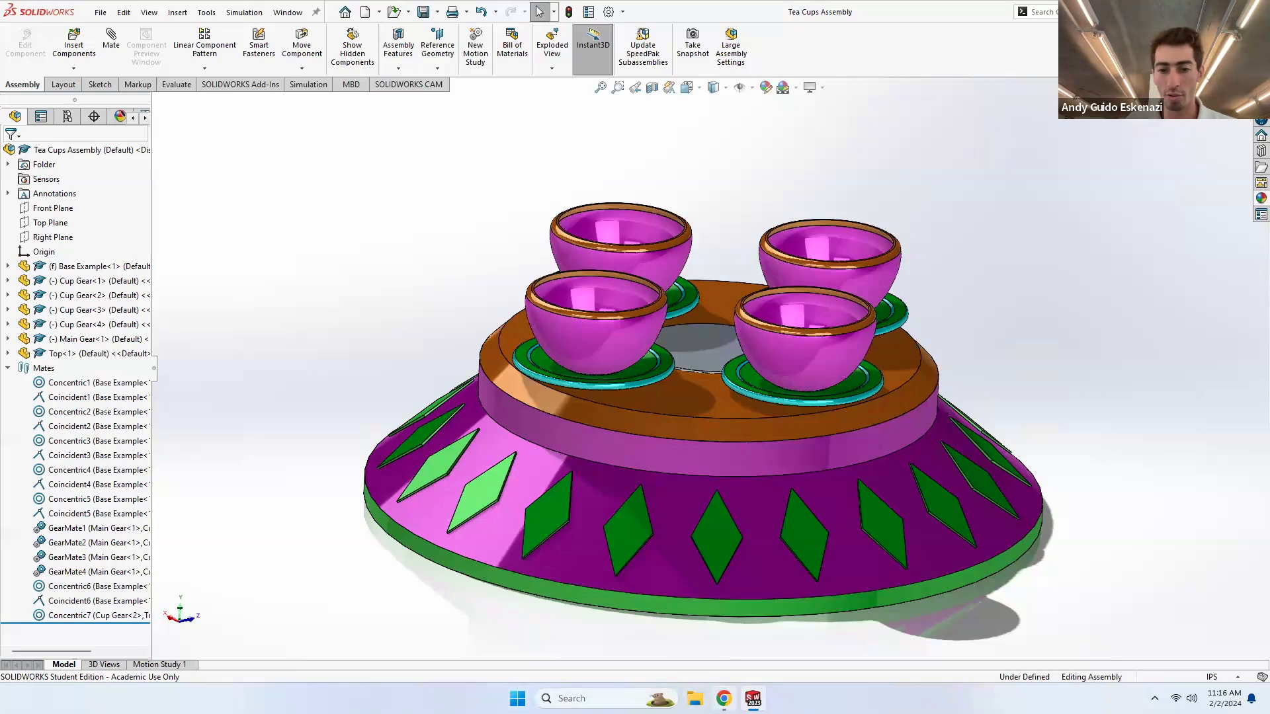
- Switch to the Cup Gear part and start a new sketch on the Front Plane
{"action": "mouse_move", "coordinate": [753, 699]}
{"action": "left_click", "coordinate": [752, 645]}
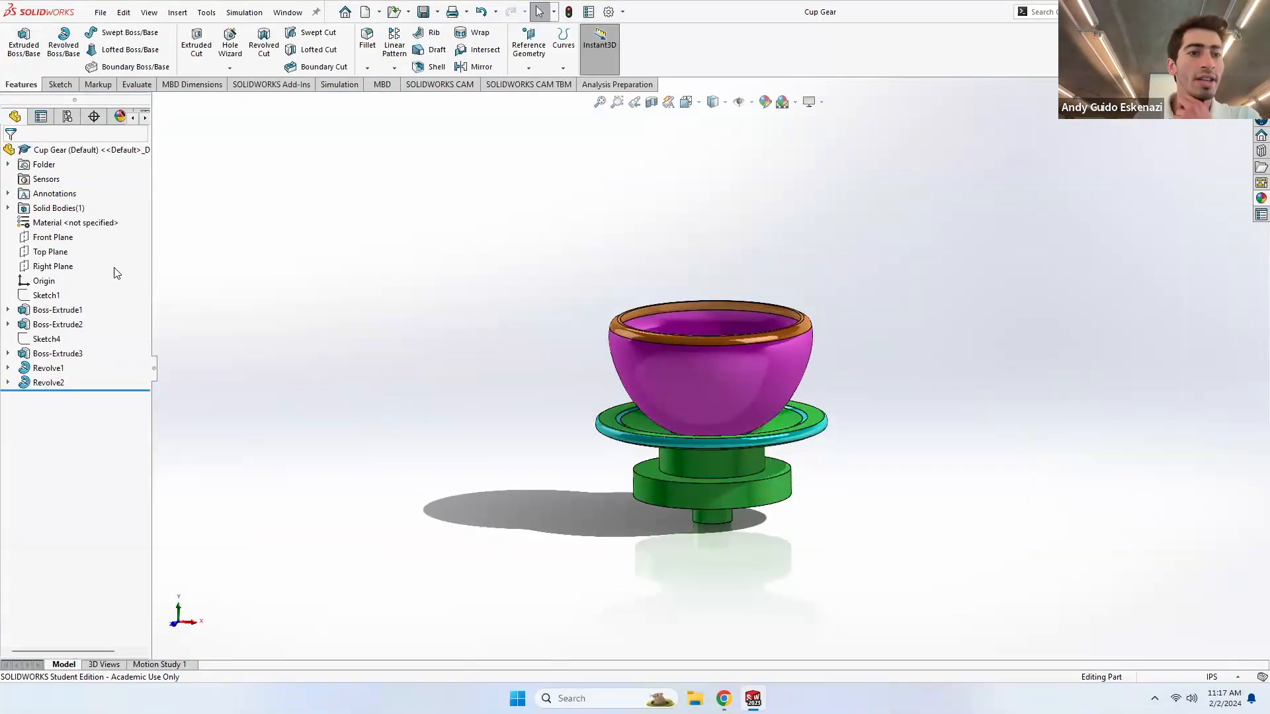
{"action": "left_click", "coordinate": [56, 238]}
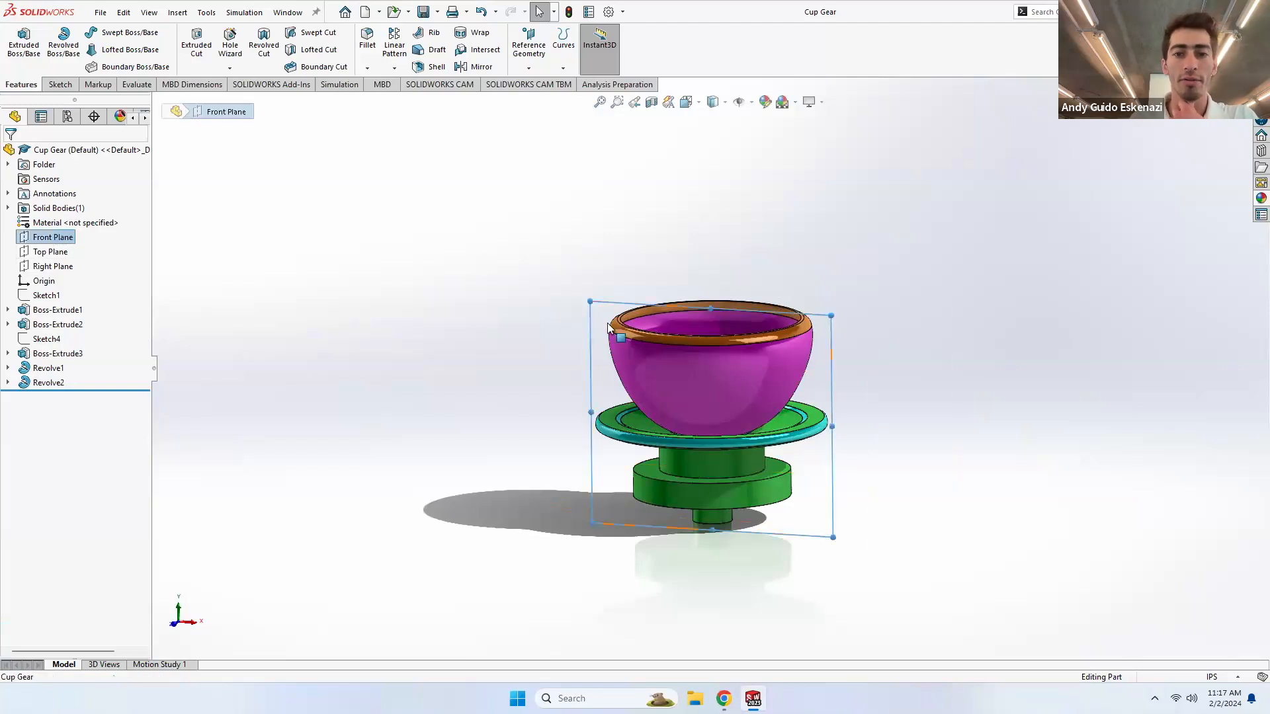
{"action": "left_click", "coordinate": [59, 85]}
{"action": "left_click", "coordinate": [19, 45]}
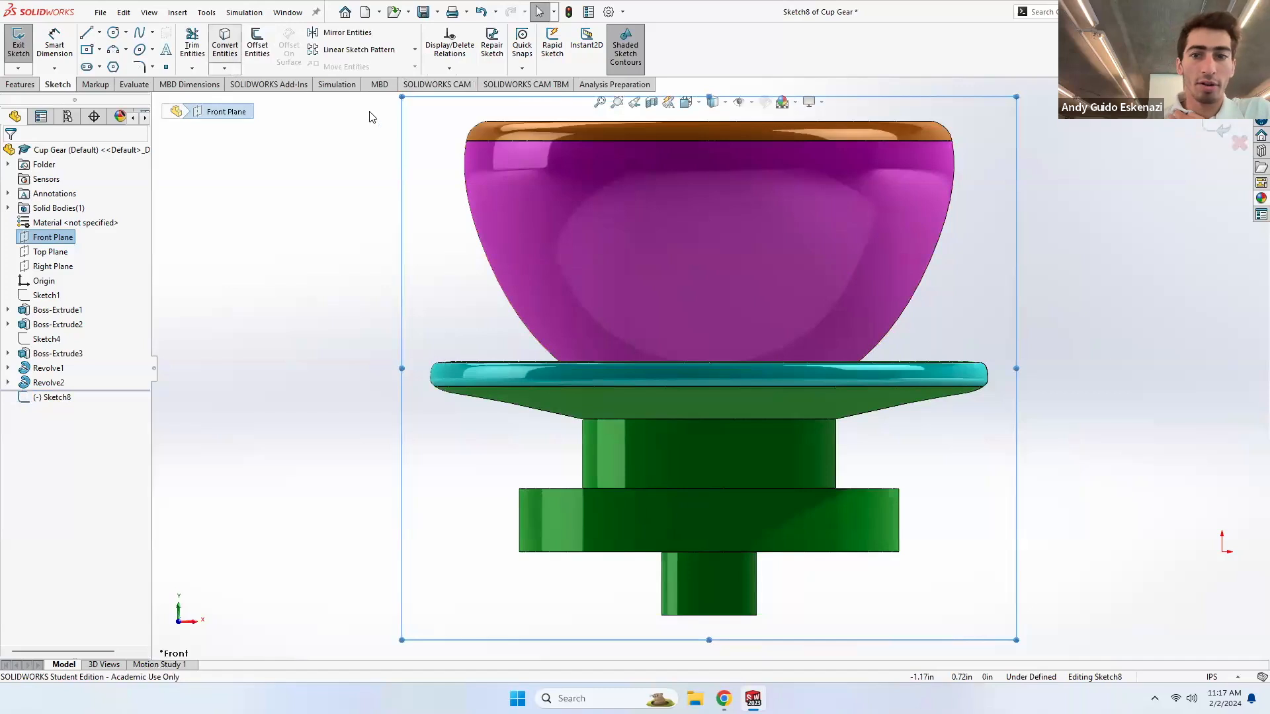
- Convert the cup's outer silhouette edge into the sketch and make the resulting curve construction geometry
{"action": "left_click", "coordinate": [225, 45]}
{"action": "left_click", "coordinate": [941, 233]}
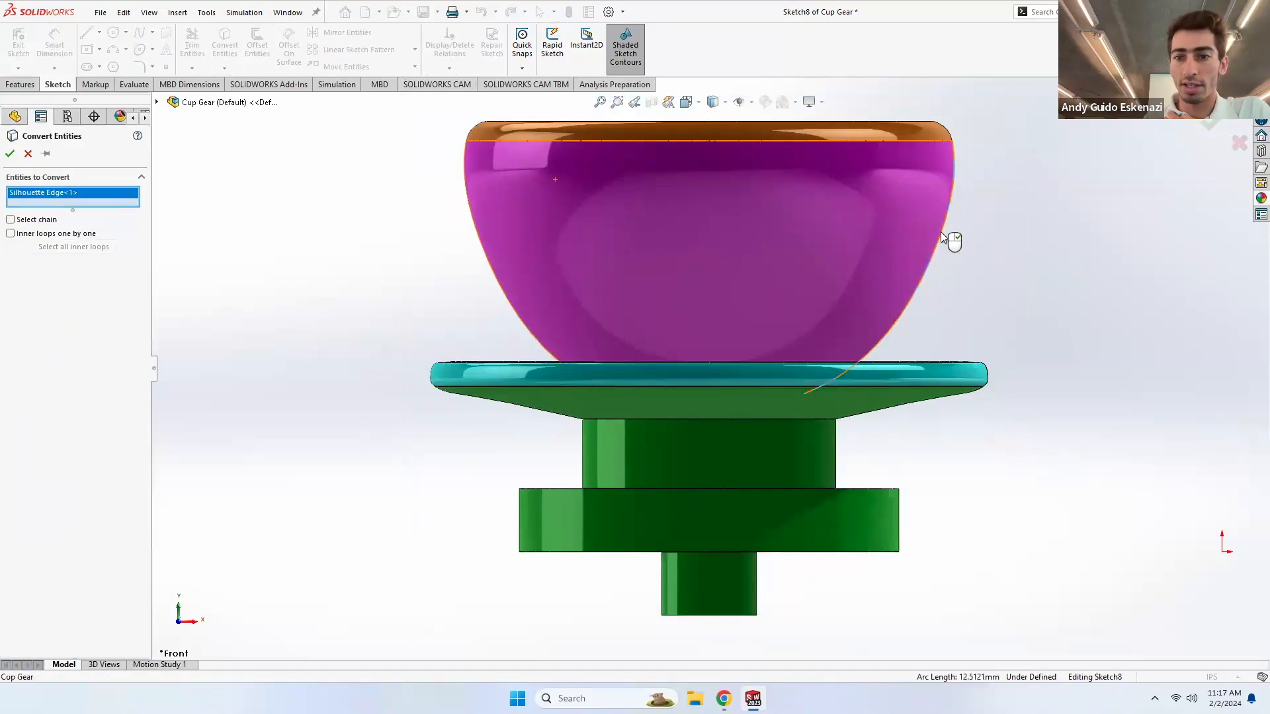
{"action": "left_click", "coordinate": [9, 155]}
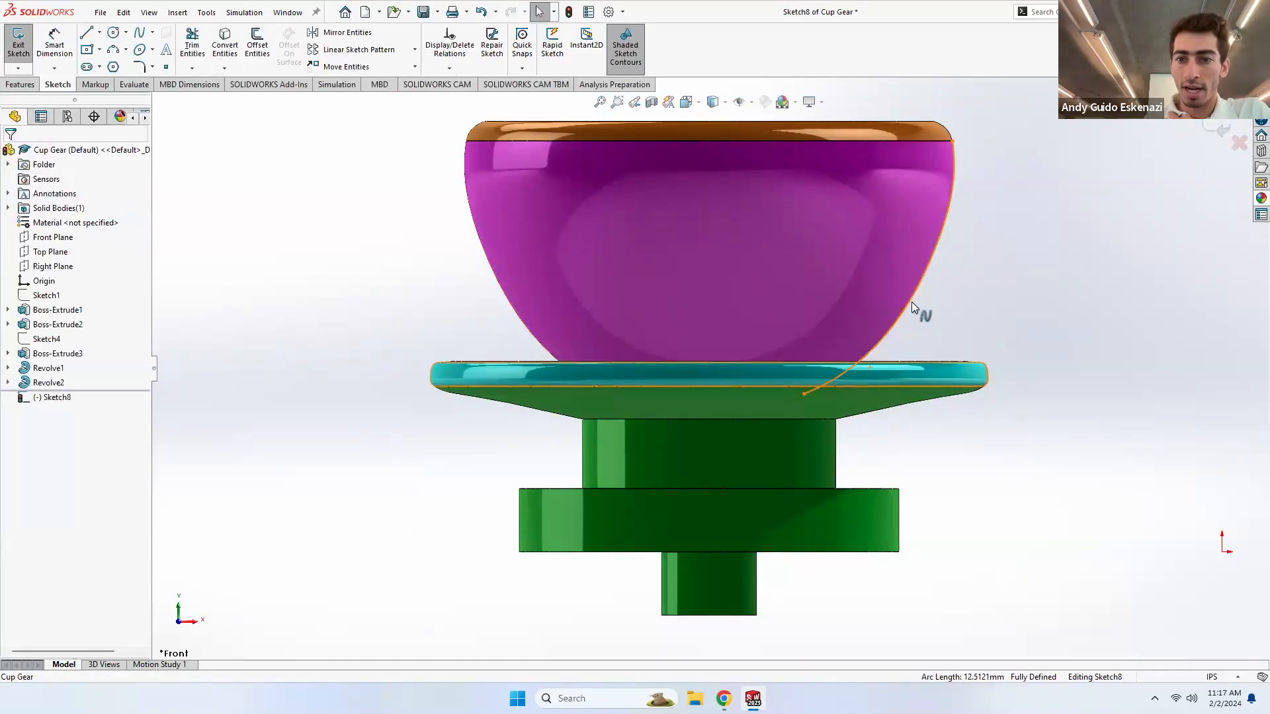
{"action": "right_click", "coordinate": [913, 302]}
{"action": "left_click", "coordinate": [944, 284]}
- Sketch the handle's outer spline from the cup's lower wall, bulging outward and curving back to the wall just below the rim
{"action": "scroll", "coordinate": [923, 270], "scroll_direction": "up", "scroll_amount": 2}
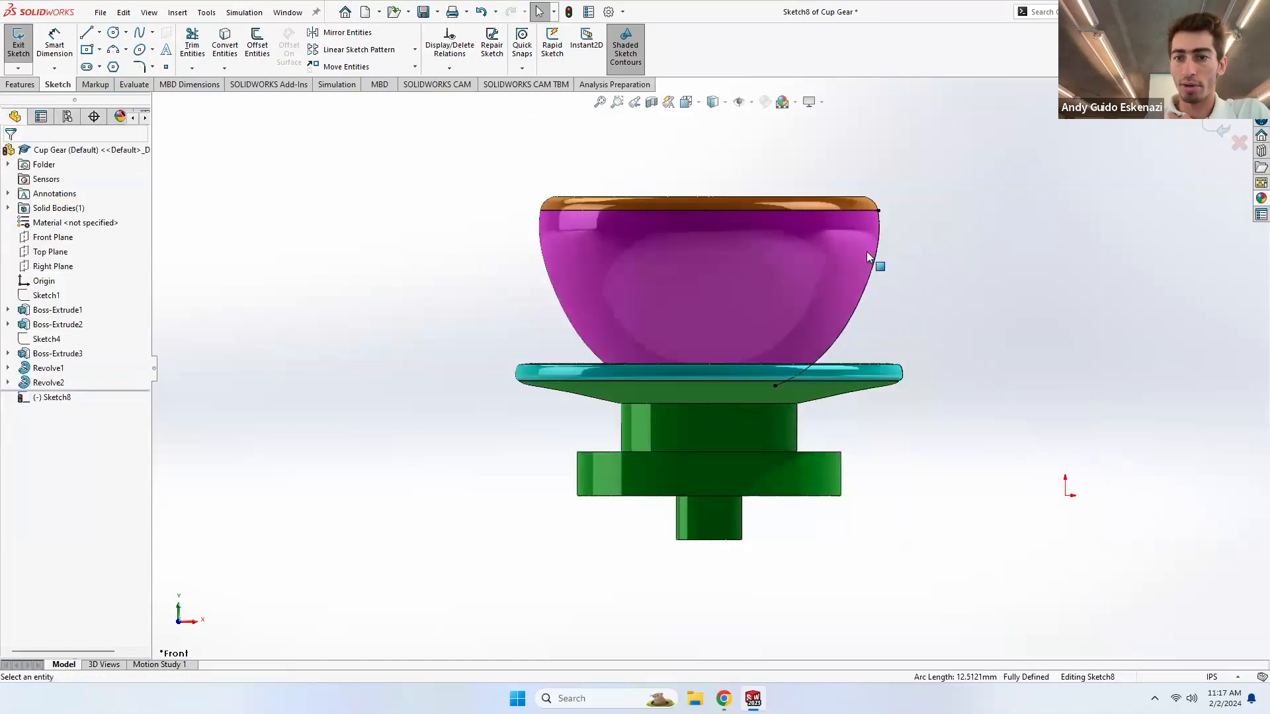
{"action": "scroll", "coordinate": [886, 265], "scroll_direction": "down", "scroll_amount": 2}
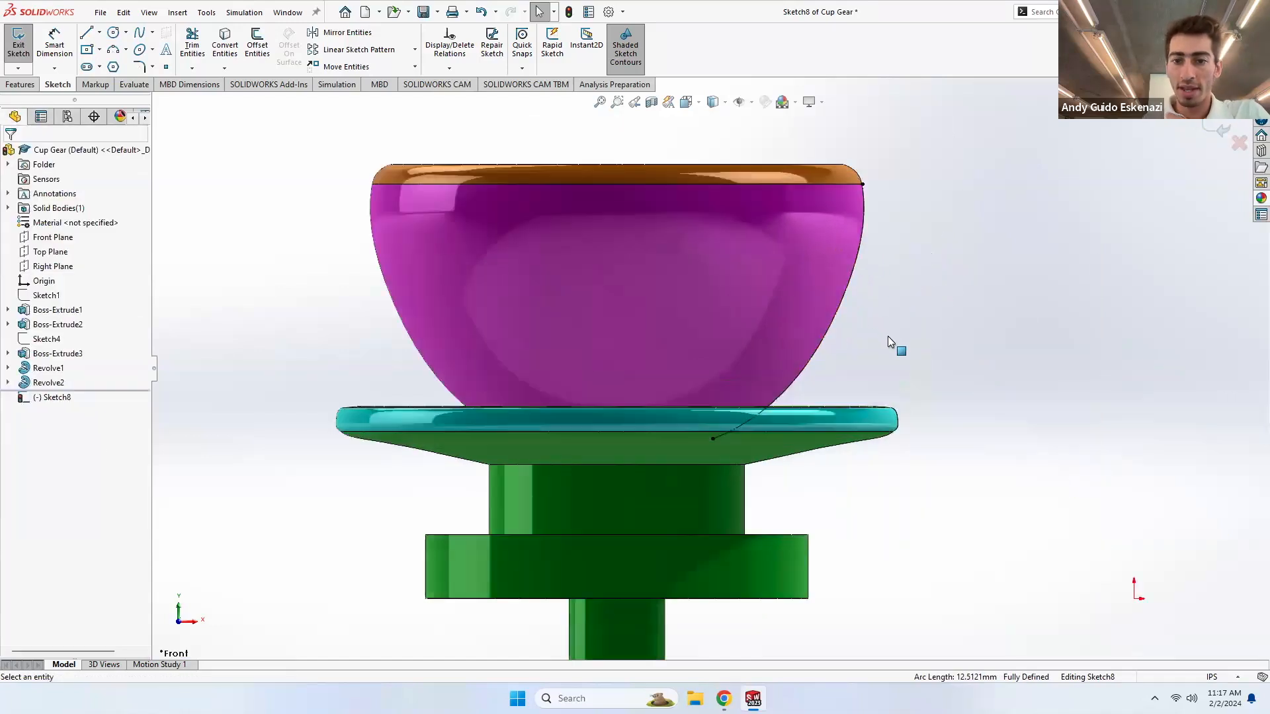
{"action": "left_click", "coordinate": [141, 34]}
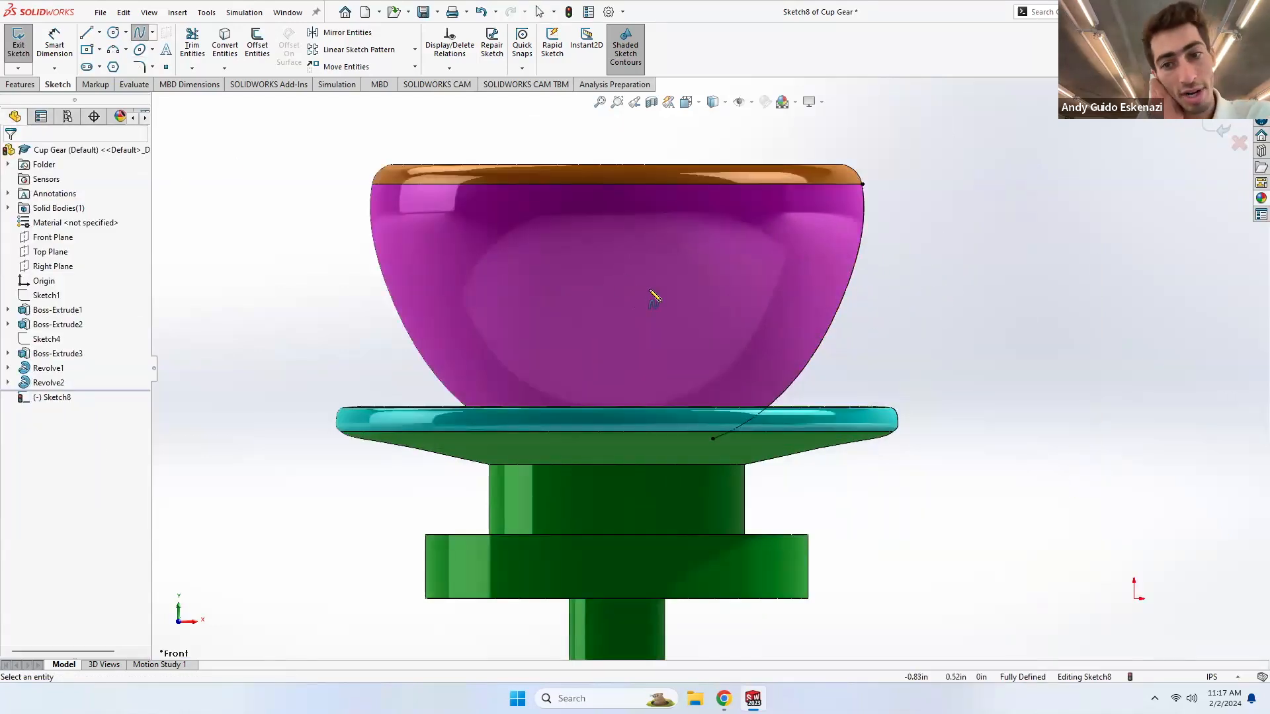
{"action": "left_click", "coordinate": [785, 391]}
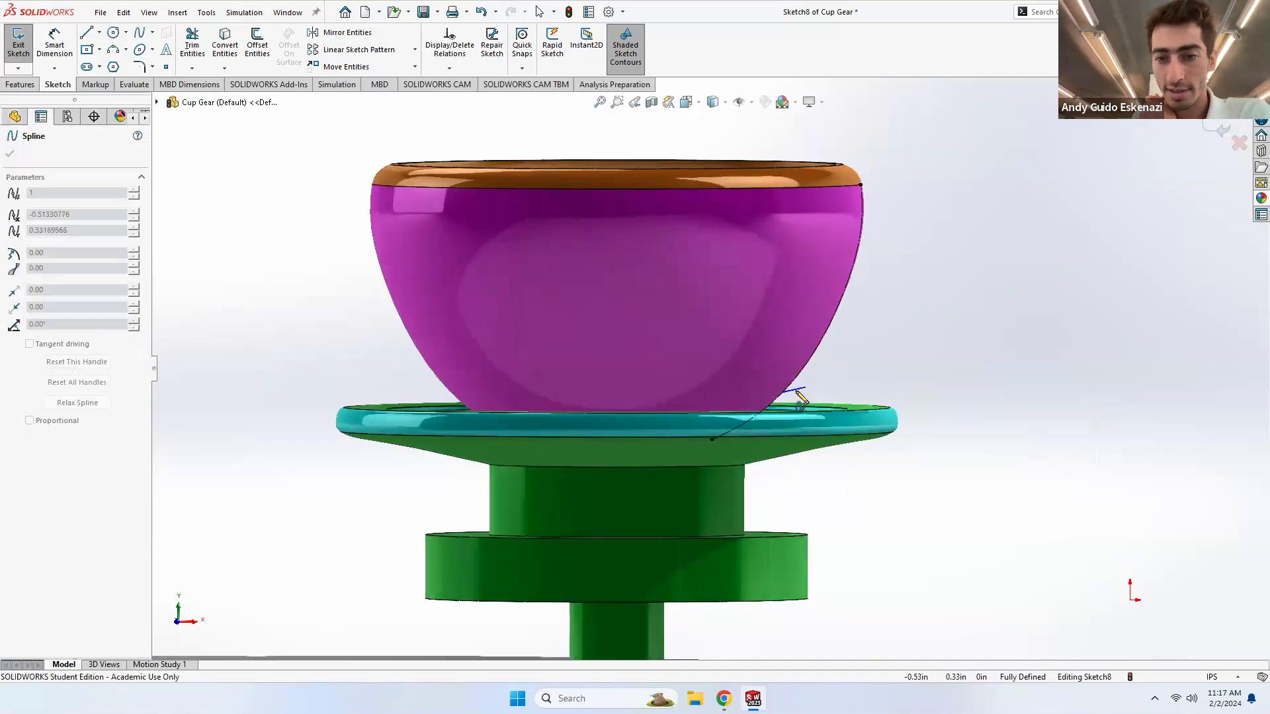
{"action": "scroll", "coordinate": [805, 388], "scroll_direction": "down", "scroll_amount": 2}
{"action": "left_click", "coordinate": [803, 380]}
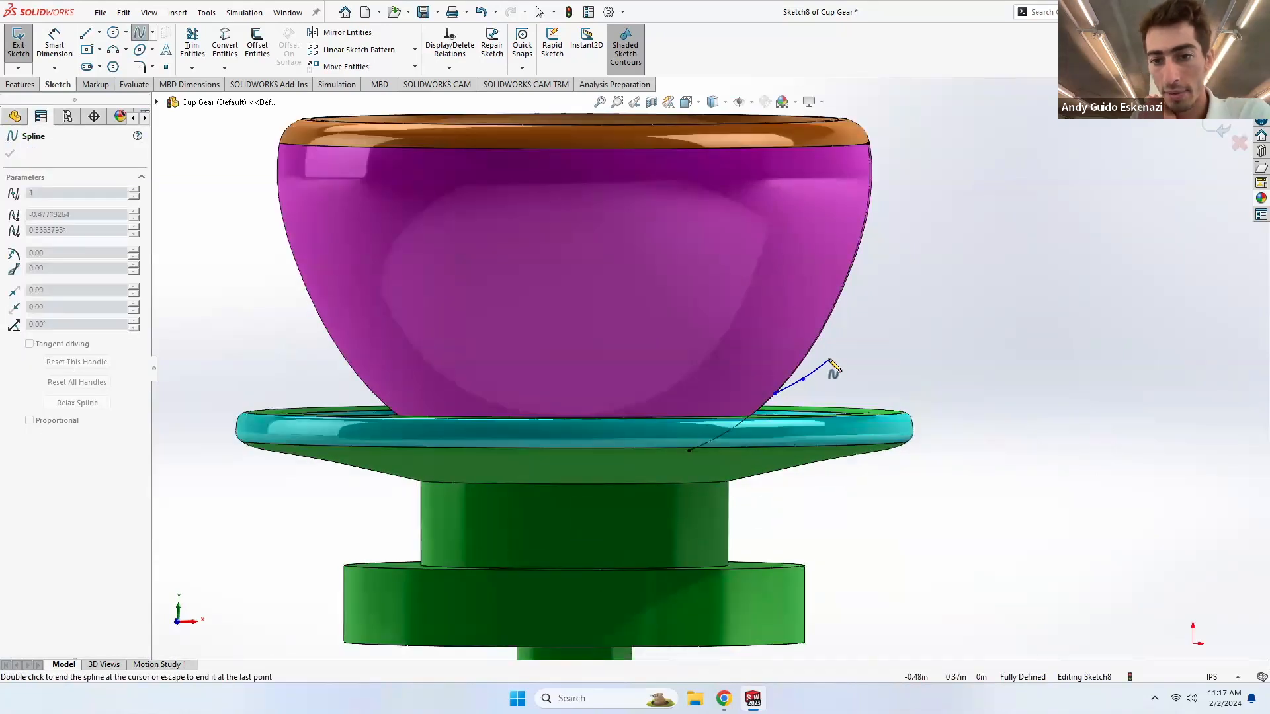
{"action": "left_click", "coordinate": [856, 344]}
{"action": "left_click", "coordinate": [894, 339]}
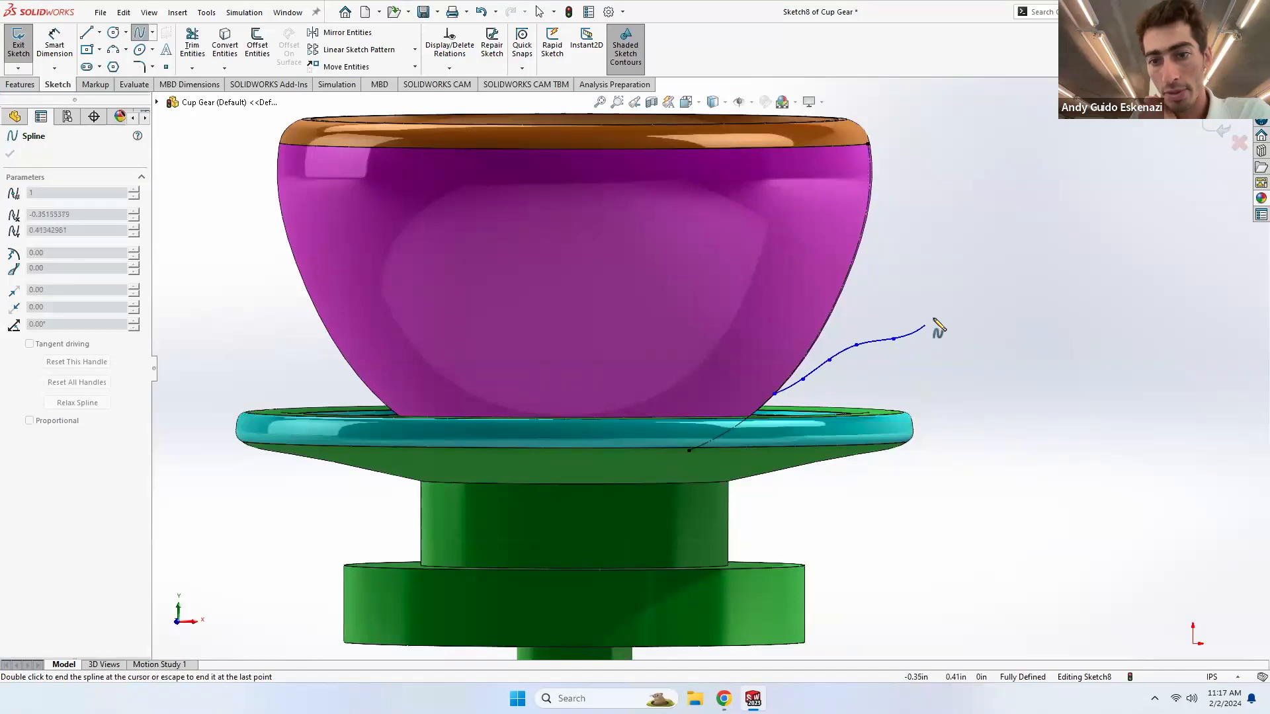
{"action": "left_click", "coordinate": [956, 266]}
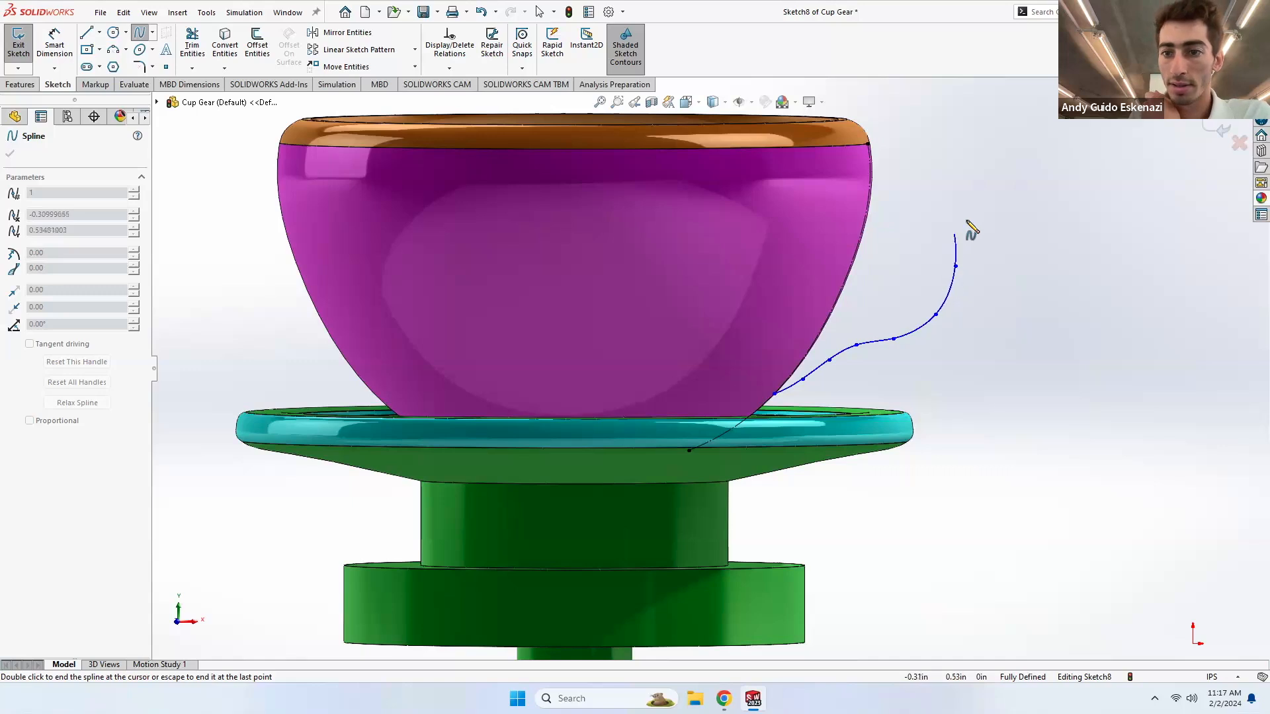
{"action": "left_click", "coordinate": [958, 203]}
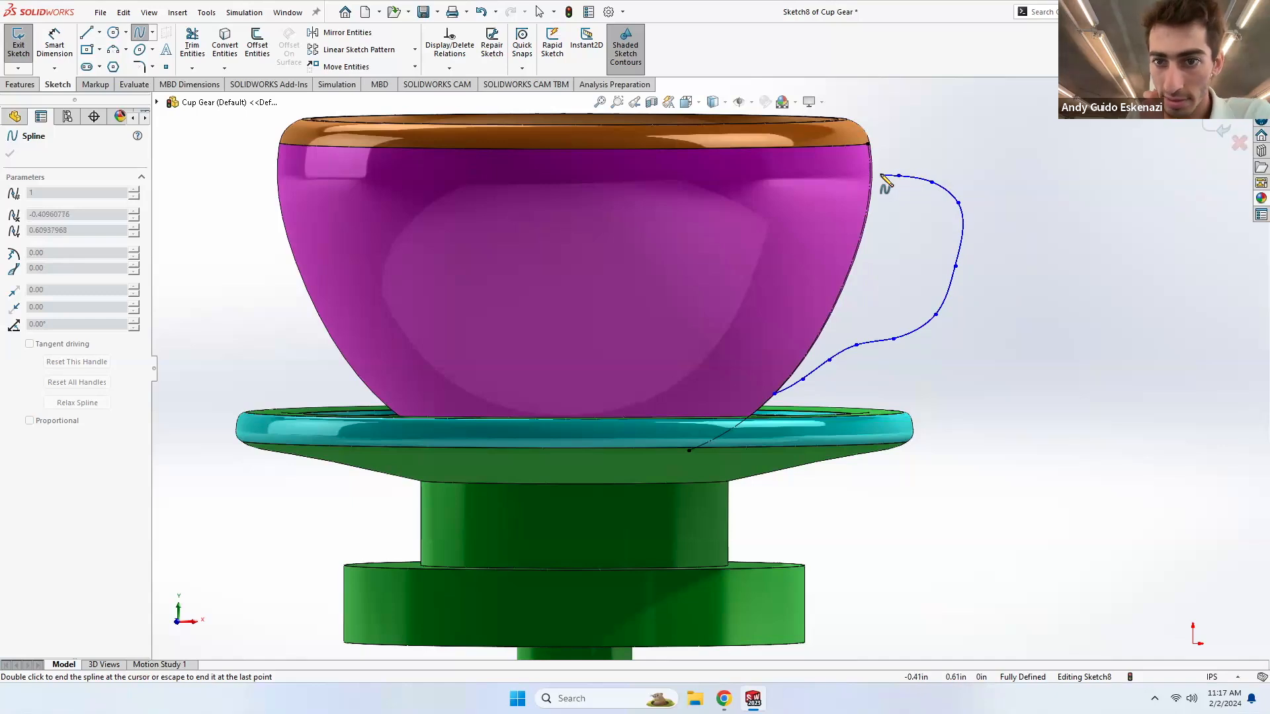
{"action": "scroll", "coordinate": [877, 177], "scroll_direction": "down", "scroll_amount": 5}
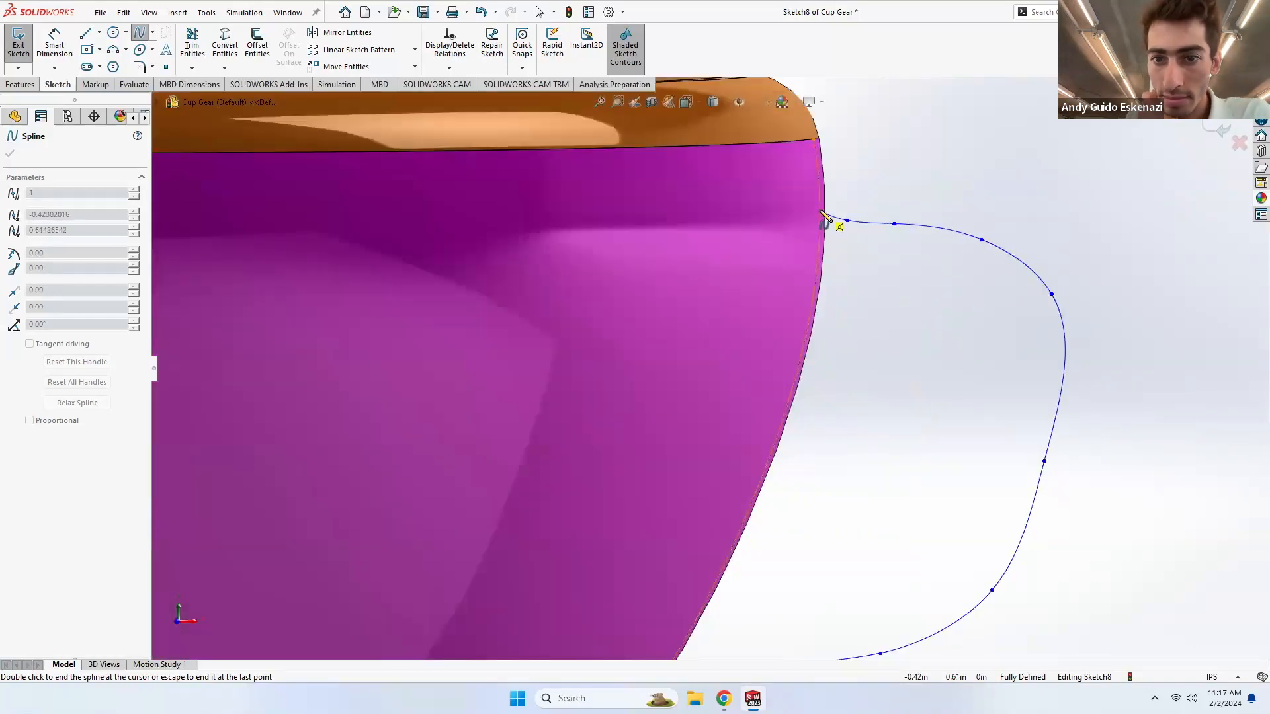
{"action": "left_click", "coordinate": [819, 209]}
{"action": "key", "text": "Escape"}
{"action": "key", "text": "Escape"}
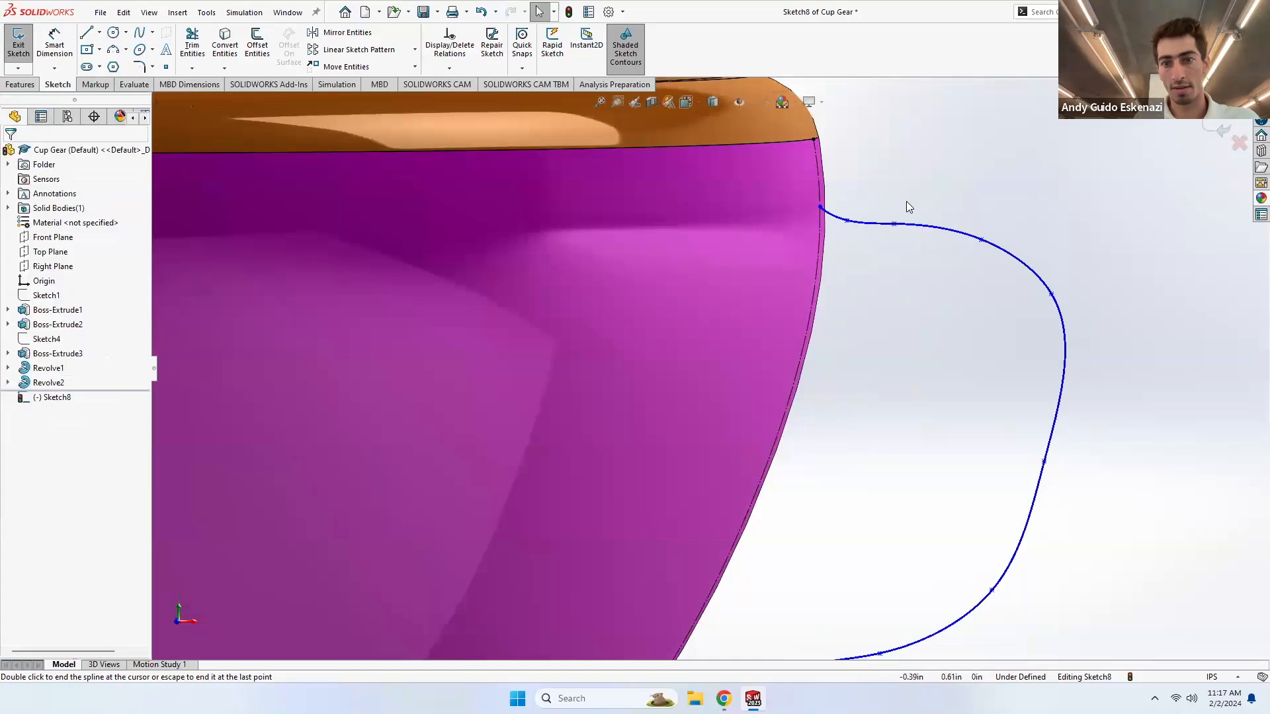
- Sketch the handle's inner spline roughly parallel to the outer one, from near its upper curve down to the cup's lower wall
{"action": "scroll", "coordinate": [815, 425], "scroll_direction": "up", "scroll_amount": 3}
{"action": "scroll", "coordinate": [788, 468], "scroll_direction": "up", "scroll_amount": 1}
{"action": "scroll", "coordinate": [856, 488], "scroll_direction": "down", "scroll_amount": 1}
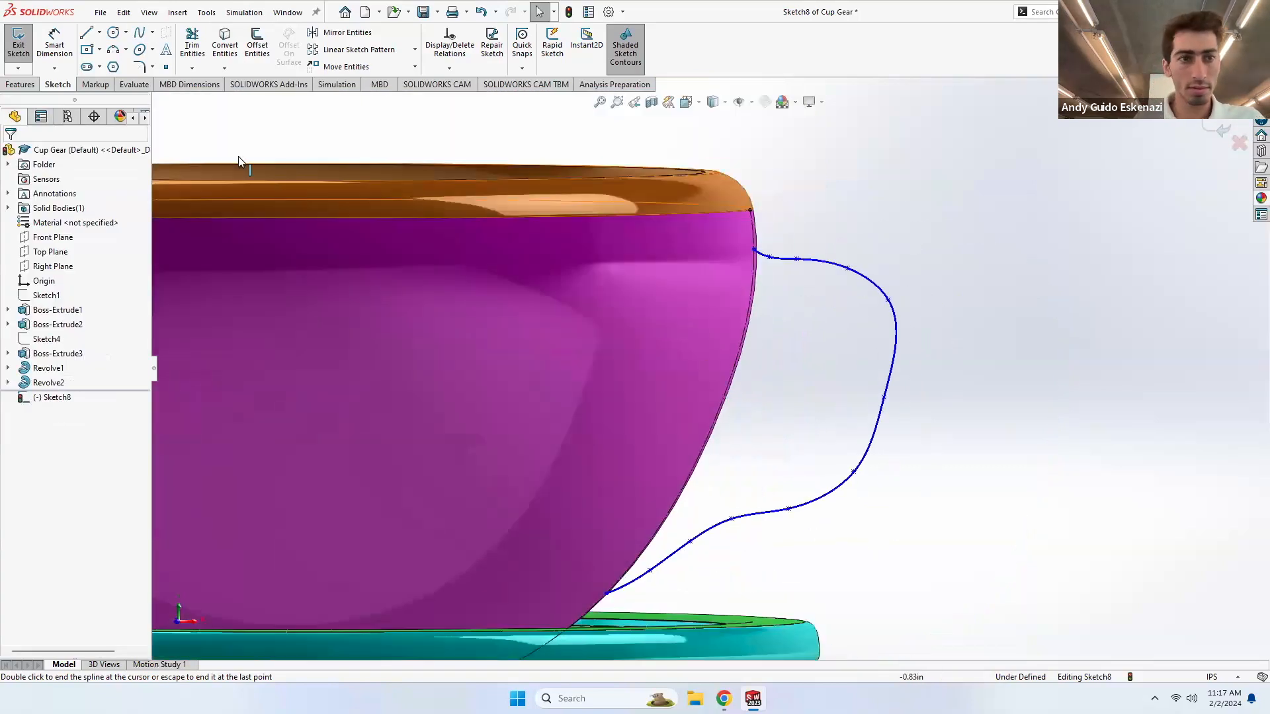
{"action": "left_click", "coordinate": [140, 34]}
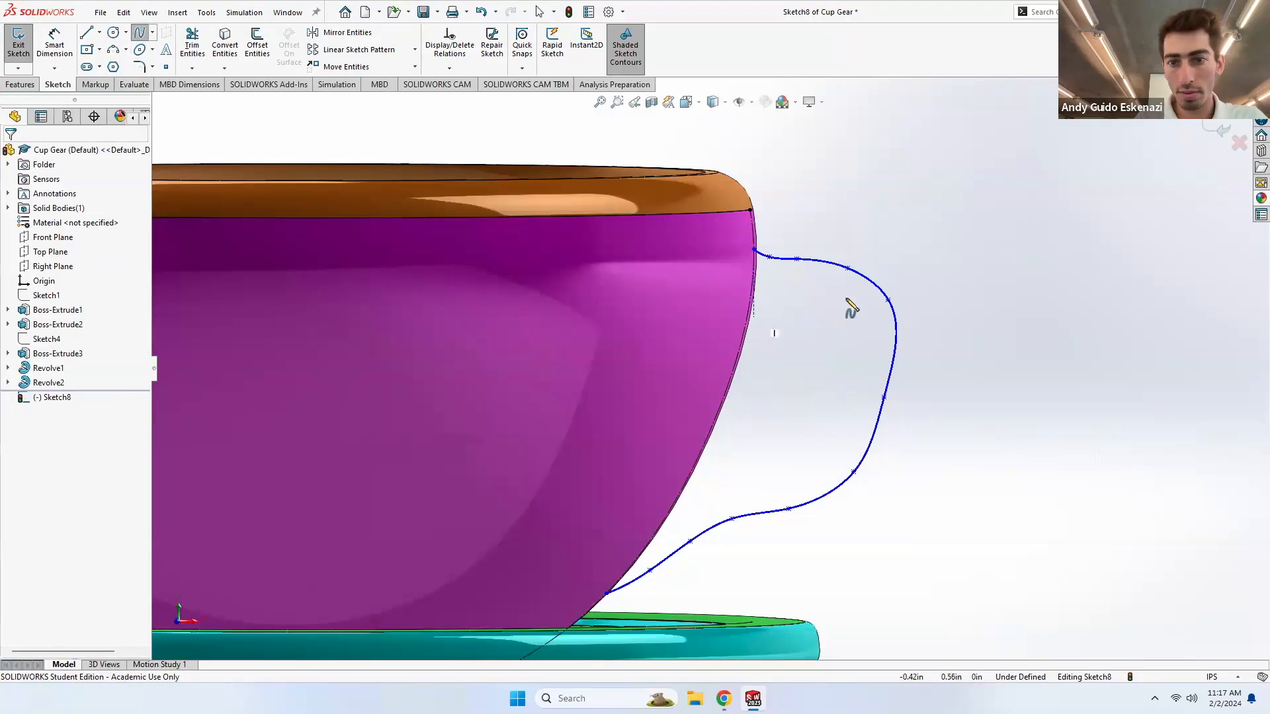
{"action": "left_click", "coordinate": [796, 293]}
{"action": "left_click", "coordinate": [837, 304]}
{"action": "left_click", "coordinate": [854, 328]}
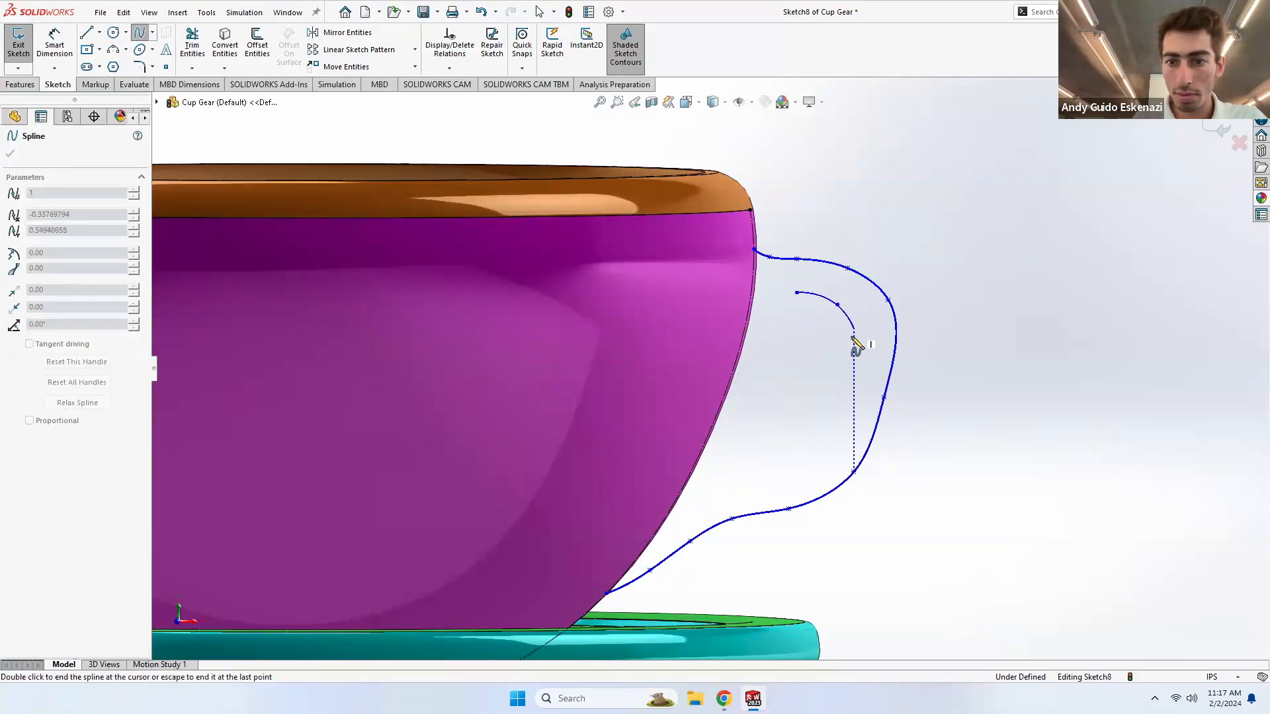
{"action": "left_click", "coordinate": [849, 382]}
{"action": "left_click", "coordinate": [820, 448]}
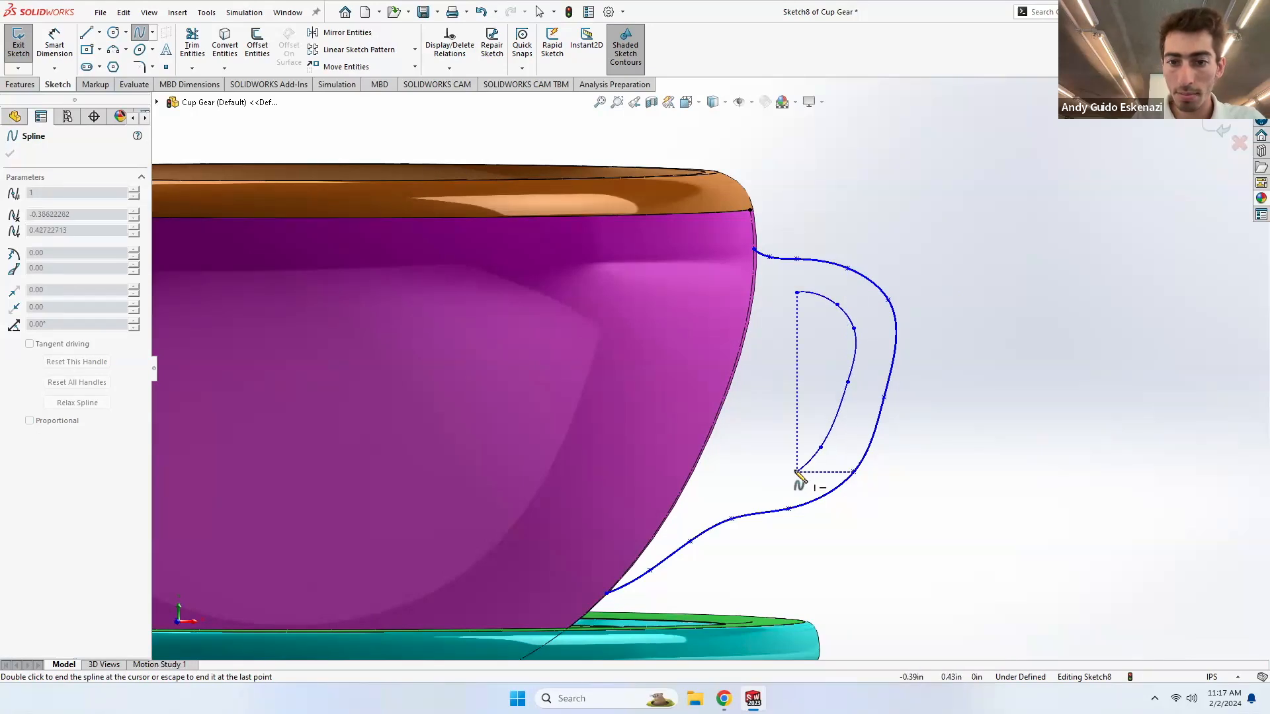
{"action": "left_click", "coordinate": [789, 467]}
{"action": "left_click", "coordinate": [733, 481]}
{"action": "left_click", "coordinate": [690, 499]}
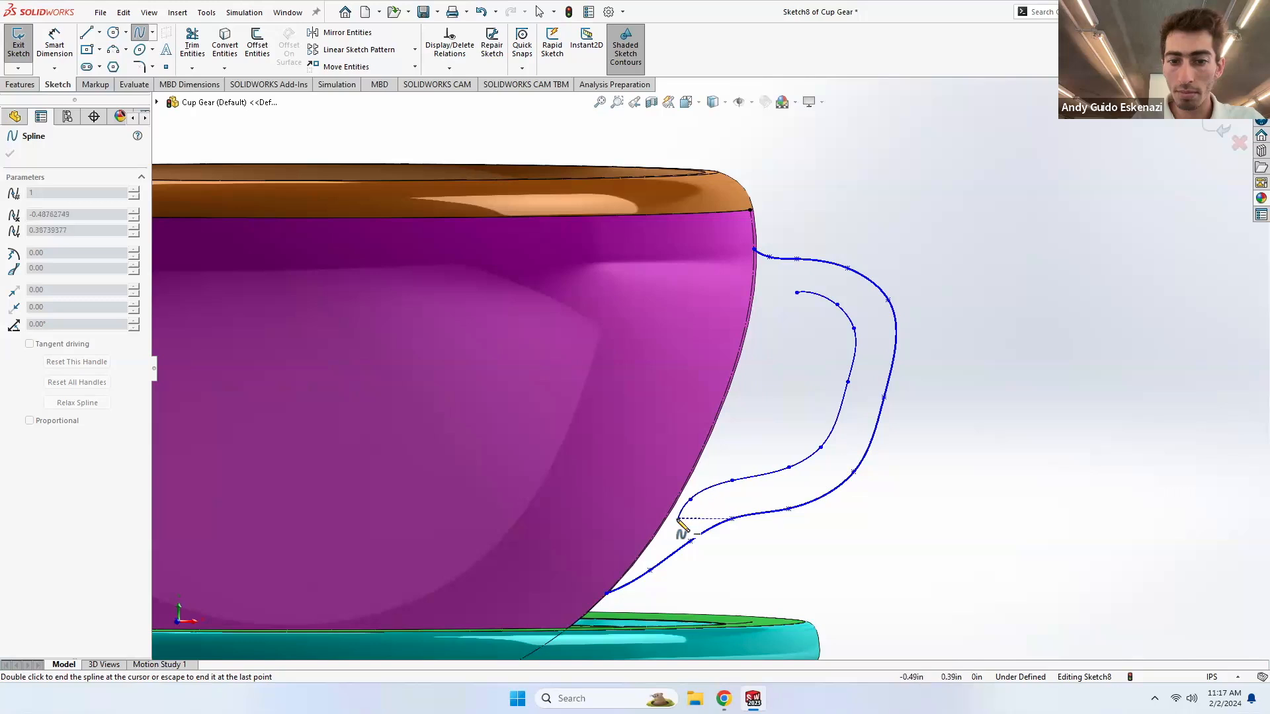
{"action": "double_click", "coordinate": [664, 520]}
{"action": "key", "text": "Escape"}
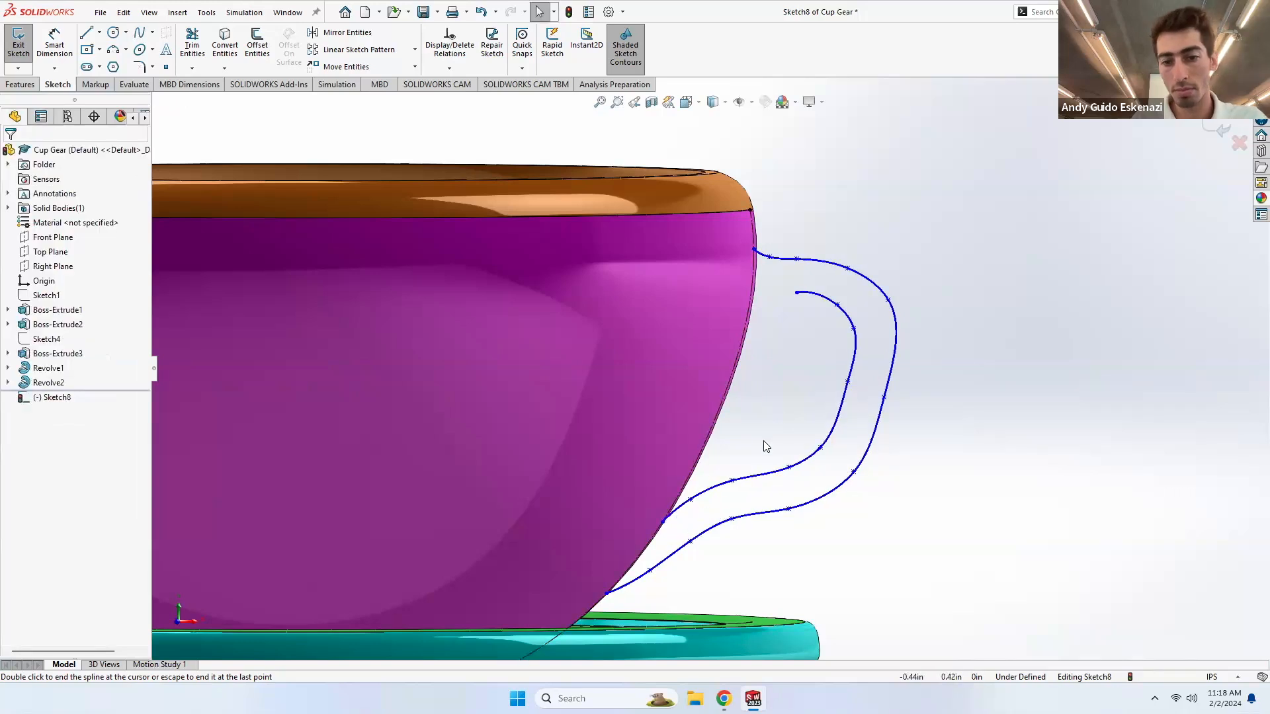
- Extend the handle's inner outline with a short spline from its open upper end to the cup's wall
{"action": "scroll", "coordinate": [793, 288], "scroll_direction": "down", "scroll_amount": 4}
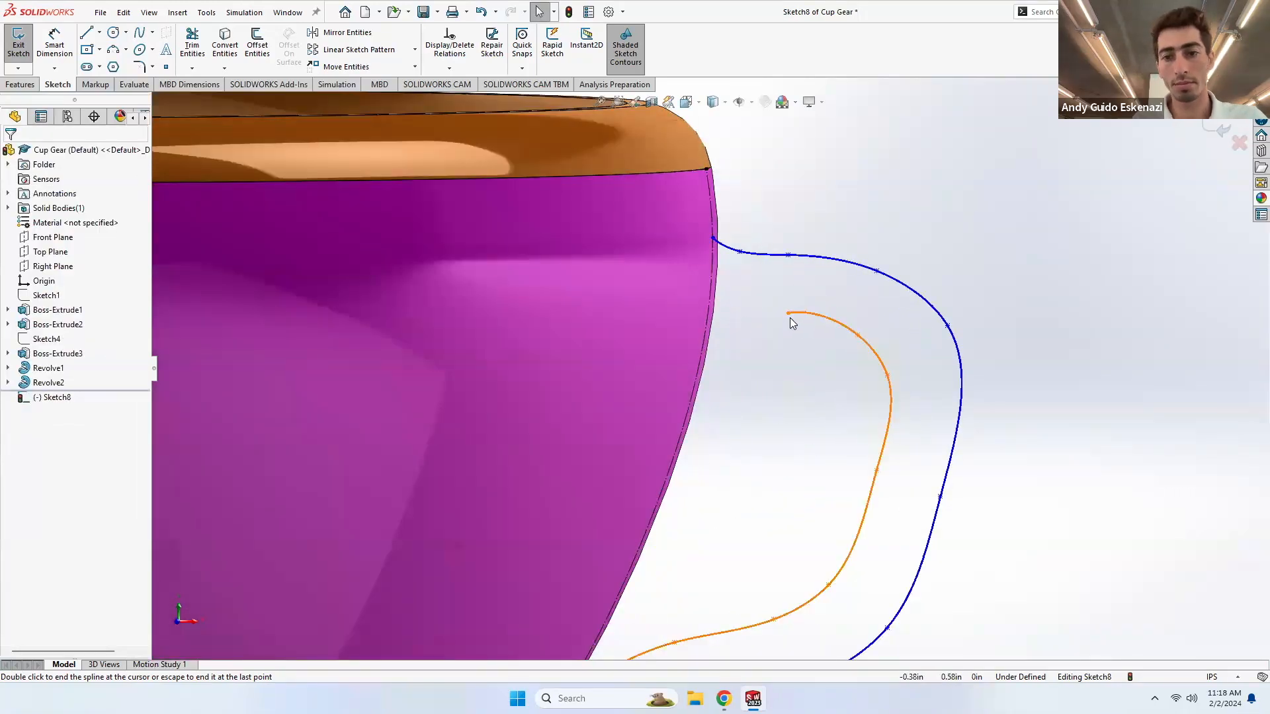
{"action": "left_click", "coordinate": [787, 313]}
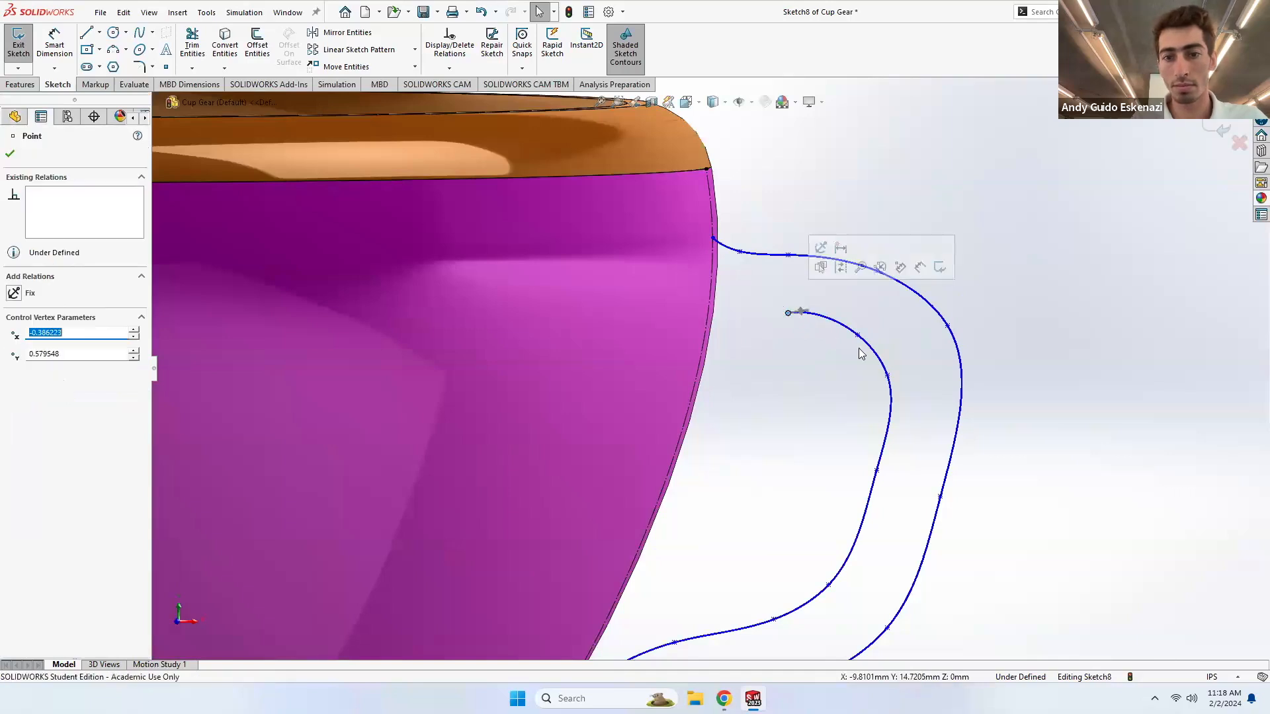
{"action": "key", "text": "Escape"}
{"action": "left_click", "coordinate": [140, 33]}
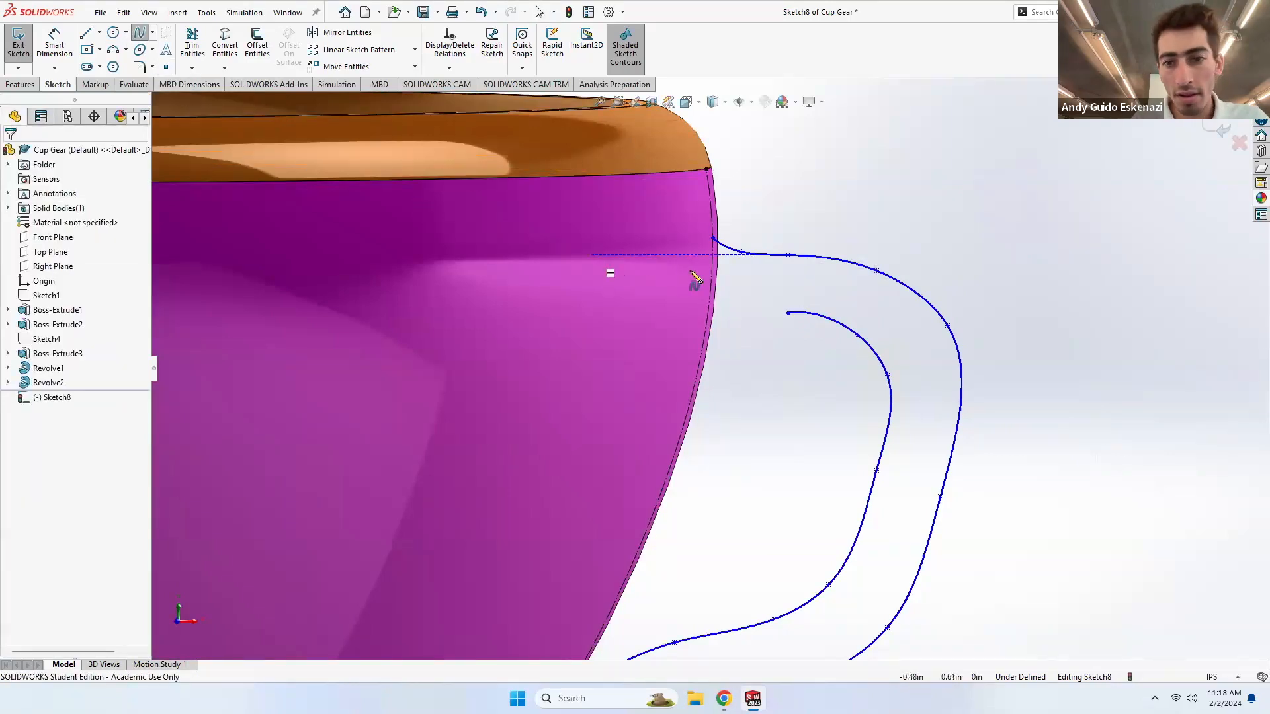
{"action": "left_click", "coordinate": [787, 313]}
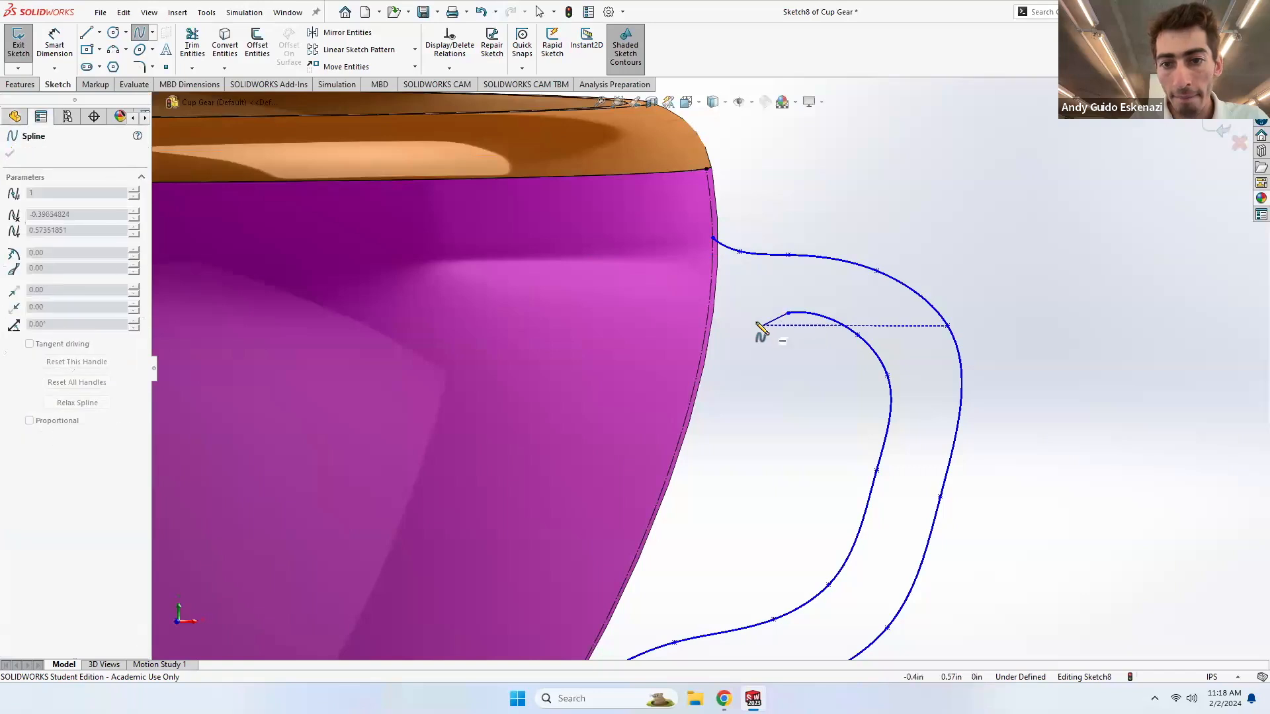
{"action": "left_click", "coordinate": [751, 320]}
{"action": "left_click", "coordinate": [722, 342]}
{"action": "double_click", "coordinate": [700, 367]}
{"action": "key", "text": "Escape"}
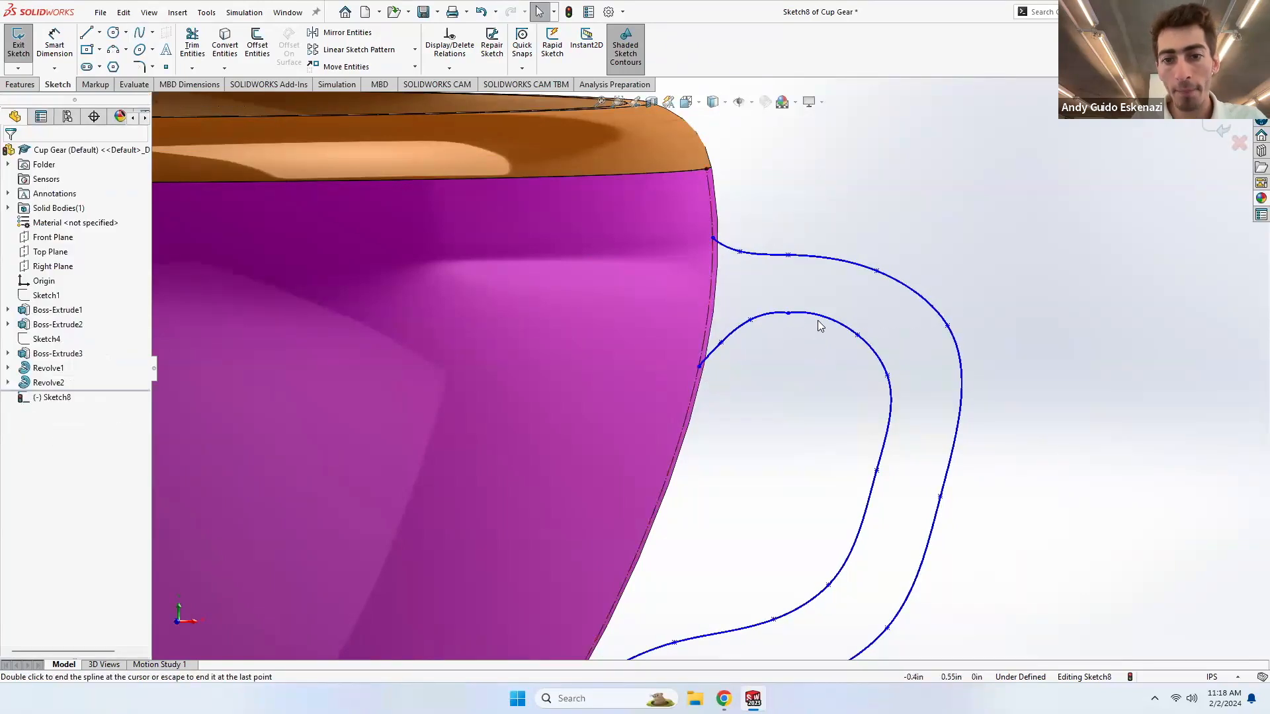
- Close the handle profile's upper end inside the cup wall with three connected lines joining the outer and inner splines
{"action": "scroll", "coordinate": [668, 373], "scroll_direction": "up", "scroll_amount": 3}
{"action": "scroll", "coordinate": [756, 360], "scroll_direction": "down", "scroll_amount": 3}
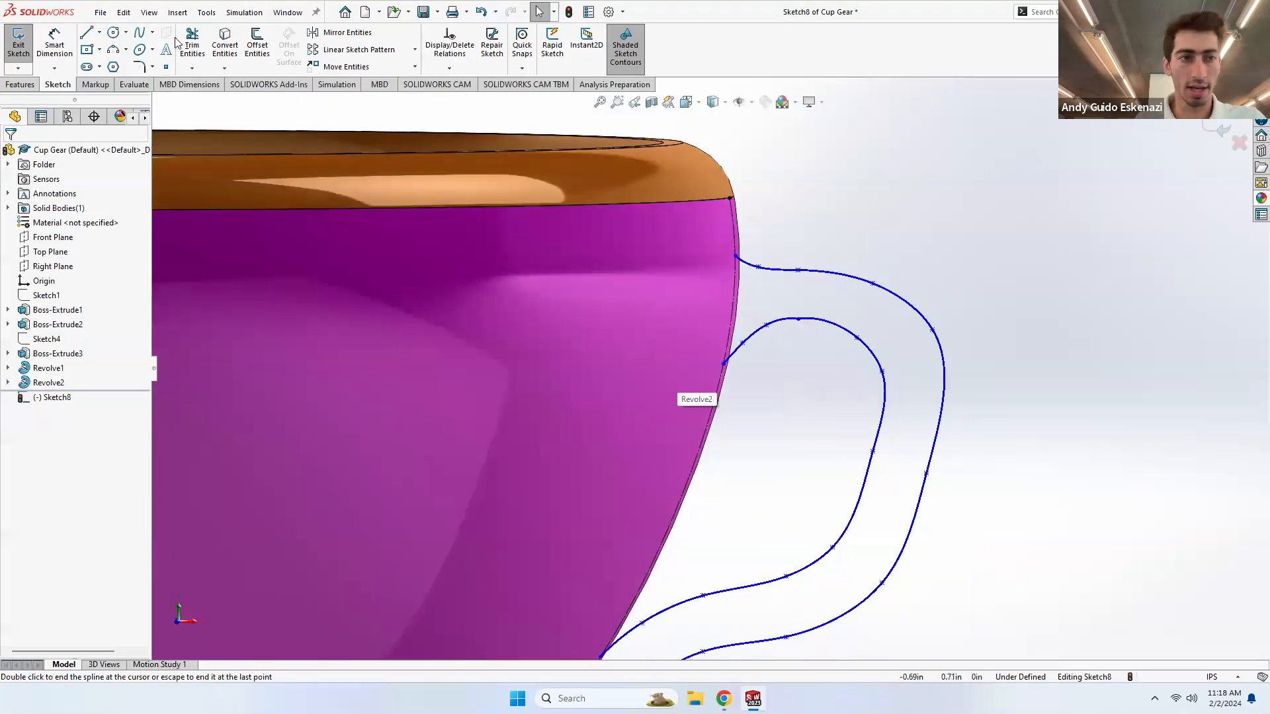
{"action": "left_click", "coordinate": [90, 37]}
{"action": "scroll", "coordinate": [735, 271], "scroll_direction": "down", "scroll_amount": 3}
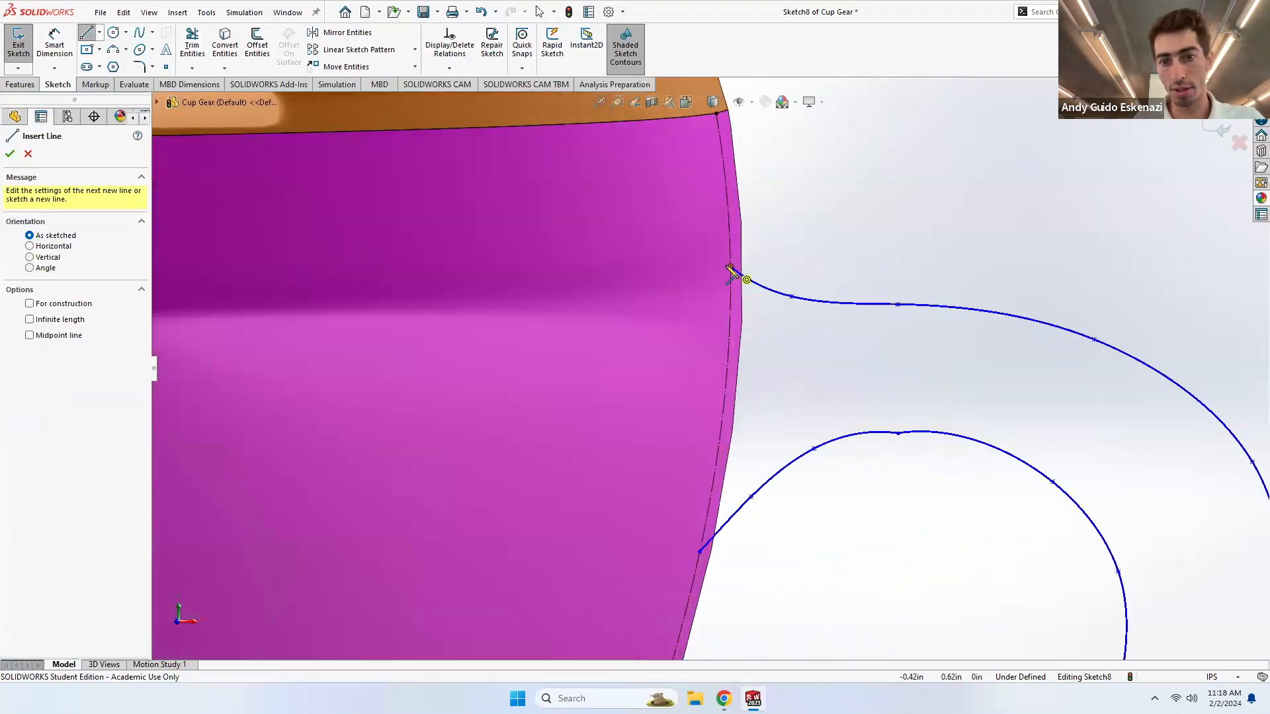
{"action": "left_click", "coordinate": [731, 266]}
{"action": "left_click", "coordinate": [687, 266]}
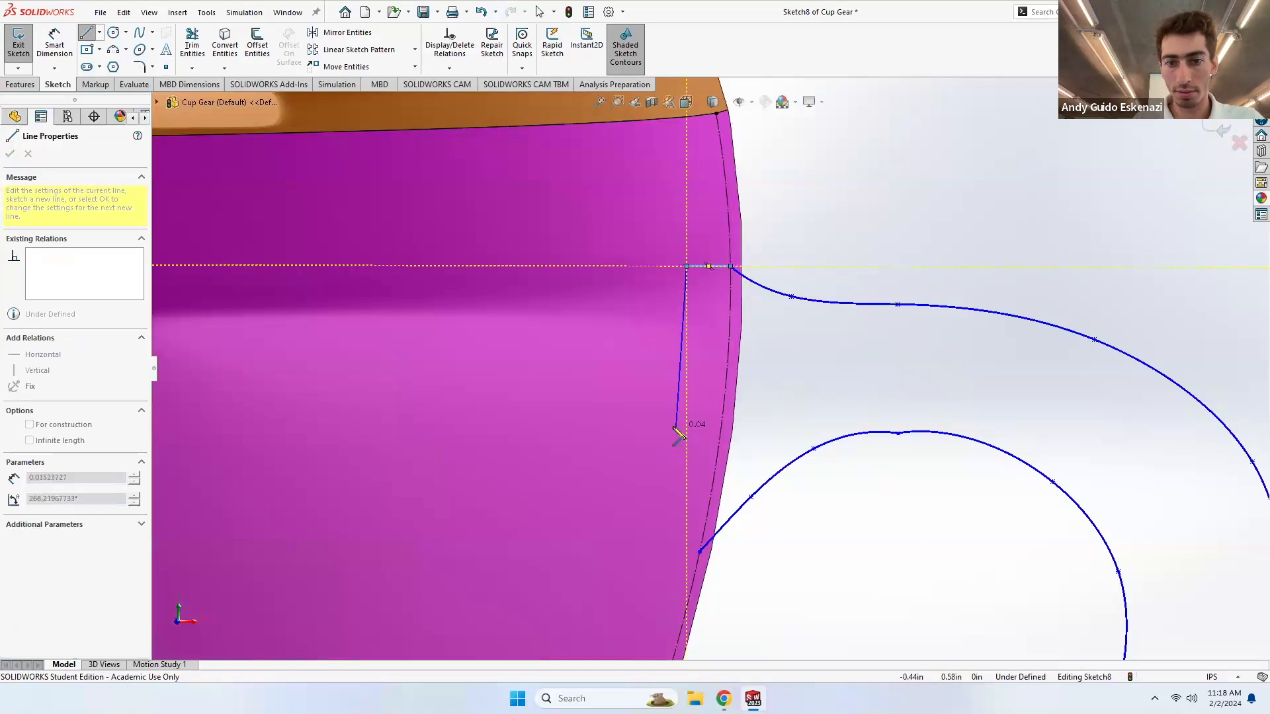
{"action": "left_click", "coordinate": [661, 551]}
{"action": "left_click", "coordinate": [701, 551]}
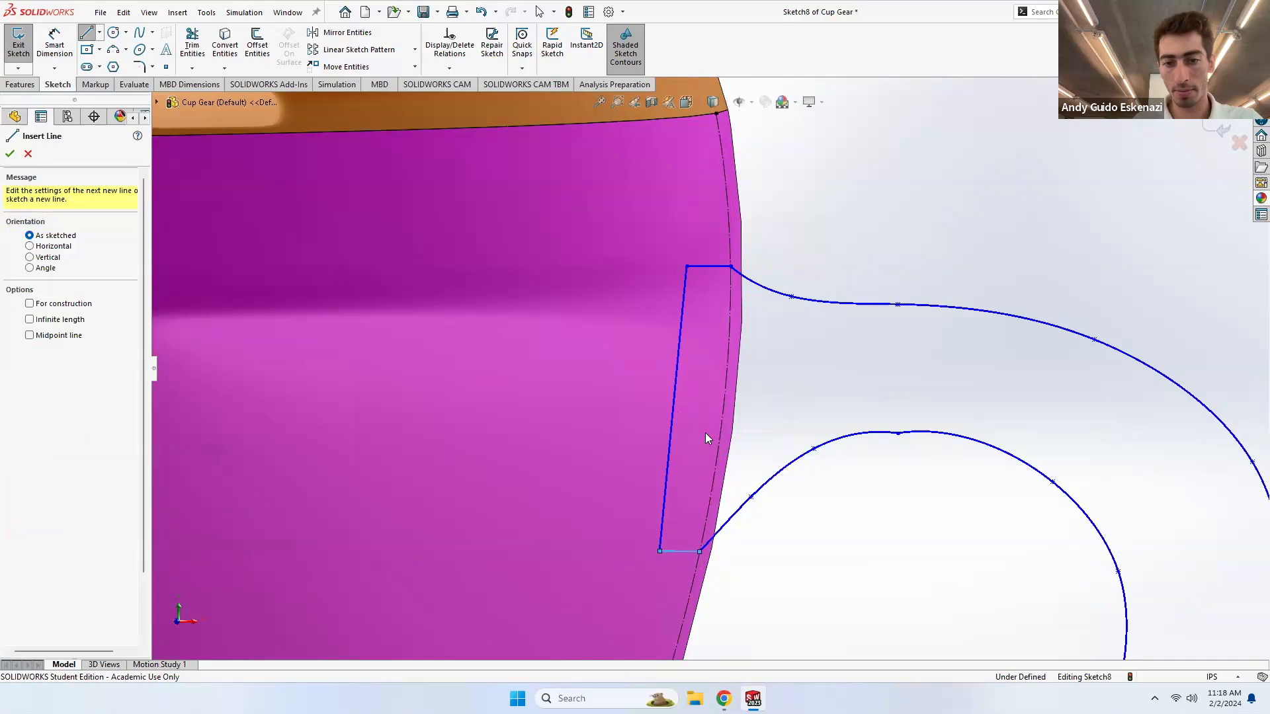
{"action": "key", "text": "Escape"}
- Sketch a short diagonal line from the outer spline's lower end into the cup wall
{"action": "scroll", "coordinate": [702, 428], "scroll_direction": "up", "scroll_amount": 5}
{"action": "scroll", "coordinate": [619, 595], "scroll_direction": "down", "scroll_amount": 3}
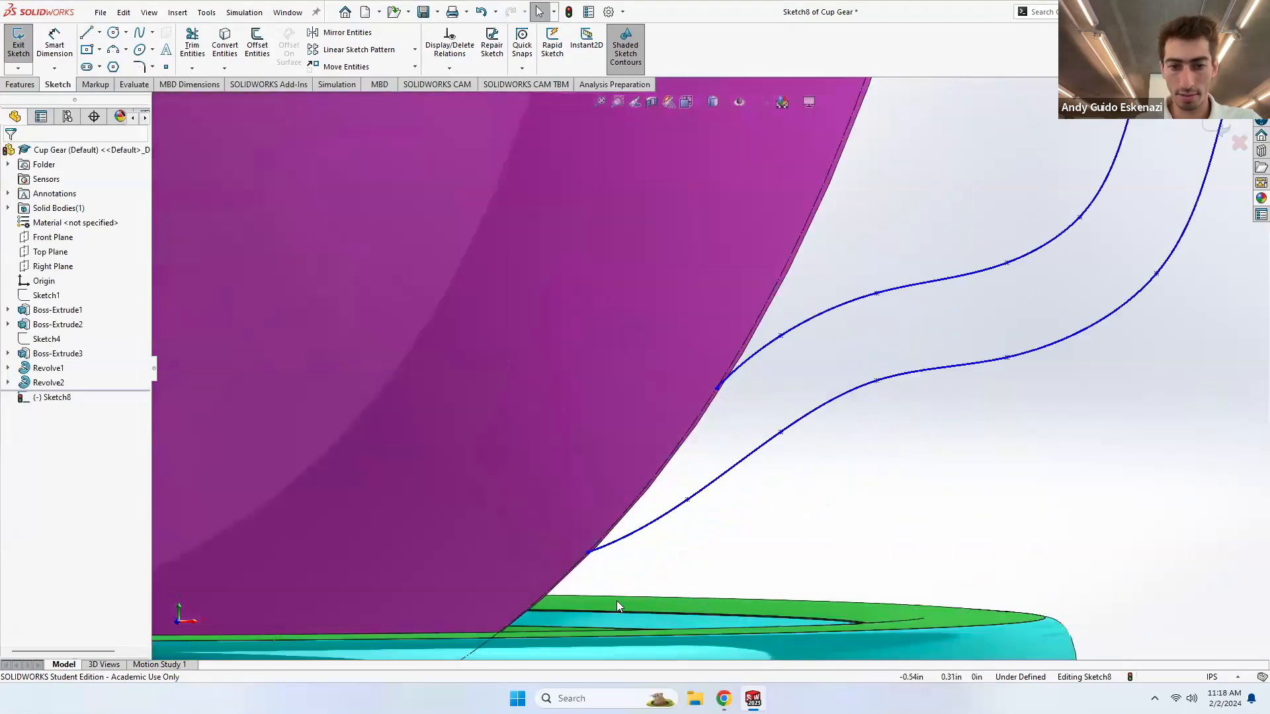
{"action": "left_click", "coordinate": [87, 34]}
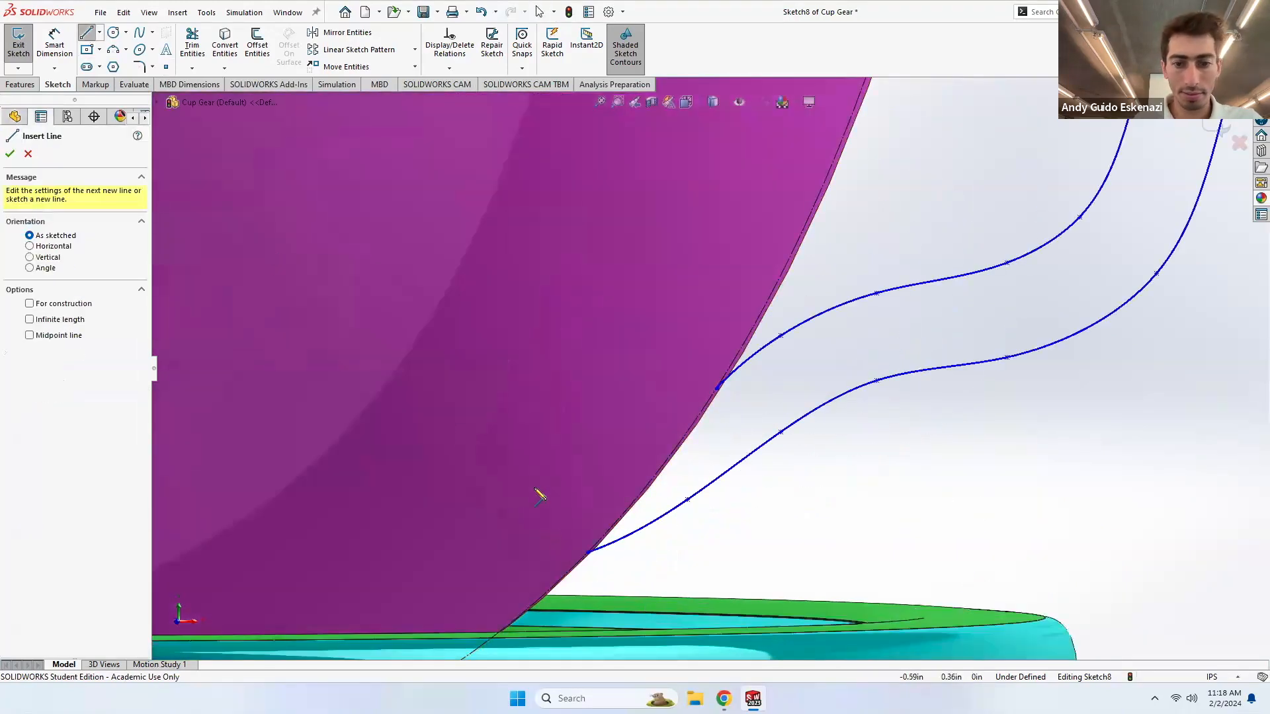
{"action": "left_click", "coordinate": [588, 554]}
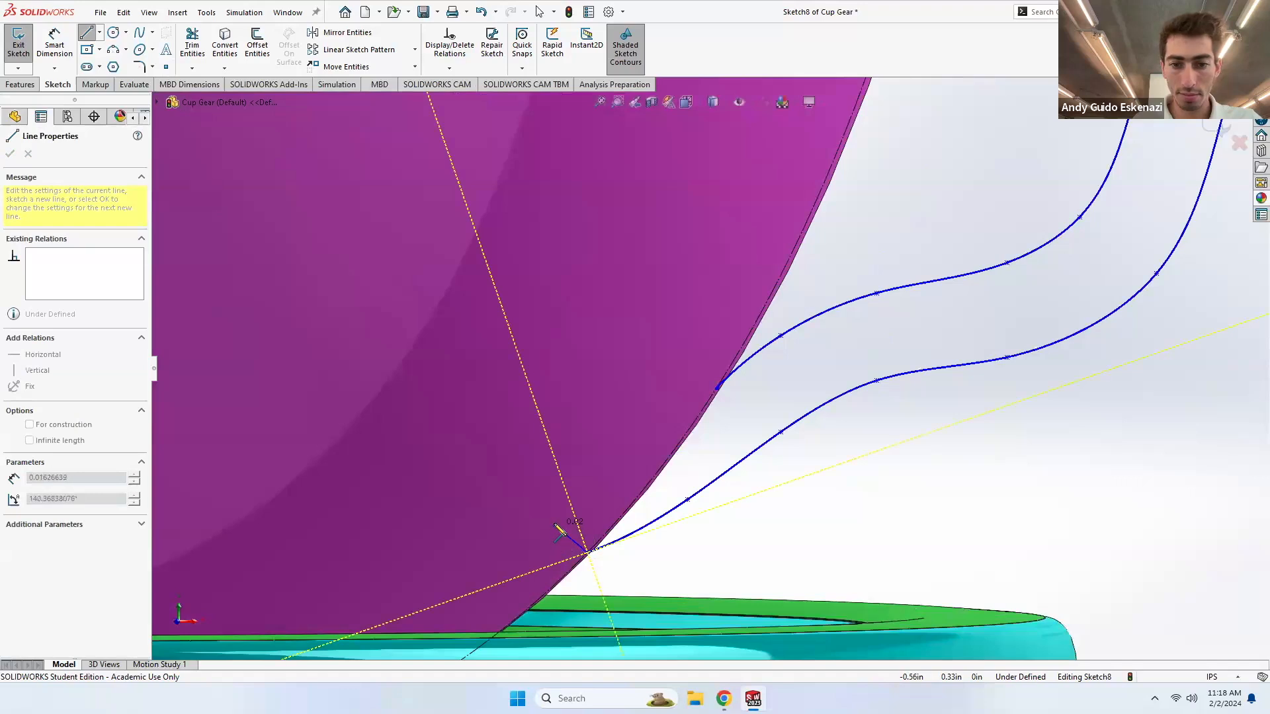
{"action": "left_click", "coordinate": [864, 532]}
{"action": "left_click", "coordinate": [719, 392]}
{"action": "key", "text": "Escape"}
{"action": "key", "text": "Escape"}
{"action": "key", "text": "ctrl+z"}
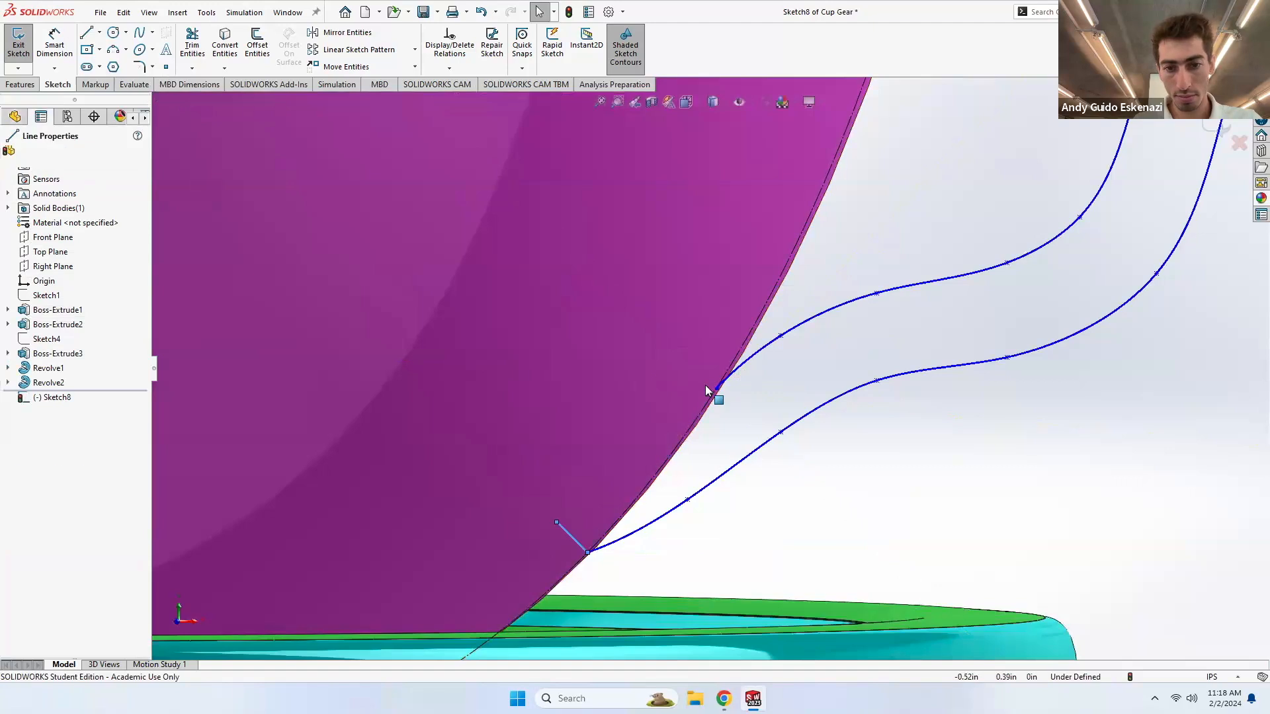
{"action": "key", "text": "Escape"}
- Close the handle profile's lower end with a short line from the inner spline into the wall and a connecting line
{"action": "left_click", "coordinate": [89, 33]}
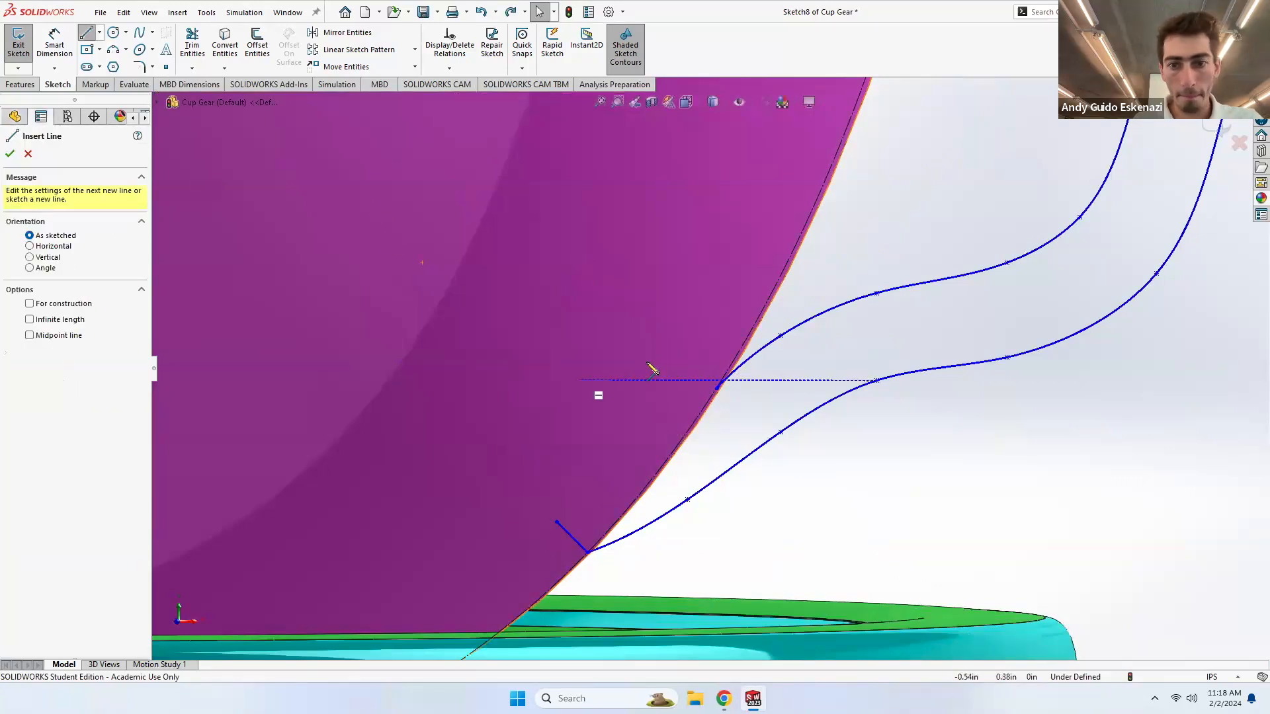
{"action": "left_click", "coordinate": [717, 388]}
{"action": "left_click", "coordinate": [682, 357]}
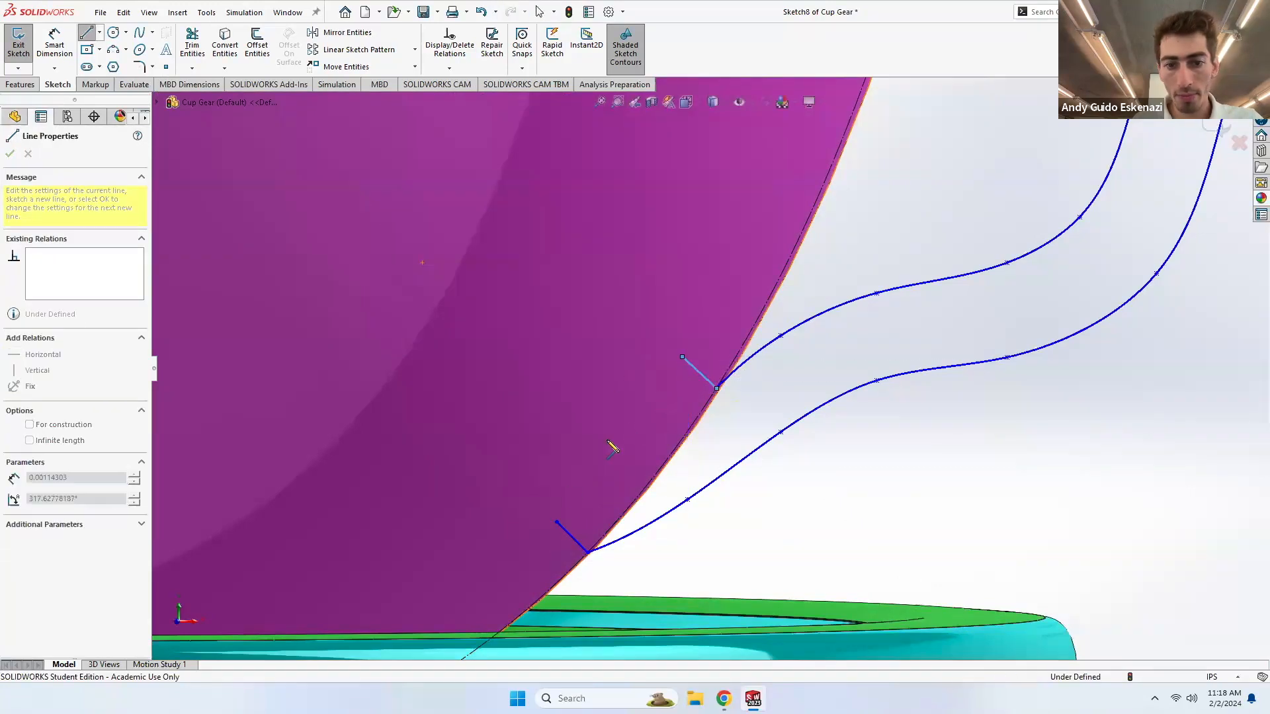
{"action": "left_click", "coordinate": [557, 523]}
{"action": "key", "text": "Escape"}
- Start extruding the closed handle profile with a blind depth of 0.05 in in the first direction
{"action": "scroll", "coordinate": [533, 344], "scroll_direction": "up", "scroll_amount": 5}
{"action": "middle_click_drag", "start_coordinate": [712, 270], "coordinate": [713, 311]}
{"action": "scroll", "coordinate": [728, 278], "scroll_direction": "down", "scroll_amount": 6}
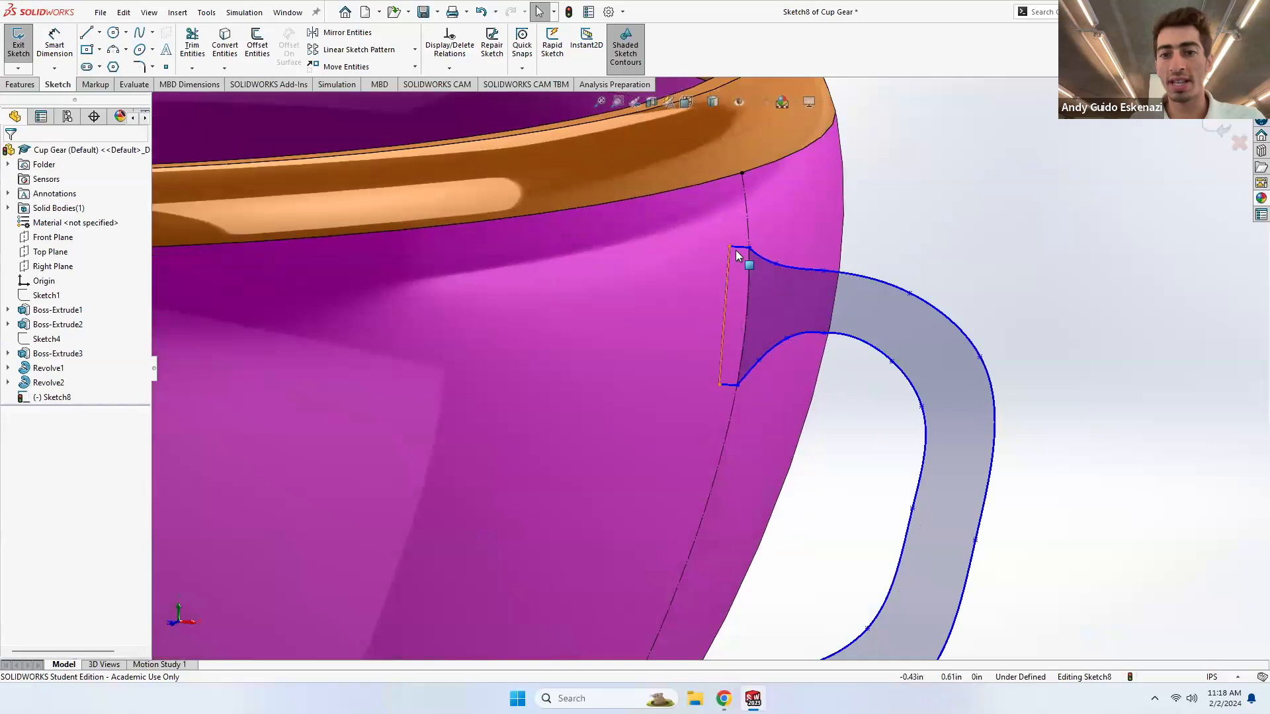
{"action": "scroll", "coordinate": [728, 304], "scroll_direction": "up", "scroll_amount": 6}
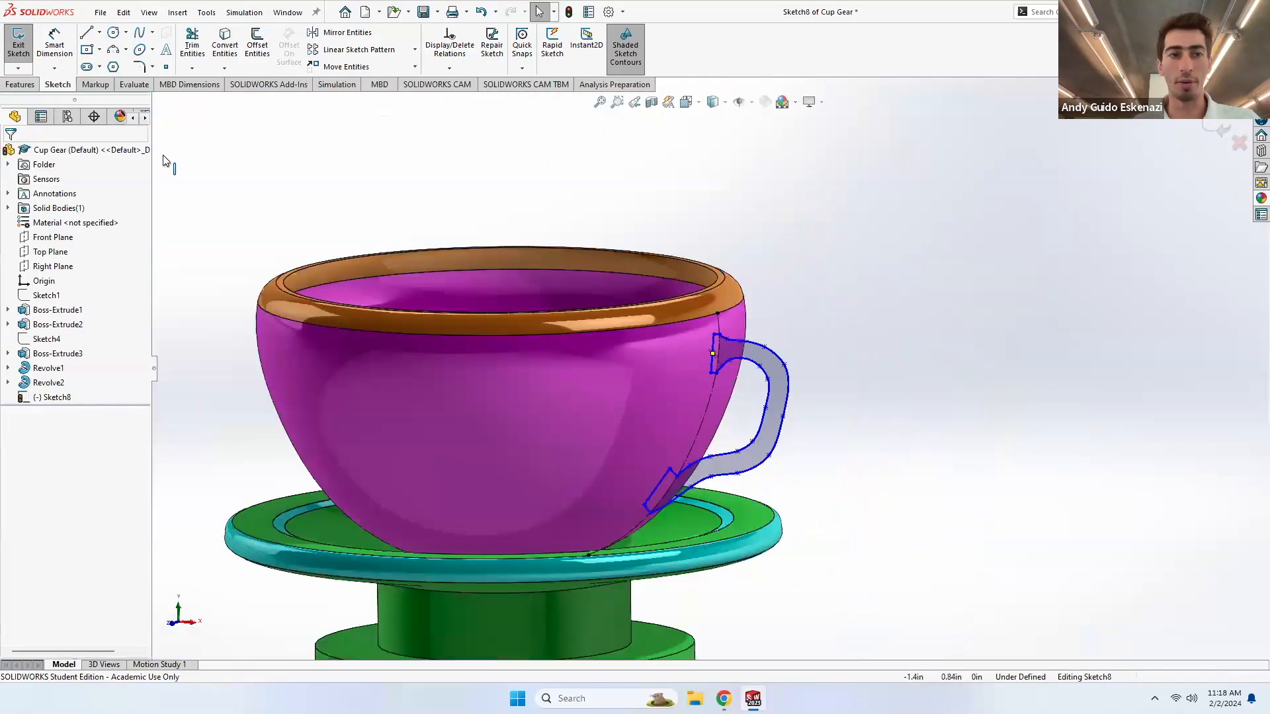
{"action": "left_click", "coordinate": [20, 84]}
{"action": "left_click", "coordinate": [24, 45]}
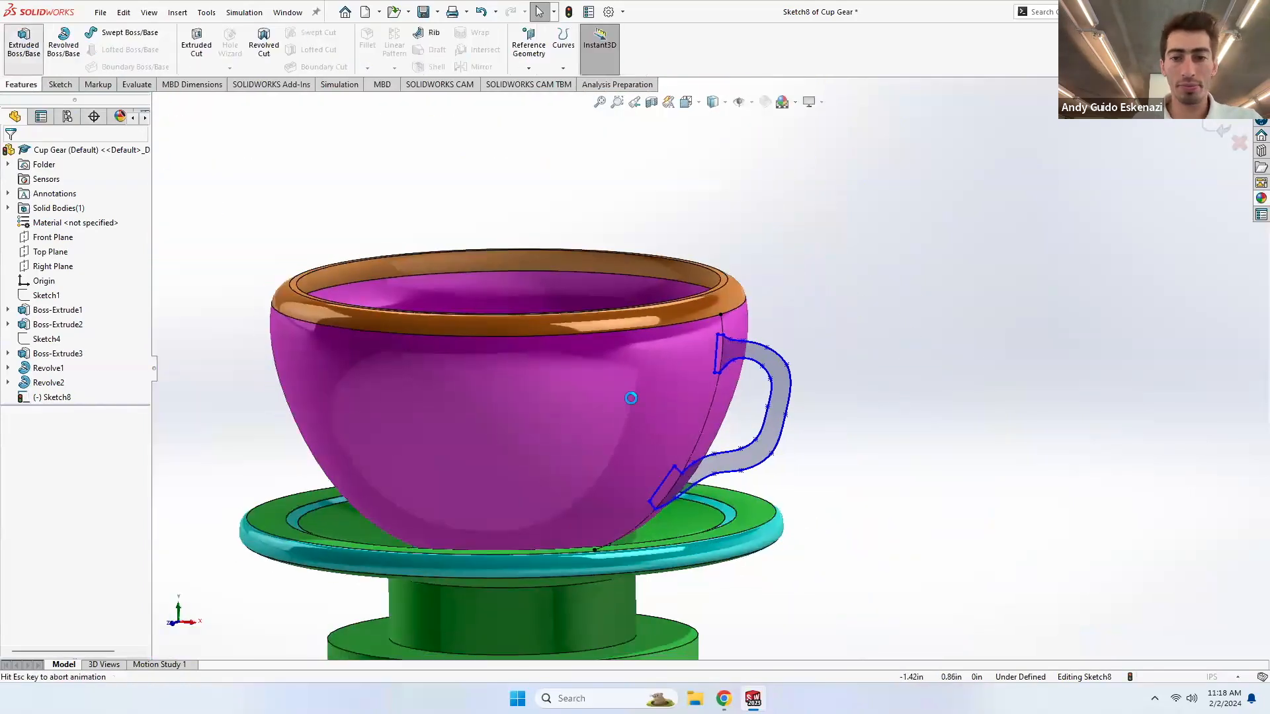
{"action": "middle_click_drag", "start_coordinate": [814, 377], "coordinate": [747, 348]}
{"action": "scroll", "coordinate": [759, 399], "scroll_direction": "up", "scroll_amount": 3}
{"action": "scroll", "coordinate": [747, 348], "scroll_direction": "up", "scroll_amount": 3}
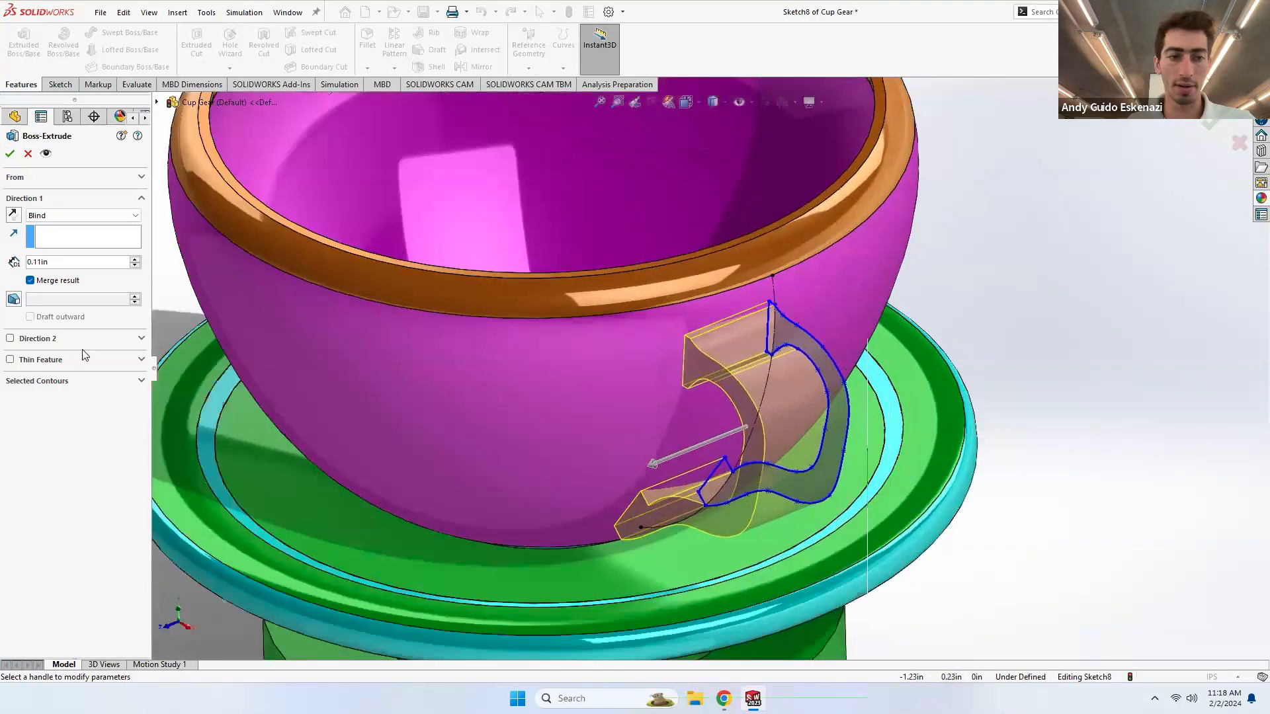
{"action": "double_click", "coordinate": [60, 263]}
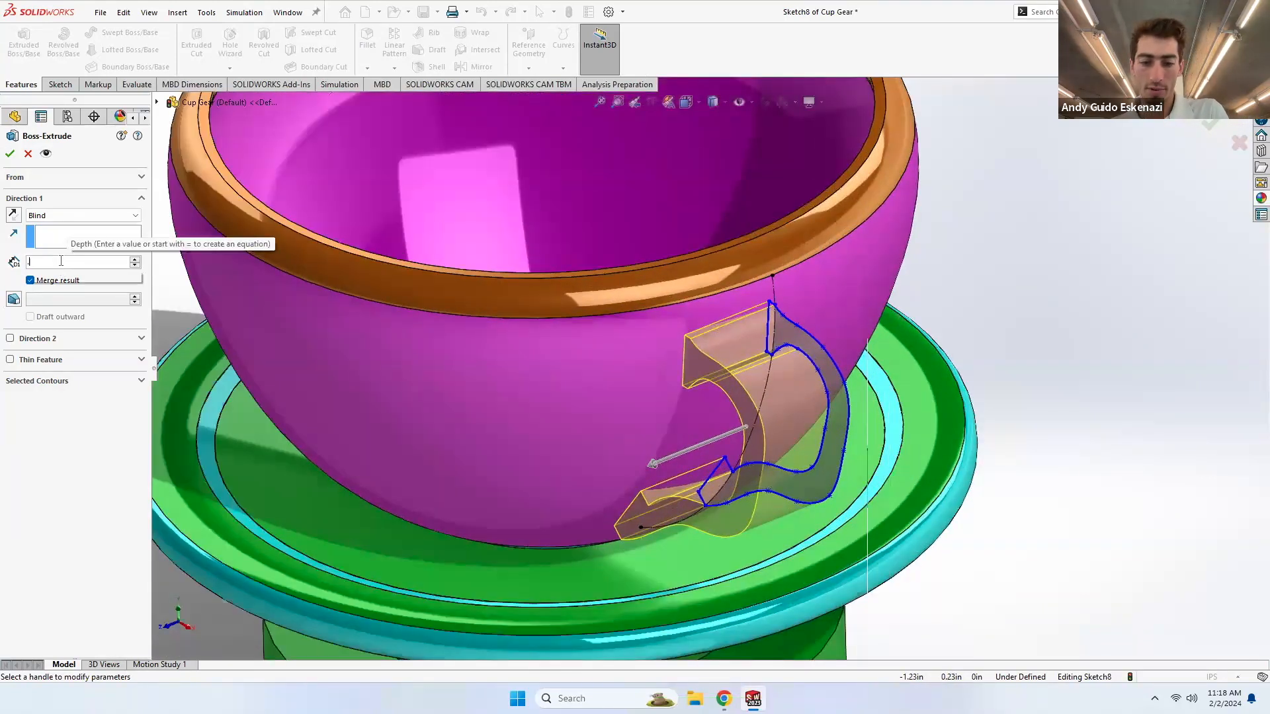
{"action": "type", "text": "0.05"}
{"action": "key", "text": "Return"}
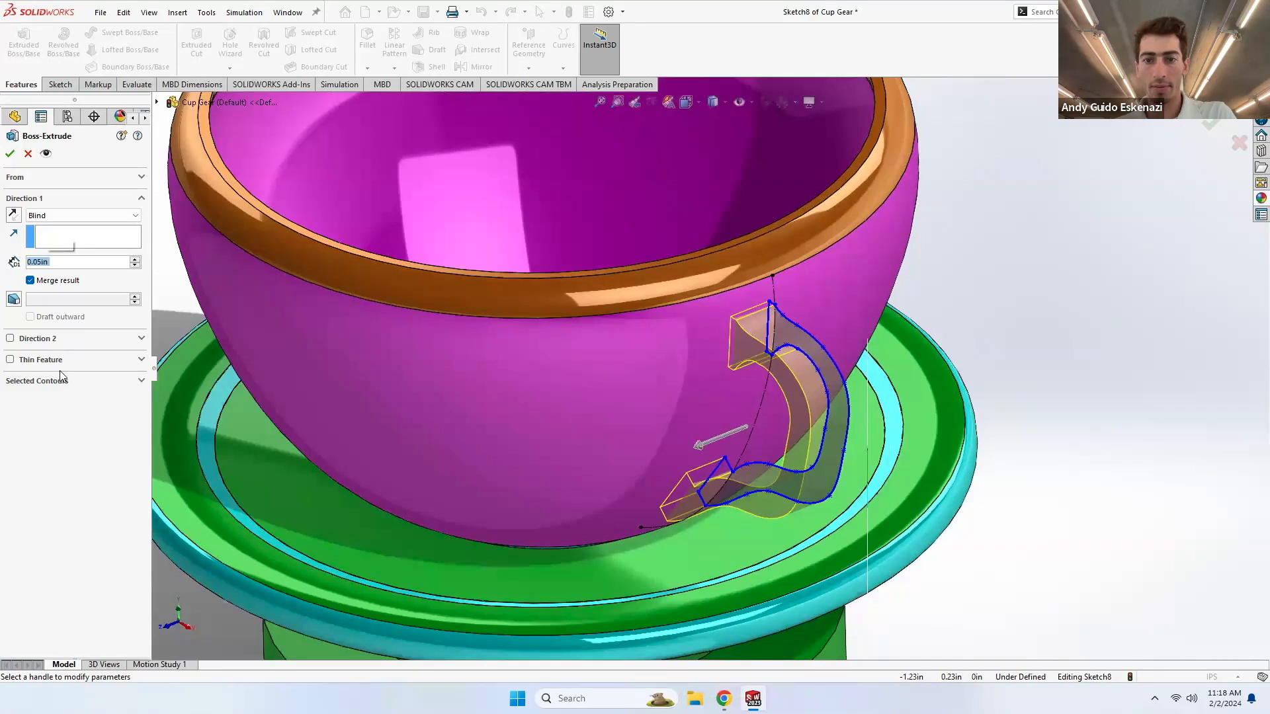
- Add a second extrusion direction of 0.06 in, set the first direction to 0.06 in as well, and create the handle
{"action": "left_click", "coordinate": [10, 339]}
{"action": "type", "text": "0.06"}
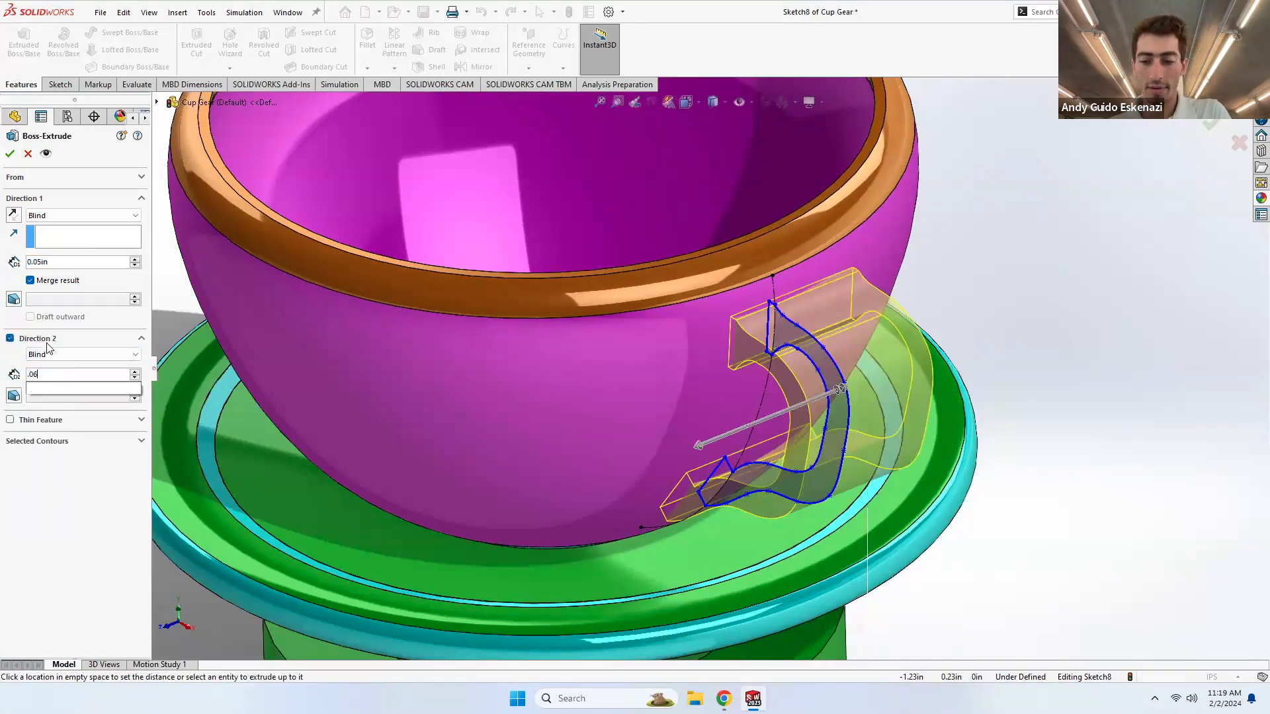
{"action": "key", "text": "Return"}
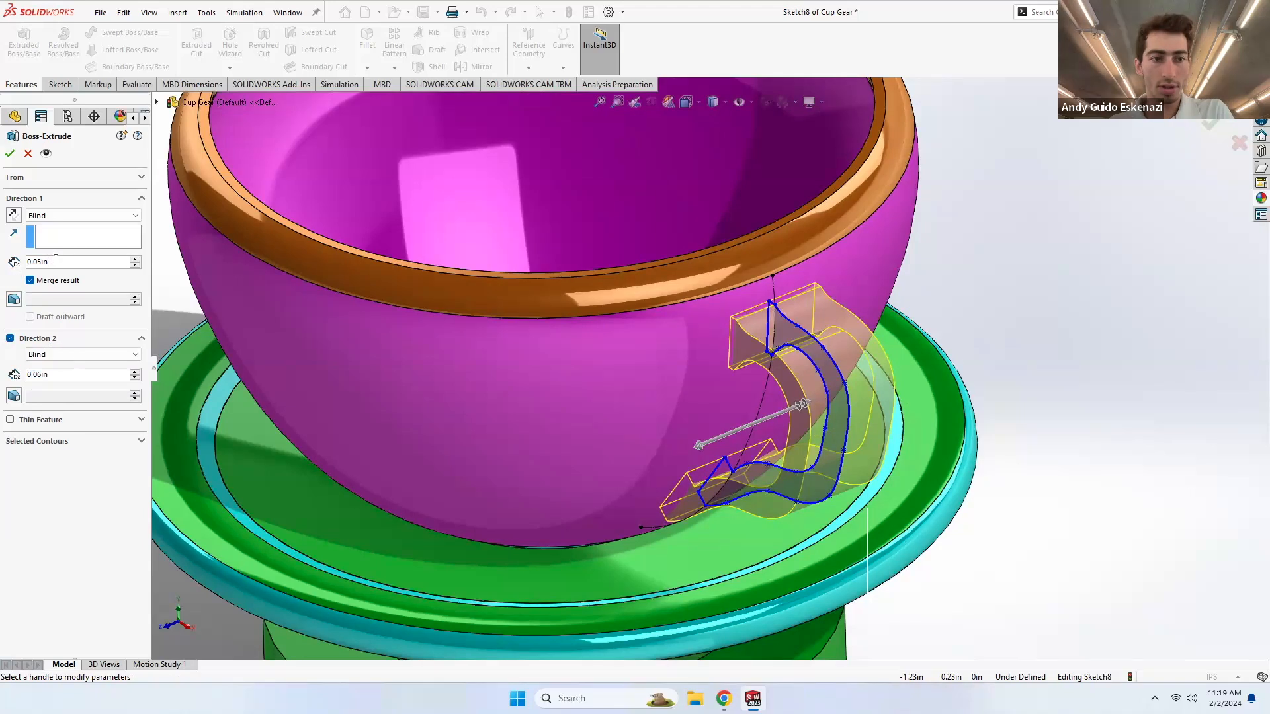
{"action": "type", "text": "="}
{"action": "key", "text": "BackSpace"}
{"action": "key", "text": "BackSpace"}
{"action": "key", "text": "BackSpace"}
{"action": "key", "text": "BackSpace"}
{"action": "key", "text": "BackSpace"}
{"action": "key", "text": "BackSpace"}
{"action": "key", "text": "BackSpace"}
{"action": "type", "text": "0.06"}
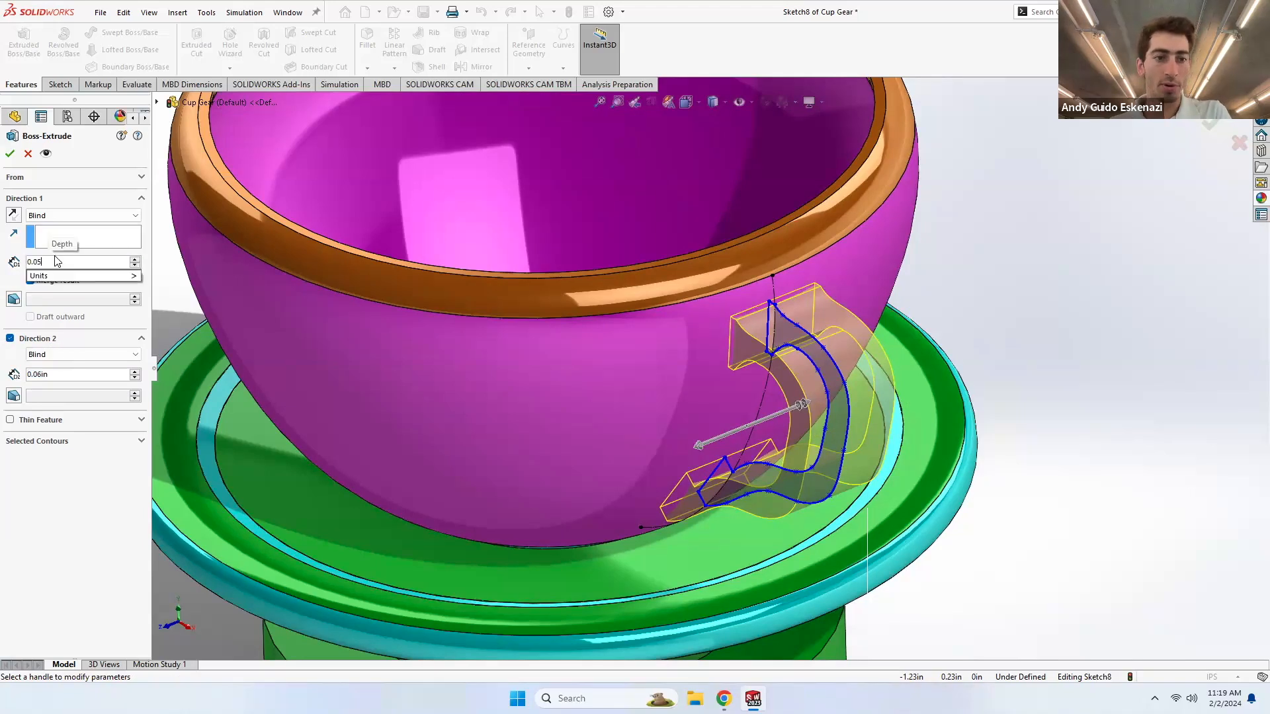
{"action": "key", "text": "Return"}
{"action": "left_click", "coordinate": [9, 157]}
- Examine where the extruded handle's ends meet the cup's wall, especially at the lower joint
{"action": "middle_click_drag", "start_coordinate": [701, 423], "coordinate": [758, 357]}
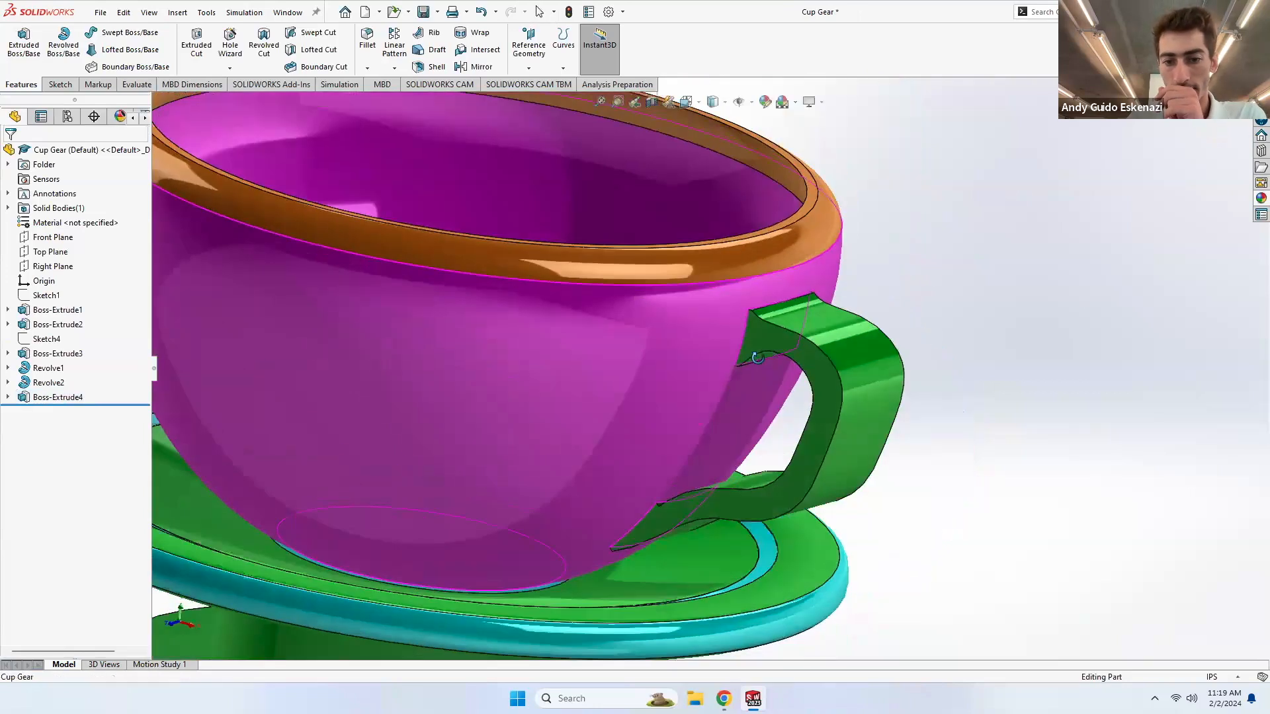
{"action": "scroll", "coordinate": [611, 506], "scroll_direction": "down", "scroll_amount": 8}
{"action": "middle_click_drag", "start_coordinate": [580, 522], "coordinate": [596, 454]}
{"action": "scroll", "coordinate": [676, 398], "scroll_direction": "down", "scroll_amount": 3}
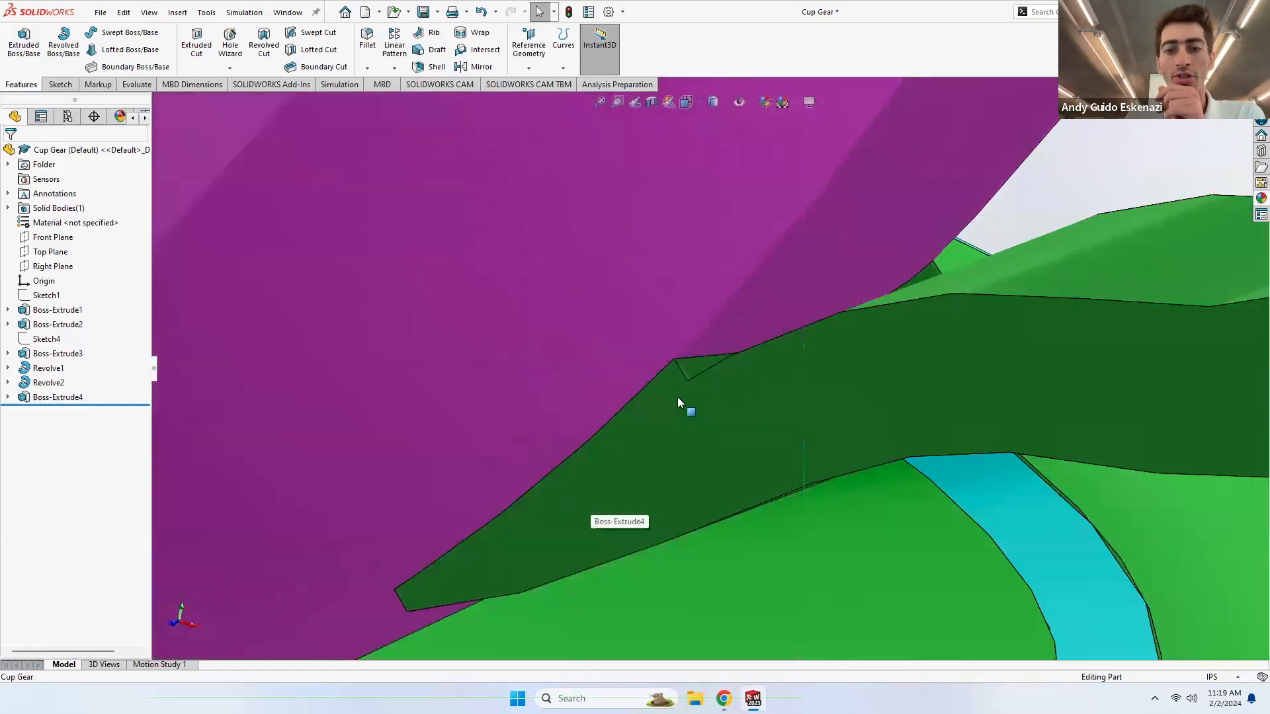
{"action": "scroll", "coordinate": [678, 398], "scroll_direction": "down", "scroll_amount": 2}
{"action": "scroll", "coordinate": [675, 295], "scroll_direction": "up", "scroll_amount": 5}
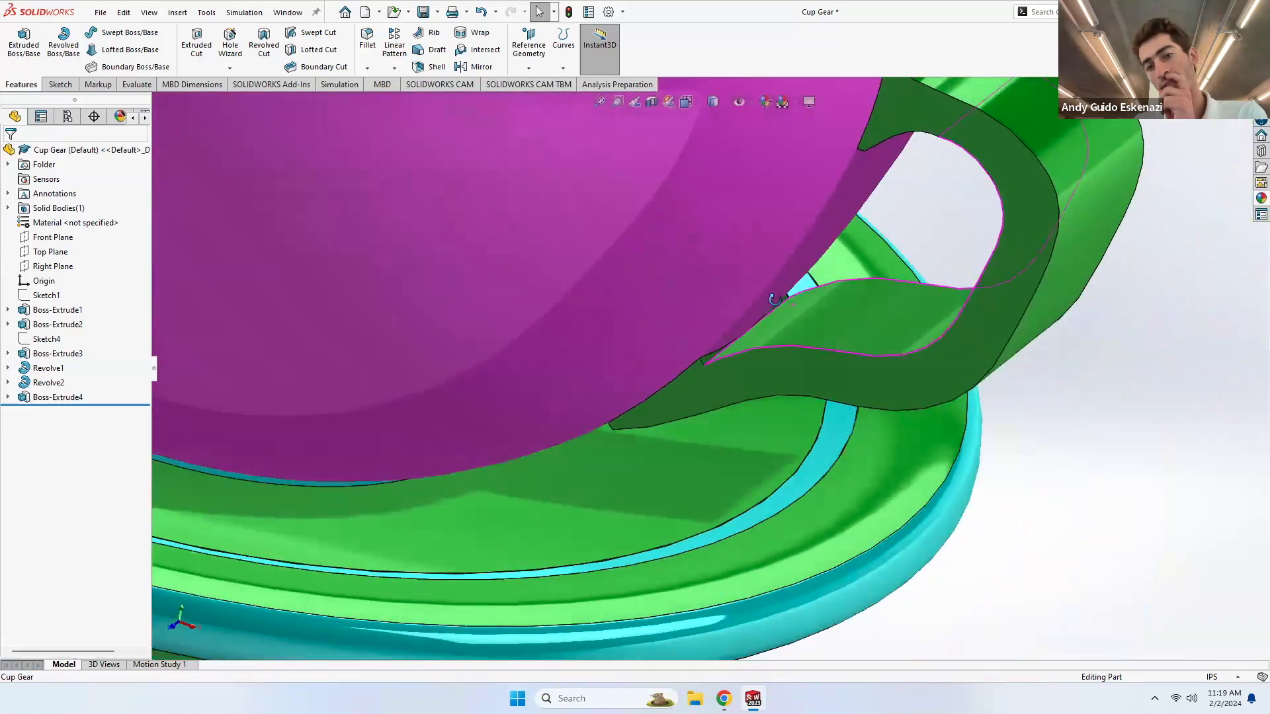
{"action": "middle_click_drag", "start_coordinate": [776, 301], "coordinate": [835, 297]}
{"action": "scroll", "coordinate": [805, 297], "scroll_direction": "up", "scroll_amount": 5}
{"action": "scroll", "coordinate": [890, 310], "scroll_direction": "up", "scroll_amount": 2}
- Color the whole handle feature orange-brown to match the cup's rim
{"action": "right_click", "coordinate": [832, 291]}
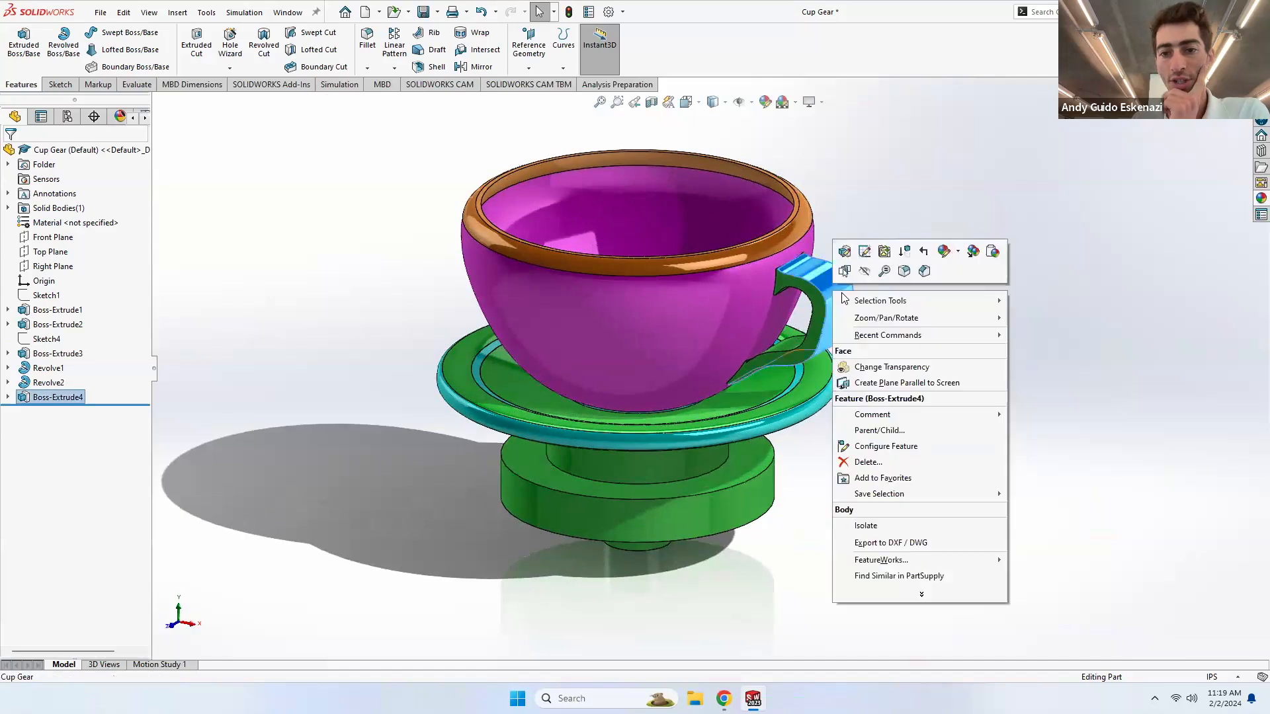
{"action": "left_click", "coordinate": [959, 254]}
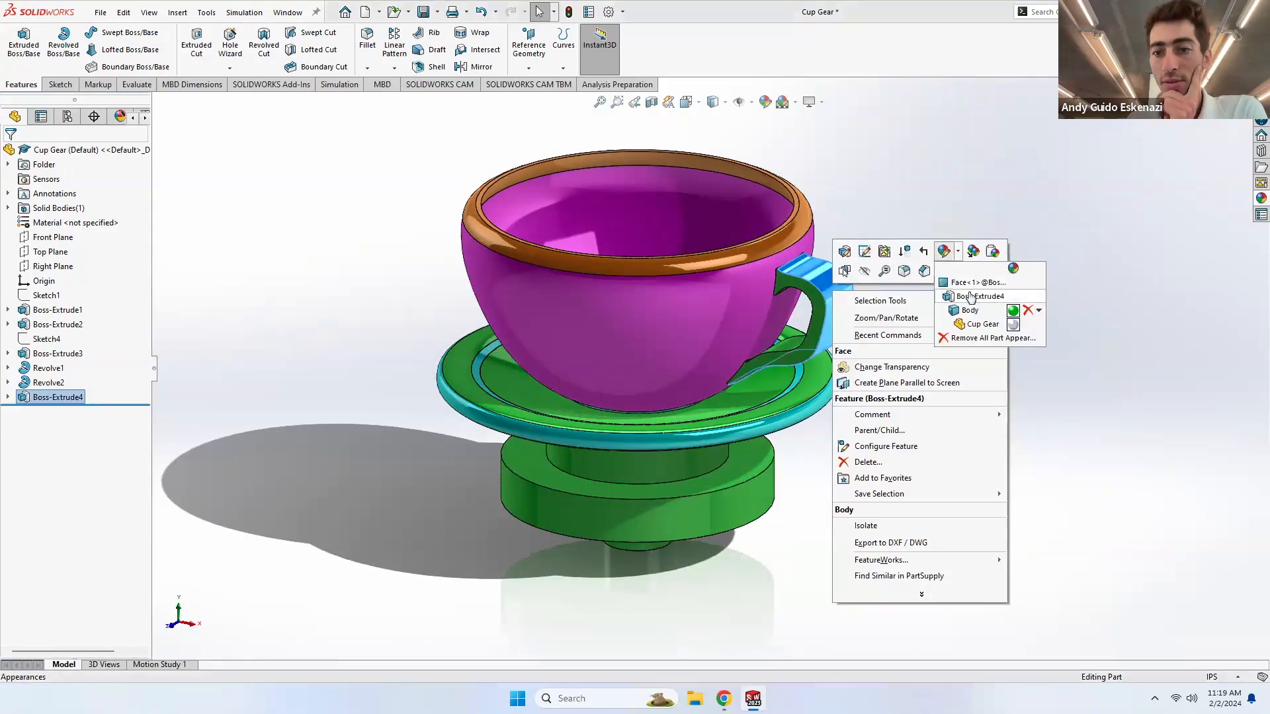
{"action": "left_click", "coordinate": [985, 295]}
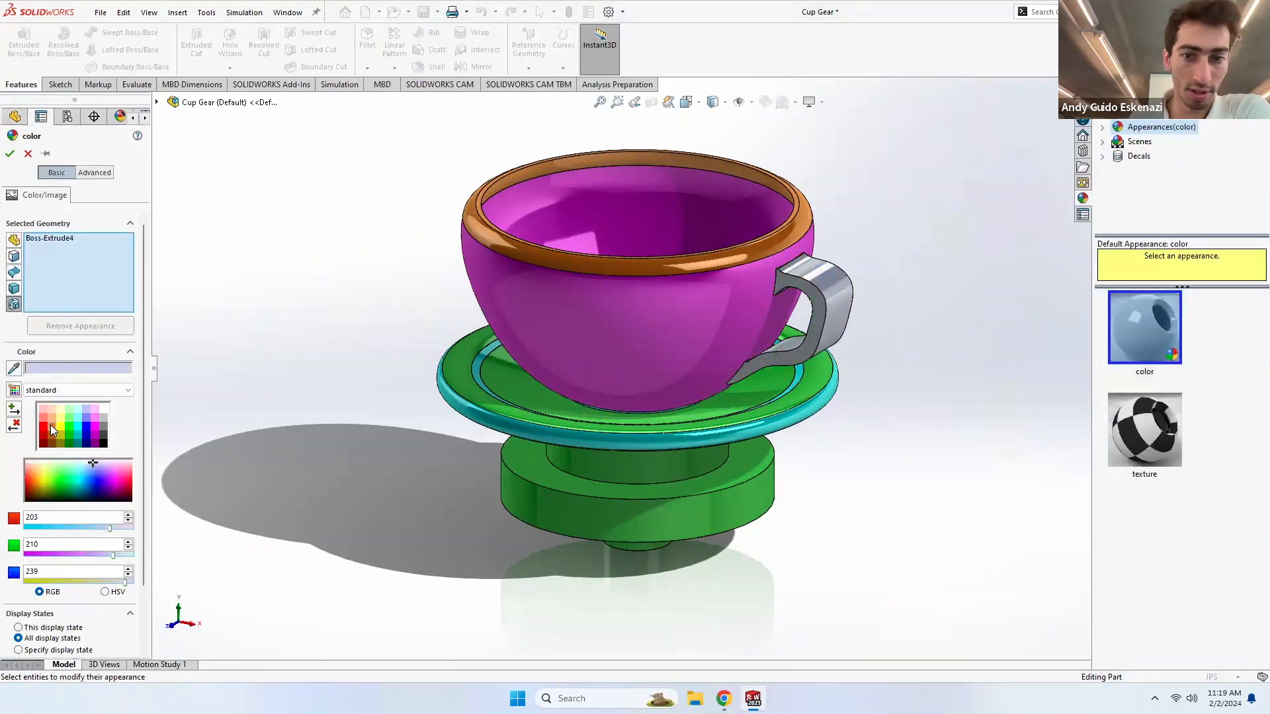
{"action": "left_click", "coordinate": [51, 426]}
{"action": "left_click", "coordinate": [10, 155]}
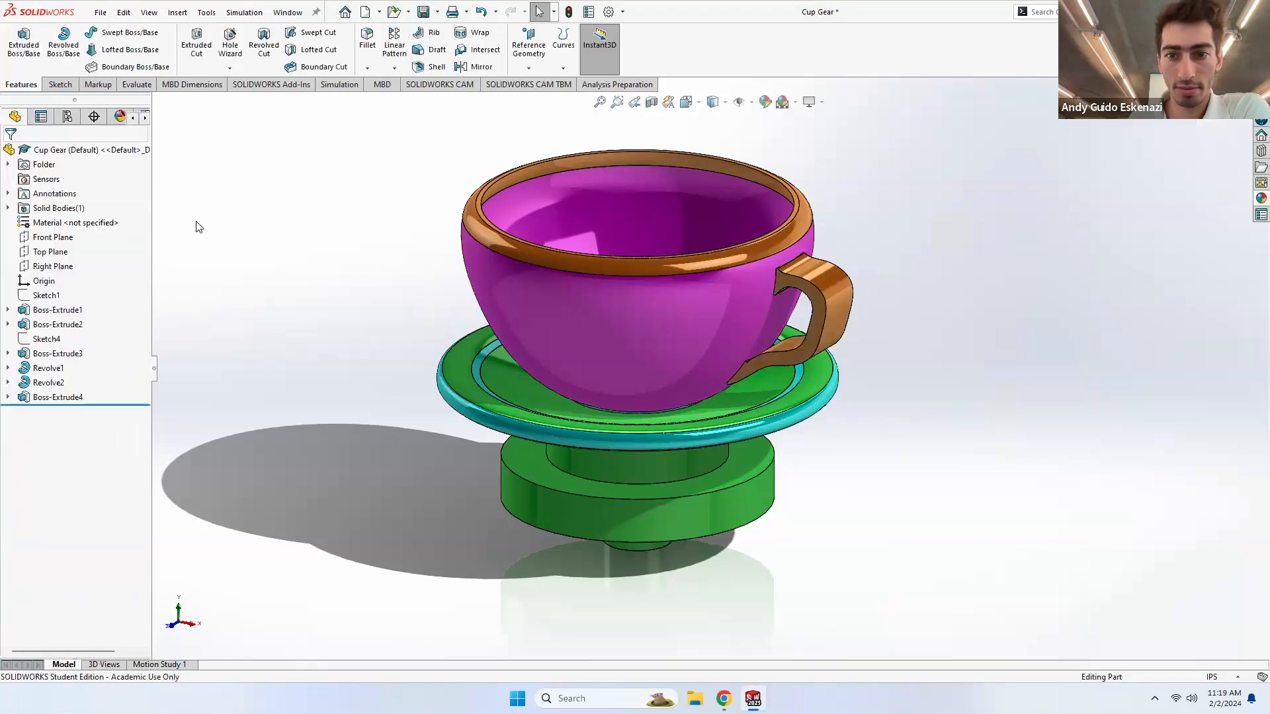
- Fillet two long curved edges of the handle with a 0.01 in radius
{"action": "left_click", "coordinate": [363, 43]}
{"action": "left_click", "coordinate": [819, 288]}
{"action": "left_click", "coordinate": [839, 281]}
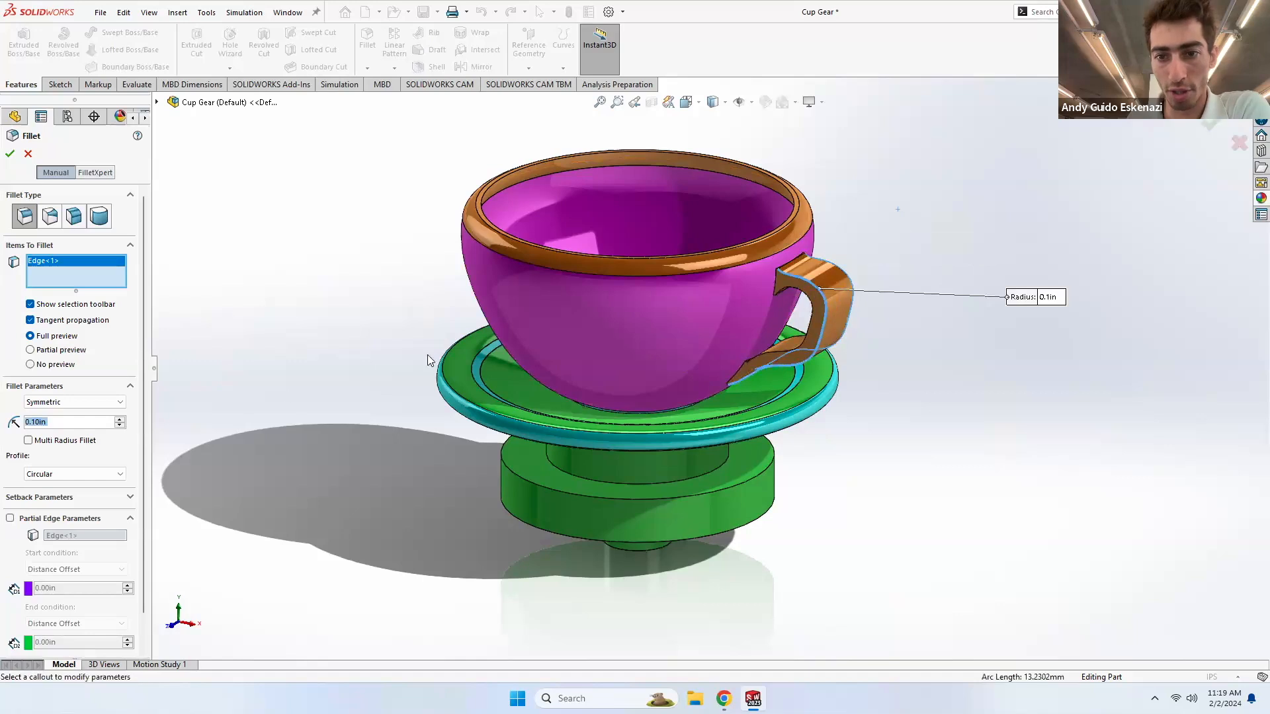
{"action": "type", "text": "0.01"}
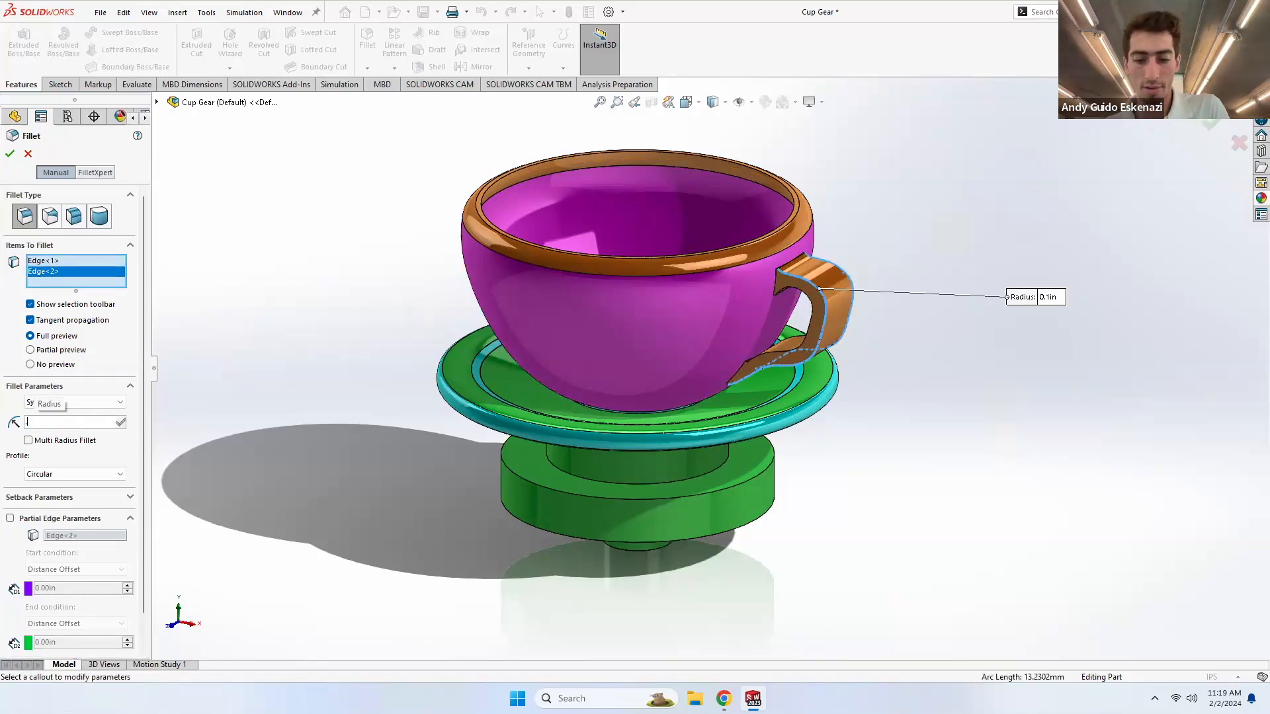
{"action": "key", "text": "Return"}
{"action": "left_click", "coordinate": [10, 154]}
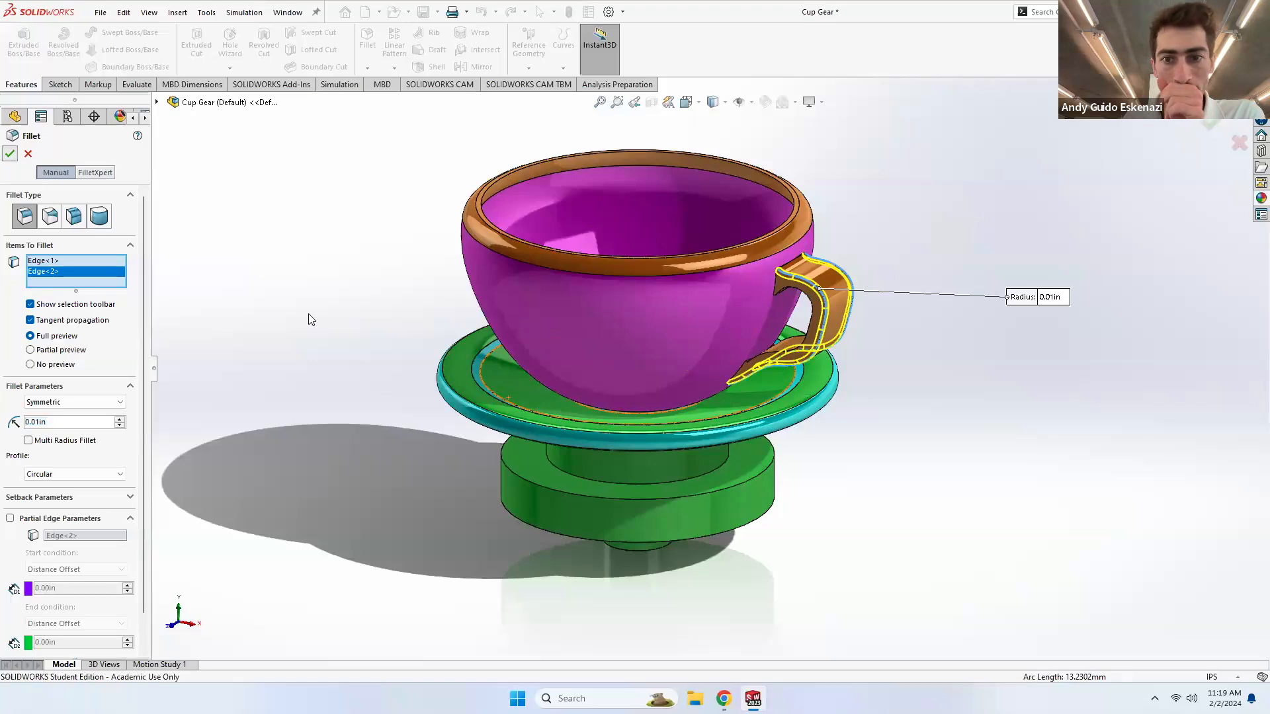
- Color the handle's fillet feature the same orange-brown as the handle
{"action": "right_click", "coordinate": [825, 303]}
{"action": "left_click", "coordinate": [932, 264]}
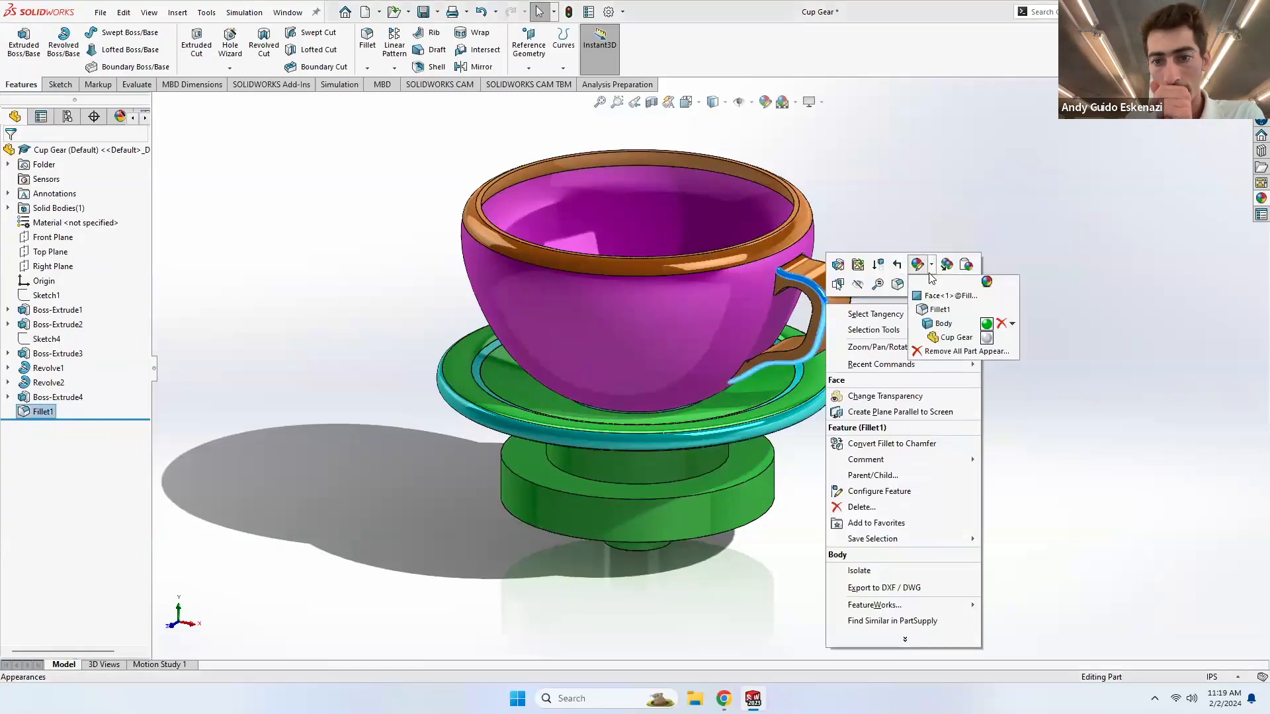
{"action": "left_click", "coordinate": [940, 309]}
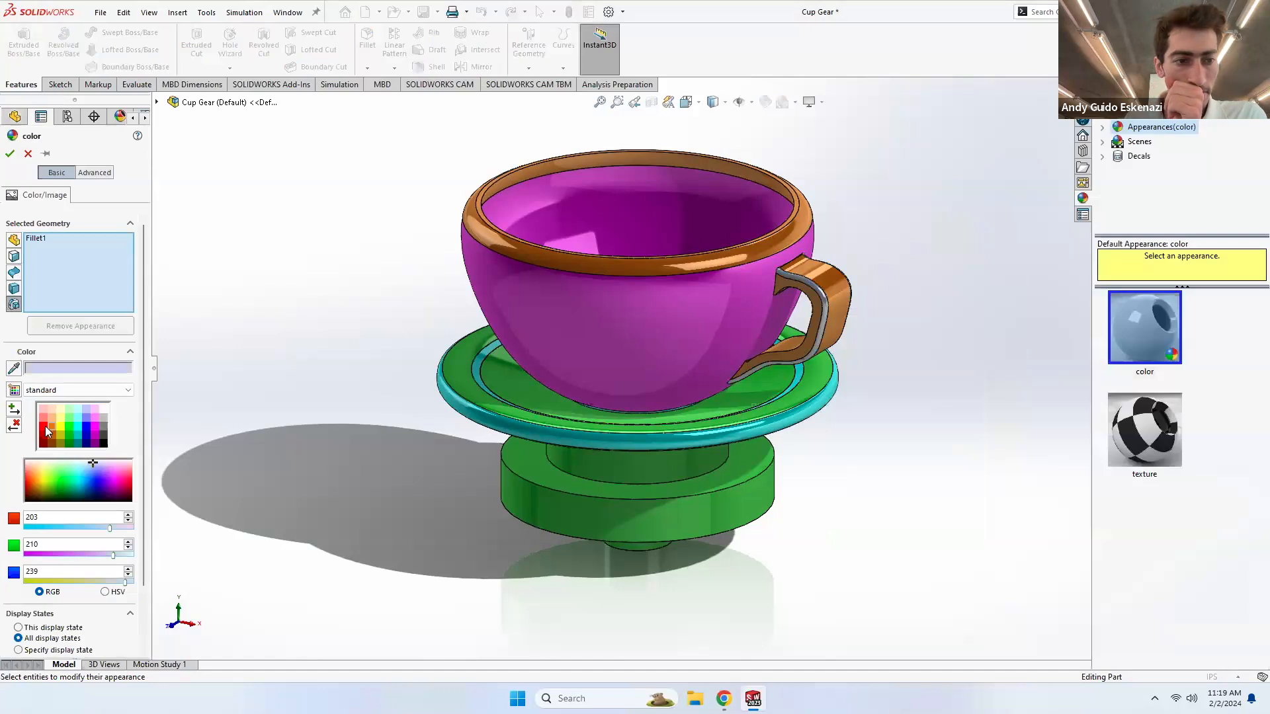
{"action": "left_click", "coordinate": [52, 427]}
{"action": "mouse_move", "coordinate": [767, 336]}
{"action": "middle_mouse_down"}
{"action": "mouse_move", "coordinate": [668, 371]}
{"action": "mouse_move", "coordinate": [787, 337]}
{"action": "middle_mouse_up"}
{"action": "left_click", "coordinate": [11, 153]}
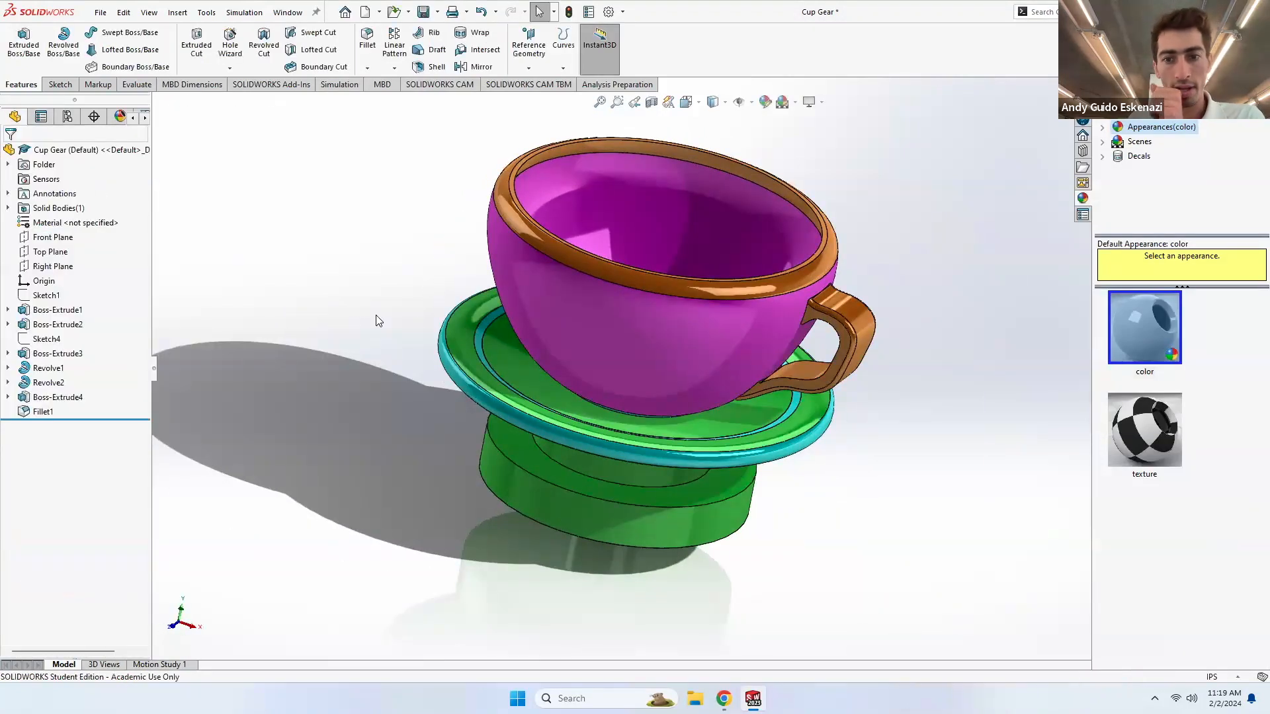
- Switch to the Tea Cups Assembly document and examine the four cups with their new handles from different angles
{"action": "mouse_move", "coordinate": [765, 688]}
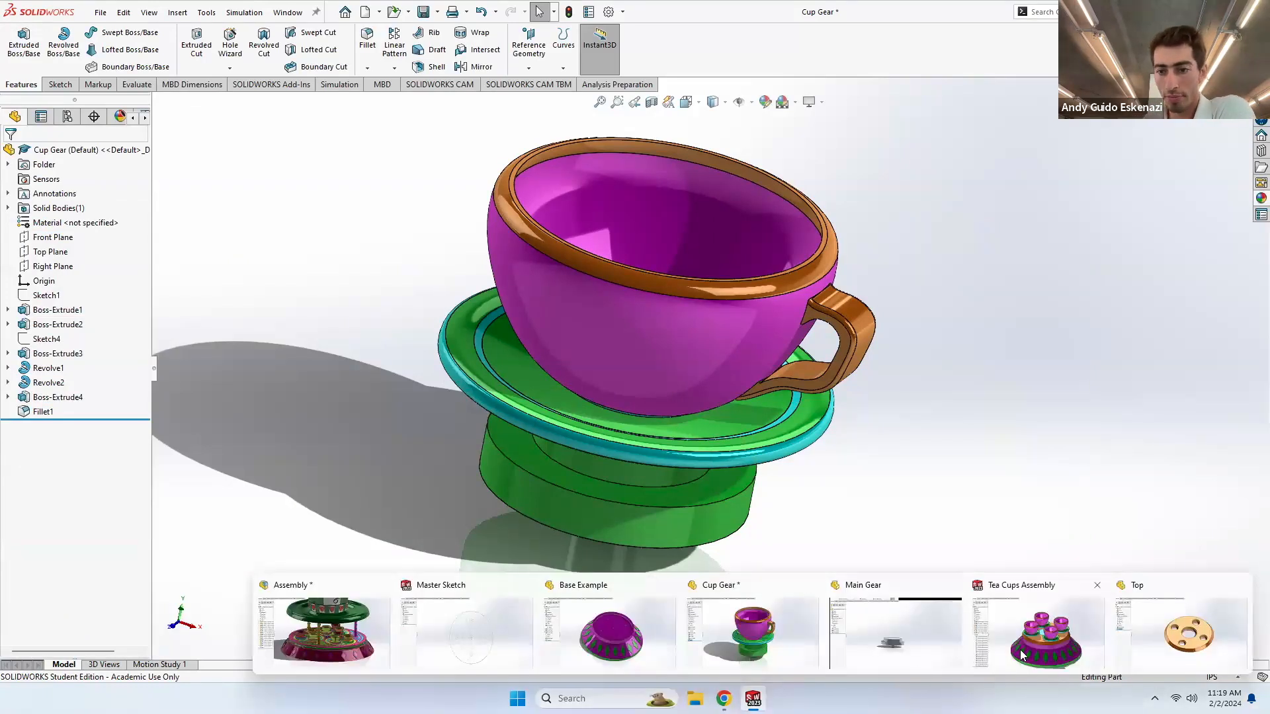
{"action": "left_click", "coordinate": [1047, 625]}
{"action": "middle_click_drag", "start_coordinate": [688, 374], "coordinate": [729, 380]}
{"action": "left_click_drag", "start_coordinate": [732, 368], "coordinate": [800, 307]}
{"action": "key", "text": "Escape"}
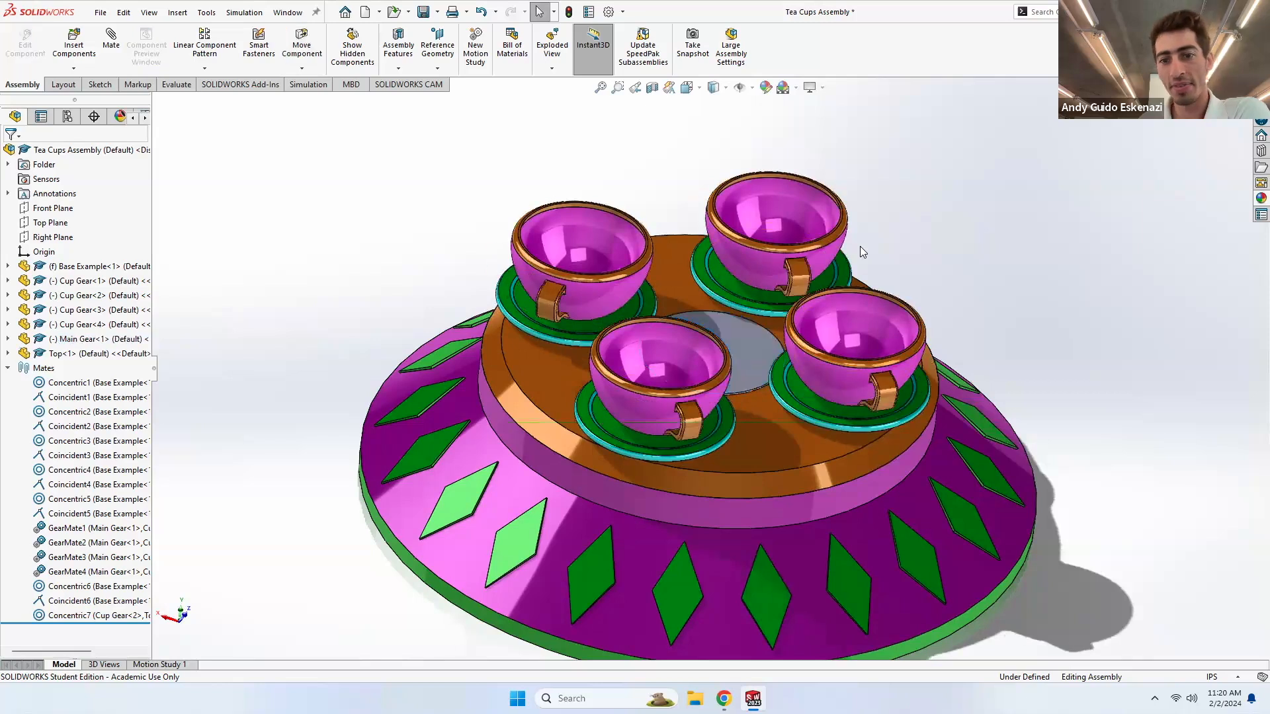
{"action": "mouse_move", "coordinate": [921, 316]}
{"action": "middle_mouse_down"}
{"action": "mouse_move", "coordinate": [917, 280]}
{"action": "mouse_move", "coordinate": [902, 299]}
{"action": "middle_mouse_up"}
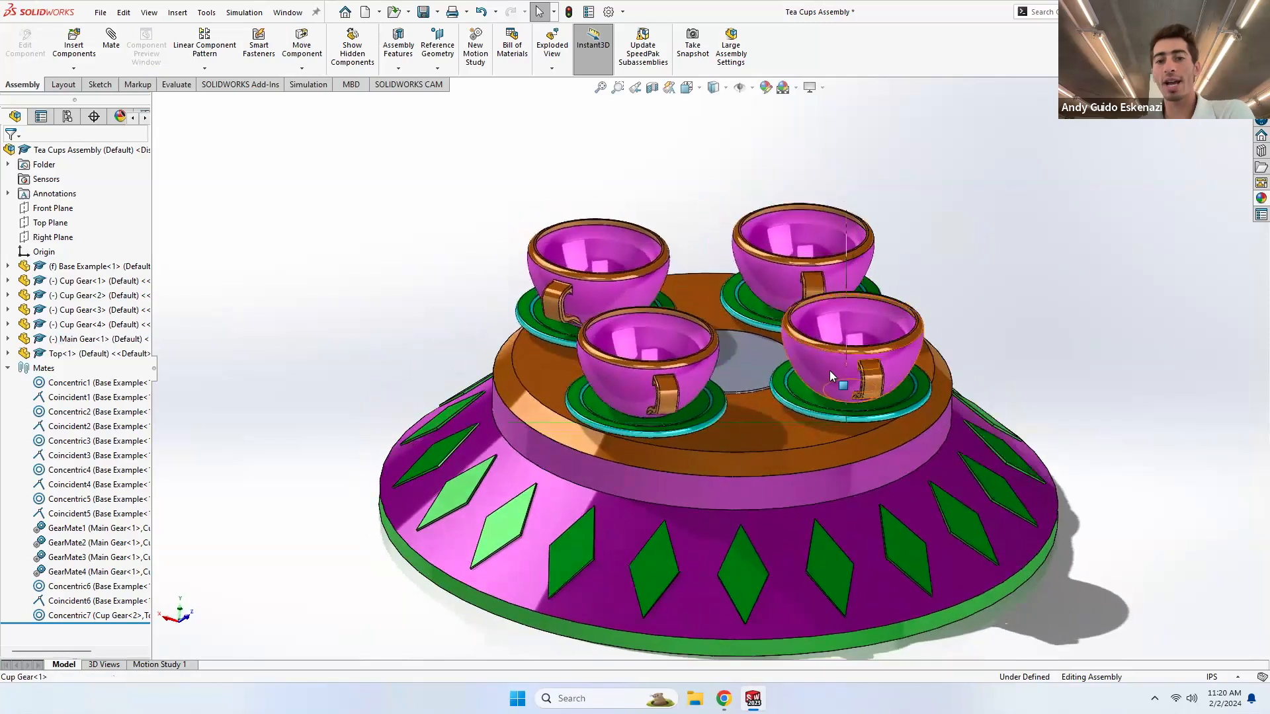
- Examine the Tea Cups ride as a whole and its four handled cups close up
{"action": "scroll", "coordinate": [783, 384], "scroll_direction": "up", "scroll_amount": 2}
{"action": "middle_click_drag", "start_coordinate": [783, 386], "coordinate": [785, 375]}
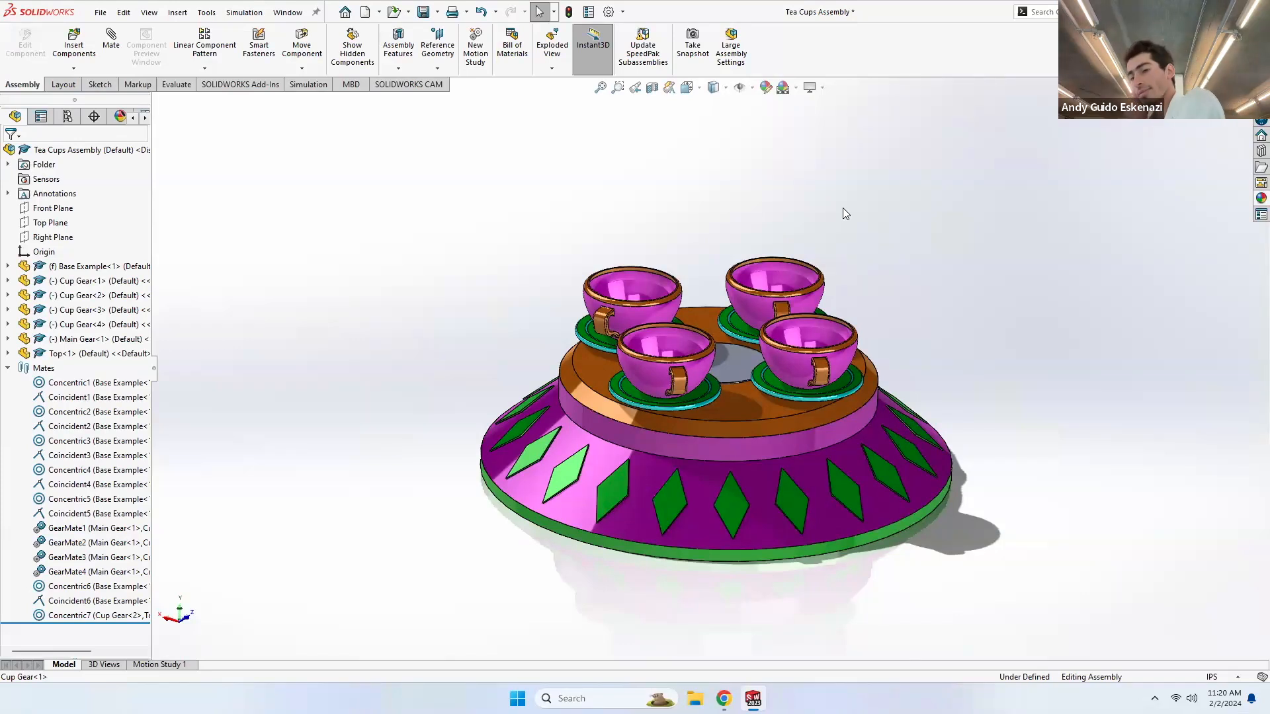
{"action": "middle_click_drag", "start_coordinate": [780, 284], "coordinate": [747, 416]}
{"action": "scroll", "coordinate": [699, 351], "scroll_direction": "down", "scroll_amount": 8}
{"action": "scroll", "coordinate": [798, 337], "scroll_direction": "up", "scroll_amount": 4}
{"action": "middle_click_drag", "start_coordinate": [797, 340], "coordinate": [792, 352]}
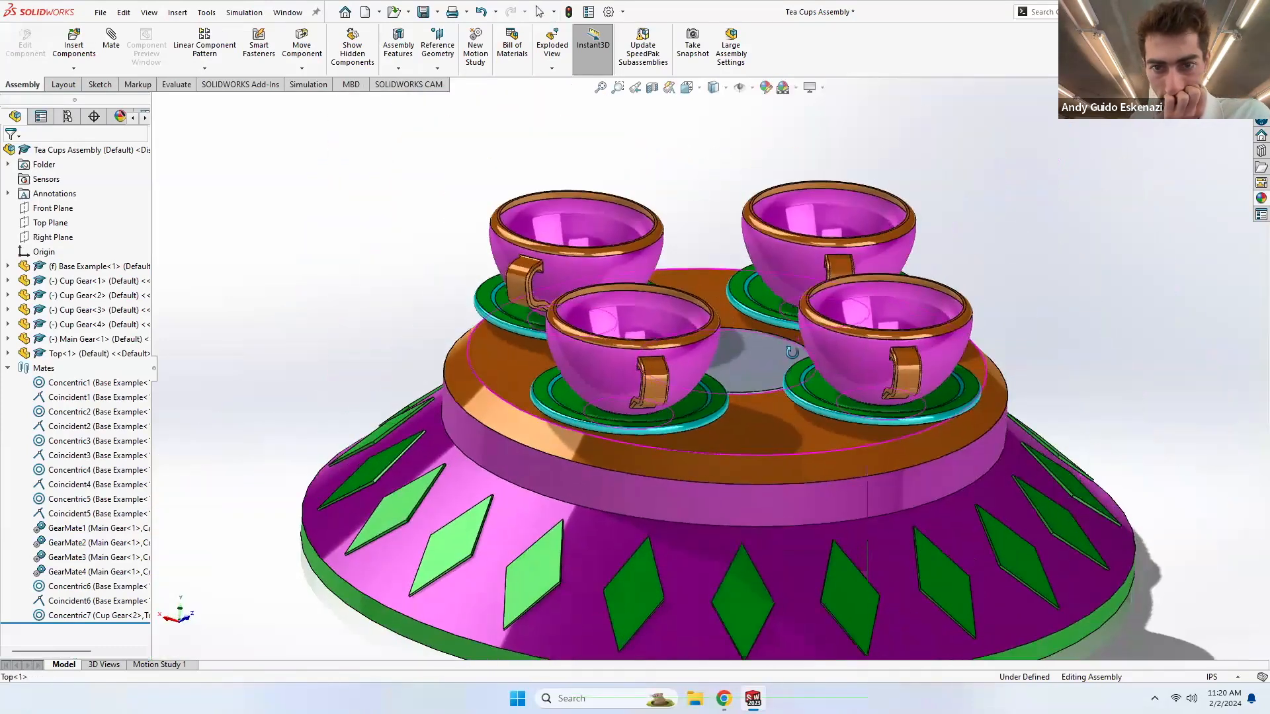
{"action": "scroll", "coordinate": [792, 352], "scroll_direction": "down", "scroll_amount": 3}
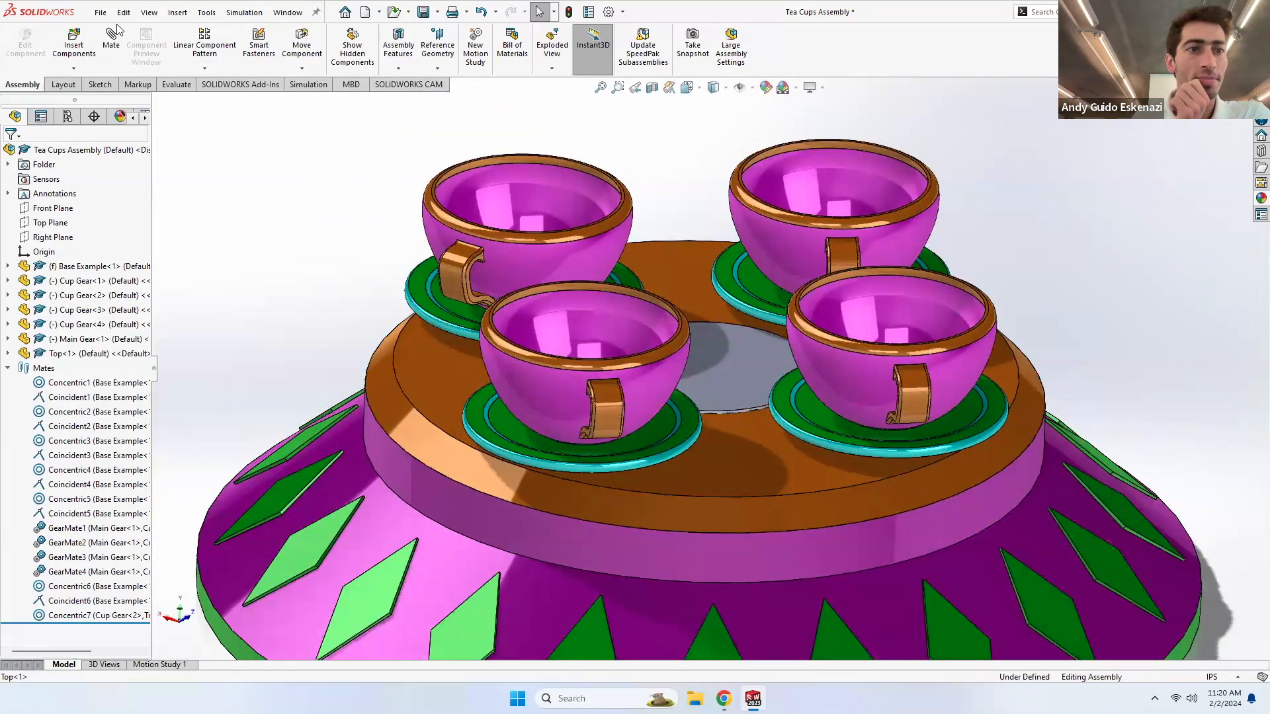
- Save the Tea Cups Assembly together with the modified Cup Gear part, rebuilding the document before saving
{"action": "left_click", "coordinate": [100, 12]}
{"action": "left_click", "coordinate": [132, 163]}
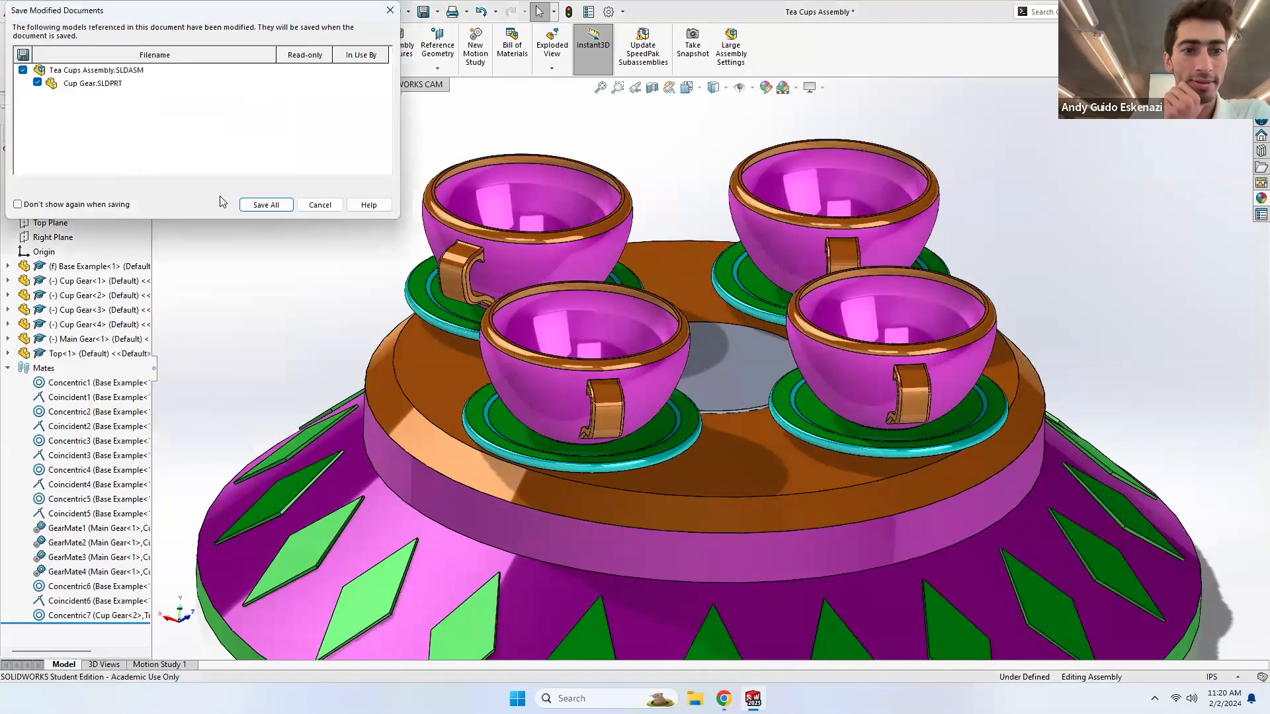
{"action": "left_click", "coordinate": [260, 205]}
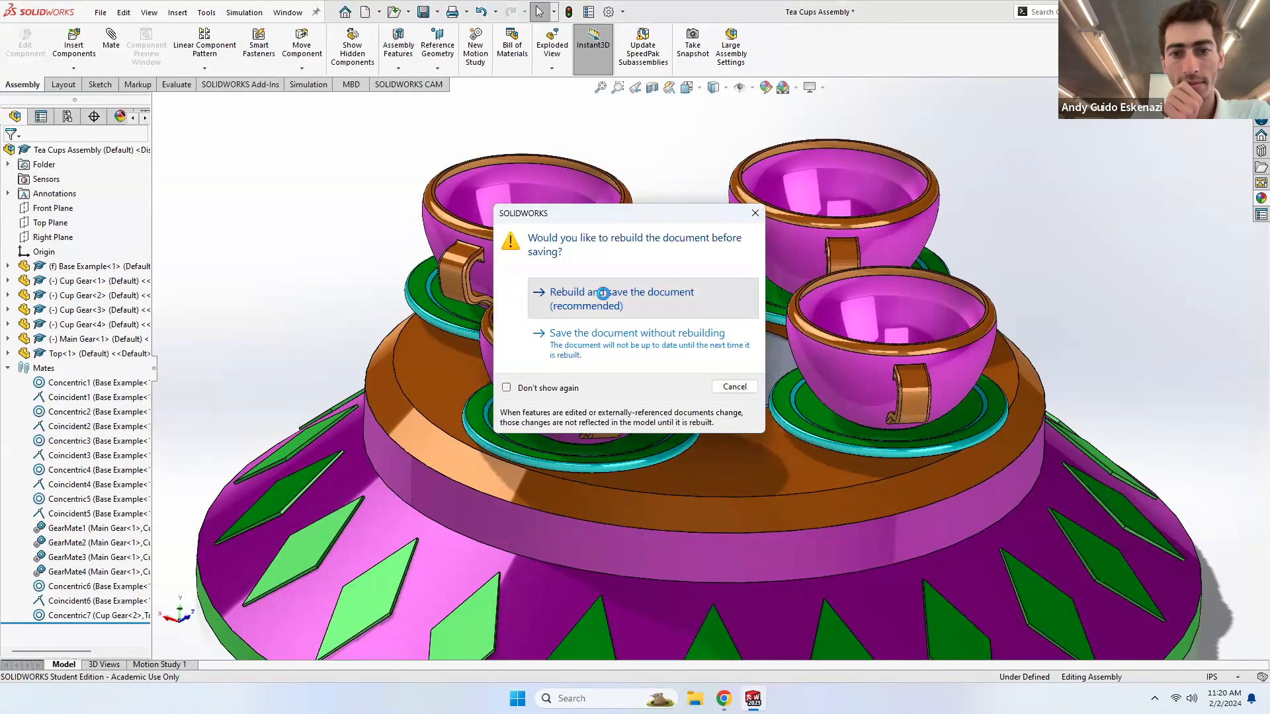
{"action": "left_click", "coordinate": [601, 309]}
{"action": "scroll", "coordinate": [595, 317], "scroll_direction": "up", "scroll_amount": 5}
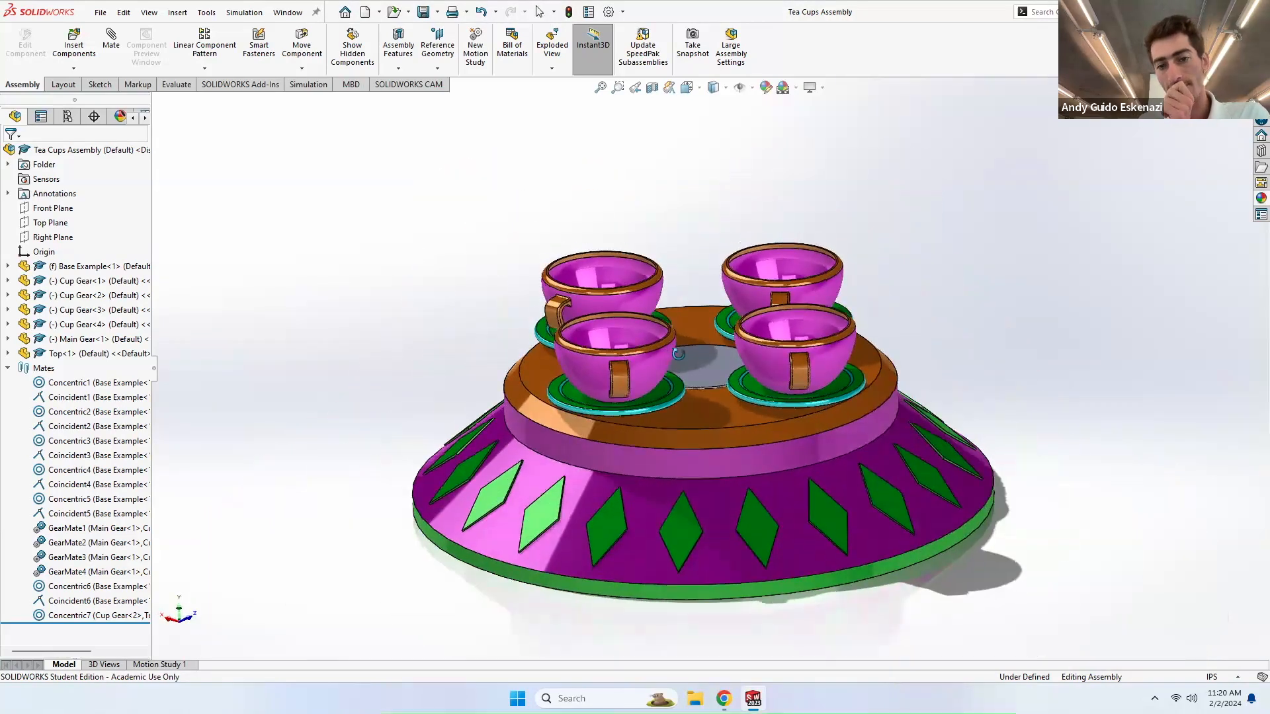
{"action": "middle_click_drag", "start_coordinate": [678, 354], "coordinate": [688, 367]}
{"action": "scroll", "coordinate": [770, 563], "scroll_direction": "up", "scroll_amount": 2}
- Switch to the Cup Gear part and save it as a copy named Cup Gear Coke, opening the copy
{"action": "mouse_move", "coordinate": [753, 698]}
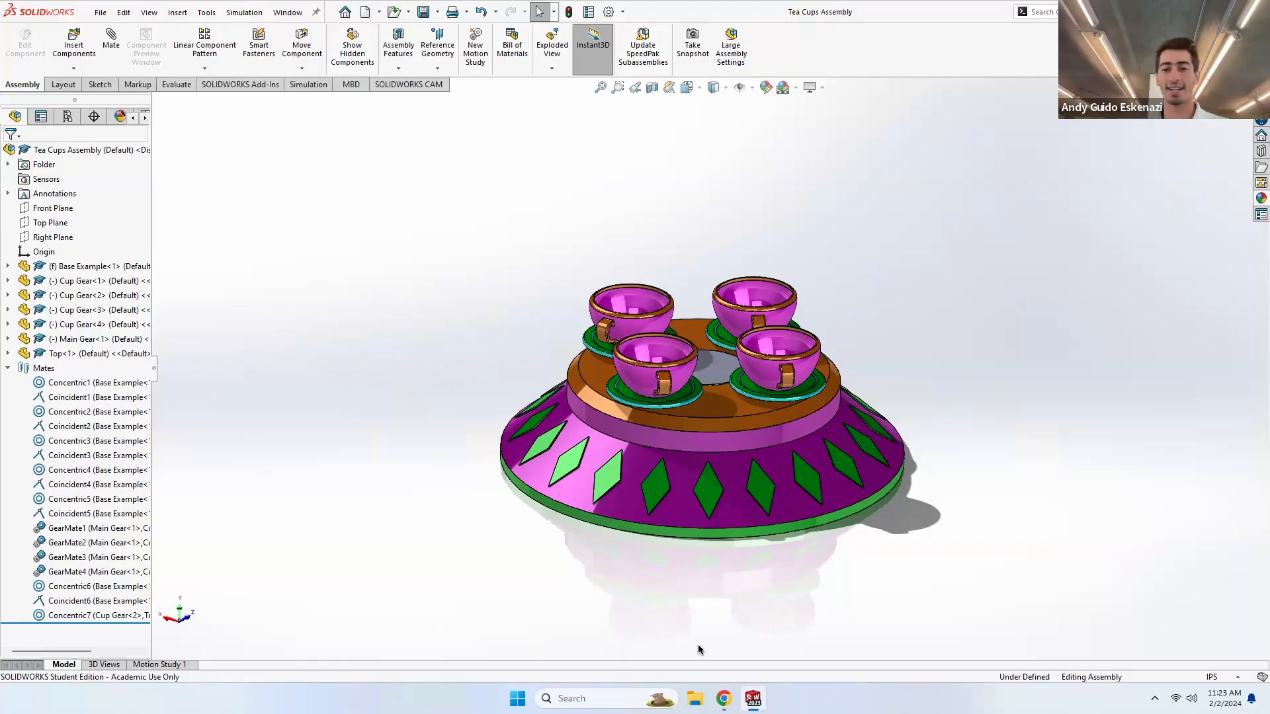
{"action": "mouse_move", "coordinate": [753, 698]}
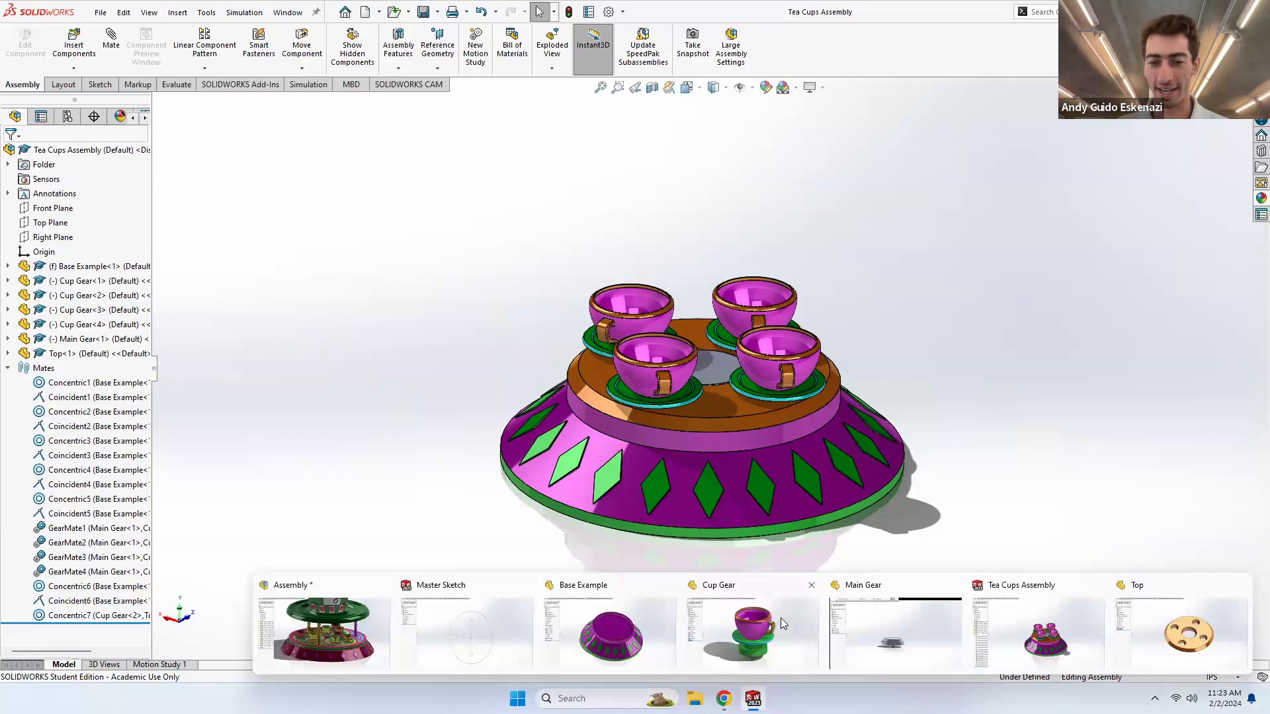
{"action": "left_click", "coordinate": [780, 618]}
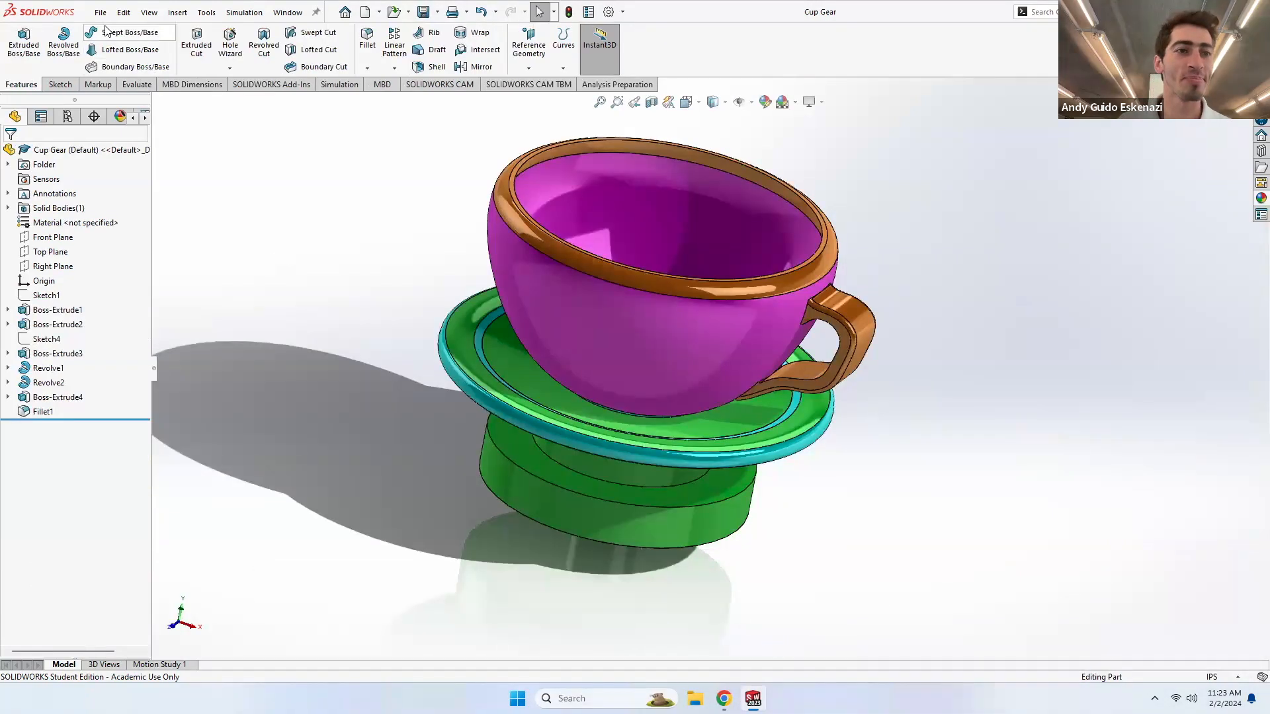
{"action": "left_click", "coordinate": [101, 12]}
{"action": "left_click", "coordinate": [158, 170]}
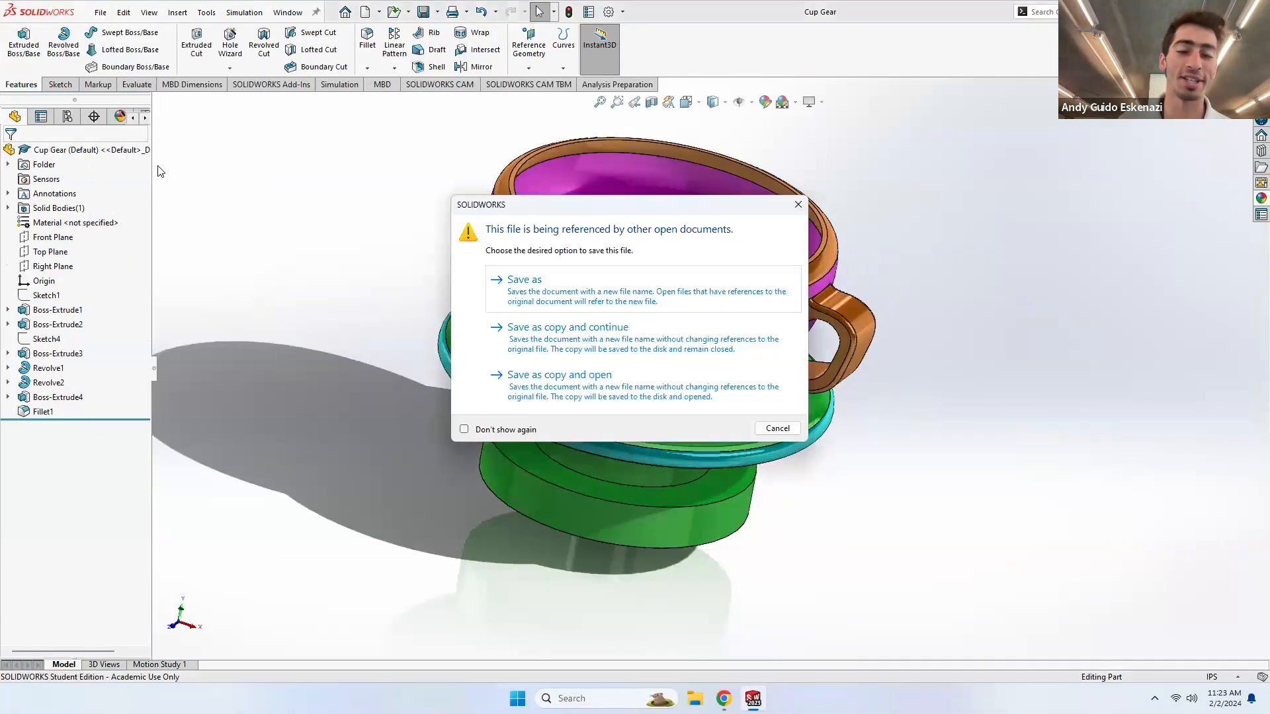
{"action": "left_click", "coordinate": [575, 384]}
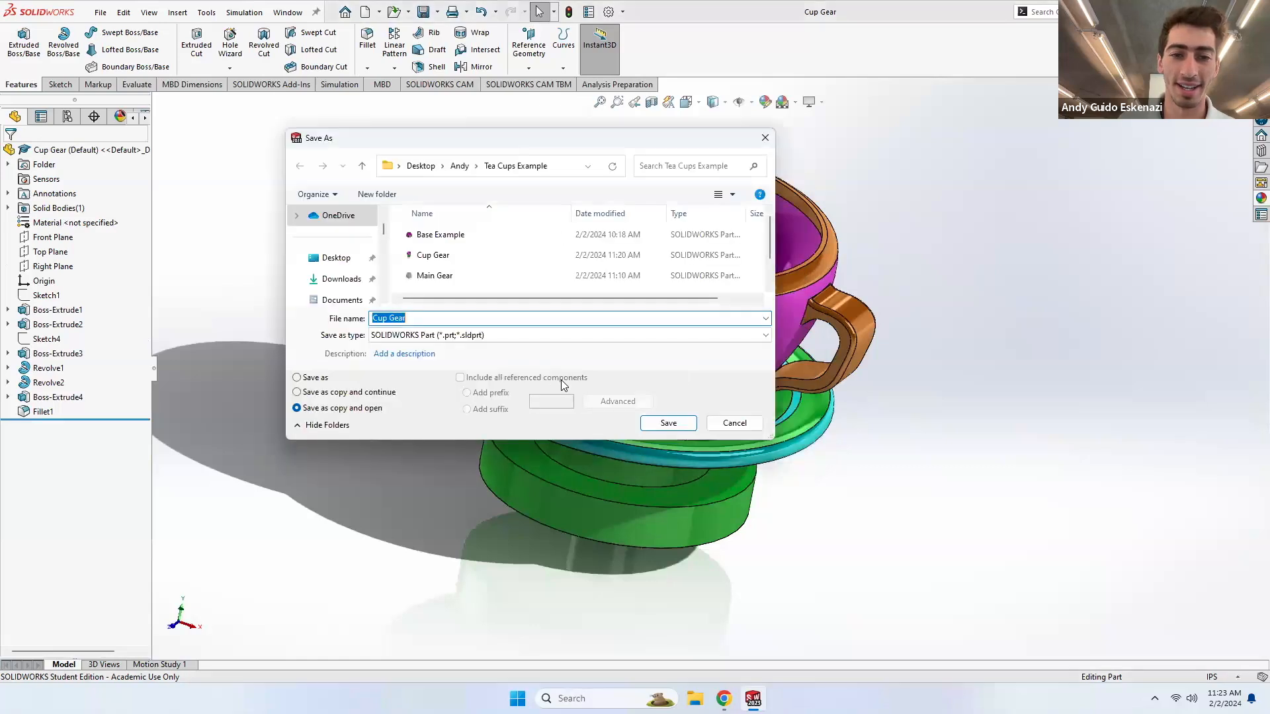
{"action": "left_click", "coordinate": [420, 320]}
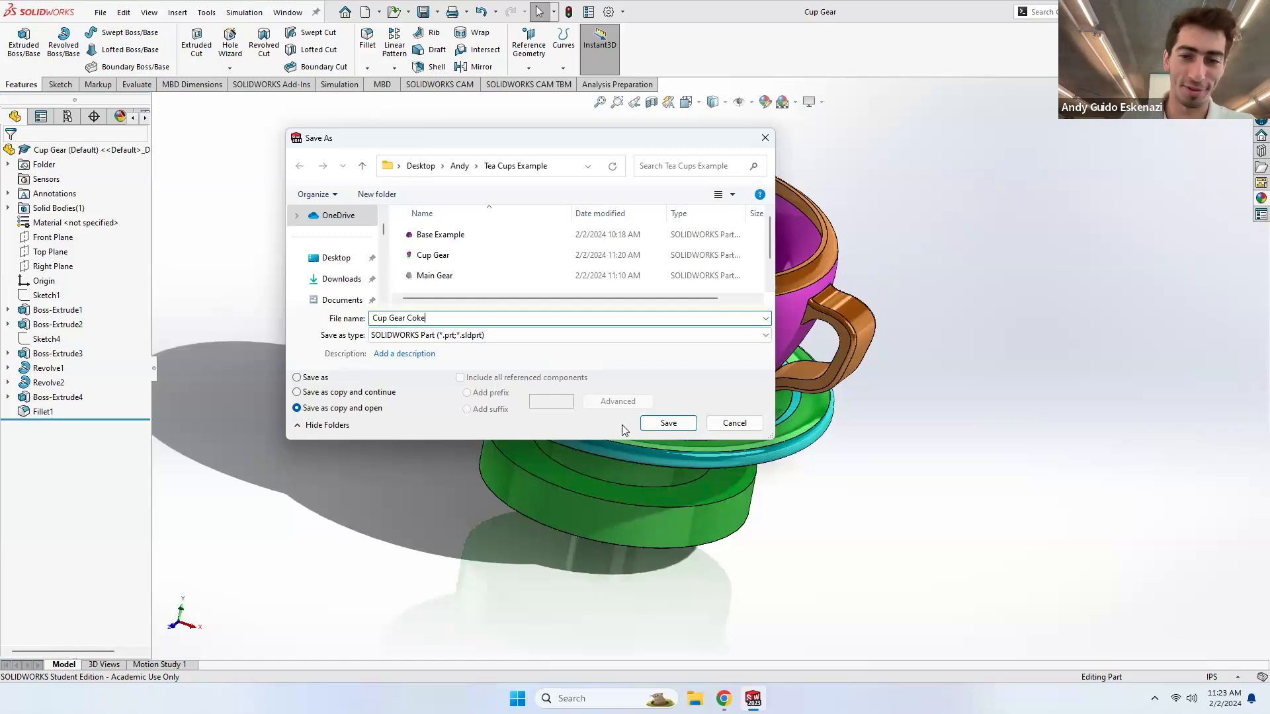
{"action": "left_click", "coordinate": [660, 426]}
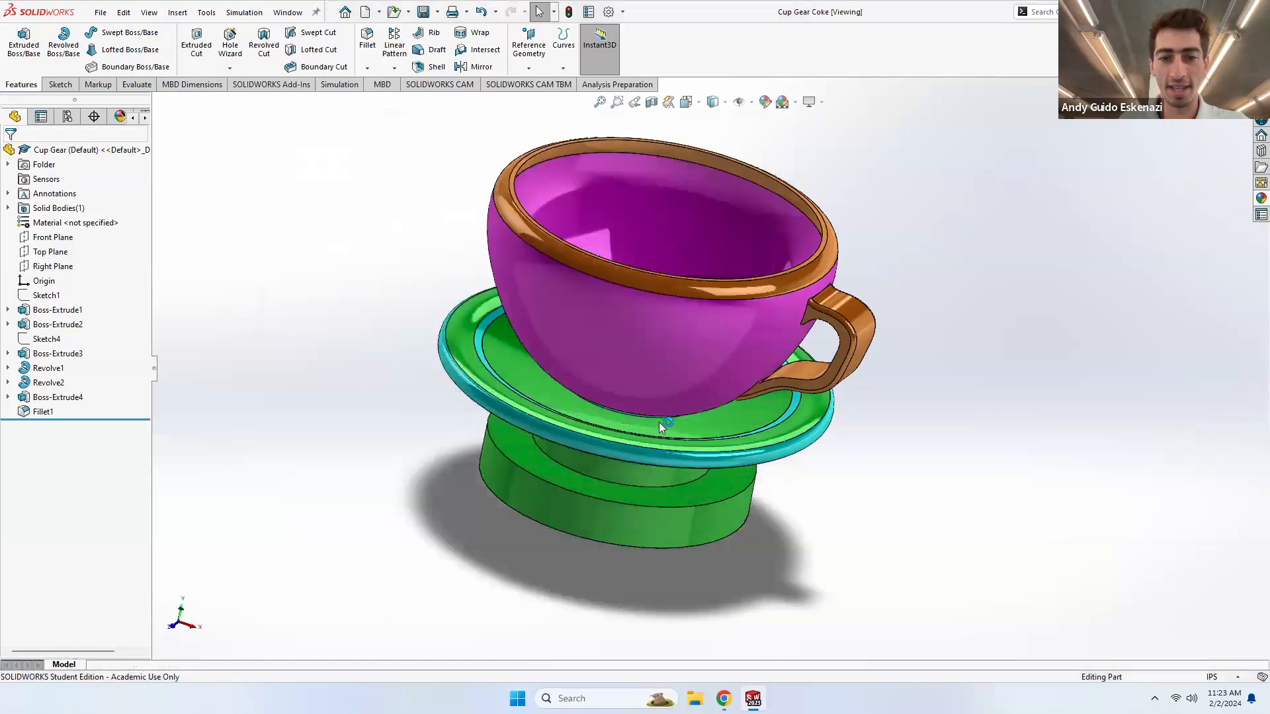
- Delete the Revolve2 cup with its dependent handle and fillet features, and delete its leftover profile sketch, Sketch7
{"action": "left_click", "coordinate": [633, 320]}
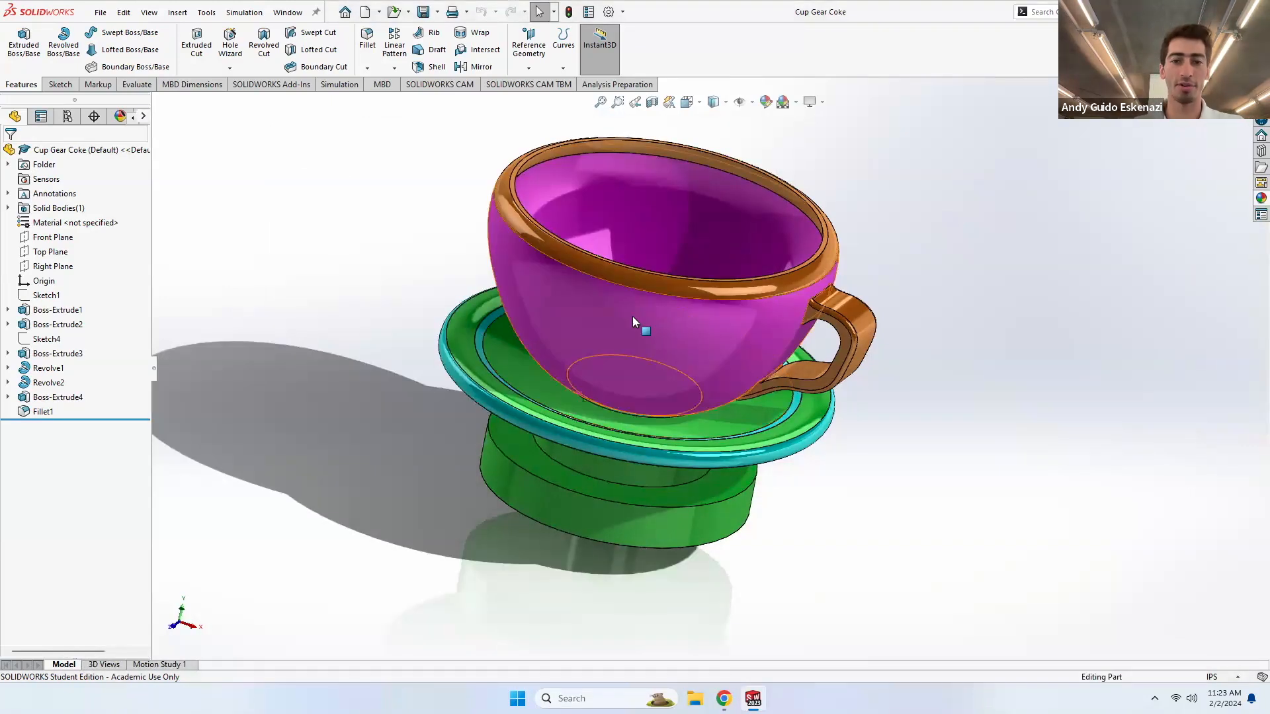
{"action": "right_click", "coordinate": [50, 382]}
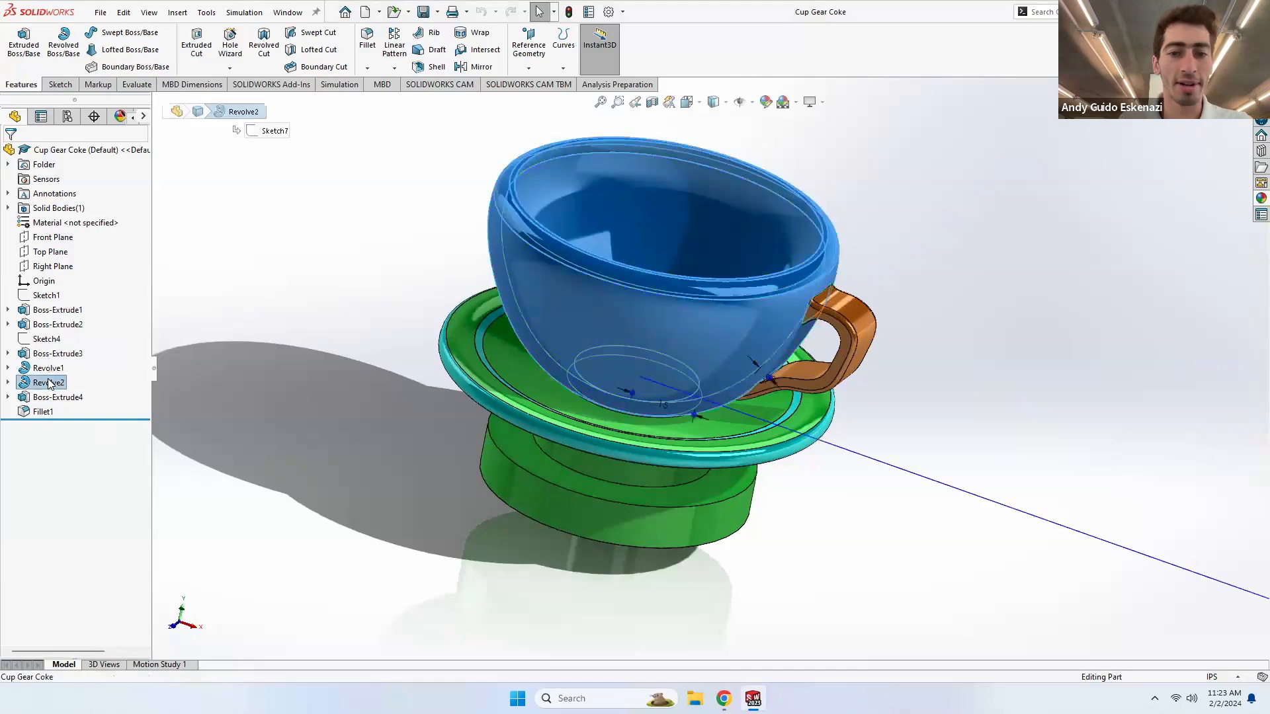
{"action": "left_click", "coordinate": [83, 452]}
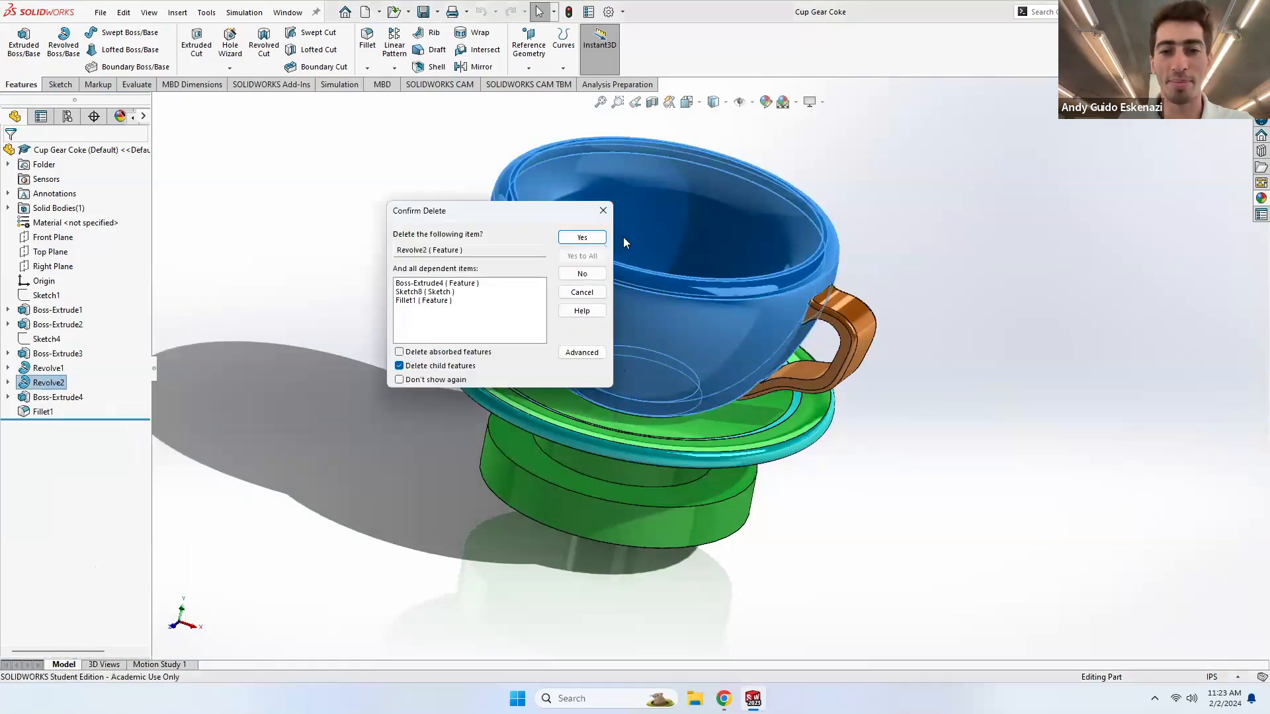
{"action": "left_click", "coordinate": [582, 237]}
{"action": "right_click", "coordinate": [48, 386]}
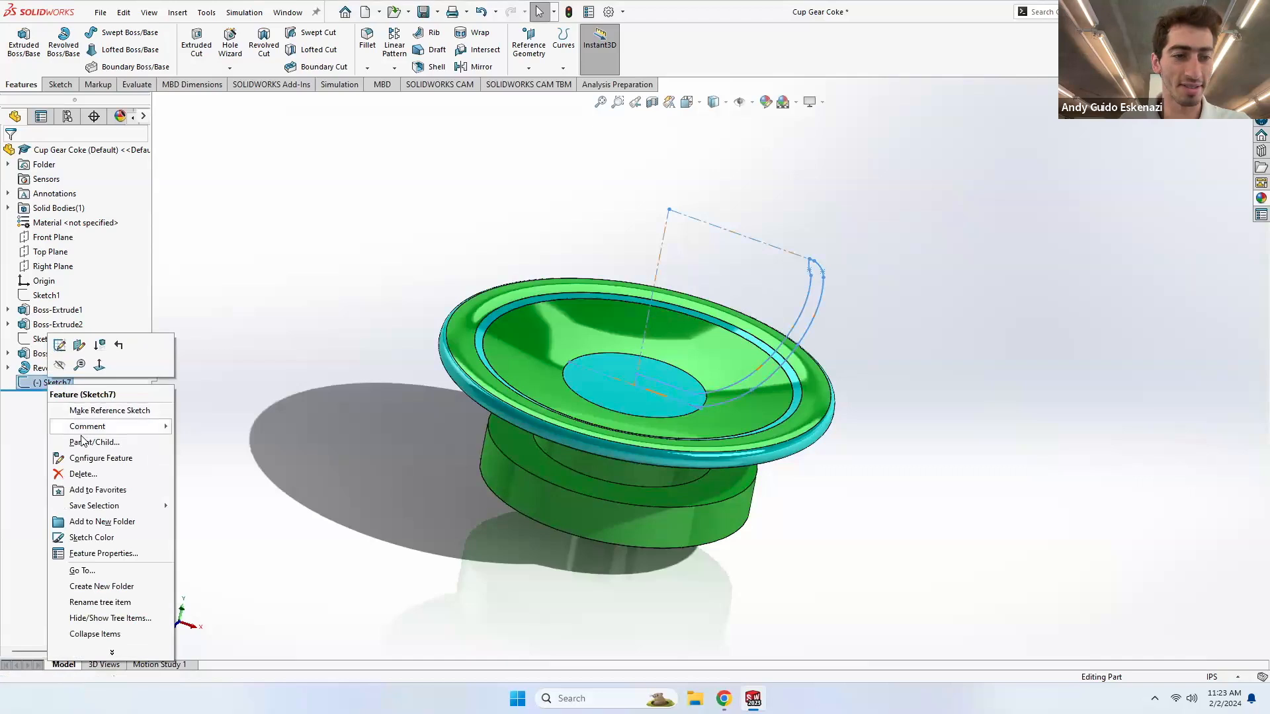
{"action": "left_click", "coordinate": [83, 471]}
{"action": "left_click", "coordinate": [582, 238]}
- Insert the Diet Coke part from the parent folder into the Cup Gear Coke part
{"action": "mouse_move", "coordinate": [588, 290]}
{"action": "middle_mouse_down"}
{"action": "mouse_move", "coordinate": [615, 236]}
{"action": "mouse_move", "coordinate": [620, 289]}
{"action": "middle_mouse_up"}
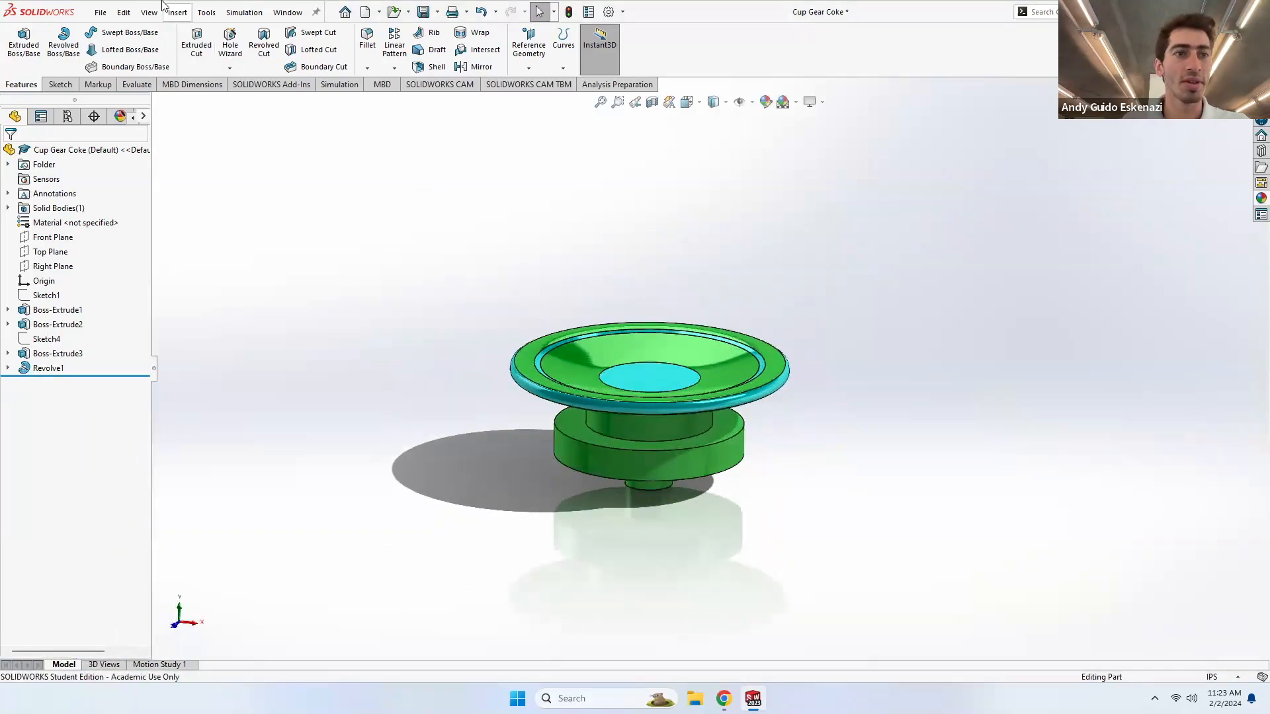
{"action": "left_click", "coordinate": [177, 14]}
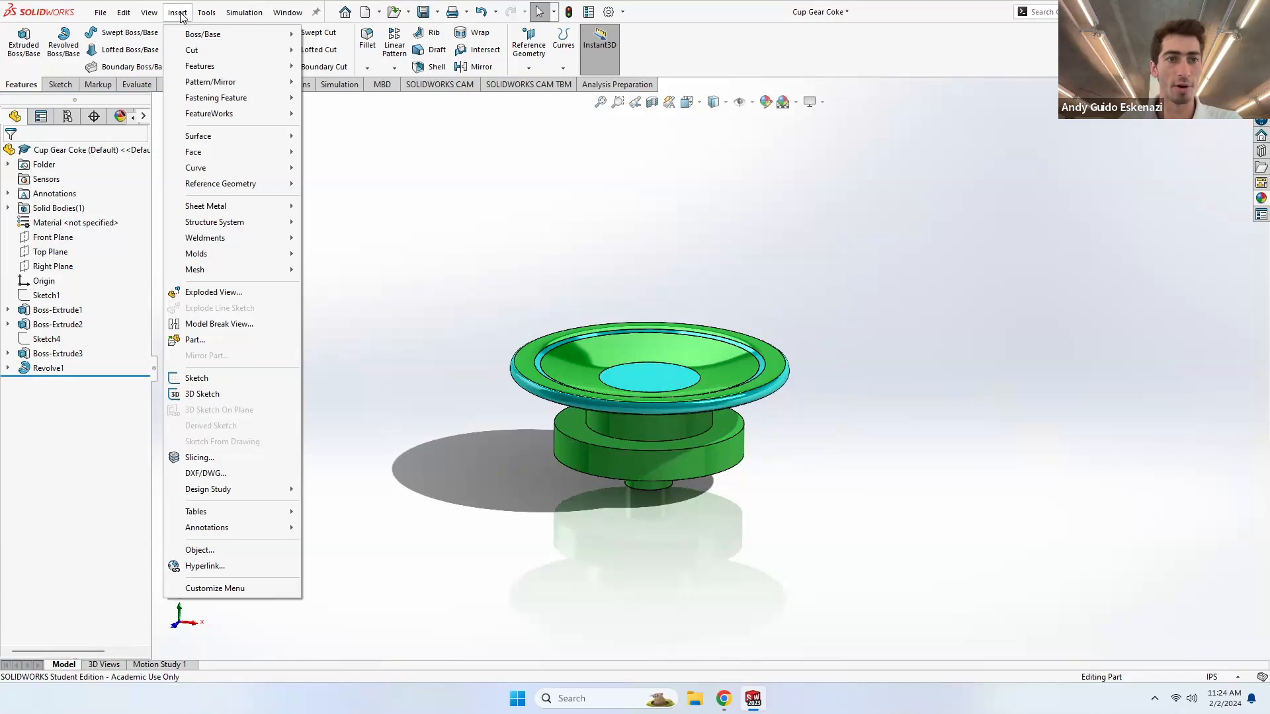
{"action": "left_click", "coordinate": [219, 341]}
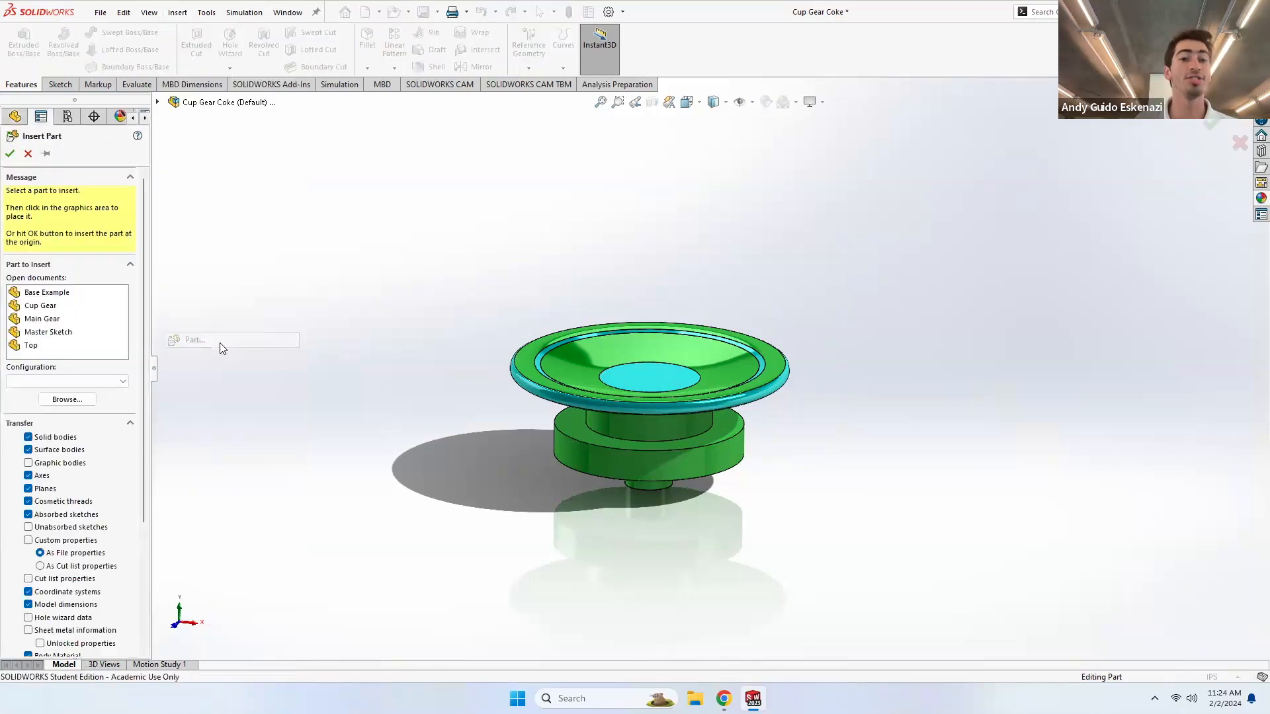
{"action": "left_click", "coordinate": [63, 401]}
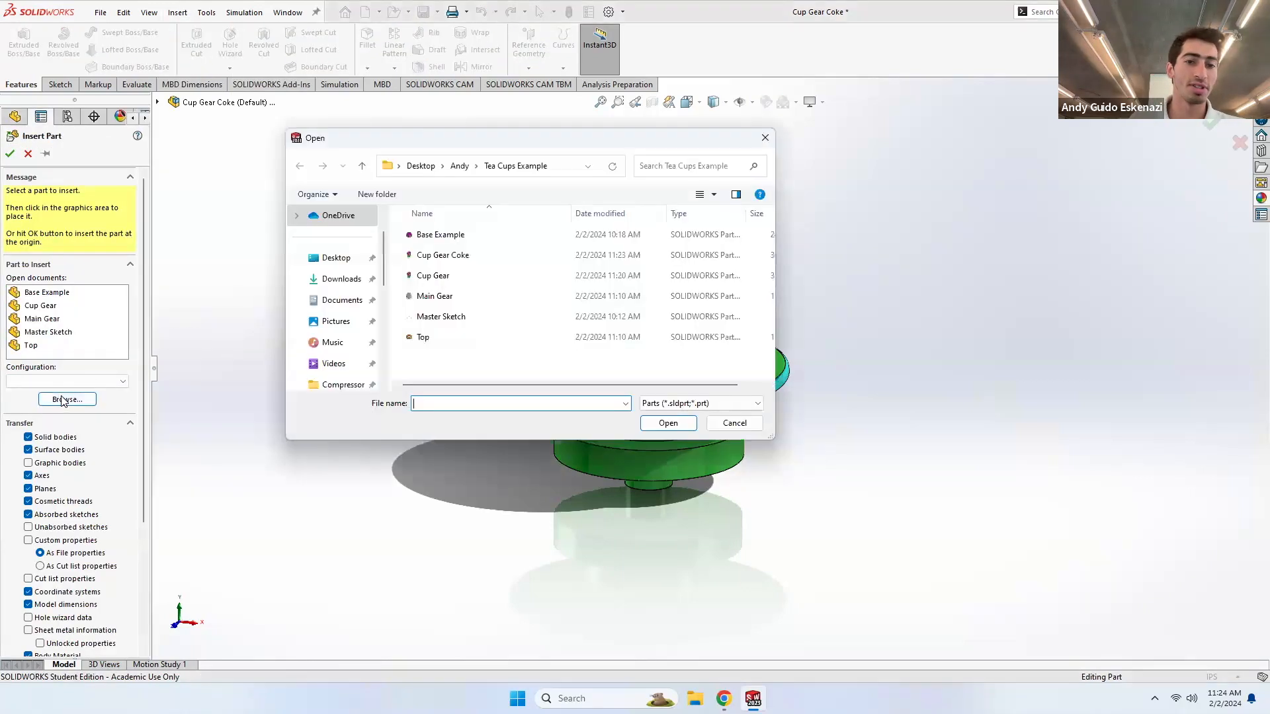
{"action": "left_click", "coordinate": [455, 166]}
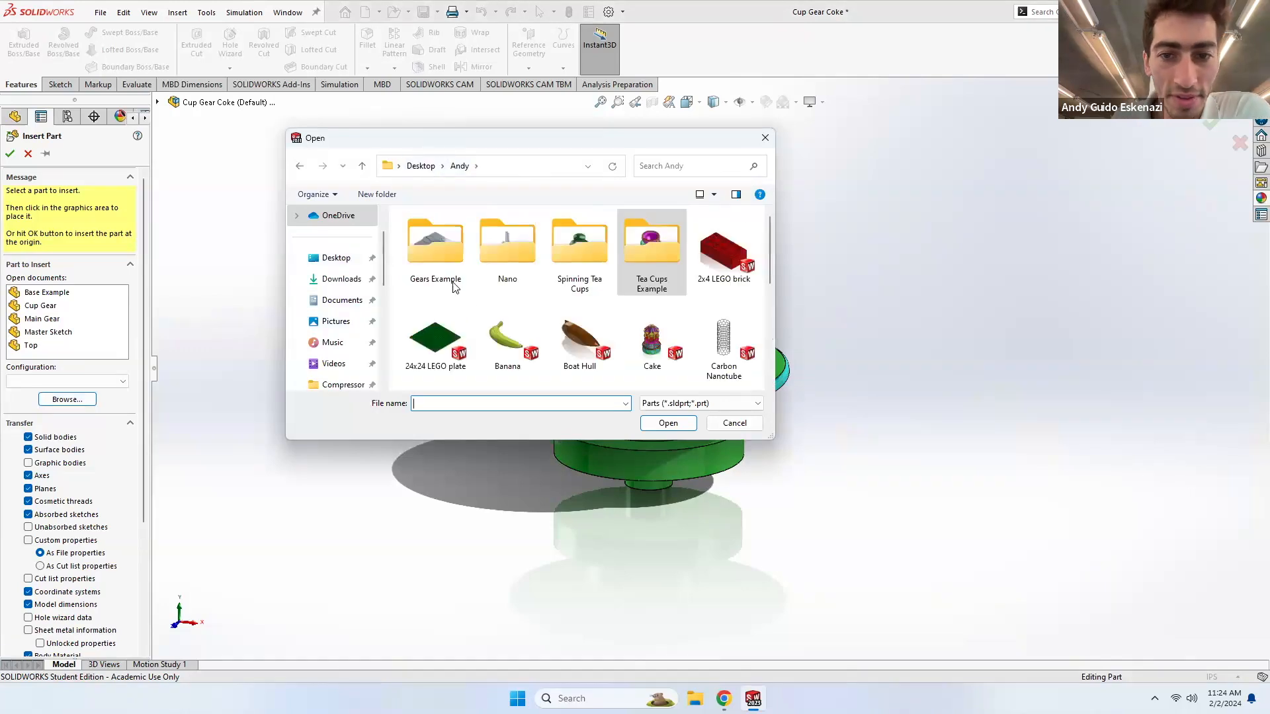
{"action": "scroll", "coordinate": [488, 295], "scroll_direction": "down", "scroll_amount": 2}
{"action": "left_click", "coordinate": [507, 278]}
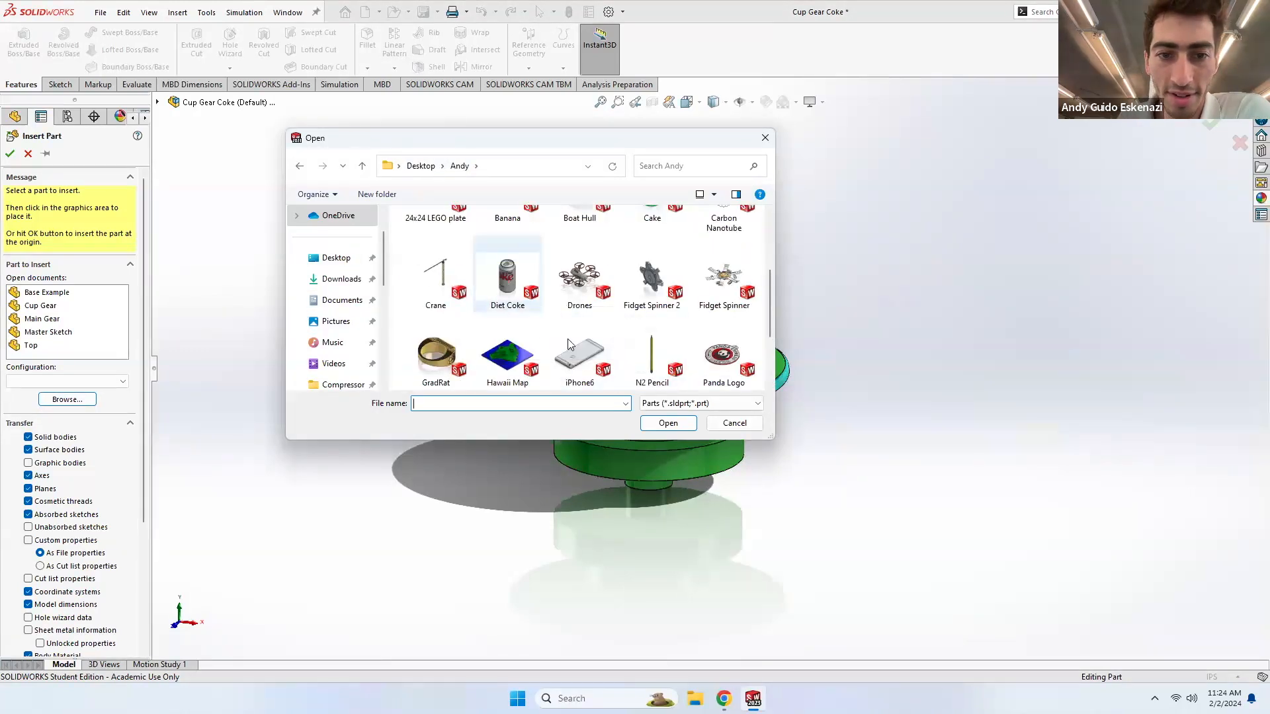
{"action": "left_click", "coordinate": [668, 424]}
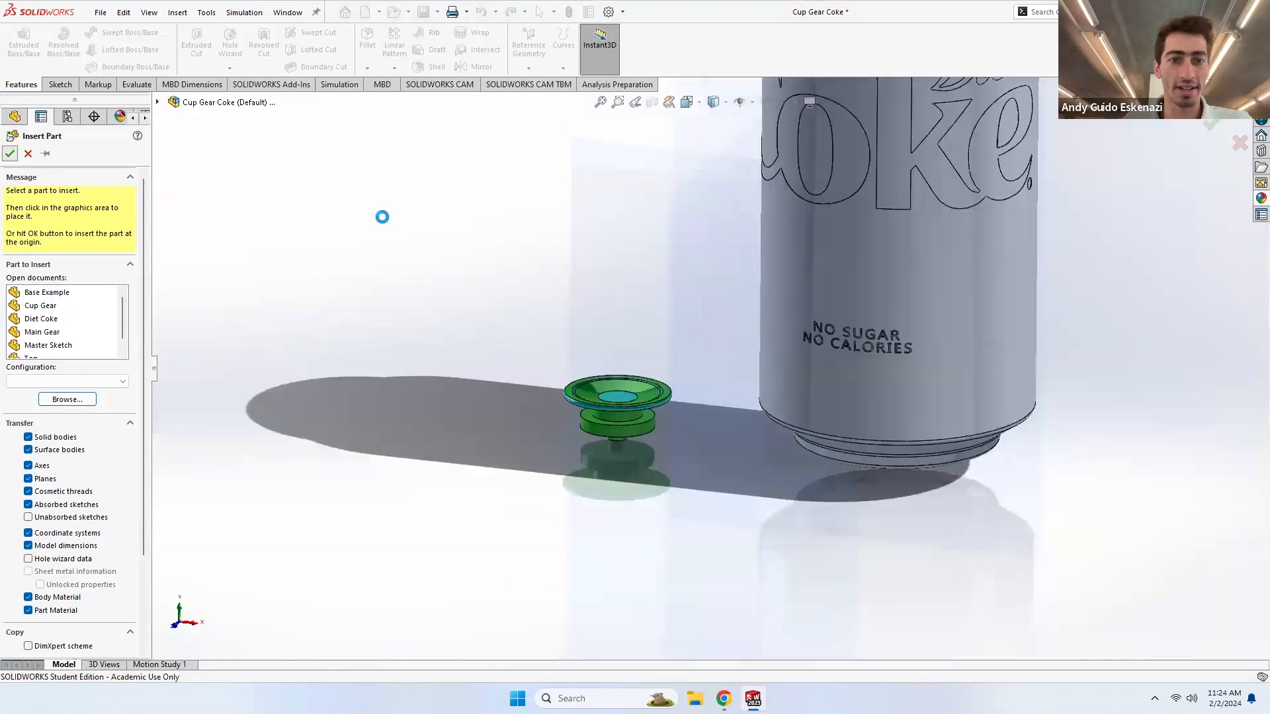
{"action": "left_click", "coordinate": [699, 316]}
{"action": "left_click", "coordinate": [772, 355]}
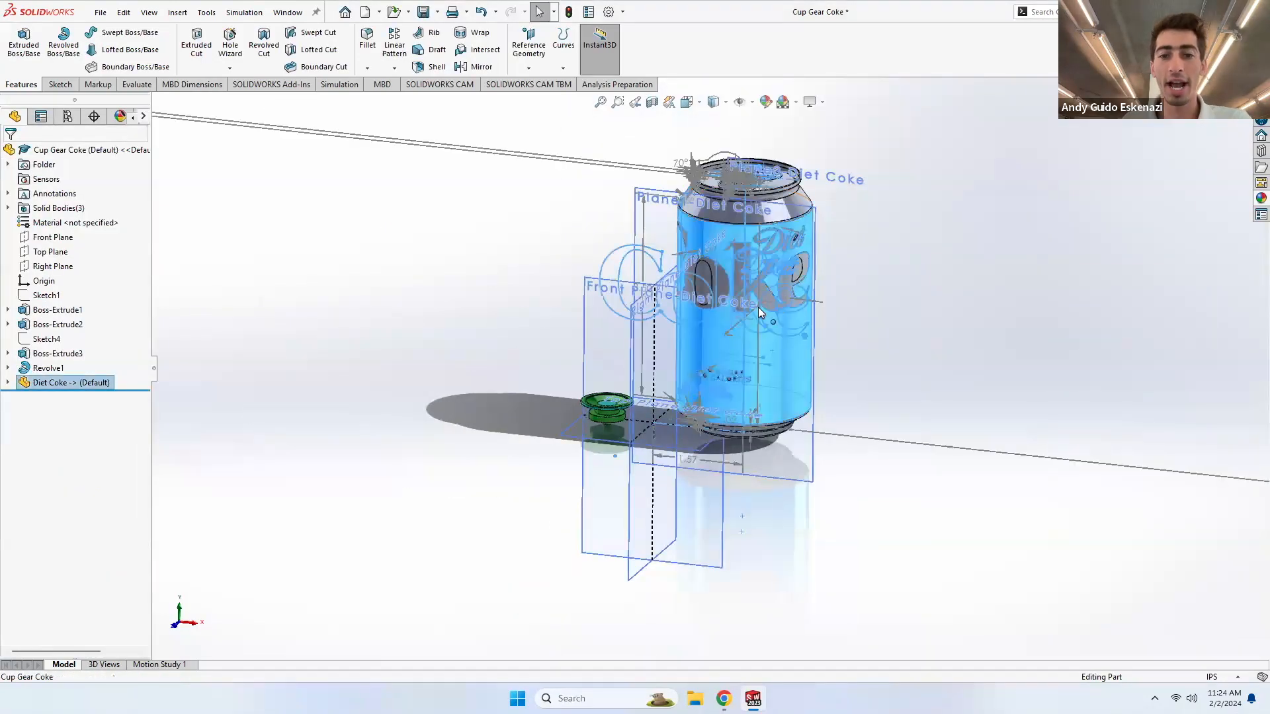
{"action": "left_click", "coordinate": [787, 465]}
{"action": "scroll", "coordinate": [774, 404], "scroll_direction": "down", "scroll_amount": 2}
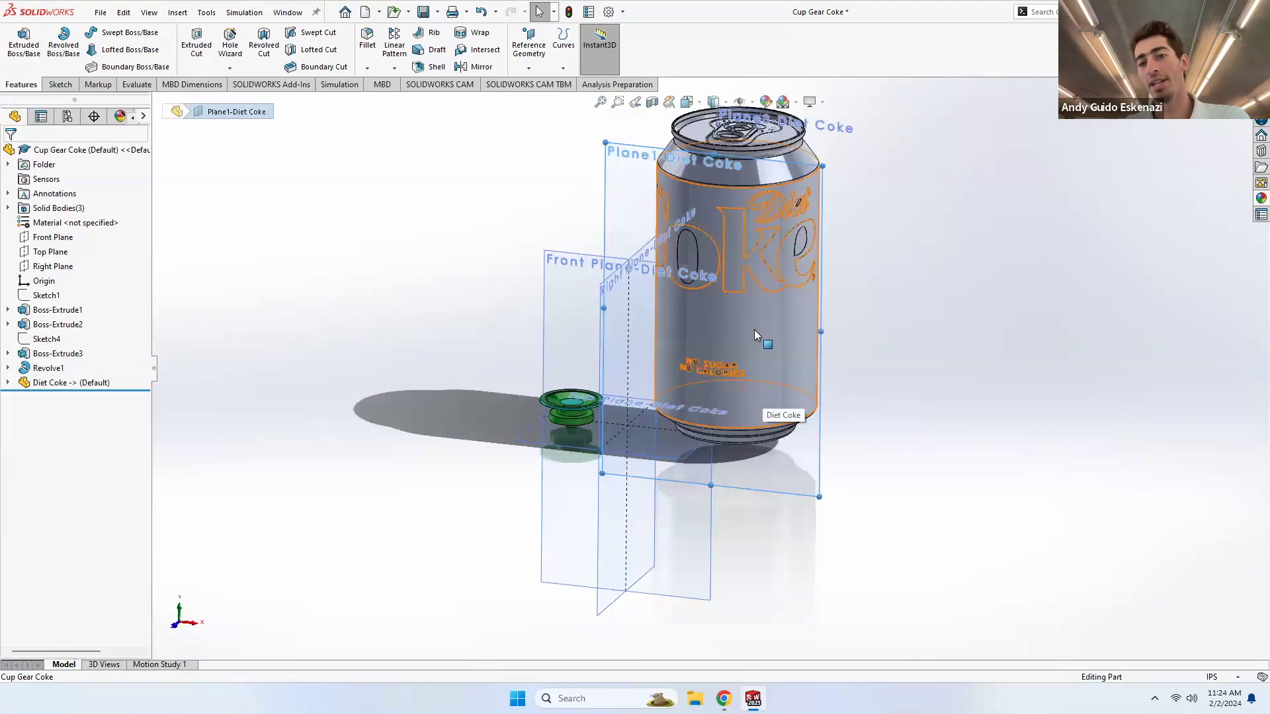
{"action": "scroll", "coordinate": [781, 392], "scroll_direction": "up", "scroll_amount": 2}
{"action": "left_click", "coordinate": [771, 362]}
{"action": "left_click", "coordinate": [770, 361]}
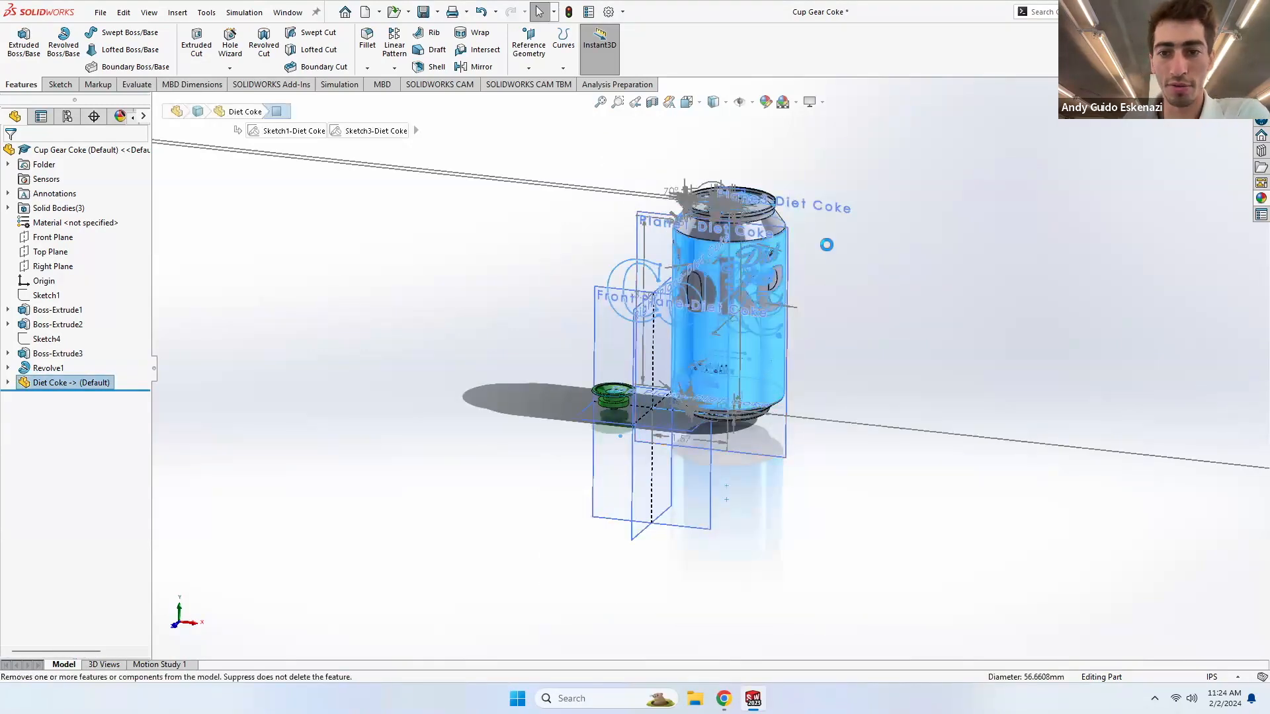
{"action": "left_click", "coordinate": [835, 292]}
{"action": "right_click", "coordinate": [78, 391]}
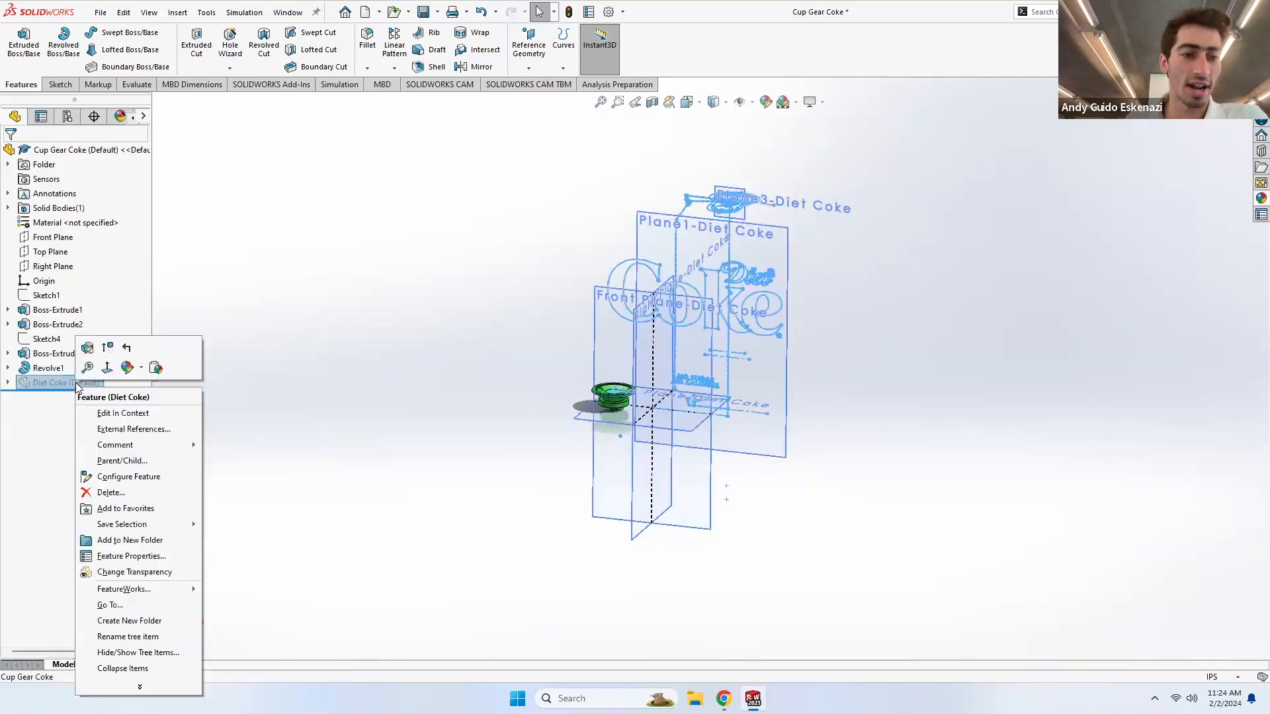
{"action": "left_click", "coordinate": [86, 364]}
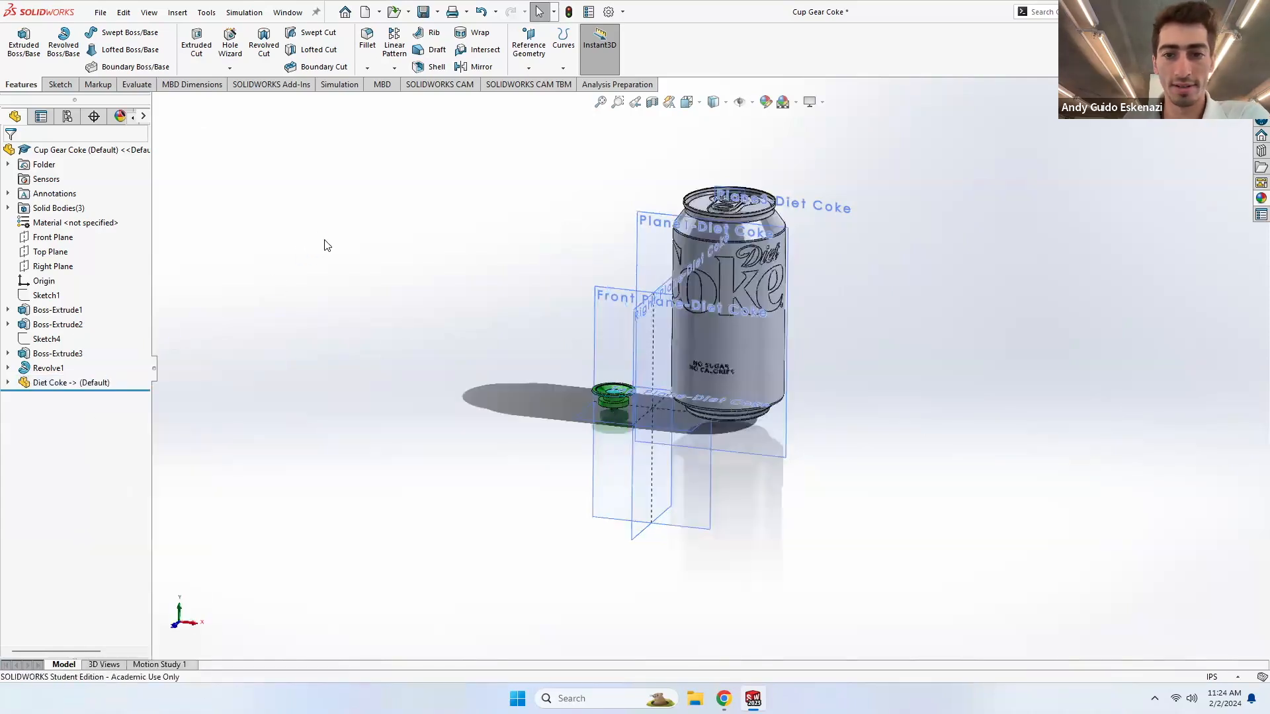
- Hide the inserted Diet Coke part's reference planes: Front Plane, Plane1, Right Plane, Top Plane and Plane3
{"action": "right_click", "coordinate": [628, 289]}
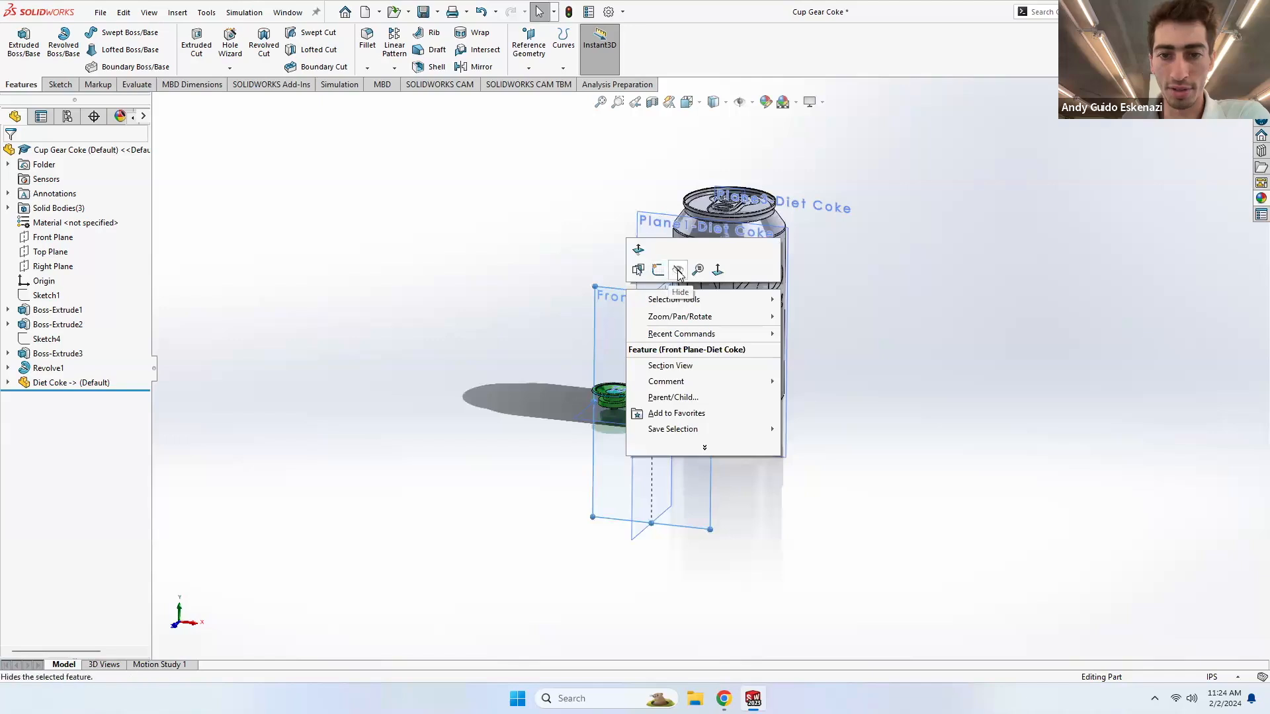
{"action": "left_click", "coordinate": [662, 278]}
{"action": "right_click", "coordinate": [659, 241]}
{"action": "left_click", "coordinate": [692, 213]}
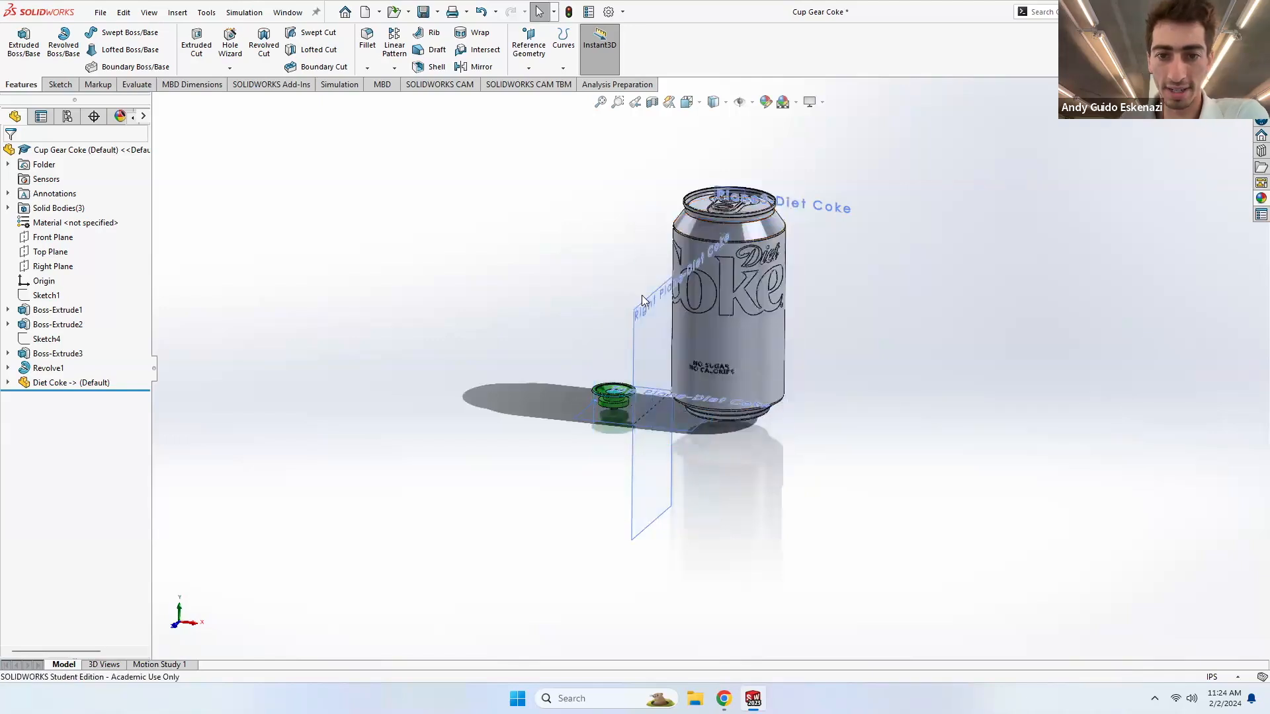
{"action": "right_click", "coordinate": [652, 303]}
{"action": "left_click", "coordinate": [695, 278]}
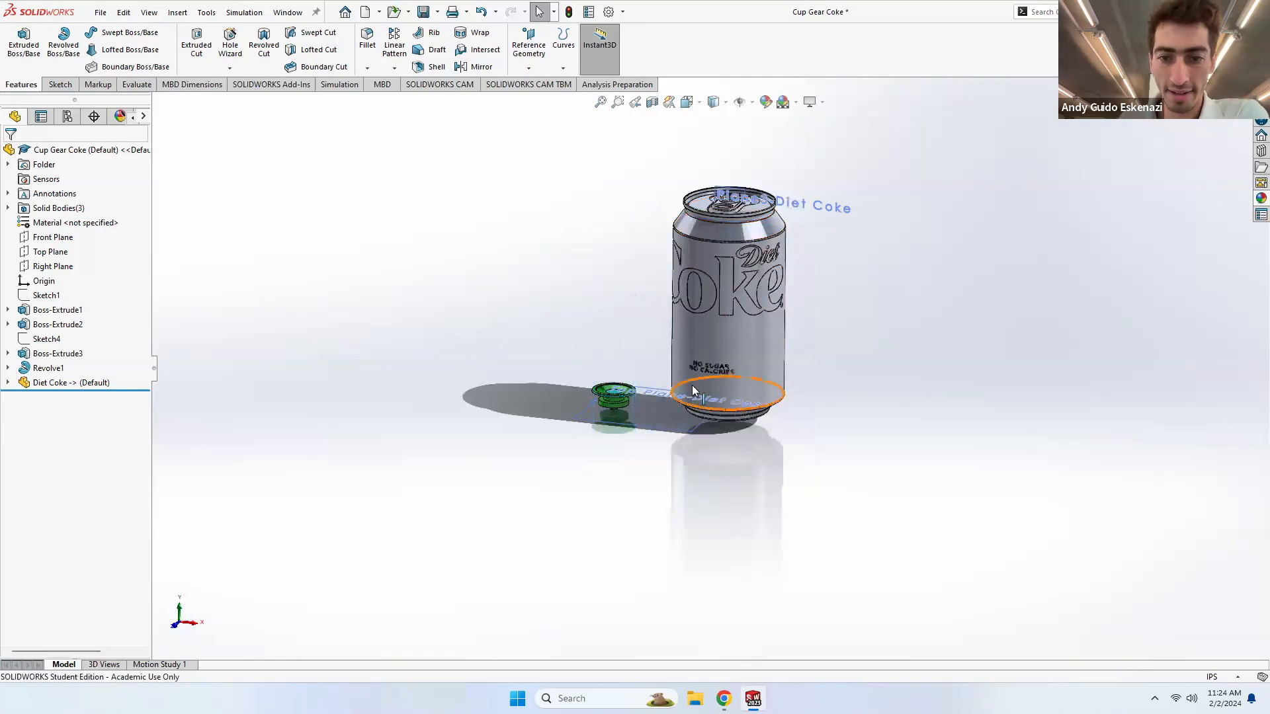
{"action": "right_click", "coordinate": [693, 438]}
{"action": "left_click", "coordinate": [733, 414]}
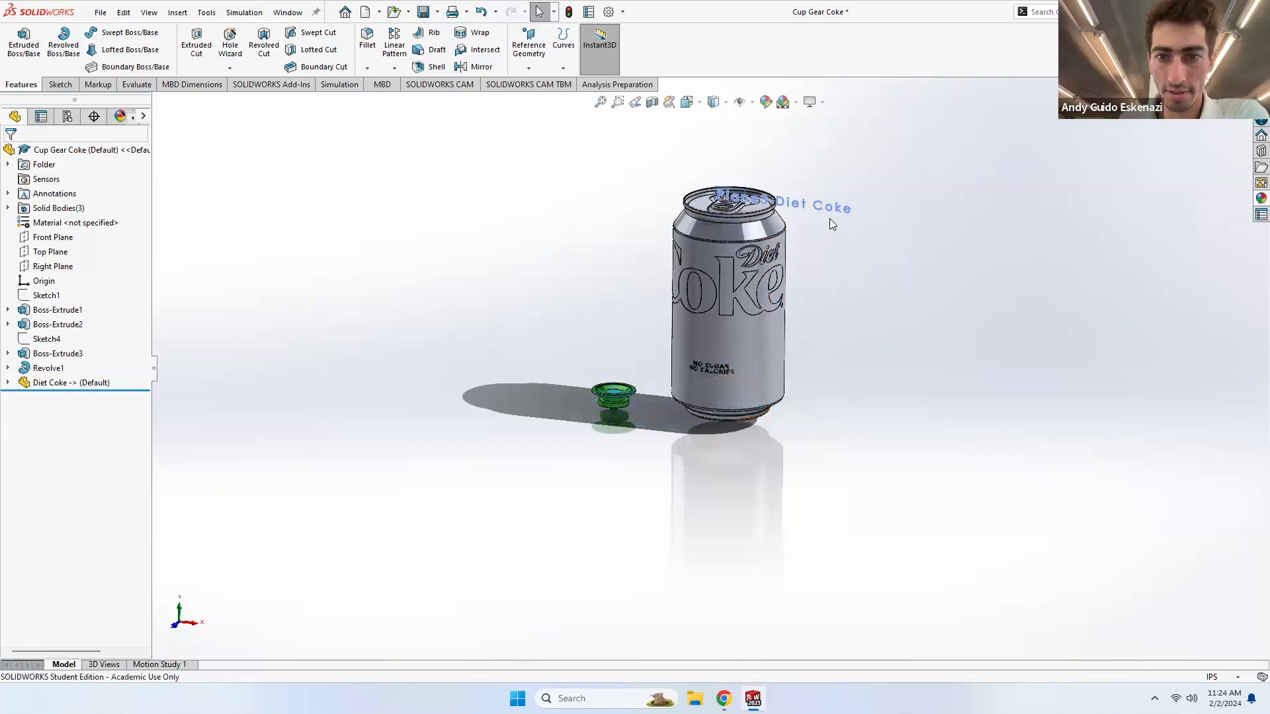
{"action": "right_click", "coordinate": [828, 209]}
{"action": "left_click", "coordinate": [870, 190]}
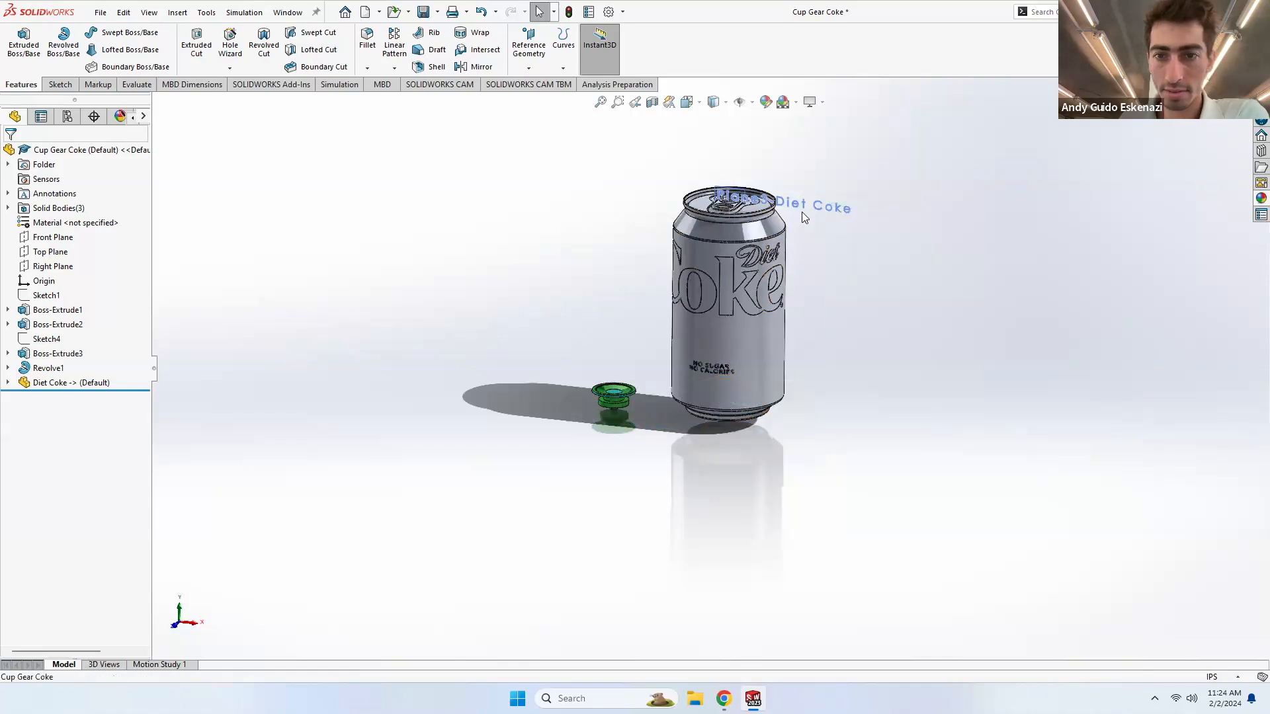
{"action": "right_click", "coordinate": [805, 204]}
{"action": "left_click", "coordinate": [846, 188]}
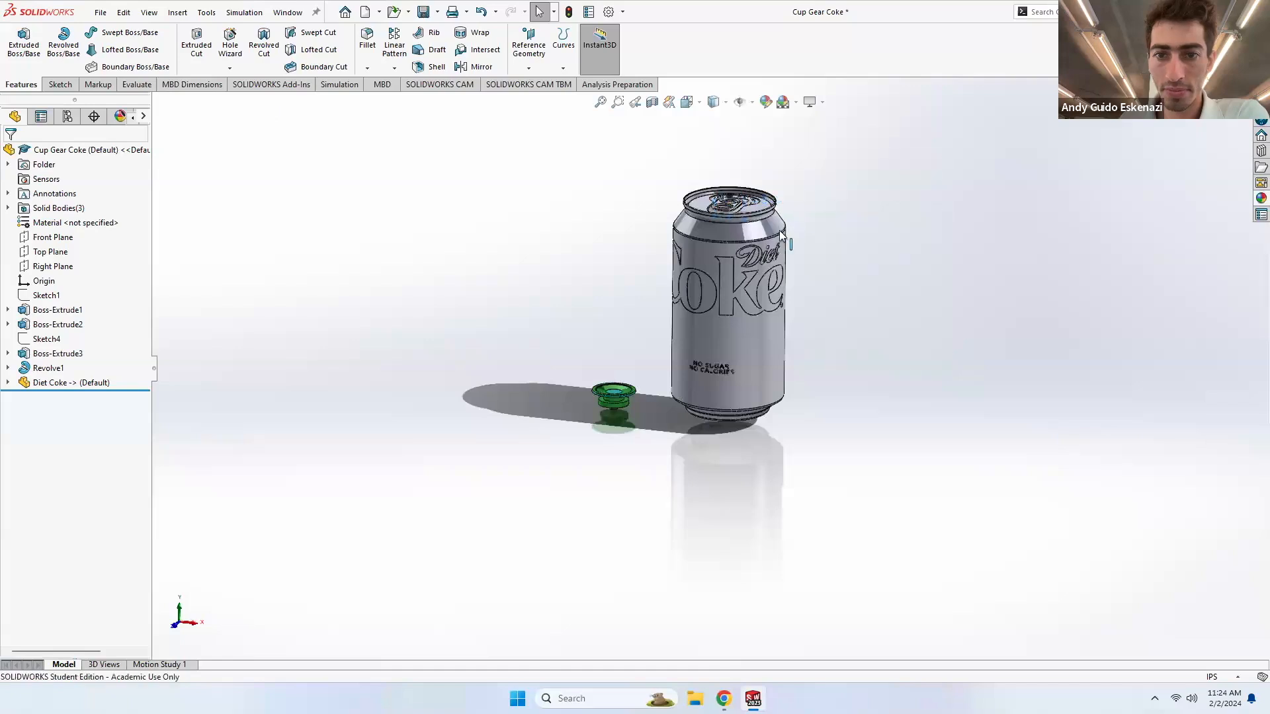
- Scale the inserted Diet Coke can body uniformly by a factor of 0.2 about its centroid
{"action": "left_click_drag", "start_coordinate": [651, 164], "coordinate": [859, 453]}
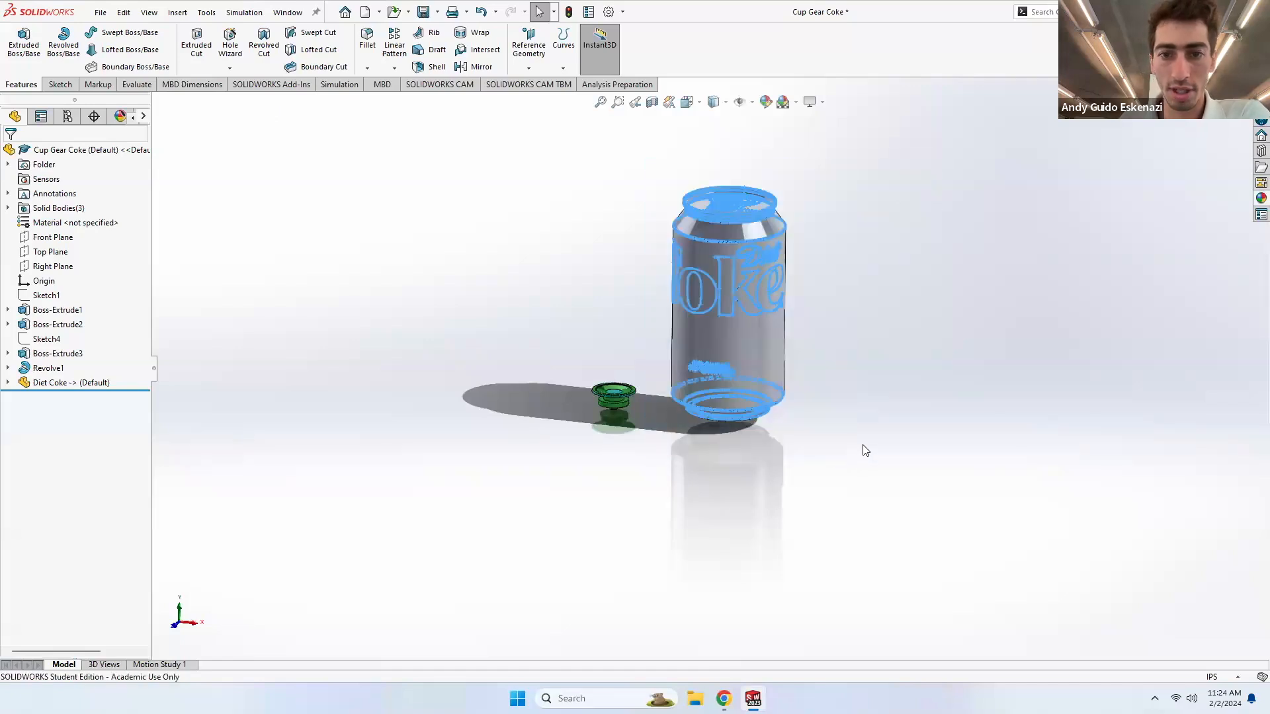
{"action": "left_click", "coordinate": [183, 17]}
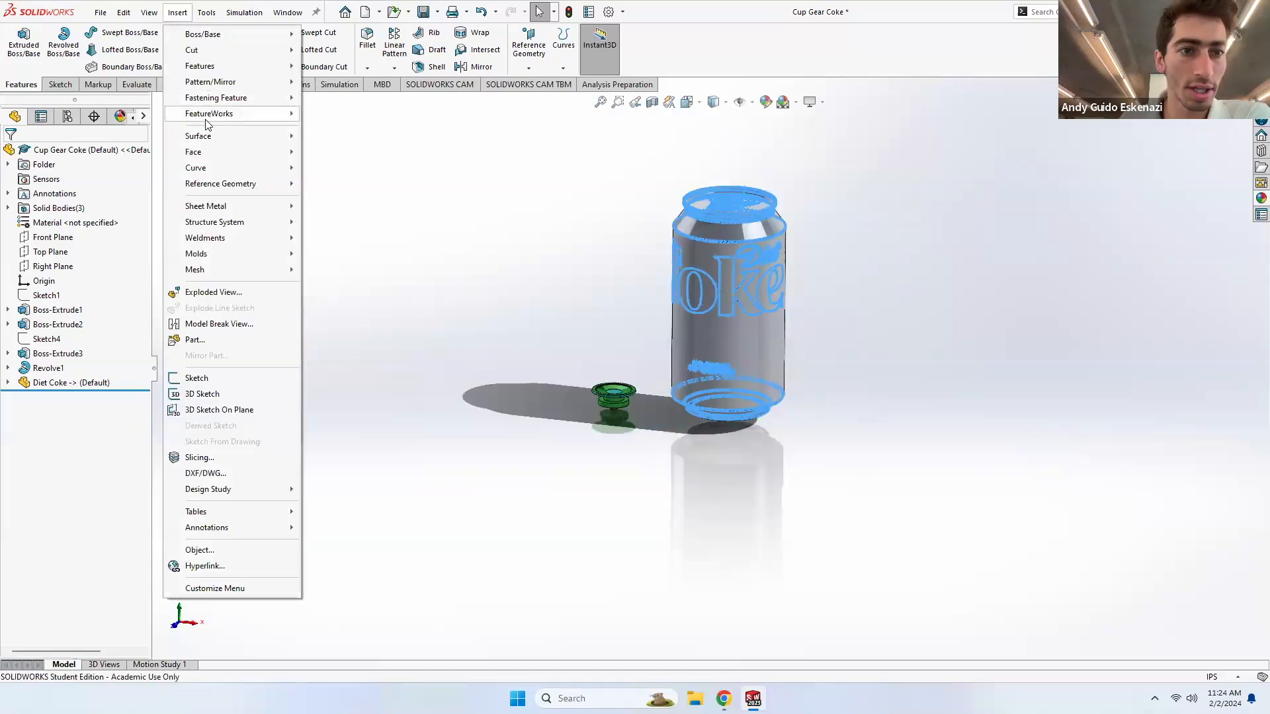
{"action": "mouse_move", "coordinate": [209, 70]}
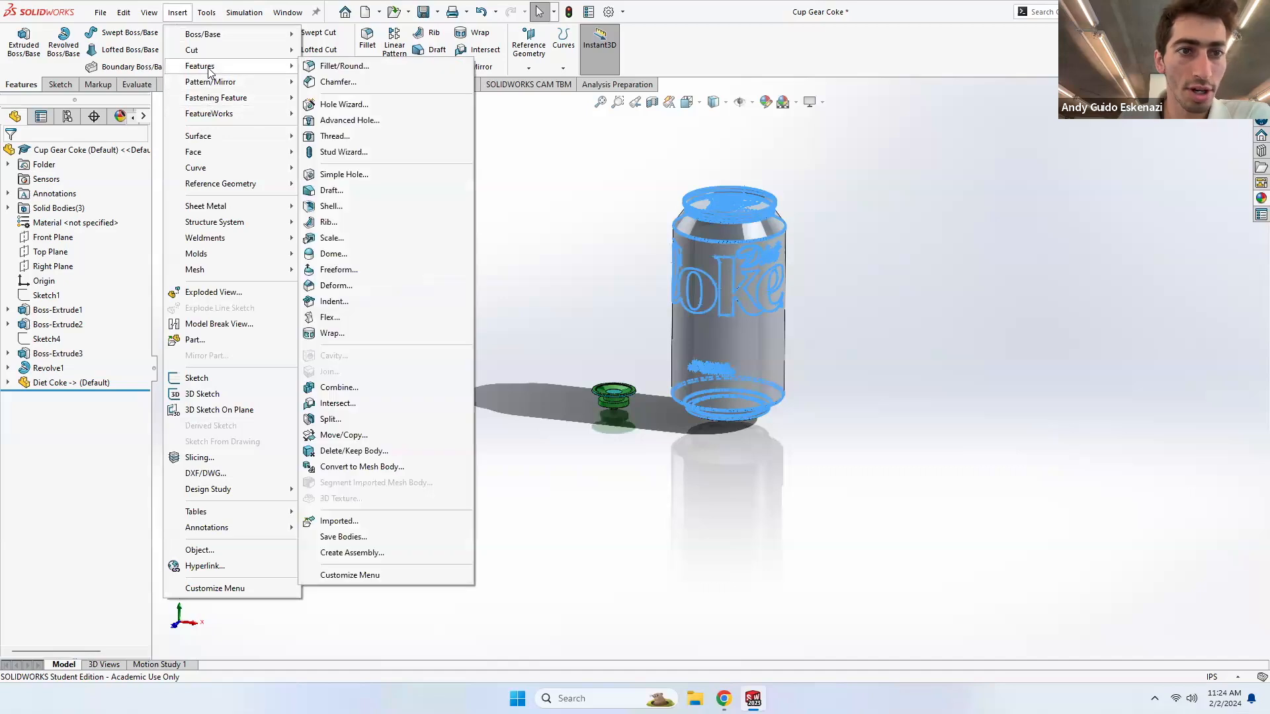
{"action": "left_click", "coordinate": [357, 239]}
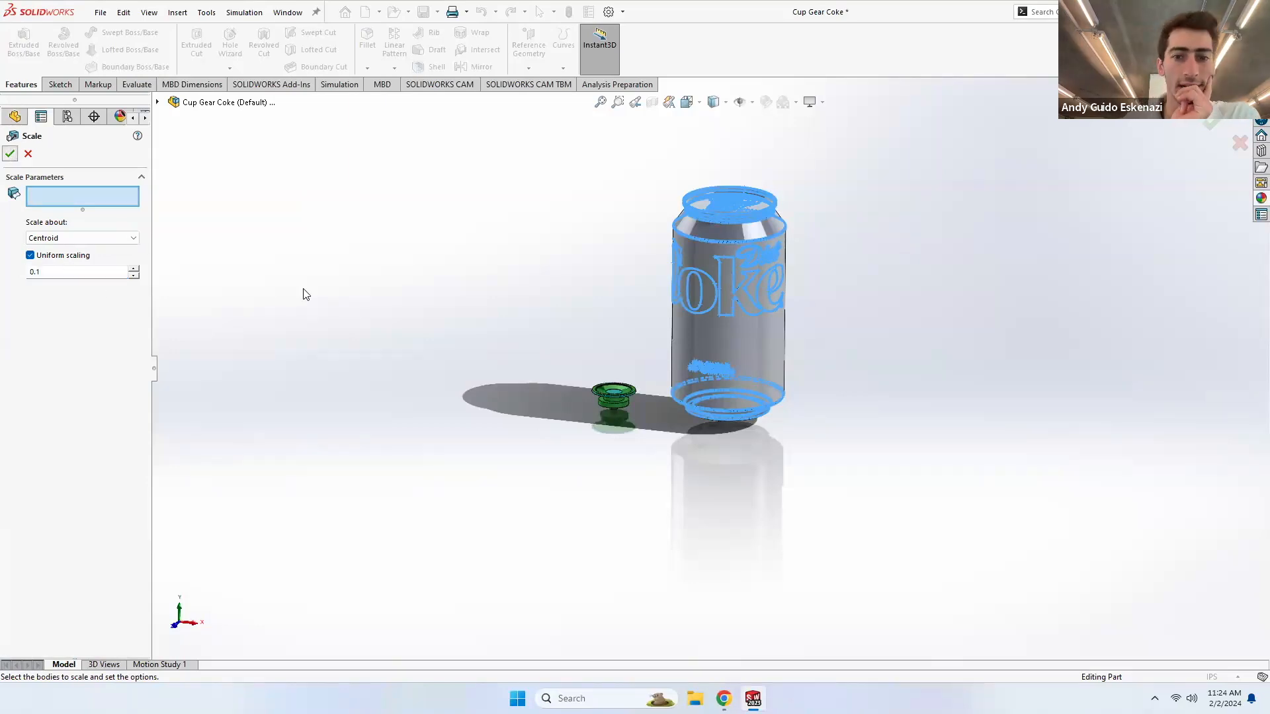
{"action": "left_click", "coordinate": [715, 346]}
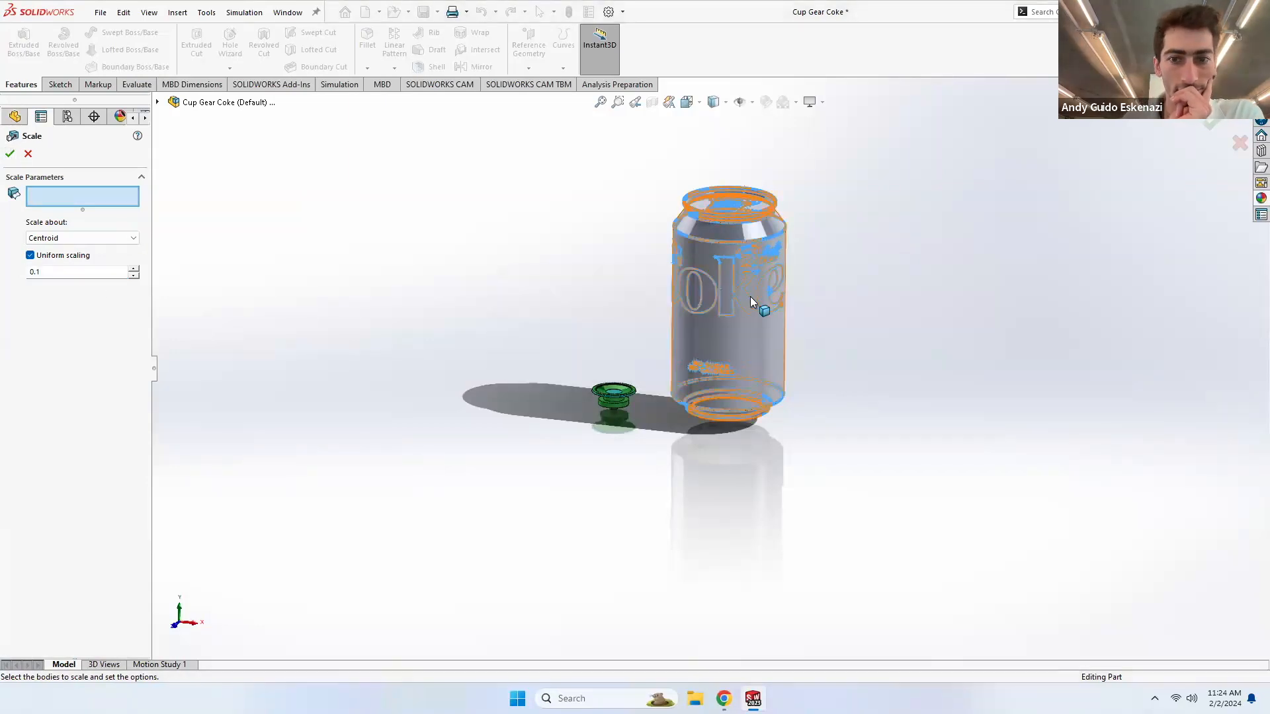
{"action": "left_click", "coordinate": [759, 303]}
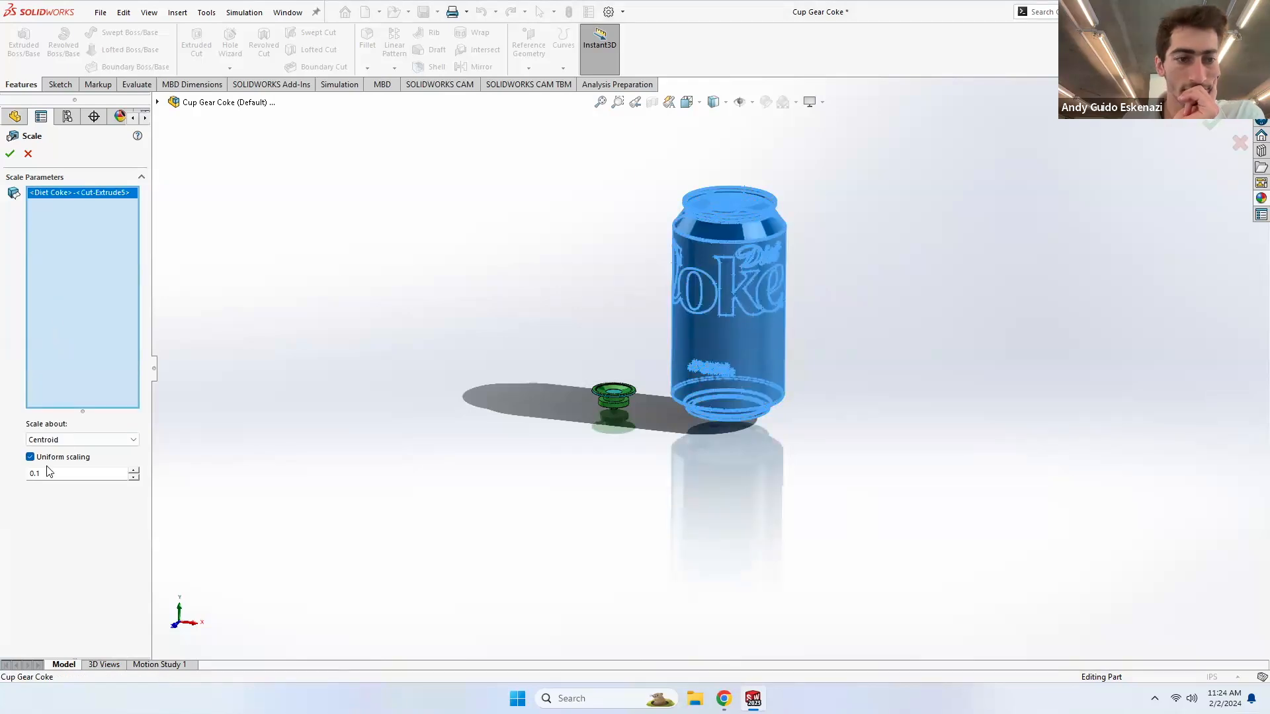
{"action": "left_click", "coordinate": [10, 154]}
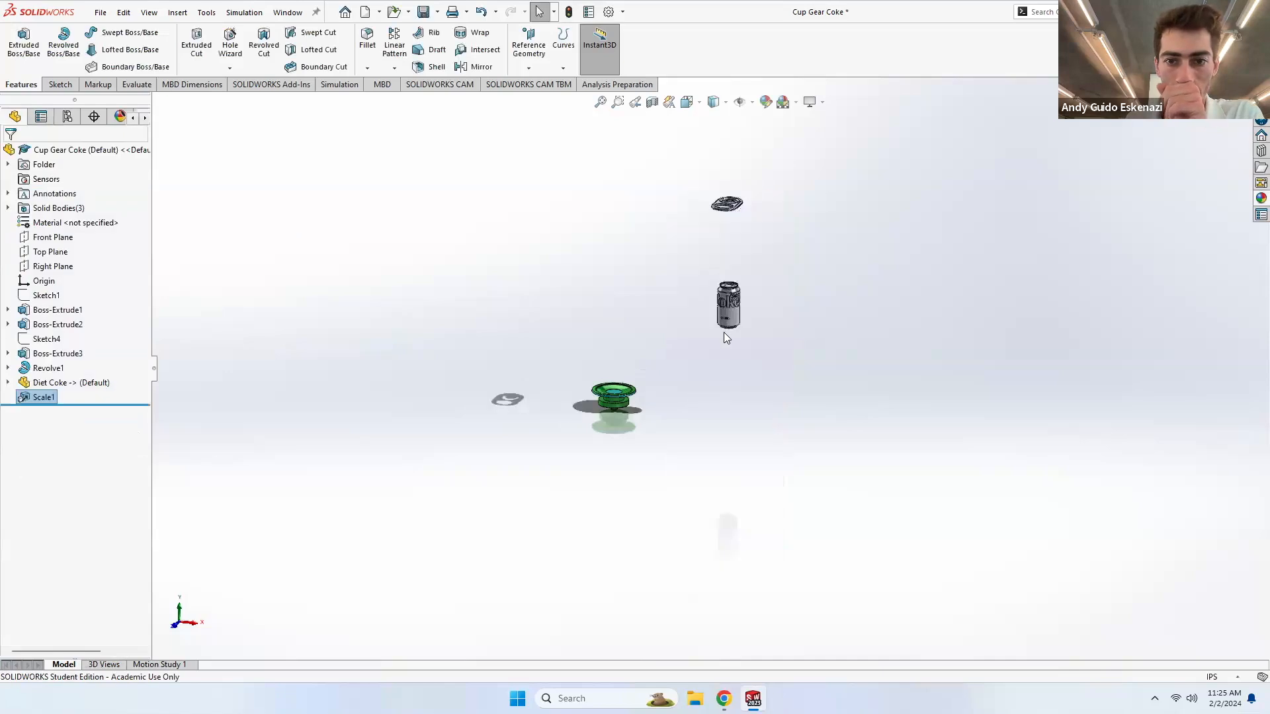
- Edit the Scale feature to include the can's pull-tab body, keeping uniform scaling of 0.2 about the centroid
{"action": "scroll", "coordinate": [727, 210], "scroll_direction": "down", "scroll_amount": 4}
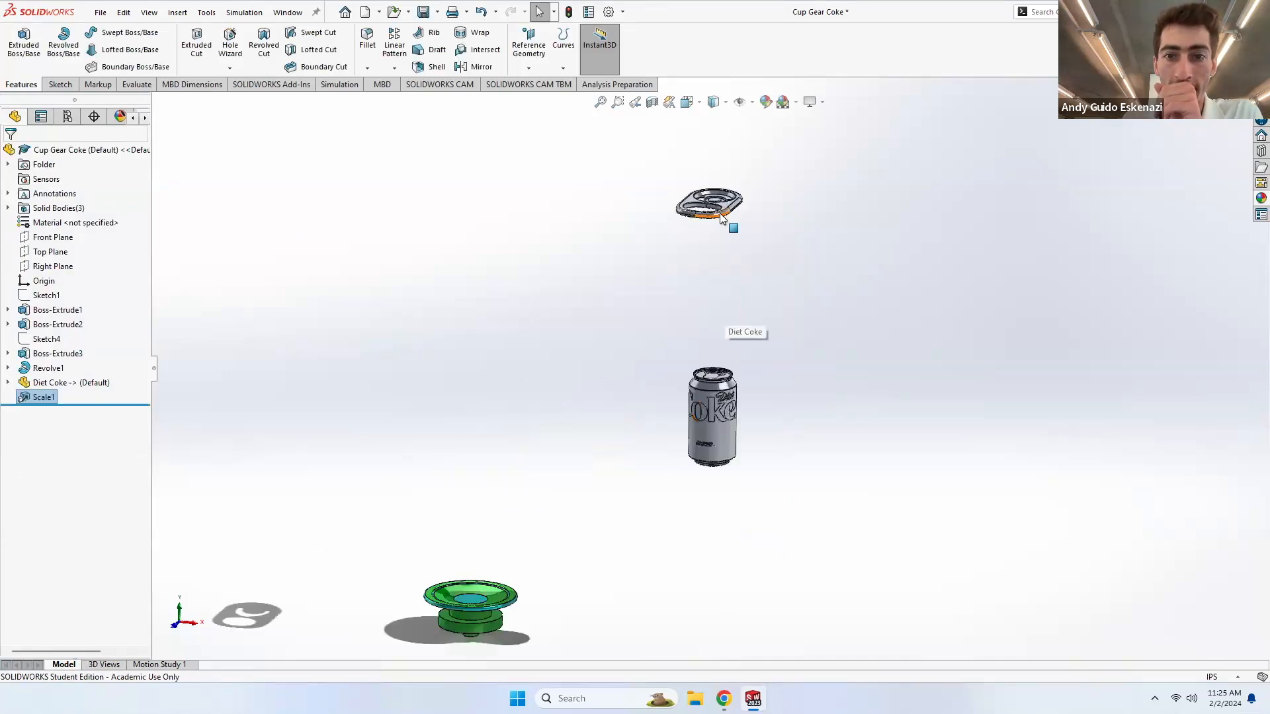
{"action": "right_click", "coordinate": [34, 398]}
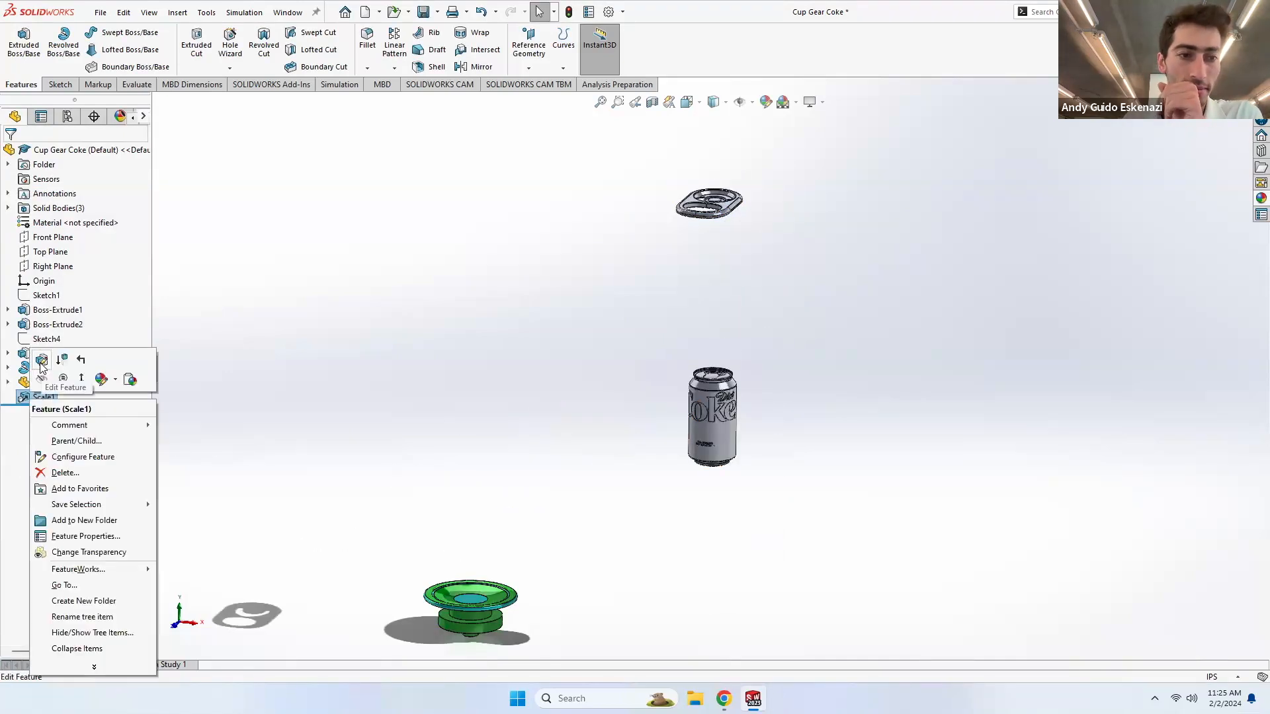
{"action": "left_click", "coordinate": [41, 362]}
{"action": "left_click", "coordinate": [733, 210]}
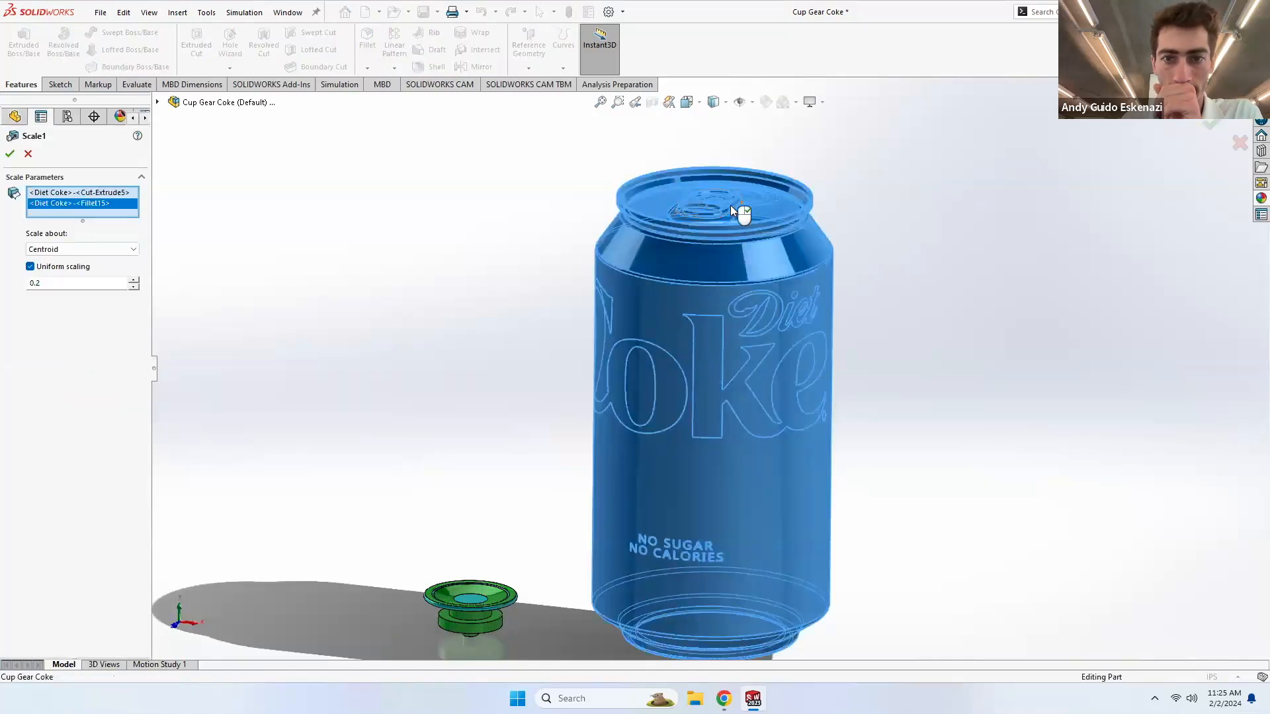
{"action": "left_click", "coordinate": [10, 154]}
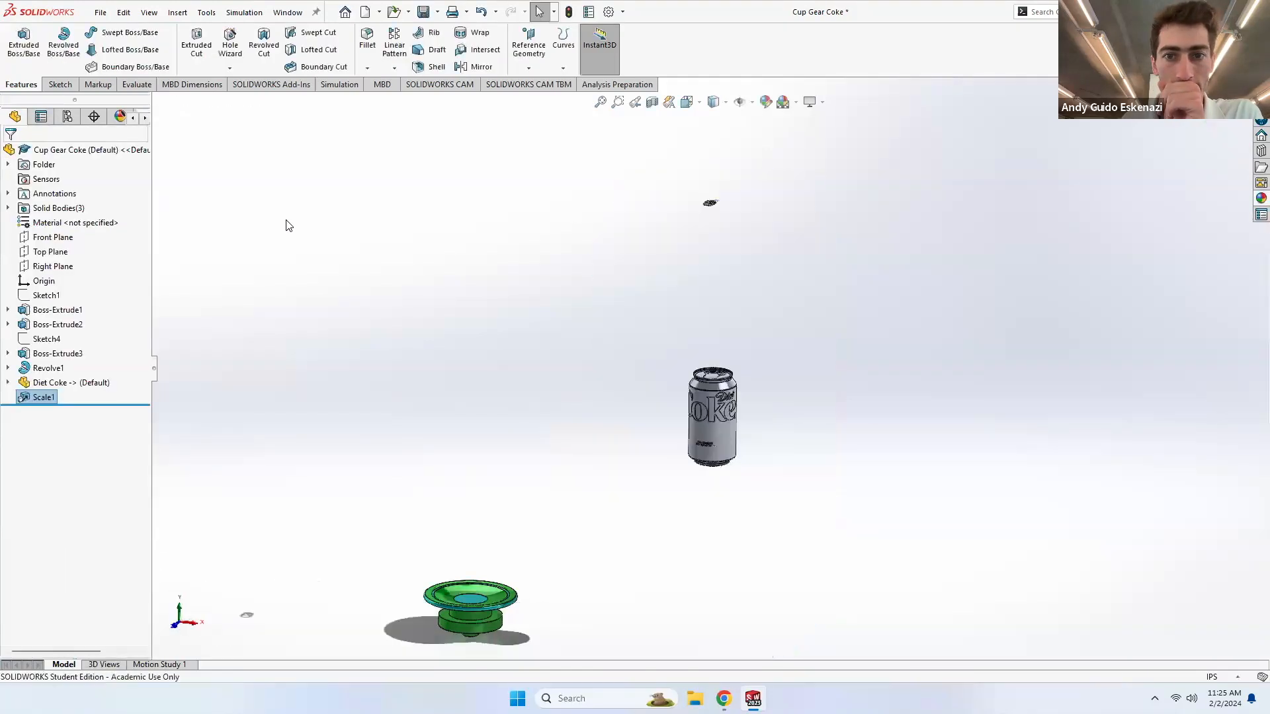
- Hide the detached pull-tab body and the leftover Plane2 reference plane floating above the can
{"action": "scroll", "coordinate": [710, 246], "scroll_direction": "down", "scroll_amount": 10}
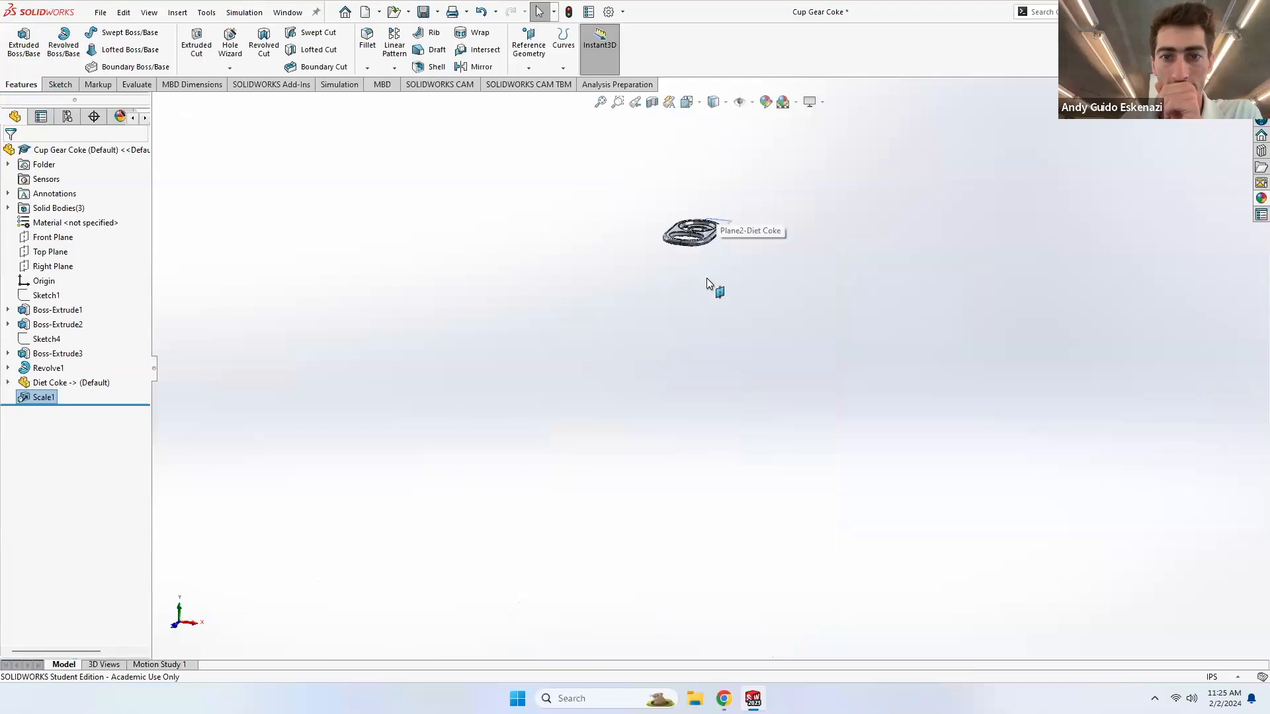
{"action": "right_click", "coordinate": [709, 243]}
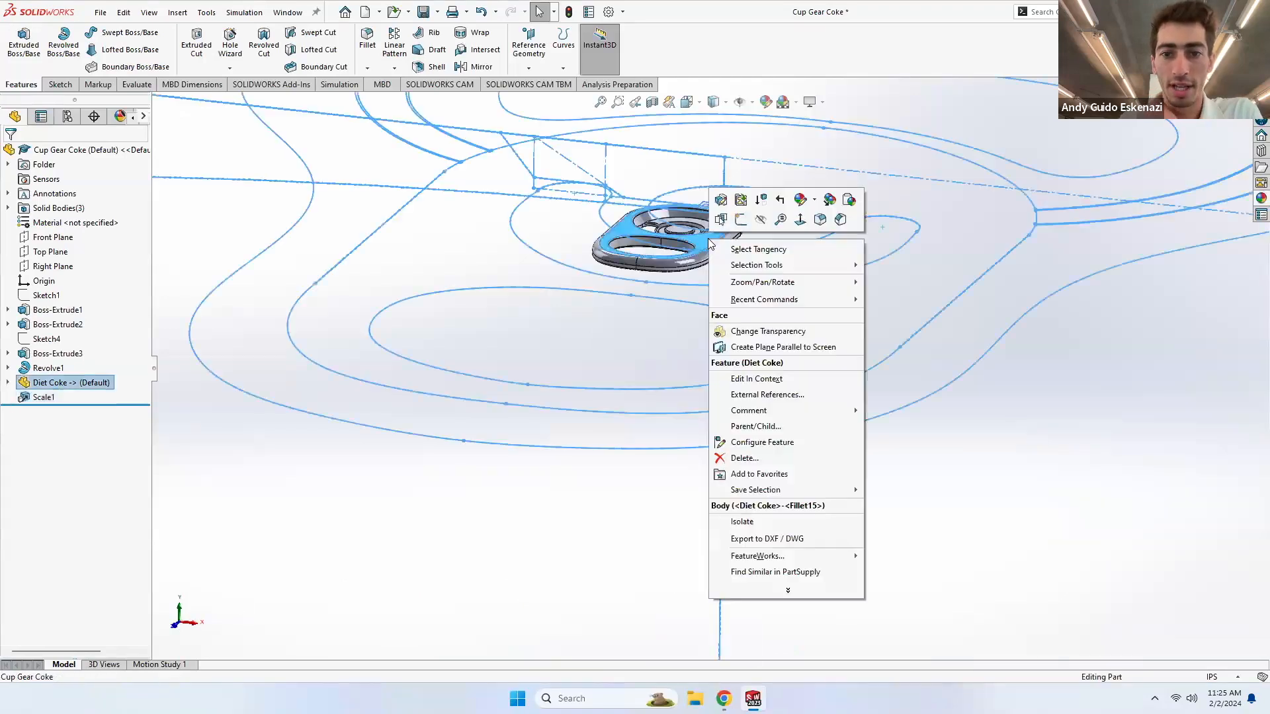
{"action": "left_click", "coordinate": [768, 226]}
{"action": "scroll", "coordinate": [771, 229], "scroll_direction": "up", "scroll_amount": 8}
{"action": "scroll", "coordinate": [792, 262], "scroll_direction": "up", "scroll_amount": 10}
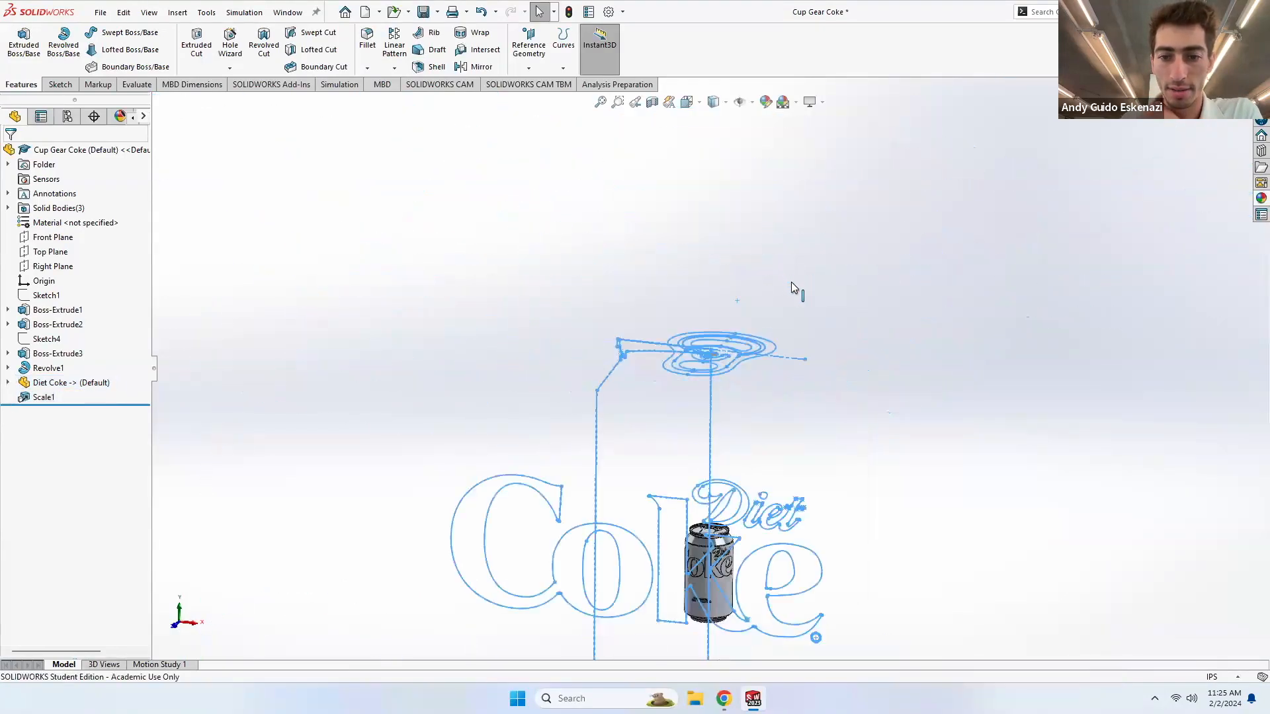
{"action": "scroll", "coordinate": [677, 498], "scroll_direction": "down", "scroll_amount": 4}
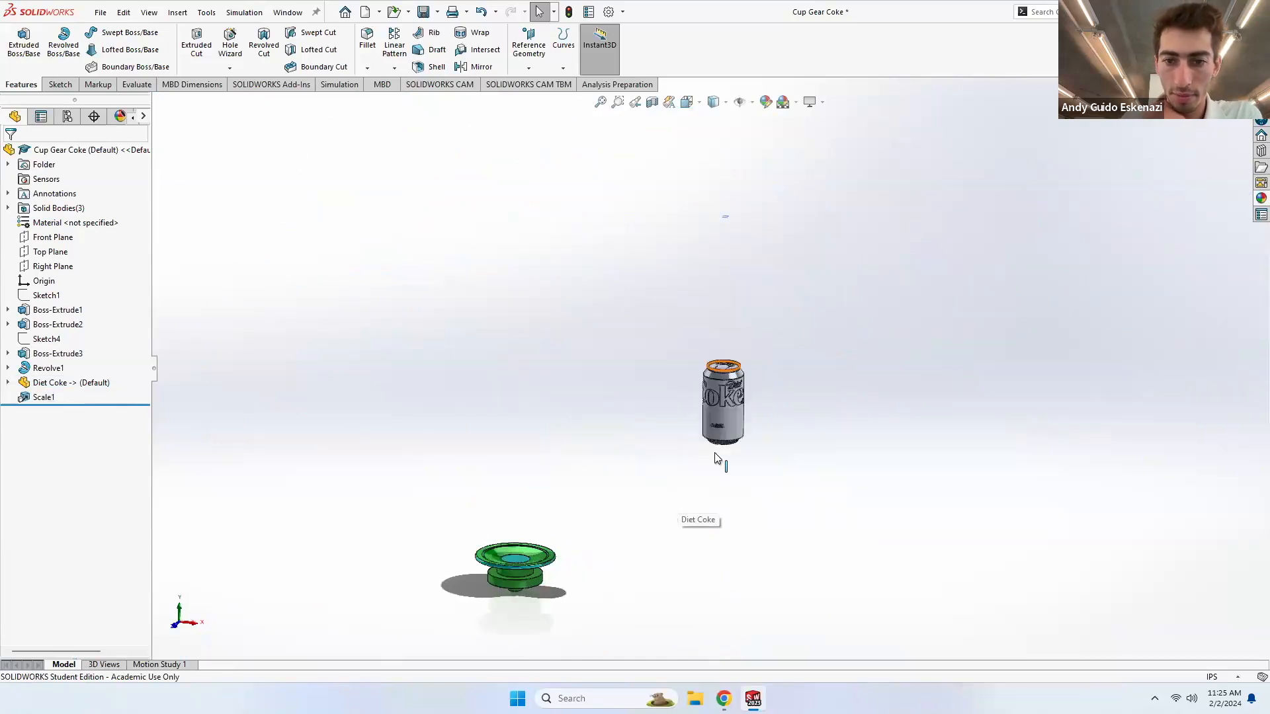
{"action": "right_click", "coordinate": [726, 218]}
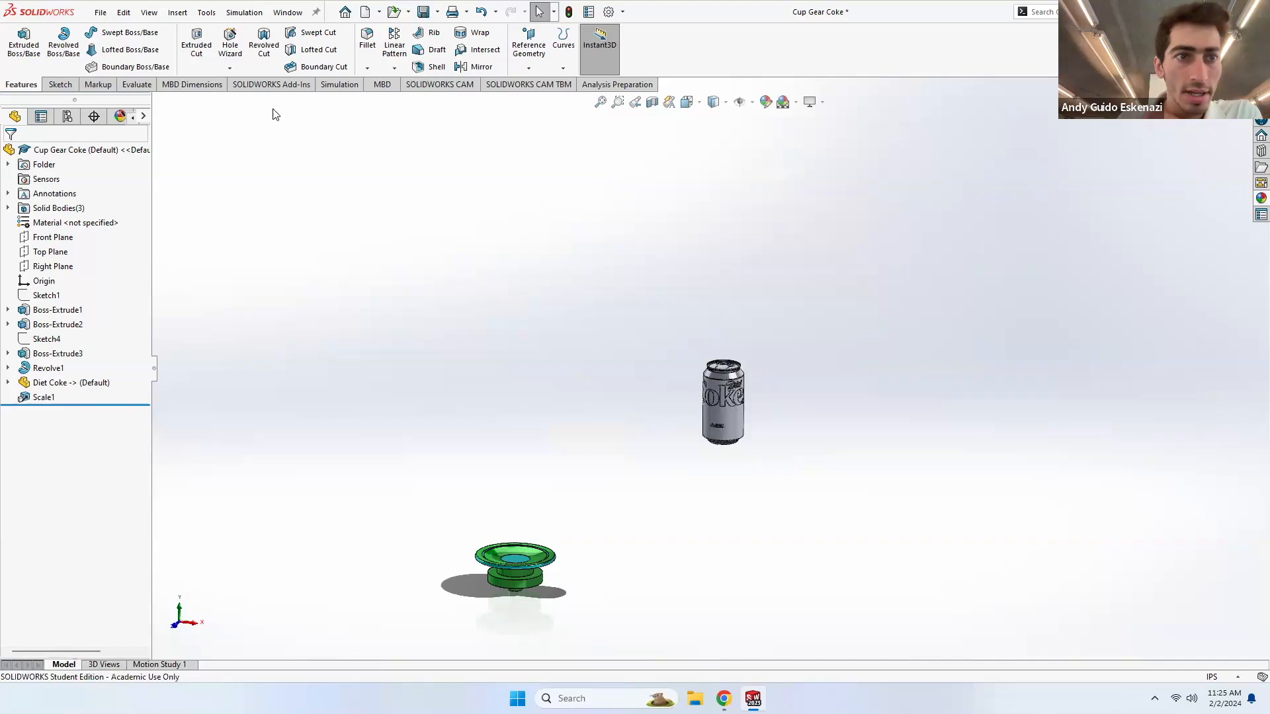
- Use Move/Copy Body on the can and add a concentric mate between its cylindrical face and the saucer's central circular edge
{"action": "left_click", "coordinate": [188, 13]}
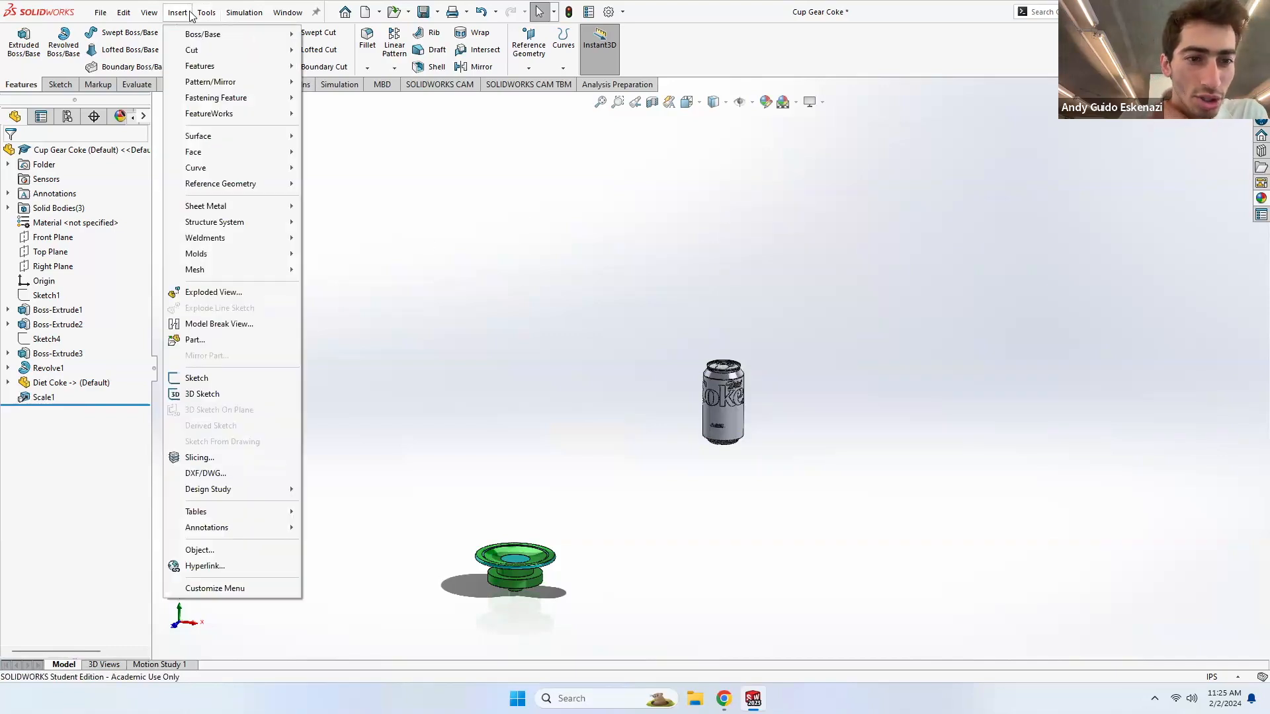
{"action": "mouse_move", "coordinate": [205, 17]}
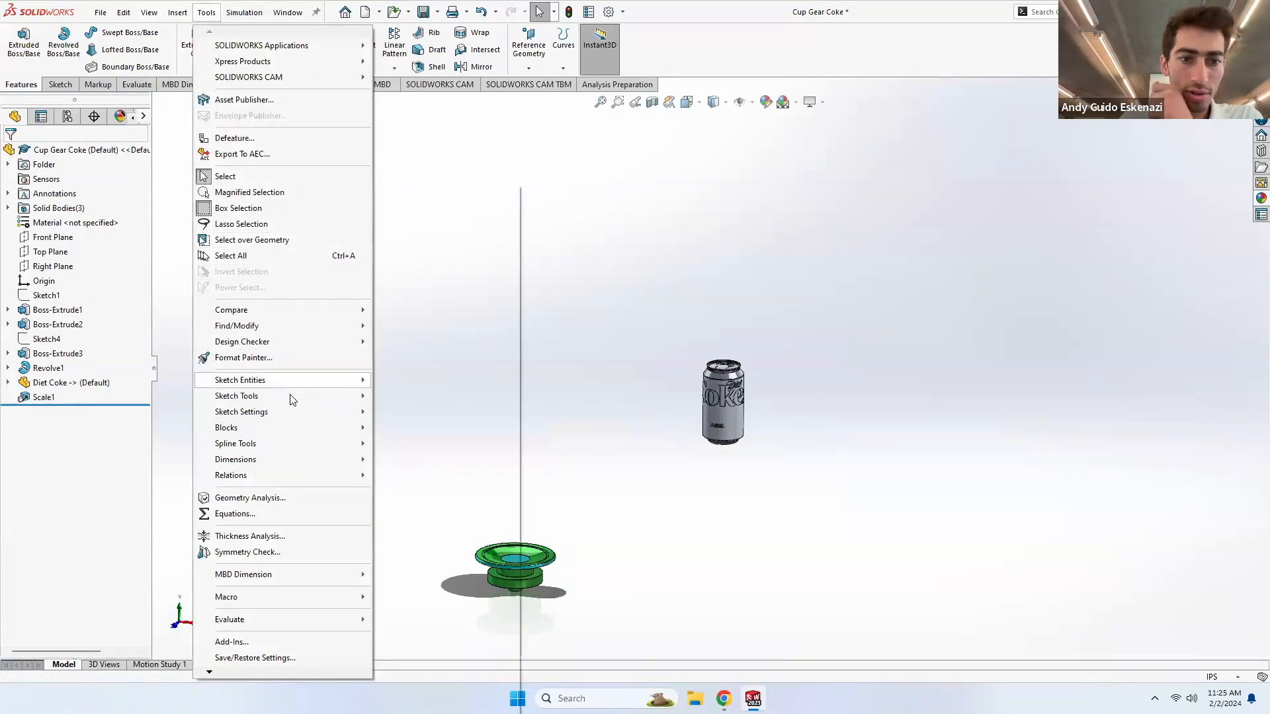
{"action": "mouse_move", "coordinate": [319, 404]}
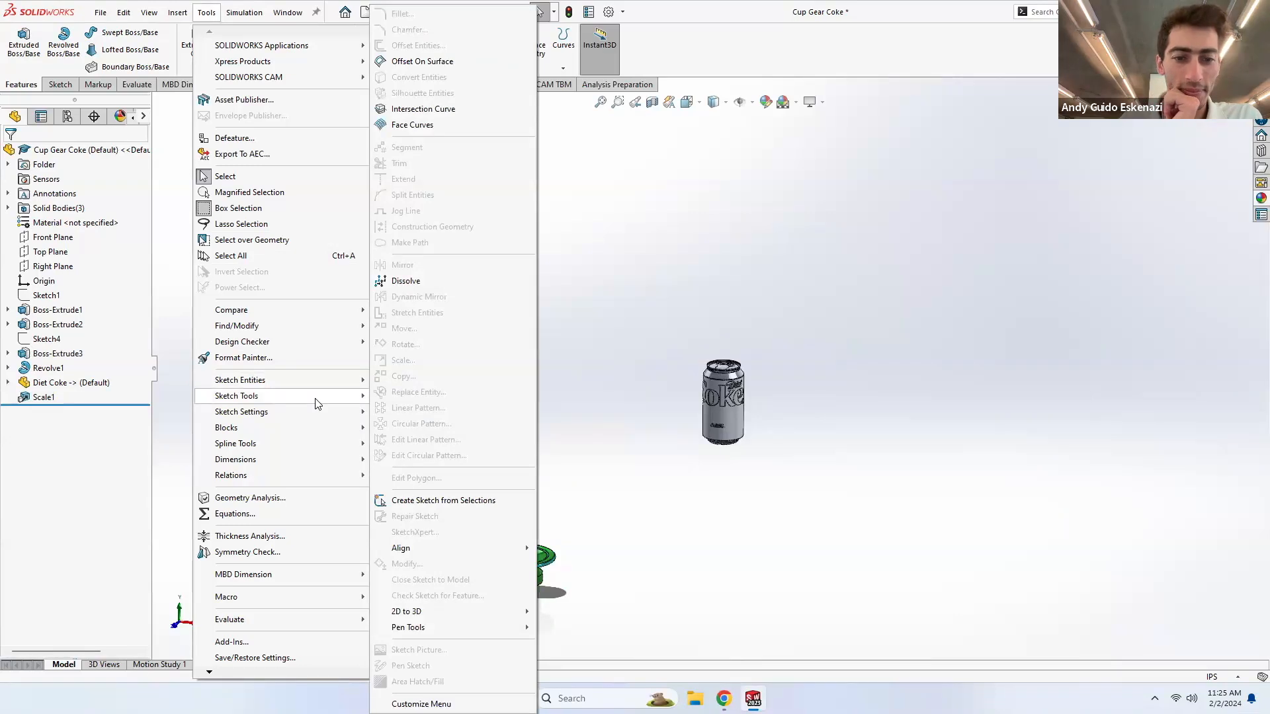
{"action": "mouse_move", "coordinate": [315, 382]}
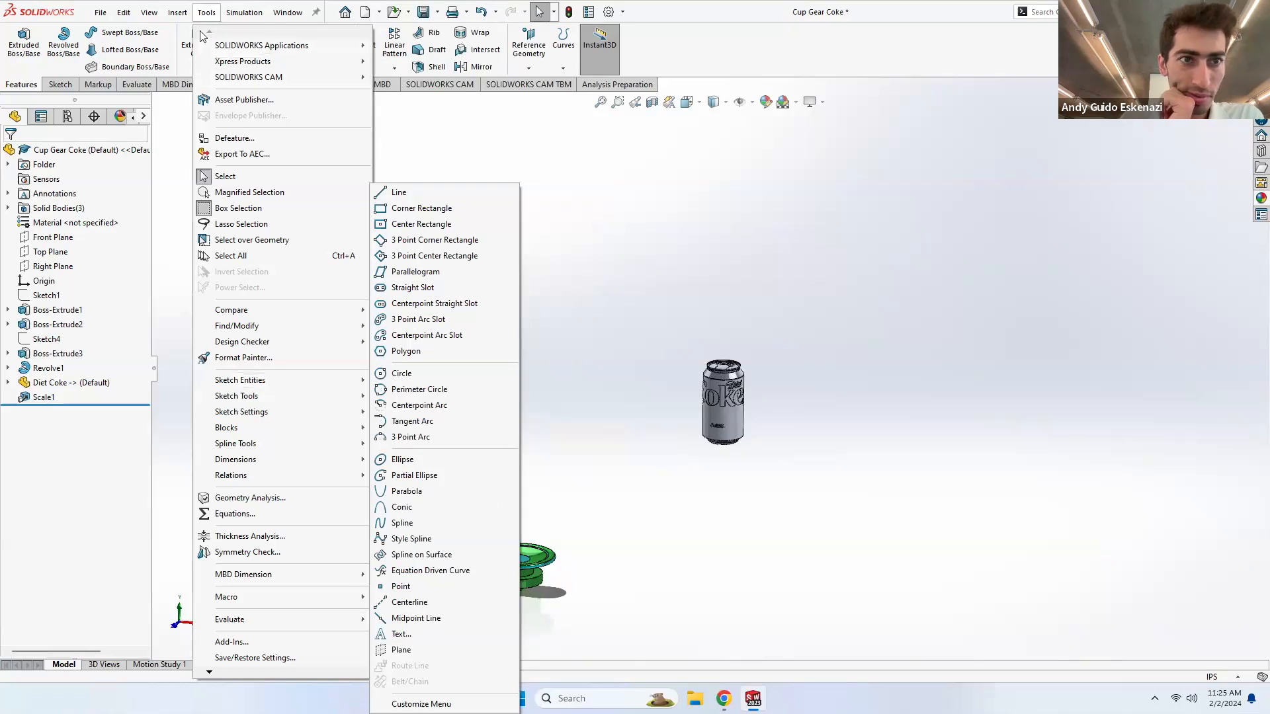
{"action": "mouse_move", "coordinate": [178, 14]}
{"action": "mouse_move", "coordinate": [201, 70]}
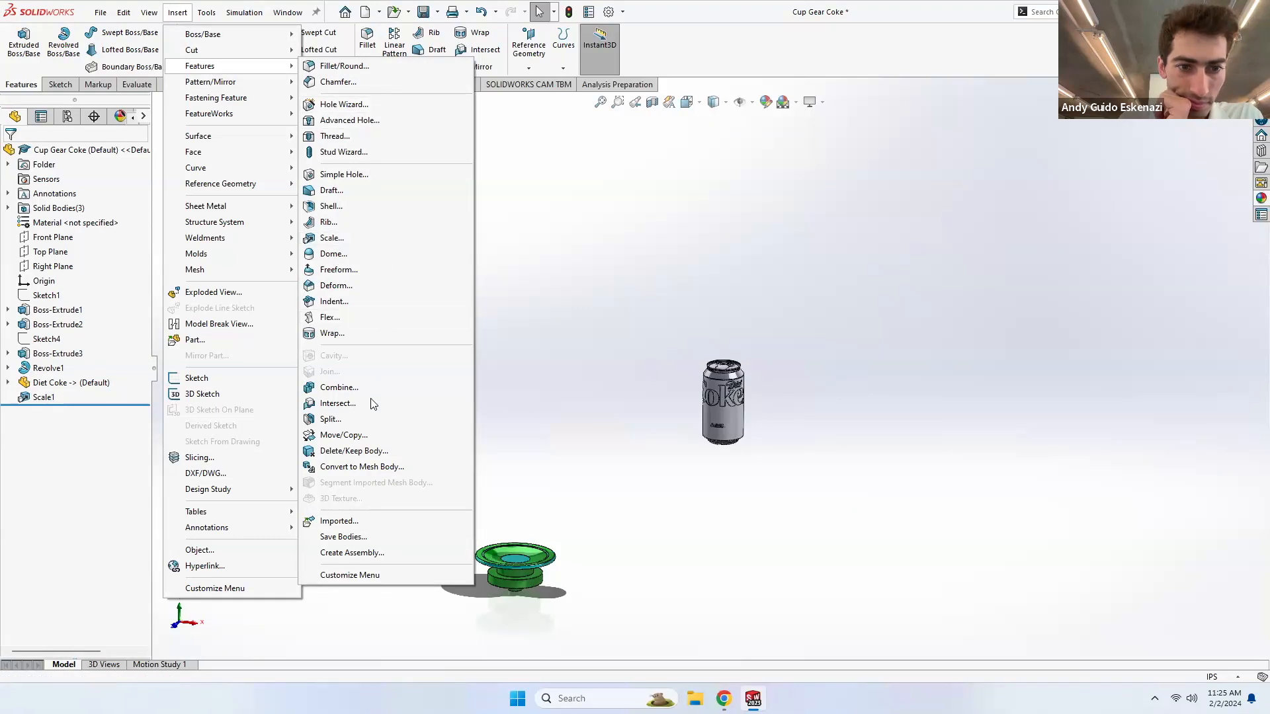
{"action": "left_click", "coordinate": [361, 436]}
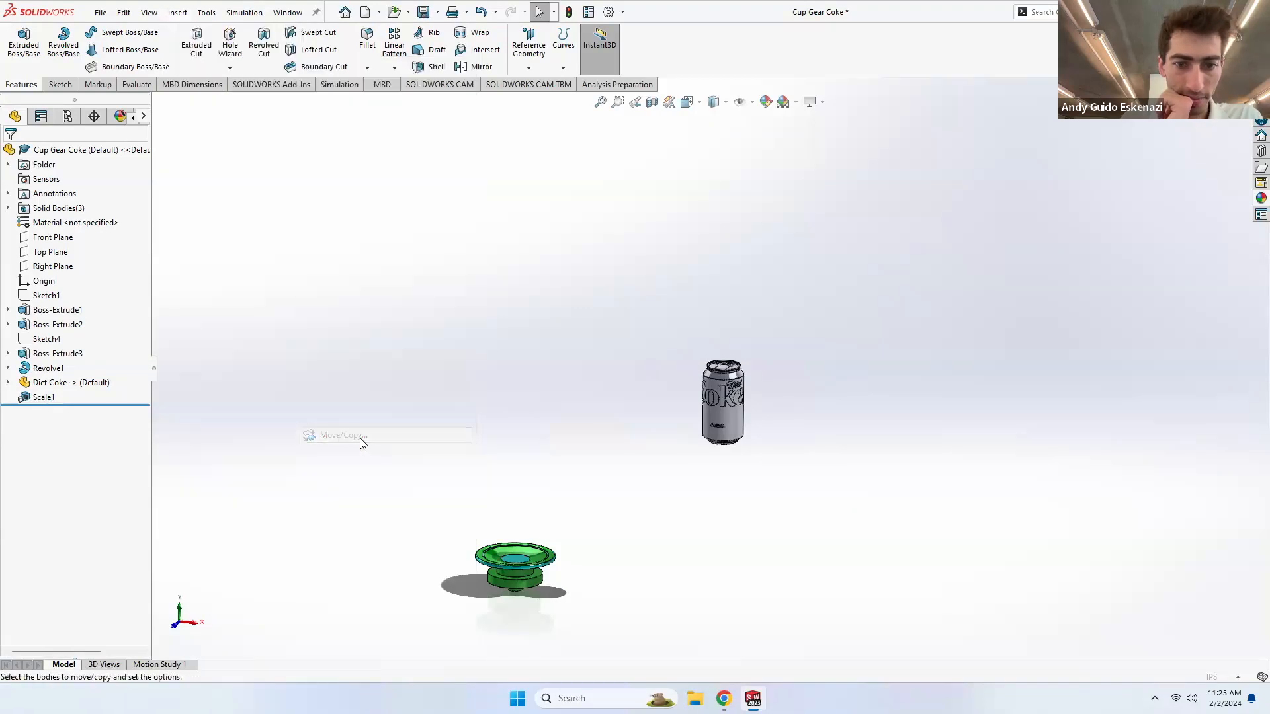
{"action": "left_click", "coordinate": [741, 420]}
{"action": "left_click", "coordinate": [73, 256]}
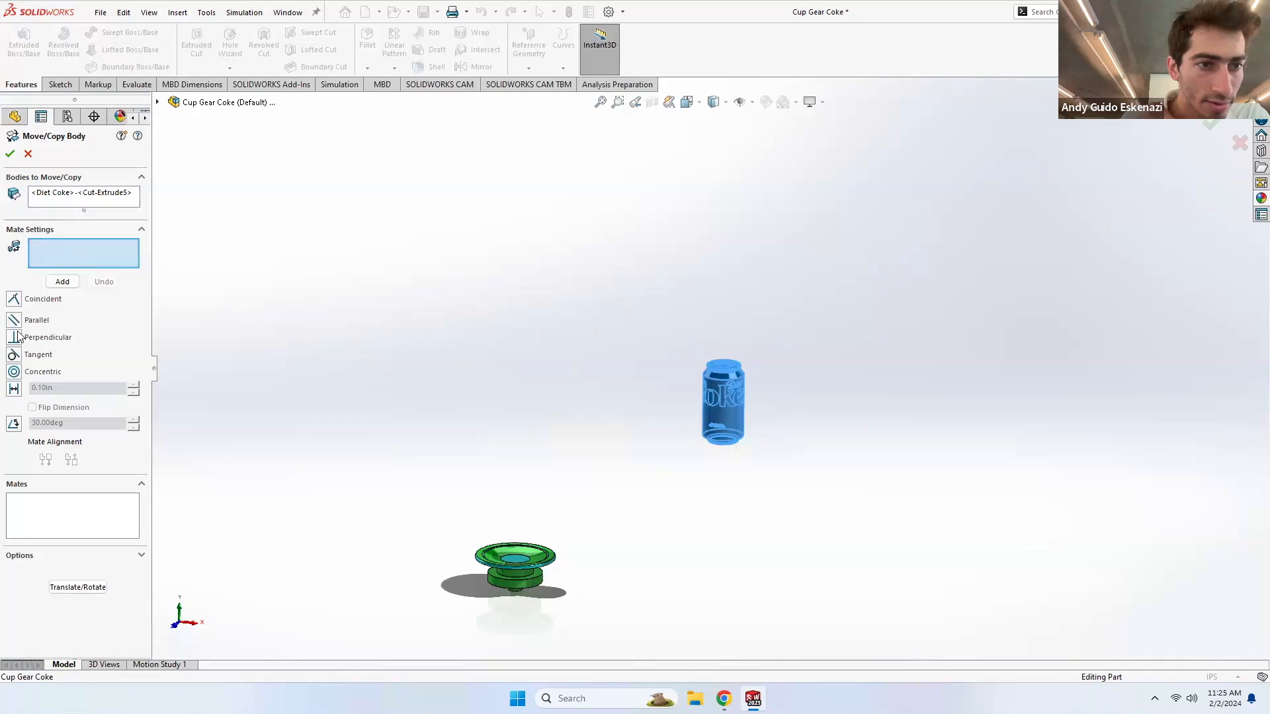
{"action": "left_click", "coordinate": [736, 419]}
{"action": "scroll", "coordinate": [528, 550], "scroll_direction": "down", "scroll_amount": 5}
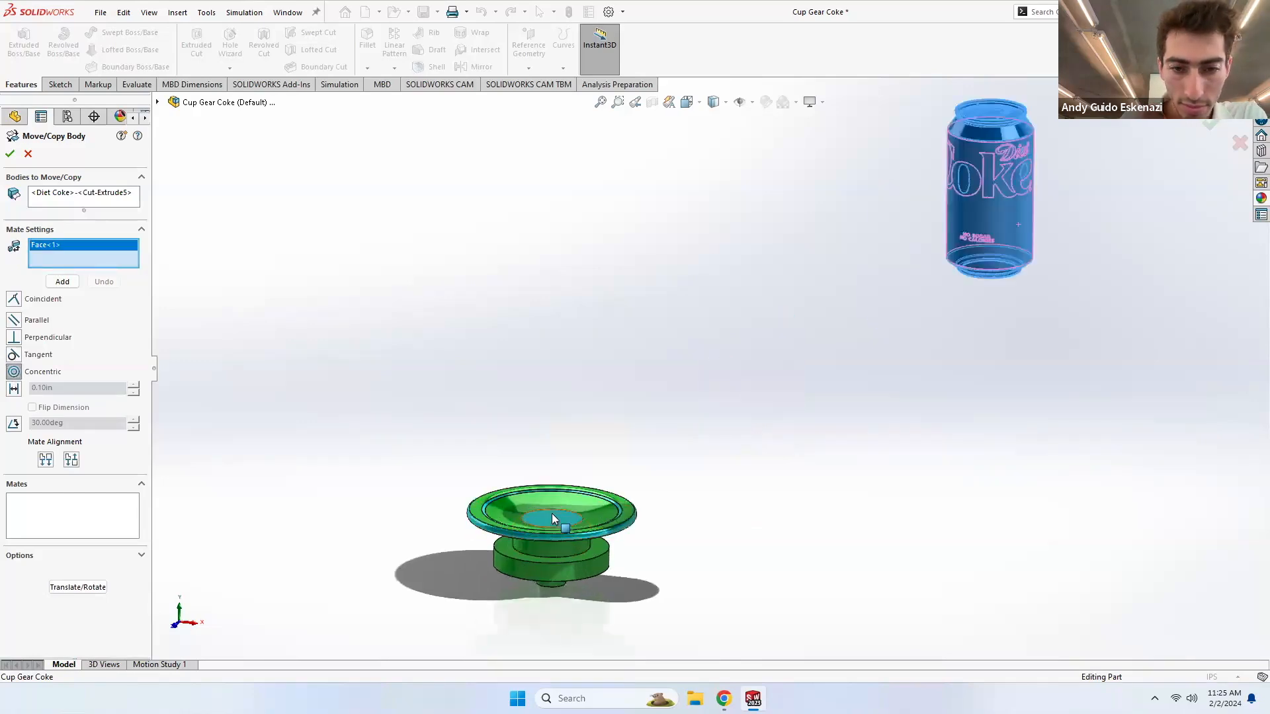
{"action": "left_click", "coordinate": [546, 513]}
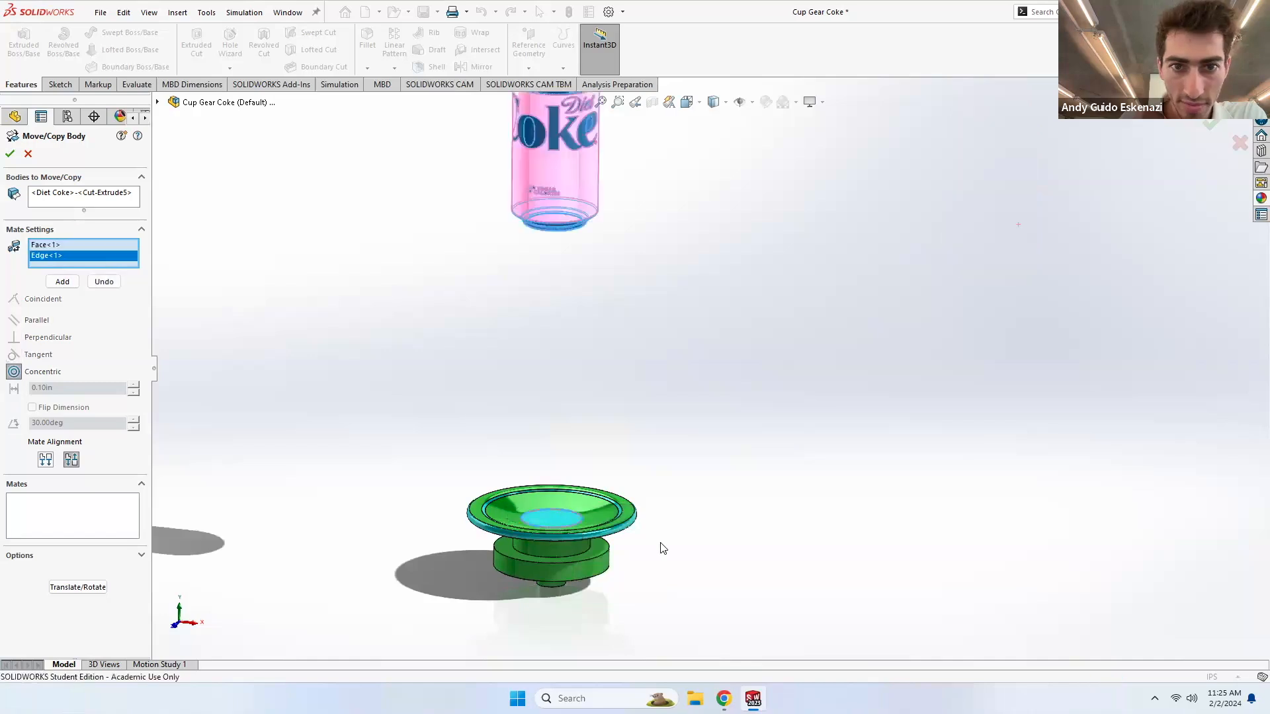
{"action": "left_click", "coordinate": [62, 282]}
- Add a coincident mate between the can's recessed bottom face and the saucer's flat central face
{"action": "middle_click_drag", "start_coordinate": [521, 340], "coordinate": [556, 235]}
{"action": "left_click", "coordinate": [560, 232]}
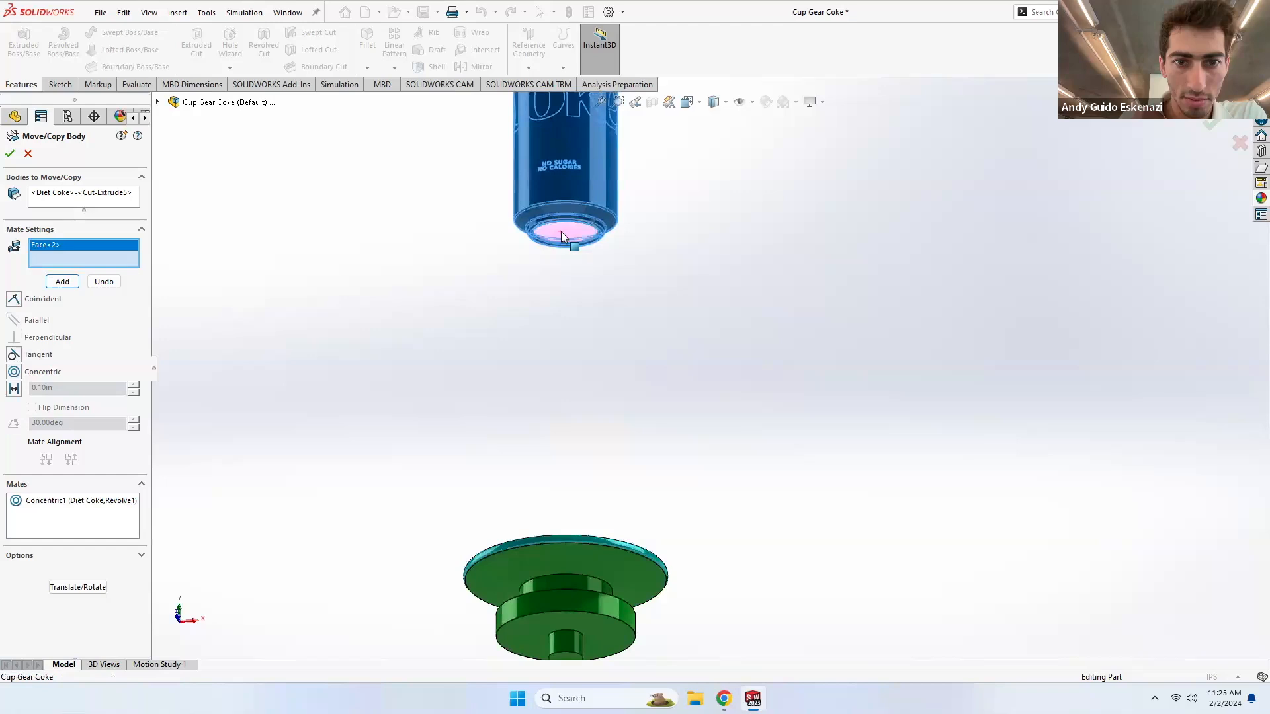
{"action": "middle_click_drag", "start_coordinate": [479, 294], "coordinate": [407, 476]}
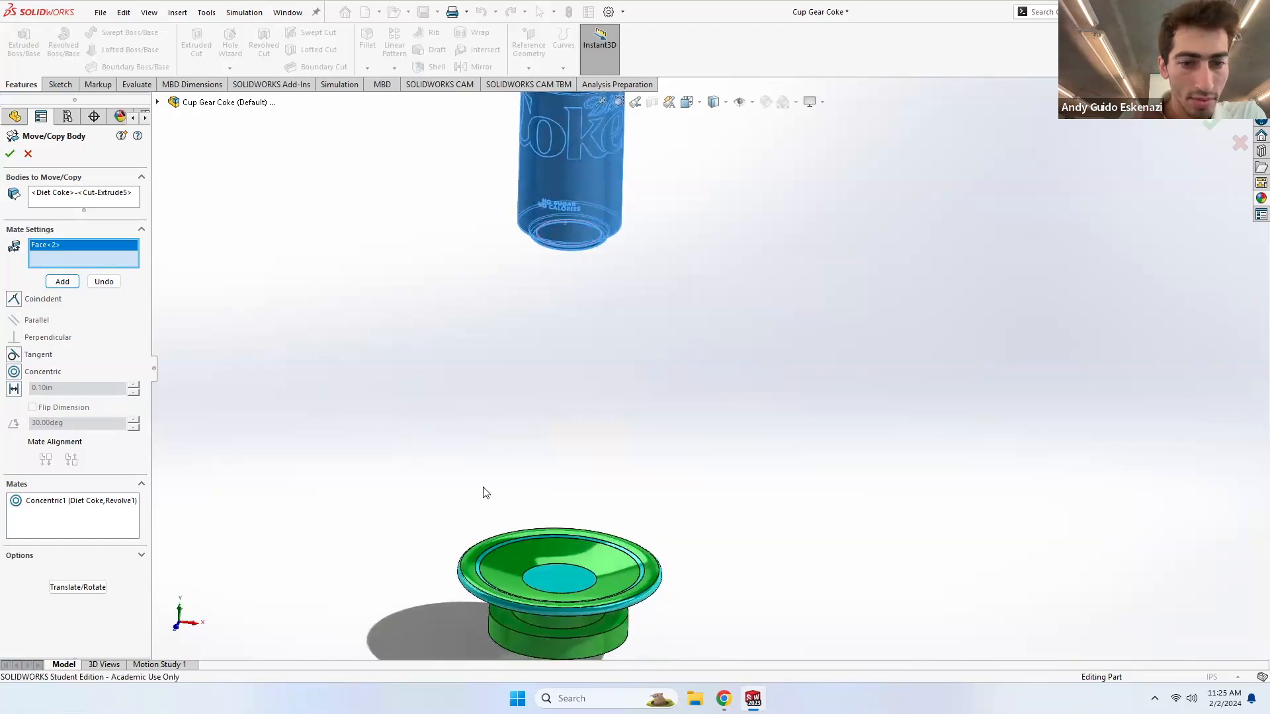
{"action": "left_click", "coordinate": [548, 581]}
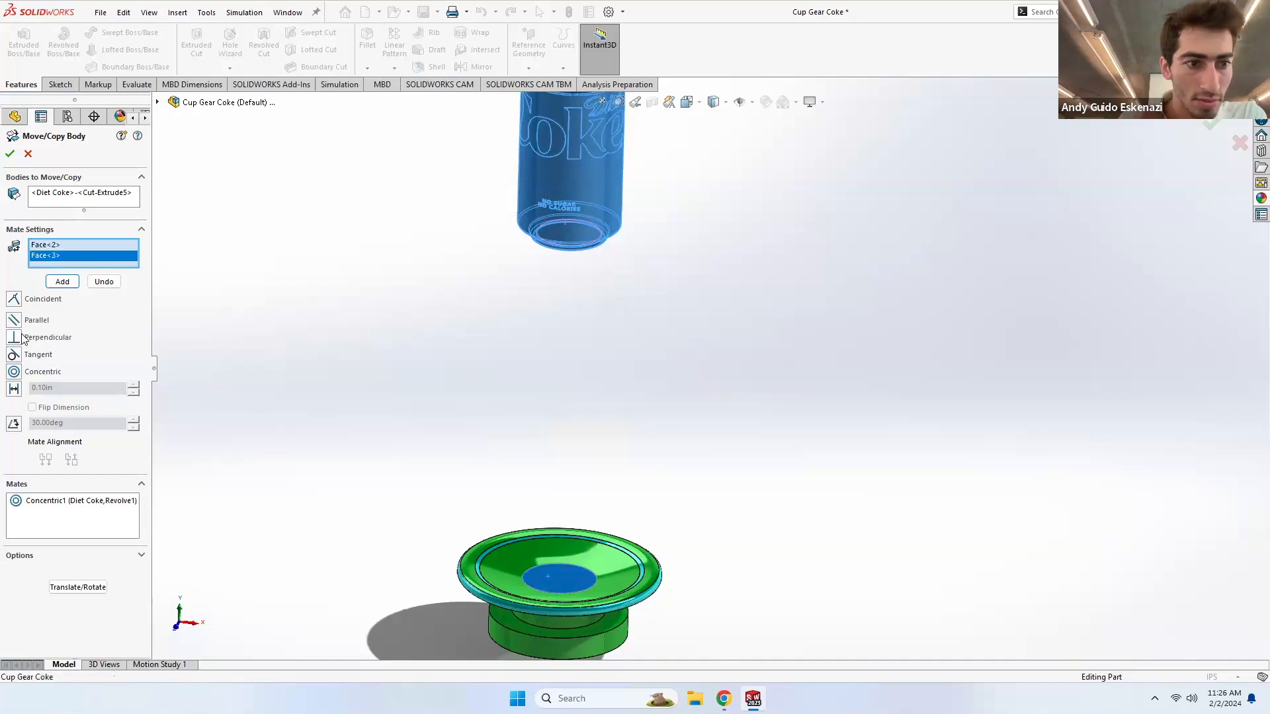
{"action": "left_click", "coordinate": [14, 299]}
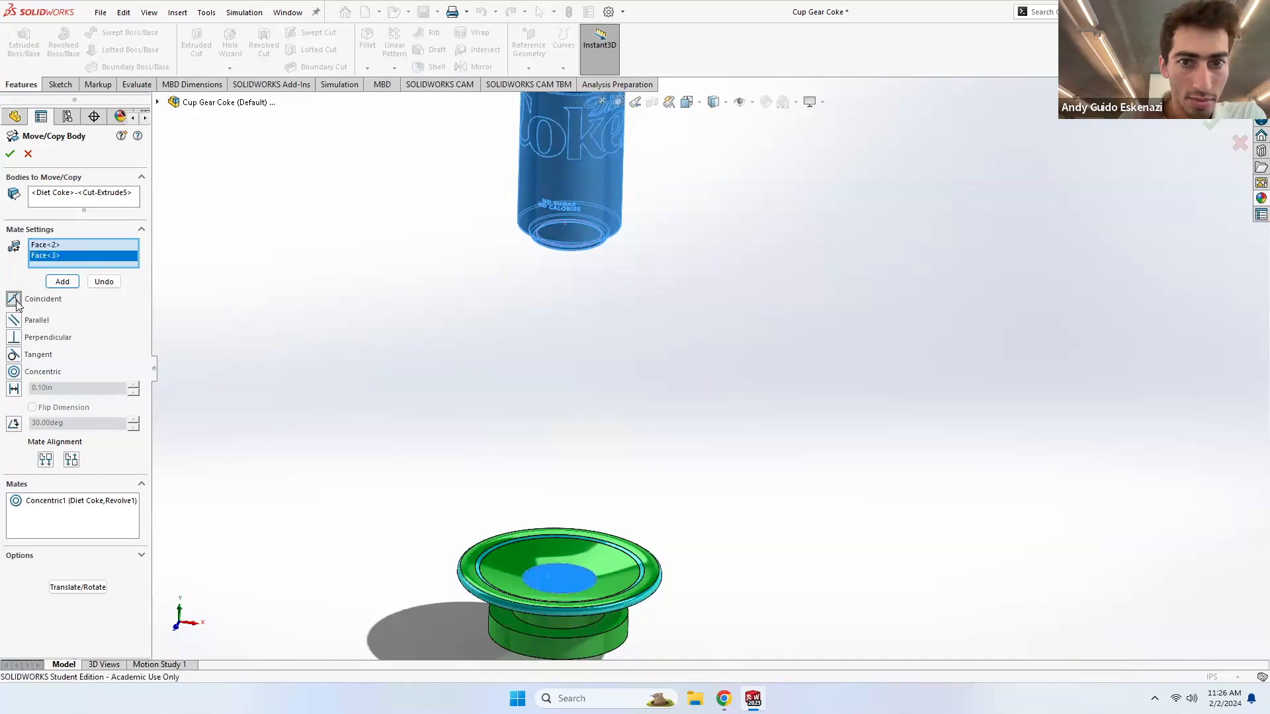
{"action": "left_click", "coordinate": [62, 282]}
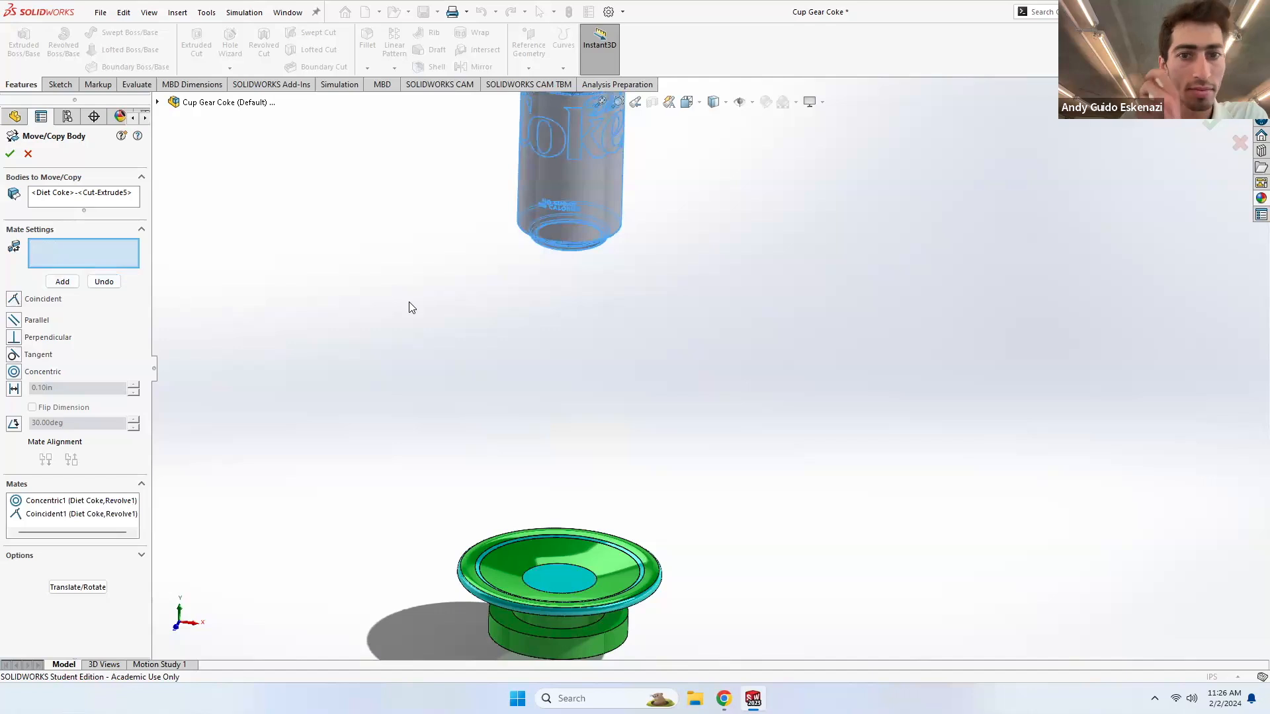
- Add a coincident mate between the can's bottom rim face and the saucer's flat central face
{"action": "scroll", "coordinate": [568, 271], "scroll_direction": "down", "scroll_amount": 8}
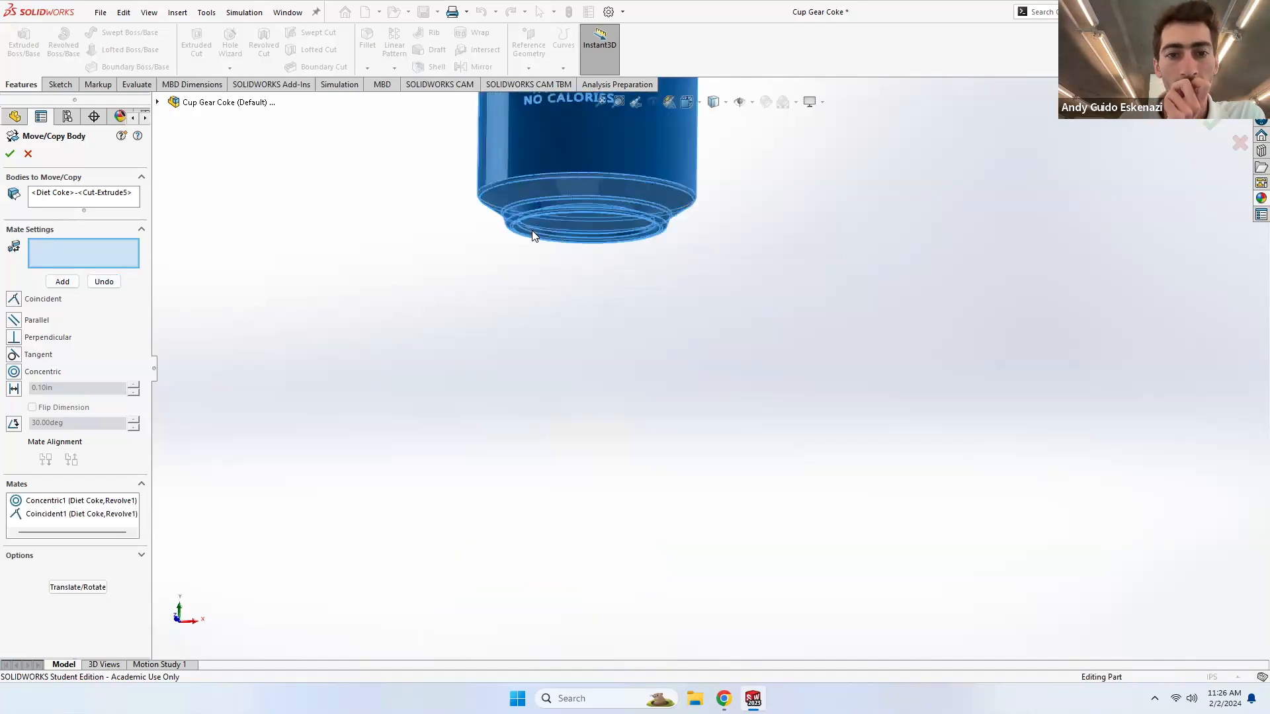
{"action": "scroll", "coordinate": [567, 272], "scroll_direction": "down", "scroll_amount": 4}
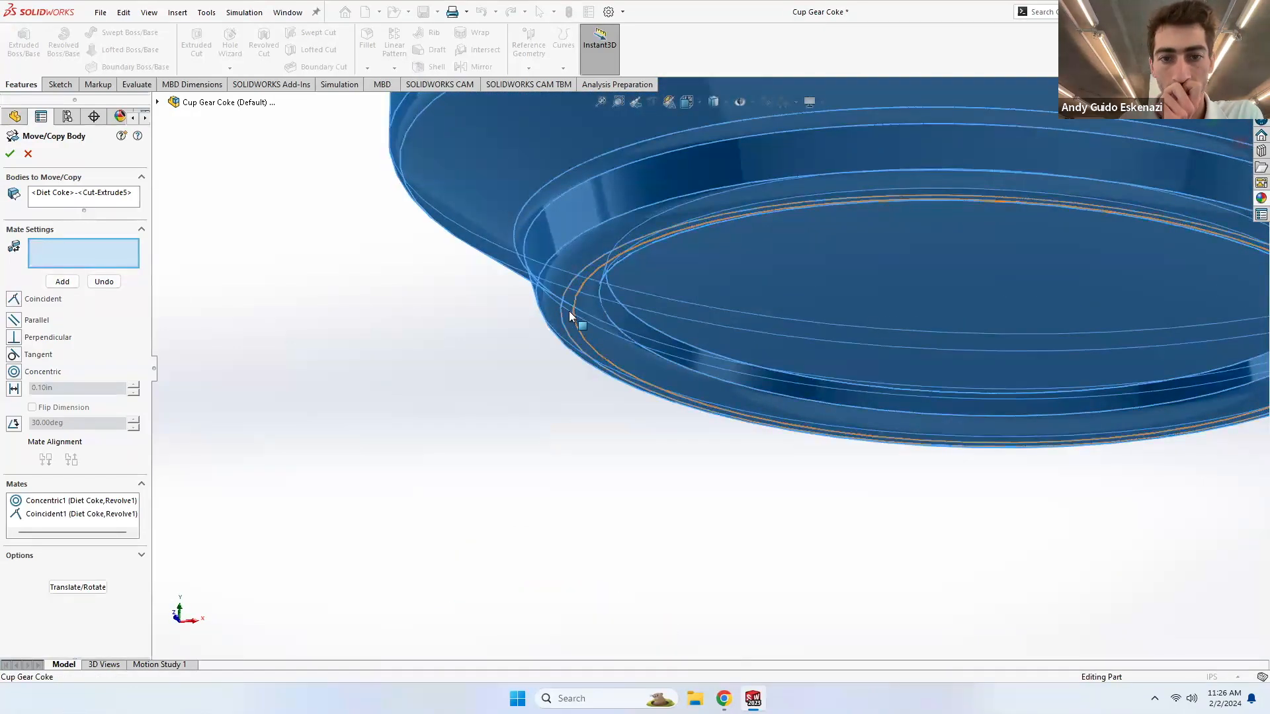
{"action": "left_click", "coordinate": [569, 311]}
{"action": "scroll", "coordinate": [445, 340], "scroll_direction": "up", "scroll_amount": 10}
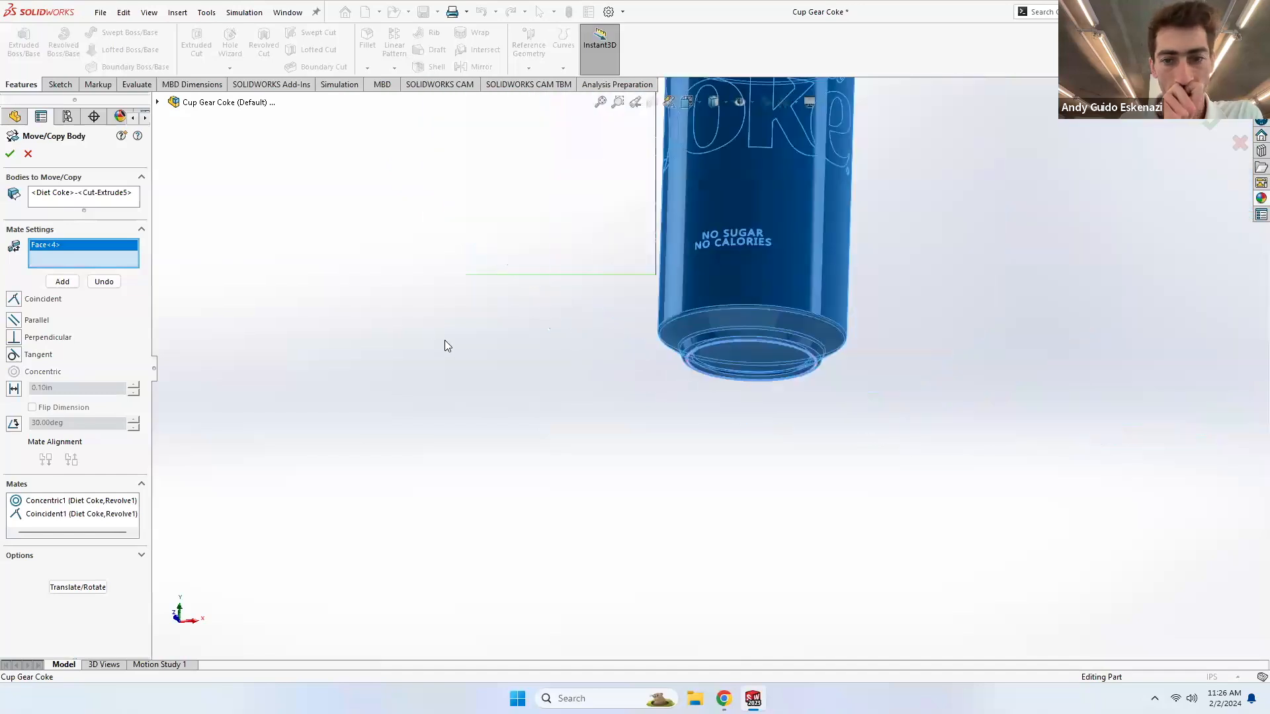
{"action": "scroll", "coordinate": [714, 374], "scroll_direction": "up", "scroll_amount": 4}
{"action": "middle_click_drag", "start_coordinate": [725, 376], "coordinate": [728, 480]}
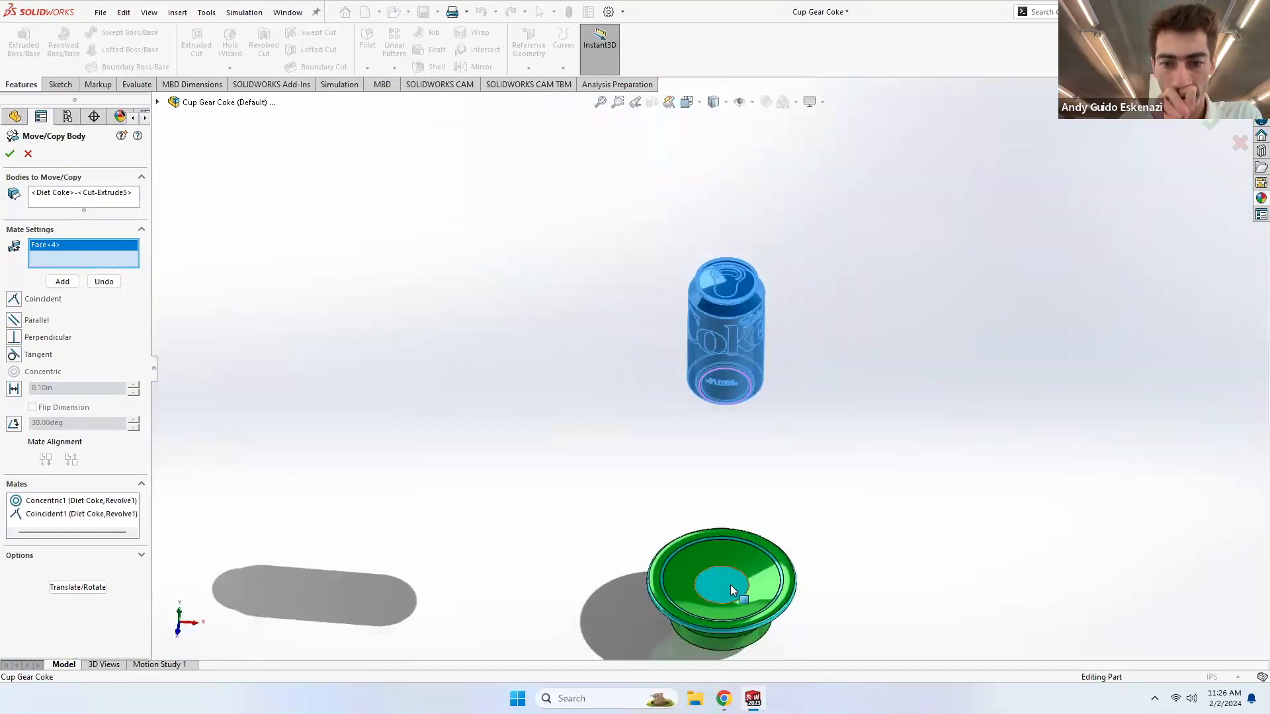
{"action": "left_click", "coordinate": [730, 583]}
{"action": "left_click", "coordinate": [62, 281]}
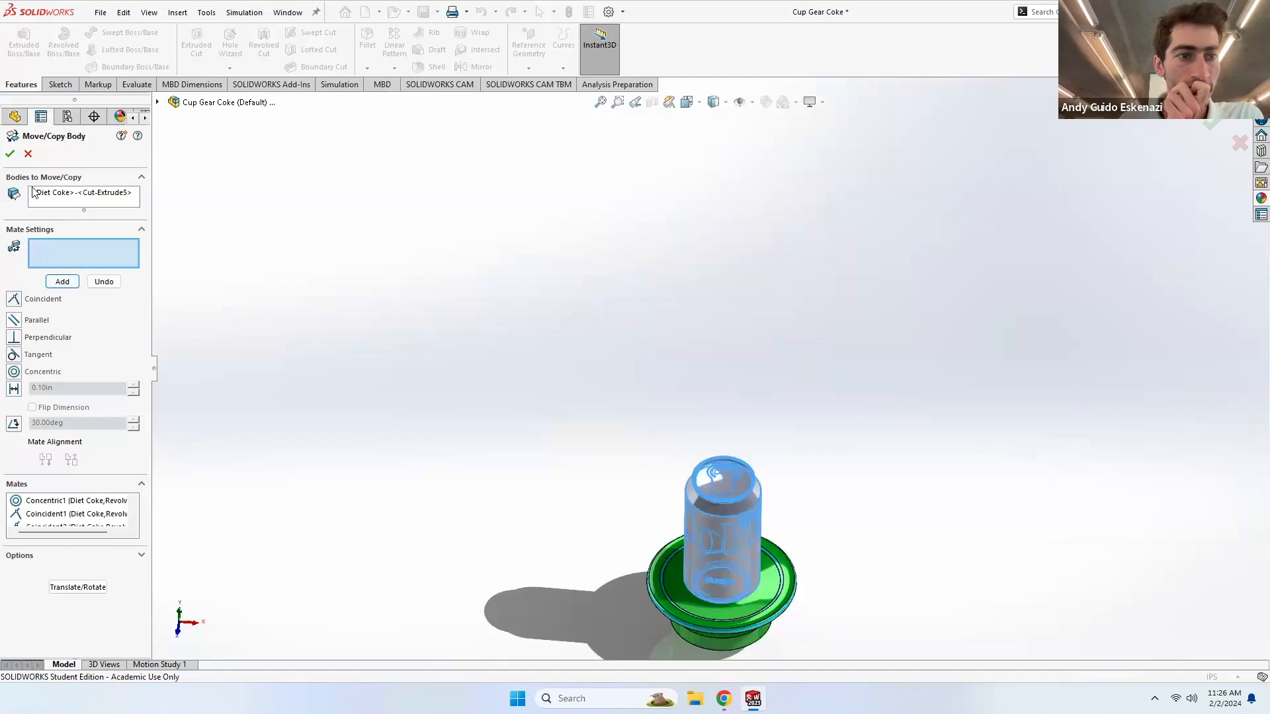
- Finish the Move/Copy Body feature on the can and inspect how it sits on the saucer
{"action": "left_click", "coordinate": [603, 430]}
{"action": "scroll", "coordinate": [607, 437], "scroll_direction": "up", "scroll_amount": 2}
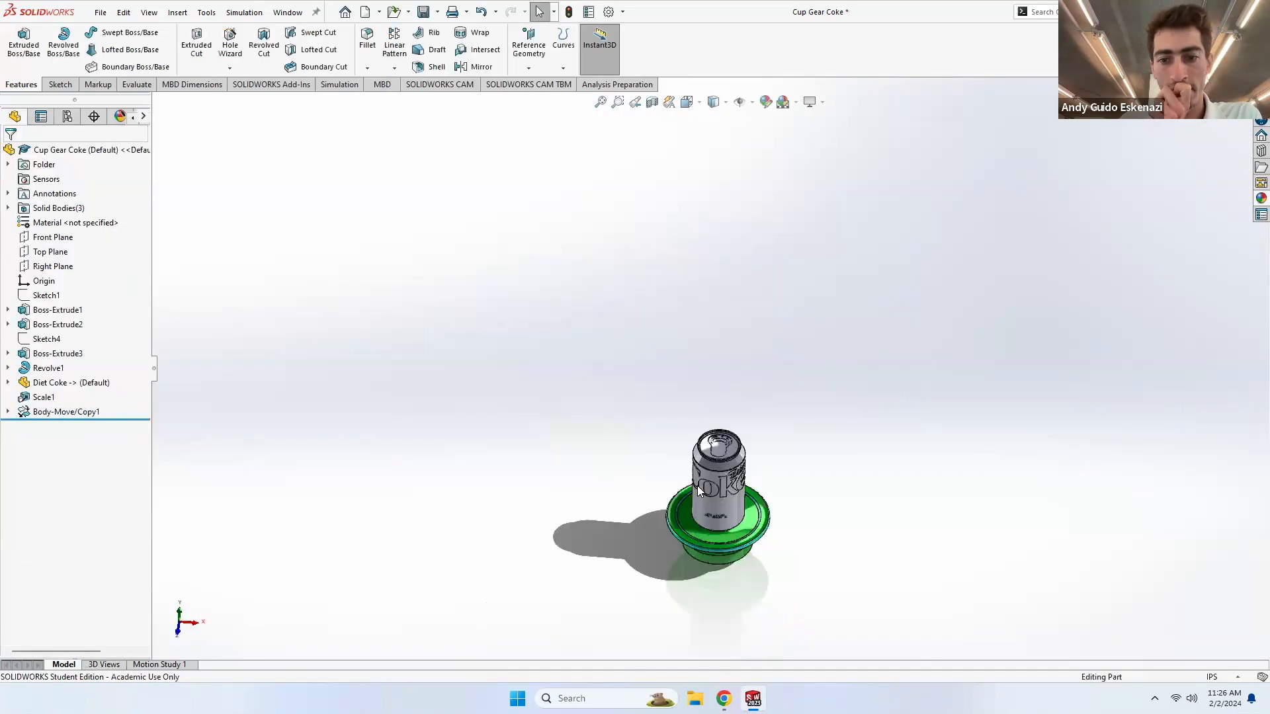
{"action": "scroll", "coordinate": [629, 464], "scroll_direction": "down", "scroll_amount": 1}
{"action": "scroll", "coordinate": [781, 562], "scroll_direction": "down", "scroll_amount": 1}
{"action": "middle_click_drag", "start_coordinate": [792, 577], "coordinate": [782, 497]}
{"action": "scroll", "coordinate": [748, 529], "scroll_direction": "down", "scroll_amount": 3}
{"action": "middle_click_drag", "start_coordinate": [690, 515], "coordinate": [696, 492]}
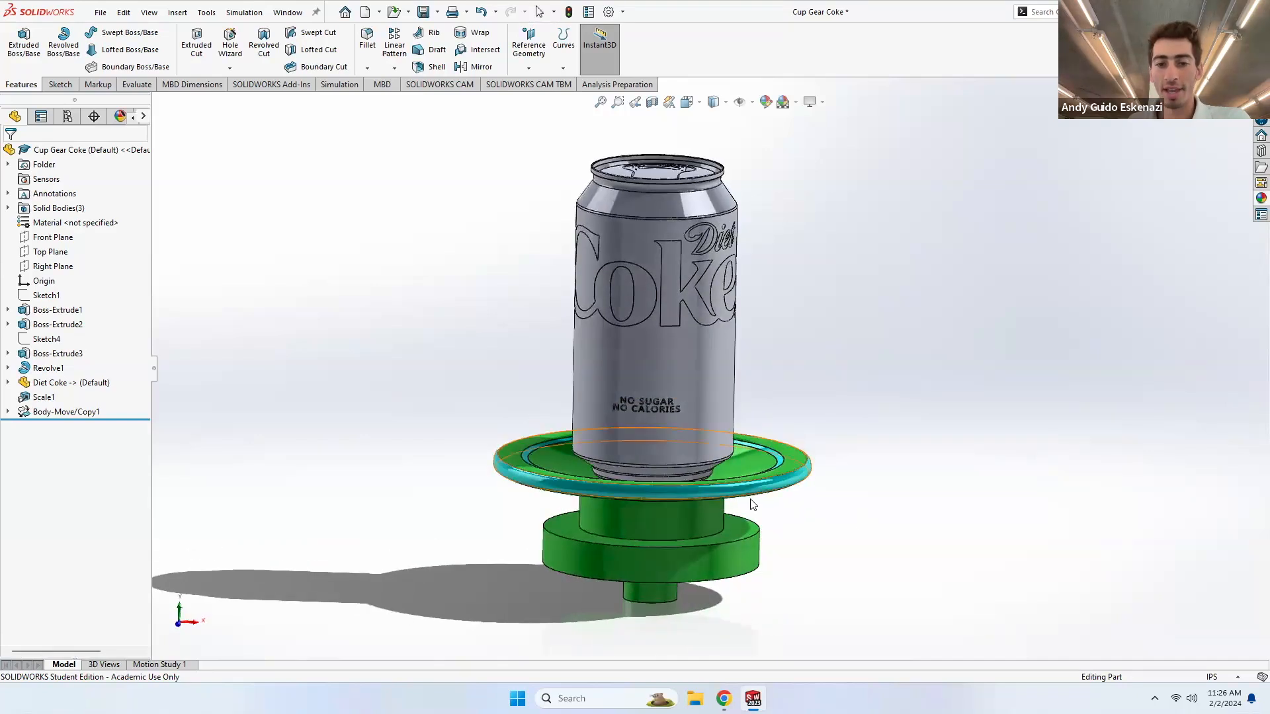
{"action": "middle_click_drag", "start_coordinate": [819, 498], "coordinate": [818, 503]}
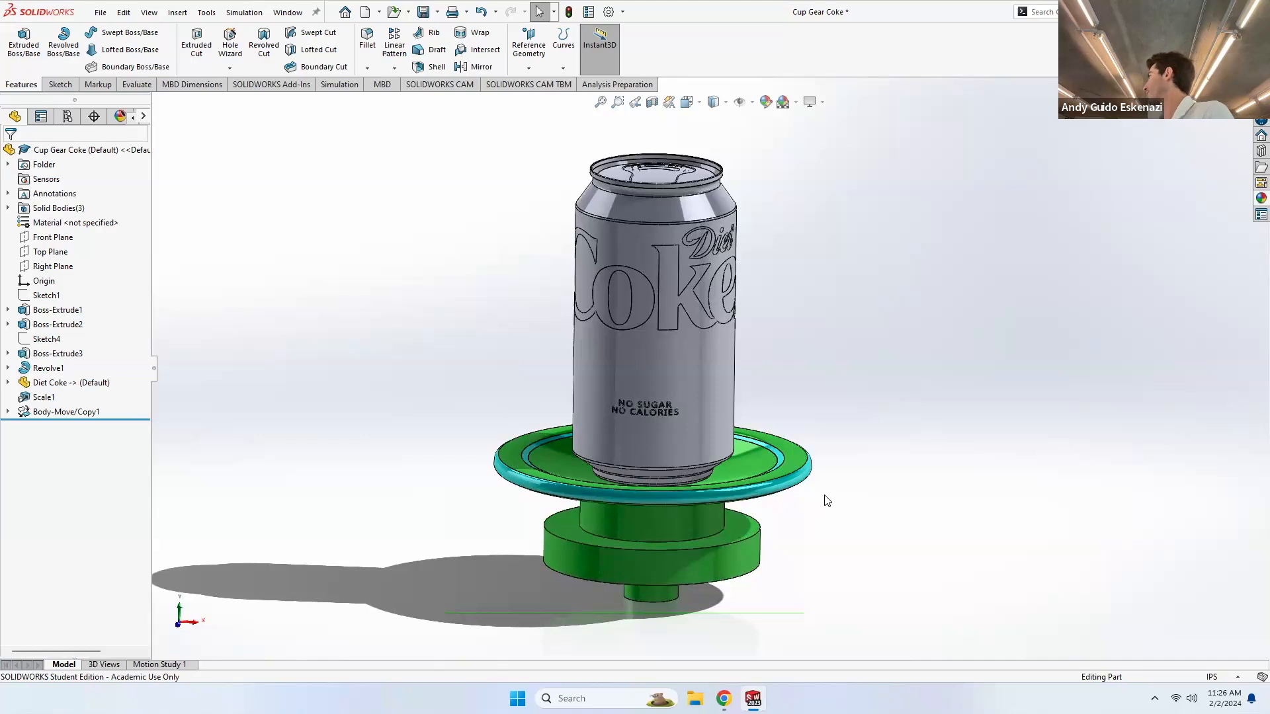
{"action": "middle_click_drag", "start_coordinate": [792, 500], "coordinate": [825, 473]}
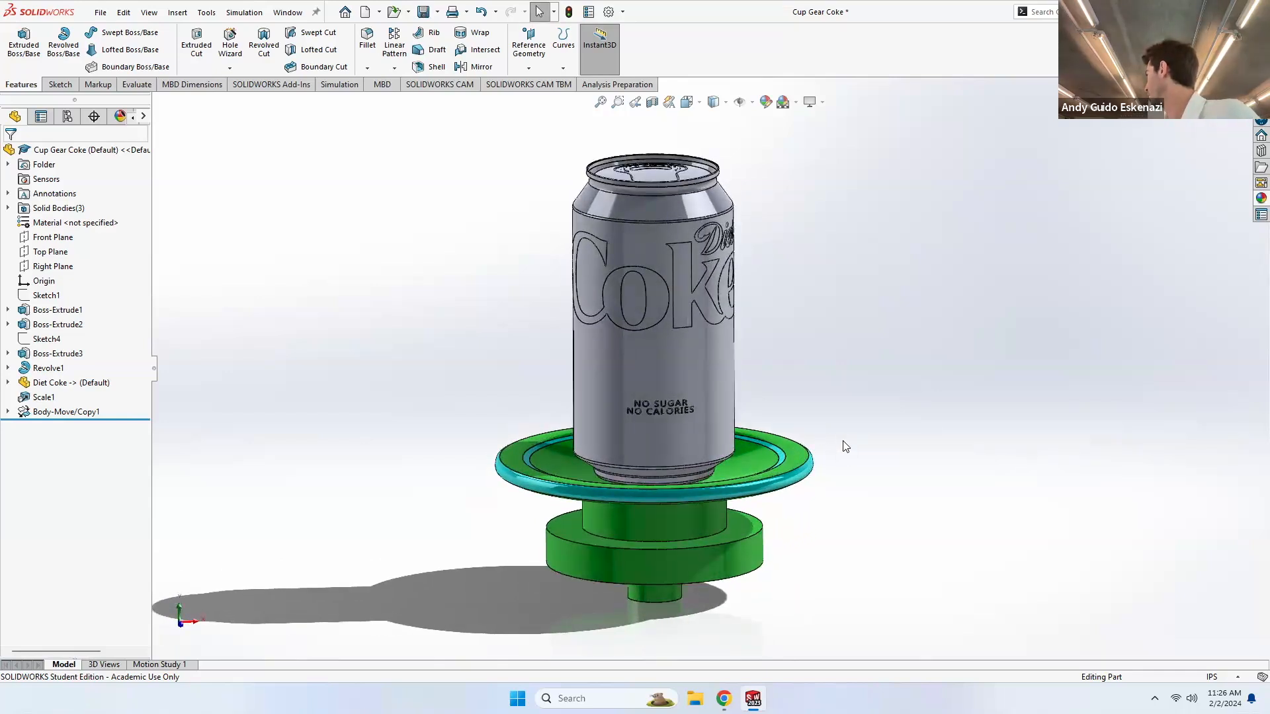
- Apply a red face appearance (RGB 192, 0, 0) to the Coke and Diet lettering on the can, including the dot of the i
{"action": "right_click", "coordinate": [654, 283]}
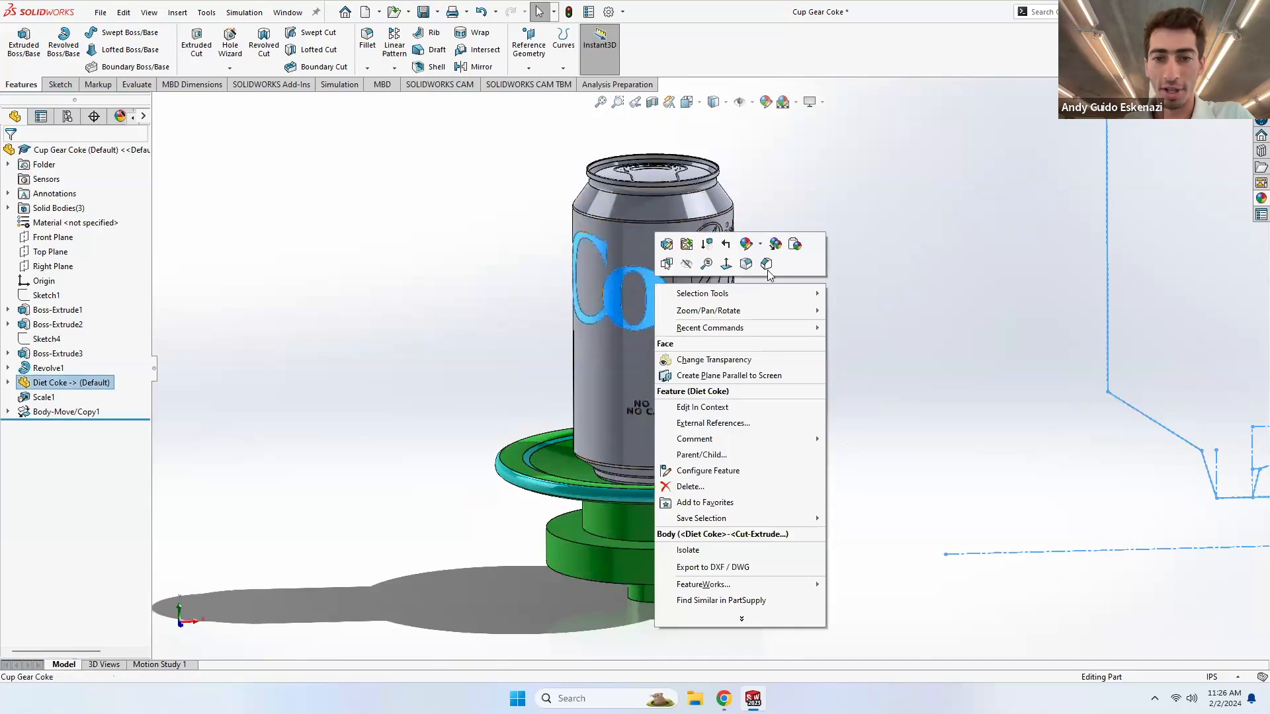
{"action": "left_click", "coordinate": [759, 245]}
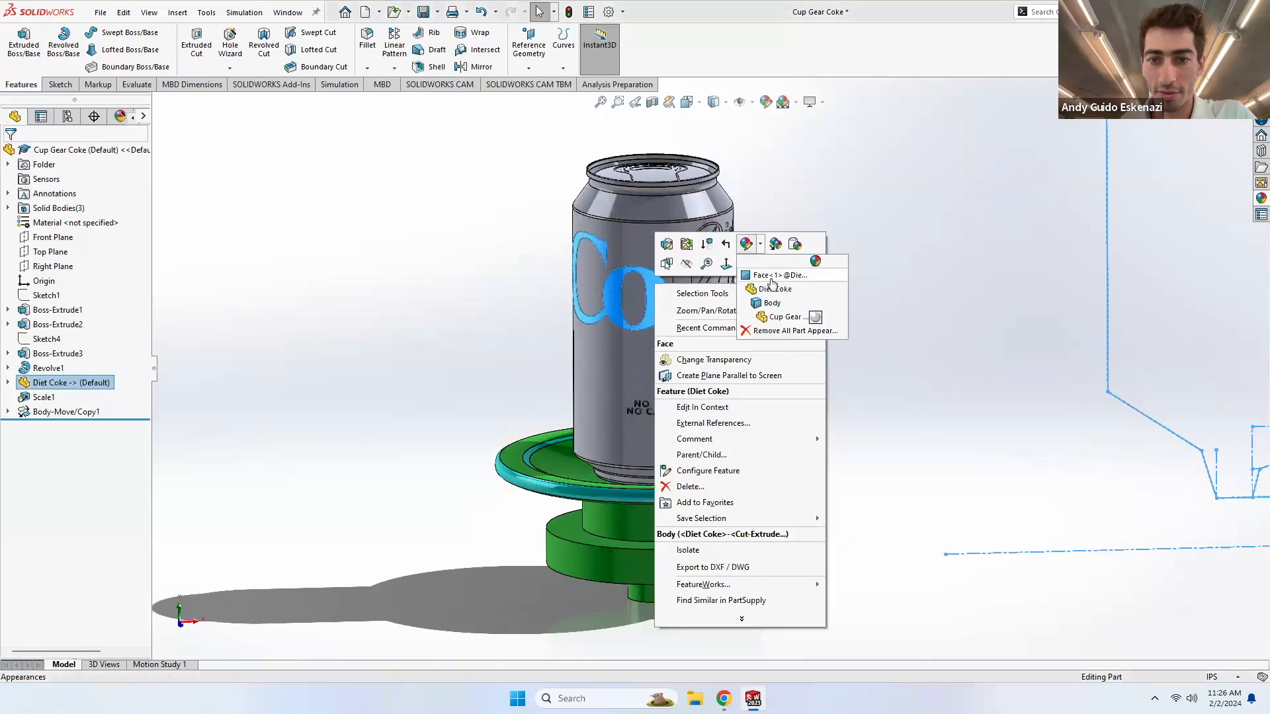
{"action": "left_click", "coordinate": [772, 277]}
{"action": "left_click", "coordinate": [42, 433]}
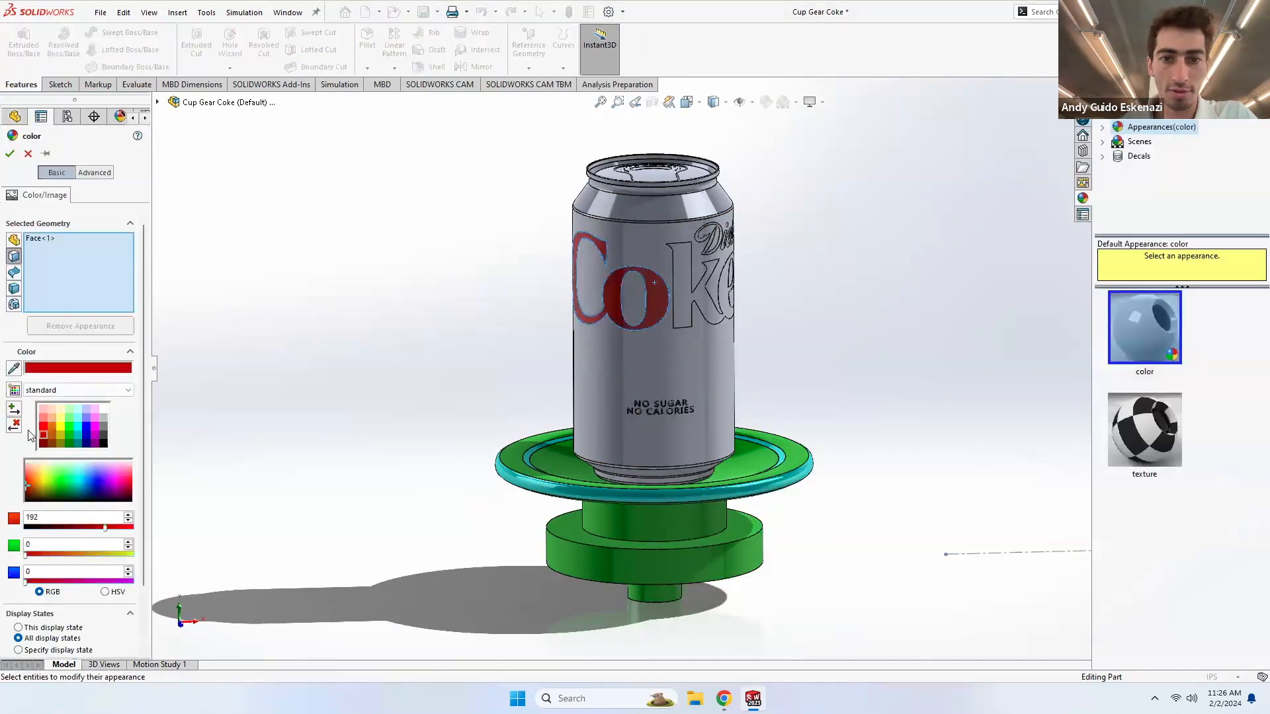
{"action": "left_click", "coordinate": [685, 286]}
{"action": "scroll", "coordinate": [729, 245], "scroll_direction": "down", "scroll_amount": 8}
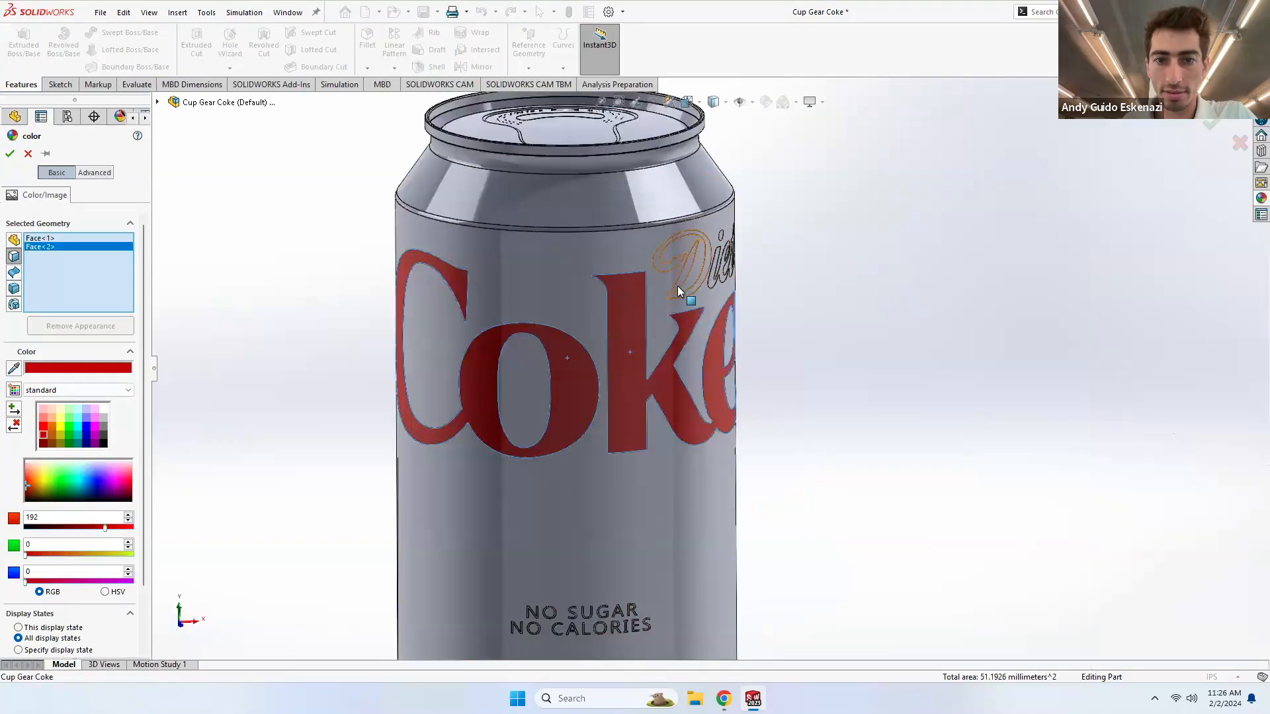
{"action": "left_click", "coordinate": [738, 289]}
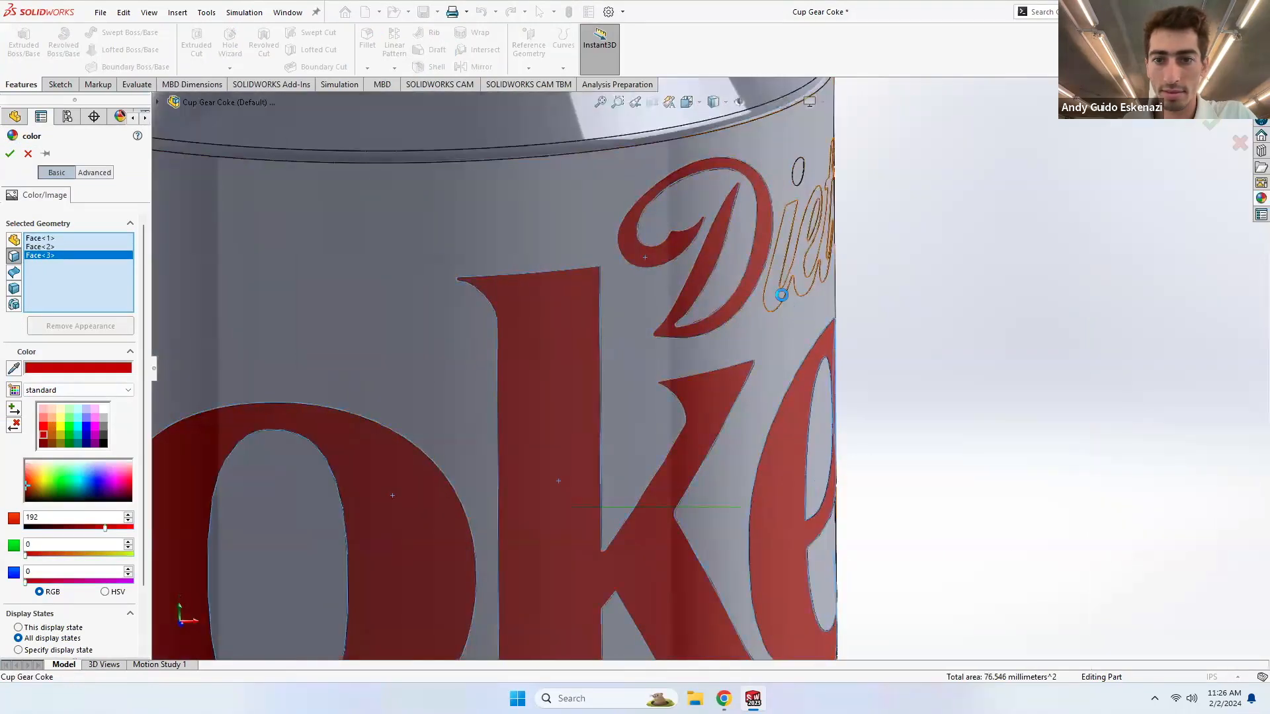
{"action": "left_click", "coordinate": [783, 298]}
{"action": "middle_click_drag", "start_coordinate": [783, 298], "coordinate": [764, 268]}
{"action": "left_click", "coordinate": [779, 175]}
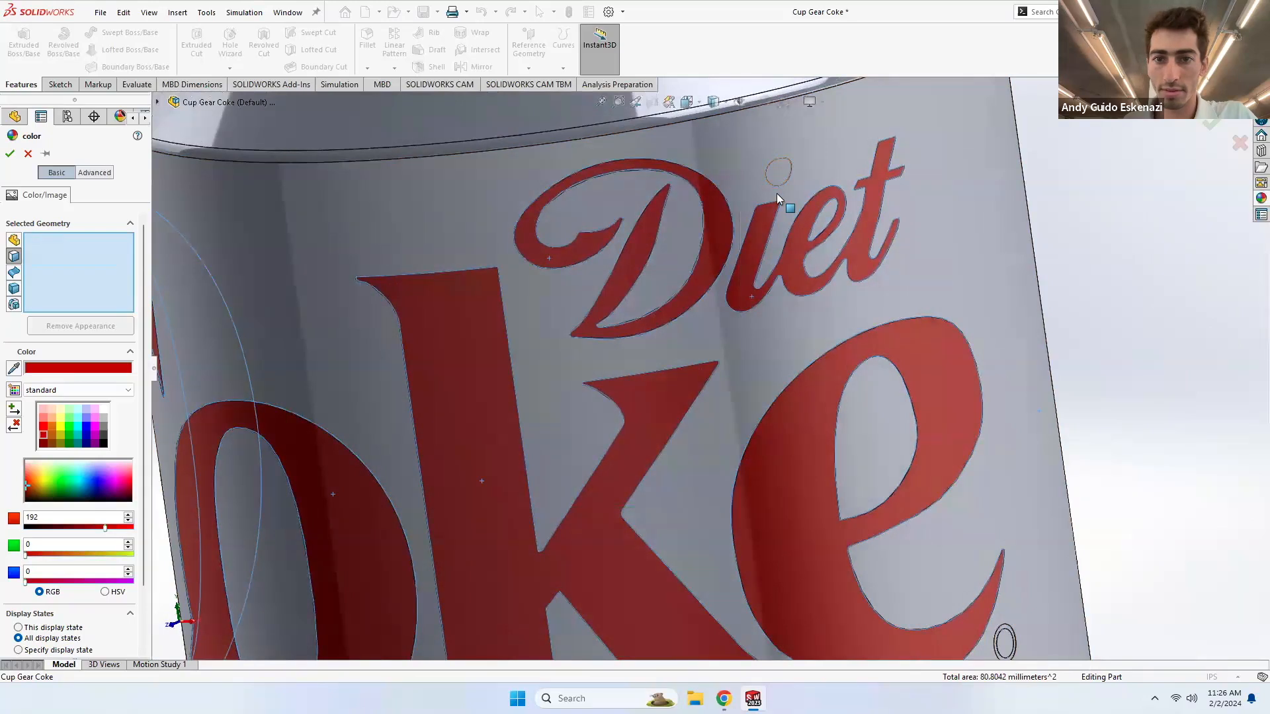
- Add the letters of SUGAR and the ALORIES part of CALORIES to the red face appearance
{"action": "scroll", "coordinate": [777, 193], "scroll_direction": "up", "scroll_amount": 8}
{"action": "scroll", "coordinate": [660, 516], "scroll_direction": "down", "scroll_amount": 10}
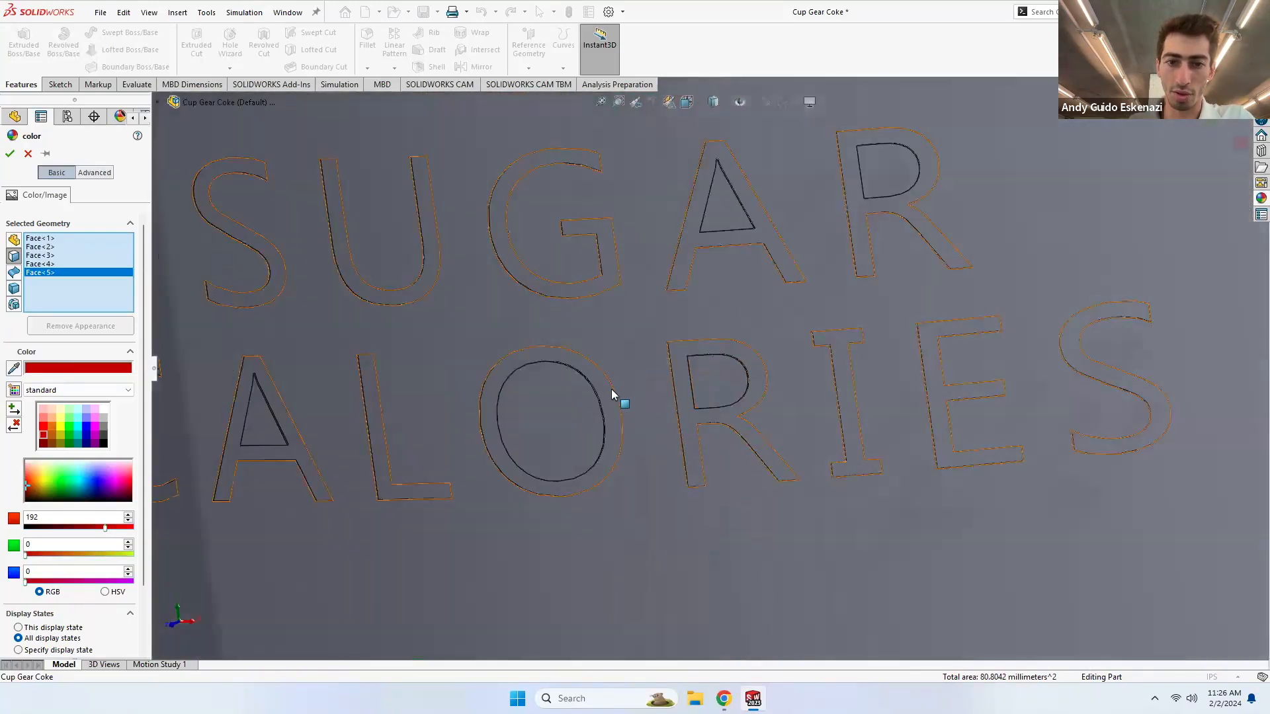
{"action": "left_click", "coordinate": [607, 391]}
{"action": "left_click", "coordinate": [604, 283]}
{"action": "left_click", "coordinate": [856, 208]}
{"action": "left_click", "coordinate": [839, 344]}
{"action": "left_click", "coordinate": [758, 371]}
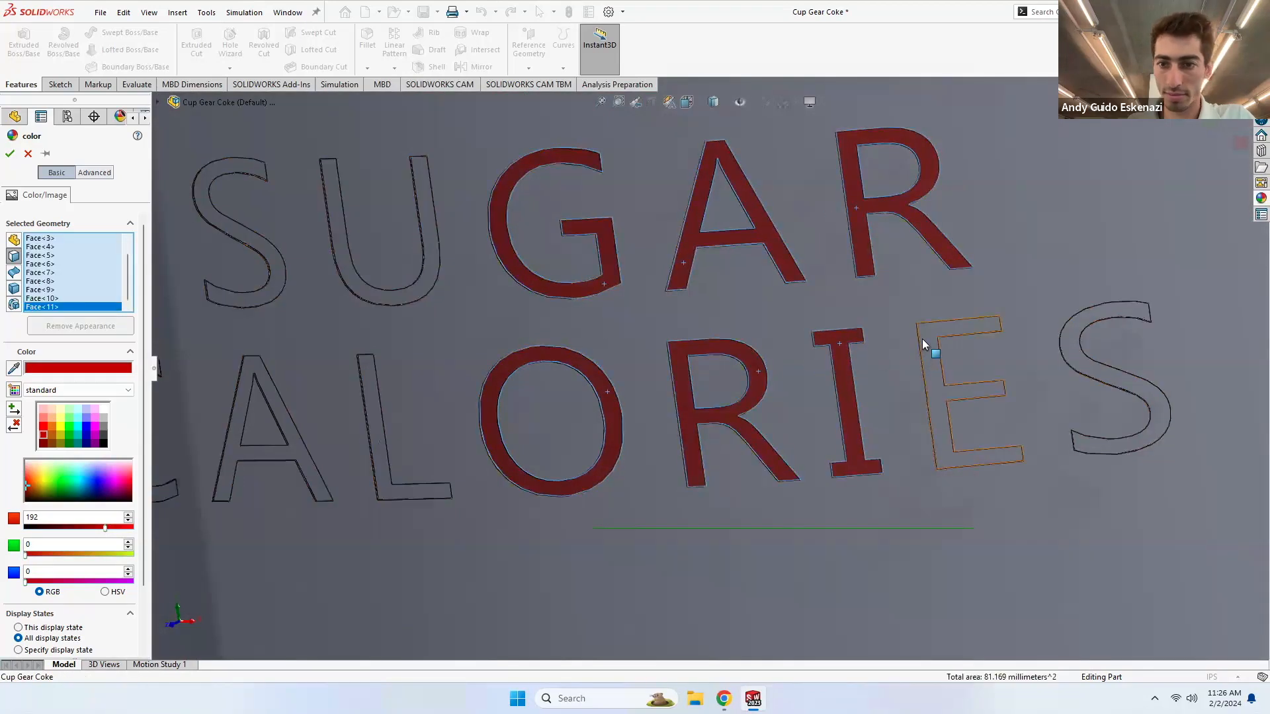
{"action": "left_click", "coordinate": [922, 338]}
{"action": "left_click", "coordinate": [1073, 348]}
{"action": "left_click", "coordinate": [378, 412]}
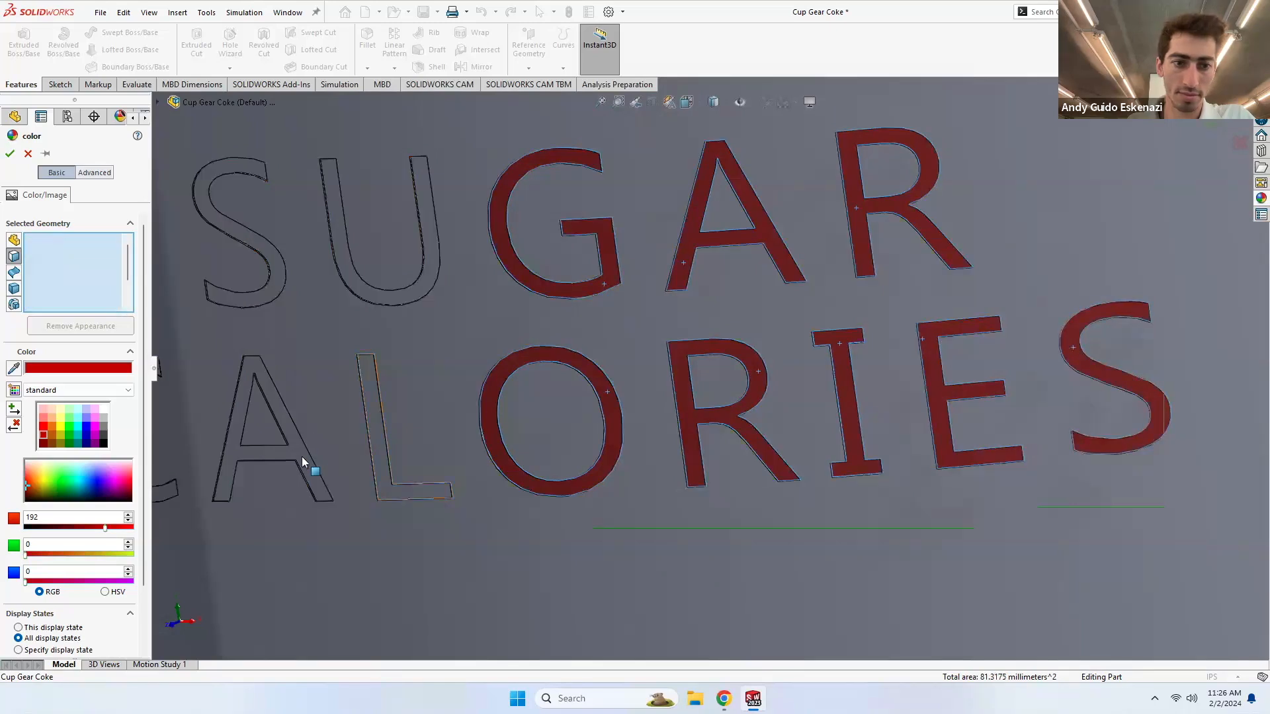
{"action": "left_click", "coordinate": [294, 451]}
{"action": "left_click", "coordinate": [278, 297]}
{"action": "left_click", "coordinate": [375, 293]}
- Add both NO words and the C of CALORIES to the red face appearance and apply it
{"action": "scroll", "coordinate": [403, 331], "scroll_direction": "down", "scroll_amount": 3}
{"action": "scroll", "coordinate": [496, 376], "scroll_direction": "down", "scroll_amount": 3}
{"action": "scroll", "coordinate": [546, 395], "scroll_direction": "up", "scroll_amount": 5}
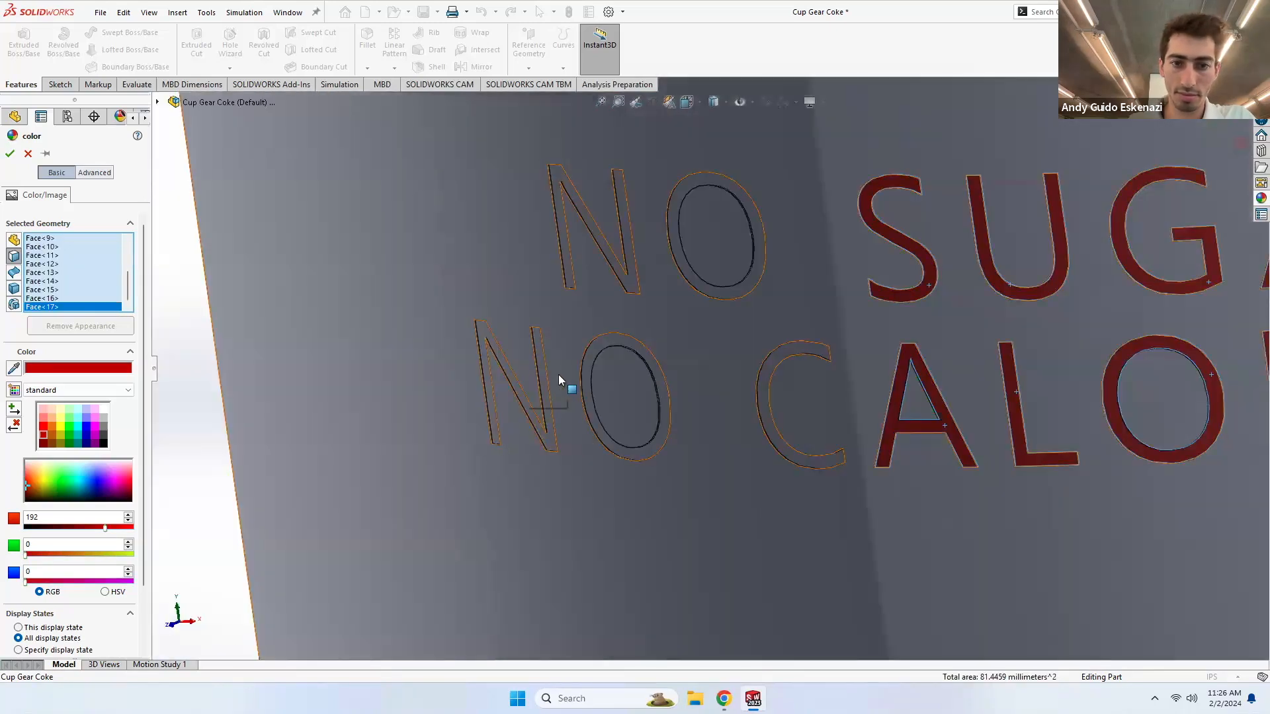
{"action": "left_click", "coordinate": [544, 389]}
{"action": "left_click", "coordinate": [588, 402]}
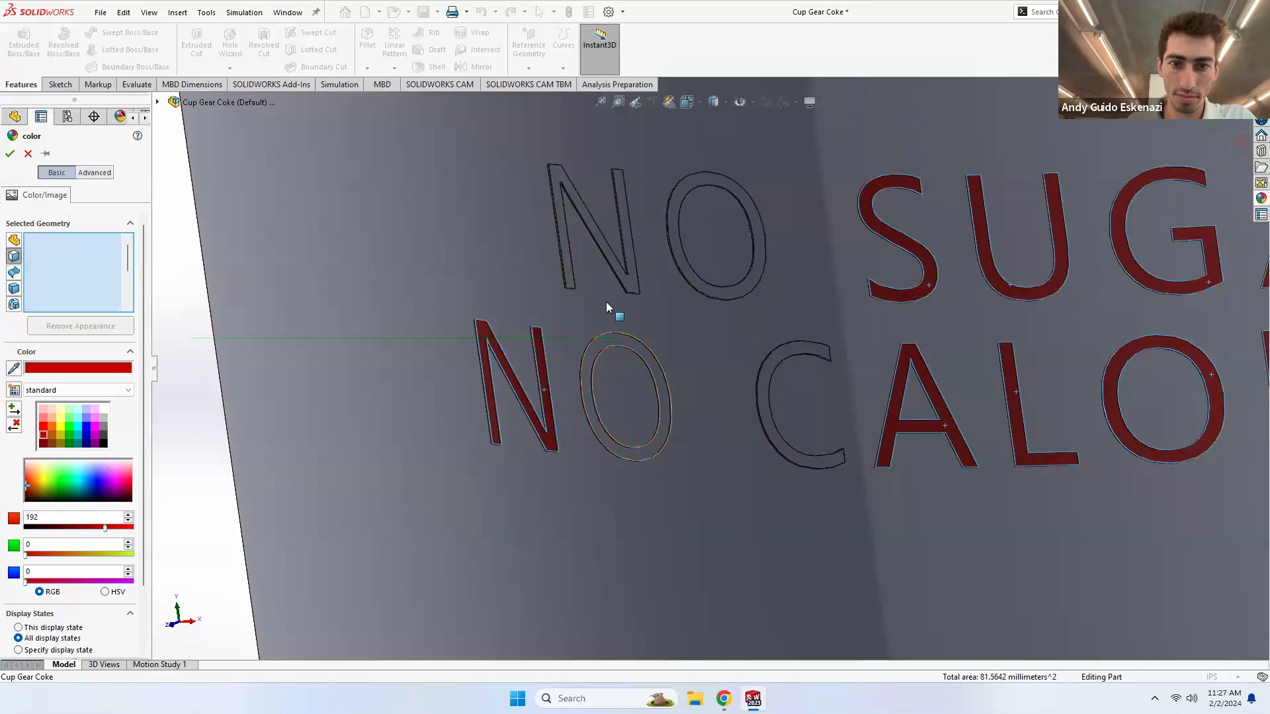
{"action": "left_click", "coordinate": [628, 281]}
{"action": "left_click", "coordinate": [712, 289]}
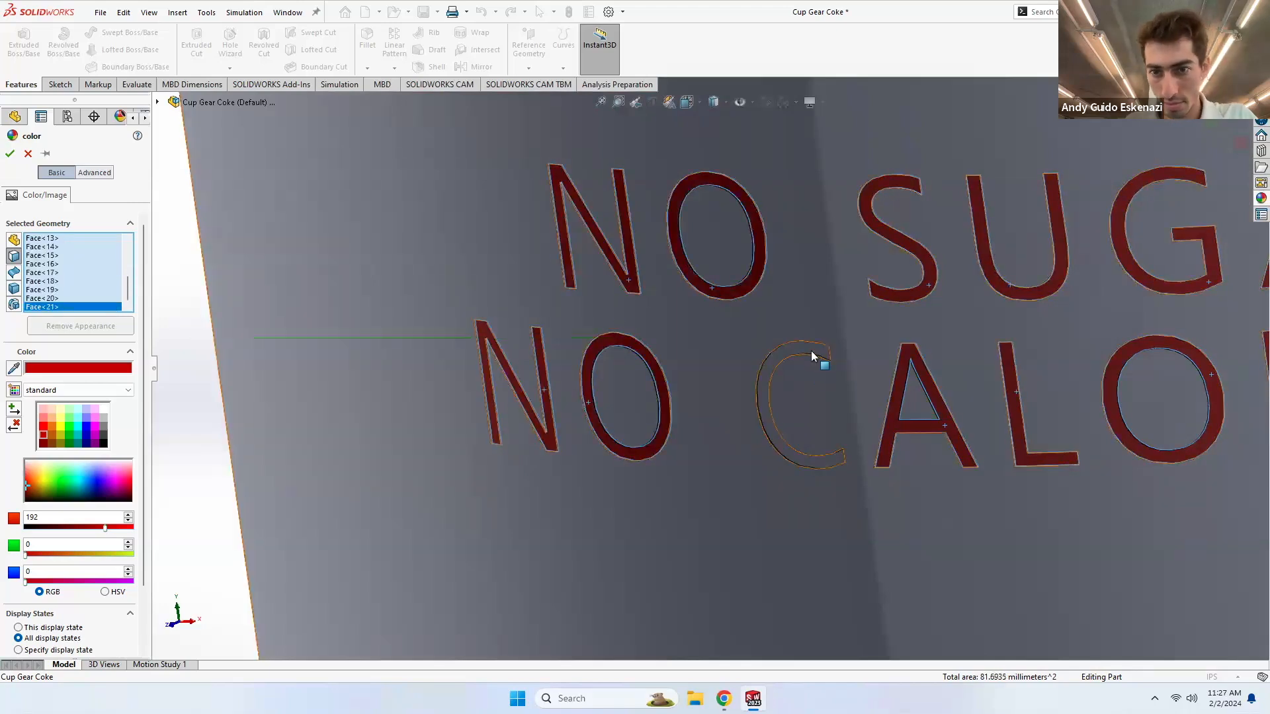
{"action": "left_click", "coordinate": [810, 350]}
{"action": "left_click", "coordinate": [9, 156]}
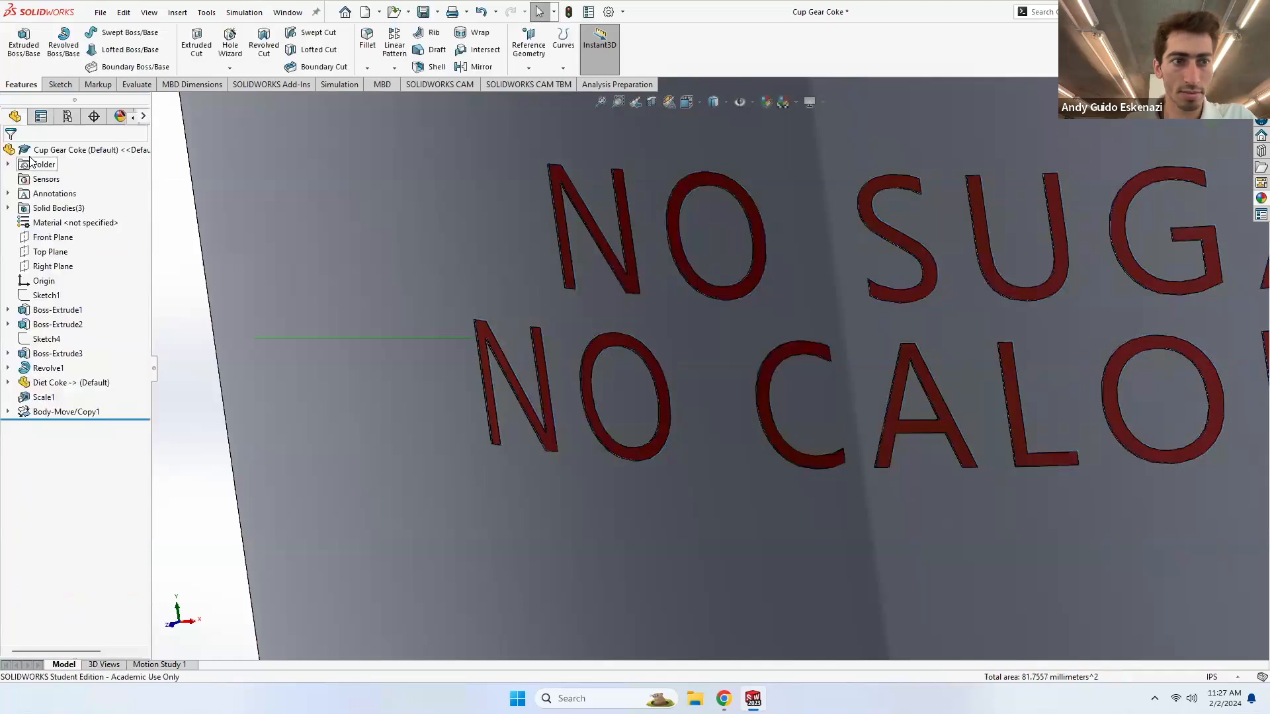
- Fit the whole model in view and save the Cup Gear Coke part
{"action": "key", "text": "f"}
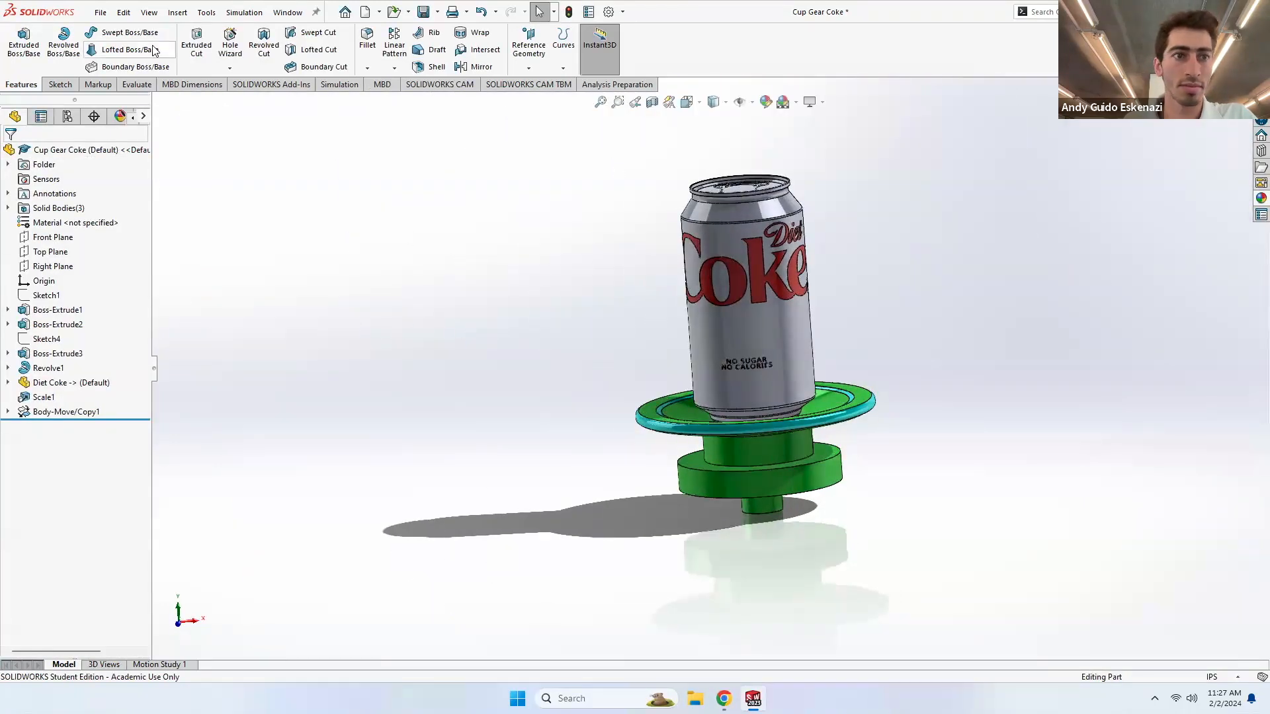
{"action": "left_click", "coordinate": [100, 12]}
{"action": "left_click", "coordinate": [146, 176]}
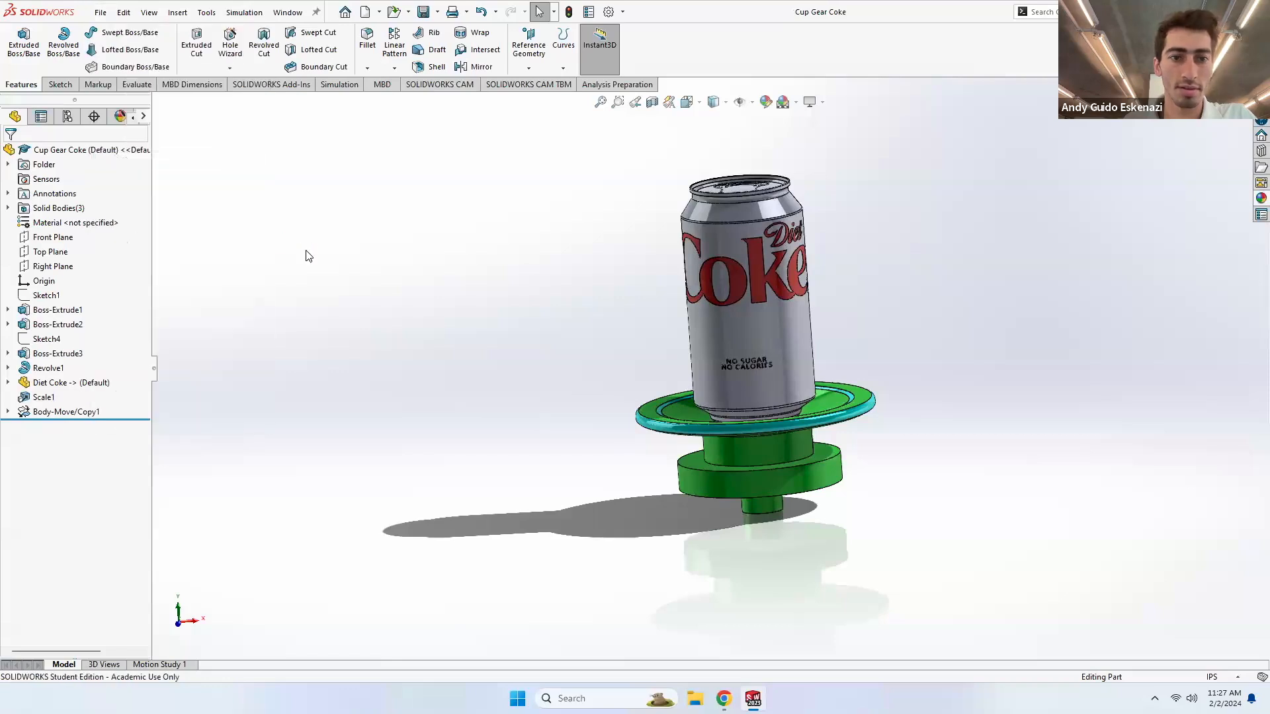
- In the Tea Cups Assembly, delete the front teacup Cup Gear<2> and hide the Top plate
{"action": "mouse_move", "coordinate": [753, 699]}
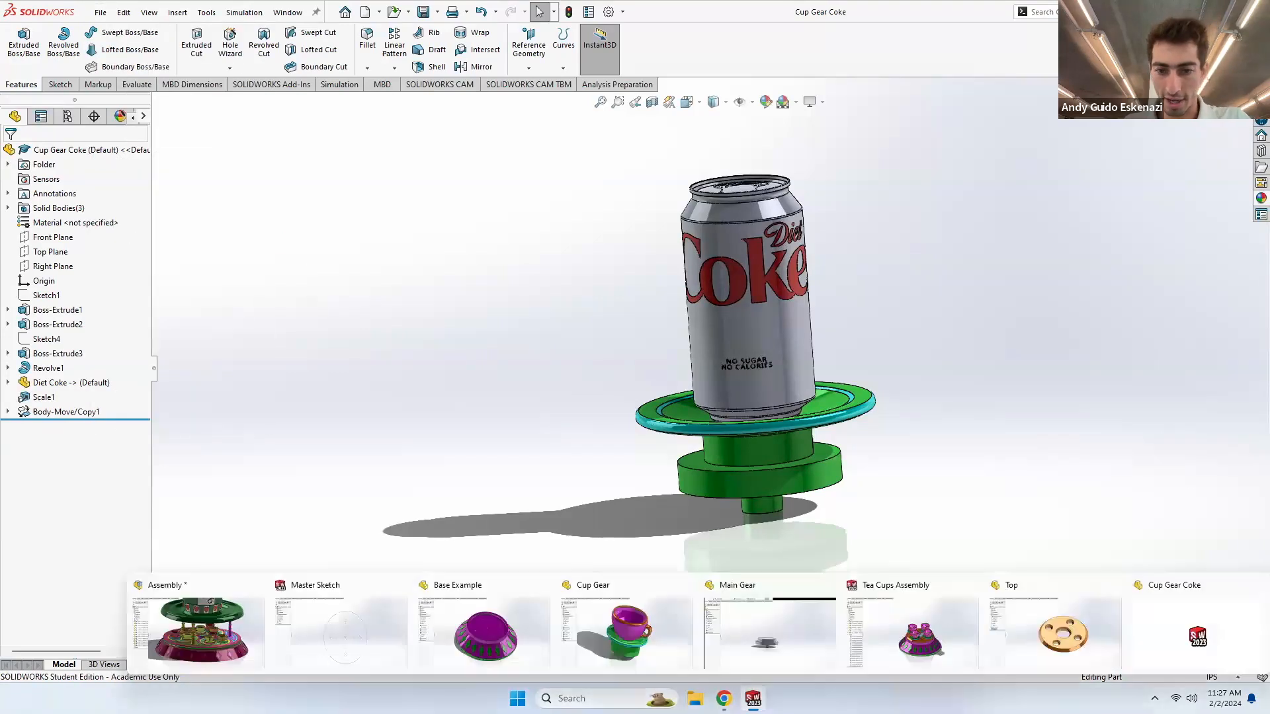
{"action": "left_click", "coordinate": [942, 643]}
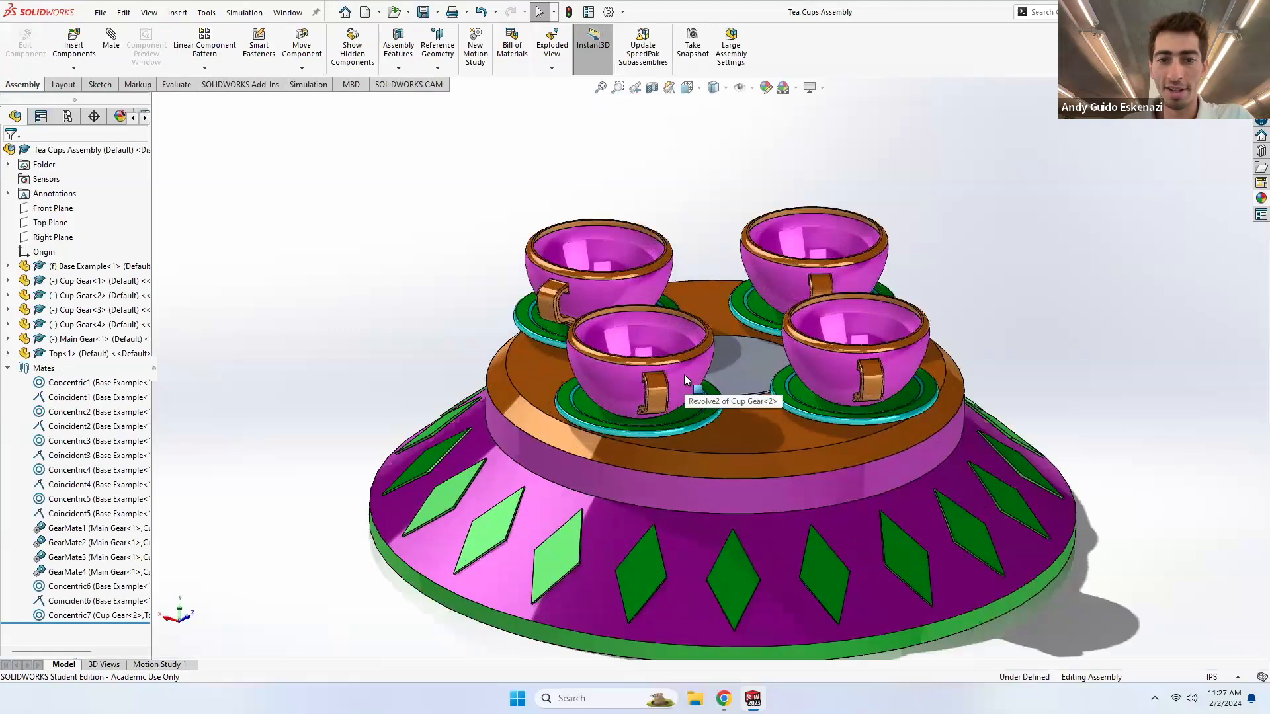
{"action": "right_click", "coordinate": [684, 374]}
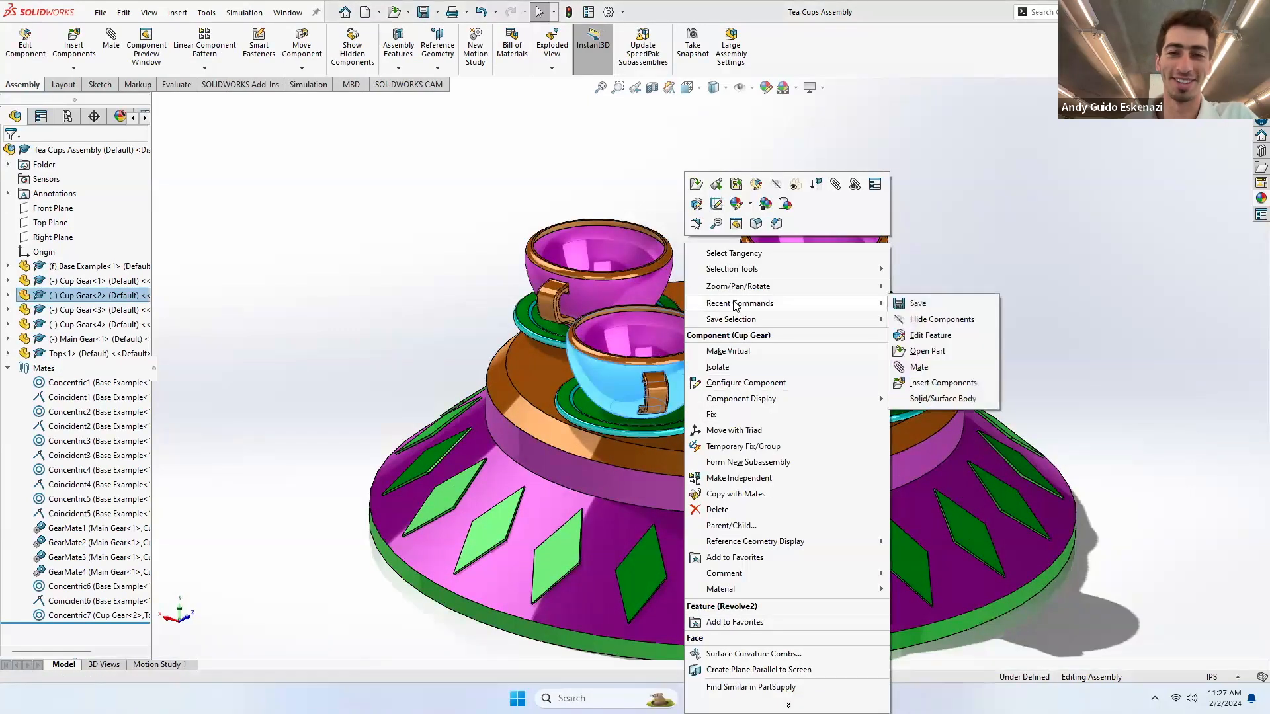
{"action": "left_click", "coordinate": [717, 510]}
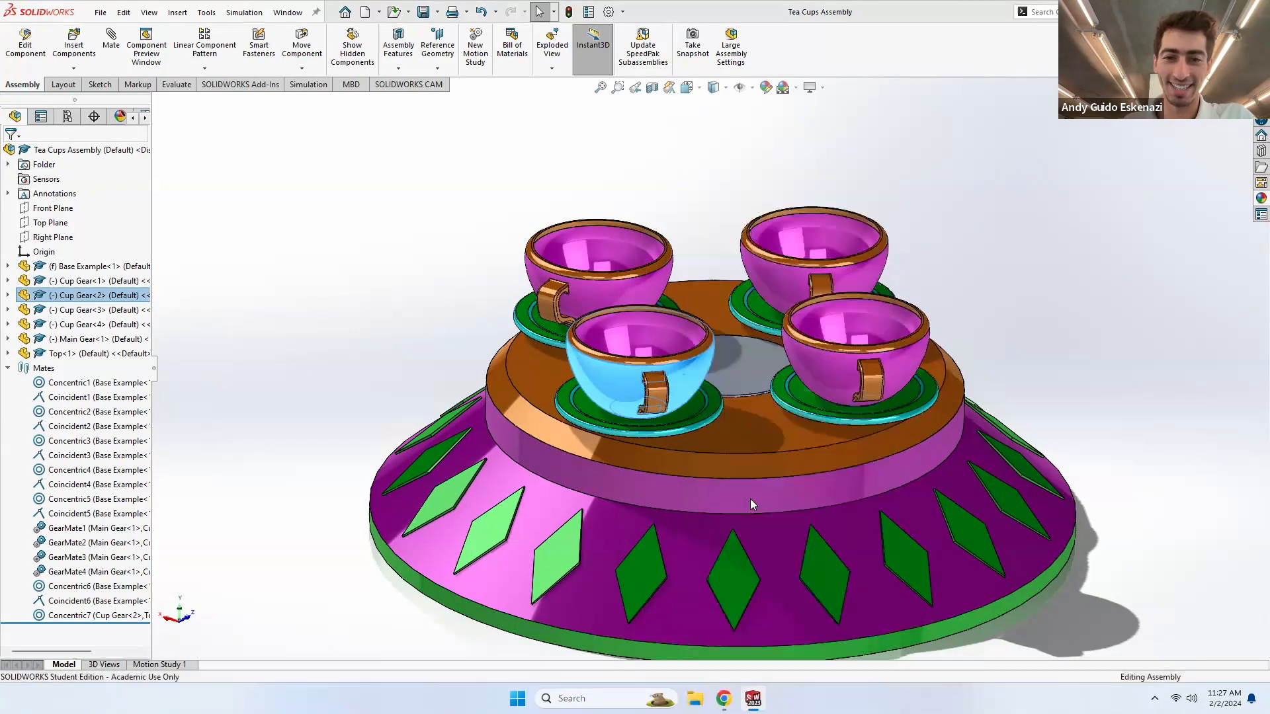
{"action": "left_click", "coordinate": [583, 239]}
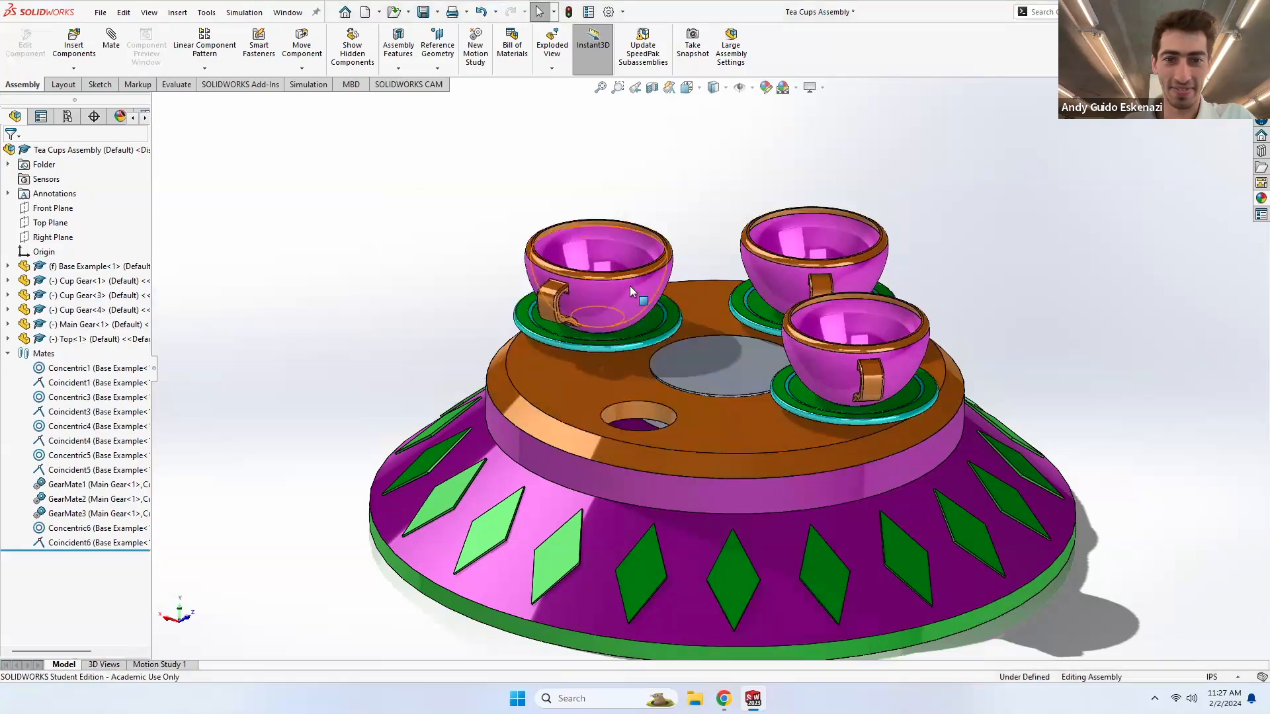
{"action": "right_click", "coordinate": [702, 417]}
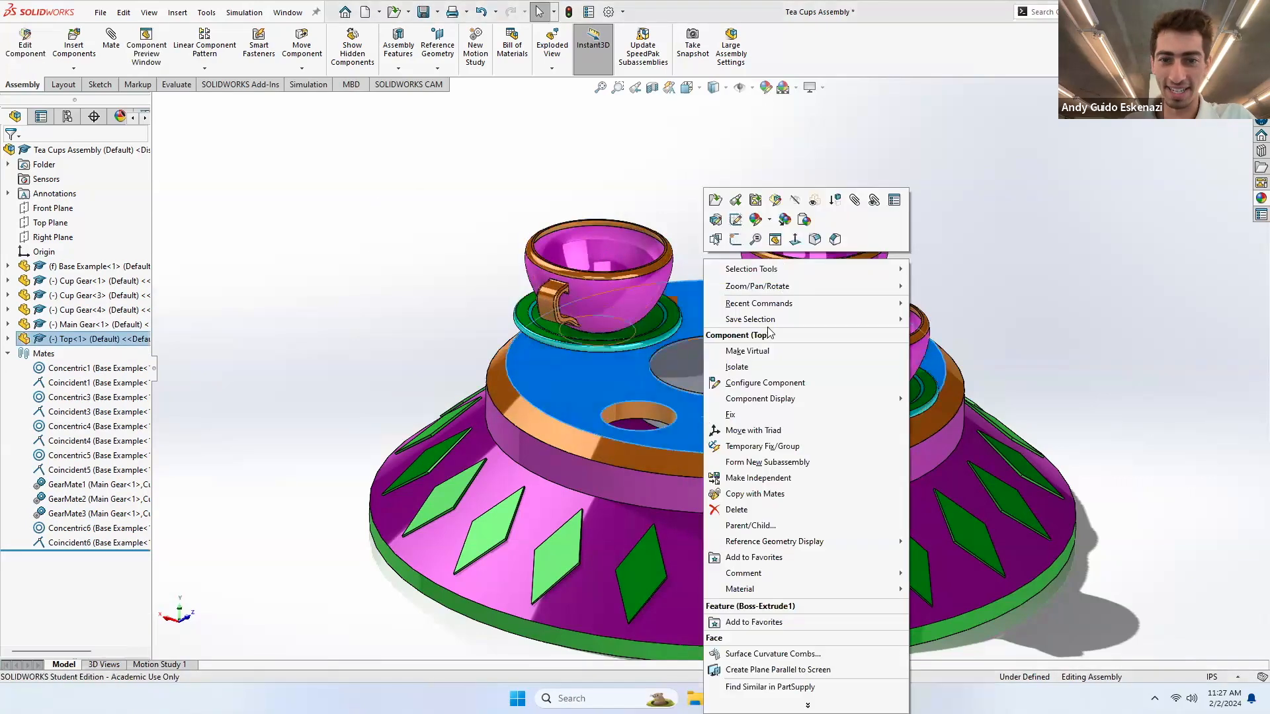
{"action": "left_click", "coordinate": [795, 201]}
- Insert the Cup Gear Coke part into the assembly and place it beside the base, clear of the teacups
{"action": "left_click", "coordinate": [73, 46]}
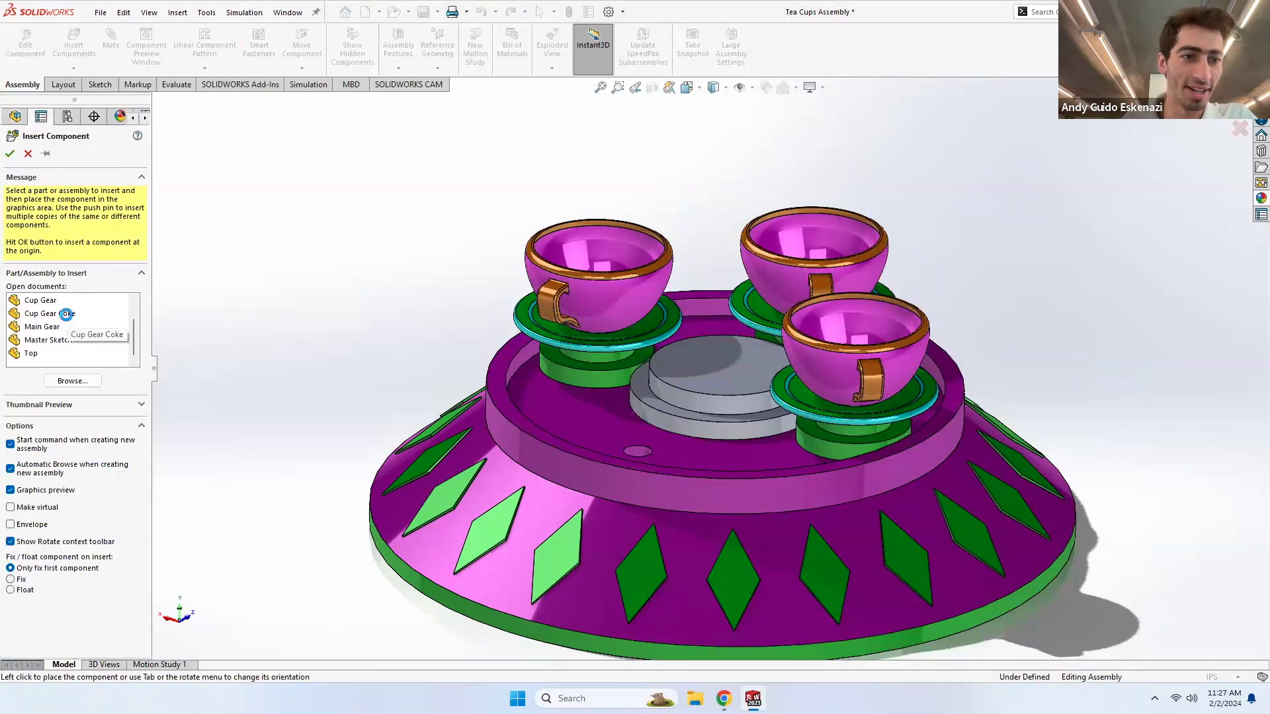
{"action": "left_click", "coordinate": [66, 313]}
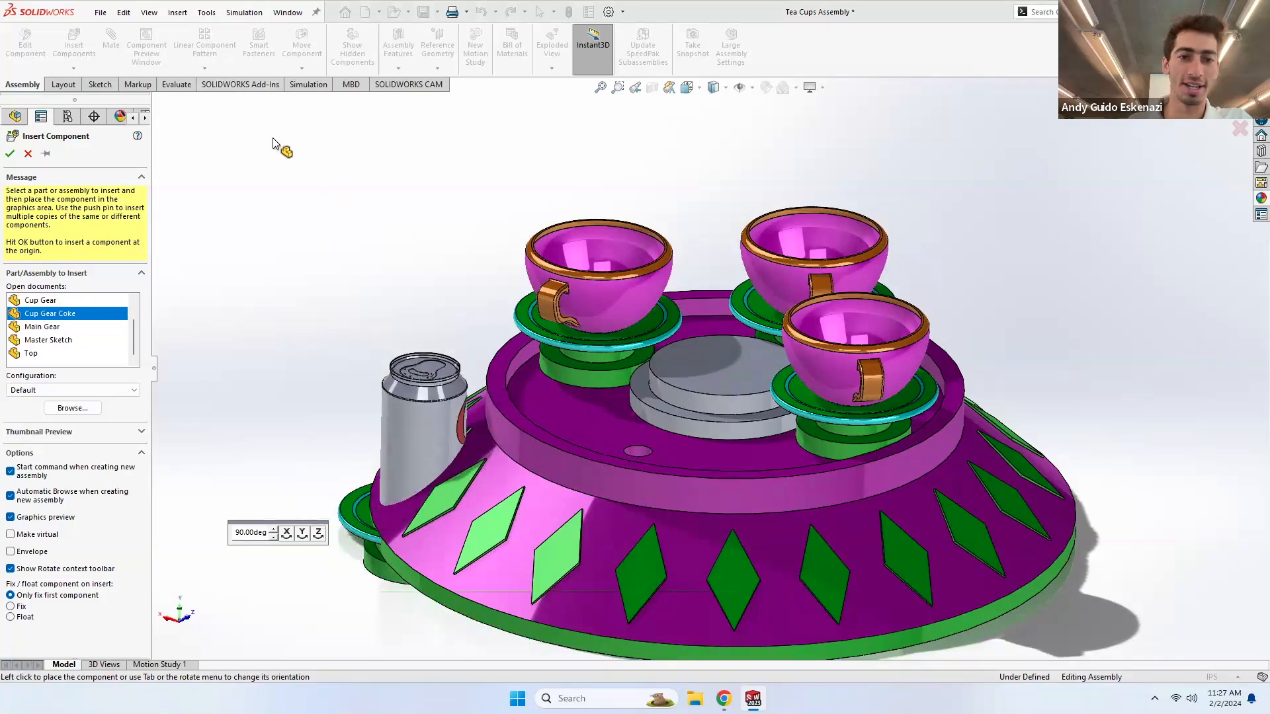
{"action": "left_click", "coordinate": [412, 391]}
{"action": "left_click_drag", "start_coordinate": [418, 446], "coordinate": [381, 365]}
- Add a concentric mate between the Cup Gear Coke's lower shaft and the empty hole in the base
{"action": "middle_click_drag", "start_coordinate": [380, 365], "coordinate": [278, 221]}
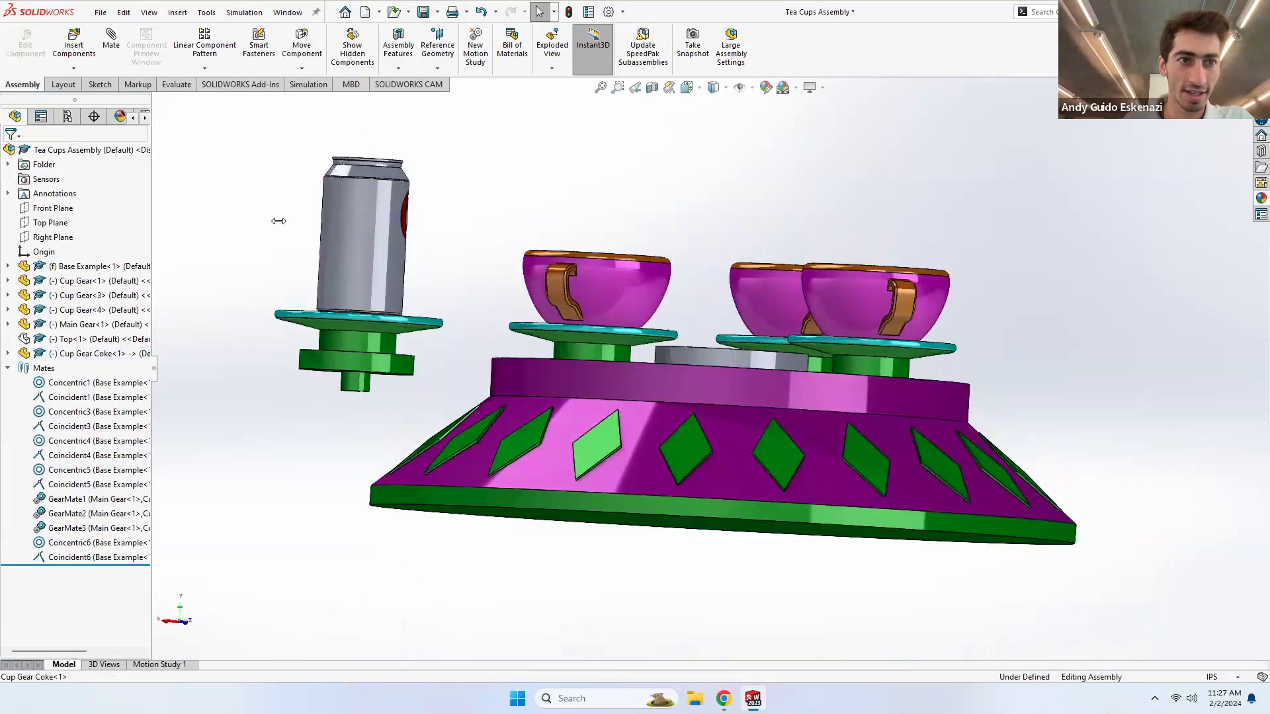
{"action": "left_click", "coordinate": [111, 54]}
{"action": "left_click", "coordinate": [357, 383]}
{"action": "middle_click_drag", "start_coordinate": [583, 406], "coordinate": [668, 470]}
{"action": "left_click", "coordinate": [631, 474]}
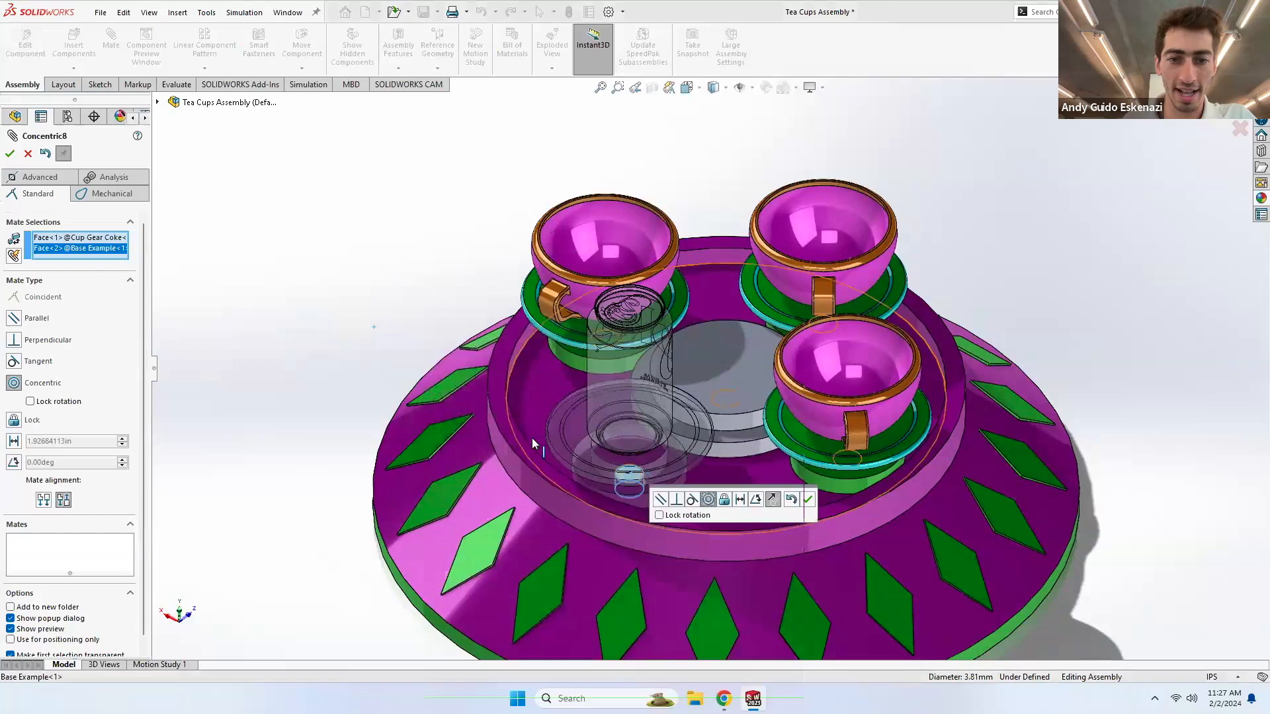
{"action": "left_click", "coordinate": [9, 154]}
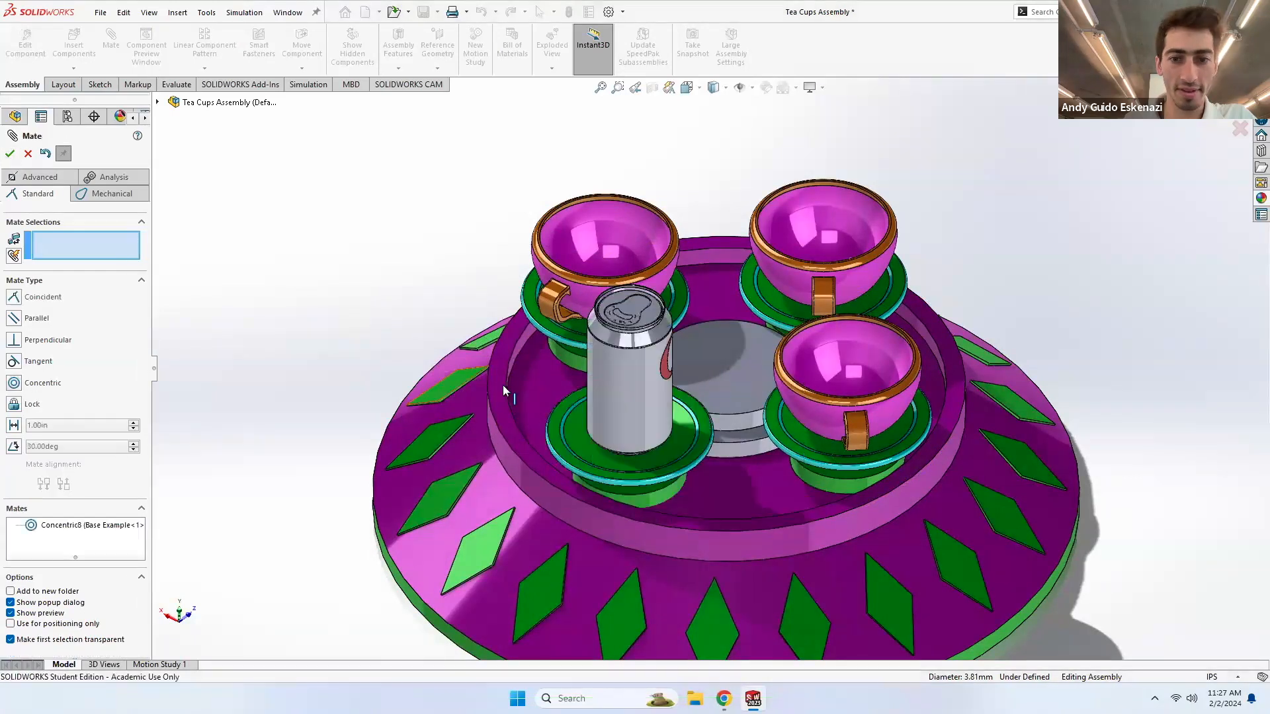
- Add a coincident mate between the base's recessed floor and the underside of the Cup Gear Coke's gear disc
{"action": "left_click", "coordinate": [602, 407]}
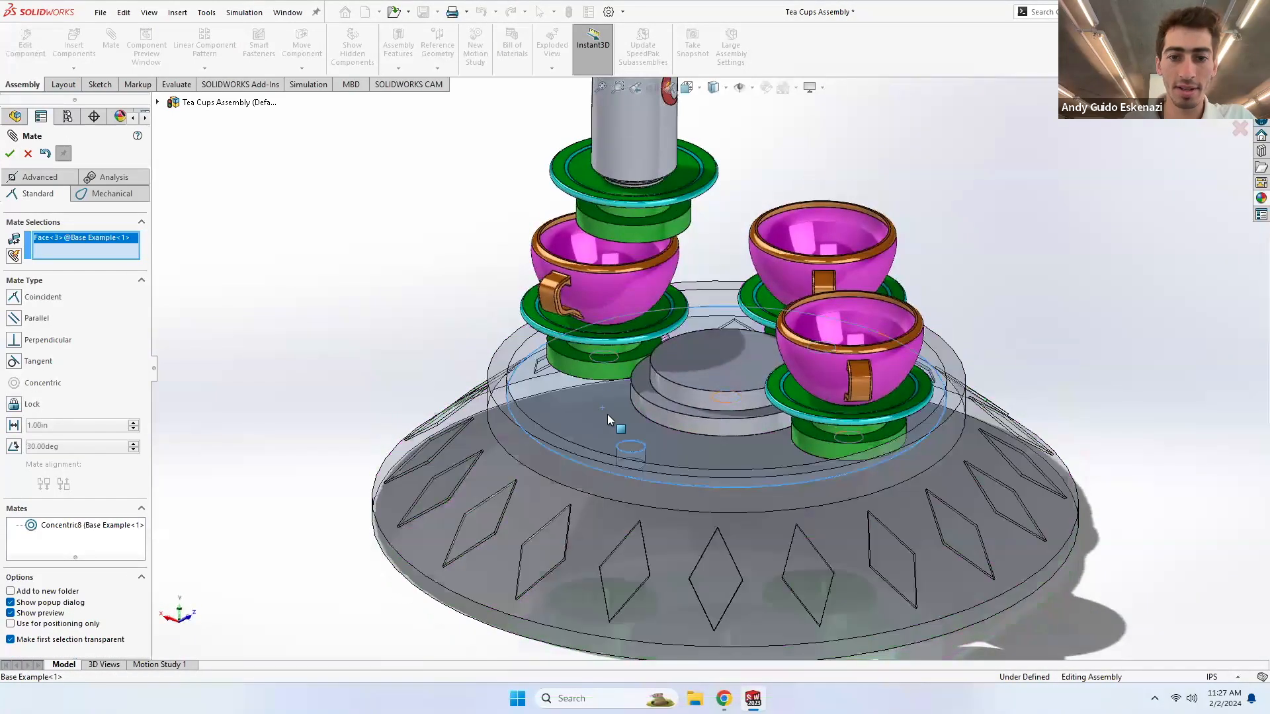
{"action": "left_click", "coordinate": [607, 414]}
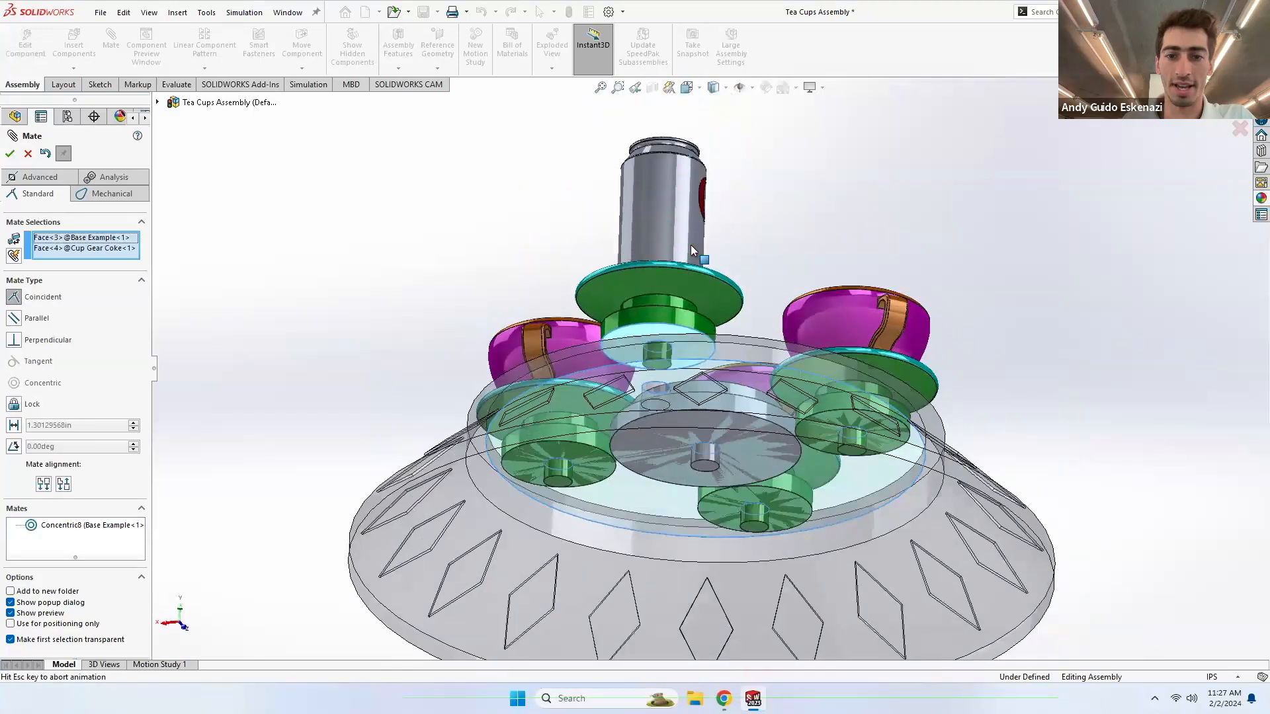
{"action": "left_click", "coordinate": [10, 153]}
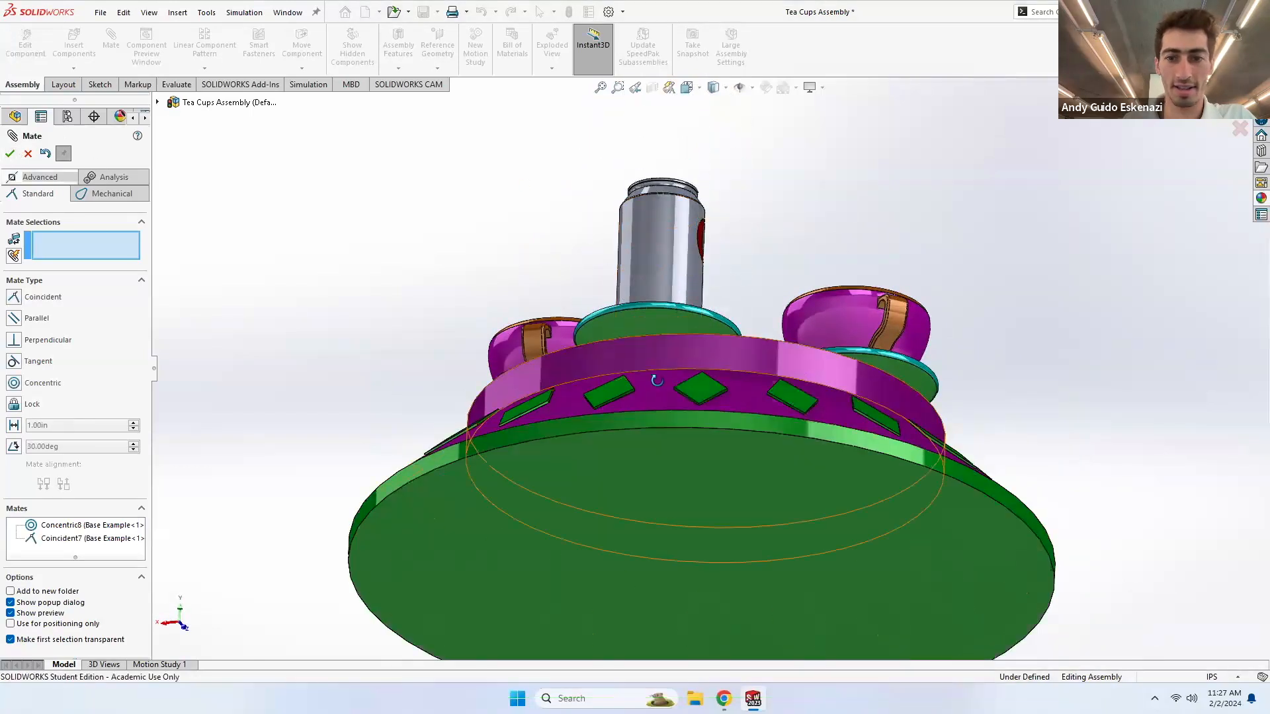
- Add a gear mate between the Main Gear's rim and the Cup Gear Coke's gear disc with a 1 in : 0.6 in ratio
{"action": "scroll", "coordinate": [770, 335], "scroll_direction": "down", "scroll_amount": 5}
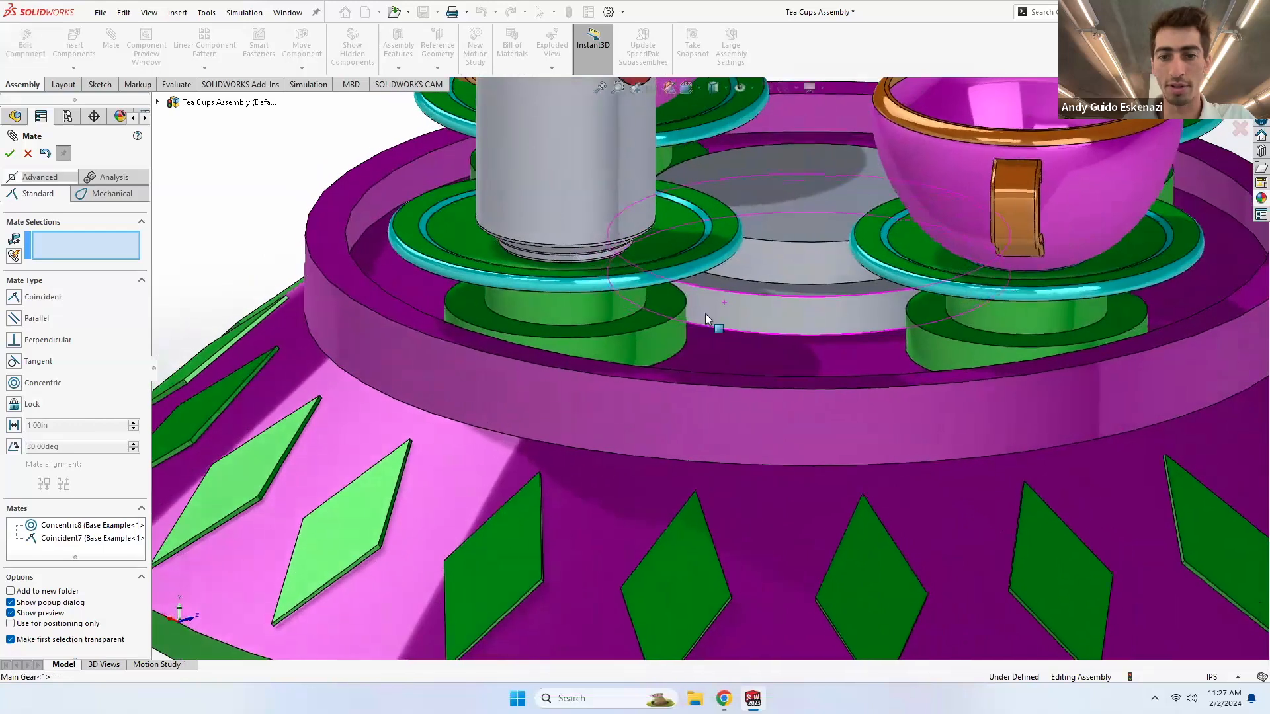
{"action": "left_click", "coordinate": [112, 193]}
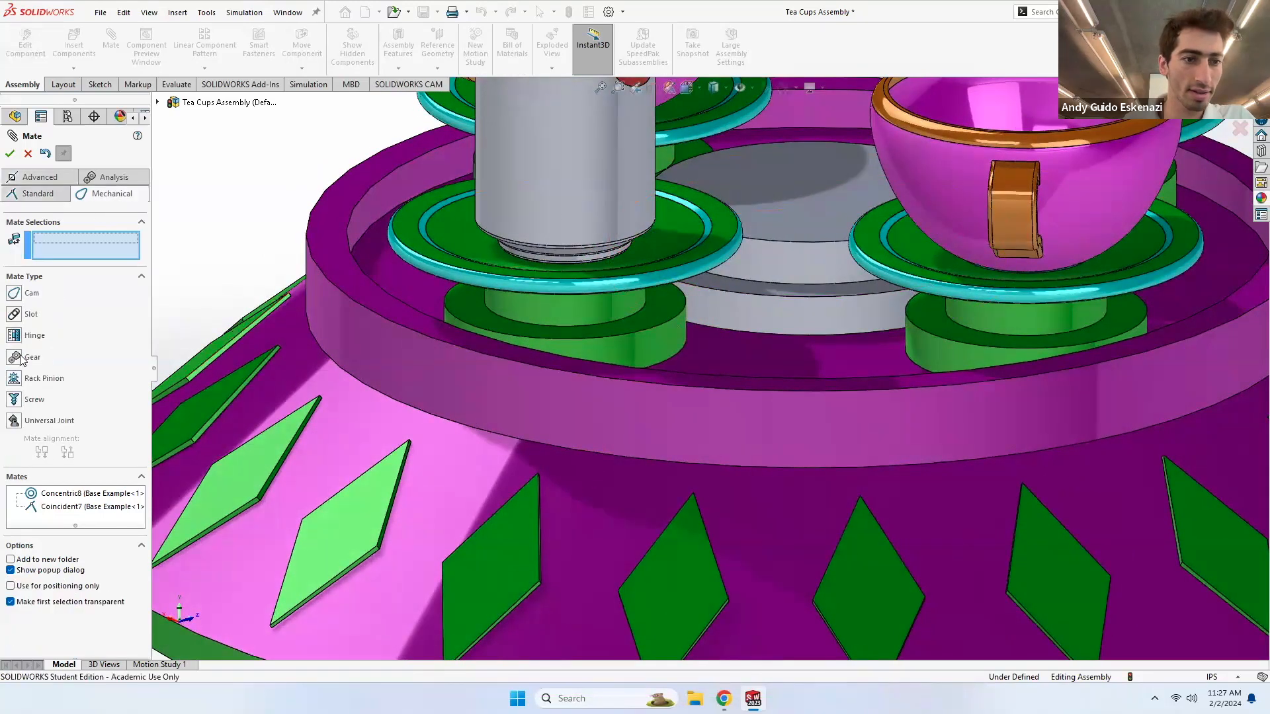
{"action": "left_click", "coordinate": [25, 357]}
{"action": "left_click", "coordinate": [729, 315]}
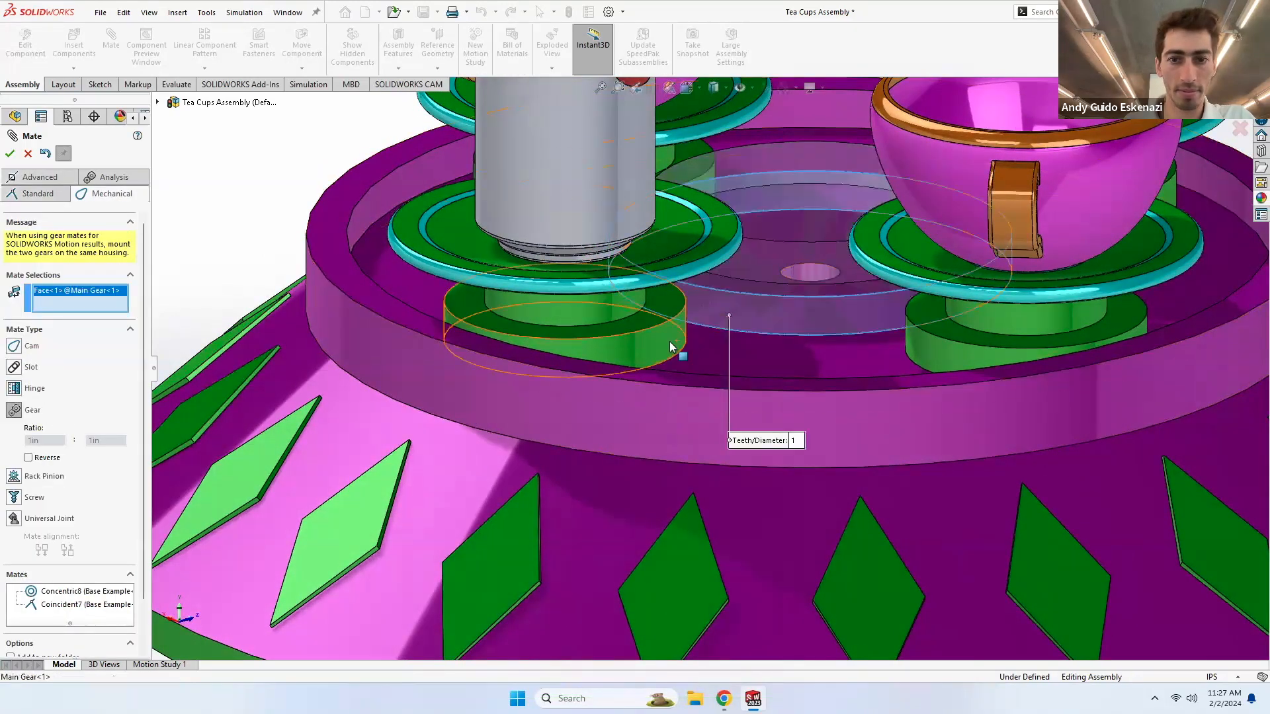
{"action": "left_click", "coordinate": [670, 343]}
{"action": "left_click", "coordinate": [10, 153]}
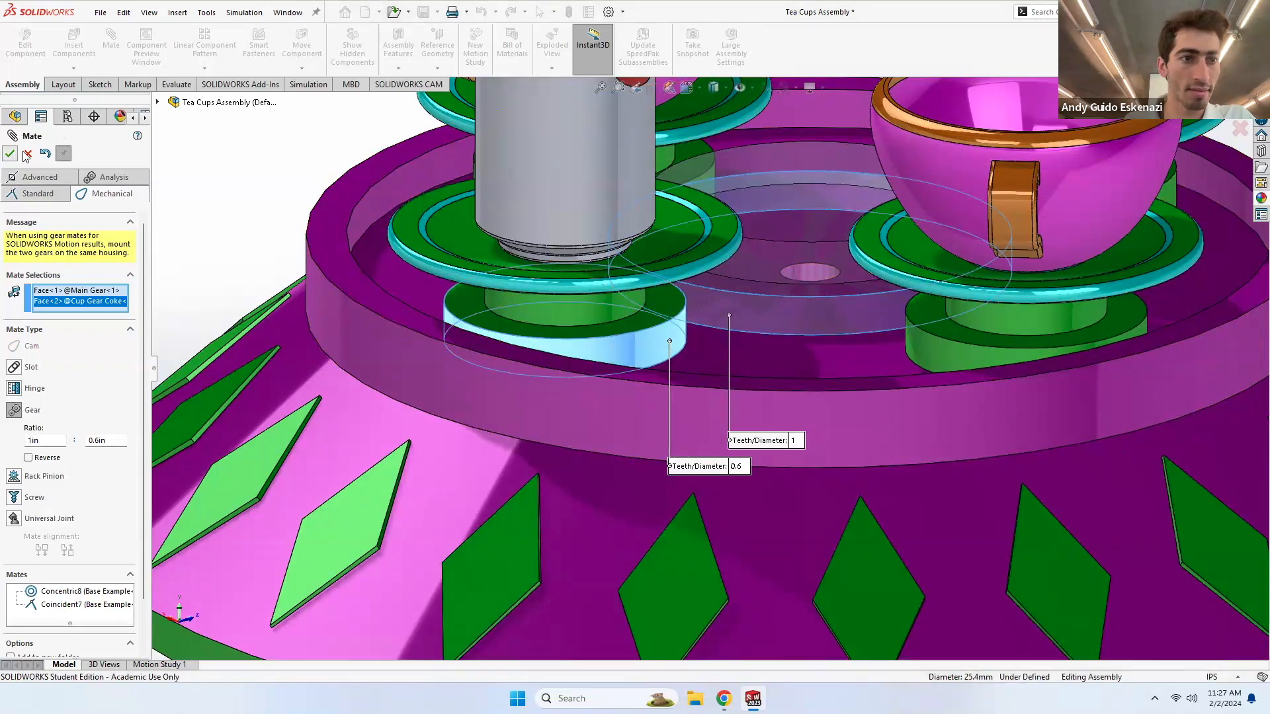
- Show the hidden Top plate and fit the whole assembly in view
{"action": "right_click", "coordinate": [56, 338]}
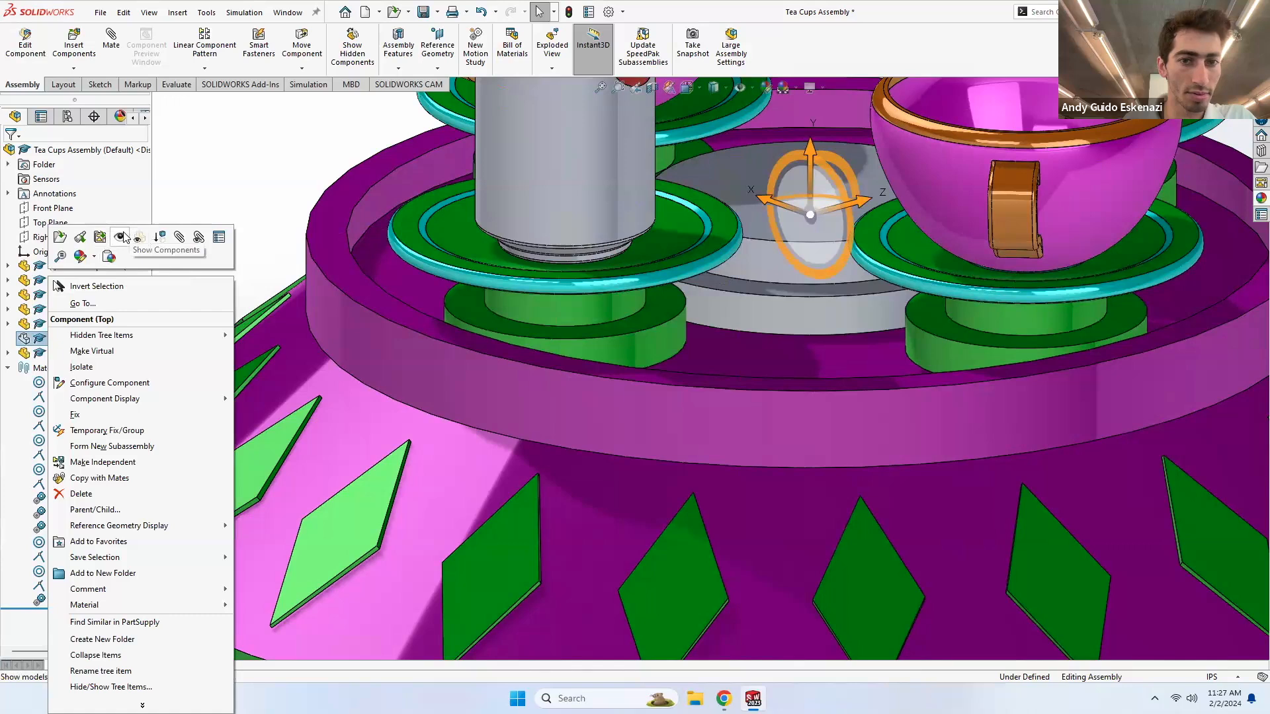
{"action": "left_click", "coordinate": [124, 236]}
{"action": "key", "text": "f"}
- Test the gear motion by rotating the Coke can and a teacup, and inspect the ride from several angles
{"action": "left_click_drag", "start_coordinate": [759, 279], "coordinate": [735, 286]}
{"action": "scroll", "coordinate": [707, 377], "scroll_direction": "up", "scroll_amount": 3}
{"action": "mouse_move", "coordinate": [712, 414]}
{"action": "middle_mouse_down"}
{"action": "mouse_move", "coordinate": [719, 379]}
{"action": "mouse_move", "coordinate": [717, 418]}
{"action": "middle_mouse_up"}
{"action": "left_click_drag", "start_coordinate": [710, 331], "coordinate": [742, 311]}
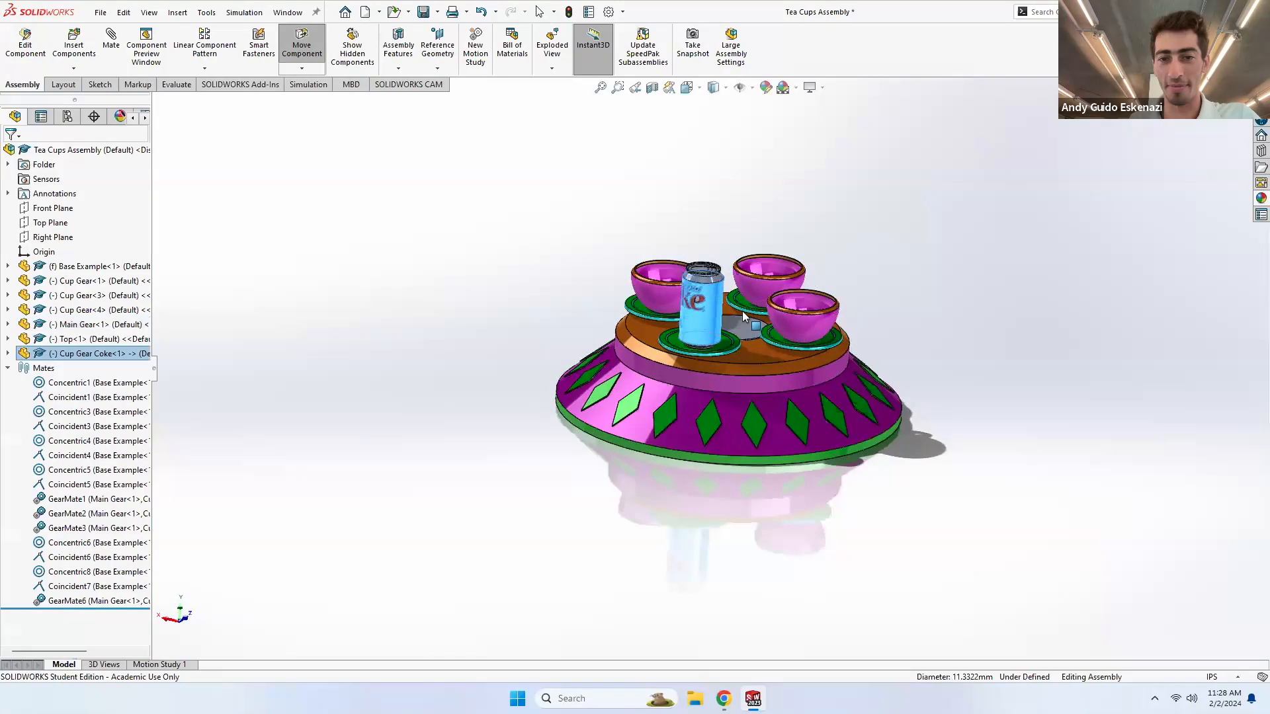
{"action": "left_click_drag", "start_coordinate": [710, 198], "coordinate": [695, 203]}
{"action": "middle_click_drag", "start_coordinate": [818, 292], "coordinate": [769, 293]}
{"action": "scroll", "coordinate": [769, 293], "scroll_direction": "down", "scroll_amount": 2}
{"action": "left_click_drag", "start_coordinate": [775, 370], "coordinate": [808, 362]}
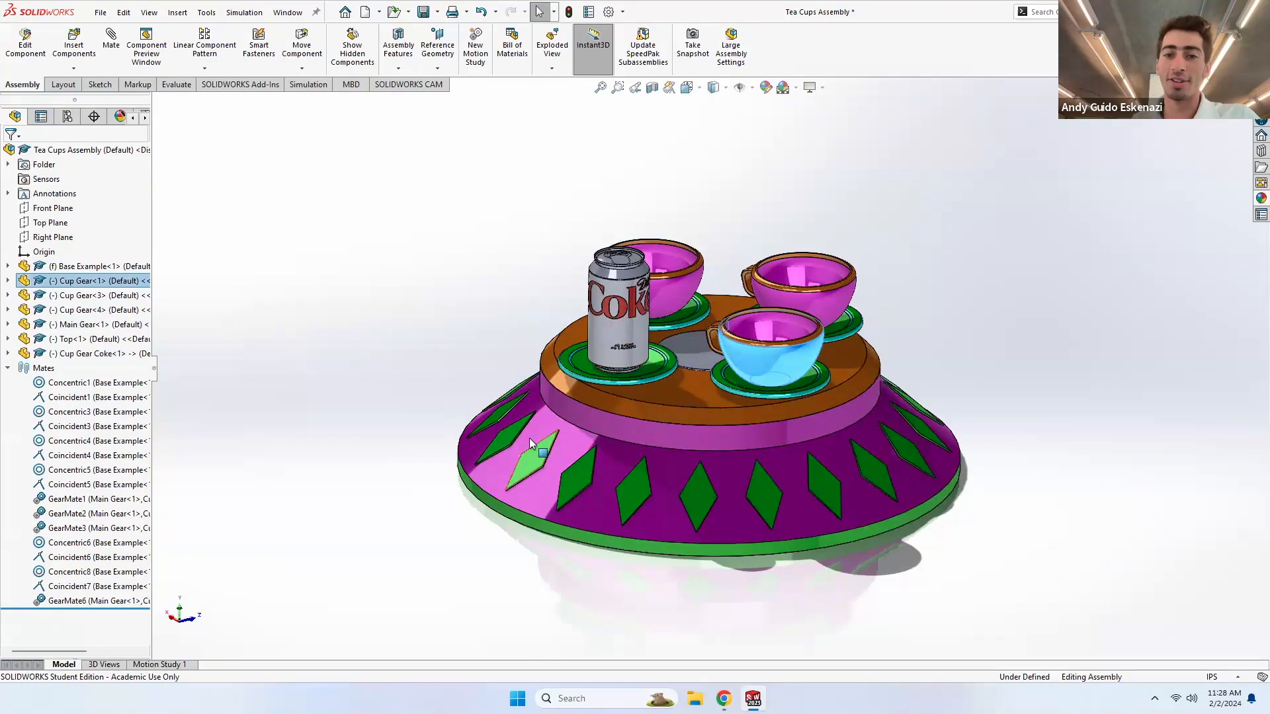
{"action": "scroll", "coordinate": [732, 363], "scroll_direction": "down", "scroll_amount": 2}
{"action": "scroll", "coordinate": [730, 359], "scroll_direction": "down", "scroll_amount": 2}
{"action": "left_click_drag", "start_coordinate": [639, 381], "coordinate": [335, 296]}
{"action": "left_click_drag", "start_coordinate": [455, 364], "coordinate": [358, 372]}
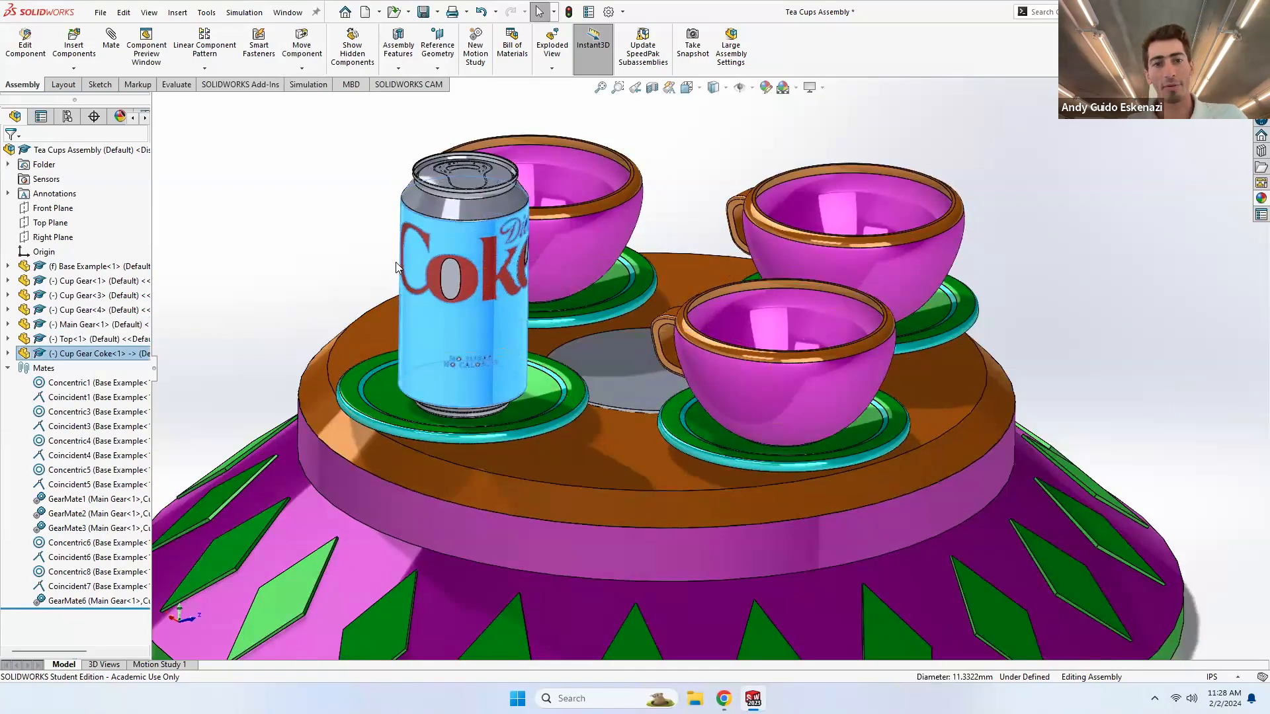
{"action": "left_click", "coordinate": [311, 235]}
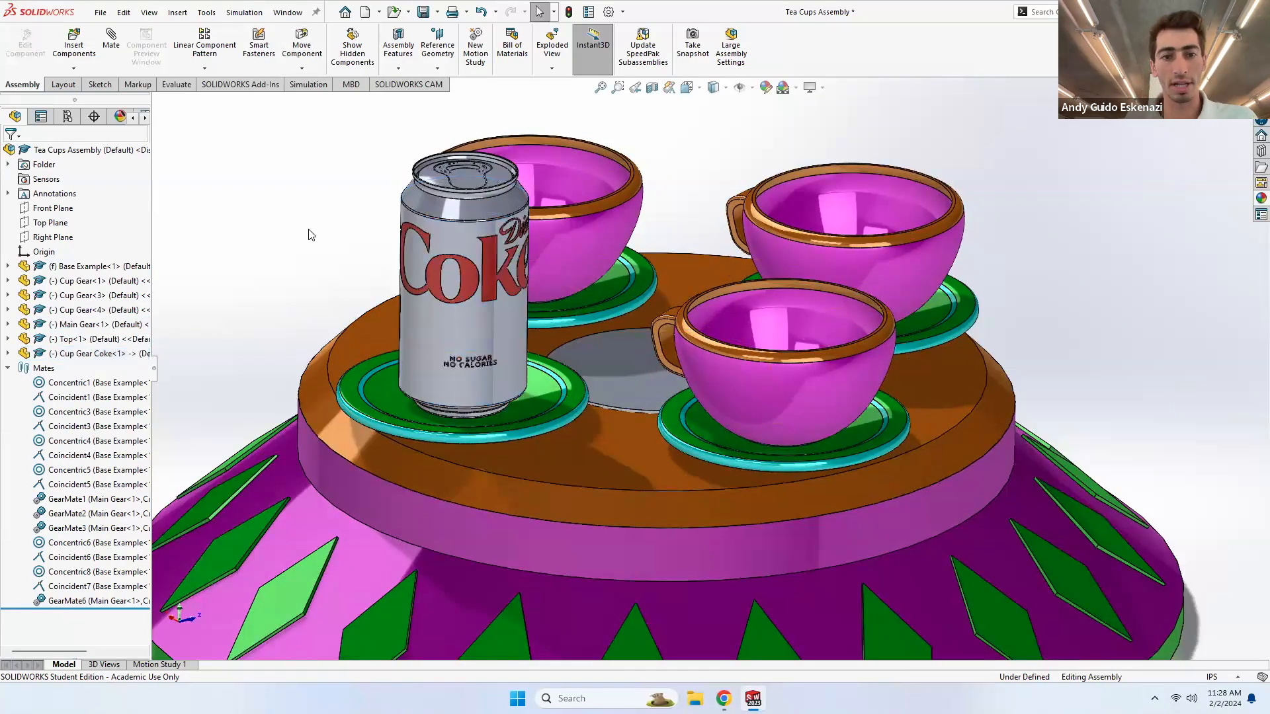
- Select the Main Gear's top face in the assembly and switch to the Main Gear part document
{"action": "left_click", "coordinate": [610, 358]}
{"action": "scroll", "coordinate": [641, 384], "scroll_direction": "up", "scroll_amount": 2}
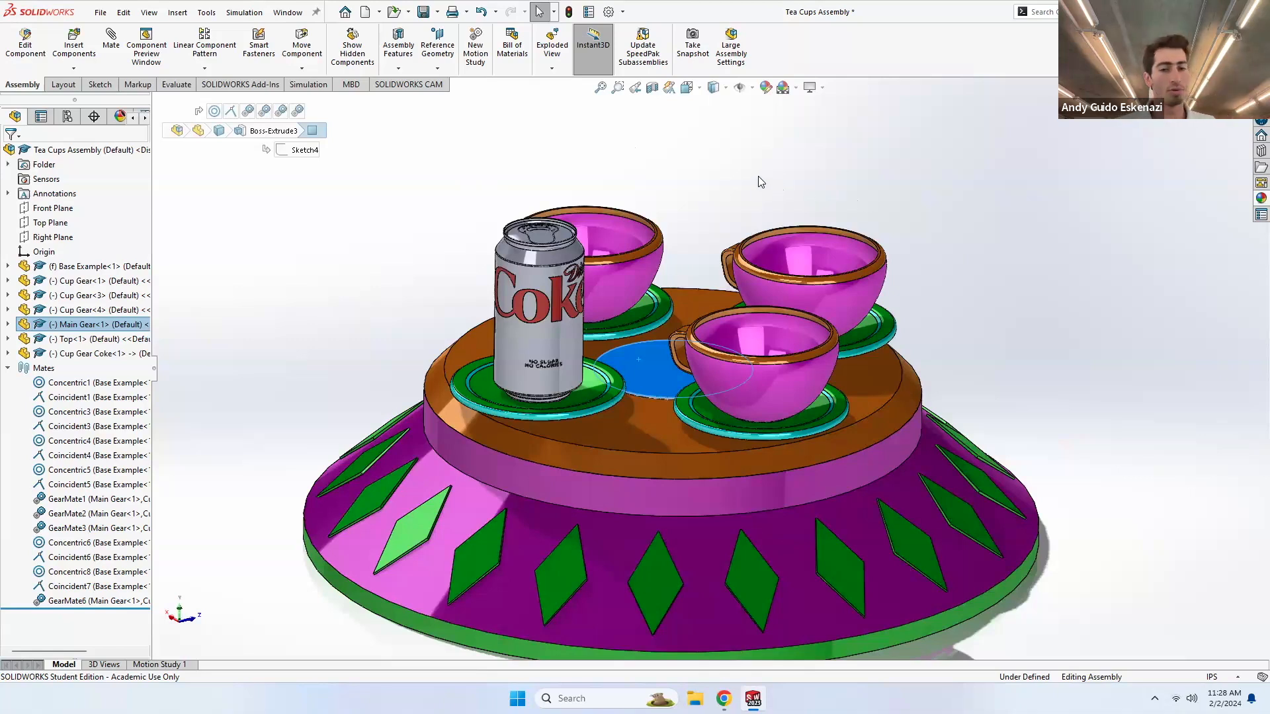
{"action": "mouse_move", "coordinate": [754, 700]}
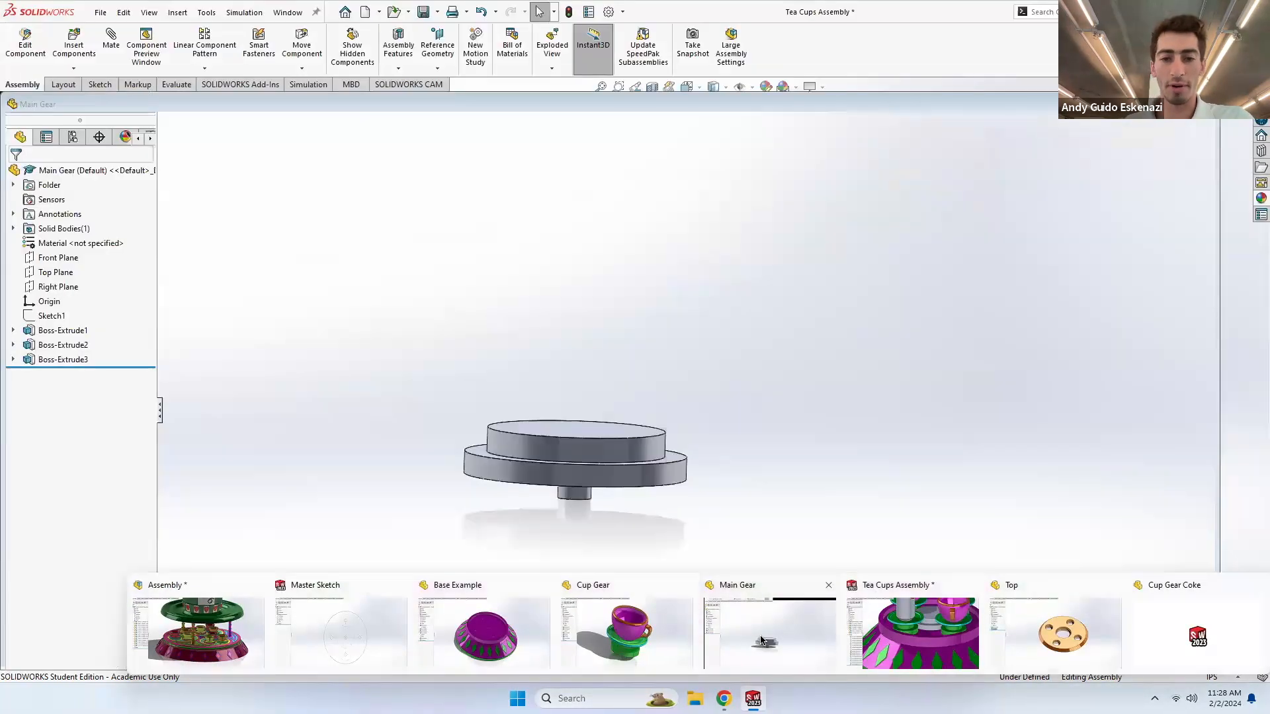
{"action": "left_click", "coordinate": [762, 640]}
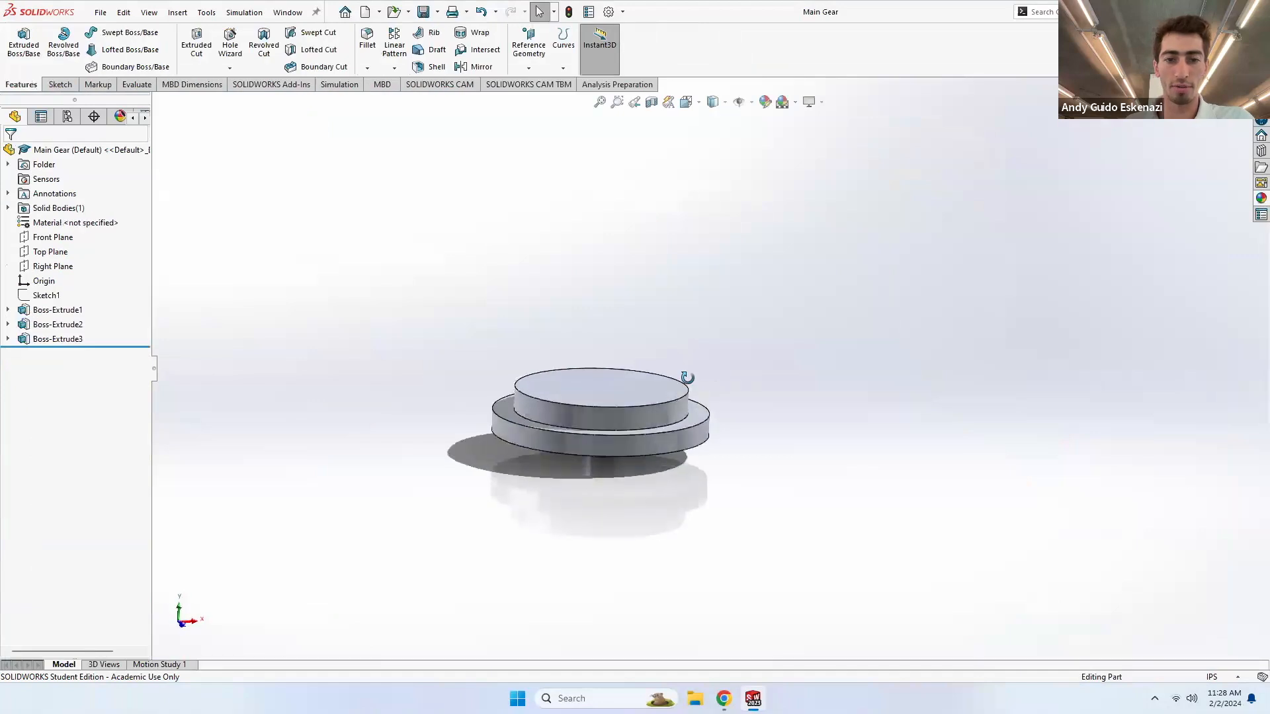
- Sketch a circle centred on the origin on the Main Gear's top face and dimension its diameter to 0.45 in
{"action": "left_click", "coordinate": [60, 84]}
{"action": "left_click", "coordinate": [18, 41]}
{"action": "left_click", "coordinate": [599, 396]}
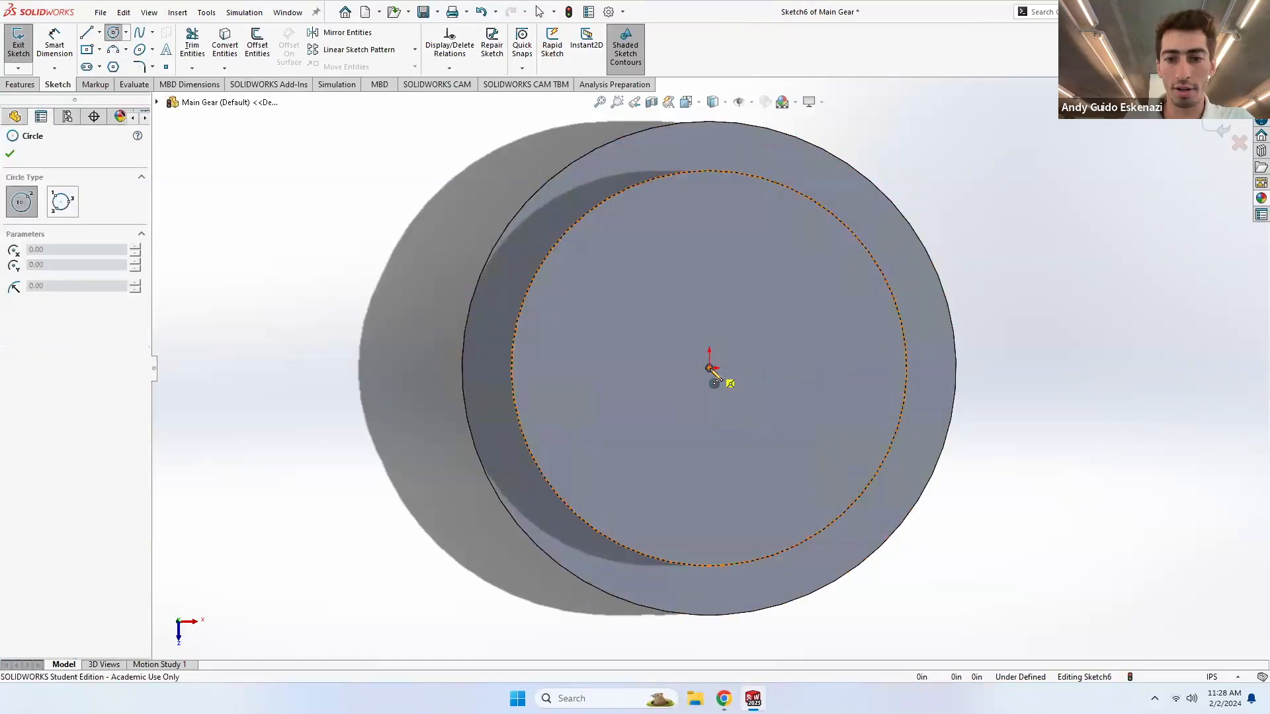
{"action": "left_click", "coordinate": [709, 367]}
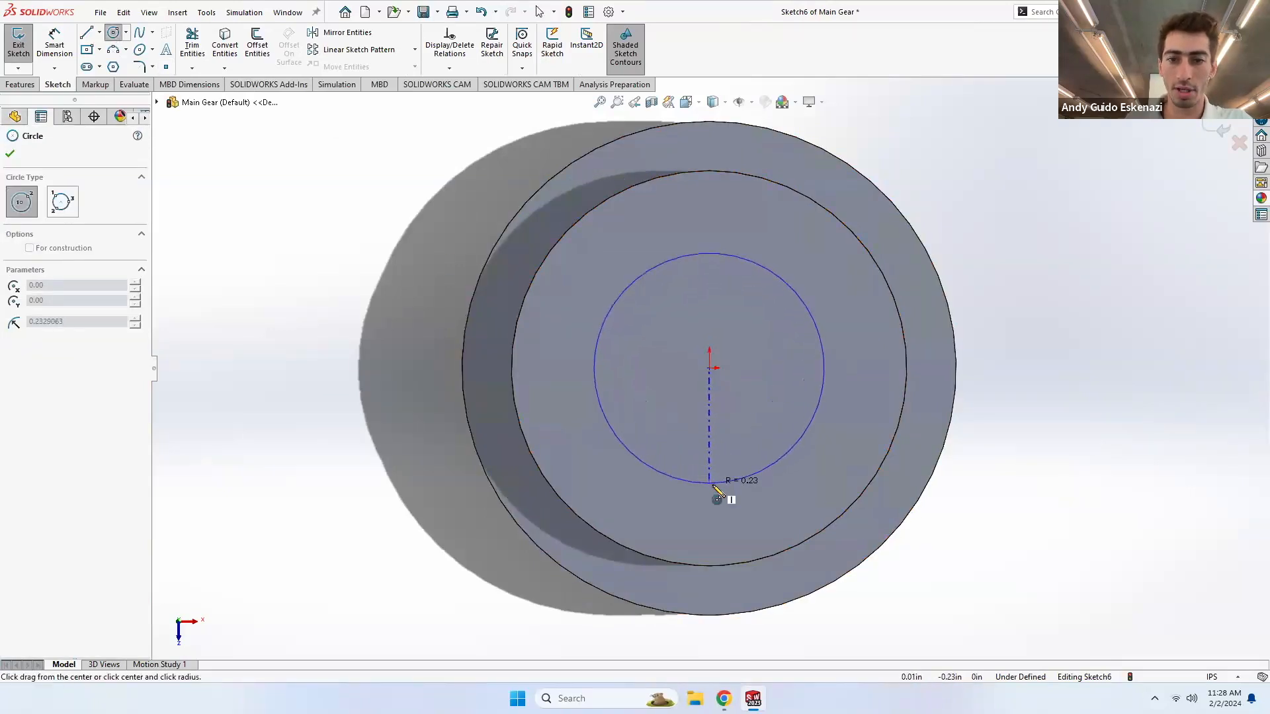
{"action": "left_click", "coordinate": [729, 481]}
{"action": "left_click", "coordinate": [49, 50]}
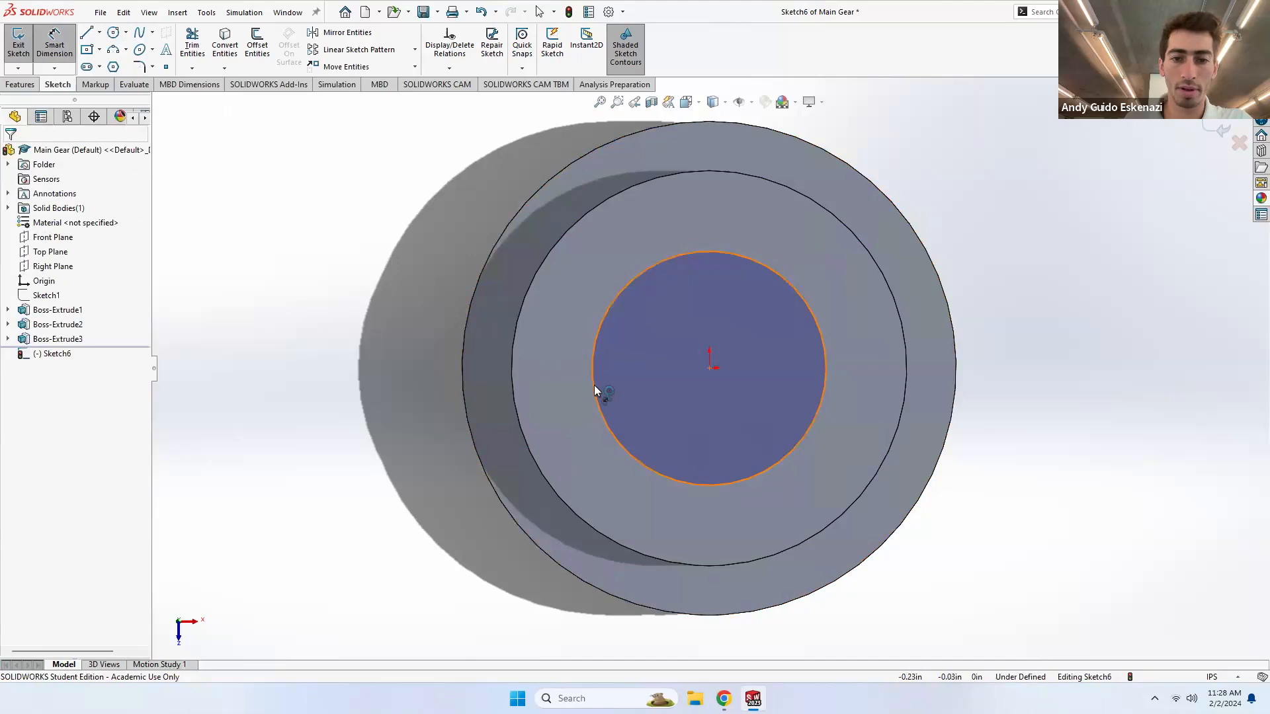
{"action": "left_click", "coordinate": [594, 385]}
{"action": "left_click", "coordinate": [334, 390]}
{"action": "type", "text": ".45"}
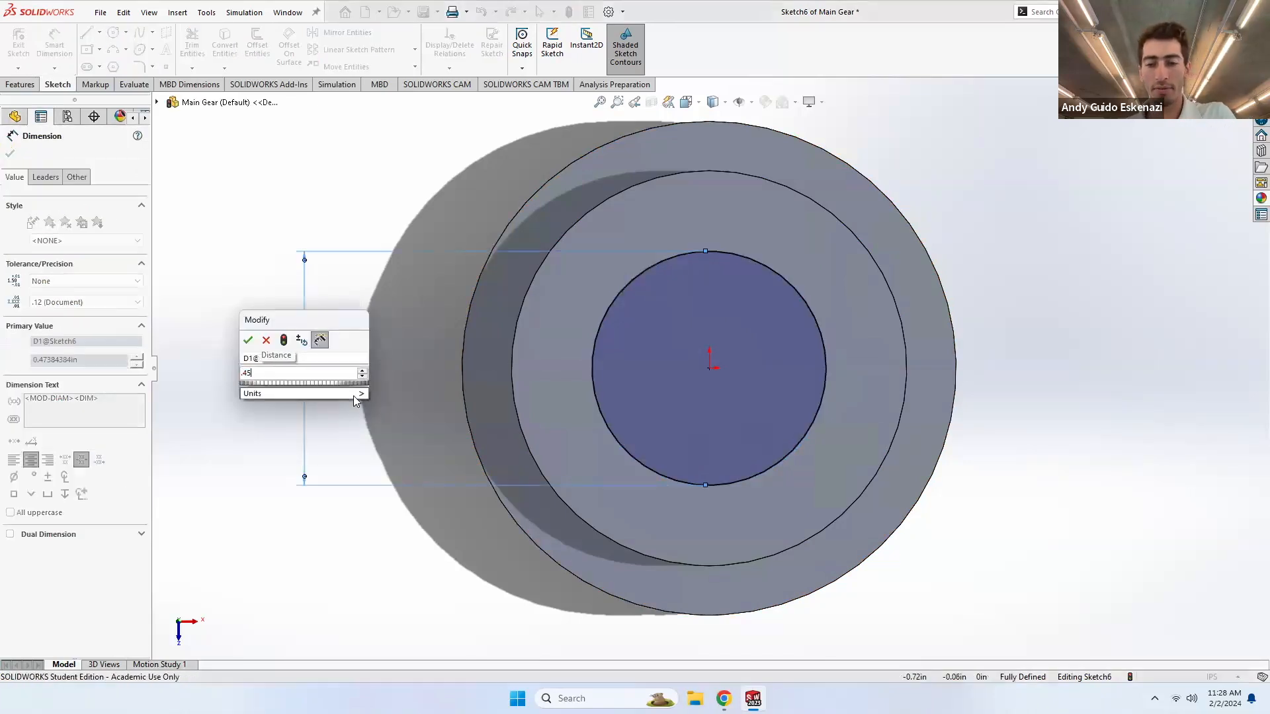
{"action": "key", "text": "Return"}
- Extrude the 0.45 in circle upward 0.10 in with a 20° inward draft, merged with the gear
{"action": "left_click", "coordinate": [20, 84]}
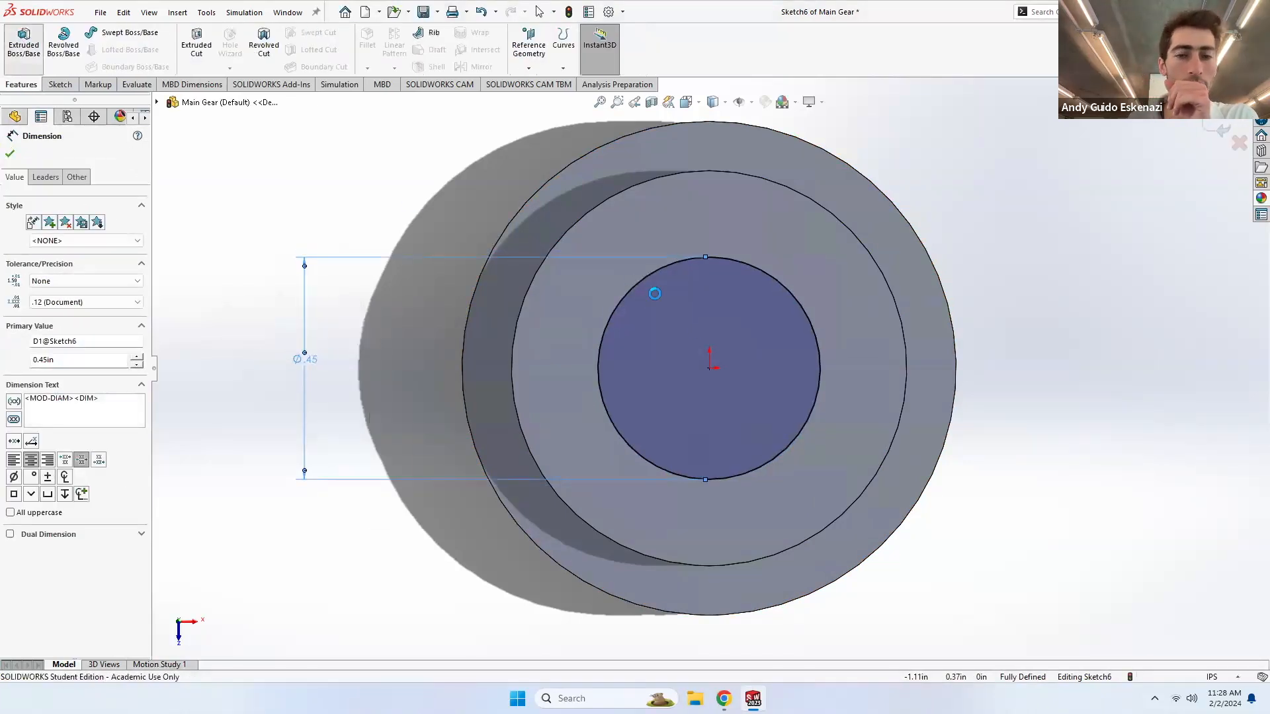
{"action": "left_click", "coordinate": [23, 45]}
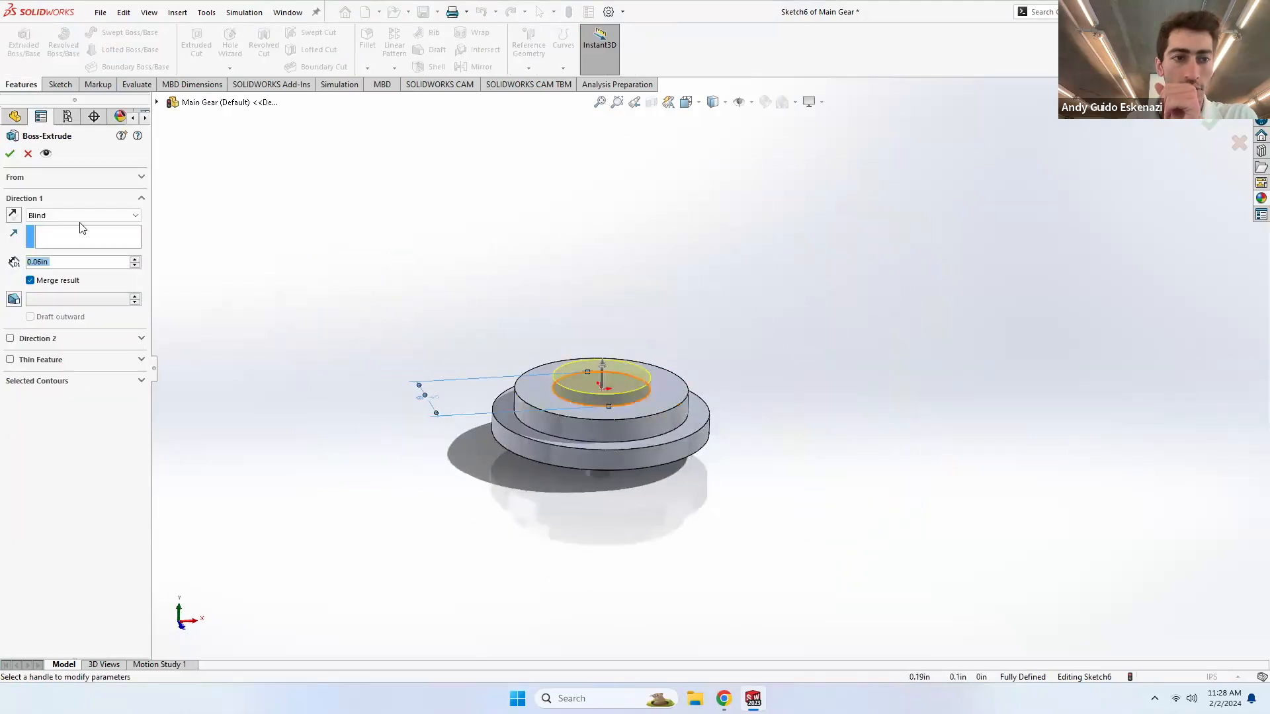
{"action": "type", "text": ".1"}
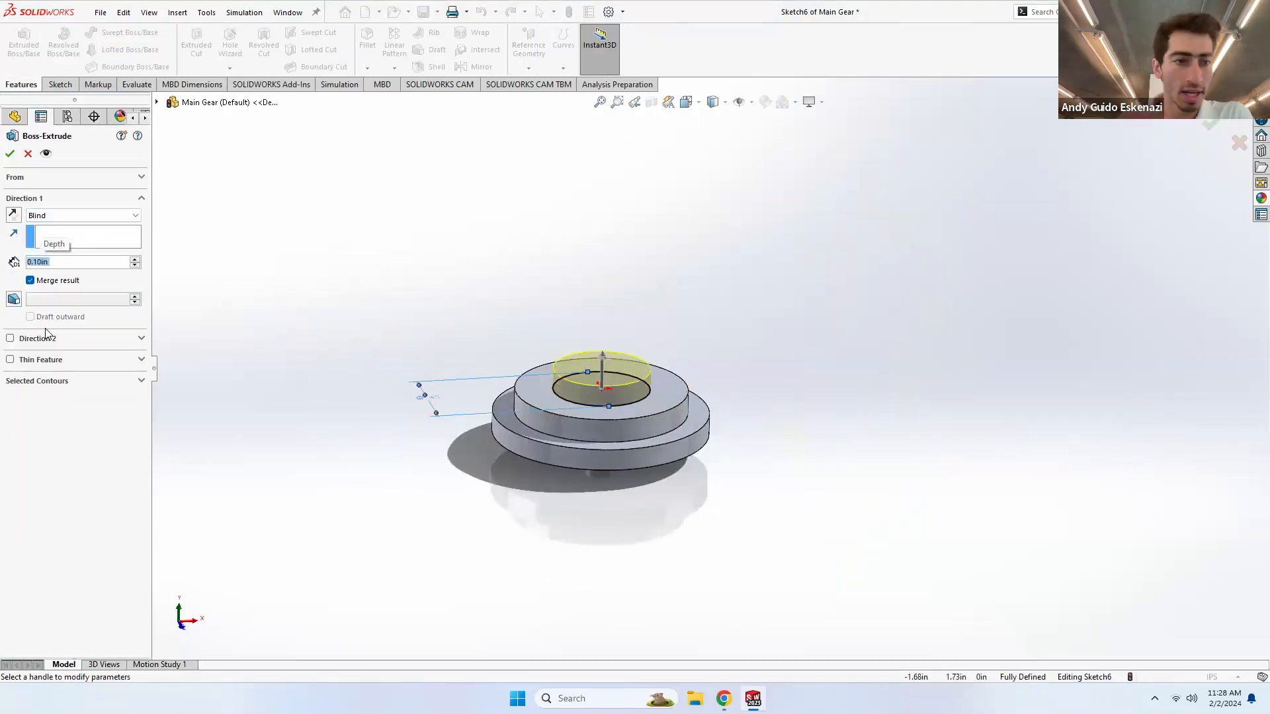
{"action": "left_click", "coordinate": [14, 299]}
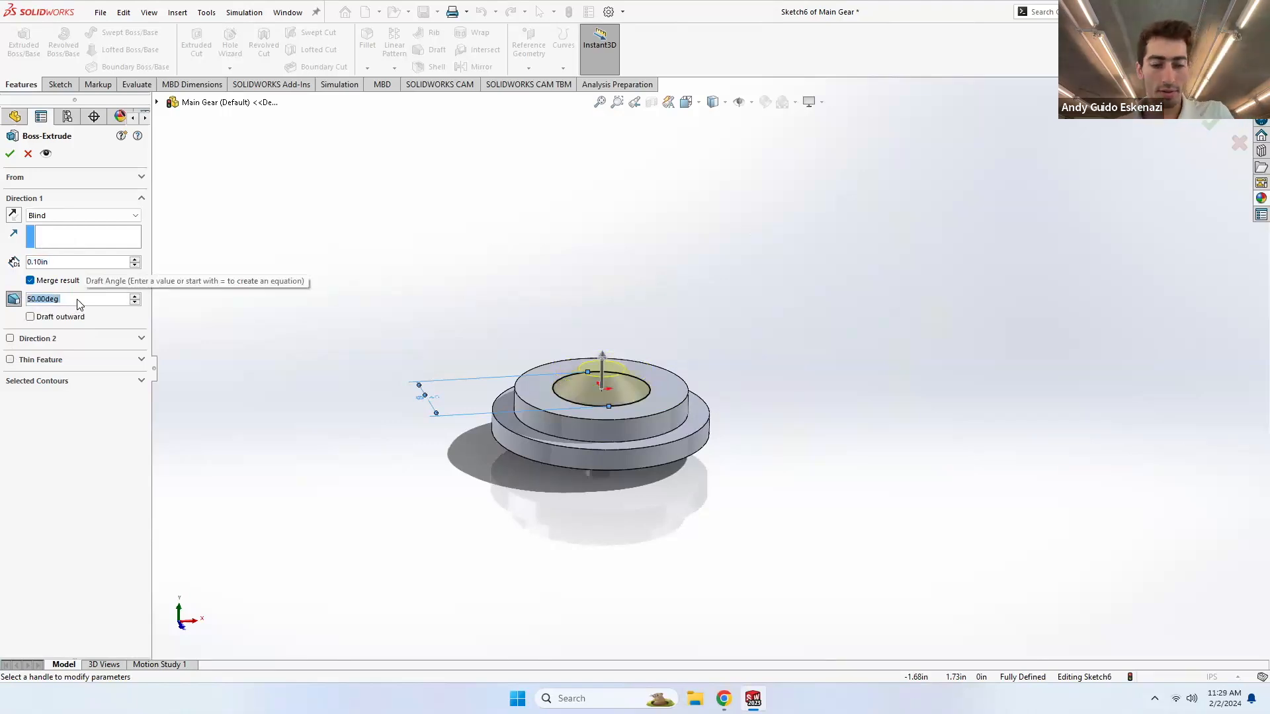
{"action": "type", "text": "20"}
{"action": "key", "text": "Return"}
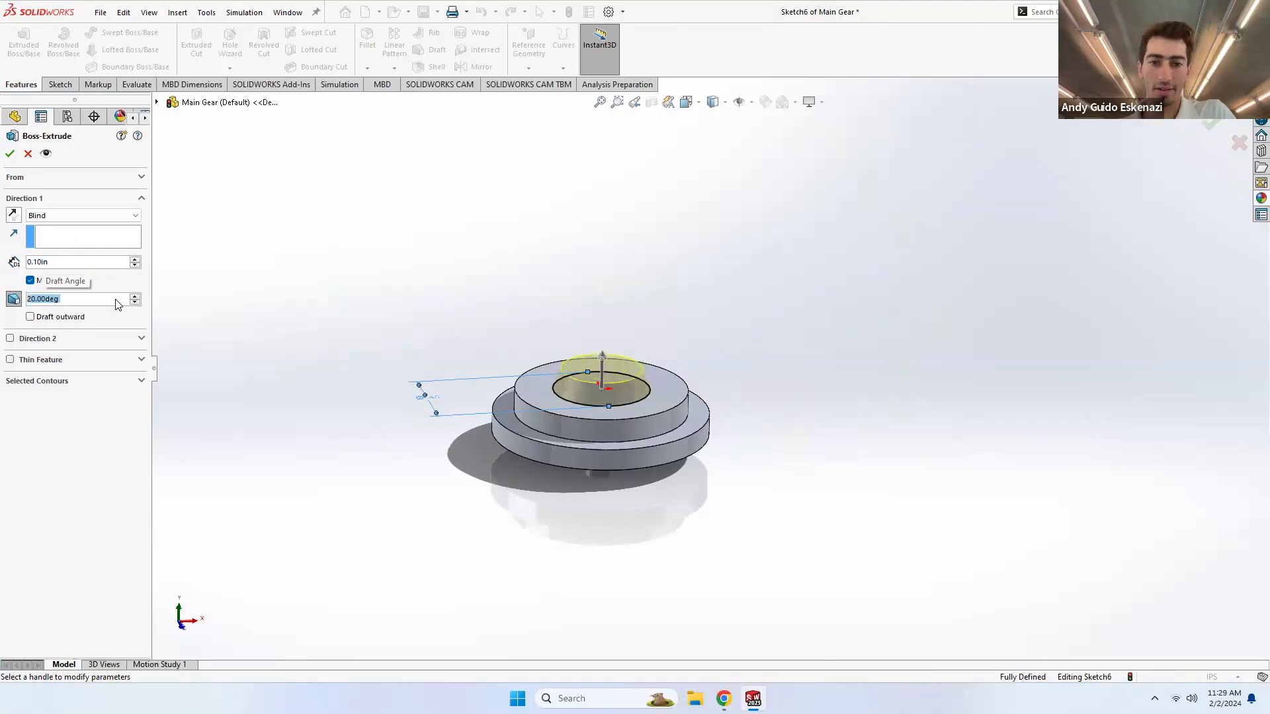
{"action": "left_click", "coordinate": [9, 156]}
- Start a sketch on the tapered boss's top face and draw a vertical centerline about 0.14 in long from the origin
{"action": "left_click", "coordinate": [60, 84]}
{"action": "left_click", "coordinate": [19, 40]}
{"action": "left_click", "coordinate": [602, 374]}
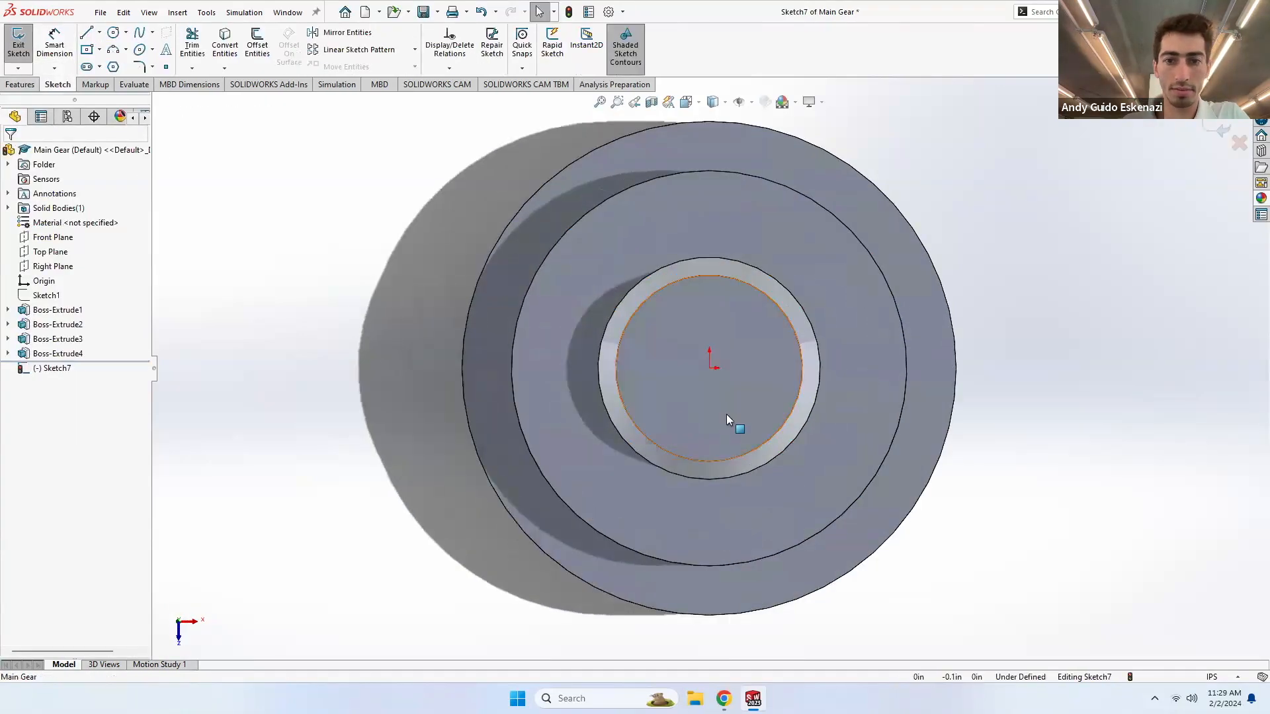
{"action": "left_click", "coordinate": [99, 35]}
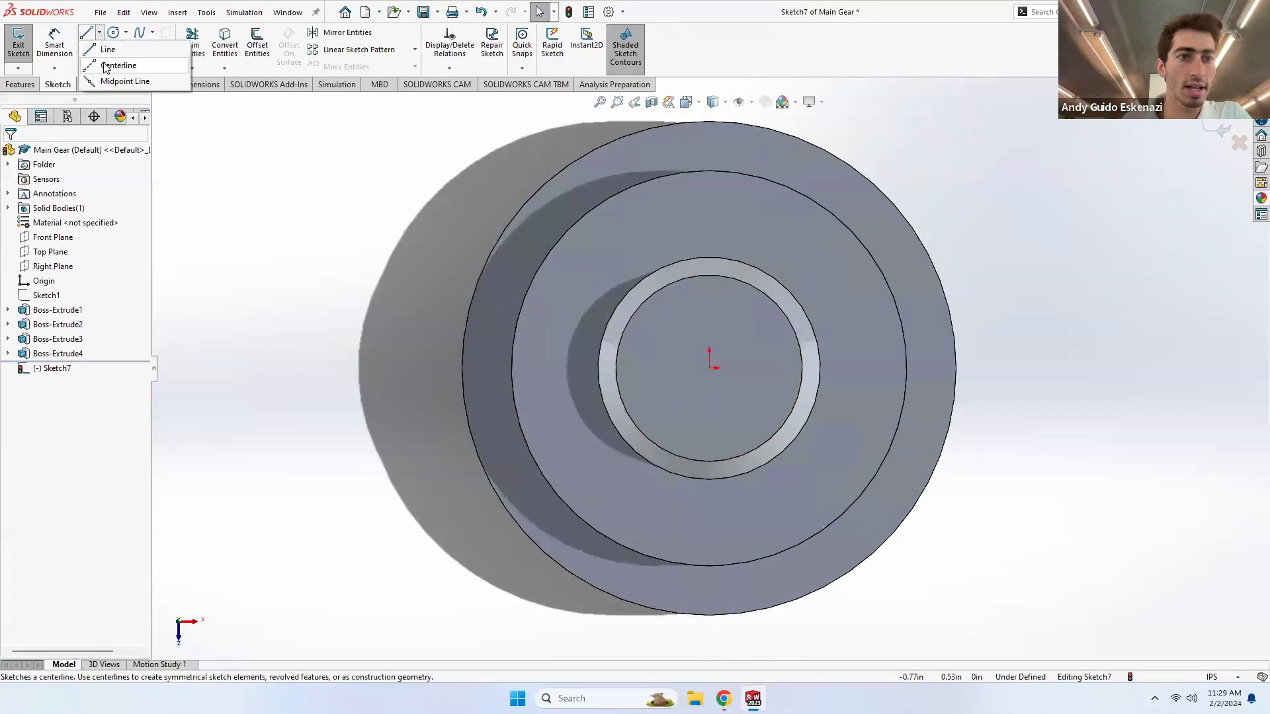
{"action": "left_click", "coordinate": [110, 64]}
{"action": "left_click", "coordinate": [709, 366]}
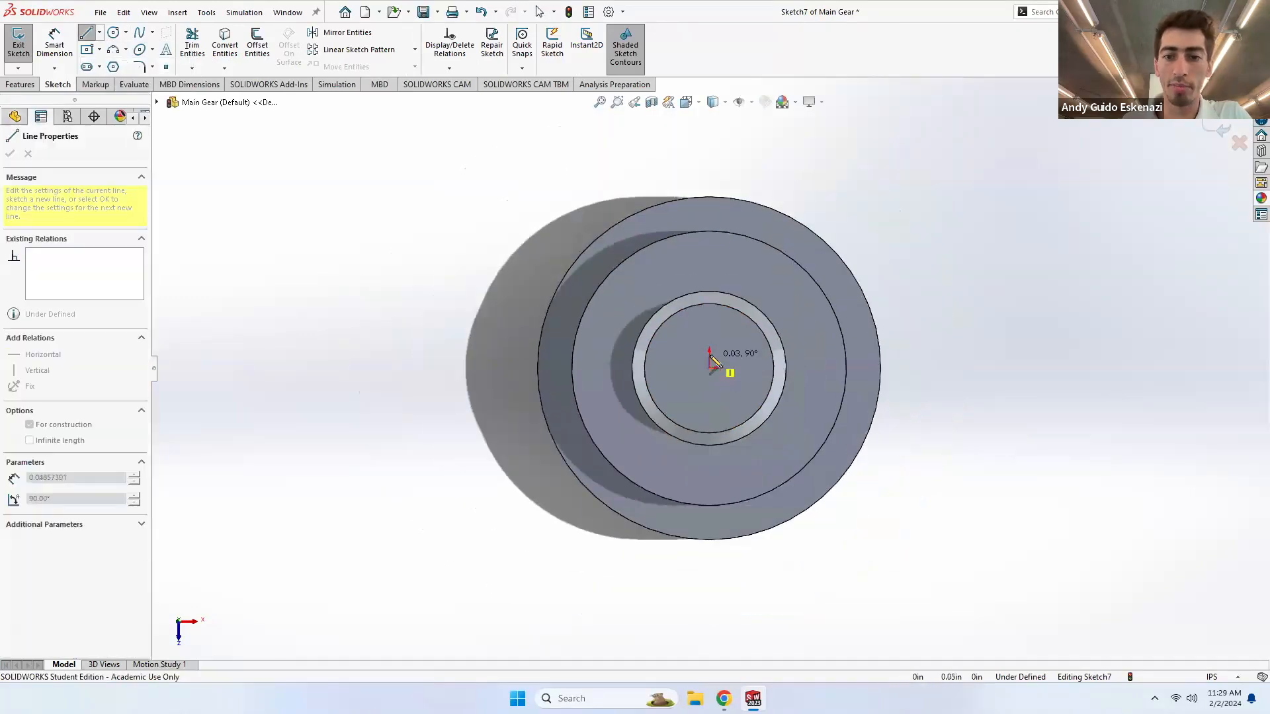
{"action": "scroll", "coordinate": [710, 362], "scroll_direction": "down", "scroll_amount": 2}
{"action": "left_click", "coordinate": [706, 293]}
{"action": "key", "text": "Escape"}
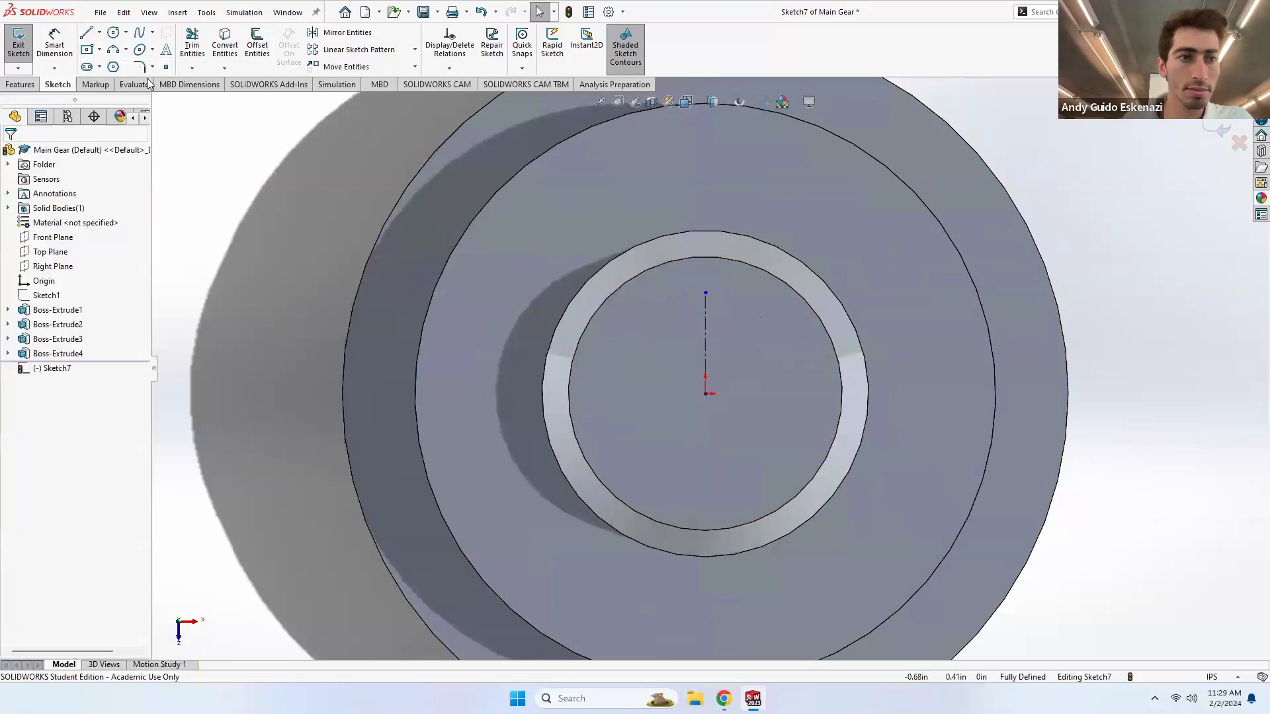
- Dimension the centerline's length and set it to 0.12 in
{"action": "left_click", "coordinate": [56, 49]}
{"action": "left_click", "coordinate": [706, 382]}
{"action": "left_click", "coordinate": [725, 395]}
{"action": "type", "text": ".1"}
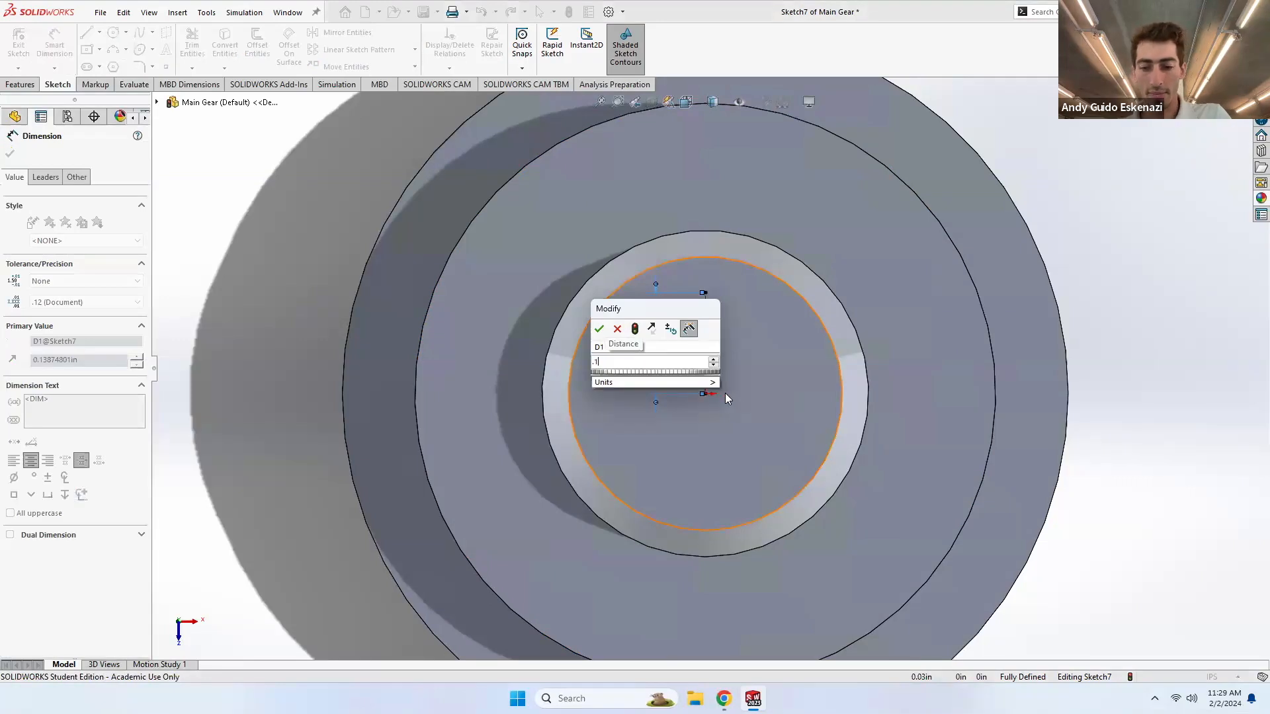
{"action": "type", "text": "5"}
{"action": "key", "text": "Return"}
{"action": "double_click", "coordinate": [657, 345]}
{"action": "type", "text": ".12"}
{"action": "key", "text": "Return"}
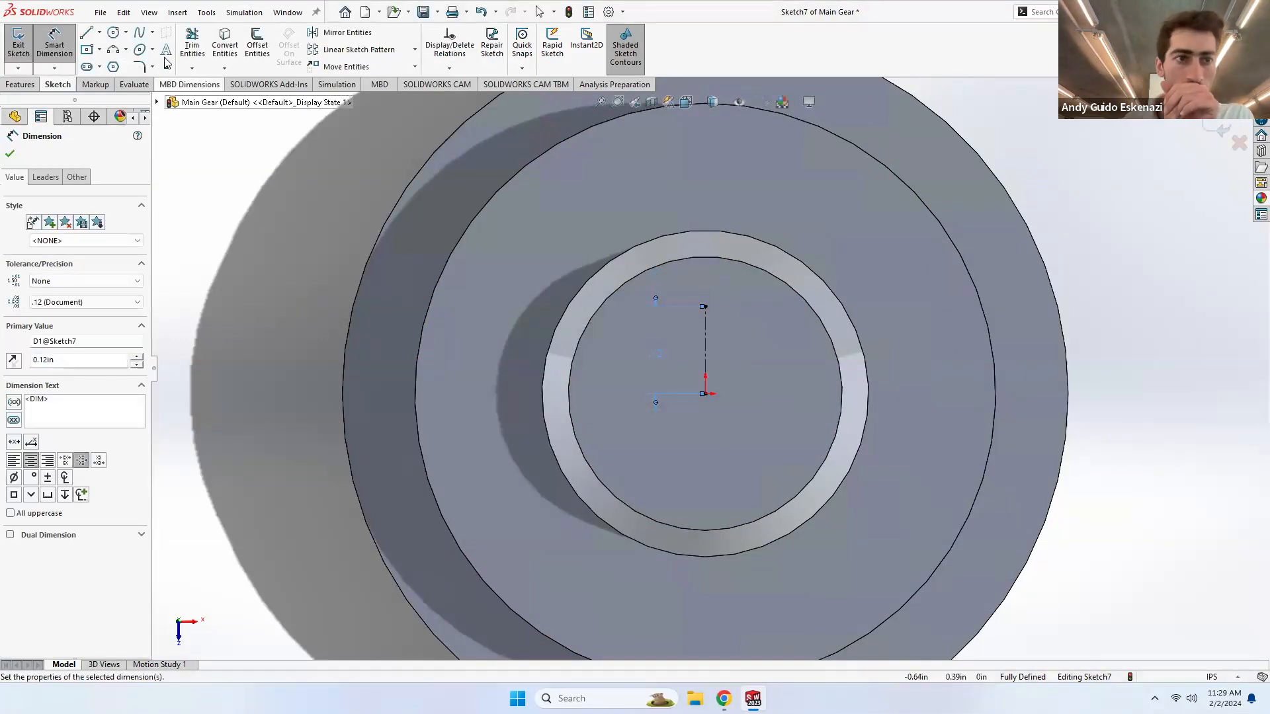
- Sketch a circle centred on the centerline's upper endpoint and dimension its diameter to 0.075 in
{"action": "left_click", "coordinate": [115, 33]}
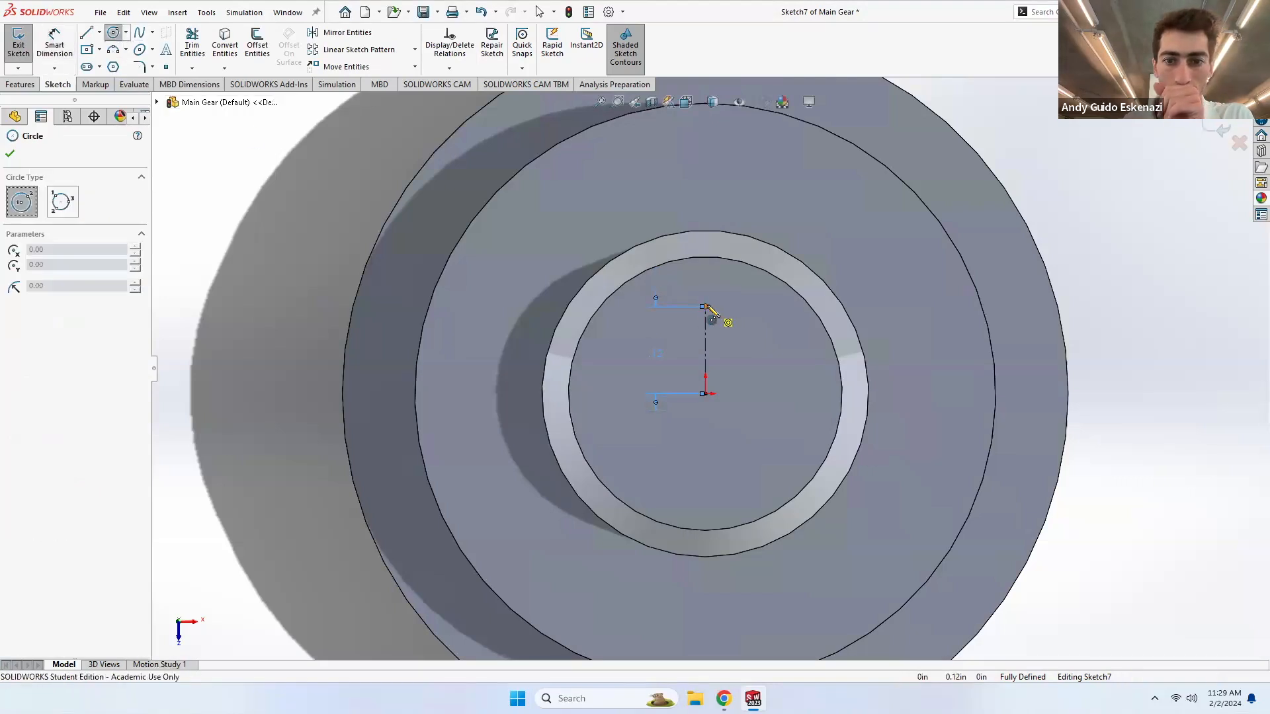
{"action": "left_click", "coordinate": [705, 306]}
{"action": "left_click", "coordinate": [724, 324]}
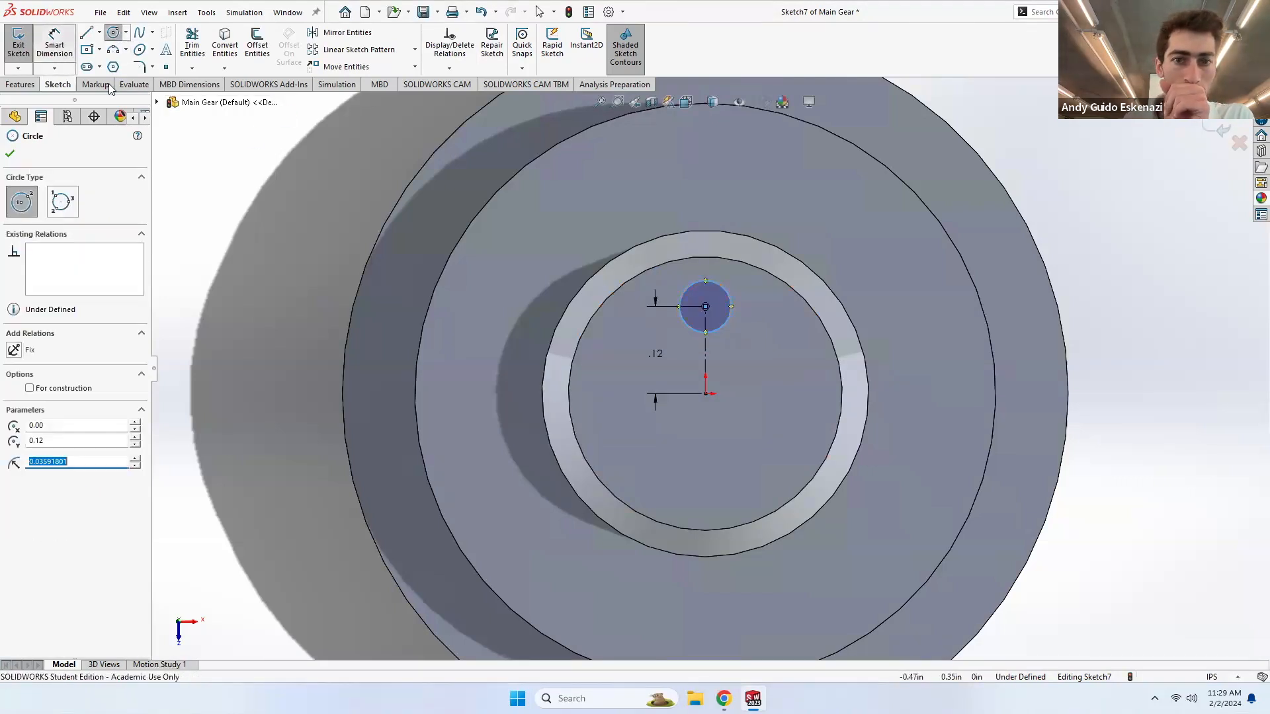
{"action": "left_click", "coordinate": [55, 46]}
{"action": "left_click", "coordinate": [729, 321]}
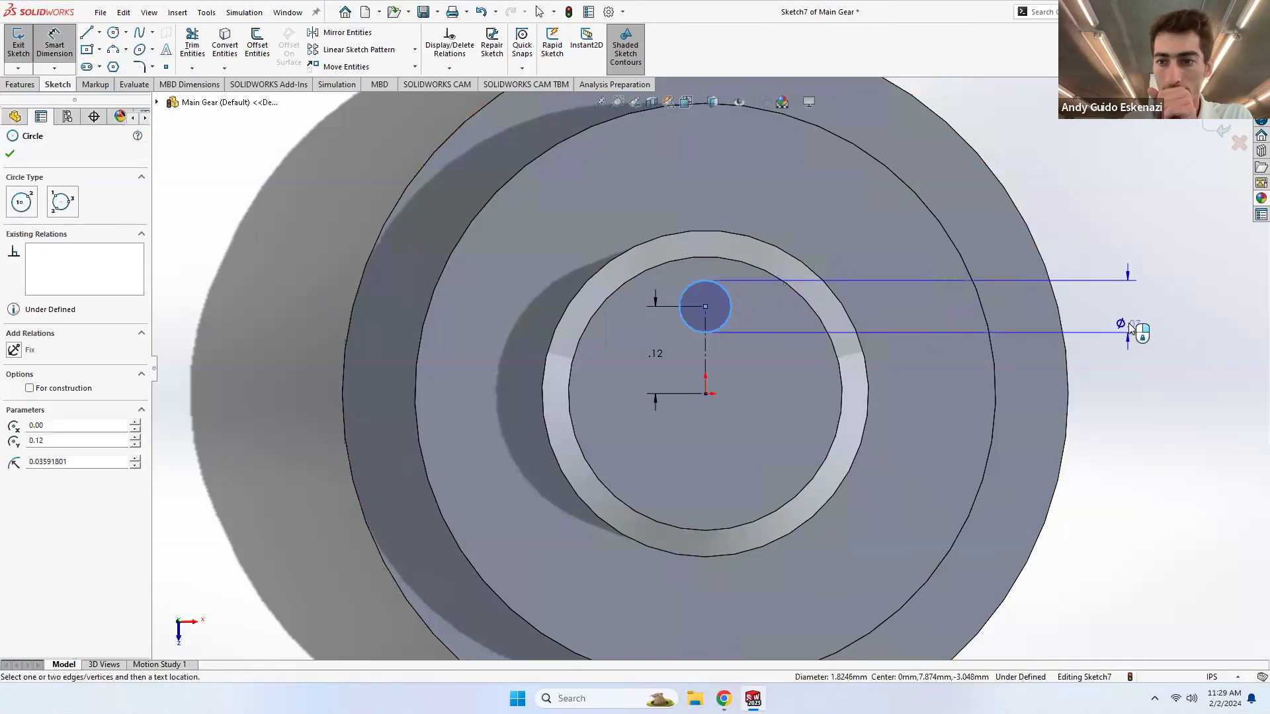
{"action": "left_click", "coordinate": [1131, 329]}
{"action": "key", "text": "BackSpace"}
{"action": "type", "text": ".075"}
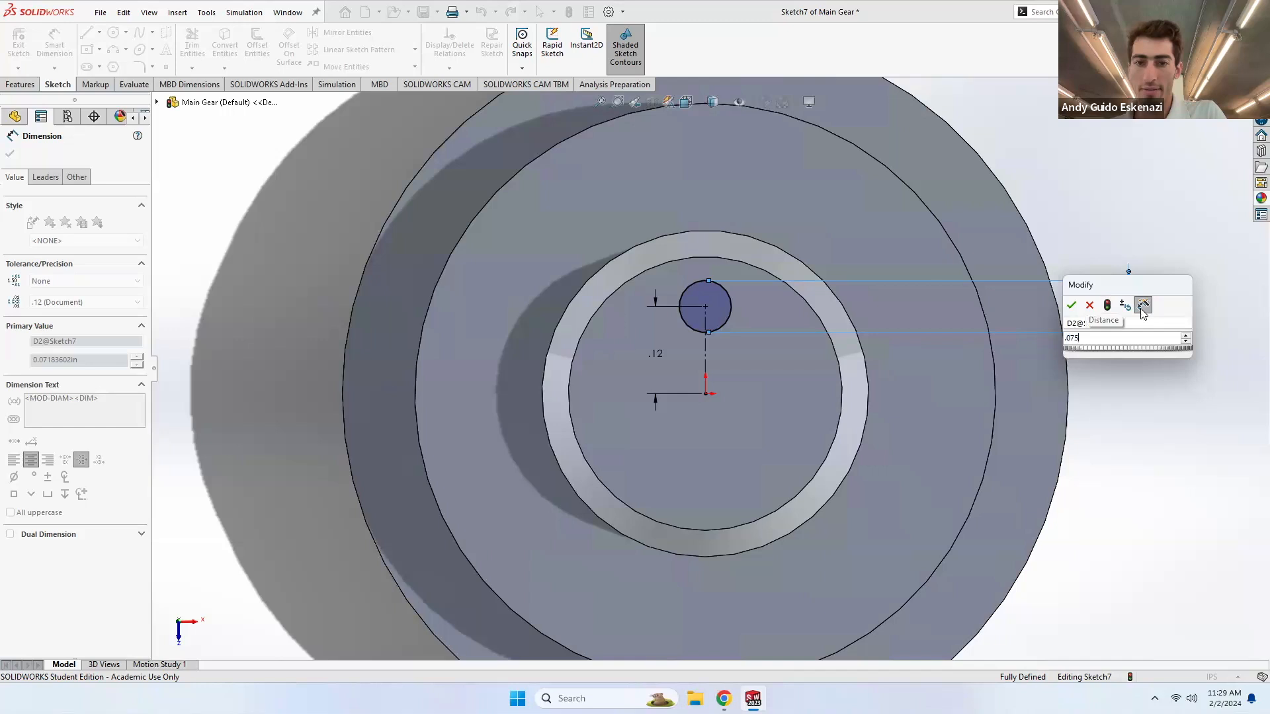
{"action": "key", "text": "Return"}
- Extrude the small off-centre circle upward 1 in as a thin post merged with the Main Gear
{"action": "left_click", "coordinate": [21, 84]}
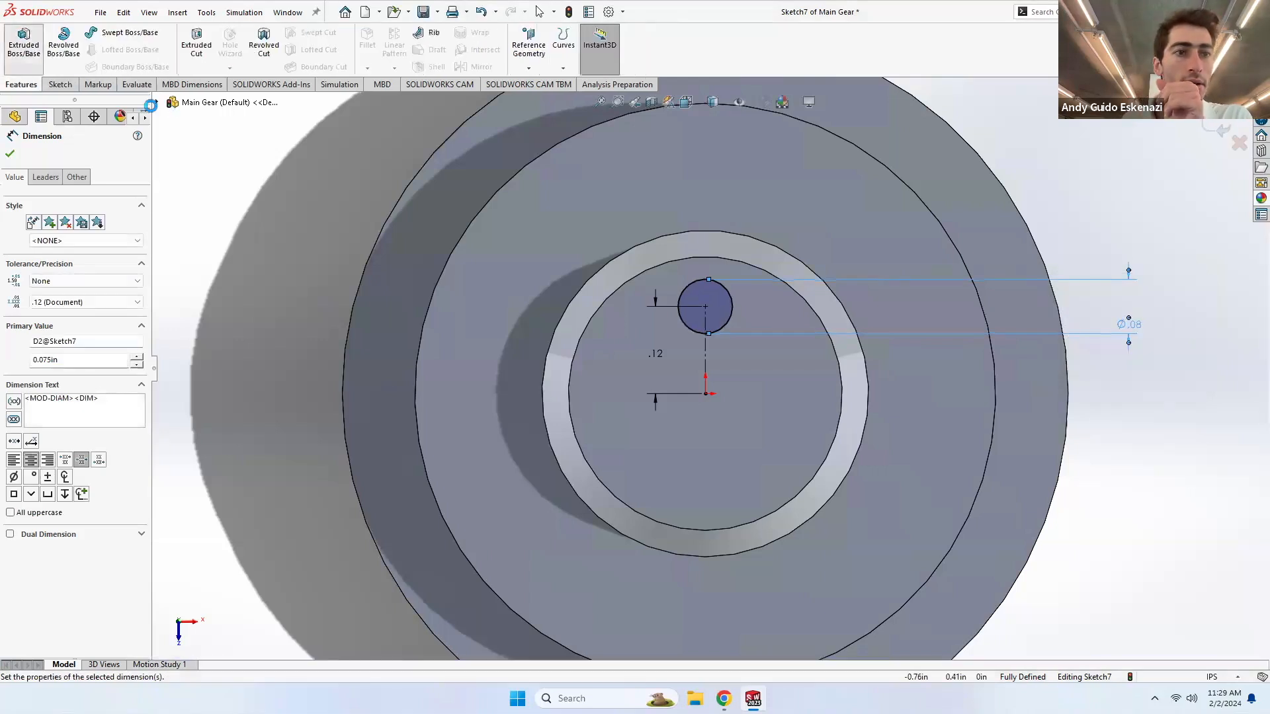
{"action": "left_click", "coordinate": [24, 45]}
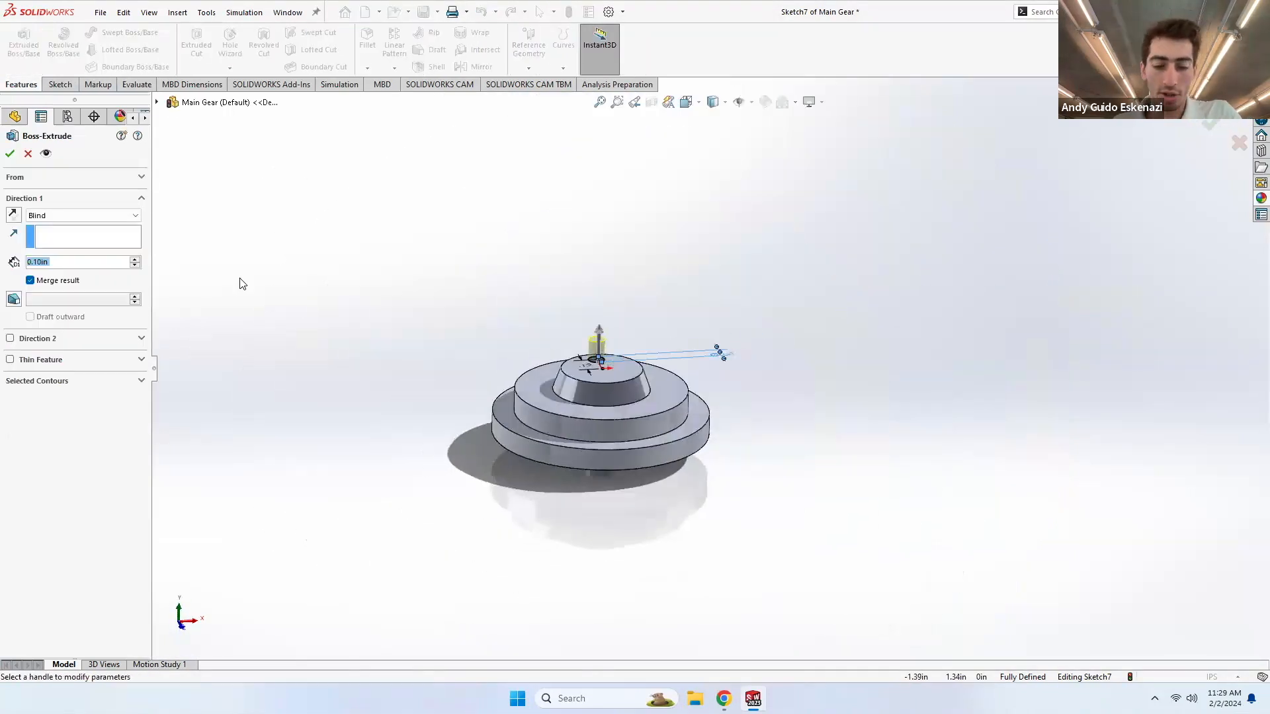
{"action": "type", "text": "3"}
{"action": "key", "text": "Return"}
{"action": "type", "text": "1"}
{"action": "key", "text": "Return"}
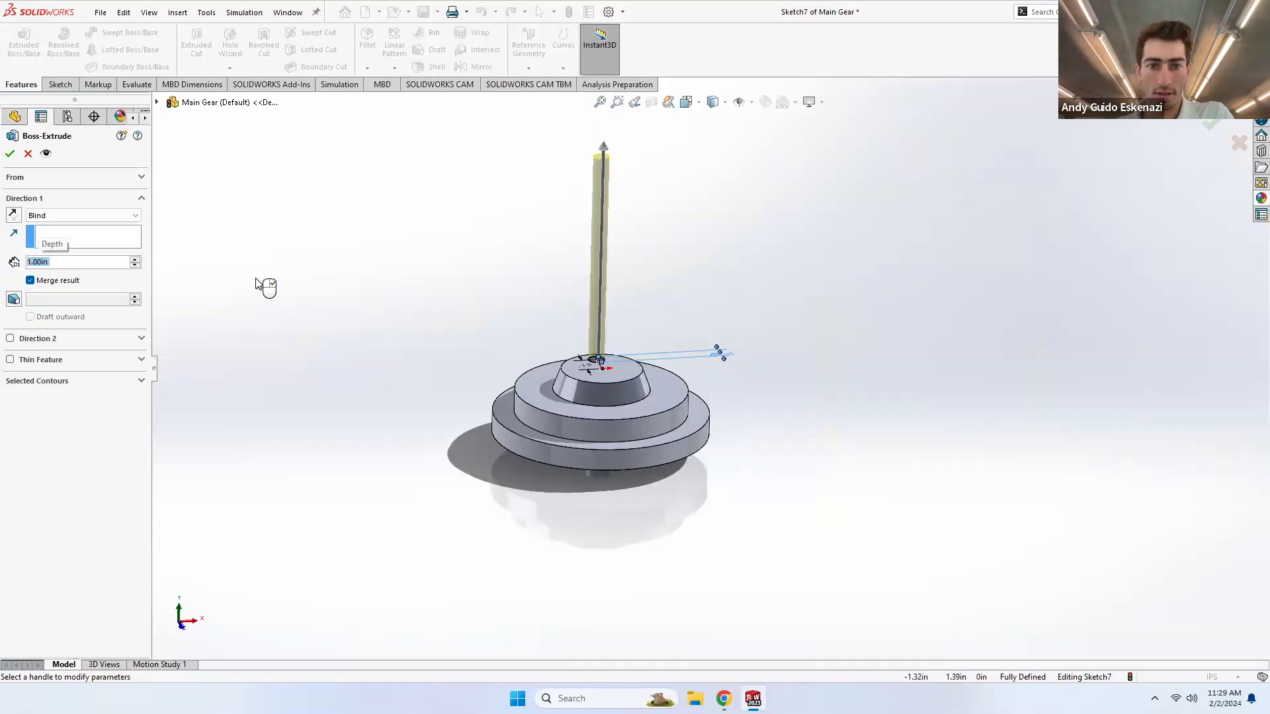
{"action": "left_click", "coordinate": [10, 155]}
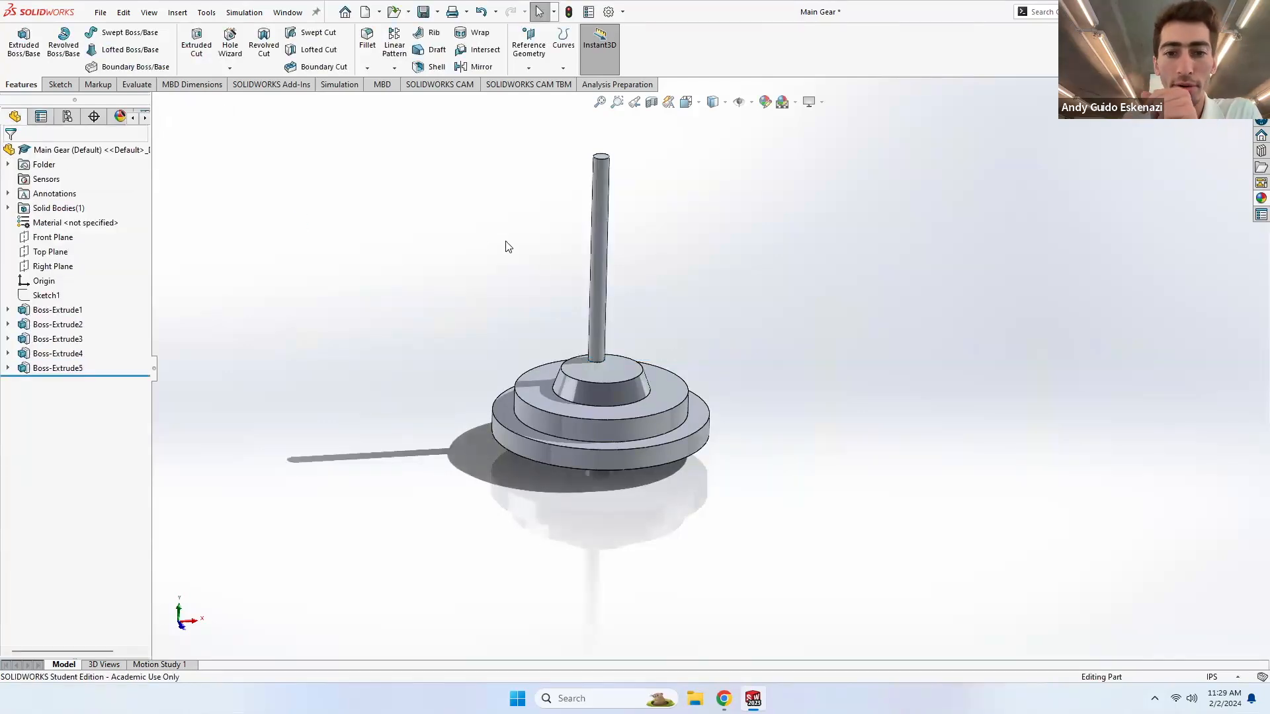
- Circular-pattern the thin post around the tapered boss's circular edge as 4 equally spaced instances over 360 degrees
{"action": "left_click", "coordinate": [394, 68]}
{"action": "left_click", "coordinate": [424, 97]}
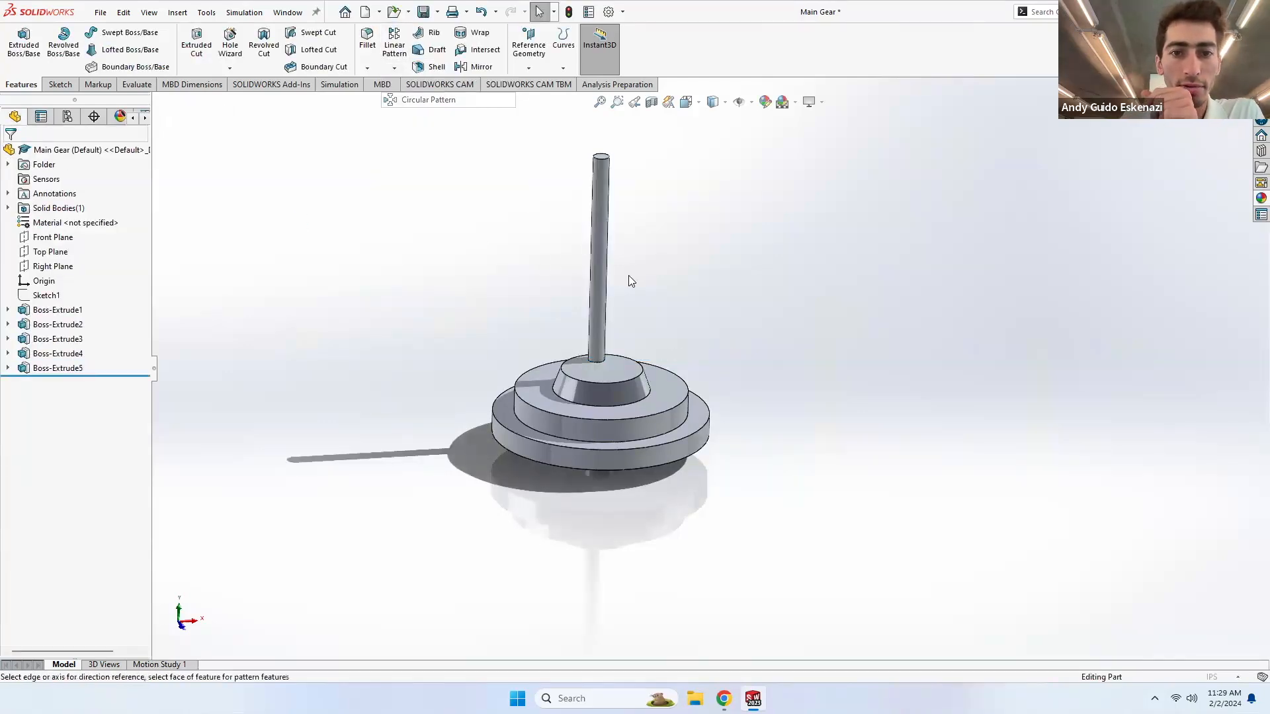
{"action": "scroll", "coordinate": [582, 330], "scroll_direction": "down", "scroll_amount": 2}
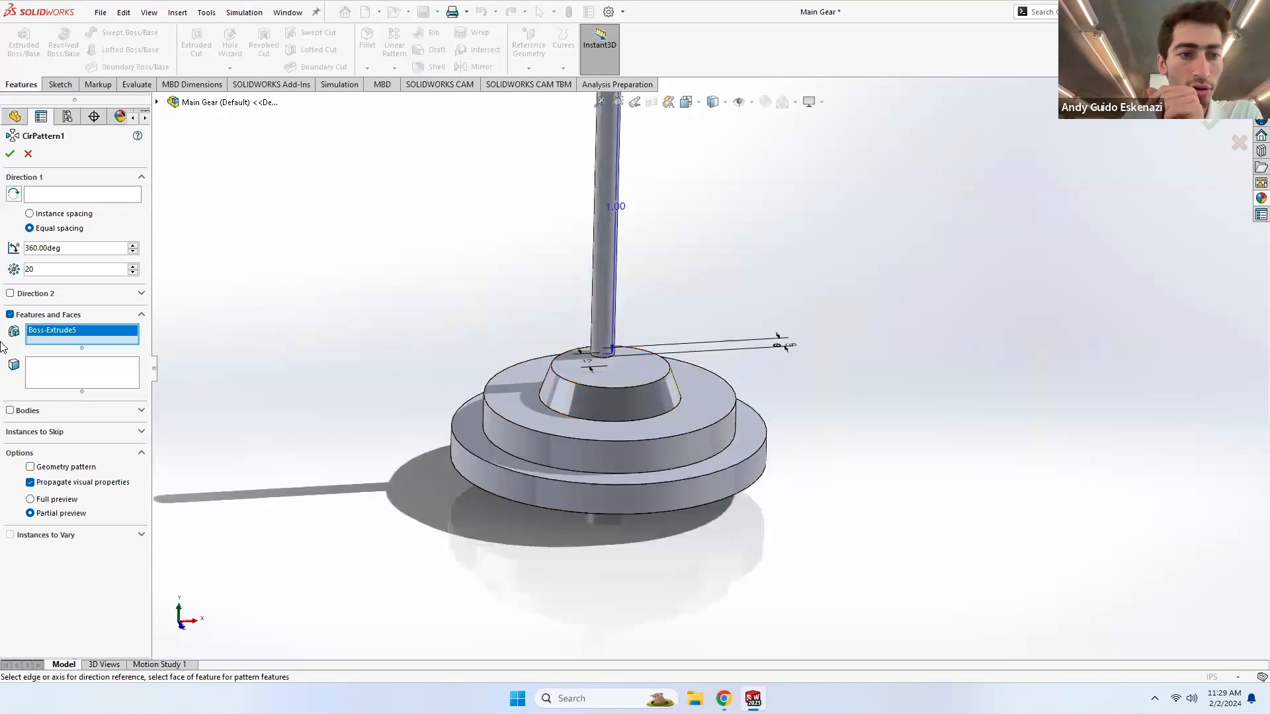
{"action": "left_click", "coordinate": [58, 195]}
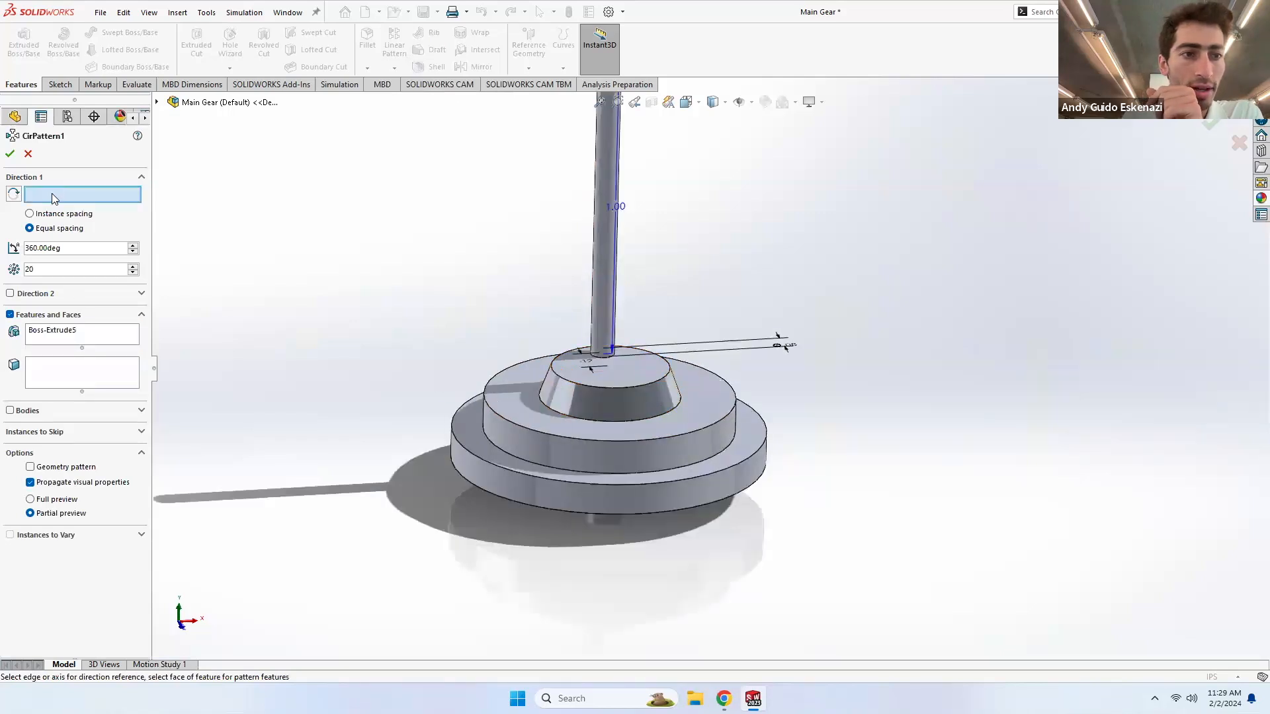
{"action": "left_click", "coordinate": [562, 413]}
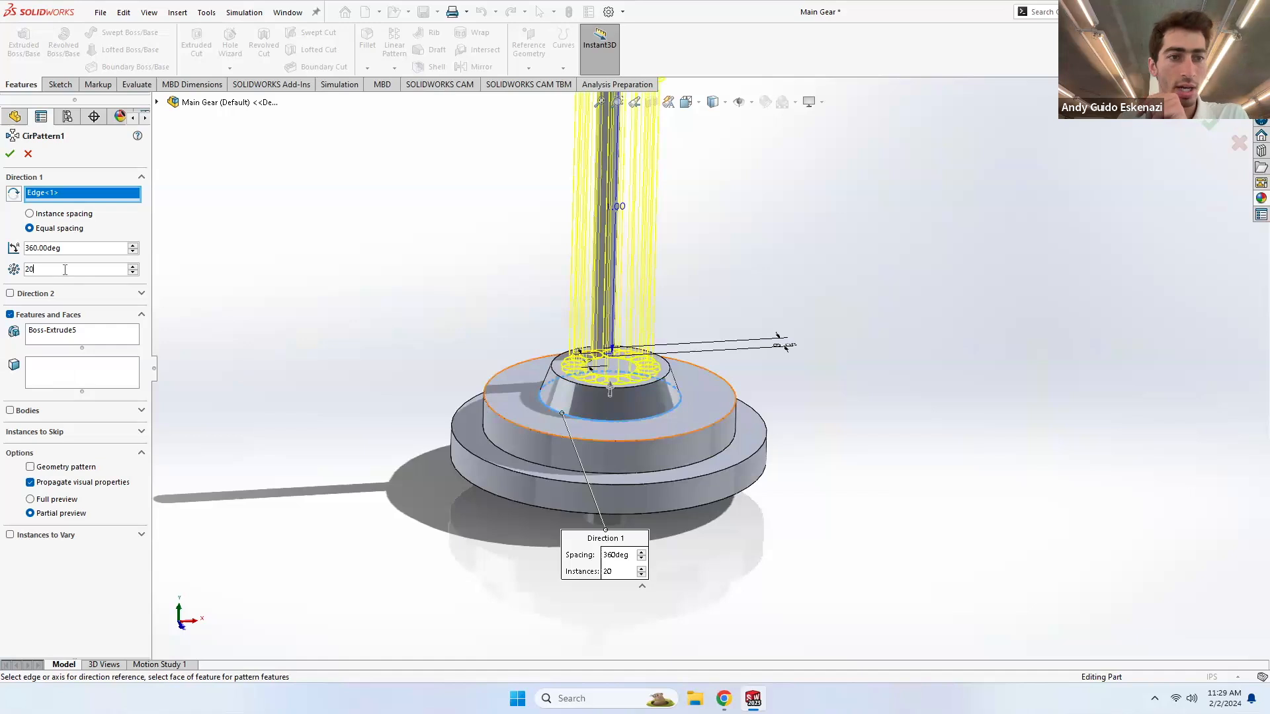
{"action": "type", "text": "4"}
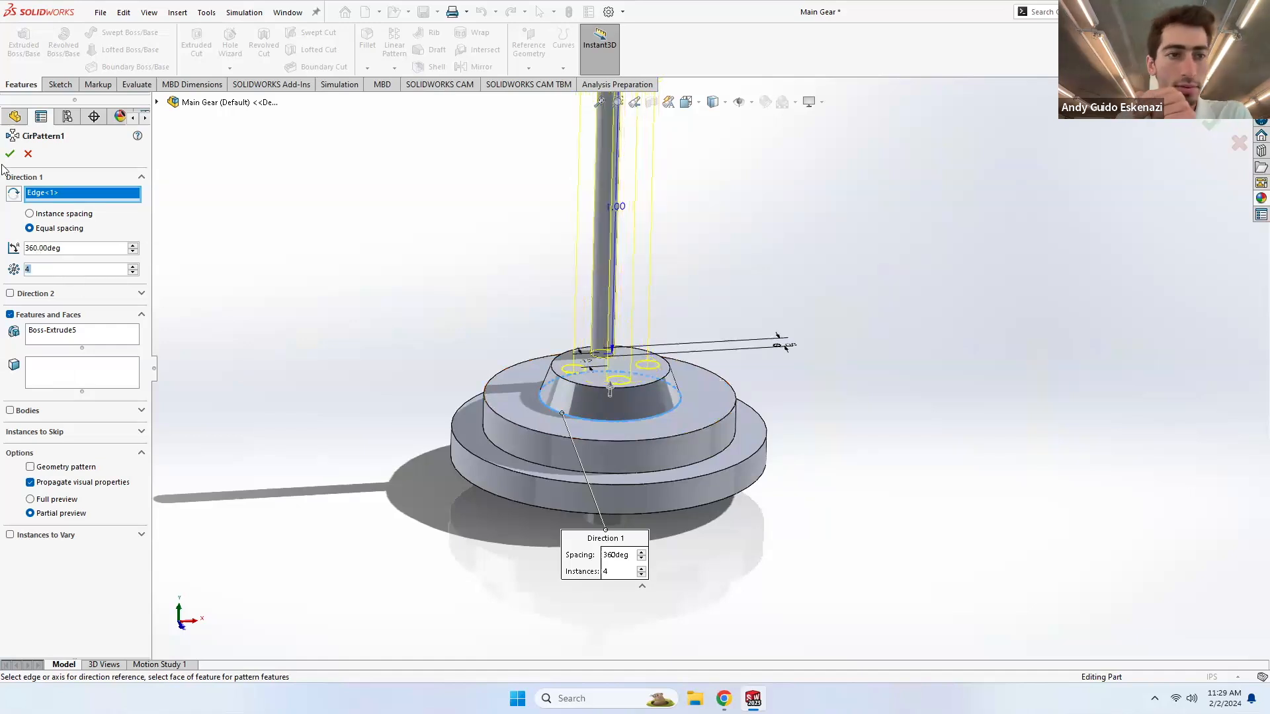
{"action": "left_click", "coordinate": [10, 156]}
{"action": "key", "text": "f"}
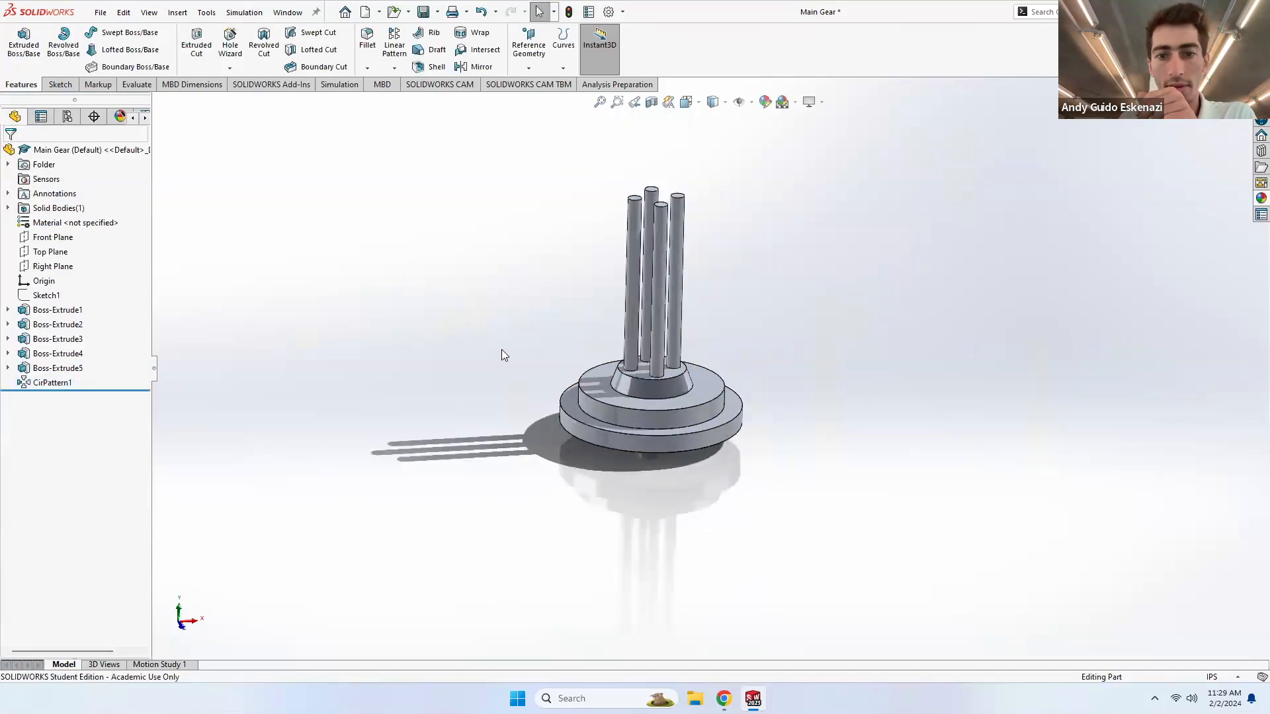
- Mirror the post, its circular pattern and the tapered boss about a post's top face
{"action": "left_click", "coordinate": [475, 66]}
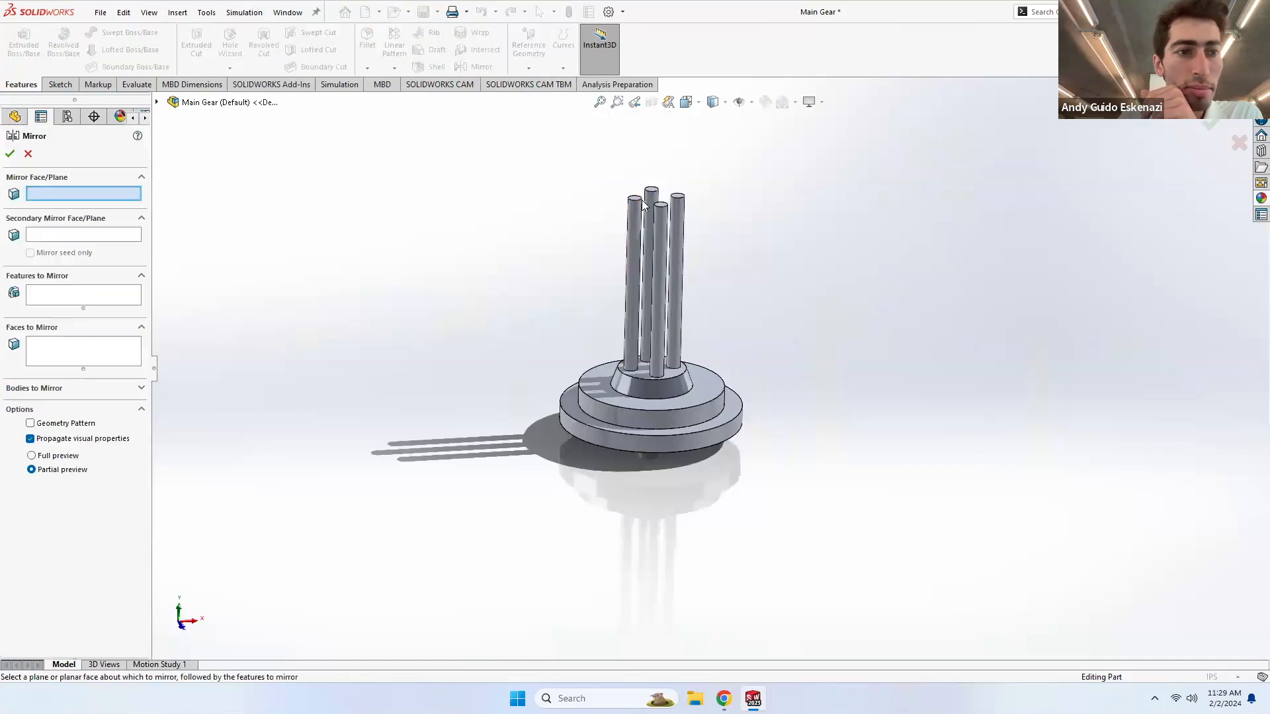
{"action": "scroll", "coordinate": [657, 231], "scroll_direction": "down", "scroll_amount": 4}
{"action": "left_click", "coordinate": [652, 230]}
{"action": "key", "text": "f"}
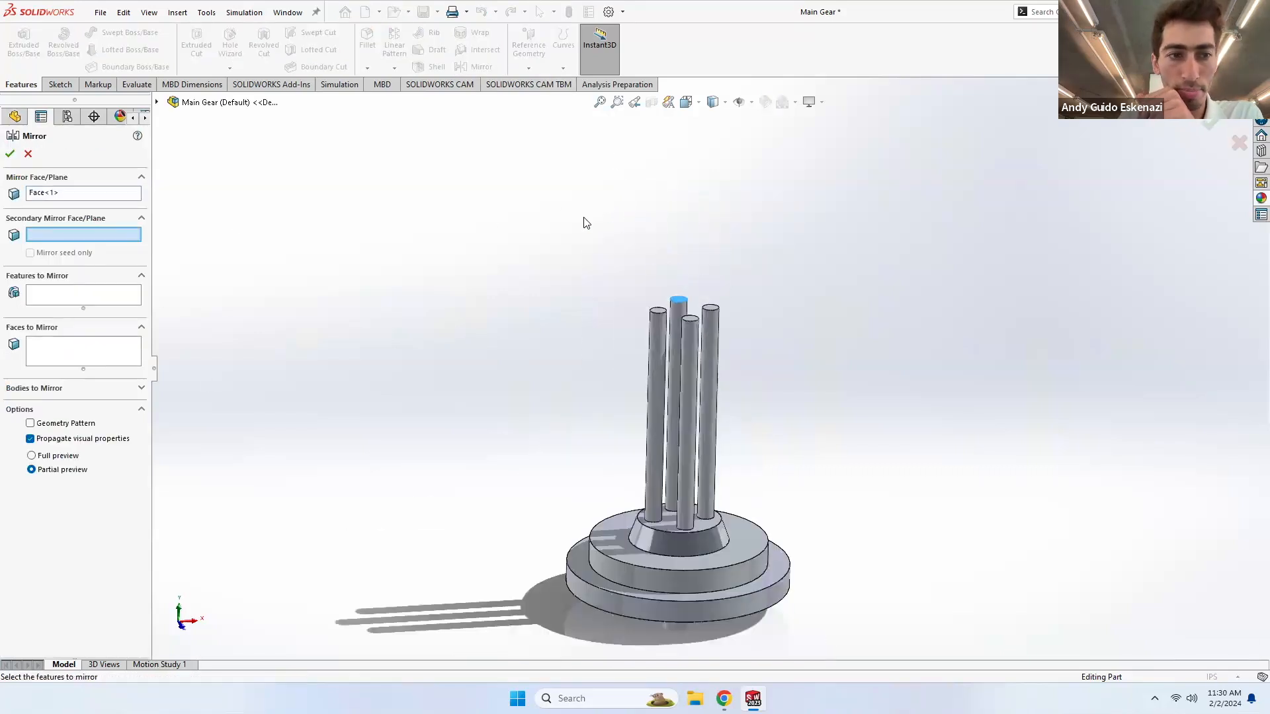
{"action": "left_click", "coordinate": [80, 293]}
{"action": "left_click", "coordinate": [657, 331]}
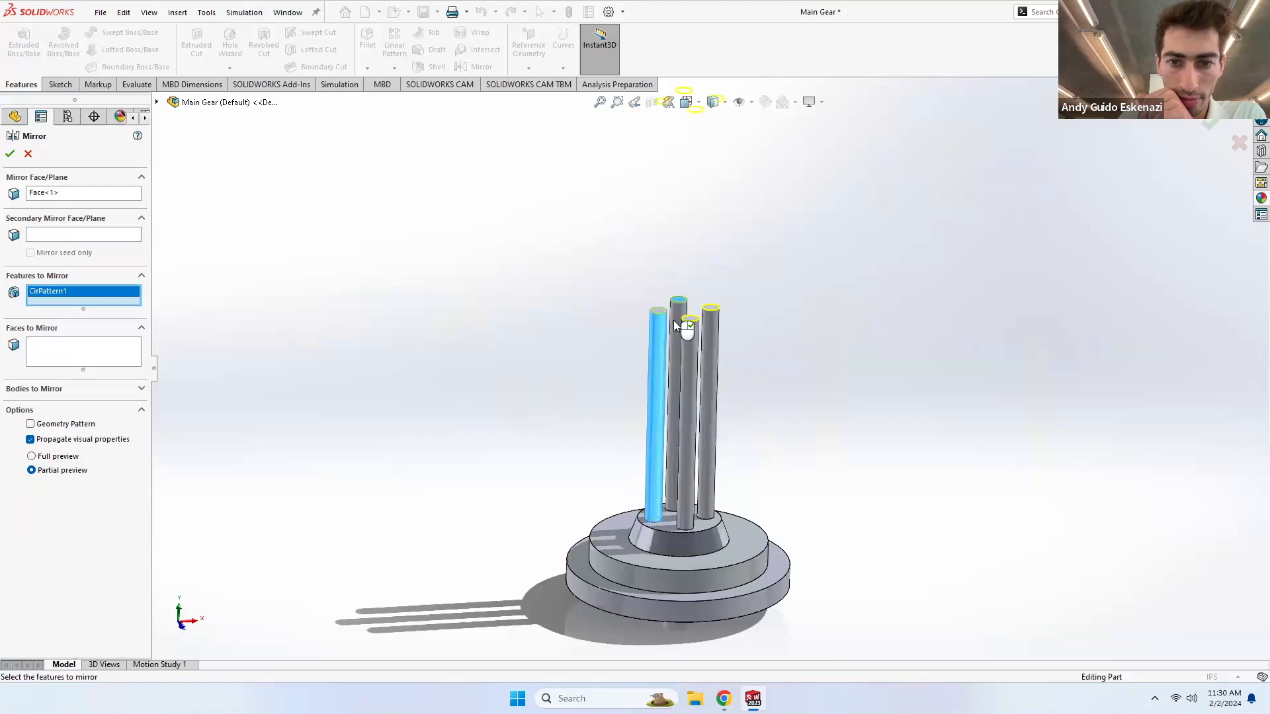
{"action": "left_click", "coordinate": [675, 317]}
{"action": "left_click", "coordinate": [677, 545]}
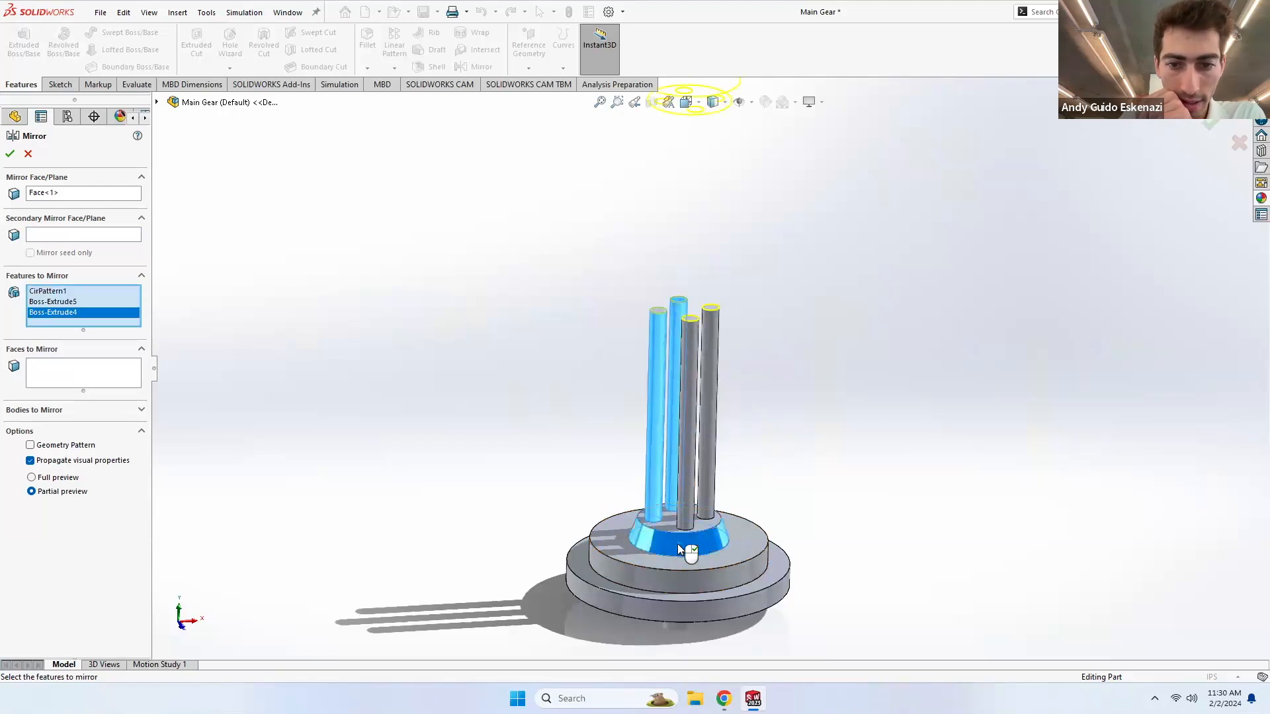
{"action": "left_click", "coordinate": [9, 155]}
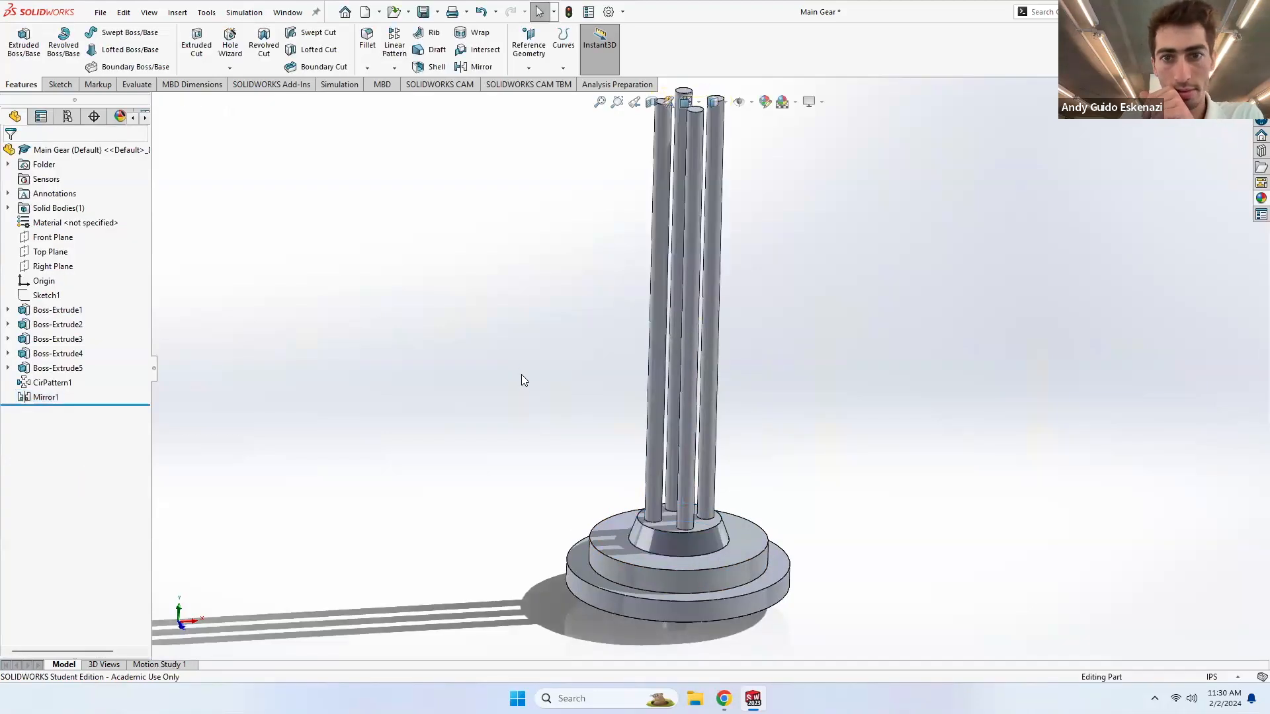
{"action": "scroll", "coordinate": [562, 381], "scroll_direction": "up", "scroll_amount": 2}
- Edit the mirror feature to remove the tapered boss from the features to mirror
{"action": "right_click", "coordinate": [41, 397]}
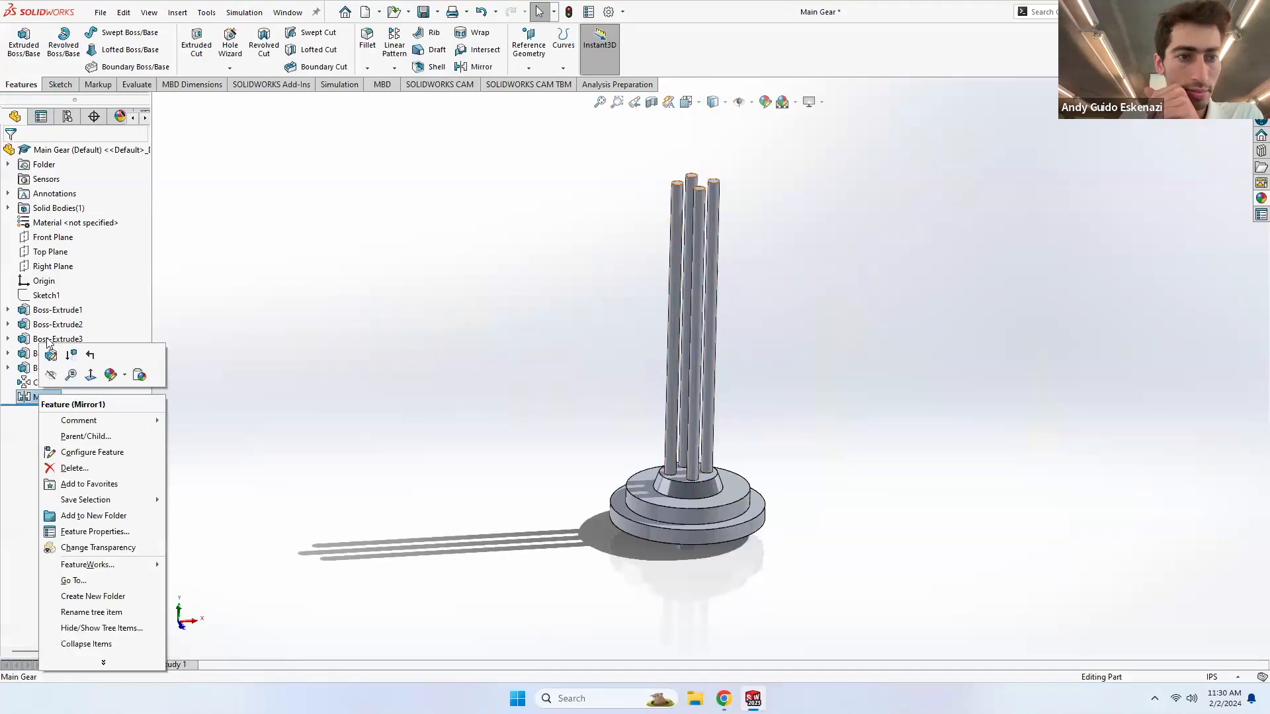
{"action": "left_click", "coordinate": [49, 355]}
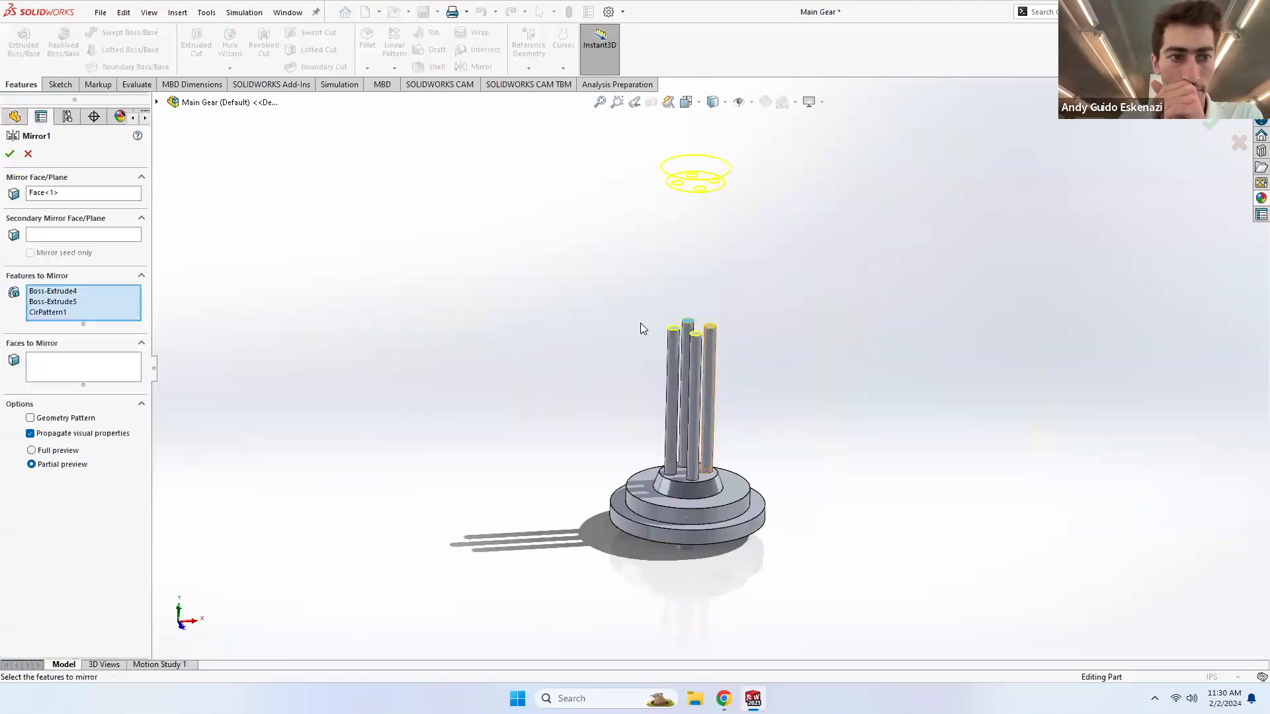
{"action": "left_click", "coordinate": [66, 291]}
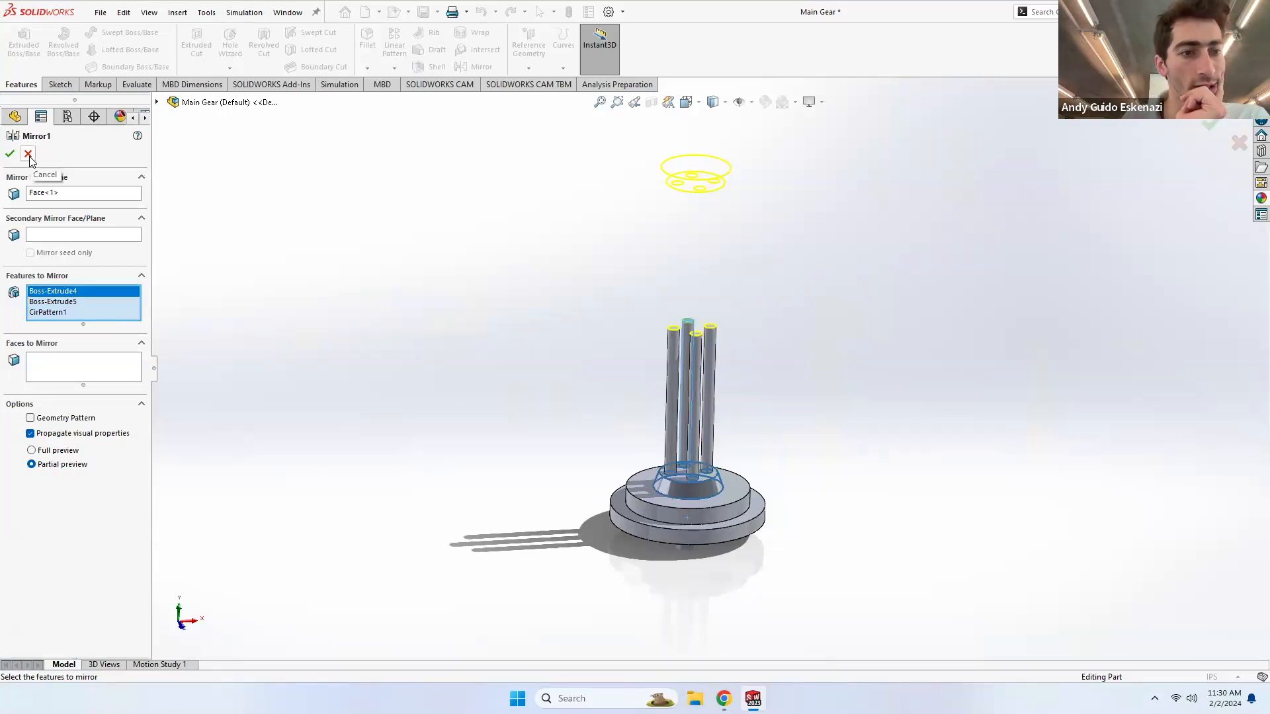
{"action": "left_click", "coordinate": [66, 302]}
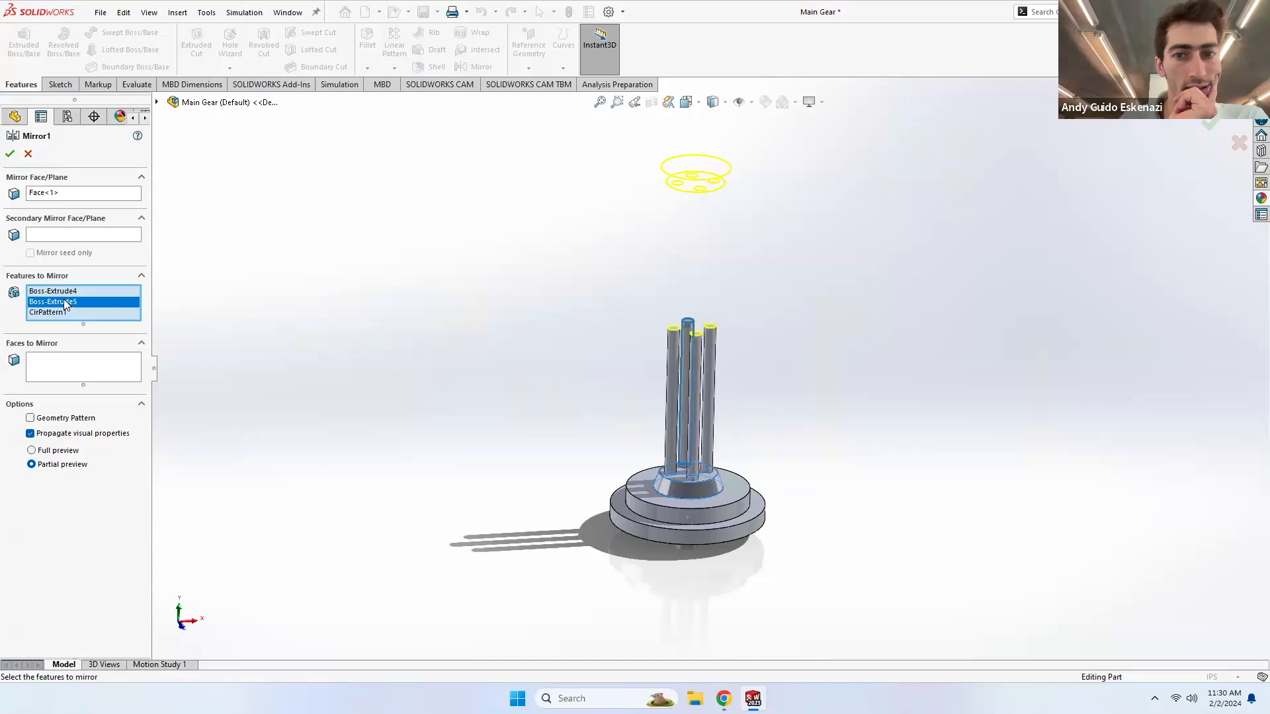
{"action": "left_click", "coordinate": [64, 292]}
{"action": "right_click", "coordinate": [63, 290]}
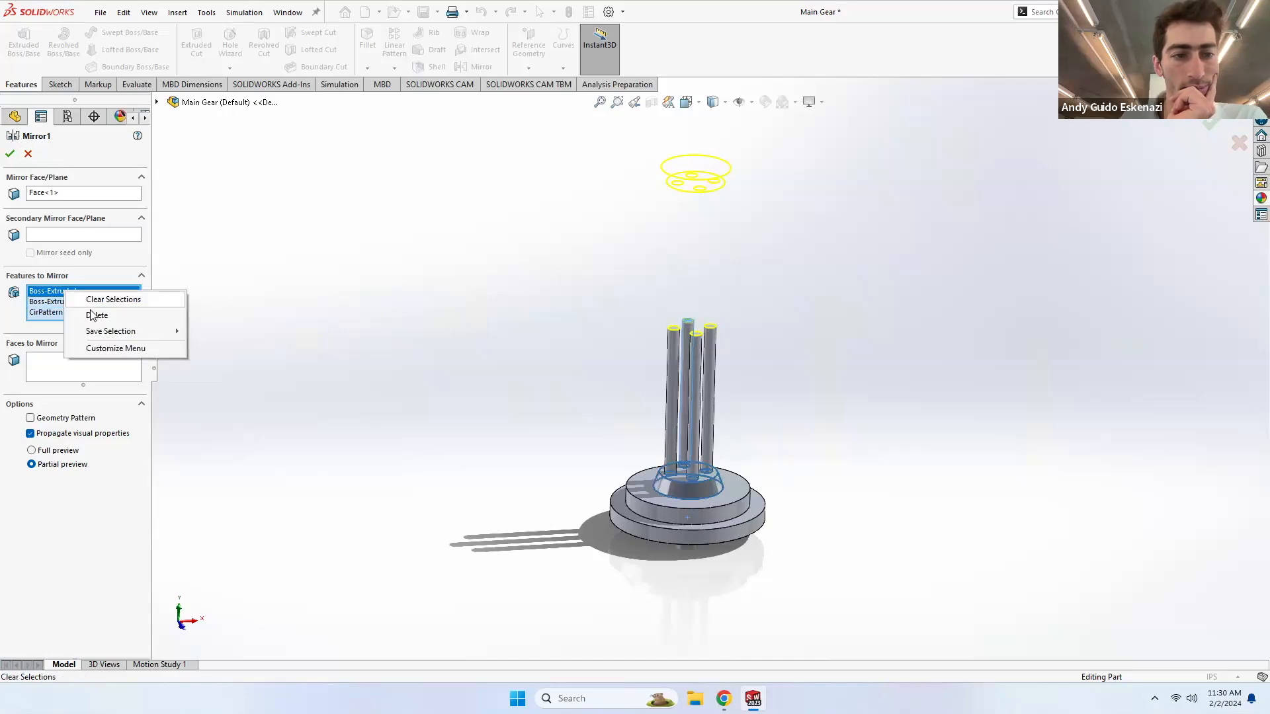
{"action": "left_click", "coordinate": [94, 315]}
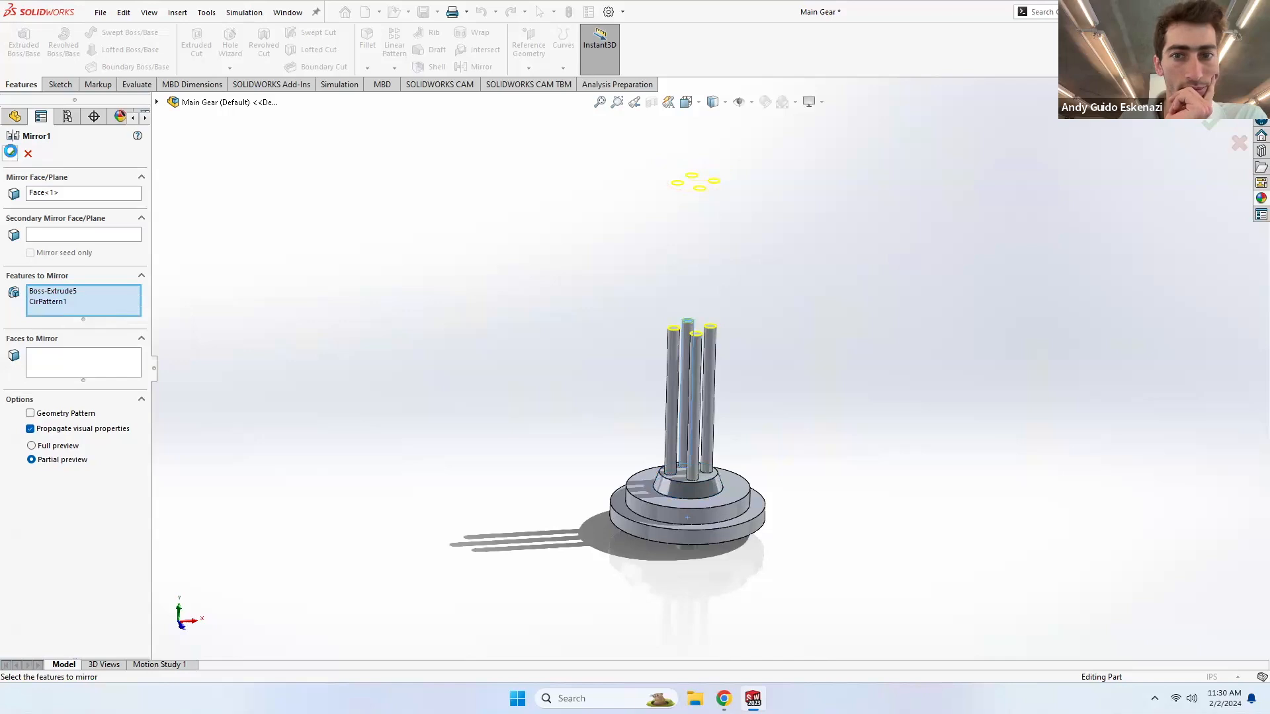
{"action": "scroll", "coordinate": [694, 354], "scroll_direction": "up", "scroll_amount": 5}
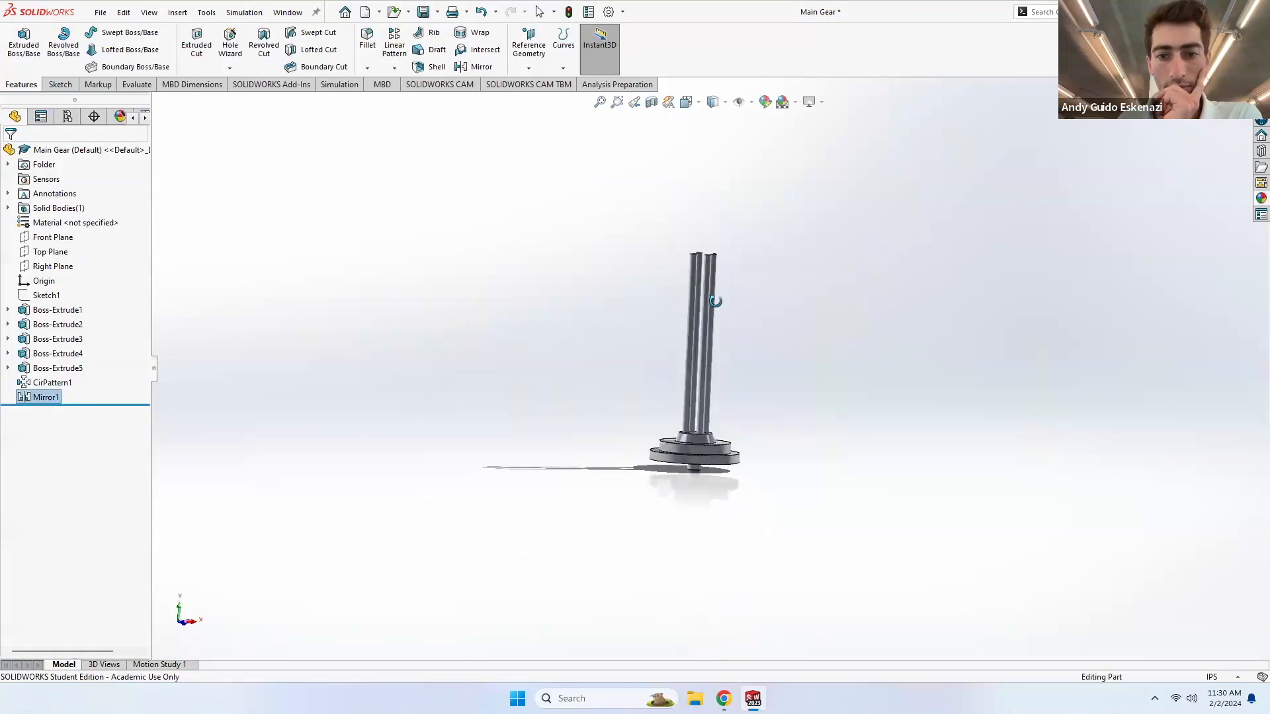
- Edit the thin post's extrusion and set its depth to 0.75 in
{"action": "right_click", "coordinate": [40, 369]}
{"action": "left_click", "coordinate": [59, 324]}
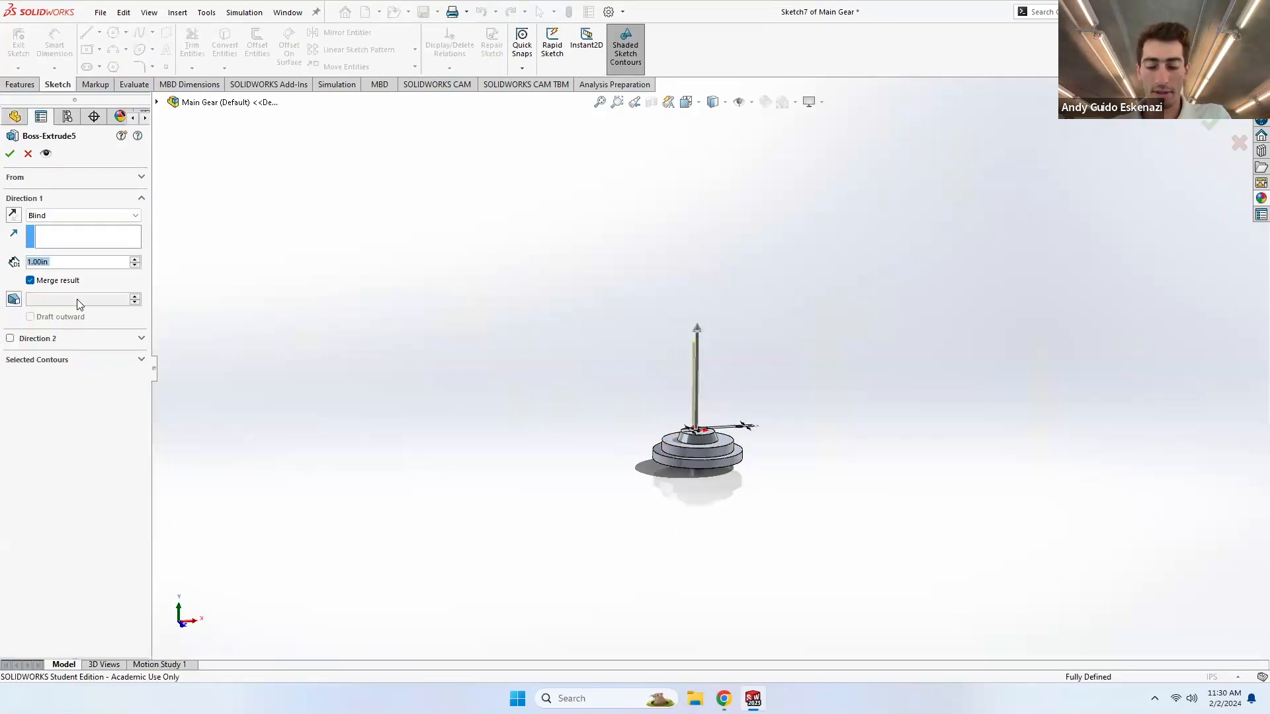
{"action": "type", "text": "0.75"}
{"action": "key", "text": "Return"}
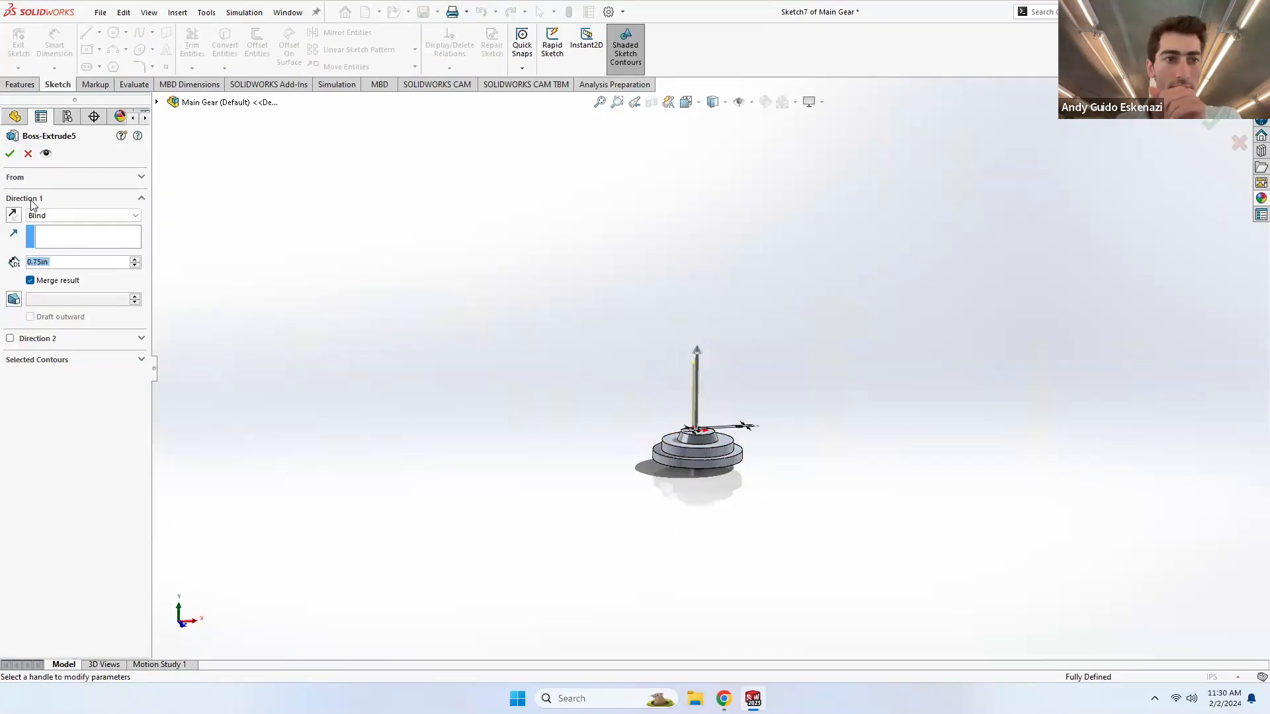
{"action": "left_click", "coordinate": [9, 155]}
- Start a sketch on the tapered boss's top face and draw a circle about 0.2 in in diameter centred on the origin
{"action": "middle_click_drag", "start_coordinate": [649, 368], "coordinate": [680, 434]}
{"action": "scroll", "coordinate": [699, 419], "scroll_direction": "down", "scroll_amount": 5}
{"action": "mouse_move", "coordinate": [688, 361]}
{"action": "middle_mouse_down"}
{"action": "mouse_move", "coordinate": [734, 372]}
{"action": "mouse_move", "coordinate": [680, 324]}
{"action": "mouse_move", "coordinate": [703, 357]}
{"action": "mouse_move", "coordinate": [685, 341]}
{"action": "mouse_move", "coordinate": [685, 383]}
{"action": "middle_mouse_up"}
{"action": "scroll", "coordinate": [703, 360], "scroll_direction": "down", "scroll_amount": 1}
{"action": "scroll", "coordinate": [712, 375], "scroll_direction": "up", "scroll_amount": 3}
{"action": "scroll", "coordinate": [715, 388], "scroll_direction": "down", "scroll_amount": 5}
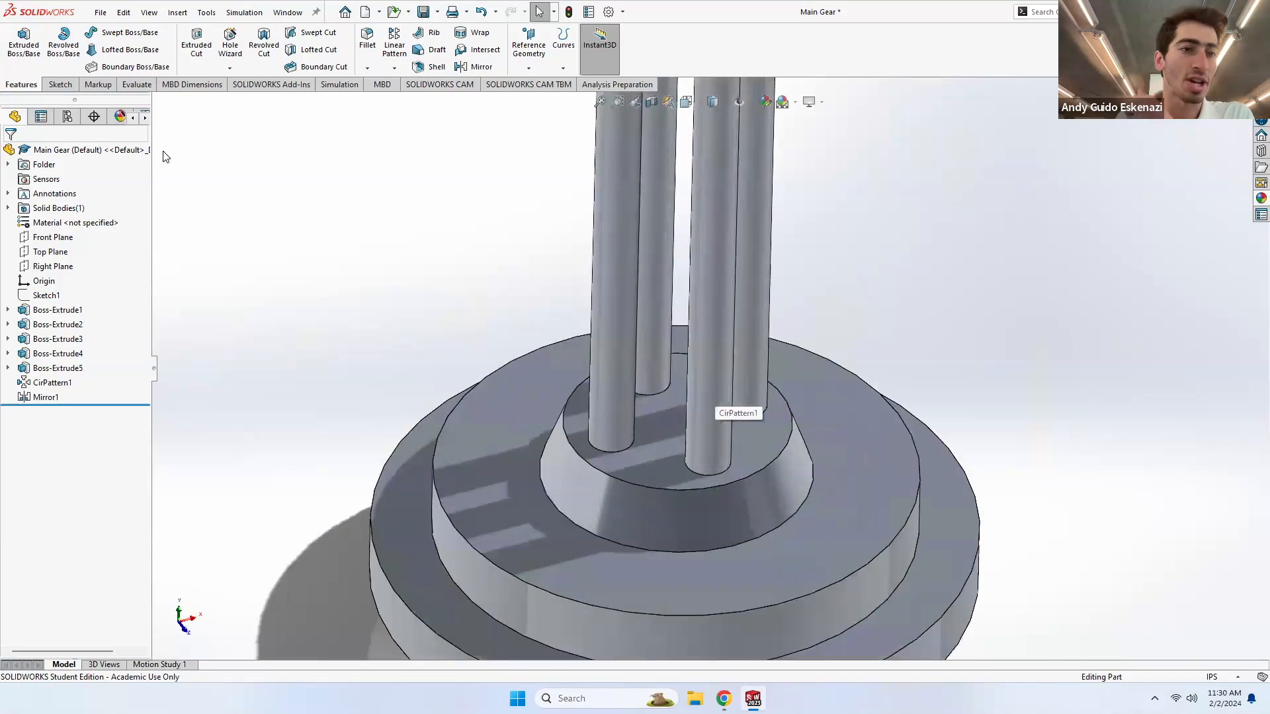
{"action": "left_click", "coordinate": [58, 84]}
{"action": "left_click", "coordinate": [19, 40]}
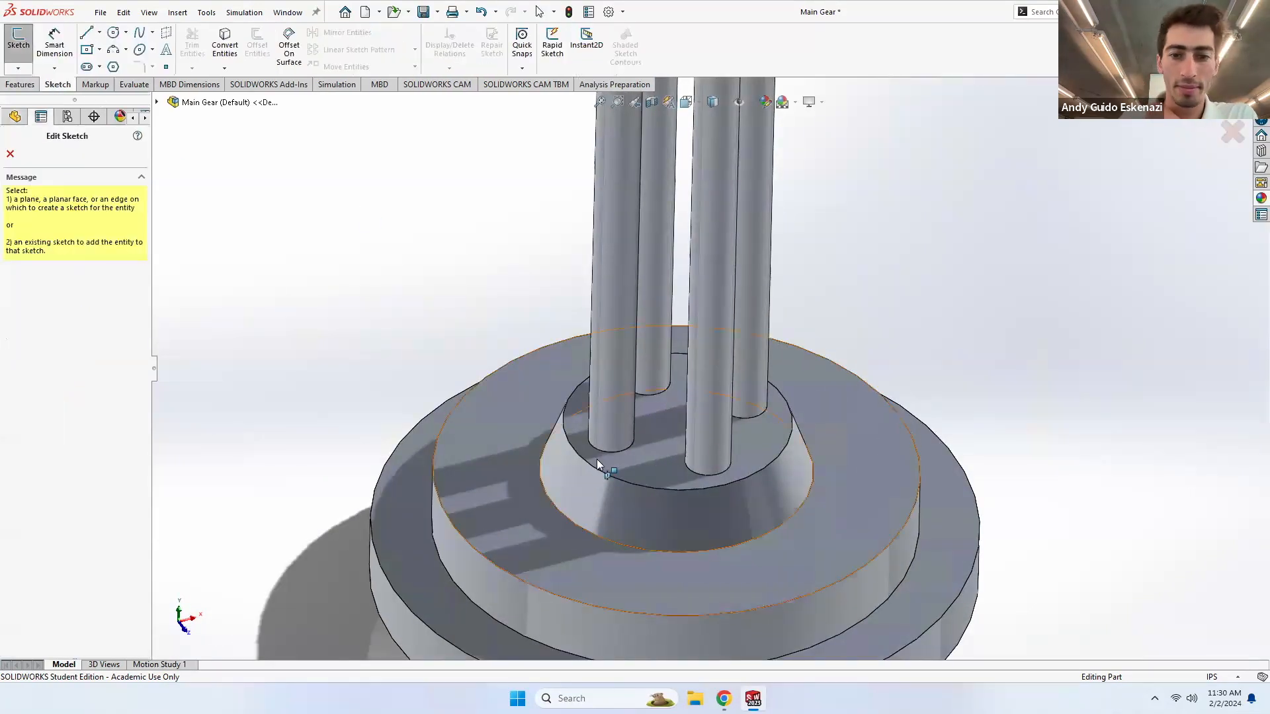
{"action": "left_click", "coordinate": [596, 459]}
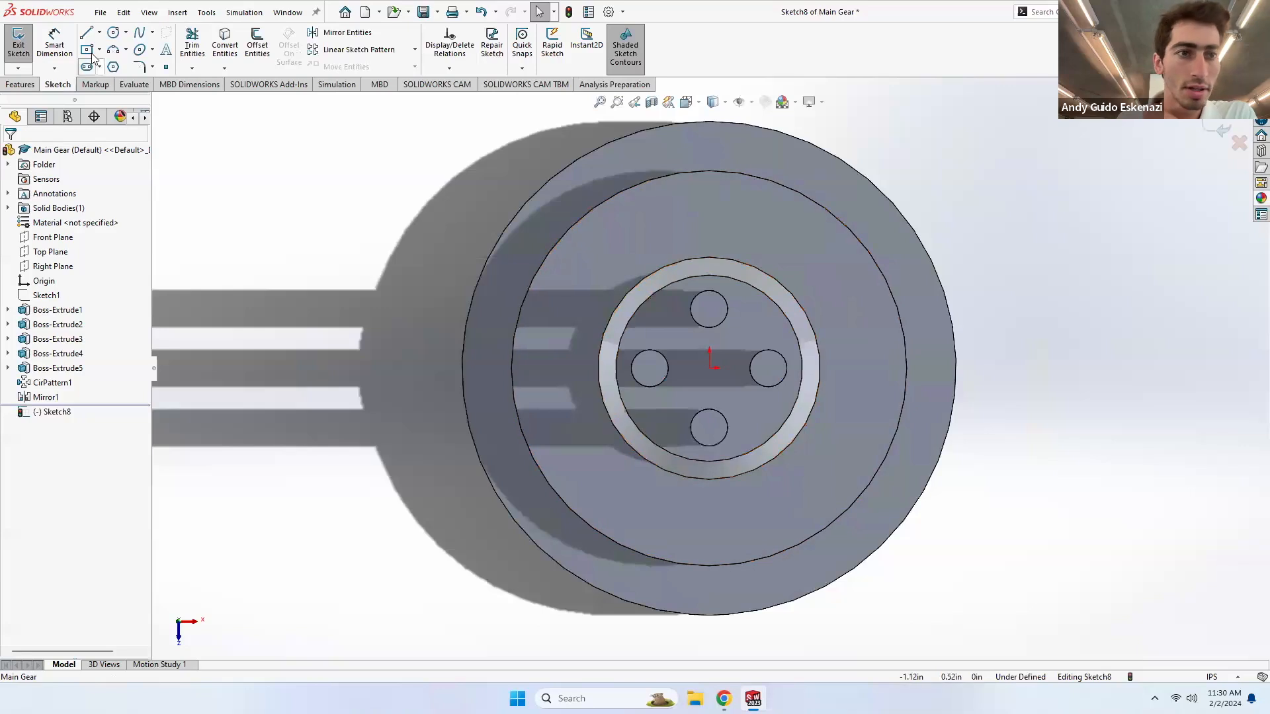
{"action": "left_click", "coordinate": [113, 33]}
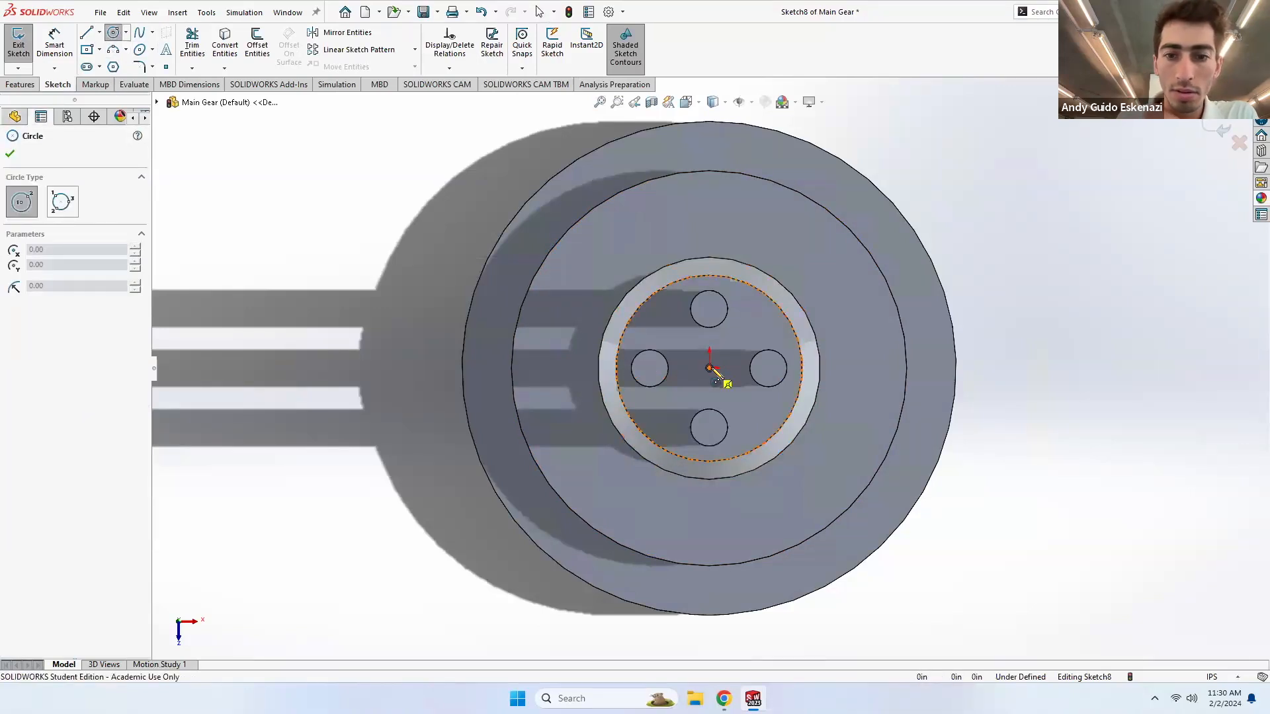
{"action": "left_click", "coordinate": [710, 368]}
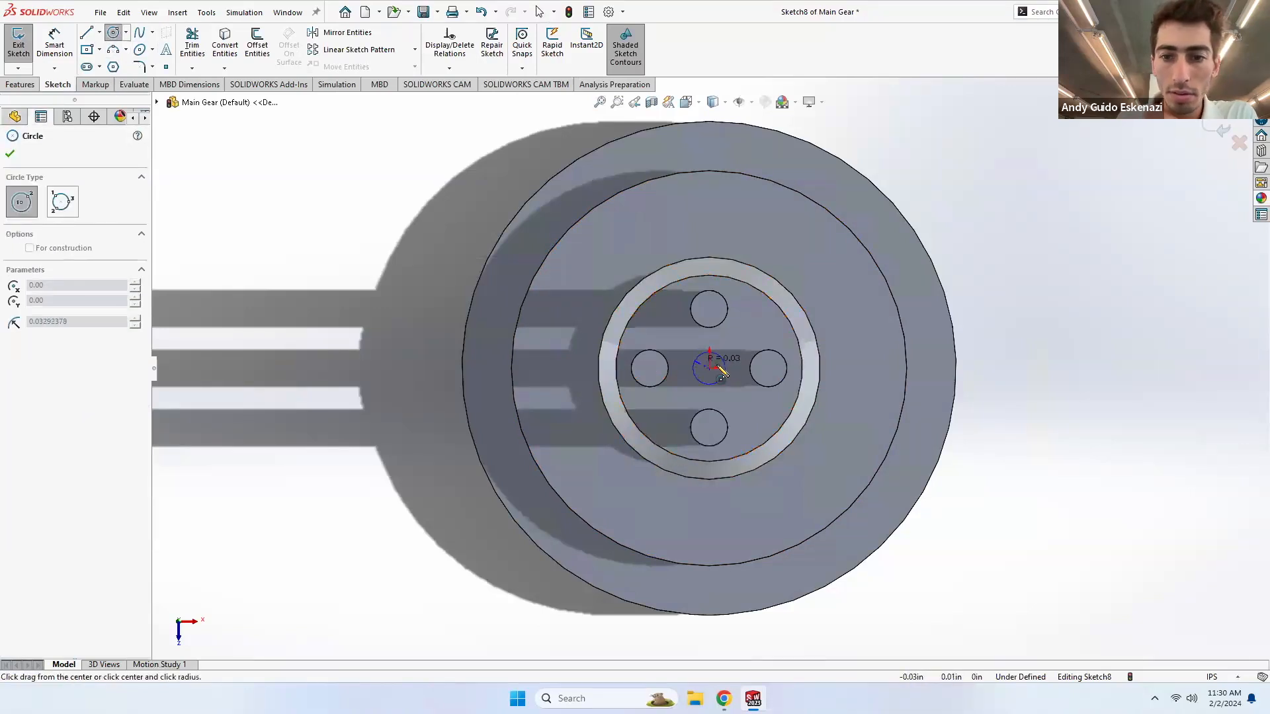
{"action": "left_click", "coordinate": [763, 374]}
- Dimension the central circle's diameter and set it to 0.2 in
{"action": "left_click", "coordinate": [55, 43]}
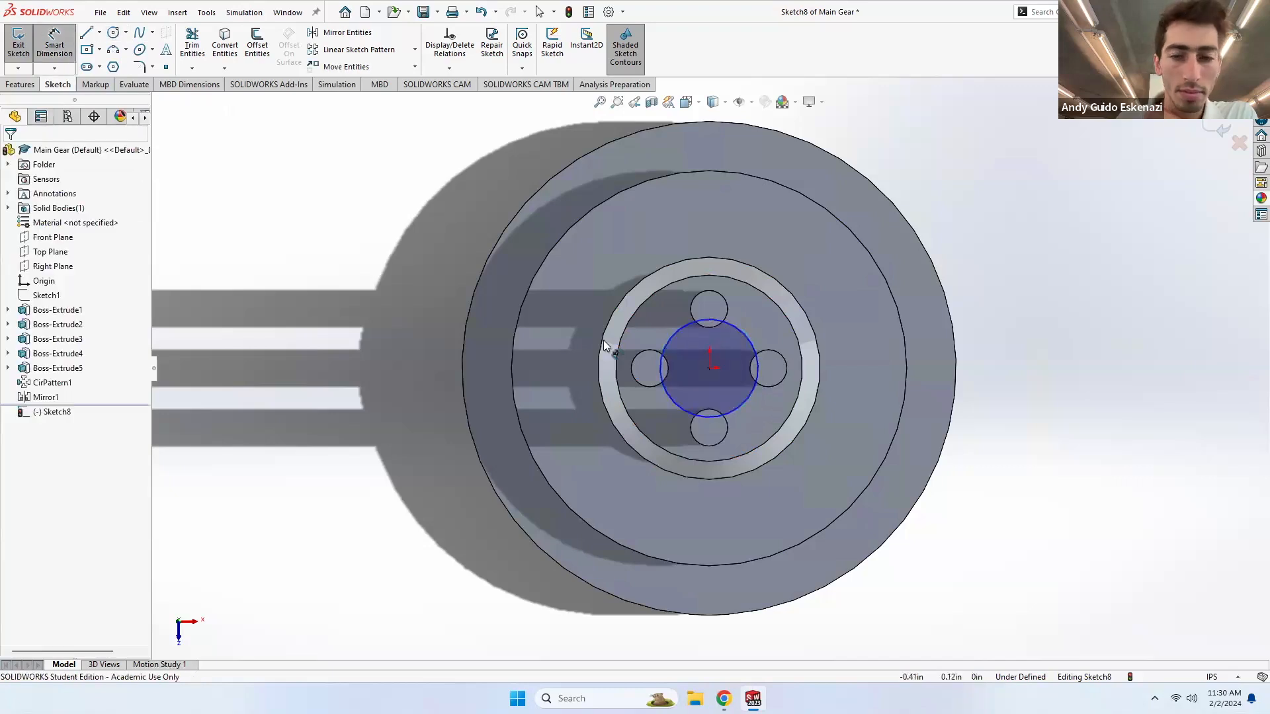
{"action": "left_click", "coordinate": [665, 347]}
{"action": "left_click", "coordinate": [430, 257]}
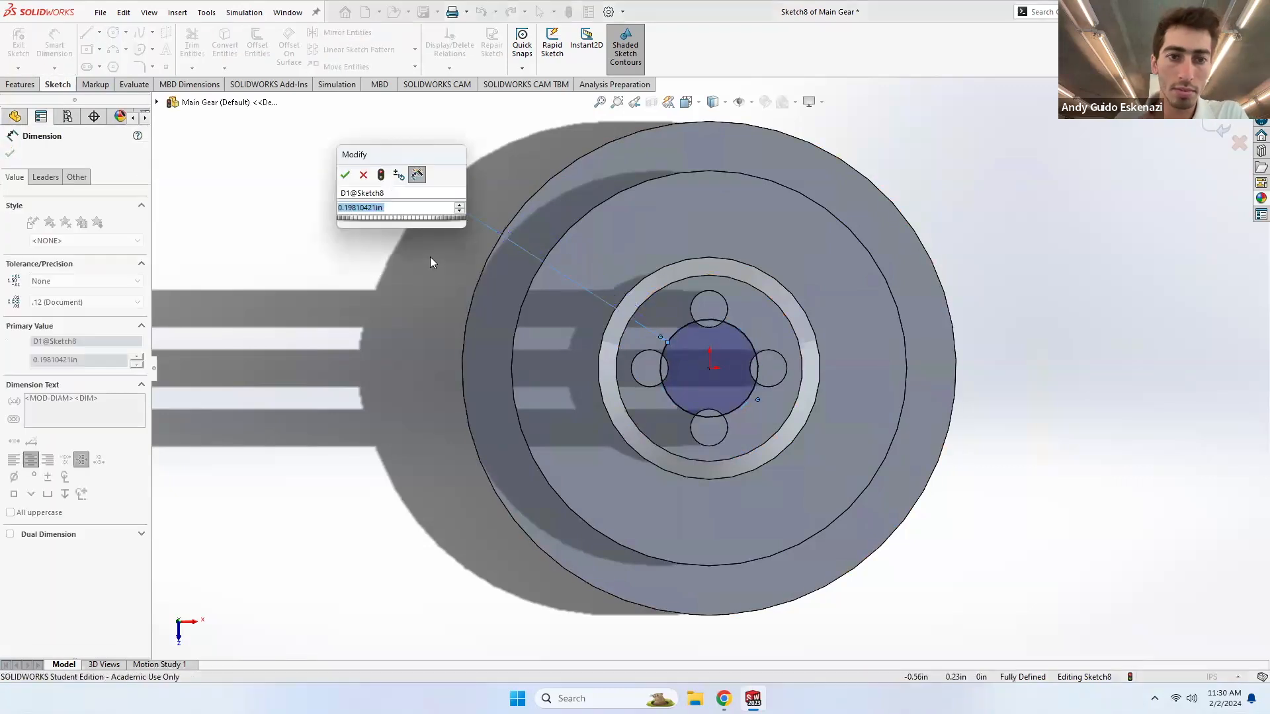
{"action": "type", "text": ".2"}
{"action": "key", "text": "Return"}
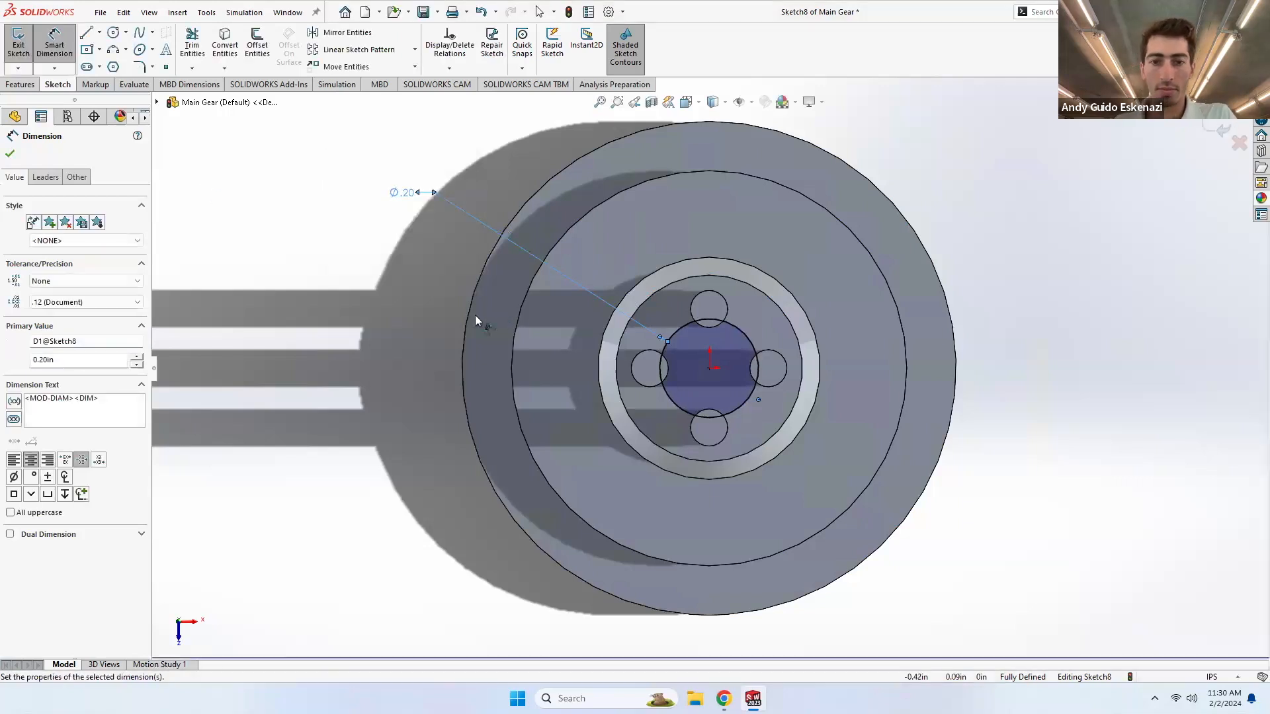
- Extrude the central circle Up To Surface, ending at a post's top face, with the result merged
{"action": "left_click", "coordinate": [20, 84]}
{"action": "left_click", "coordinate": [23, 45]}
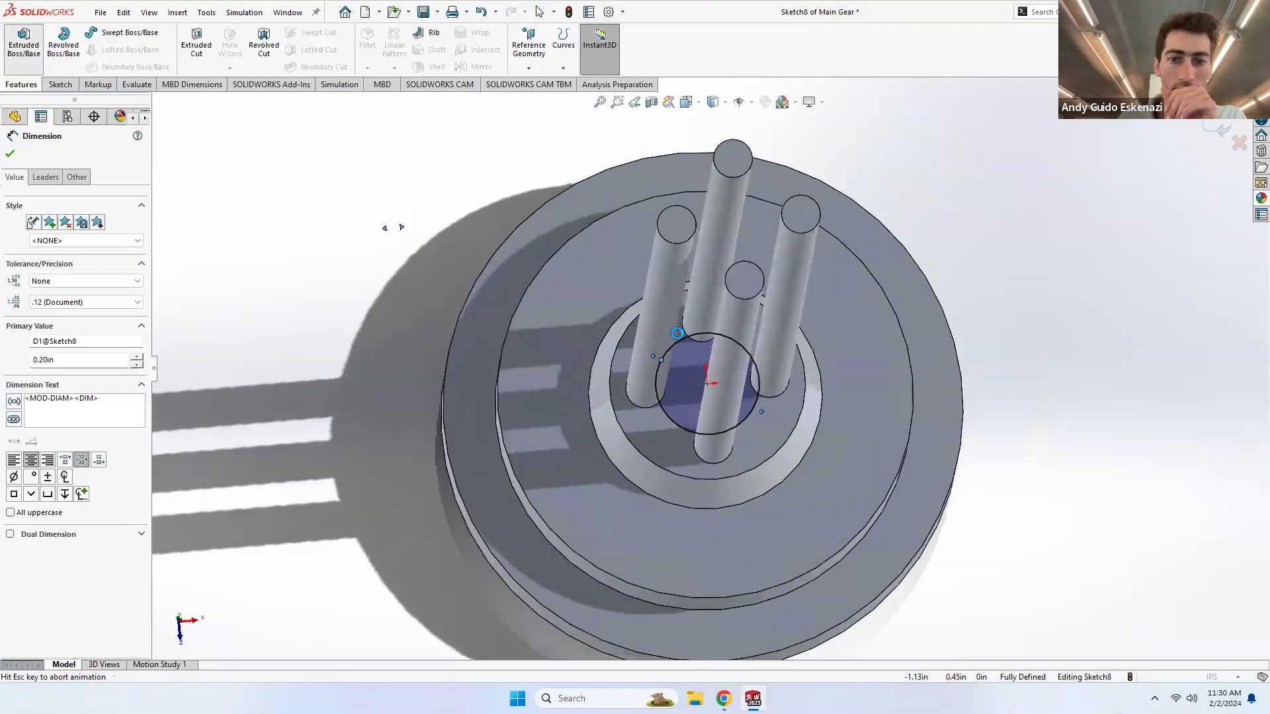
{"action": "scroll", "coordinate": [684, 370], "scroll_direction": "up", "scroll_amount": 3}
{"action": "scroll", "coordinate": [709, 227], "scroll_direction": "down", "scroll_amount": 2}
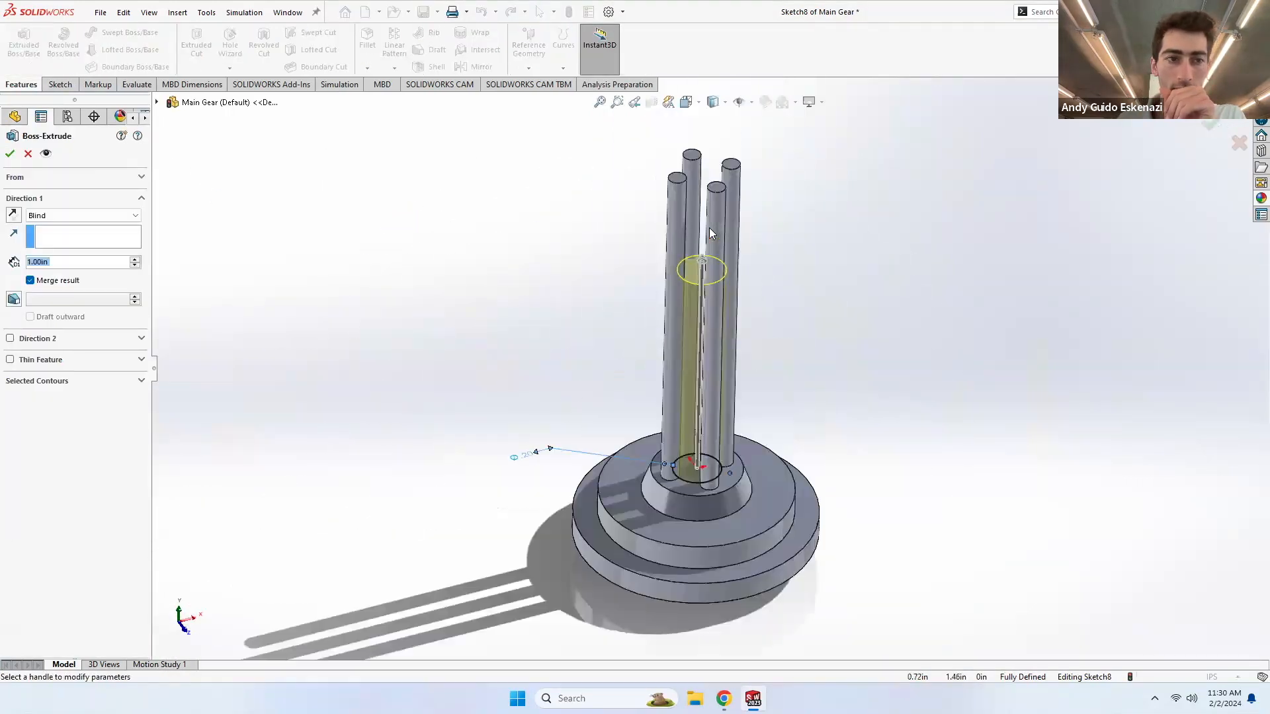
{"action": "left_click", "coordinate": [40, 215]}
{"action": "left_click", "coordinate": [60, 256]}
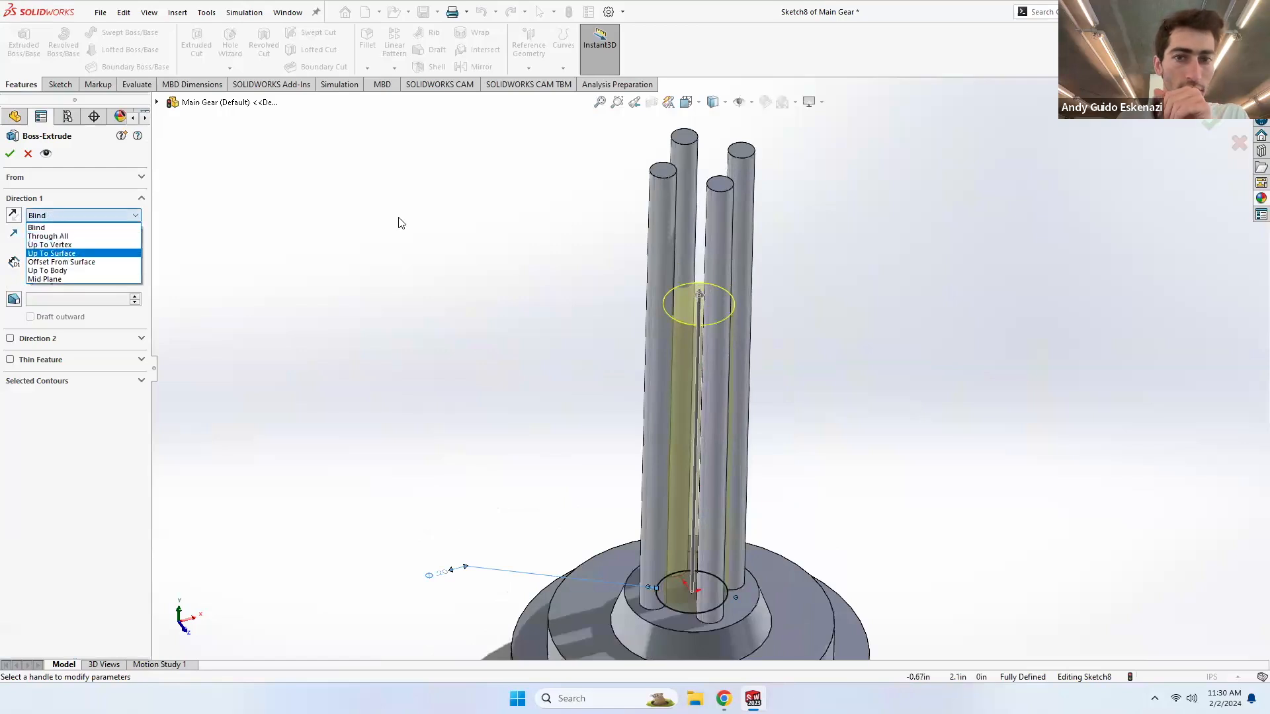
{"action": "left_click", "coordinate": [664, 176]}
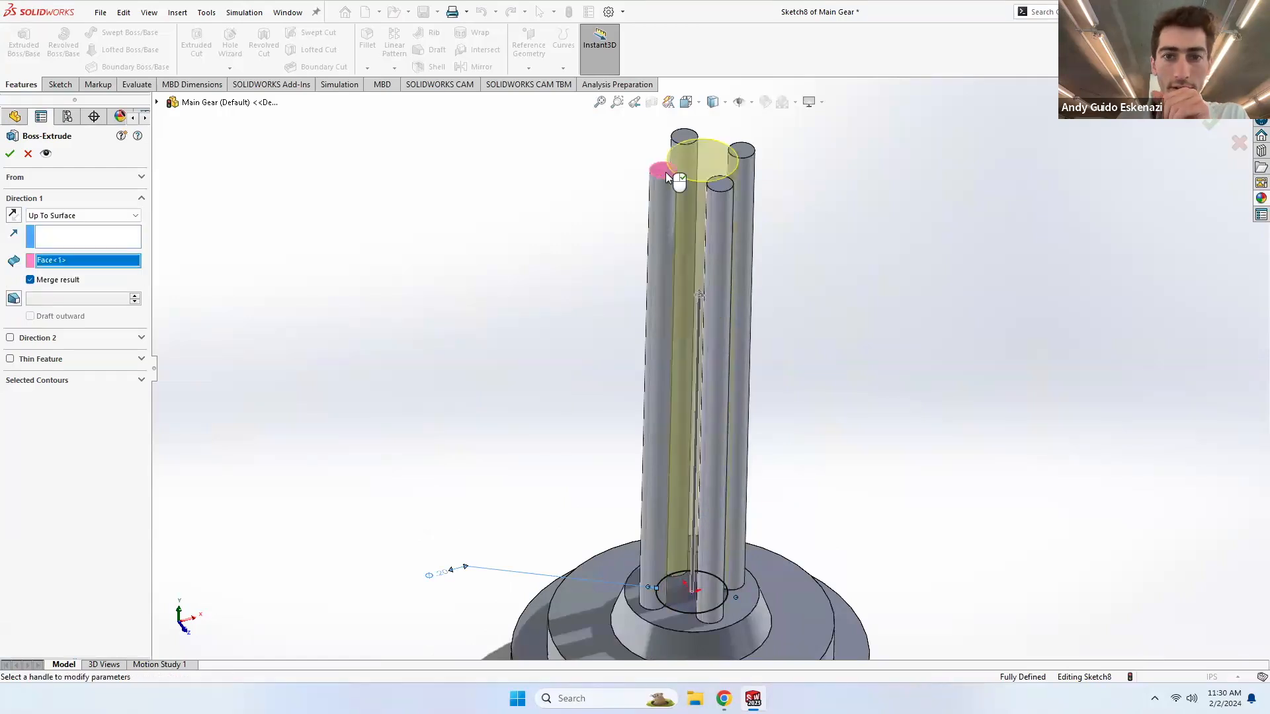
{"action": "left_click", "coordinate": [9, 155]}
{"action": "scroll", "coordinate": [523, 305], "scroll_direction": "up", "scroll_amount": 2}
{"action": "scroll", "coordinate": [659, 304], "scroll_direction": "down", "scroll_amount": 2}
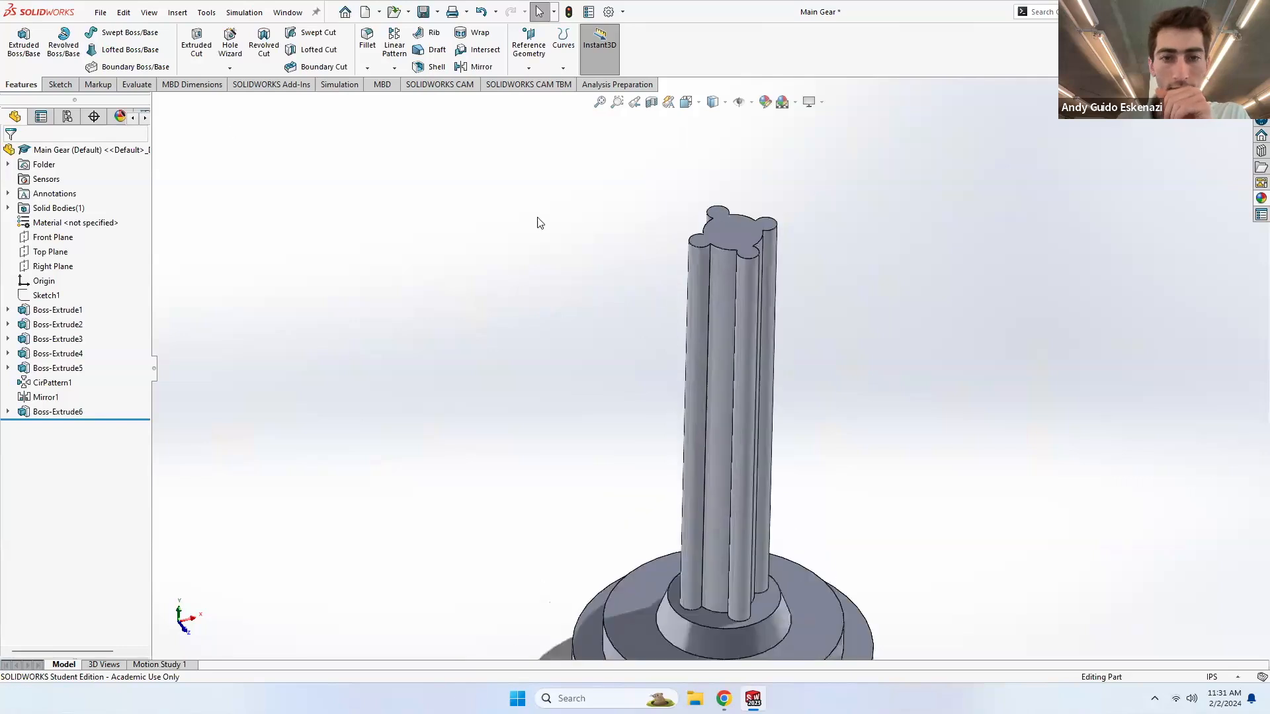
- Start a sketch on the column's top face and convert the tapered boss's circular top edge into it
{"action": "left_click", "coordinate": [49, 86]}
{"action": "left_click", "coordinate": [18, 41]}
{"action": "left_click", "coordinate": [736, 233]}
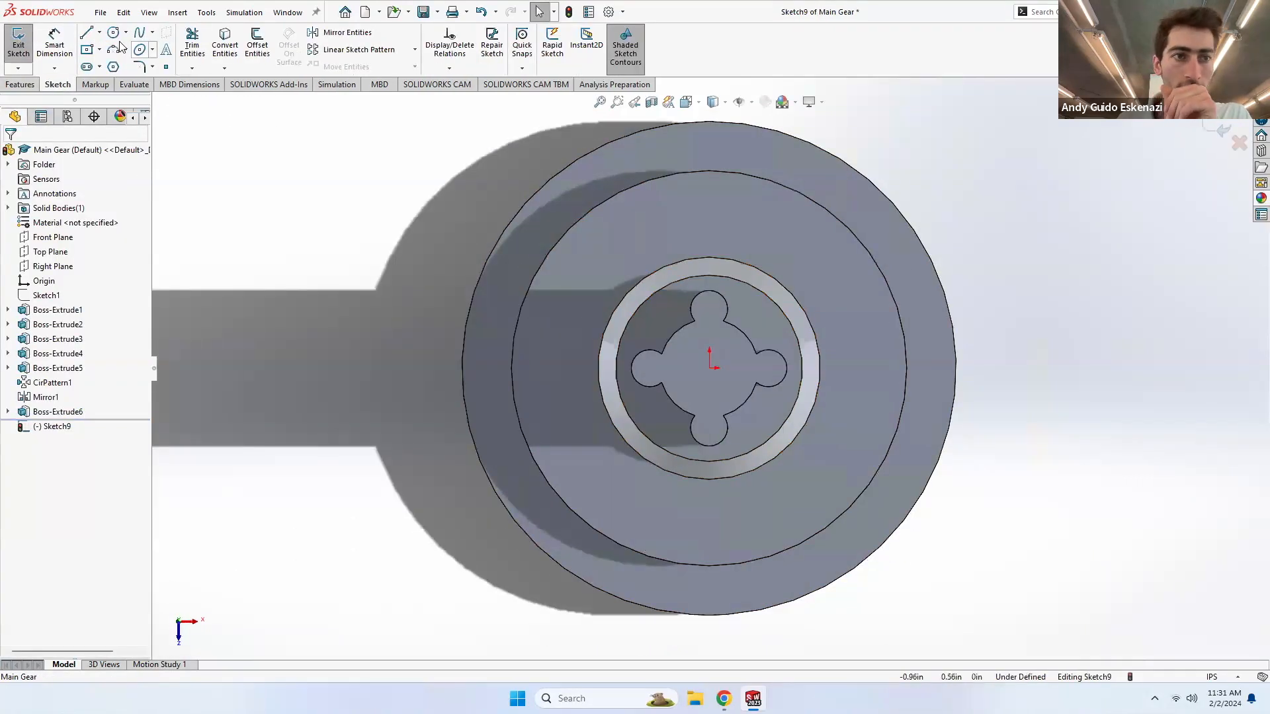
{"action": "left_click", "coordinate": [113, 32]}
{"action": "left_click", "coordinate": [225, 41]}
{"action": "left_click", "coordinate": [727, 280]}
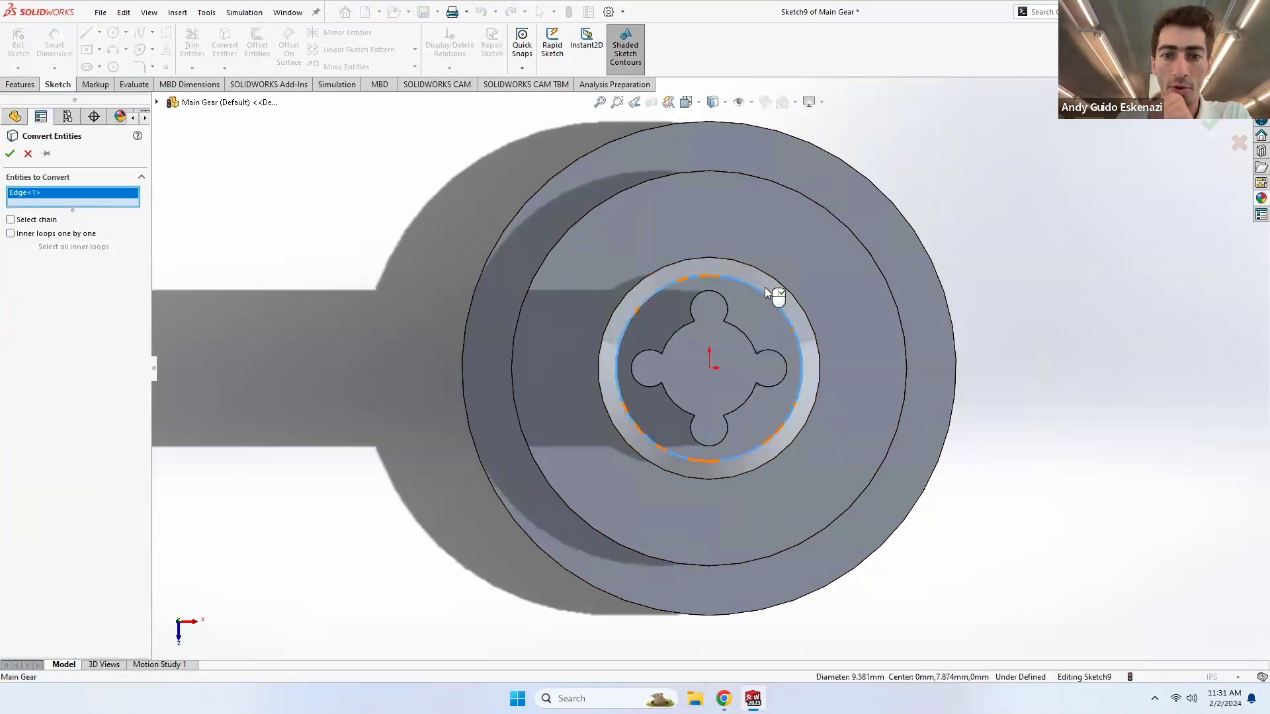
{"action": "left_click", "coordinate": [10, 154]}
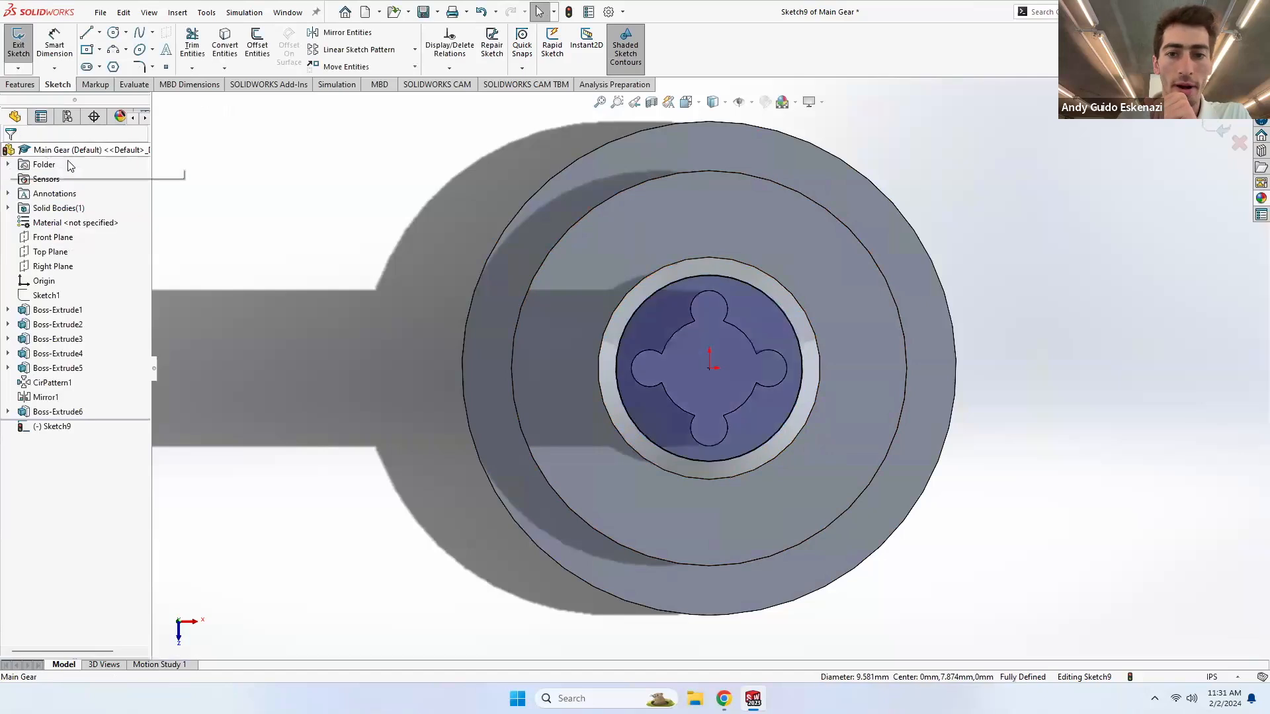
- Extrude the converted circle as a Blind 0.1 in cap with a 20° outward draft and the result merged
{"action": "left_click", "coordinate": [20, 84]}
{"action": "left_click", "coordinate": [23, 45]}
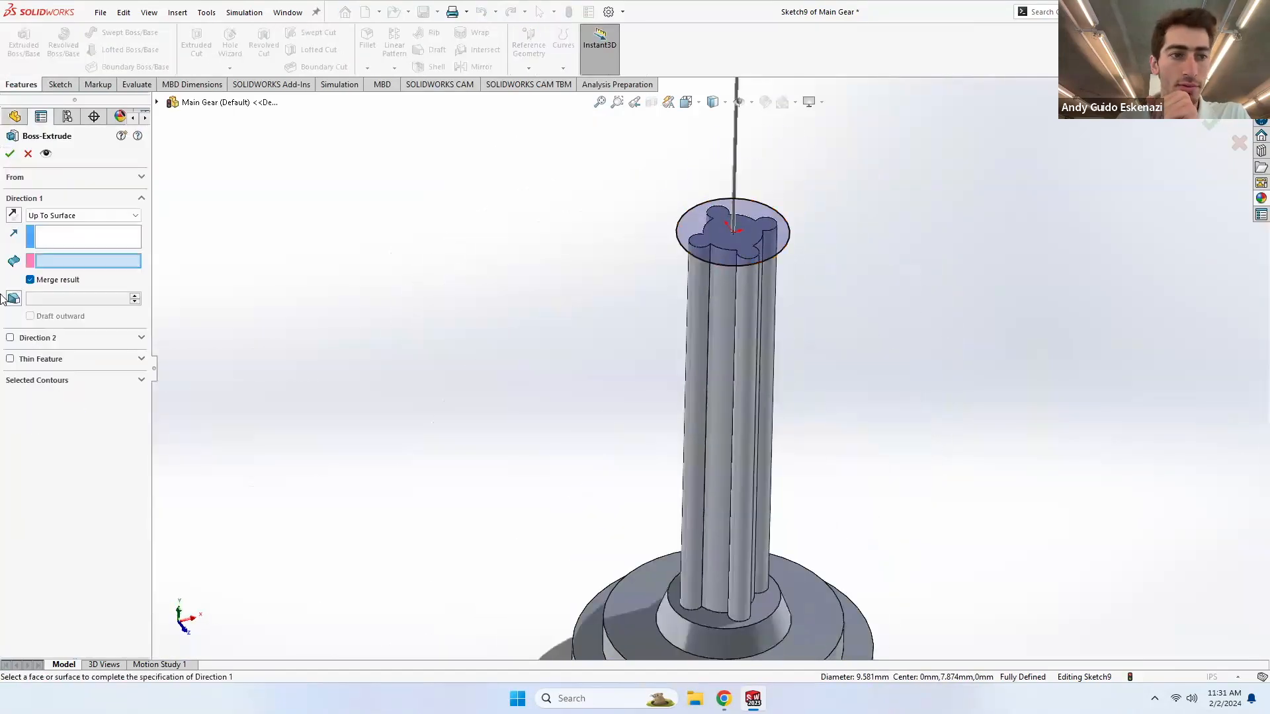
{"action": "left_click", "coordinate": [48, 216]}
{"action": "left_click", "coordinate": [39, 226]}
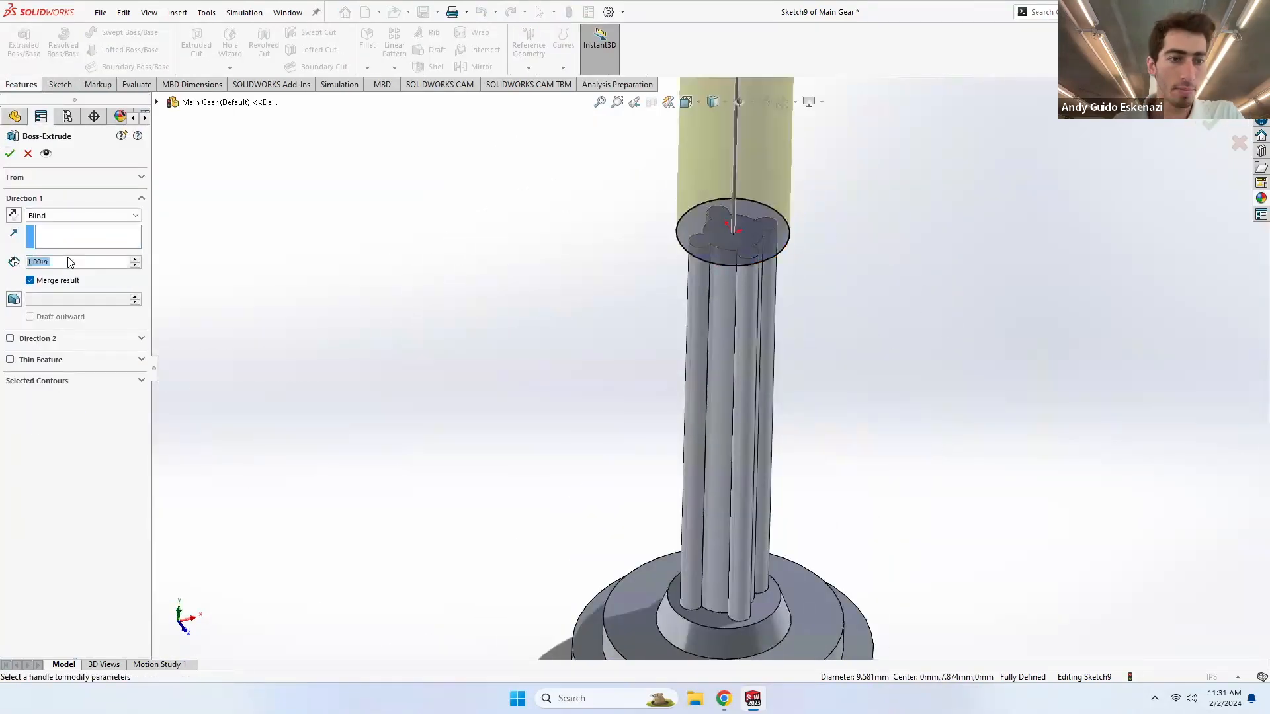
{"action": "type", "text": "0.1"}
{"action": "key", "text": "Return"}
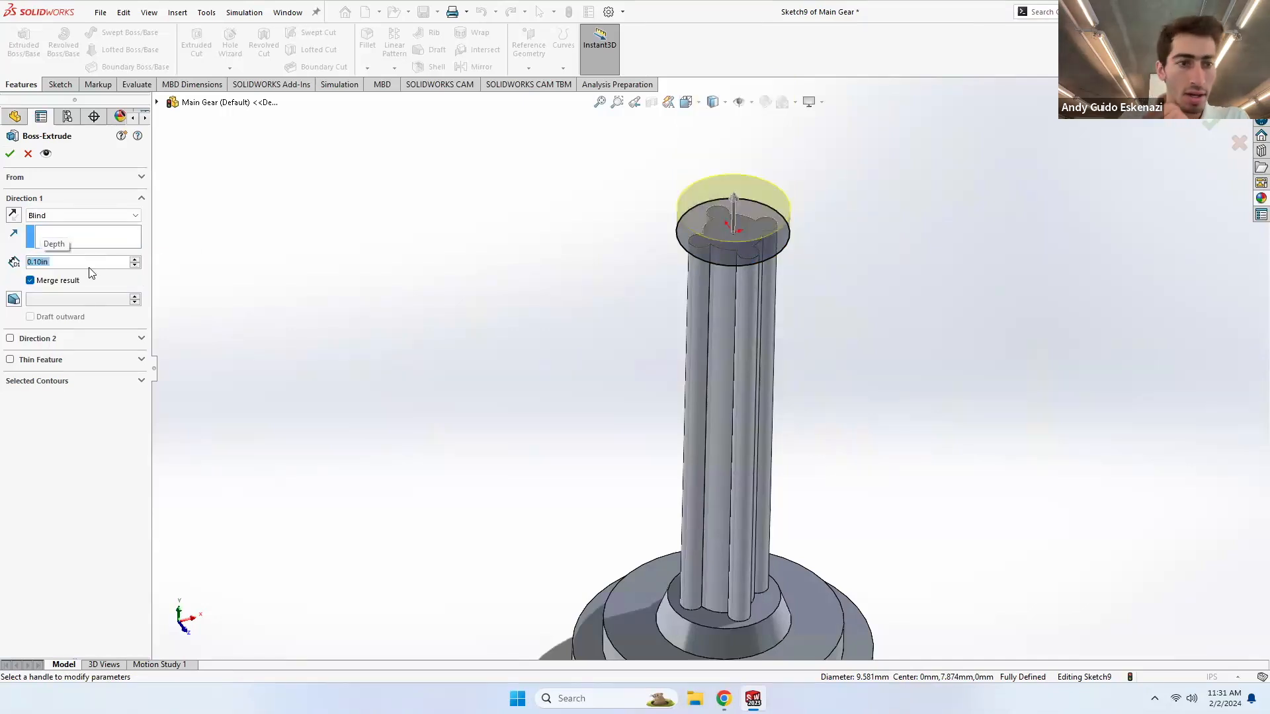
{"action": "left_click", "coordinate": [13, 303]}
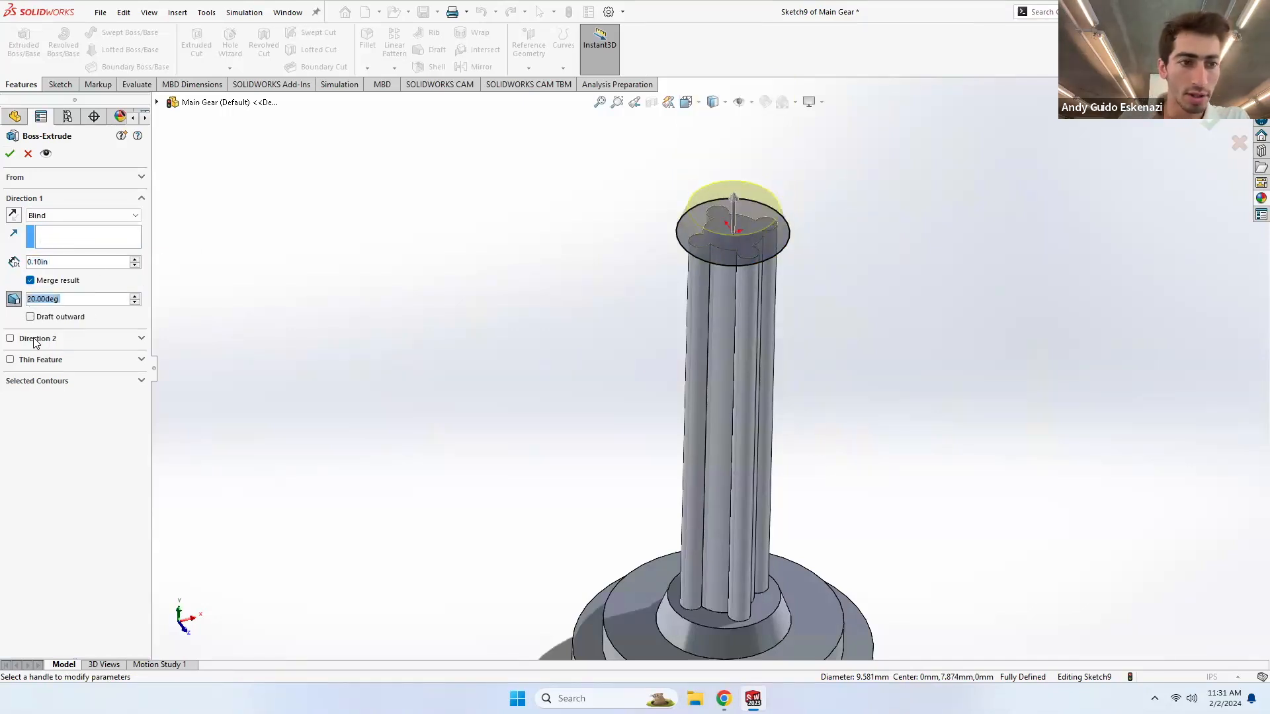
{"action": "left_click", "coordinate": [13, 159]}
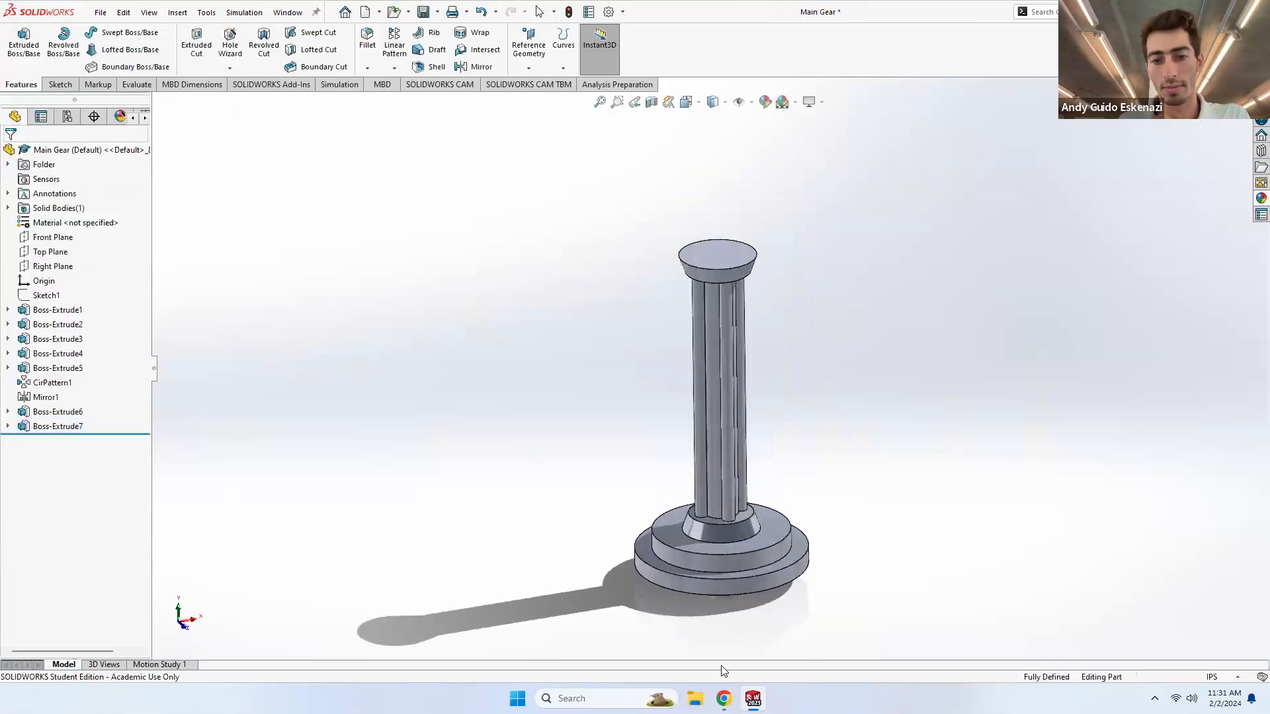
- Switch to the Tea Cups Assembly and examine the capped column among the cups from several angles
{"action": "left_click", "coordinate": [752, 698]}
{"action": "left_click", "coordinate": [899, 658]}
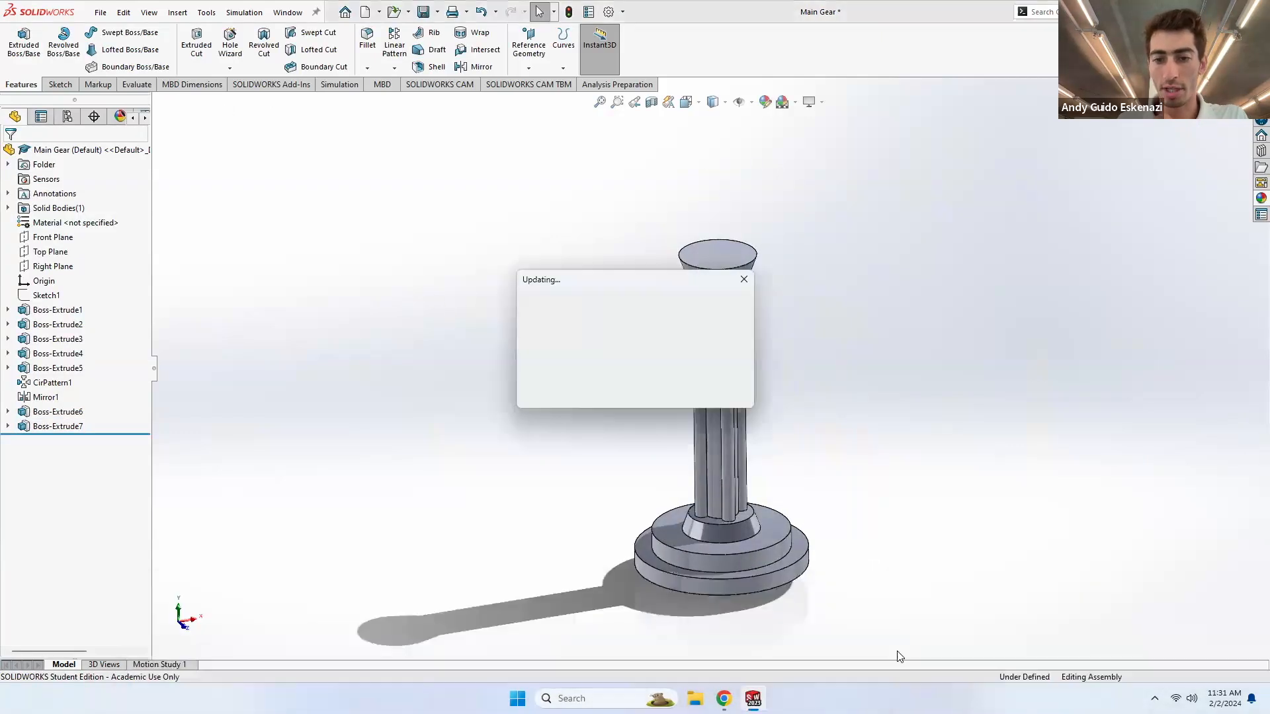
{"action": "scroll", "coordinate": [797, 408], "scroll_direction": "up", "scroll_amount": 5}
{"action": "middle_click_drag", "start_coordinate": [740, 396], "coordinate": [726, 372]}
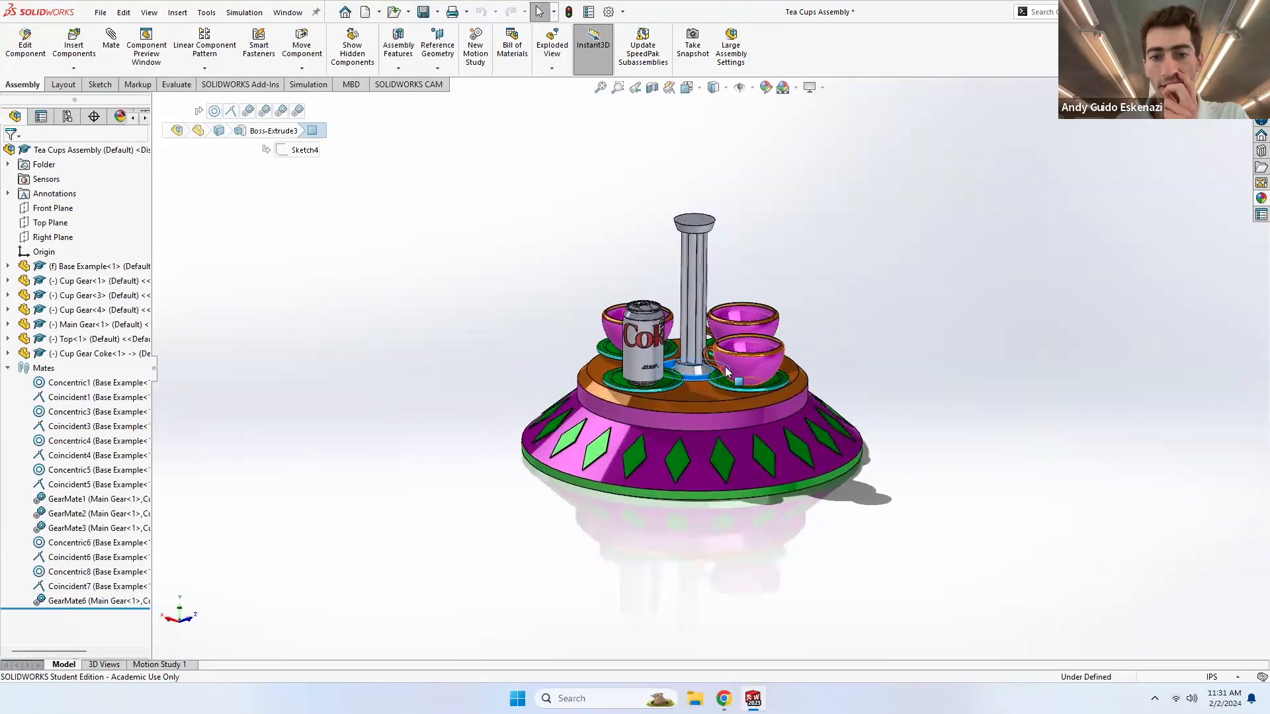
{"action": "scroll", "coordinate": [726, 372], "scroll_direction": "down", "scroll_amount": 5}
{"action": "left_click", "coordinate": [971, 331]}
{"action": "middle_click_drag", "start_coordinate": [828, 364], "coordinate": [863, 246]}
{"action": "scroll", "coordinate": [907, 292], "scroll_direction": "up", "scroll_amount": 3}
{"action": "middle_click_drag", "start_coordinate": [908, 293], "coordinate": [838, 431]}
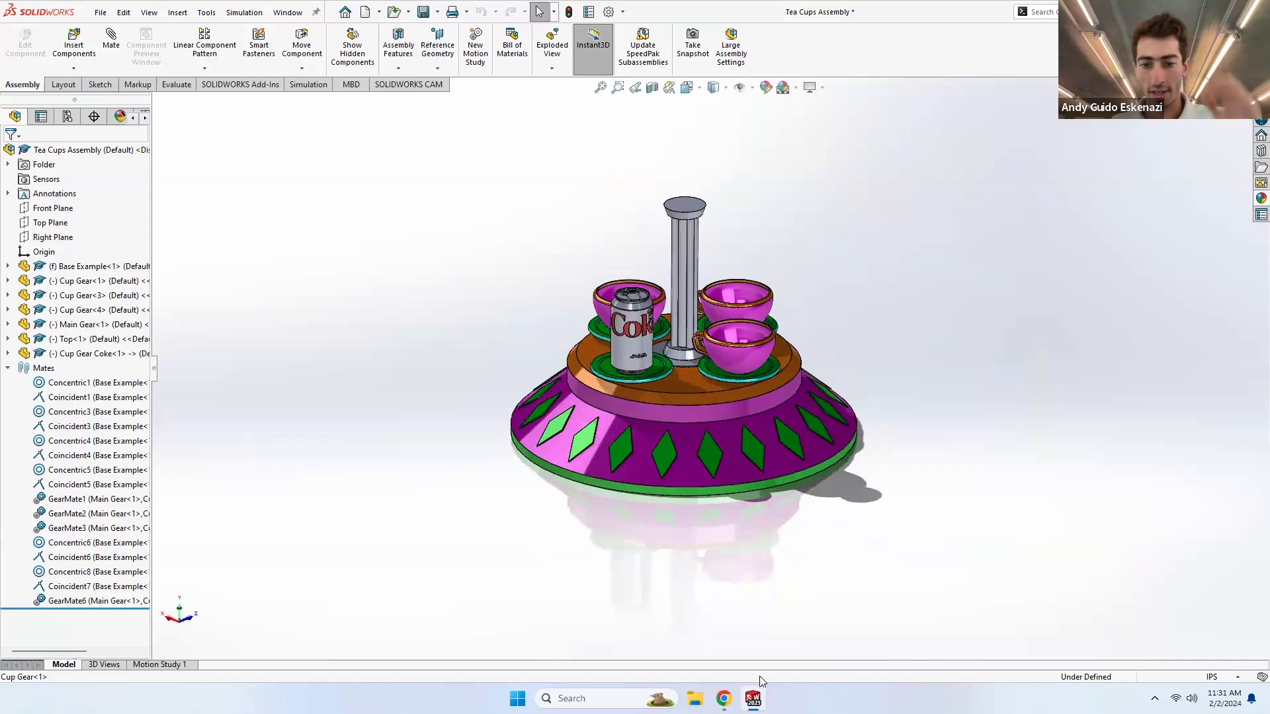
- Return to the Main Gear part and start a sketch on the Right Plane
{"action": "mouse_move", "coordinate": [753, 699]}
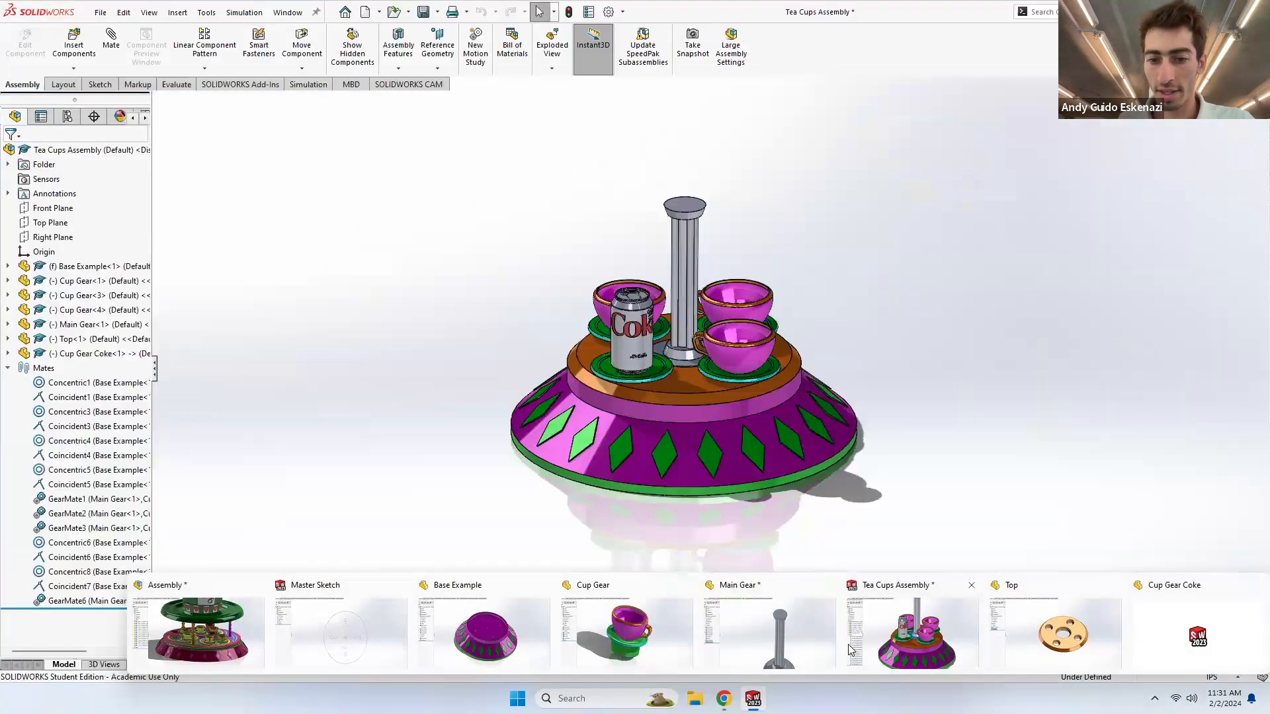
{"action": "left_click", "coordinate": [781, 633]}
{"action": "mouse_move", "coordinate": [778, 349]}
{"action": "middle_mouse_down"}
{"action": "mouse_move", "coordinate": [779, 327]}
{"action": "mouse_move", "coordinate": [791, 348]}
{"action": "middle_mouse_up"}
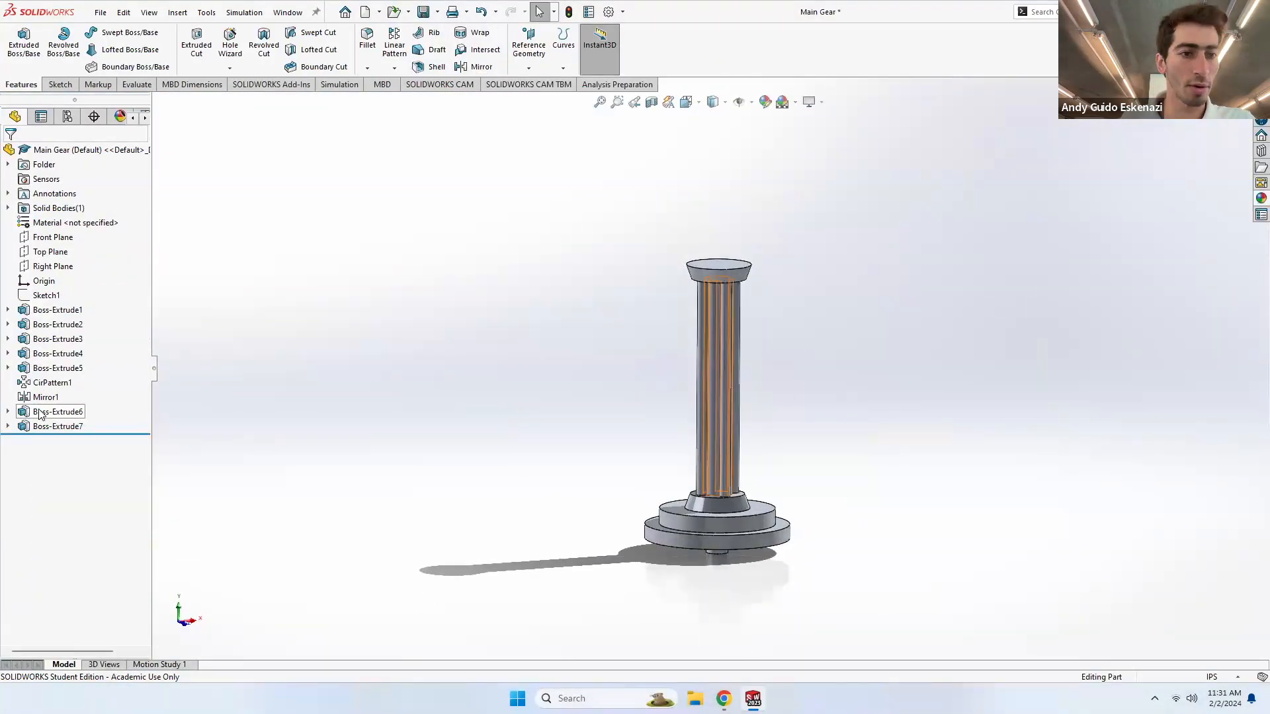
{"action": "left_click", "coordinate": [58, 266]}
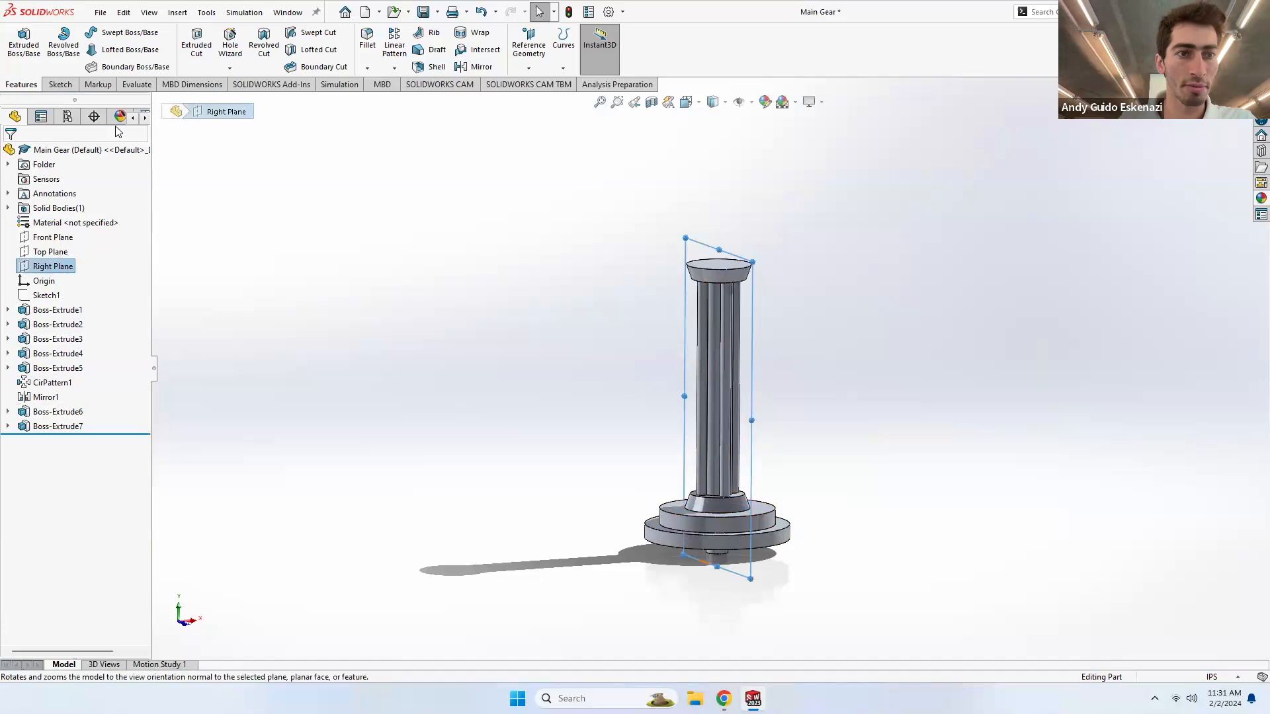
{"action": "left_click", "coordinate": [59, 84]}
{"action": "left_click", "coordinate": [19, 43]}
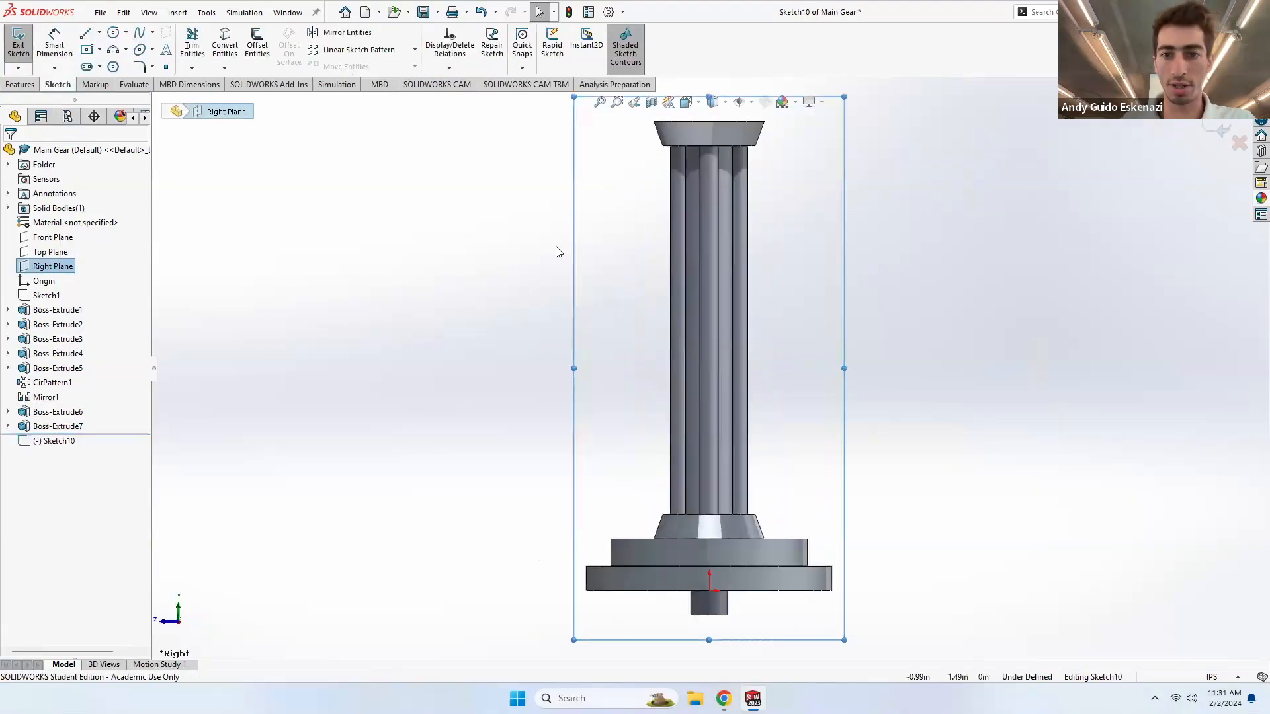
- Convert the cap's top edge into a sketch line and make it construction geometry
{"action": "scroll", "coordinate": [718, 231], "scroll_direction": "down", "scroll_amount": 2}
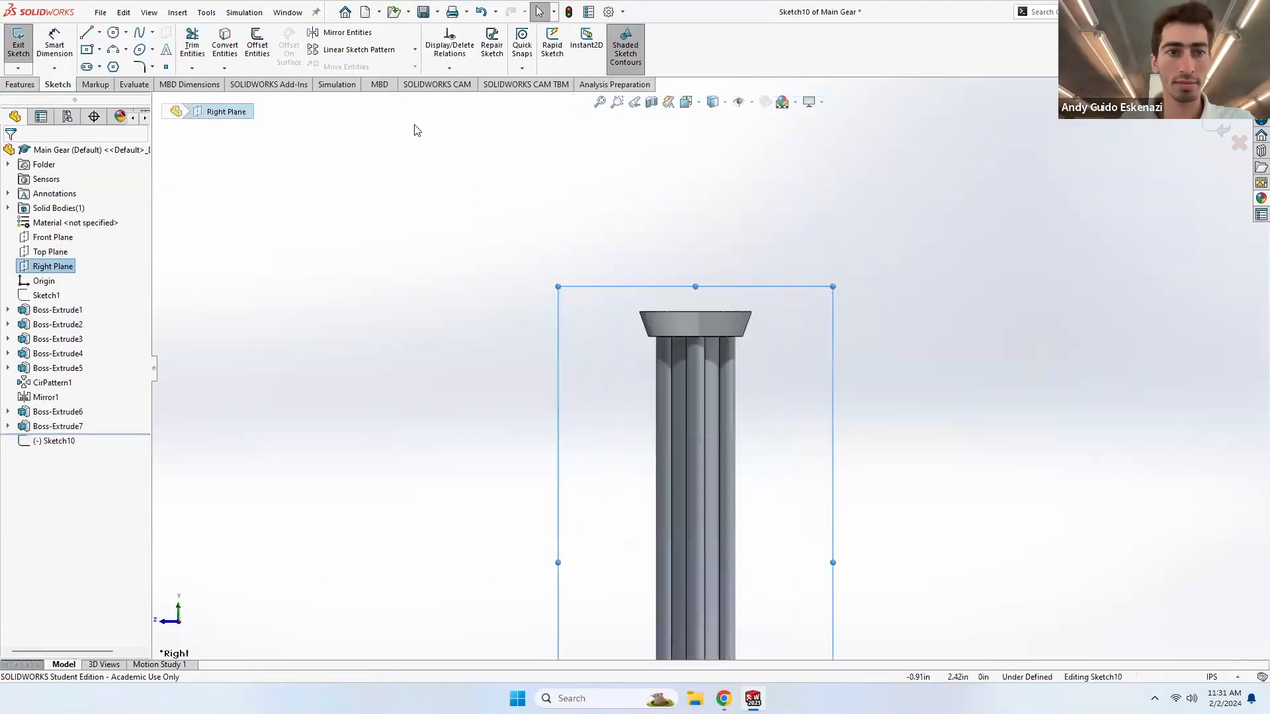
{"action": "left_click", "coordinate": [225, 43]}
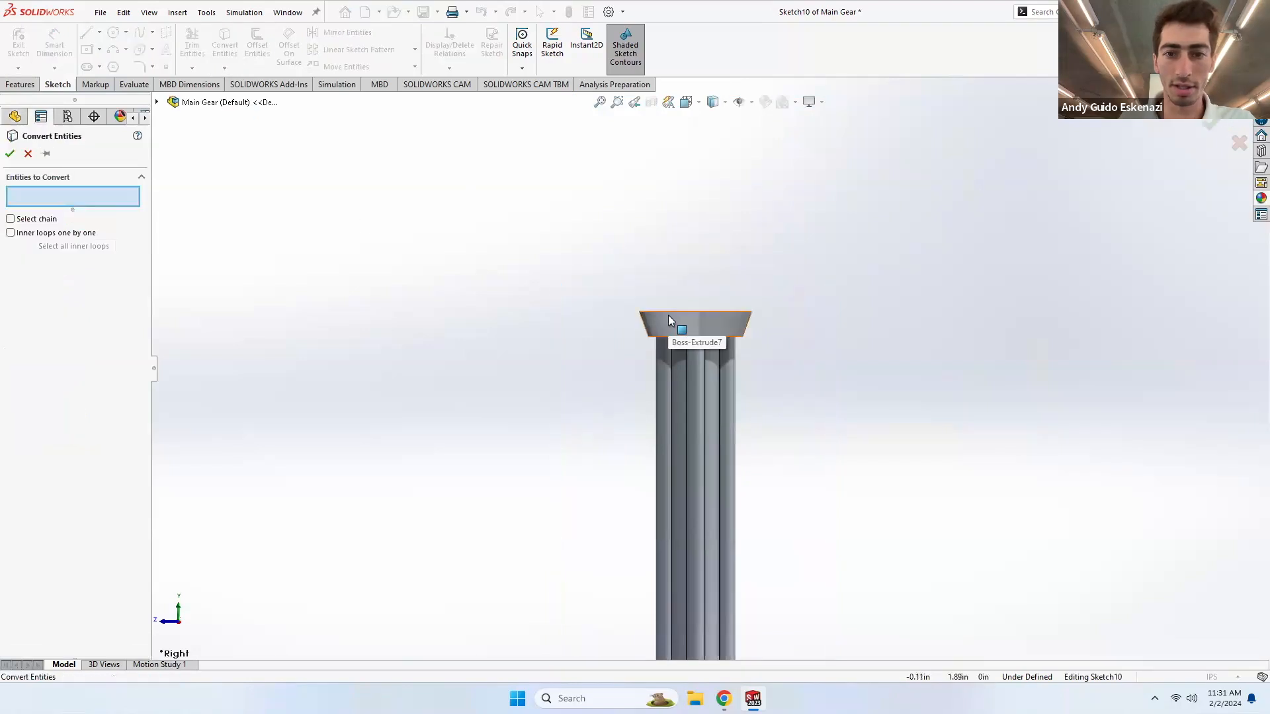
{"action": "left_click", "coordinate": [668, 312]}
{"action": "key", "text": "Return"}
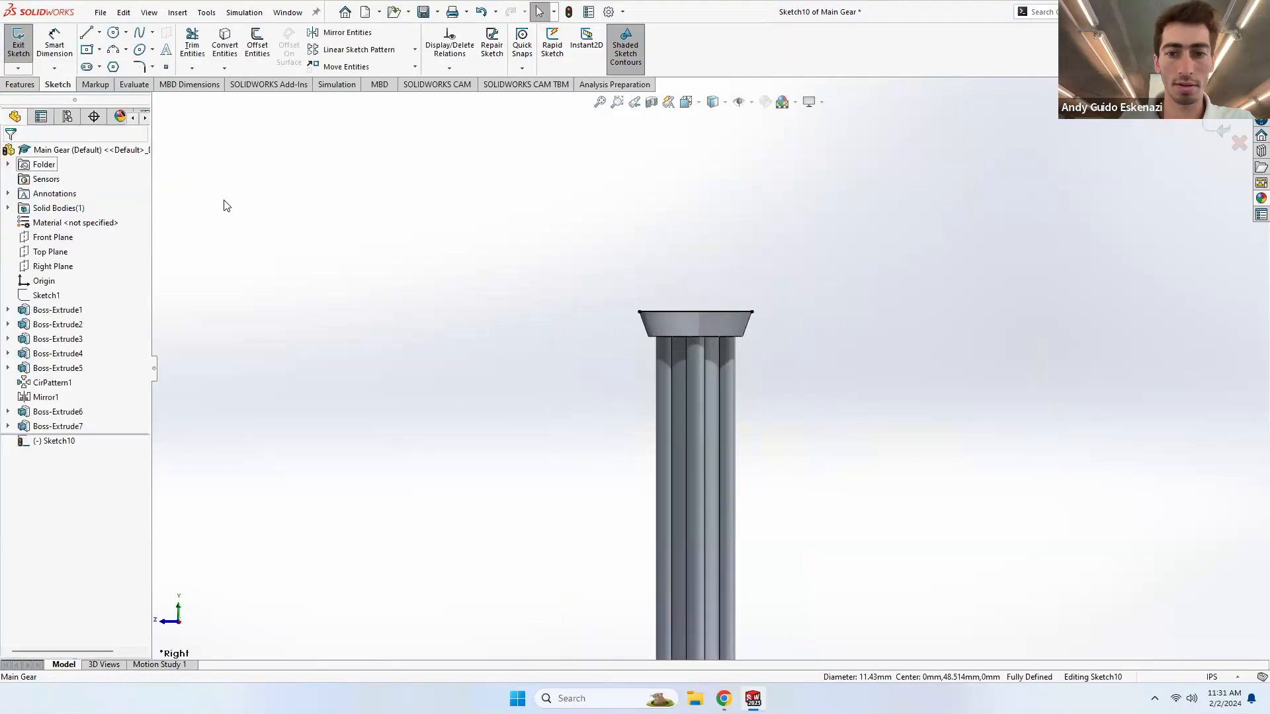
{"action": "right_click", "coordinate": [662, 311]}
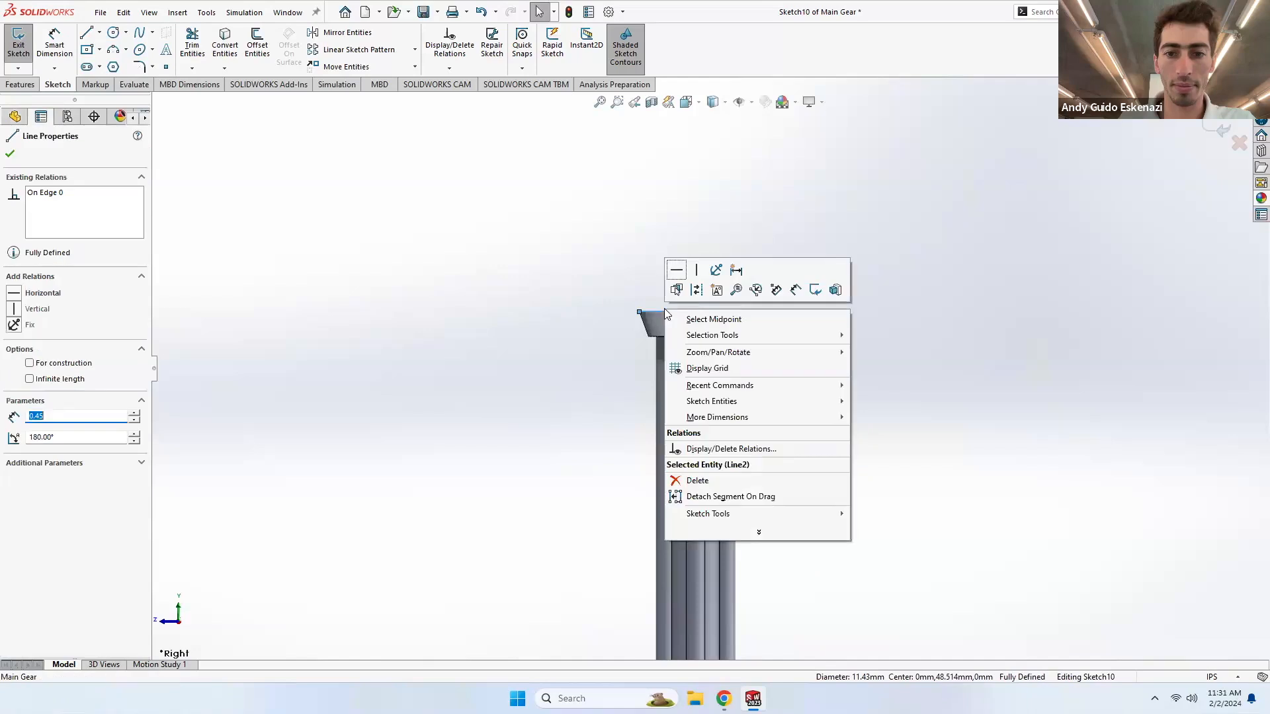
{"action": "left_click", "coordinate": [696, 292]}
- Draw a horizontal line outward from the midpoint of the cap's top edge, extending past the column
{"action": "left_click", "coordinate": [87, 34]}
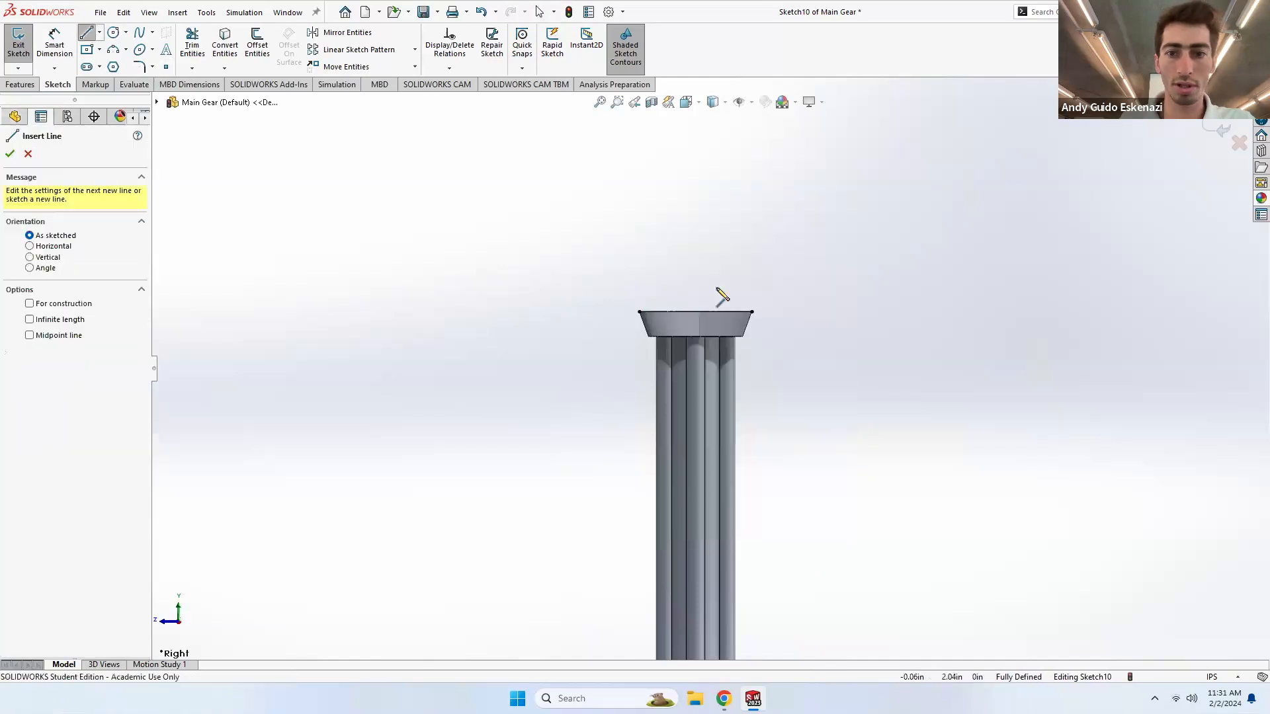
{"action": "left_click", "coordinate": [696, 312]}
{"action": "scroll", "coordinate": [624, 282], "scroll_direction": "up", "scroll_amount": 3}
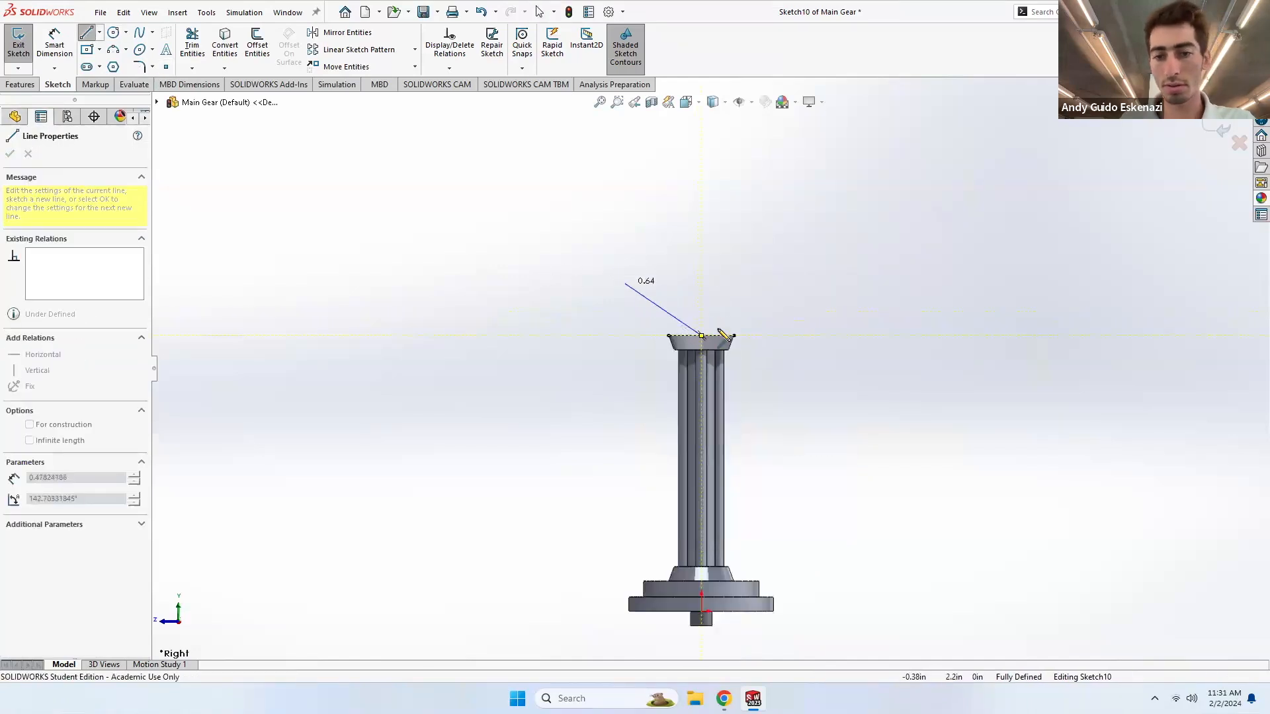
{"action": "left_click", "coordinate": [941, 336]}
{"action": "key", "text": "Escape"}
- Dimension the horizontal line's length, set it to 2 in, and exit the sketch
{"action": "left_click", "coordinate": [73, 46]}
{"action": "left_click", "coordinate": [819, 336]}
{"action": "left_click", "coordinate": [822, 399]}
{"action": "type", "text": "2"}
{"action": "key", "text": "Return"}
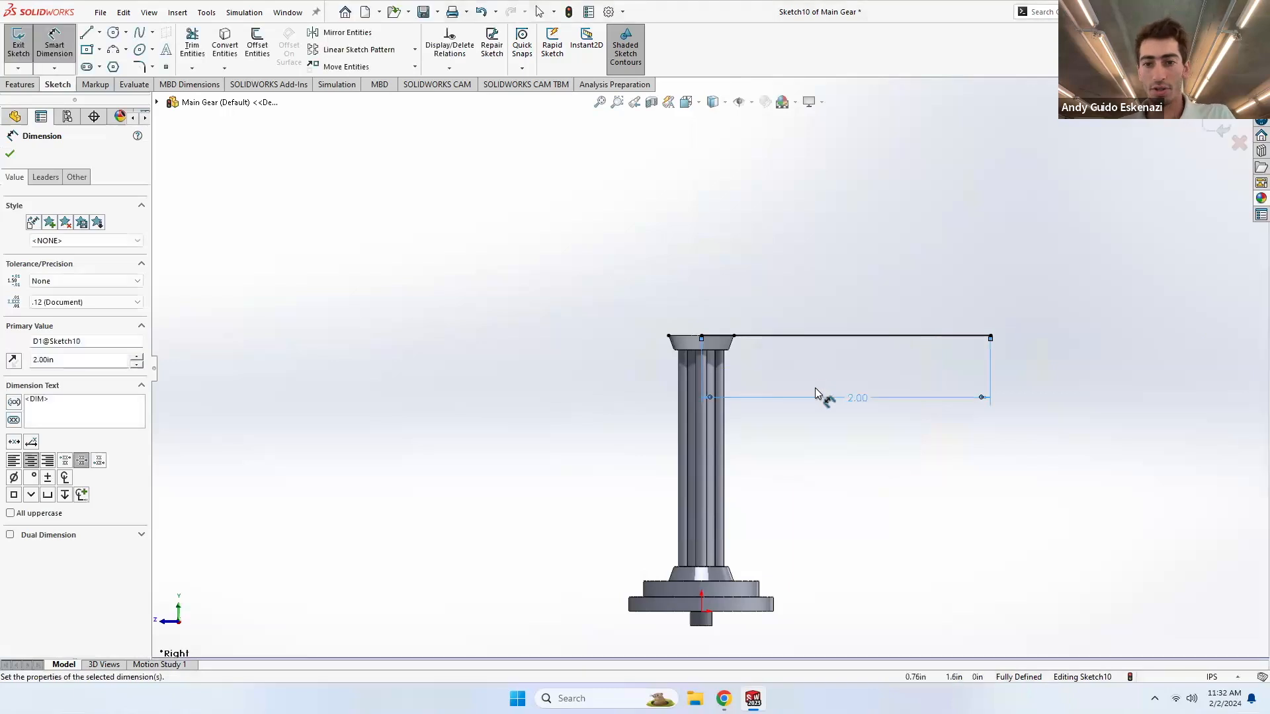
{"action": "left_click", "coordinate": [18, 48]}
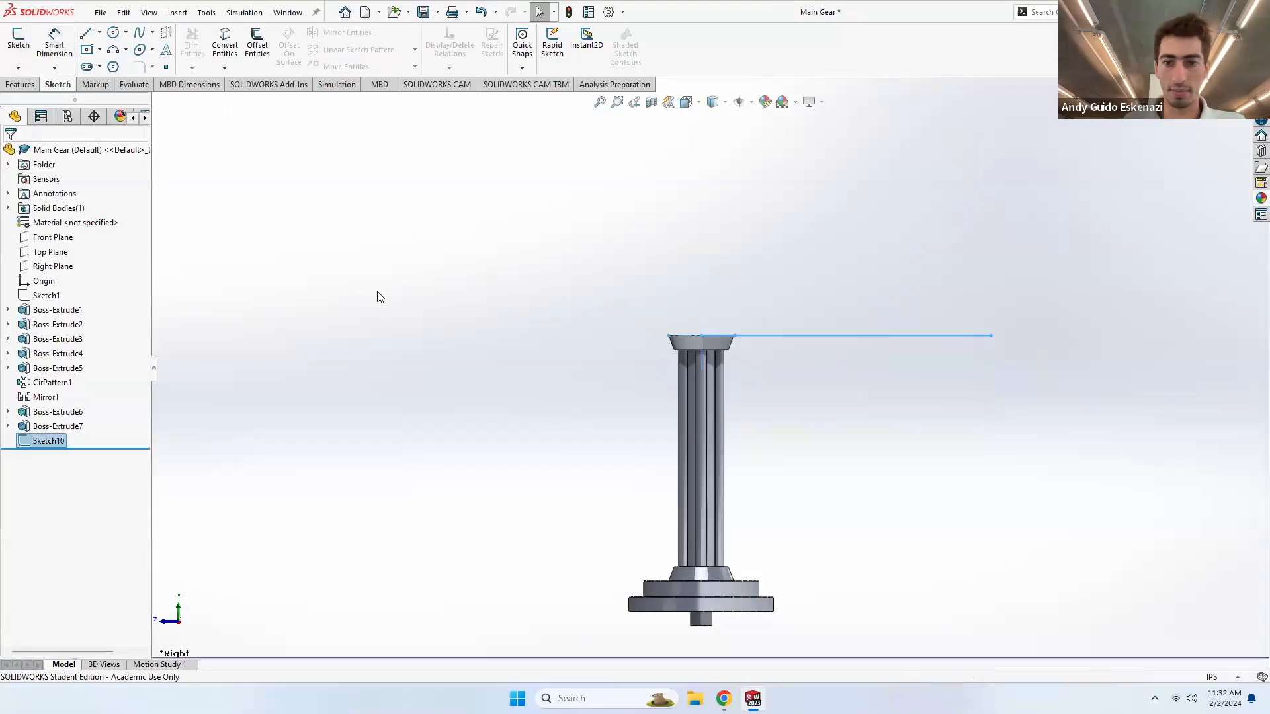
{"action": "right_click", "coordinate": [793, 338]}
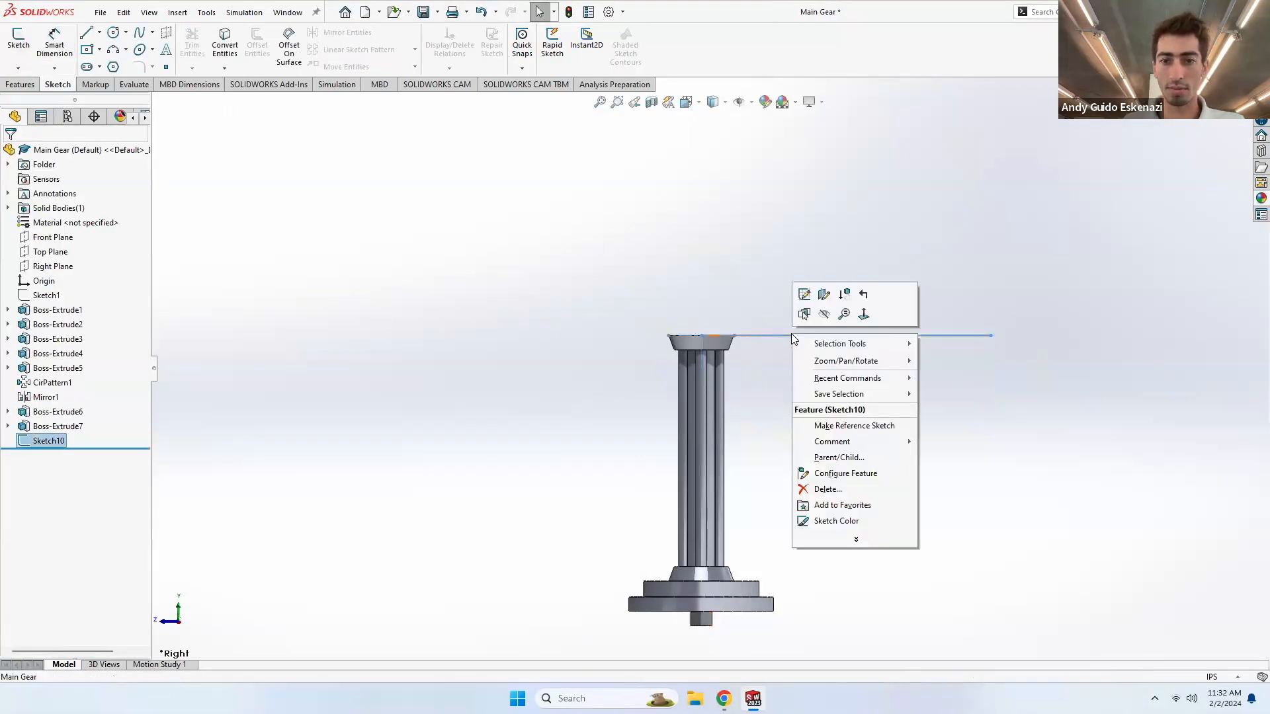
{"action": "left_click", "coordinate": [753, 301]}
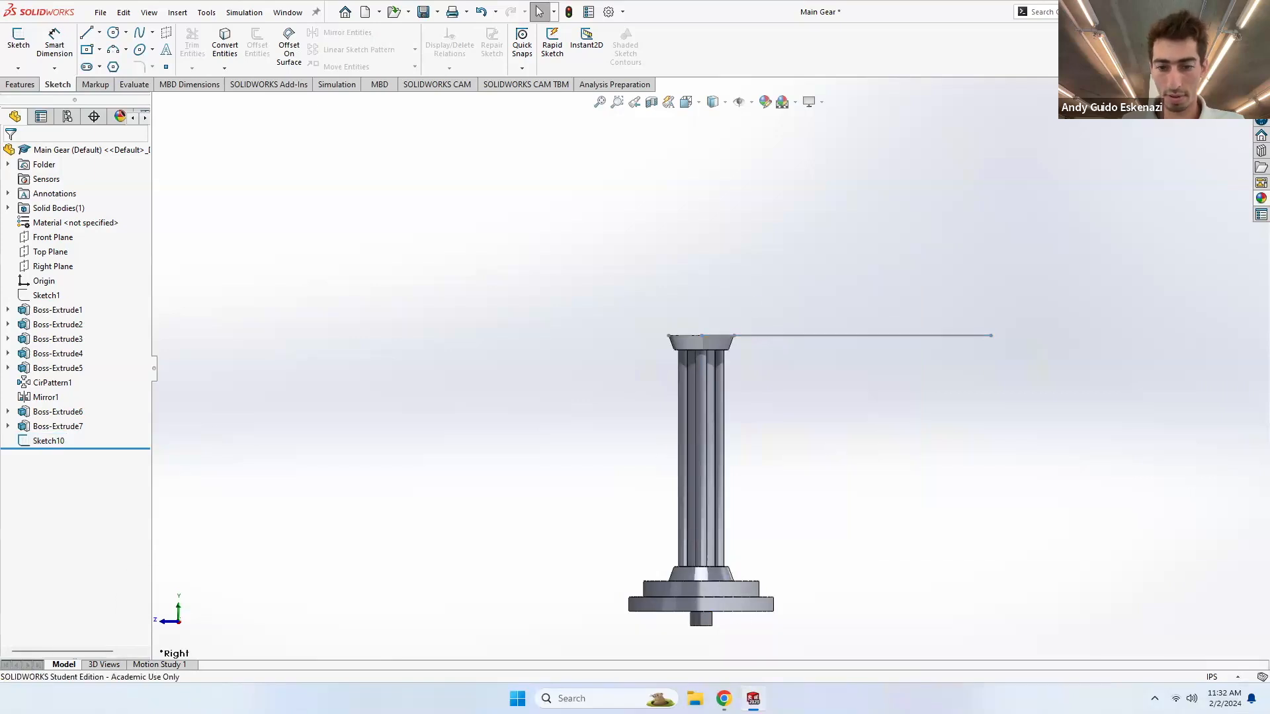
- Switch to the Tea Cups Assembly, rebuild it, and check the horizontal line's reach above the ride
{"action": "mouse_move", "coordinate": [753, 699]}
{"action": "left_click", "coordinate": [900, 628]}
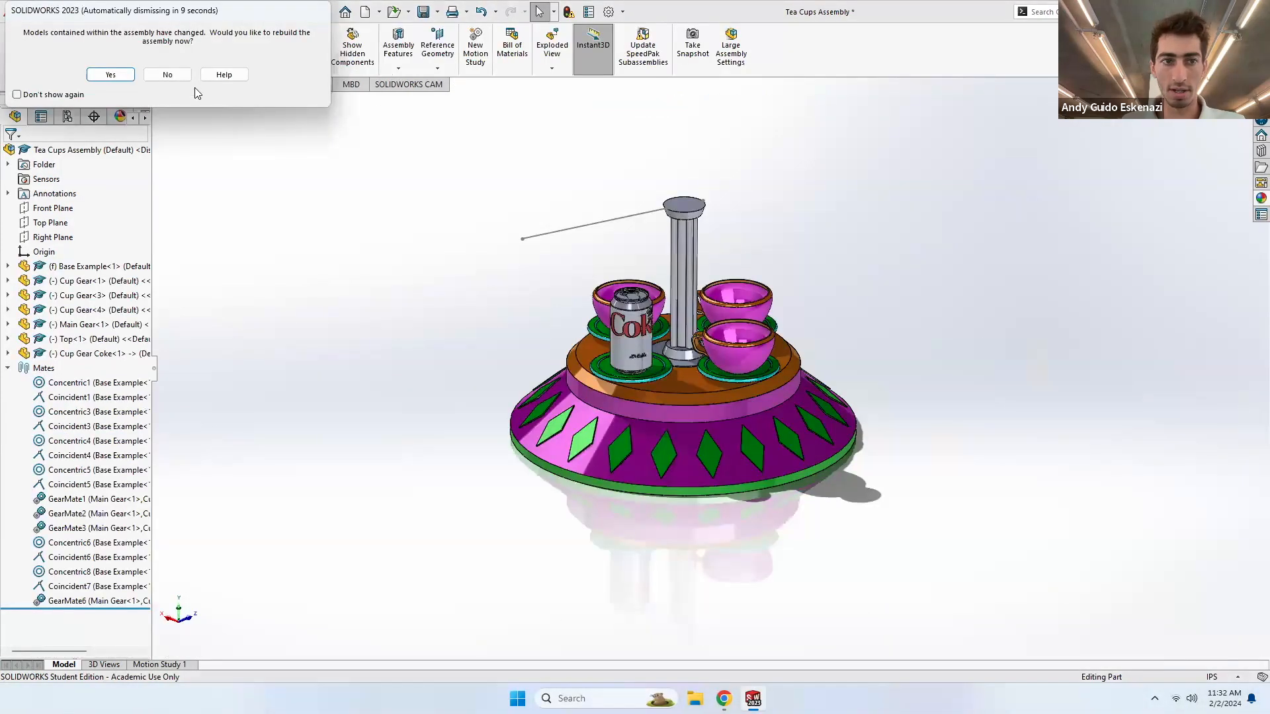
{"action": "left_click", "coordinate": [113, 74]}
{"action": "middle_click_drag", "start_coordinate": [434, 241], "coordinate": [395, 187]}
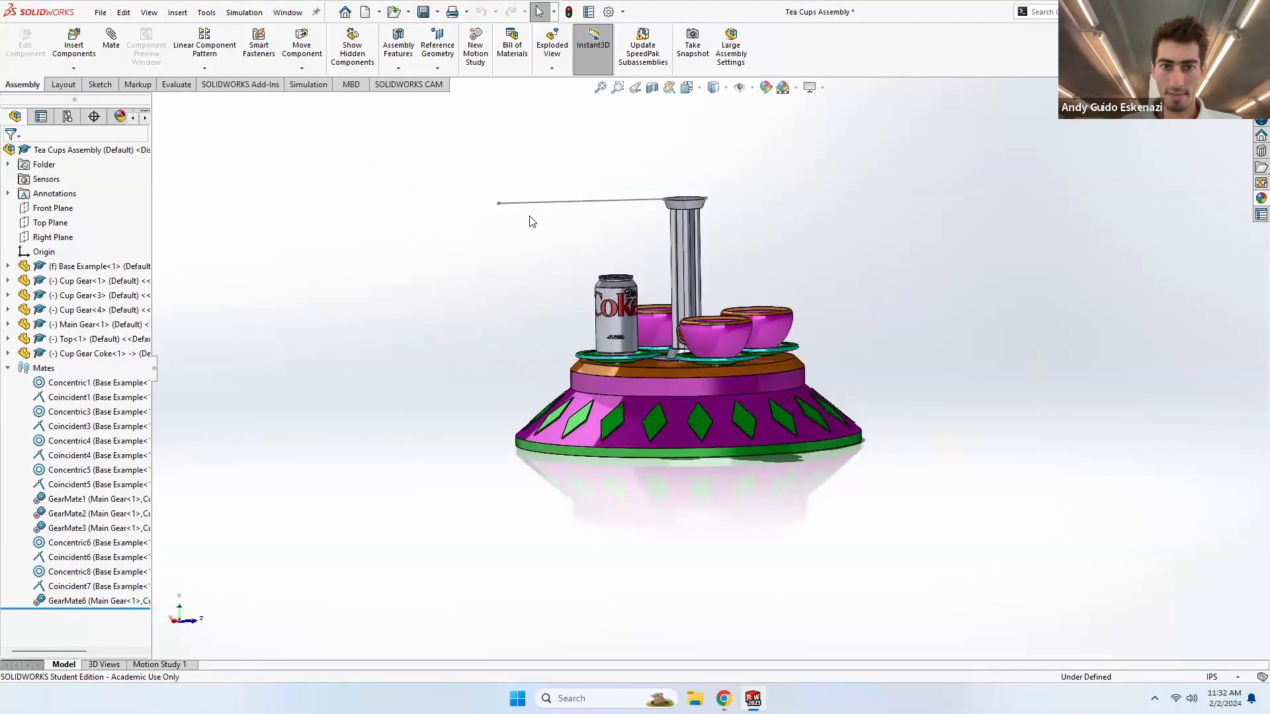
{"action": "mouse_move", "coordinate": [566, 210]}
{"action": "middle_mouse_down"}
{"action": "mouse_move", "coordinate": [542, 192]}
{"action": "mouse_move", "coordinate": [556, 229]}
{"action": "middle_mouse_up"}
- Measure the diameter of the orange top disc's upper circular edge and close the measurement
{"action": "mouse_move", "coordinate": [752, 699]}
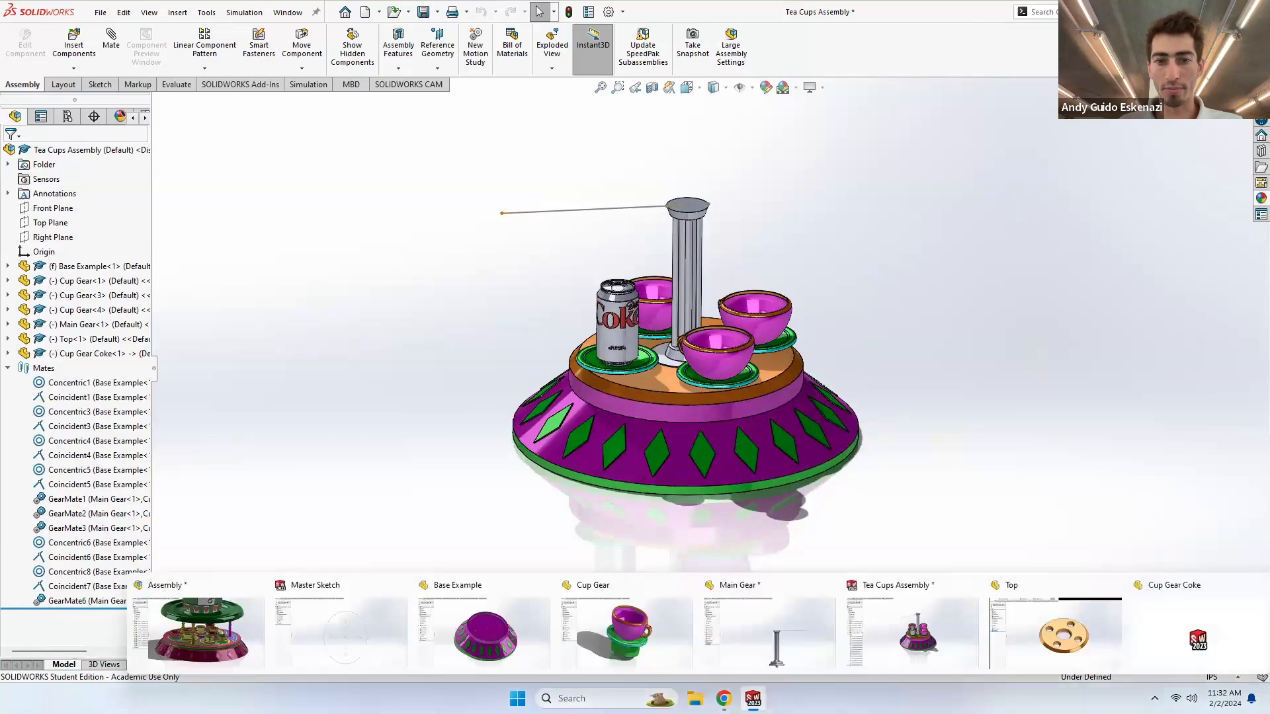
{"action": "scroll", "coordinate": [684, 379], "scroll_direction": "down", "scroll_amount": 5}
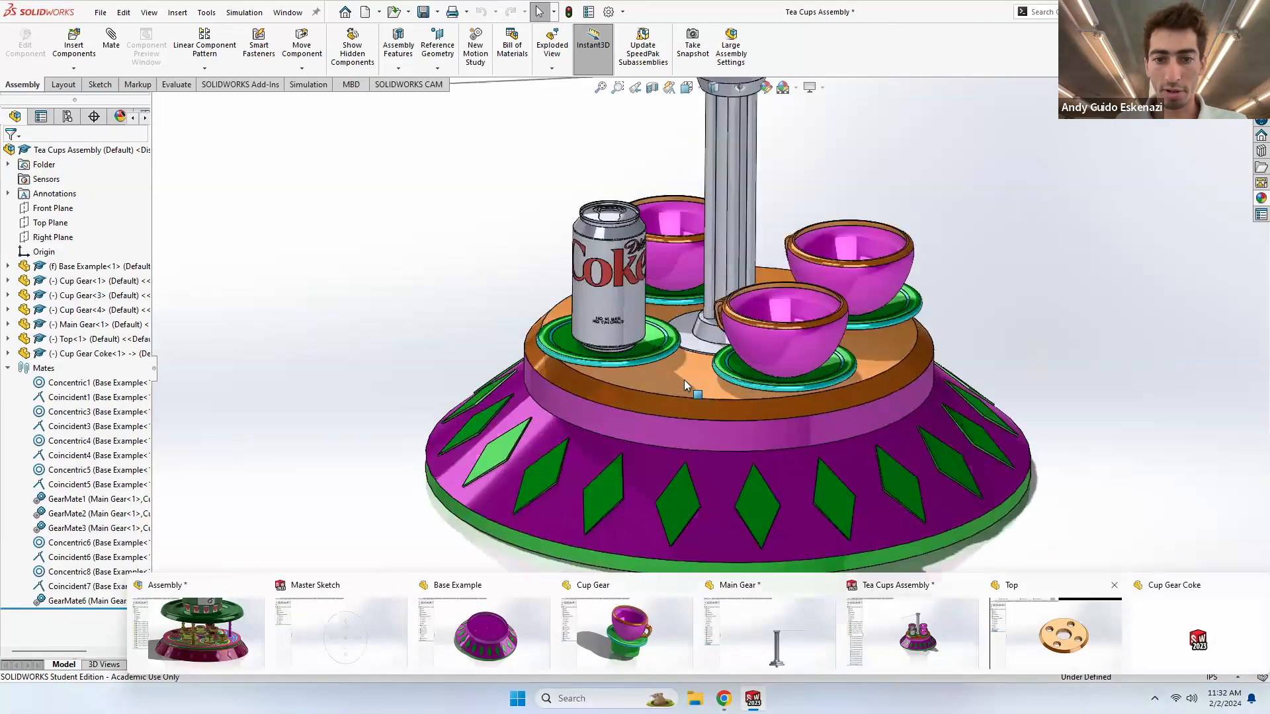
{"action": "left_click", "coordinate": [176, 85]}
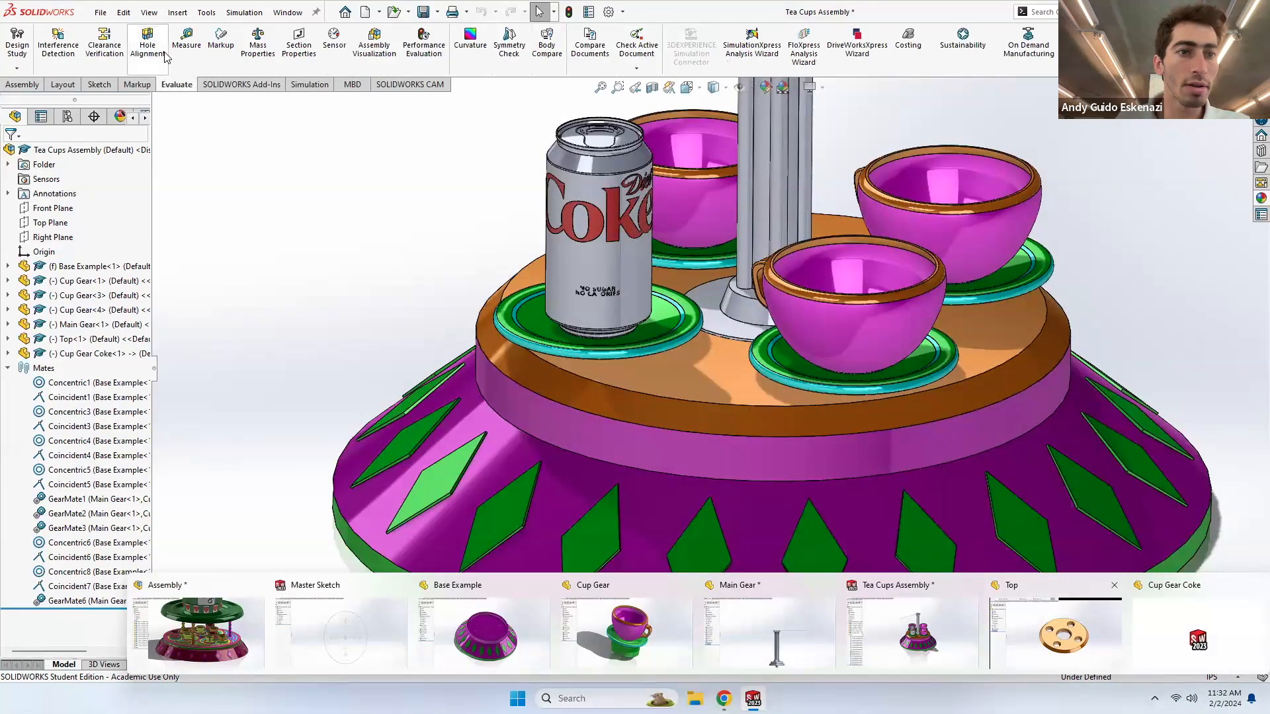
{"action": "left_click", "coordinate": [185, 39]}
{"action": "left_click", "coordinate": [585, 382]}
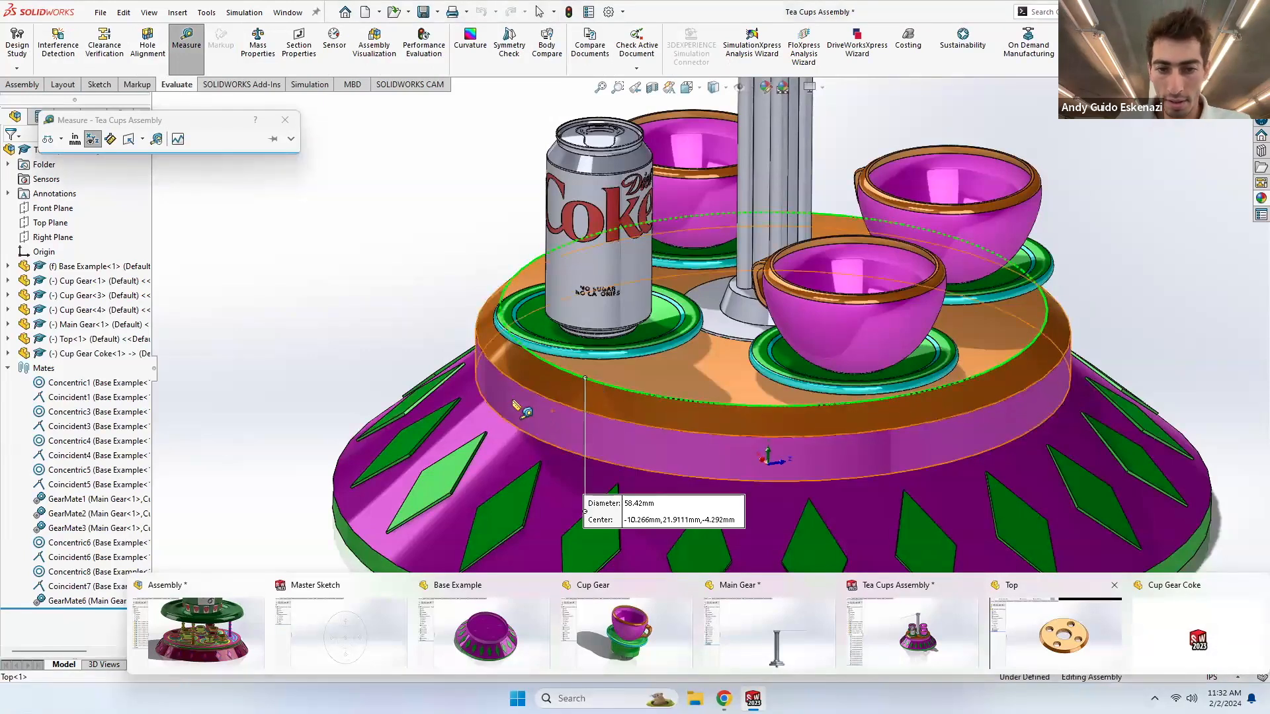
{"action": "key", "text": "Escape"}
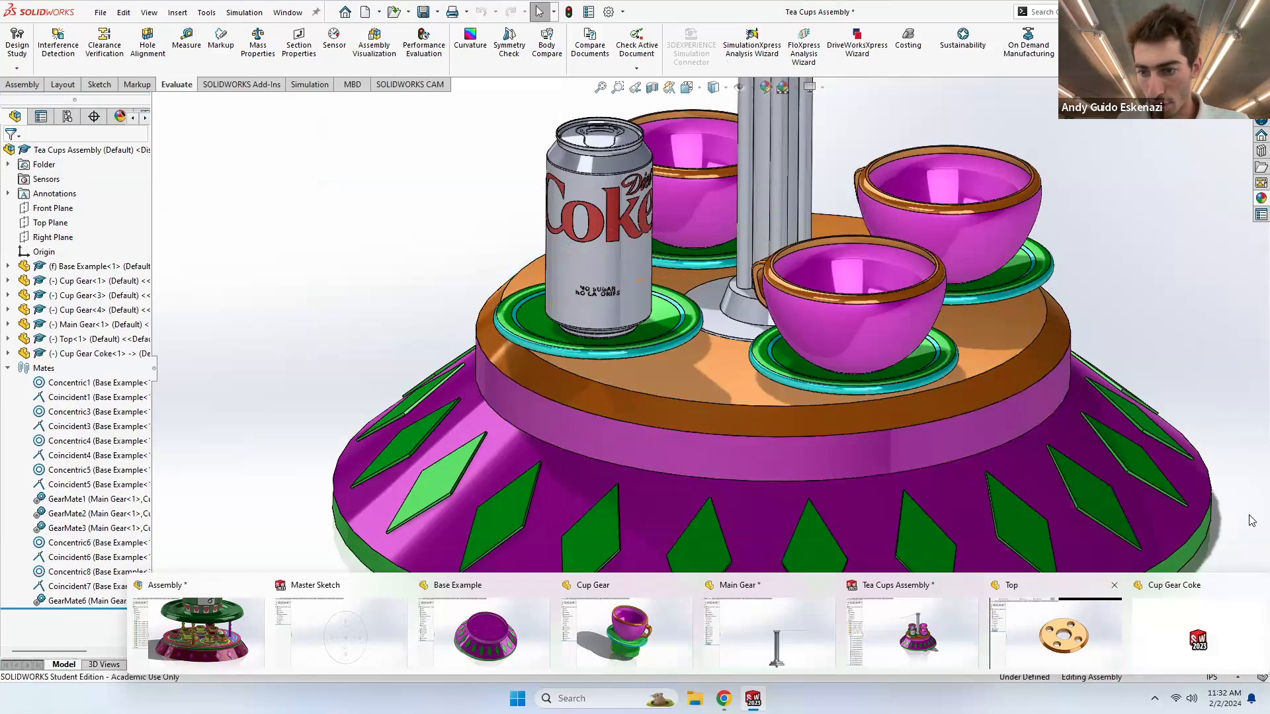
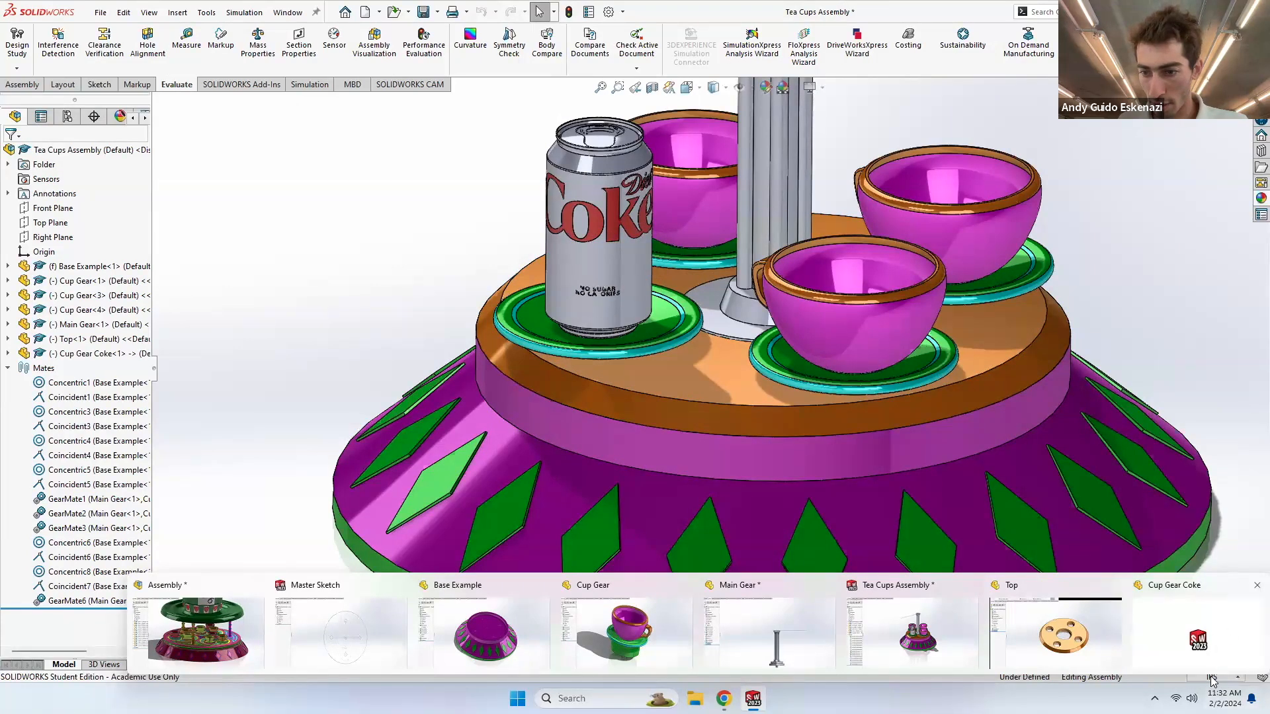
- Change the measurement length unit to inches, remeasure the orange top disc's upper circular edge diameter, and close the measurement
{"action": "left_click", "coordinate": [186, 39]}
{"action": "left_click", "coordinate": [76, 140]}
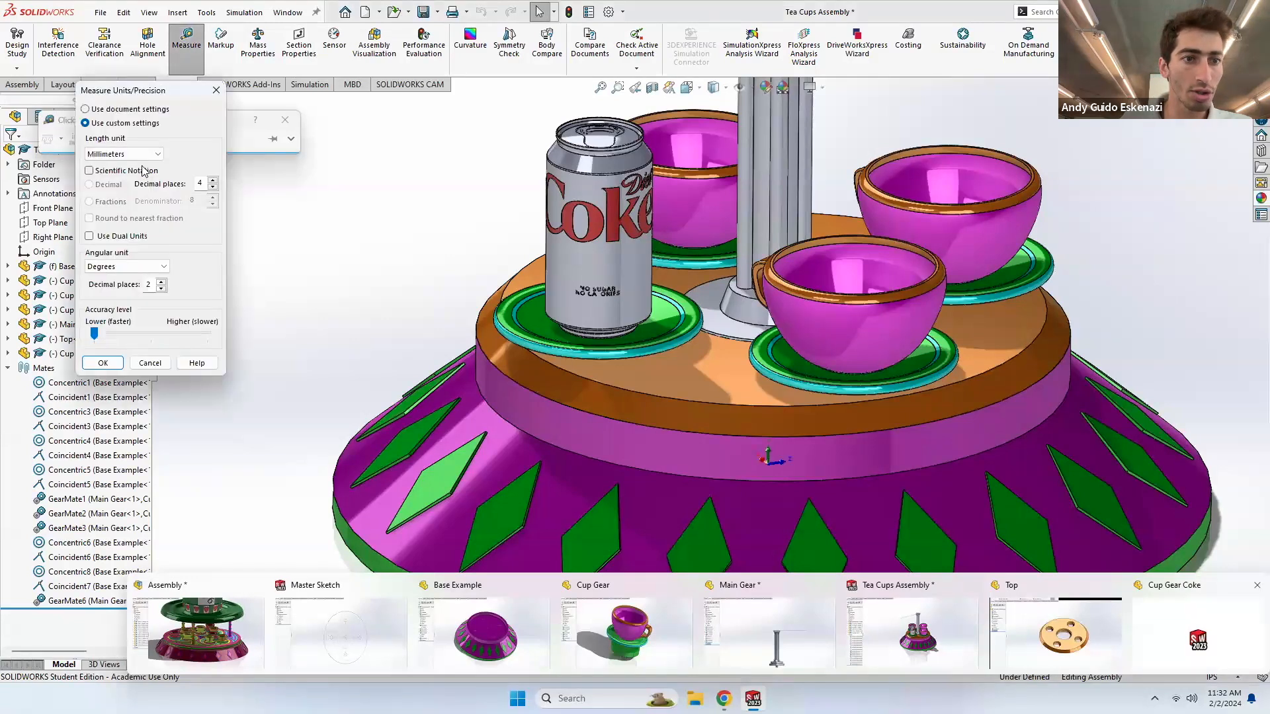
{"action": "left_click", "coordinate": [123, 154]}
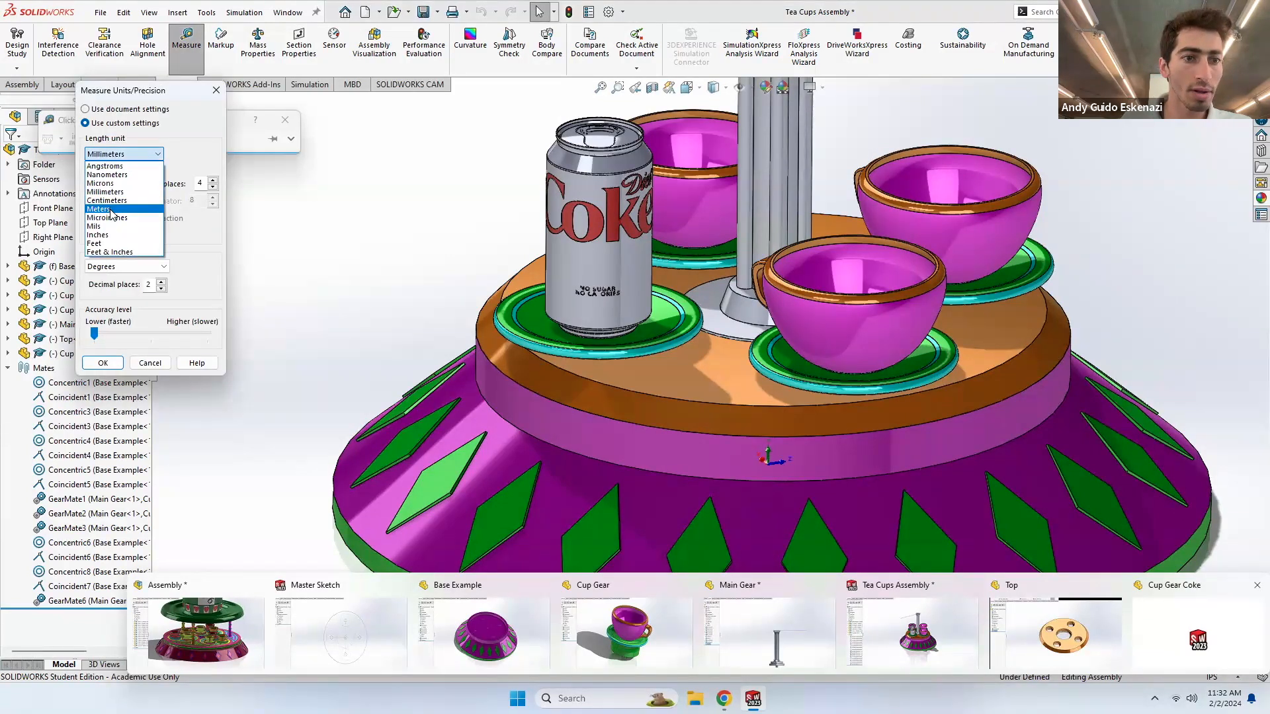
{"action": "left_click", "coordinate": [98, 235]}
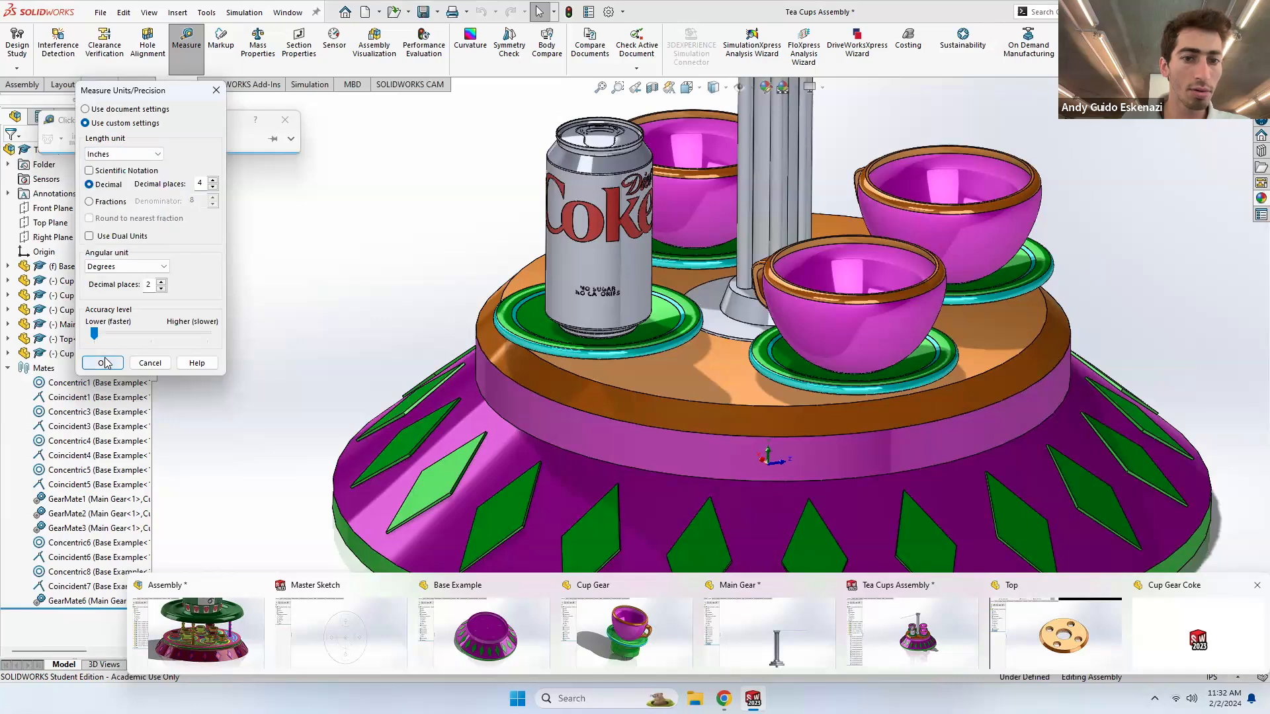
{"action": "left_click", "coordinate": [102, 363]}
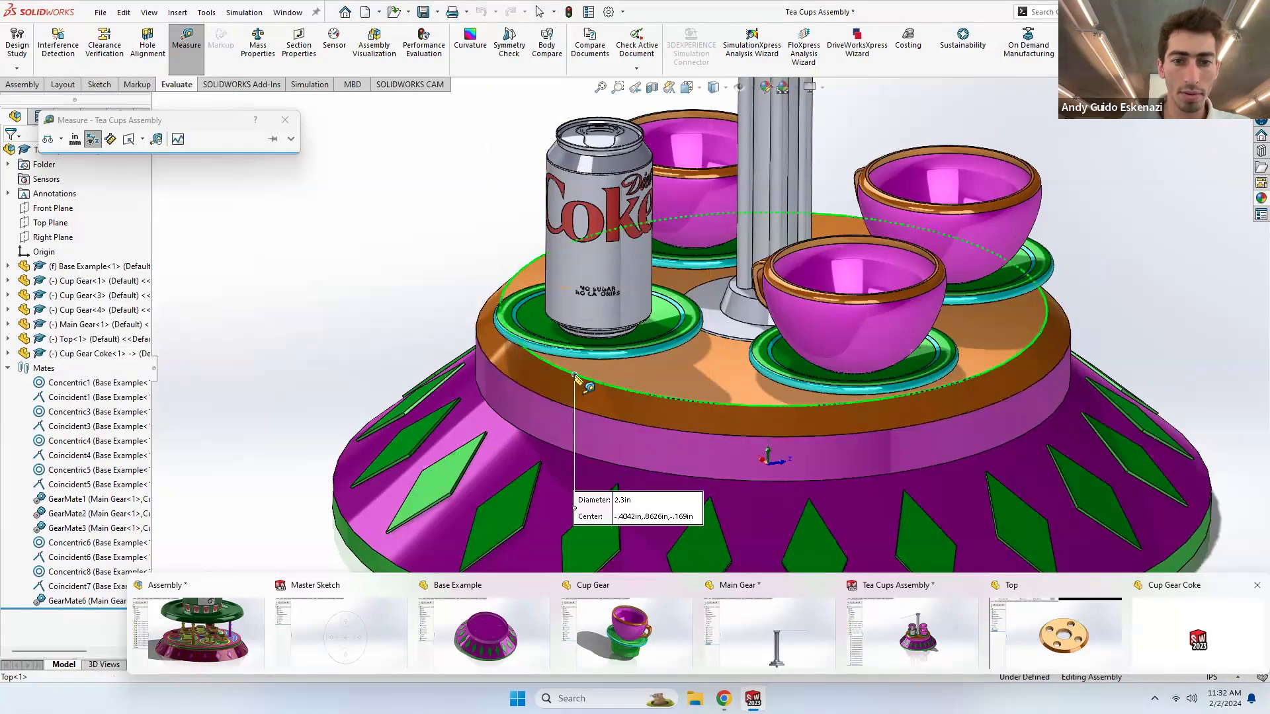
{"action": "left_click", "coordinate": [285, 120]}
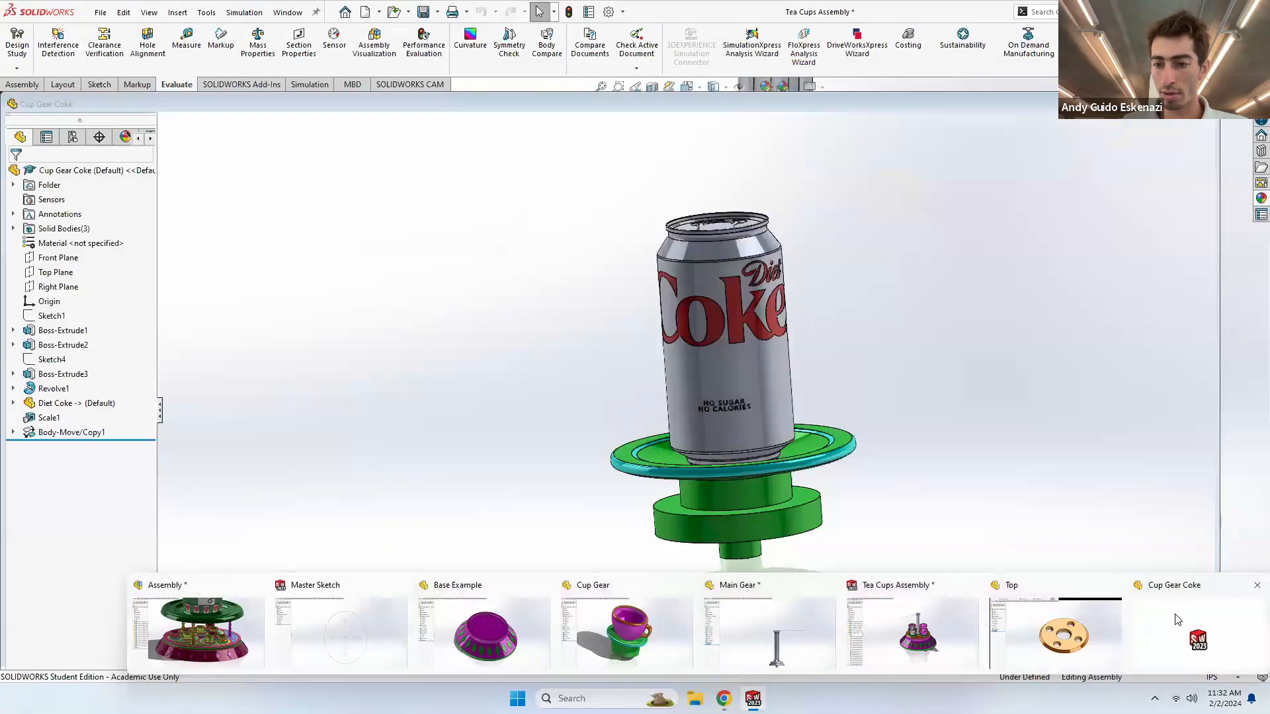
- Switch to the Main Gear part, reopen the horizontal roof line's sketch, and set the line's length to 1.15 in
{"action": "left_click", "coordinate": [1177, 618]}
{"action": "mouse_move", "coordinate": [753, 699]}
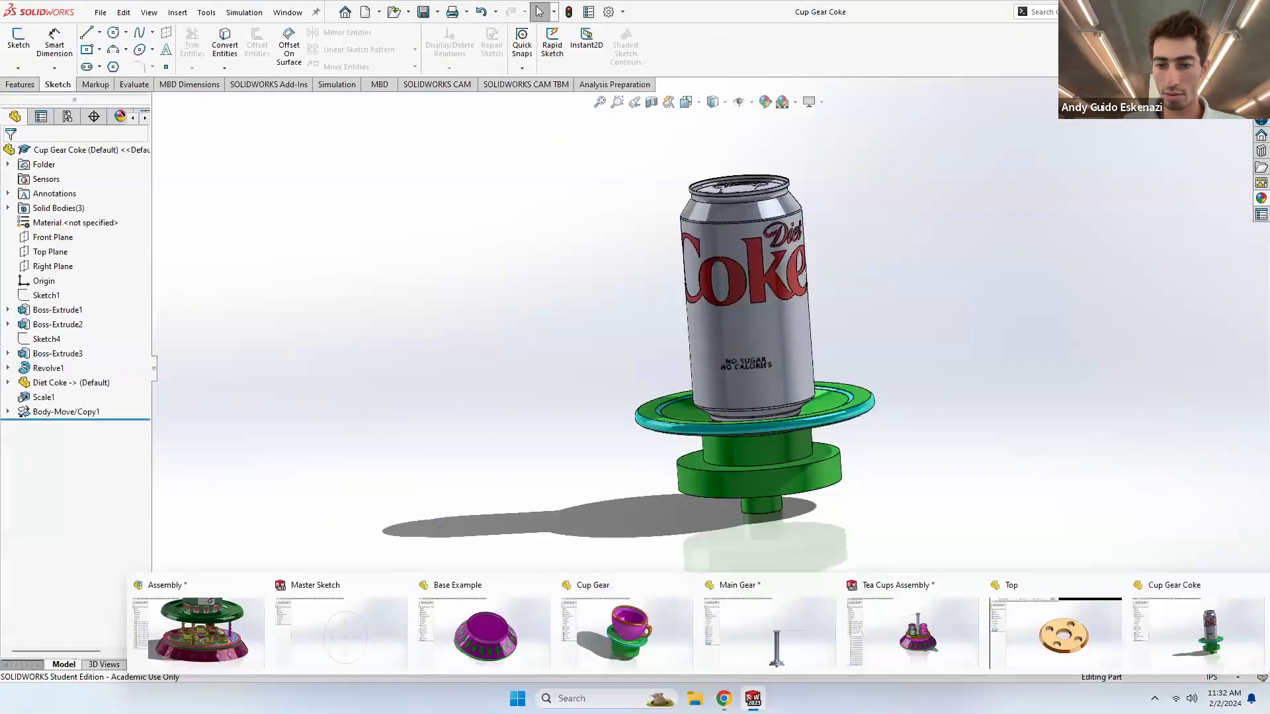
{"action": "left_click", "coordinate": [767, 653]}
{"action": "right_click", "coordinate": [814, 336]}
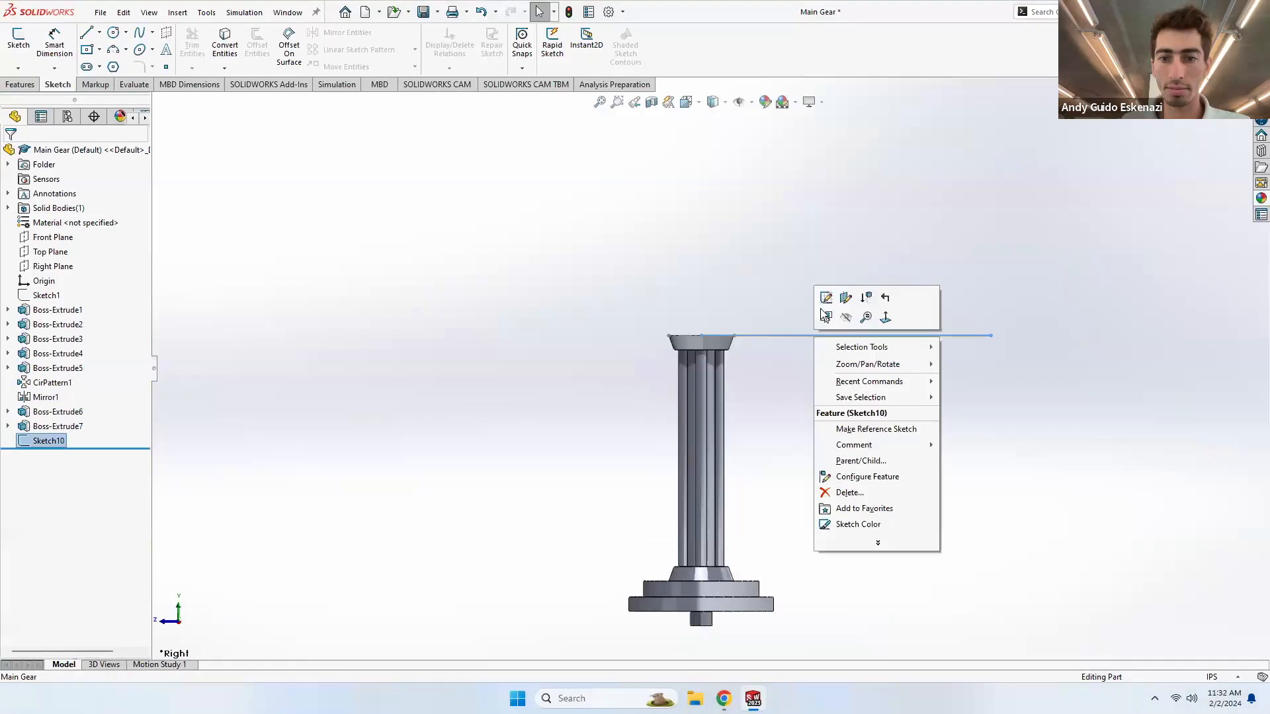
{"action": "left_click", "coordinate": [825, 315]}
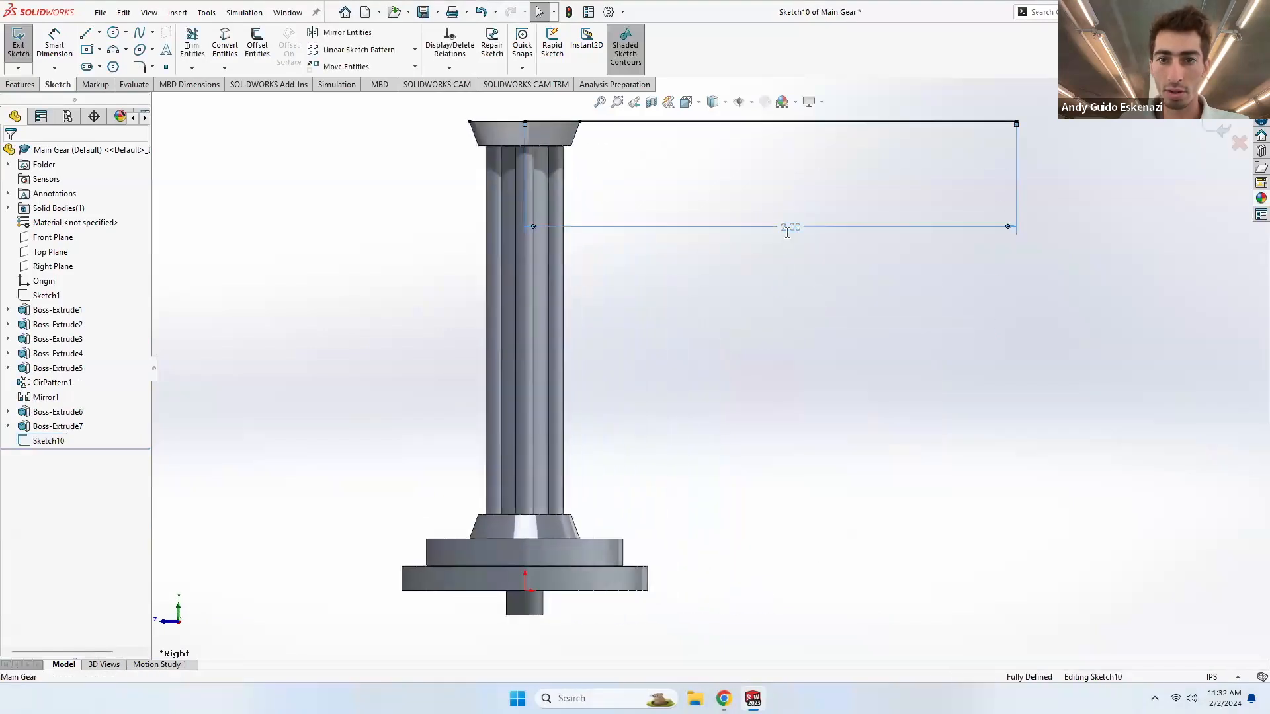
{"action": "double_click", "coordinate": [789, 227]}
{"action": "type", "text": "1.15"}
{"action": "key", "text": "Return"}
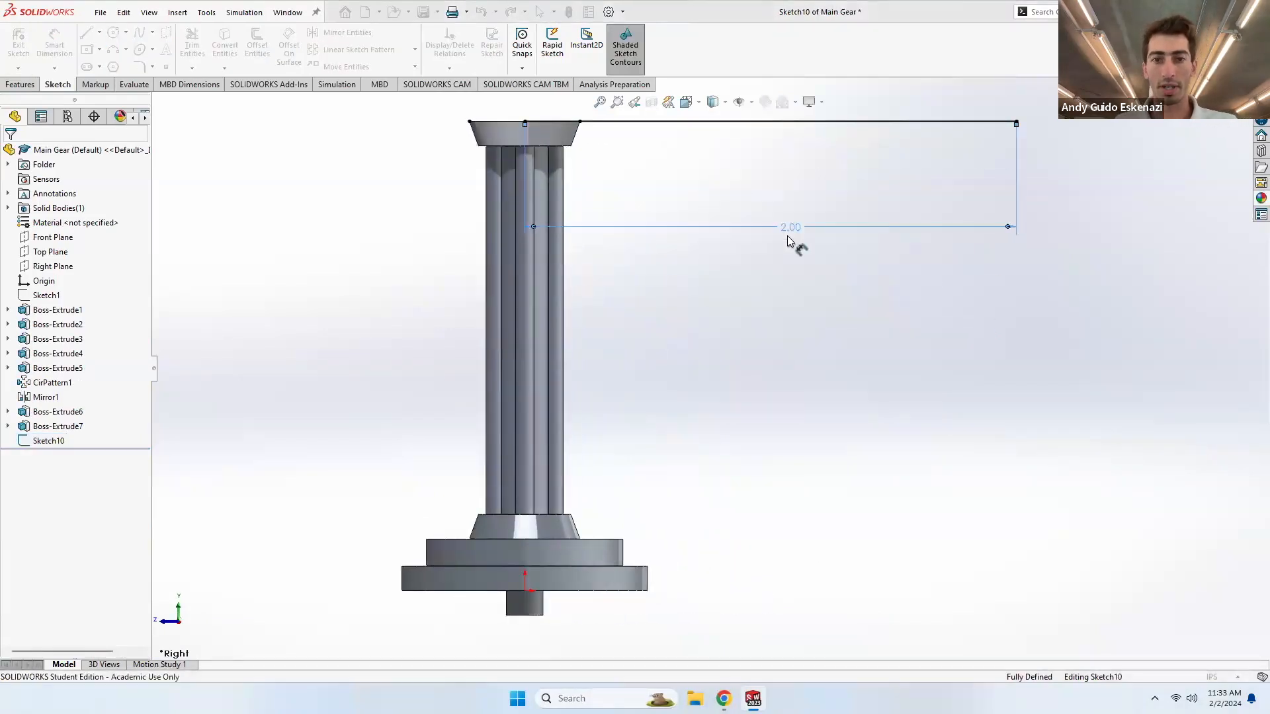
- Draw a rim profile rising from the horizontal line's outer end: a short vertical line, an inward V notch, and another short vertical line
{"action": "key", "text": "z"}
{"action": "scroll", "coordinate": [617, 163], "scroll_direction": "down", "scroll_amount": 2}
{"action": "key", "text": "l"}
{"action": "scroll", "coordinate": [854, 248], "scroll_direction": "down", "scroll_amount": 5}
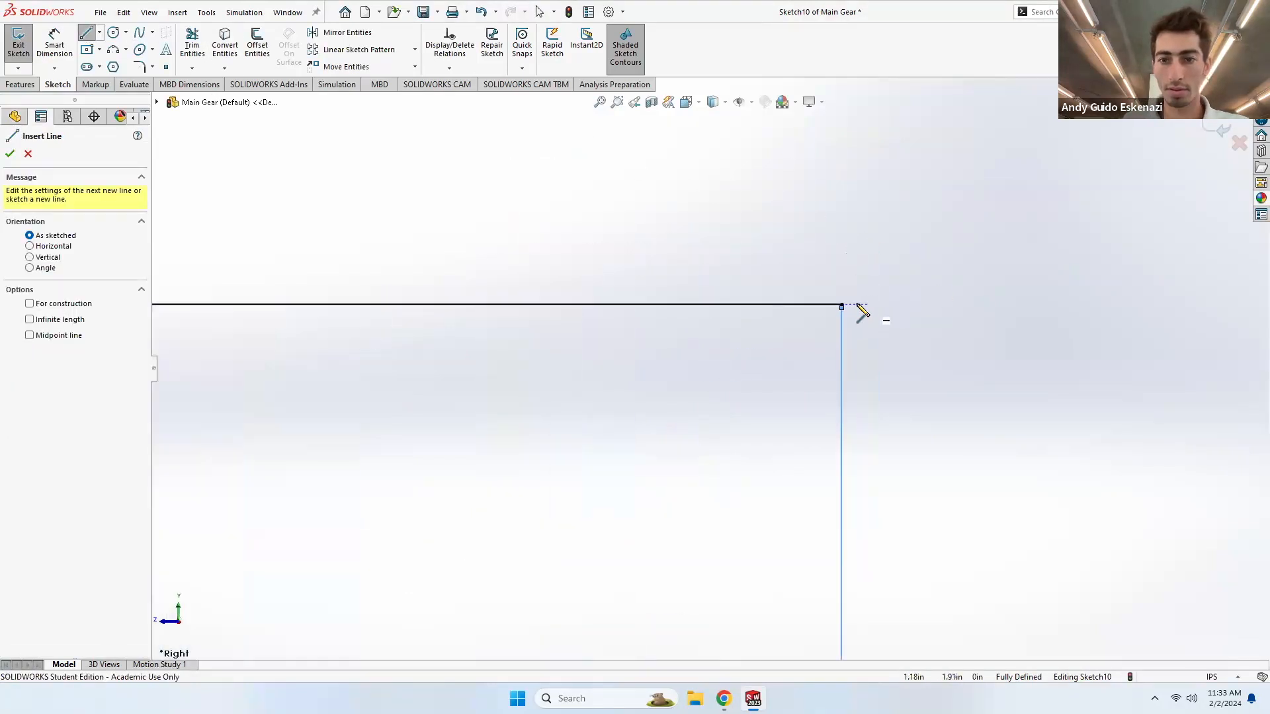
{"action": "left_click", "coordinate": [818, 313]}
{"action": "left_click", "coordinate": [816, 301]}
{"action": "left_click", "coordinate": [790, 257]}
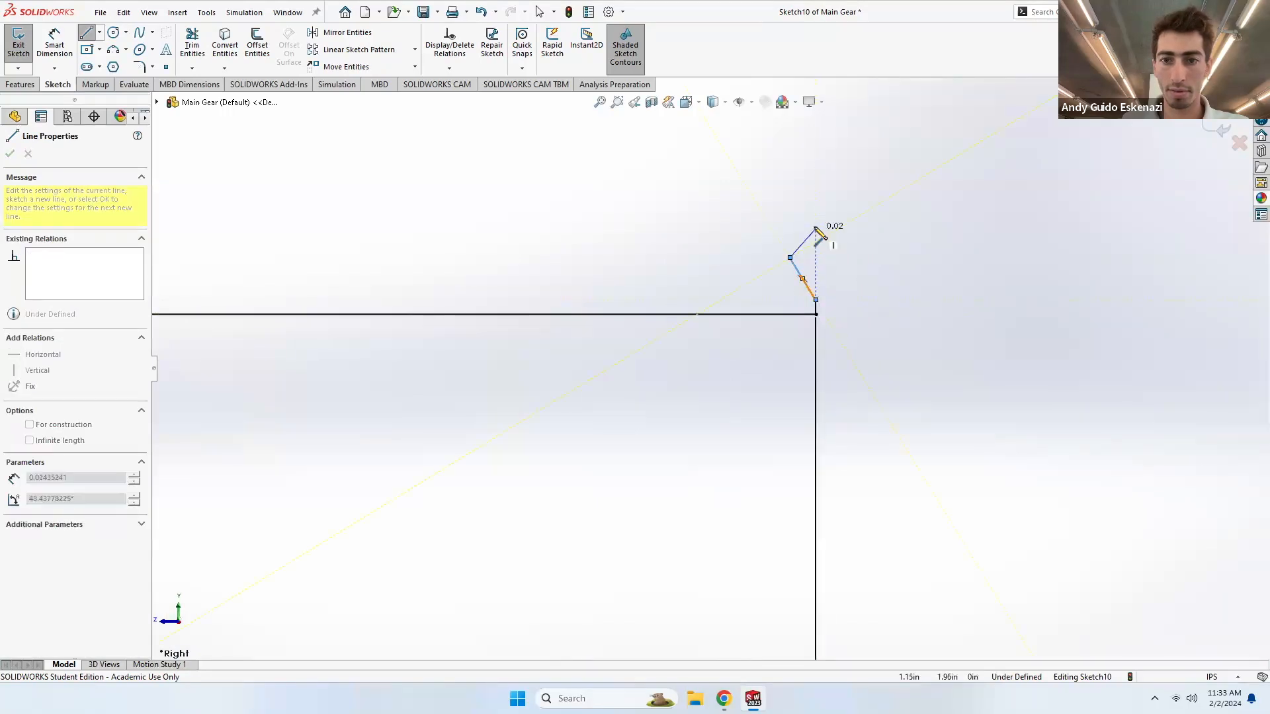
{"action": "left_click", "coordinate": [816, 220]}
{"action": "left_click", "coordinate": [816, 202]}
{"action": "key", "text": "Escape"}
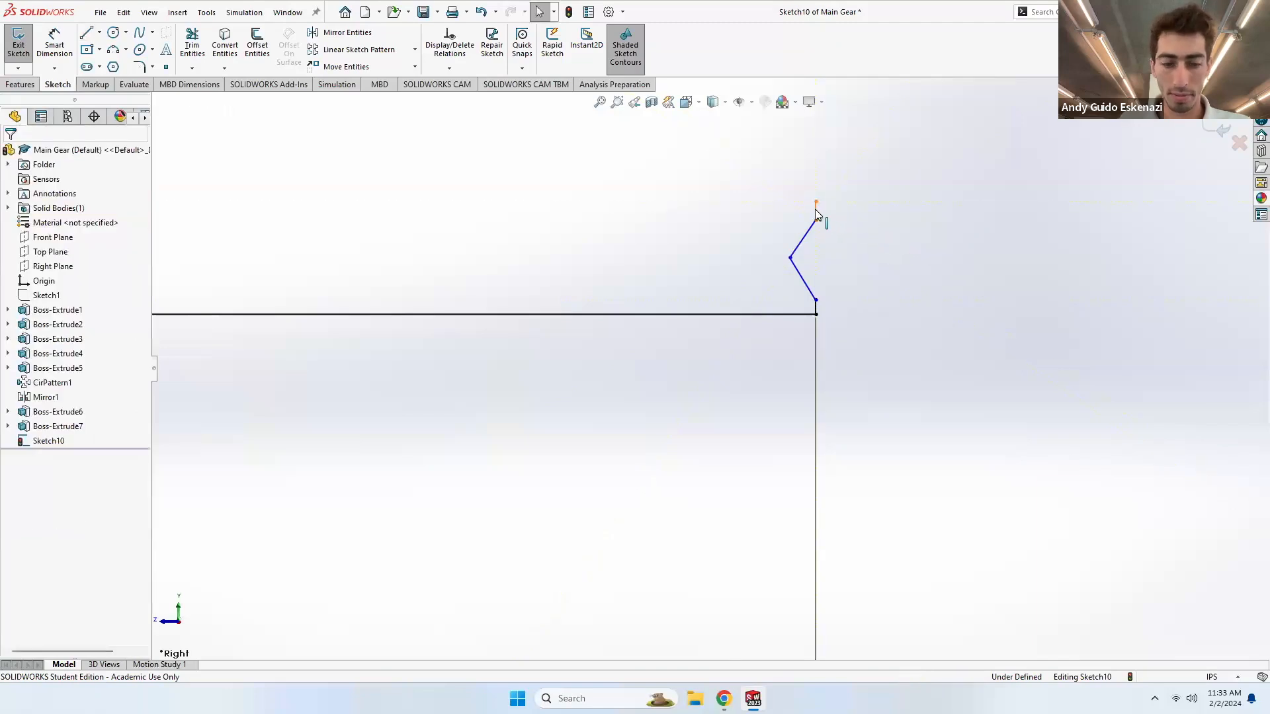
- Make the two short vertical rim lines above and below the V notch equal in length
{"action": "left_click", "coordinate": [816, 210]}
{"action": "scroll", "coordinate": [819, 296], "scroll_direction": "down", "scroll_amount": 3}
{"action": "left_click", "coordinate": [781, 340], "text": "ctrl"}
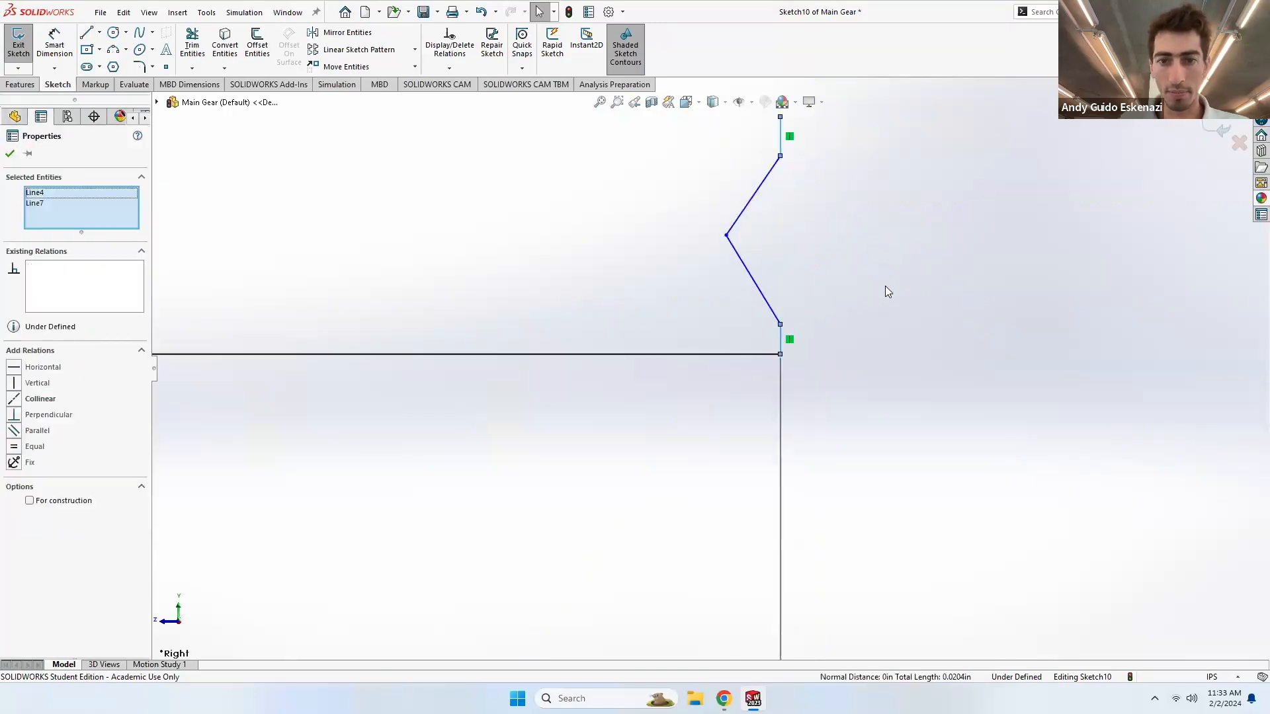
{"action": "left_click", "coordinate": [28, 450]}
- Draw a vertical centerline across the open side of the V notch, joining its upper and lower endpoints
{"action": "left_click", "coordinate": [100, 33]}
{"action": "left_click", "coordinate": [111, 53]}
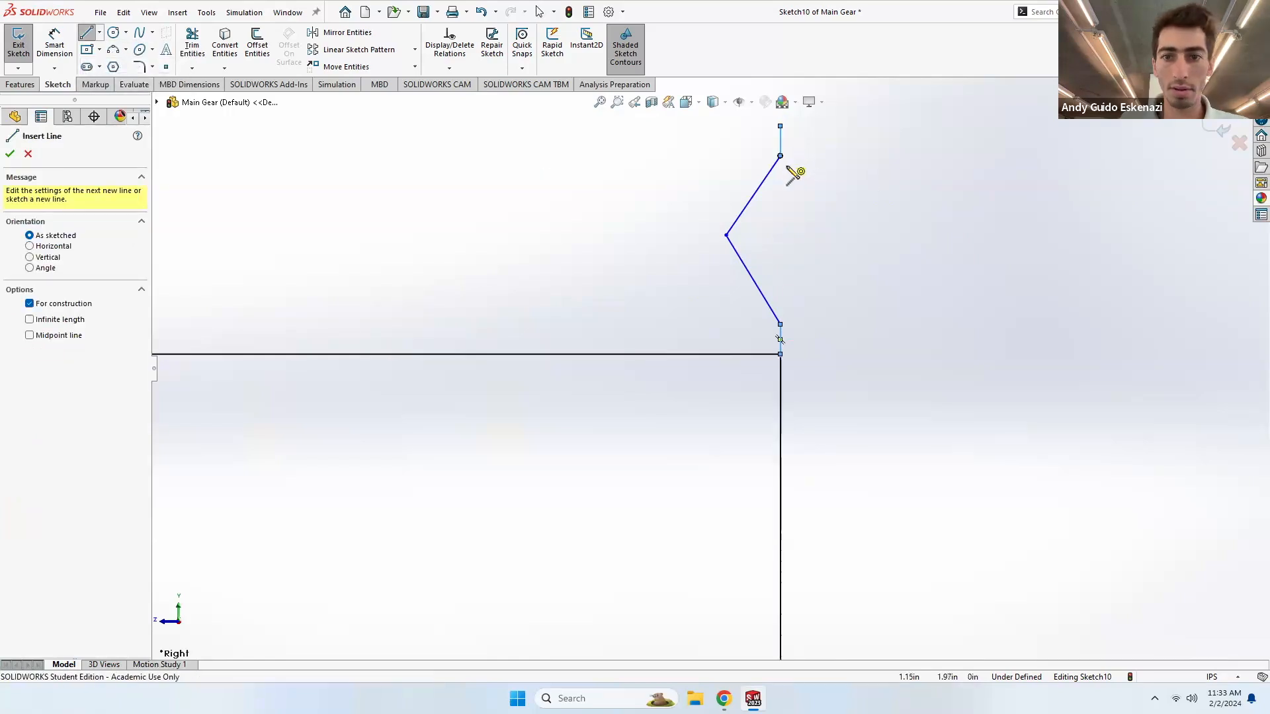
{"action": "left_click", "coordinate": [781, 156]}
{"action": "left_click", "coordinate": [780, 324]}
{"action": "key", "text": "Escape"}
- Dimension the lower short vertical rim line and set its length to 0.05 in
{"action": "left_click", "coordinate": [41, 56]}
{"action": "left_click", "coordinate": [780, 324]}
{"action": "left_click", "coordinate": [781, 354]}
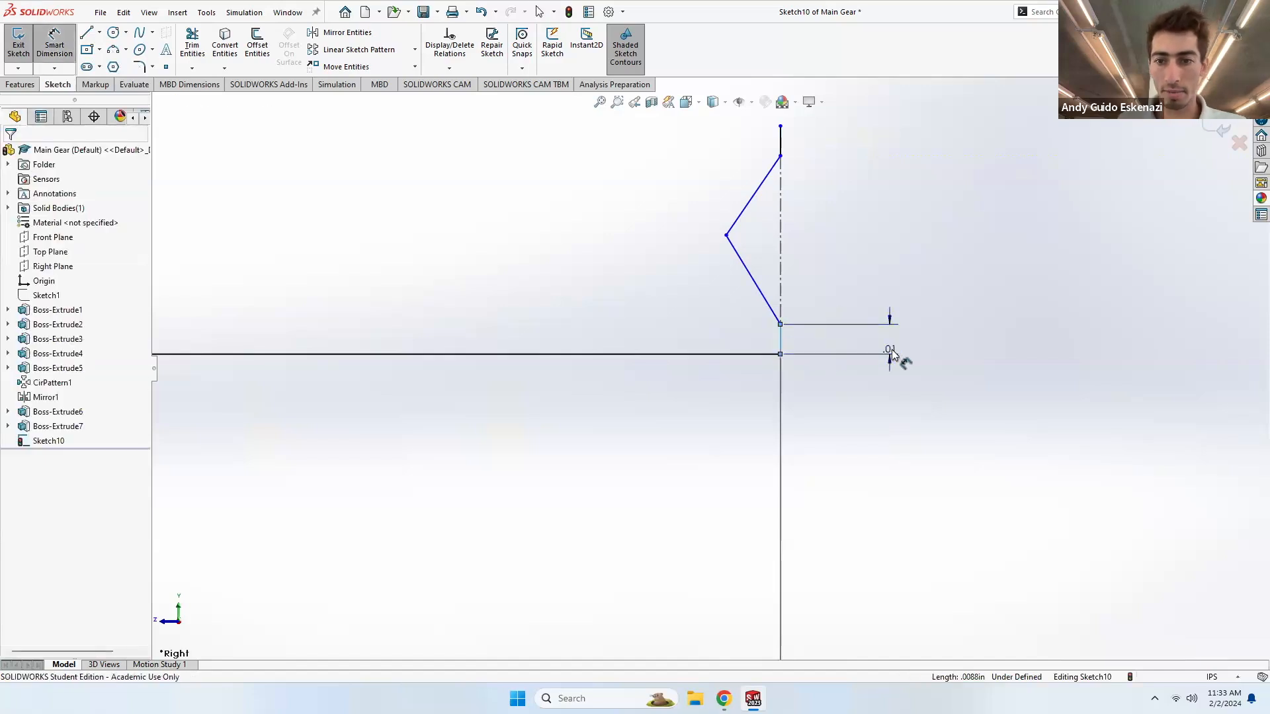
{"action": "left_click", "coordinate": [891, 355]}
{"action": "type", "text": ".05"}
{"action": "key", "text": "Return"}
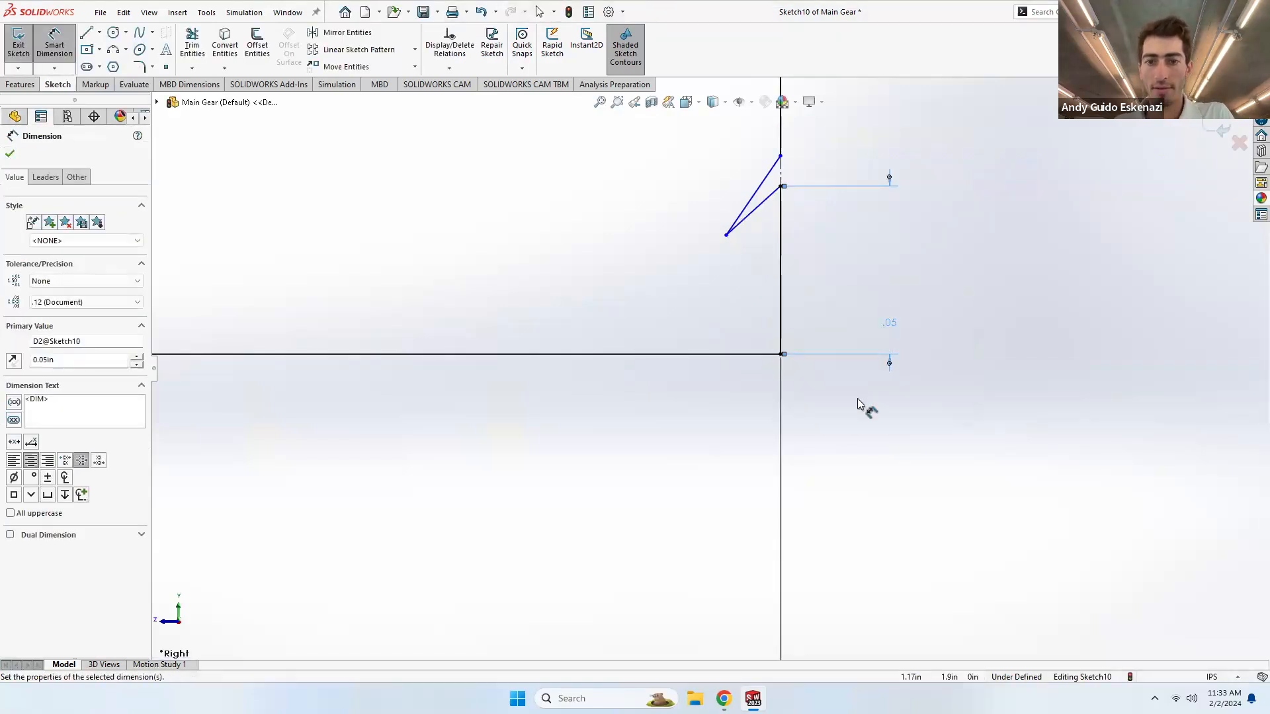
- Dimension the centerline spanning the V notch and set its length to 0.1 in
{"action": "left_click", "coordinate": [761, 241]}
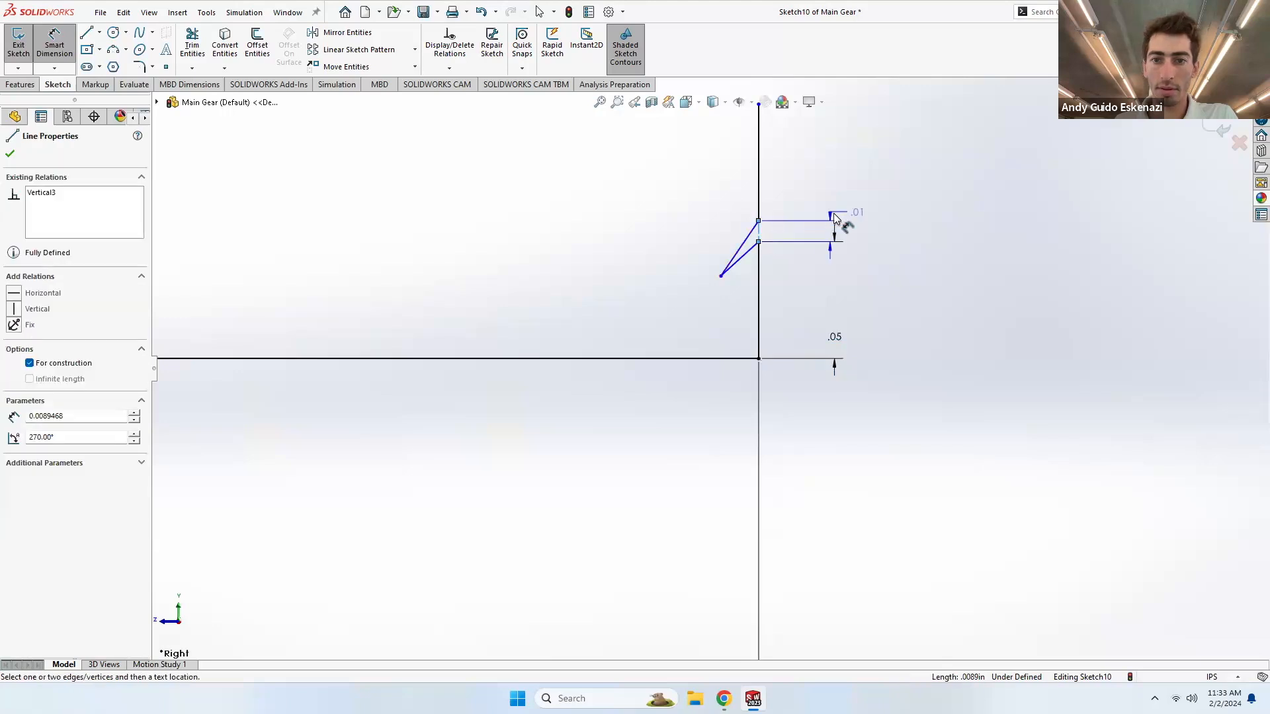
{"action": "left_click", "coordinate": [835, 212]}
{"action": "type", "text": ".1"}
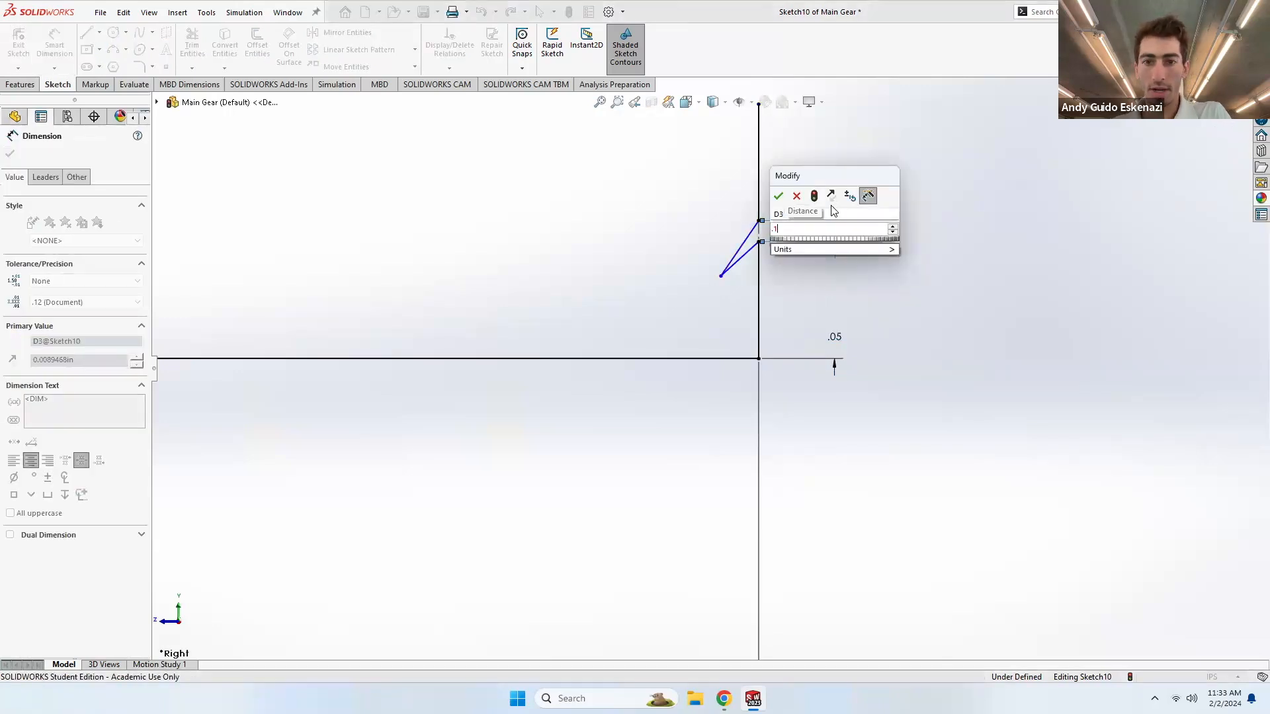
{"action": "key", "text": "Return"}
{"action": "scroll", "coordinate": [842, 338], "scroll_direction": "up", "scroll_amount": 5}
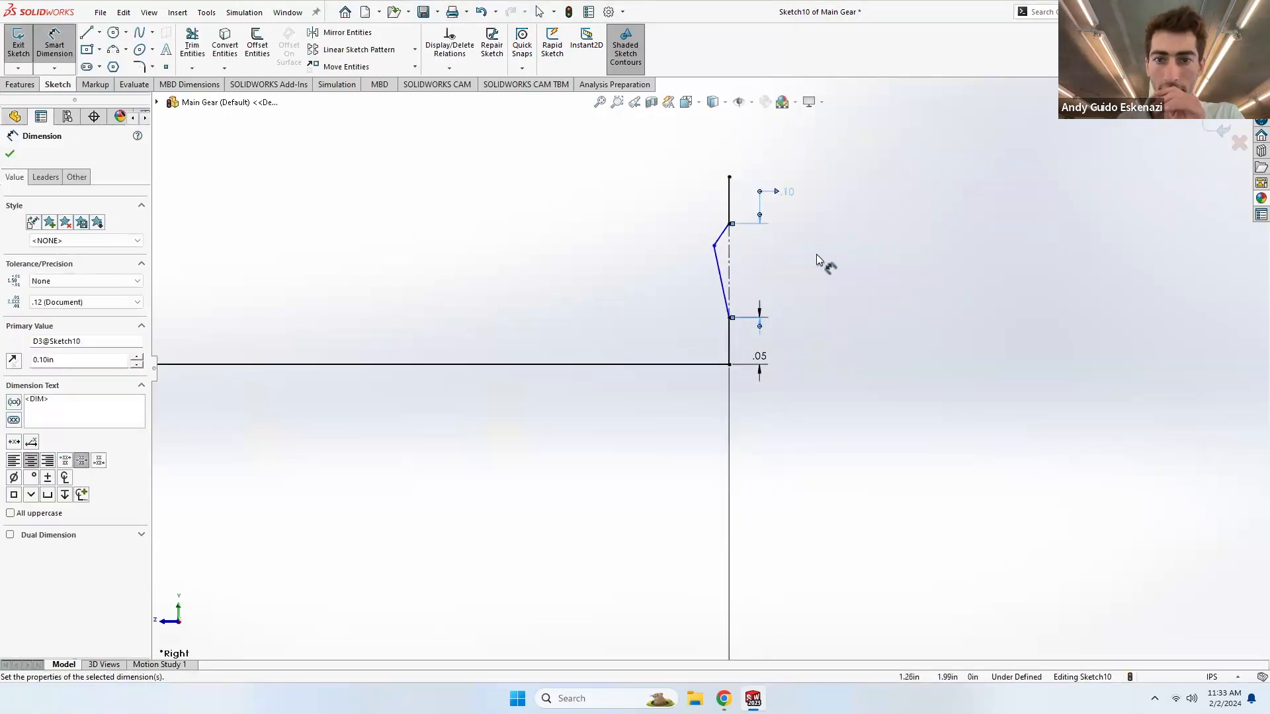
- Reduce the lower short vertical rim line to 0.025 in and the notch's centerline height to 0.05 in
{"action": "scroll", "coordinate": [728, 363], "scroll_direction": "up", "scroll_amount": 3}
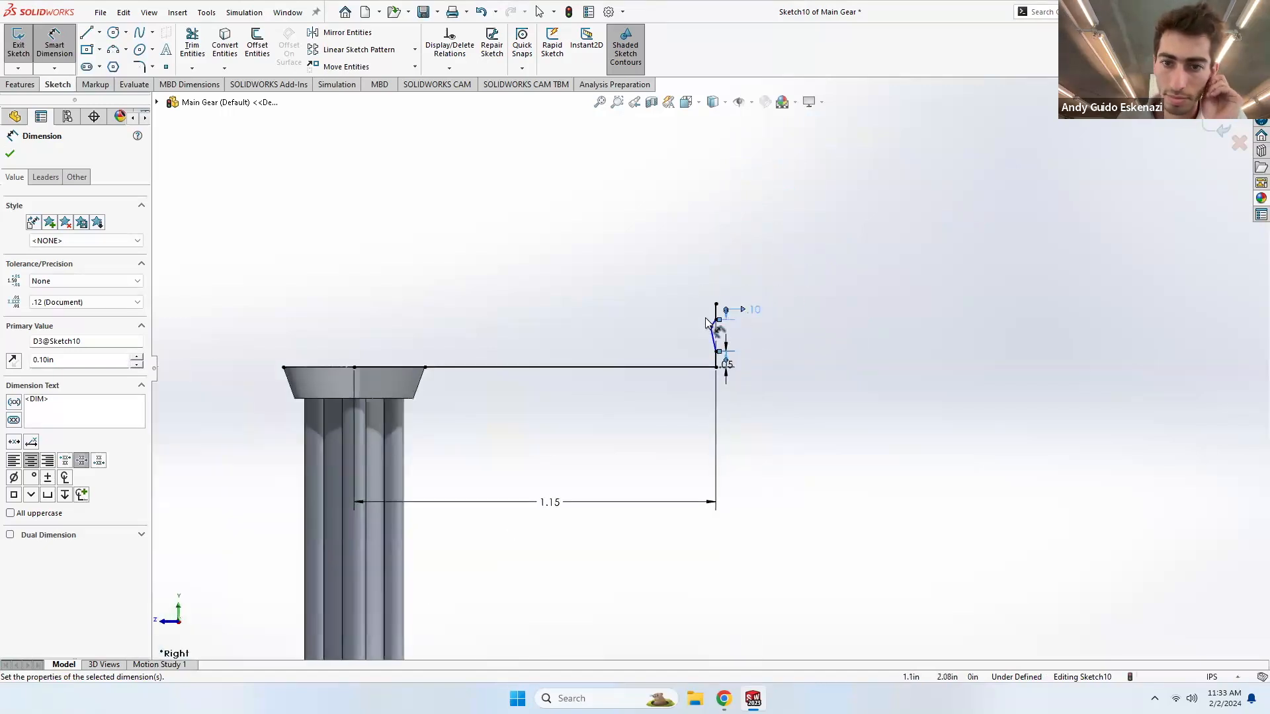
{"action": "scroll", "coordinate": [707, 322], "scroll_direction": "down", "scroll_amount": 3}
{"action": "left_click", "coordinate": [754, 433]}
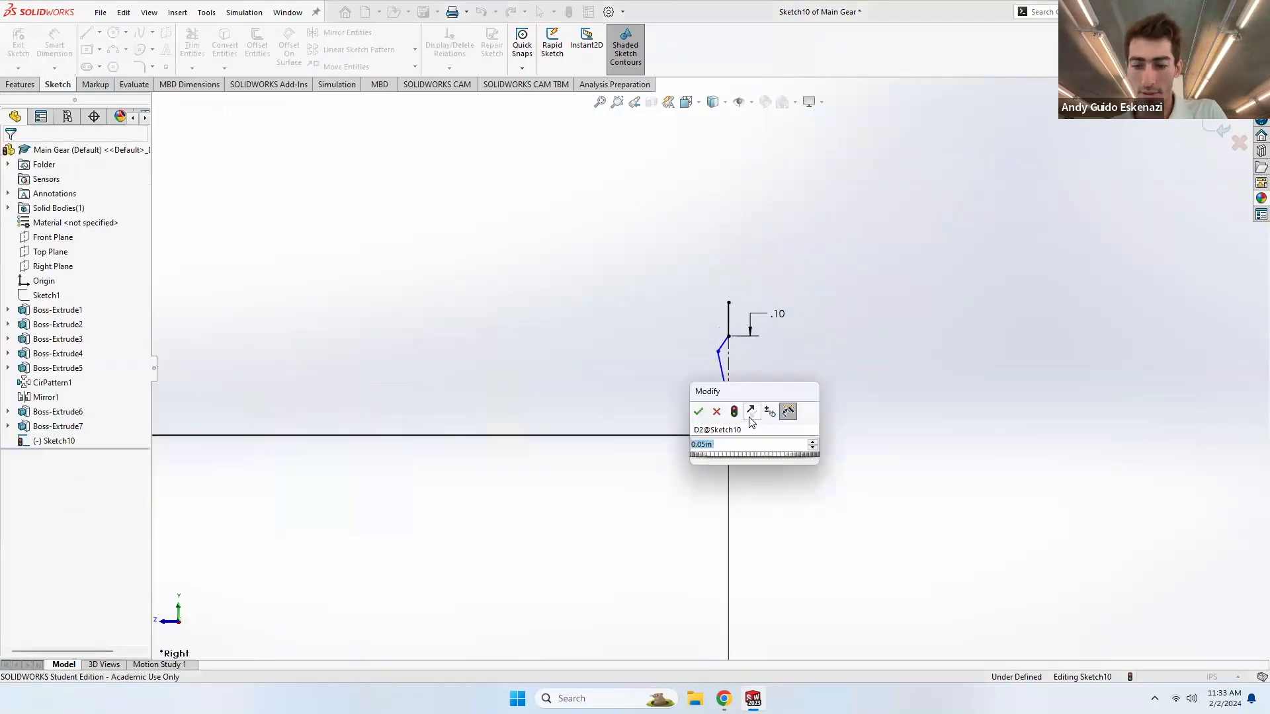
{"action": "type", "text": ".0"}
{"action": "key", "text": "Return"}
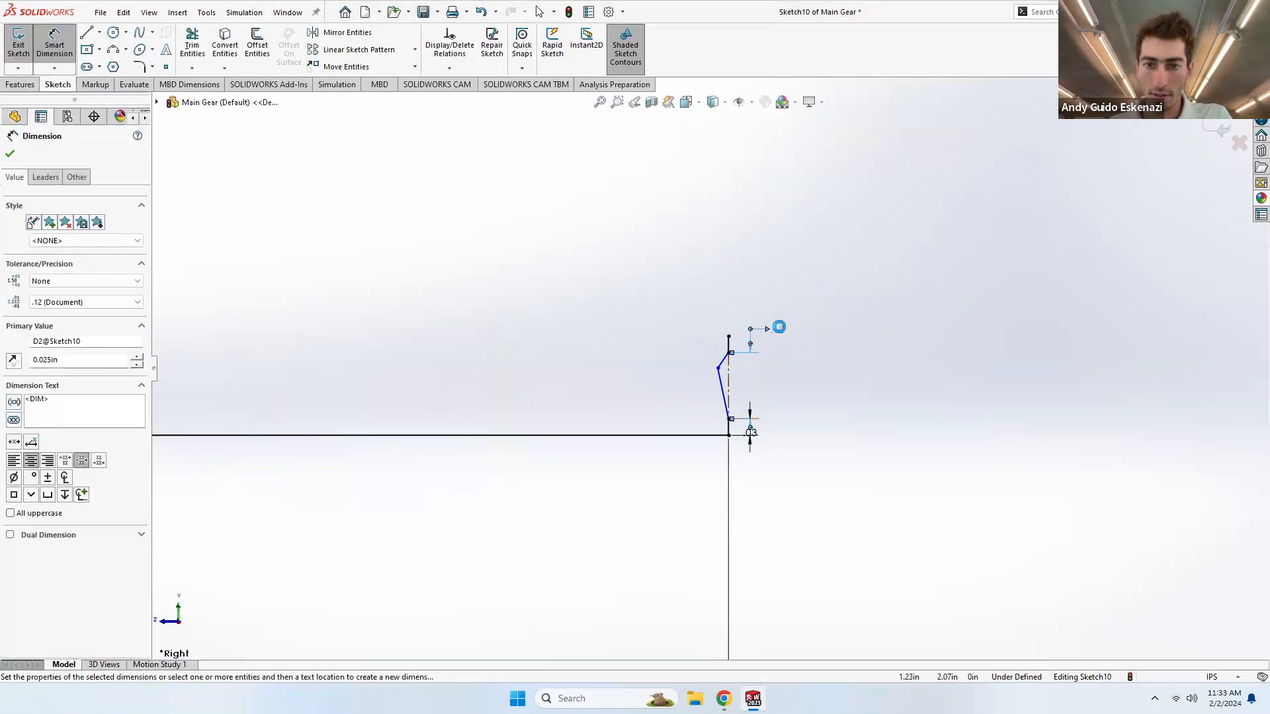
{"action": "left_click", "coordinate": [777, 330]}
{"action": "type", "text": ".05"}
{"action": "key", "text": "Return"}
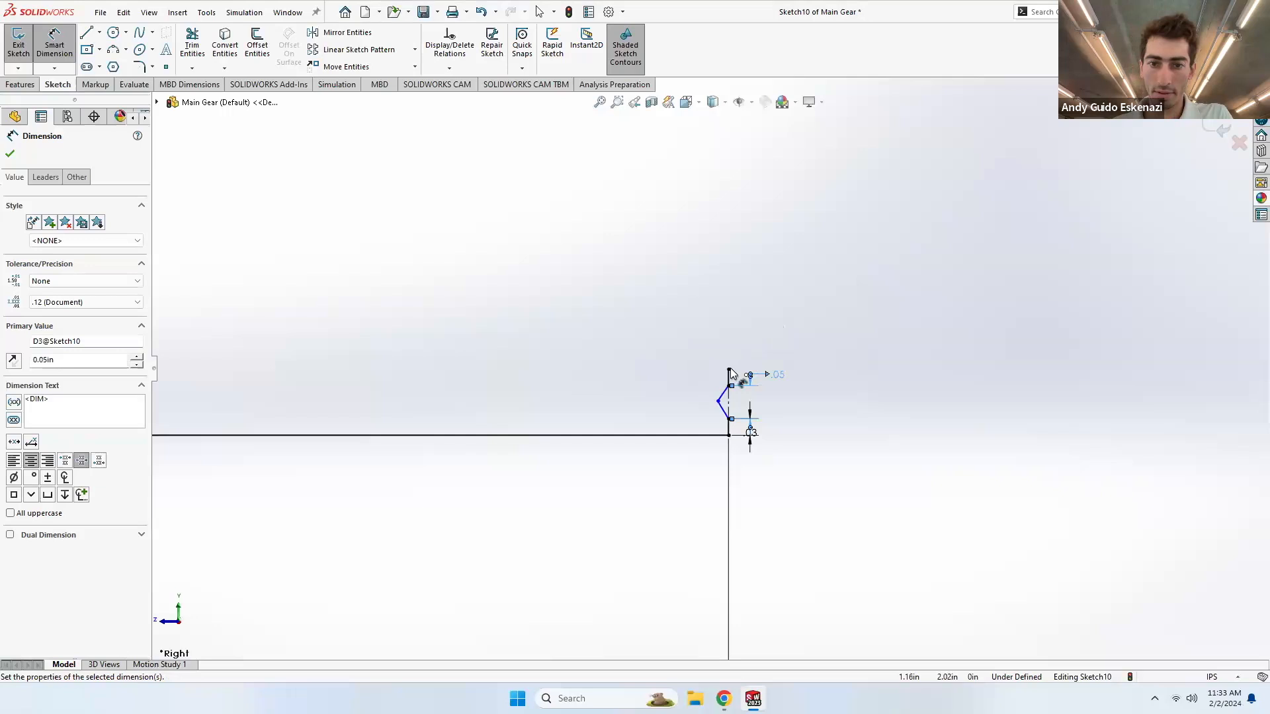
{"action": "left_click", "coordinate": [727, 377]}
{"action": "left_click", "coordinate": [858, 364]}
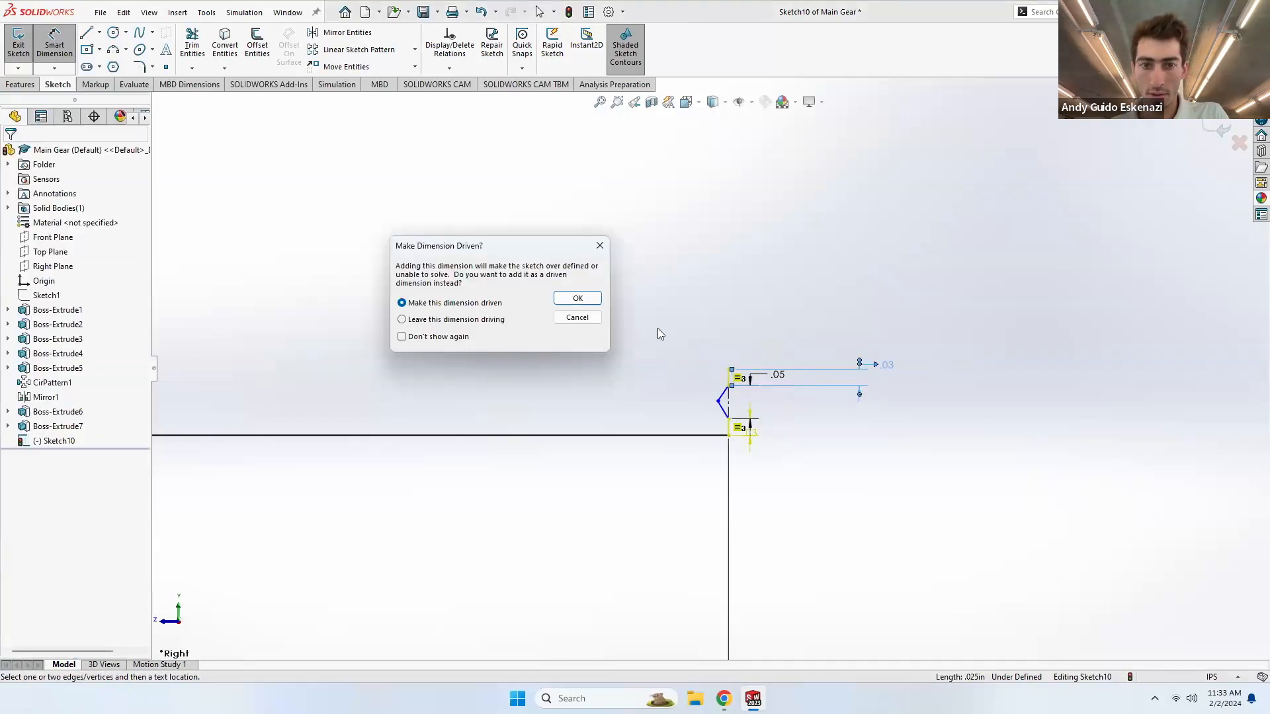
{"action": "left_click", "coordinate": [577, 318]}
- Make the notch's two slanted lines equal and move their apex closer to the centerline for a shallower notch
{"action": "scroll", "coordinate": [732, 392], "scroll_direction": "down", "scroll_amount": 6}
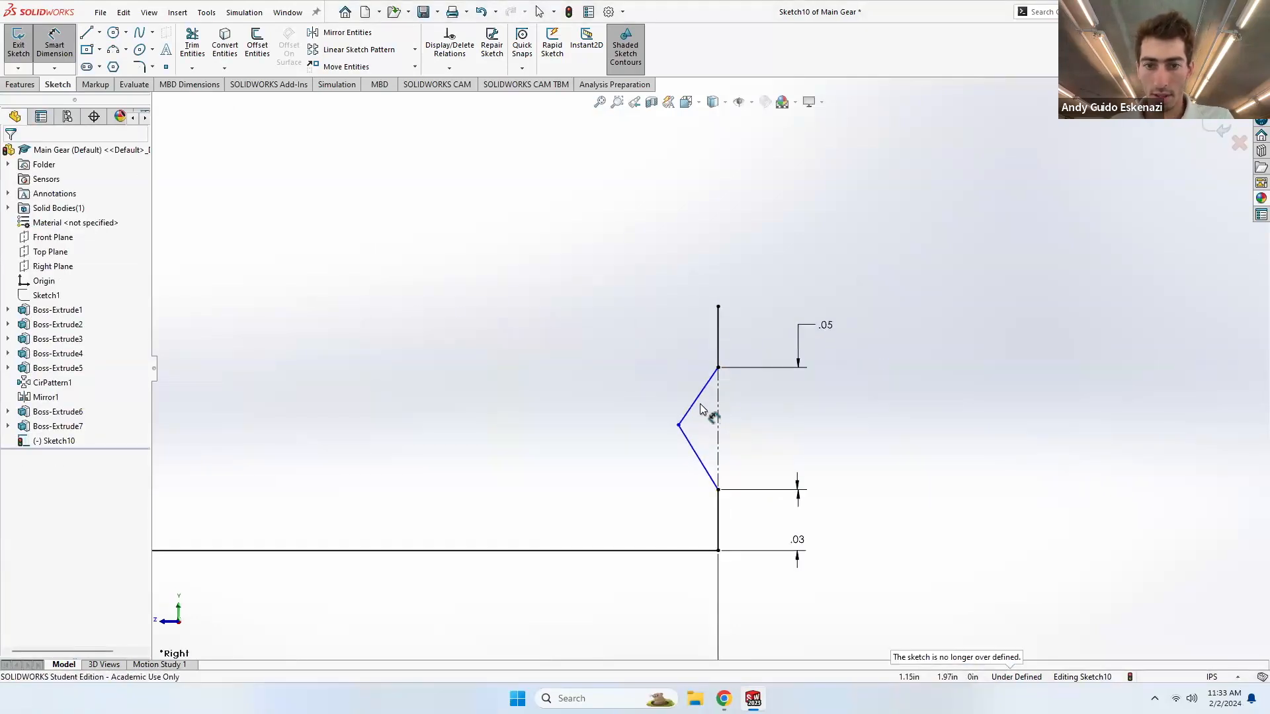
{"action": "key", "text": "Escape"}
{"action": "left_click", "coordinate": [697, 399]}
{"action": "left_click", "coordinate": [697, 456], "text": "ctrl"}
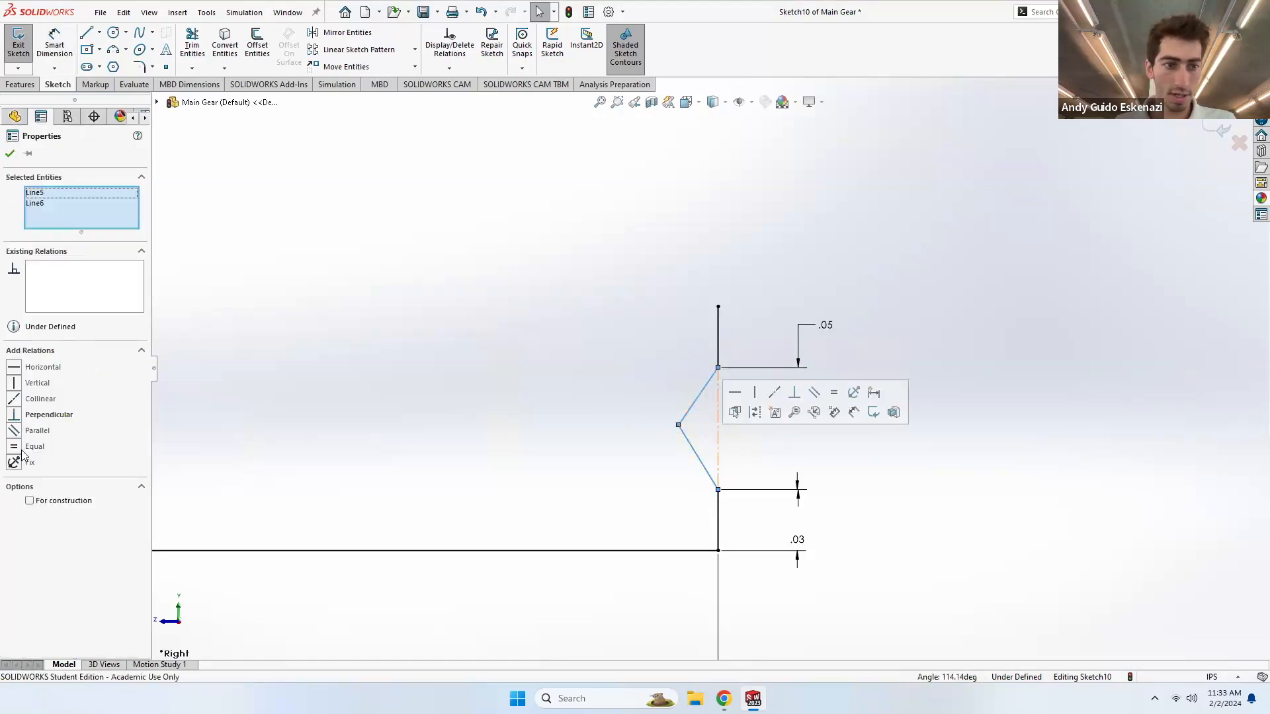
{"action": "left_click", "coordinate": [638, 442]}
{"action": "left_click_drag", "start_coordinate": [679, 429], "coordinate": [697, 429]}
{"action": "left_click", "coordinate": [10, 153]}
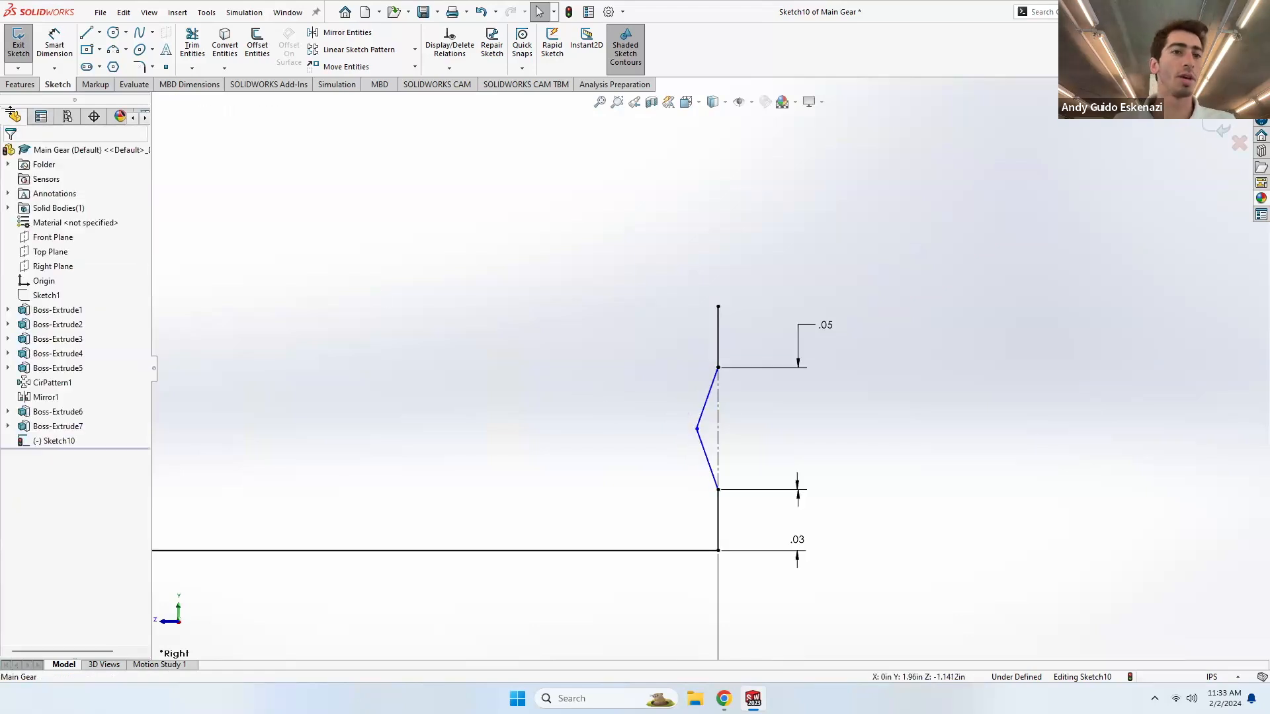
- Dimension the angle between the notch's two slanted lines and set it to 150 degrees
{"action": "left_click", "coordinate": [53, 53]}
{"action": "scroll", "coordinate": [661, 410], "scroll_direction": "down", "scroll_amount": 3}
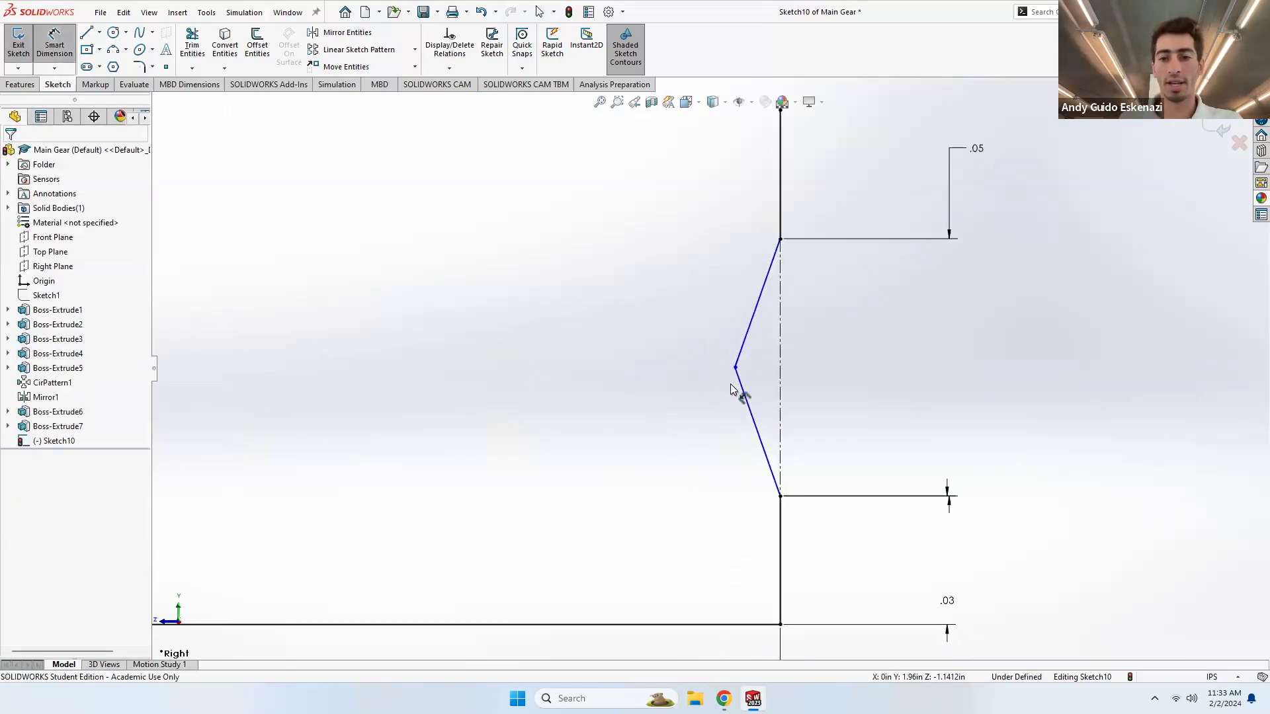
{"action": "left_click", "coordinate": [745, 346]}
{"action": "left_click", "coordinate": [738, 373]}
{"action": "left_click", "coordinate": [772, 376]}
{"action": "type", "text": "150"}
{"action": "key", "text": "Return"}
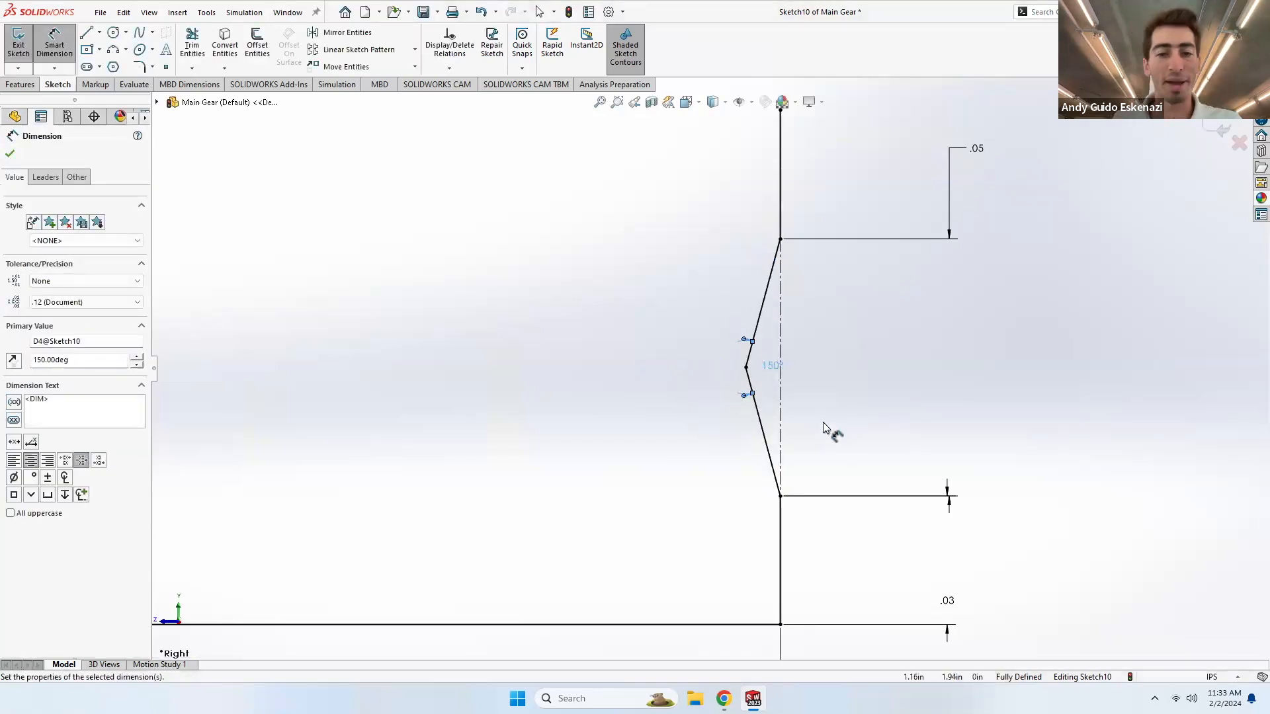
{"action": "scroll", "coordinate": [773, 428], "scroll_direction": "up", "scroll_amount": 5}
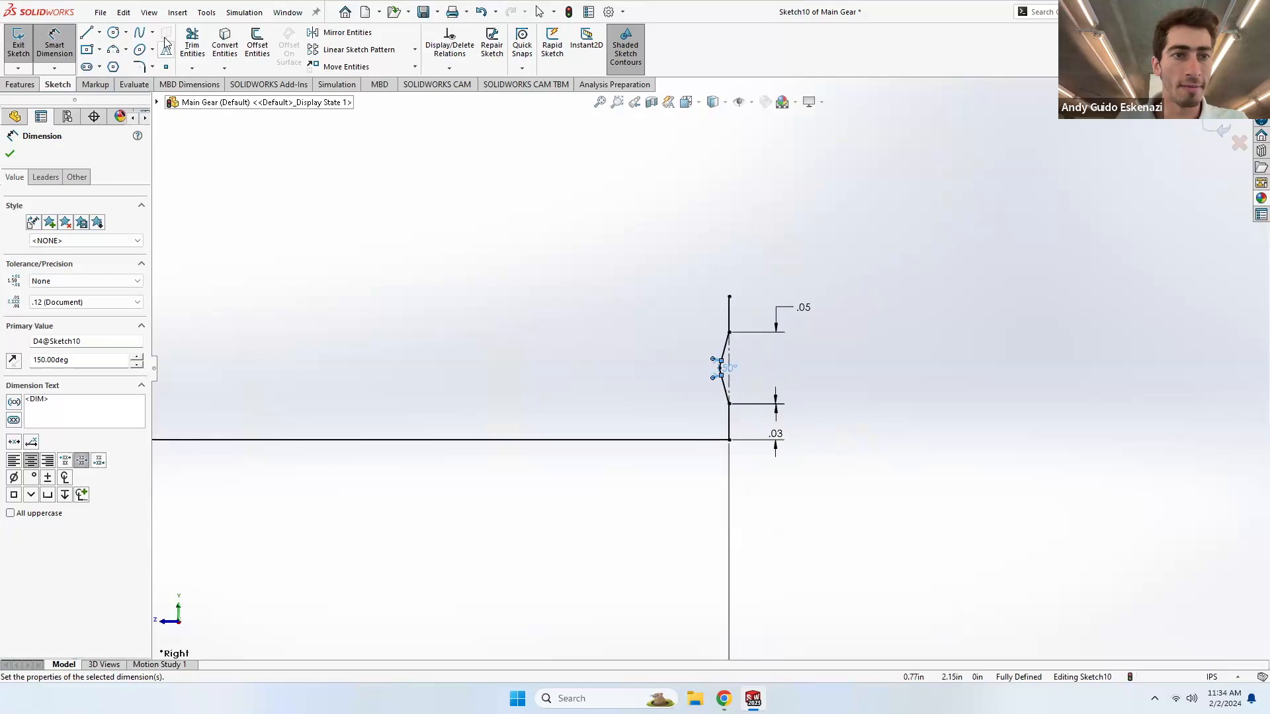
{"action": "left_click", "coordinate": [141, 34]}
{"action": "left_click", "coordinate": [729, 297]}
{"action": "scroll", "coordinate": [730, 297], "scroll_direction": "up", "scroll_amount": 4}
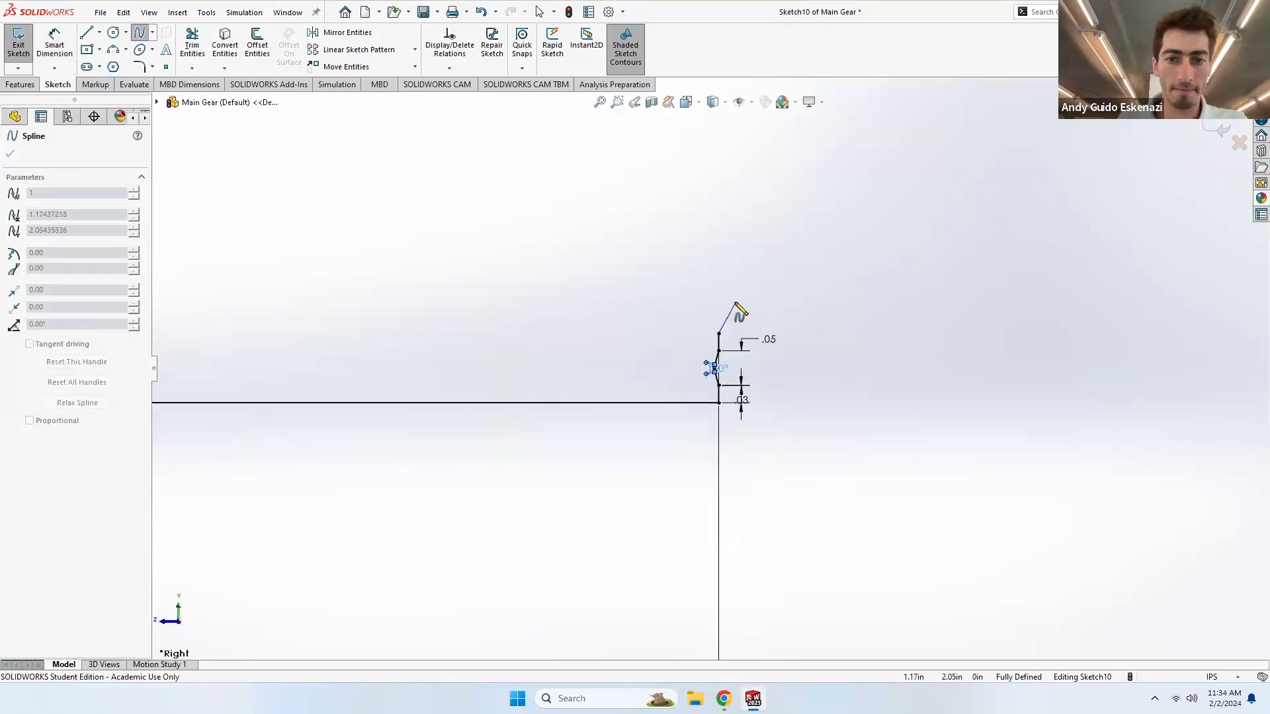
{"action": "key", "text": "Escape"}
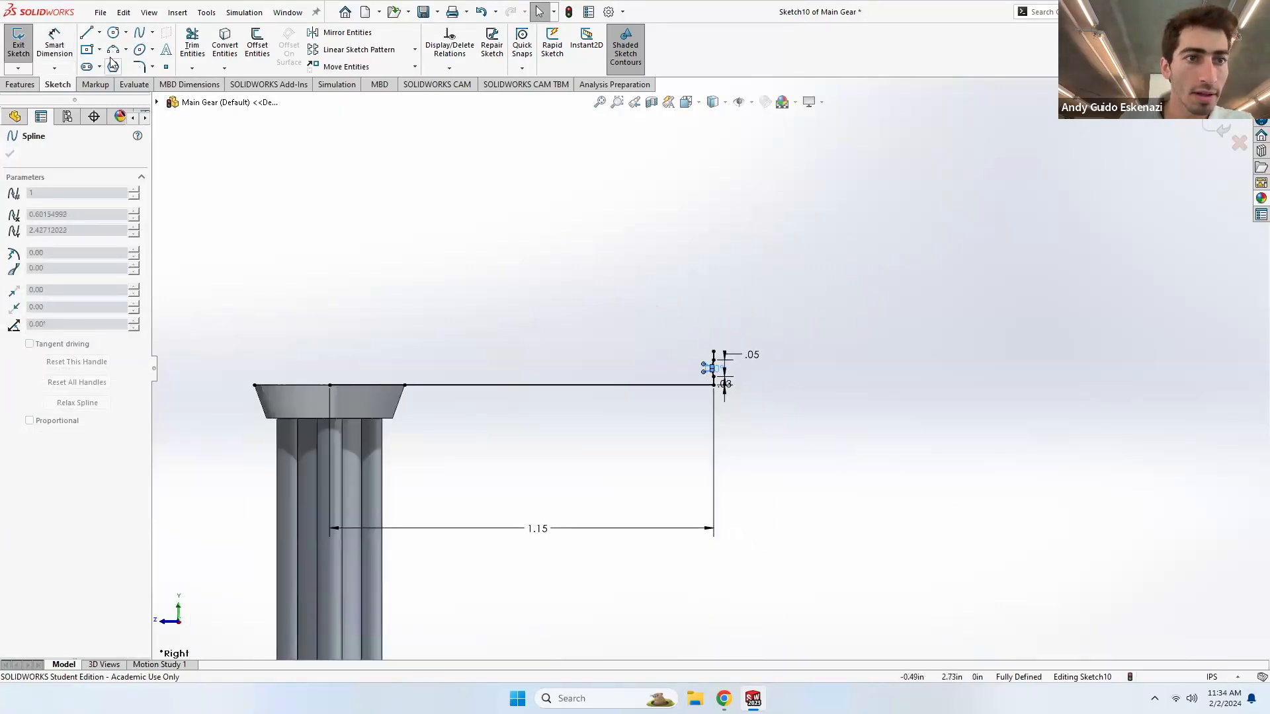
- Draw a vertical line upward from the midpoint of the column cap's top edge
{"action": "left_click", "coordinate": [87, 35]}
{"action": "left_click_drag", "start_coordinate": [329, 385], "coordinate": [330, 301]}
{"action": "key", "text": "Escape"}
- Draw a spline from the top of the notched rim through three intermediate points to the top of the column's vertical line
{"action": "left_click", "coordinate": [139, 32]}
{"action": "scroll", "coordinate": [771, 360], "scroll_direction": "down", "scroll_amount": 5}
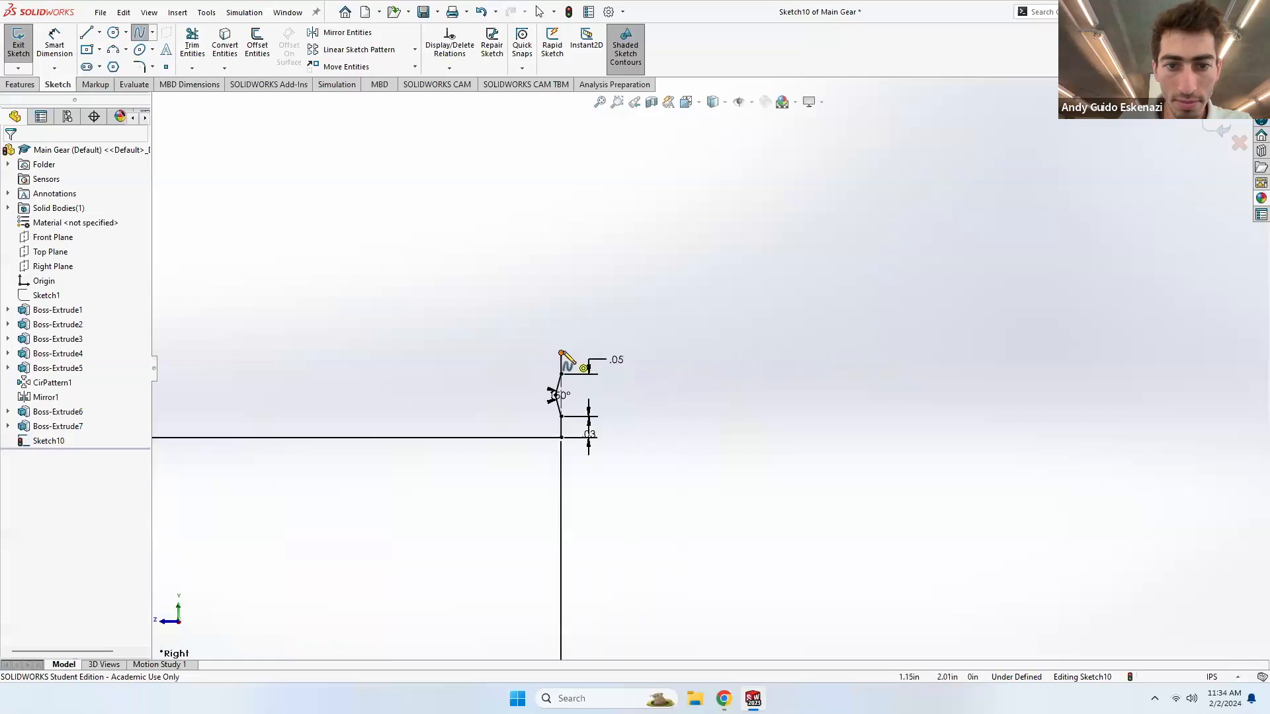
{"action": "left_click", "coordinate": [562, 353]}
{"action": "scroll", "coordinate": [701, 342], "scroll_direction": "up", "scroll_amount": 3}
{"action": "left_click", "coordinate": [506, 340]}
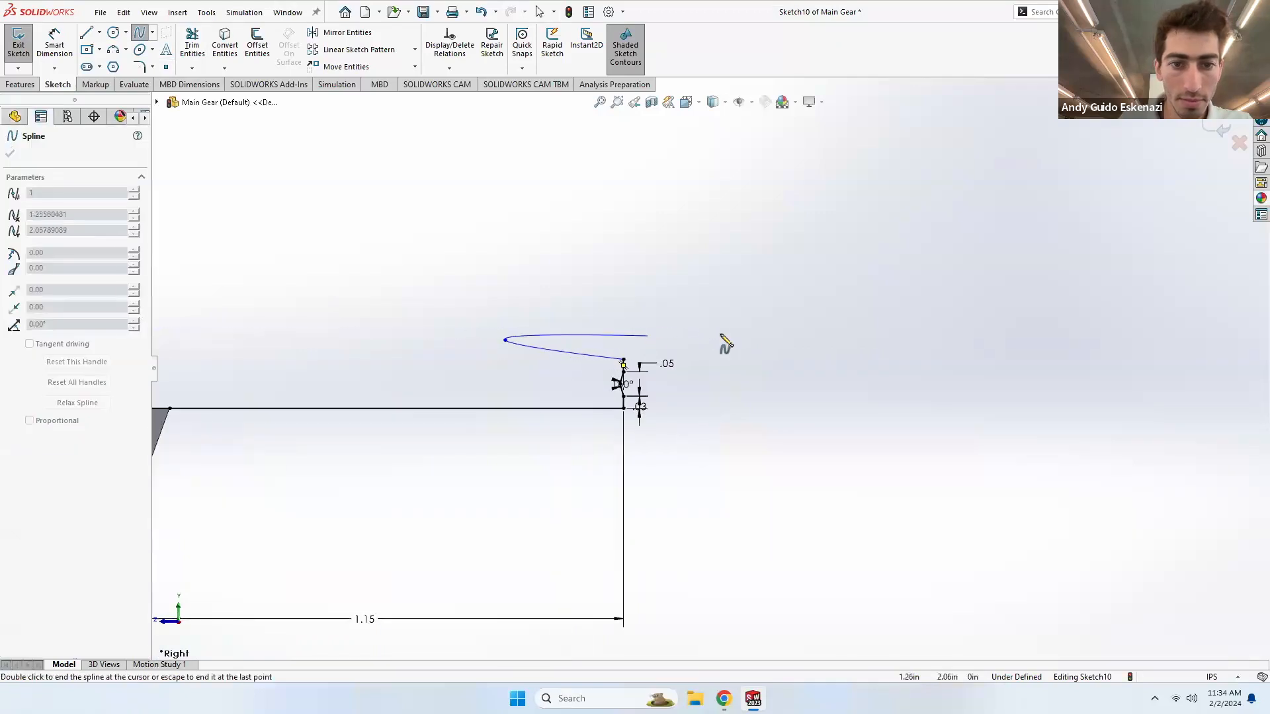
{"action": "scroll", "coordinate": [723, 343], "scroll_direction": "up", "scroll_amount": 3}
{"action": "scroll", "coordinate": [463, 354], "scroll_direction": "down", "scroll_amount": 1}
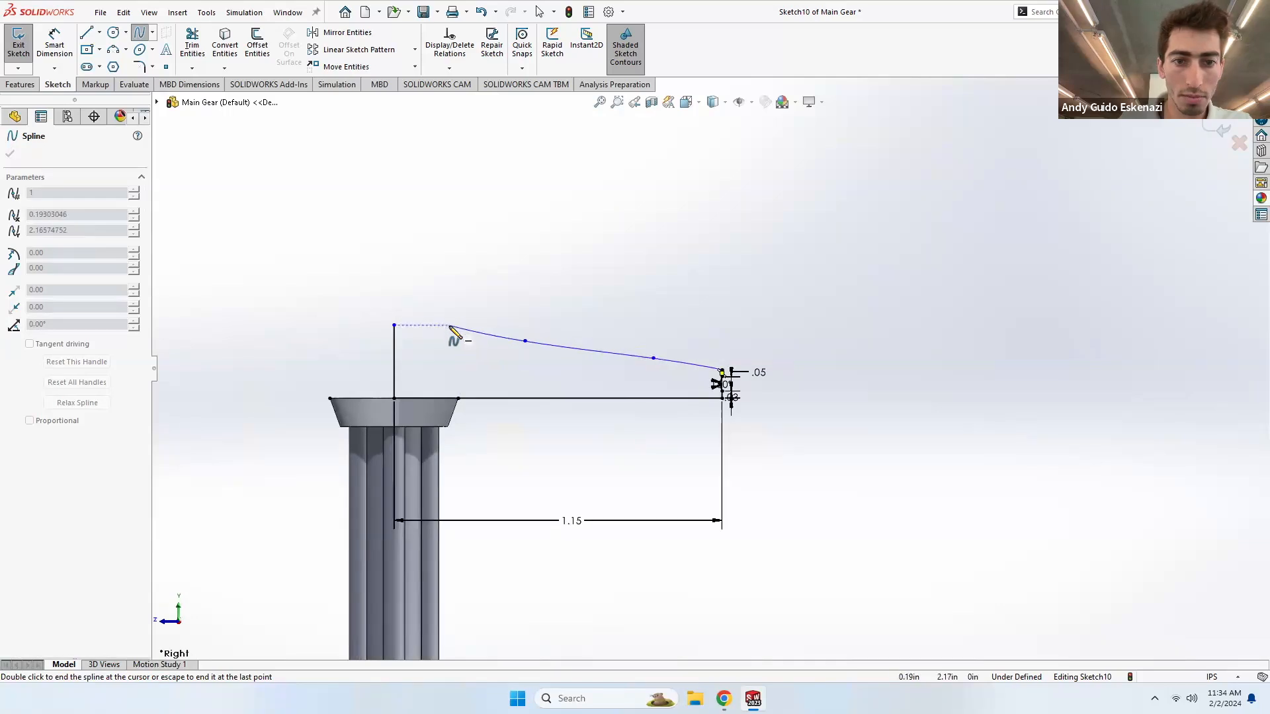
{"action": "left_click", "coordinate": [447, 325]}
{"action": "double_click", "coordinate": [394, 326]}
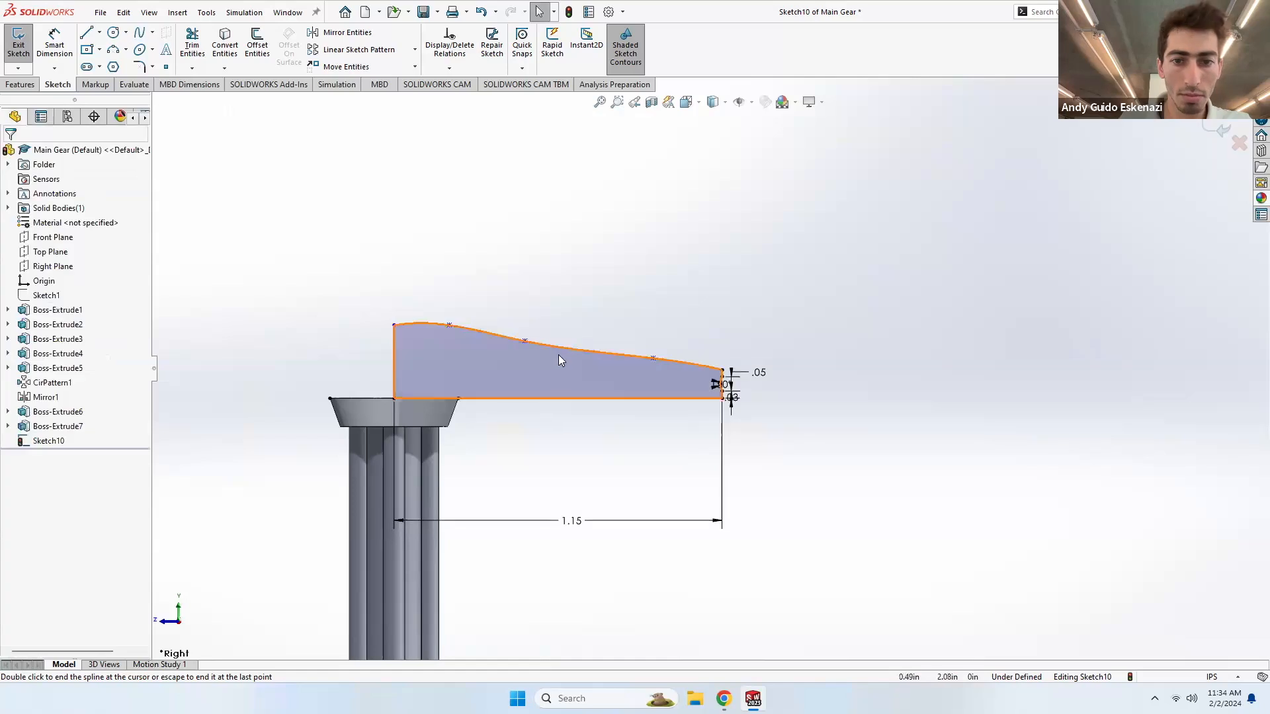
- Draw a horizontal centerline about 0.13 in long outward from the top of the vertical line, on the side away from the spline
{"action": "scroll", "coordinate": [339, 340], "scroll_direction": "down", "scroll_amount": 5}
{"action": "left_click", "coordinate": [98, 33]}
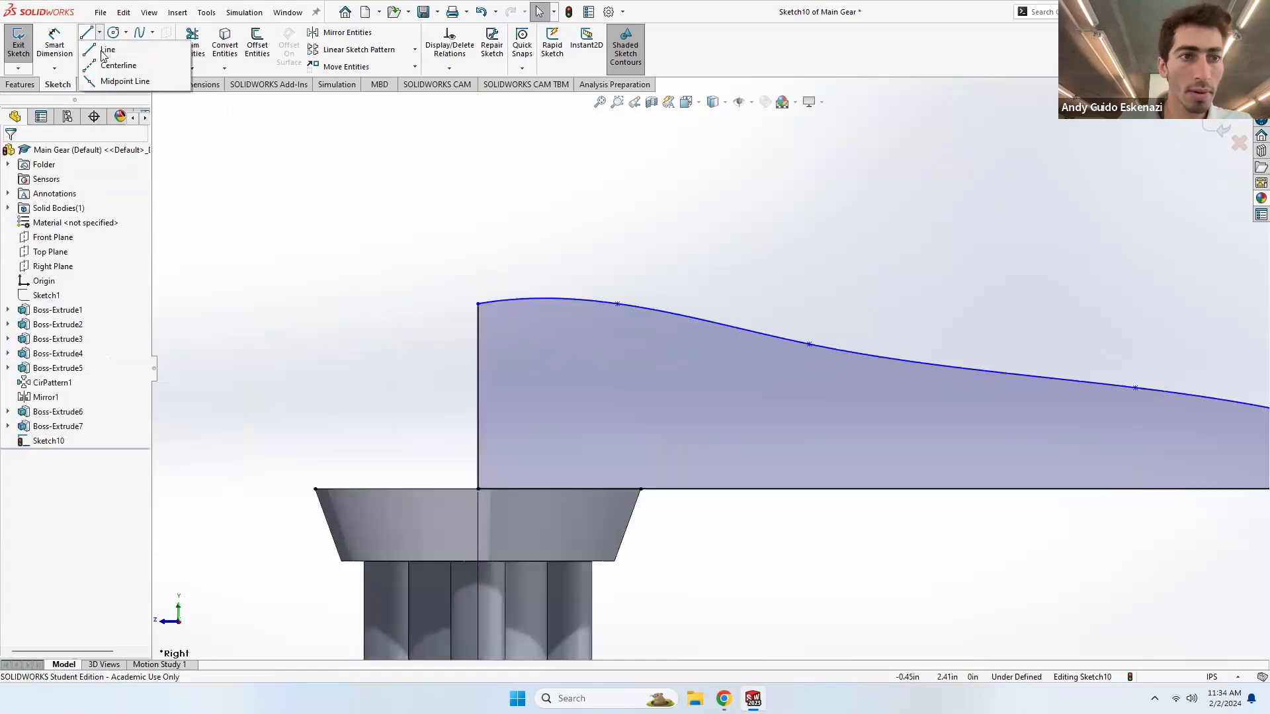
{"action": "left_click", "coordinate": [109, 58]}
{"action": "left_click", "coordinate": [478, 304]}
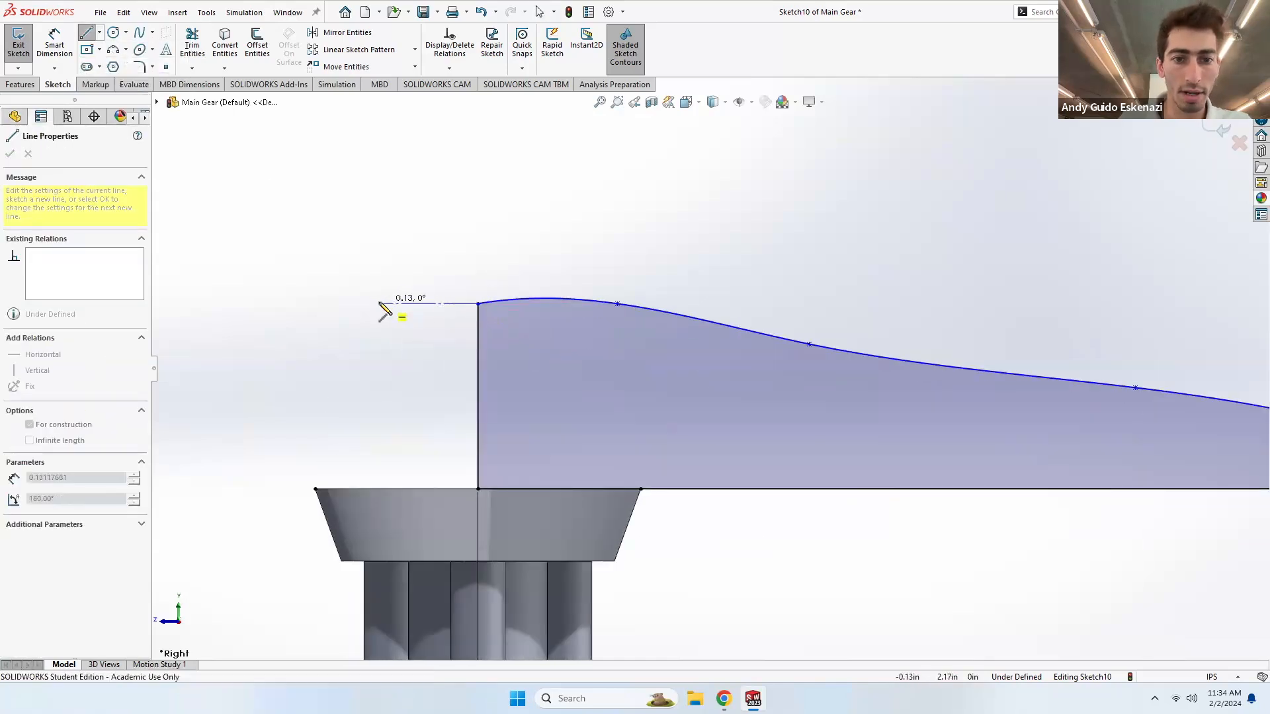
{"action": "left_click", "coordinate": [383, 304]}
{"action": "key", "text": "Escape"}
- Dimension the horizontal centerline at the roof's peak and set its length to 0.15 in
{"action": "key", "text": "d"}
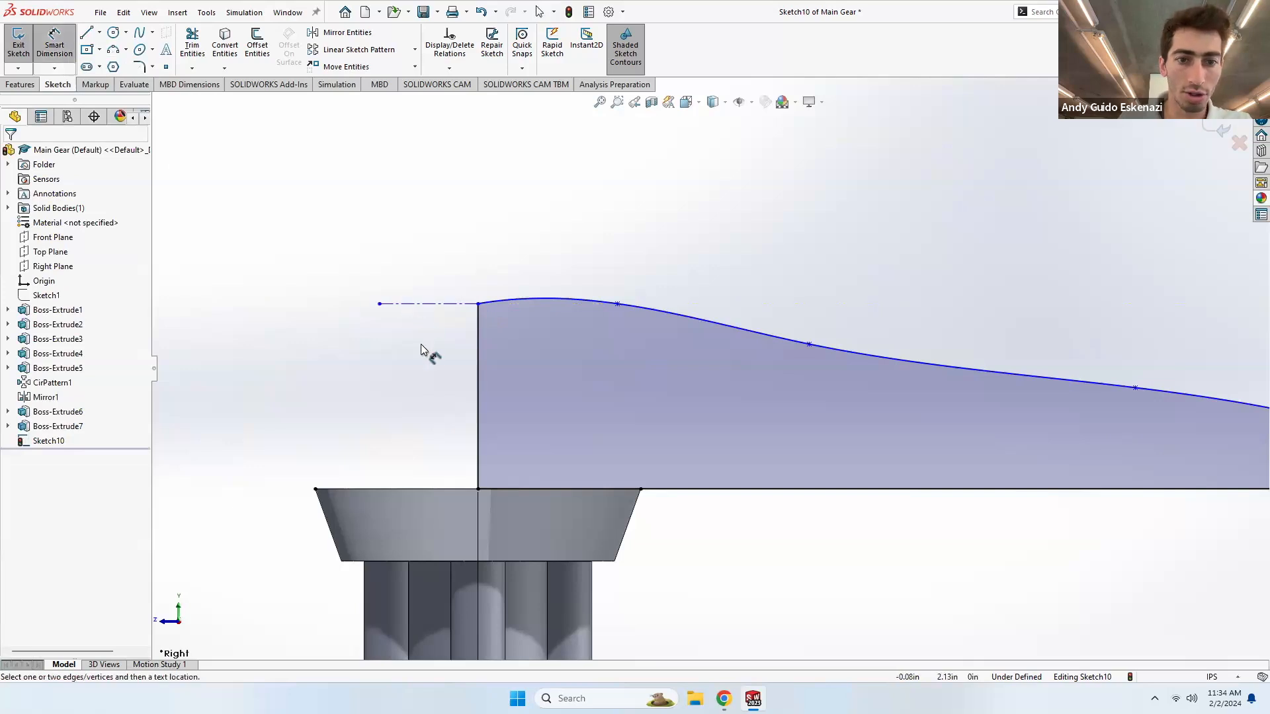
{"action": "left_click", "coordinate": [414, 305]}
{"action": "left_click", "coordinate": [419, 360]}
{"action": "type", "text": ".1"}
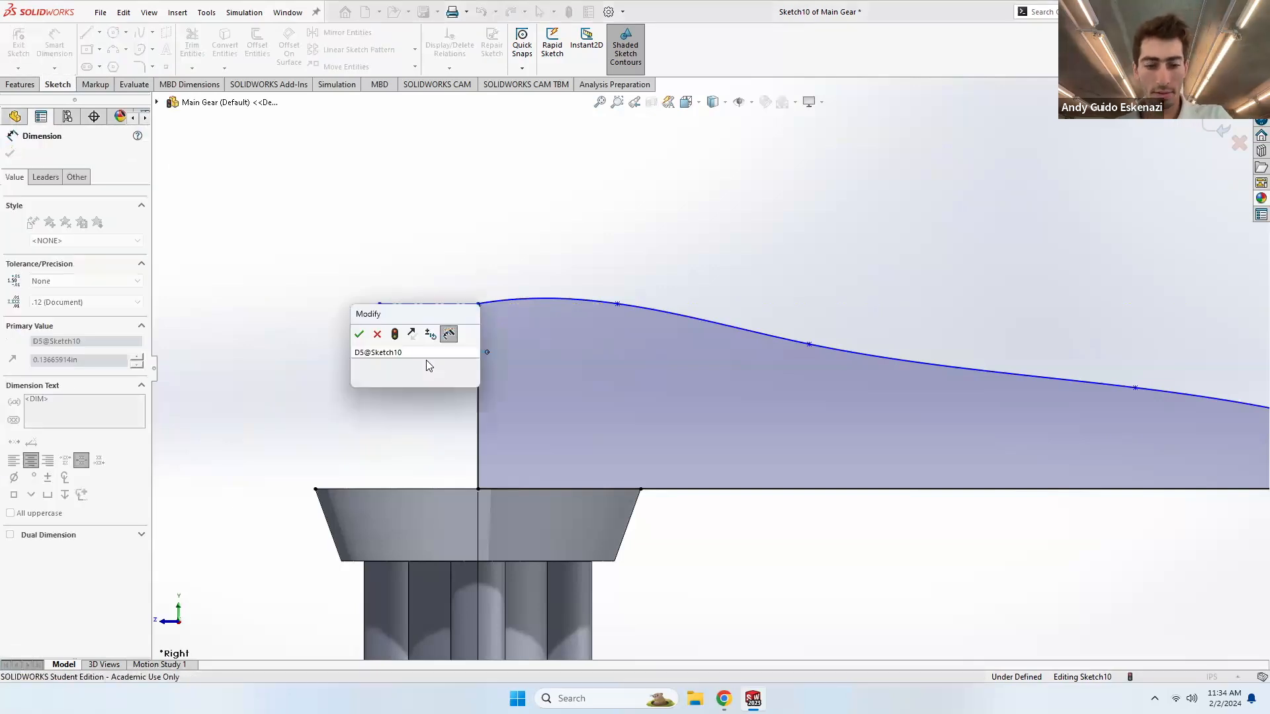
{"action": "type", "text": "5"}
{"action": "key", "text": "Return"}
{"action": "key", "text": "Escape"}
- Make the roof spline tangent to the horizontal centerline at the peak
{"action": "left_click", "coordinate": [538, 298]}
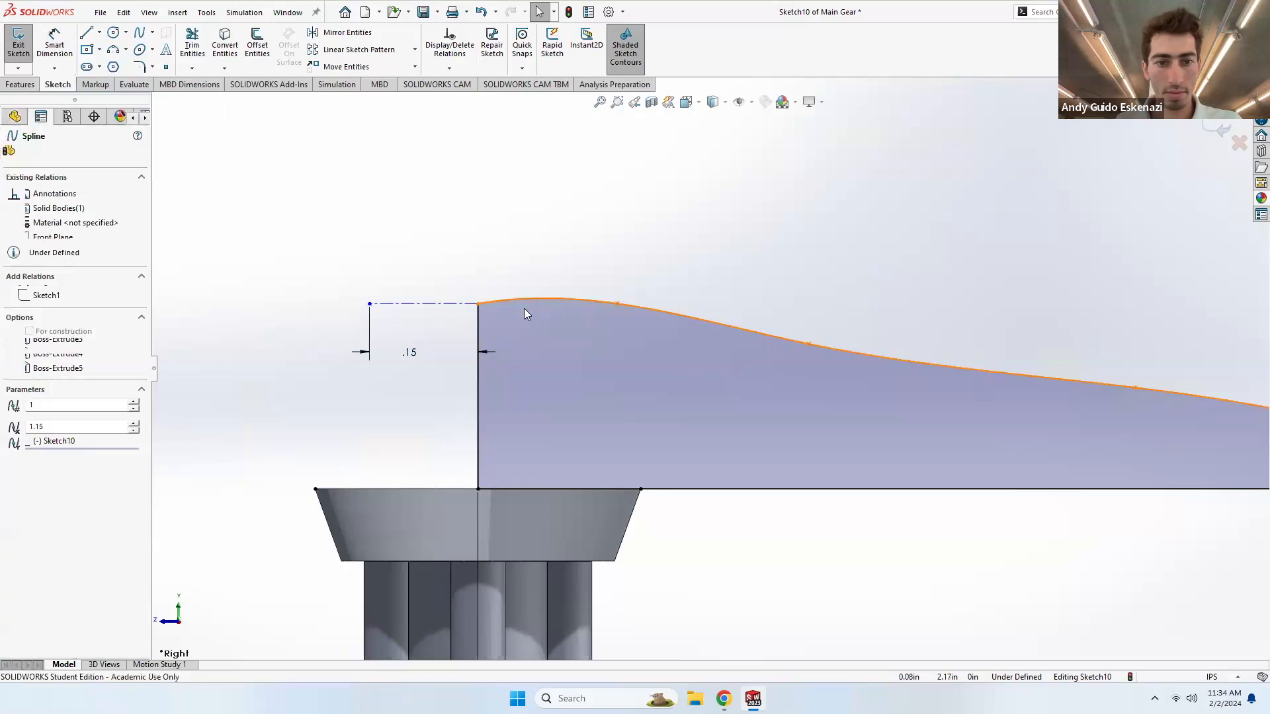
{"action": "left_click", "coordinate": [436, 304], "text": "ctrl"}
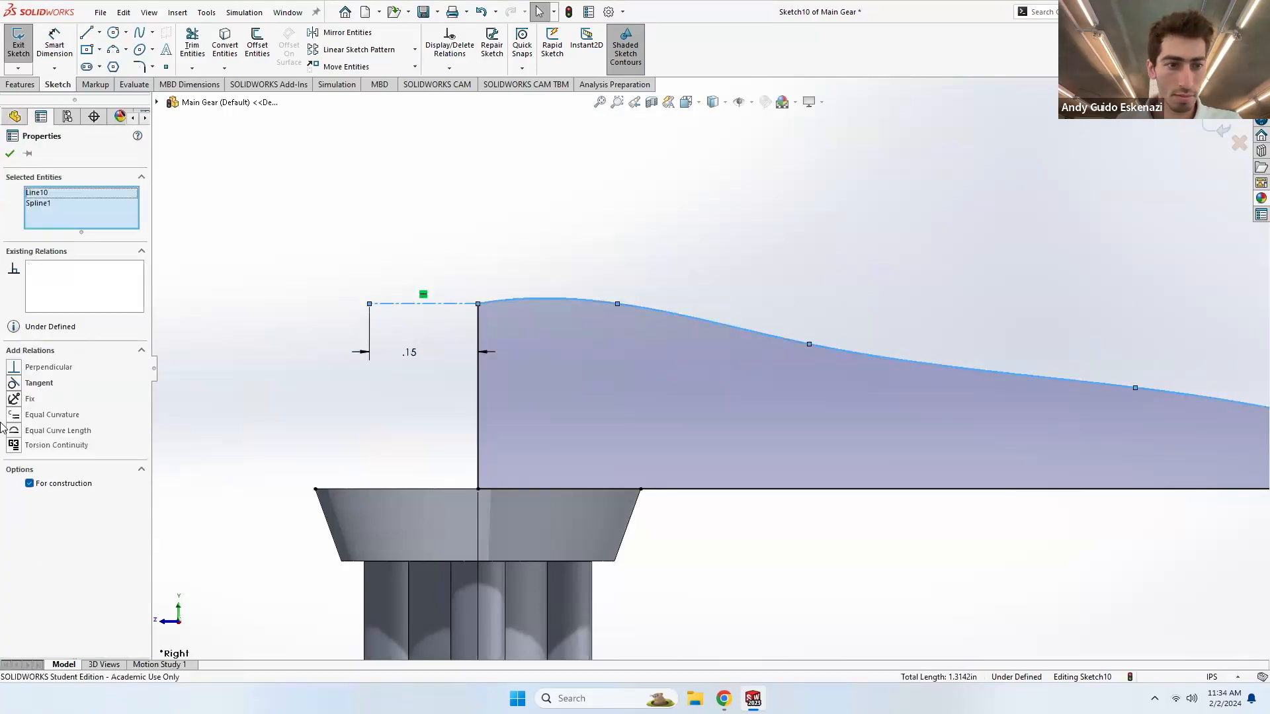
{"action": "left_click", "coordinate": [14, 384]}
{"action": "key", "text": "Escape"}
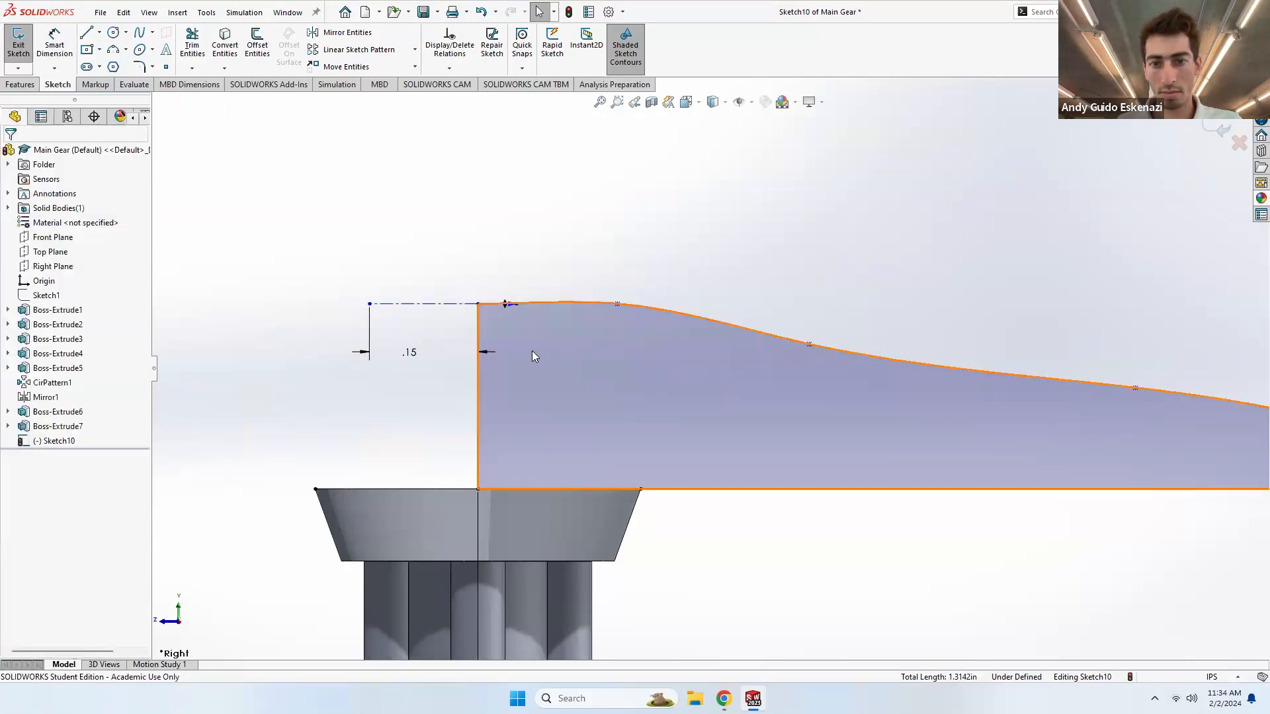
- Draw a short horizontal centerline from the notch's apex to the midpoint of the notch's vertical centerline
{"action": "scroll", "coordinate": [532, 355], "scroll_direction": "up", "scroll_amount": 3}
{"action": "scroll", "coordinate": [857, 407], "scroll_direction": "down", "scroll_amount": 8}
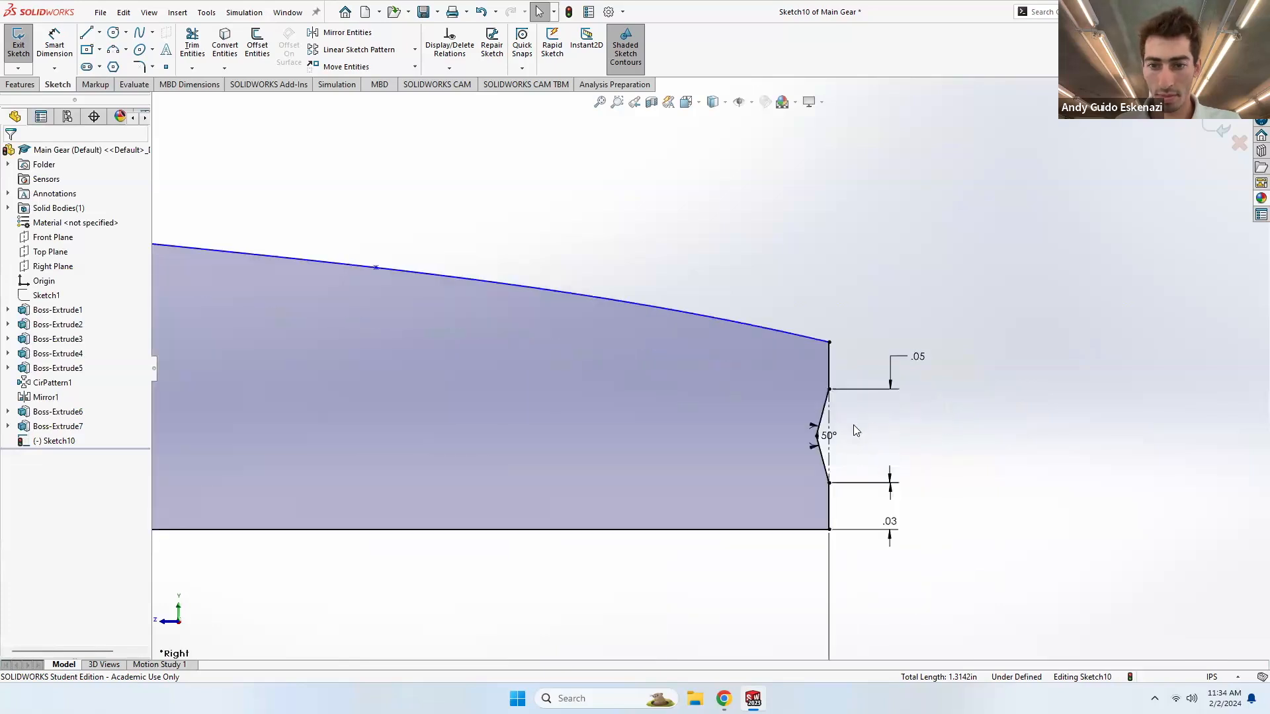
{"action": "scroll", "coordinate": [853, 425], "scroll_direction": "down", "scroll_amount": 8}
{"action": "left_click", "coordinate": [99, 33]}
{"action": "left_click", "coordinate": [106, 47]}
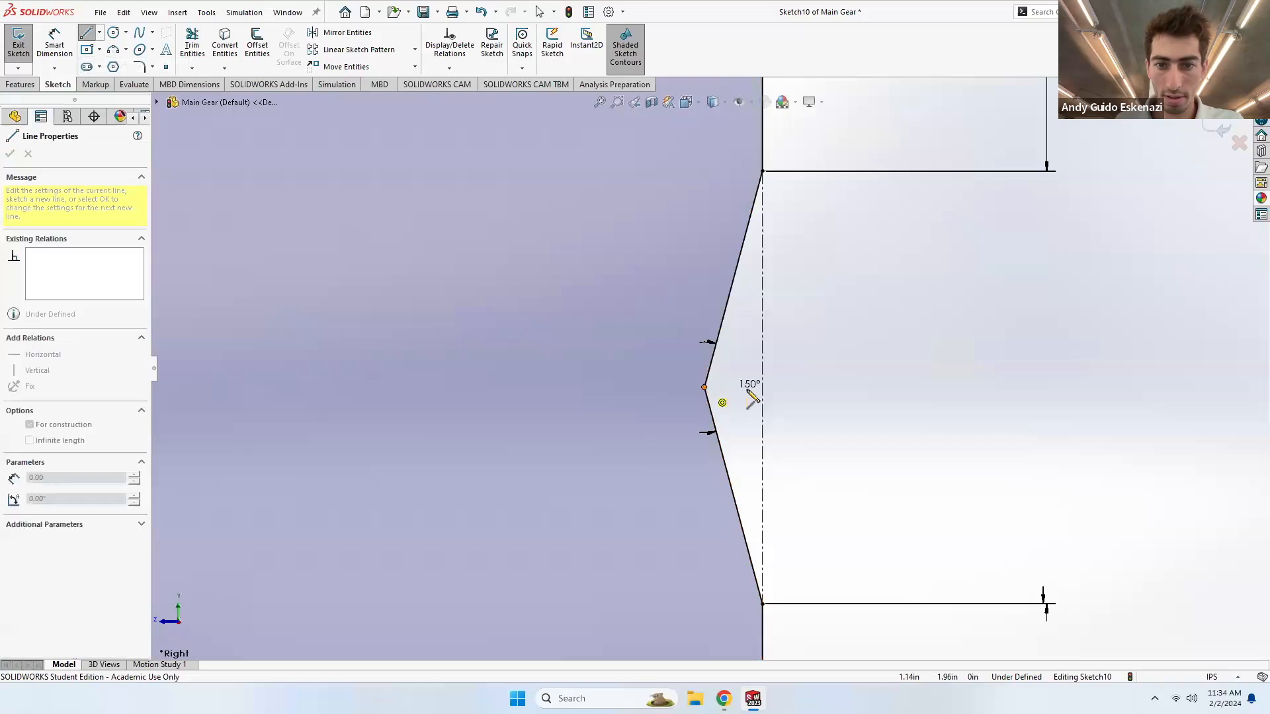
{"action": "left_click", "coordinate": [763, 387]}
{"action": "key", "text": "Escape"}
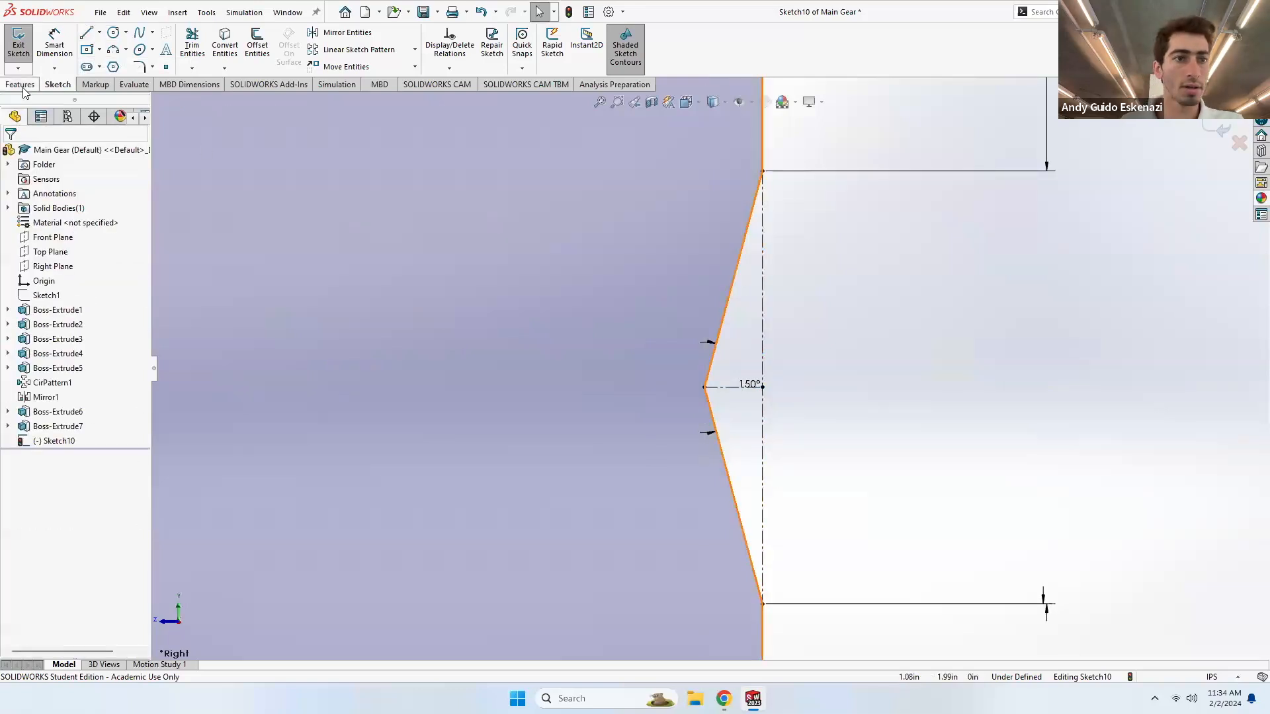
- Revolve the roof profile 360 degrees about the vertical line over the column, merging the result
{"action": "left_click", "coordinate": [20, 85]}
{"action": "left_click", "coordinate": [65, 43]}
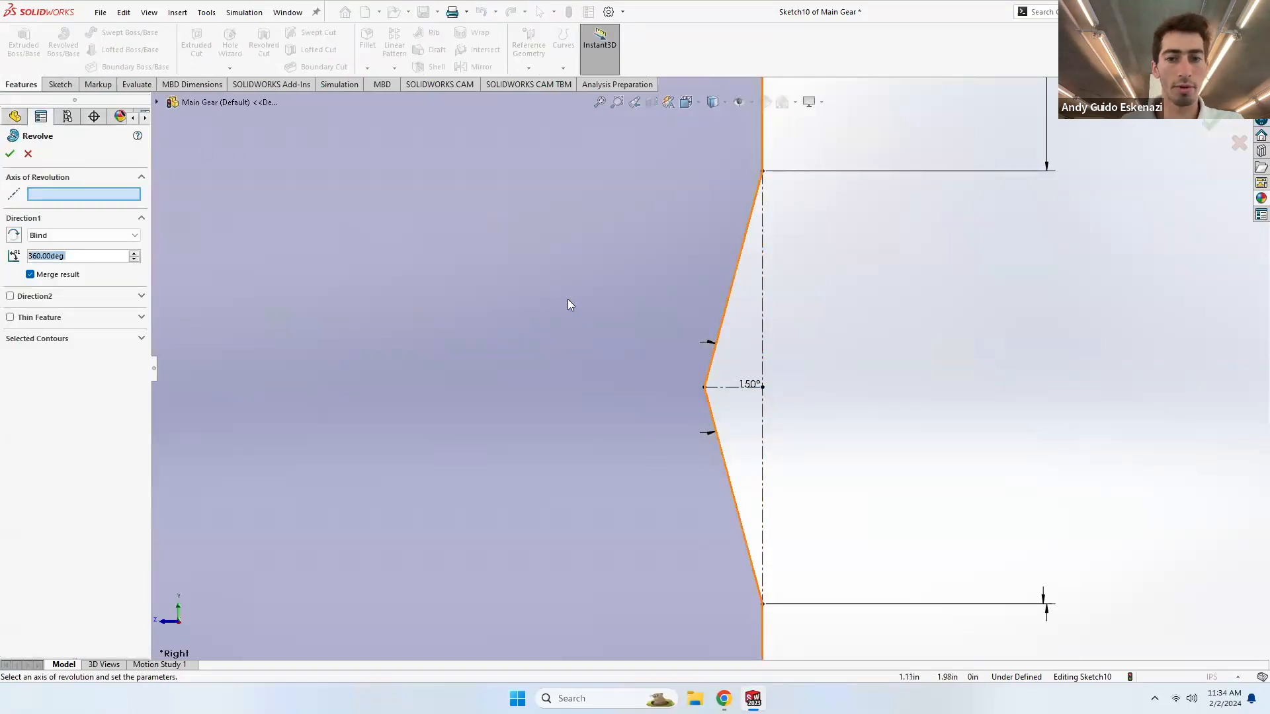
{"action": "scroll", "coordinate": [567, 299], "scroll_direction": "up", "scroll_amount": 14}
{"action": "left_click", "coordinate": [378, 345]}
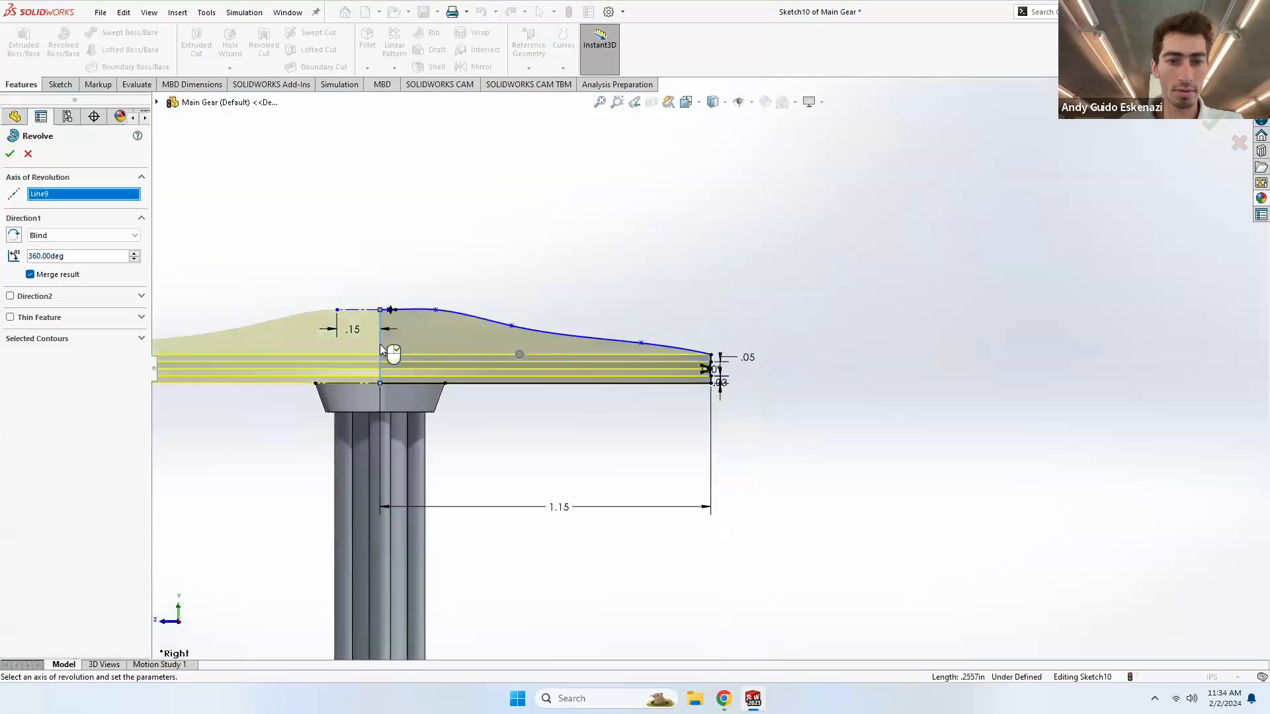
{"action": "left_click", "coordinate": [10, 156]}
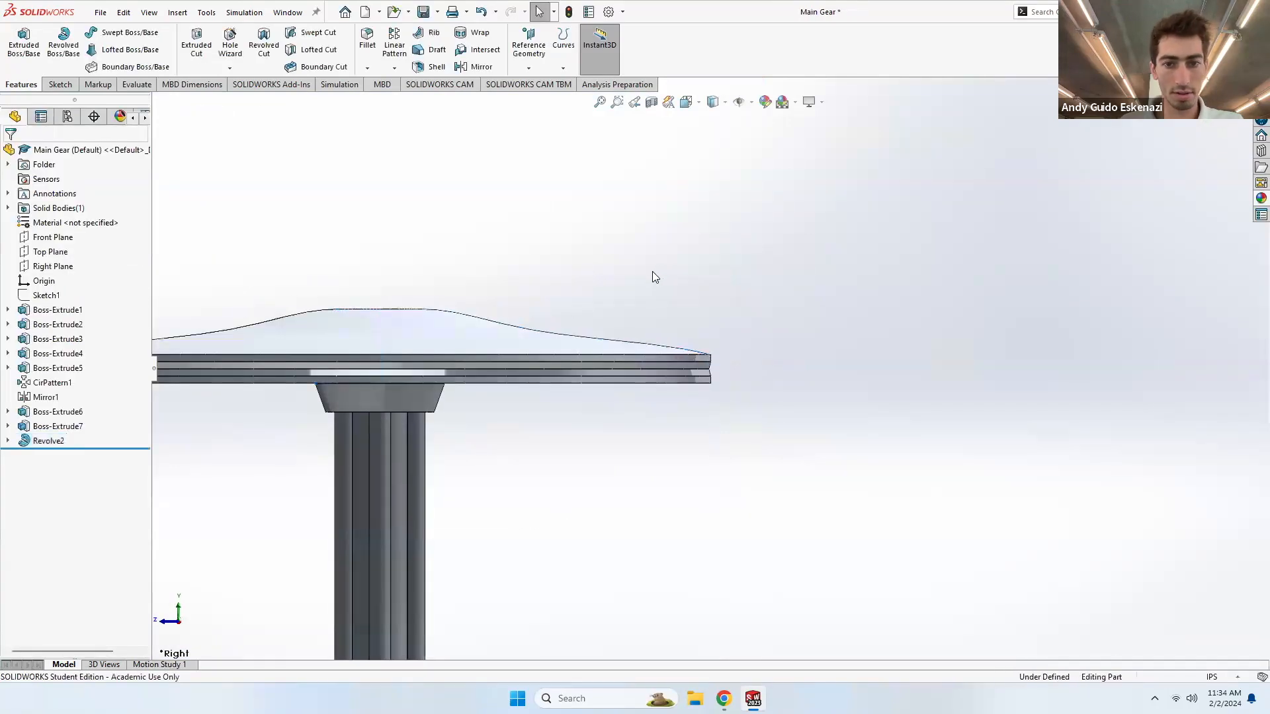
- Show the profile sketch of the revolved roof in the model
{"action": "scroll", "coordinate": [595, 311], "scroll_direction": "up", "scroll_amount": 5}
{"action": "middle_click_drag", "start_coordinate": [580, 324], "coordinate": [637, 416]}
{"action": "scroll", "coordinate": [609, 370], "scroll_direction": "down", "scroll_amount": 5}
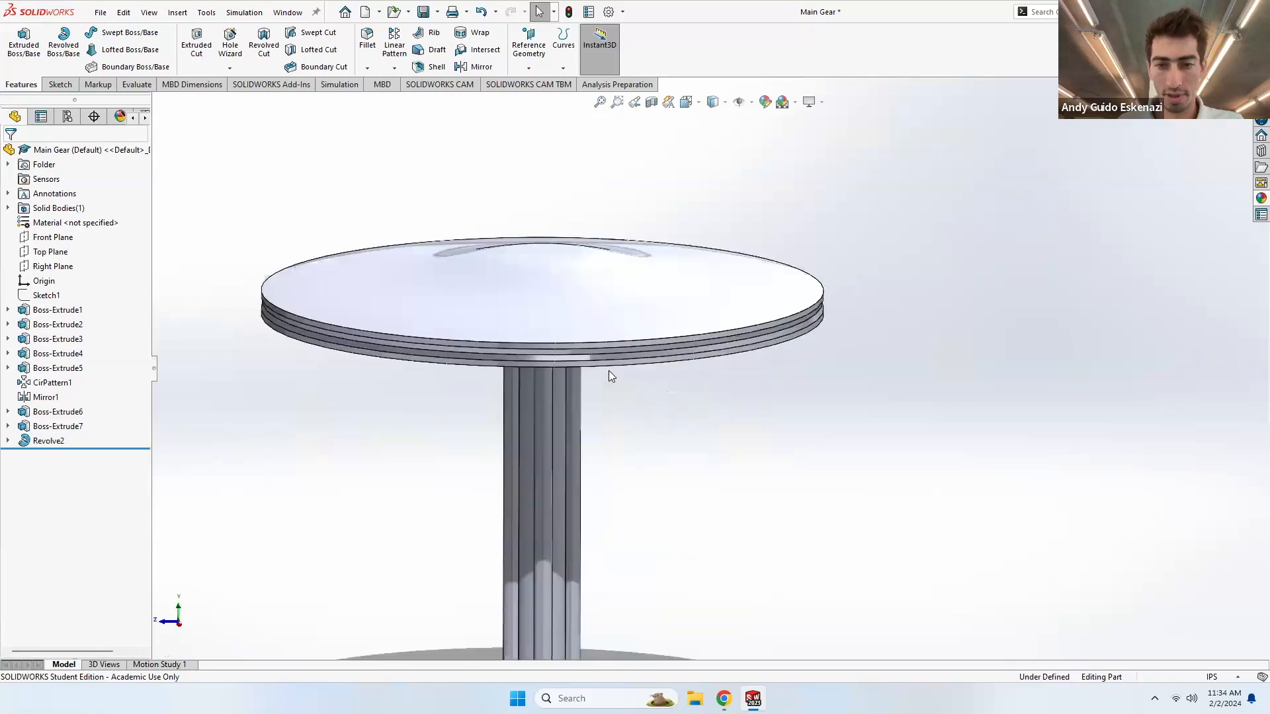
{"action": "middle_click_drag", "start_coordinate": [564, 301], "coordinate": [796, 345]}
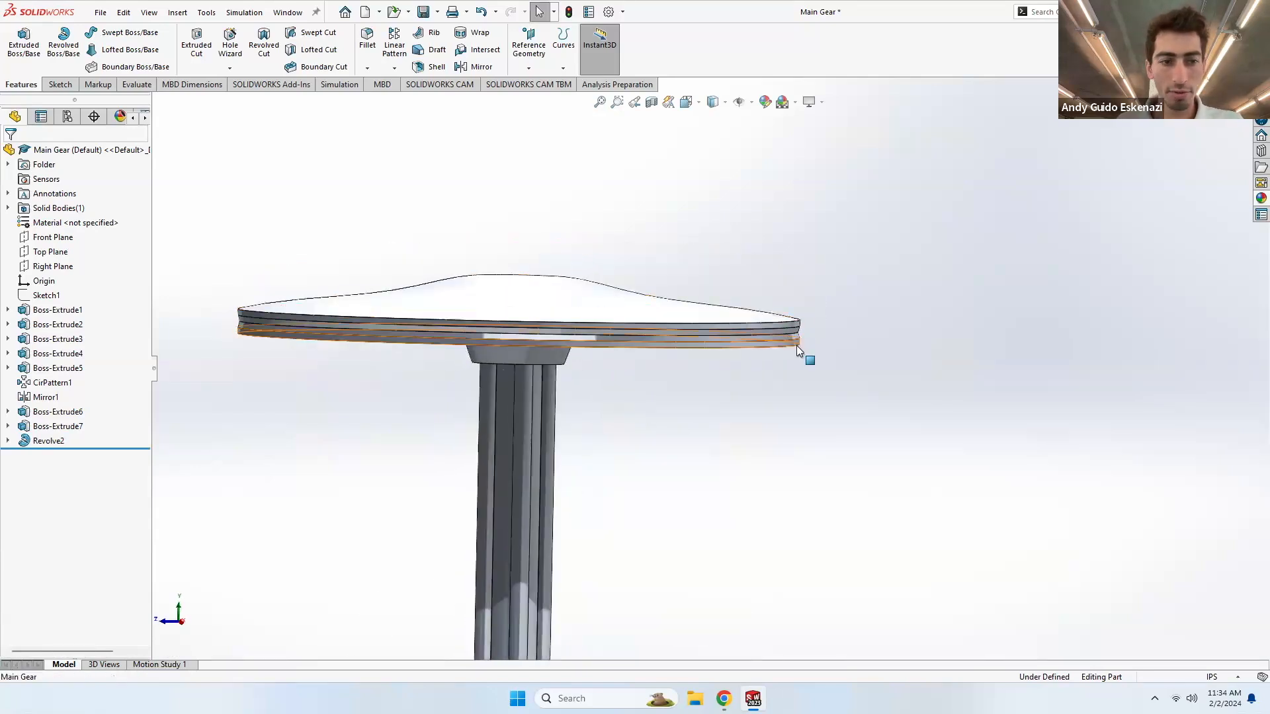
{"action": "left_click", "coordinate": [8, 441]}
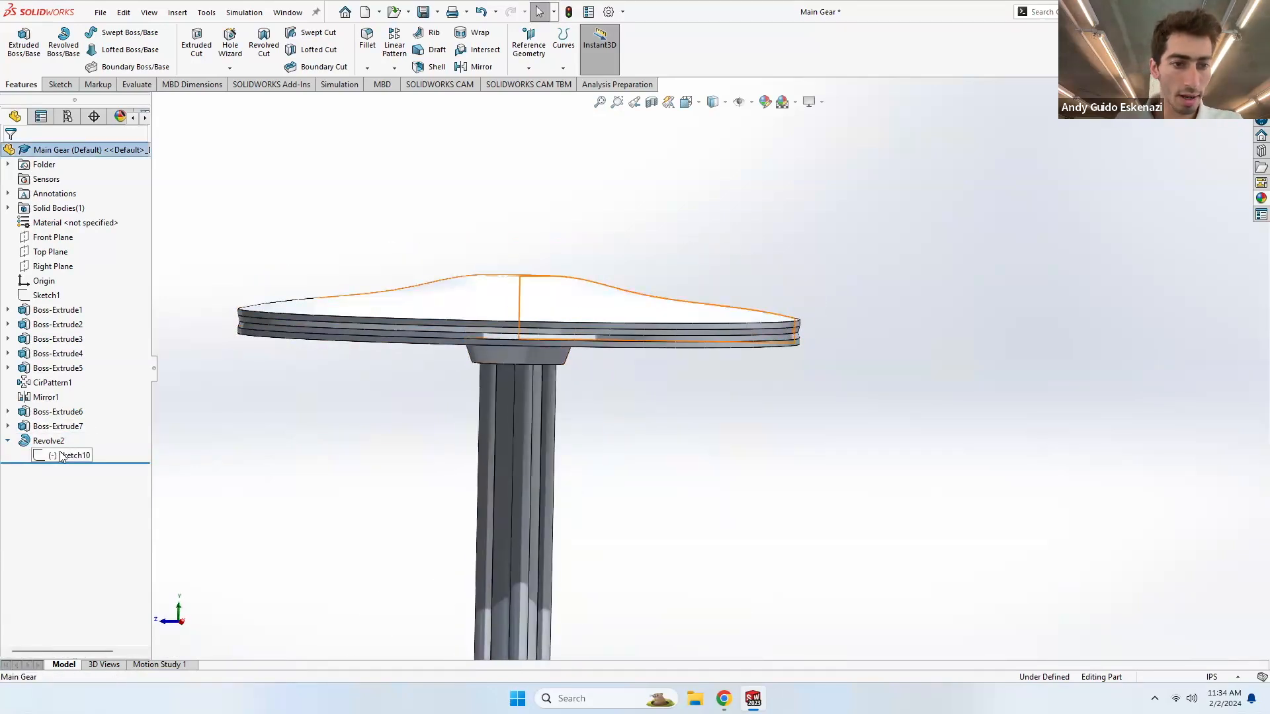
{"action": "right_click", "coordinate": [61, 454]}
{"action": "left_click", "coordinate": [73, 433]}
- Create a reference plane through the outer end point of the notch's short horizontal centerline, using that centerline as second reference
{"action": "scroll", "coordinate": [787, 344], "scroll_direction": "down", "scroll_amount": 8}
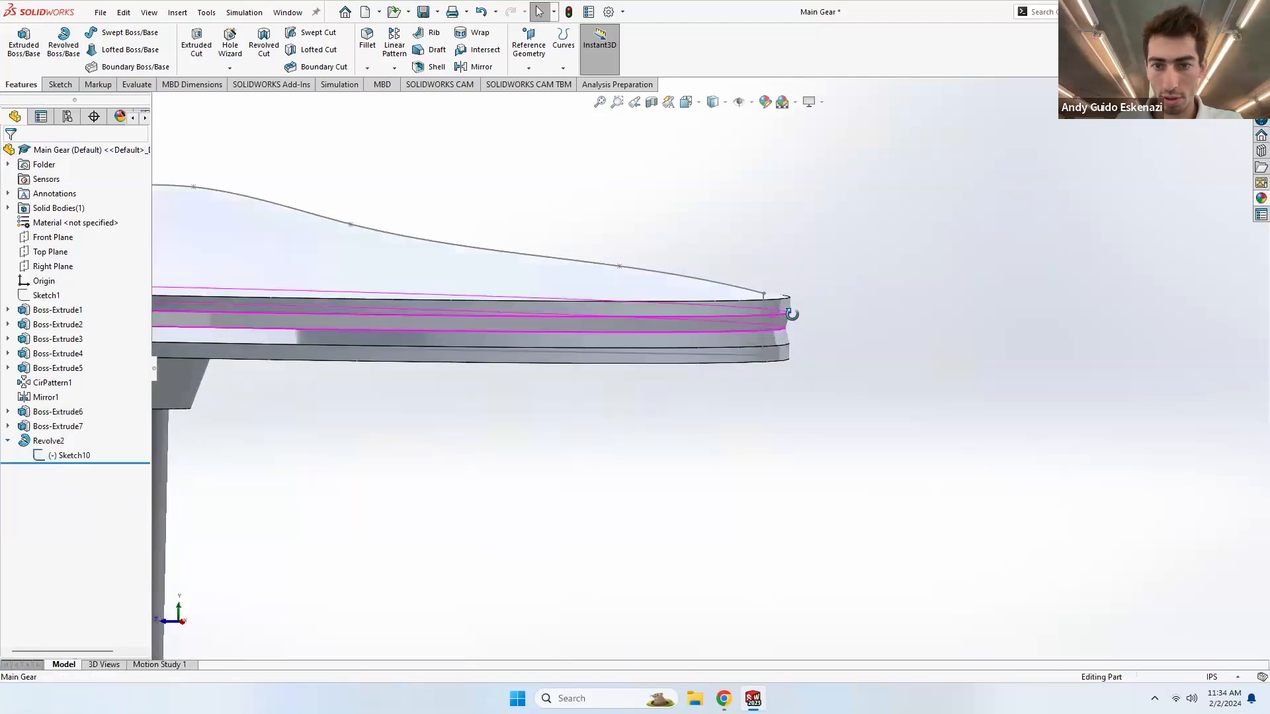
{"action": "scroll", "coordinate": [708, 328], "scroll_direction": "down", "scroll_amount": 6}
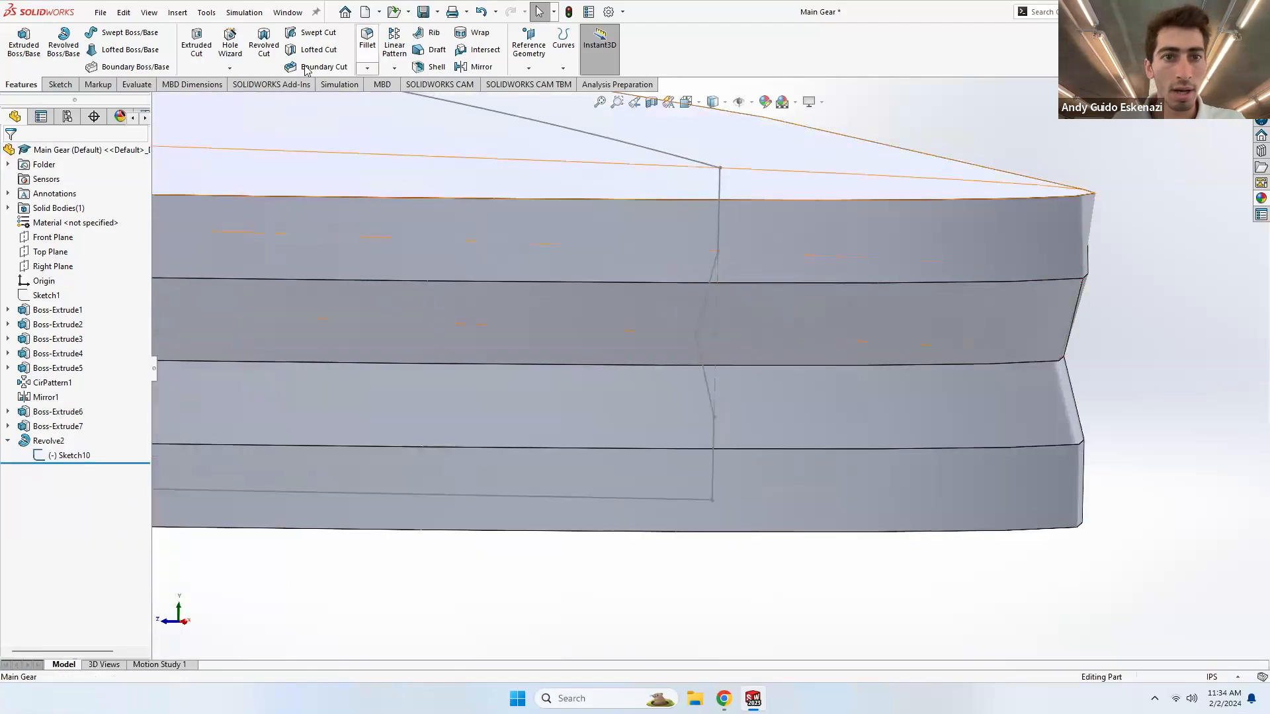
{"action": "left_click", "coordinate": [528, 45]}
{"action": "left_click", "coordinate": [529, 83]}
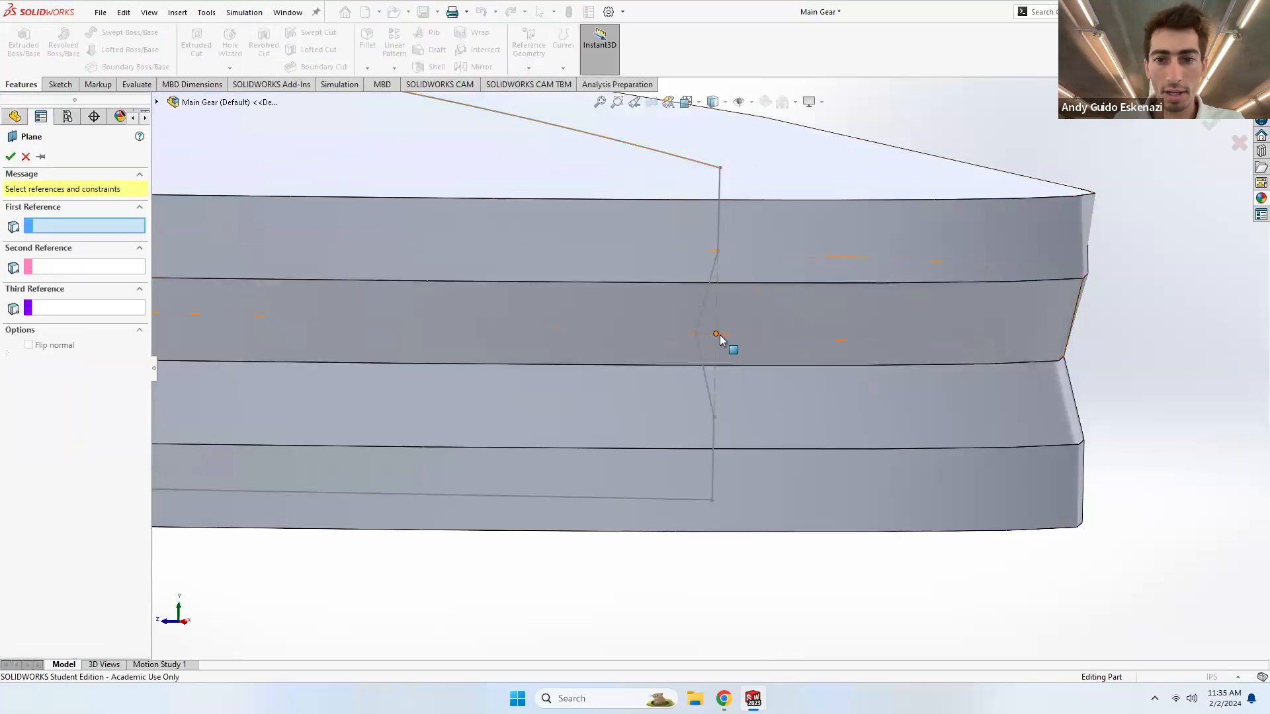
{"action": "left_click", "coordinate": [713, 335]}
{"action": "scroll", "coordinate": [701, 333], "scroll_direction": "down", "scroll_amount": 5}
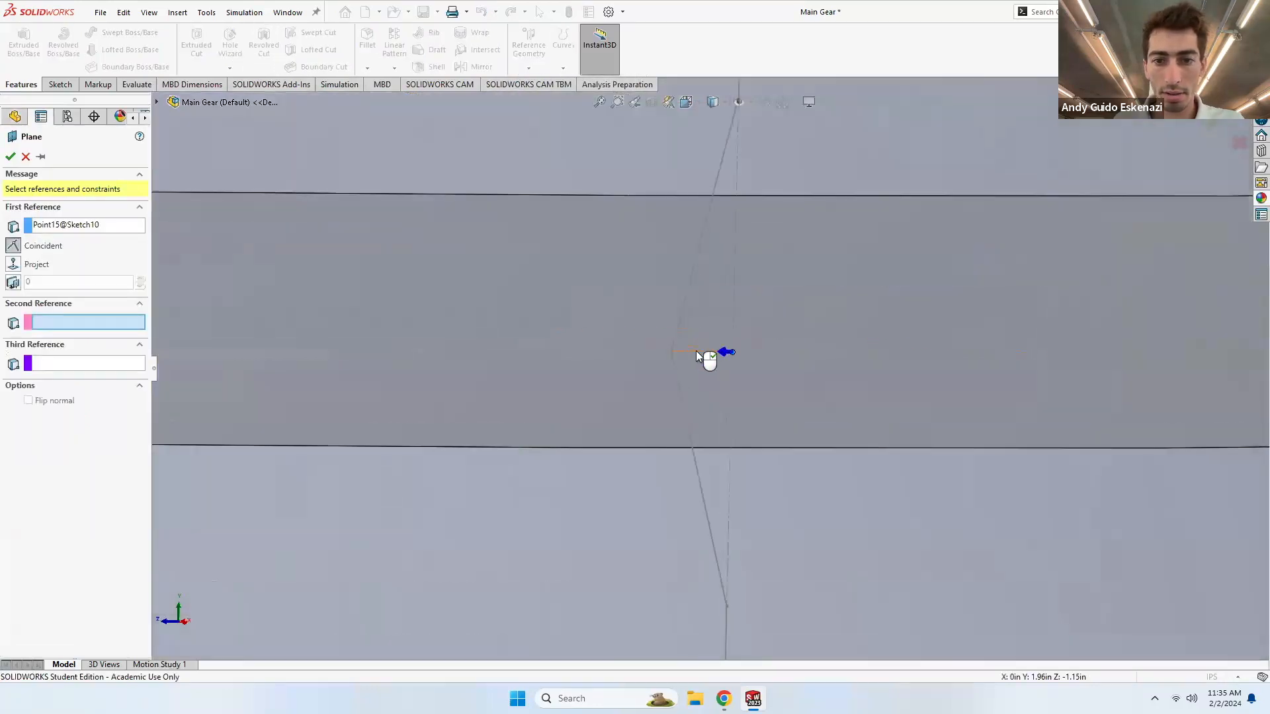
{"action": "left_click", "coordinate": [698, 354]}
{"action": "left_click", "coordinate": [9, 156]}
- Start a sketch on the new plane at the rim notch and draw a vertical line about 0.03 in long upward from the origin
{"action": "middle_click_drag", "start_coordinate": [471, 263], "coordinate": [559, 329]}
{"action": "scroll", "coordinate": [533, 329], "scroll_direction": "down", "scroll_amount": 5}
{"action": "scroll", "coordinate": [533, 329], "scroll_direction": "up", "scroll_amount": 8}
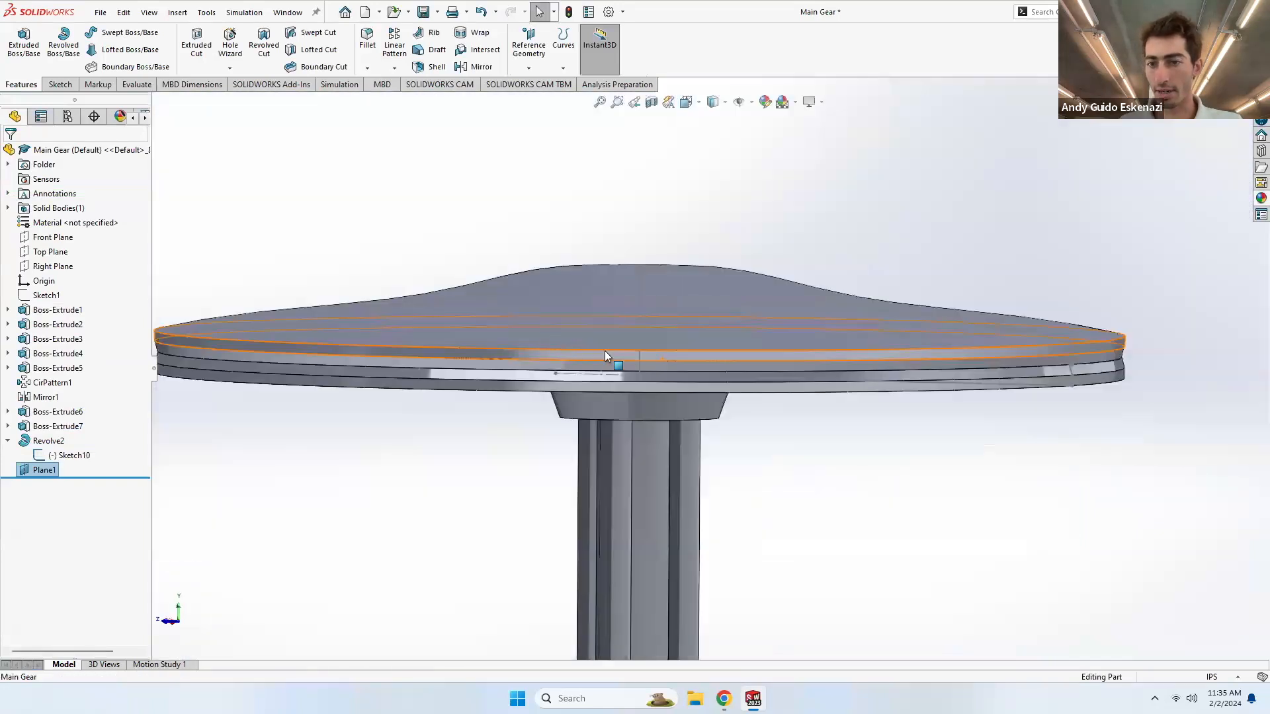
{"action": "scroll", "coordinate": [925, 365], "scroll_direction": "down", "scroll_amount": 8}
{"action": "scroll", "coordinate": [1058, 362], "scroll_direction": "down", "scroll_amount": 5}
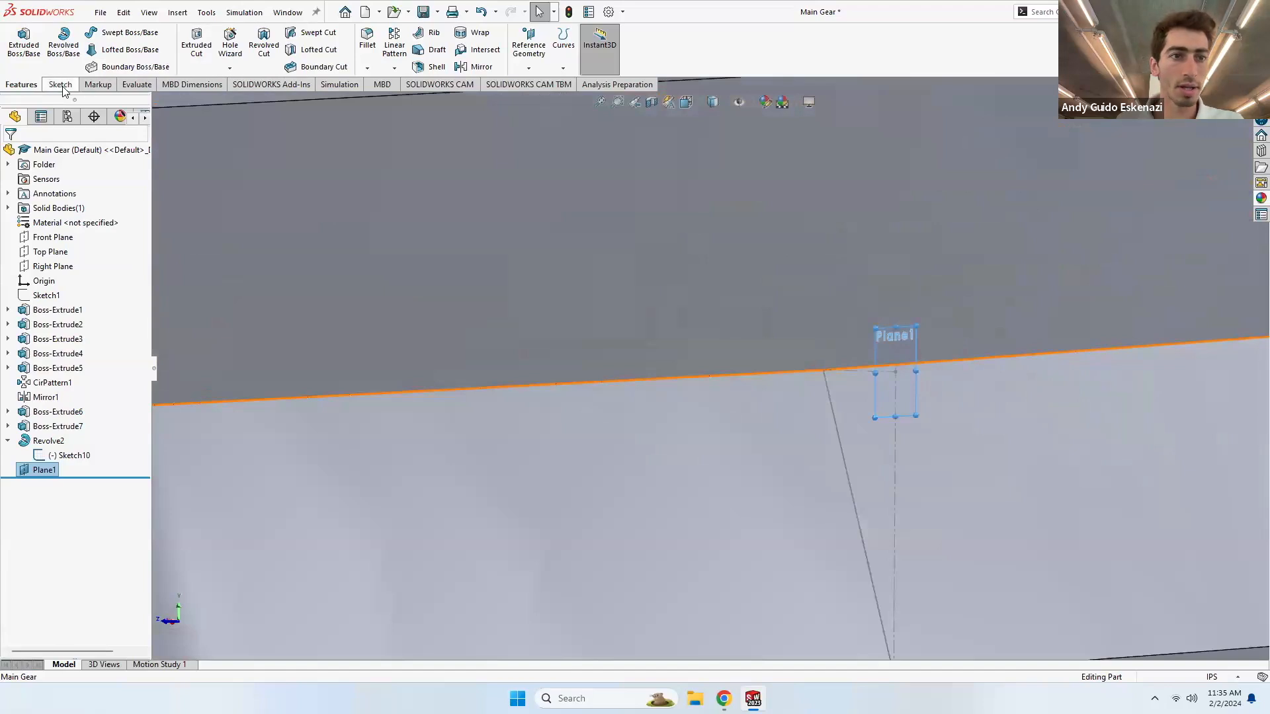
{"action": "left_click", "coordinate": [59, 85]}
{"action": "left_click", "coordinate": [85, 33]}
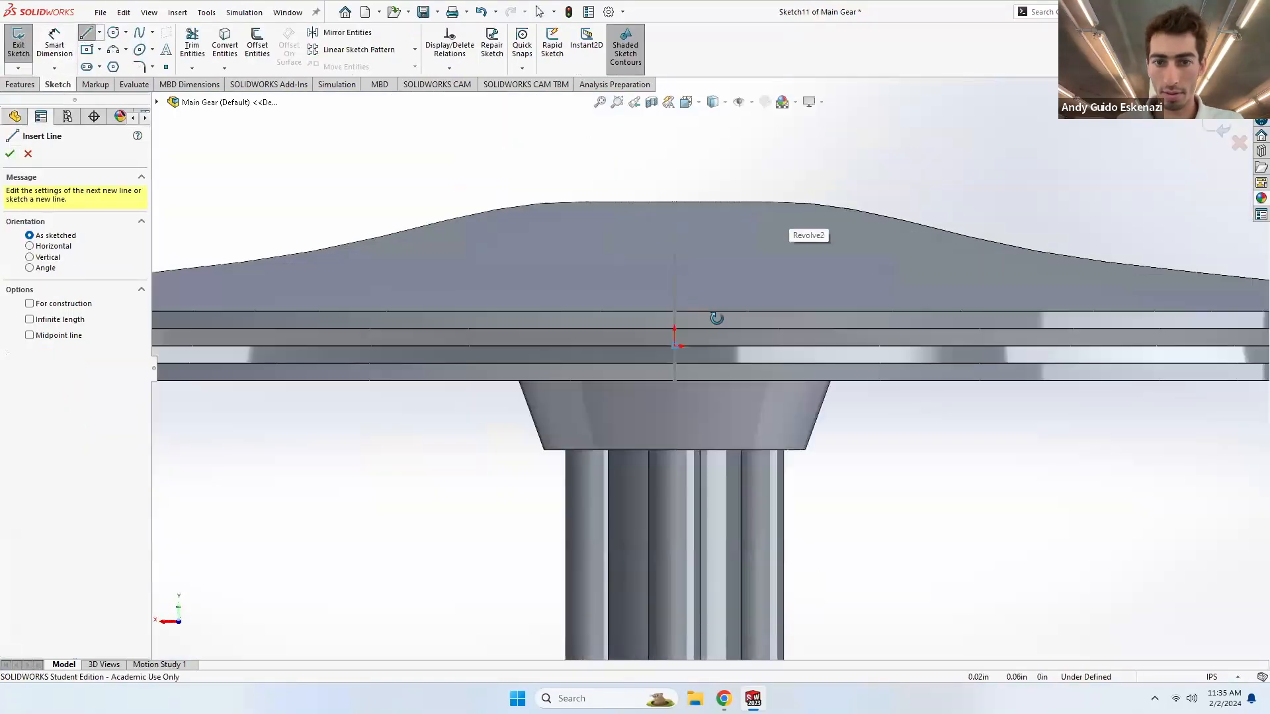
{"action": "scroll", "coordinate": [688, 350], "scroll_direction": "down", "scroll_amount": 2}
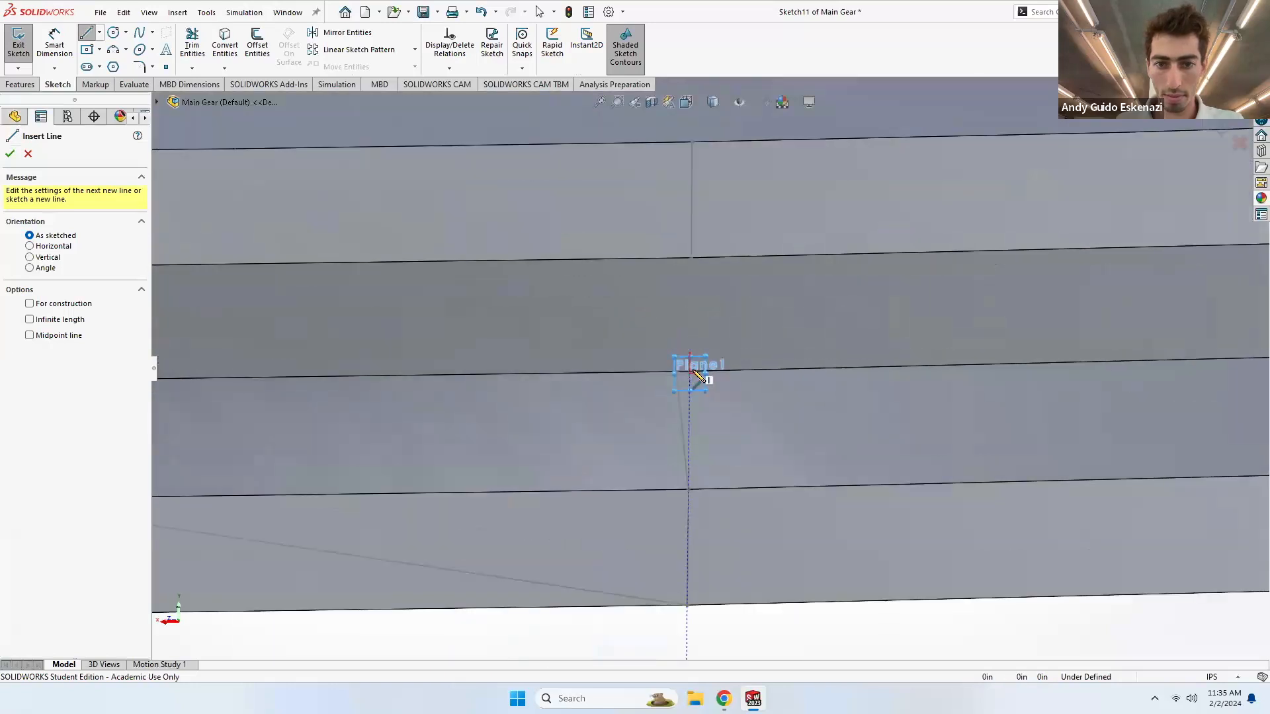
{"action": "left_click", "coordinate": [691, 374]}
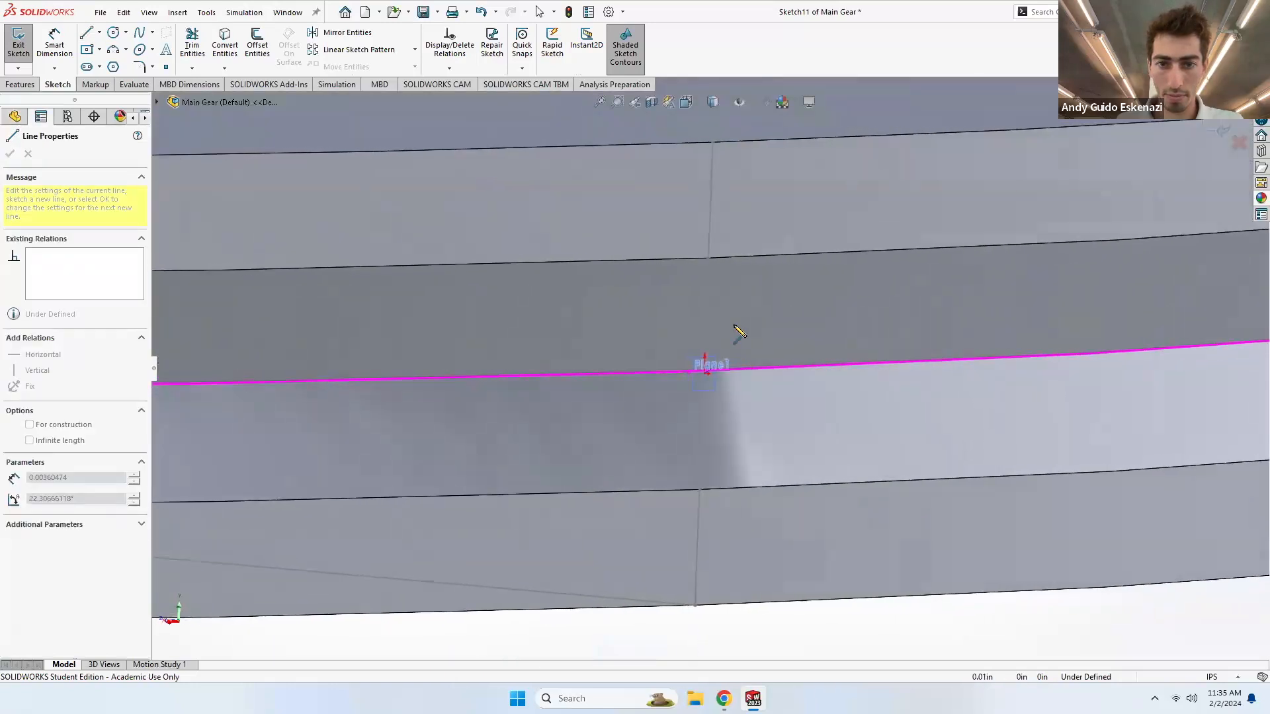
{"action": "left_click", "coordinate": [710, 232]}
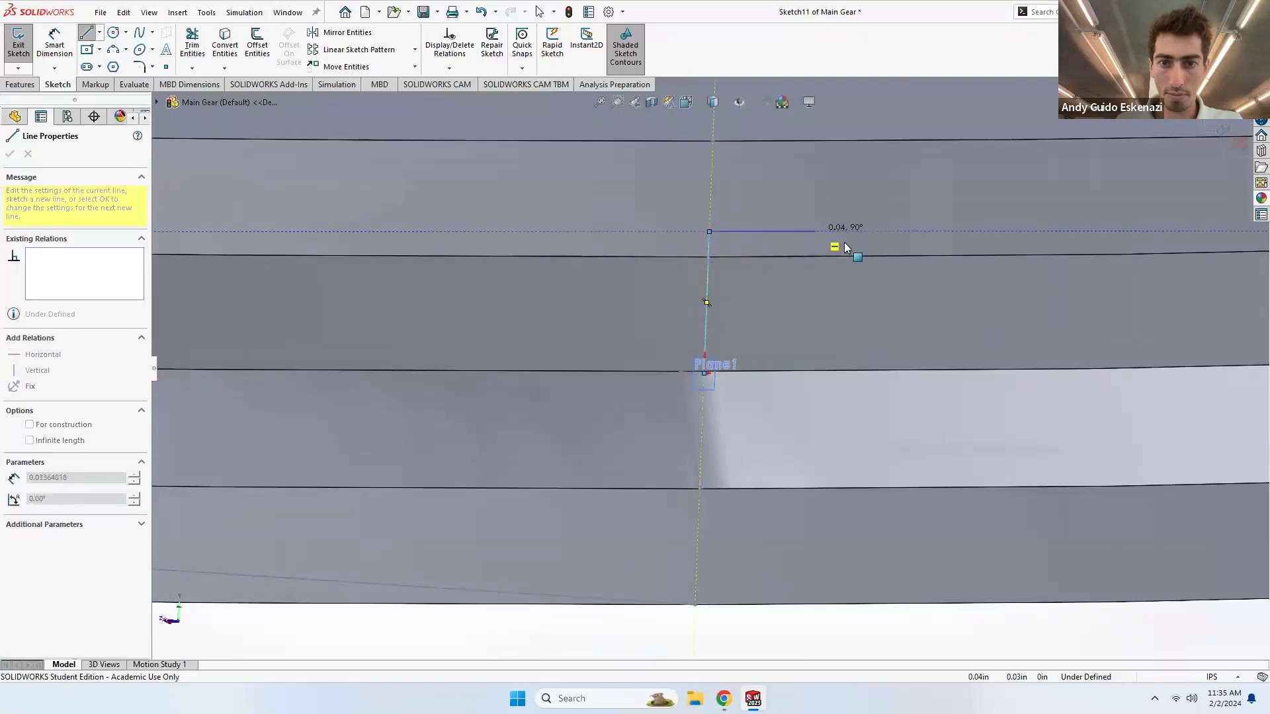
{"action": "key", "text": "Escape"}
- Draw a second vertical line from the origin downward across the rim notch
{"action": "left_click", "coordinate": [87, 33]}
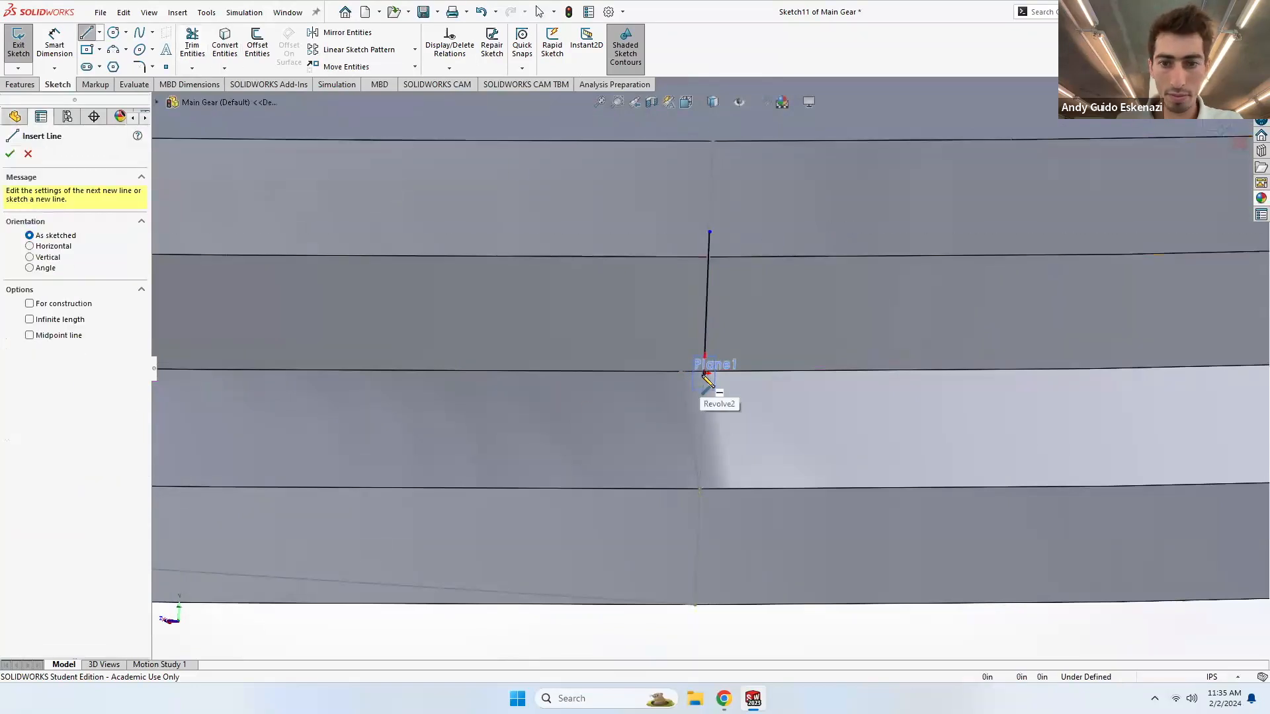
{"action": "left_click", "coordinate": [704, 374]}
{"action": "left_click", "coordinate": [698, 538]}
{"action": "key", "text": "Escape"}
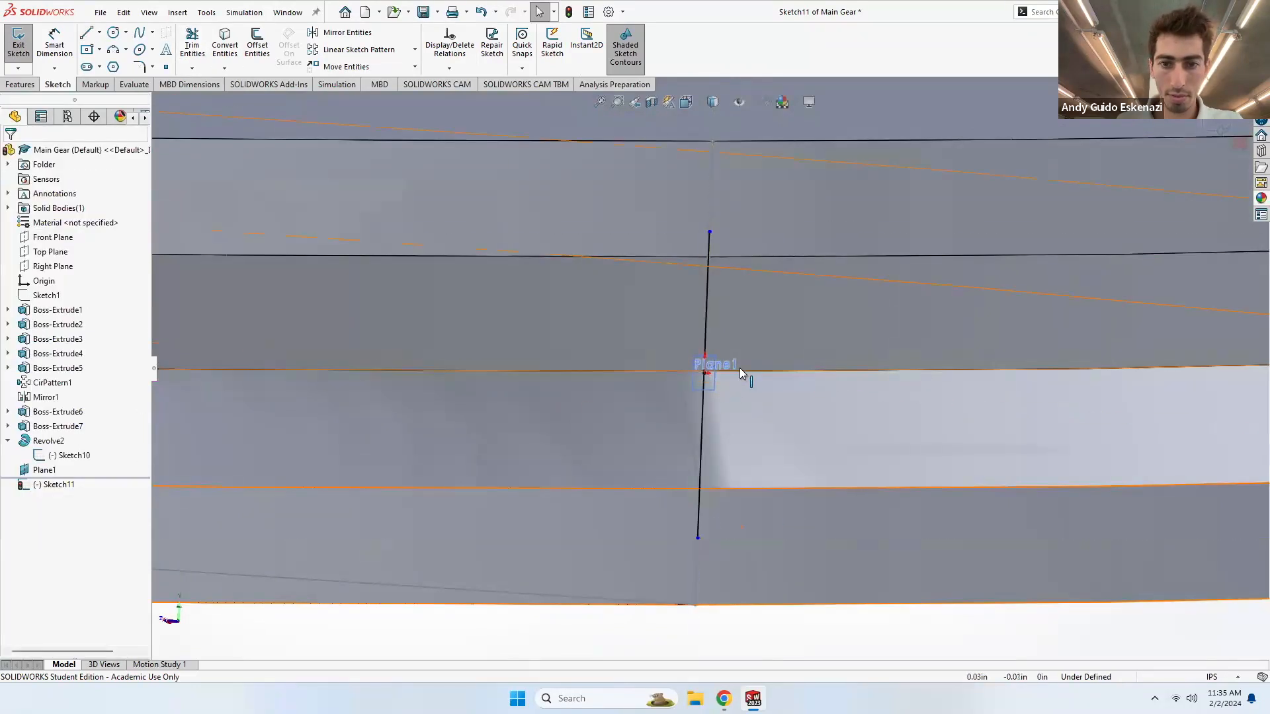
{"action": "left_click", "coordinate": [706, 295]}
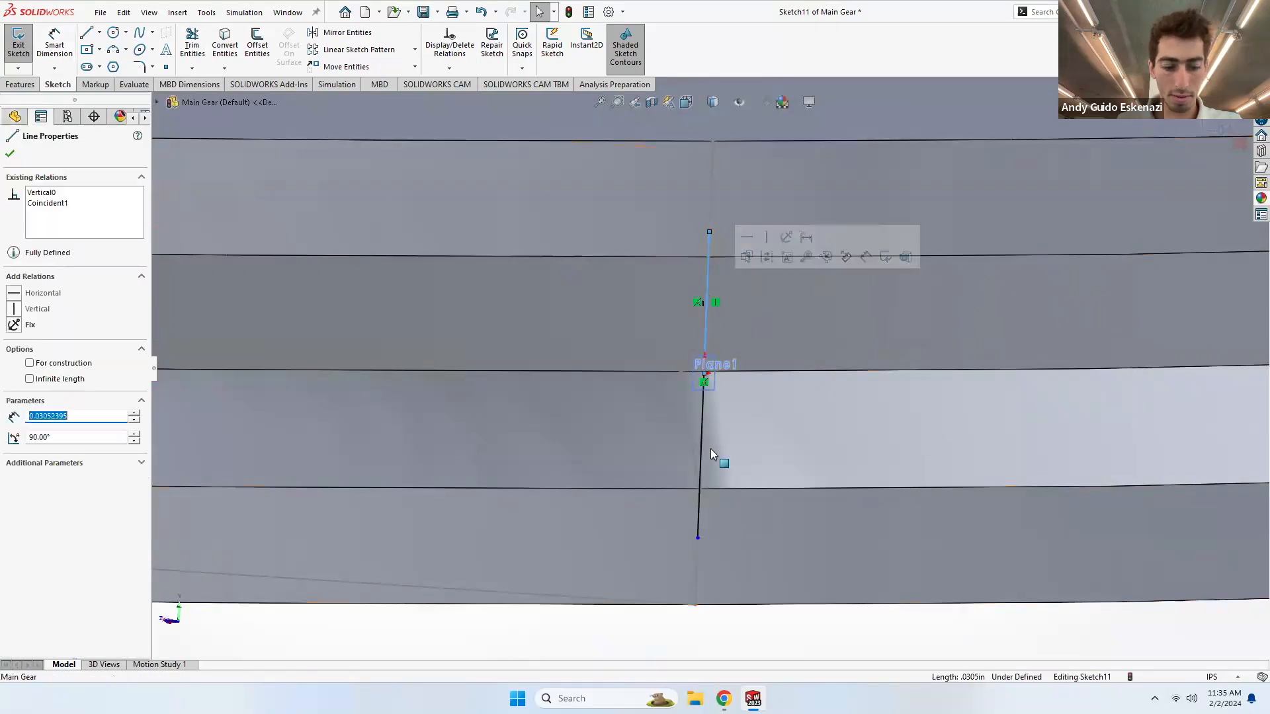
{"action": "left_click", "coordinate": [704, 455], "text": "ctrl"}
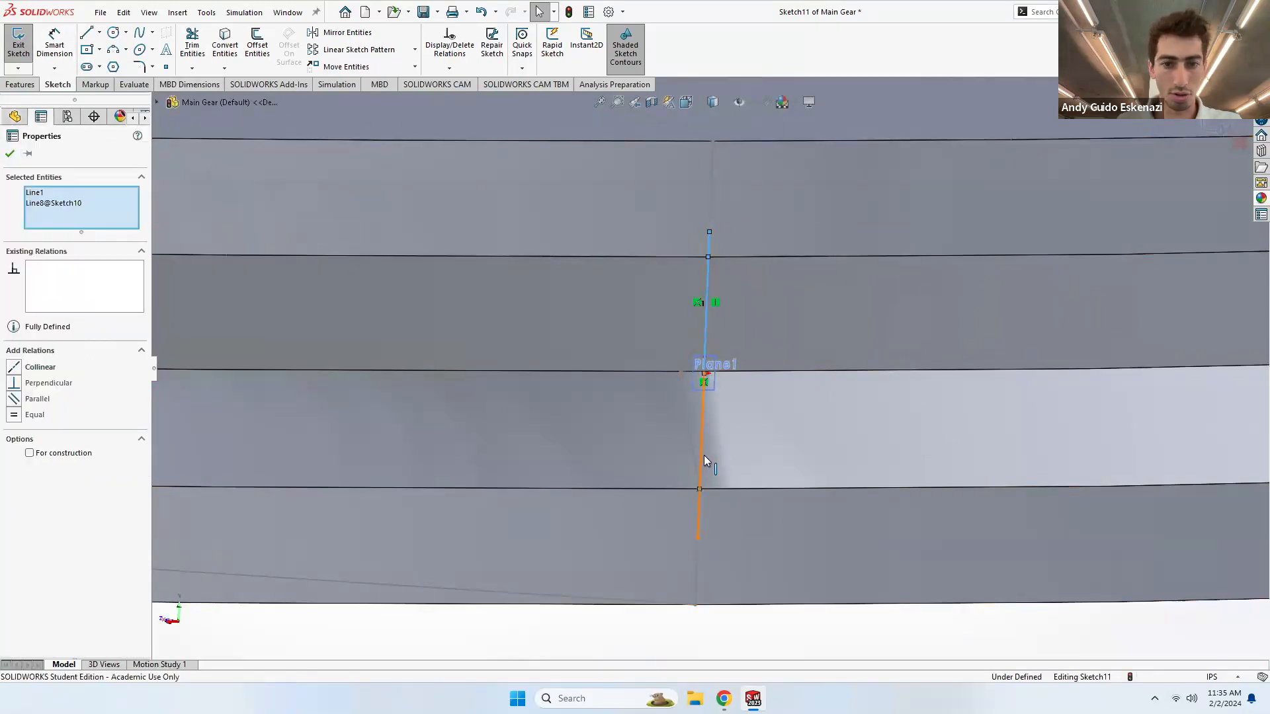
{"action": "left_click", "coordinate": [699, 505], "text": "ctrl"}
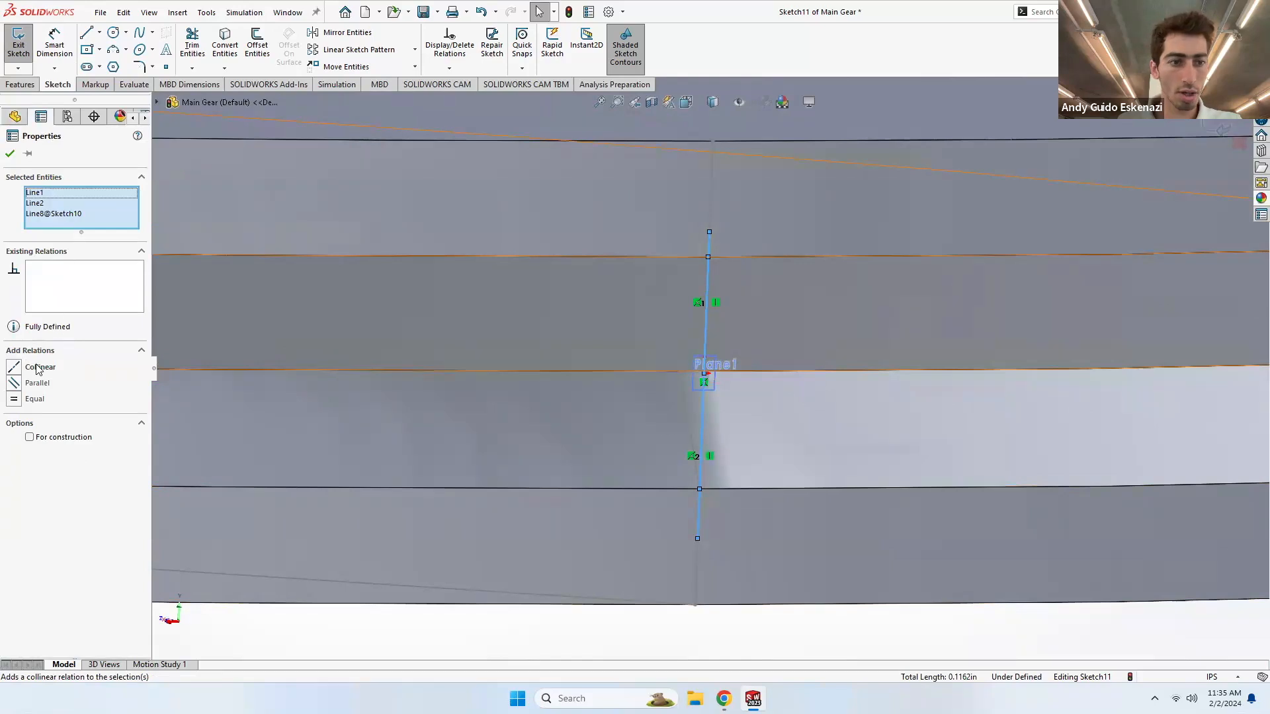
- Add an equal length relation between the two vertical lines above and below the origin at the rim notch
{"action": "left_click", "coordinate": [698, 508]}
{"action": "left_click", "coordinate": [707, 258], "text": "ctrl"}
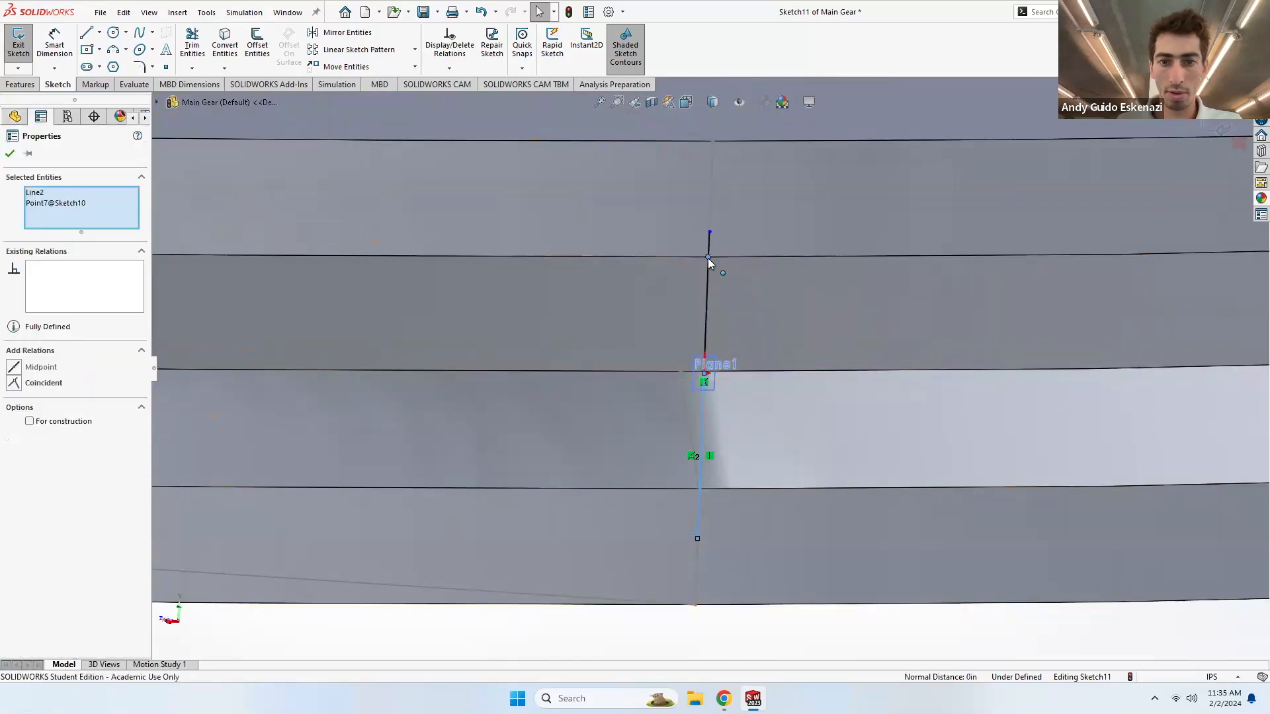
{"action": "right_click", "coordinate": [103, 205]}
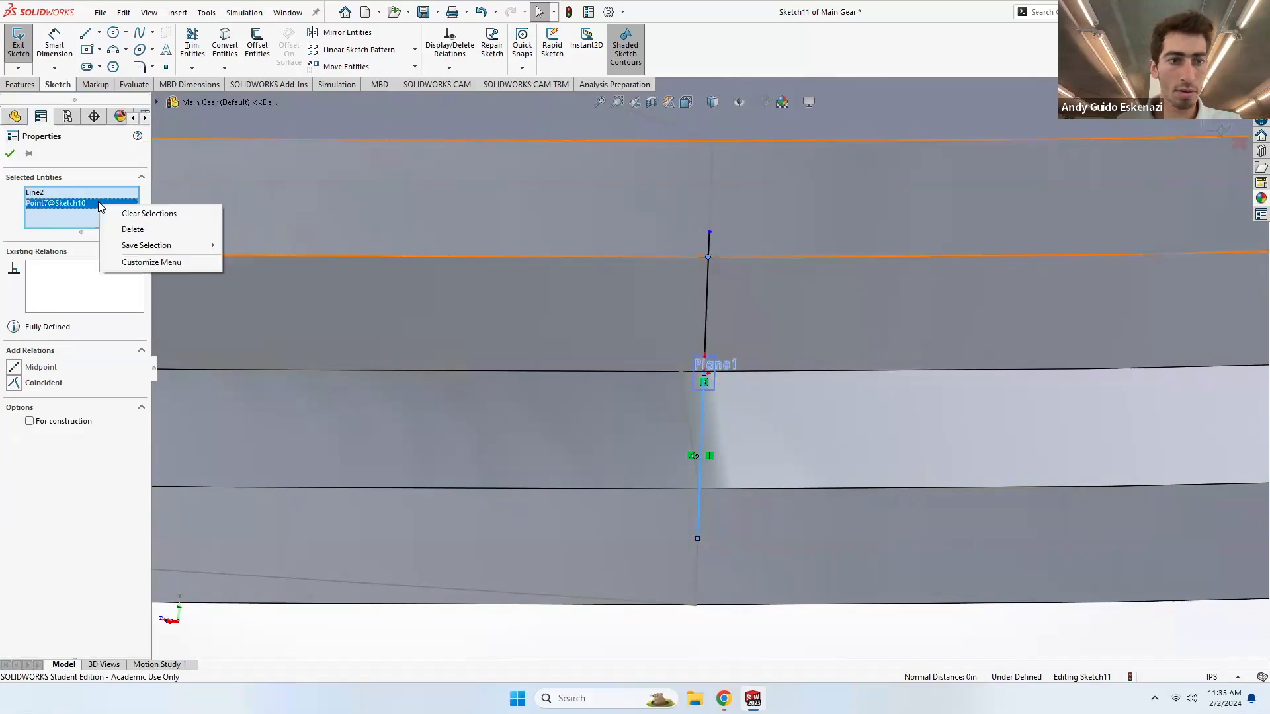
{"action": "left_click", "coordinate": [125, 229]}
{"action": "left_click", "coordinate": [711, 262], "text": "ctrl"}
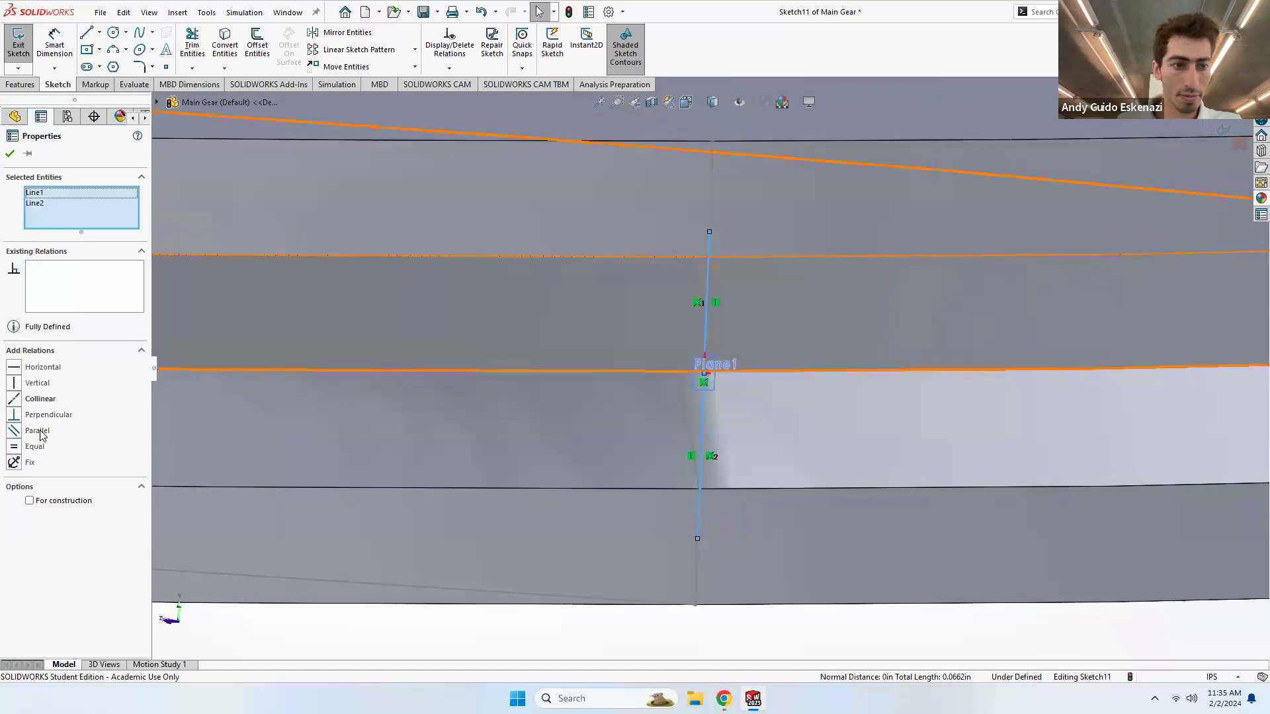
{"action": "key", "text": "Escape"}
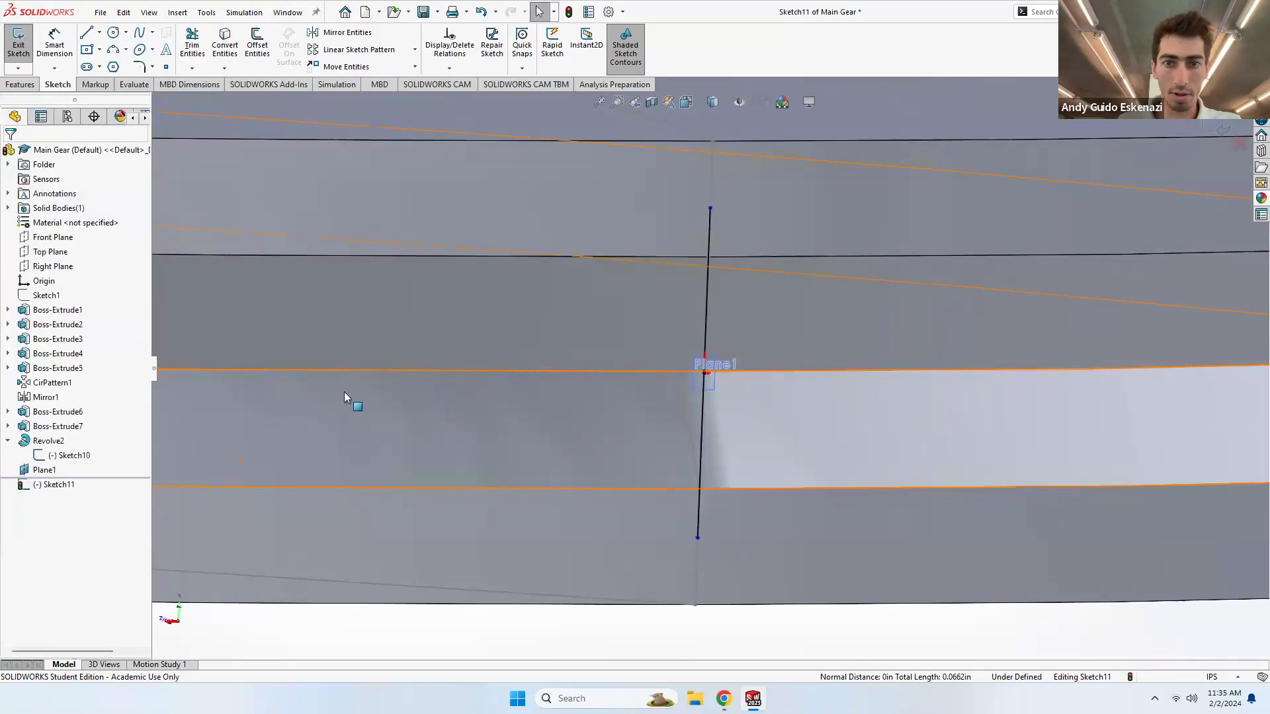
- Dimension the upper vertical line's length at the rim notch to 0.03 in
{"action": "left_click", "coordinate": [56, 47]}
{"action": "left_click", "coordinate": [708, 313]}
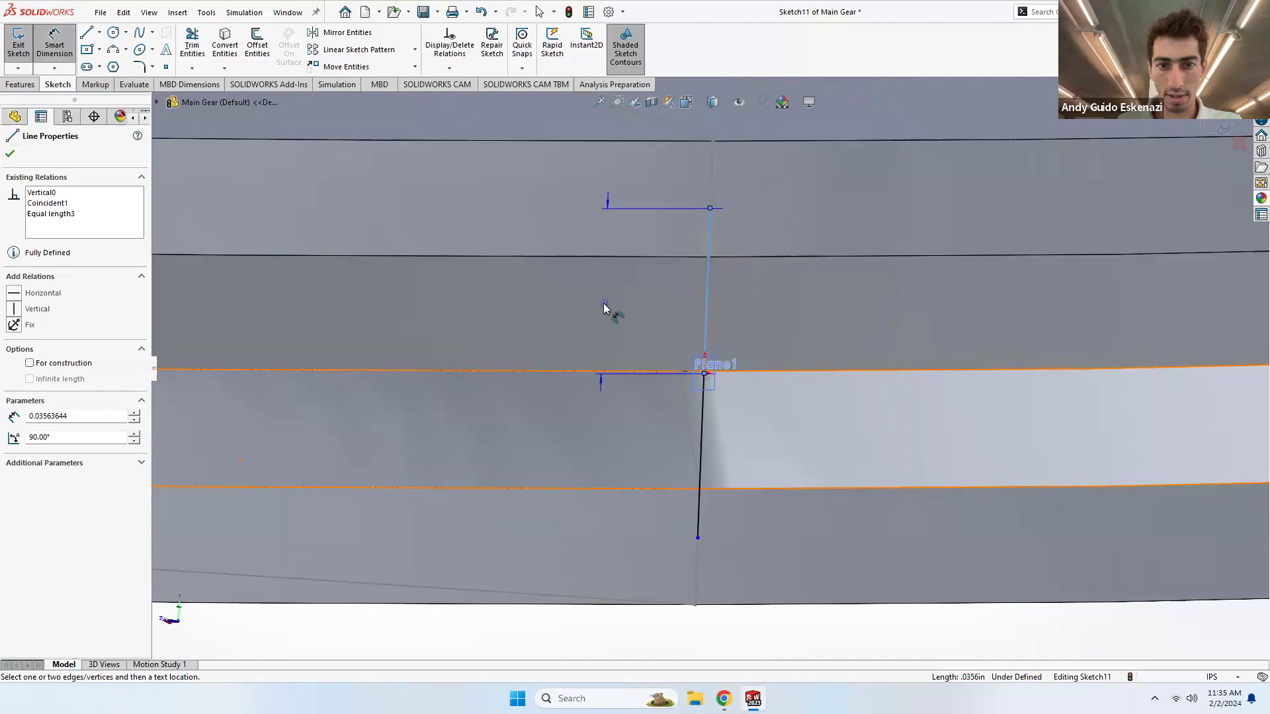
{"action": "left_click", "coordinate": [604, 308]}
{"action": "type", "text": ".03"}
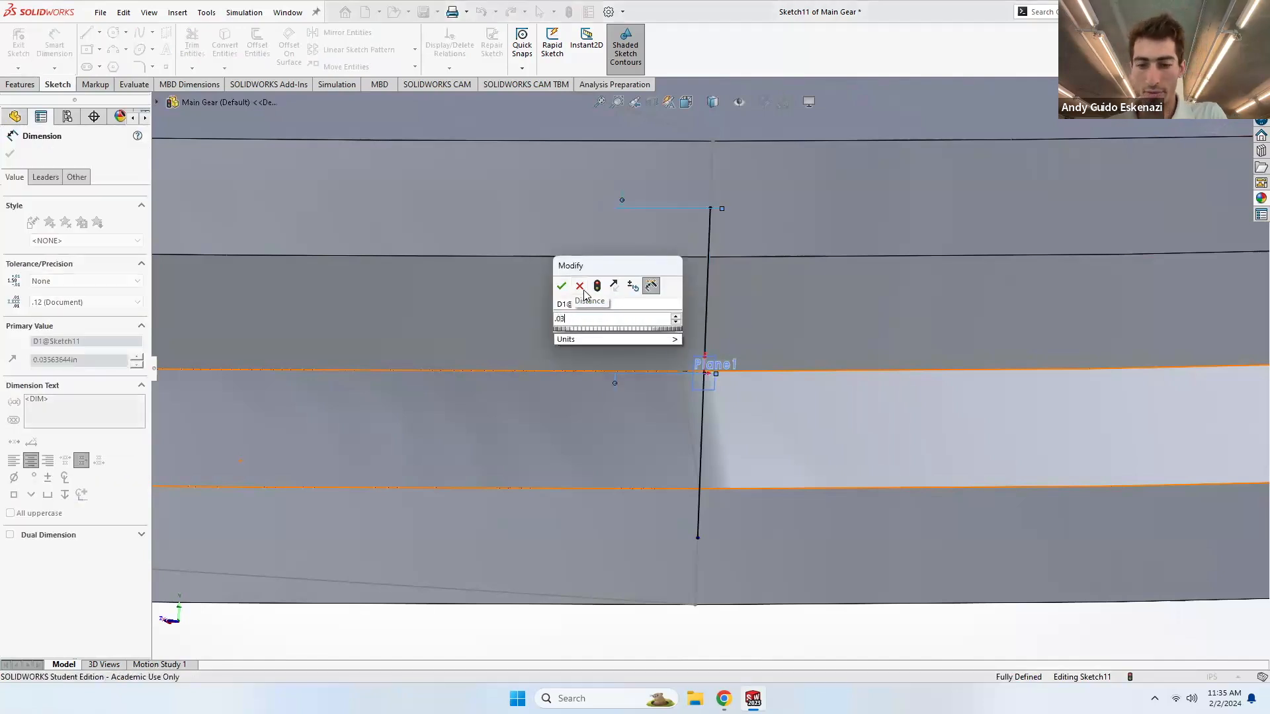
- Set the upper half-line's dimension to 0.03 in and draw a three-point arc between the vertical line's two endpoints
{"action": "key", "text": "Return"}
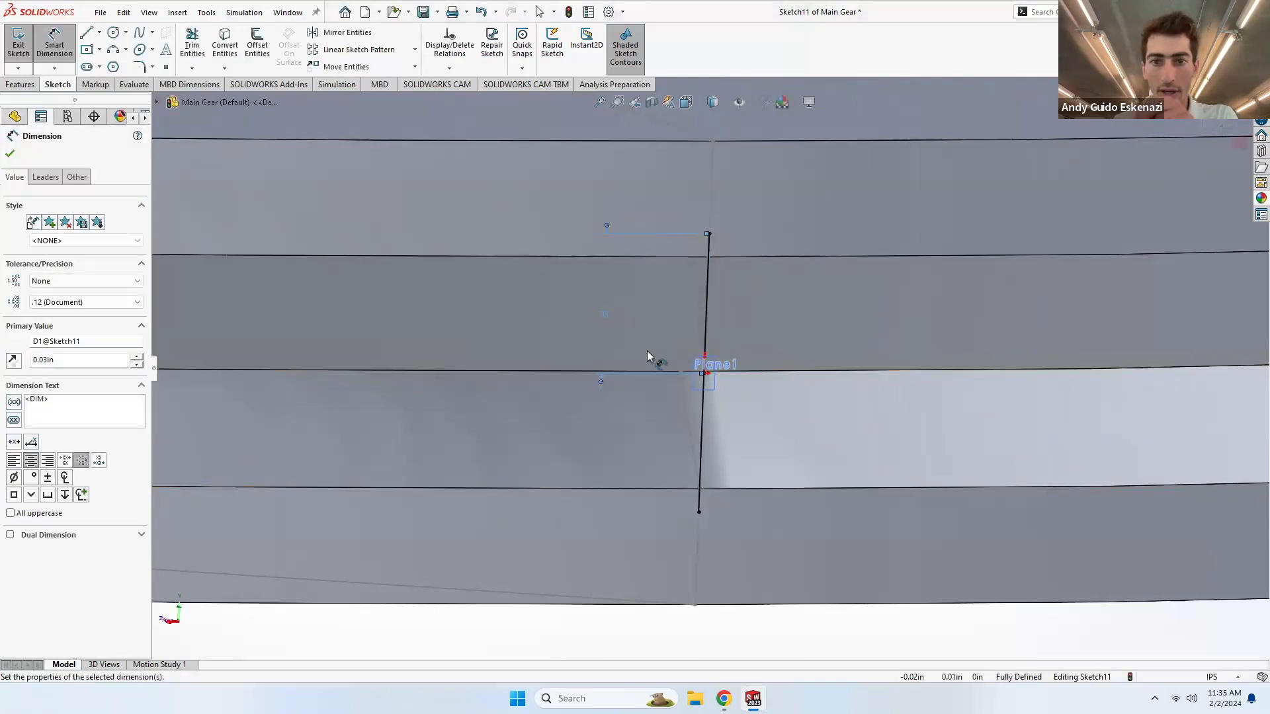
{"action": "left_click", "coordinate": [114, 52]}
{"action": "left_click", "coordinate": [708, 234]}
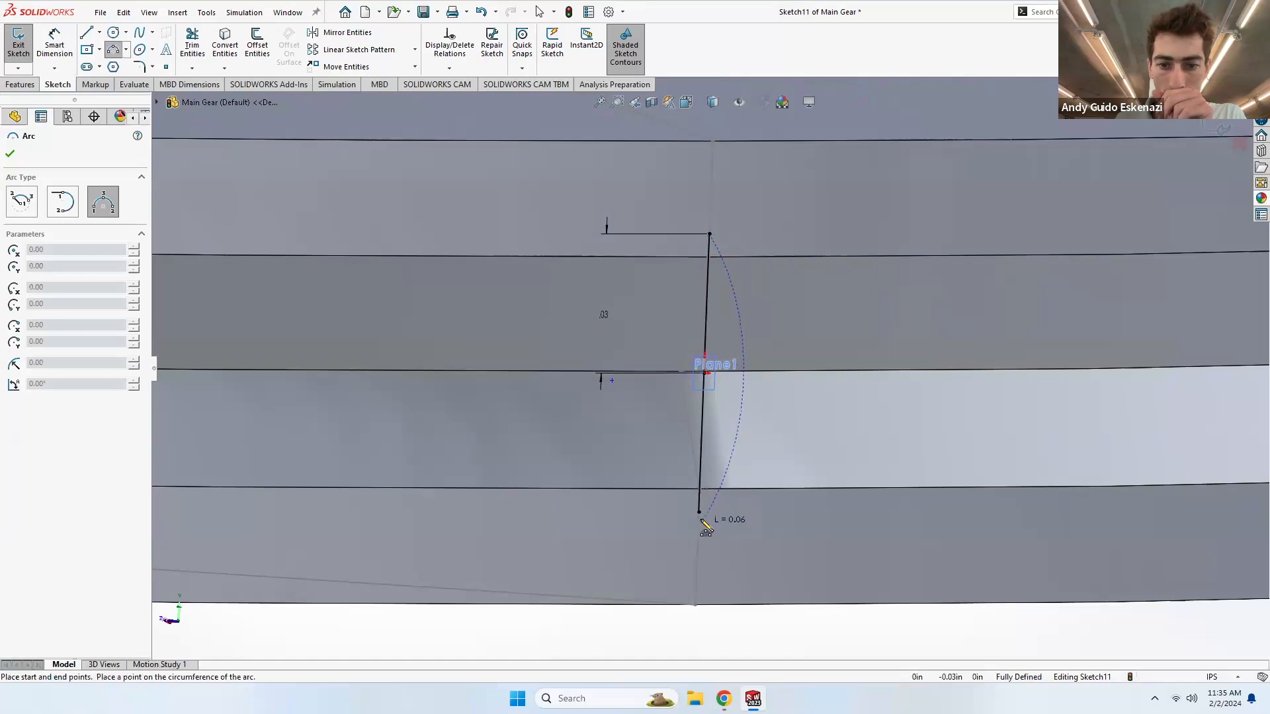
{"action": "left_click", "coordinate": [700, 513]}
{"action": "left_click", "coordinate": [869, 373]}
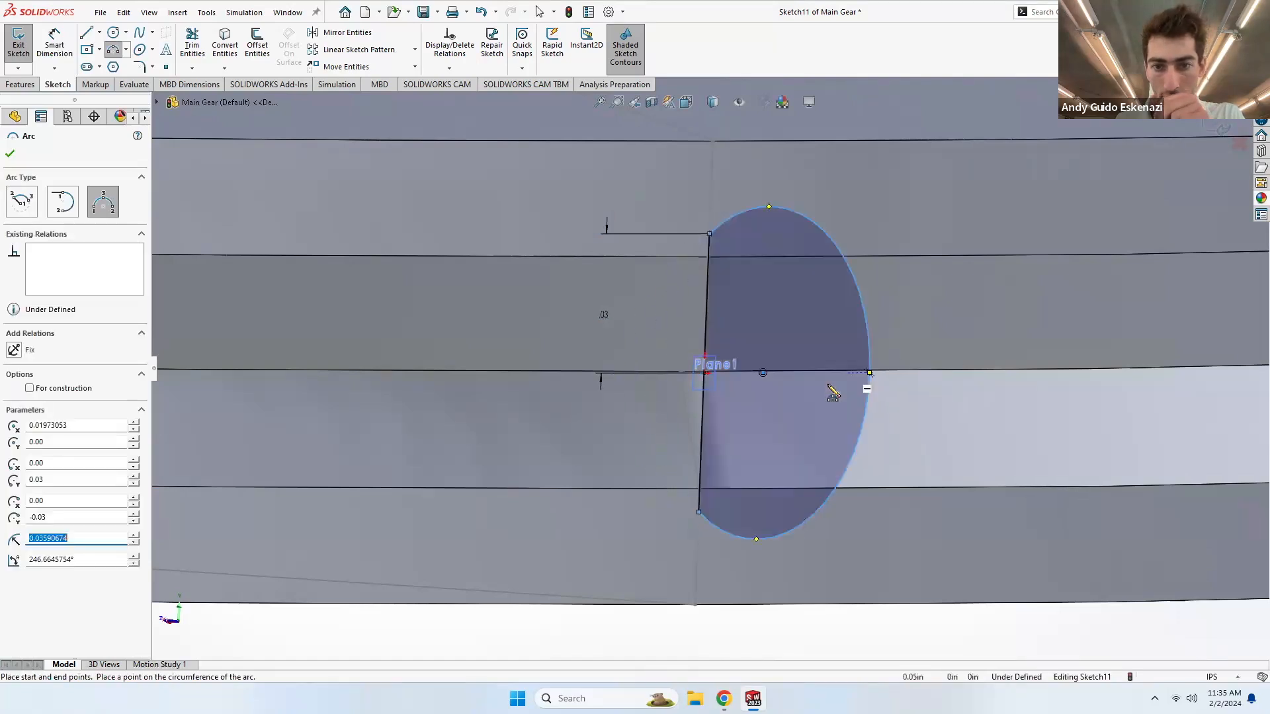
{"action": "key", "text": "Escape"}
- Make the arc's center point coincident with the vertical line to form a half-circle profile
{"action": "left_click", "coordinate": [763, 373]}
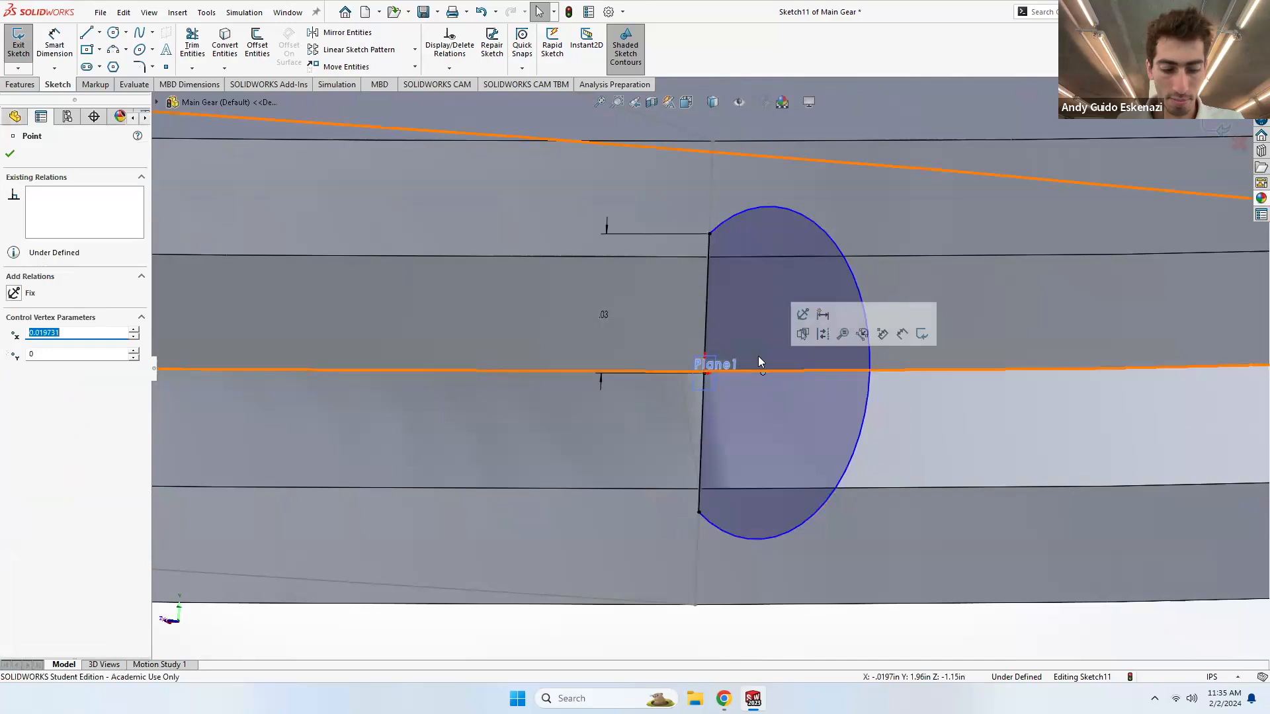
{"action": "left_click", "coordinate": [708, 310], "text": "ctrl"}
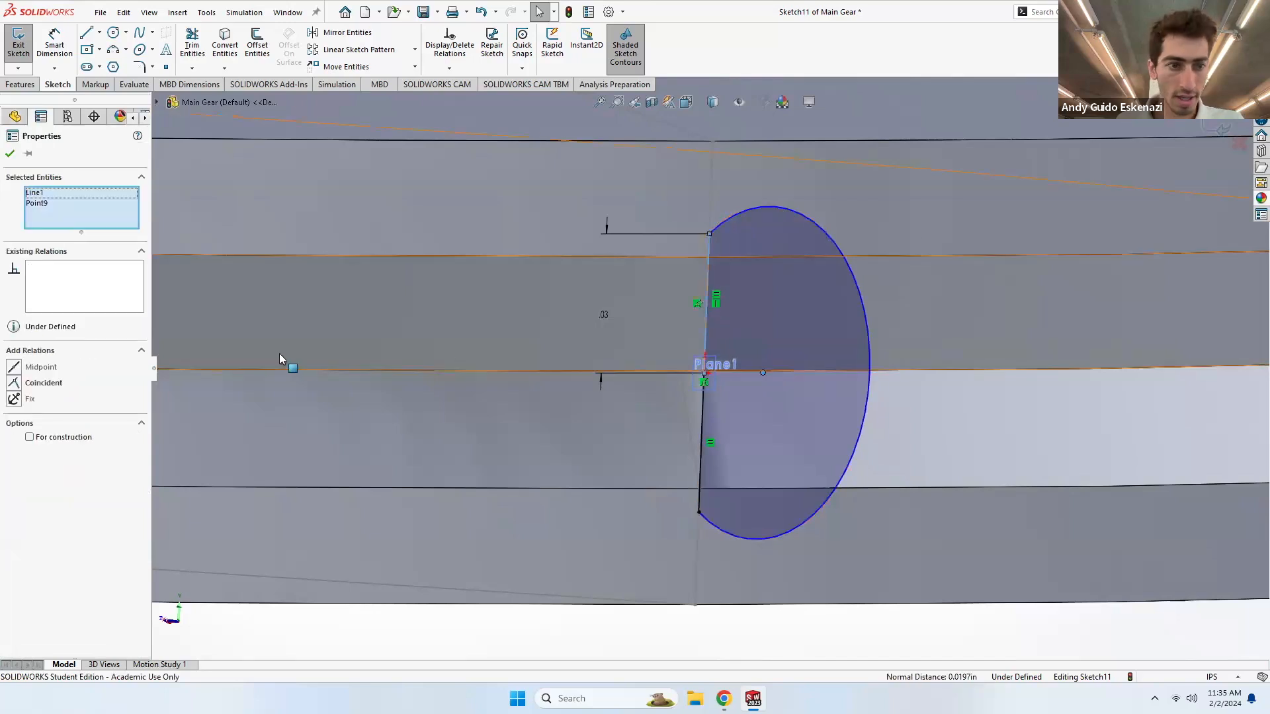
{"action": "left_click", "coordinate": [18, 383]}
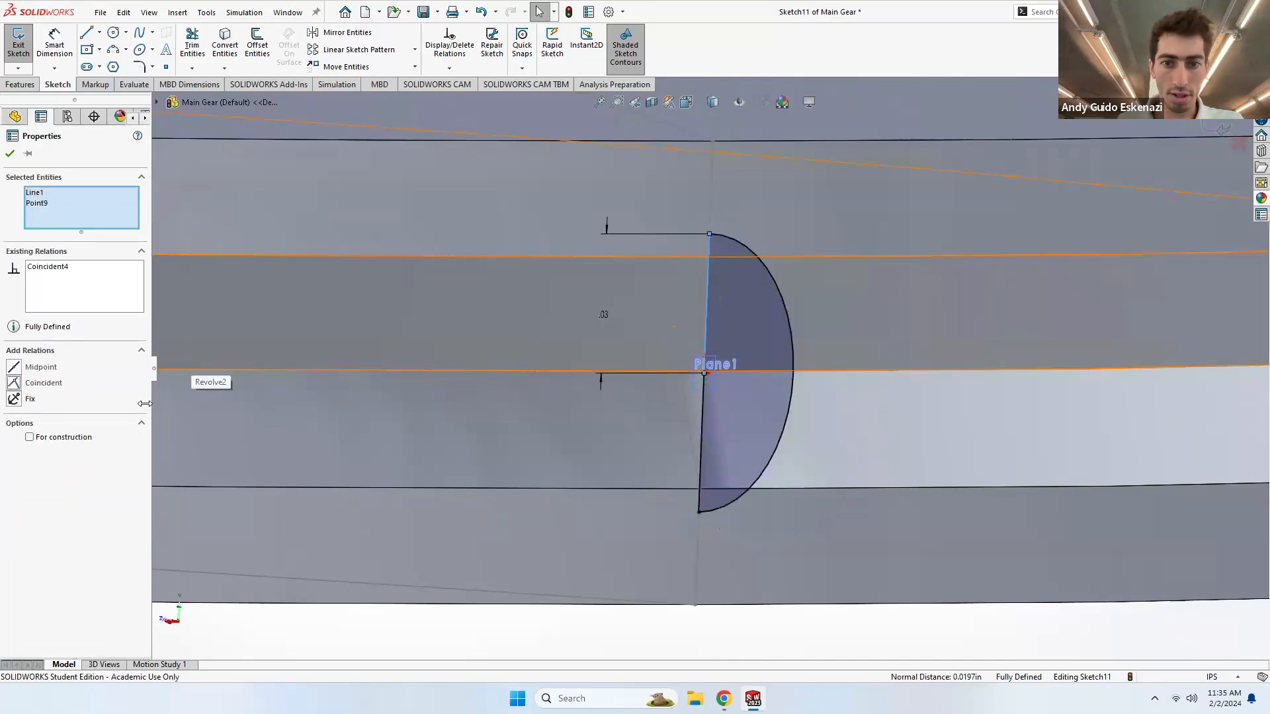
- Revolve the half-circle profile 360 degrees about its straight line into a merged sphere on the disc's rim
{"action": "left_click", "coordinate": [20, 84]}
{"action": "left_click", "coordinate": [63, 45]}
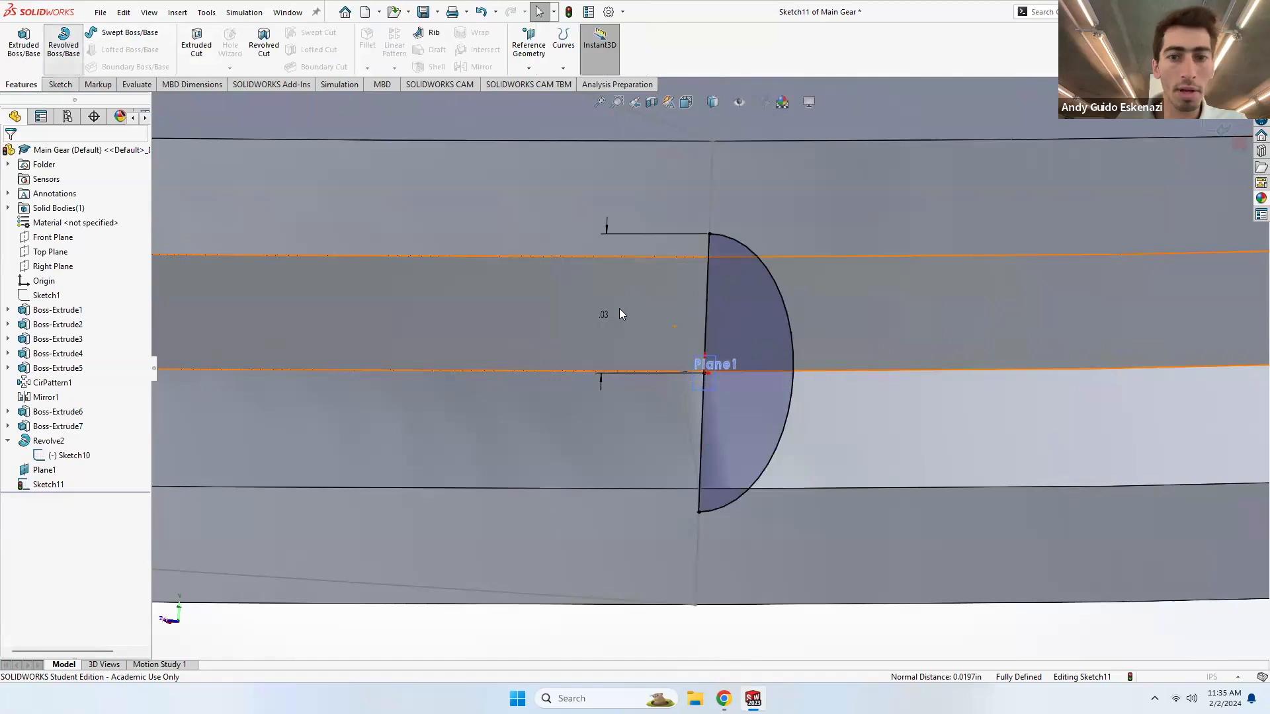
{"action": "left_click", "coordinate": [704, 308]}
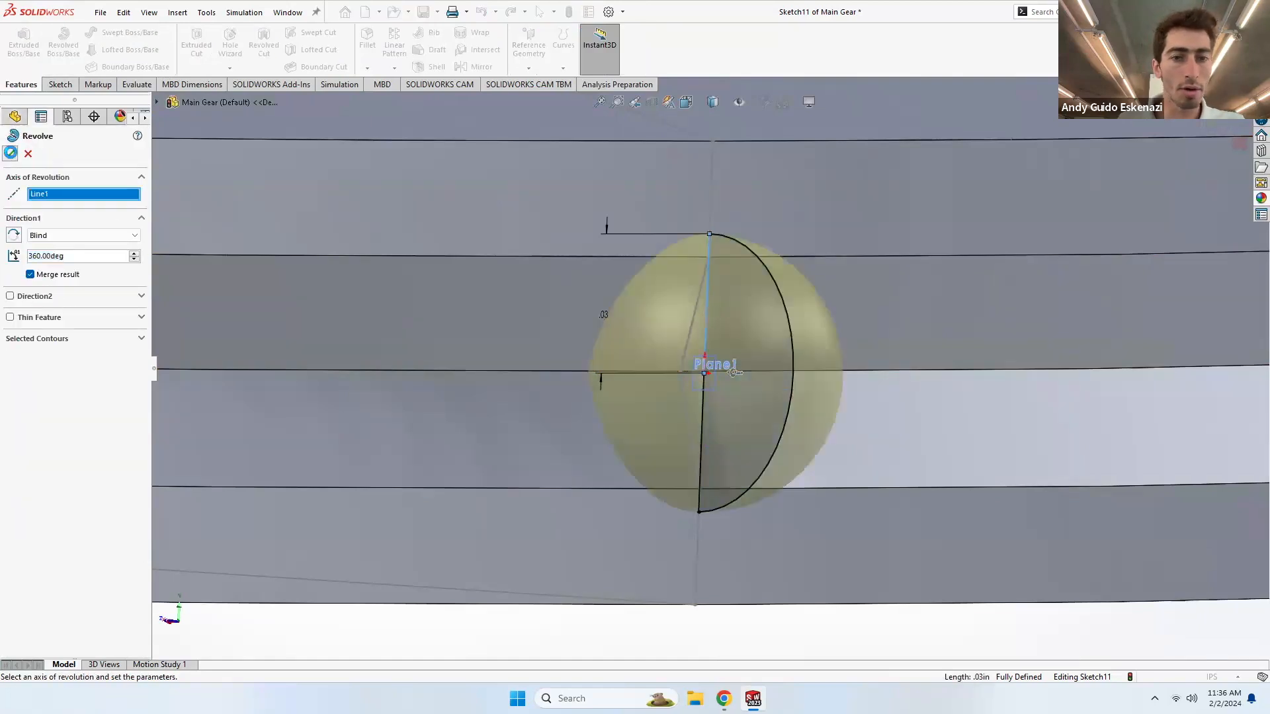
{"action": "key", "text": "Return"}
{"action": "scroll", "coordinate": [662, 406], "scroll_direction": "up", "scroll_amount": 8}
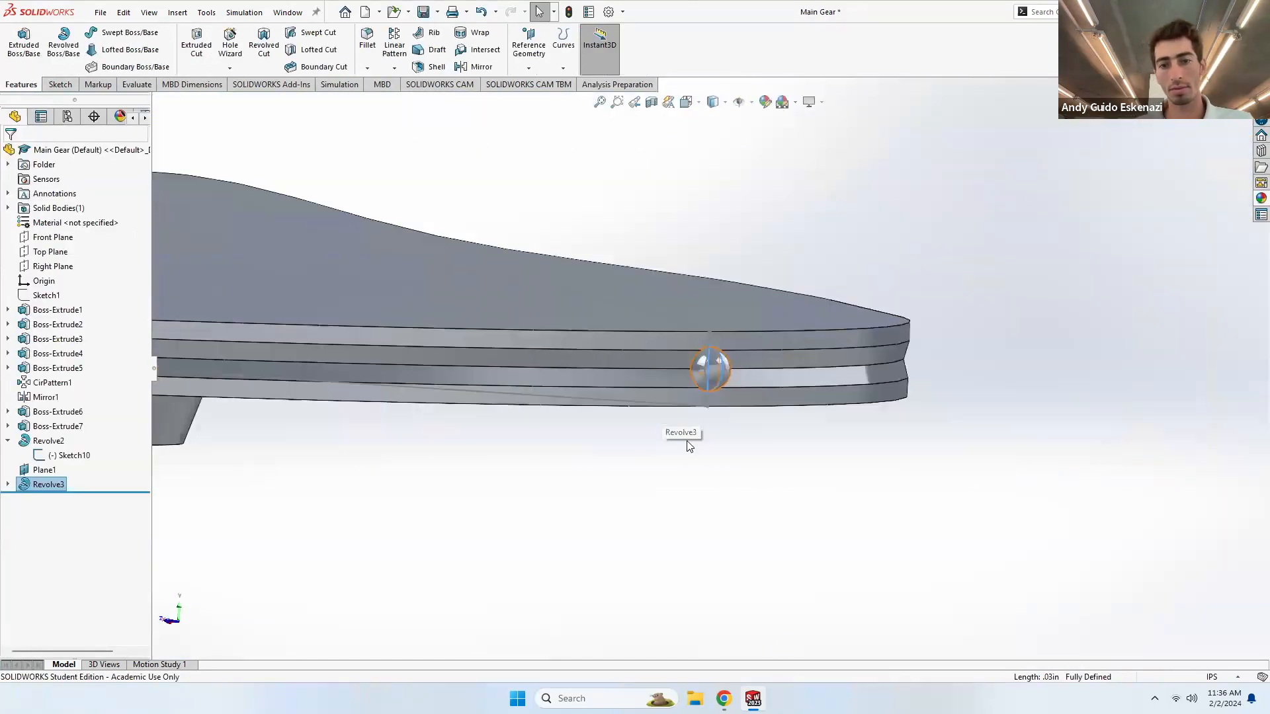
- Hide the reference plane Plane1 used for the sphere sketch
{"action": "right_click", "coordinate": [676, 320]}
{"action": "left_click", "coordinate": [709, 307]}
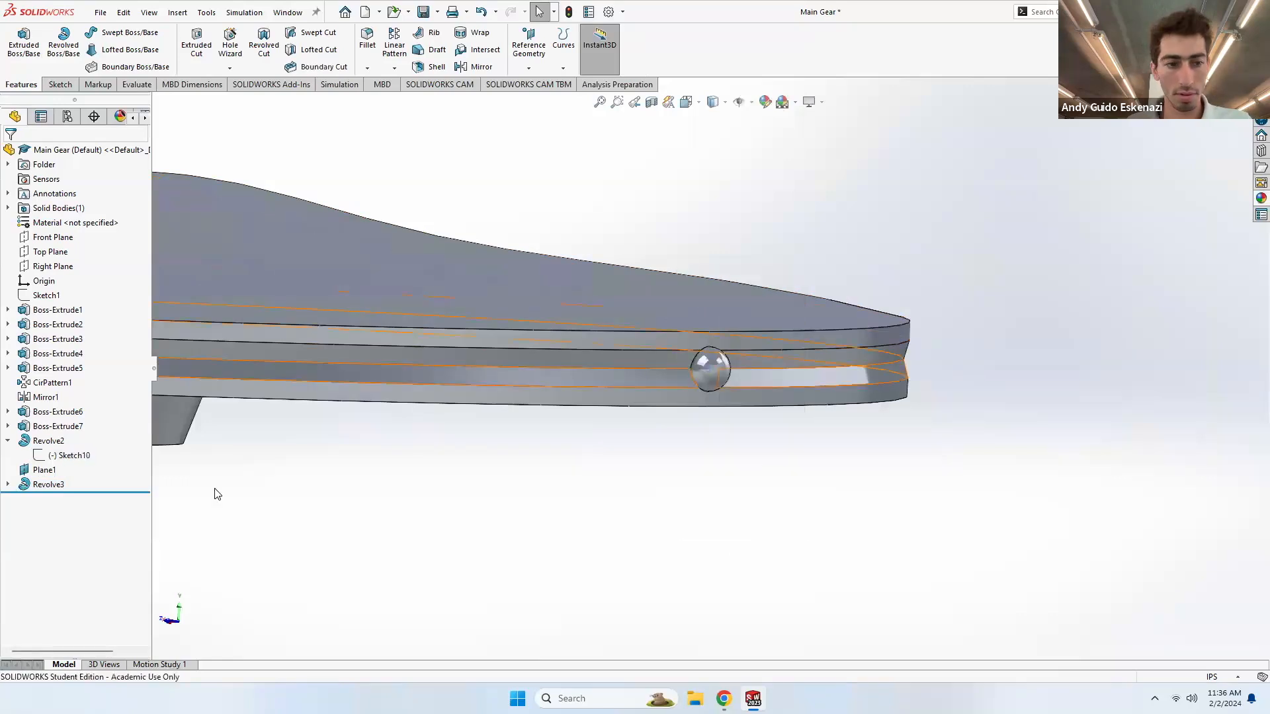
{"action": "right_click", "coordinate": [29, 469]}
{"action": "left_click", "coordinate": [61, 404]}
{"action": "middle_click_drag", "start_coordinate": [449, 514], "coordinate": [692, 356]}
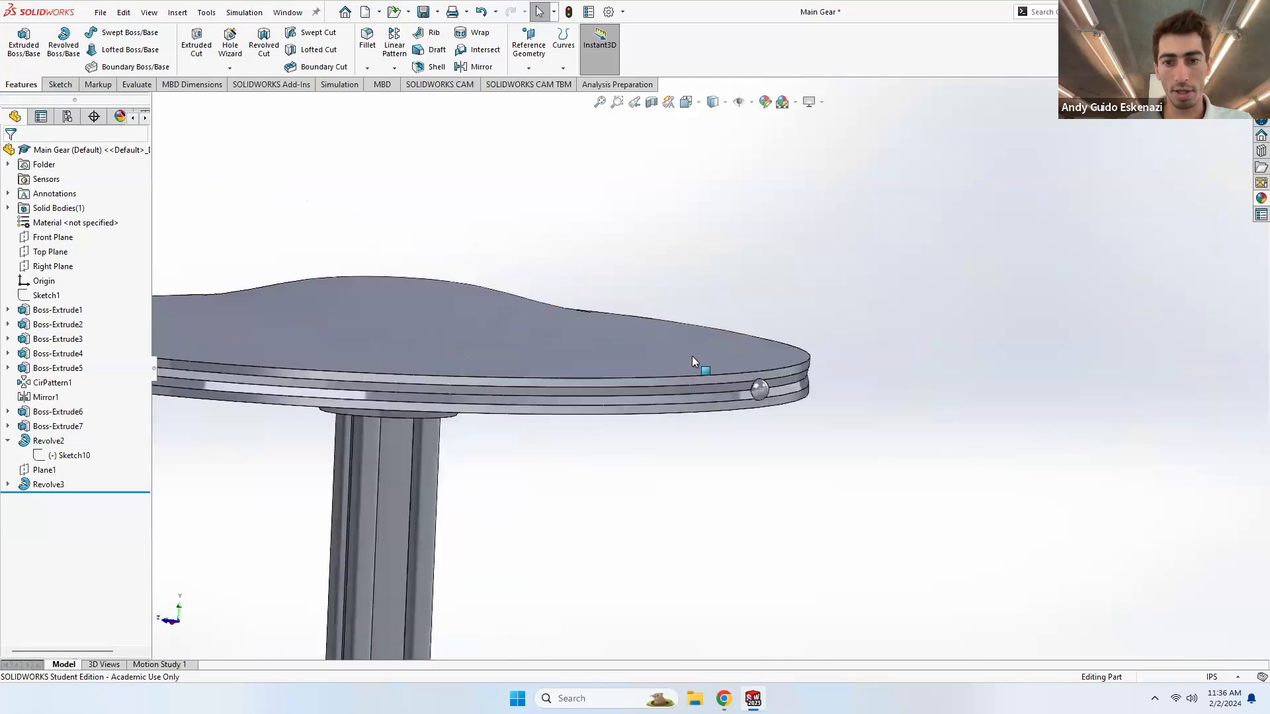
- Create a circular pattern of the rim sphere about the disc's circular edge with 20 equally spaced instances over 360 degrees
{"action": "left_click", "coordinate": [395, 68]}
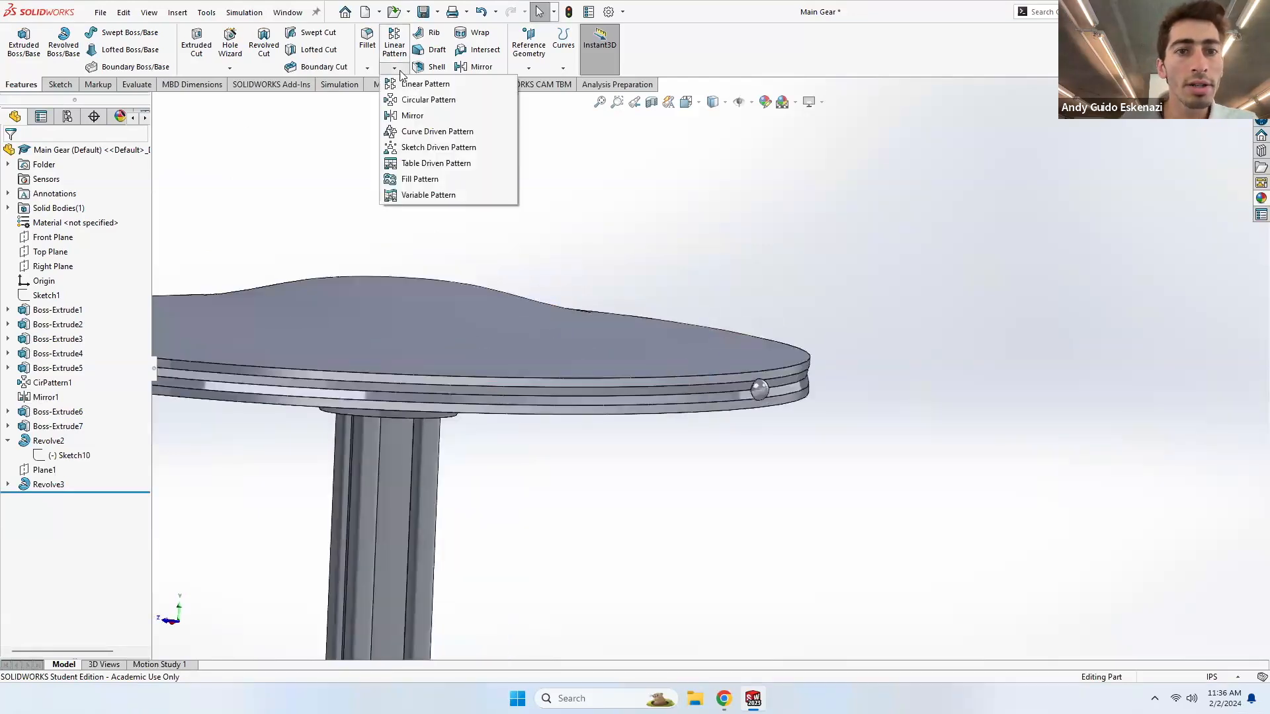
{"action": "left_click", "coordinate": [420, 103]}
{"action": "left_click", "coordinate": [771, 396]}
{"action": "left_click", "coordinate": [86, 199]}
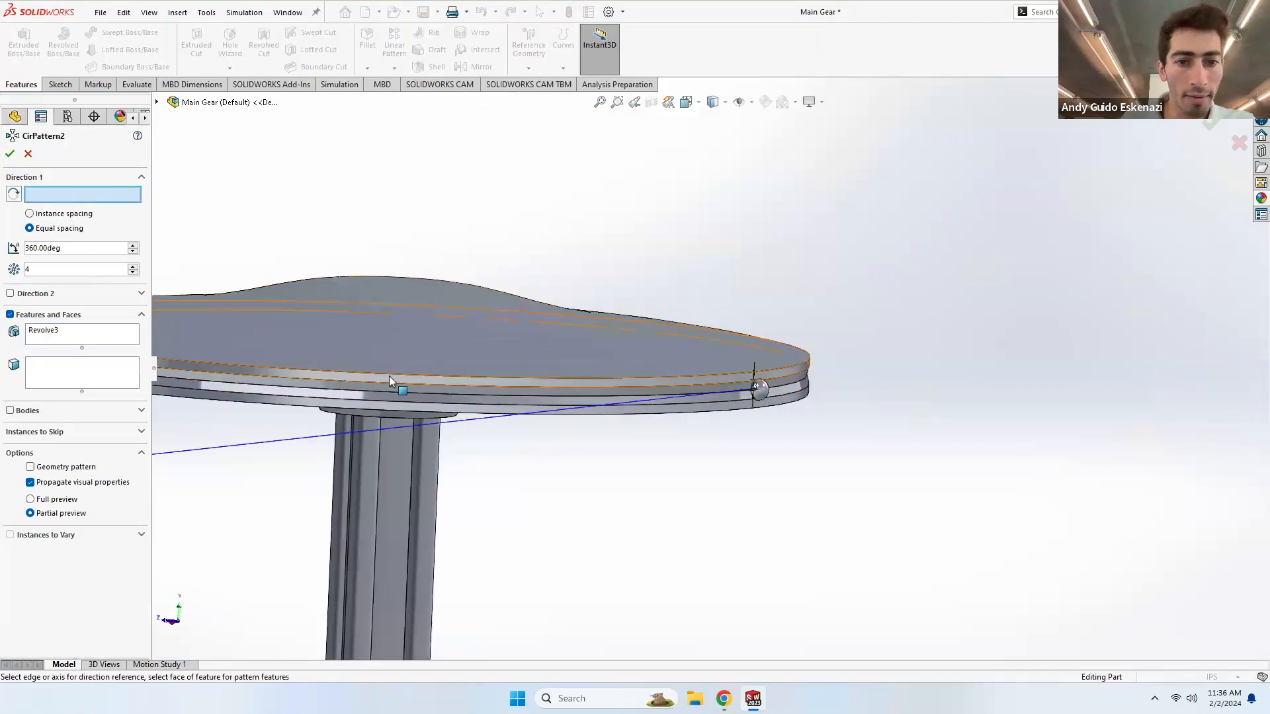
{"action": "left_click", "coordinate": [407, 373]}
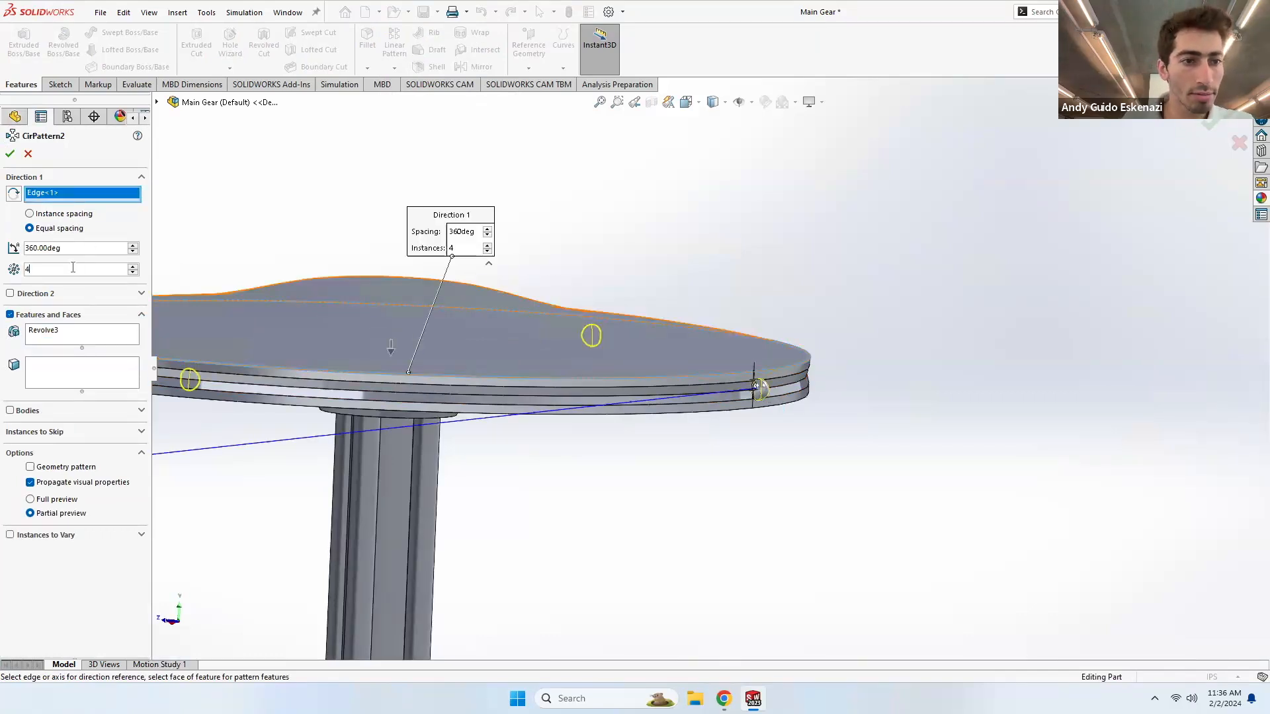
{"action": "type", "text": "20"}
{"action": "key", "text": "Return"}
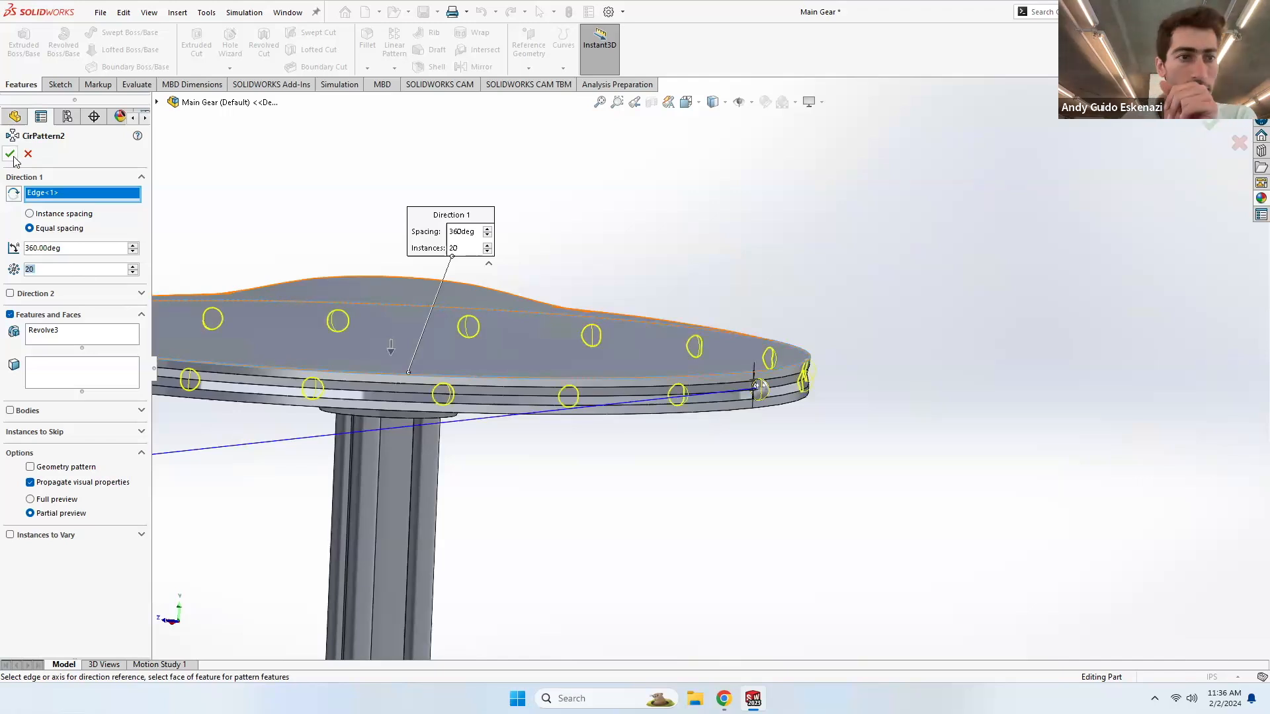
- Color the base's stacked discs and cone and the collar under the top disc cyan (RGB 0, 255, 255)
{"action": "scroll", "coordinate": [575, 349], "scroll_direction": "up", "scroll_amount": 7}
{"action": "middle_click_drag", "start_coordinate": [635, 338], "coordinate": [659, 433]}
{"action": "scroll", "coordinate": [655, 469], "scroll_direction": "down", "scroll_amount": 5}
{"action": "right_click", "coordinate": [651, 513]}
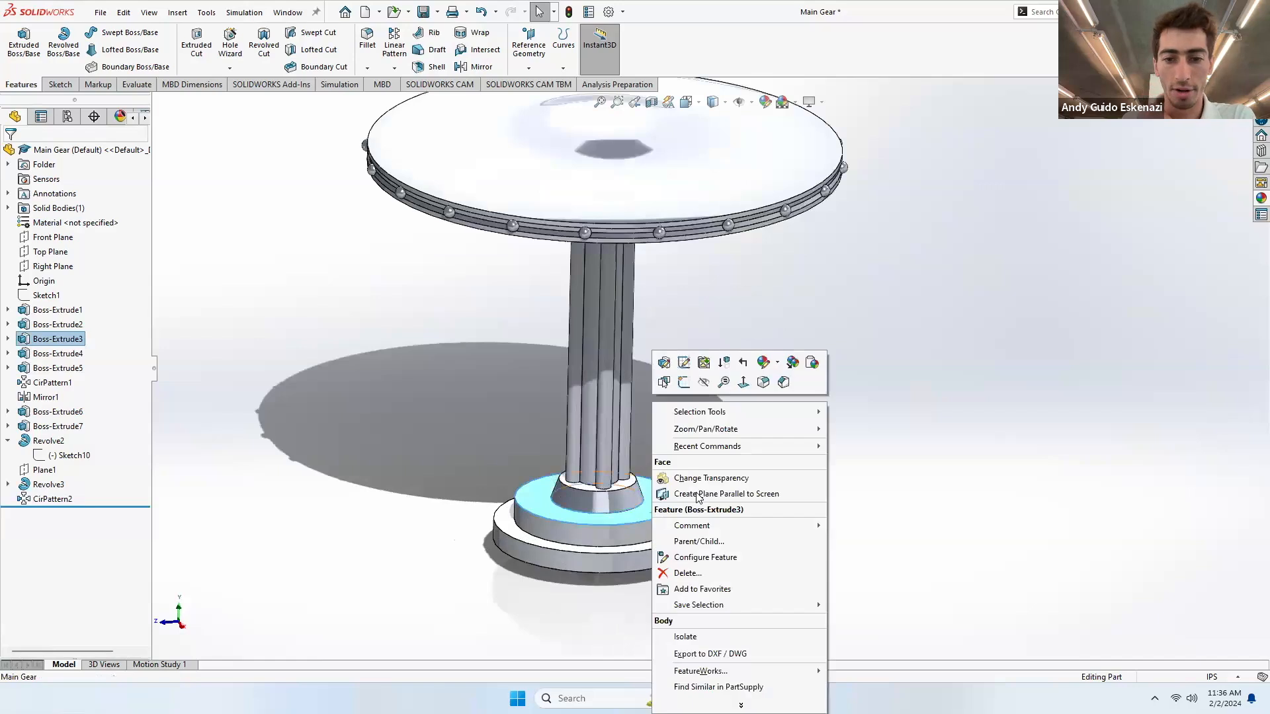
{"action": "left_click", "coordinate": [777, 363]}
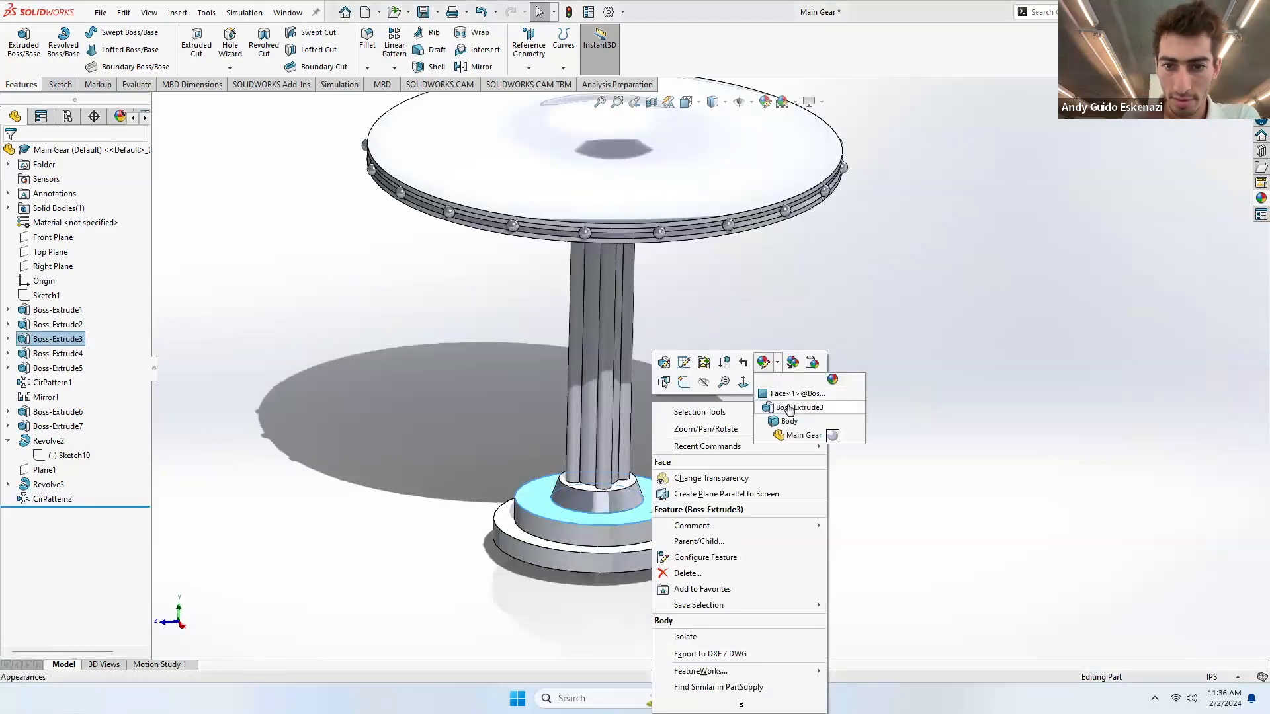
{"action": "left_click", "coordinate": [789, 409]}
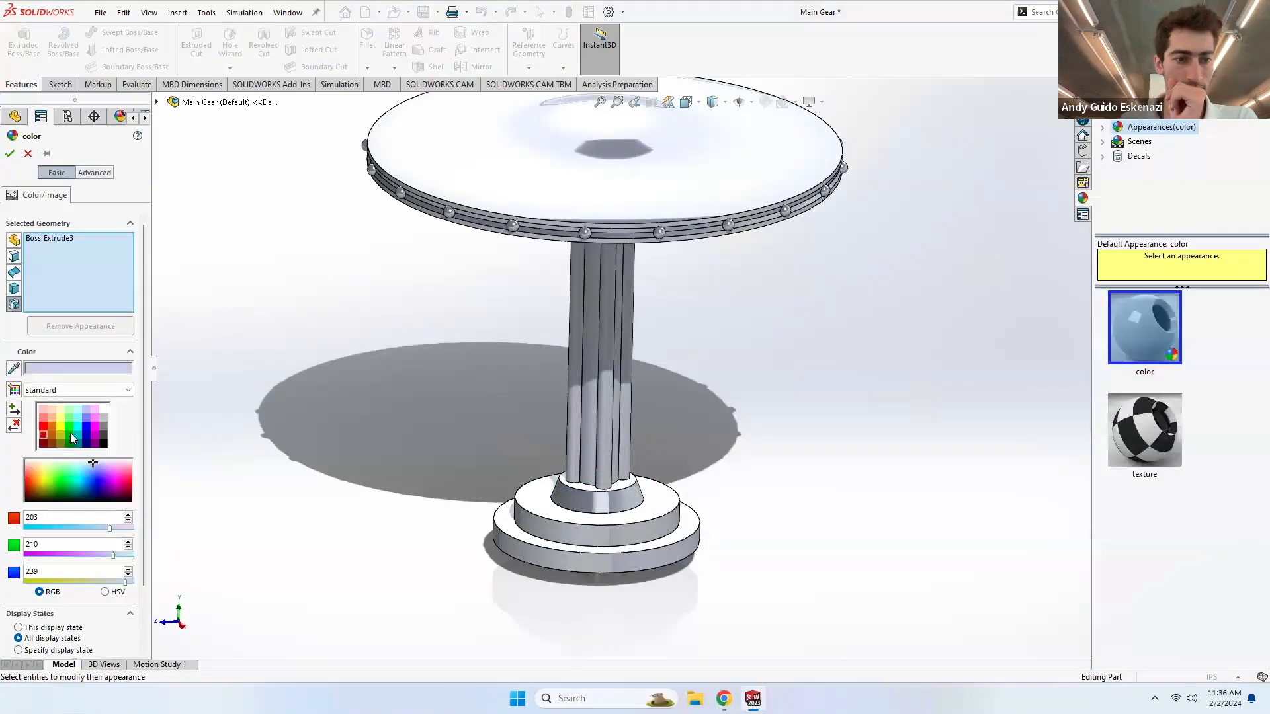
{"action": "left_click", "coordinate": [78, 426]}
{"action": "left_click", "coordinate": [545, 554]}
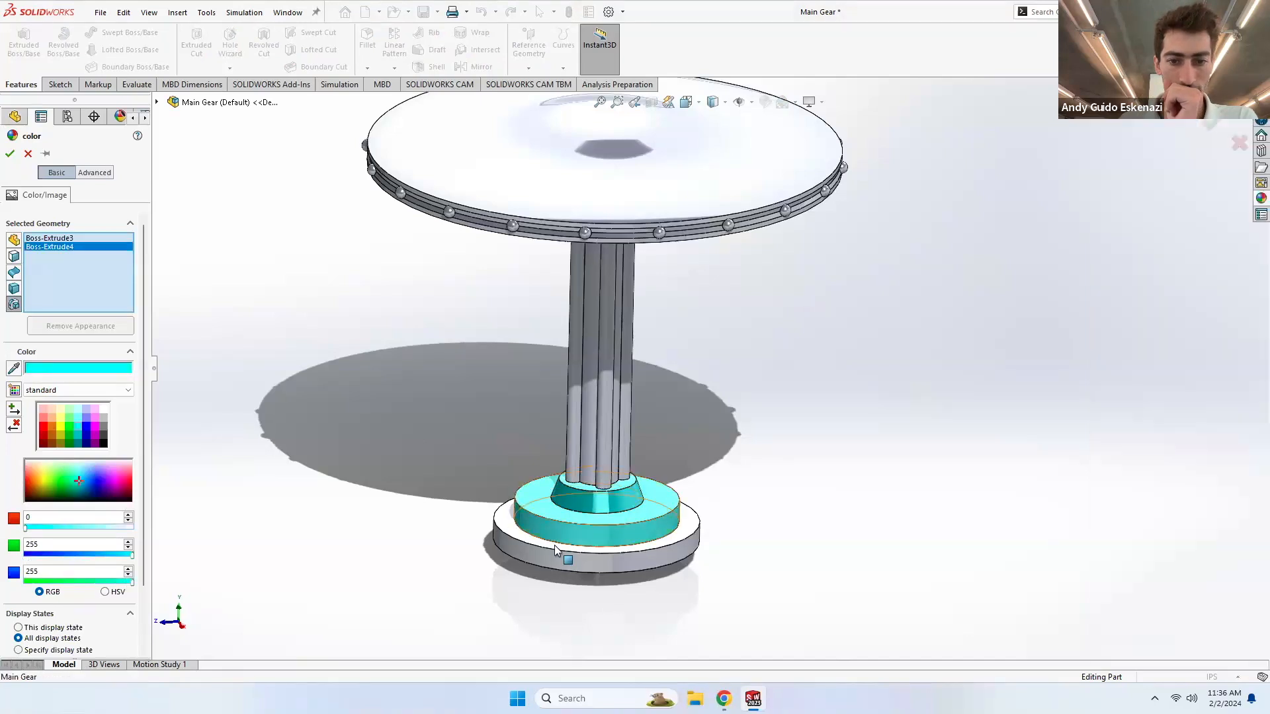
{"action": "middle_click_drag", "start_coordinate": [545, 555], "coordinate": [605, 220]}
{"action": "left_click", "coordinate": [599, 169]}
{"action": "left_click", "coordinate": [600, 170]}
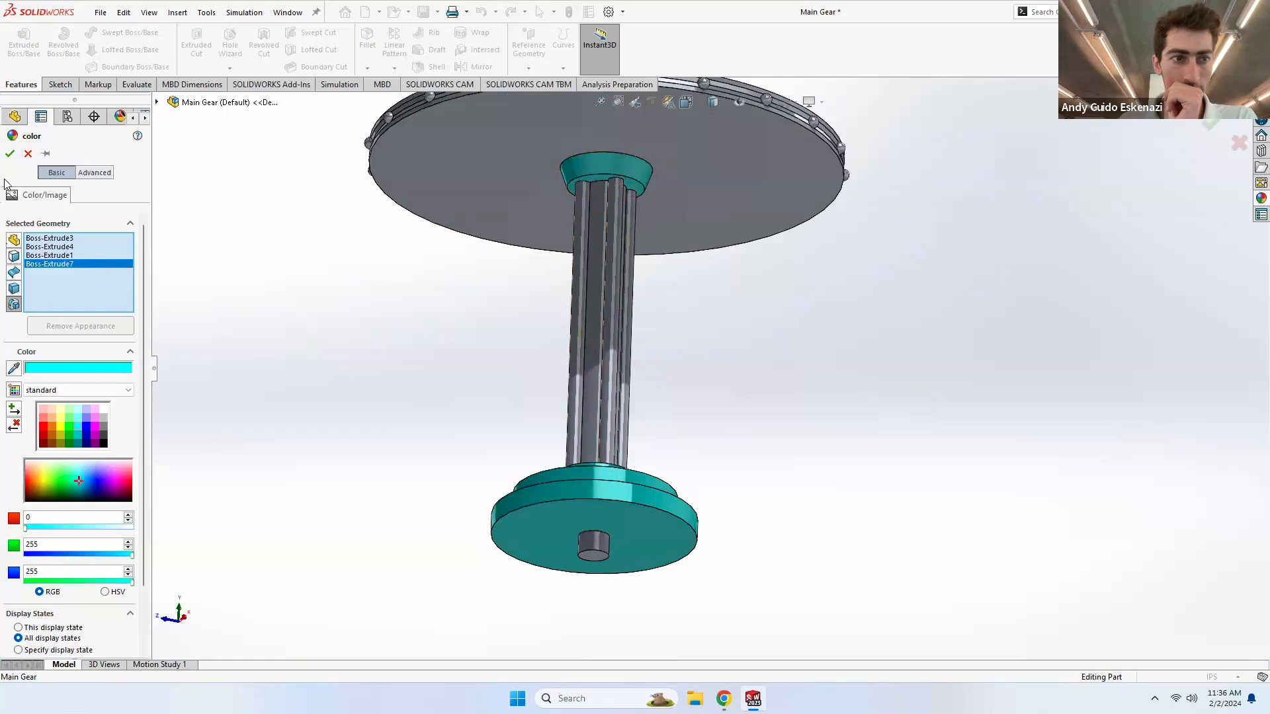
{"action": "left_click", "coordinate": [9, 156]}
- Color the fluted column's features and the peg beneath the base green (RGB 0, 255, 0)
{"action": "right_click", "coordinate": [587, 388]}
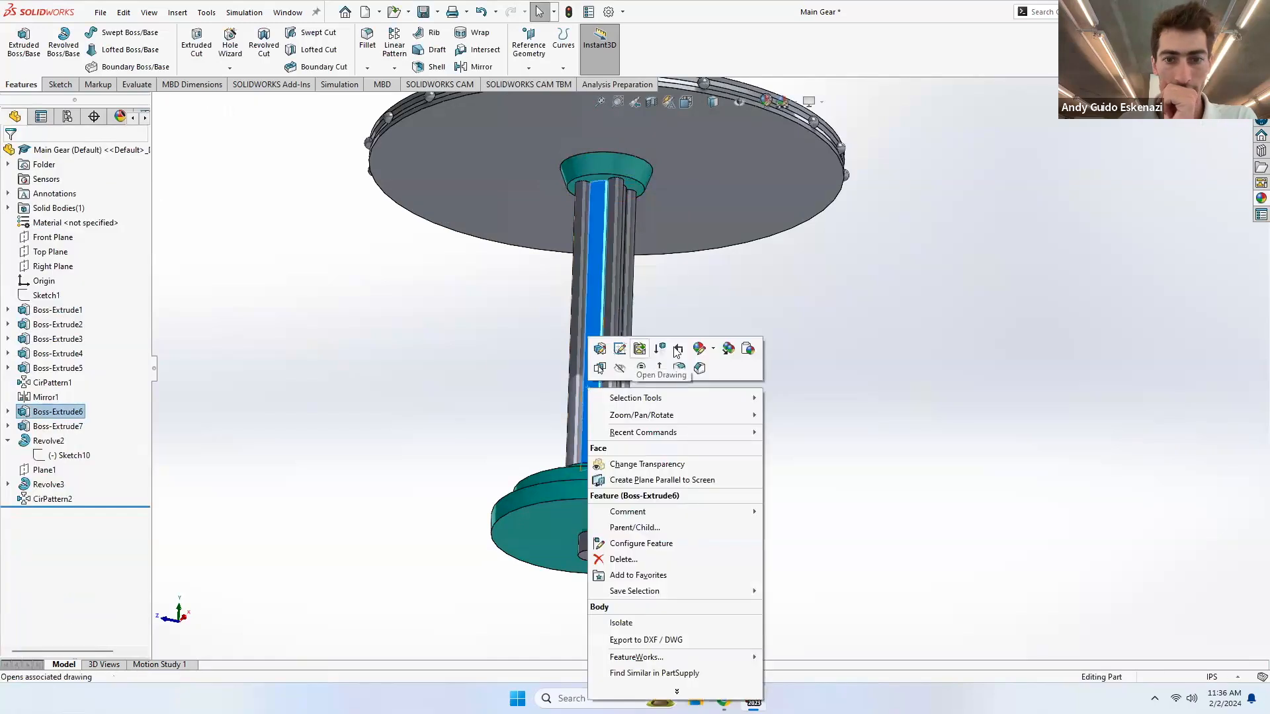
{"action": "left_click", "coordinate": [715, 350]}
{"action": "left_click", "coordinate": [715, 350]}
{"action": "left_click", "coordinate": [715, 350]}
{"action": "left_click", "coordinate": [727, 394]}
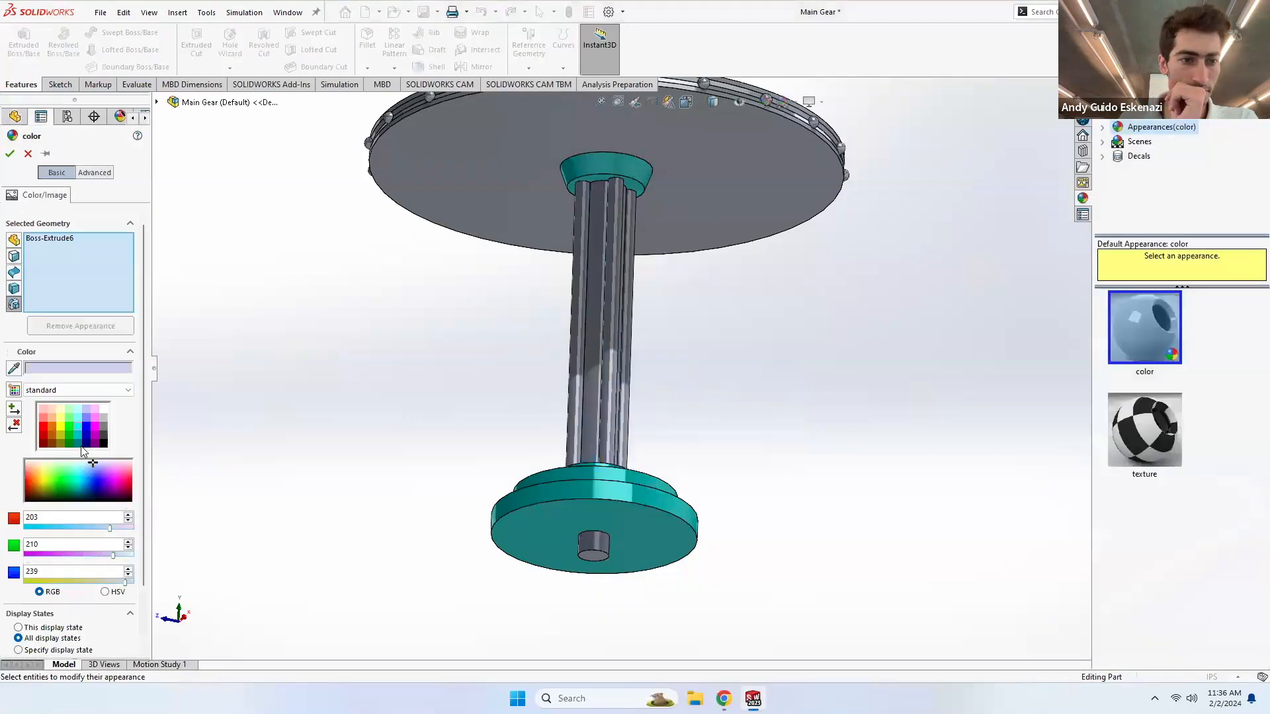
{"action": "left_click", "coordinate": [69, 427]}
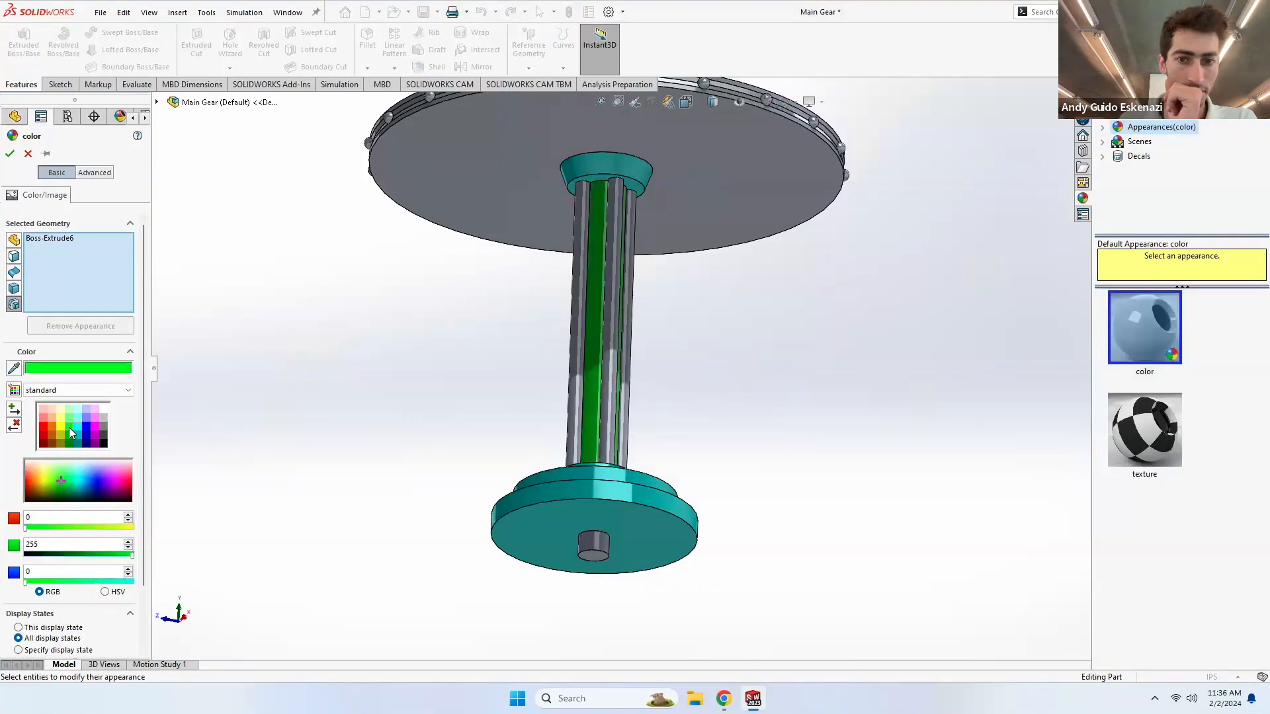
{"action": "left_click", "coordinate": [572, 405]}
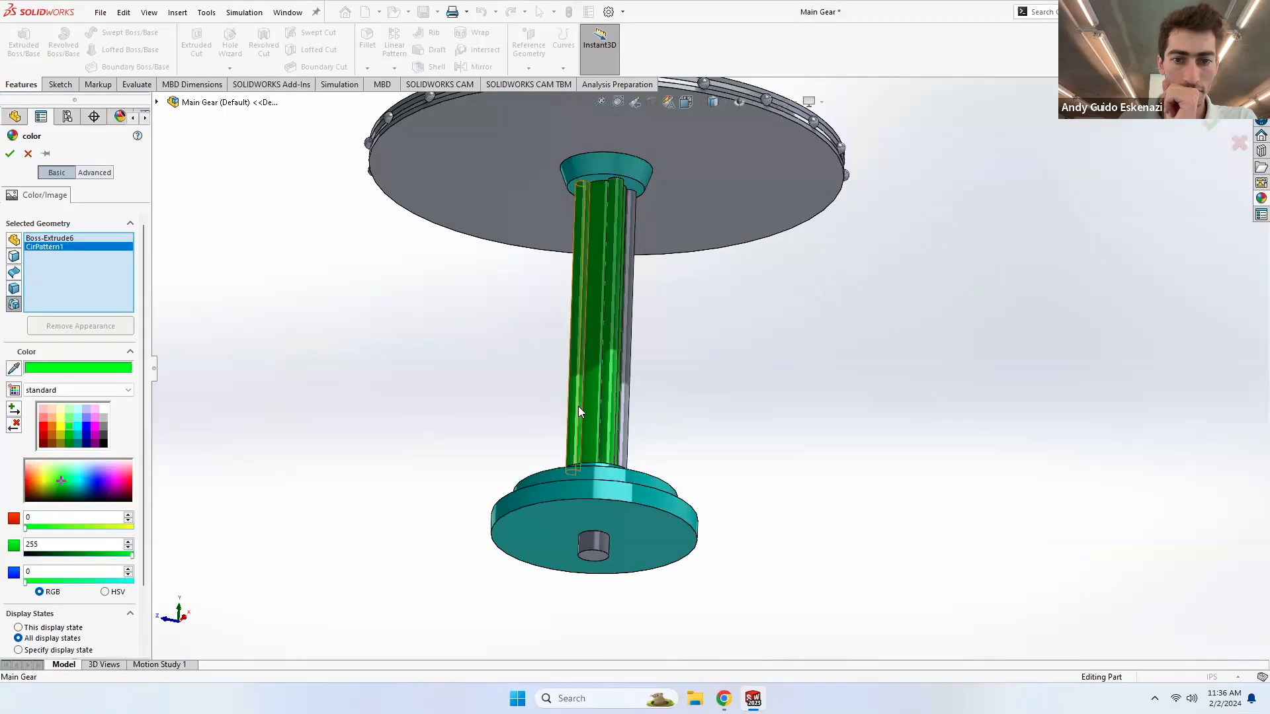
{"action": "left_click", "coordinate": [625, 420]}
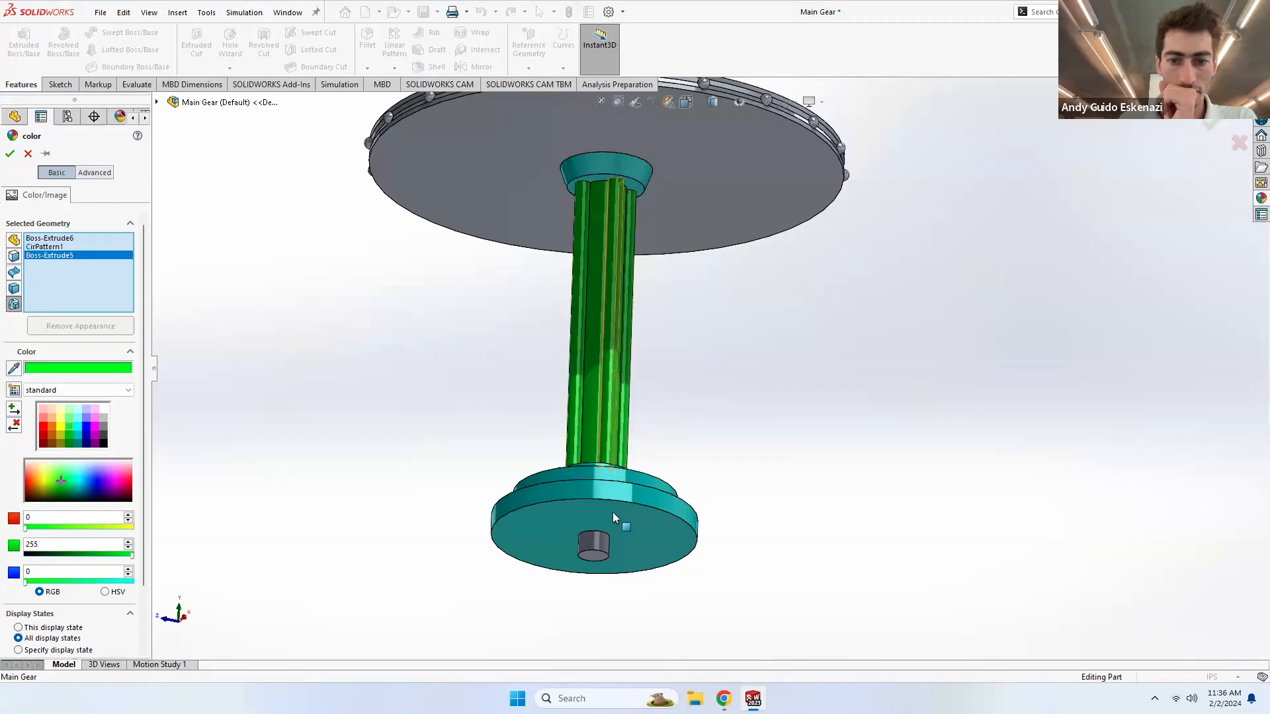
{"action": "left_click", "coordinate": [595, 542]}
{"action": "key", "text": "Return"}
- Color the revolved top disc purple (RGB 192, 0, 192)
{"action": "middle_click_drag", "start_coordinate": [411, 241], "coordinate": [460, 138]}
{"action": "right_click", "coordinate": [461, 138]}
{"action": "left_click", "coordinate": [573, 98]}
{"action": "left_click", "coordinate": [597, 156]}
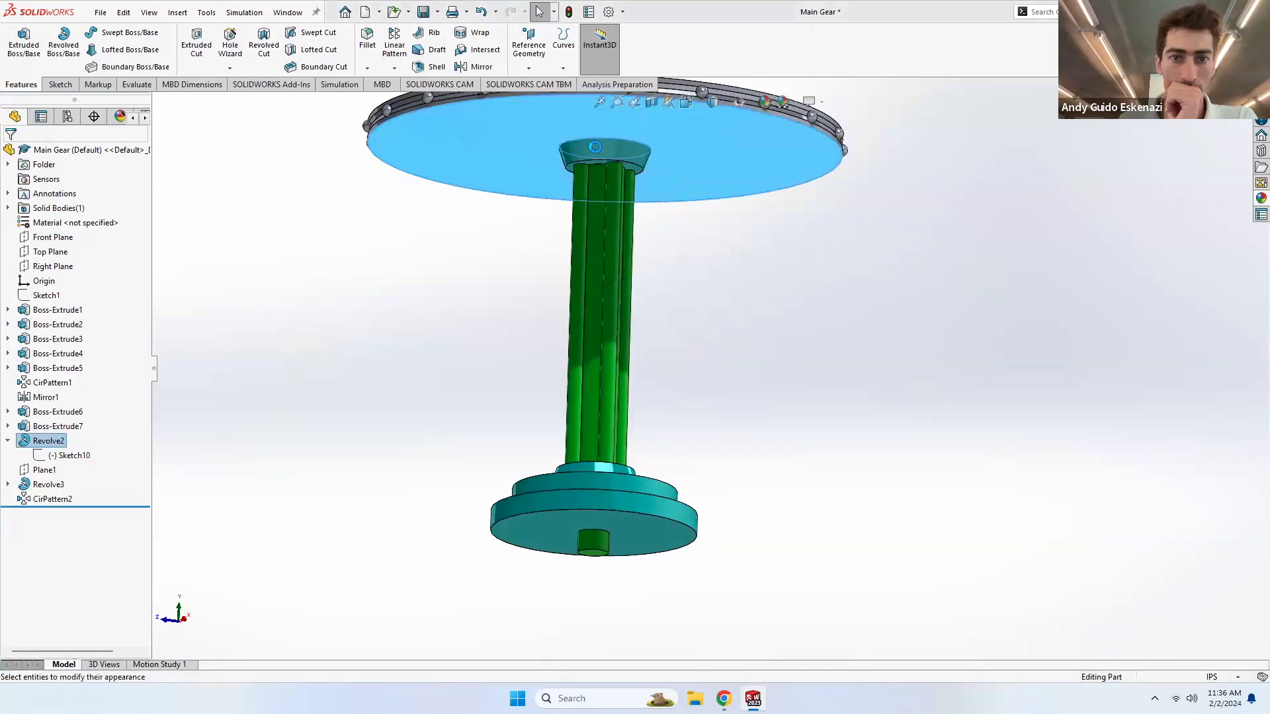
{"action": "left_click", "coordinate": [95, 434]}
{"action": "middle_click_drag", "start_coordinate": [303, 315], "coordinate": [445, 281]}
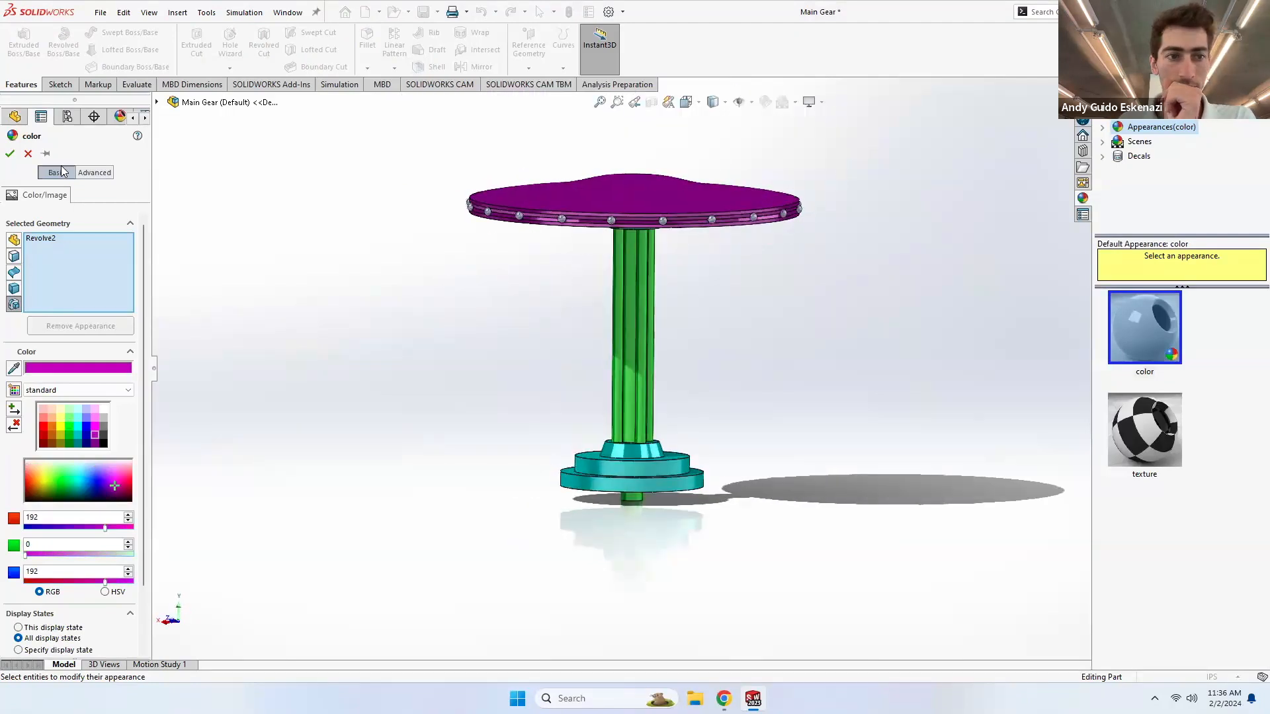
{"action": "left_click", "coordinate": [8, 154]}
- Color the patterned spheres around the disc's rim dark red (RGB 192, 0, 0)
{"action": "scroll", "coordinate": [712, 252], "scroll_direction": "down", "scroll_amount": 4}
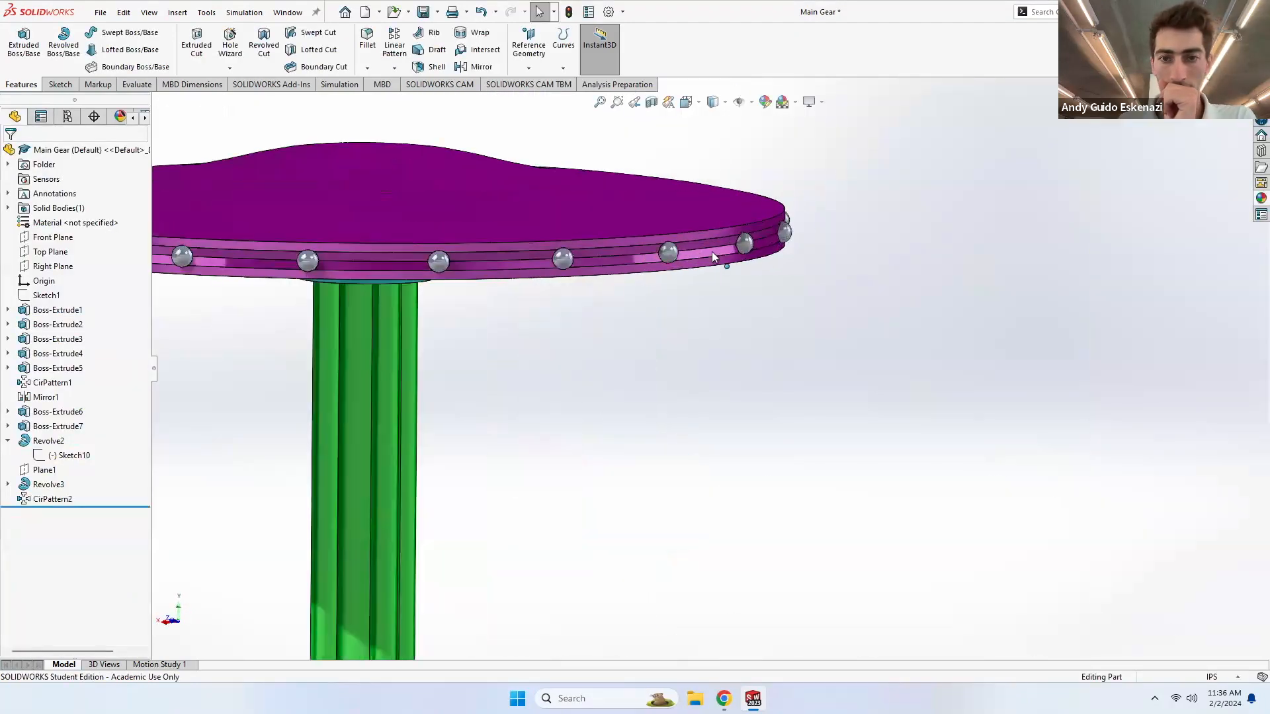
{"action": "right_click", "coordinate": [670, 257]}
{"action": "left_click", "coordinate": [762, 213]}
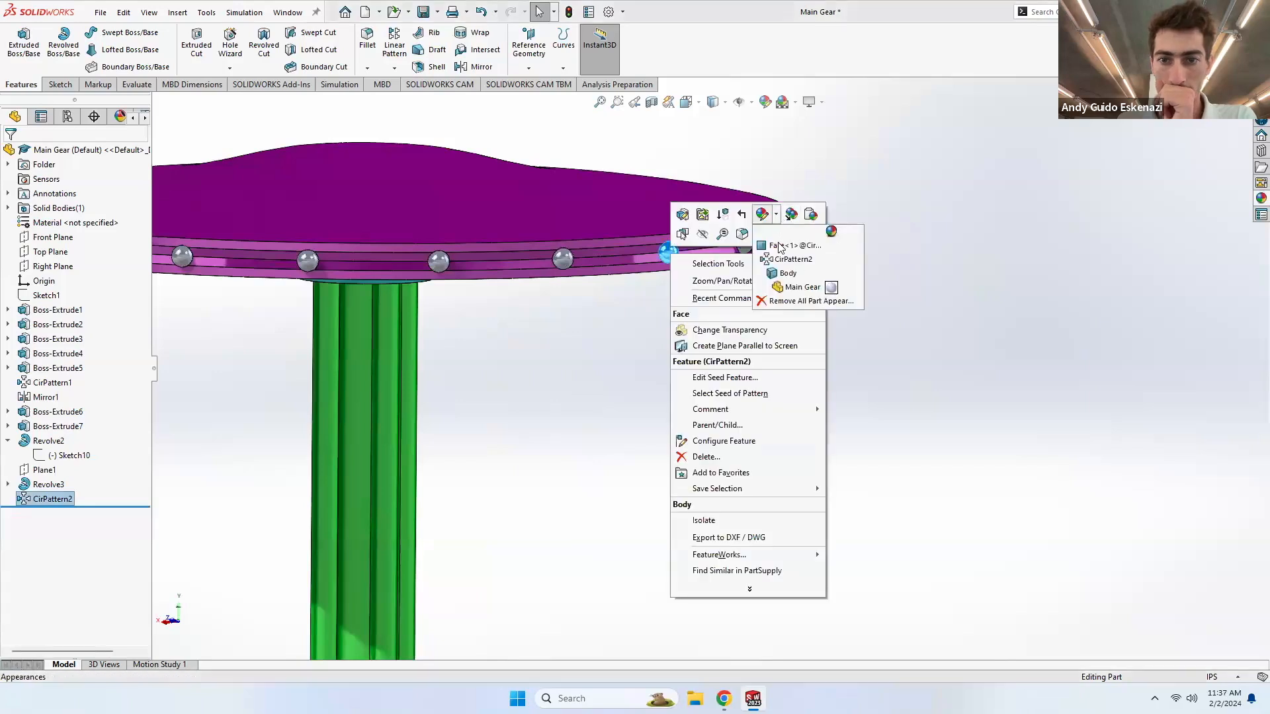
{"action": "left_click", "coordinate": [781, 259]}
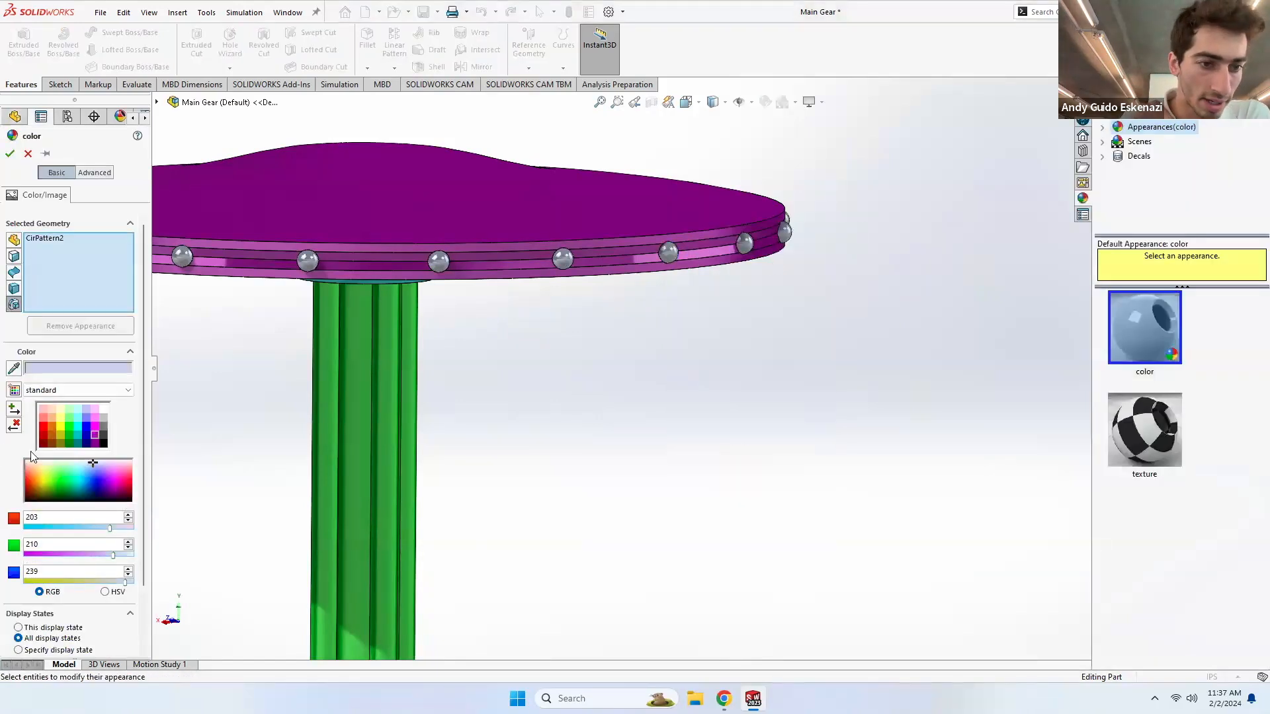
{"action": "left_click", "coordinate": [42, 436]}
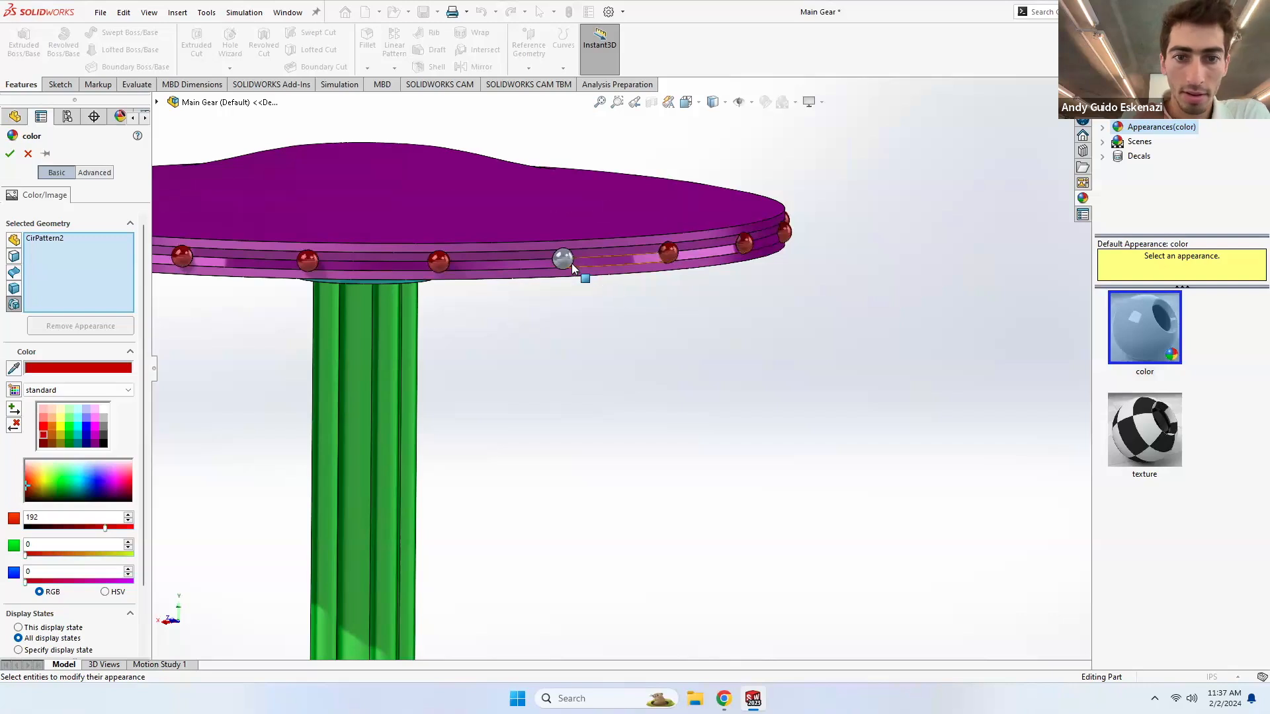
{"action": "key", "text": "Return"}
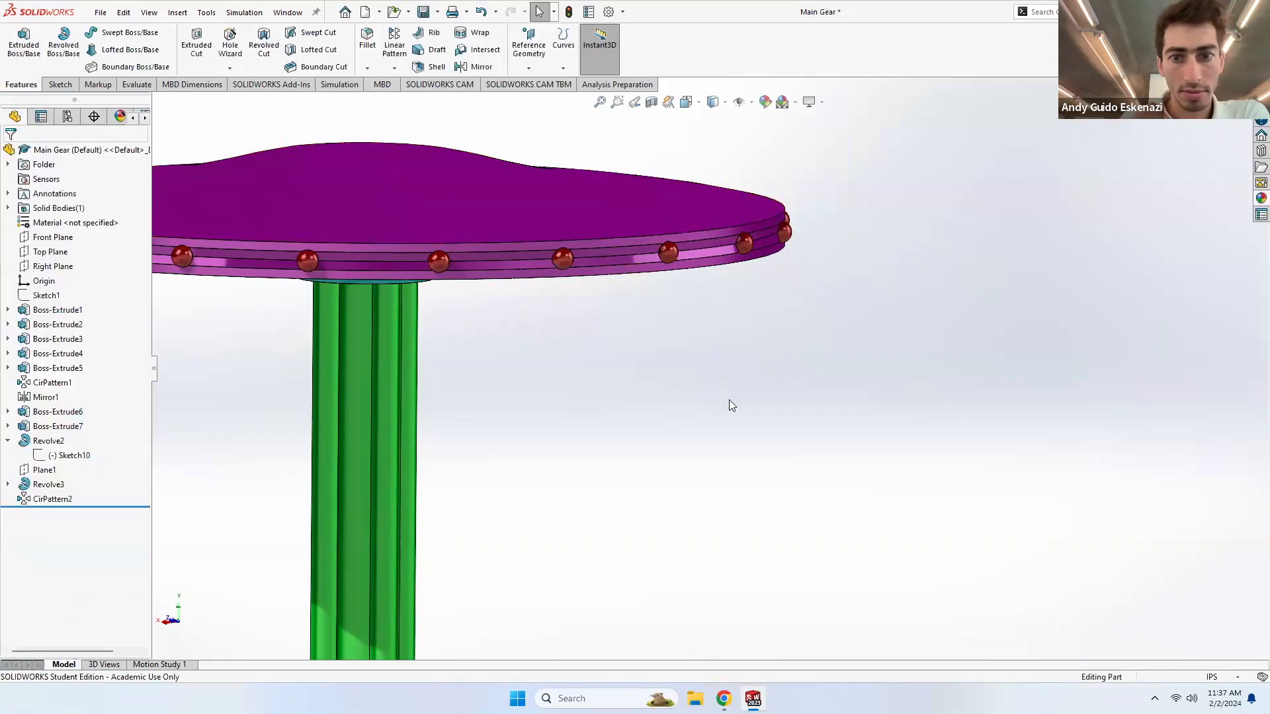
- Switch to the Tea Cups Assembly document and rebuild it with the changed main gear
{"action": "scroll", "coordinate": [596, 377], "scroll_direction": "up", "scroll_amount": 5}
{"action": "mouse_move", "coordinate": [753, 699]}
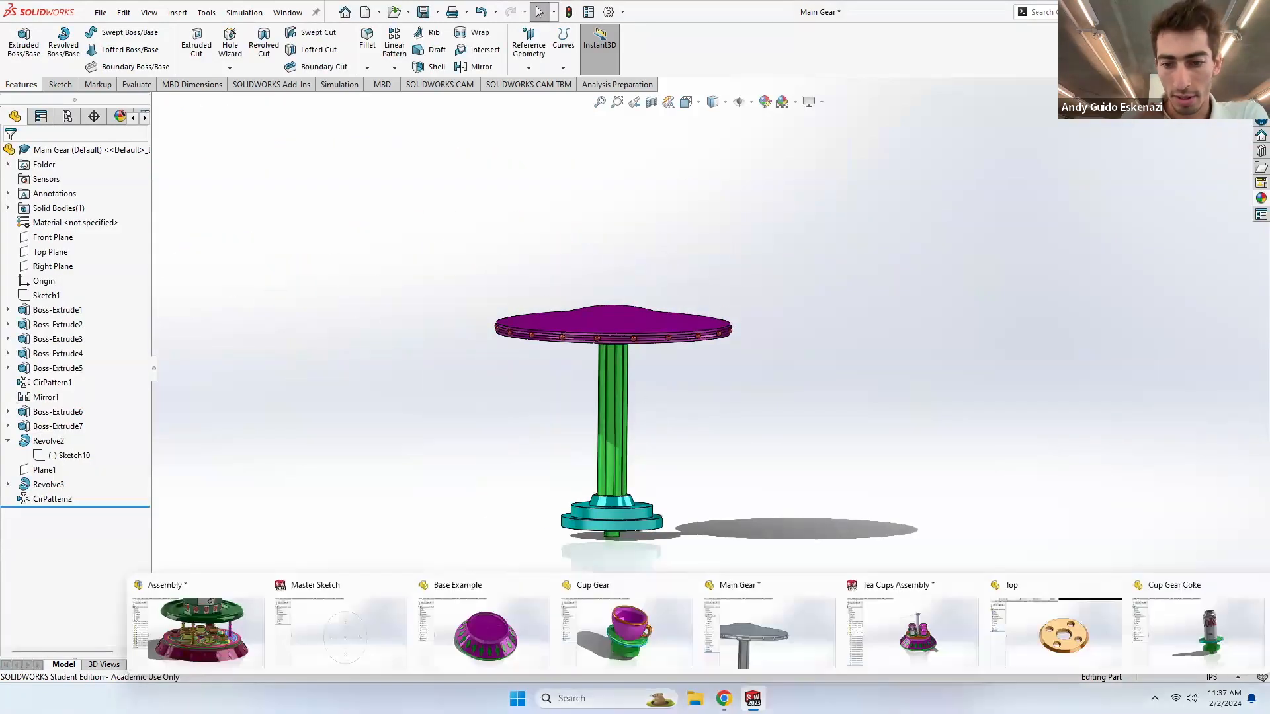
{"action": "left_click", "coordinate": [921, 630]}
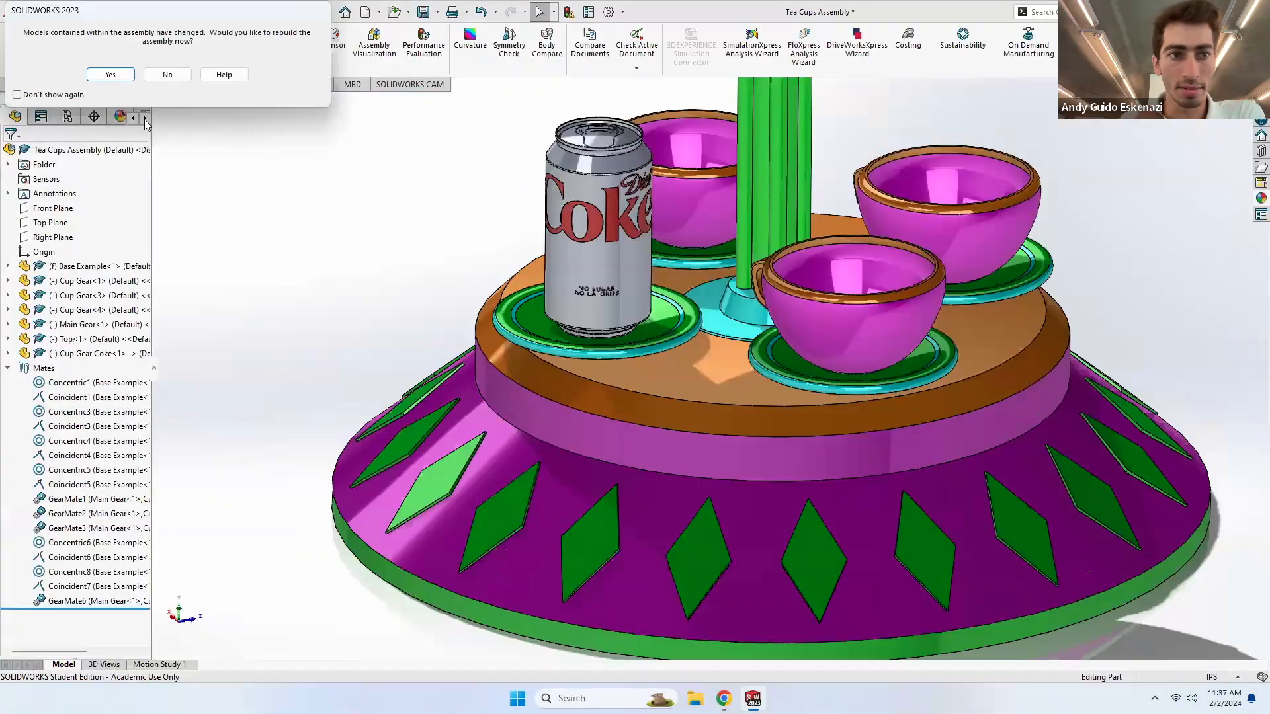
{"action": "key", "text": "Return"}
{"action": "middle_click_drag", "start_coordinate": [541, 265], "coordinate": [558, 225]}
{"action": "scroll", "coordinate": [767, 321], "scroll_direction": "up", "scroll_amount": 1}
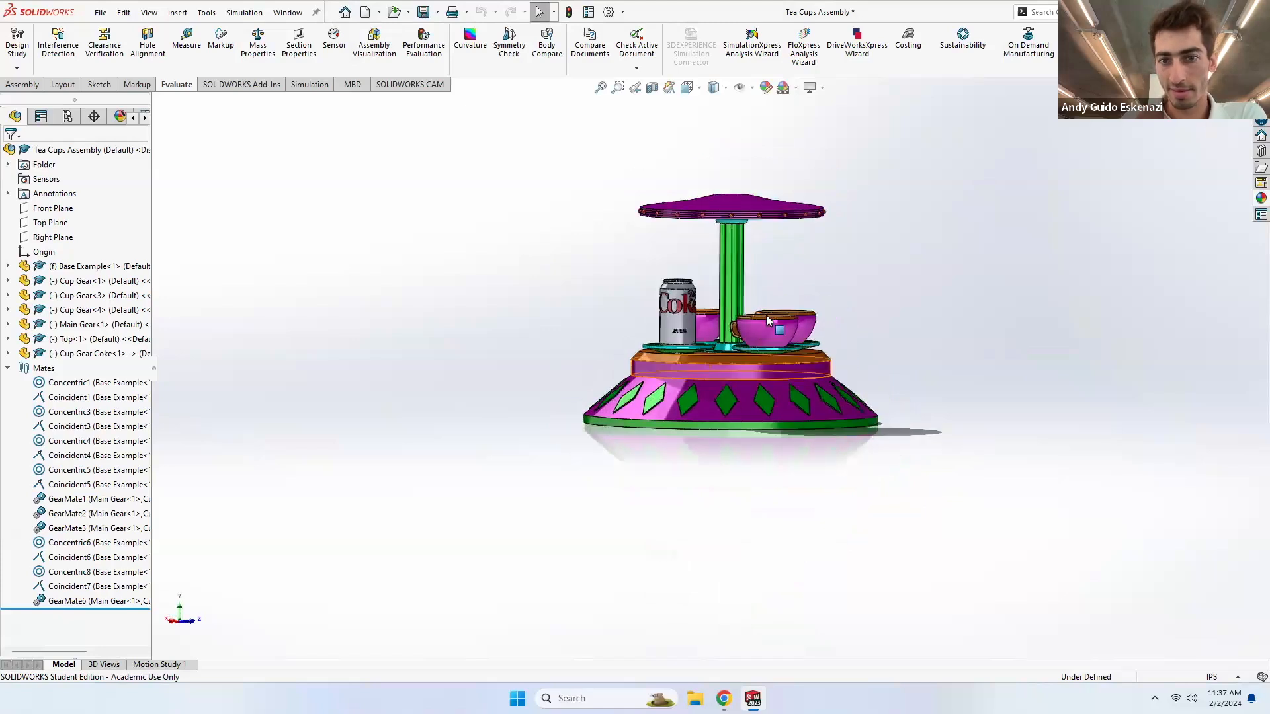
- Examine the rebuilt tea cups assembly from above and around its sides, trying out the movement of its rotating parts
{"action": "scroll", "coordinate": [767, 320], "scroll_direction": "down", "scroll_amount": 2}
{"action": "scroll", "coordinate": [725, 218], "scroll_direction": "down", "scroll_amount": 1}
{"action": "left_click_drag", "start_coordinate": [717, 198], "coordinate": [746, 228]}
{"action": "middle_click_drag", "start_coordinate": [750, 277], "coordinate": [745, 311]}
{"action": "left_click_drag", "start_coordinate": [766, 222], "coordinate": [734, 361]}
{"action": "middle_click_drag", "start_coordinate": [734, 361], "coordinate": [755, 379]}
{"action": "left_click_drag", "start_coordinate": [788, 363], "coordinate": [950, 341]}
{"action": "left_click", "coordinate": [950, 347]}
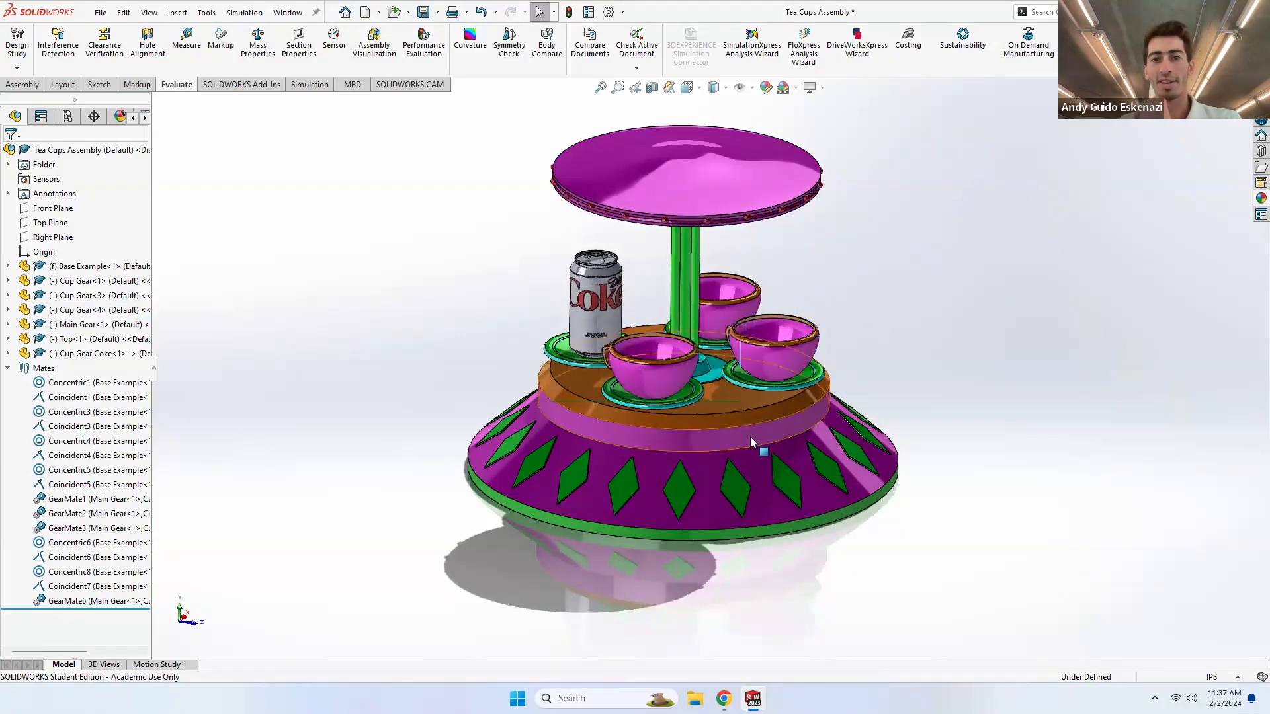
{"action": "middle_click_drag", "start_coordinate": [1001, 364], "coordinate": [915, 389]}
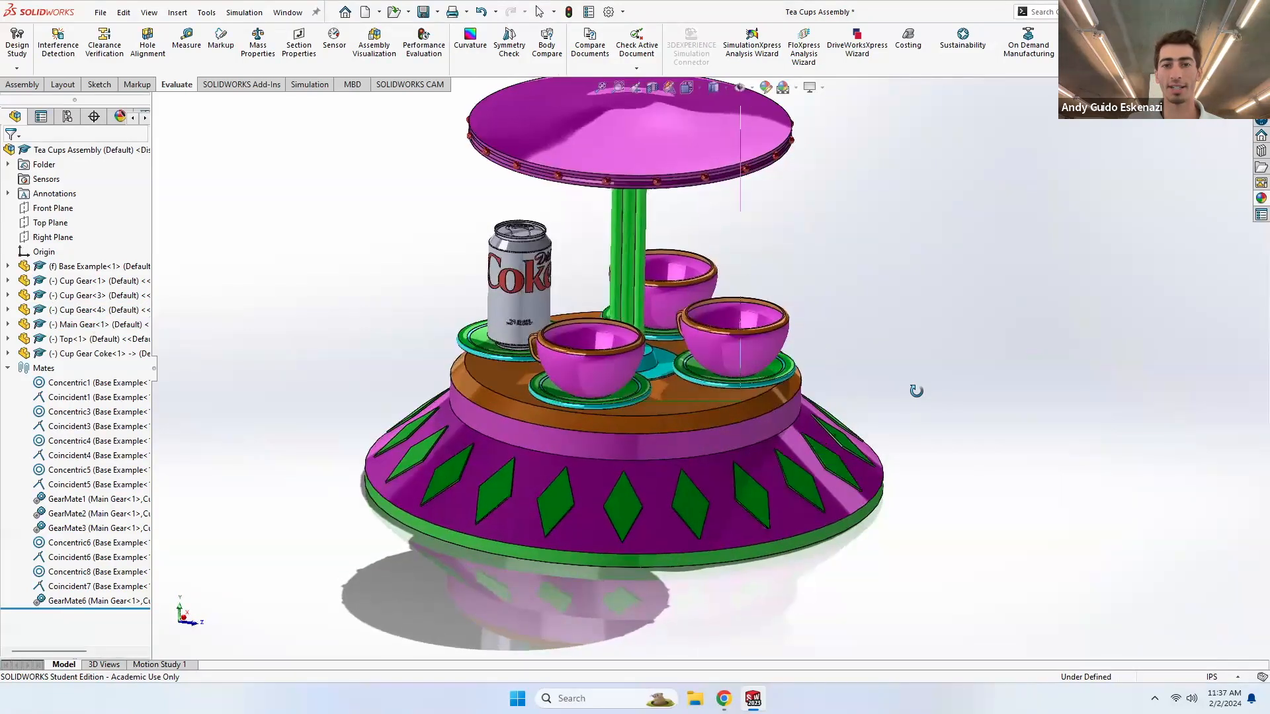
{"action": "scroll", "coordinate": [917, 379], "scroll_direction": "up", "scroll_amount": 3}
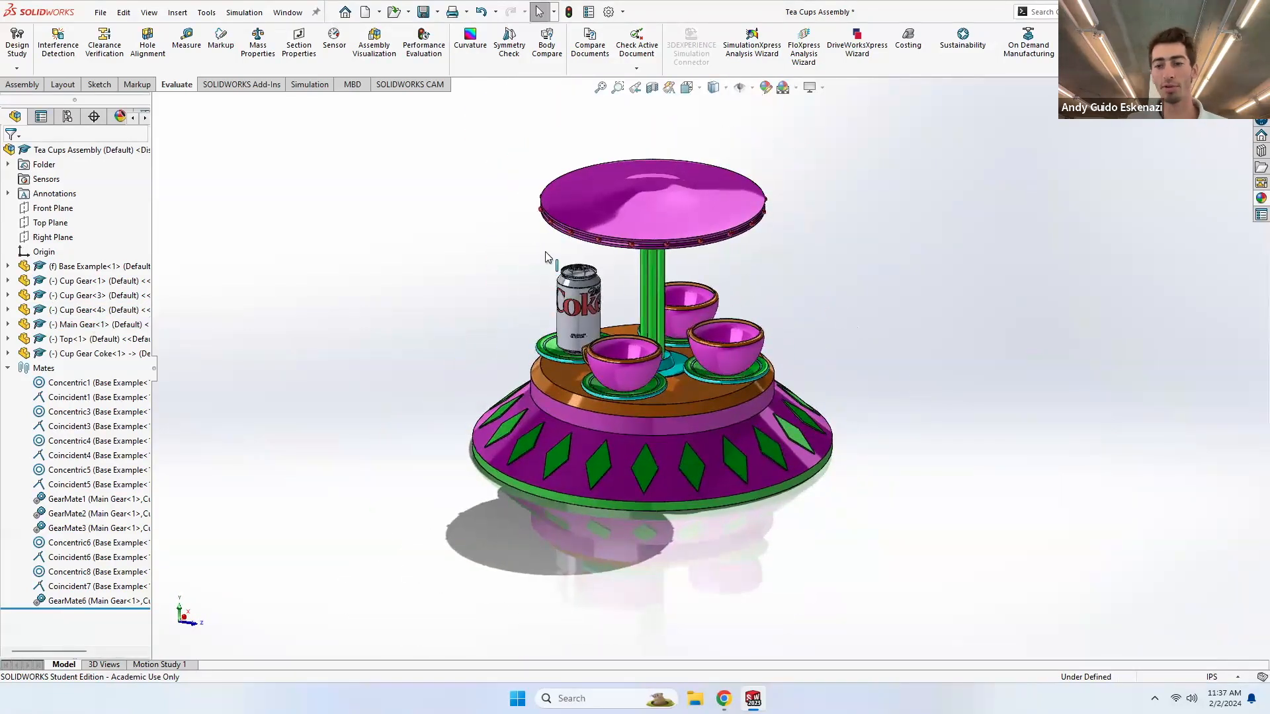
{"action": "scroll", "coordinate": [507, 249], "scroll_direction": "down", "scroll_amount": 2}
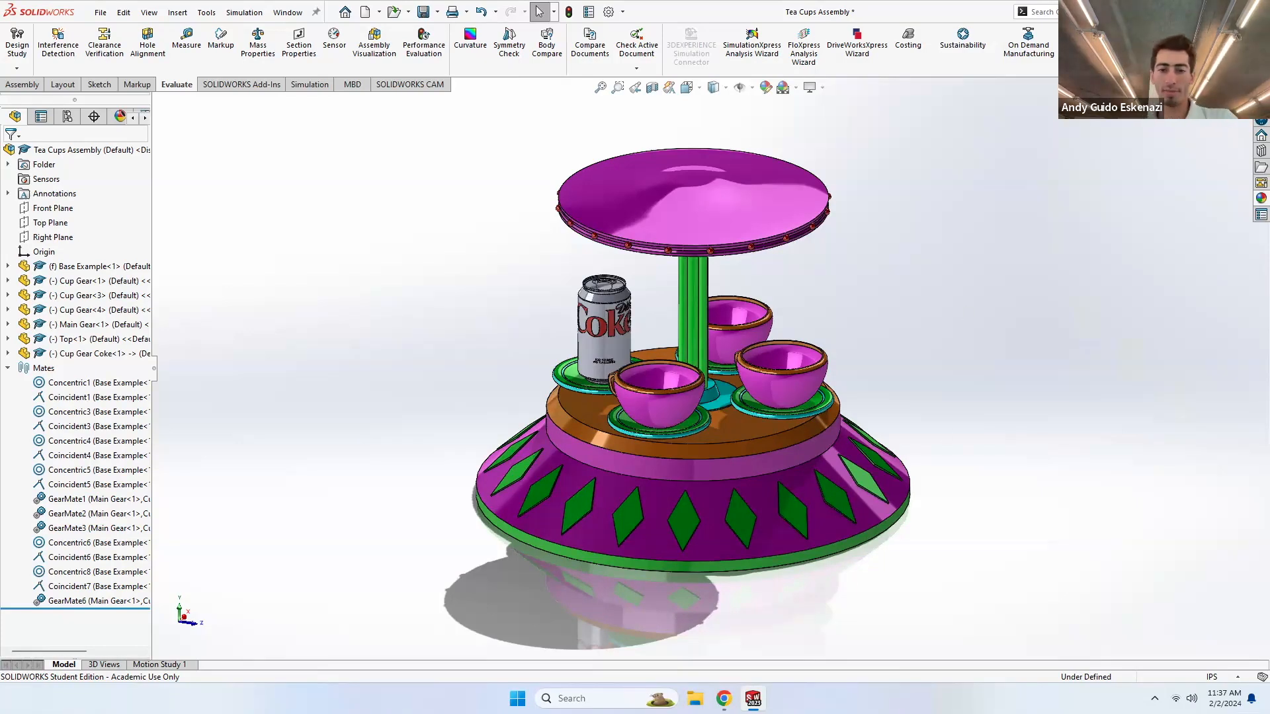
- Switch to the Main Gear part and set the extrusion depth of the column's Boss-Extrude5 rod to 0.5 in
{"action": "mouse_move", "coordinate": [753, 698]}
{"action": "left_click", "coordinate": [771, 624]}
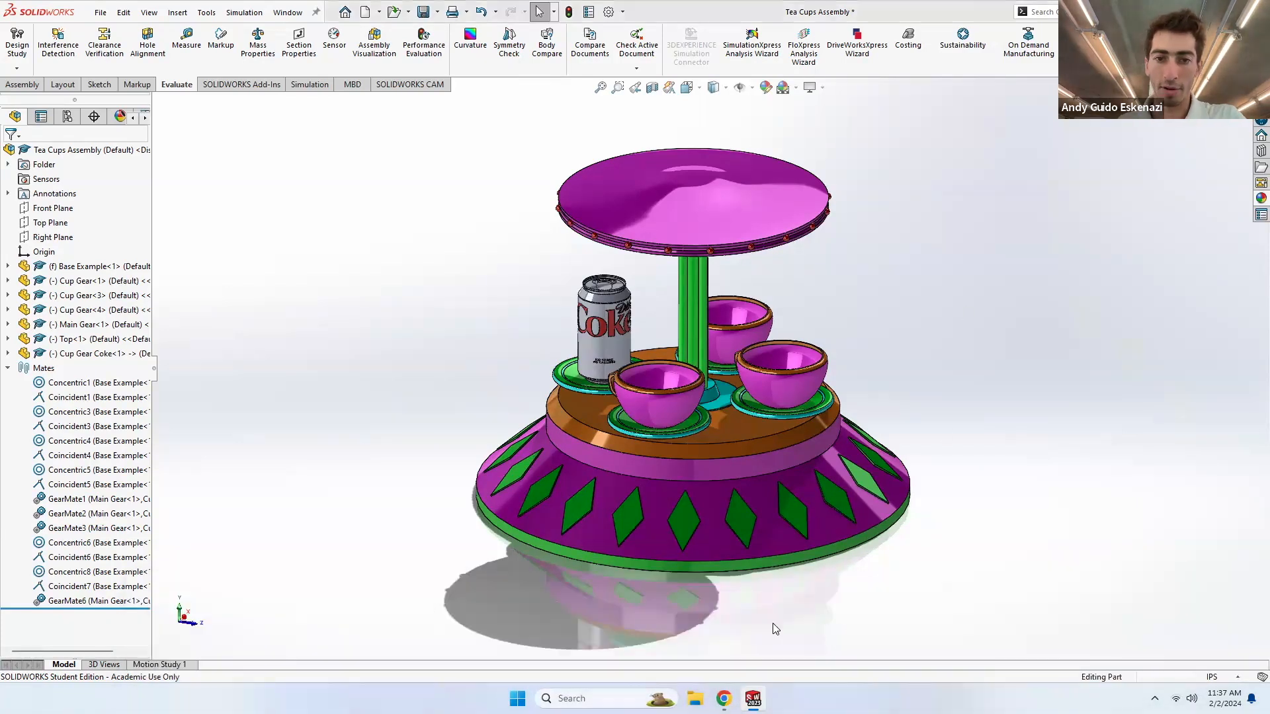
{"action": "left_click", "coordinate": [620, 421]}
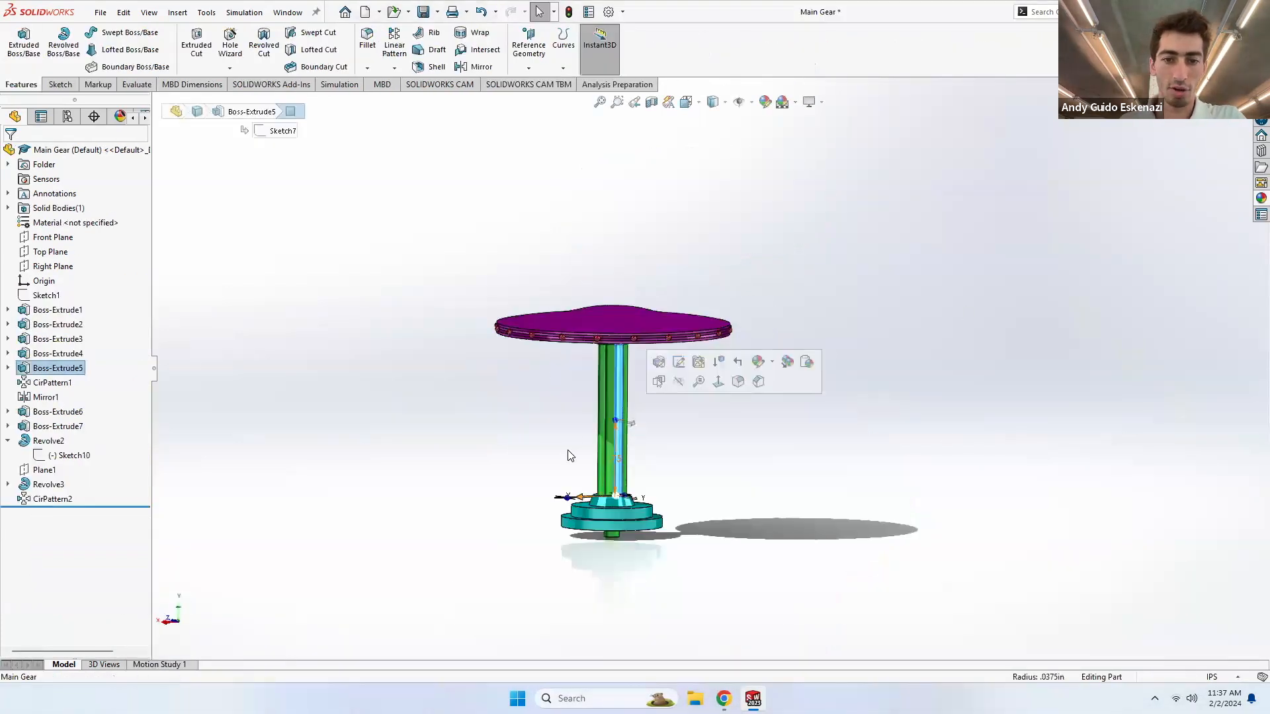
{"action": "right_click", "coordinate": [56, 354]}
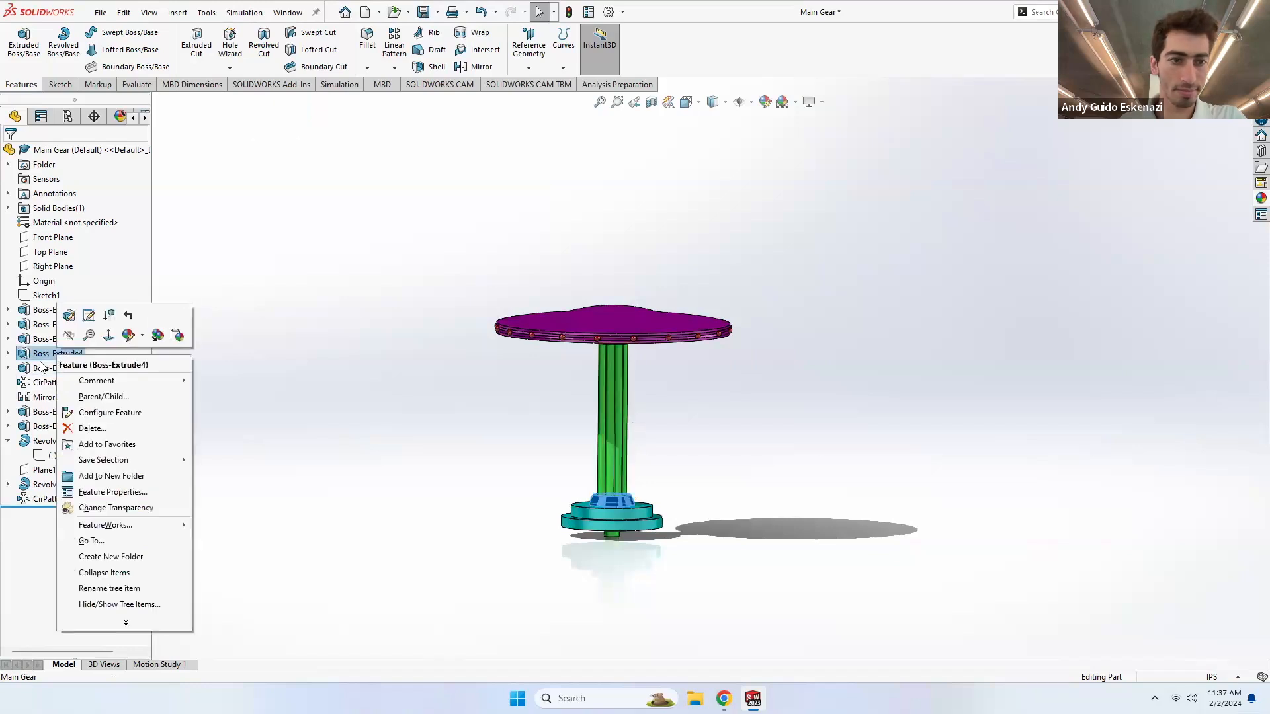
{"action": "right_click", "coordinate": [55, 369]}
{"action": "left_click", "coordinate": [69, 330]}
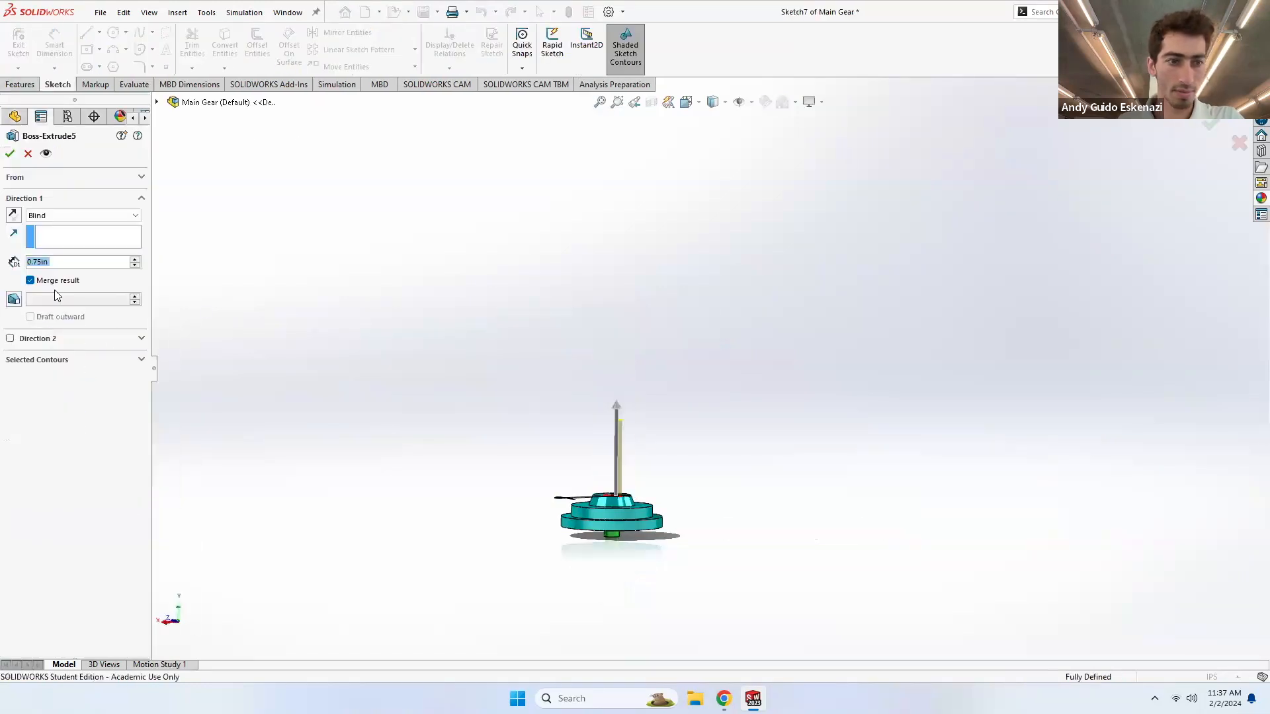
{"action": "type", "text": "0.5"}
{"action": "key", "text": "Return"}
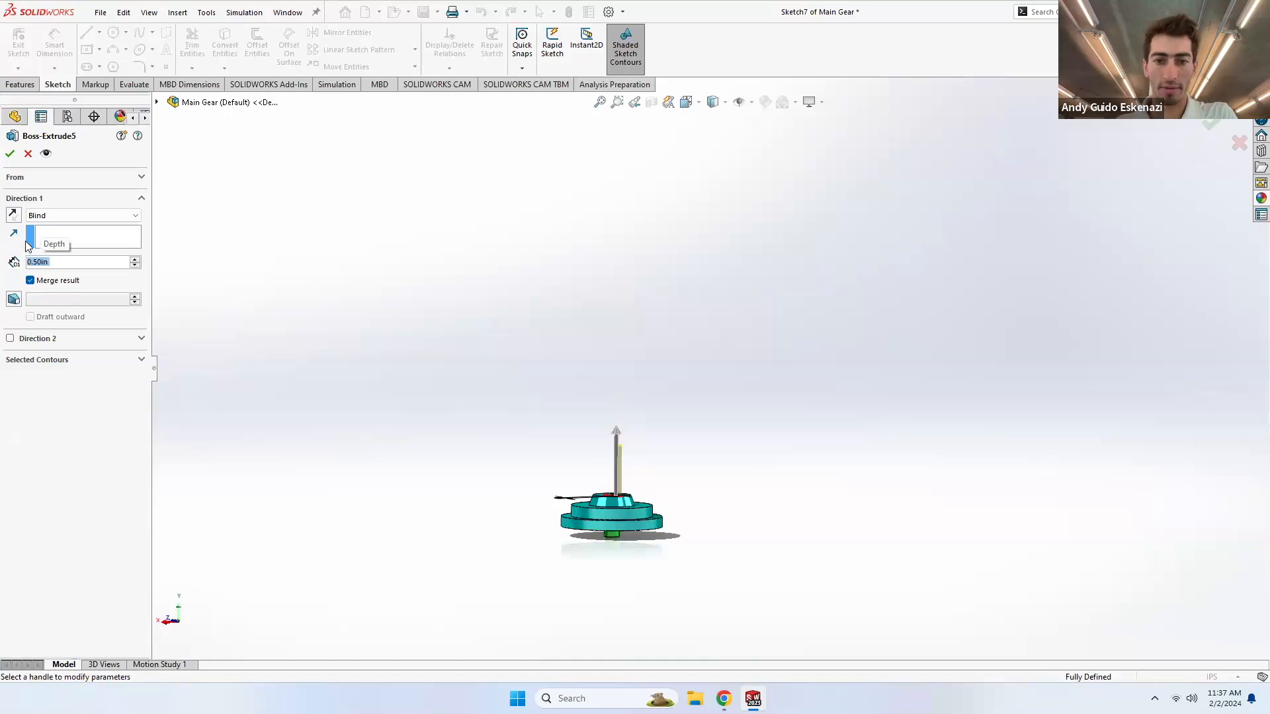
{"action": "left_click", "coordinate": [10, 154]}
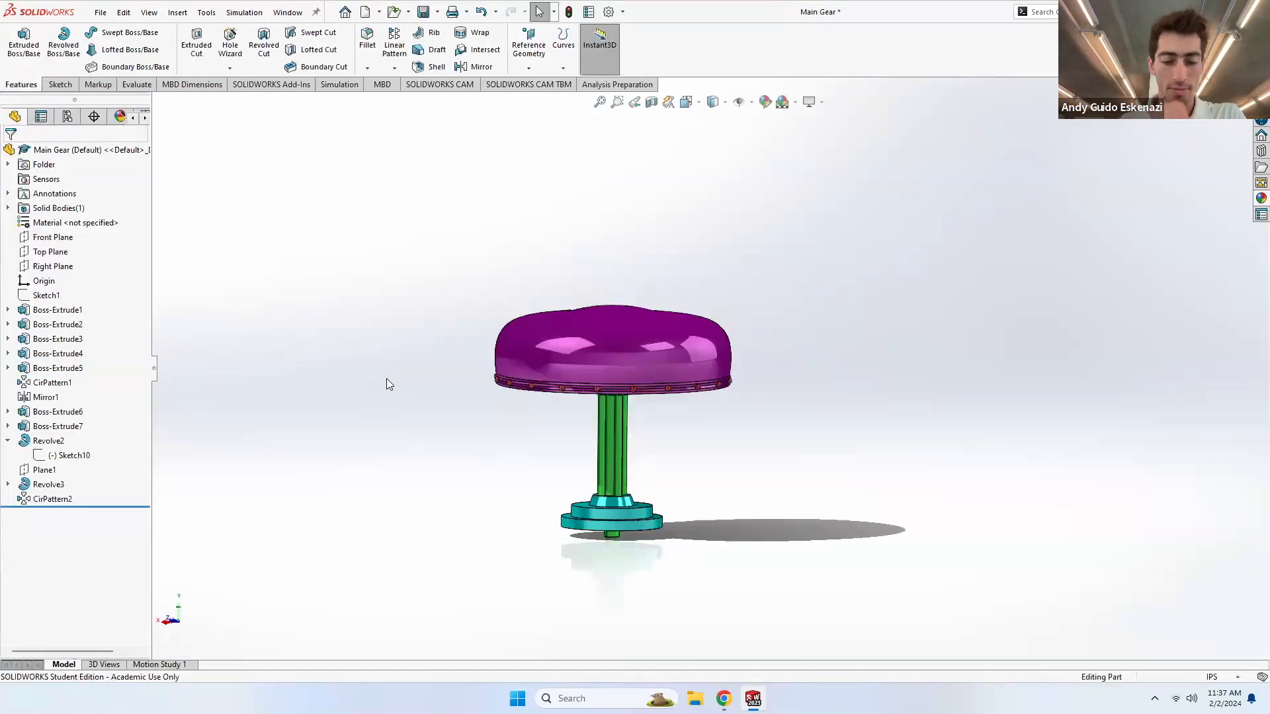
- Switch to the Tea Cups Assembly document and check how the shortened column and its top disc look above the cups
{"action": "left_click", "coordinate": [8, 485]}
{"action": "right_click", "coordinate": [58, 499]}
{"action": "left_click", "coordinate": [203, 364]}
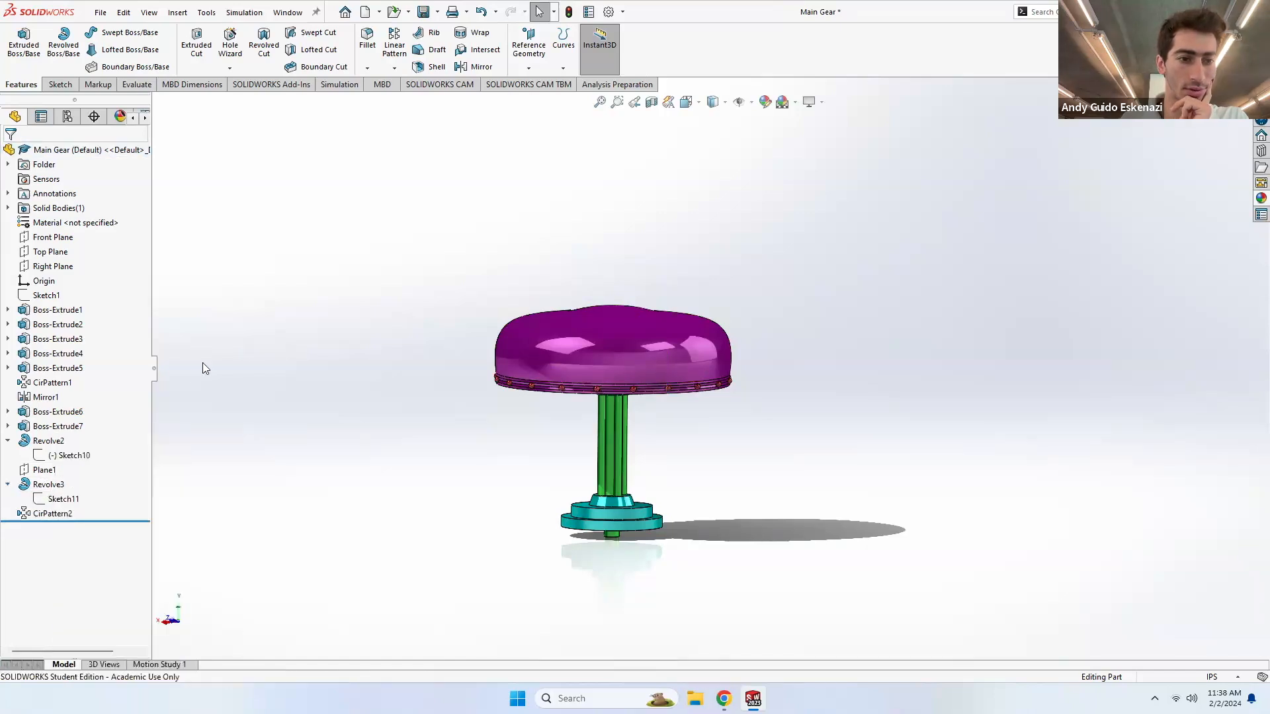
{"action": "mouse_move", "coordinate": [752, 698]}
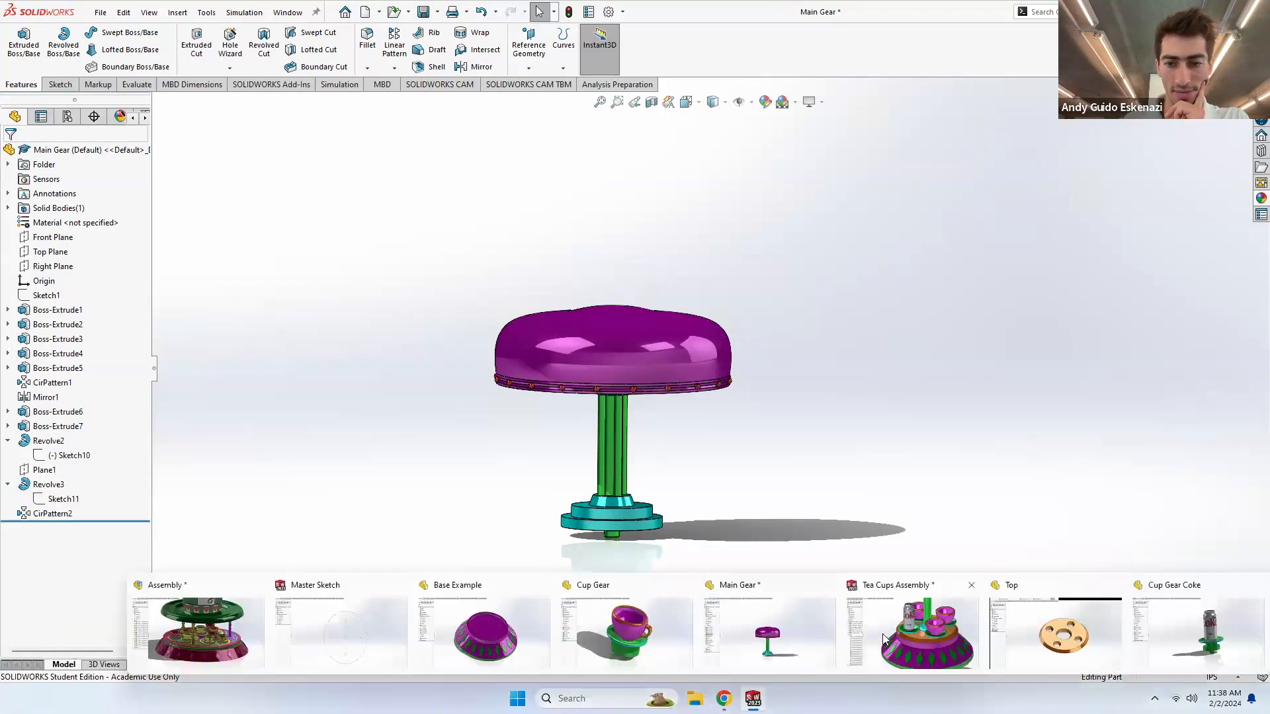
{"action": "left_click", "coordinate": [896, 635]}
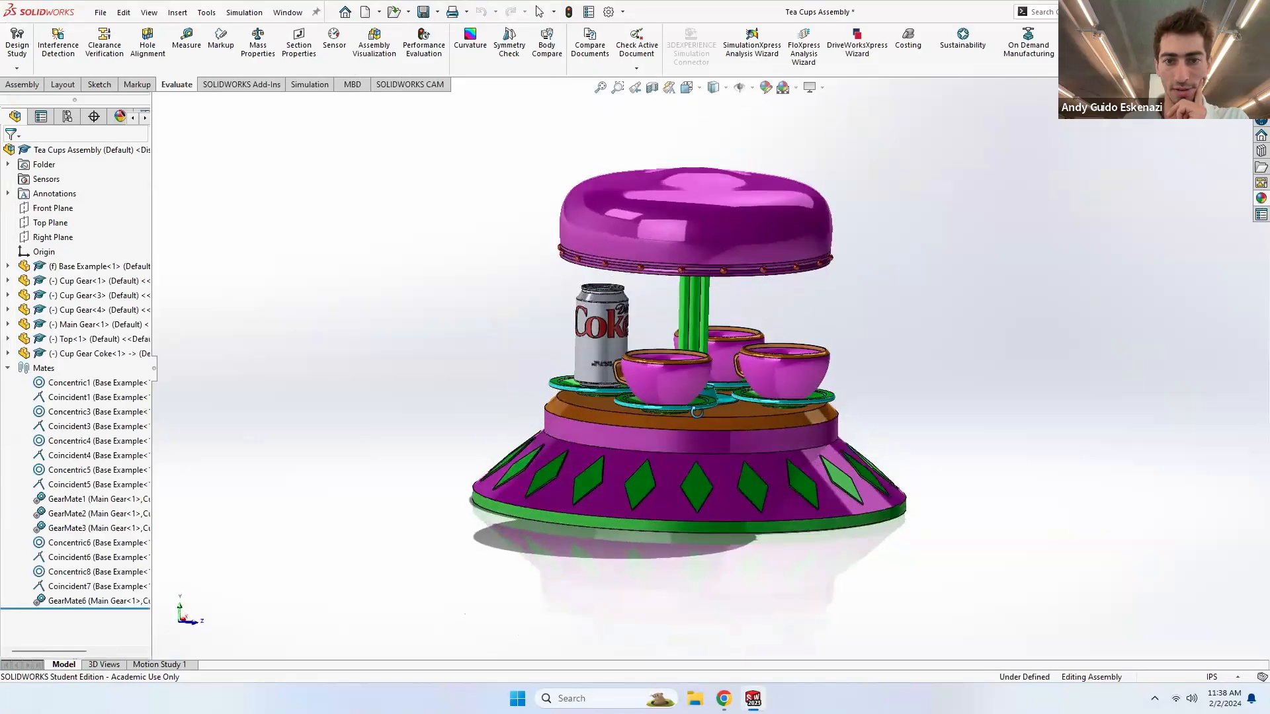
{"action": "mouse_move", "coordinate": [752, 698]}
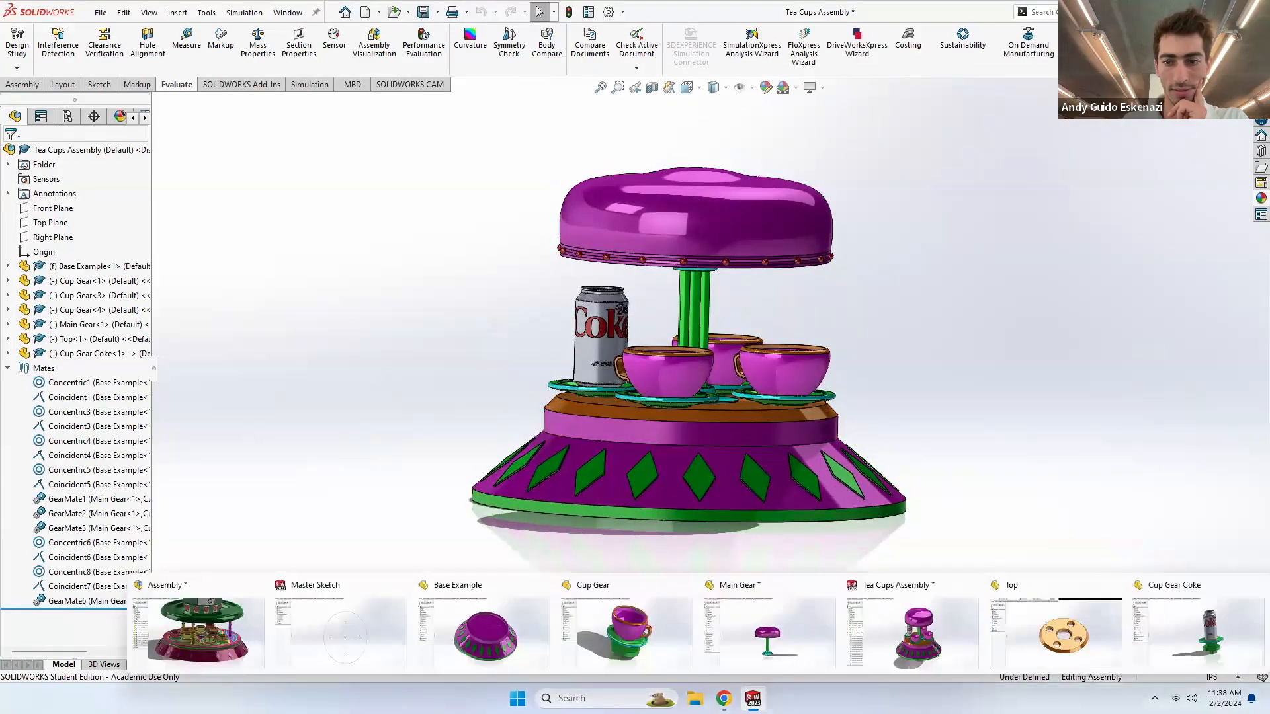
{"action": "left_click", "coordinate": [910, 633]}
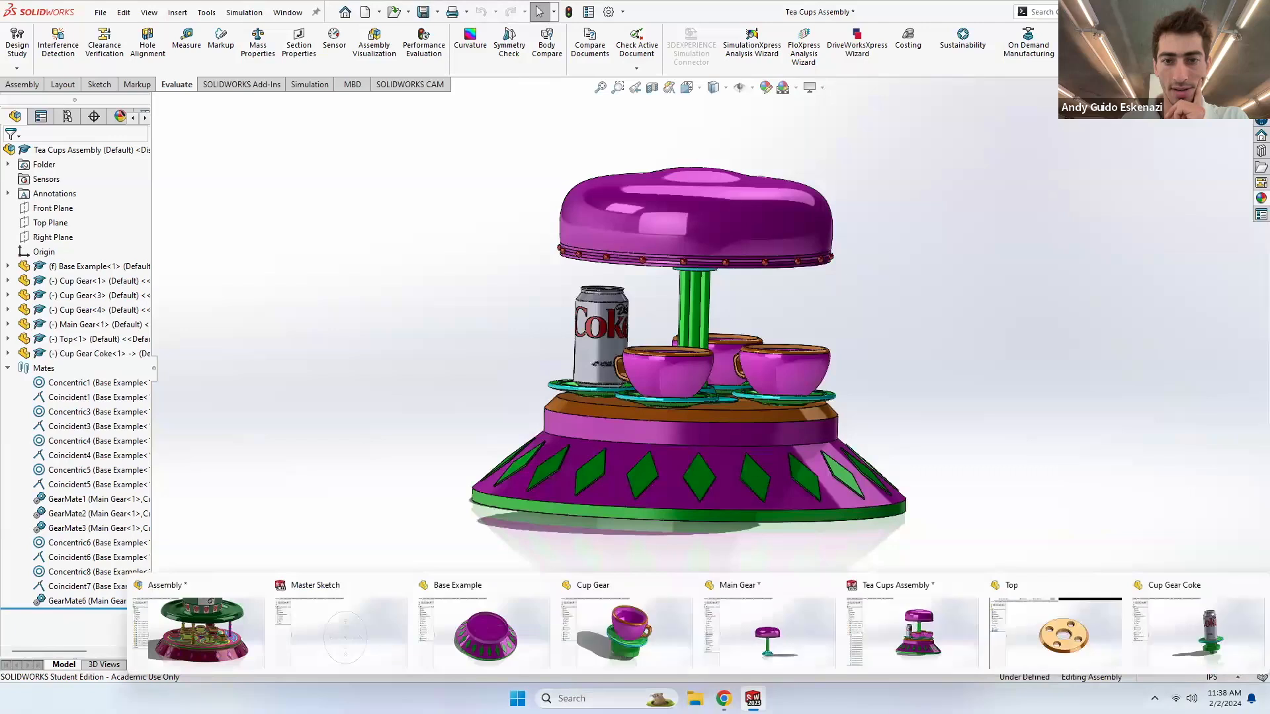
{"action": "mouse_move", "coordinate": [744, 668]}
{"action": "mouse_move", "coordinate": [1054, 645]}
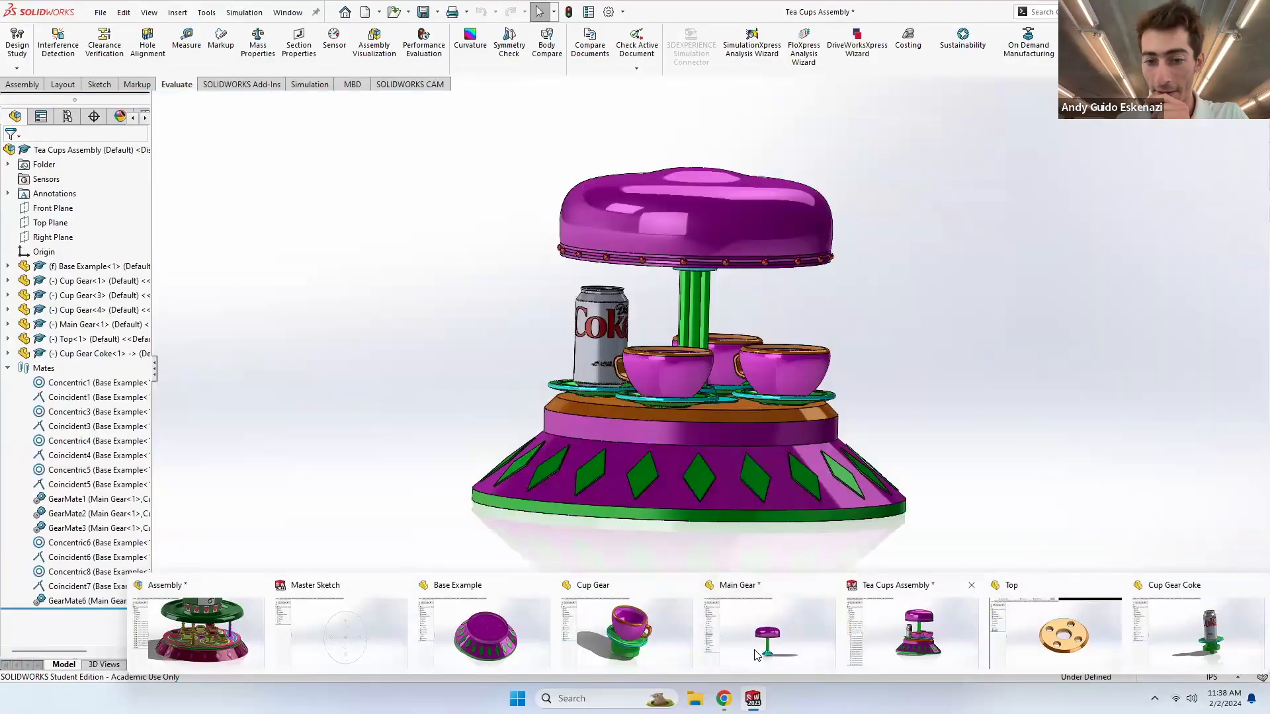
- Return to the Main Gear part and set the Boss-Extrude5 column rod's depth to 0.65 in
{"action": "left_click", "coordinate": [751, 645]}
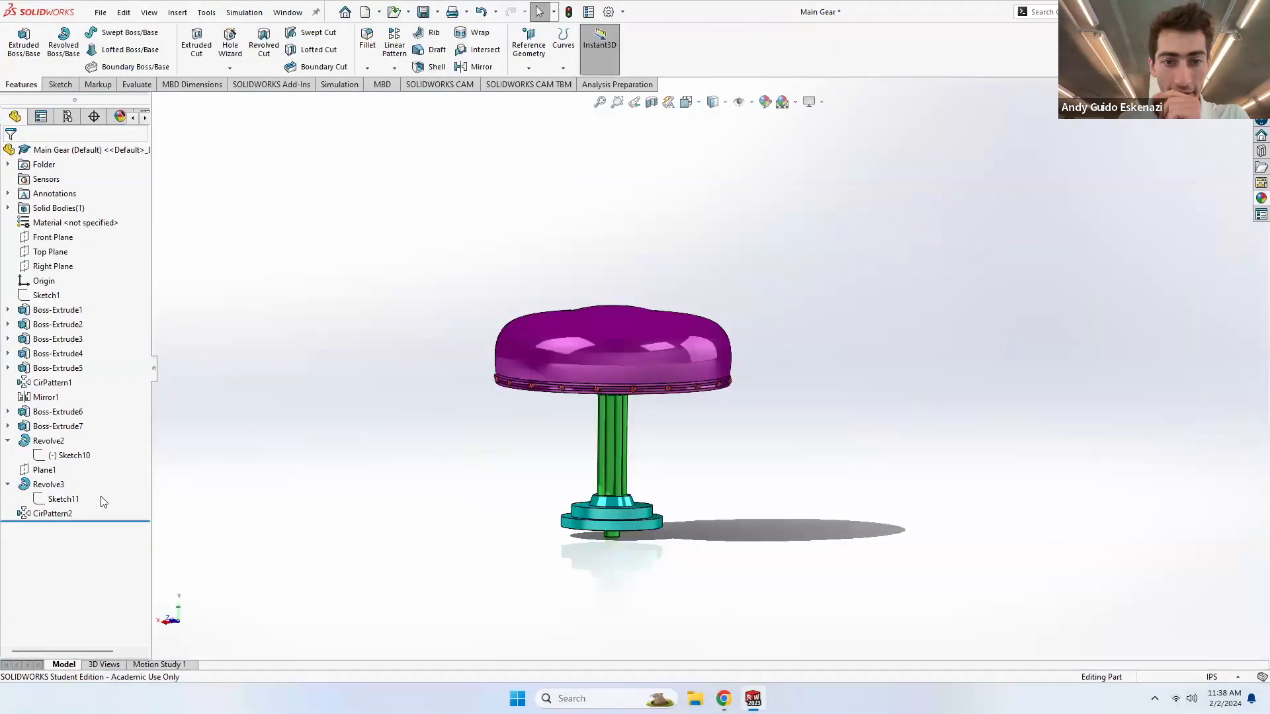
{"action": "right_click", "coordinate": [38, 421]}
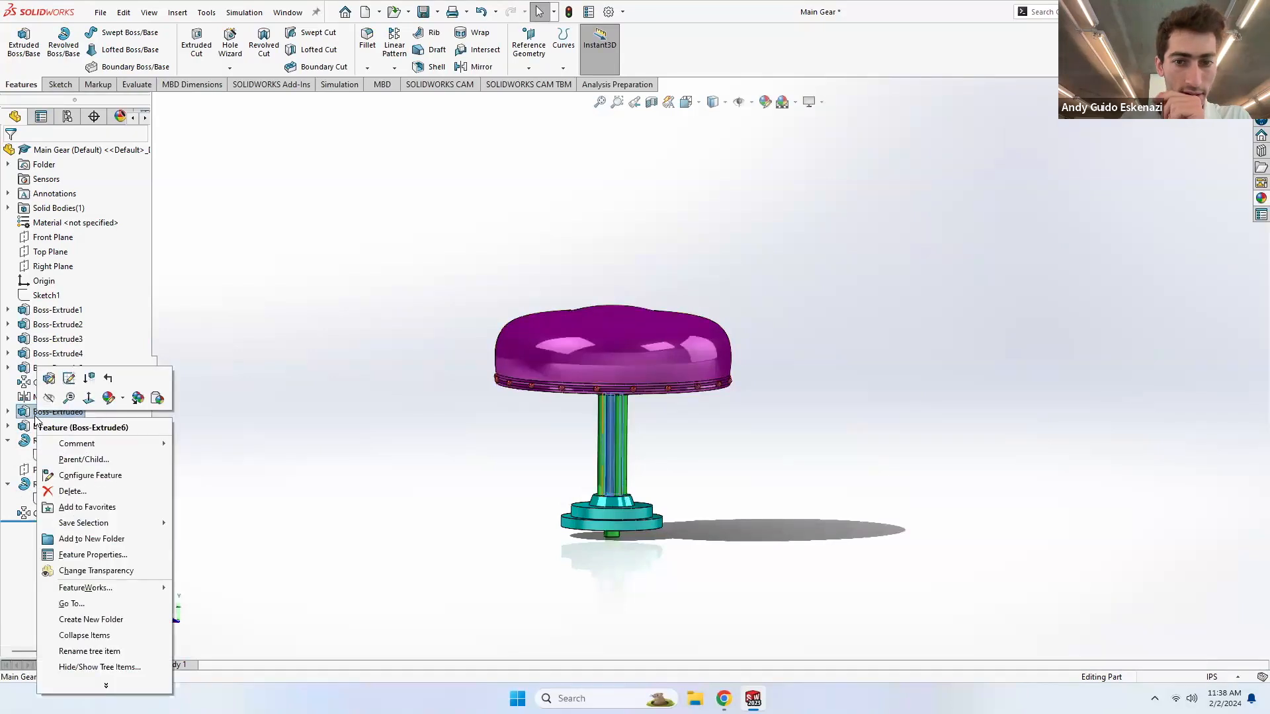
{"action": "left_click", "coordinate": [36, 369]}
{"action": "right_click", "coordinate": [36, 369]}
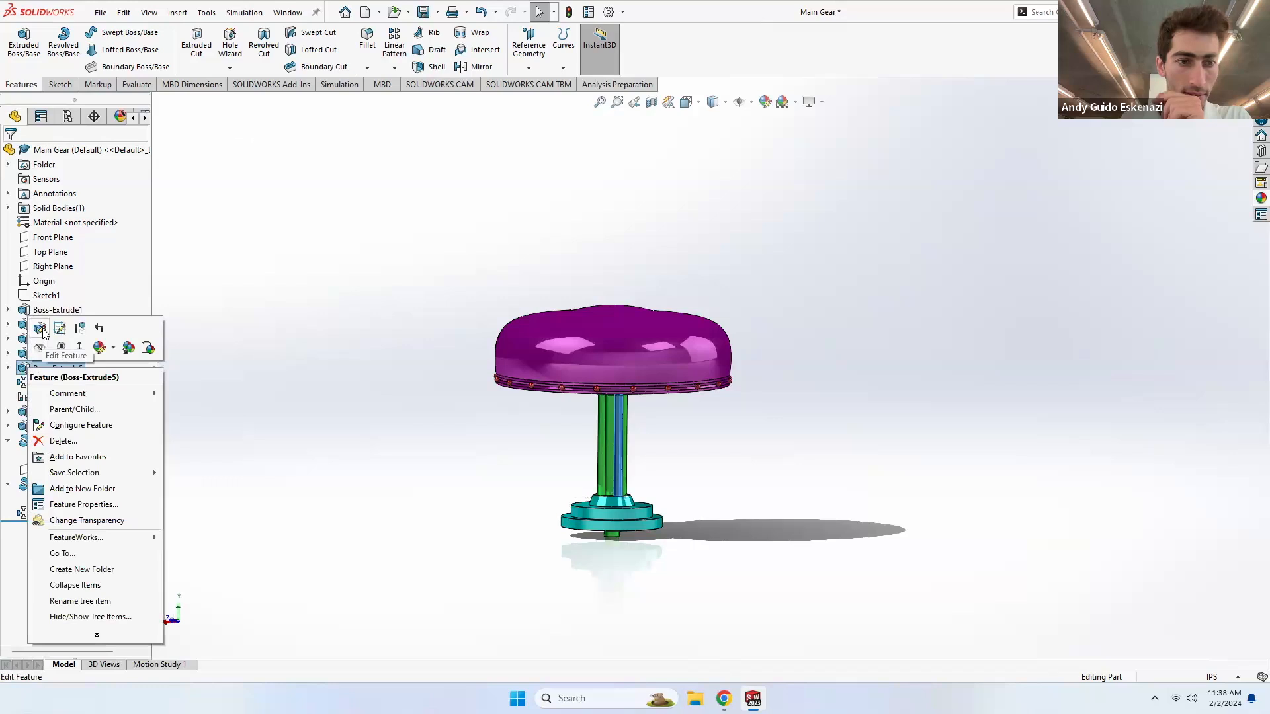
{"action": "left_click", "coordinate": [40, 329]}
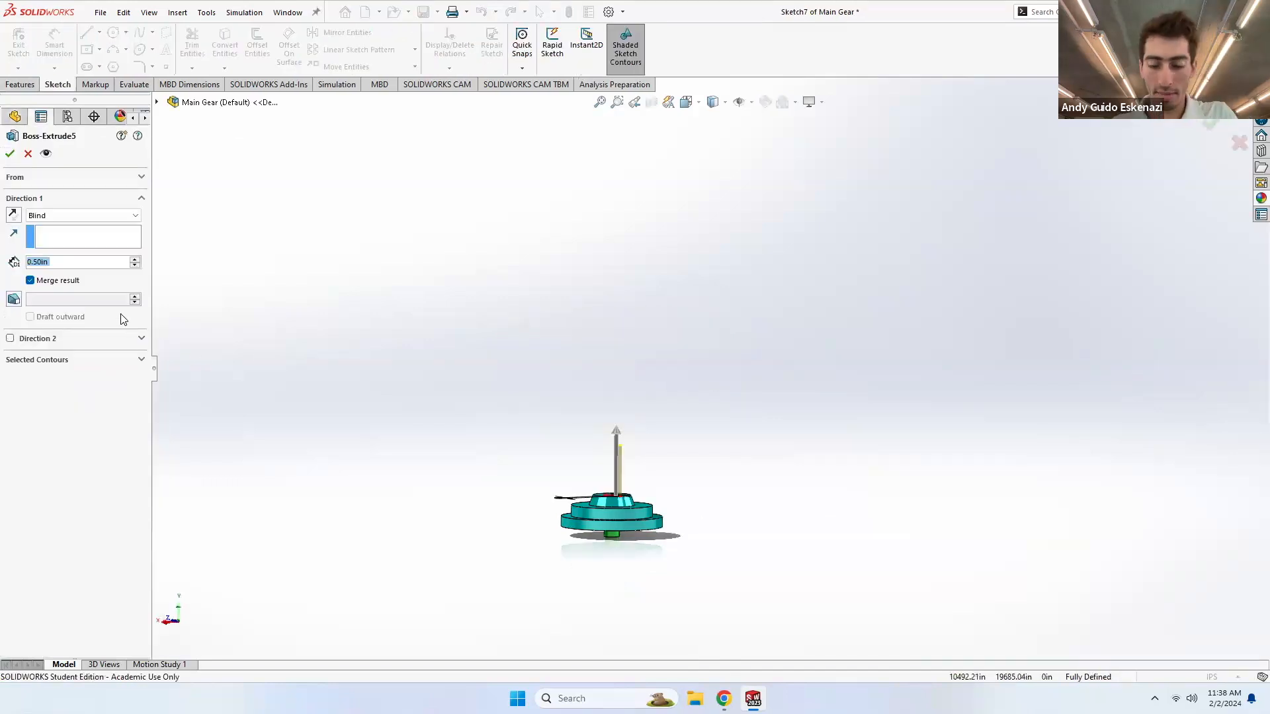
{"action": "type", "text": ".6"}
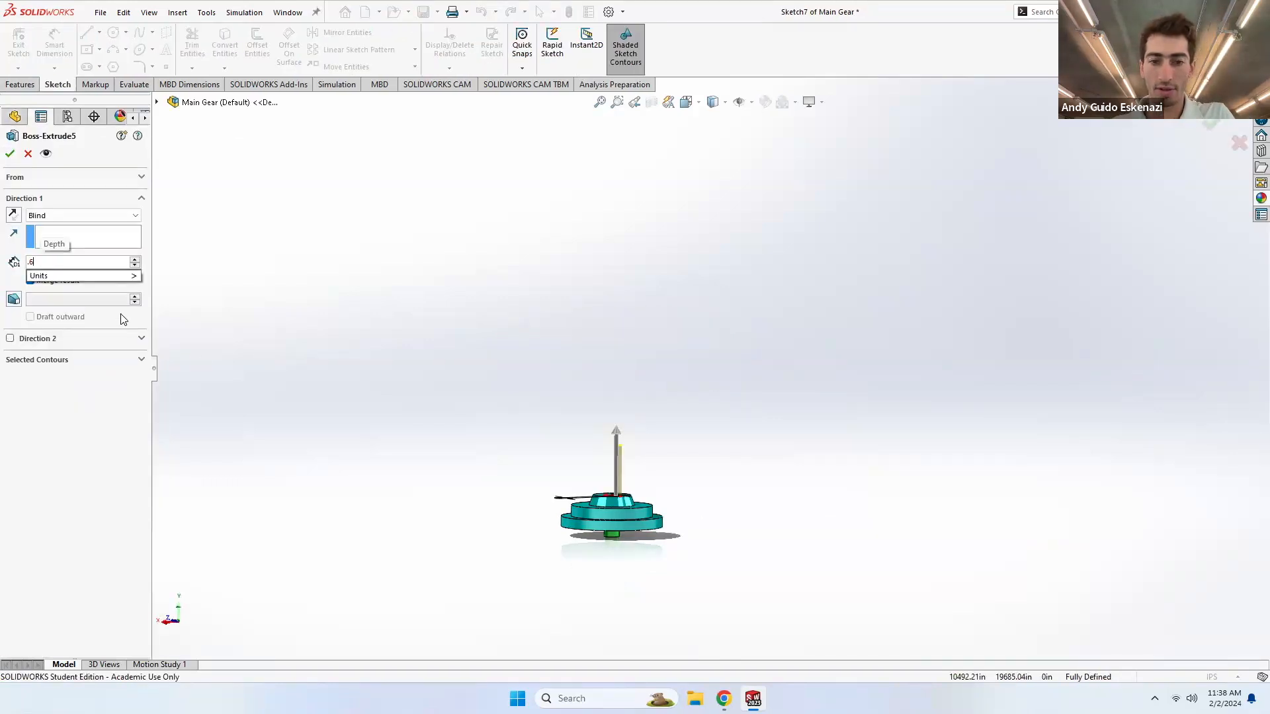
{"action": "type", "text": "5"}
{"action": "key", "text": "Return"}
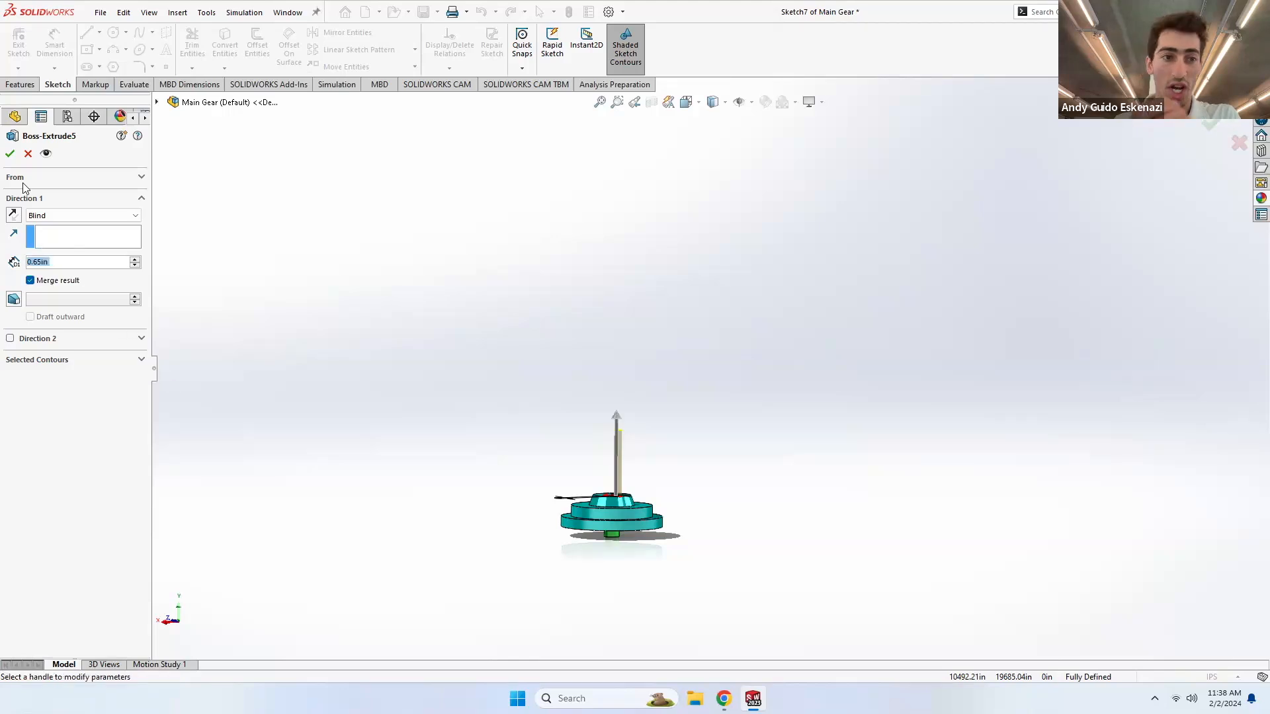
{"action": "left_click", "coordinate": [10, 155]}
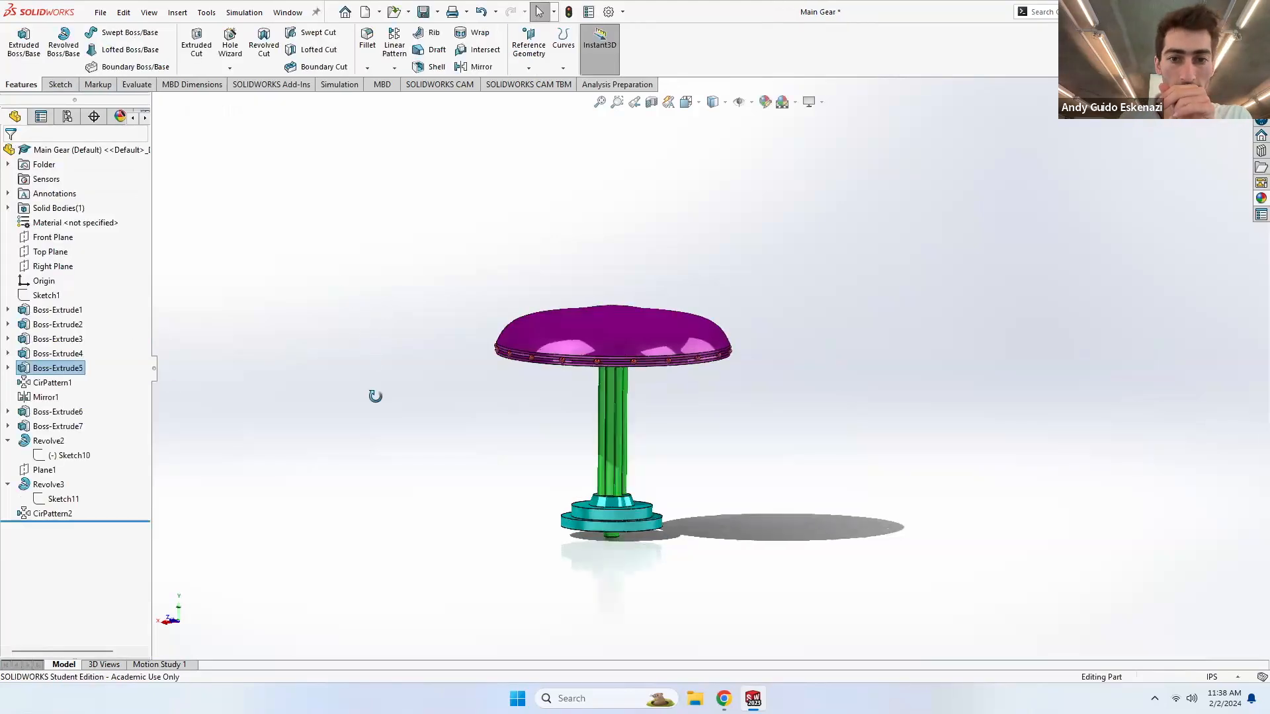
- Open Sketch10 of the revolved top disc for editing and move the three middle points of its upper spline lower
{"action": "middle_click_drag", "start_coordinate": [363, 351], "coordinate": [390, 348]}
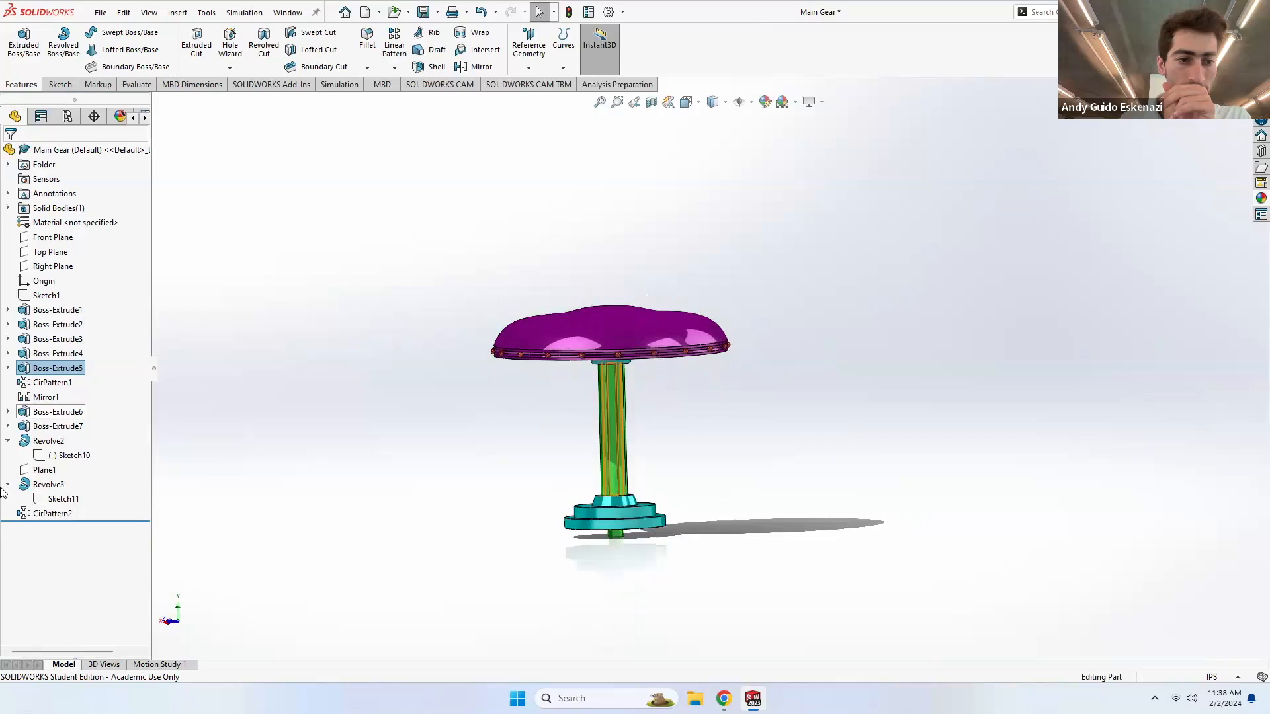
{"action": "right_click", "coordinate": [59, 461]}
{"action": "left_click", "coordinate": [70, 421]}
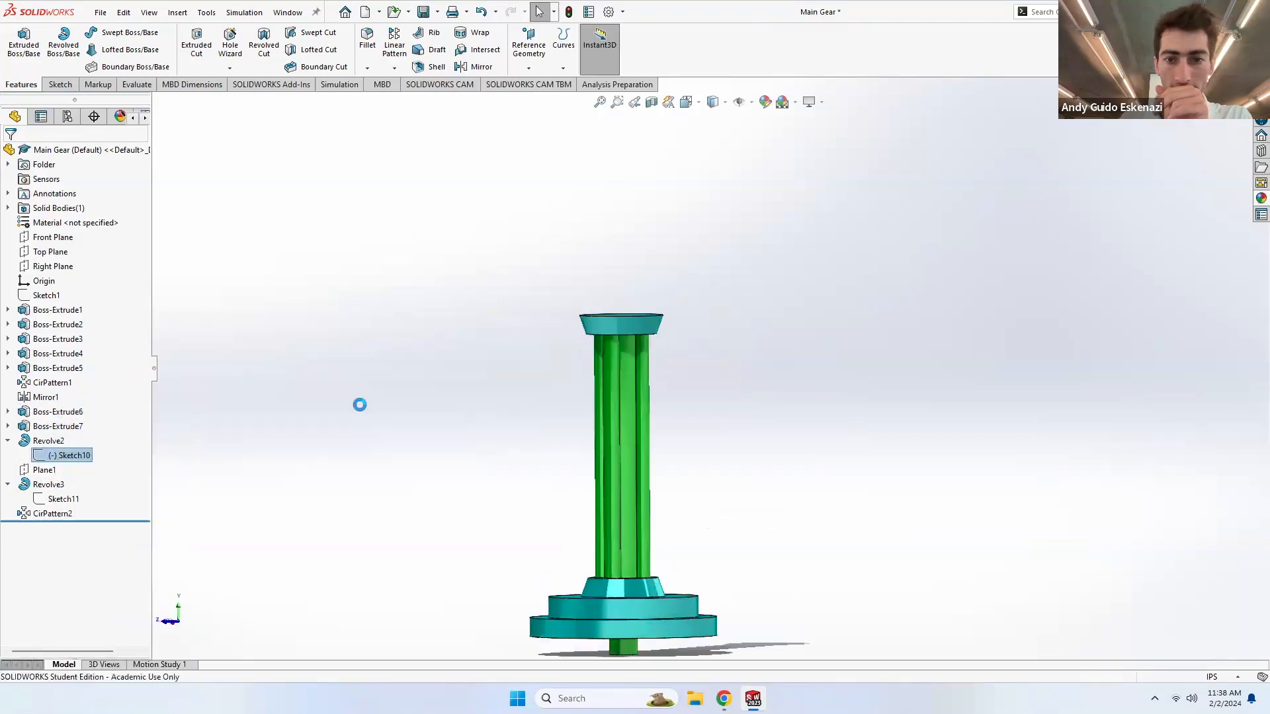
{"action": "scroll", "coordinate": [762, 193], "scroll_direction": "down", "scroll_amount": 4}
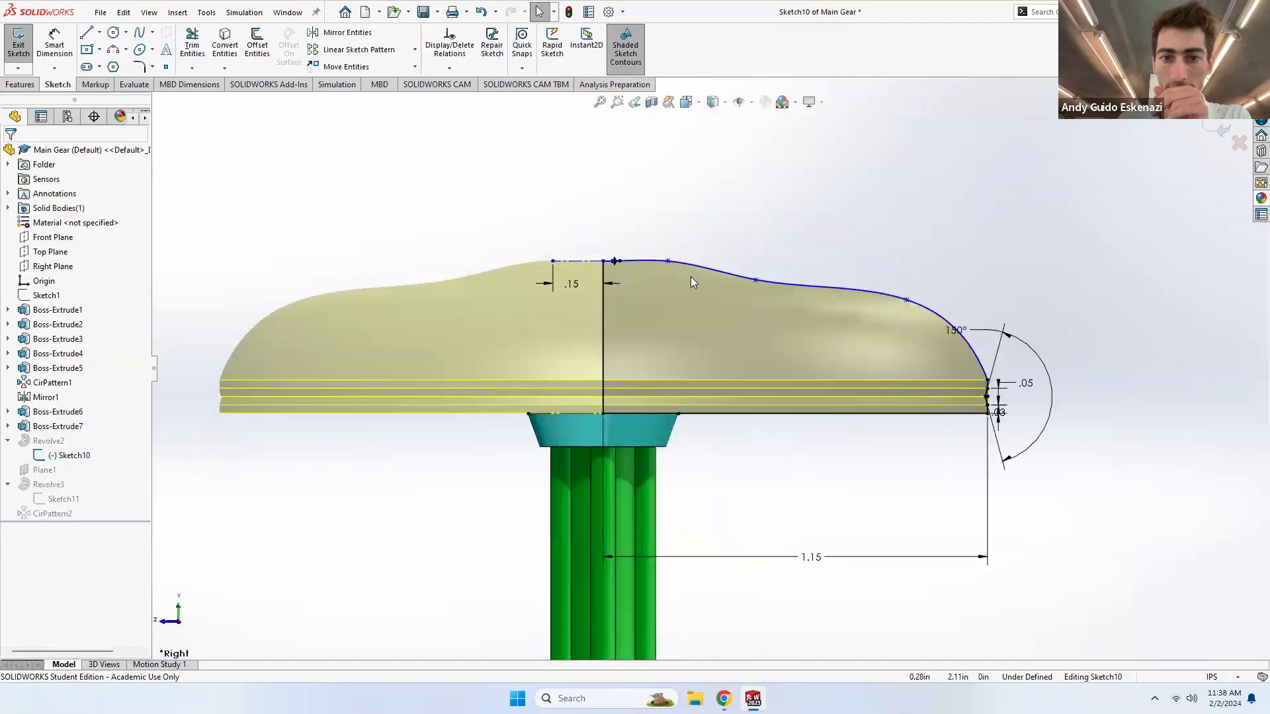
{"action": "left_click_drag", "start_coordinate": [670, 261], "coordinate": [707, 278]}
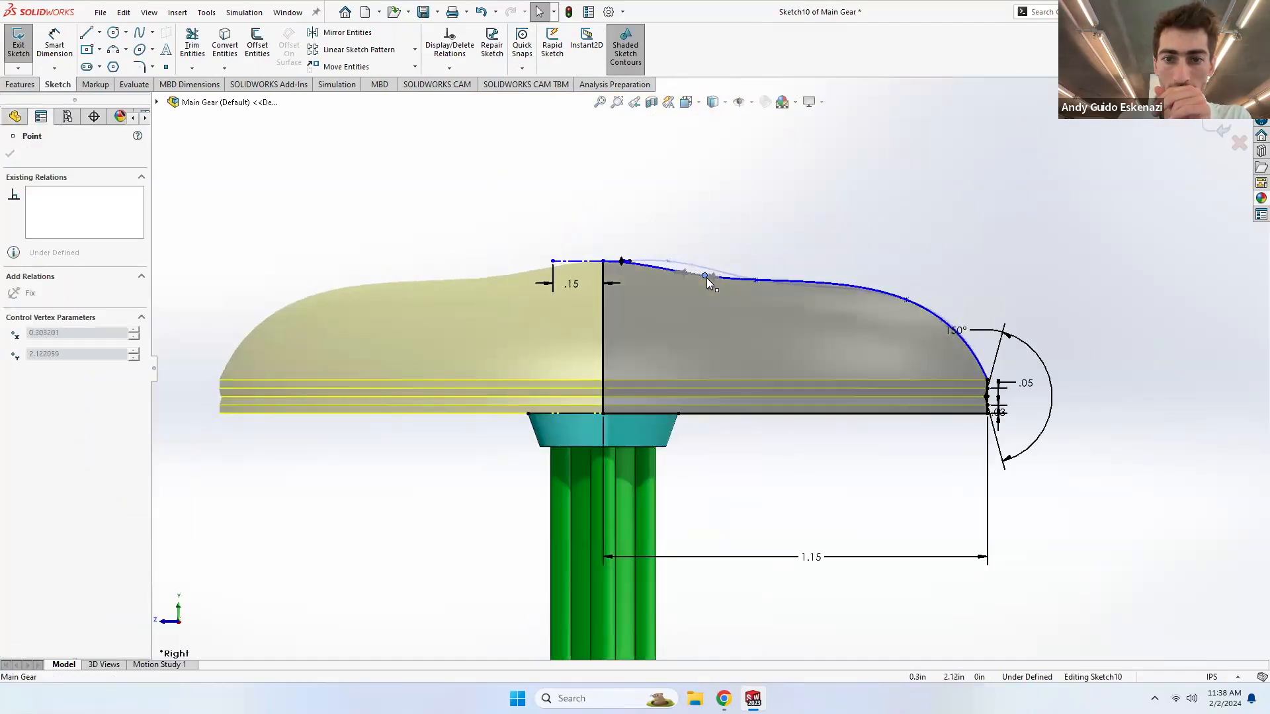
{"action": "left_click_drag", "start_coordinate": [907, 299], "coordinate": [893, 355]}
{"action": "left_click_drag", "start_coordinate": [757, 279], "coordinate": [796, 336]}
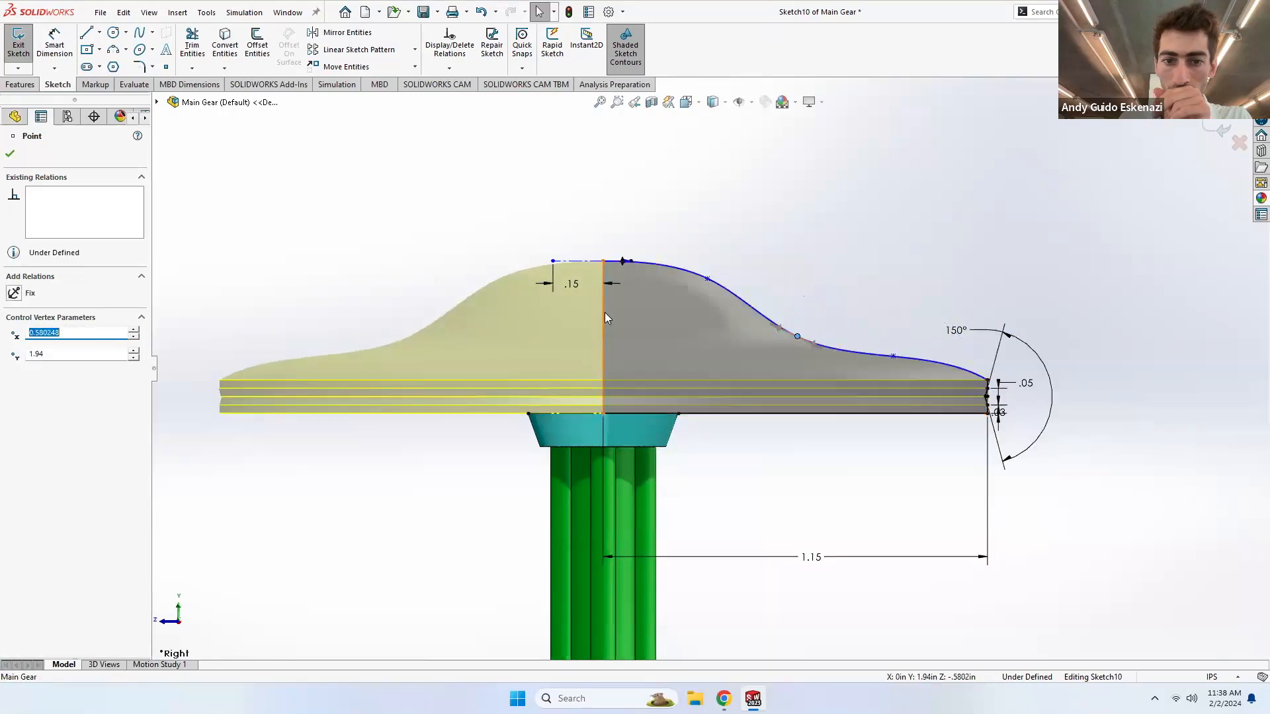
- Dimension the top disc profile's vertical centre line to 0.2 in
{"action": "left_click", "coordinate": [59, 45]}
{"action": "left_click", "coordinate": [601, 351]}
{"action": "left_click", "coordinate": [474, 347]}
{"action": "type", "text": ".2"}
{"action": "key", "text": "Return"}
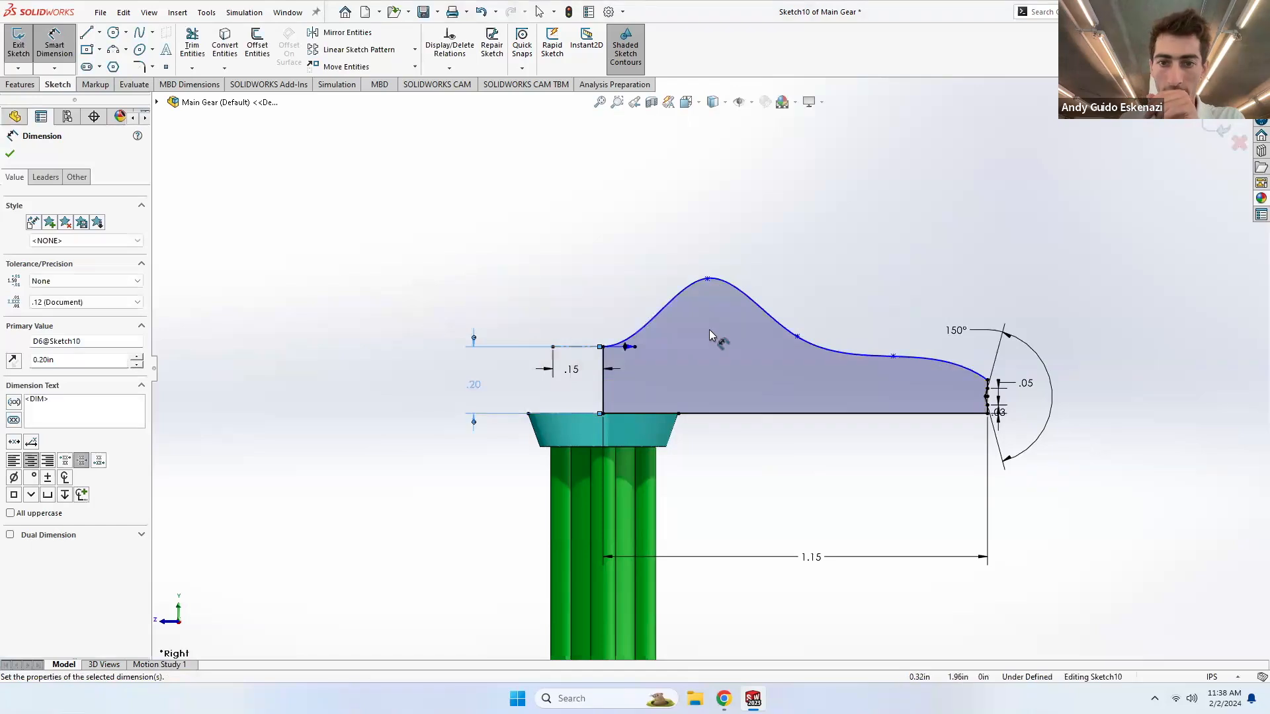
{"action": "key", "text": "Escape"}
- Move the upper spline's points down and outward into a shallow slope toward the rim, and exit the sketch
{"action": "left_click_drag", "start_coordinate": [710, 286], "coordinate": [723, 345]}
{"action": "left_click_drag", "start_coordinate": [797, 337], "coordinate": [950, 368]}
{"action": "scroll", "coordinate": [882, 369], "scroll_direction": "down", "scroll_amount": 3}
{"action": "left_click_drag", "start_coordinate": [572, 327], "coordinate": [588, 344]}
{"action": "left_click_drag", "start_coordinate": [705, 350], "coordinate": [725, 362]}
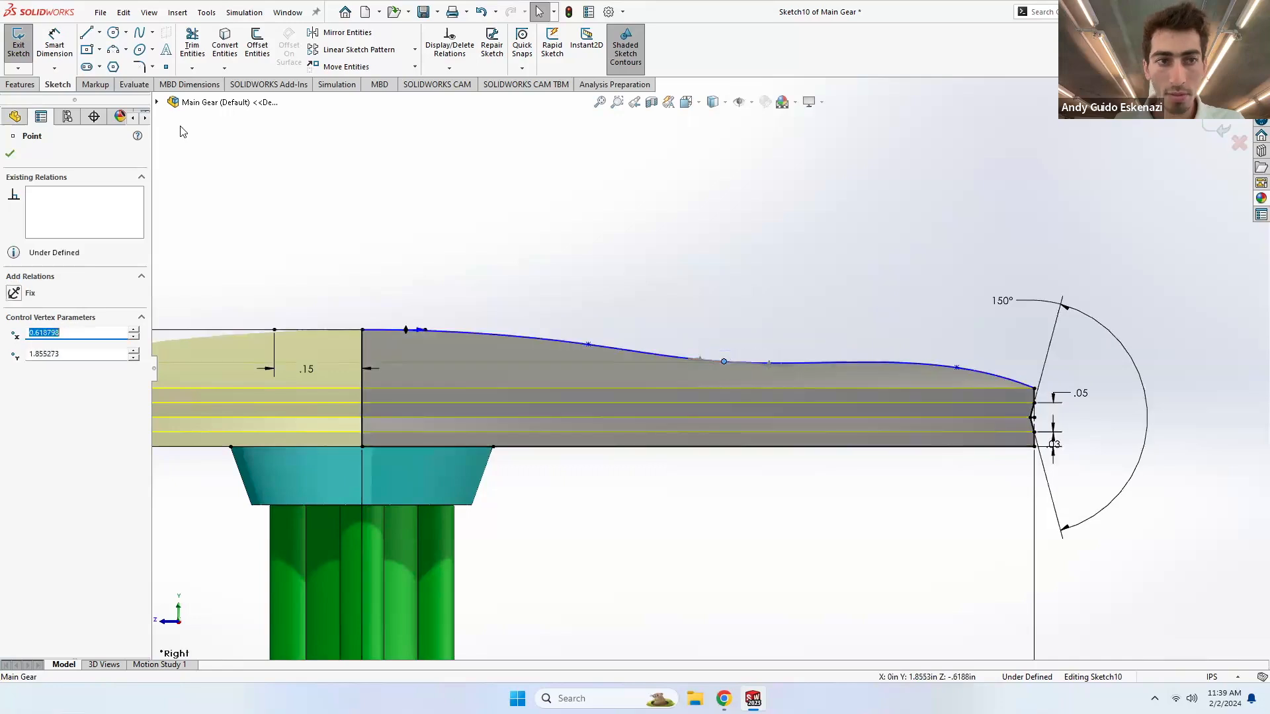
{"action": "left_click", "coordinate": [19, 41]}
{"action": "scroll", "coordinate": [672, 276], "scroll_direction": "up", "scroll_amount": 10}
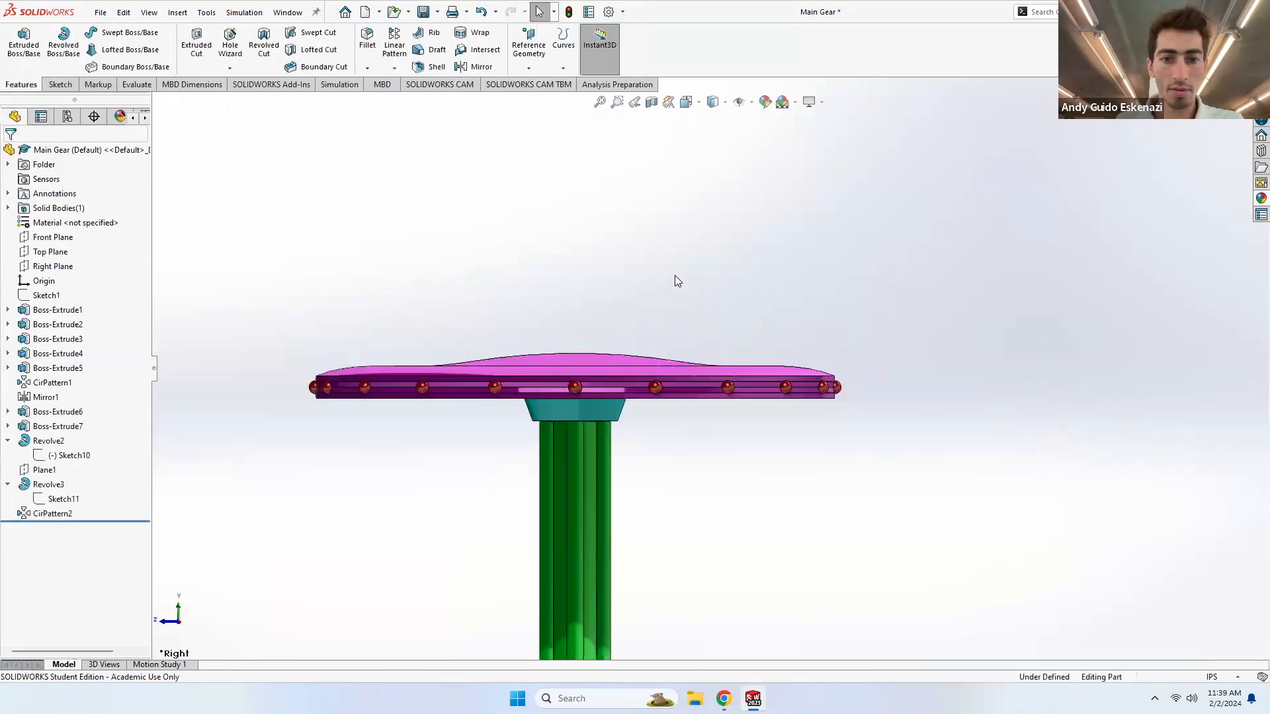
- Switch to the Tea Cups Assembly document and rebuild it with the flattened top disc
{"action": "left_click", "coordinate": [753, 698]}
{"action": "left_click", "coordinate": [910, 627]}
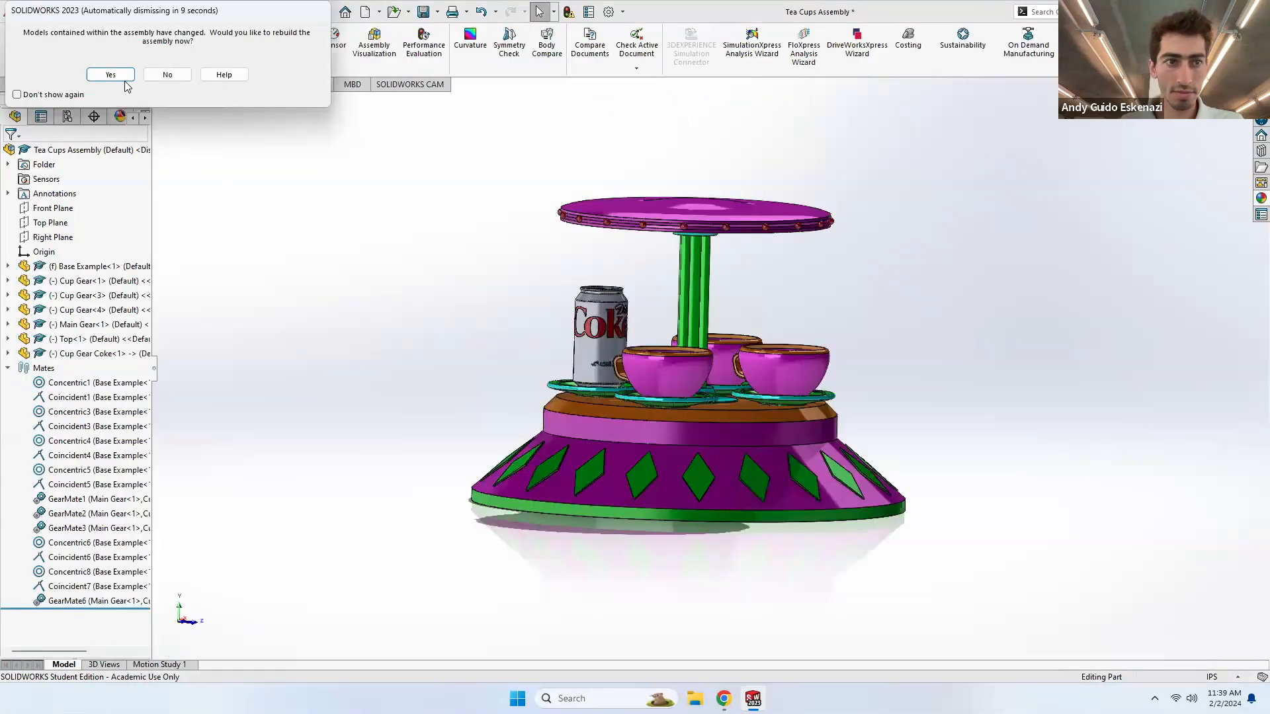
{"action": "left_click", "coordinate": [110, 74]}
- Open the orange Top component beneath the cups in its own part document
{"action": "middle_click_drag", "start_coordinate": [411, 241], "coordinate": [565, 366]}
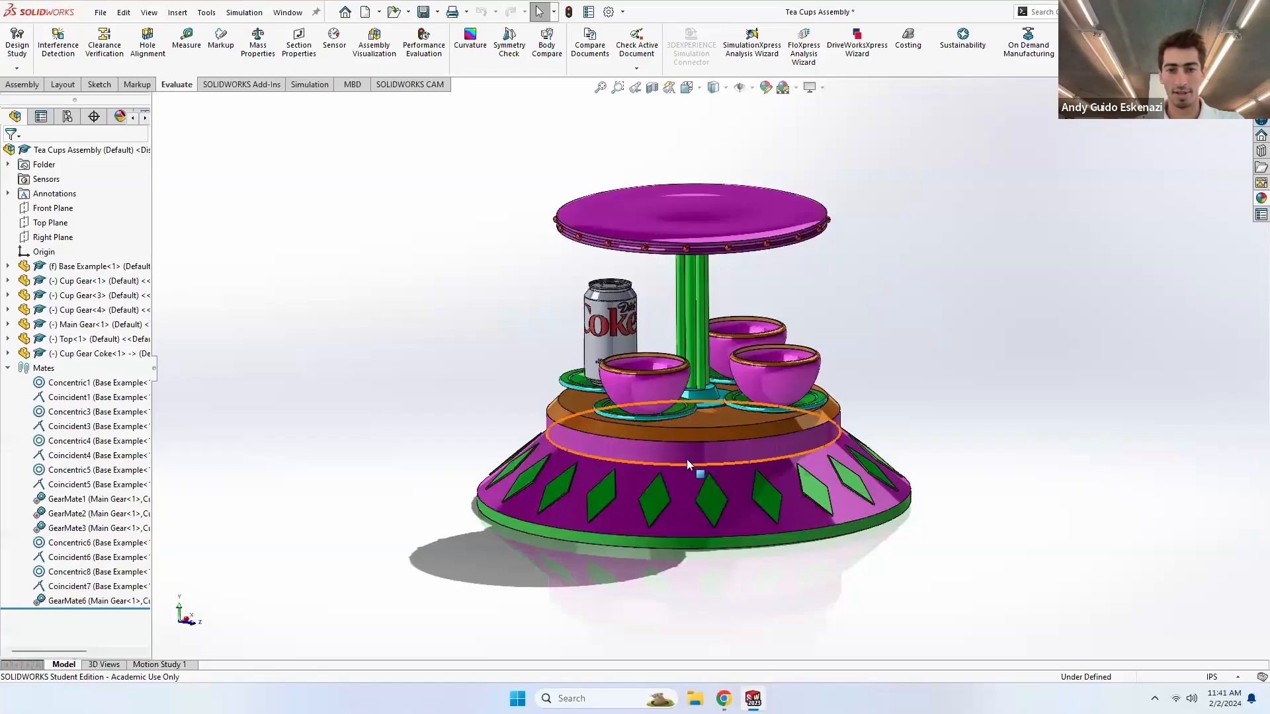
{"action": "right_click", "coordinate": [694, 430]}
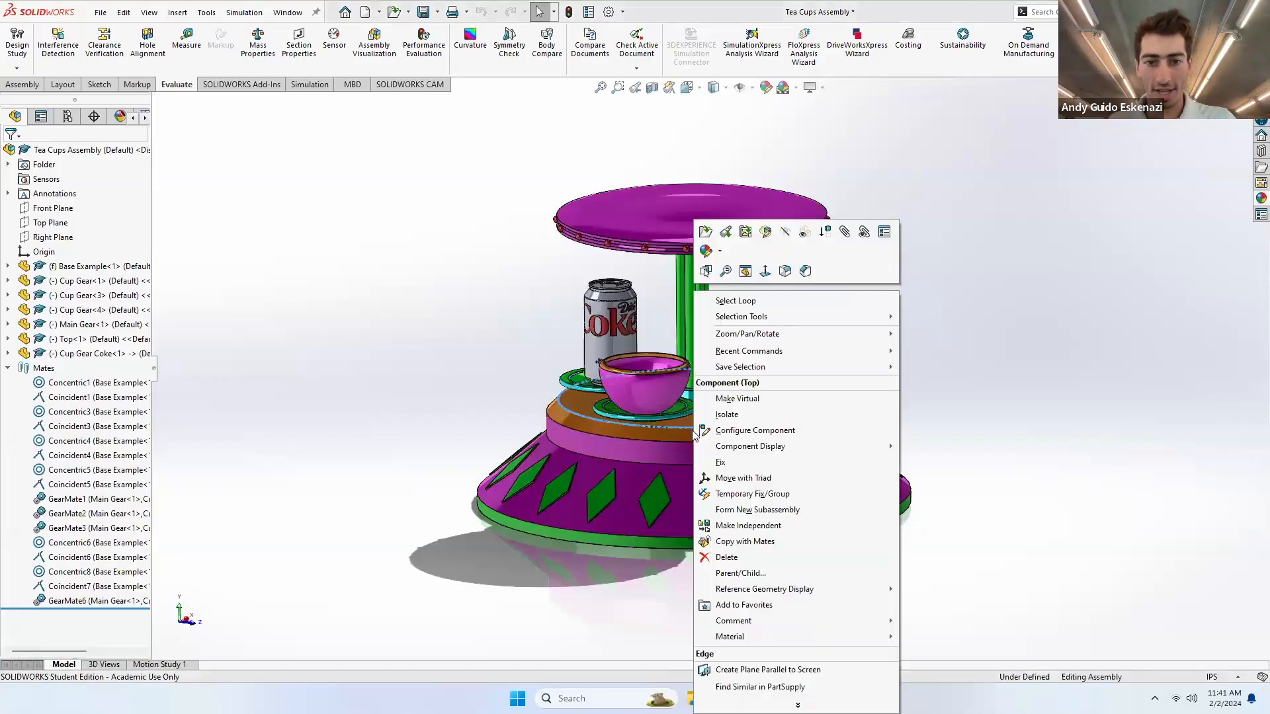
{"action": "left_click", "coordinate": [708, 232]}
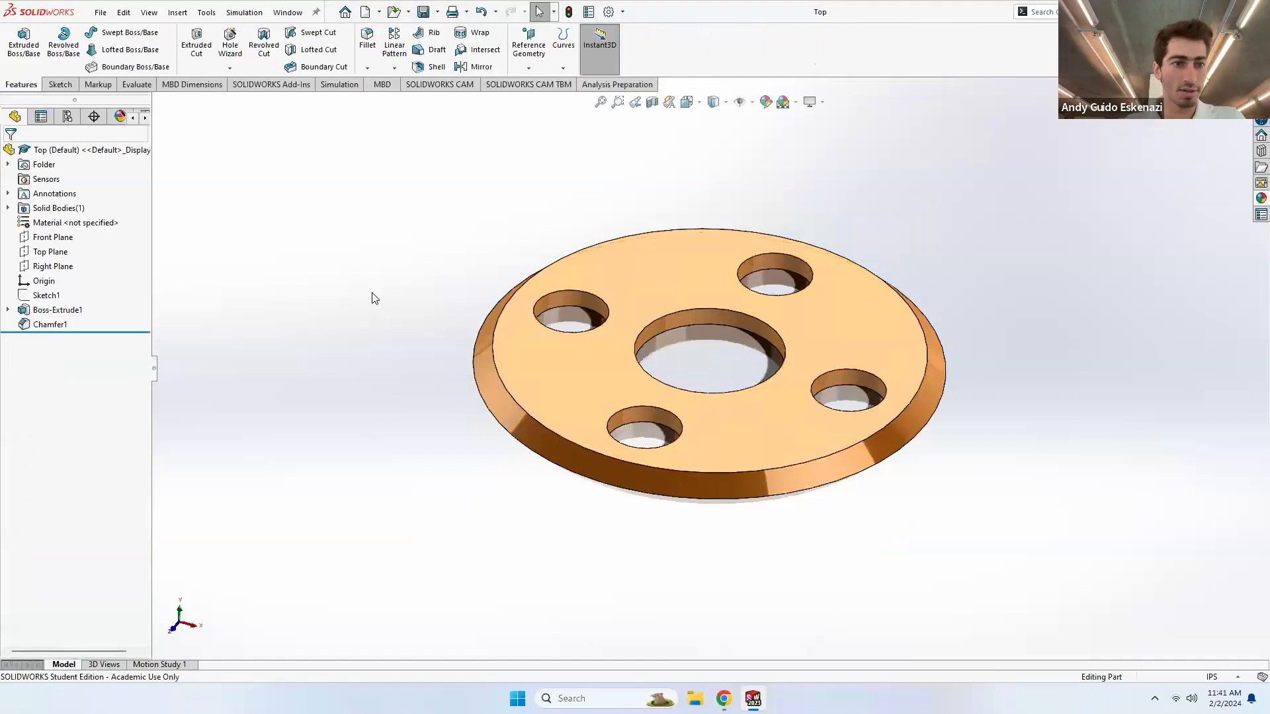
- Convert the chamfer's silhouette edge into a new sketch on the Front Plane and make it a construction line
{"action": "left_click", "coordinate": [54, 238]}
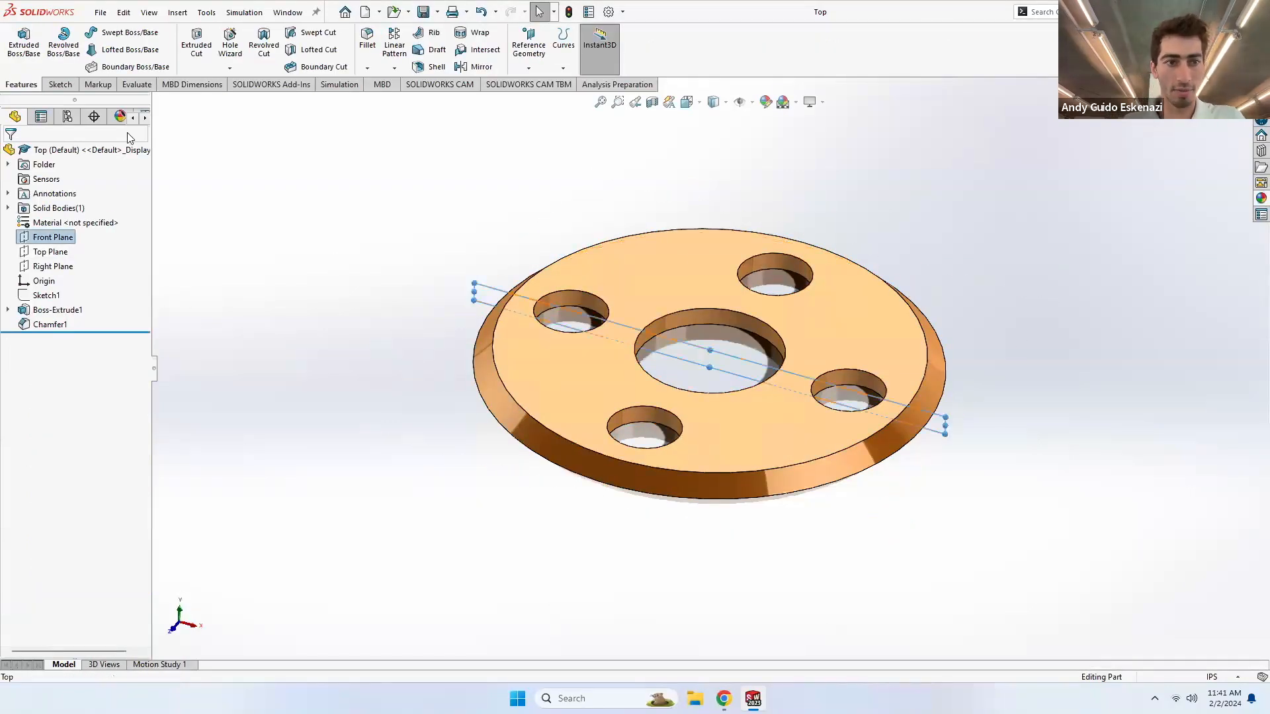
{"action": "left_click", "coordinate": [60, 84]}
{"action": "left_click", "coordinate": [19, 43]}
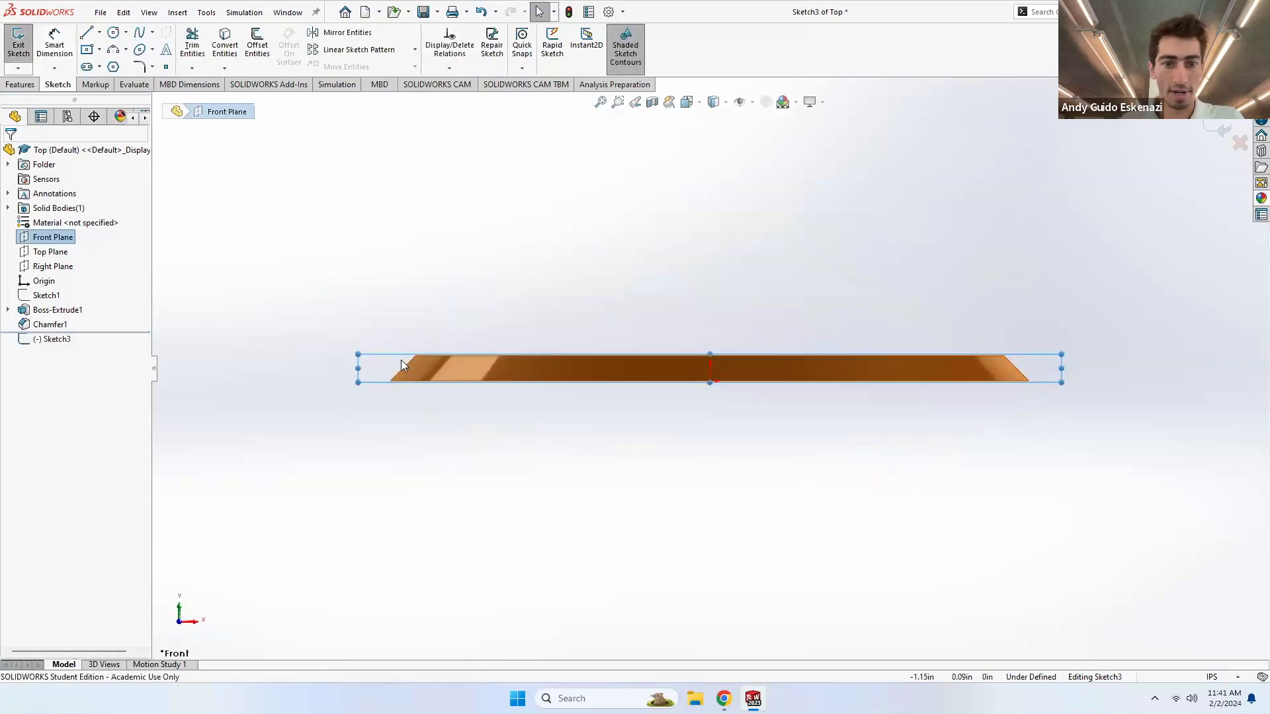
{"action": "scroll", "coordinate": [311, 375], "scroll_direction": "down", "scroll_amount": 3}
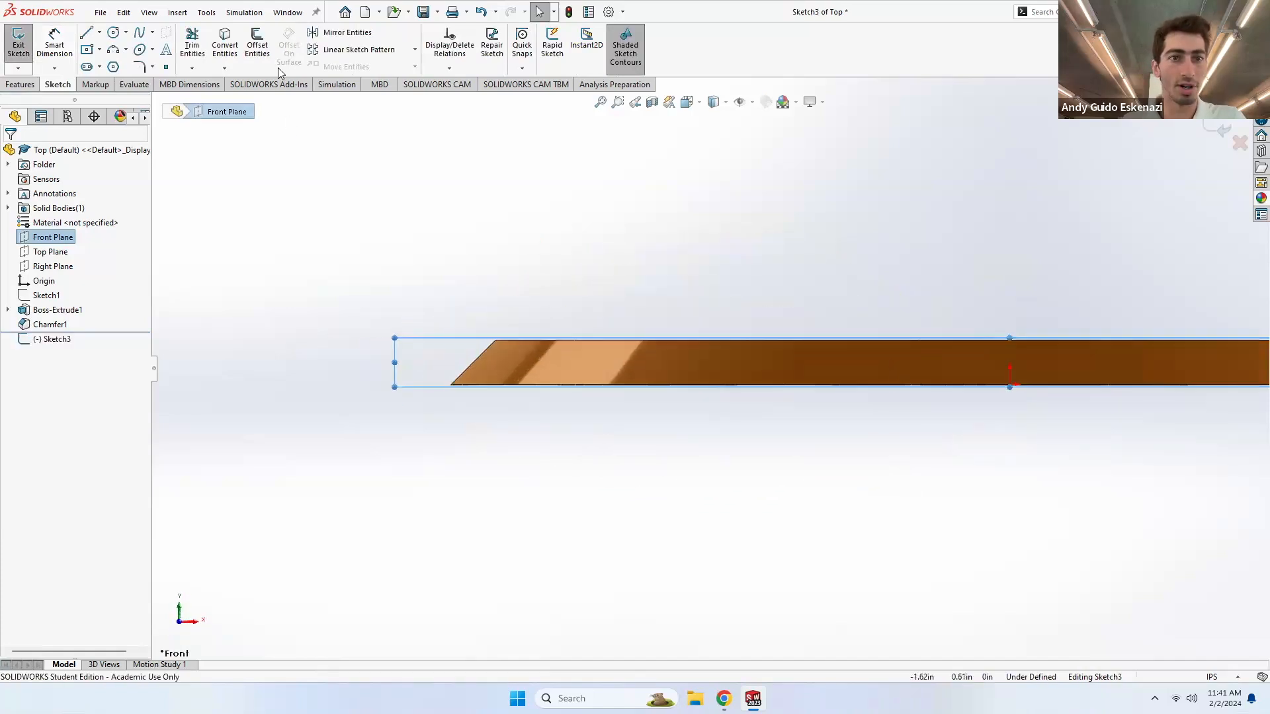
{"action": "left_click", "coordinate": [222, 44]}
{"action": "left_click", "coordinate": [469, 363]}
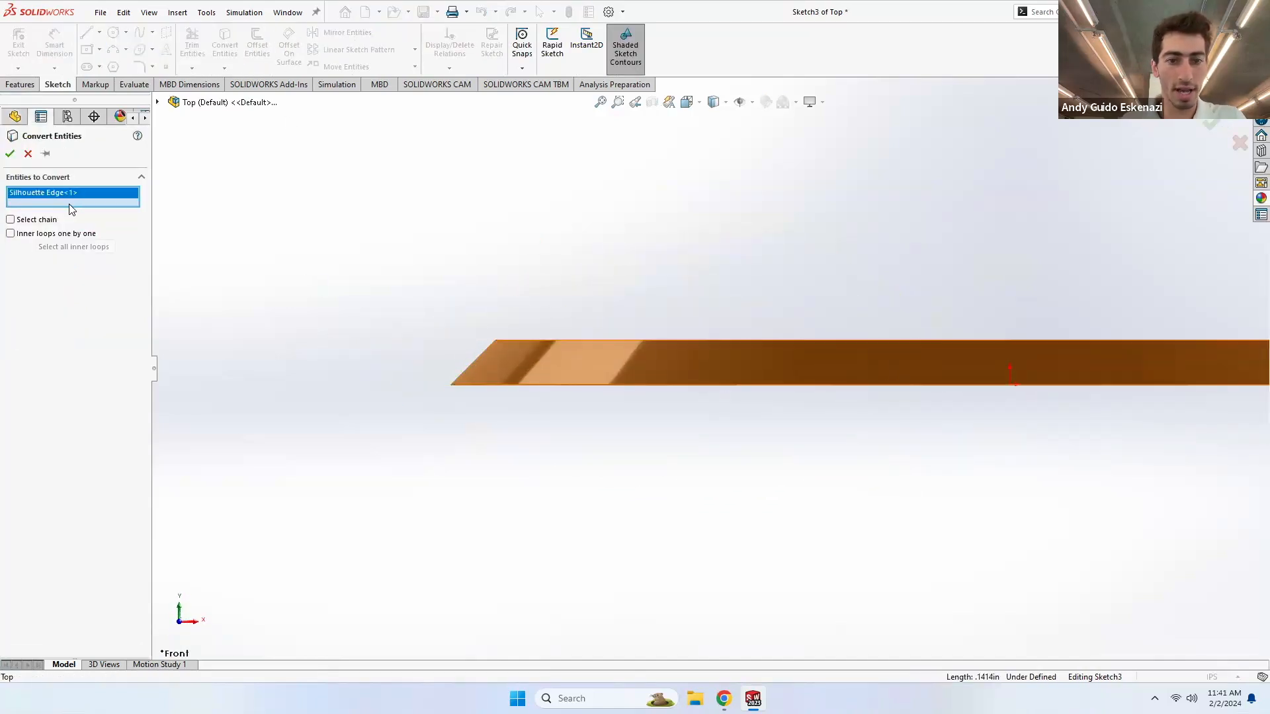
{"action": "left_click", "coordinate": [10, 154]}
{"action": "scroll", "coordinate": [439, 363], "scroll_direction": "down", "scroll_amount": 2}
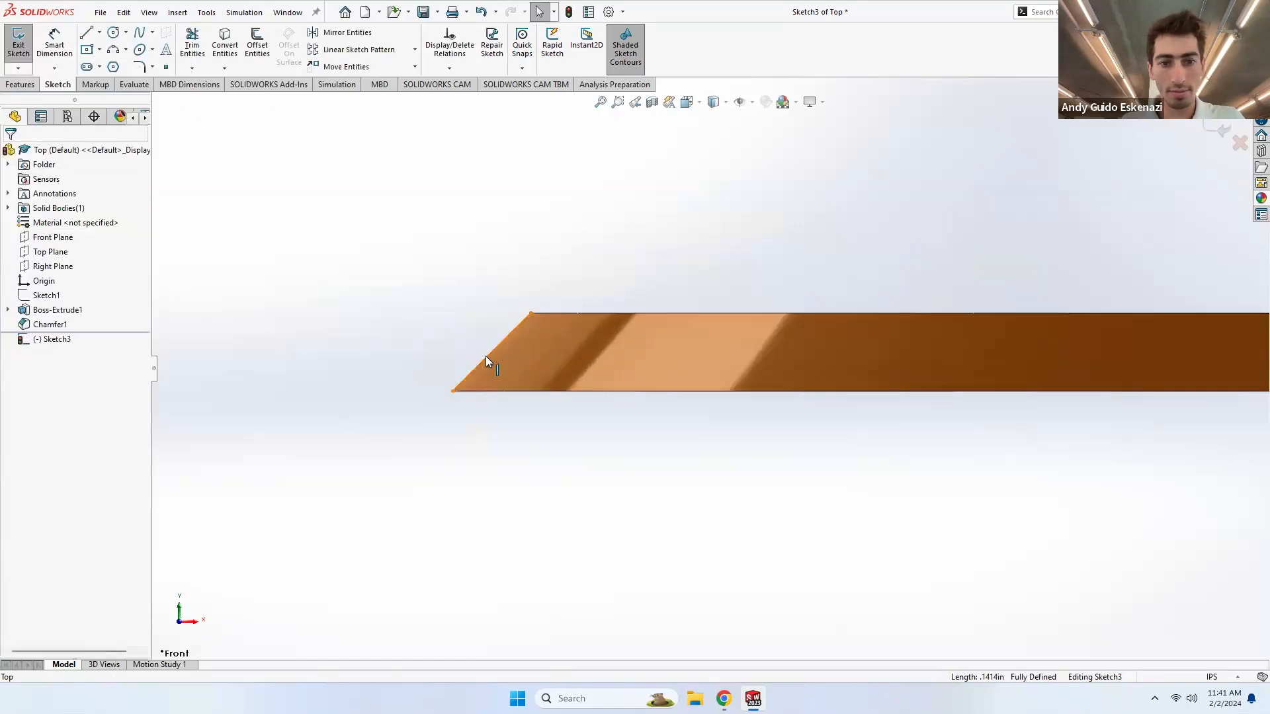
{"action": "right_click", "coordinate": [485, 356]}
{"action": "left_click", "coordinate": [518, 337]}
{"action": "scroll", "coordinate": [521, 356], "scroll_direction": "down", "scroll_amount": 4}
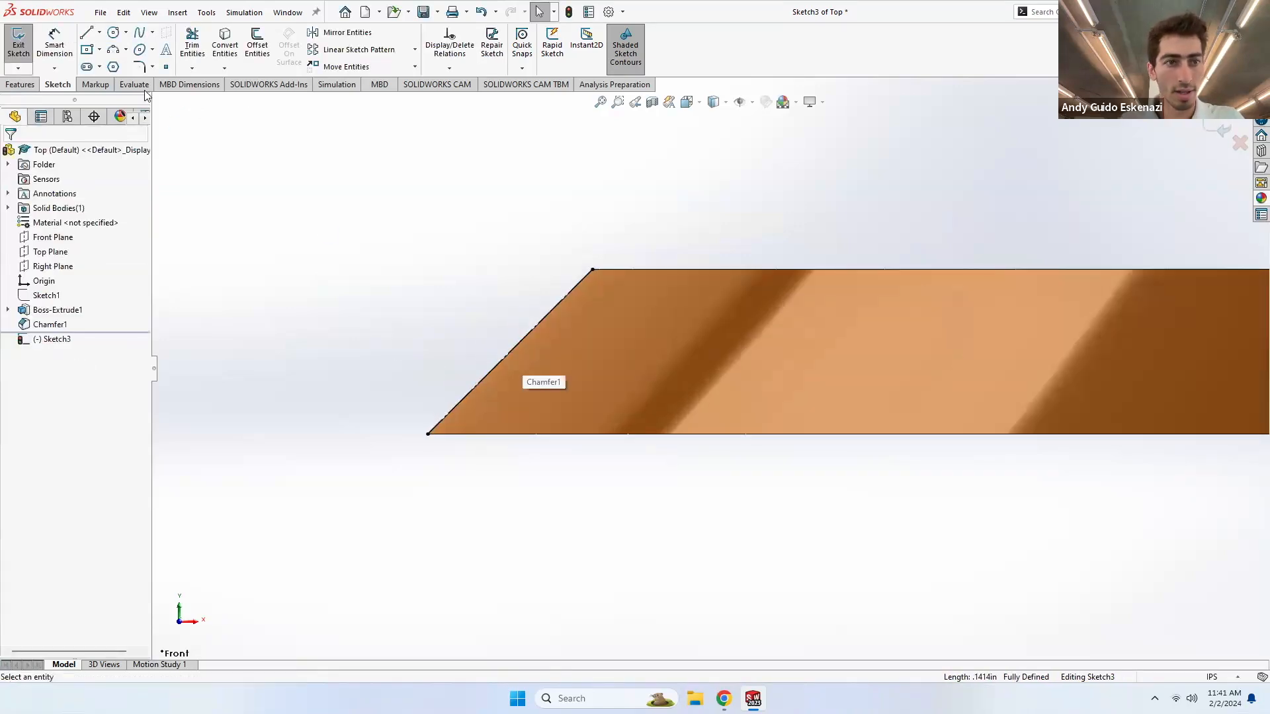
- Draw a short centerline from the converted edge's midpoint inward, perpendicular to the edge, and exit the sketch
{"action": "left_click", "coordinate": [99, 32]}
{"action": "left_click", "coordinate": [125, 65]}
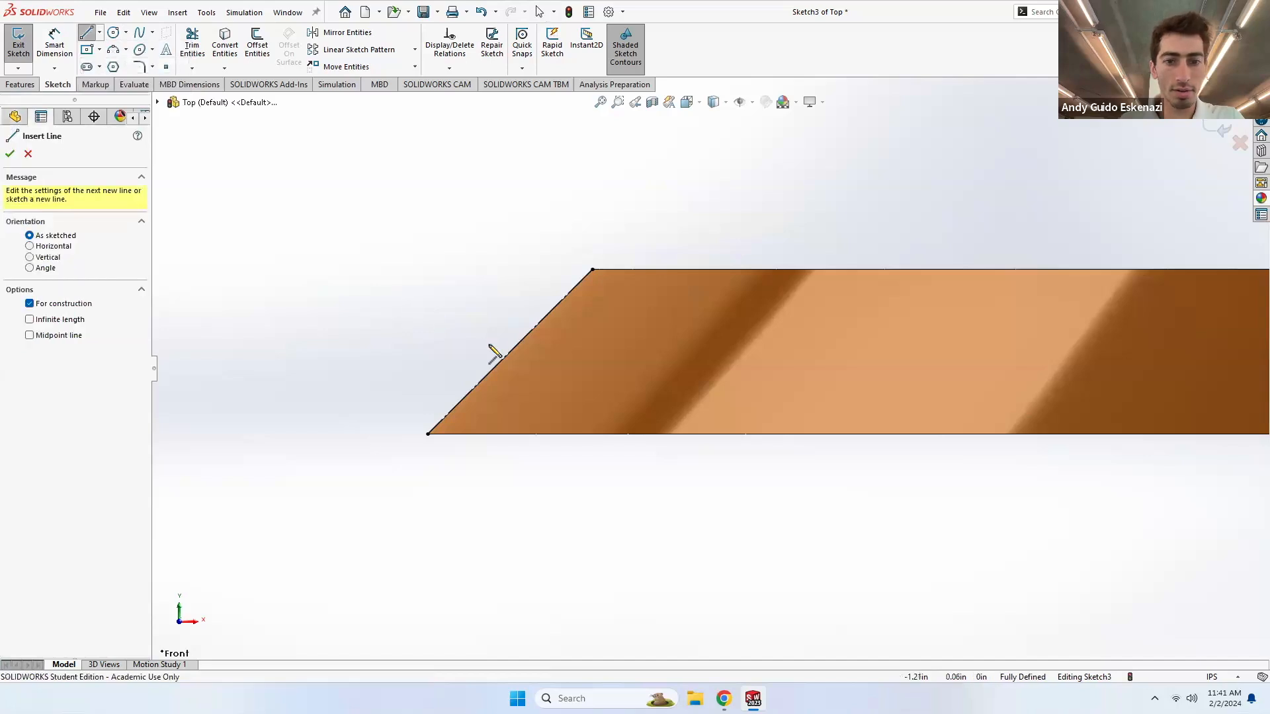
{"action": "left_click", "coordinate": [509, 353]}
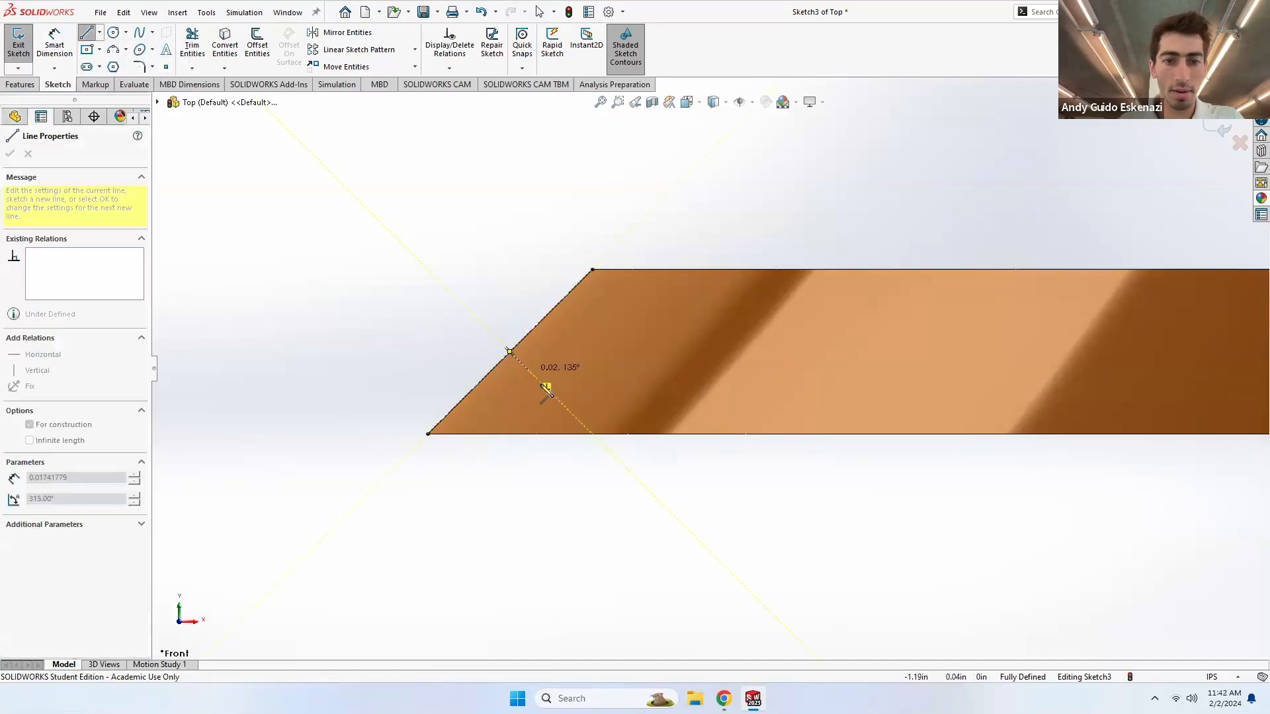
{"action": "left_click", "coordinate": [553, 395]}
{"action": "key", "text": "Escape"}
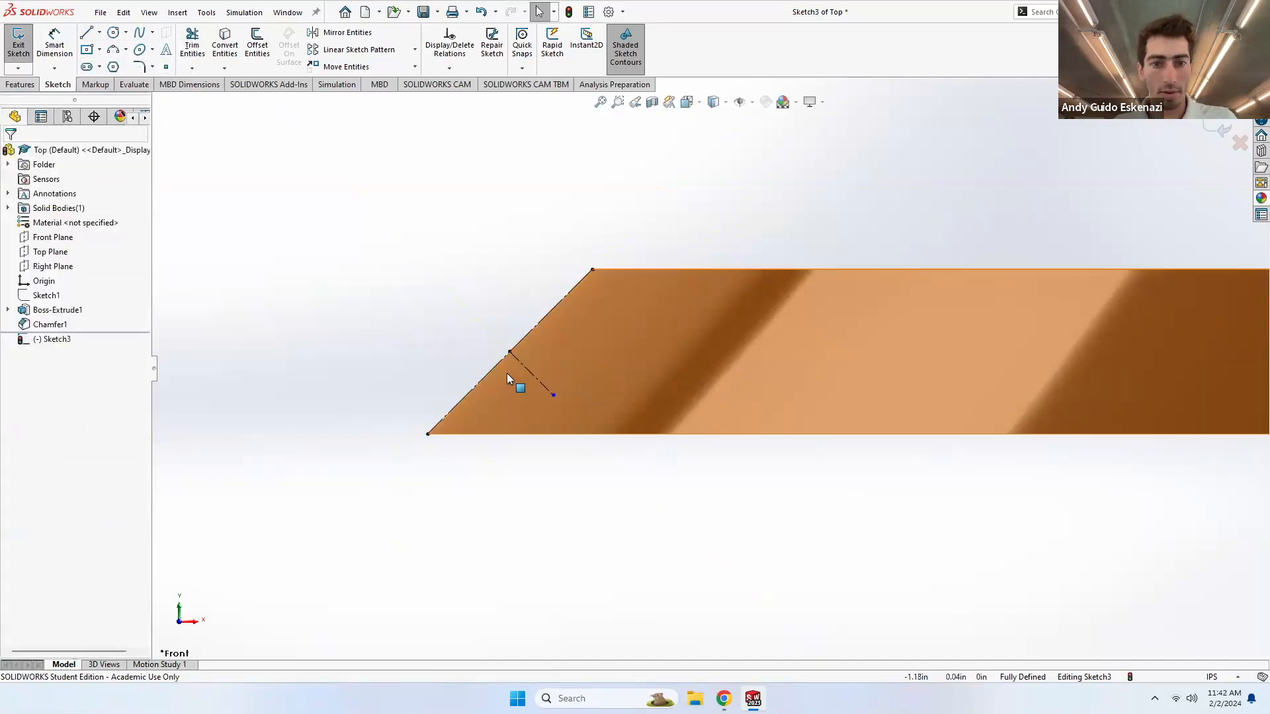
{"action": "left_click", "coordinate": [18, 41]}
- Create a reference plane through the chamfer edge's midpoint, perpendicular to the short centerline
{"action": "left_click", "coordinate": [20, 84]}
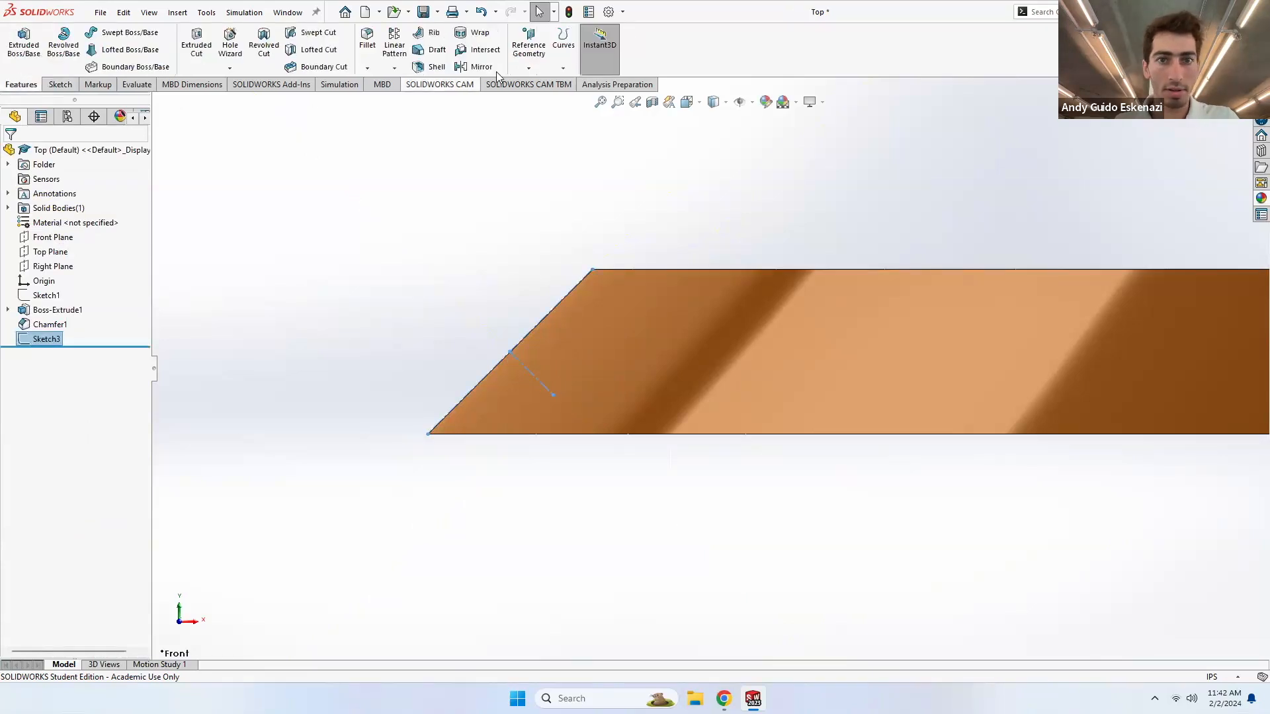
{"action": "left_click", "coordinate": [529, 60]}
{"action": "left_click", "coordinate": [542, 85]}
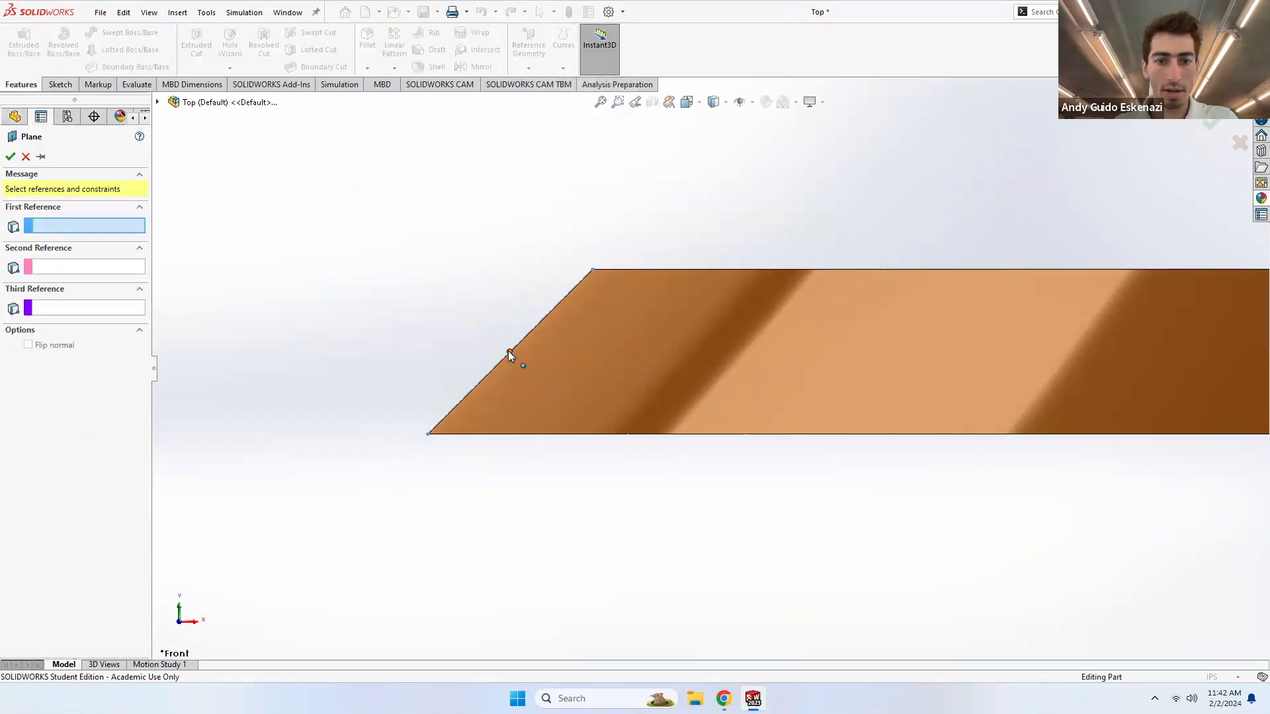
{"action": "left_click", "coordinate": [509, 352]}
{"action": "left_click", "coordinate": [523, 366]}
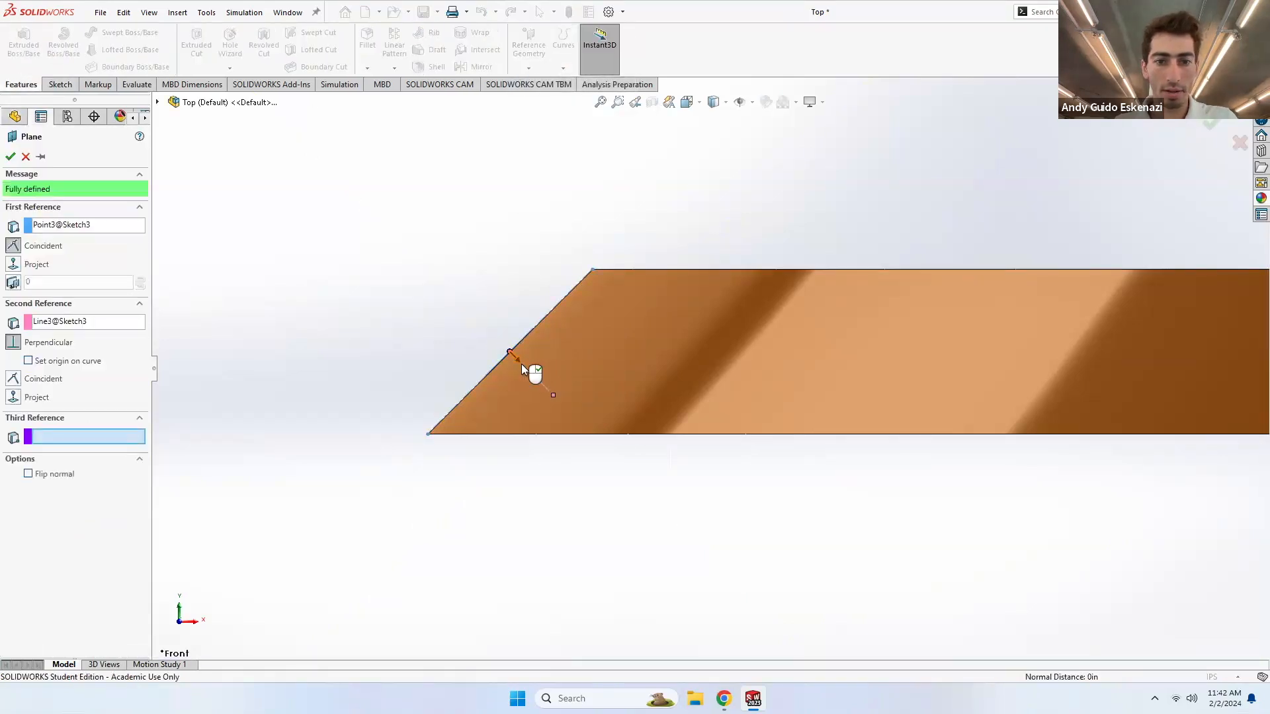
{"action": "left_click", "coordinate": [10, 160]}
- Start a sketch on the new chamfer plane and draw a line about 0.03 in long from the origin up the slope
{"action": "middle_click_drag", "start_coordinate": [278, 274], "coordinate": [258, 297]}
{"action": "scroll", "coordinate": [457, 324], "scroll_direction": "up", "scroll_amount": 3}
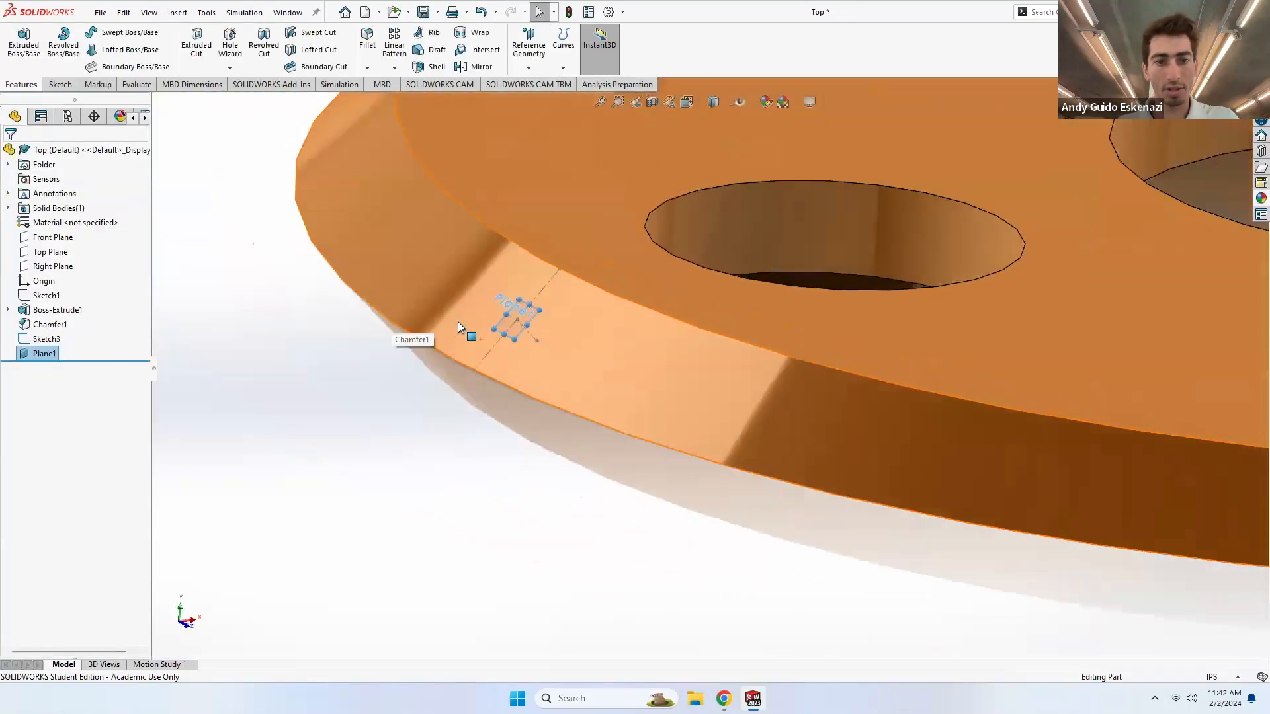
{"action": "scroll", "coordinate": [522, 331], "scroll_direction": "down", "scroll_amount": 5}
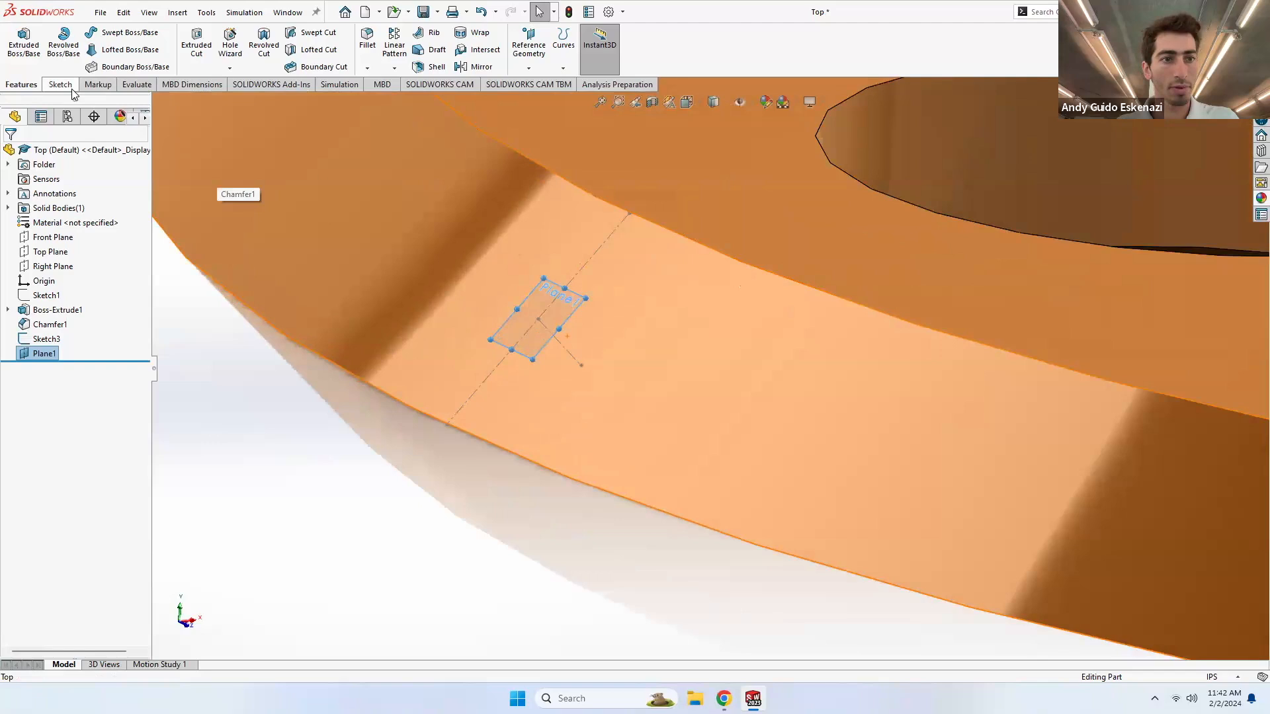
{"action": "left_click", "coordinate": [60, 84]}
{"action": "left_click", "coordinate": [19, 43]}
{"action": "mouse_move", "coordinate": [509, 294]}
{"action": "middle_mouse_down"}
{"action": "mouse_move", "coordinate": [638, 387]}
{"action": "mouse_move", "coordinate": [562, 509]}
{"action": "middle_mouse_up"}
{"action": "scroll", "coordinate": [621, 457], "scroll_direction": "down", "scroll_amount": 6}
{"action": "scroll", "coordinate": [700, 402], "scroll_direction": "down", "scroll_amount": 1}
{"action": "mouse_move", "coordinate": [700, 402]}
{"action": "middle_mouse_down"}
{"action": "mouse_move", "coordinate": [705, 383]}
{"action": "mouse_move", "coordinate": [696, 389]}
{"action": "mouse_move", "coordinate": [714, 385]}
{"action": "middle_mouse_up"}
{"action": "scroll", "coordinate": [757, 381], "scroll_direction": "down", "scroll_amount": 2}
{"action": "left_click", "coordinate": [86, 33]}
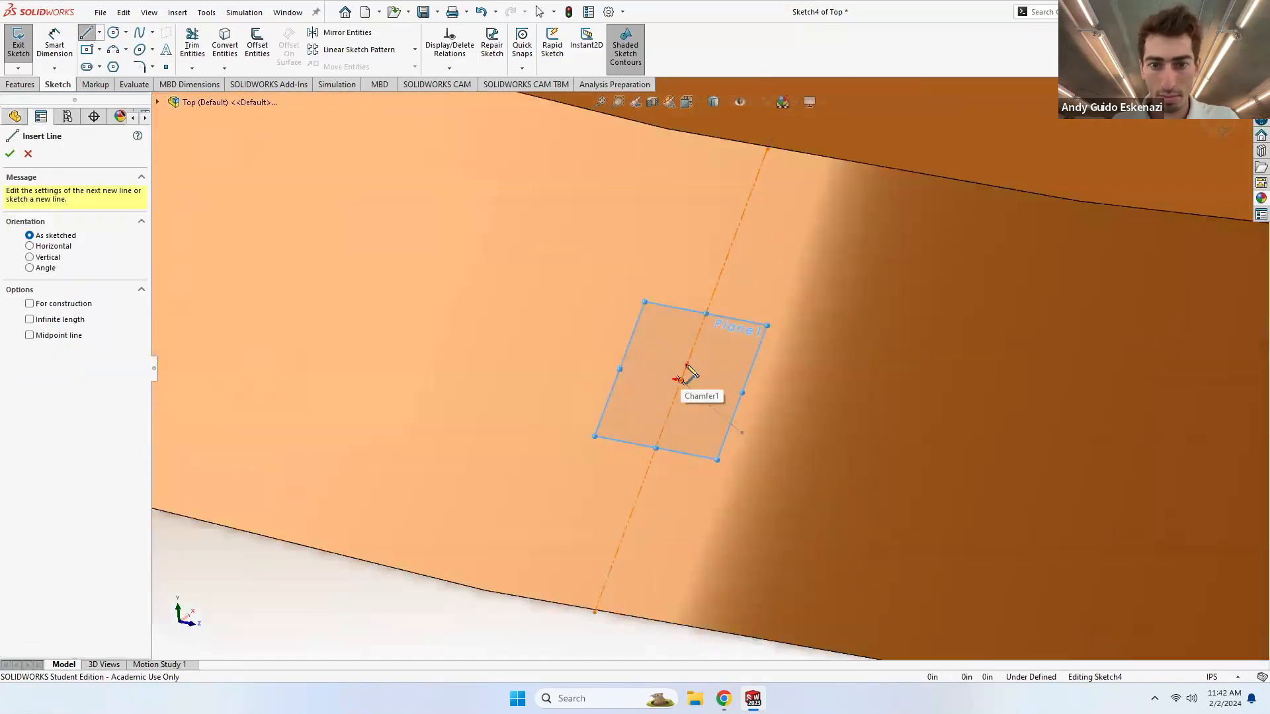
{"action": "left_click_drag", "start_coordinate": [683, 379], "coordinate": [721, 271]}
{"action": "key", "text": "Escape"}
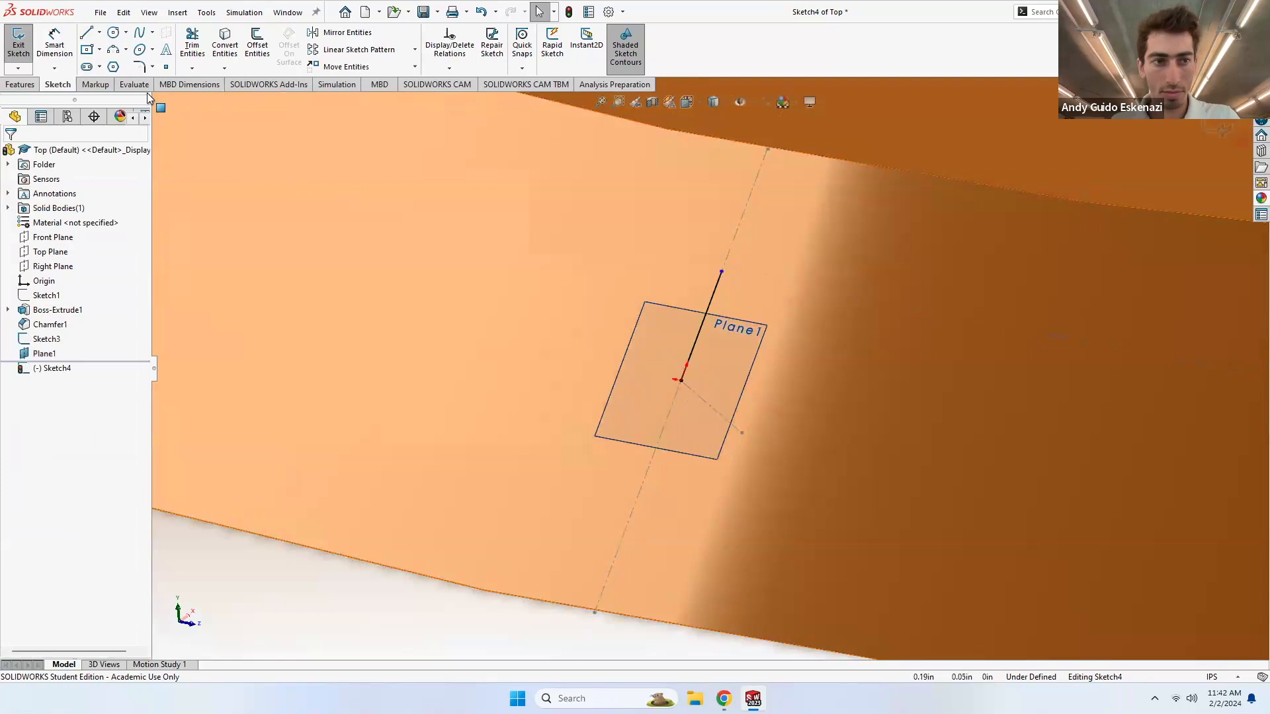
- Draw a second line about 0.04 in long from the origin down the slope and make both lines equal
{"action": "left_click", "coordinate": [86, 32]}
{"action": "left_click", "coordinate": [681, 380]}
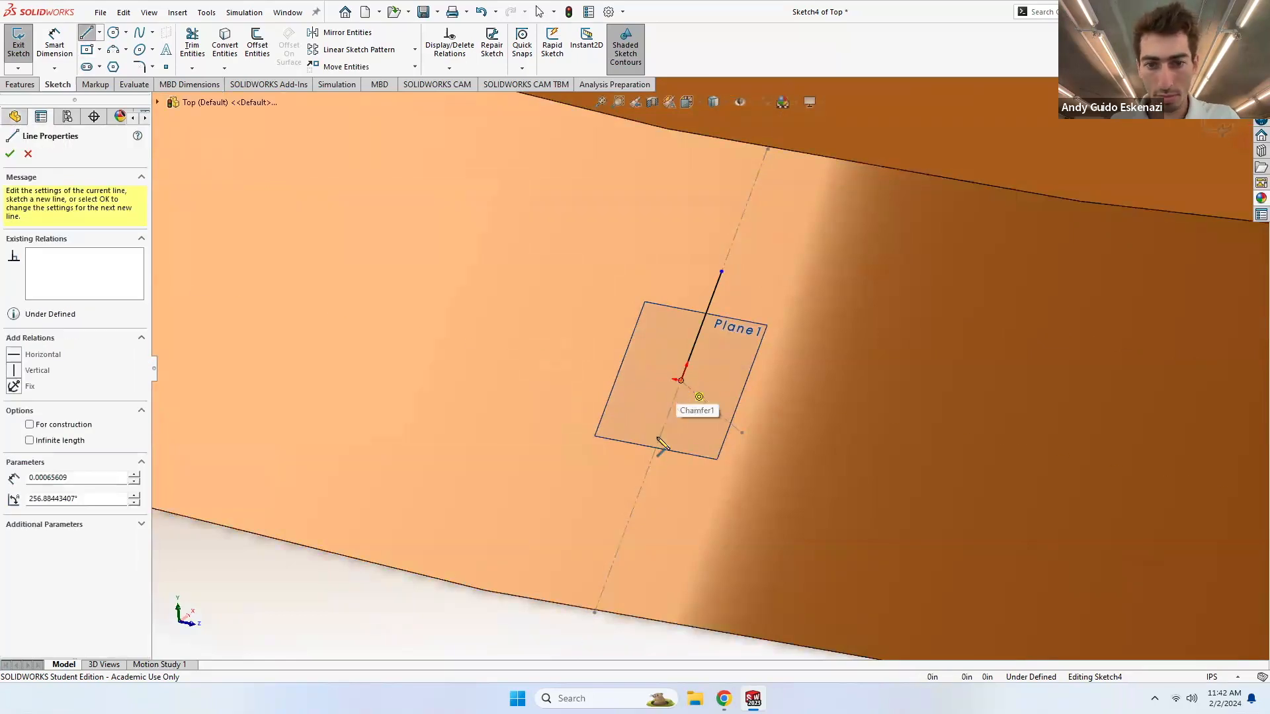
{"action": "left_click", "coordinate": [635, 504]}
{"action": "key", "text": "Escape"}
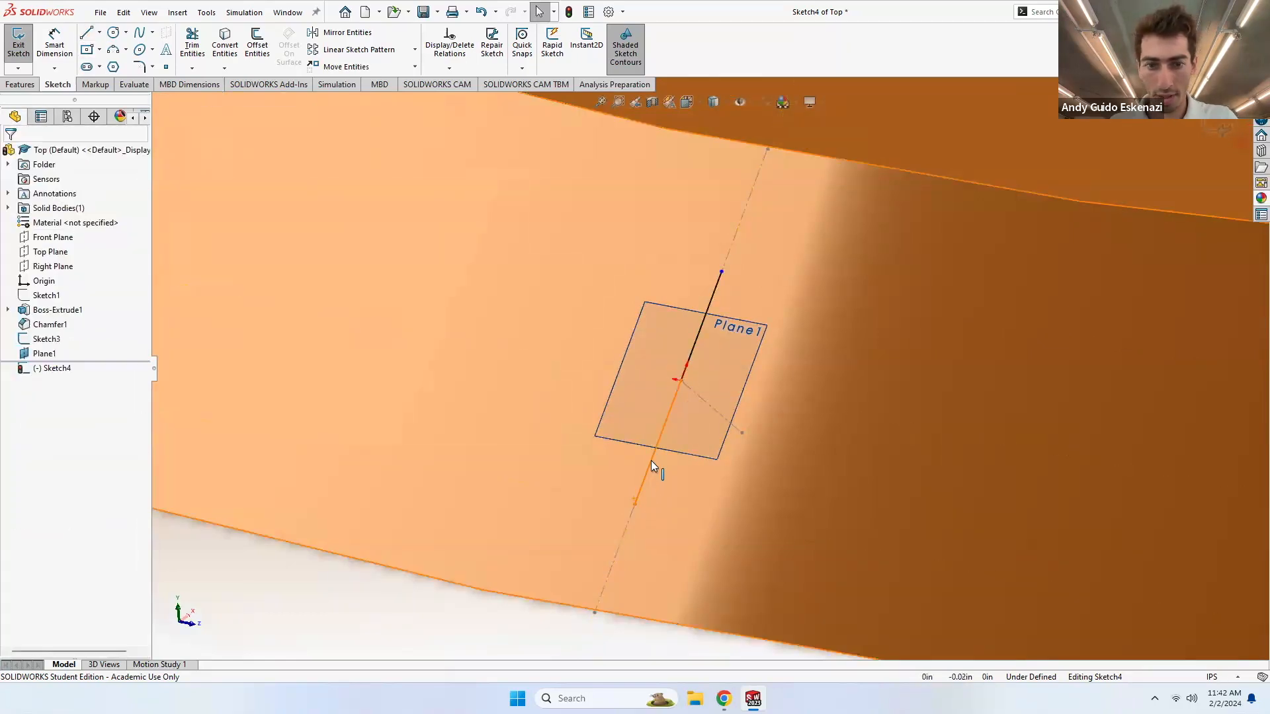
{"action": "left_click", "coordinate": [647, 473]}
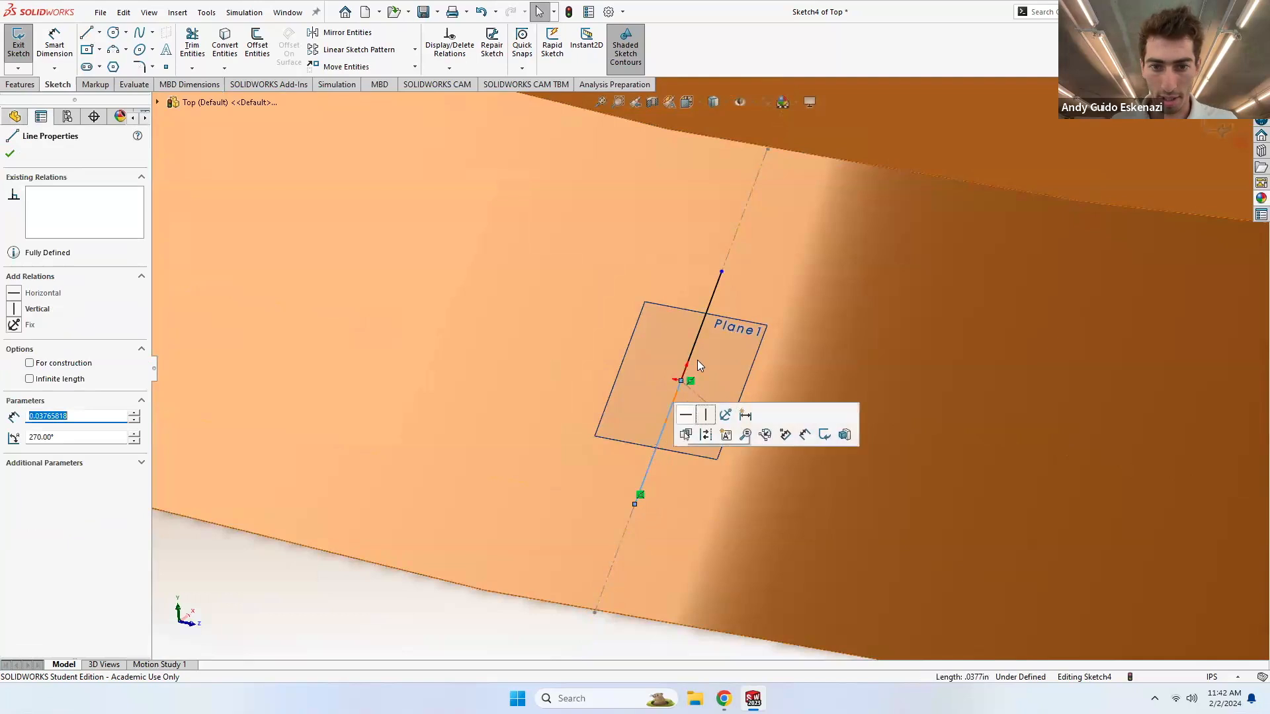
{"action": "left_click", "coordinate": [705, 309], "text": "ctrl"}
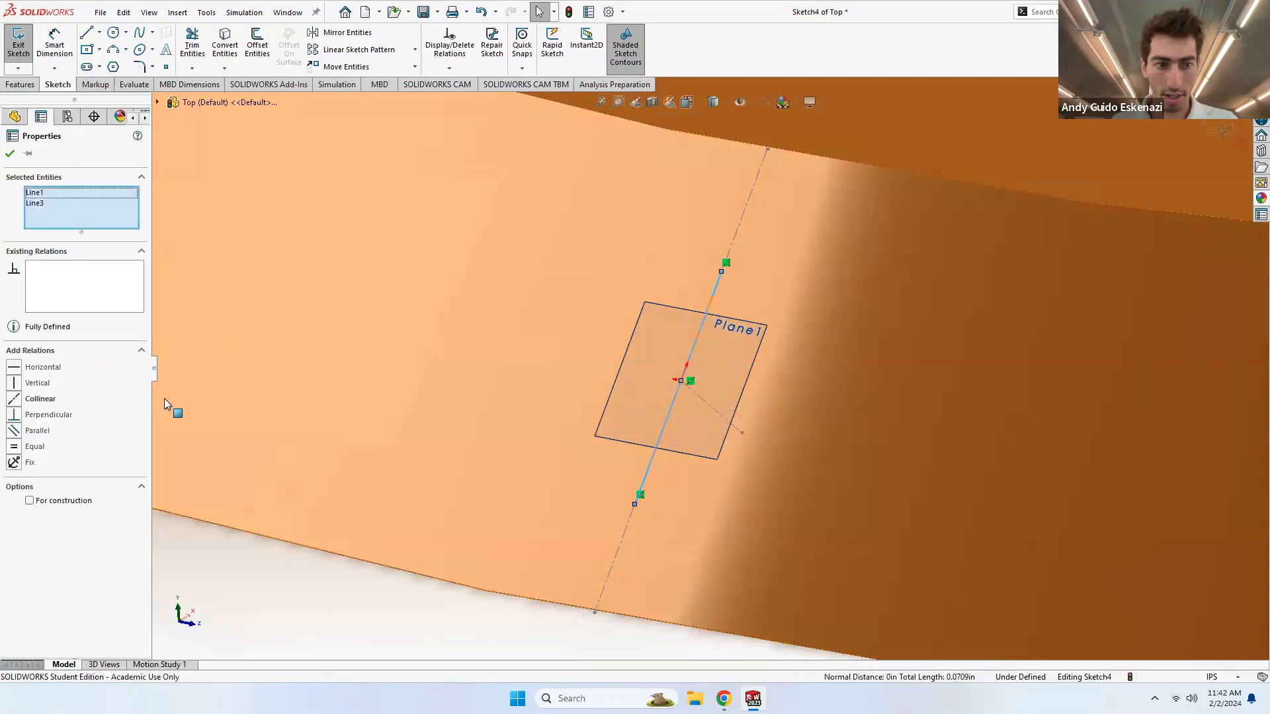
{"action": "left_click", "coordinate": [14, 450]}
{"action": "key", "text": "Escape"}
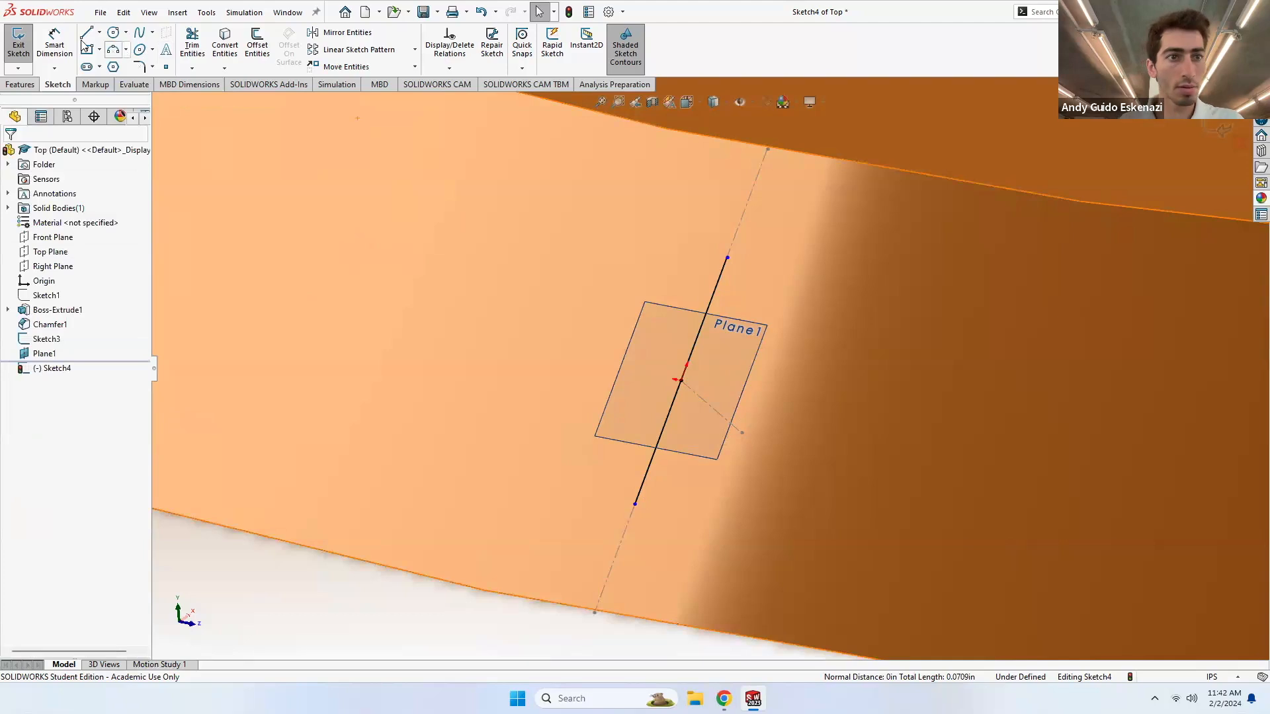
- Join the outer ends of the two lines with a three-point arc and make its centre coincident with the upper line
{"action": "left_click", "coordinate": [114, 51]}
{"action": "left_click", "coordinate": [728, 258]}
{"action": "left_click", "coordinate": [635, 504]}
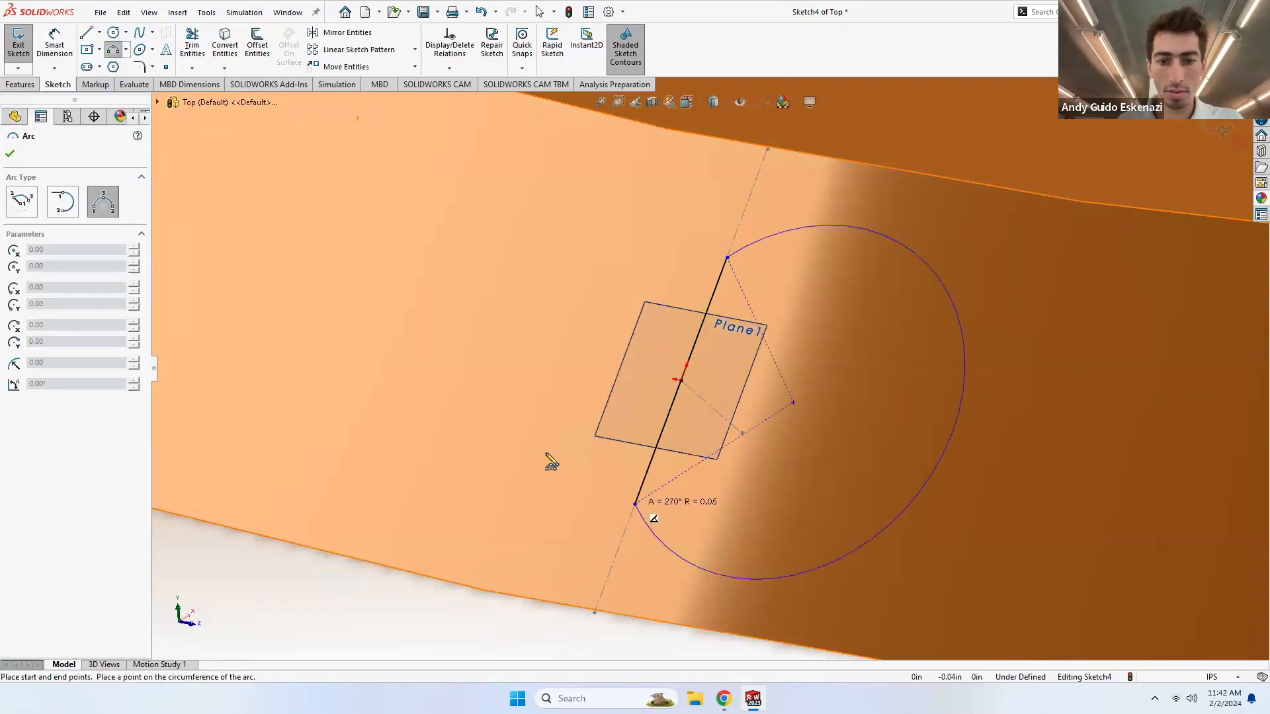
{"action": "left_click", "coordinate": [520, 427]}
{"action": "key", "text": "Escape"}
{"action": "left_click", "coordinate": [644, 375]}
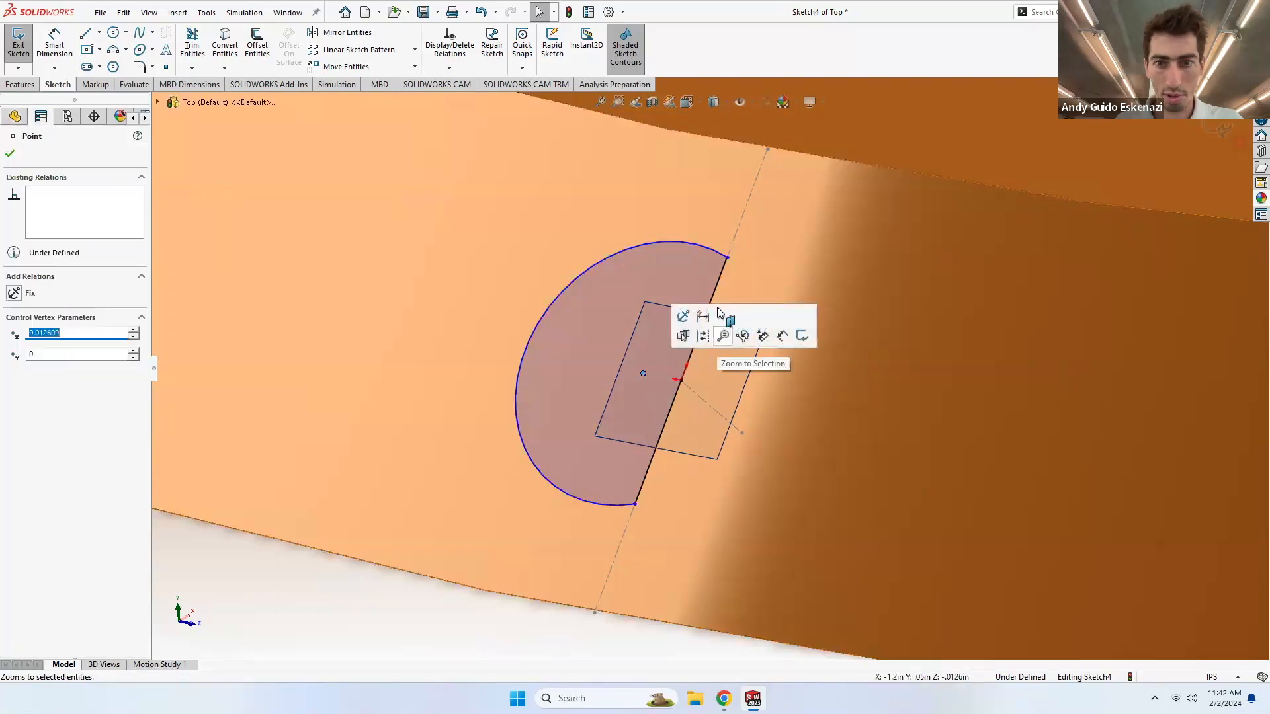
{"action": "left_click", "coordinate": [695, 344], "text": "ctrl"}
{"action": "left_click", "coordinate": [20, 383]}
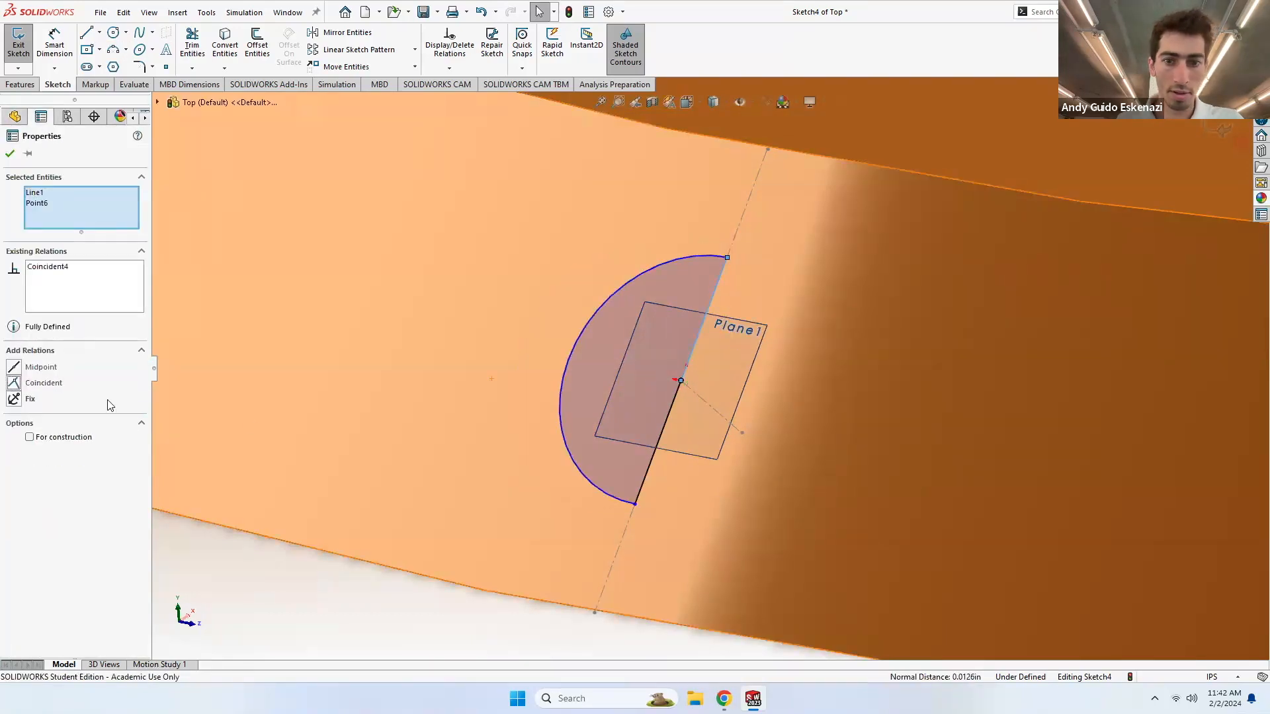
- Dimension the lower line of the half-circle profile to 0.05 in
{"action": "key", "text": "d"}
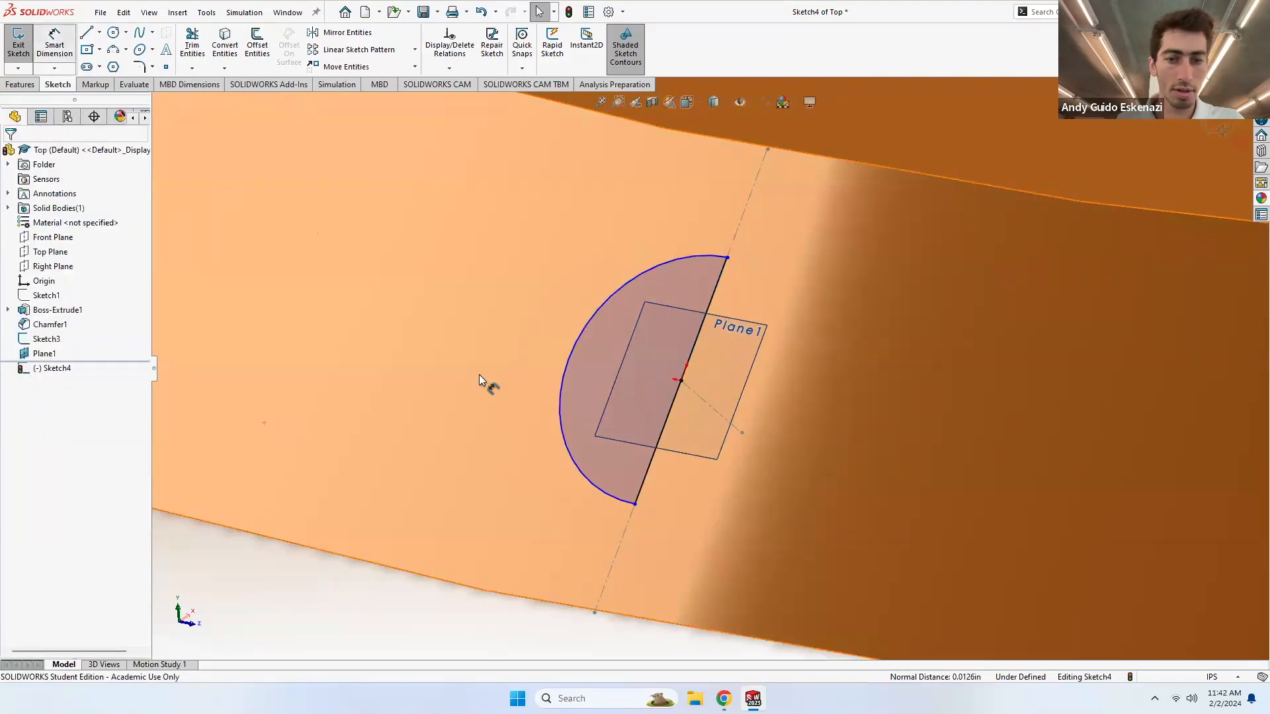
{"action": "left_click", "coordinate": [648, 486]}
{"action": "left_click", "coordinate": [737, 506]}
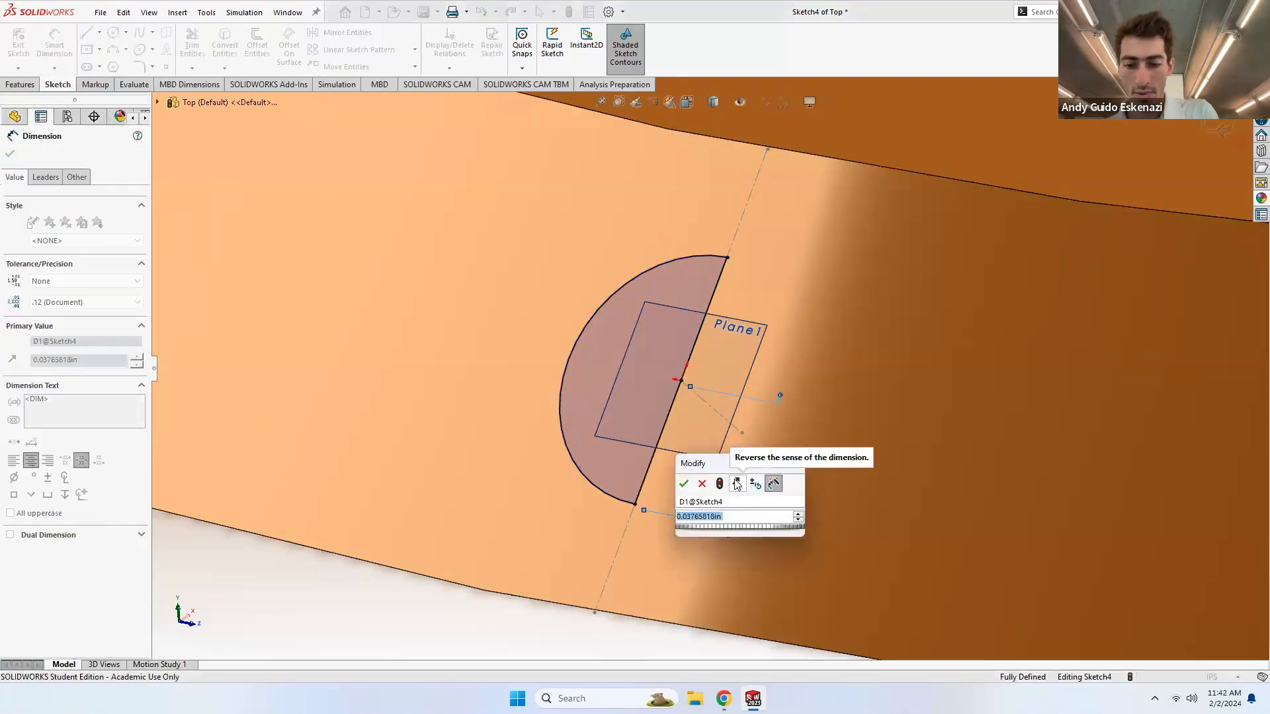
{"action": "type", "text": ".05"}
{"action": "key", "text": "Return"}
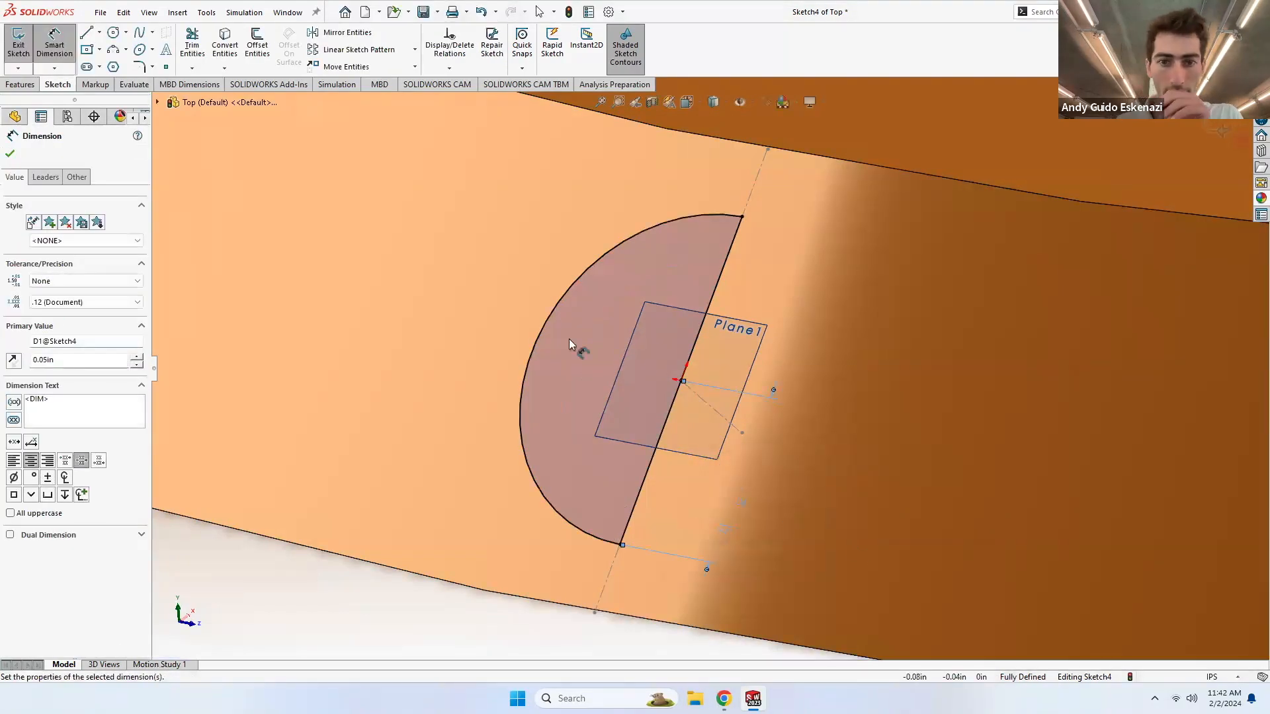
- Revolve the half-circle profile 360 degrees about its lower straight line as a merged boss on the chamfer
{"action": "left_click", "coordinate": [22, 85]}
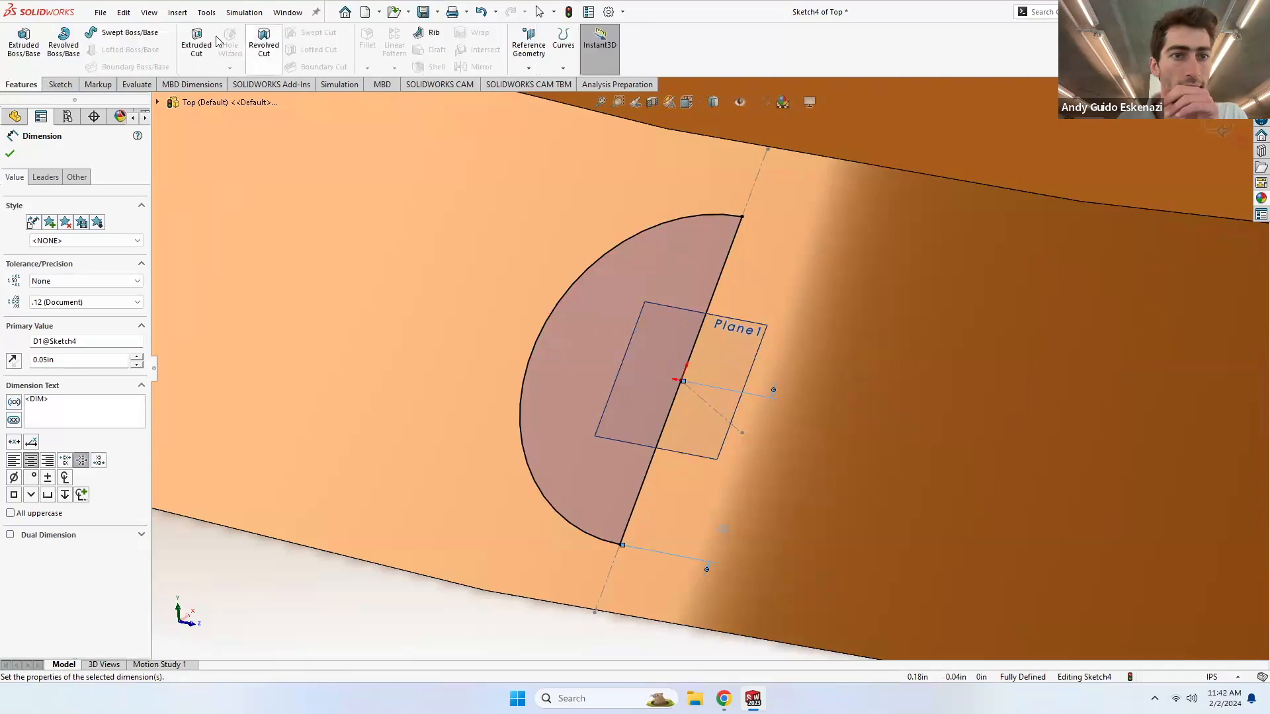
{"action": "left_click", "coordinate": [64, 46]}
{"action": "left_click", "coordinate": [645, 480]}
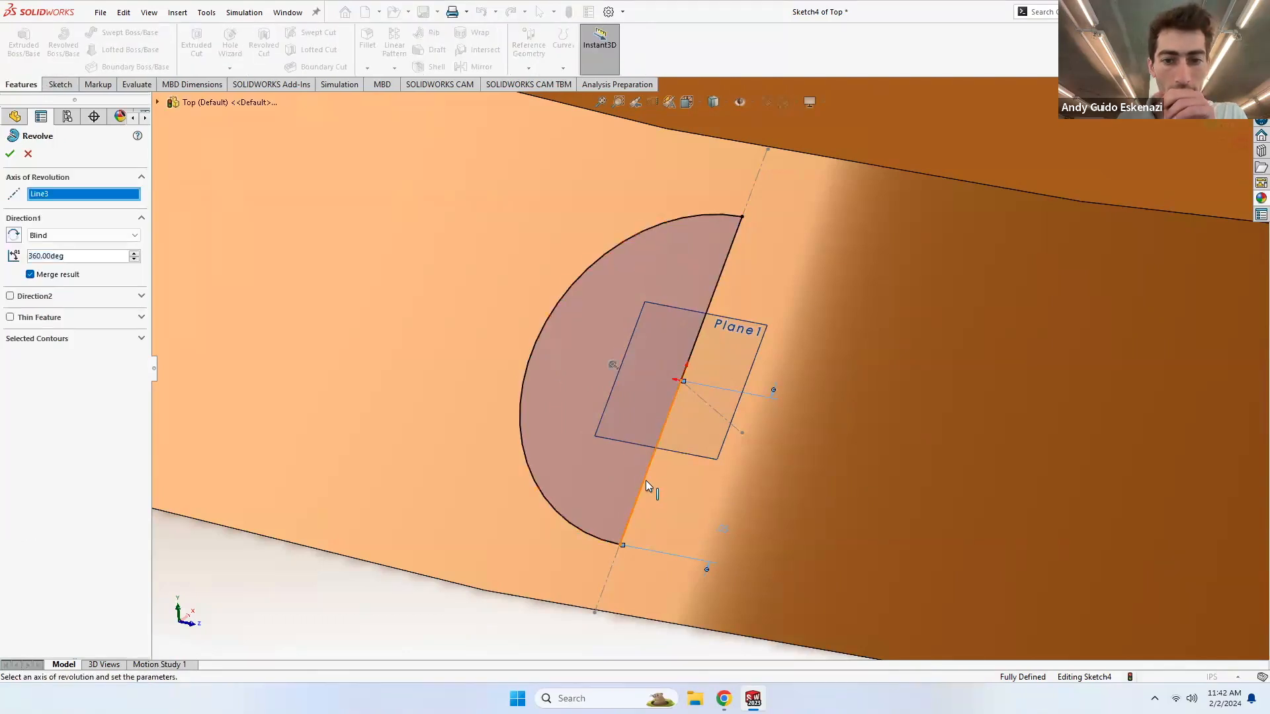
{"action": "middle_click_drag", "start_coordinate": [641, 510], "coordinate": [745, 380]}
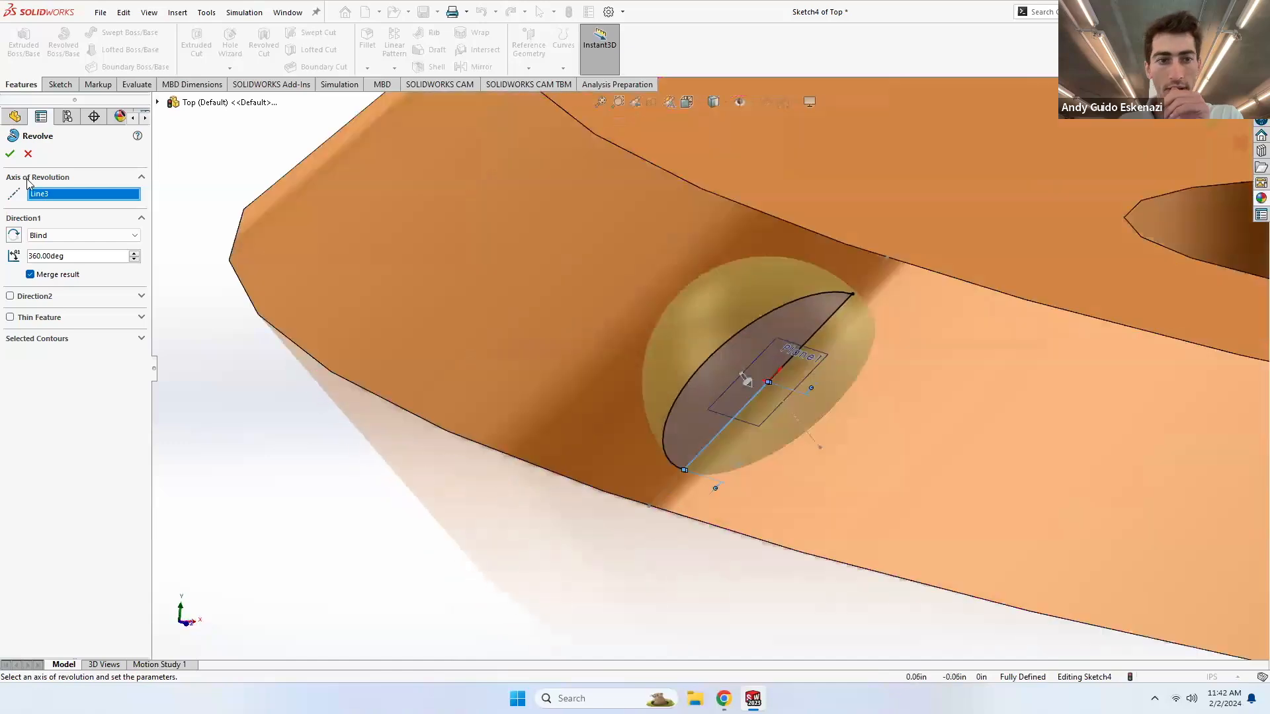
{"action": "left_click", "coordinate": [11, 154]}
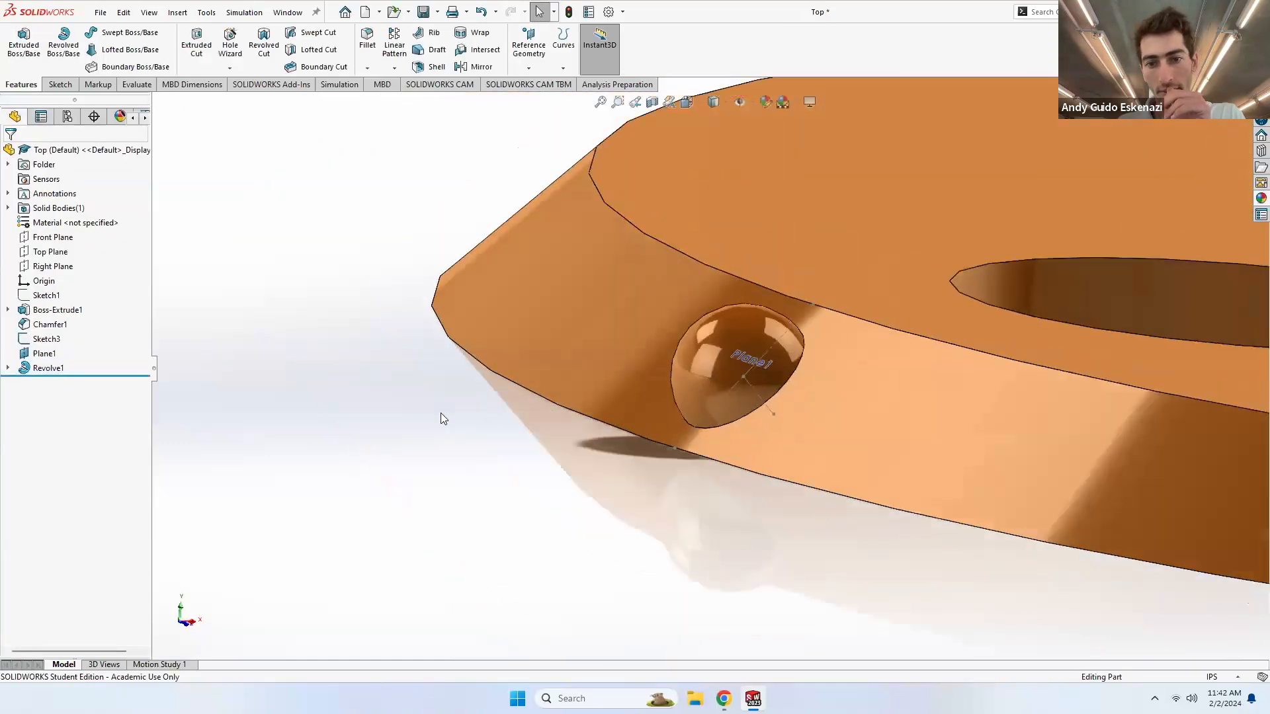
- Hide the construction sketch and the reference plane at the revolved dome
{"action": "right_click", "coordinate": [753, 390]}
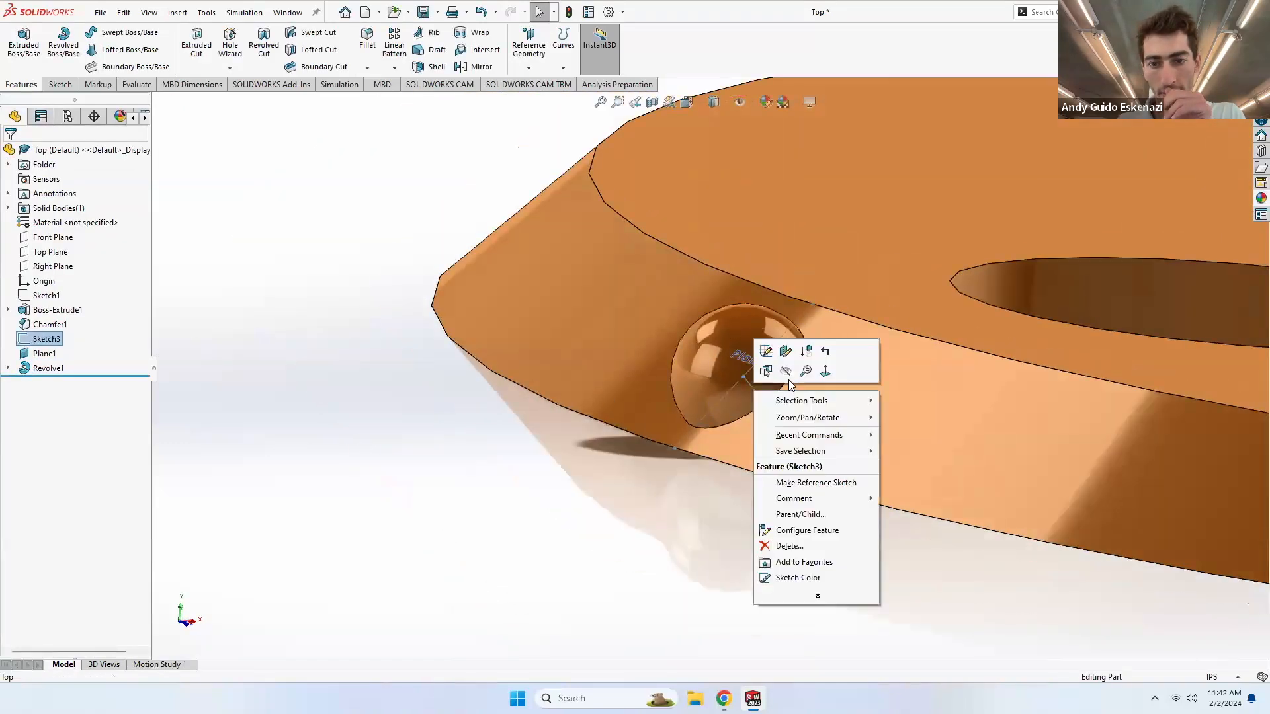
{"action": "left_click", "coordinate": [788, 366]}
{"action": "right_click", "coordinate": [779, 357]}
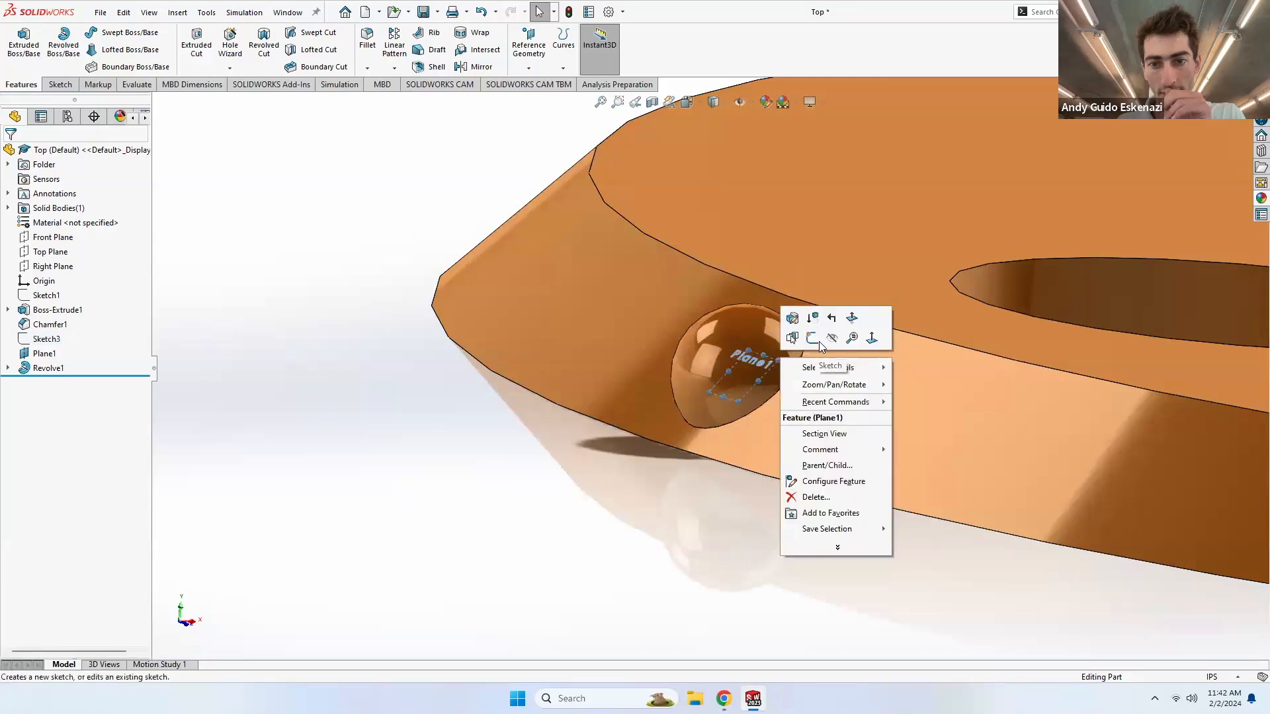
{"action": "left_click", "coordinate": [831, 338]}
- Colour the revolved dome feature on the chamfer purple with RGB 192, 0, 192
{"action": "left_click", "coordinate": [754, 343]}
{"action": "right_click", "coordinate": [754, 342]}
{"action": "left_click", "coordinate": [867, 303]}
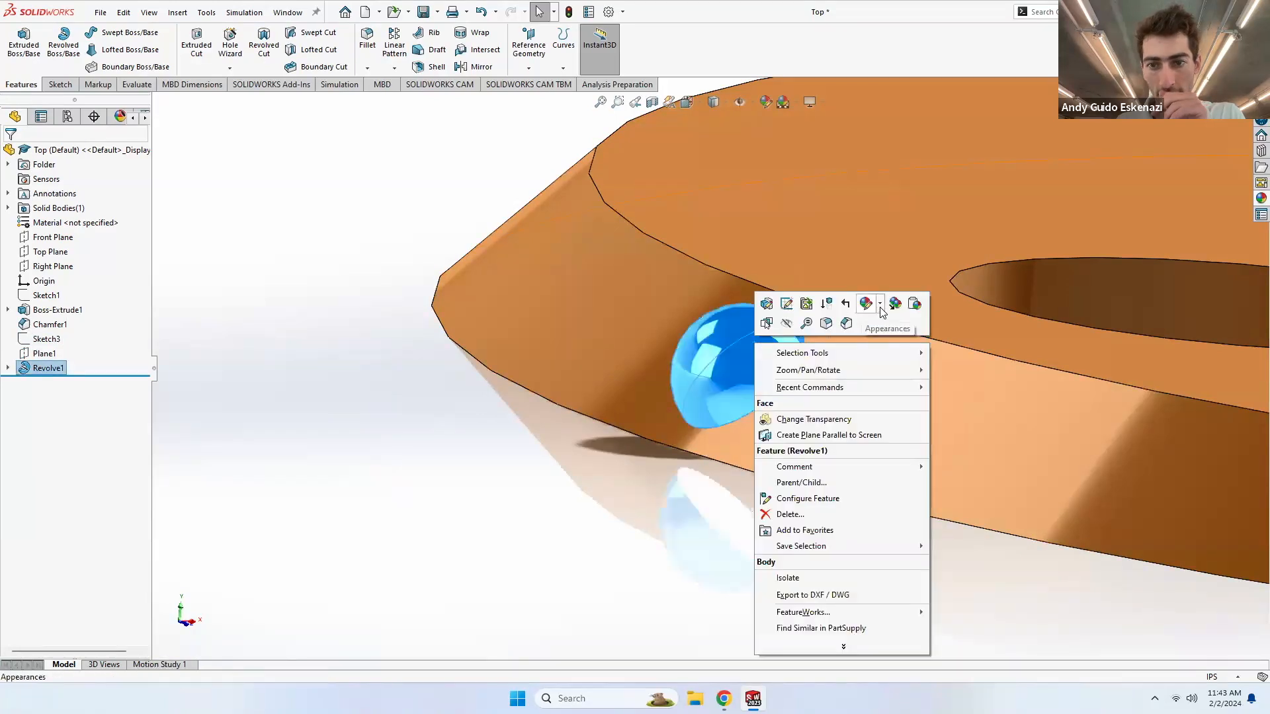
{"action": "left_click", "coordinate": [890, 342]}
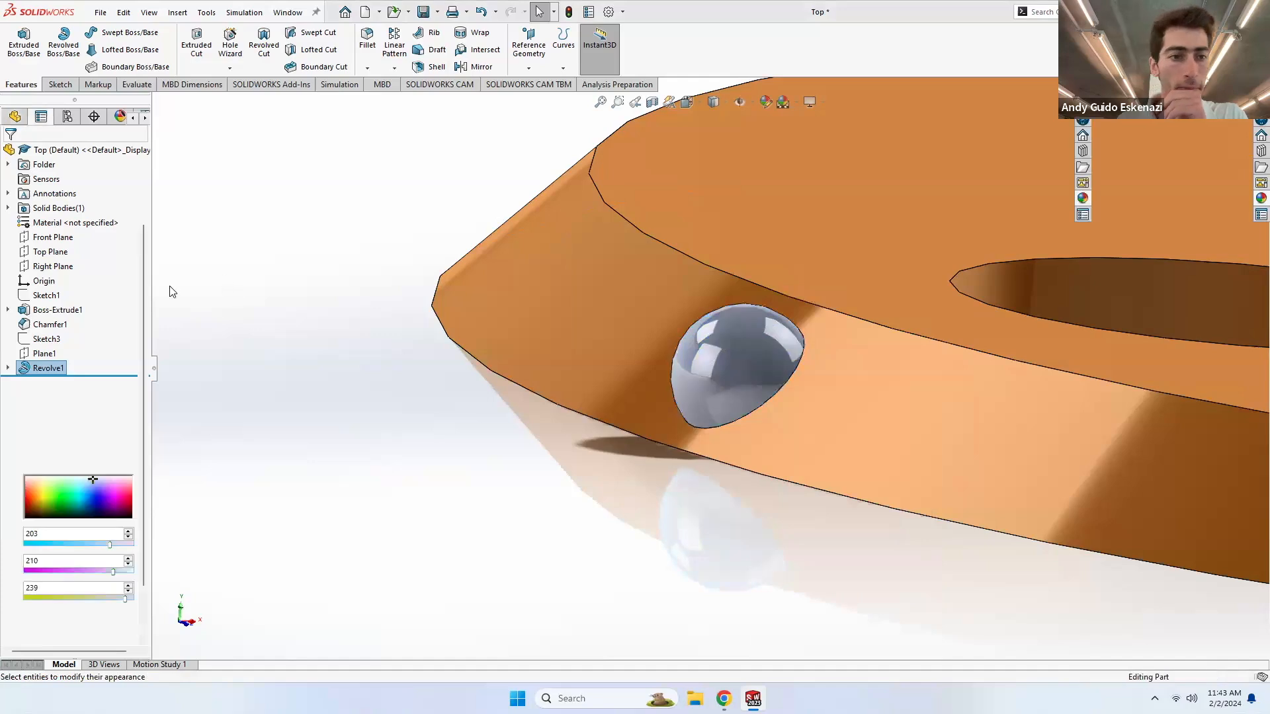
{"action": "left_click", "coordinate": [95, 437]}
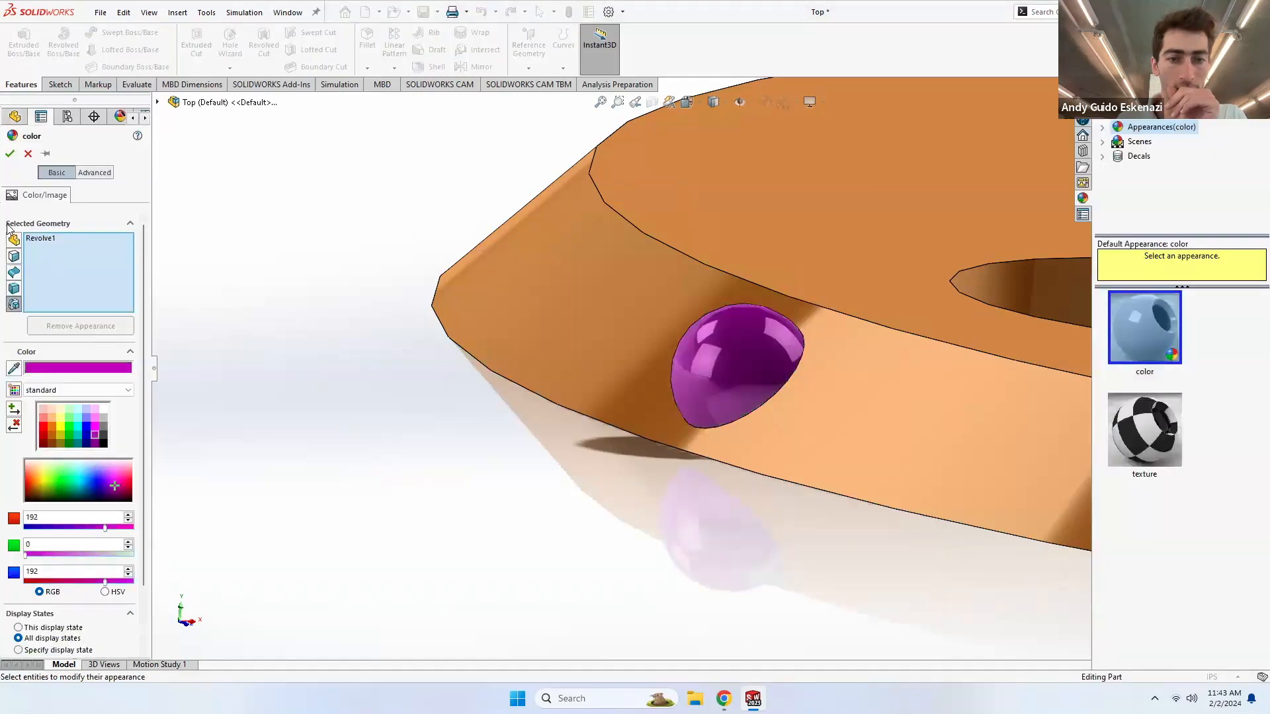
{"action": "left_click", "coordinate": [9, 154]}
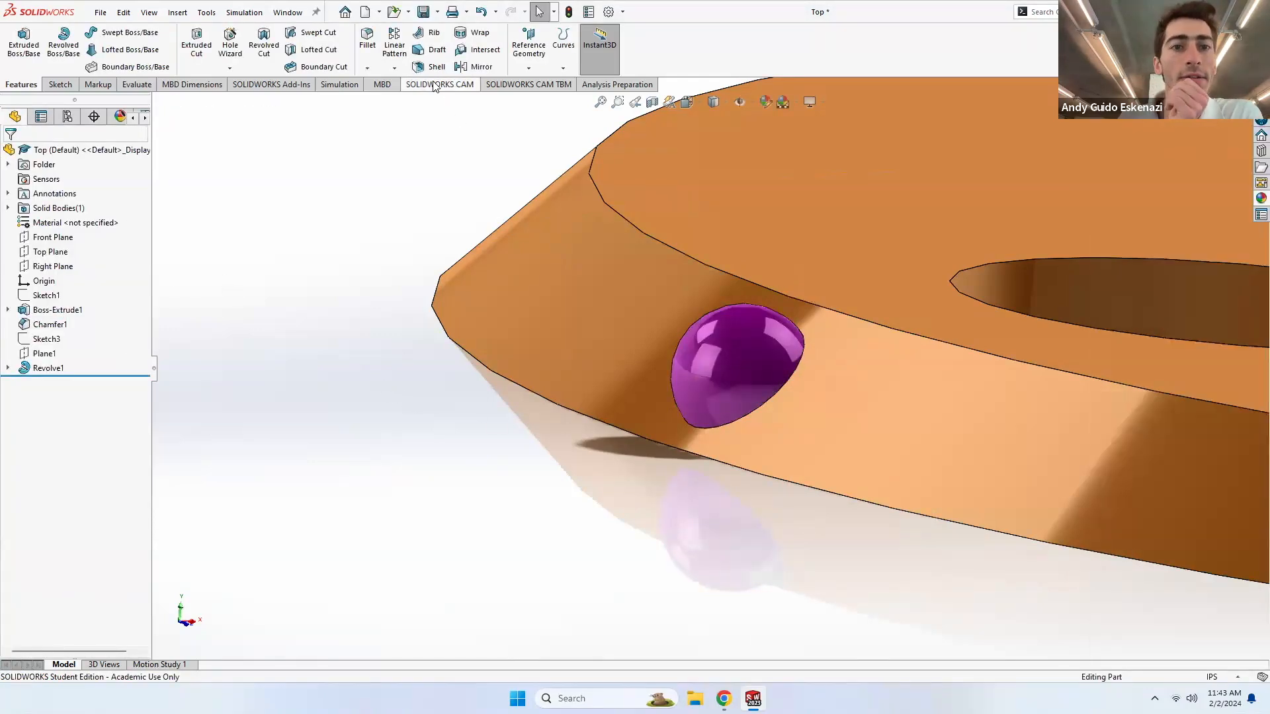
- Circular-pattern the purple dome around the chamfer's upper circular edge with 20 equally spaced instances over 360 degrees
{"action": "left_click", "coordinate": [394, 68]}
{"action": "left_click", "coordinate": [420, 177]}
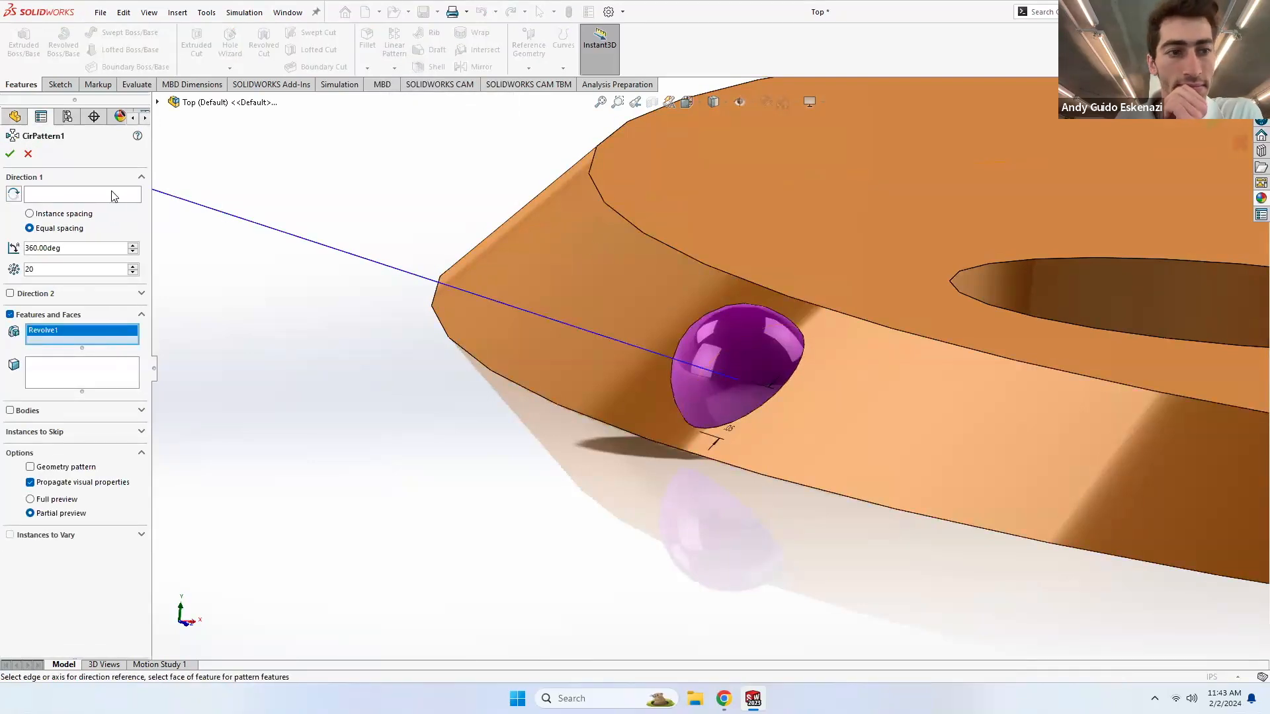
{"action": "left_click", "coordinate": [668, 242]}
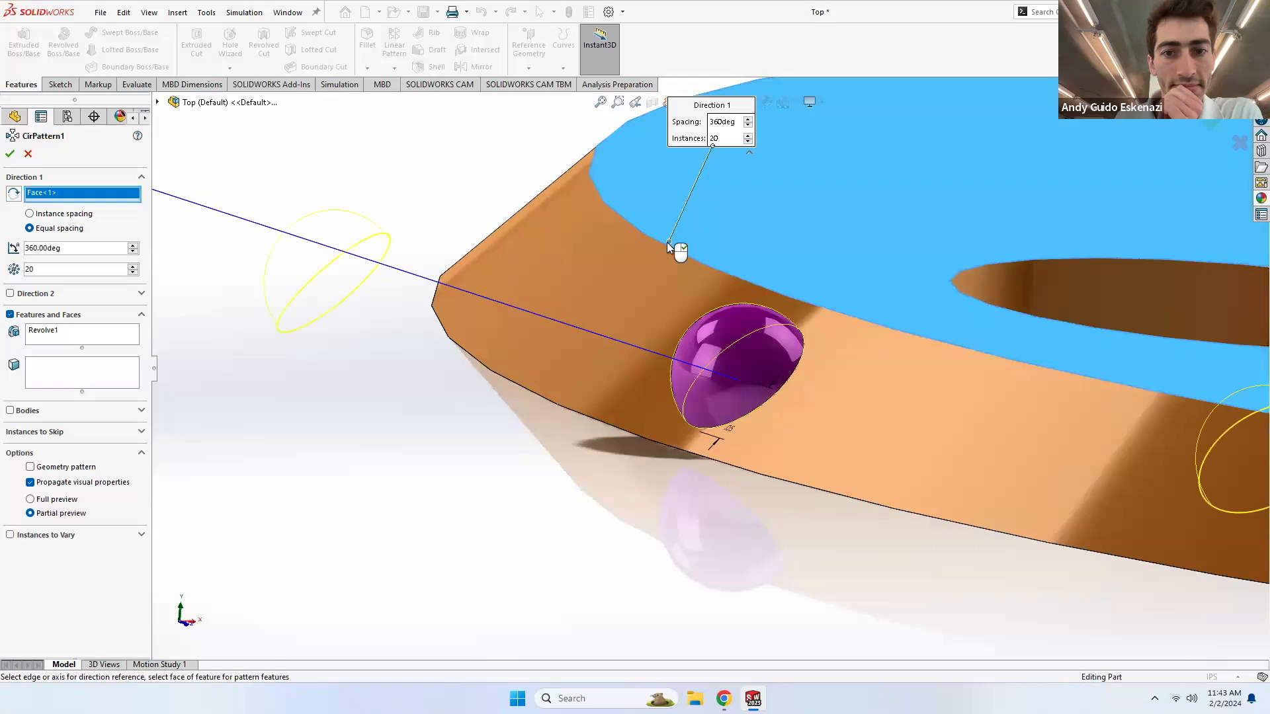
{"action": "right_click", "coordinate": [58, 195]}
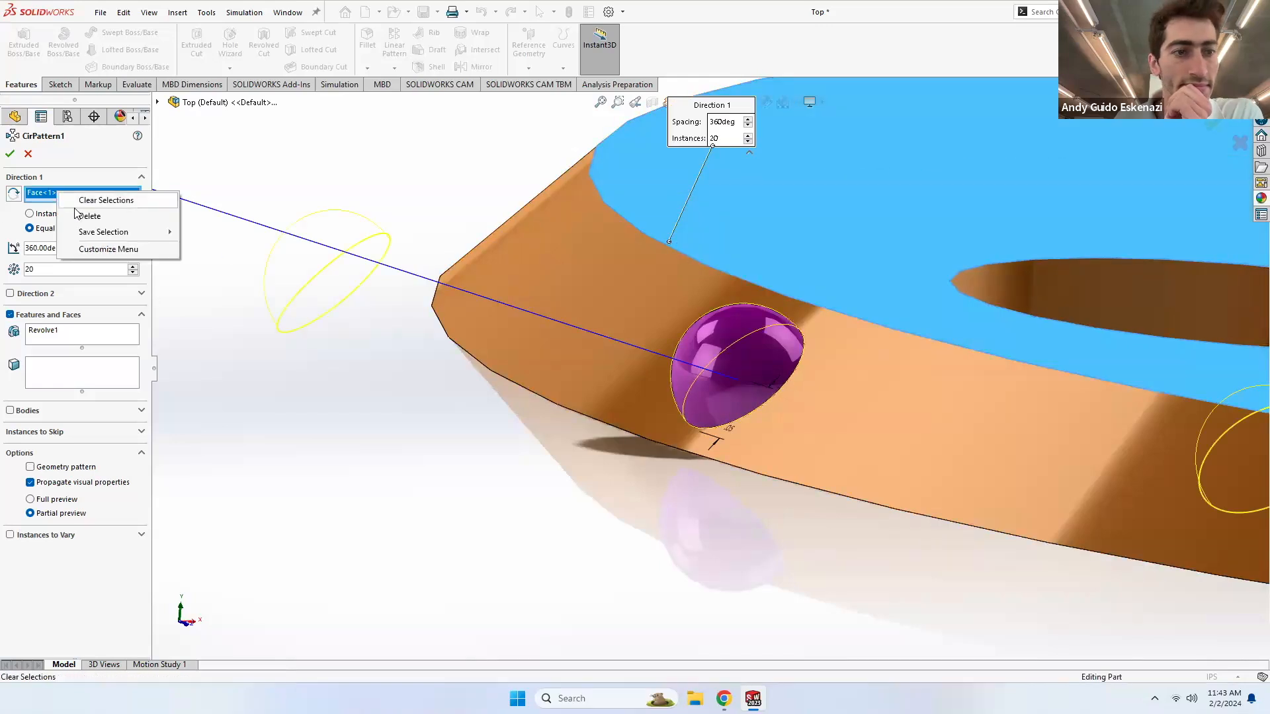
{"action": "left_click", "coordinate": [106, 199]}
{"action": "left_click", "coordinate": [687, 254]}
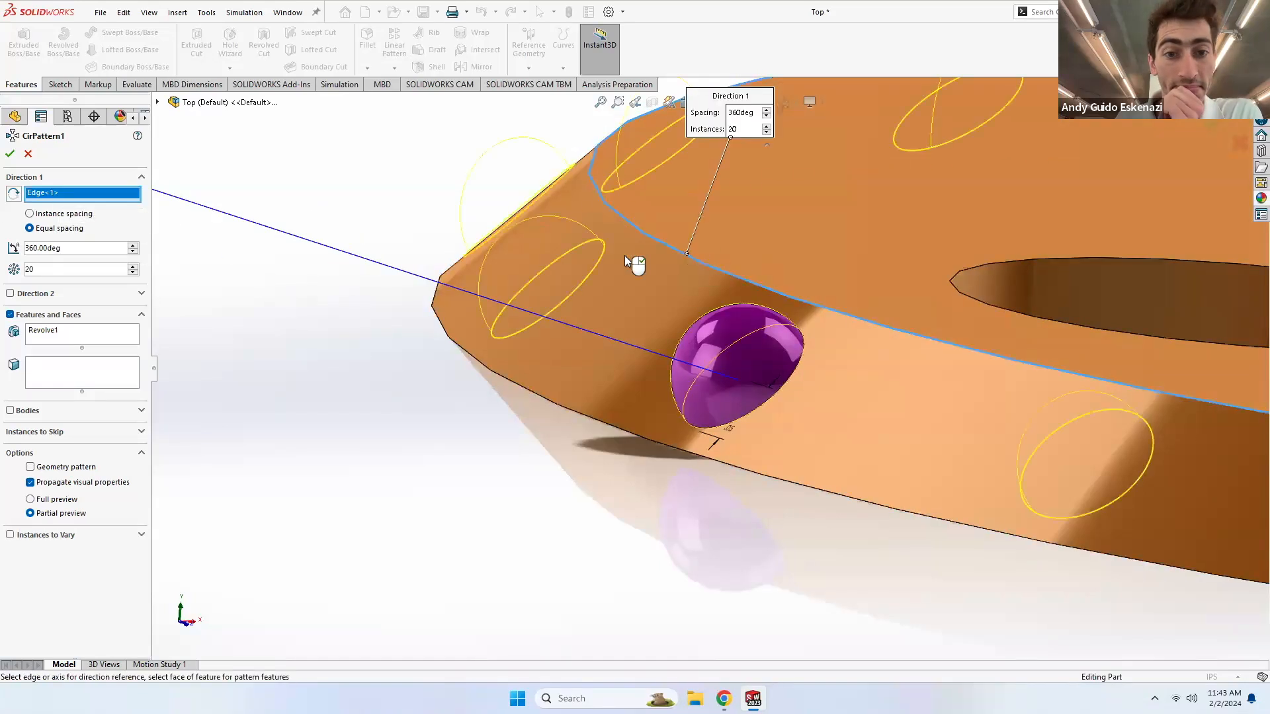
{"action": "left_click", "coordinate": [12, 154]}
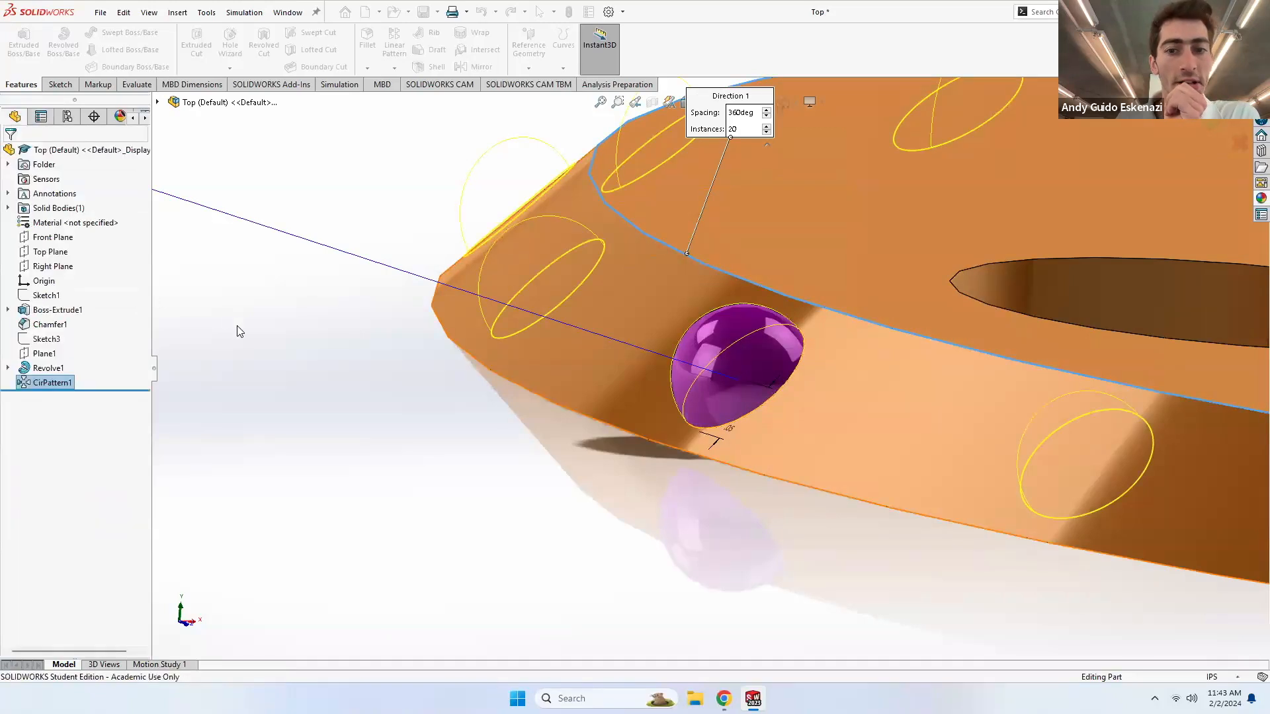
{"action": "key", "text": "f"}
{"action": "mouse_move", "coordinate": [827, 361]}
{"action": "middle_mouse_down"}
{"action": "mouse_move", "coordinate": [903, 383]}
{"action": "mouse_move", "coordinate": [812, 373]}
{"action": "mouse_move", "coordinate": [820, 390]}
{"action": "middle_mouse_up"}
{"action": "scroll", "coordinate": [904, 384], "scroll_direction": "down", "scroll_amount": 5}
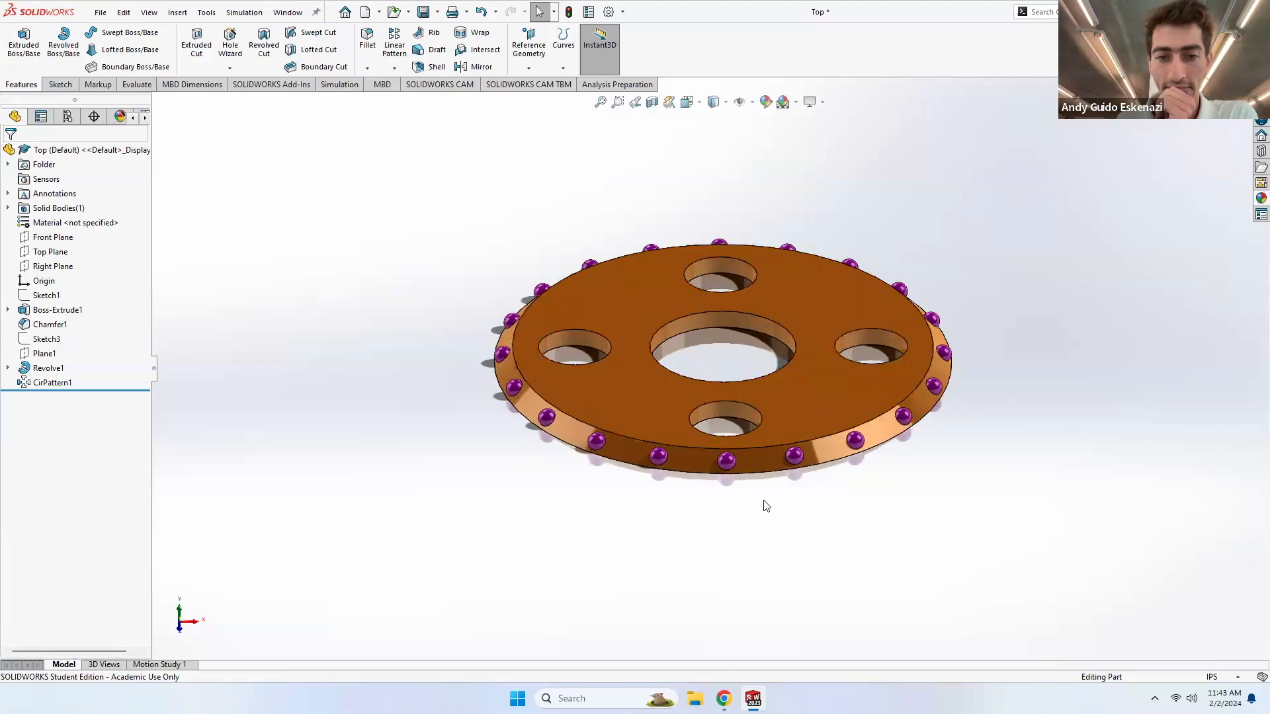
- Switch to the Tea Cups Assembly window, rebuild it with the changed parts and view the updated model
{"action": "mouse_move", "coordinate": [753, 698]}
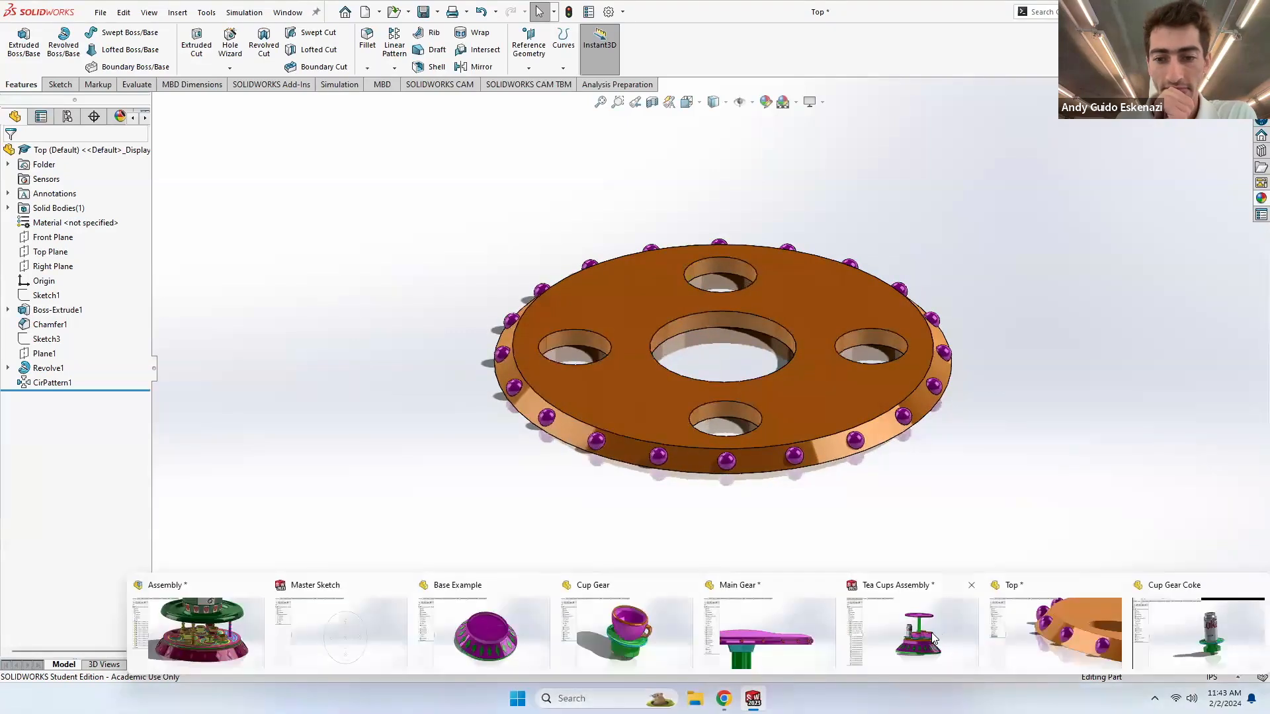
{"action": "left_click", "coordinate": [934, 639]}
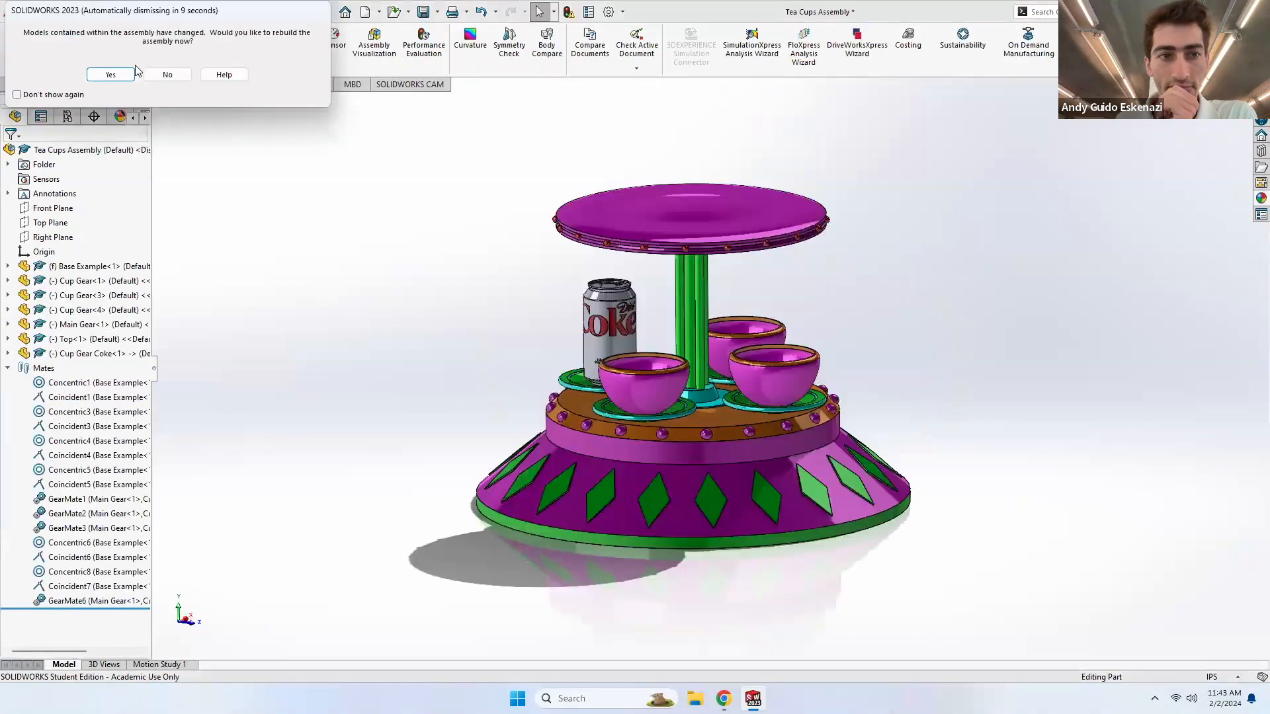
{"action": "key", "text": "Return"}
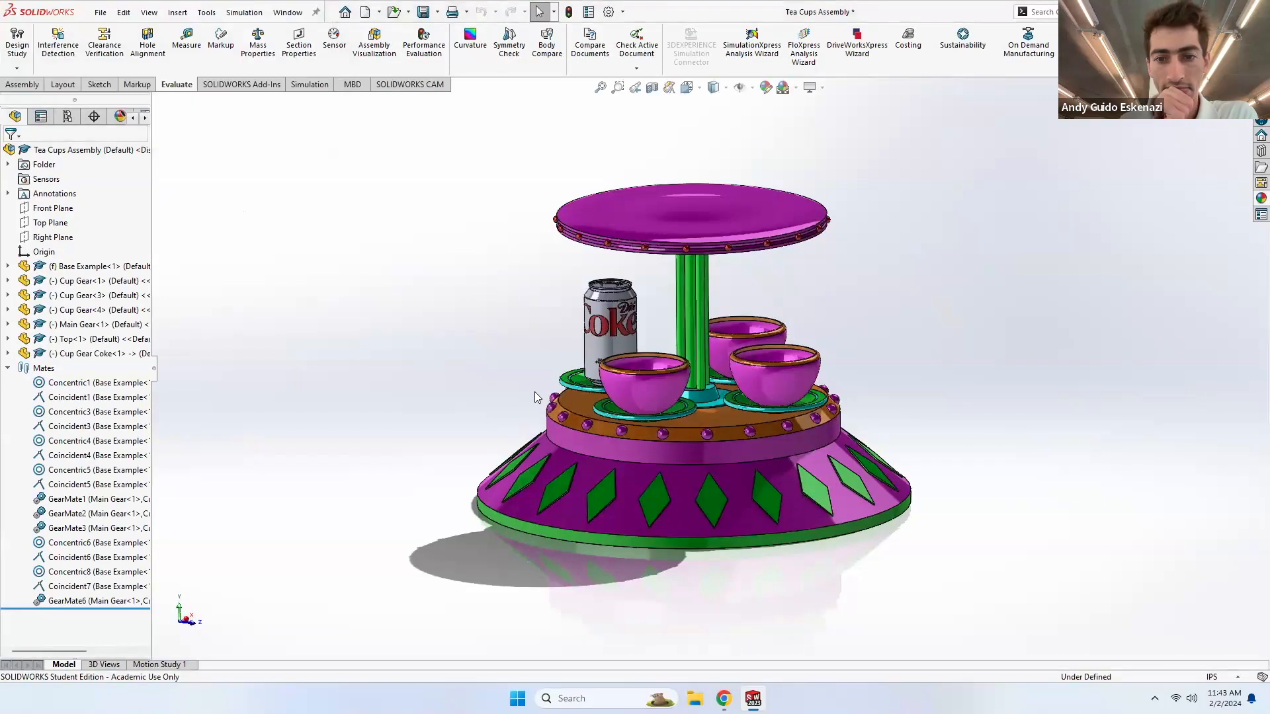
{"action": "scroll", "coordinate": [758, 456], "scroll_direction": "down", "scroll_amount": 1}
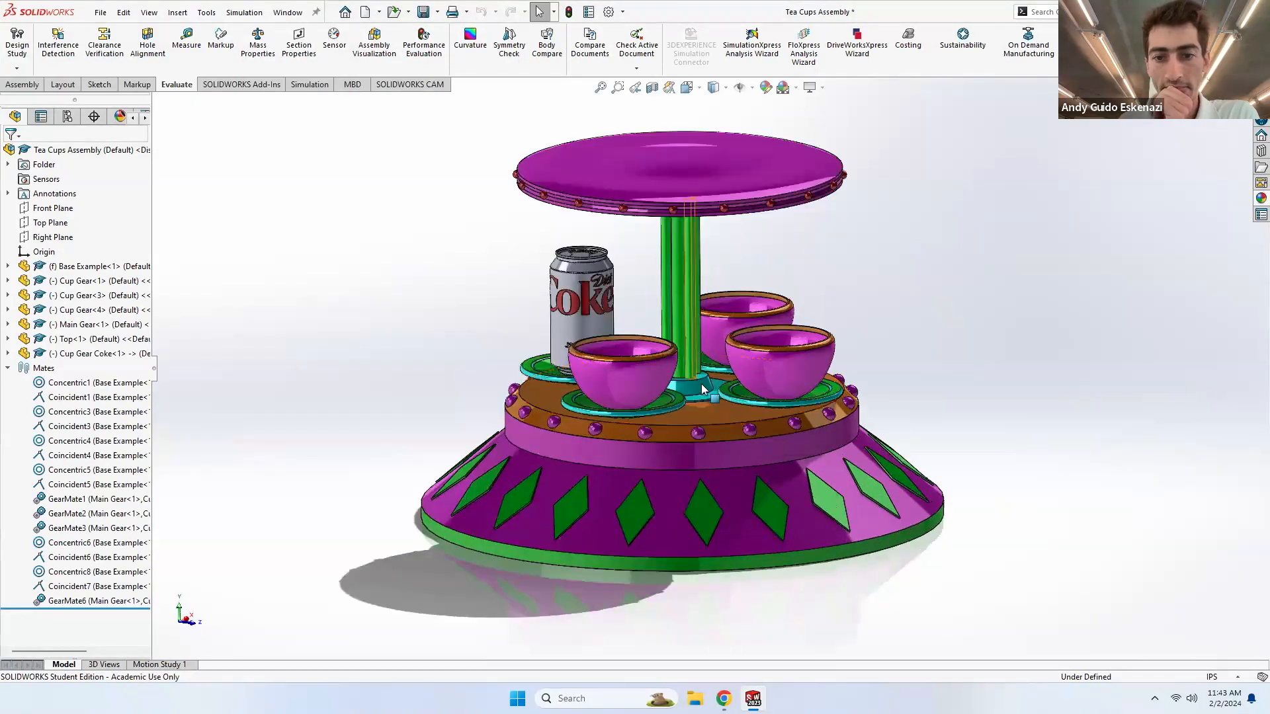
{"action": "scroll", "coordinate": [717, 392], "scroll_direction": "up", "scroll_amount": 1}
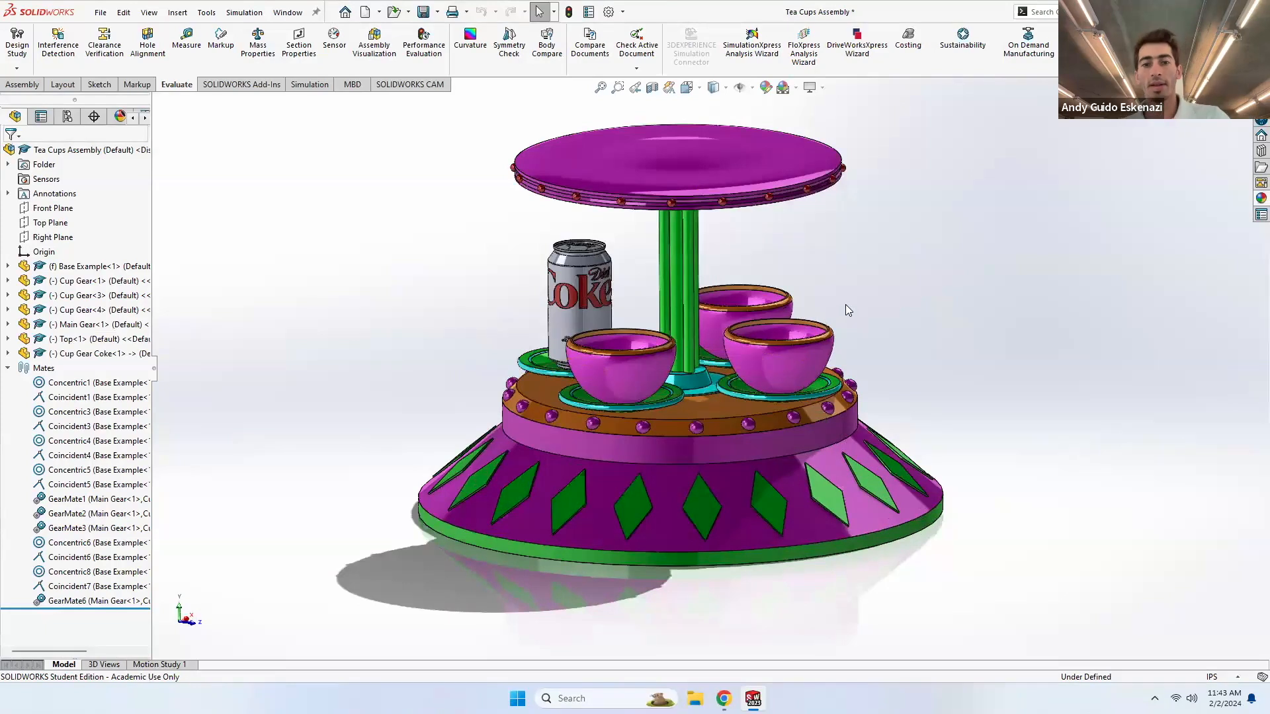
{"action": "scroll", "coordinate": [845, 304], "scroll_direction": "down", "scroll_amount": 2}
{"action": "scroll", "coordinate": [839, 301], "scroll_direction": "up", "scroll_amount": 1}
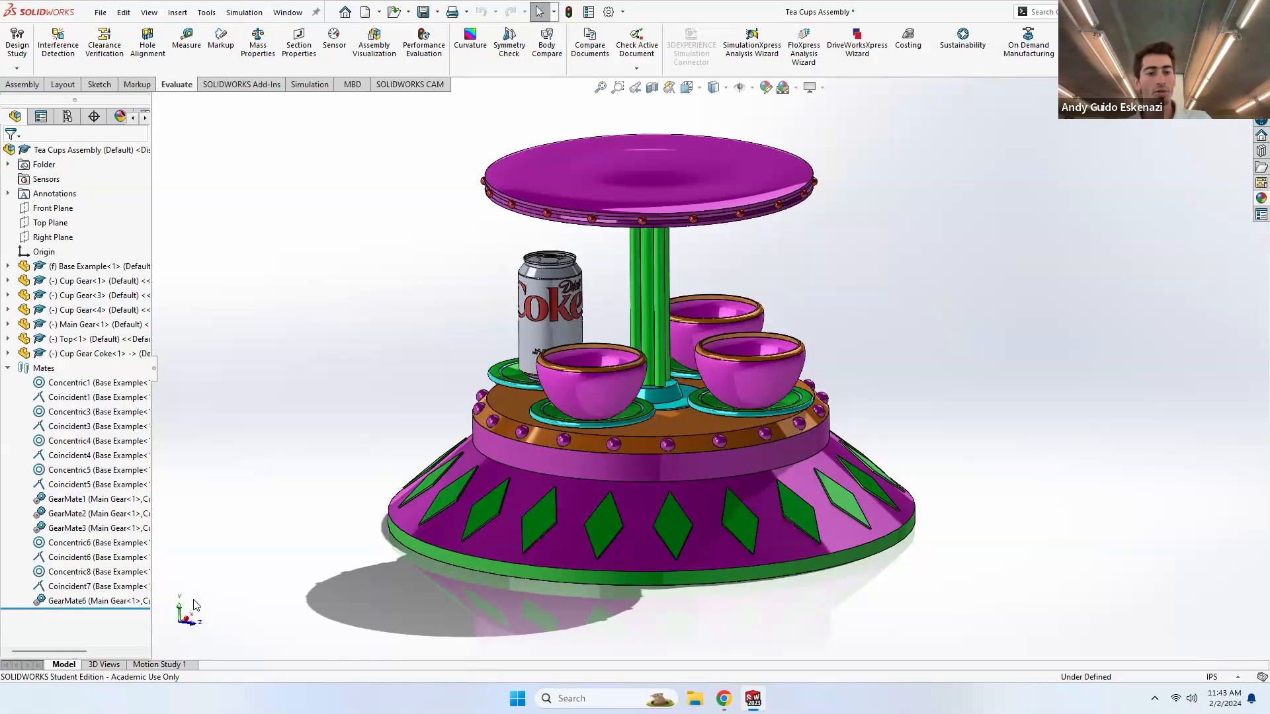
- In Motion Study 1, add a constant-speed rotary motor of 5 RPM to the Main Gear's outer rim face
{"action": "left_click", "coordinate": [160, 665]}
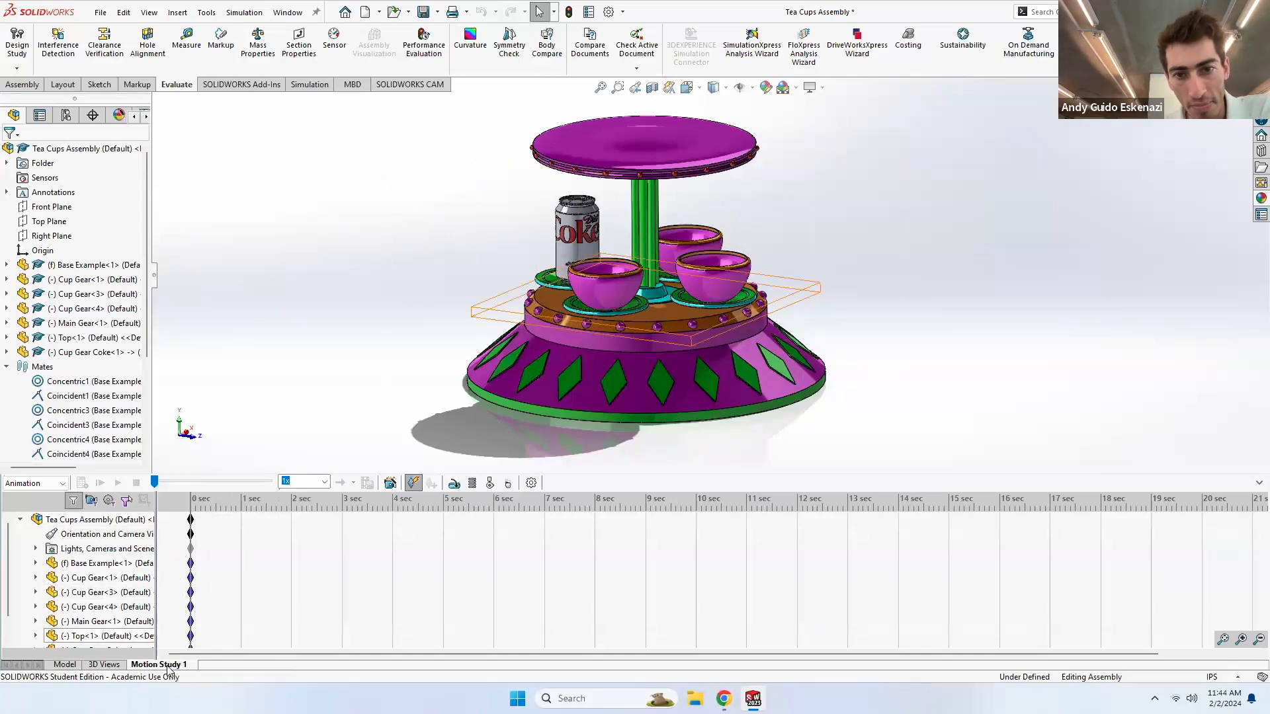
{"action": "left_click", "coordinate": [454, 484]}
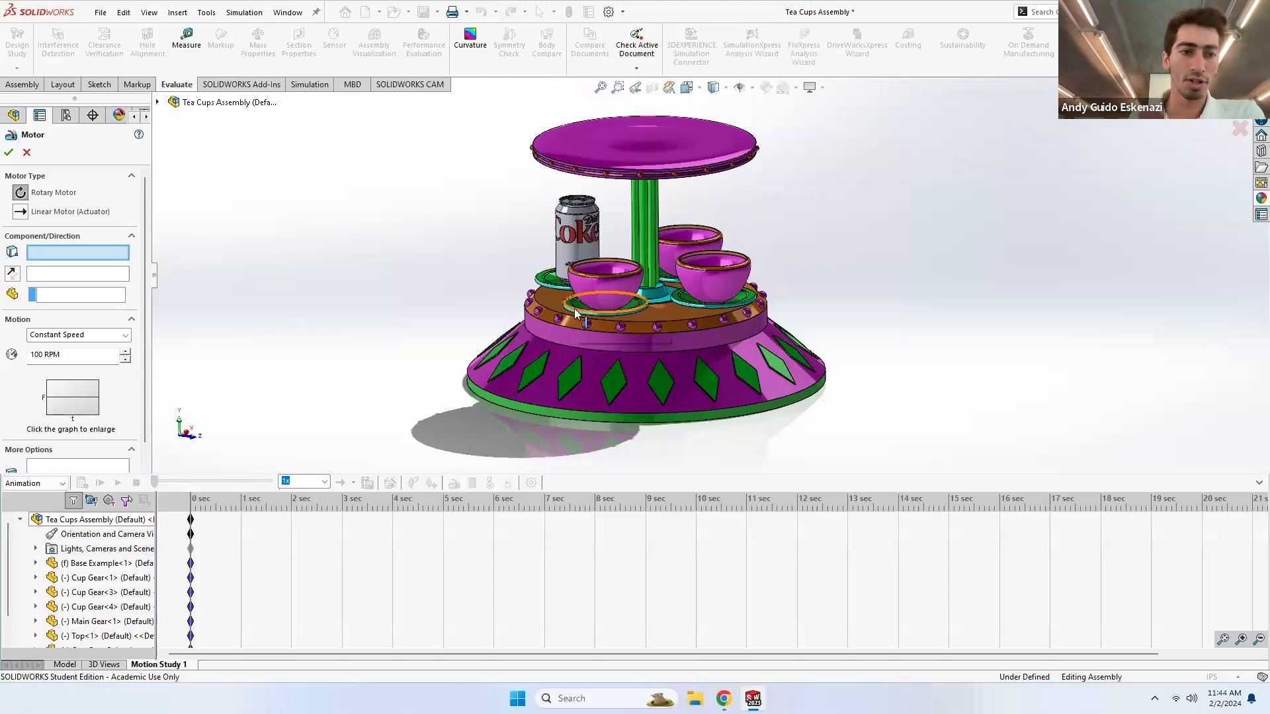
{"action": "scroll", "coordinate": [660, 279], "scroll_direction": "down", "scroll_amount": 1}
{"action": "scroll", "coordinate": [660, 281], "scroll_direction": "down", "scroll_amount": 1}
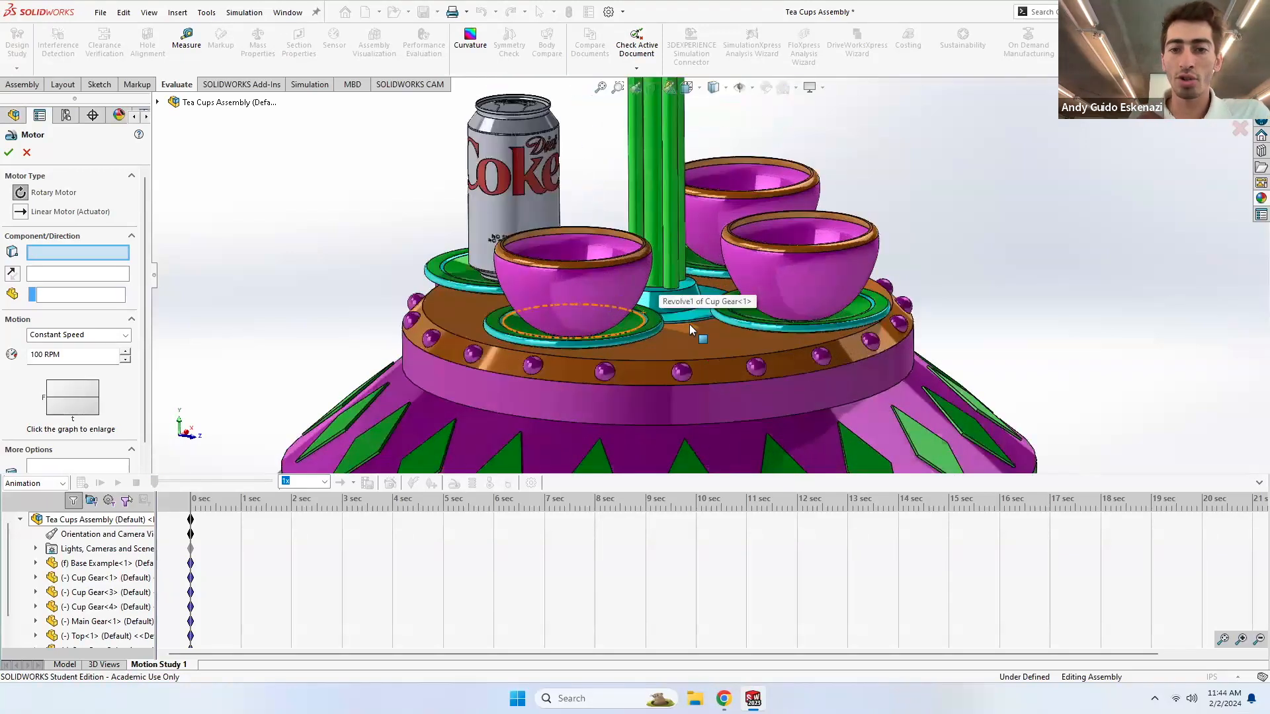
{"action": "scroll", "coordinate": [663, 278], "scroll_direction": "down", "scroll_amount": 3}
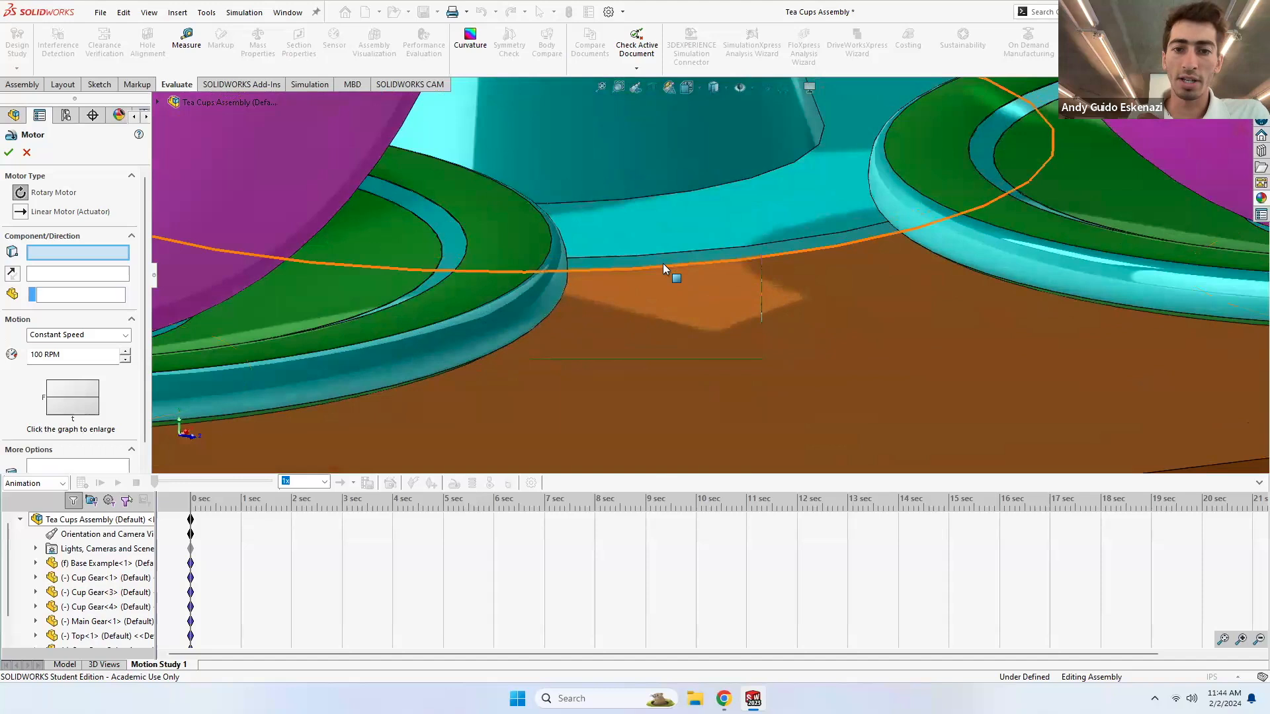
{"action": "left_click", "coordinate": [663, 261]}
{"action": "scroll", "coordinate": [662, 265], "scroll_direction": "up", "scroll_amount": 4}
{"action": "scroll", "coordinate": [664, 267], "scroll_direction": "up", "scroll_amount": 5}
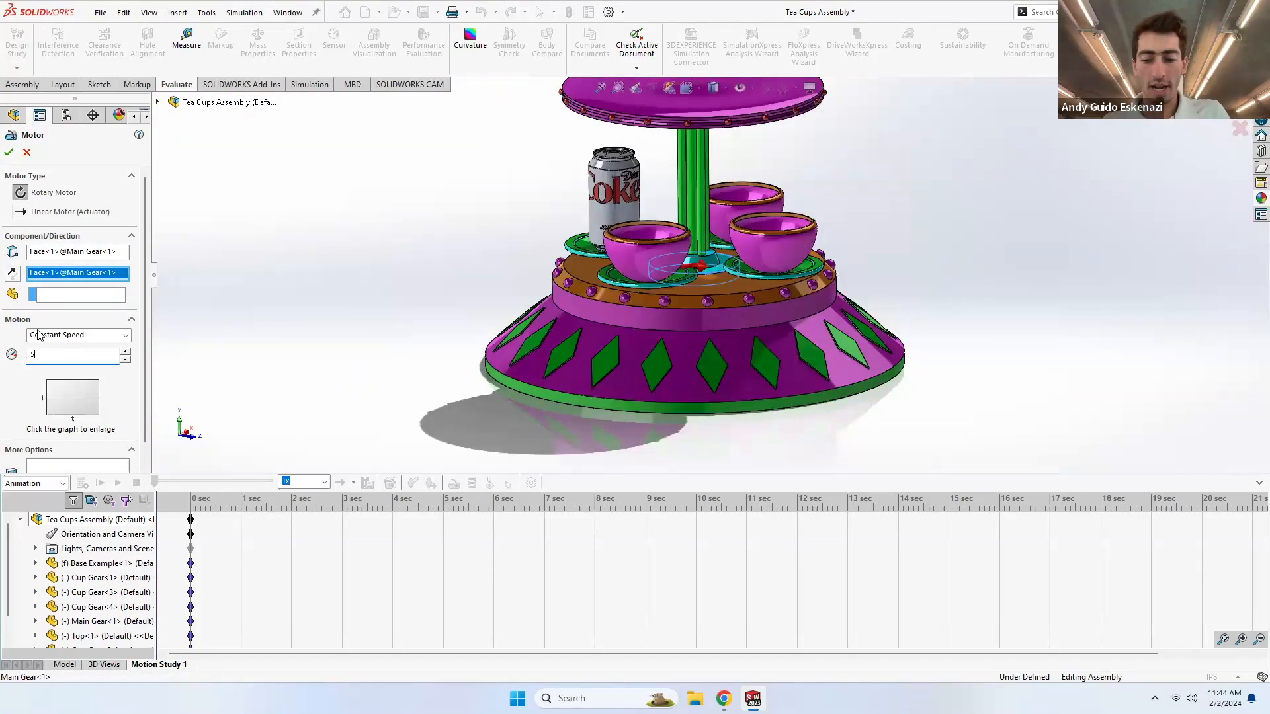
{"action": "left_click", "coordinate": [8, 153]}
- Extend the motion study's duration to 8 seconds and play the animation
{"action": "left_click_drag", "start_coordinate": [443, 519], "coordinate": [594, 522]}
{"action": "scroll", "coordinate": [567, 410], "scroll_direction": "up", "scroll_amount": 2}
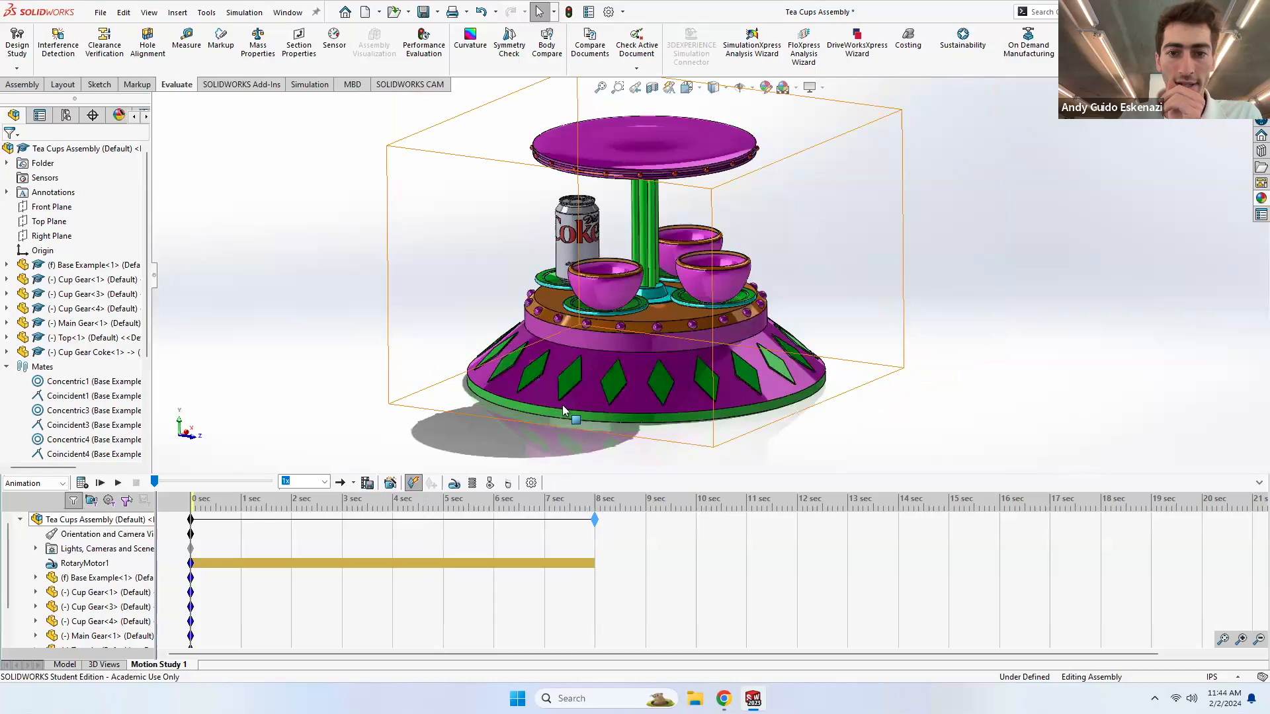
{"action": "scroll", "coordinate": [753, 286], "scroll_direction": "down", "scroll_amount": 1}
{"action": "scroll", "coordinate": [746, 265], "scroll_direction": "up", "scroll_amount": 1}
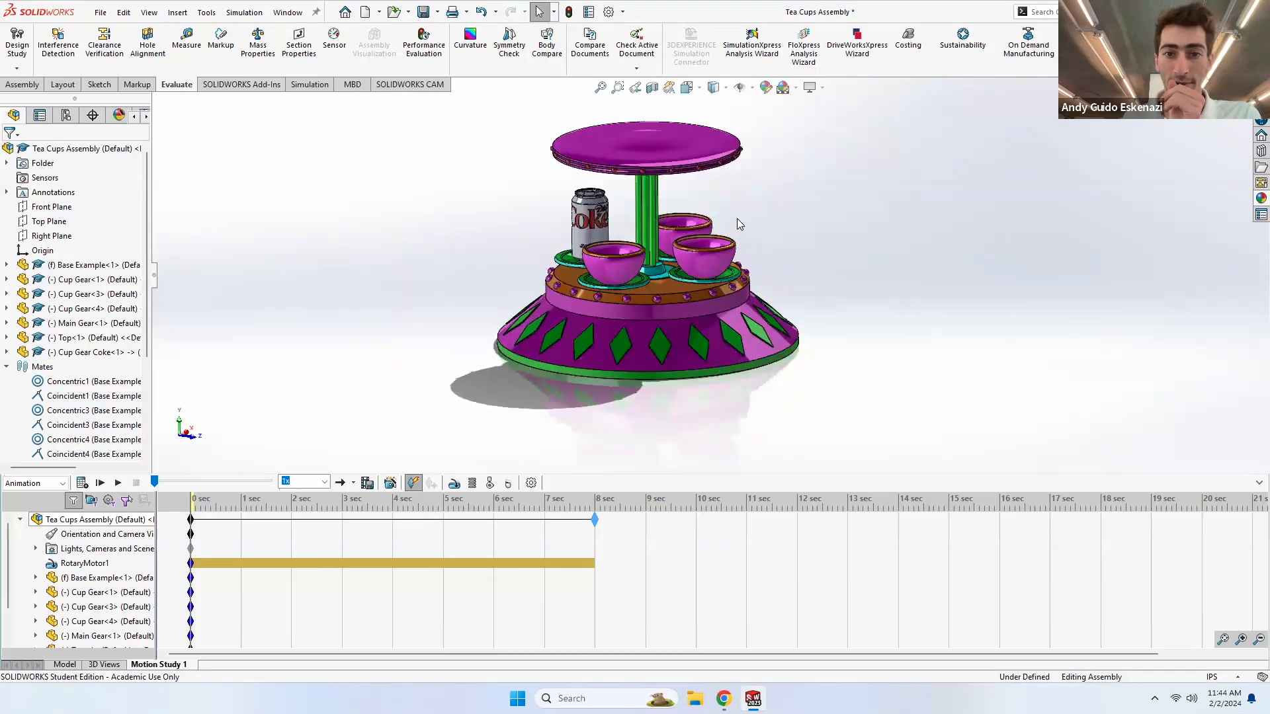
{"action": "left_click", "coordinate": [119, 484]}
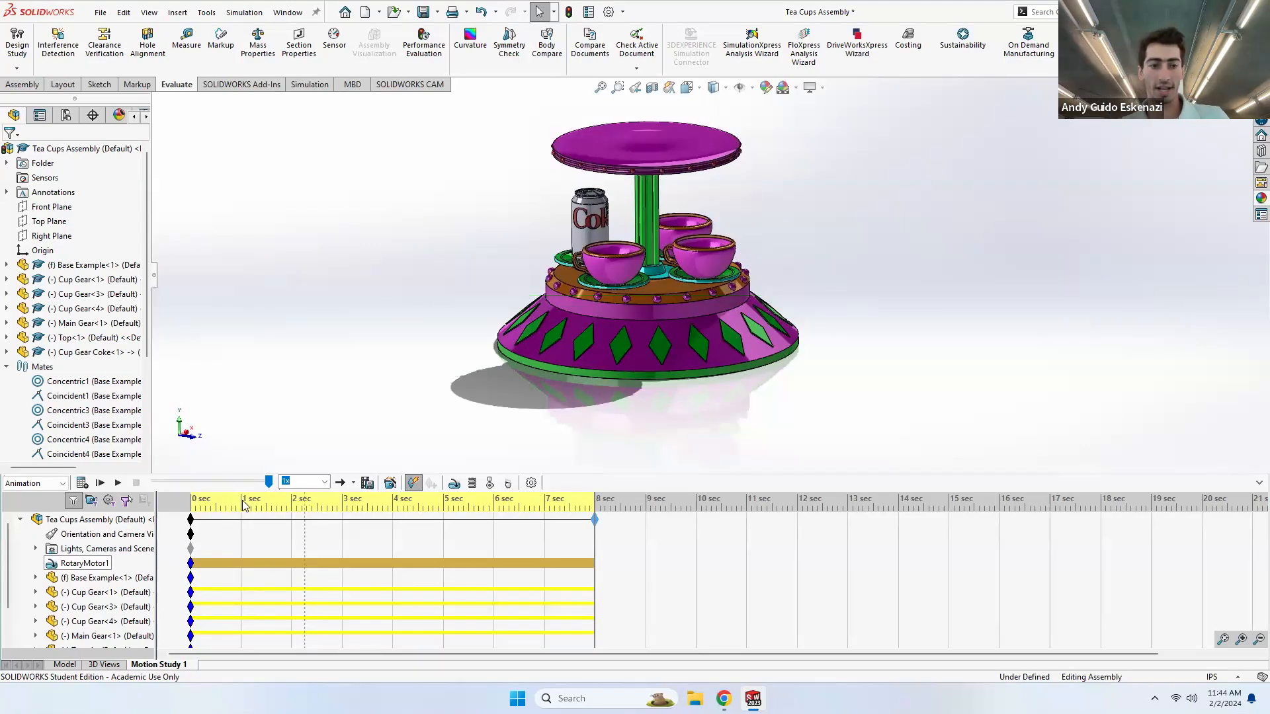
{"action": "left_click", "coordinate": [118, 482]}
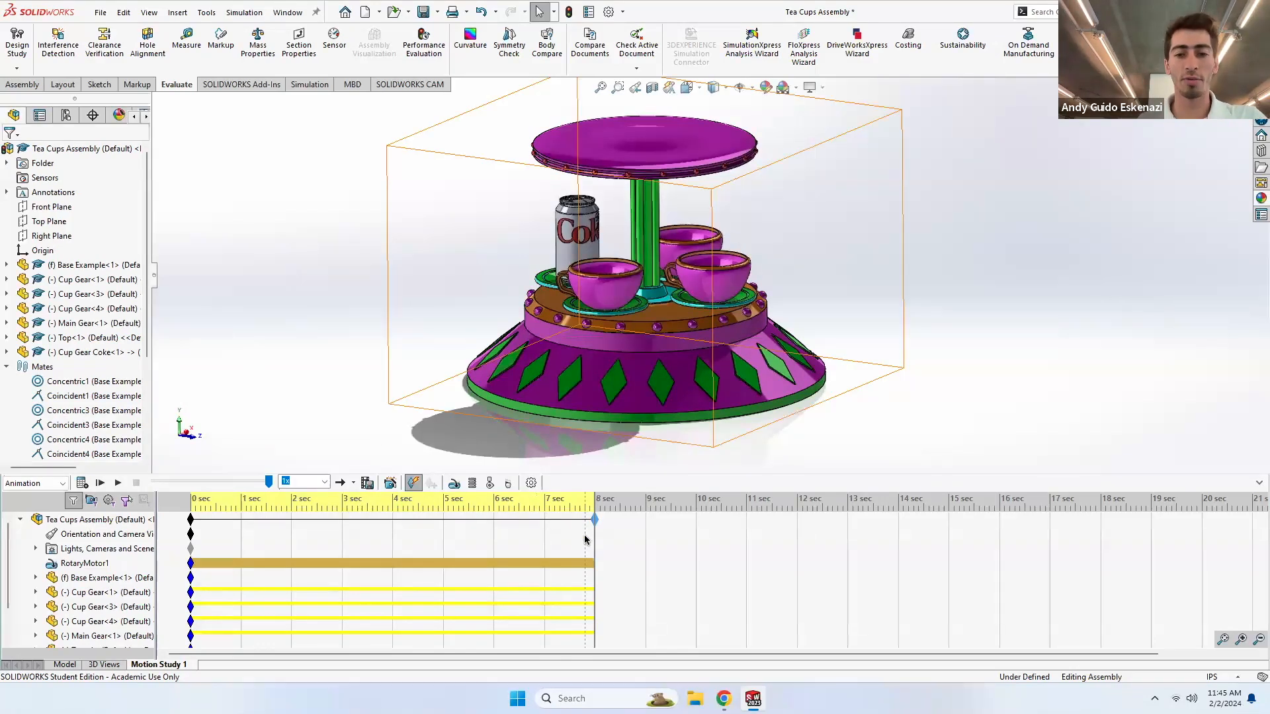
- Enable view key creation and record a closer, higher-angled camera view of the ride at 2 seconds
{"action": "left_click", "coordinate": [295, 536]}
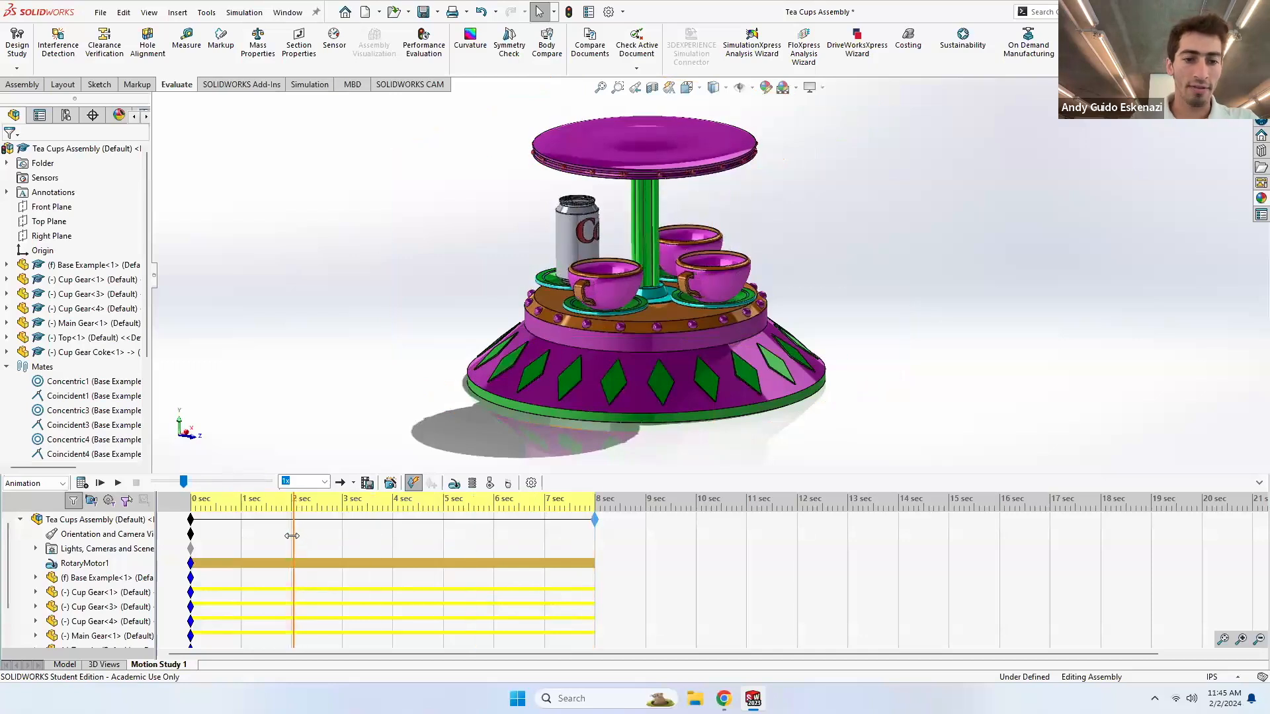
{"action": "right_click", "coordinate": [80, 535]}
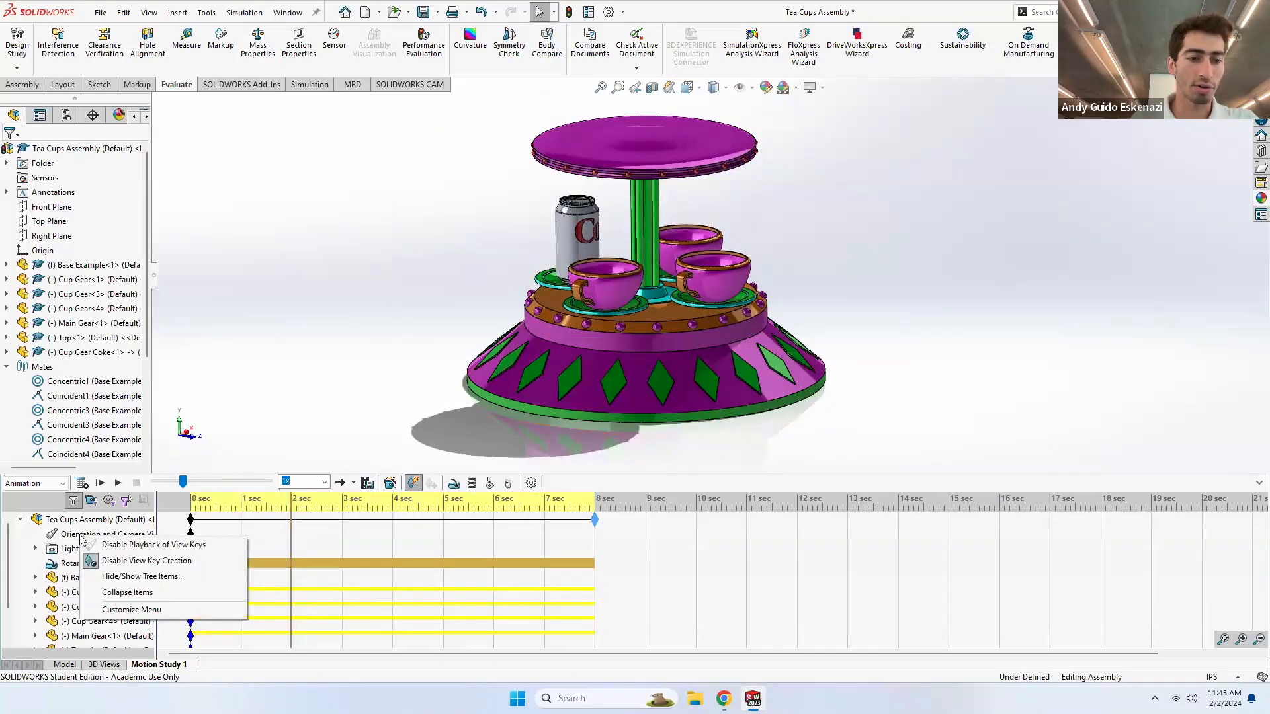
{"action": "left_click", "coordinate": [134, 561]}
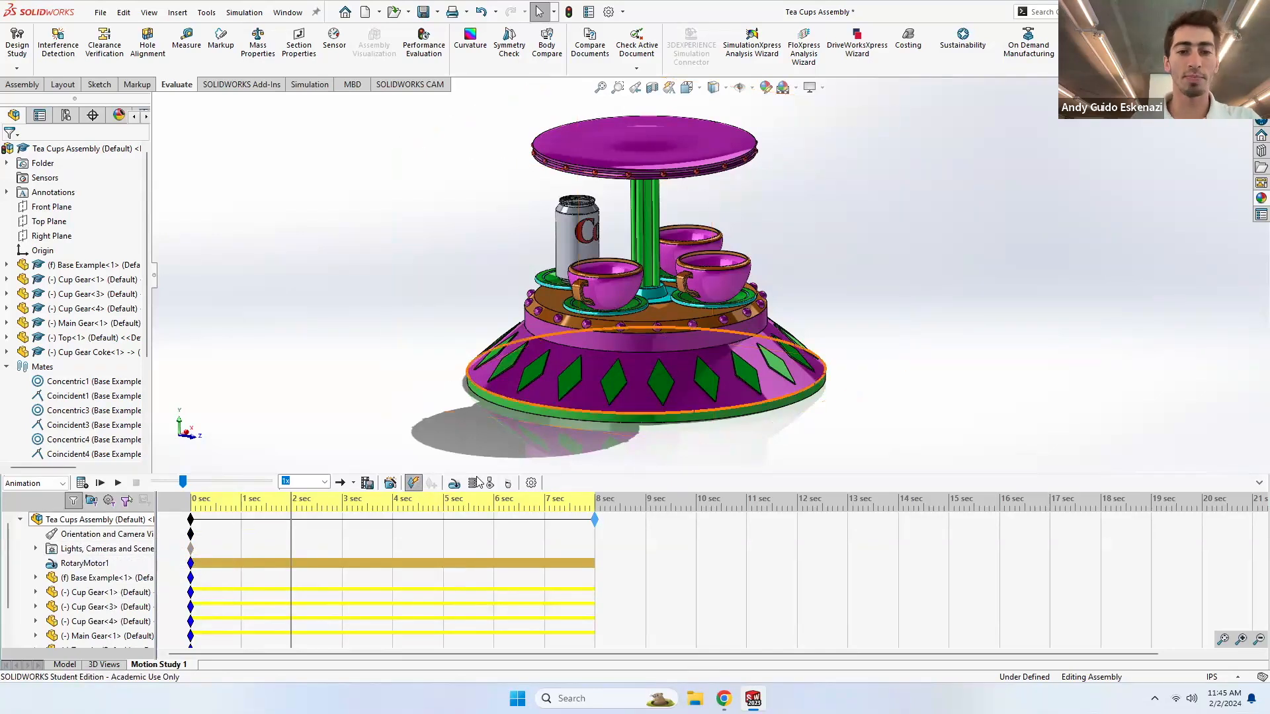
{"action": "scroll", "coordinate": [527, 339], "scroll_direction": "down", "scroll_amount": 1}
{"action": "middle_click_drag", "start_coordinate": [526, 336], "coordinate": [596, 391]}
{"action": "scroll", "coordinate": [730, 311], "scroll_direction": "up", "scroll_amount": 1}
{"action": "scroll", "coordinate": [694, 251], "scroll_direction": "down", "scroll_amount": 1}
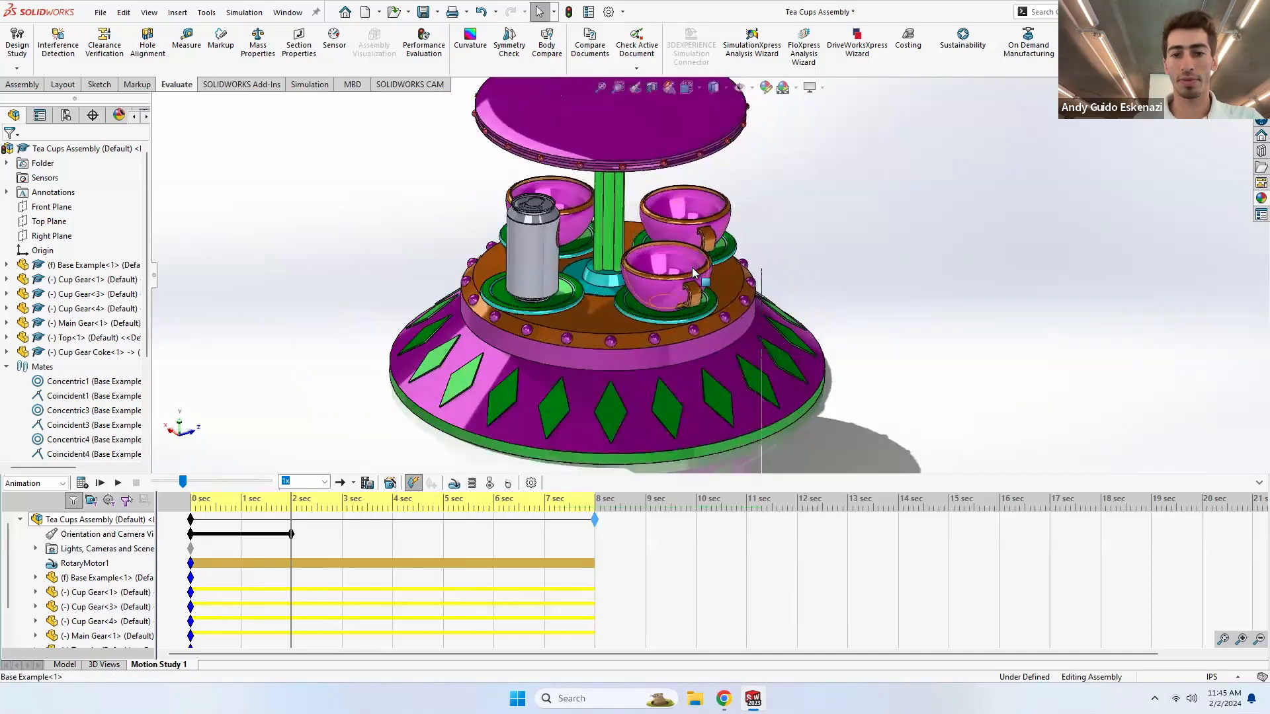
- Record a low, nearly horizontal camera view of the ride at 4 seconds in the animation
{"action": "left_click_drag", "start_coordinate": [290, 546], "coordinate": [395, 537]}
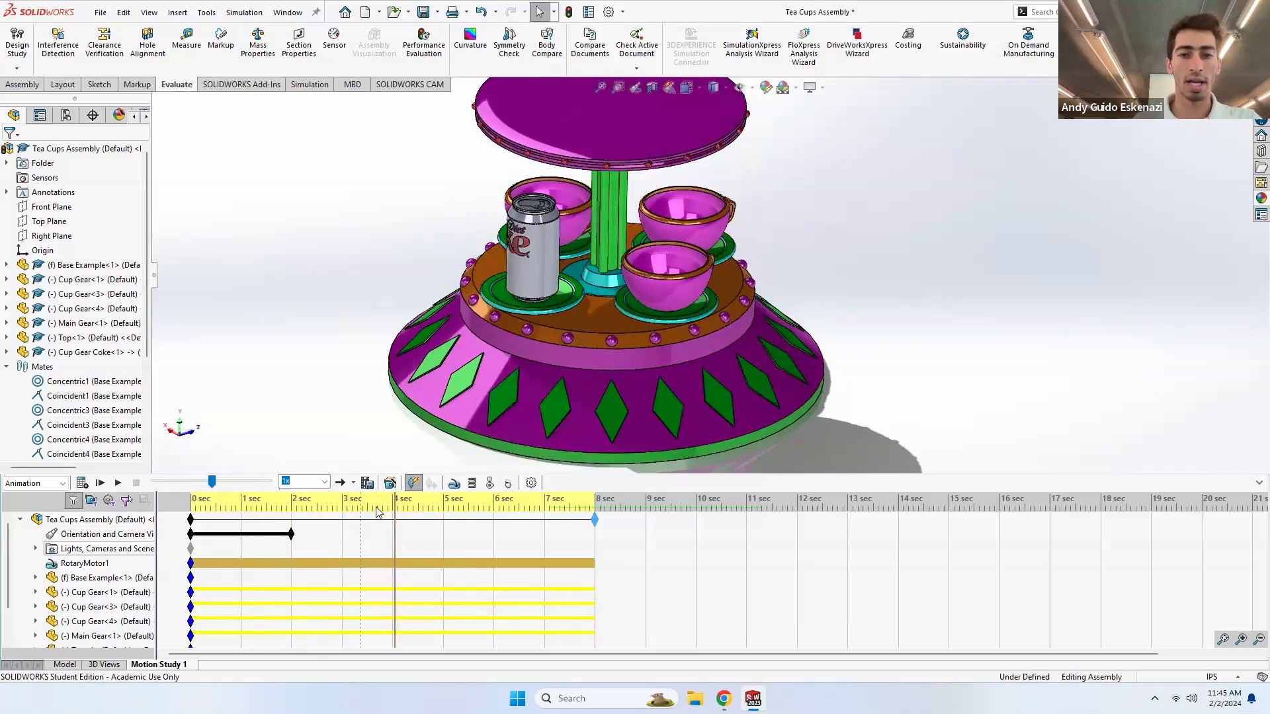
{"action": "middle_click_drag", "start_coordinate": [594, 381], "coordinate": [611, 327]}
{"action": "scroll", "coordinate": [592, 323], "scroll_direction": "down", "scroll_amount": 1}
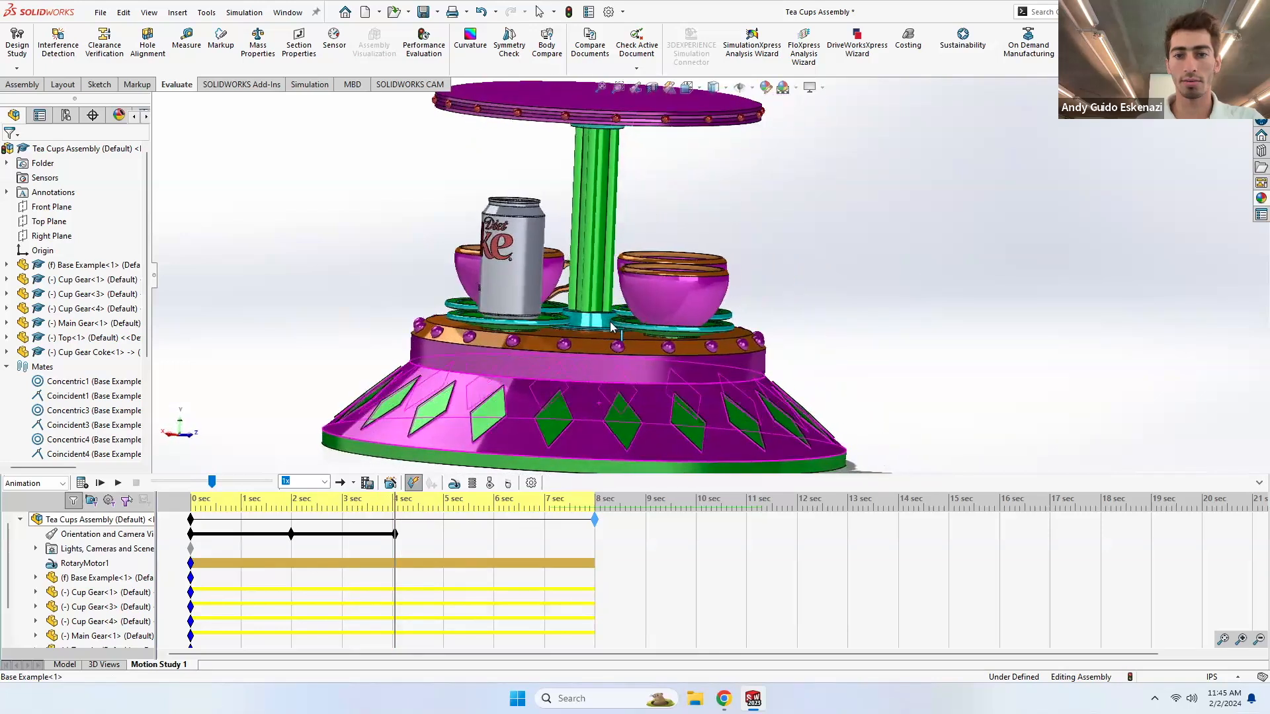
{"action": "scroll", "coordinate": [612, 326], "scroll_direction": "up", "scroll_amount": 2}
{"action": "mouse_move", "coordinate": [759, 360]}
{"action": "middle_mouse_down"}
{"action": "mouse_move", "coordinate": [712, 329]}
{"action": "mouse_move", "coordinate": [750, 347]}
{"action": "middle_mouse_up"}
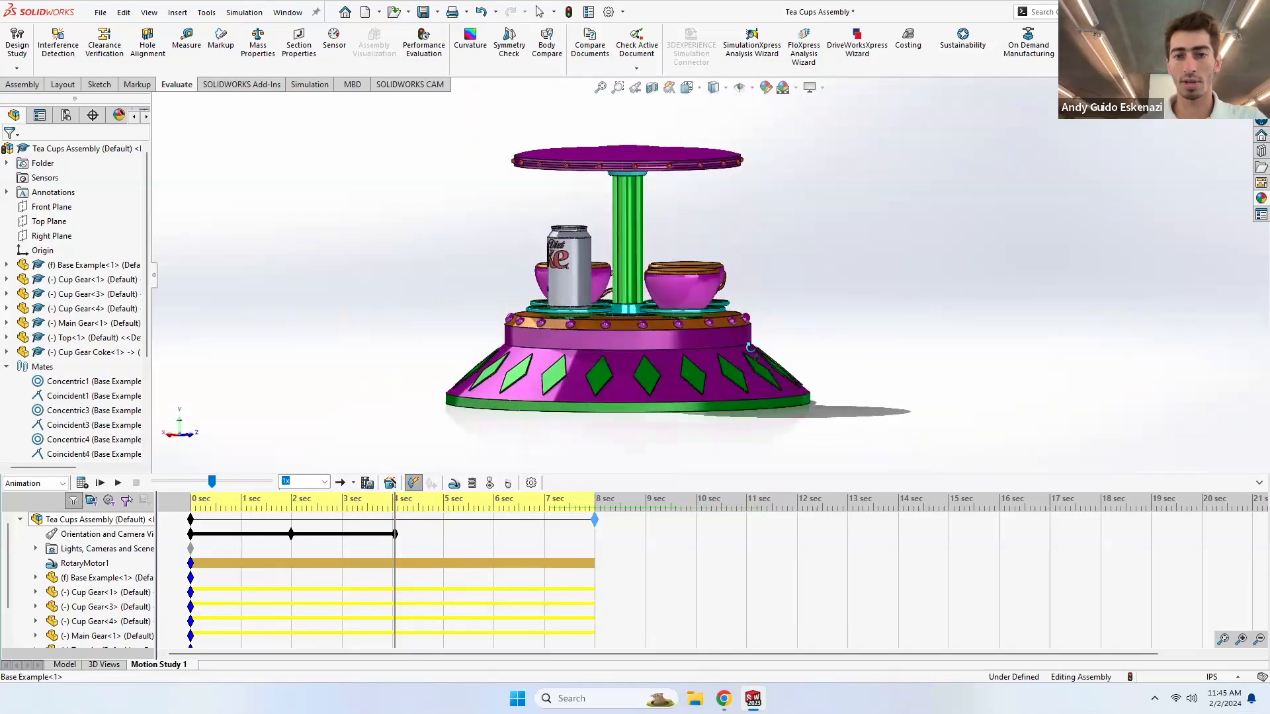
{"action": "scroll", "coordinate": [760, 334], "scroll_direction": "up", "scroll_amount": 1}
{"action": "scroll", "coordinate": [762, 331], "scroll_direction": "down", "scroll_amount": 3}
{"action": "scroll", "coordinate": [629, 269], "scroll_direction": "up", "scroll_amount": 2}
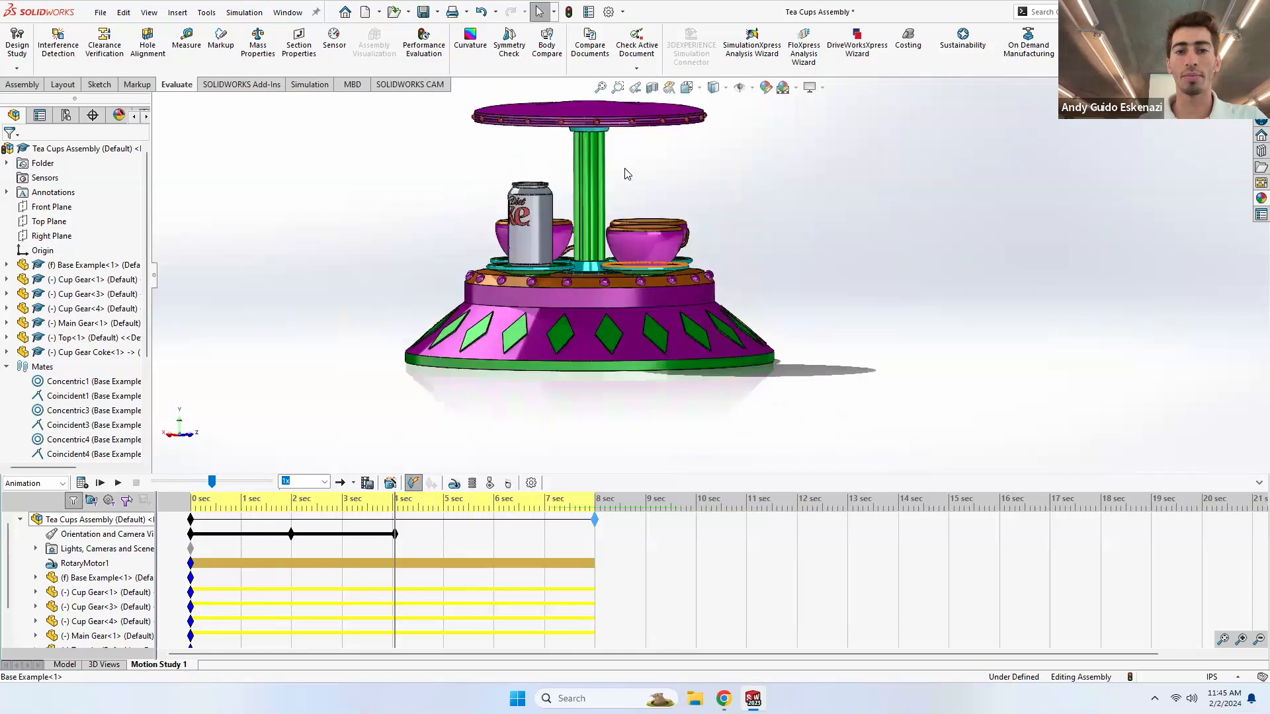
{"action": "scroll", "coordinate": [627, 172], "scroll_direction": "down", "scroll_amount": 1}
{"action": "scroll", "coordinate": [626, 167], "scroll_direction": "down", "scroll_amount": 1}
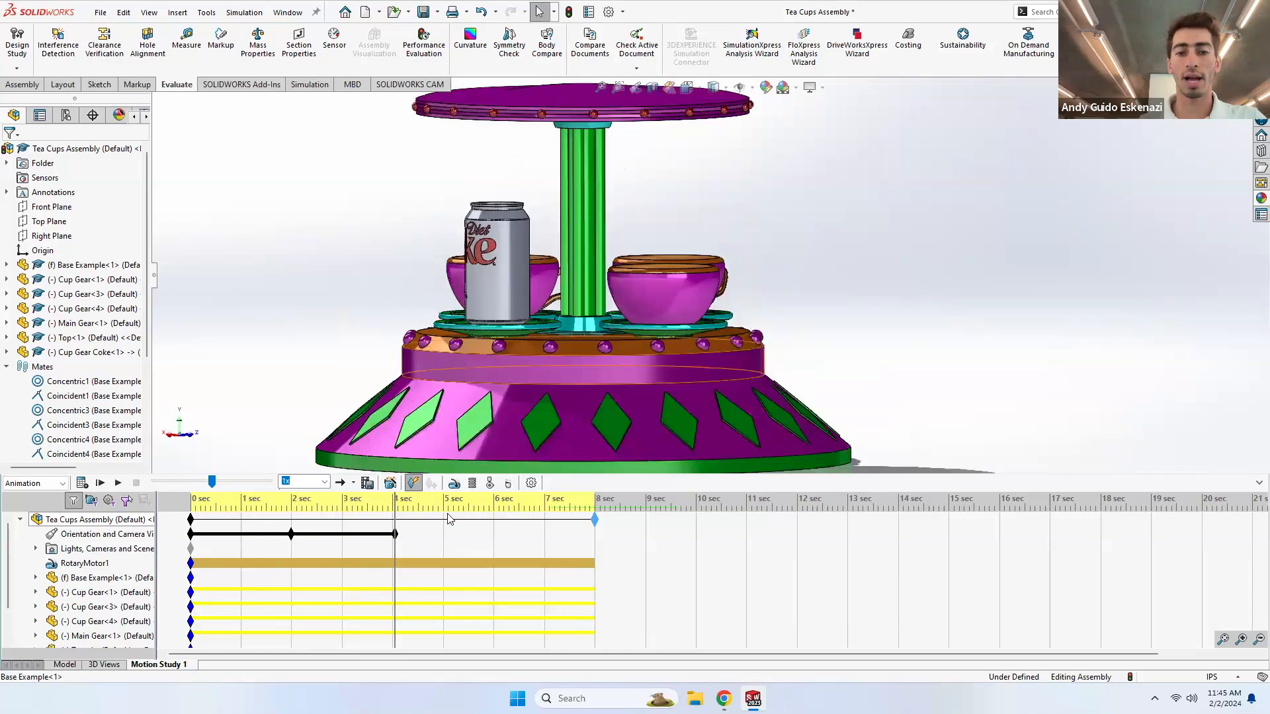
- Record a camera view rotated sideways around the ride at 6 seconds in the animation
{"action": "left_click_drag", "start_coordinate": [397, 551], "coordinate": [496, 552]}
{"action": "middle_click_drag", "start_coordinate": [639, 400], "coordinate": [575, 399]}
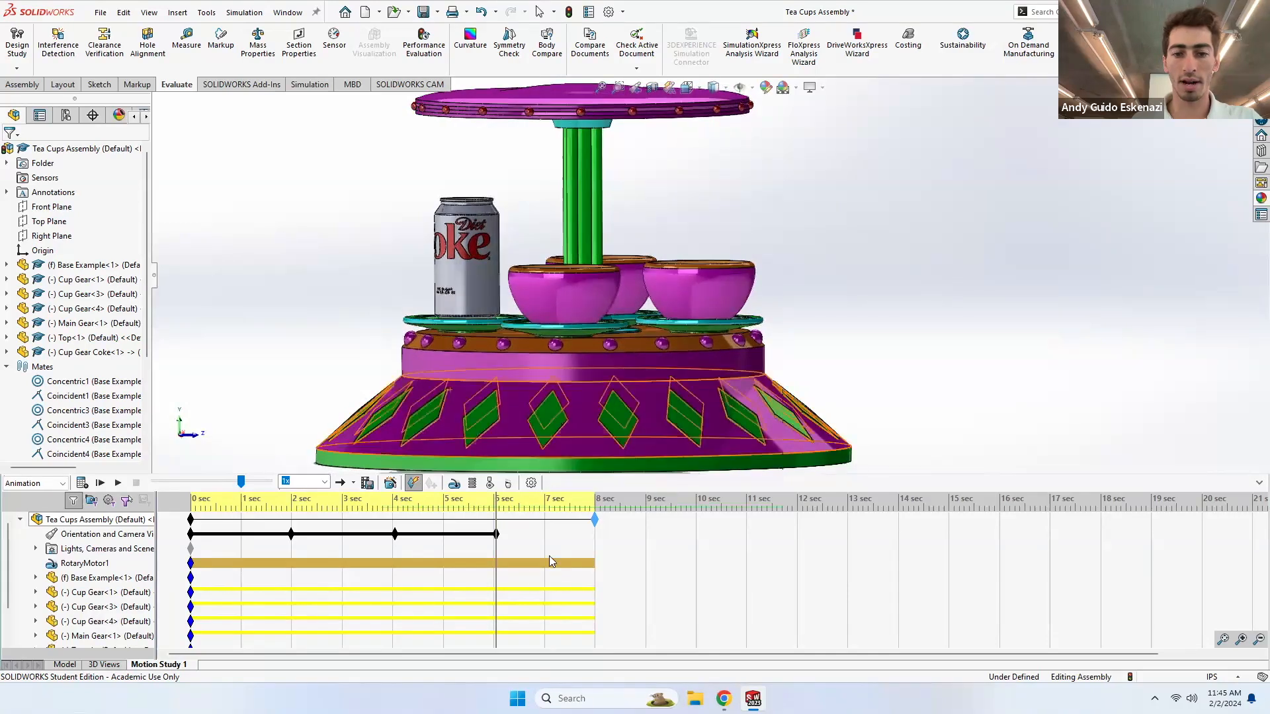
- Record a higher, more distant camera view of the ride at 8 seconds and play the animation from the start
{"action": "left_click_drag", "start_coordinate": [533, 549], "coordinate": [593, 540]}
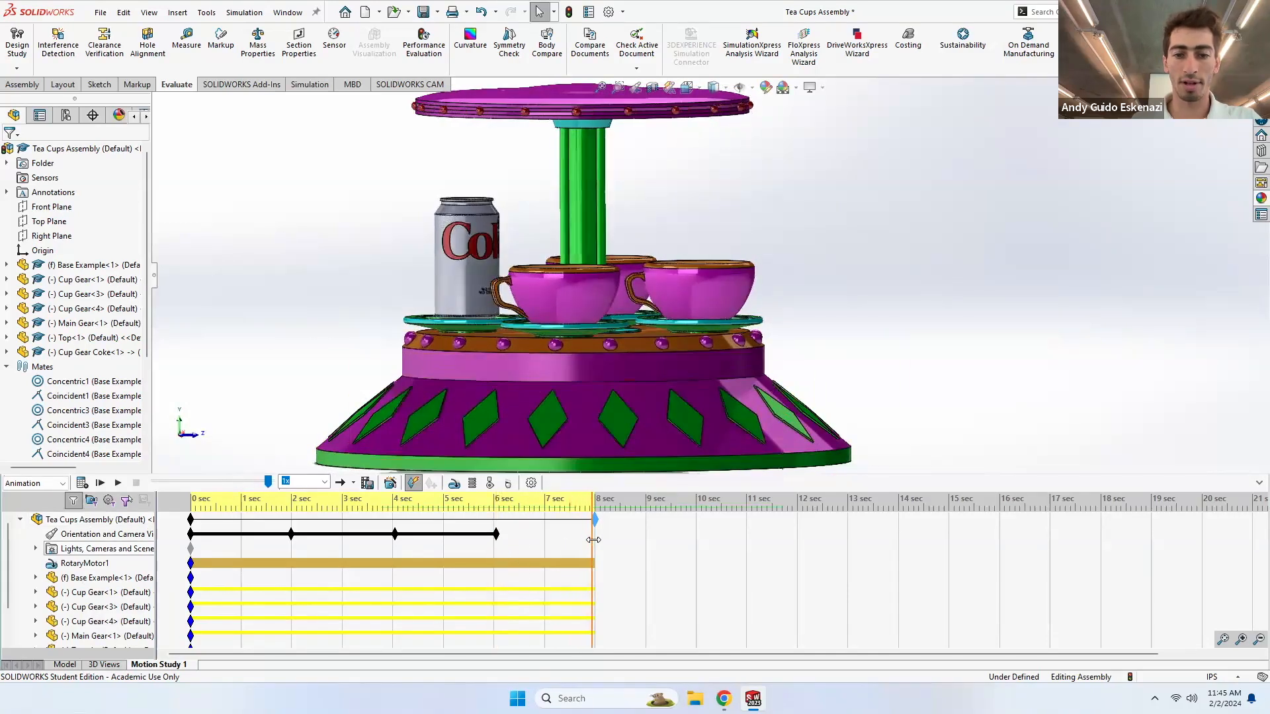
{"action": "scroll", "coordinate": [681, 286], "scroll_direction": "up", "scroll_amount": 1}
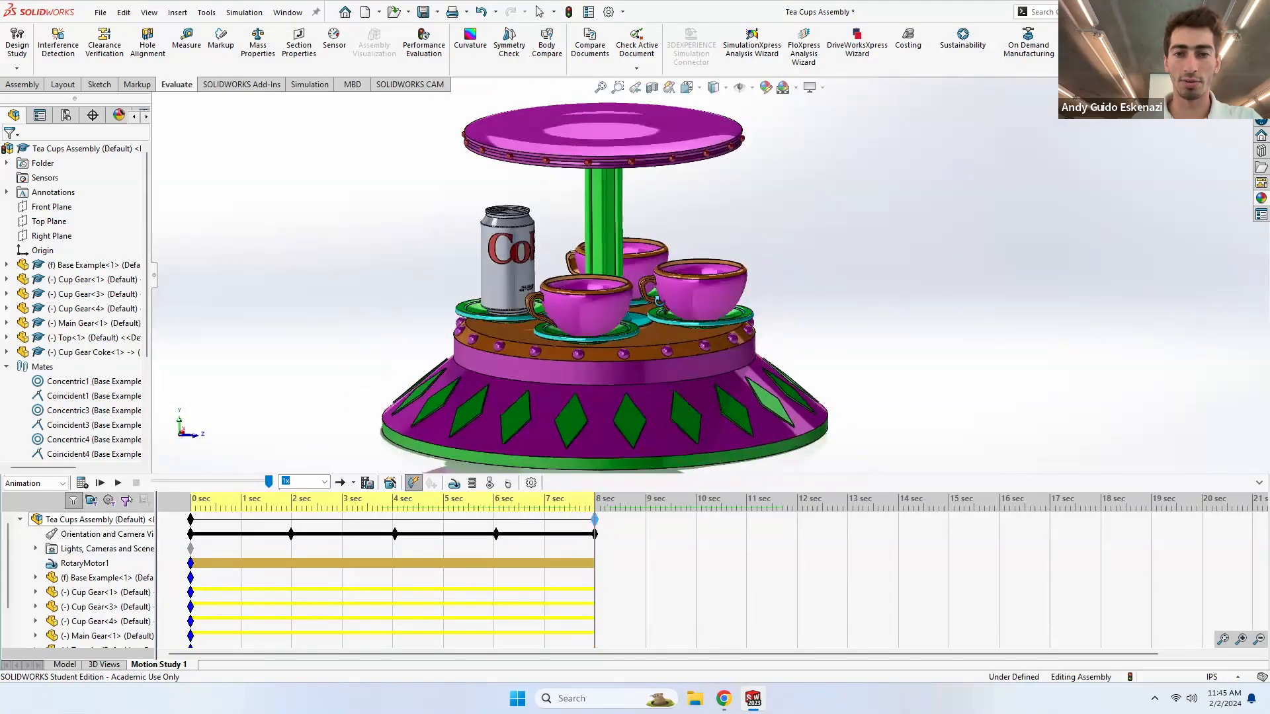
{"action": "scroll", "coordinate": [665, 323], "scroll_direction": "up", "scroll_amount": 1}
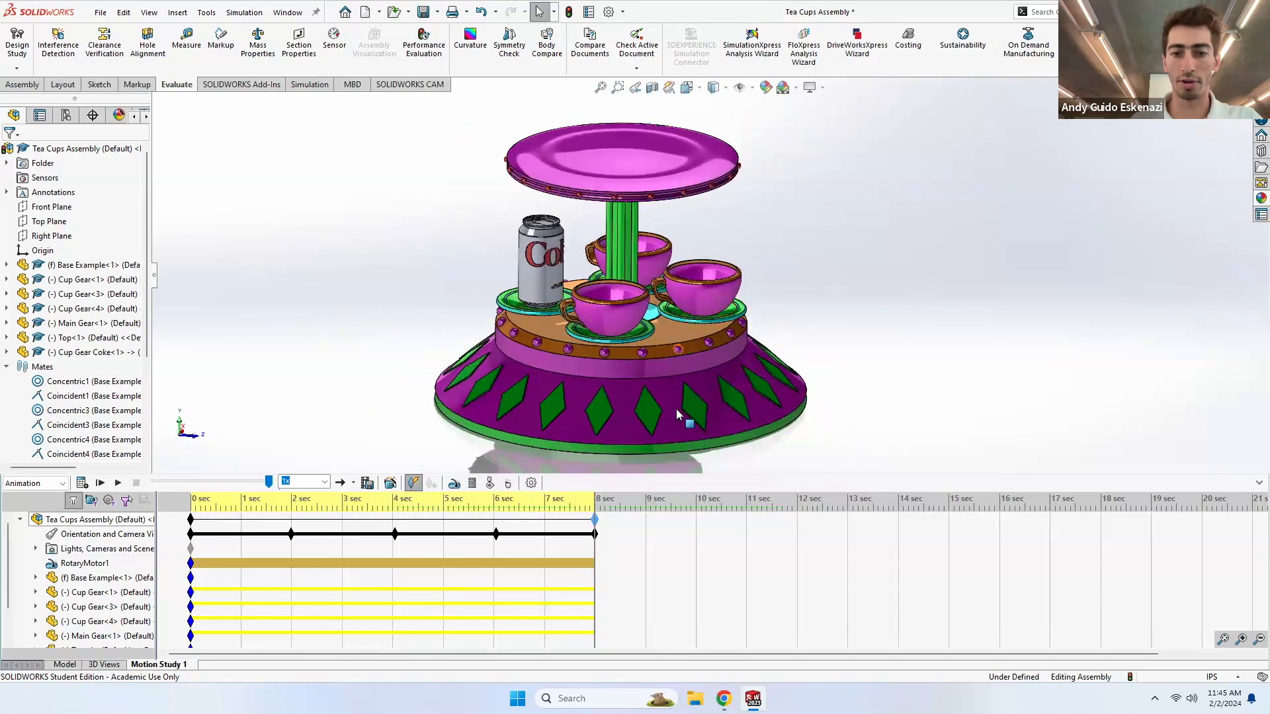
{"action": "left_click_drag", "start_coordinate": [257, 553], "coordinate": [192, 550]}
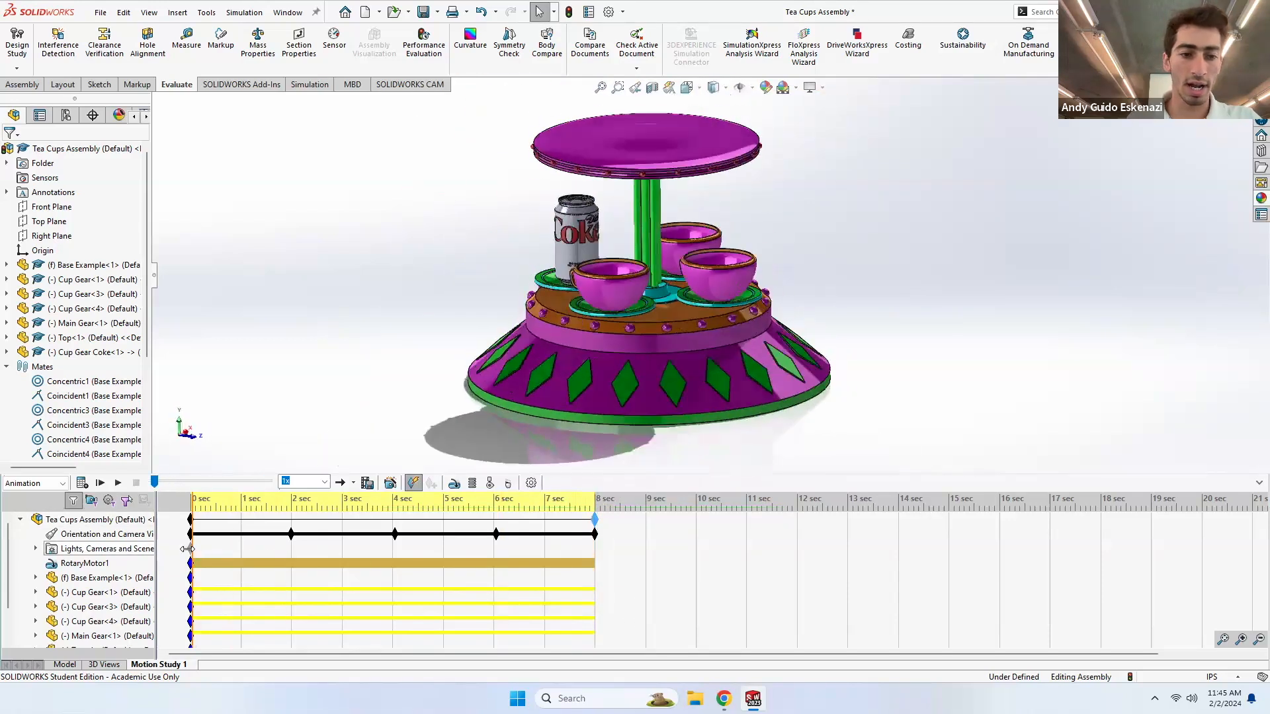
{"action": "left_click", "coordinate": [119, 483]}
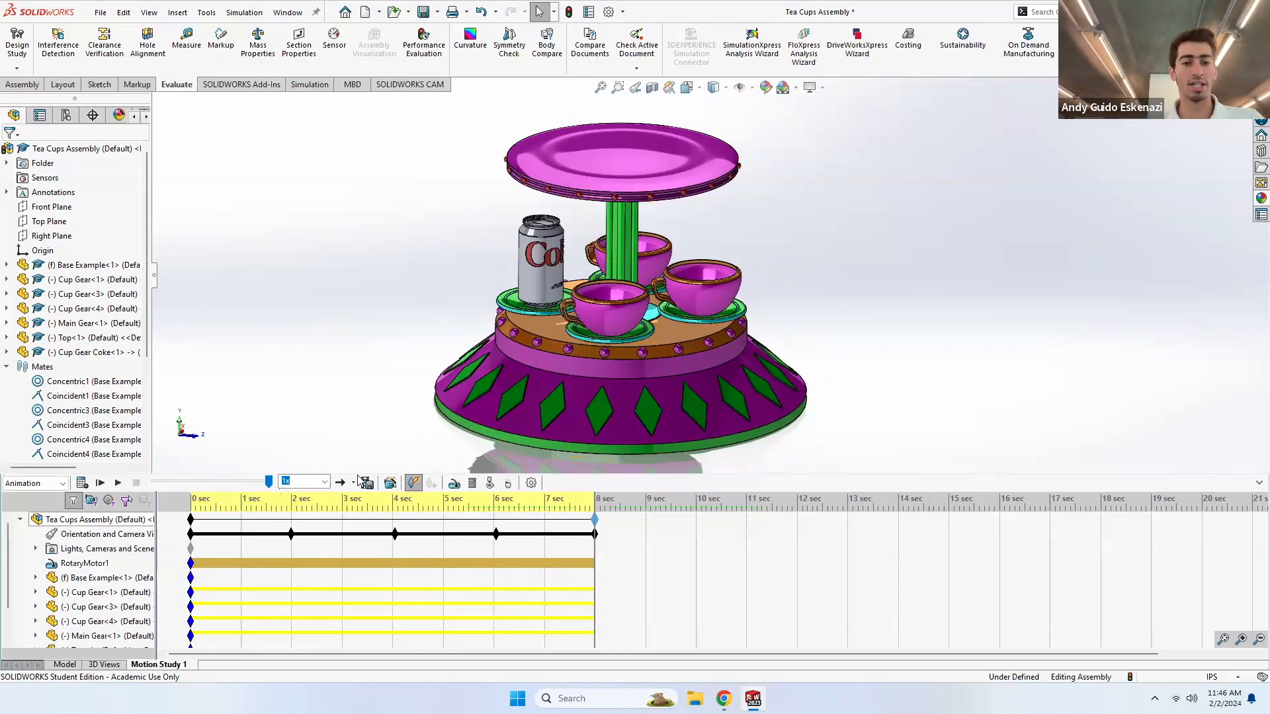
- Extend the motion study to 10 seconds with a farther zoomed-out camera view recorded there, and play the animation
{"action": "right_click", "coordinate": [80, 539]}
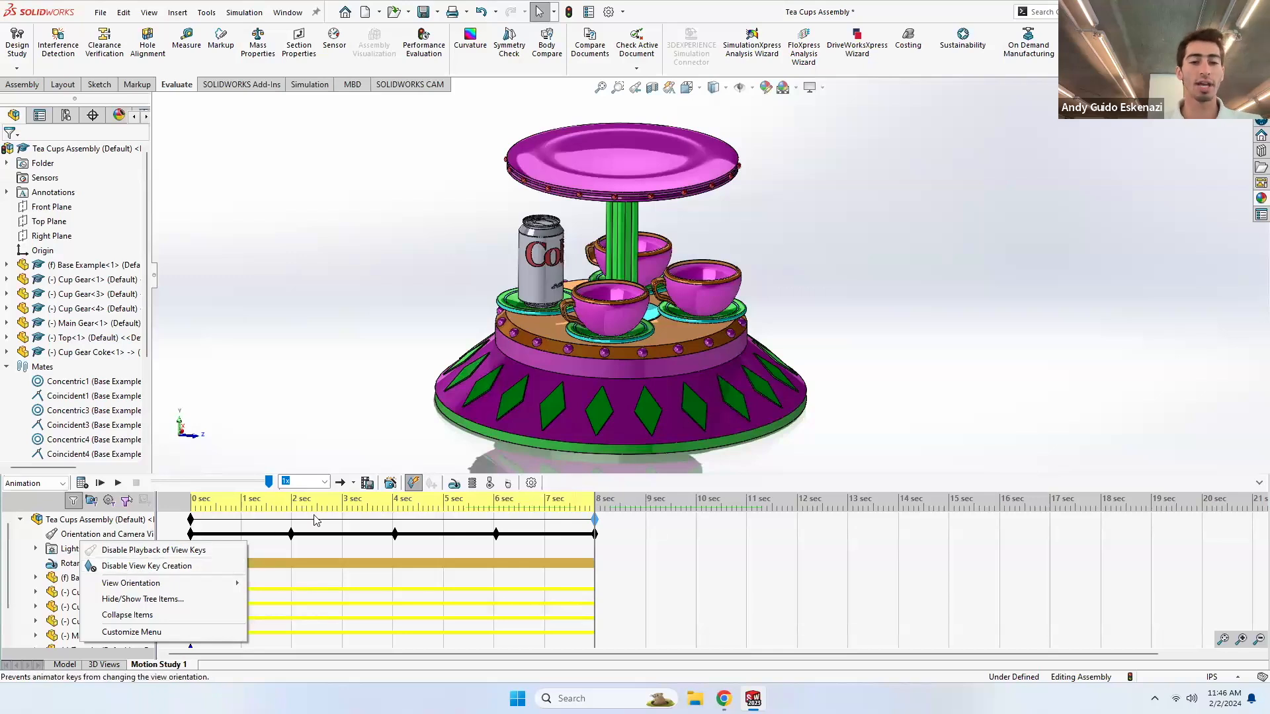
{"action": "left_click", "coordinate": [603, 552]}
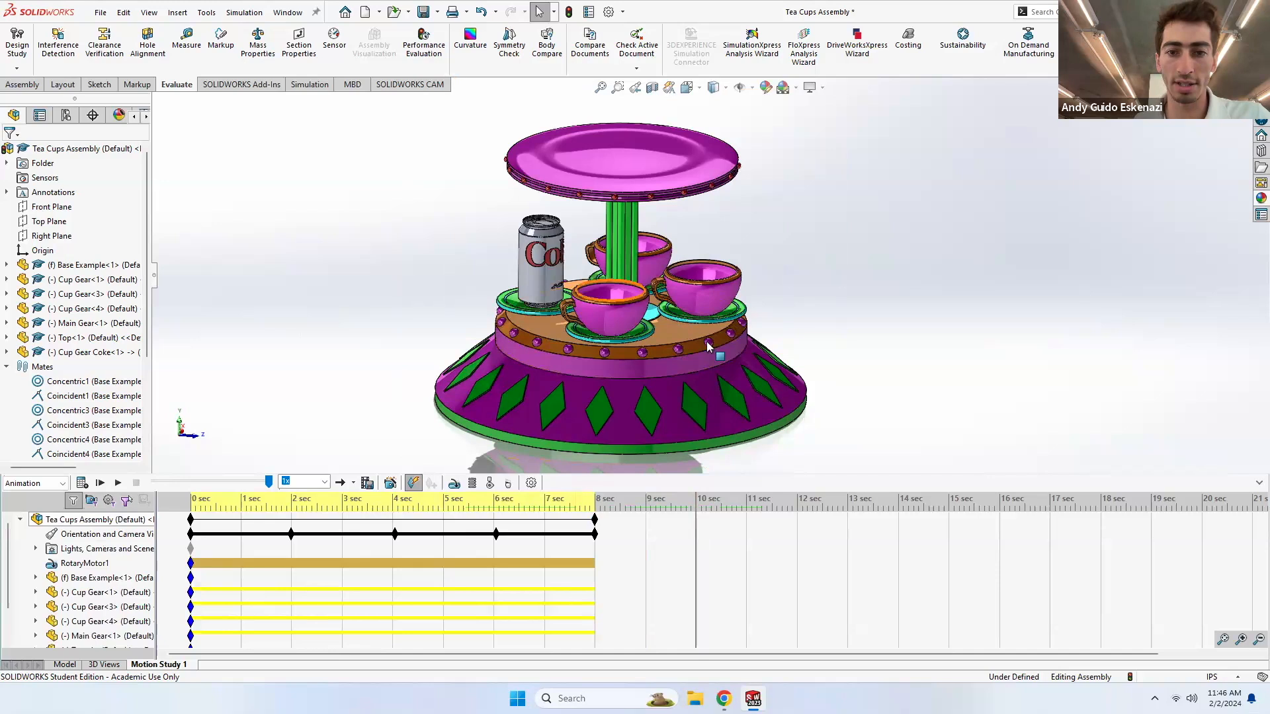
{"action": "scroll", "coordinate": [647, 314], "scroll_direction": "up", "scroll_amount": 3}
{"action": "scroll", "coordinate": [647, 314], "scroll_direction": "up", "scroll_amount": 1}
{"action": "middle_click_drag", "start_coordinate": [647, 315], "coordinate": [649, 335]}
{"action": "left_click_drag", "start_coordinate": [694, 550], "coordinate": [595, 554]}
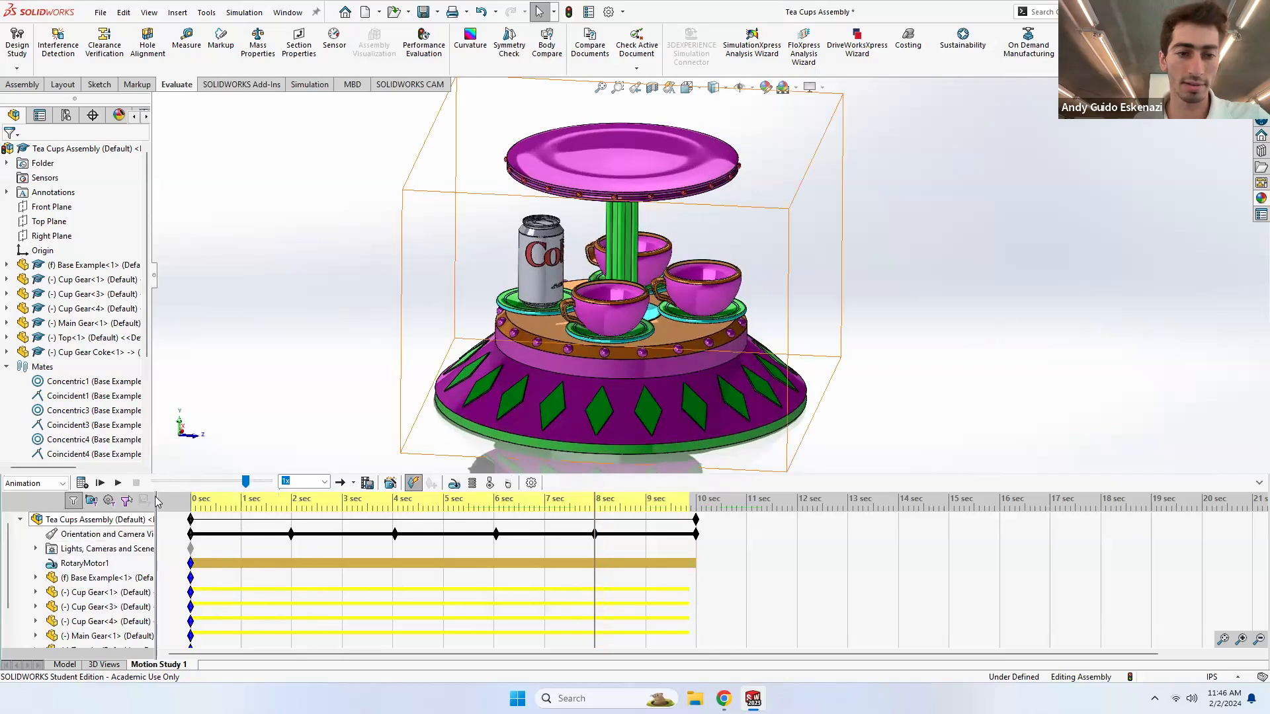
{"action": "left_click", "coordinate": [118, 483]}
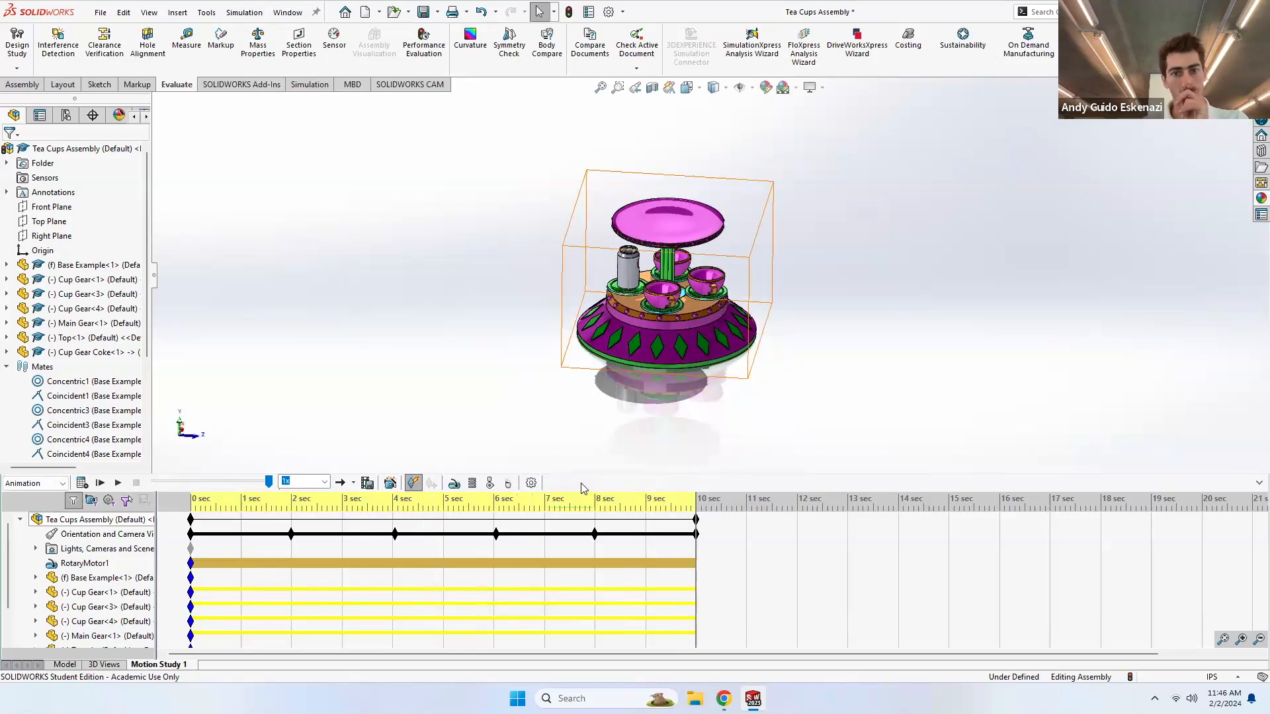
- Start a new exploded view of the Default configuration and move the base about 1.82 in straight down
{"action": "left_click", "coordinate": [66, 116]}
{"action": "right_click", "coordinate": [90, 175]}
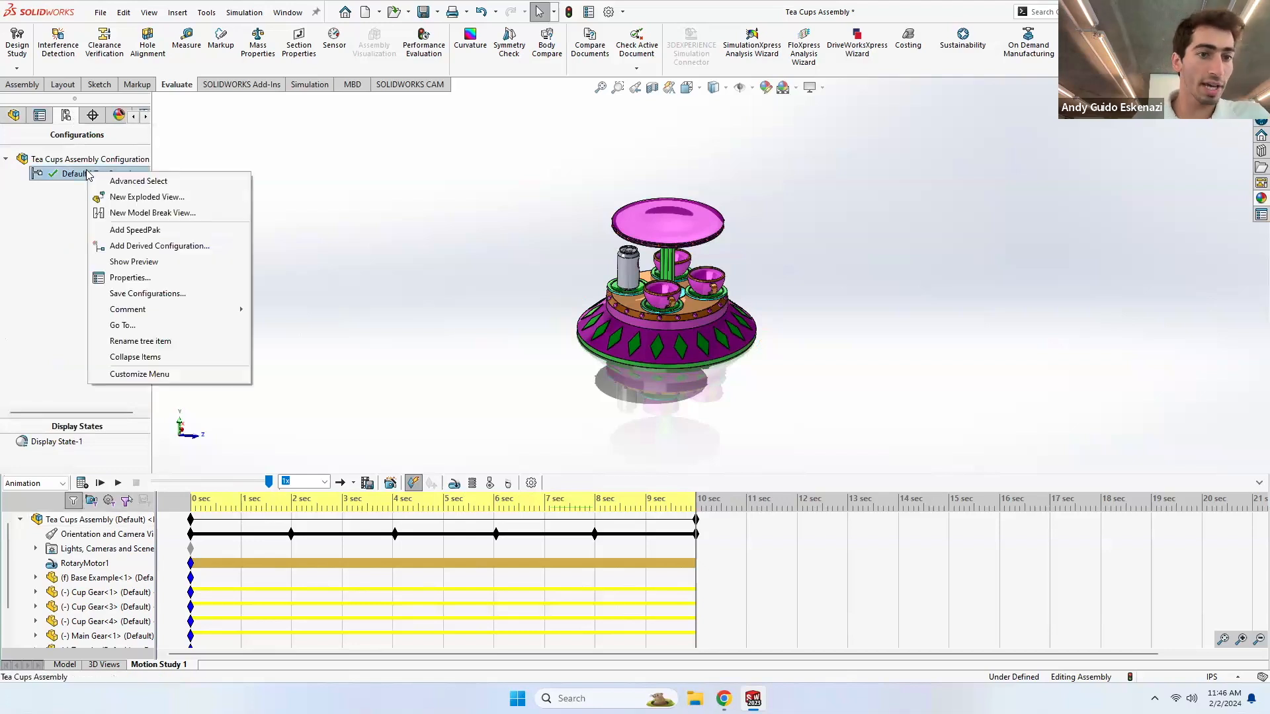
{"action": "left_click", "coordinate": [89, 197]}
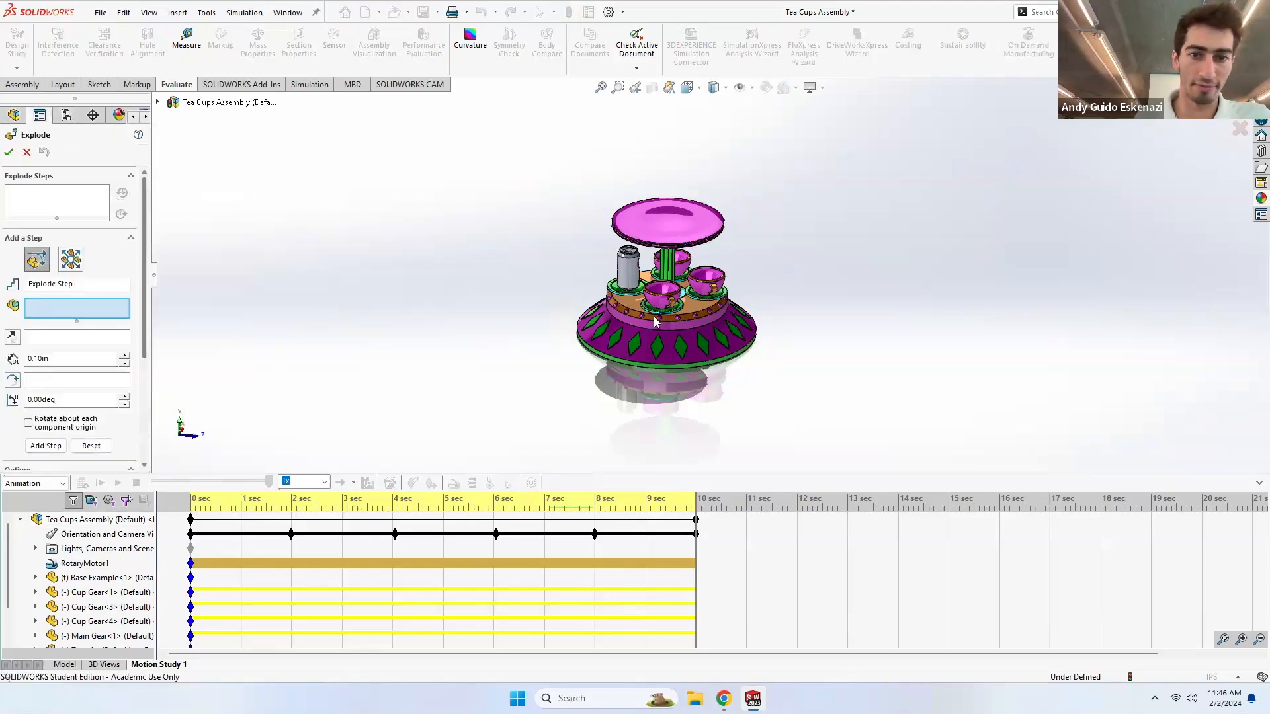
{"action": "left_click", "coordinate": [690, 362]}
{"action": "left_click_drag", "start_coordinate": [668, 268], "coordinate": [675, 348]}
{"action": "left_click", "coordinate": [46, 461]}
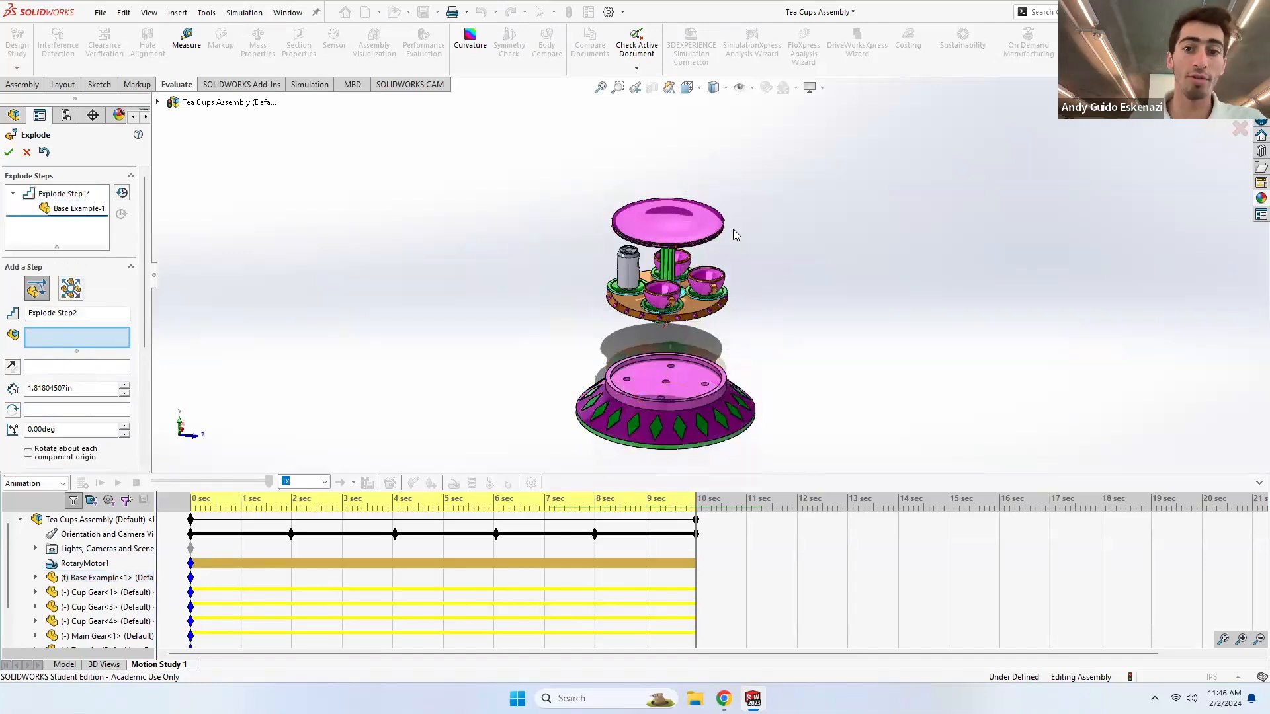
- Add explode steps moving the Top plate about 1.10 in down and the canopy's main gear about 2.65 in up
{"action": "left_click", "coordinate": [701, 314]}
{"action": "left_click_drag", "start_coordinate": [668, 250], "coordinate": [672, 290]}
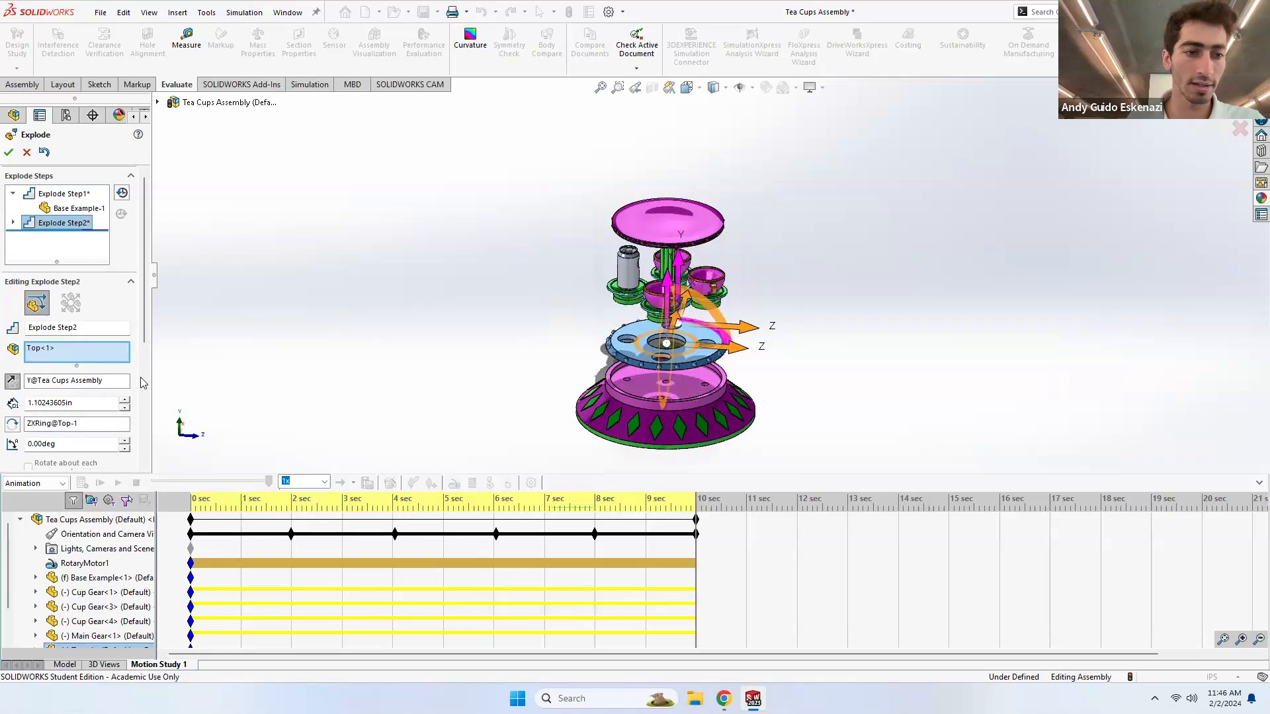
{"action": "scroll", "coordinate": [144, 382], "scroll_direction": "down", "scroll_amount": 3}
{"action": "left_click", "coordinate": [46, 381]}
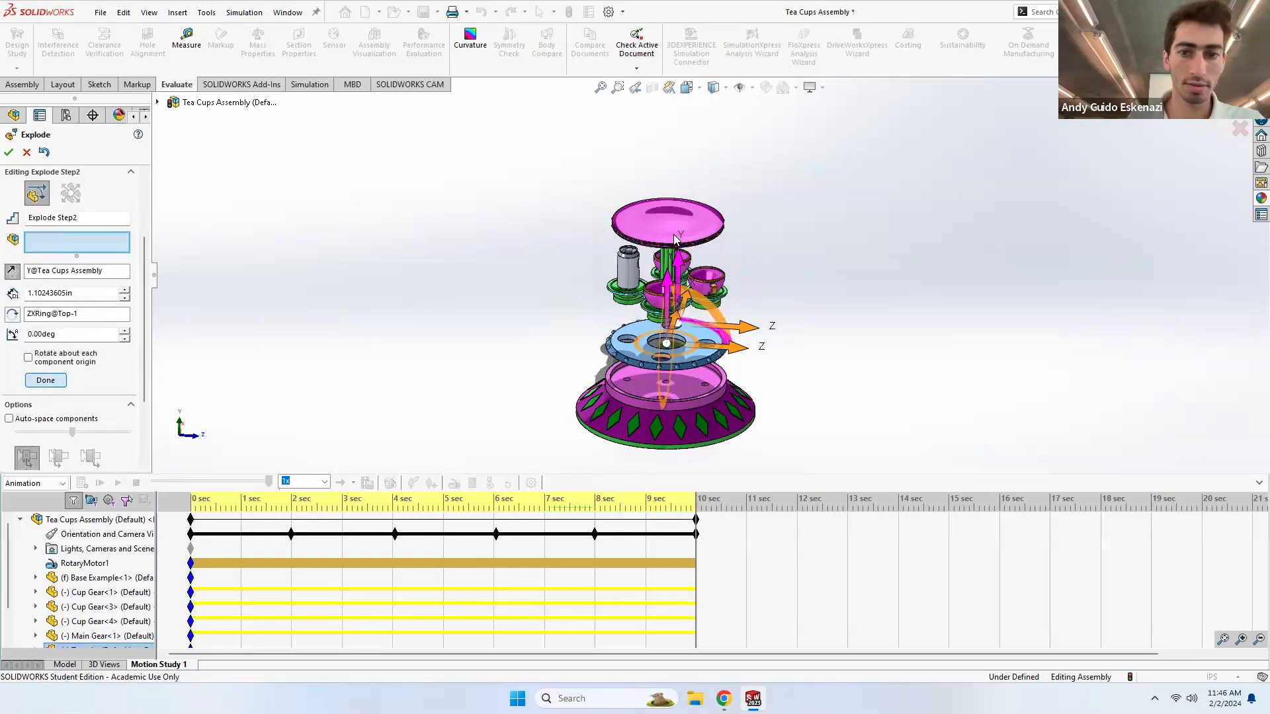
{"action": "left_click", "coordinate": [673, 232]}
{"action": "left_click_drag", "start_coordinate": [669, 192], "coordinate": [674, 119]}
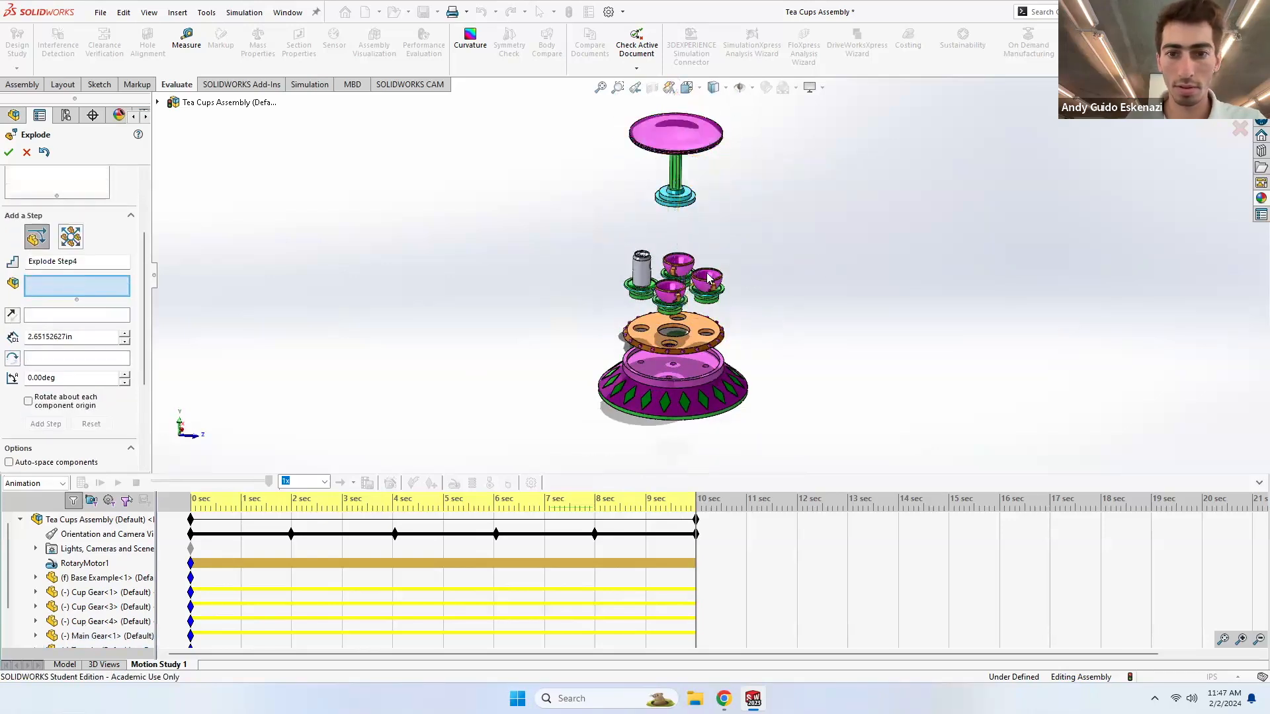
- Add explode steps moving Cup Gear<3> about 2.70 in backward along X and Cup Gear<4> about 1.65 in outward along Z
{"action": "left_click", "coordinate": [681, 273]}
{"action": "left_click_drag", "start_coordinate": [701, 246], "coordinate": [714, 205]}
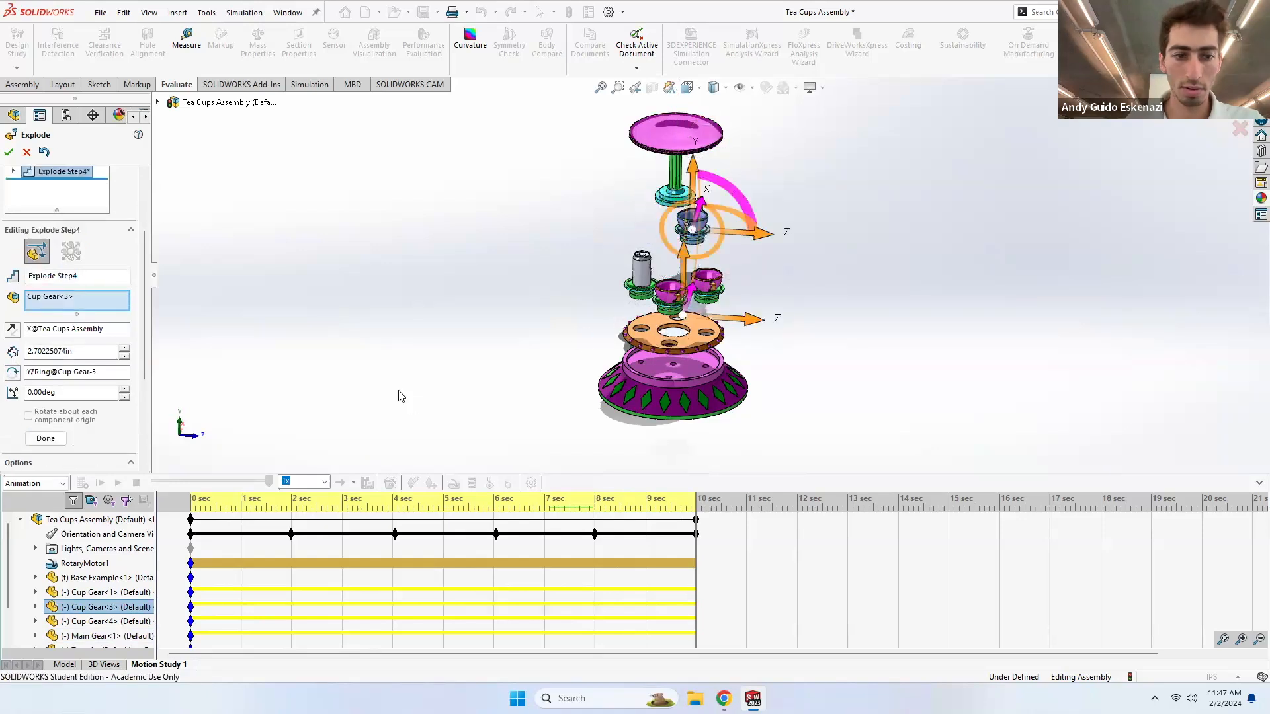
{"action": "left_click", "coordinate": [46, 439]}
{"action": "left_click", "coordinate": [722, 297]}
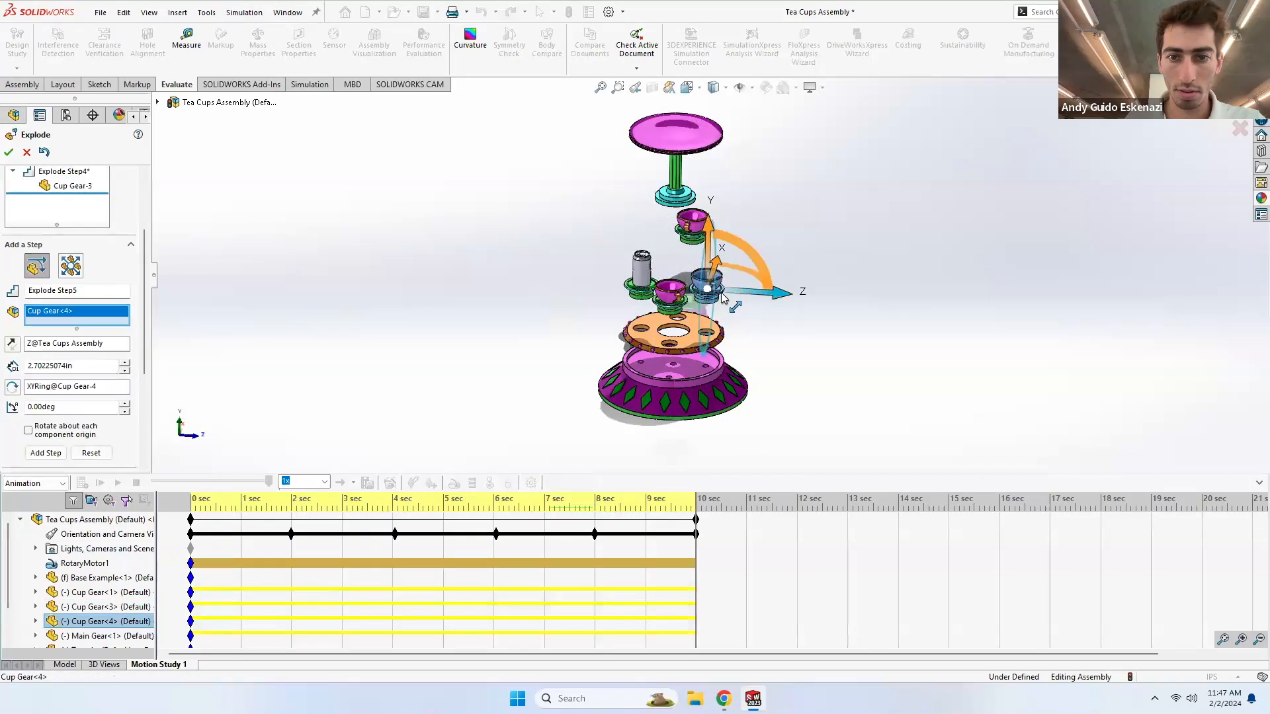
{"action": "left_click_drag", "start_coordinate": [783, 298], "coordinate": [853, 297]}
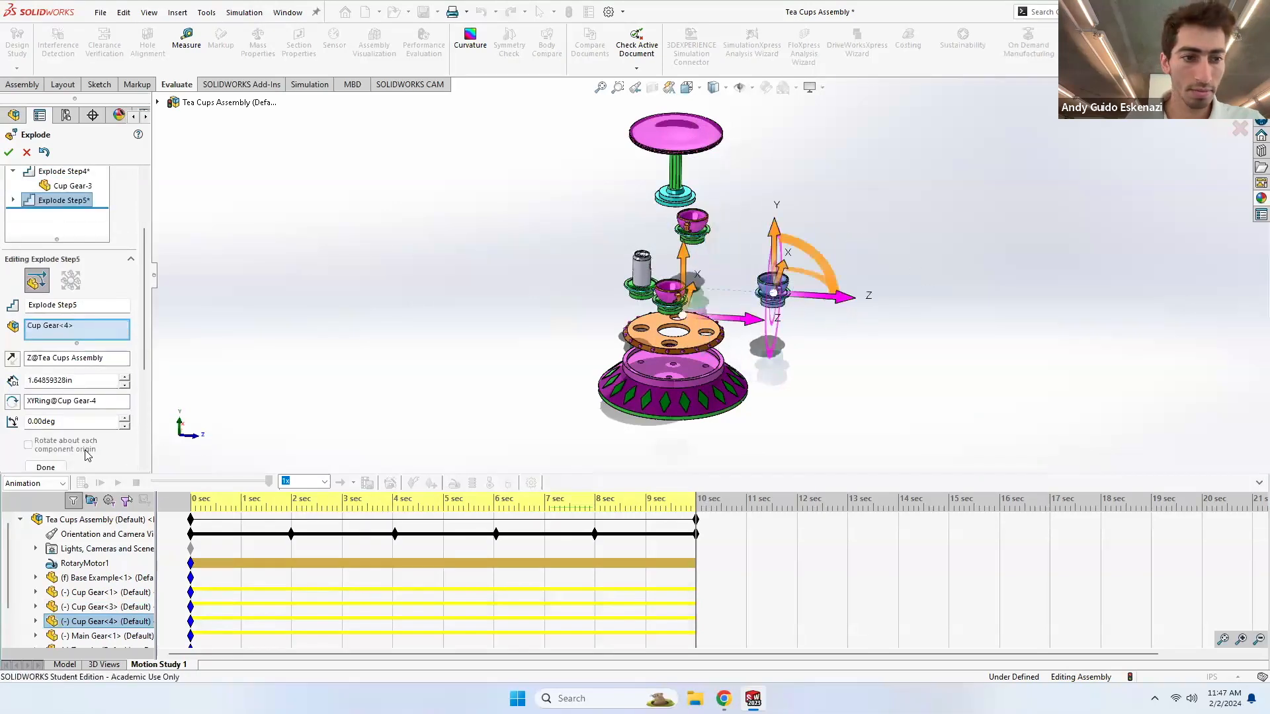
{"action": "left_click", "coordinate": [45, 468]}
- Explode the Coke can gear about 1.40 in outward along Z and the front cup about 6.71 in forward, and finish the exploded view
{"action": "left_click", "coordinate": [635, 282]}
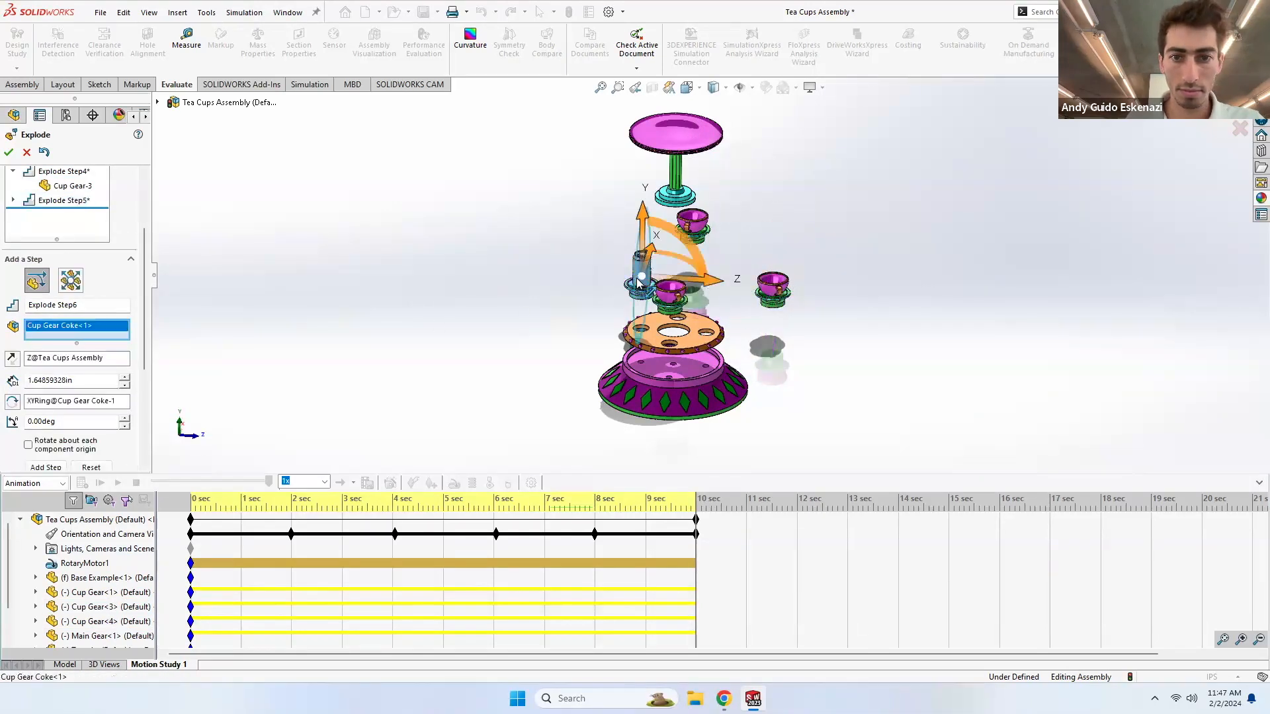
{"action": "left_click_drag", "start_coordinate": [702, 283], "coordinate": [646, 279]}
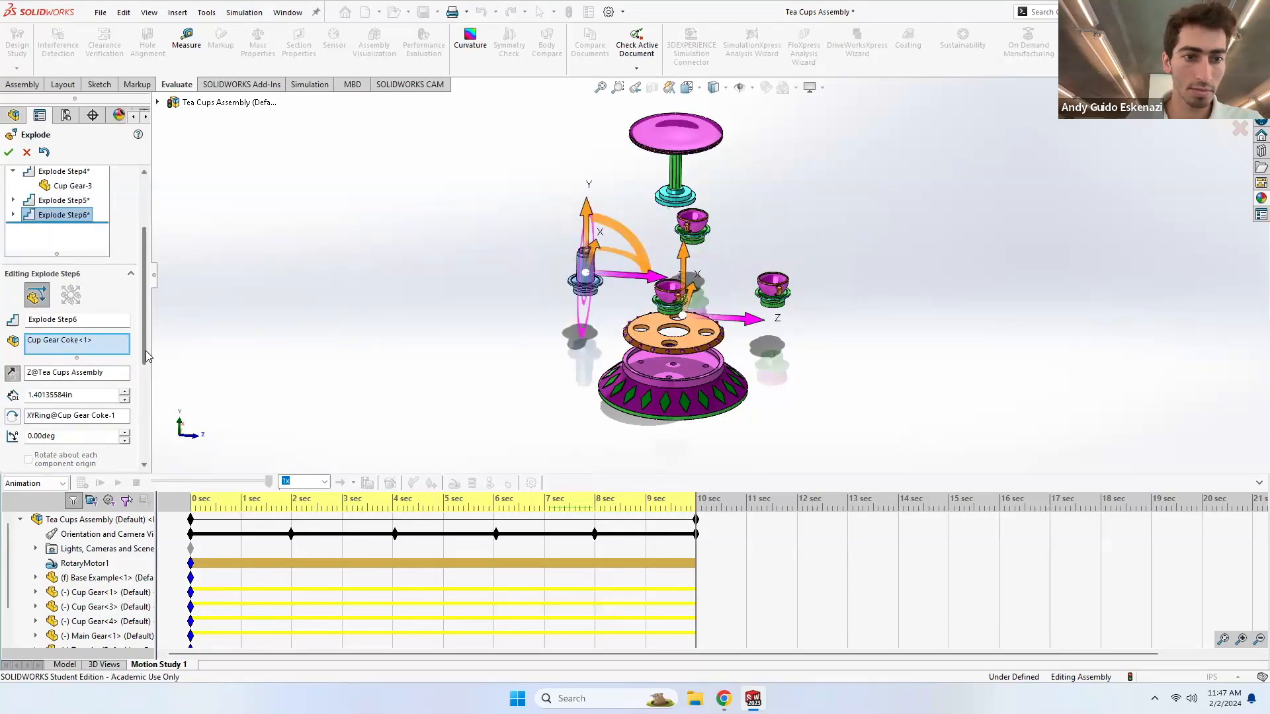
{"action": "scroll", "coordinate": [54, 373], "scroll_direction": "down", "scroll_amount": 5}
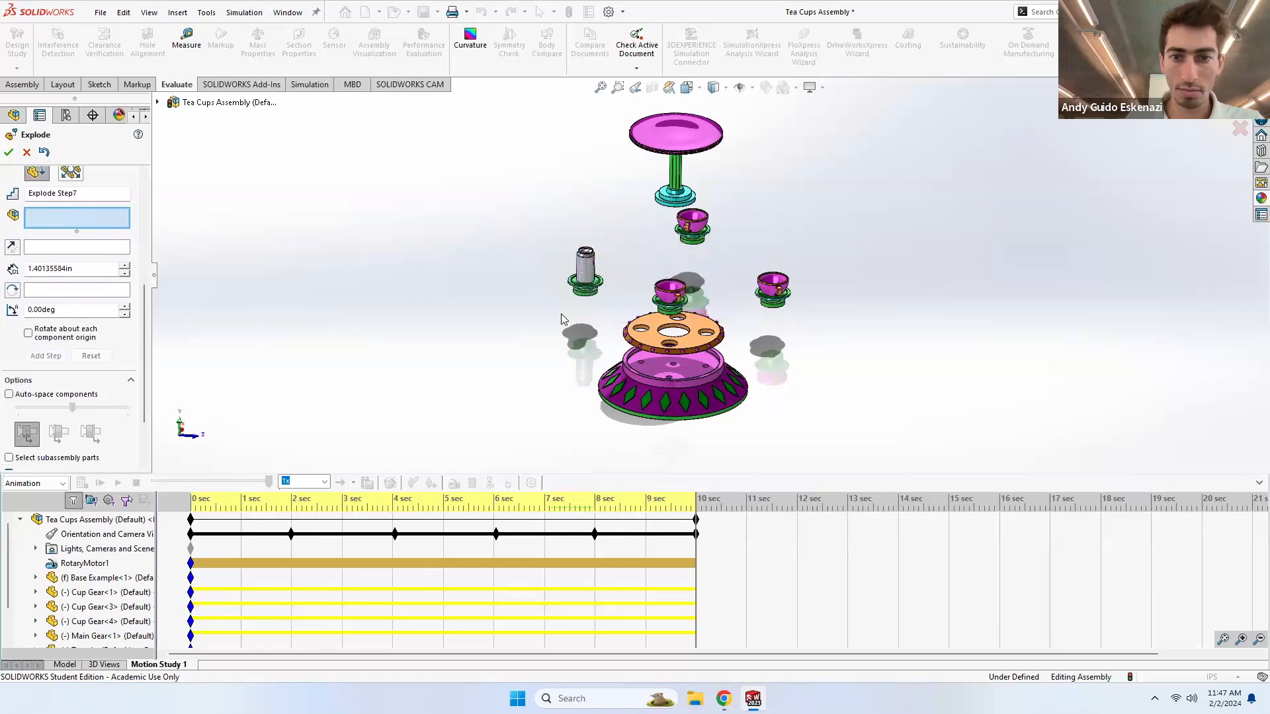
{"action": "left_click", "coordinate": [666, 299]}
{"action": "left_click_drag", "start_coordinate": [688, 271], "coordinate": [623, 378]}
{"action": "left_click", "coordinate": [46, 370]}
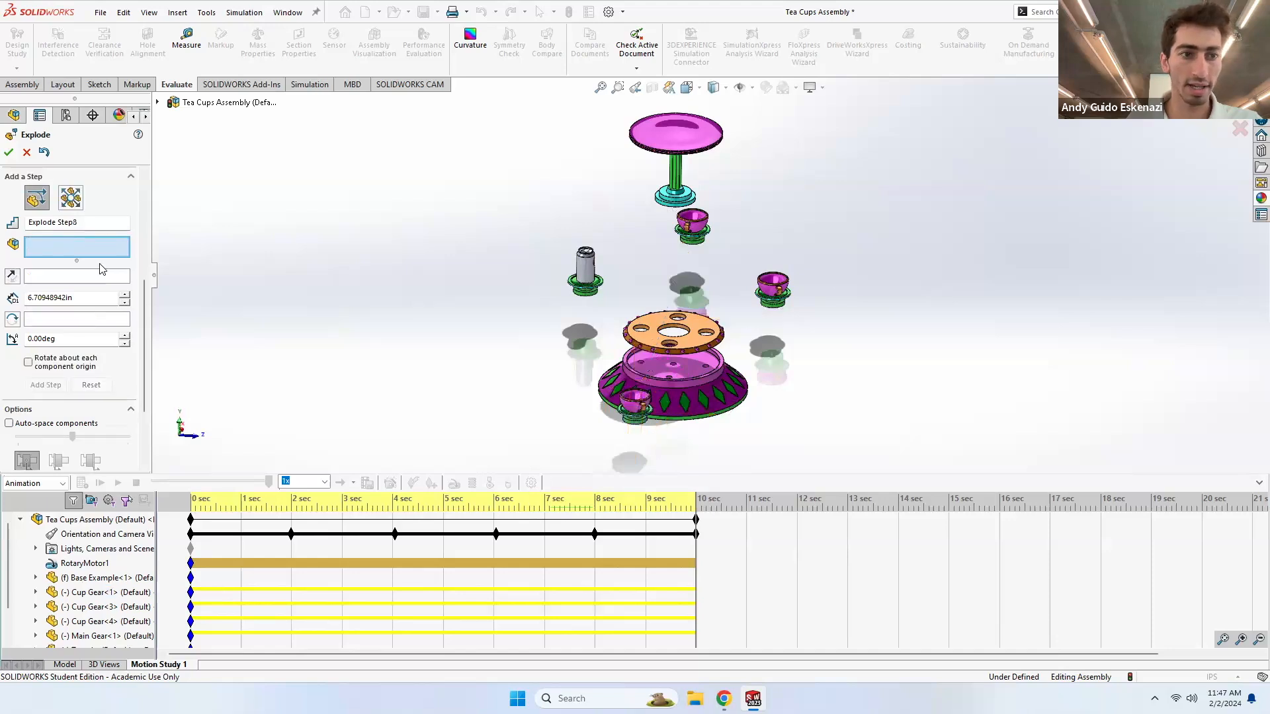
{"action": "left_click", "coordinate": [7, 153]}
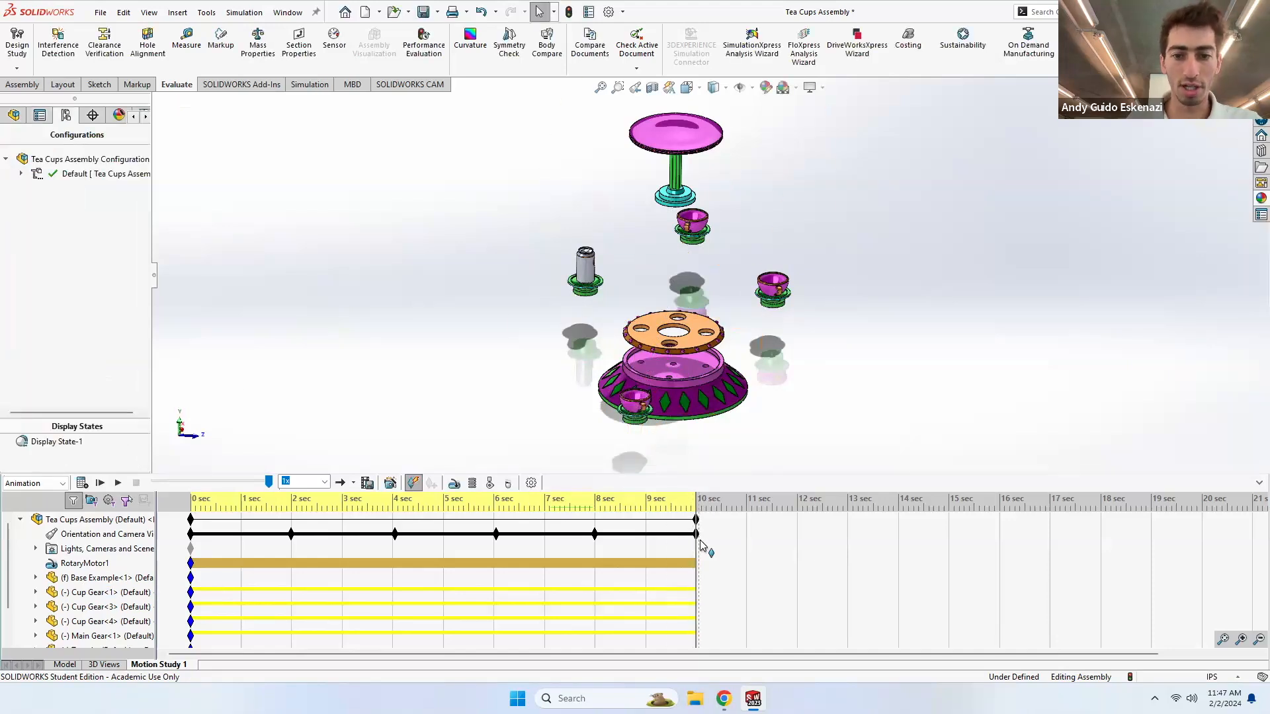
- Set the motion study time to 8 seconds and collapse the Default configuration's exploded view
{"action": "left_click_drag", "start_coordinate": [682, 543], "coordinate": [595, 551]}
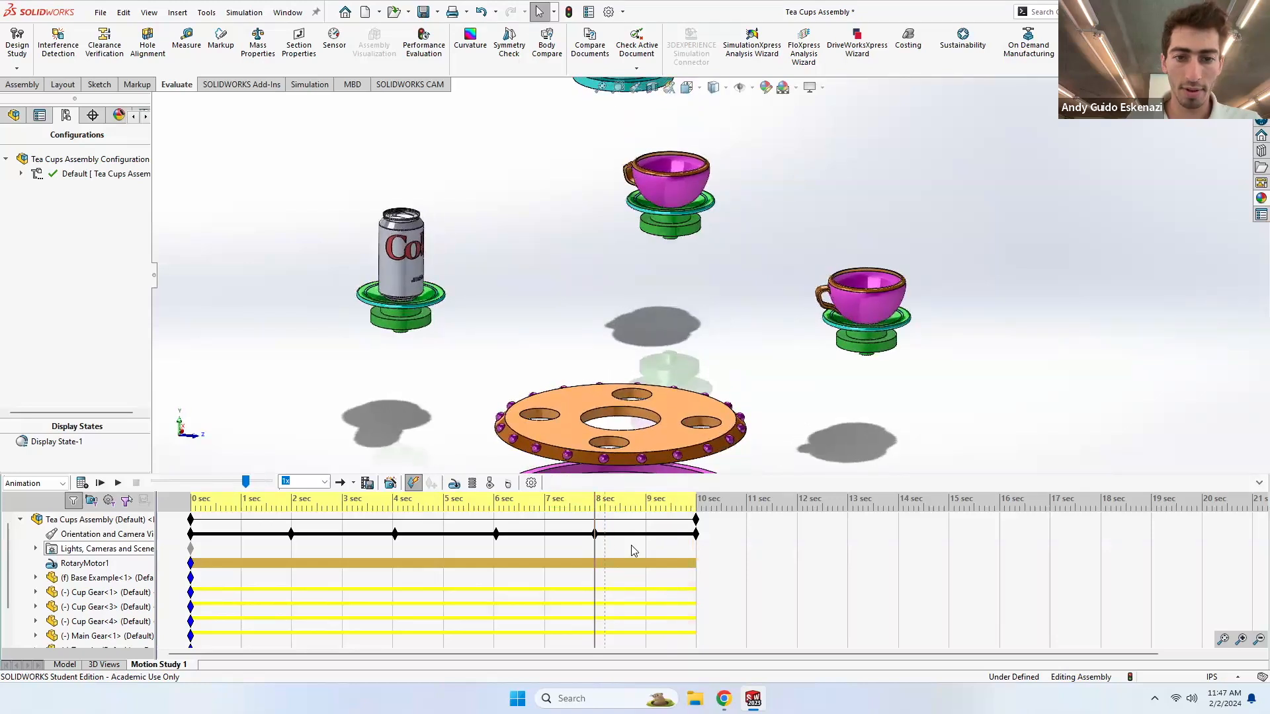
{"action": "right_click", "coordinate": [119, 177]}
{"action": "left_click", "coordinate": [20, 178]}
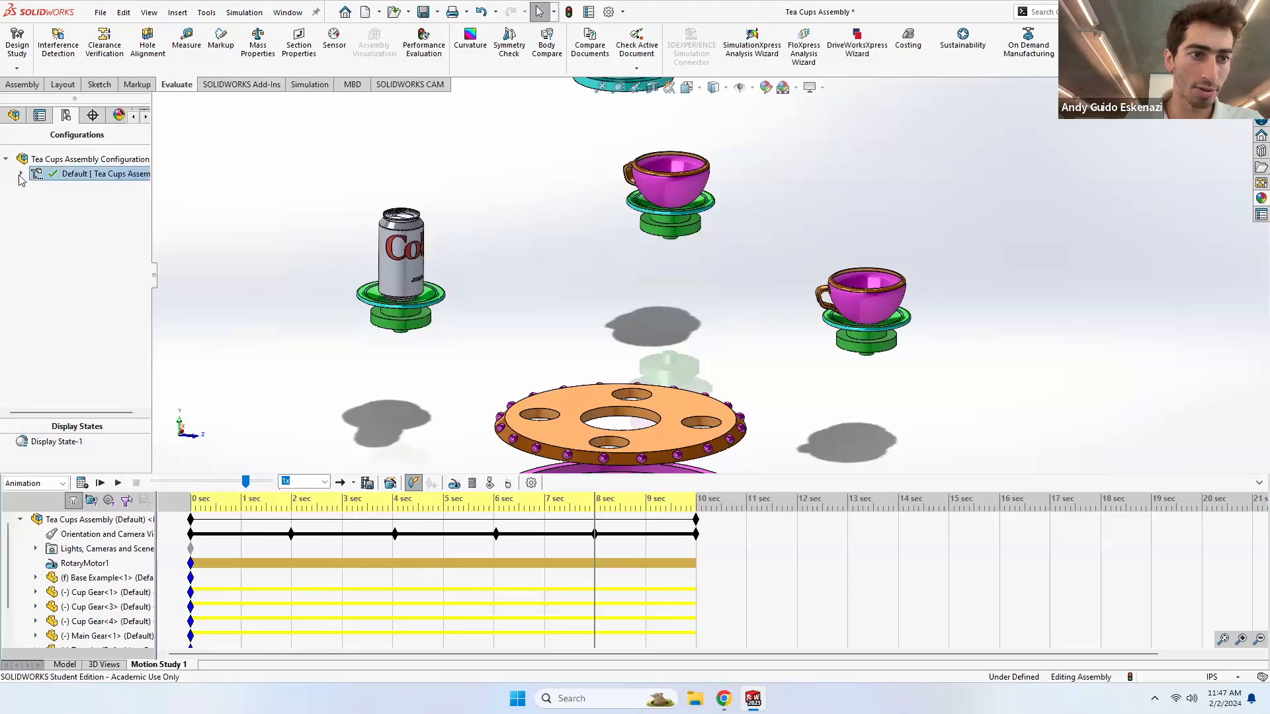
{"action": "right_click", "coordinate": [66, 192]}
{"action": "left_click", "coordinate": [86, 195]}
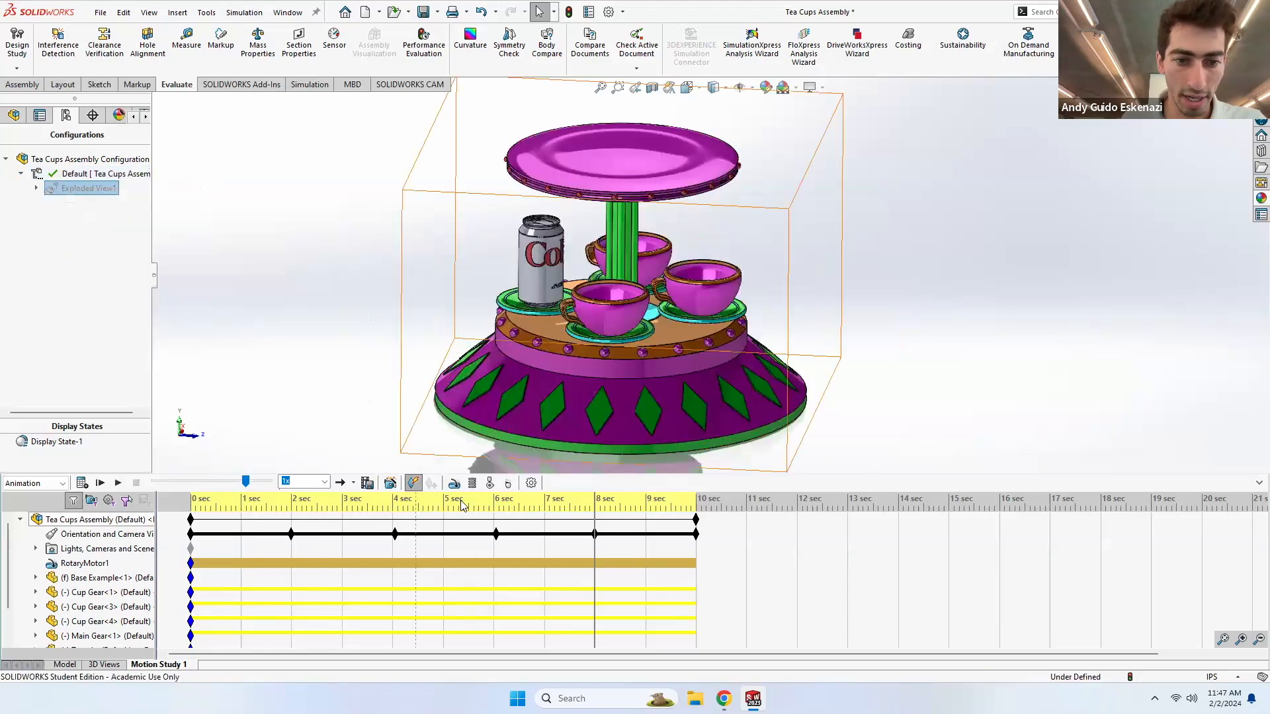
- Add an Explode animation with the Animation Wizard, lasting 5 seconds and starting at 8 seconds, and play the study
{"action": "left_click", "coordinate": [390, 483]}
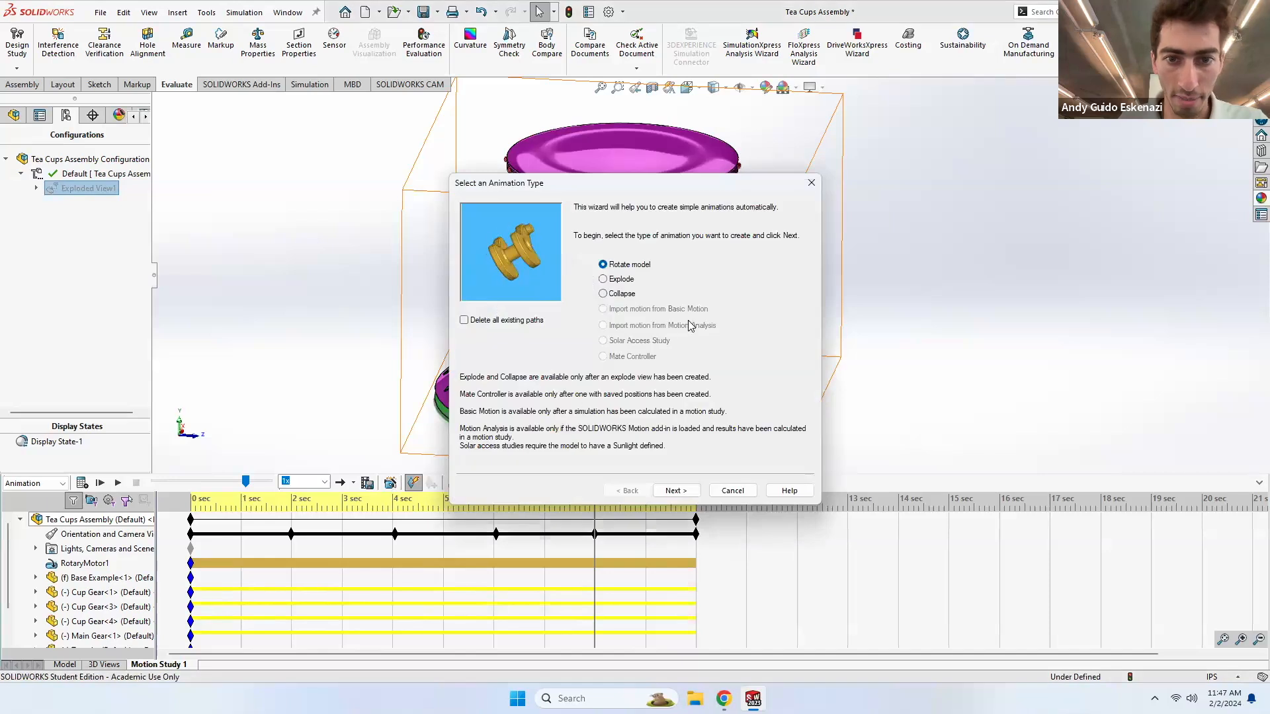
{"action": "left_click", "coordinate": [615, 280]}
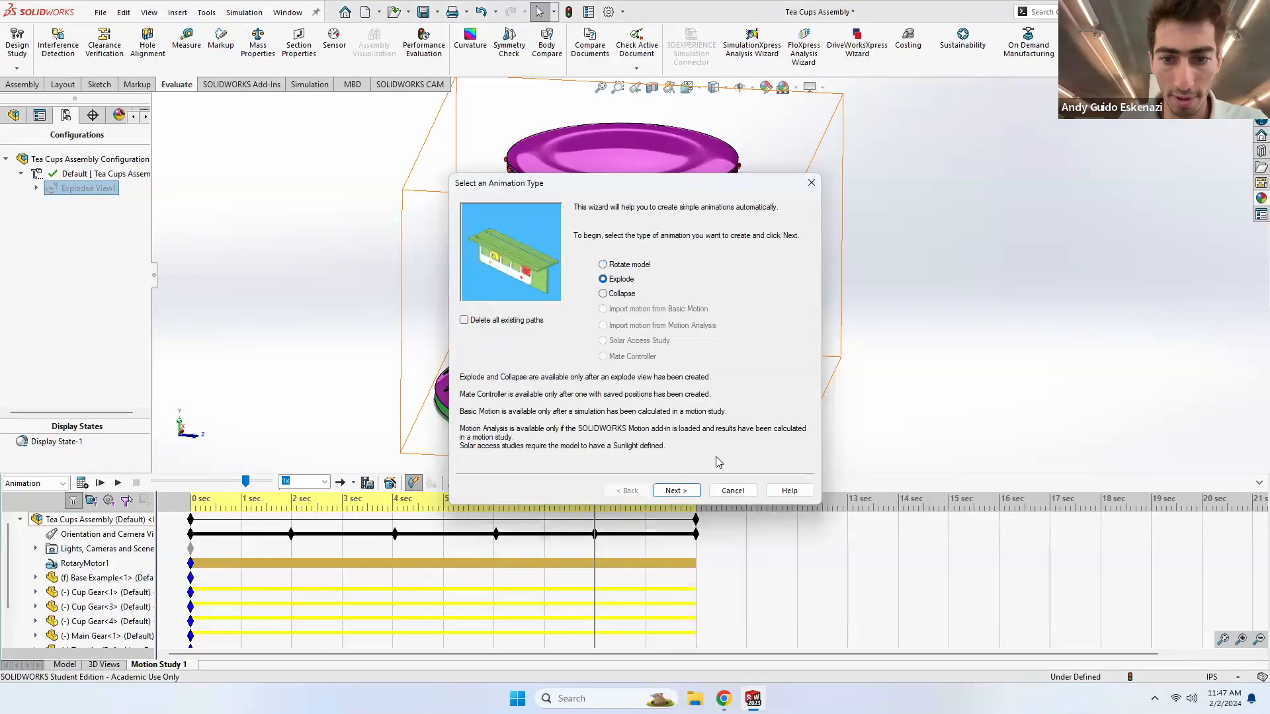
{"action": "left_click", "coordinate": [681, 491]}
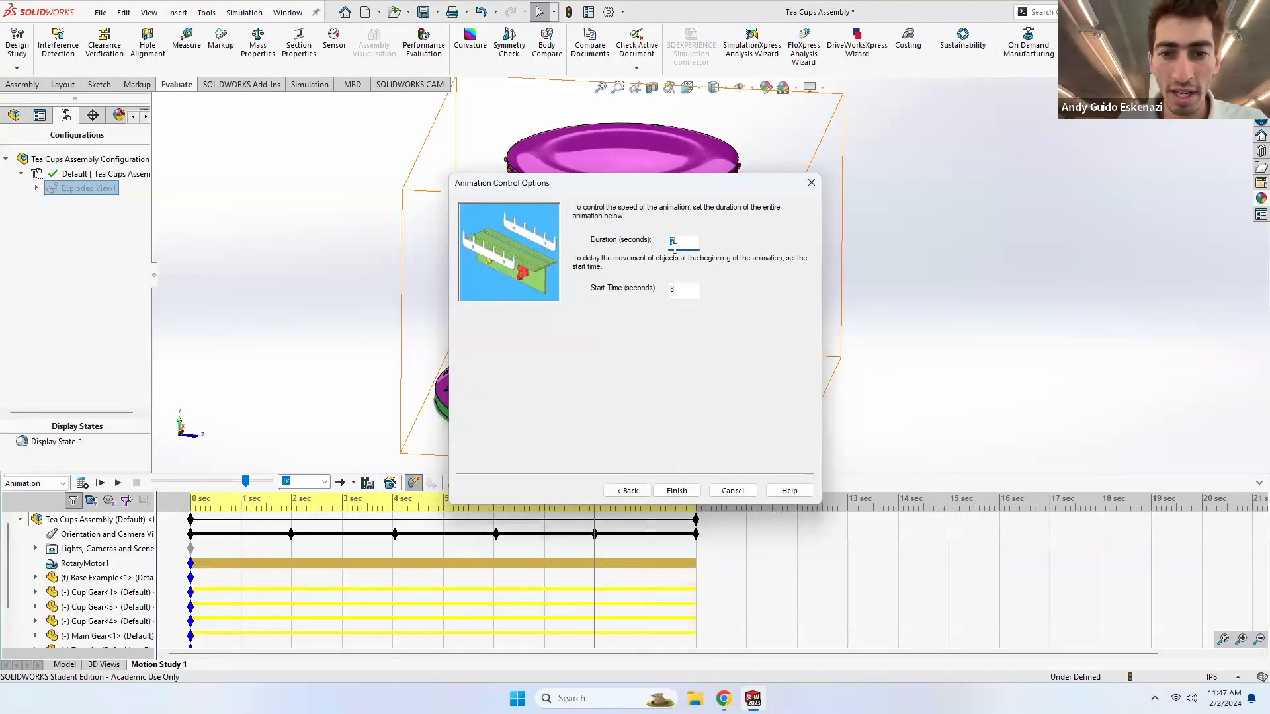
{"action": "type", "text": "5"}
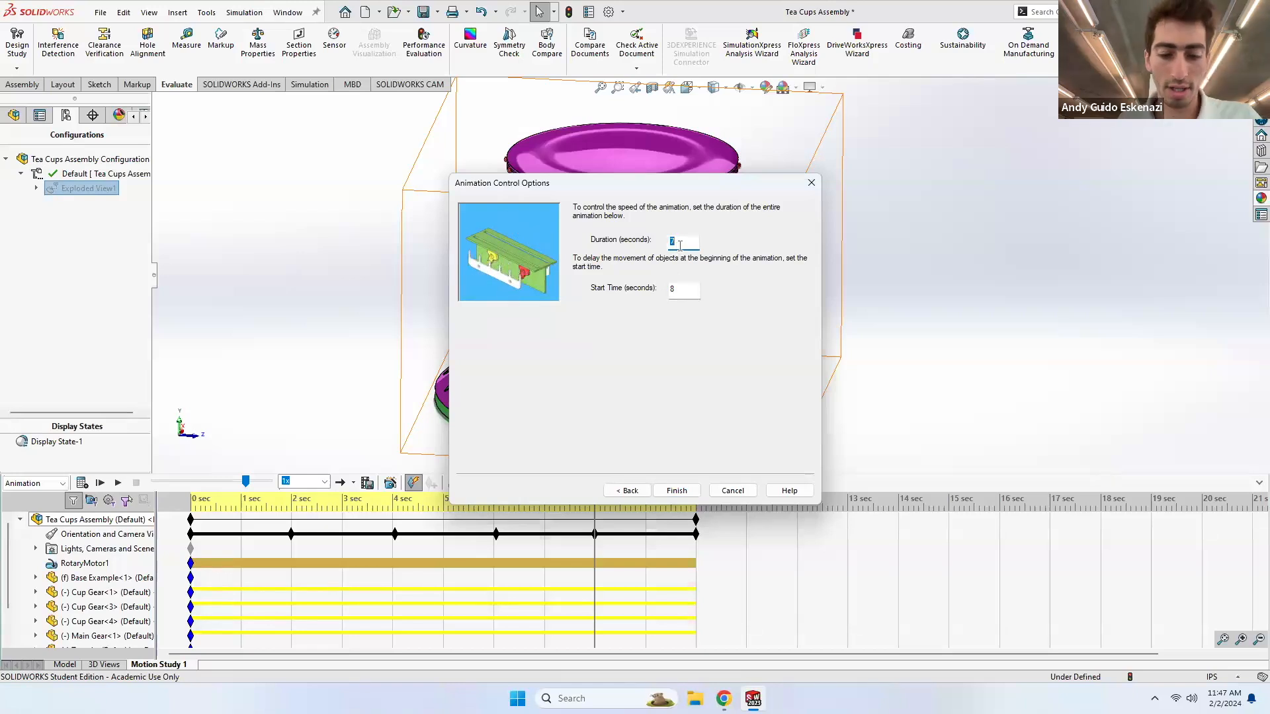
{"action": "left_click", "coordinate": [695, 493]}
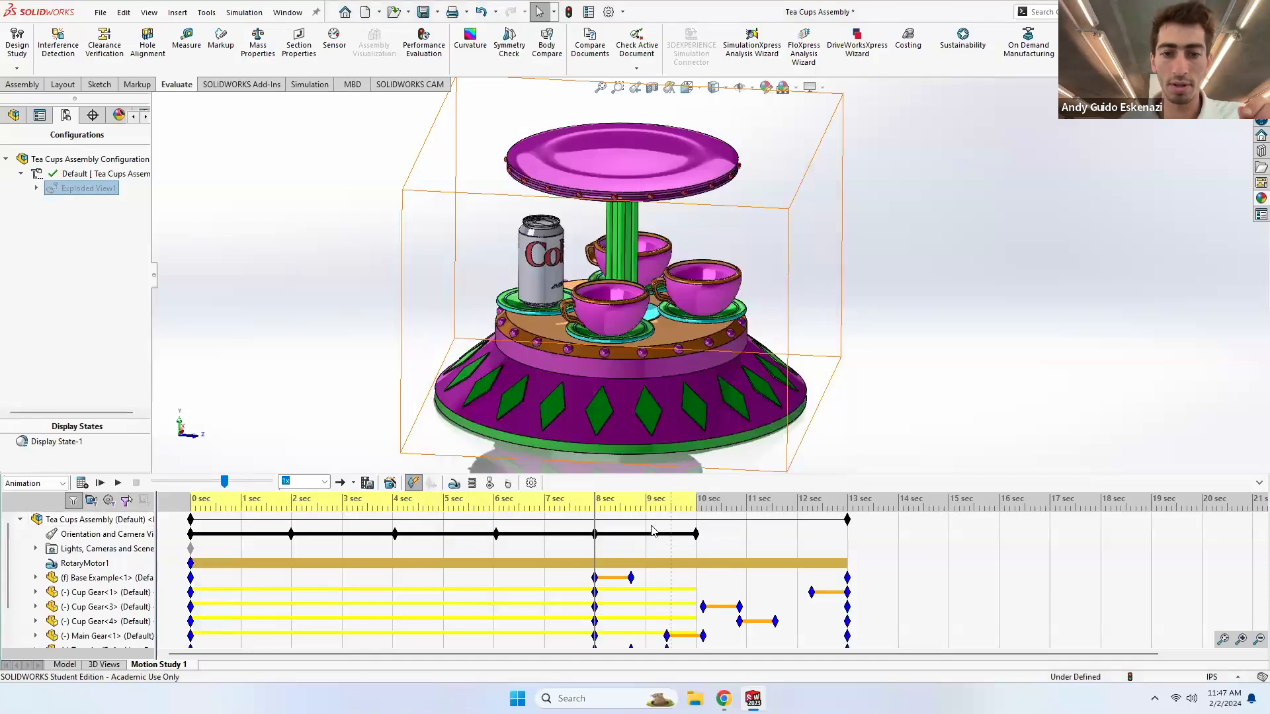
{"action": "left_click", "coordinate": [118, 484]}
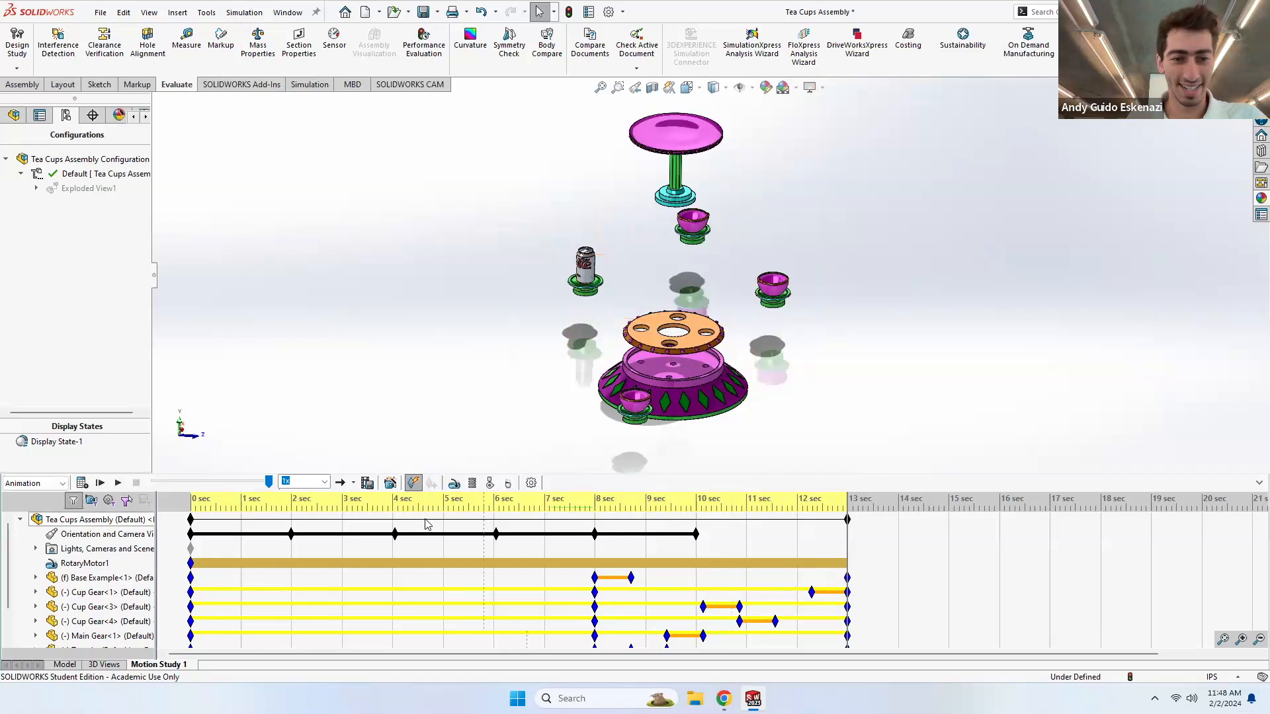
- Add a Collapse animation with the Animation Wizard, lasting 5 seconds and starting at 13 seconds
{"action": "left_click", "coordinate": [390, 483]}
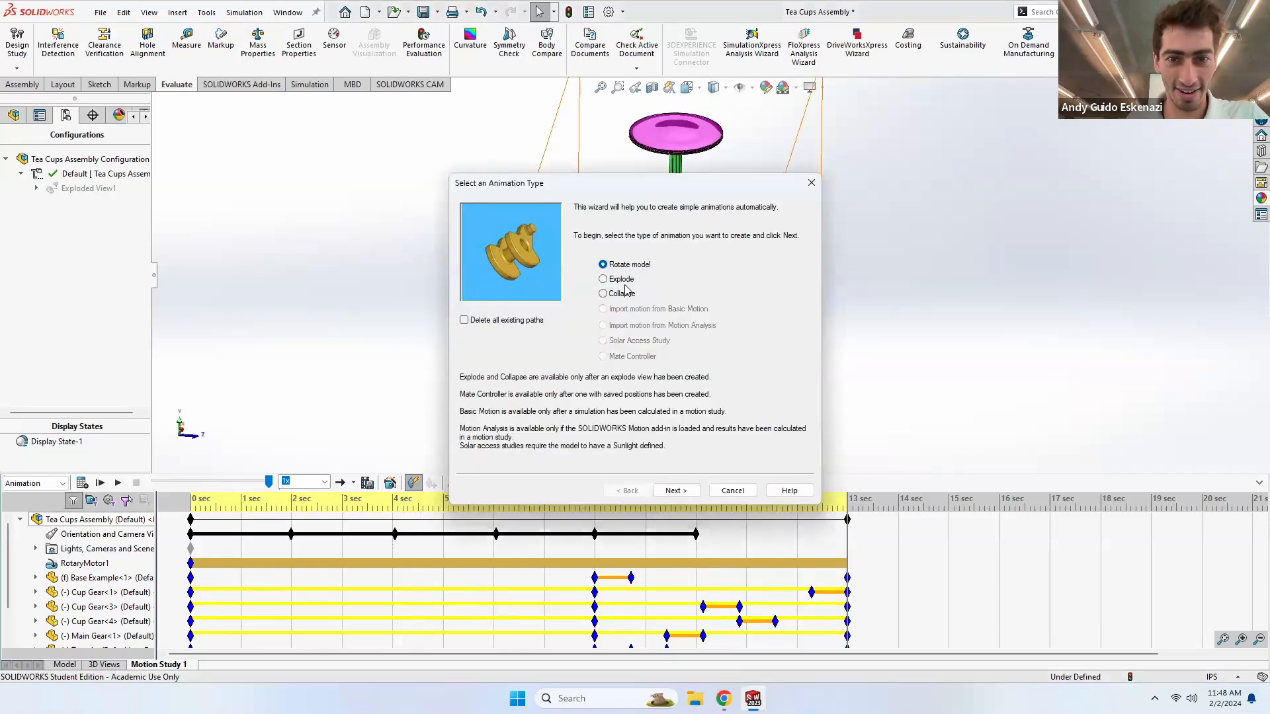
{"action": "left_click", "coordinate": [603, 293]}
{"action": "left_click", "coordinate": [689, 490]}
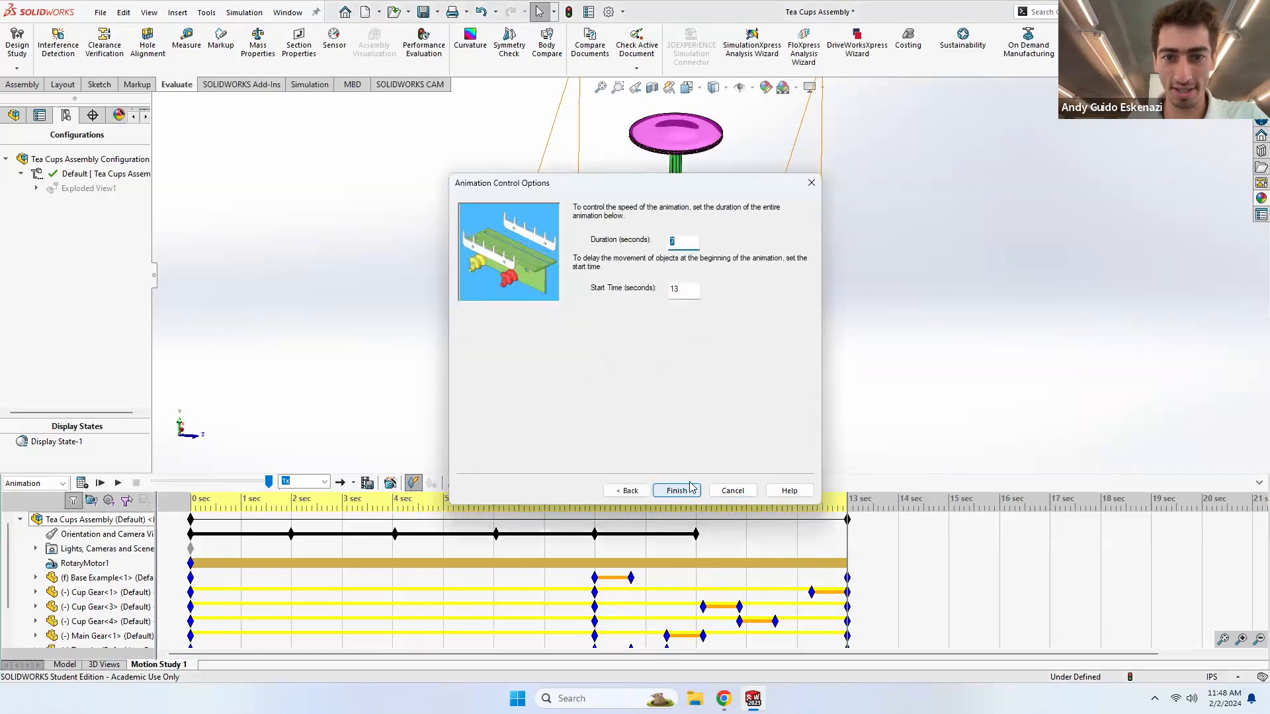
{"action": "type", "text": "5"}
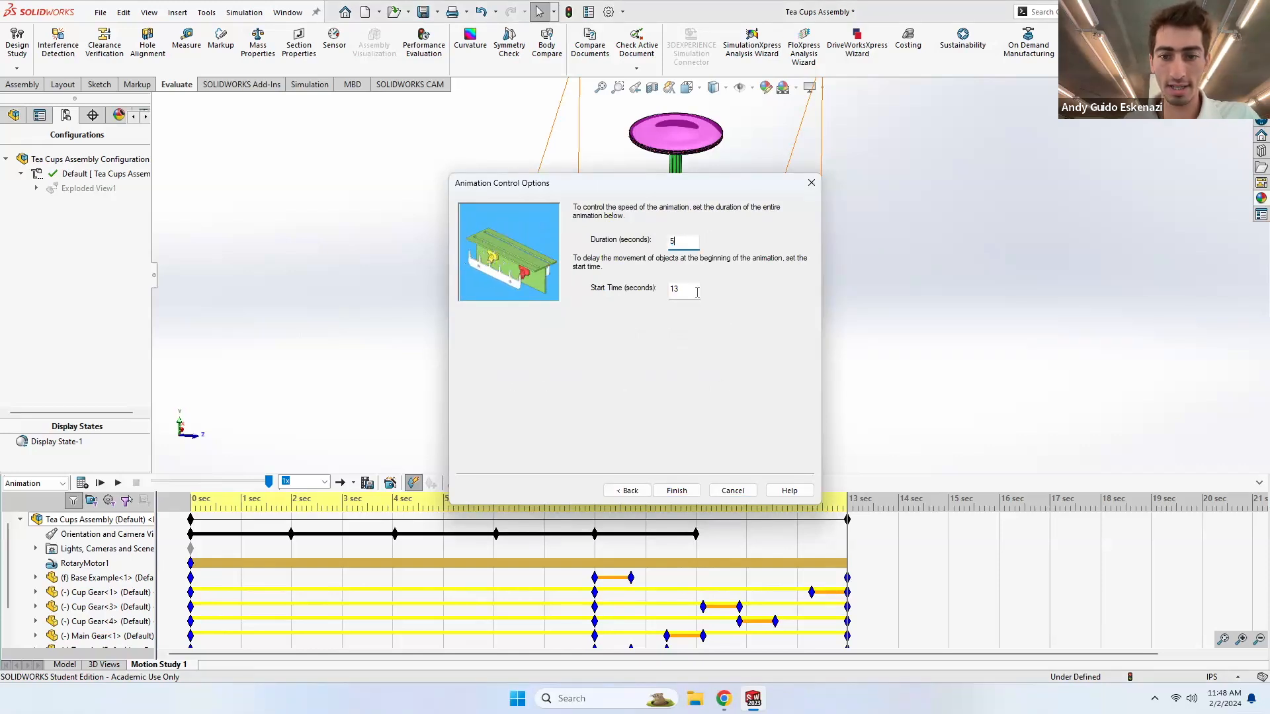
{"action": "left_click", "coordinate": [677, 489]}
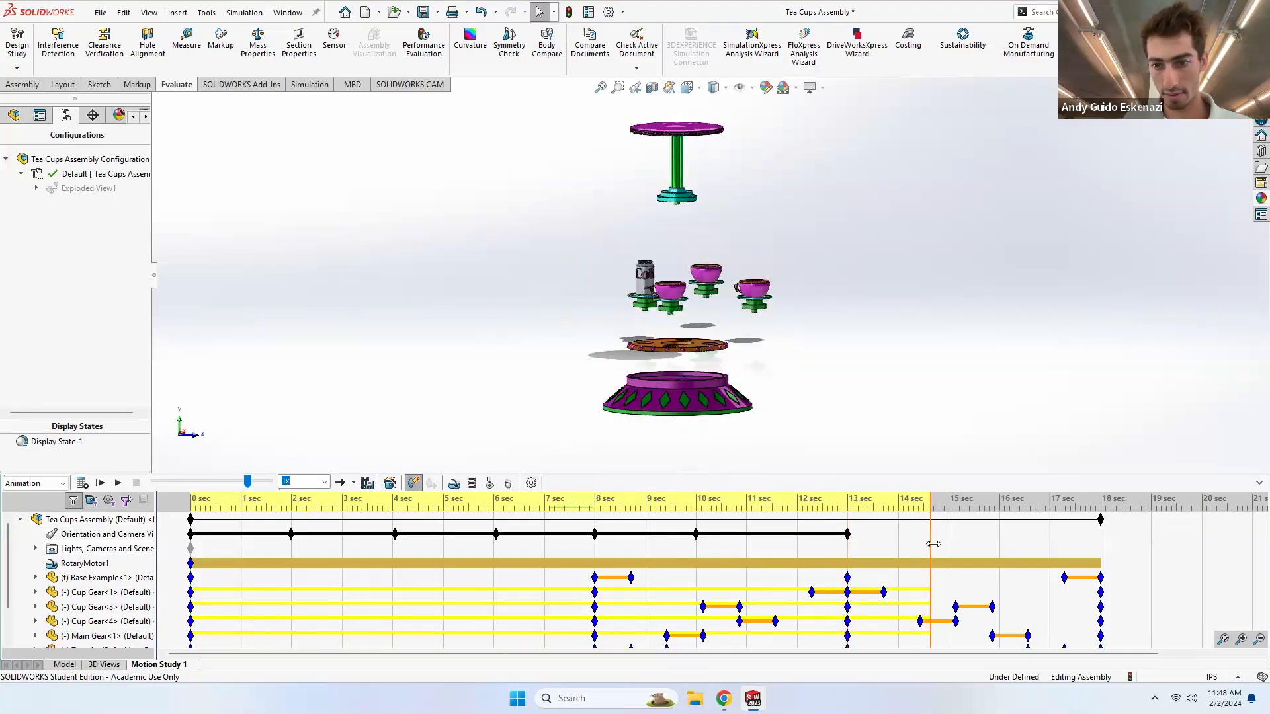
- Set new camera views at 15 and 18 seconds of the motion study, and play it from the start
{"action": "middle_click_drag", "start_coordinate": [790, 384], "coordinate": [745, 397]}
{"action": "right_click", "coordinate": [745, 397]}
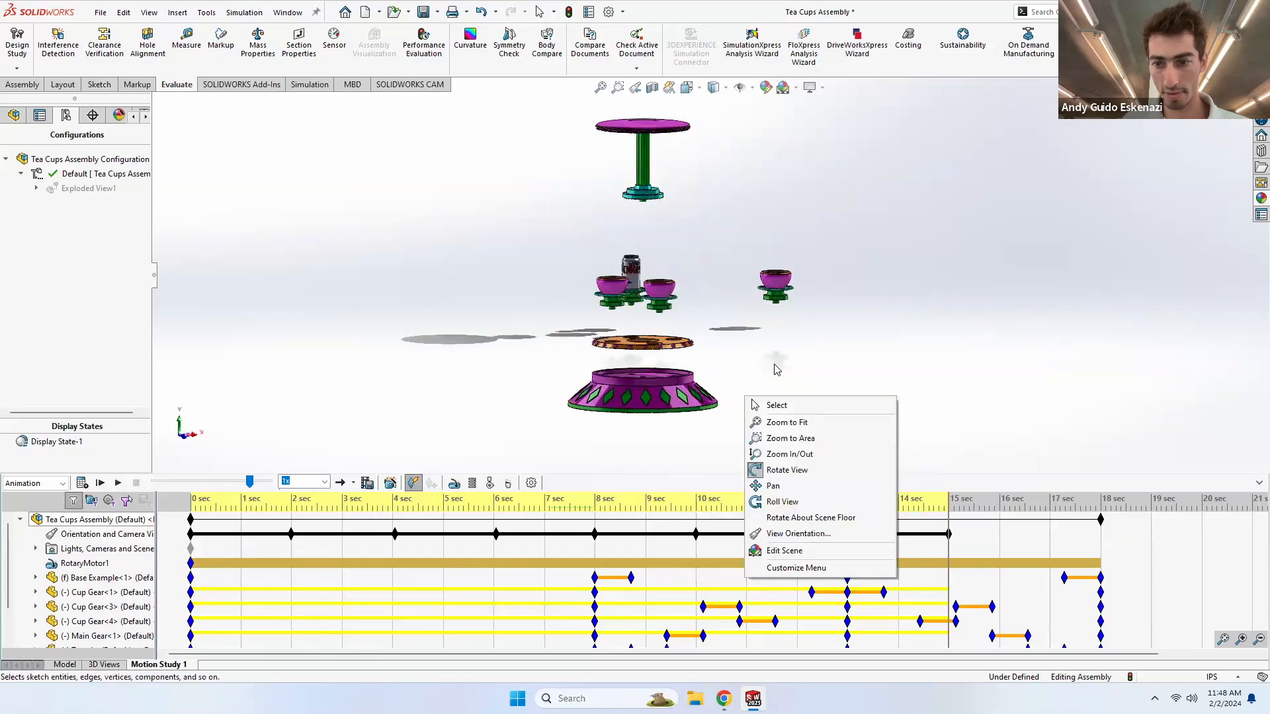
{"action": "left_click", "coordinate": [775, 405]}
{"action": "left_click_drag", "start_coordinate": [948, 548], "coordinate": [1101, 543]}
{"action": "middle_click_drag", "start_coordinate": [637, 336], "coordinate": [618, 374]}
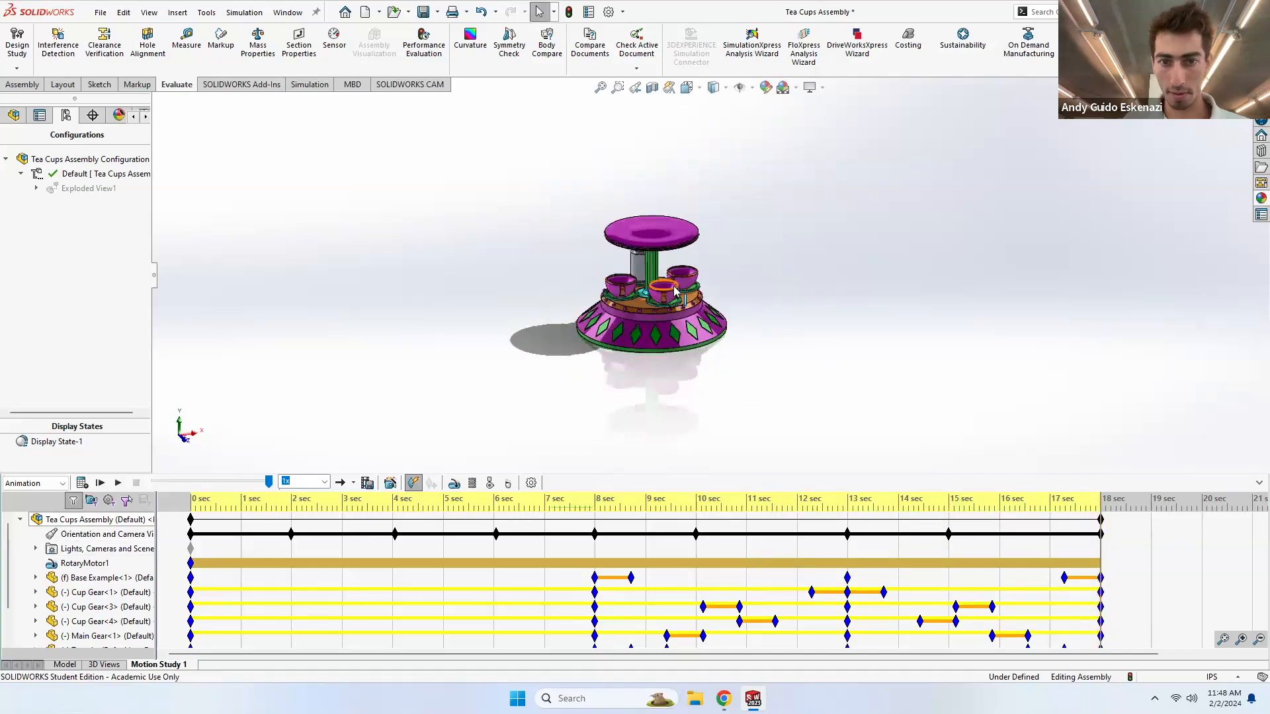
{"action": "scroll", "coordinate": [675, 278], "scroll_direction": "down", "scroll_amount": 3}
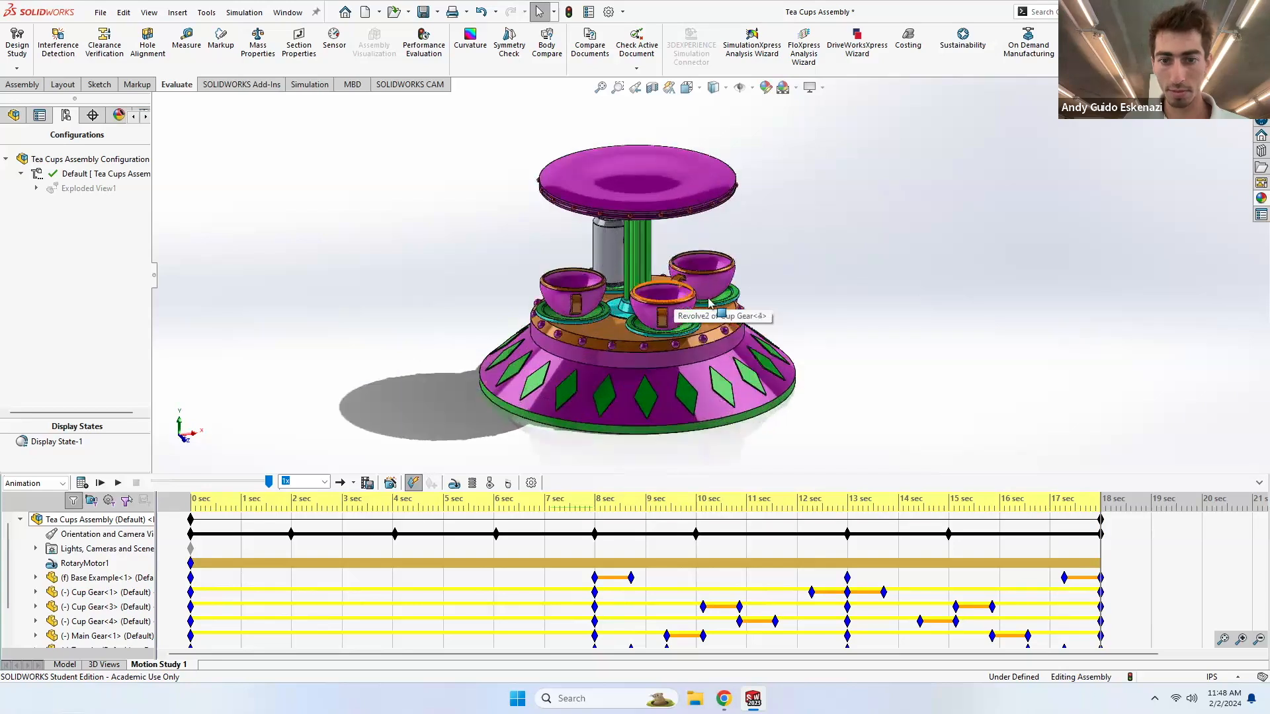
{"action": "left_click_drag", "start_coordinate": [1100, 549], "coordinate": [174, 546]}
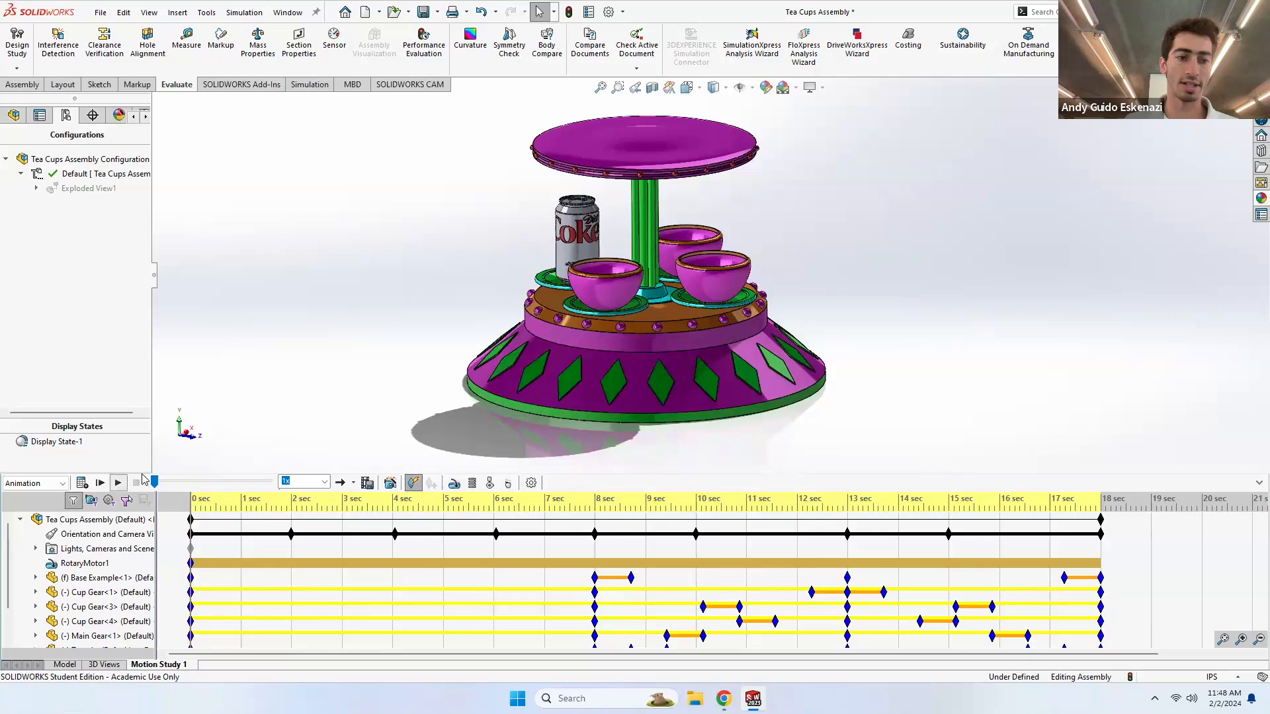
{"action": "left_click", "coordinate": [117, 482]}
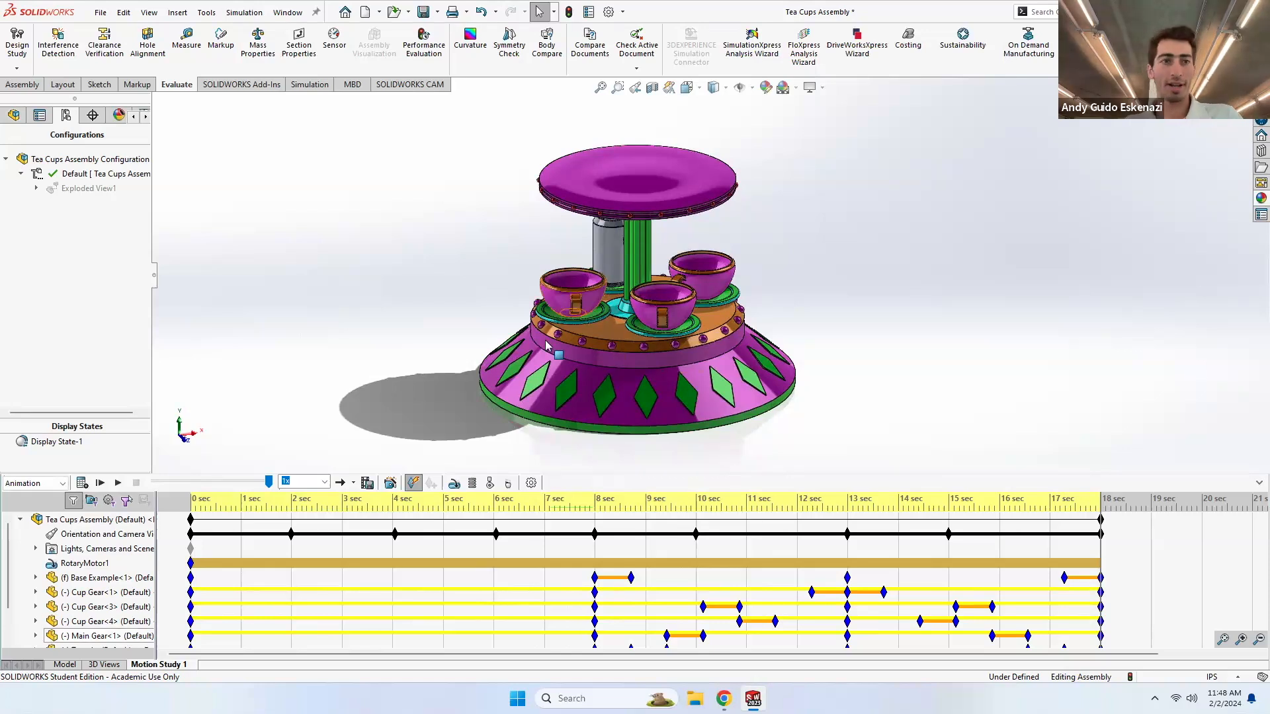
- Save the Tea Cups Assembly, rebuilding the document before saving
{"action": "left_click", "coordinate": [101, 12]}
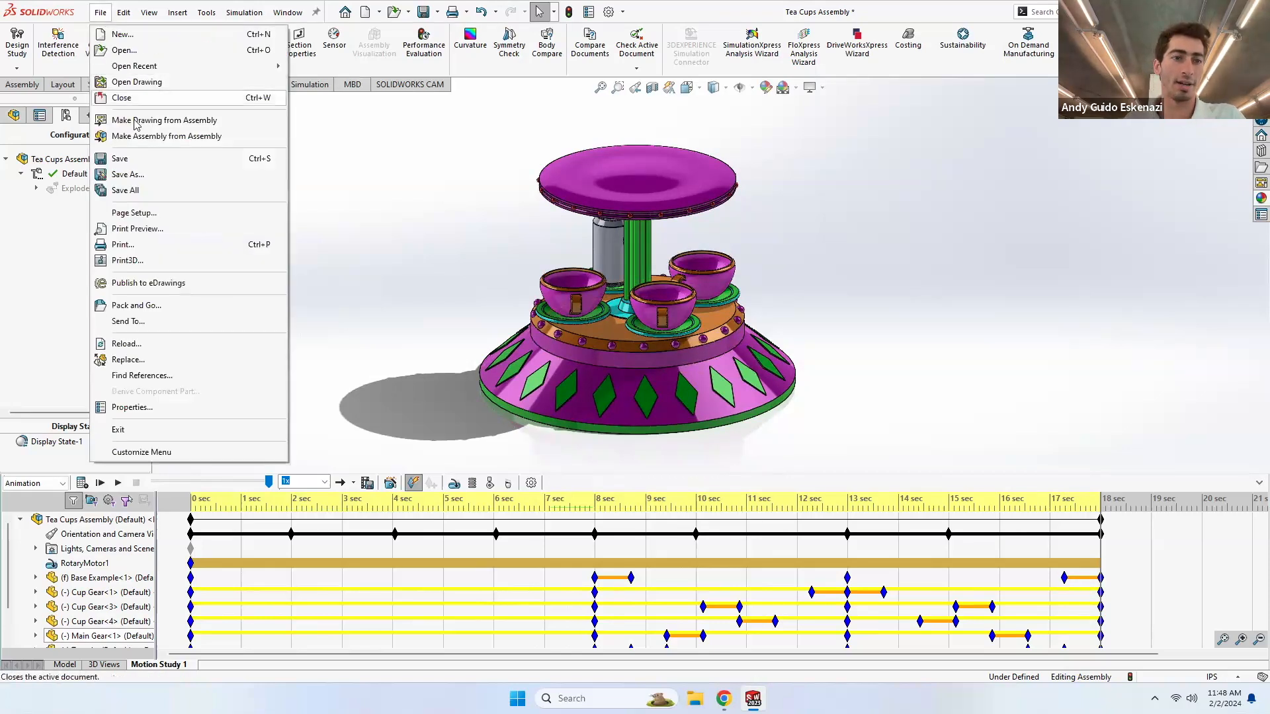
{"action": "left_click", "coordinate": [132, 158]}
{"action": "left_click", "coordinate": [273, 208]}
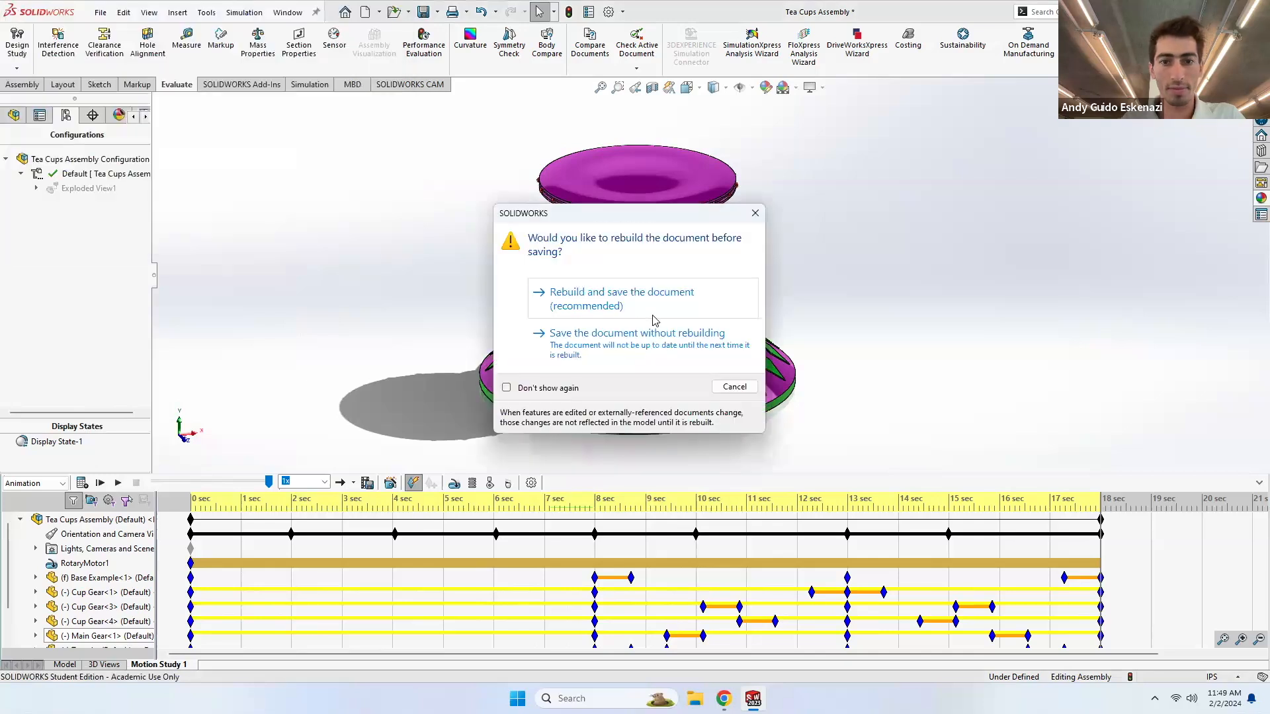
{"action": "left_click", "coordinate": [622, 299]}
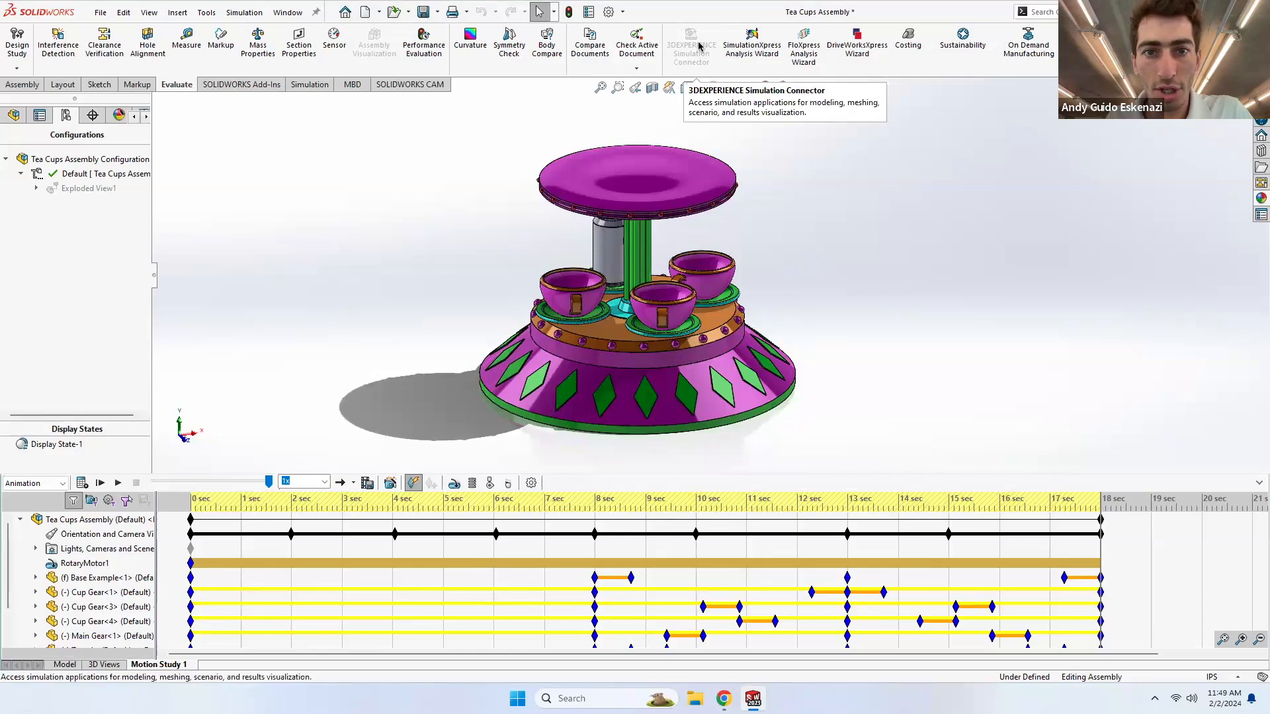
- Switch to the Session 9 presentation in PowerPoint and present slides 4 through 7
{"action": "mouse_move", "coordinate": [36, 7]}
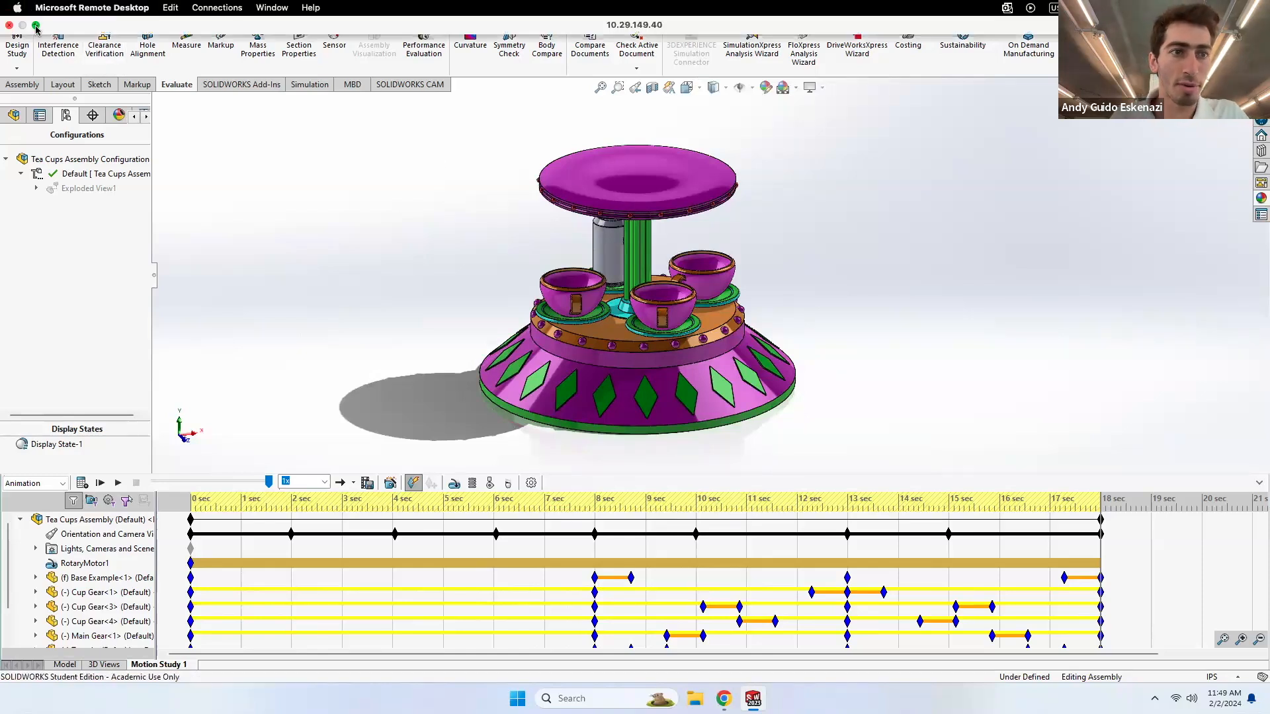
{"action": "left_click", "coordinate": [36, 27]}
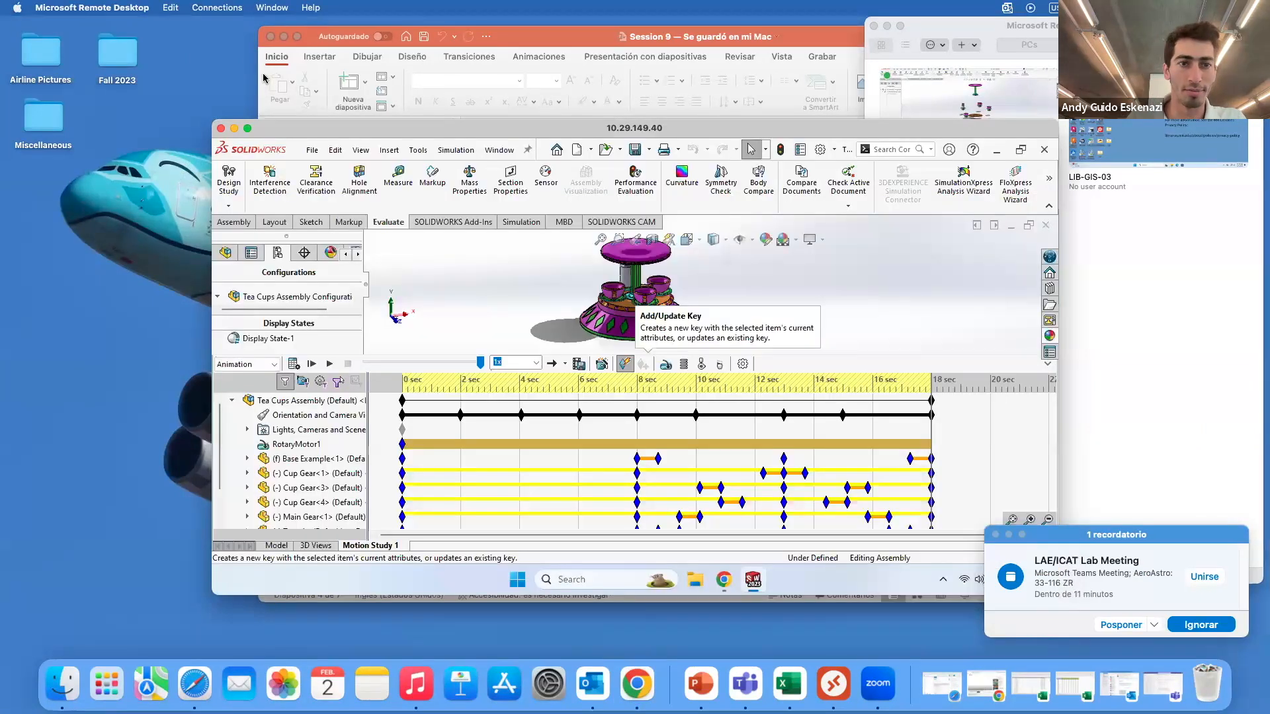
{"action": "left_click", "coordinate": [263, 78]}
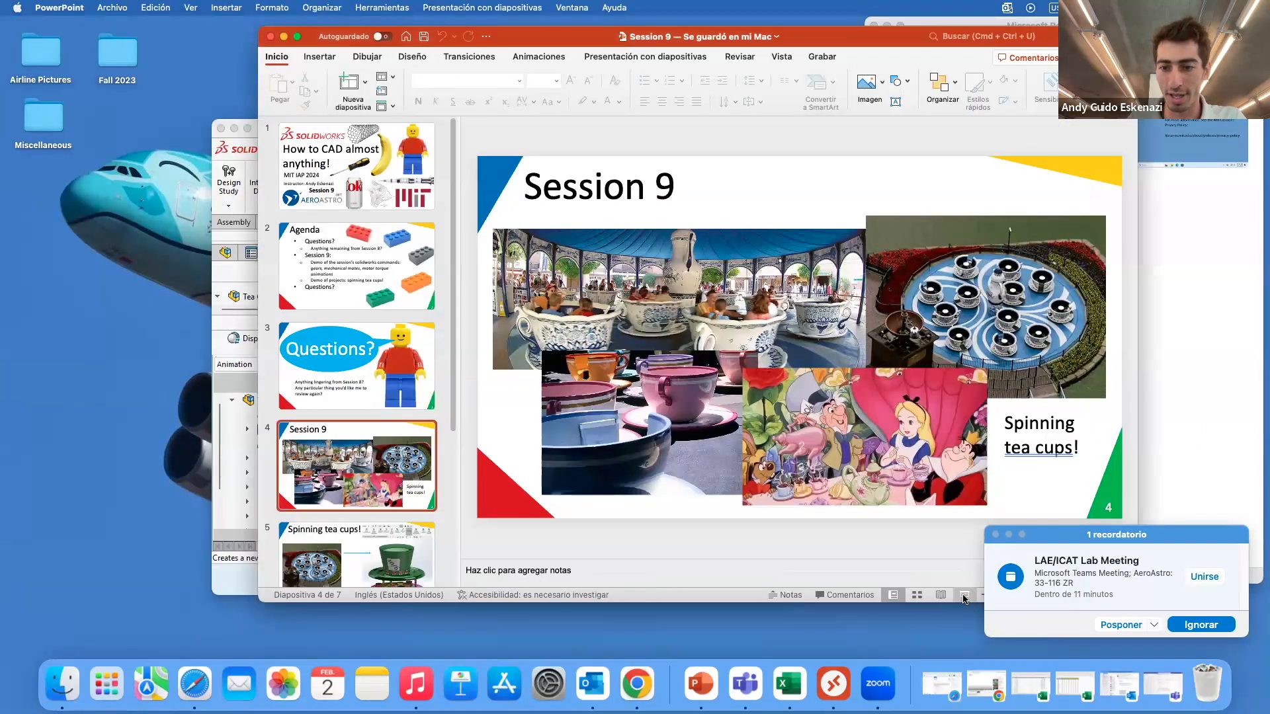
{"action": "left_click", "coordinate": [965, 595]}
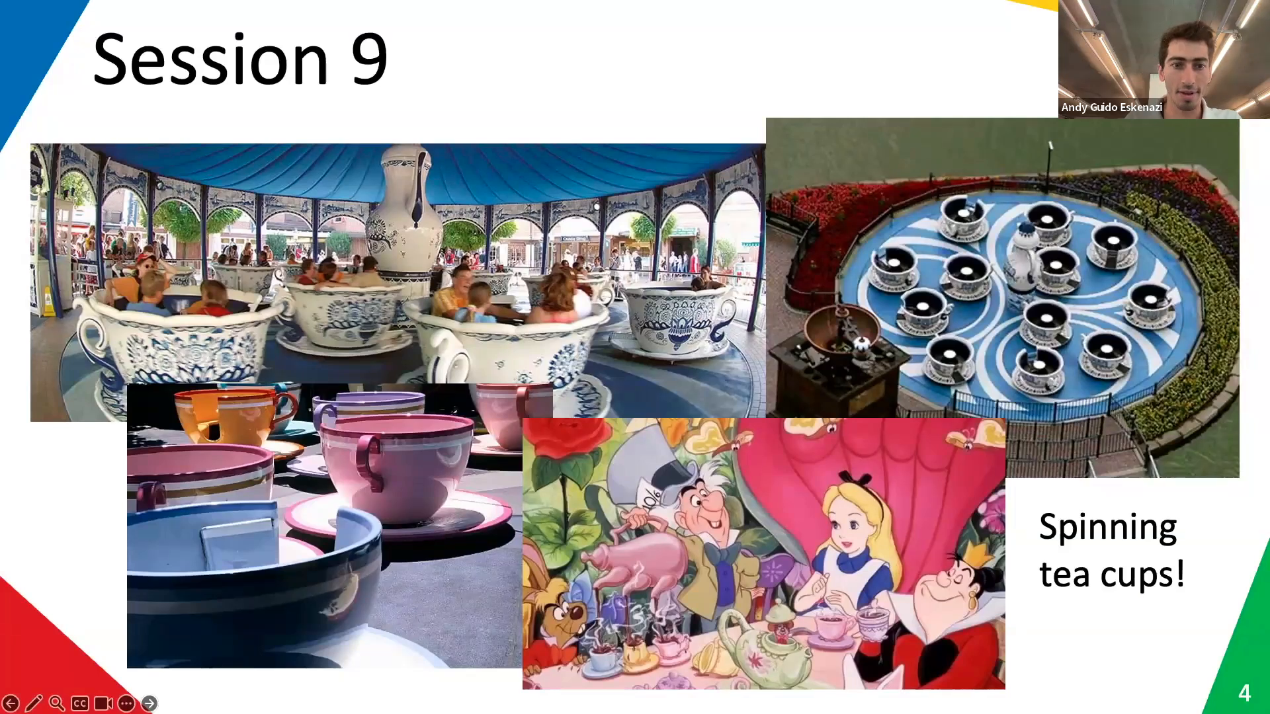
{"action": "key", "text": "Right"}
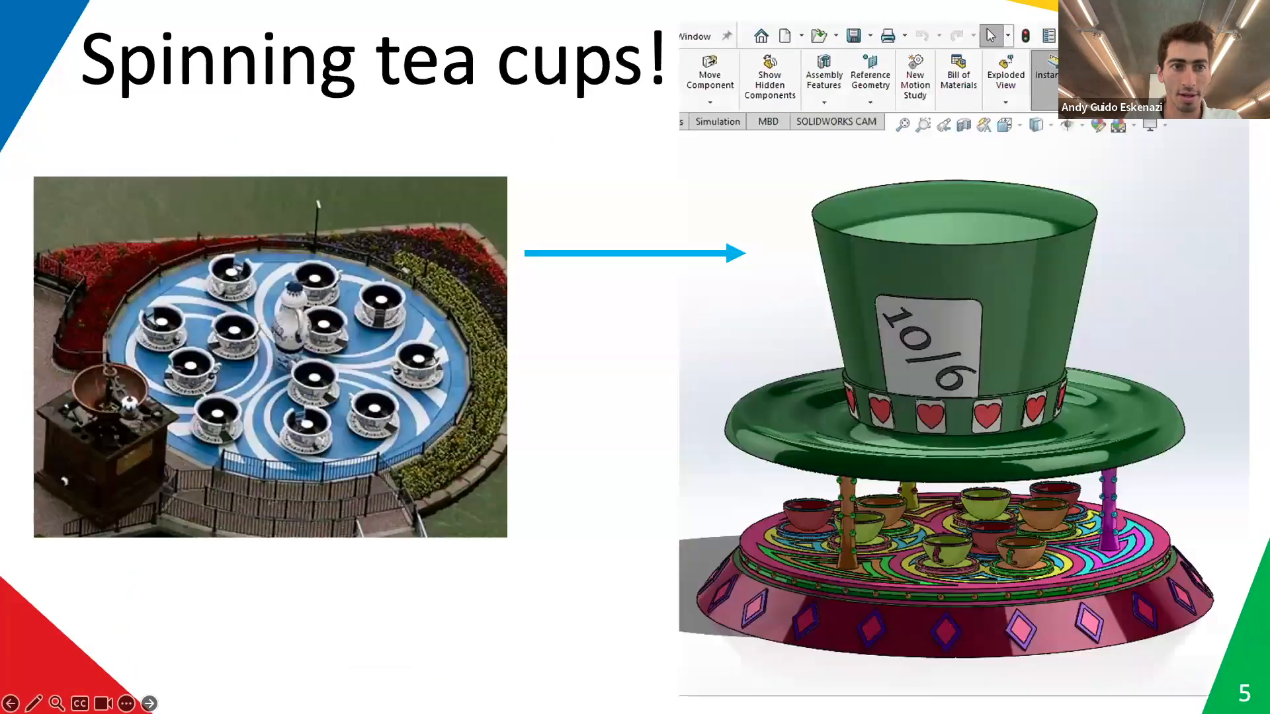
{"action": "key", "text": "Right"}
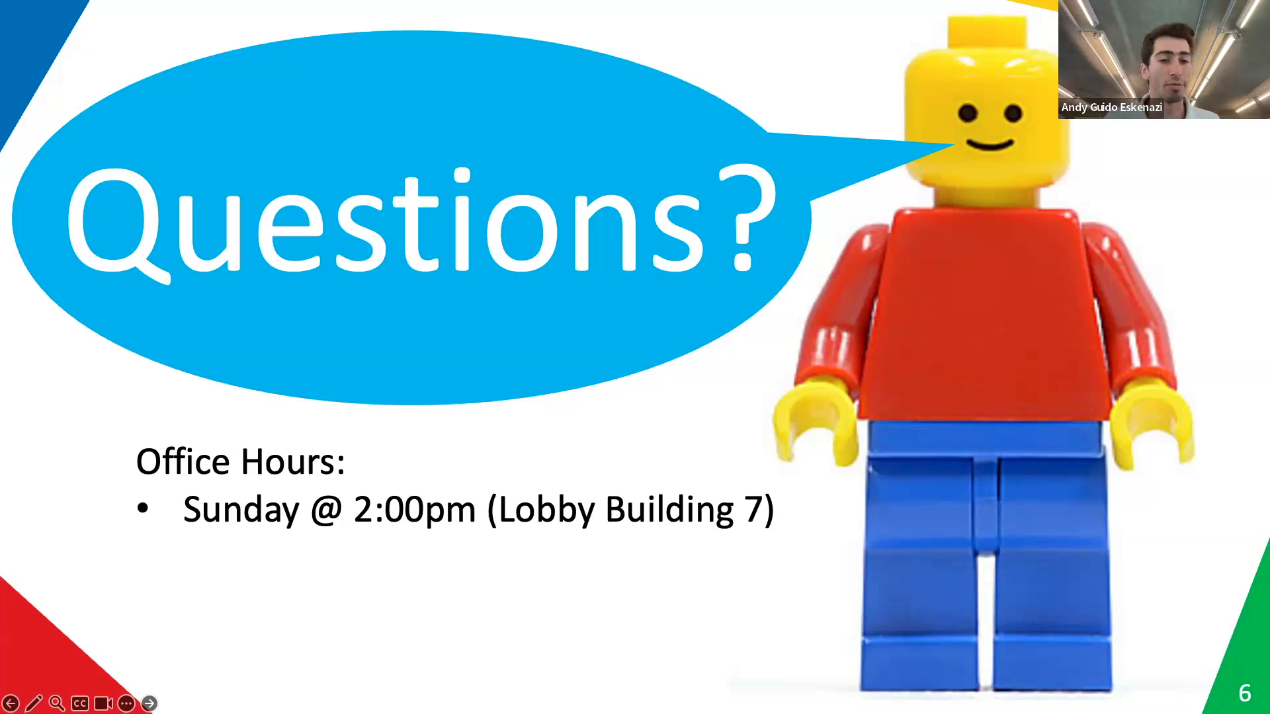
{"action": "key", "text": "Right"}
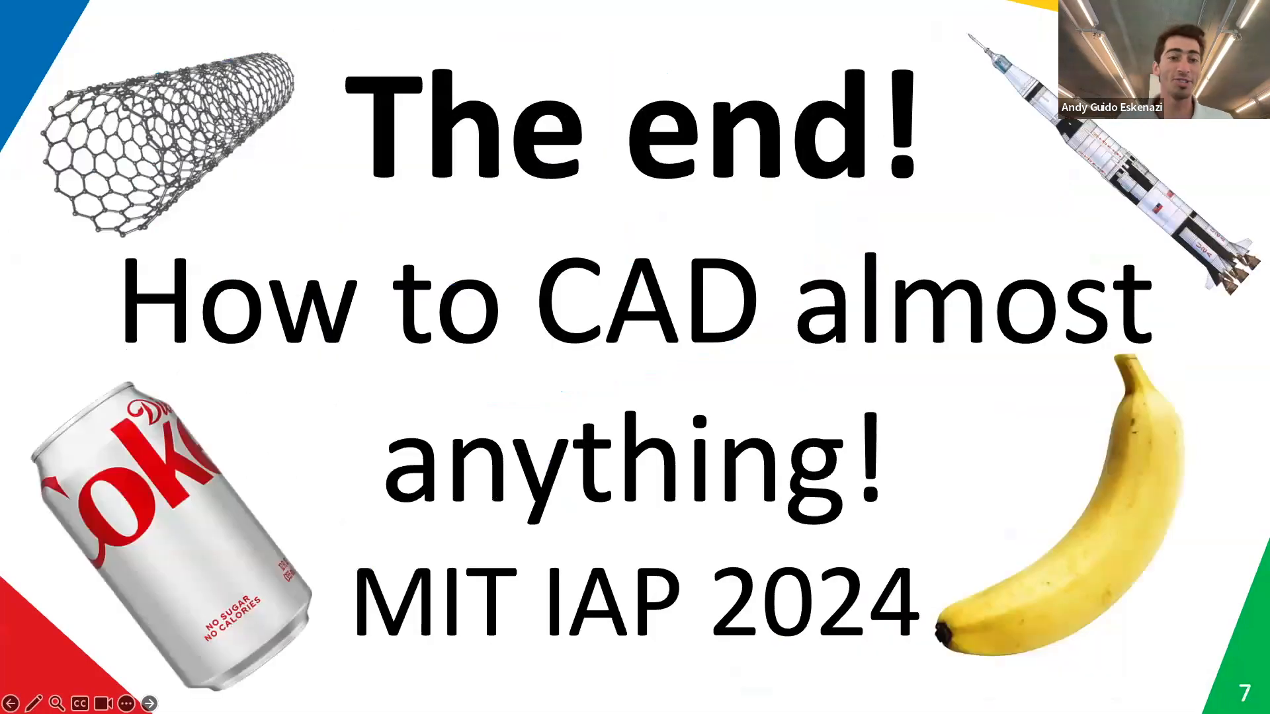
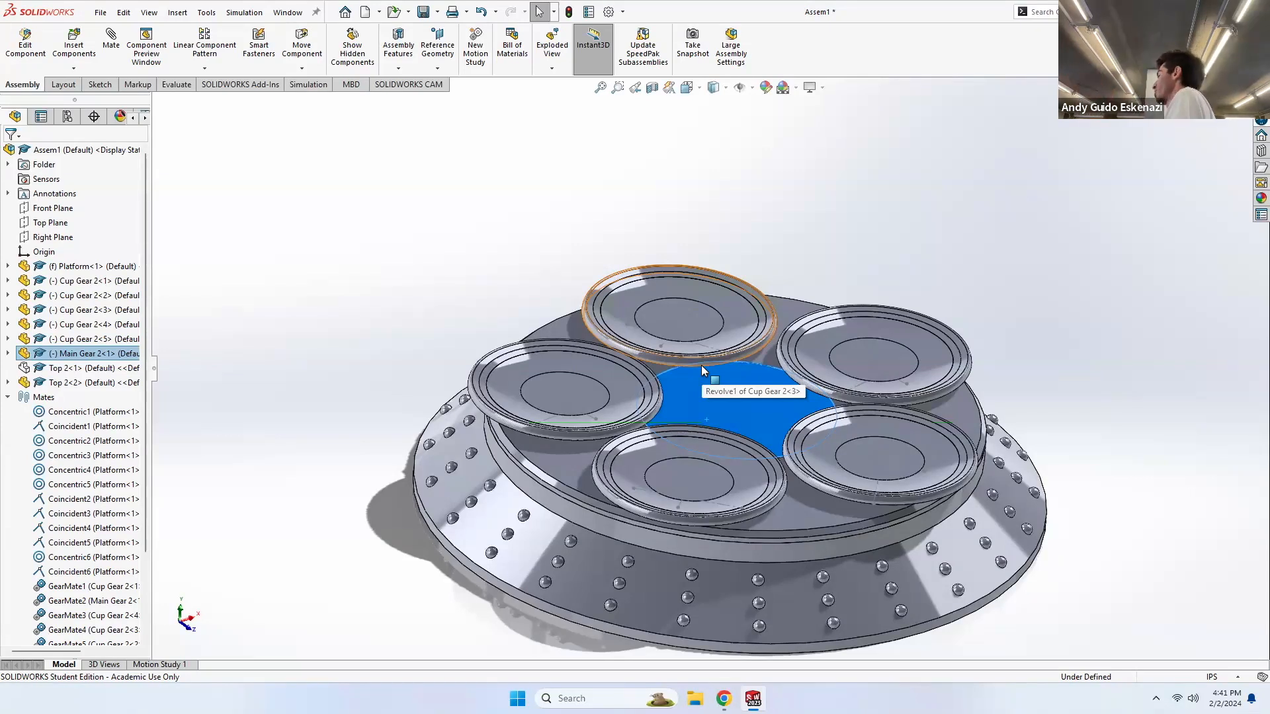
- Try turning Main Gear 2 in Assem1 to check the gear motion
{"action": "left_click", "coordinate": [709, 405]}
{"action": "left_click_drag", "start_coordinate": [709, 405], "coordinate": [708, 381]}
{"action": "left_click", "coordinate": [406, 259]}
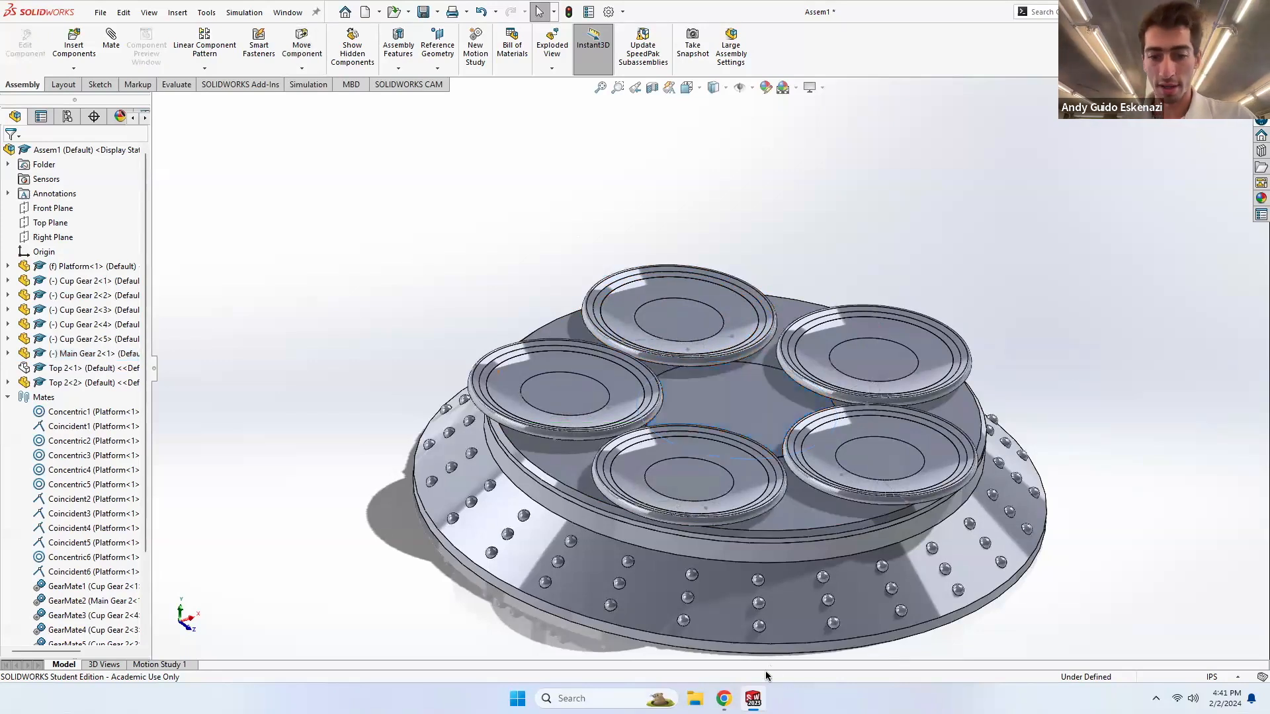
- Switch to the Cup Gear 2 part and start a sketch on the visible vertical reference plane through the saucer
{"action": "mouse_move", "coordinate": [753, 699]}
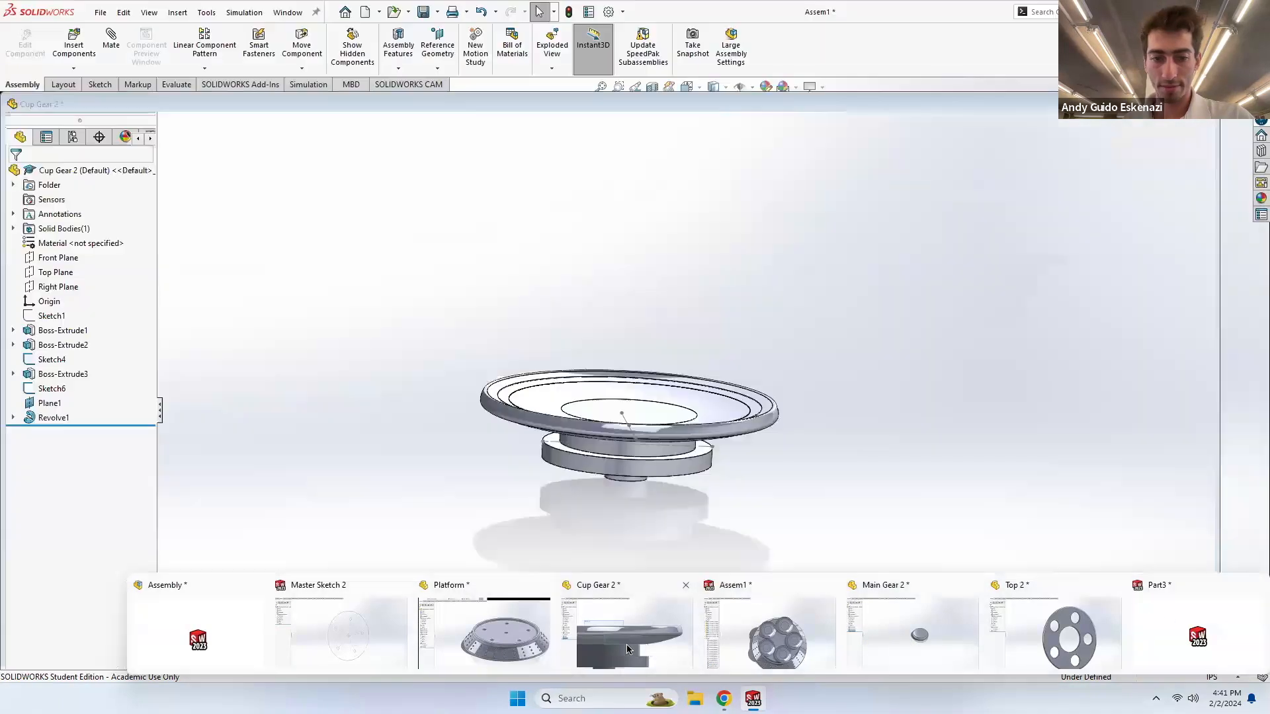
{"action": "left_click", "coordinate": [628, 635]}
{"action": "middle_click_drag", "start_coordinate": [674, 323], "coordinate": [664, 357]}
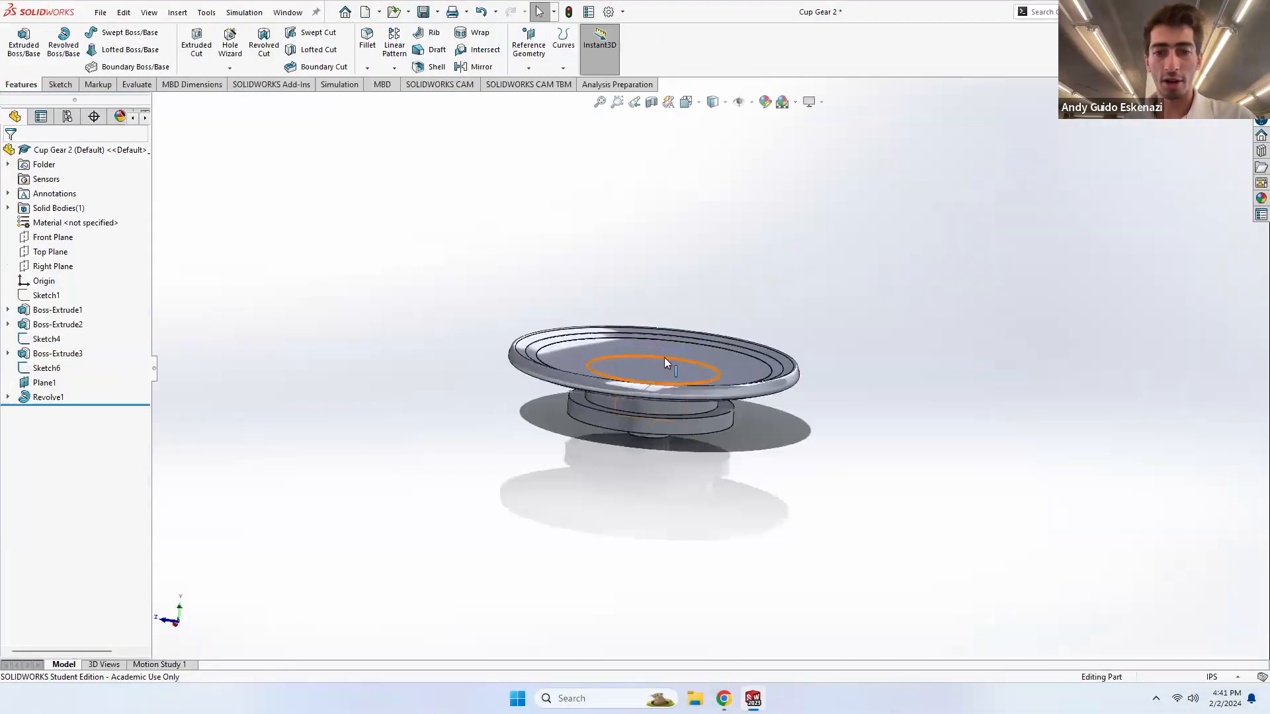
{"action": "scroll", "coordinate": [664, 357], "scroll_direction": "down", "scroll_amount": 4}
{"action": "left_click", "coordinate": [58, 84]}
{"action": "left_click", "coordinate": [19, 40]}
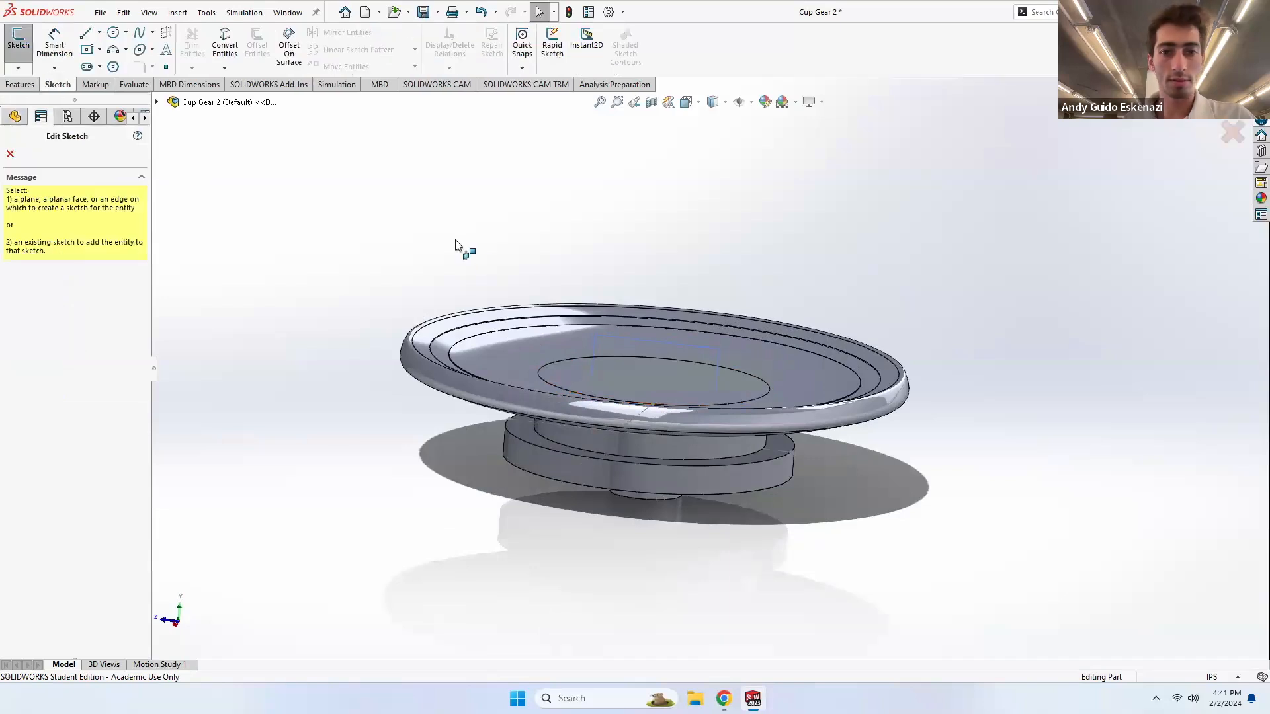
{"action": "left_click", "coordinate": [622, 342]}
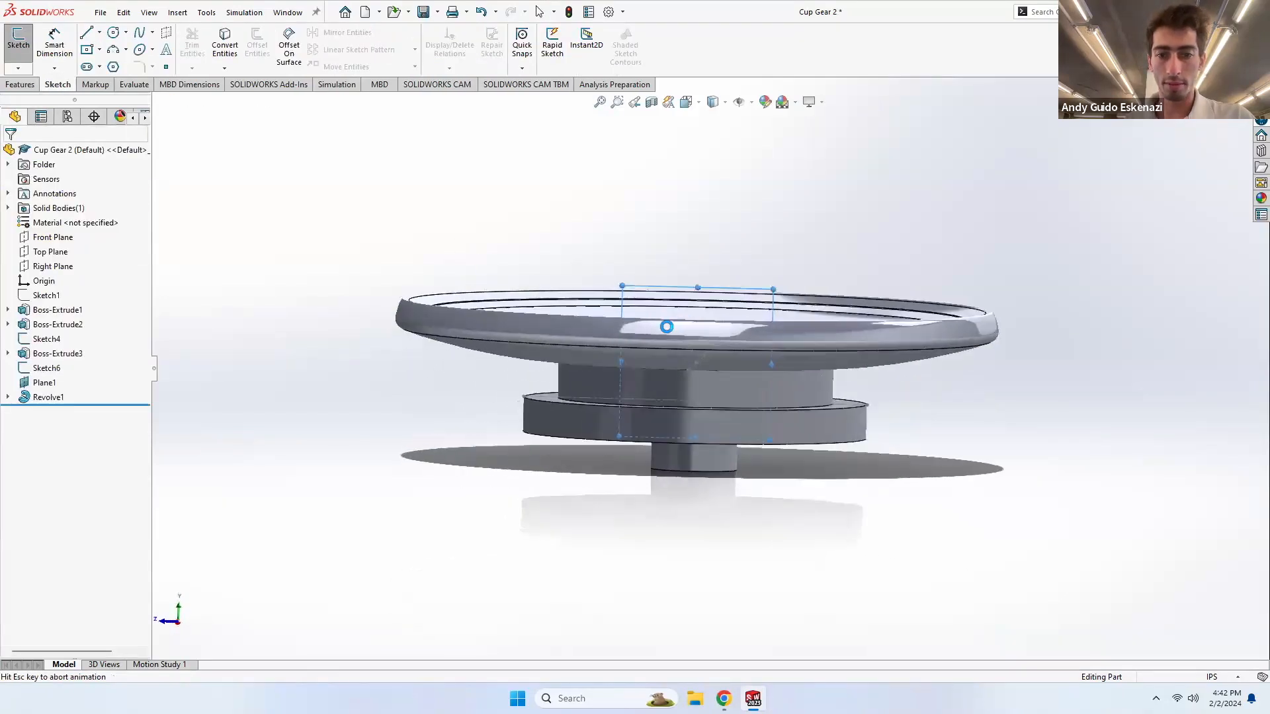
- Convert the saucer's inner circular edge into the sketch with Convert Entities
{"action": "middle_click_drag", "start_coordinate": [734, 315], "coordinate": [733, 315]}
{"action": "left_click", "coordinate": [225, 45]}
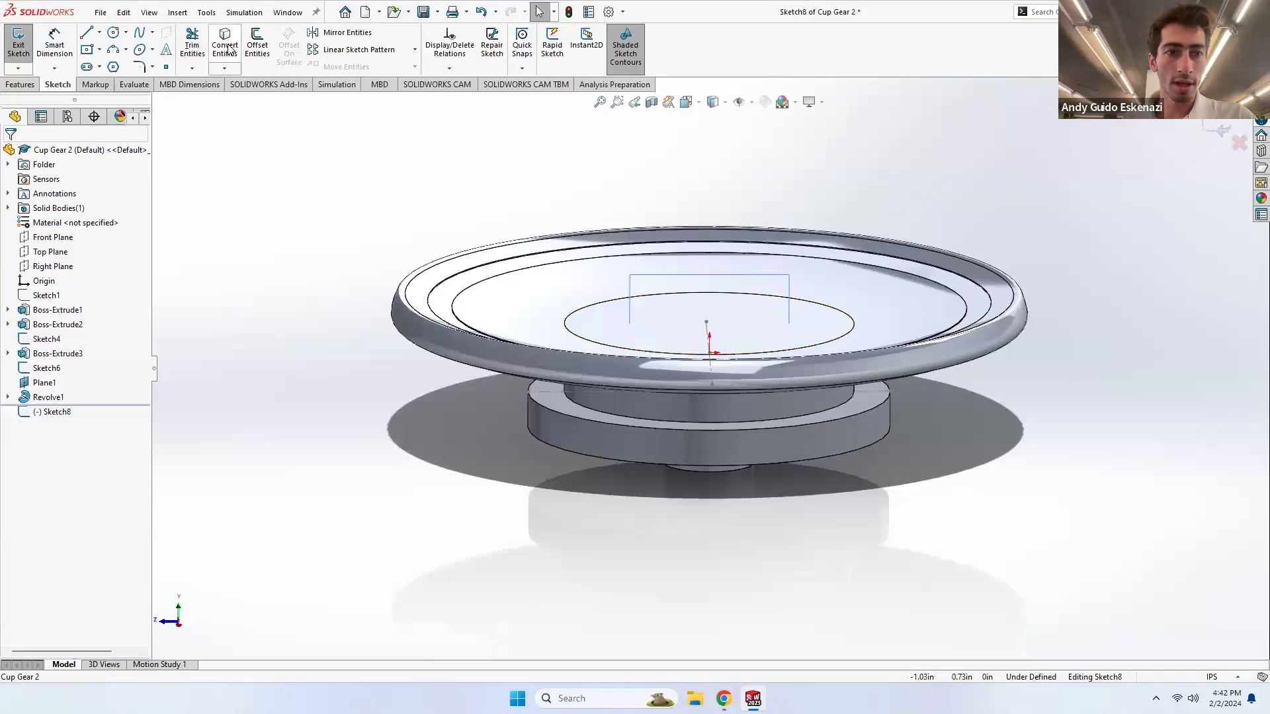
{"action": "left_click", "coordinate": [663, 351]}
{"action": "left_click", "coordinate": [715, 348]}
{"action": "left_click", "coordinate": [656, 355]}
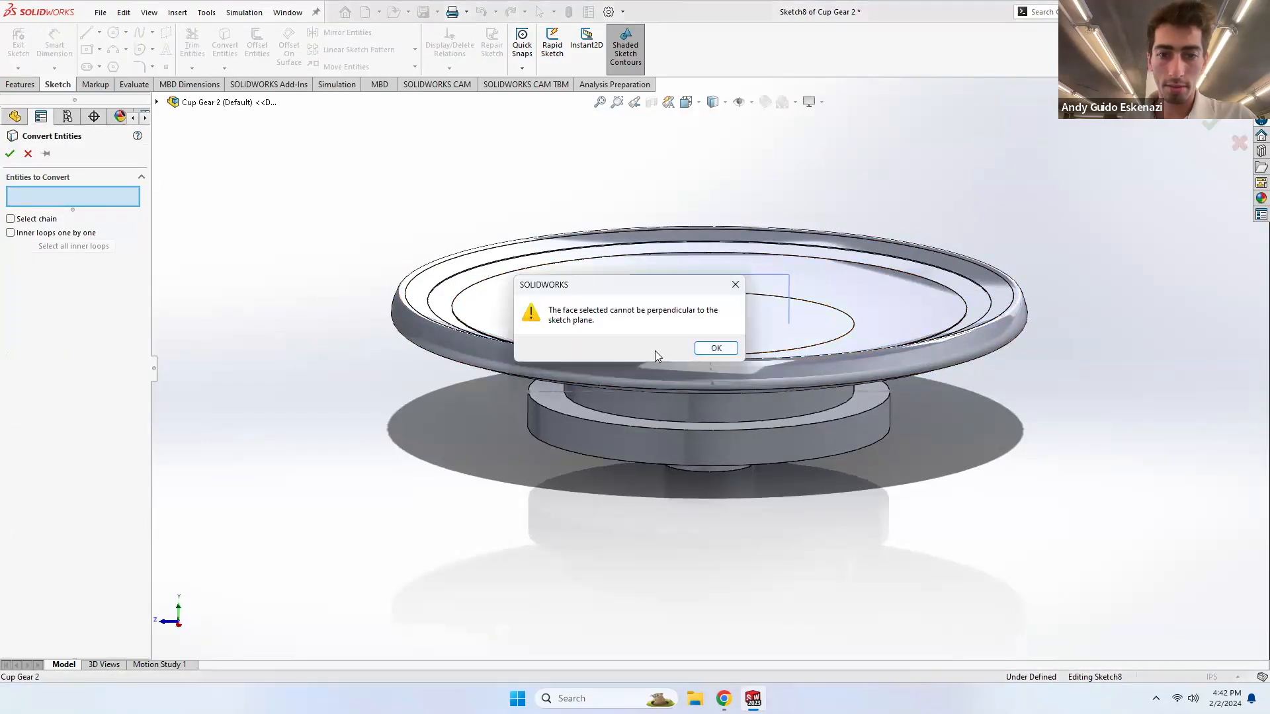
{"action": "left_click", "coordinate": [697, 349]}
{"action": "left_click", "coordinate": [688, 353]}
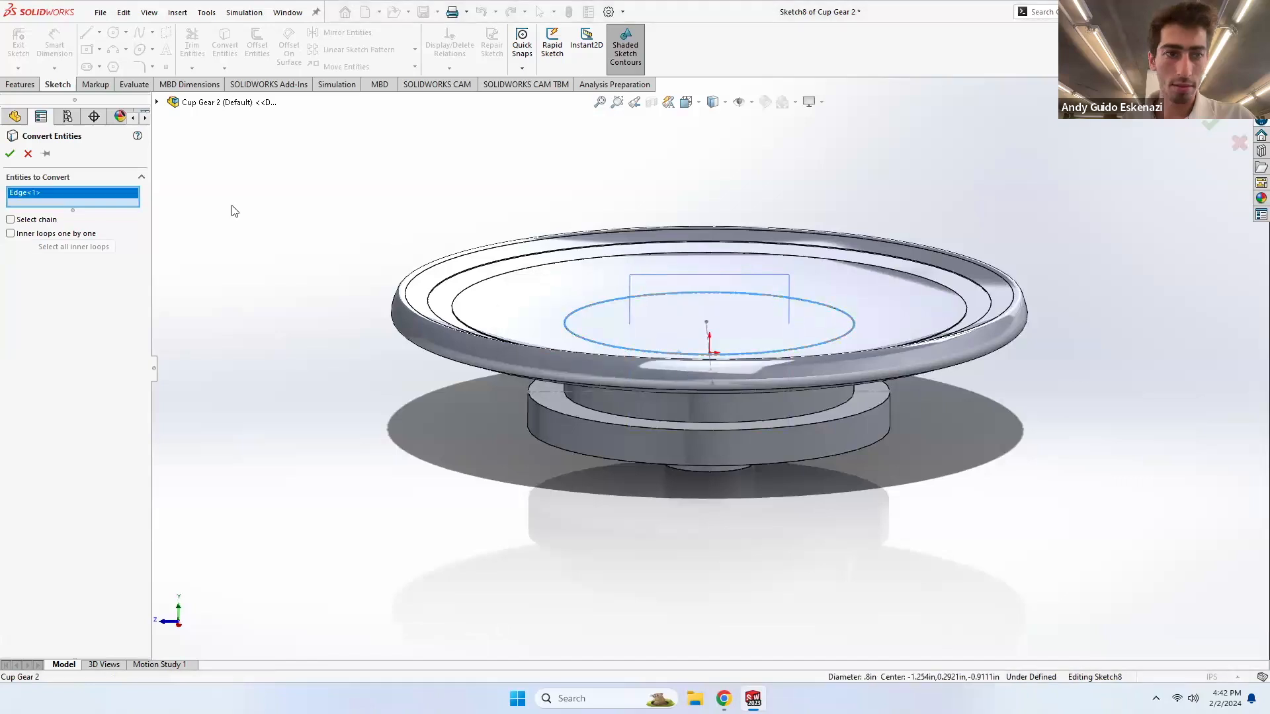
{"action": "left_click", "coordinate": [9, 154]}
- Sketch the cup's bottom line along the converted edge, from its centre to just inside its end
{"action": "right_click", "coordinate": [675, 323]}
{"action": "left_click", "coordinate": [709, 308]}
{"action": "scroll", "coordinate": [784, 304], "scroll_direction": "down", "scroll_amount": 4}
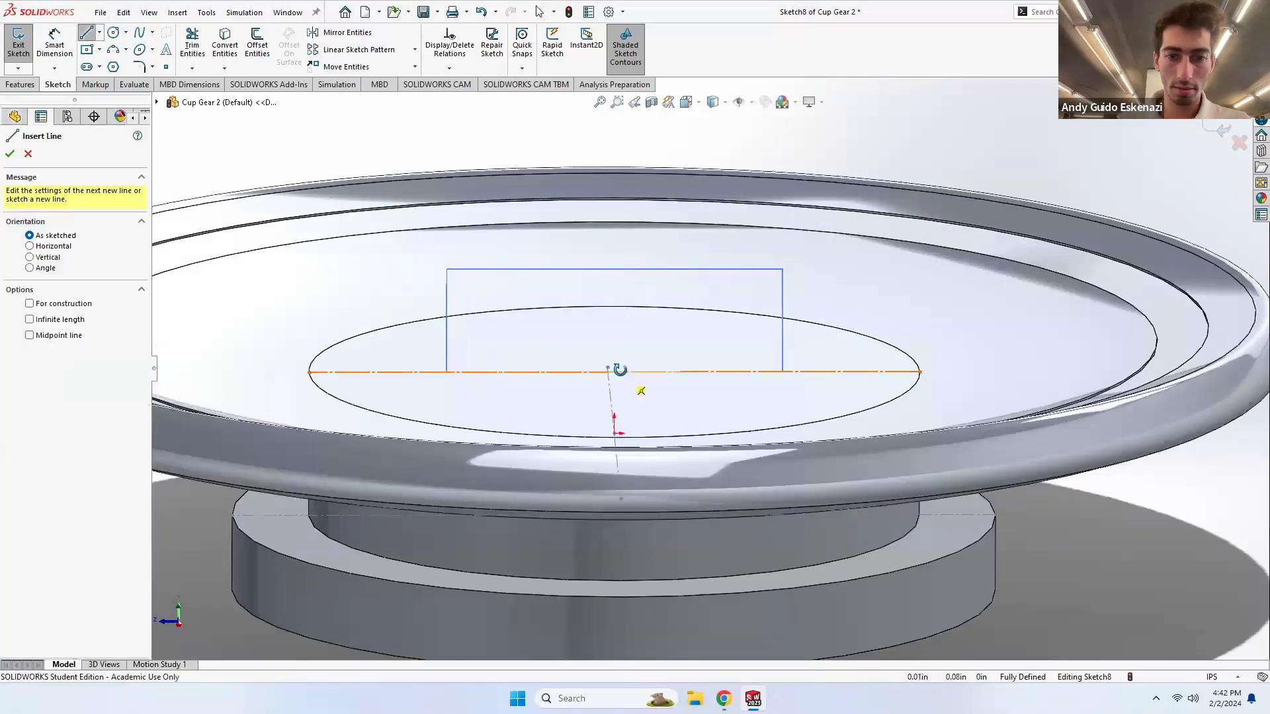
{"action": "left_click", "coordinate": [613, 372]}
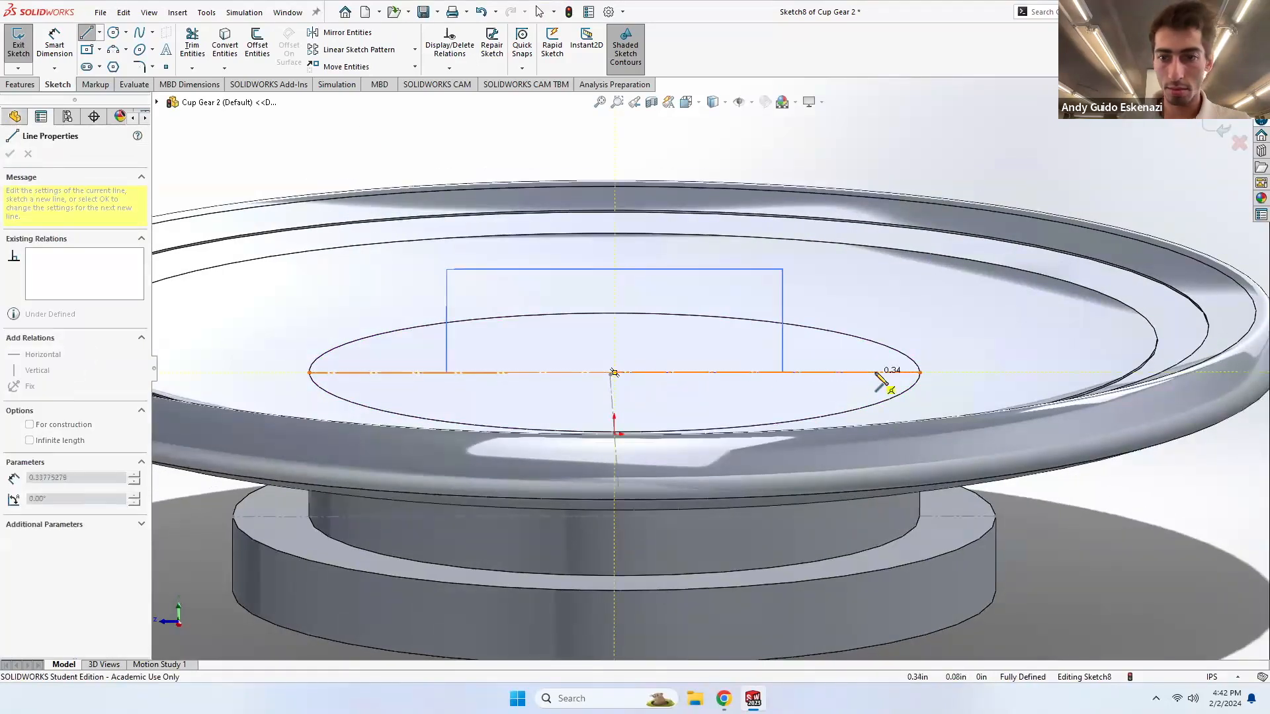
{"action": "left_click", "coordinate": [899, 371]}
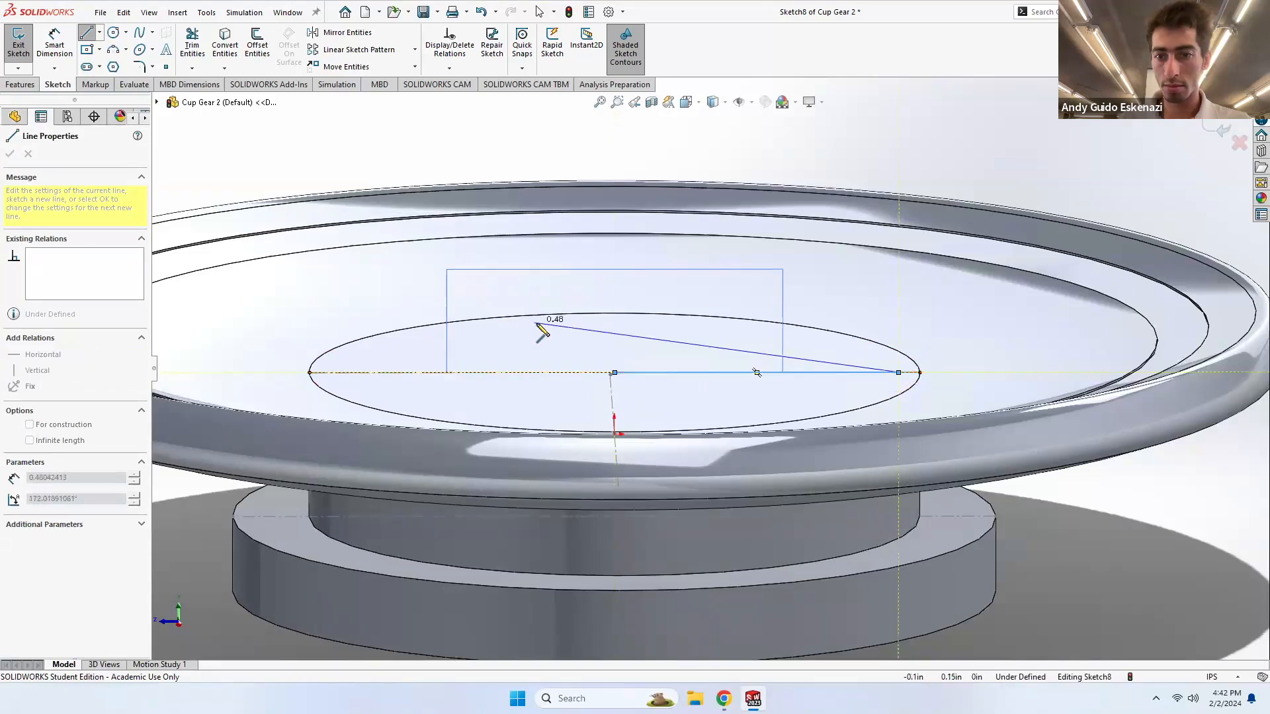
- Sketch the cup's half profile: a slanted side about 1.83 in long, a horizontal top line to the central axis, and a vertical line down to the base centre
{"action": "scroll", "coordinate": [544, 323], "scroll_direction": "up", "scroll_amount": 4}
{"action": "middle_click_drag", "start_coordinate": [551, 317], "coordinate": [602, 268]}
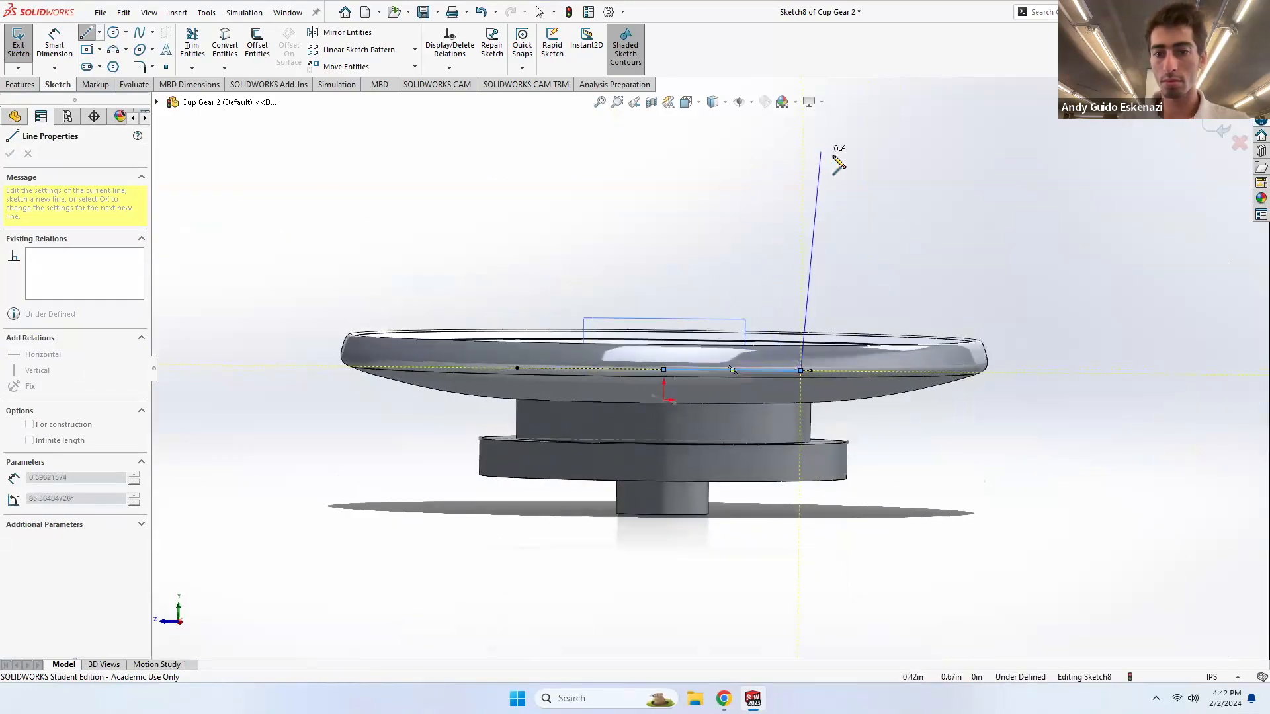
{"action": "scroll", "coordinate": [843, 146], "scroll_direction": "up", "scroll_amount": 2}
{"action": "scroll", "coordinate": [820, 175], "scroll_direction": "up", "scroll_amount": 3}
{"action": "scroll", "coordinate": [811, 159], "scroll_direction": "up", "scroll_amount": 2}
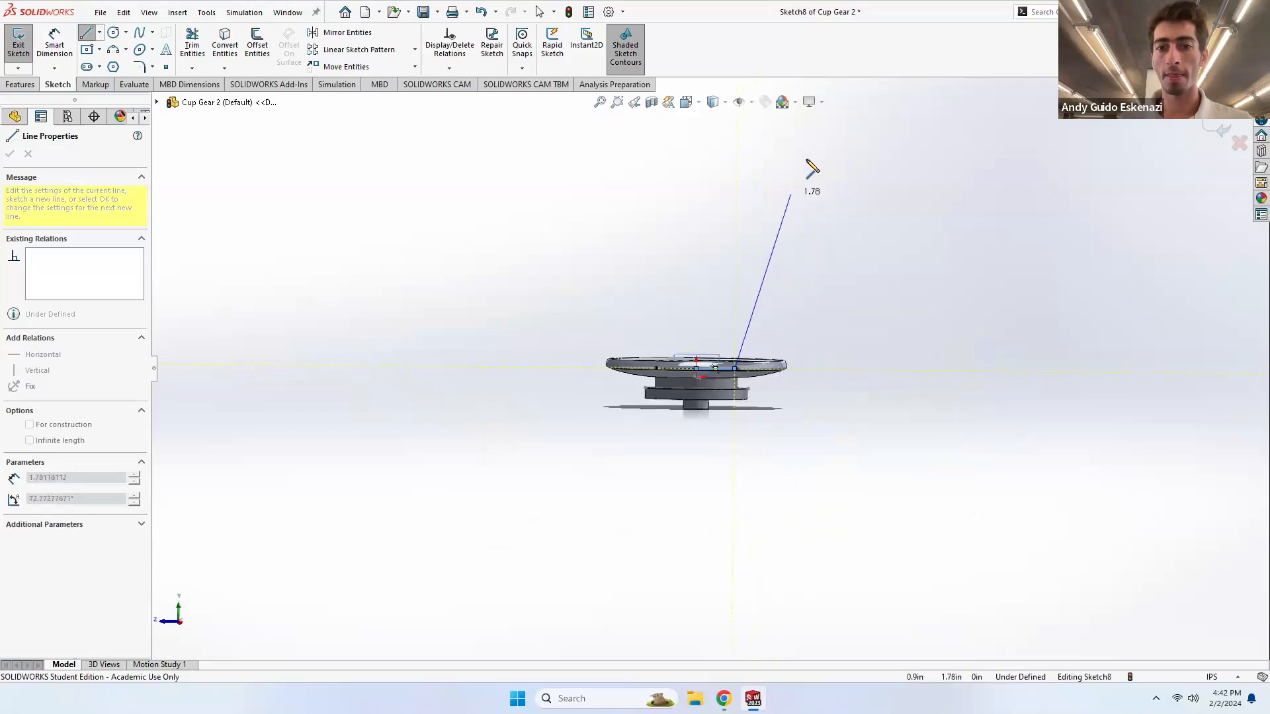
{"action": "left_click", "coordinate": [771, 185]}
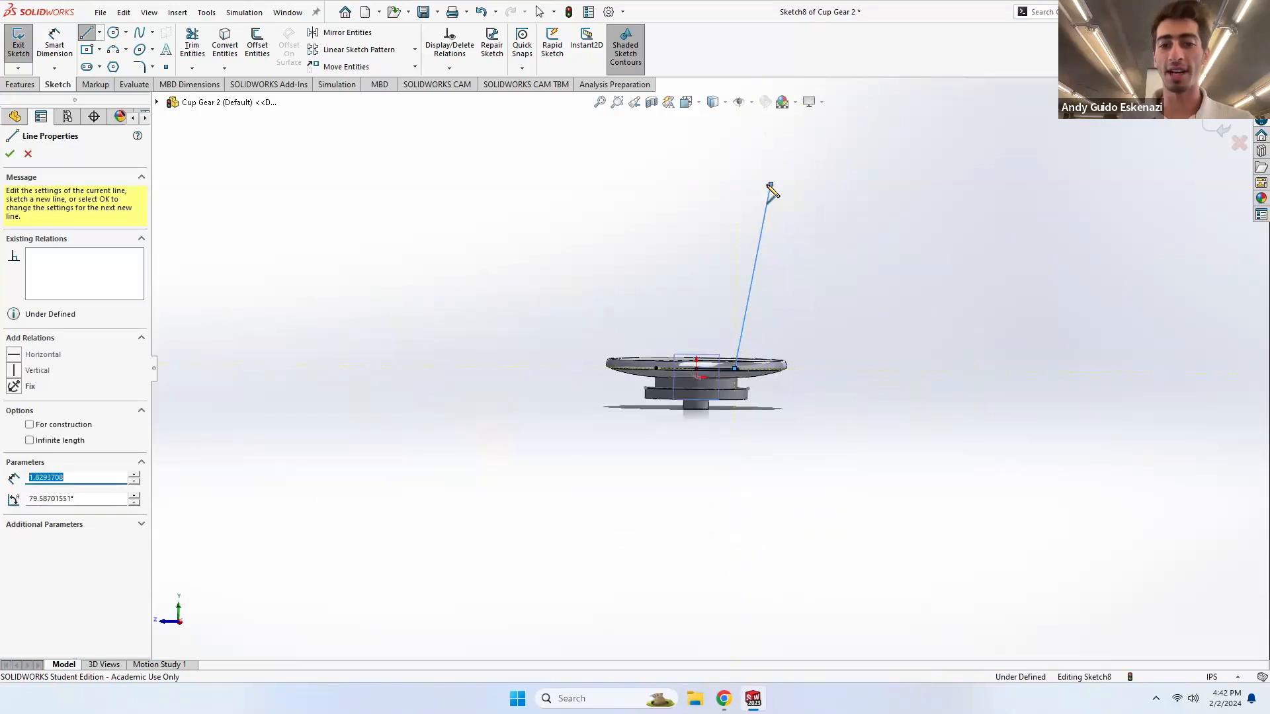
{"action": "left_click", "coordinate": [699, 185]}
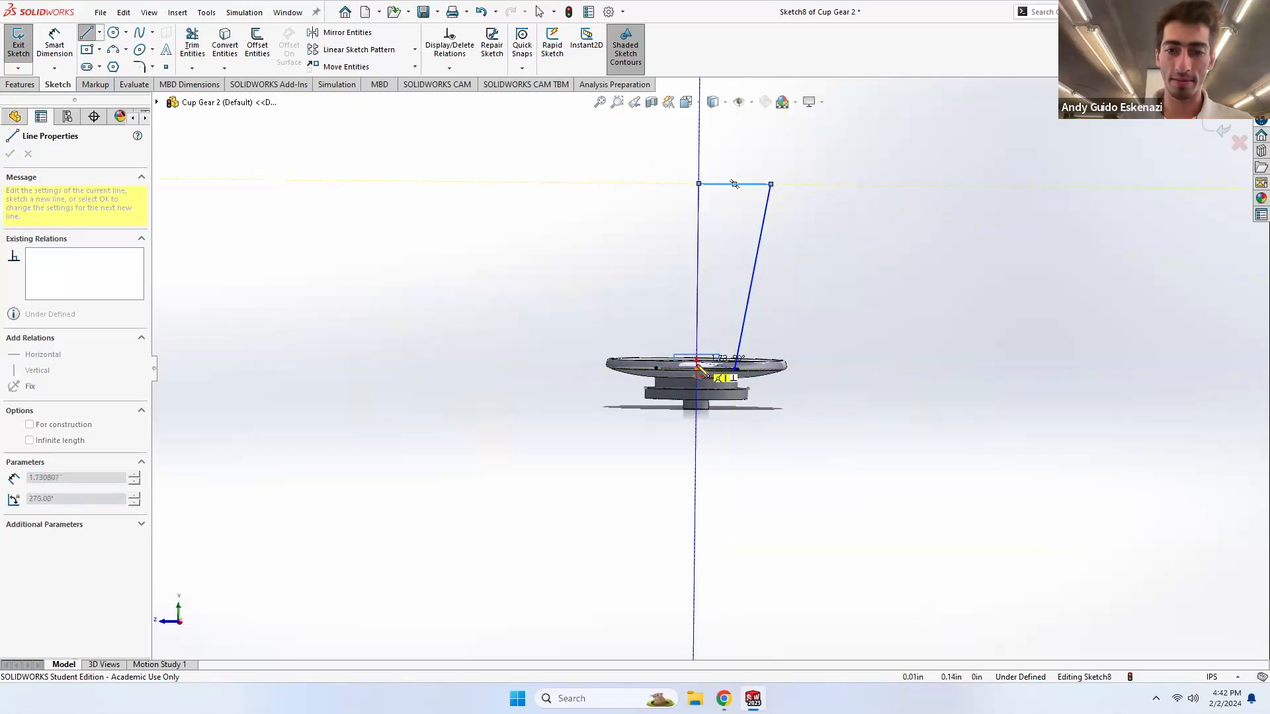
{"action": "left_click", "coordinate": [697, 368]}
{"action": "key", "text": "Escape"}
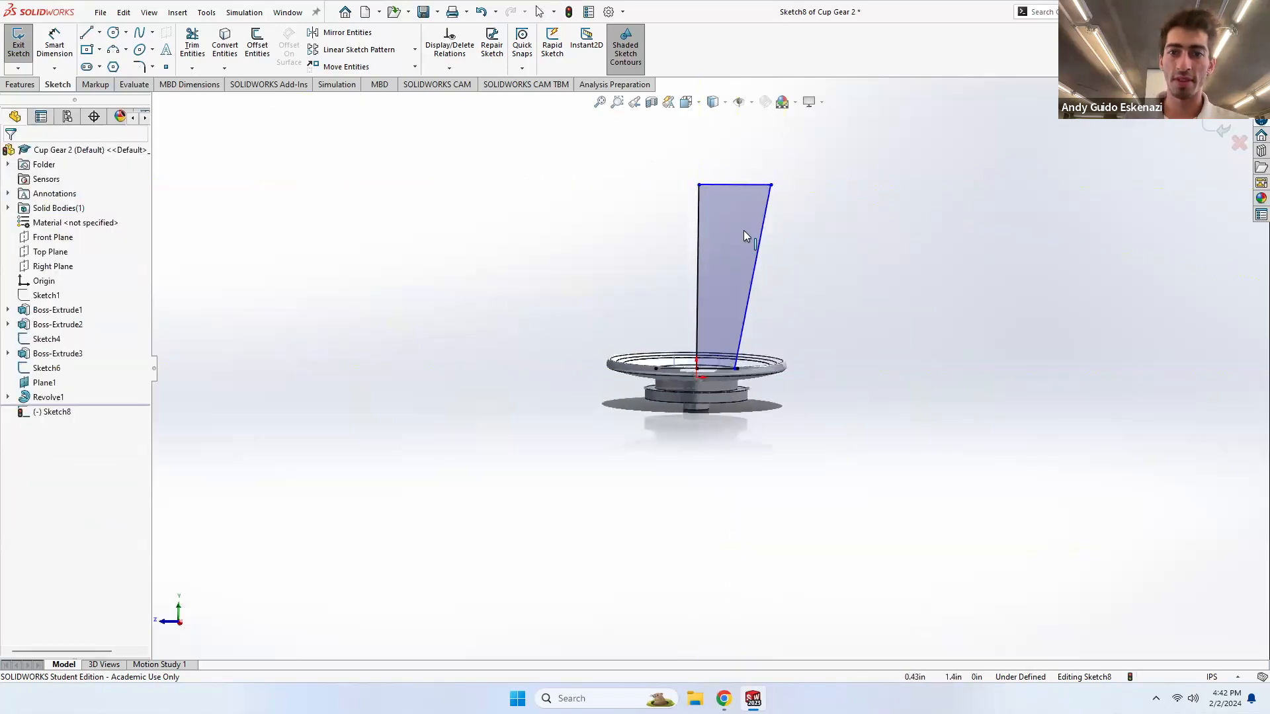
- Switch to Chrome and enlarge the New York Post image of the white Starbucks cup to study its shape
{"action": "left_click", "coordinate": [730, 697]}
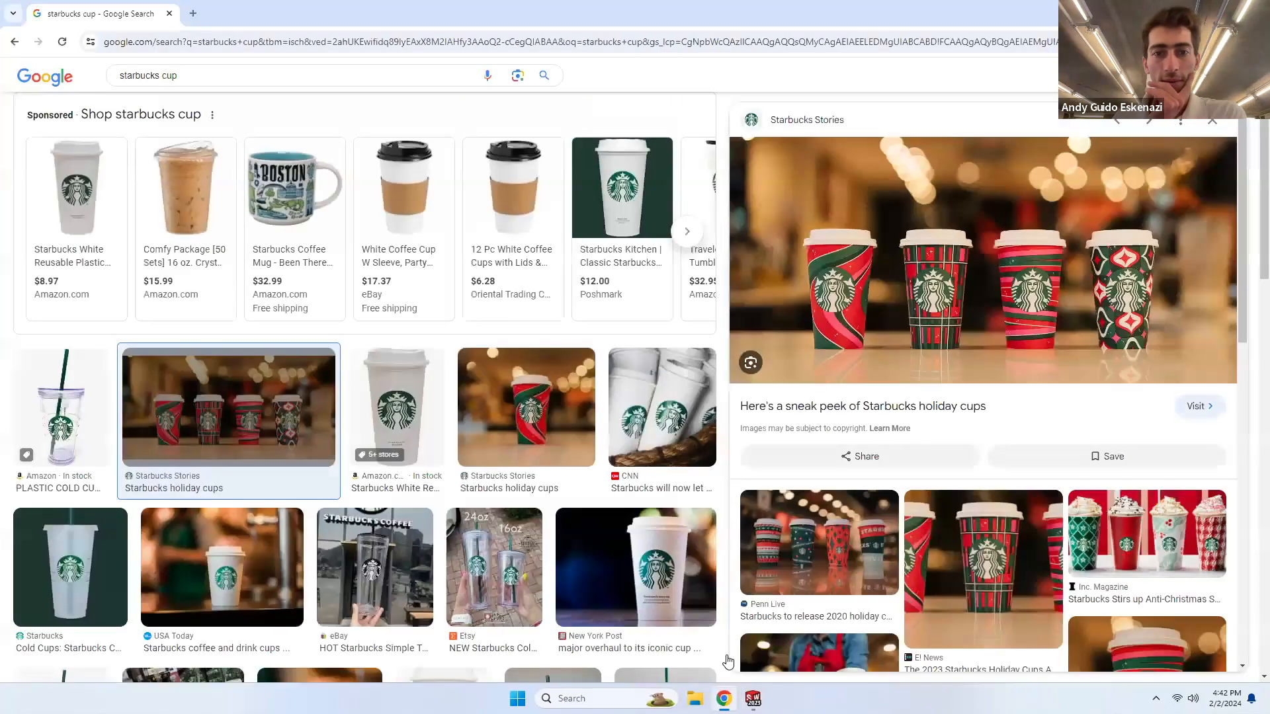
{"action": "mouse_move", "coordinate": [643, 144]}
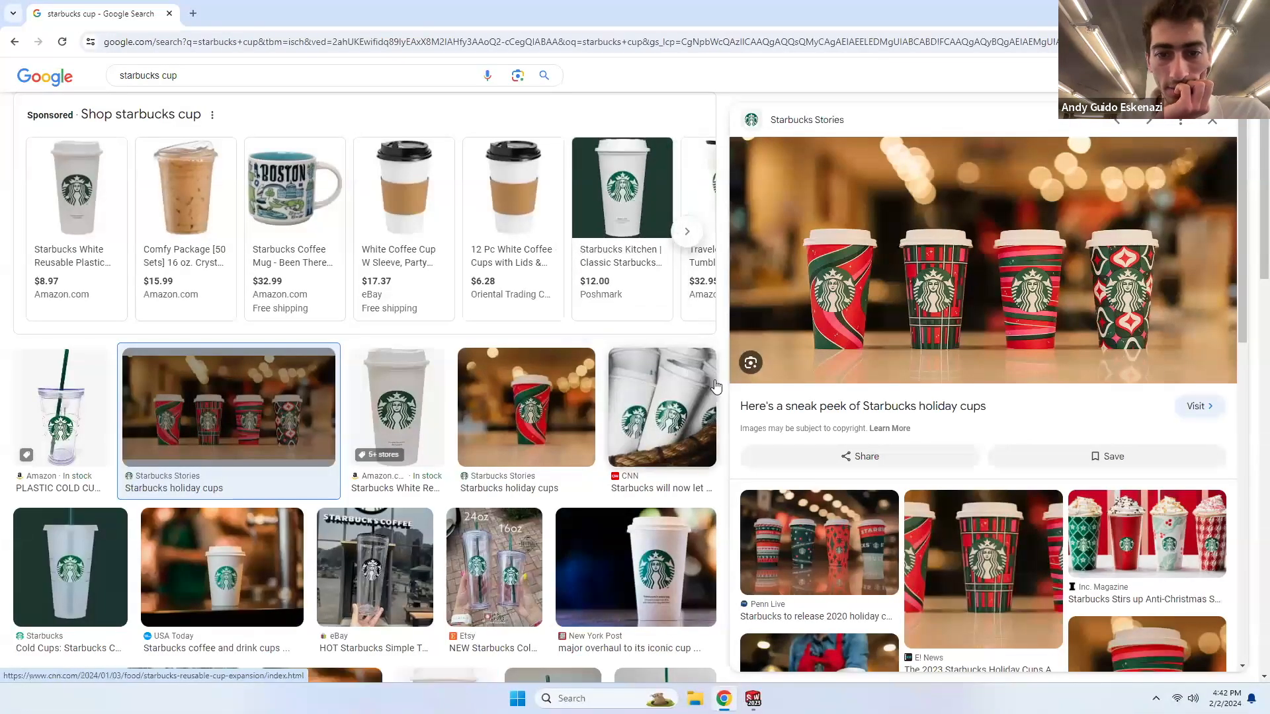
{"action": "left_click", "coordinate": [666, 546]}
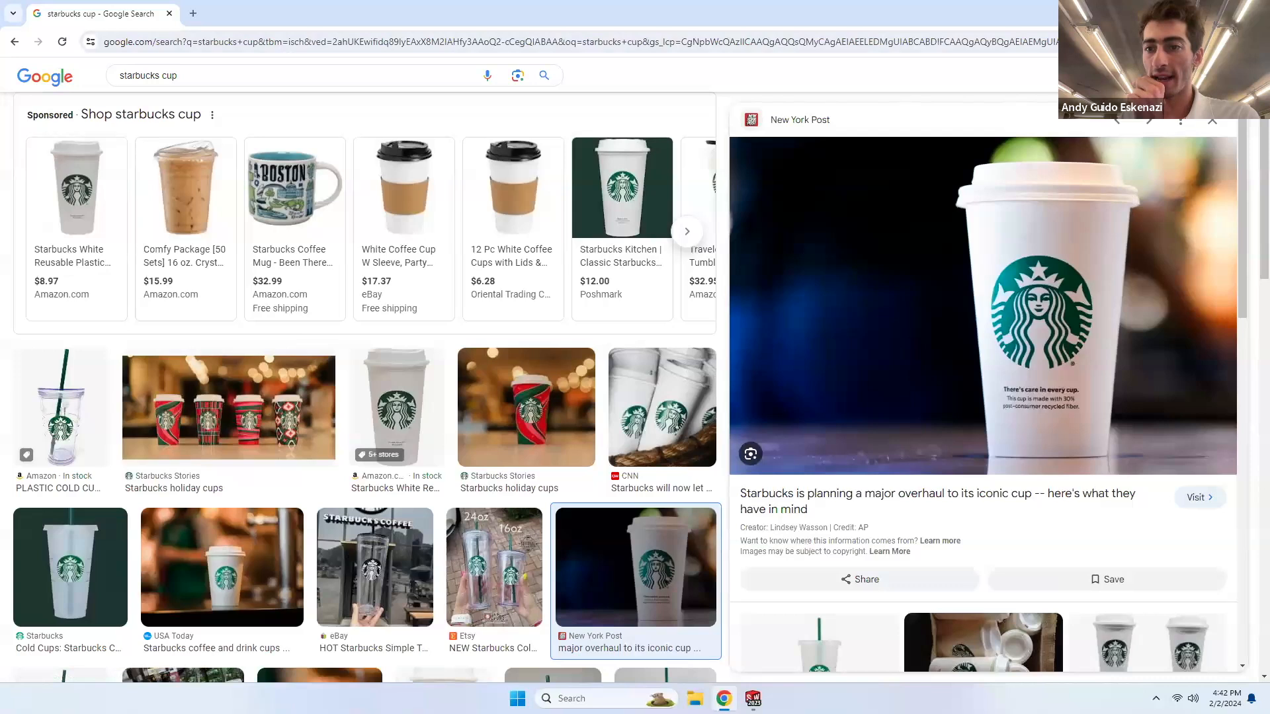
{"action": "left_click", "coordinate": [1193, 10]}
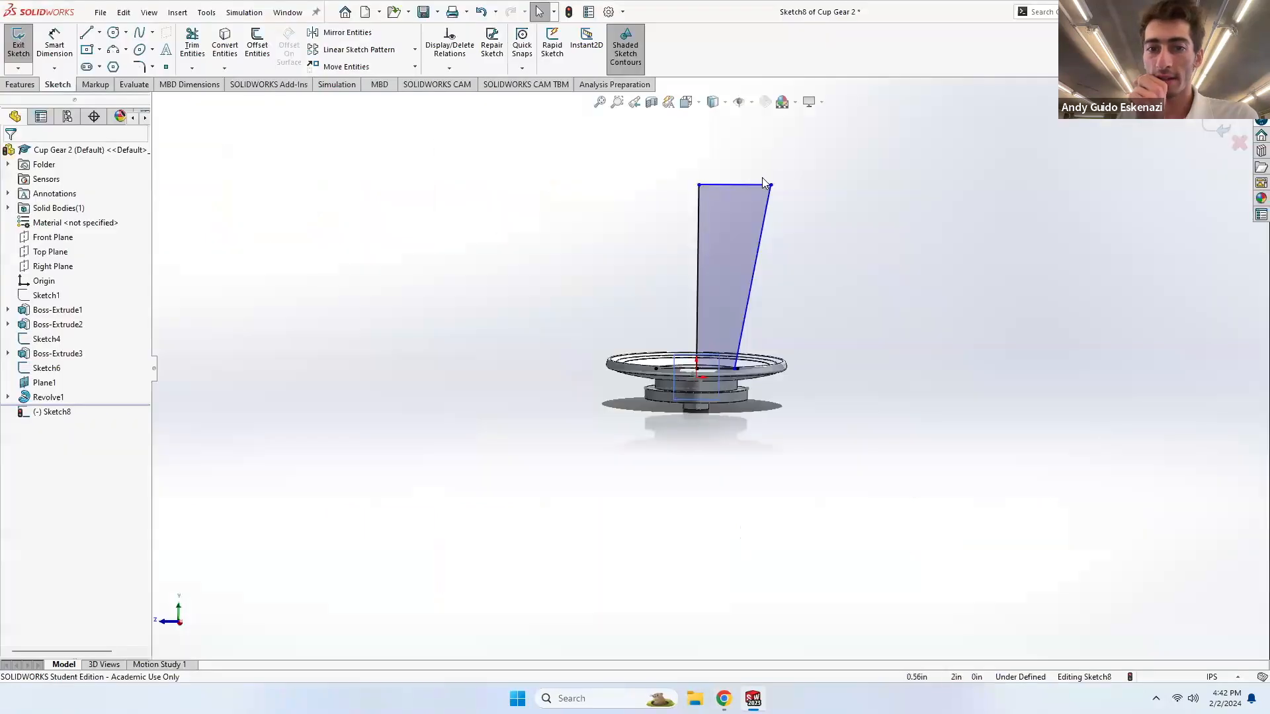
- Convert the horizontal top line of the cup profile to construction geometry
{"action": "scroll", "coordinate": [762, 196], "scroll_direction": "up", "scroll_amount": 1}
{"action": "scroll", "coordinate": [716, 253], "scroll_direction": "down", "scroll_amount": 4}
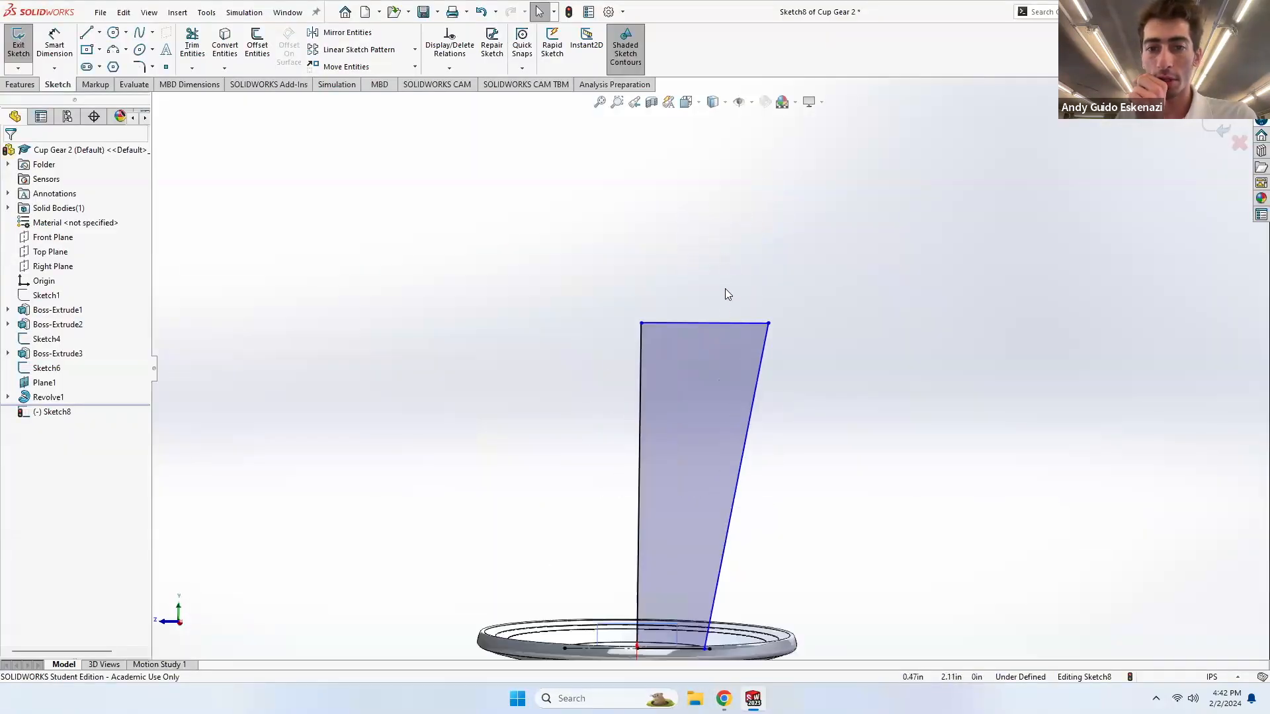
{"action": "right_click", "coordinate": [720, 325]}
{"action": "left_click", "coordinate": [756, 305]}
{"action": "scroll", "coordinate": [761, 311], "scroll_direction": "down", "scroll_amount": 2}
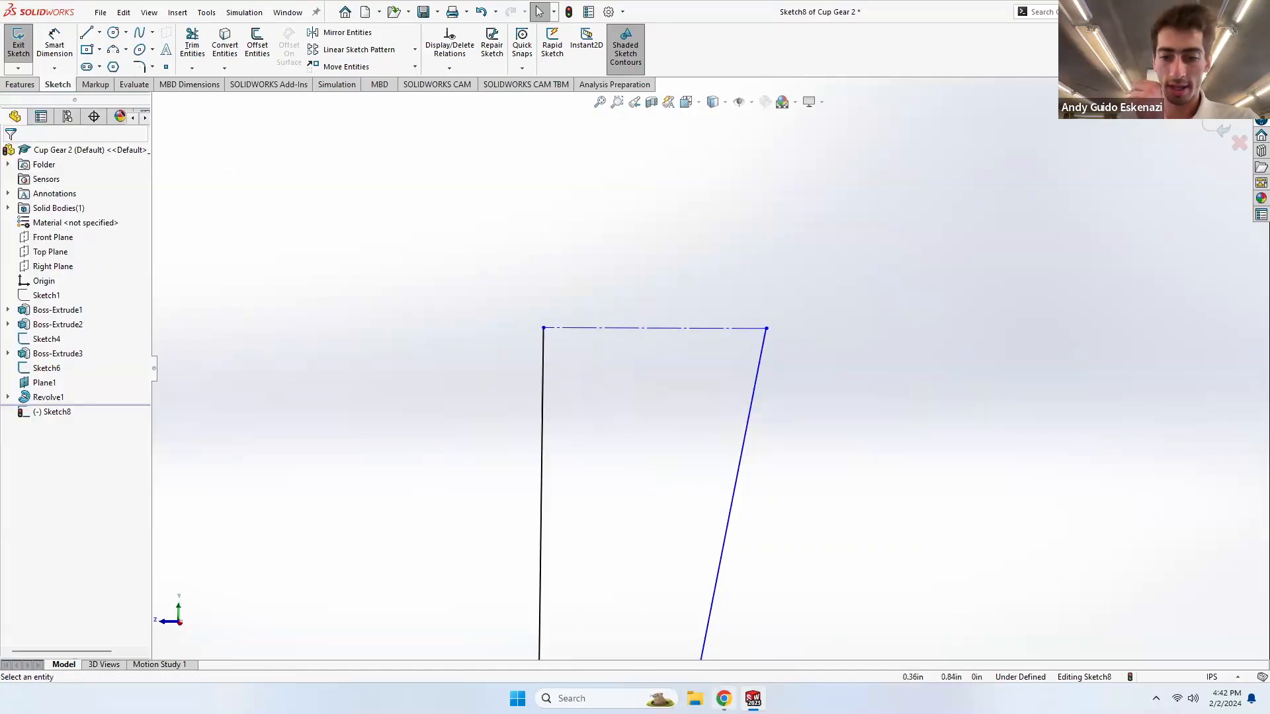
- Check the reference photo, then sketch the lid's lip: a short horizontal line outward from the cup's upper corner and a line about 0.03 in sloping back up
{"action": "left_click", "coordinate": [724, 699]}
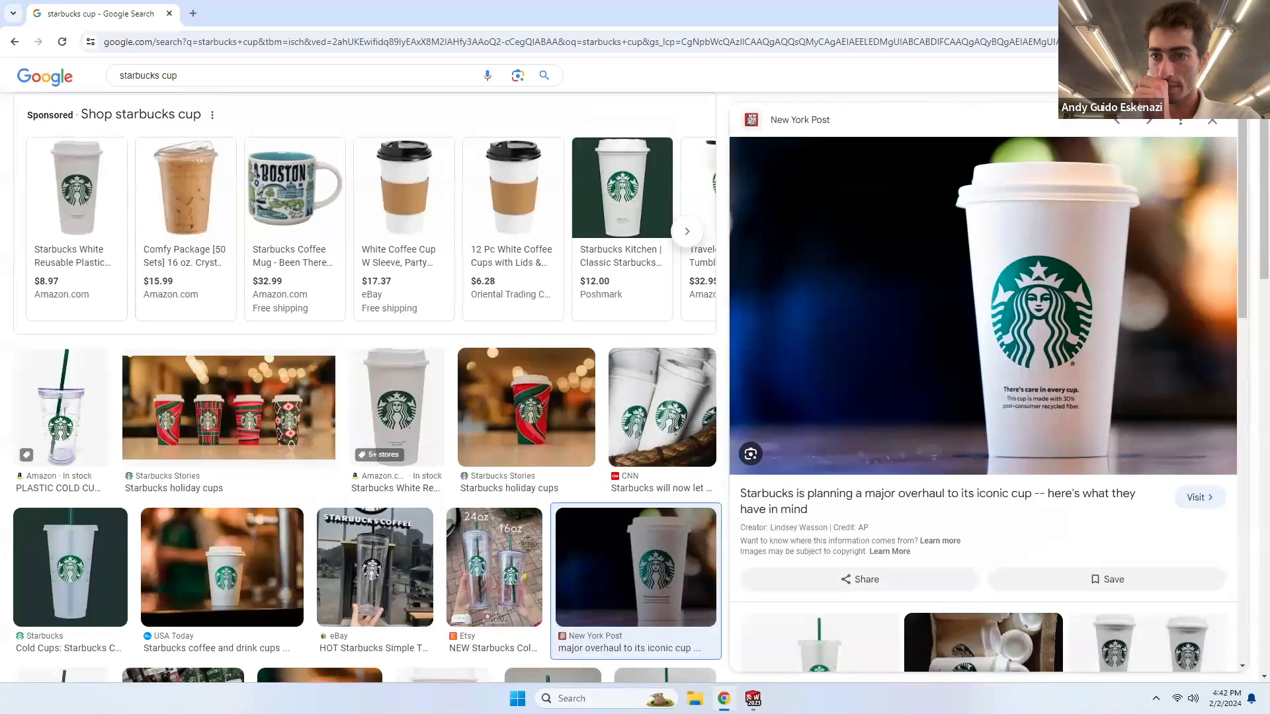
{"action": "key", "text": "alt+Tab"}
{"action": "key", "text": "l"}
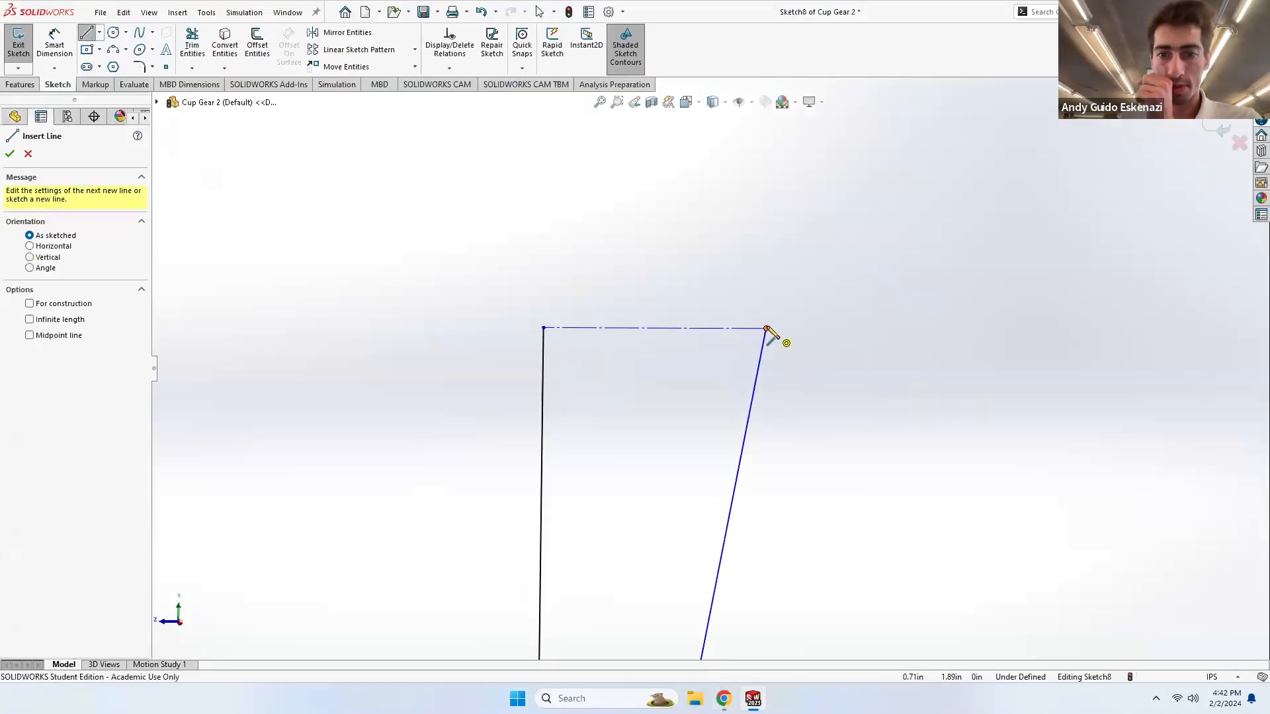
{"action": "left_click", "coordinate": [768, 329]}
{"action": "scroll", "coordinate": [769, 334], "scroll_direction": "down", "scroll_amount": 5}
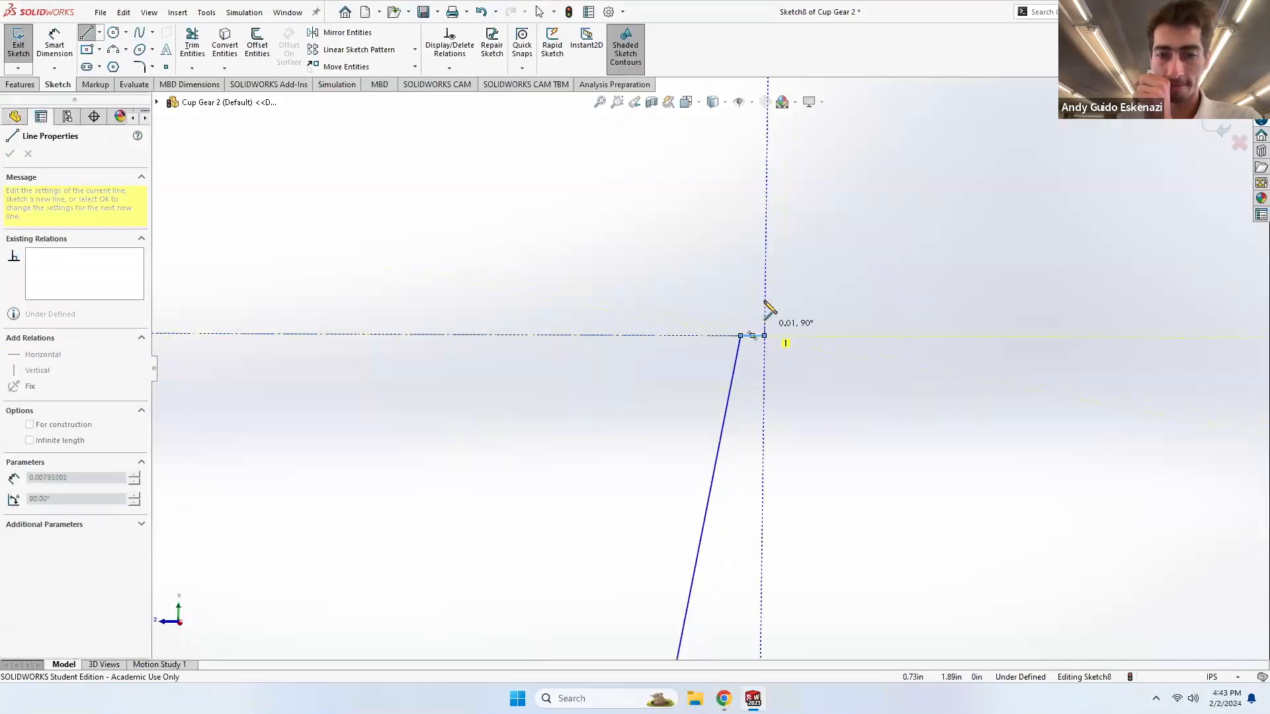
{"action": "left_click", "coordinate": [754, 298]}
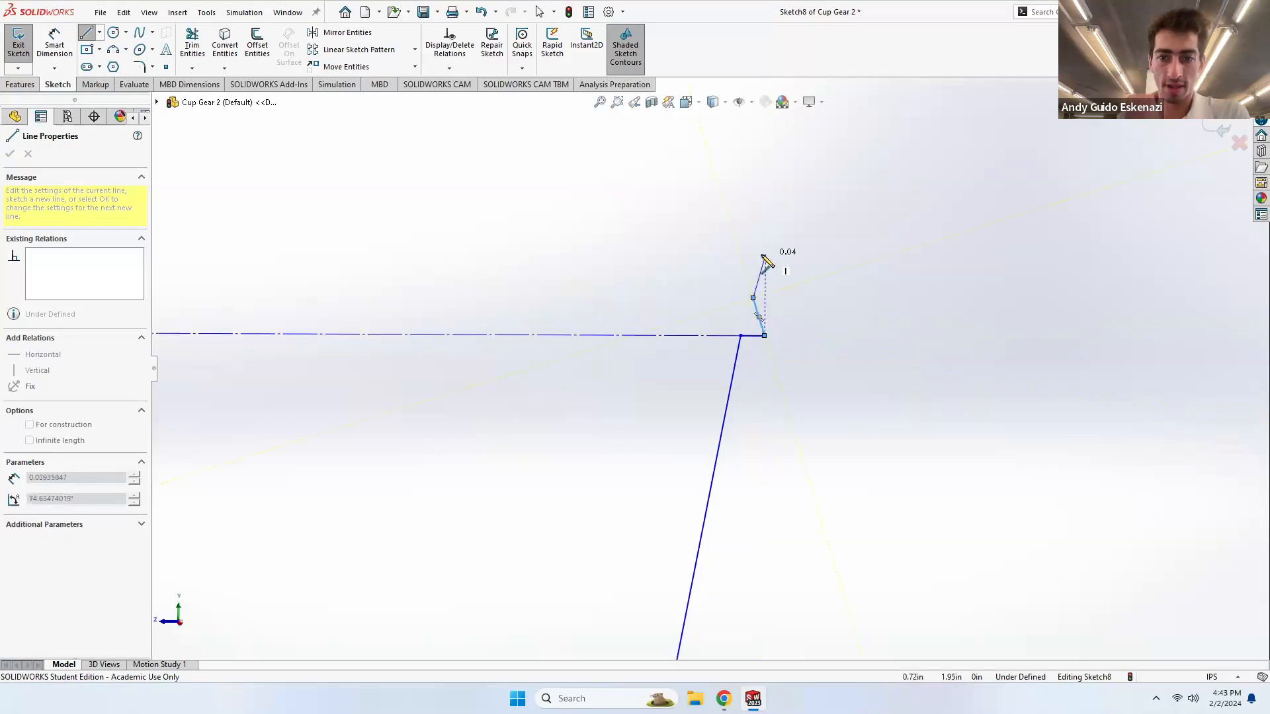
{"action": "key", "text": "Escape"}
- Recheck the reference photo, add a vertical line above the lip, and move its lower end inward above the cup's upper corner
{"action": "key", "text": "alt+Tab"}
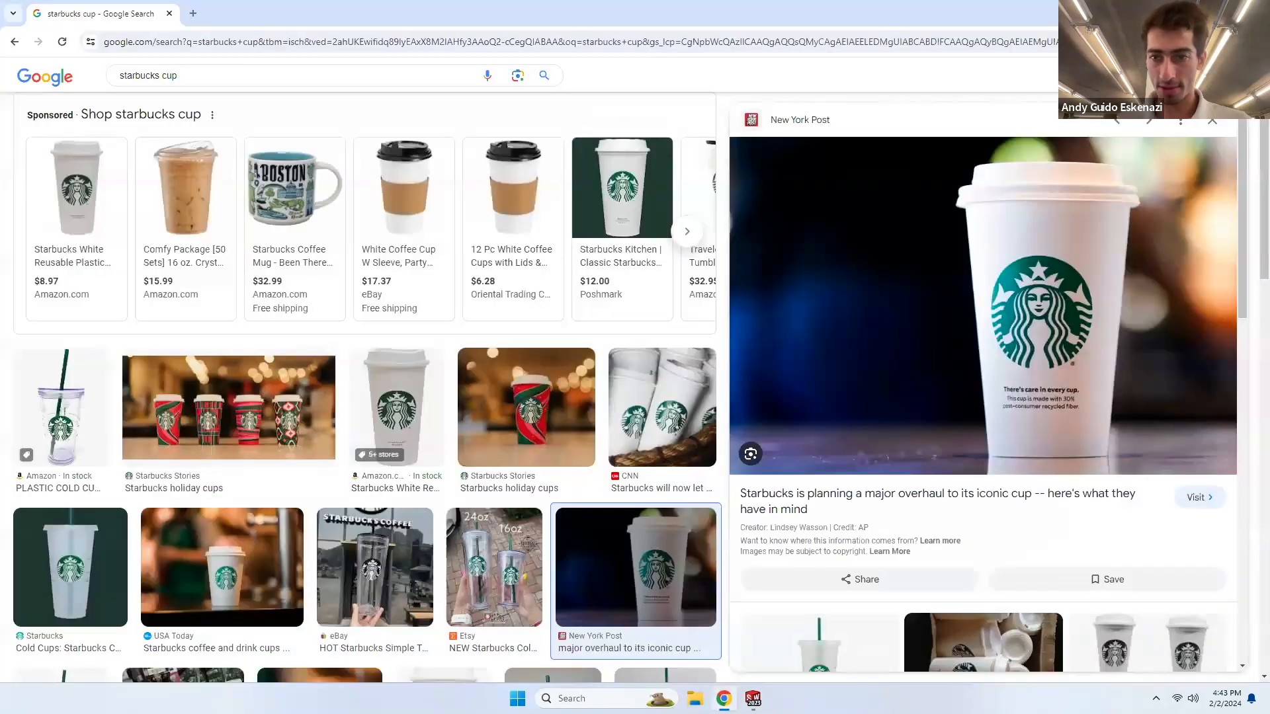
{"action": "key", "text": "alt+Tab"}
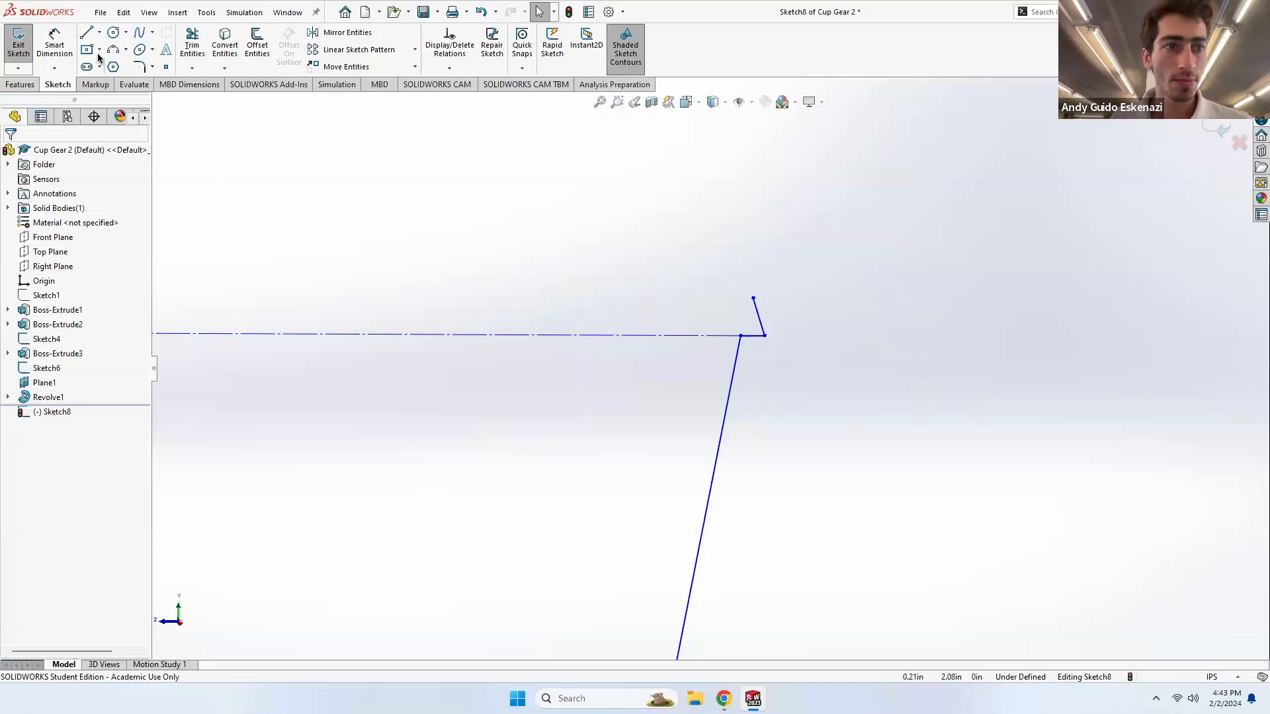
{"action": "key", "text": "l"}
{"action": "left_click", "coordinate": [753, 298]}
{"action": "left_click", "coordinate": [754, 255]}
{"action": "key", "text": "Escape"}
{"action": "left_click_drag", "start_coordinate": [754, 298], "coordinate": [742, 295]}
{"action": "key", "text": "Escape"}
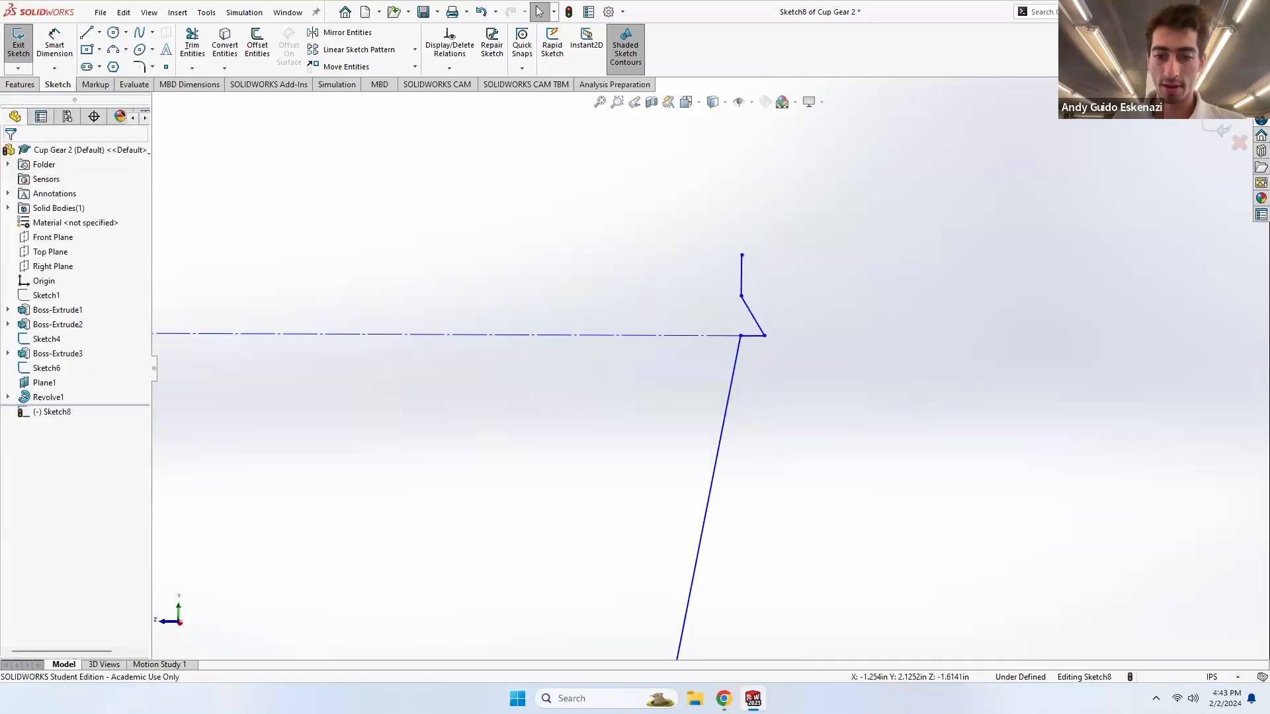
- Recheck the reference photo and sketch a horizontal line inward from the upper end of the lid's vertical line
{"action": "left_click", "coordinate": [724, 698]}
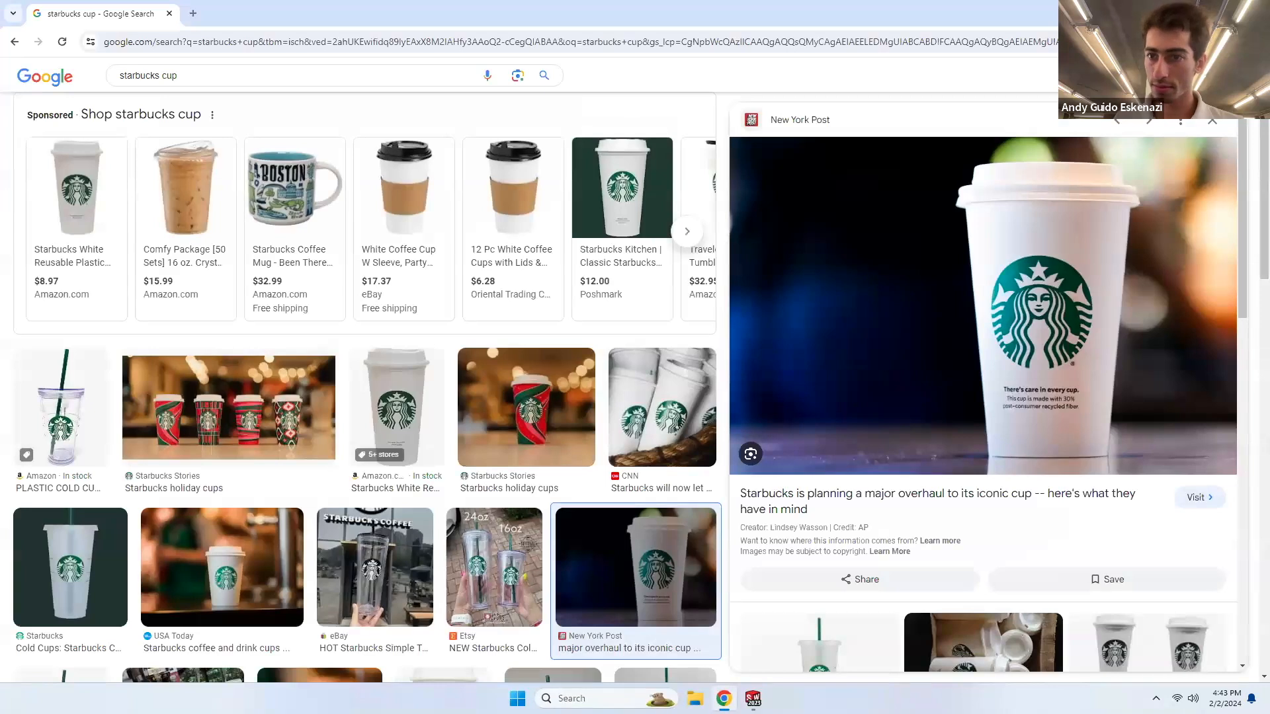
{"action": "key", "text": "alt+Tab"}
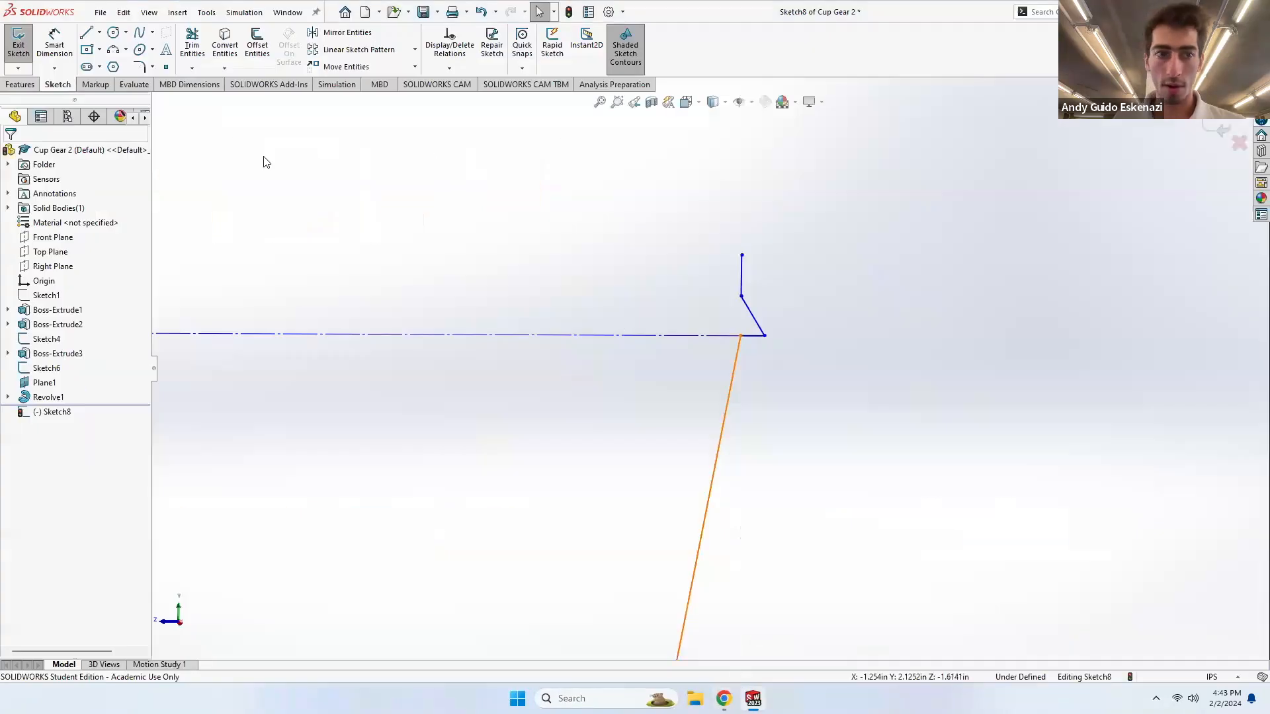
{"action": "key", "text": "l"}
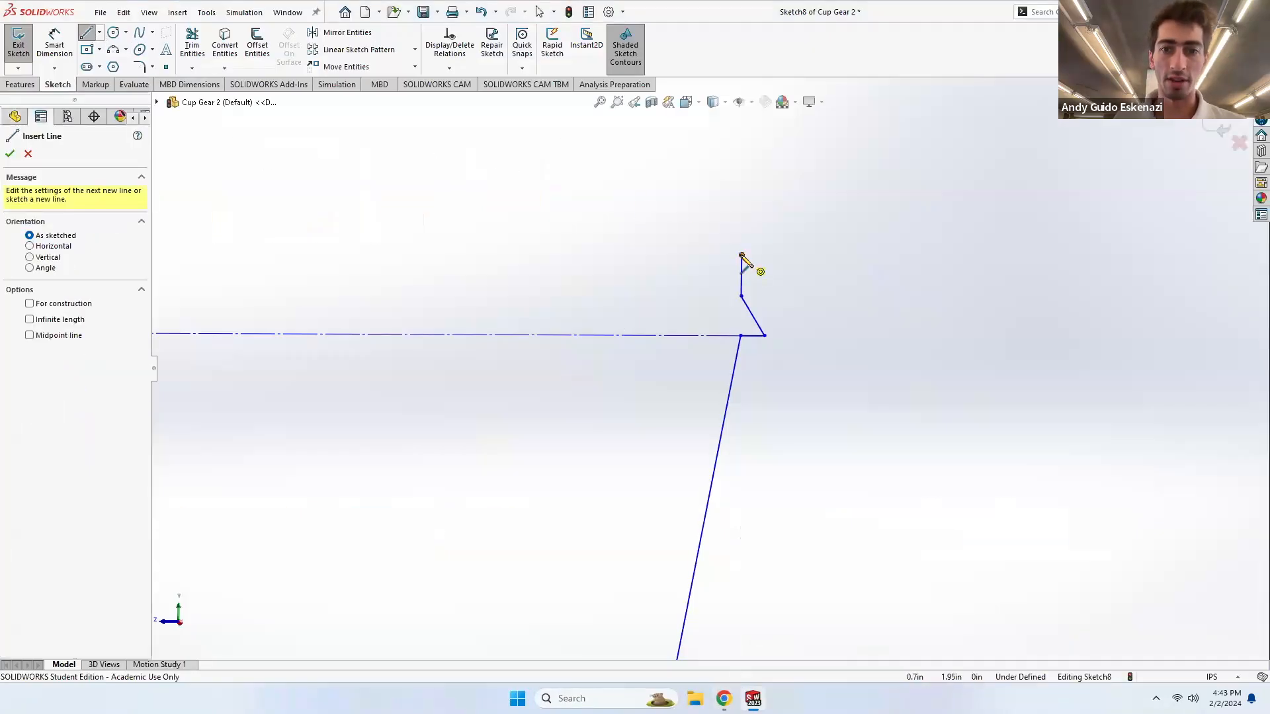
{"action": "left_click", "coordinate": [741, 255]}
{"action": "left_click", "coordinate": [668, 256]}
{"action": "key", "text": "Escape"}
- Reshape the lid rim by widening the lip slightly and raising both ends of the vertical line above it
{"action": "scroll", "coordinate": [757, 272], "scroll_direction": "up", "scroll_amount": 11}
{"action": "scroll", "coordinate": [682, 374], "scroll_direction": "down", "scroll_amount": 3}
{"action": "scroll", "coordinate": [753, 372], "scroll_direction": "down", "scroll_amount": 9}
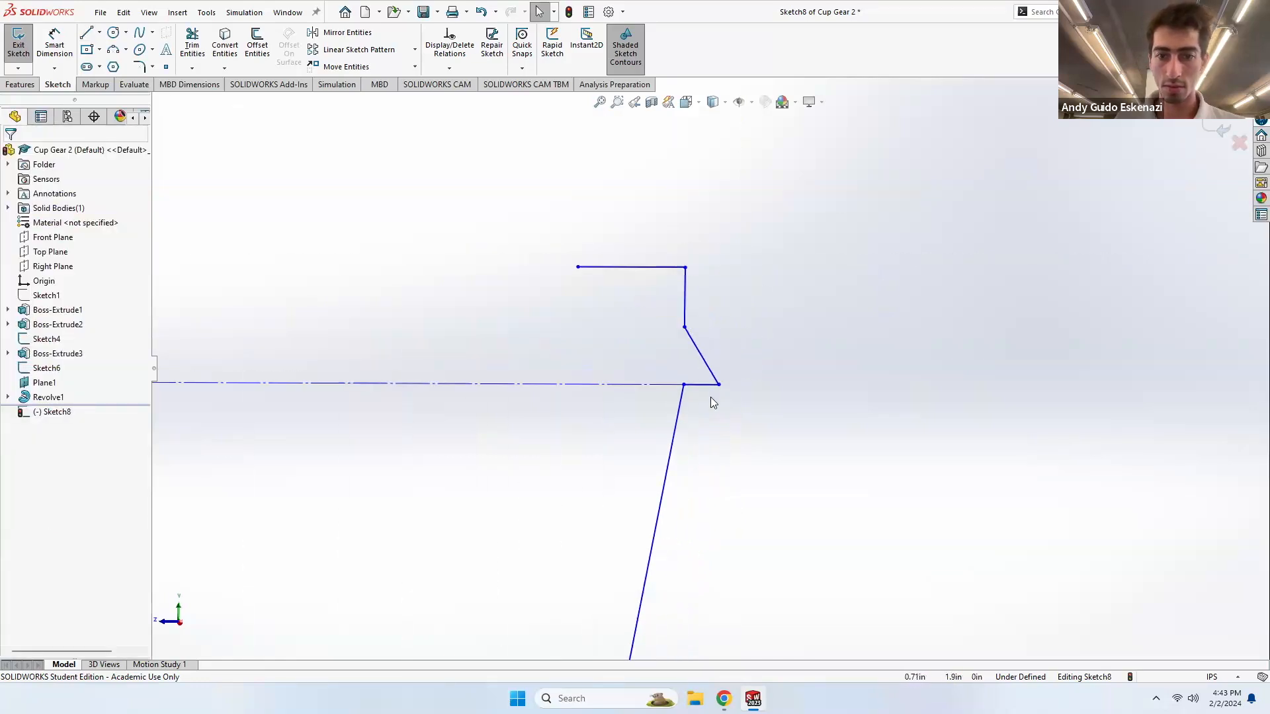
{"action": "left_click_drag", "start_coordinate": [719, 385], "coordinate": [725, 385]}
{"action": "left_click_drag", "start_coordinate": [685, 328], "coordinate": [685, 317]}
{"action": "left_click", "coordinate": [687, 261]}
{"action": "left_click_drag", "start_coordinate": [685, 267], "coordinate": [685, 256]}
{"action": "key", "text": "Escape"}
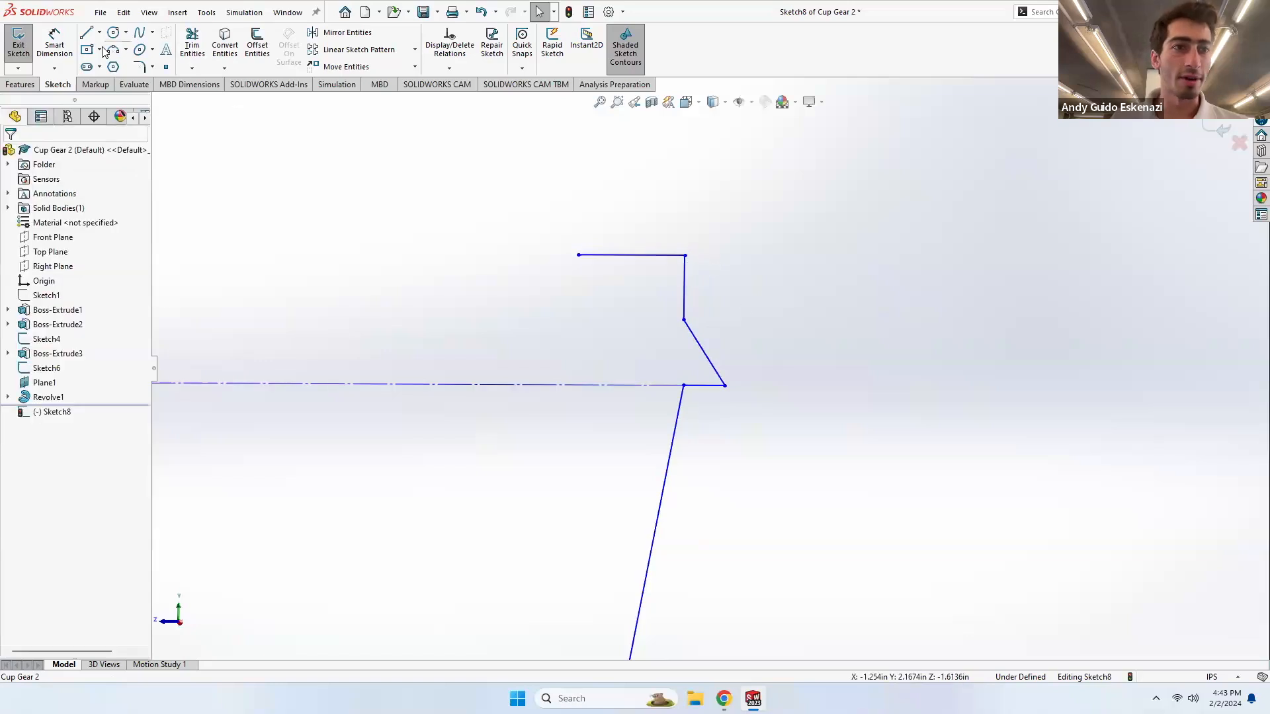
- Add a centerline from the lip's upper corner down to the cup side's upper corner
{"action": "left_click", "coordinate": [99, 32]}
{"action": "left_click", "coordinate": [117, 64]}
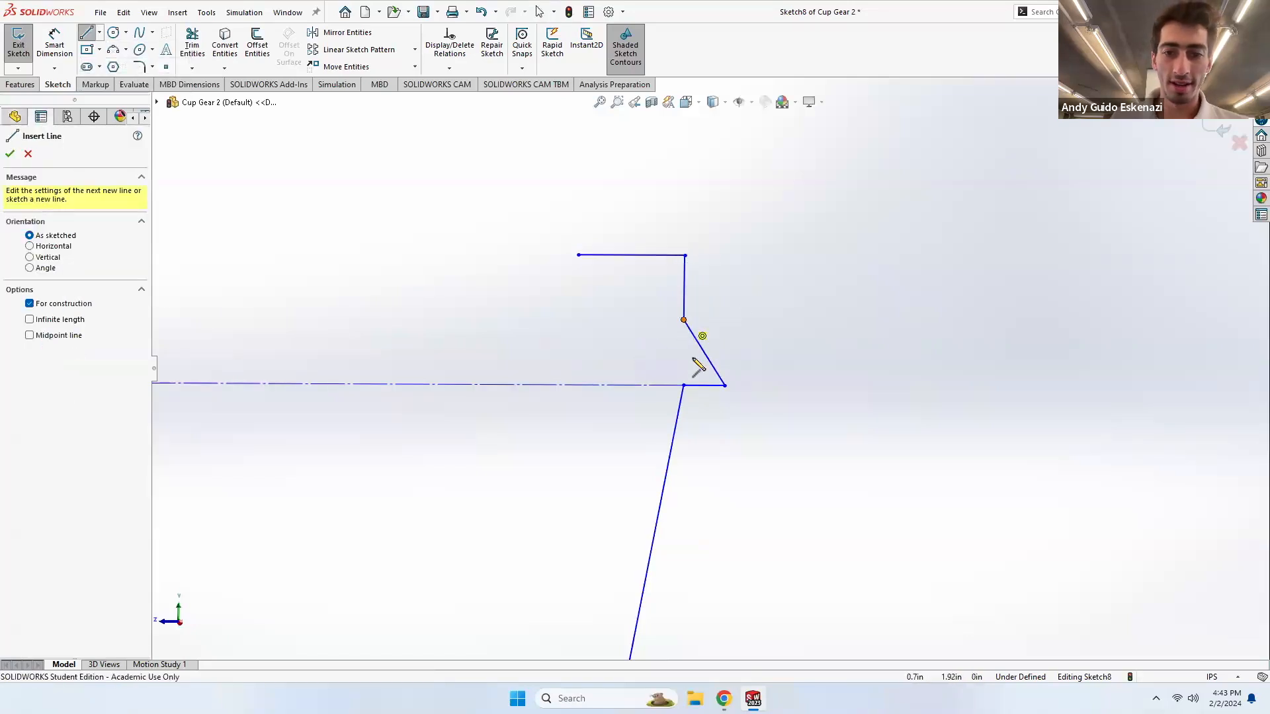
{"action": "left_click", "coordinate": [684, 321]}
{"action": "left_click", "coordinate": [684, 385]}
{"action": "key", "text": "Escape"}
- Shorten the lid's horizontal step and close the profile with a riser about 0.07 in high, a top line to the axis, and a vertical line down the axis
{"action": "scroll", "coordinate": [709, 368], "scroll_direction": "up", "scroll_amount": 3}
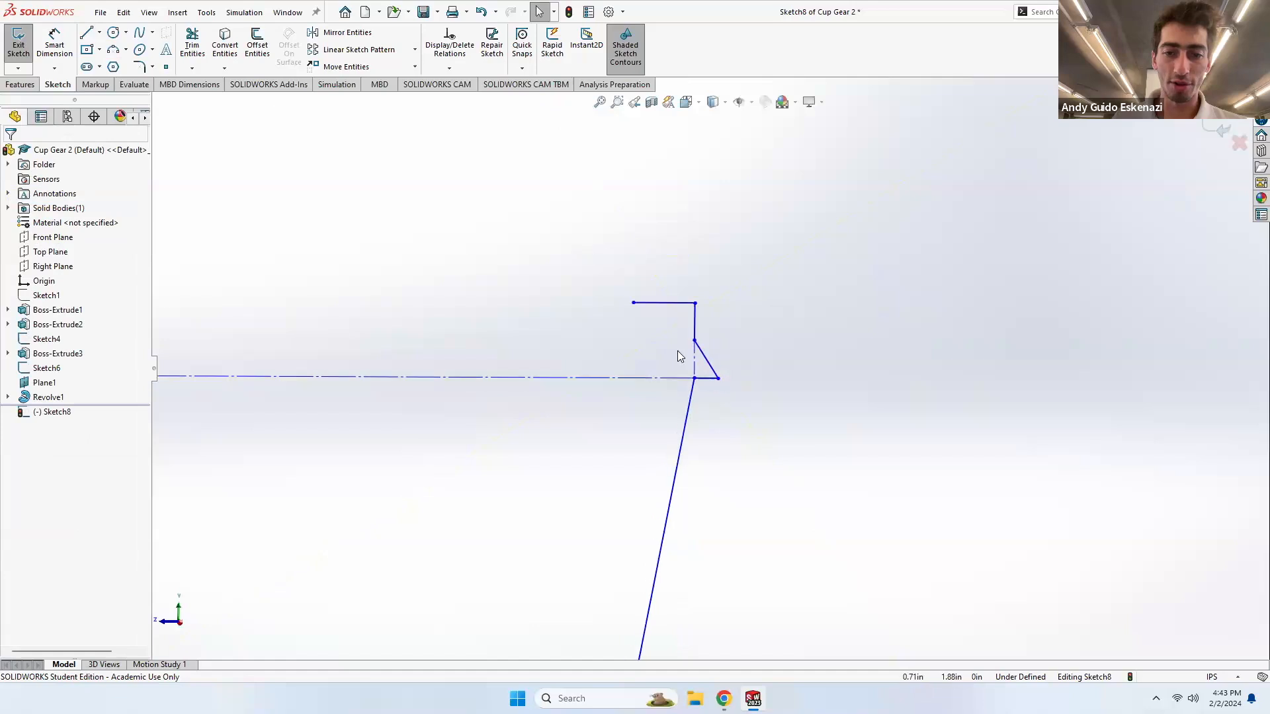
{"action": "left_click_drag", "start_coordinate": [632, 303], "coordinate": [652, 305]}
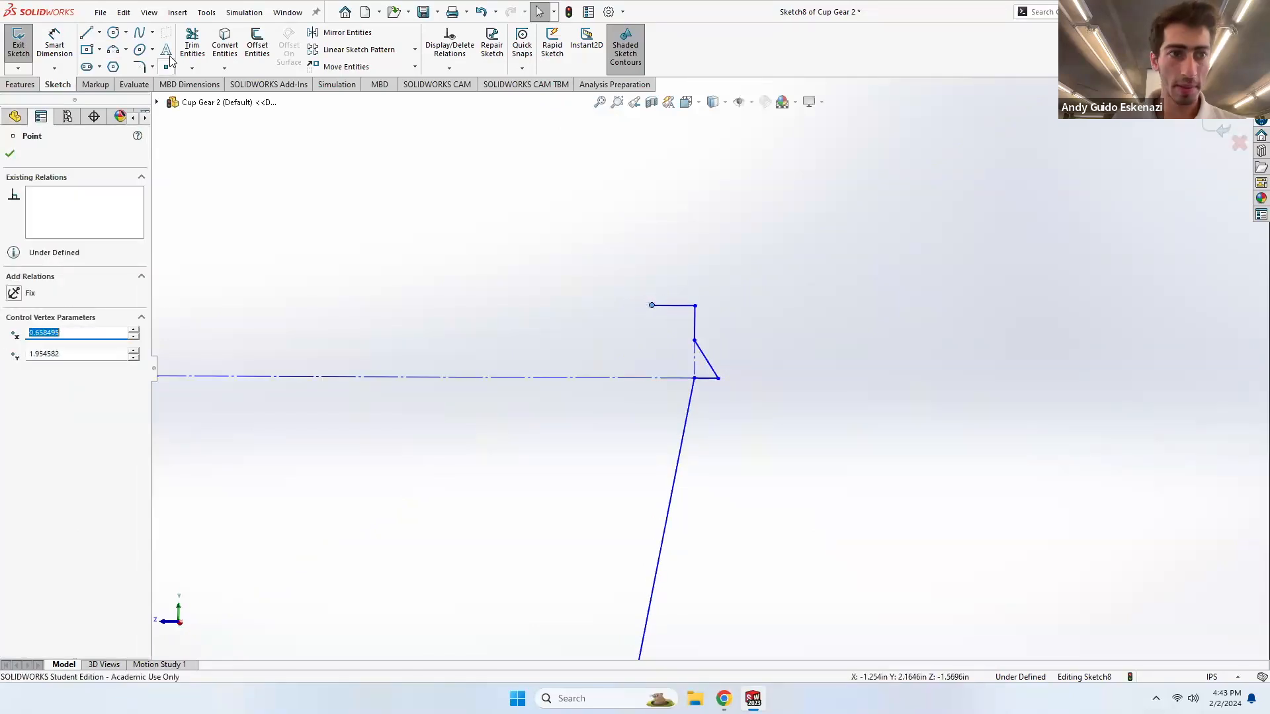
{"action": "left_click", "coordinate": [86, 33]}
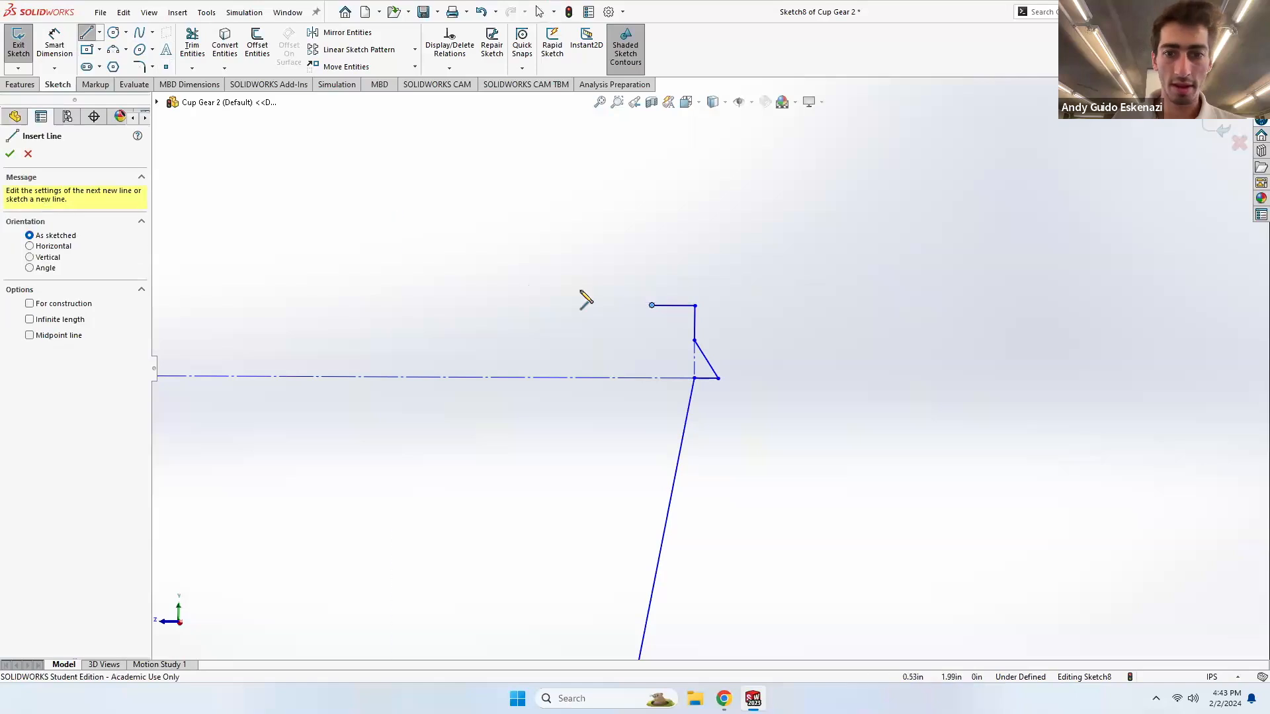
{"action": "left_click", "coordinate": [652, 305]}
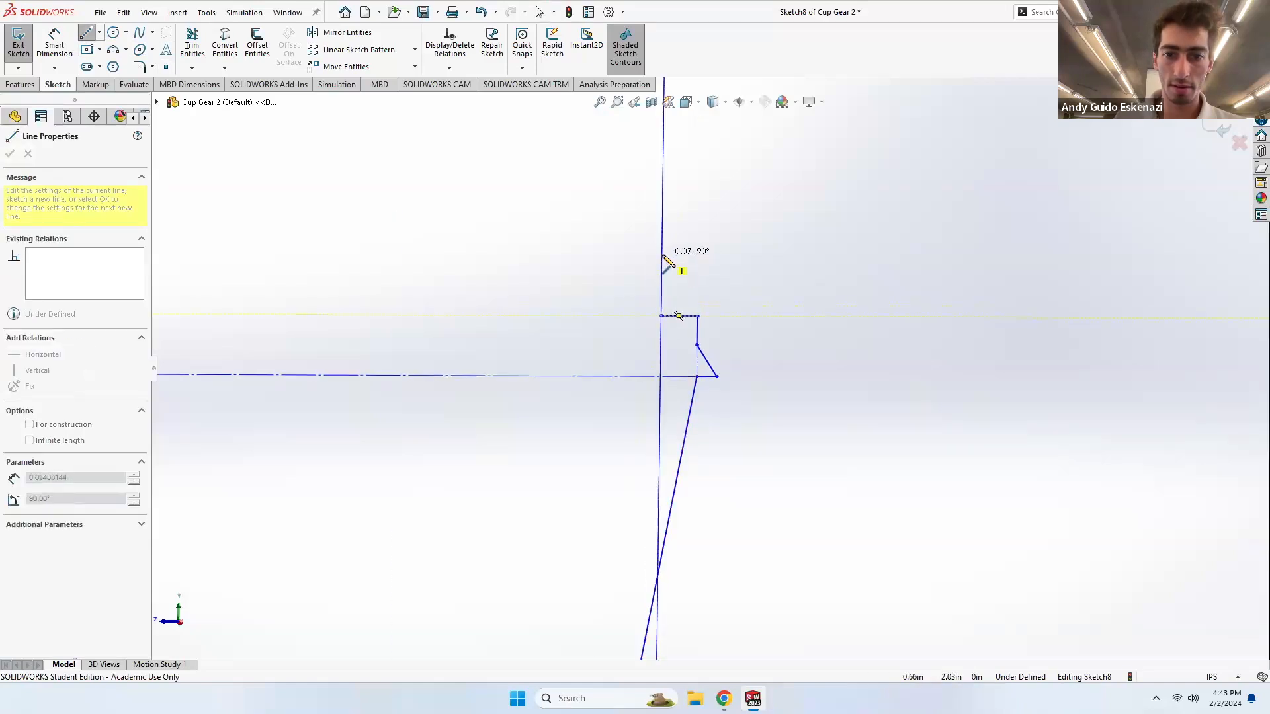
{"action": "left_click", "coordinate": [662, 255]}
{"action": "scroll", "coordinate": [711, 370], "scroll_direction": "up", "scroll_amount": 2}
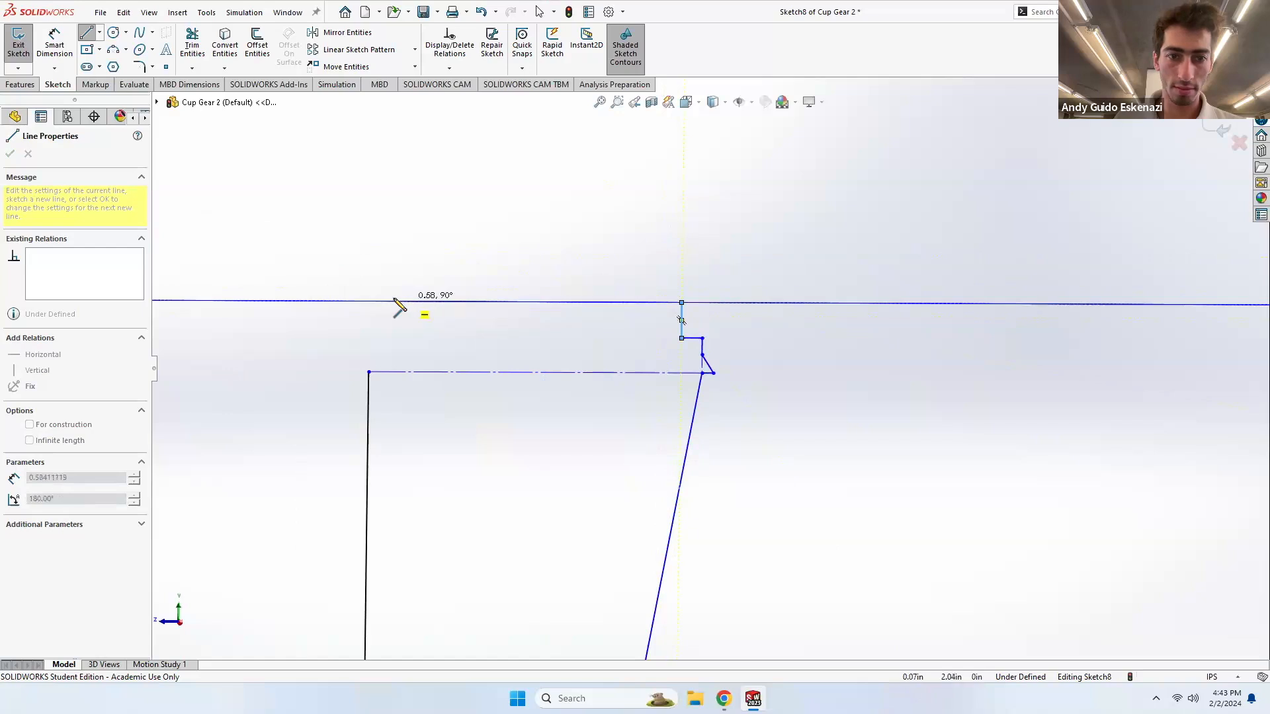
{"action": "left_click", "coordinate": [370, 301]}
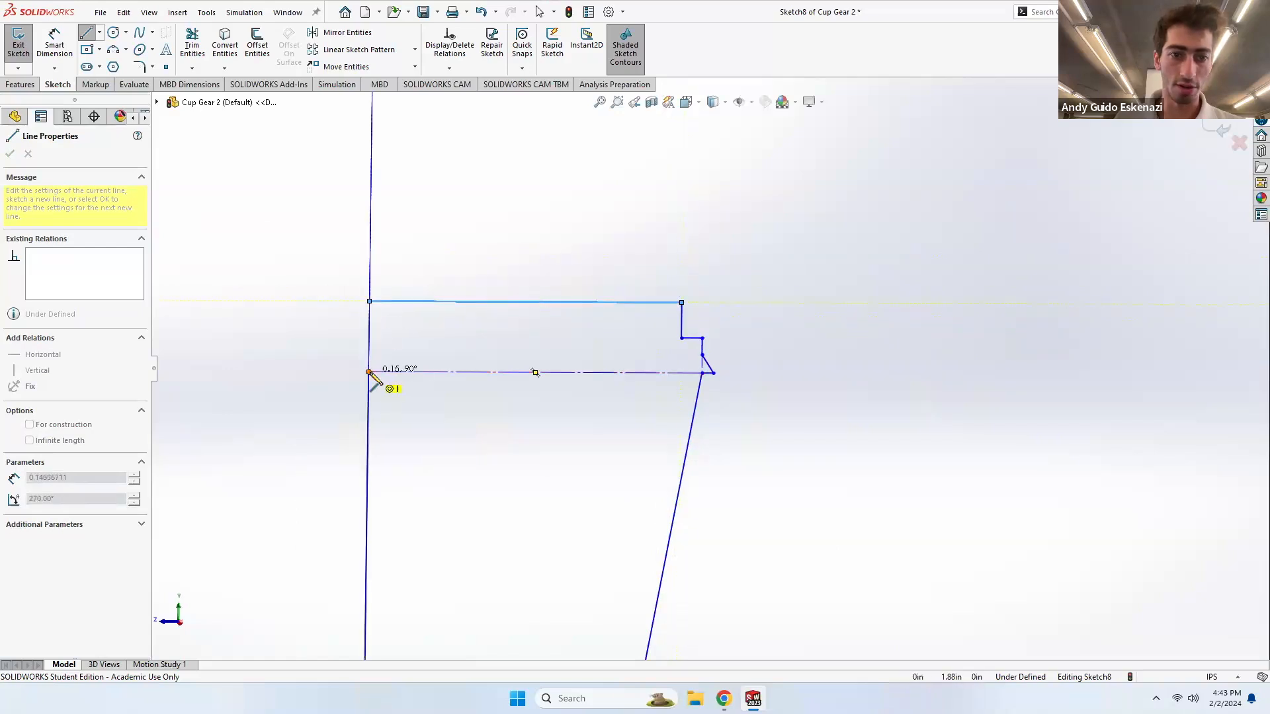
{"action": "left_click", "coordinate": [369, 371]}
{"action": "key", "text": "Escape"}
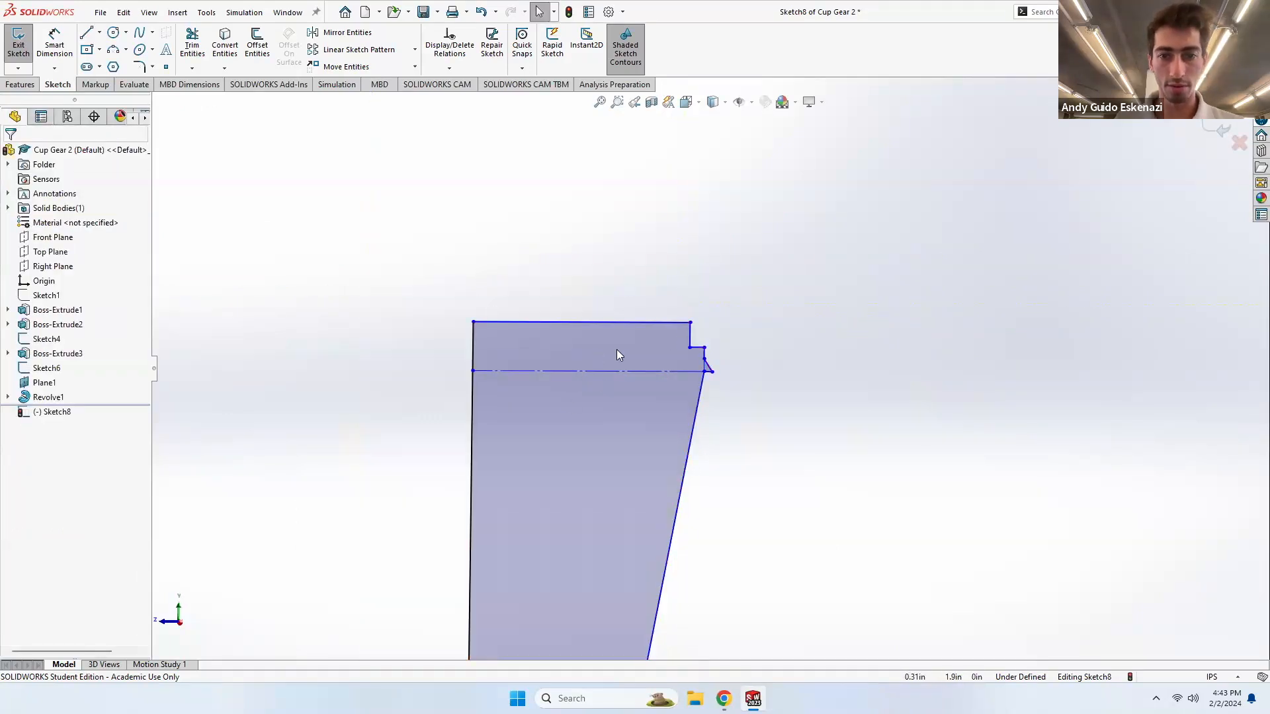
- Revolve the closed cup and lid profile 360° about the vertical line on the cup's central axis
{"action": "scroll", "coordinate": [616, 350], "scroll_direction": "down", "scroll_amount": 2}
{"action": "mouse_move", "coordinate": [610, 336]}
{"action": "middle_mouse_down"}
{"action": "mouse_move", "coordinate": [608, 347]}
{"action": "mouse_move", "coordinate": [585, 328]}
{"action": "middle_mouse_up"}
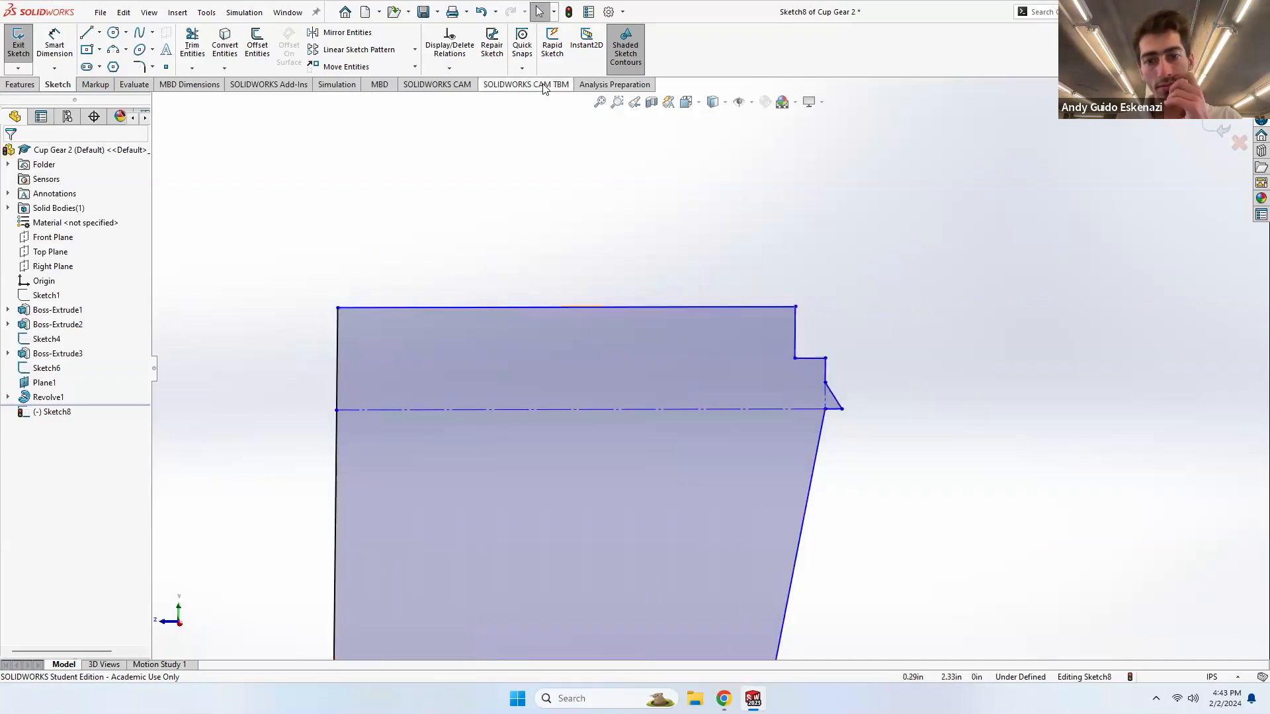
{"action": "left_click", "coordinate": [20, 84]}
{"action": "left_click", "coordinate": [64, 44]}
{"action": "left_click", "coordinate": [337, 369]}
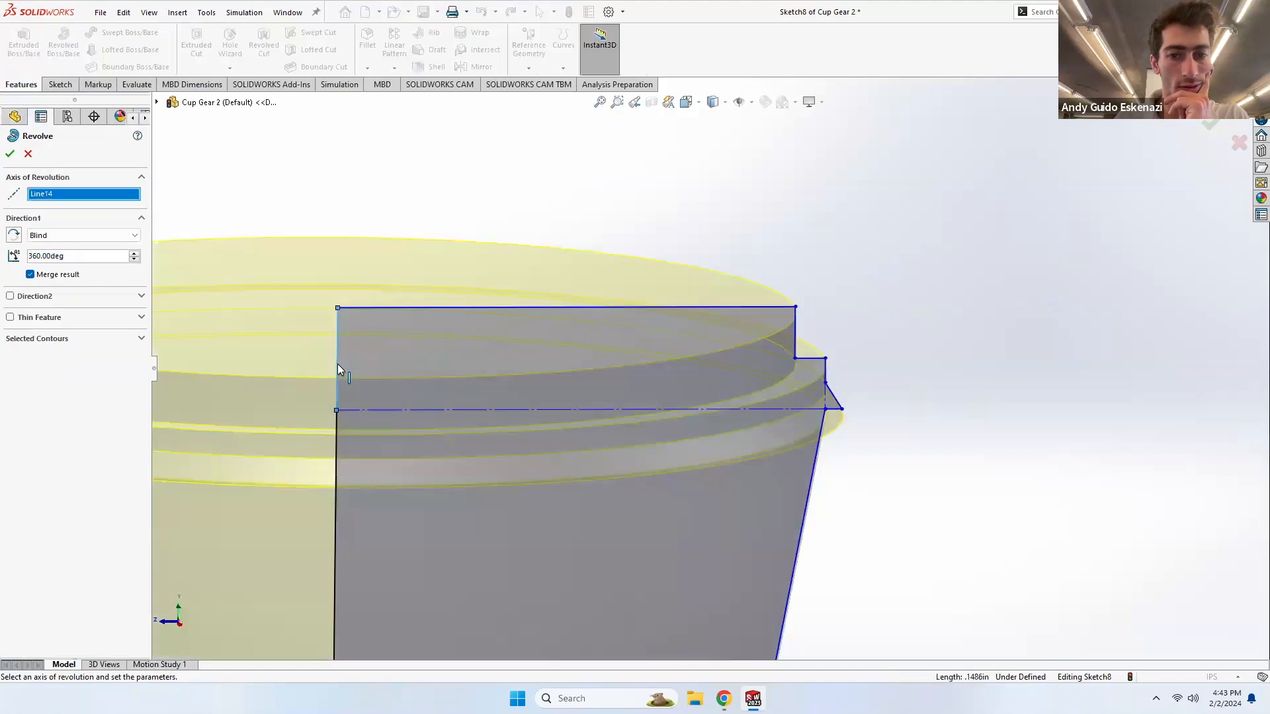
{"action": "left_click", "coordinate": [10, 154]}
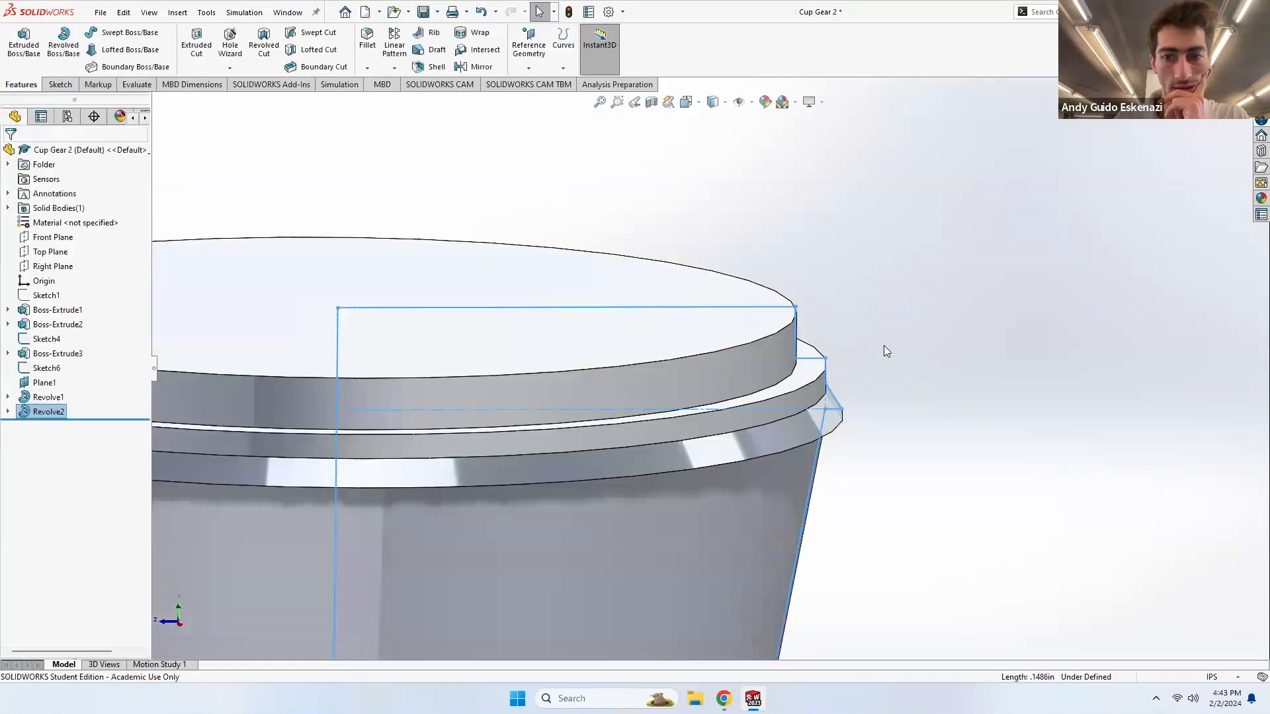
{"action": "scroll", "coordinate": [881, 346], "scroll_direction": "up", "scroll_amount": 5}
{"action": "middle_click_drag", "start_coordinate": [732, 421], "coordinate": [804, 502]}
{"action": "scroll", "coordinate": [680, 420], "scroll_direction": "down", "scroll_amount": 4}
{"action": "scroll", "coordinate": [707, 388], "scroll_direction": "down", "scroll_amount": 5}
{"action": "scroll", "coordinate": [534, 405], "scroll_direction": "up", "scroll_amount": 5}
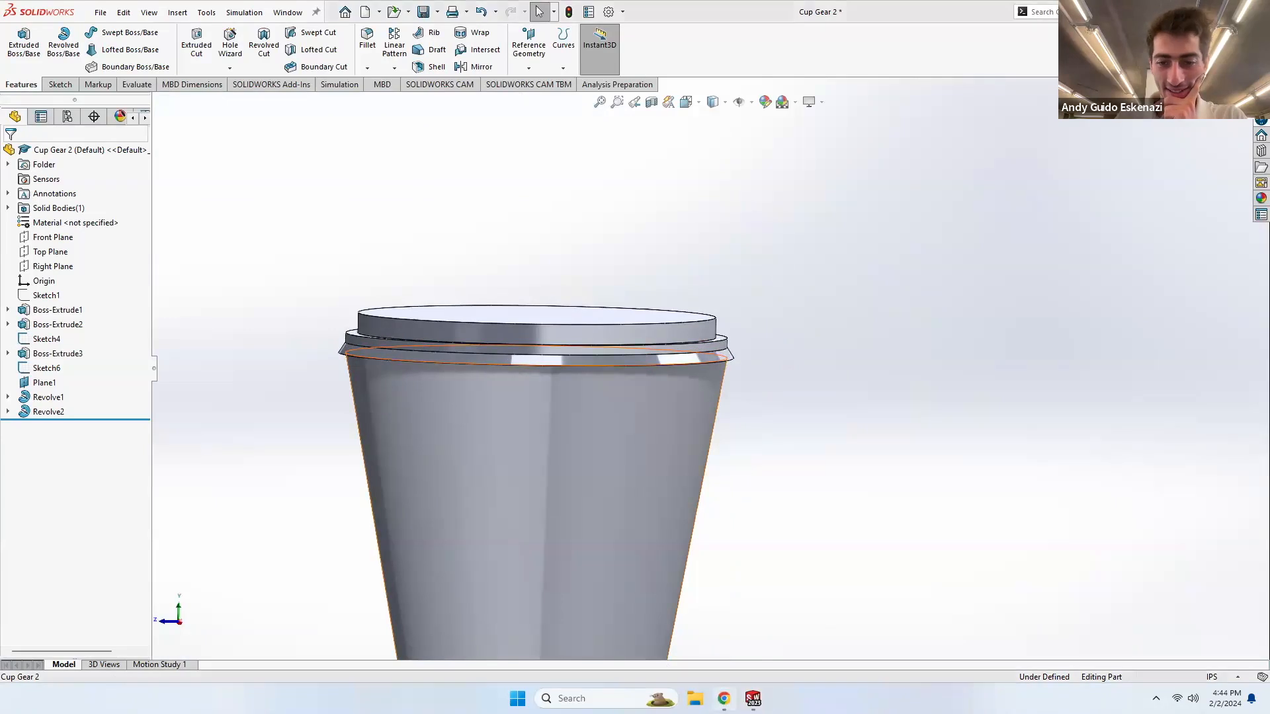
- Check the reference photo of the cup, and fillet the outer top edge of the lid's lower step with a 0.01 in radius
{"action": "left_click", "coordinate": [723, 699]}
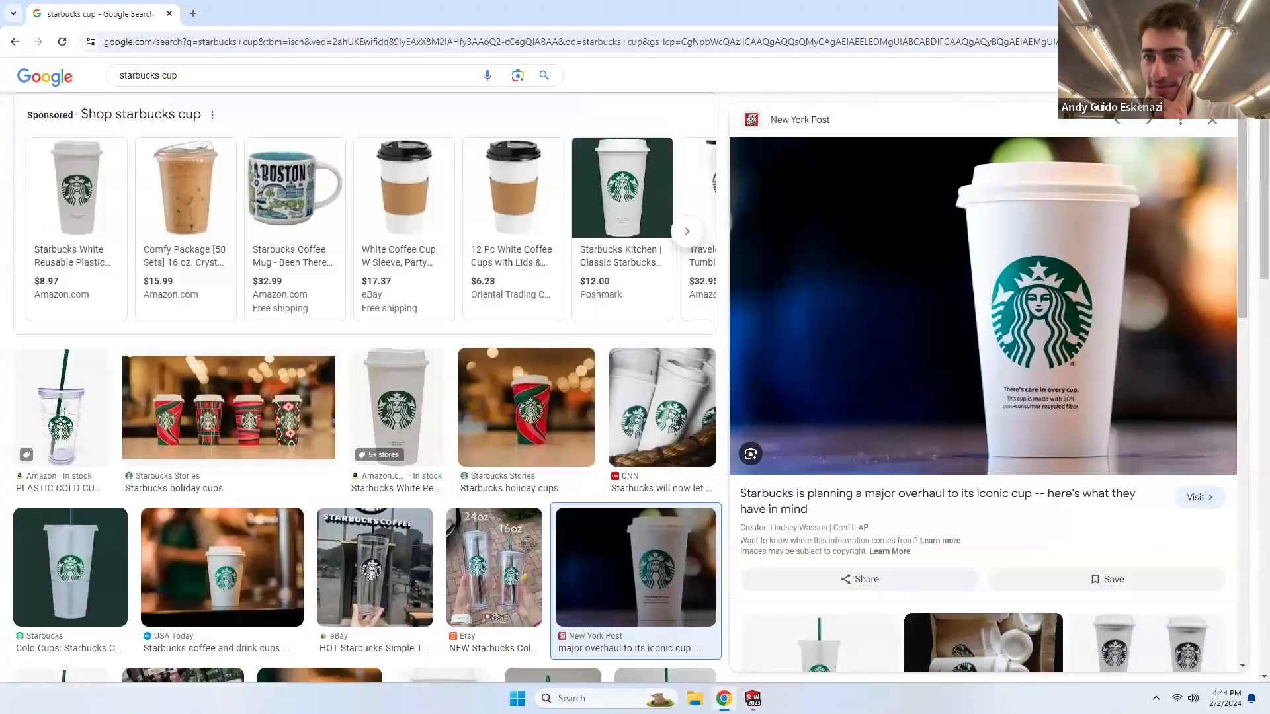
{"action": "left_click", "coordinate": [753, 699]}
{"action": "middle_click_drag", "start_coordinate": [698, 430], "coordinate": [695, 414]}
{"action": "scroll", "coordinate": [713, 361], "scroll_direction": "up", "scroll_amount": 1}
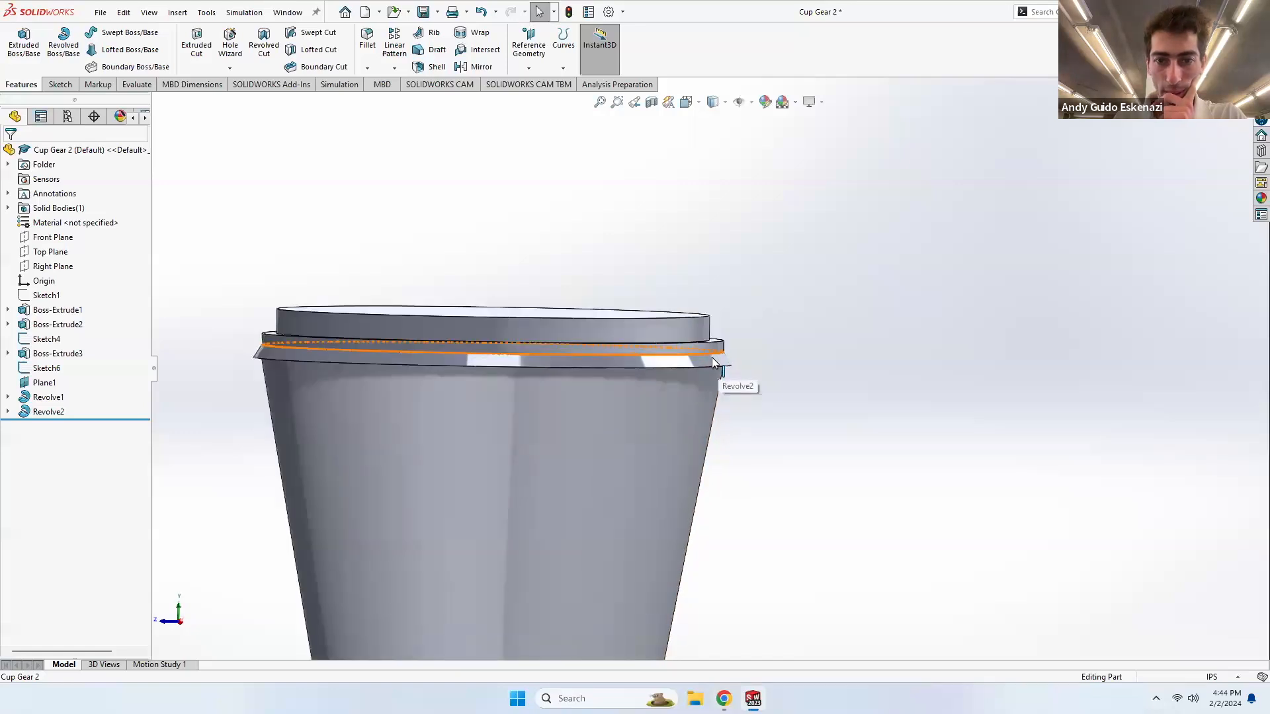
{"action": "scroll", "coordinate": [712, 357], "scroll_direction": "down", "scroll_amount": 5}
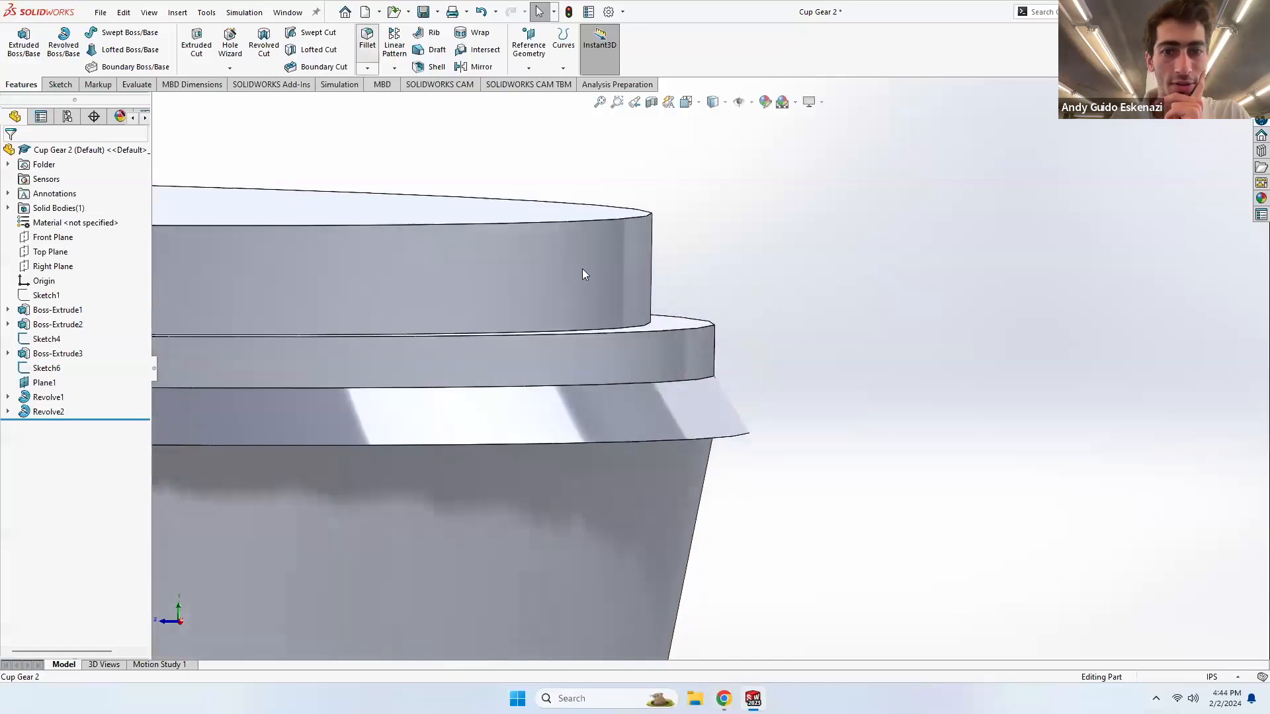
{"action": "left_click", "coordinate": [367, 39]}
{"action": "left_click", "coordinate": [703, 327]}
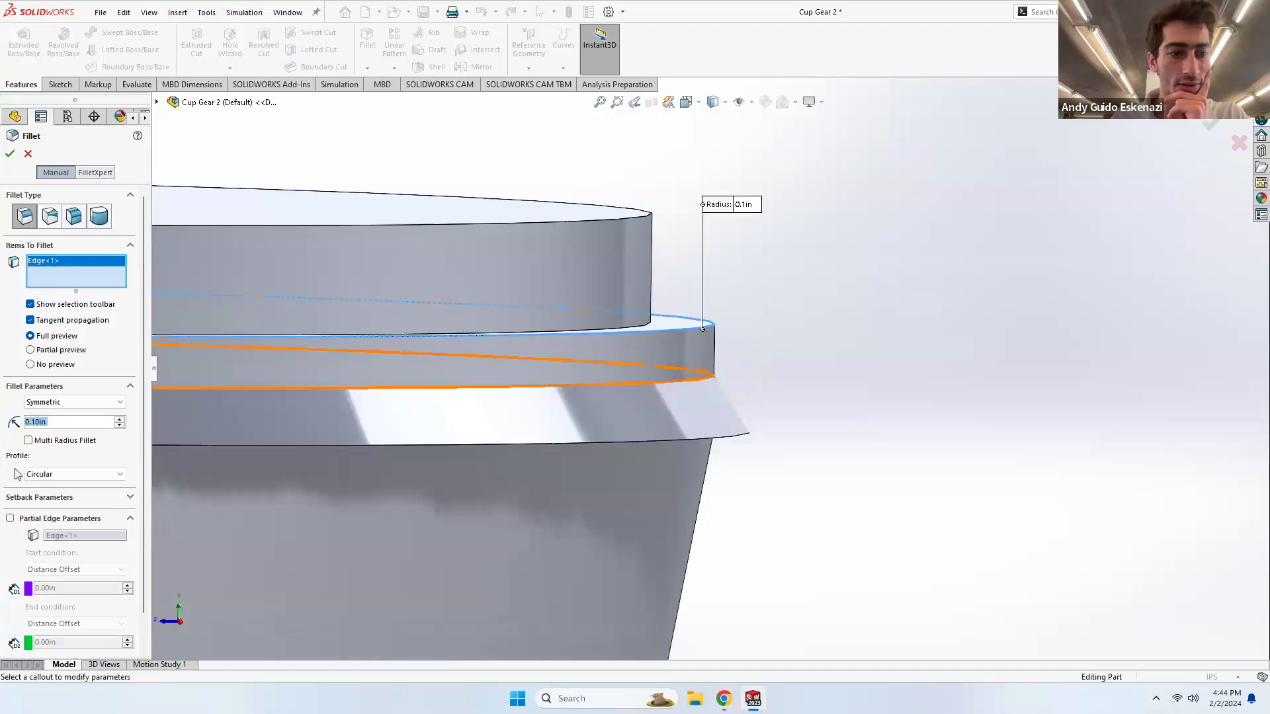
{"action": "type", "text": ".05"}
{"action": "key", "text": "Return"}
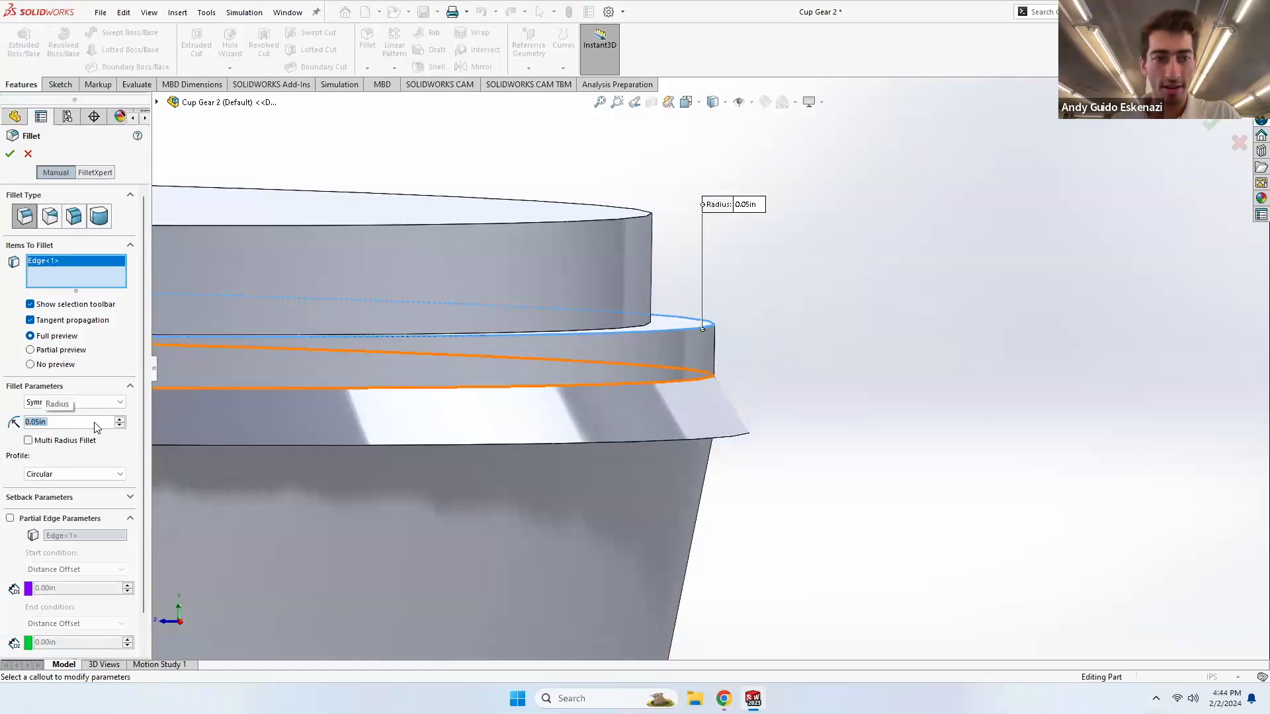
{"action": "type", "text": ".01"}
{"action": "key", "text": "Return"}
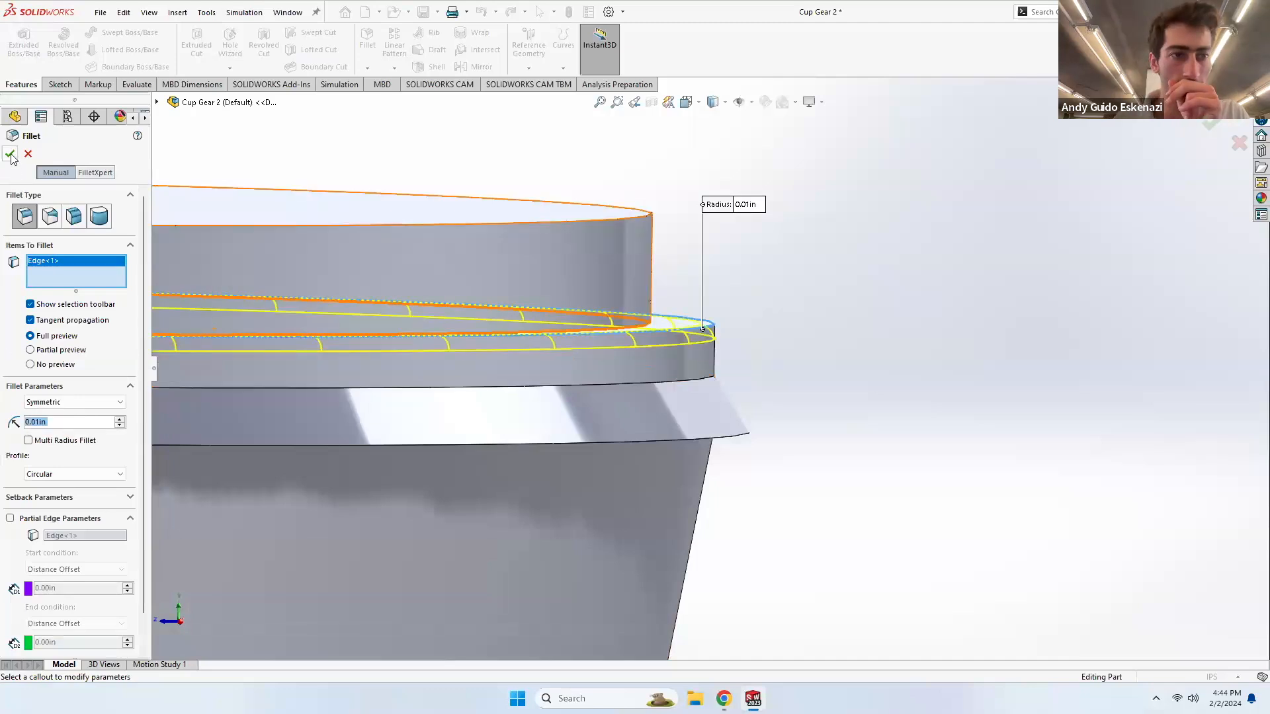
{"action": "left_click", "coordinate": [10, 155]}
{"action": "scroll", "coordinate": [794, 364], "scroll_direction": "up", "scroll_amount": 3}
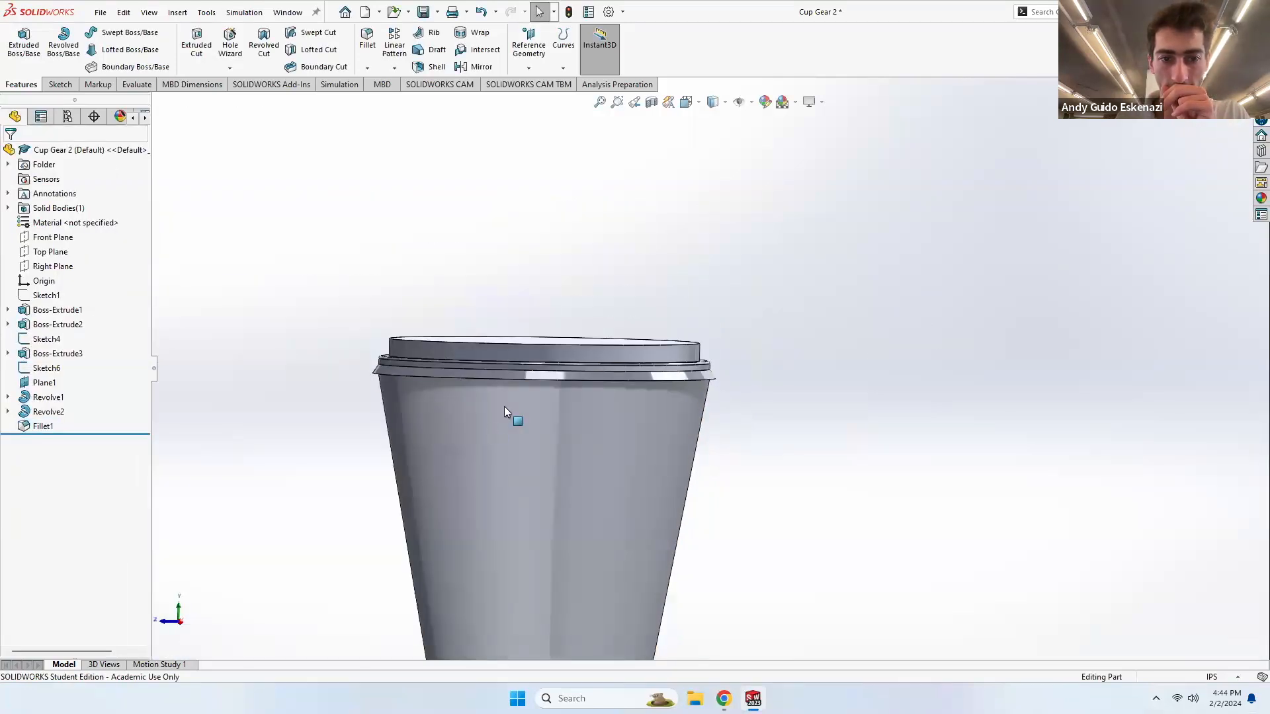
- Fillet the edge around the lid's flat top face with a 0.01 in radius
{"action": "scroll", "coordinate": [504, 410], "scroll_direction": "up", "scroll_amount": 2}
{"action": "middle_click_drag", "start_coordinate": [556, 384], "coordinate": [575, 400]}
{"action": "scroll", "coordinate": [631, 416], "scroll_direction": "down", "scroll_amount": 3}
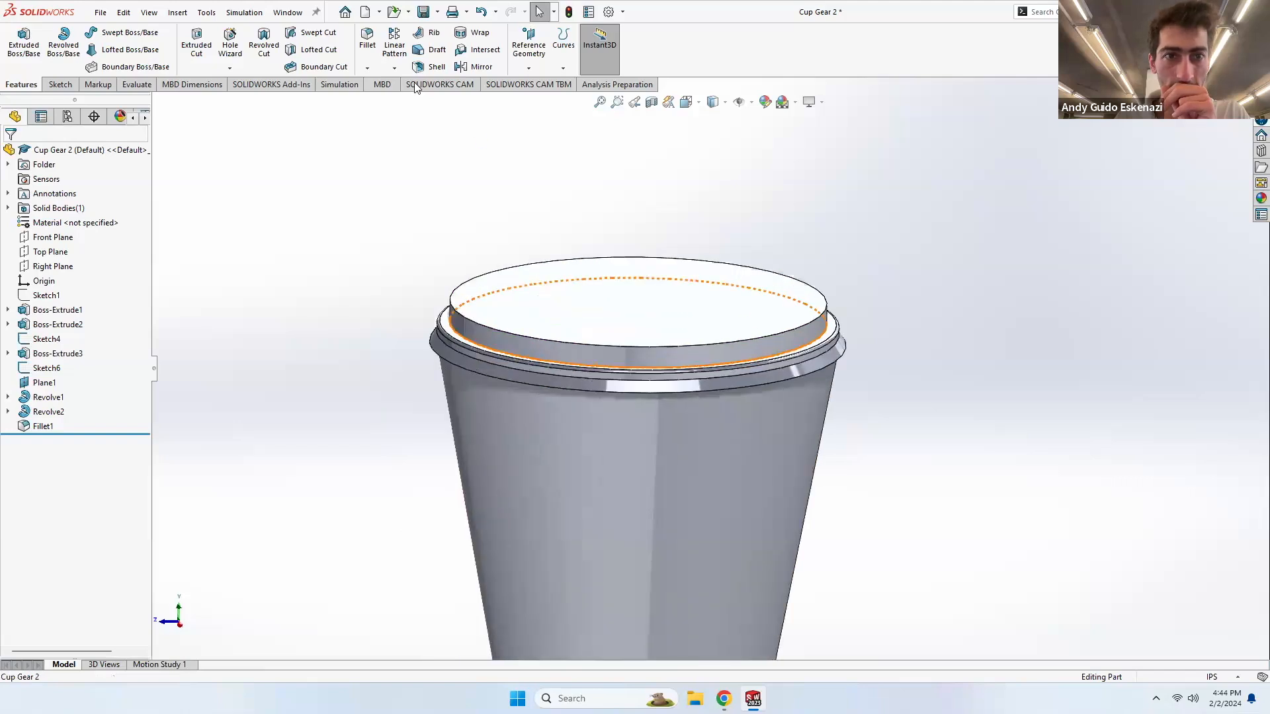
{"action": "left_click", "coordinate": [367, 40]}
{"action": "left_click", "coordinate": [456, 311]}
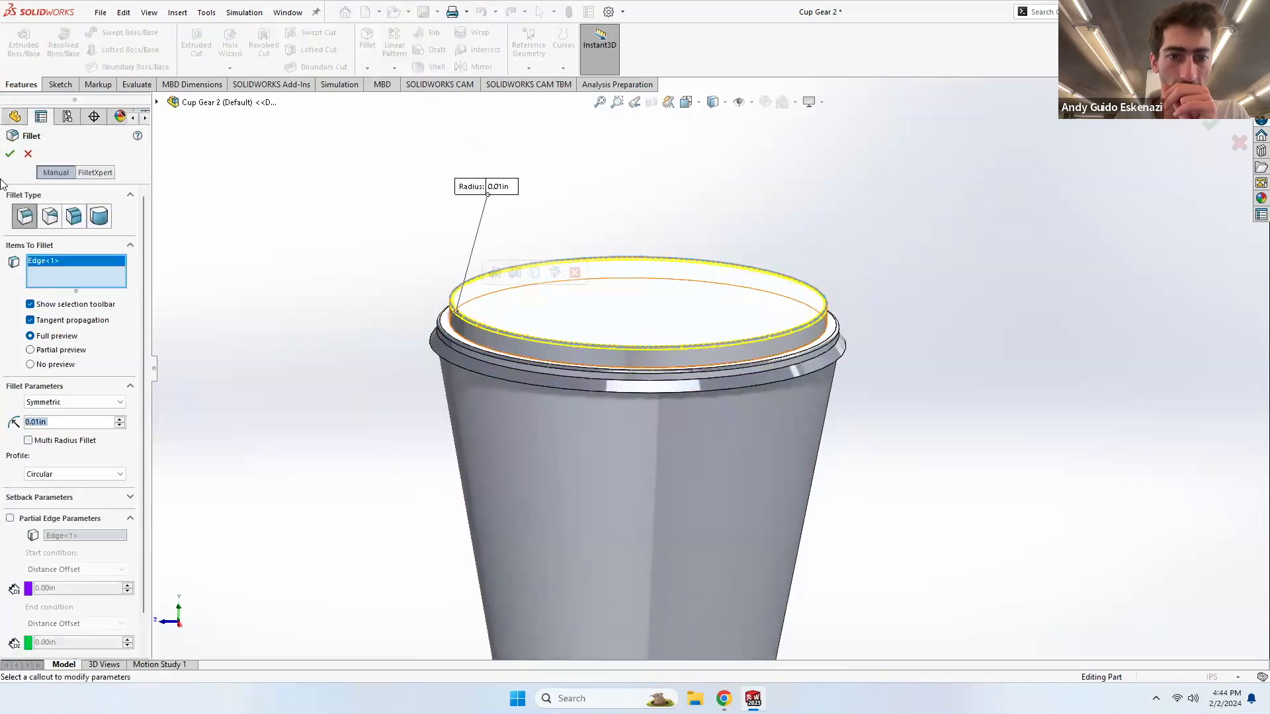
{"action": "left_click", "coordinate": [10, 153]}
{"action": "scroll", "coordinate": [396, 284], "scroll_direction": "up", "scroll_amount": 3}
- Hide the reference plane Plane1 and the leftover Sketch6 at the base of the cup
{"action": "mouse_move", "coordinate": [609, 423]}
{"action": "middle_mouse_down"}
{"action": "mouse_move", "coordinate": [607, 369]}
{"action": "mouse_move", "coordinate": [622, 410]}
{"action": "middle_mouse_up"}
{"action": "right_click", "coordinate": [699, 553]}
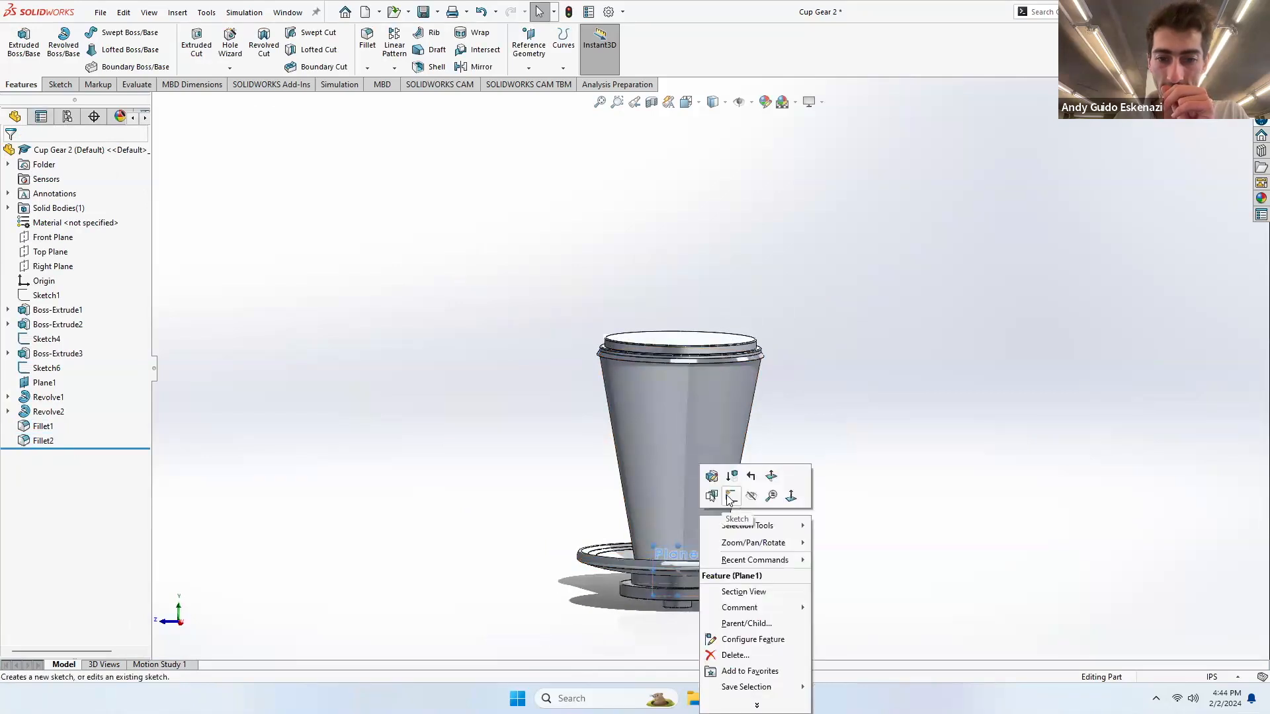
{"action": "left_click", "coordinate": [730, 496]}
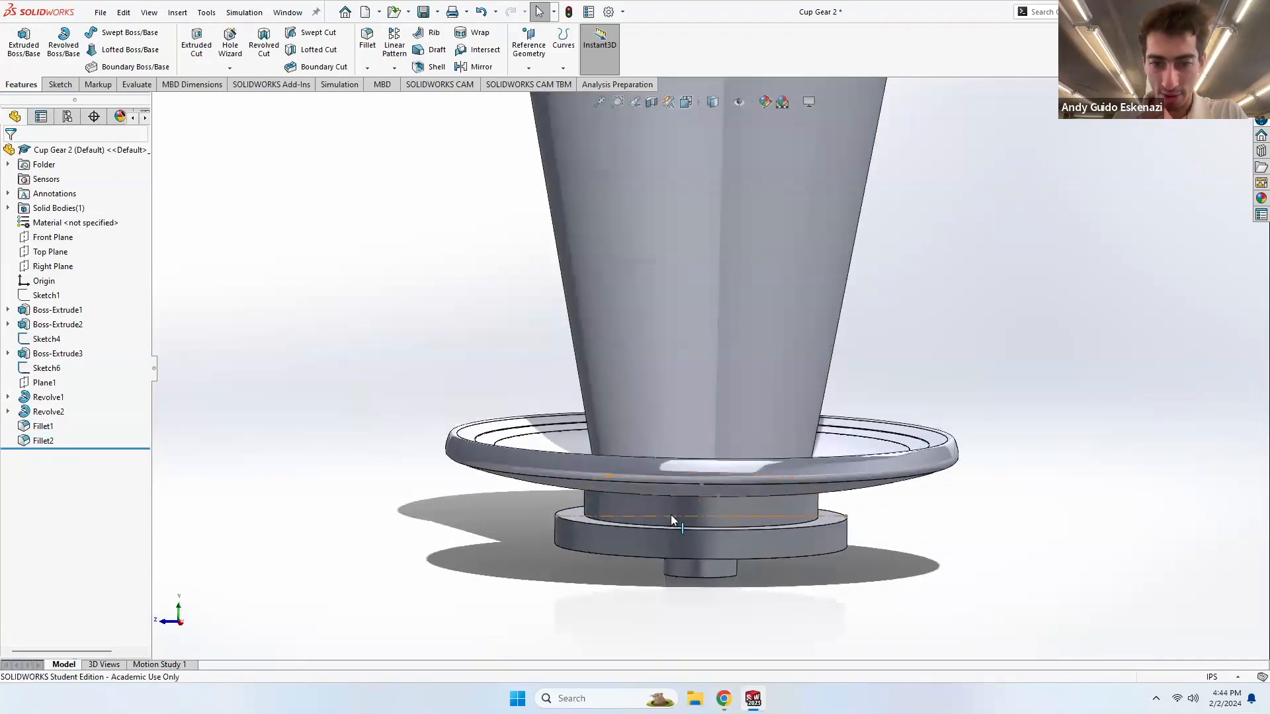
{"action": "right_click", "coordinate": [671, 515]}
{"action": "left_click", "coordinate": [695, 479]}
{"action": "scroll", "coordinate": [716, 339], "scroll_direction": "up", "scroll_amount": 1}
{"action": "middle_click_drag", "start_coordinate": [716, 339], "coordinate": [705, 394]}
{"action": "right_click", "coordinate": [703, 401]}
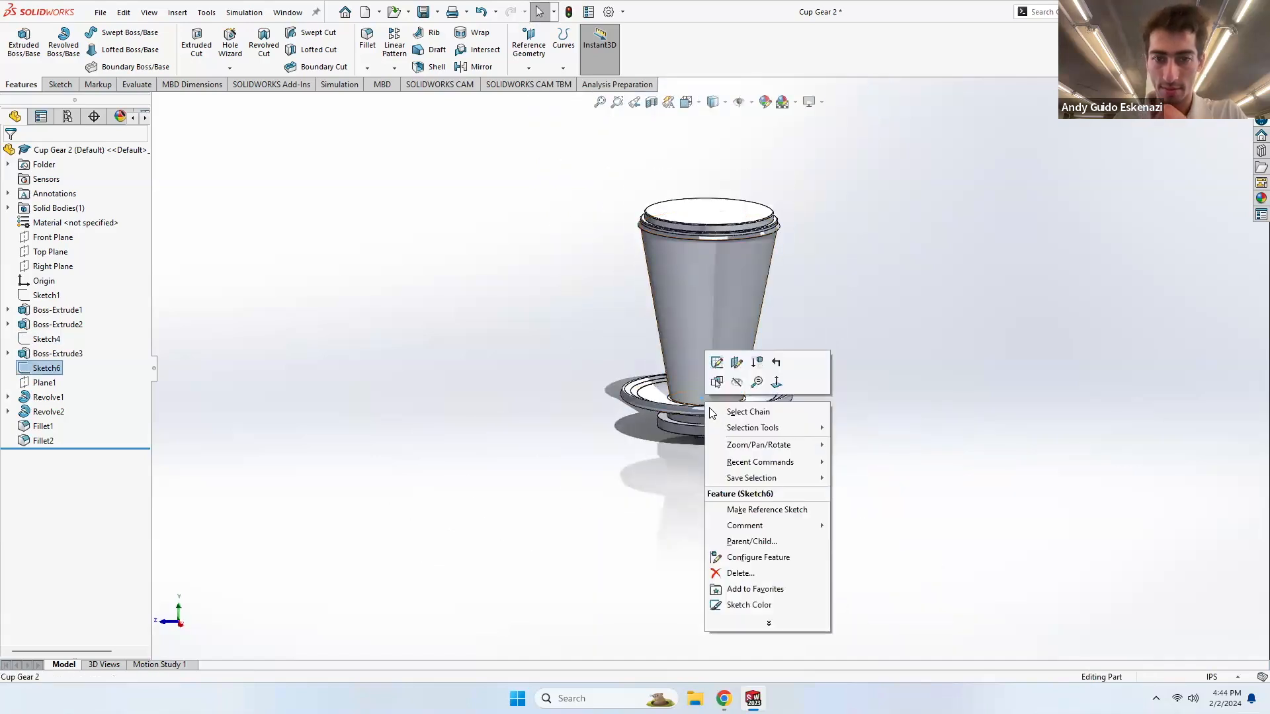
{"action": "left_click", "coordinate": [736, 382]}
- Chamfer the edge where the underside of the lid's lip meets the cup side, using 0.01 in at 45°
{"action": "scroll", "coordinate": [724, 280], "scroll_direction": "down", "scroll_amount": 2}
{"action": "scroll", "coordinate": [688, 384], "scroll_direction": "down", "scroll_amount": 5}
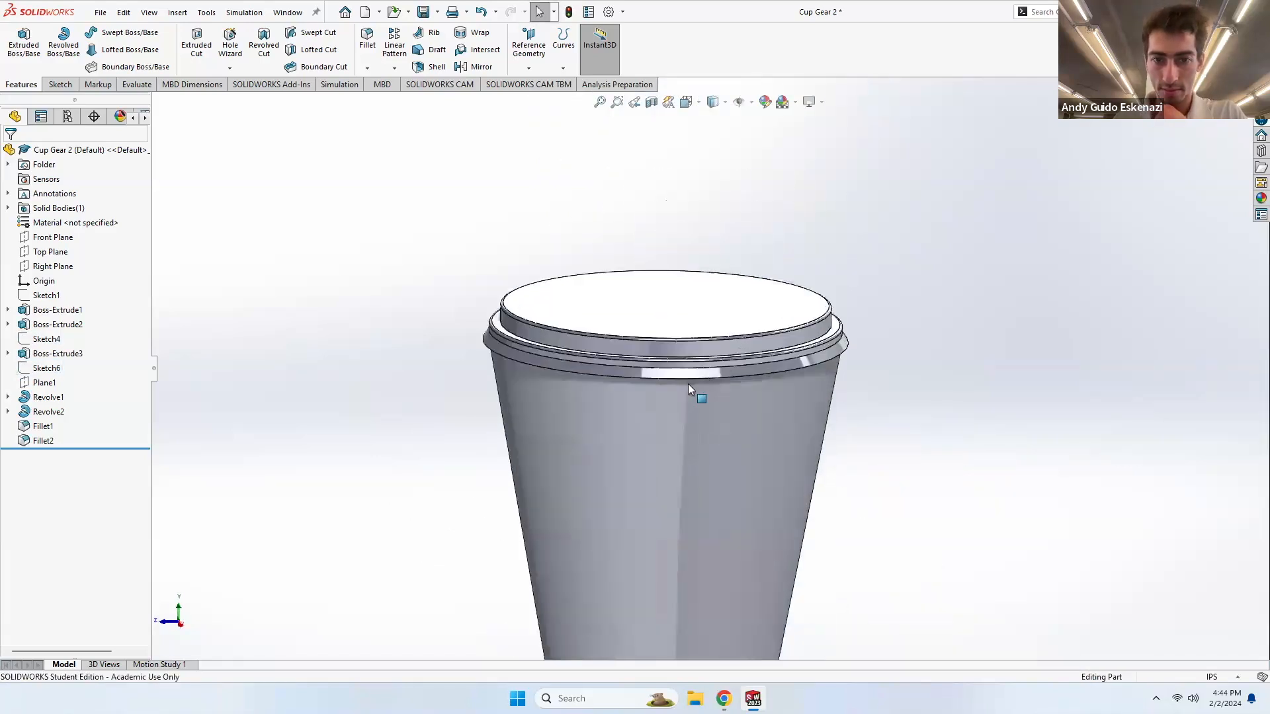
{"action": "scroll", "coordinate": [437, 397], "scroll_direction": "down", "scroll_amount": 5}
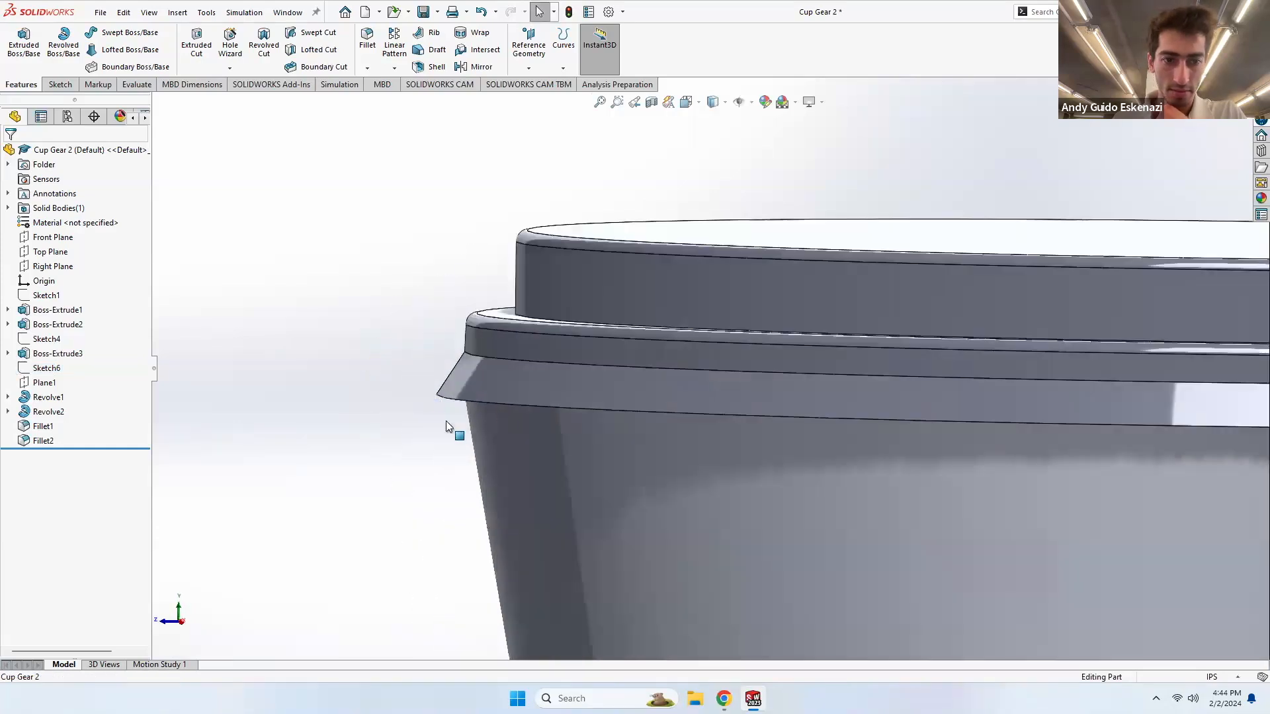
{"action": "middle_click_drag", "start_coordinate": [463, 397], "coordinate": [501, 376]}
{"action": "left_click", "coordinate": [393, 70]}
{"action": "left_click", "coordinate": [430, 109]}
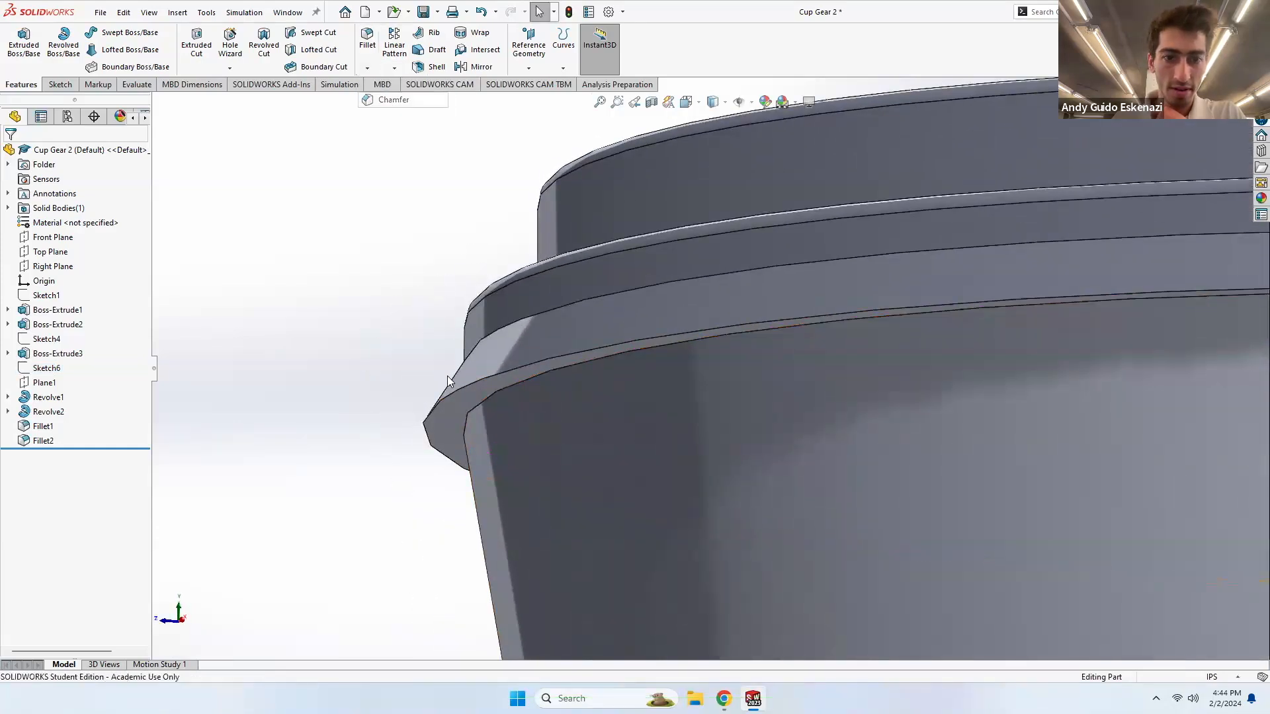
{"action": "left_click", "coordinate": [485, 401]}
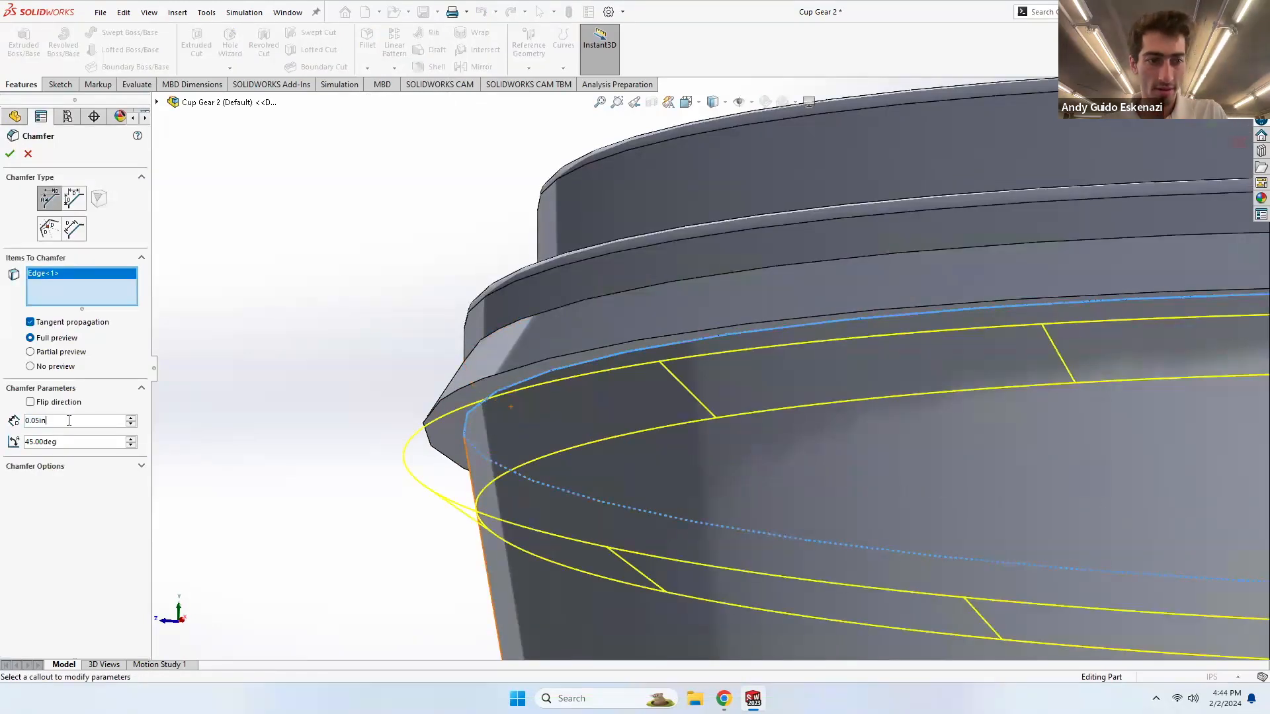
{"action": "type", "text": "0.01"}
{"action": "key", "text": "Return"}
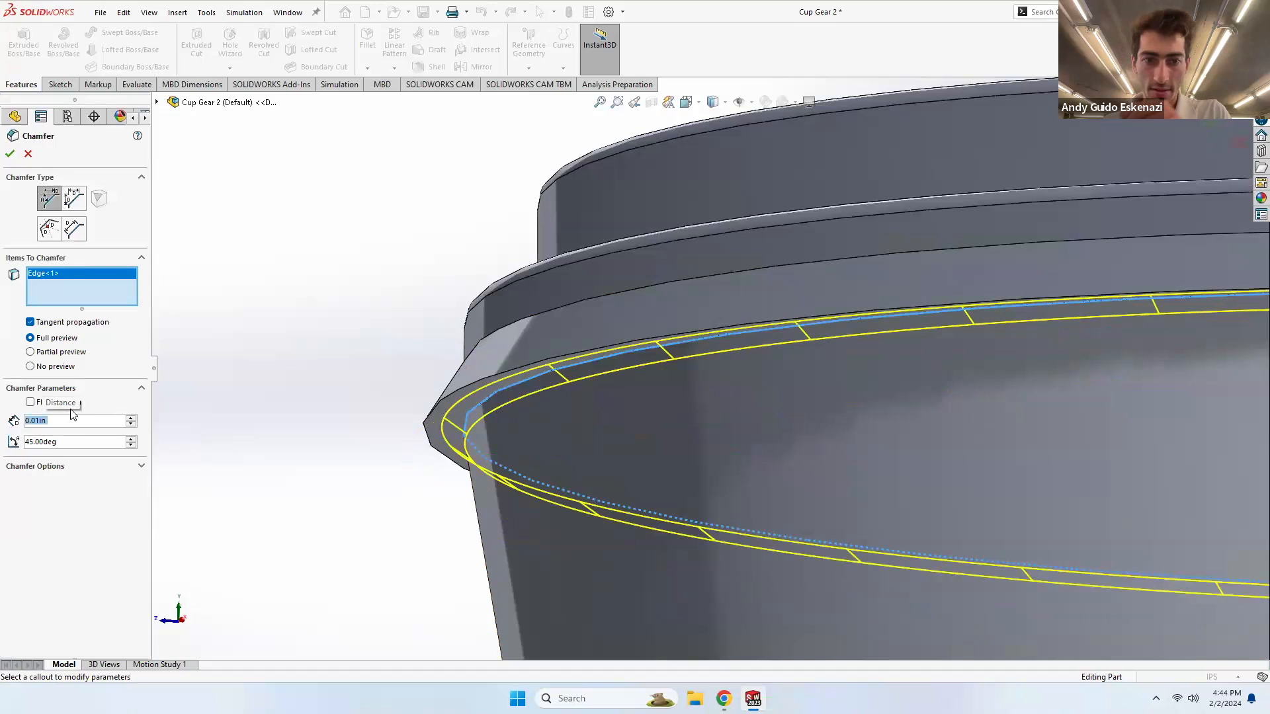
{"action": "left_click", "coordinate": [10, 154]}
- Start a new sketch on the lid's flat top face
{"action": "middle_click_drag", "start_coordinate": [298, 300], "coordinate": [361, 287]}
{"action": "scroll", "coordinate": [362, 287], "scroll_direction": "up", "scroll_amount": 3}
{"action": "scroll", "coordinate": [812, 399], "scroll_direction": "down", "scroll_amount": 3}
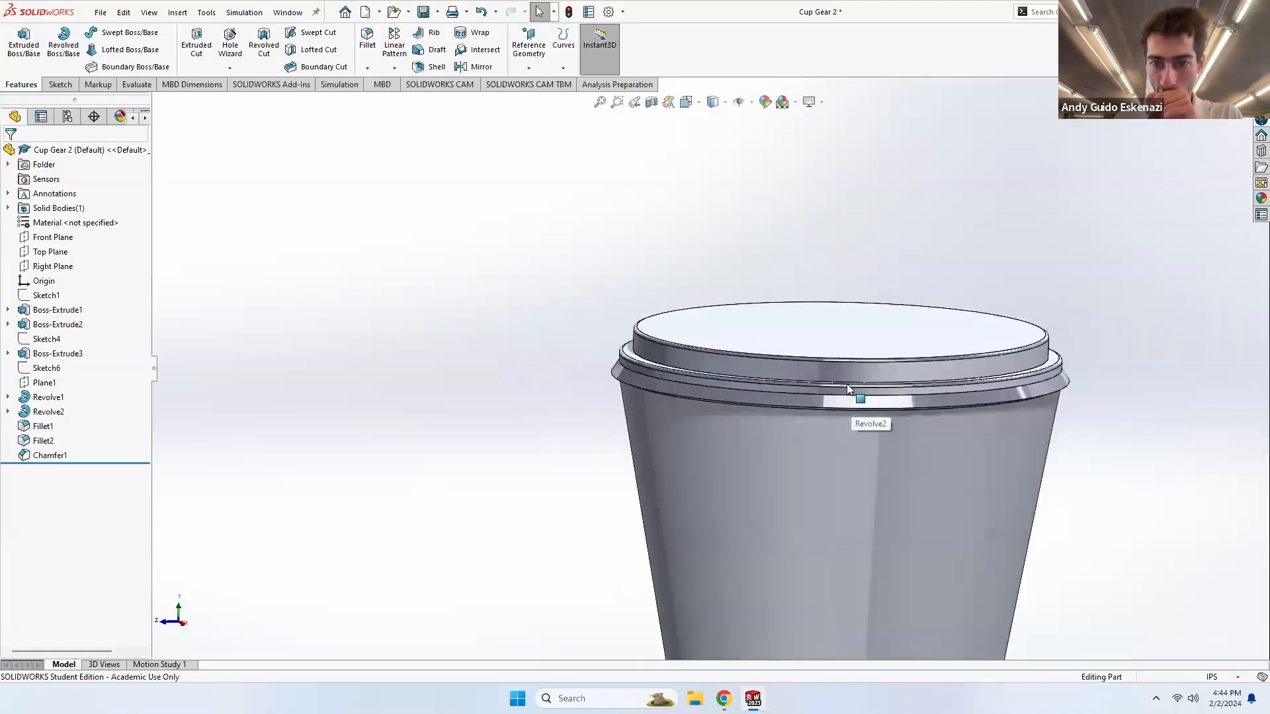
{"action": "scroll", "coordinate": [777, 380], "scroll_direction": "up", "scroll_amount": 5}
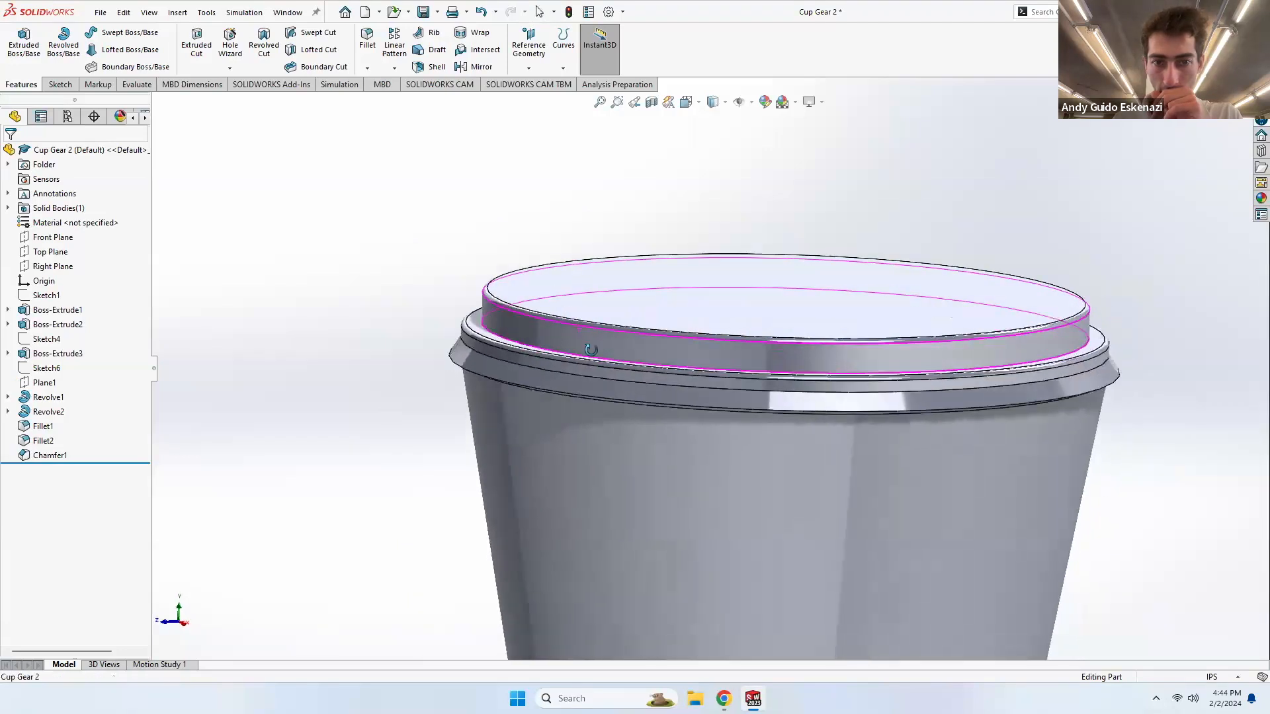
{"action": "scroll", "coordinate": [640, 308], "scroll_direction": "up", "scroll_amount": 4}
{"action": "middle_click_drag", "start_coordinate": [713, 352], "coordinate": [717, 387]}
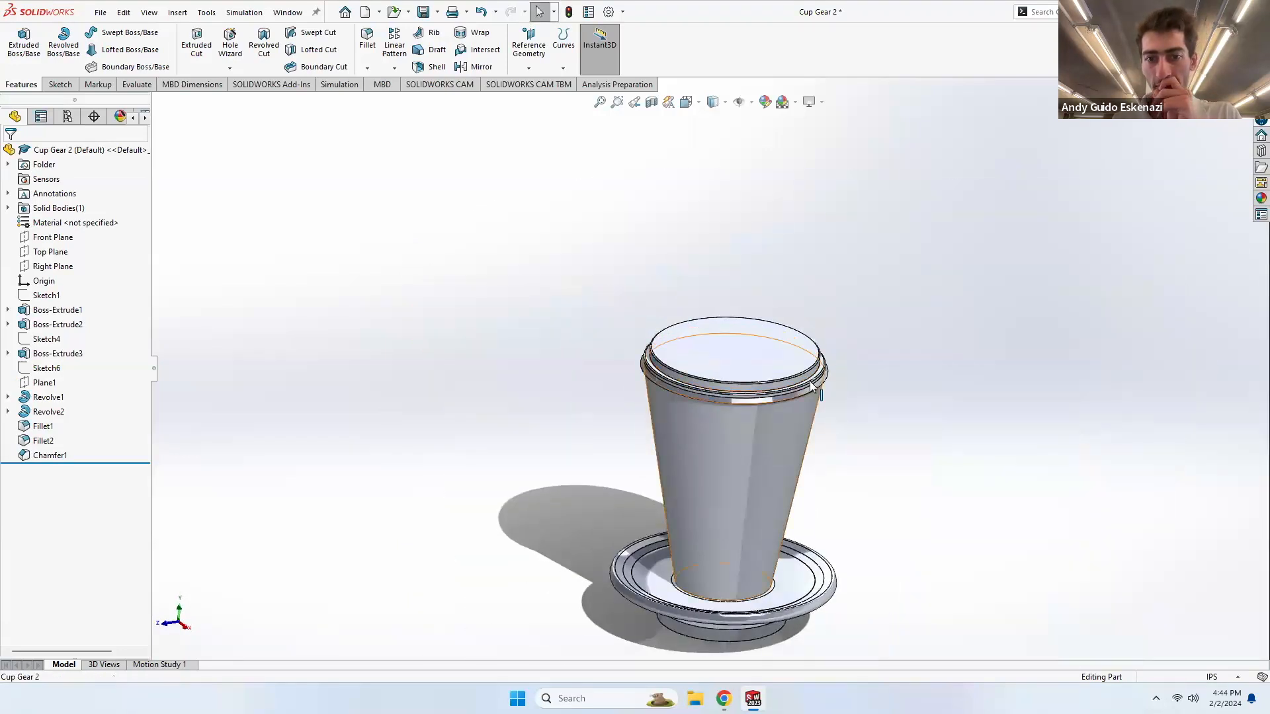
{"action": "scroll", "coordinate": [632, 308], "scroll_direction": "down", "scroll_amount": 4}
{"action": "left_click", "coordinate": [60, 85]}
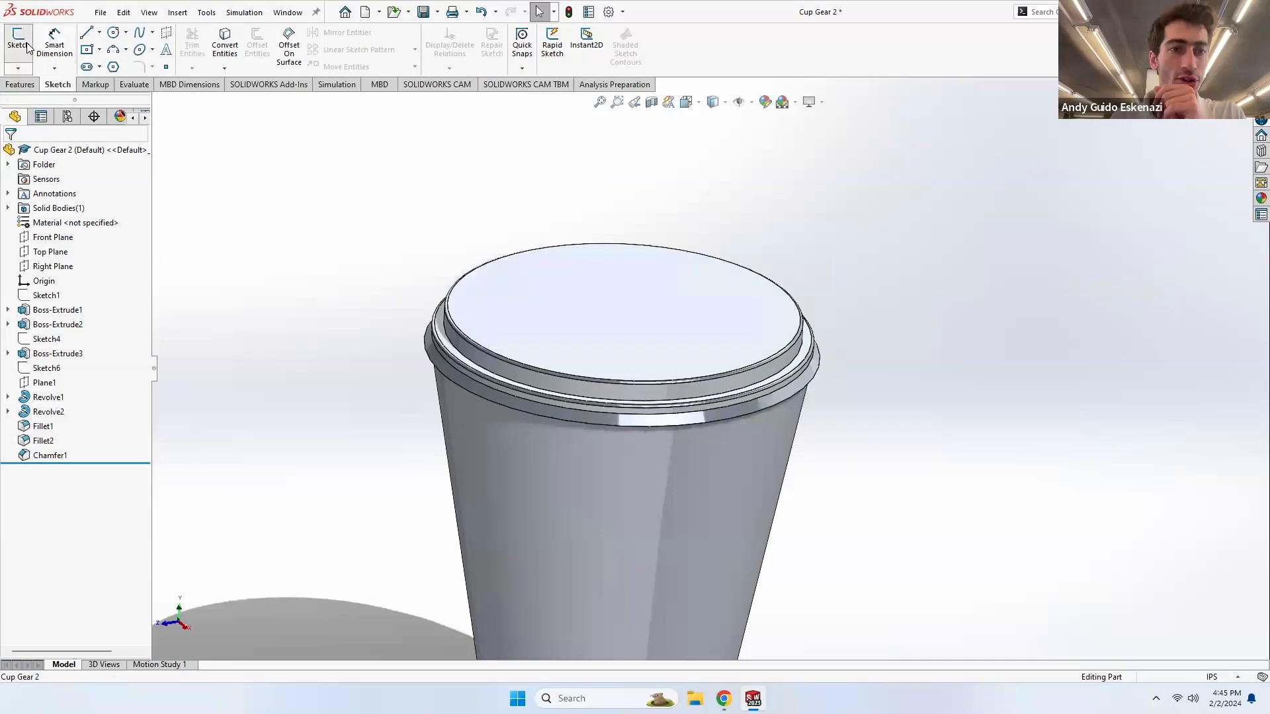
{"action": "left_click", "coordinate": [18, 41]}
{"action": "left_click", "coordinate": [619, 300]}
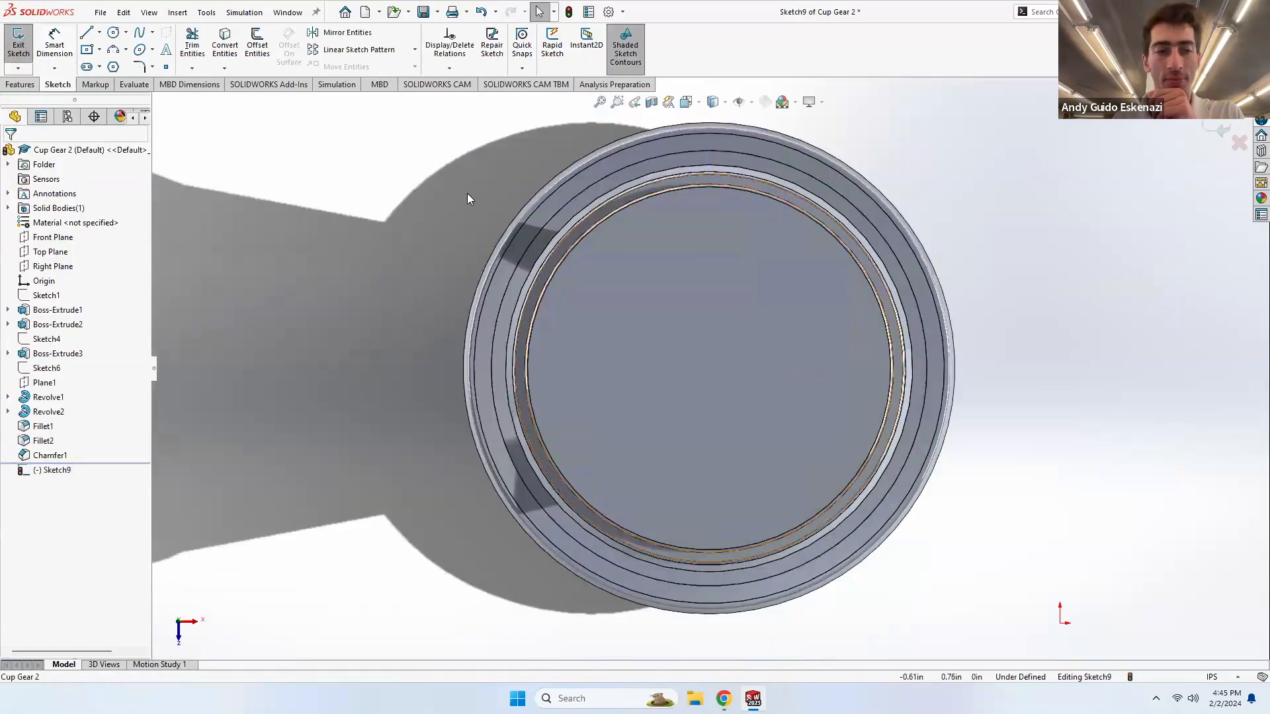
- Convert the top face's outline into a sketch circle and make that circle construction geometry
{"action": "left_click", "coordinate": [100, 34]}
{"action": "left_click", "coordinate": [127, 67]}
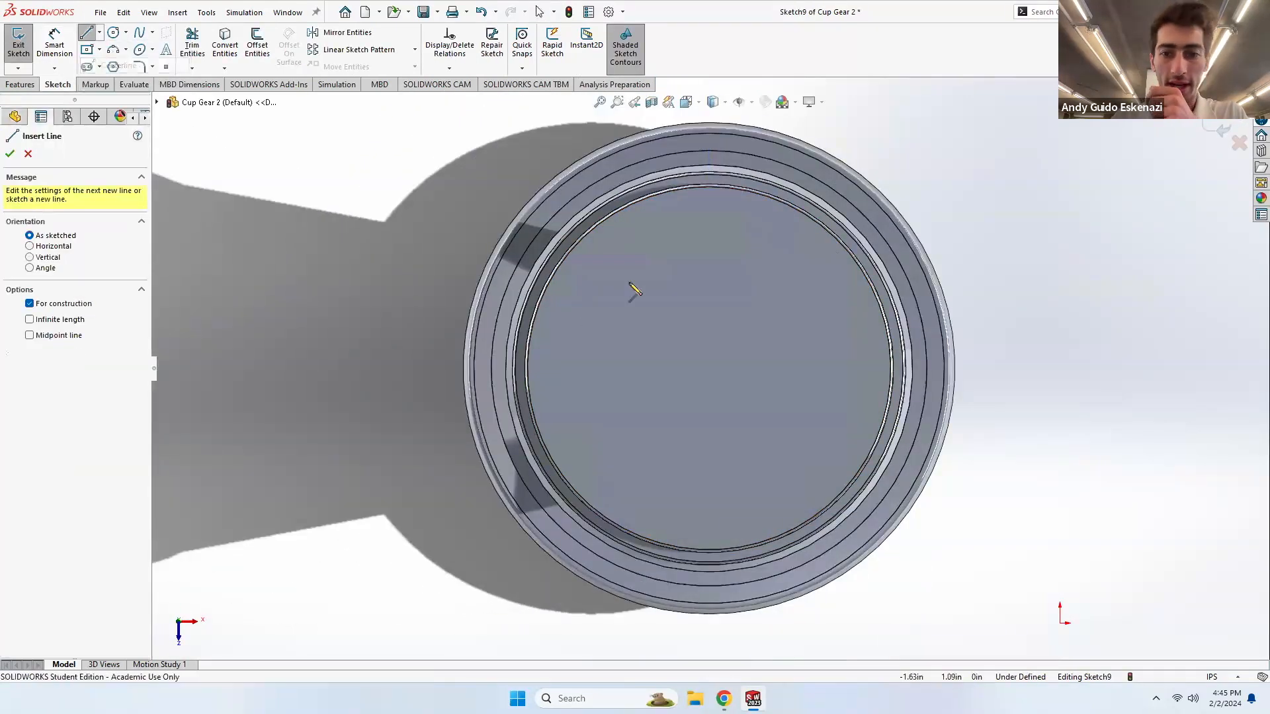
{"action": "left_click", "coordinate": [228, 41]}
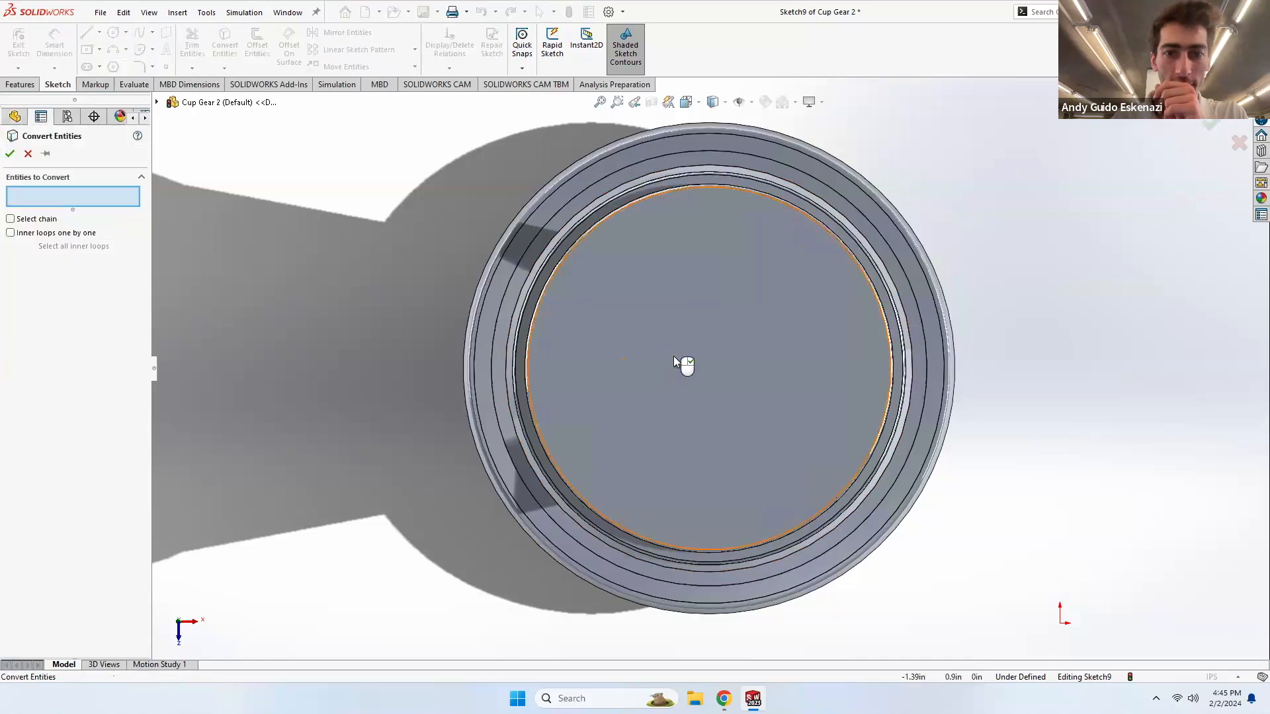
{"action": "left_click", "coordinate": [676, 358]}
{"action": "left_click", "coordinate": [13, 155]}
{"action": "right_click", "coordinate": [639, 358]}
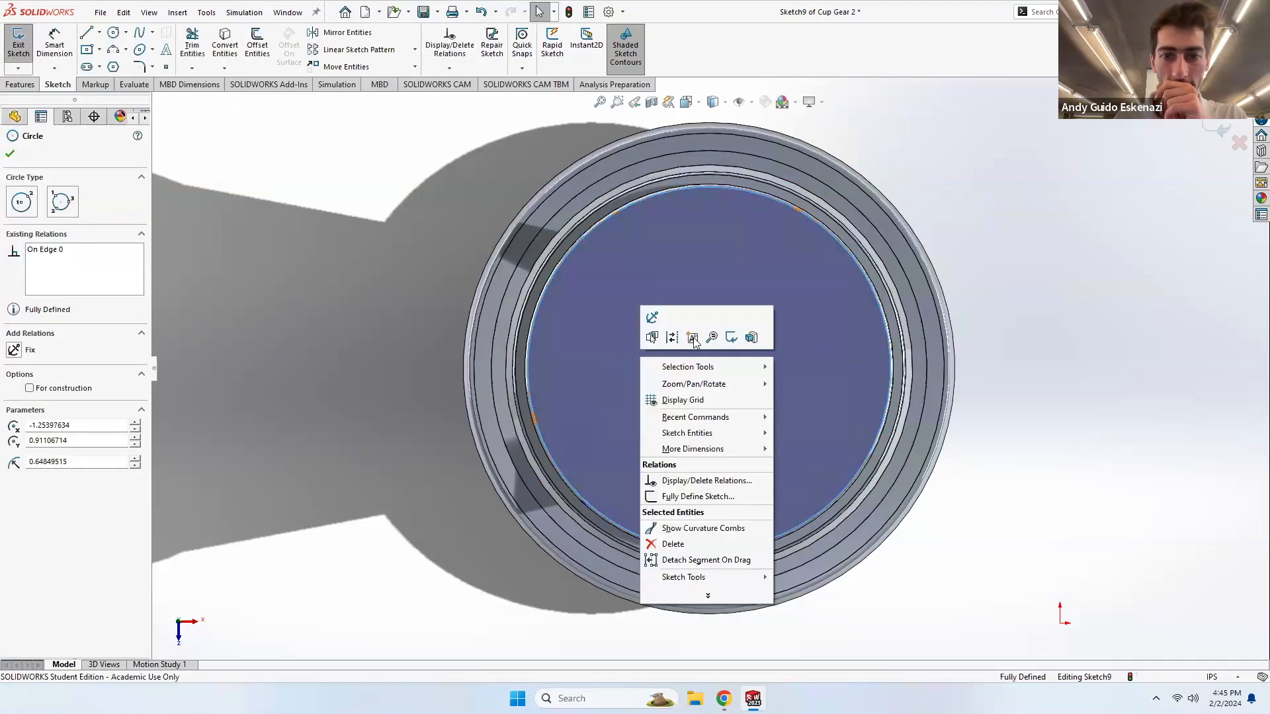
{"action": "left_click", "coordinate": [672, 338]}
{"action": "mouse_move", "coordinate": [657, 377]}
{"action": "middle_mouse_down"}
{"action": "mouse_move", "coordinate": [652, 337]}
{"action": "mouse_move", "coordinate": [658, 360]}
{"action": "middle_mouse_up"}
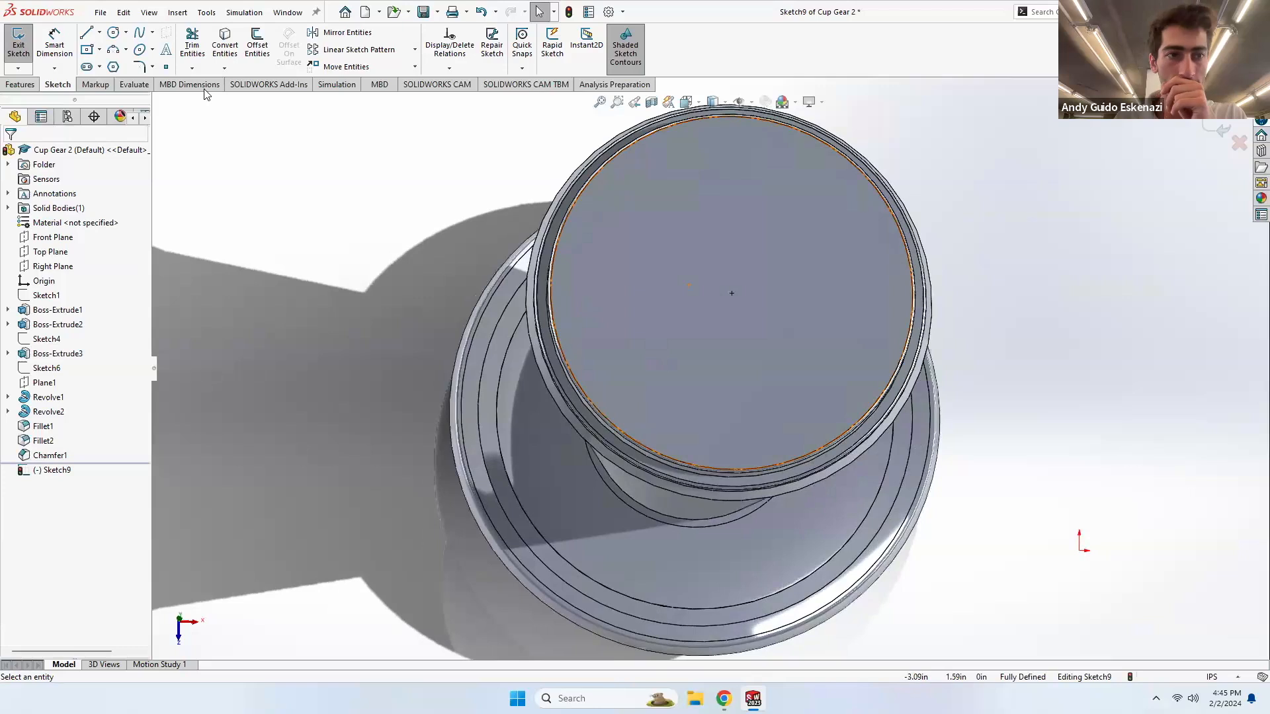
- Draw a centerline from the circle's center toward the rim, followed by a short vertical centerline upward from its outer end
{"action": "left_click", "coordinate": [100, 32]}
{"action": "left_click", "coordinate": [109, 59]}
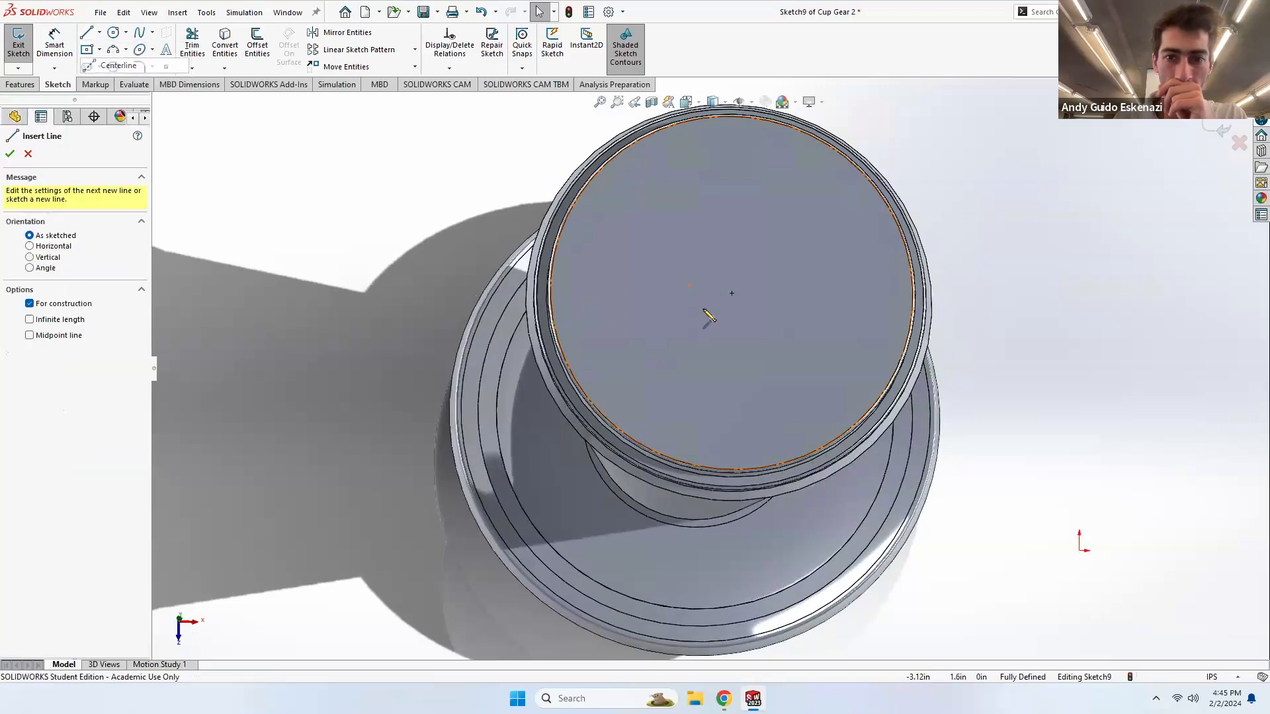
{"action": "left_click", "coordinate": [732, 293]}
{"action": "left_click", "coordinate": [875, 296]}
{"action": "left_click", "coordinate": [876, 257]}
{"action": "key", "text": "Escape"}
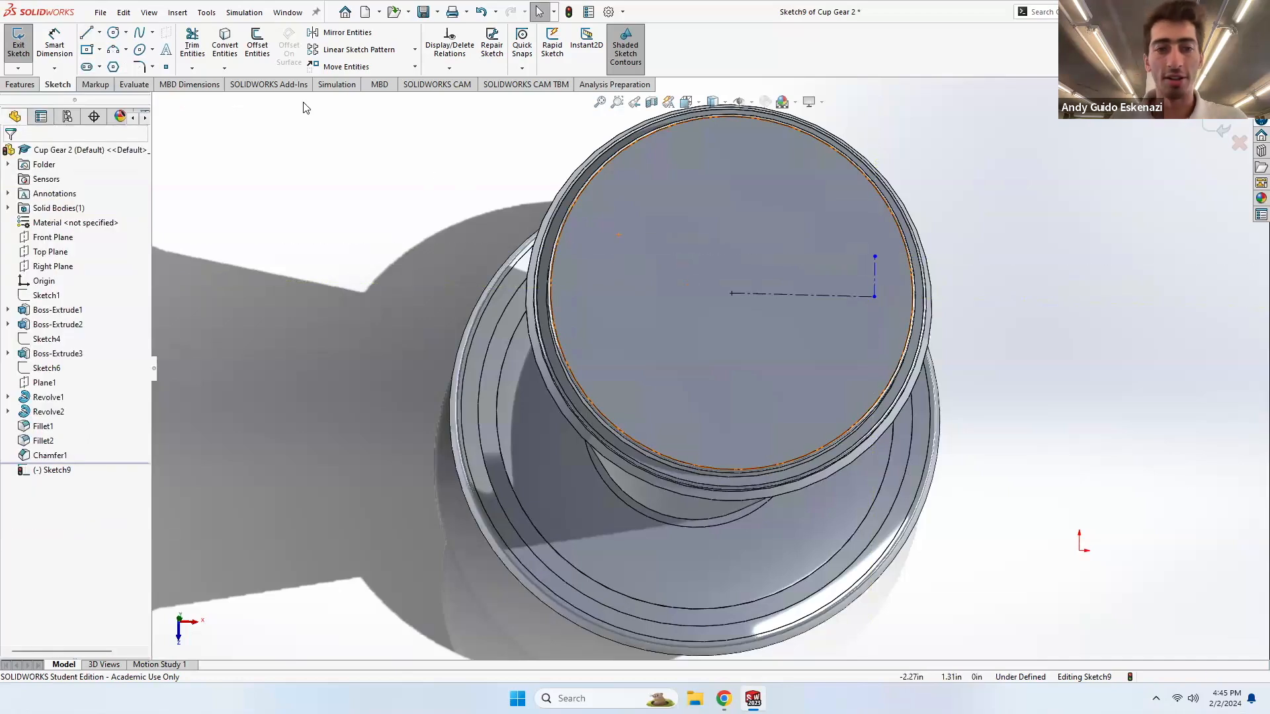
- Draw a second vertical centerline downward from the outer end of the centerline that starts at the circle's center
{"action": "left_click", "coordinate": [100, 32]}
{"action": "left_click", "coordinate": [118, 58]}
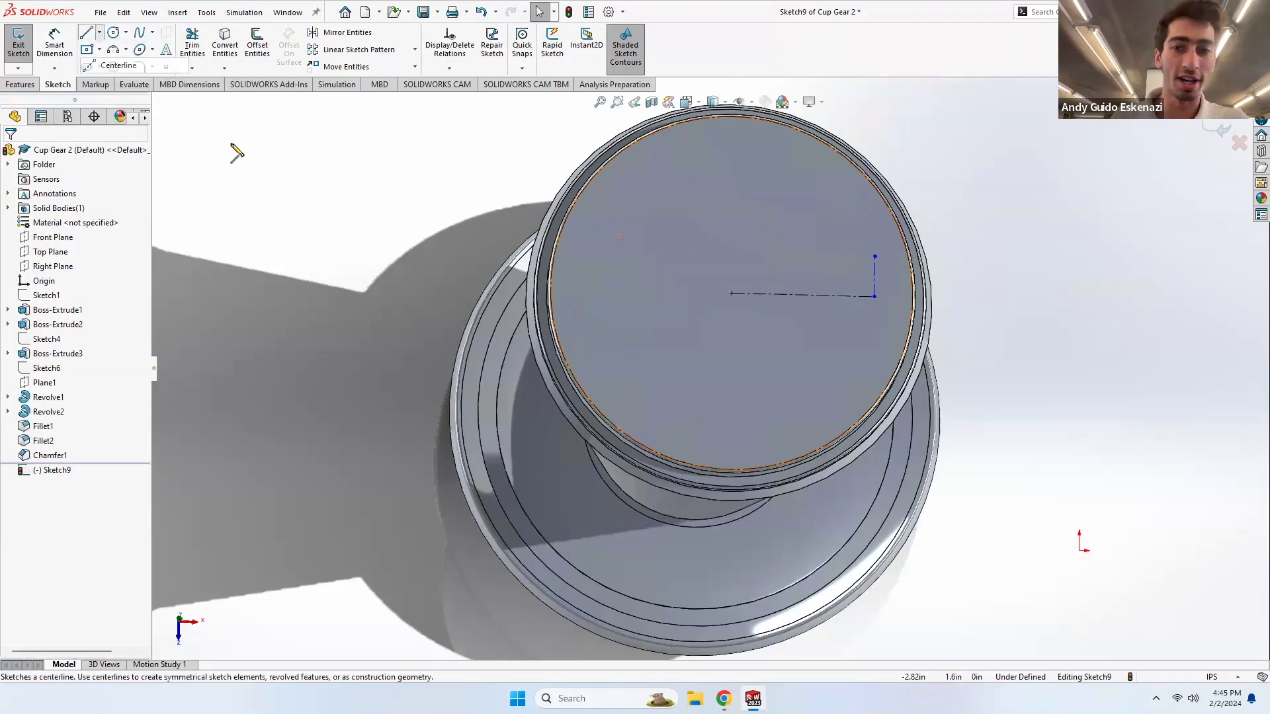
{"action": "left_click", "coordinate": [875, 299]}
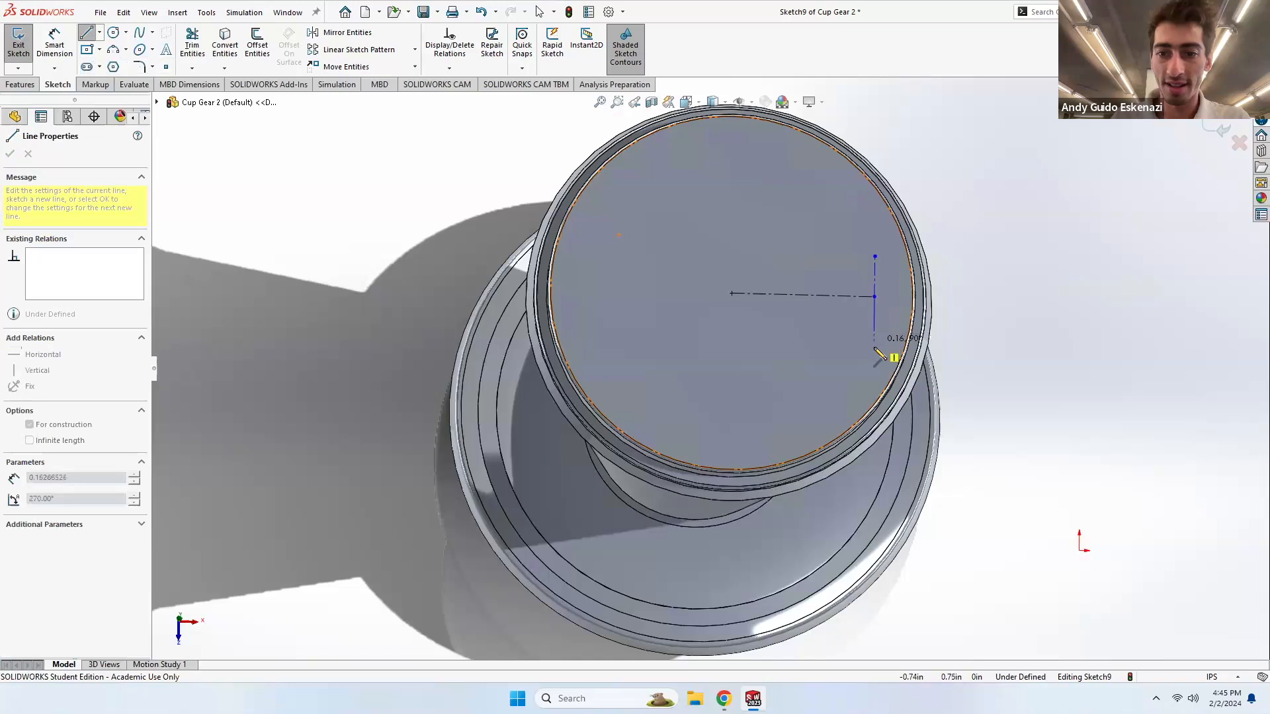
{"action": "left_click", "coordinate": [875, 357]}
{"action": "key", "text": "Escape"}
- Make the two vertical centerlines near the lid's rim equal in length
{"action": "scroll", "coordinate": [878, 301], "scroll_direction": "down", "scroll_amount": 3}
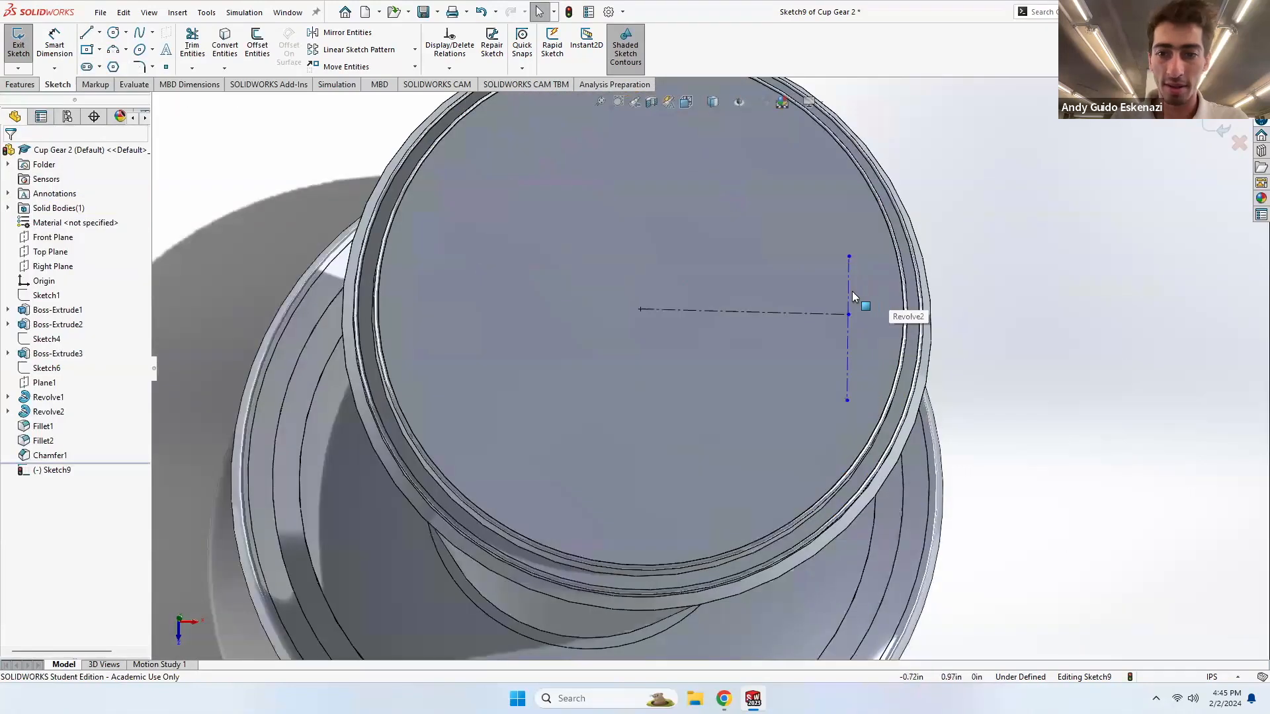
{"action": "left_click", "coordinate": [850, 297]}
{"action": "key", "text": "ctrl+a"}
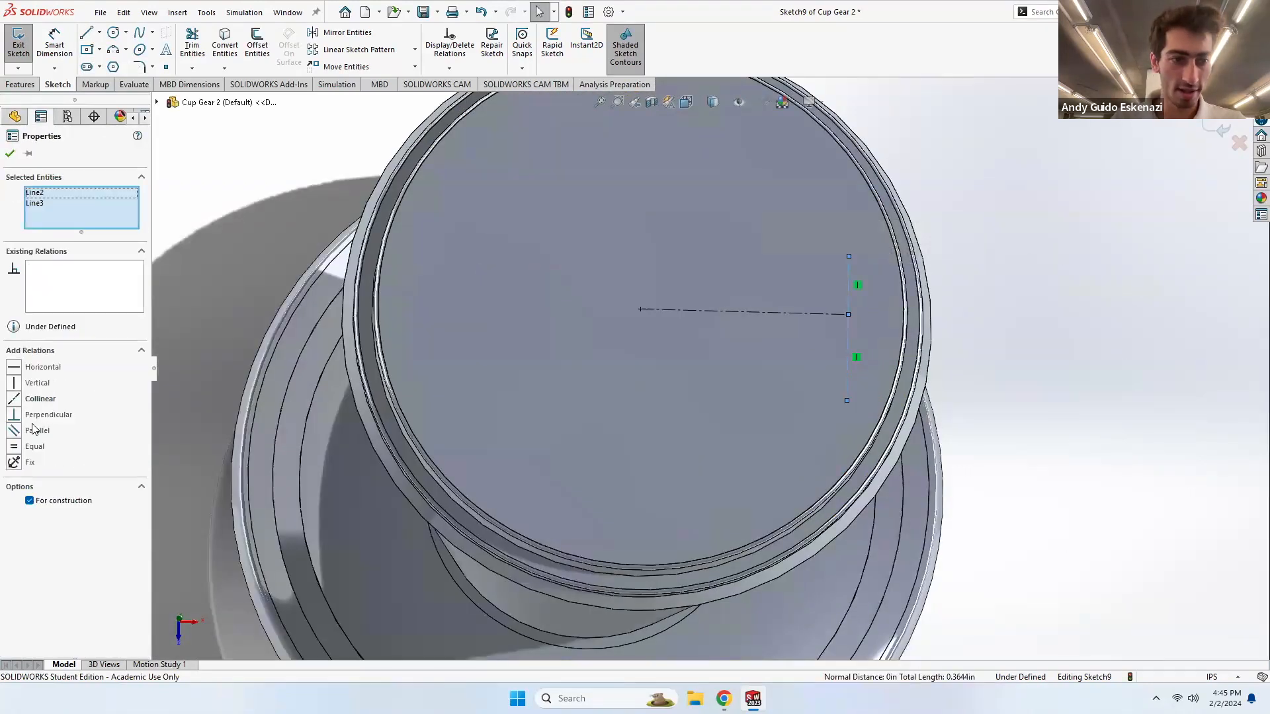
{"action": "left_click", "coordinate": [17, 448]}
{"action": "key", "text": "Escape"}
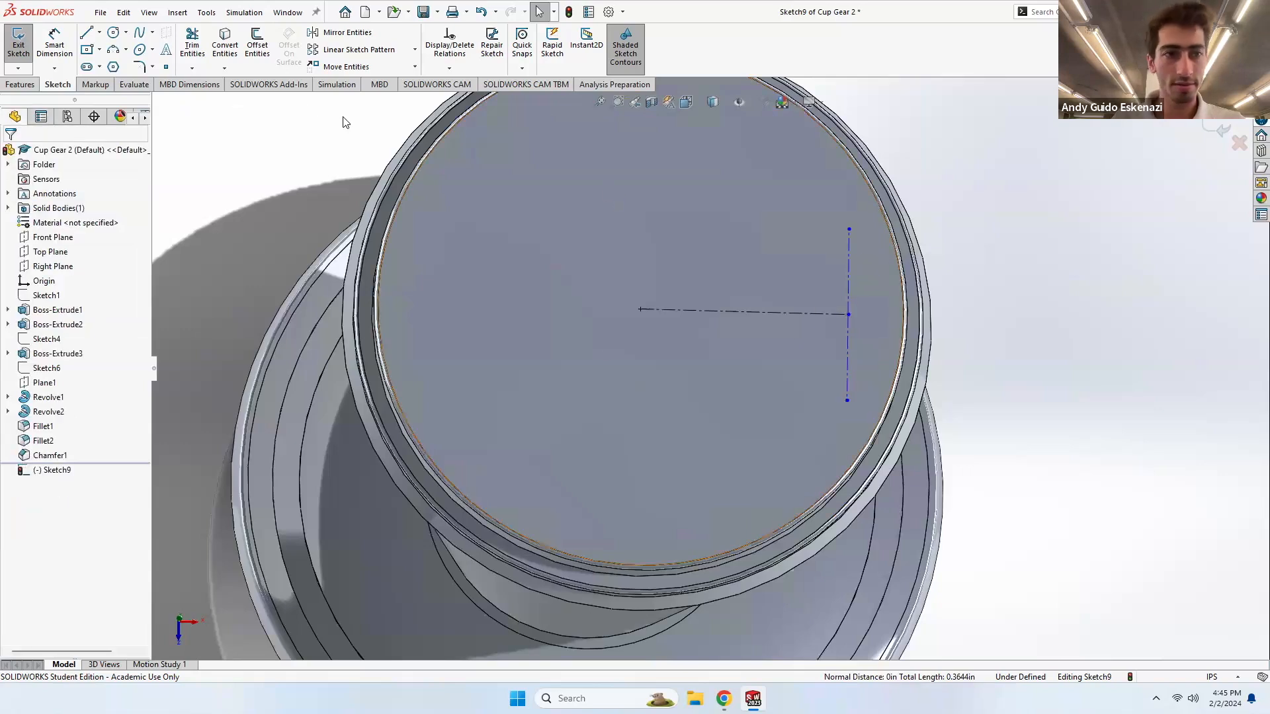
- Draw a straight slot about 0.11 in wide over the two vertical centerlines and shorten it to about 0.26 in between arc centers
{"action": "left_click", "coordinate": [86, 67]}
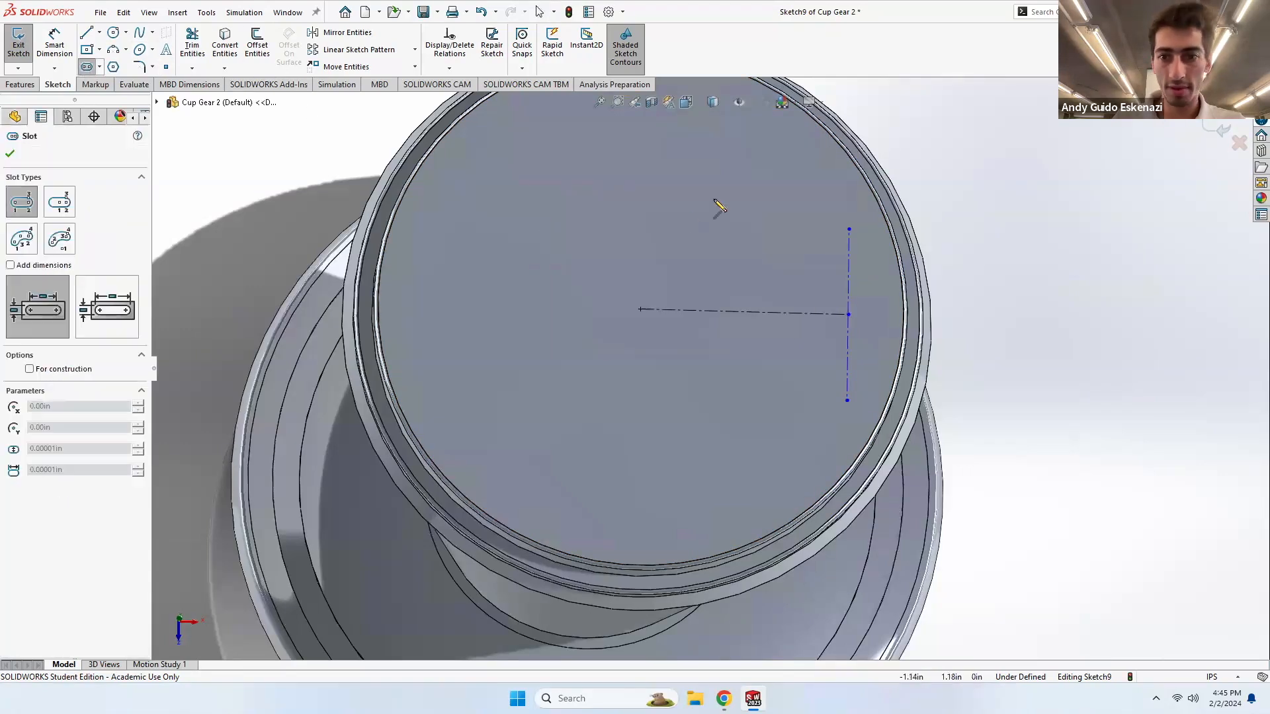
{"action": "left_click", "coordinate": [849, 230]}
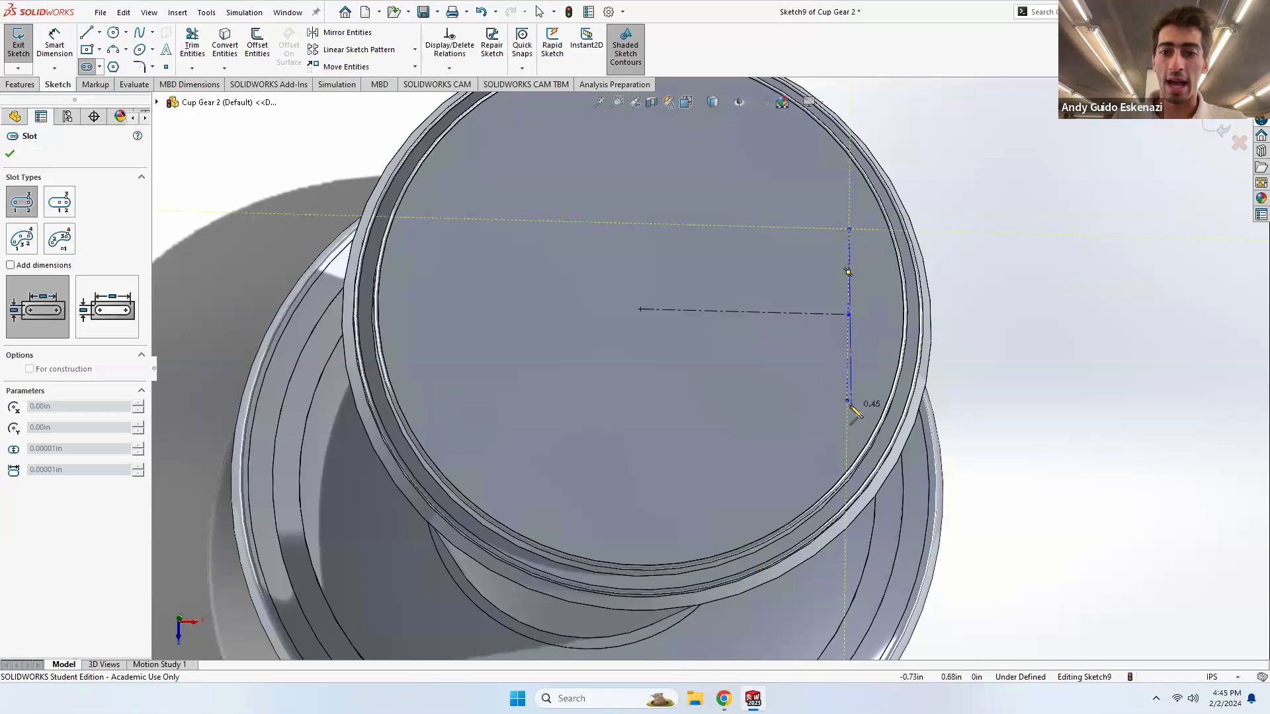
{"action": "left_click", "coordinate": [847, 401]}
{"action": "left_click", "coordinate": [872, 372]}
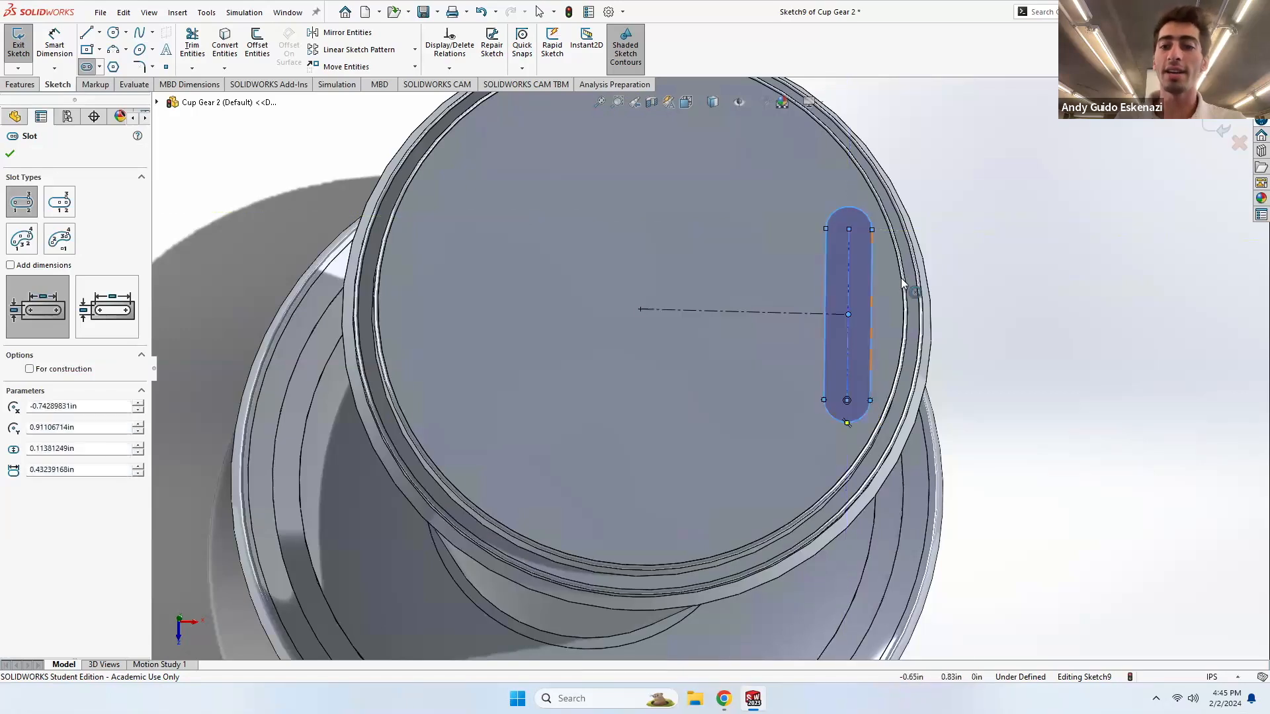
{"action": "key", "text": "Escape"}
{"action": "left_click_drag", "start_coordinate": [853, 241], "coordinate": [854, 266]}
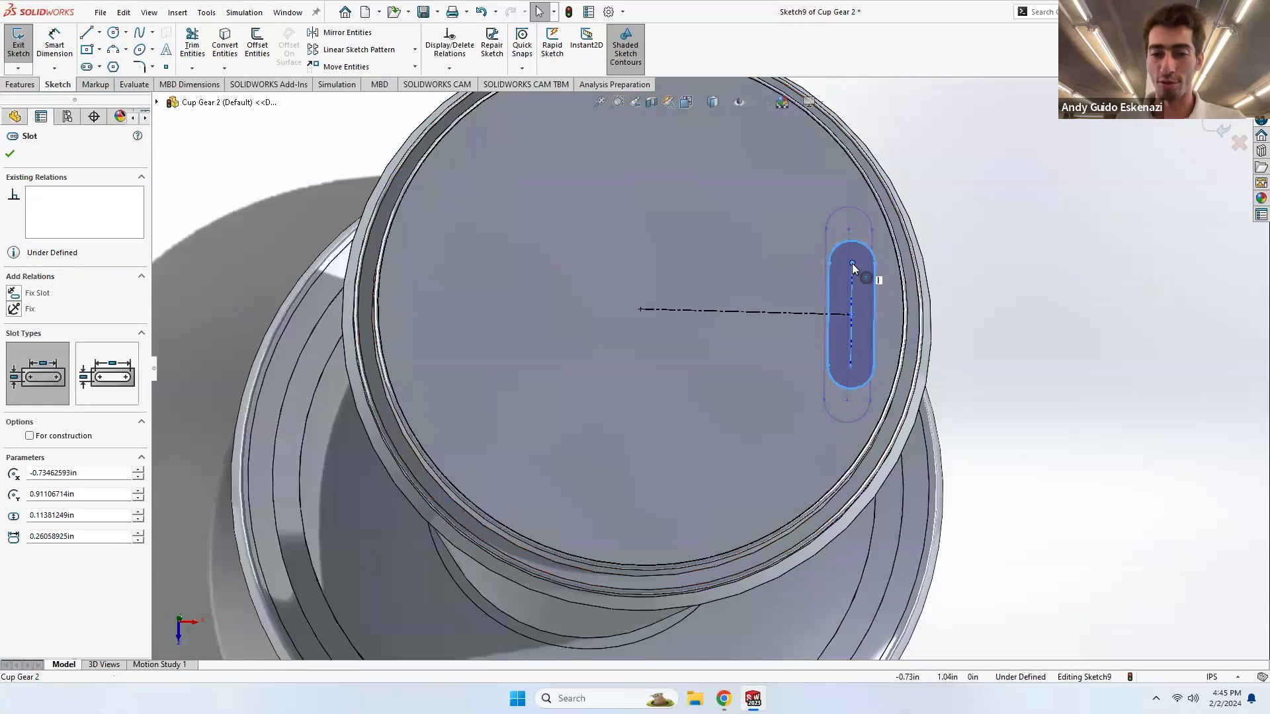
{"action": "left_click", "coordinate": [320, 125]}
- Dimension the slot's width between its two straight sides as 0.15 in
{"action": "left_click", "coordinate": [55, 53]}
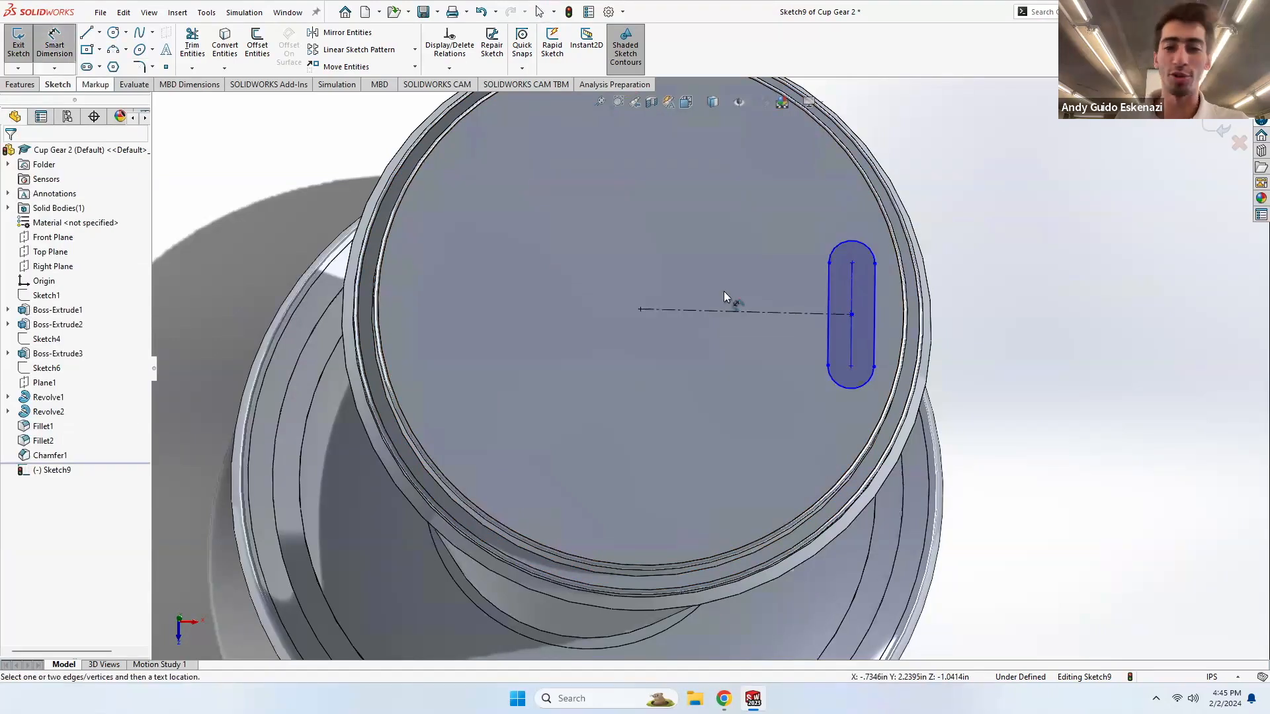
{"action": "left_click", "coordinate": [853, 290]}
{"action": "left_click", "coordinate": [876, 296]}
{"action": "left_click", "coordinate": [873, 217]}
{"action": "key", "text": "BackSpace"}
{"action": "type", "text": ".15"}
{"action": "key", "text": "Return"}
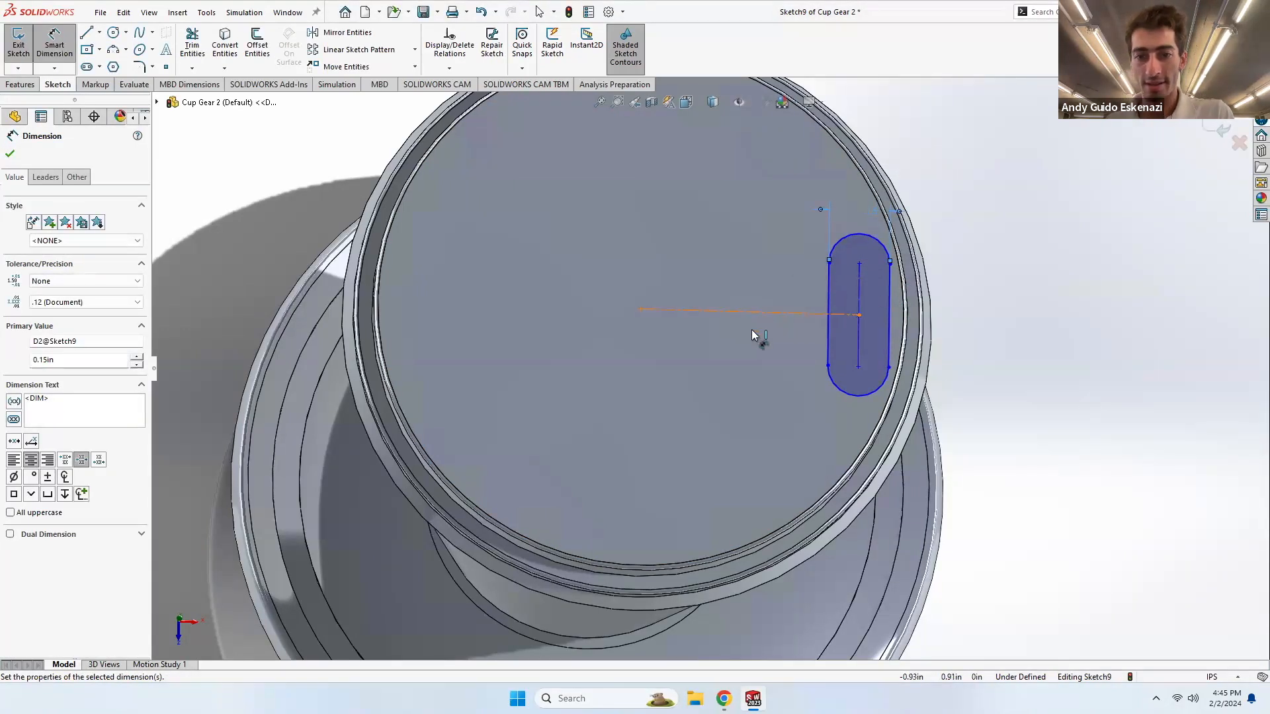
- Dimension the centerline from the lid's center to the slot as 0.5 in and the slot's straight side as 0.26 in
{"action": "left_click", "coordinate": [726, 361]}
{"action": "type", "text": ".5"}
{"action": "key", "text": "Return"}
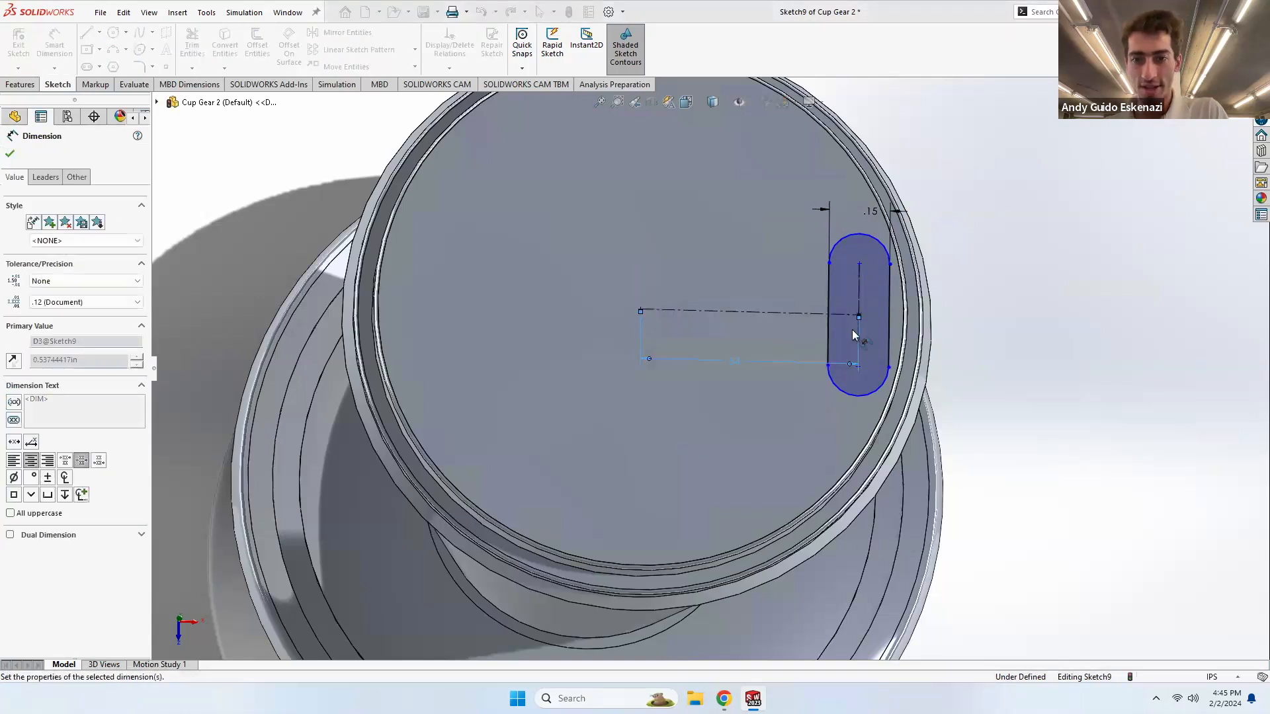
{"action": "left_click", "coordinate": [876, 335]}
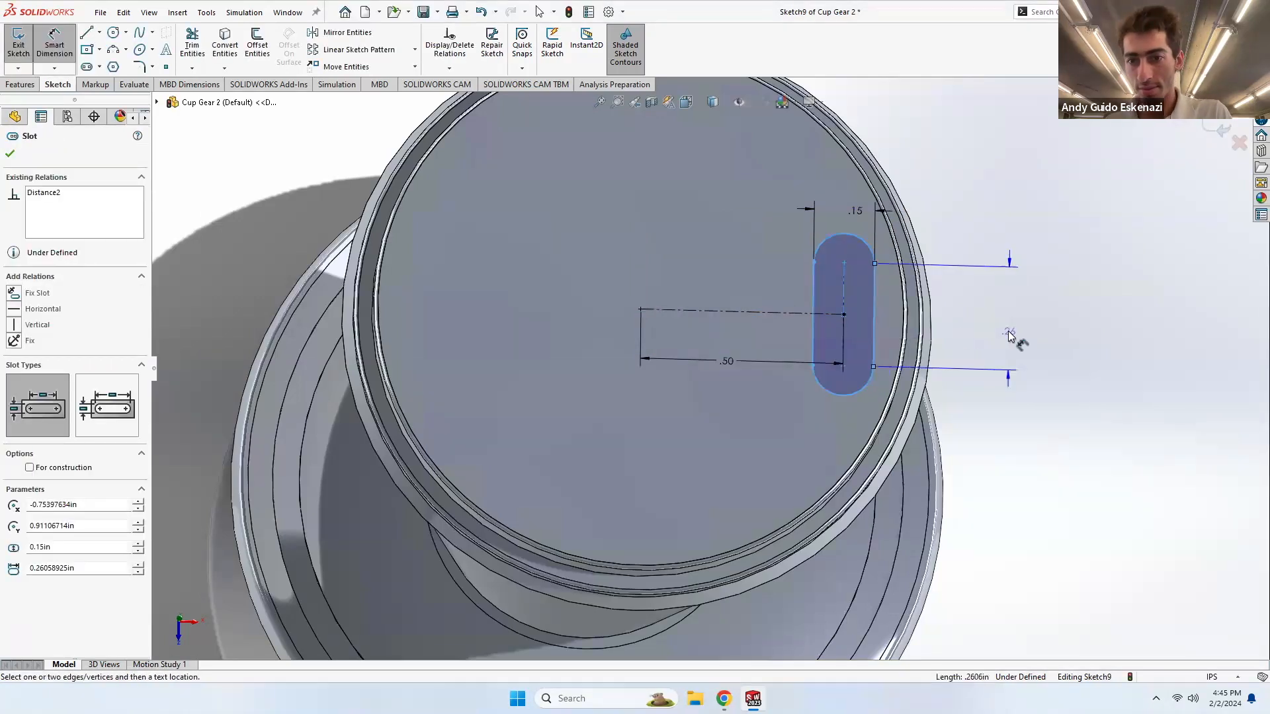
{"action": "left_click", "coordinate": [1008, 324]}
{"action": "type", "text": ".26"}
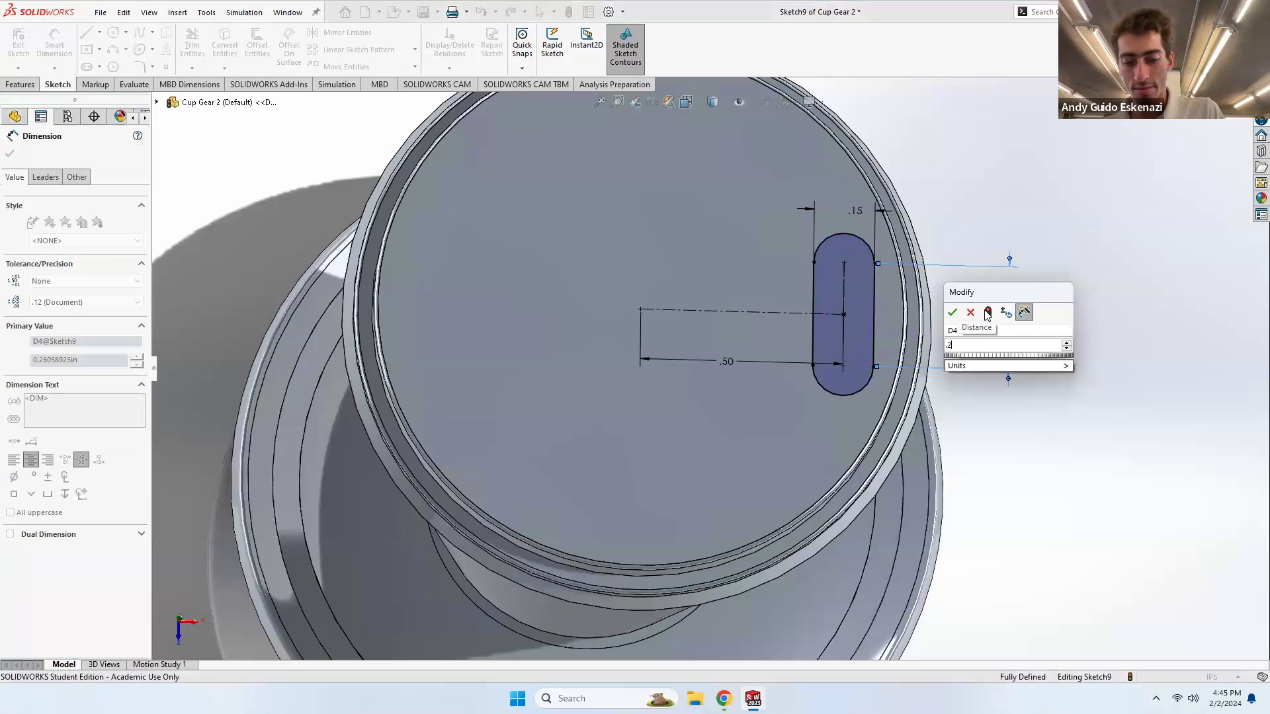
{"action": "key", "text": "Return"}
- Cut-extrude the slot 0.10 in deep into the lid as a blind cut
{"action": "middle_click_drag", "start_coordinate": [850, 251], "coordinate": [847, 206]}
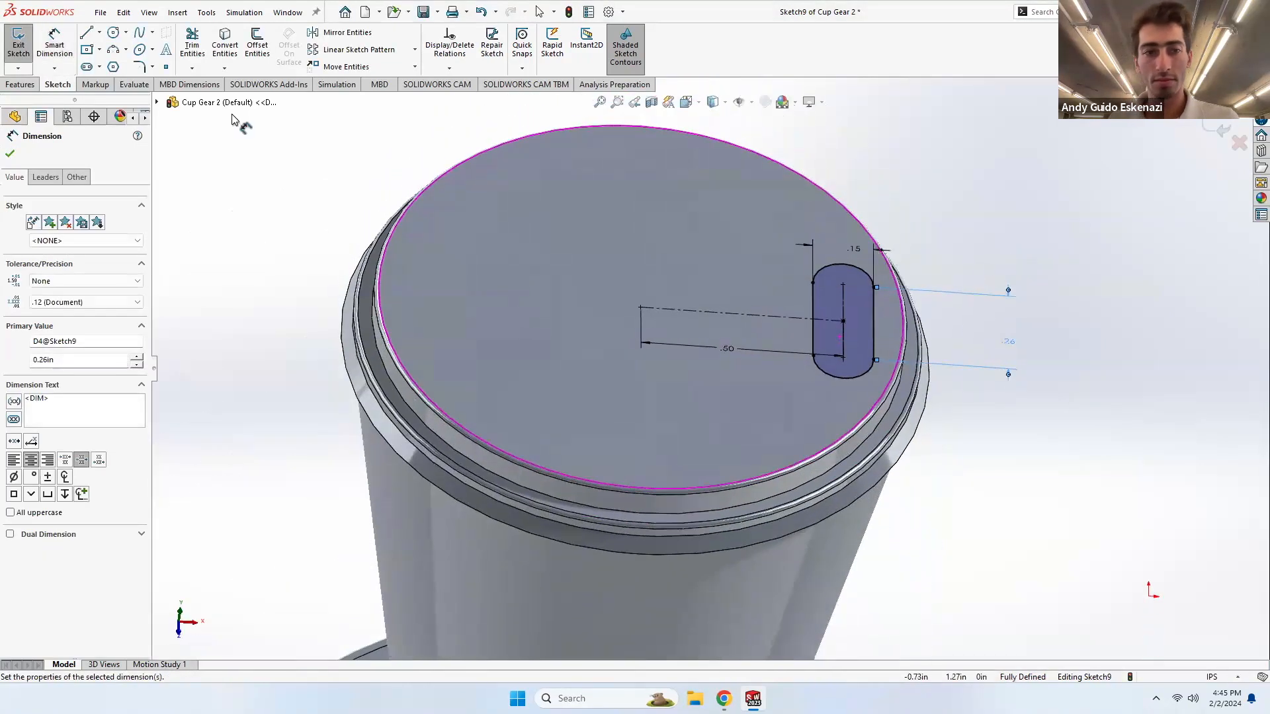
{"action": "left_click", "coordinate": [23, 84]}
{"action": "left_click", "coordinate": [192, 45]}
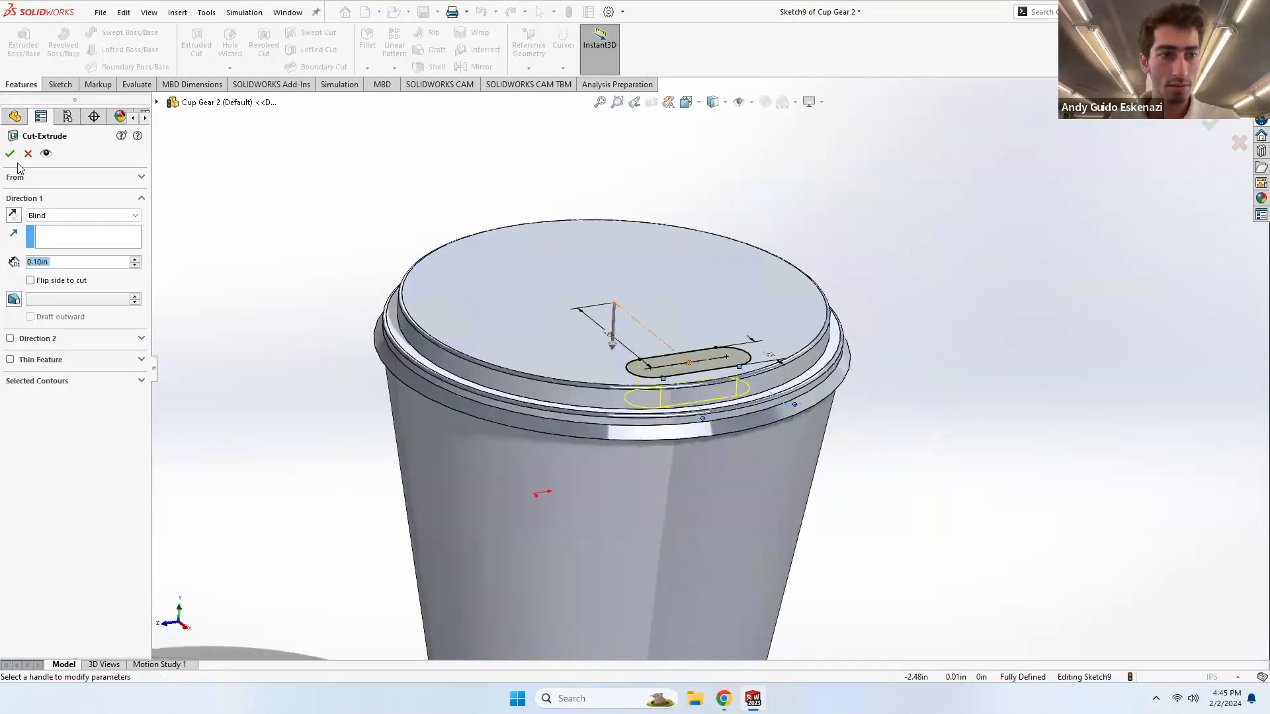
{"action": "left_click", "coordinate": [10, 154]}
{"action": "middle_click_drag", "start_coordinate": [463, 252], "coordinate": [475, 323]}
{"action": "scroll", "coordinate": [582, 266], "scroll_direction": "up", "scroll_amount": 4}
{"action": "scroll", "coordinate": [603, 280], "scroll_direction": "down", "scroll_amount": 5}
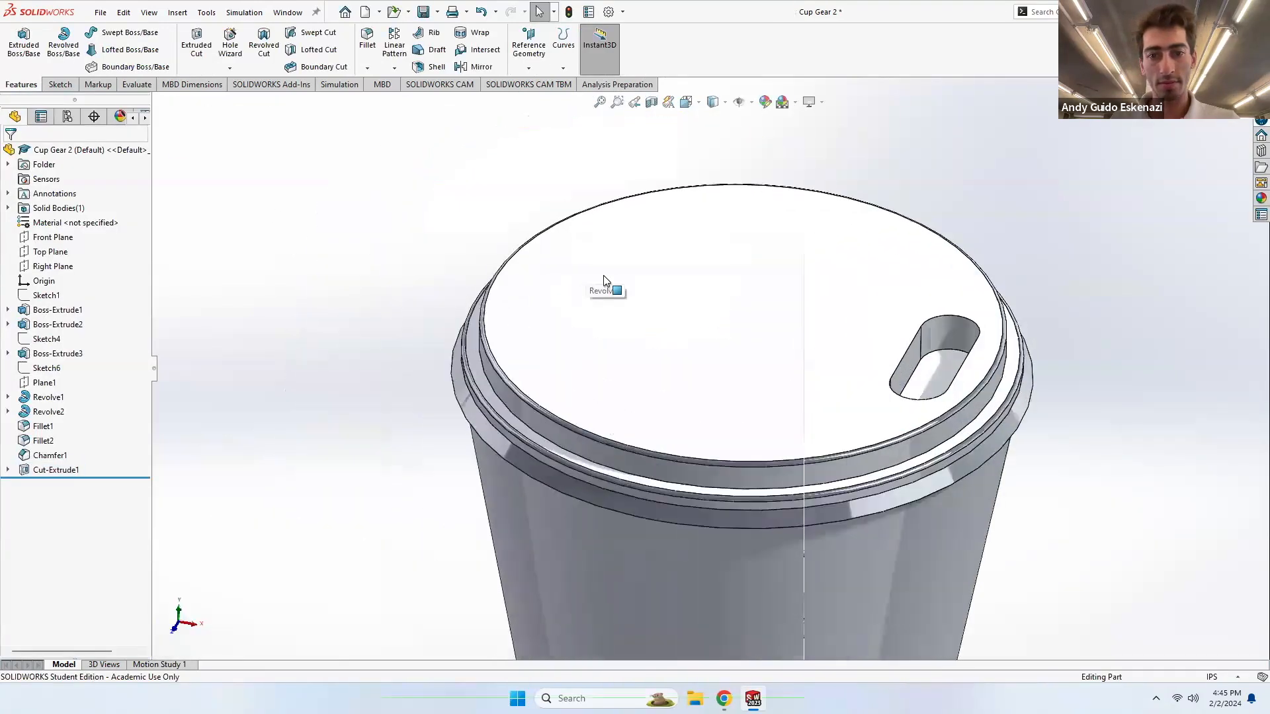
- Start a sketch on the lid's top face and convert the face's outer outline into a sketch circle
{"action": "left_click", "coordinate": [59, 84]}
{"action": "left_click", "coordinate": [18, 43]}
{"action": "left_click", "coordinate": [732, 331]}
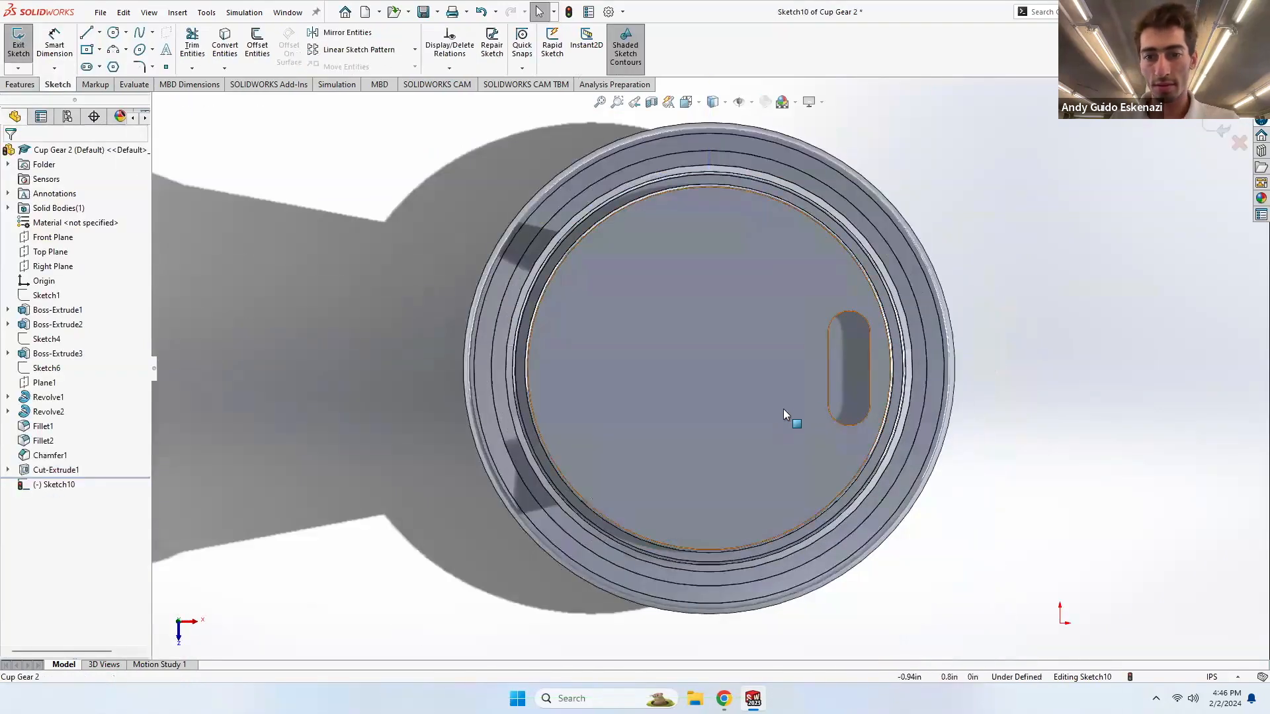
{"action": "scroll", "coordinate": [785, 415], "scroll_direction": "down", "scroll_amount": 2}
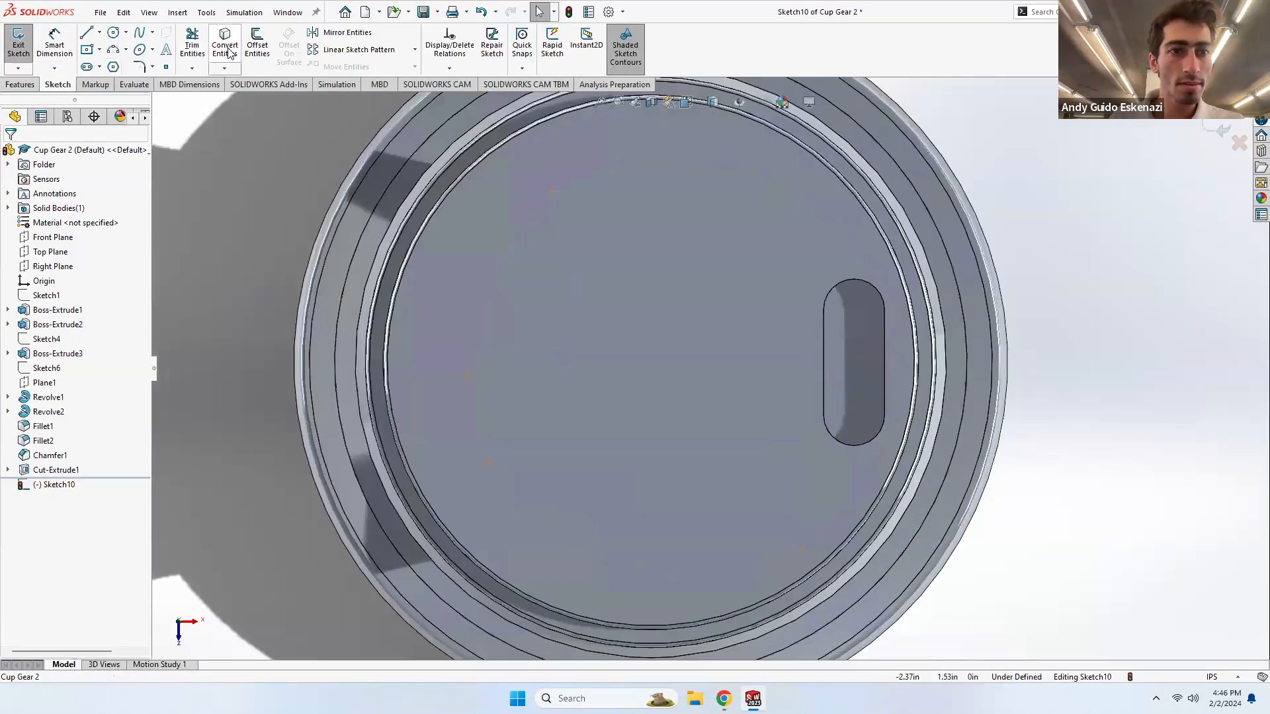
{"action": "left_click", "coordinate": [113, 33]}
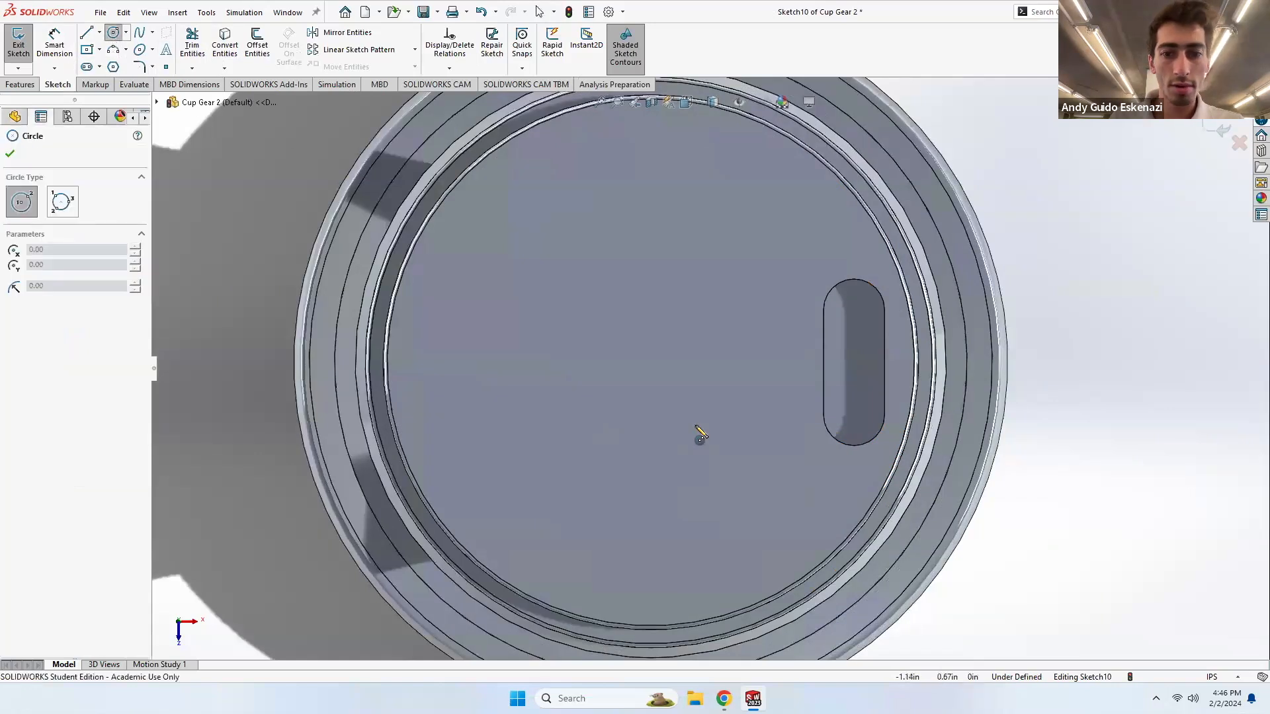
{"action": "left_click", "coordinate": [225, 44]}
{"action": "left_click", "coordinate": [562, 320]}
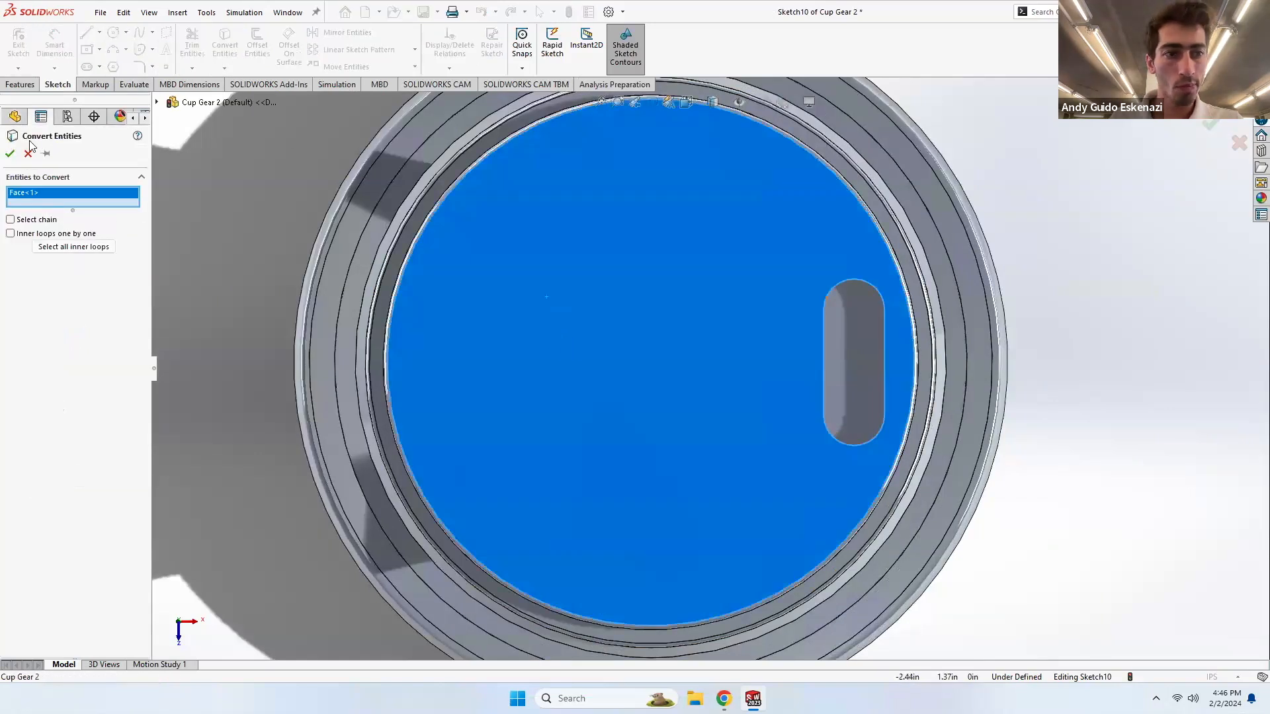
{"action": "left_click", "coordinate": [10, 154]}
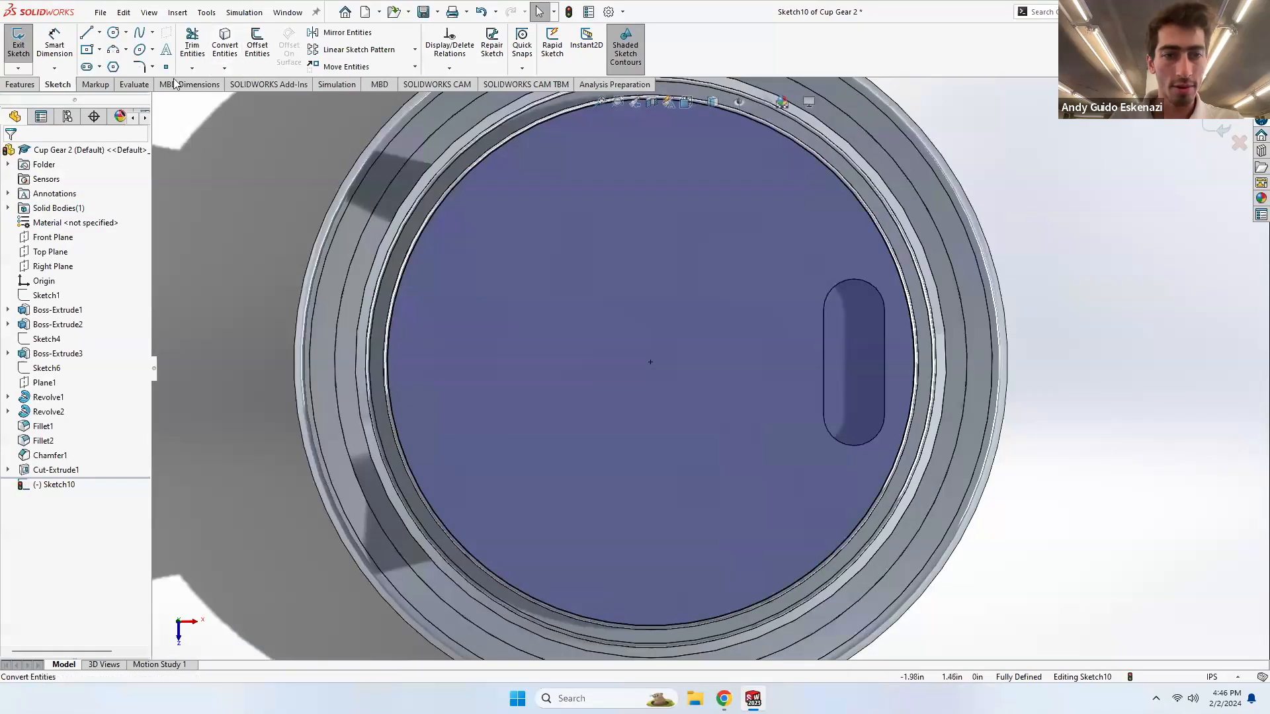
{"action": "left_click", "coordinate": [116, 35]}
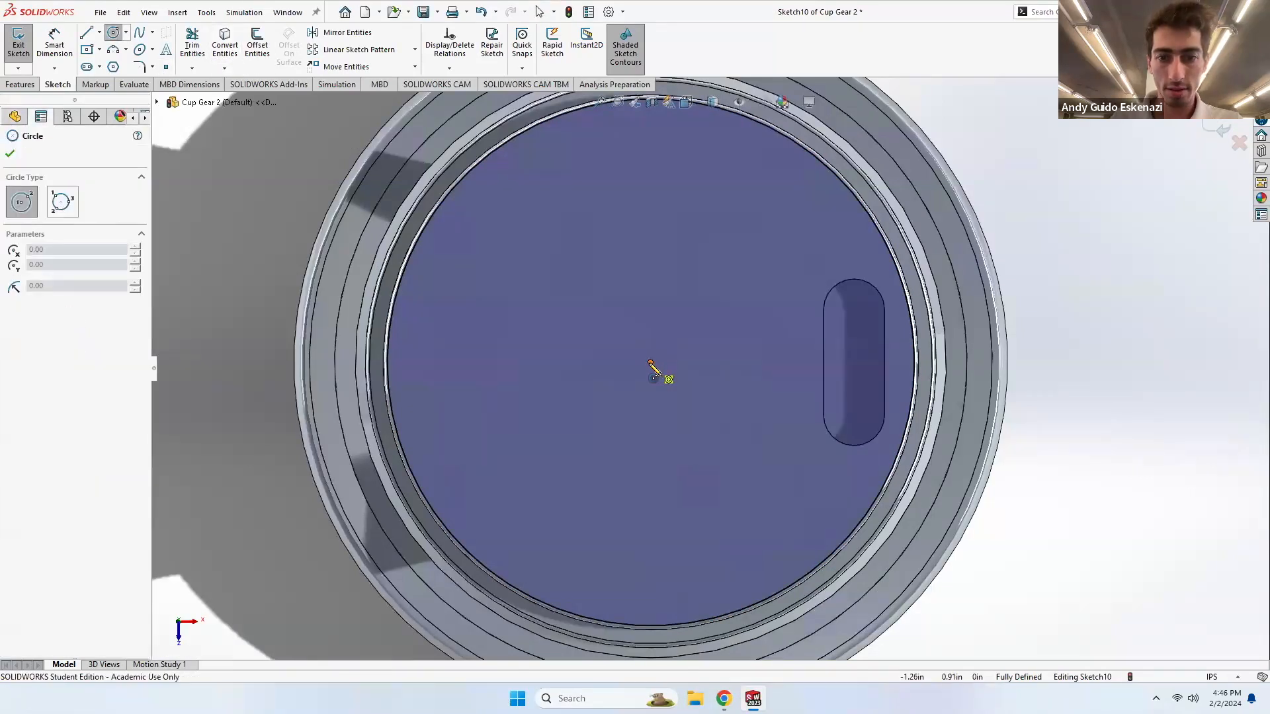
{"action": "left_click", "coordinate": [652, 363]}
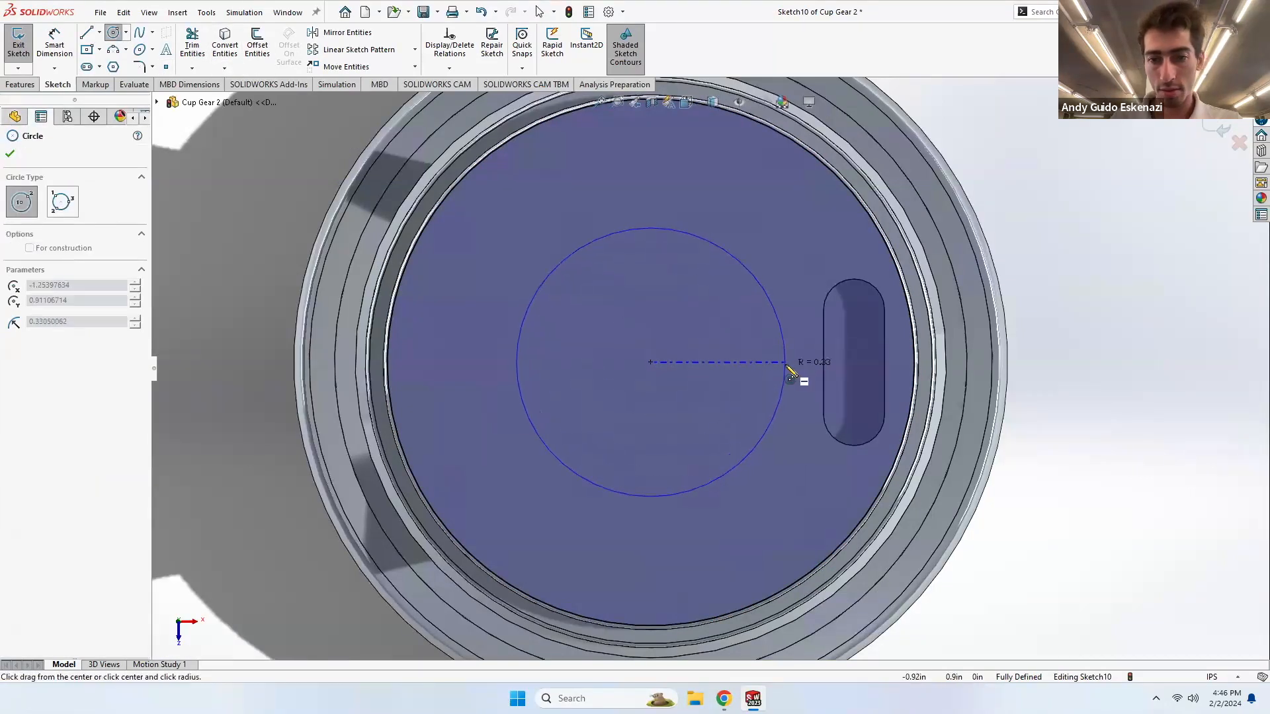
{"action": "key", "text": "Escape"}
{"action": "middle_click_drag", "start_coordinate": [714, 383], "coordinate": [716, 341]}
{"action": "middle_click_drag", "start_coordinate": [844, 321], "coordinate": [691, 297]}
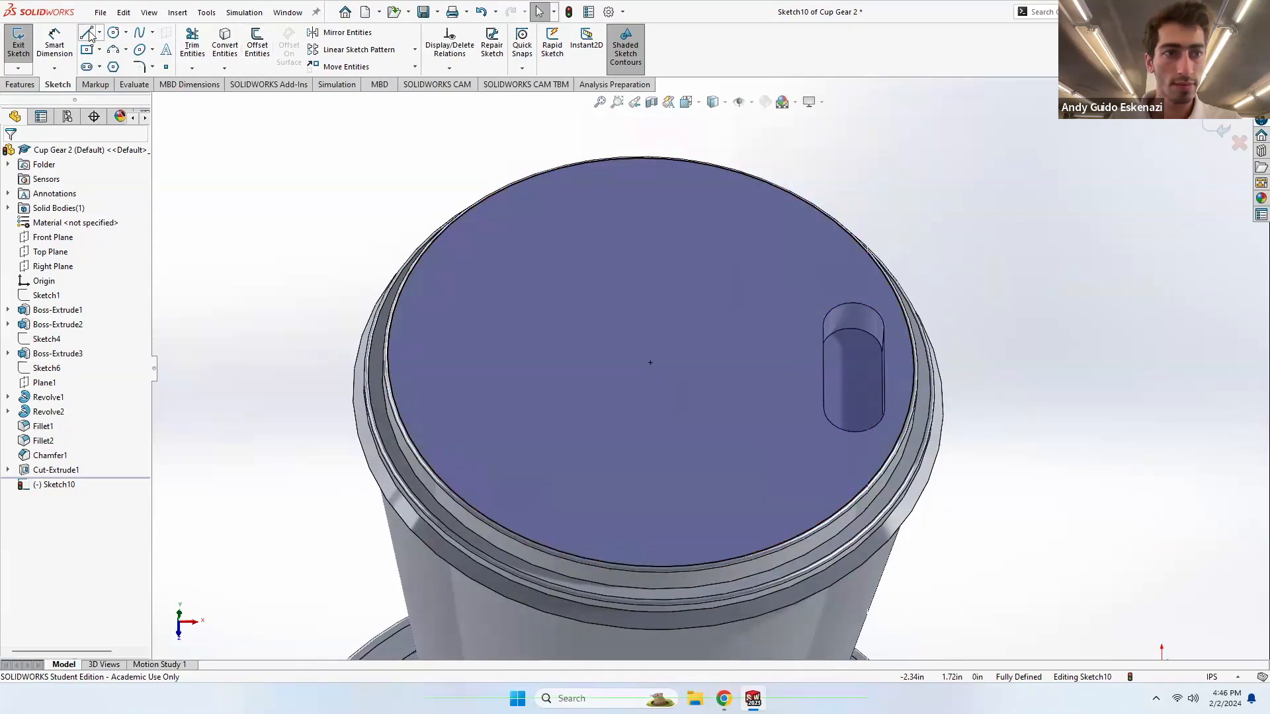
- Offset the lid's converted outline circle 0.10 in inward
{"action": "left_click", "coordinate": [258, 46]}
{"action": "left_click", "coordinate": [406, 330]}
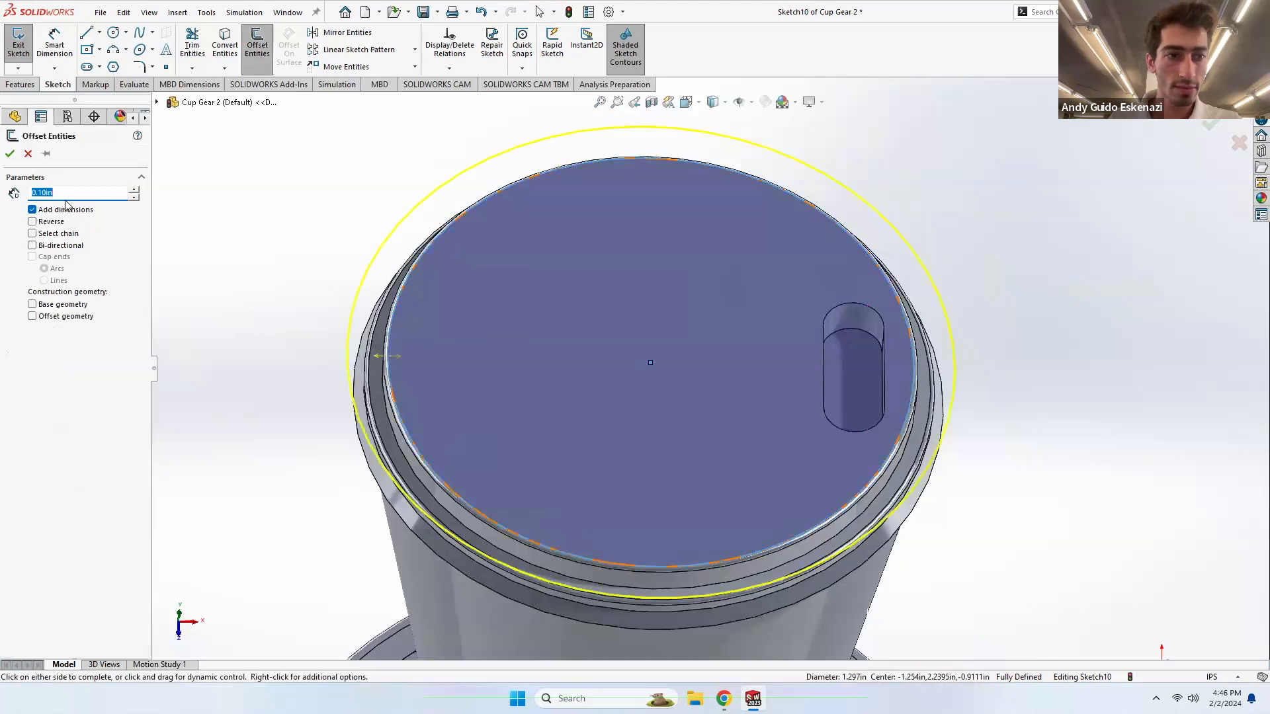
{"action": "left_click", "coordinate": [32, 223]}
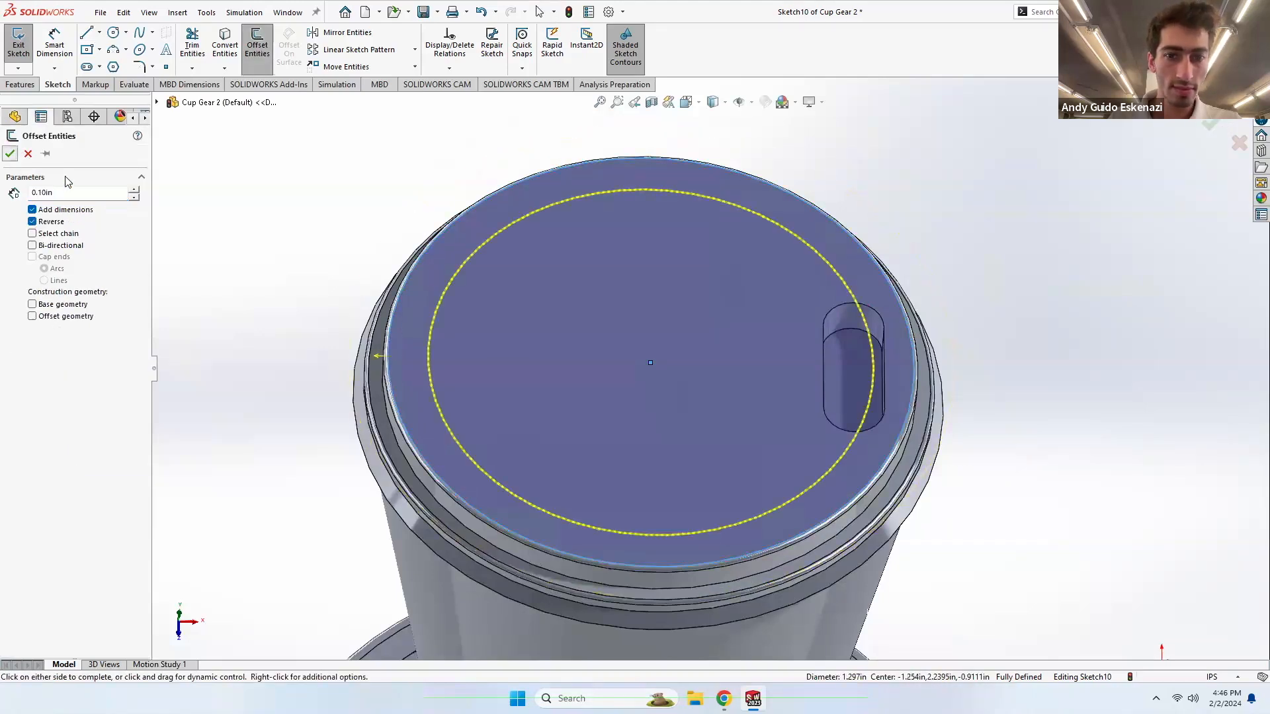
{"action": "left_click", "coordinate": [588, 252]}
{"action": "middle_click_drag", "start_coordinate": [587, 253], "coordinate": [594, 408]}
{"action": "left_click", "coordinate": [257, 48]}
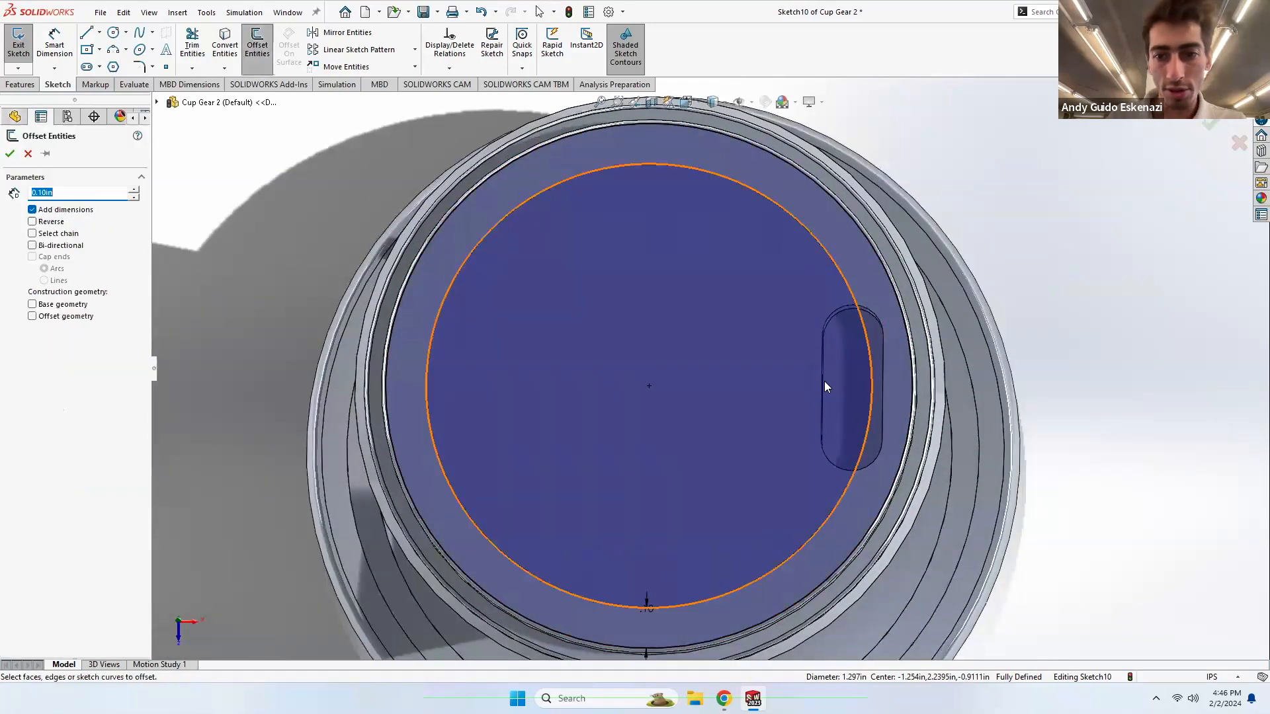
{"action": "left_click", "coordinate": [829, 322]}
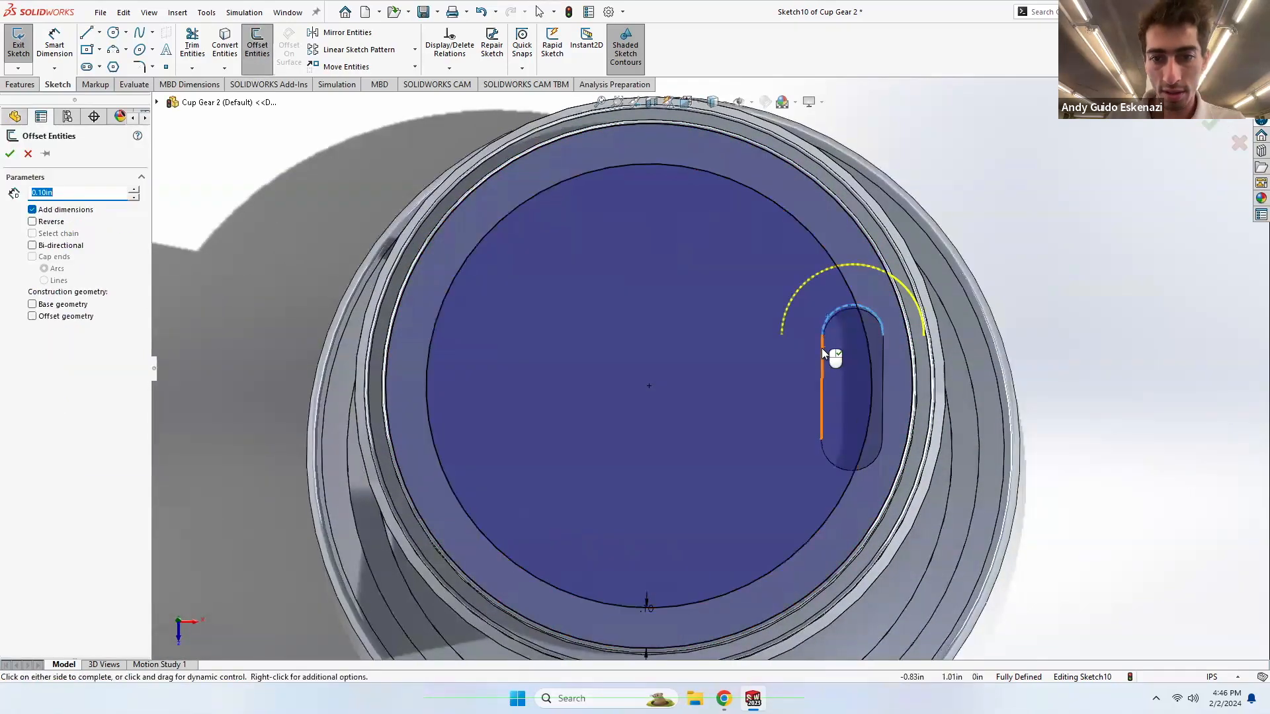
{"action": "left_click", "coordinate": [830, 464]}
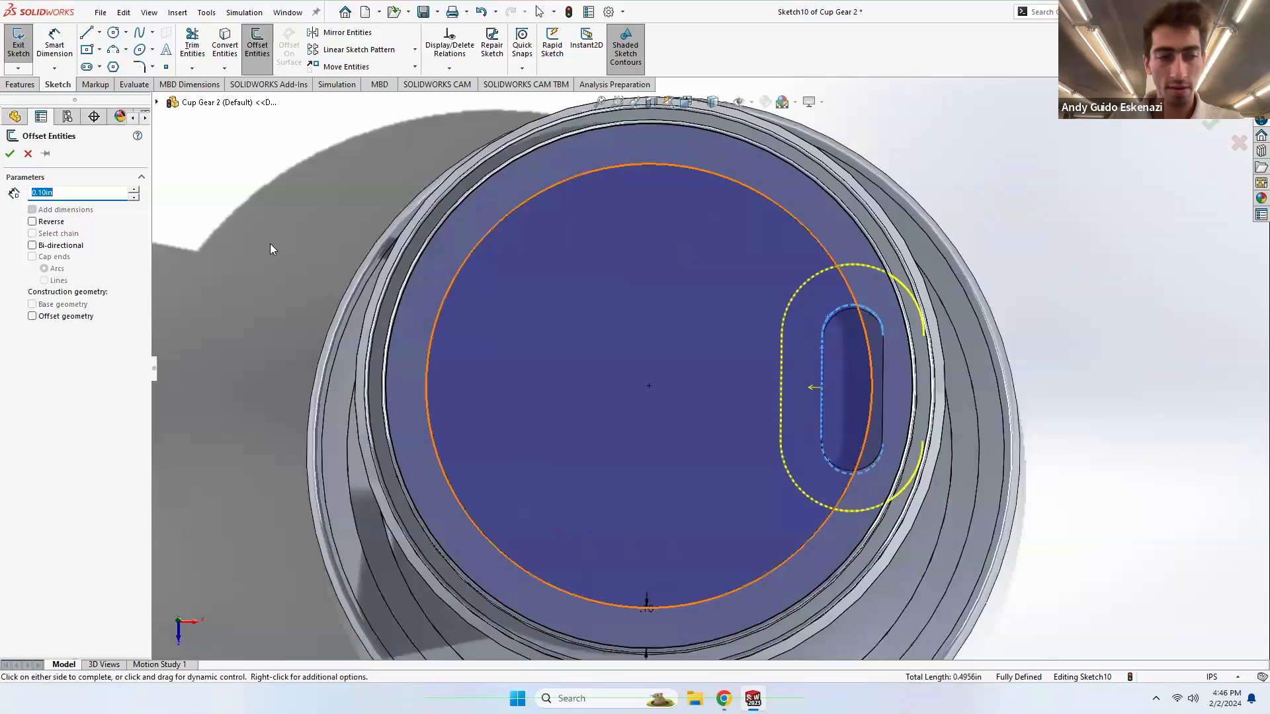
{"action": "left_click", "coordinate": [24, 154]}
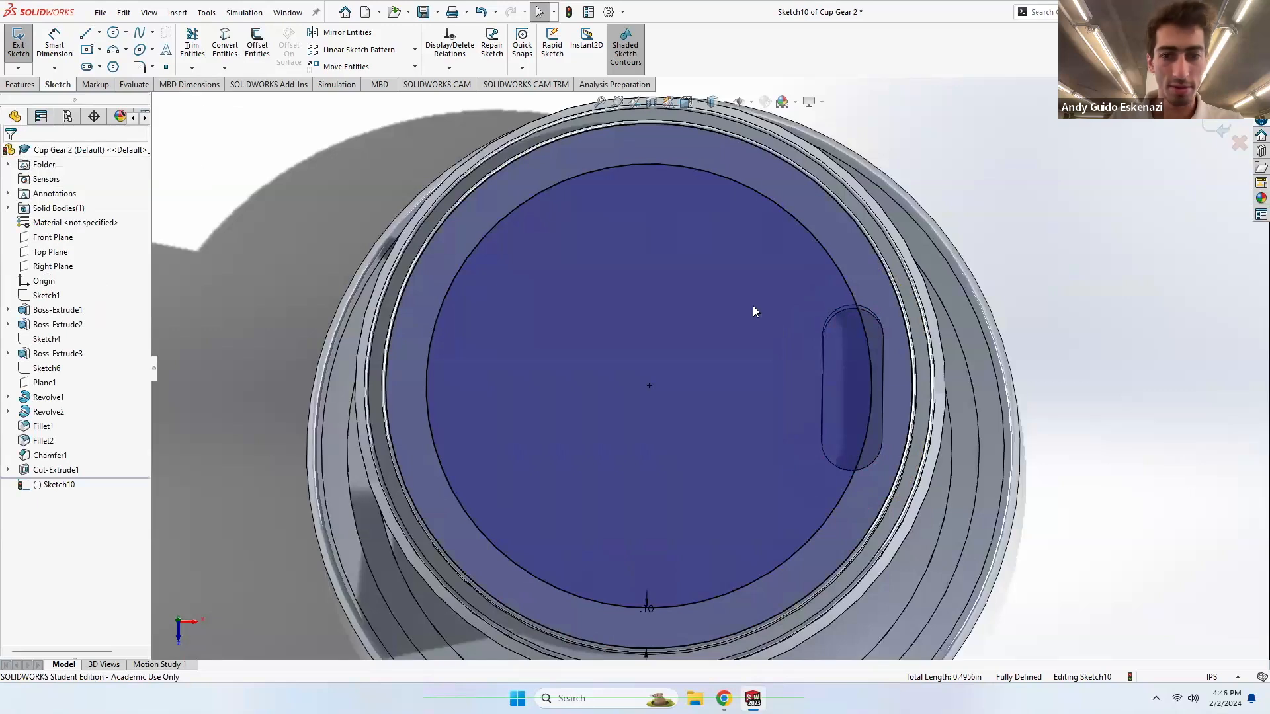
{"action": "left_click", "coordinate": [257, 44]}
{"action": "left_click", "coordinate": [830, 320]}
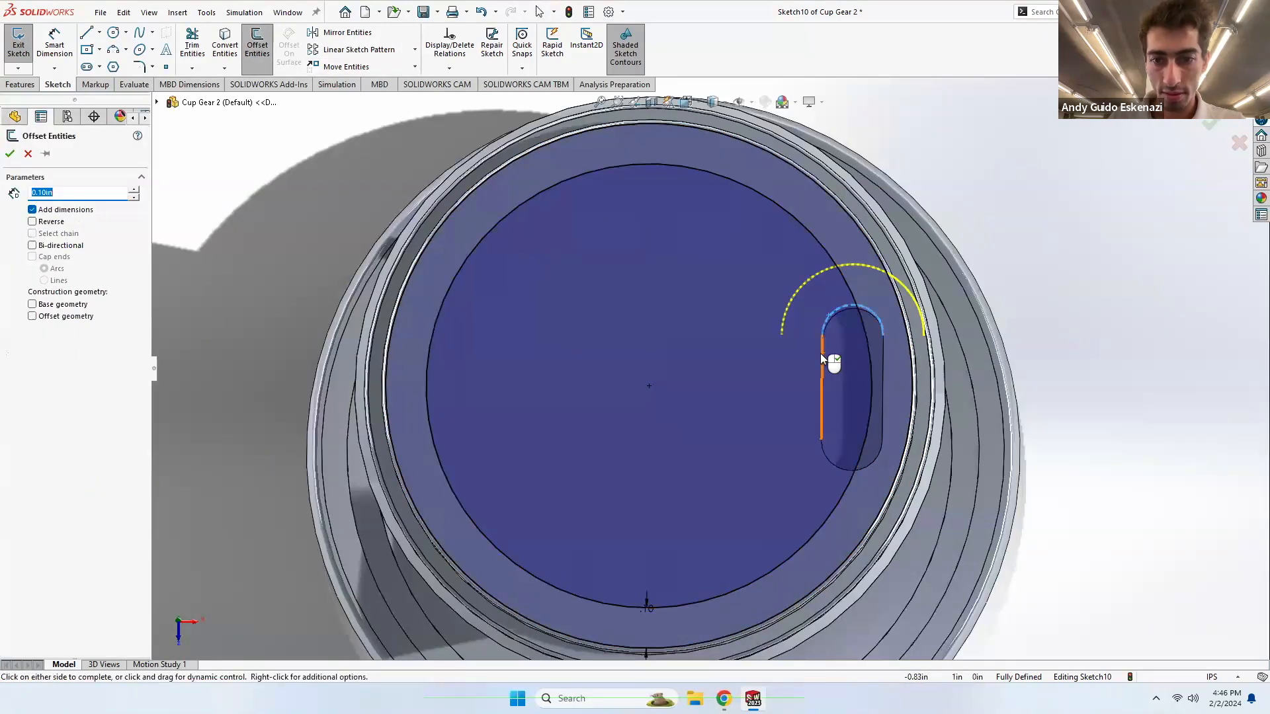
{"action": "left_click", "coordinate": [822, 354]}
{"action": "left_click", "coordinate": [827, 467]}
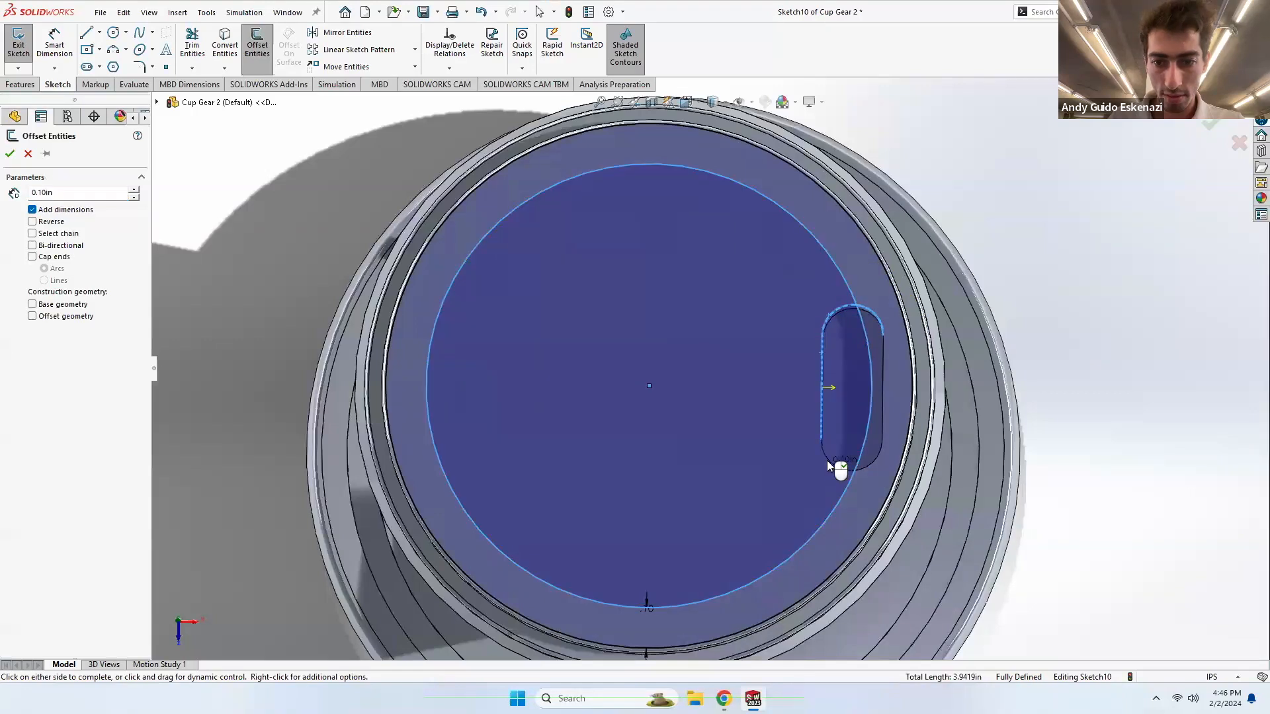
{"action": "left_click_drag", "start_coordinate": [838, 314], "coordinate": [880, 310]}
{"action": "key", "text": "Escape"}
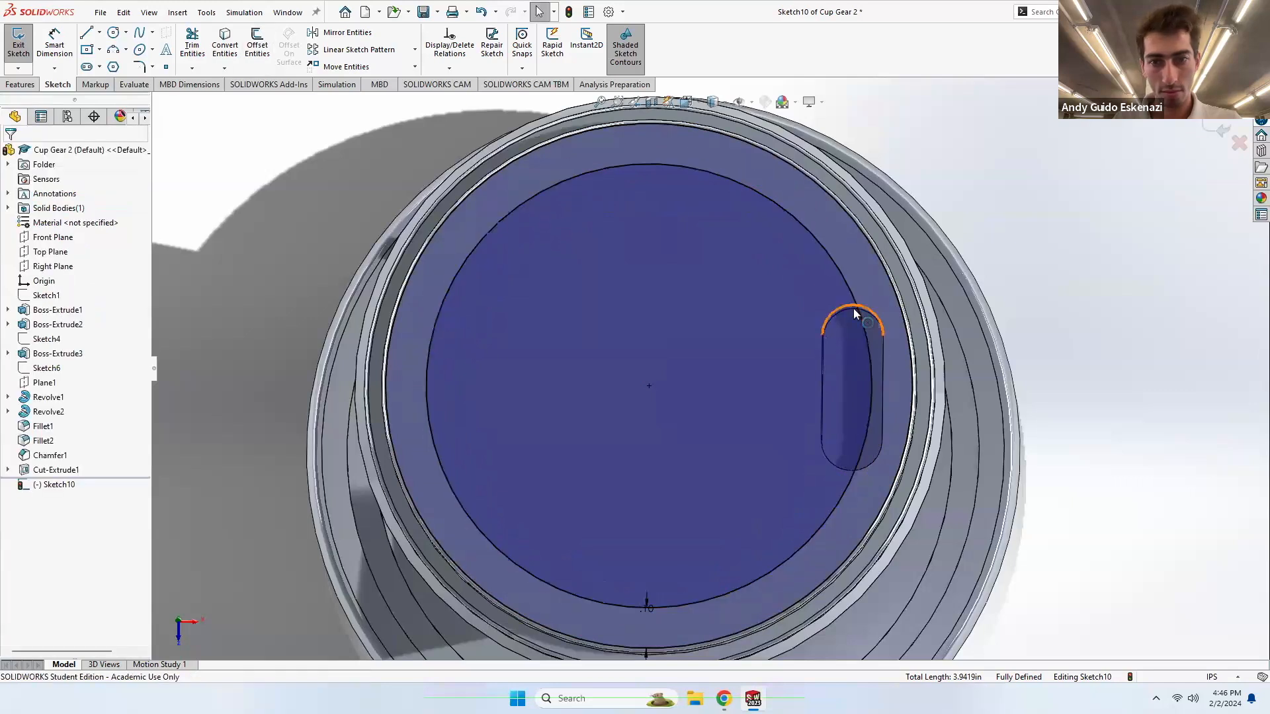
- Offset the sipping slot's inner straight edge and both end arcs 0.10 in outward
{"action": "key", "text": "Return"}
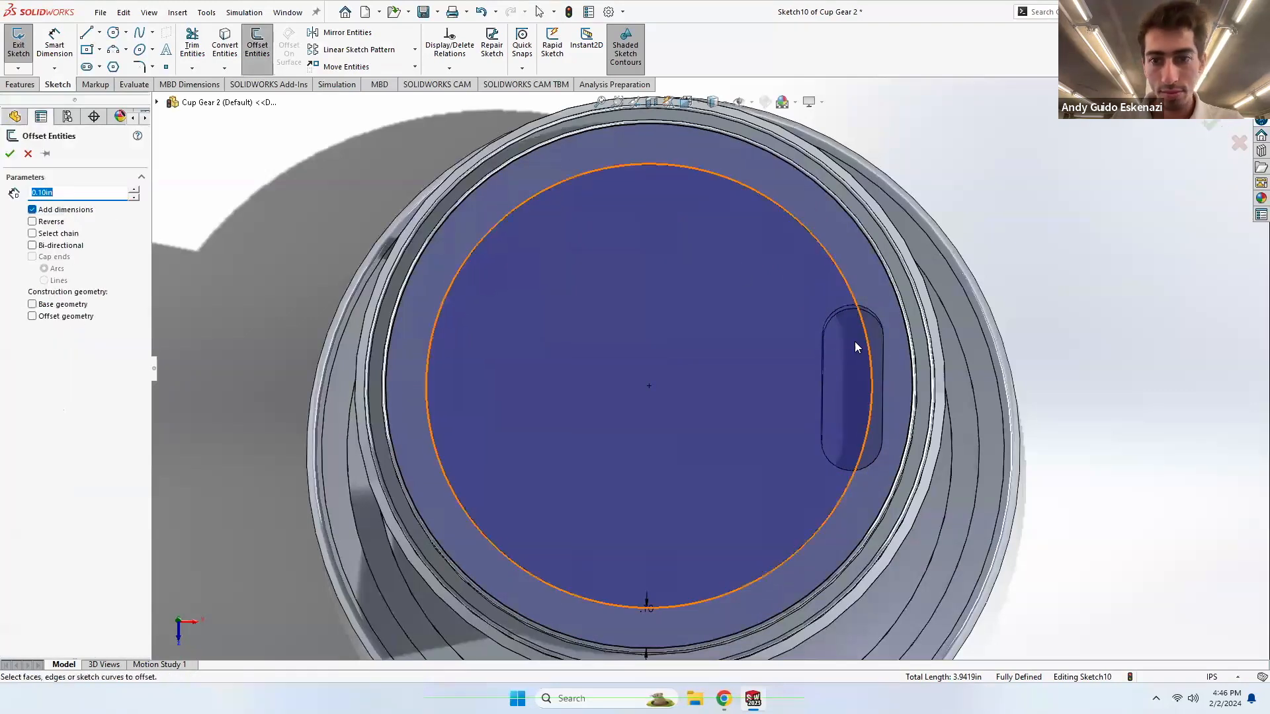
{"action": "scroll", "coordinate": [856, 347], "scroll_direction": "down", "scroll_amount": 5}
{"action": "left_click", "coordinate": [850, 433]}
{"action": "double_click", "coordinate": [852, 424]}
{"action": "left_click", "coordinate": [864, 650]}
{"action": "left_click", "coordinate": [10, 155]}
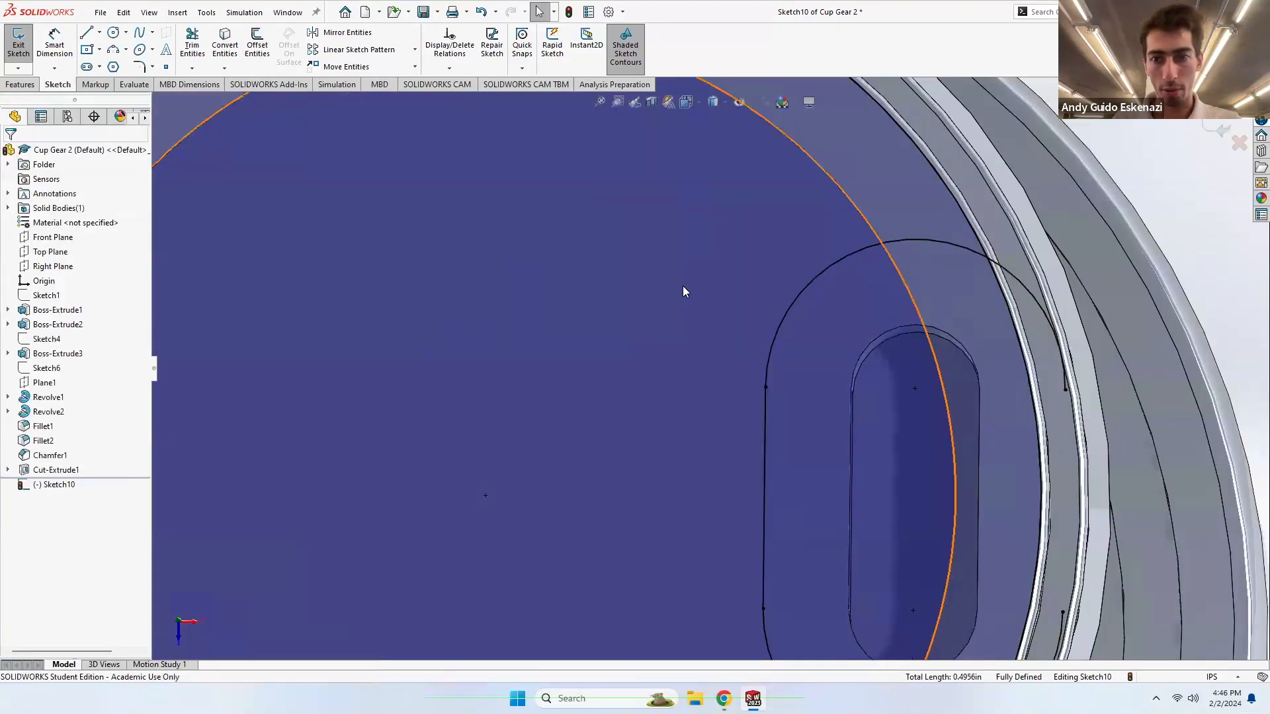
- Make the outer circle along the lid's edge construction geometry
{"action": "scroll", "coordinate": [682, 286], "scroll_direction": "up", "scroll_amount": 5}
{"action": "right_click", "coordinate": [780, 279]}
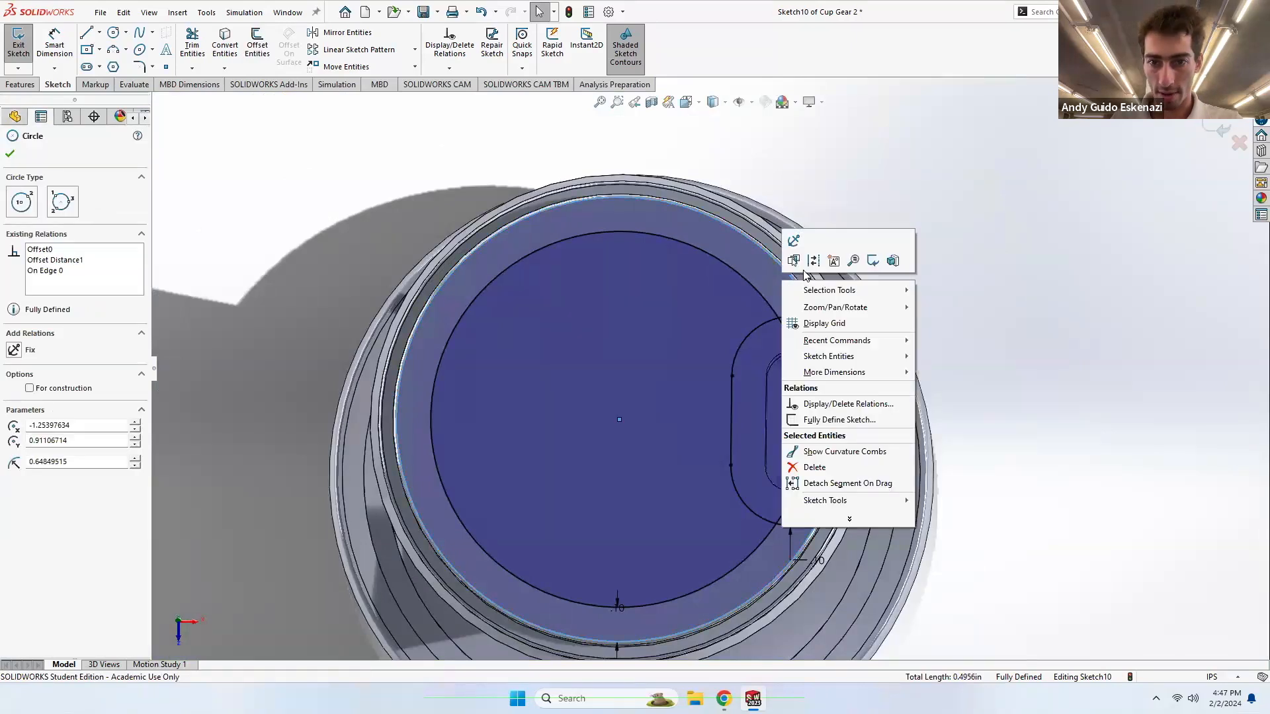
{"action": "left_click", "coordinate": [819, 263]}
{"action": "middle_click_drag", "start_coordinate": [766, 308], "coordinate": [790, 278]}
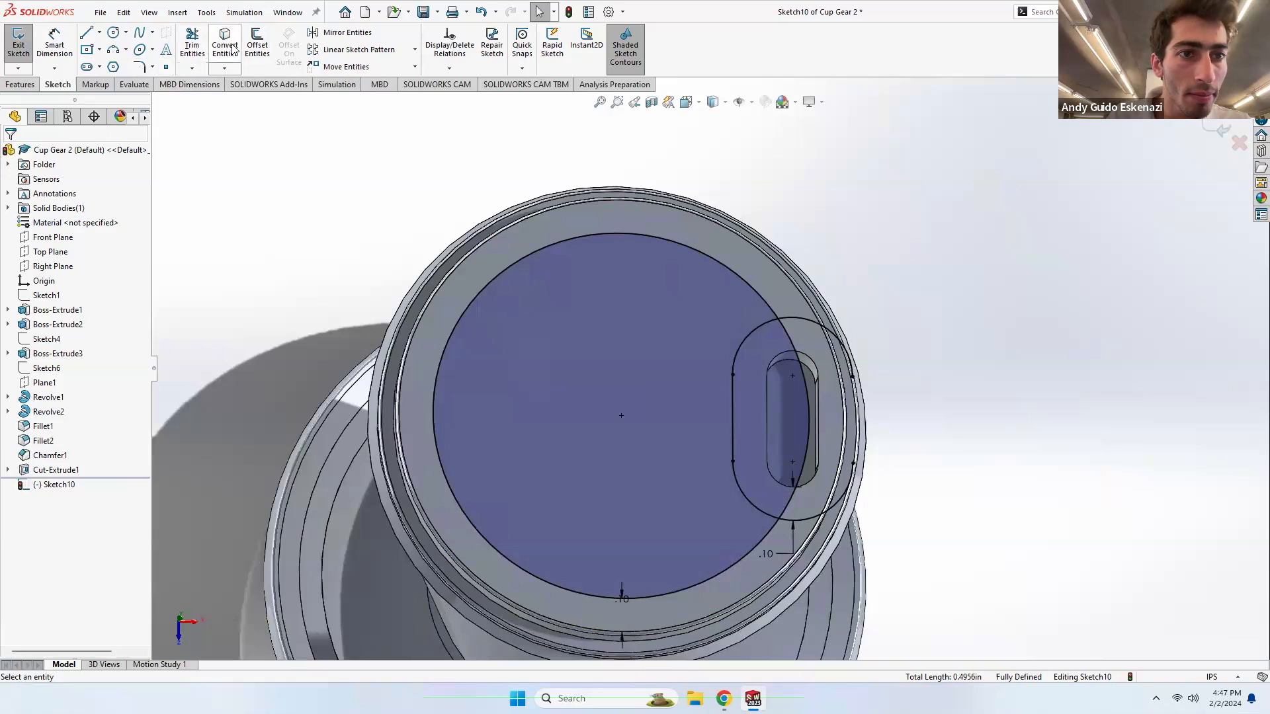
- Trim the overlapping parts of the offset circle and offset slot outline to leave one closed contour that skirts the sipping slot
{"action": "left_click", "coordinate": [192, 48]}
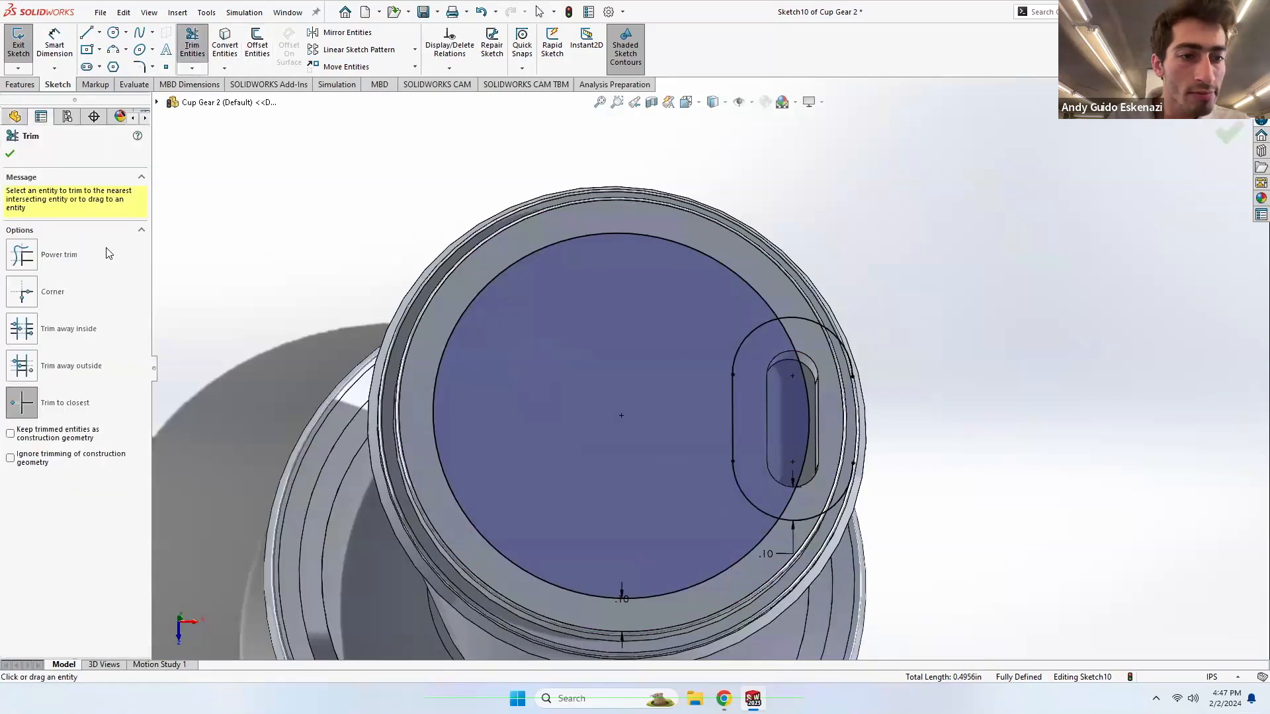
{"action": "left_click", "coordinate": [807, 320]}
{"action": "left_click", "coordinate": [789, 331]}
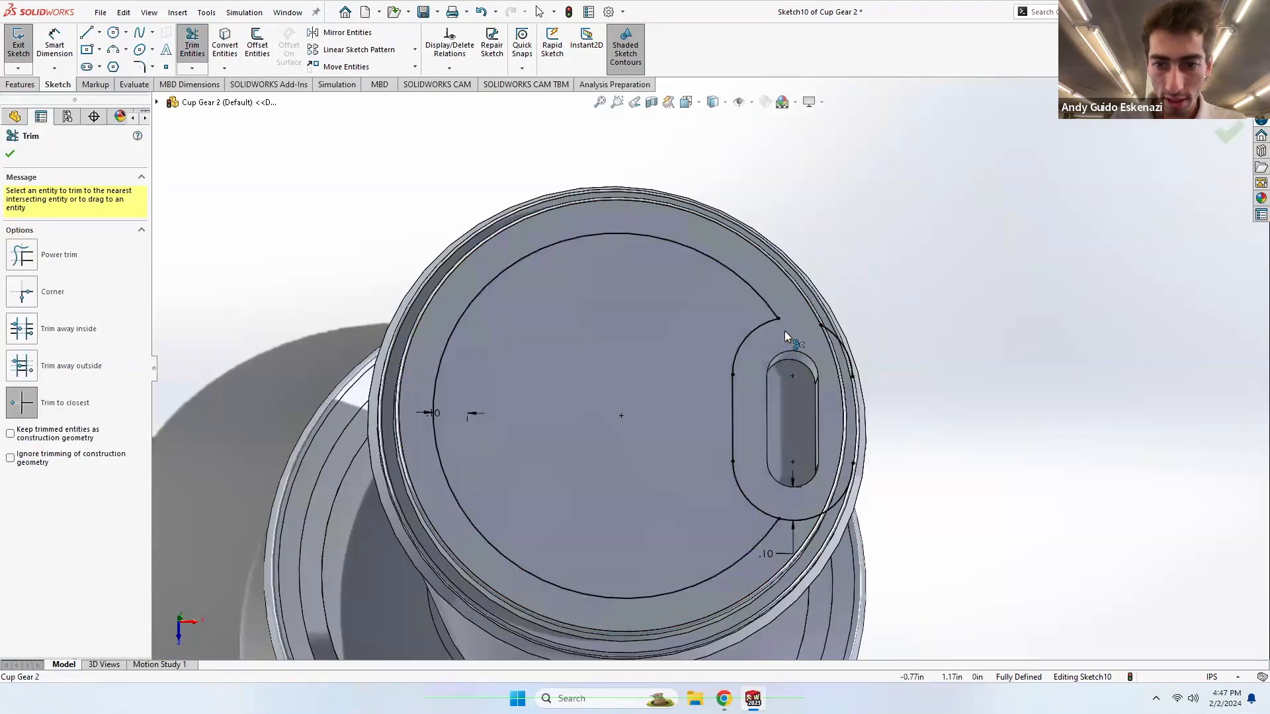
{"action": "left_click", "coordinate": [801, 519]}
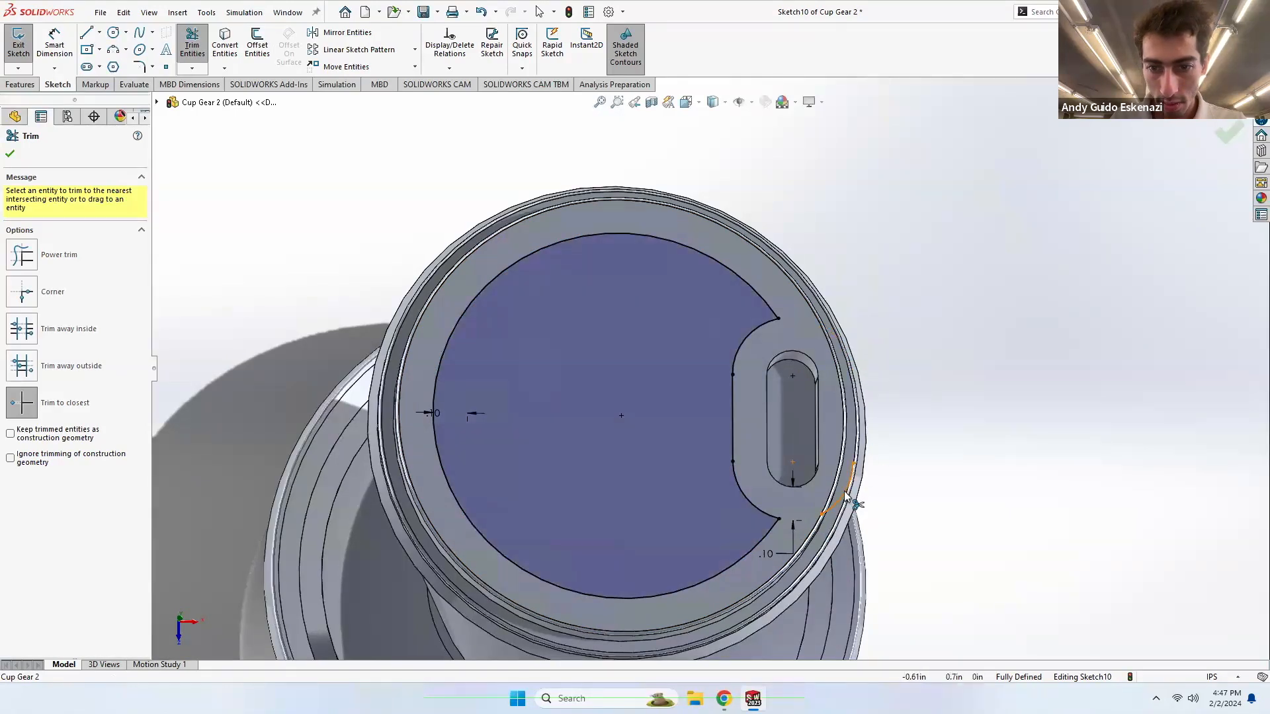
- Cut-extrude the trimmed contour 0.10 in deep, blind, into the lid's top
{"action": "middle_click_drag", "start_coordinate": [728, 500], "coordinate": [720, 397]}
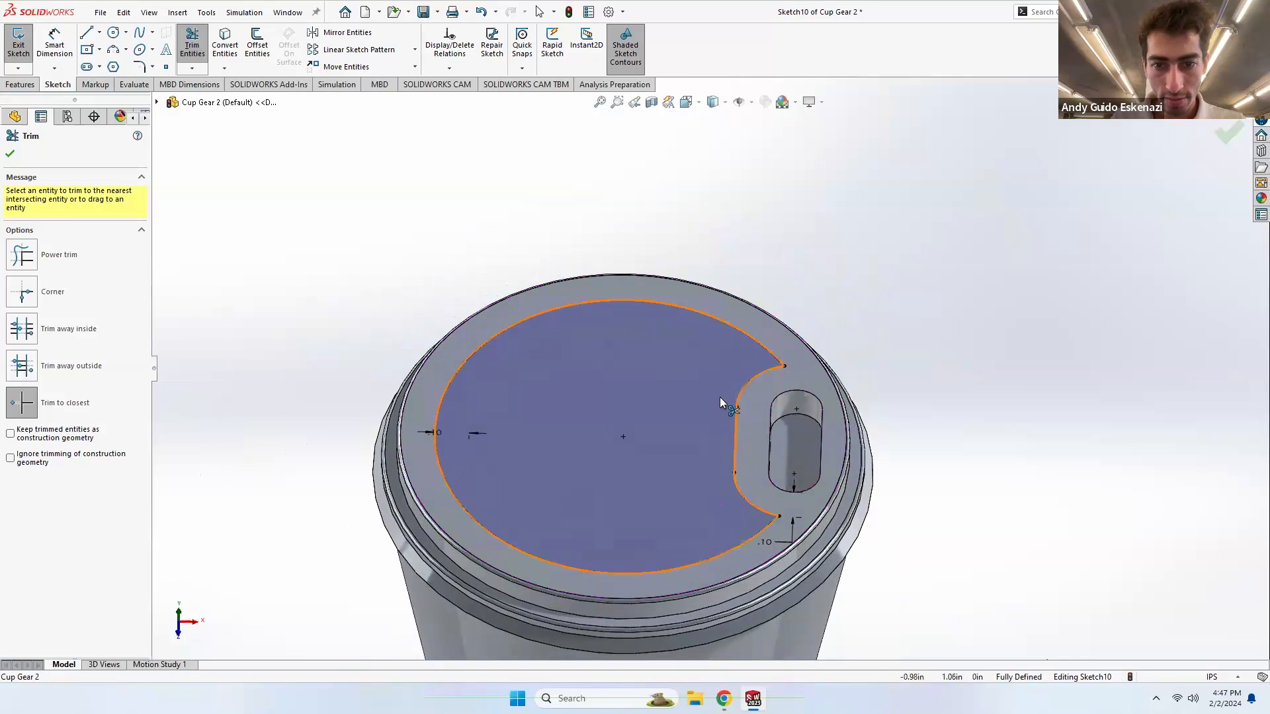
{"action": "left_click", "coordinate": [20, 85]}
{"action": "left_click", "coordinate": [196, 45]}
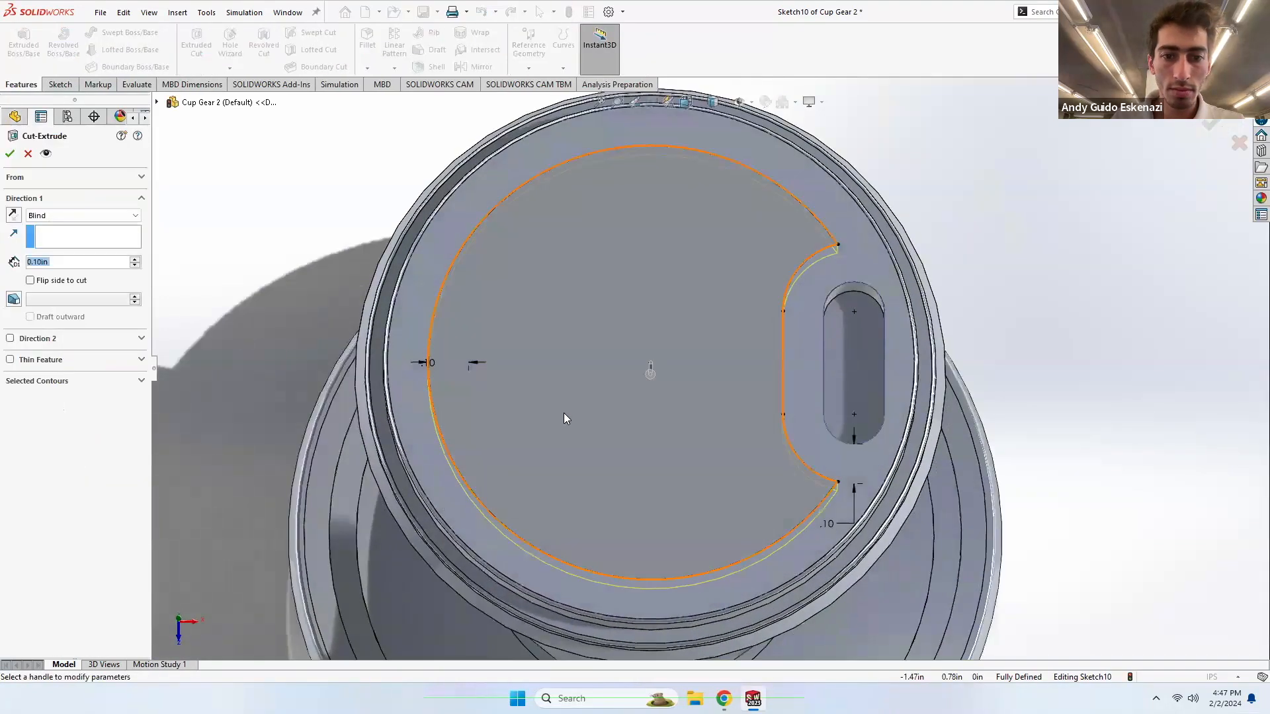
{"action": "left_click", "coordinate": [11, 153]}
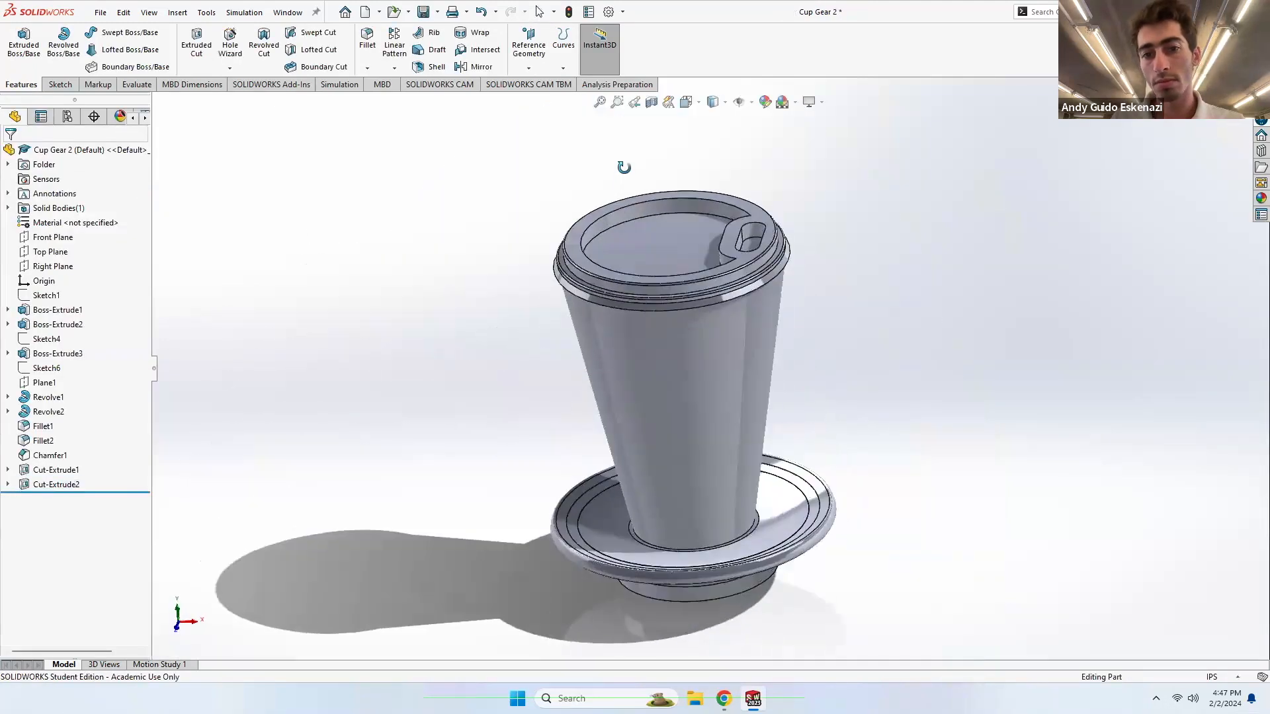
- Fillet the recess's upper and lower rim edges and the lid's top face around the sipping slot with a 0.01 in radius
{"action": "middle_click_drag", "start_coordinate": [624, 168], "coordinate": [727, 239]}
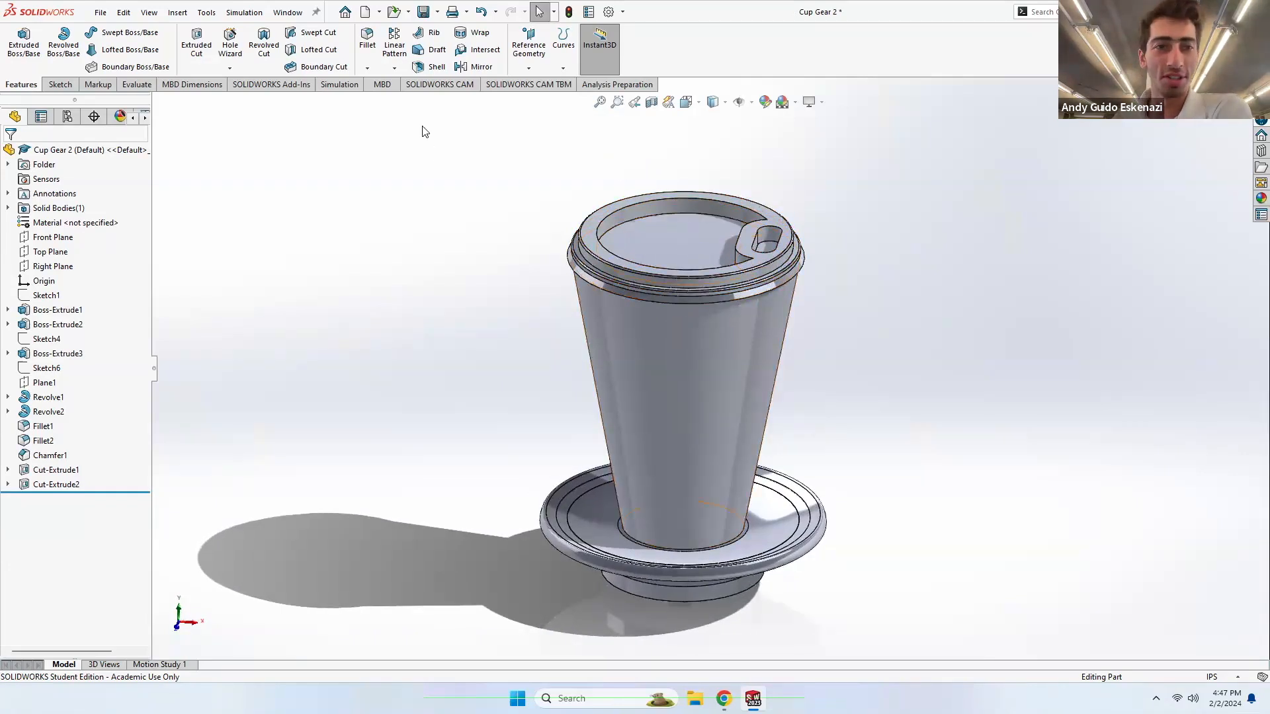
{"action": "left_click", "coordinate": [369, 43]}
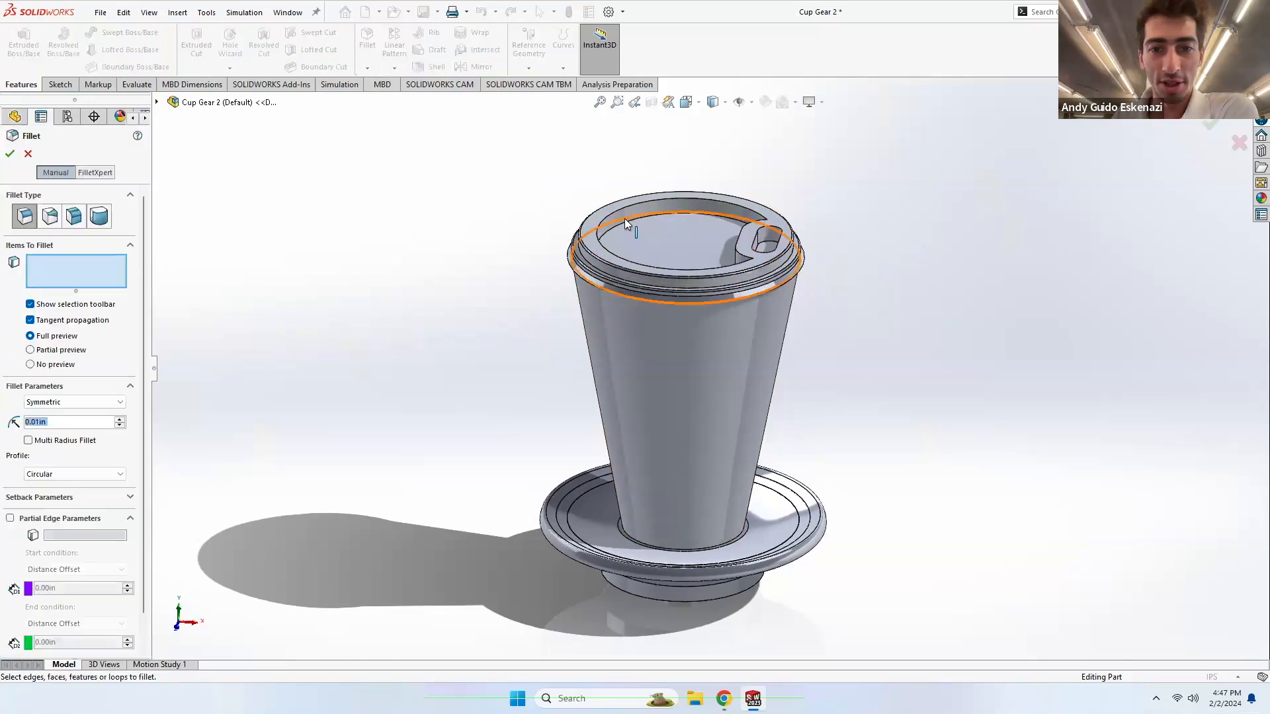
{"action": "left_click", "coordinate": [627, 221]}
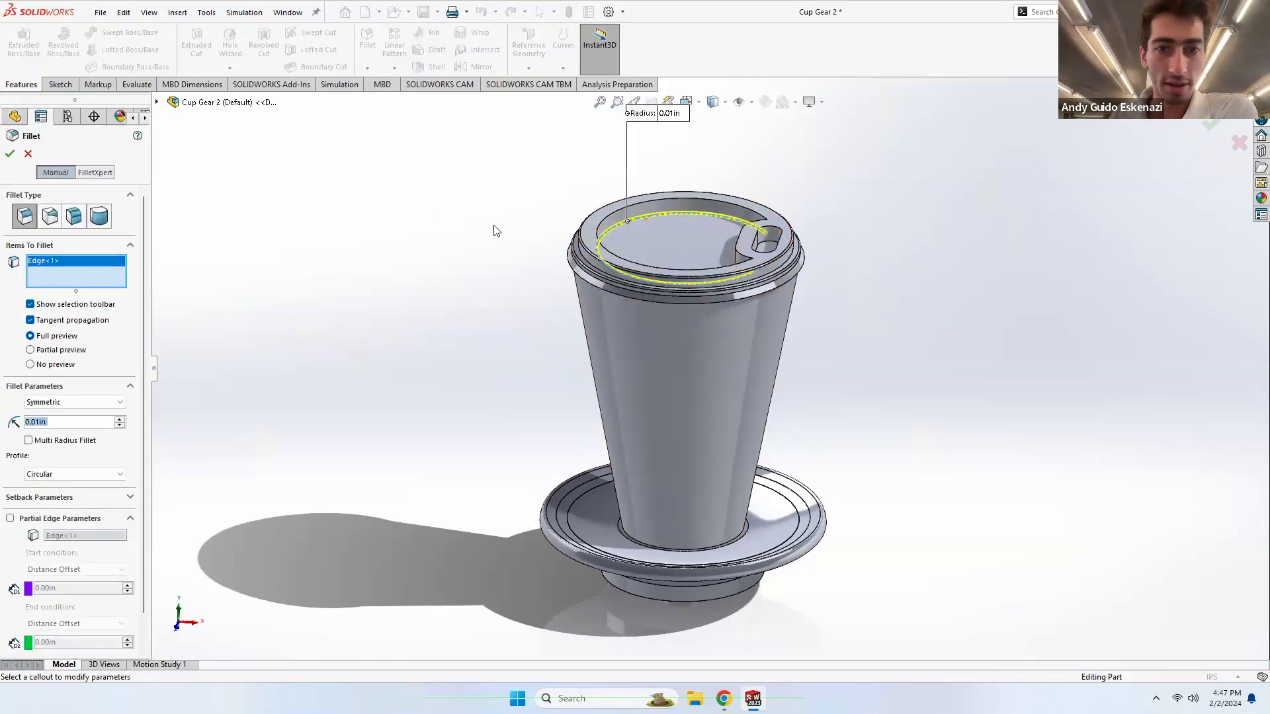
{"action": "left_click", "coordinate": [588, 219]}
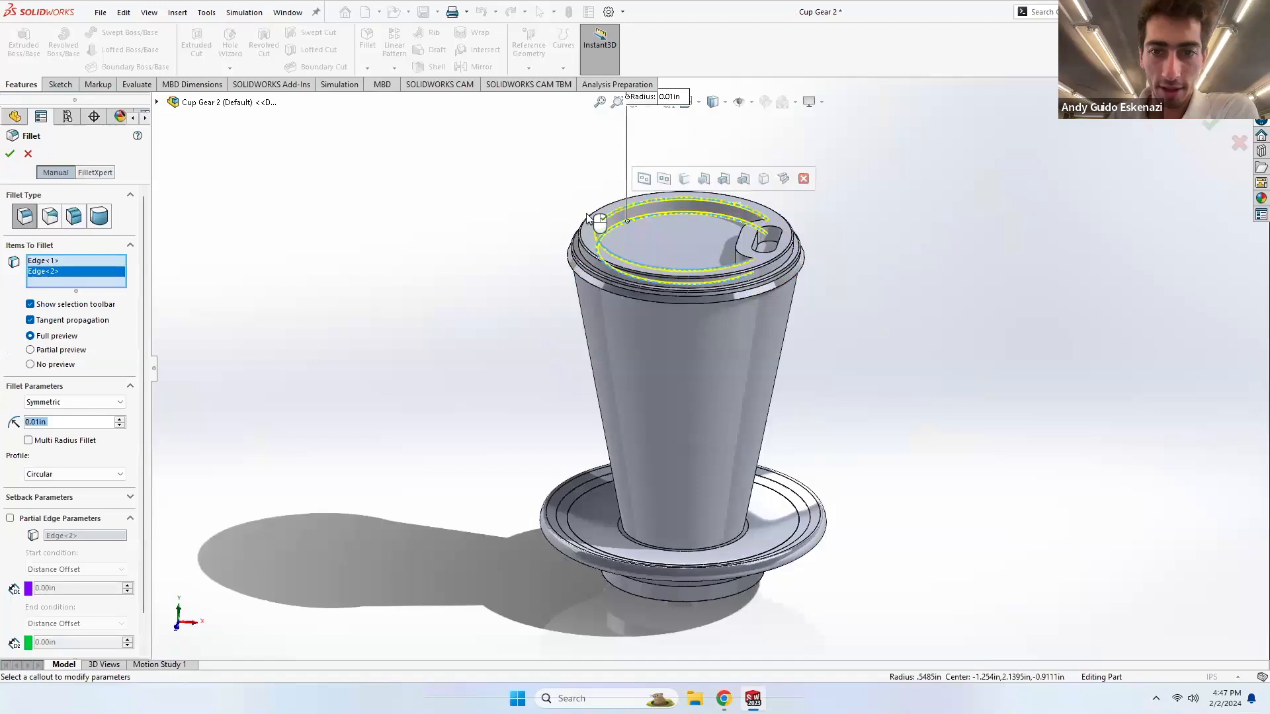
{"action": "scroll", "coordinate": [761, 238], "scroll_direction": "down", "scroll_amount": 5}
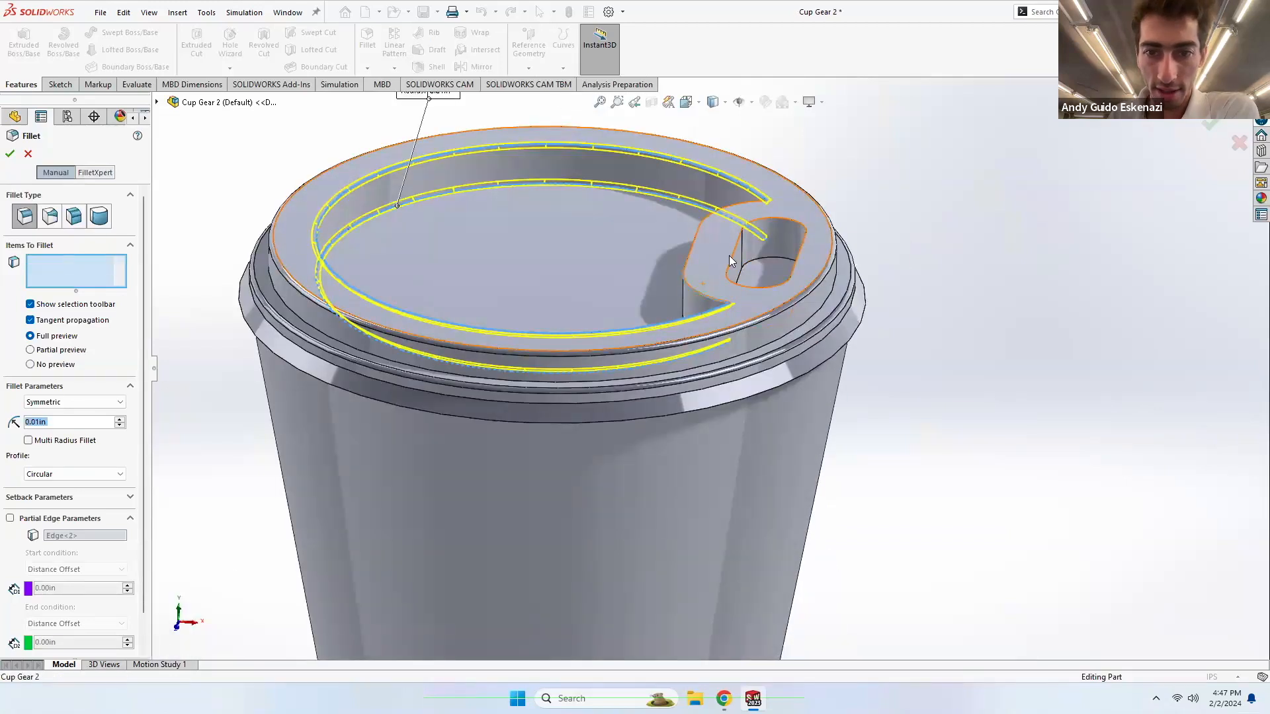
{"action": "left_click", "coordinate": [729, 256]}
{"action": "left_click", "coordinate": [808, 232]}
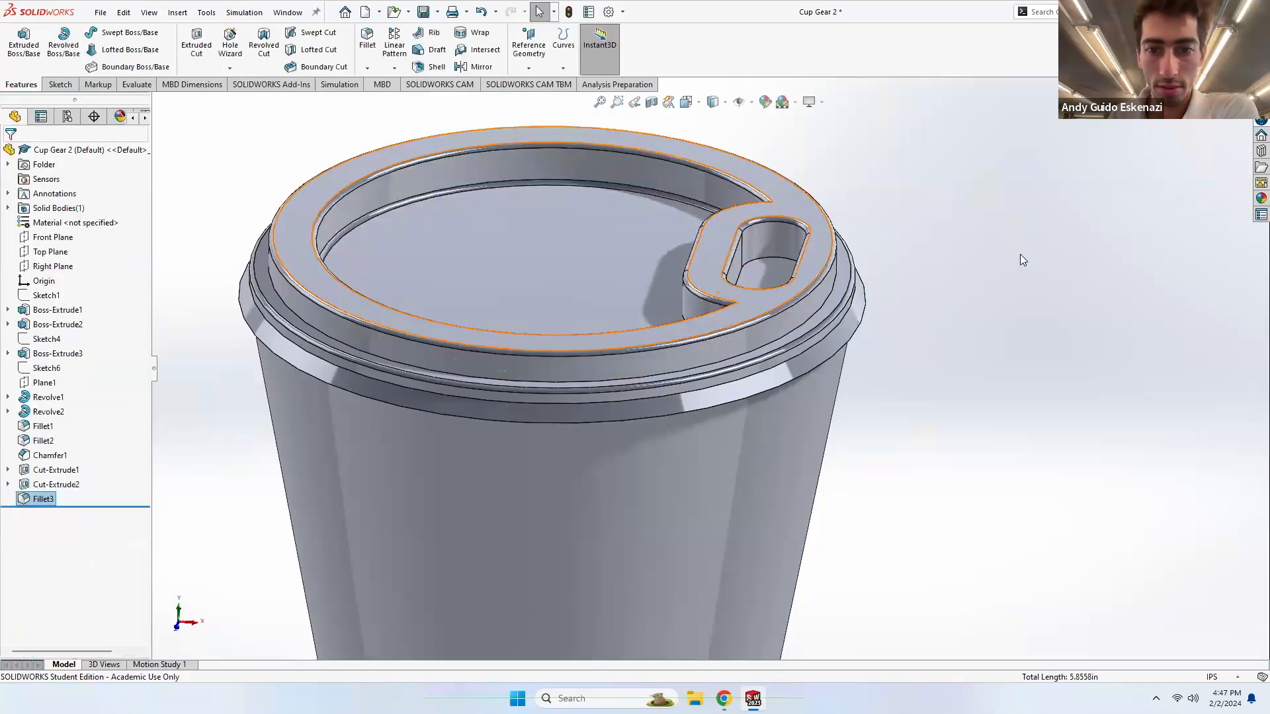
{"action": "scroll", "coordinate": [681, 286], "scroll_direction": "up", "scroll_amount": 8}
{"action": "middle_click_drag", "start_coordinate": [726, 426], "coordinate": [719, 512]}
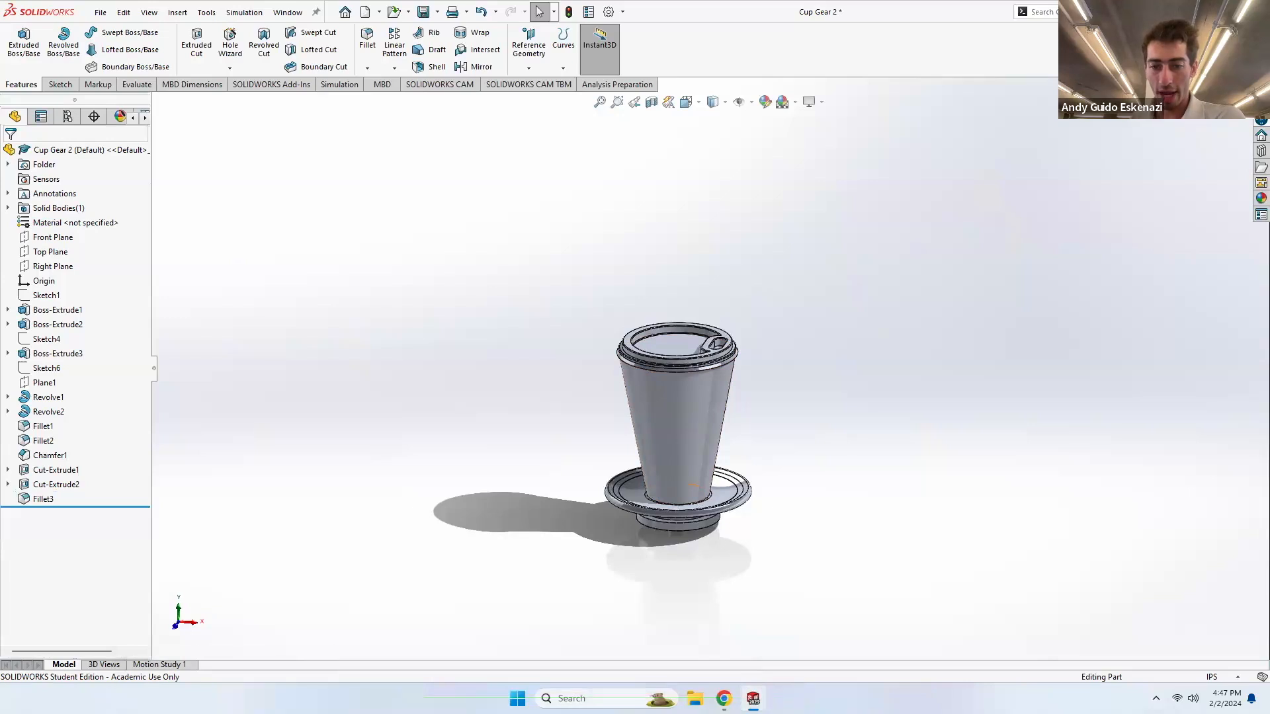
- Switch to the Assem1 assembly, rebuild it with the updated cups, and turn the main gear to test the ride's rotation
{"action": "mouse_move", "coordinate": [753, 698]}
{"action": "left_click", "coordinate": [777, 636]}
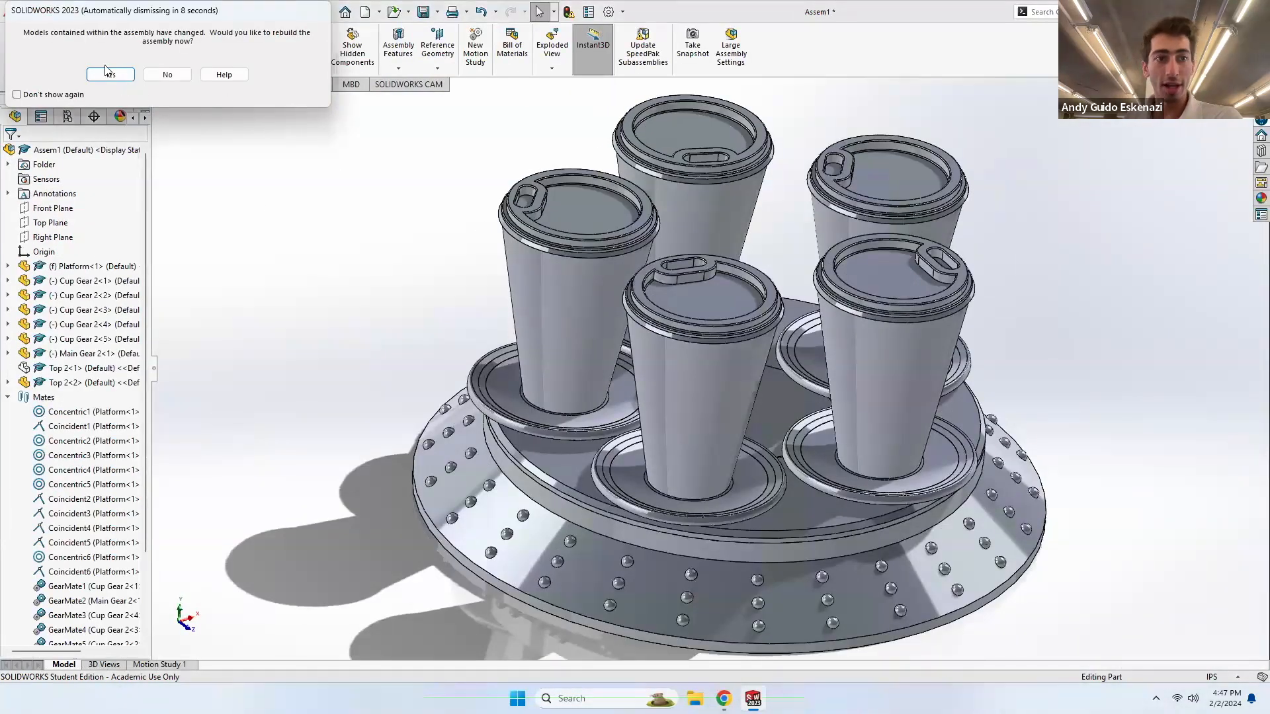
{"action": "middle_click_drag", "start_coordinate": [549, 312], "coordinate": [601, 293]}
{"action": "left_click", "coordinate": [778, 375]}
{"action": "left_click_drag", "start_coordinate": [778, 374], "coordinate": [734, 360]}
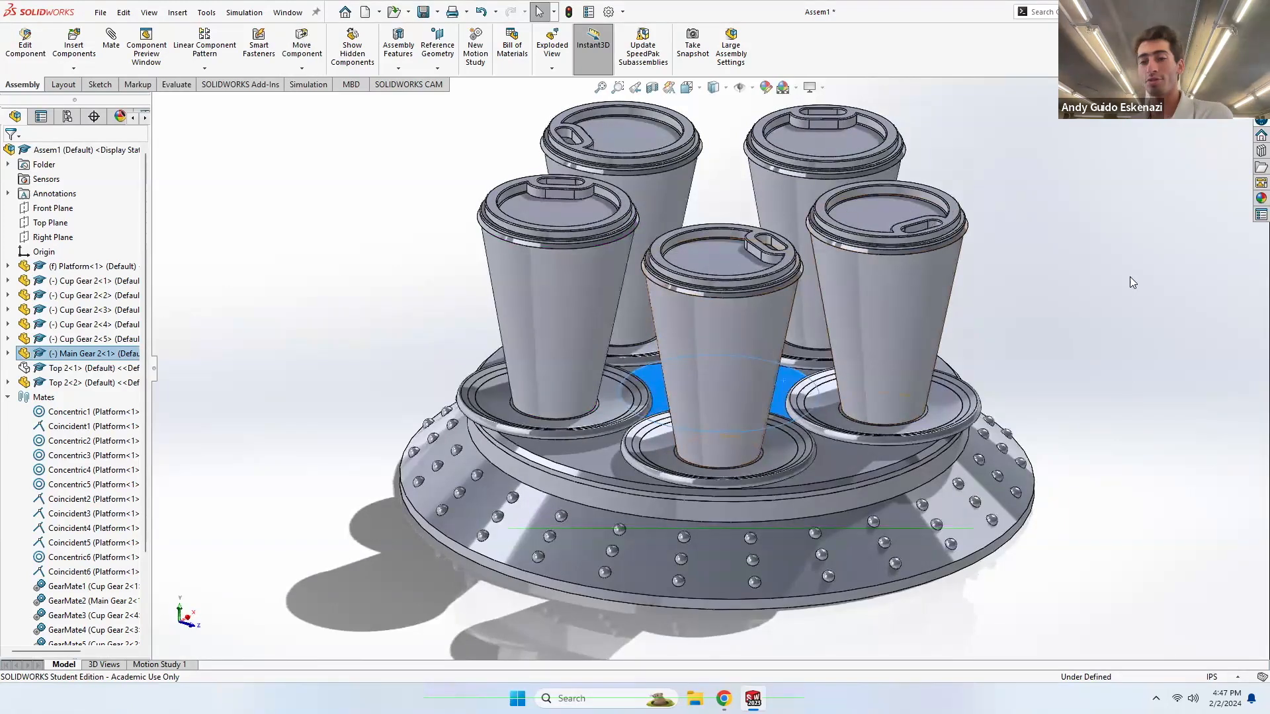
{"action": "left_click", "coordinate": [1067, 322]}
{"action": "scroll", "coordinate": [927, 254], "scroll_direction": "up", "scroll_amount": 3}
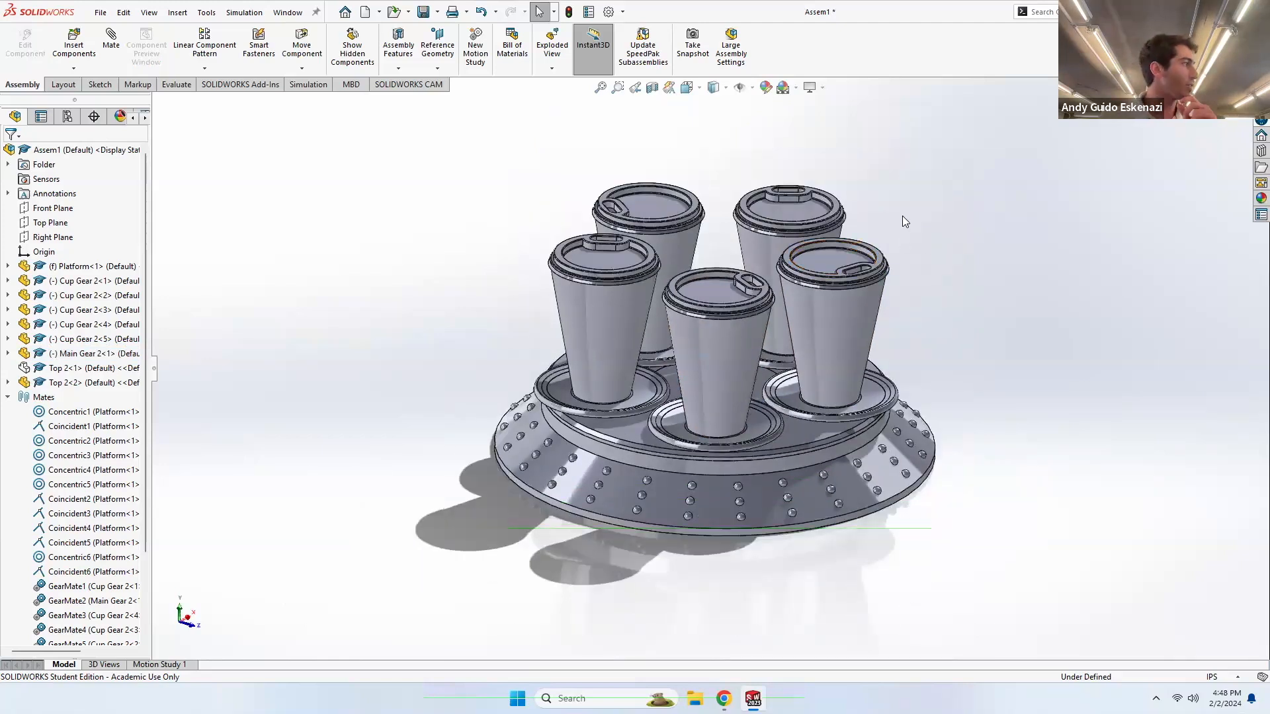
- Return to the Cup Gear 2 part and start a sketch on the Right Plane
{"action": "mouse_move", "coordinate": [754, 688]}
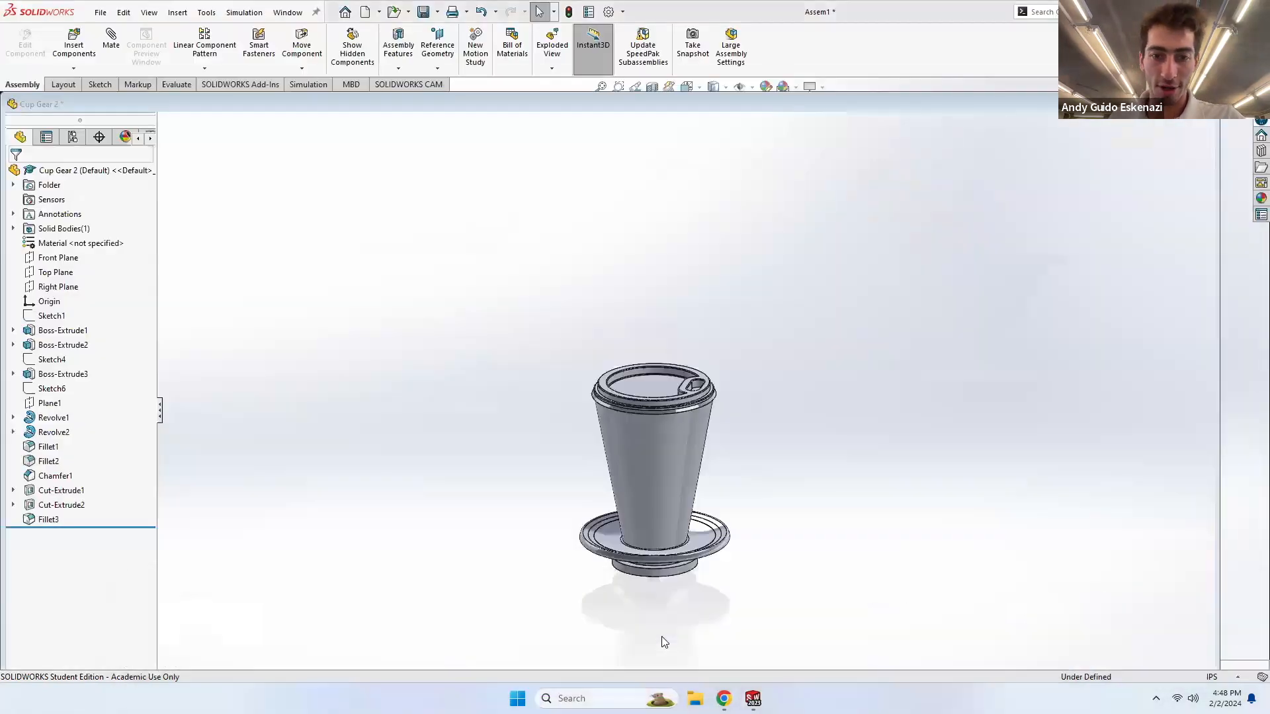
{"action": "left_click", "coordinate": [661, 636]}
{"action": "middle_click_drag", "start_coordinate": [770, 431], "coordinate": [582, 413]}
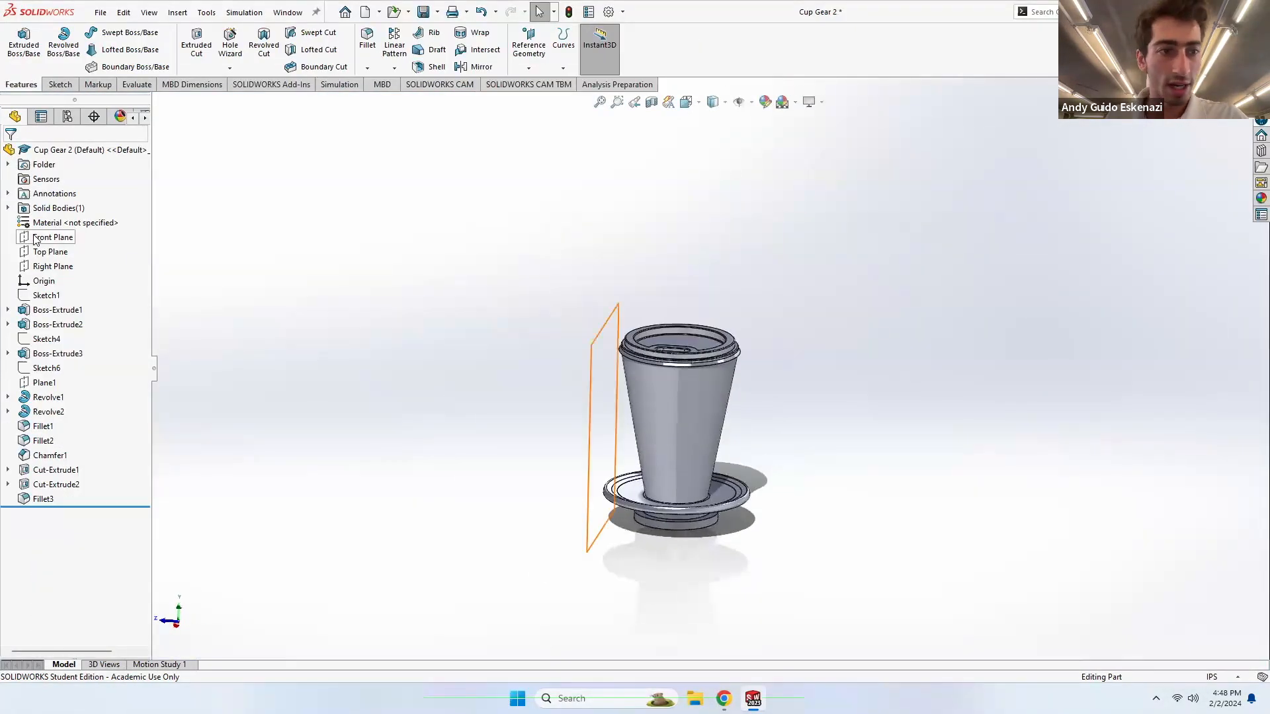
{"action": "left_click", "coordinate": [53, 266]}
{"action": "middle_click_drag", "start_coordinate": [430, 311], "coordinate": [577, 318]}
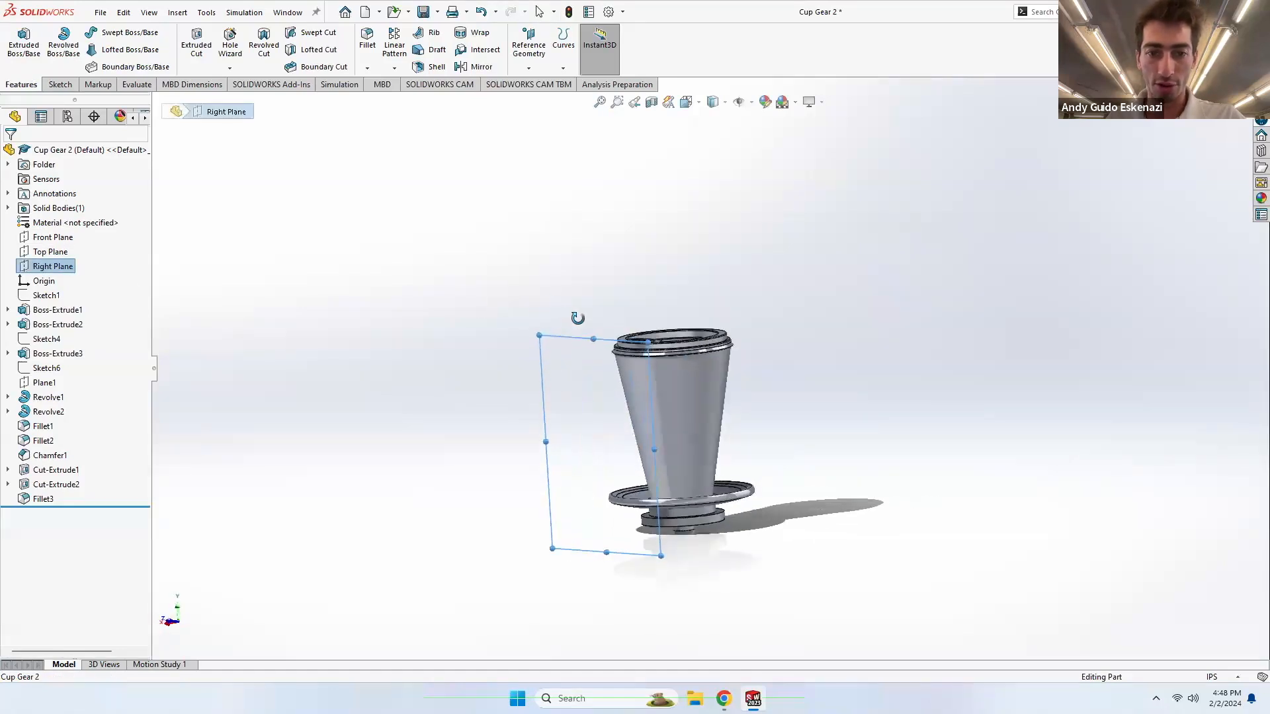
{"action": "left_click", "coordinate": [58, 84]}
{"action": "left_click", "coordinate": [18, 39]}
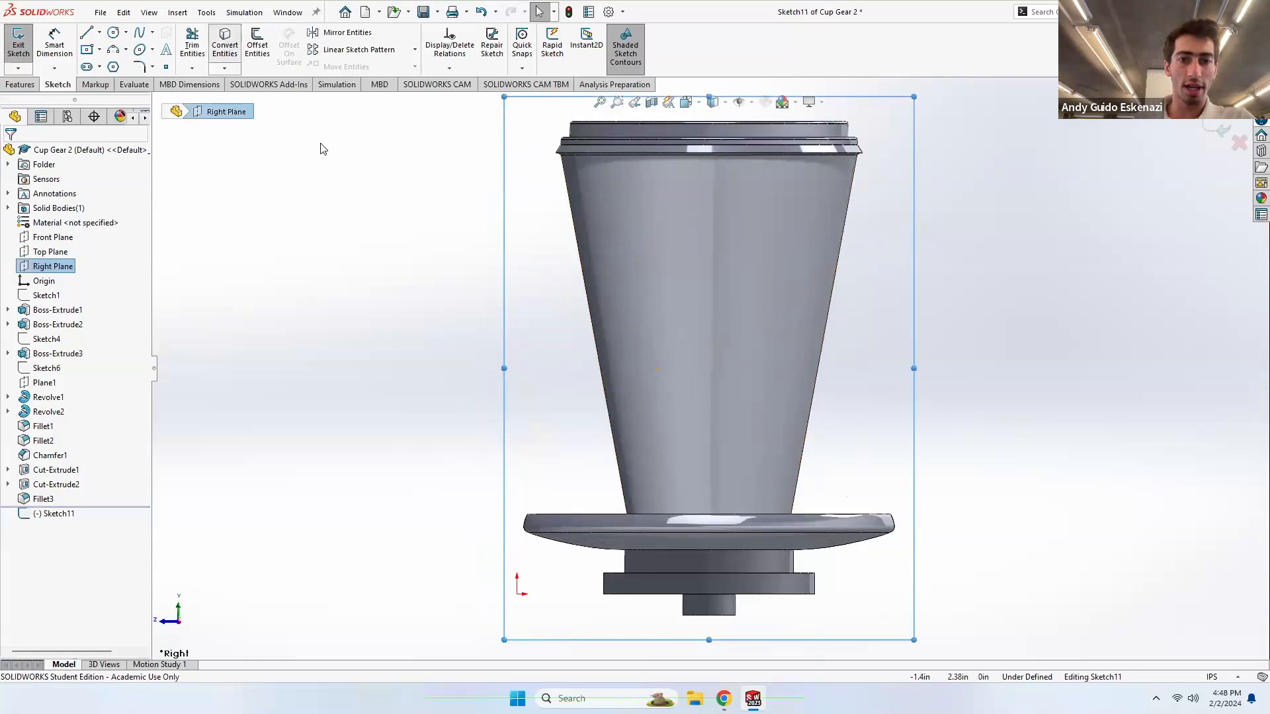
- Convert both slanted silhouette edges of the cup body into the sketch and make them construction lines
{"action": "left_click", "coordinate": [581, 258]}
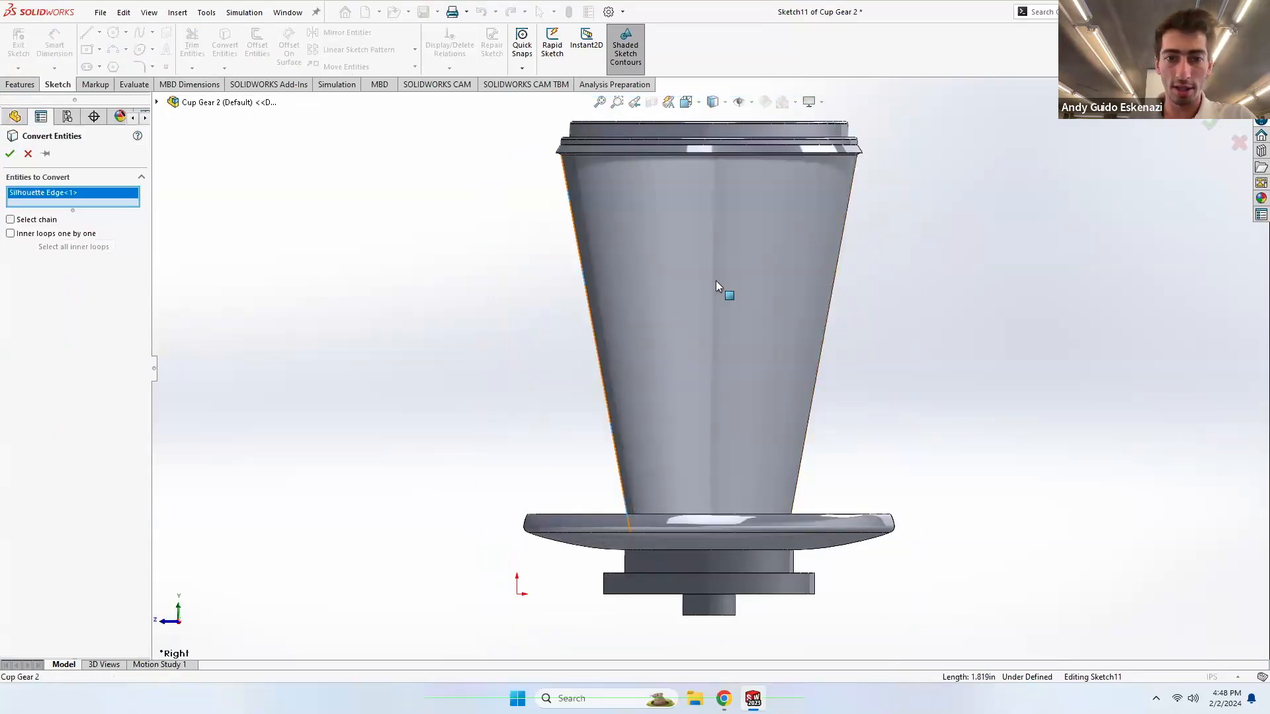
{"action": "left_click", "coordinate": [831, 311]}
{"action": "right_click", "coordinate": [830, 310]}
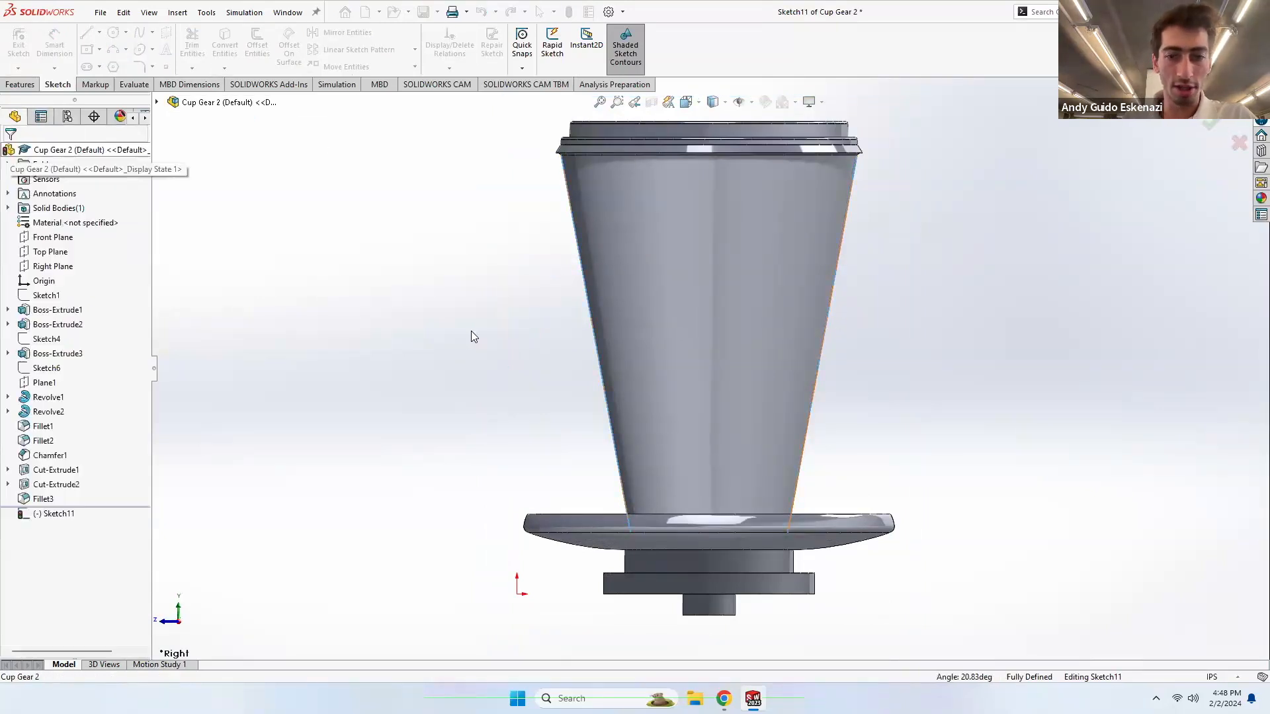
{"action": "right_click", "coordinate": [597, 361]}
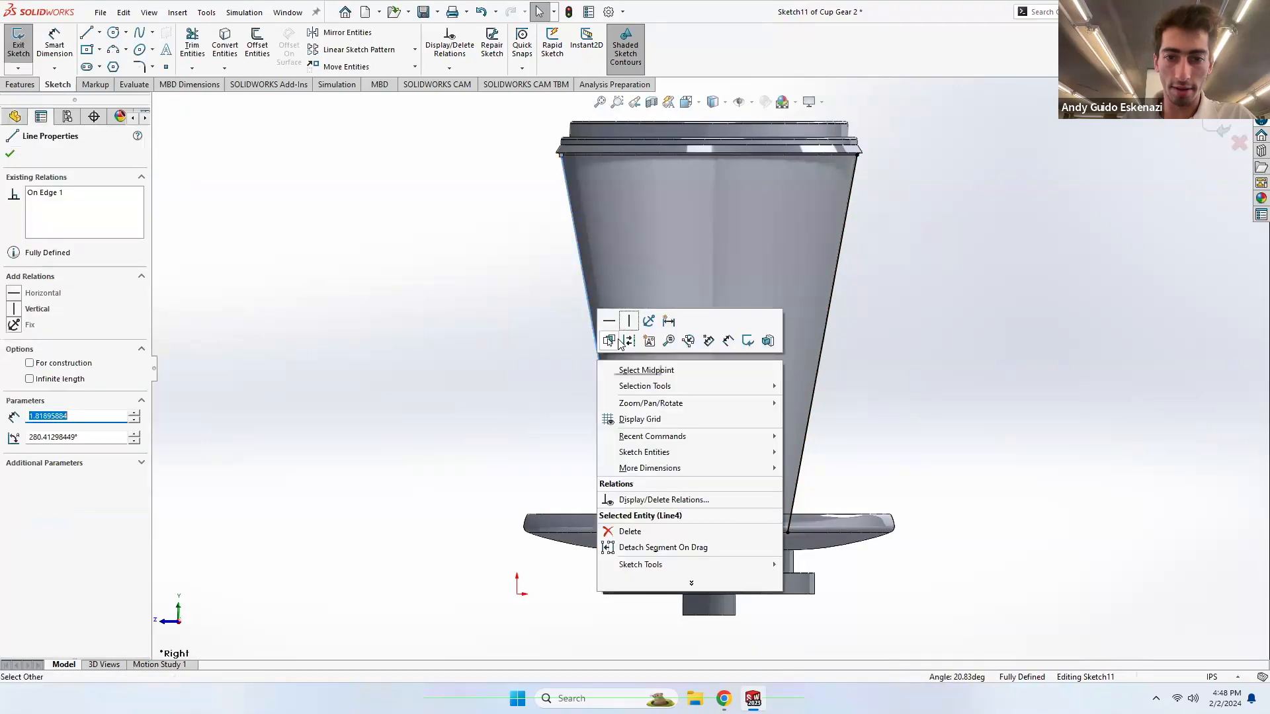
{"action": "key", "text": "Escape"}
{"action": "middle_click_drag", "start_coordinate": [807, 374], "coordinate": [739, 394]}
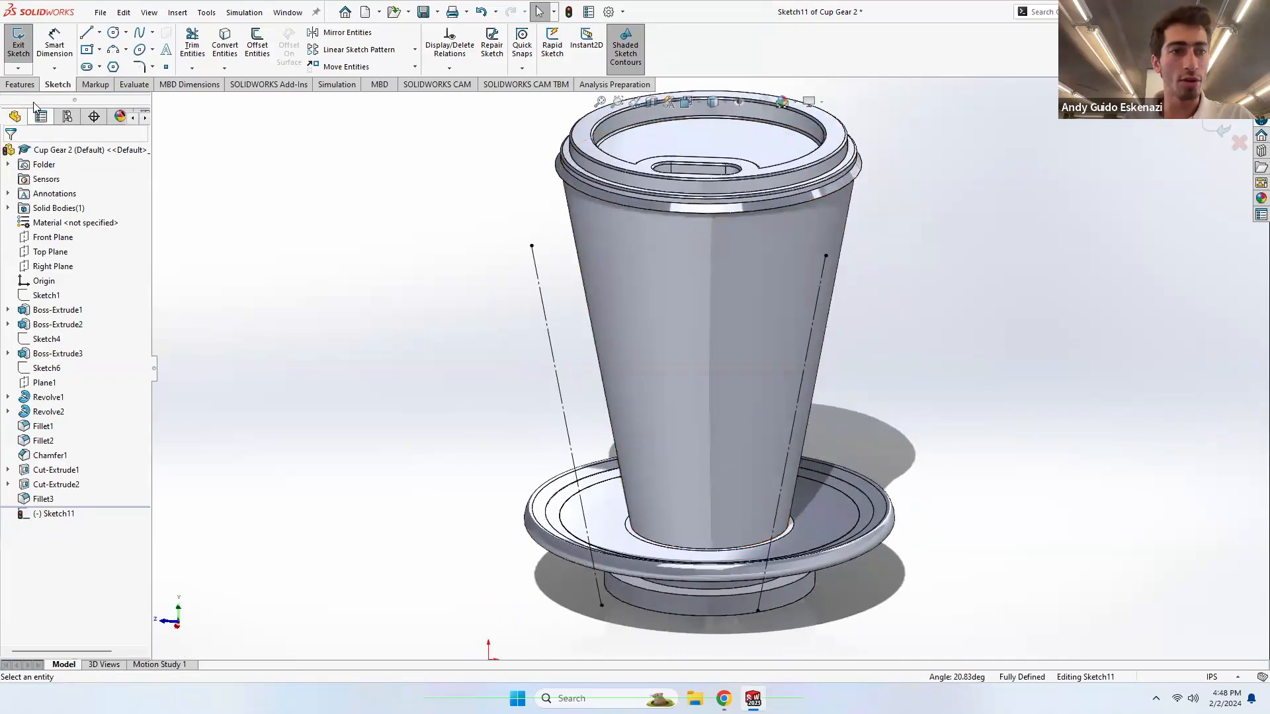
- Insert the MIT image from the Andy folder as a sketch picture
{"action": "left_click", "coordinate": [205, 12]}
{"action": "mouse_move", "coordinate": [289, 397]}
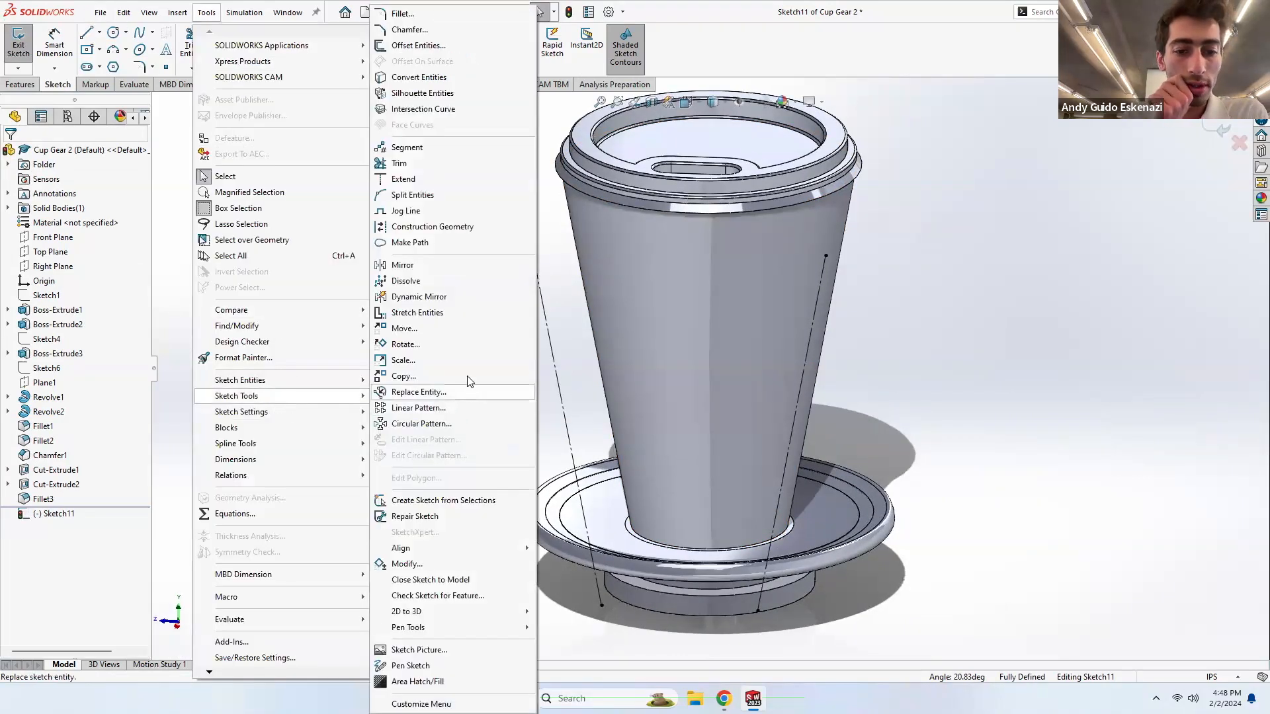
{"action": "left_click", "coordinate": [469, 650]}
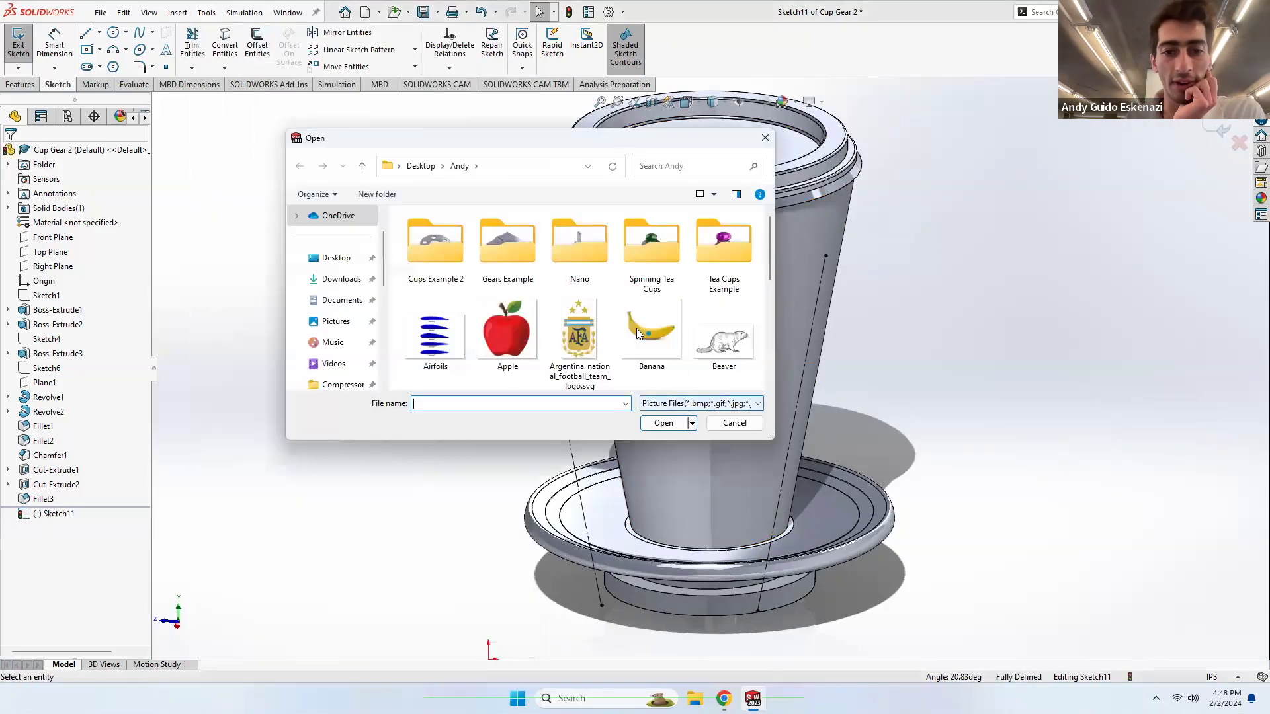
{"action": "scroll", "coordinate": [637, 333], "scroll_direction": "down", "scroll_amount": 3}
{"action": "left_click", "coordinate": [652, 350]}
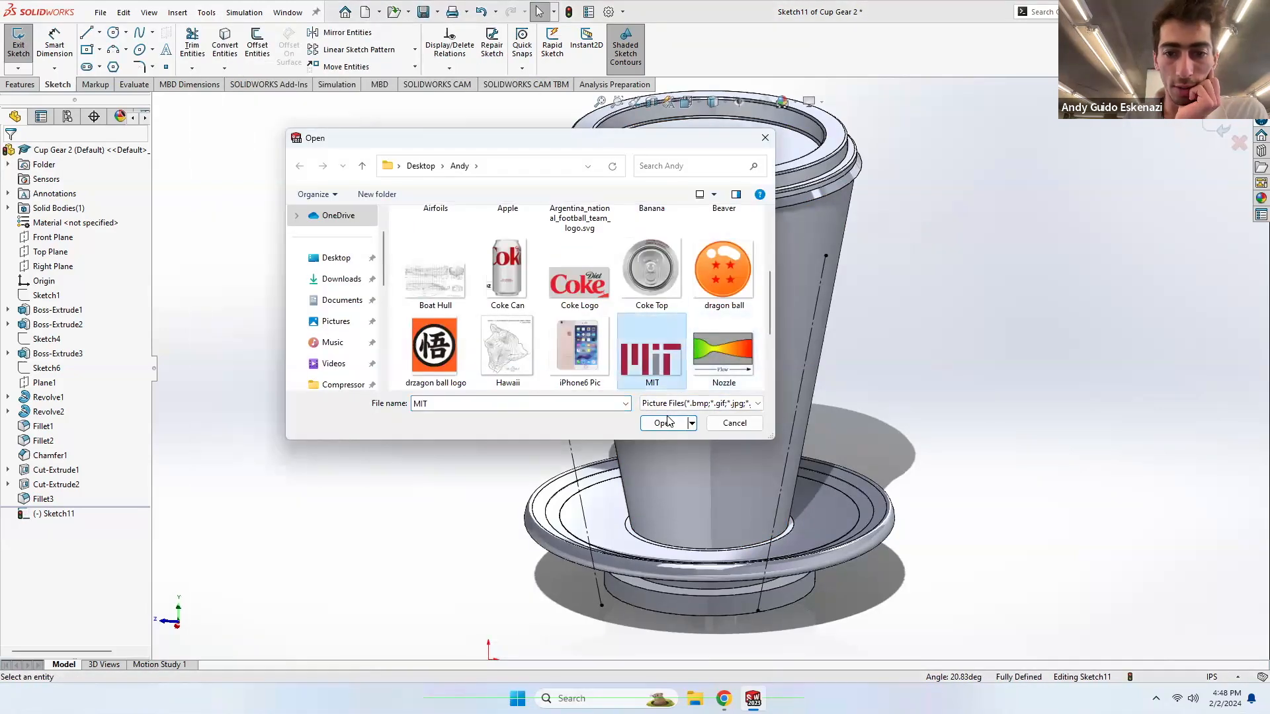
{"action": "left_click", "coordinate": [665, 423]}
{"action": "left_click", "coordinate": [600, 334]}
{"action": "scroll", "coordinate": [717, 377], "scroll_direction": "up", "scroll_amount": 2}
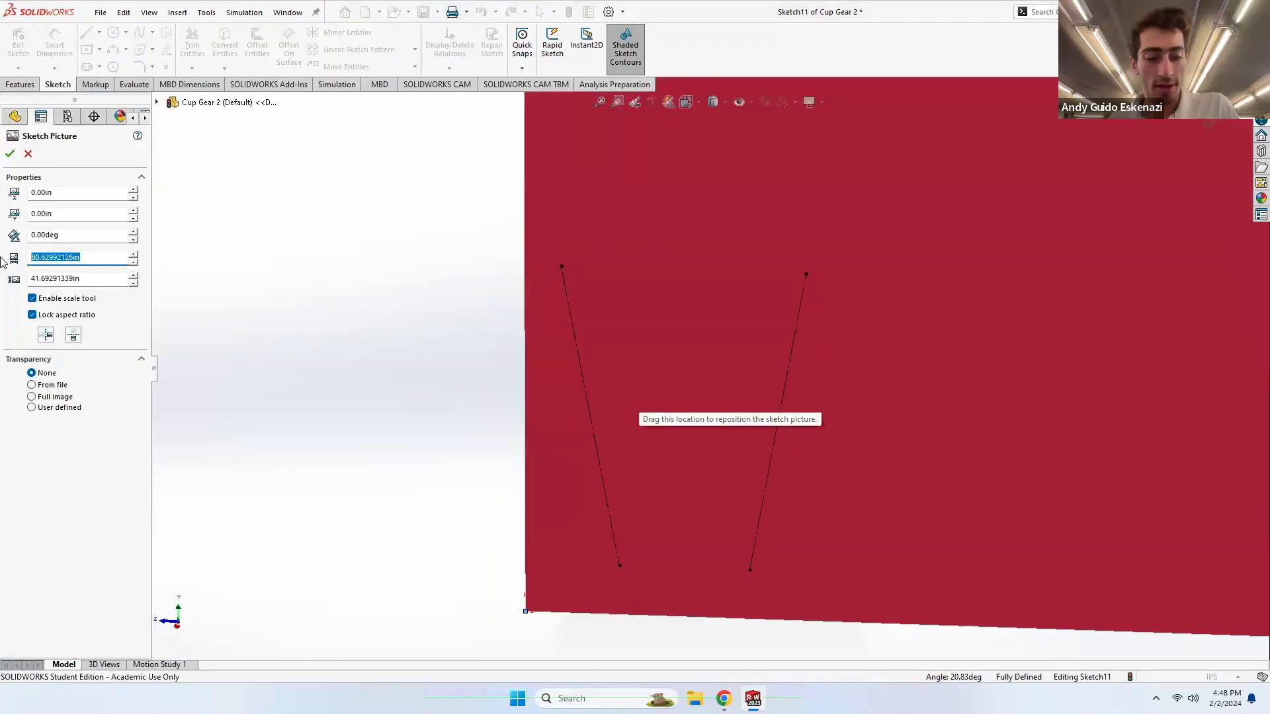
- Set the MIT picture's width to 1 in with locked aspect ratio and move it onto the upper part of the cup body
{"action": "type", "text": "1"}
{"action": "key", "text": "Return"}
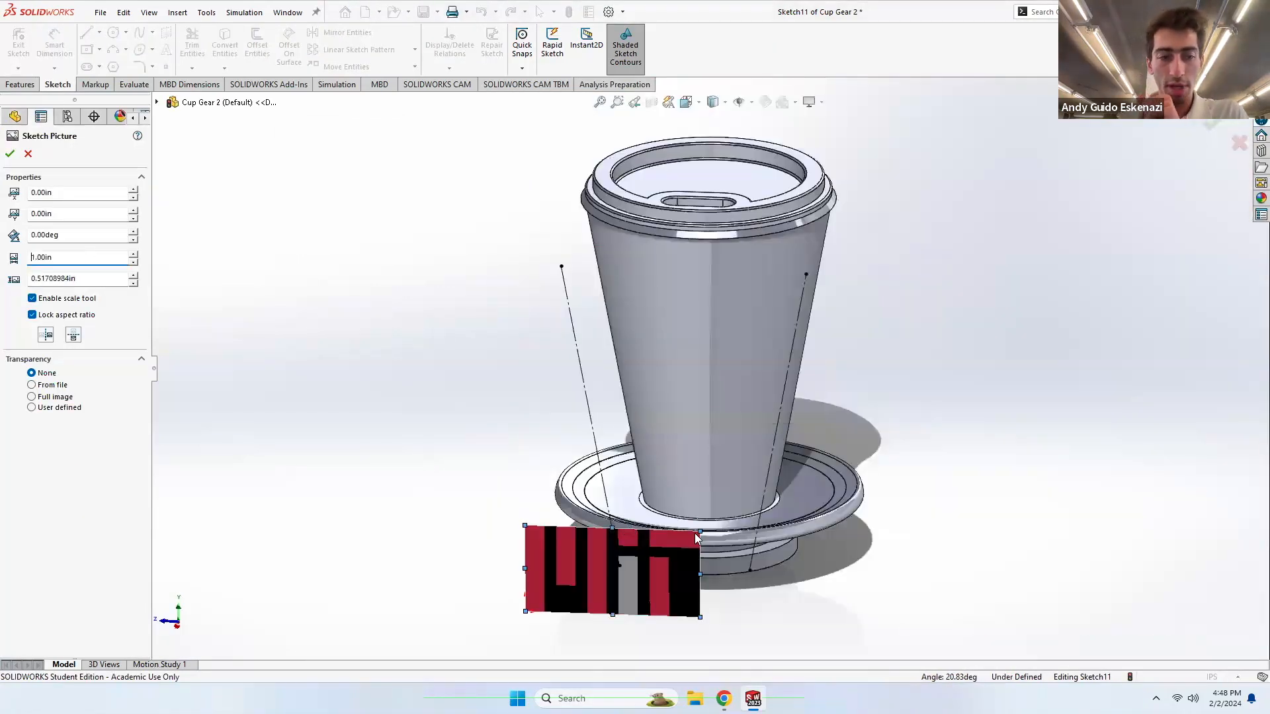
{"action": "left_click", "coordinate": [9, 156]}
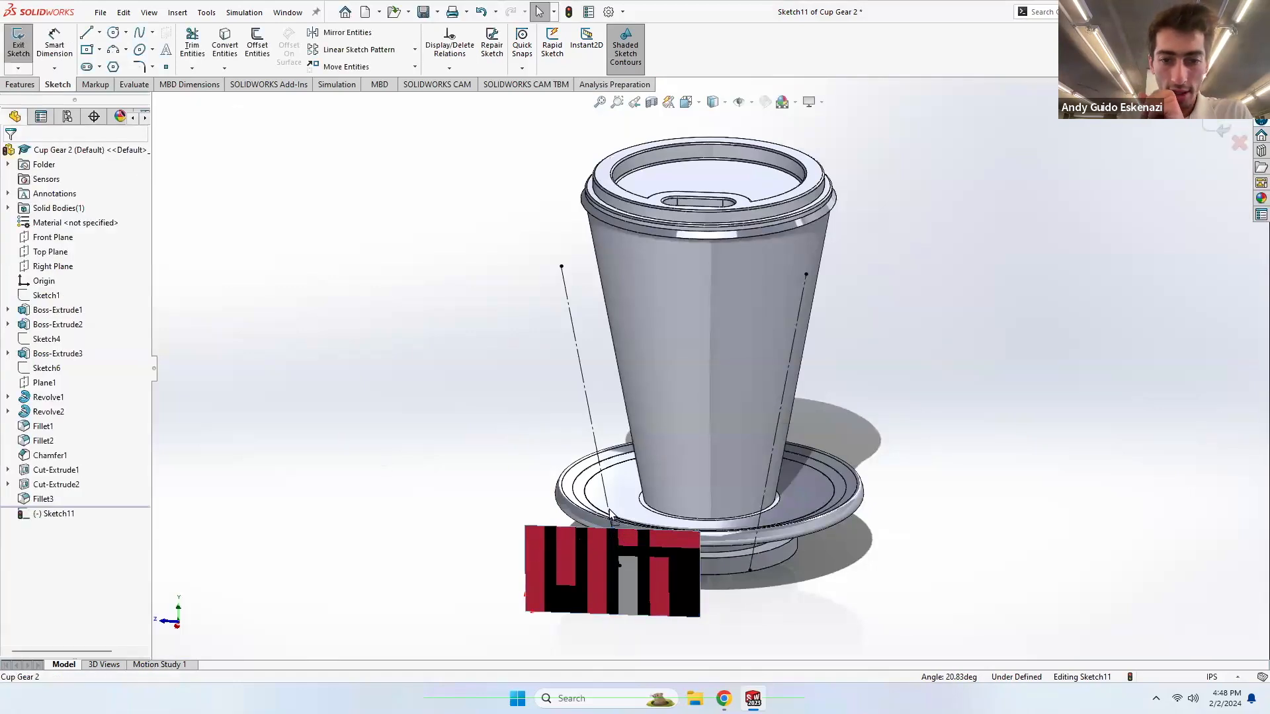
{"action": "double_click", "coordinate": [575, 577]}
{"action": "mouse_move", "coordinate": [556, 566]}
{"action": "left_mouse_down"}
{"action": "mouse_move", "coordinate": [597, 523]}
{"action": "mouse_move", "coordinate": [666, 383]}
{"action": "mouse_move", "coordinate": [633, 347]}
{"action": "left_mouse_up"}
{"action": "middle_click_drag", "start_coordinate": [633, 346], "coordinate": [698, 342]}
{"action": "left_click_drag", "start_coordinate": [698, 343], "coordinate": [701, 342]}
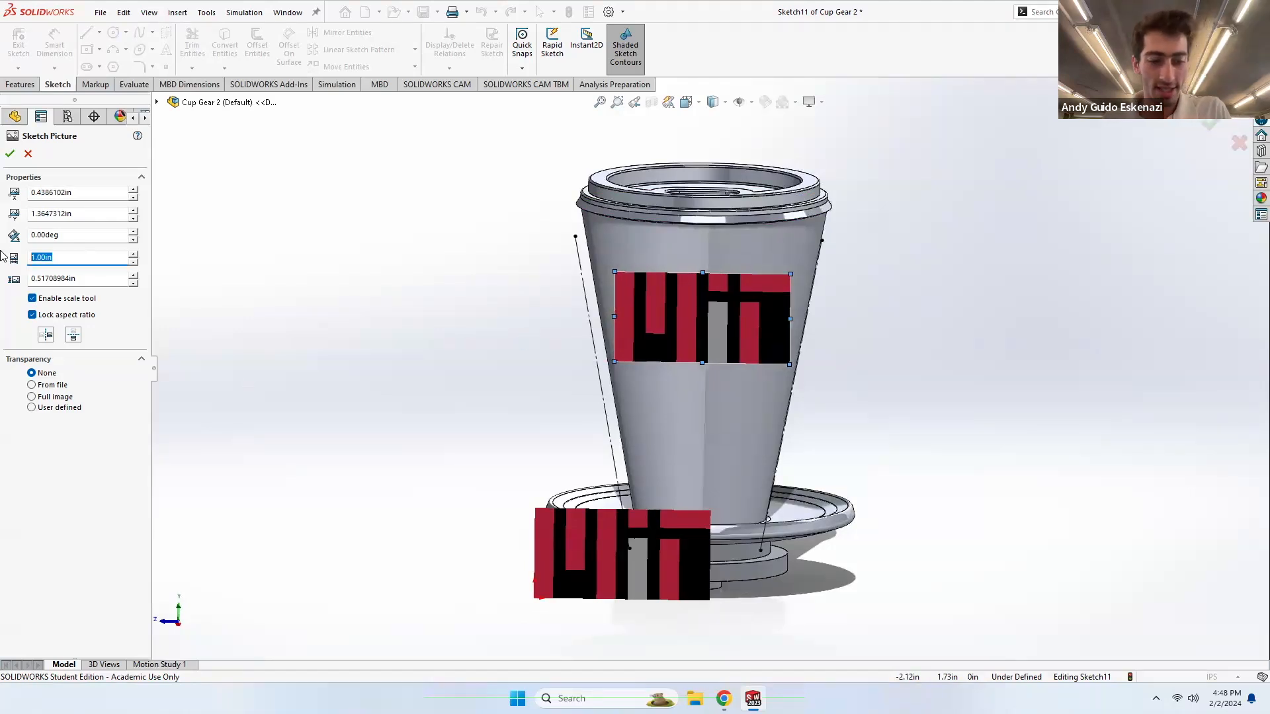
- Enlarge the MIT picture to 1.35 in wide and recentre it across the upper part of the cup body
{"action": "key", "text": "Return"}
{"action": "left_click_drag", "start_coordinate": [733, 312], "coordinate": [722, 311]}
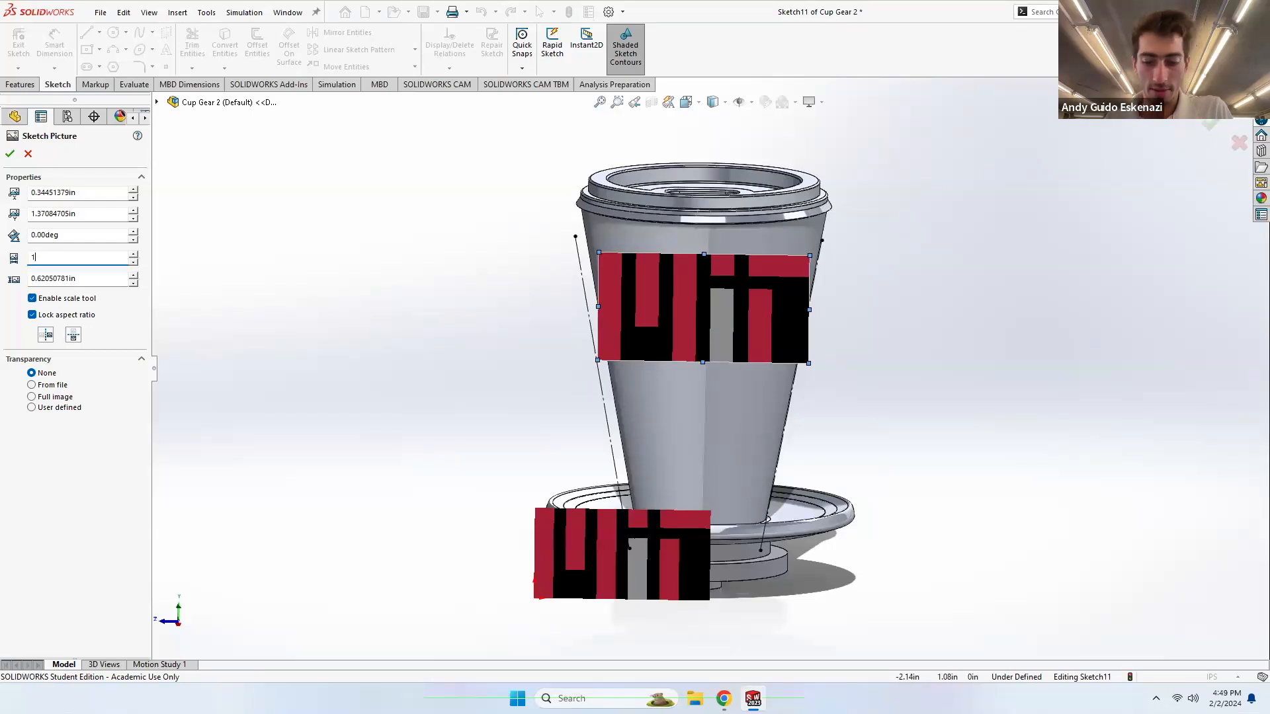
{"action": "key", "text": "Return"}
{"action": "left_click_drag", "start_coordinate": [653, 319], "coordinate": [665, 329]}
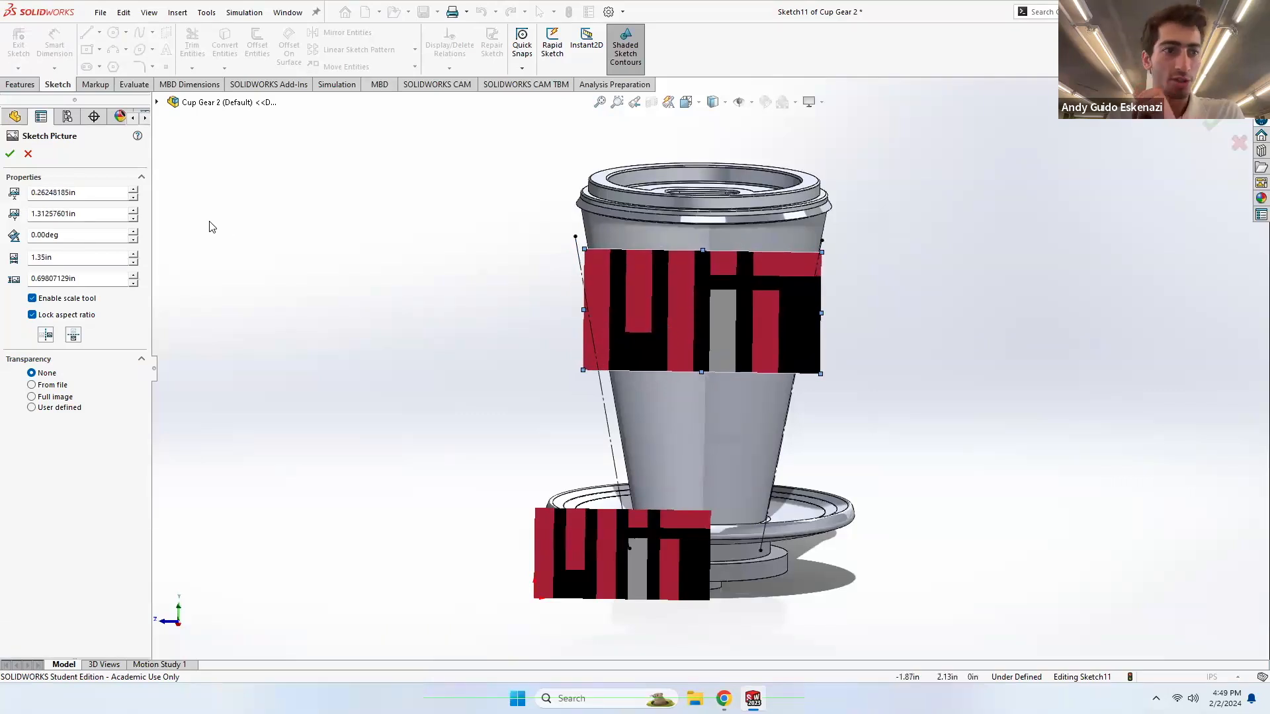
{"action": "left_click", "coordinate": [10, 153]}
- Trace the three vertical bars of the M on the MIT picture with corner rectangles, each about 0.15 in wide
{"action": "scroll", "coordinate": [757, 315], "scroll_direction": "down", "scroll_amount": 3}
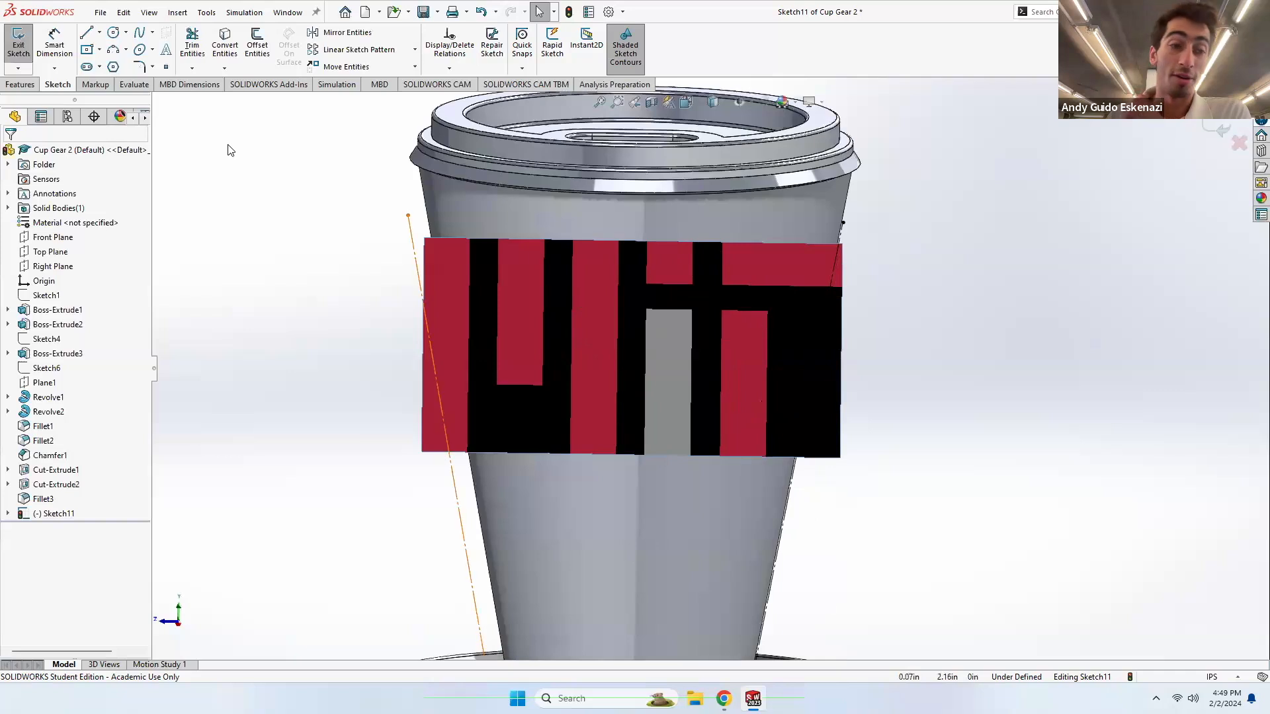
{"action": "left_click", "coordinate": [100, 50]}
{"action": "left_click", "coordinate": [123, 66]}
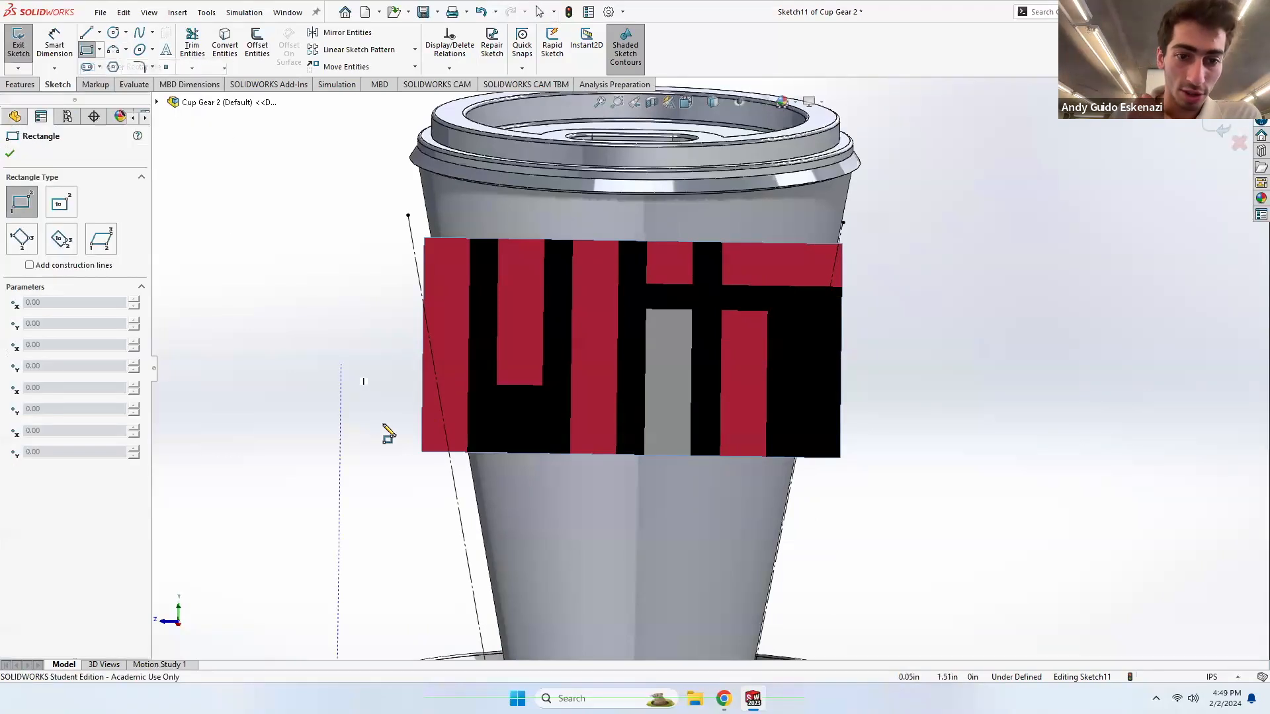
{"action": "left_click", "coordinate": [421, 452]}
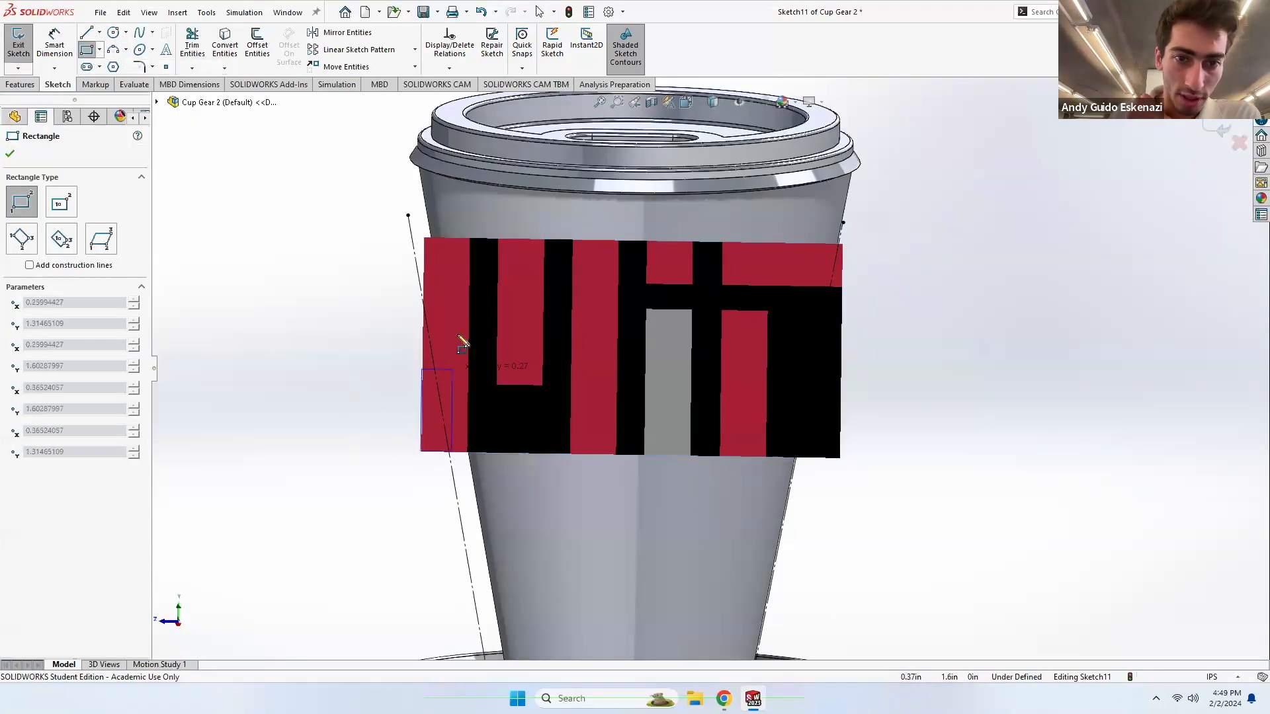
{"action": "left_click", "coordinate": [470, 238]}
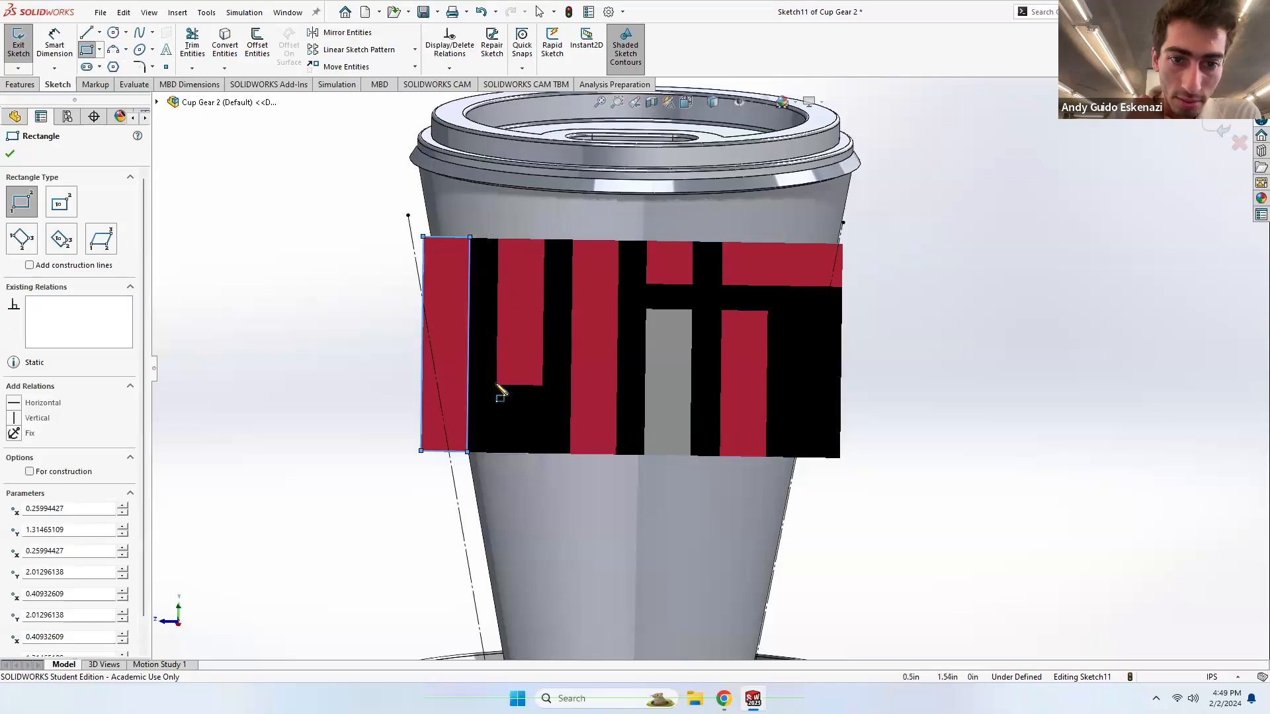
{"action": "left_click", "coordinate": [497, 384]}
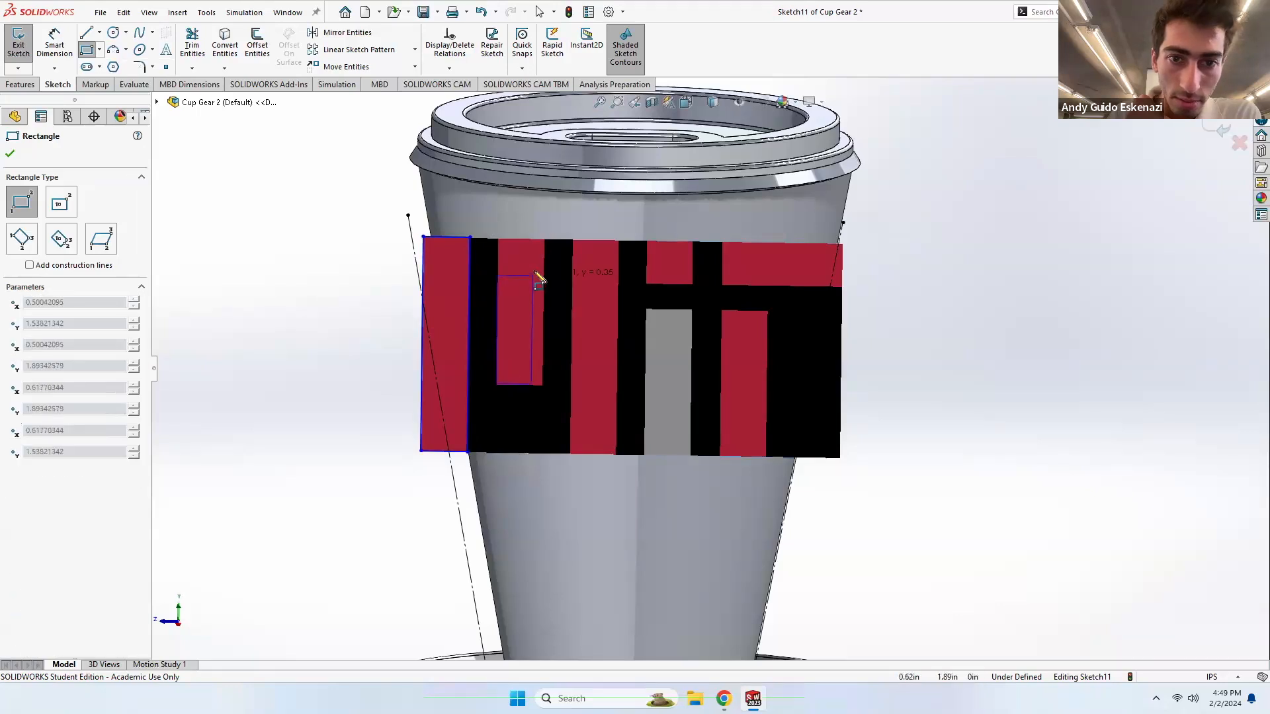
{"action": "left_click", "coordinate": [545, 239]}
{"action": "left_click", "coordinate": [570, 455]}
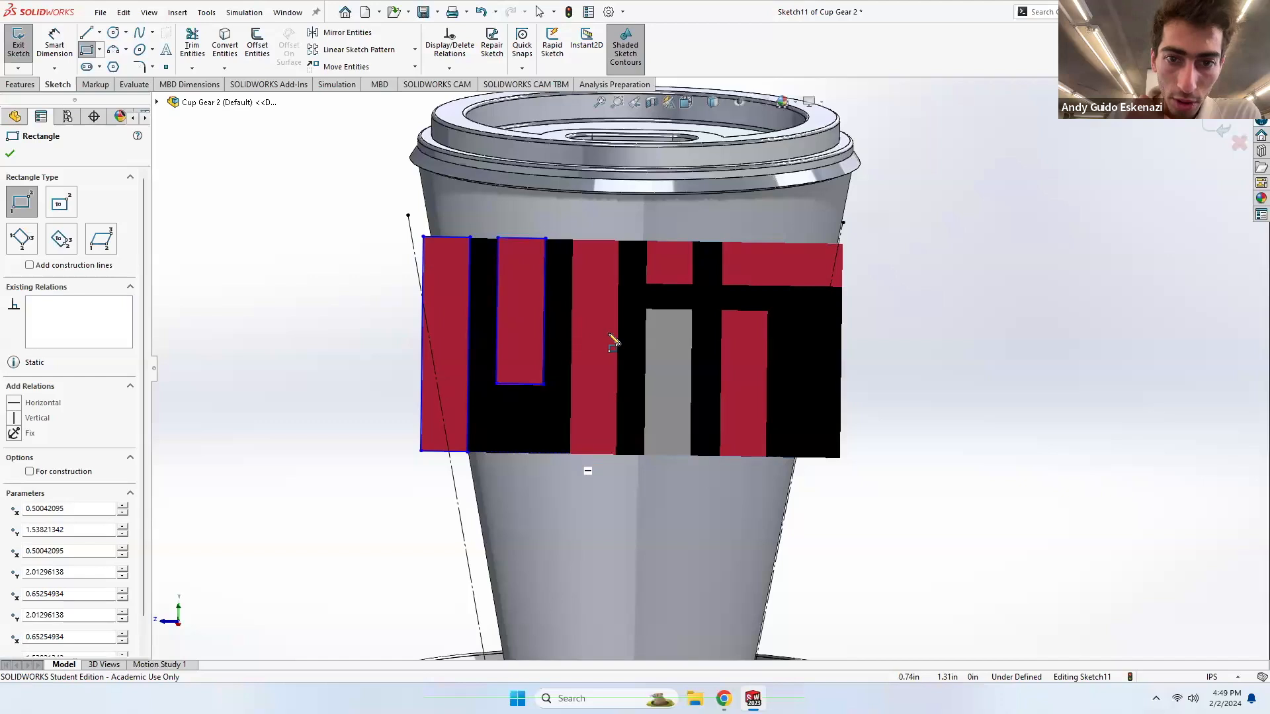
{"action": "left_click", "coordinate": [620, 240]}
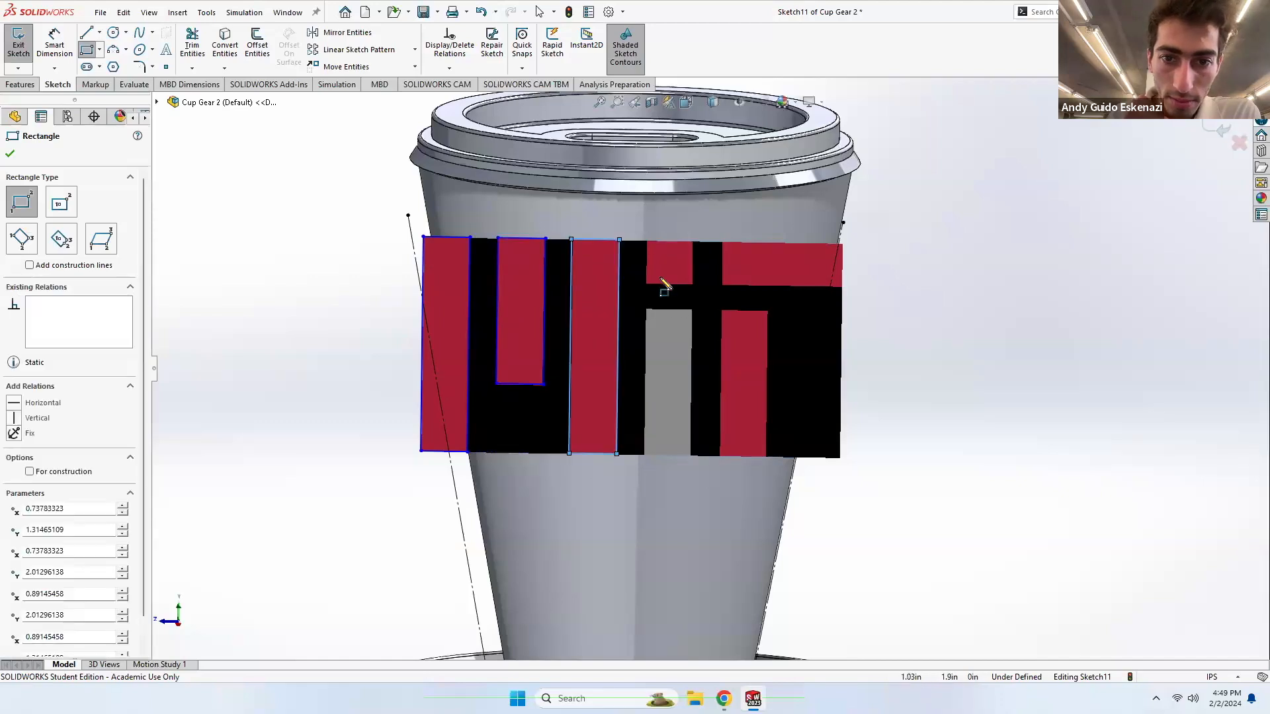
- Trace the I's square and grey bar, the T's stem and its crossbar about 0.39 in wide with corner rectangles
{"action": "left_click", "coordinate": [647, 284]}
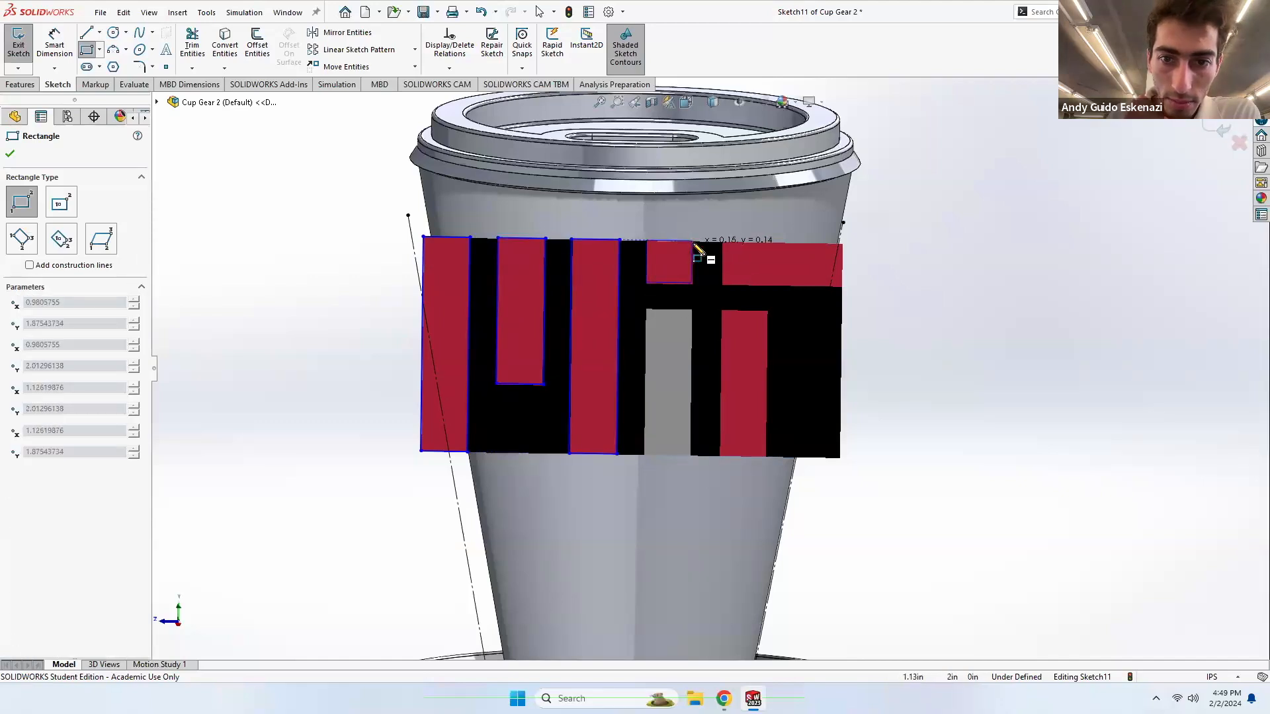
{"action": "left_click", "coordinate": [693, 241]}
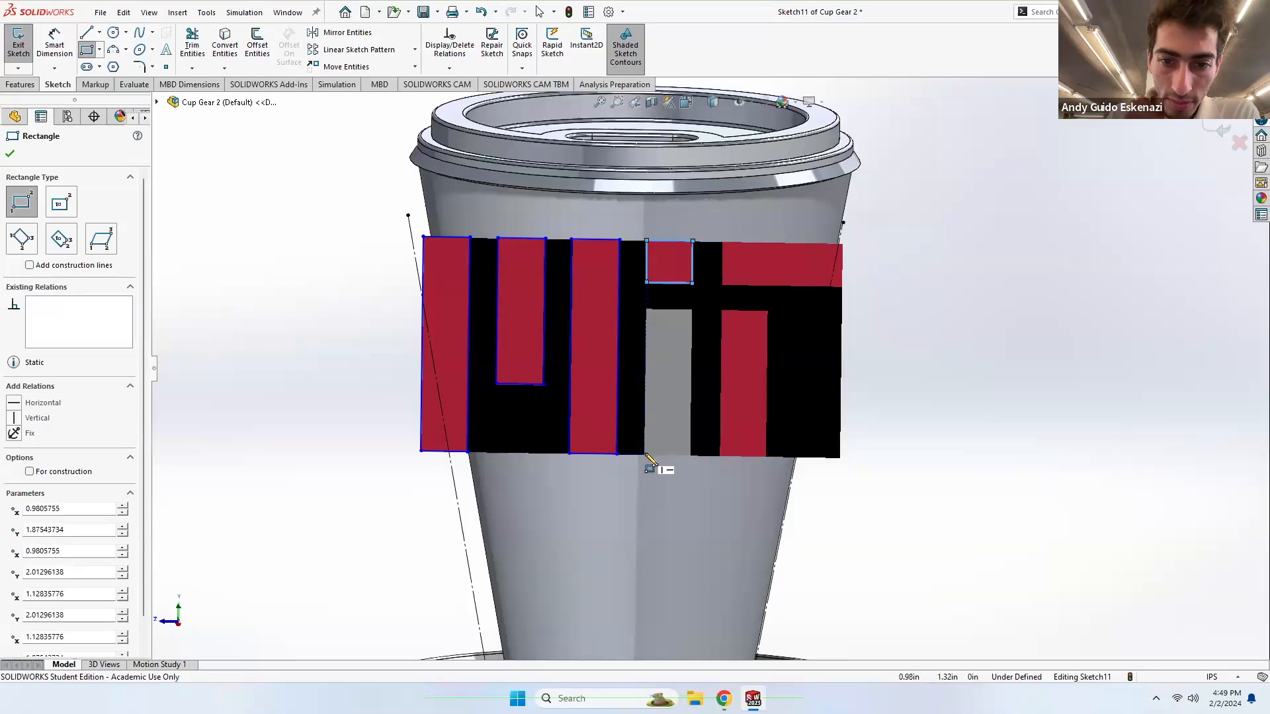
{"action": "left_click", "coordinate": [645, 455]}
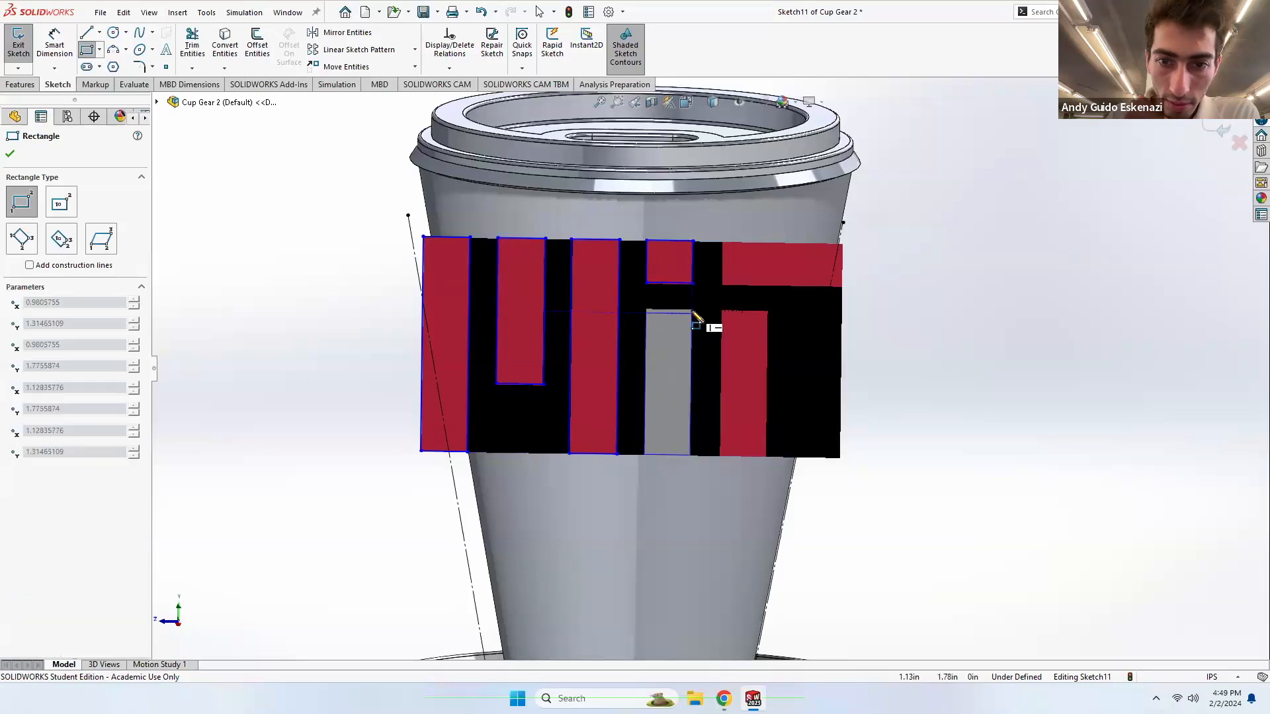
{"action": "left_click", "coordinate": [692, 310]}
{"action": "left_click", "coordinate": [721, 456]}
{"action": "left_click", "coordinate": [766, 310]}
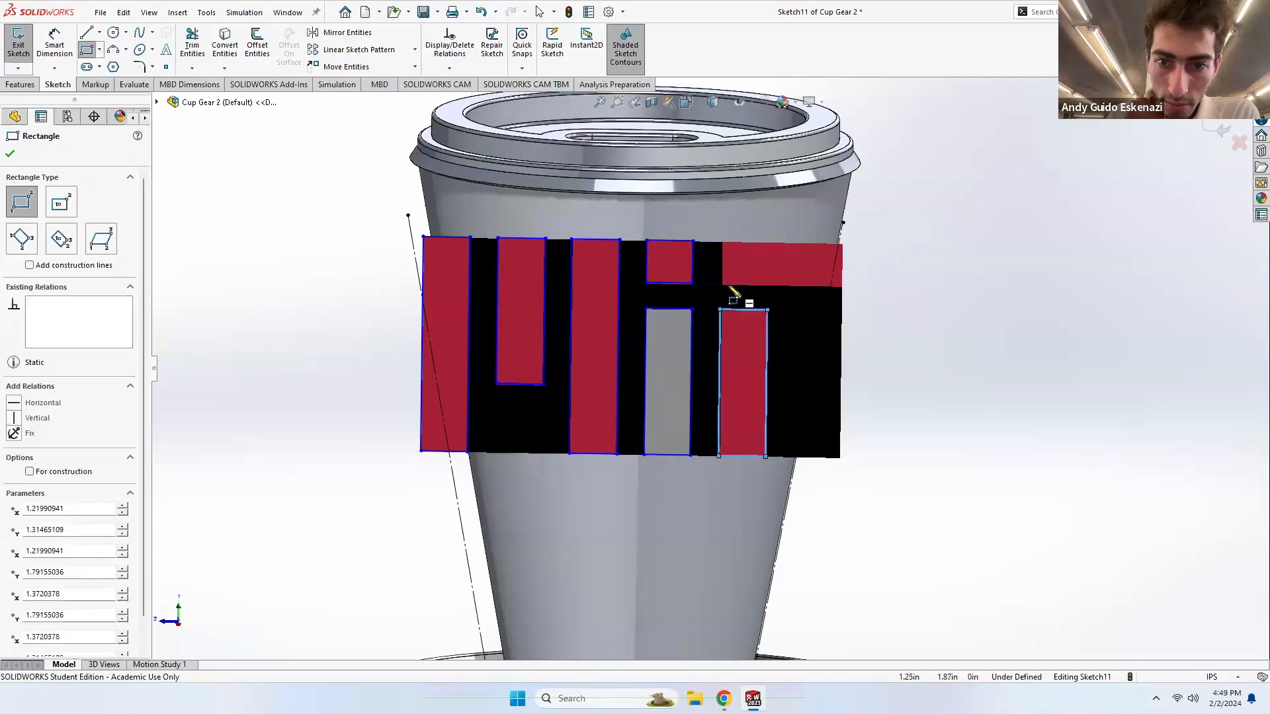
{"action": "left_click", "coordinate": [723, 286]}
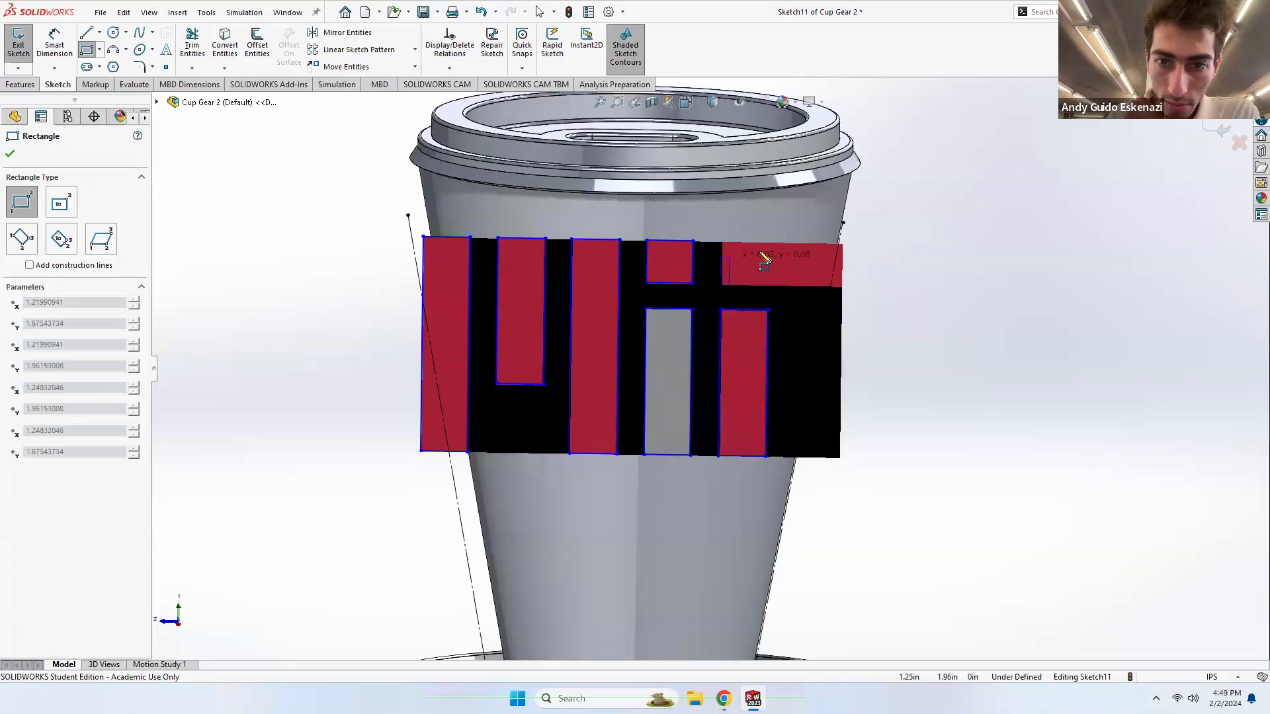
{"action": "left_click", "coordinate": [843, 244]}
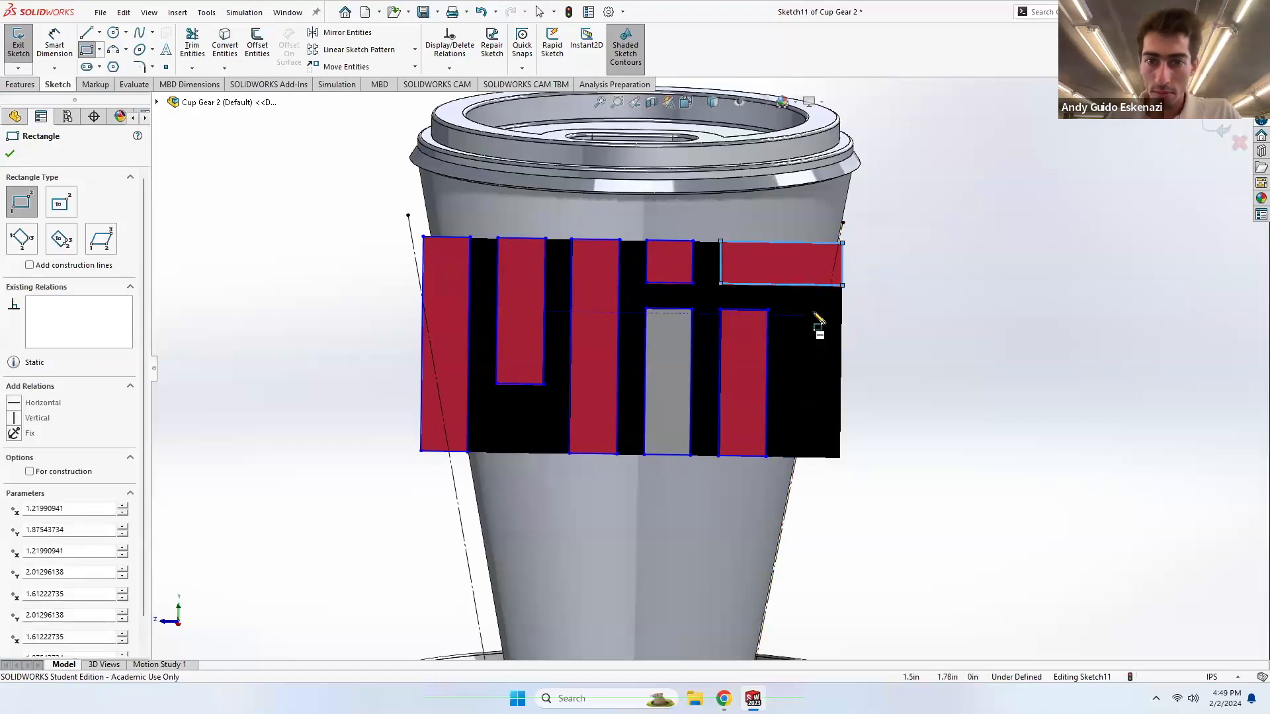
{"action": "key", "text": "Escape"}
- Exit the logo sketch and suppress both of its sketch pictures
{"action": "scroll", "coordinate": [773, 315], "scroll_direction": "up", "scroll_amount": 1}
{"action": "scroll", "coordinate": [772, 315], "scroll_direction": "up", "scroll_amount": 1}
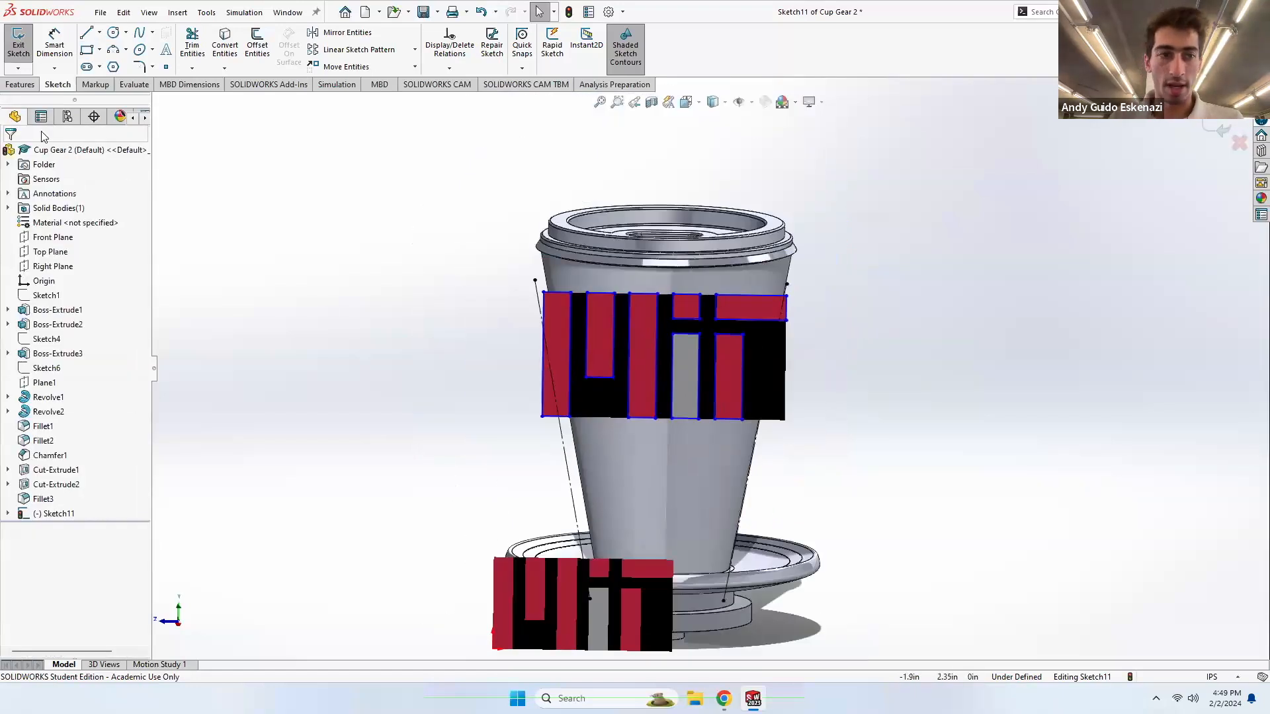
{"action": "left_click", "coordinate": [18, 46]}
{"action": "mouse_move", "coordinate": [443, 357]}
{"action": "middle_mouse_down"}
{"action": "mouse_move", "coordinate": [422, 303]}
{"action": "mouse_move", "coordinate": [468, 431]}
{"action": "middle_mouse_up"}
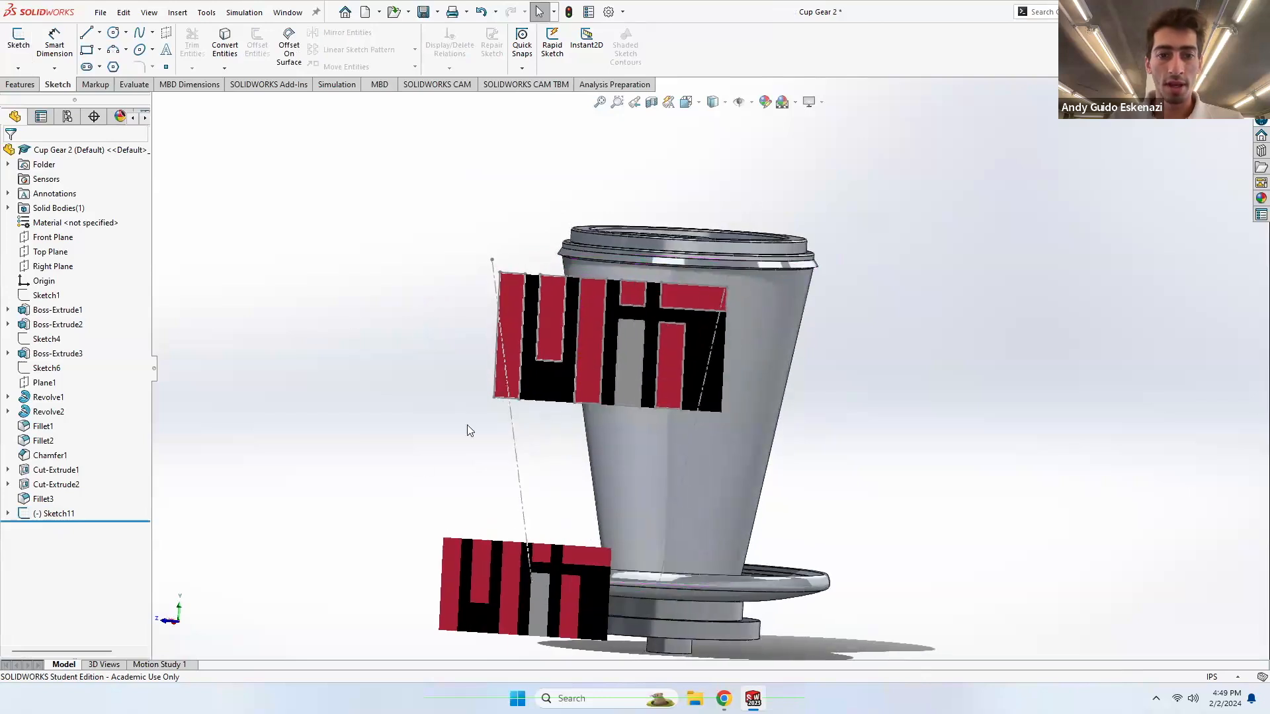
{"action": "left_click", "coordinate": [8, 514]}
{"action": "right_click", "coordinate": [66, 527]}
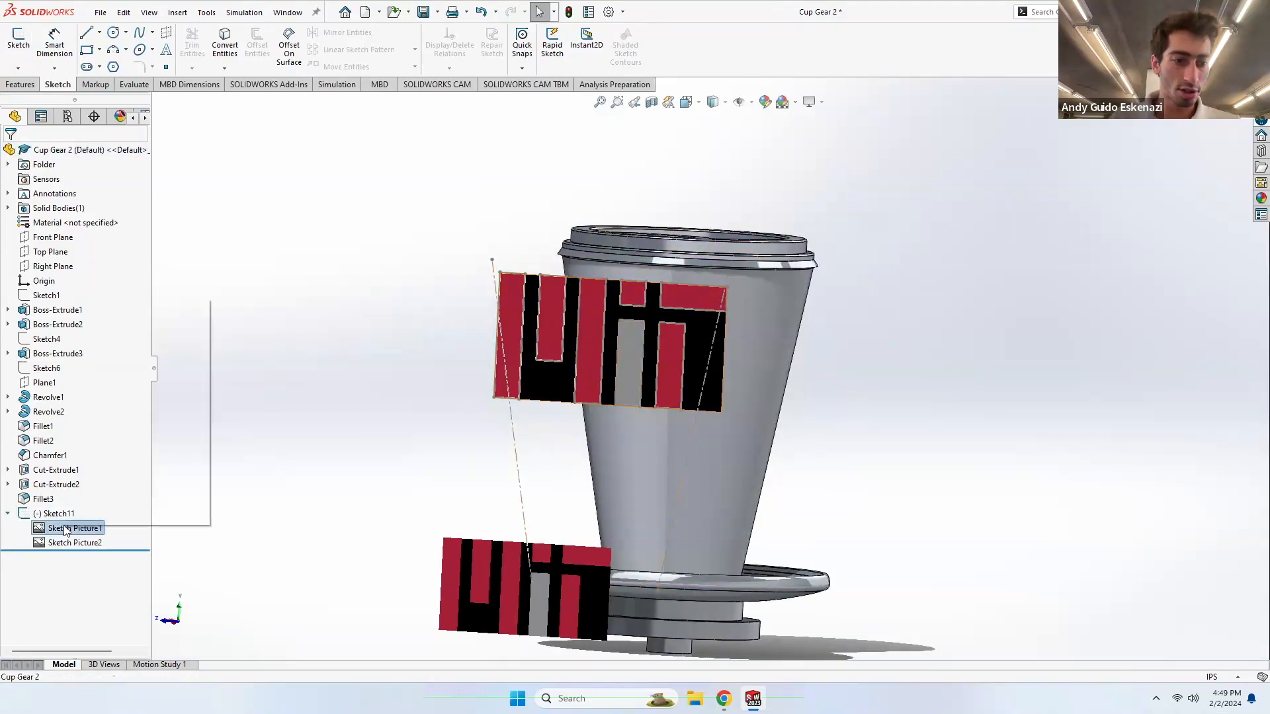
{"action": "left_click", "coordinate": [96, 339]}
{"action": "right_click", "coordinate": [79, 542]}
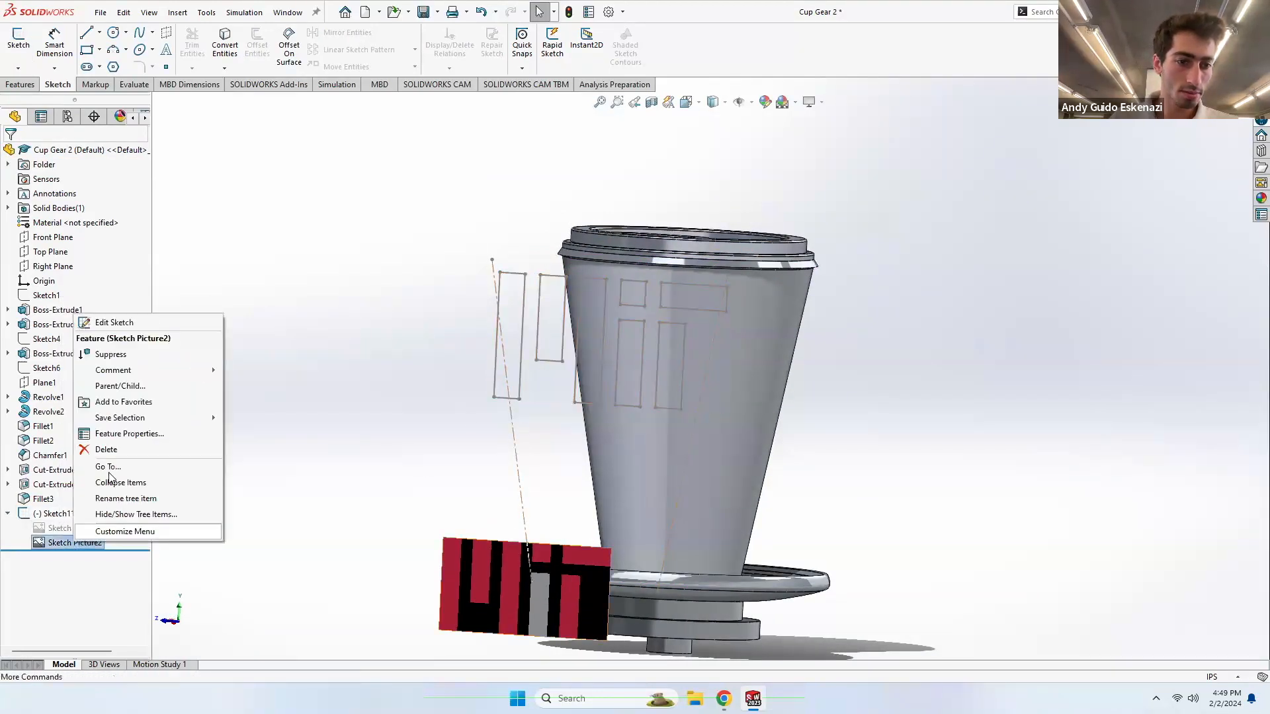
{"action": "left_click", "coordinate": [109, 355]}
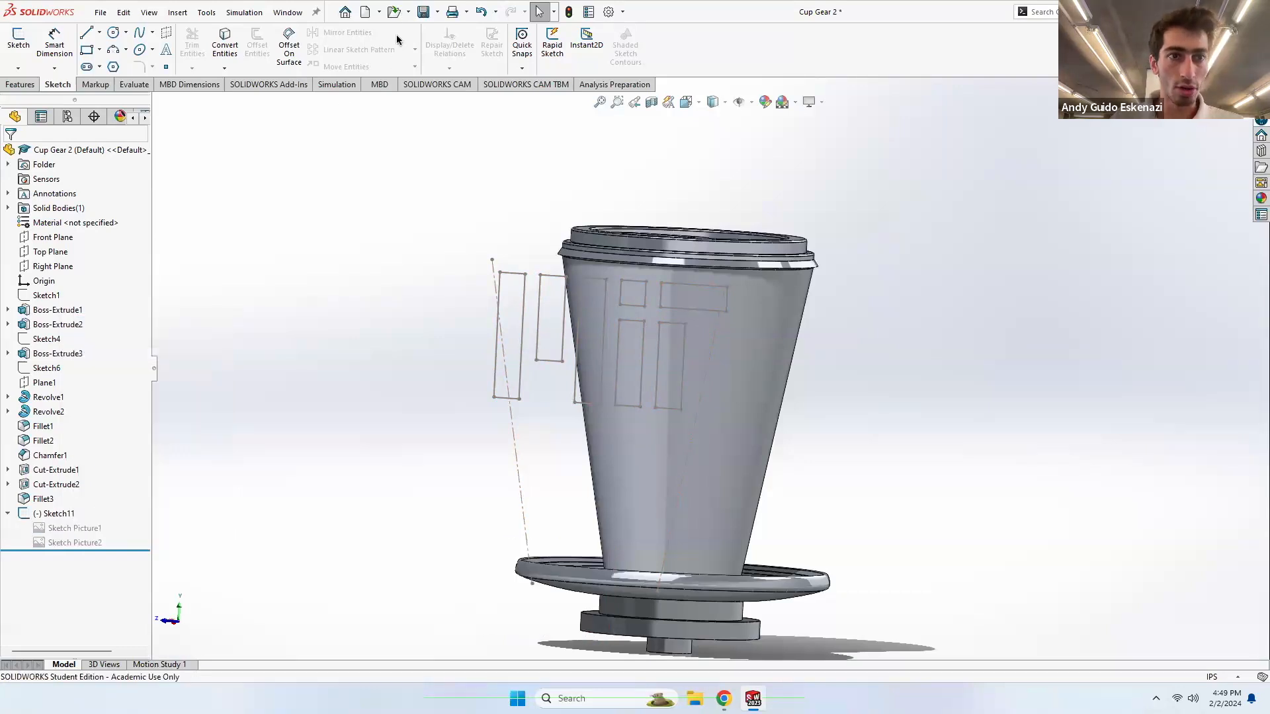
- Wrap the logo sketch onto the cup body's outer face as a 0.01 in deboss with the spline surface method
{"action": "left_click", "coordinate": [20, 84]}
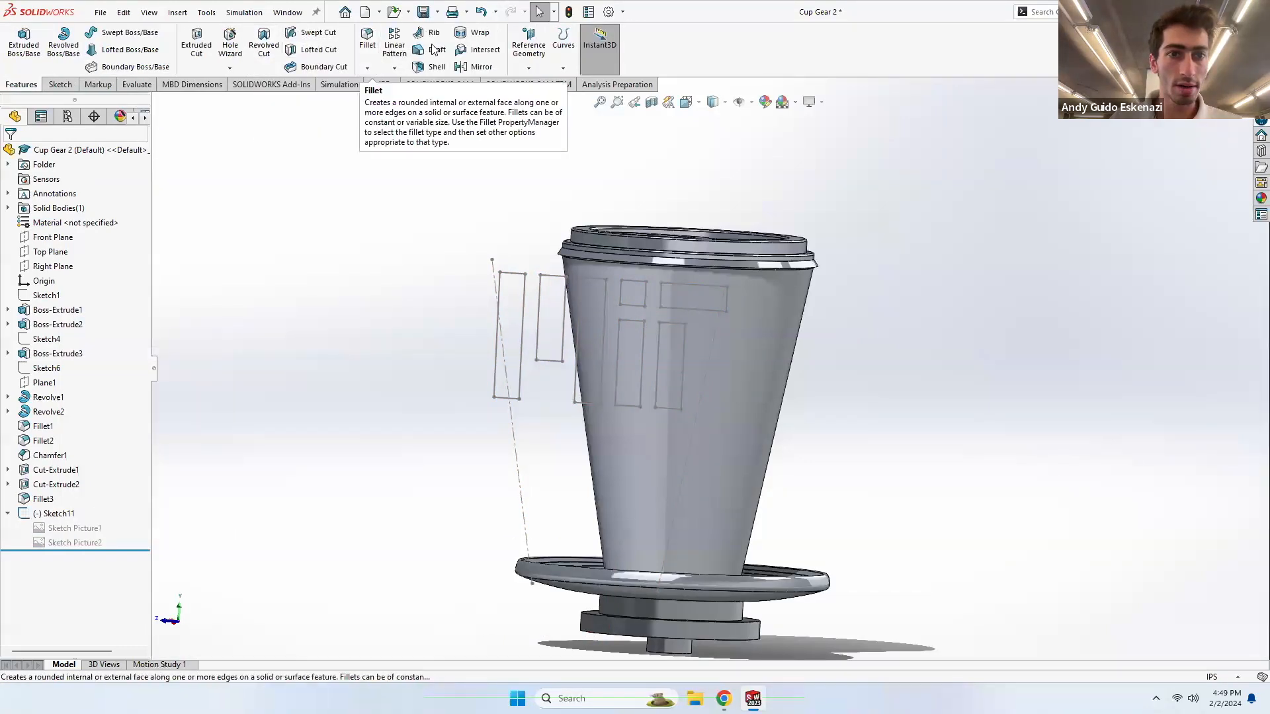
{"action": "left_click", "coordinate": [471, 34]}
{"action": "left_click", "coordinate": [523, 334]}
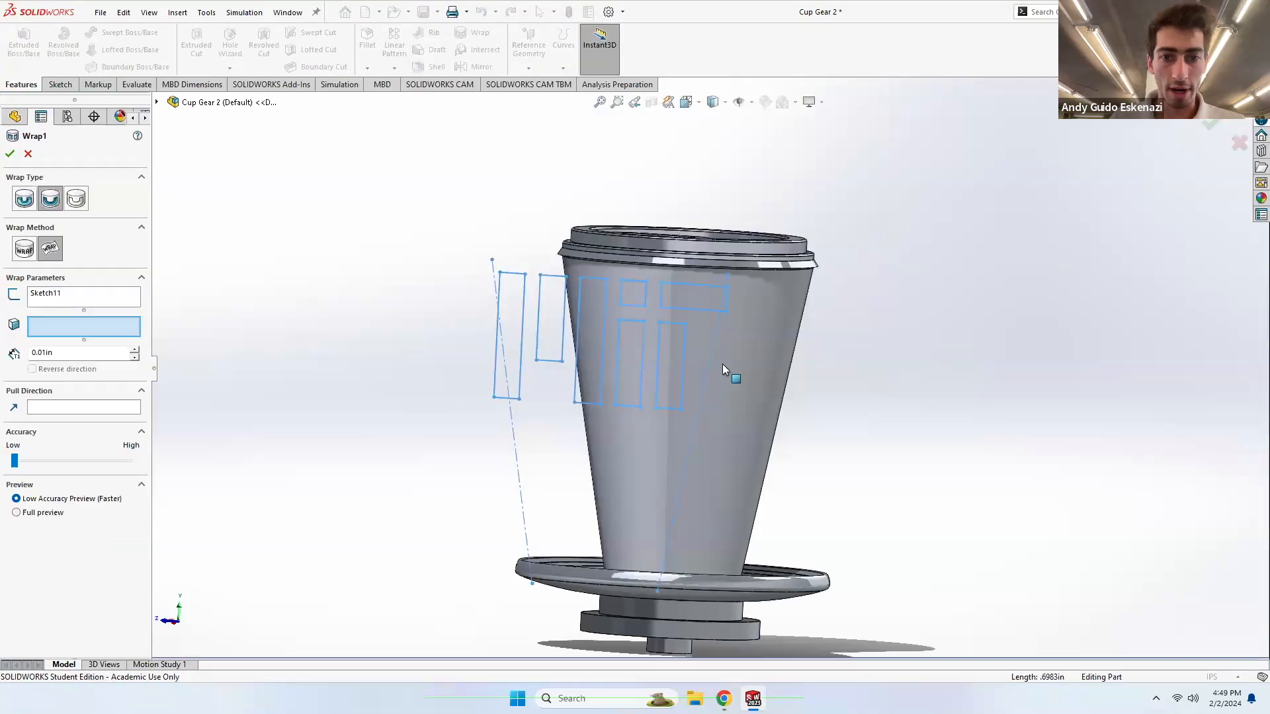
{"action": "left_click", "coordinate": [744, 374]}
{"action": "mouse_move", "coordinate": [612, 397]}
{"action": "middle_mouse_down"}
{"action": "mouse_move", "coordinate": [726, 391]}
{"action": "mouse_move", "coordinate": [609, 397]}
{"action": "middle_mouse_up"}
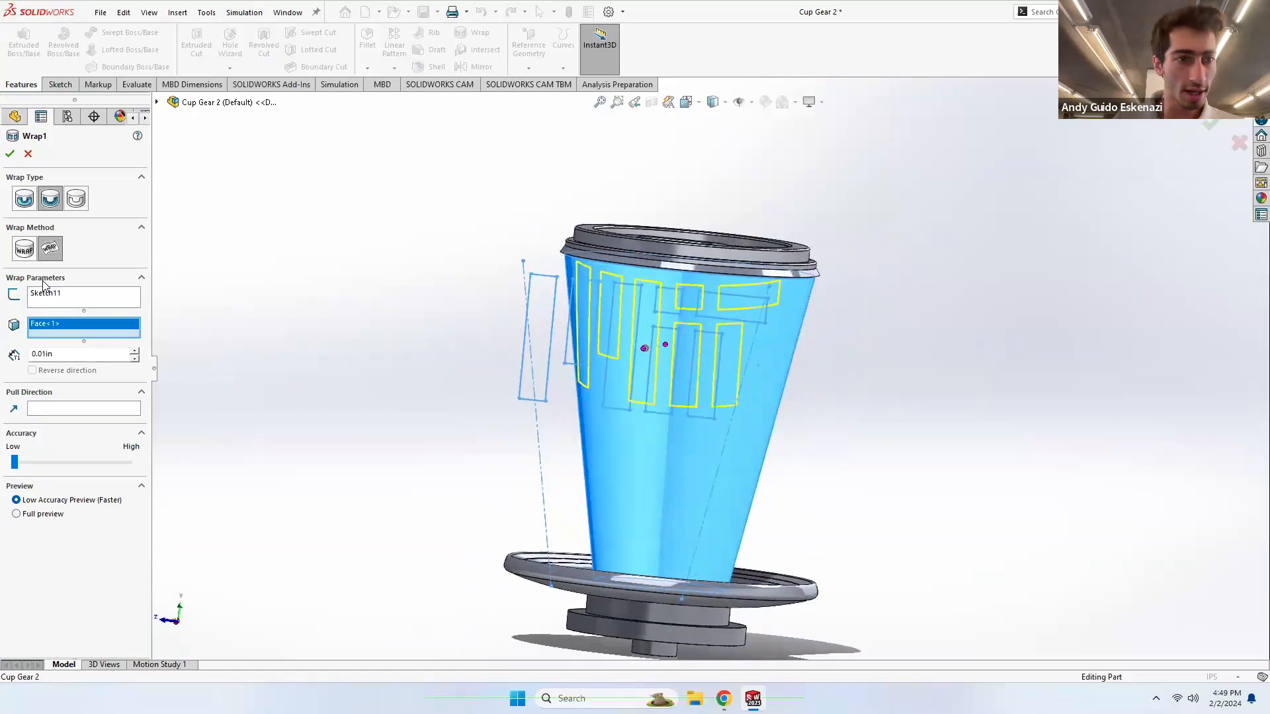
{"action": "left_click", "coordinate": [25, 250]}
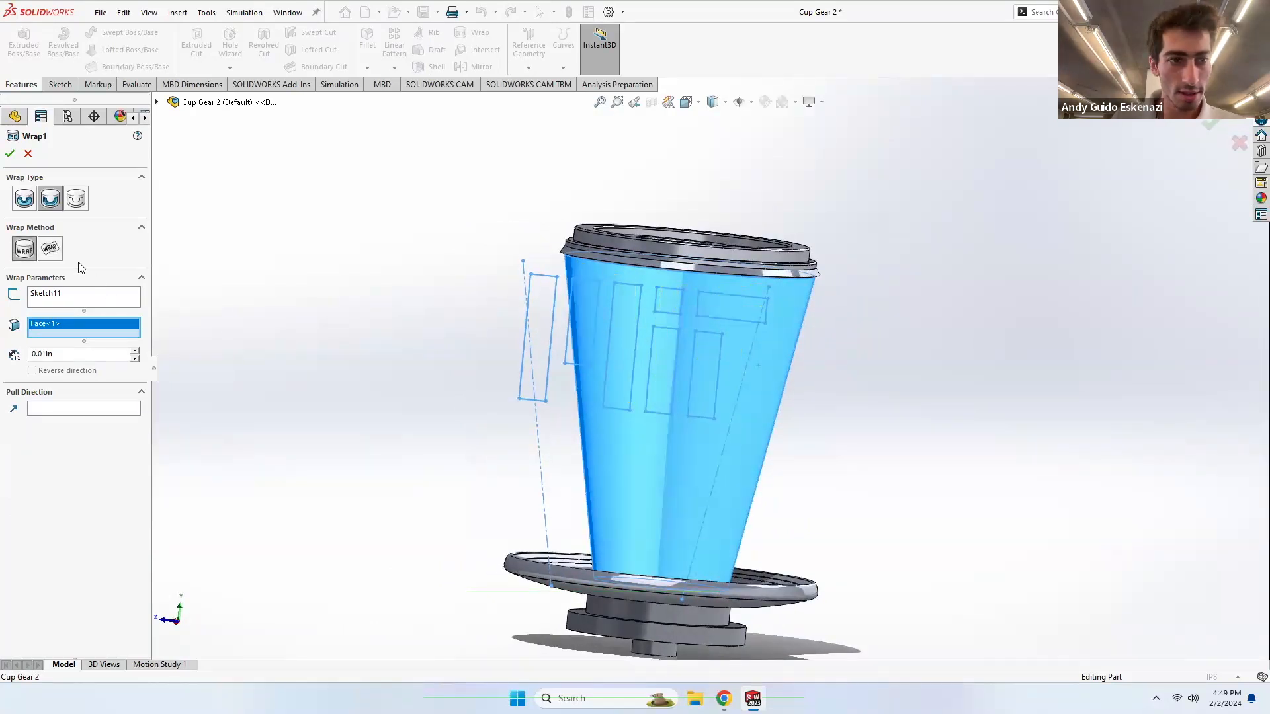
{"action": "left_click", "coordinate": [57, 254]}
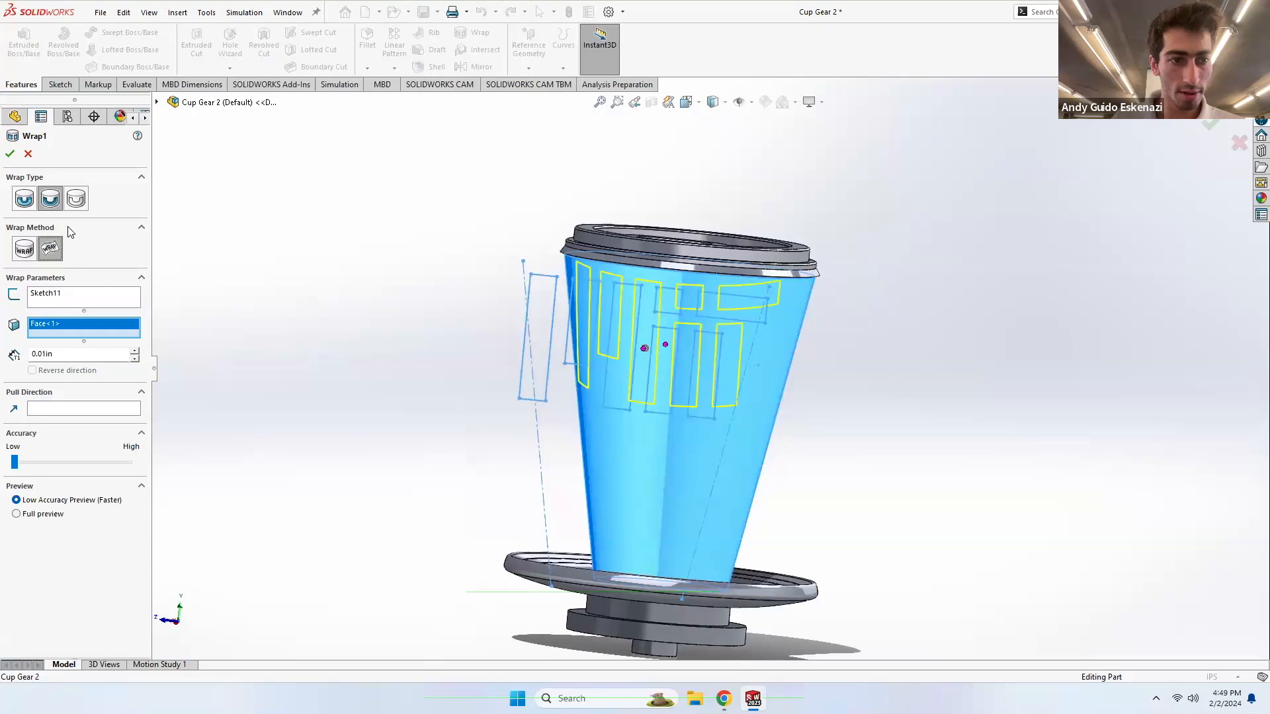
{"action": "middle_click_drag", "start_coordinate": [553, 335], "coordinate": [696, 414]}
{"action": "scroll", "coordinate": [734, 374], "scroll_direction": "down", "scroll_amount": 2}
{"action": "scroll", "coordinate": [734, 382], "scroll_direction": "up", "scroll_amount": 3}
- Switch to the Assem1 assembly, rebuild it with the changed cup, and turn the ride's cups to check the logo
{"action": "mouse_move", "coordinate": [753, 699]}
{"action": "left_click", "coordinate": [799, 627]}
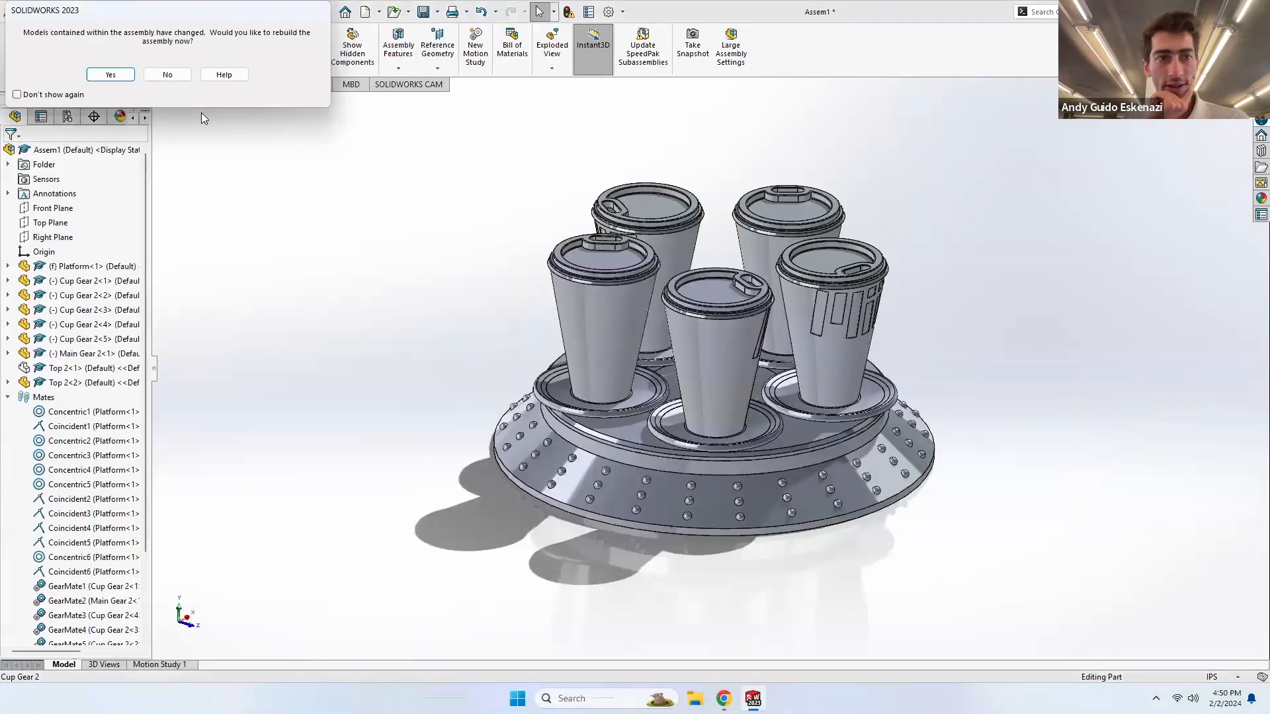
{"action": "left_click", "coordinate": [111, 74]}
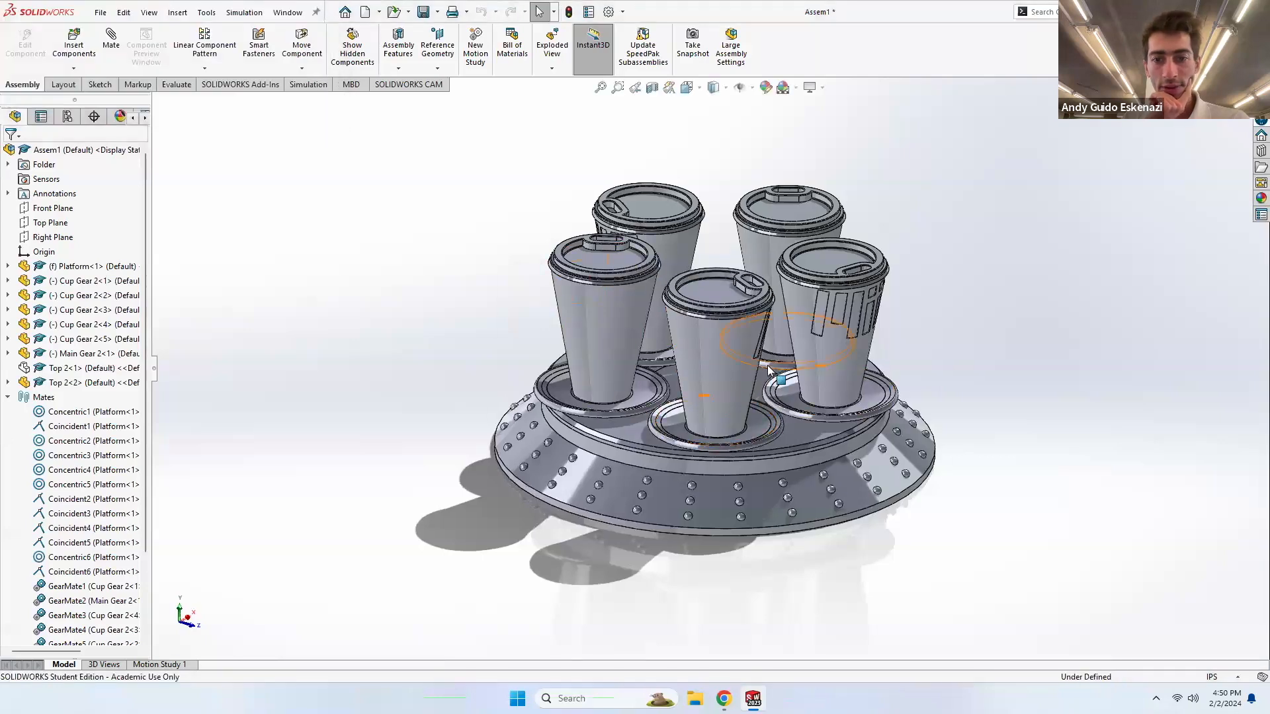
{"action": "left_click_drag", "start_coordinate": [735, 388], "coordinate": [623, 386]}
{"action": "key", "text": "Escape"}
{"action": "mouse_move", "coordinate": [579, 374]}
{"action": "middle_mouse_down"}
{"action": "mouse_move", "coordinate": [600, 385]}
{"action": "mouse_move", "coordinate": [593, 378]}
{"action": "middle_mouse_up"}
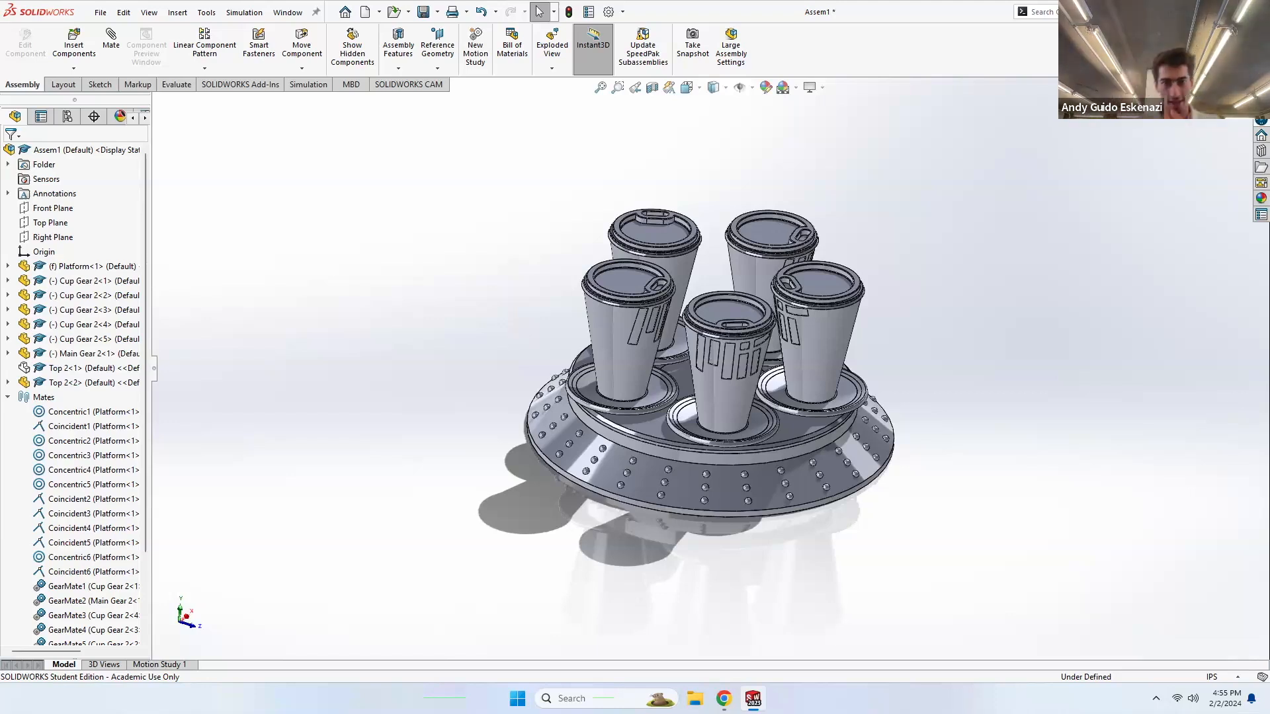
- Return to the Cup Gear 2 part and colour the whole wrapped logo feature red (RGB 192, 0, 0)
{"action": "left_click", "coordinate": [767, 696]}
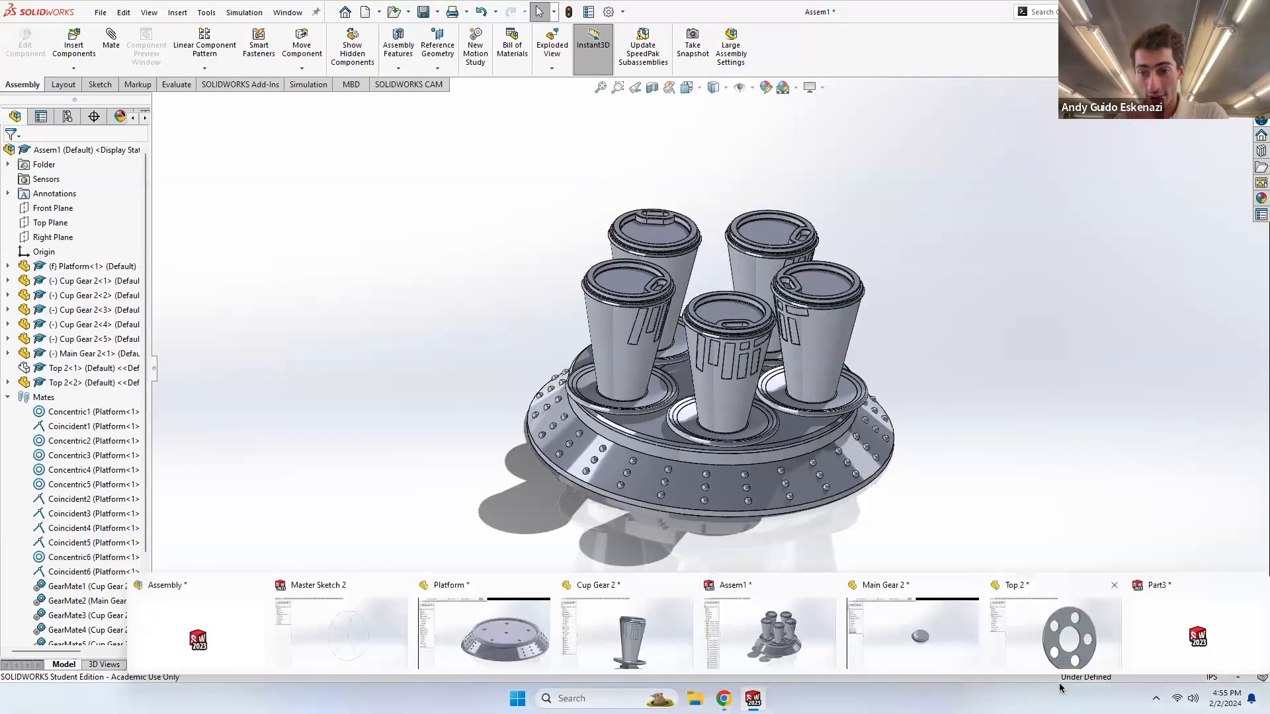
{"action": "left_click", "coordinate": [606, 655]}
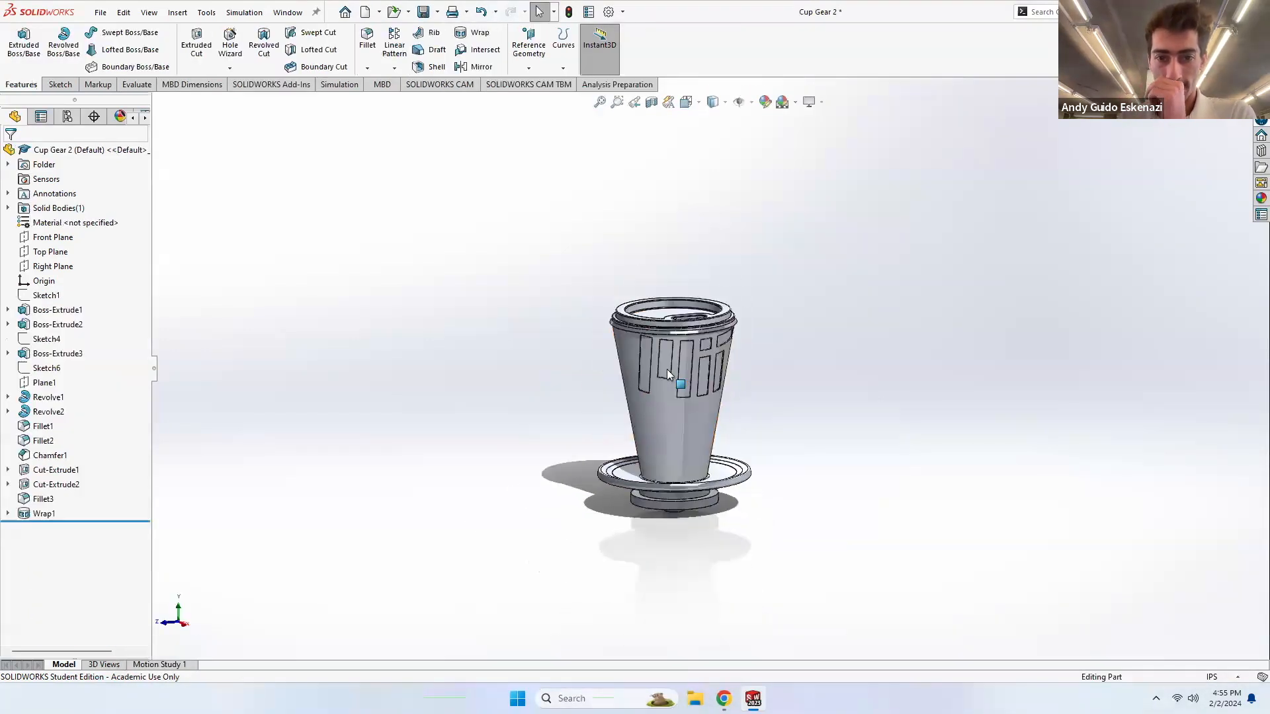
{"action": "scroll", "coordinate": [671, 367], "scroll_direction": "down", "scroll_amount": 4}
{"action": "right_click", "coordinate": [550, 373]}
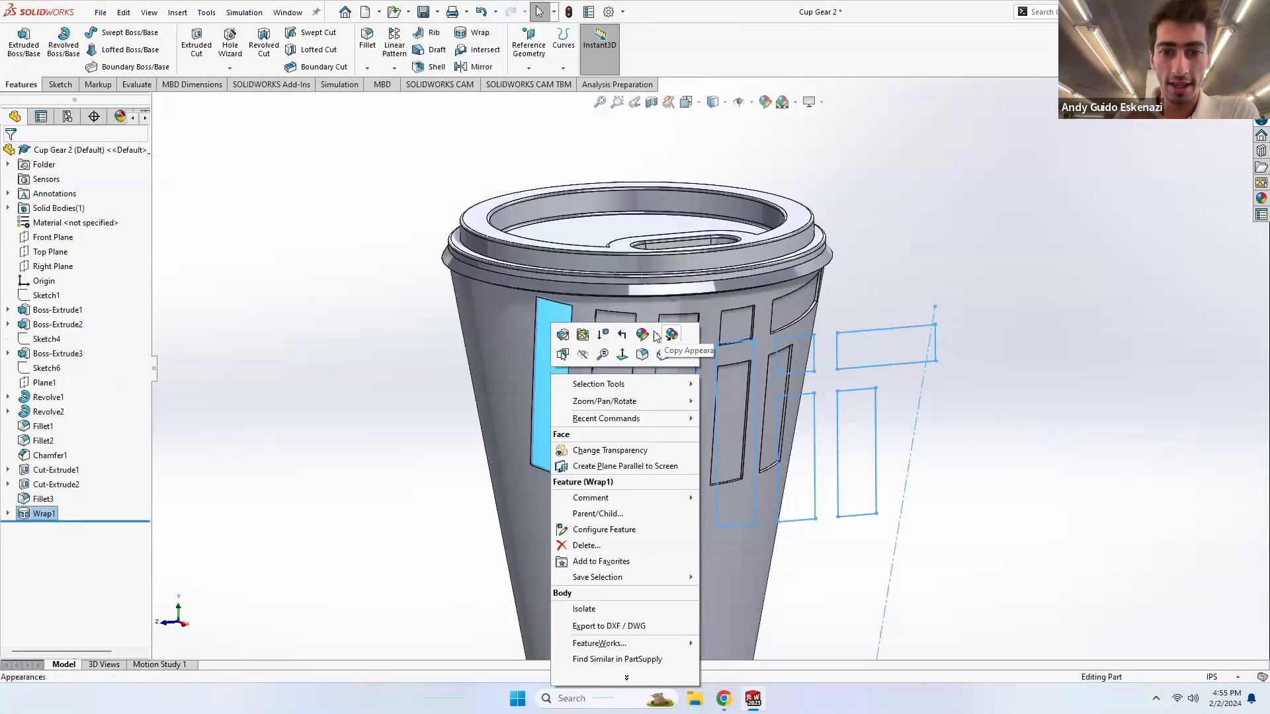
{"action": "left_click", "coordinate": [658, 339]}
{"action": "left_click", "coordinate": [671, 382]}
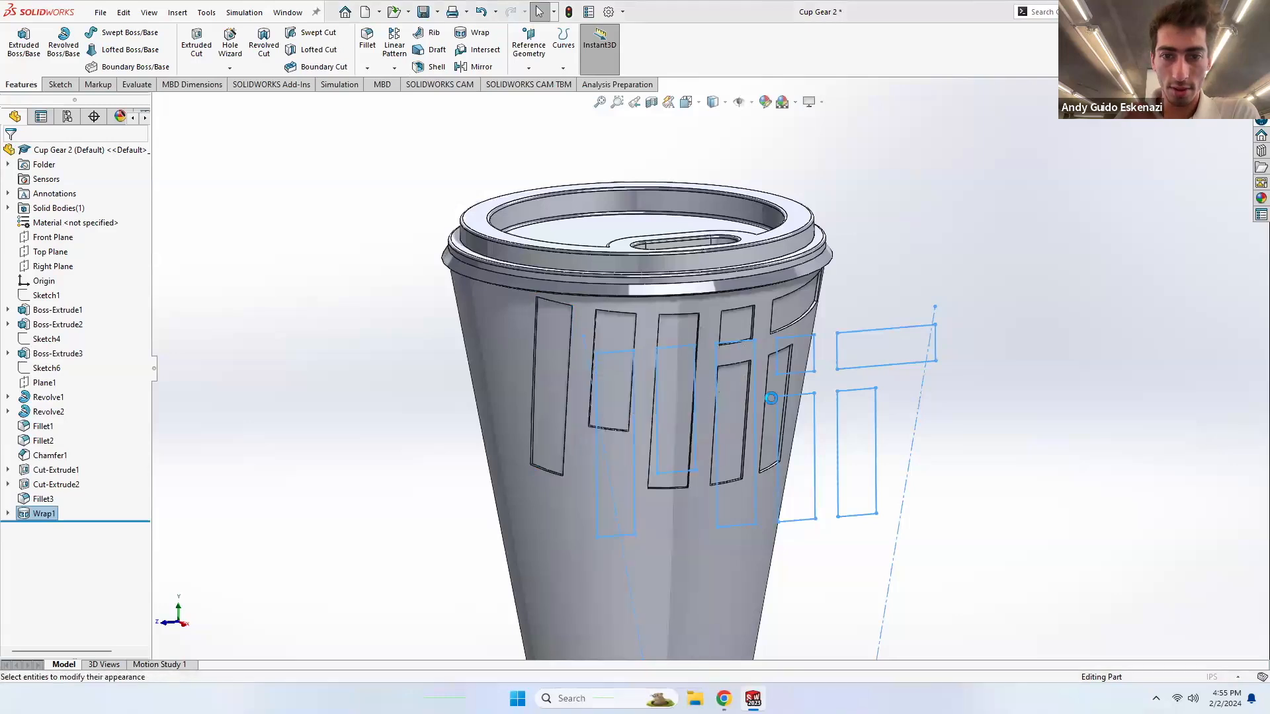
{"action": "left_click", "coordinate": [45, 436]}
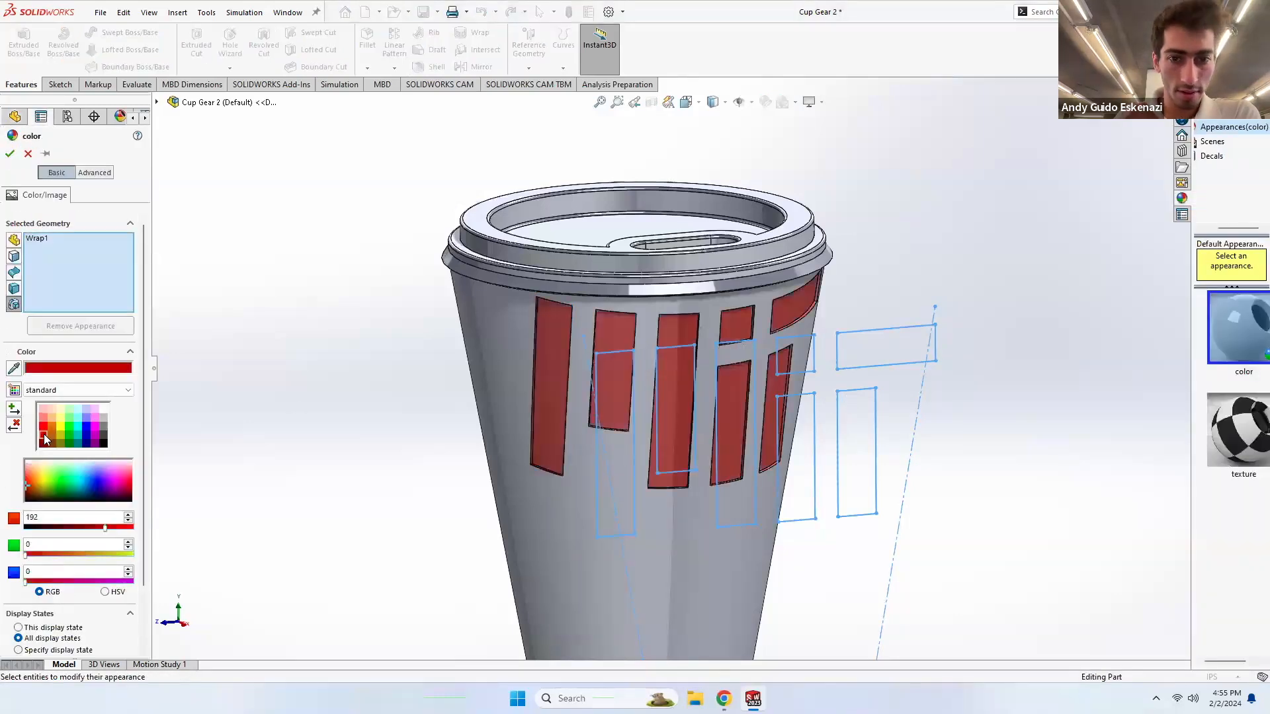
{"action": "left_click", "coordinate": [10, 154]}
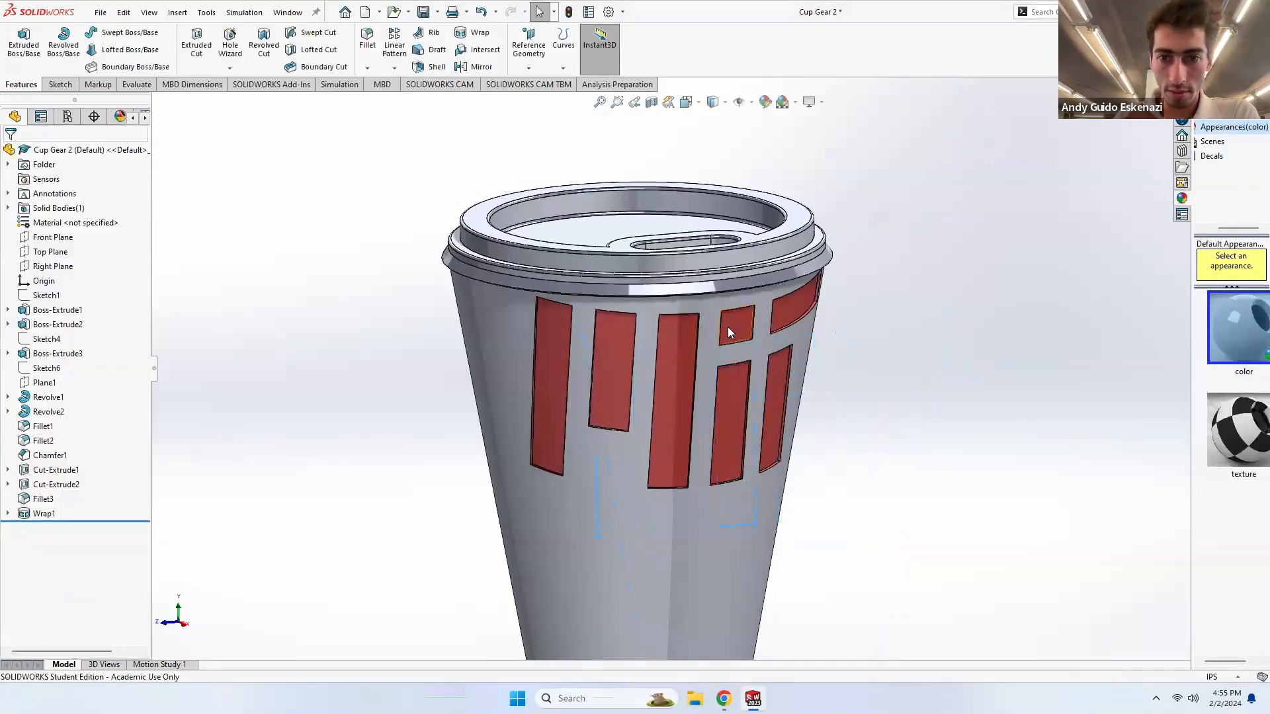
- Colour only the face of the logo's small square block dark grey (RGB 64, 64, 64)
{"action": "right_click", "coordinate": [727, 327]}
{"action": "left_click", "coordinate": [834, 289]}
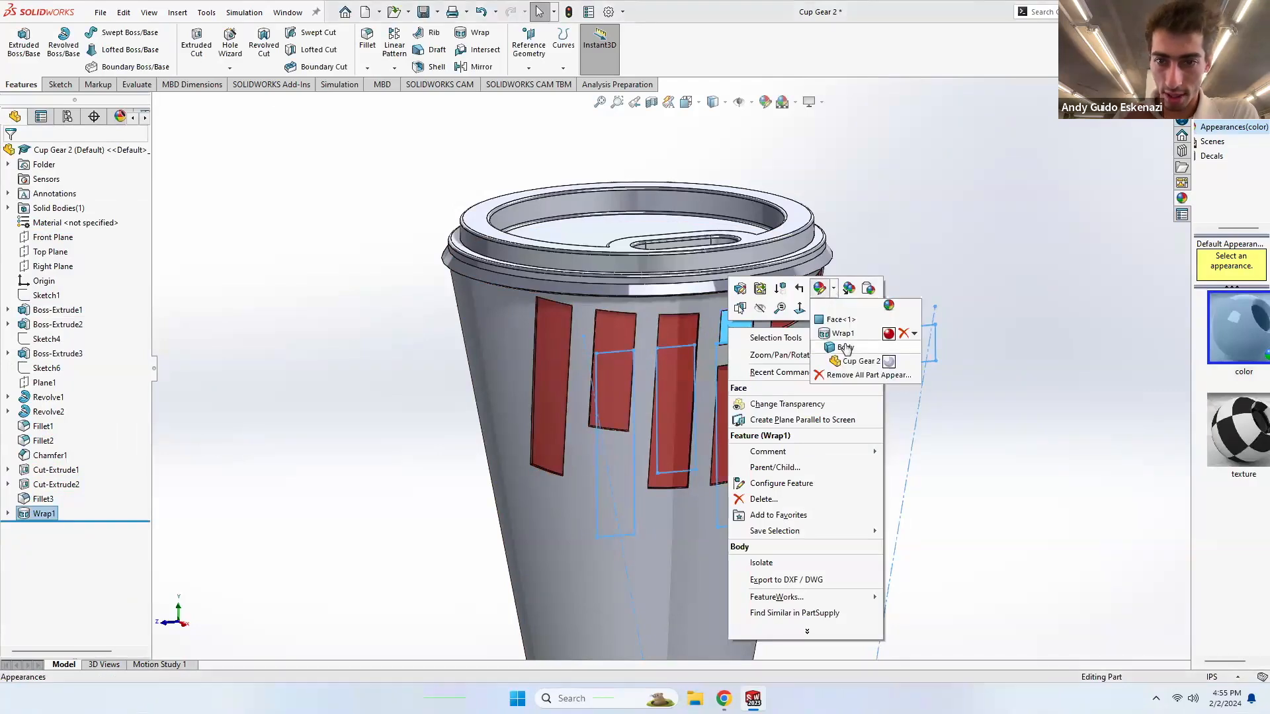
{"action": "left_click", "coordinate": [841, 320]}
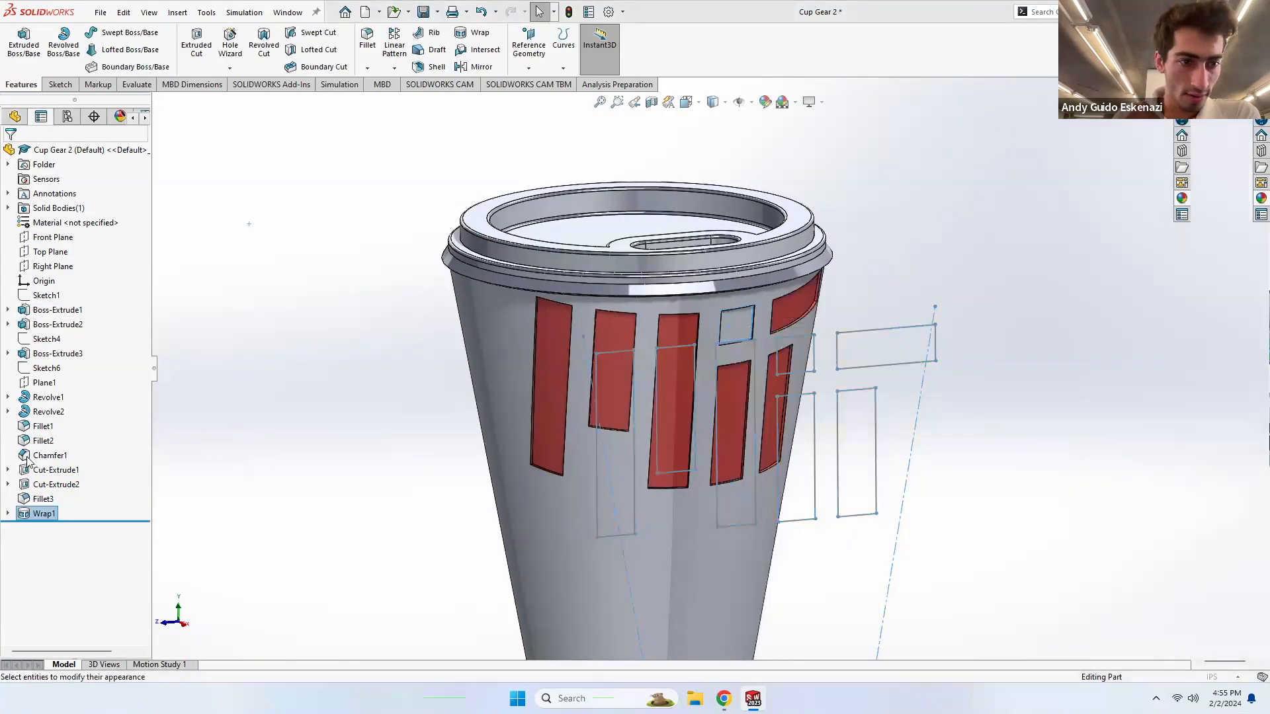
{"action": "left_click", "coordinate": [104, 438]}
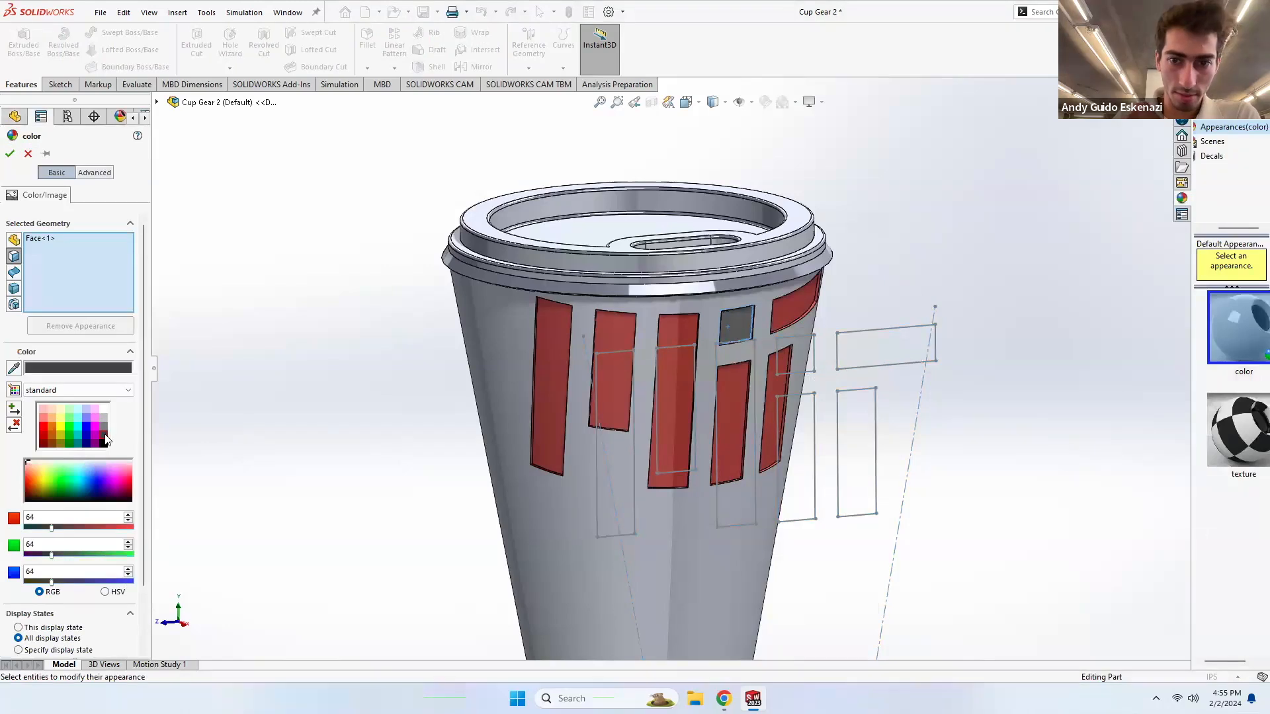
{"action": "left_click", "coordinate": [9, 151]}
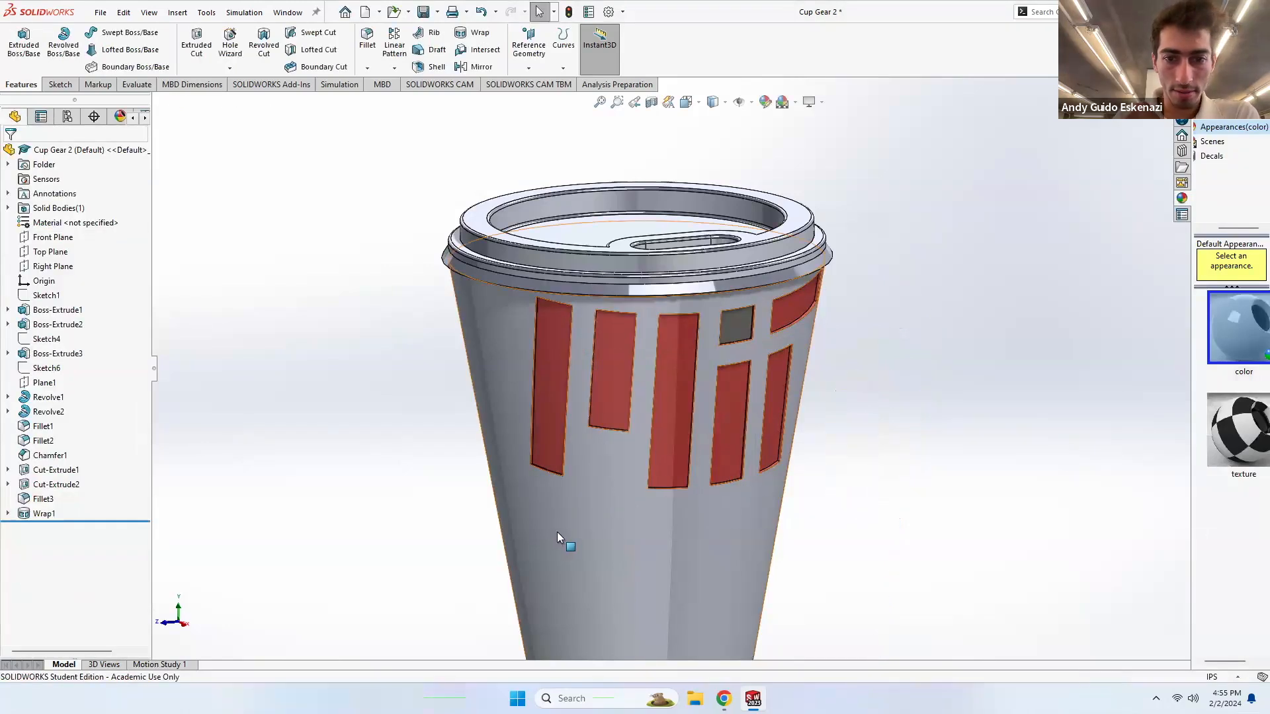
- Colour the whole revolved cup feature Revolve2 black (RGB 0, 0, 0) after trying grey, white and dark blue
{"action": "right_click", "coordinate": [559, 535]}
{"action": "left_click", "coordinate": [684, 368]}
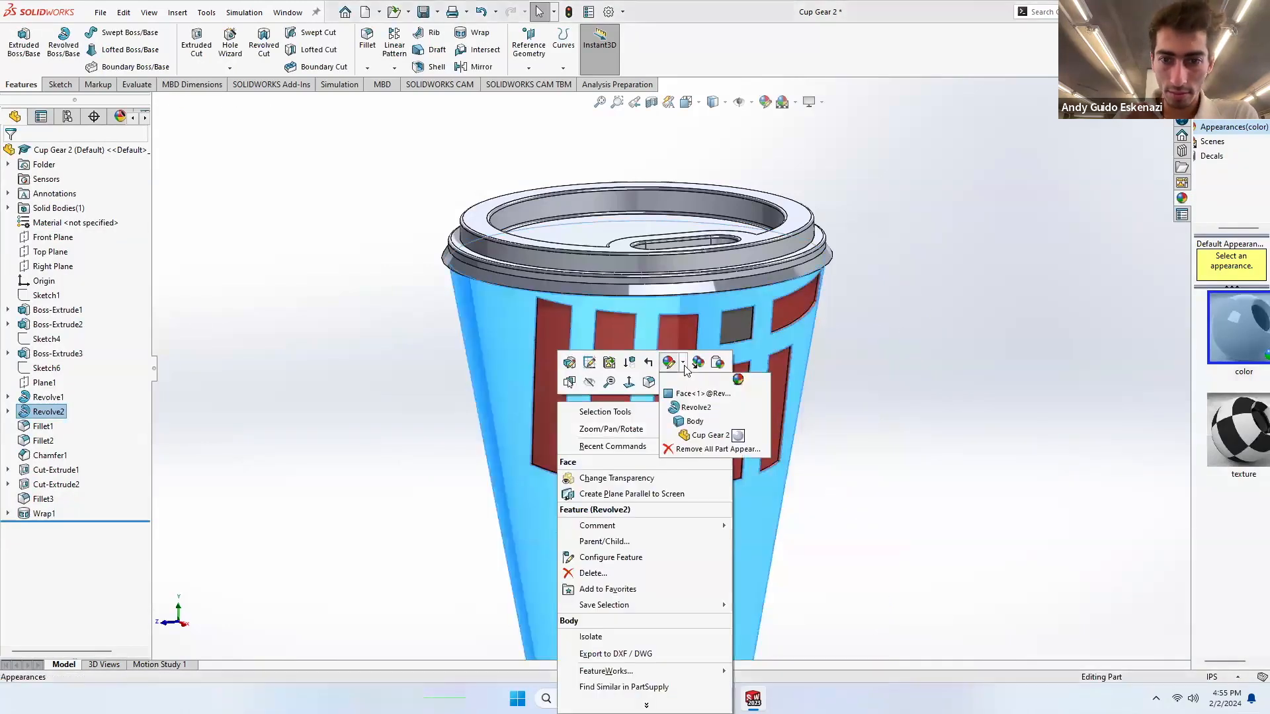
{"action": "left_click", "coordinate": [692, 409]}
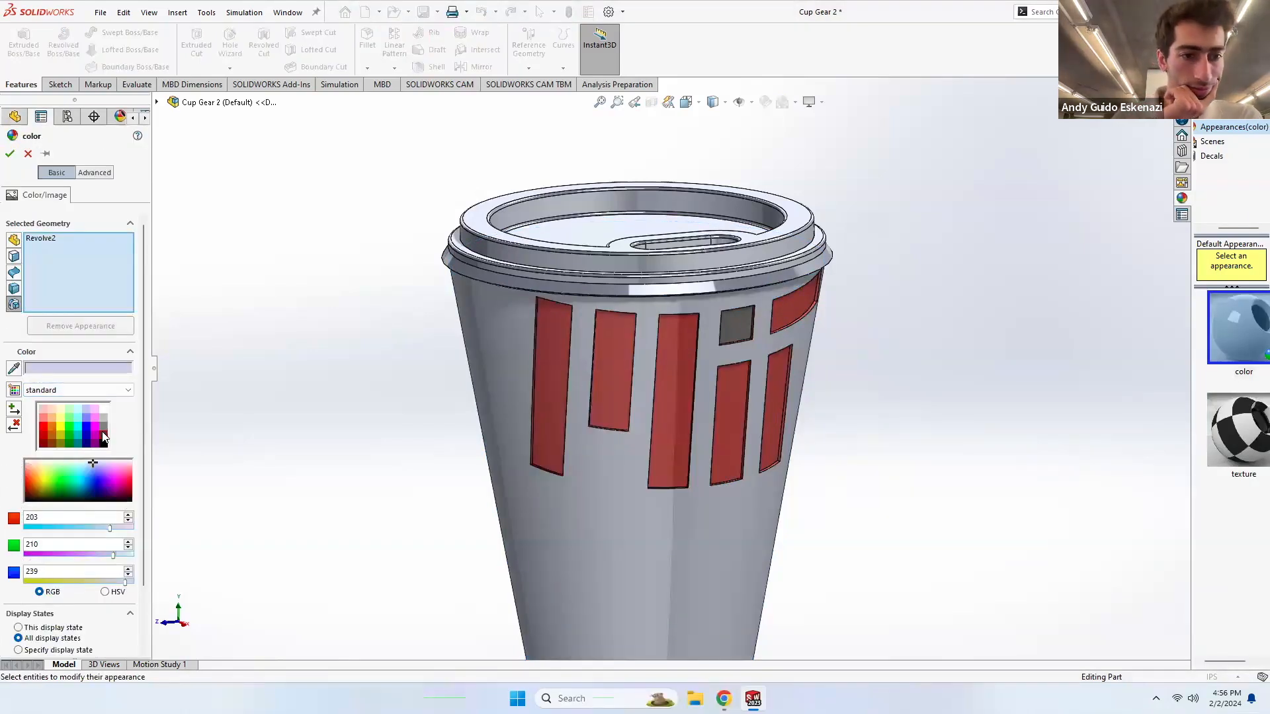
{"action": "left_click", "coordinate": [104, 430]}
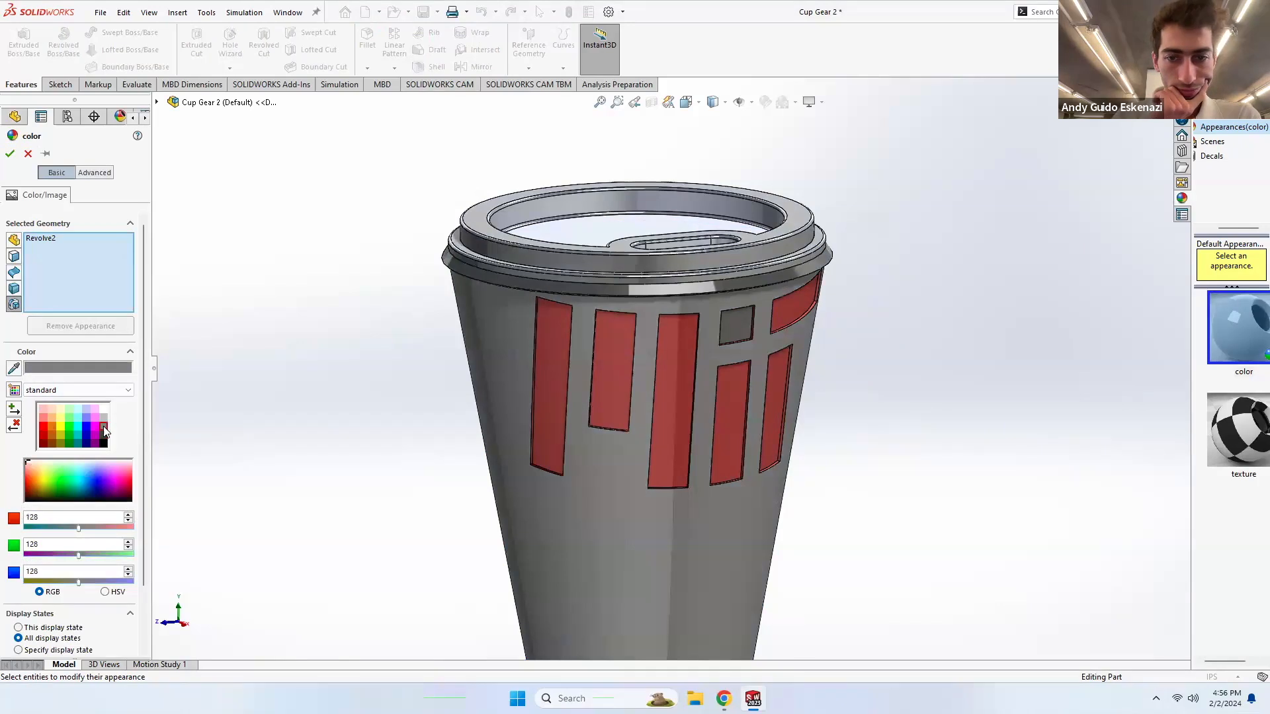
{"action": "left_click", "coordinate": [103, 408]}
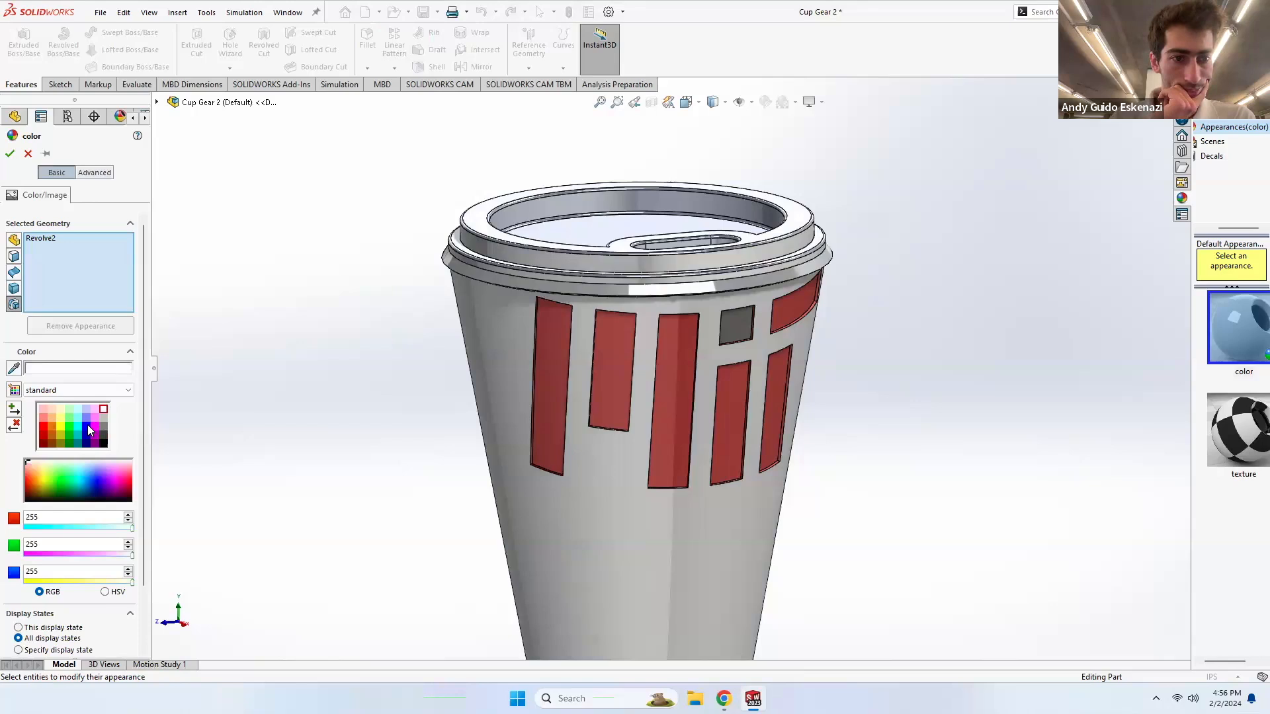
{"action": "left_click", "coordinate": [89, 428]}
{"action": "left_click", "coordinate": [88, 442]}
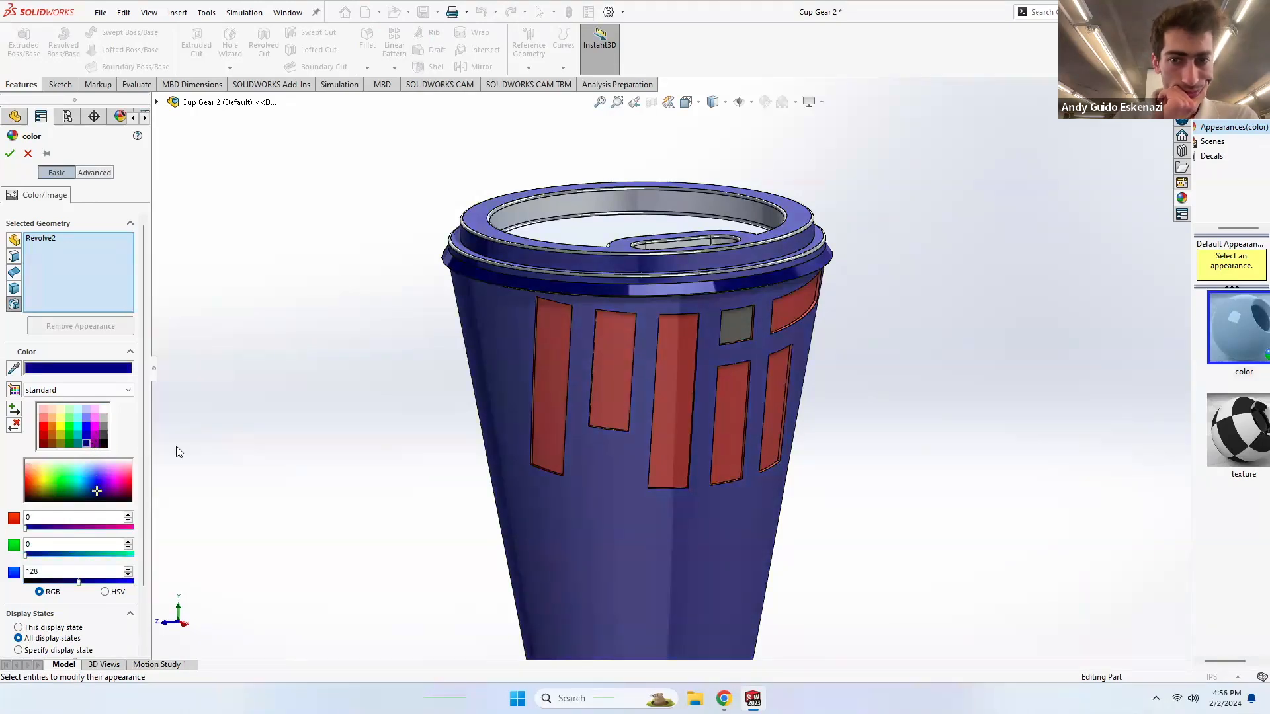
{"action": "left_click", "coordinate": [105, 434]}
{"action": "left_click", "coordinate": [105, 442]}
{"action": "left_click", "coordinate": [105, 444]}
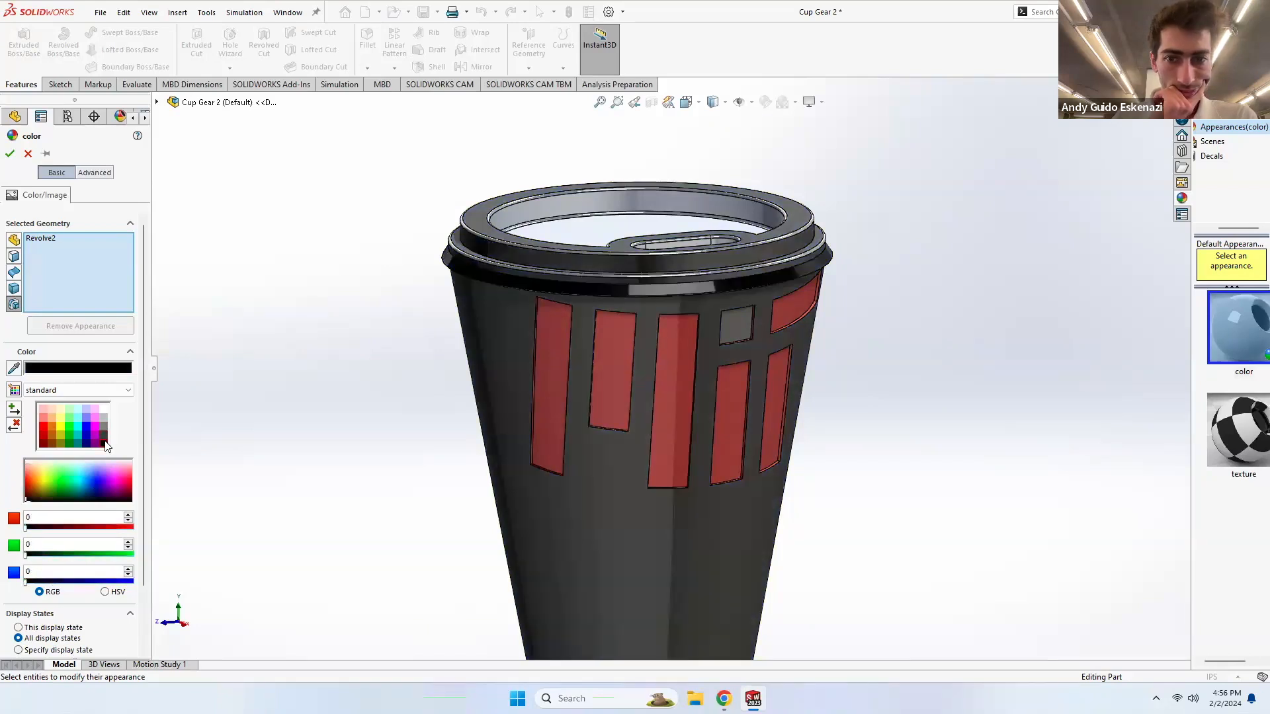
{"action": "left_click", "coordinate": [10, 155]}
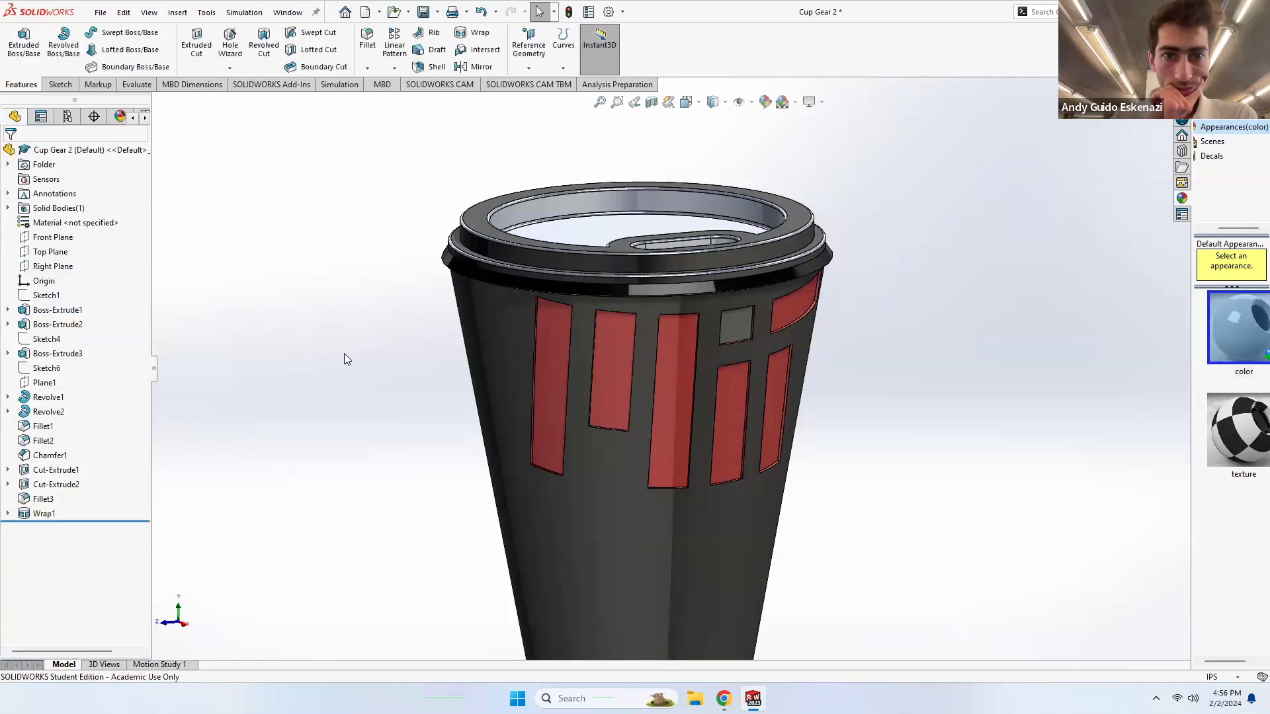
- Open the colour appearance of the outer side face of the lid's raised rim for editing
{"action": "right_click", "coordinate": [541, 257]}
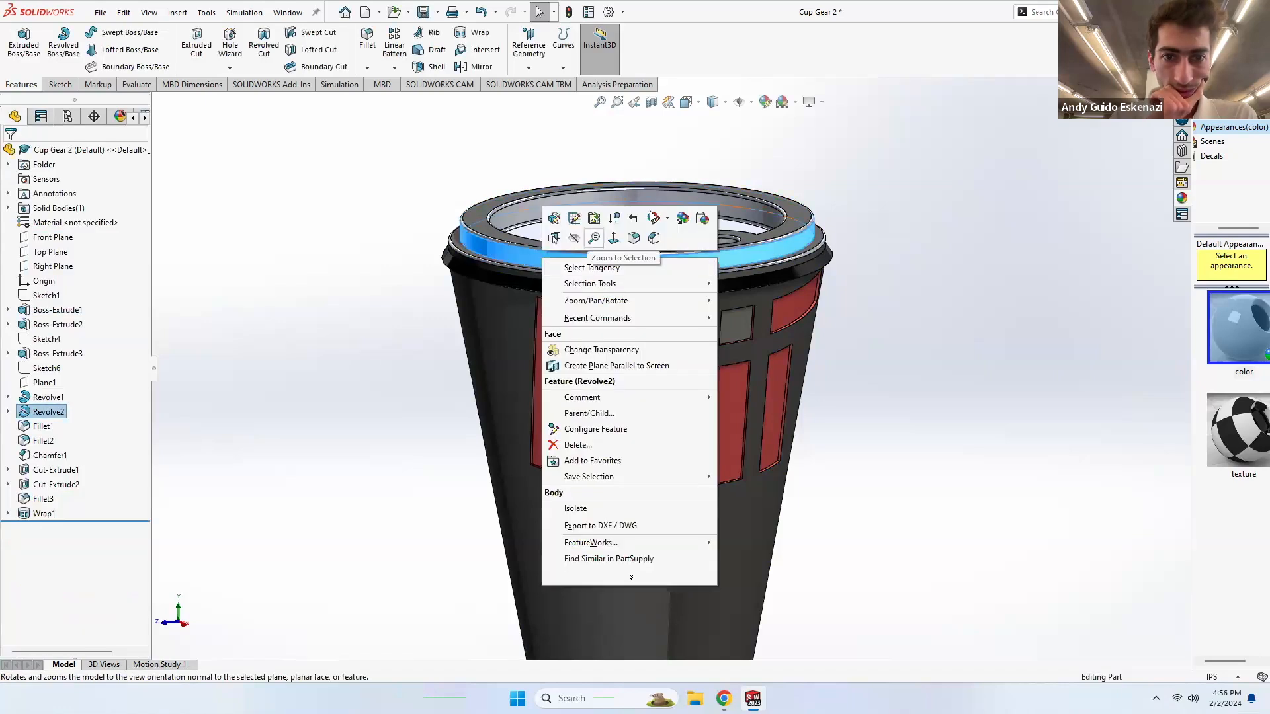
{"action": "left_click", "coordinate": [669, 219]}
{"action": "left_click", "coordinate": [682, 248]}
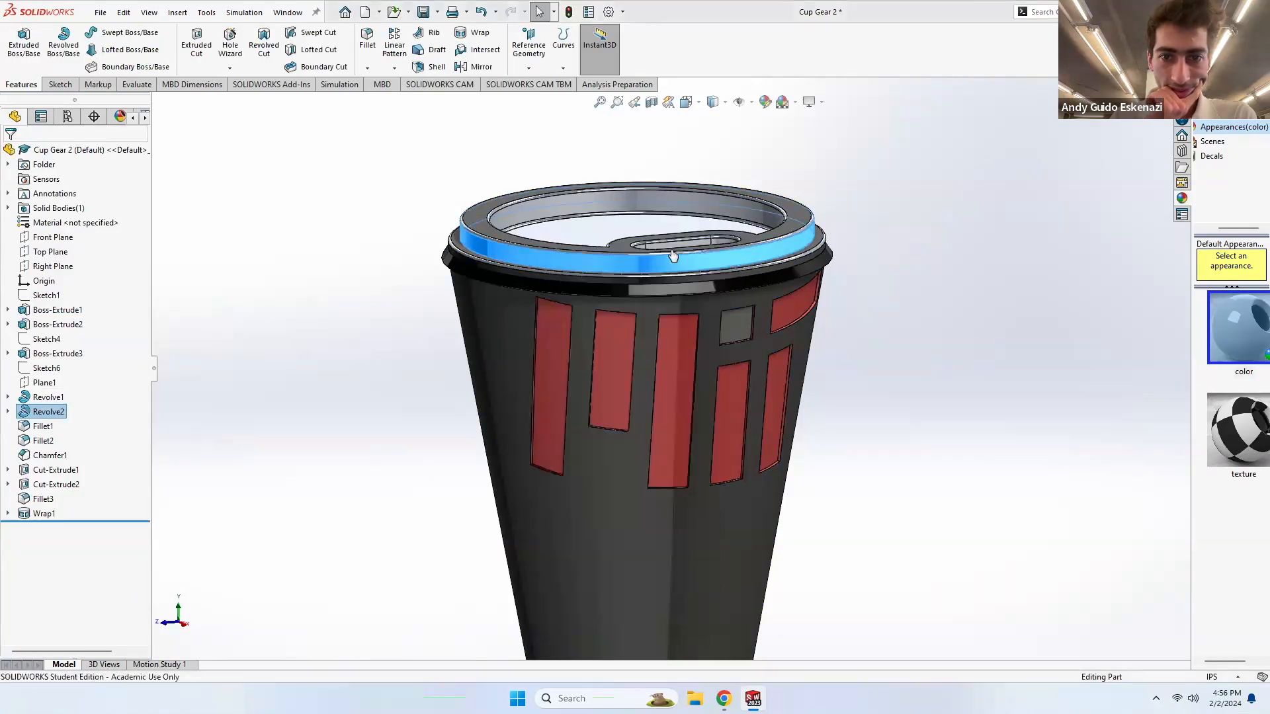
- Colour the cup lid's outer side, ledge and underside rim faces white (255, 255, 255)
{"action": "left_click", "coordinate": [103, 410]}
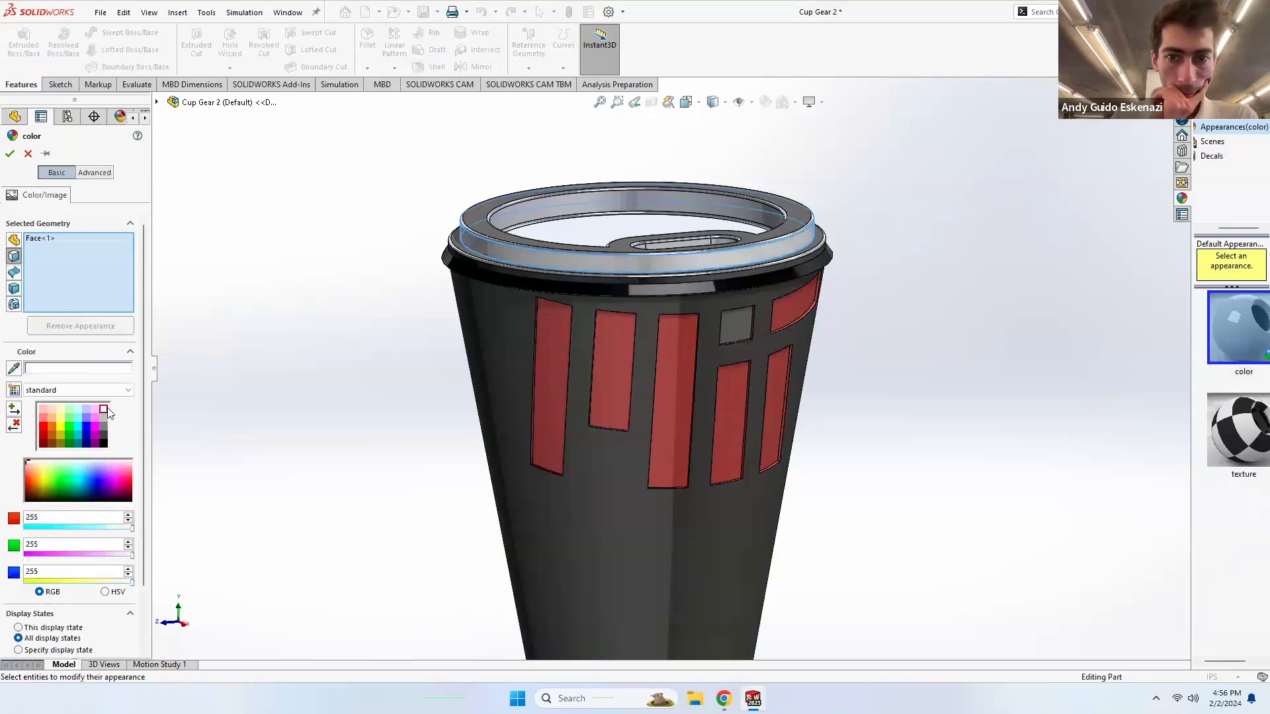
{"action": "scroll", "coordinate": [430, 275], "scroll_direction": "down", "scroll_amount": 5}
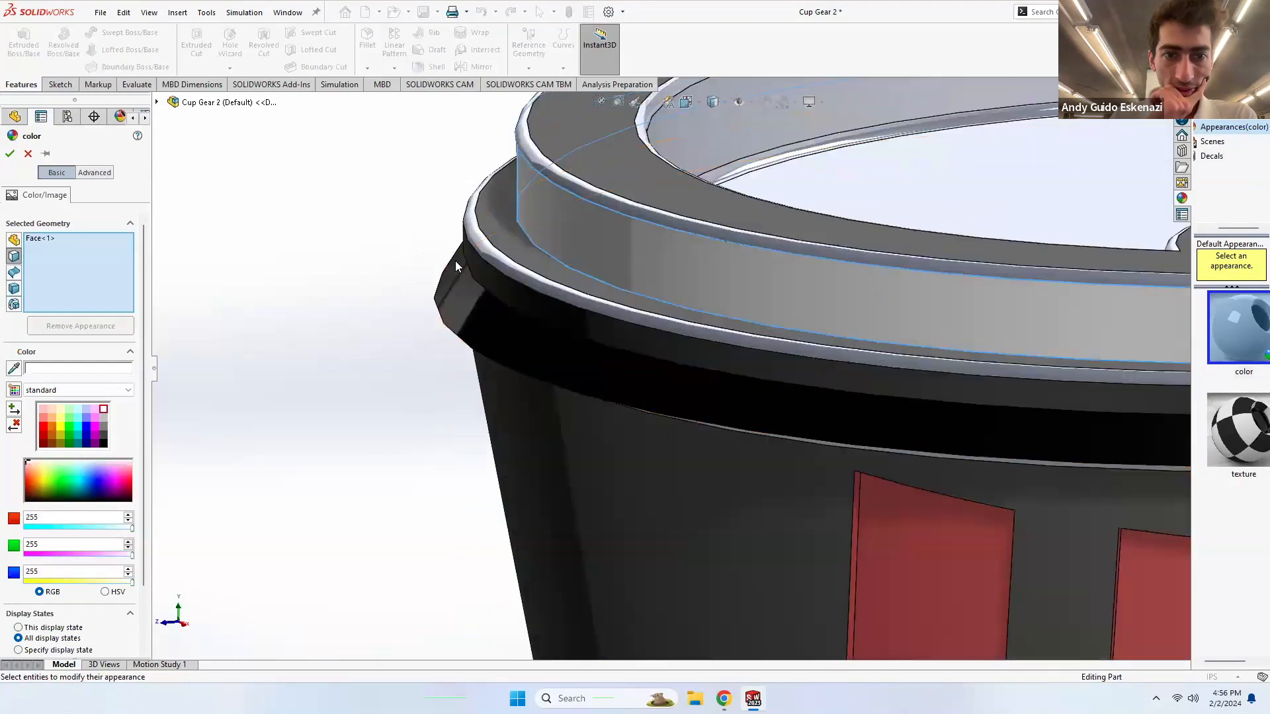
{"action": "left_click", "coordinate": [513, 242]}
{"action": "left_click", "coordinate": [500, 275]}
{"action": "left_click", "coordinate": [504, 318]}
{"action": "middle_click_drag", "start_coordinate": [555, 338], "coordinate": [532, 381]}
{"action": "left_click", "coordinate": [526, 388]}
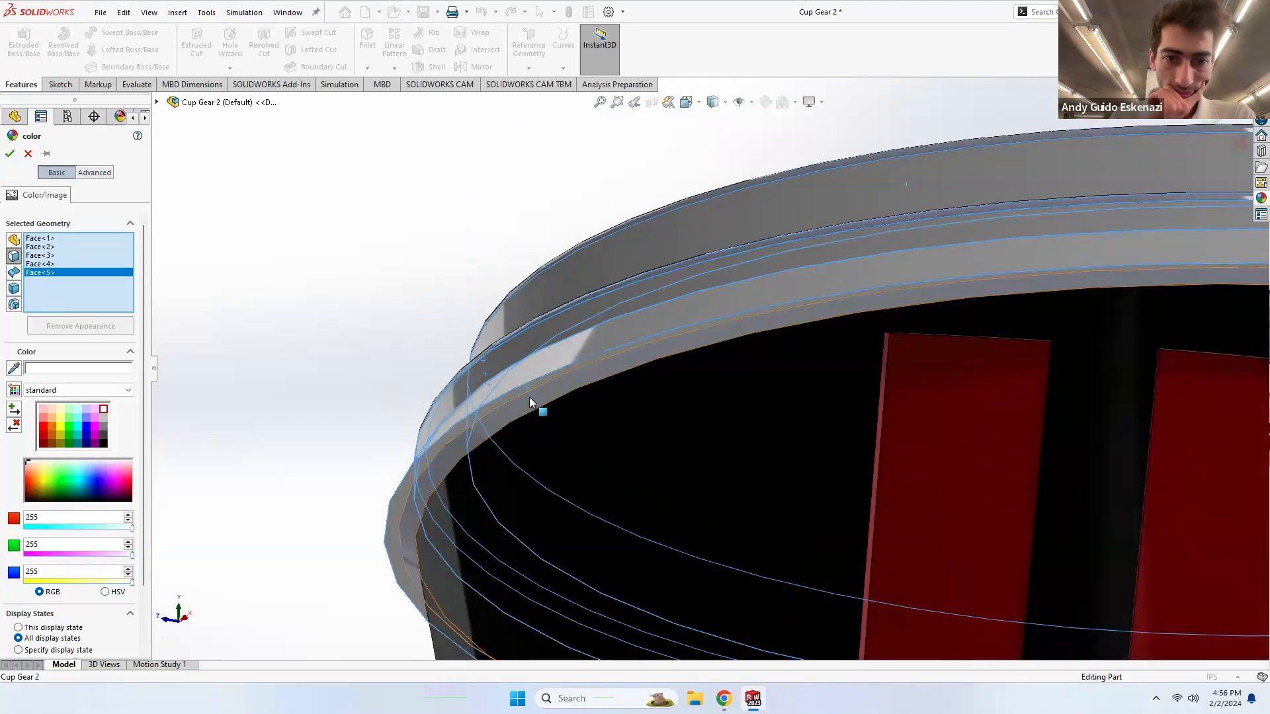
{"action": "left_click", "coordinate": [529, 397]}
- Add the lid's top ring and the drinking slot's raised edge and inner wall faces to the white colouring
{"action": "scroll", "coordinate": [706, 340], "scroll_direction": "up", "scroll_amount": 4}
{"action": "scroll", "coordinate": [707, 340], "scroll_direction": "up", "scroll_amount": 5}
{"action": "middle_click_drag", "start_coordinate": [749, 303], "coordinate": [751, 431]}
{"action": "scroll", "coordinate": [805, 336], "scroll_direction": "down", "scroll_amount": 5}
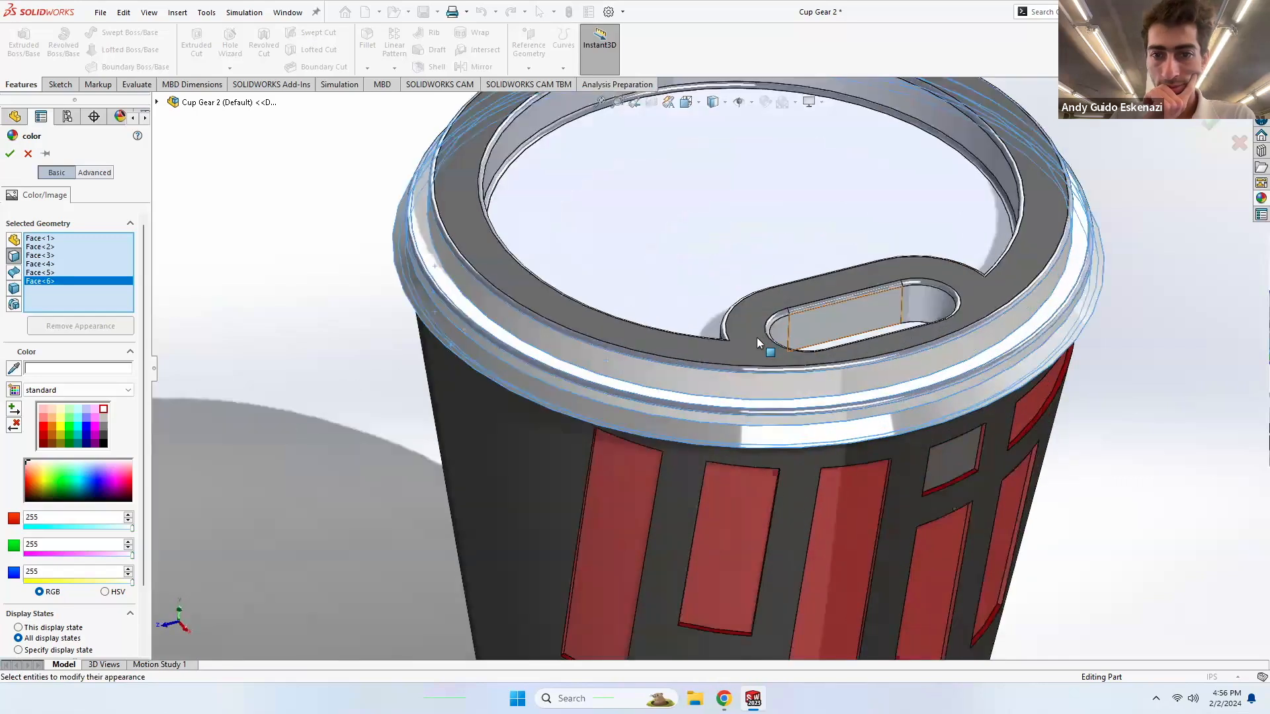
{"action": "left_click", "coordinate": [745, 344]}
{"action": "left_click", "coordinate": [801, 329]}
{"action": "left_click", "coordinate": [781, 337]}
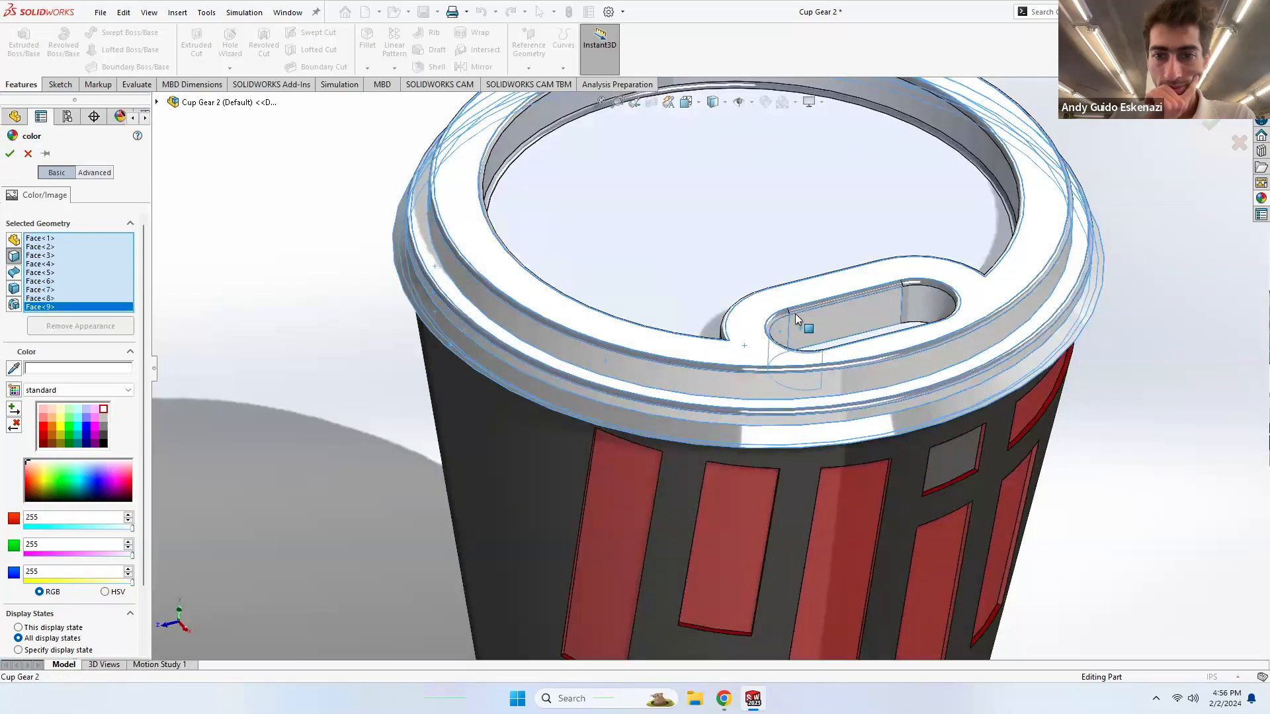
{"action": "left_click", "coordinate": [796, 316]}
{"action": "left_click", "coordinate": [724, 329]}
- Include the lid's recessed centre face and the remaining drinking-slot face, and apply the white colour
{"action": "scroll", "coordinate": [746, 307], "scroll_direction": "up", "scroll_amount": 3}
{"action": "left_click", "coordinate": [729, 254]}
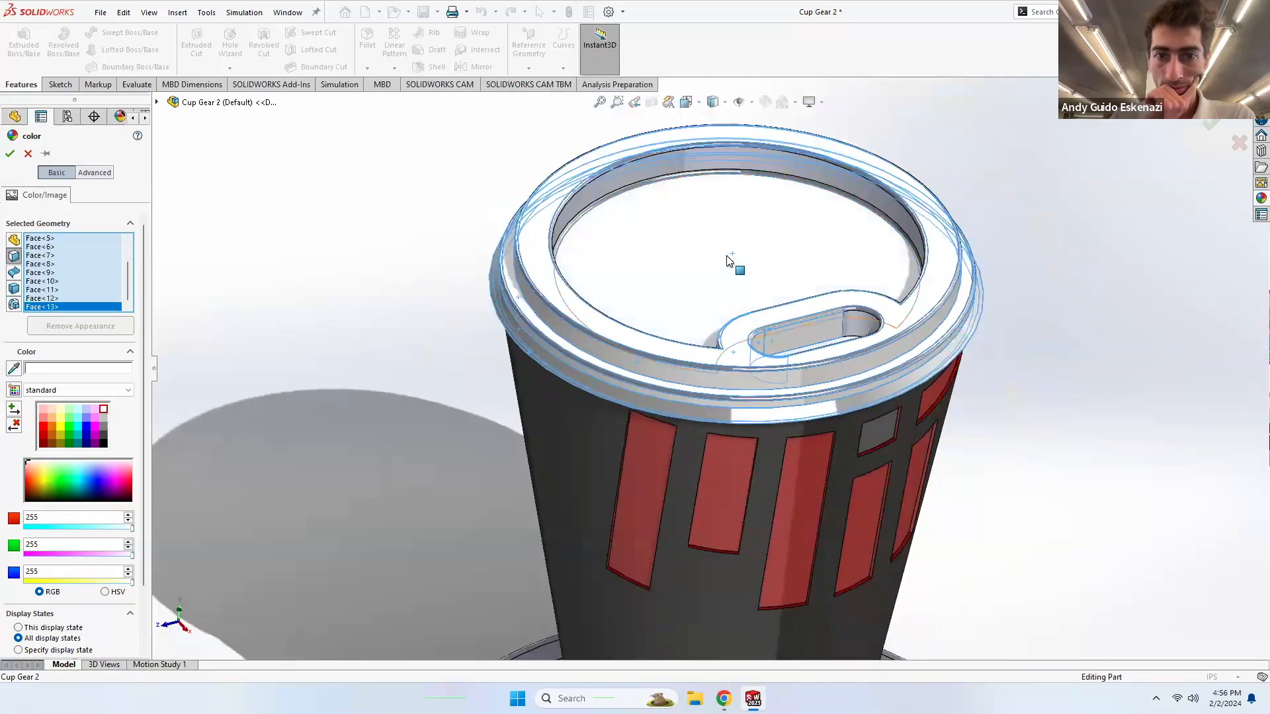
{"action": "key", "text": "f"}
{"action": "scroll", "coordinate": [754, 348], "scroll_direction": "down", "scroll_amount": 5}
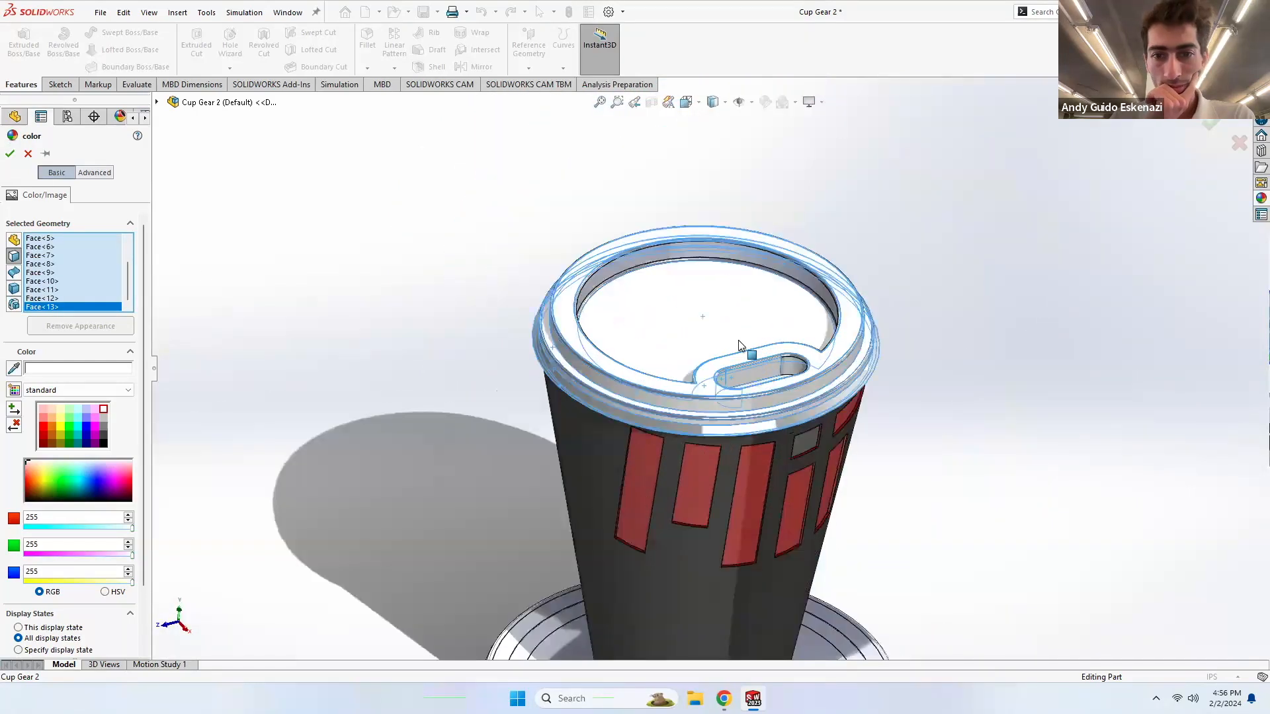
{"action": "left_click", "coordinate": [789, 409]}
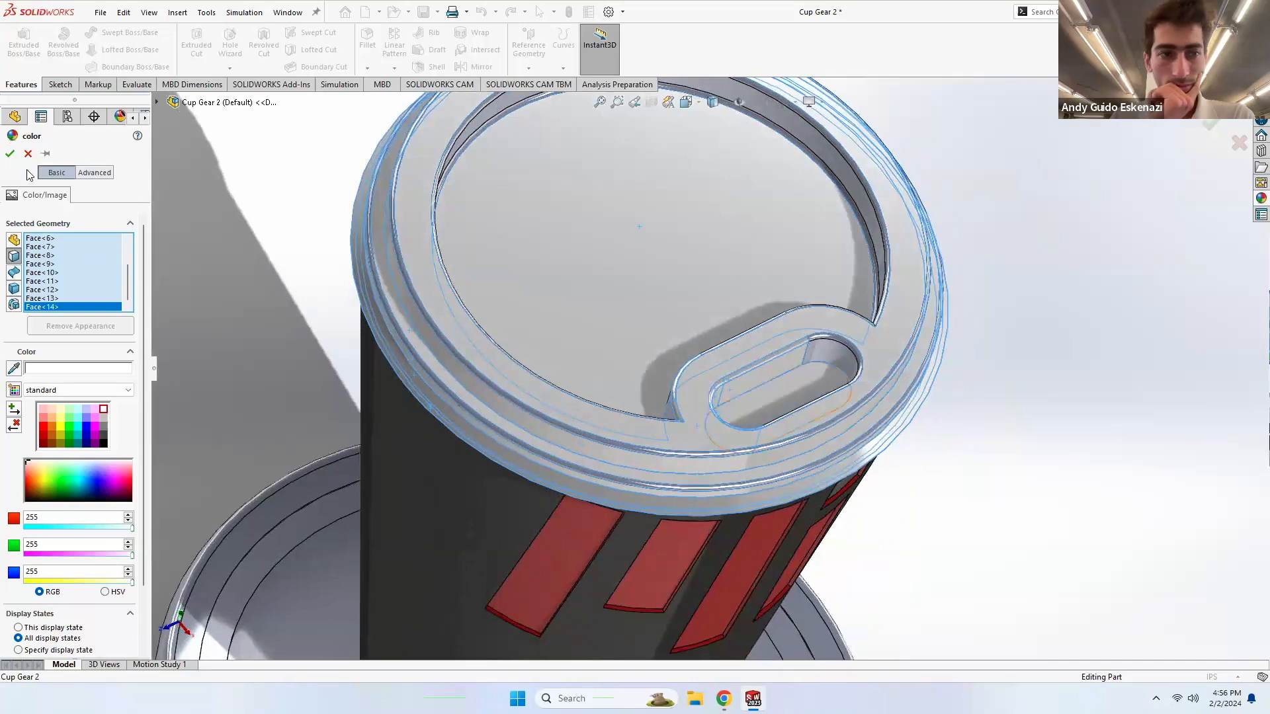
{"action": "left_click", "coordinate": [9, 154]}
- Colour the whole saucer feature (Revolve1) under the cup blue (0, 0, 255)
{"action": "key", "text": "f"}
{"action": "middle_click_drag", "start_coordinate": [659, 416], "coordinate": [639, 291]}
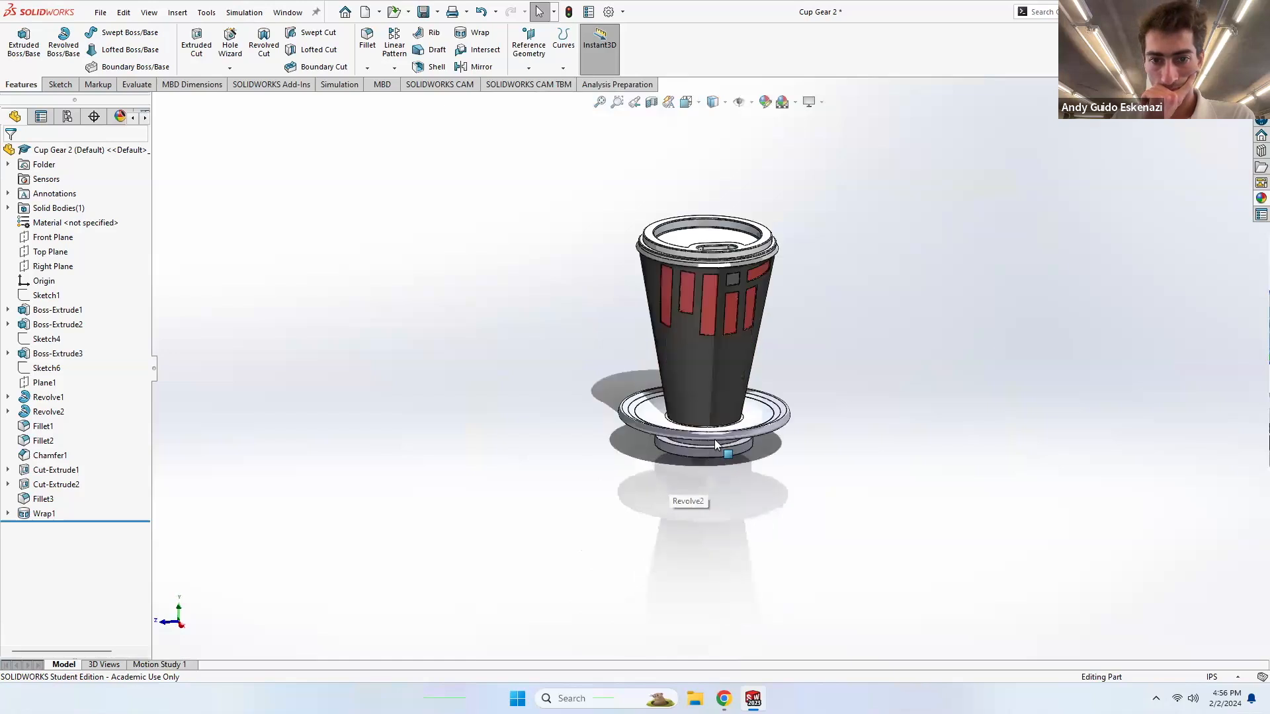
{"action": "scroll", "coordinate": [714, 440], "scroll_direction": "down", "scroll_amount": 5}
{"action": "right_click", "coordinate": [602, 364]}
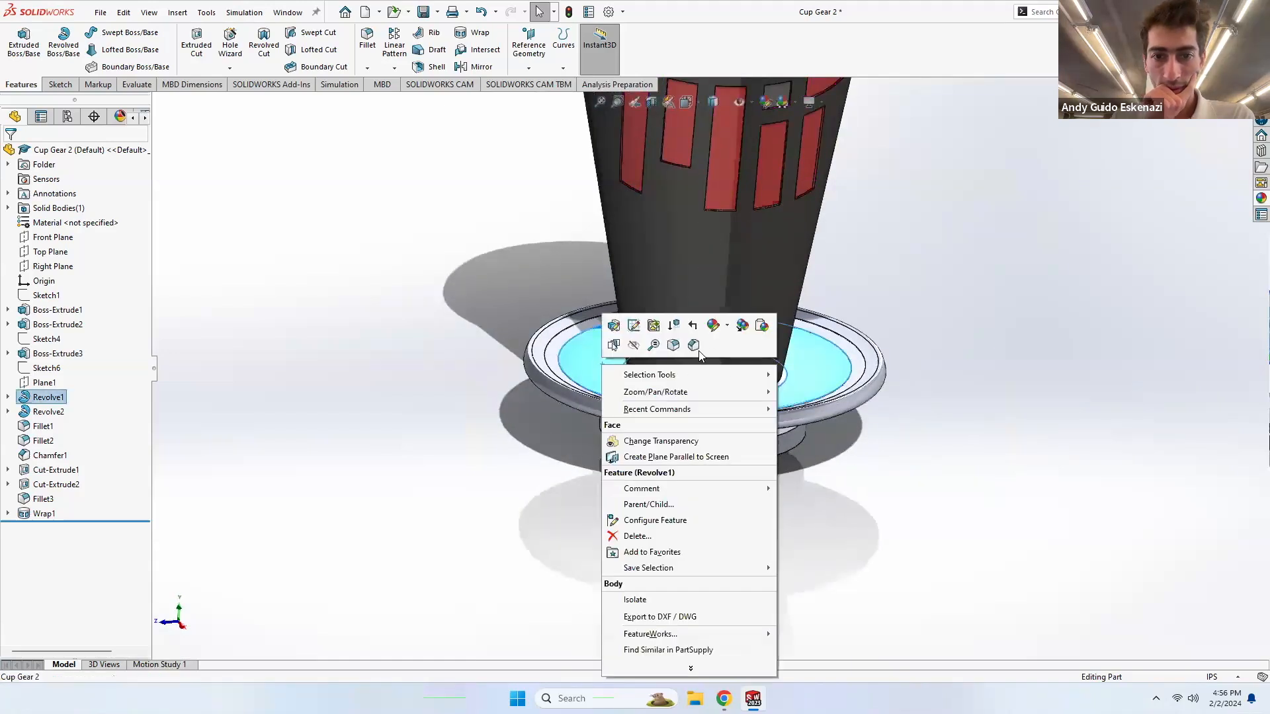
{"action": "left_click", "coordinate": [727, 327]}
{"action": "left_click", "coordinate": [742, 370]}
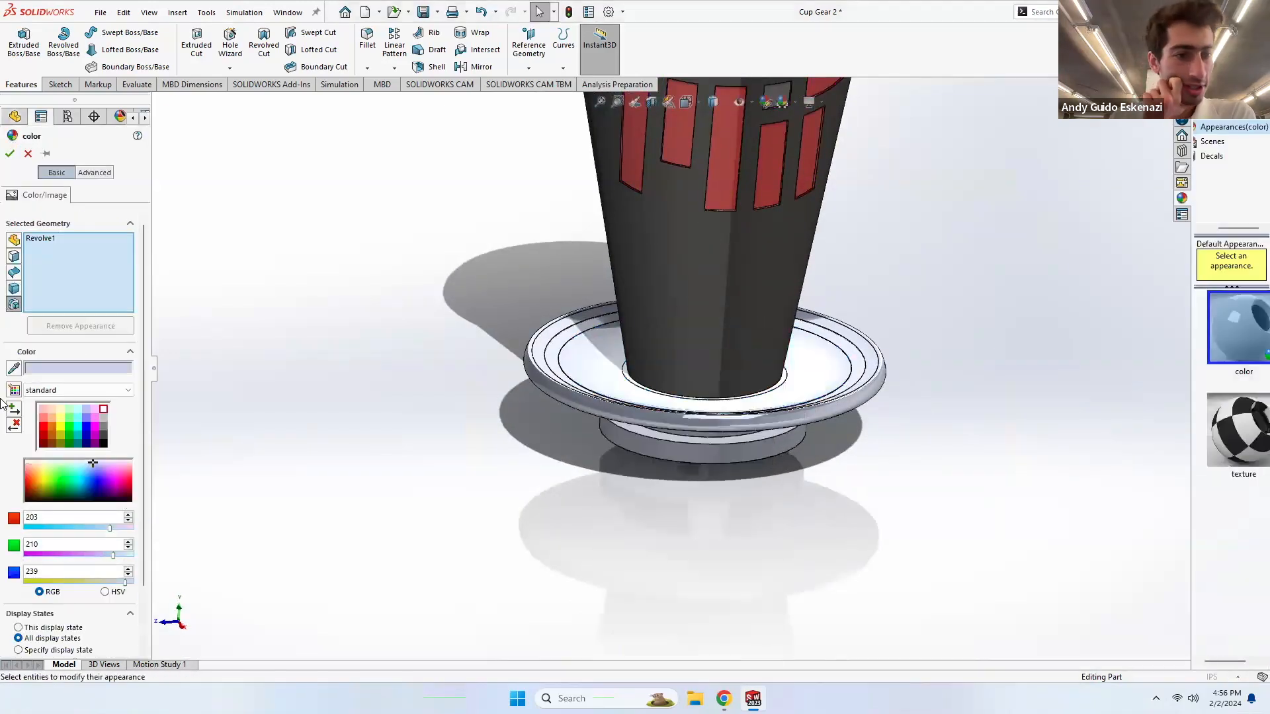
{"action": "left_click", "coordinate": [86, 426]}
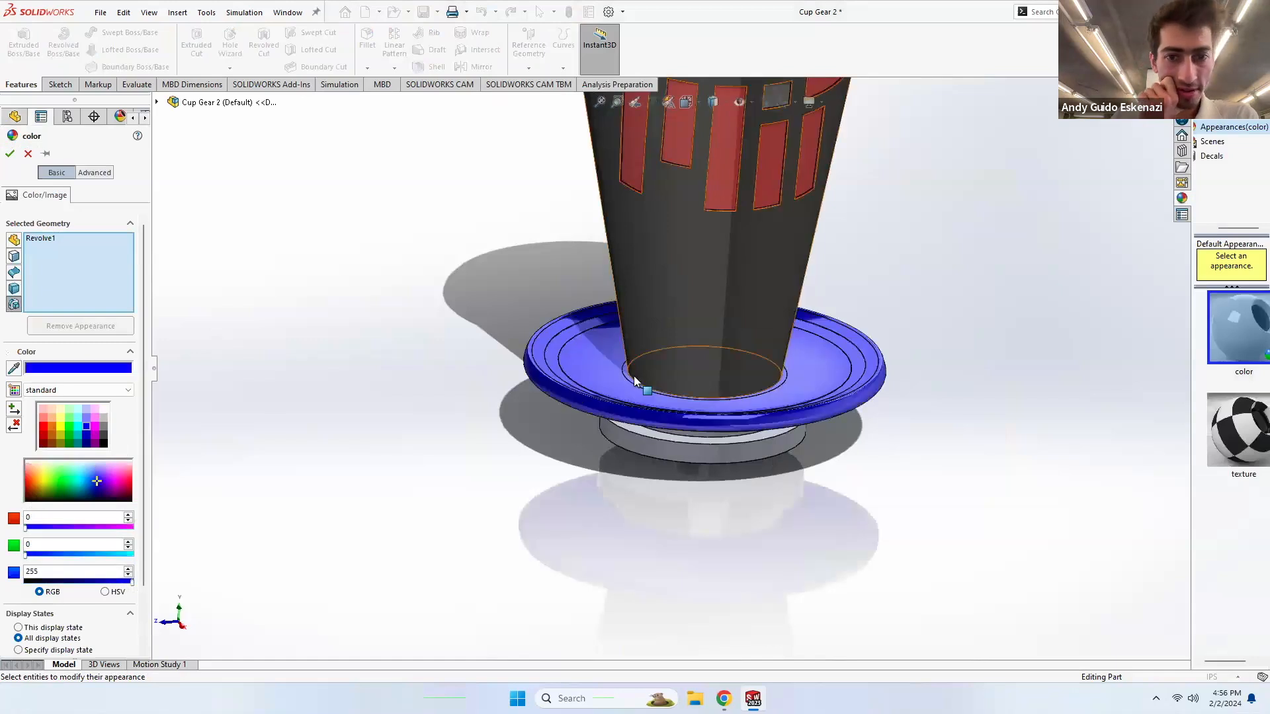
{"action": "left_click", "coordinate": [10, 154]}
- Colour the saucer's inner ring band and its outer rim face white (255, 255, 255)
{"action": "scroll", "coordinate": [518, 339], "scroll_direction": "down", "scroll_amount": 3}
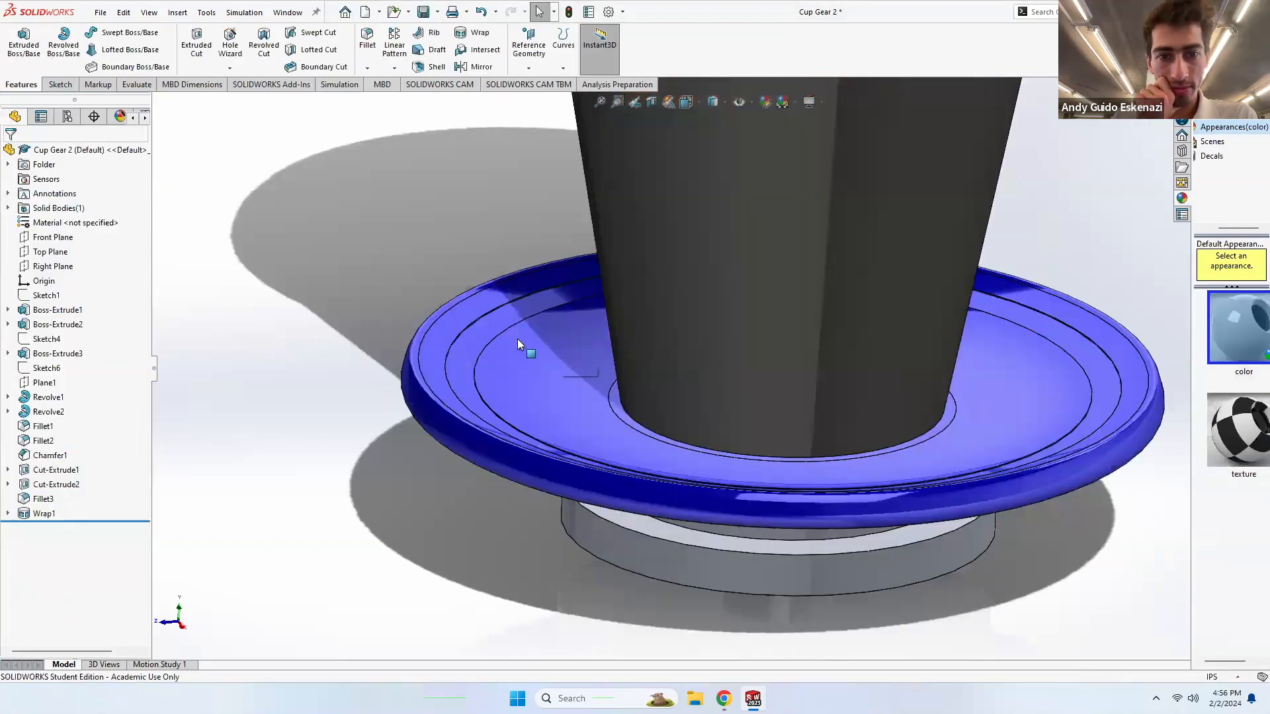
{"action": "right_click", "coordinate": [476, 337]}
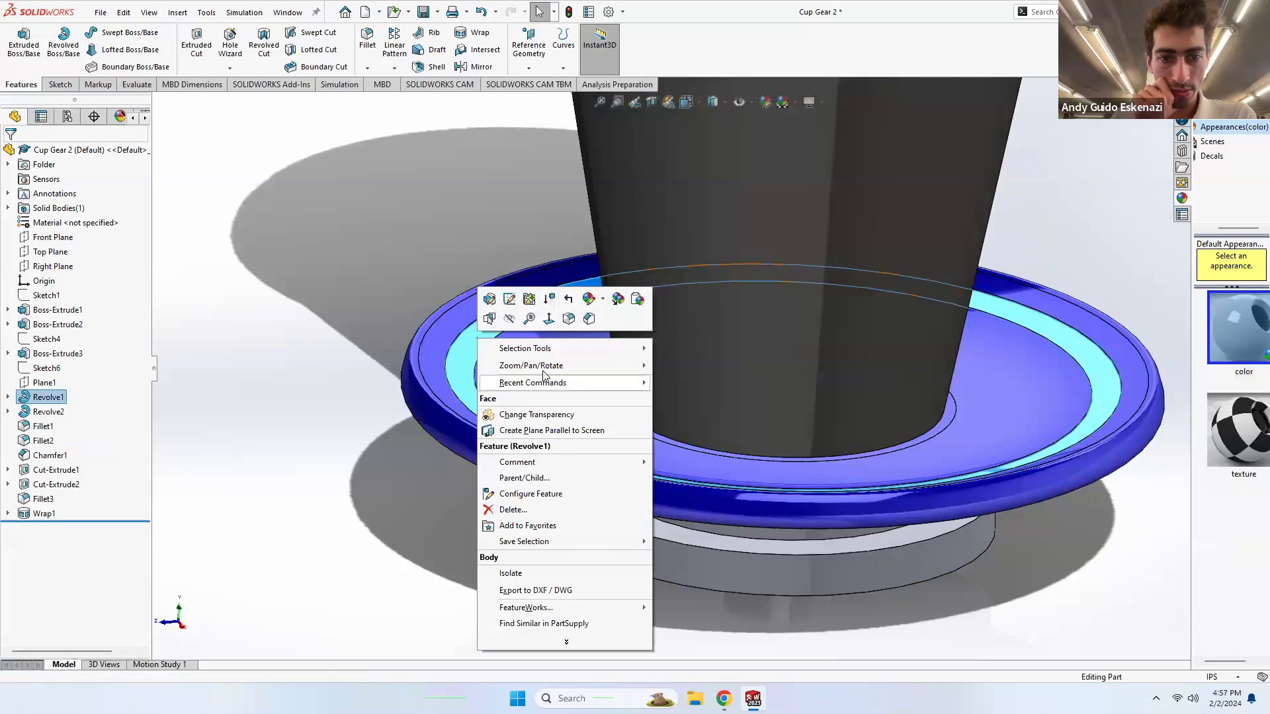
{"action": "left_click", "coordinate": [605, 303]}
{"action": "left_click", "coordinate": [618, 331]}
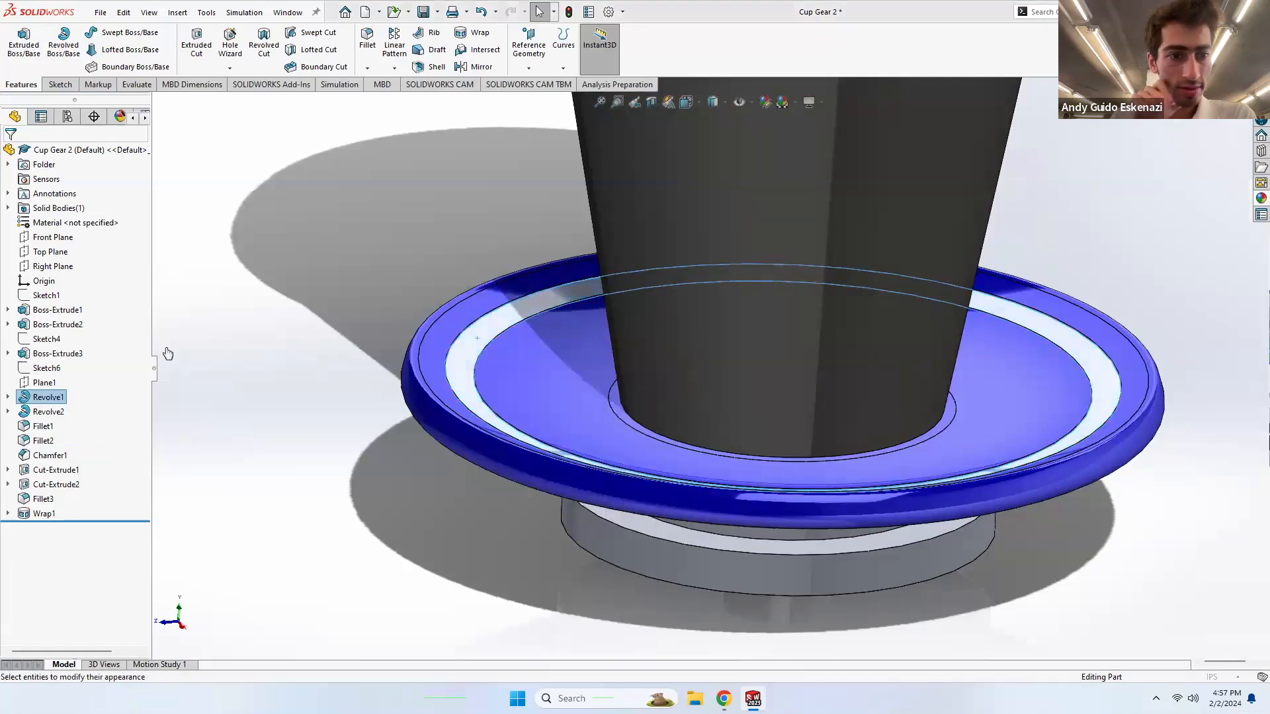
{"action": "left_click", "coordinate": [102, 410]}
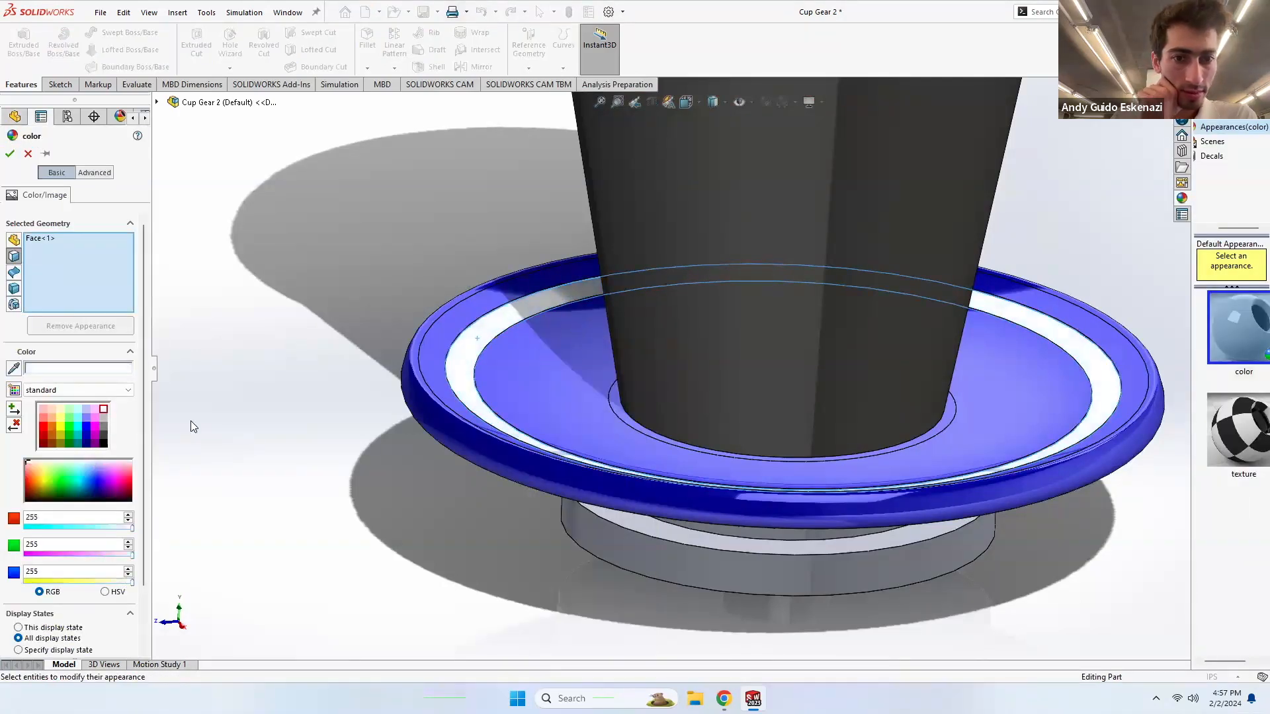
{"action": "left_click", "coordinate": [424, 385]}
{"action": "middle_click_drag", "start_coordinate": [571, 439], "coordinate": [572, 372]}
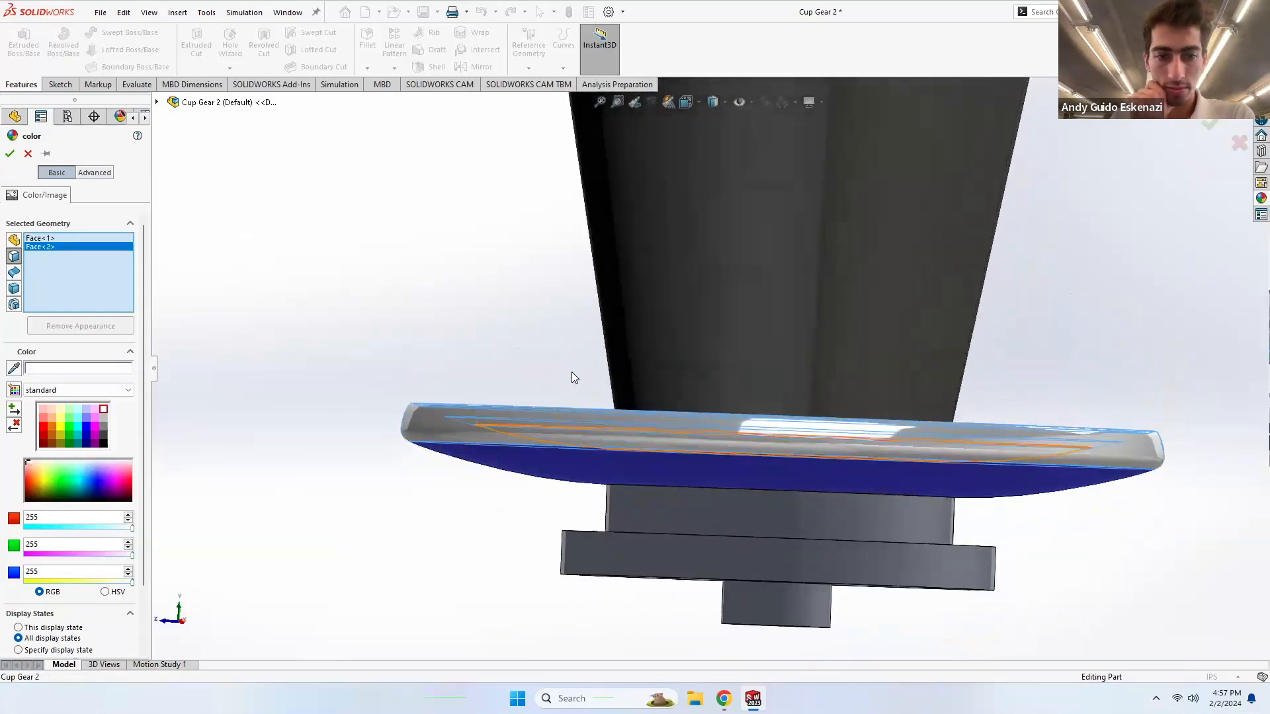
{"action": "left_click", "coordinate": [27, 154]}
- Colour the stepped base beneath the saucer, including its bottom stub, light cyan (128, 255, 255)
{"action": "right_click", "coordinate": [737, 521]}
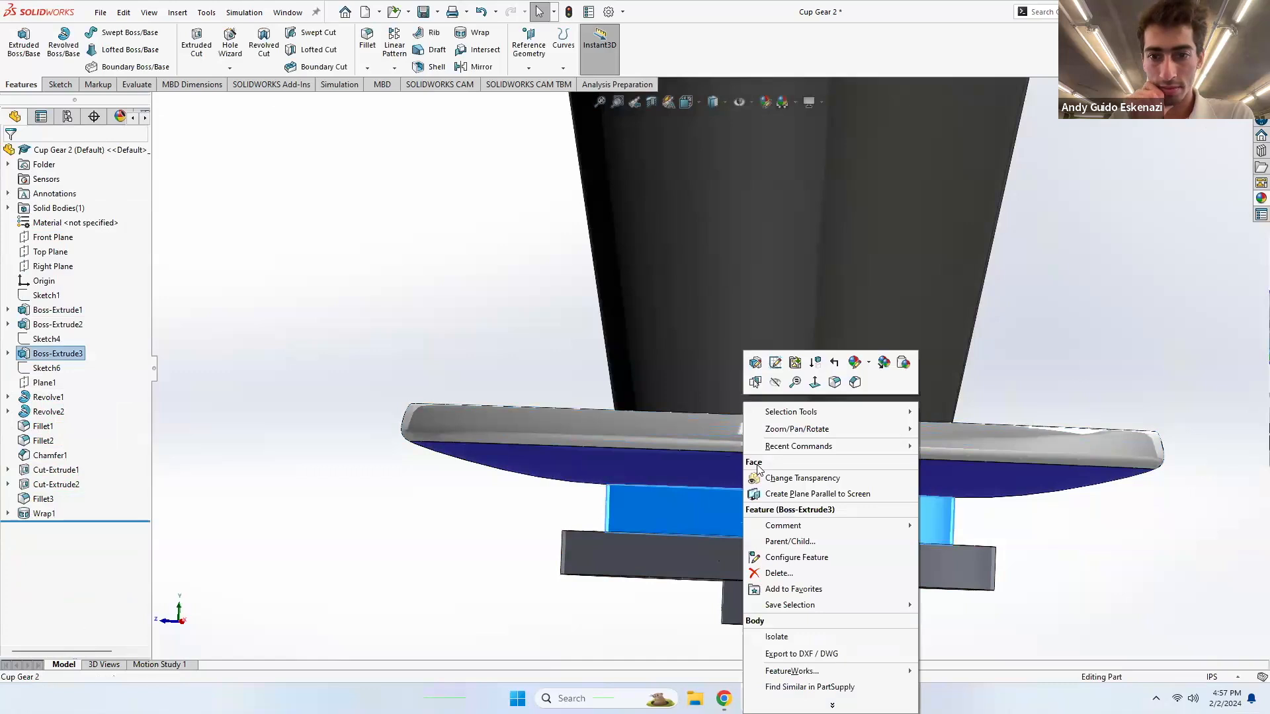
{"action": "left_click", "coordinate": [870, 363]}
{"action": "left_click", "coordinate": [882, 408]}
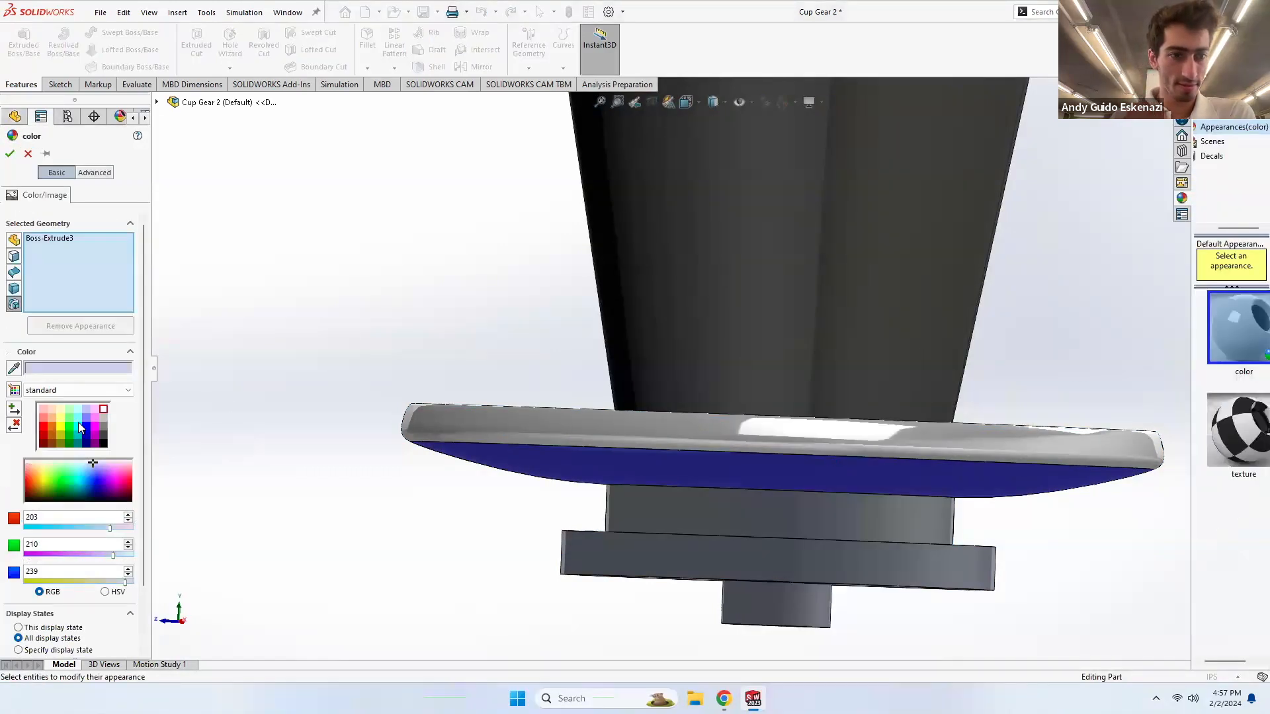
{"action": "left_click", "coordinate": [76, 418]}
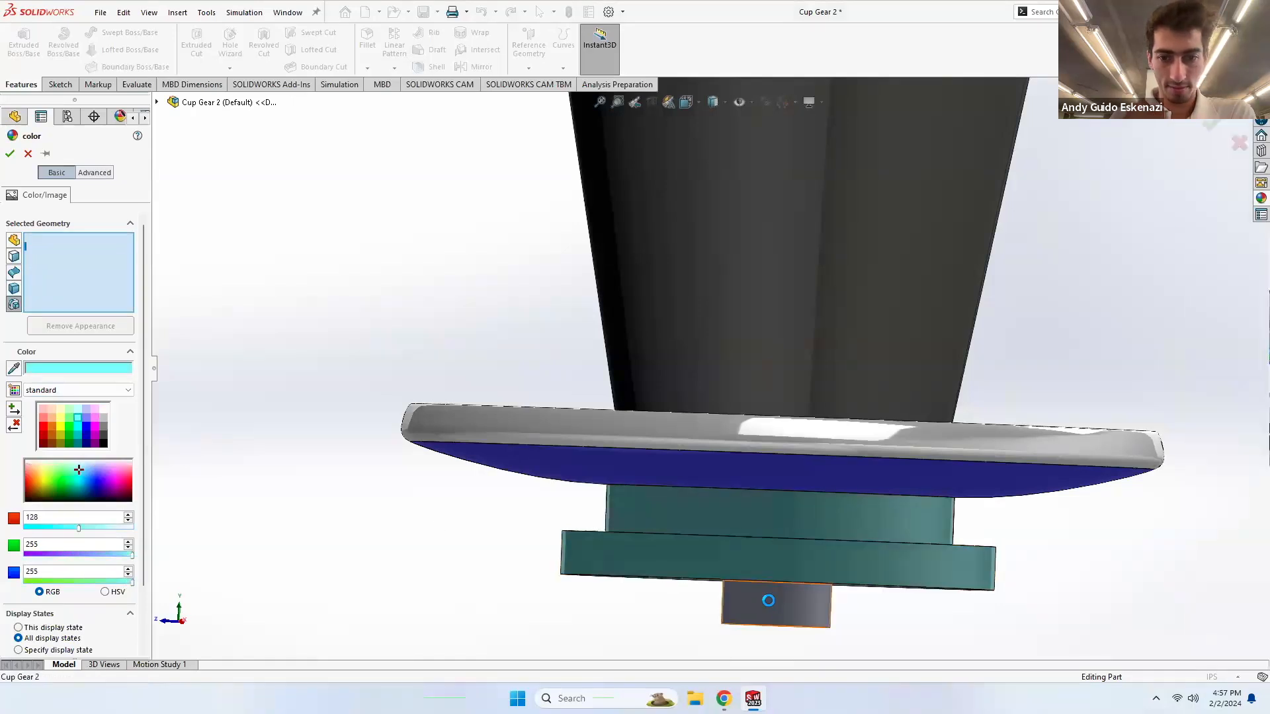
{"action": "left_click", "coordinate": [10, 154]}
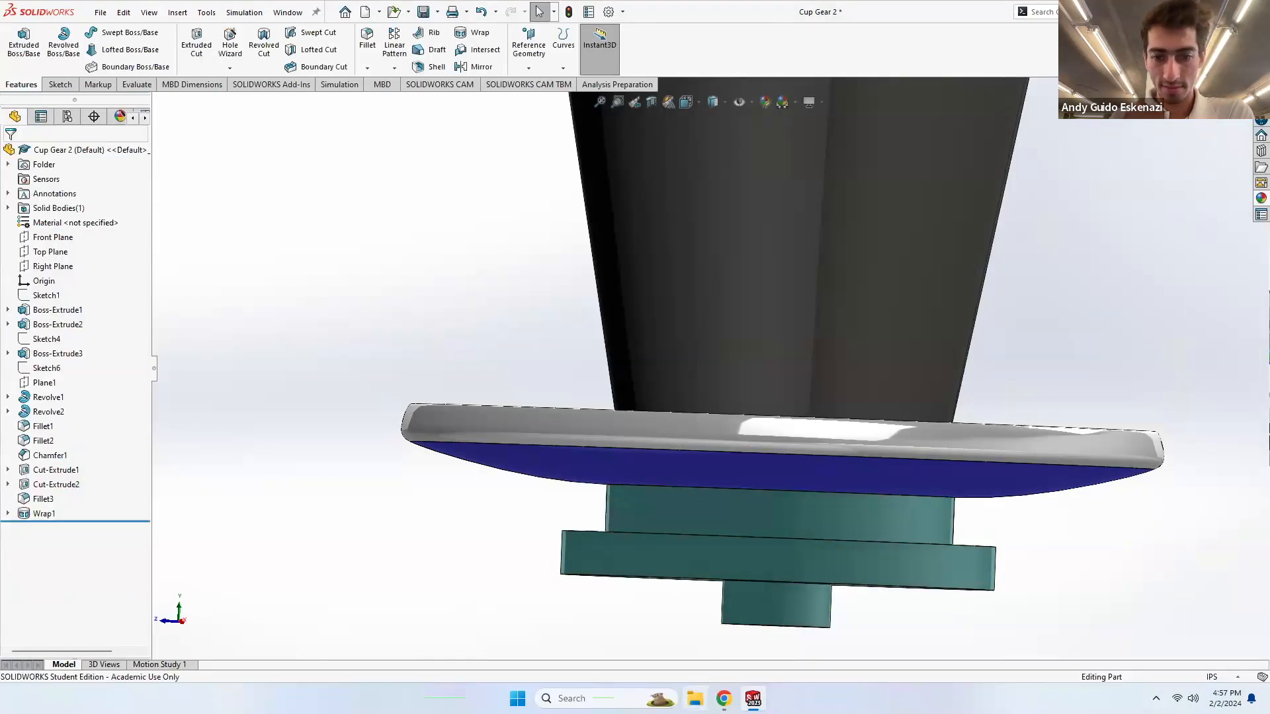
- Switch to the Platform part and colour its top disc, raised rim and bottom flange features magenta (192, 0, 192)
{"action": "mouse_move", "coordinate": [750, 688]}
{"action": "left_click", "coordinate": [505, 635]}
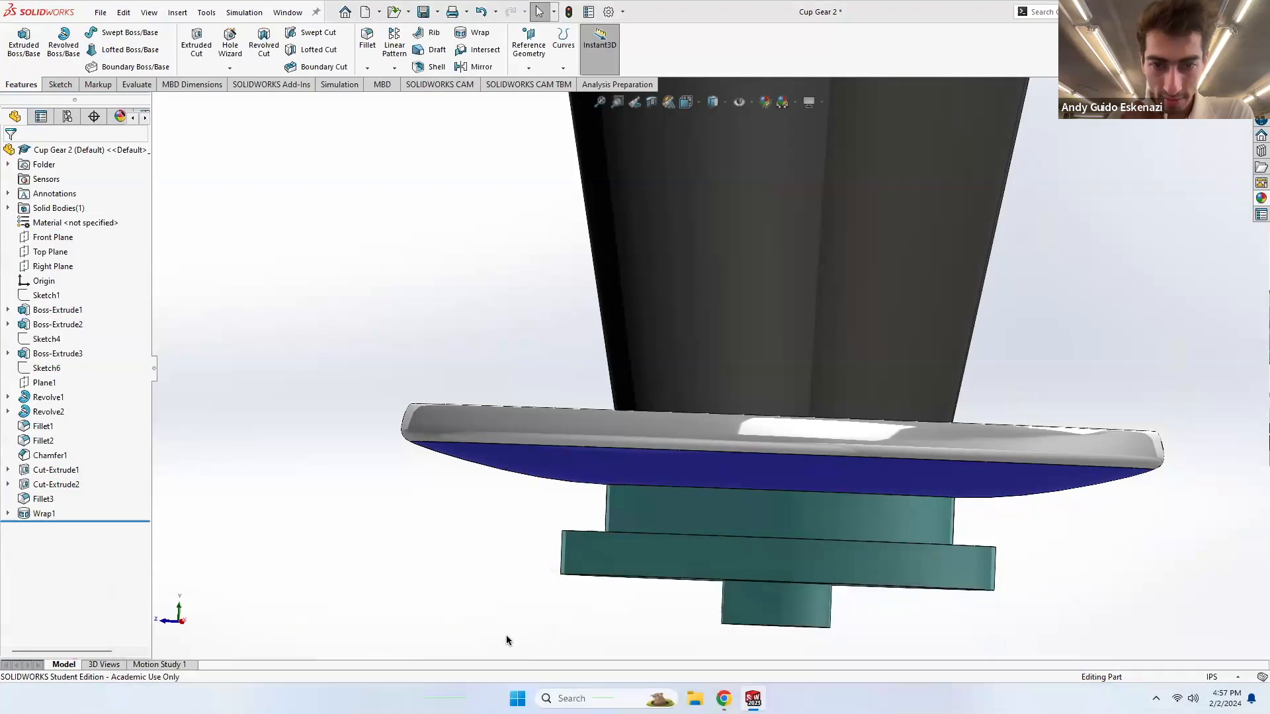
{"action": "right_click", "coordinate": [704, 381]}
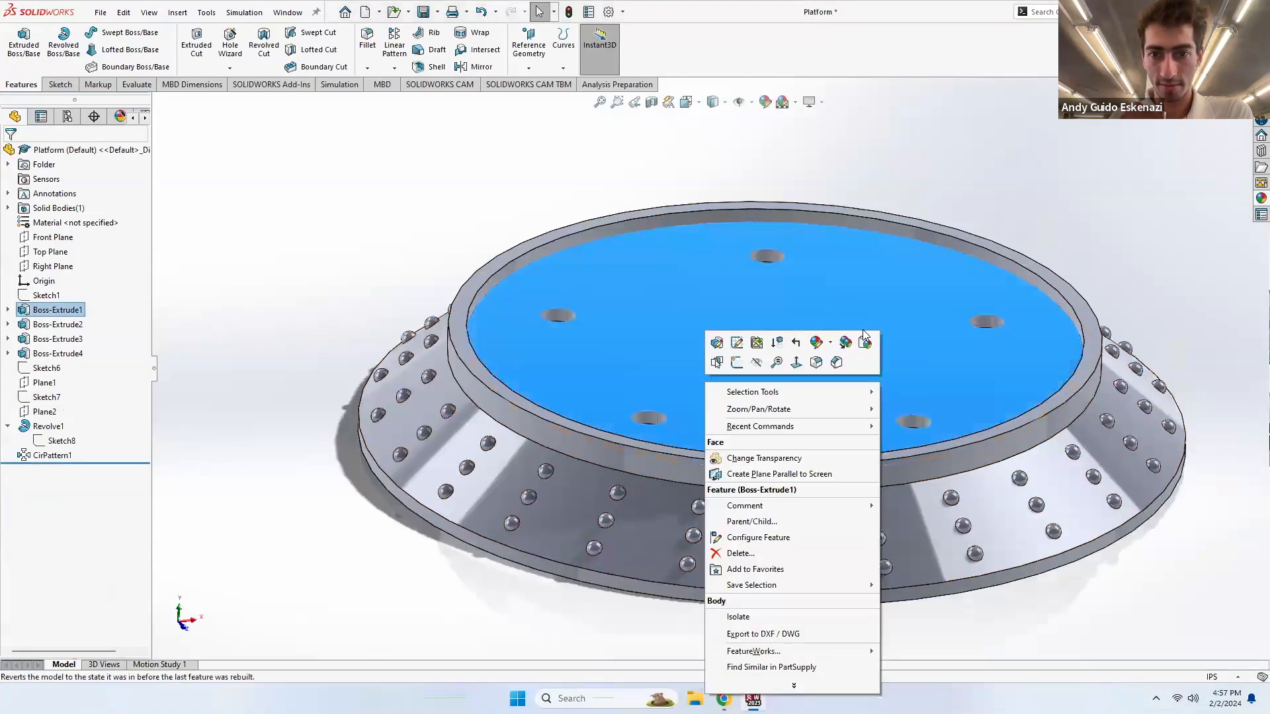
{"action": "left_click", "coordinate": [819, 342]}
{"action": "left_click", "coordinate": [852, 388]}
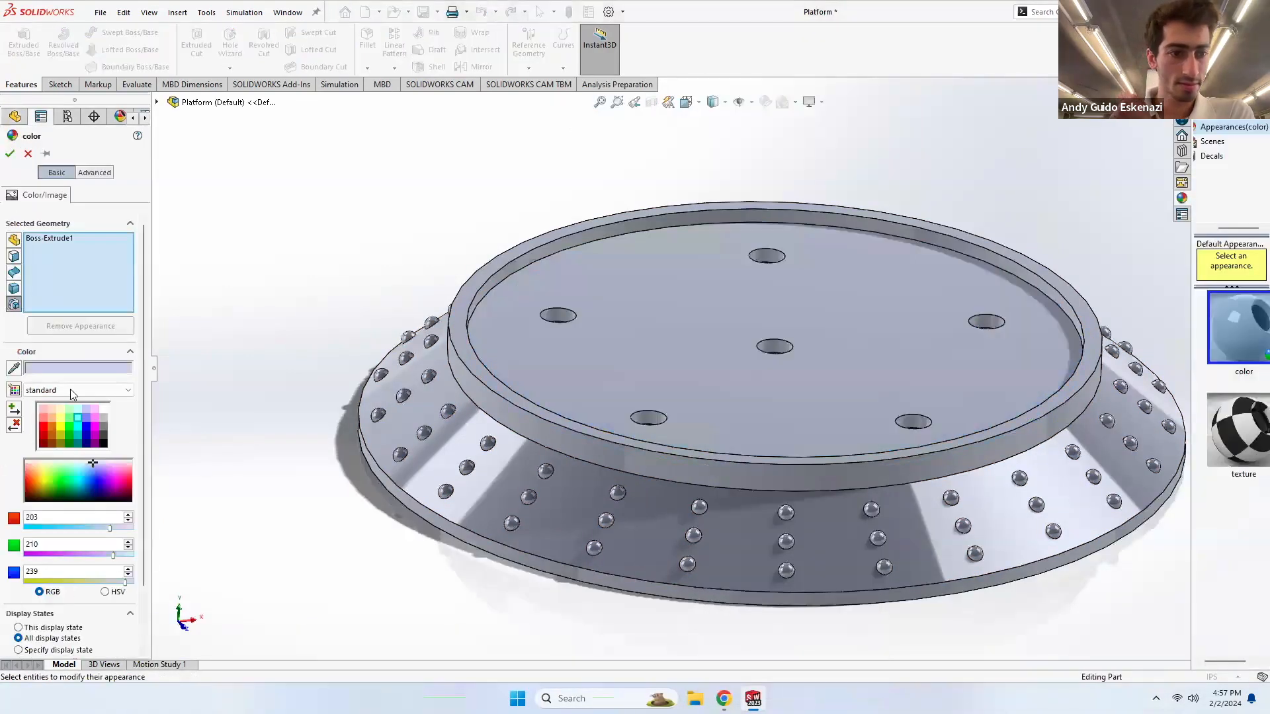
{"action": "left_click", "coordinate": [95, 435]}
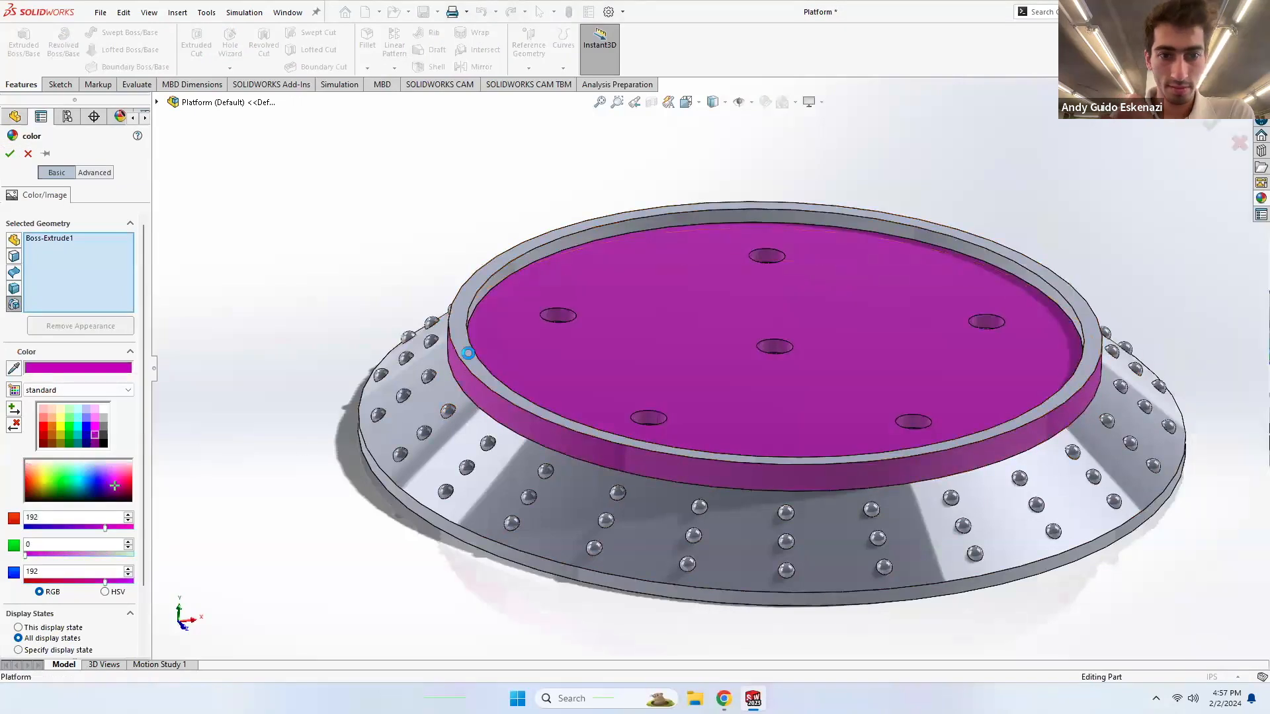
{"action": "left_click", "coordinate": [485, 320]}
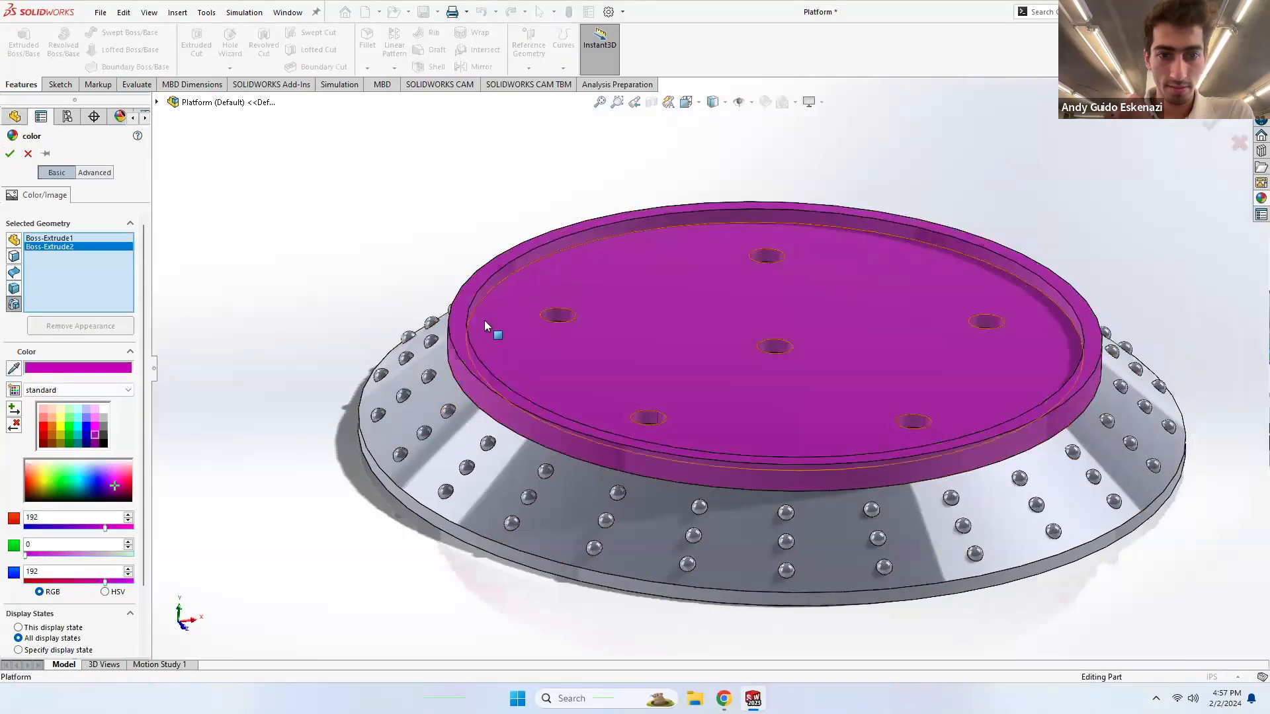
{"action": "left_click", "coordinate": [419, 514]}
{"action": "left_click", "coordinate": [11, 154]}
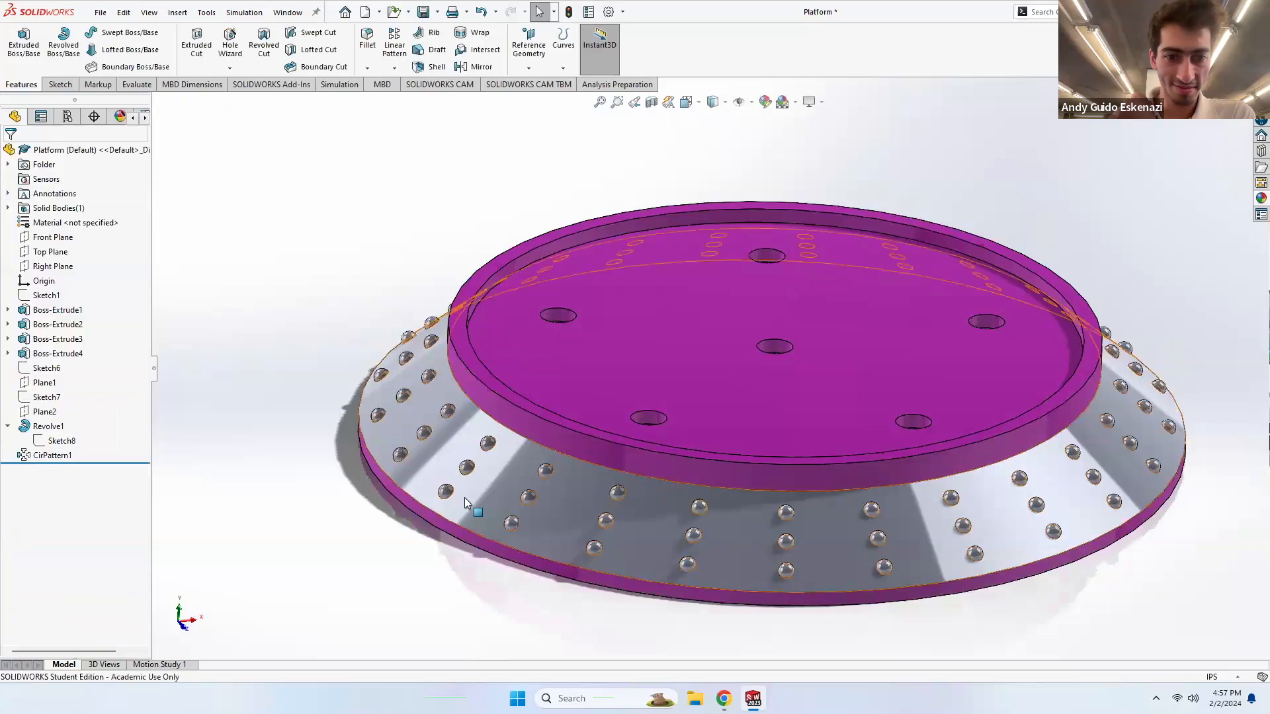
- Apply a green (0, 192, 0) colour to the Platform's body, covering the sloped skirt
{"action": "right_click", "coordinate": [465, 497]}
{"action": "left_click", "coordinate": [592, 363]}
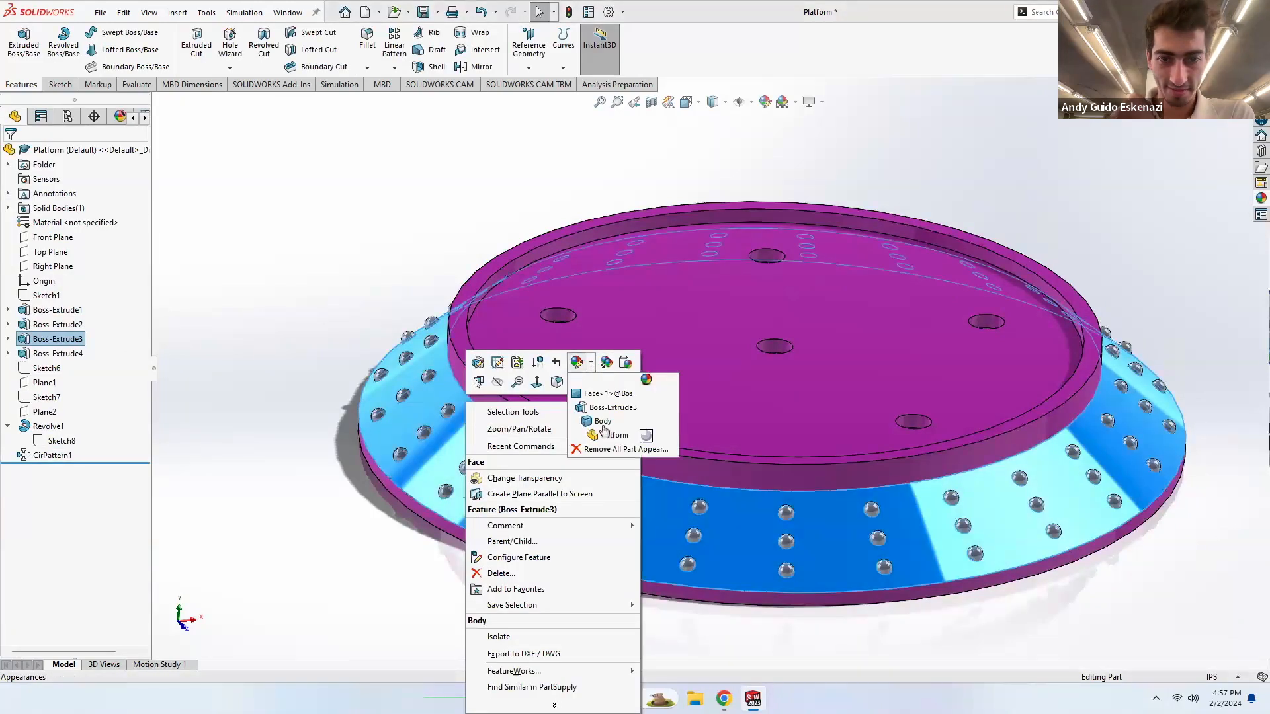
{"action": "left_click", "coordinate": [601, 425]}
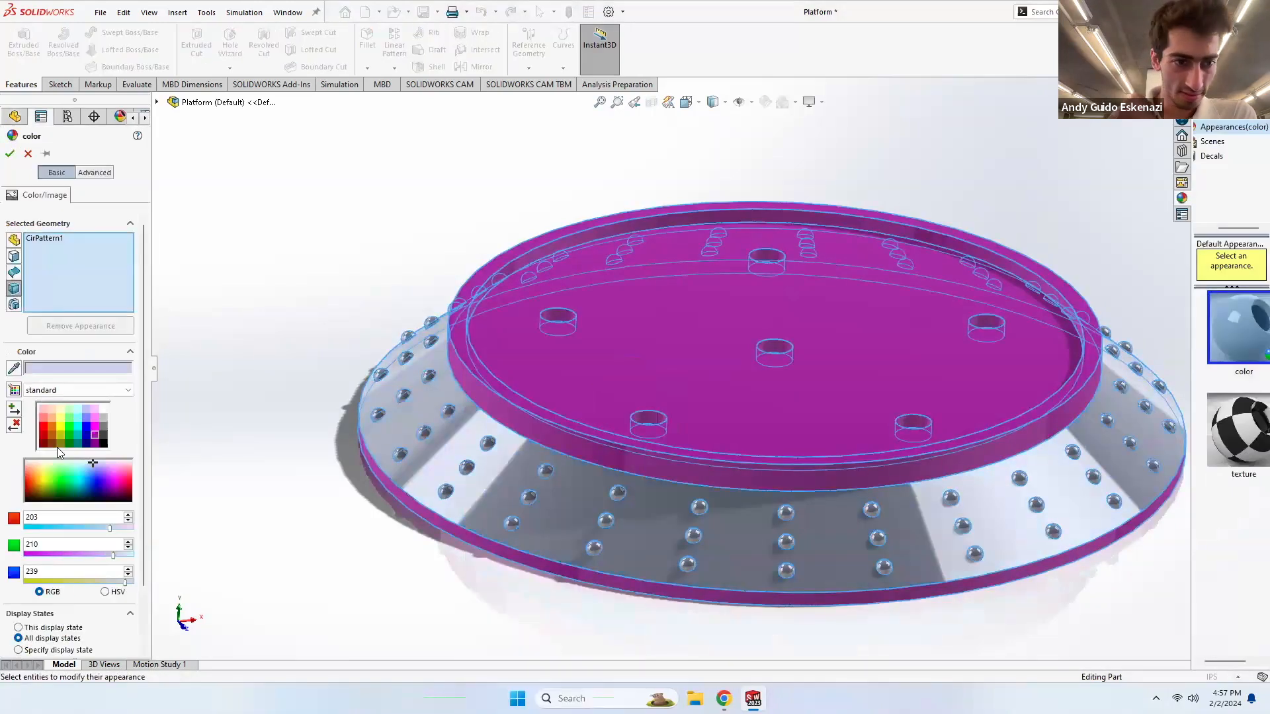
{"action": "left_click", "coordinate": [69, 435]}
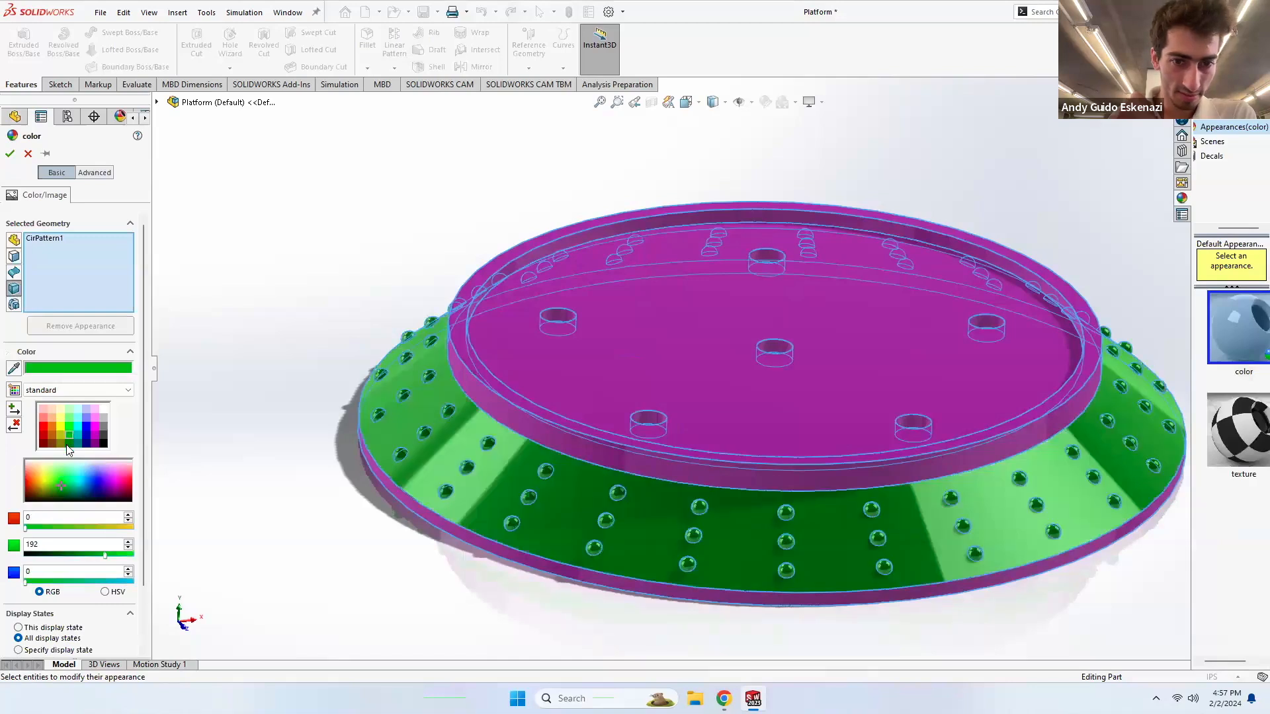
{"action": "left_click", "coordinate": [9, 155]}
- Colour the round studs on the skirt, both CirPattern1 and the seed Revolve1, brown-orange (186, 91, 6)
{"action": "left_click", "coordinate": [487, 445]}
{"action": "right_click", "coordinate": [488, 445]}
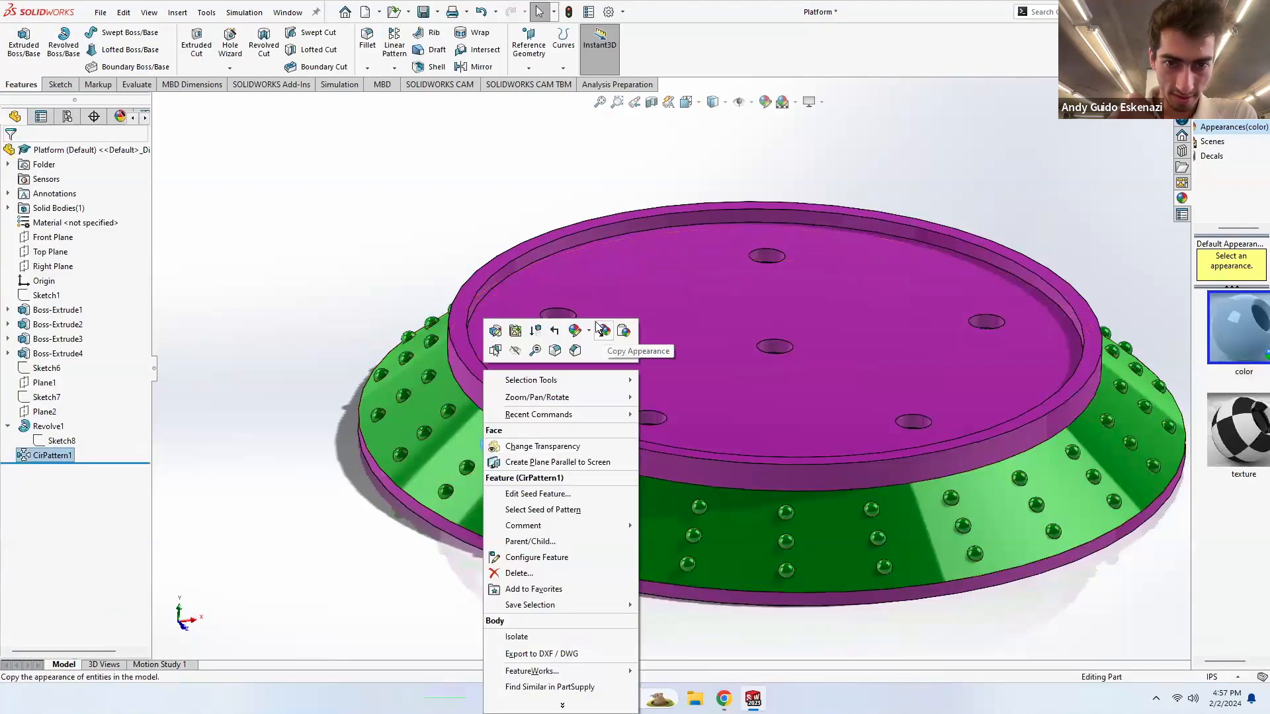
{"action": "left_click", "coordinate": [575, 331]}
{"action": "left_click", "coordinate": [597, 376]}
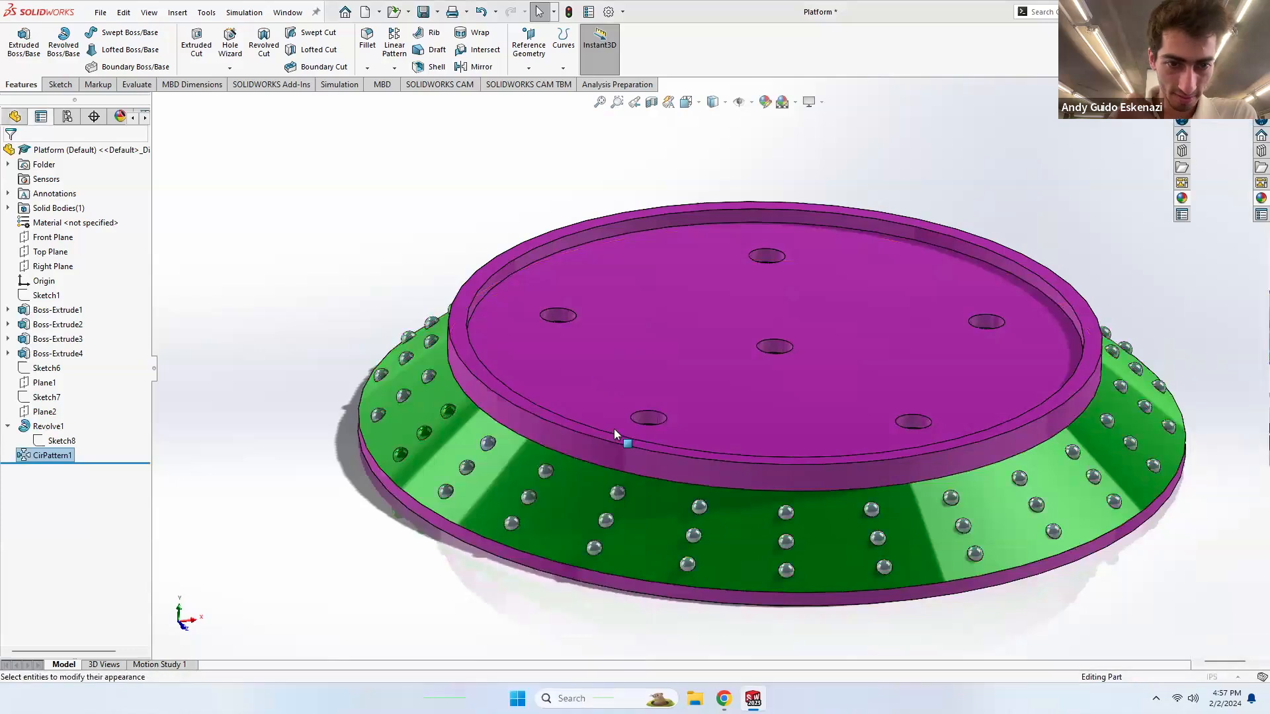
{"action": "left_click", "coordinate": [49, 435]}
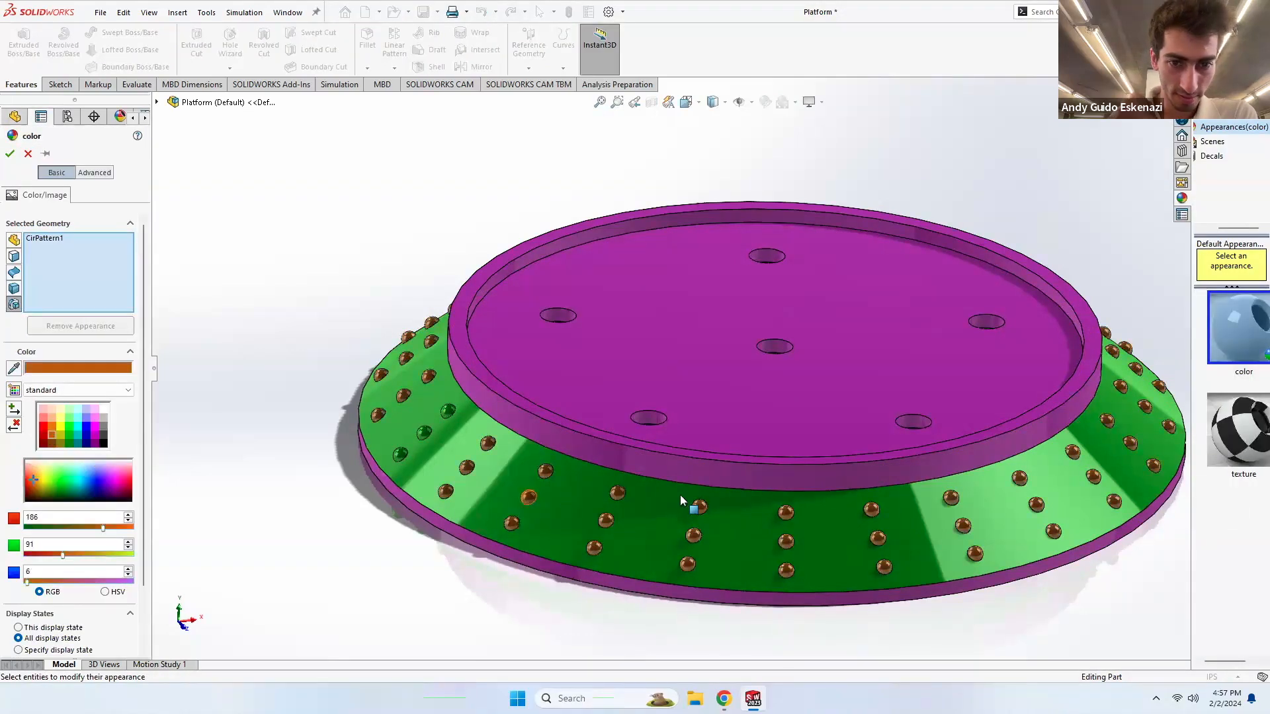
{"action": "left_click", "coordinate": [456, 417]}
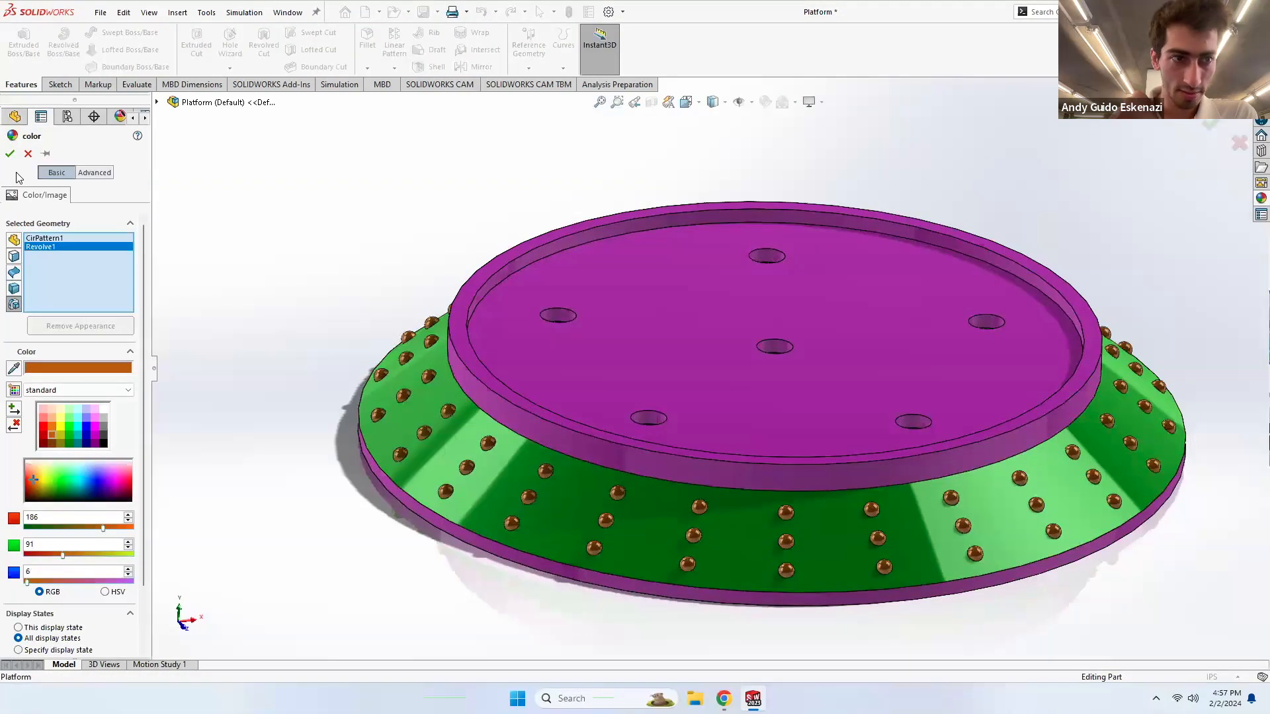
{"action": "left_click", "coordinate": [10, 156]}
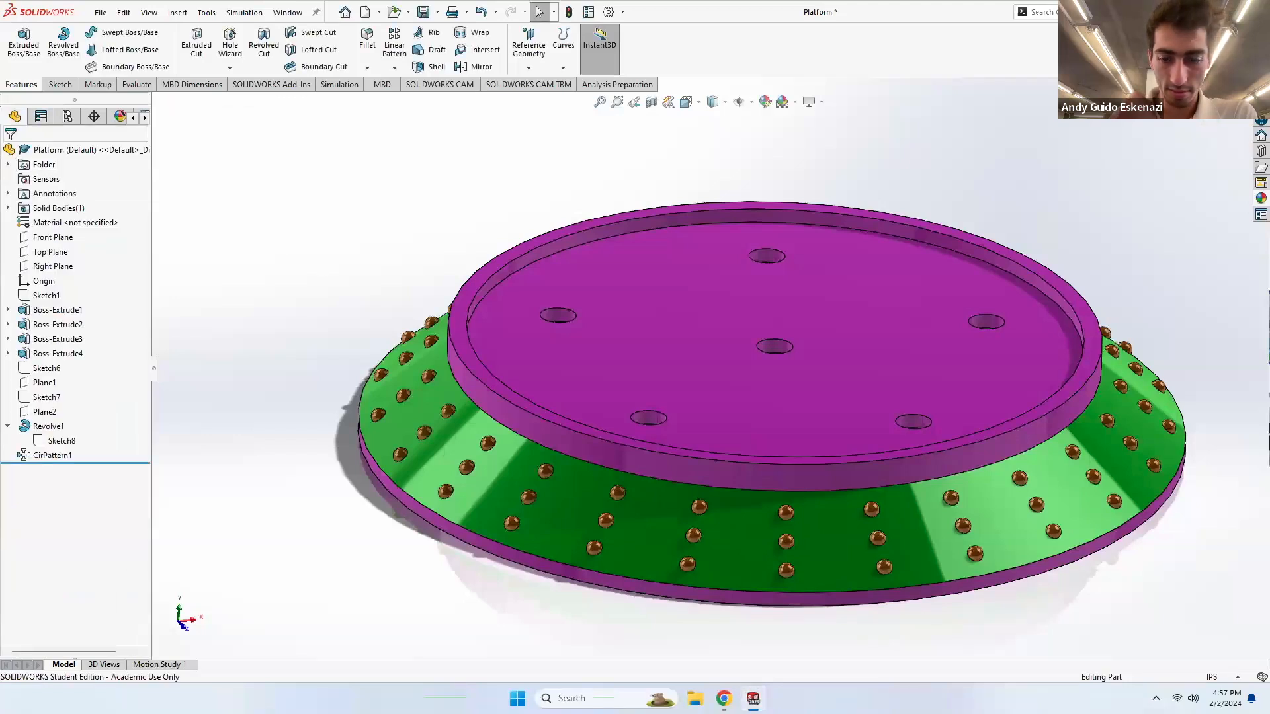
- Switch to the Top 2 part and colour its disc body Boss-Extrude1 and edge Chamfer1 teal (0, 192, 192)
{"action": "mouse_move", "coordinate": [753, 698]}
{"action": "left_click", "coordinate": [1077, 636]}
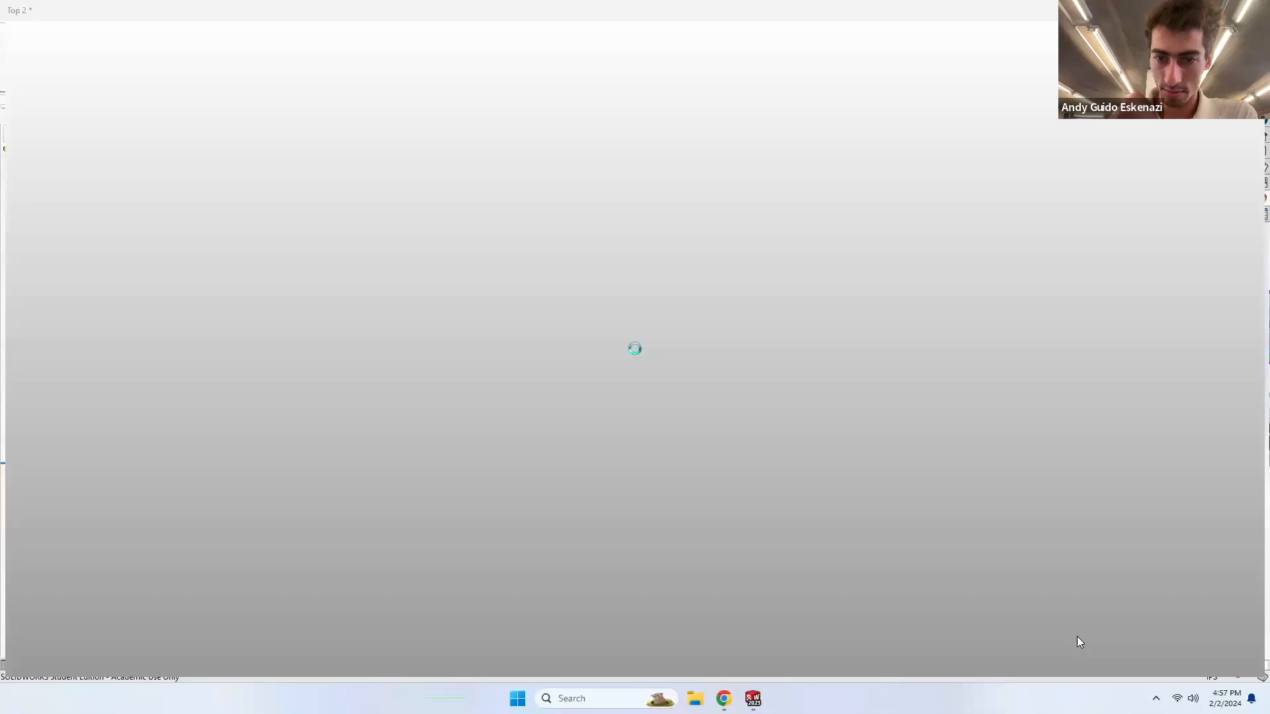
{"action": "right_click", "coordinate": [643, 426]}
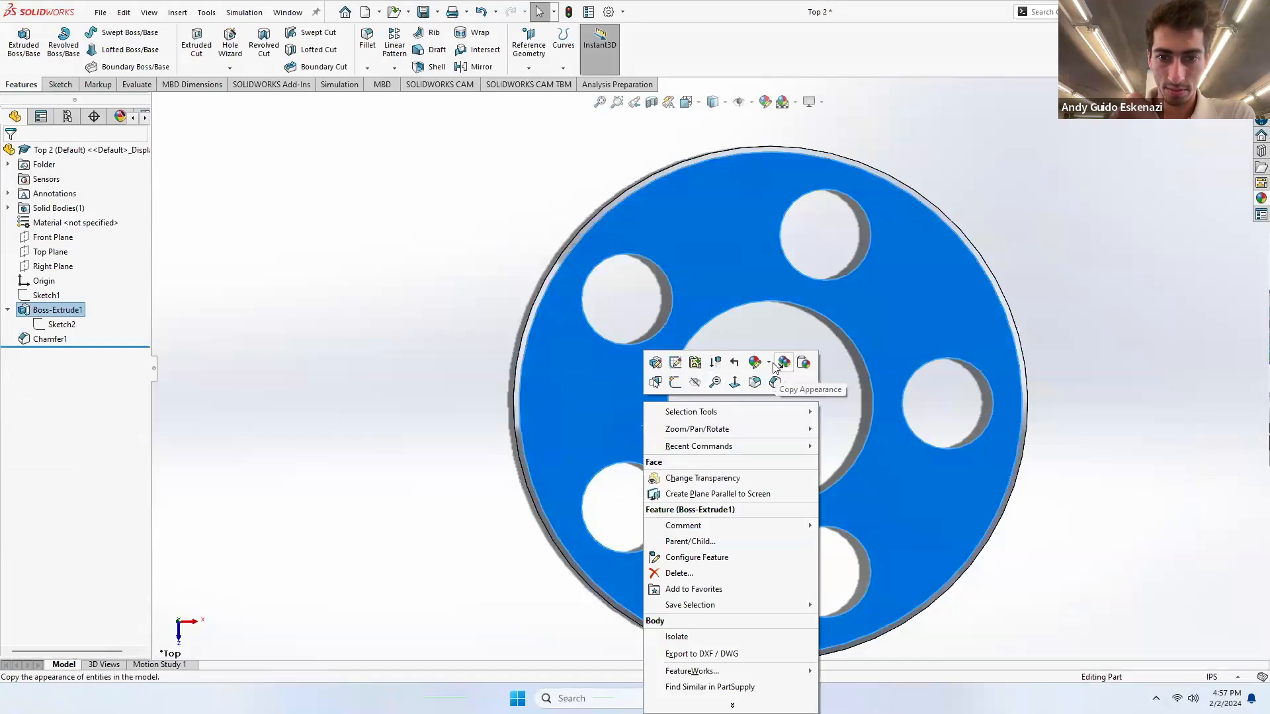
{"action": "left_click", "coordinate": [755, 362]}
{"action": "left_click", "coordinate": [784, 408]}
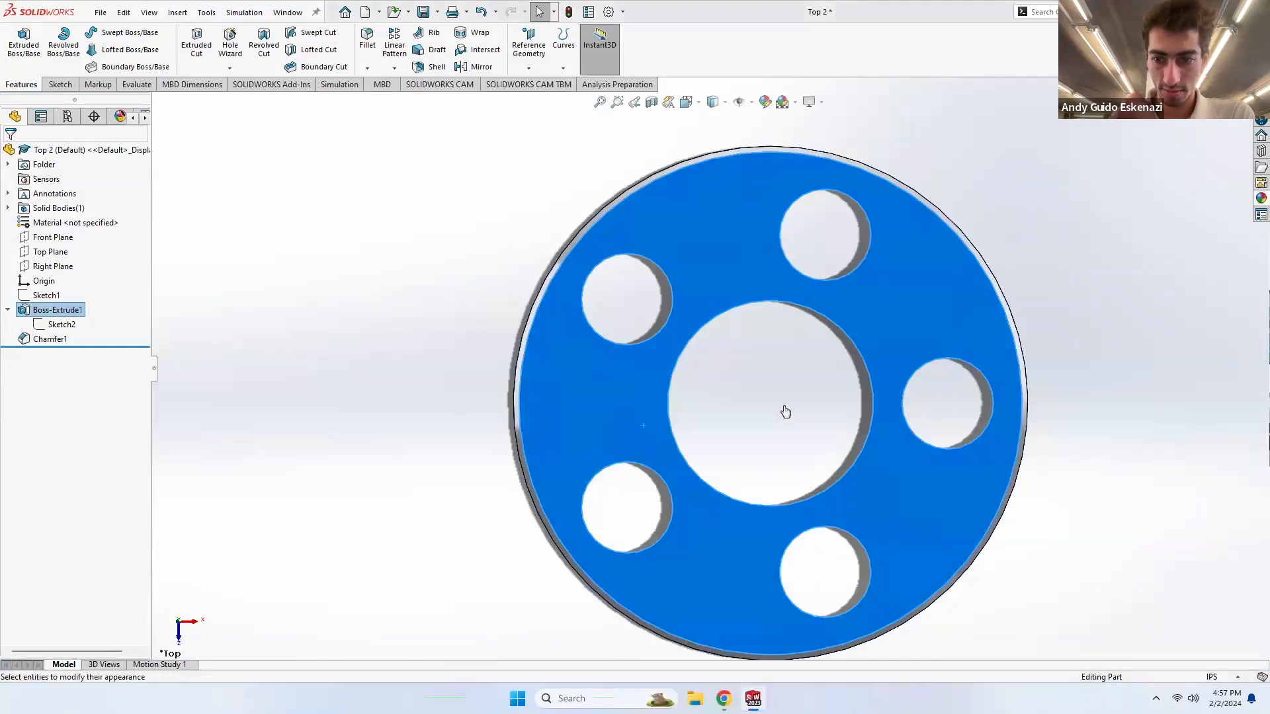
{"action": "left_click", "coordinate": [94, 435]}
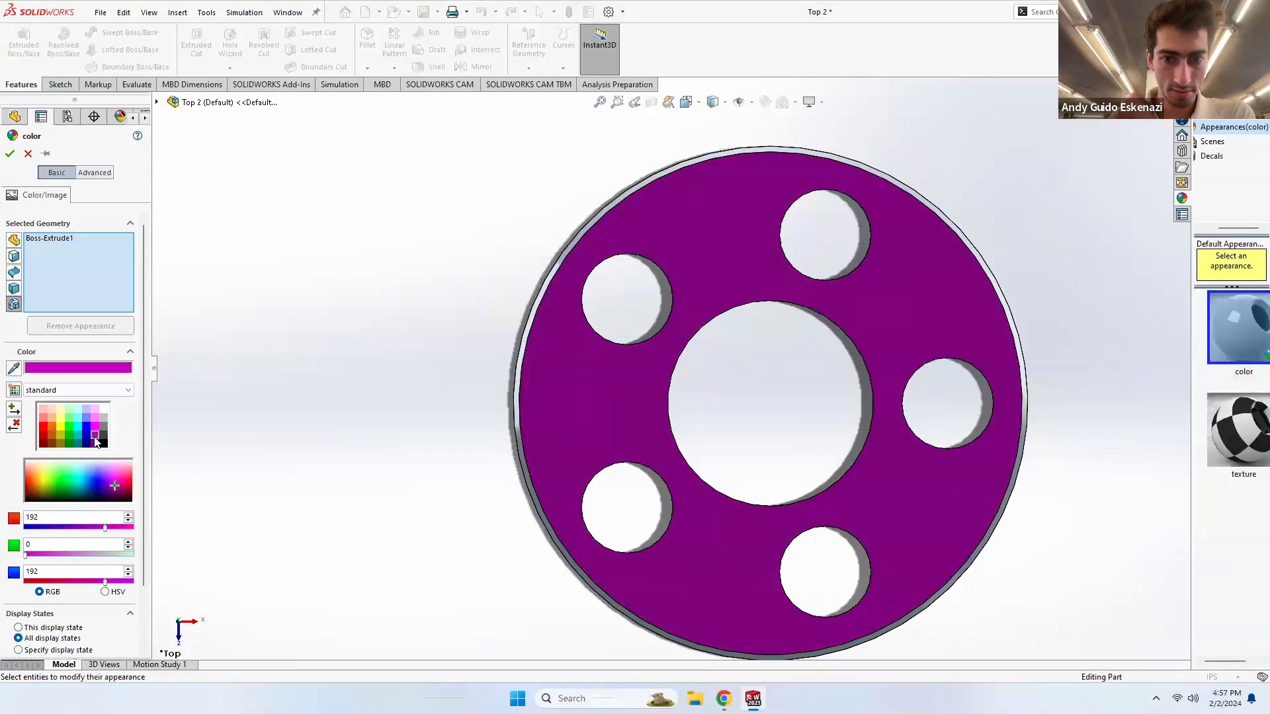
{"action": "left_click", "coordinate": [521, 360]}
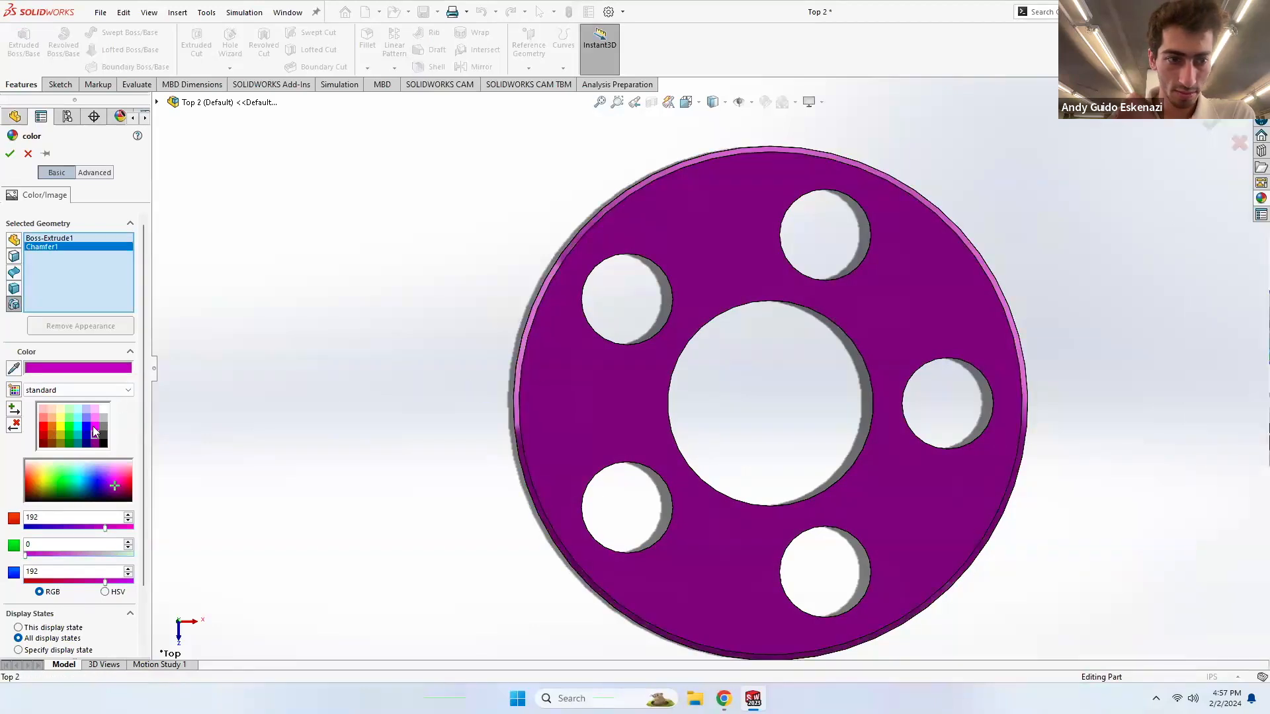
{"action": "left_click", "coordinate": [78, 434]}
{"action": "middle_click_drag", "start_coordinate": [354, 471], "coordinate": [363, 280]}
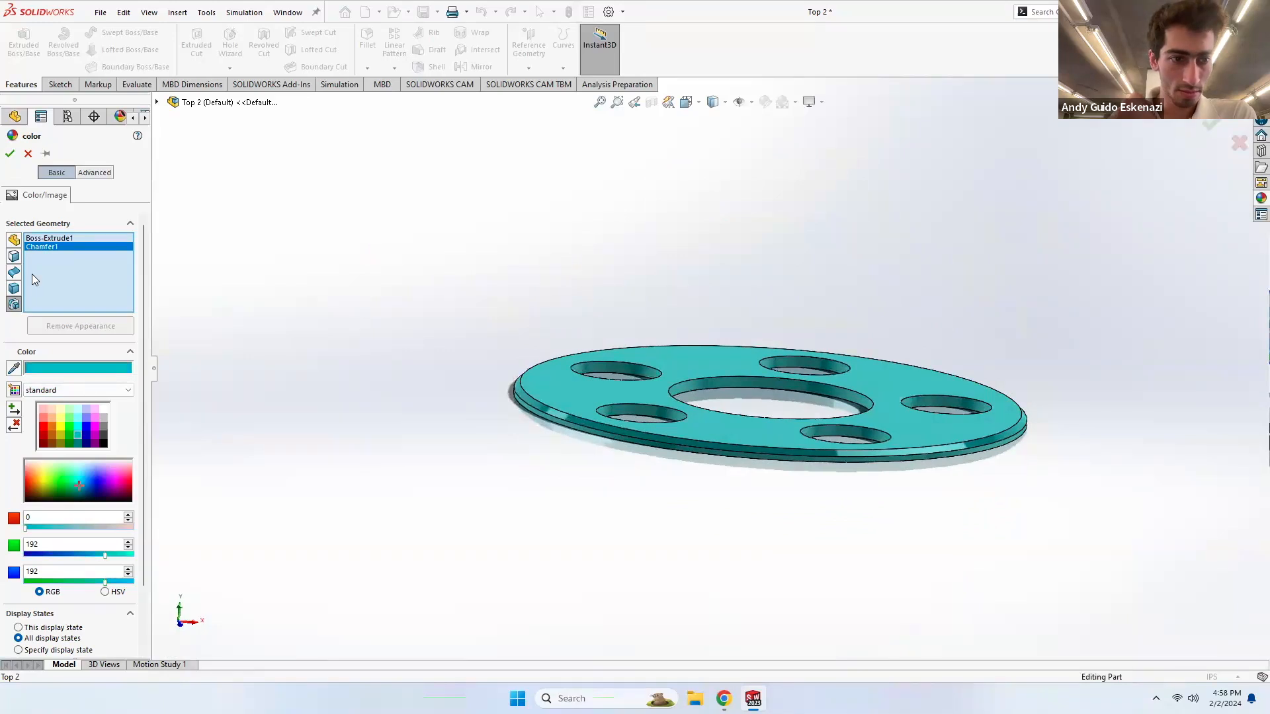
{"action": "left_click", "coordinate": [10, 154]}
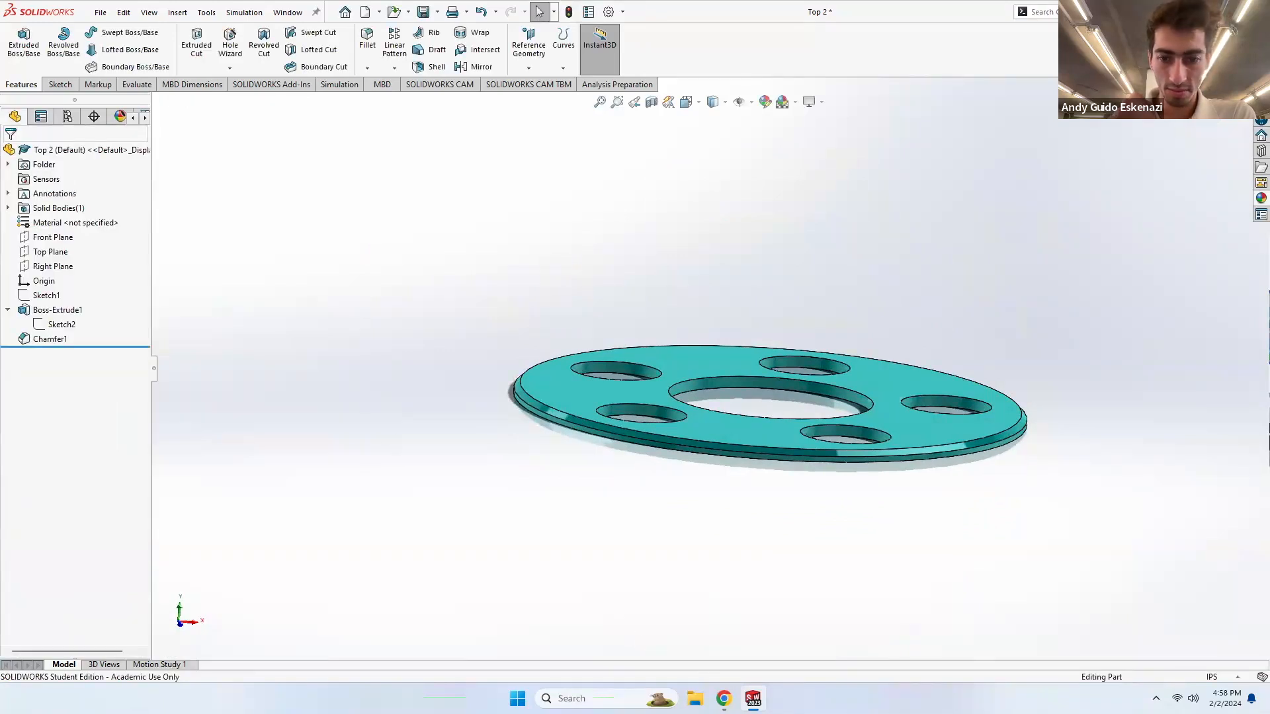
- Switch to the Assem1 assembly and move the front cup to test its rotation on the platform
{"action": "mouse_move", "coordinate": [754, 698]}
{"action": "left_click", "coordinate": [765, 628]}
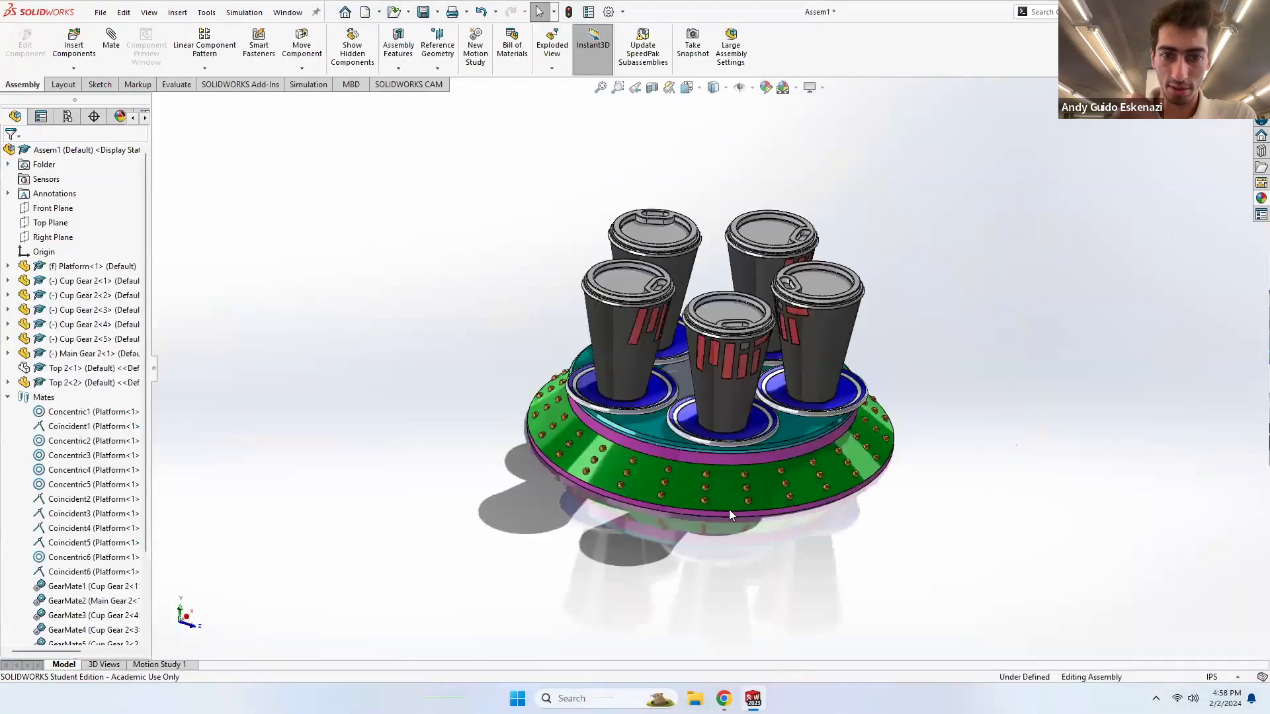
{"action": "scroll", "coordinate": [753, 368], "scroll_direction": "up", "scroll_amount": 4}
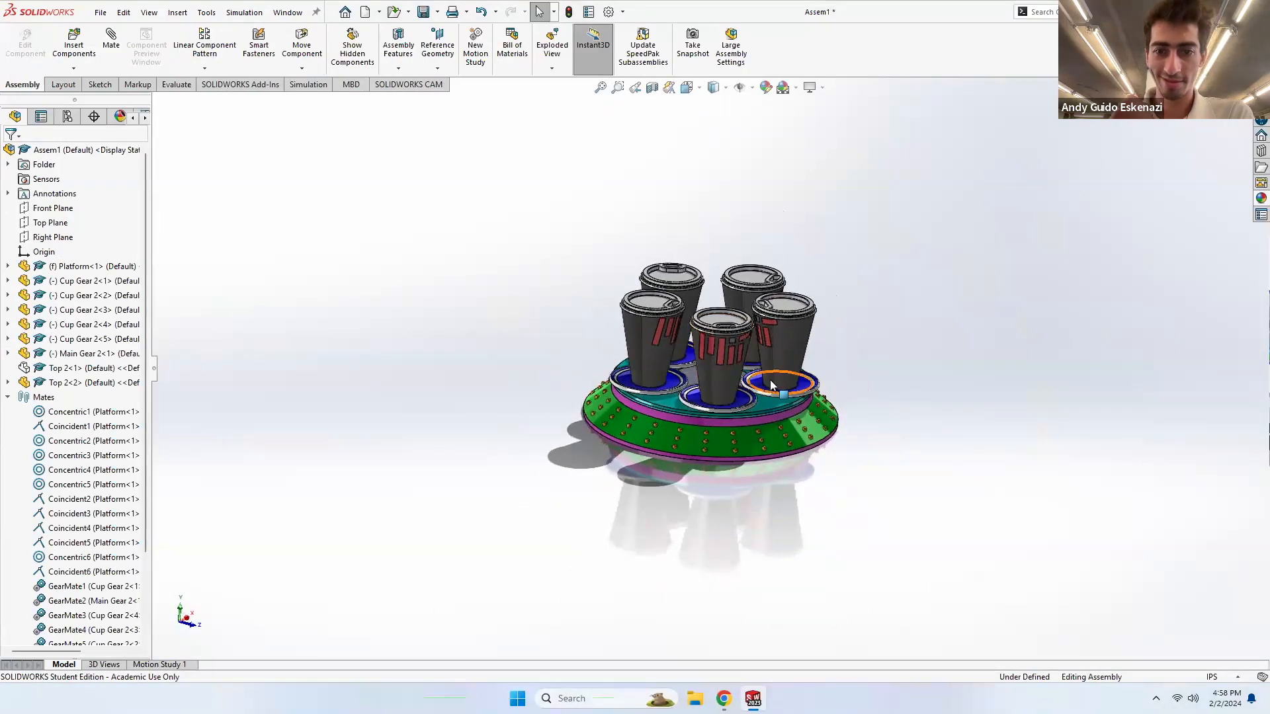
{"action": "scroll", "coordinate": [770, 380], "scroll_direction": "down", "scroll_amount": 4}
{"action": "left_click", "coordinate": [647, 383]}
{"action": "left_click_drag", "start_coordinate": [722, 339], "coordinate": [745, 271]}
{"action": "key", "text": "Escape"}
{"action": "left_click_drag", "start_coordinate": [696, 358], "coordinate": [569, 358]}
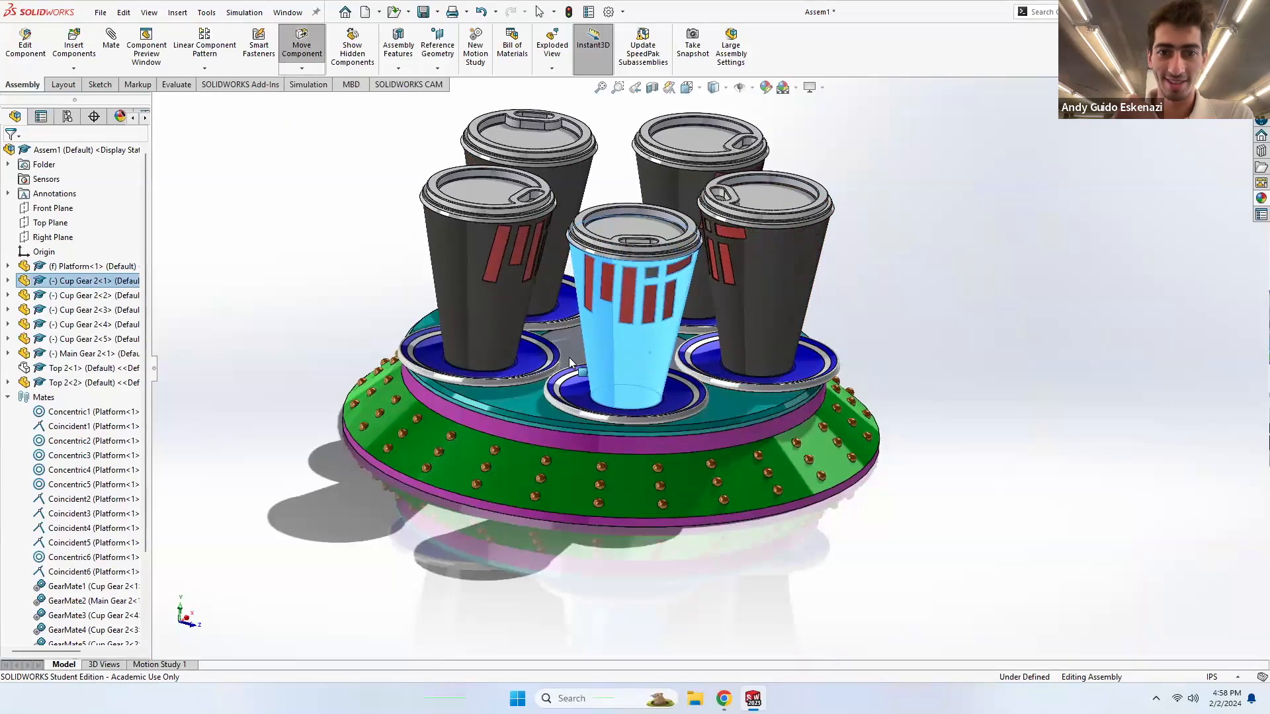
{"action": "left_click", "coordinate": [929, 330]}
- Examine the coloured cups, saucers and studded platform of the assembly from slightly above
{"action": "middle_click_drag", "start_coordinate": [819, 403], "coordinate": [838, 427]}
{"action": "scroll", "coordinate": [844, 431], "scroll_direction": "up", "scroll_amount": 1}
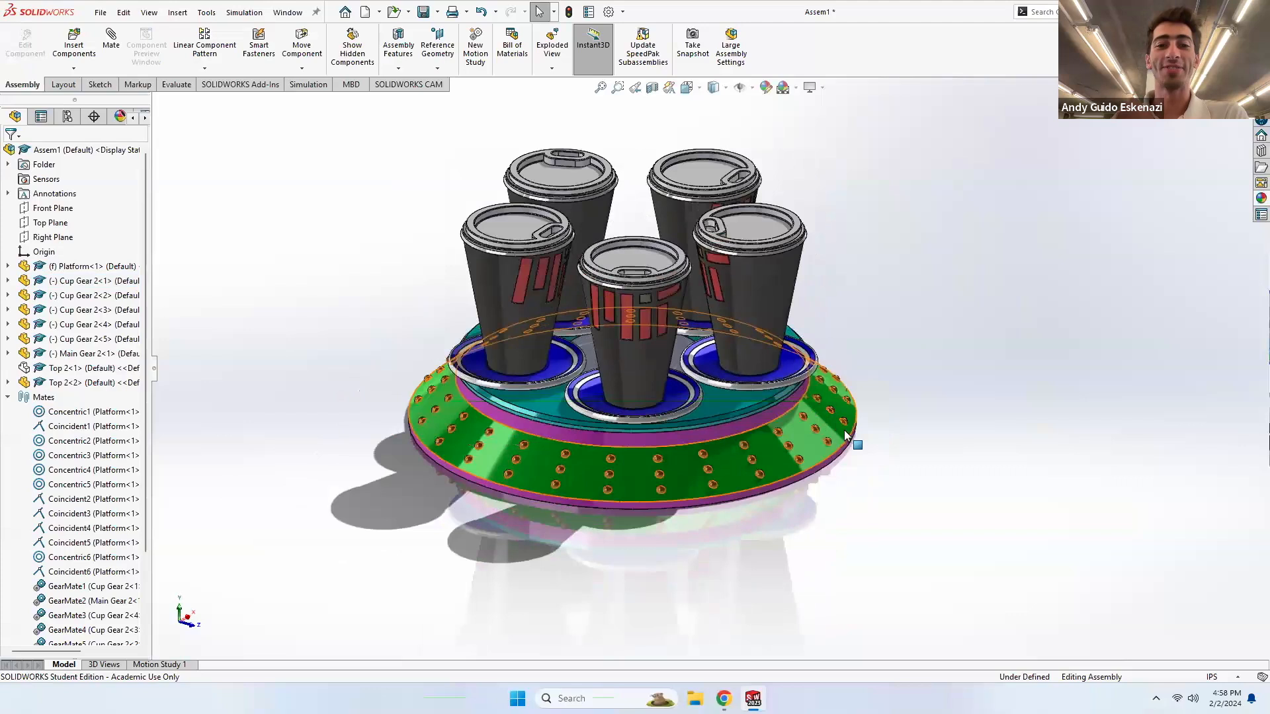
{"action": "scroll", "coordinate": [850, 397], "scroll_direction": "down", "scroll_amount": 3}
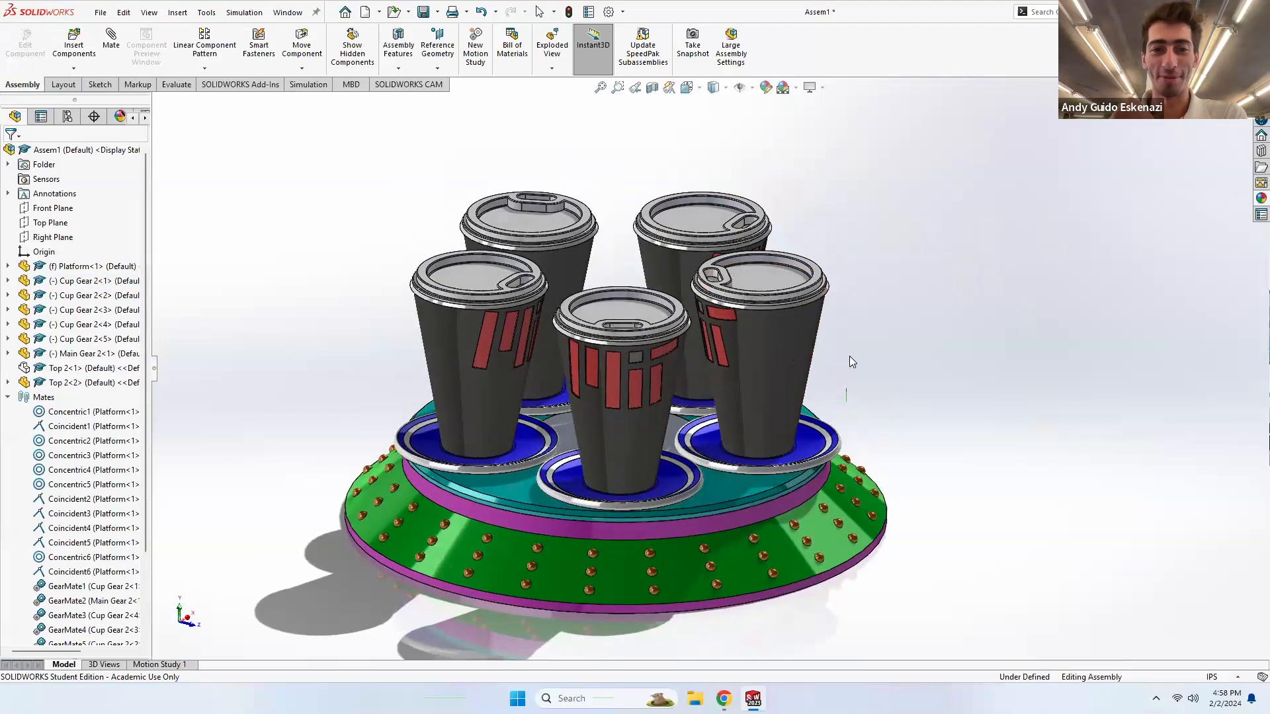
{"action": "scroll", "coordinate": [891, 375], "scroll_direction": "down", "scroll_amount": 3}
{"action": "scroll", "coordinate": [654, 415], "scroll_direction": "up", "scroll_amount": 3}
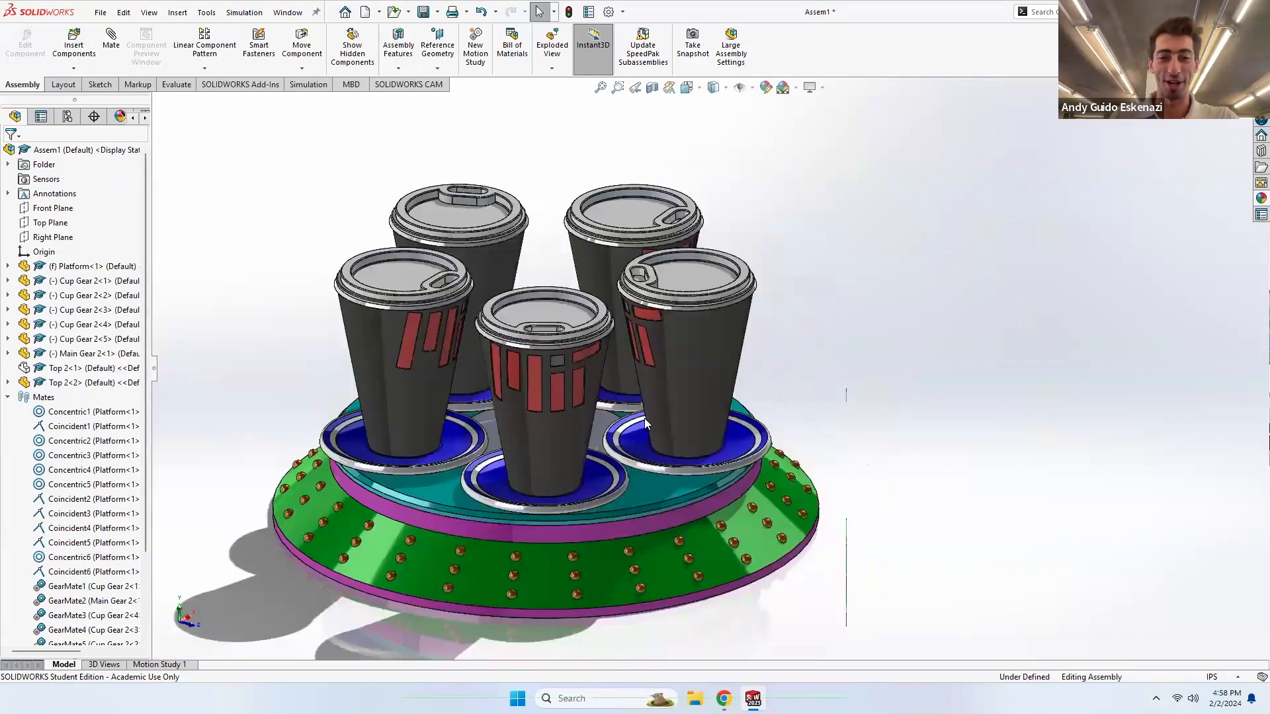
{"action": "scroll", "coordinate": [310, 392], "scroll_direction": "down", "scroll_amount": 3}
{"action": "scroll", "coordinate": [928, 440], "scroll_direction": "up", "scroll_amount": 3}
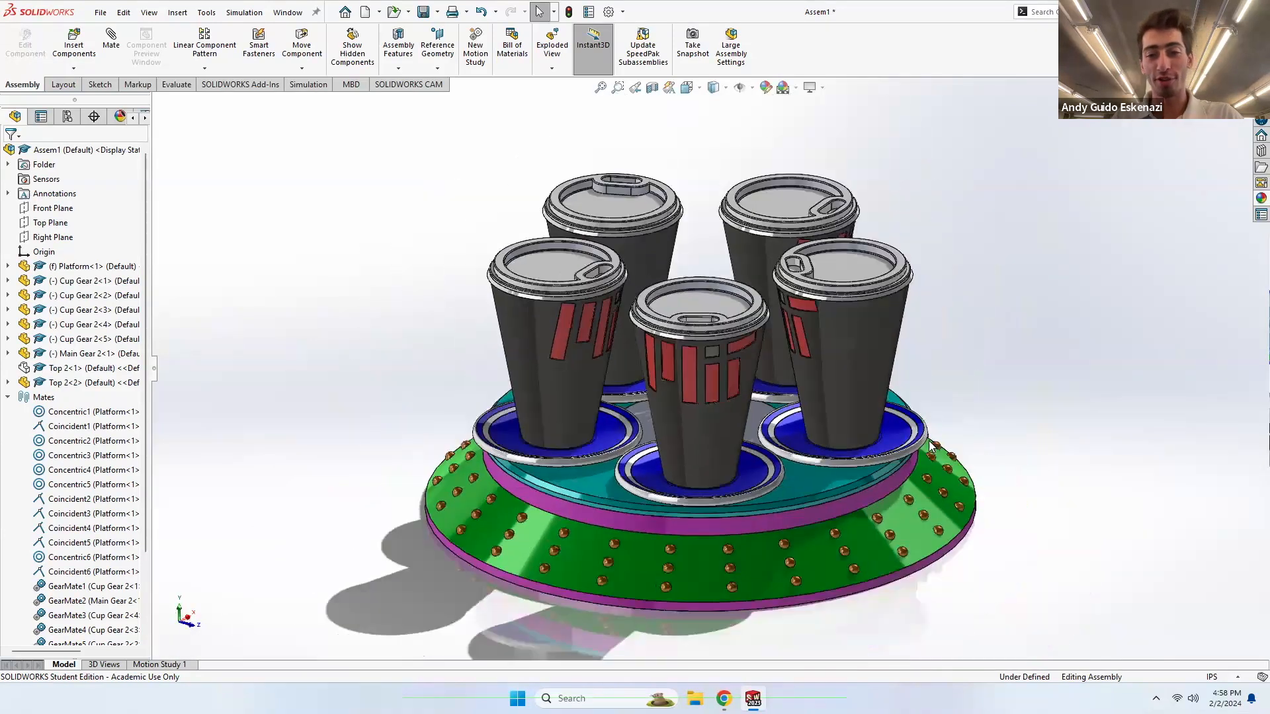
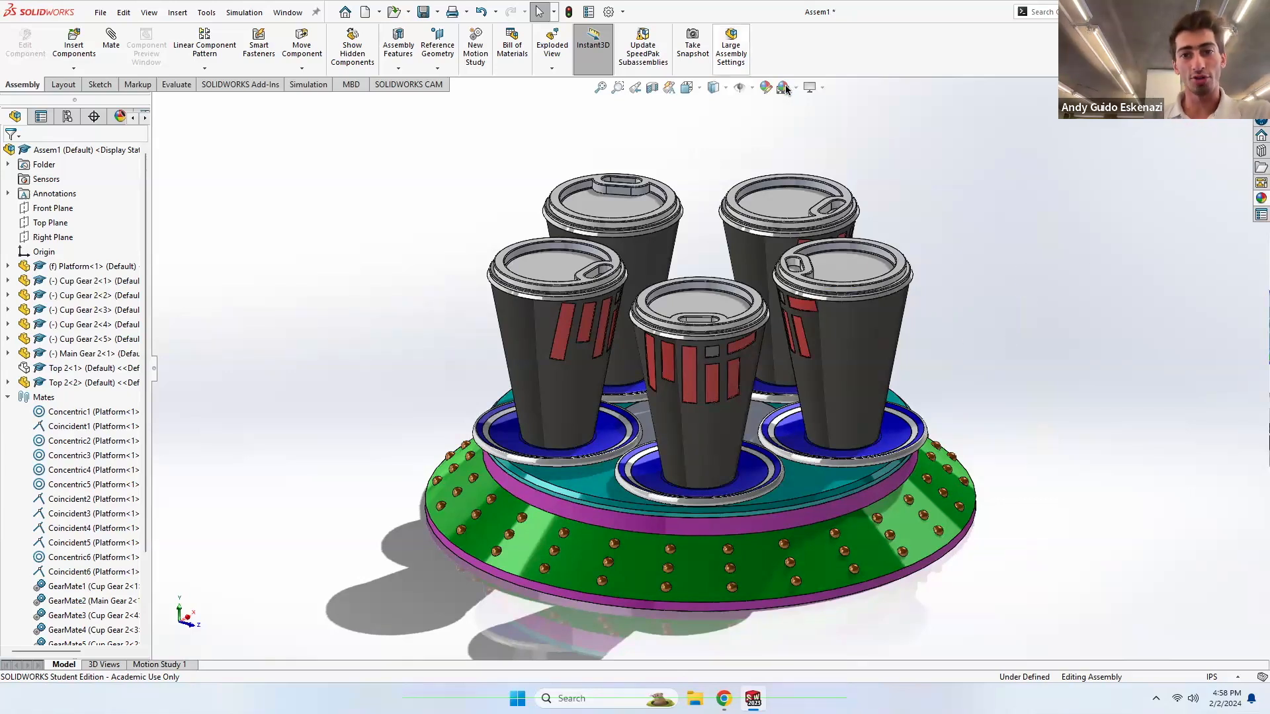
- Rebuild the assembly and save it as Assem1 in the Cups Example 2 folder
{"action": "left_click", "coordinate": [423, 12]}
{"action": "left_click", "coordinate": [264, 206]}
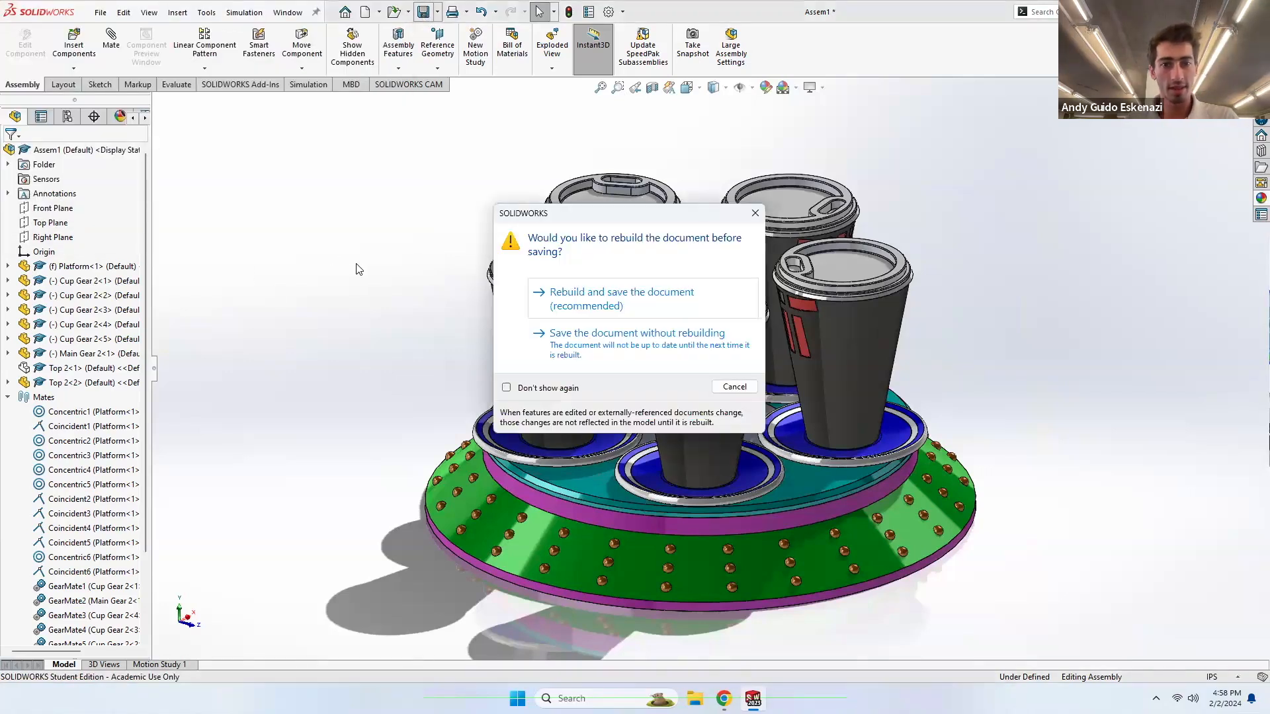
{"action": "left_click", "coordinate": [605, 295]}
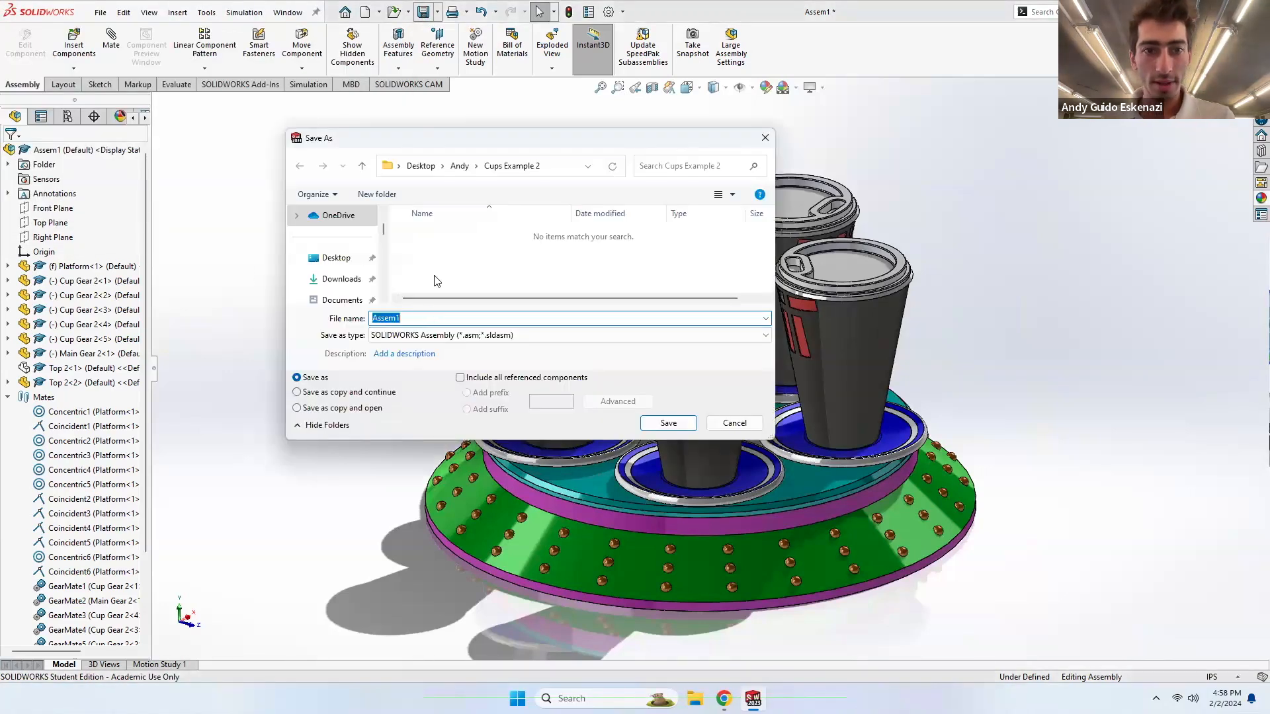
{"action": "left_click", "coordinate": [659, 420]}
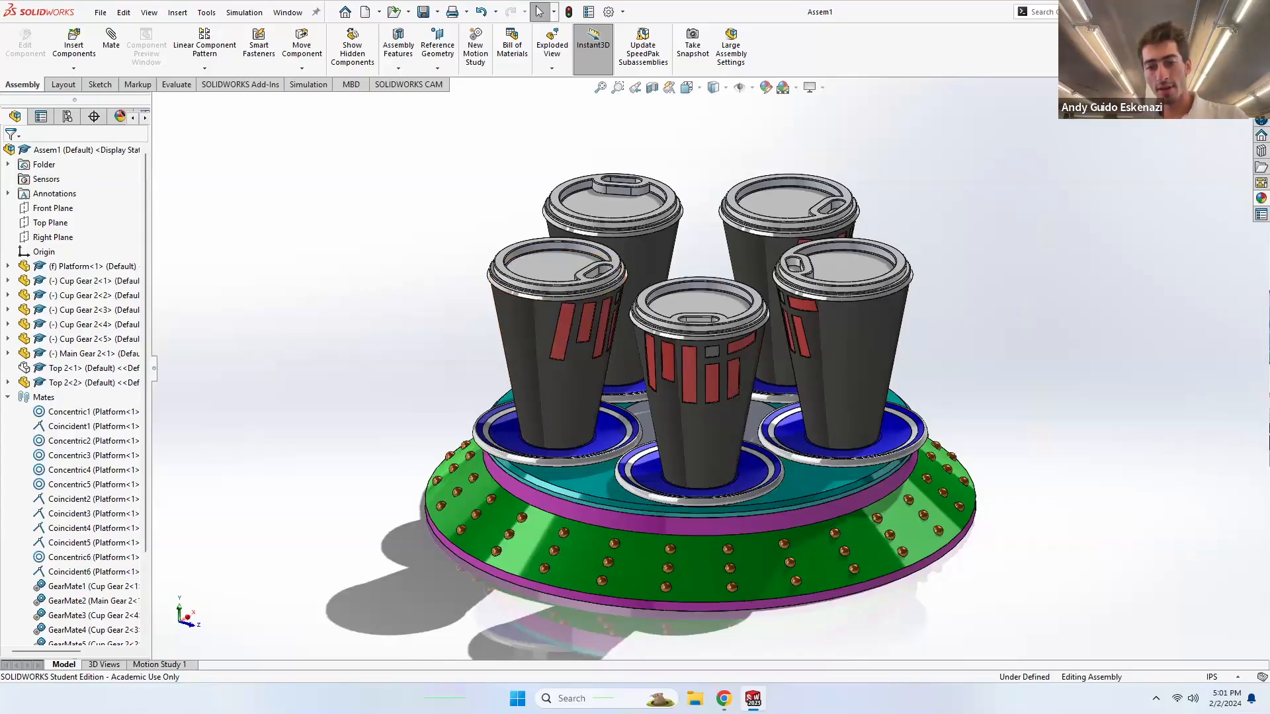
- Switch to the Cup Gear 2 part and start a new sketch on Plane1
{"action": "mouse_move", "coordinate": [753, 698]}
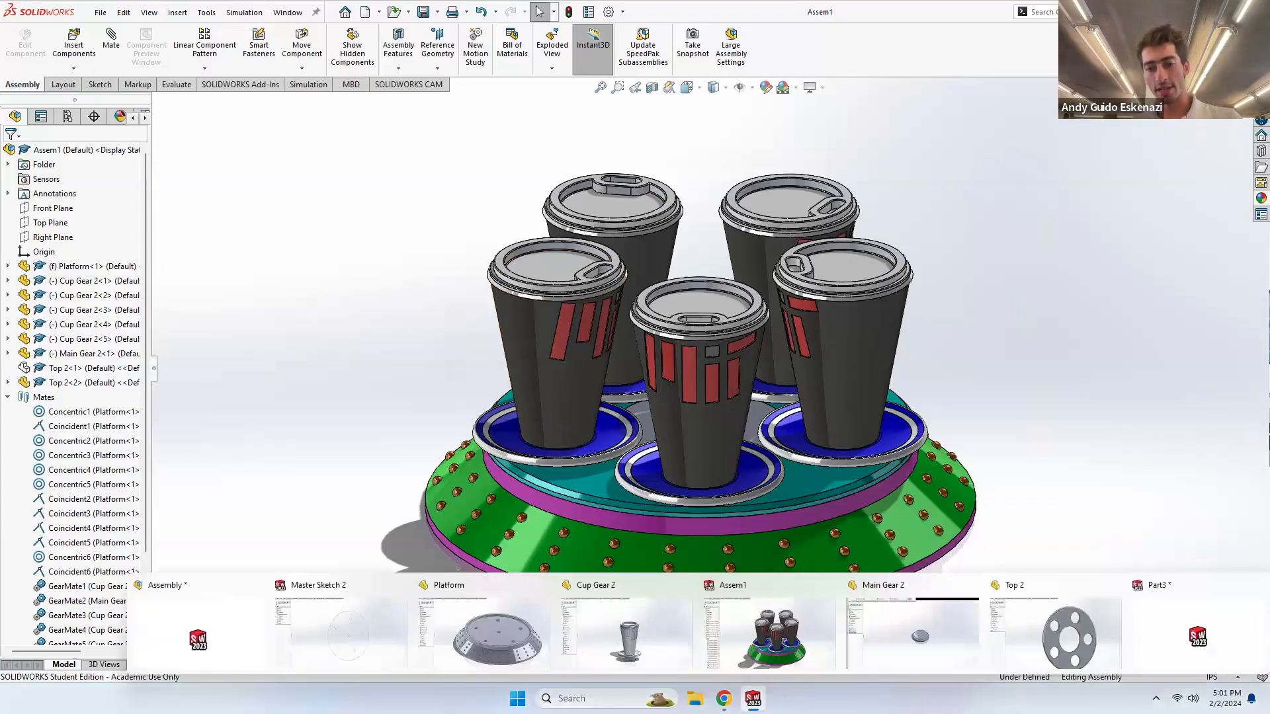
{"action": "left_click", "coordinate": [654, 645]}
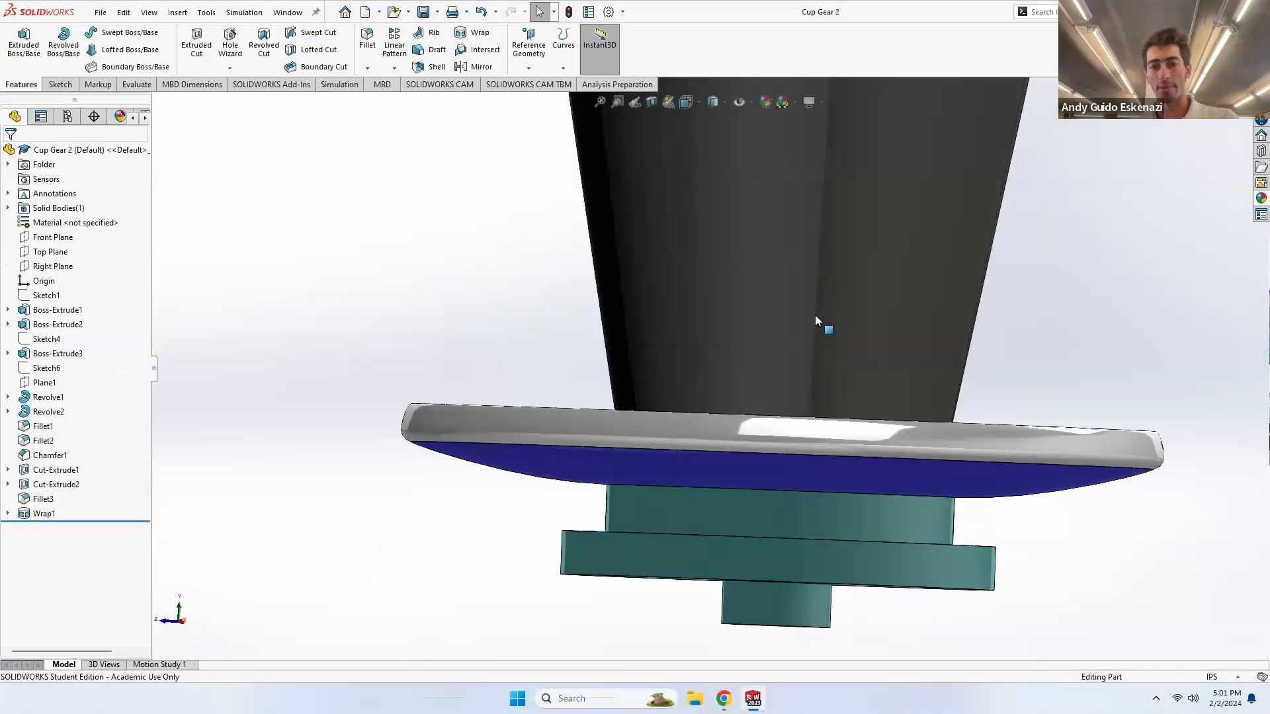
{"action": "scroll", "coordinate": [803, 520], "scroll_direction": "up", "scroll_amount": 3}
{"action": "key", "text": "ctrl+7"}
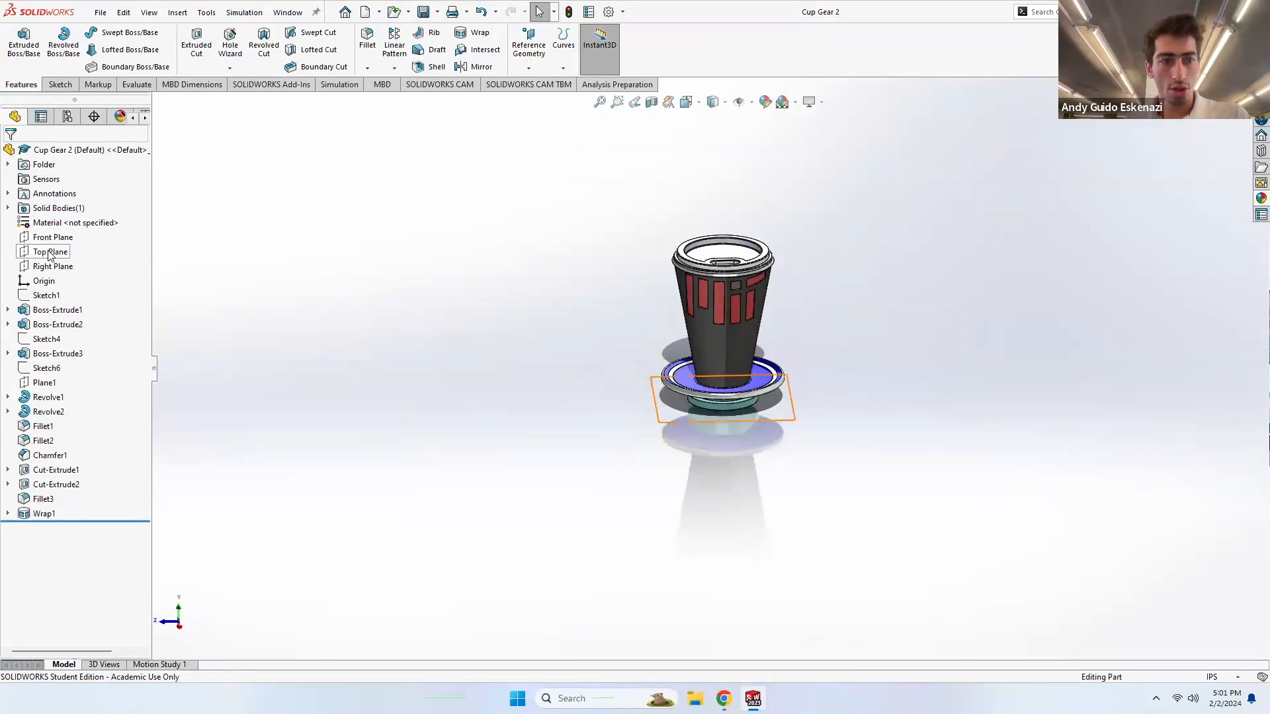
{"action": "left_click", "coordinate": [41, 369]}
{"action": "left_click", "coordinate": [43, 383]}
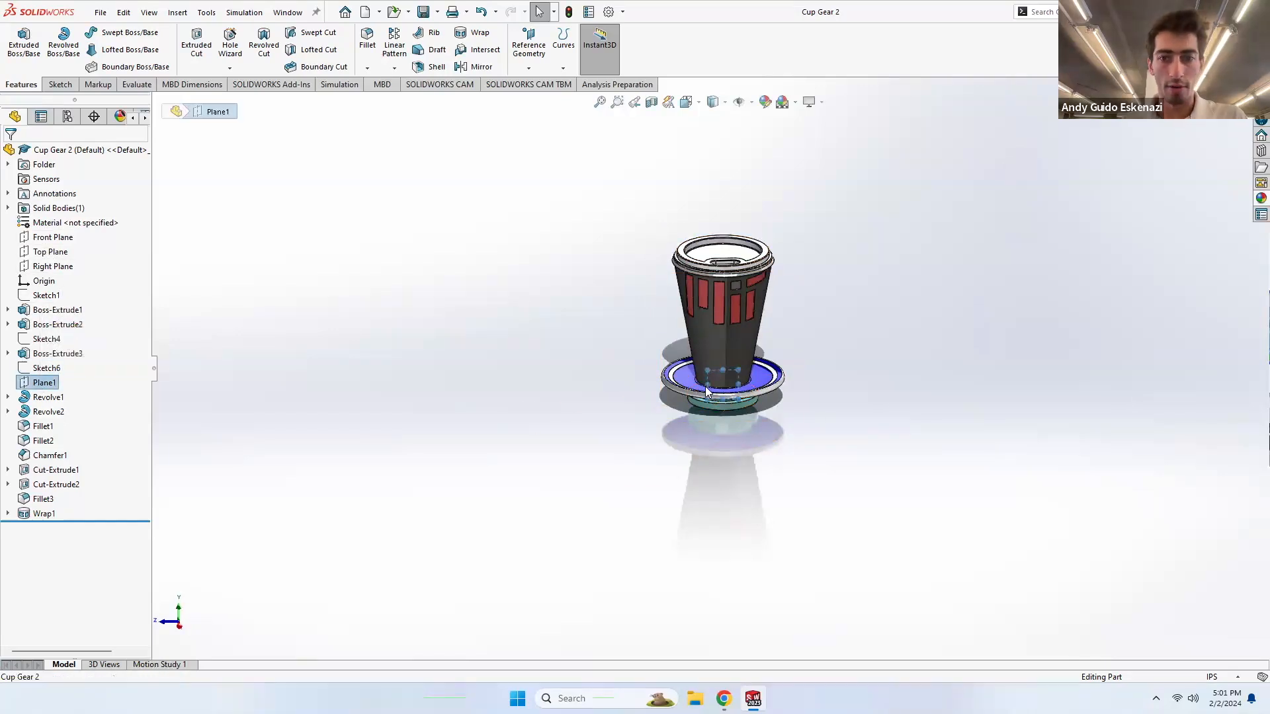
{"action": "left_click", "coordinate": [59, 85]}
{"action": "left_click", "coordinate": [18, 45]}
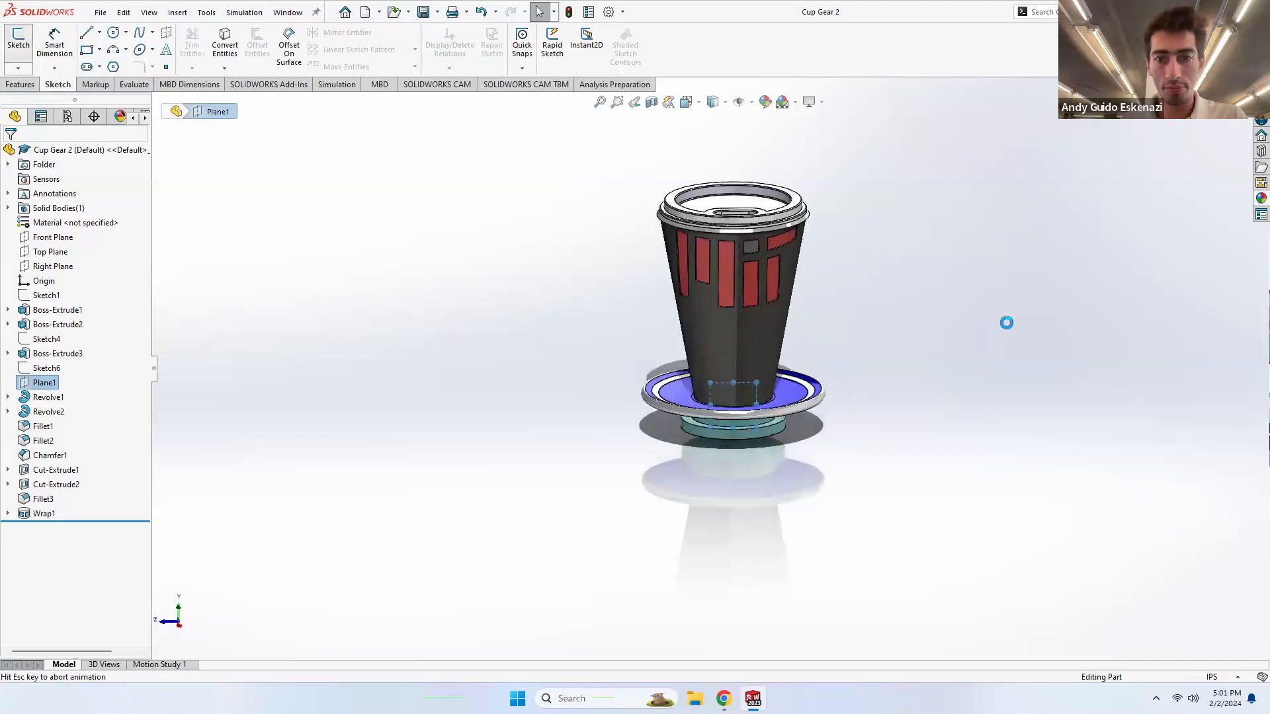
- Convert the cup's slanted side edge into the sketch and make it a construction line
{"action": "left_click", "coordinate": [218, 49]}
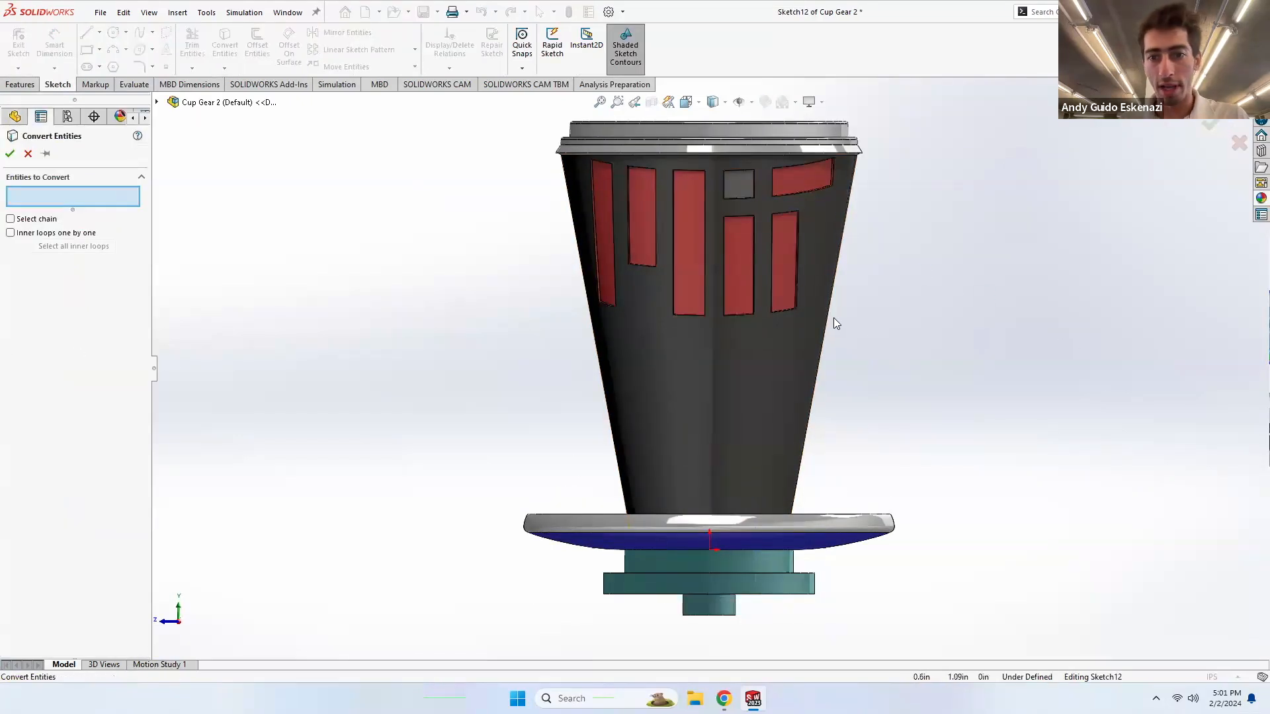
{"action": "left_click", "coordinate": [835, 320]}
{"action": "left_click", "coordinate": [10, 155]}
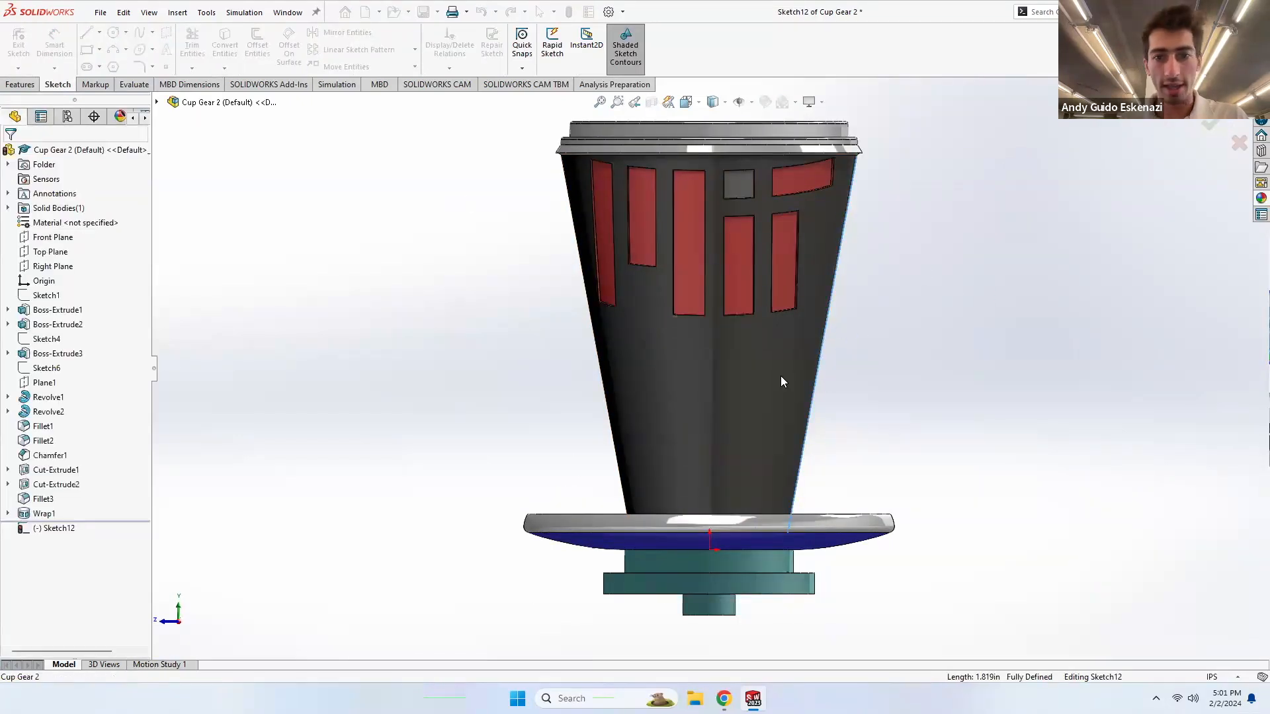
{"action": "right_click", "coordinate": [828, 313]}
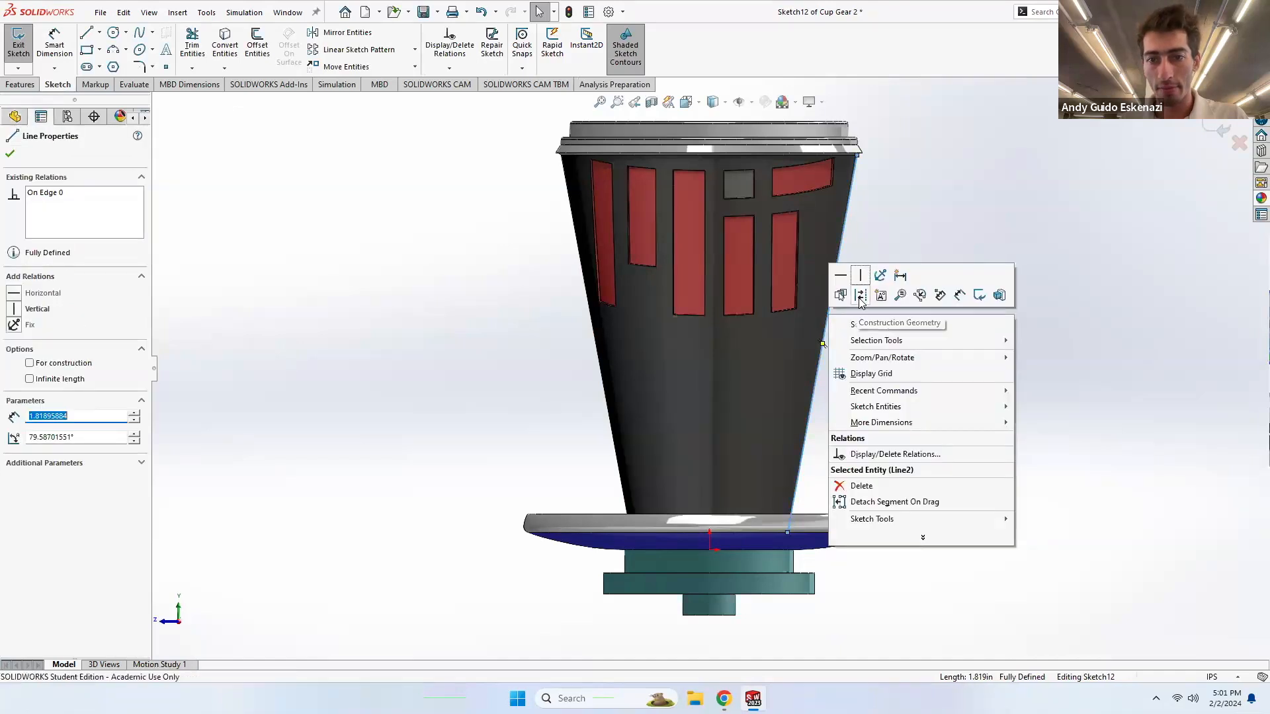
{"action": "left_click", "coordinate": [588, 115]}
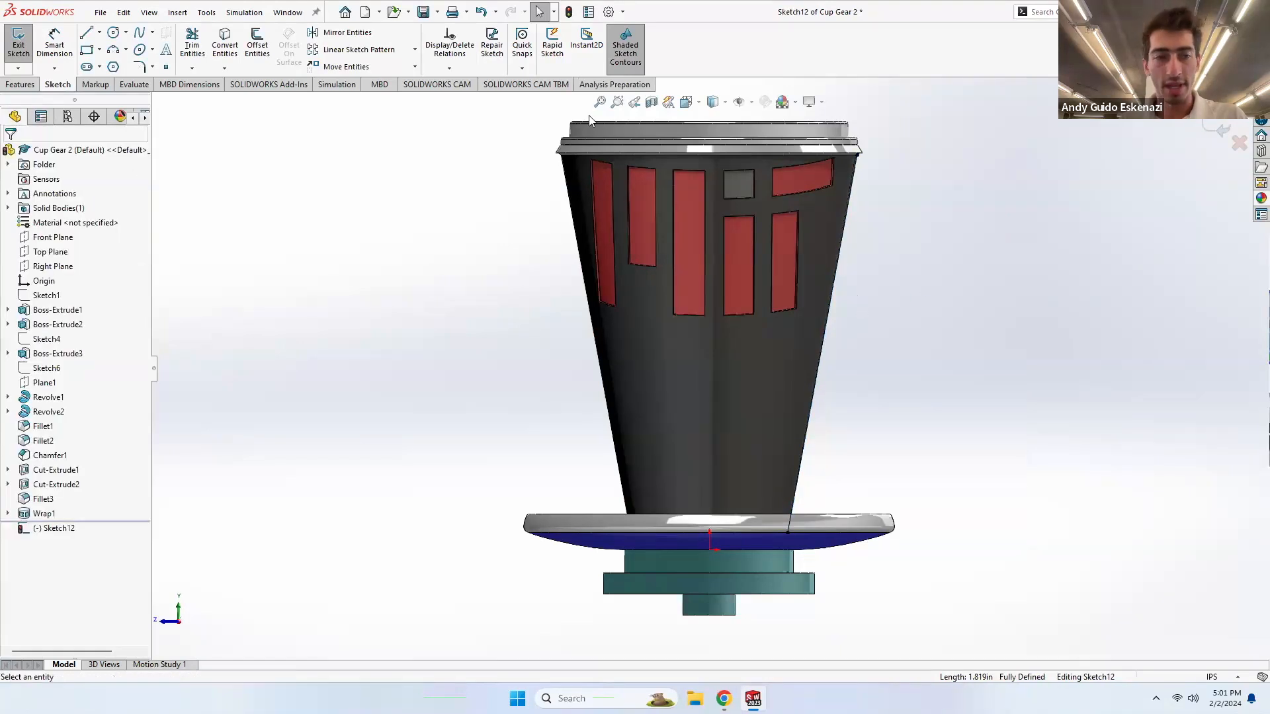
- Sketch a five-point spline about 1.1 in tall bulging outward from the cup's slanted edge as the outline of a handle
{"action": "left_click", "coordinate": [87, 33]}
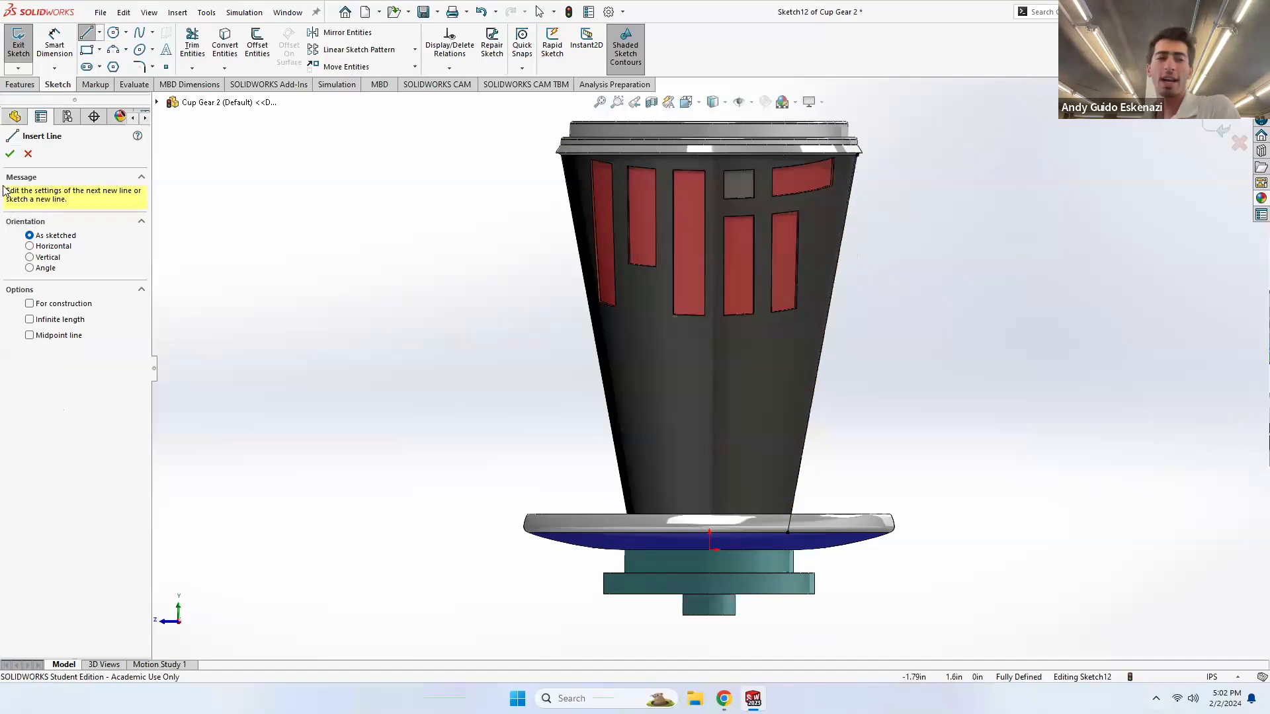
{"action": "left_click", "coordinate": [139, 32]}
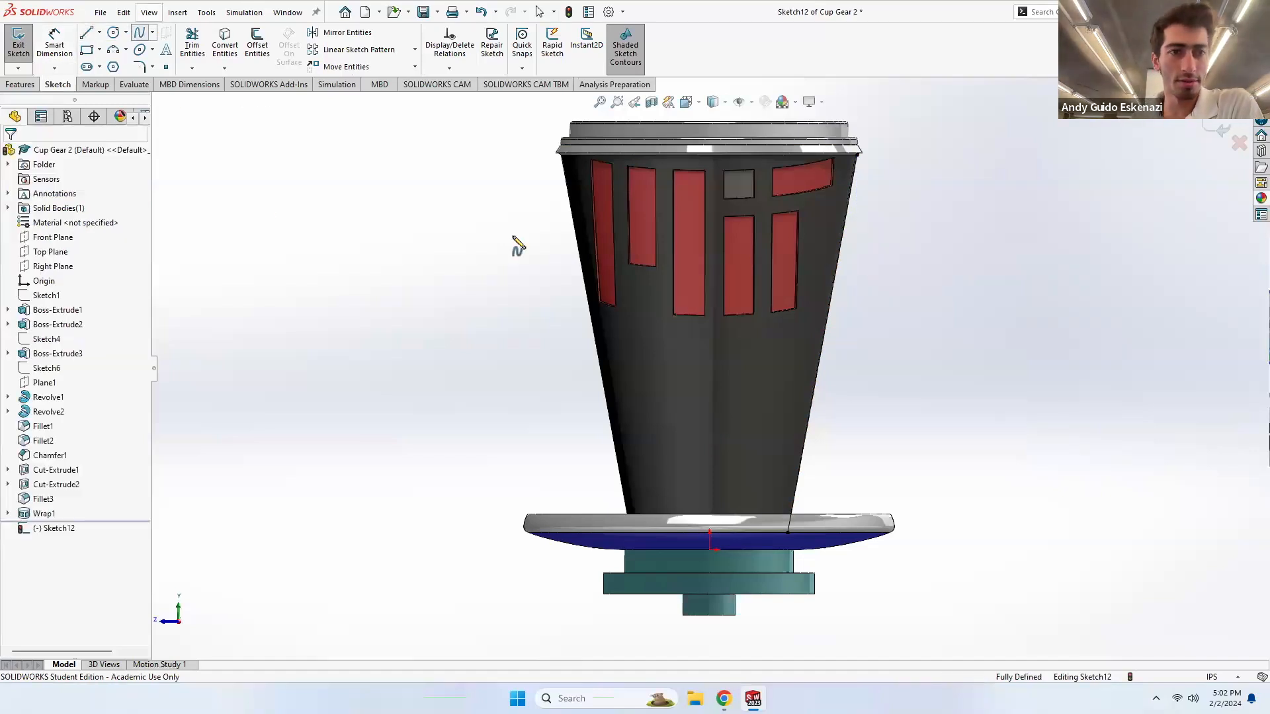
{"action": "left_click", "coordinate": [846, 226]}
{"action": "left_click", "coordinate": [864, 268]}
{"action": "left_click", "coordinate": [867, 350]}
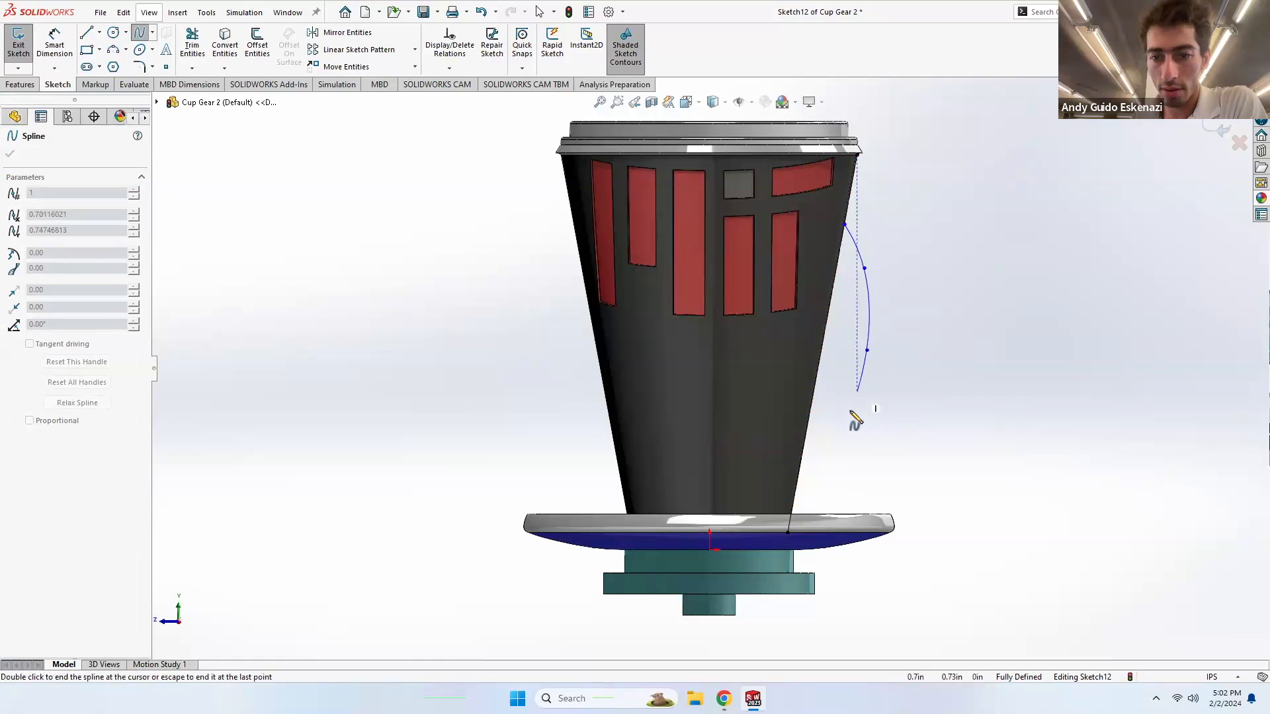
{"action": "left_click", "coordinate": [833, 432]}
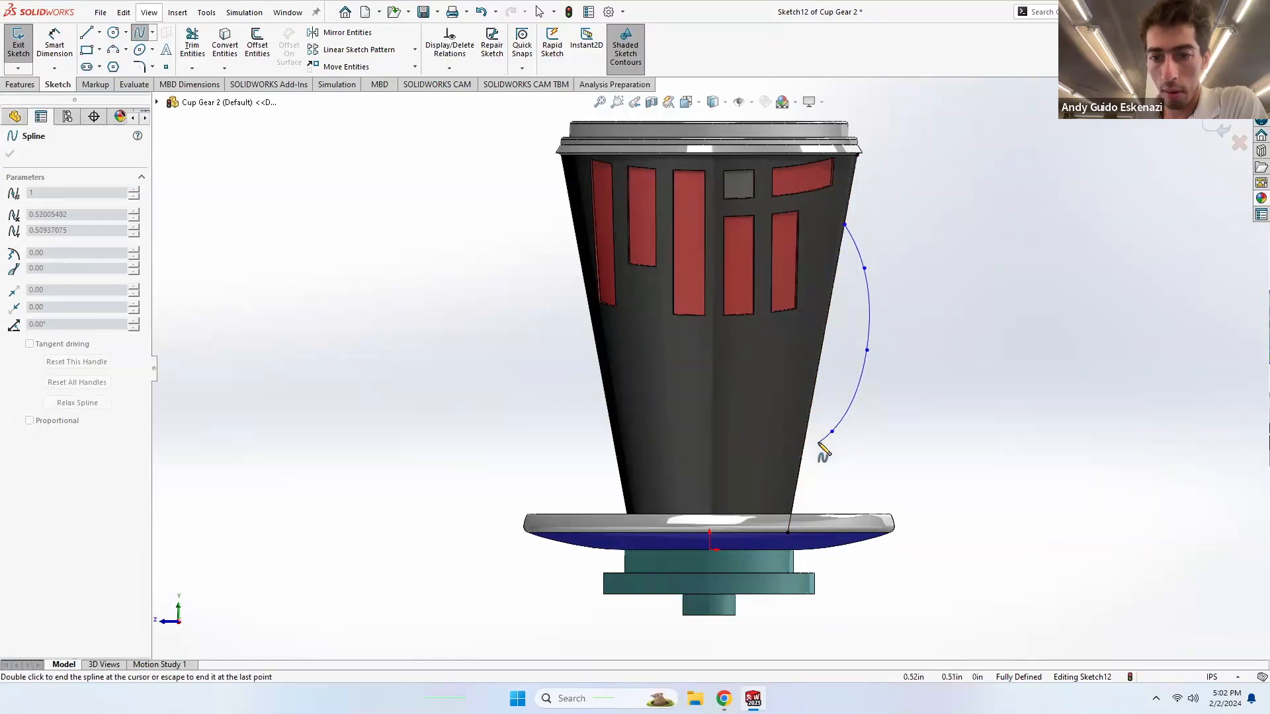
{"action": "double_click", "coordinate": [801, 462]}
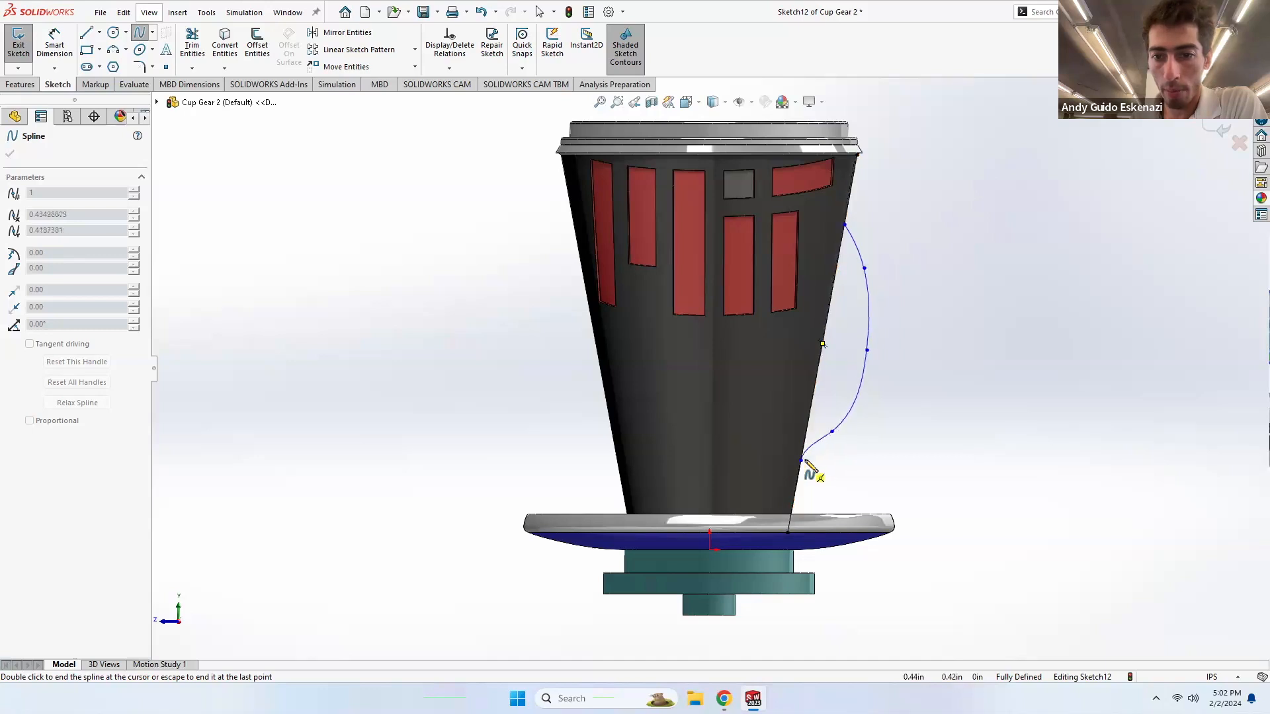
{"action": "key", "text": "Escape"}
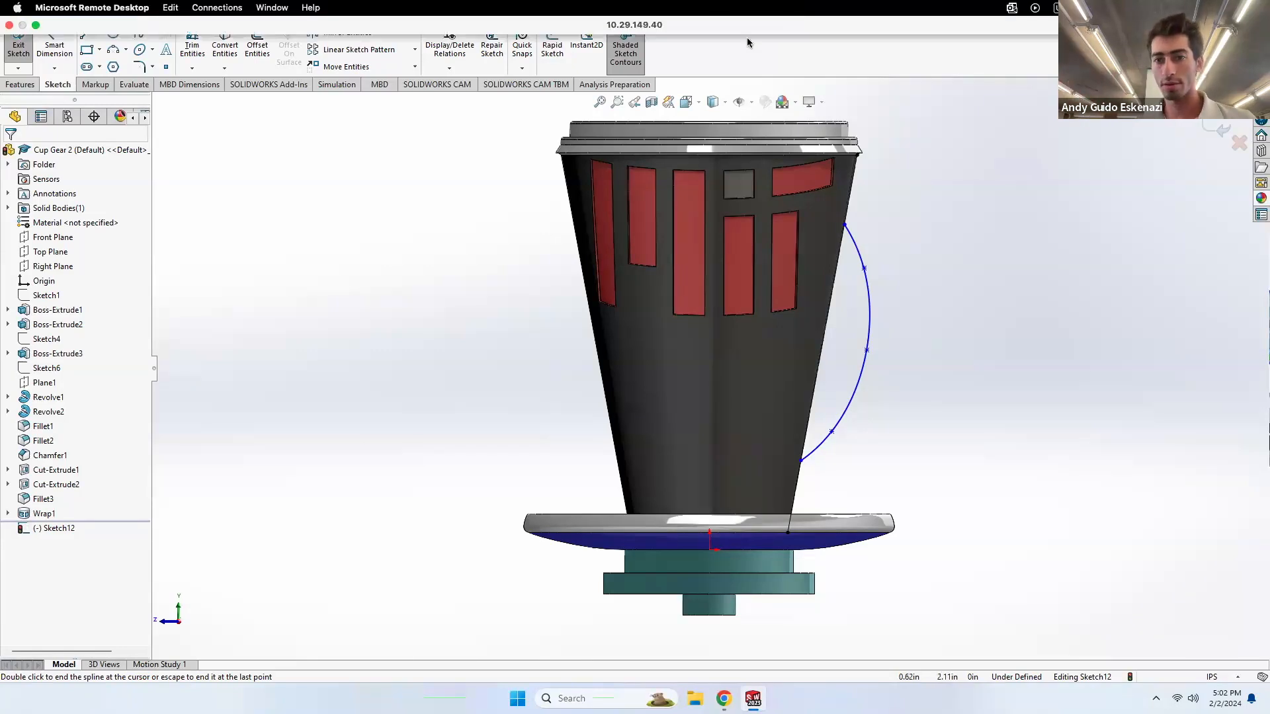
- Close the handle spline with connected lines stepping into the cup wall, running about 1.15 in down inside it, and returning to the spline's lower end
{"action": "scroll", "coordinate": [899, 229], "scroll_direction": "down", "scroll_amount": 4}
{"action": "scroll", "coordinate": [787, 242], "scroll_direction": "down", "scroll_amount": 1}
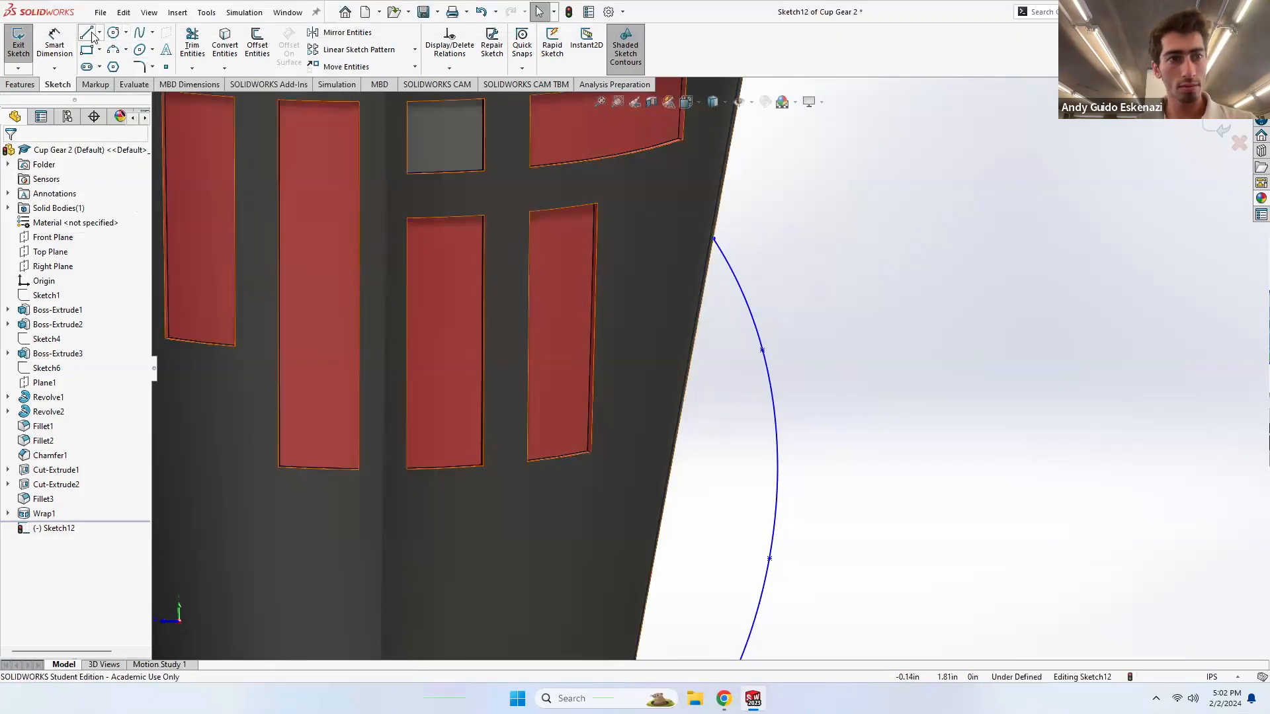
{"action": "left_click", "coordinate": [87, 33]}
{"action": "scroll", "coordinate": [720, 262], "scroll_direction": "down", "scroll_amount": 2}
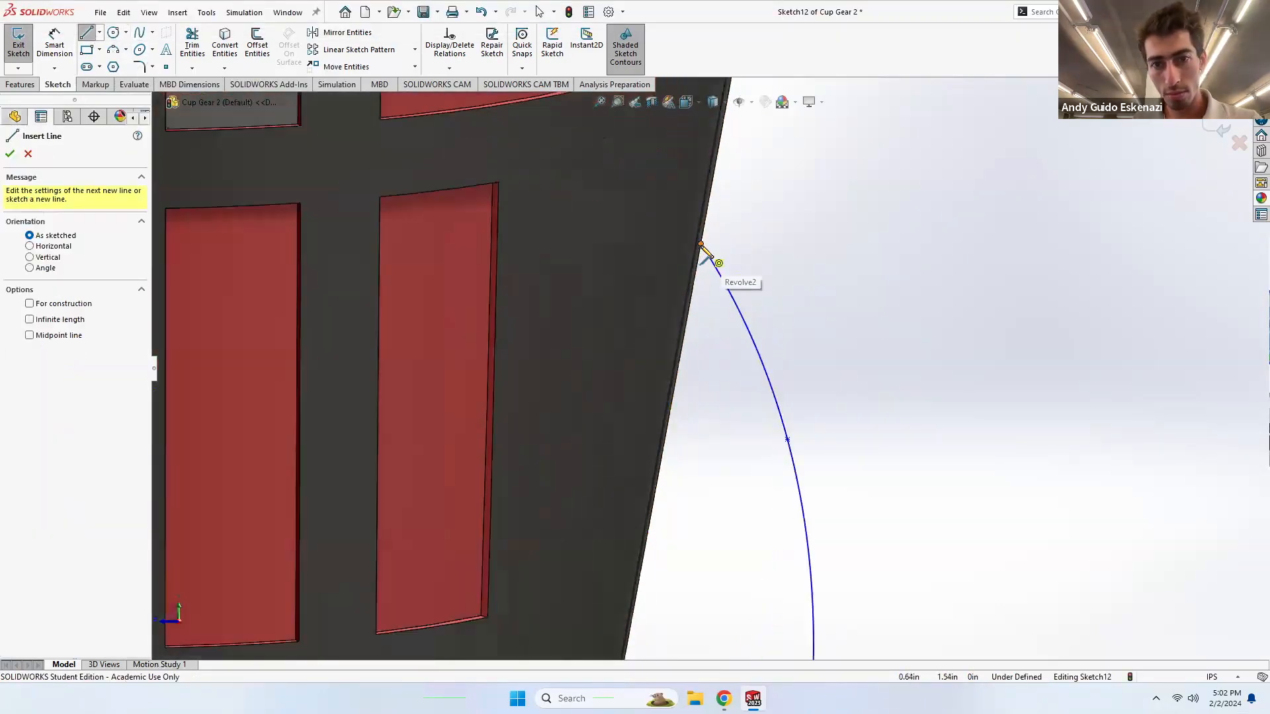
{"action": "left_click", "coordinate": [701, 244]}
{"action": "scroll", "coordinate": [669, 242], "scroll_direction": "up", "scroll_amount": 3}
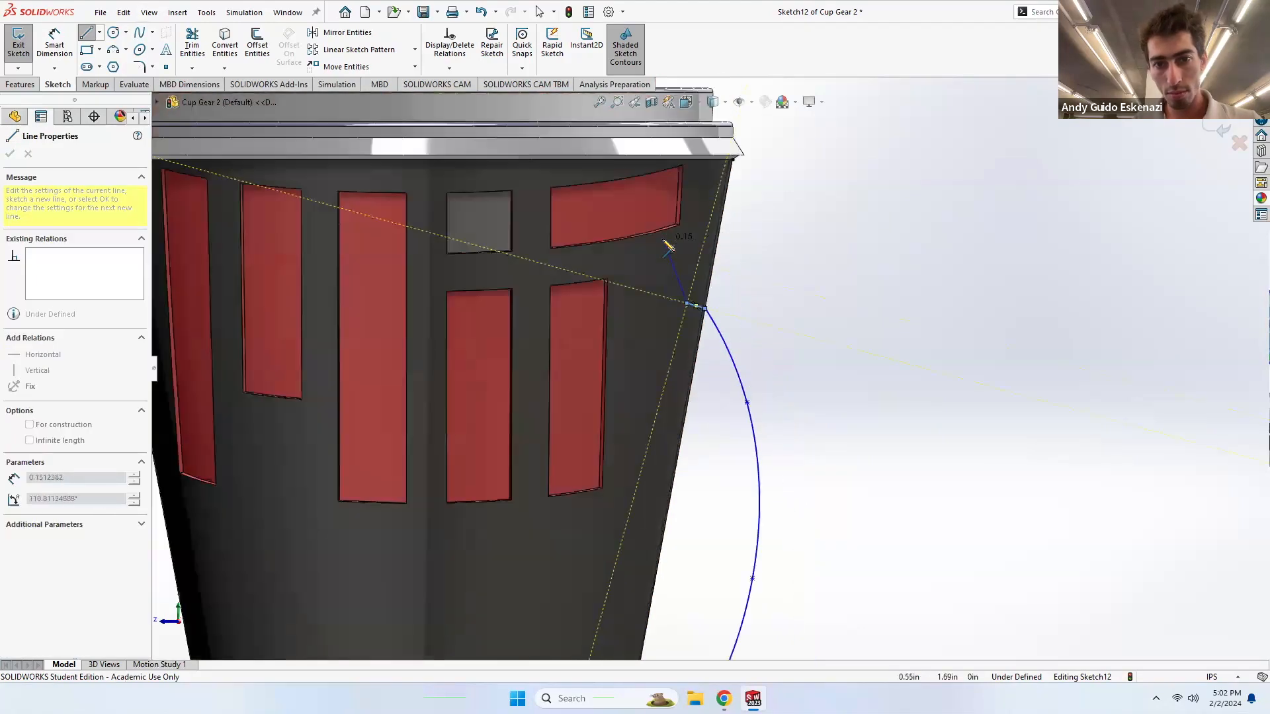
{"action": "scroll", "coordinate": [675, 569], "scroll_direction": "down", "scroll_amount": 3}
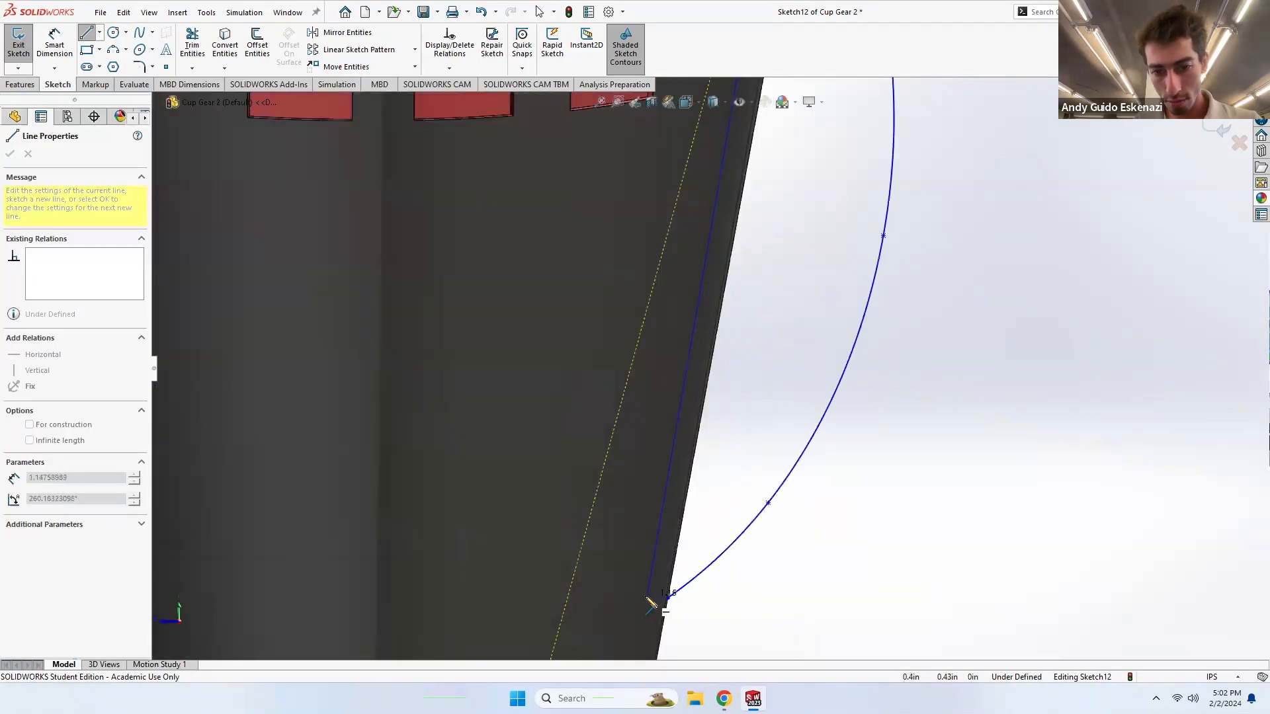
{"action": "left_click", "coordinate": [667, 595]}
{"action": "key", "text": "Escape"}
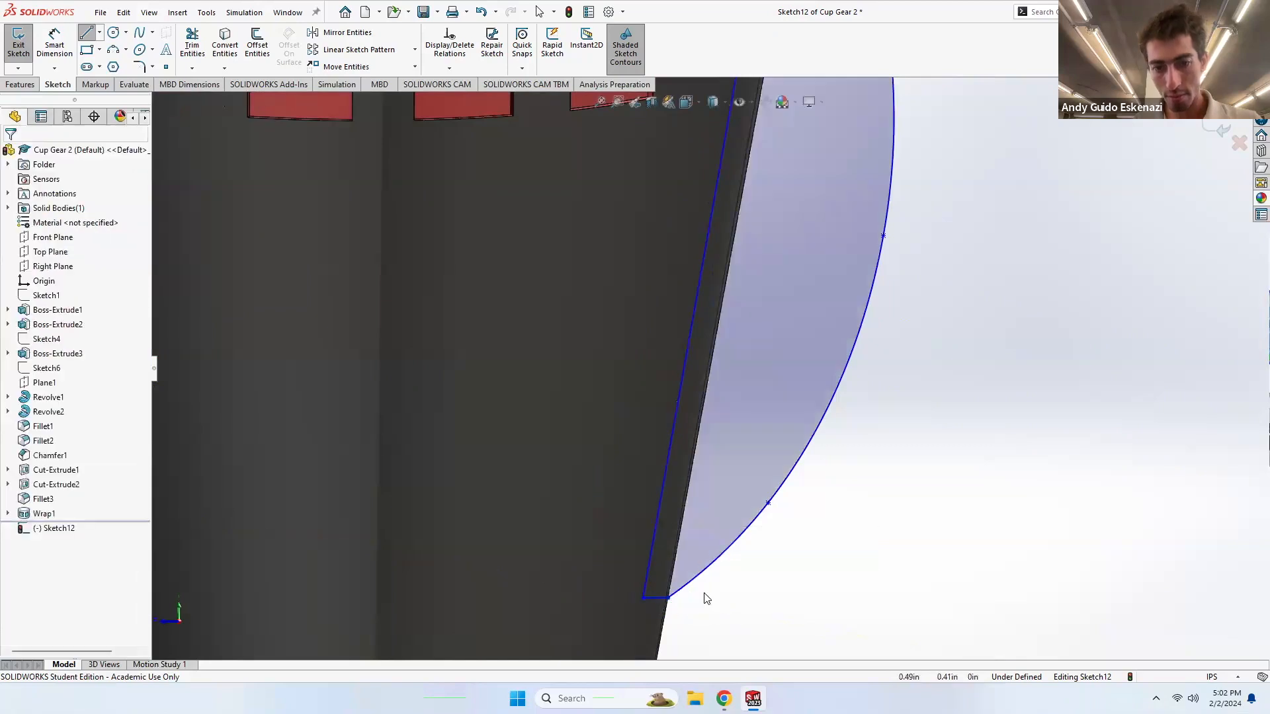
{"action": "scroll", "coordinate": [701, 576], "scroll_direction": "up", "scroll_amount": 3}
{"action": "scroll", "coordinate": [763, 252], "scroll_direction": "up", "scroll_amount": 3}
{"action": "scroll", "coordinate": [766, 248], "scroll_direction": "down", "scroll_amount": 4}
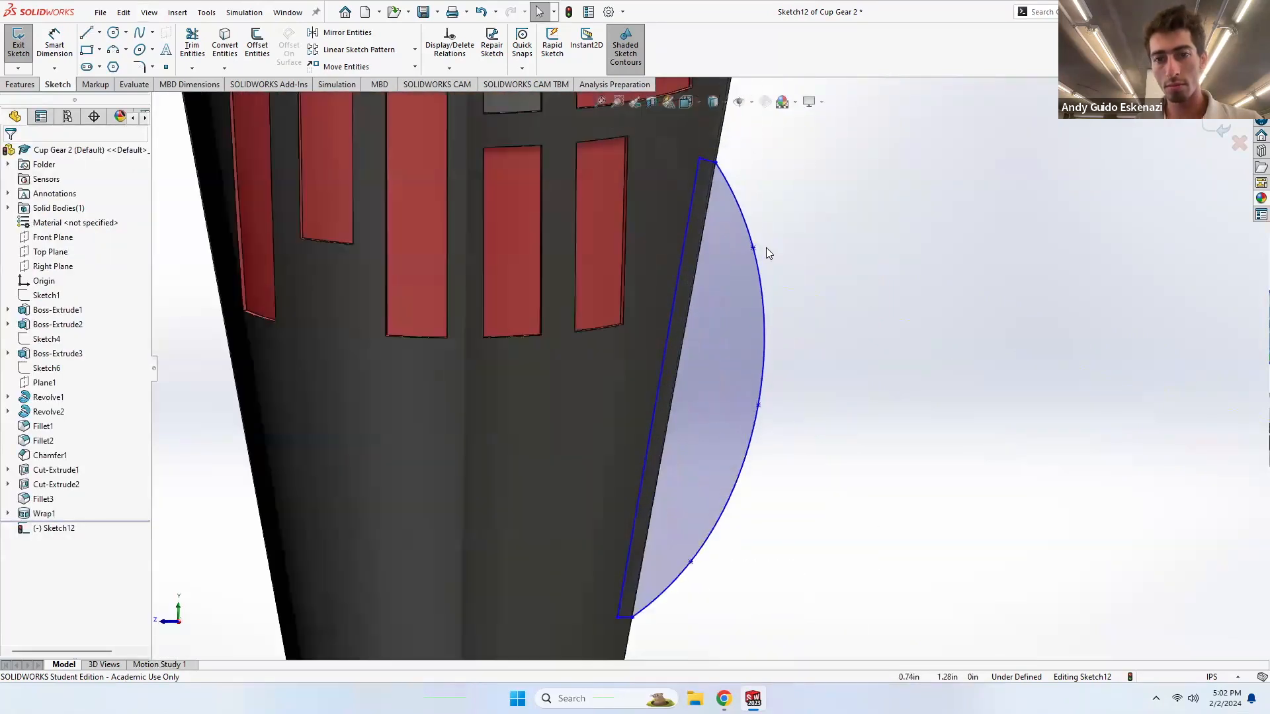
{"action": "left_click", "coordinate": [138, 33]}
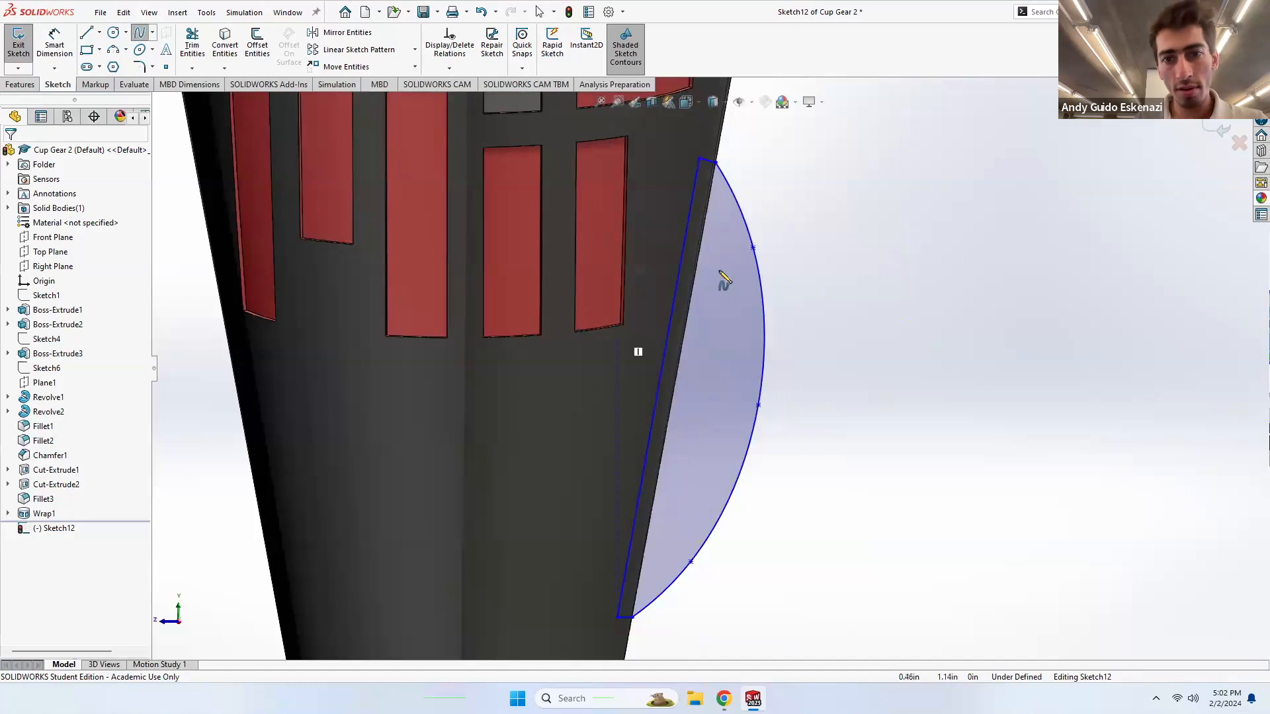
{"action": "left_click", "coordinate": [710, 202]}
{"action": "key", "text": "Escape"}
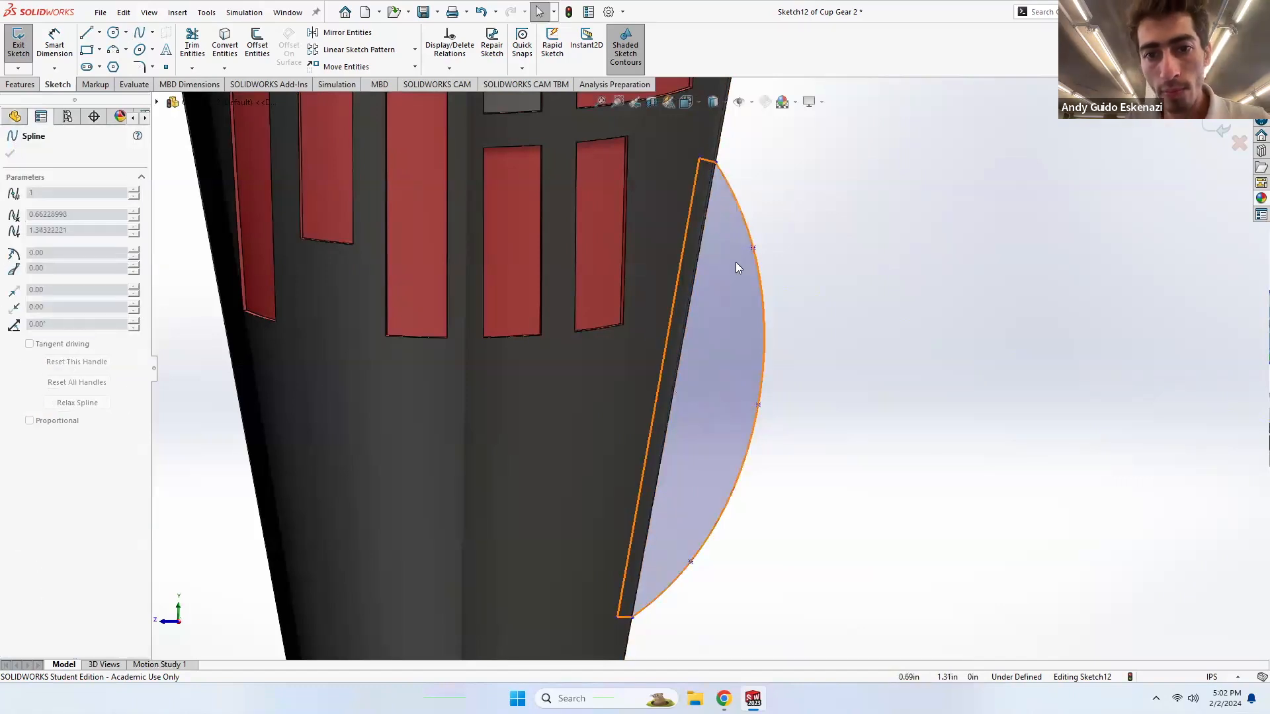
- Sketch a five-point inner spline about 0.8 in tall between the cup's slanted edge and the outer spline
{"action": "left_click", "coordinate": [138, 33]}
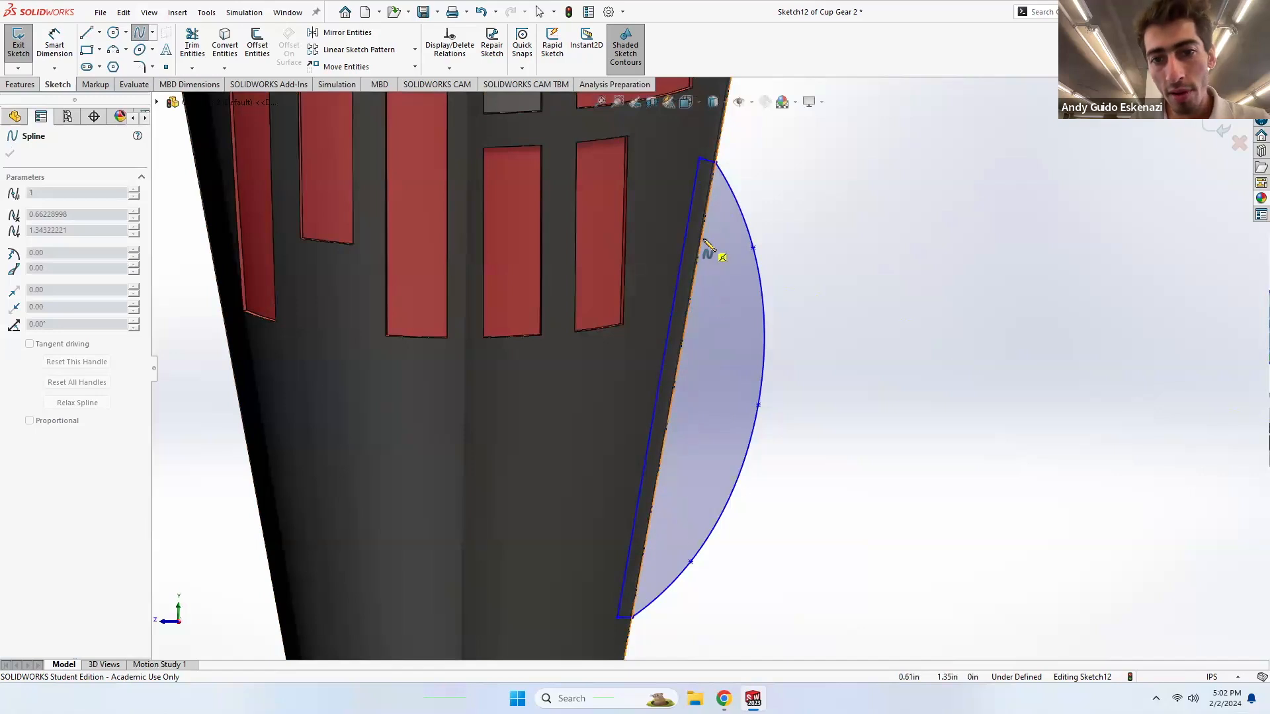
{"action": "left_click", "coordinate": [703, 233]}
{"action": "left_click", "coordinate": [722, 290]}
{"action": "left_click", "coordinate": [716, 412]}
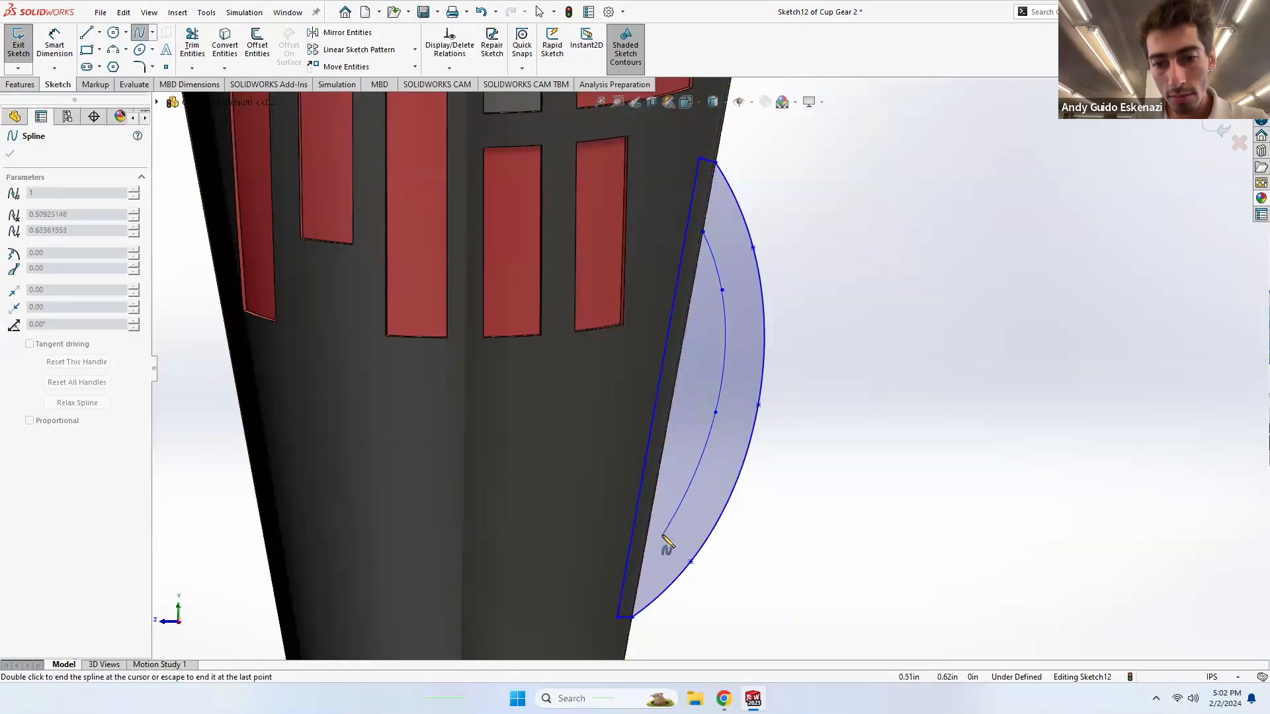
{"action": "double_click", "coordinate": [643, 557]}
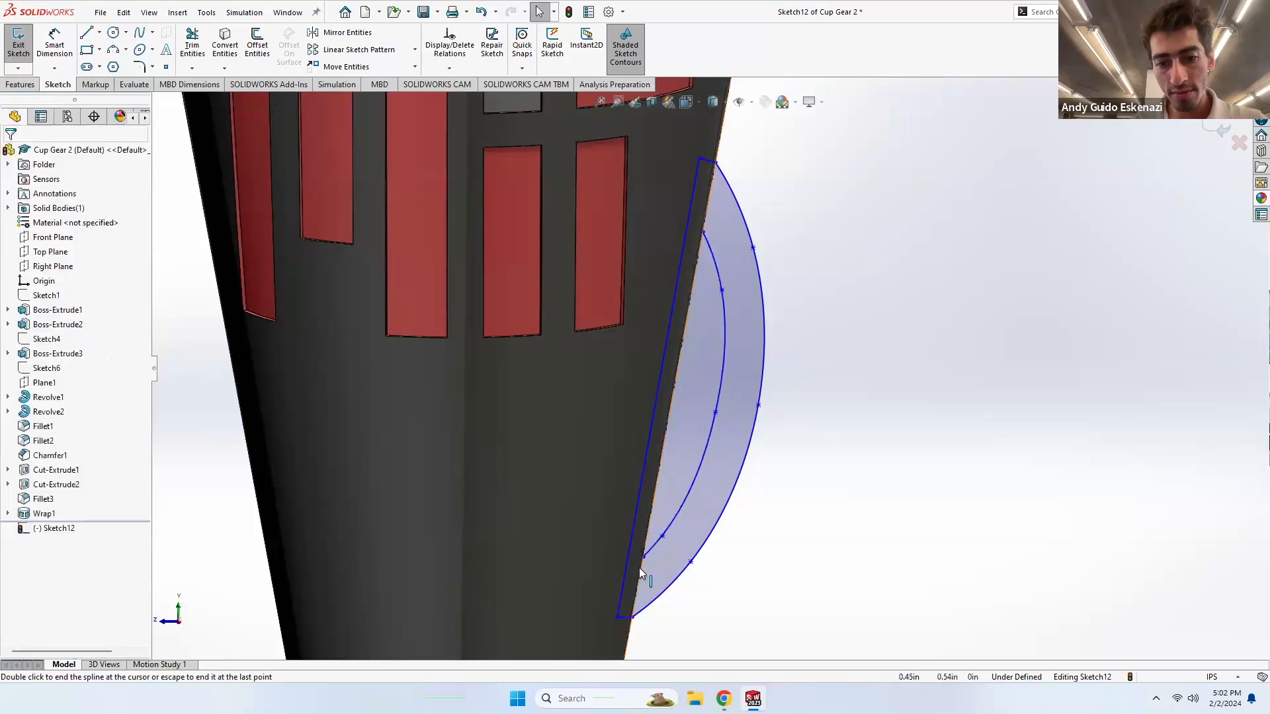
- Make the long line inside the cup wall construction and close the handle's upper end with lines from the inner spline to the corner
{"action": "right_click", "coordinate": [660, 387]}
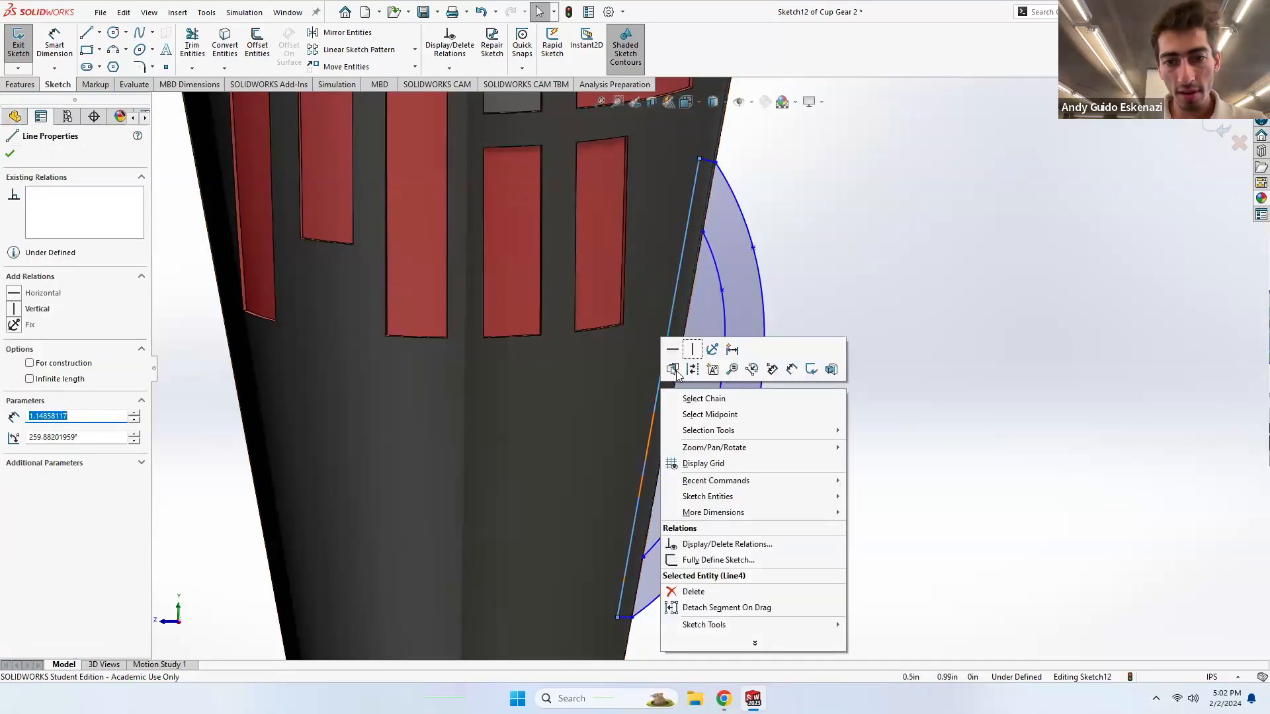
{"action": "left_click", "coordinate": [690, 369]}
{"action": "key", "text": "l"}
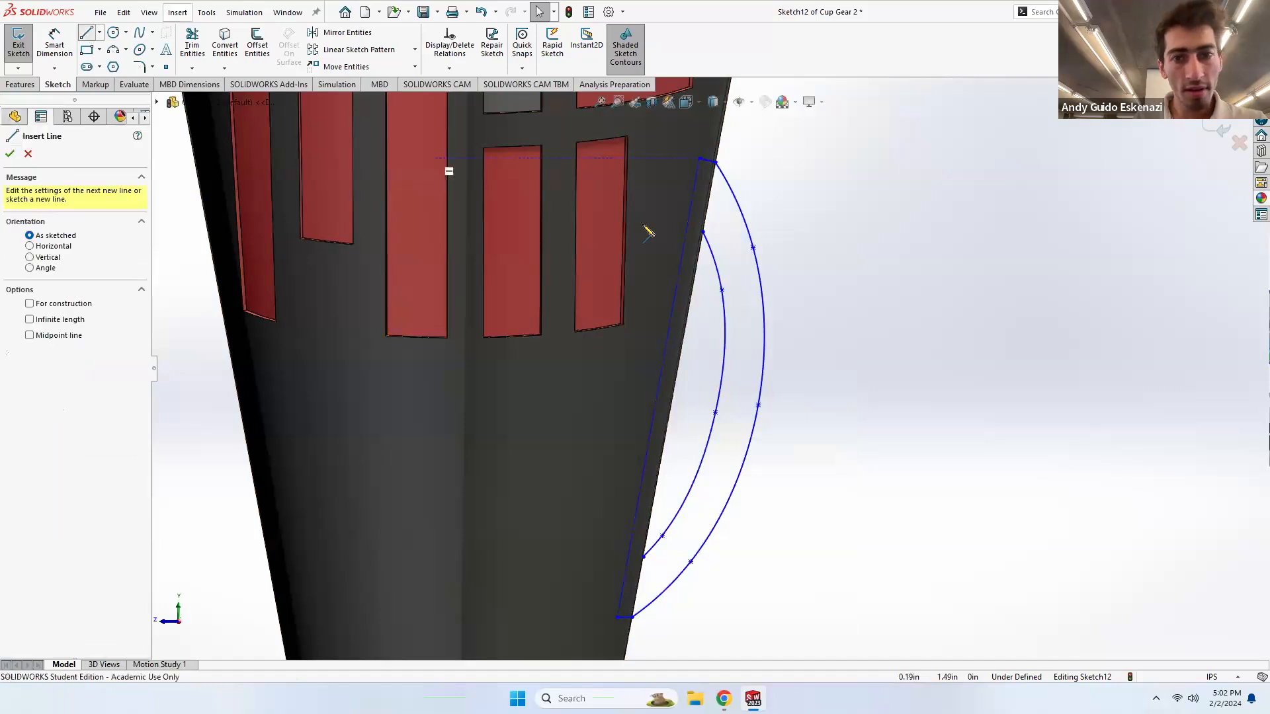
{"action": "left_click", "coordinate": [703, 232]}
{"action": "scroll", "coordinate": [703, 229], "scroll_direction": "down", "scroll_amount": 4}
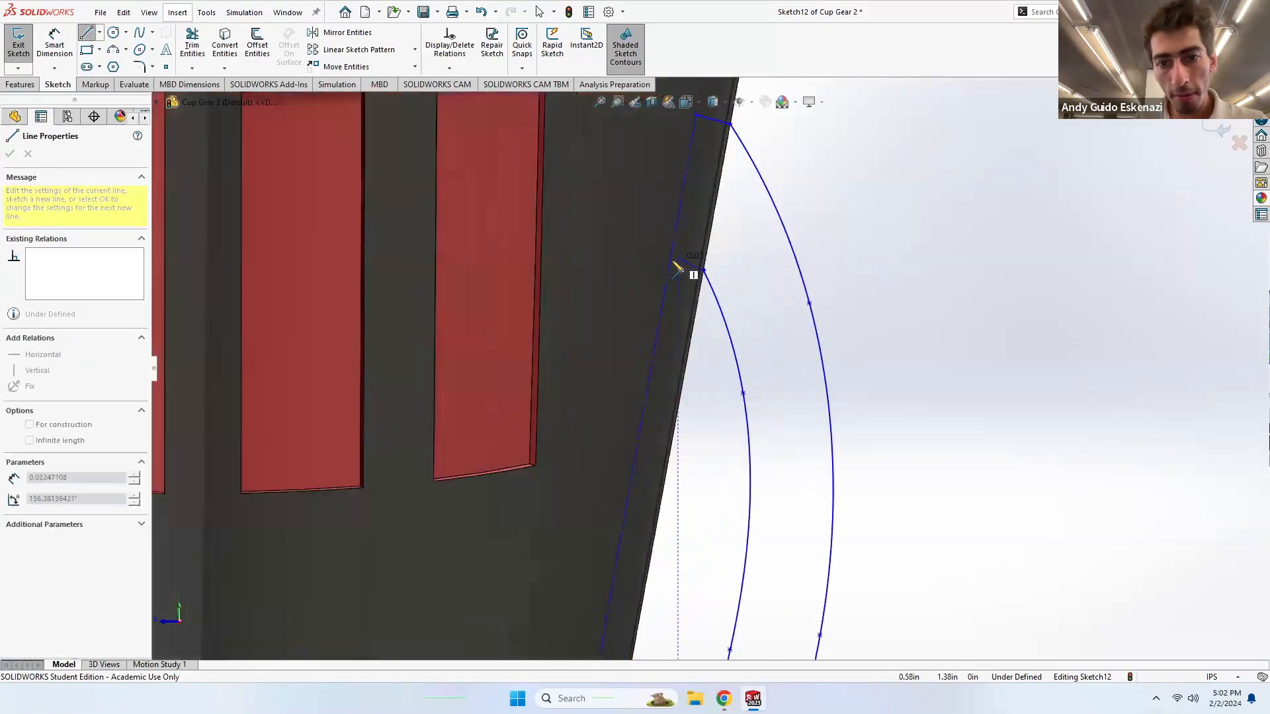
{"action": "left_click", "coordinate": [670, 265]}
{"action": "left_click", "coordinate": [697, 117]}
{"action": "key", "text": "Escape"}
- Close the handle's lower end with lines from the inner spline's end into the cup wall and down to the lower corner
{"action": "scroll", "coordinate": [689, 211], "scroll_direction": "up", "scroll_amount": 1}
{"action": "scroll", "coordinate": [650, 532], "scroll_direction": "up", "scroll_amount": 2}
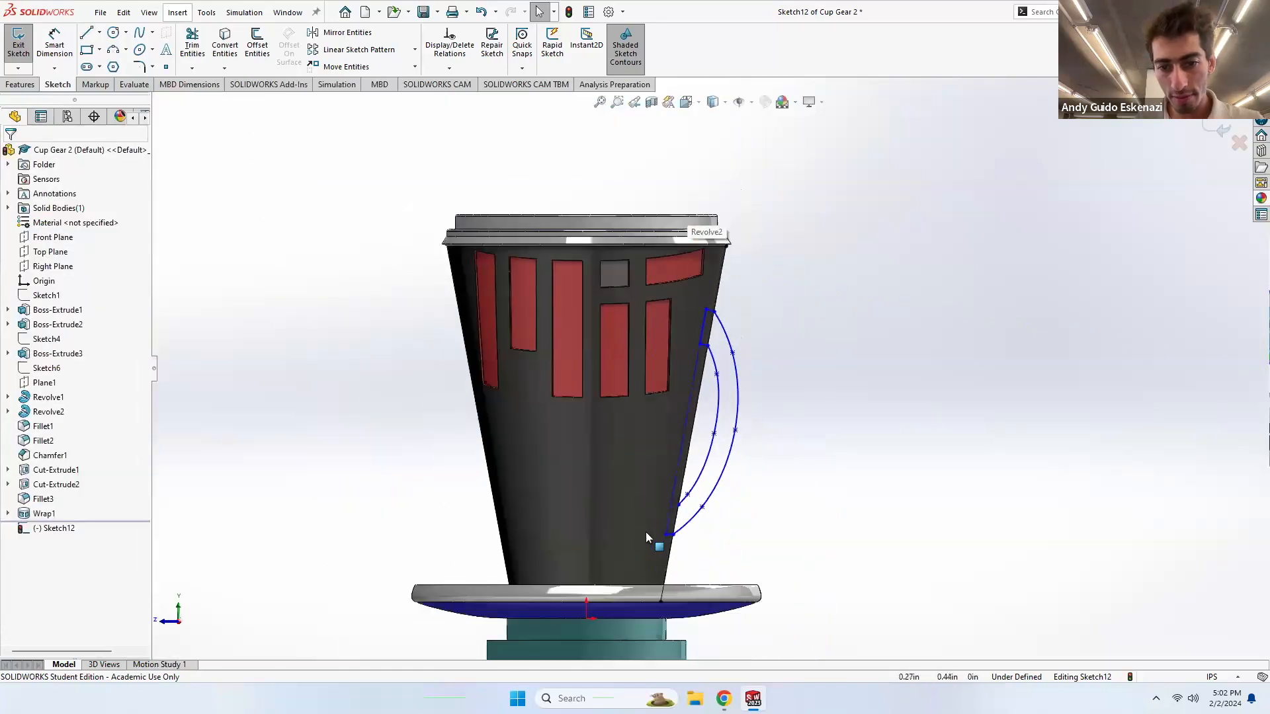
{"action": "scroll", "coordinate": [699, 502], "scroll_direction": "down", "scroll_amount": 5}
{"action": "scroll", "coordinate": [703, 447], "scroll_direction": "down", "scroll_amount": 3}
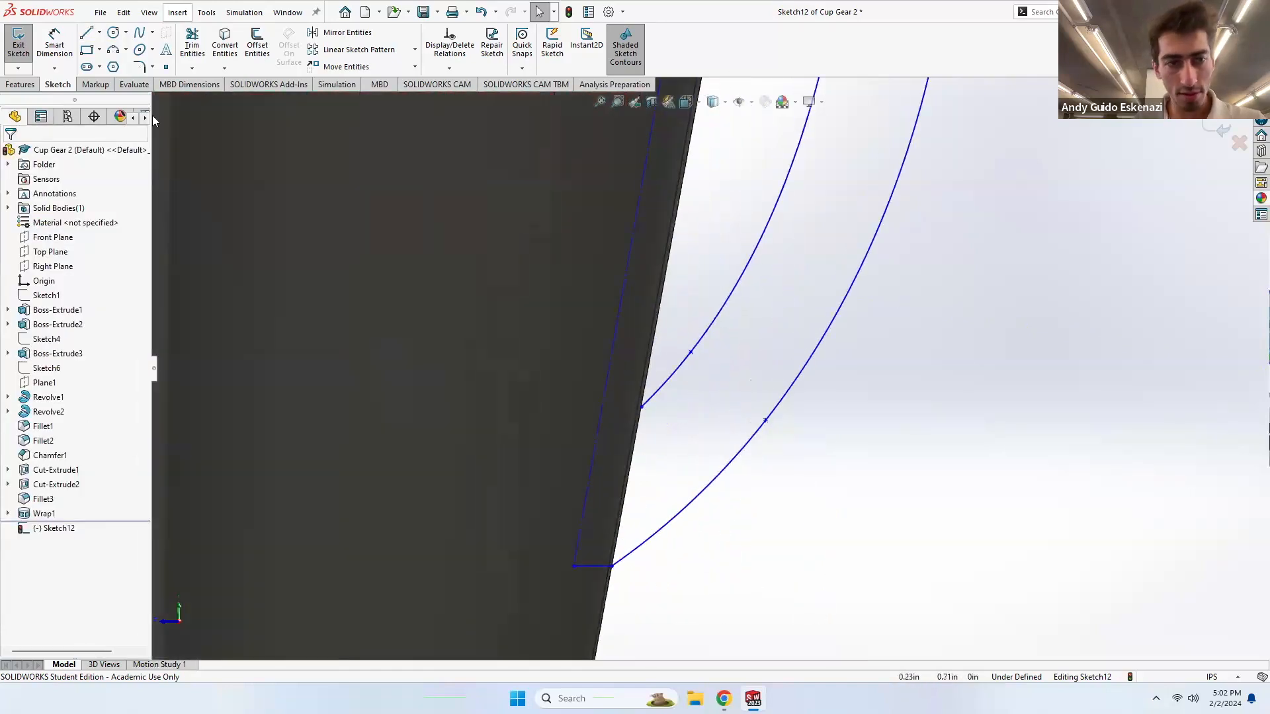
{"action": "left_click", "coordinate": [86, 33]}
{"action": "left_click", "coordinate": [642, 408]}
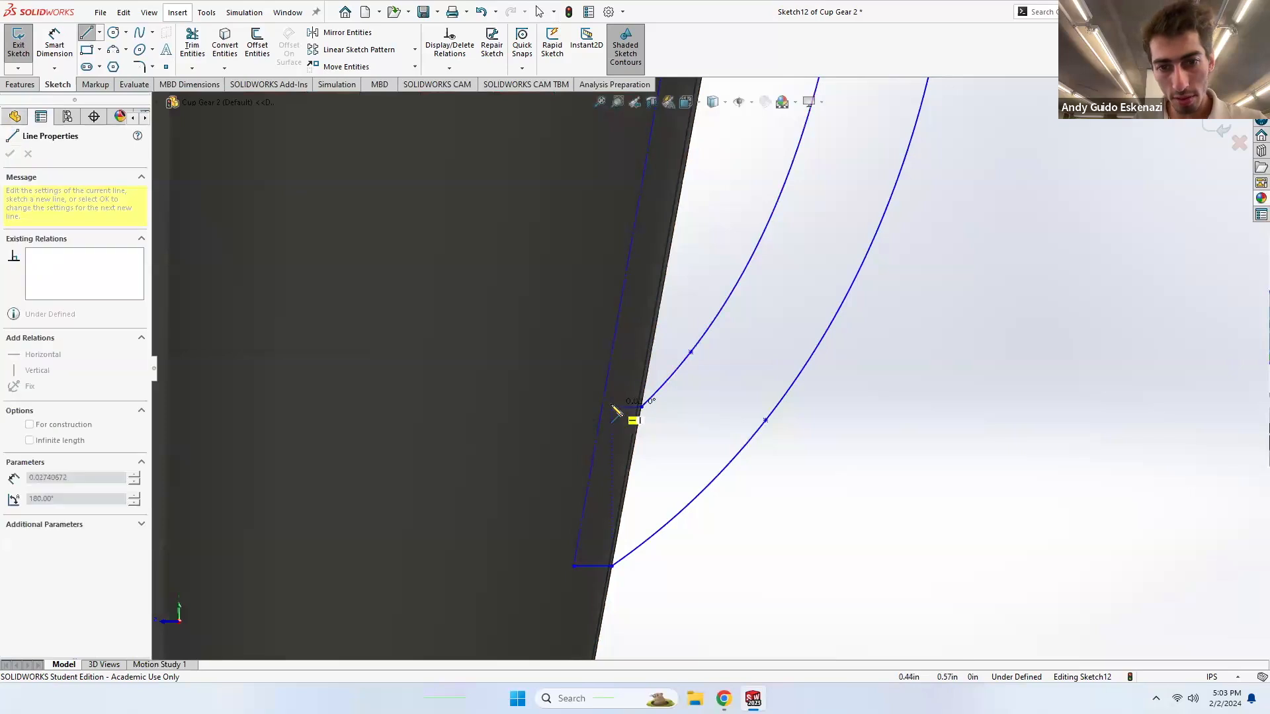
{"action": "left_click", "coordinate": [602, 401]}
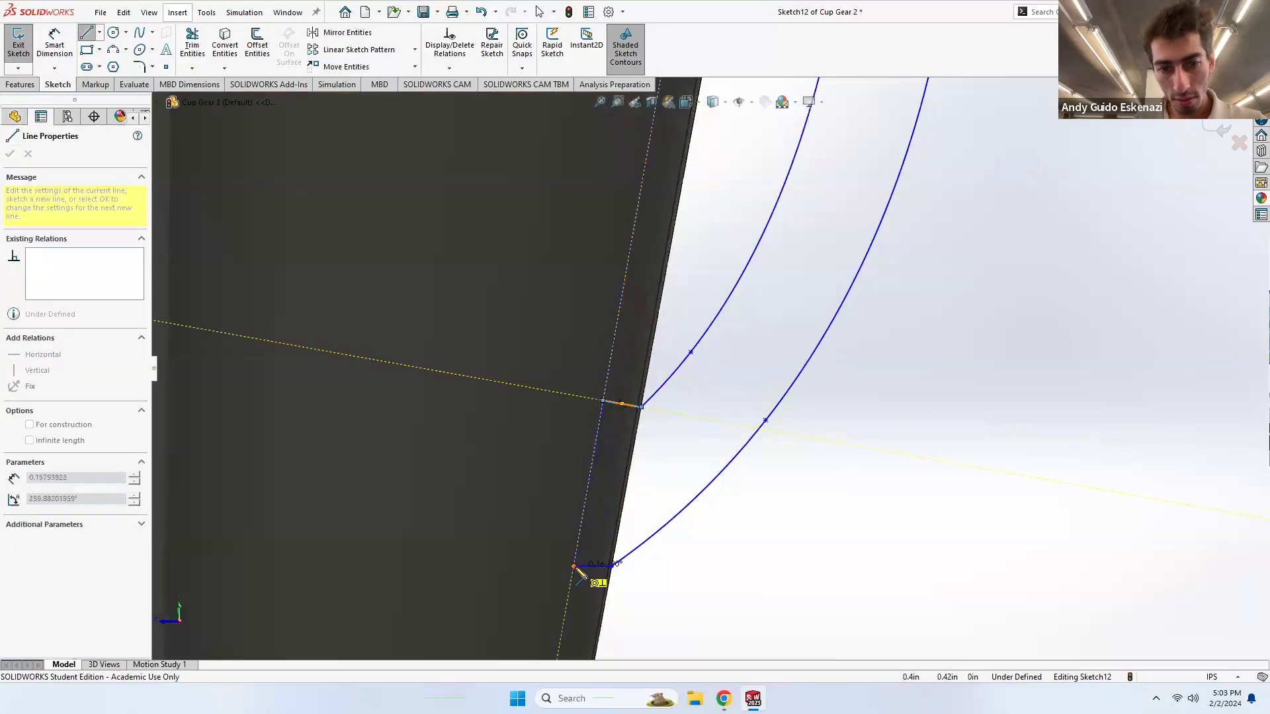
{"action": "scroll", "coordinate": [677, 438], "scroll_direction": "up", "scroll_amount": 8}
{"action": "key", "text": "Escape"}
- Extrude the handle profile 0.10 in in both directions, merged with the cup
{"action": "middle_click_drag", "start_coordinate": [629, 324], "coordinate": [674, 346]}
{"action": "scroll", "coordinate": [678, 349], "scroll_direction": "down", "scroll_amount": 5}
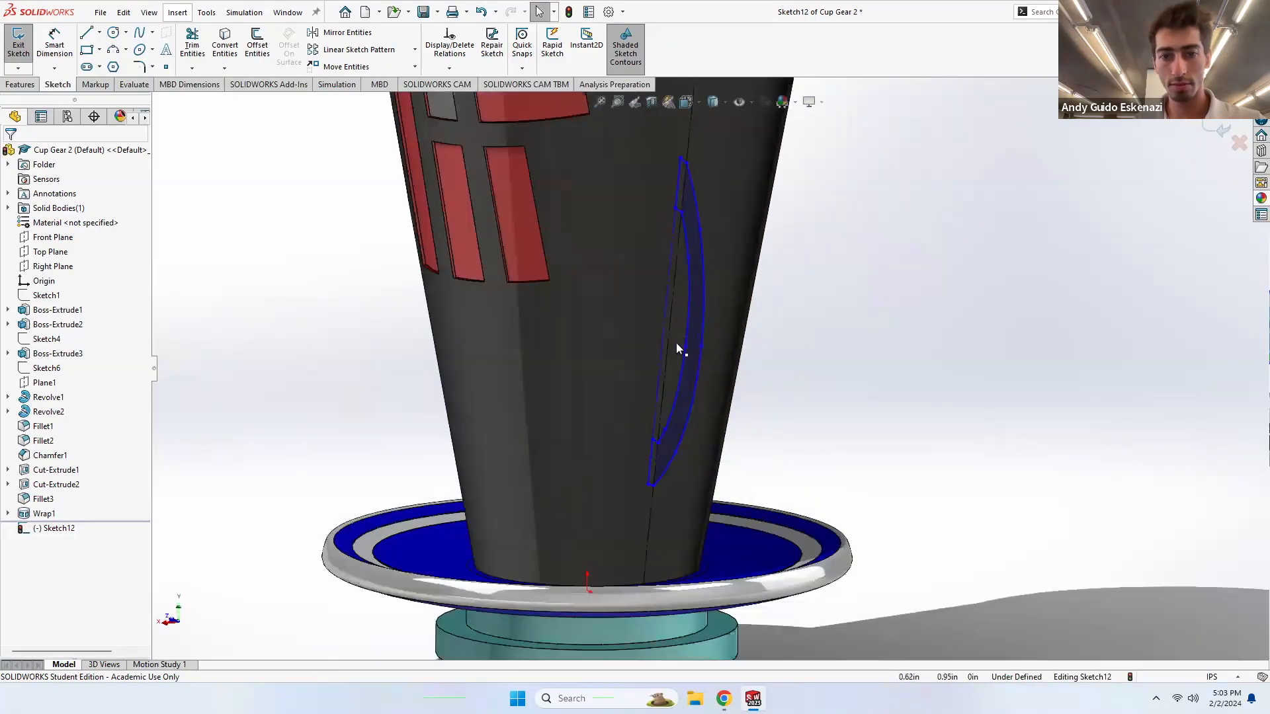
{"action": "left_click", "coordinate": [20, 85]}
{"action": "left_click", "coordinate": [23, 44]}
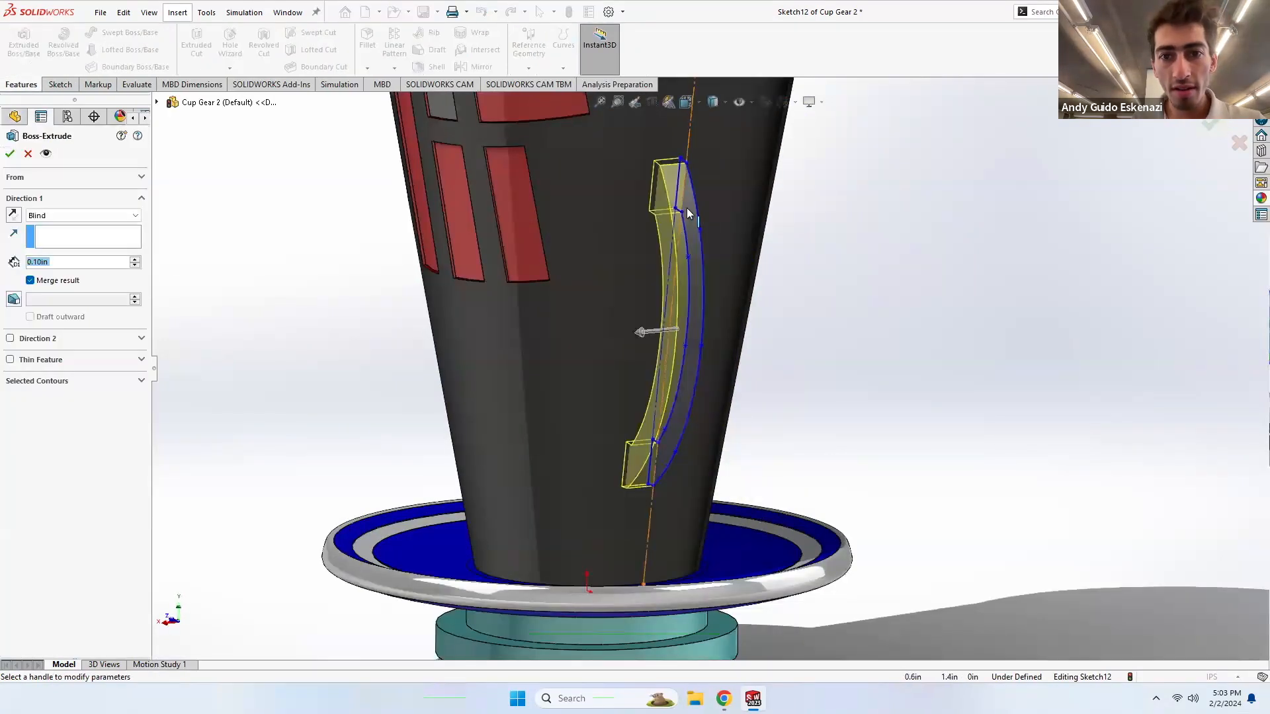
{"action": "left_click", "coordinate": [10, 339]}
{"action": "middle_click_drag", "start_coordinate": [611, 308], "coordinate": [666, 310]}
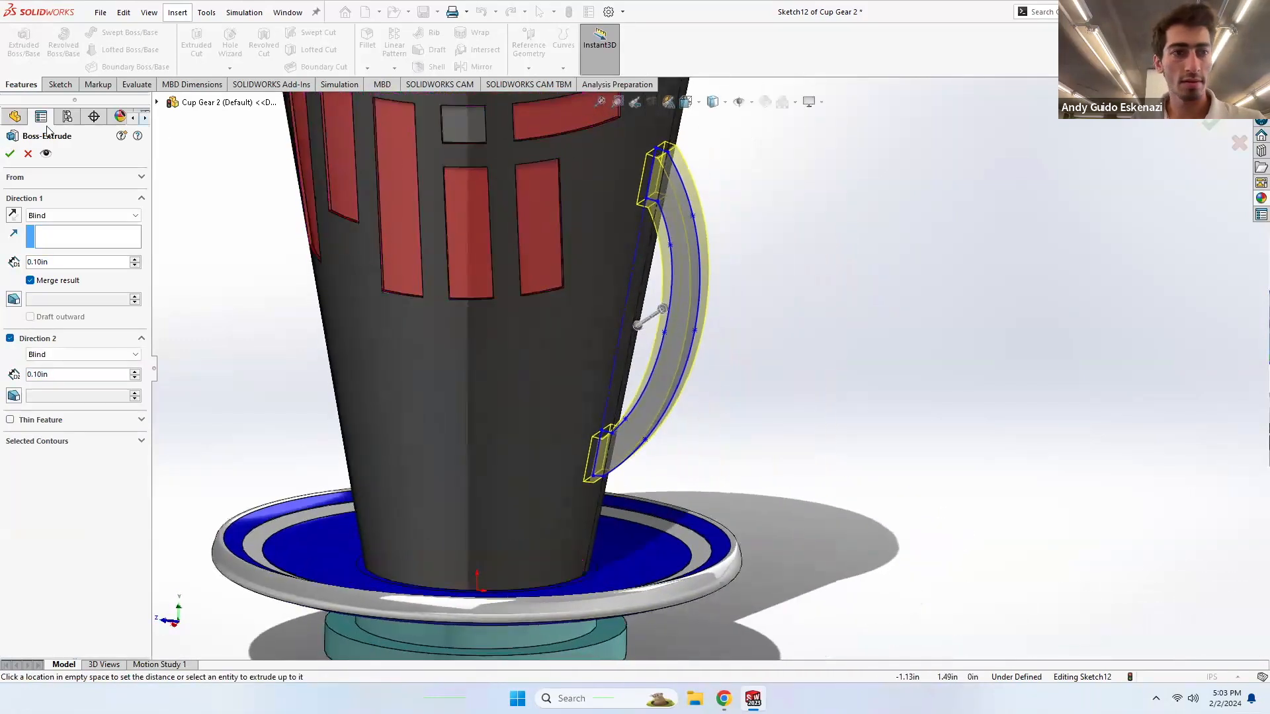
{"action": "left_click", "coordinate": [10, 154]}
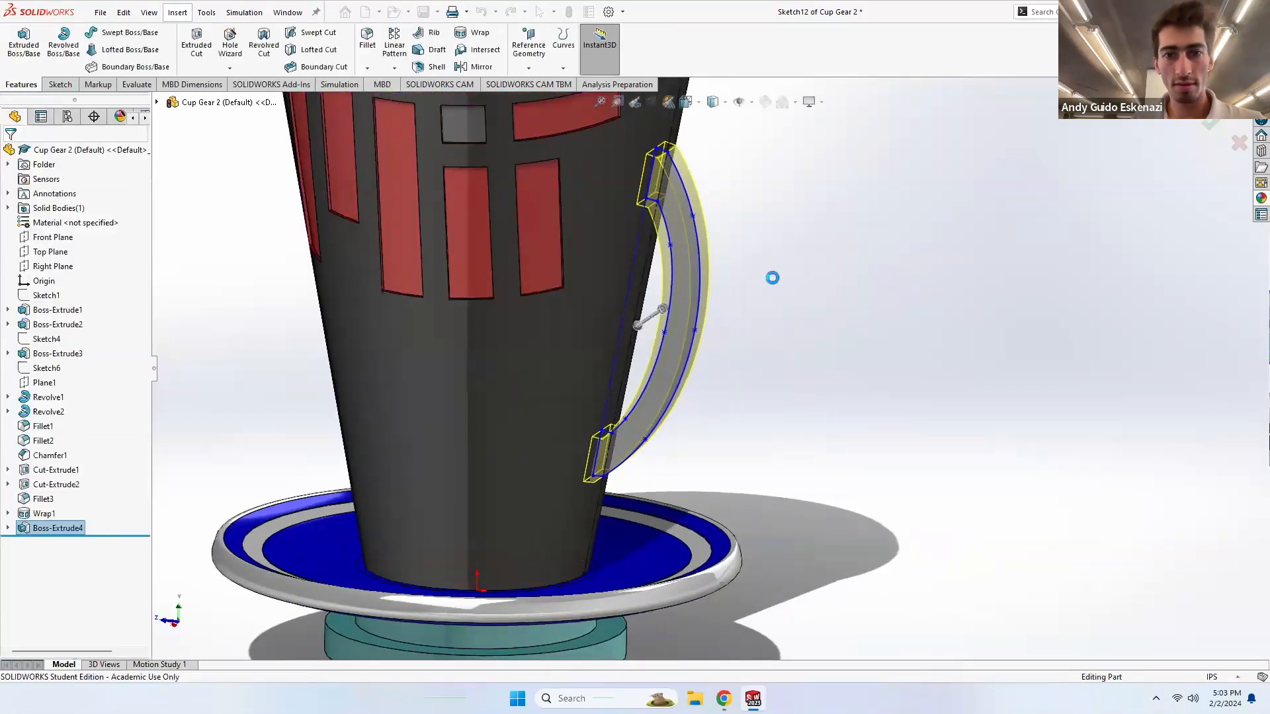
- Set the appearance colour of the body containing the handle to black
{"action": "right_click", "coordinate": [670, 236]}
{"action": "left_click", "coordinate": [797, 201]}
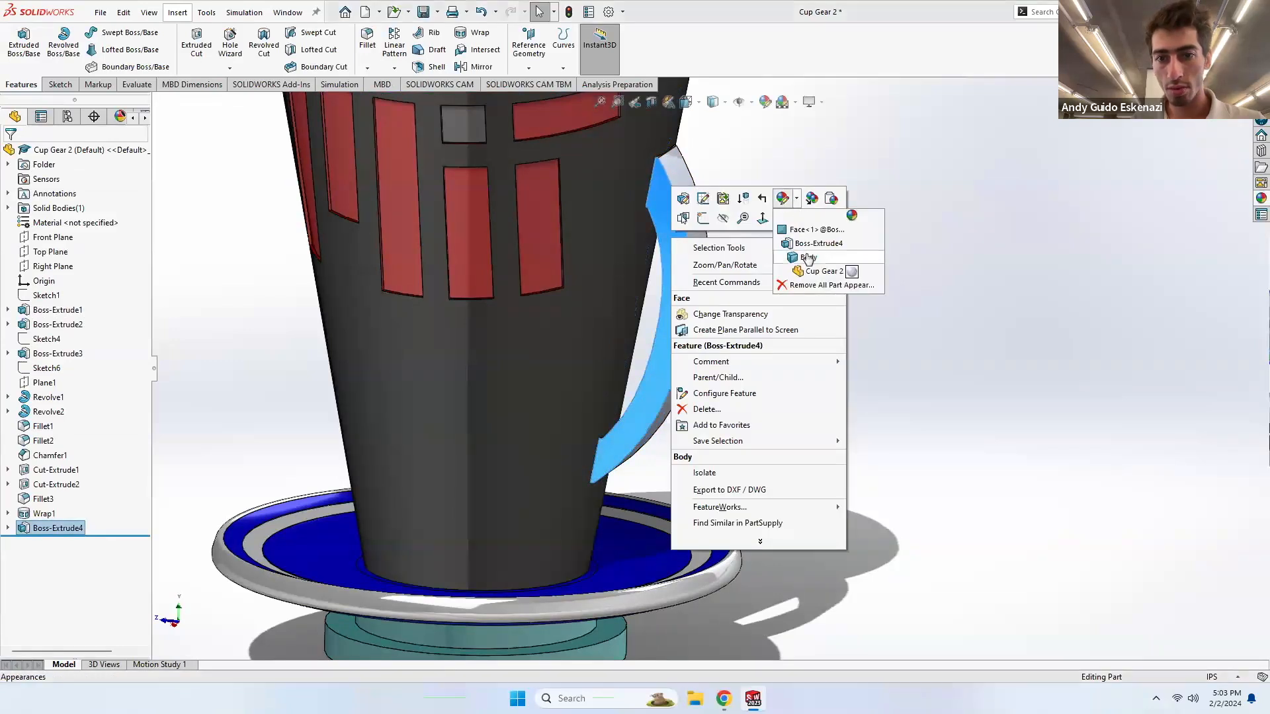
{"action": "left_click", "coordinate": [804, 256]}
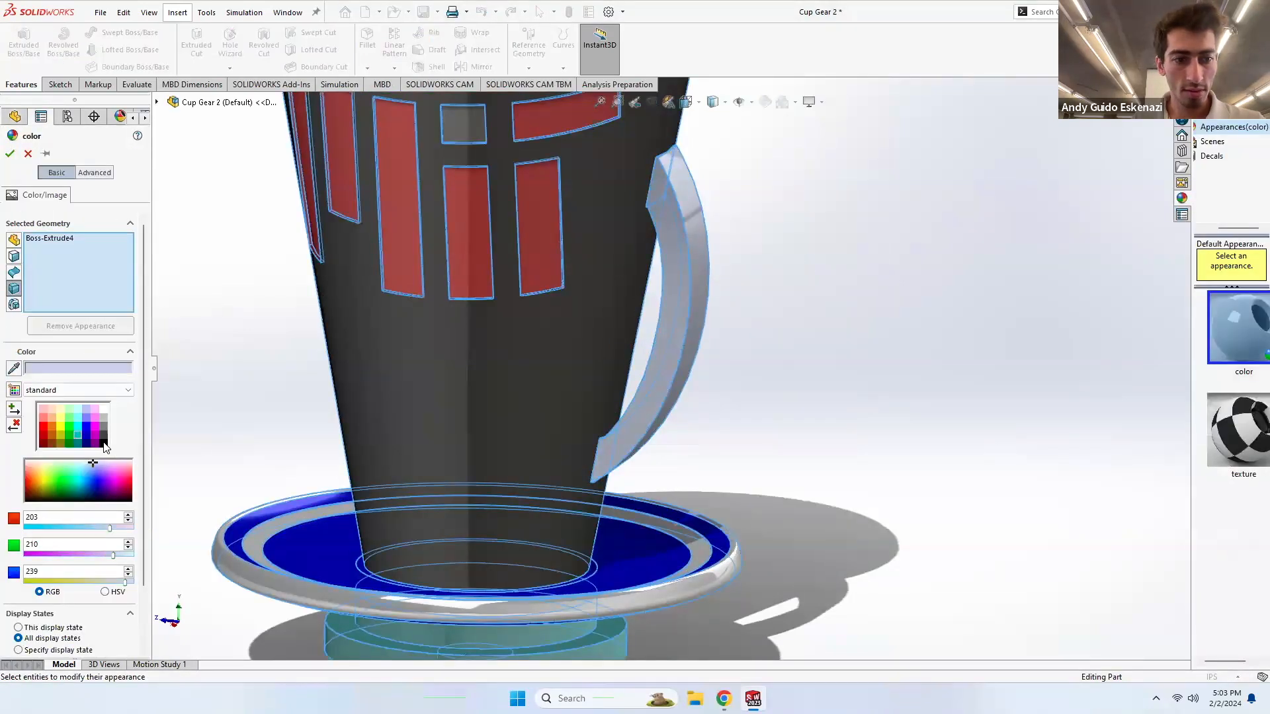
{"action": "left_click", "coordinate": [104, 444]}
{"action": "left_click", "coordinate": [8, 154]}
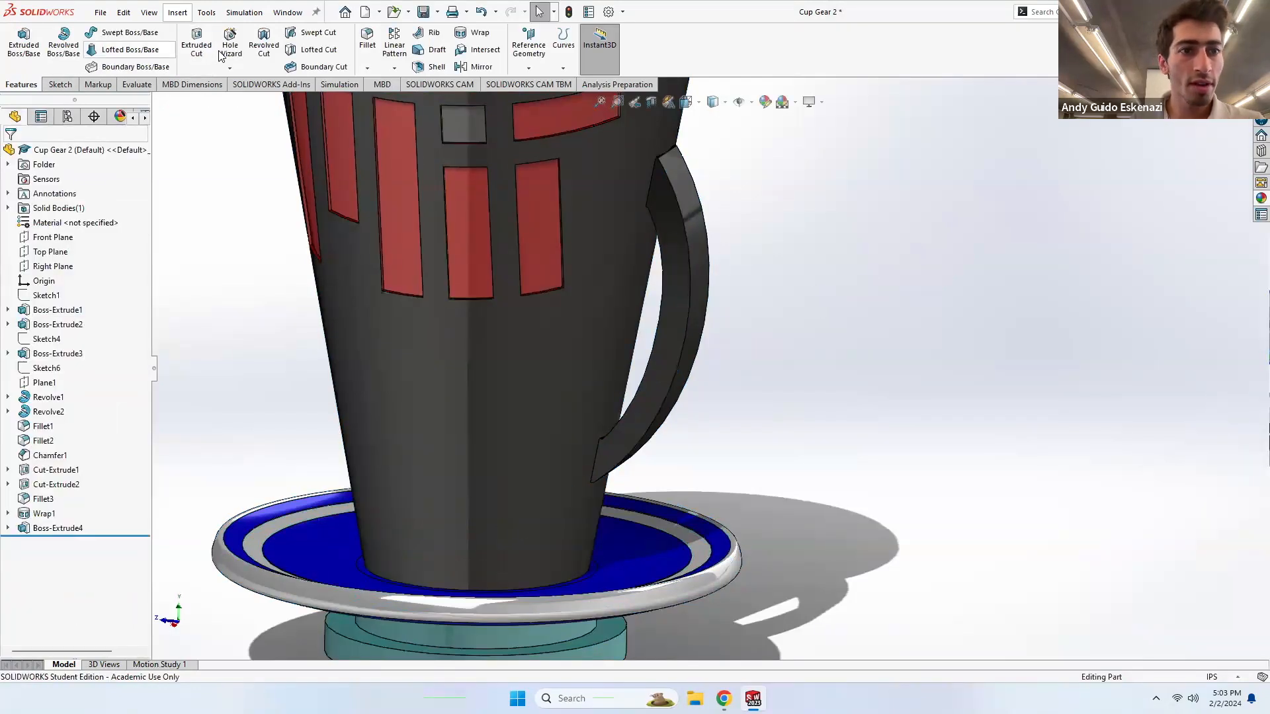
- Fillet the two long outer edges of the handle with a 0.02 in radius
{"action": "left_click", "coordinate": [368, 51]}
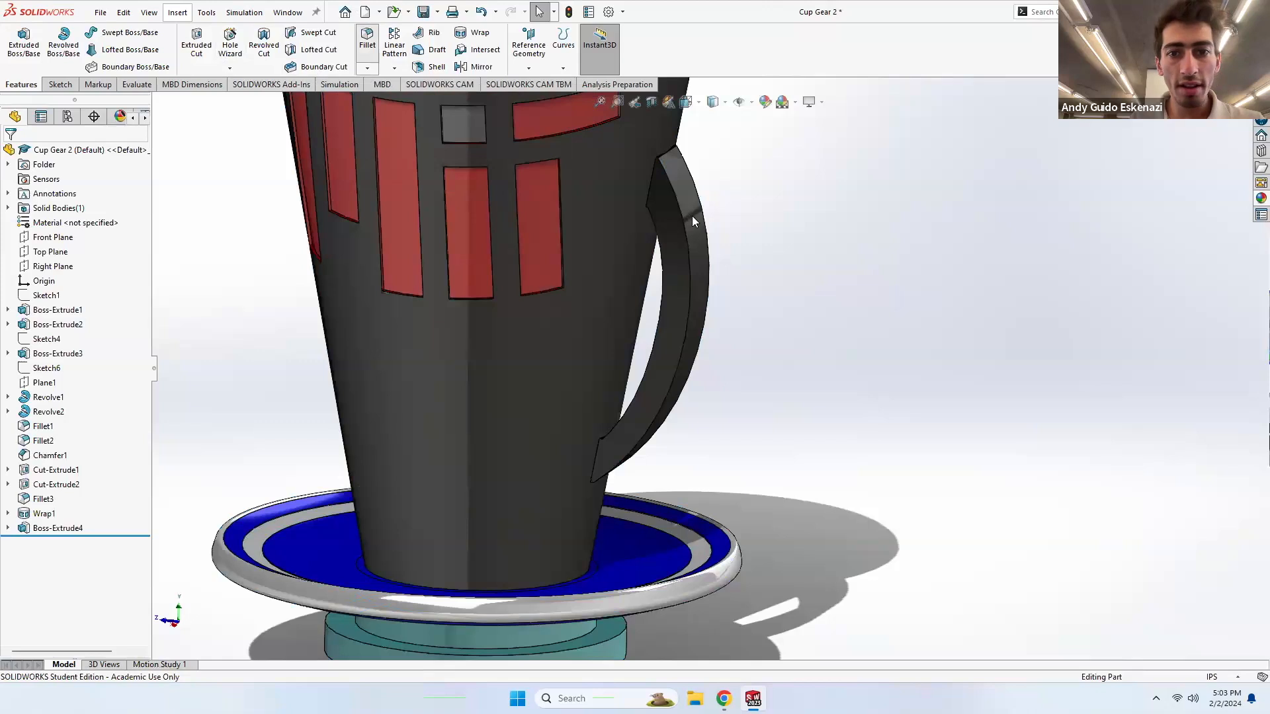
{"action": "left_click", "coordinate": [682, 213]}
{"action": "left_click", "coordinate": [689, 180]}
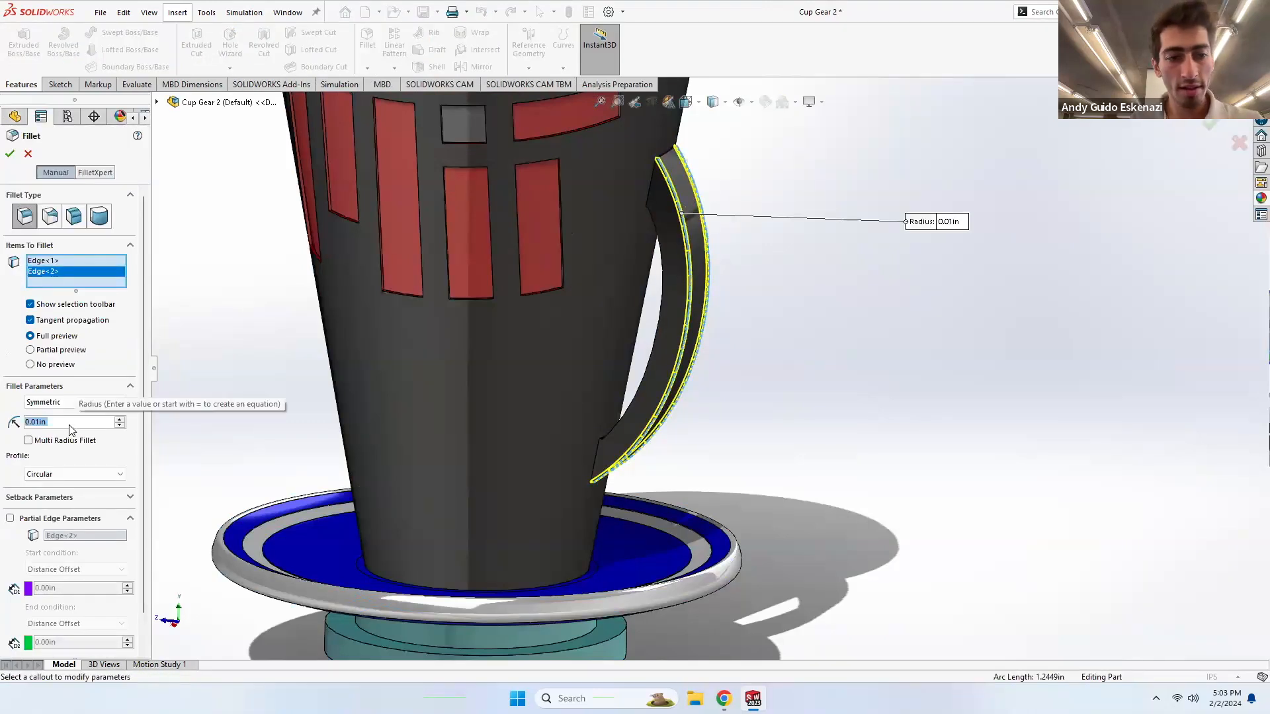
{"action": "type", "text": "0.02"}
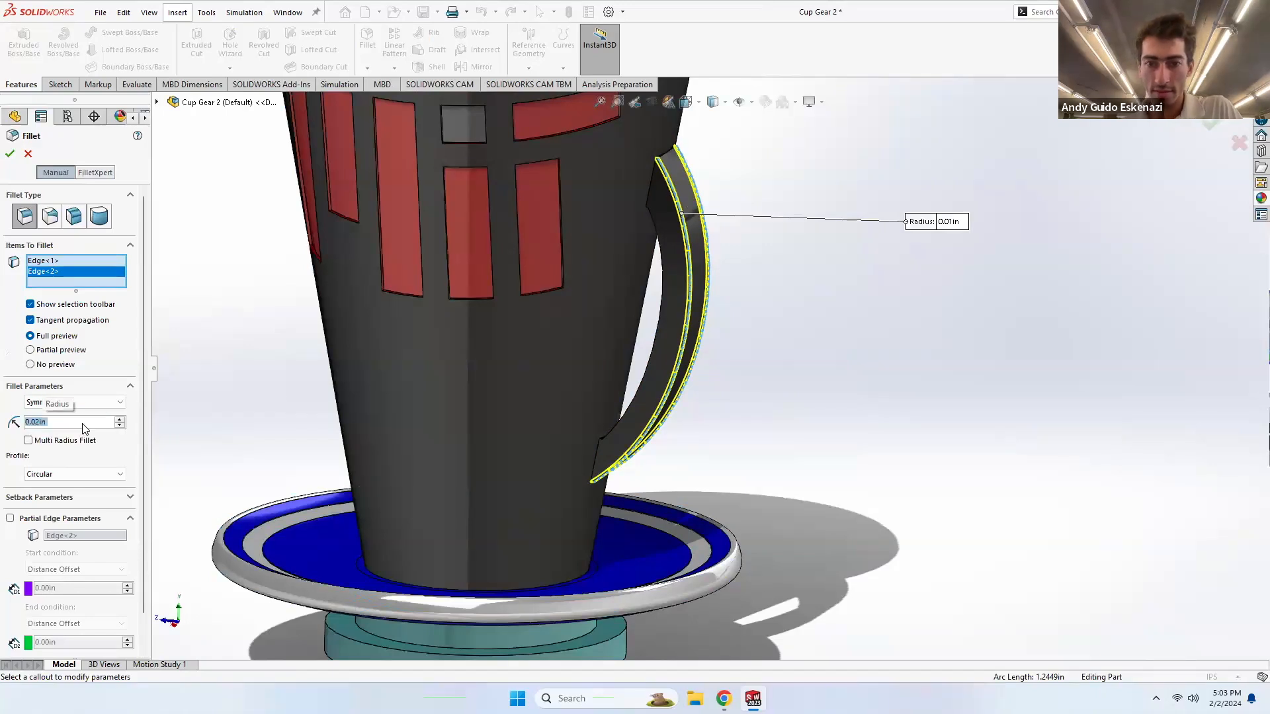
{"action": "key", "text": "Return"}
{"action": "left_click", "coordinate": [10, 155]}
{"action": "middle_click_drag", "start_coordinate": [685, 435], "coordinate": [689, 357]}
{"action": "scroll", "coordinate": [697, 422], "scroll_direction": "up", "scroll_amount": 5}
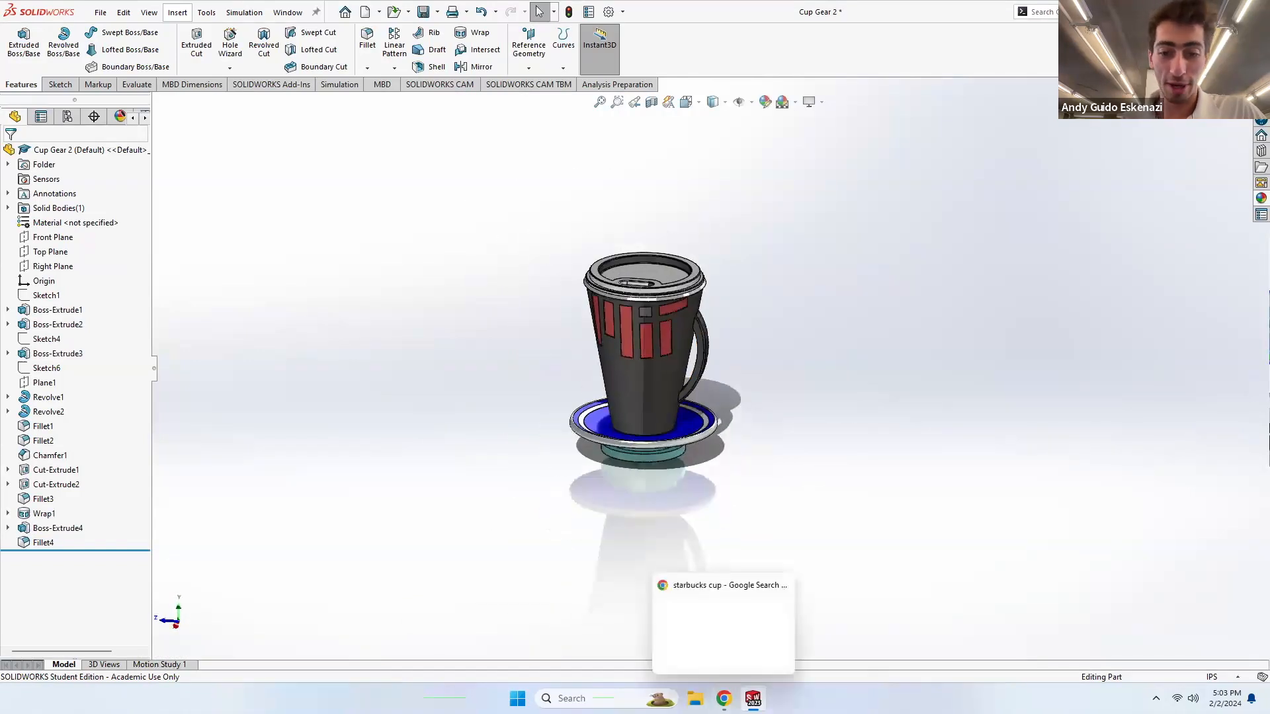
- Switch to the Assem1 assembly and try to turn the front cup
{"action": "mouse_move", "coordinate": [752, 699]}
{"action": "left_click", "coordinate": [770, 633]}
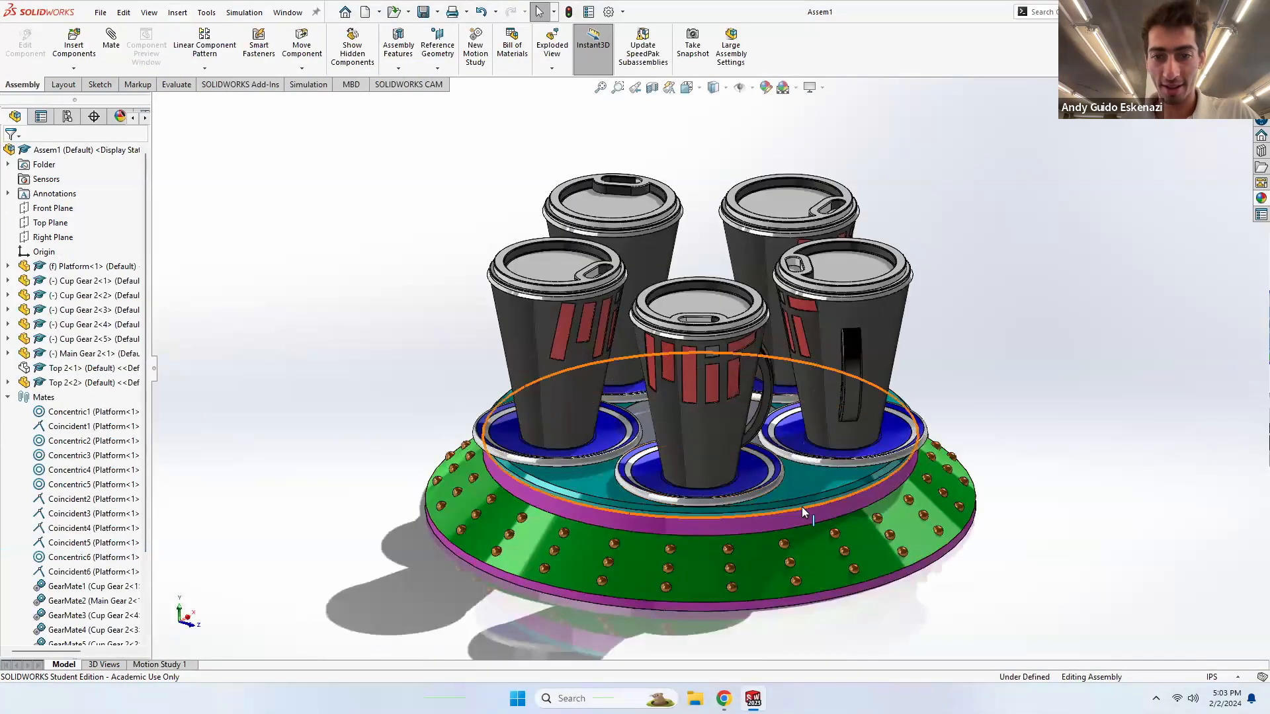
{"action": "left_click_drag", "start_coordinate": [708, 471], "coordinate": [714, 602]}
{"action": "key", "text": "Escape"}
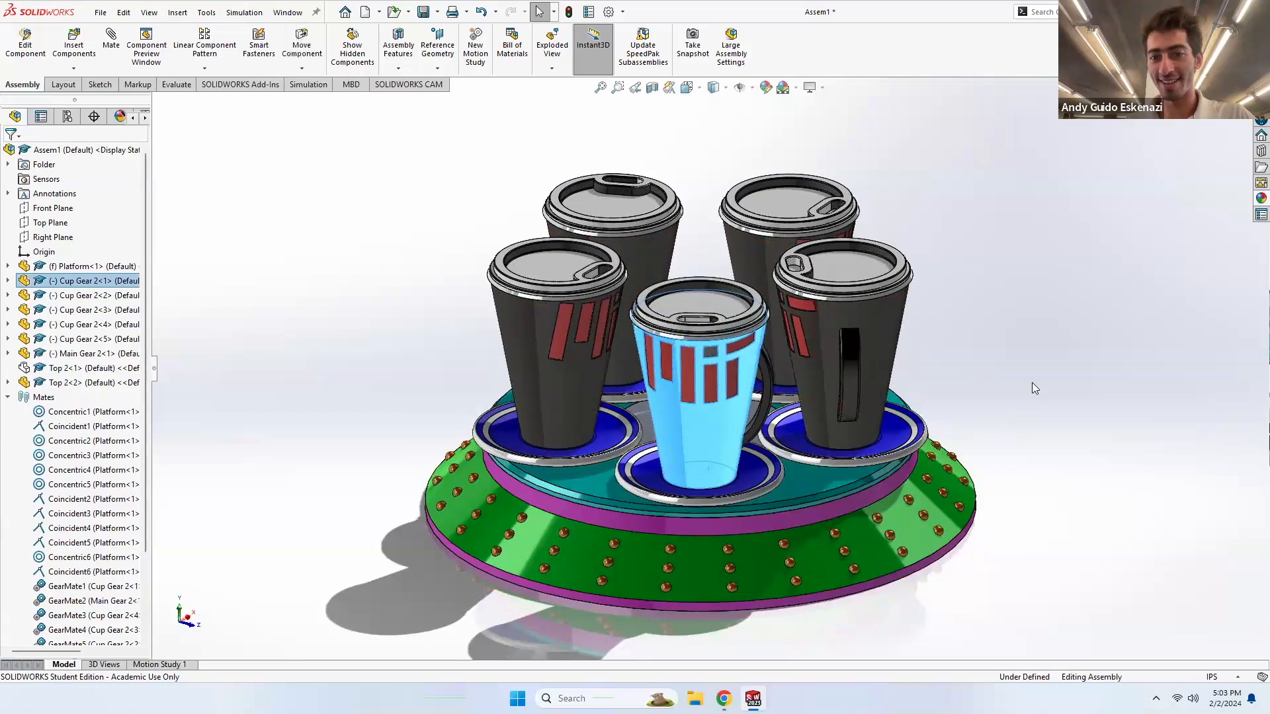
{"action": "key", "text": "Escape"}
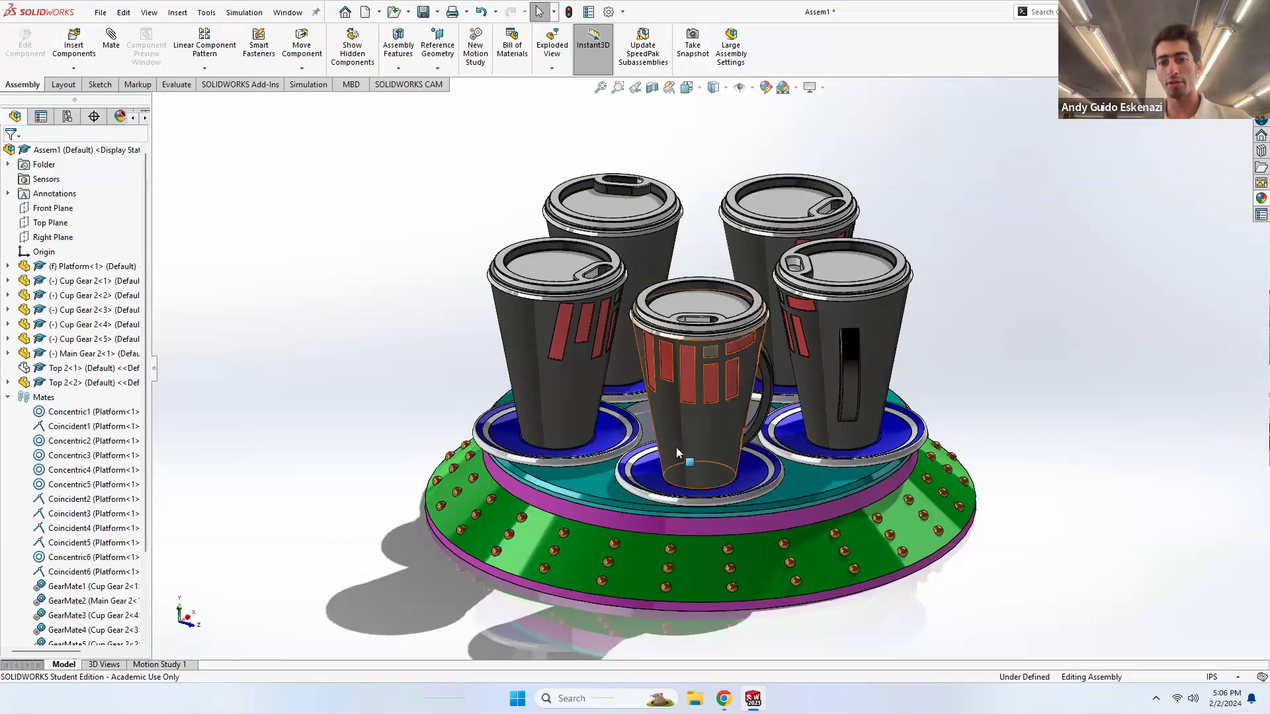
- Inspect the main gear in the assembly, and switch to the Main Gear 2 part
{"action": "mouse_move", "coordinate": [754, 698]}
{"action": "left_click", "coordinate": [661, 419]}
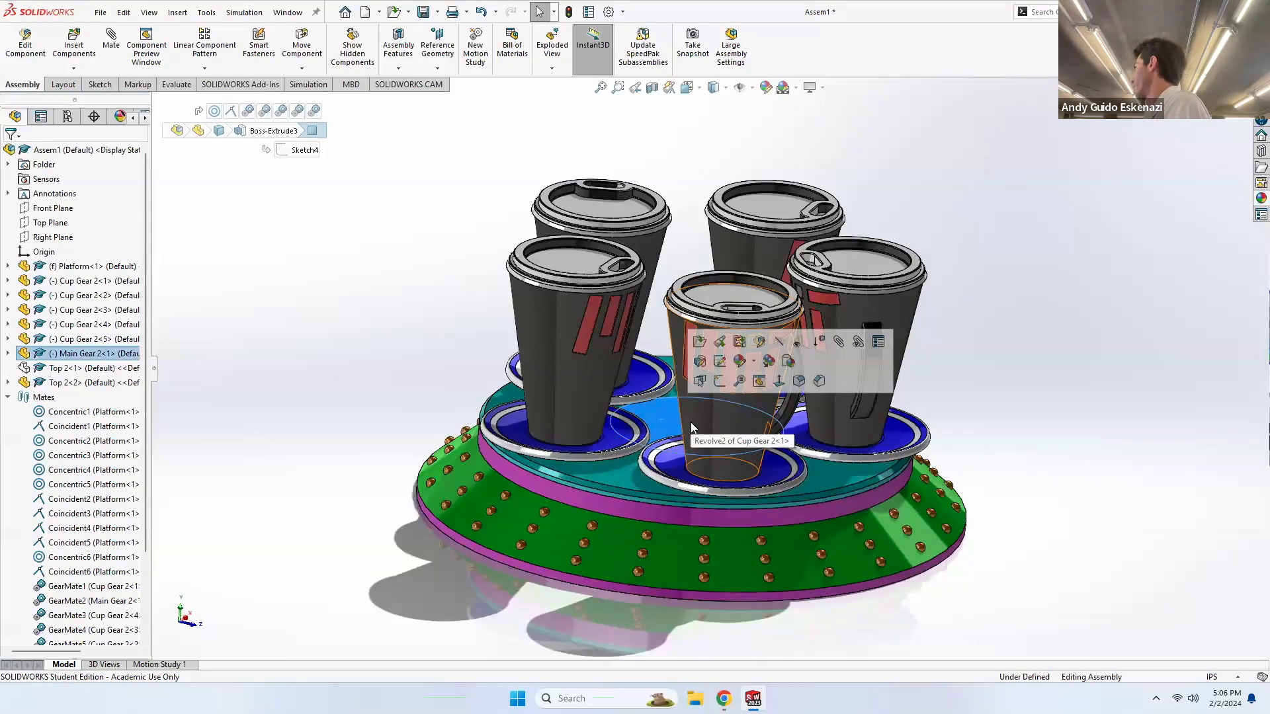
{"action": "left_click", "coordinate": [396, 425]}
{"action": "middle_click_drag", "start_coordinate": [395, 424], "coordinate": [427, 529]}
{"action": "mouse_move", "coordinate": [752, 698]}
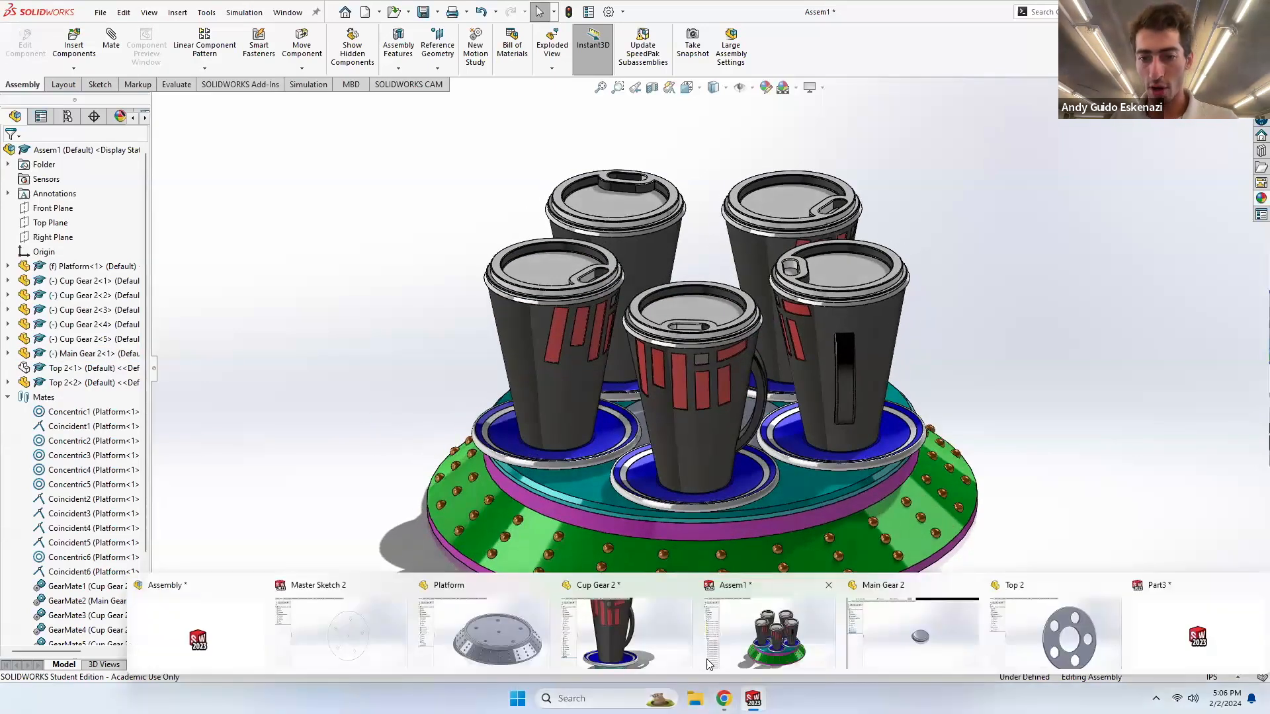
{"action": "left_click", "coordinate": [904, 631]}
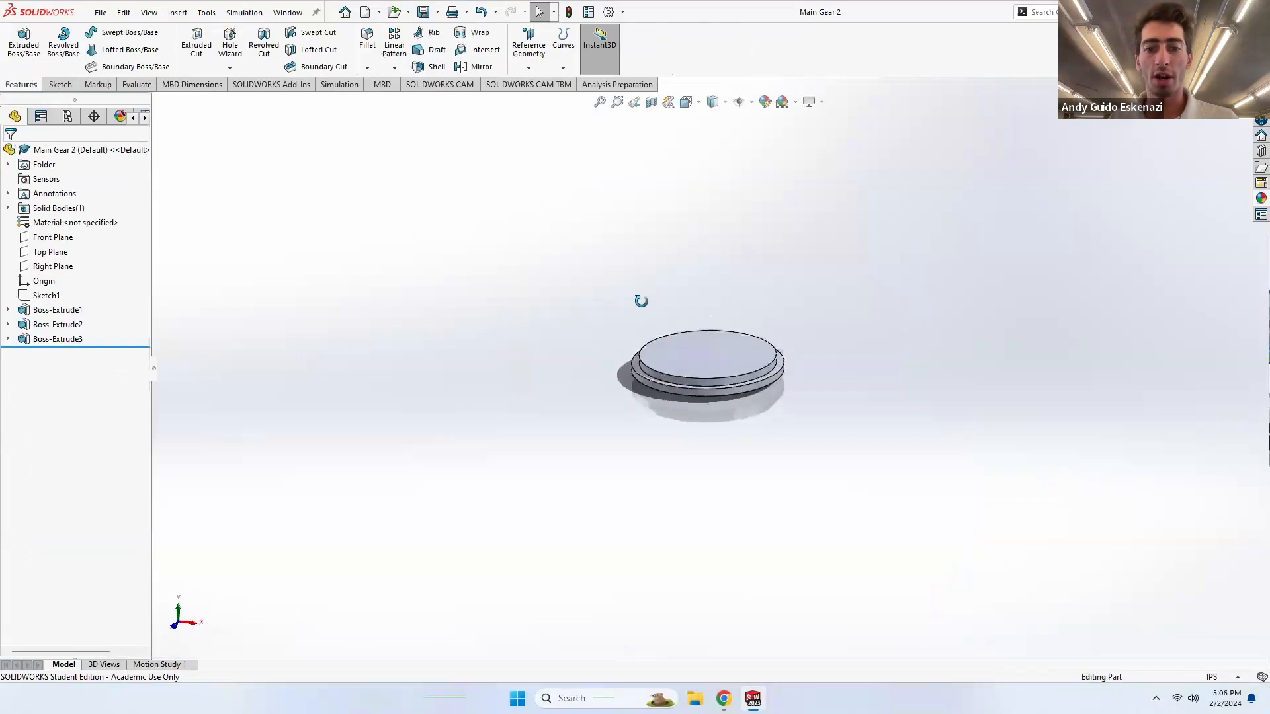
{"action": "scroll", "coordinate": [721, 362], "scroll_direction": "down", "scroll_amount": 5}
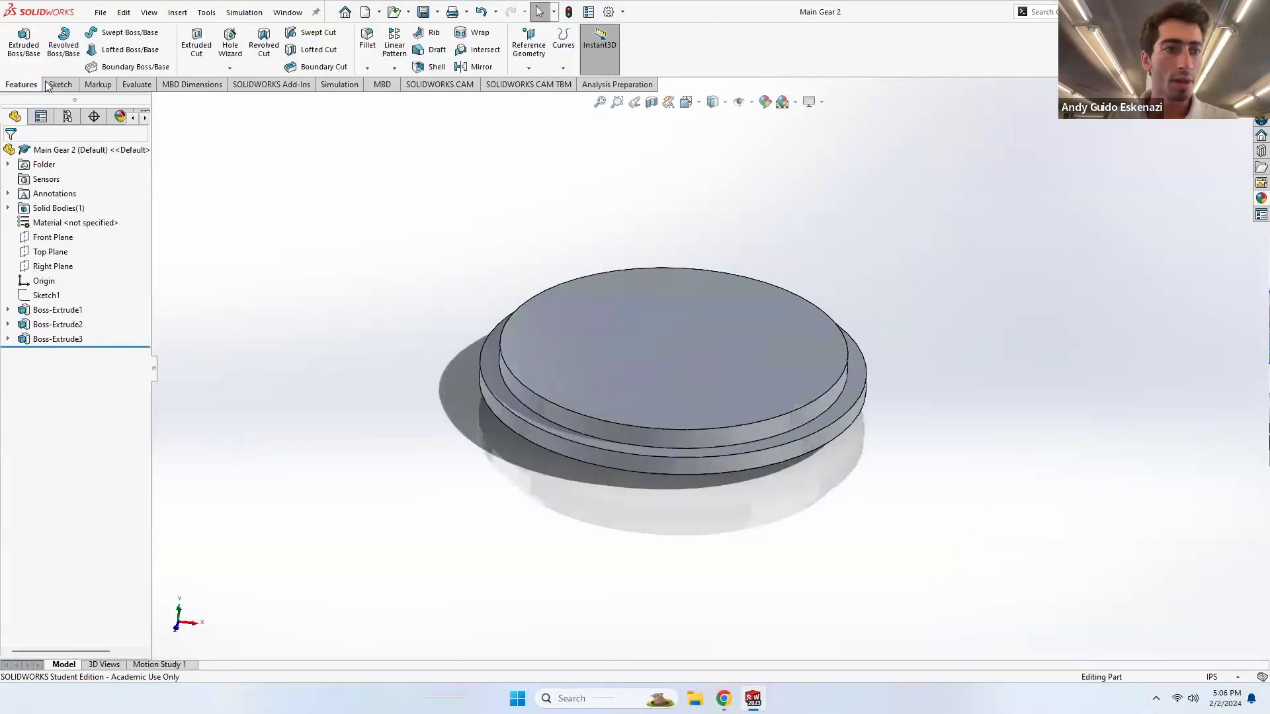
{"action": "left_click", "coordinate": [55, 85]}
{"action": "left_click", "coordinate": [25, 53]}
{"action": "left_click", "coordinate": [695, 369]}
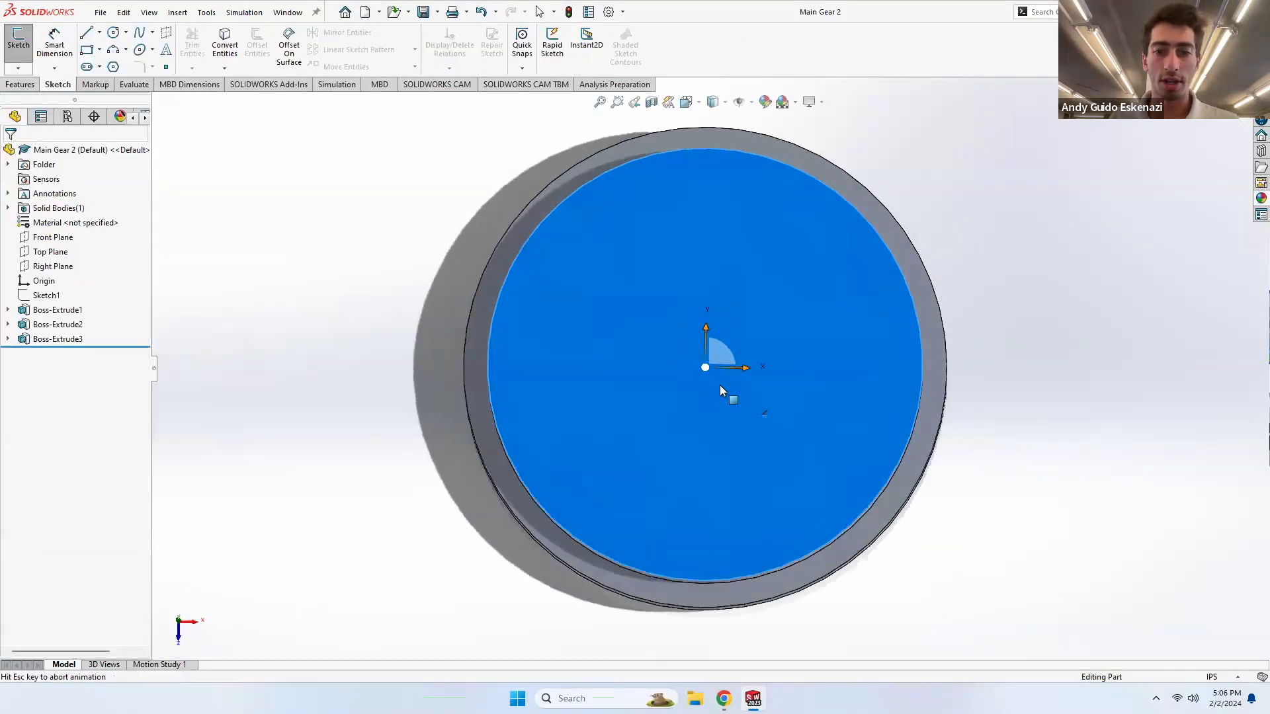
{"action": "left_click", "coordinate": [114, 32]}
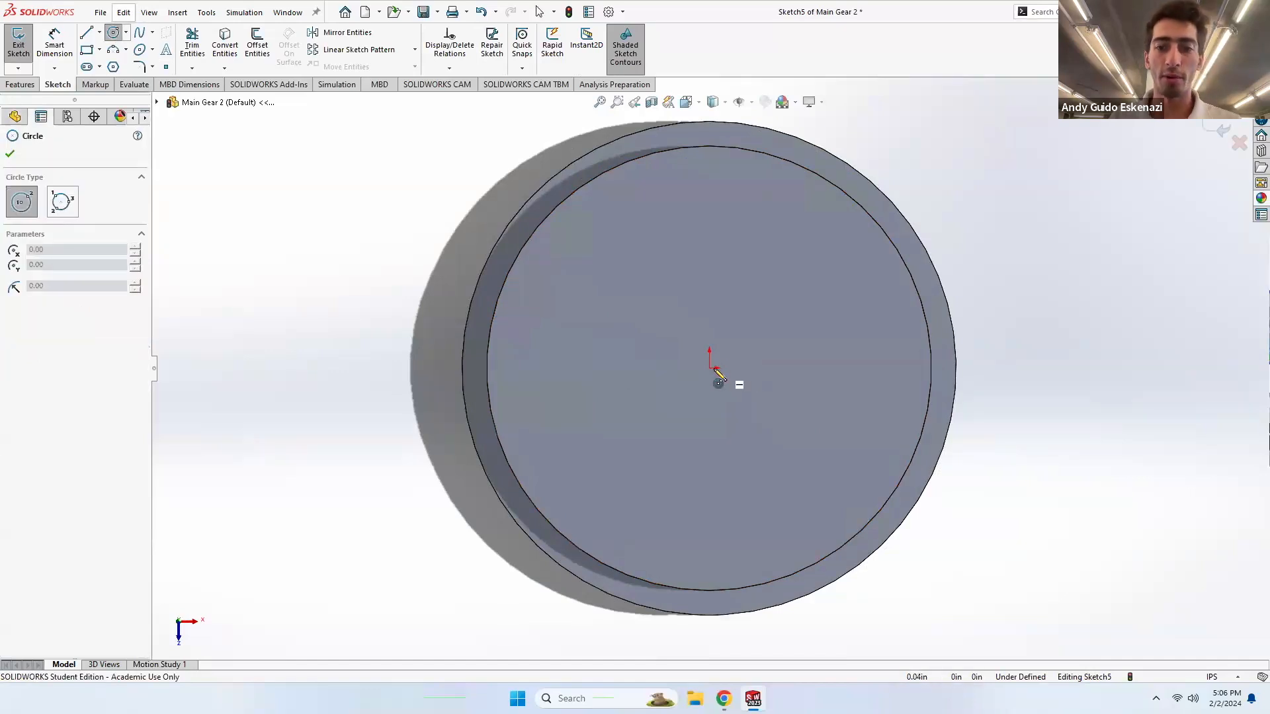
{"action": "left_click", "coordinate": [710, 368]}
{"action": "key", "text": "Escape"}
{"action": "scroll", "coordinate": [706, 371], "scroll_direction": "up", "scroll_amount": 4}
{"action": "middle_click_drag", "start_coordinate": [709, 369], "coordinate": [716, 176]}
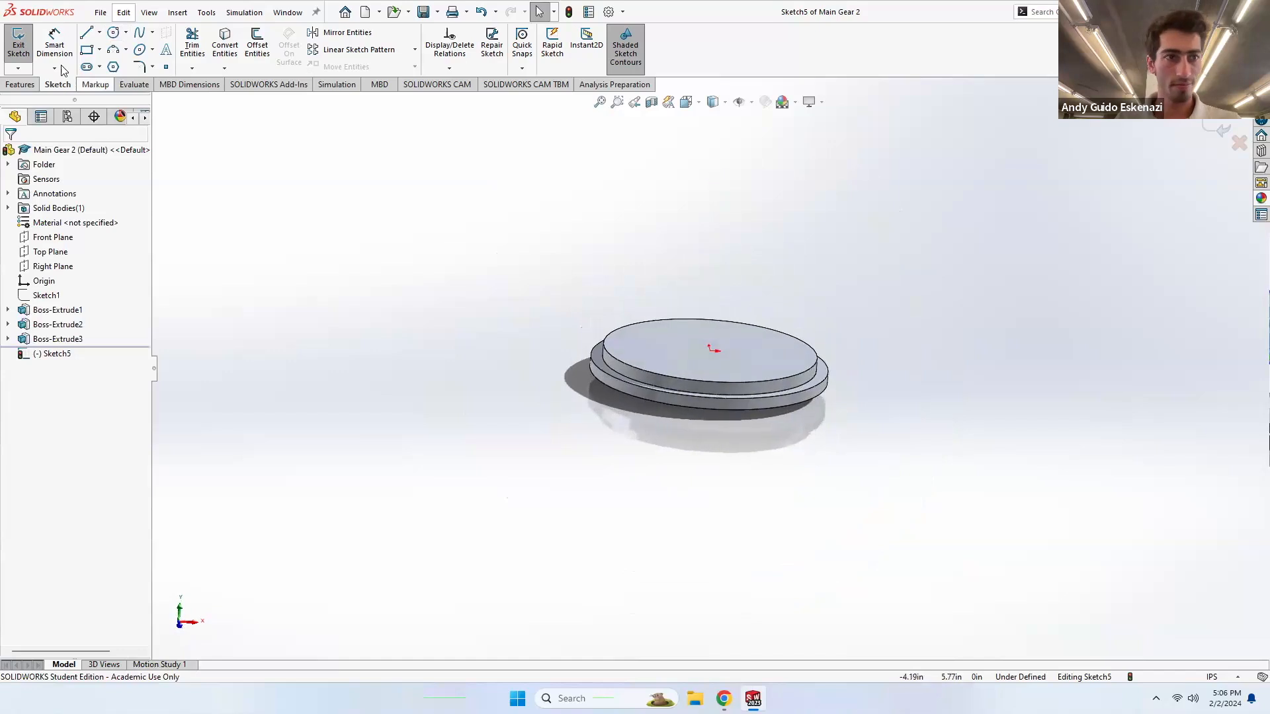
- Start a sketch on the Front Plane and convert the upper disc's top edge into a construction line
{"action": "left_click", "coordinate": [43, 251]}
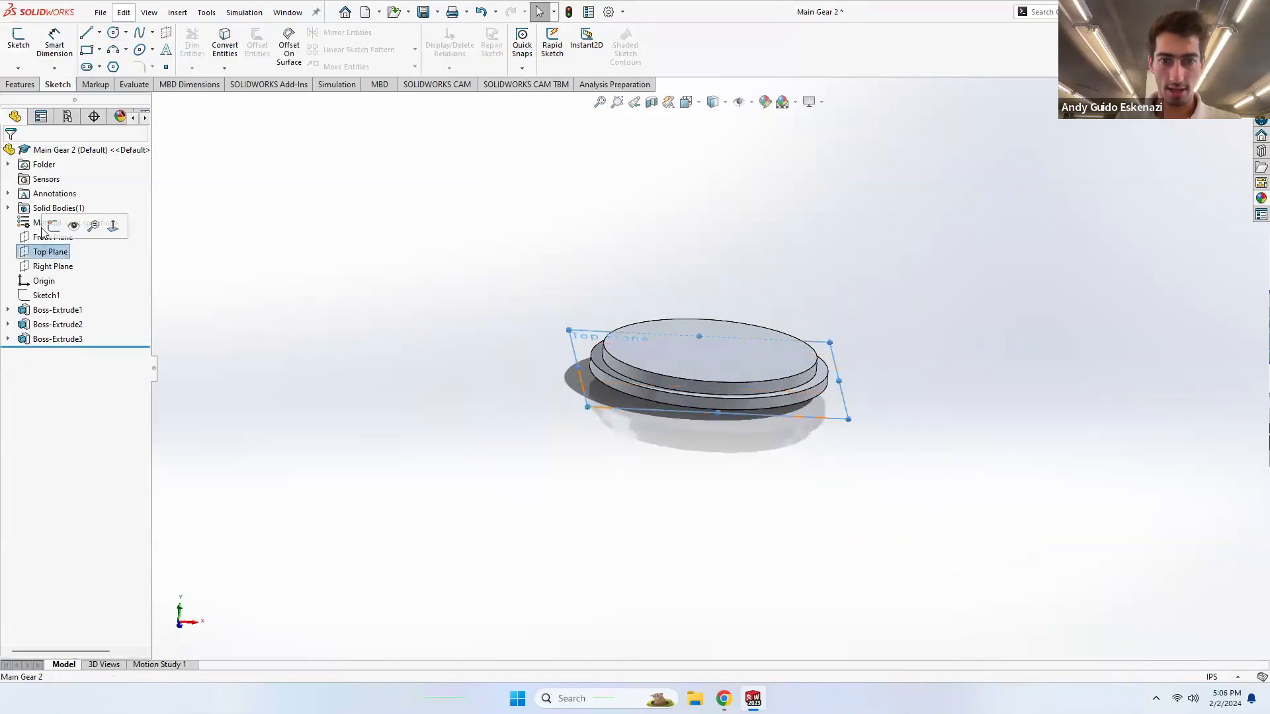
{"action": "middle_click_drag", "start_coordinate": [389, 282], "coordinate": [510, 266]}
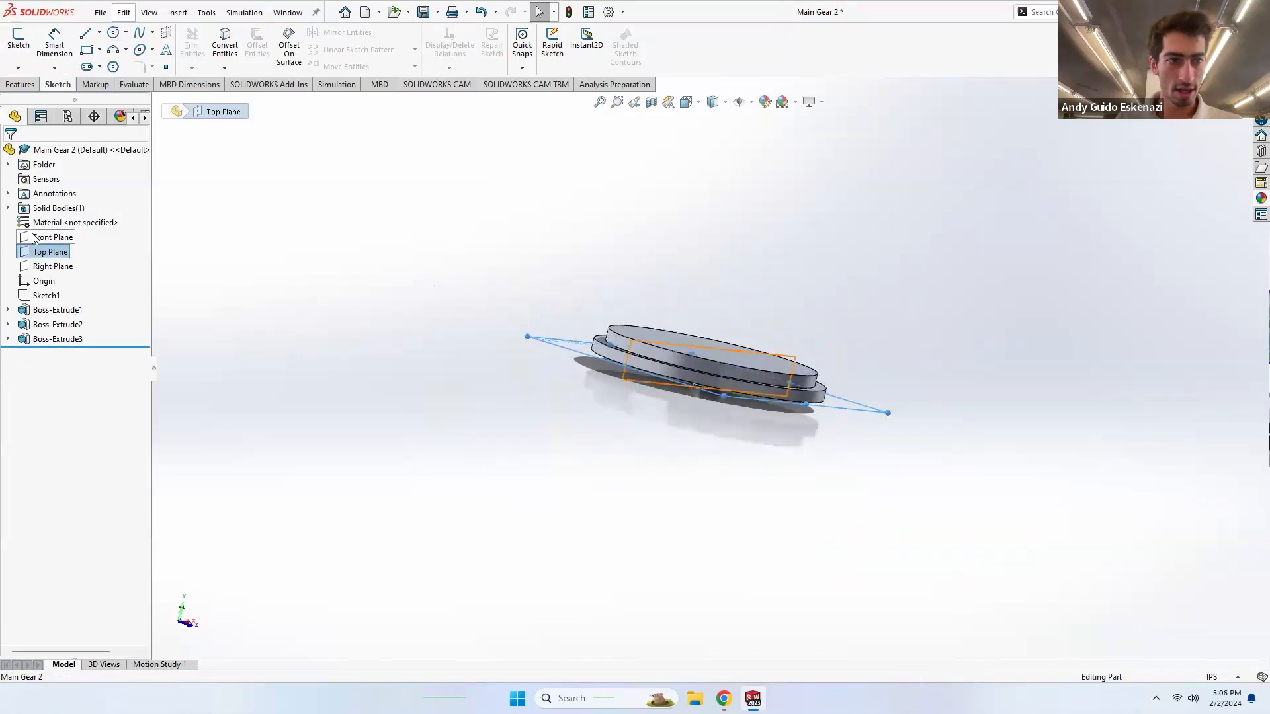
{"action": "left_click", "coordinate": [37, 237]}
{"action": "middle_click_drag", "start_coordinate": [499, 311], "coordinate": [367, 319]}
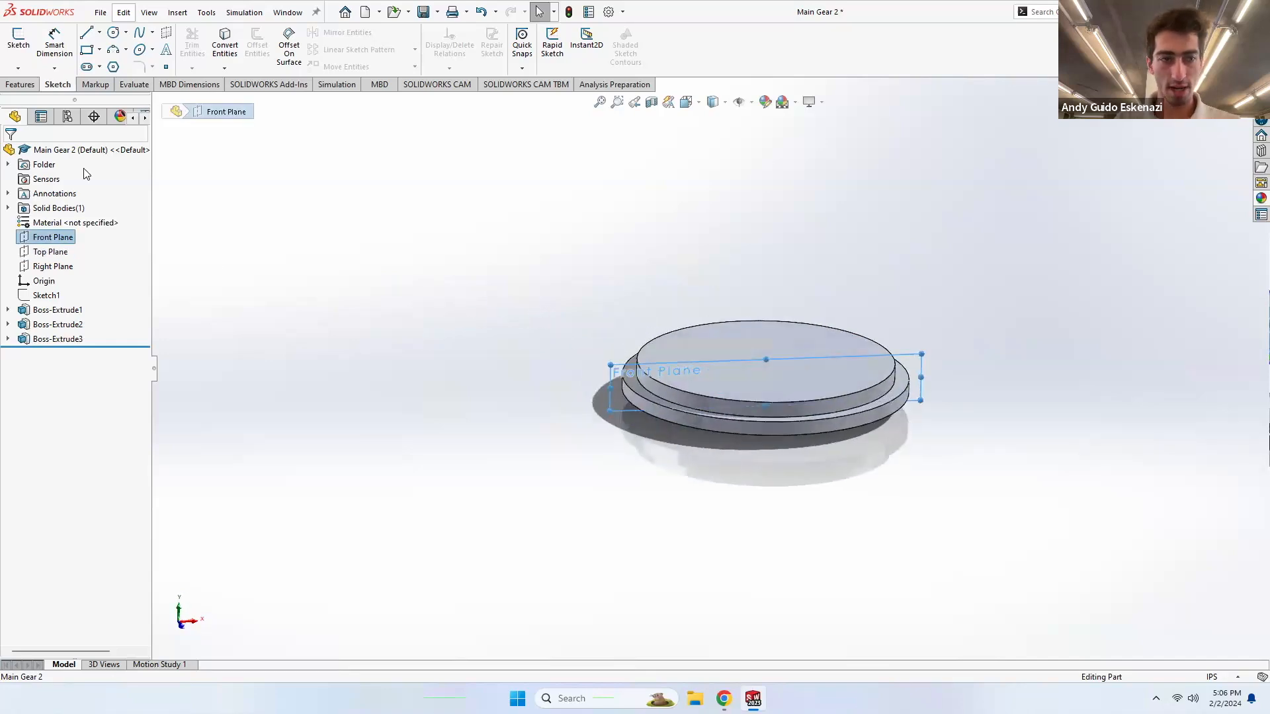
{"action": "left_click", "coordinate": [23, 60]}
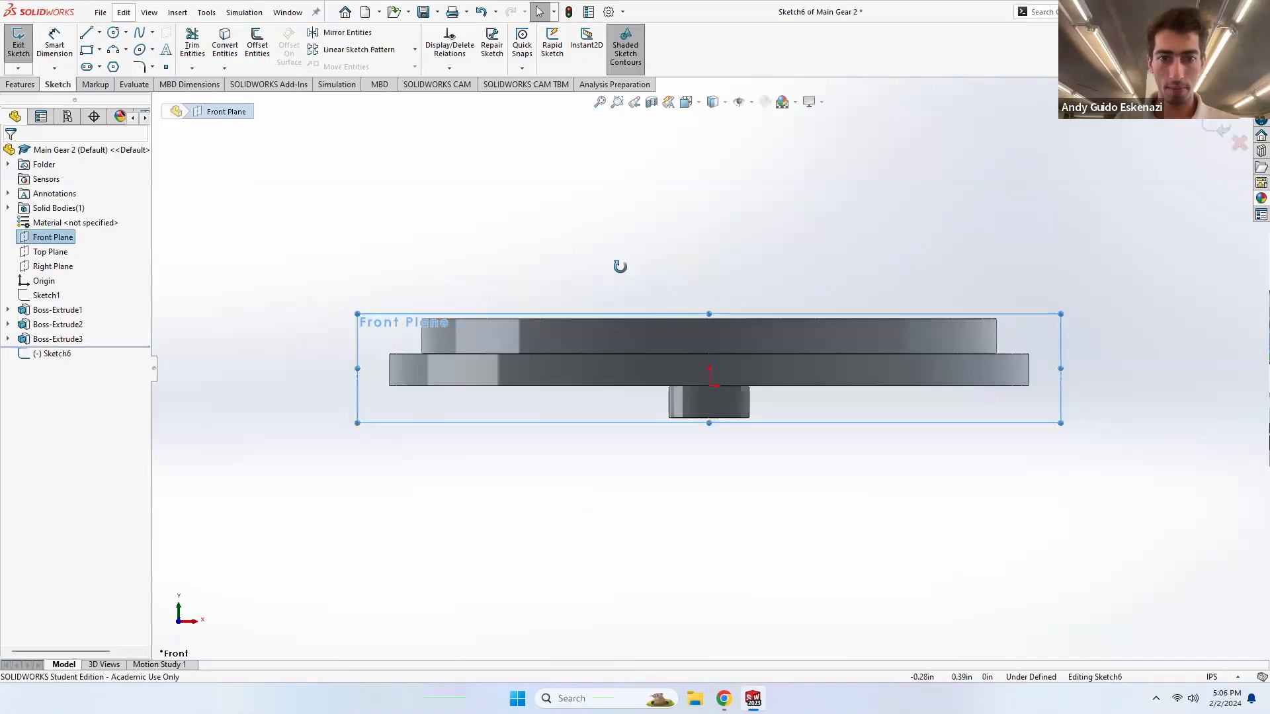
{"action": "middle_click_drag", "start_coordinate": [619, 267], "coordinate": [618, 284]}
{"action": "left_click", "coordinate": [225, 45]}
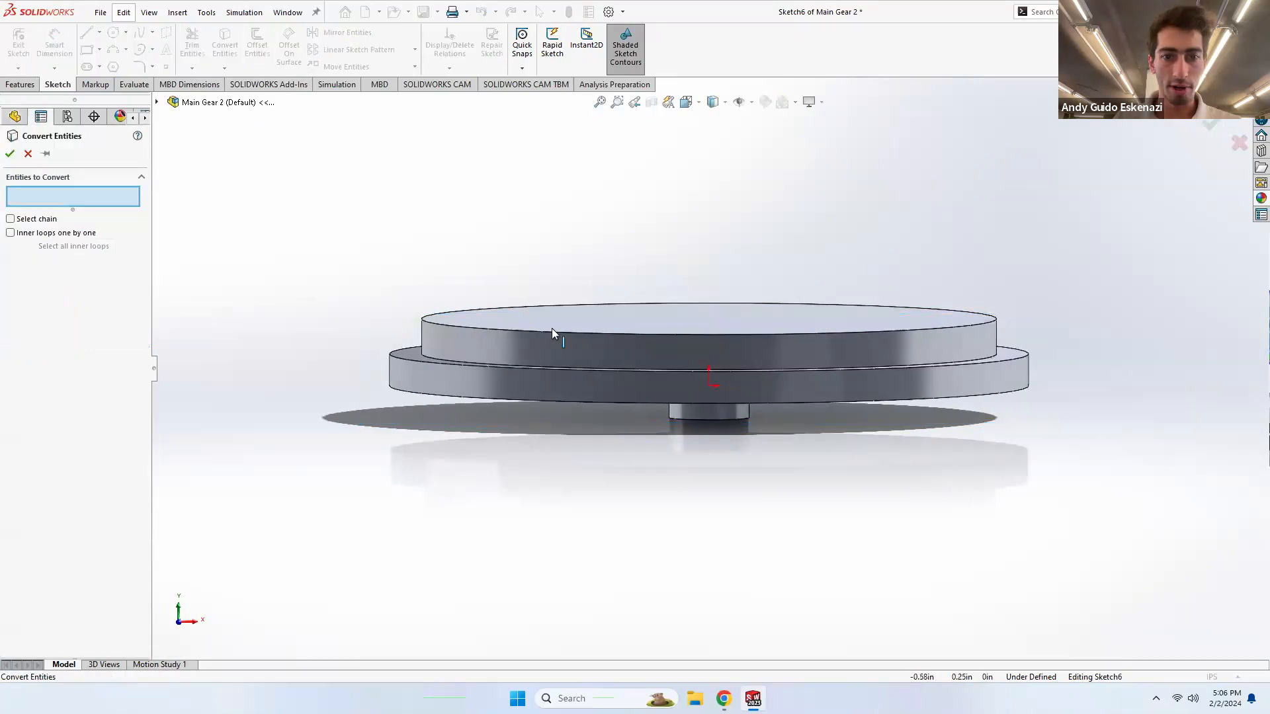
{"action": "left_click", "coordinate": [550, 332]}
{"action": "left_click", "coordinate": [10, 153]}
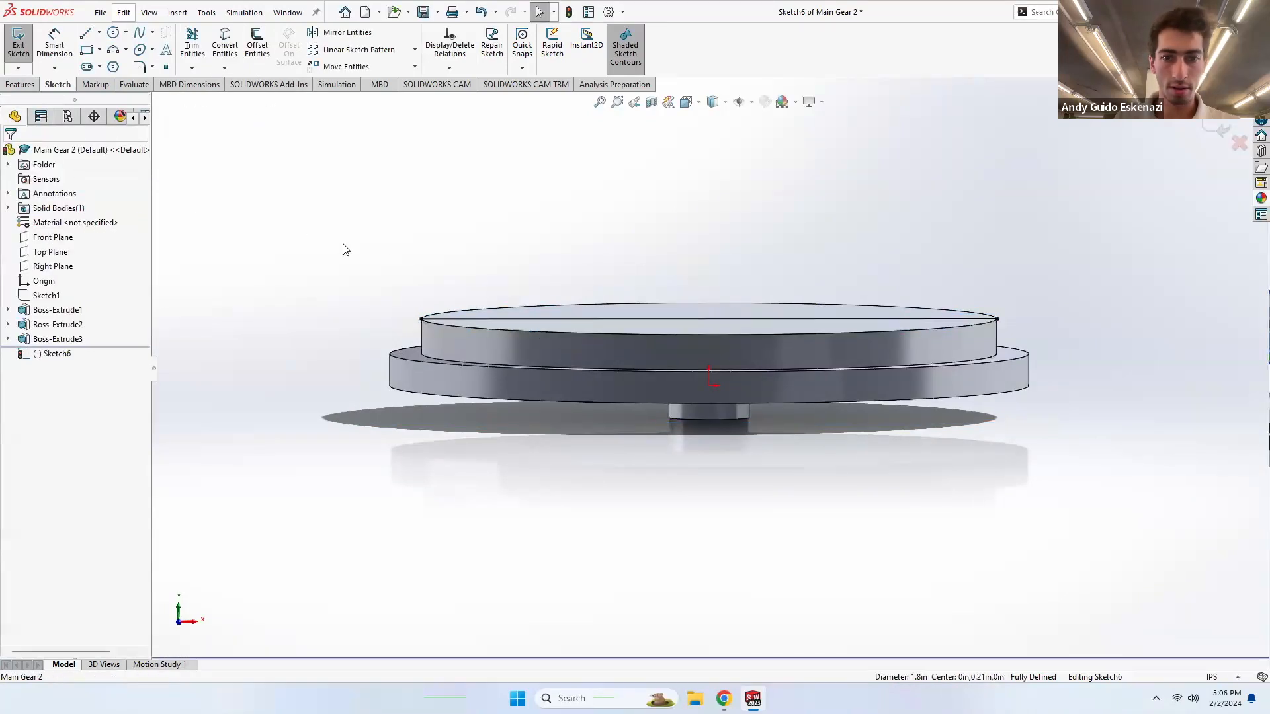
{"action": "right_click", "coordinate": [670, 320]}
{"action": "left_click", "coordinate": [702, 303]}
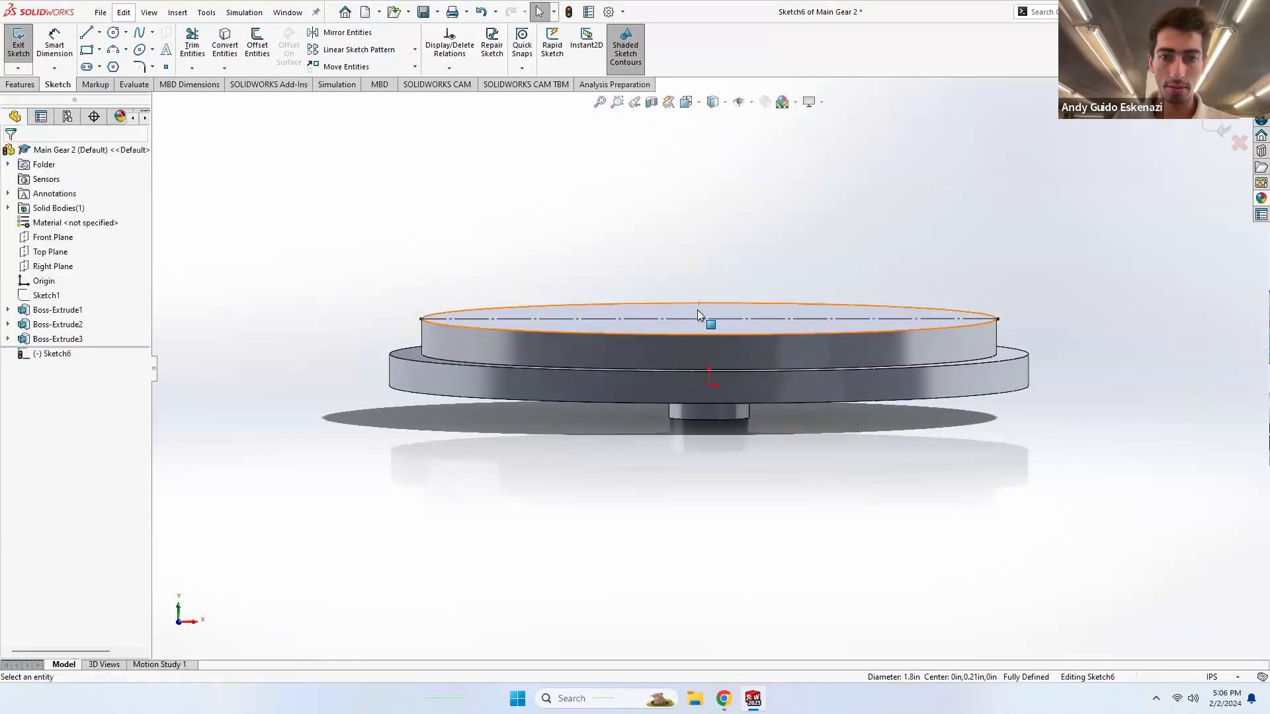
- Draw a vertical line upward from the midpoint of the construction line on the disc's top and exit the sketch
{"action": "left_click", "coordinate": [85, 33]}
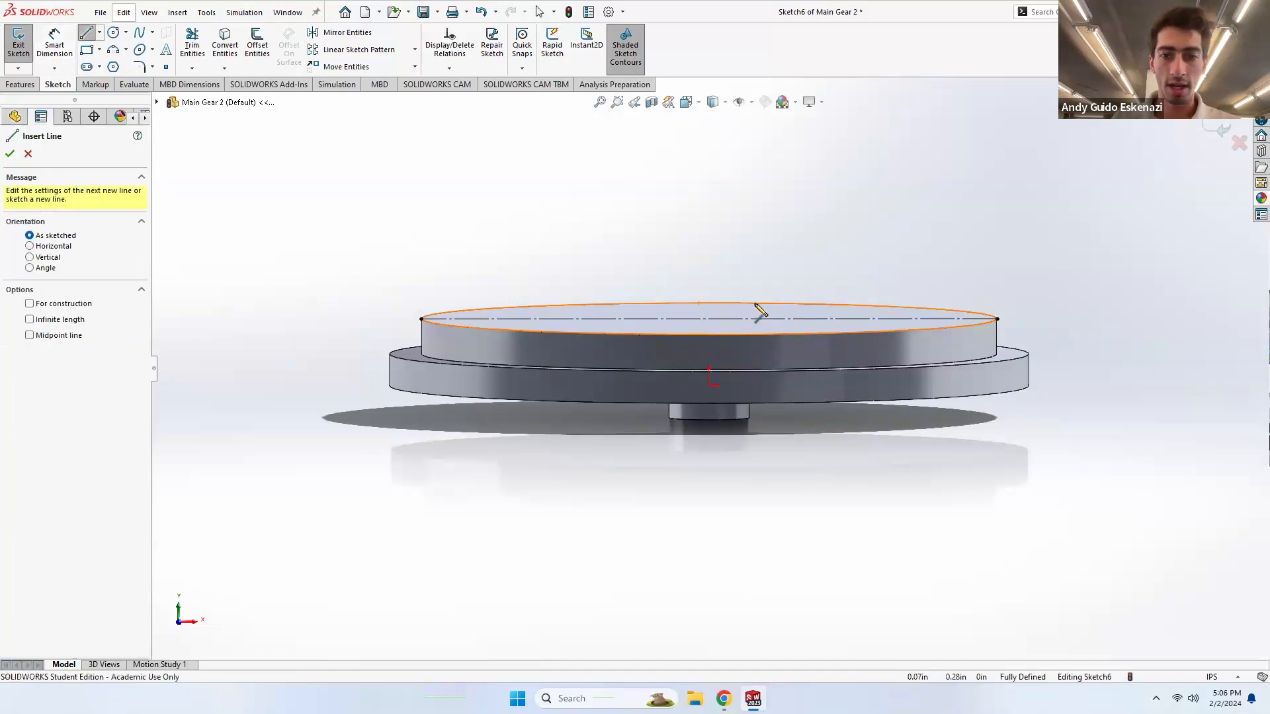
{"action": "left_click", "coordinate": [708, 319]}
{"action": "scroll", "coordinate": [709, 319], "scroll_direction": "up", "scroll_amount": 5}
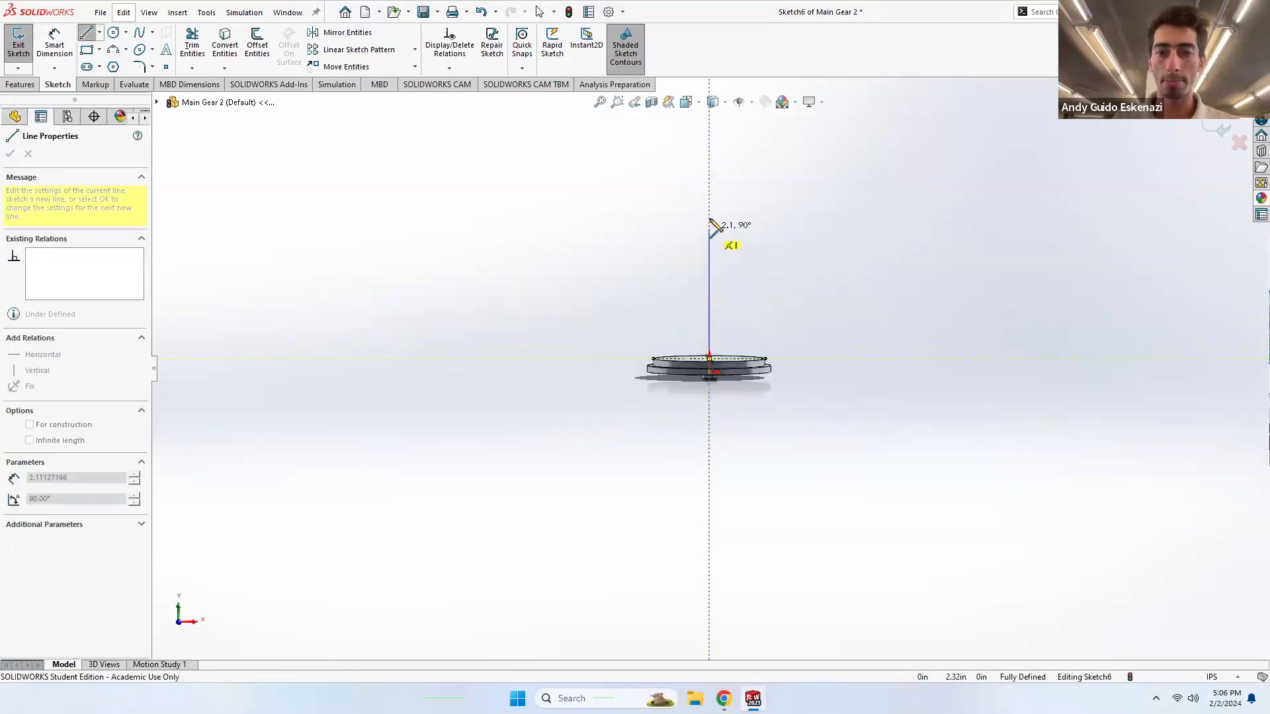
{"action": "left_click", "coordinate": [710, 210]}
{"action": "key", "text": "Escape"}
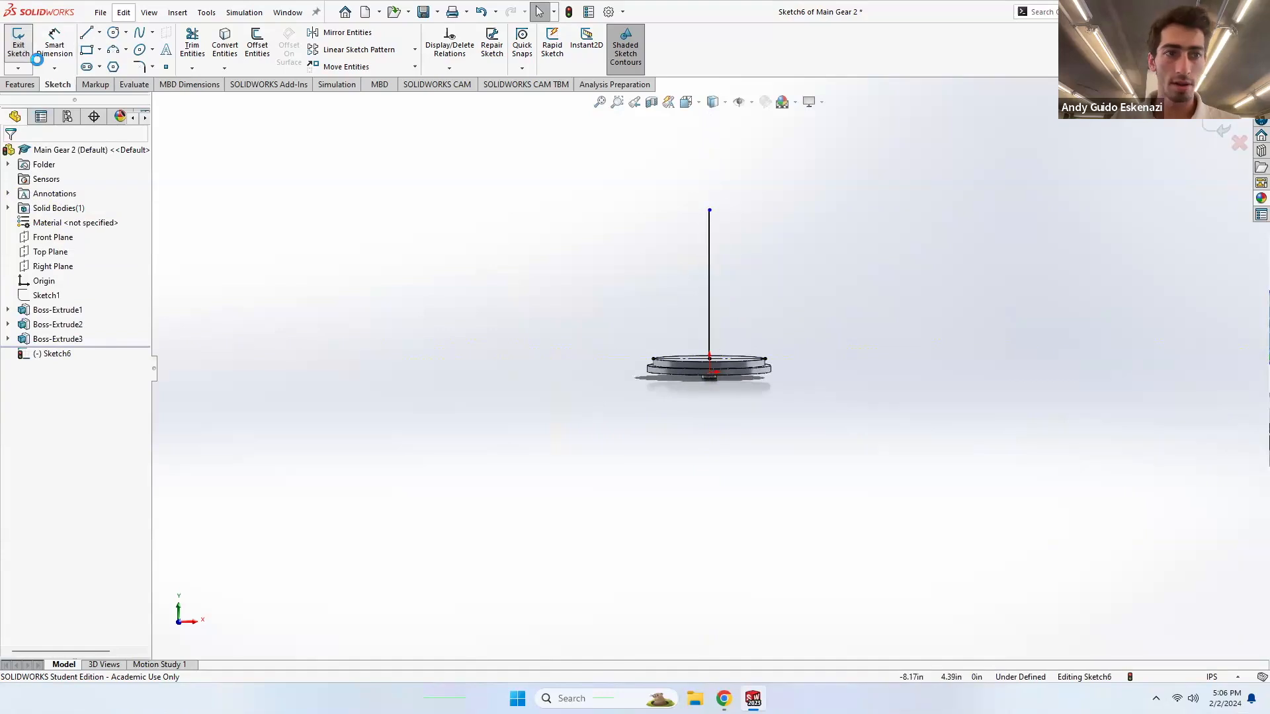
{"action": "left_click", "coordinate": [19, 39]}
- Compare the vertical line's height with the cups in Assem1, and return to the Main Gear 2 part
{"action": "mouse_move", "coordinate": [753, 698]}
{"action": "left_click", "coordinate": [778, 656]}
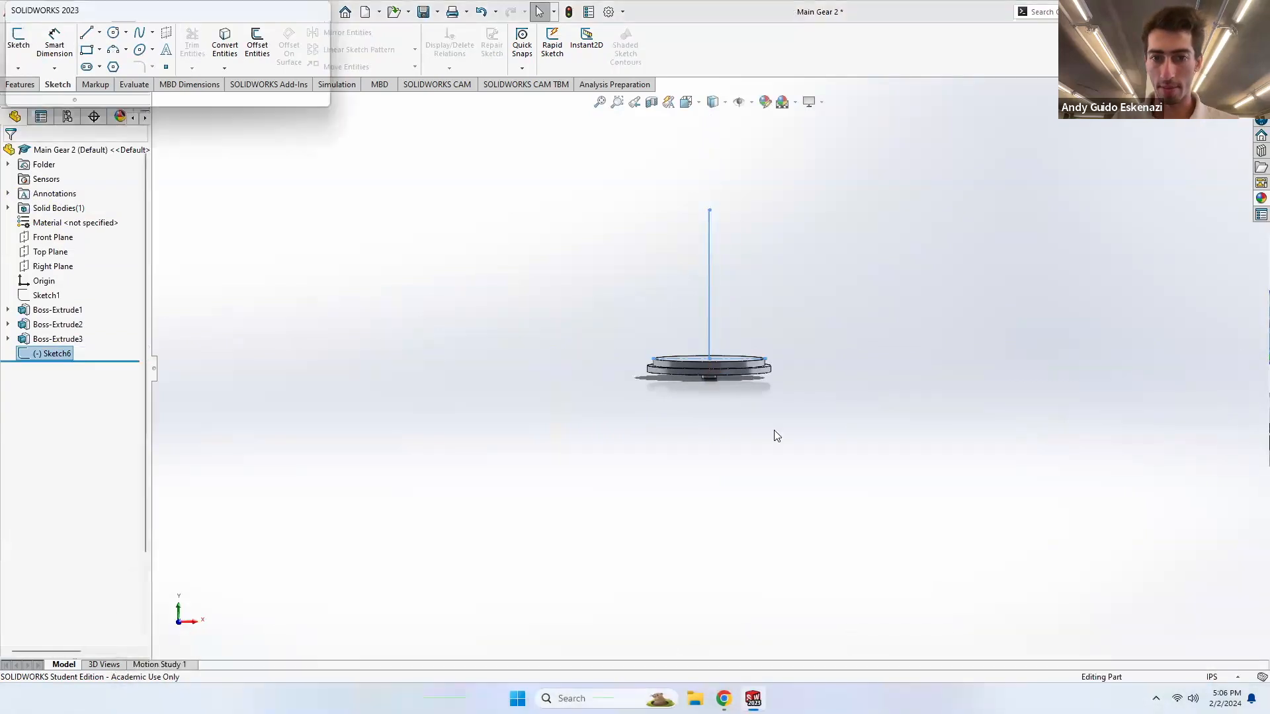
{"action": "left_click", "coordinate": [158, 76]}
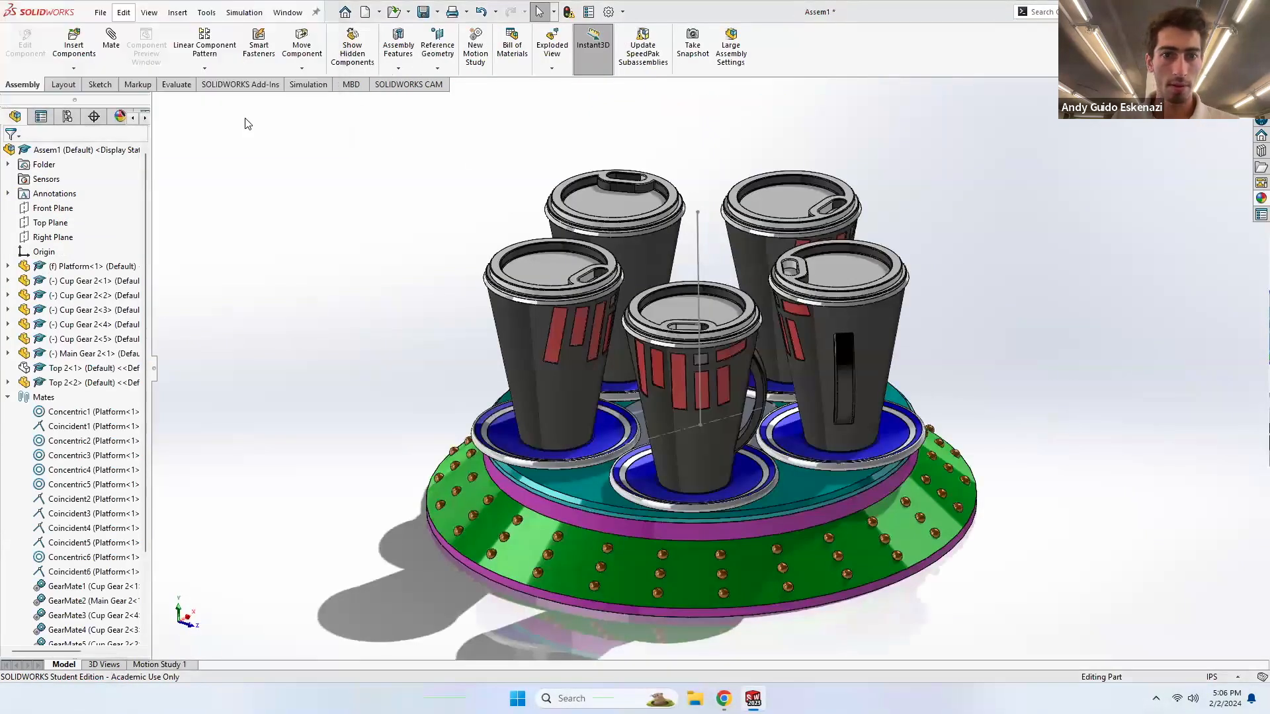
{"action": "middle_click_drag", "start_coordinate": [426, 162], "coordinate": [470, 225]}
{"action": "mouse_move", "coordinate": [752, 698]}
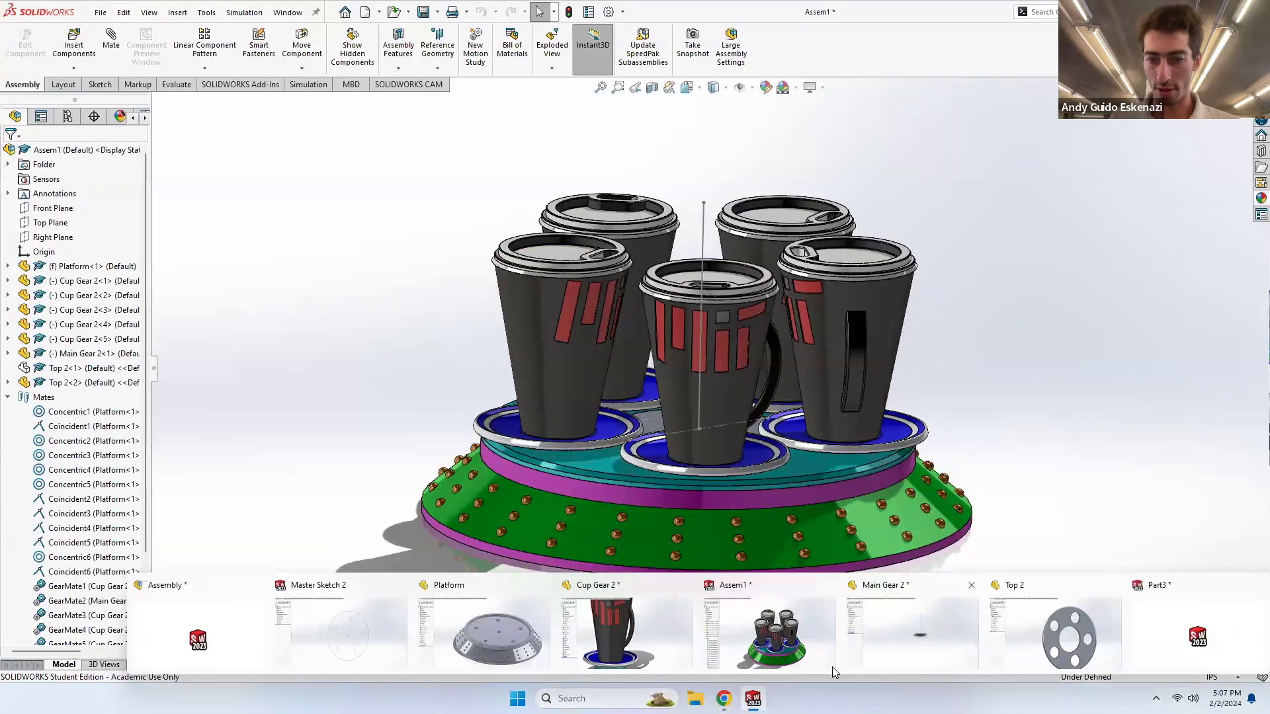
{"action": "left_click", "coordinate": [926, 643]}
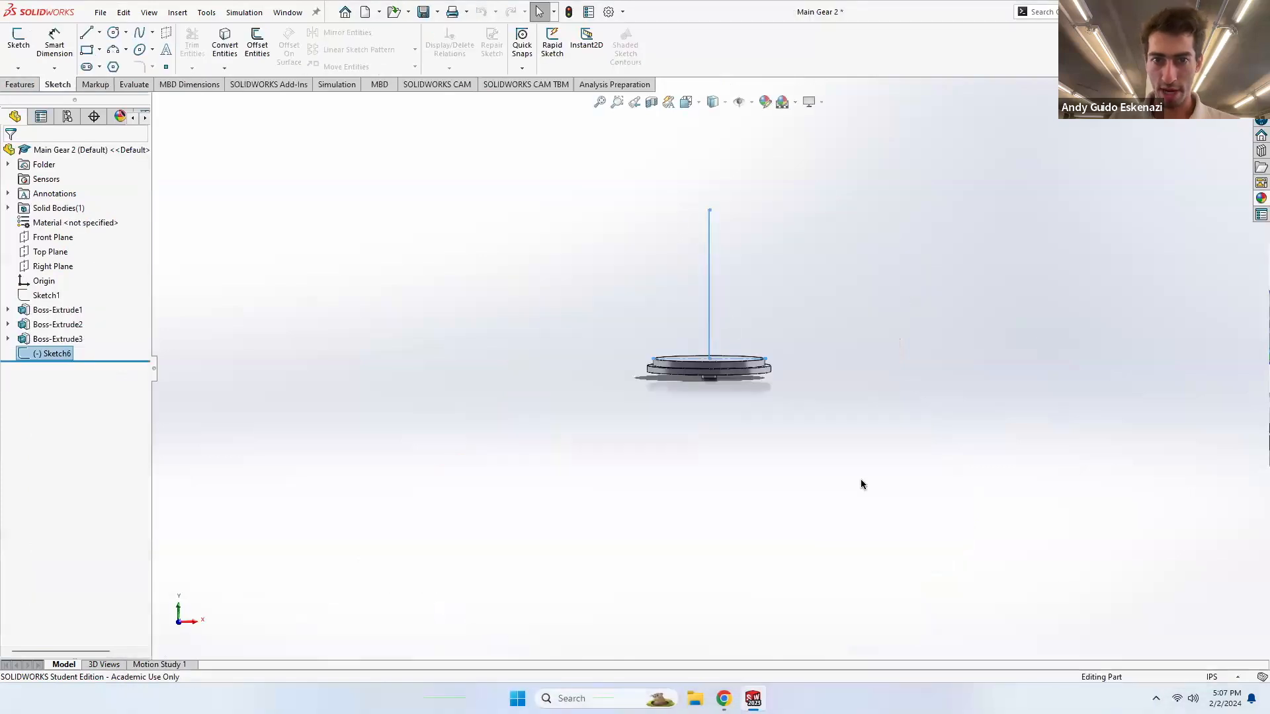
- Reopen the sketch containing the vertical line and dimension the line's length to 4 in
{"action": "right_click", "coordinate": [709, 272]}
{"action": "left_click", "coordinate": [719, 238]}
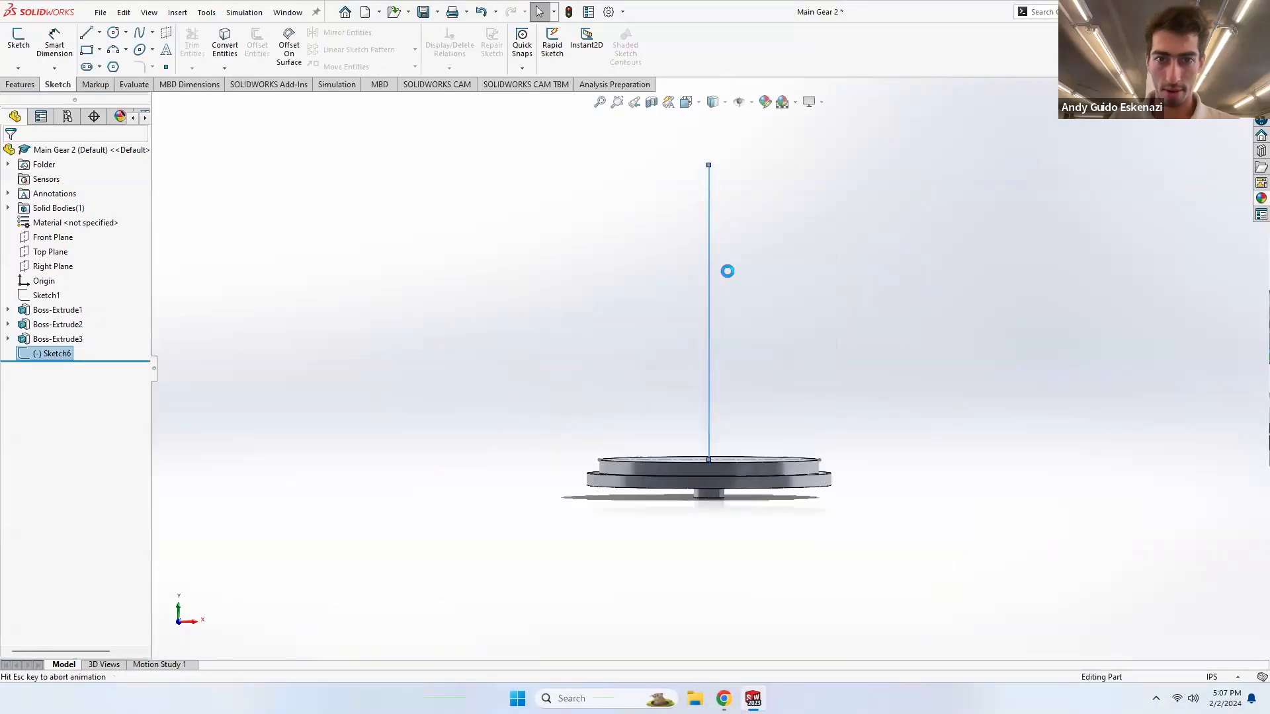
{"action": "left_click", "coordinate": [707, 327]}
{"action": "left_click", "coordinate": [426, 360]}
{"action": "type", "text": "4"}
{"action": "key", "text": "Return"}
{"action": "scroll", "coordinate": [734, 417], "scroll_direction": "up", "scroll_amount": 5}
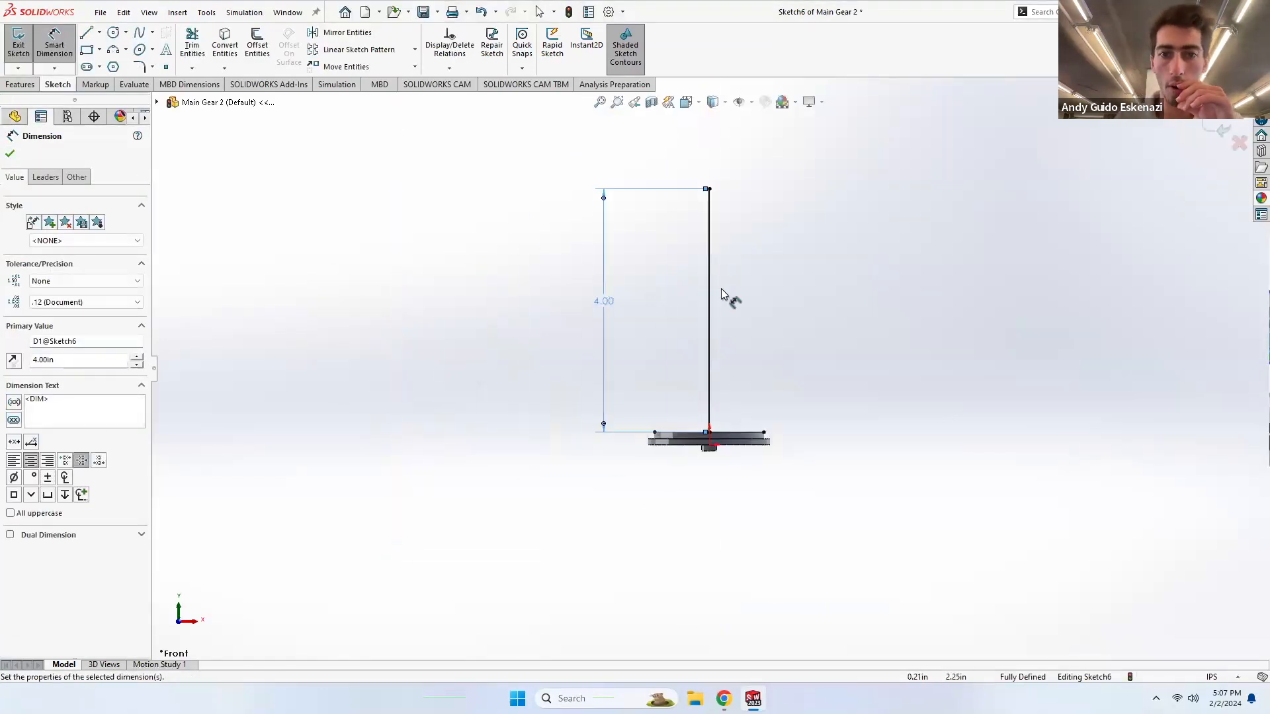
{"action": "key", "text": "Escape"}
- Draw a horizontal construction line about 0.52 in long, outward from the midpoint of the vertical line
{"action": "middle_click_drag", "start_coordinate": [720, 294], "coordinate": [715, 311]}
{"action": "key", "text": "d"}
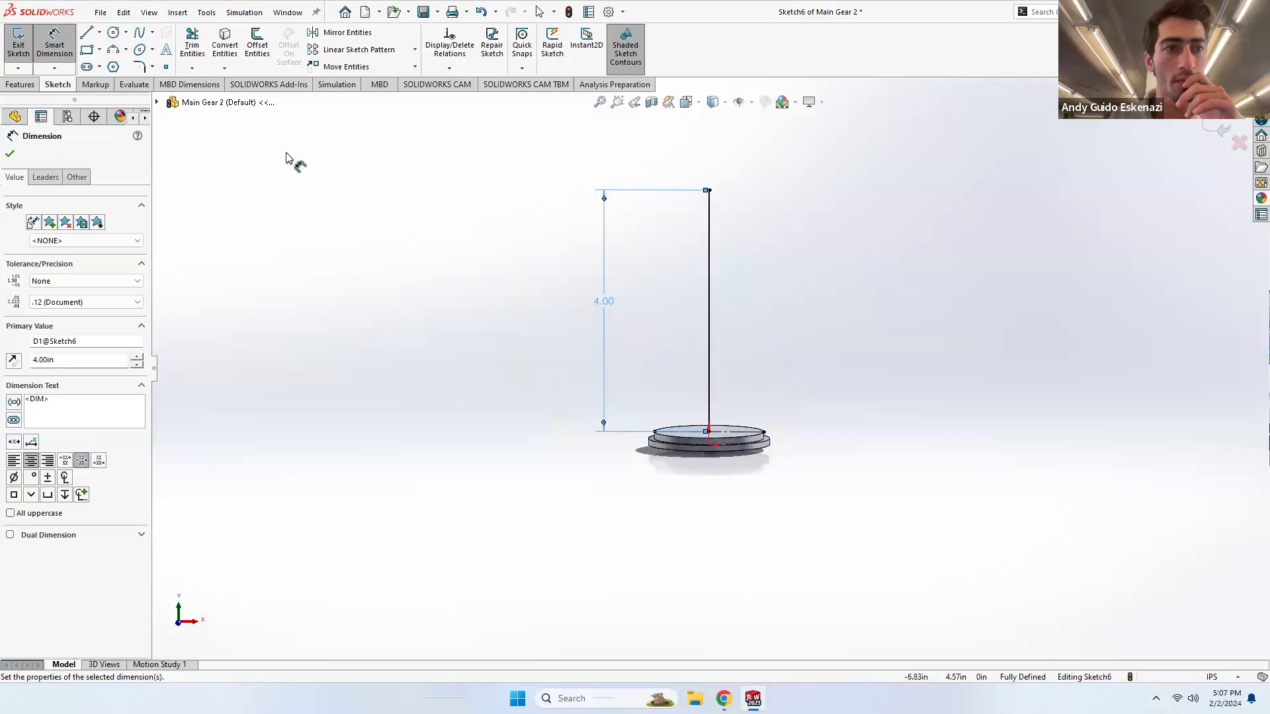
{"action": "left_click", "coordinate": [100, 33]}
{"action": "left_click", "coordinate": [119, 62]}
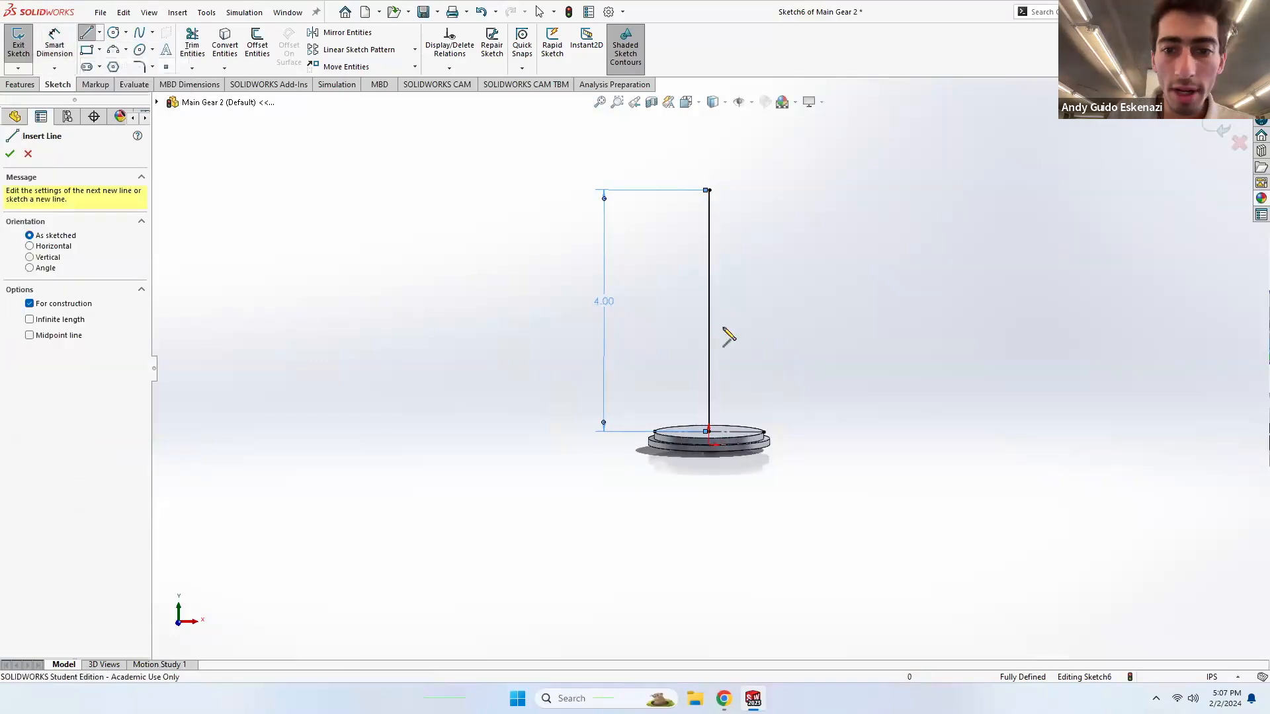
{"action": "left_click", "coordinate": [709, 310]}
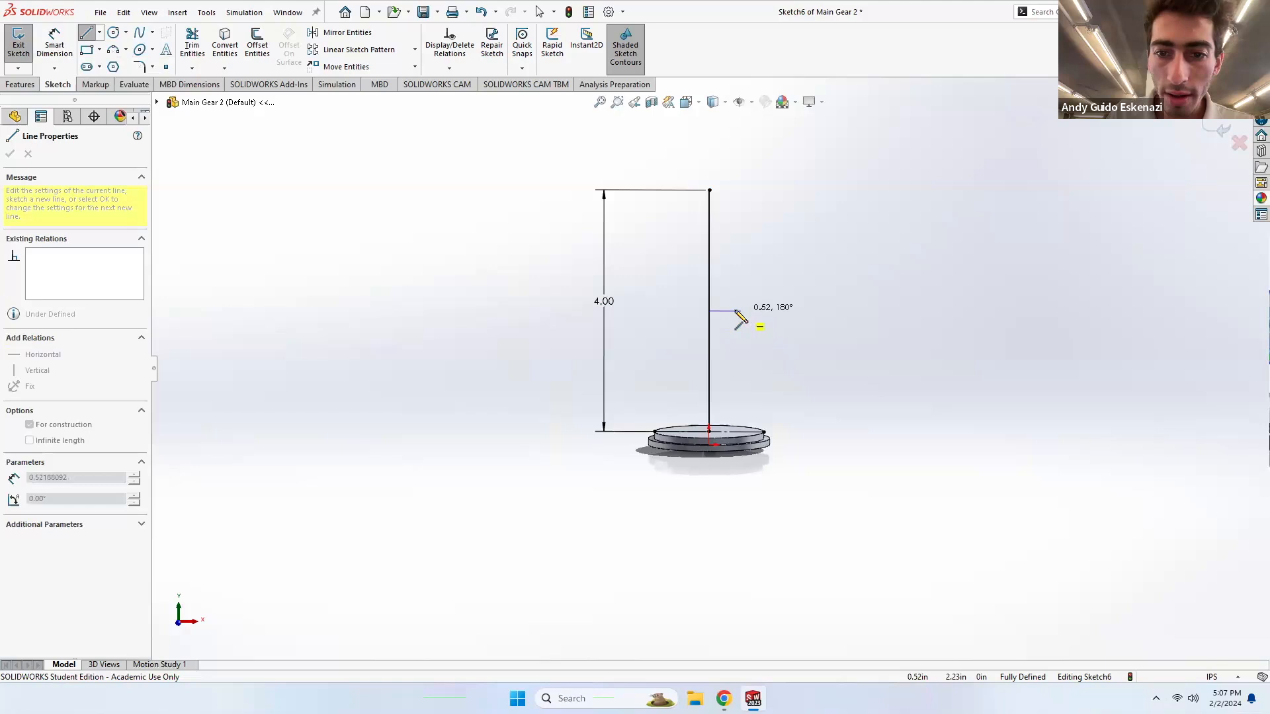
{"action": "left_click", "coordinate": [735, 310]}
{"action": "key", "text": "Escape"}
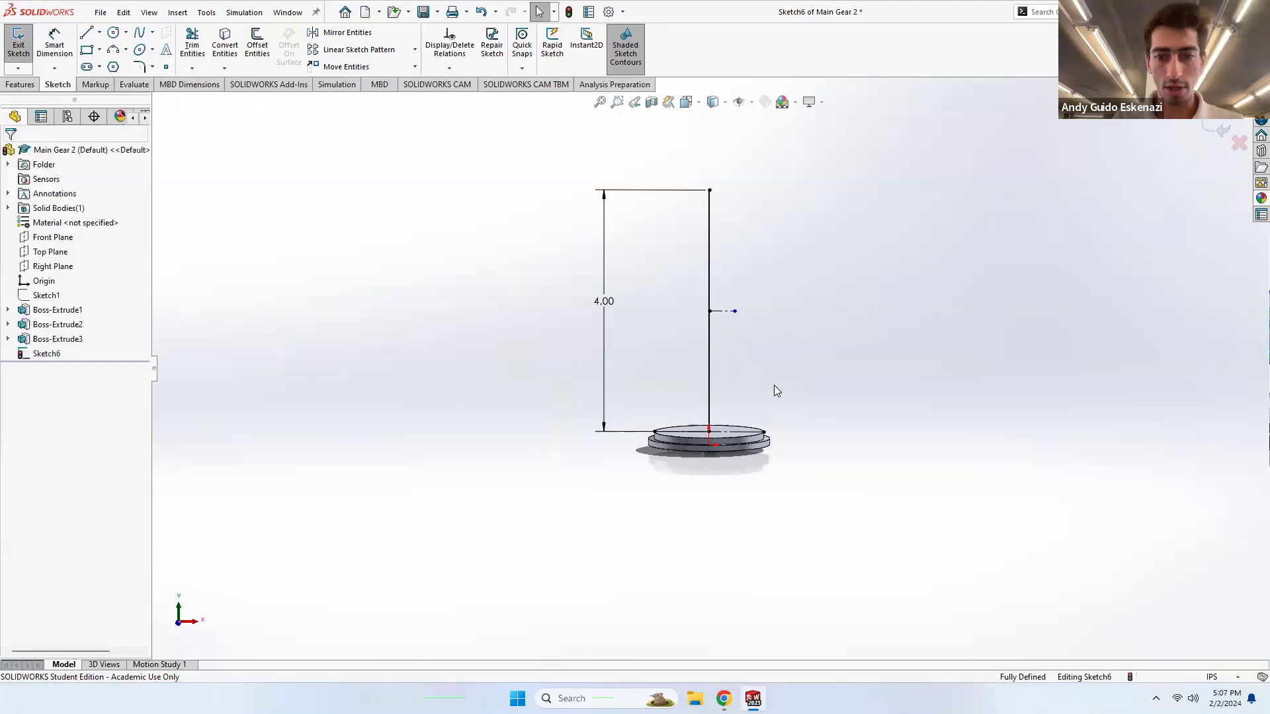
- Draw a three-point spline from the outer end of the disc's construction line, curving upward and inward
{"action": "scroll", "coordinate": [774, 386], "scroll_direction": "down", "scroll_amount": 3}
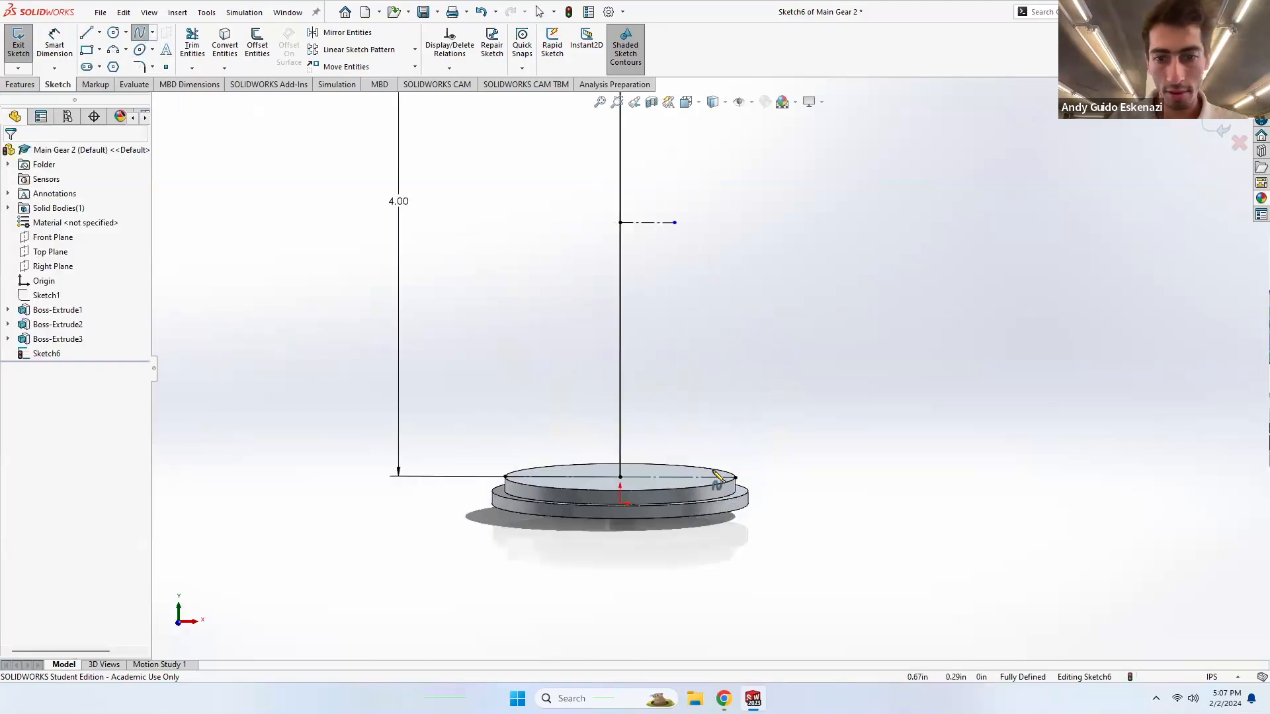
{"action": "left_click", "coordinate": [736, 477]}
{"action": "scroll", "coordinate": [745, 483], "scroll_direction": "up", "scroll_amount": 2}
{"action": "scroll", "coordinate": [728, 463], "scroll_direction": "down", "scroll_amount": 5}
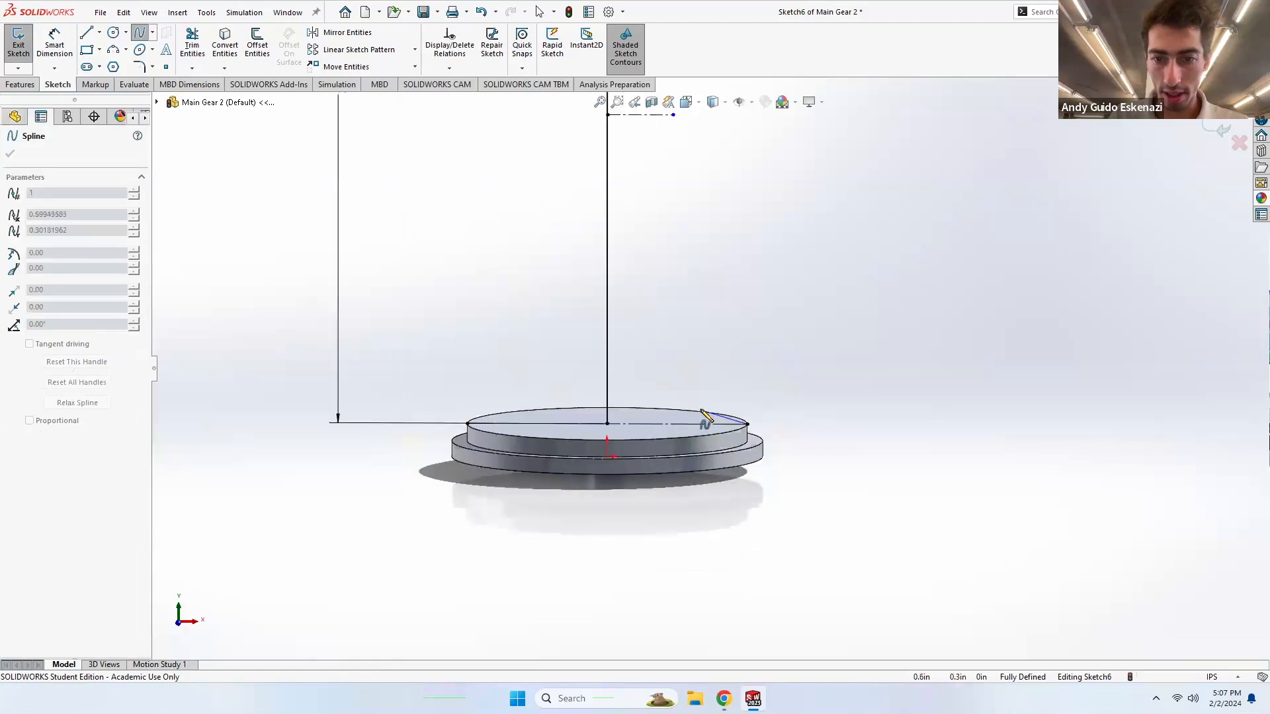
{"action": "left_click", "coordinate": [705, 407]}
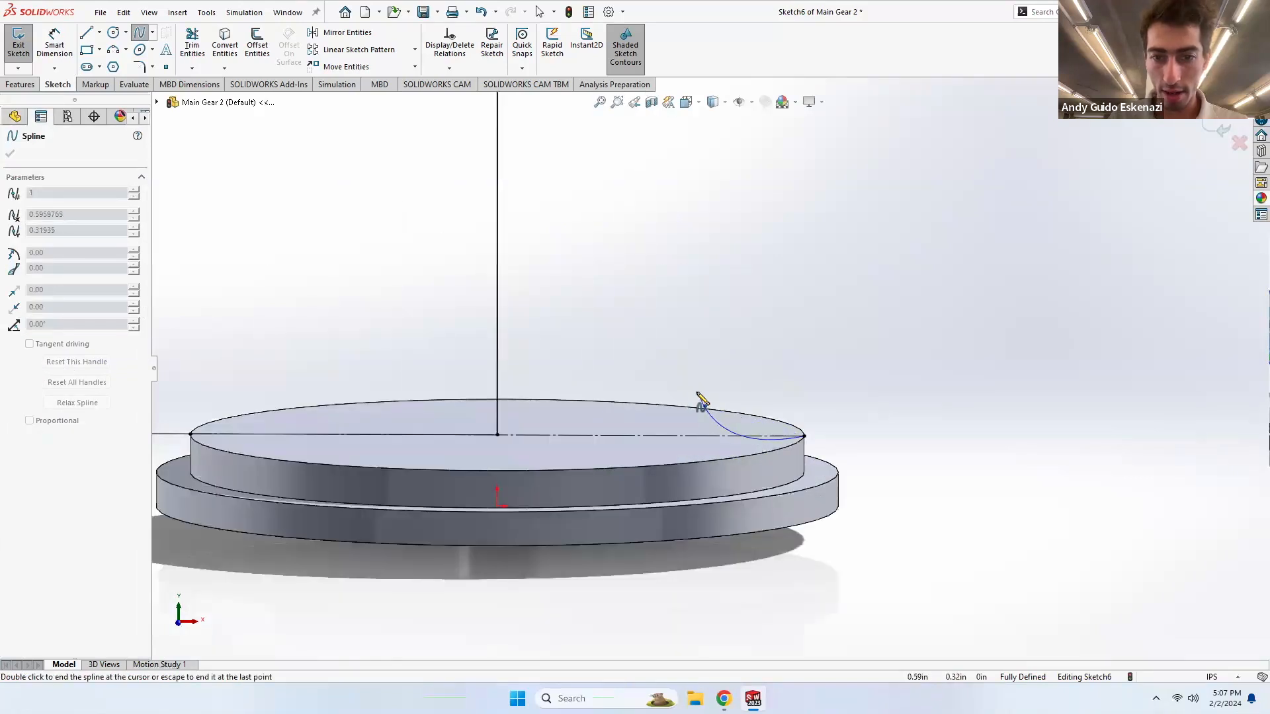
{"action": "double_click", "coordinate": [681, 359]}
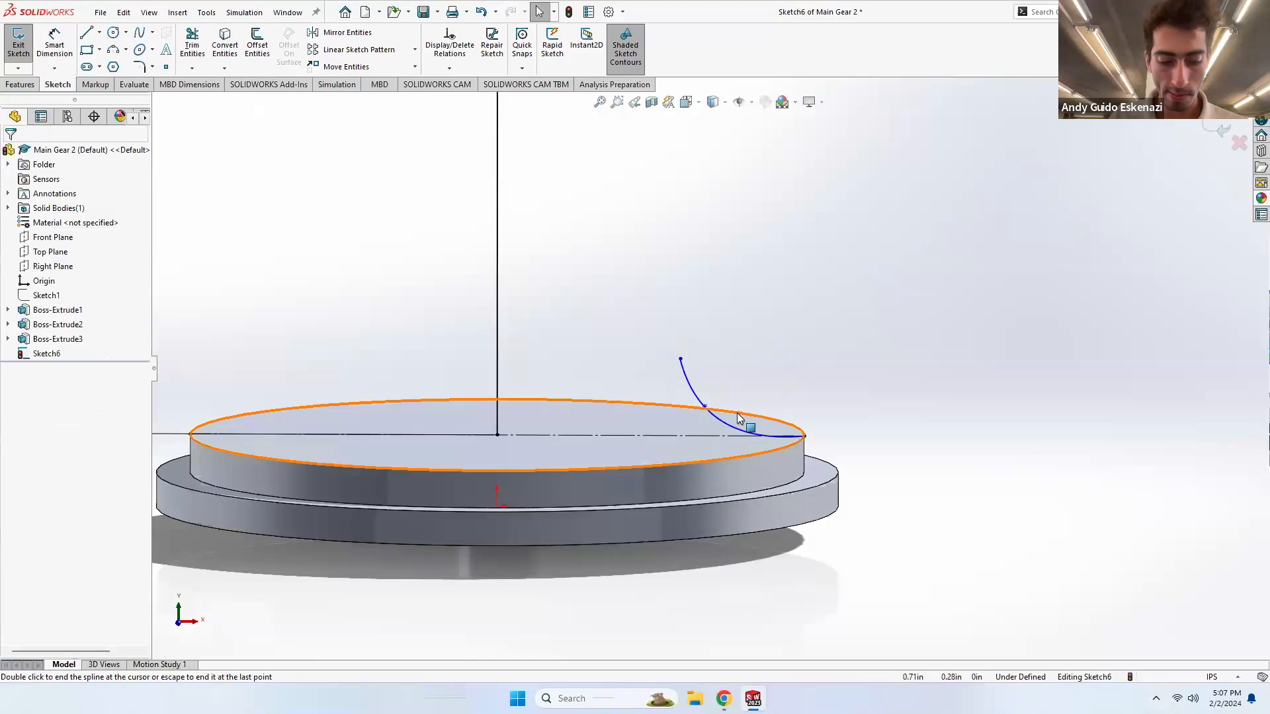
{"action": "key", "text": "Escape"}
- Make the spline tangent to the disc's construction line and adjust the position of the spline's upper end
{"action": "left_click", "coordinate": [730, 433]}
{"action": "left_click", "coordinate": [655, 435], "text": "ctrl"}
{"action": "left_click", "coordinate": [14, 383]}
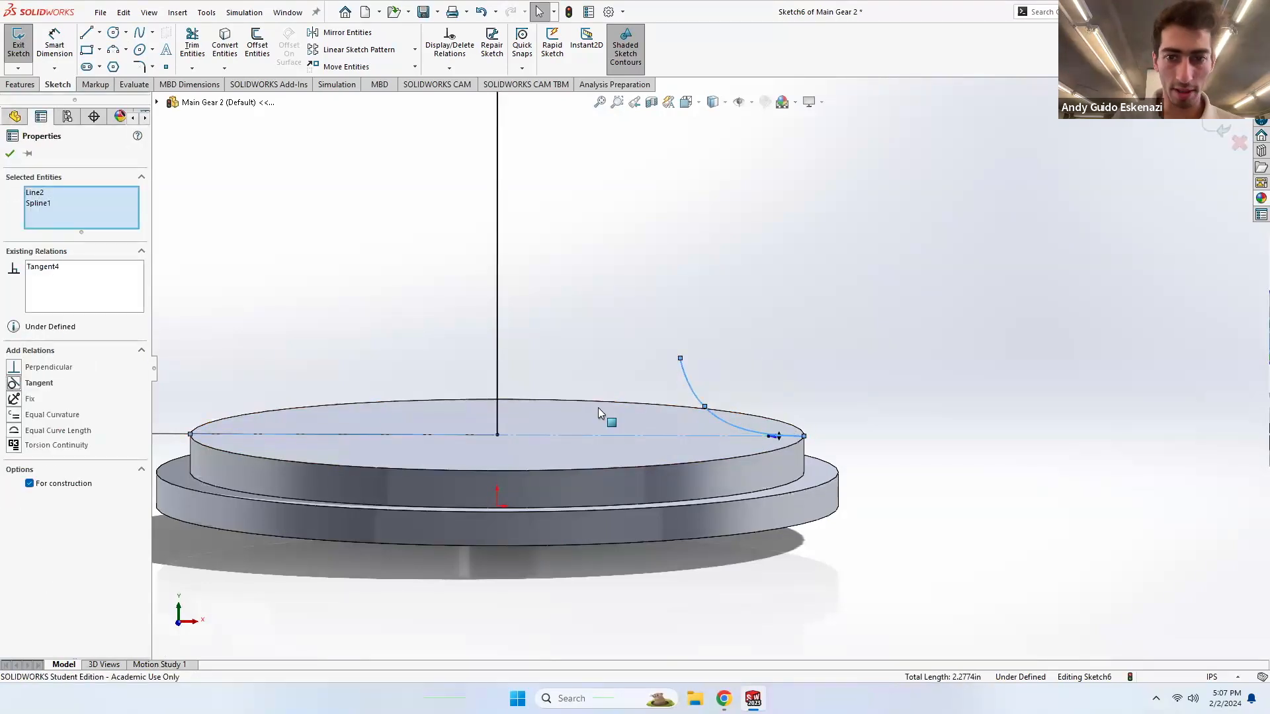
{"action": "key", "text": "Escape"}
{"action": "scroll", "coordinate": [779, 363], "scroll_direction": "up", "scroll_amount": 3}
{"action": "scroll", "coordinate": [780, 367], "scroll_direction": "down", "scroll_amount": 3}
{"action": "mouse_move", "coordinate": [693, 375]}
{"action": "left_mouse_down"}
{"action": "mouse_move", "coordinate": [695, 342]}
{"action": "mouse_move", "coordinate": [677, 343]}
{"action": "mouse_move", "coordinate": [690, 367]}
{"action": "left_mouse_up"}
{"action": "left_click", "coordinate": [315, 192]}
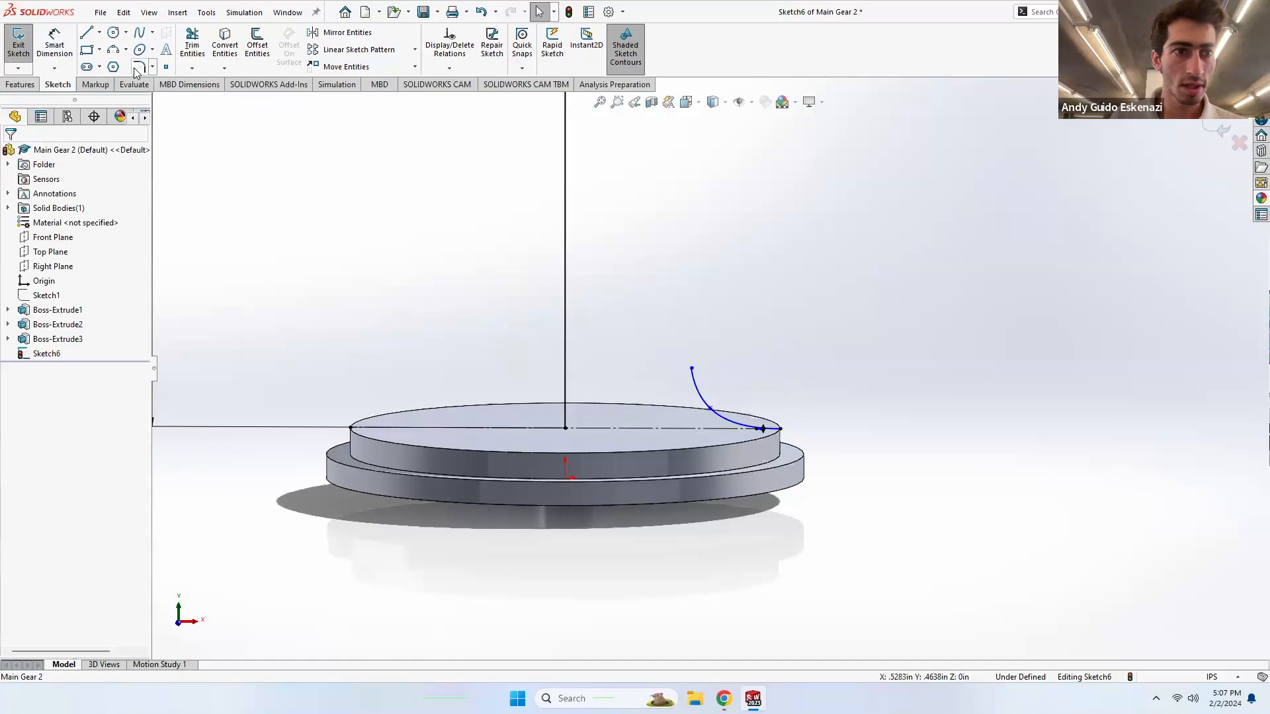
- Draw a second spline from the first spline's upper end to the free end of the mid-height construction line
{"action": "left_click", "coordinate": [141, 33]}
{"action": "left_click", "coordinate": [693, 369]}
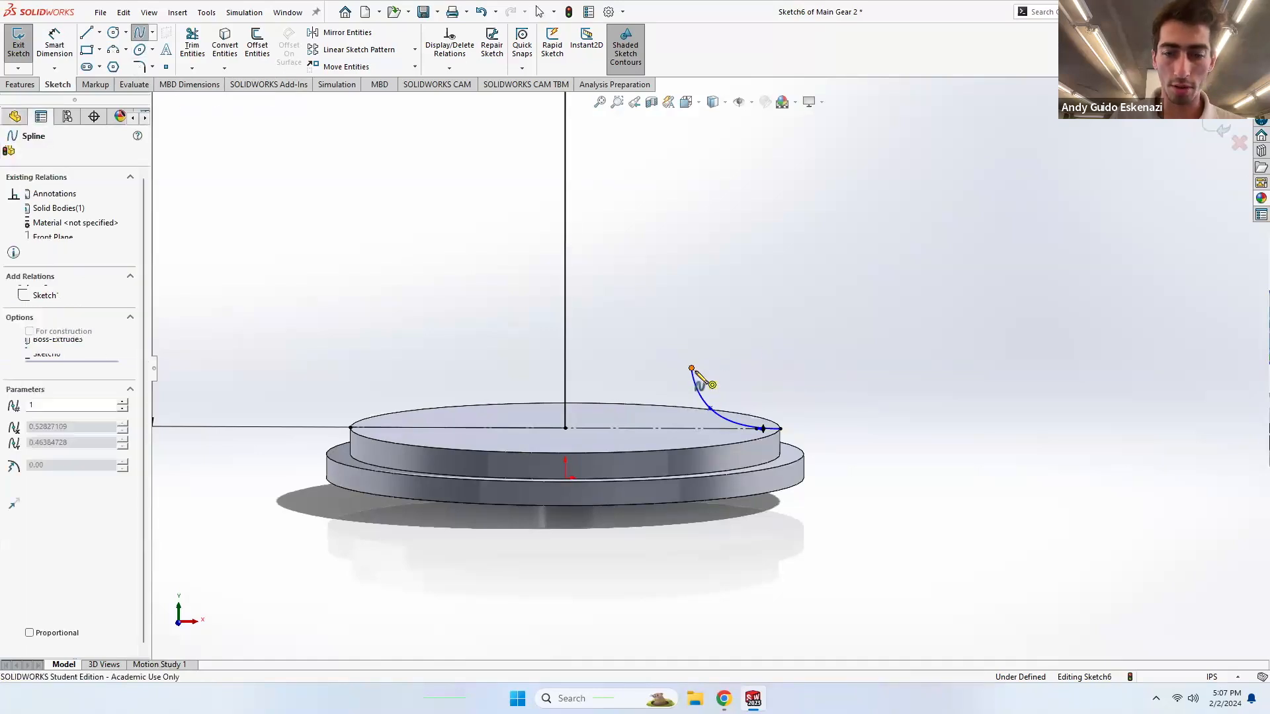
{"action": "scroll", "coordinate": [711, 334], "scroll_direction": "up", "scroll_amount": 5}
{"action": "left_click", "coordinate": [697, 305]}
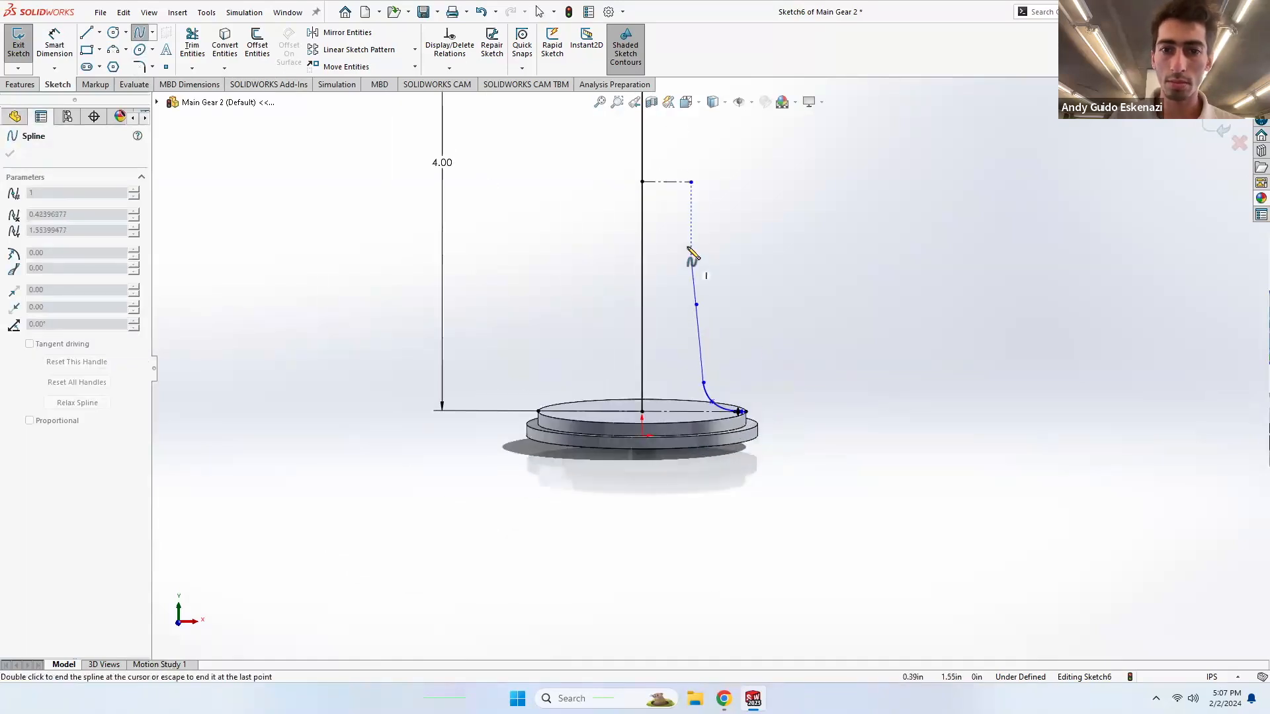
{"action": "double_click", "coordinate": [692, 182]}
- Add a tangent relation between the lower and upper splines
{"action": "left_click", "coordinate": [707, 392]}
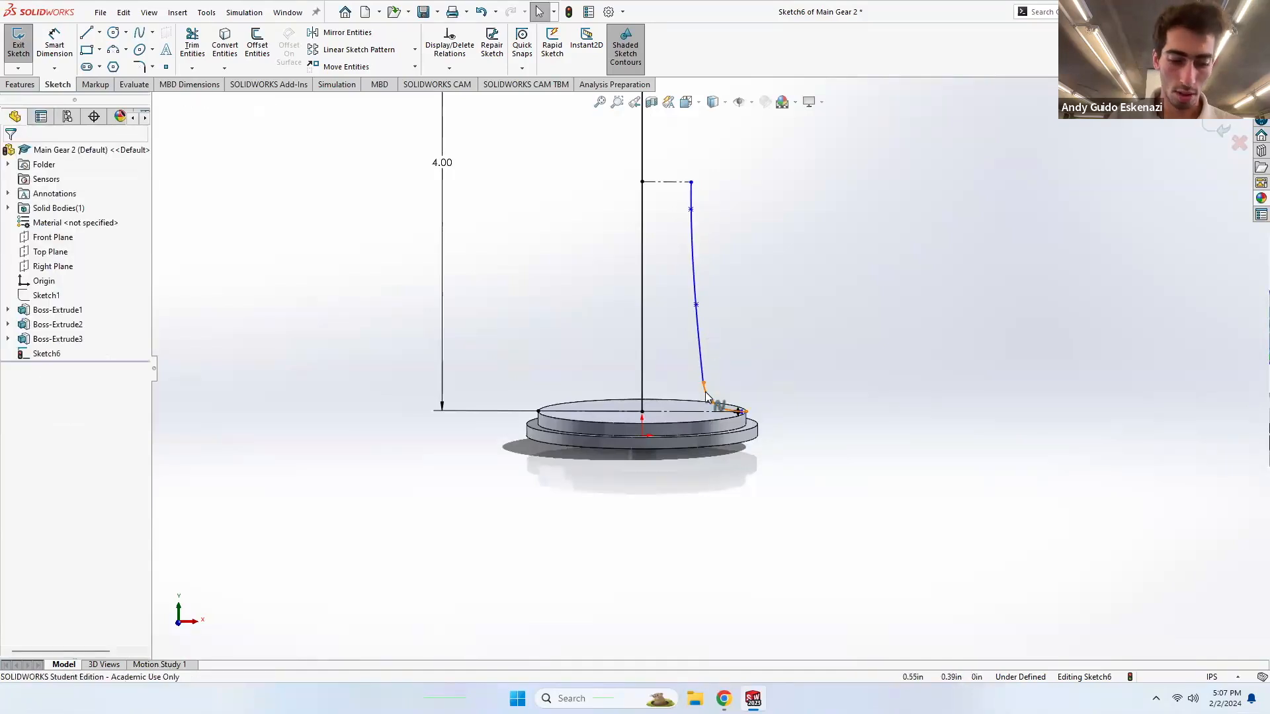
{"action": "left_click", "coordinate": [699, 346], "text": "ctrl"}
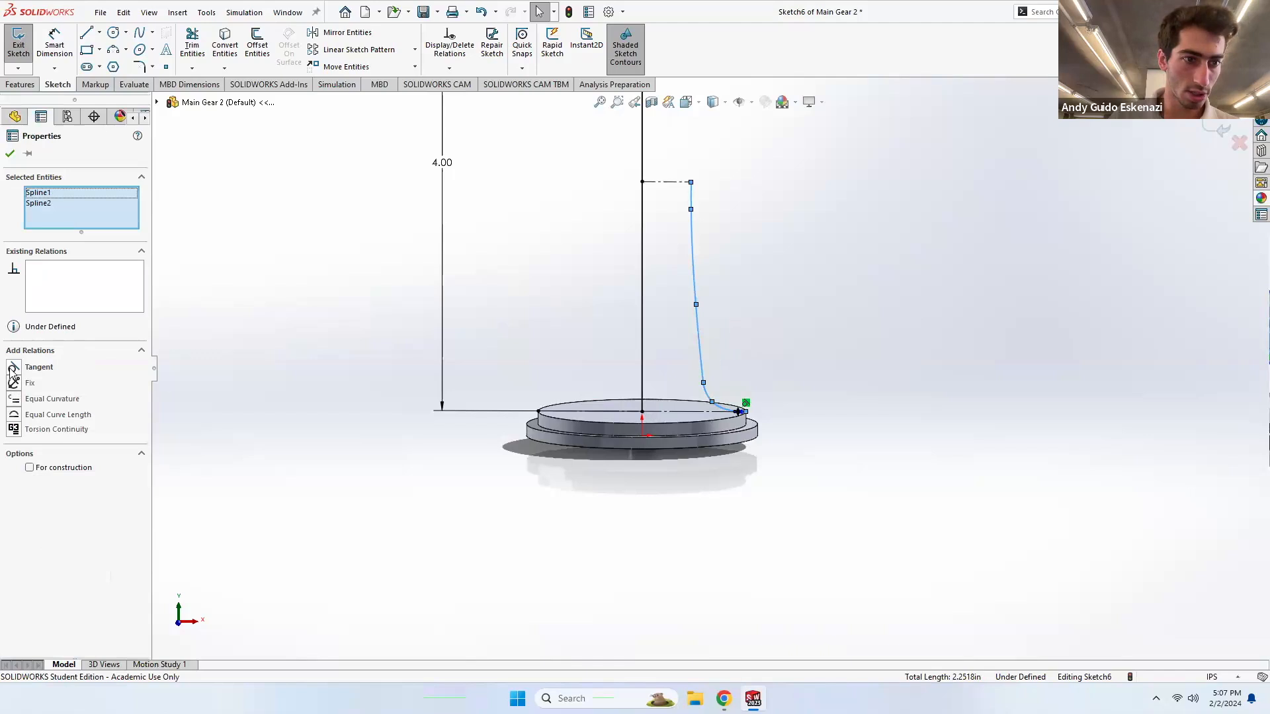
{"action": "left_click", "coordinate": [13, 373]}
{"action": "key", "text": "Escape"}
- Reshape the upper spline by repositioning its interior points, the junction with the lower spline and its upper end
{"action": "left_click_drag", "start_coordinate": [681, 181], "coordinate": [683, 226]}
{"action": "left_click_drag", "start_coordinate": [695, 305], "coordinate": [694, 336]}
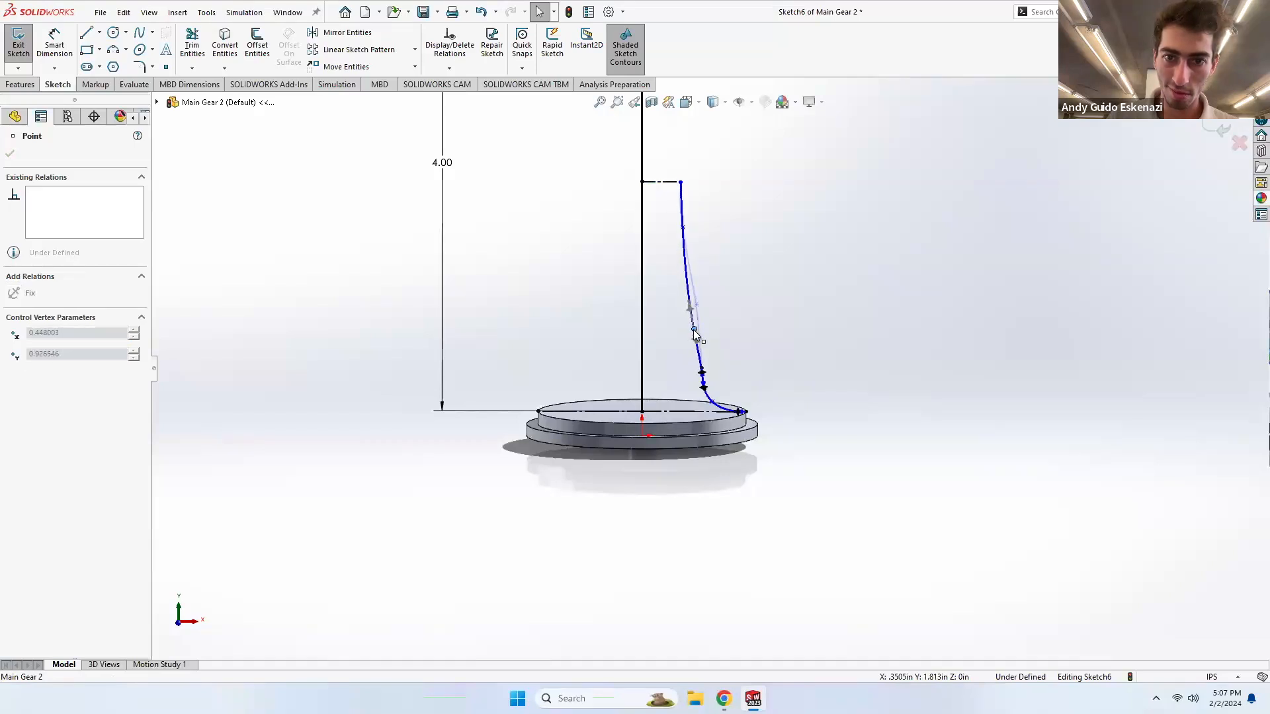
{"action": "key", "text": "Escape"}
{"action": "scroll", "coordinate": [704, 387], "scroll_direction": "down", "scroll_amount": 3}
{"action": "left_click_drag", "start_coordinate": [695, 382], "coordinate": [690, 390]}
{"action": "key", "text": "Escape"}
{"action": "scroll", "coordinate": [728, 354], "scroll_direction": "up", "scroll_amount": 2}
{"action": "scroll", "coordinate": [728, 350], "scroll_direction": "up", "scroll_amount": 2}
{"action": "scroll", "coordinate": [693, 248], "scroll_direction": "down", "scroll_amount": 5}
{"action": "mouse_move", "coordinate": [668, 320]}
{"action": "left_mouse_down"}
{"action": "mouse_move", "coordinate": [652, 323]}
{"action": "mouse_move", "coordinate": [664, 320]}
{"action": "left_mouse_up"}
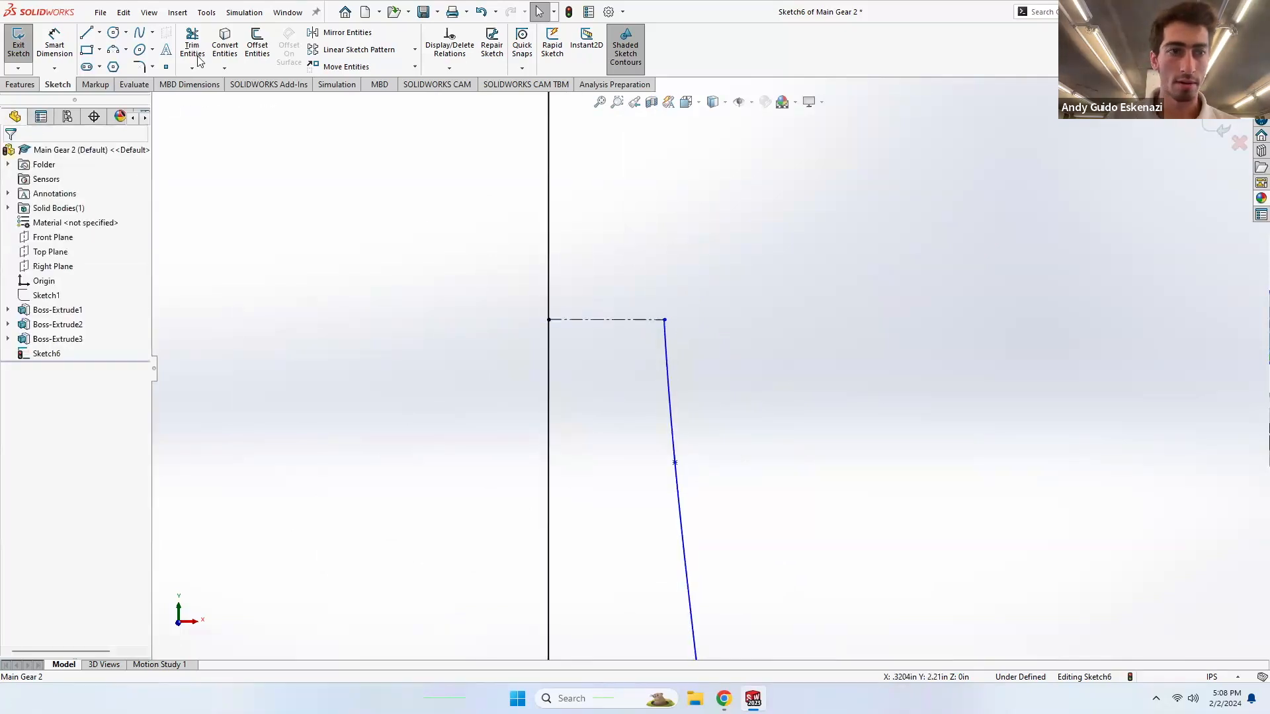
- Draw a short vertical construction line, about 0.22 in long, up from the upper spline's top end and make the spline tangent to it
{"action": "left_click", "coordinate": [100, 32]}
{"action": "left_click", "coordinate": [112, 61]}
{"action": "left_click_drag", "start_coordinate": [665, 320], "coordinate": [665, 243]}
{"action": "key", "text": "Escape"}
{"action": "left_click", "coordinate": [664, 292]}
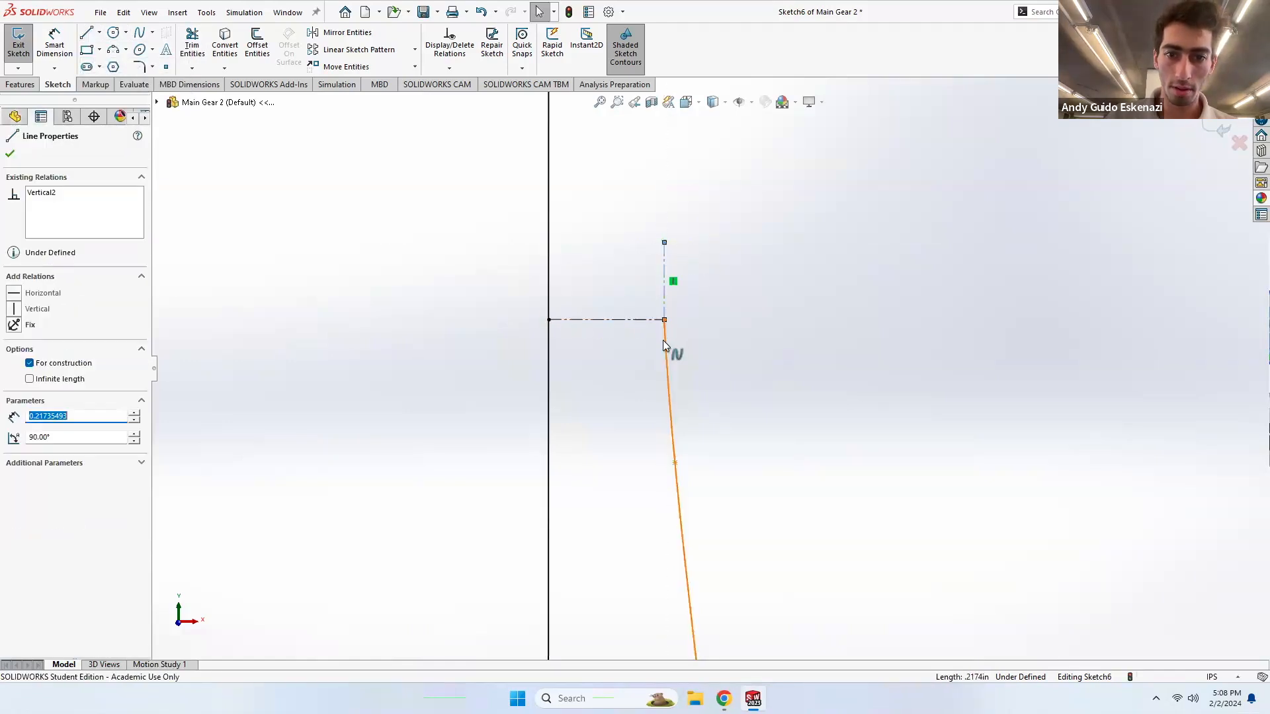
{"action": "left_click", "coordinate": [664, 344], "text": "ctrl"}
{"action": "left_click", "coordinate": [41, 390]}
{"action": "left_click", "coordinate": [556, 393]}
- Try to mirror only the long upper spline about the mid-height construction line
{"action": "scroll", "coordinate": [557, 389], "scroll_direction": "up", "scroll_amount": 9}
{"action": "scroll", "coordinate": [726, 254], "scroll_direction": "down", "scroll_amount": 2}
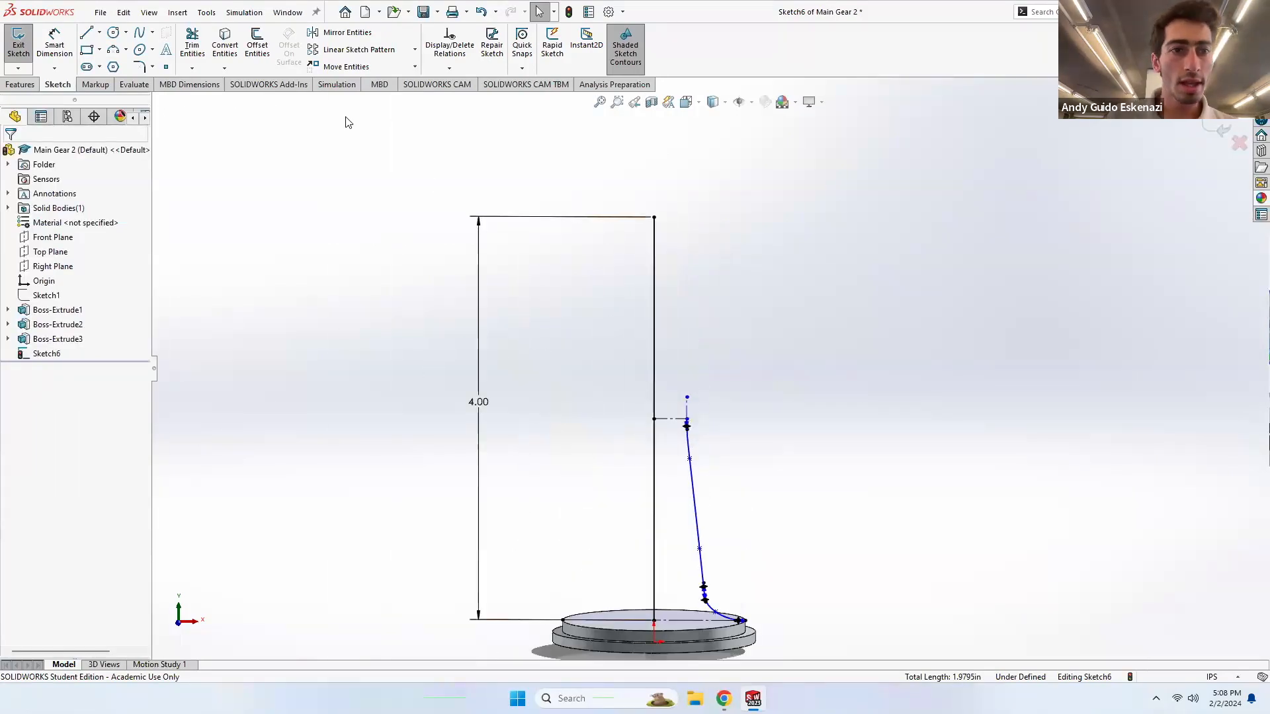
{"action": "left_click", "coordinate": [345, 32]}
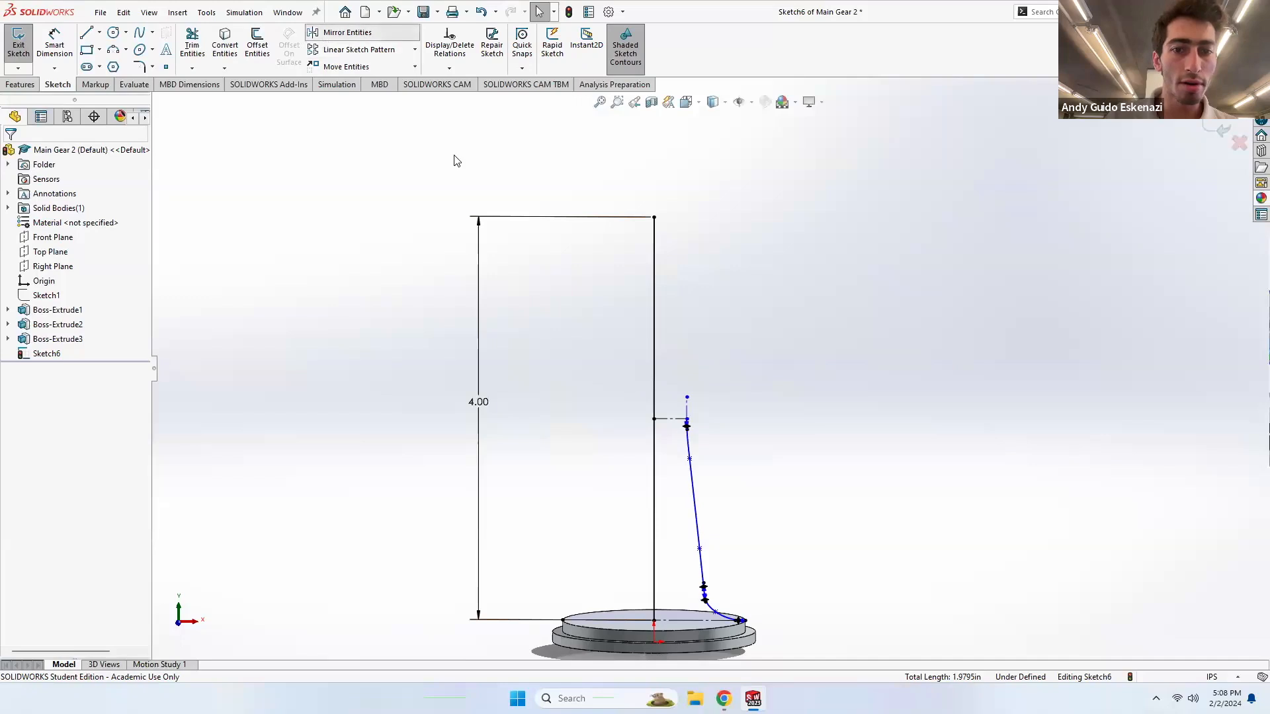
{"action": "left_click", "coordinate": [689, 477]}
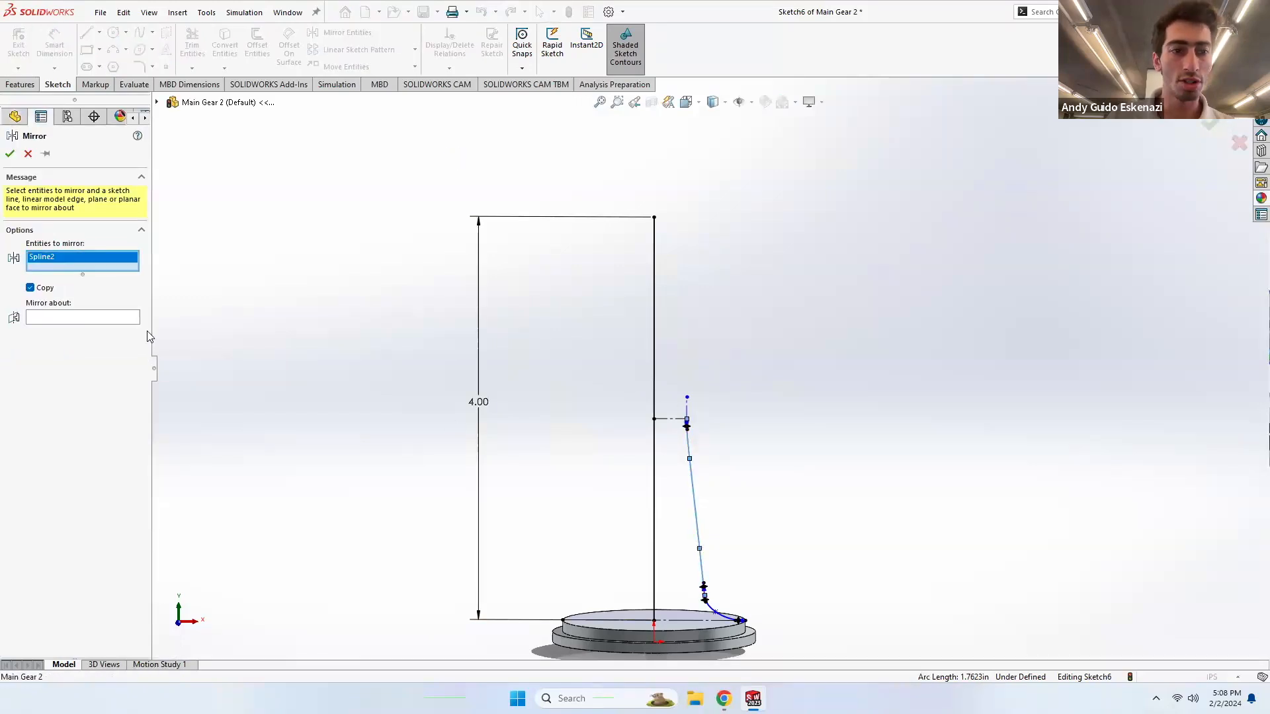
{"action": "left_click", "coordinate": [674, 420]}
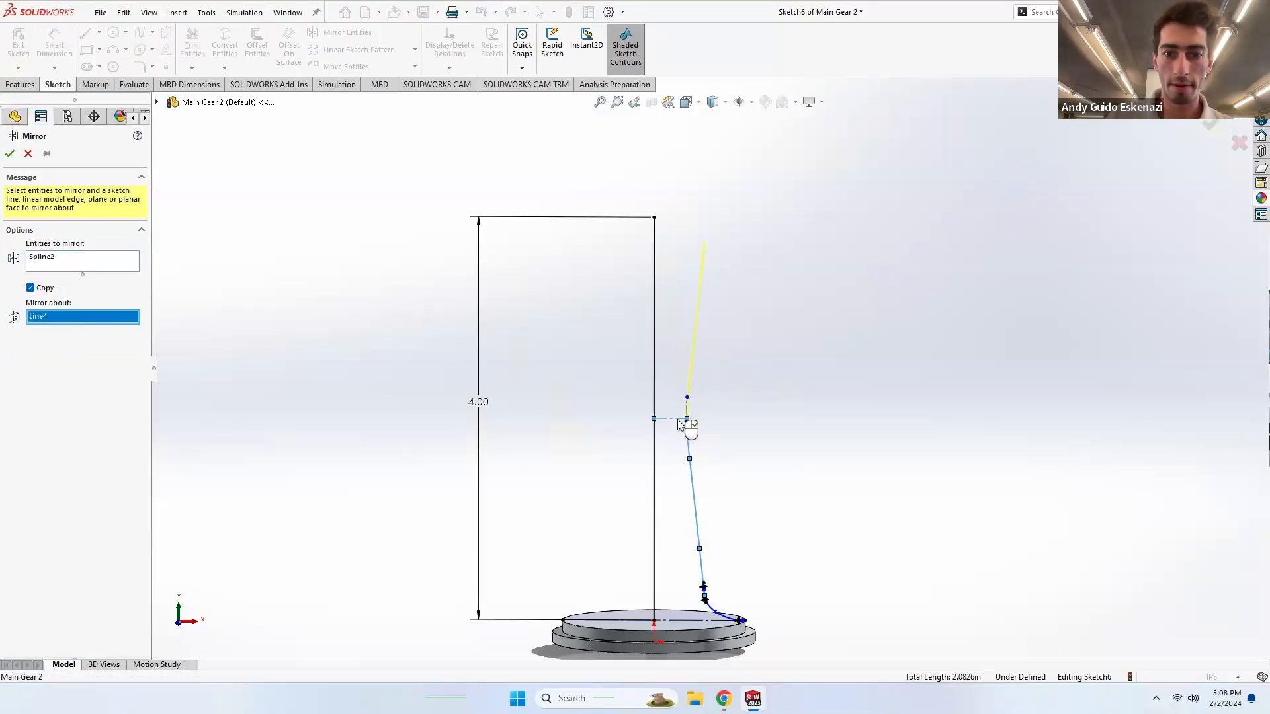
{"action": "left_click", "coordinate": [10, 155]}
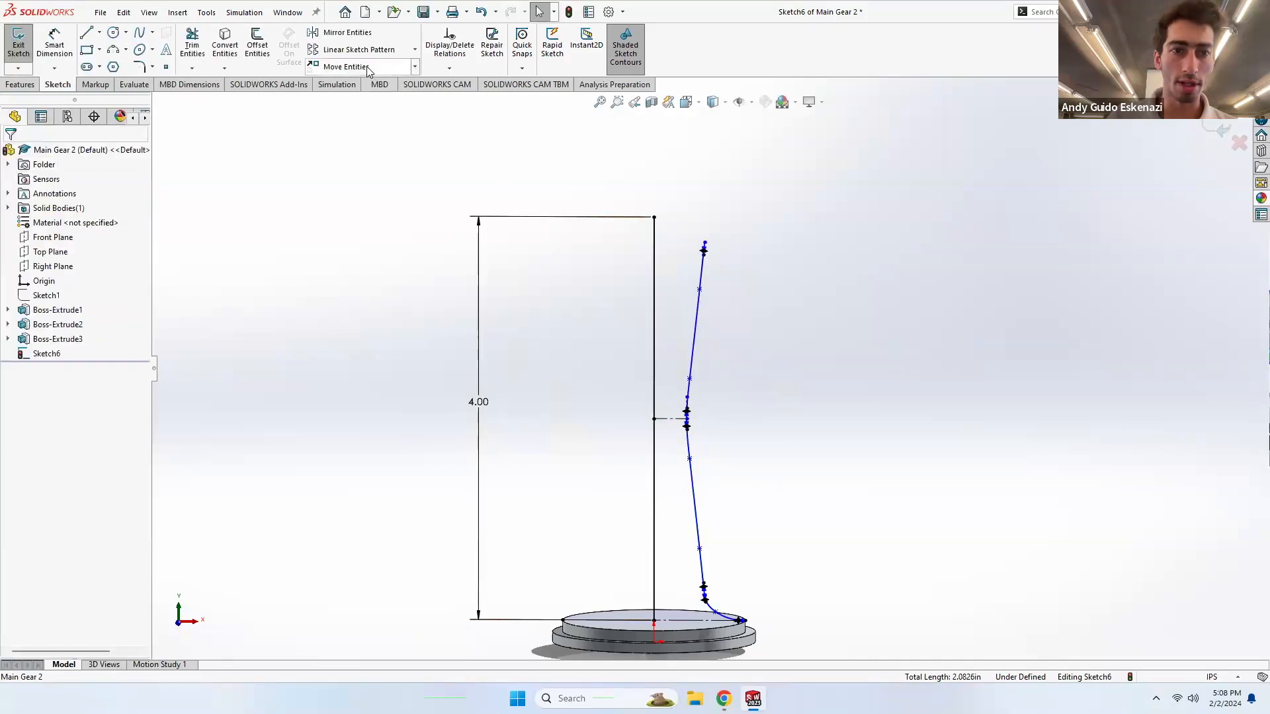
{"action": "key", "text": "ctrl+z"}
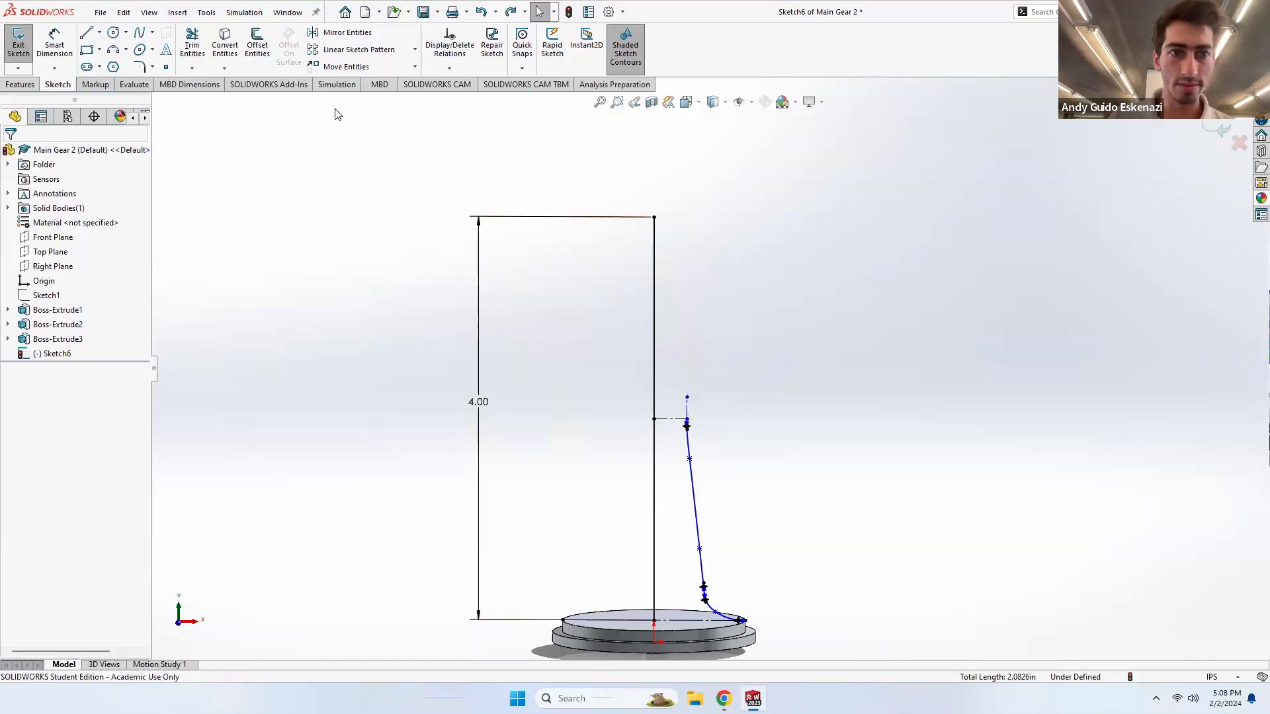
- Mirror both splines about the horizontal mid-height construction line, keeping the originals
{"action": "left_click", "coordinate": [331, 38]}
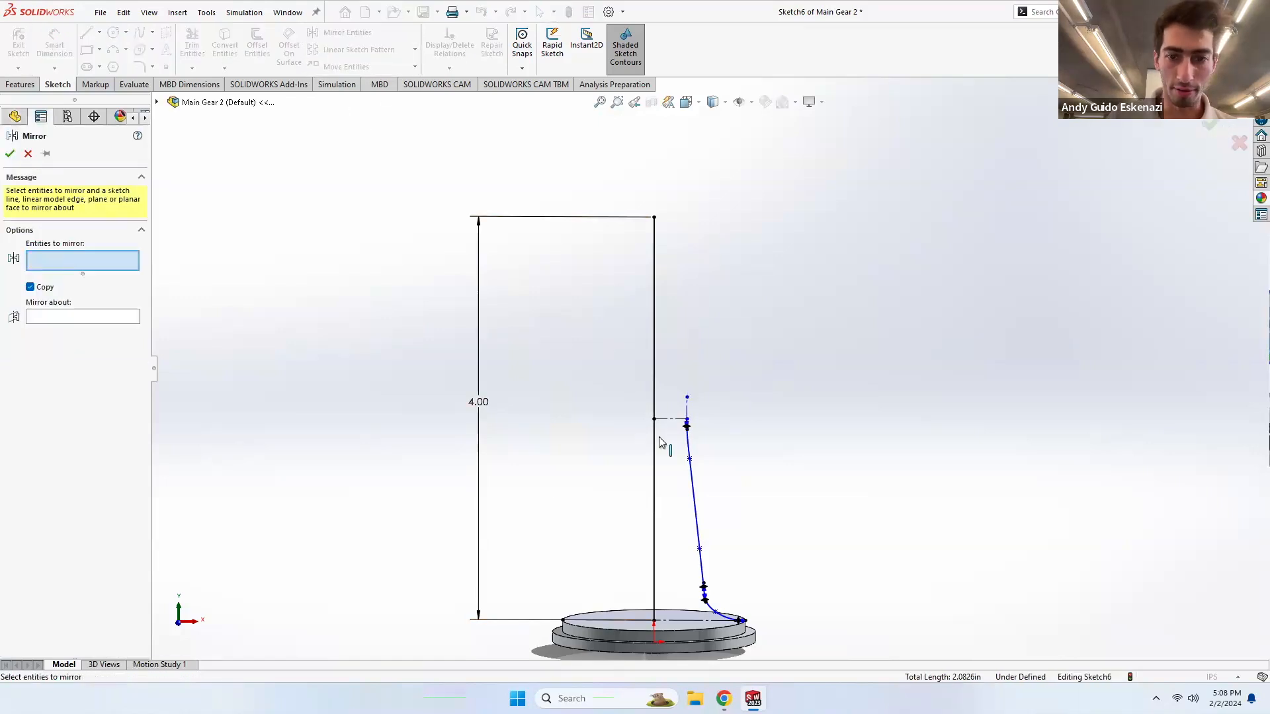
{"action": "left_click", "coordinate": [695, 496]}
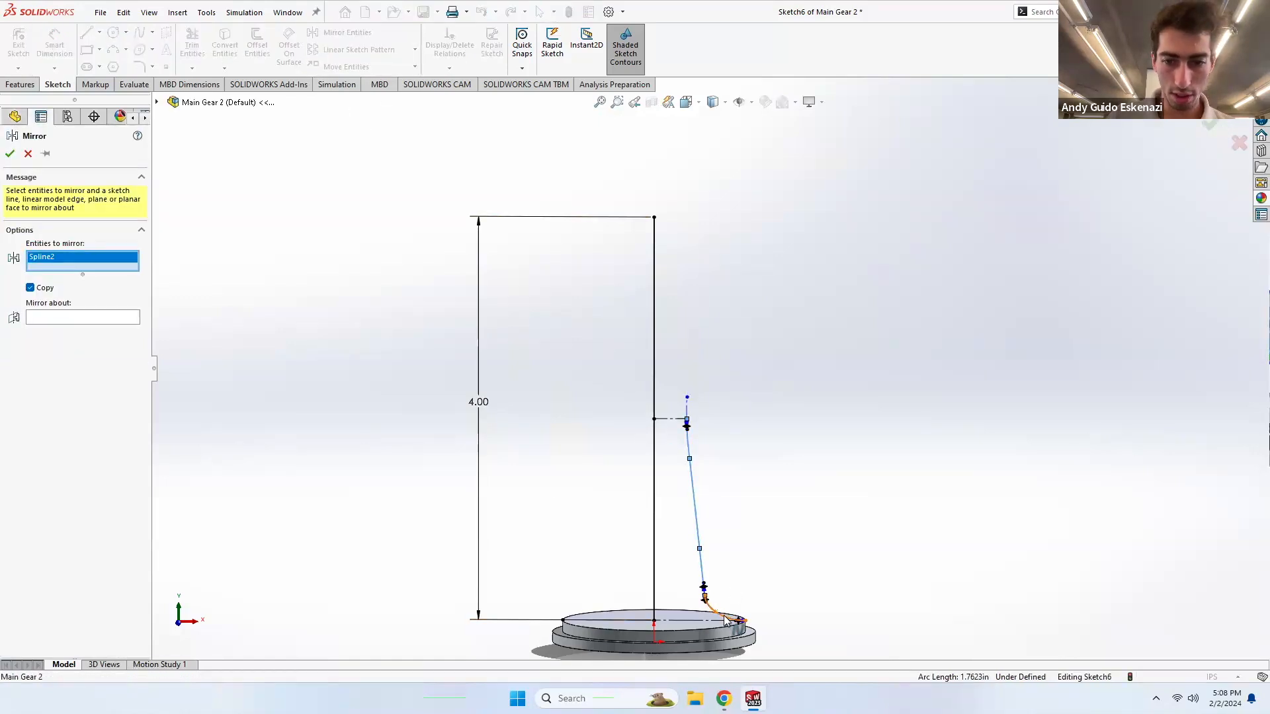
{"action": "left_click", "coordinate": [724, 618]}
{"action": "left_click", "coordinate": [77, 330]}
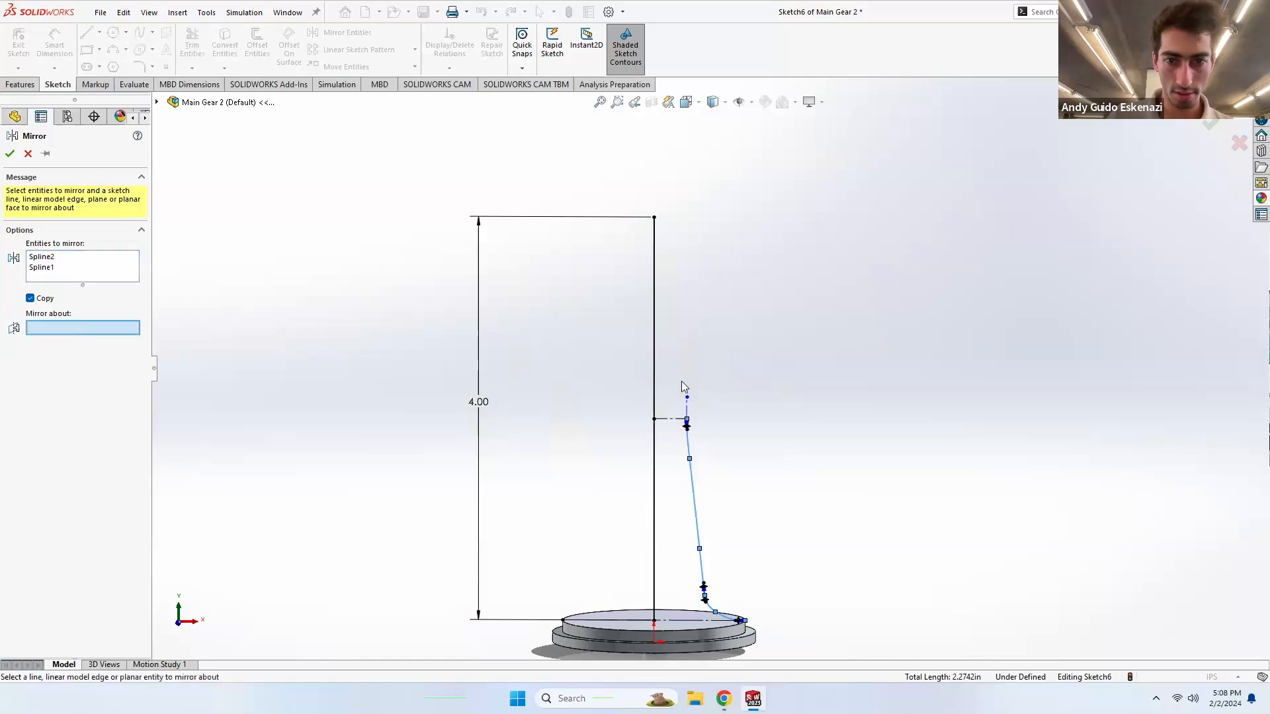
{"action": "left_click", "coordinate": [670, 419]}
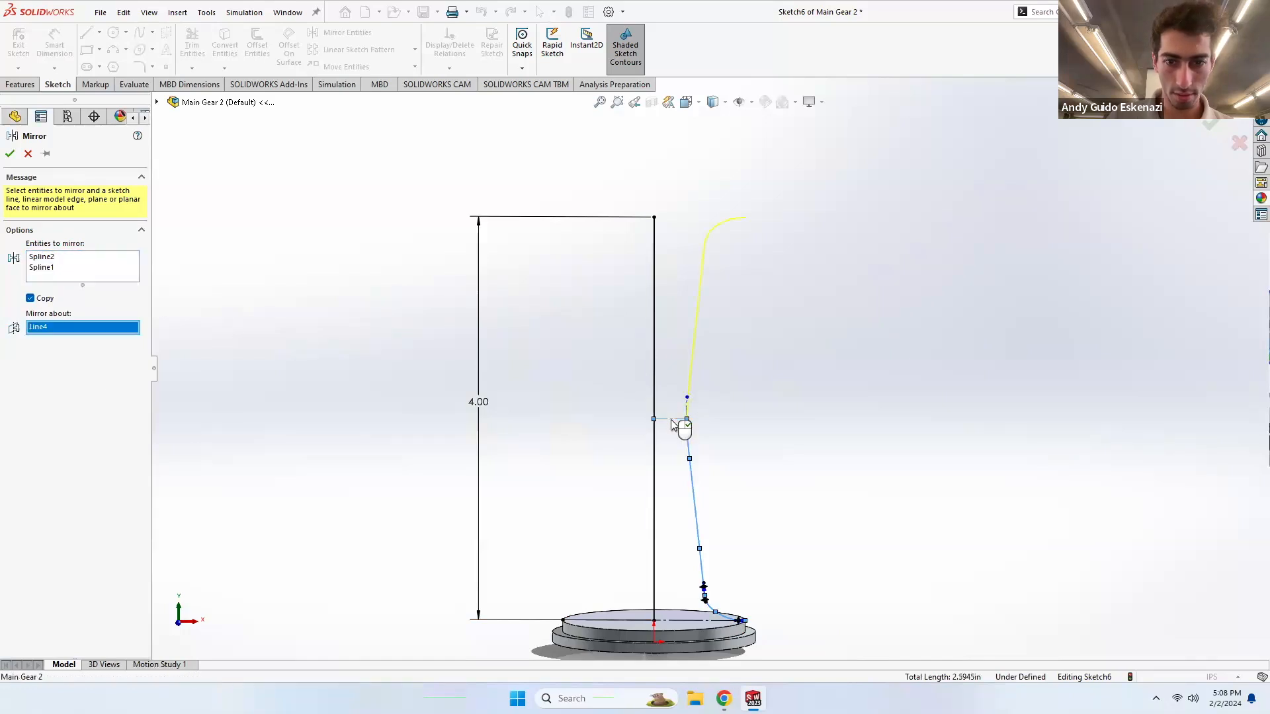
{"action": "left_click", "coordinate": [10, 154]}
- Close the profile with horizontal lines from the outer spline ends to the upper and lower ends of the vertical centre line
{"action": "left_click", "coordinate": [83, 34]}
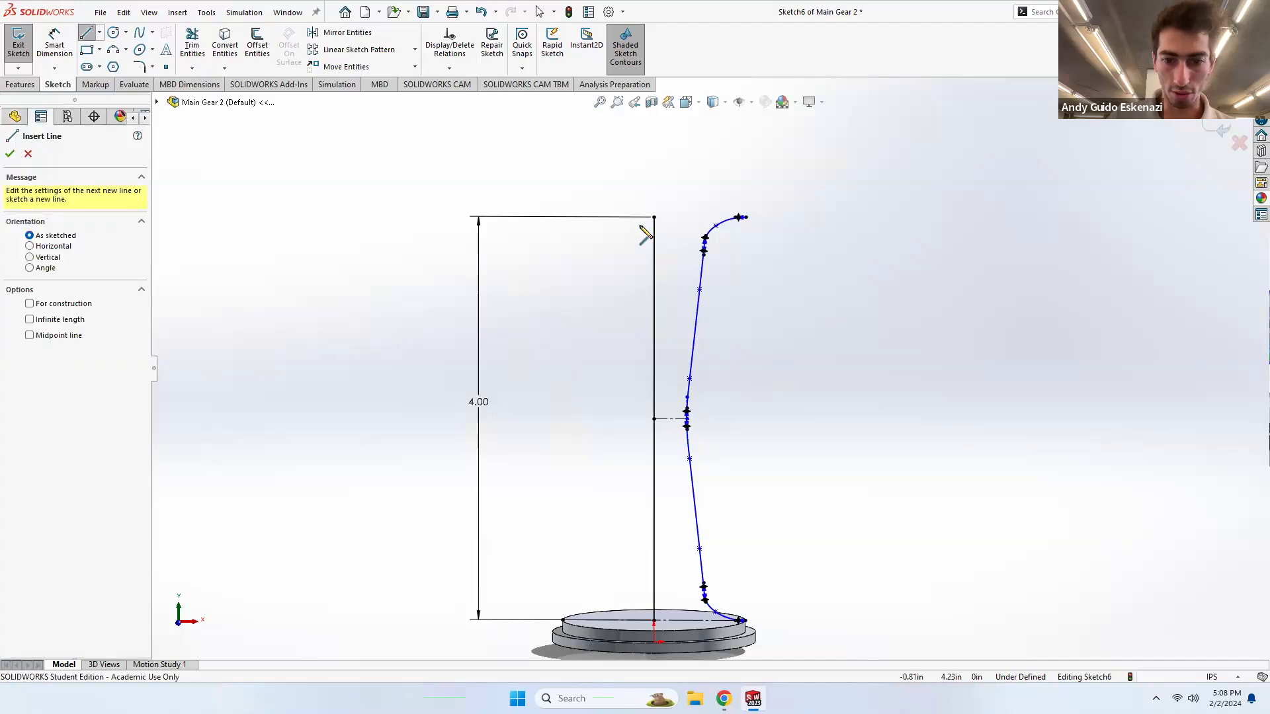
{"action": "left_click", "coordinate": [741, 217]}
{"action": "left_click", "coordinate": [654, 217]}
{"action": "key", "text": "Escape"}
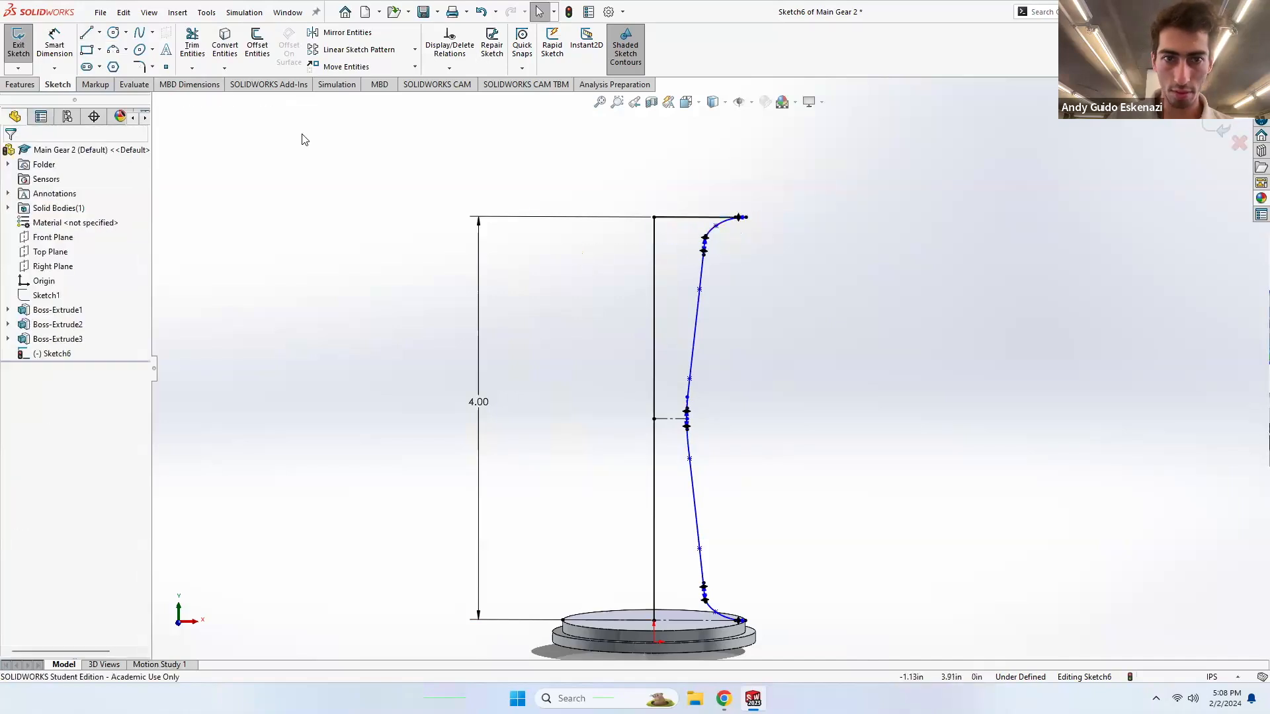
{"action": "left_click", "coordinate": [87, 34]}
{"action": "left_click", "coordinate": [741, 620]}
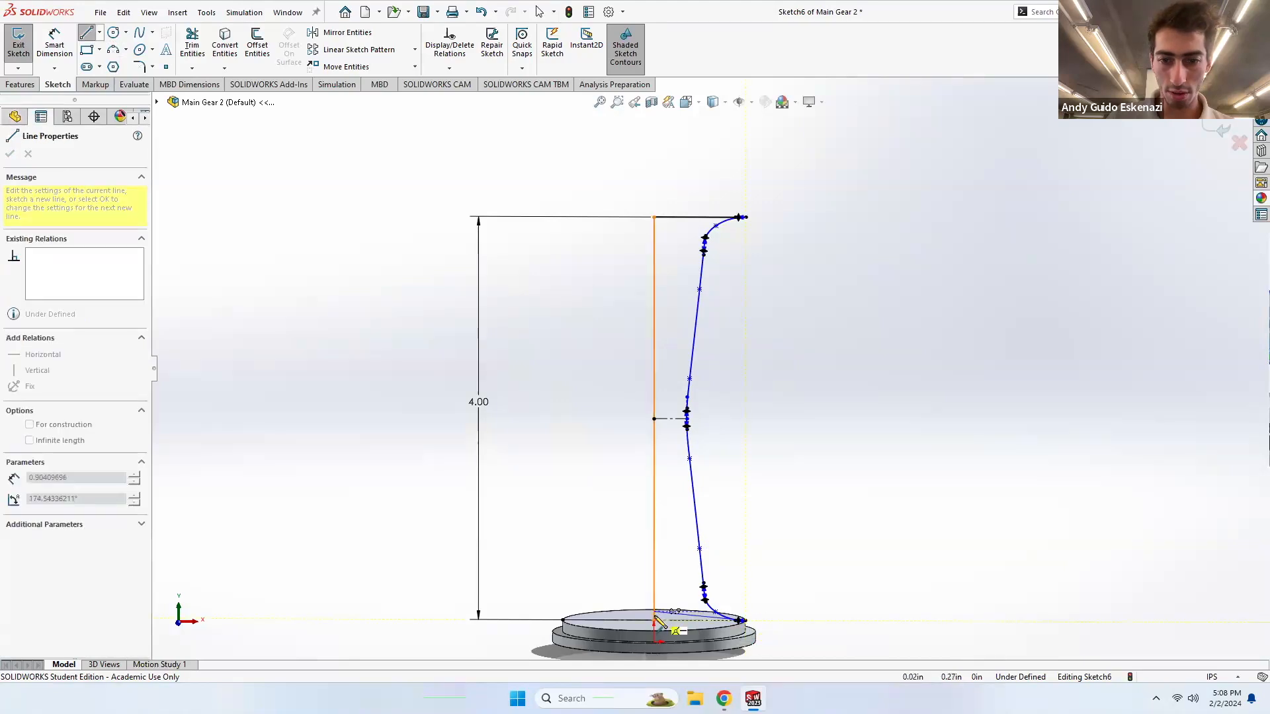
{"action": "left_click", "coordinate": [654, 620]}
{"action": "scroll", "coordinate": [745, 614], "scroll_direction": "down", "scroll_amount": 10}
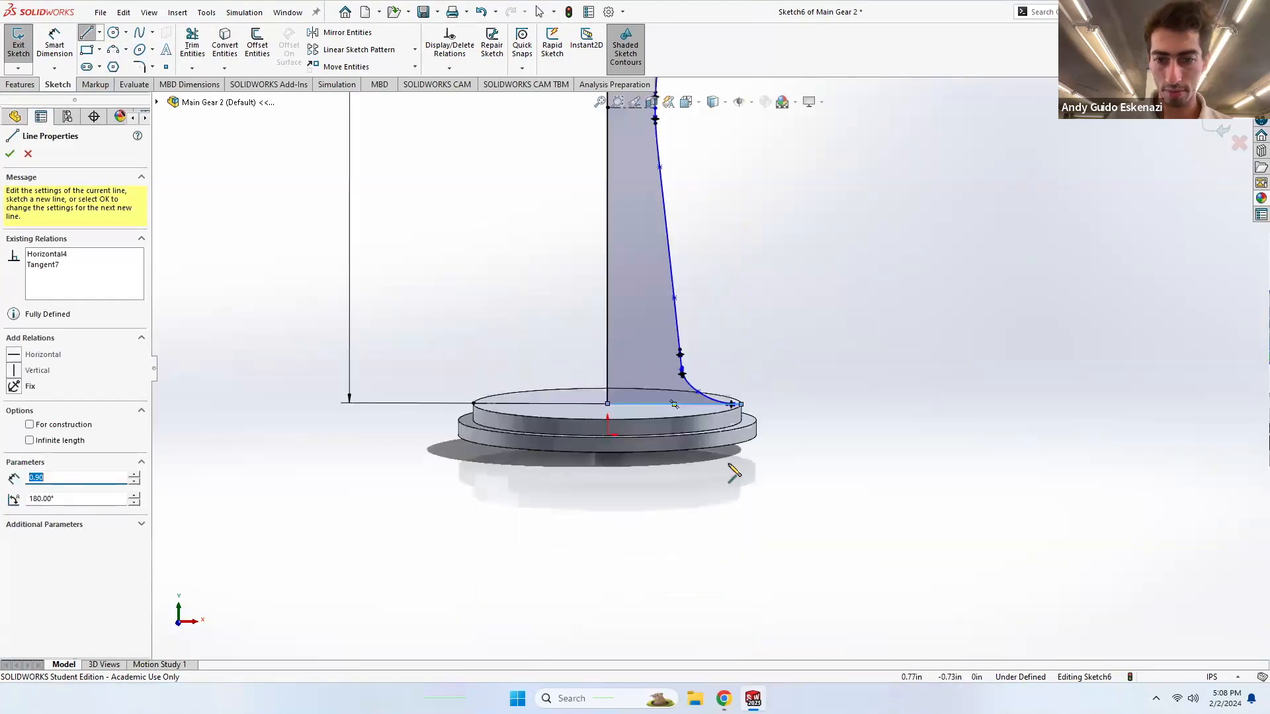
{"action": "key", "text": "Escape"}
- Revolve the closed profile 360° about the vertical centre line, merging the result
{"action": "scroll", "coordinate": [691, 447], "scroll_direction": "up", "scroll_amount": 10}
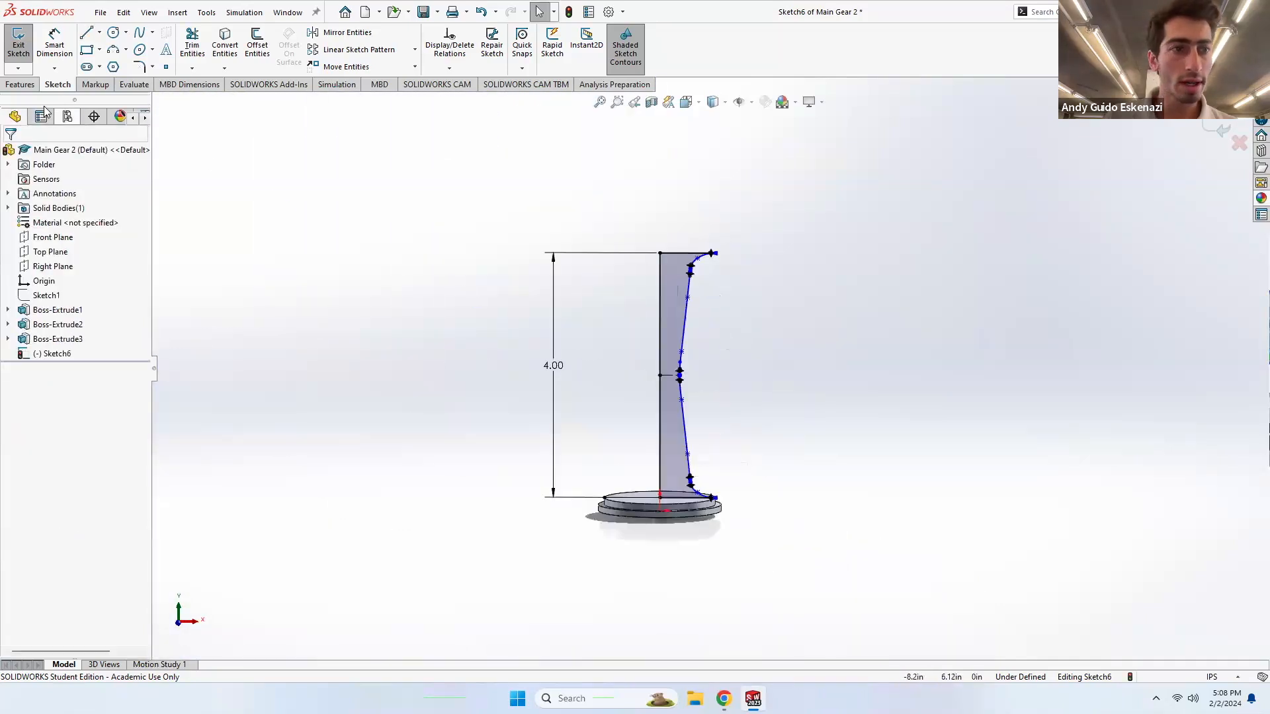
{"action": "left_click", "coordinate": [19, 84]}
{"action": "left_click", "coordinate": [63, 44]}
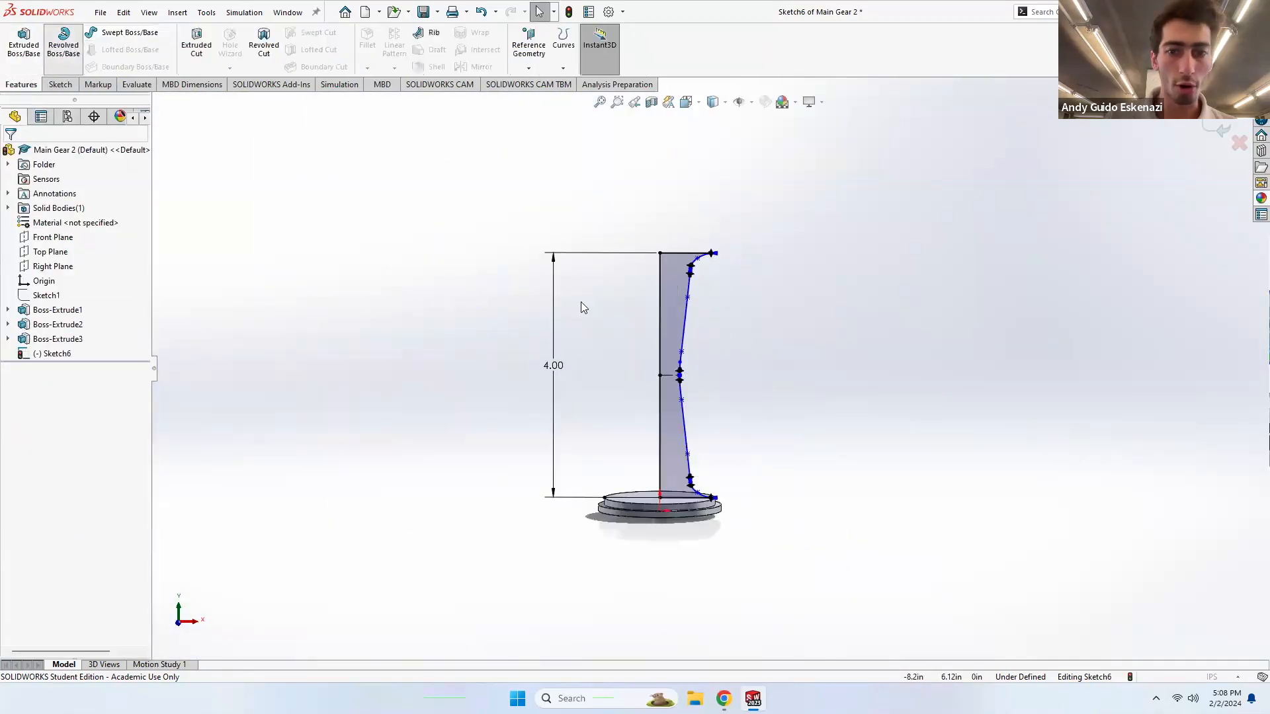
{"action": "left_click", "coordinate": [12, 155]}
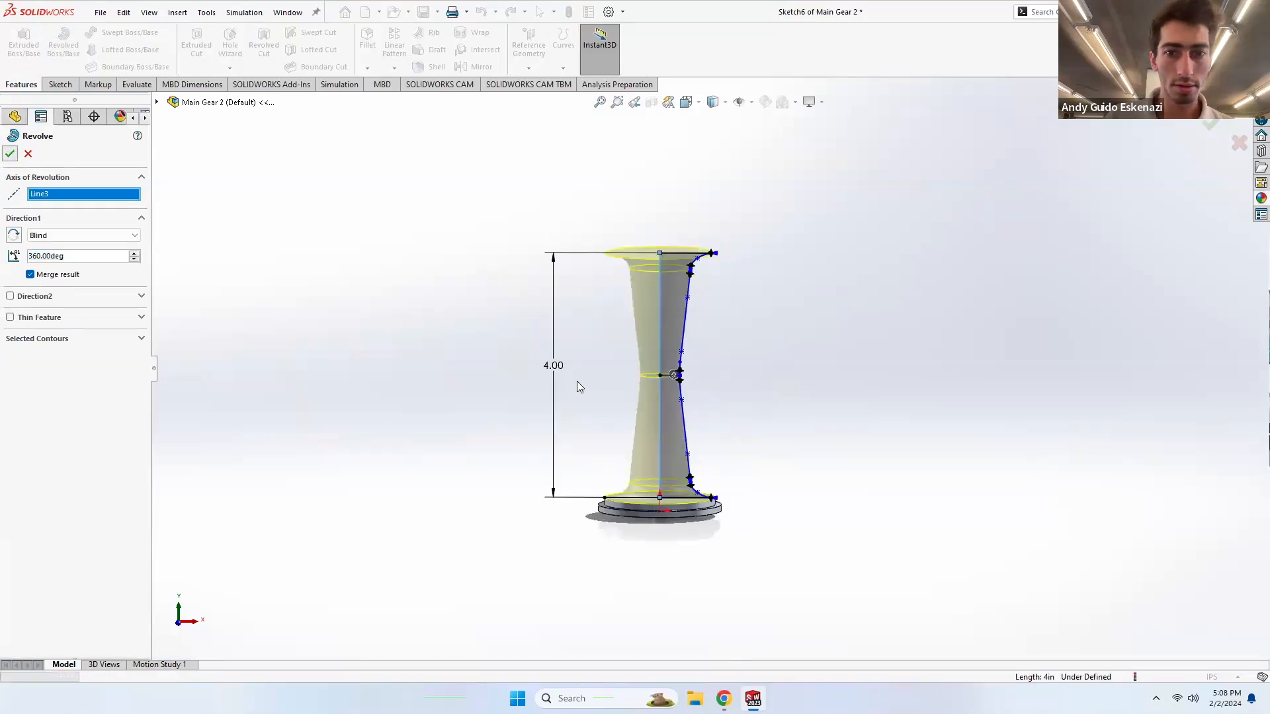
- Switch to the Assem1 assembly, rebuild it with the changed Main Gear 2, and view the column among the cups
{"action": "left_click", "coordinate": [753, 699]}
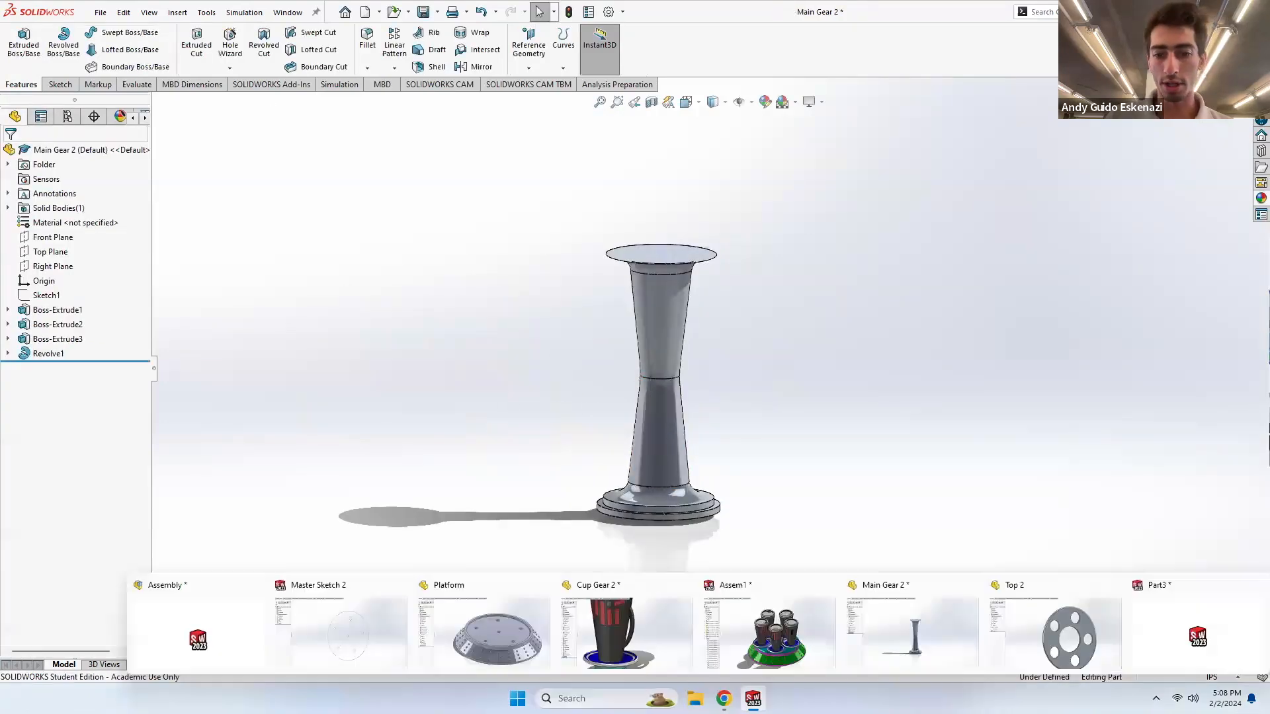
{"action": "left_click", "coordinate": [777, 638]}
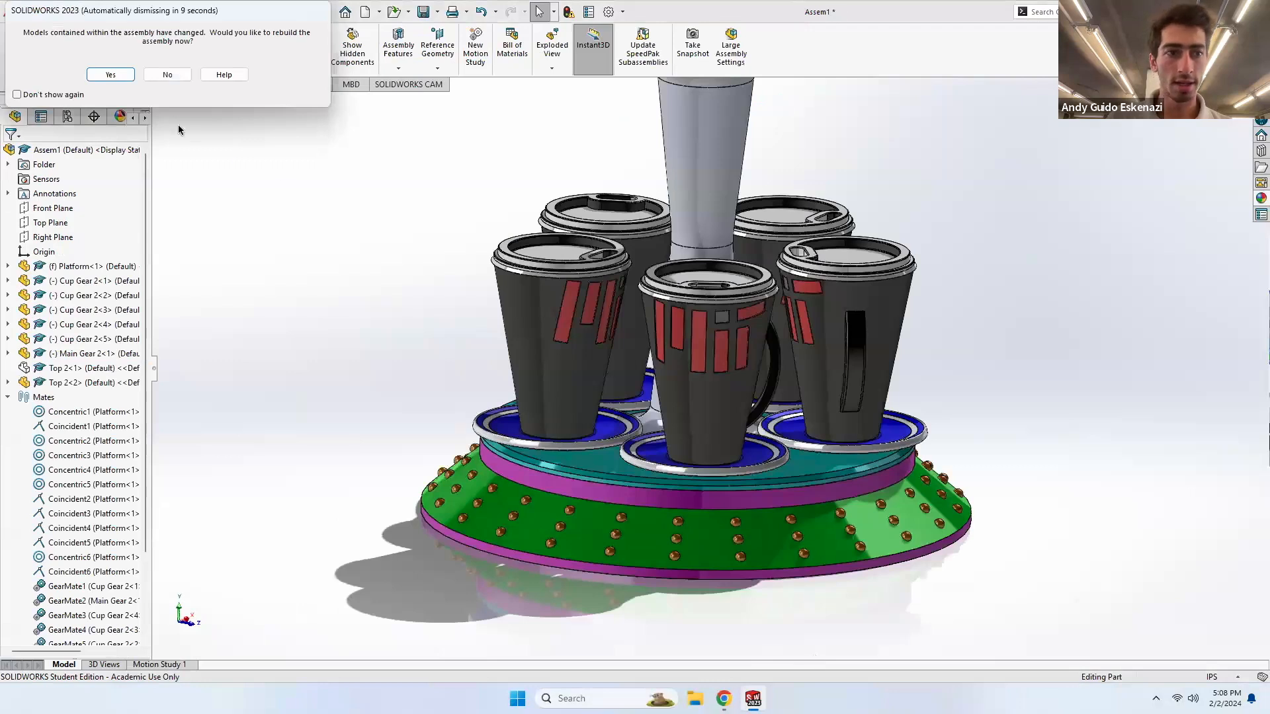
{"action": "left_click", "coordinate": [111, 76]}
{"action": "scroll", "coordinate": [632, 350], "scroll_direction": "up", "scroll_amount": 3}
{"action": "middle_click_drag", "start_coordinate": [632, 351], "coordinate": [768, 655]}
- Return to the Main Gear 2 part and start a new sketch on the Front Plane
{"action": "mouse_move", "coordinate": [752, 699]}
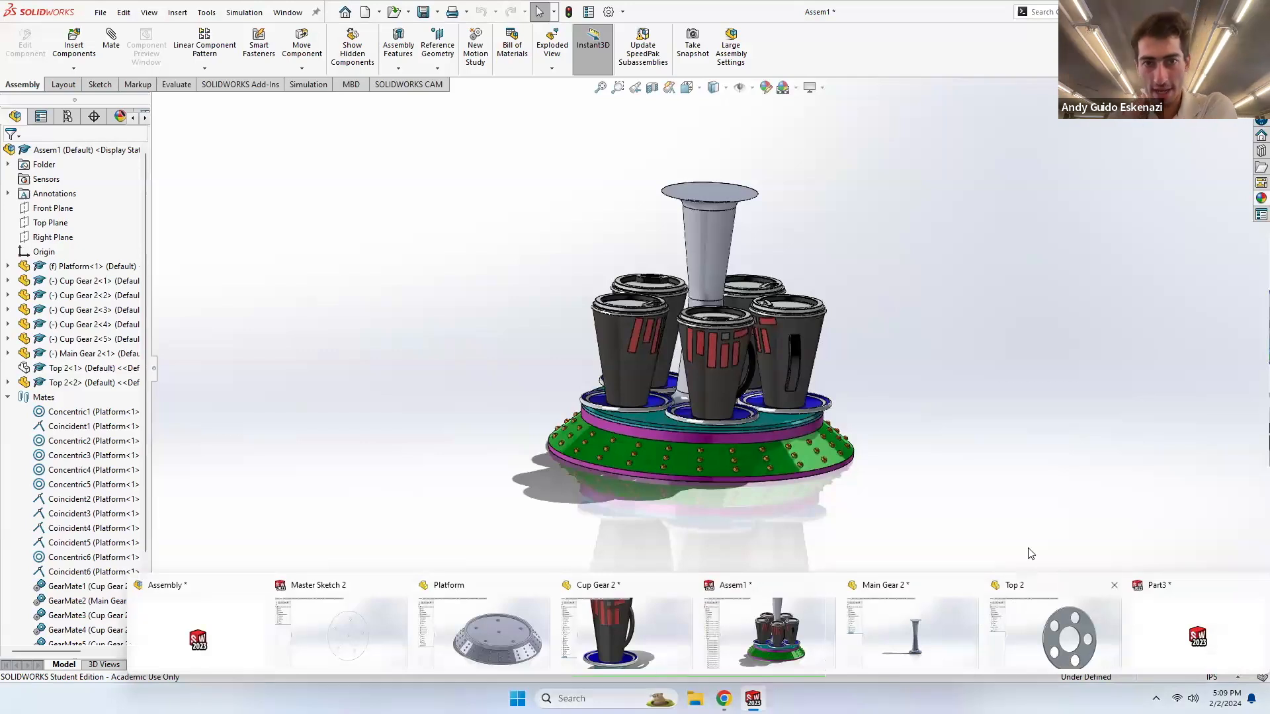
{"action": "left_click", "coordinate": [1072, 628]}
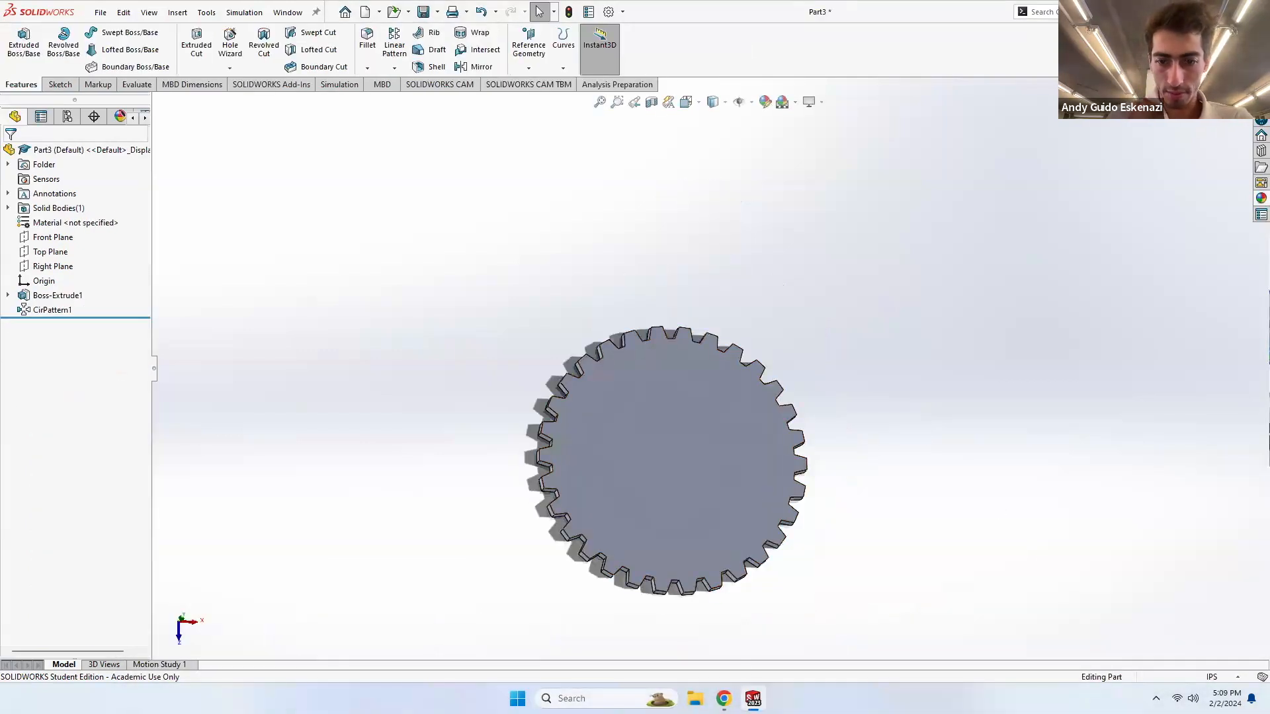
{"action": "left_click", "coordinate": [951, 645]}
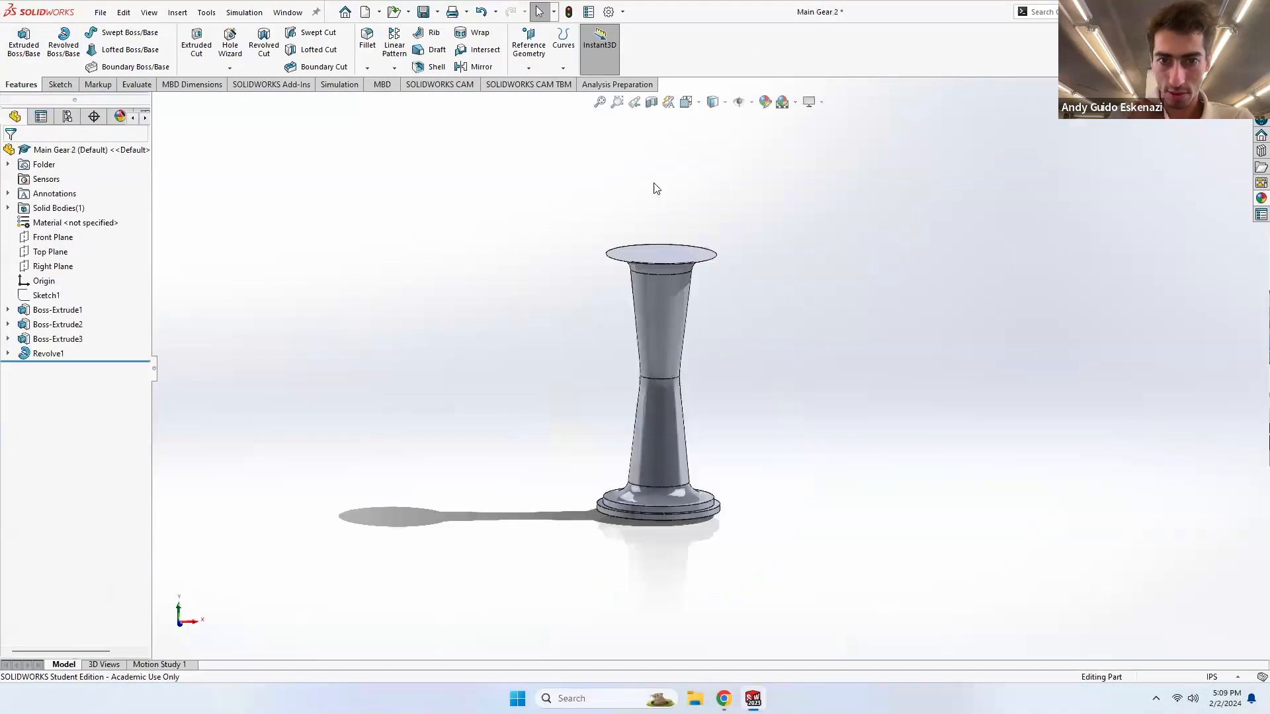
{"action": "left_click", "coordinate": [53, 86]}
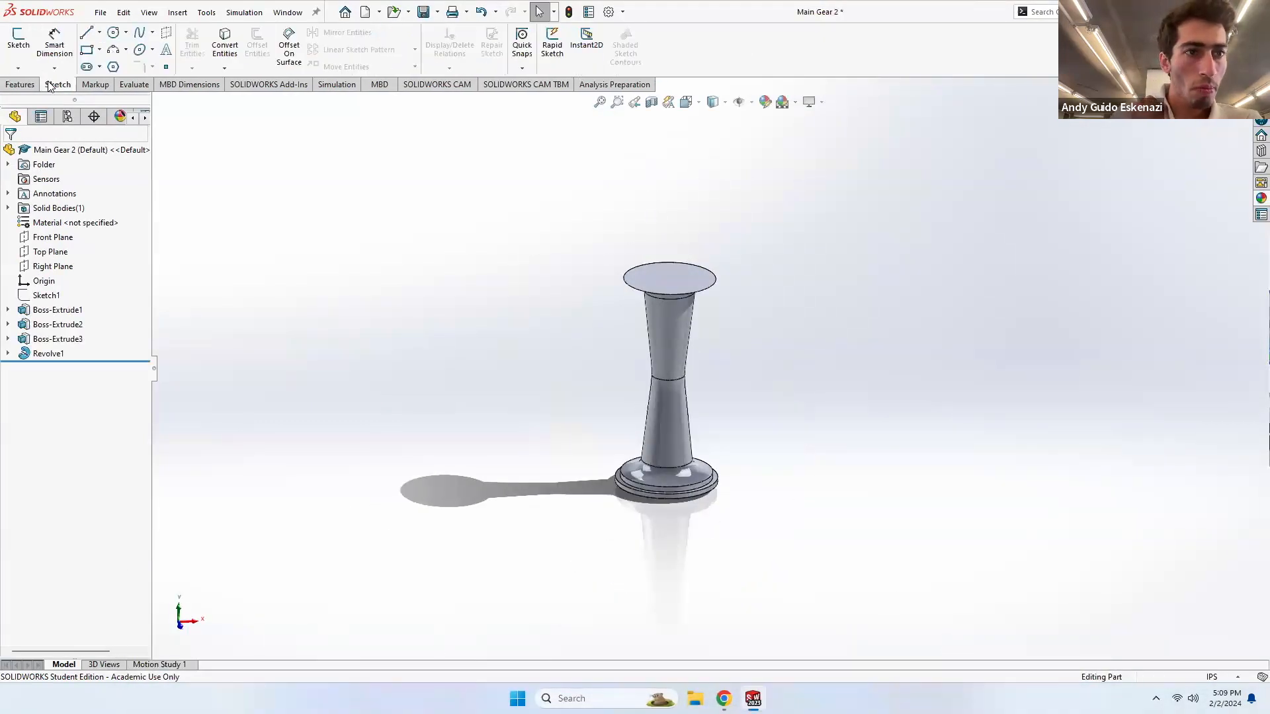
{"action": "left_click", "coordinate": [41, 239]}
{"action": "left_click", "coordinate": [18, 40]}
{"action": "scroll", "coordinate": [688, 331], "scroll_direction": "up", "scroll_amount": 3}
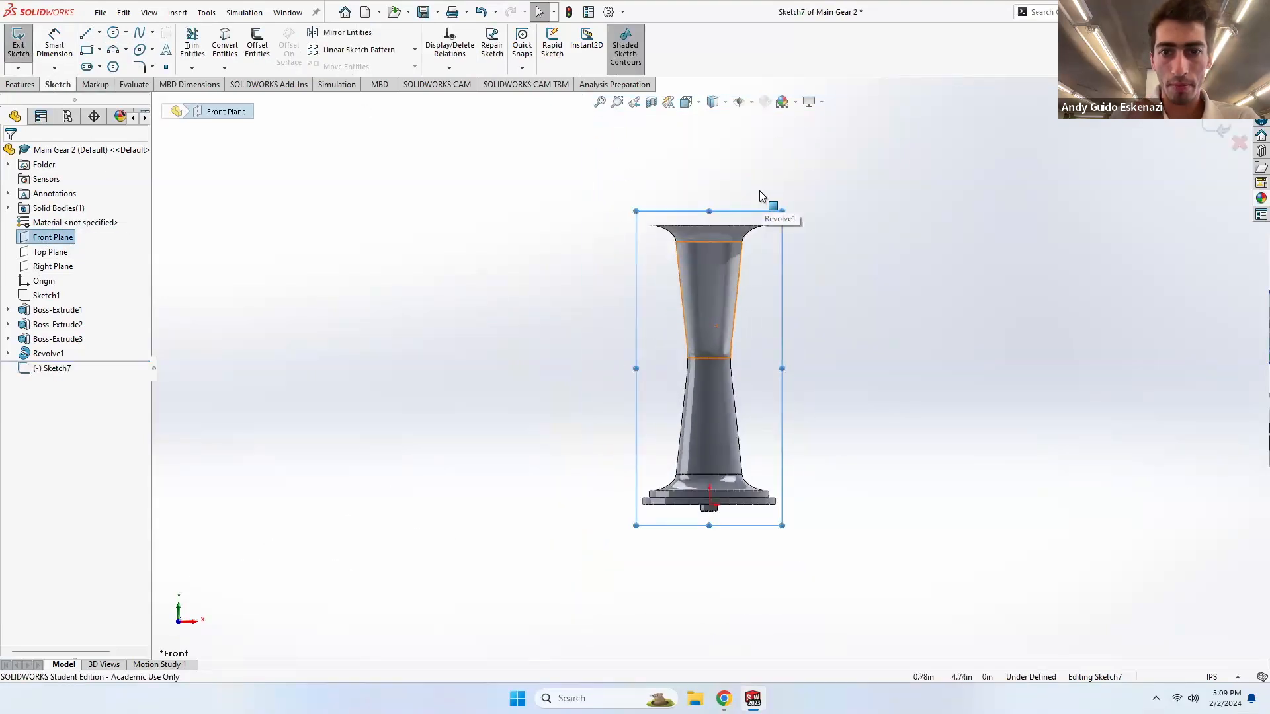
- Convert the circular edge of the column's upper rim into a line in the sketch
{"action": "scroll", "coordinate": [759, 192], "scroll_direction": "down", "scroll_amount": 3}
{"action": "left_click", "coordinate": [224, 41]}
{"action": "left_click", "coordinate": [602, 284]}
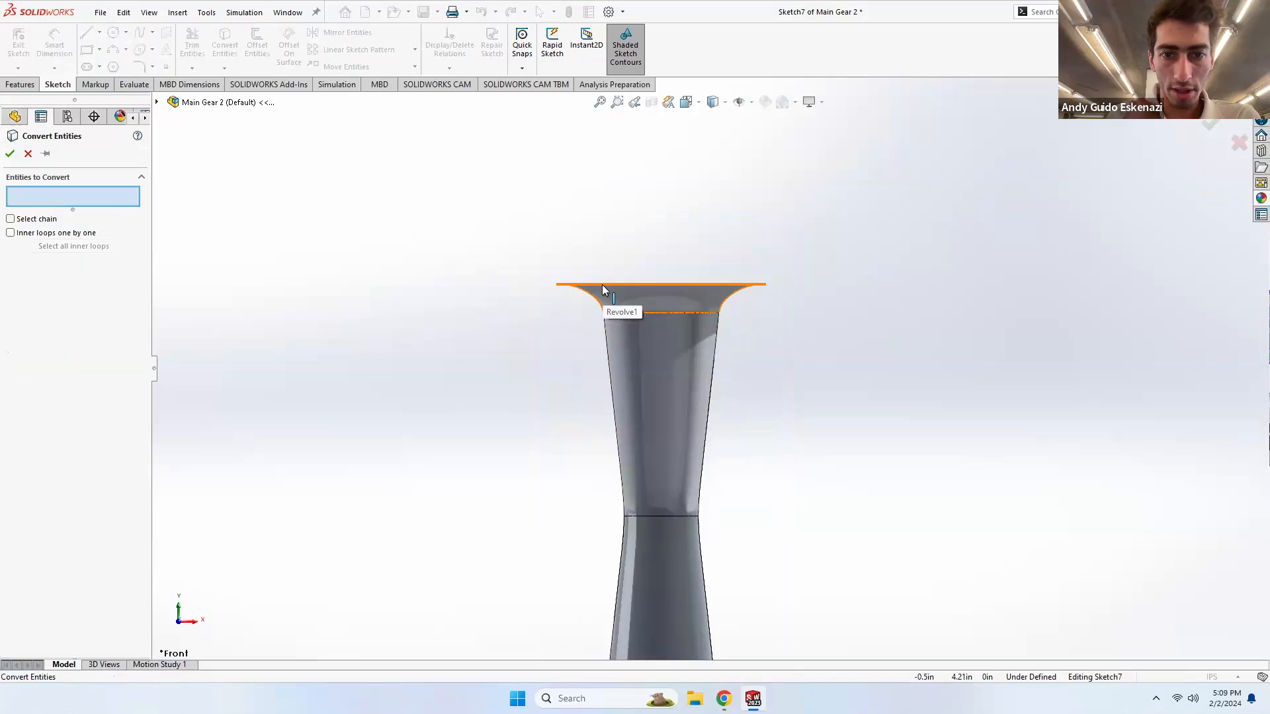
{"action": "left_click", "coordinate": [10, 154]}
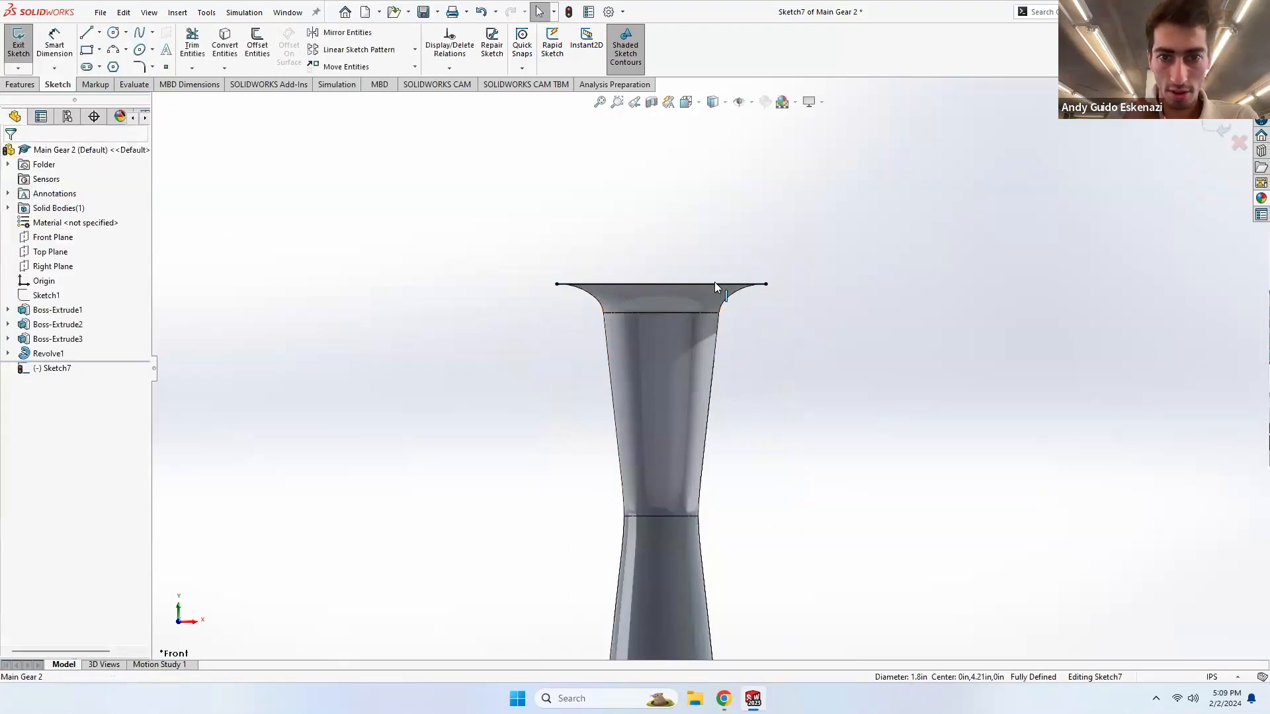
- Draw a horizontal line from the midpoint of the converted rim line outward past the column's rim
{"action": "right_click", "coordinate": [696, 284]}
{"action": "left_click", "coordinate": [885, 365]}
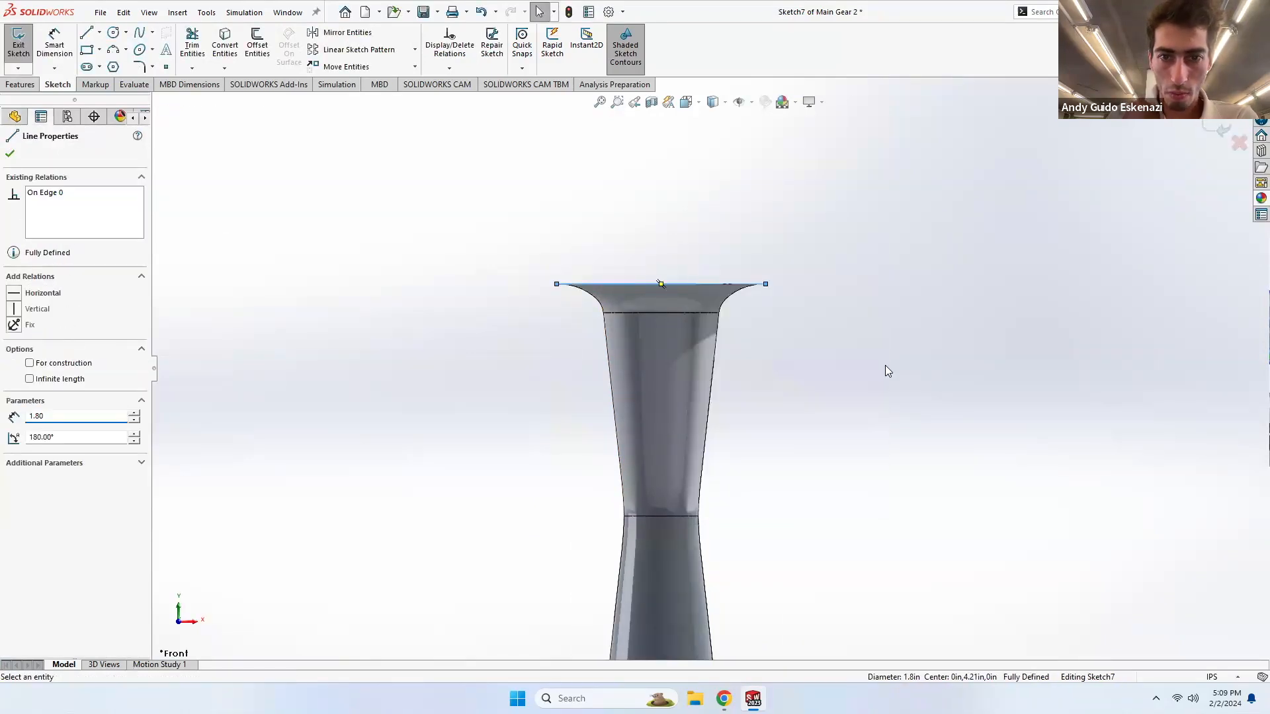
{"action": "left_click", "coordinate": [86, 33]}
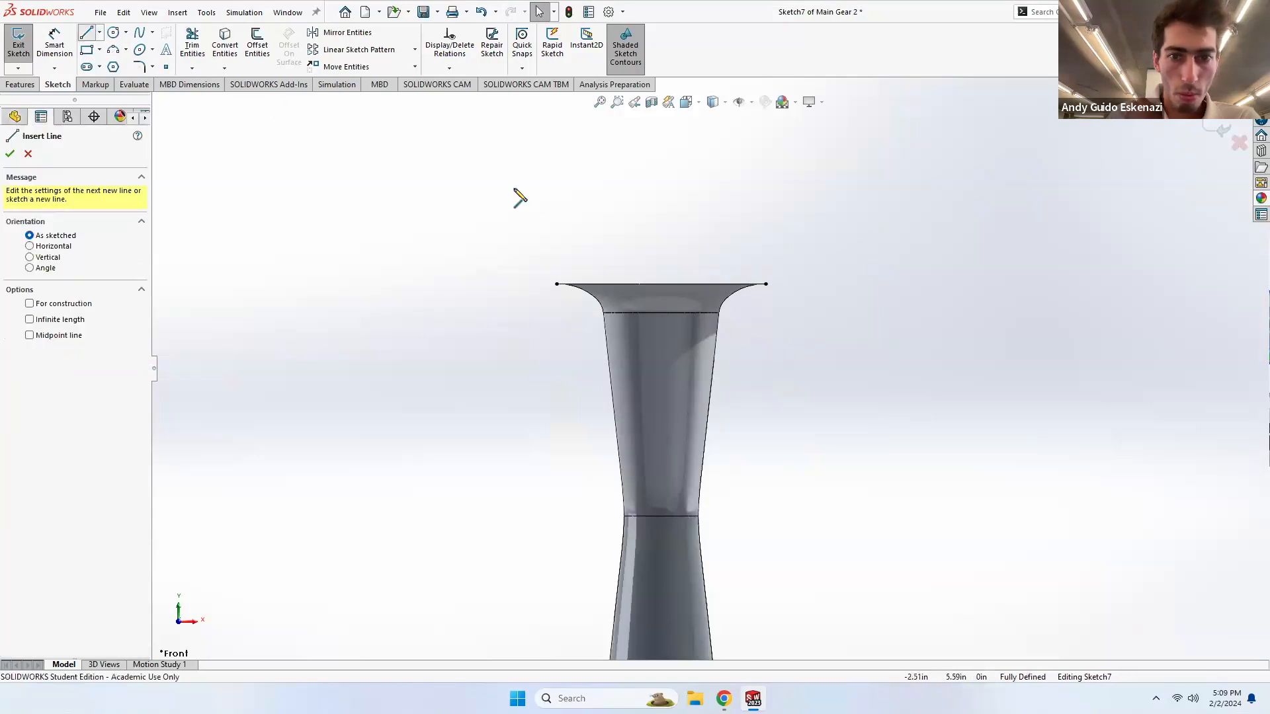
{"action": "left_click", "coordinate": [661, 284]}
{"action": "scroll", "coordinate": [688, 297], "scroll_direction": "down", "scroll_amount": 3}
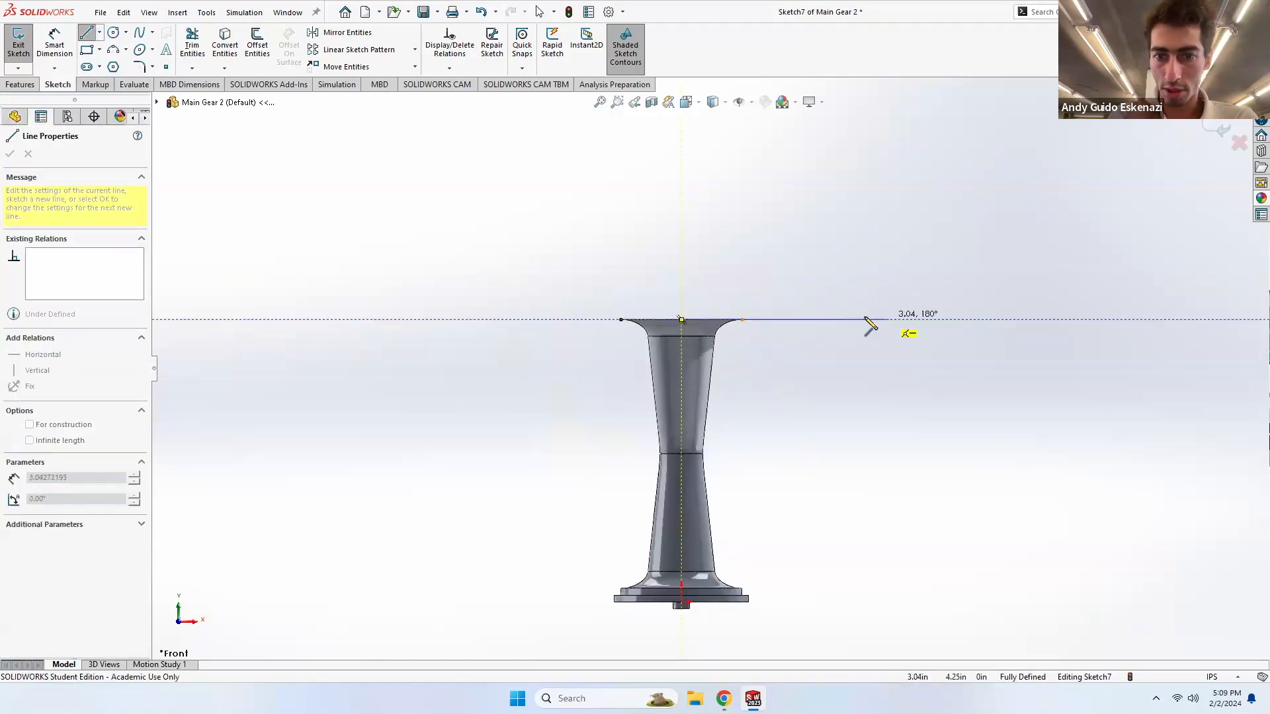
{"action": "key", "text": "Escape"}
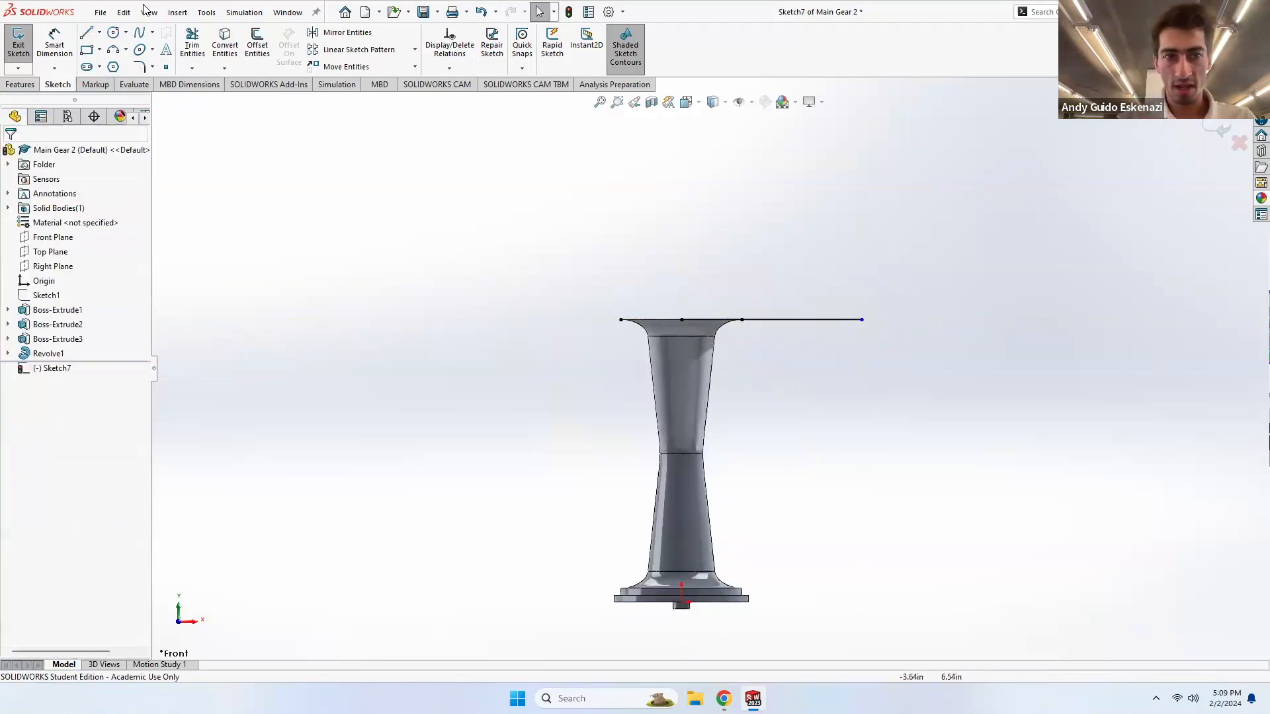
- Exit the sketch and switch to the Assem1 assembly
{"action": "left_click", "coordinate": [12, 53]}
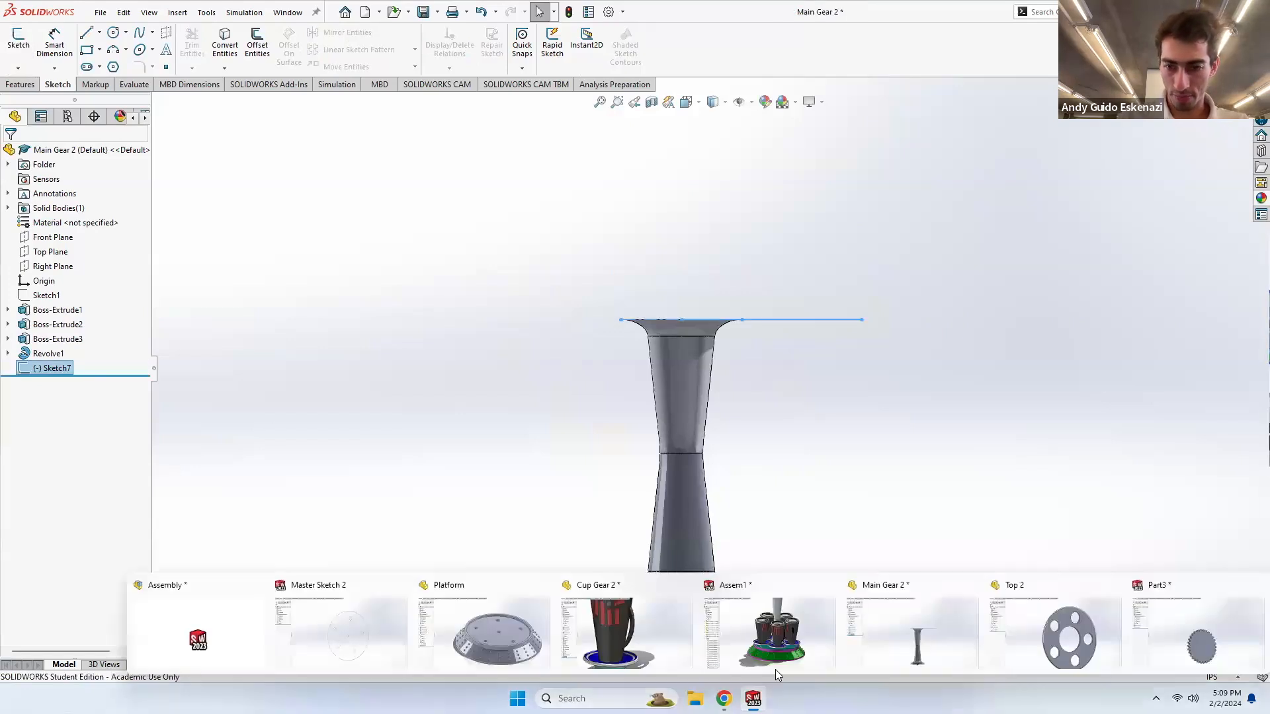
{"action": "left_click", "coordinate": [799, 642]}
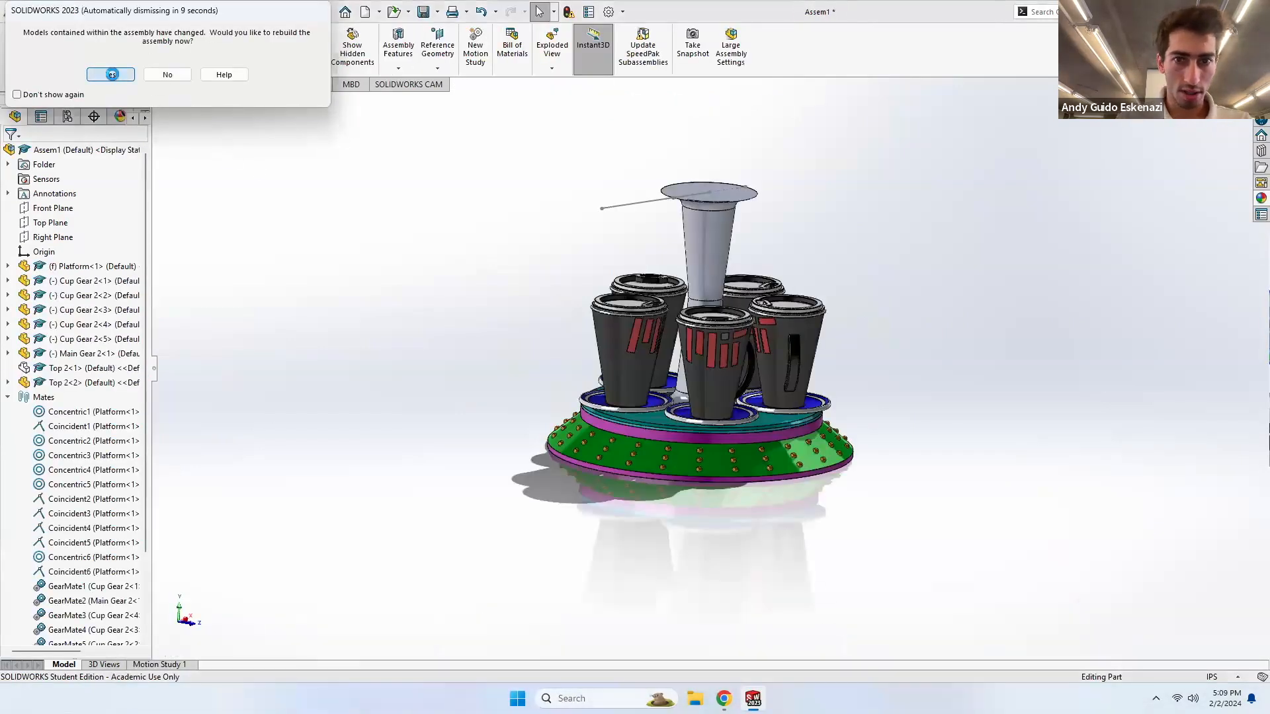
- Rebuild the assembly and measure the diameter of the circular edge at the platform's upper ring
{"action": "left_click", "coordinate": [111, 75]}
{"action": "scroll", "coordinate": [635, 441], "scroll_direction": "down", "scroll_amount": 6}
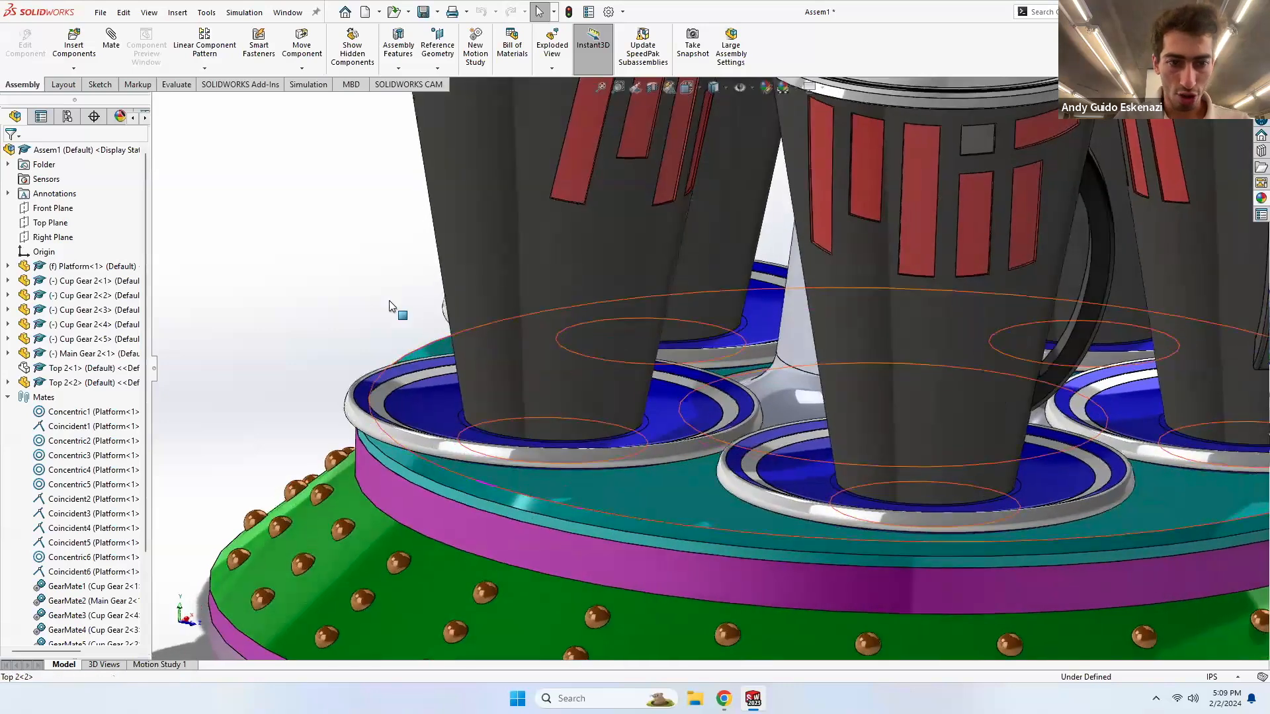
{"action": "left_click", "coordinate": [174, 85]}
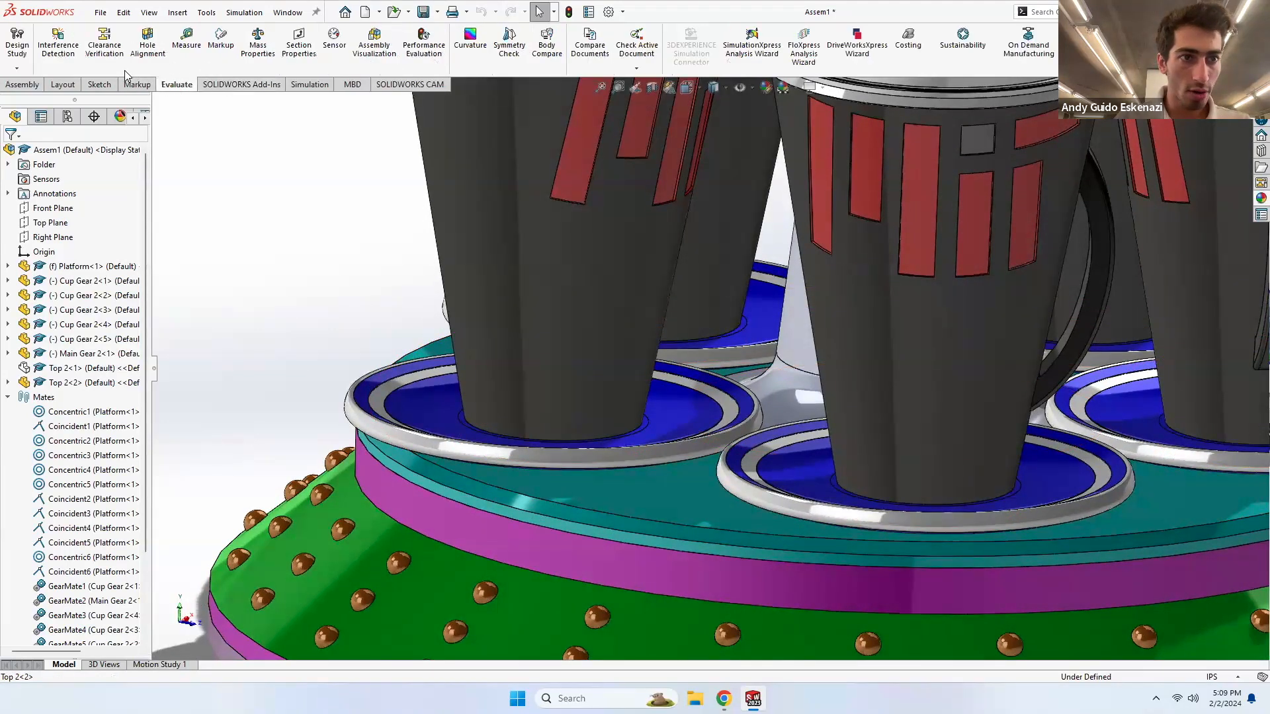
{"action": "left_click", "coordinate": [186, 41]}
{"action": "left_click", "coordinate": [401, 480]}
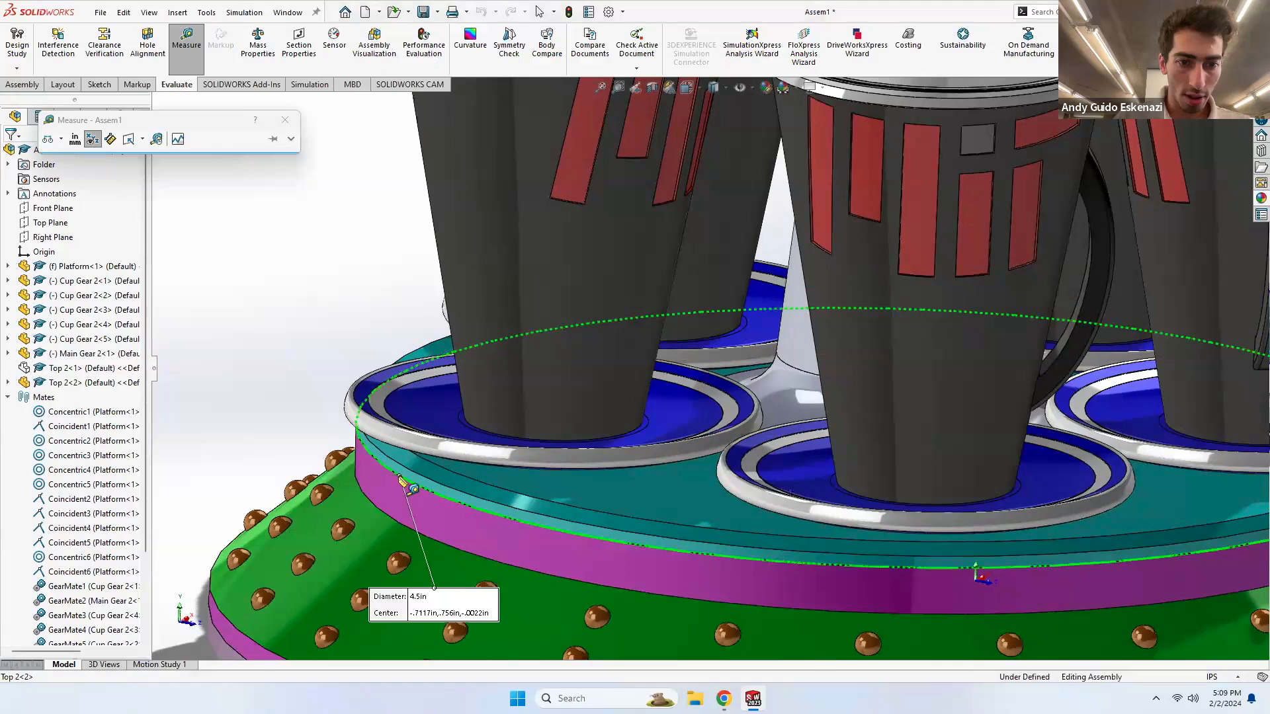
{"action": "key", "text": "Escape"}
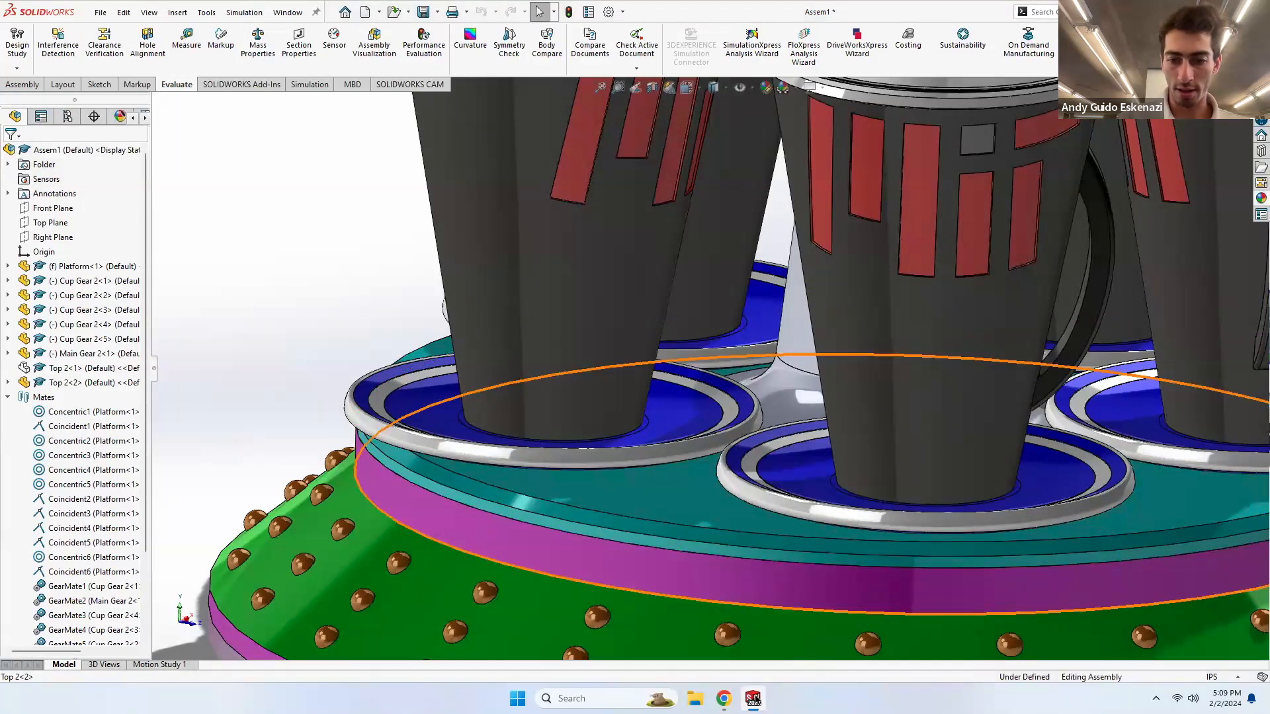
- Reopen the canopy sketch in Main Gear 2 and dimension the horizontal line's length to 2.25 in
{"action": "left_click", "coordinate": [754, 699]}
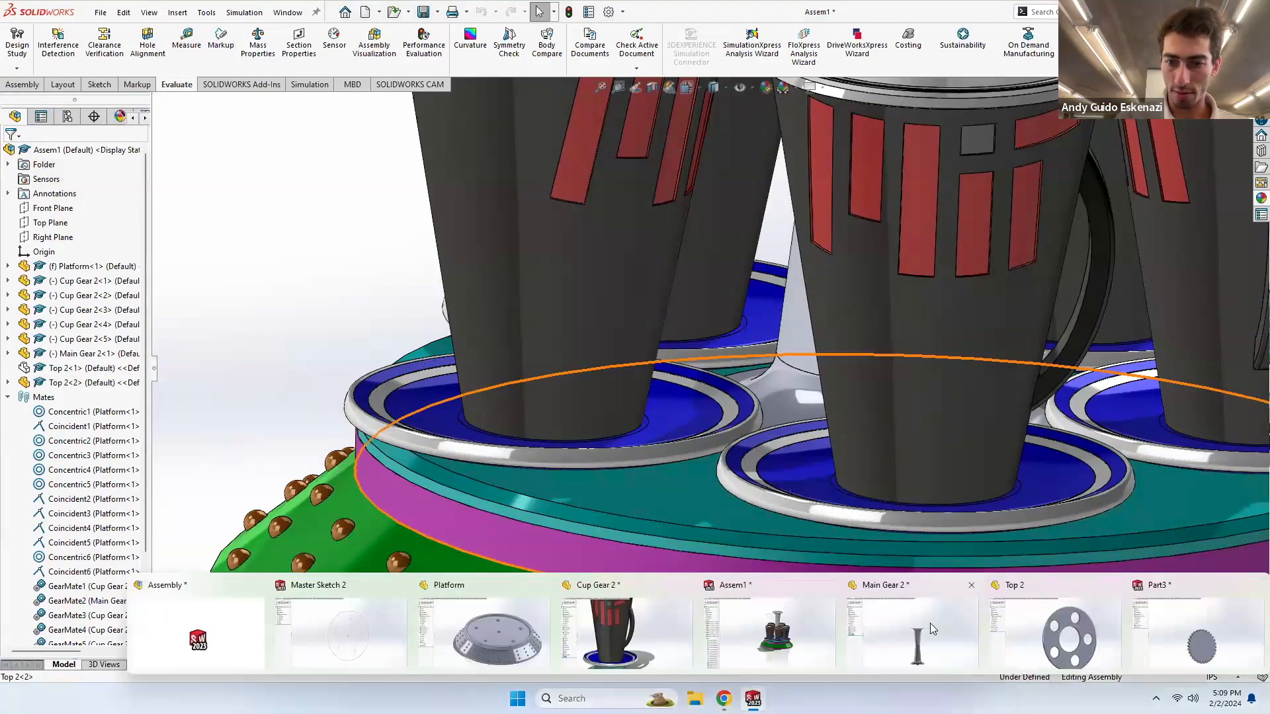
{"action": "left_click", "coordinate": [930, 628]}
{"action": "right_click", "coordinate": [774, 321]}
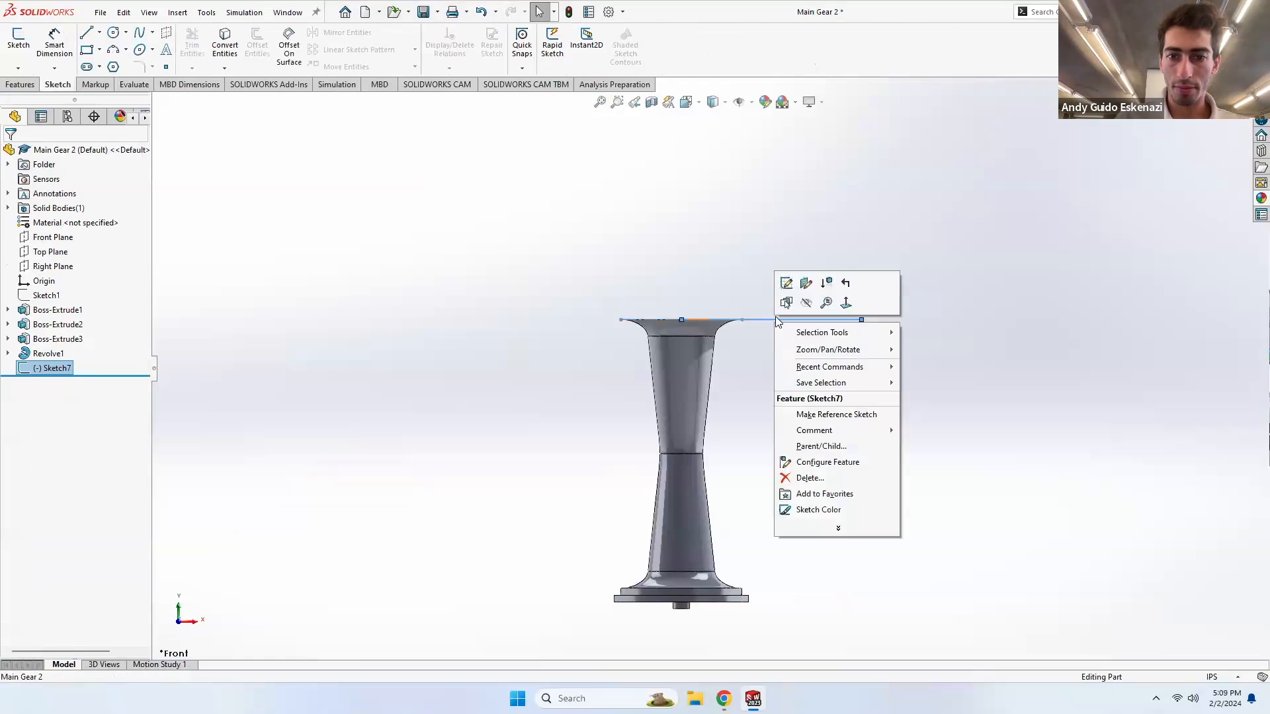
{"action": "left_click", "coordinate": [786, 283]}
{"action": "left_click", "coordinate": [756, 135]}
{"action": "left_click", "coordinate": [759, 221]}
{"action": "type", "text": "2.2"}
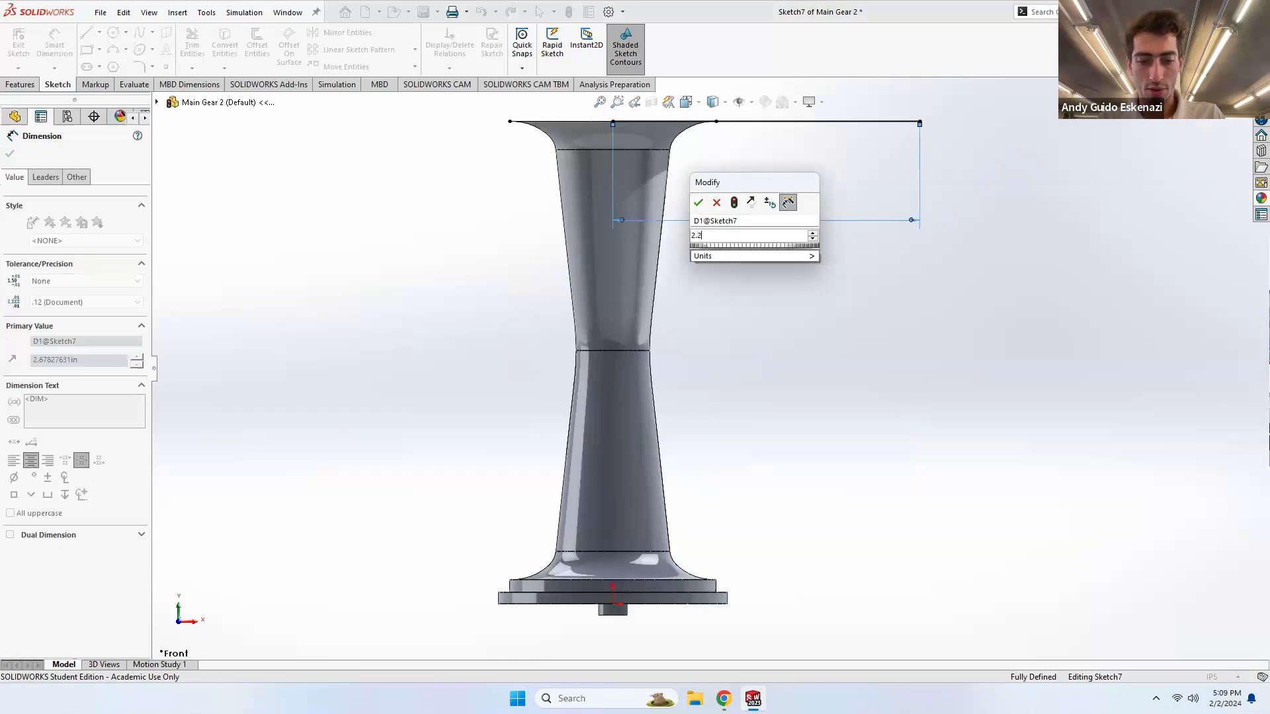
{"action": "type", "text": "5"}
{"action": "key", "text": "Return"}
- Convert the 2.25 in horizontal line into construction geometry
{"action": "scroll", "coordinate": [734, 288], "scroll_direction": "up", "scroll_amount": 2}
{"action": "scroll", "coordinate": [728, 218], "scroll_direction": "down", "scroll_amount": 4}
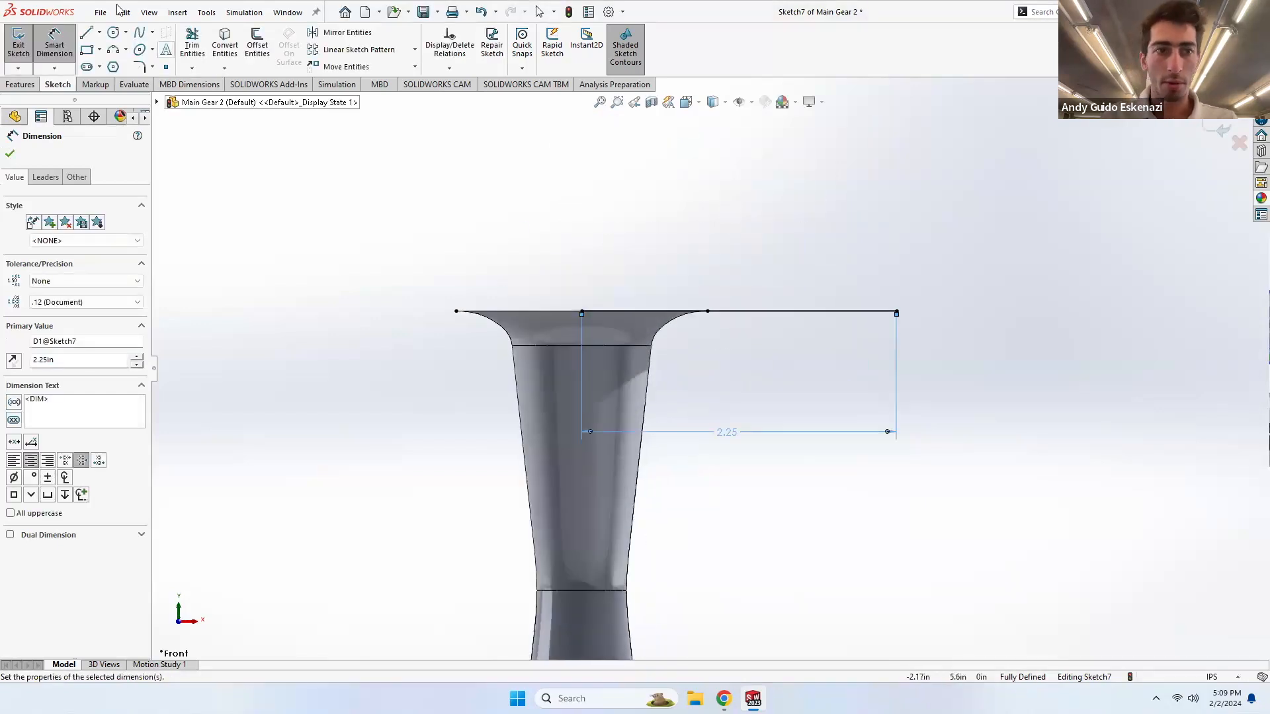
{"action": "mouse_move", "coordinate": [106, 2]}
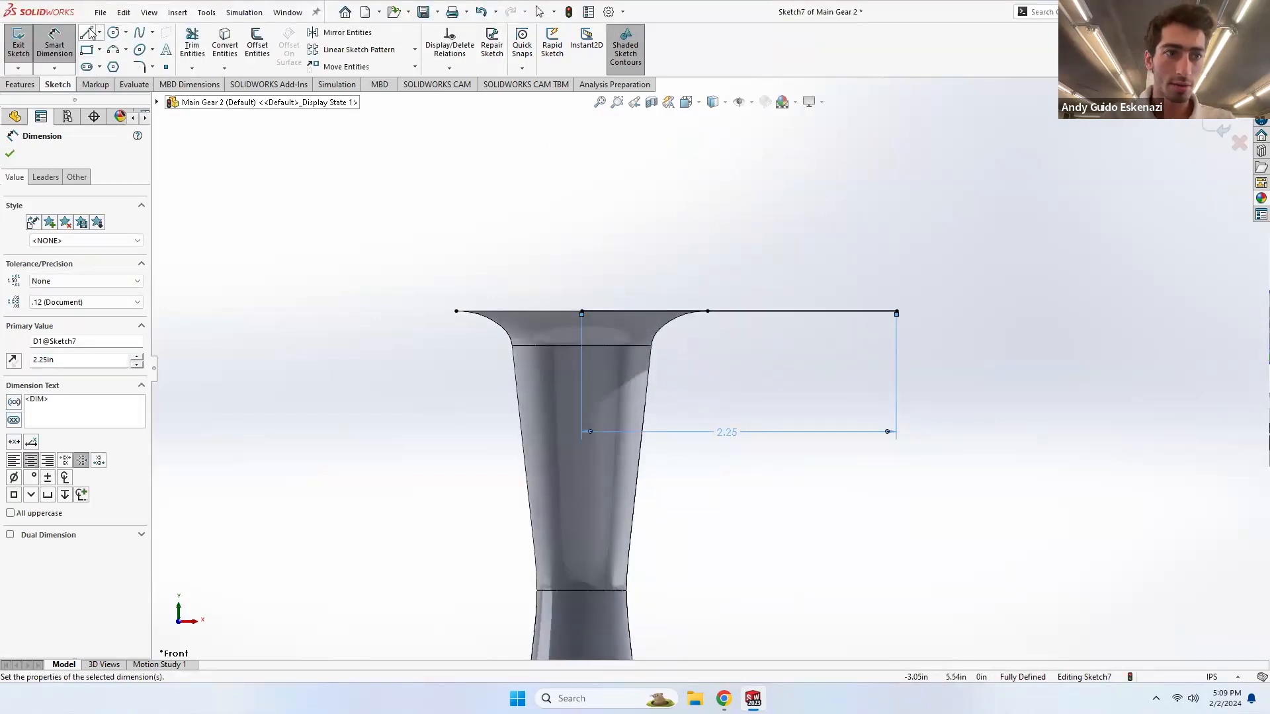
{"action": "left_click", "coordinate": [89, 33]}
{"action": "key", "text": "Escape"}
{"action": "right_click", "coordinate": [778, 313]}
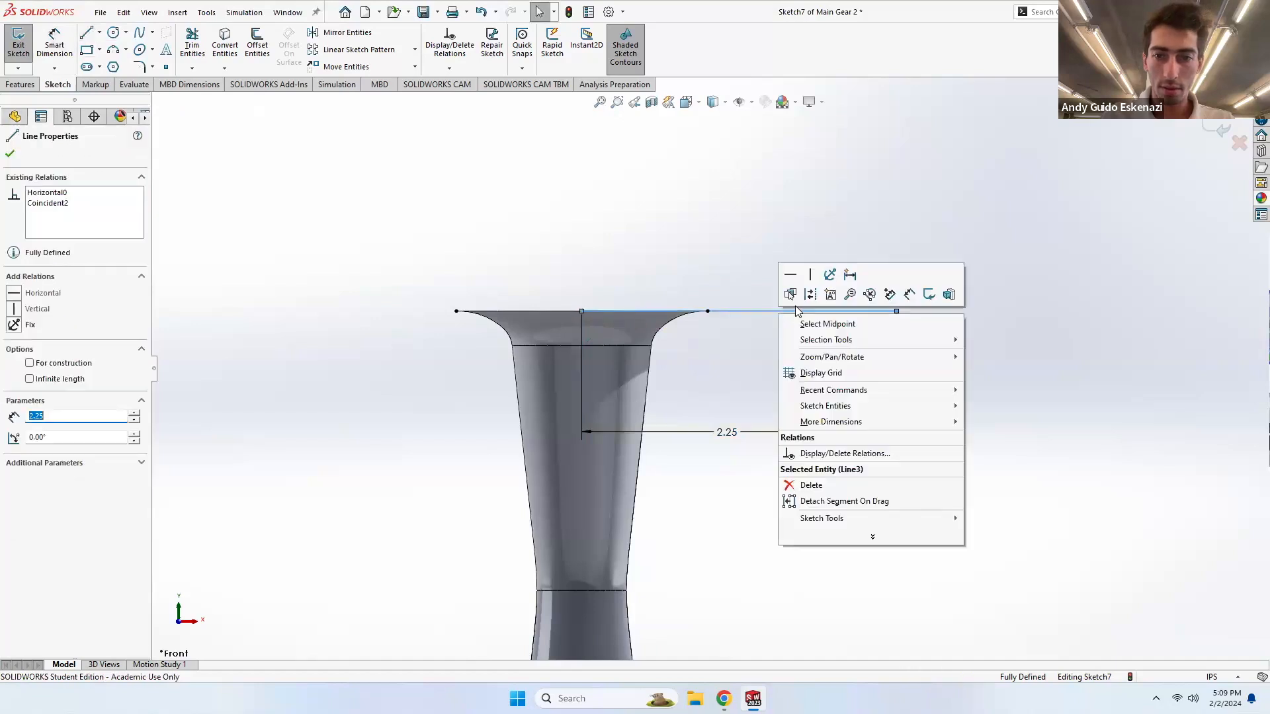
{"action": "left_click", "coordinate": [810, 295]}
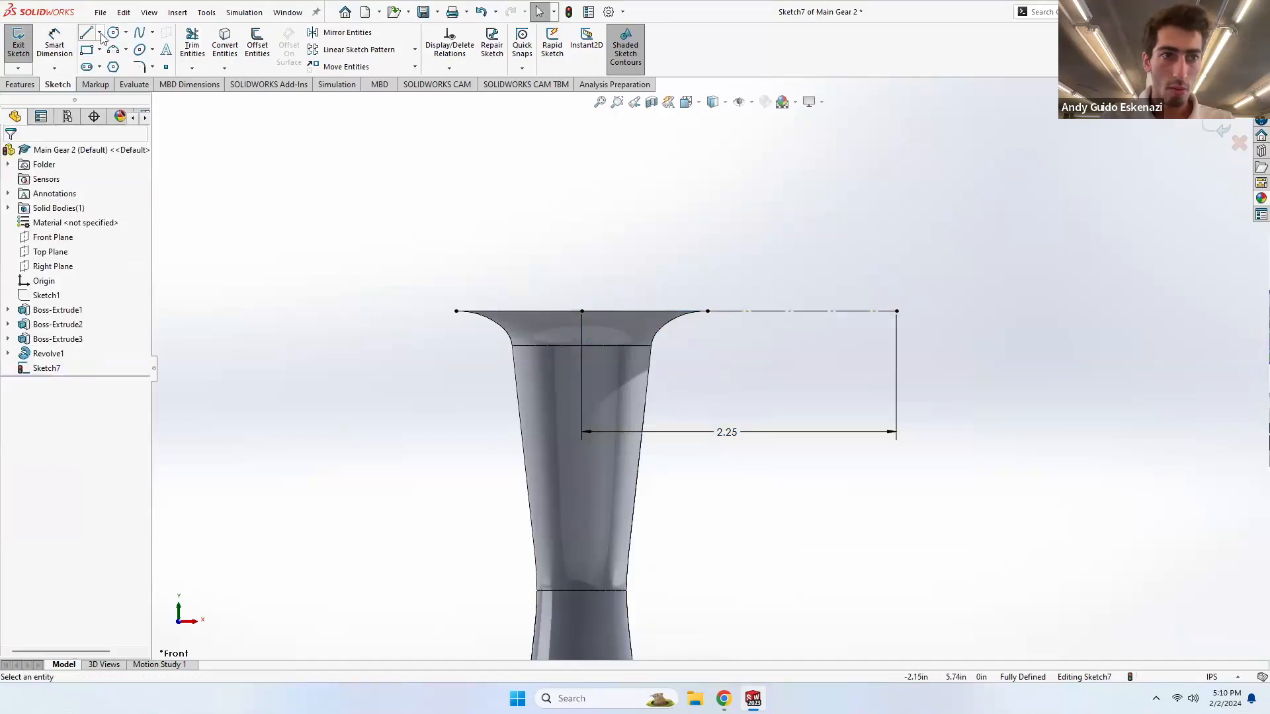
- Draw a short vertical centerline downward from the outer endpoint of the horizontal construction line
{"action": "left_click", "coordinate": [137, 37]}
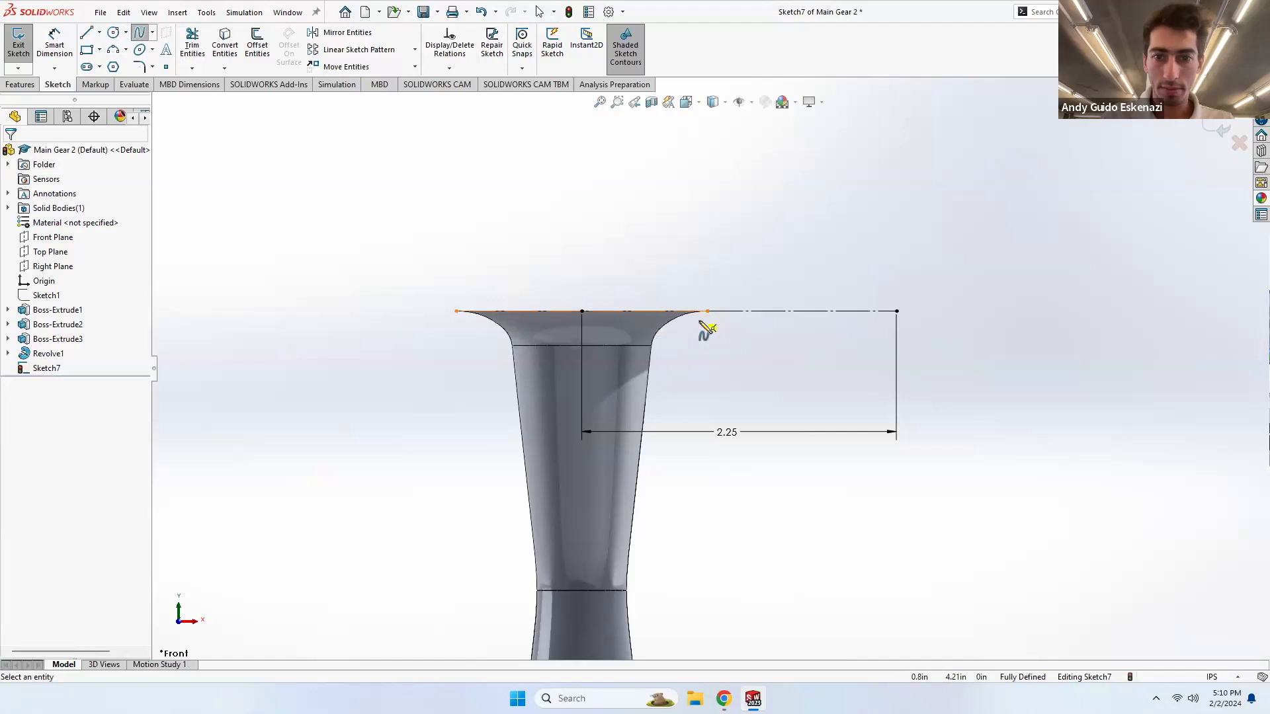
{"action": "key", "text": "Escape"}
{"action": "left_click", "coordinate": [101, 35]}
{"action": "left_click", "coordinate": [116, 65]}
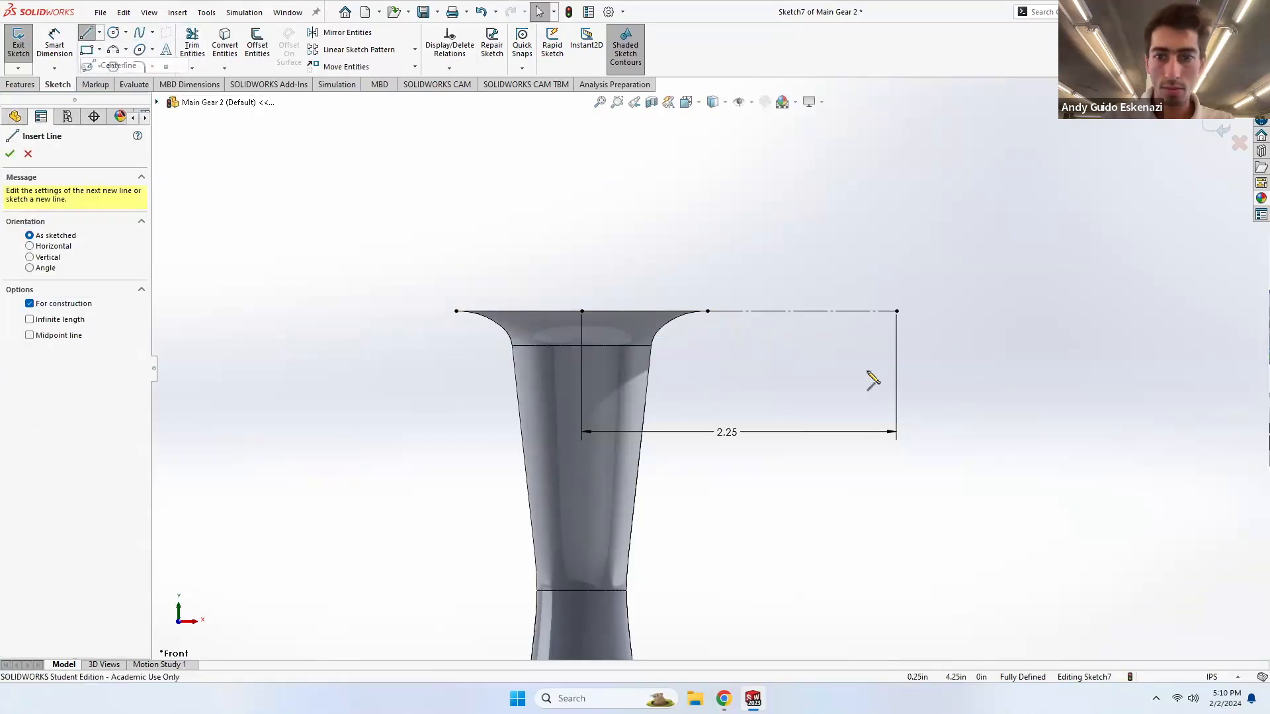
{"action": "left_click", "coordinate": [896, 312]}
{"action": "left_click", "coordinate": [897, 340]}
{"action": "key", "text": "Escape"}
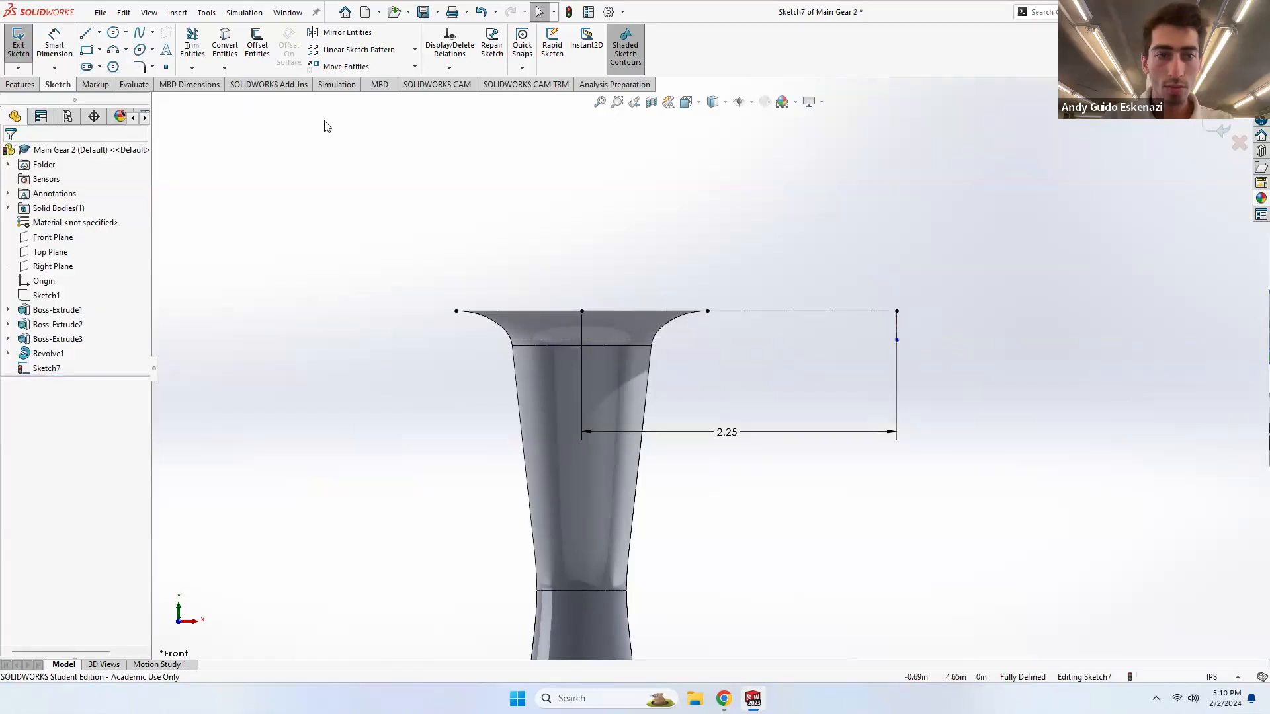
{"action": "left_click", "coordinate": [139, 33]}
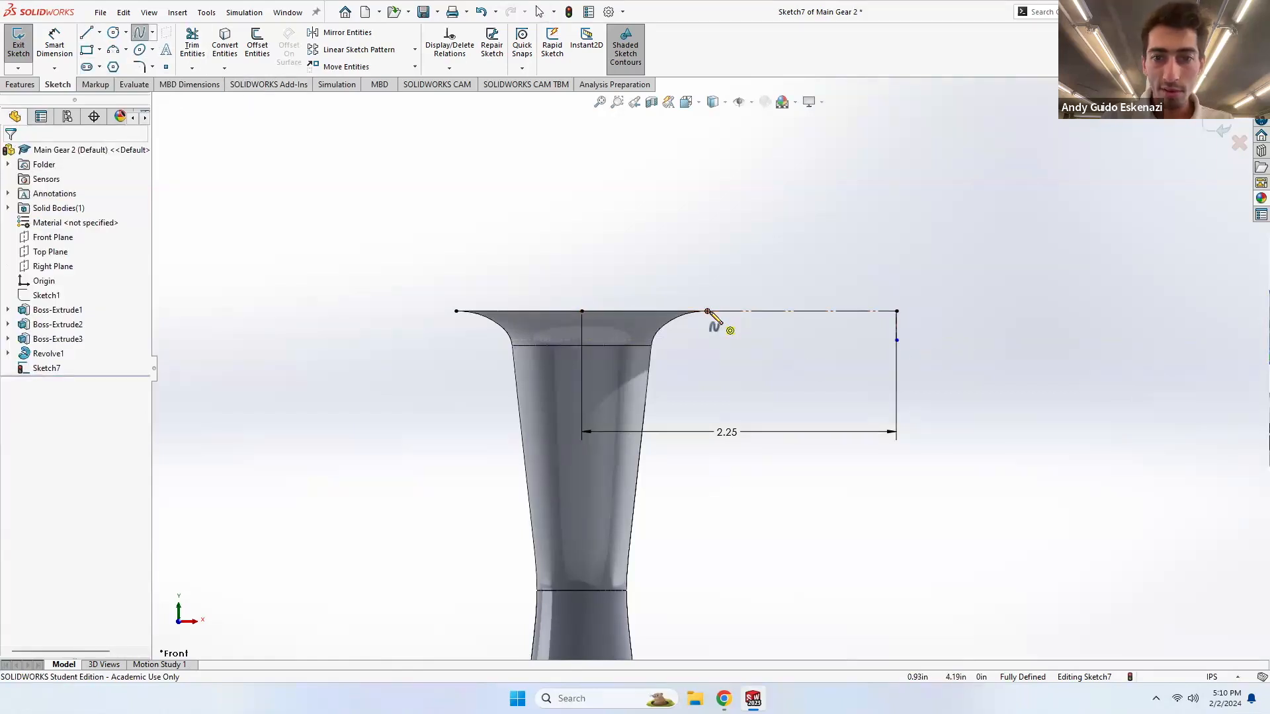
{"action": "left_click", "coordinate": [708, 311]}
{"action": "left_click", "coordinate": [769, 327]}
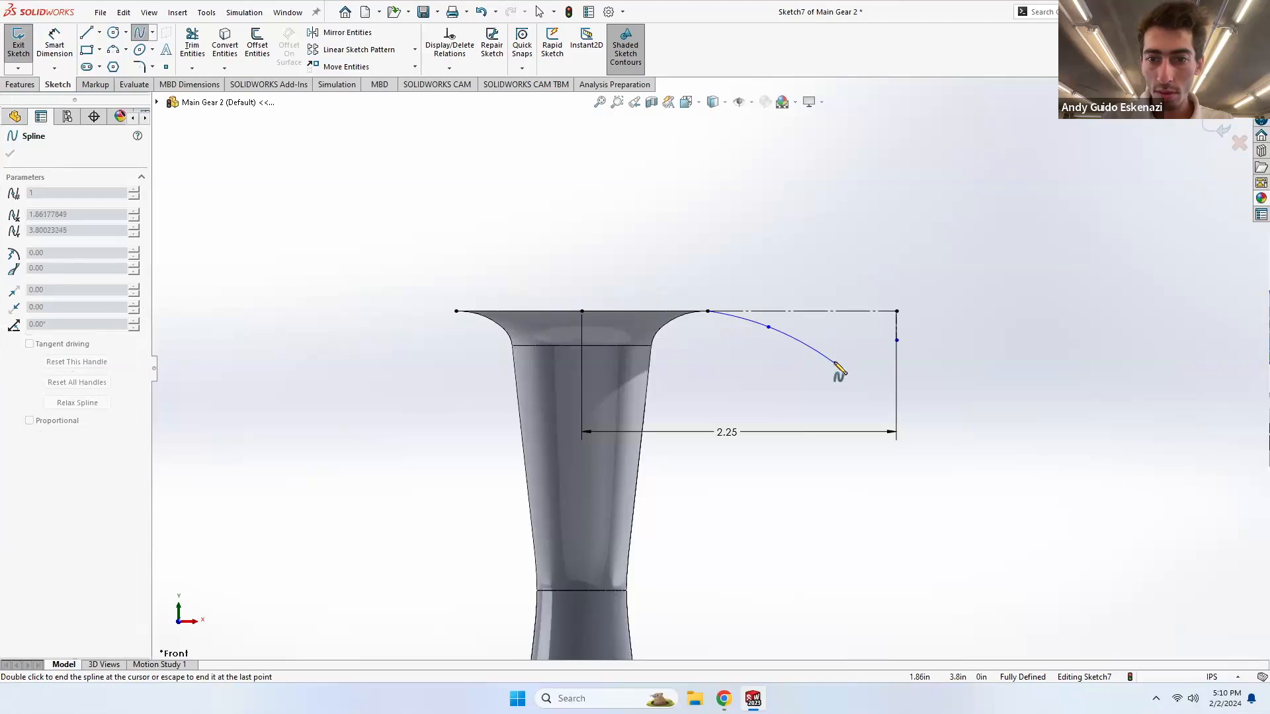
{"action": "key", "text": "Escape"}
{"action": "left_click_drag", "start_coordinate": [897, 340], "coordinate": [897, 363]}
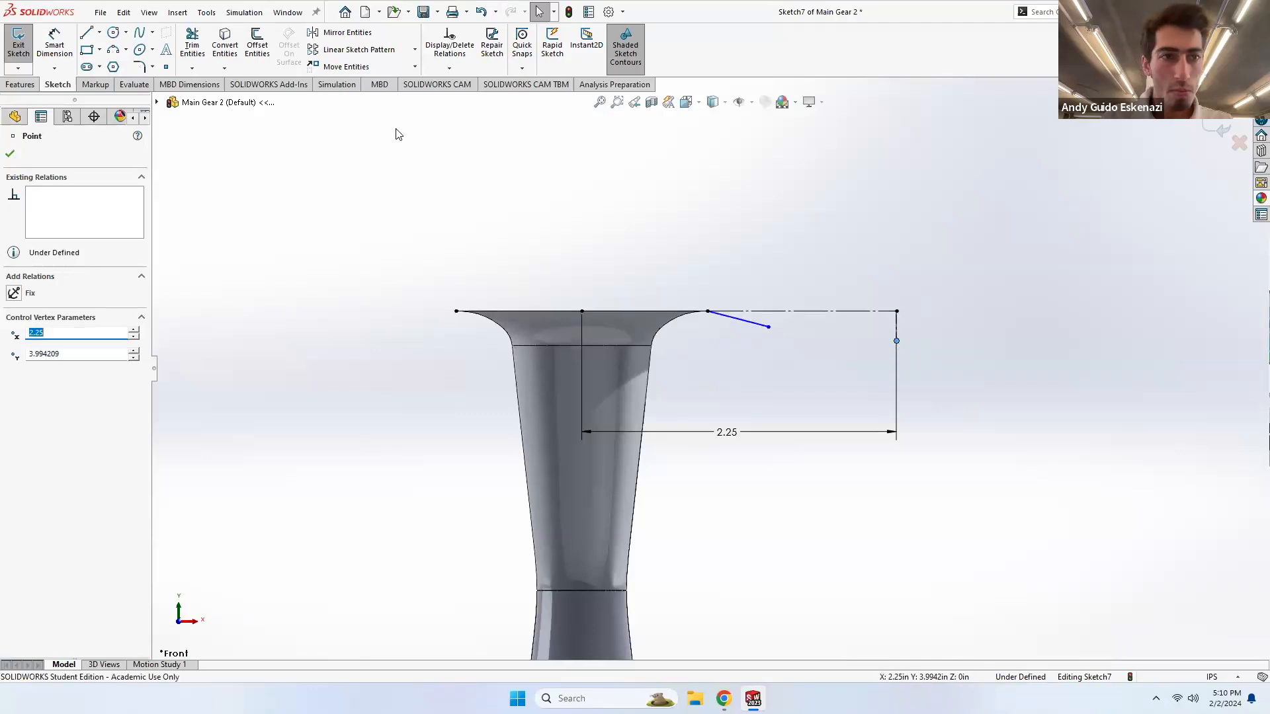
{"action": "left_click", "coordinate": [138, 34]}
{"action": "right_click", "coordinate": [736, 319]}
{"action": "left_click", "coordinate": [765, 331]}
{"action": "right_click", "coordinate": [752, 322]}
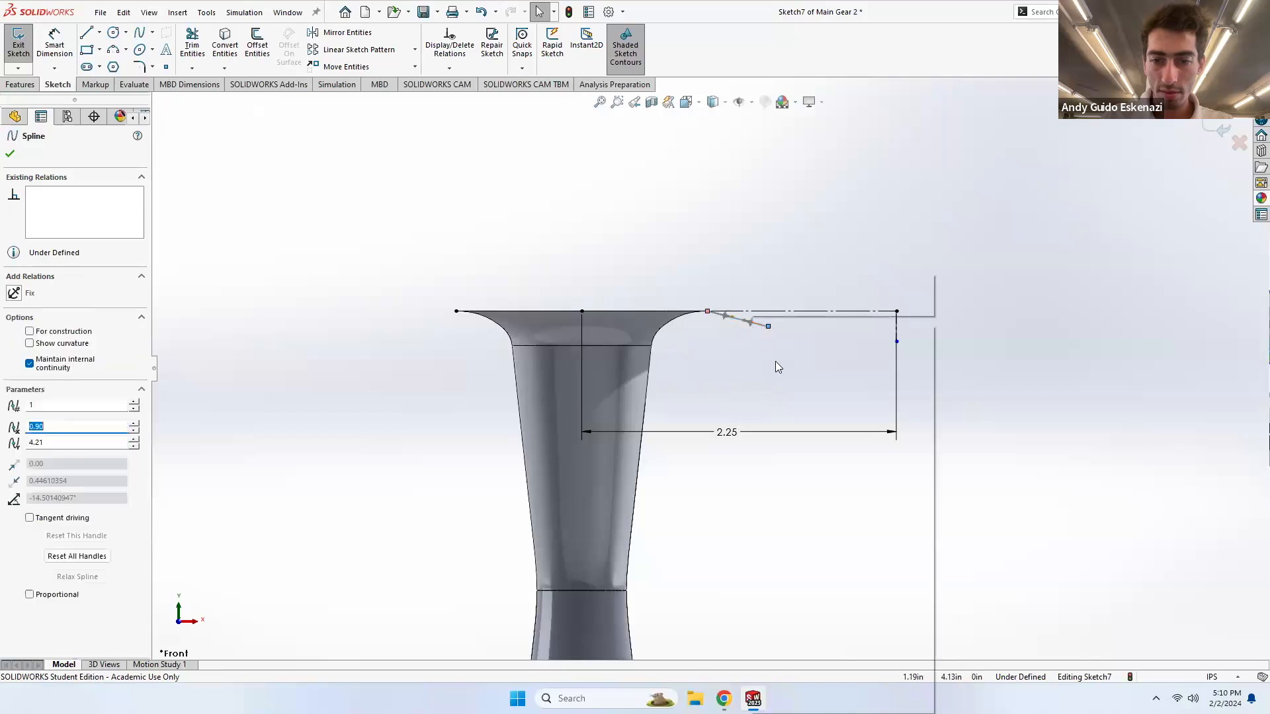
{"action": "left_click", "coordinate": [802, 589]}
{"action": "right_click", "coordinate": [752, 321]}
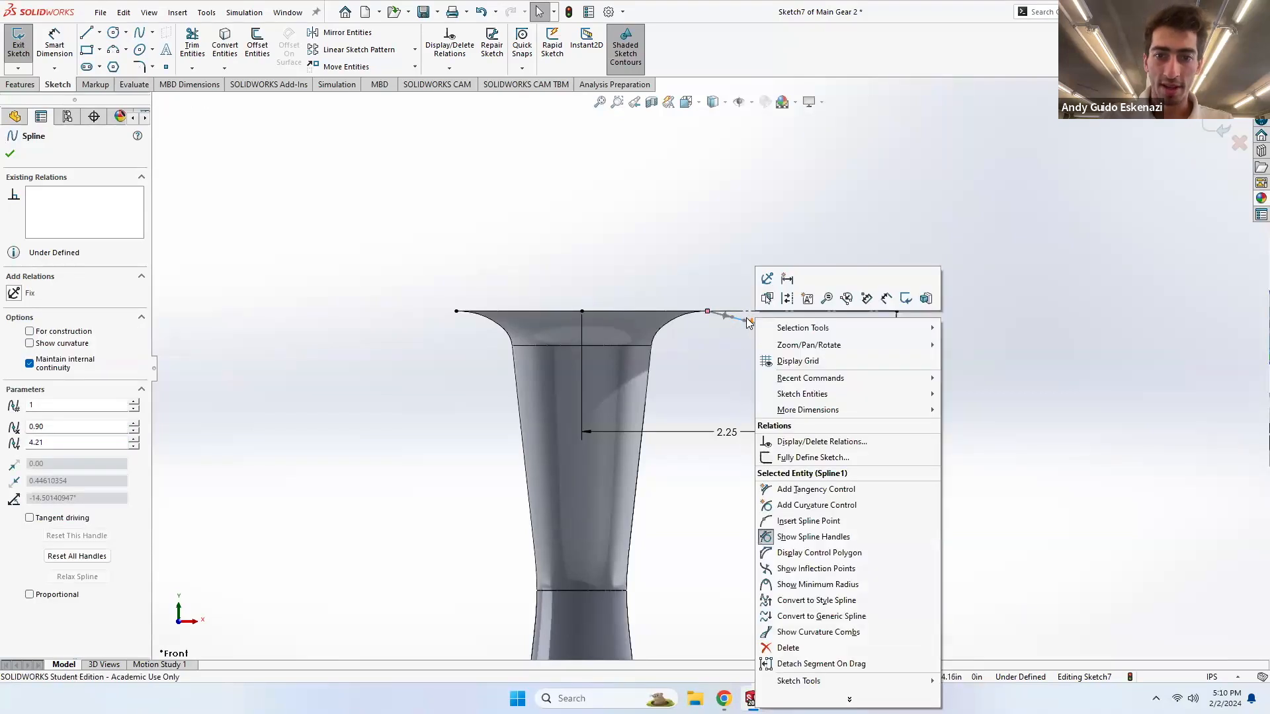
{"action": "left_click", "coordinate": [791, 648]}
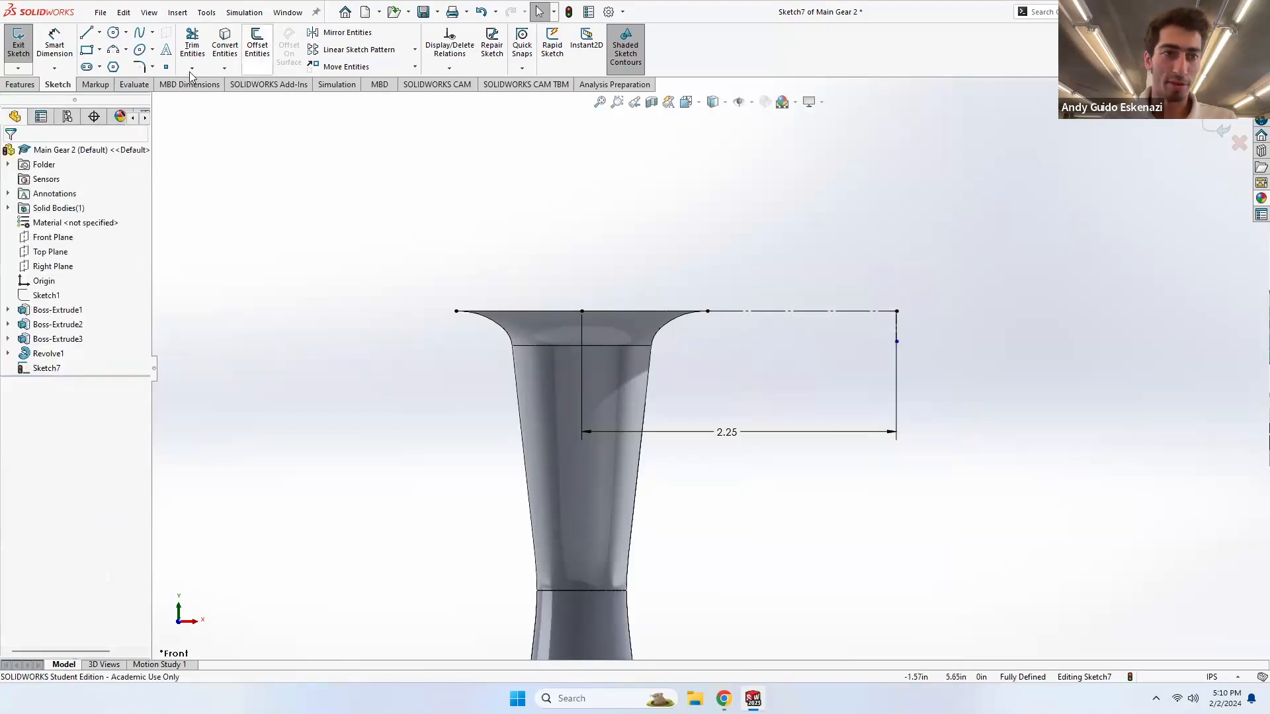
- Draw a wavy spline from the rim's outer endpoint, dipping and rising to the lower end of the short vertical centerline
{"action": "key", "text": "Return"}
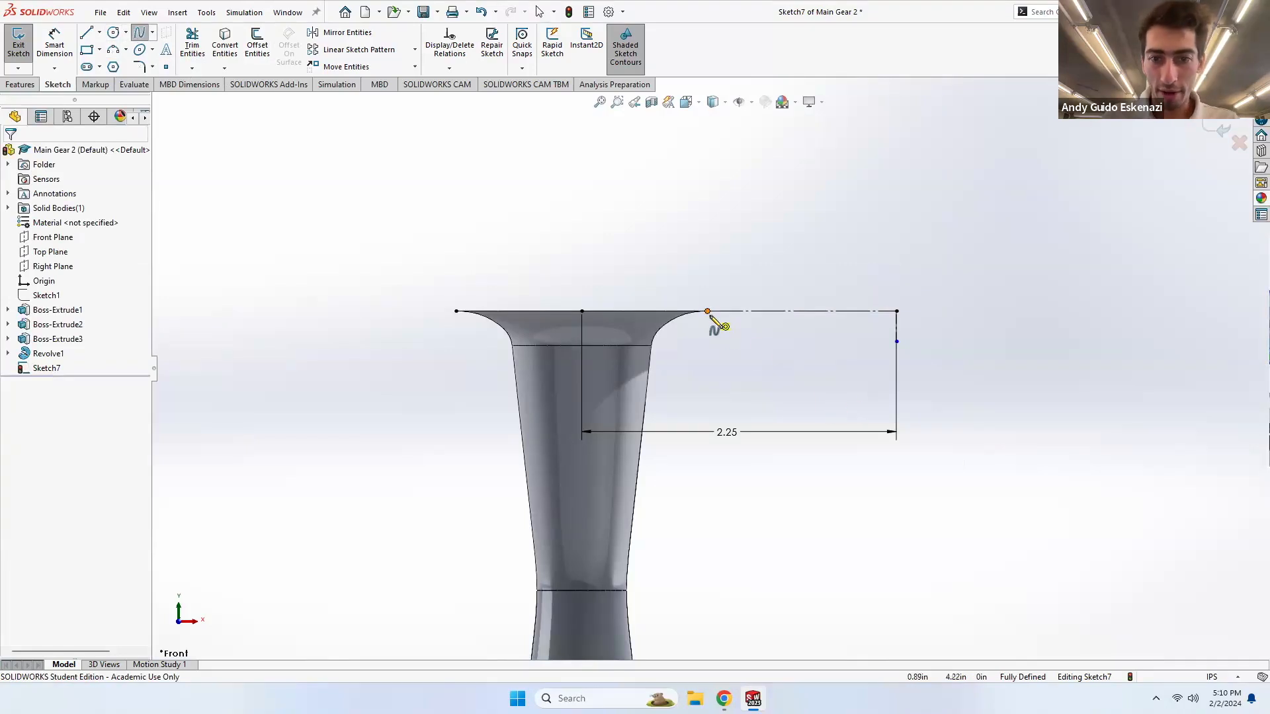
{"action": "left_click", "coordinate": [708, 311]}
{"action": "left_click", "coordinate": [746, 330]}
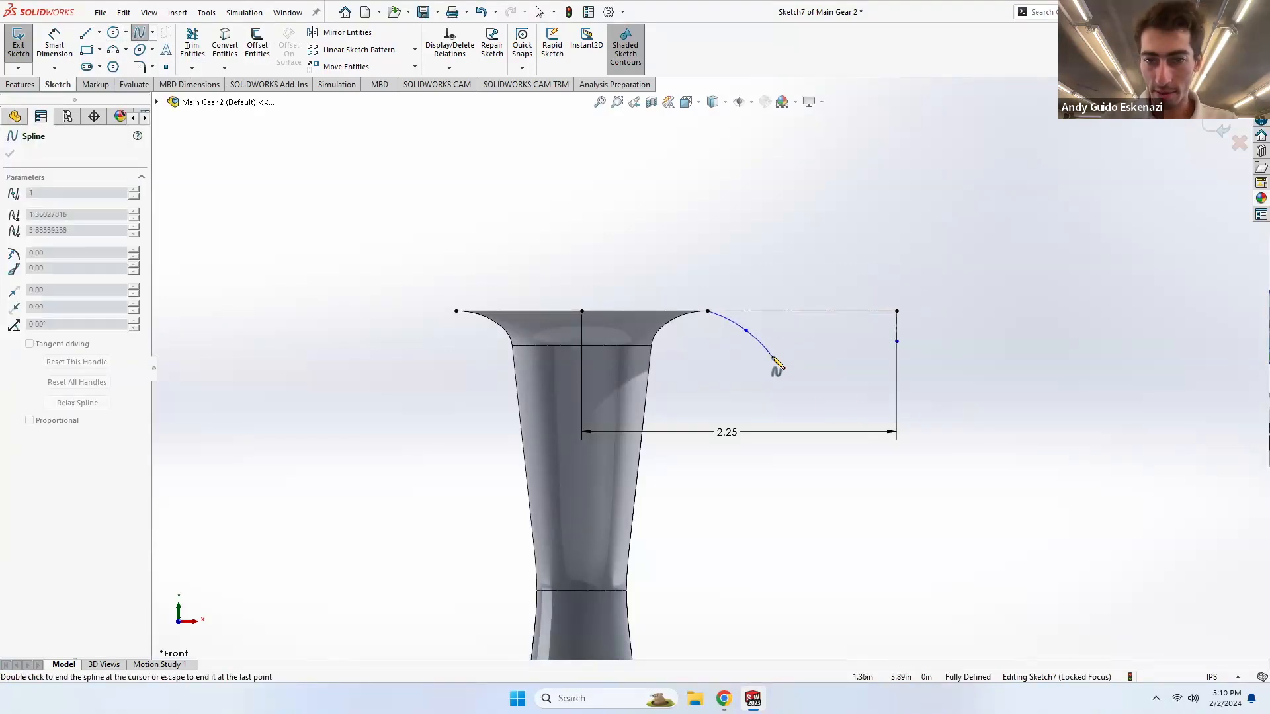
{"action": "left_click", "coordinate": [771, 357]}
{"action": "left_click", "coordinate": [804, 371]}
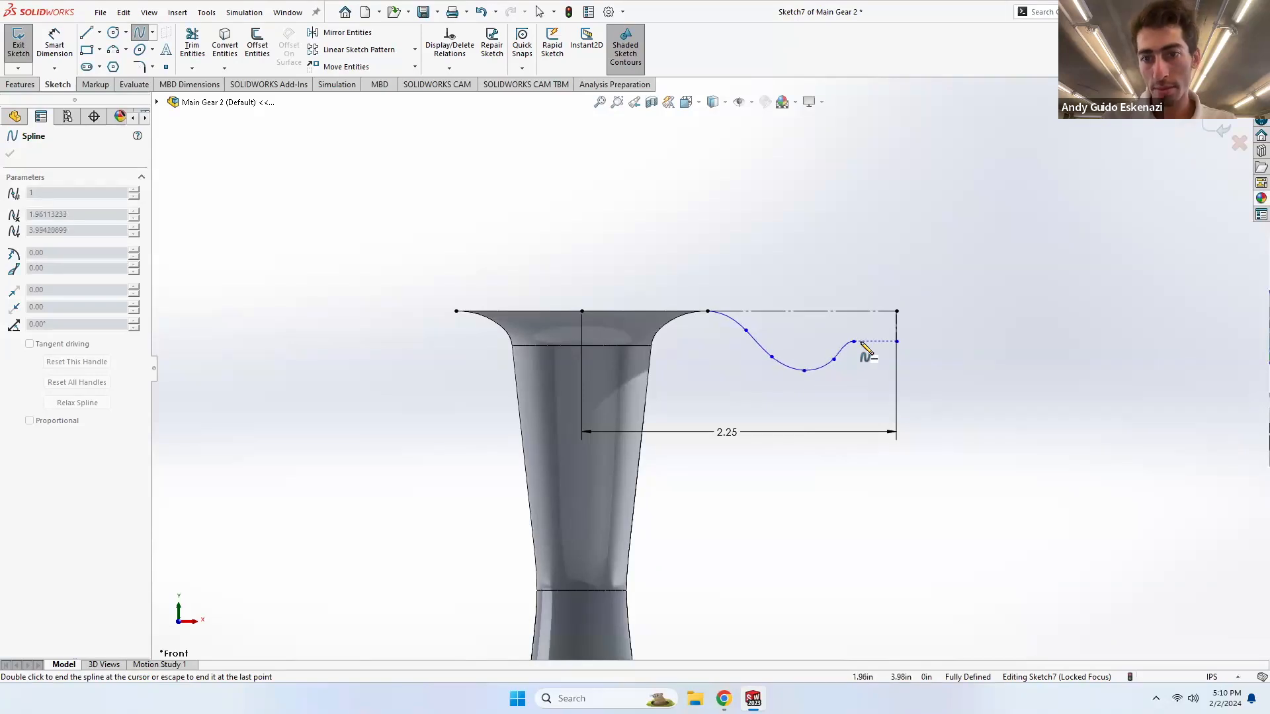
{"action": "left_click", "coordinate": [876, 330]}
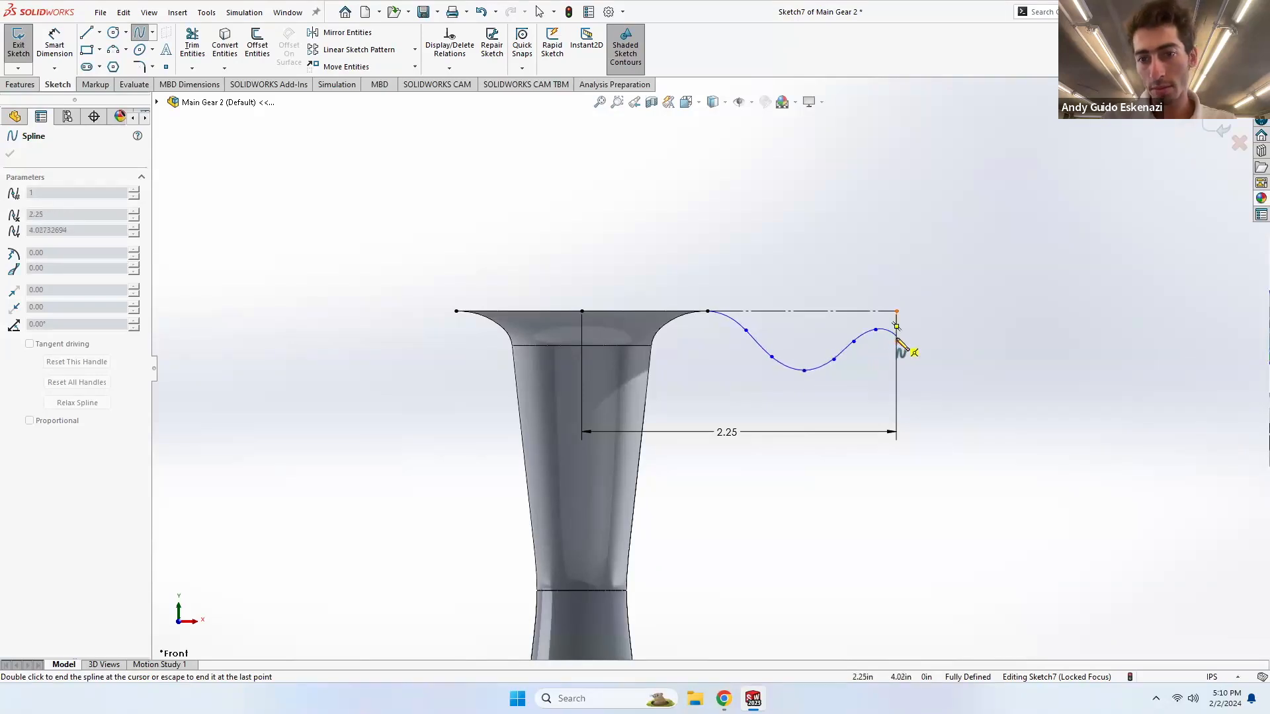
{"action": "double_click", "coordinate": [897, 341]}
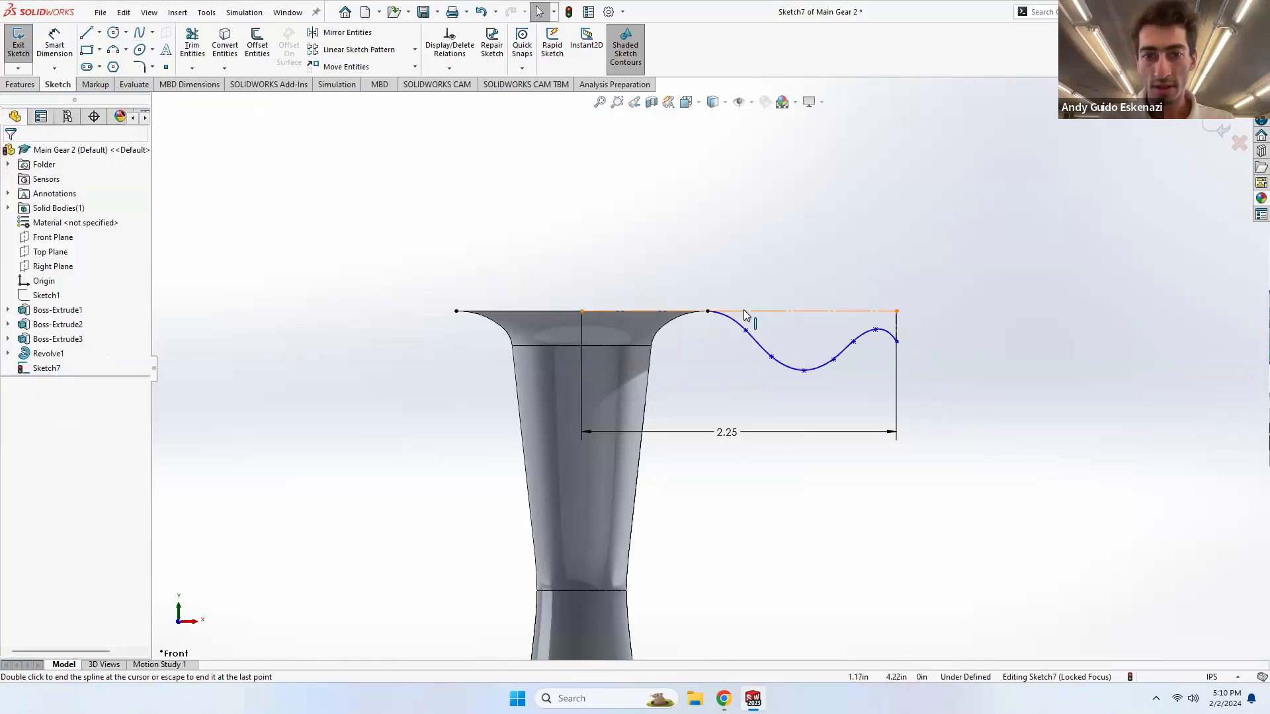
- Draw a vertical line about 0.14 in long upward from the midpoint of the column's rim line
{"action": "scroll", "coordinate": [680, 312], "scroll_direction": "down", "scroll_amount": 1}
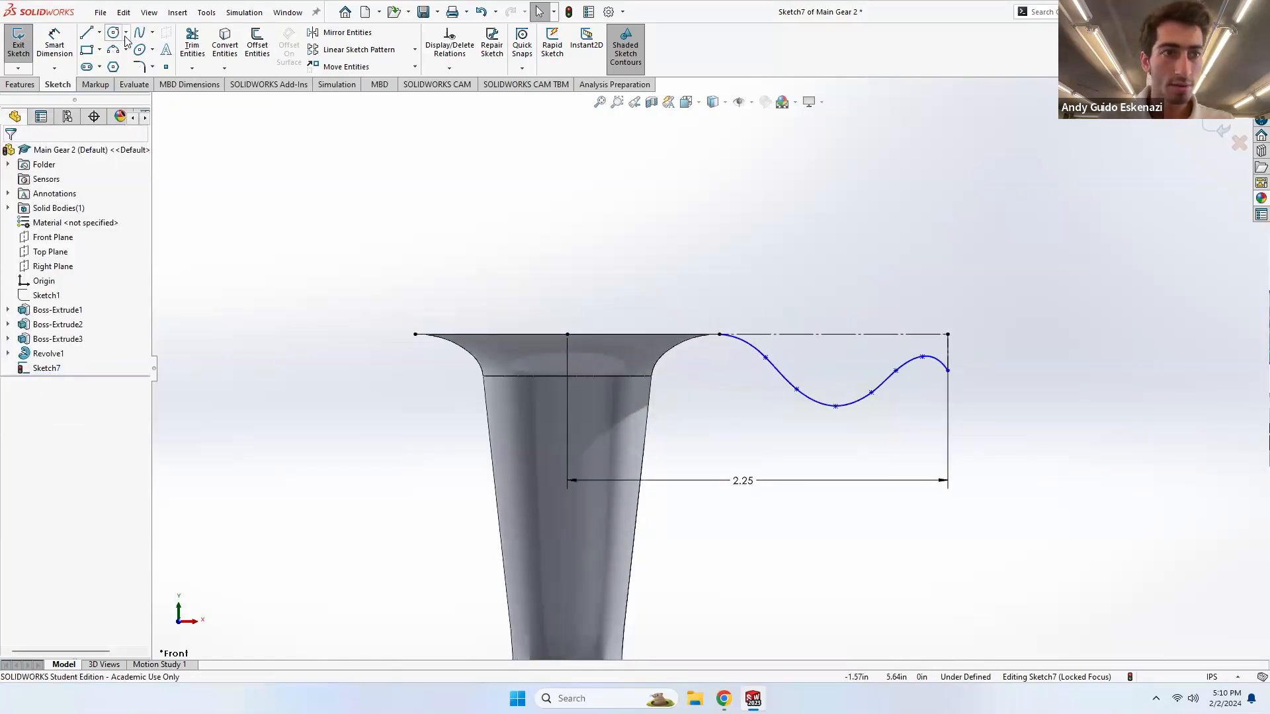
{"action": "left_click", "coordinate": [100, 33]}
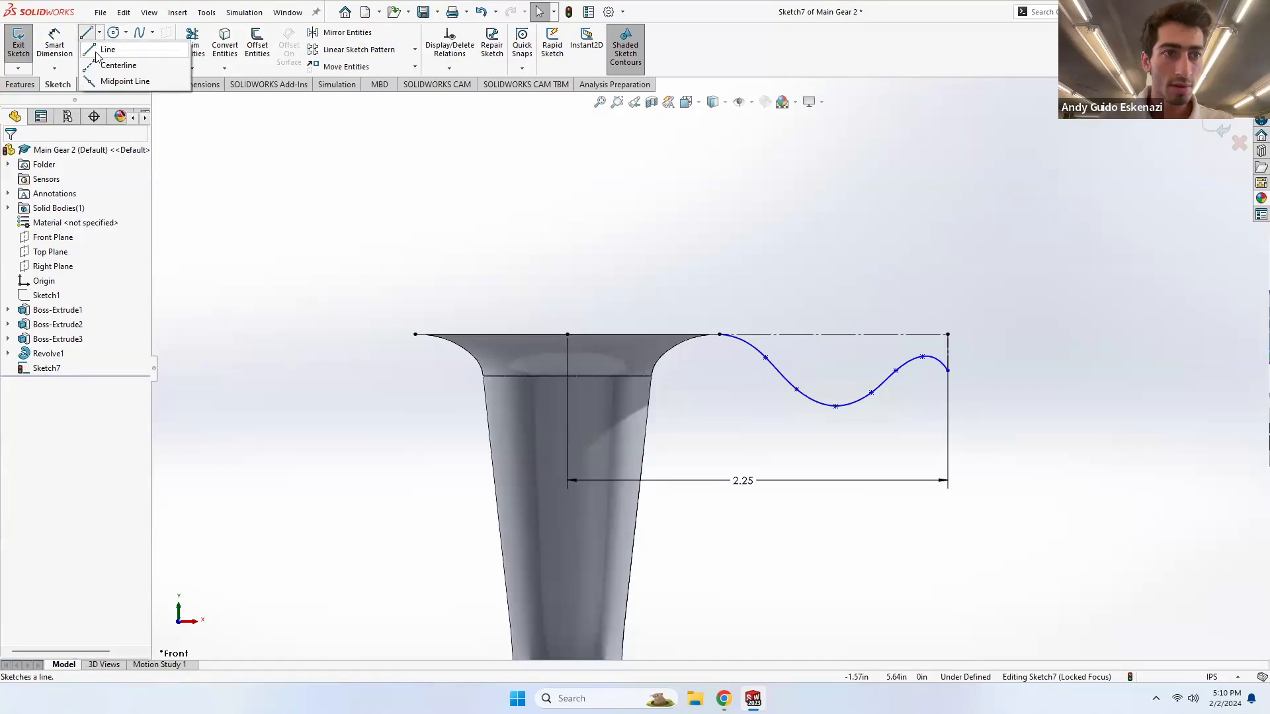
{"action": "left_click", "coordinate": [97, 51]}
{"action": "left_click", "coordinate": [568, 334]}
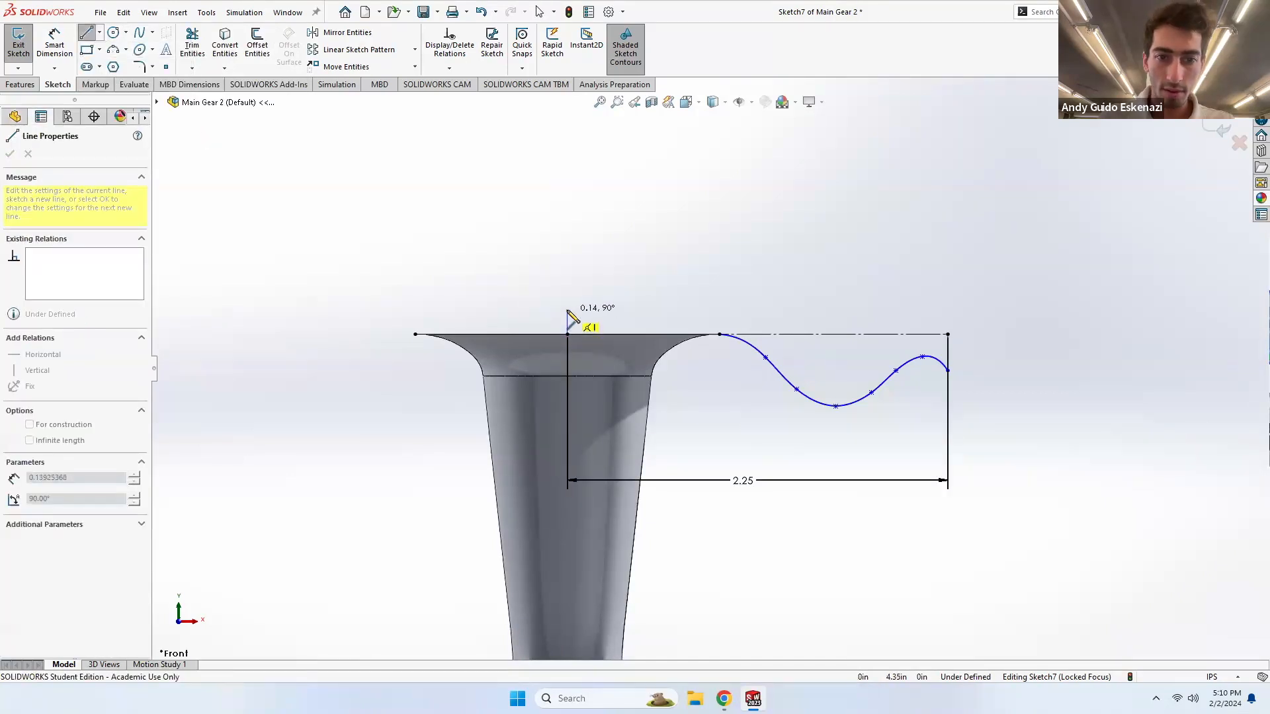
{"action": "left_click", "coordinate": [567, 310]}
{"action": "key", "text": "Escape"}
- Draw a second wavy spline above the first, from the short vertical line's upper end to the horizontal construction line's outer endpoint
{"action": "left_click", "coordinate": [140, 32]}
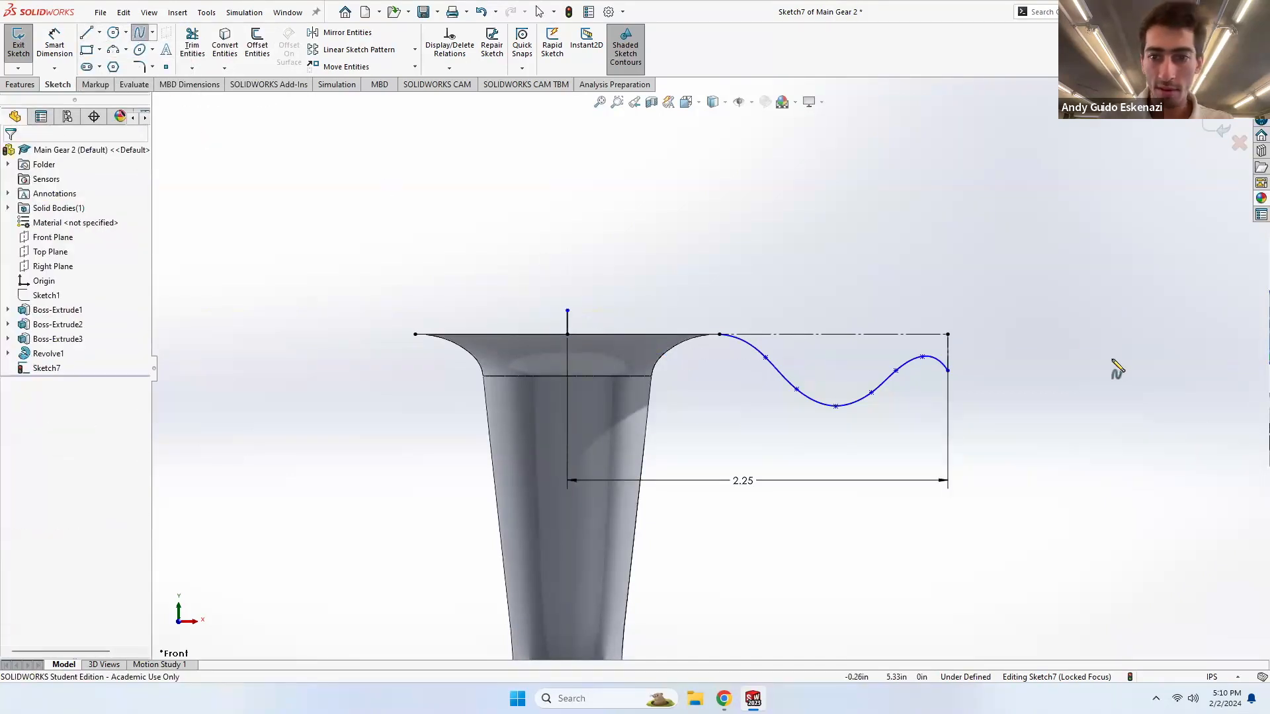
{"action": "left_click", "coordinate": [567, 310]}
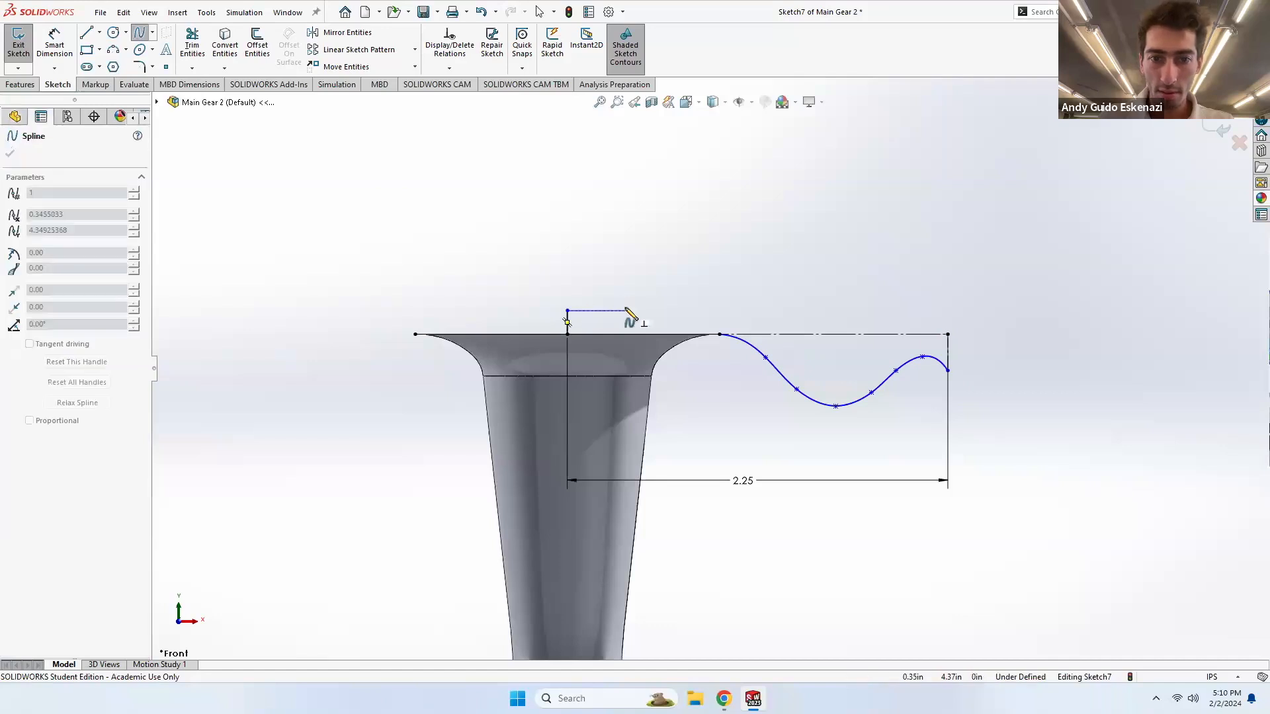
{"action": "left_click", "coordinate": [602, 310]}
{"action": "left_click", "coordinate": [670, 302]}
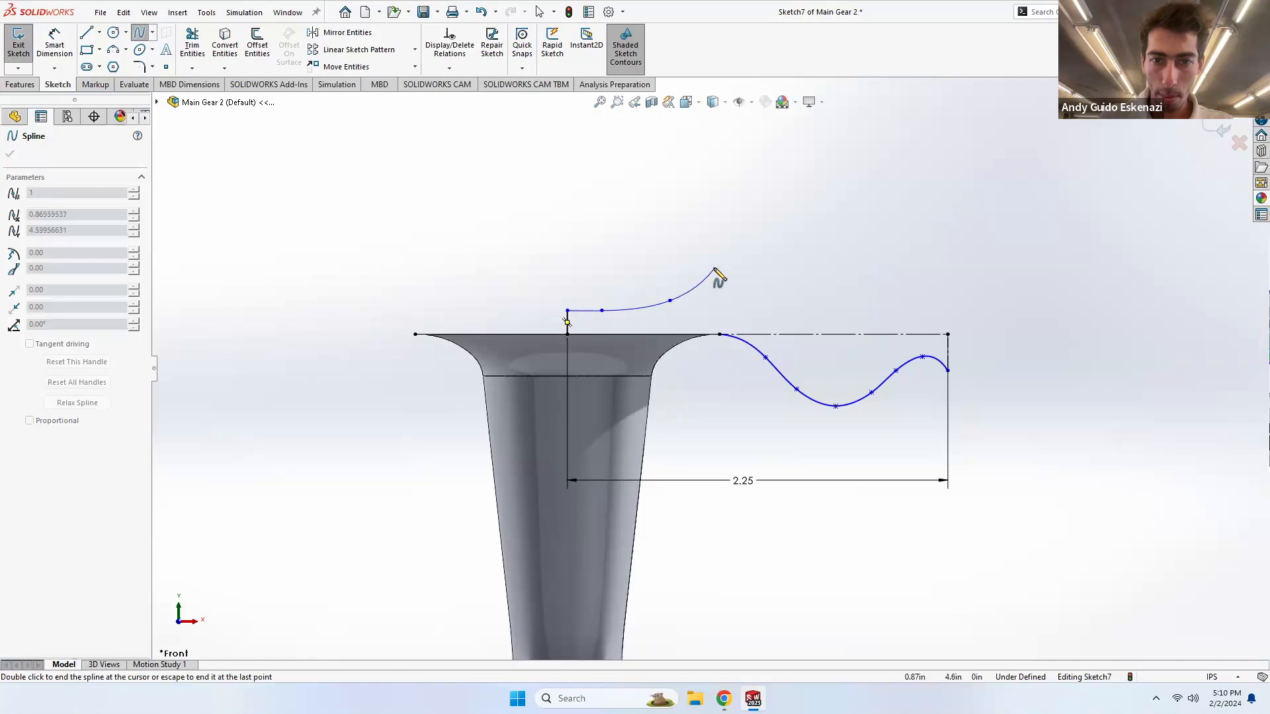
{"action": "left_click", "coordinate": [713, 274]}
{"action": "left_click", "coordinate": [744, 302]}
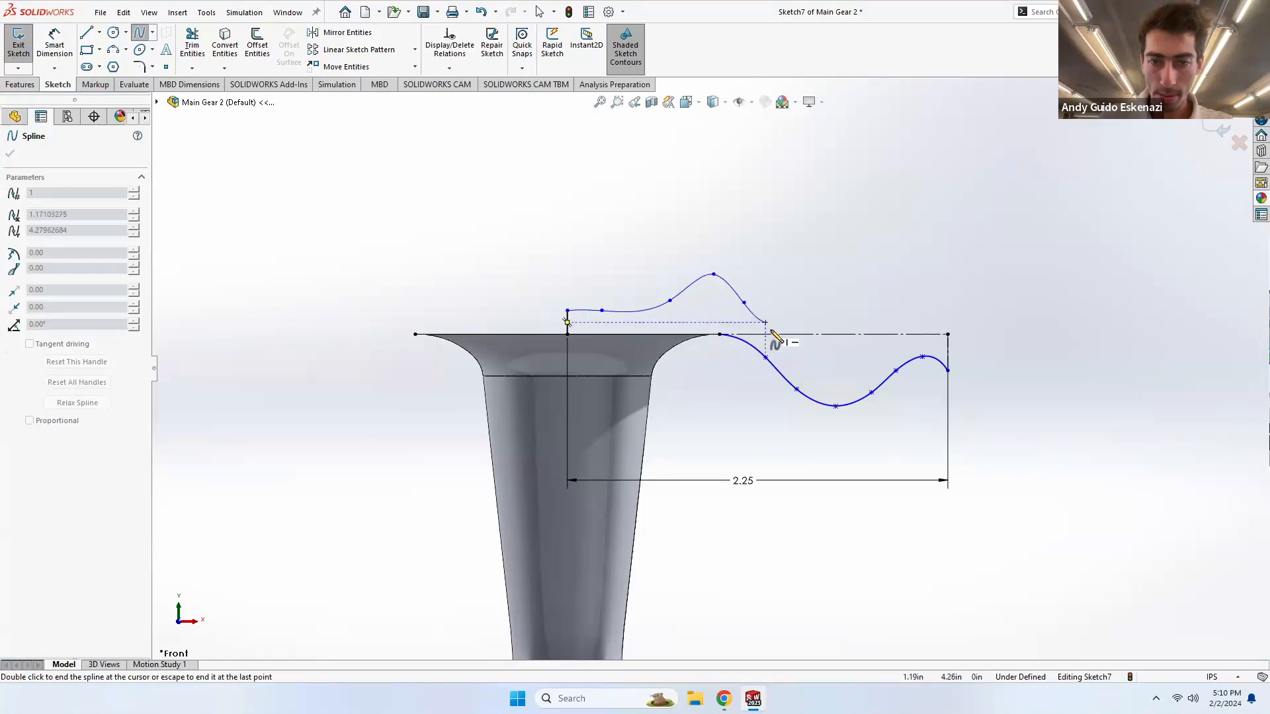
{"action": "left_click", "coordinate": [797, 346]}
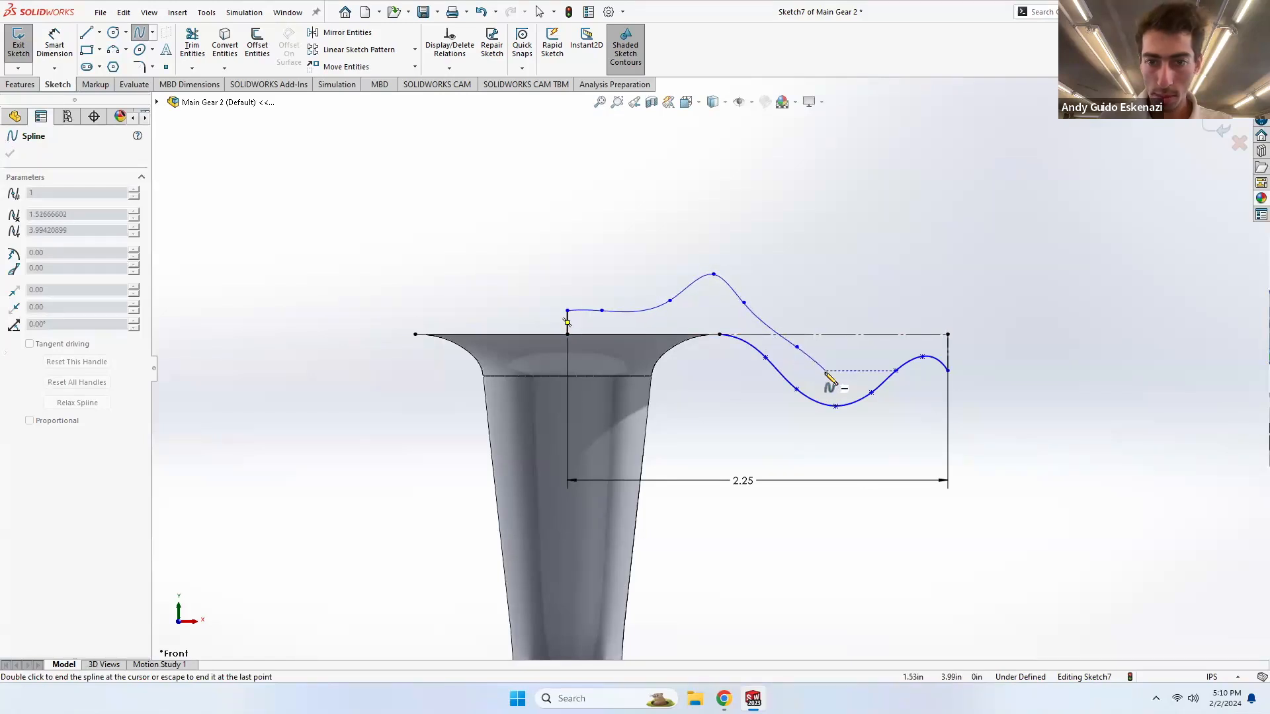
{"action": "left_click", "coordinate": [825, 365]}
{"action": "left_click", "coordinate": [860, 346]}
{"action": "left_click", "coordinate": [885, 316]}
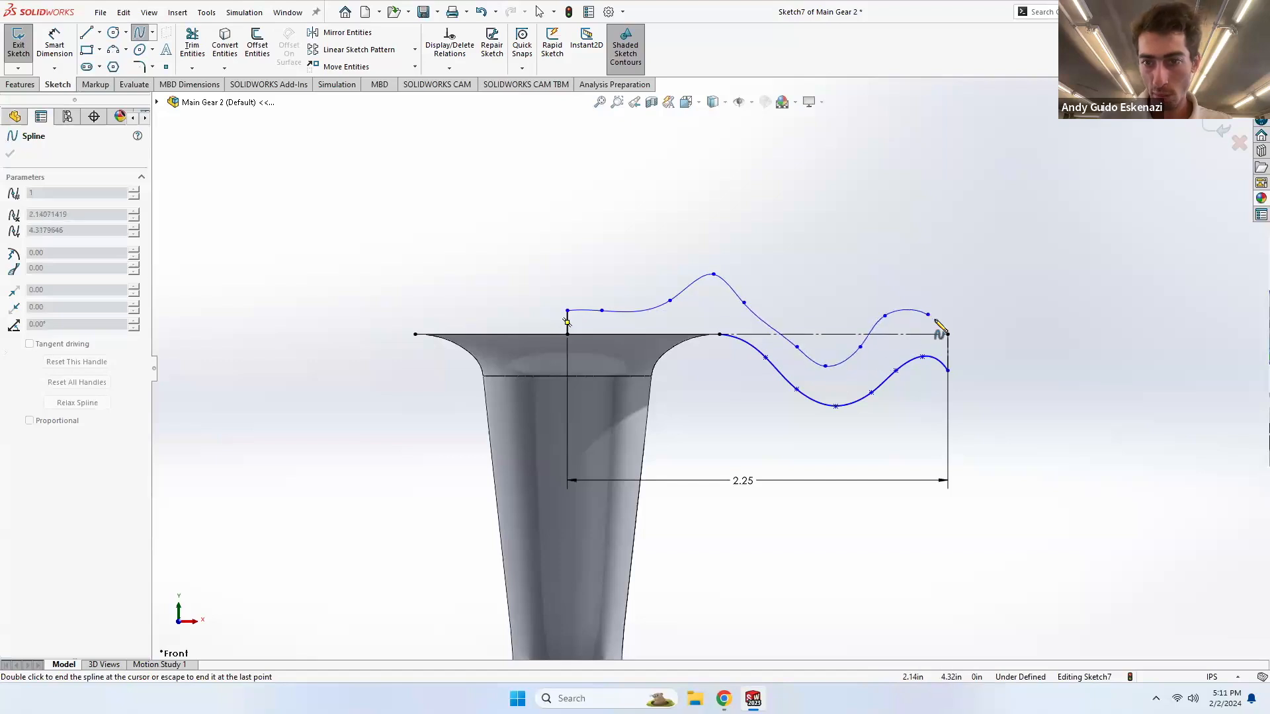
{"action": "double_click", "coordinate": [949, 336]}
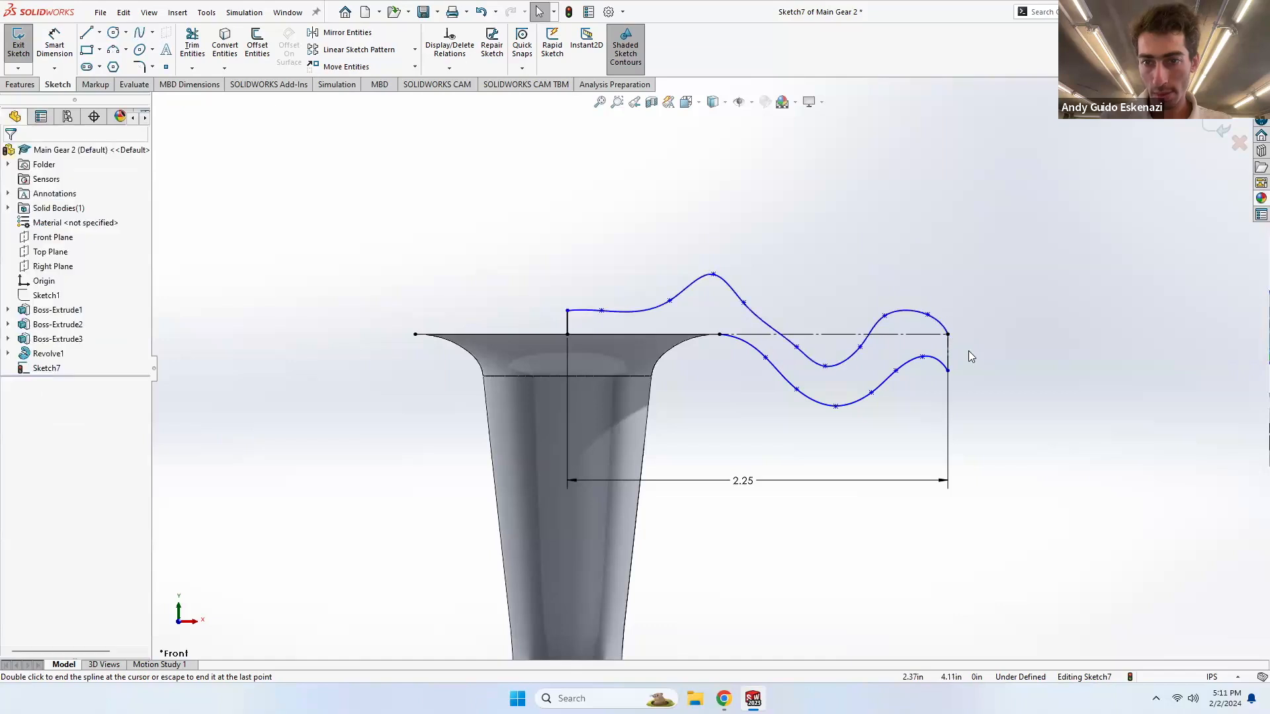
- Draw a spline bulging outward from the upper wavy spline's outer endpoint to the lower wavy spline's outer endpoint, closing the canopy edge
{"action": "scroll", "coordinate": [969, 350], "scroll_direction": "down", "scroll_amount": 4}
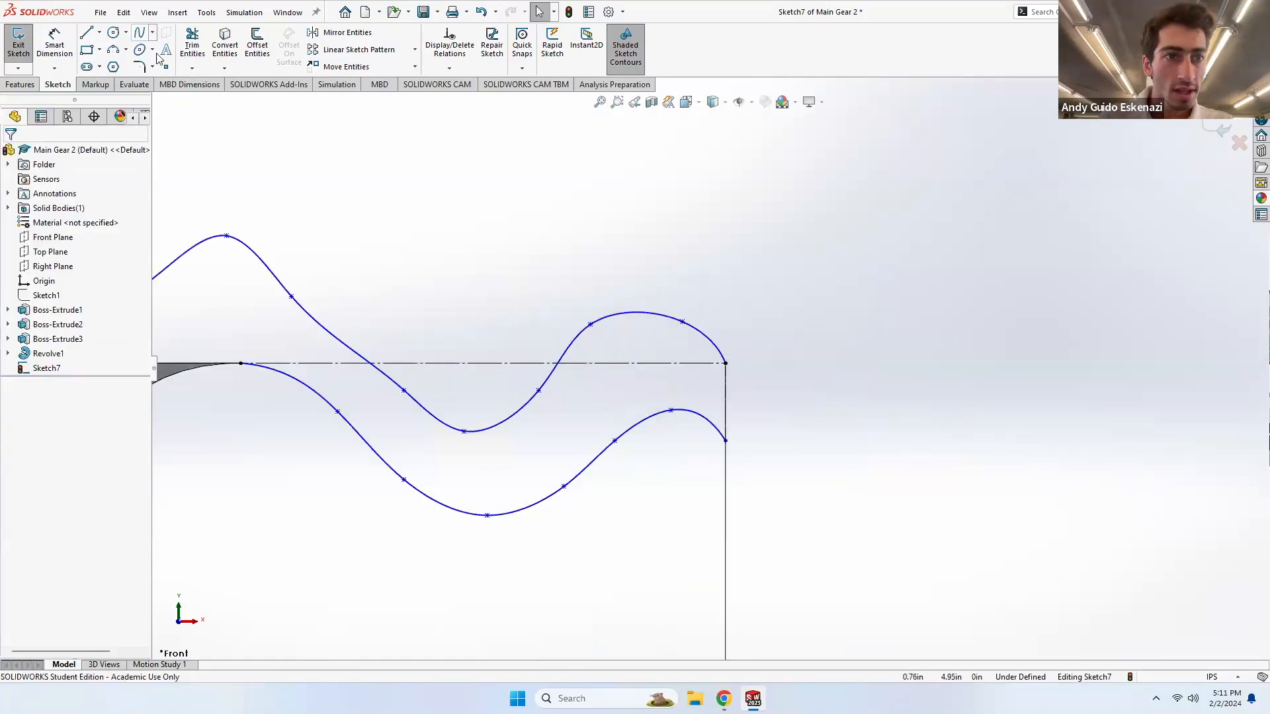
{"action": "left_click", "coordinate": [139, 32]}
{"action": "scroll", "coordinate": [744, 391], "scroll_direction": "down", "scroll_amount": 2}
{"action": "left_click", "coordinate": [732, 346]}
{"action": "left_click", "coordinate": [743, 367]}
{"action": "left_click", "coordinate": [747, 444]}
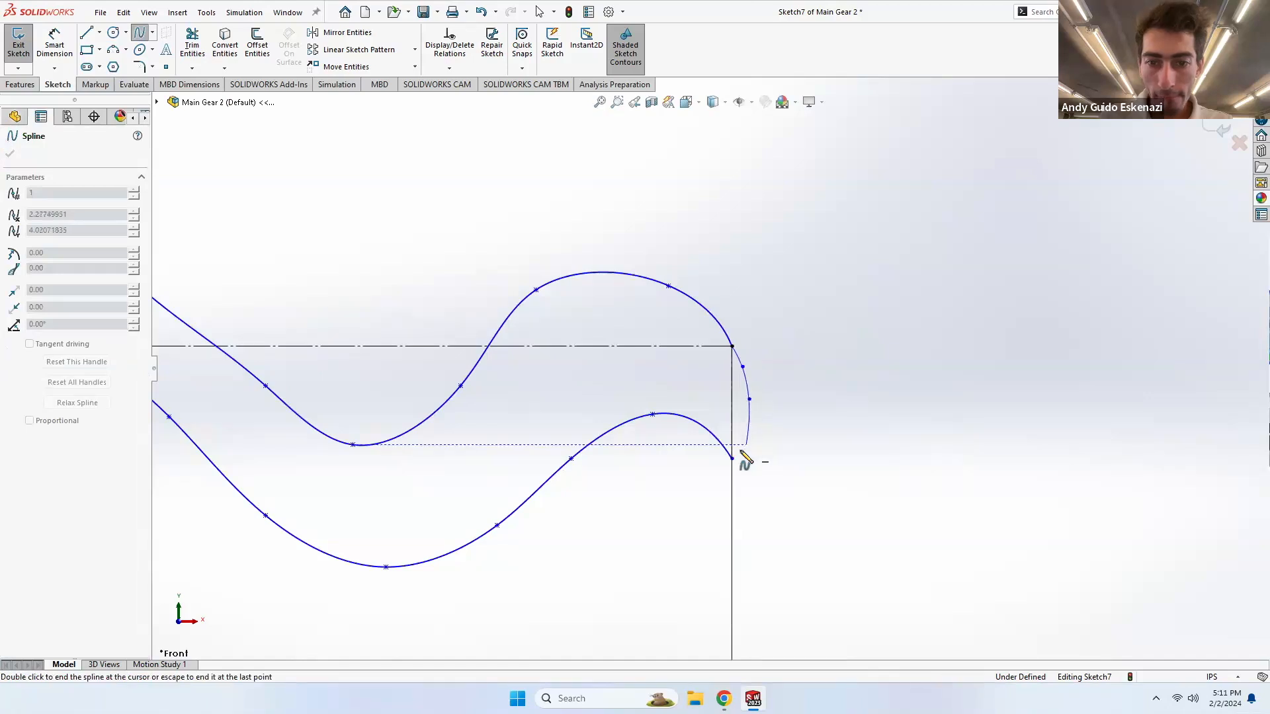
{"action": "double_click", "coordinate": [732, 458]}
{"action": "scroll", "coordinate": [803, 403], "scroll_direction": "up", "scroll_amount": 5}
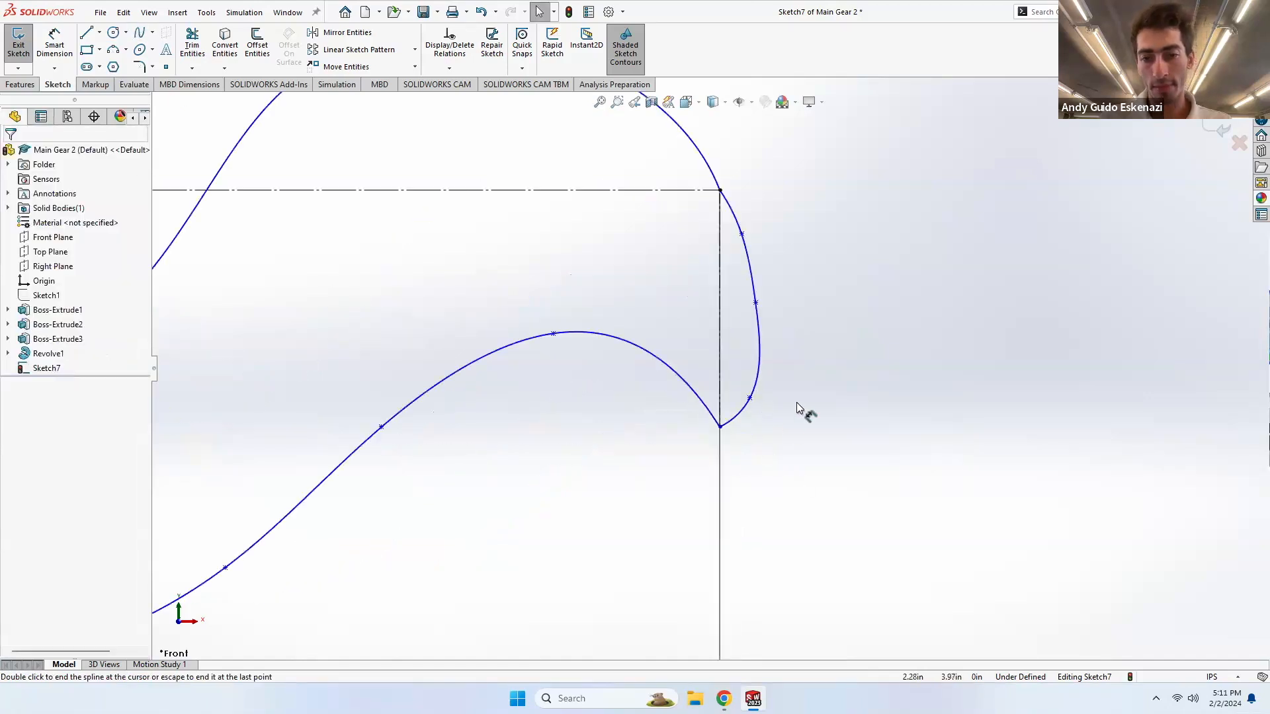
- Draw a horizontal construction line about 0.03 in long leftward from the upper spline's inner endpoint and make the spline tangent to it
{"action": "scroll", "coordinate": [477, 327], "scroll_direction": "down", "scroll_amount": 3}
{"action": "scroll", "coordinate": [611, 390], "scroll_direction": "down", "scroll_amount": 3}
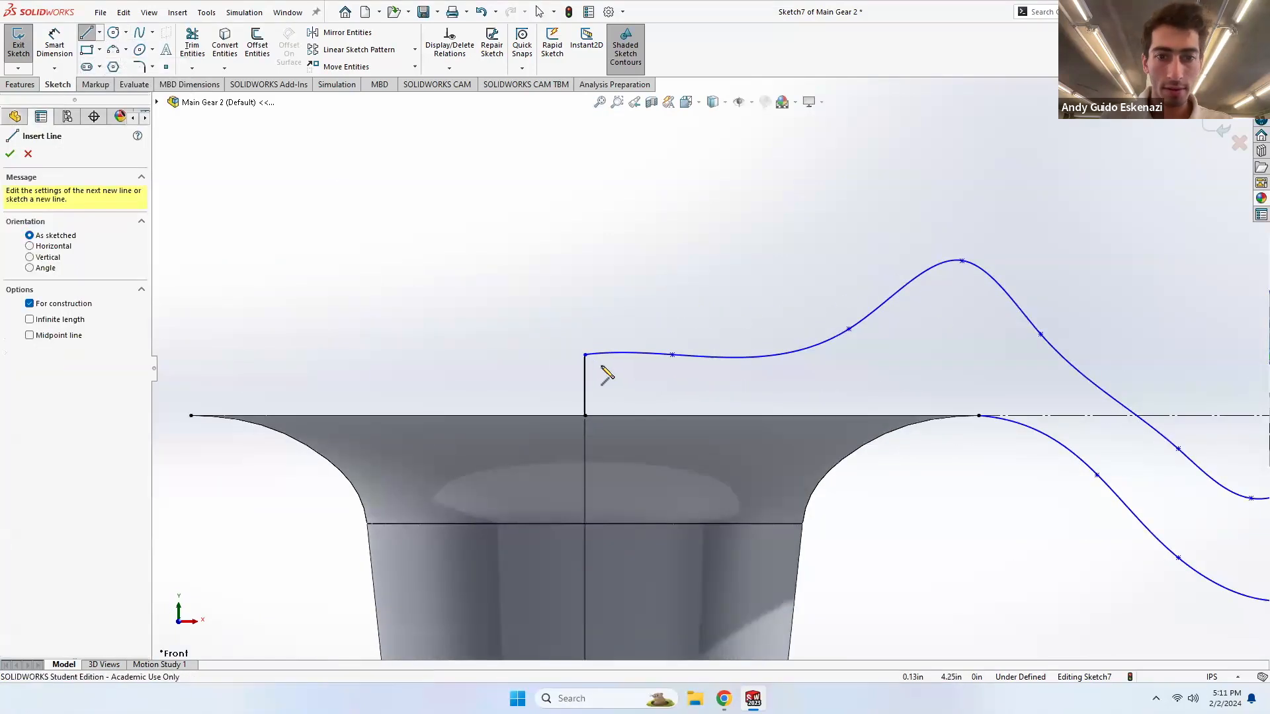
{"action": "left_click_drag", "start_coordinate": [584, 355], "coordinate": [570, 356]}
{"action": "key", "text": "Escape"}
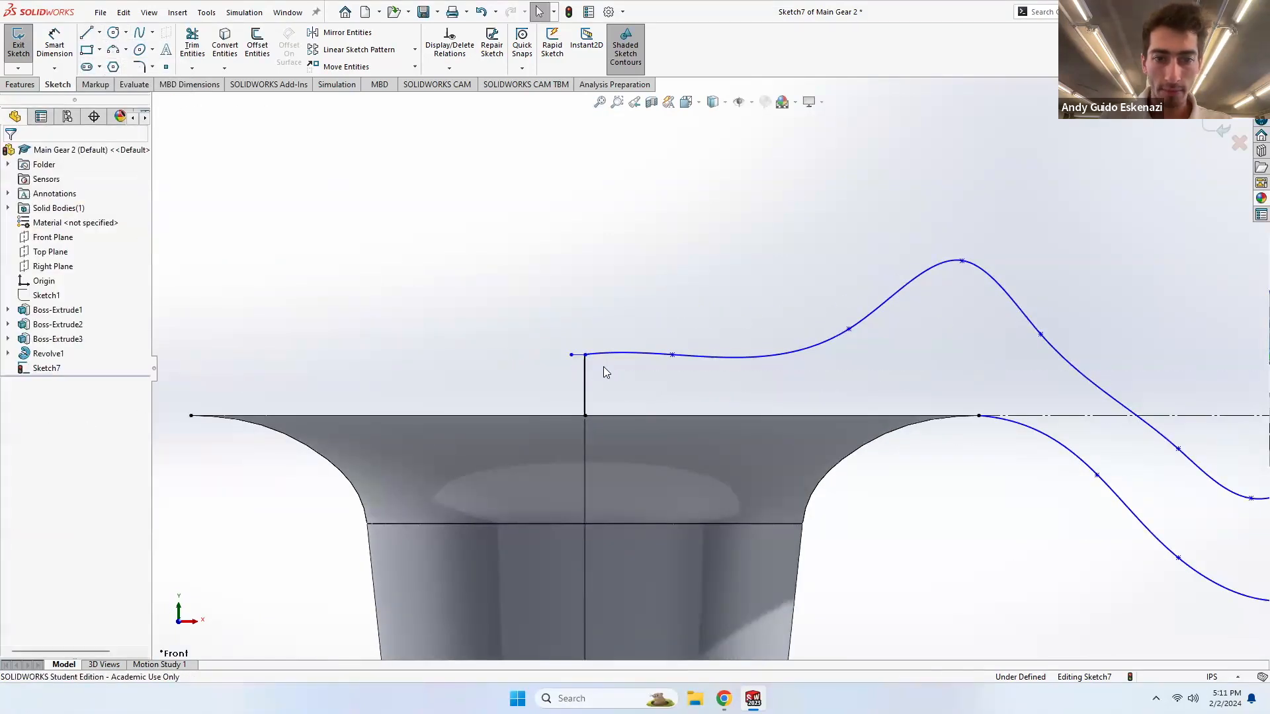
{"action": "scroll", "coordinate": [579, 366], "scroll_direction": "down", "scroll_amount": 5}
{"action": "left_click", "coordinate": [580, 336]}
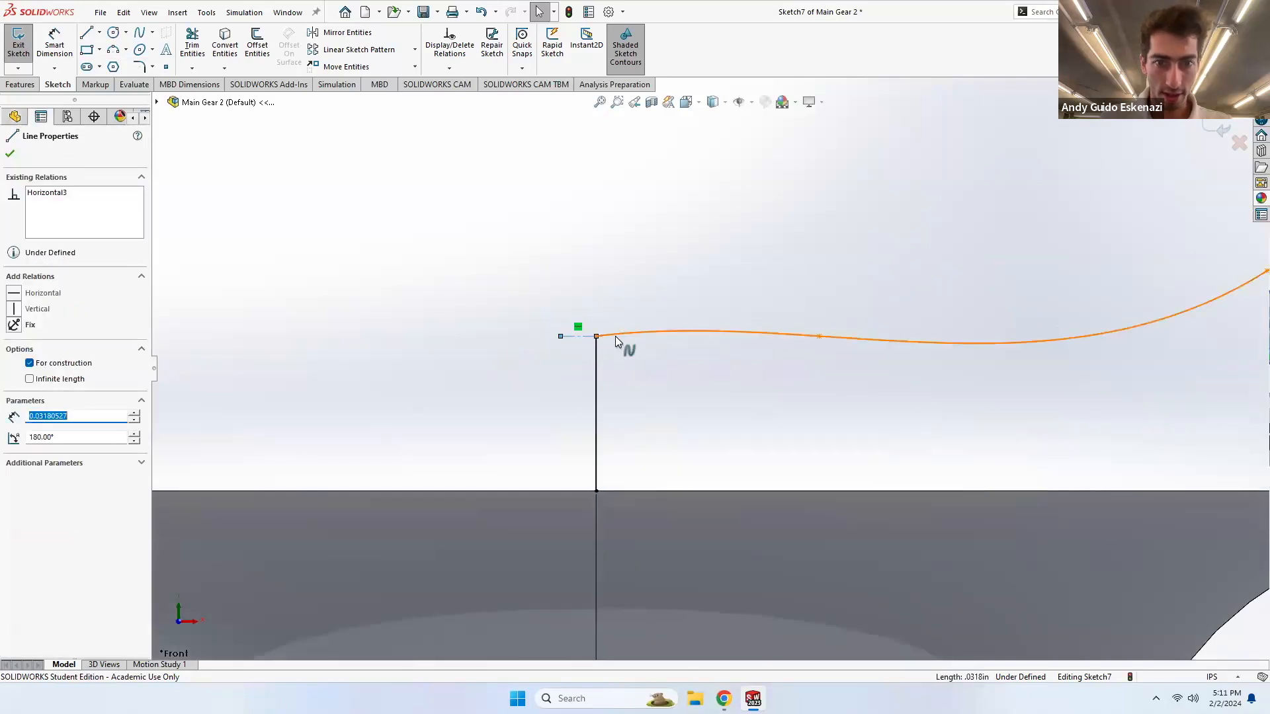
{"action": "left_click", "coordinate": [615, 334], "text": "ctrl"}
{"action": "left_click", "coordinate": [13, 383]}
{"action": "left_click", "coordinate": [608, 365]}
{"action": "scroll", "coordinate": [557, 337], "scroll_direction": "up", "scroll_amount": 5}
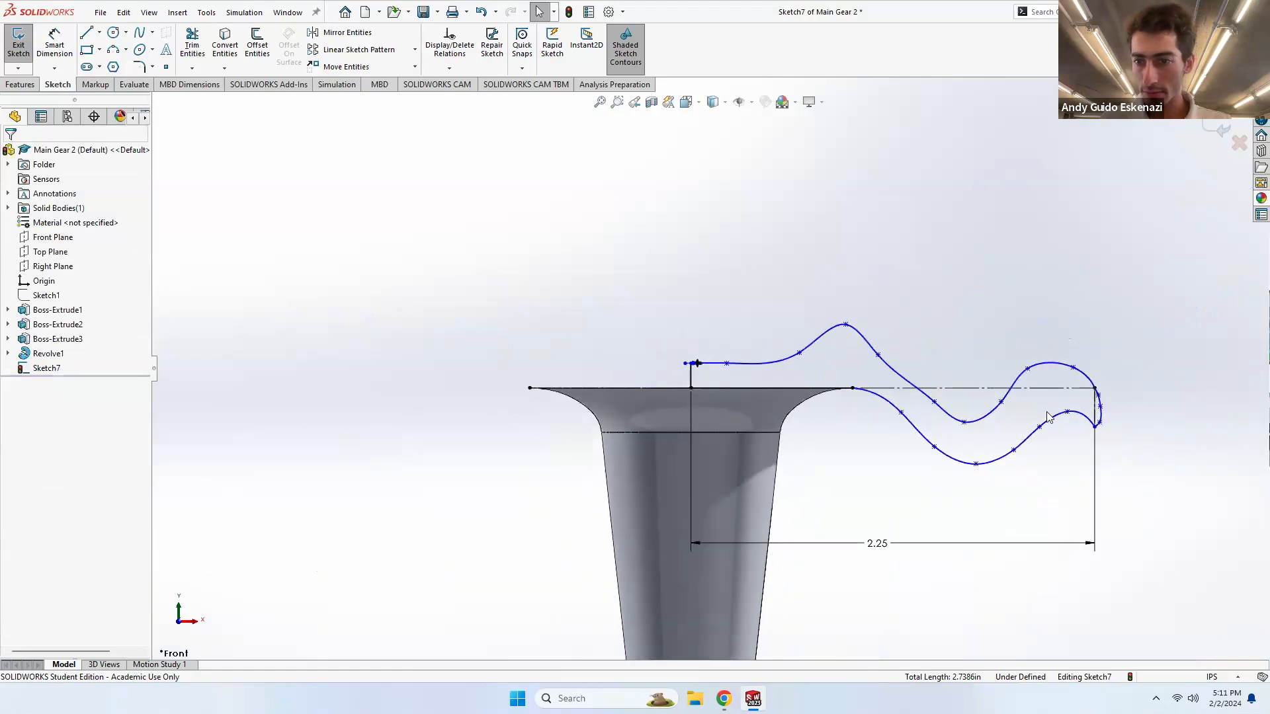
- Draw a short horizontal centerline from the outer edge spline's middle point to the vertical centerline
{"action": "scroll", "coordinate": [1047, 417], "scroll_direction": "down", "scroll_amount": 6}
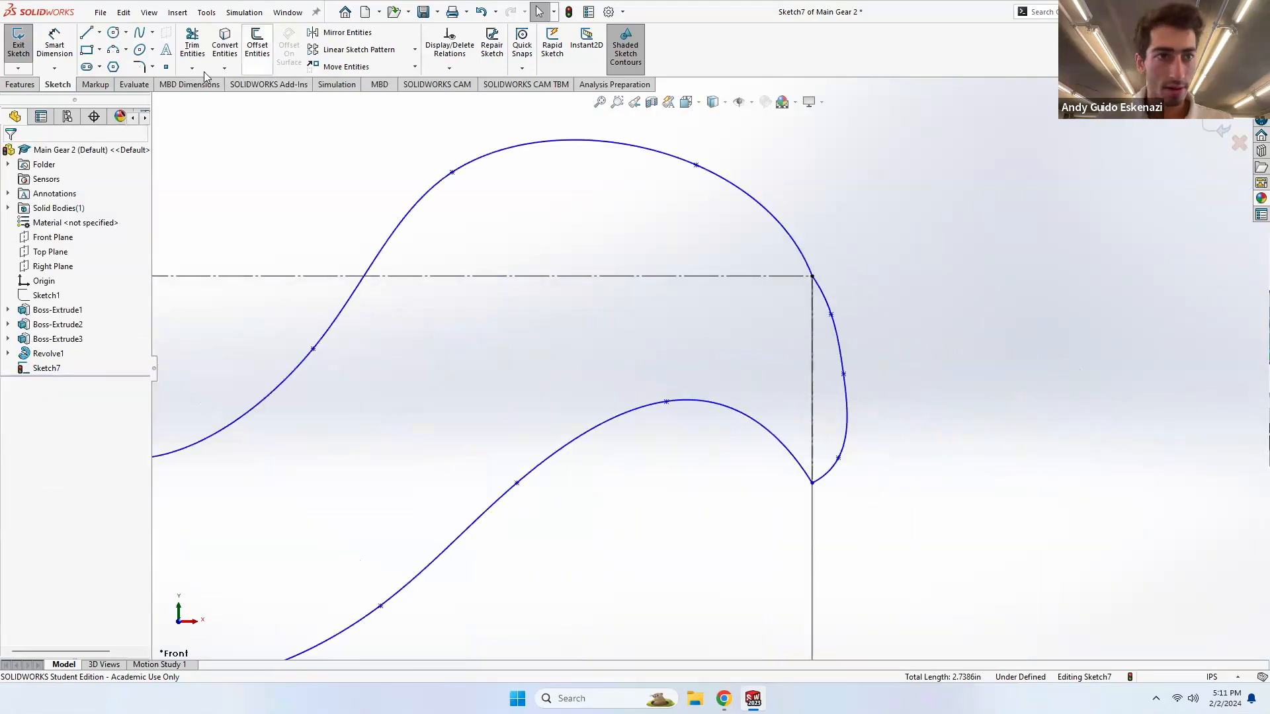
{"action": "left_click", "coordinate": [99, 32]}
{"action": "left_click", "coordinate": [113, 62]}
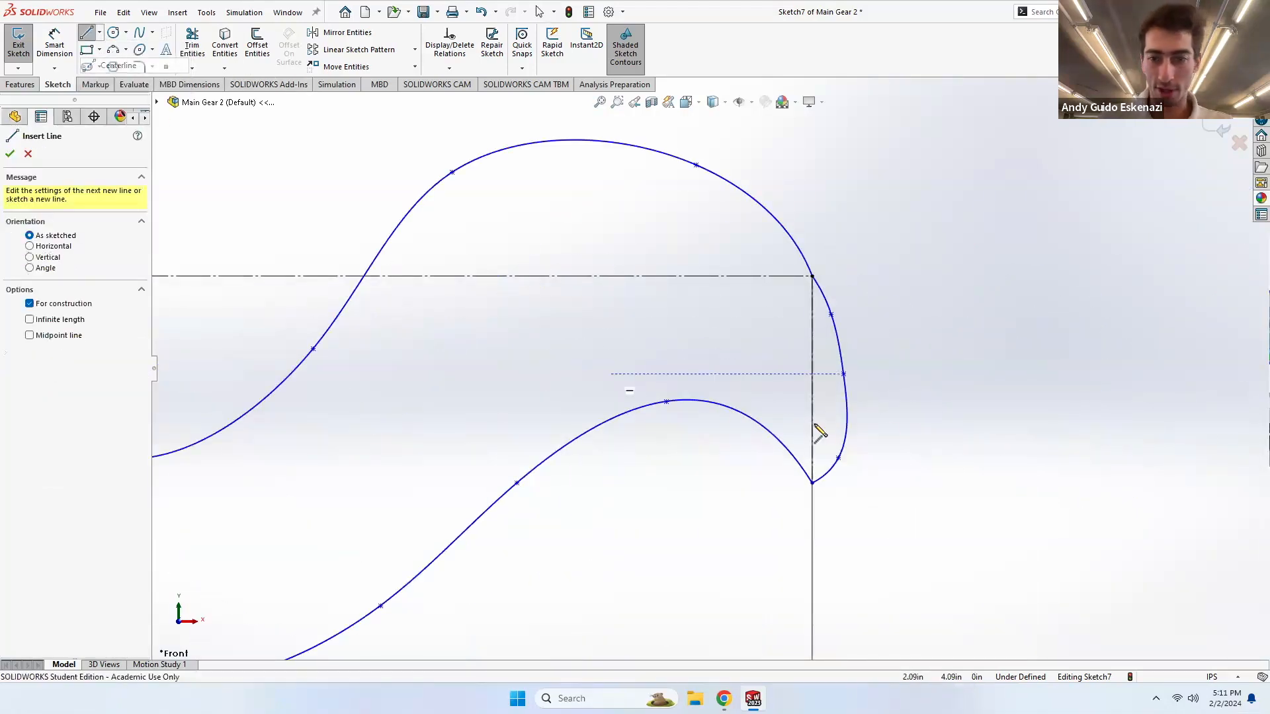
{"action": "left_click", "coordinate": [843, 375]}
{"action": "left_click", "coordinate": [812, 374]}
{"action": "key", "text": "Escape"}
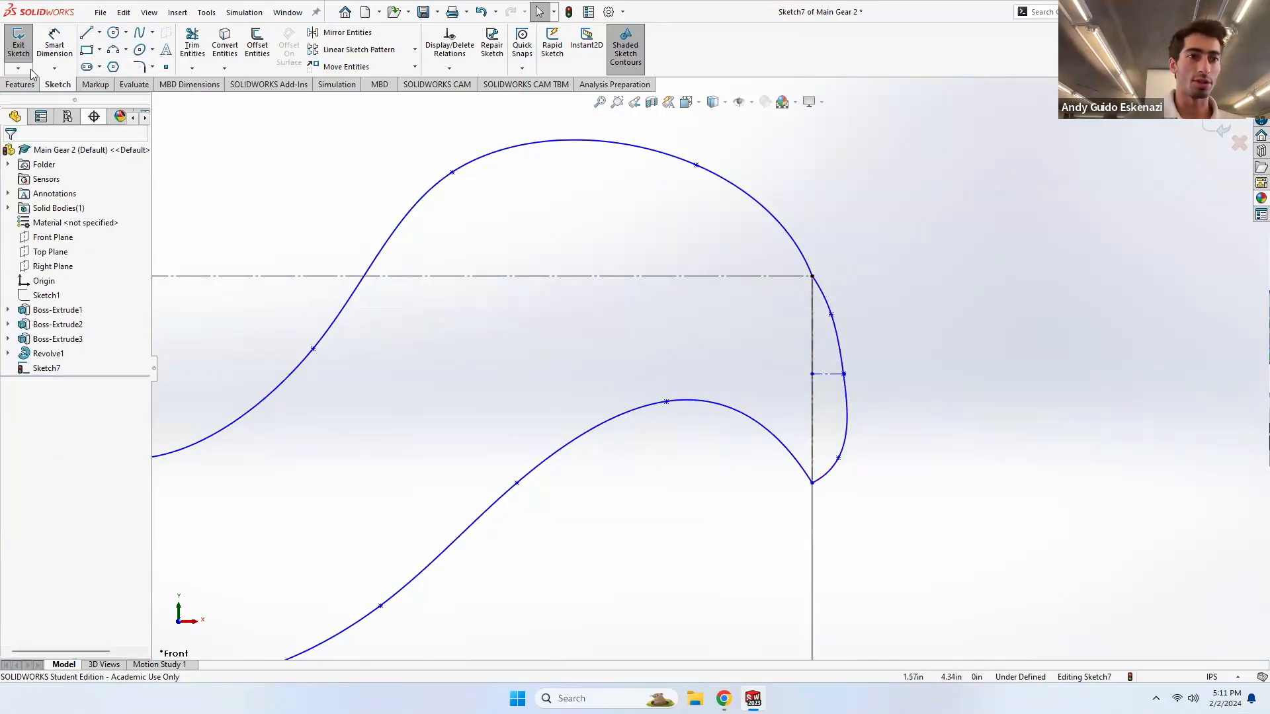
{"action": "scroll", "coordinate": [802, 380], "scroll_direction": "up", "scroll_amount": 5}
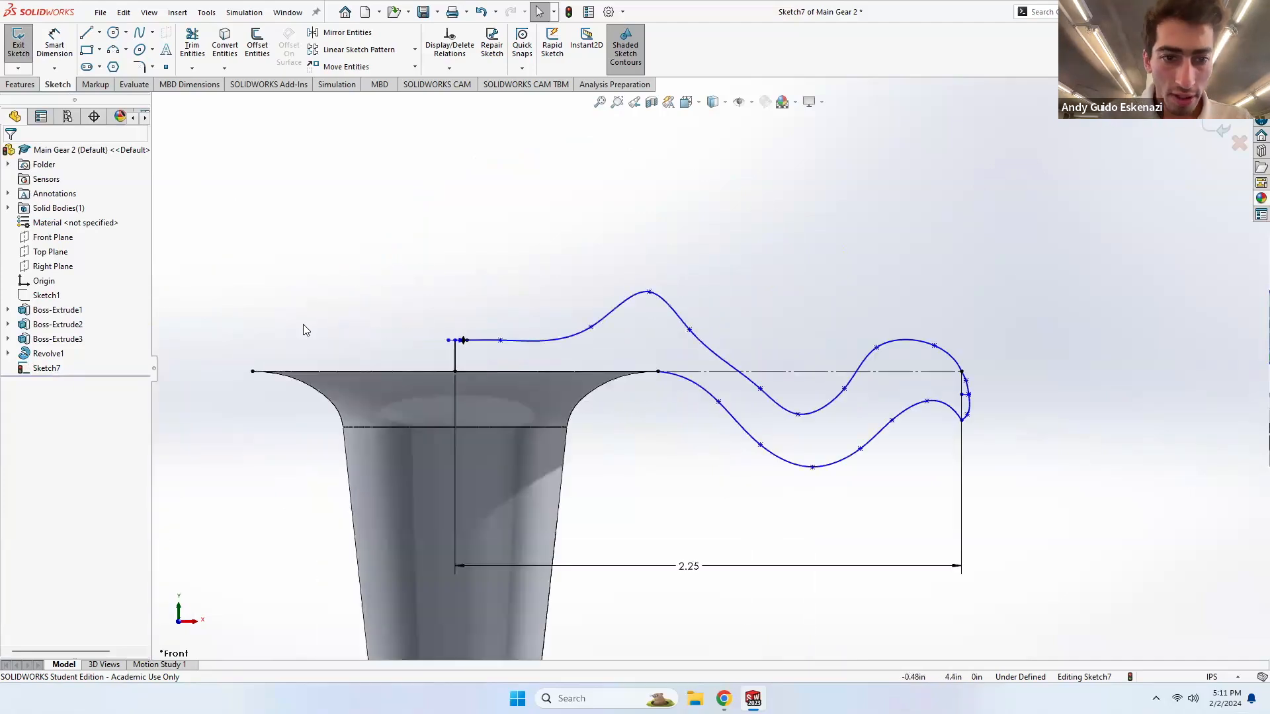
- Close the canopy profile with a horizontal line from the column rim's midpoint to the rim's outer endpoint
{"action": "scroll", "coordinate": [303, 329], "scroll_direction": "down", "scroll_amount": 2}
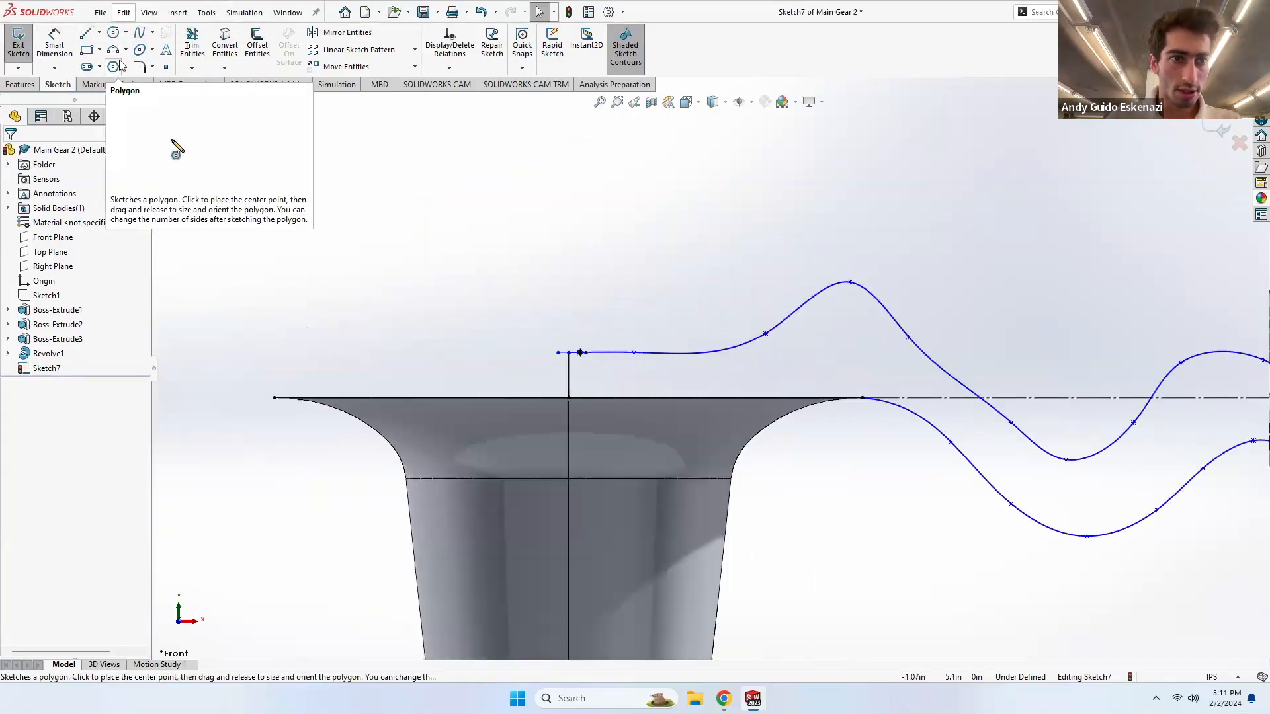
{"action": "left_click", "coordinate": [87, 33]}
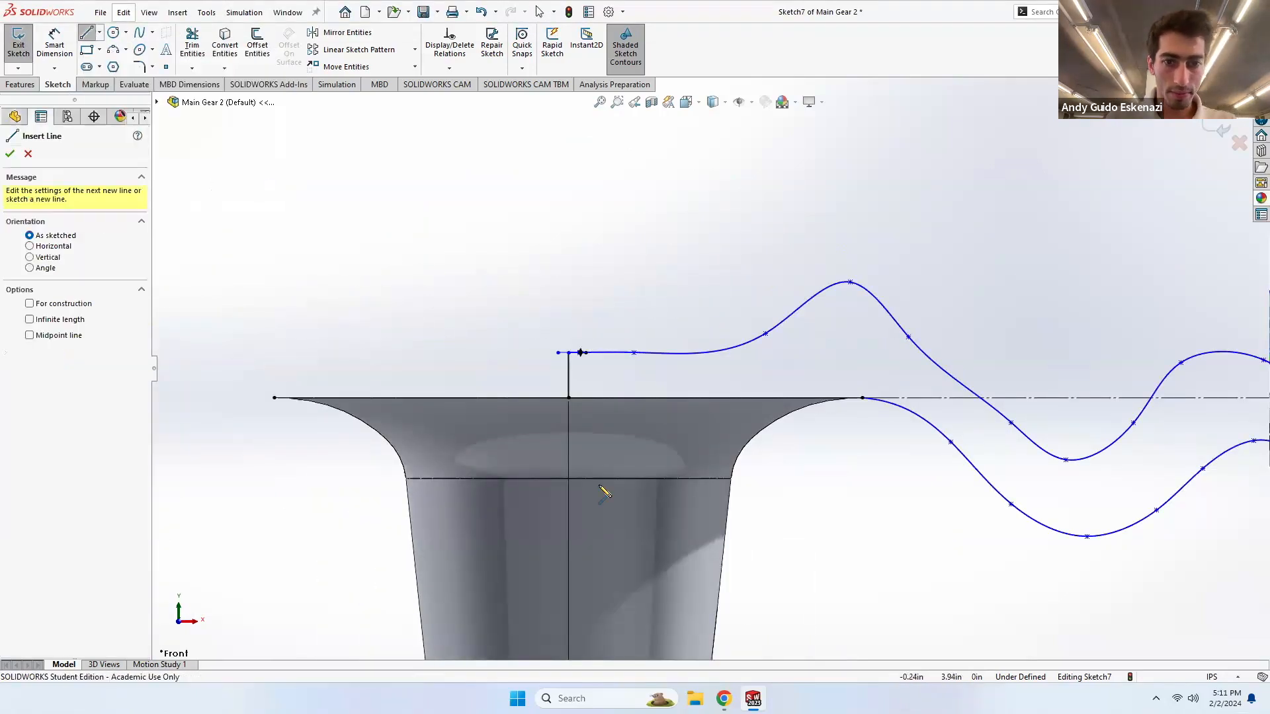
{"action": "left_click", "coordinate": [569, 398]}
{"action": "left_click", "coordinate": [861, 398]}
{"action": "key", "text": "Escape"}
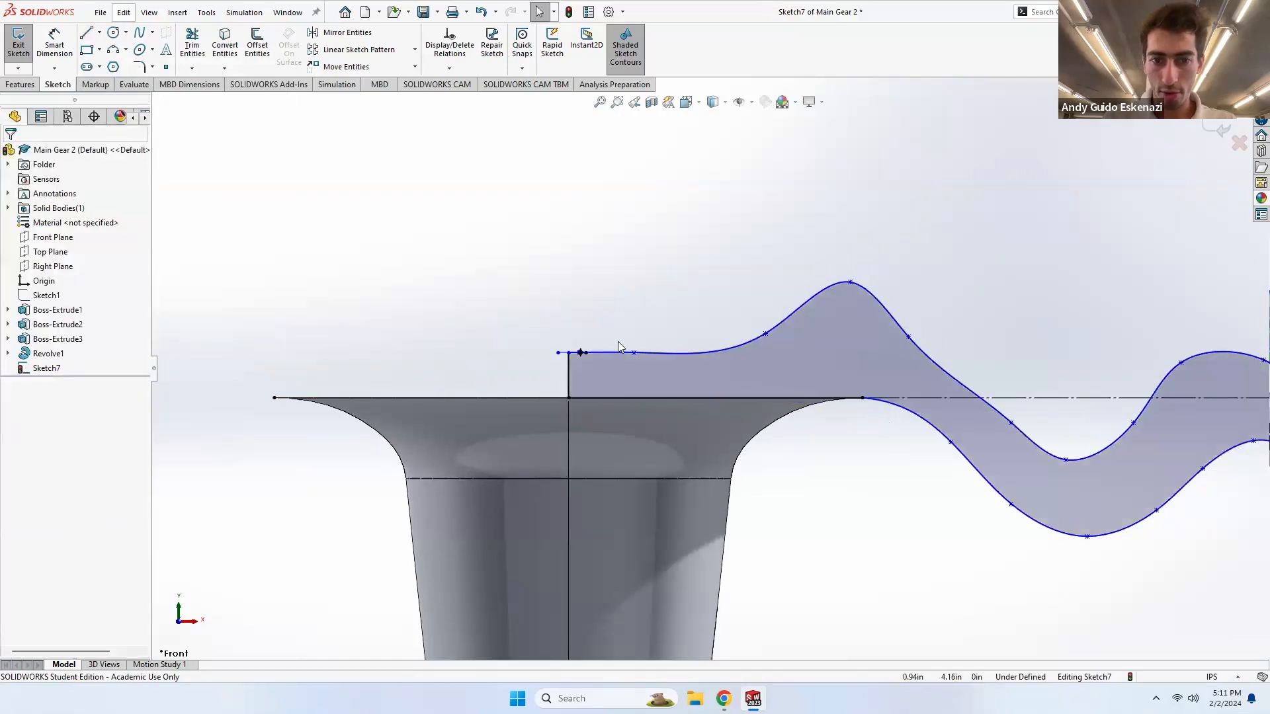
- Revolve the closed canopy profile 360 degrees about the short vertical line at the column's center, with the result merged
{"action": "left_click", "coordinate": [20, 84]}
{"action": "left_click", "coordinate": [66, 47]}
{"action": "left_click", "coordinate": [568, 389]}
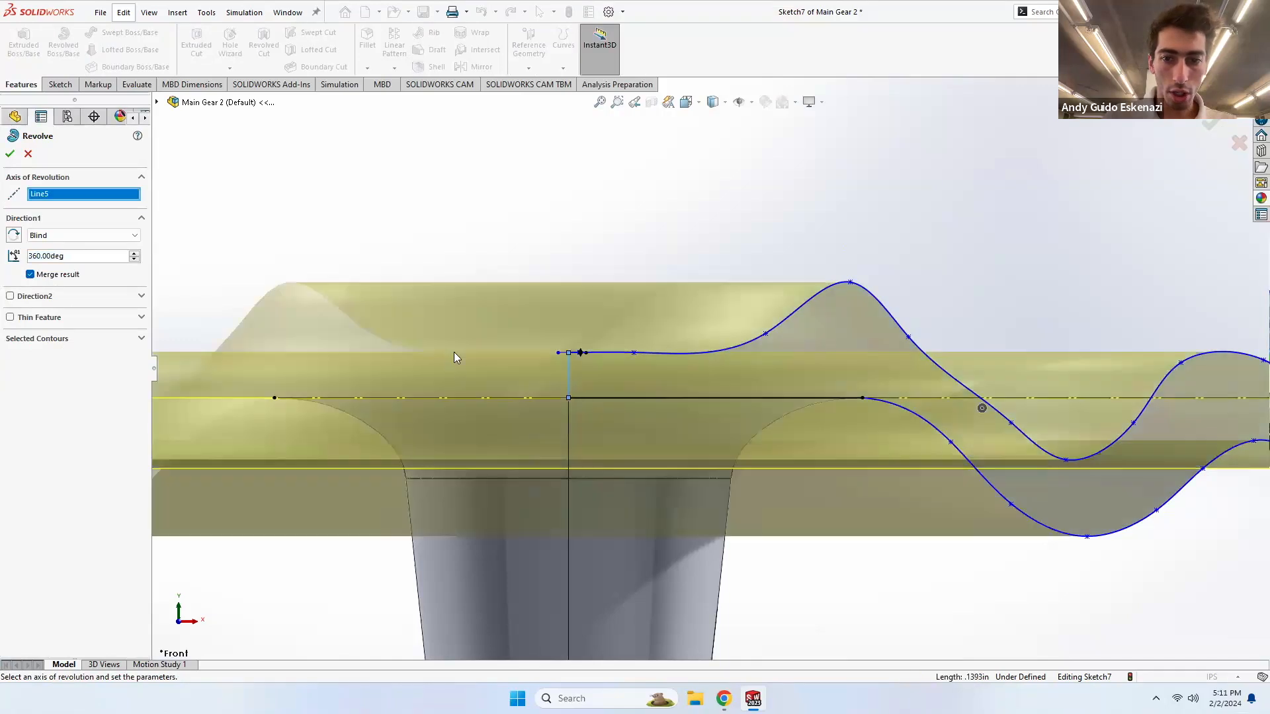
{"action": "left_click", "coordinate": [10, 155]}
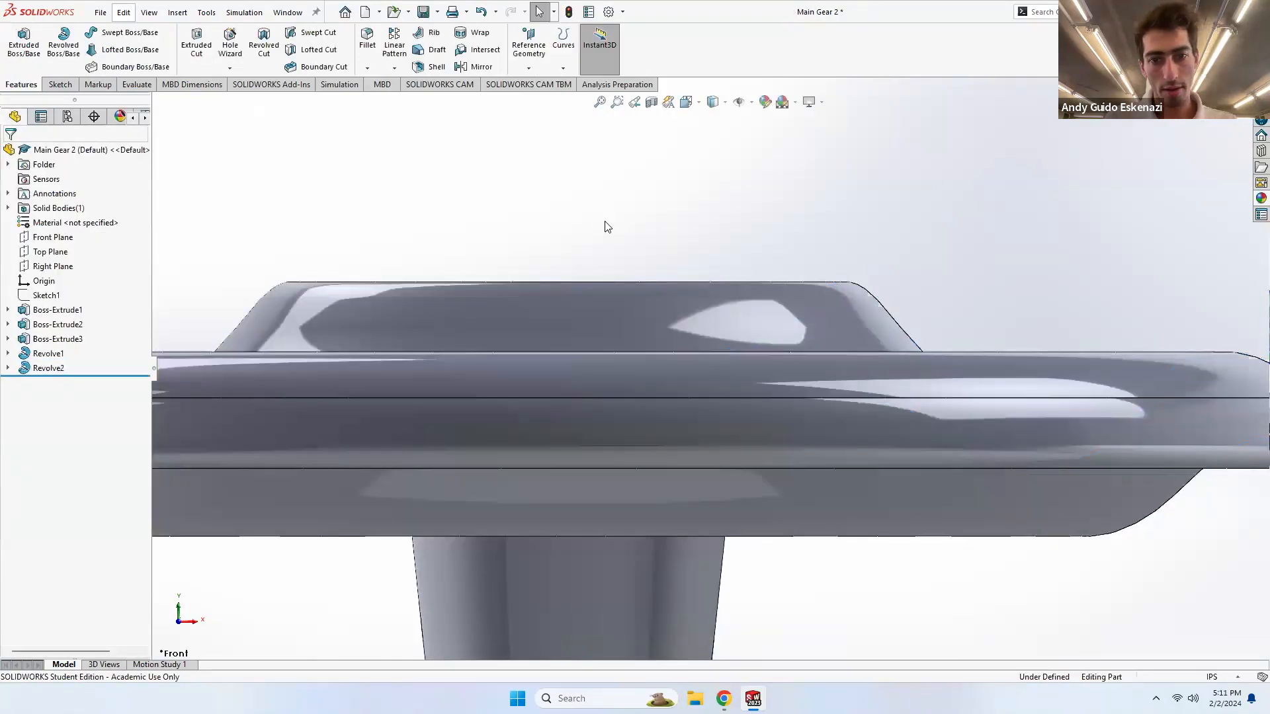
{"action": "middle_click_drag", "start_coordinate": [681, 375], "coordinate": [681, 314]}
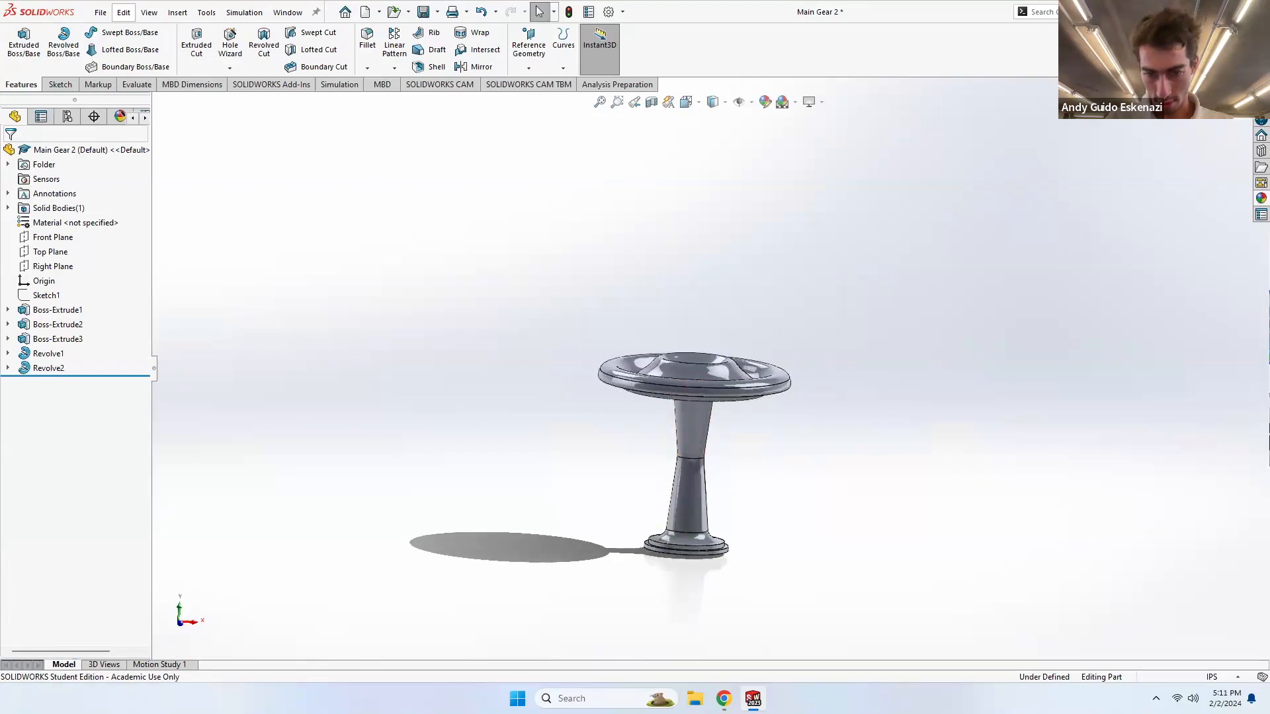
- Switch to the Assem1 assembly and rebuild it with the updated Main Gear 2
{"action": "key", "text": "ctrl+Tab"}
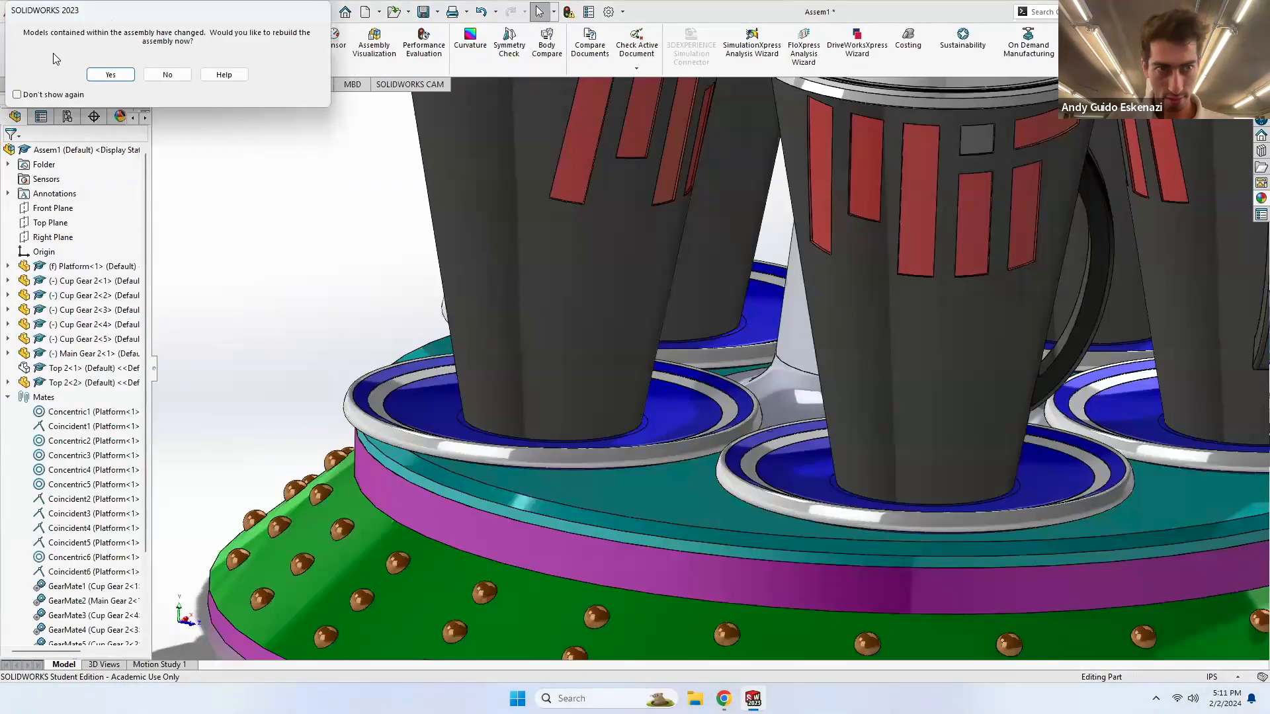
{"action": "left_click", "coordinate": [111, 75]}
{"action": "scroll", "coordinate": [374, 274], "scroll_direction": "up", "scroll_amount": 8}
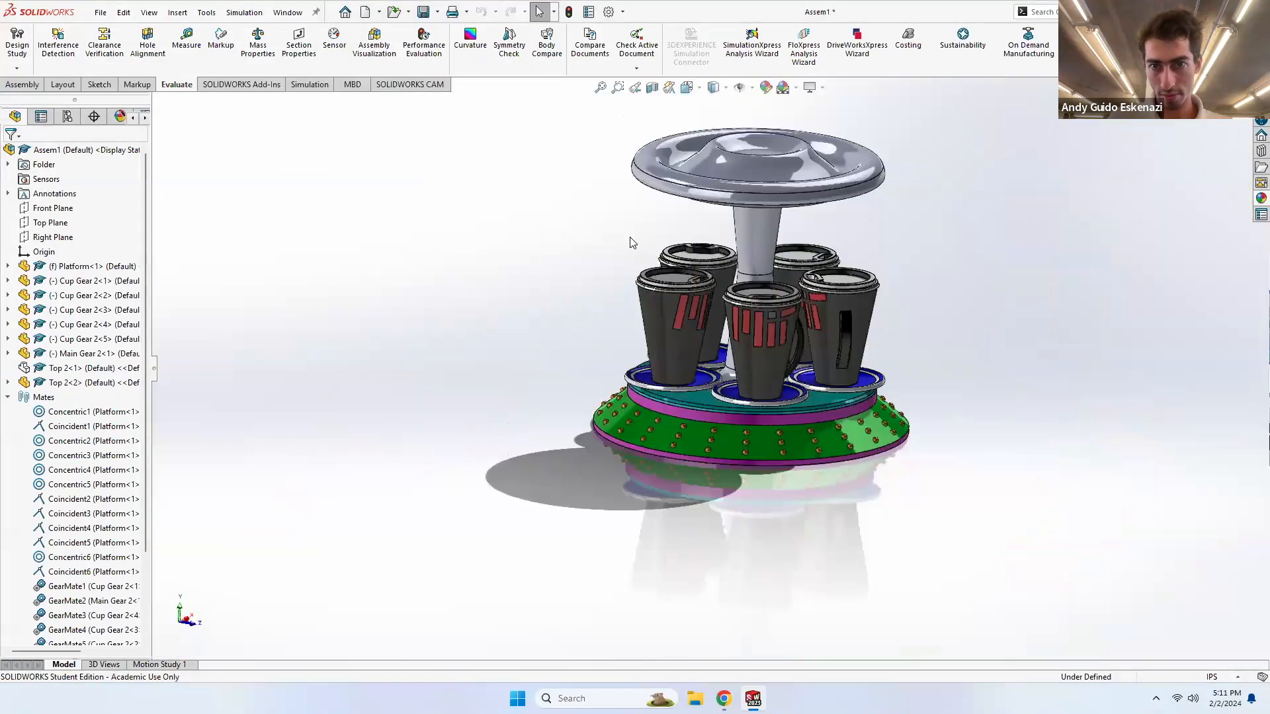
{"action": "middle_click_drag", "start_coordinate": [626, 210], "coordinate": [771, 250]}
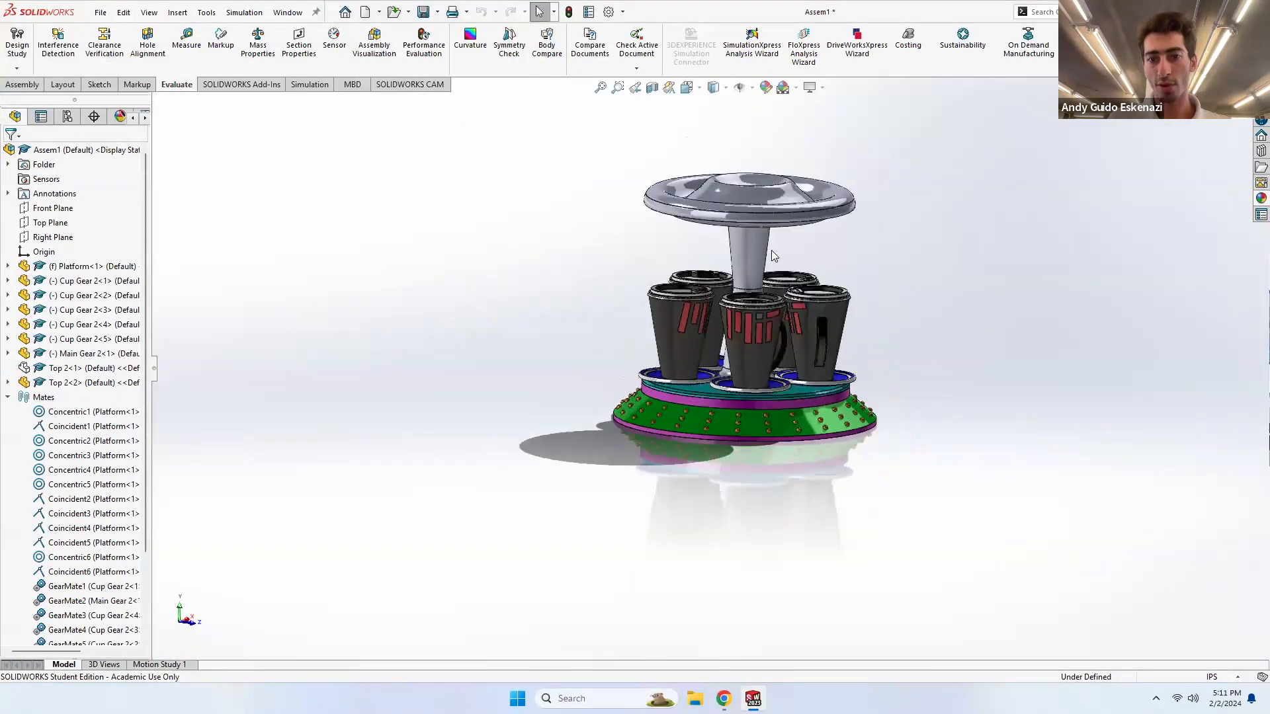
{"action": "scroll", "coordinate": [771, 250], "scroll_direction": "down", "scroll_amount": 3}
- Rotate the main gear by its canopy in both directions to check that the cups spin with it
{"action": "left_click_drag", "start_coordinate": [739, 253], "coordinate": [1032, 159]}
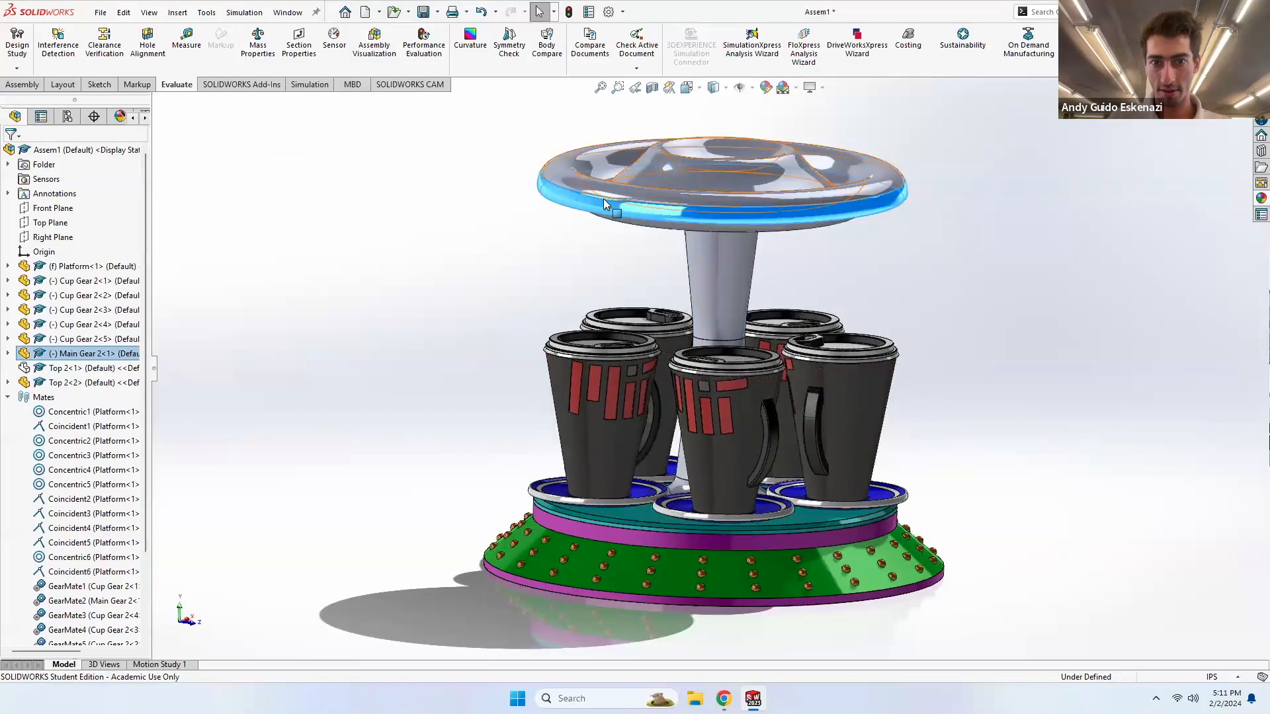
{"action": "left_click_drag", "start_coordinate": [651, 211], "coordinate": [963, 200]}
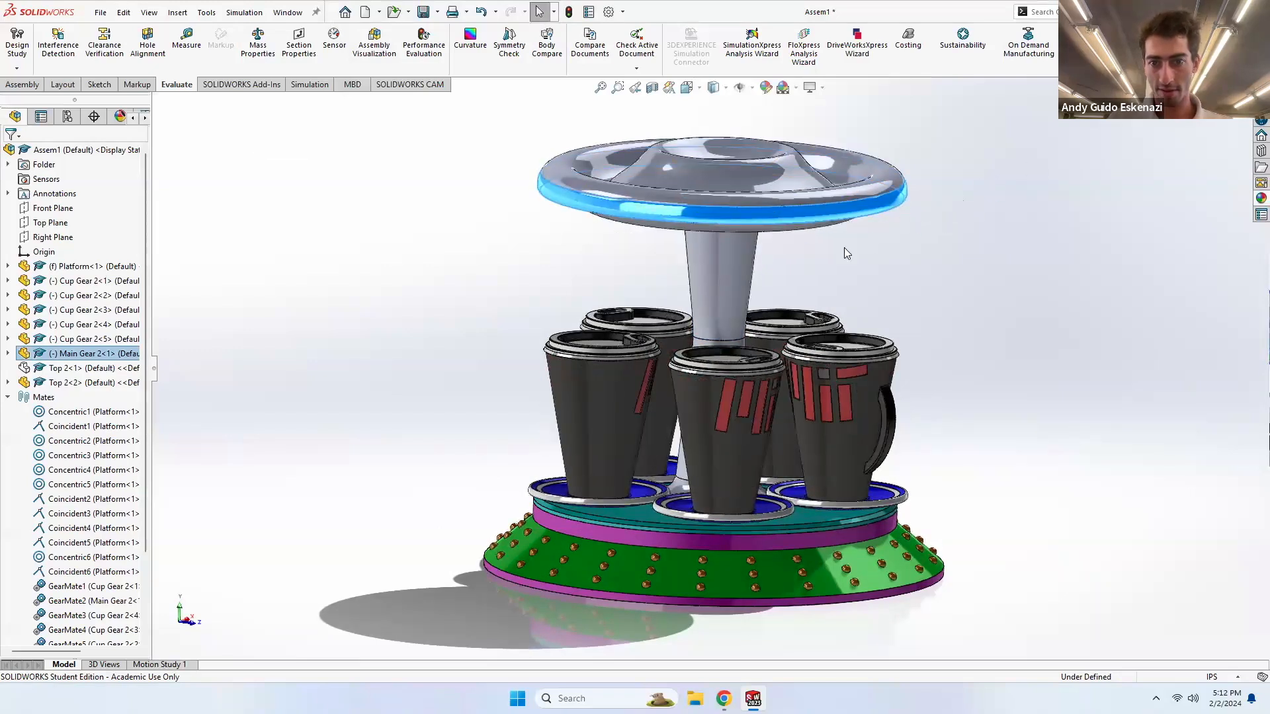
{"action": "left_click", "coordinate": [852, 231]}
{"action": "left_click_drag", "start_coordinate": [841, 211], "coordinate": [543, 240]}
{"action": "middle_click_drag", "start_coordinate": [812, 319], "coordinate": [814, 281]}
- Switch to the Main Gear 2 part and show the canopy revolve's profile sketch, Sketch7
{"action": "mouse_move", "coordinate": [754, 698]}
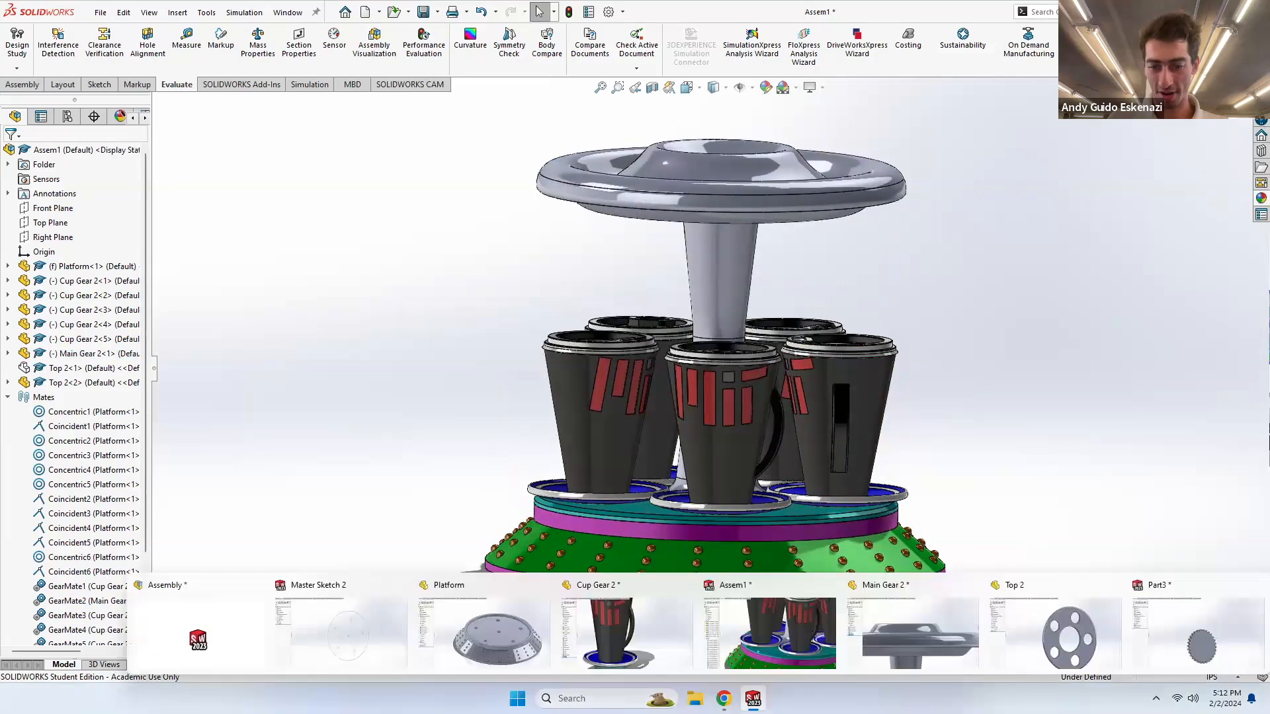
{"action": "left_click", "coordinate": [976, 648]}
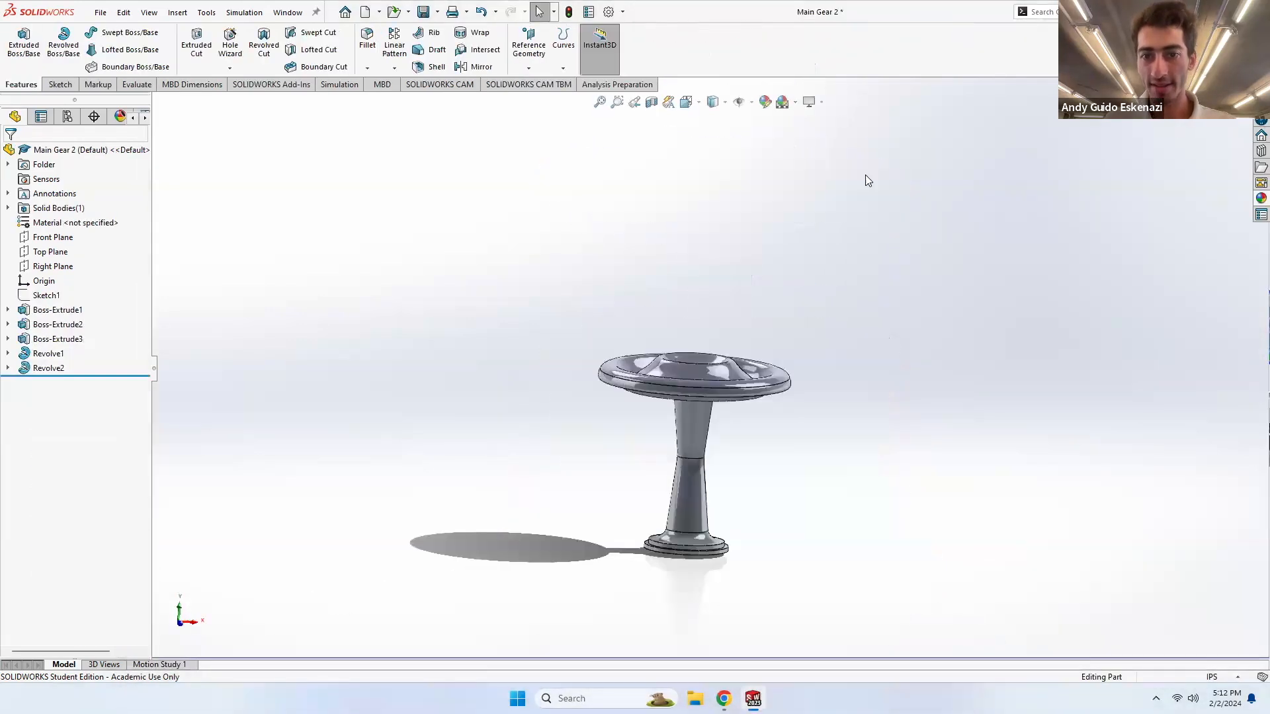
{"action": "left_click", "coordinate": [7, 369]}
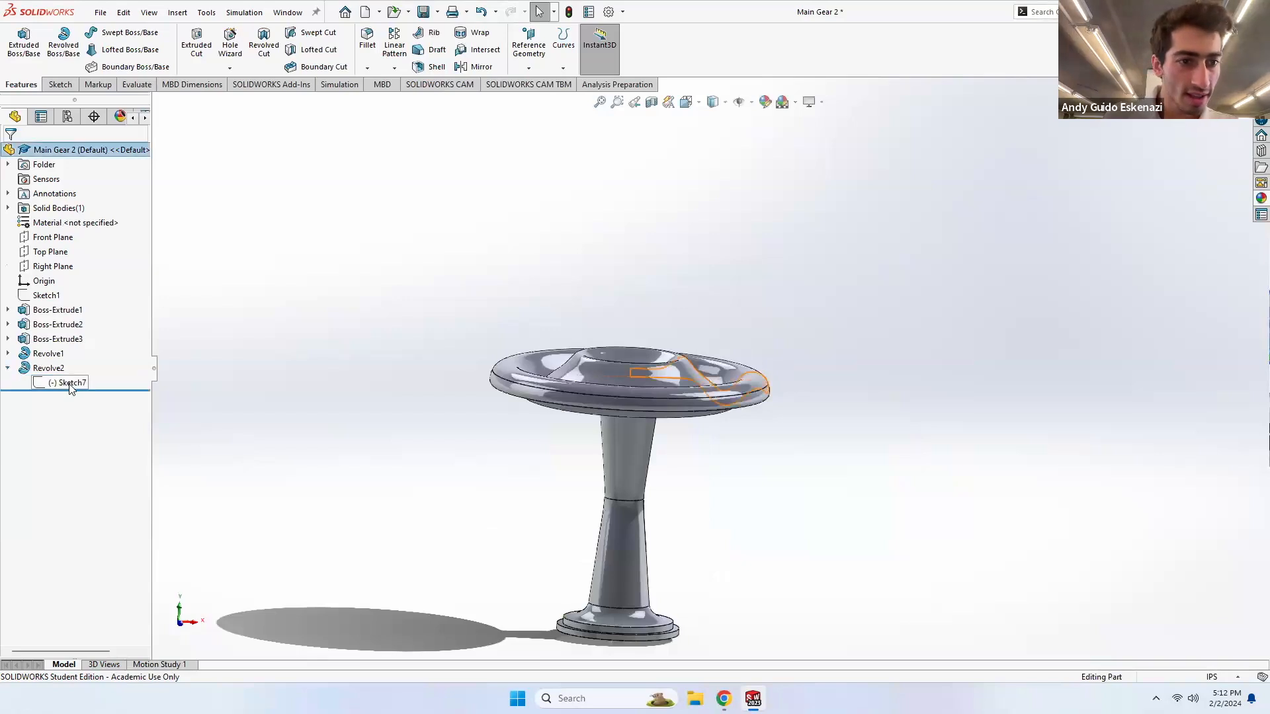
{"action": "right_click", "coordinate": [69, 384]}
{"action": "left_click", "coordinate": [78, 356]}
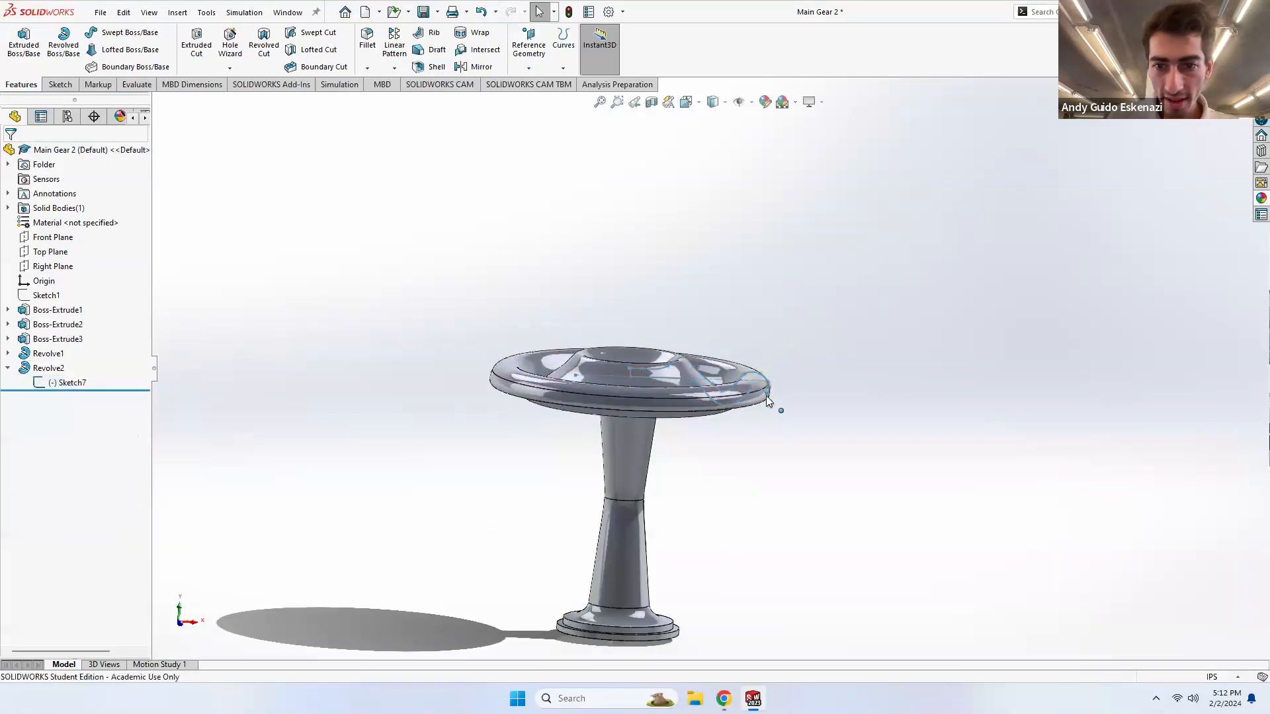
- Create a reference plane through the short horizontal centerline's outer endpoint at the canopy edge, perpendicular to that centerline
{"action": "scroll", "coordinate": [766, 396], "scroll_direction": "down", "scroll_amount": 10}
{"action": "scroll", "coordinate": [817, 346], "scroll_direction": "down", "scroll_amount": 1}
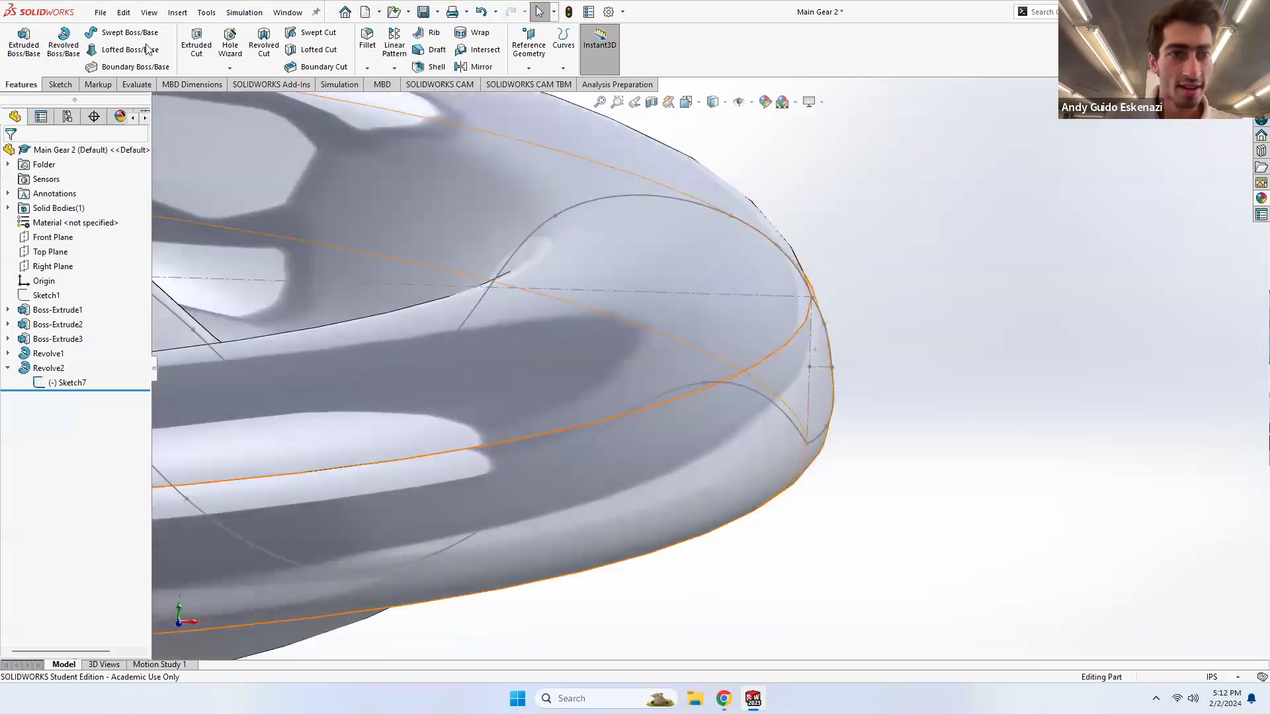
{"action": "left_click", "coordinate": [529, 68]}
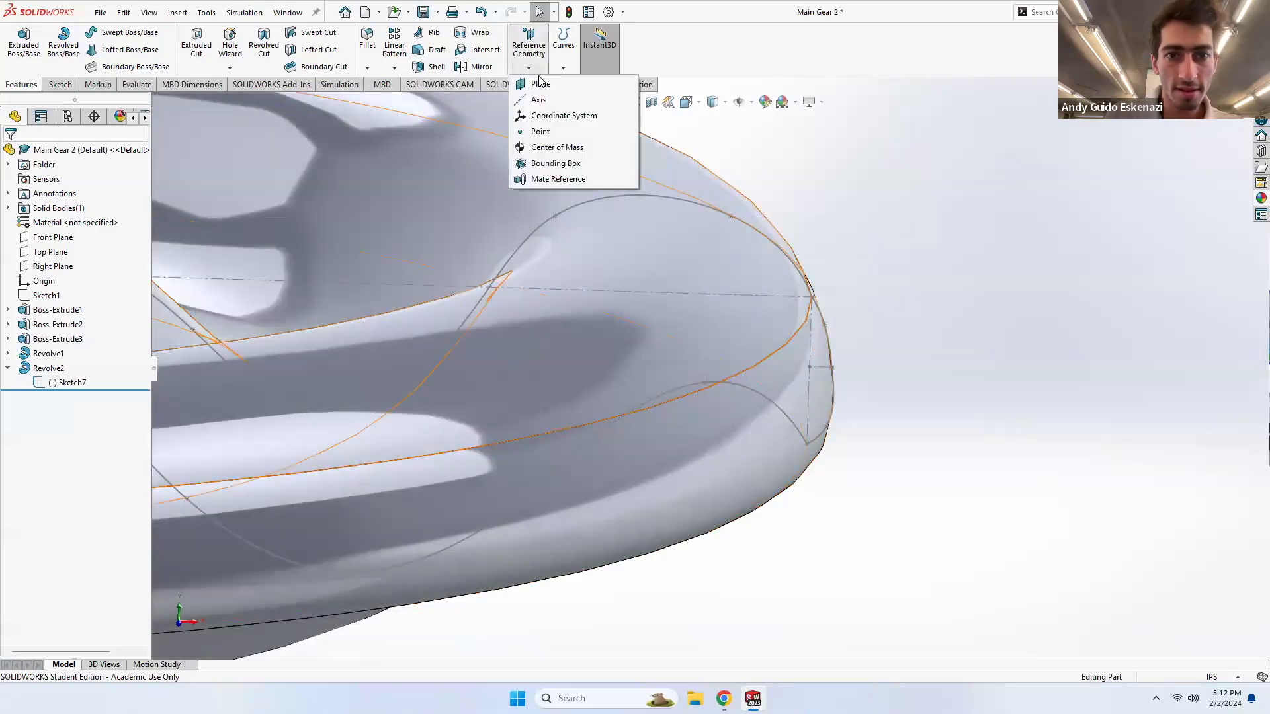
{"action": "left_click", "coordinate": [552, 82]}
{"action": "left_click", "coordinate": [831, 369]}
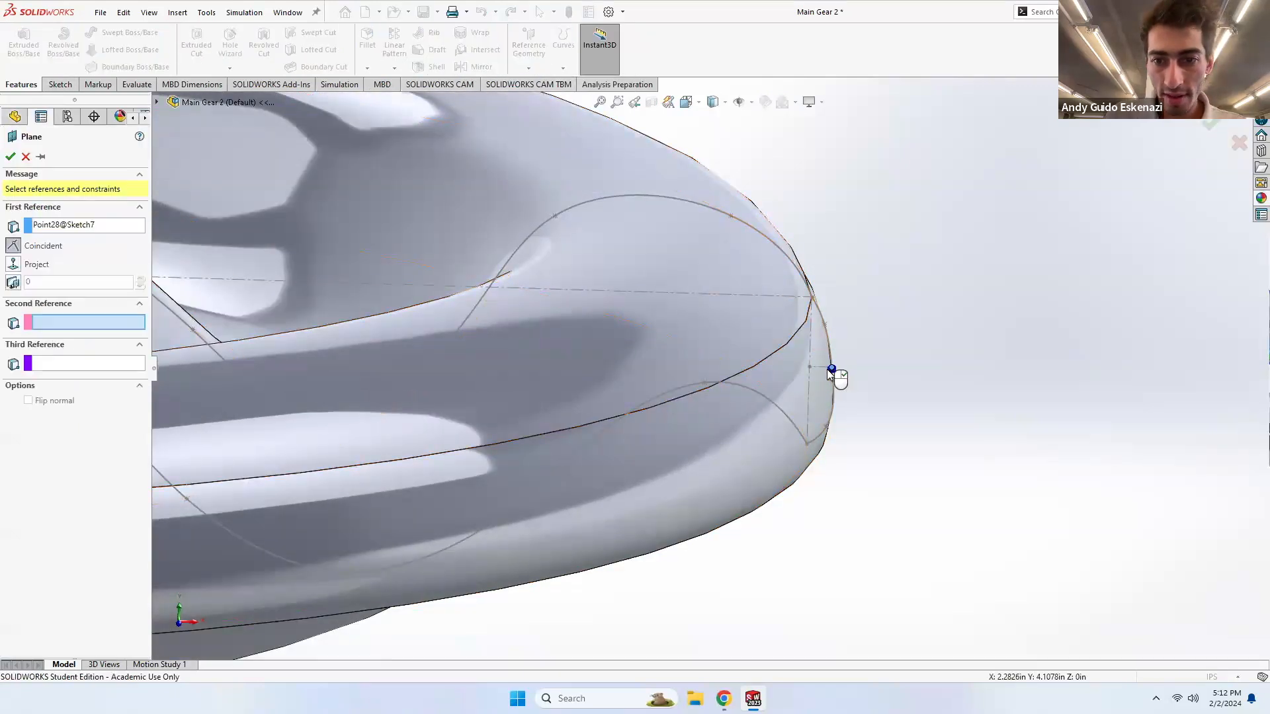
{"action": "left_click", "coordinate": [822, 366]}
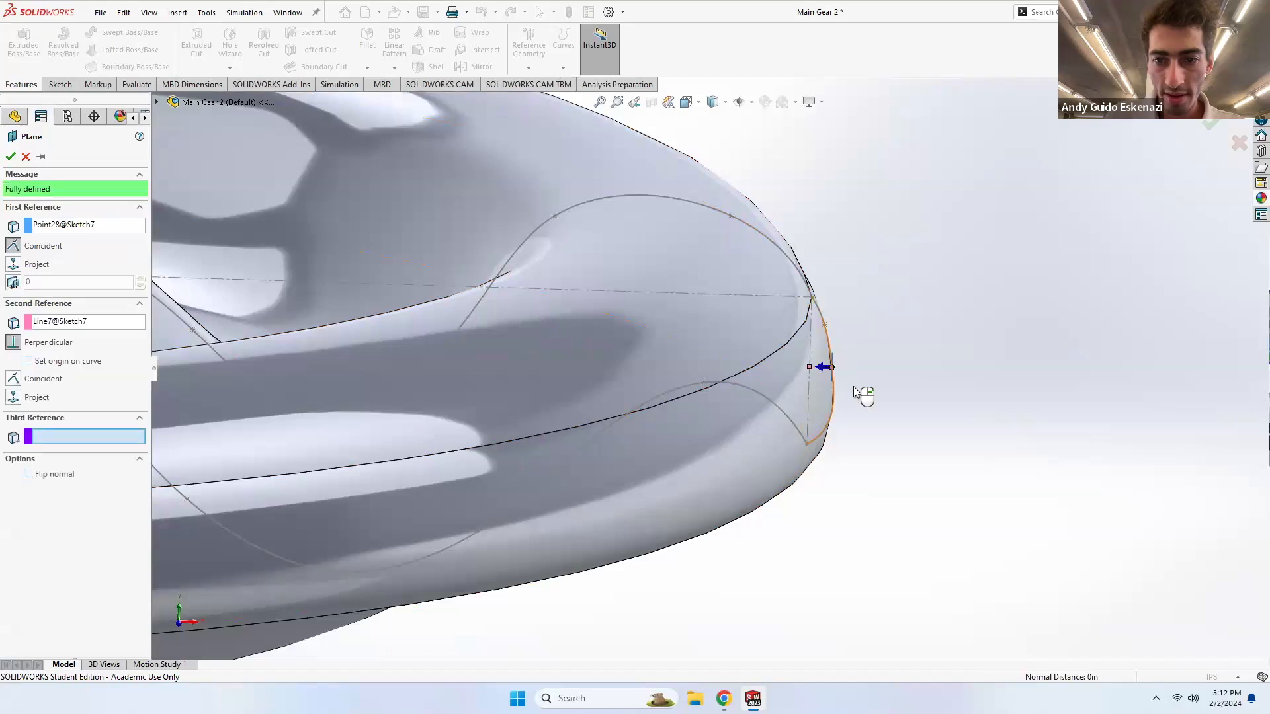
{"action": "left_click", "coordinate": [11, 157]}
- Accept the new reference plane at the canopy edge and start a line sketch on it
{"action": "middle_click_drag", "start_coordinate": [860, 373], "coordinate": [603, 370]}
{"action": "scroll", "coordinate": [864, 390], "scroll_direction": "down", "scroll_amount": 5}
{"action": "middle_click_drag", "start_coordinate": [758, 387], "coordinate": [805, 422]}
{"action": "left_click", "coordinate": [60, 85]}
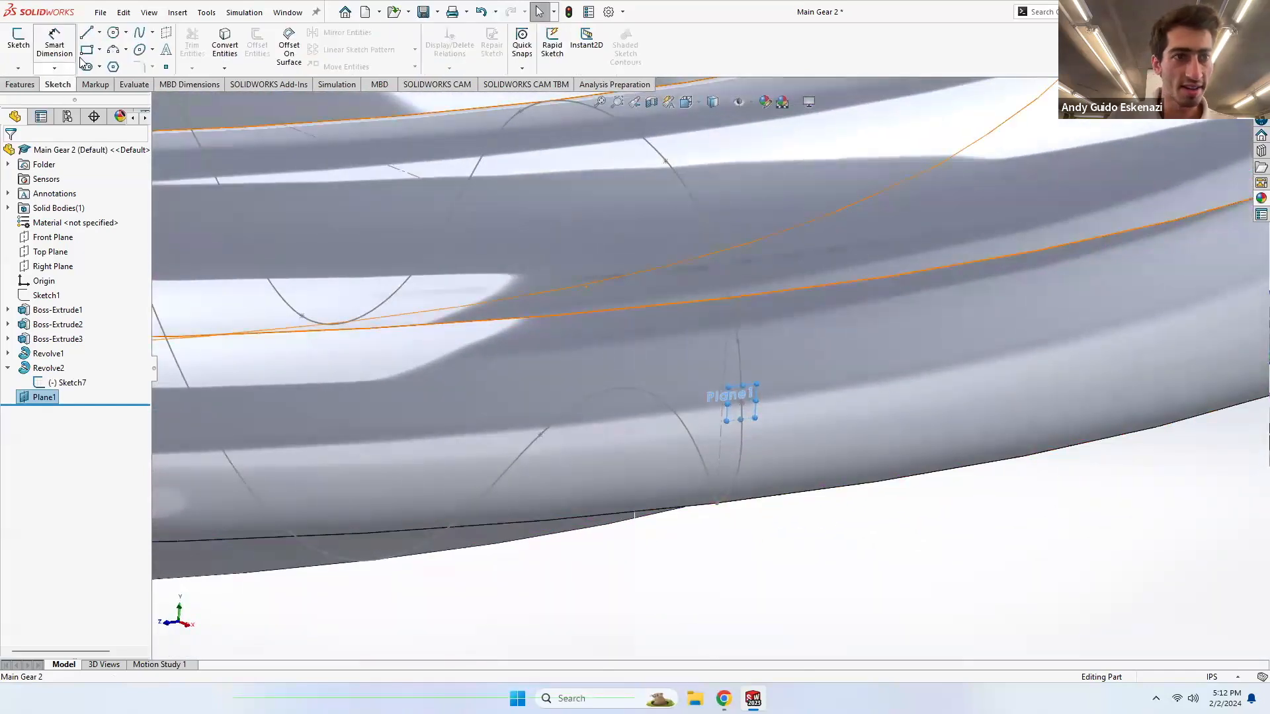
{"action": "left_click", "coordinate": [86, 34]}
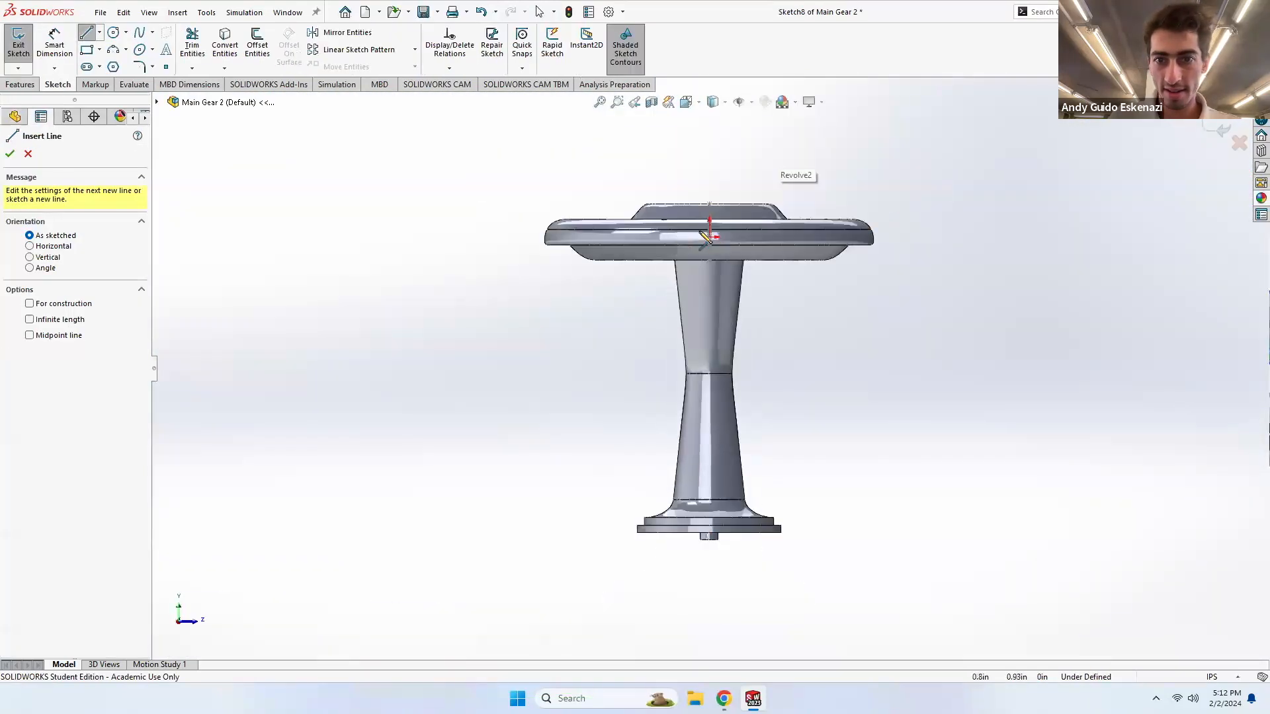
- Draw a downward line about 1.43 in long at 45° from the short centerline's outer endpoint, and lengthen it by moving its free end farther down
{"action": "middle_click_drag", "start_coordinate": [704, 257], "coordinate": [879, 272]}
{"action": "scroll", "coordinate": [807, 261], "scroll_direction": "down", "scroll_amount": 6}
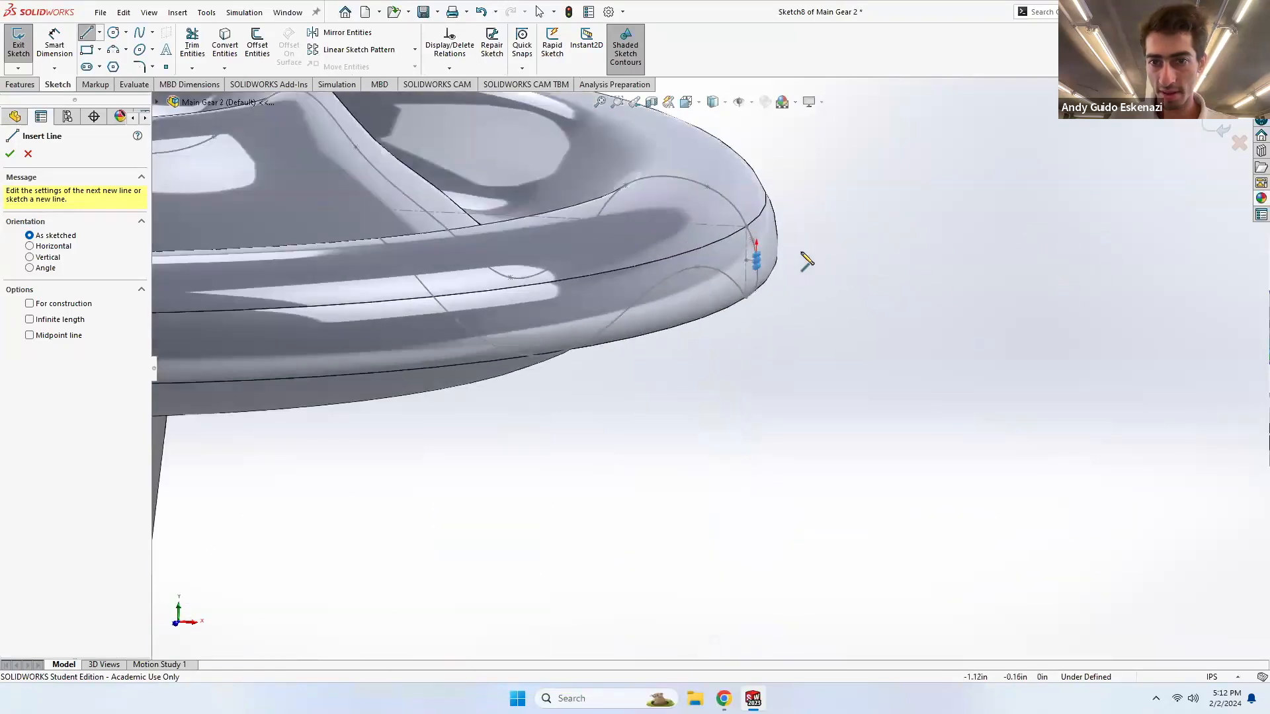
{"action": "scroll", "coordinate": [744, 288], "scroll_direction": "down", "scroll_amount": 4}
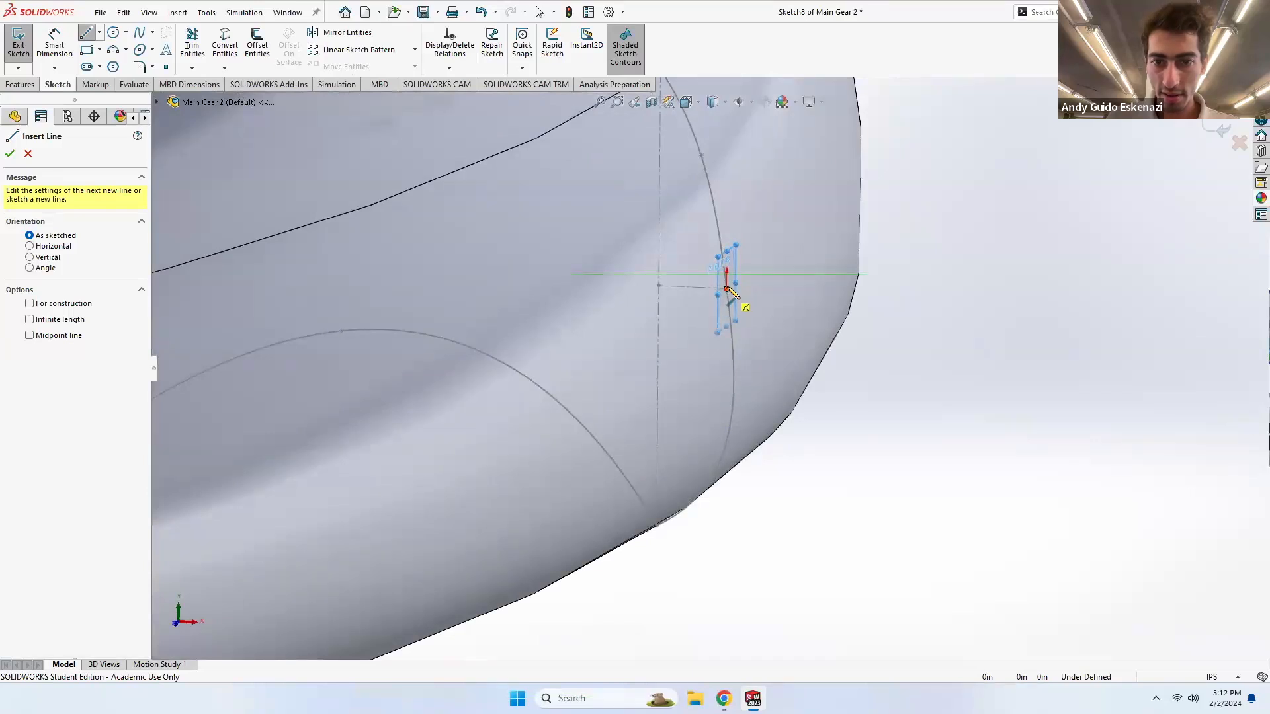
{"action": "left_click", "coordinate": [730, 291]}
{"action": "scroll", "coordinate": [730, 291], "scroll_direction": "up", "scroll_amount": 5}
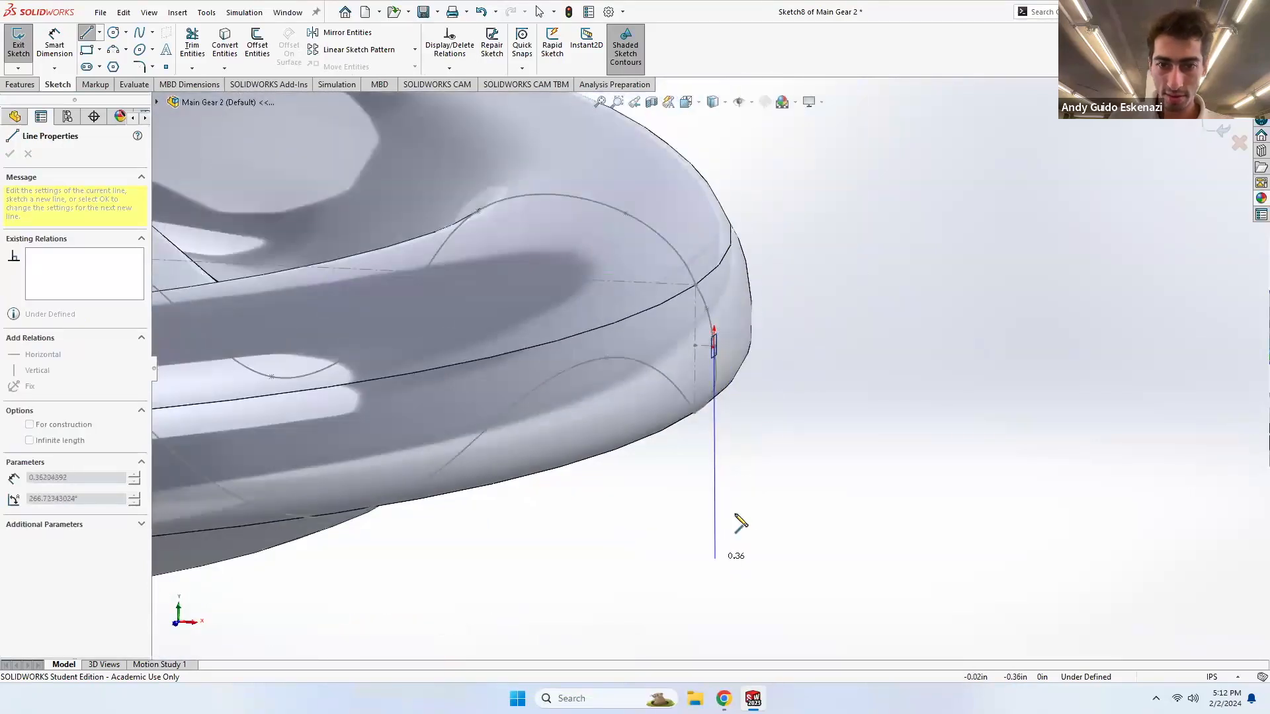
{"action": "scroll", "coordinate": [767, 437], "scroll_direction": "up", "scroll_amount": 3}
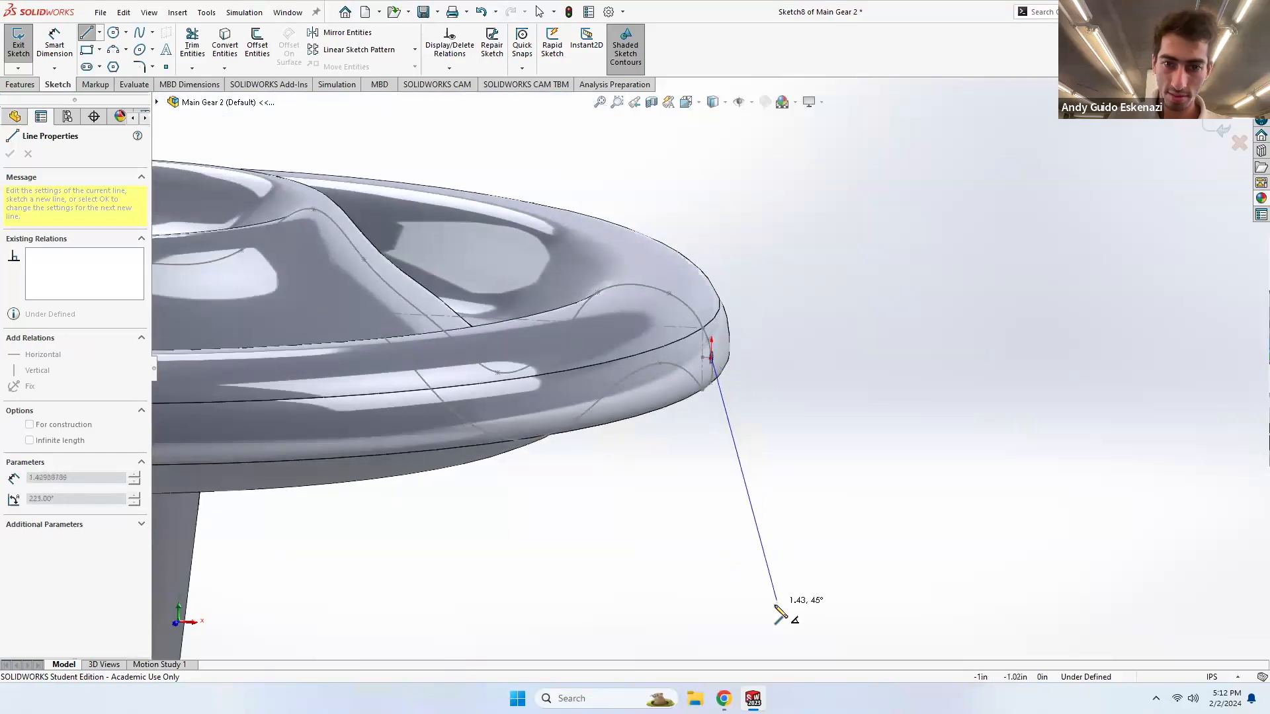
{"action": "key", "text": "Escape"}
{"action": "scroll", "coordinate": [746, 480], "scroll_direction": "up", "scroll_amount": 4}
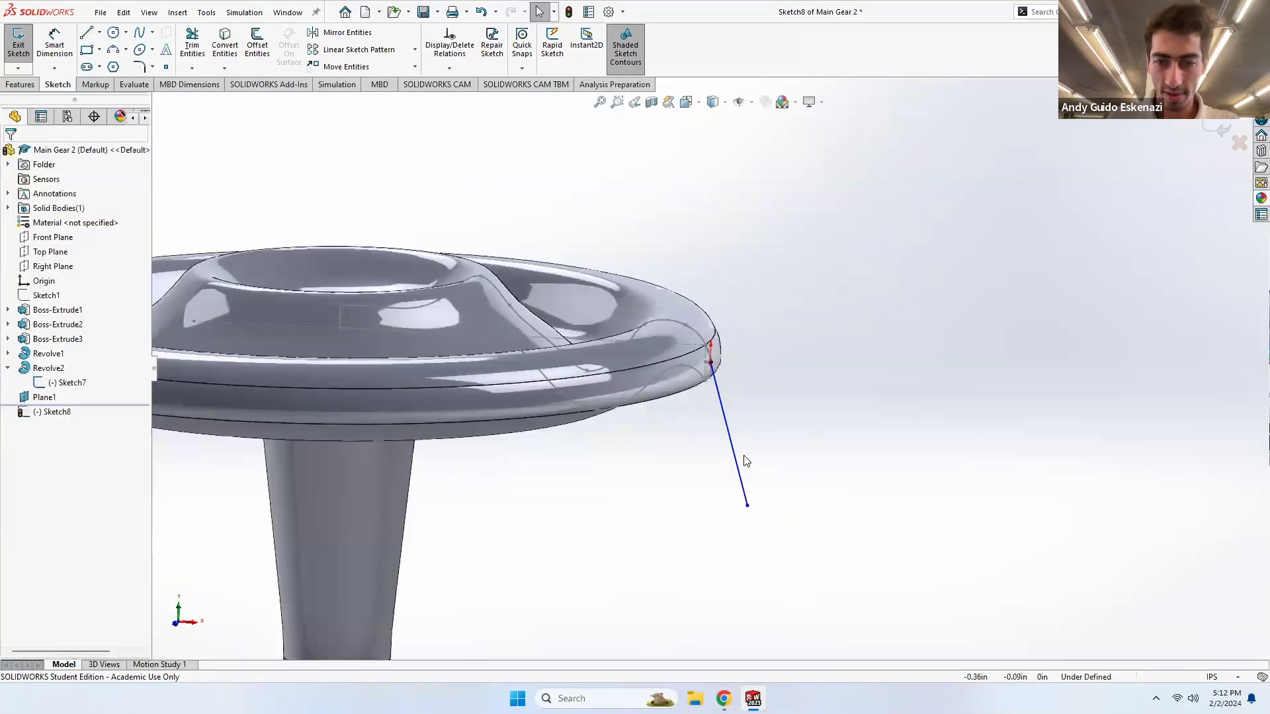
{"action": "left_click_drag", "start_coordinate": [737, 465], "coordinate": [744, 503]}
{"action": "left_click", "coordinate": [792, 435]}
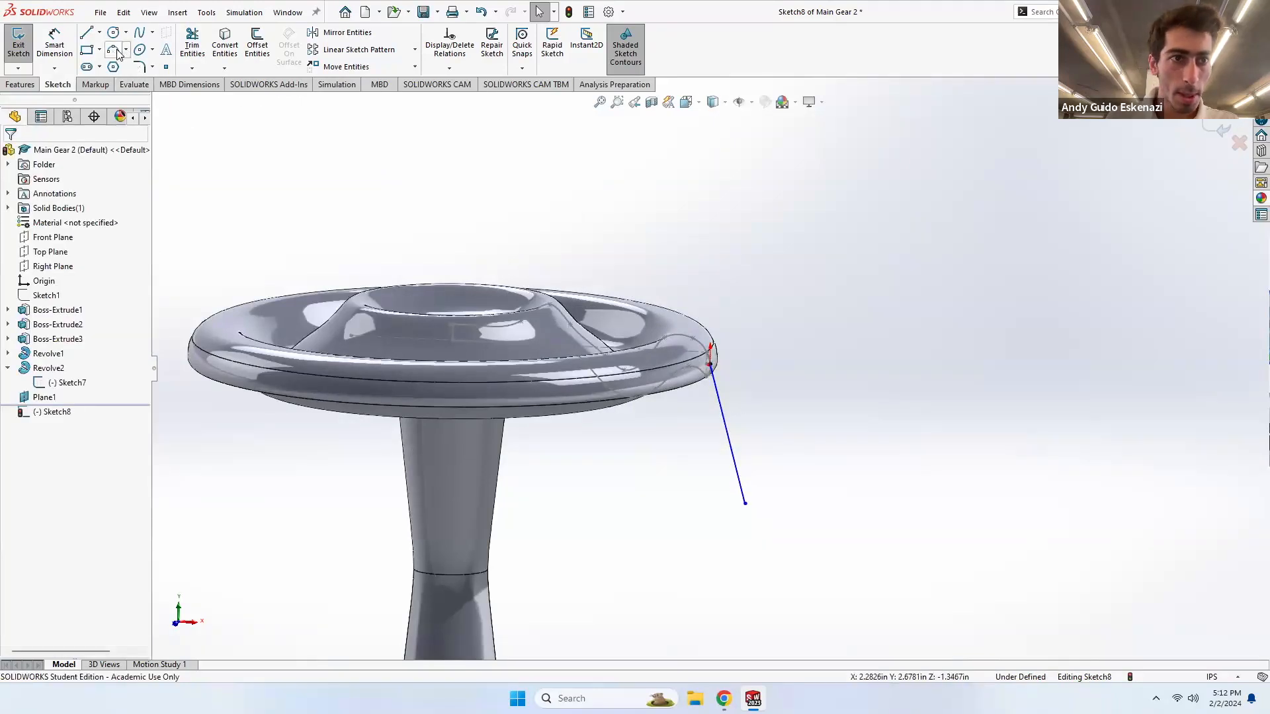
- Draw a second line about 0.24 in long upward from the same canopy-edge point
{"action": "left_click", "coordinate": [87, 33]}
{"action": "scroll", "coordinate": [714, 364], "scroll_direction": "down", "scroll_amount": 5}
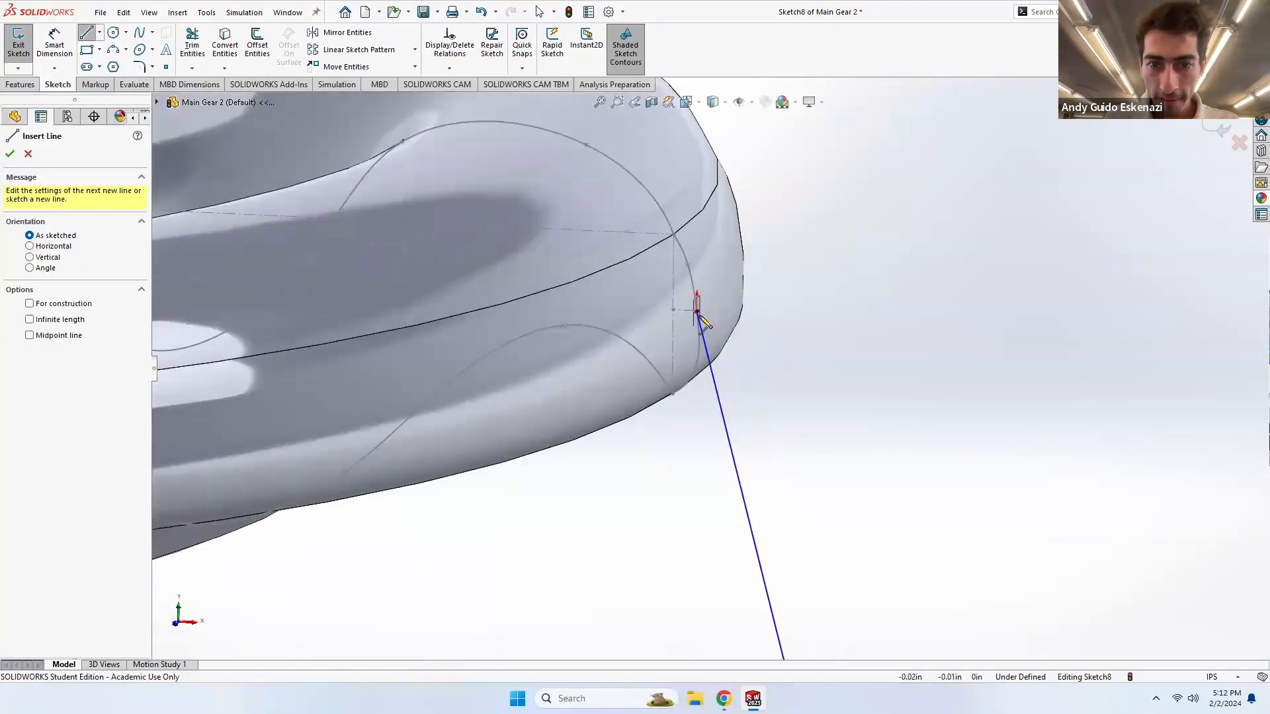
{"action": "left_click", "coordinate": [698, 312]}
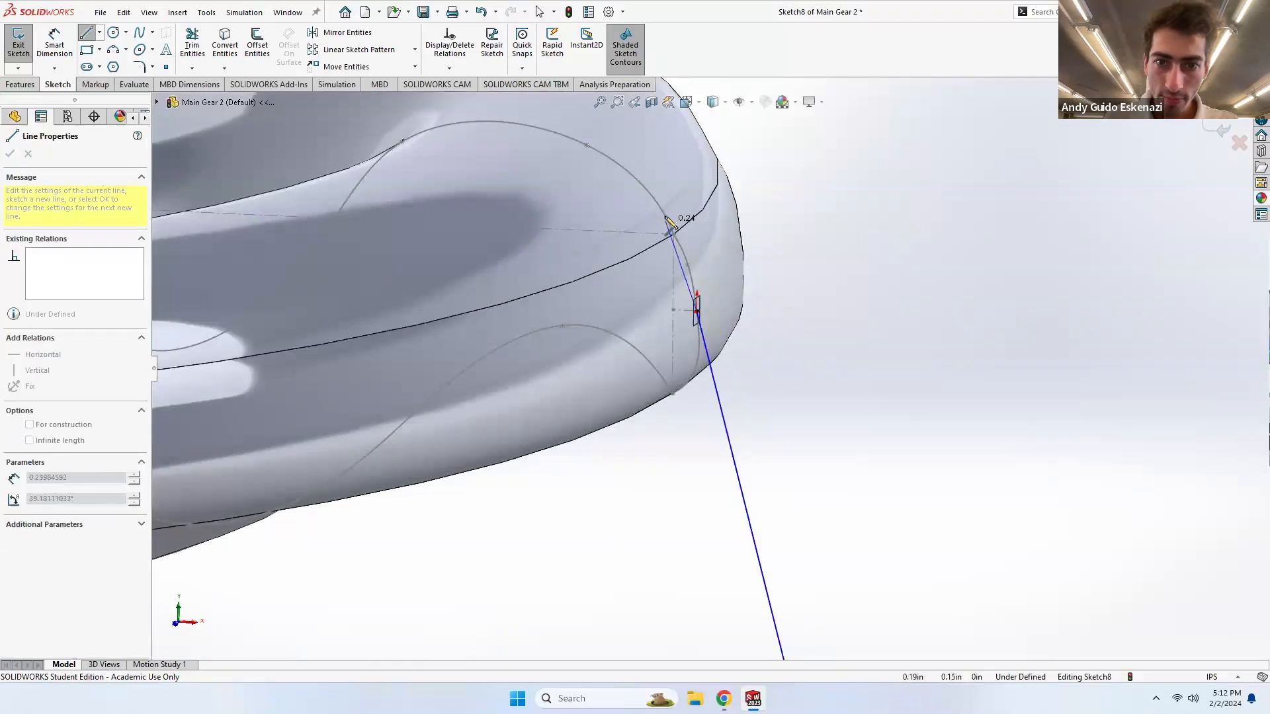
{"action": "key", "text": "Escape"}
{"action": "scroll", "coordinate": [672, 299], "scroll_direction": "up", "scroll_amount": 4}
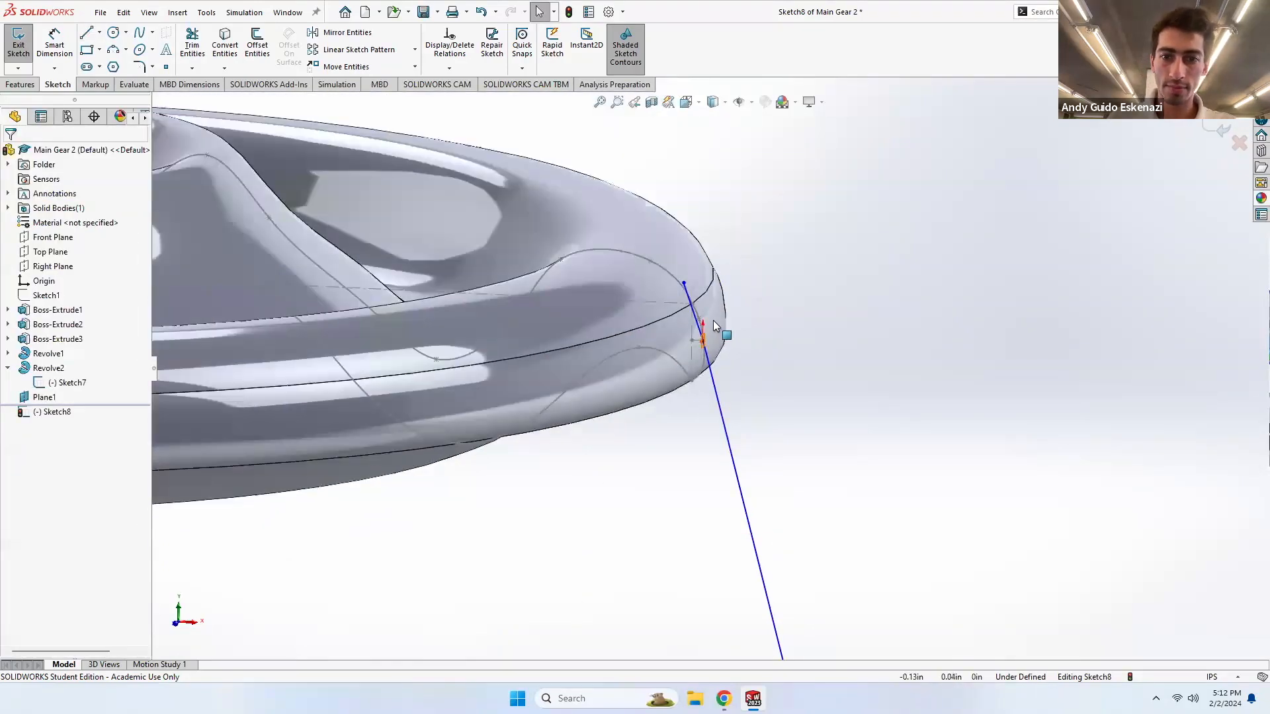
- Make the short upper line and the long hanging line parallel
{"action": "scroll", "coordinate": [681, 305], "scroll_direction": "down", "scroll_amount": 3}
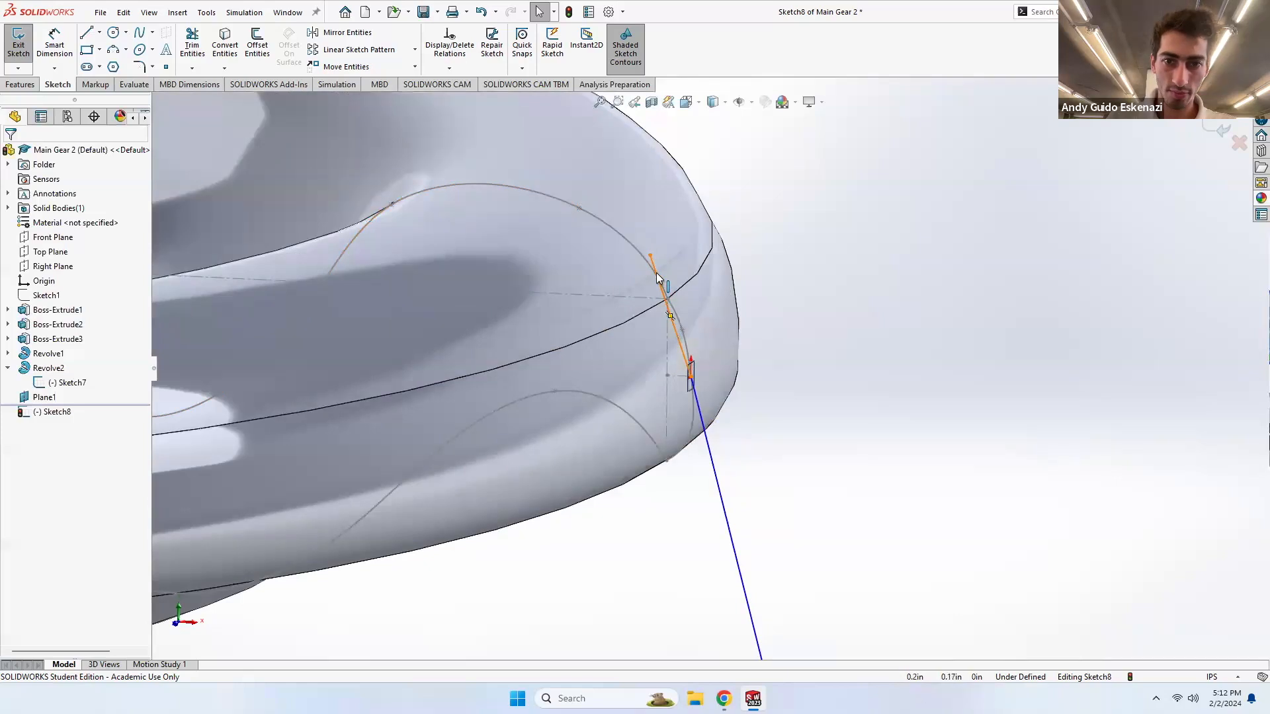
{"action": "left_click", "coordinate": [658, 278]}
{"action": "left_click", "coordinate": [710, 454], "text": "ctrl"}
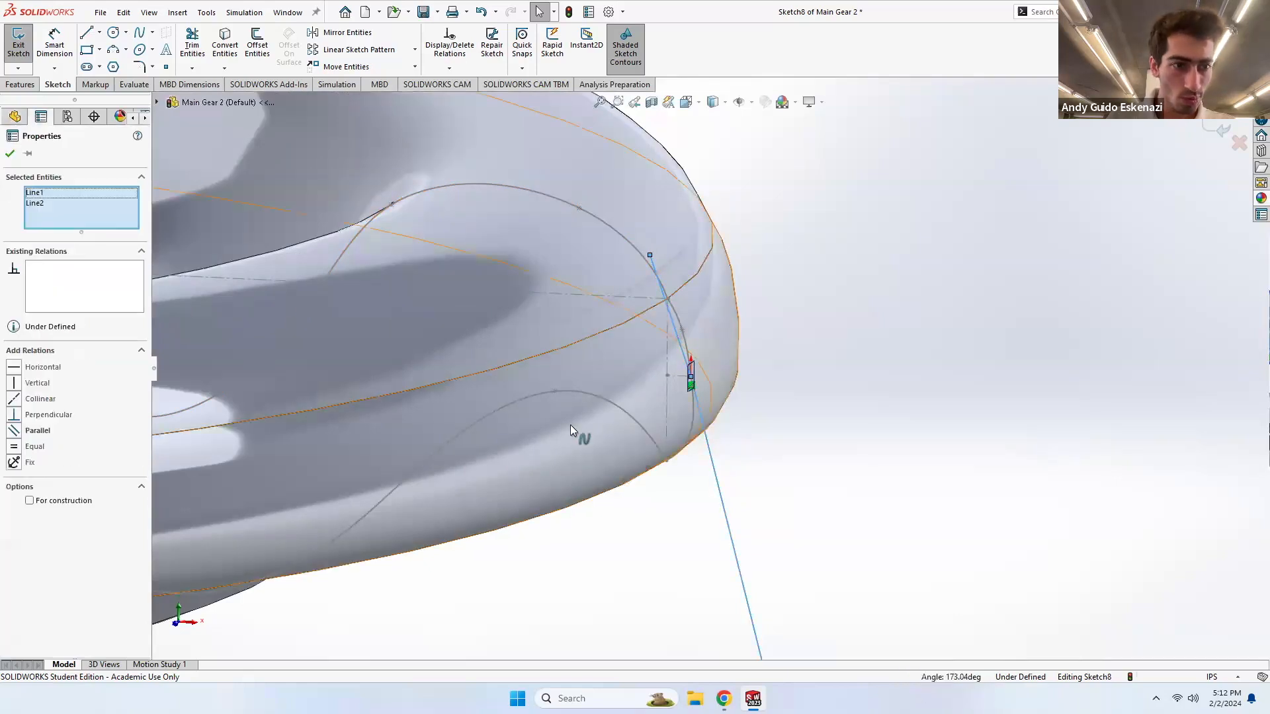
{"action": "left_click", "coordinate": [929, 307]}
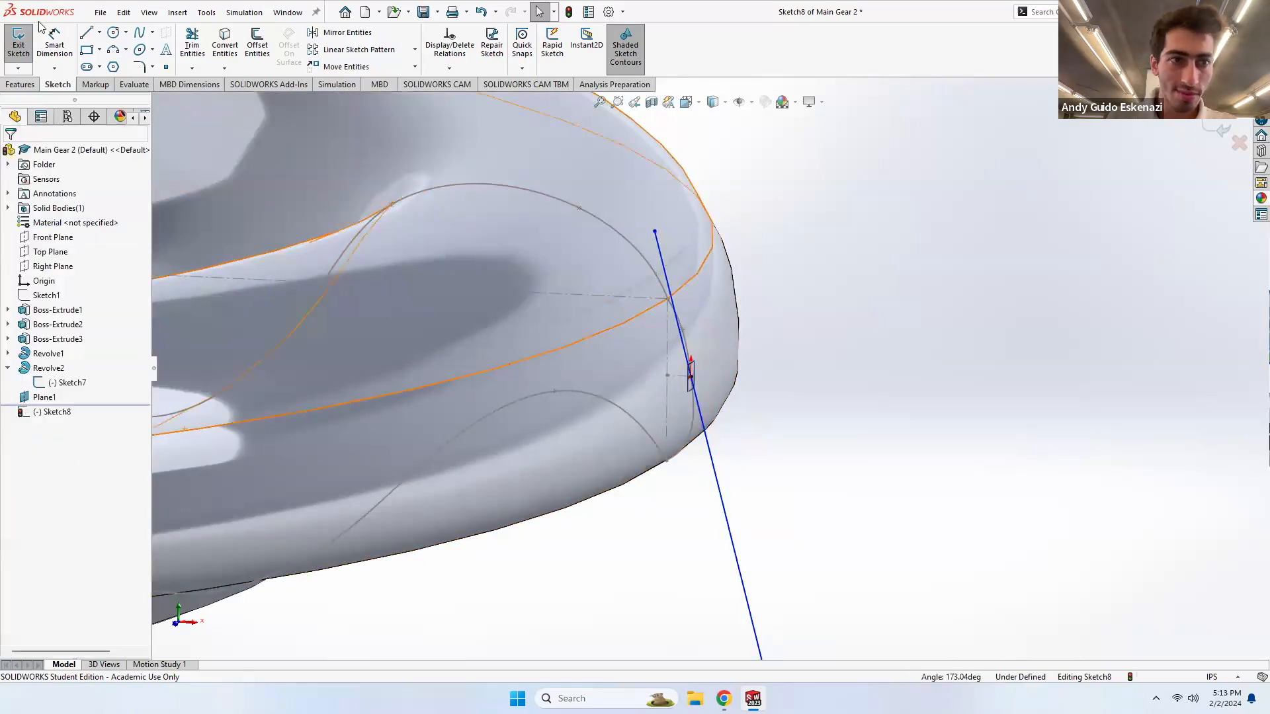
{"action": "left_click", "coordinate": [115, 51]}
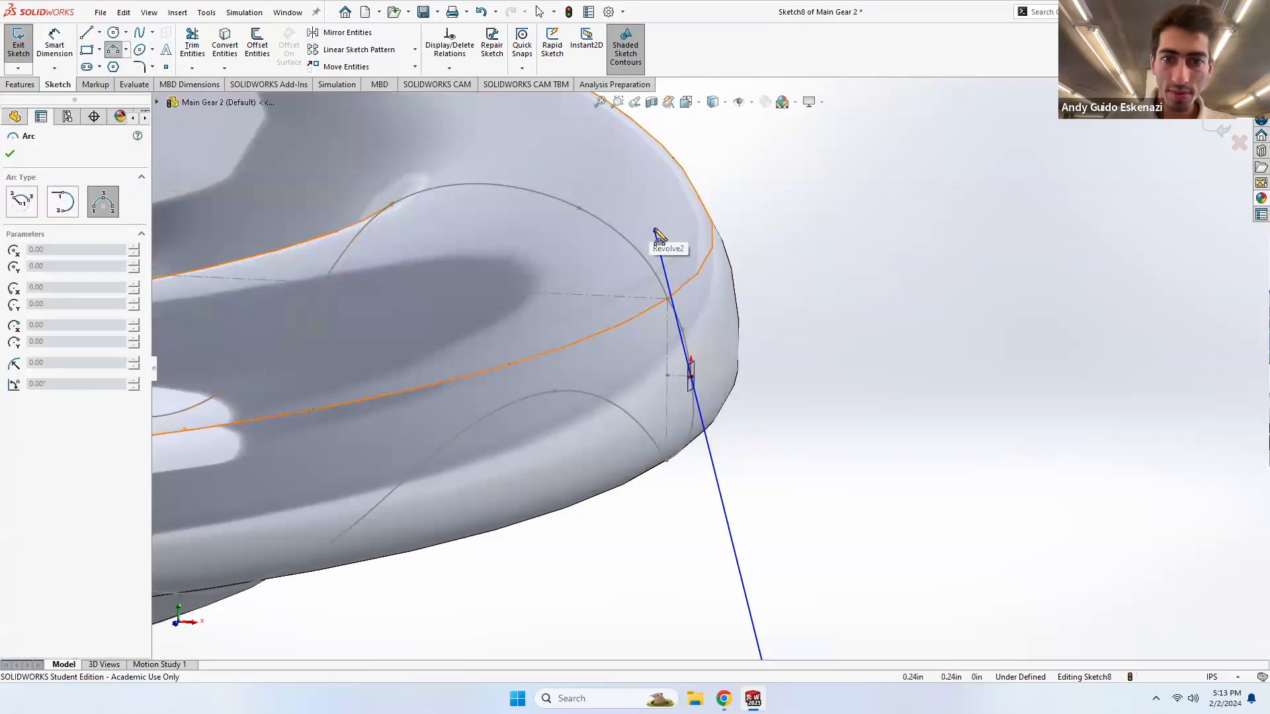
{"action": "scroll", "coordinate": [822, 249], "scroll_direction": "up", "scroll_amount": 5}
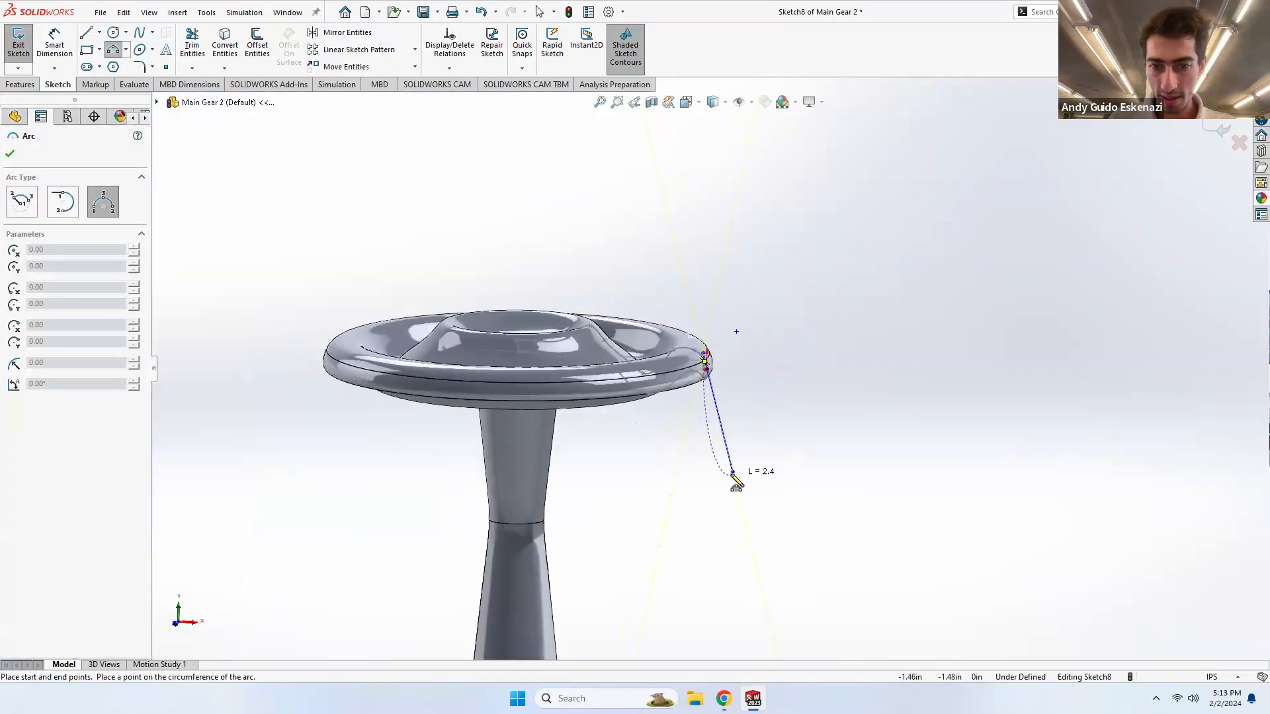
{"action": "key", "text": "Escape"}
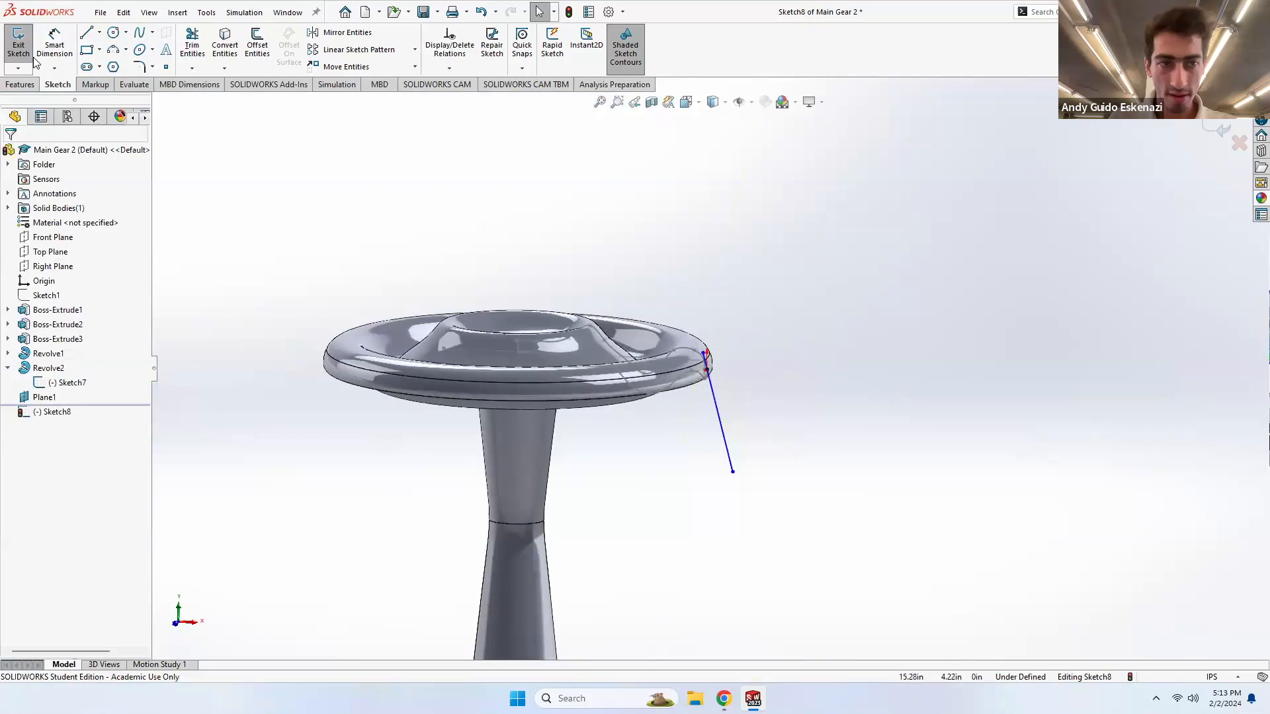
- Close the profile with a shallow three-point arc of about 4.77 in radius between the two lines' free ends
{"action": "left_click", "coordinate": [117, 53]}
{"action": "left_click", "coordinate": [705, 355]}
{"action": "left_click", "coordinate": [733, 472]}
{"action": "mouse_move", "coordinate": [743, 414]}
{"action": "middle_mouse_down"}
{"action": "mouse_move", "coordinate": [683, 417]}
{"action": "mouse_move", "coordinate": [730, 434]}
{"action": "mouse_move", "coordinate": [748, 422]}
{"action": "mouse_move", "coordinate": [669, 431]}
{"action": "middle_mouse_up"}
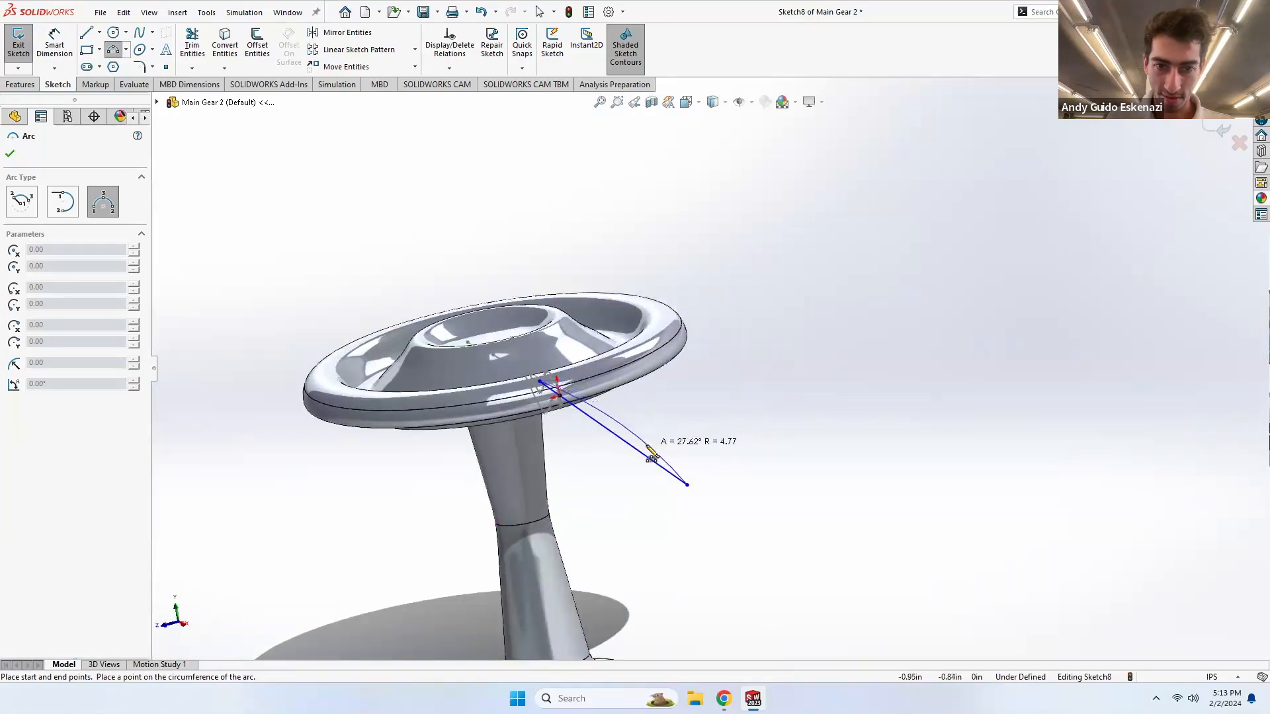
{"action": "left_click", "coordinate": [645, 446]}
{"action": "key", "text": "Escape"}
- Draw a vertical construction line about 0.4 in long downward from the point where the two lines meet
{"action": "scroll", "coordinate": [541, 424], "scroll_direction": "down", "scroll_amount": 5}
{"action": "scroll", "coordinate": [624, 368], "scroll_direction": "down", "scroll_amount": 5}
{"action": "middle_click_drag", "start_coordinate": [616, 389], "coordinate": [708, 391]}
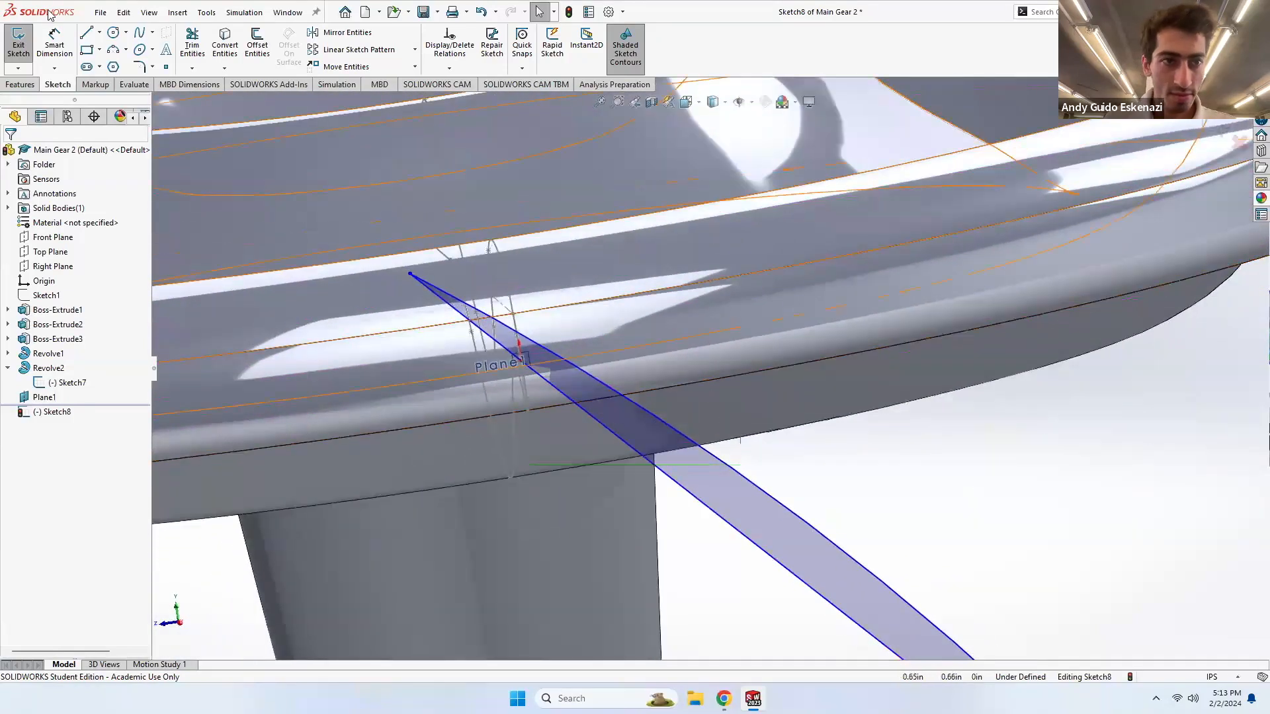
{"action": "left_click", "coordinate": [99, 33]}
{"action": "left_click", "coordinate": [119, 64]}
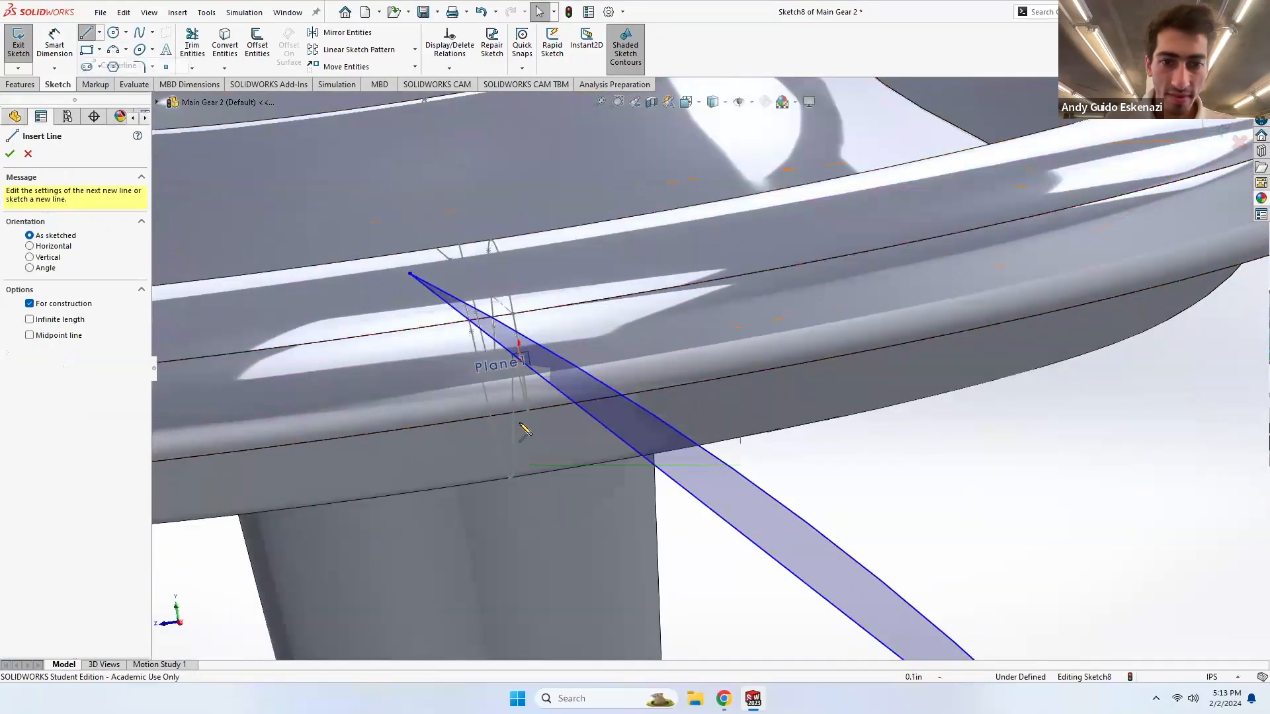
{"action": "left_click", "coordinate": [521, 363]}
{"action": "left_click", "coordinate": [548, 540]}
{"action": "key", "text": "Escape"}
- Align the slanted hanging line with the vertical construction line
{"action": "left_click", "coordinate": [539, 462]}
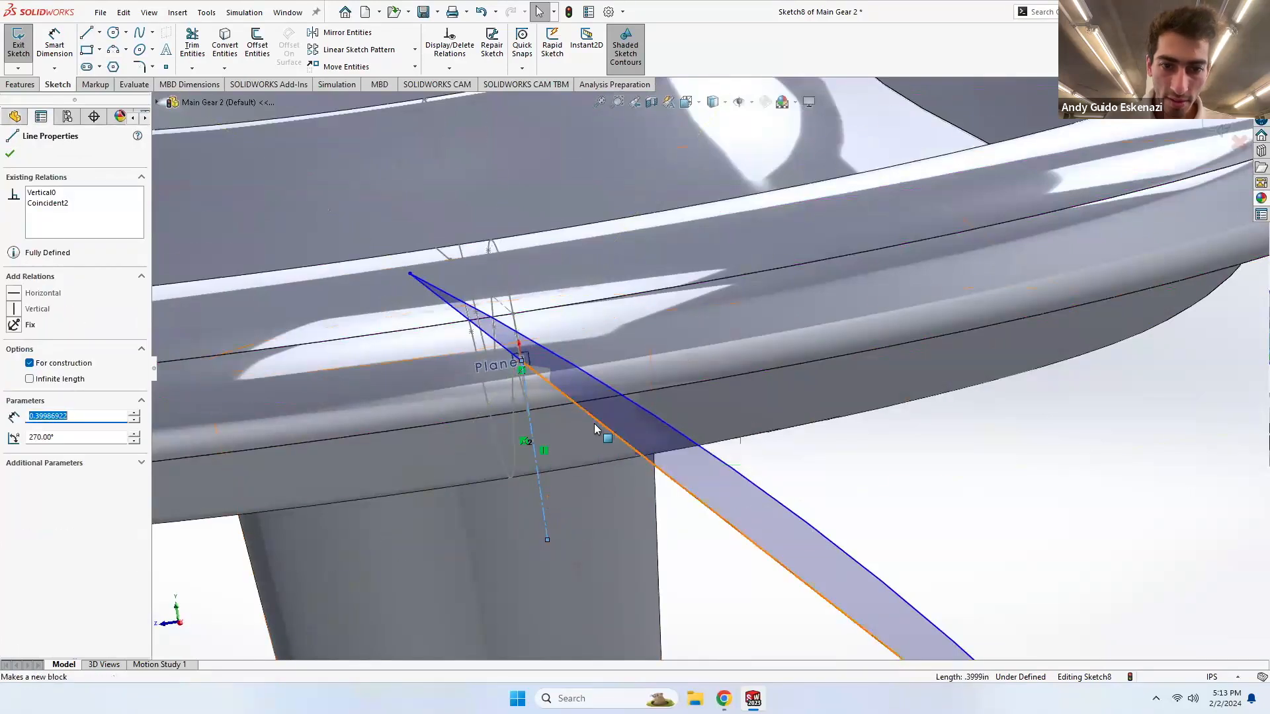
{"action": "left_click", "coordinate": [596, 424], "text": "ctrl"}
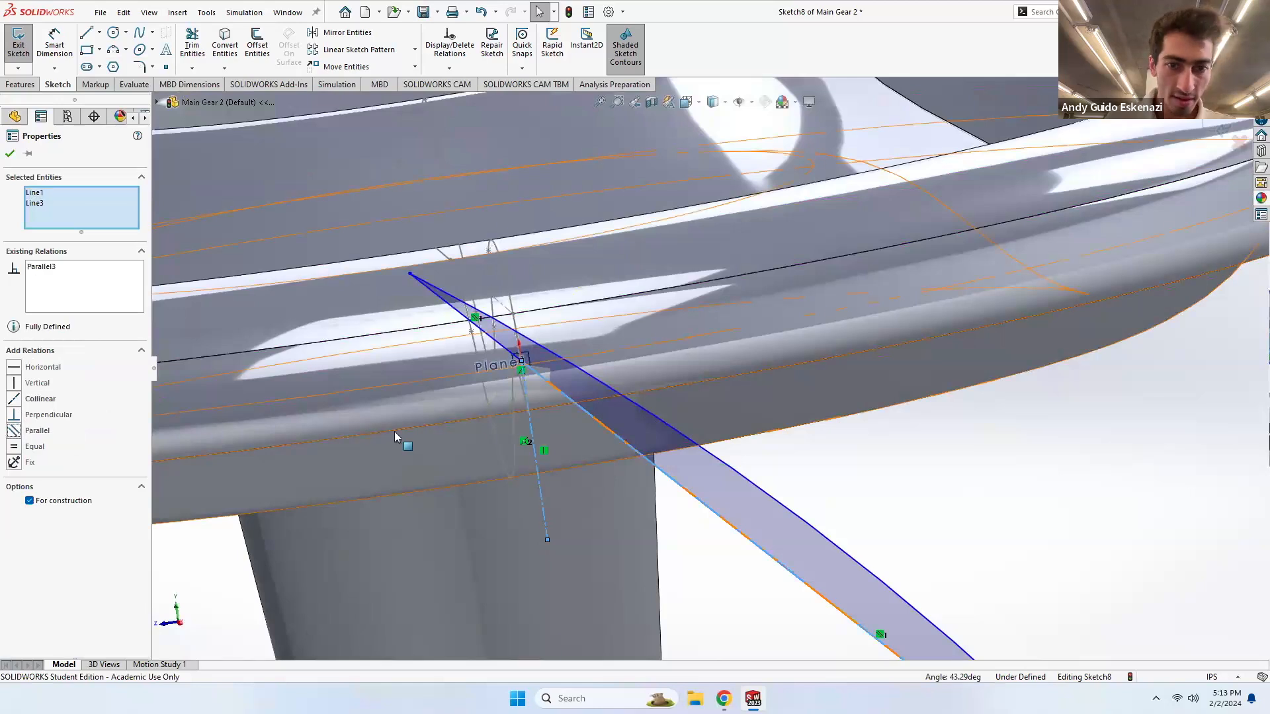
{"action": "key", "text": "Escape"}
- Shorten the upper line by moving its top endpoint down toward the canopy edge, and exit the sketch
{"action": "scroll", "coordinate": [671, 372], "scroll_direction": "down", "scroll_amount": 10}
{"action": "mouse_move", "coordinate": [684, 380]}
{"action": "middle_mouse_down"}
{"action": "mouse_move", "coordinate": [740, 435]}
{"action": "mouse_move", "coordinate": [816, 406]}
{"action": "mouse_move", "coordinate": [840, 411]}
{"action": "mouse_move", "coordinate": [752, 397]}
{"action": "mouse_move", "coordinate": [425, 397]}
{"action": "mouse_move", "coordinate": [557, 419]}
{"action": "mouse_move", "coordinate": [641, 400]}
{"action": "mouse_move", "coordinate": [612, 416]}
{"action": "mouse_move", "coordinate": [761, 410]}
{"action": "mouse_move", "coordinate": [831, 378]}
{"action": "middle_mouse_up"}
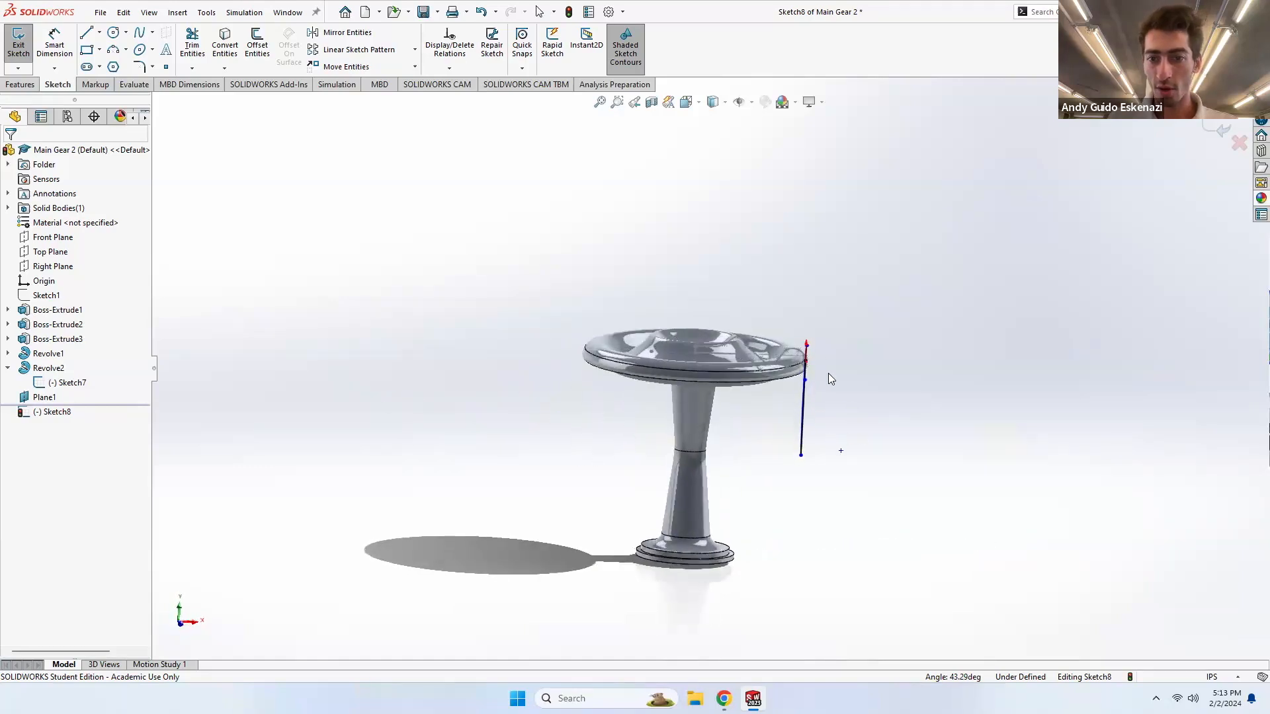
{"action": "scroll", "coordinate": [834, 357], "scroll_direction": "down", "scroll_amount": 8}
{"action": "mouse_move", "coordinate": [844, 332]}
{"action": "middle_mouse_down"}
{"action": "mouse_move", "coordinate": [729, 311]}
{"action": "mouse_move", "coordinate": [781, 289]}
{"action": "mouse_move", "coordinate": [765, 283]}
{"action": "mouse_move", "coordinate": [775, 272]}
{"action": "middle_mouse_up"}
{"action": "scroll", "coordinate": [781, 289], "scroll_direction": "up", "scroll_amount": 3}
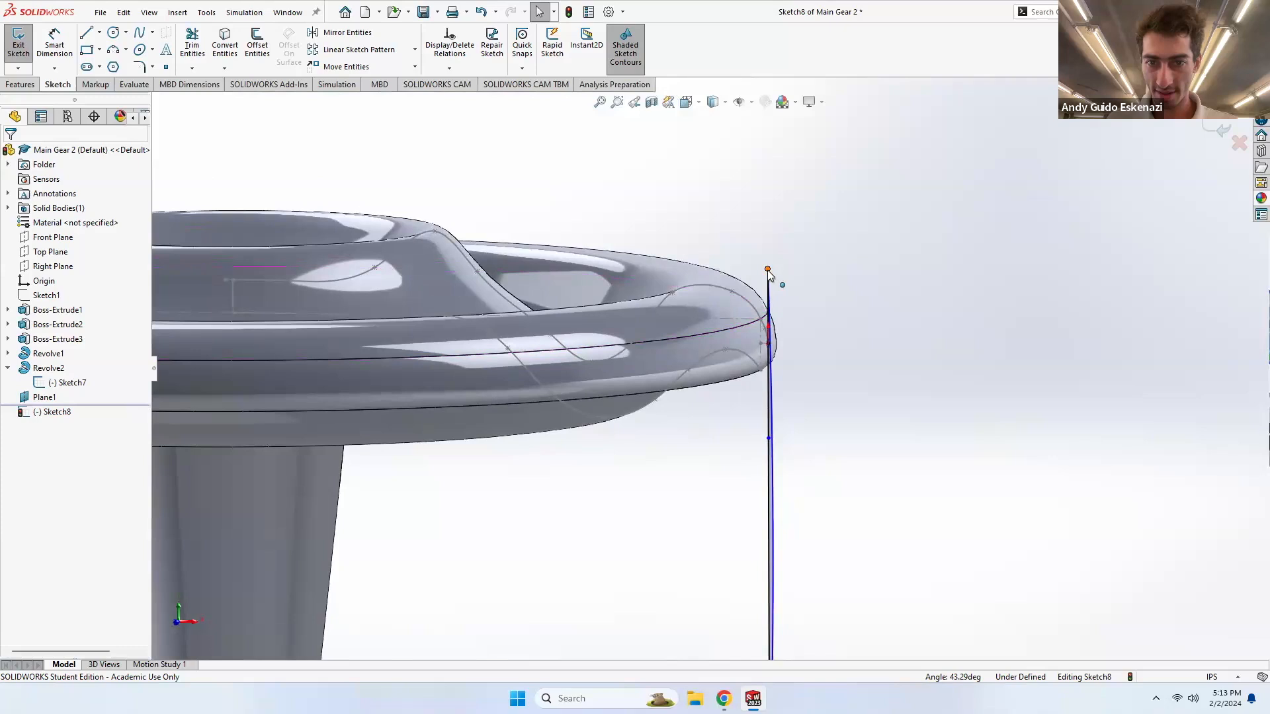
{"action": "left_click_drag", "start_coordinate": [768, 271], "coordinate": [769, 291]}
{"action": "left_click", "coordinate": [18, 41]}
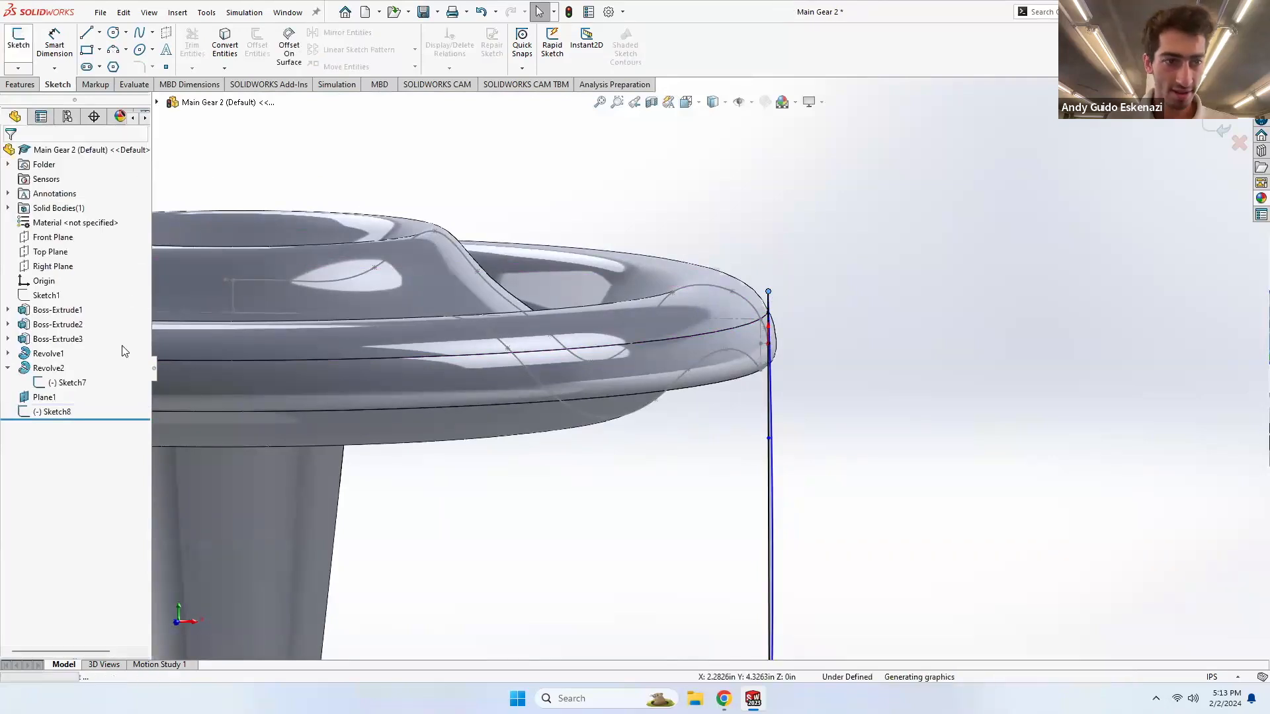
- Open Sketch7, the canopy revolve's profile, for editing
{"action": "right_click", "coordinate": [47, 401]}
{"action": "right_click", "coordinate": [26, 383]}
{"action": "key", "text": "Escape"}
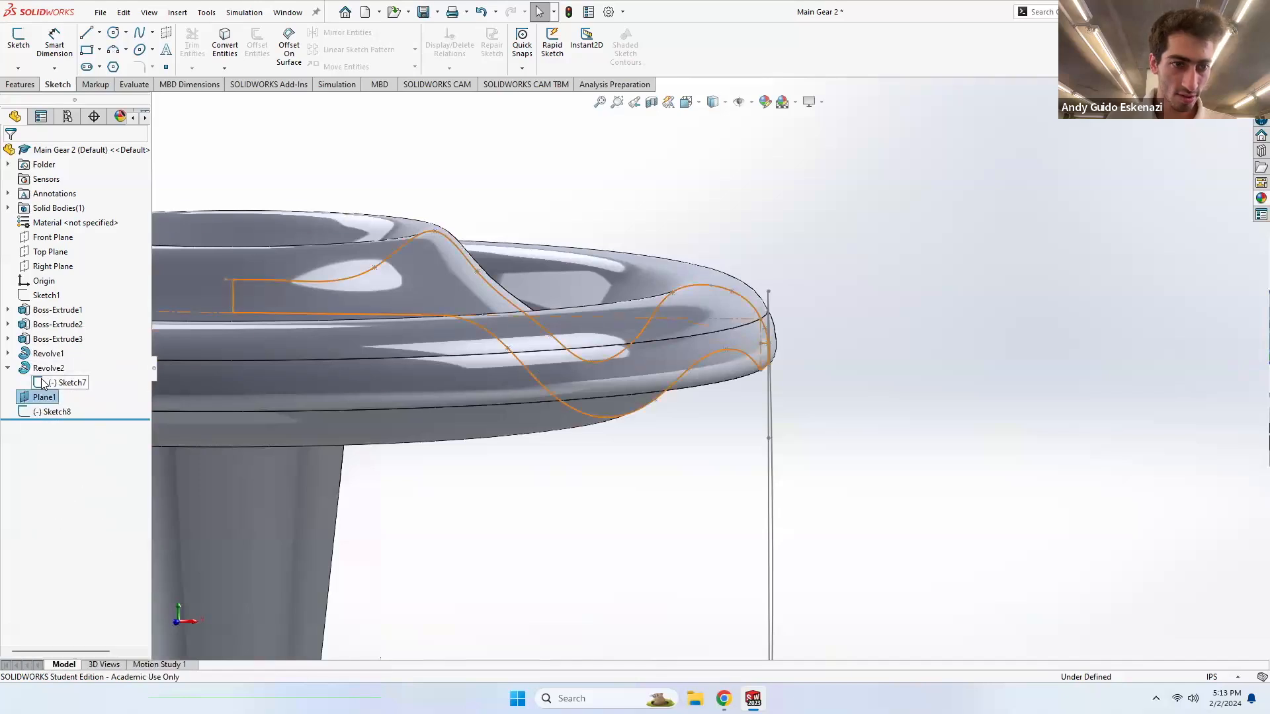
{"action": "right_click", "coordinate": [53, 383]}
{"action": "left_click", "coordinate": [59, 338]}
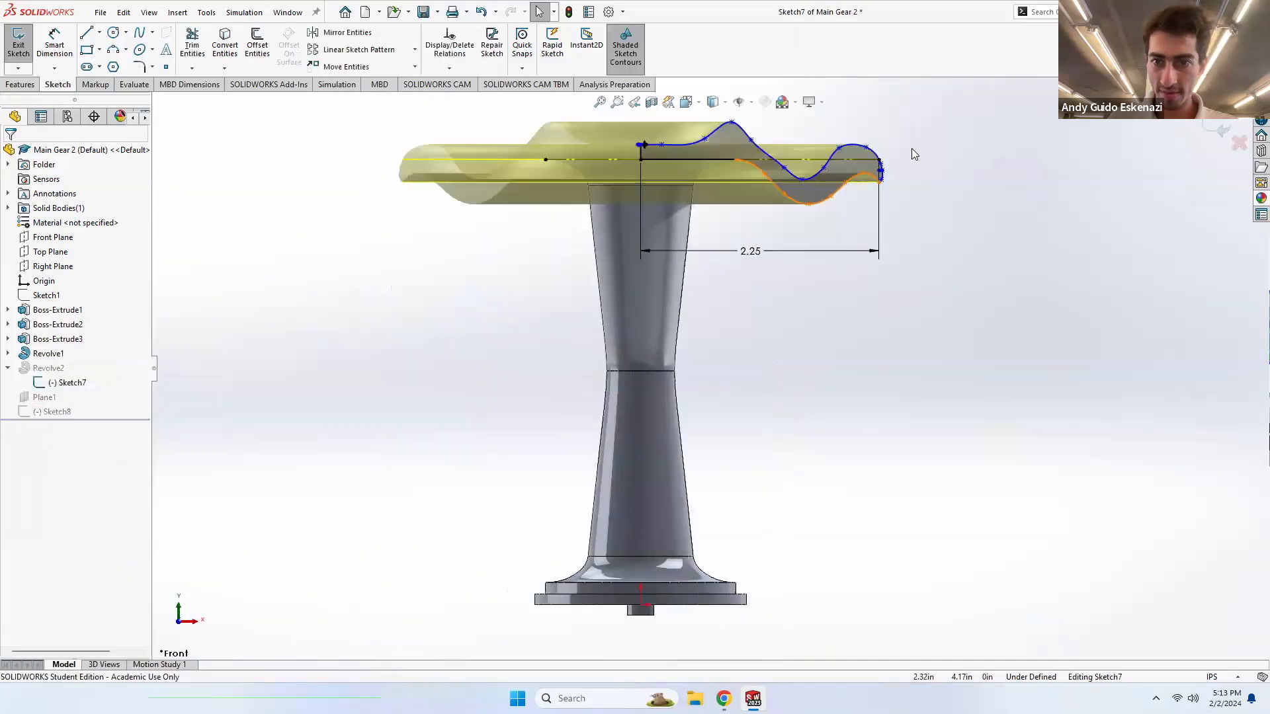
- Delete the Coincident7 relation at the short centerline's outer endpoint and move the canopy-edge spline point slightly outward and down
{"action": "scroll", "coordinate": [912, 148], "scroll_direction": "down", "scroll_amount": 6}
{"action": "scroll", "coordinate": [648, 332], "scroll_direction": "down", "scroll_amount": 1}
{"action": "mouse_move", "coordinate": [607, 327]}
{"action": "left_mouse_down"}
{"action": "mouse_move", "coordinate": [603, 303]}
{"action": "mouse_move", "coordinate": [592, 324]}
{"action": "left_mouse_up"}
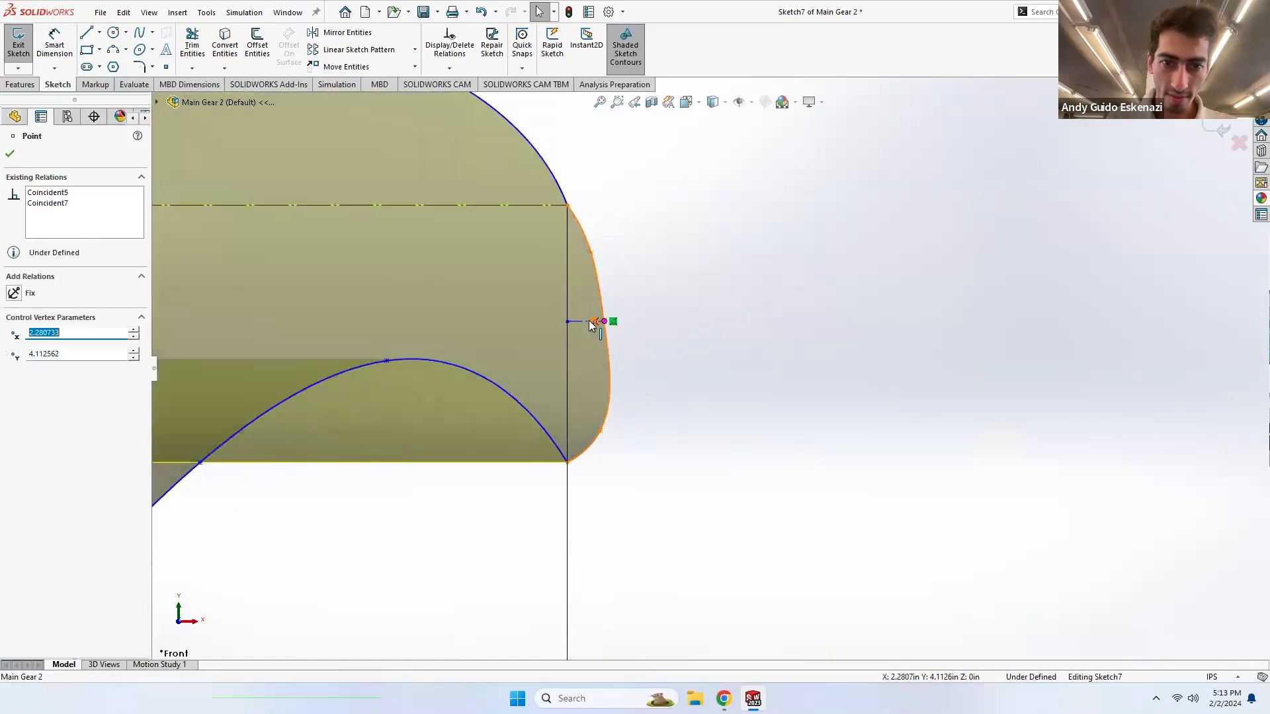
{"action": "right_click", "coordinate": [614, 325]}
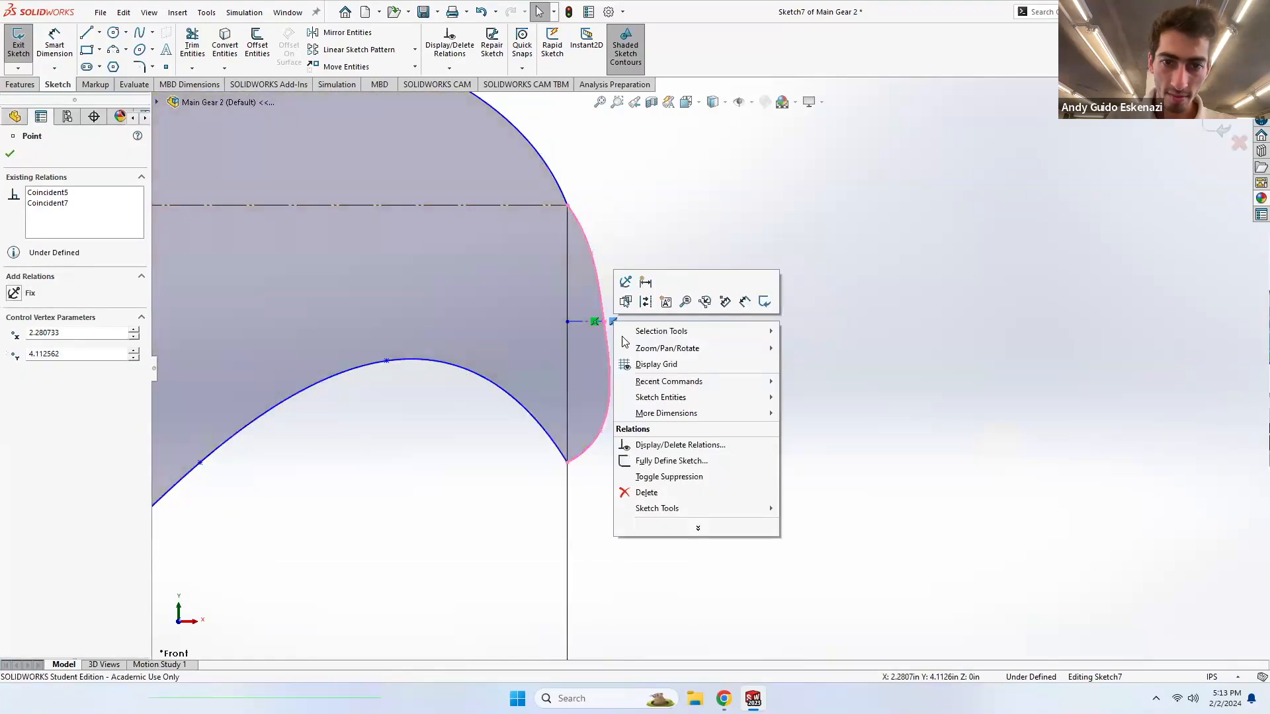
{"action": "left_click", "coordinate": [651, 480]}
{"action": "mouse_move", "coordinate": [605, 325]}
{"action": "left_mouse_down"}
{"action": "mouse_move", "coordinate": [604, 301]}
{"action": "mouse_move", "coordinate": [611, 337]}
{"action": "left_mouse_up"}
- Delete the remaining Coincident5 relation at the canopy edge and move the short centerline's outer endpoint inside the edge curve
{"action": "right_click", "coordinate": [598, 340]}
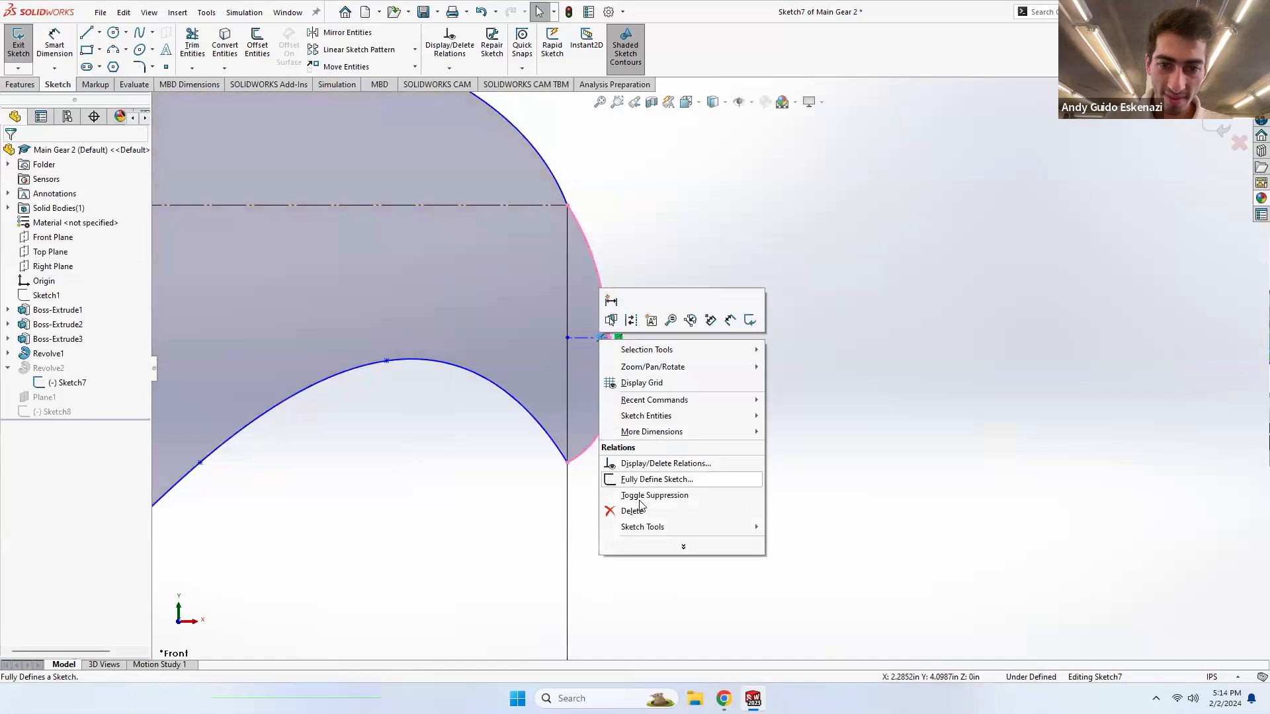
{"action": "key", "text": "Escape"}
{"action": "mouse_move", "coordinate": [609, 336]}
{"action": "left_mouse_down"}
{"action": "mouse_move", "coordinate": [591, 323]}
{"action": "mouse_move", "coordinate": [614, 341]}
{"action": "left_mouse_up"}
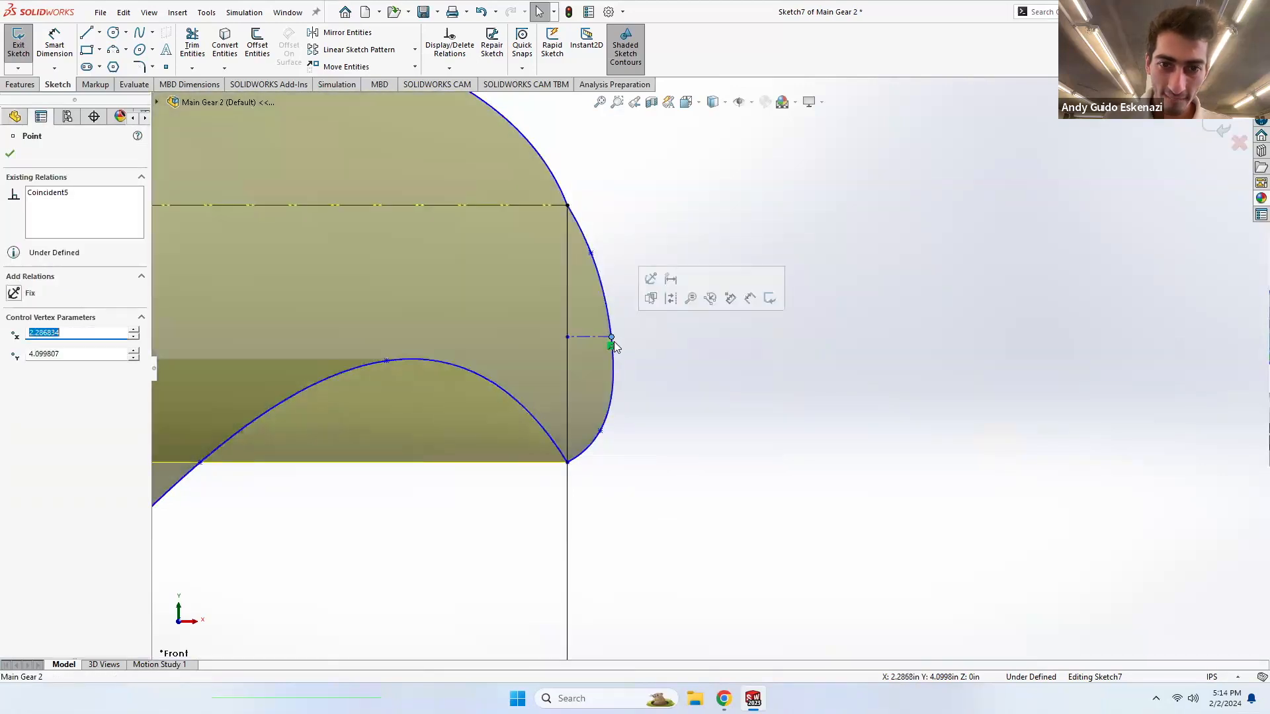
{"action": "right_click", "coordinate": [614, 342]}
{"action": "left_click", "coordinate": [645, 519]}
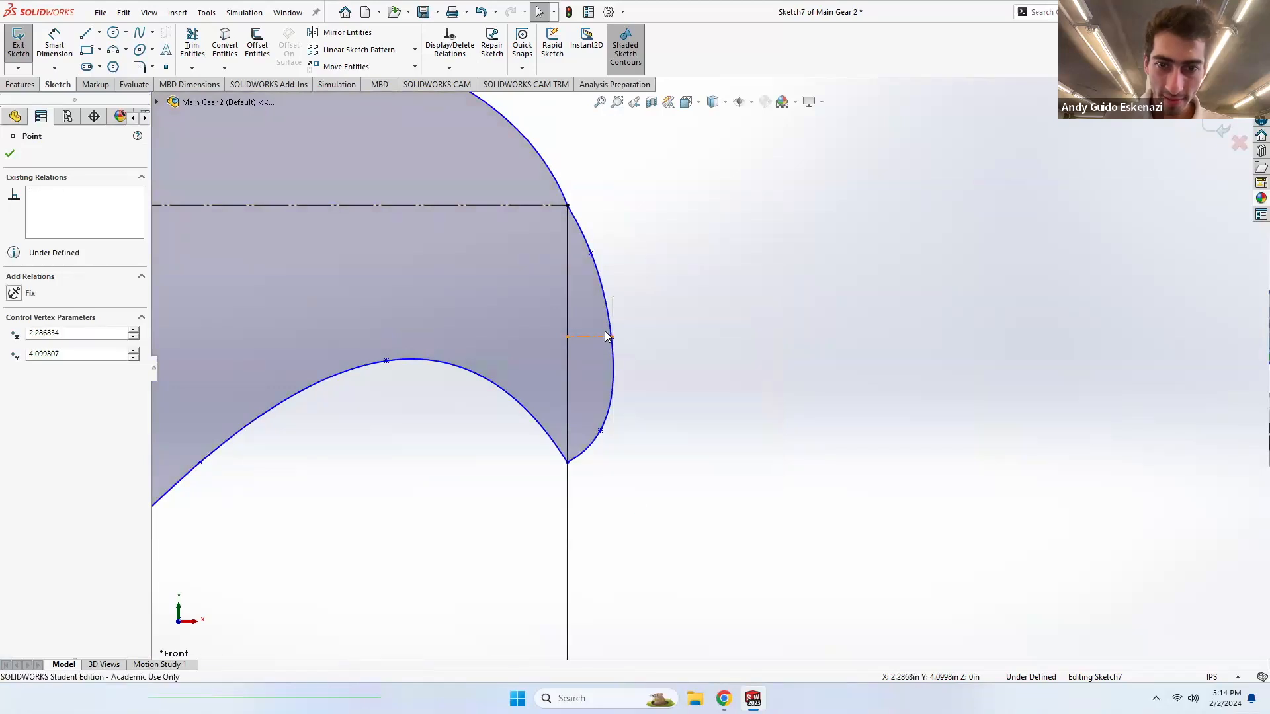
{"action": "left_click_drag", "start_coordinate": [600, 338], "coordinate": [588, 326]}
- Try to dimension the short horizontal centerline against the vertical line at the canopy edge
{"action": "left_click", "coordinate": [70, 51]}
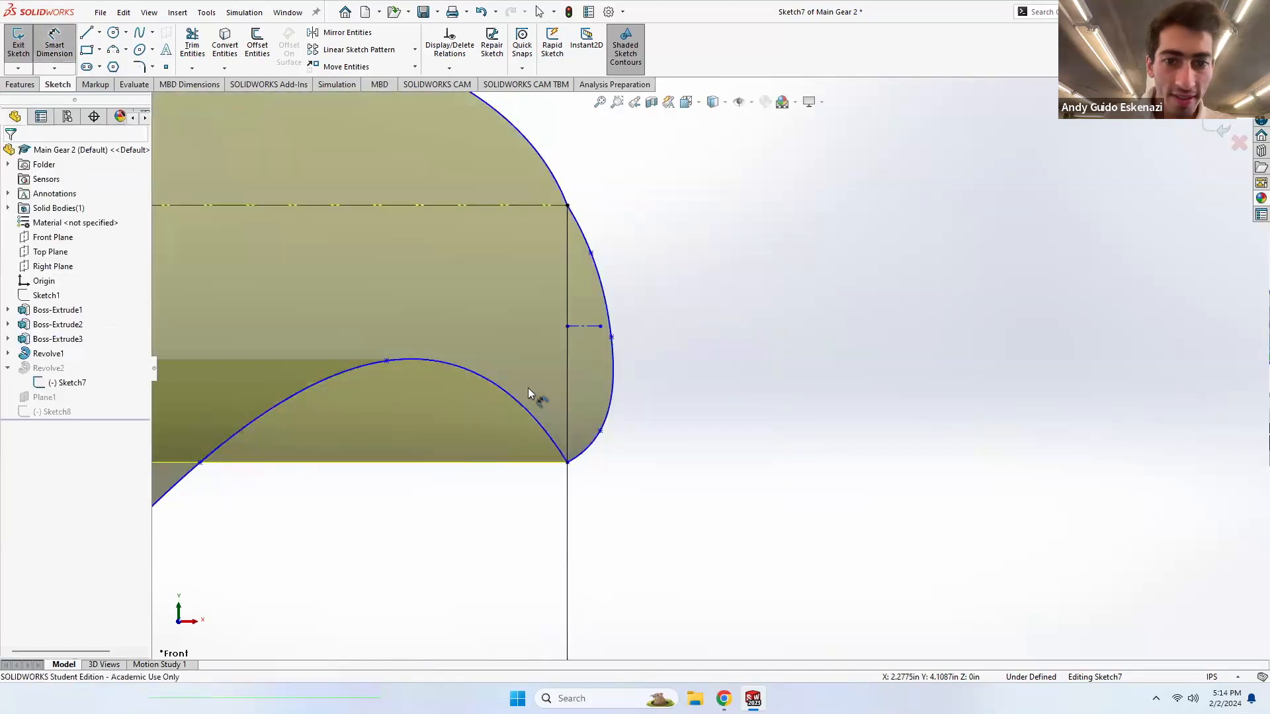
{"action": "left_click", "coordinate": [590, 327]}
{"action": "left_click", "coordinate": [567, 352]}
{"action": "left_click", "coordinate": [582, 355]}
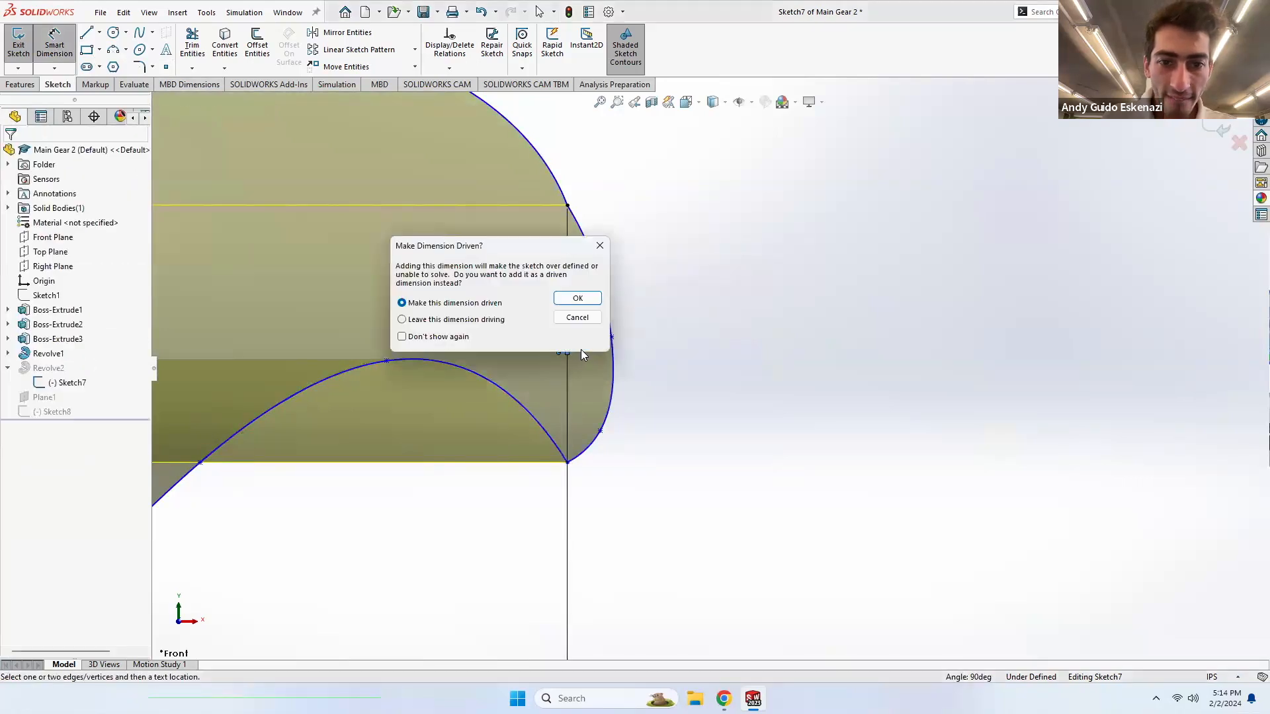
{"action": "left_click", "coordinate": [577, 318]}
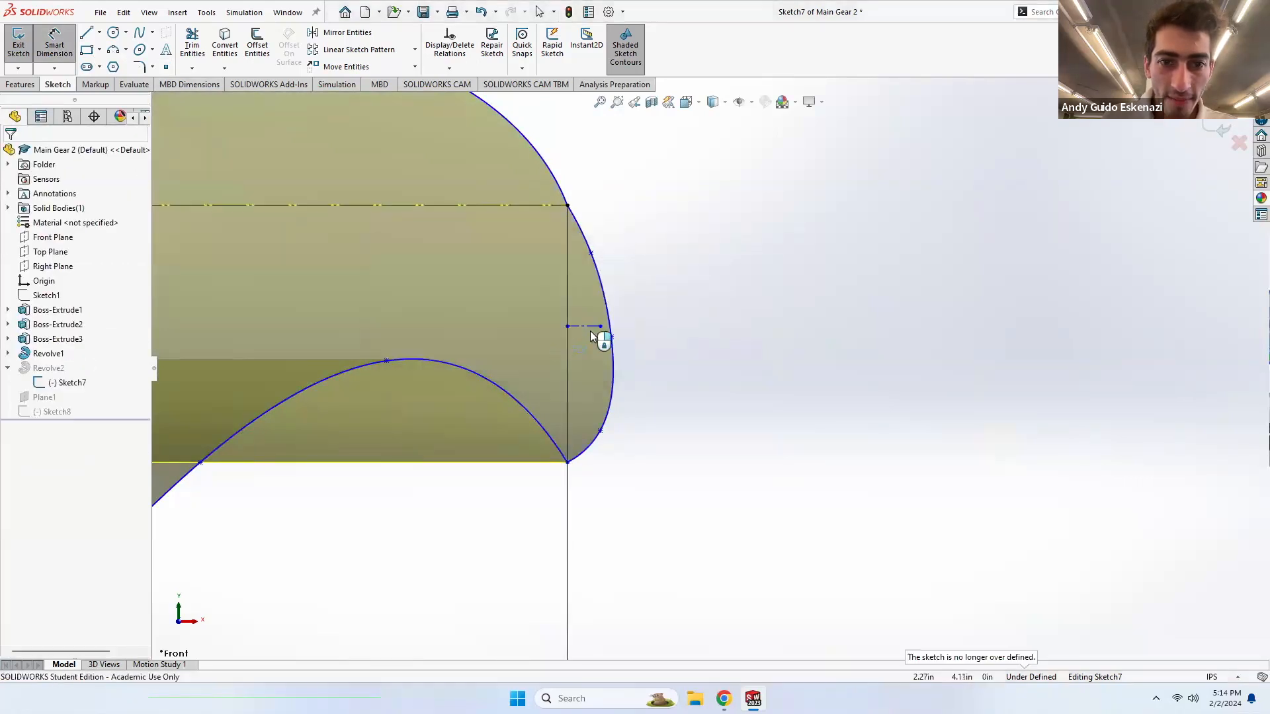
- Delete the short centerline's Horizontal4 relation and move its outer endpoint upward inside the canopy edge
{"action": "key", "text": "Escape"}
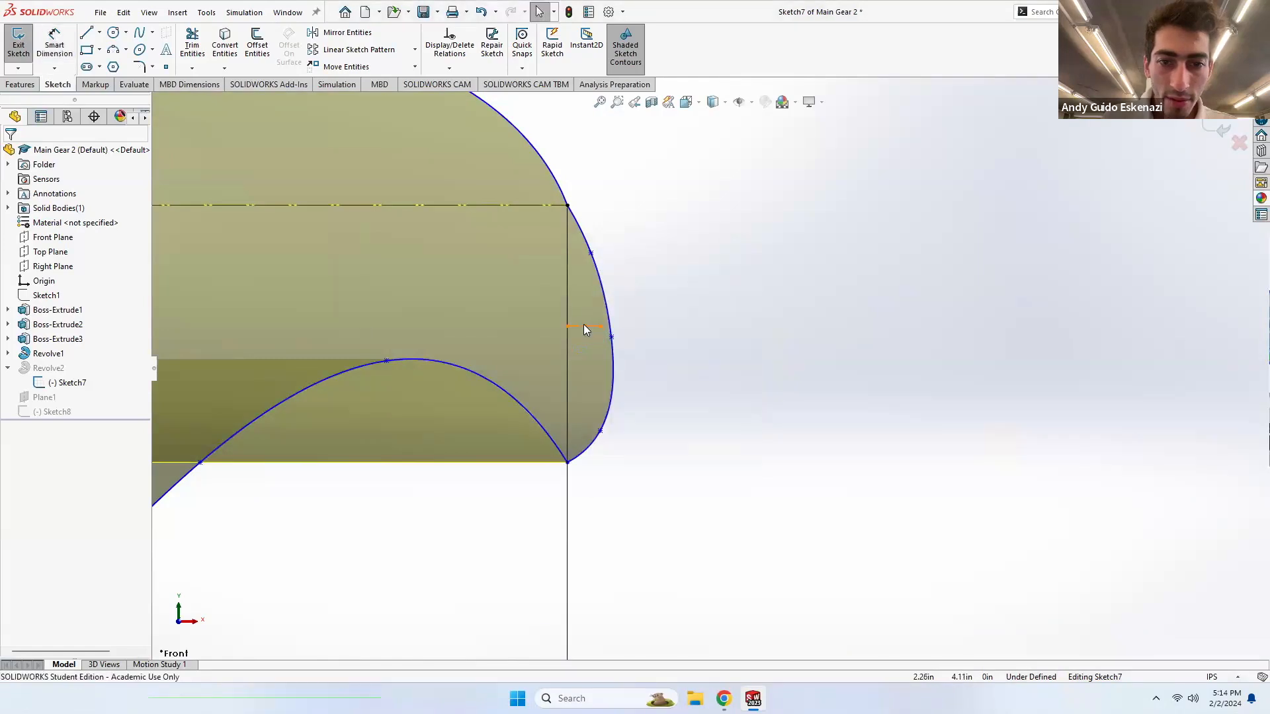
{"action": "left_click", "coordinate": [584, 328]}
{"action": "right_click", "coordinate": [584, 326]}
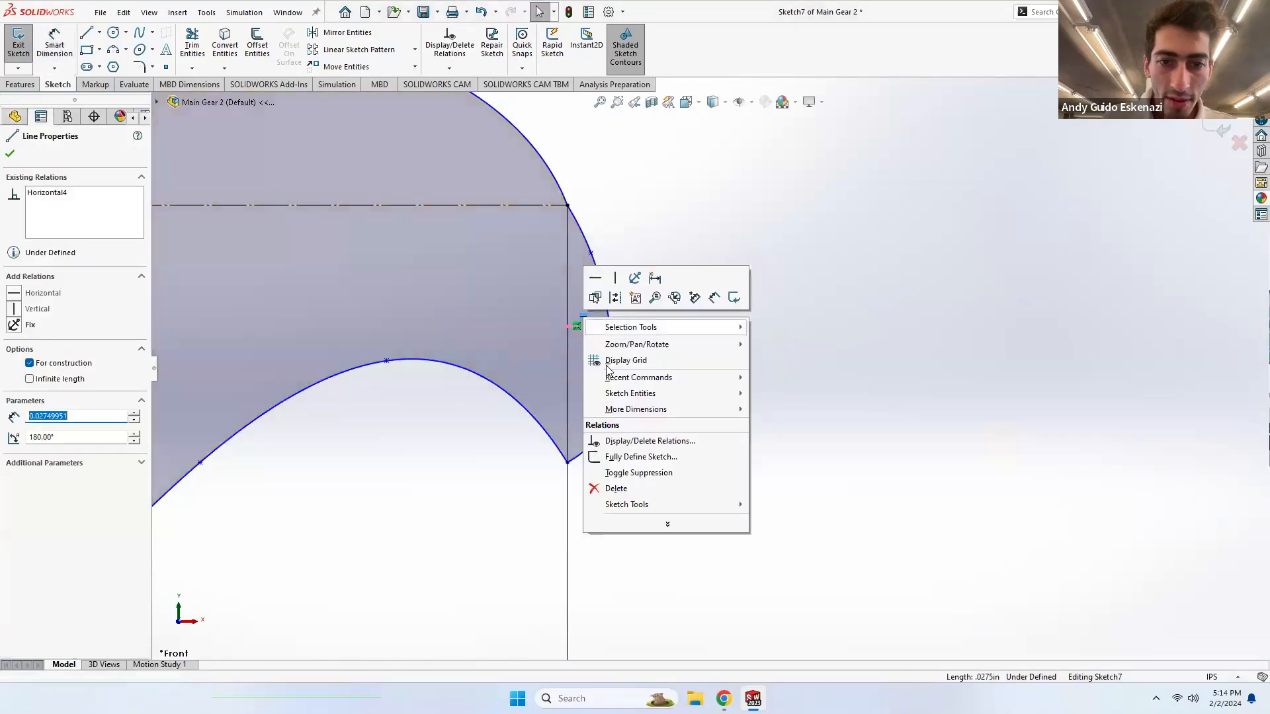
{"action": "left_click", "coordinate": [615, 490]}
{"action": "left_click", "coordinate": [603, 328]}
{"action": "mouse_move", "coordinate": [598, 309]}
{"action": "left_mouse_down"}
{"action": "mouse_move", "coordinate": [612, 306]}
{"action": "mouse_move", "coordinate": [610, 291]}
{"action": "left_mouse_up"}
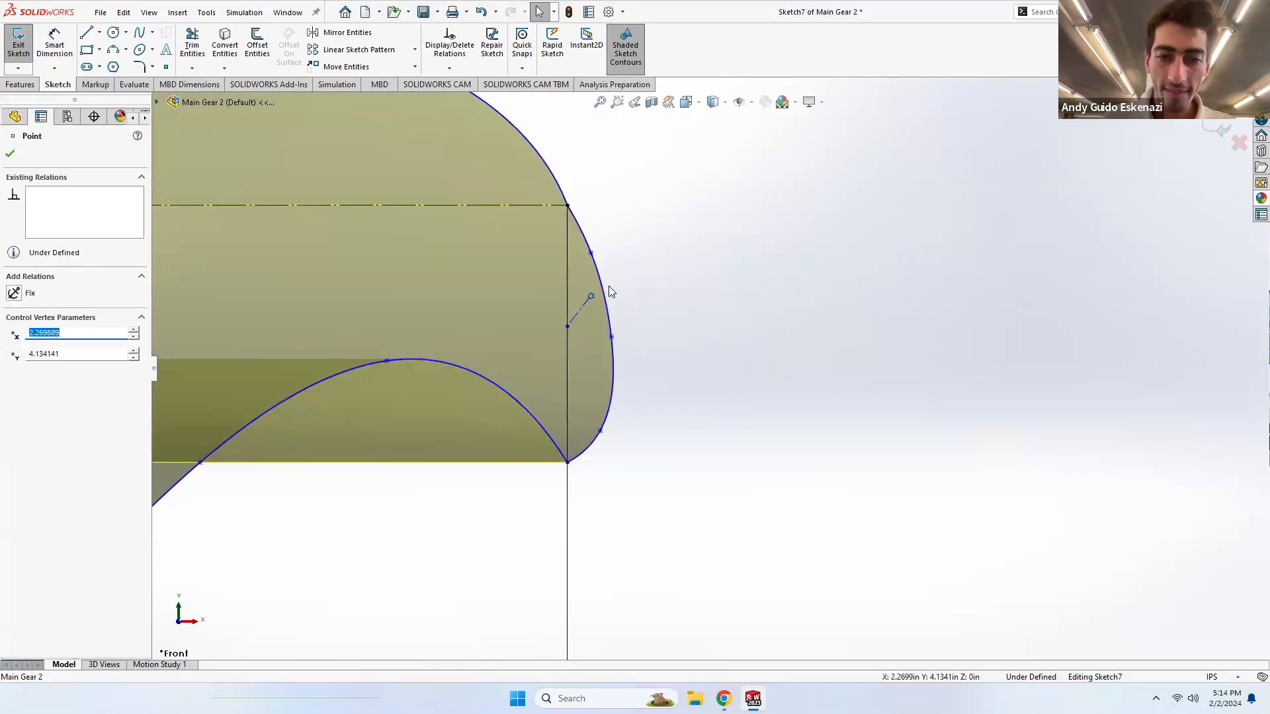
- Make the short centerline's outer endpoint coincident with the canopy-edge spline and finish editing the sketch
{"action": "scroll", "coordinate": [586, 267], "scroll_direction": "down", "scroll_amount": 4}
{"action": "left_click", "coordinate": [622, 306], "text": "ctrl"}
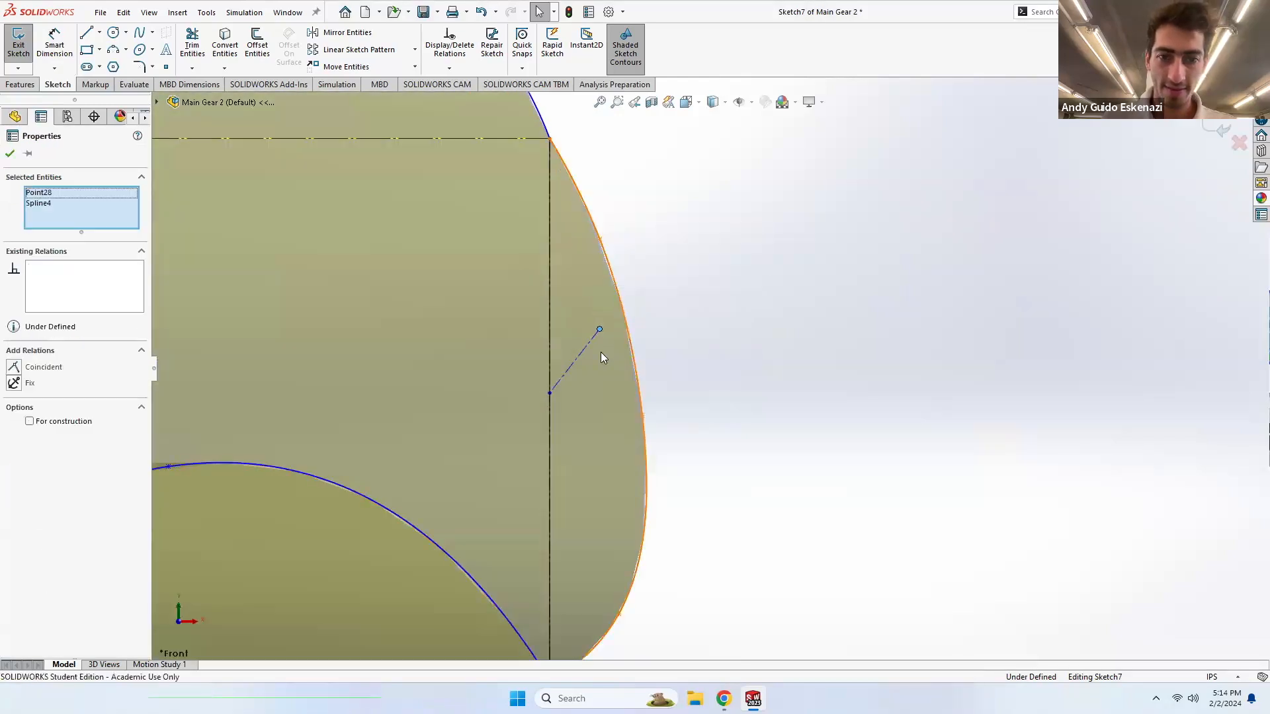
{"action": "left_click", "coordinate": [14, 369]}
{"action": "key", "text": "Escape"}
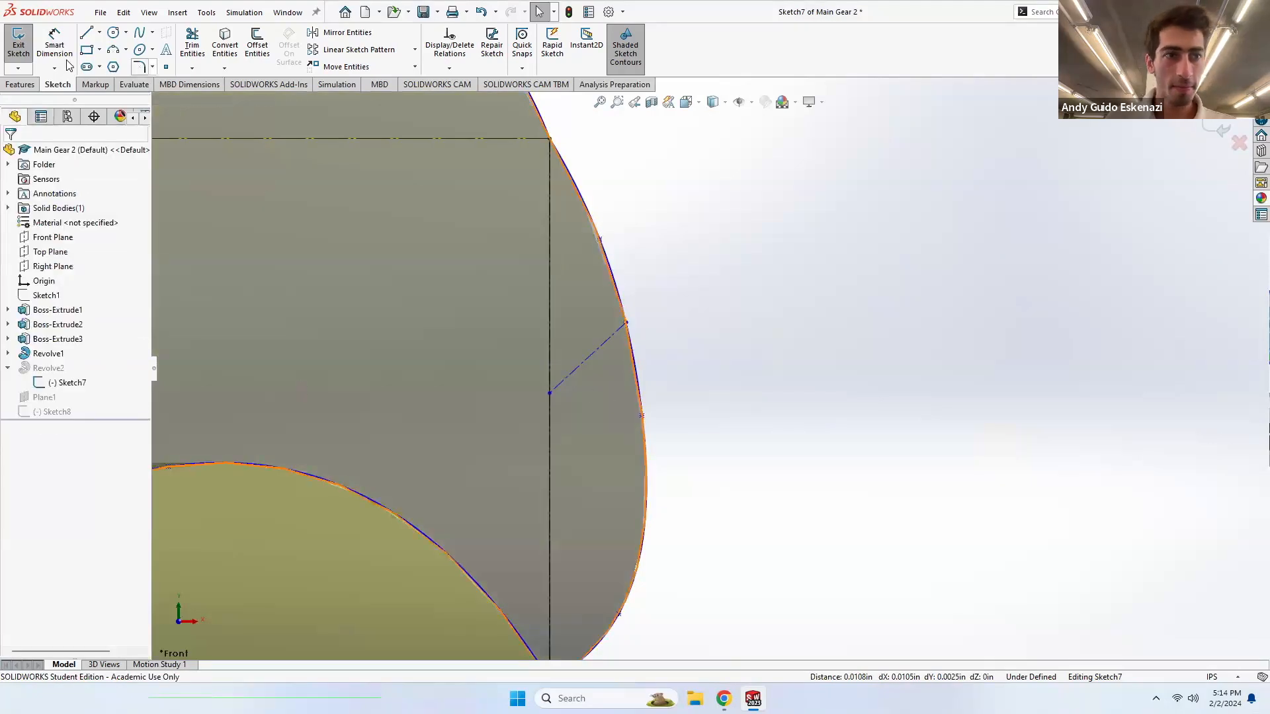
{"action": "left_click", "coordinate": [19, 47]}
- Open Sketch8, the hanging edge profile, for editing and bulge its arc to a radius of about 3.36 in
{"action": "mouse_move", "coordinate": [650, 322]}
{"action": "middle_mouse_down"}
{"action": "mouse_move", "coordinate": [634, 367]}
{"action": "mouse_move", "coordinate": [664, 355]}
{"action": "mouse_move", "coordinate": [783, 458]}
{"action": "middle_mouse_up"}
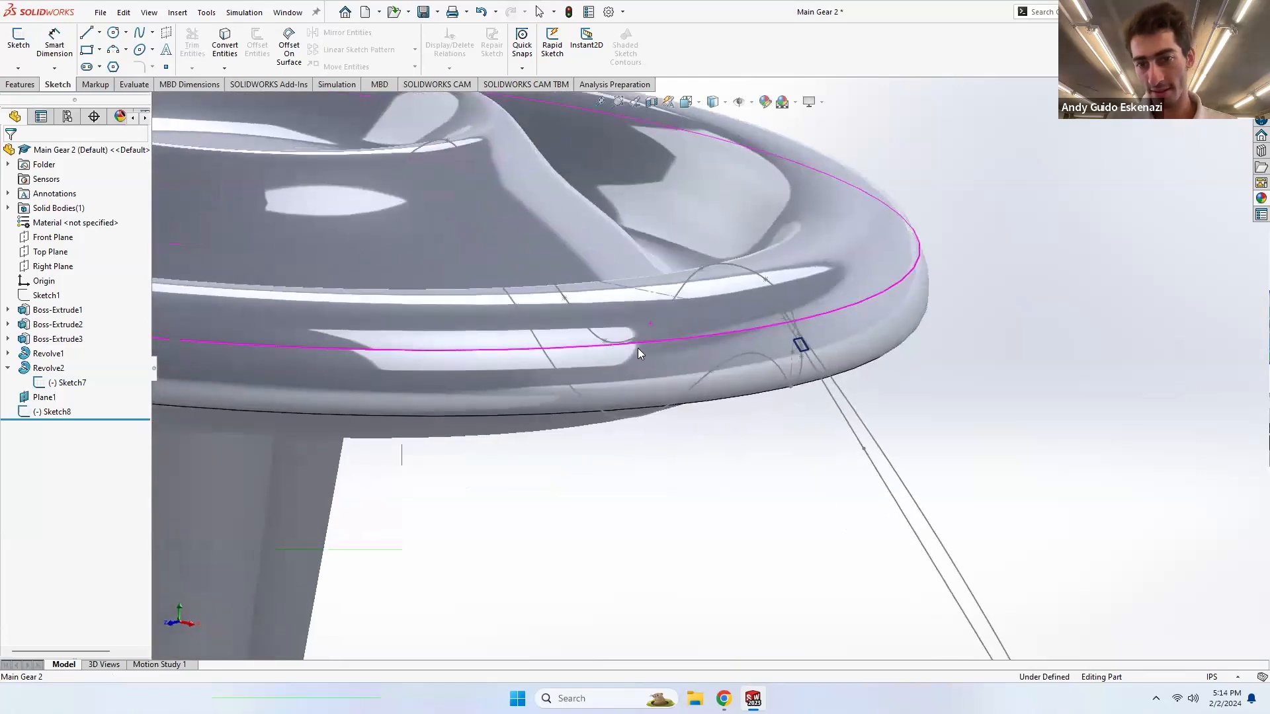
{"action": "scroll", "coordinate": [783, 458], "scroll_direction": "up", "scroll_amount": 3}
{"action": "right_click", "coordinate": [810, 457]}
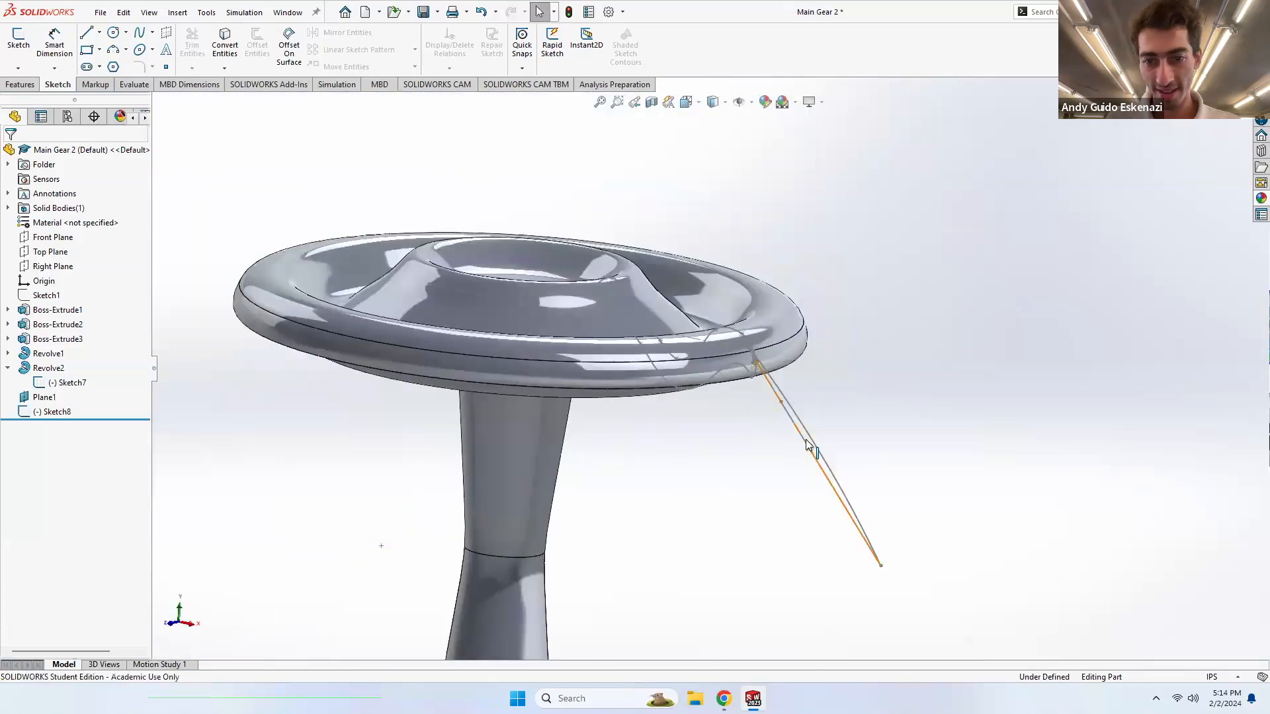
{"action": "right_click", "coordinate": [799, 413]}
{"action": "left_click", "coordinate": [817, 400]}
{"action": "mouse_move", "coordinate": [838, 404]}
{"action": "middle_mouse_down"}
{"action": "mouse_move", "coordinate": [902, 352]}
{"action": "mouse_move", "coordinate": [636, 350]}
{"action": "middle_mouse_up"}
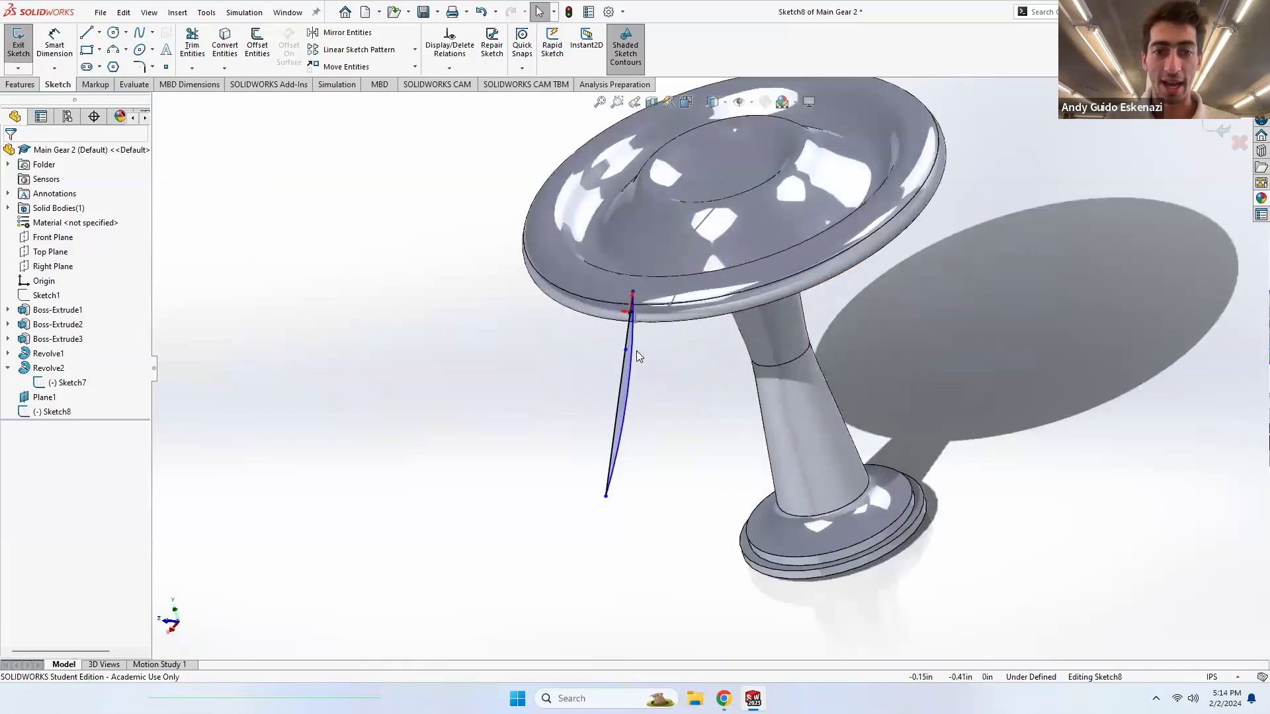
{"action": "scroll", "coordinate": [661, 331], "scroll_direction": "down", "scroll_amount": 5}
{"action": "left_click_drag", "start_coordinate": [852, 342], "coordinate": [872, 349]}
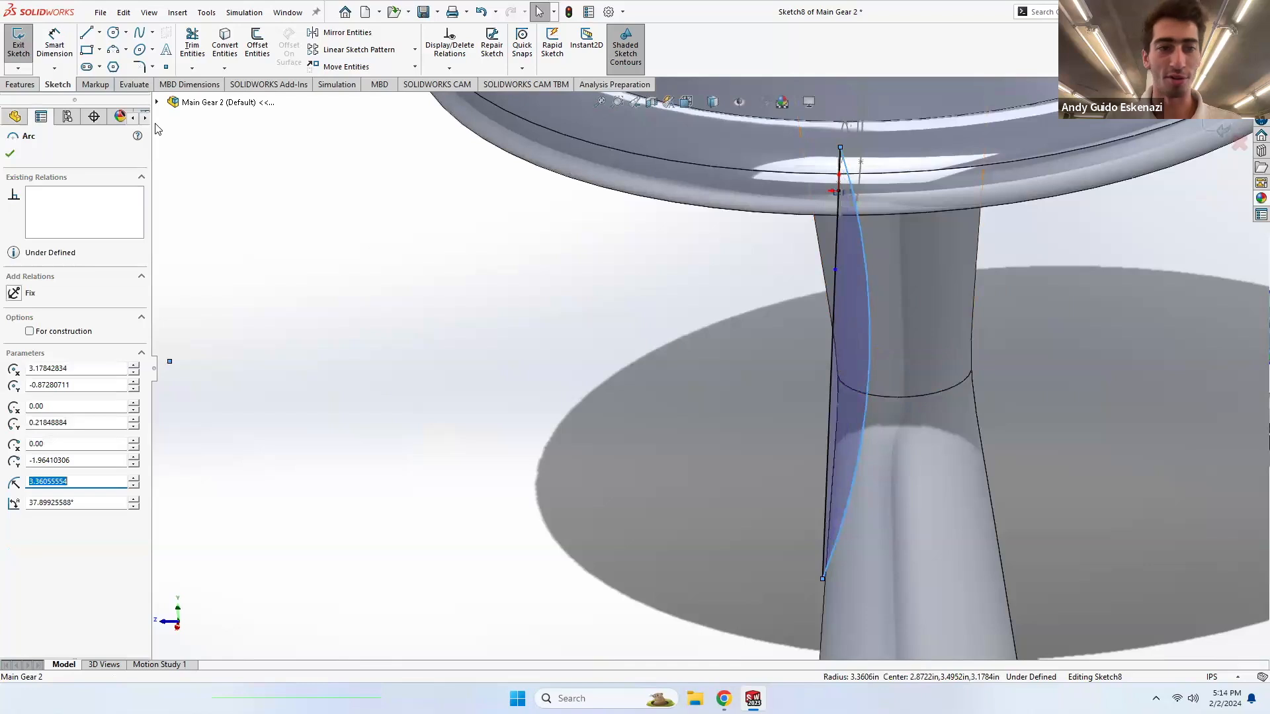
- Revolve the hanging edge profile 360 degrees about its straight line Line3, merging the result
{"action": "left_click", "coordinate": [26, 87]}
{"action": "left_click", "coordinate": [64, 43]}
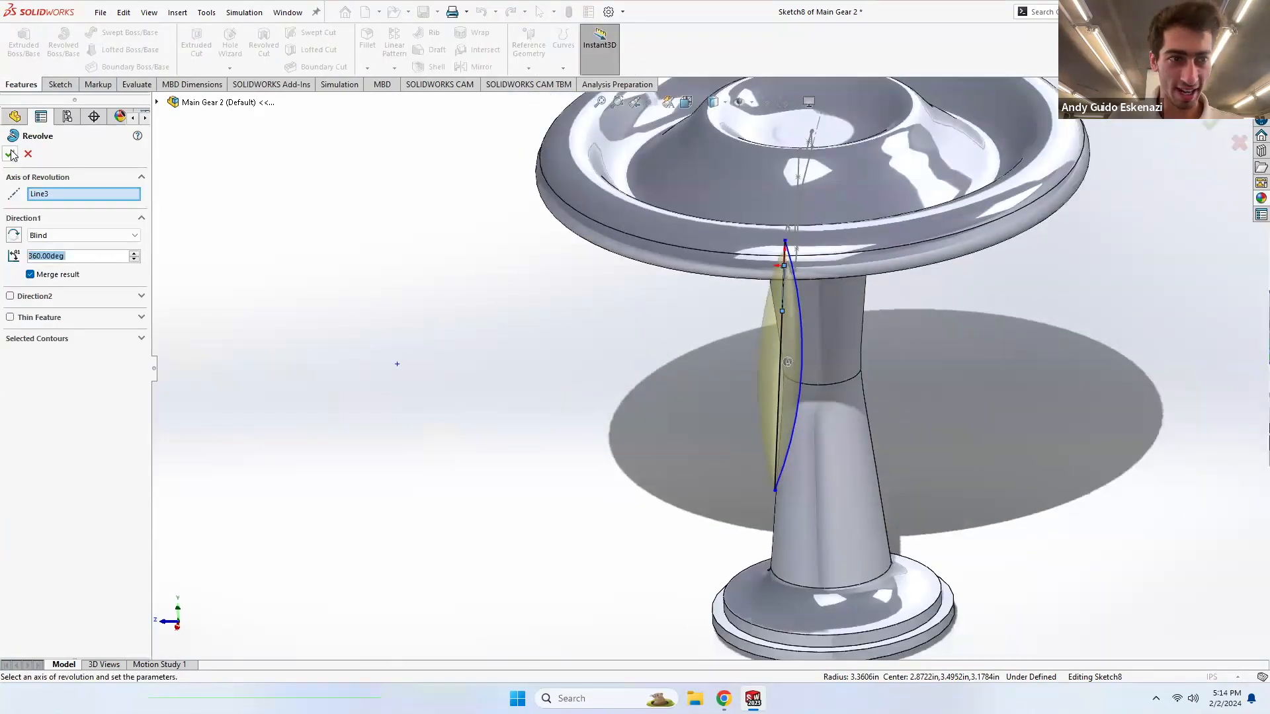
{"action": "left_click", "coordinate": [11, 156]}
- Hide Sketch7, the canopy profile sketch
{"action": "middle_click_drag", "start_coordinate": [727, 264], "coordinate": [794, 251]}
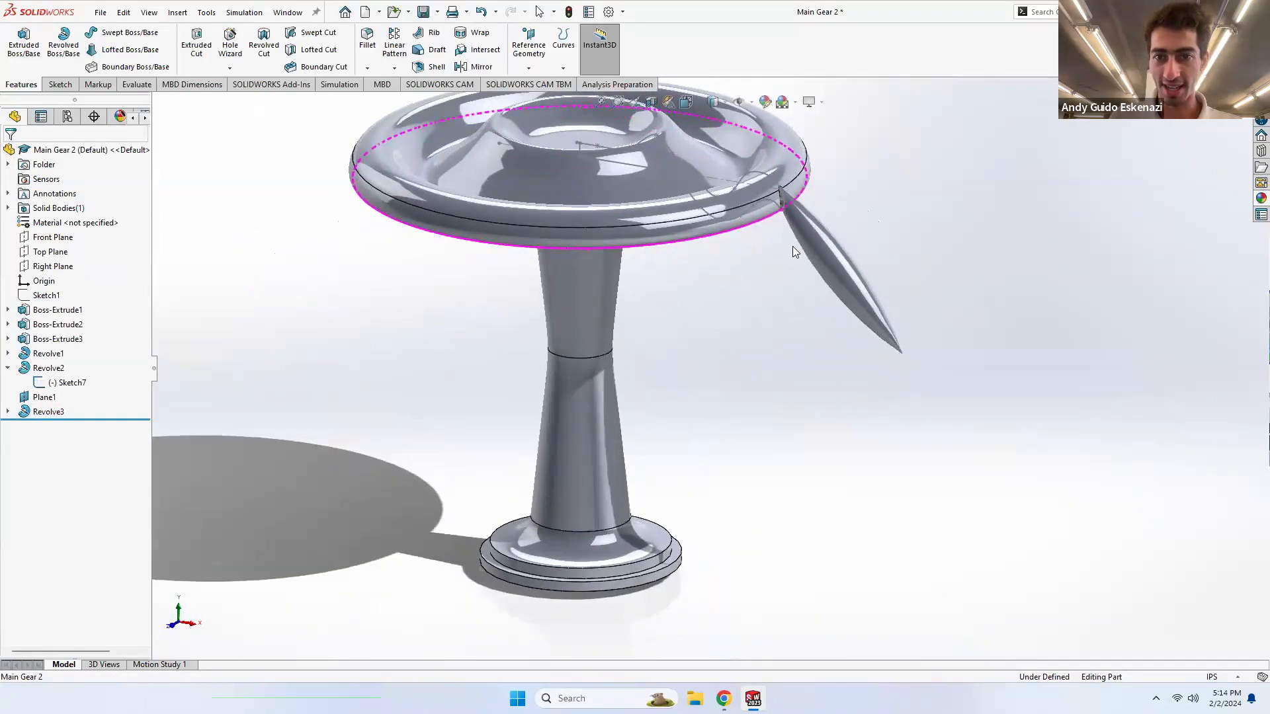
{"action": "scroll", "coordinate": [761, 265], "scroll_direction": "down", "scroll_amount": 4}
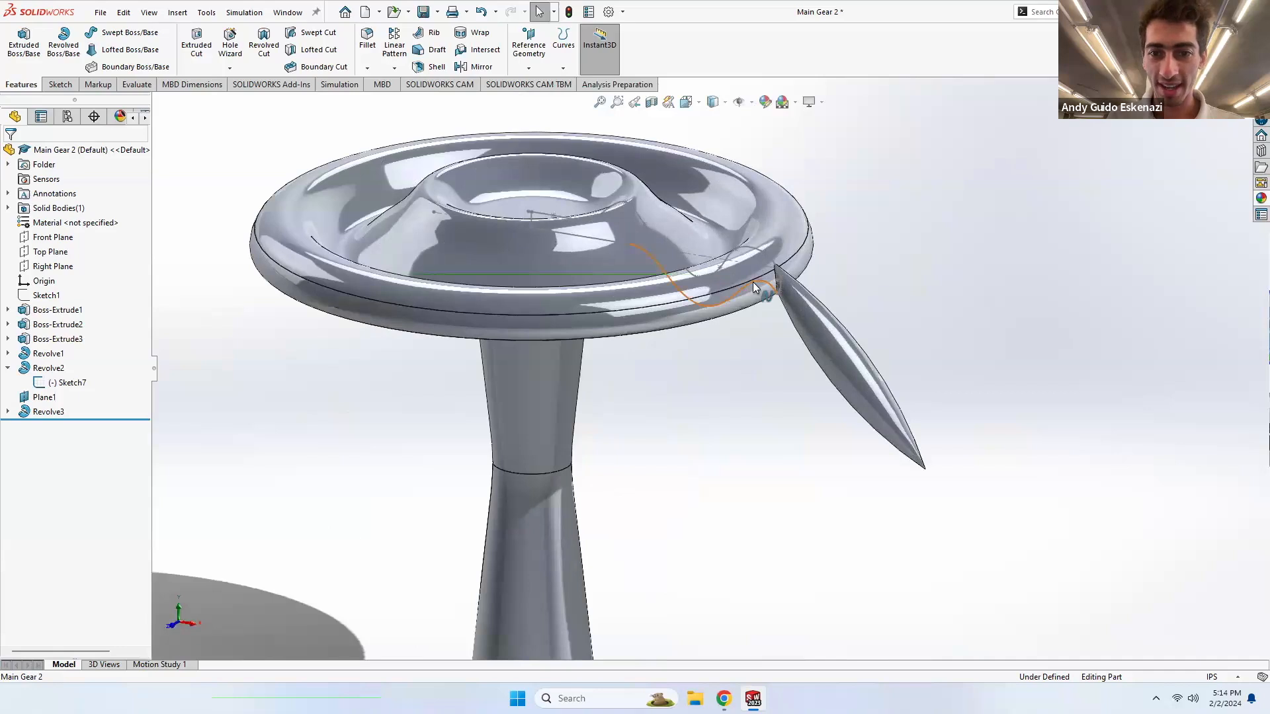
{"action": "right_click", "coordinate": [754, 282]}
{"action": "left_click", "coordinate": [785, 263]}
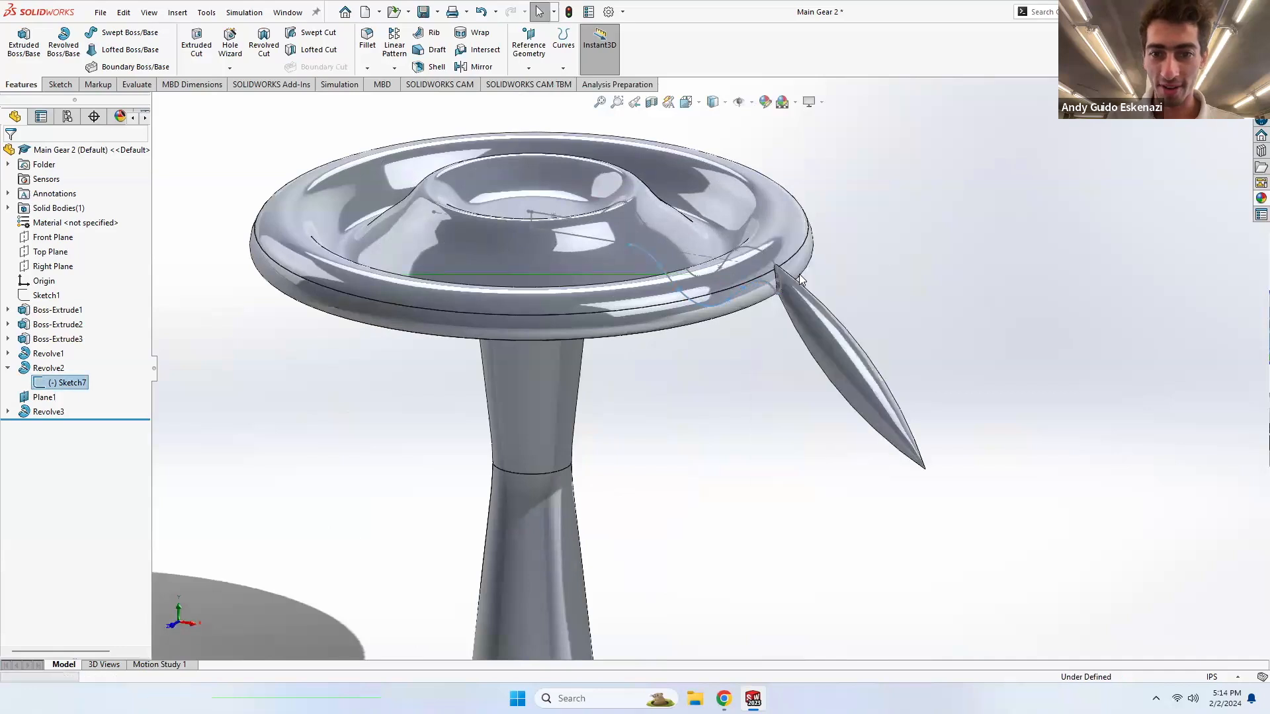
- Circular-pattern the revolved leaf around the canopy's rim edge with 25 equally spaced instances over 360 degrees
{"action": "left_click", "coordinate": [395, 68]}
{"action": "left_click", "coordinate": [436, 100]}
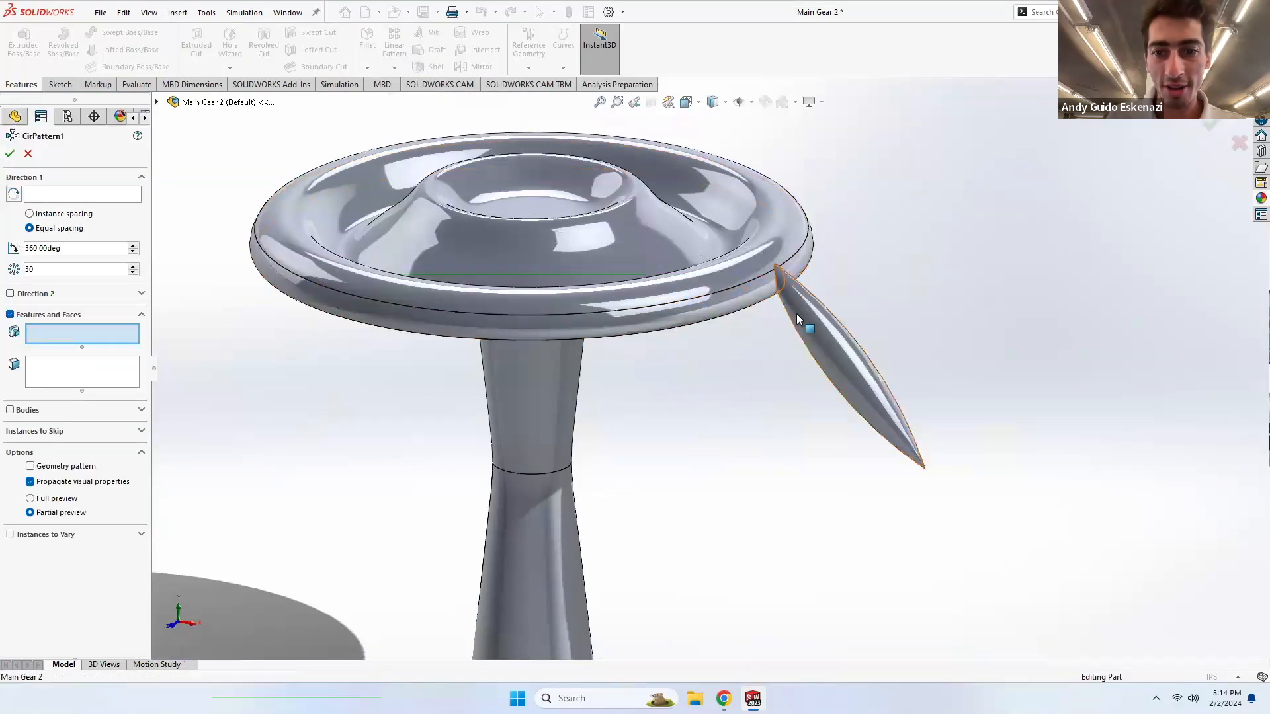
{"action": "left_click", "coordinate": [54, 198]}
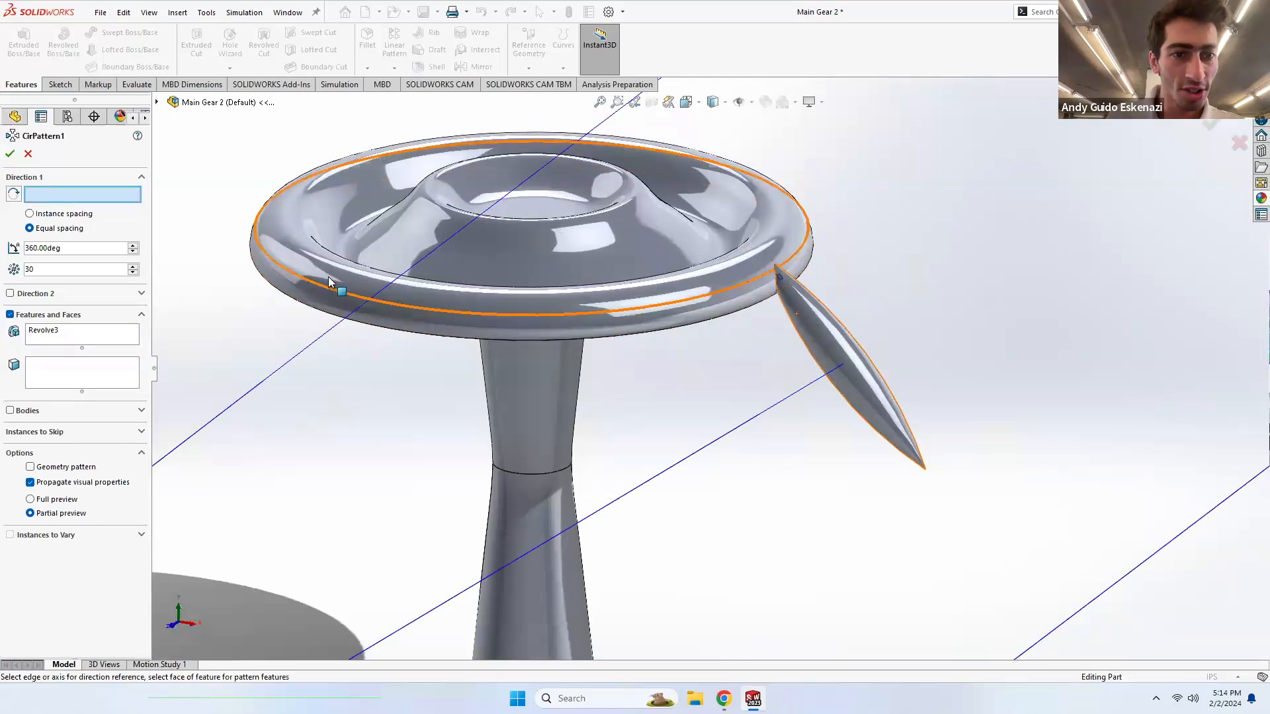
{"action": "left_click", "coordinate": [316, 285]}
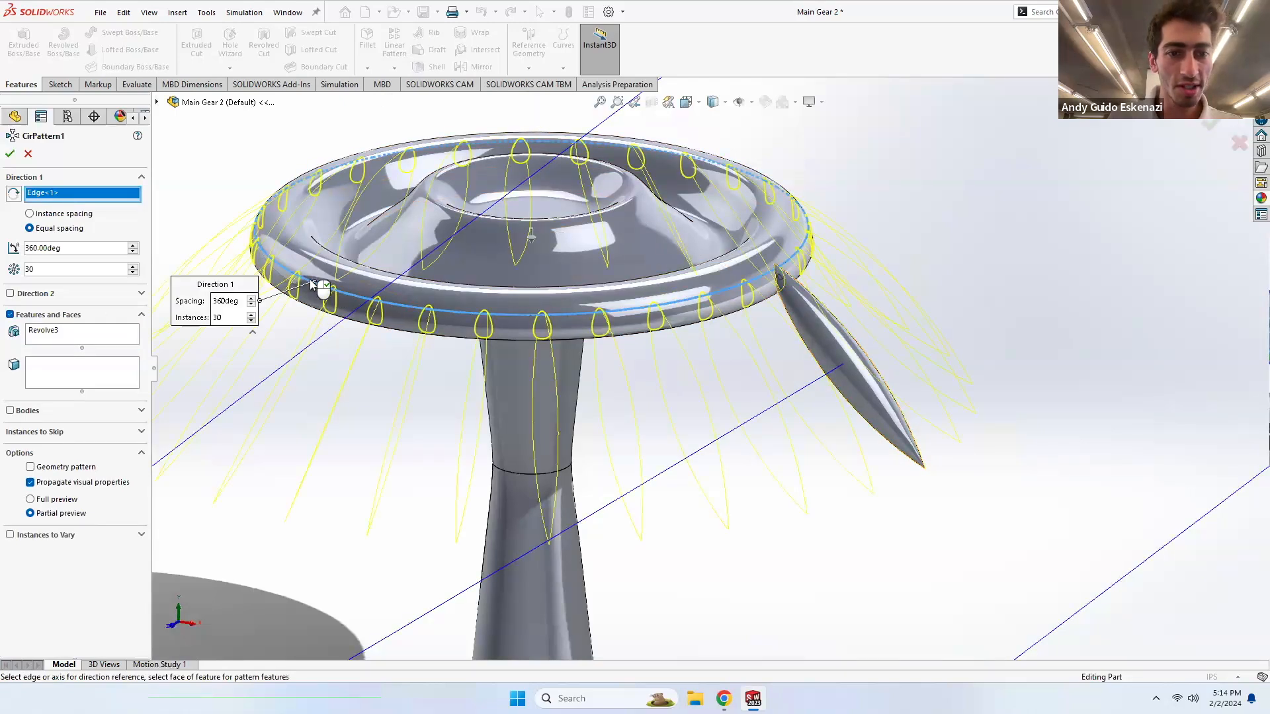
{"action": "left_click", "coordinate": [41, 269]}
{"action": "type", "text": "25"}
{"action": "key", "text": "Return"}
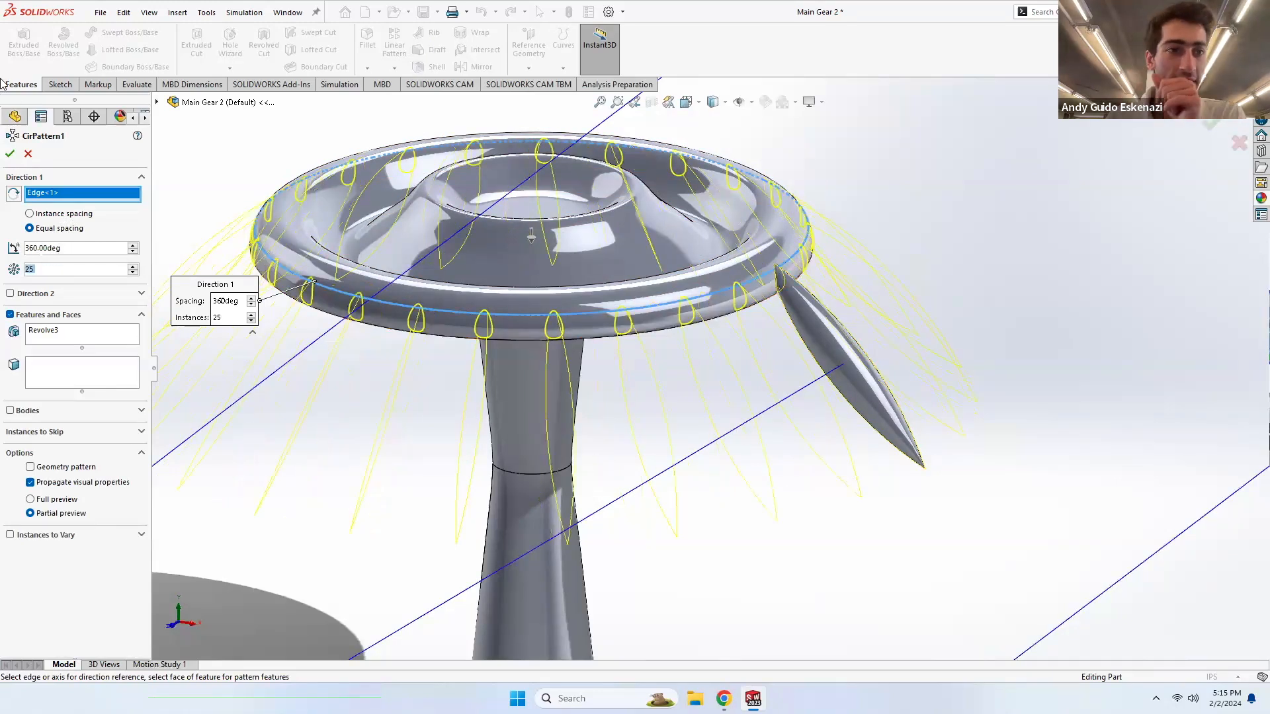
{"action": "left_click", "coordinate": [9, 155]}
{"action": "scroll", "coordinate": [661, 436], "scroll_direction": "up", "scroll_amount": 4}
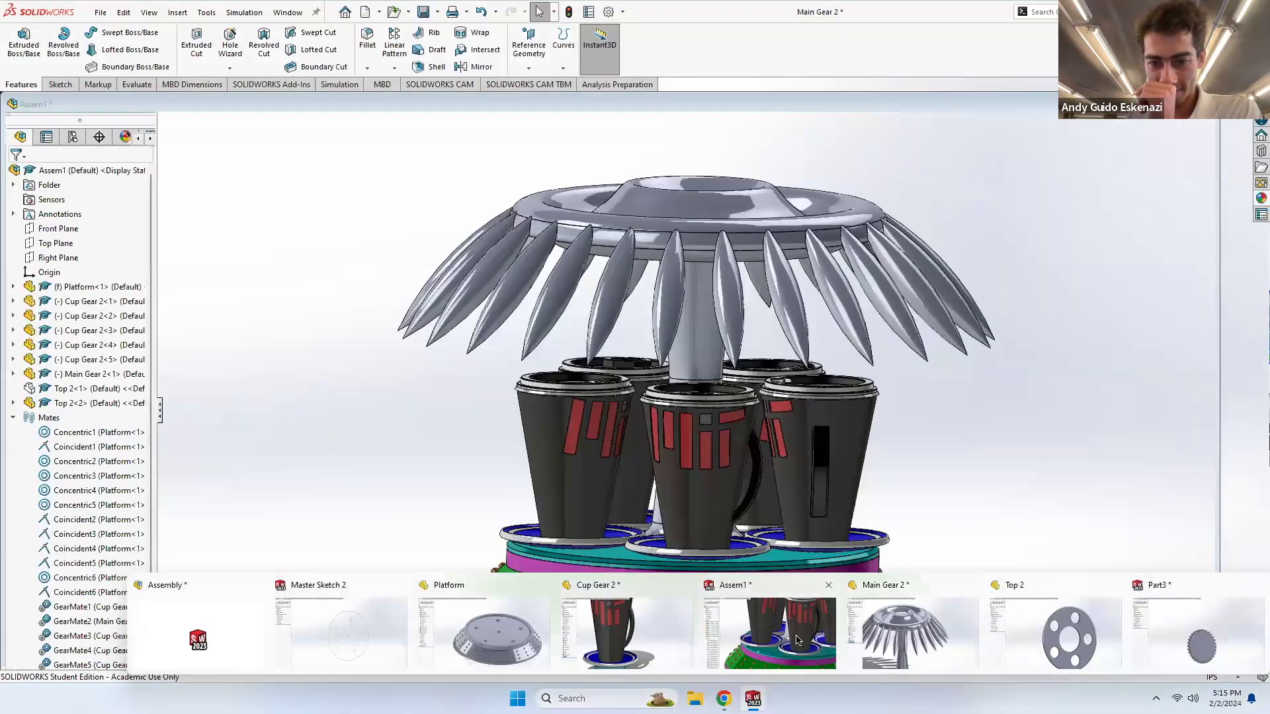
- Switch to the Assem1 assembly and rebuild it with the changed Main Gear 2
{"action": "left_click", "coordinate": [772, 645]}
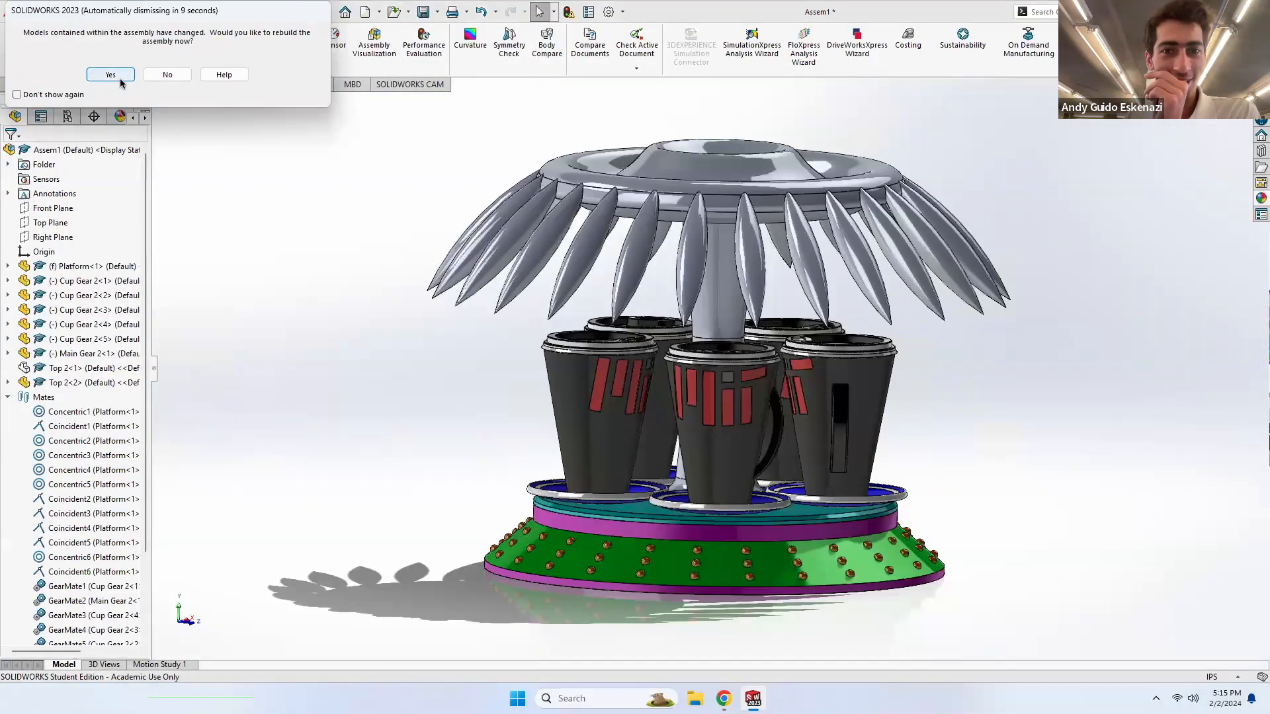
{"action": "left_click", "coordinate": [119, 79]}
{"action": "middle_click_drag", "start_coordinate": [767, 350], "coordinate": [688, 380]}
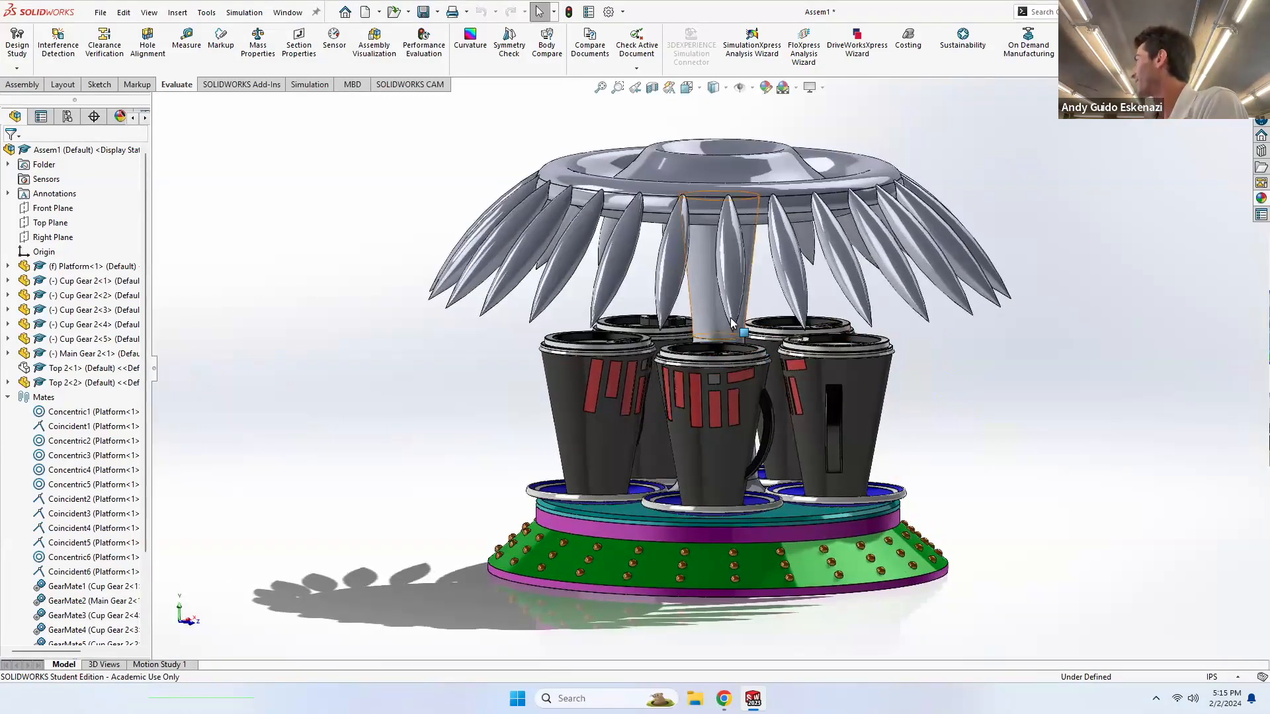
- Rotate Main Gear 2 back and forth by its hanging leaves to check the motion of the cups
{"action": "left_click_drag", "start_coordinate": [733, 314], "coordinate": [407, 273]}
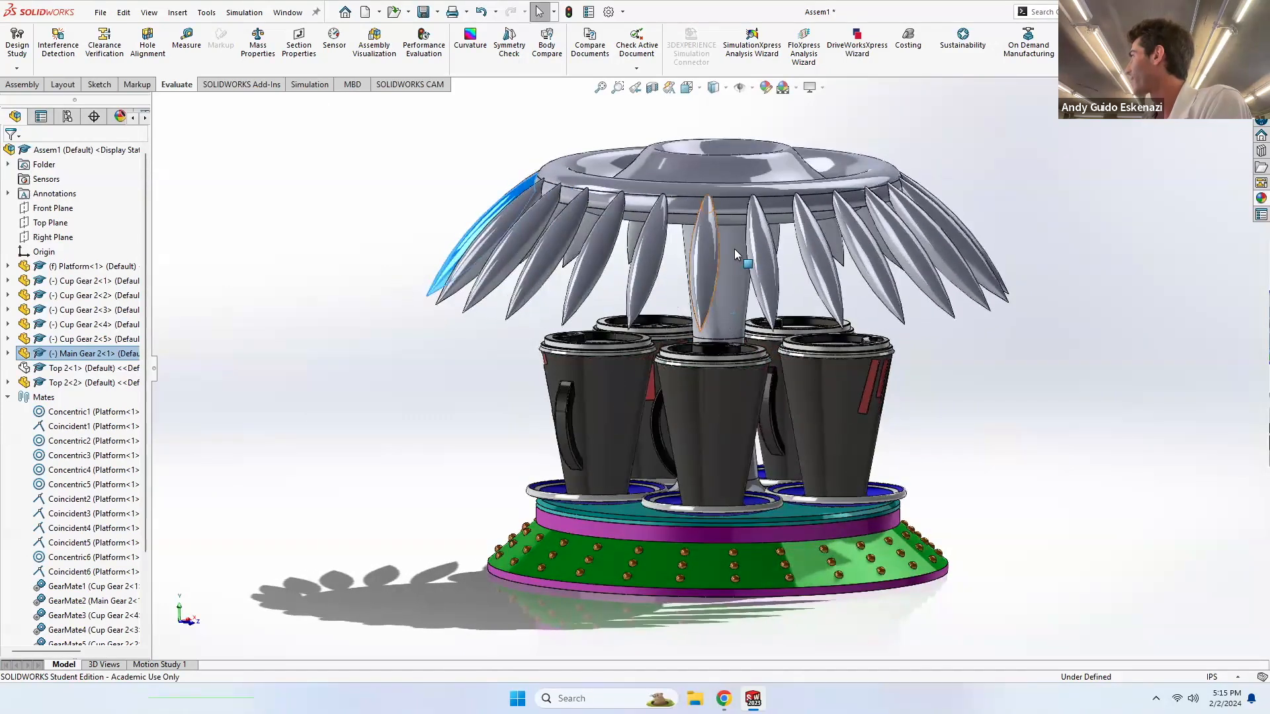
{"action": "left_click_drag", "start_coordinate": [734, 262], "coordinate": [423, 262]}
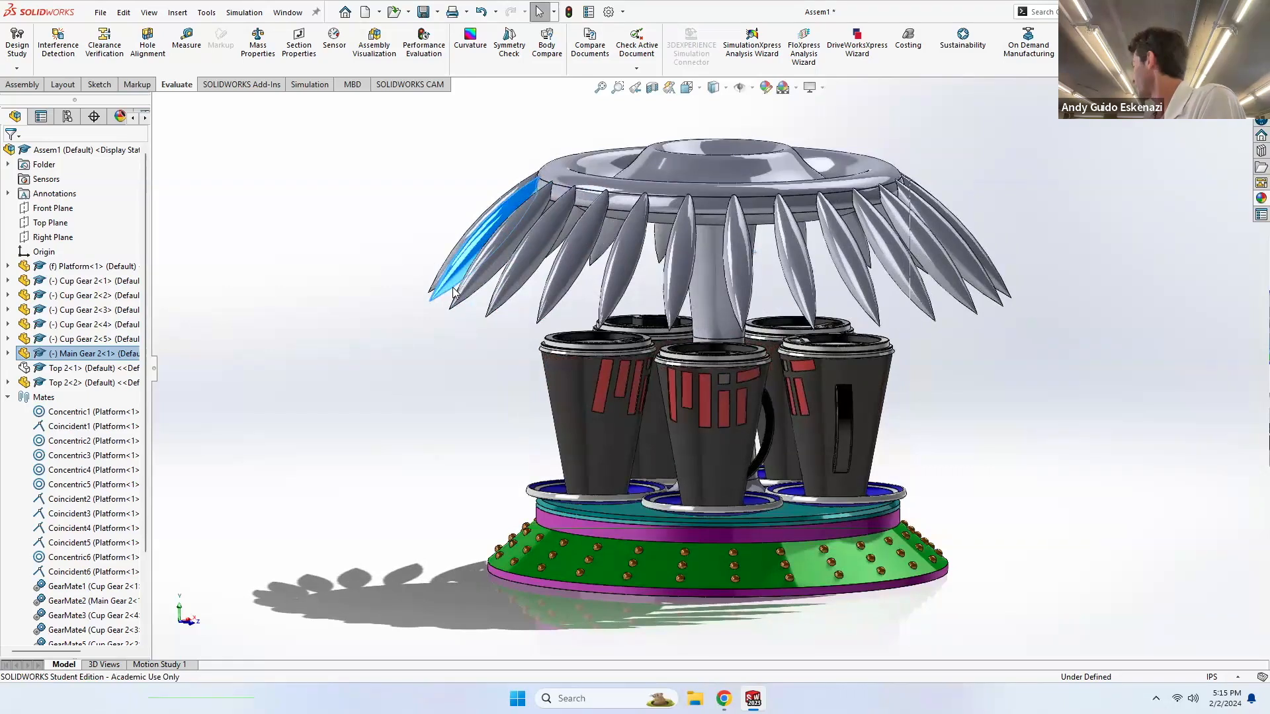
{"action": "left_click_drag", "start_coordinate": [467, 278], "coordinate": [764, 259]}
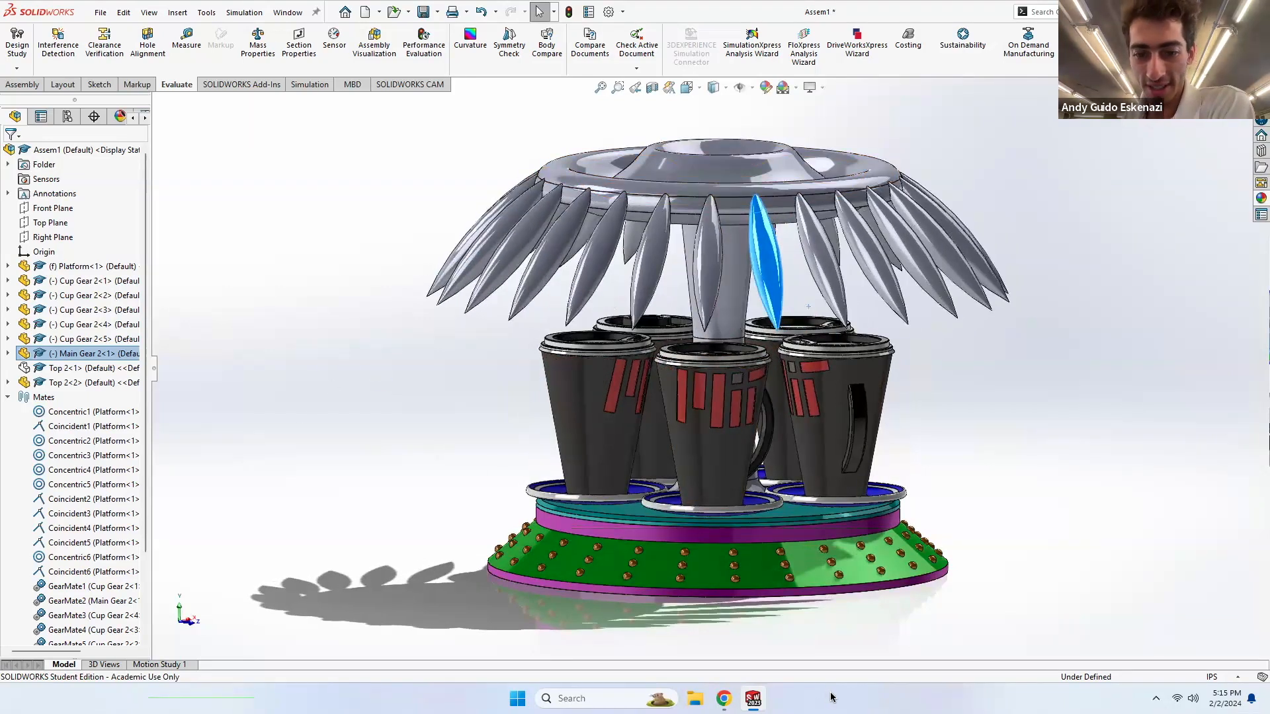
- Return to the Main Gear 2 part and apply a brownish-orange color to its whole body
{"action": "mouse_move", "coordinate": [752, 699]}
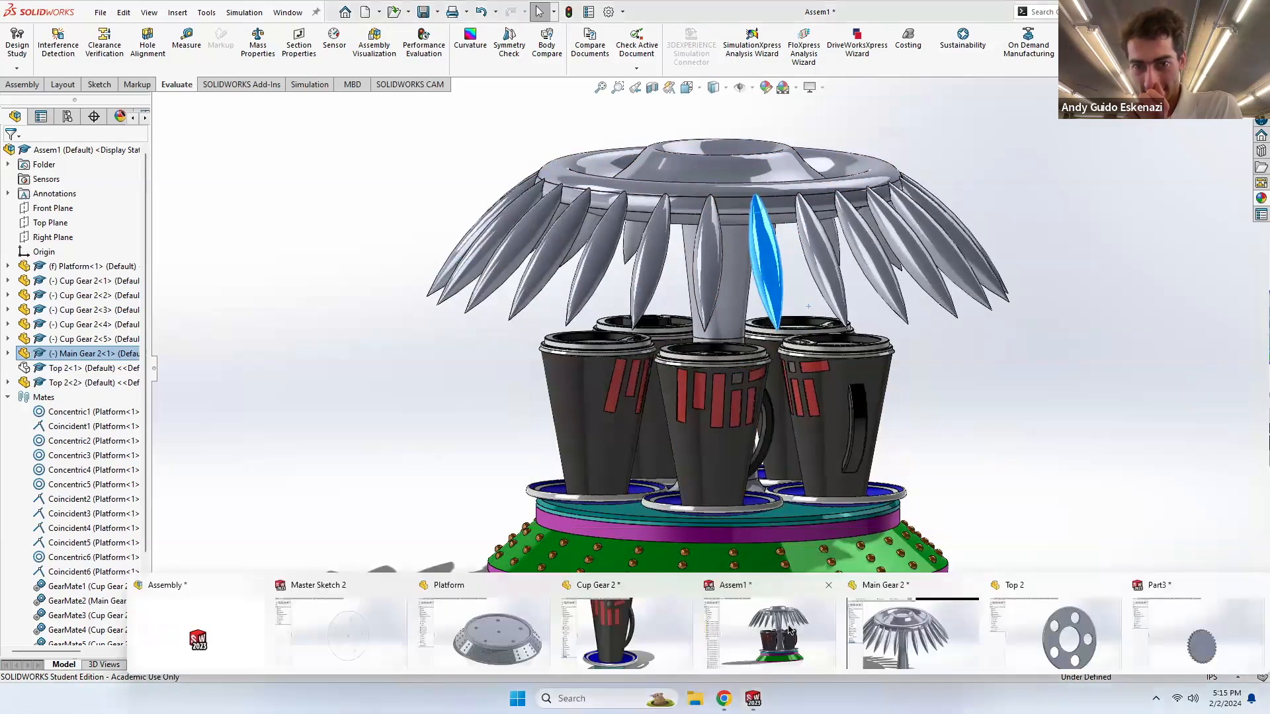
{"action": "left_click", "coordinate": [789, 630]}
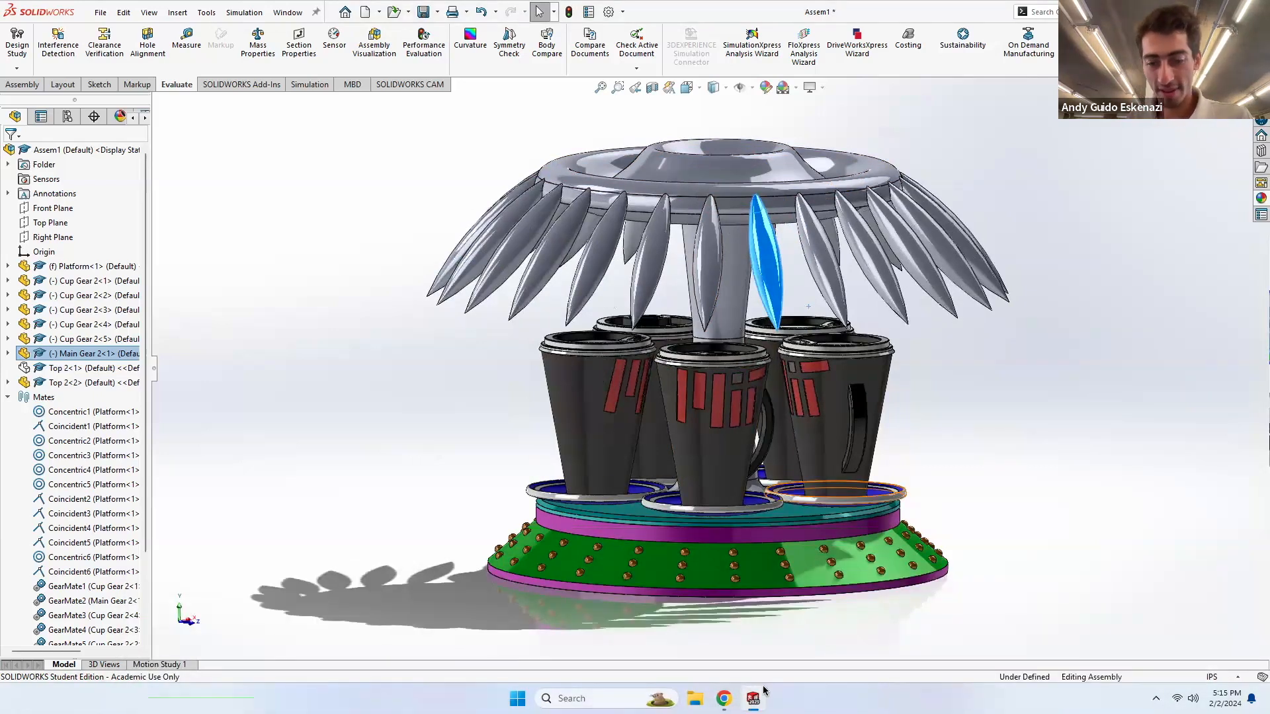
{"action": "mouse_move", "coordinate": [754, 695]}
{"action": "left_click", "coordinate": [912, 641]}
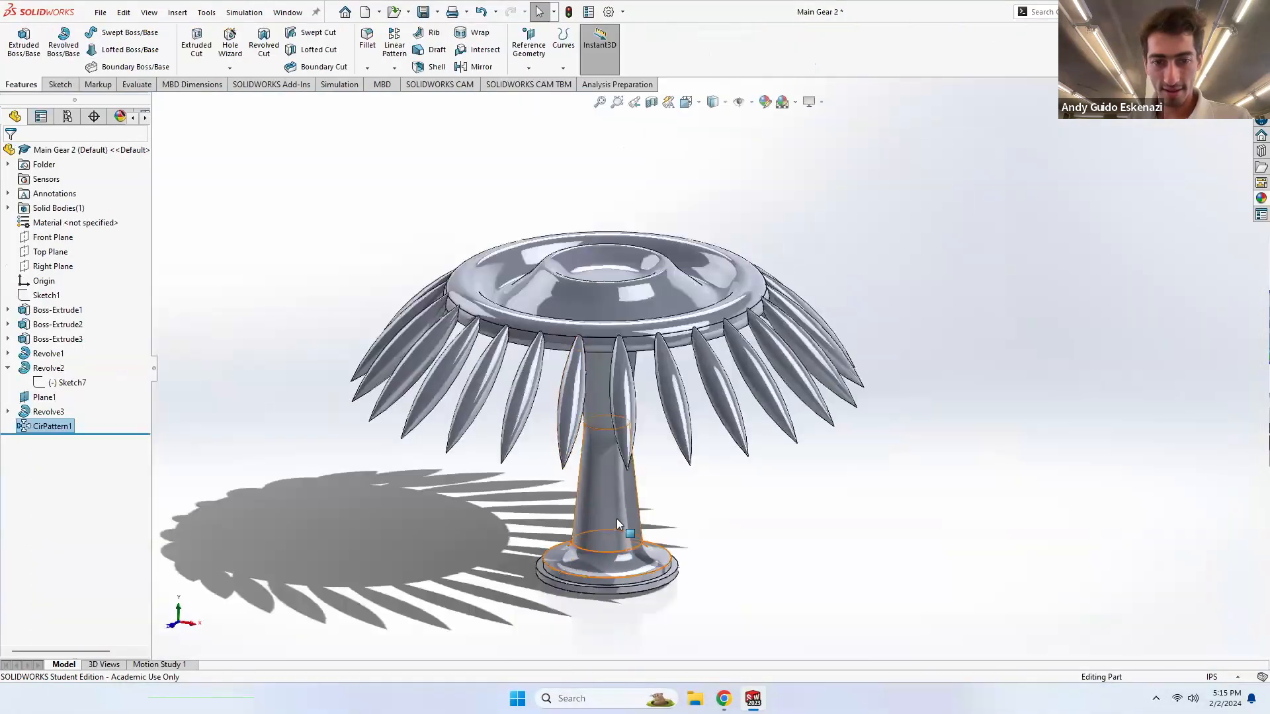
{"action": "right_click", "coordinate": [616, 519]}
{"action": "left_click", "coordinate": [743, 349]}
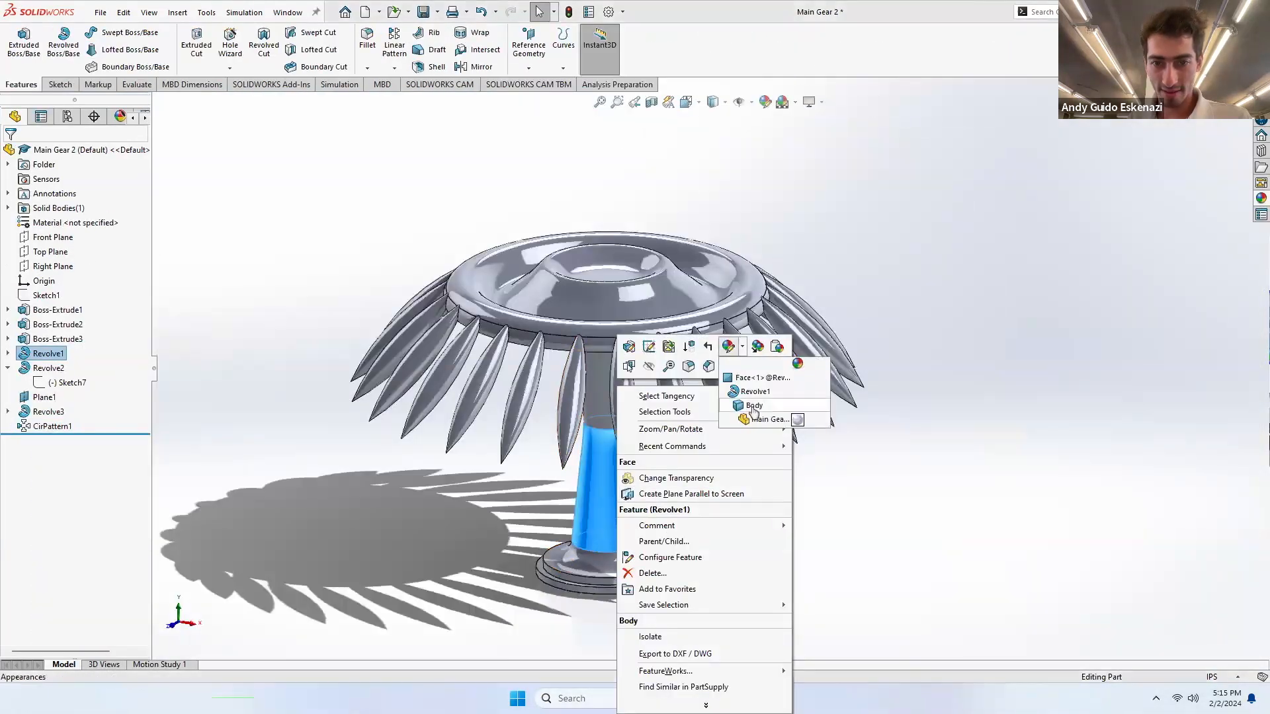
{"action": "left_click", "coordinate": [753, 406]}
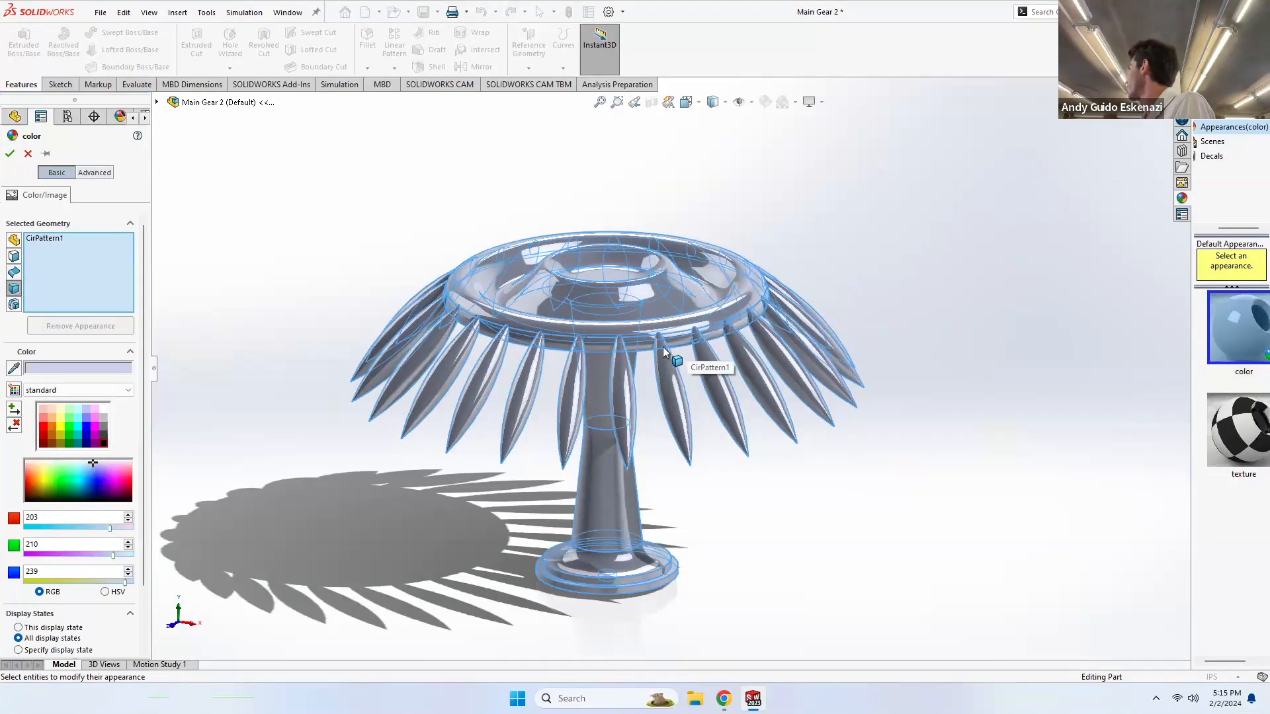
{"action": "left_click", "coordinate": [51, 424]}
{"action": "left_click", "coordinate": [11, 154]}
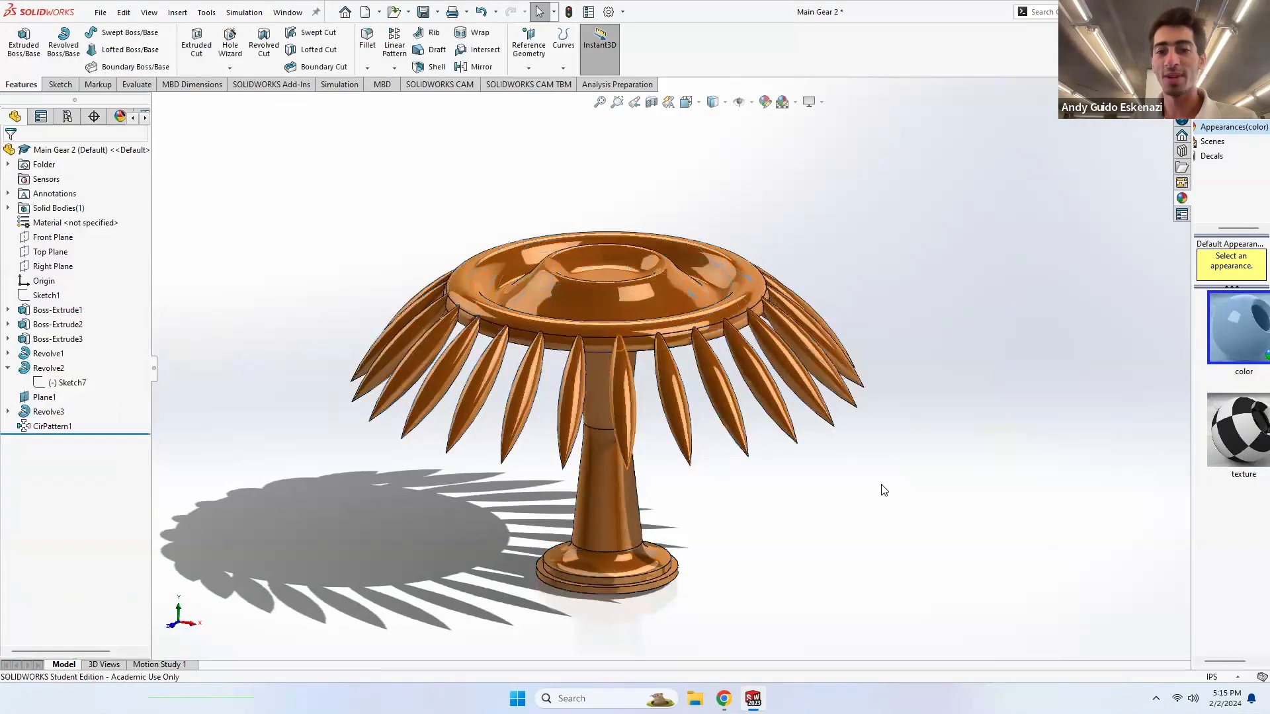
- Color the patterned leaves CirPattern1 and the seed leaf Revolve3 green with RGB 0, 192, 0
{"action": "right_click", "coordinate": [629, 389]}
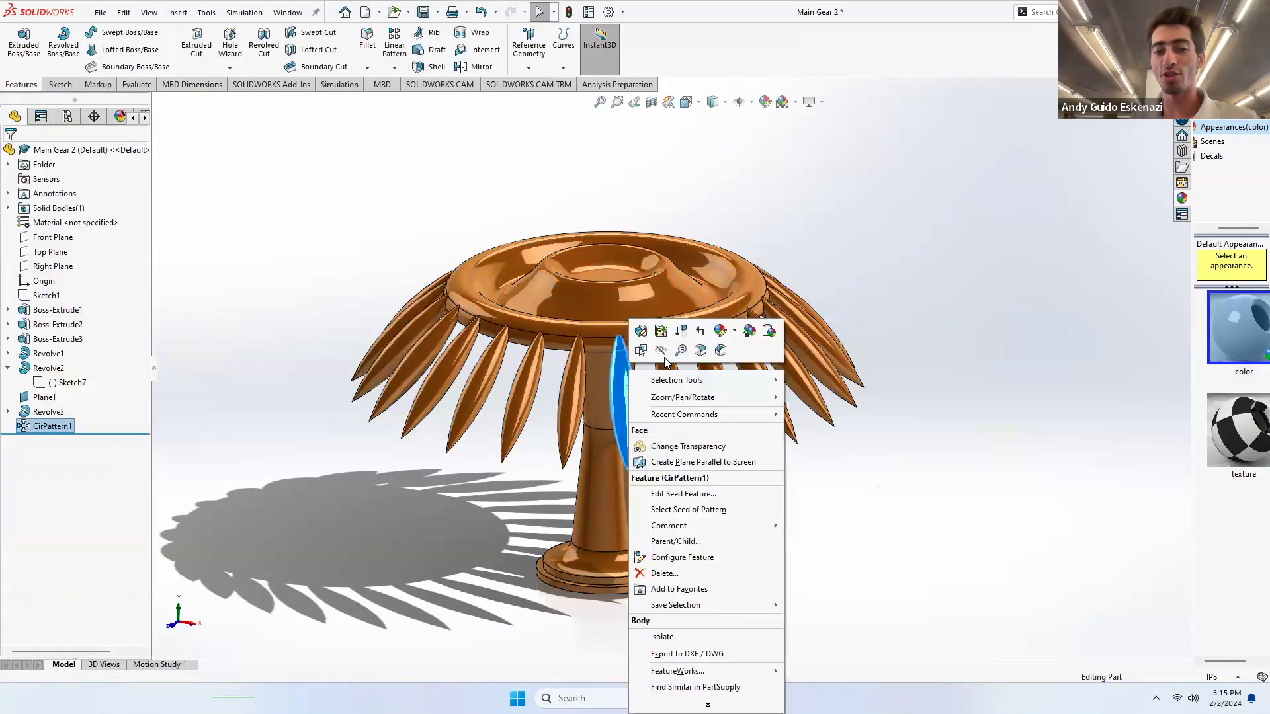
{"action": "left_click", "coordinate": [735, 330]}
{"action": "left_click", "coordinate": [749, 377]}
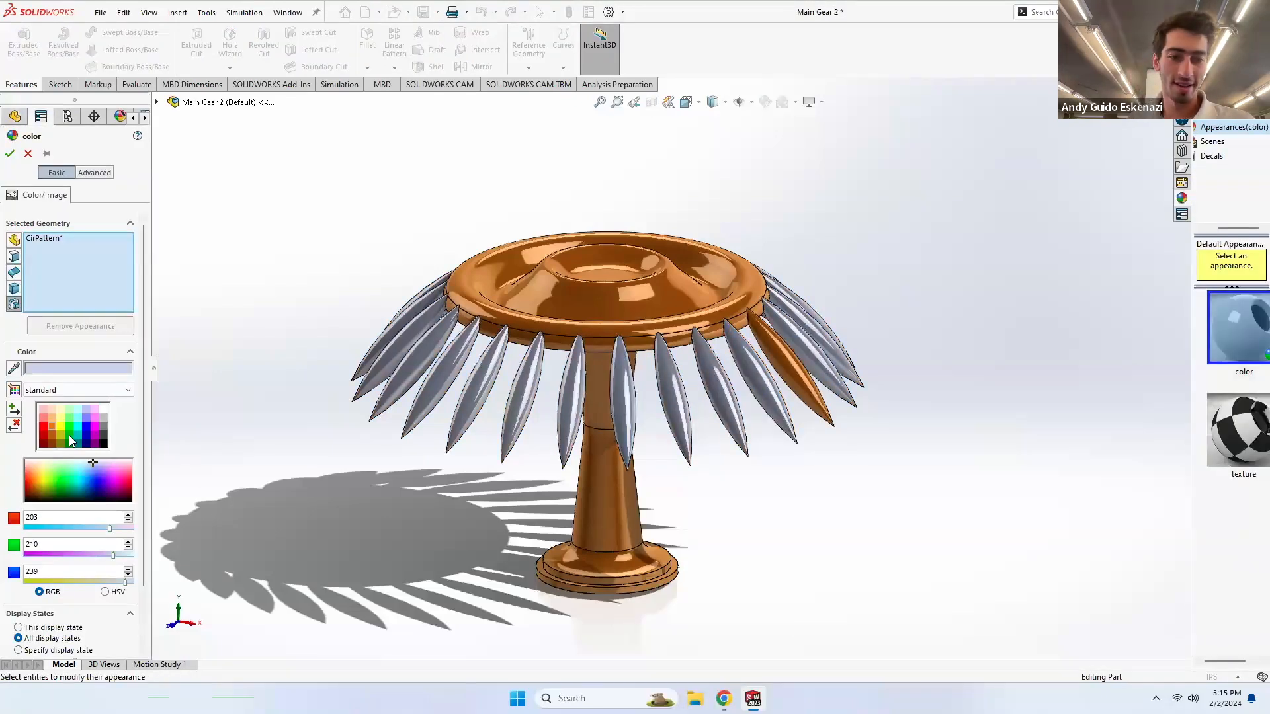
{"action": "left_click", "coordinate": [68, 435]}
{"action": "left_click", "coordinate": [784, 363]}
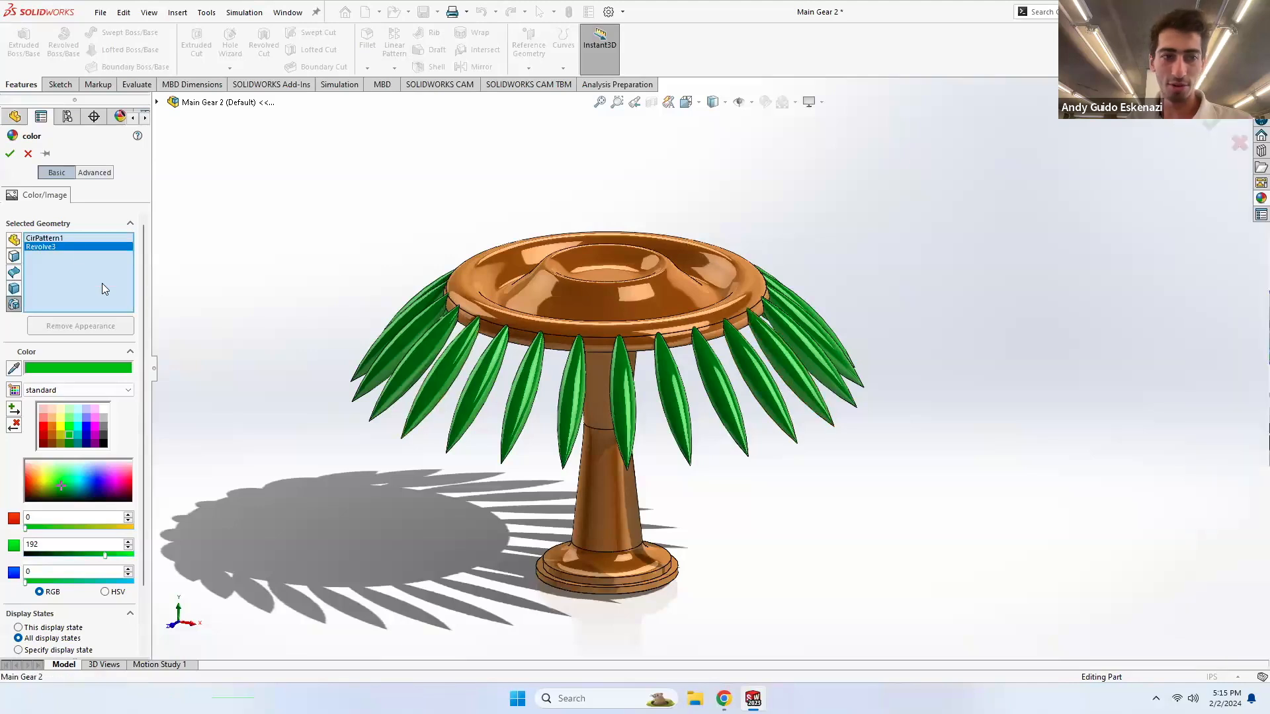
{"action": "left_click", "coordinate": [11, 154]}
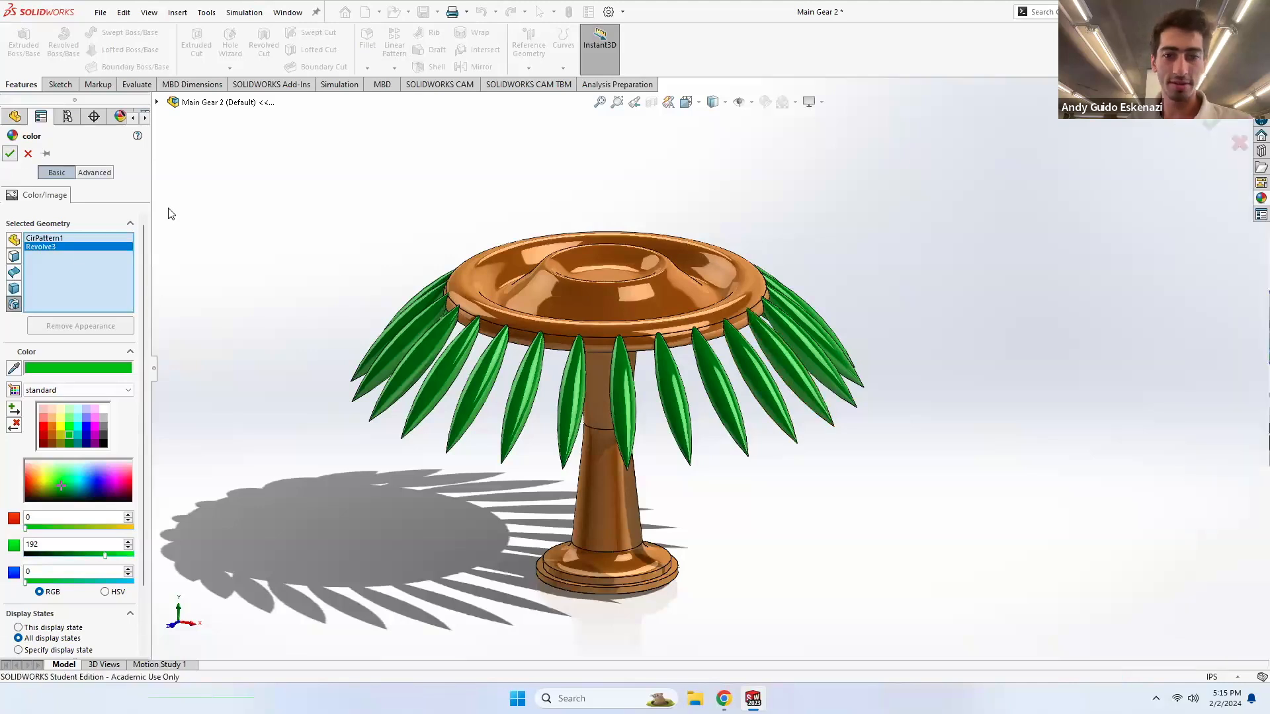
- Color the canopy feature Revolve2 and the bottom disc Boss-Extrude1 of Main Gear 2 purple with RGB 192, 0, 192
{"action": "right_click", "coordinate": [587, 297]}
{"action": "left_click", "coordinate": [713, 258]}
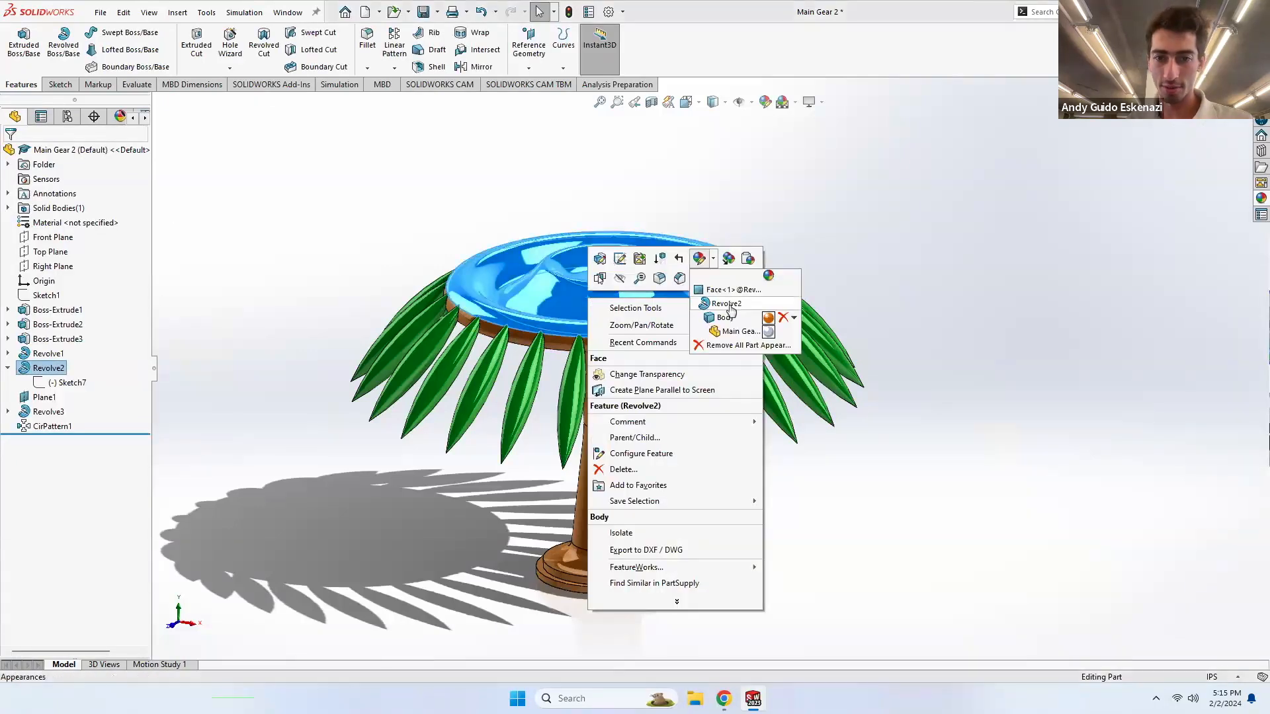
{"action": "left_click", "coordinate": [741, 304]}
{"action": "left_click", "coordinate": [95, 435]}
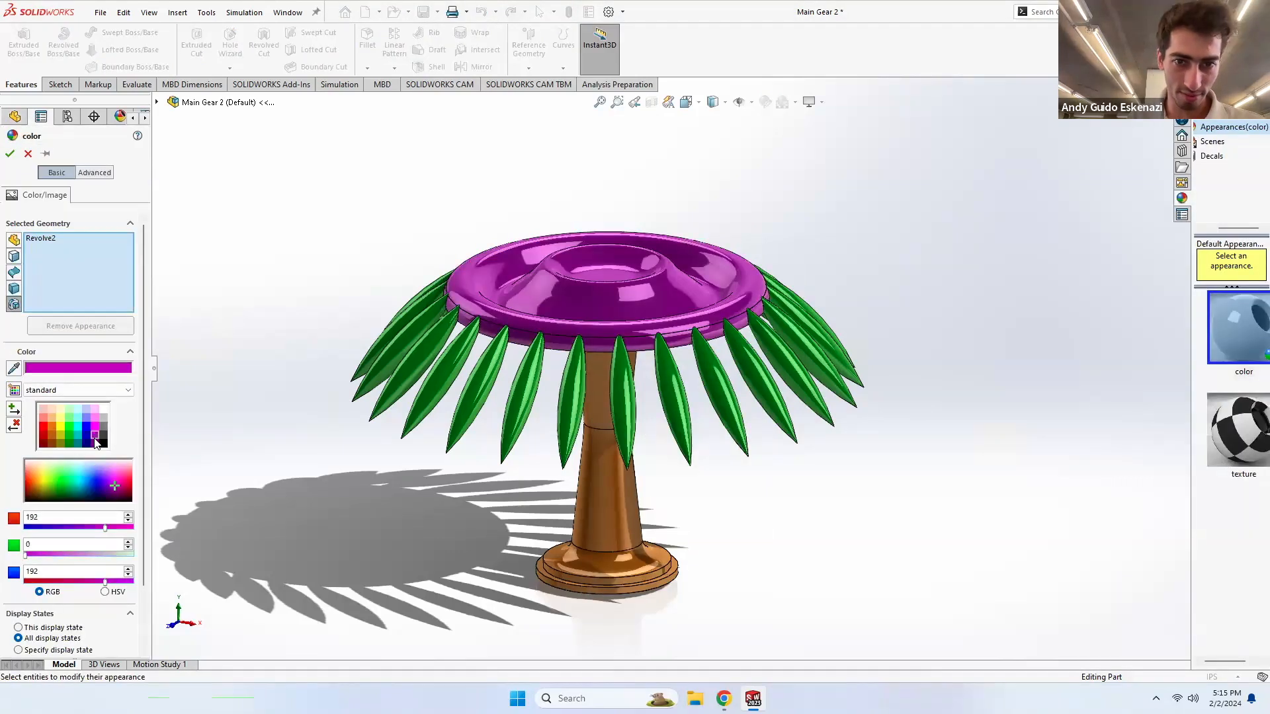
{"action": "middle_click_drag", "start_coordinate": [573, 355], "coordinate": [621, 535]}
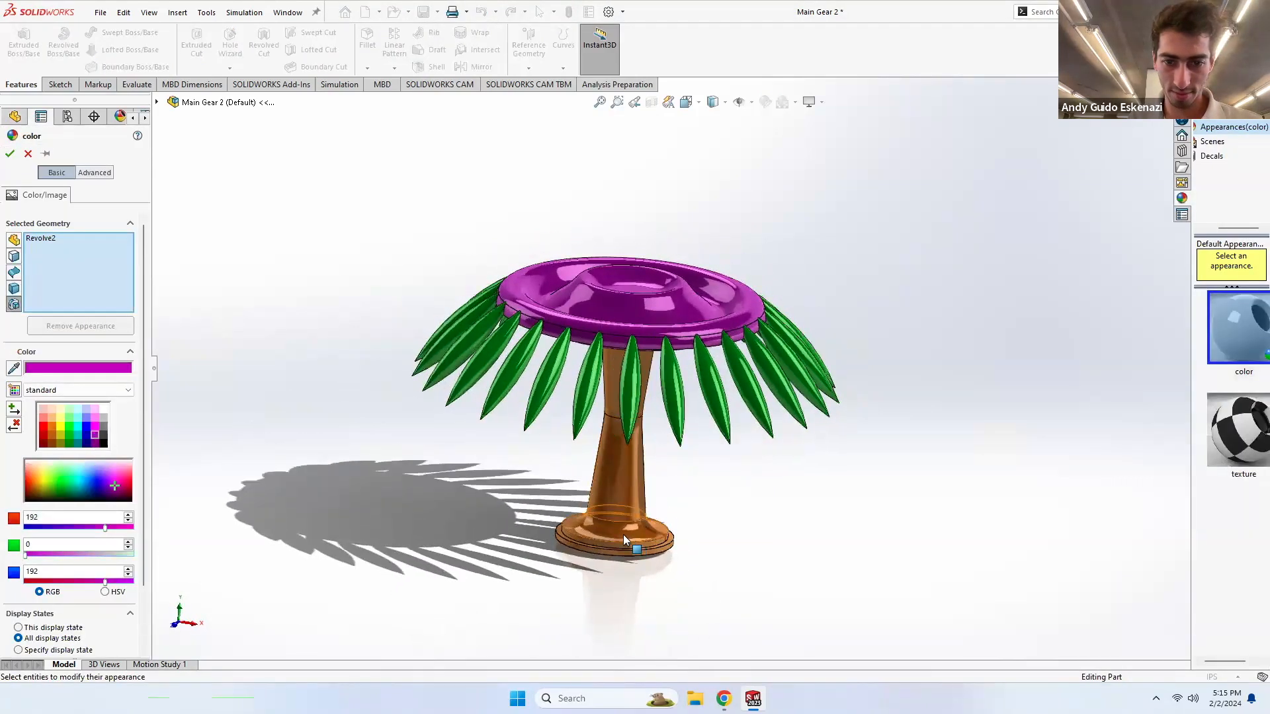
{"action": "left_click", "coordinate": [609, 549]}
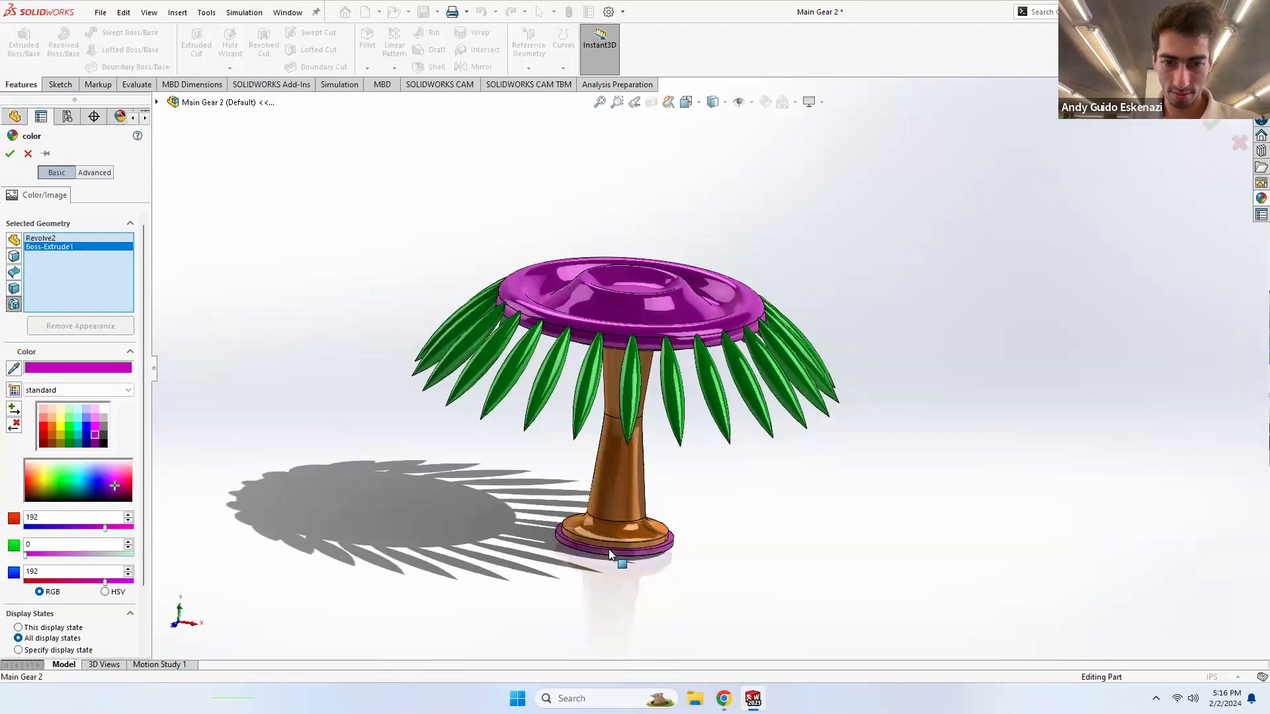
{"action": "left_click", "coordinate": [10, 155]}
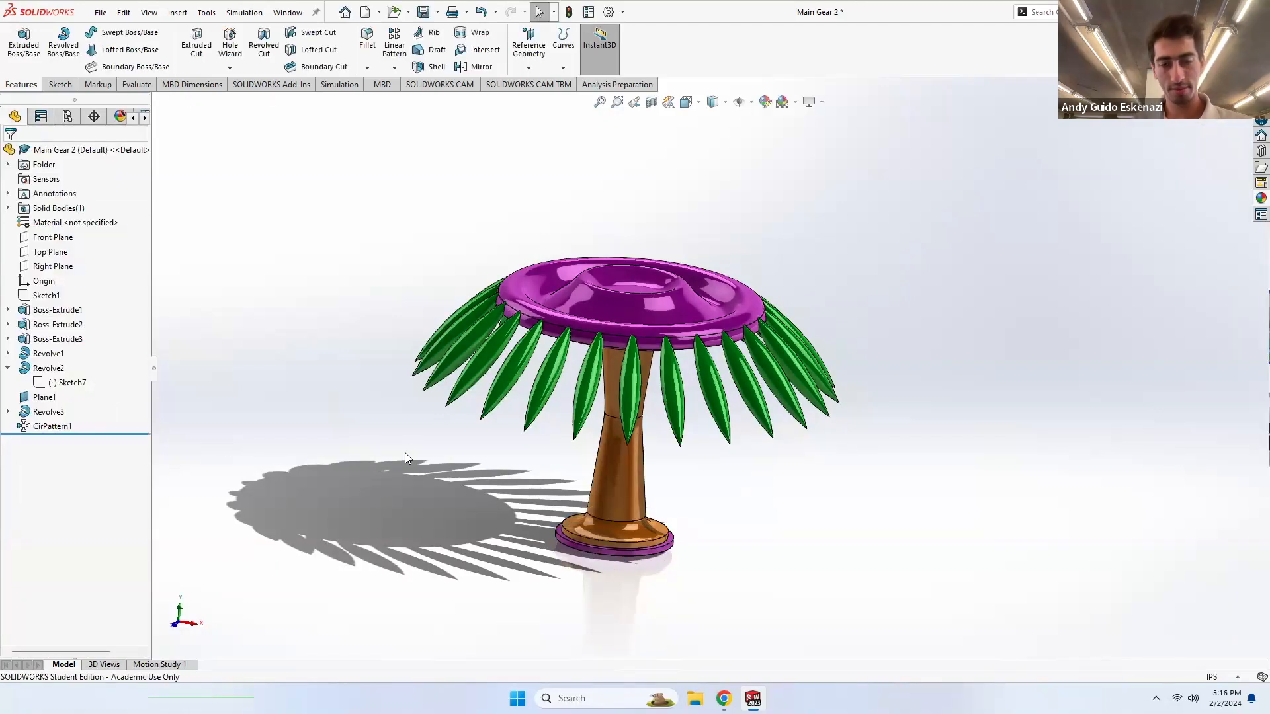
- Switch to the Assem1 assembly and inspect the recolored ride from slightly different angles
{"action": "scroll", "coordinate": [514, 532], "scroll_direction": "down", "scroll_amount": 1}
{"action": "mouse_move", "coordinate": [754, 699]}
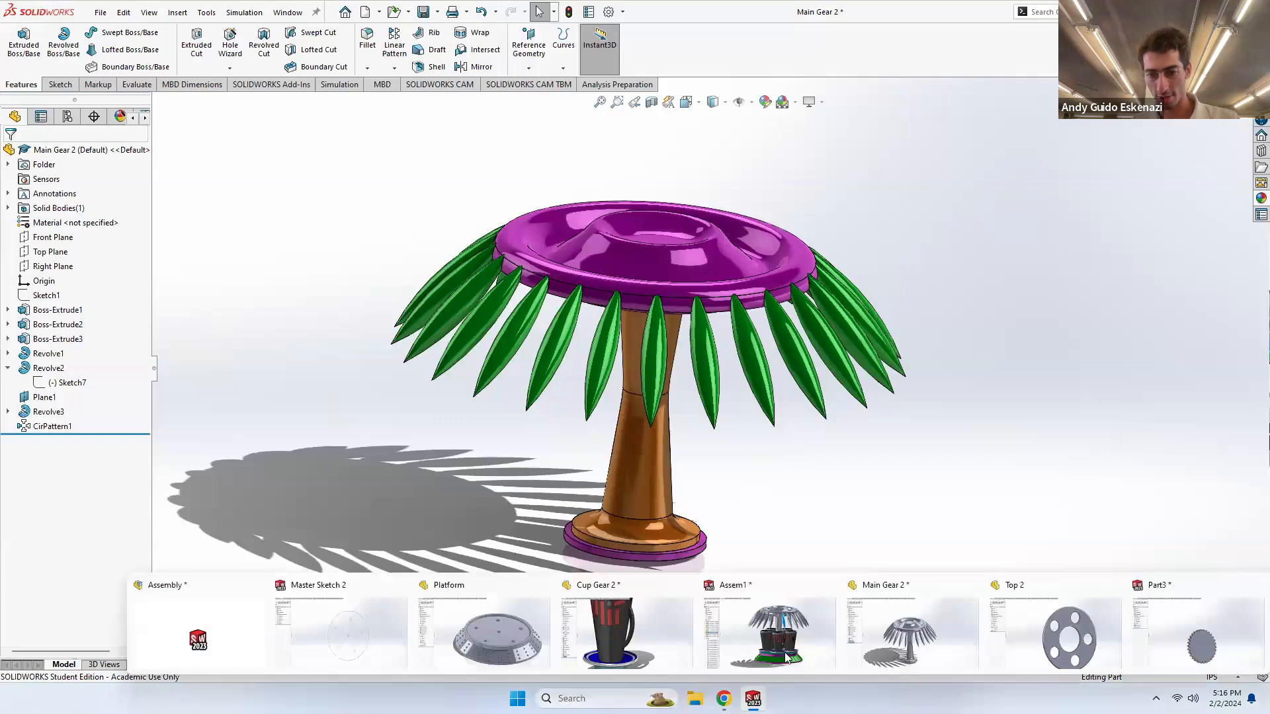
{"action": "left_click", "coordinate": [751, 643]}
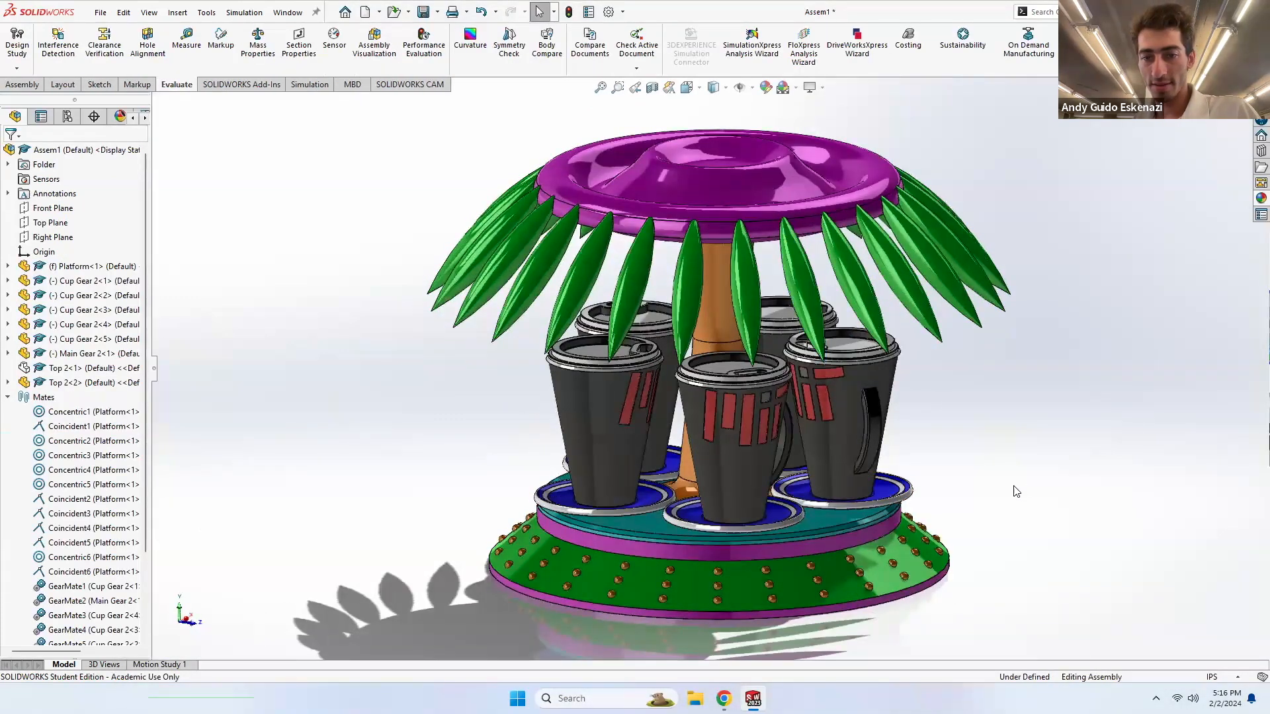
{"action": "middle_click_drag", "start_coordinate": [826, 581], "coordinate": [833, 505]}
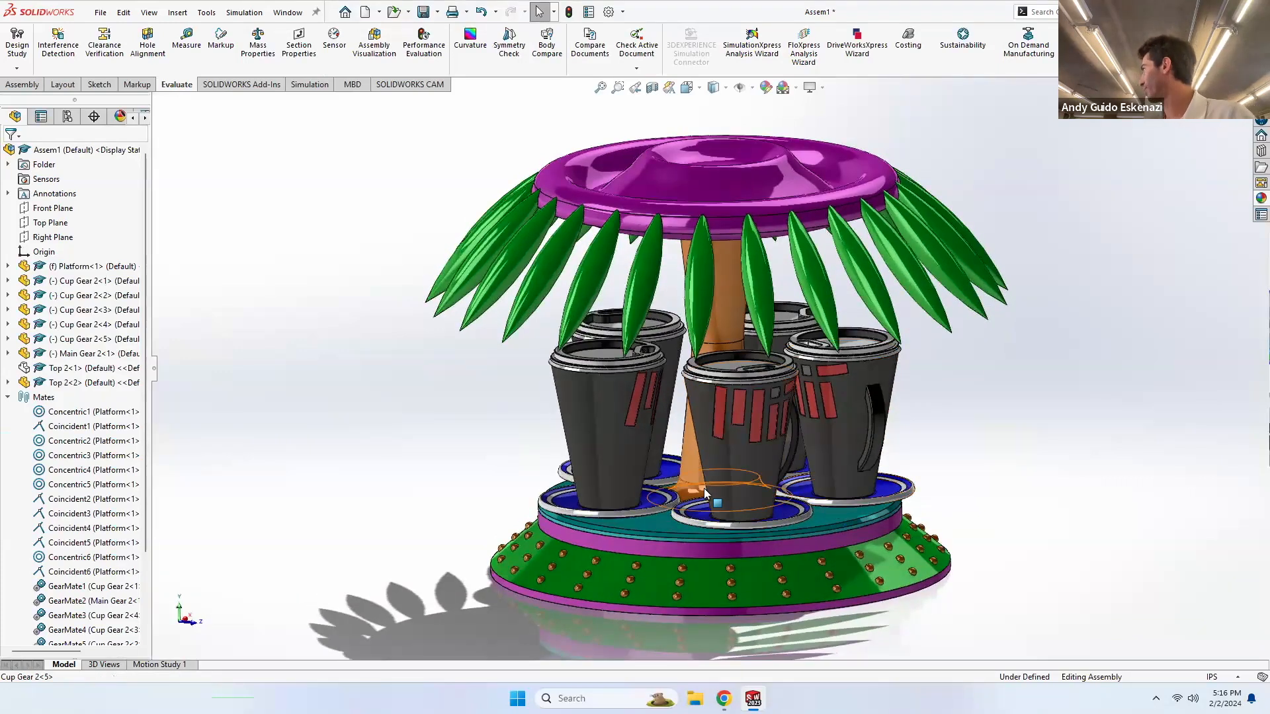
{"action": "mouse_move", "coordinate": [975, 501]}
{"action": "middle_mouse_down"}
{"action": "mouse_move", "coordinate": [972, 476]}
{"action": "mouse_move", "coordinate": [955, 490]}
{"action": "middle_mouse_up"}
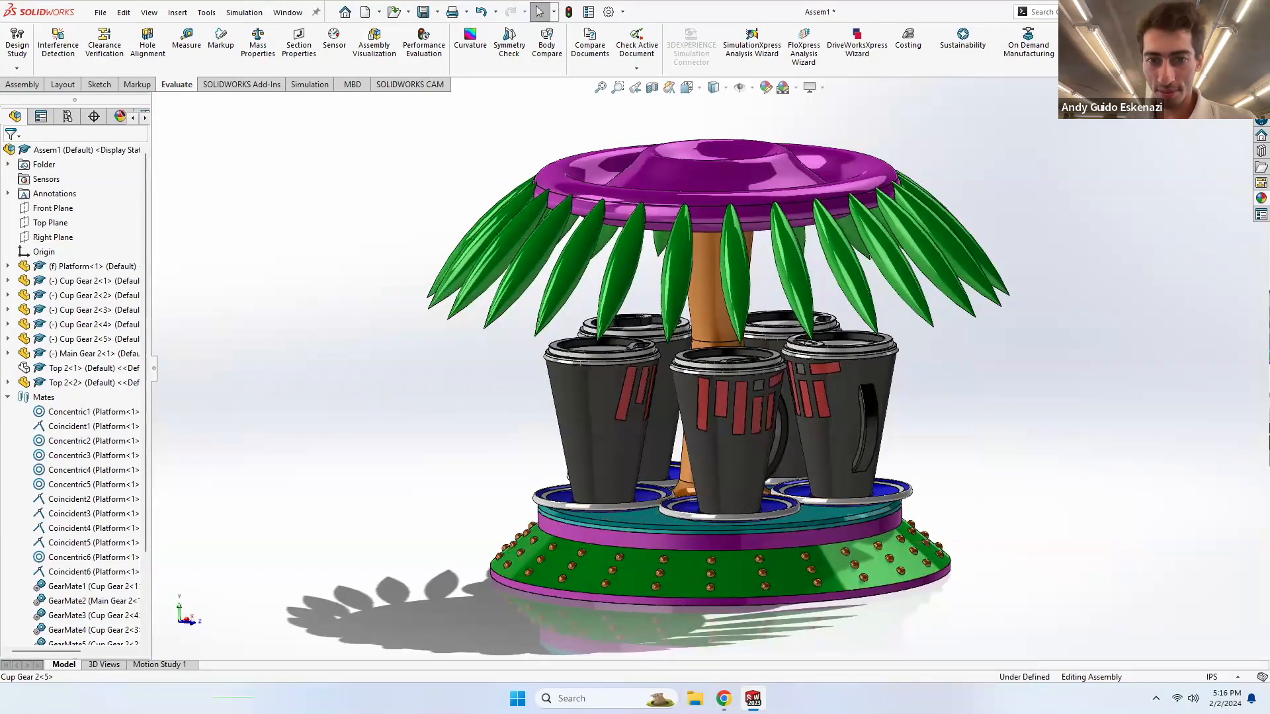
- Return to the Main Gear 2 part and examine the sketch of Revolve1 against the trunk profile
{"action": "mouse_move", "coordinate": [753, 698]}
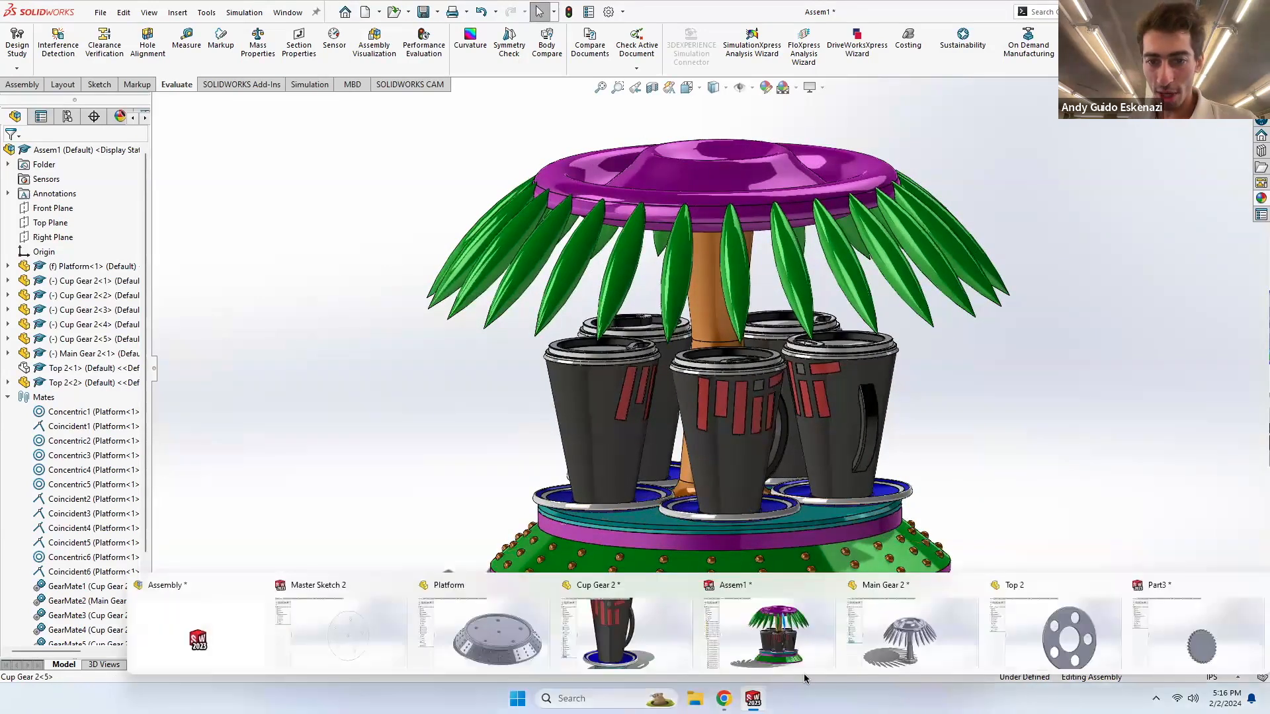
{"action": "left_click", "coordinate": [896, 637]}
{"action": "middle_click_drag", "start_coordinate": [661, 562], "coordinate": [660, 506]}
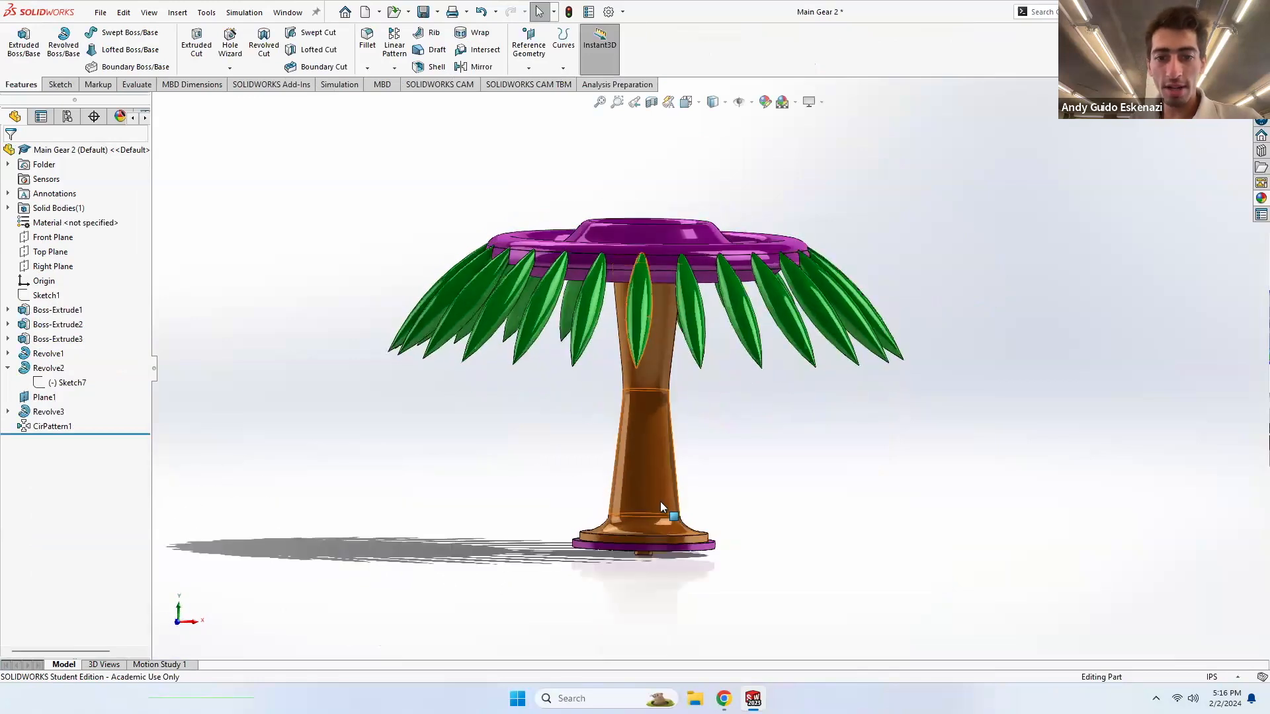
{"action": "left_click", "coordinate": [41, 368]}
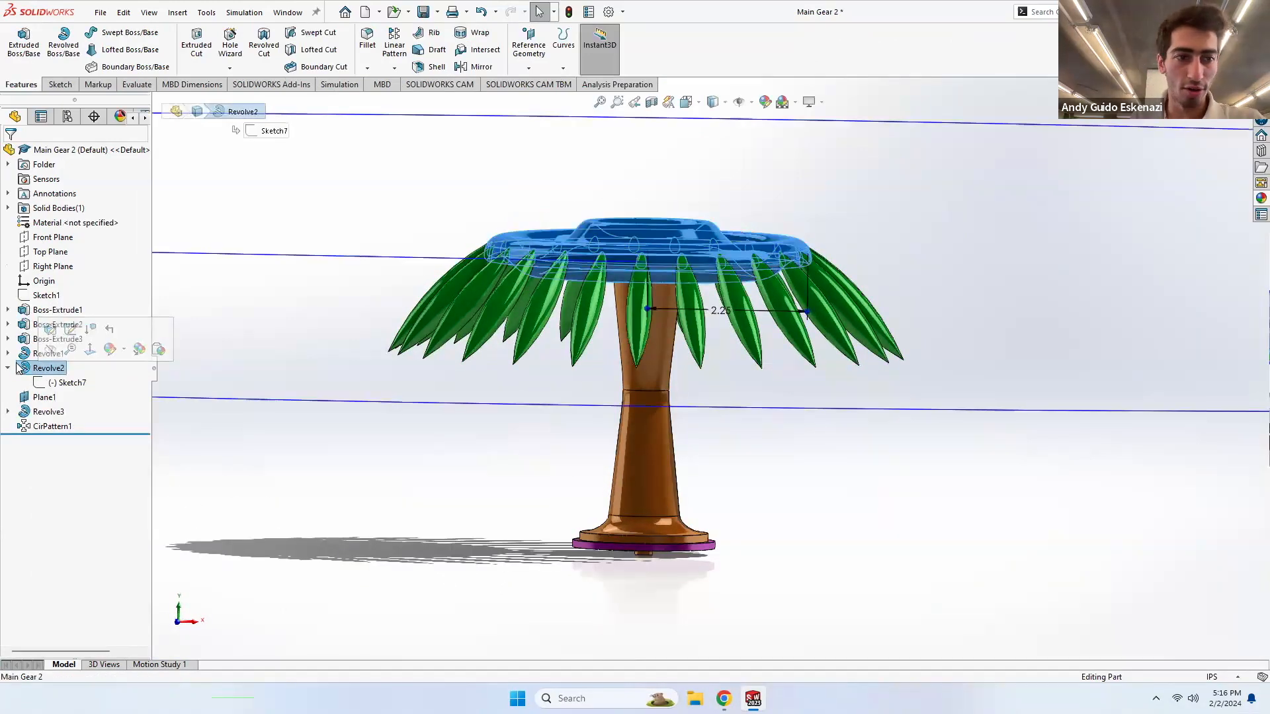
{"action": "left_click", "coordinate": [9, 354]}
{"action": "left_click", "coordinate": [66, 368]}
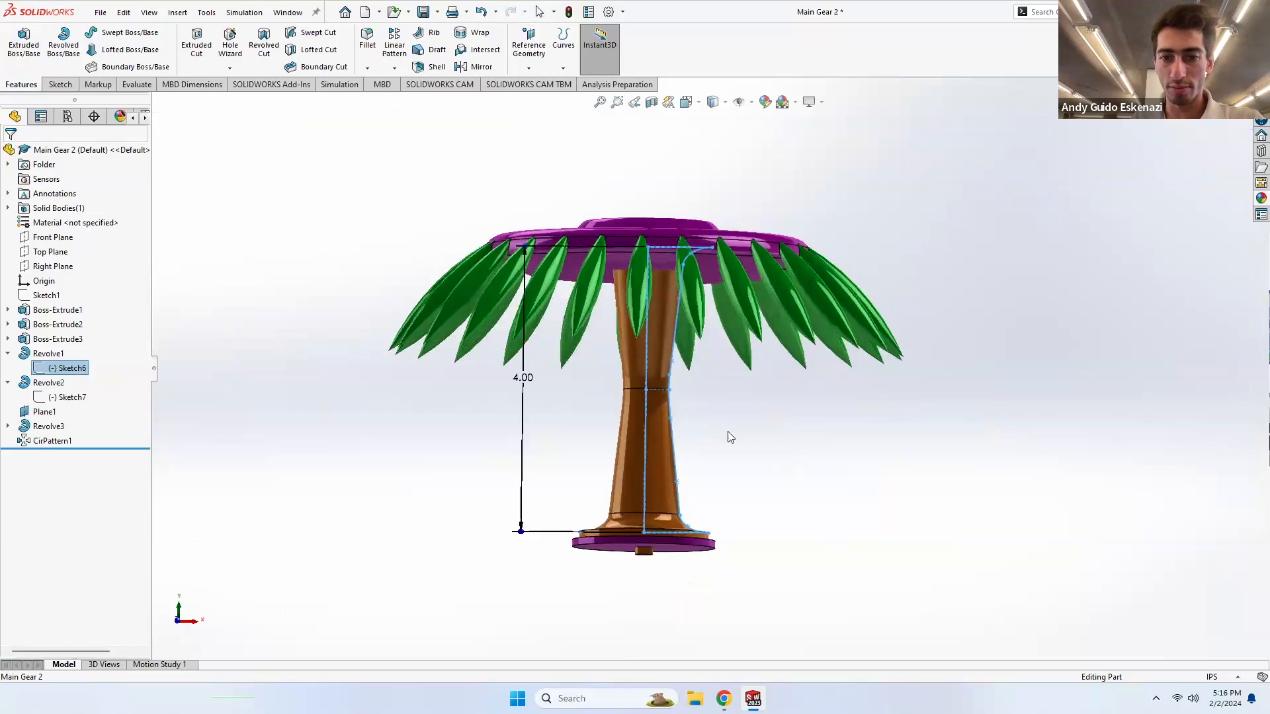
{"action": "scroll", "coordinate": [684, 390], "scroll_direction": "down", "scroll_amount": 2}
{"action": "scroll", "coordinate": [682, 389], "scroll_direction": "down", "scroll_amount": 2}
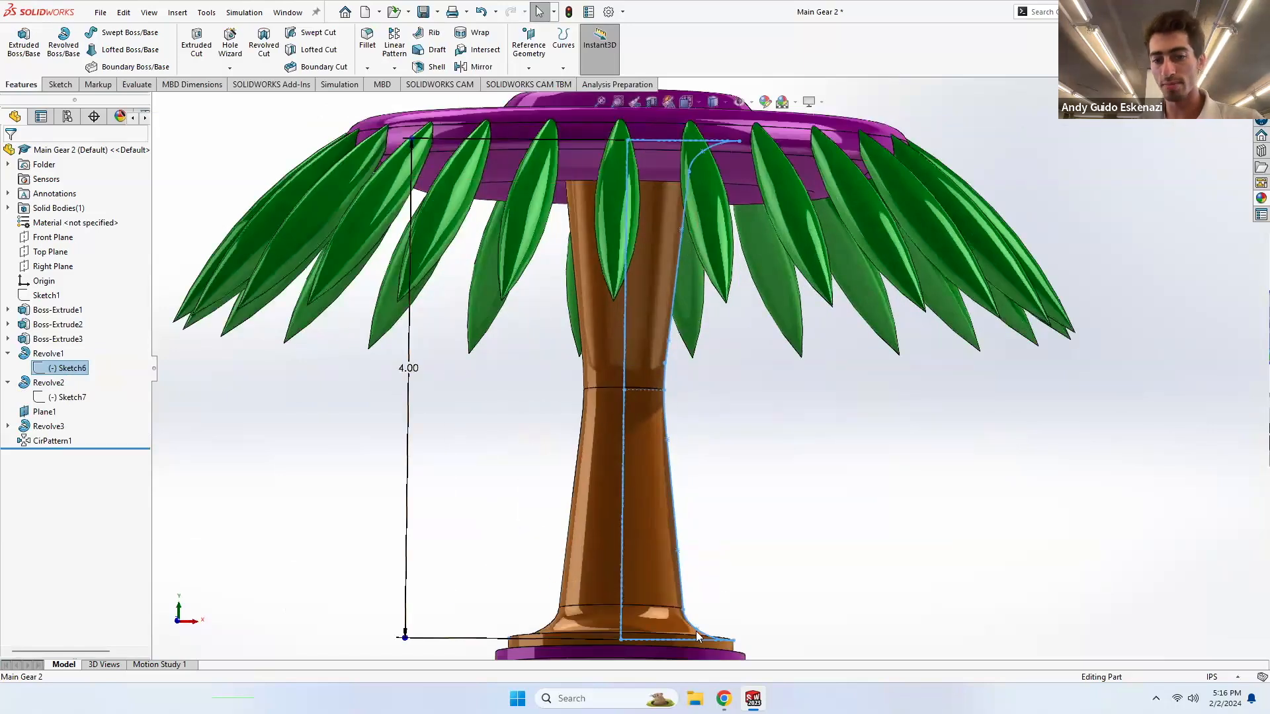
{"action": "middle_click_drag", "start_coordinate": [696, 358], "coordinate": [698, 395]}
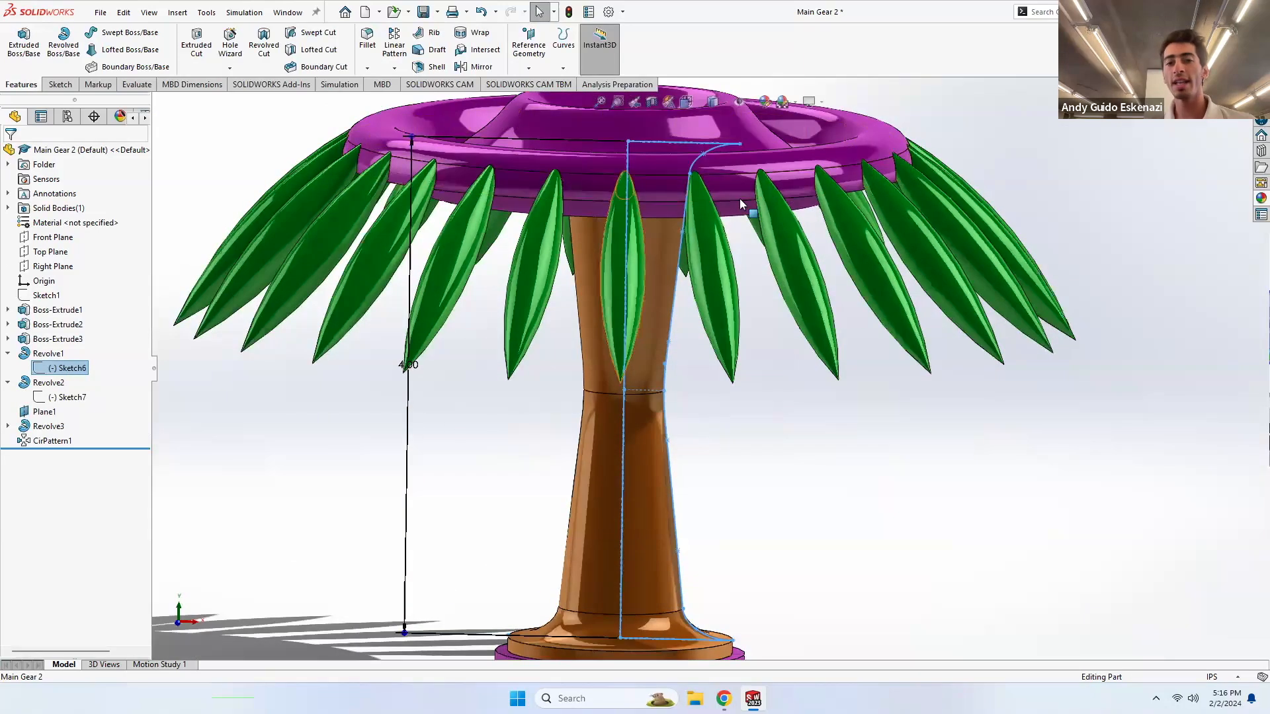
{"action": "scroll", "coordinate": [787, 424], "scroll_direction": "up", "scroll_amount": 3}
{"action": "left_click", "coordinate": [787, 425]}
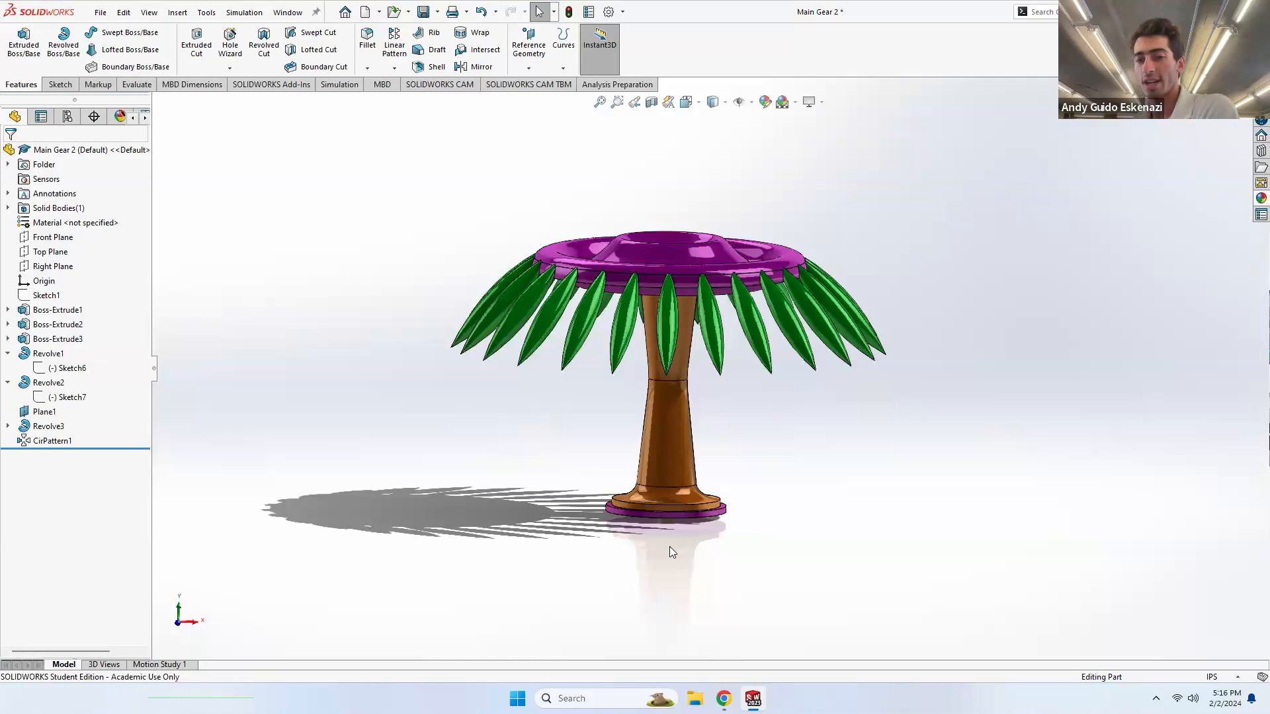
{"action": "middle_click_drag", "start_coordinate": [803, 411], "coordinate": [816, 455]}
{"action": "middle_click_drag", "start_coordinate": [635, 374], "coordinate": [788, 418]}
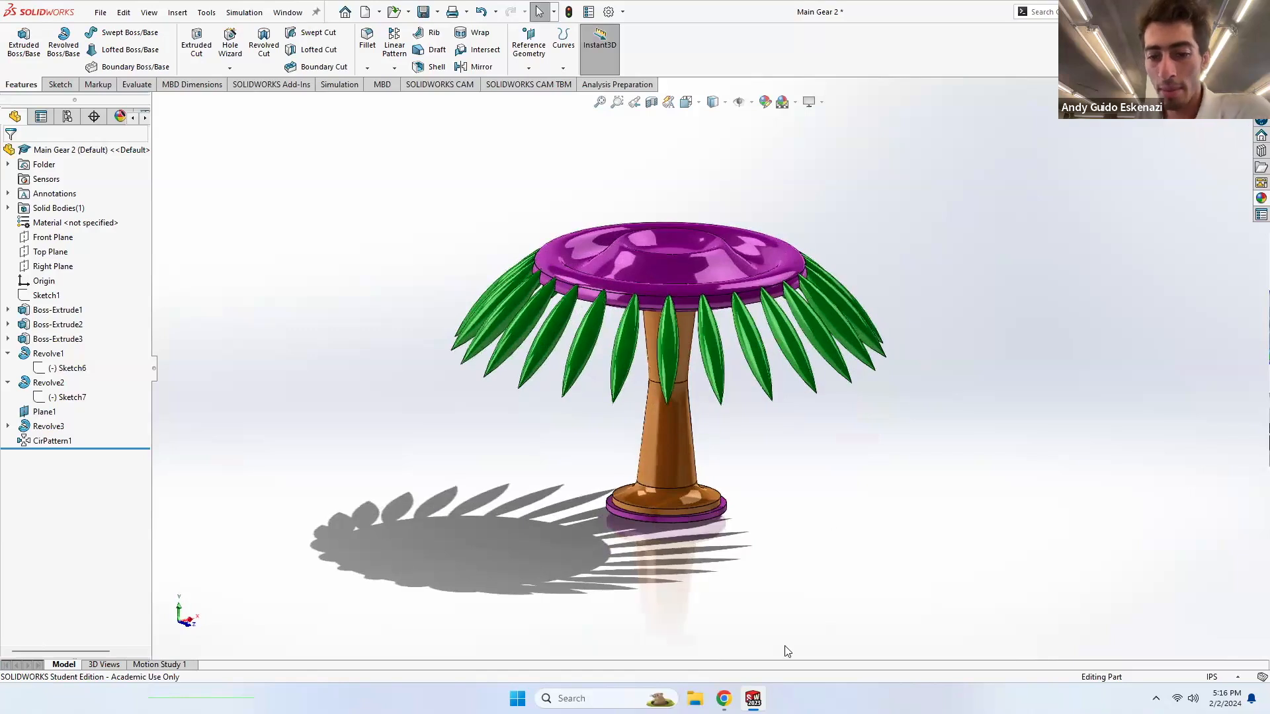
- Switch to the Assem1 assembly and open Motion Study 1
{"action": "mouse_move", "coordinate": [752, 698]}
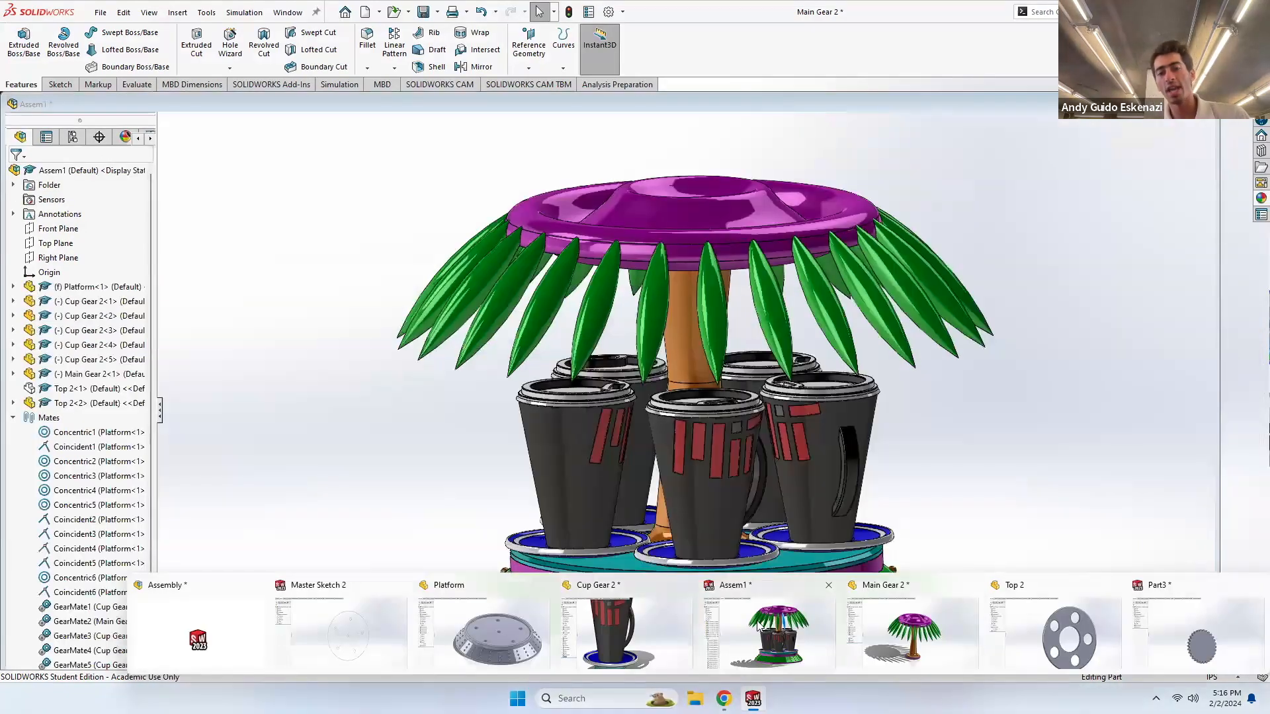
{"action": "left_click", "coordinate": [779, 606]}
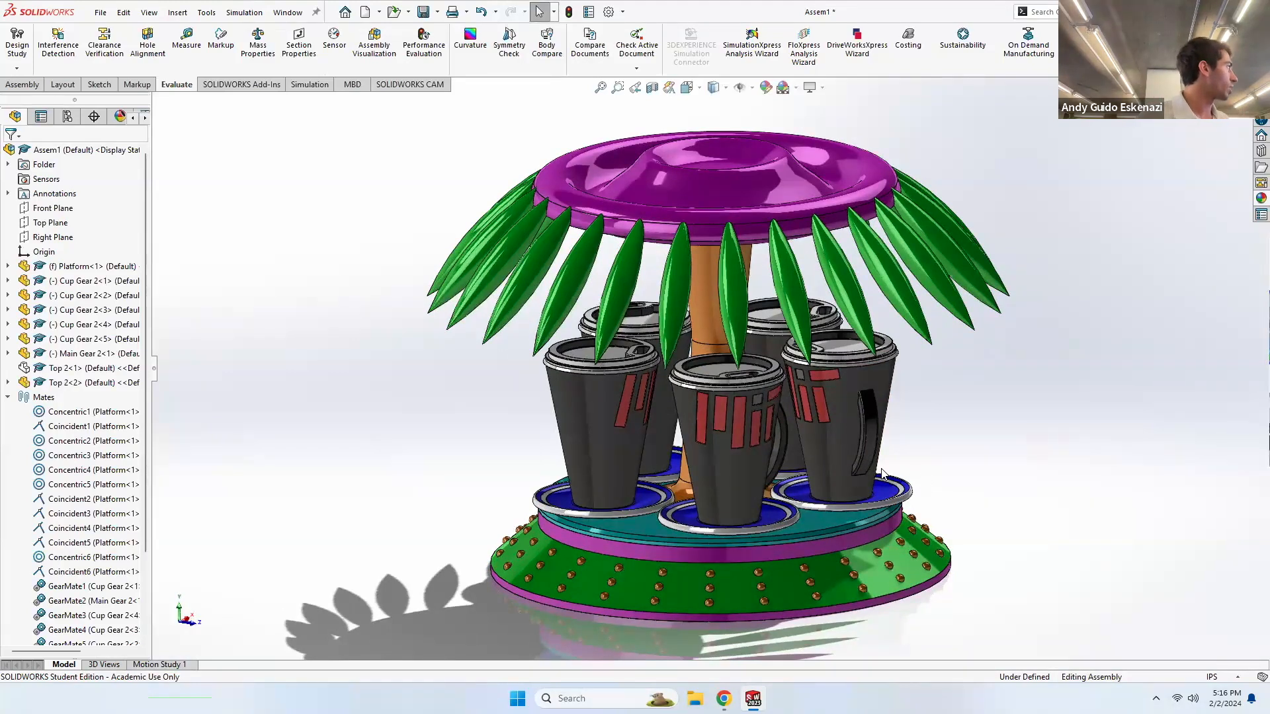
{"action": "left_click", "coordinate": [177, 664]}
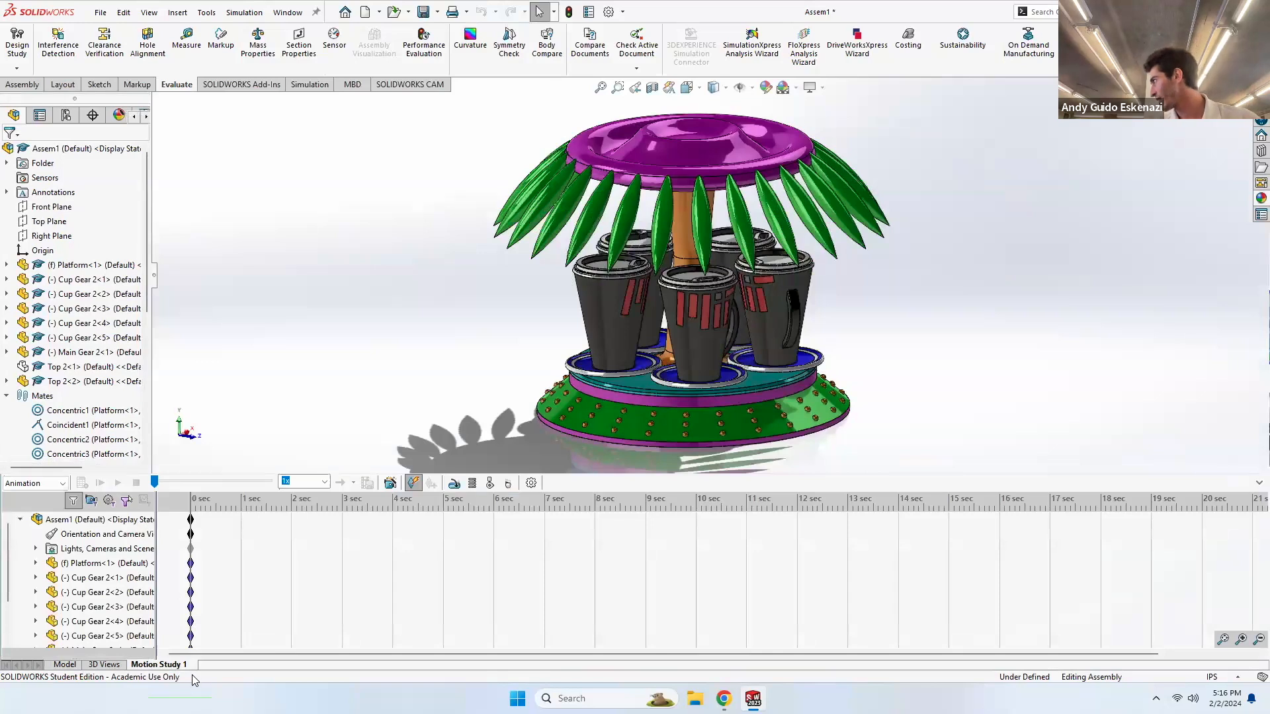
- Add a constant-speed rotary motor of 5 RPM on the exposed base face of Main Gear 2
{"action": "left_click", "coordinate": [455, 485]}
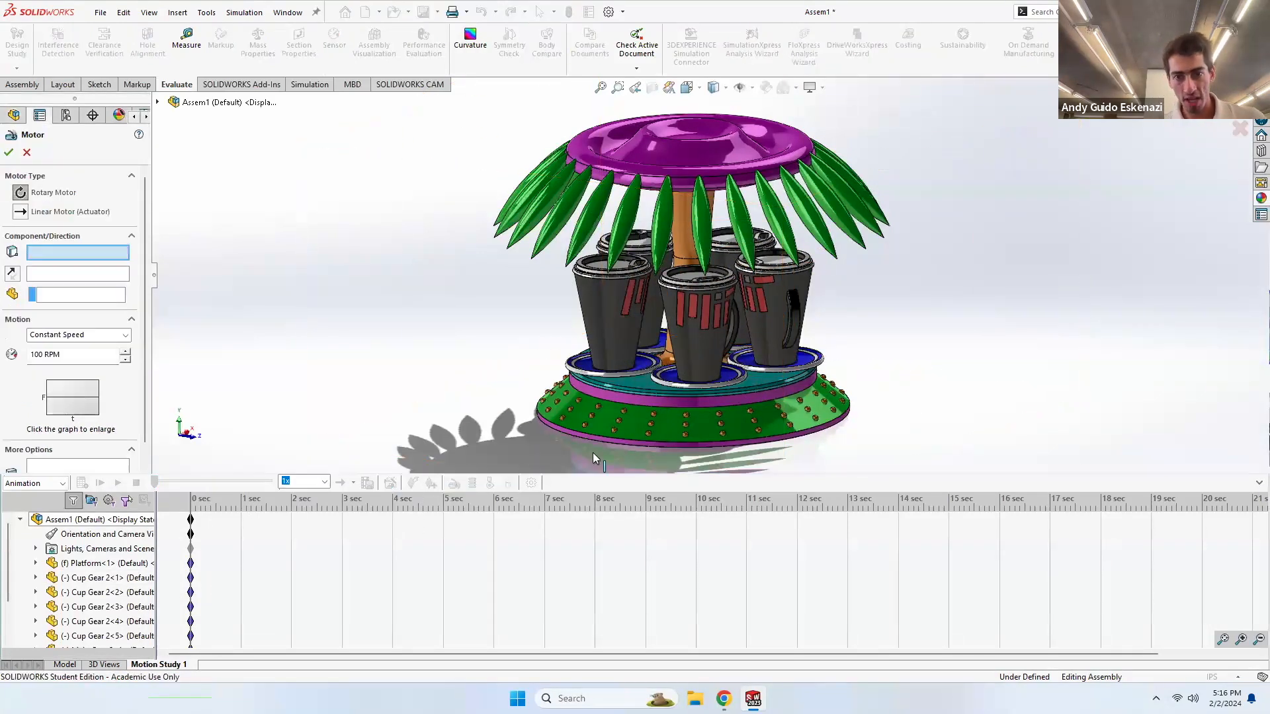
{"action": "scroll", "coordinate": [700, 321], "scroll_direction": "up", "scroll_amount": 2}
{"action": "scroll", "coordinate": [700, 321], "scroll_direction": "up", "scroll_amount": 5}
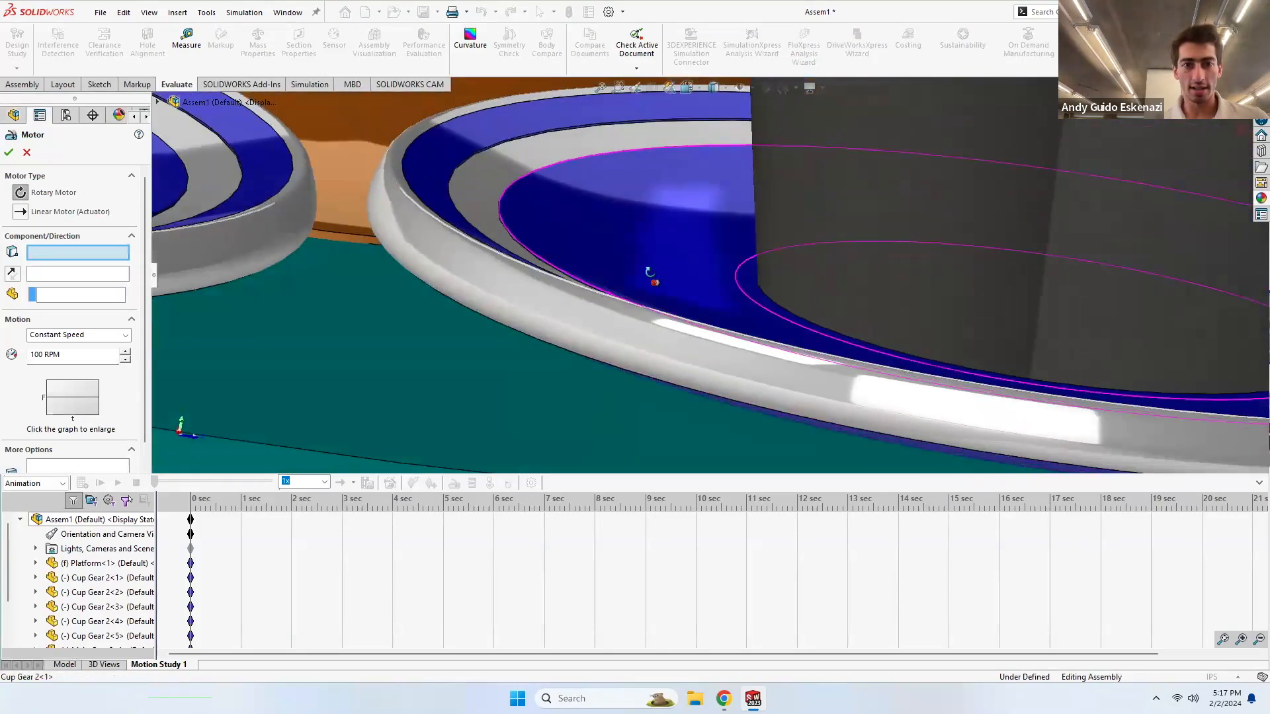
{"action": "middle_click_drag", "start_coordinate": [650, 272], "coordinate": [473, 332]}
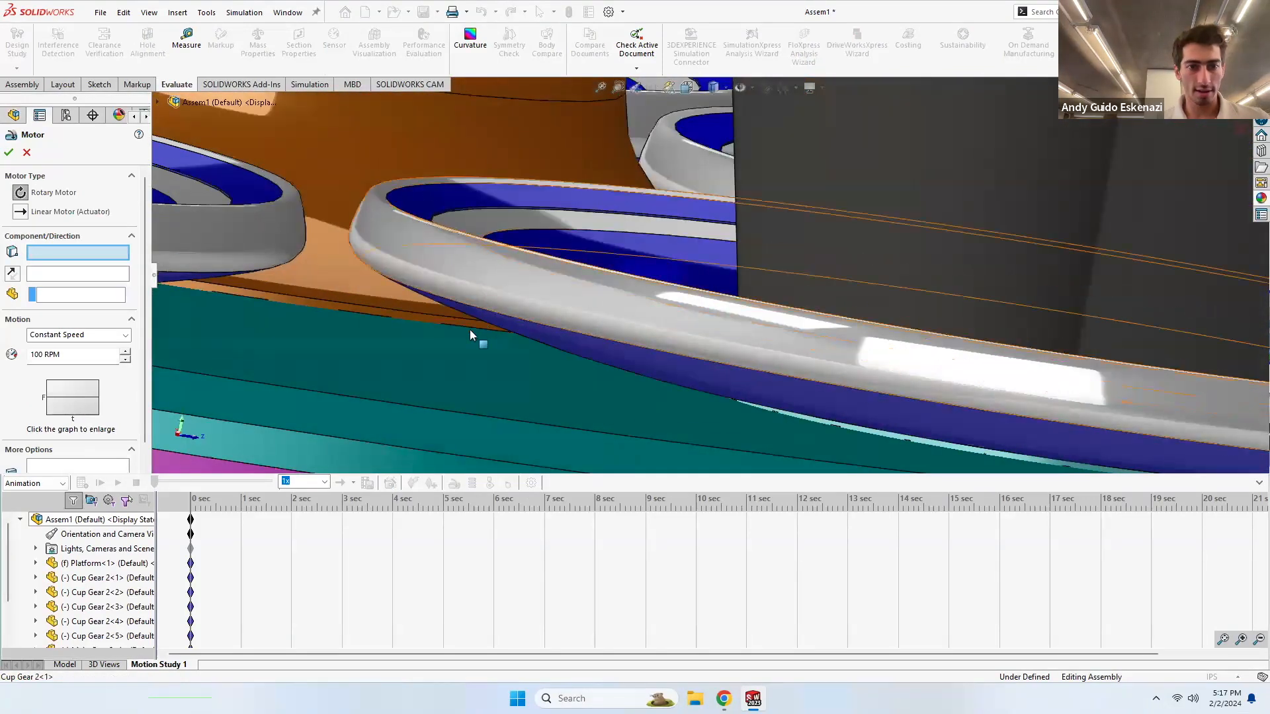
{"action": "left_click", "coordinate": [378, 314]}
{"action": "scroll", "coordinate": [390, 285], "scroll_direction": "down", "scroll_amount": 6}
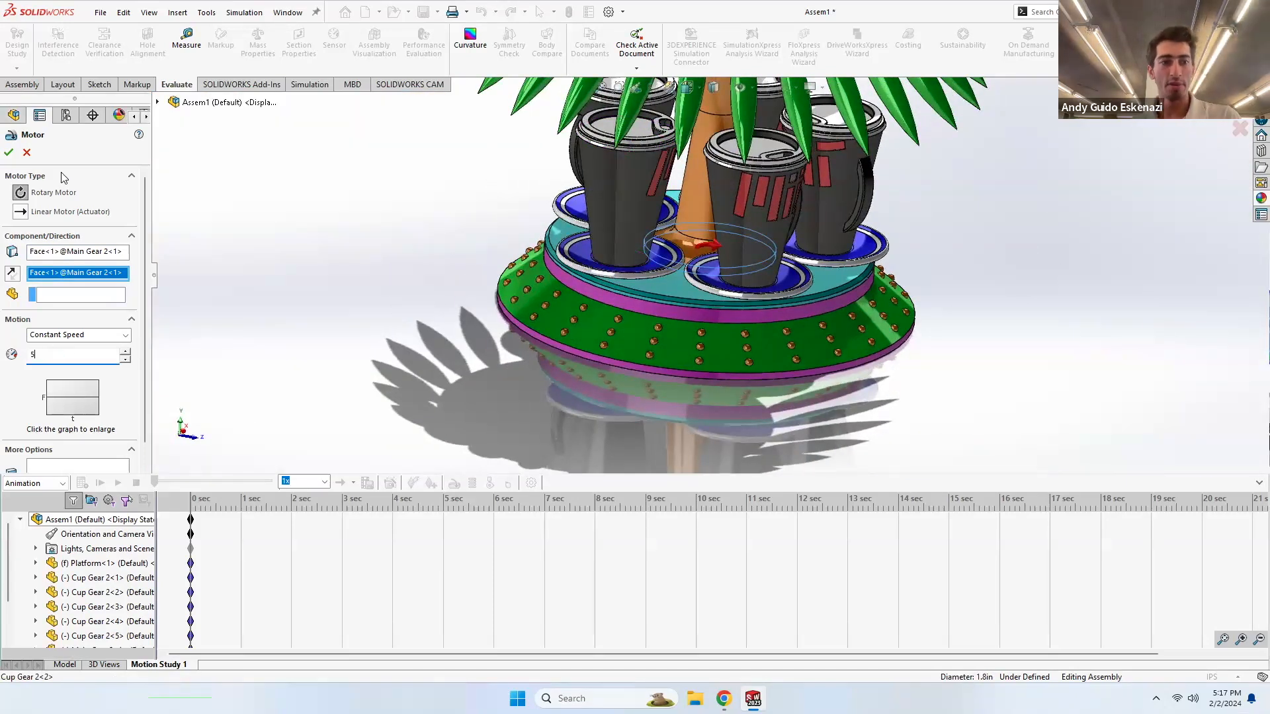
{"action": "left_click", "coordinate": [8, 153]}
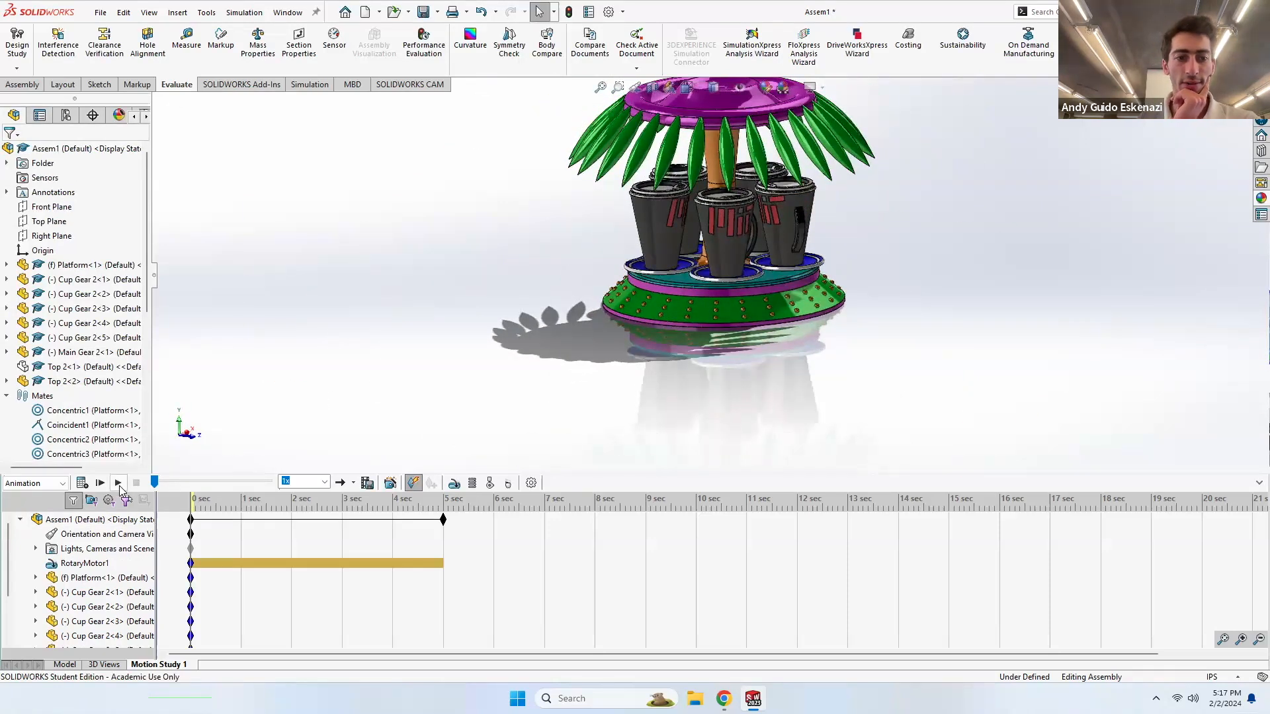
- Play the motion study and extend the animation's end to 8 seconds
{"action": "left_click", "coordinate": [119, 484]}
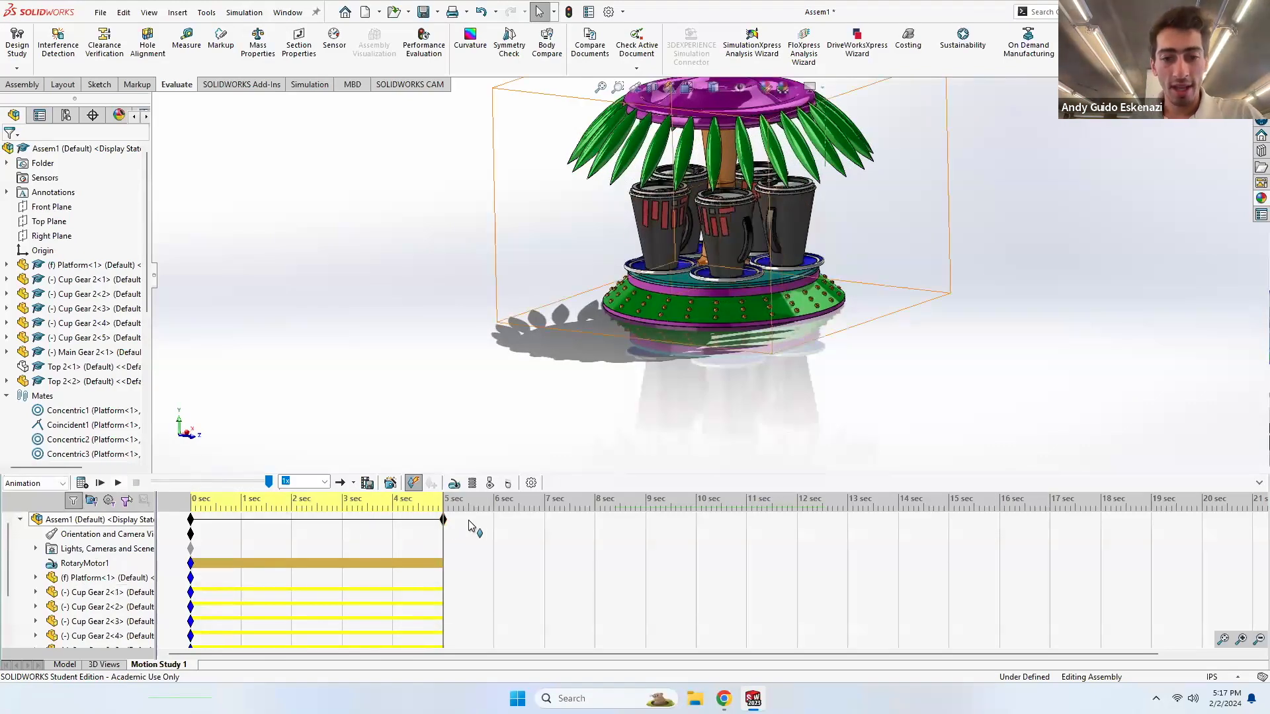
{"action": "left_click_drag", "start_coordinate": [595, 526], "coordinate": [595, 520]}
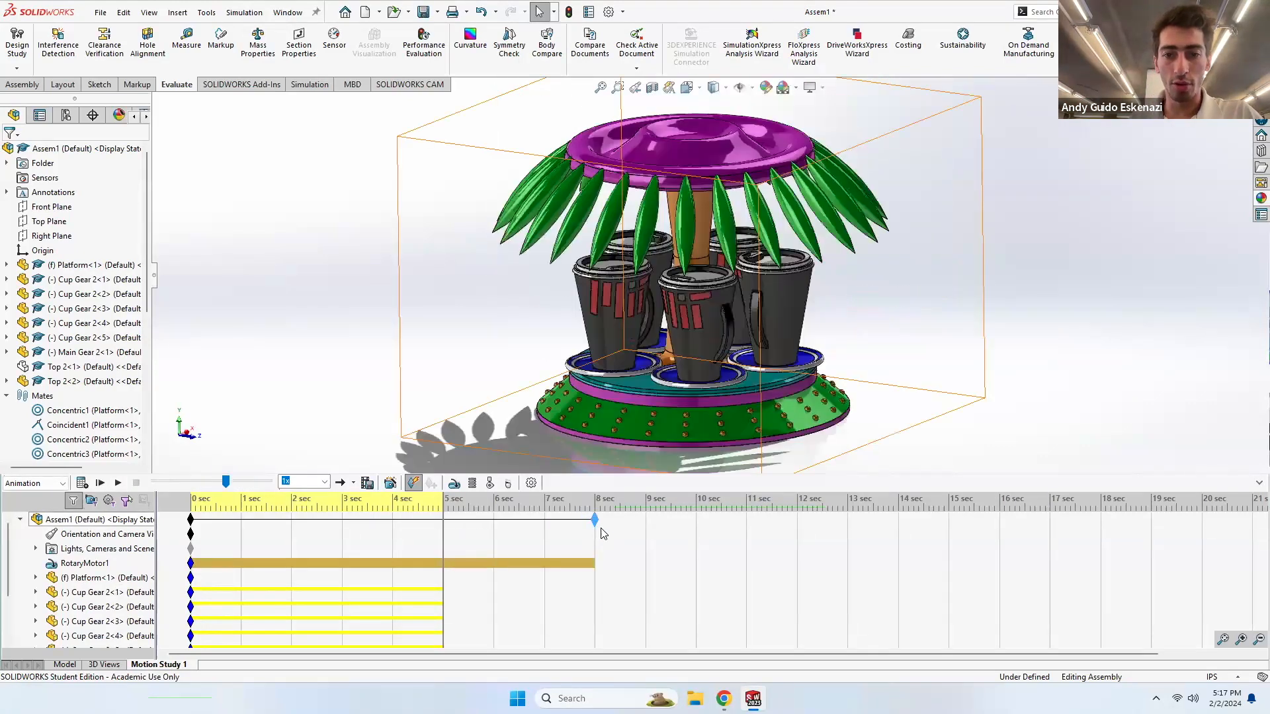
{"action": "middle_click_drag", "start_coordinate": [715, 370], "coordinate": [750, 363]}
{"action": "scroll", "coordinate": [747, 350], "scroll_direction": "down", "scroll_amount": 3}
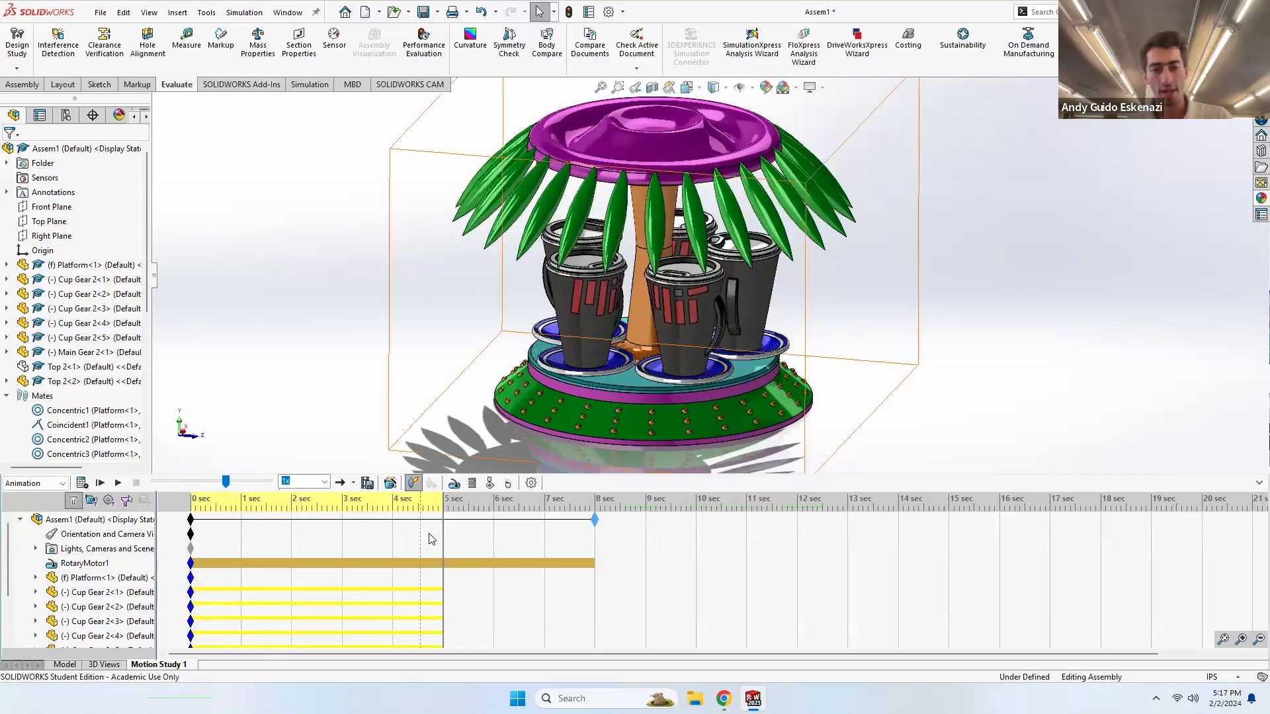
- Enable view key creation for the animation and record a reoriented camera view at 2 seconds
{"action": "left_click_drag", "start_coordinate": [442, 530], "coordinate": [292, 536]}
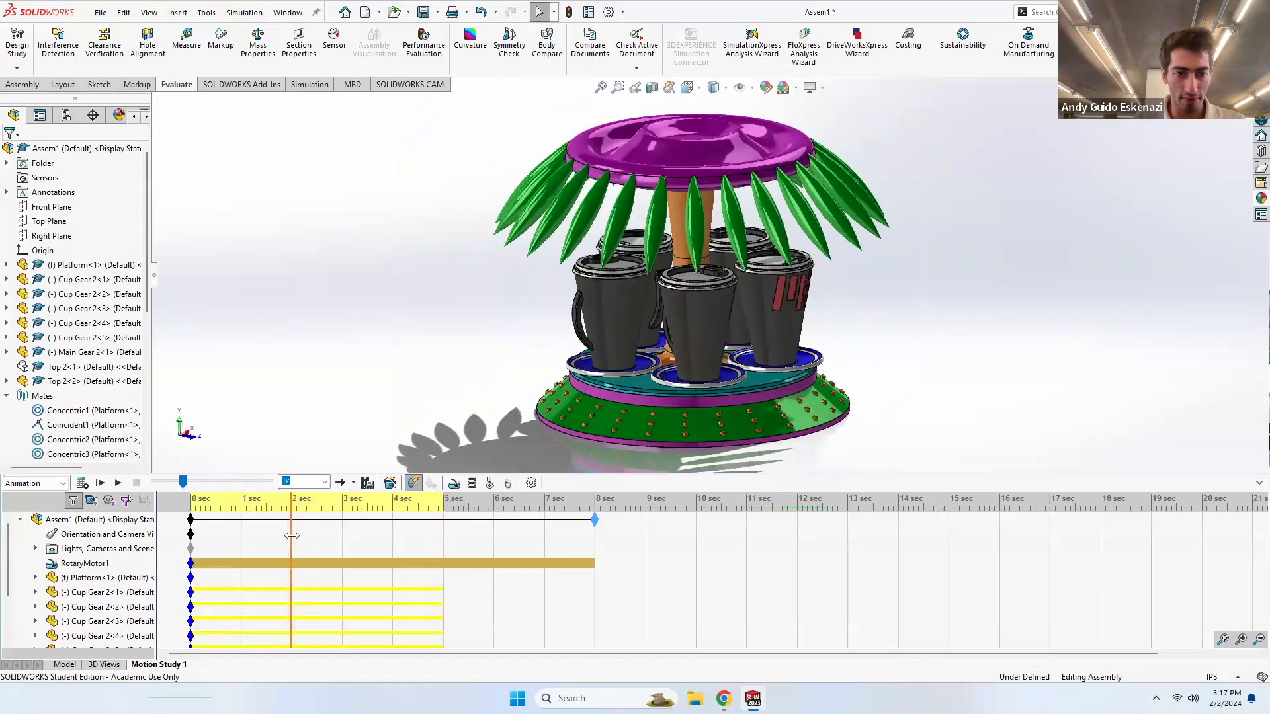
{"action": "right_click", "coordinate": [106, 536]}
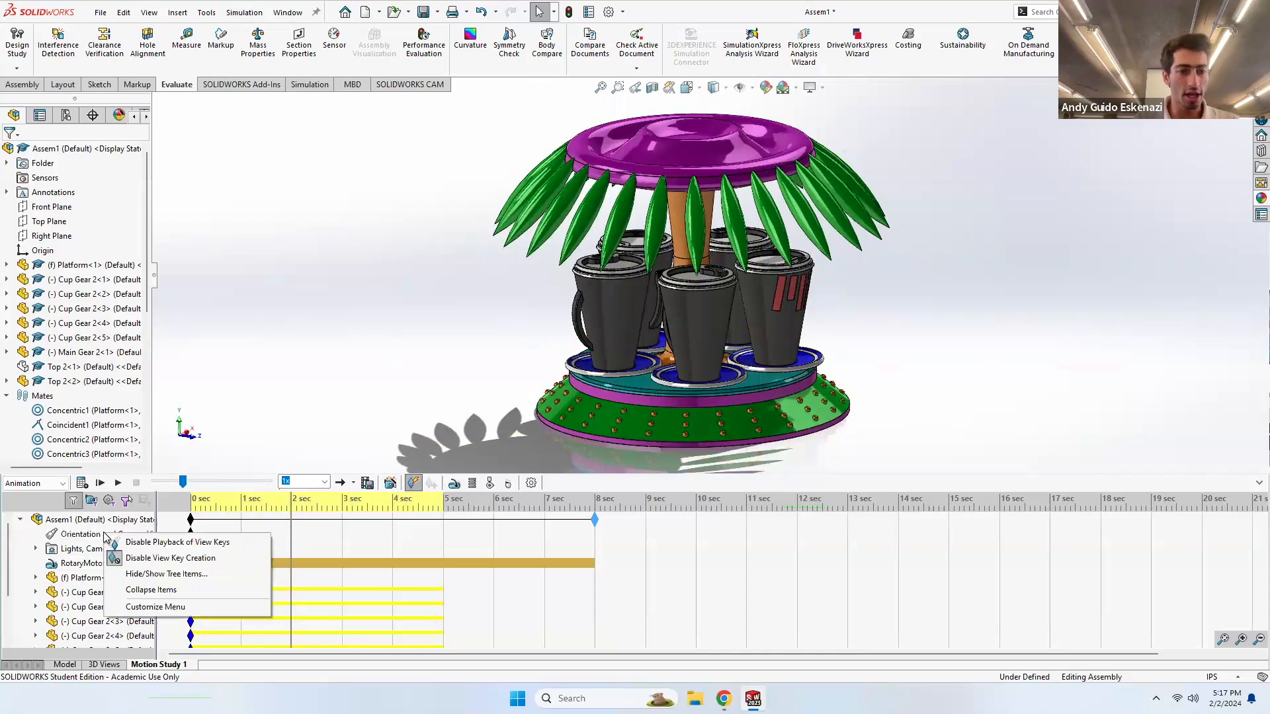
{"action": "left_click", "coordinate": [176, 560]}
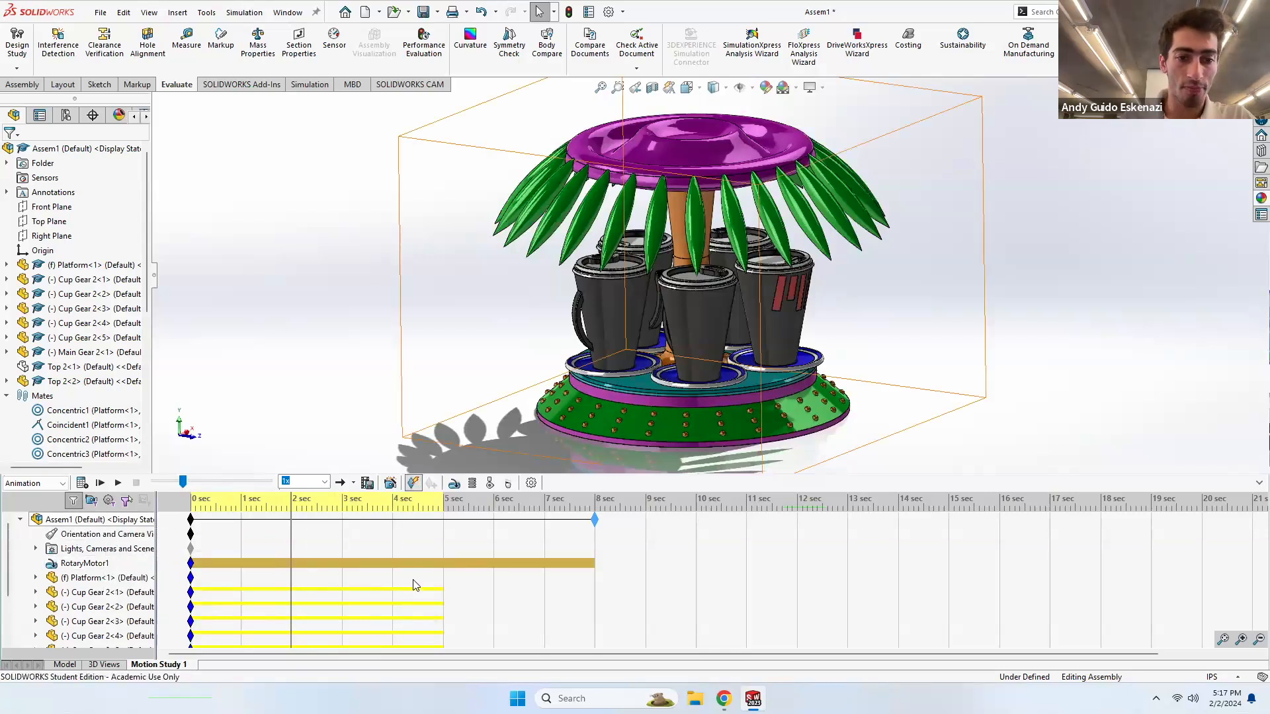
{"action": "mouse_move", "coordinate": [290, 527]}
{"action": "left_mouse_down"}
{"action": "mouse_move", "coordinate": [187, 533]}
{"action": "mouse_move", "coordinate": [292, 533]}
{"action": "left_mouse_up"}
{"action": "mouse_move", "coordinate": [628, 291]}
{"action": "middle_mouse_down"}
{"action": "mouse_move", "coordinate": [624, 243]}
{"action": "mouse_move", "coordinate": [628, 297]}
{"action": "middle_mouse_up"}
{"action": "right_click", "coordinate": [627, 295]}
{"action": "left_click", "coordinate": [649, 303]}
{"action": "scroll", "coordinate": [756, 202], "scroll_direction": "down", "scroll_amount": 3}
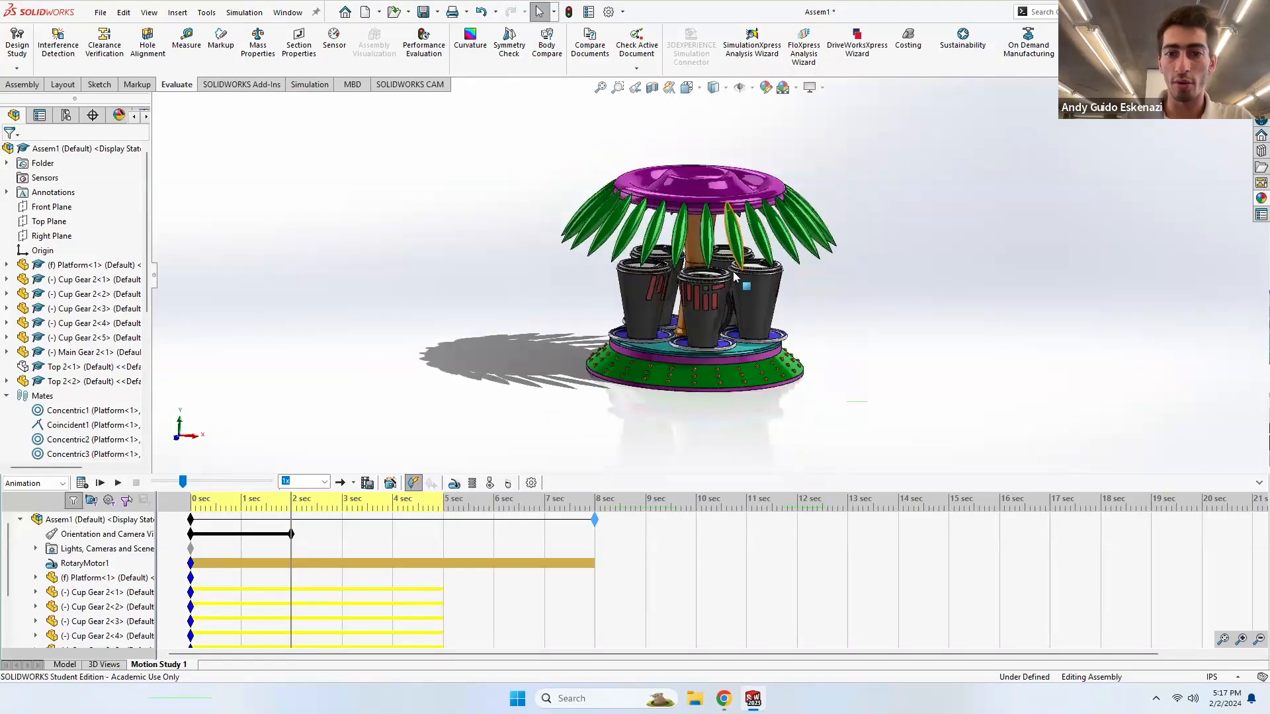
{"action": "scroll", "coordinate": [736, 295], "scroll_direction": "up", "scroll_amount": 4}
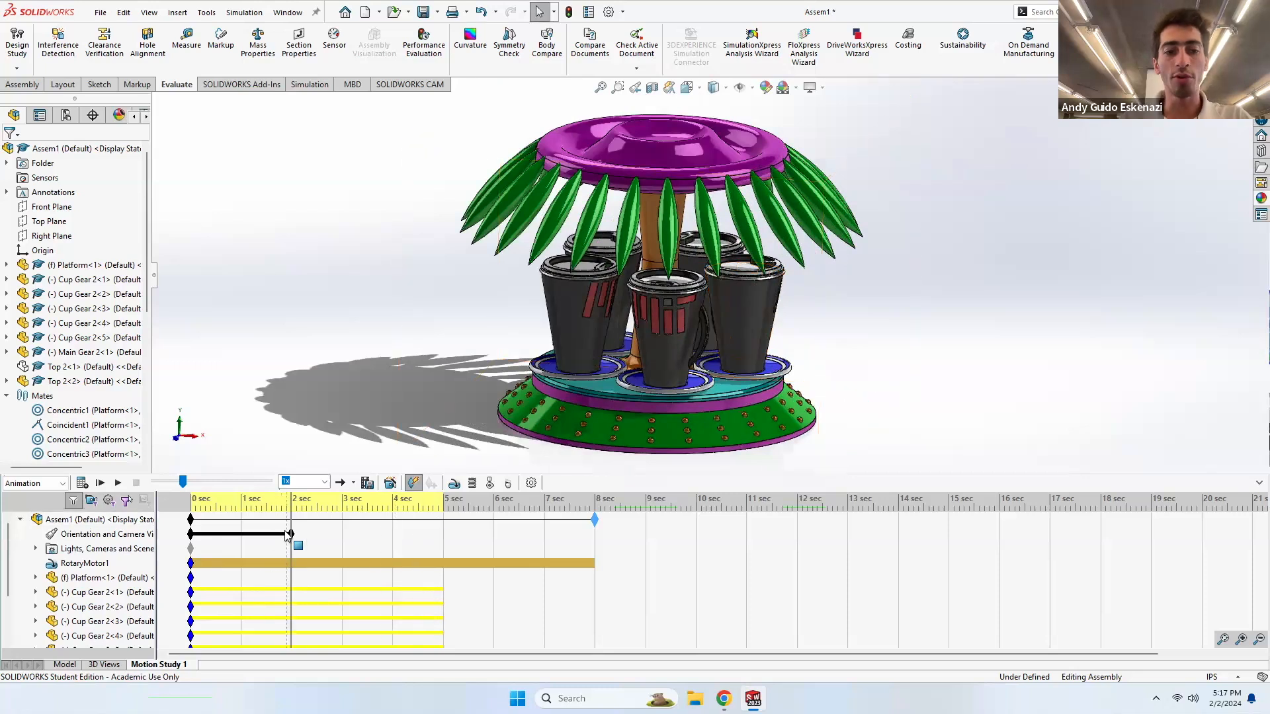
- Record further rotated and zoomed camera views at 4, 6 and 8 seconds on the animation timeline
{"action": "left_click_drag", "start_coordinate": [291, 553], "coordinate": [393, 542]}
{"action": "middle_click_drag", "start_coordinate": [712, 239], "coordinate": [707, 304]}
{"action": "left_click_drag", "start_coordinate": [421, 548], "coordinate": [493, 543]}
{"action": "middle_click_drag", "start_coordinate": [568, 406], "coordinate": [593, 288]}
{"action": "scroll", "coordinate": [860, 312], "scroll_direction": "up", "scroll_amount": 2}
{"action": "middle_click_drag", "start_coordinate": [823, 318], "coordinate": [814, 330]}
{"action": "left_click", "coordinate": [490, 561]}
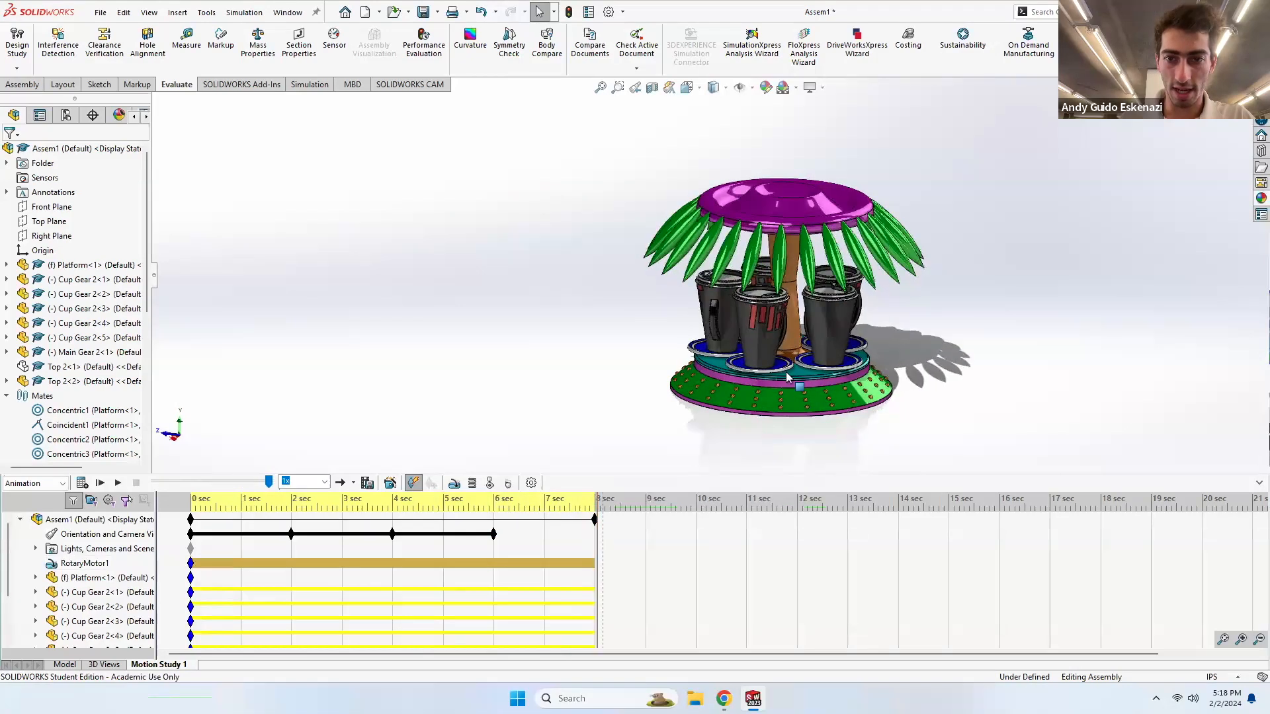
{"action": "scroll", "coordinate": [821, 291], "scroll_direction": "up", "scroll_amount": 2}
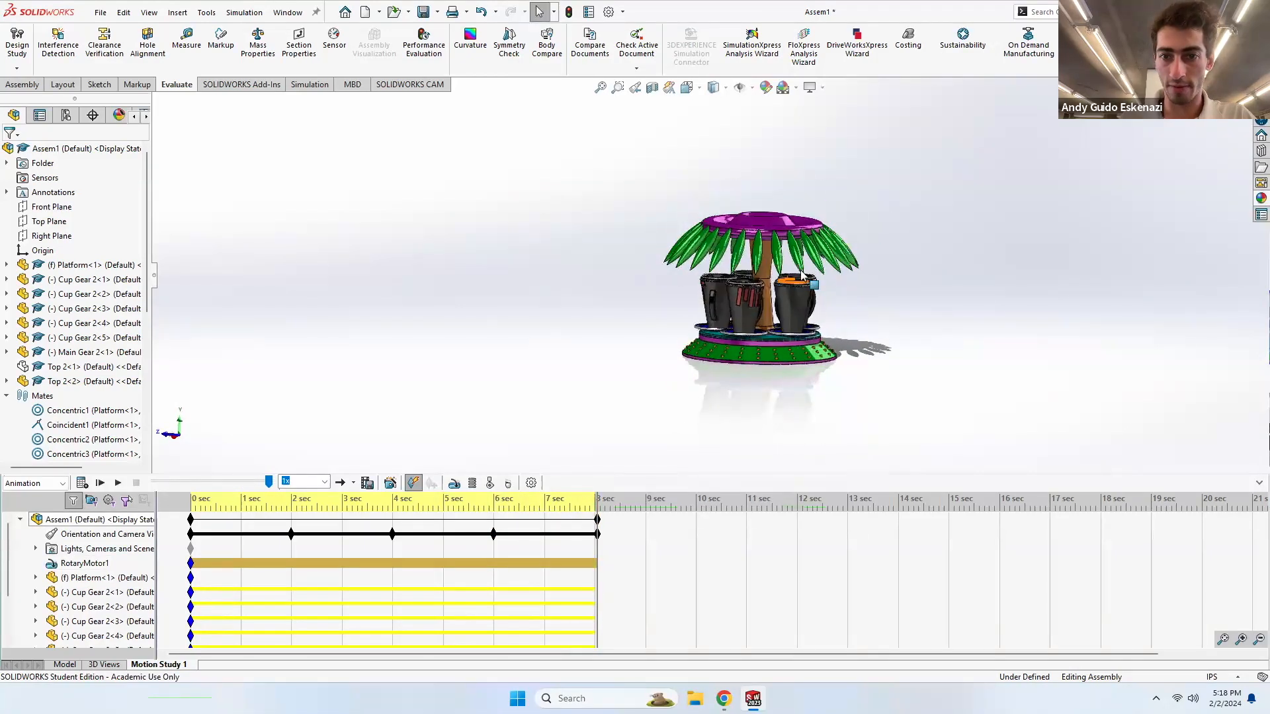
- Zoom in the camera view at 8 seconds and play the animation from the start
{"action": "scroll", "coordinate": [781, 313], "scroll_direction": "down", "scroll_amount": 2}
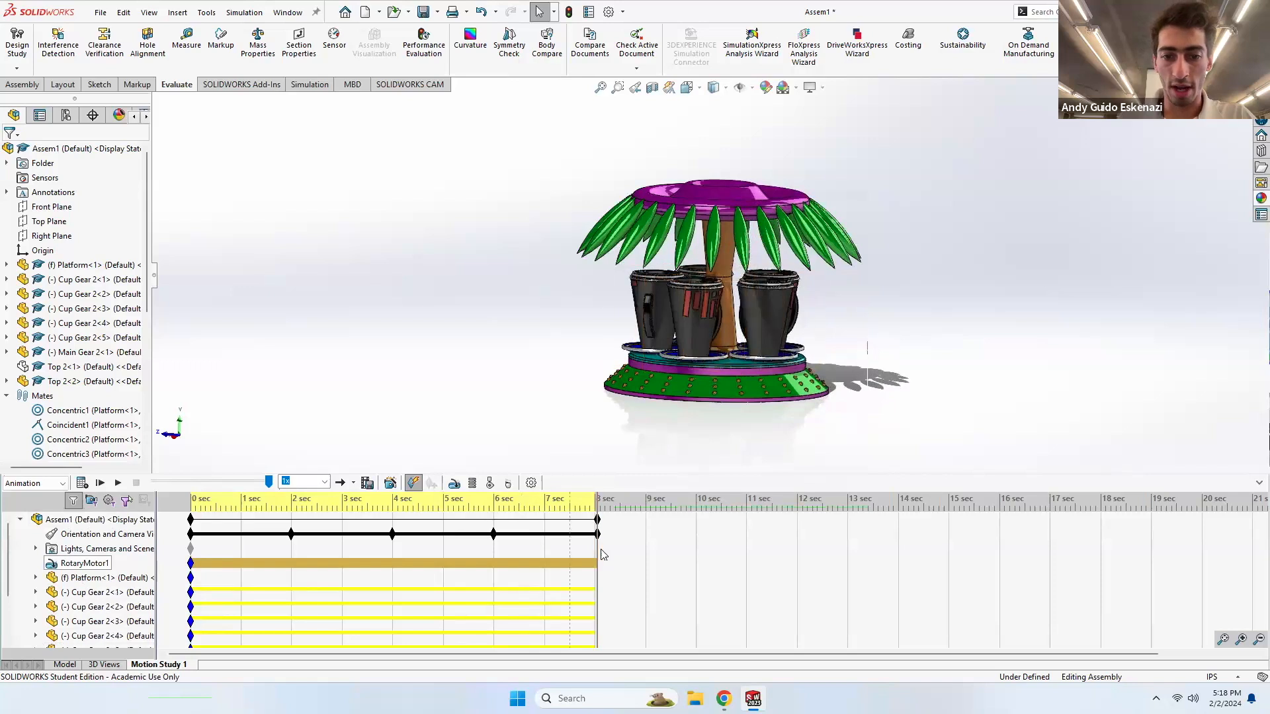
{"action": "left_click", "coordinate": [117, 482]}
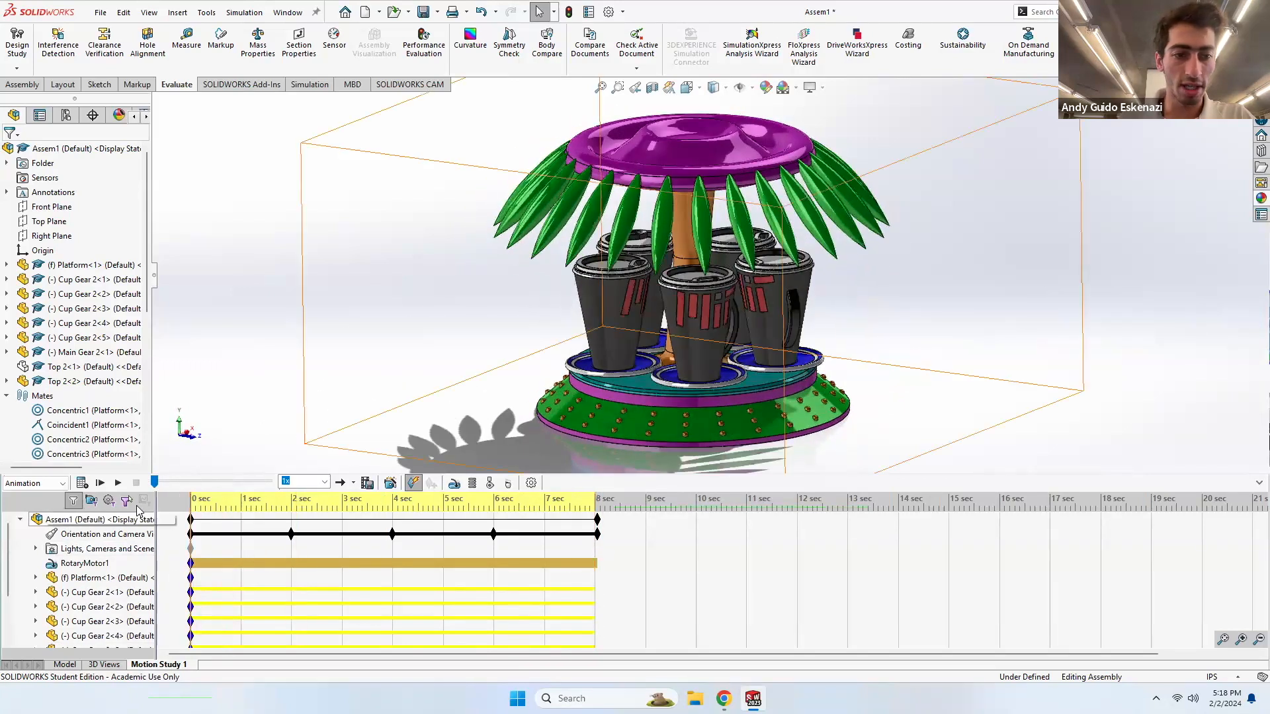
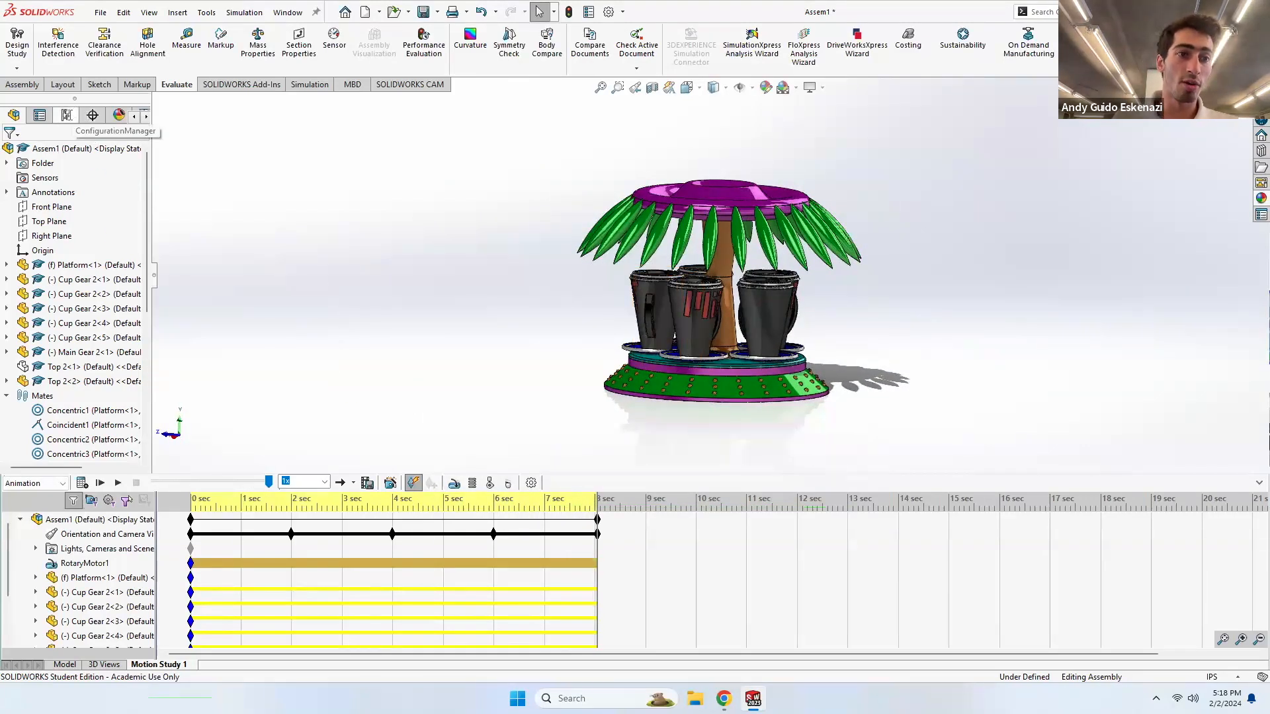
- Start a new exploded view of the Default configuration and move the platform down about 3.2 in along Y
{"action": "left_click", "coordinate": [66, 115]}
{"action": "right_click", "coordinate": [76, 177]}
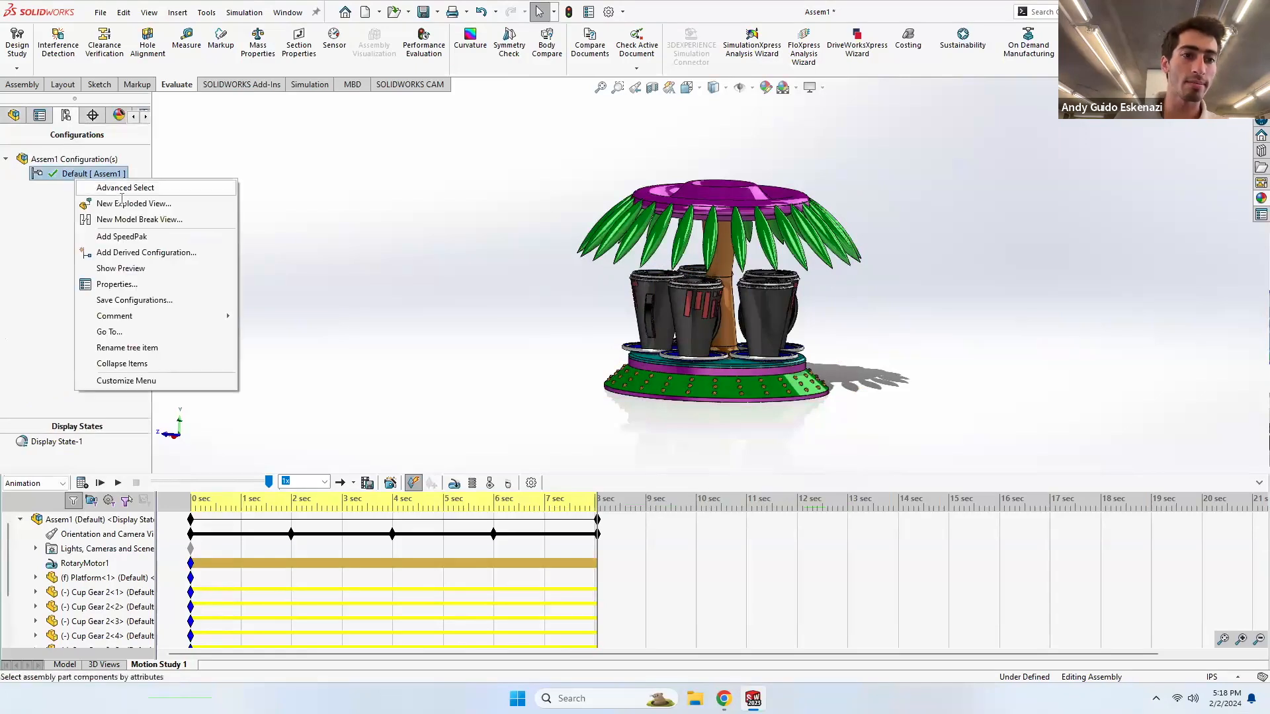
{"action": "left_click", "coordinate": [113, 204]}
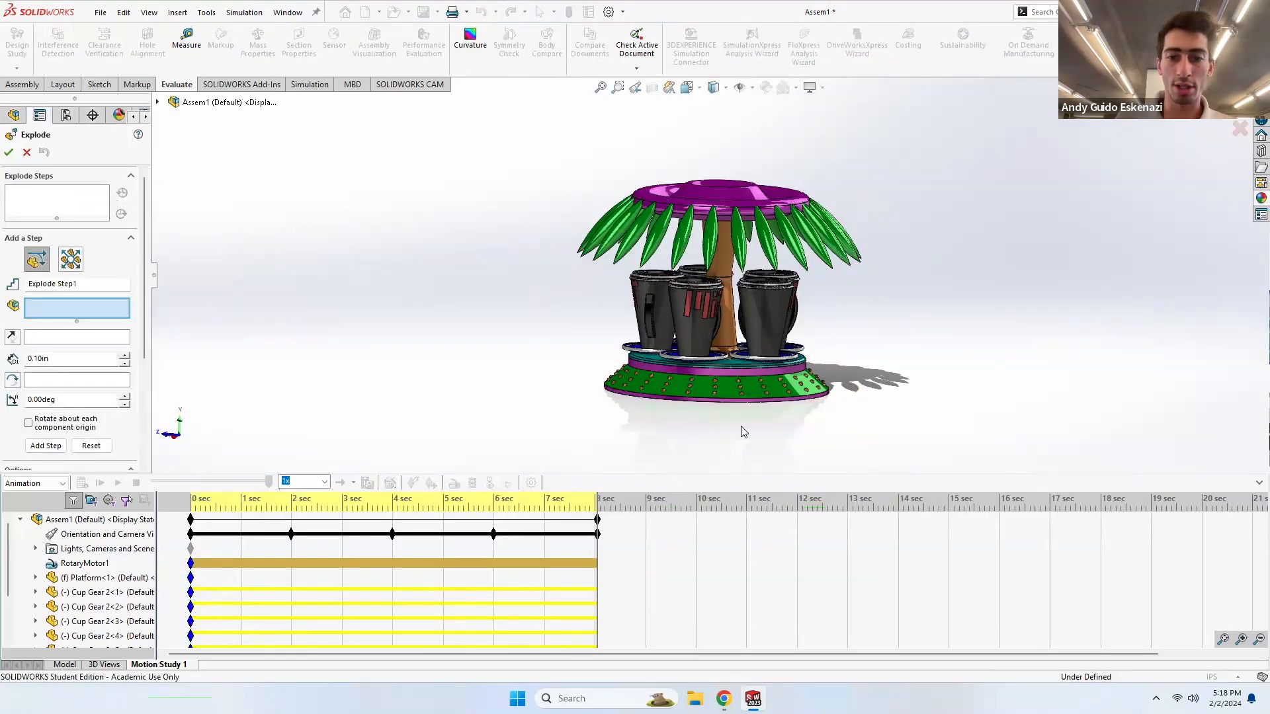
{"action": "left_click", "coordinate": [721, 397]}
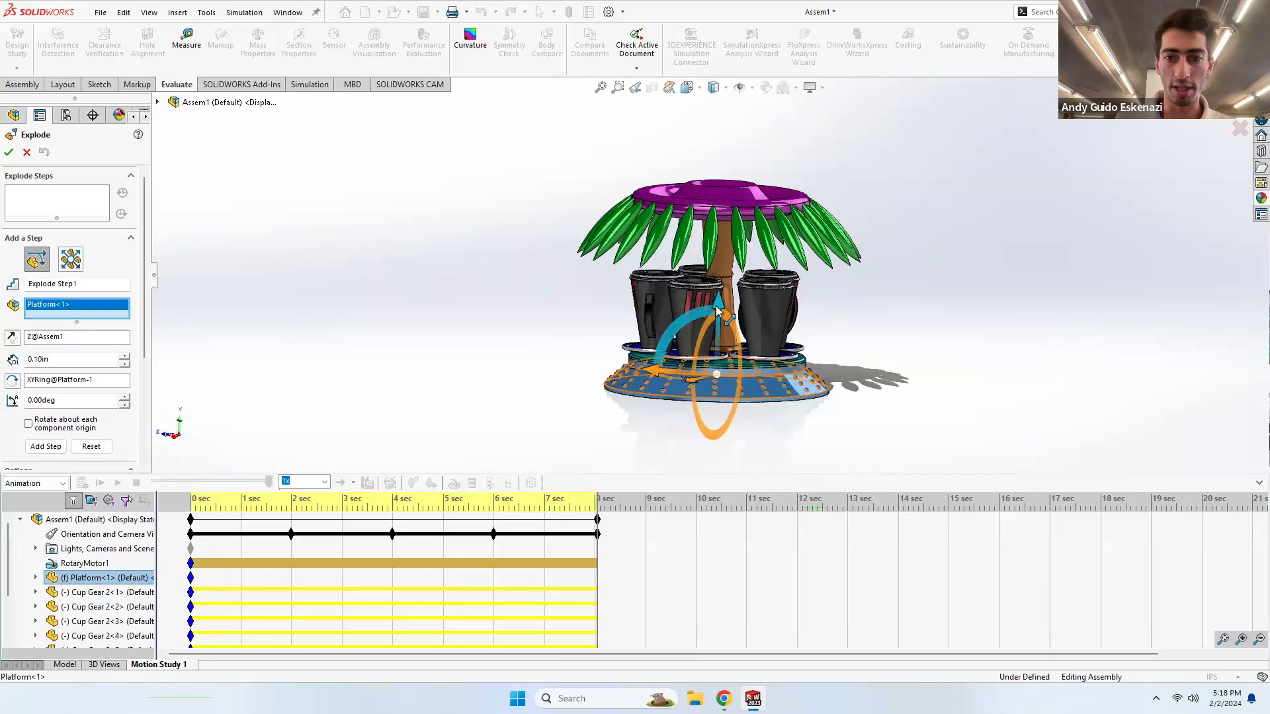
{"action": "left_click_drag", "start_coordinate": [709, 386], "coordinate": [2, 475]}
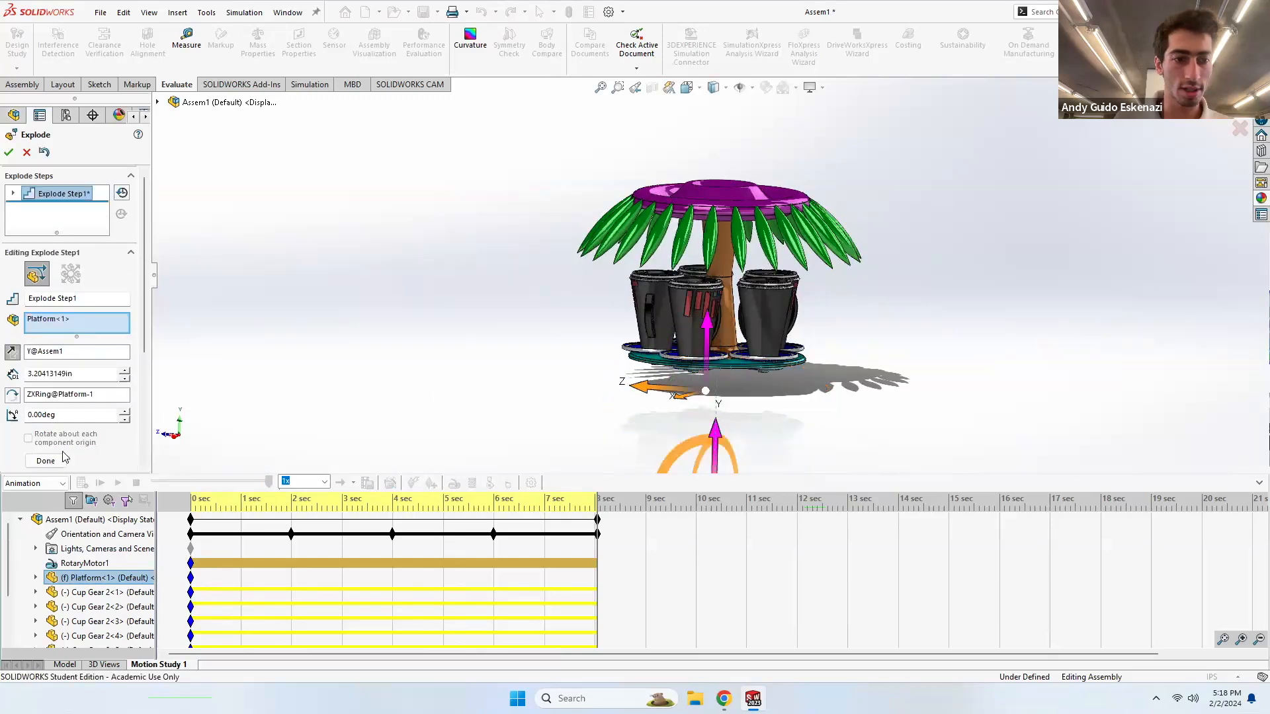
{"action": "left_click", "coordinate": [286, 424]}
- Add an explode step moving the Top 2<2> ring down about 2.27 in along Y, above the platform
{"action": "scroll", "coordinate": [752, 324], "scroll_direction": "up", "scroll_amount": 3}
{"action": "middle_click_drag", "start_coordinate": [752, 323], "coordinate": [775, 344]}
{"action": "scroll", "coordinate": [775, 344], "scroll_direction": "down", "scroll_amount": 2}
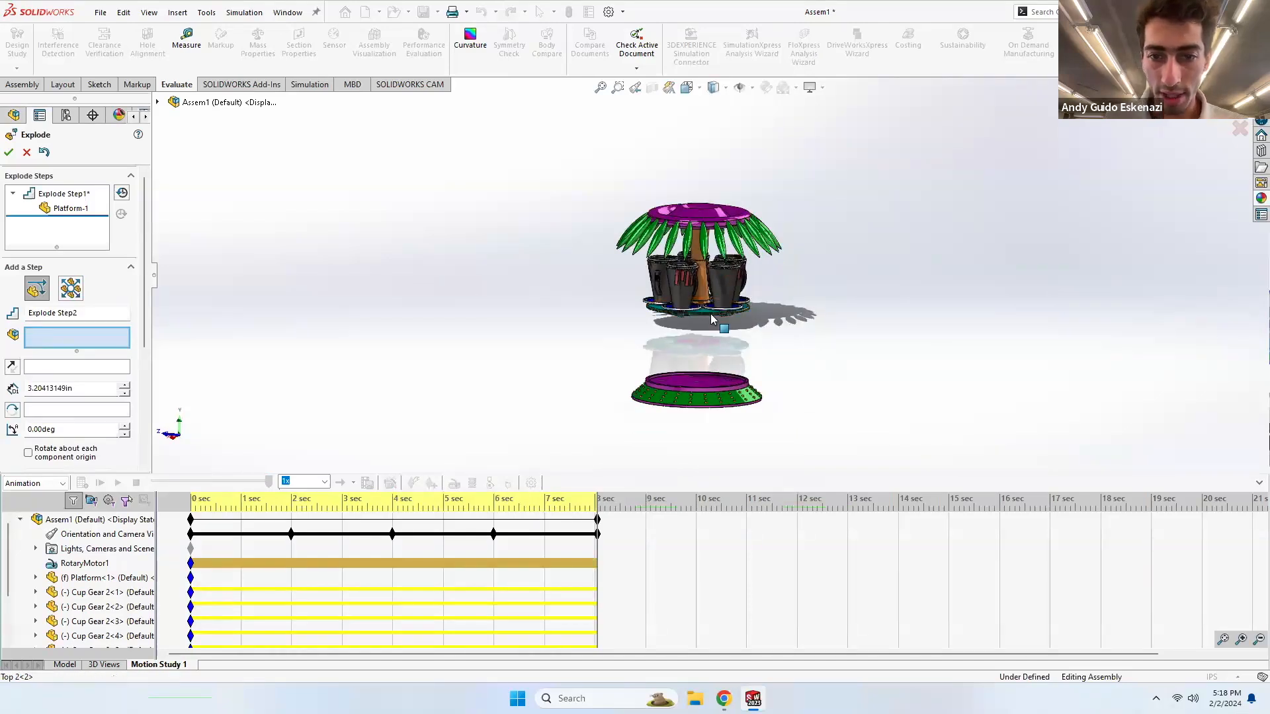
{"action": "left_click", "coordinate": [711, 315]}
{"action": "left_click_drag", "start_coordinate": [698, 245], "coordinate": [700, 297]}
{"action": "scroll", "coordinate": [141, 325], "scroll_direction": "down", "scroll_amount": 3}
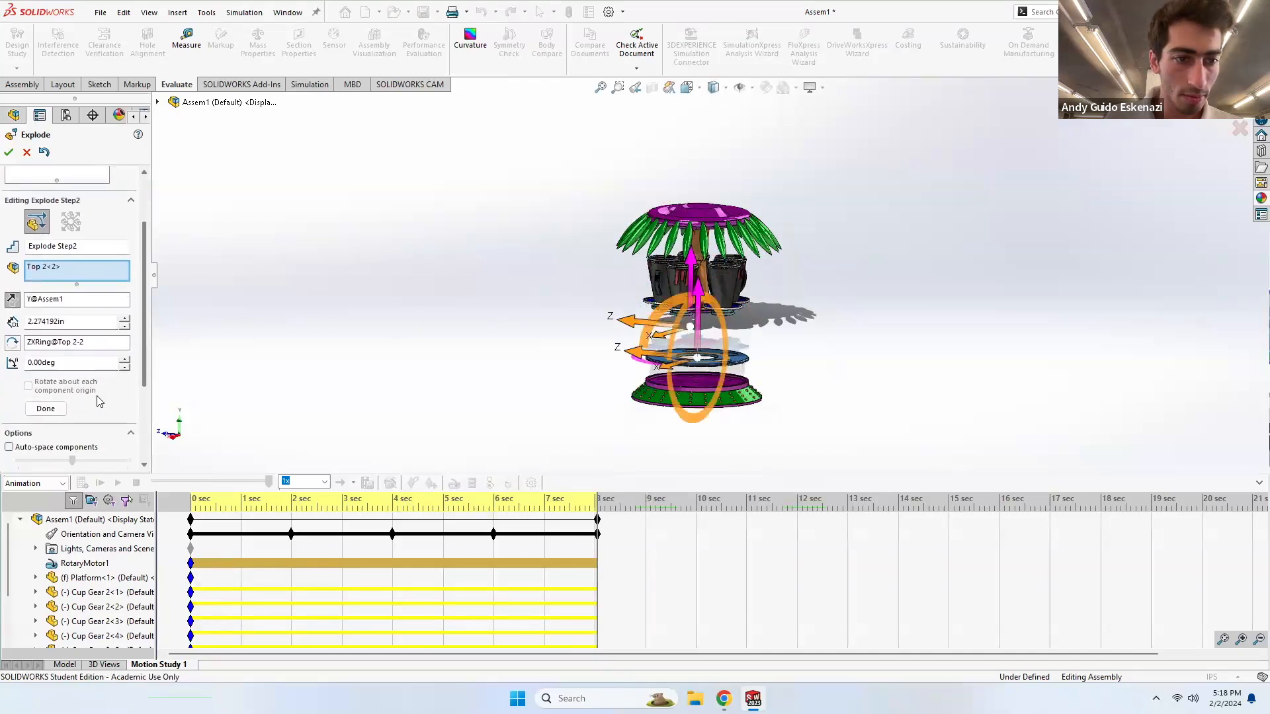
{"action": "left_click", "coordinate": [46, 412]}
- Add an explode step lifting the palm-shaped Main Gear 2 about 4.46 in along Y
{"action": "left_click", "coordinate": [697, 229]}
{"action": "left_click_drag", "start_coordinate": [700, 198], "coordinate": [701, 97]}
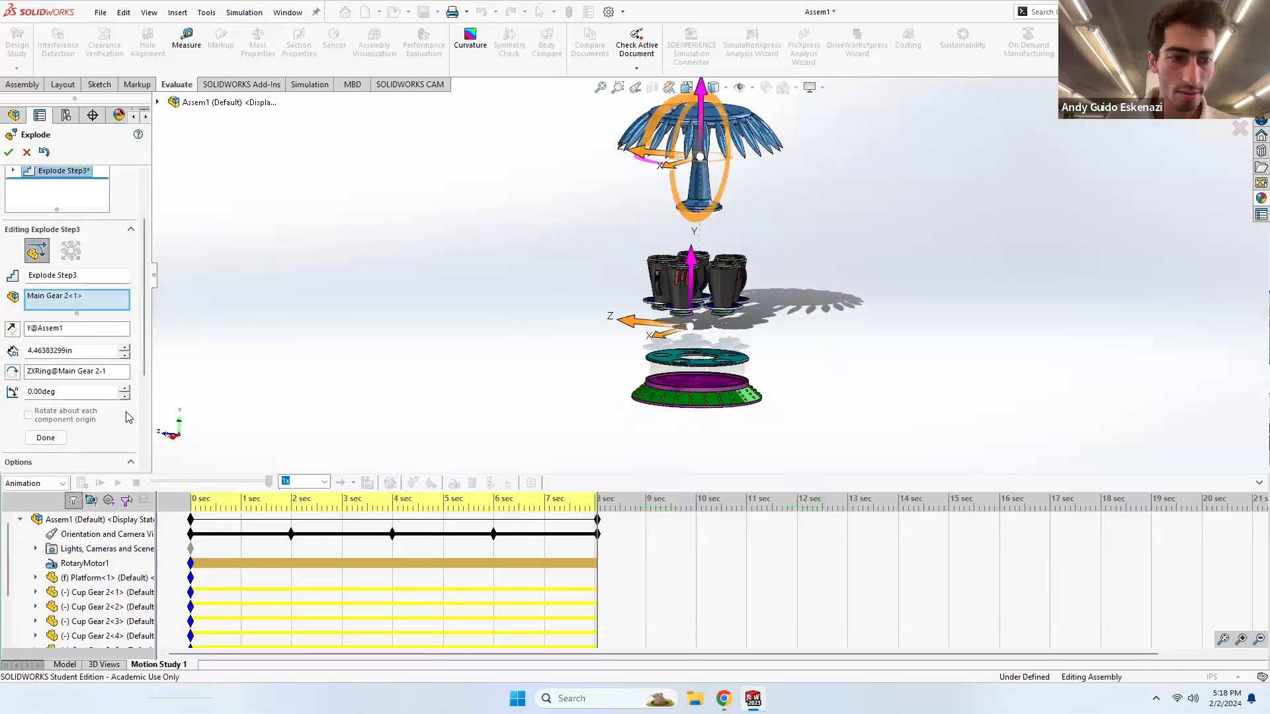
{"action": "left_click", "coordinate": [46, 438]}
- Add explode steps moving Cup Gear 2<1> outward and Cup Gear 2<5> about 7.48 in outward along Z
{"action": "left_click", "coordinate": [654, 281]}
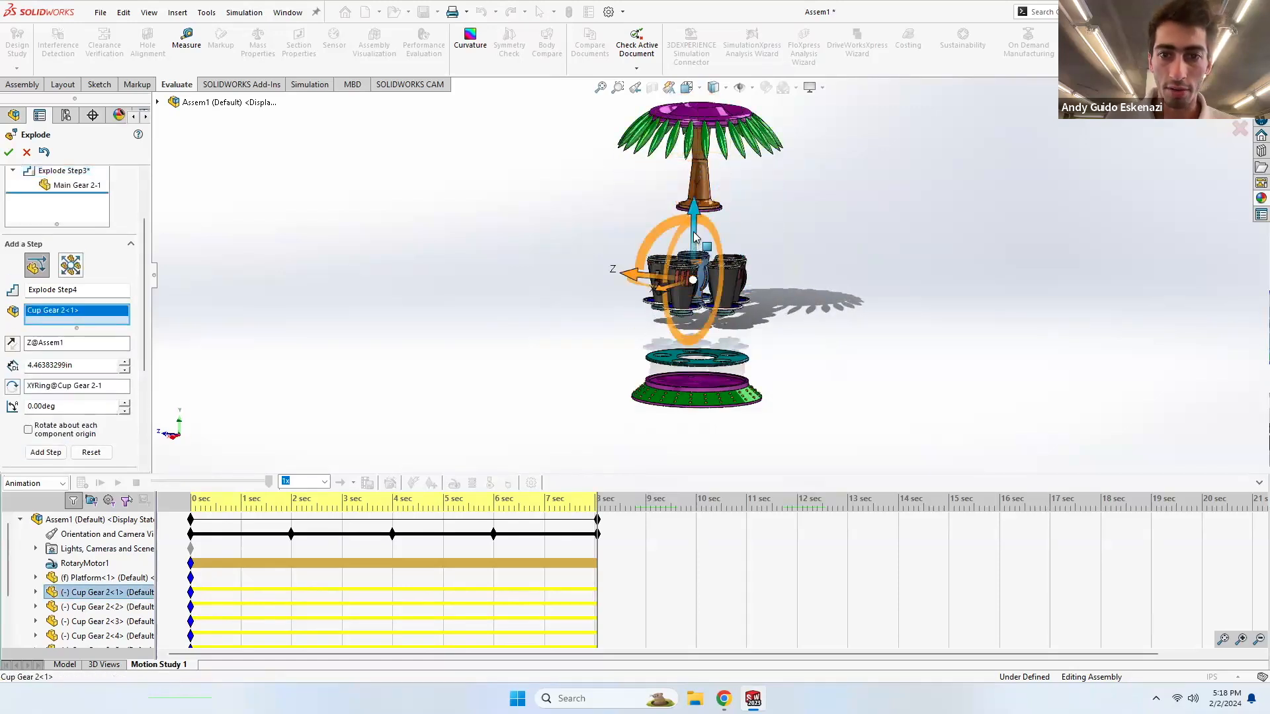
{"action": "left_click_drag", "start_coordinate": [652, 280], "coordinate": [549, 252]}
{"action": "left_click", "coordinate": [51, 465]}
{"action": "left_click", "coordinate": [661, 282]}
{"action": "left_click_drag", "start_coordinate": [617, 288], "coordinate": [439, 272]}
{"action": "scroll", "coordinate": [106, 331], "scroll_direction": "down", "scroll_amount": 3}
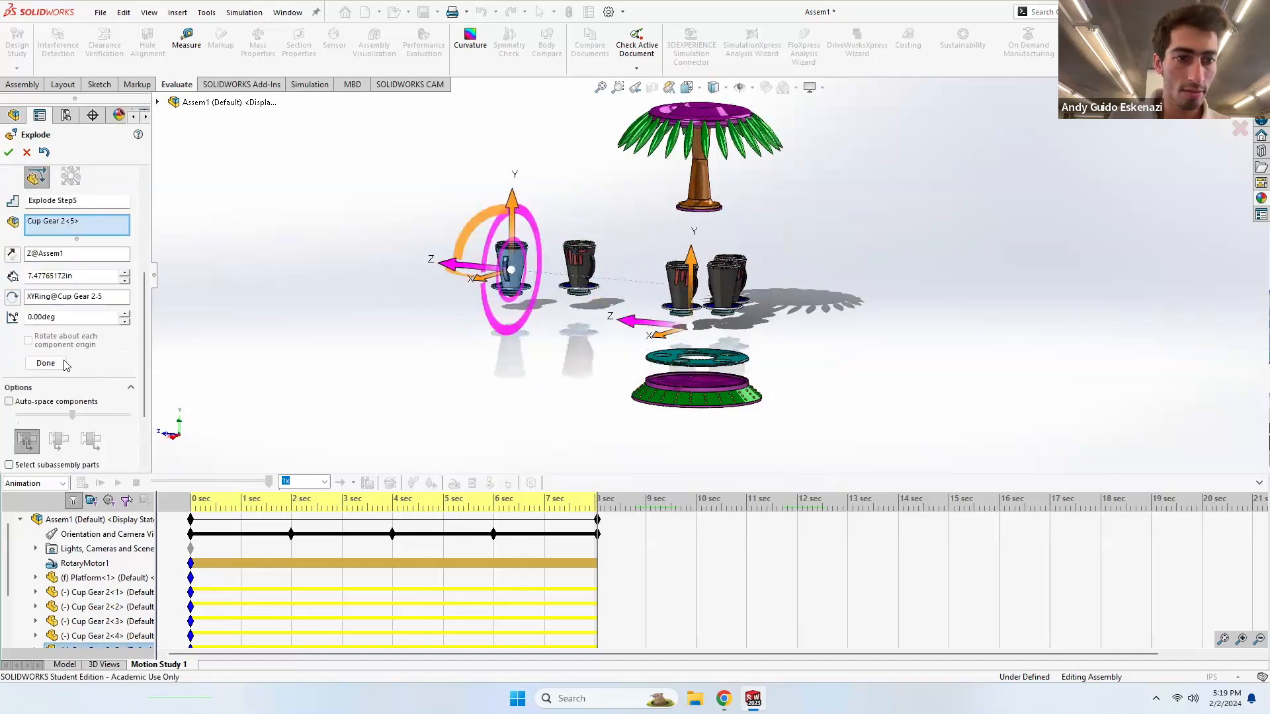
{"action": "left_click", "coordinate": [480, 335]}
- Add an explode step moving Cup Gear 2<2> about 5.89 in outward along X
{"action": "left_click", "coordinate": [742, 263]}
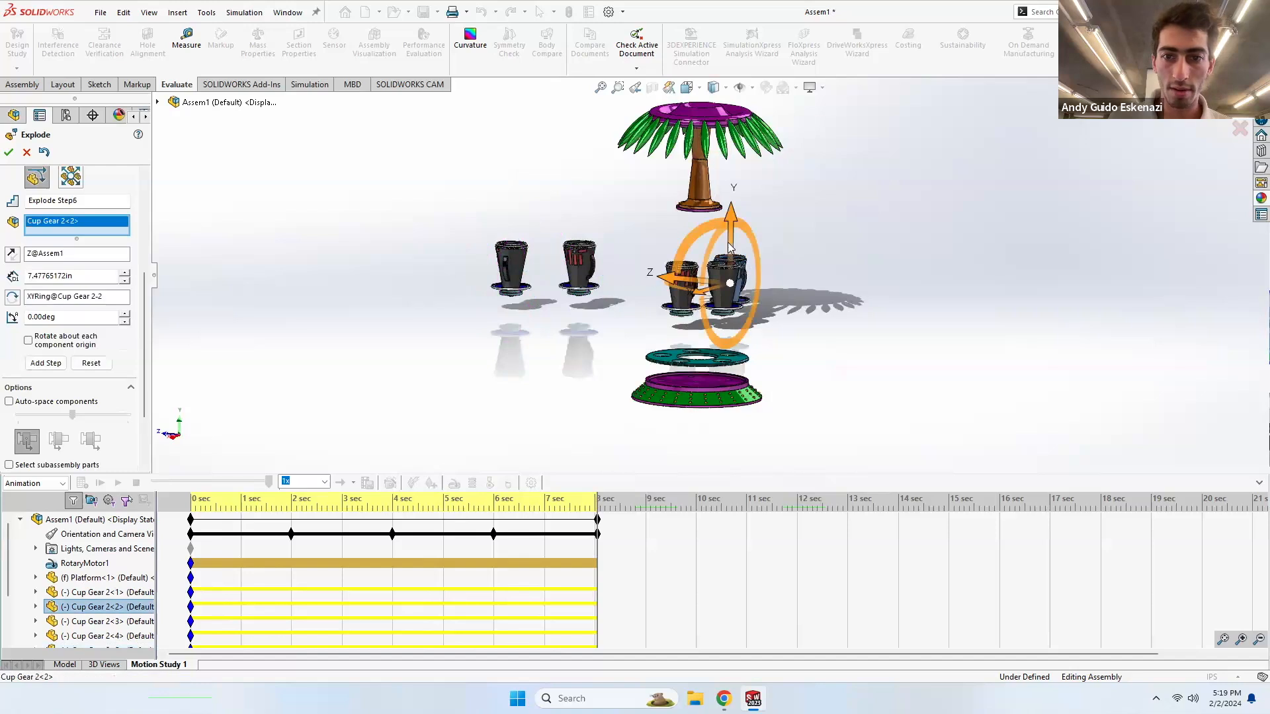
{"action": "left_click_drag", "start_coordinate": [699, 292], "coordinate": [762, 275]}
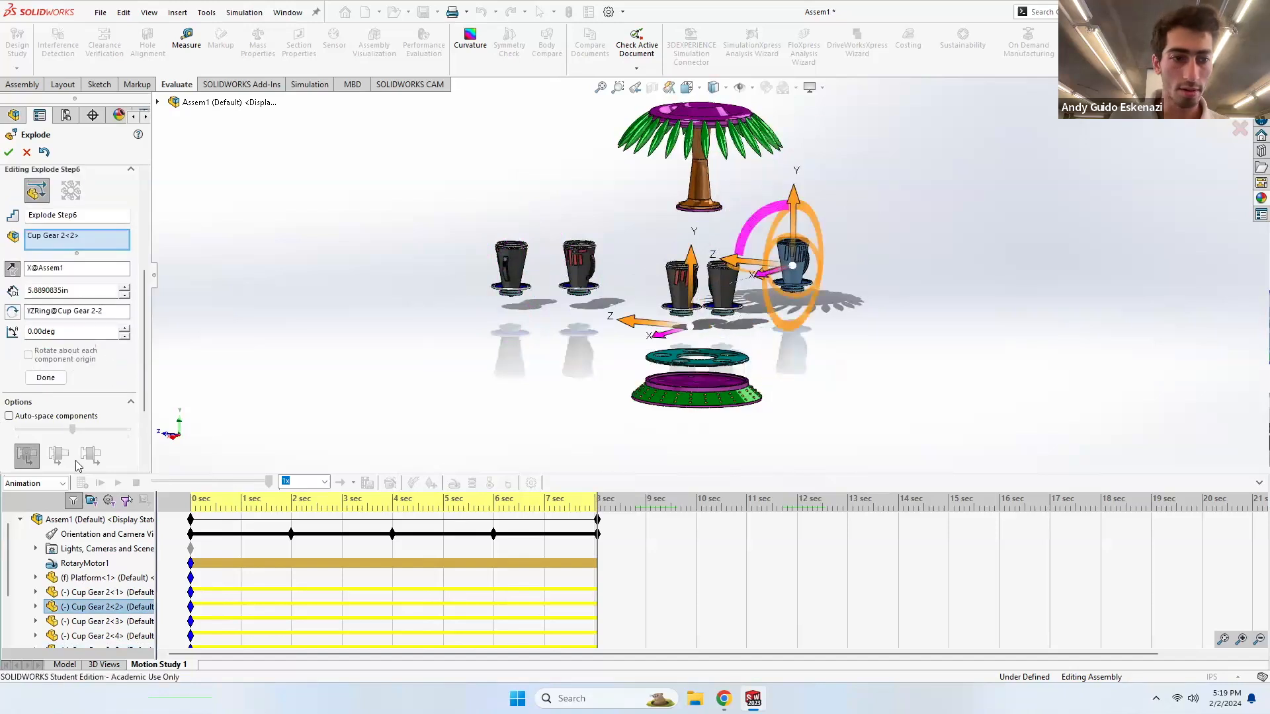
{"action": "scroll", "coordinate": [74, 308], "scroll_direction": "down", "scroll_amount": 3}
{"action": "left_click", "coordinate": [63, 282]}
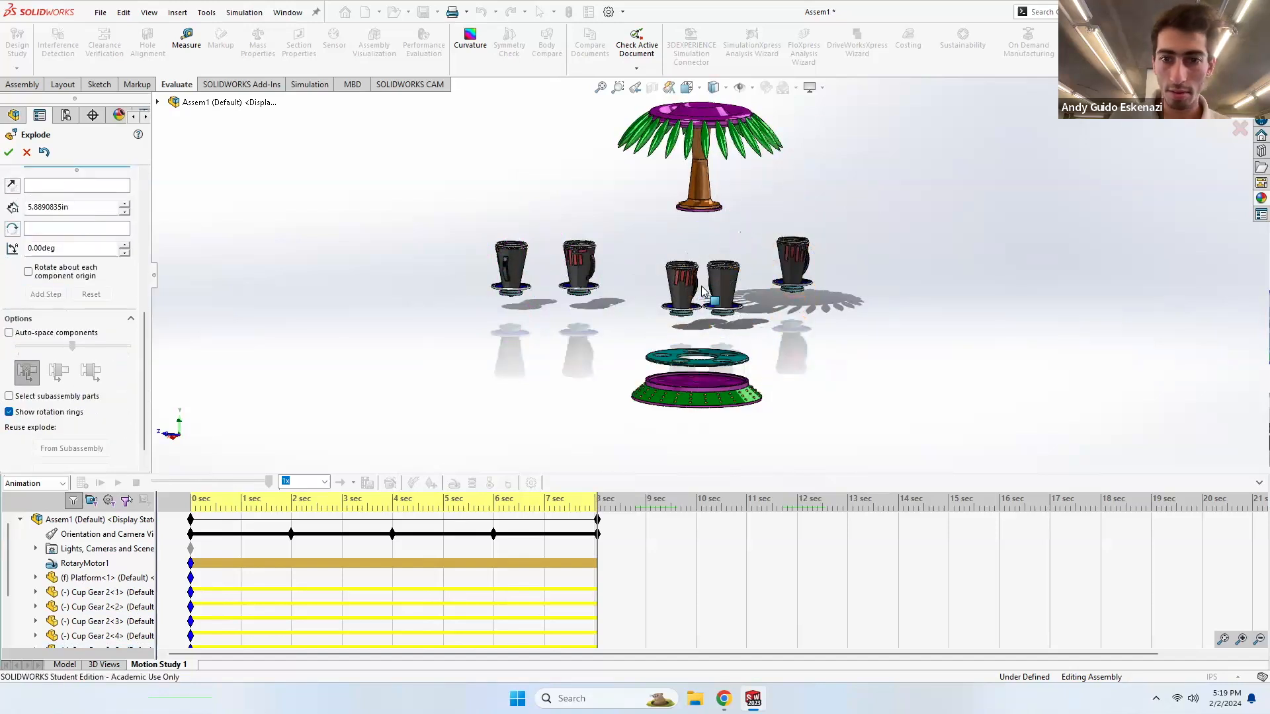
- Add an explode step moving Cup Gear 2<3> about 7.12 in outward along Z, opposite the first cups
{"action": "left_click", "coordinate": [718, 286]}
{"action": "left_click_drag", "start_coordinate": [685, 299], "coordinate": [819, 308]}
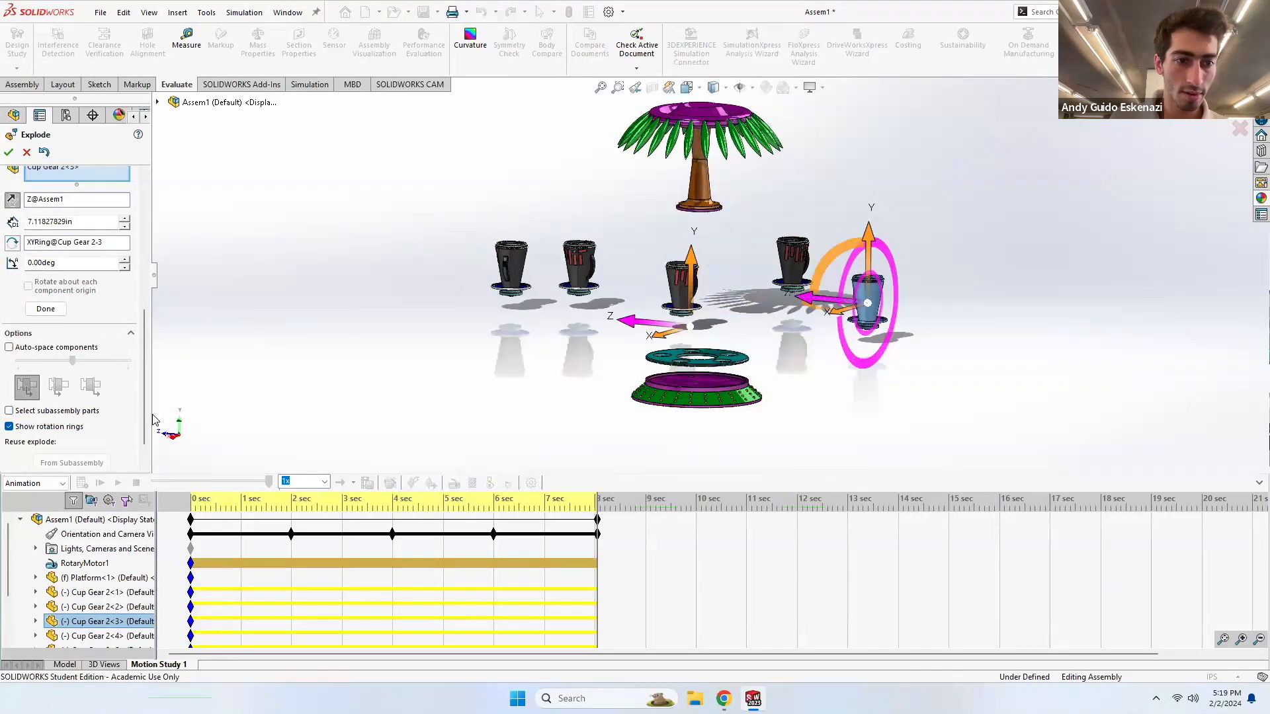
{"action": "scroll", "coordinate": [116, 439], "scroll_direction": "down", "scroll_amount": 1}
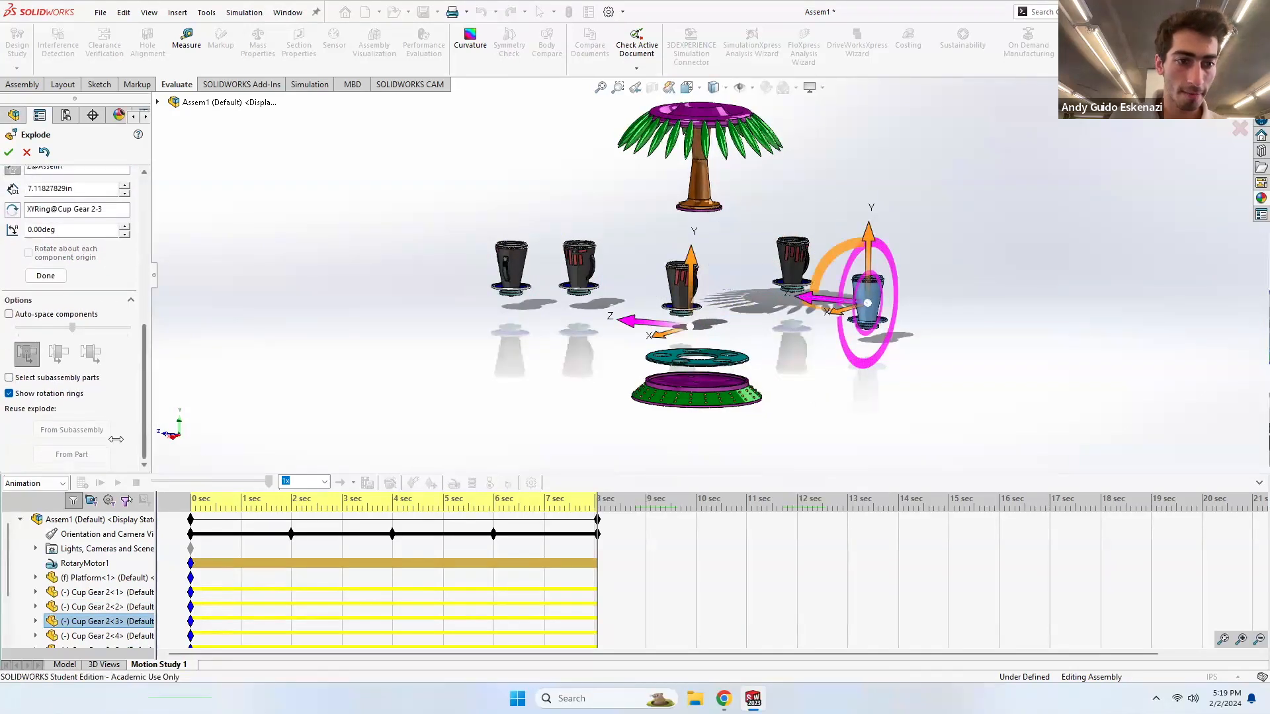
{"action": "left_click", "coordinate": [44, 277]}
- Add an explode step moving Cup Gear 2<4> about 11.38 in outward along X and finish the exploded view
{"action": "left_click", "coordinate": [681, 281]}
{"action": "left_click_drag", "start_coordinate": [652, 300], "coordinate": [534, 352]}
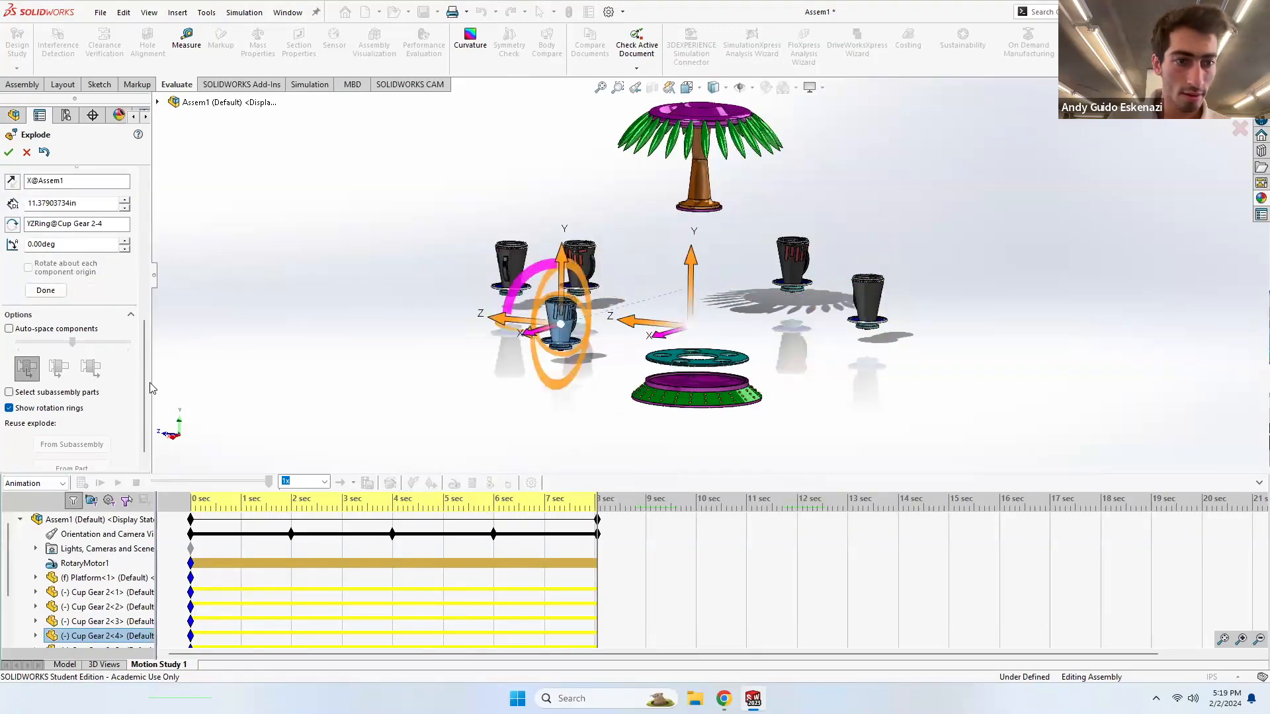
{"action": "scroll", "coordinate": [126, 438], "scroll_direction": "down", "scroll_amount": 1}
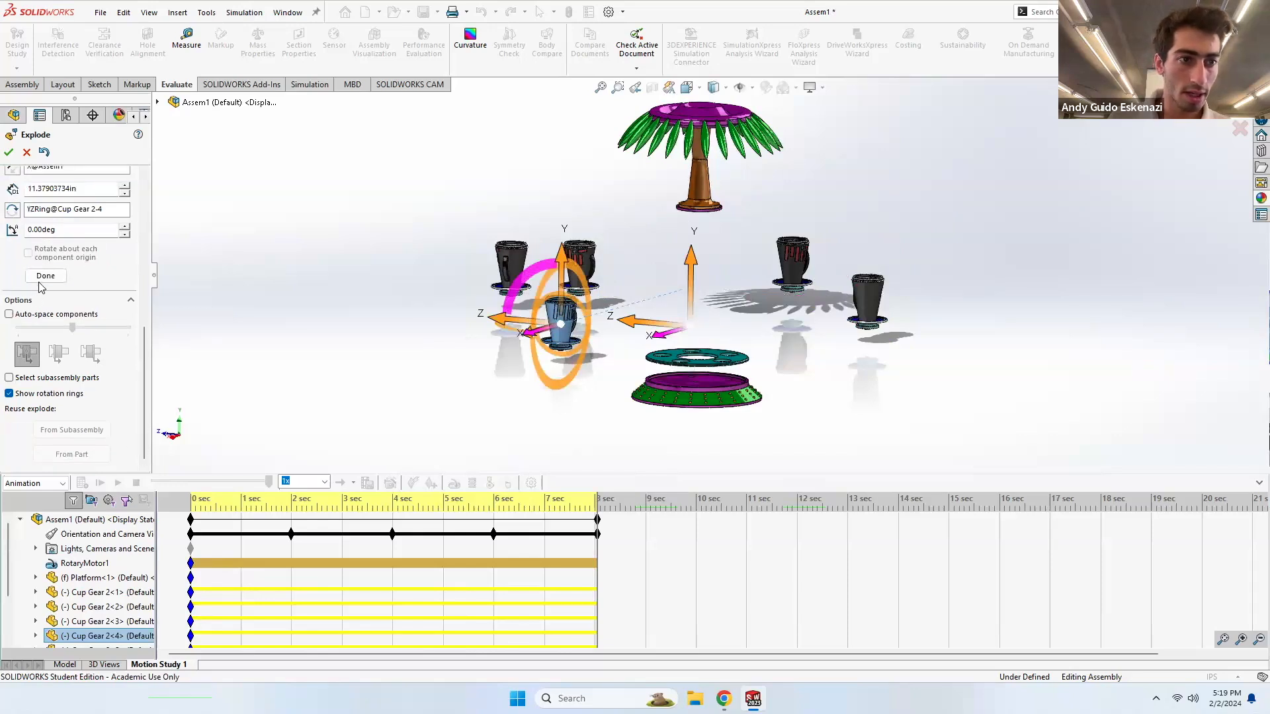
{"action": "left_click", "coordinate": [9, 152]}
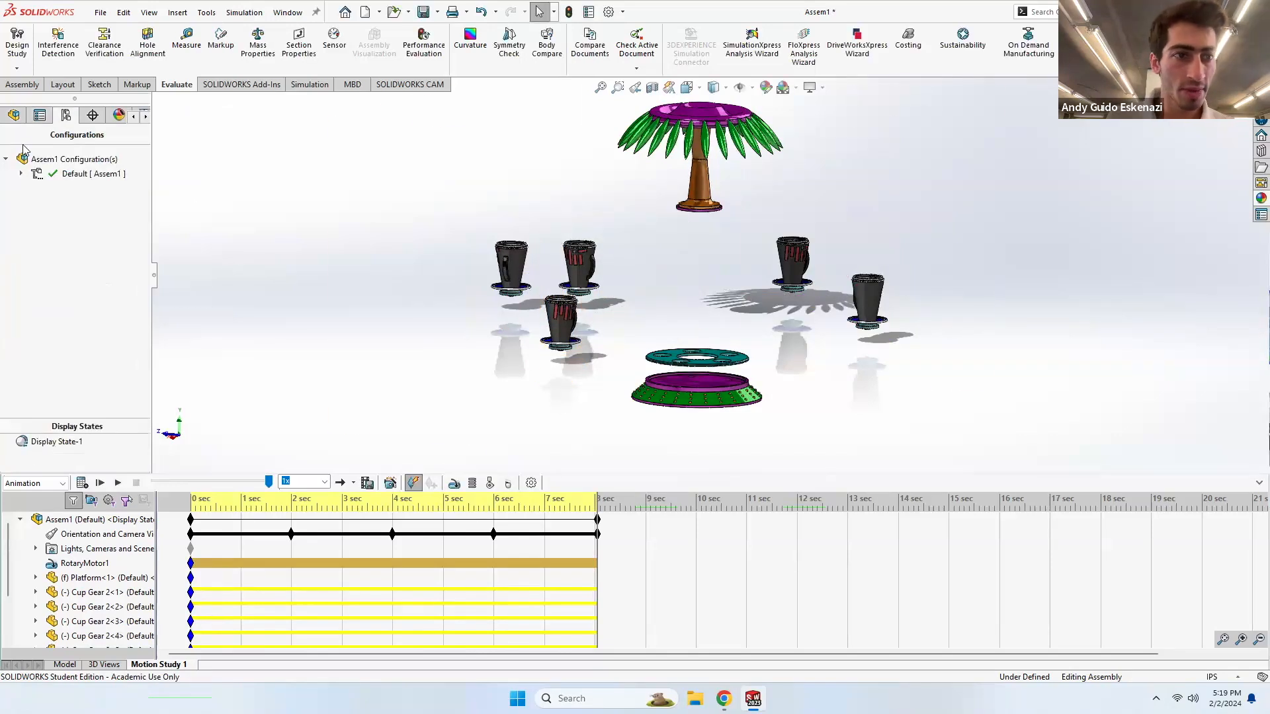
- Collapse the exploded view of the Default configuration
{"action": "right_click", "coordinate": [71, 178]}
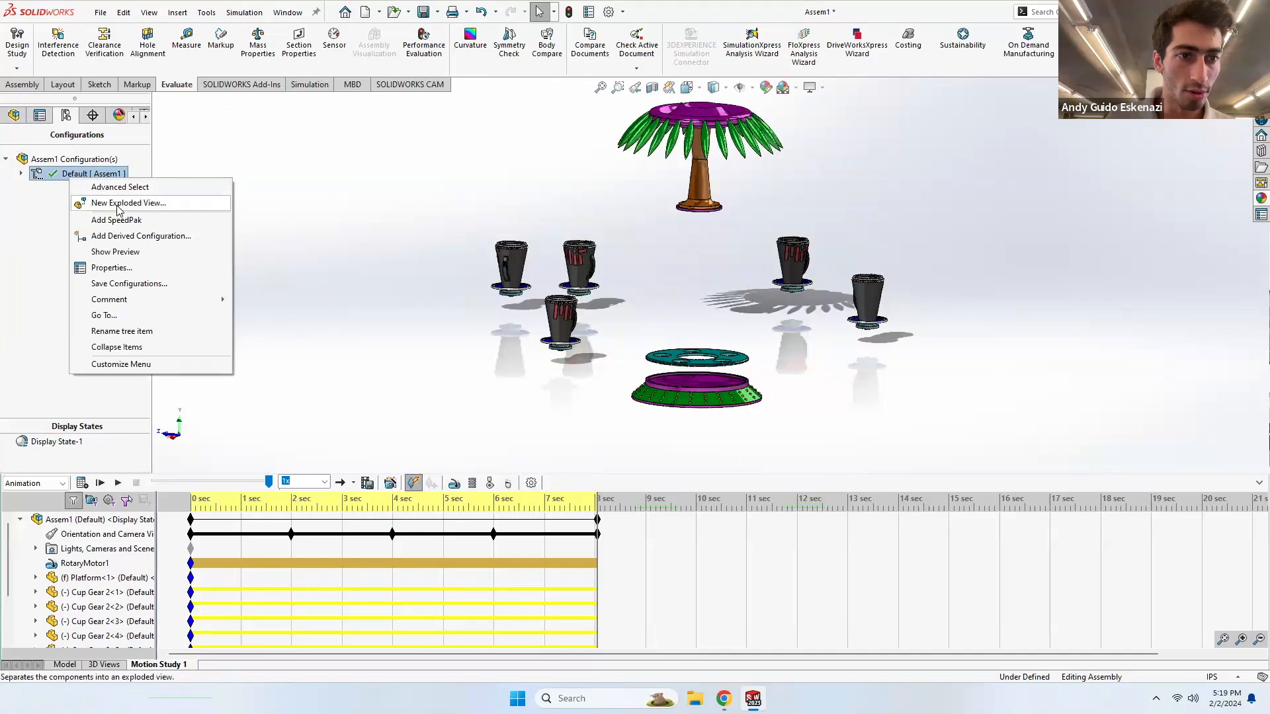
{"action": "left_click", "coordinate": [23, 185]}
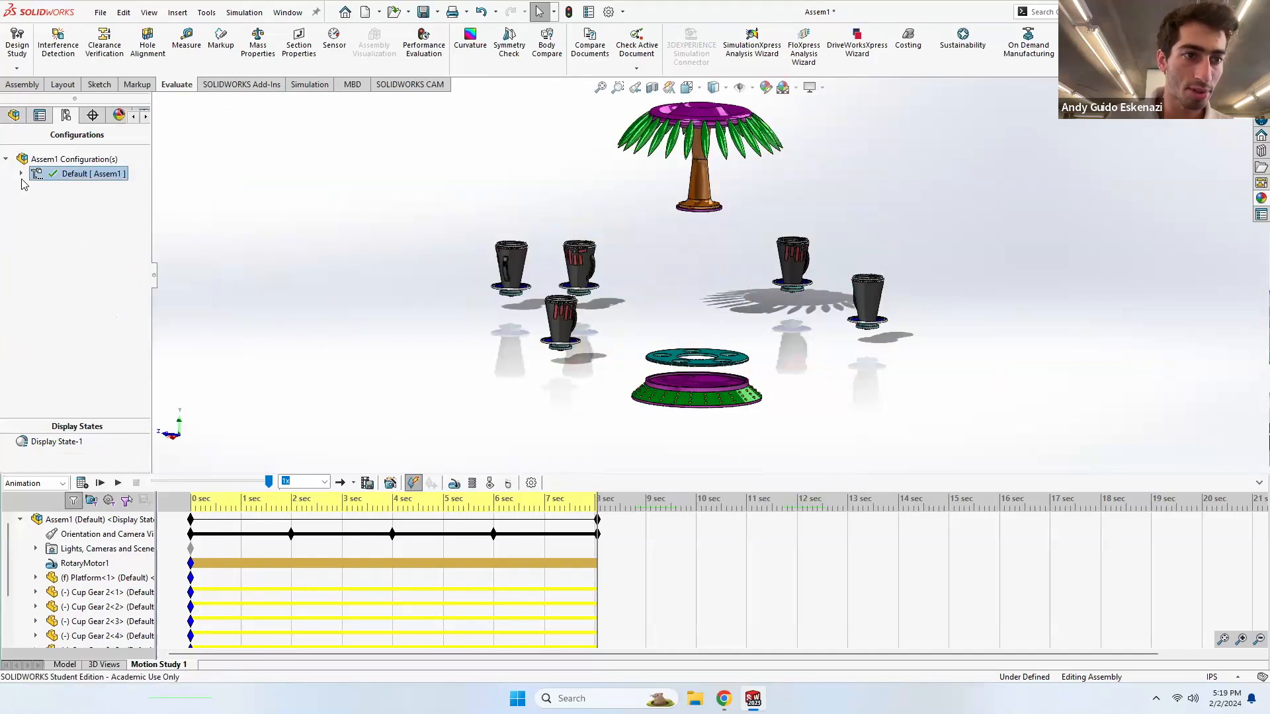
{"action": "right_click", "coordinate": [82, 189]}
{"action": "left_click", "coordinate": [116, 197]}
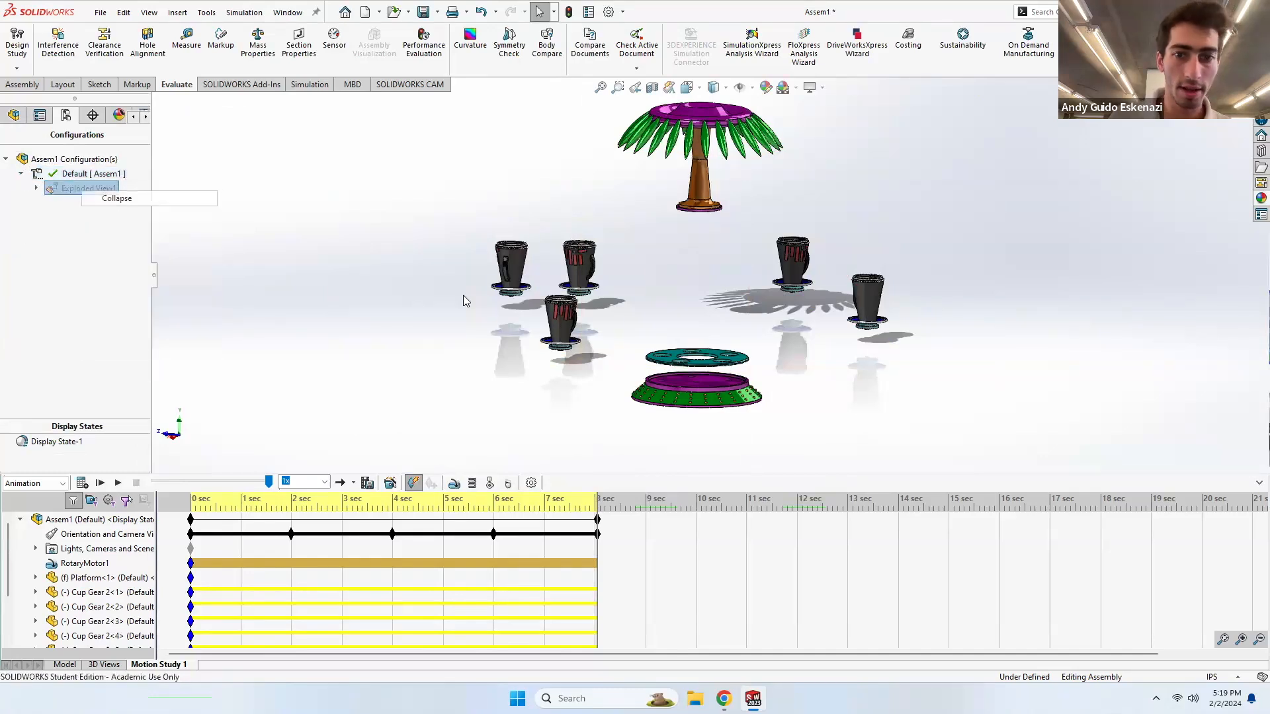
- Use the Animation Wizard to add an Explode animation with a 5-second duration and a start time of 8.05 seconds
{"action": "left_click", "coordinate": [598, 547]}
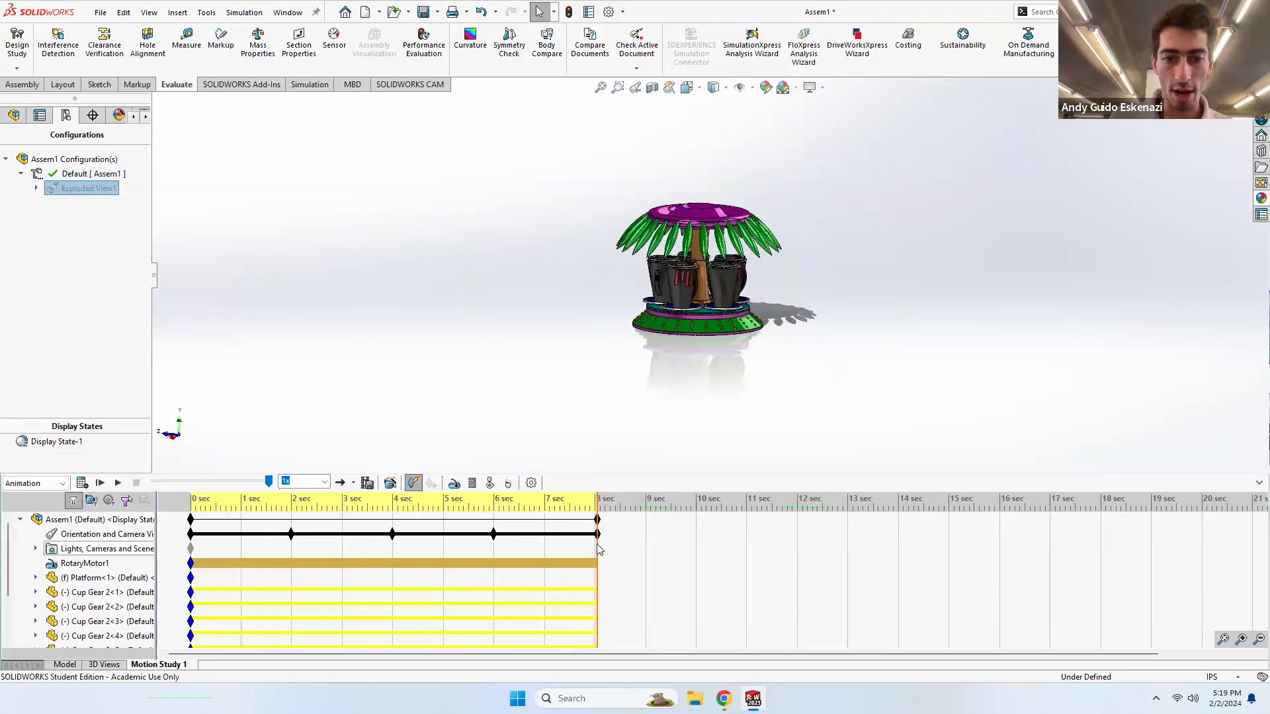
{"action": "left_click", "coordinate": [391, 484]}
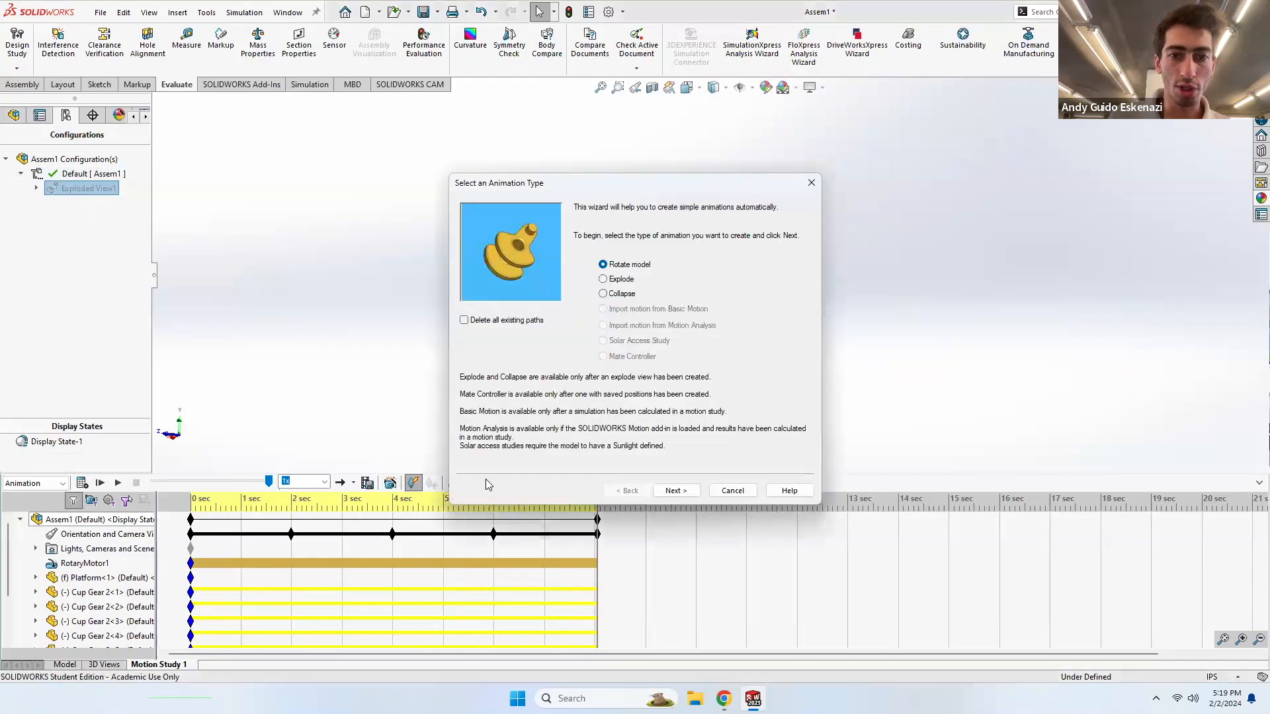
{"action": "left_click", "coordinate": [604, 279]}
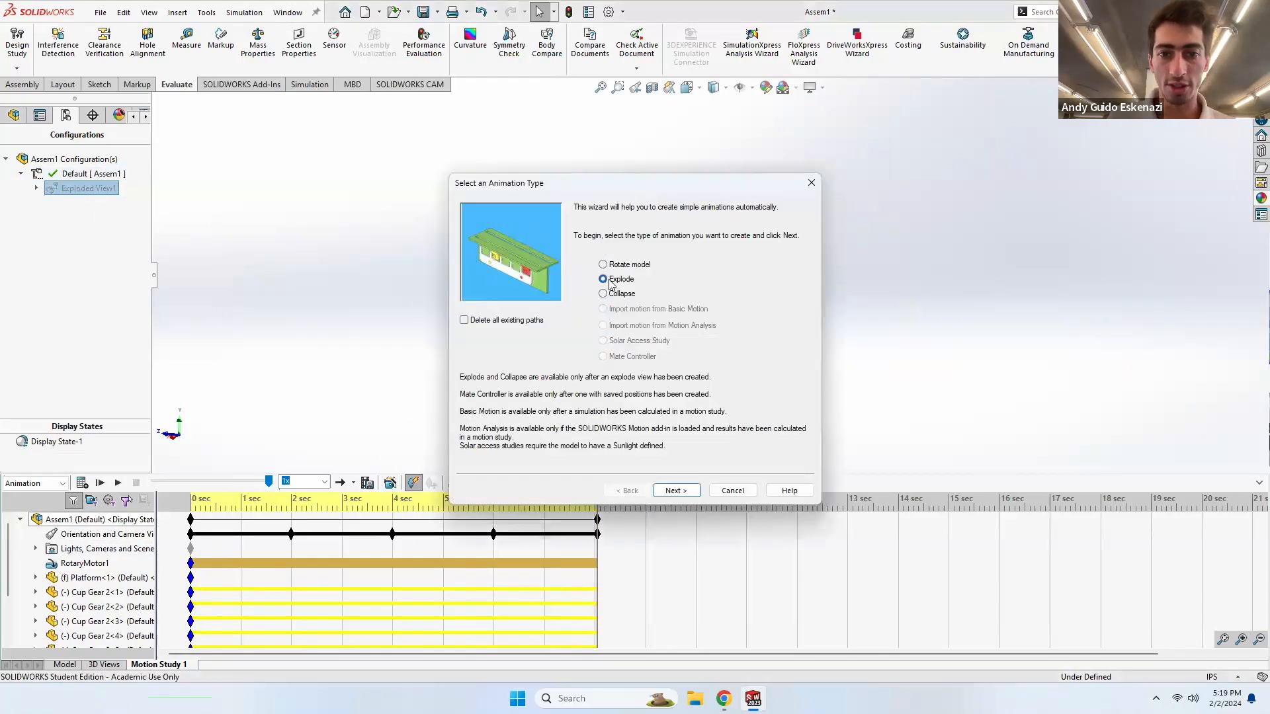
{"action": "left_click", "coordinate": [675, 490]}
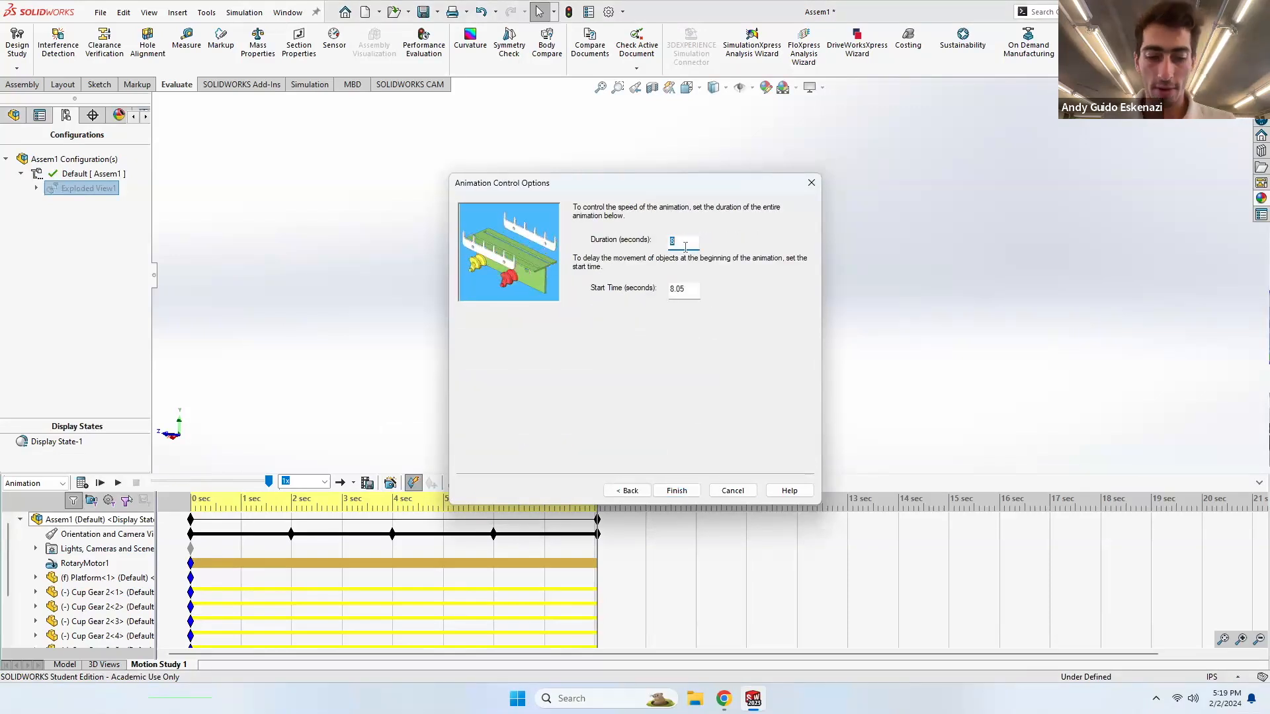
{"action": "type", "text": "5"}
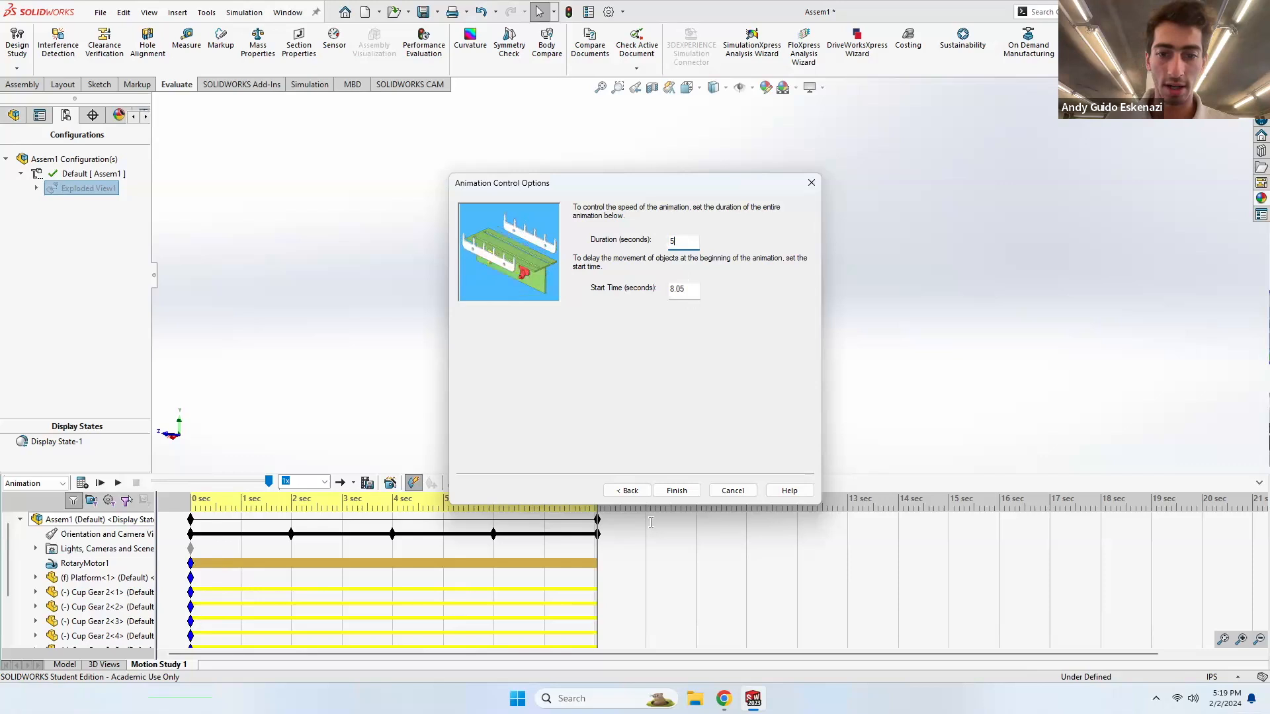
{"action": "left_click", "coordinate": [676, 490]}
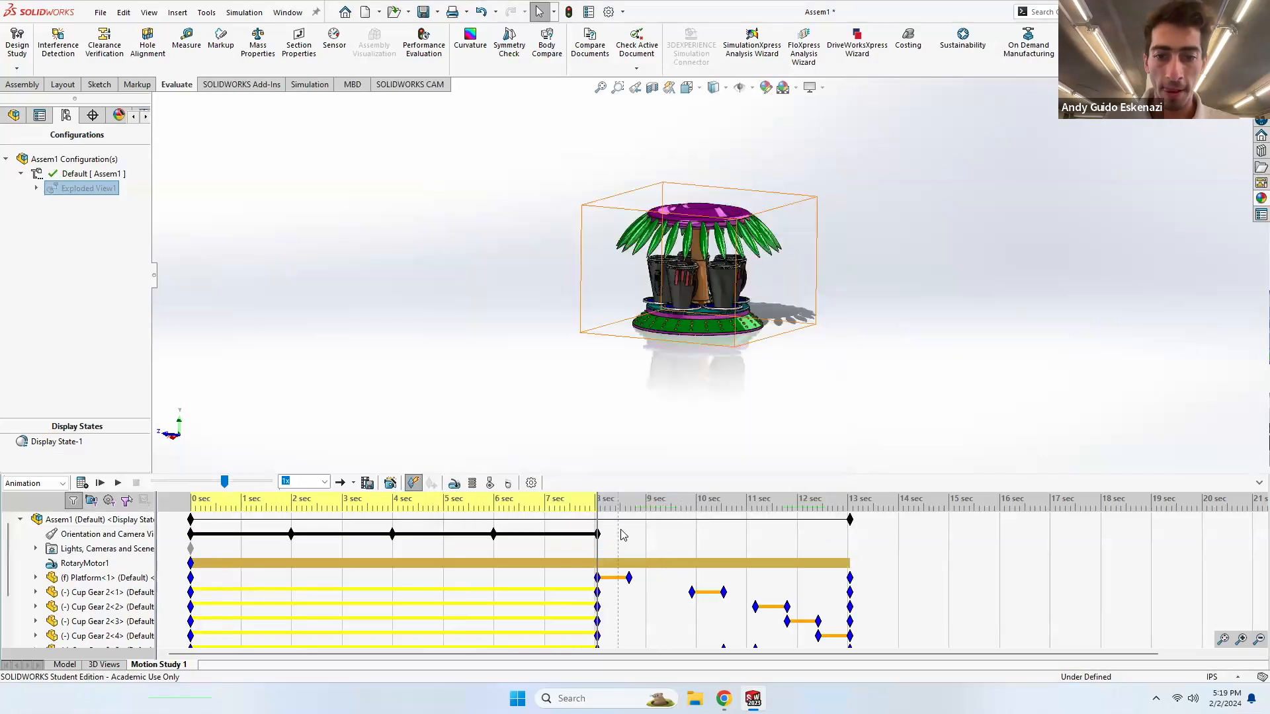
- Record a camera view tilted from above at 10 seconds and a zoomed-out view at 13 seconds
{"action": "left_click_drag", "start_coordinate": [597, 540], "coordinate": [705, 520]}
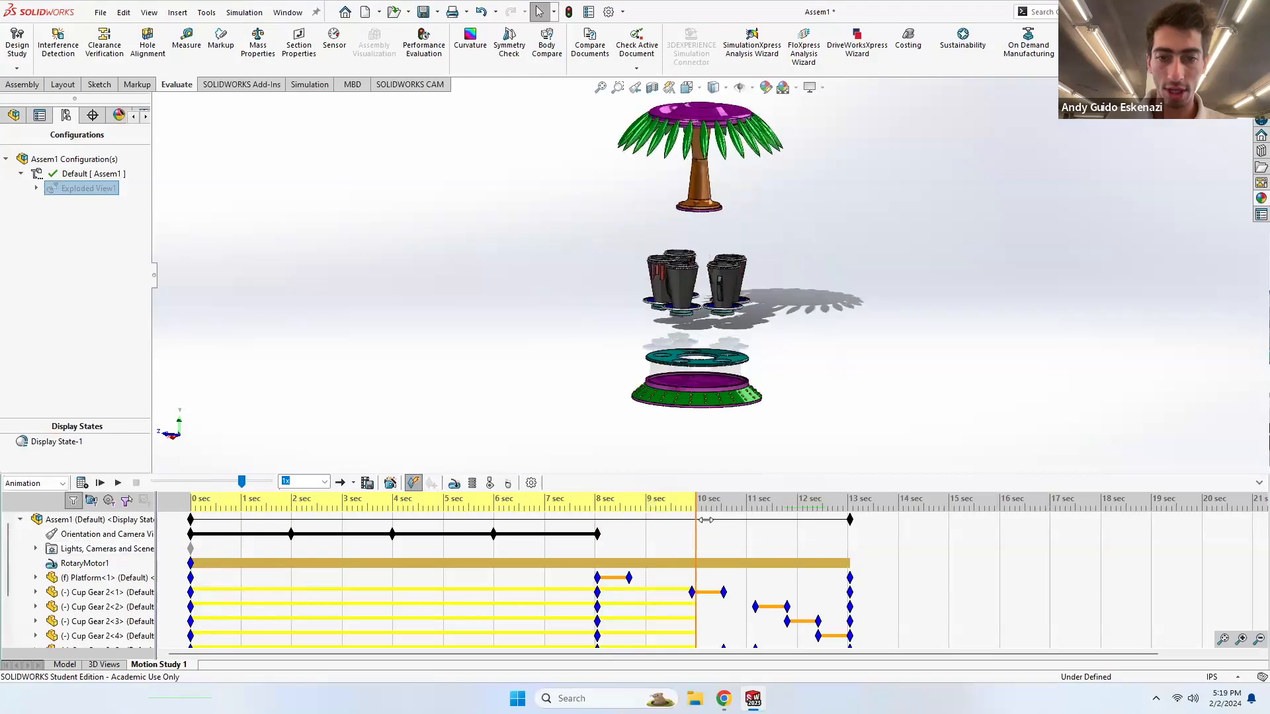
{"action": "middle_click_drag", "start_coordinate": [769, 312], "coordinate": [769, 365]}
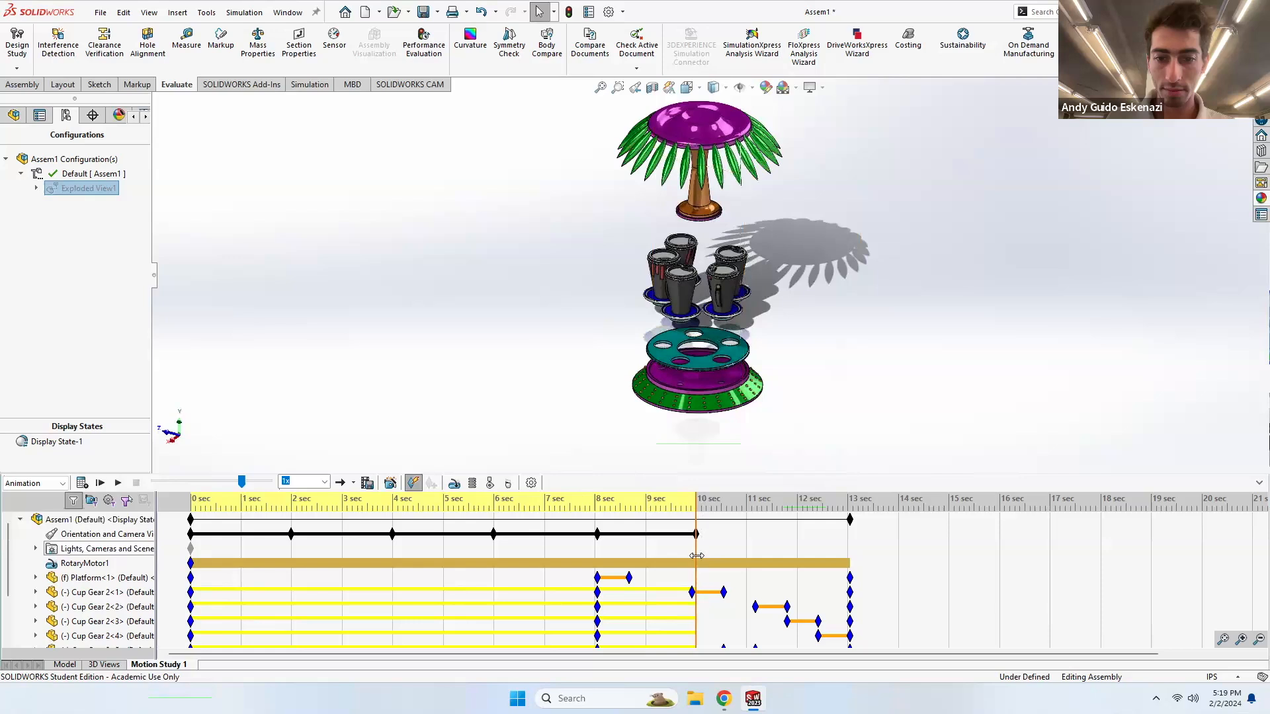
{"action": "left_click", "coordinate": [849, 552]}
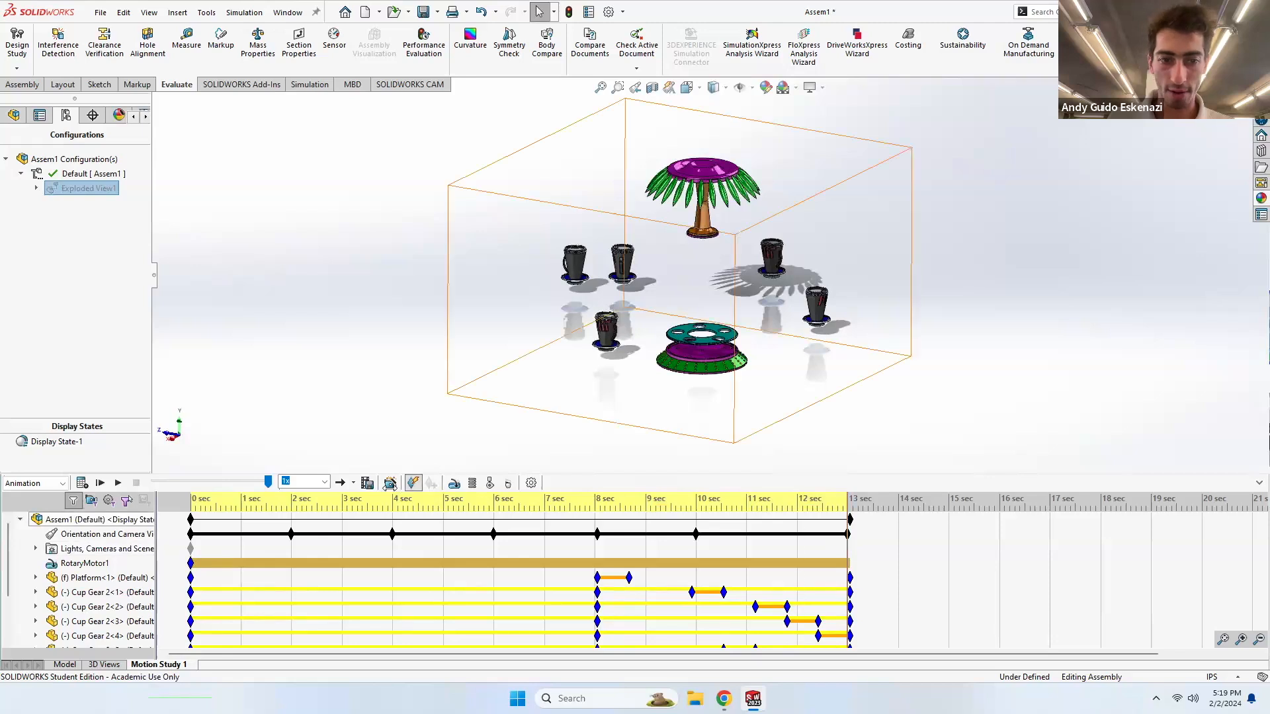
- Use the Animation Wizard to add a 5-second Collapse animation starting at 13 seconds
{"action": "left_click", "coordinate": [390, 484]}
{"action": "left_click", "coordinate": [602, 293]}
{"action": "left_click", "coordinate": [671, 490]}
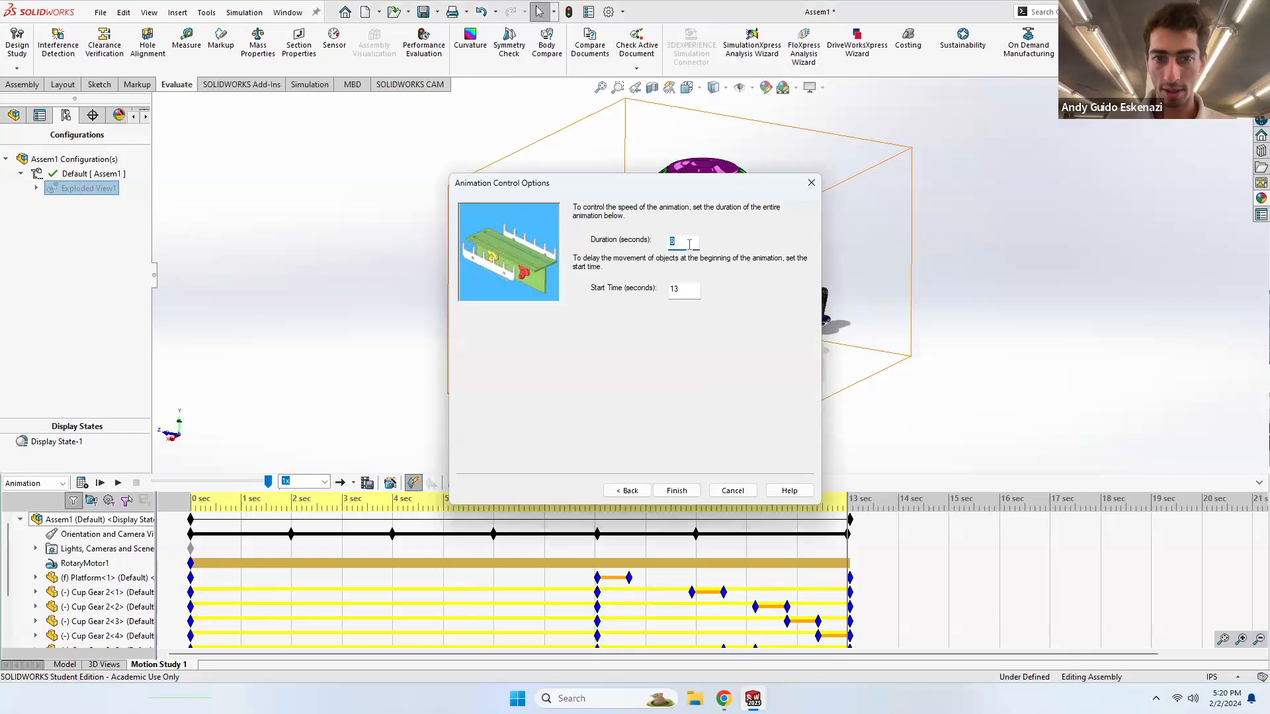
{"action": "left_click", "coordinate": [677, 491]}
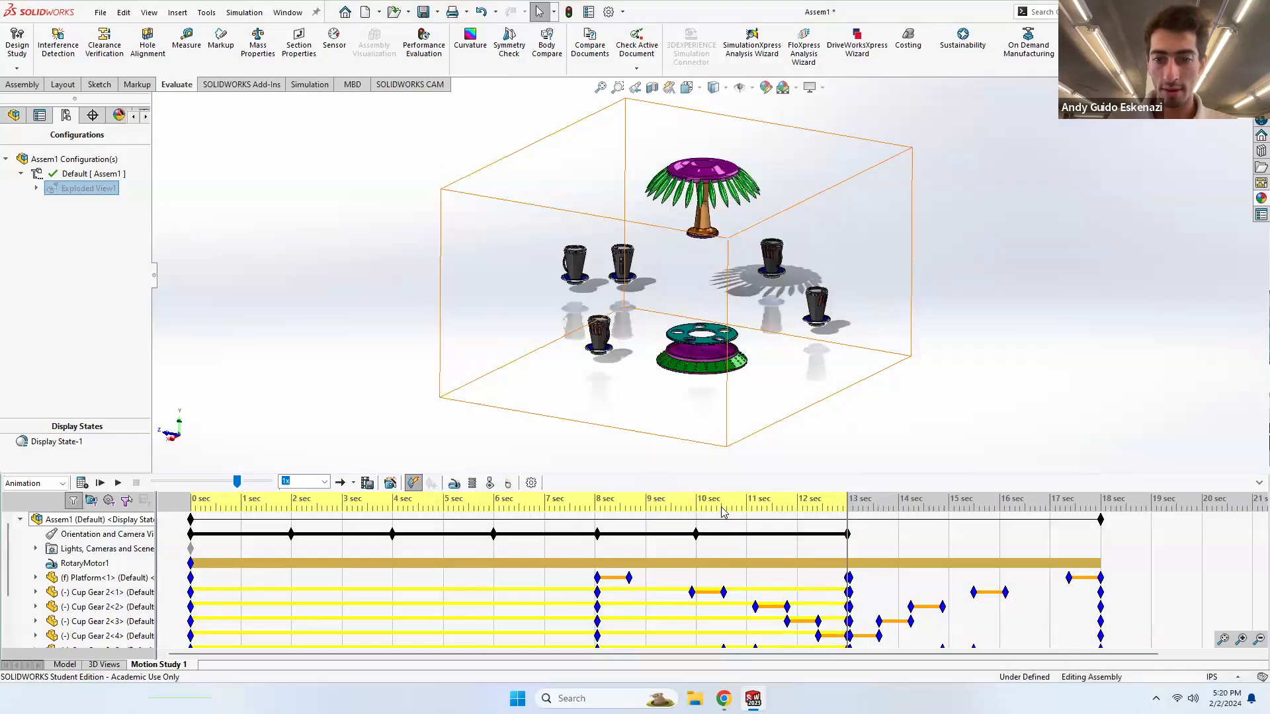
- Record a reoriented camera view at 15 seconds and a zoomed-in view of the collapsed assembly at 18 seconds
{"action": "left_click", "coordinate": [950, 533]}
{"action": "middle_click_drag", "start_coordinate": [786, 438], "coordinate": [787, 378]}
{"action": "left_click_drag", "start_coordinate": [1012, 552], "coordinate": [1100, 552]}
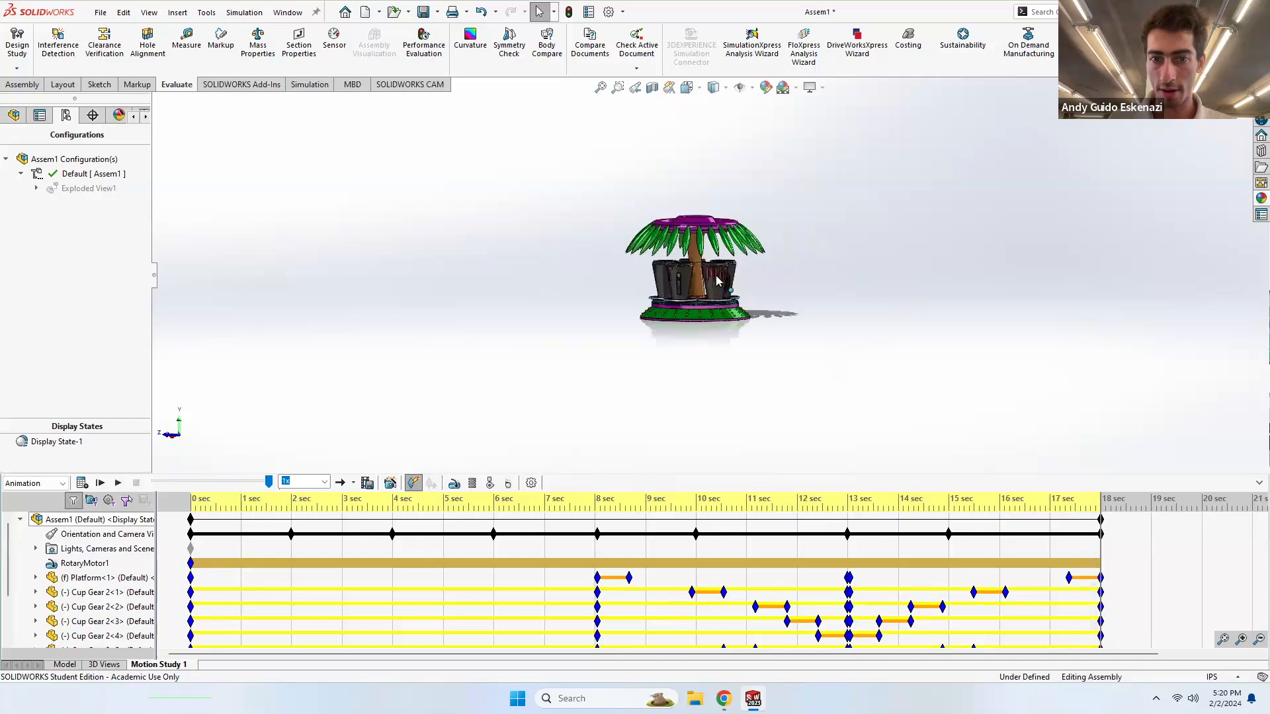
{"action": "scroll", "coordinate": [718, 281], "scroll_direction": "down", "scroll_amount": 8}
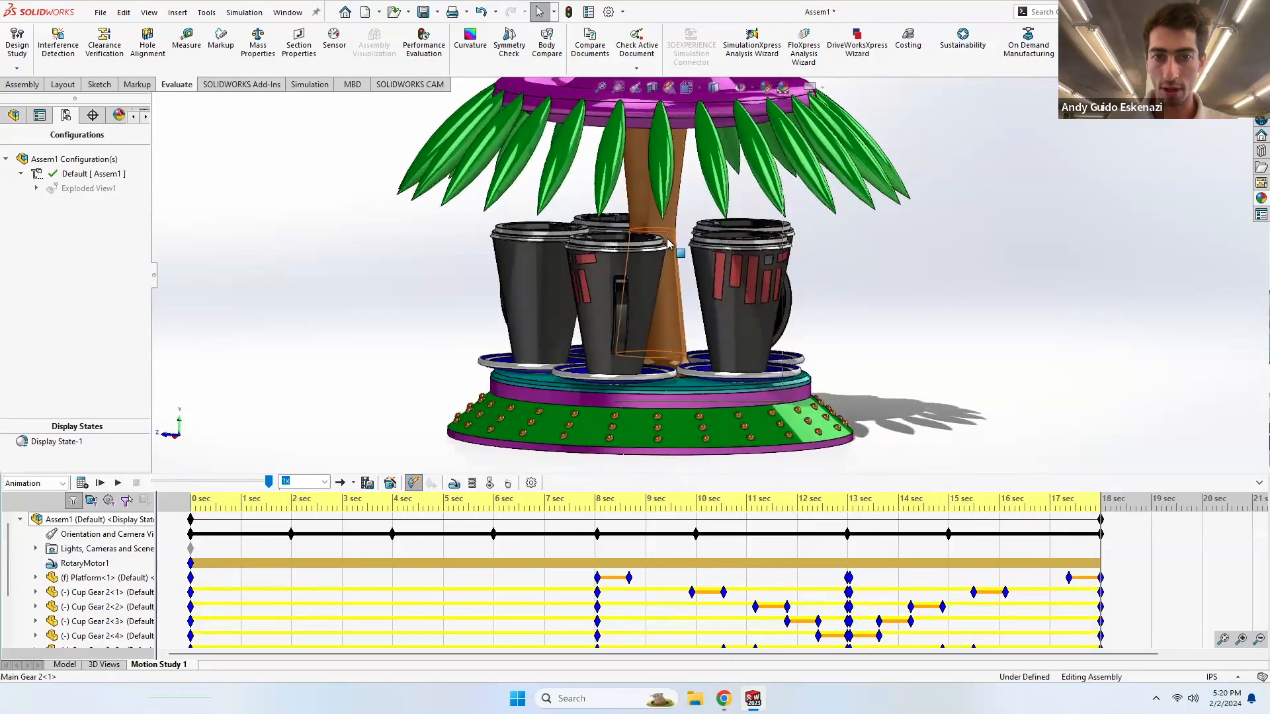
{"action": "scroll", "coordinate": [668, 243], "scroll_direction": "up", "scroll_amount": 4}
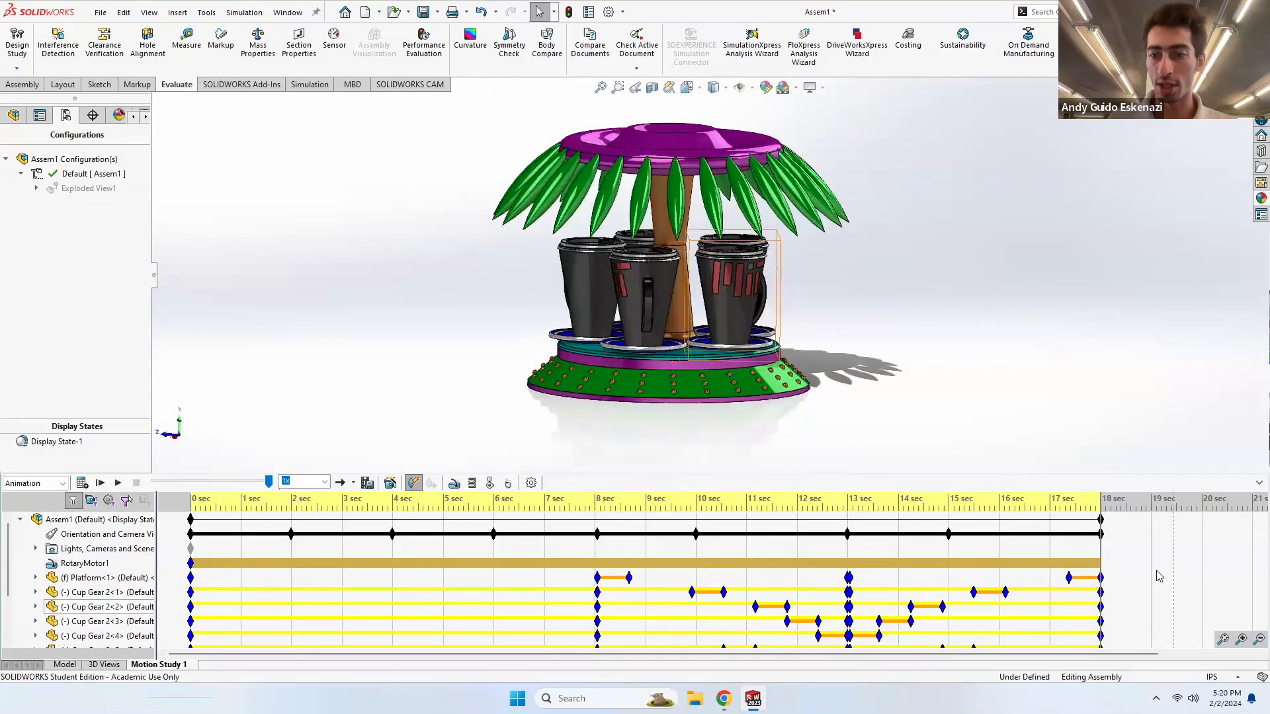
- Return the animation to 0 seconds and play the complete motion study
{"action": "left_click_drag", "start_coordinate": [1100, 549], "coordinate": [186, 538]}
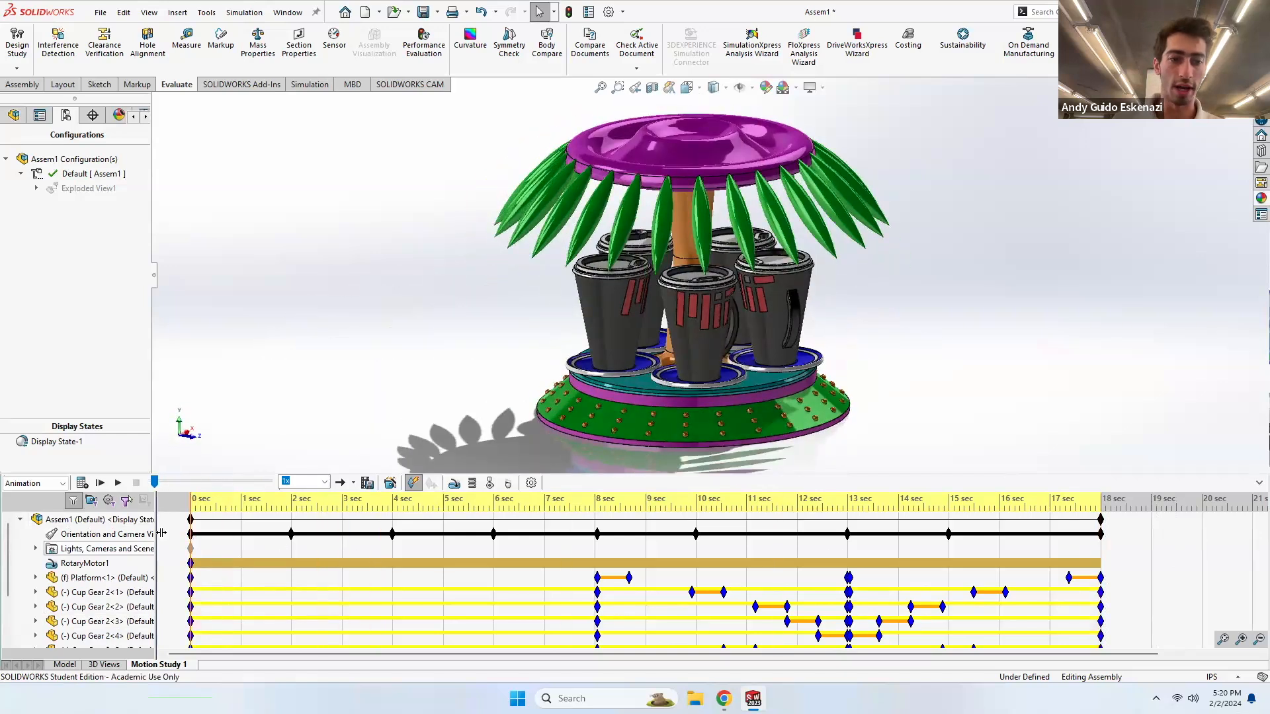
{"action": "left_click", "coordinate": [117, 482]}
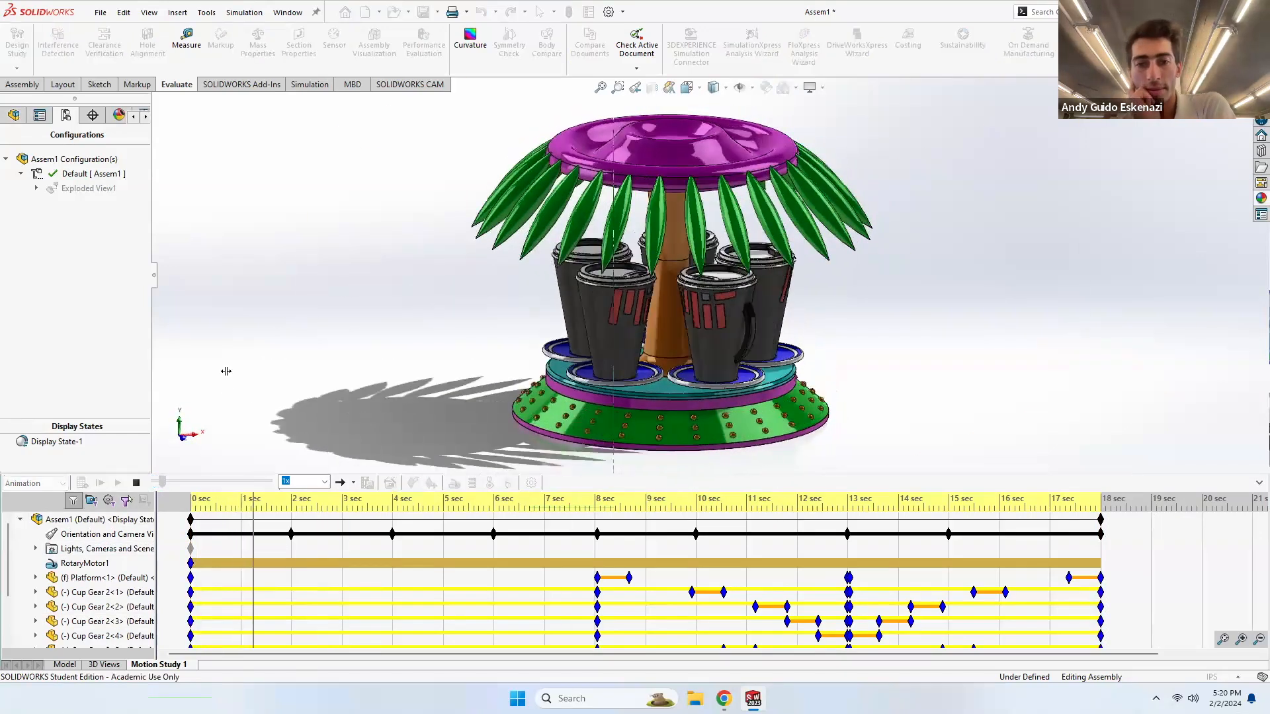